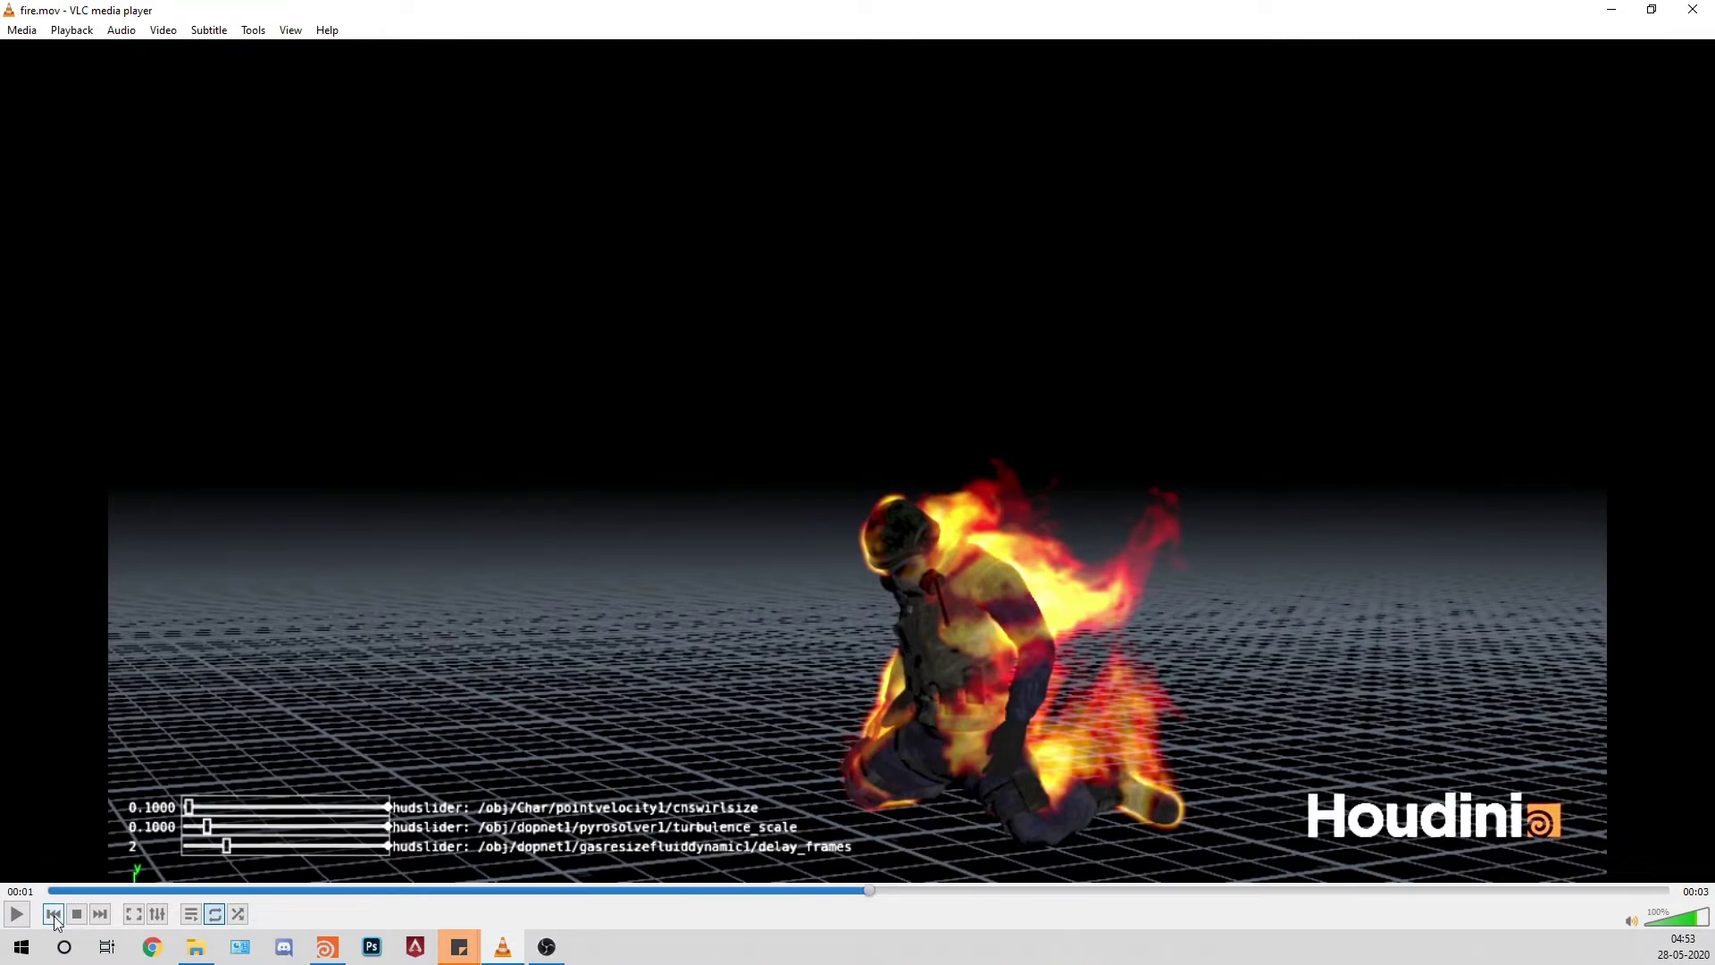
Step: Replay the fire.mov reference clip of the burning character from the start and close the player
left_click(54, 915)
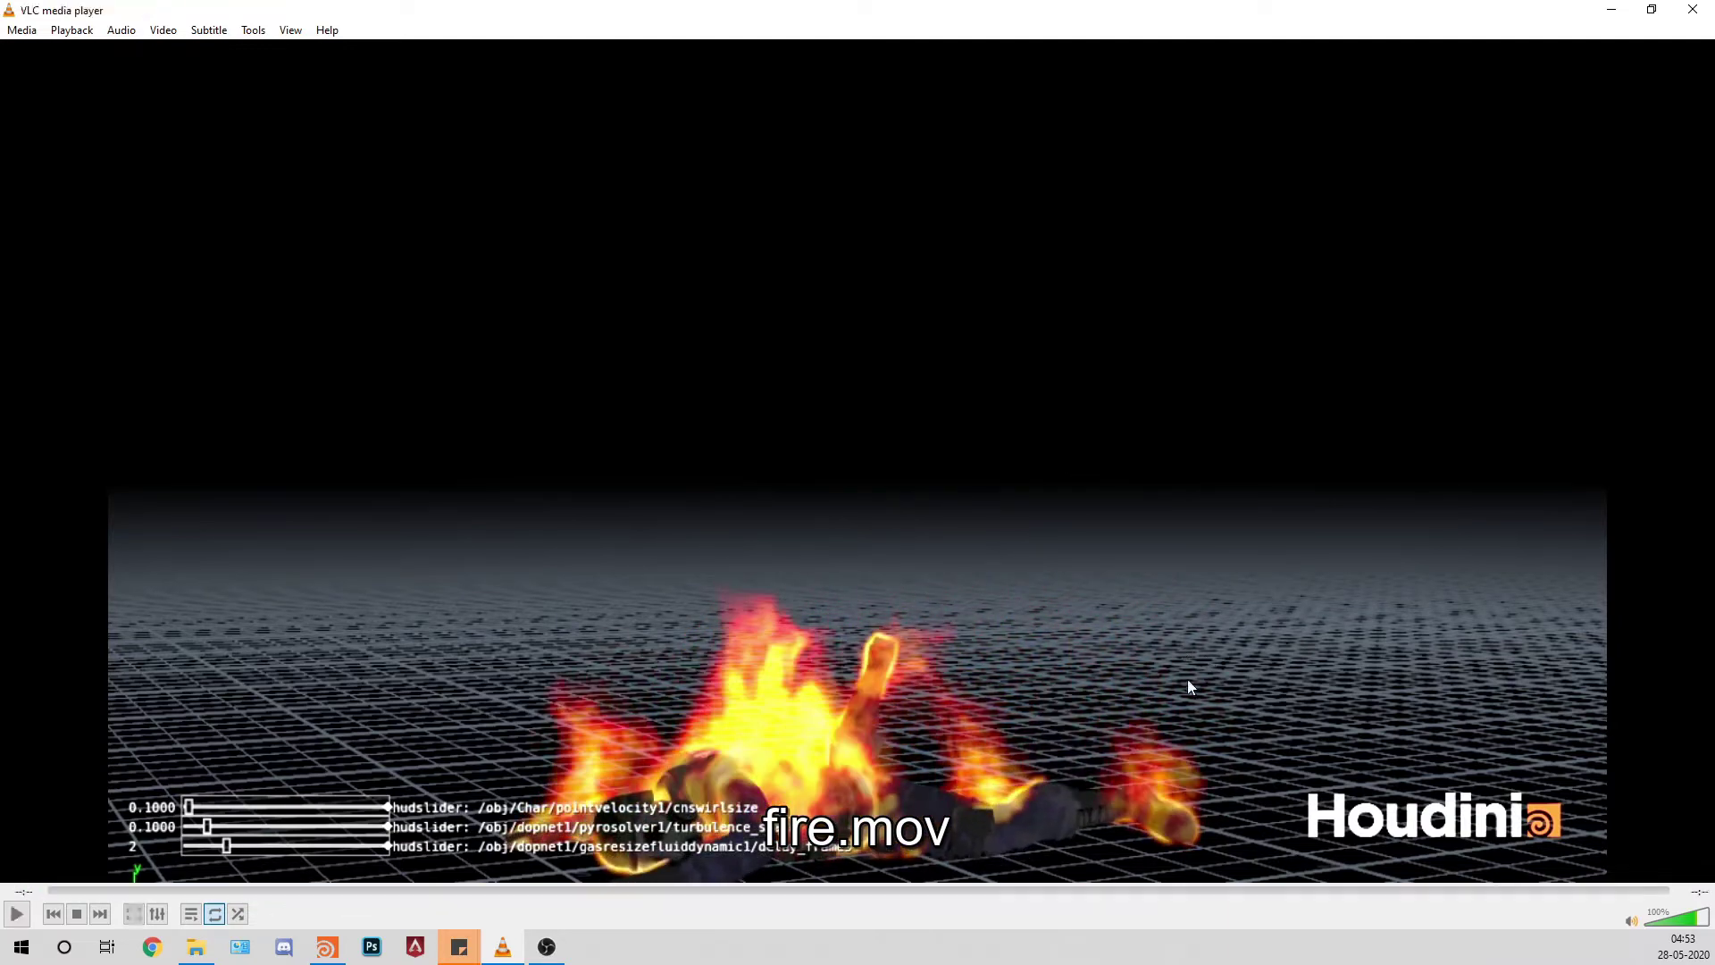
left_click(1691, 11)
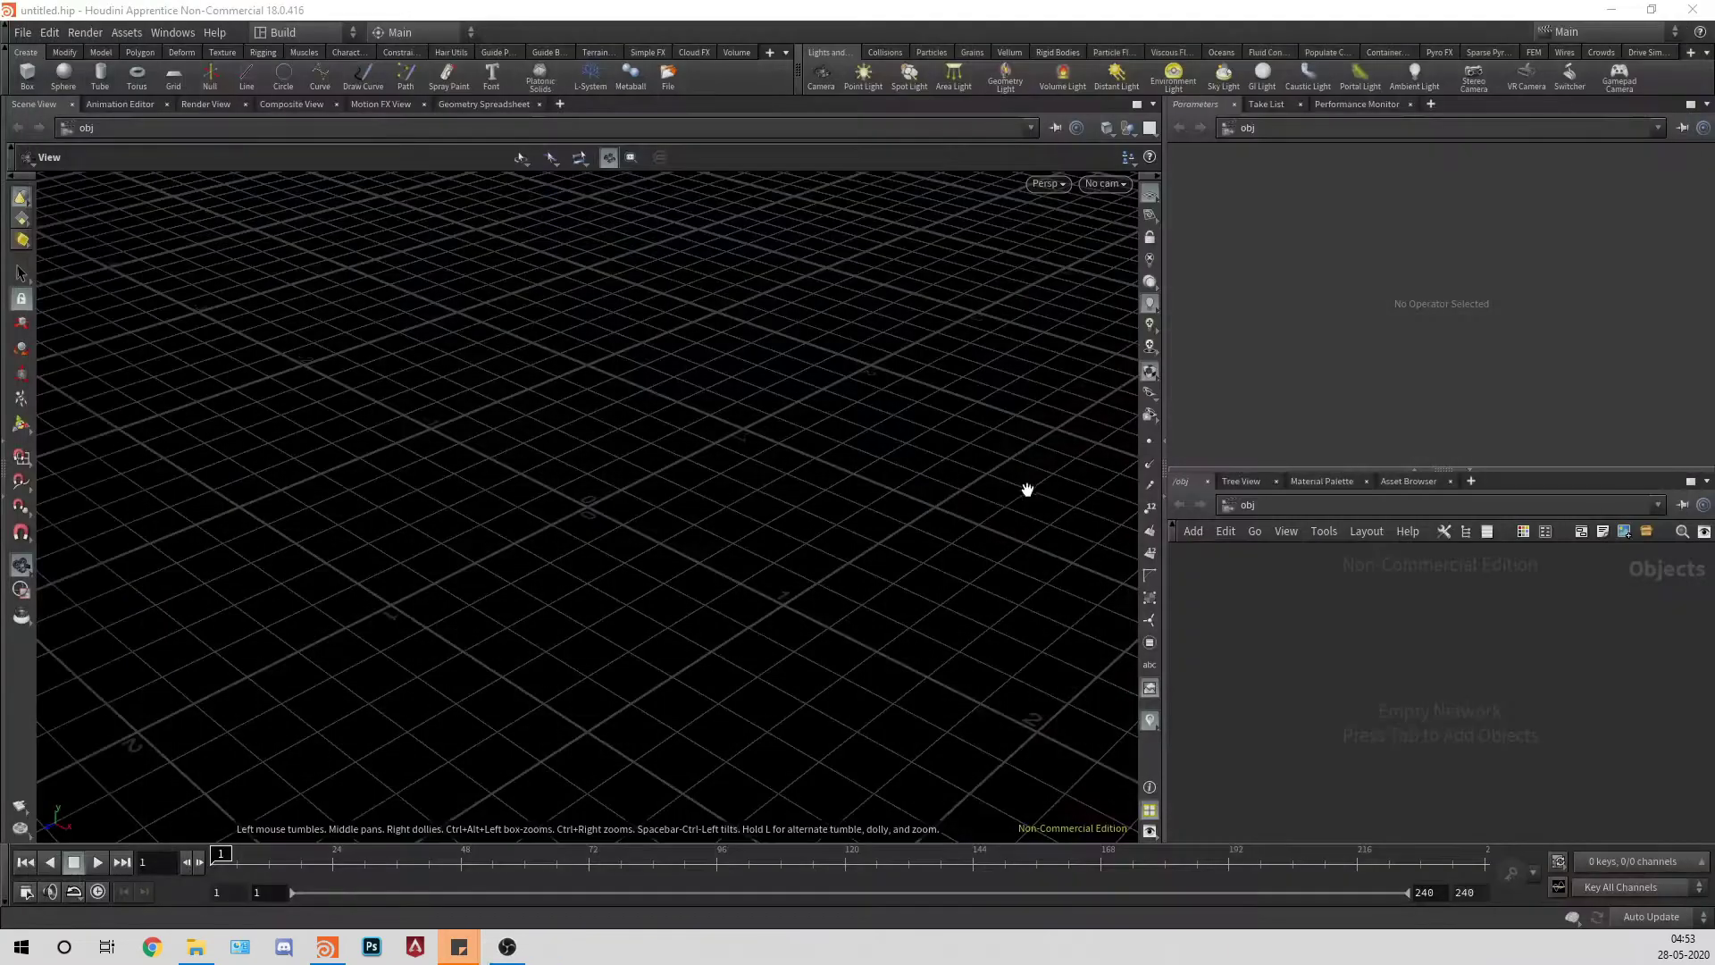
Step: Import the FBX file E:/LEARN_FILES/Fire/Dying.fbx into the scene with the default import options
middle_click_drag(780, 513, 634, 500)
left_click_drag(633, 499, 1042, 513)
left_click(23, 32)
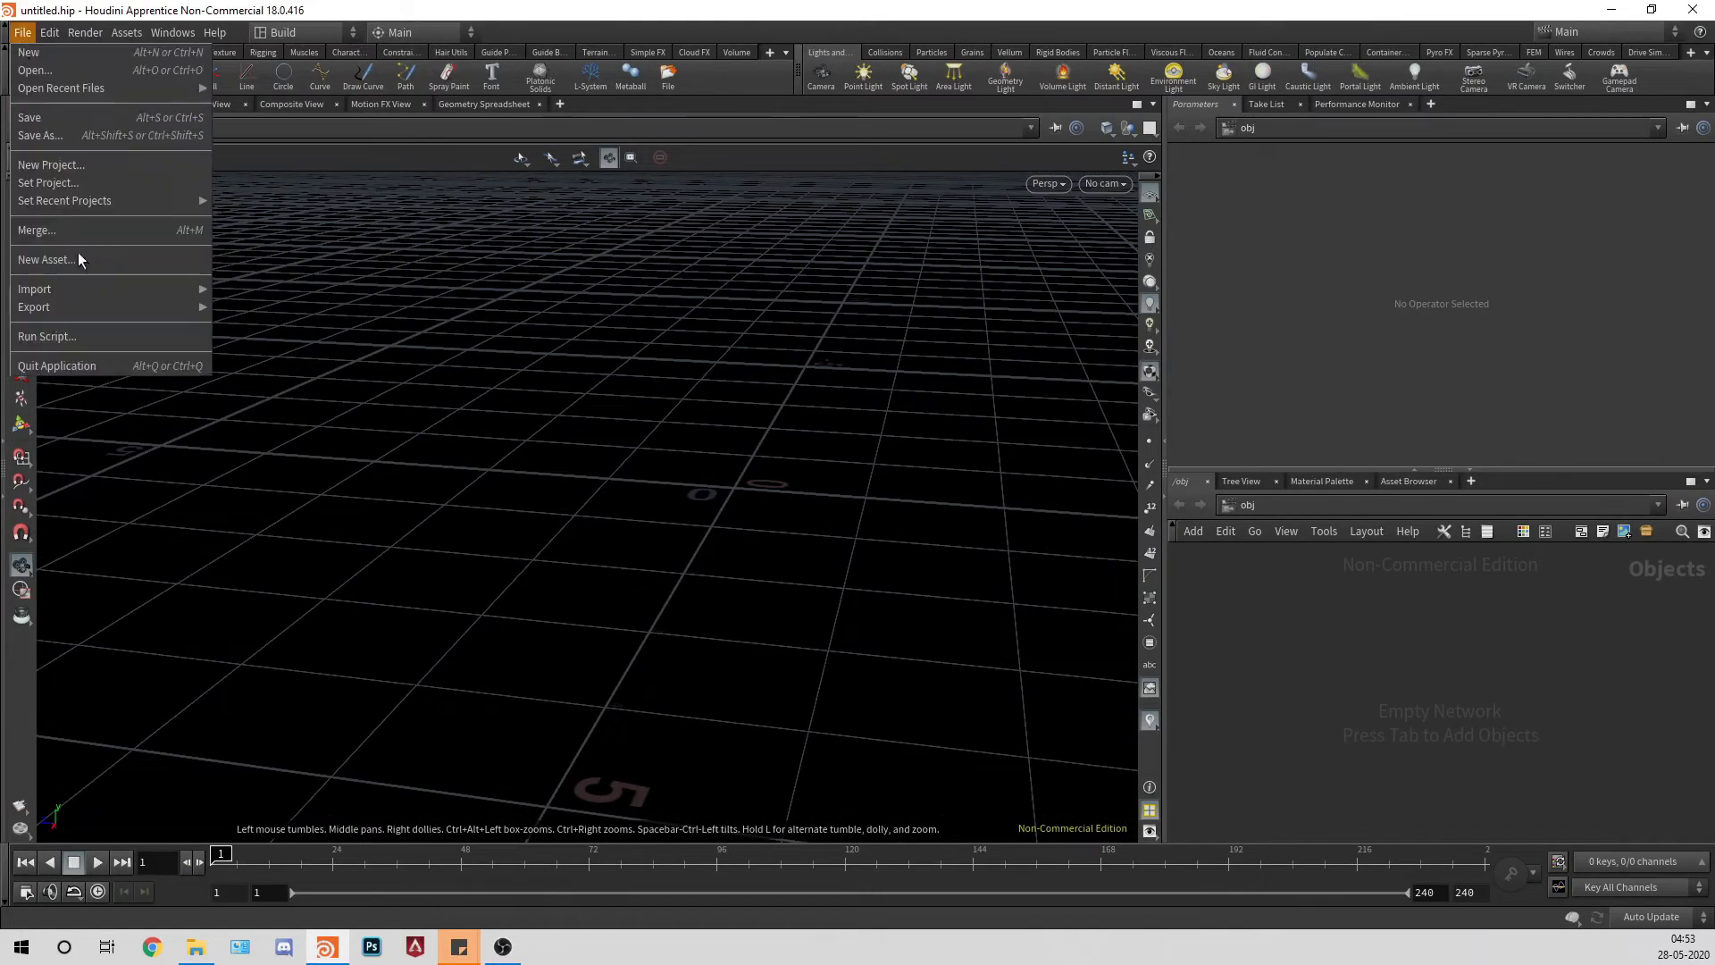
mouse_move(88, 297)
left_click(268, 348)
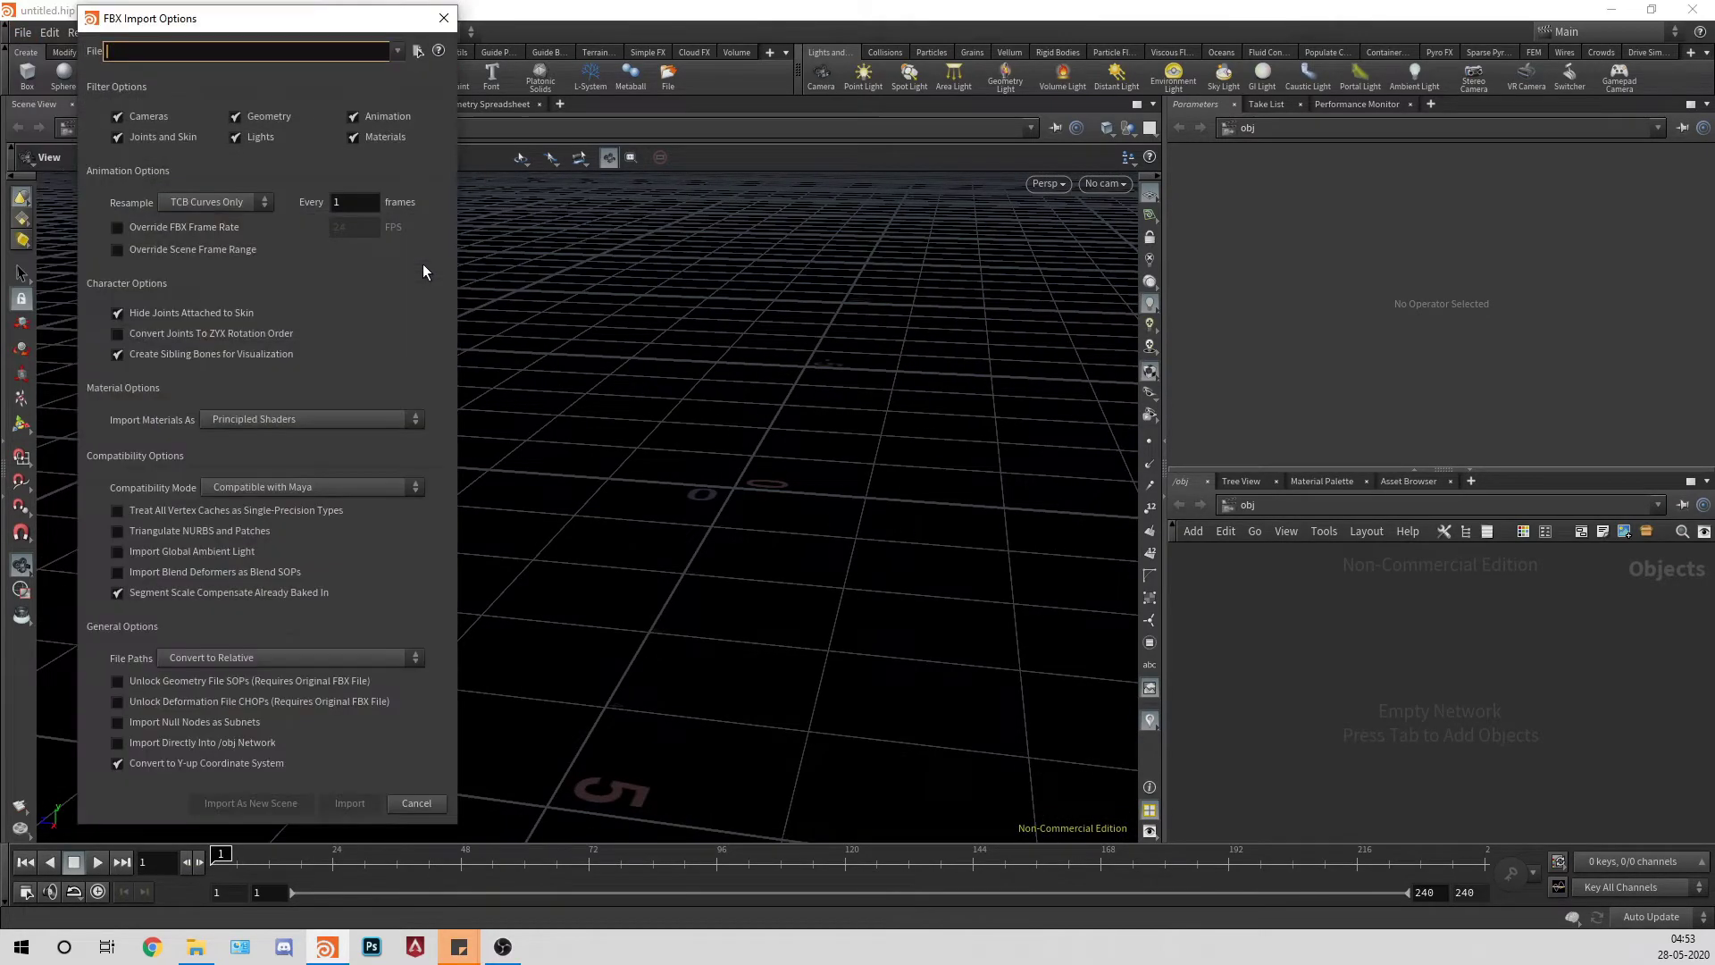
left_click(419, 51)
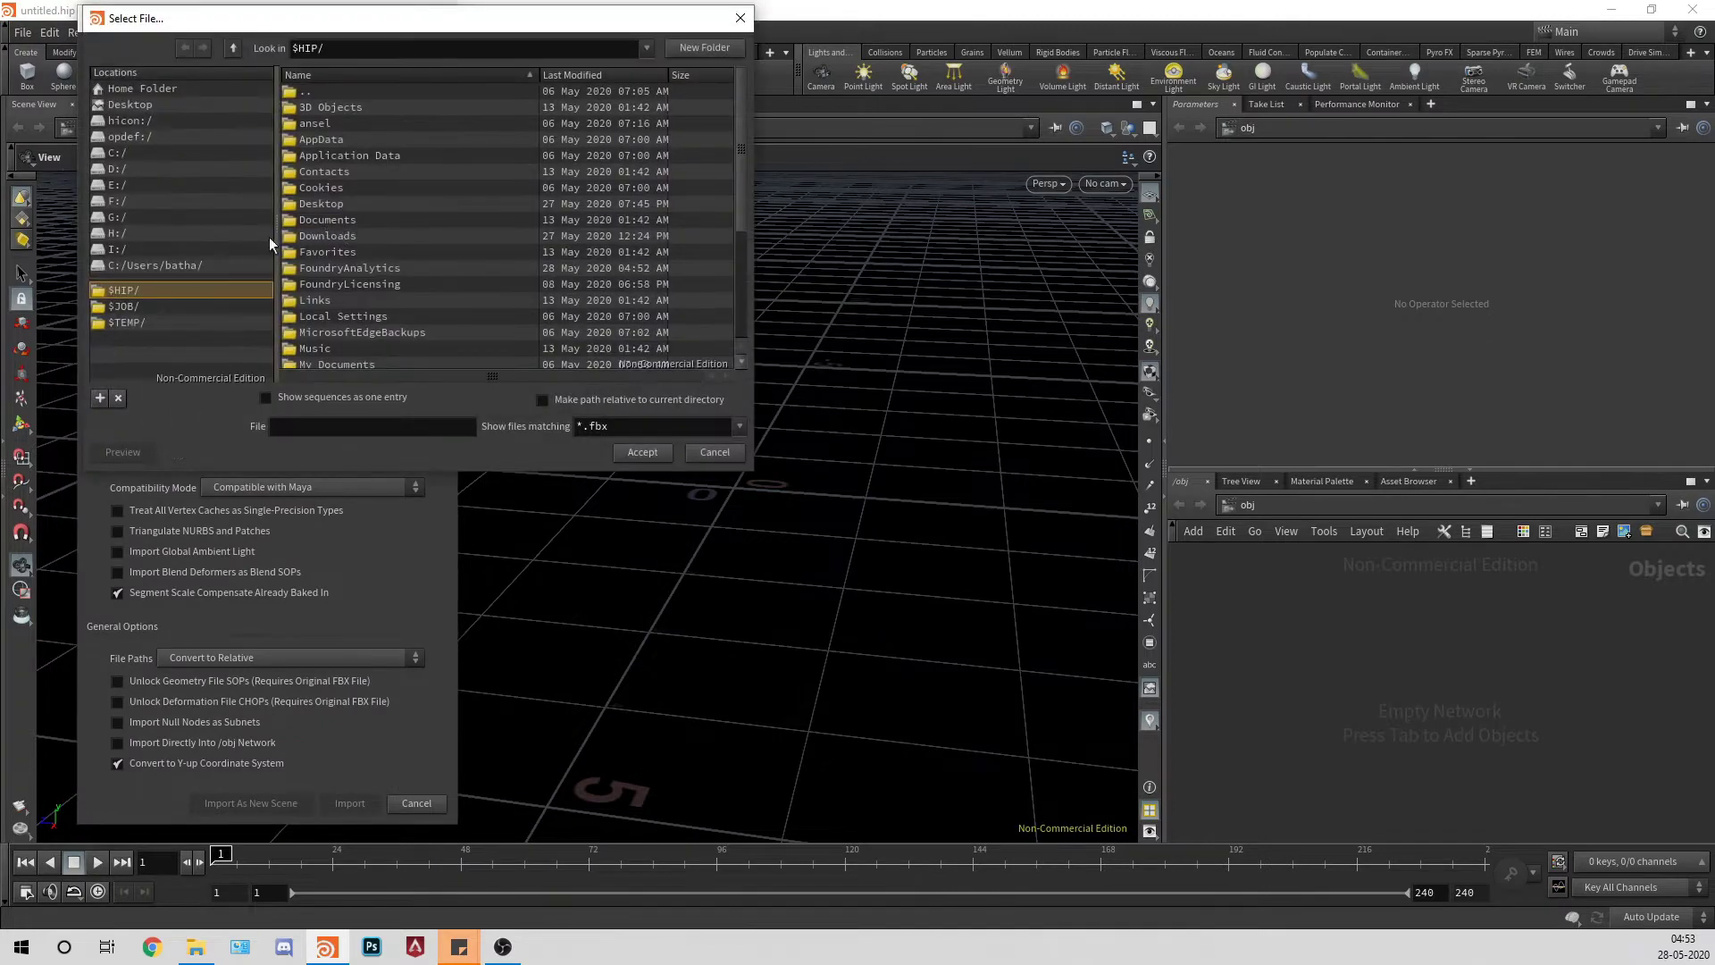
left_click(130, 188)
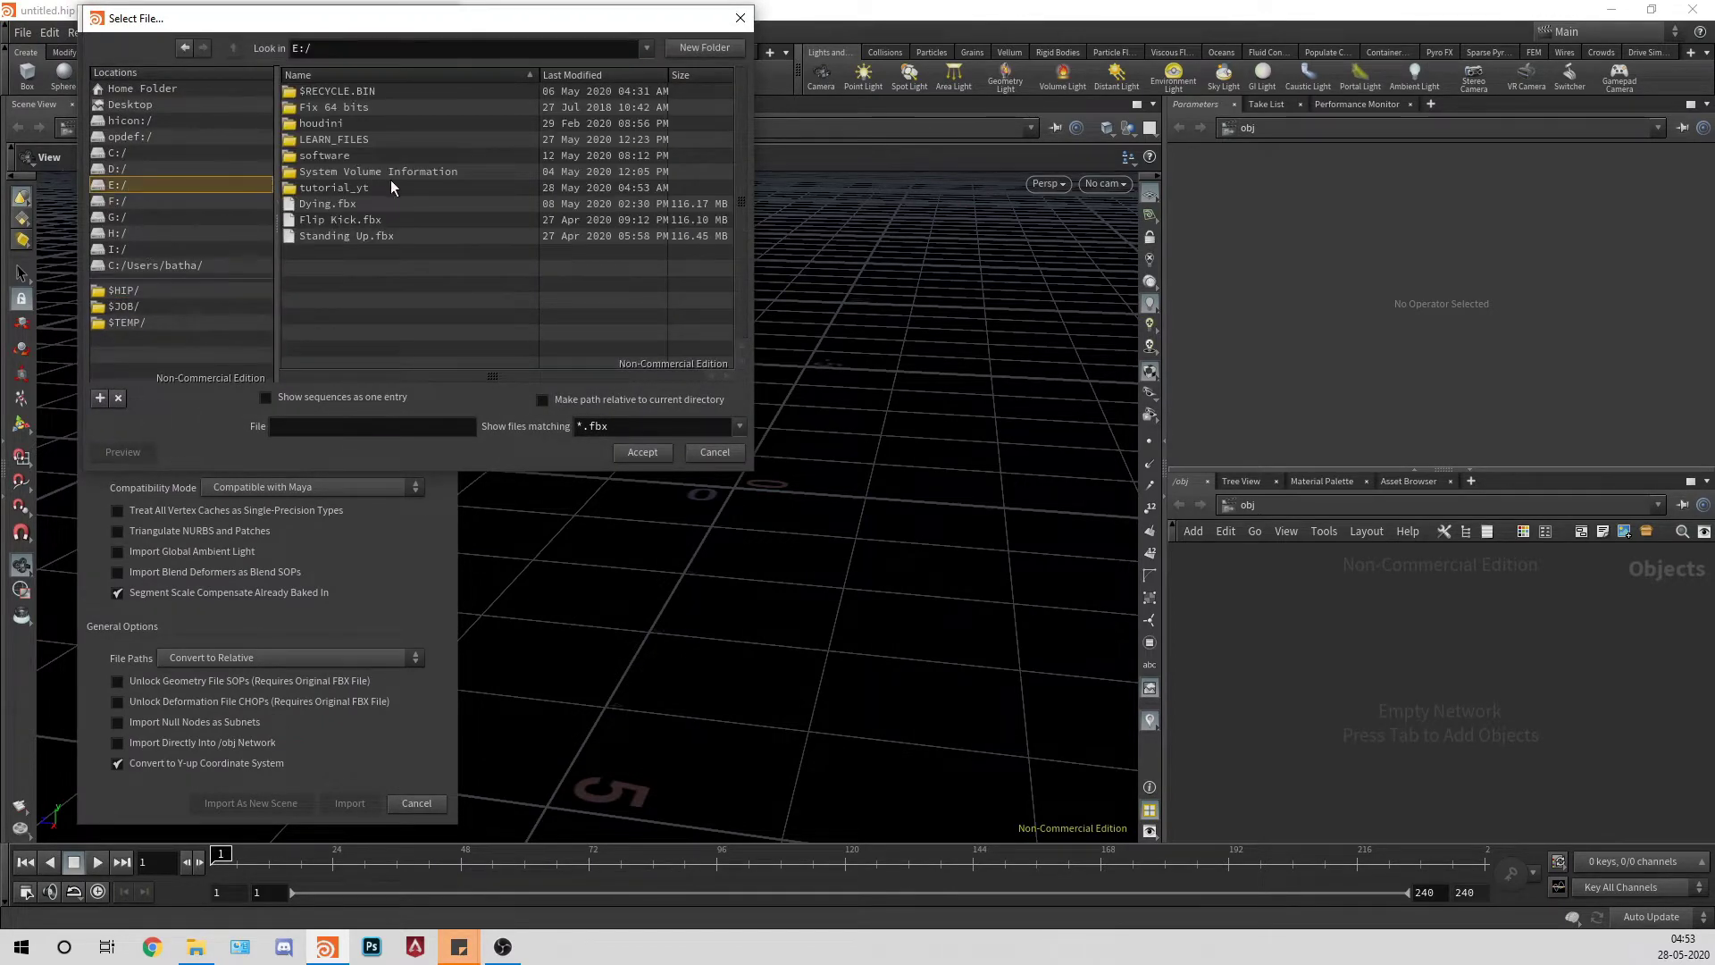
double_click(341, 140)
double_click(319, 141)
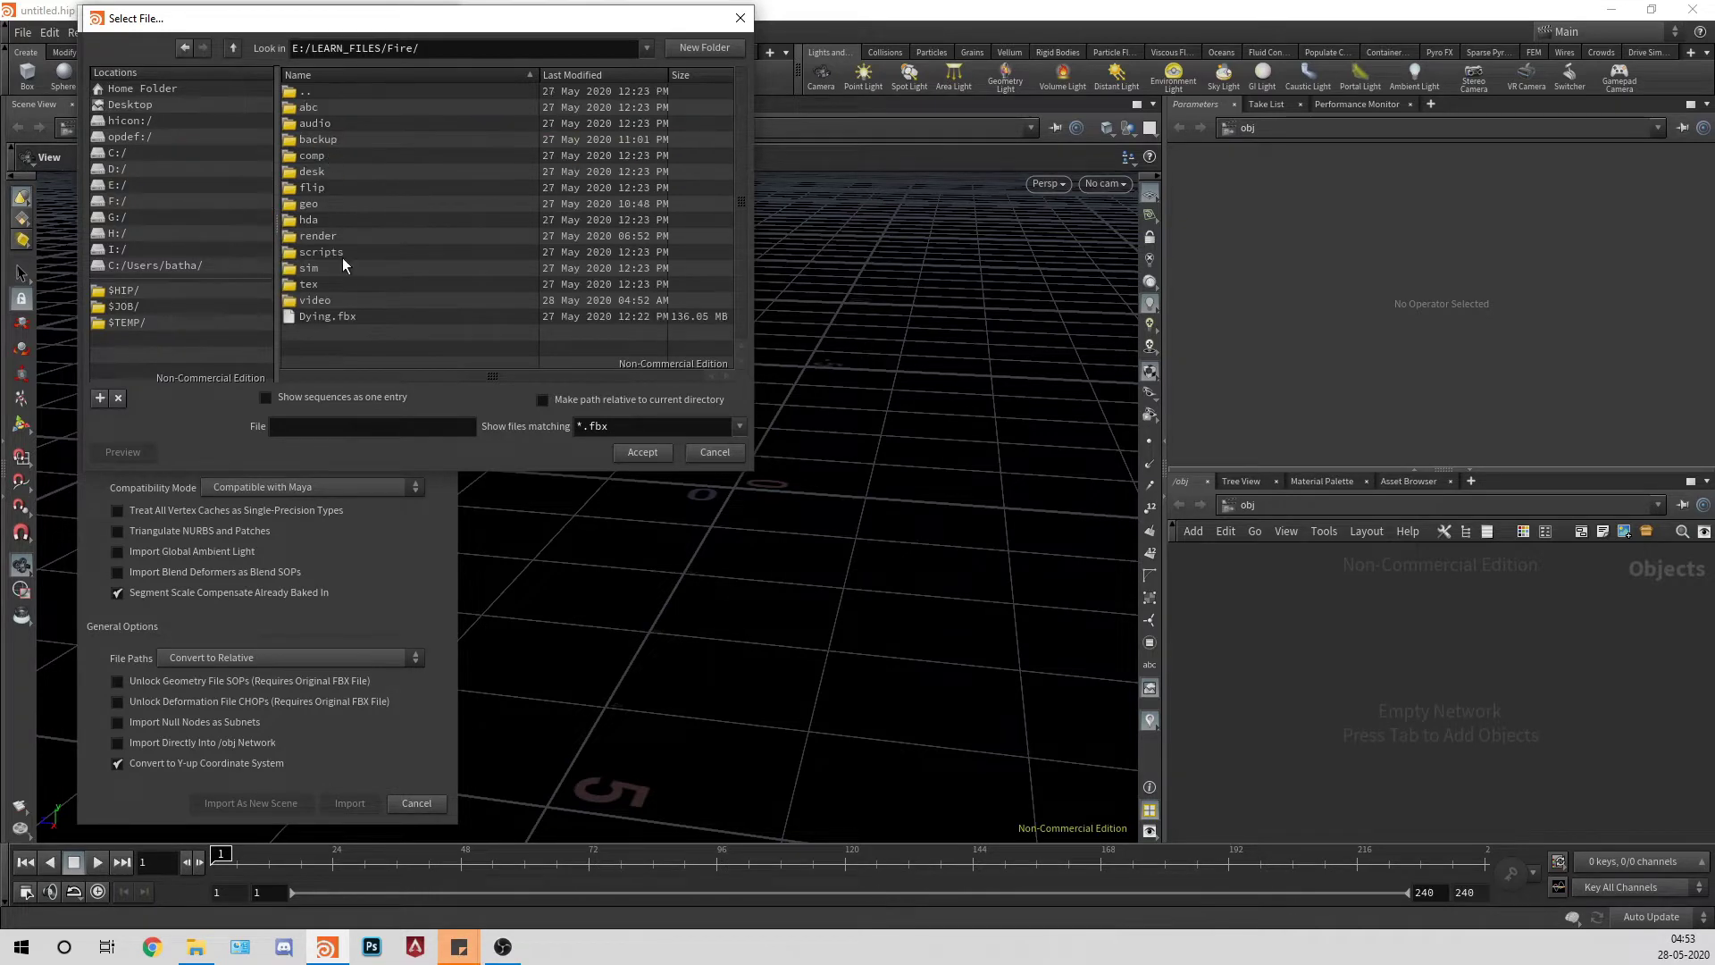
double_click(325, 318)
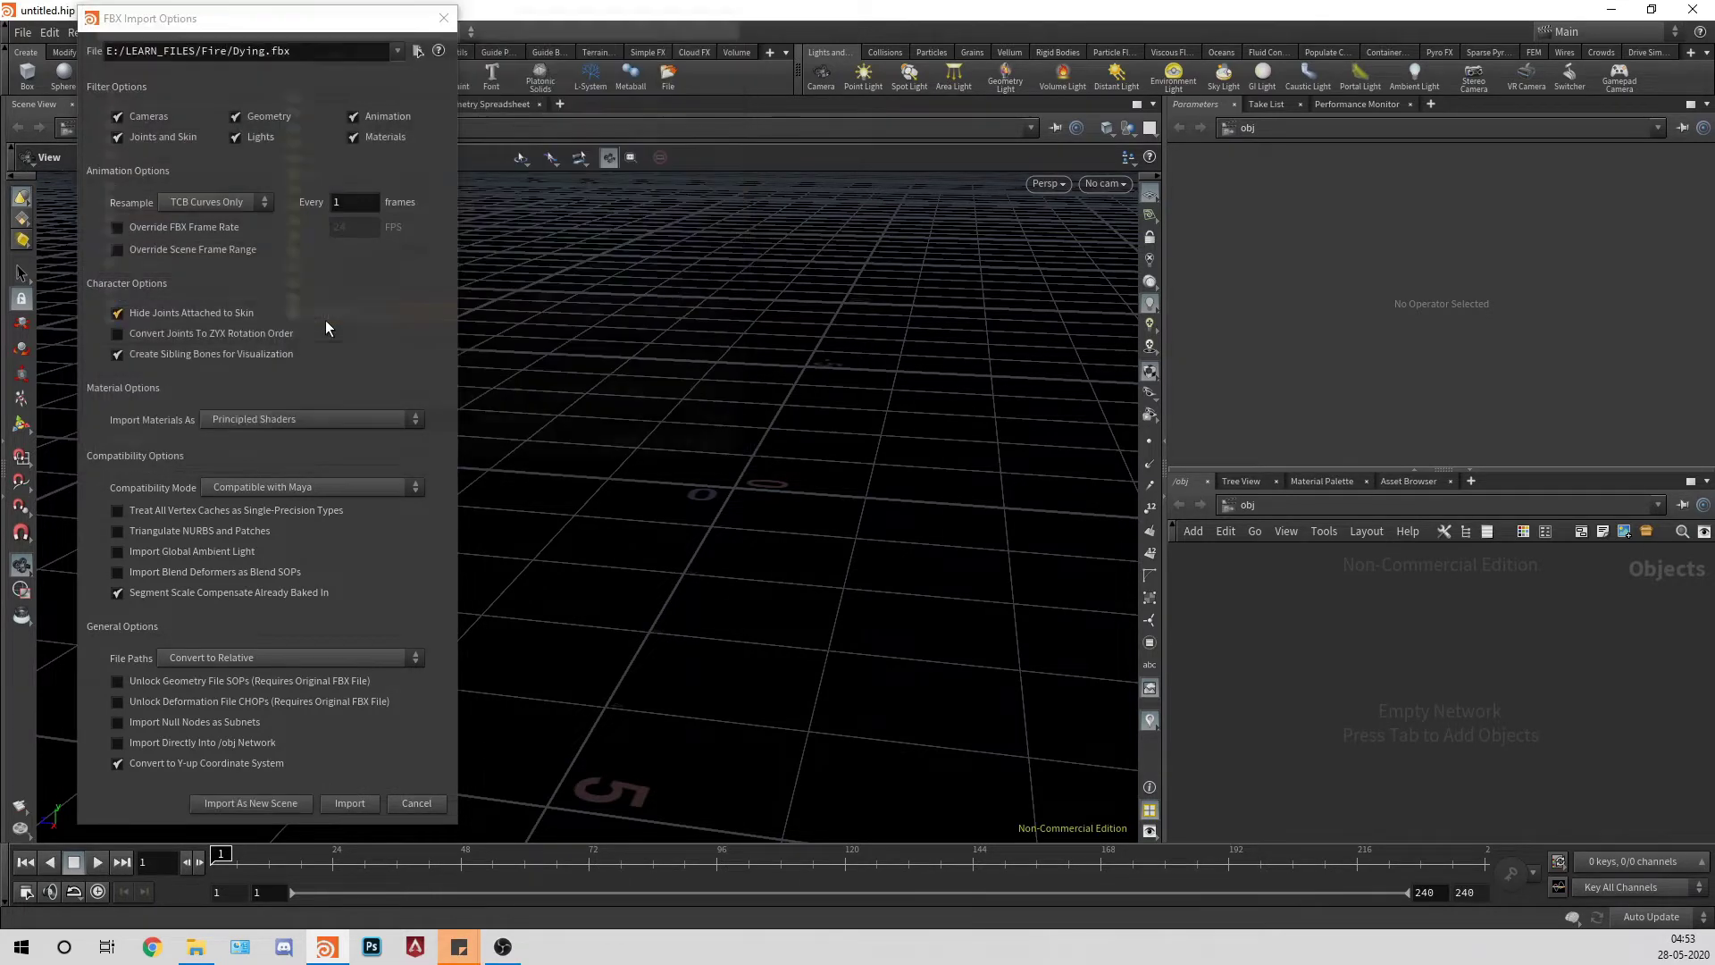
left_click(335, 801)
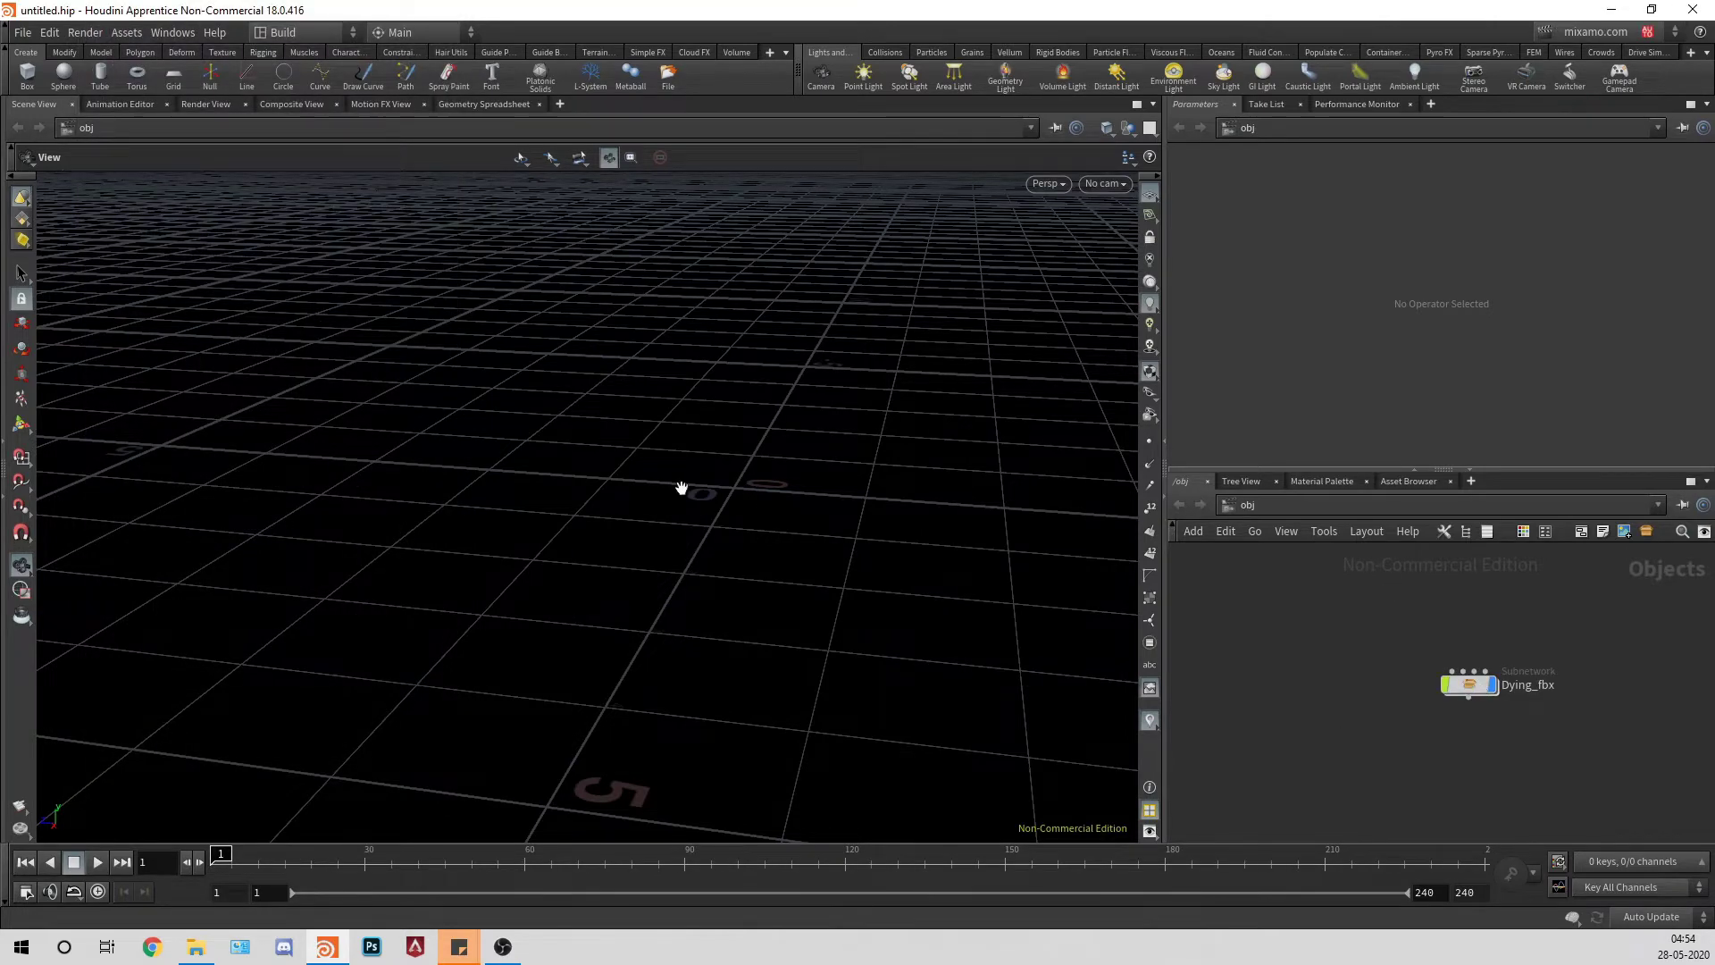
Step: Frame the imported character and open the Ch35 geometry network inside the Dying_fbx subnetwork
right_click_drag(823, 424, 651, 453)
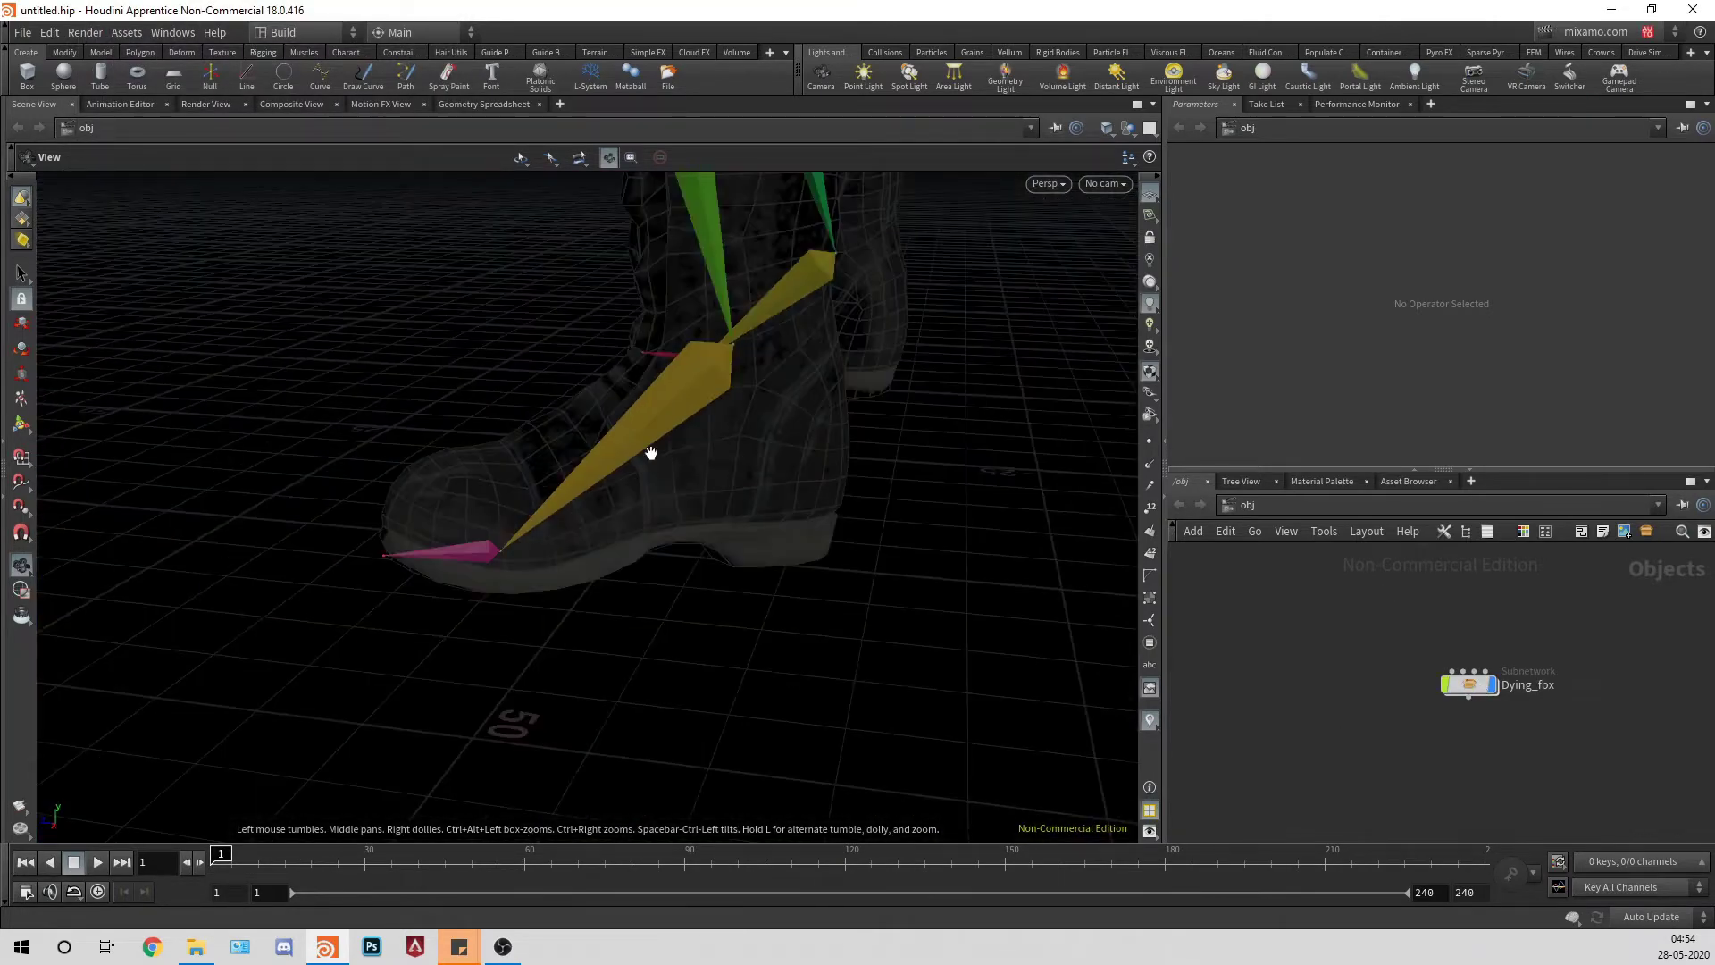
key("g")
left_click_drag(670, 429, 722, 436)
middle_click_drag(723, 436, 721, 452)
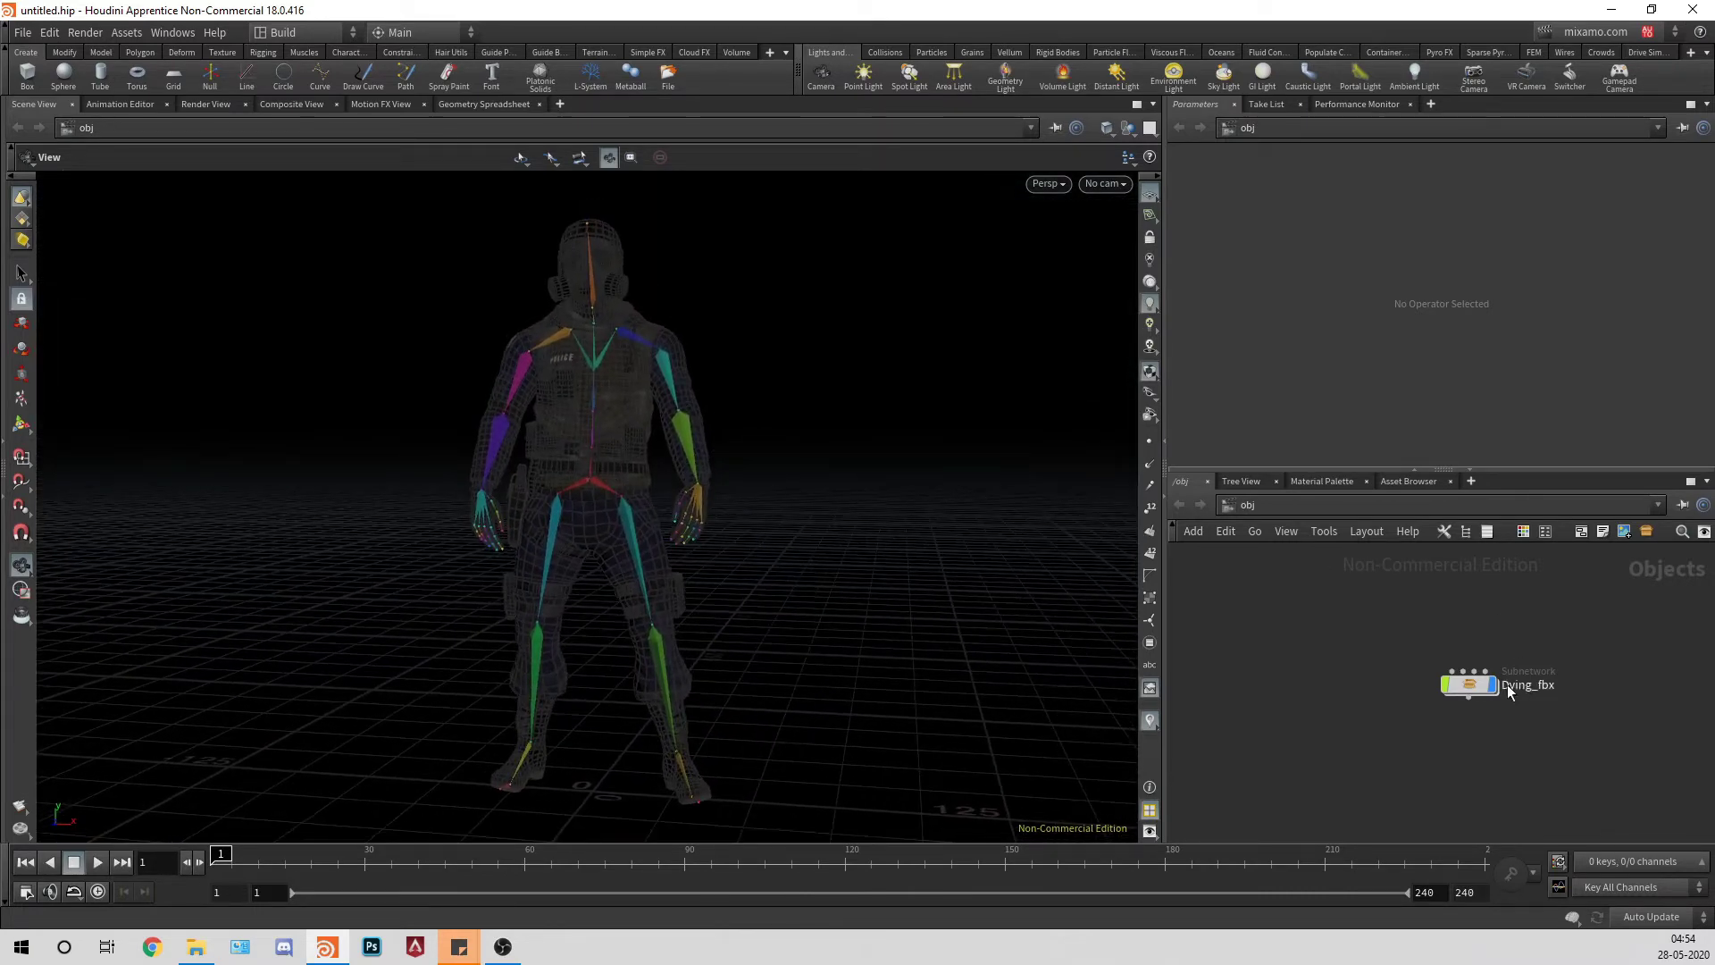
double_click(1478, 681)
scroll(1621, 718, "up", 4)
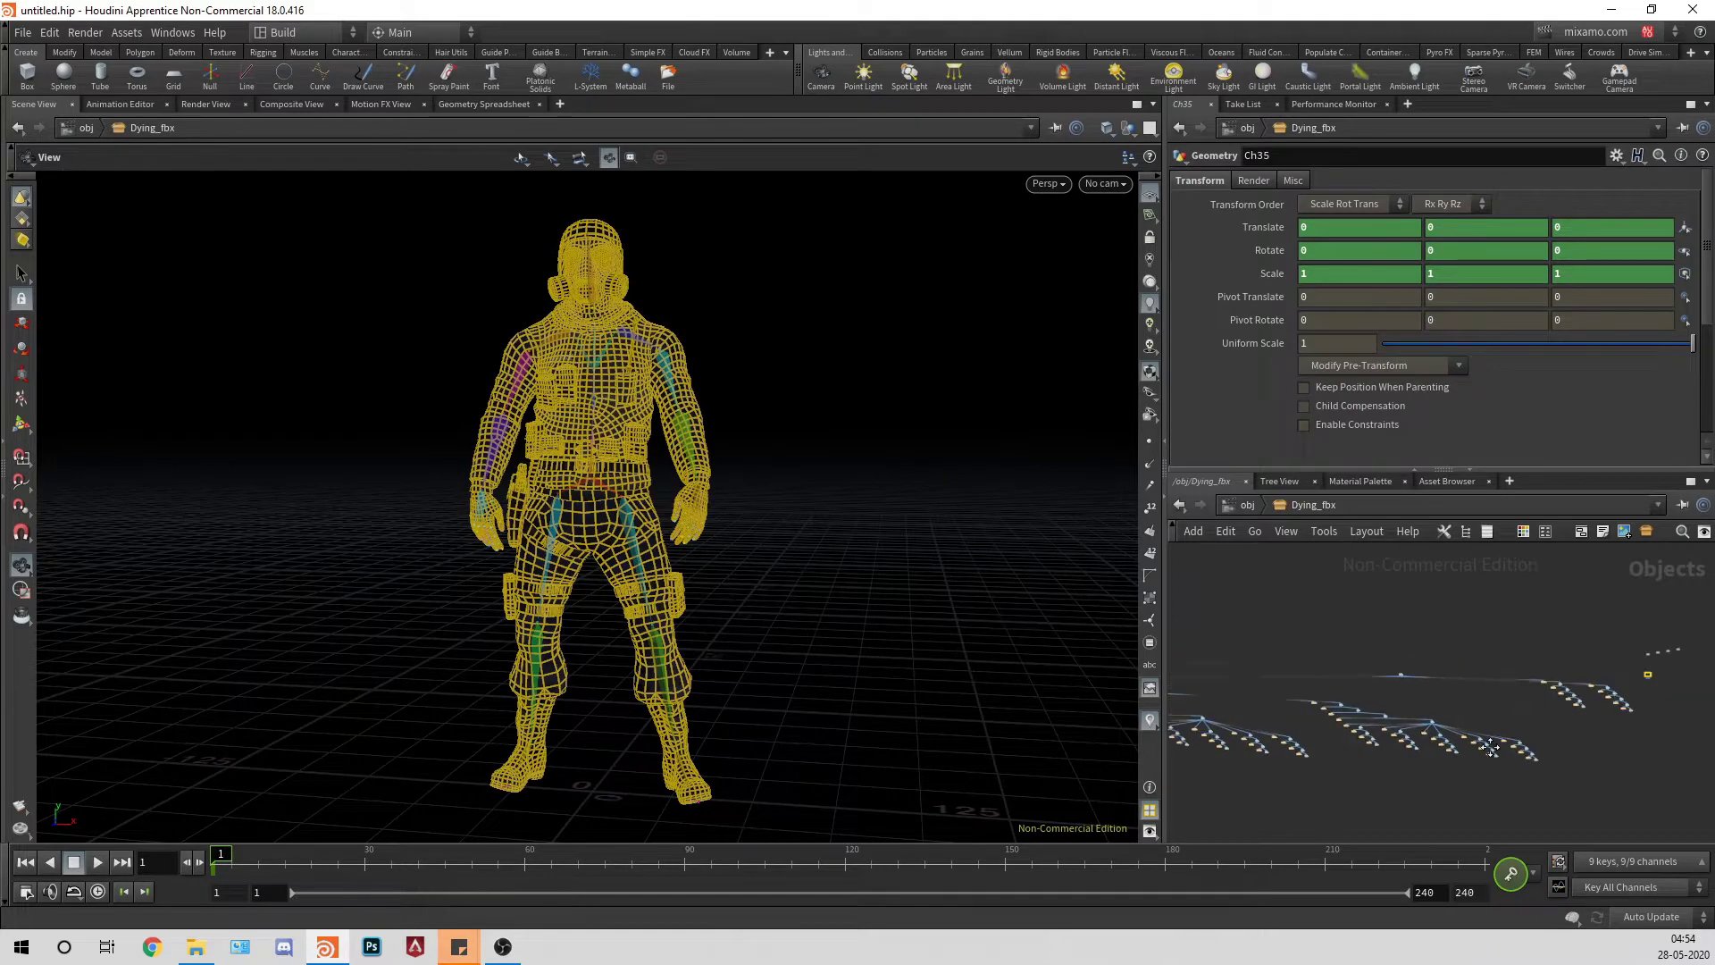
middle_click_drag(1643, 706, 1196, 774)
scroll(1425, 704, "up", 5)
middle_click_drag(1301, 670, 1467, 722)
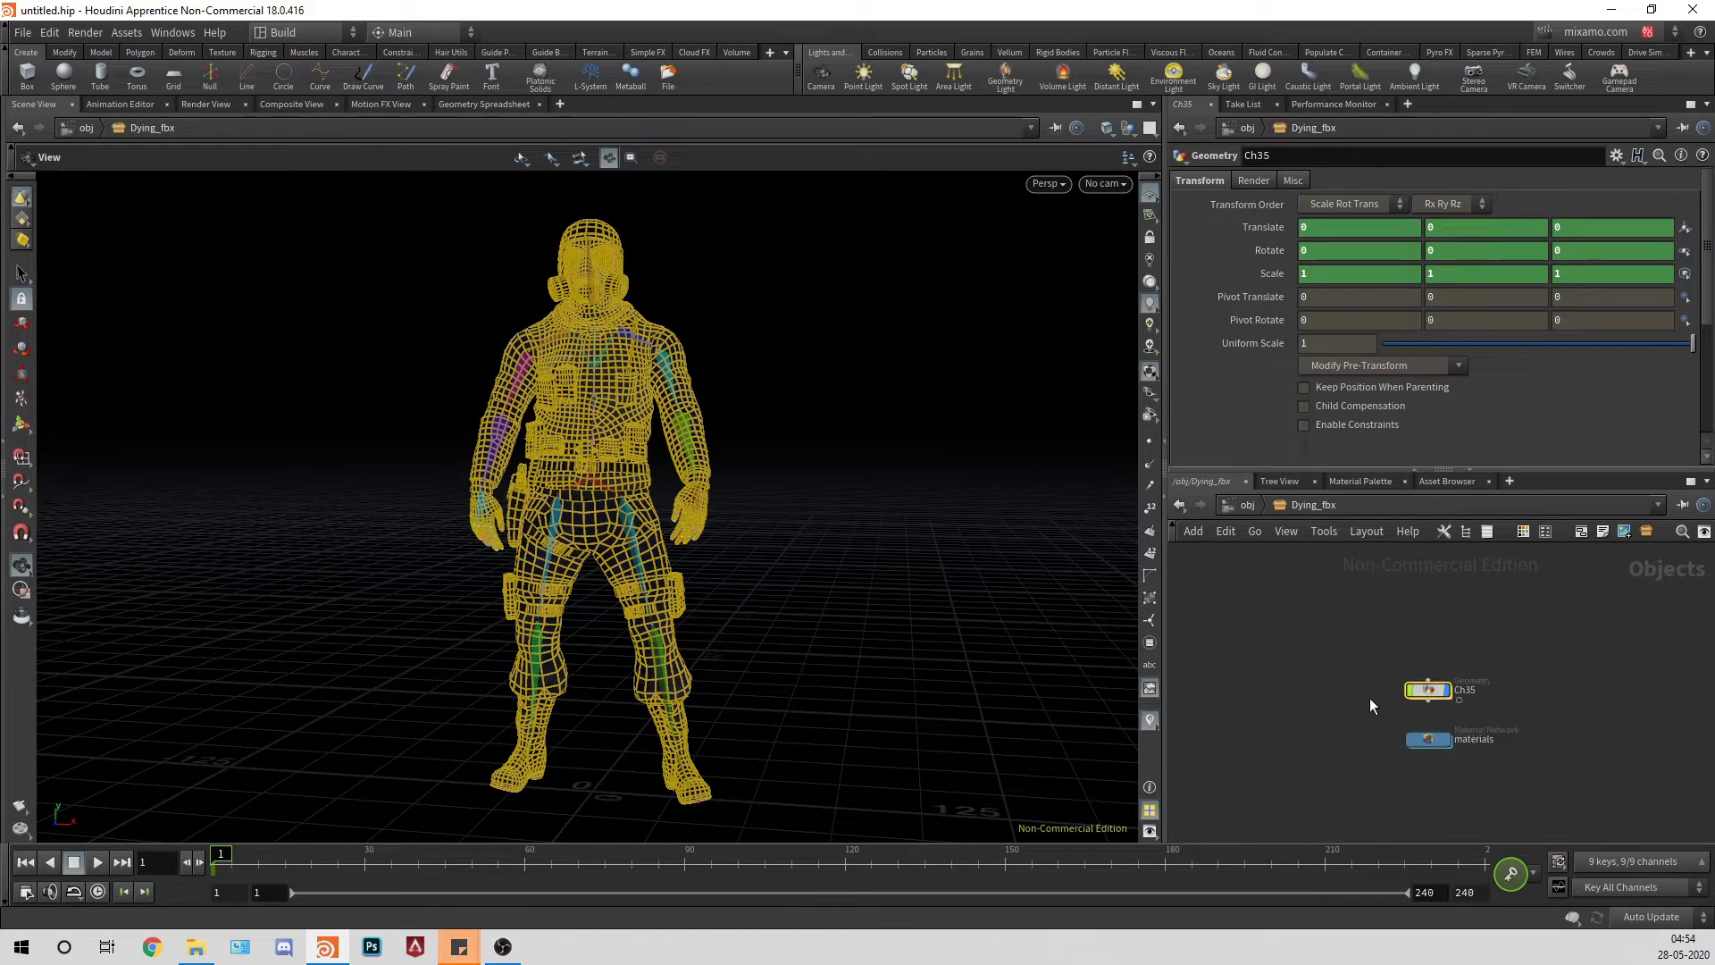
scroll(1375, 696, "up", 5)
double_click(1322, 663)
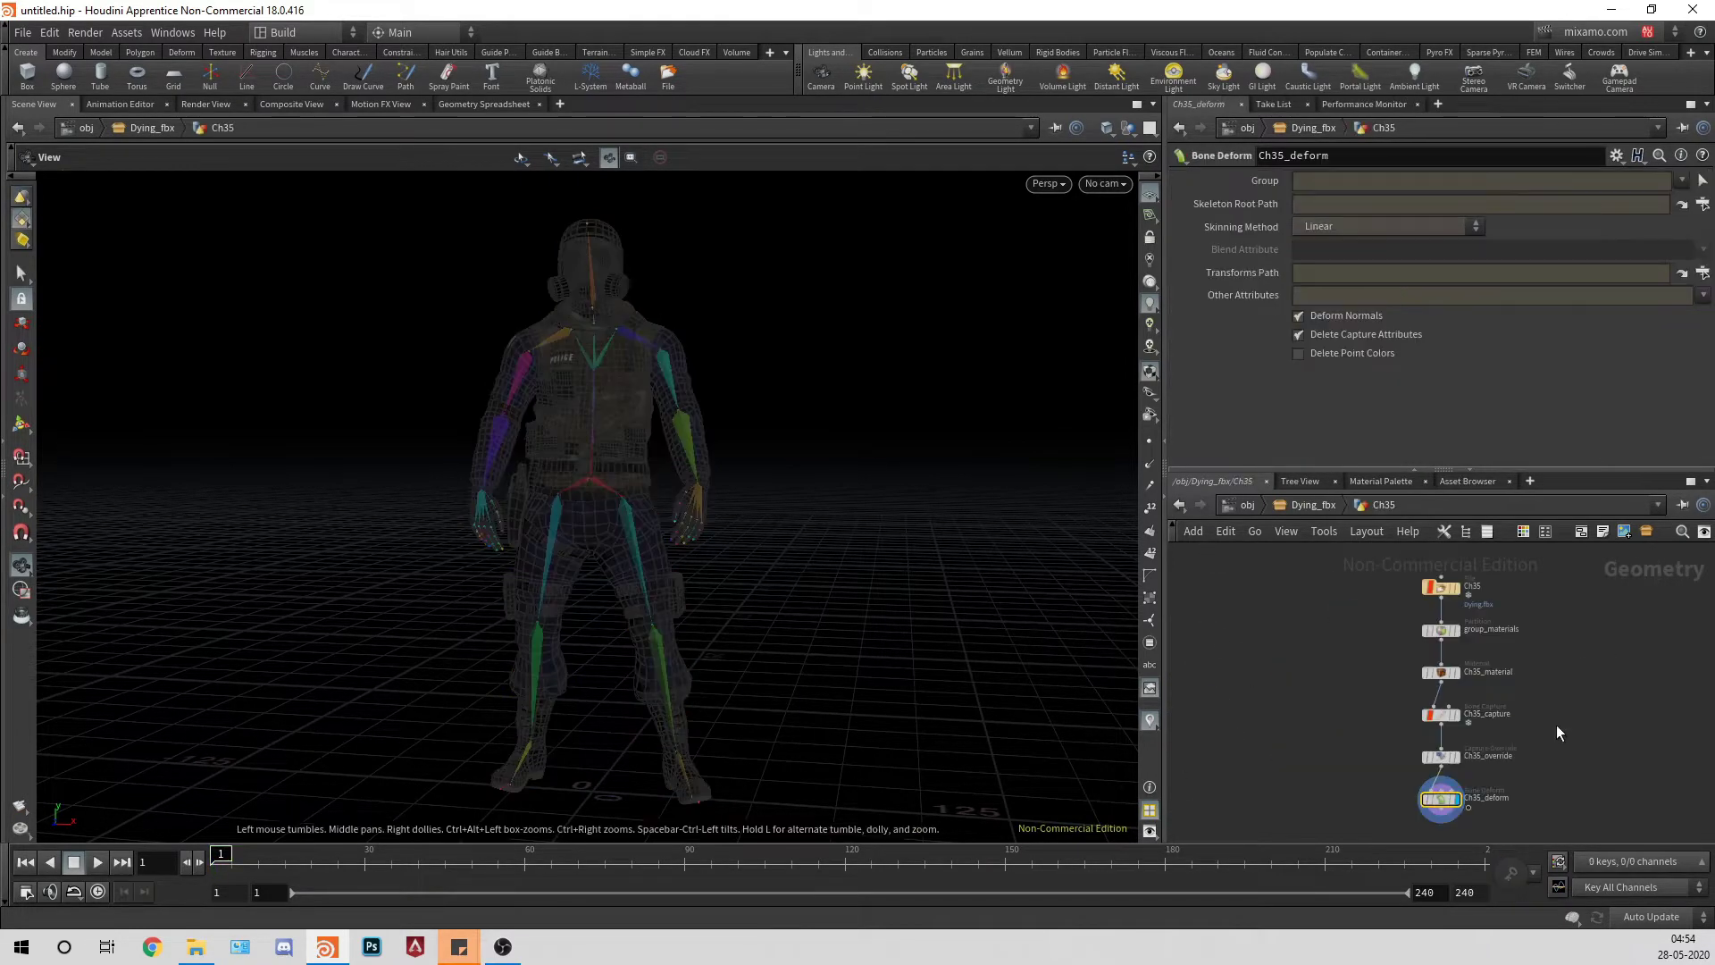
Step: Add a Null node wired to the output of the Ch35_deform node
scroll(1530, 708, "up", 3)
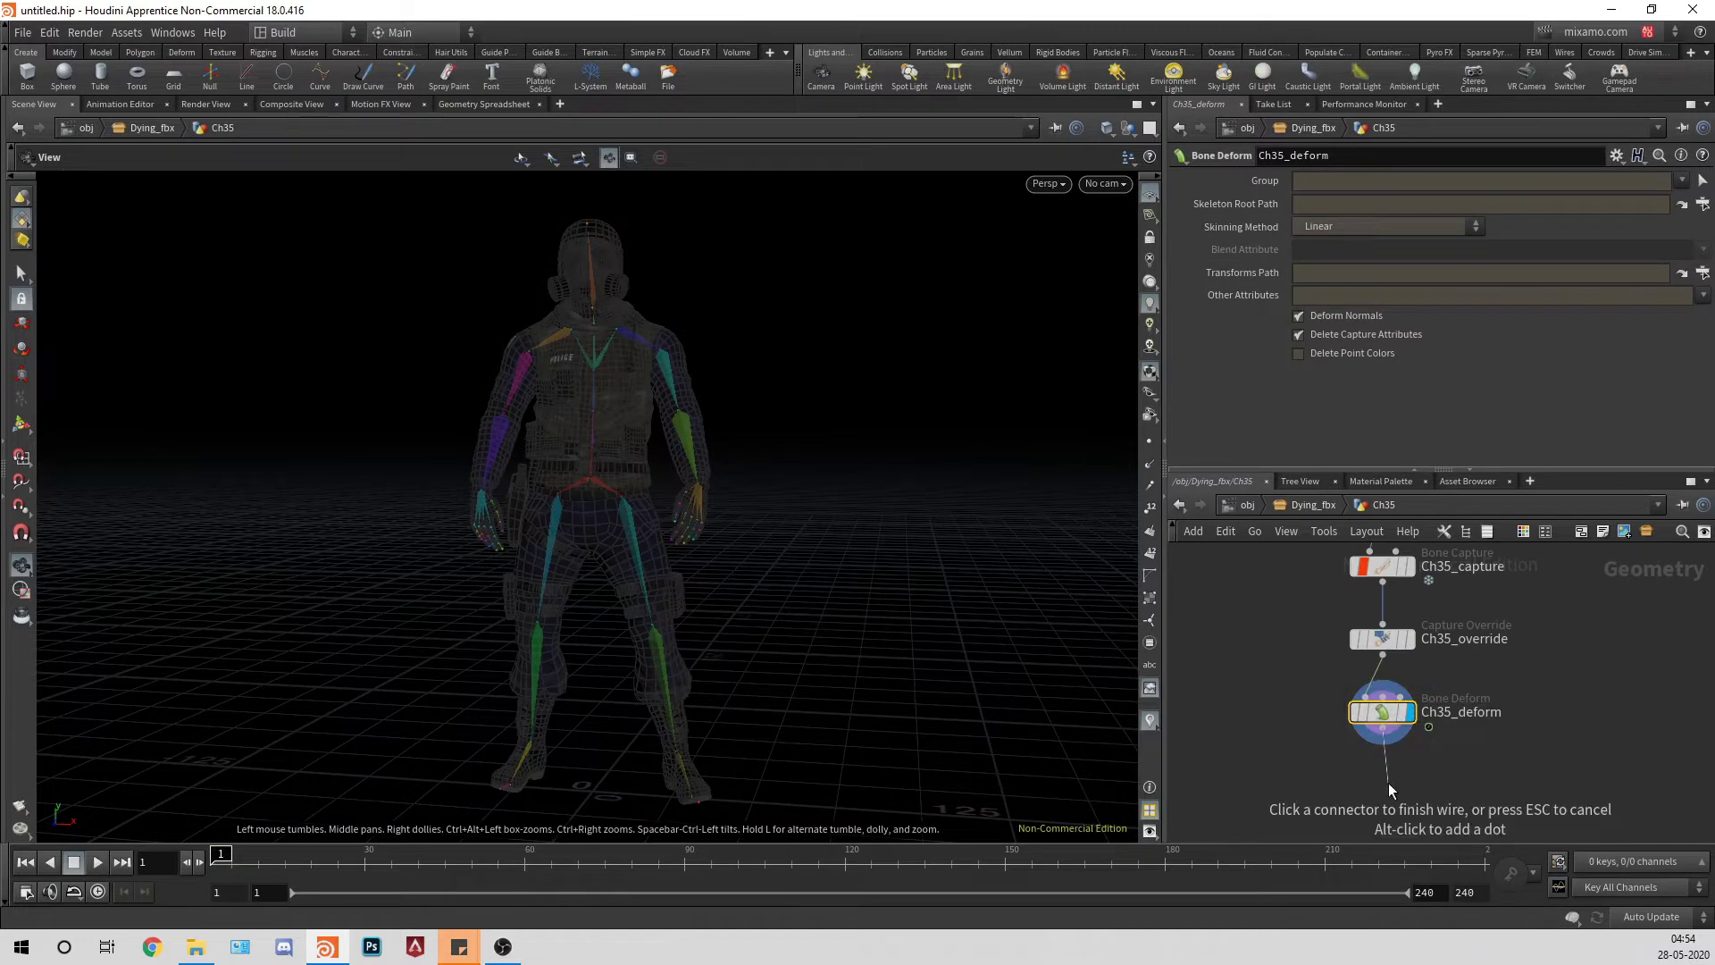
key("Tab")
type("nu")
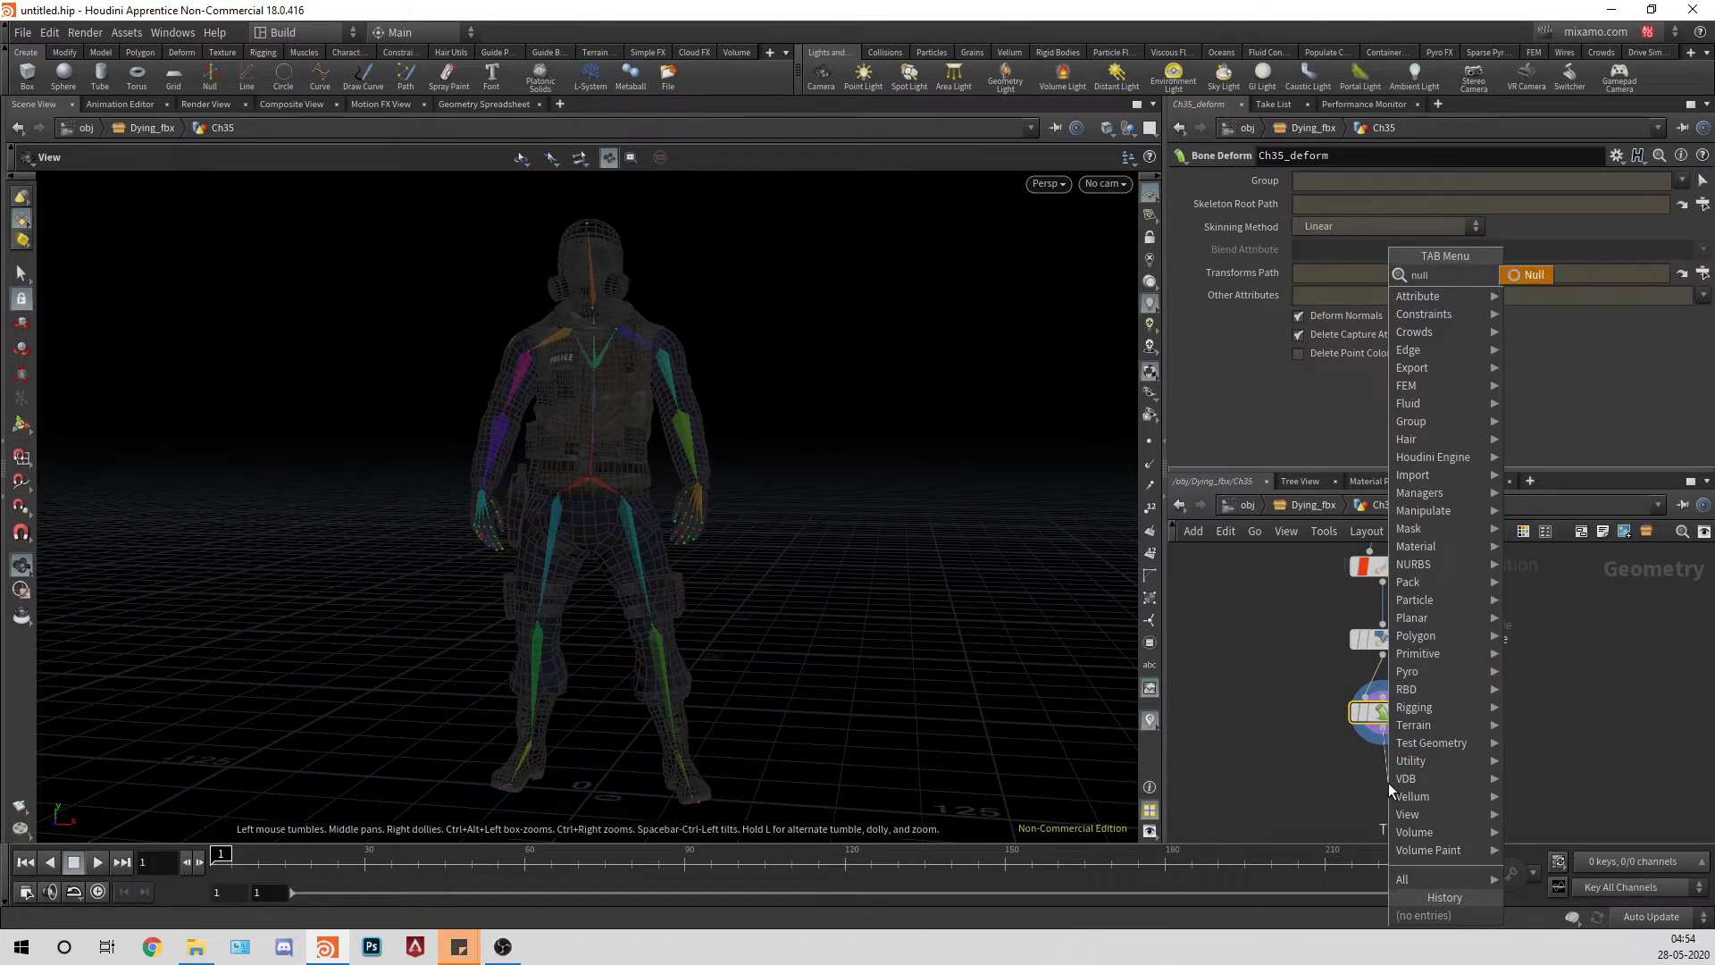
key("Return")
left_click(1388, 782)
Step: Rename the null below Ch35_deform as Geo
double_click(1445, 784)
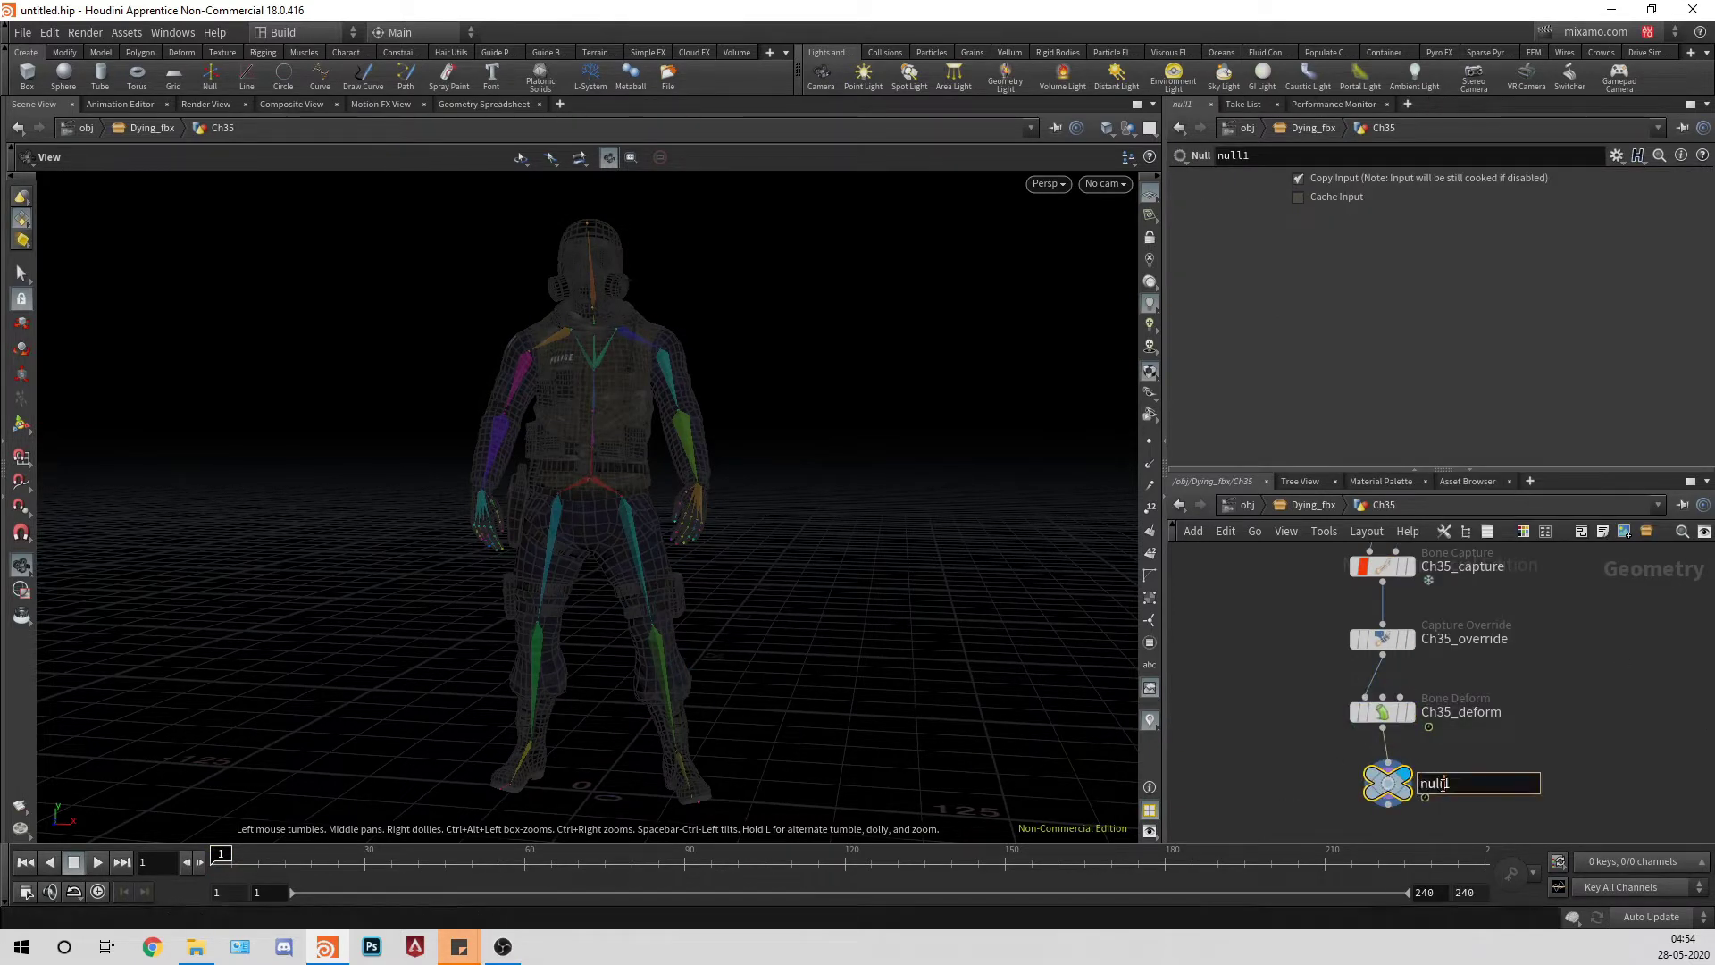
type("gEO")
key("Return")
double_click(1438, 784)
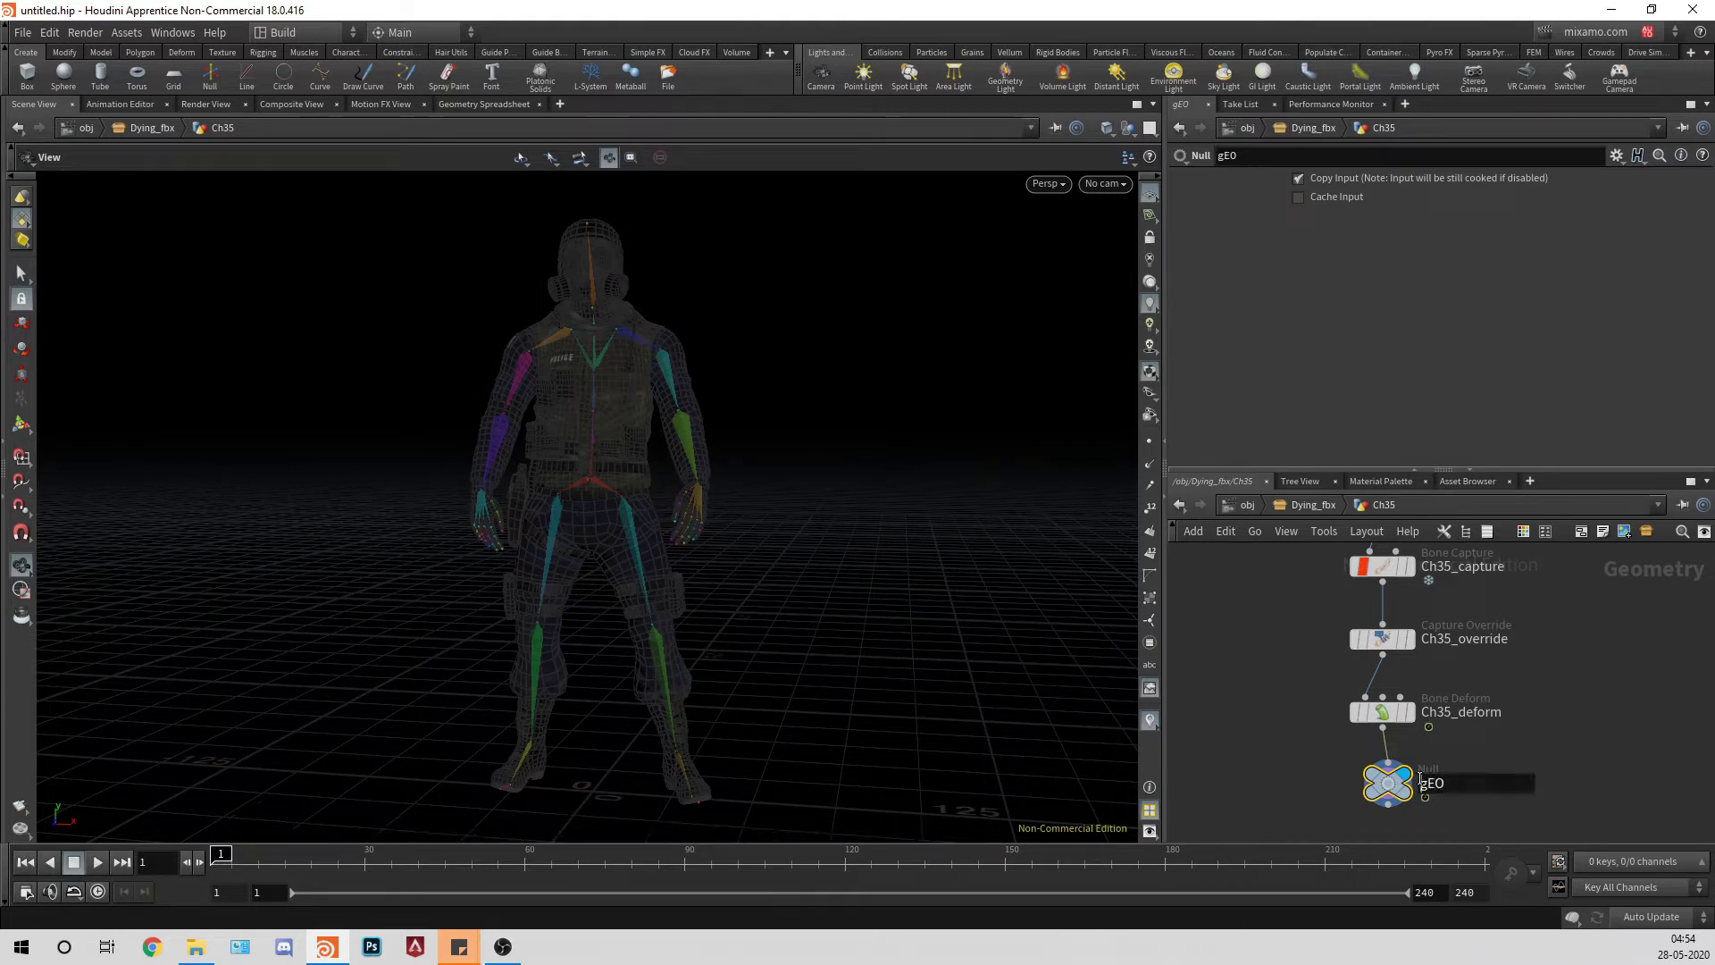
type("Geo")
key("Return")
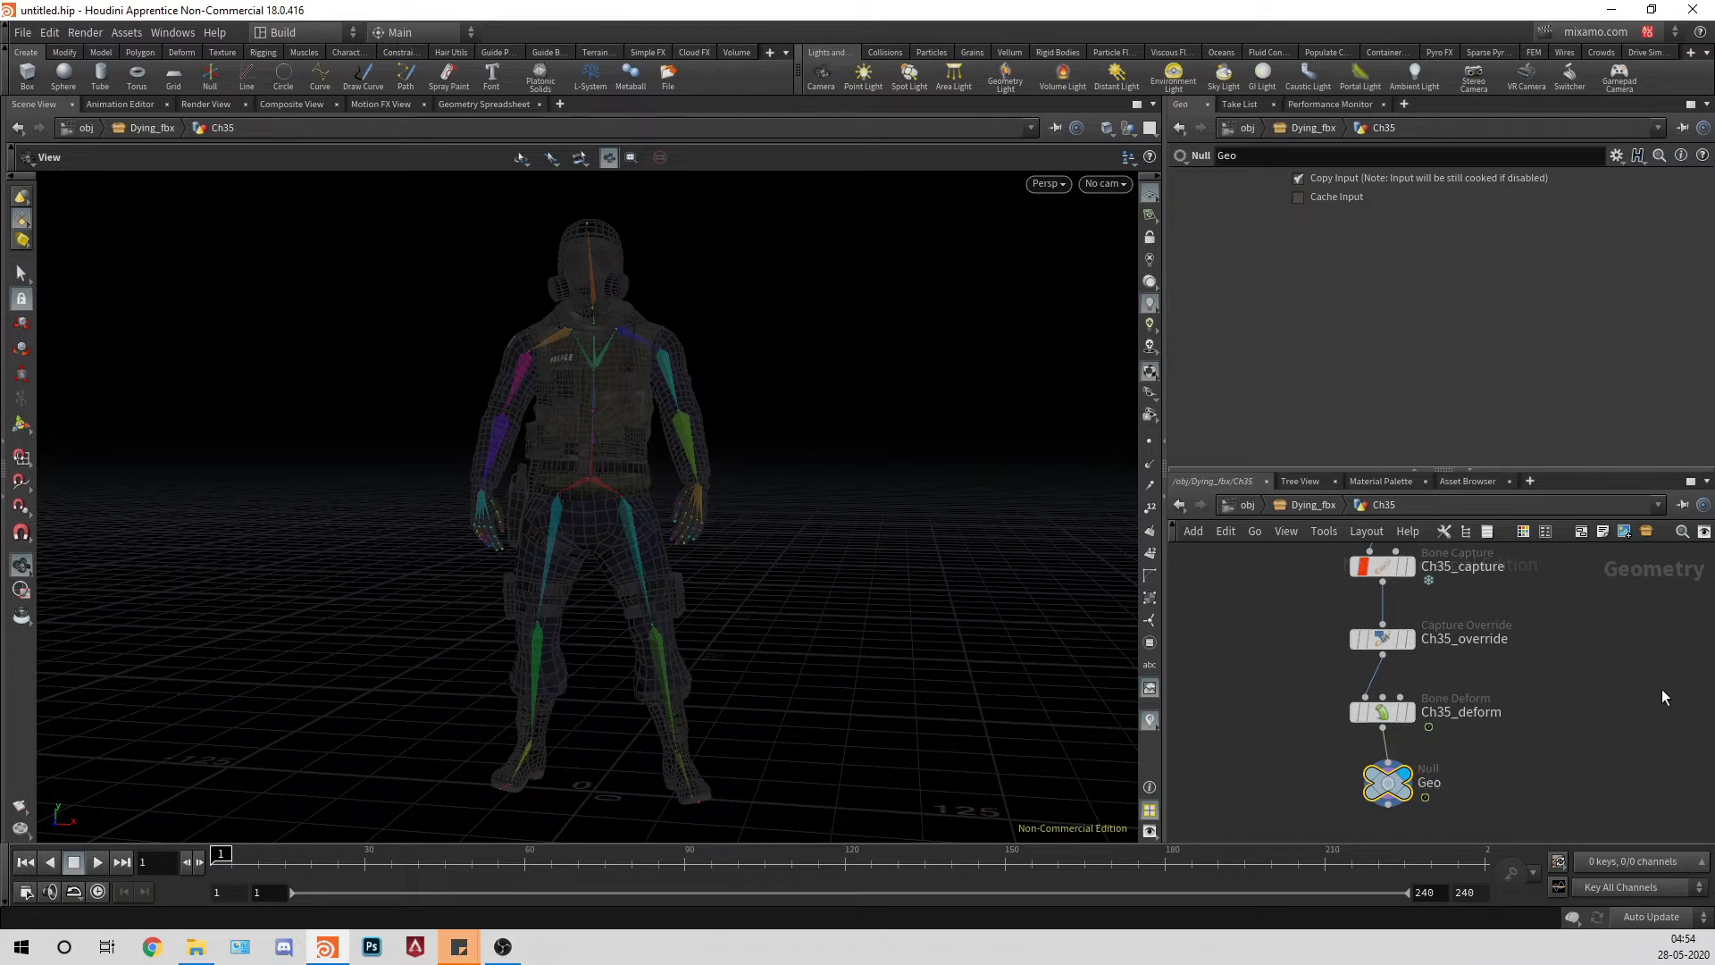
Step: Return to the object level, add a new Geometry node and move the Dying_fbx subnetwork away from it
key("u")
key("u")
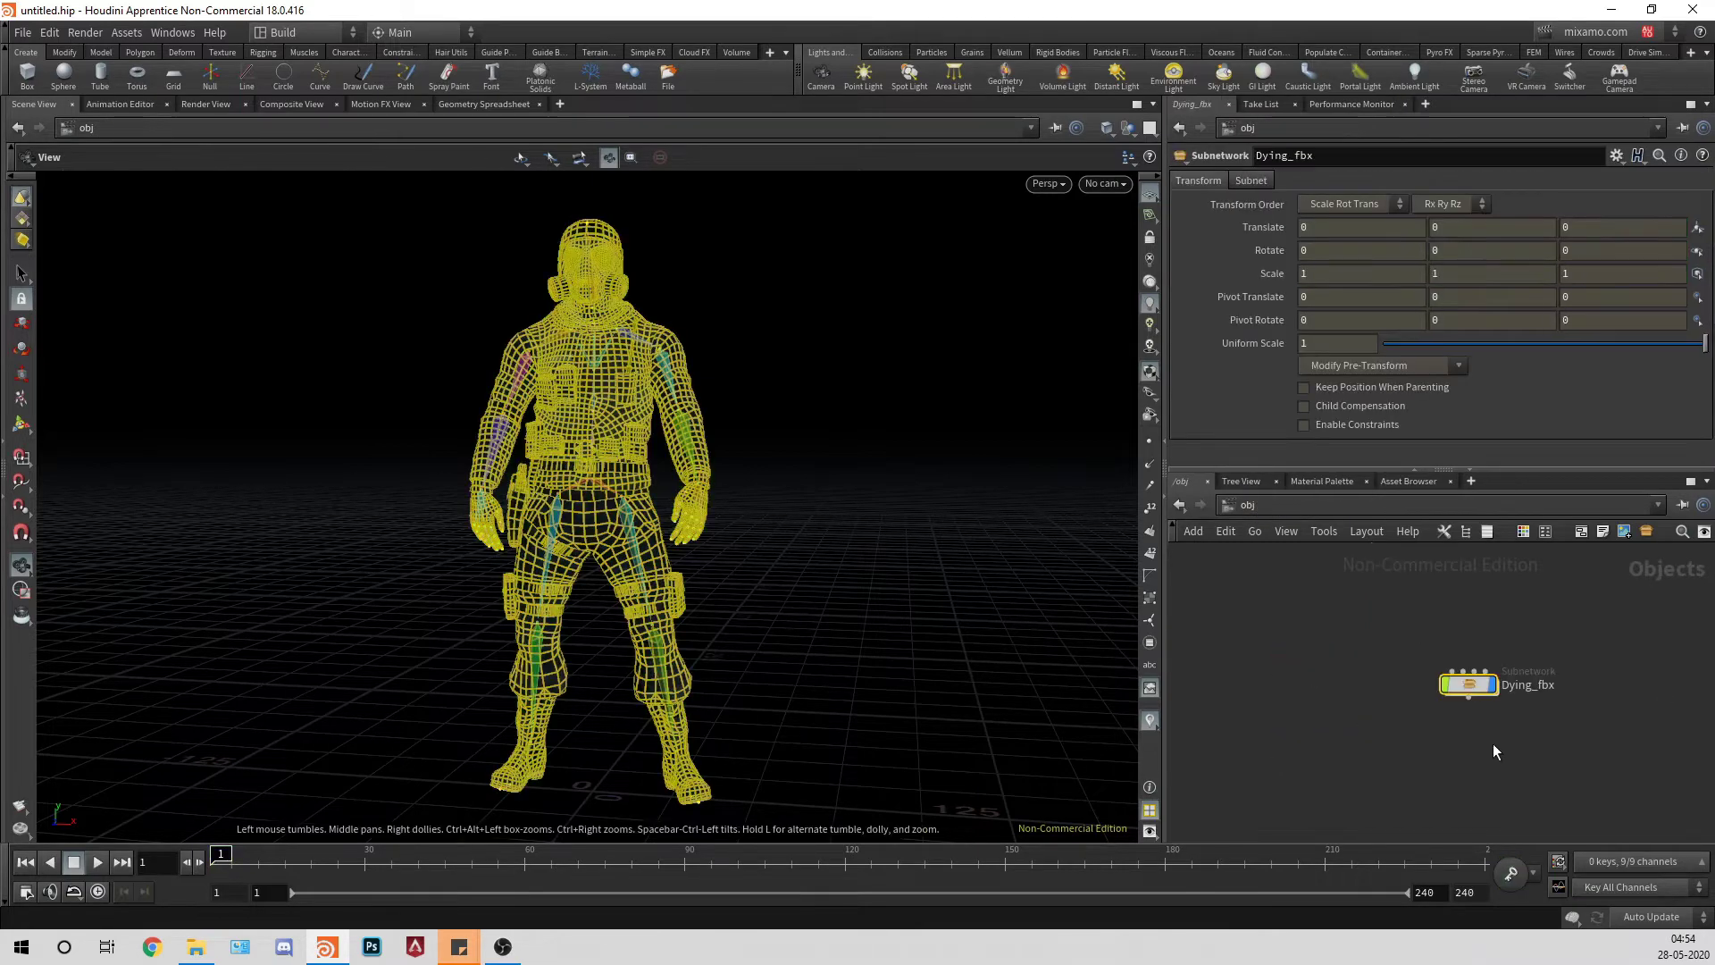
key("Tab")
type("geo")
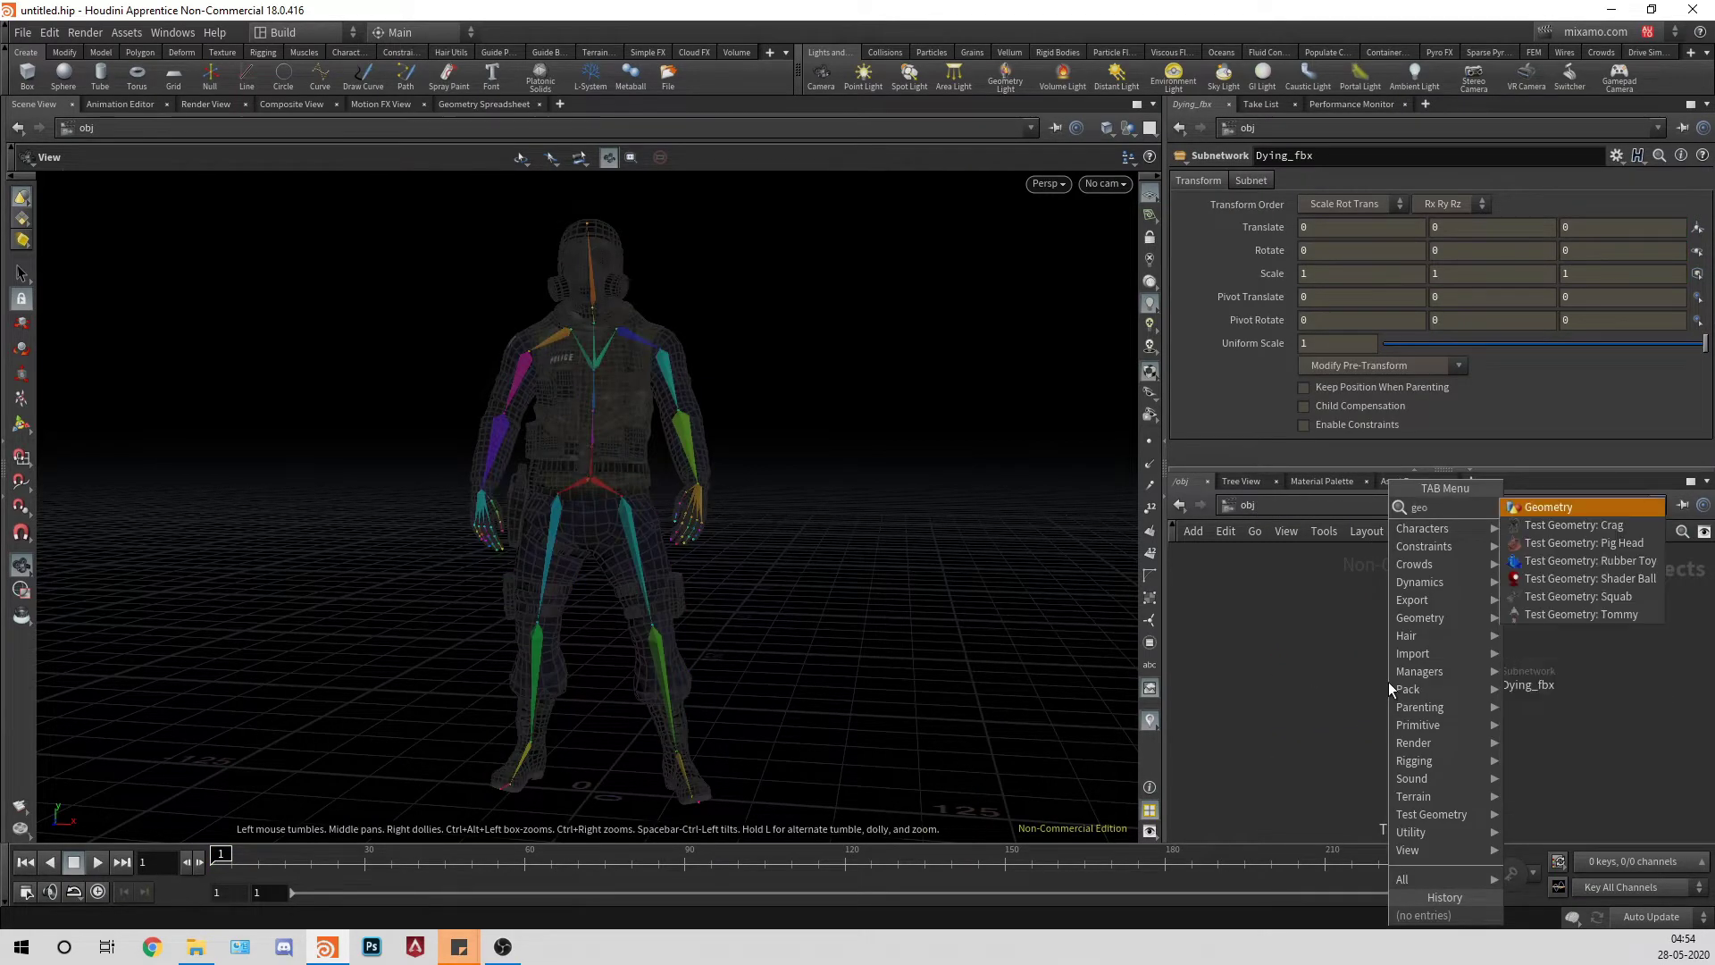
key("Return")
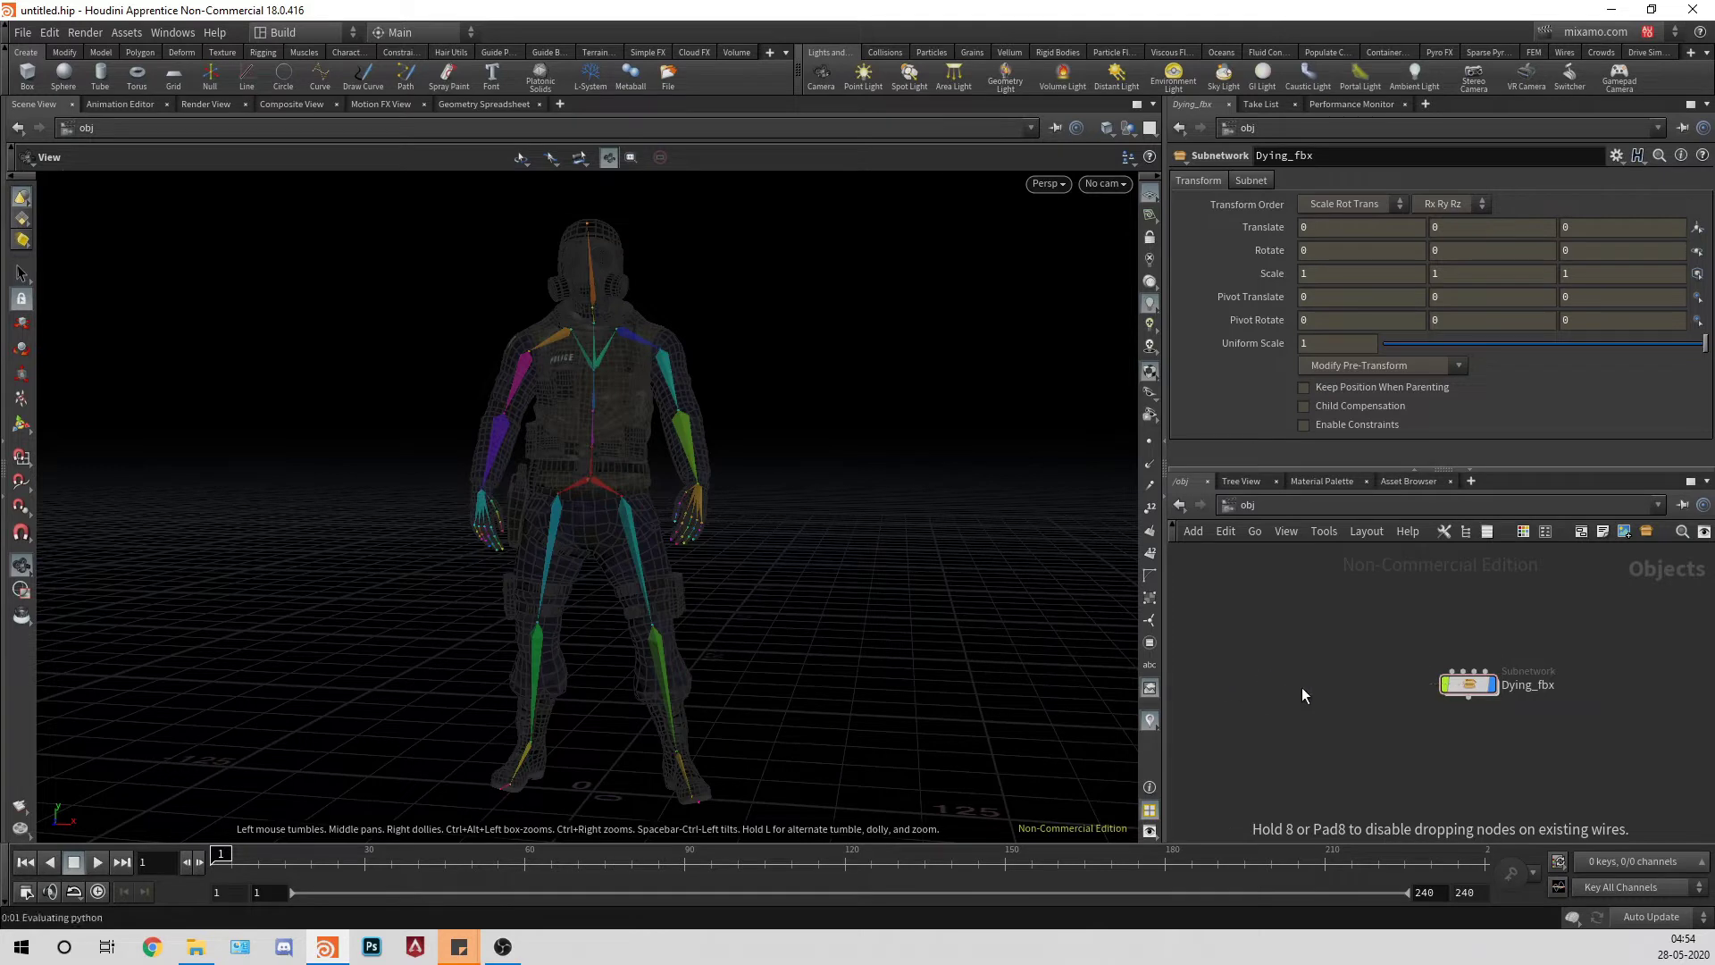
left_click(1302, 693)
left_click_drag(1469, 684, 1650, 587)
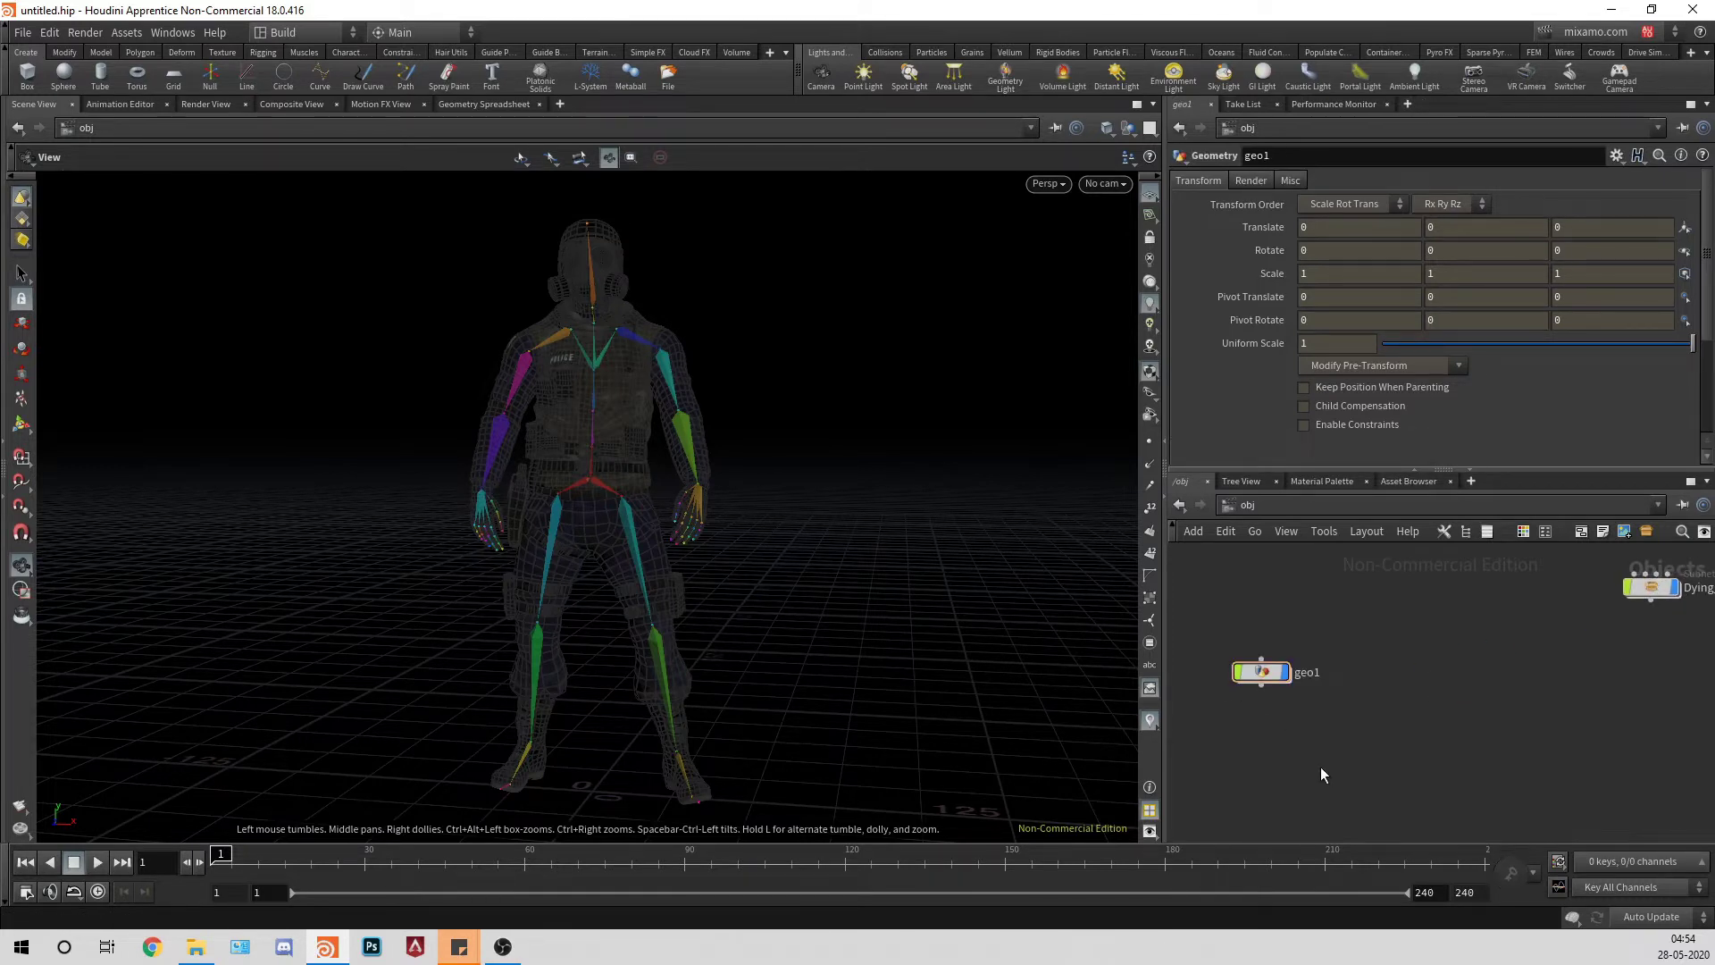
Step: Colour the new Geometry node green in the object network
left_click_drag(1322, 773, 1237, 643)
key("c")
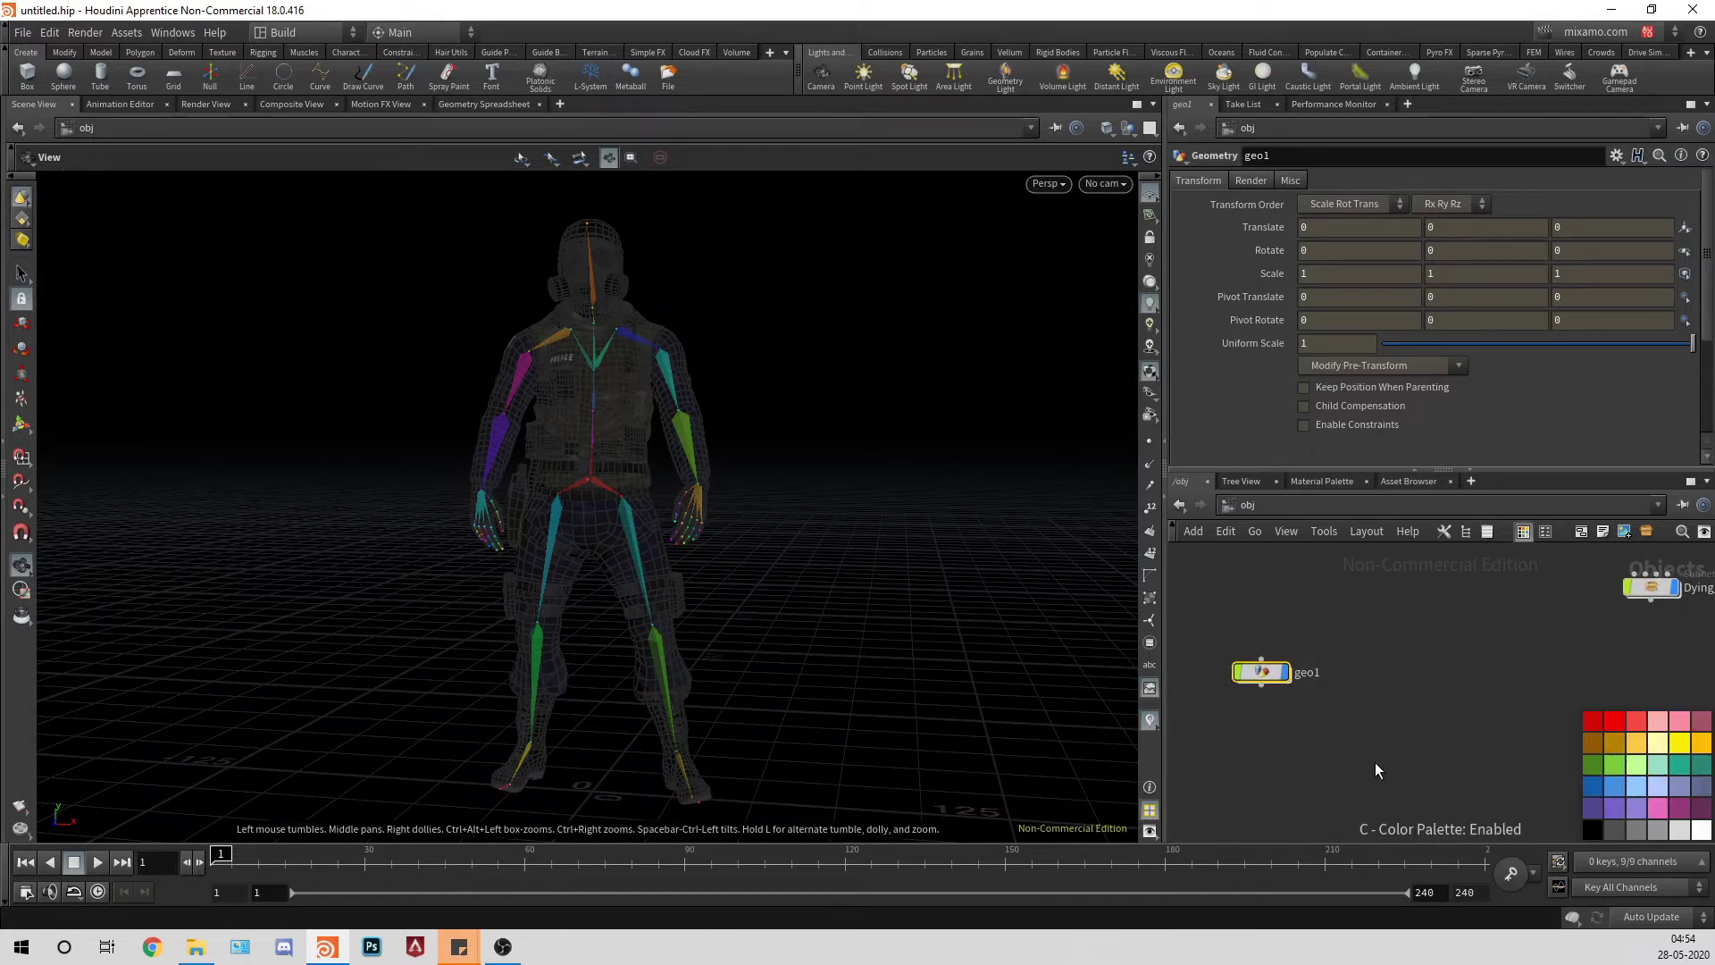
left_click(1595, 765)
key("c")
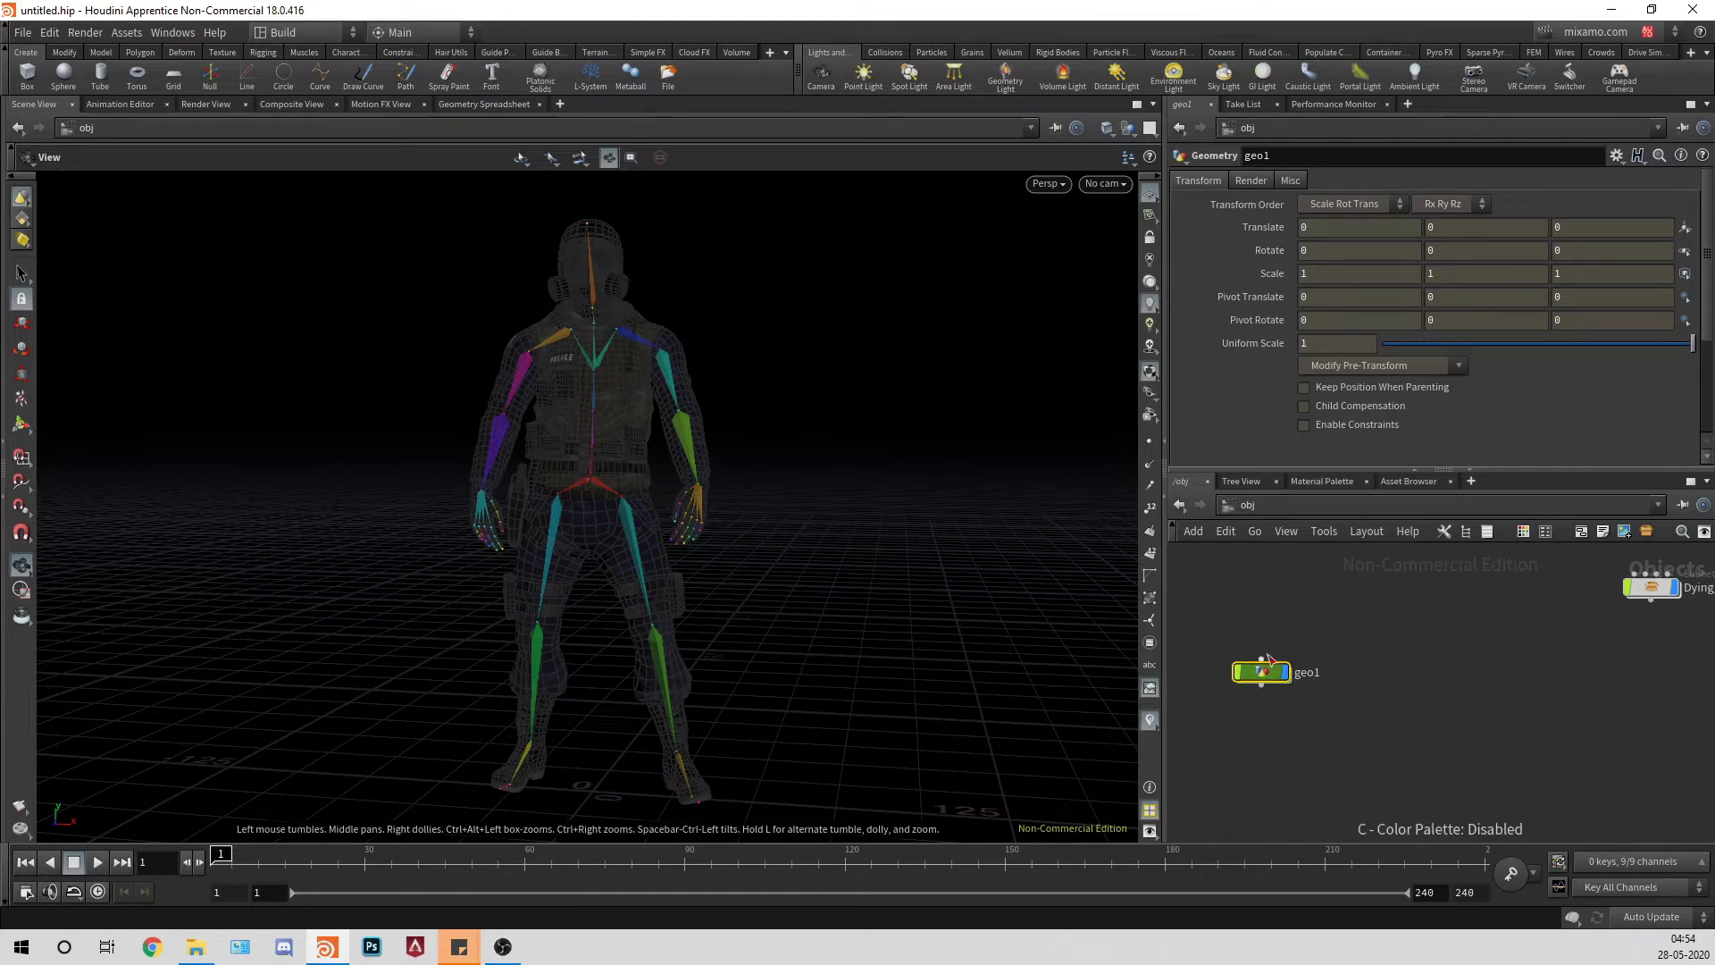
Step: Rename the green Geometry node as Char and dismiss the Java update notification
double_click(1262, 670)
key("u")
double_click(1309, 672)
type("Char")
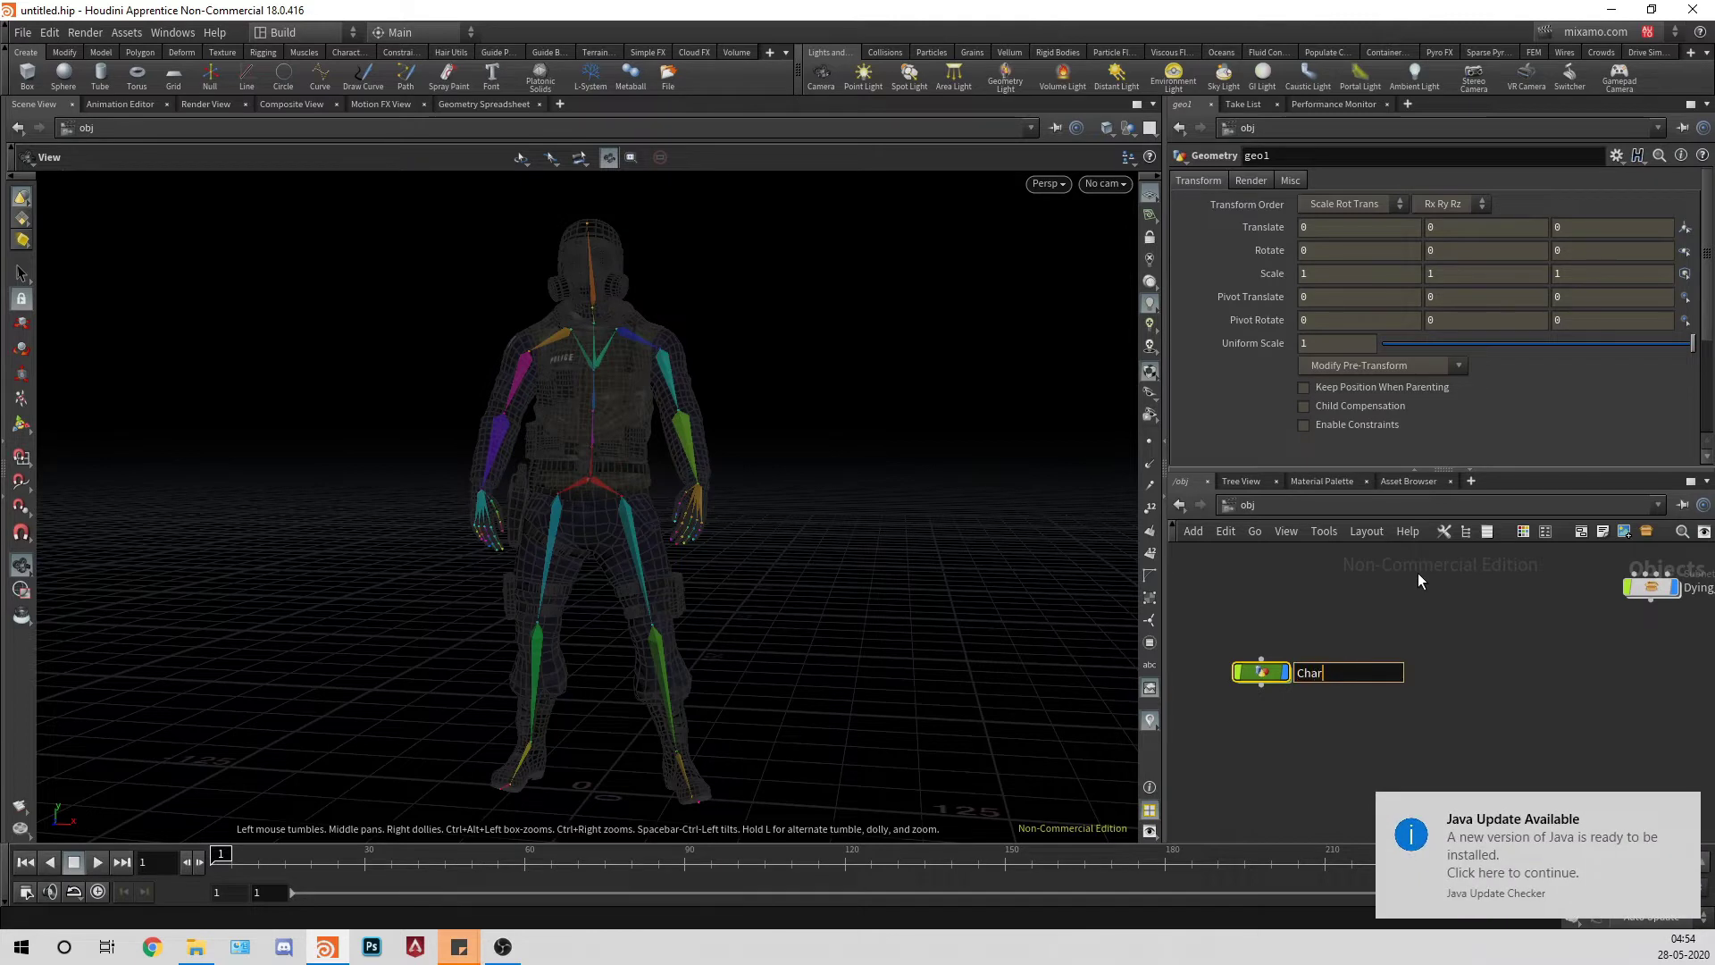
key("Return")
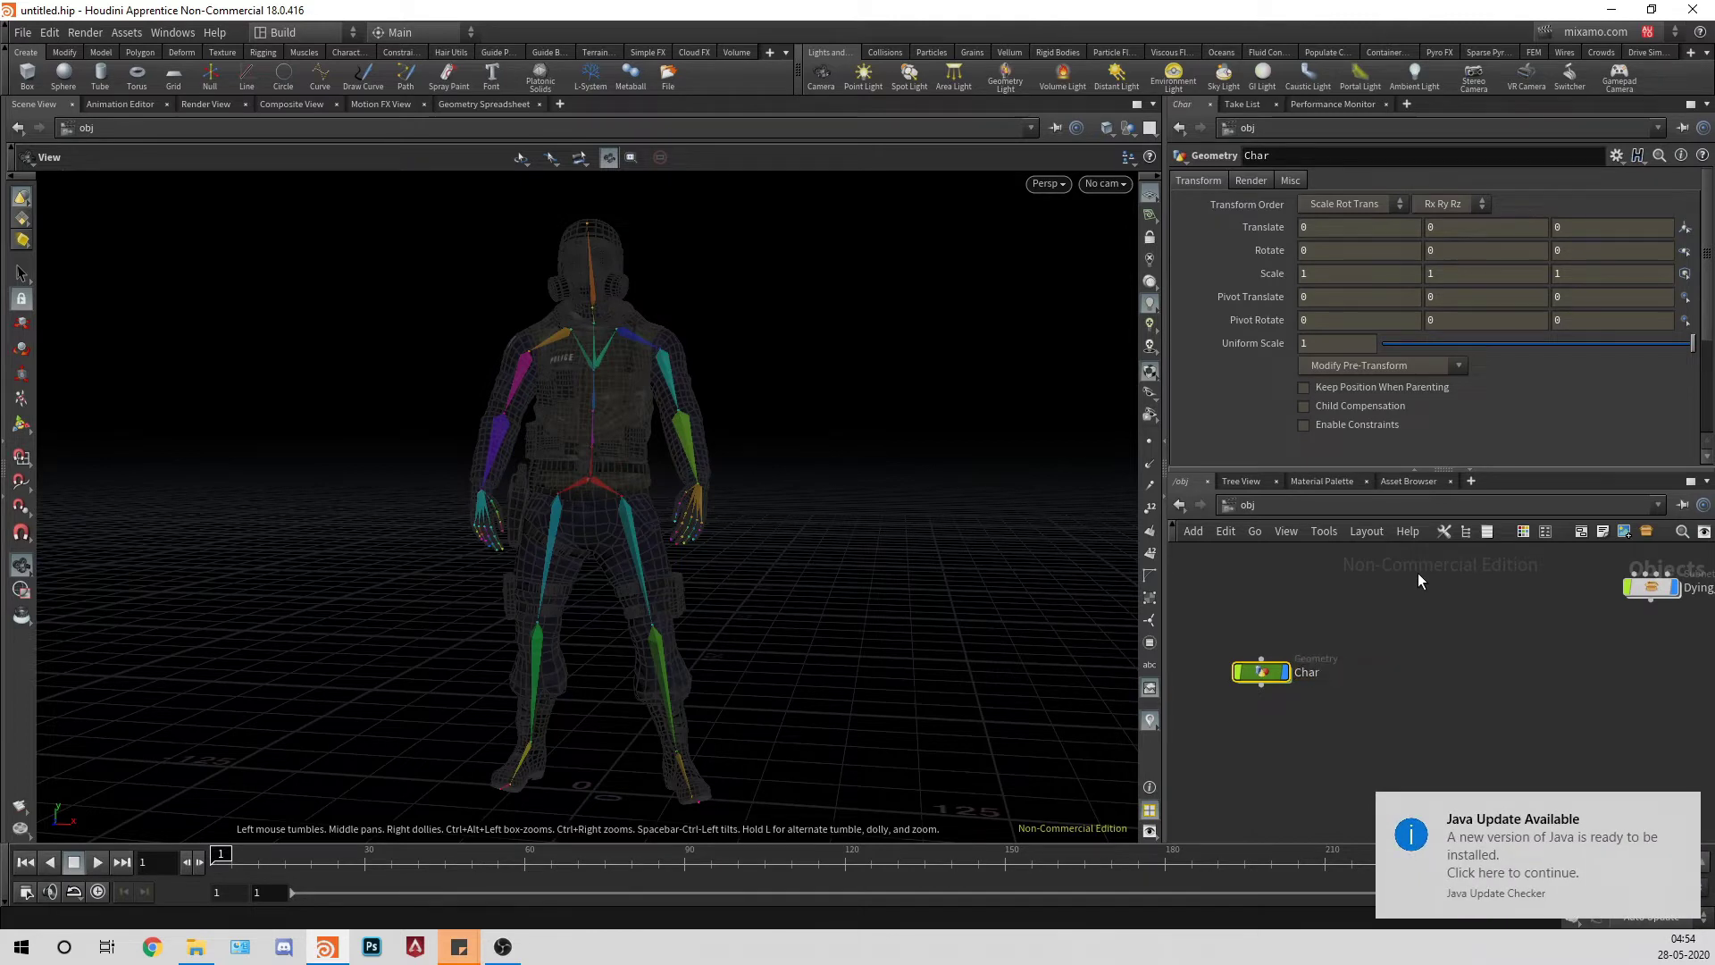
left_click(1676, 812)
Step: Add an Object Merge node inside the Char geometry network
double_click(1261, 672)
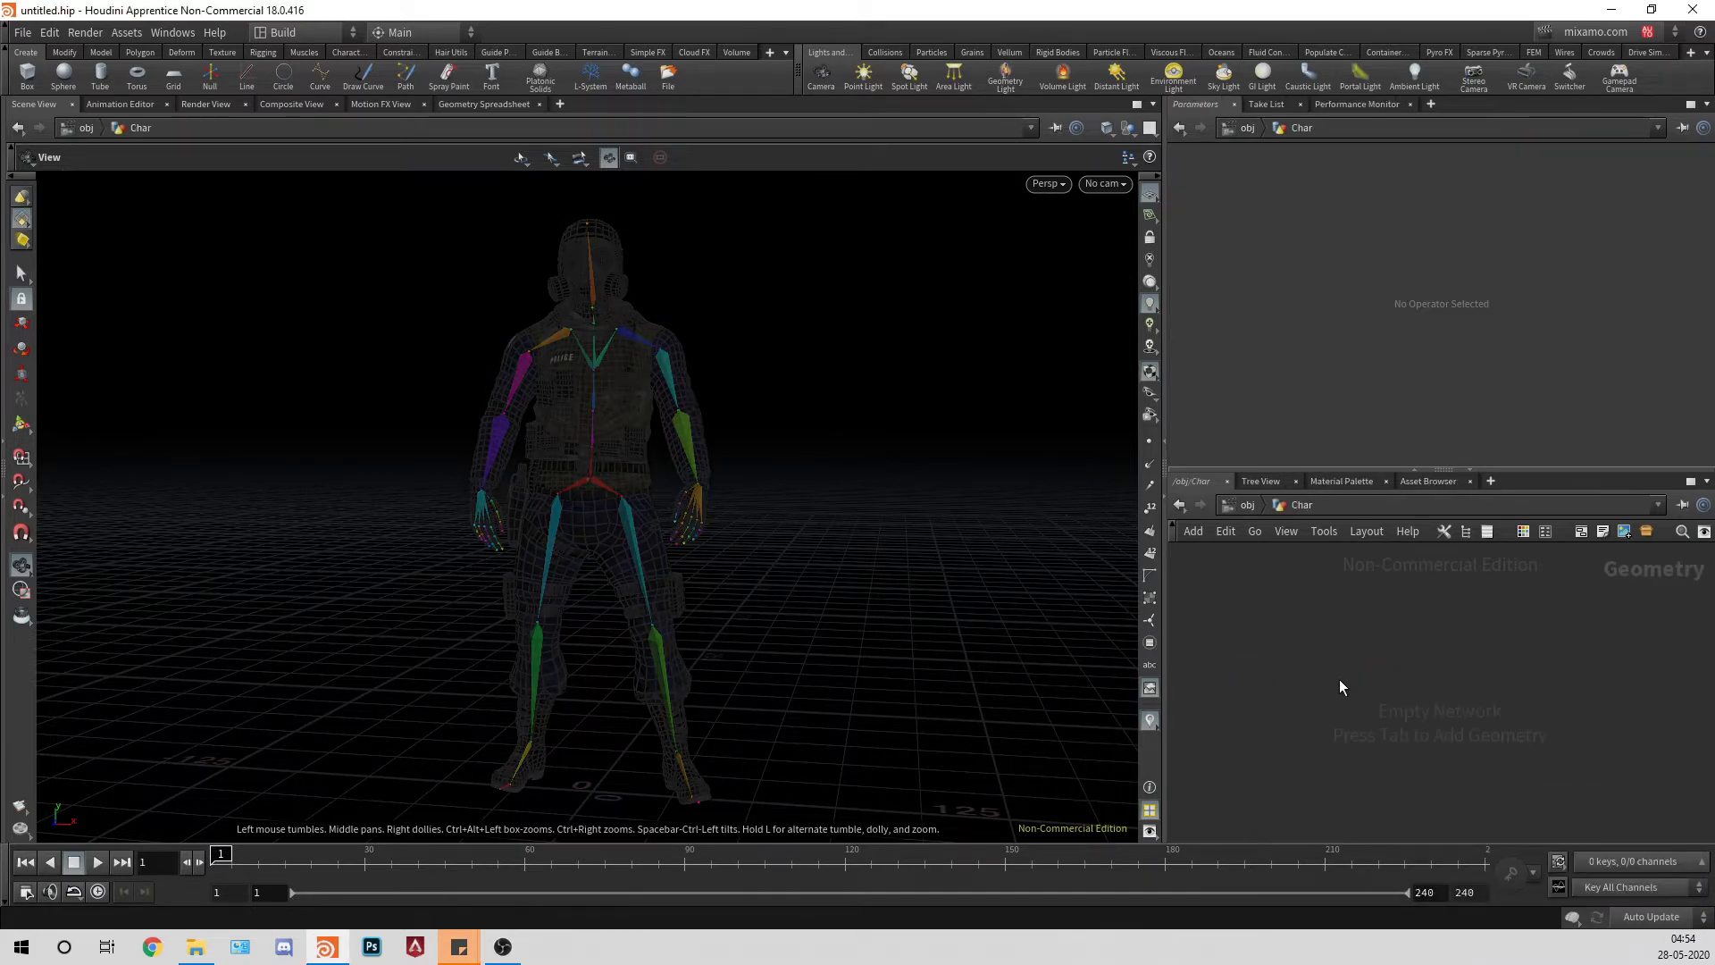
key("Tab")
type("object merge")
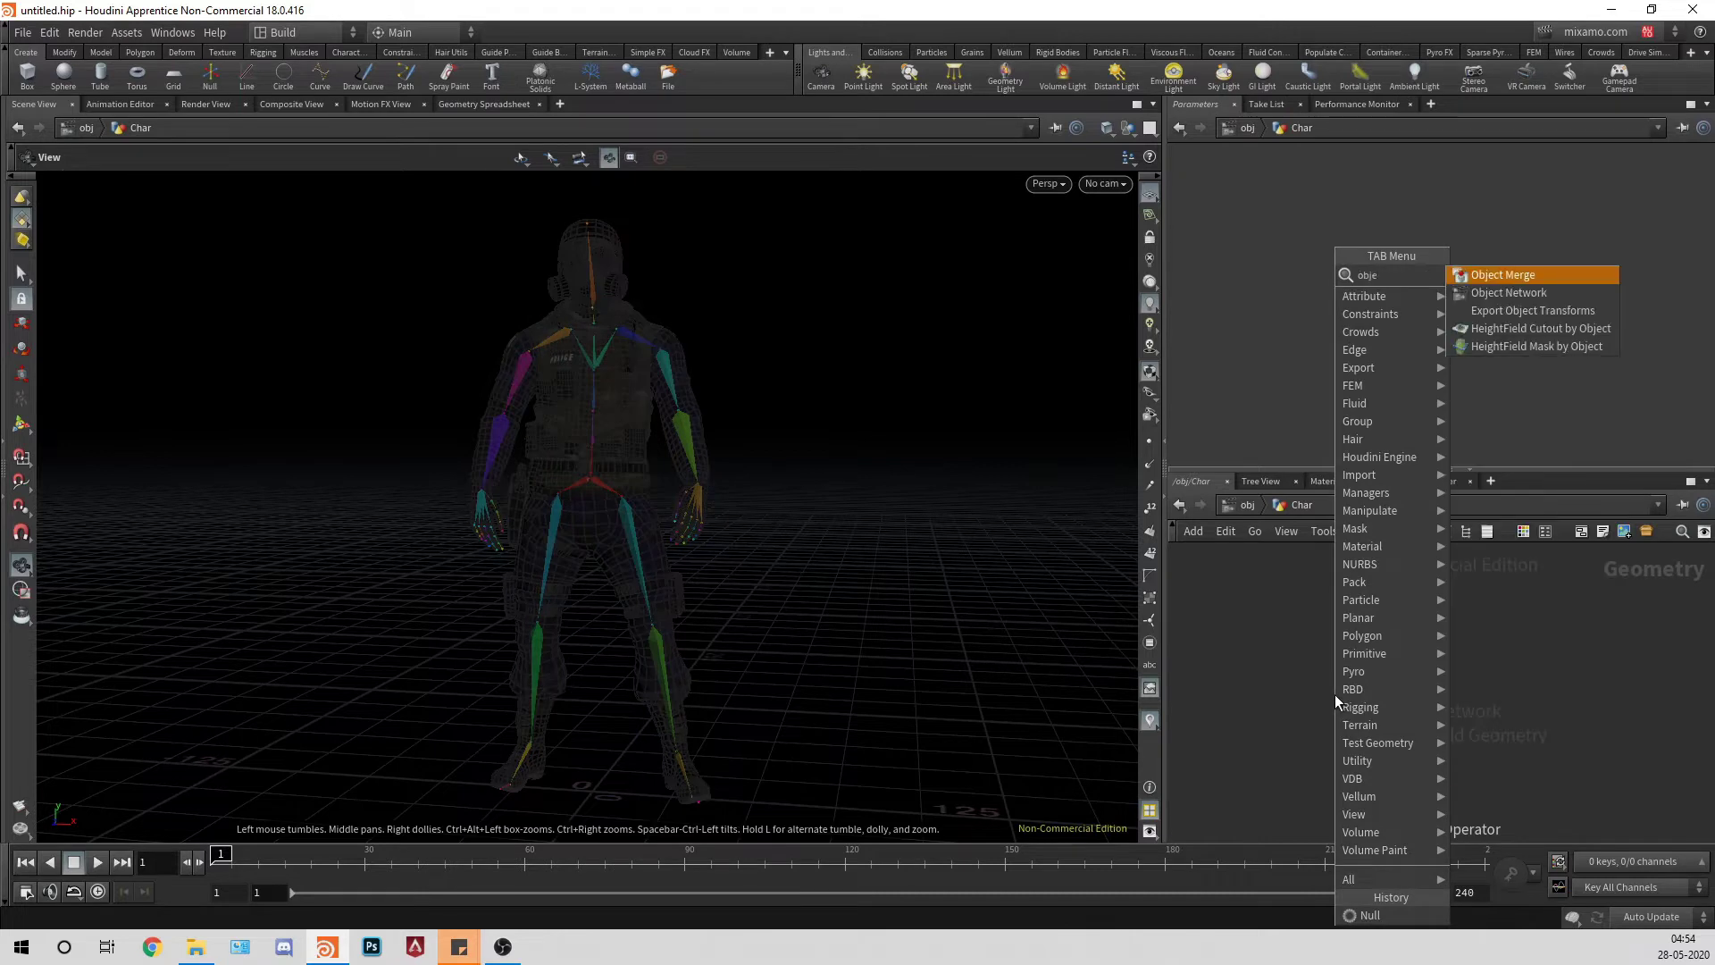
key("Return")
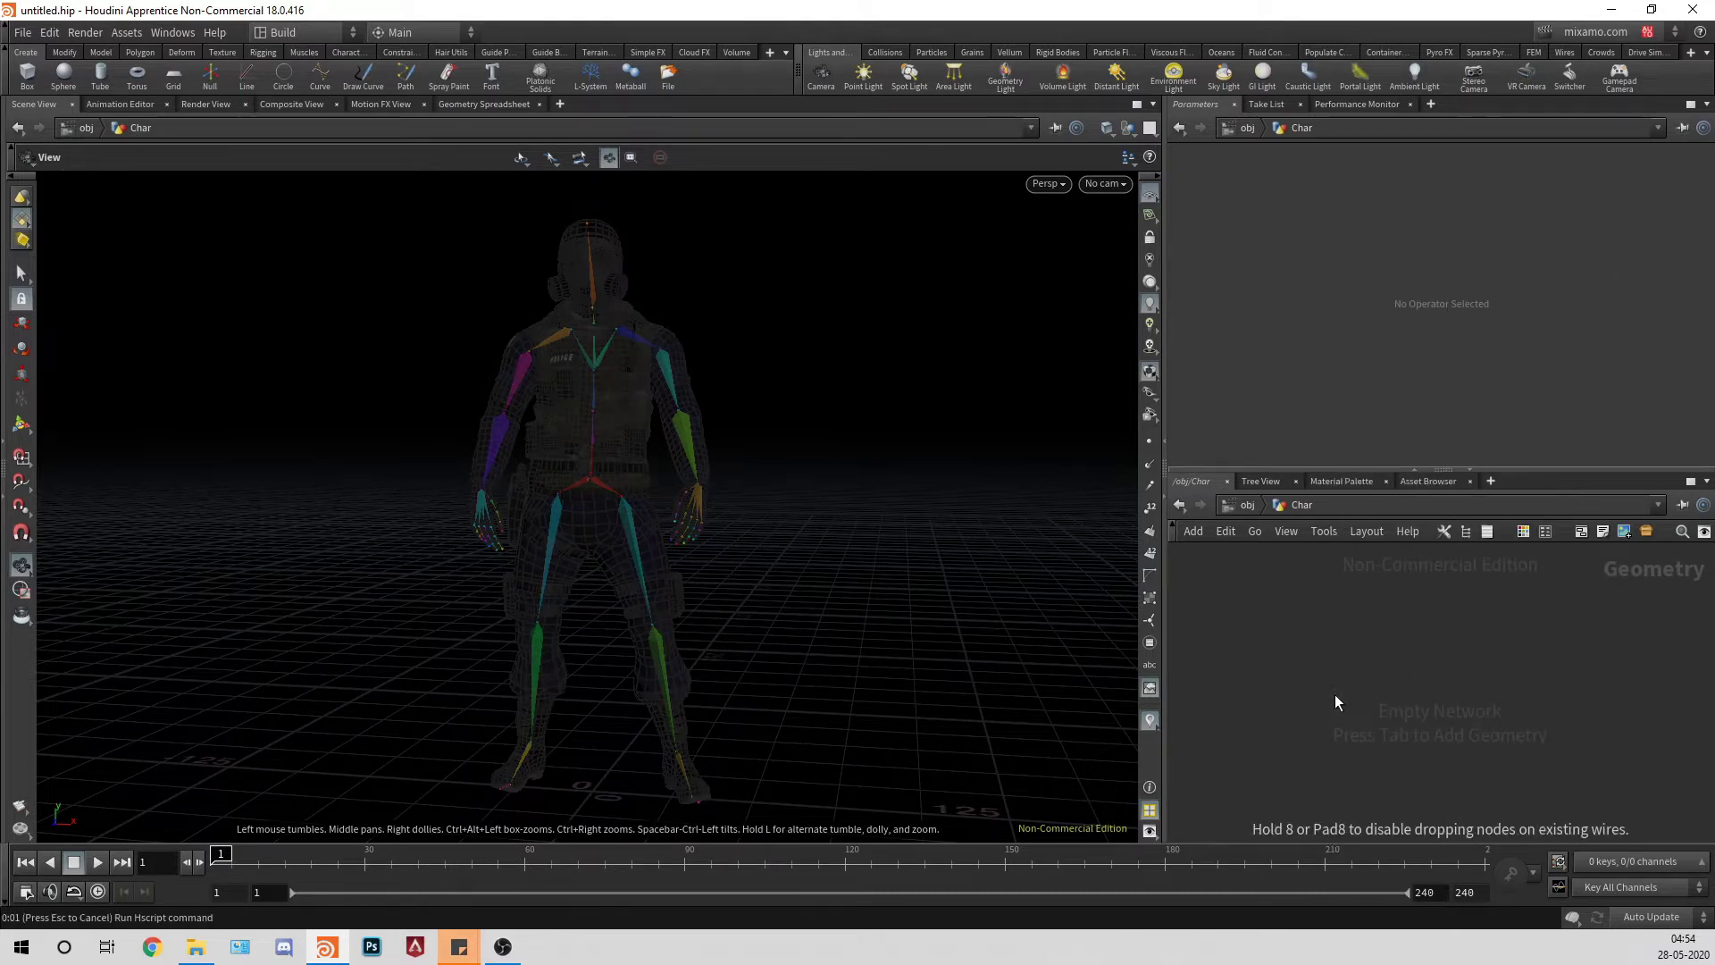
left_click(1405, 622)
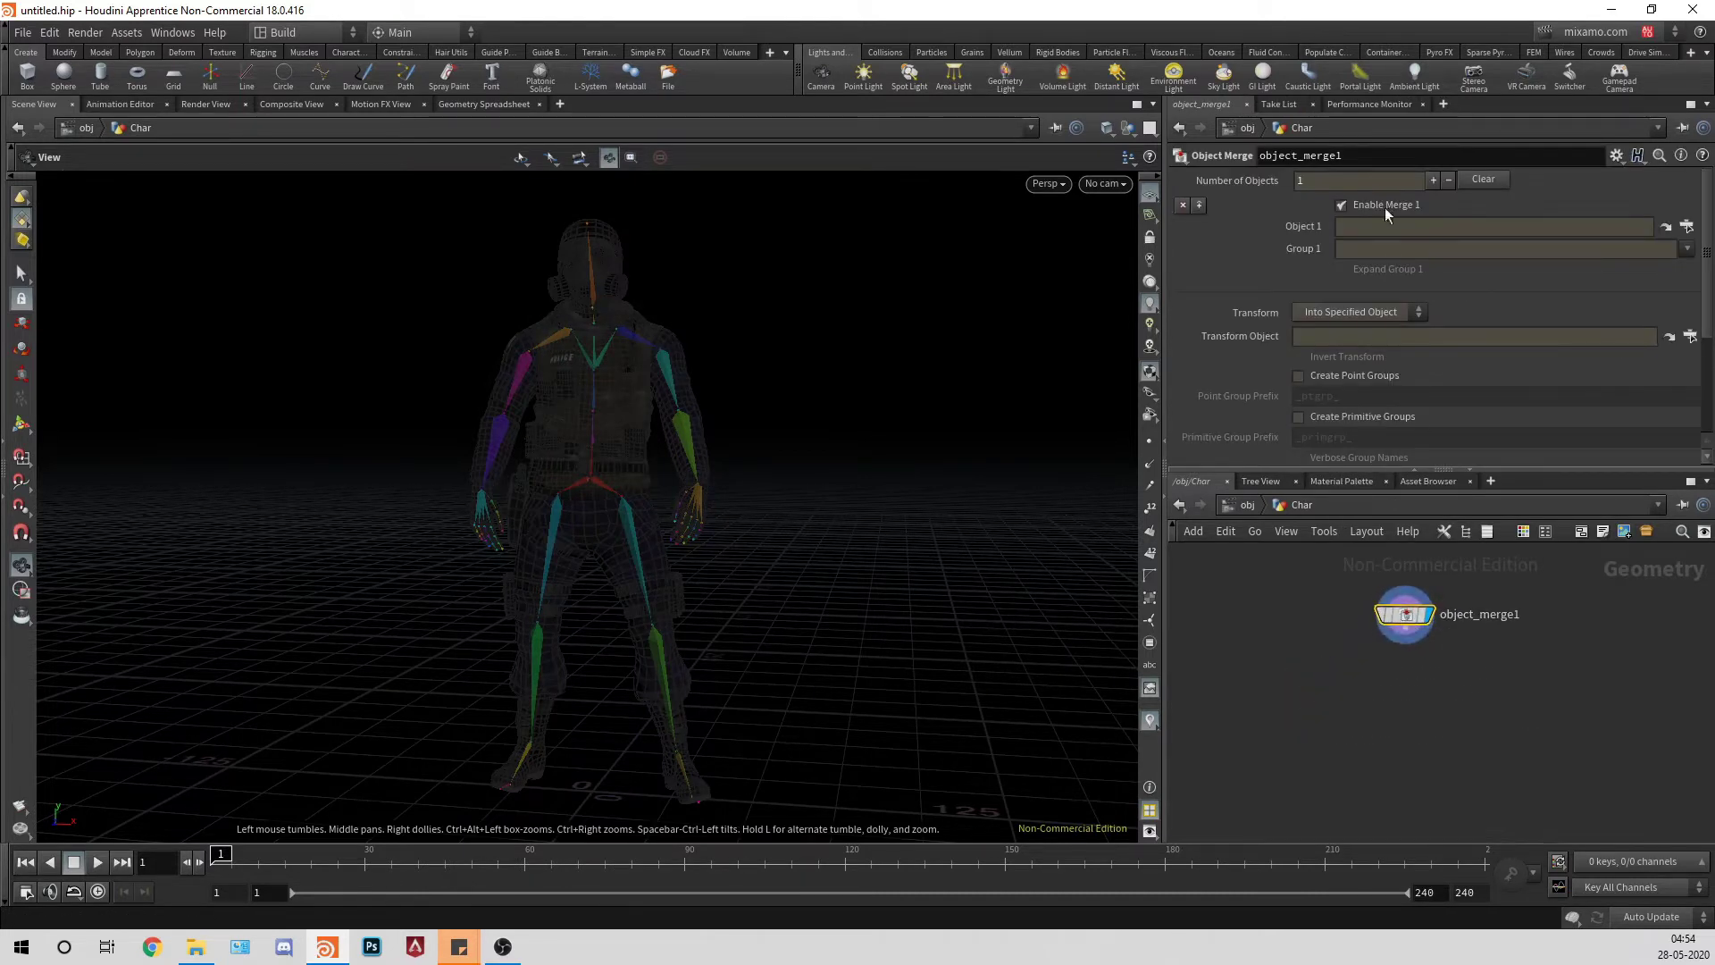
Step: Set the Object Merge node's first object path to ../../Dying_fbx/Ch35/Geo
left_click(1350, 227)
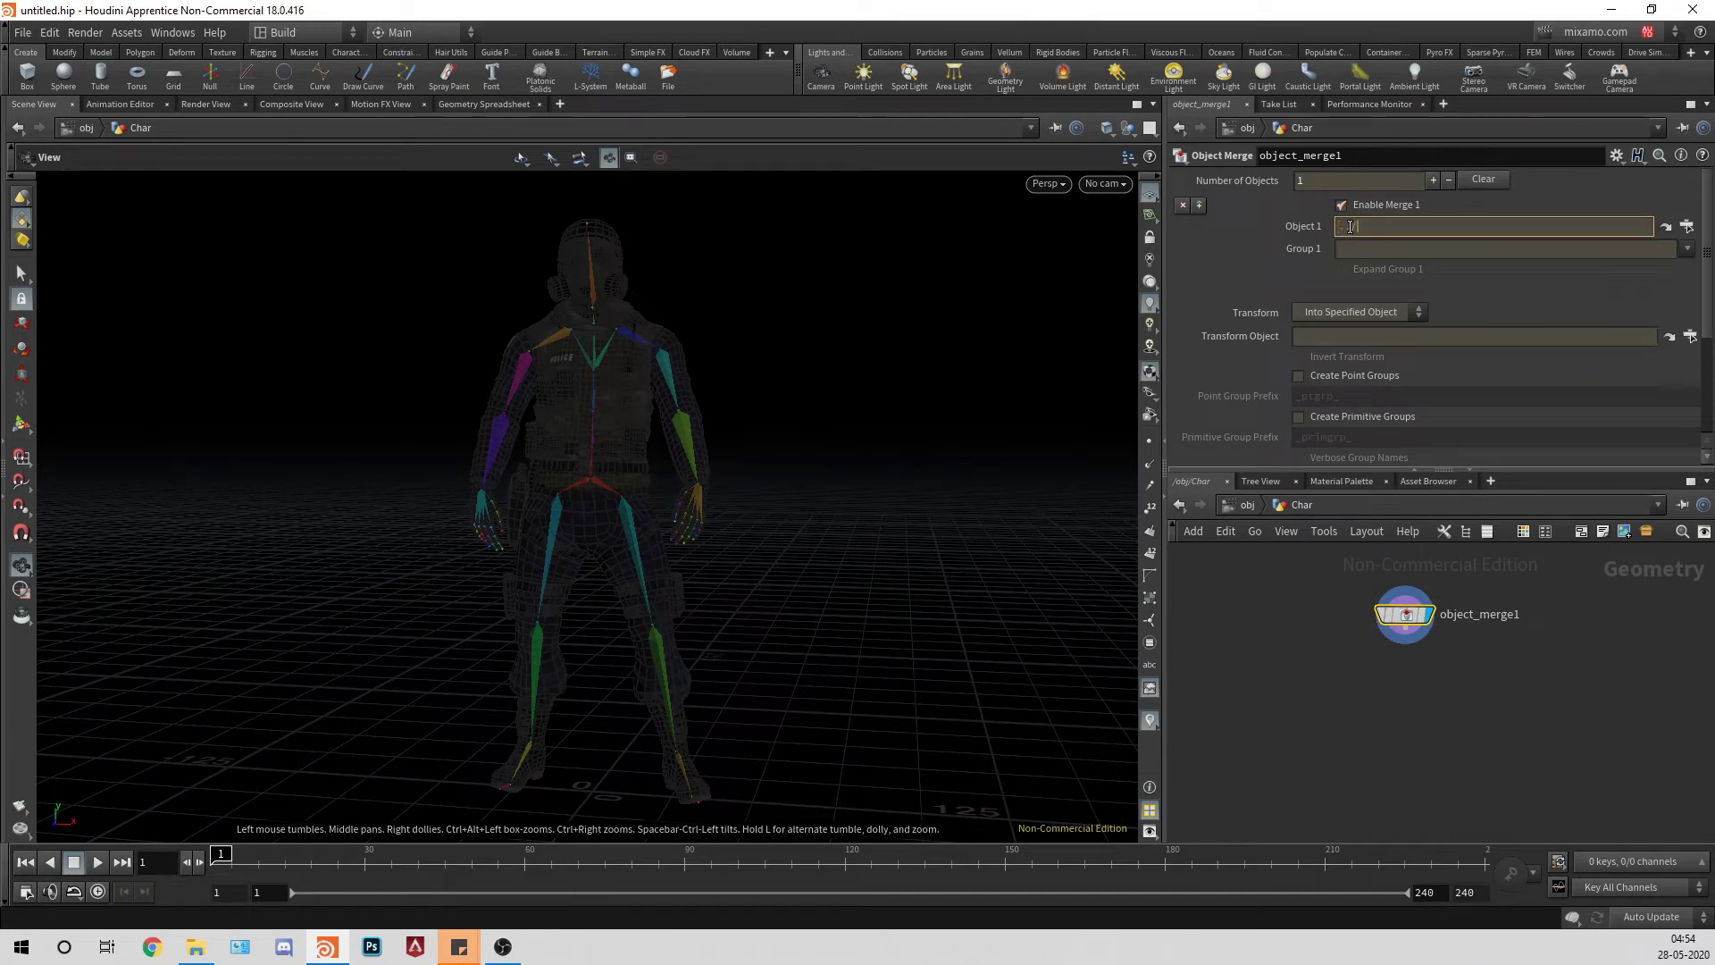
type("../../")
key("Down")
key("Down")
key("Up")
key("Return")
key("BackSpace")
key("BackSpace")
key("BackSpace")
key("BackSpace")
key("BackSpace")
key("Down")
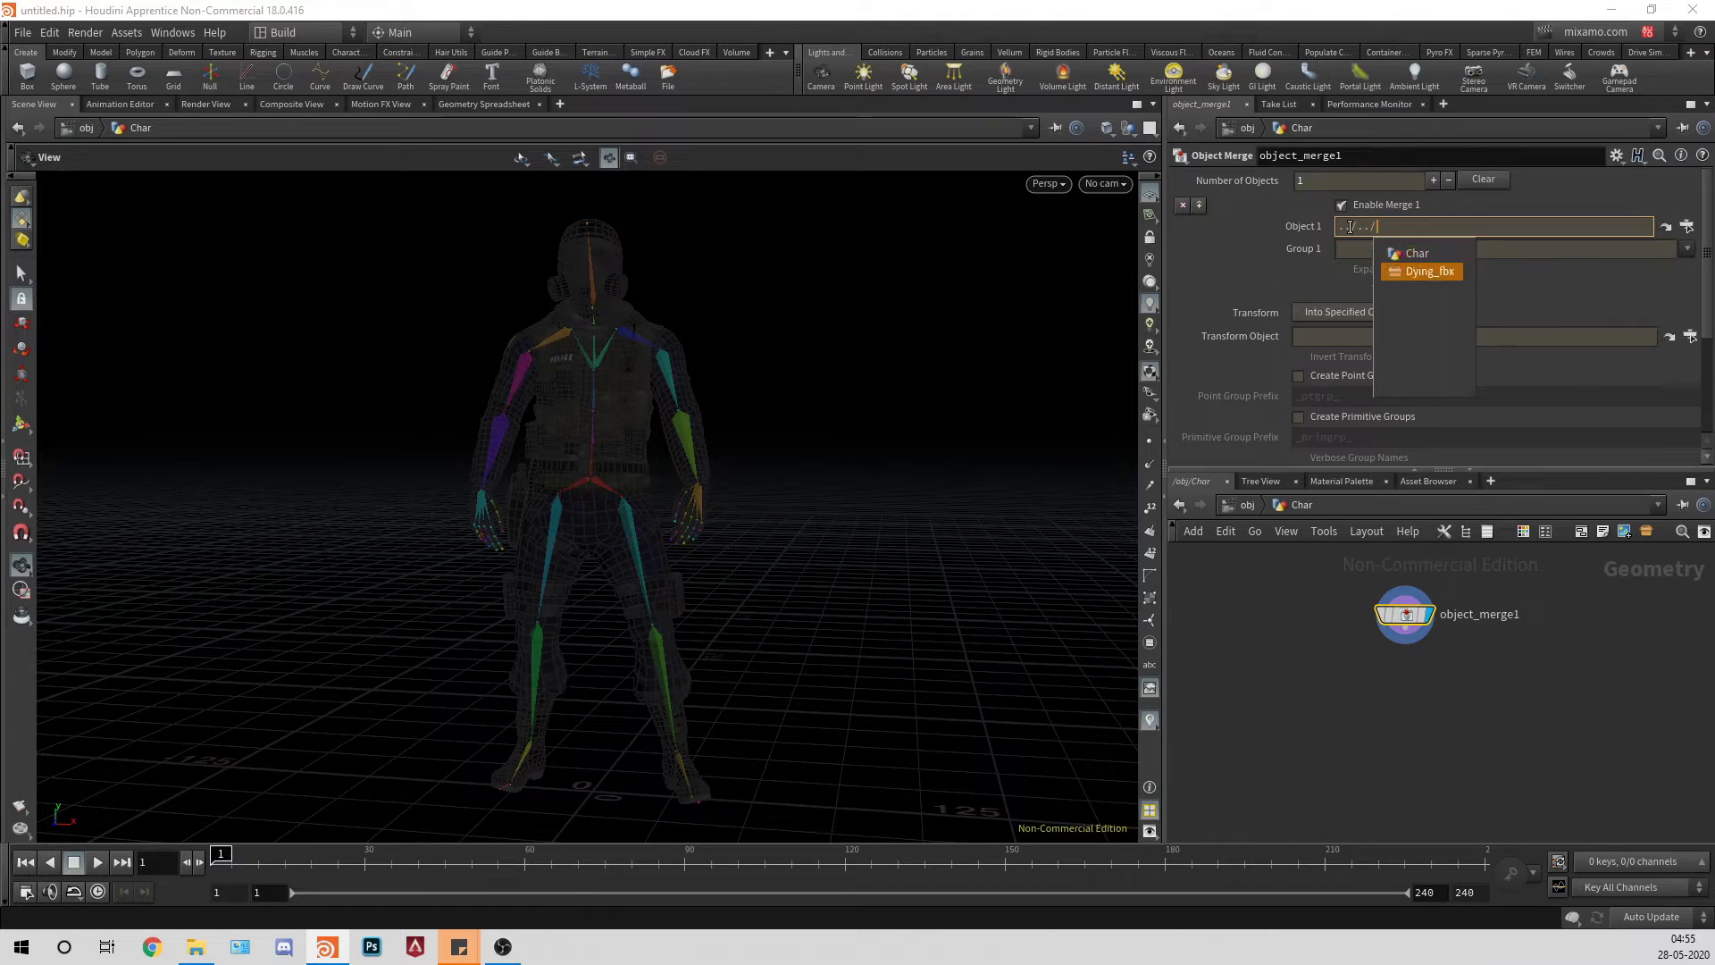
key("Return")
key("Return")
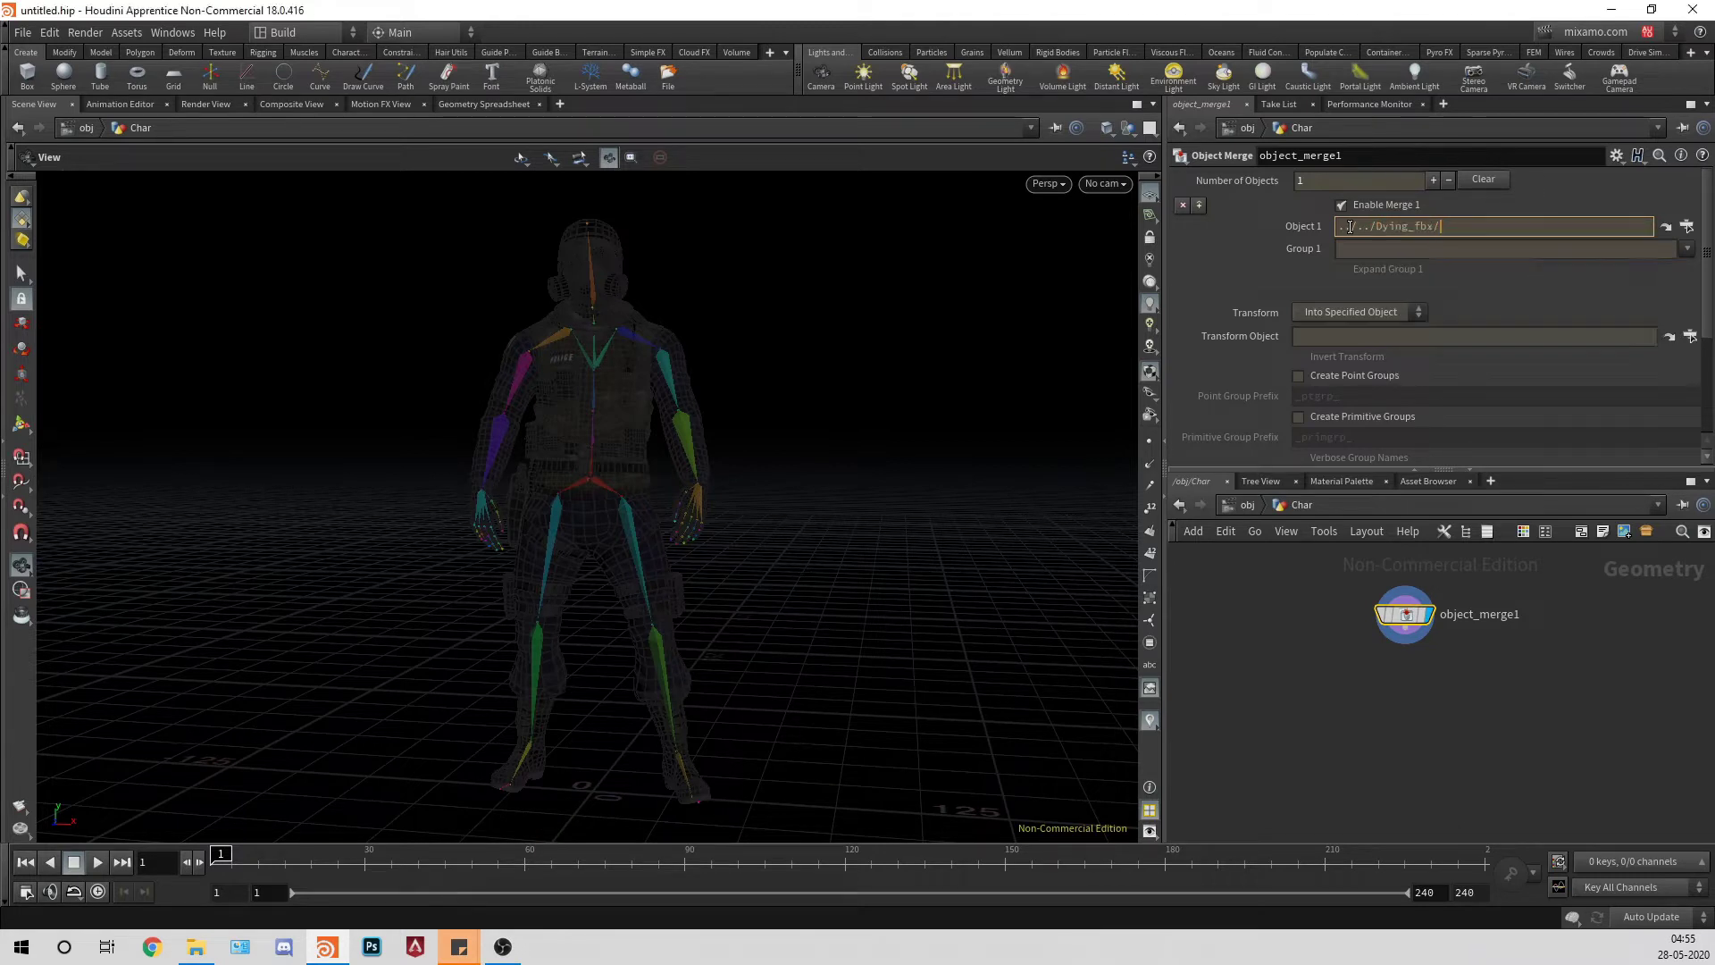
key("Down")
key("Down")
key("Down")
key("Down")
key("Down")
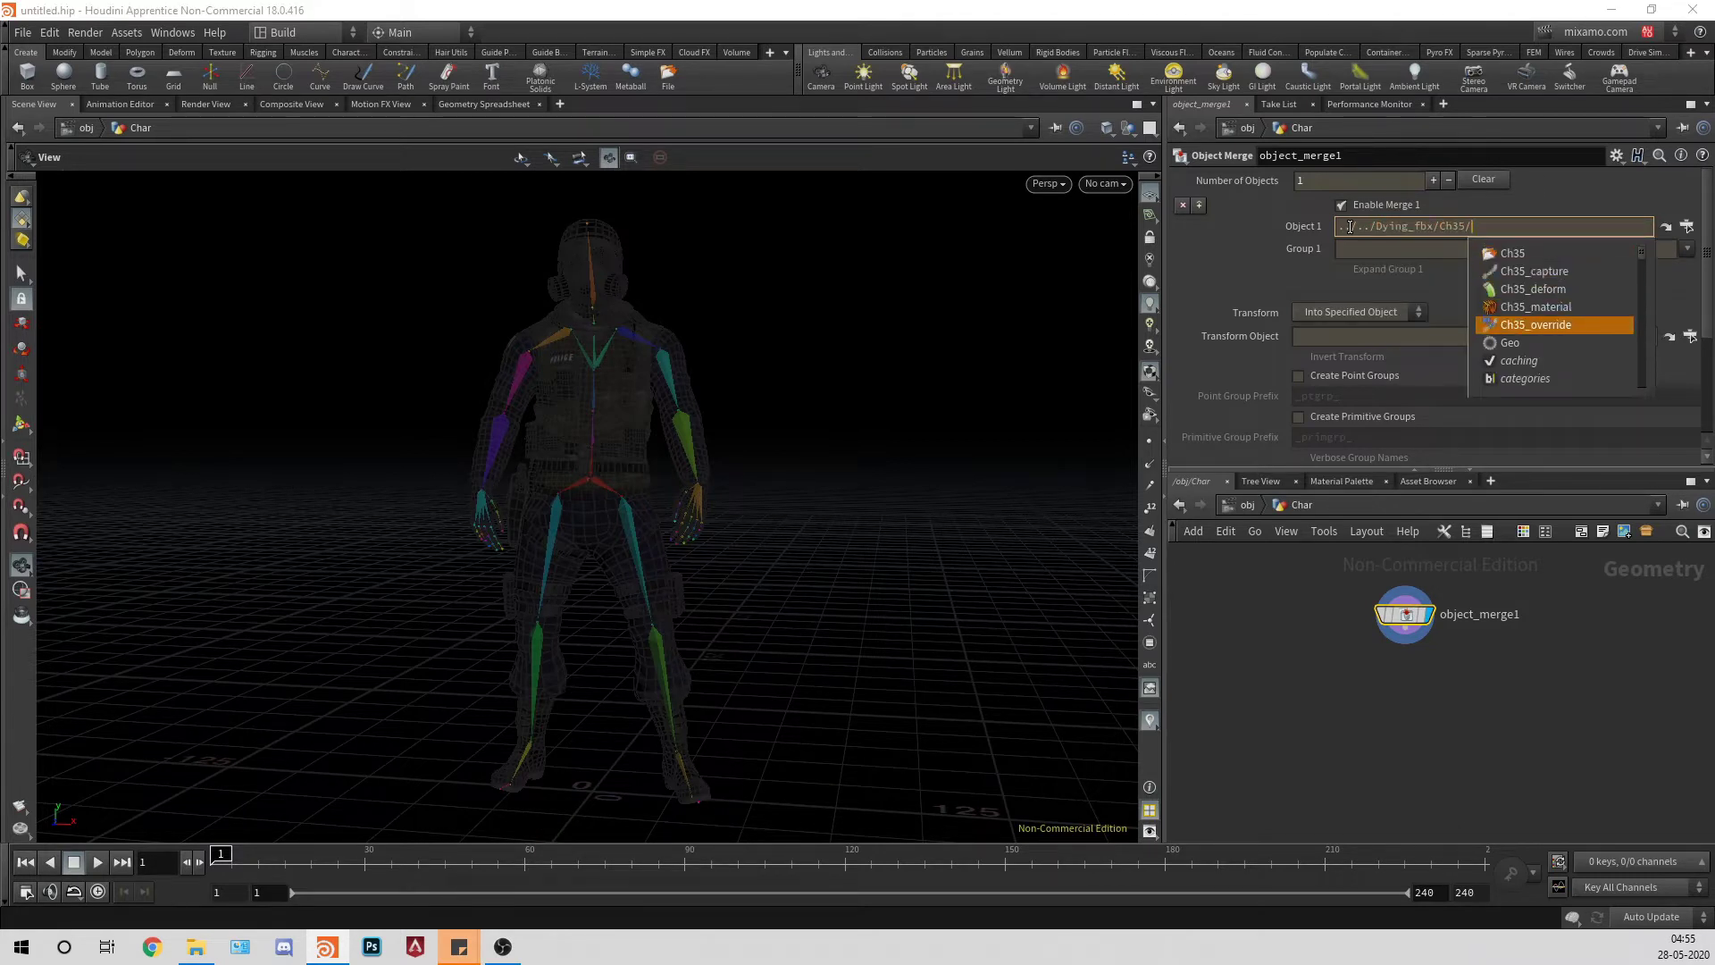
key("Return")
key("BackSpace")
key("Return")
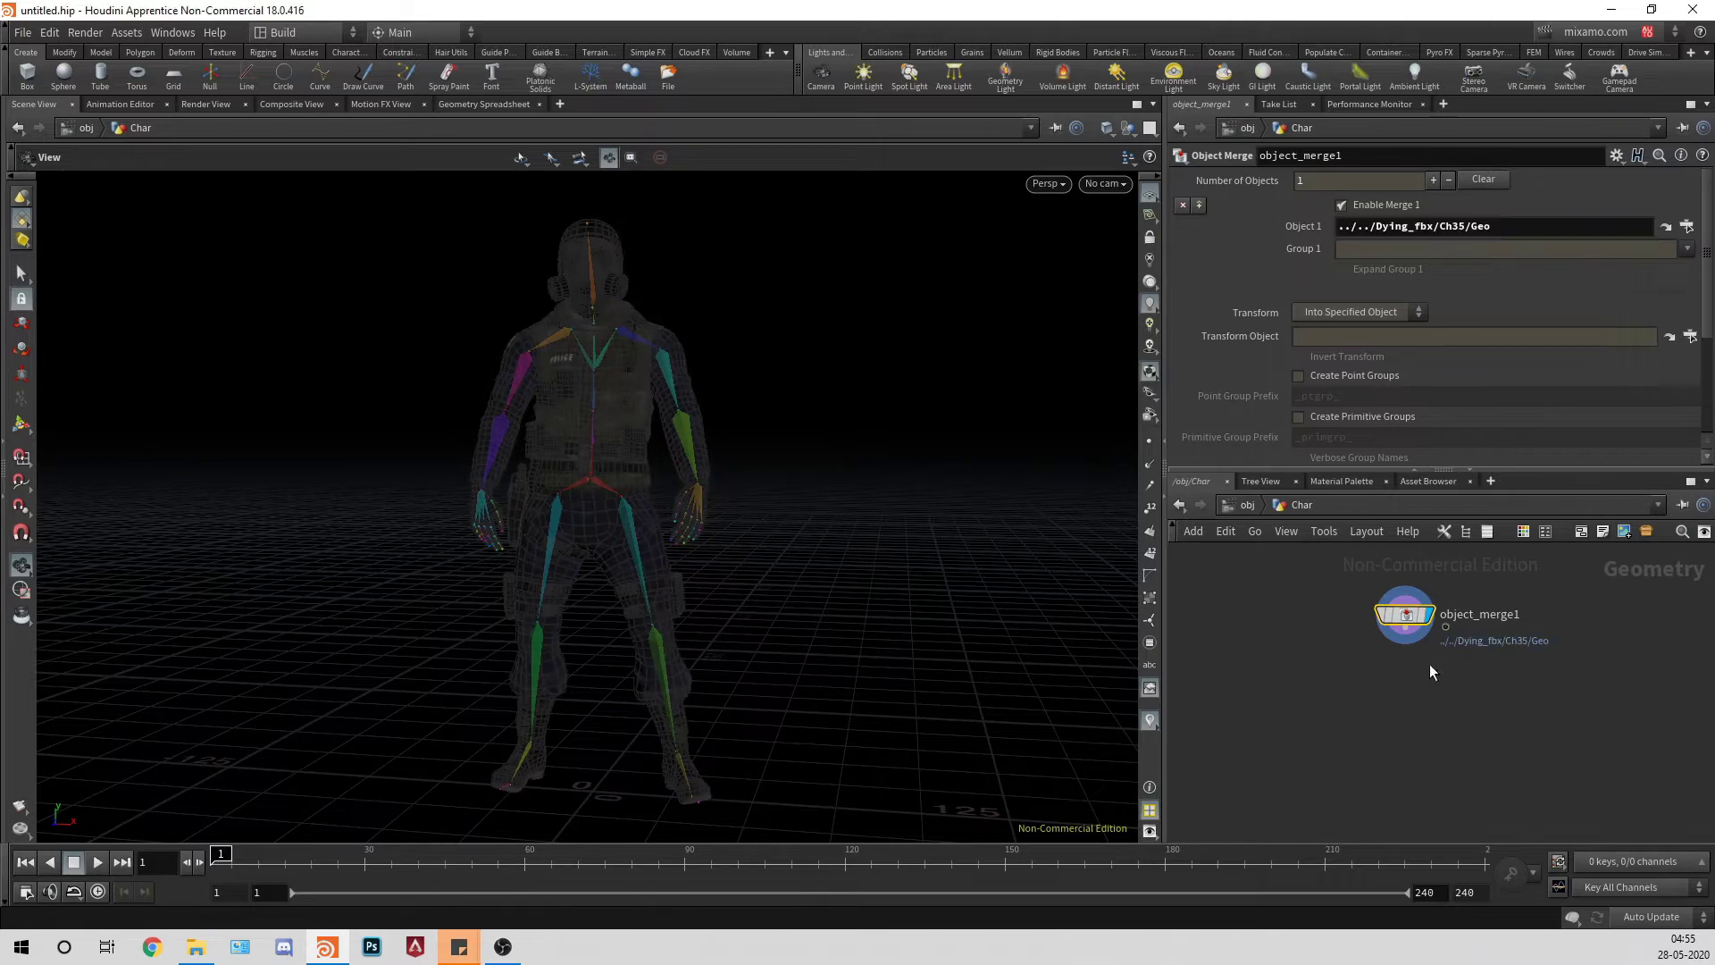
Step: Hide the other objects in the viewport and inspect the merged character mesh on its own
left_click(1127, 129)
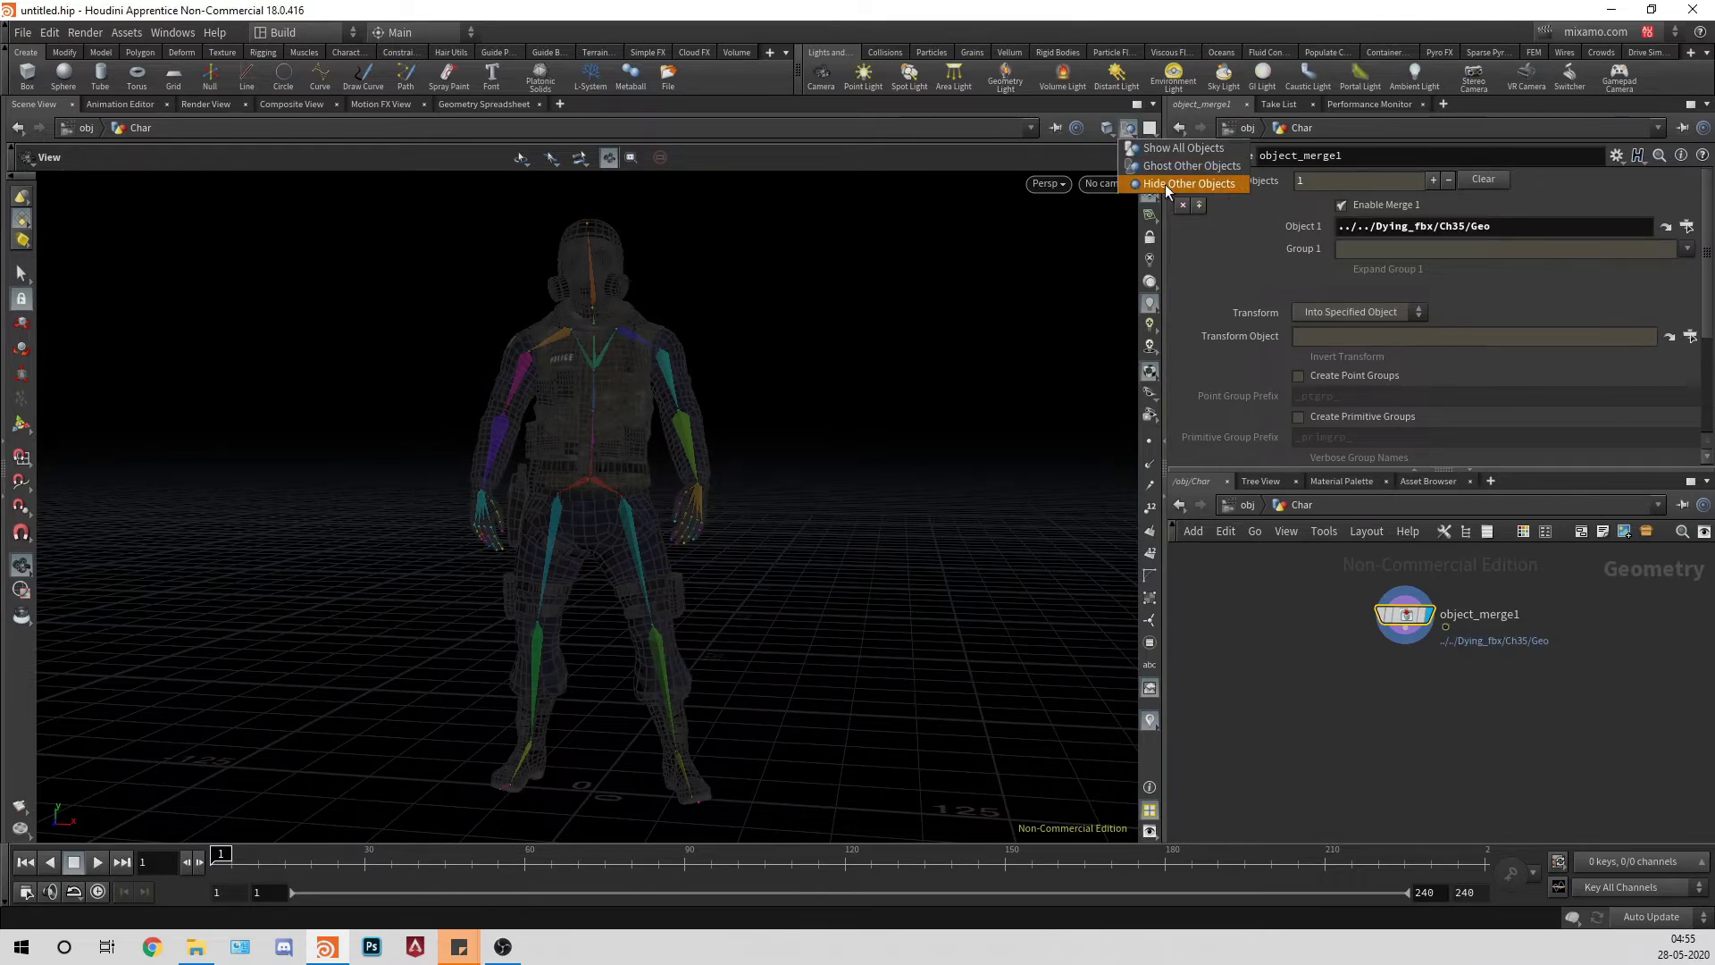
left_click(1164, 184)
mouse_move(624, 379)
left_mouse_down()
mouse_move(571, 409)
mouse_move(647, 355)
left_mouse_up()
right_click_drag(647, 355, 619, 486)
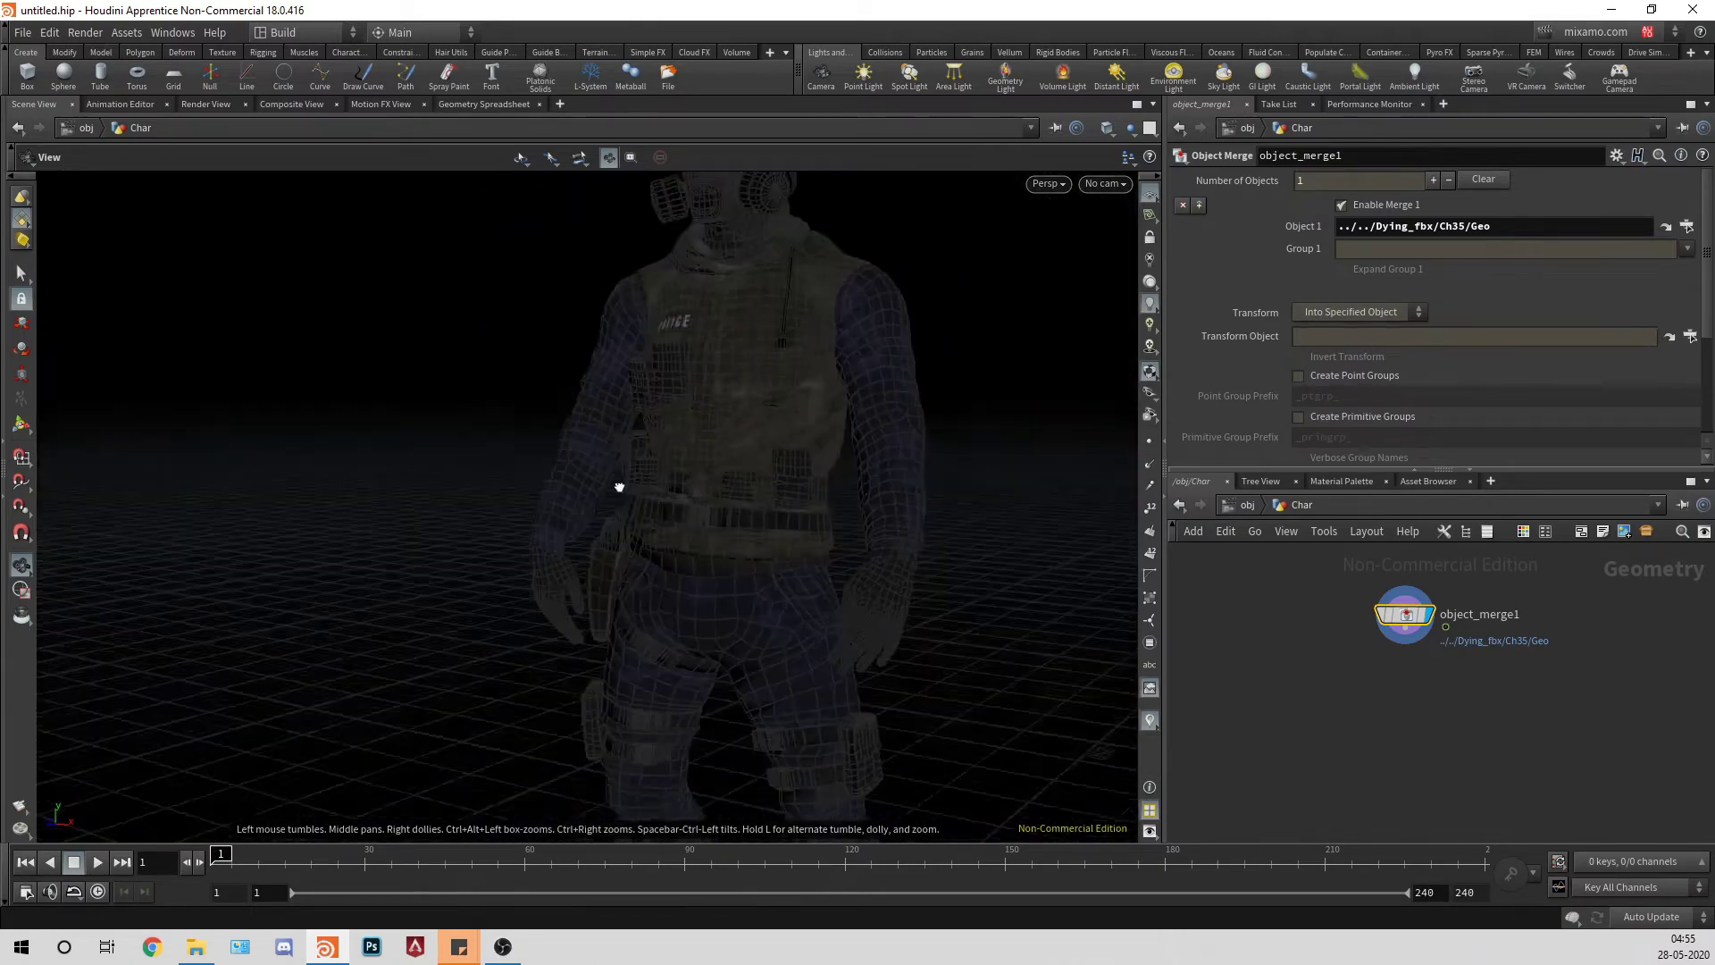
left_click_drag(620, 486, 838, 628)
right_click_drag(839, 628, 669, 582)
left_click_drag(669, 581, 787, 616)
right_click_drag(787, 616, 849, 576)
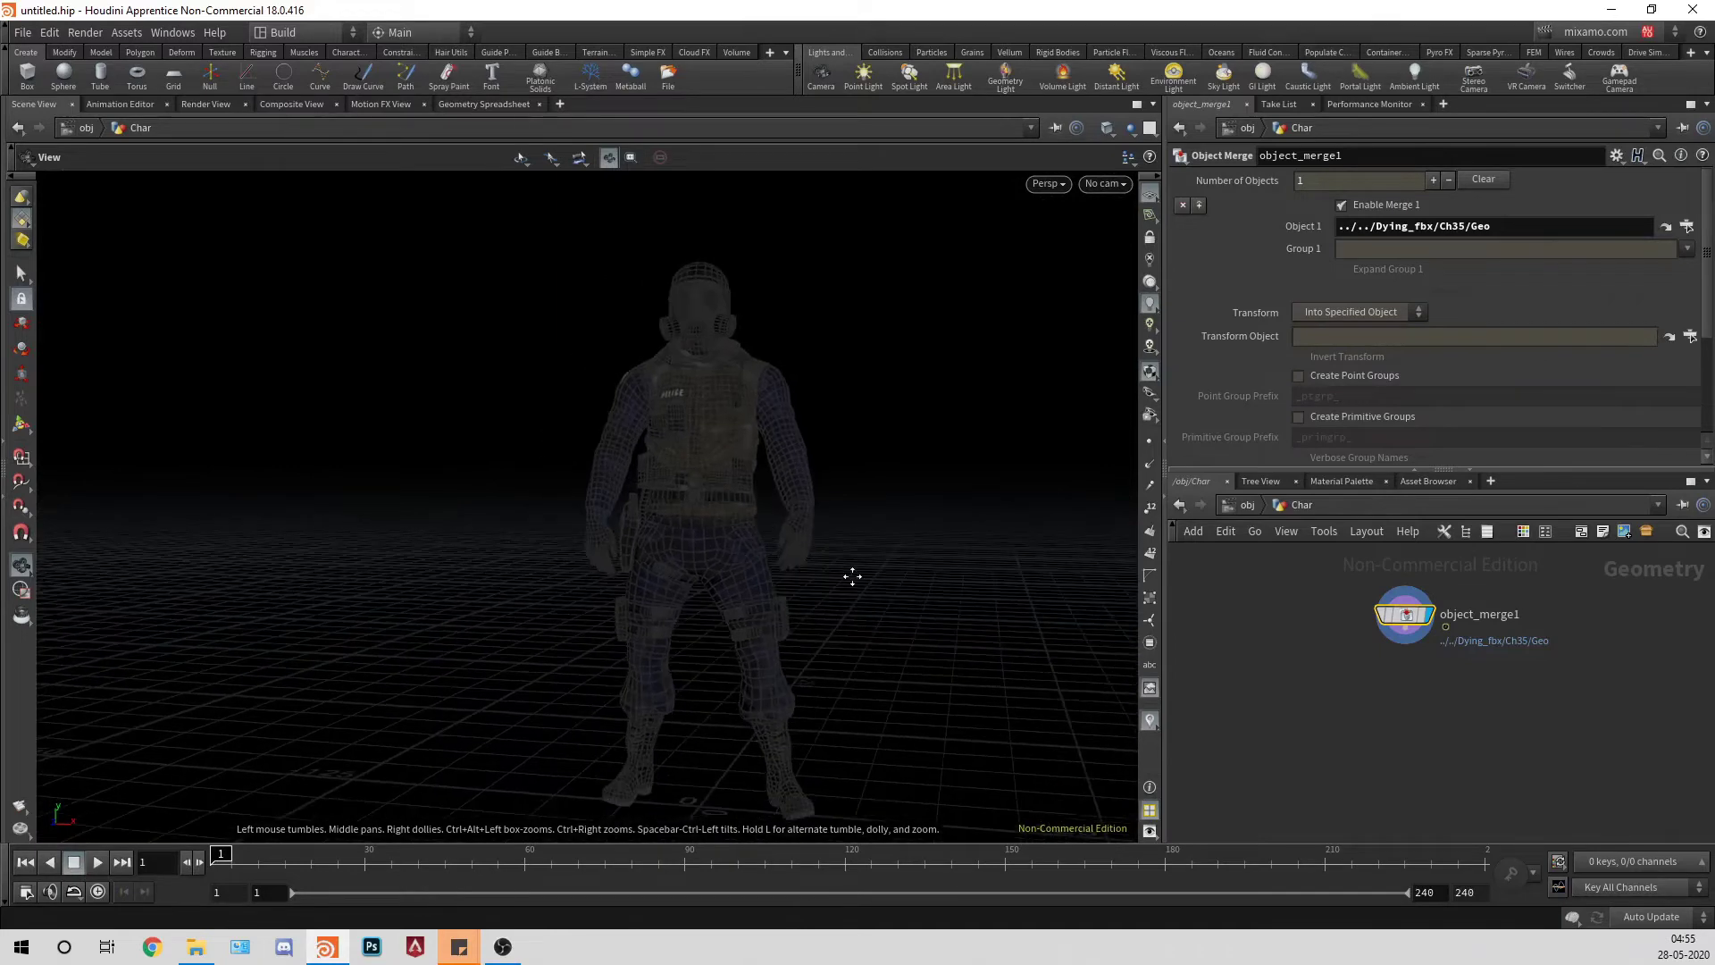
middle_click_drag(849, 576, 742, 524)
Step: Move the object merge node up and connect a new Transform node to its output
left_click_drag(1410, 618, 1434, 581)
left_click(1428, 595)
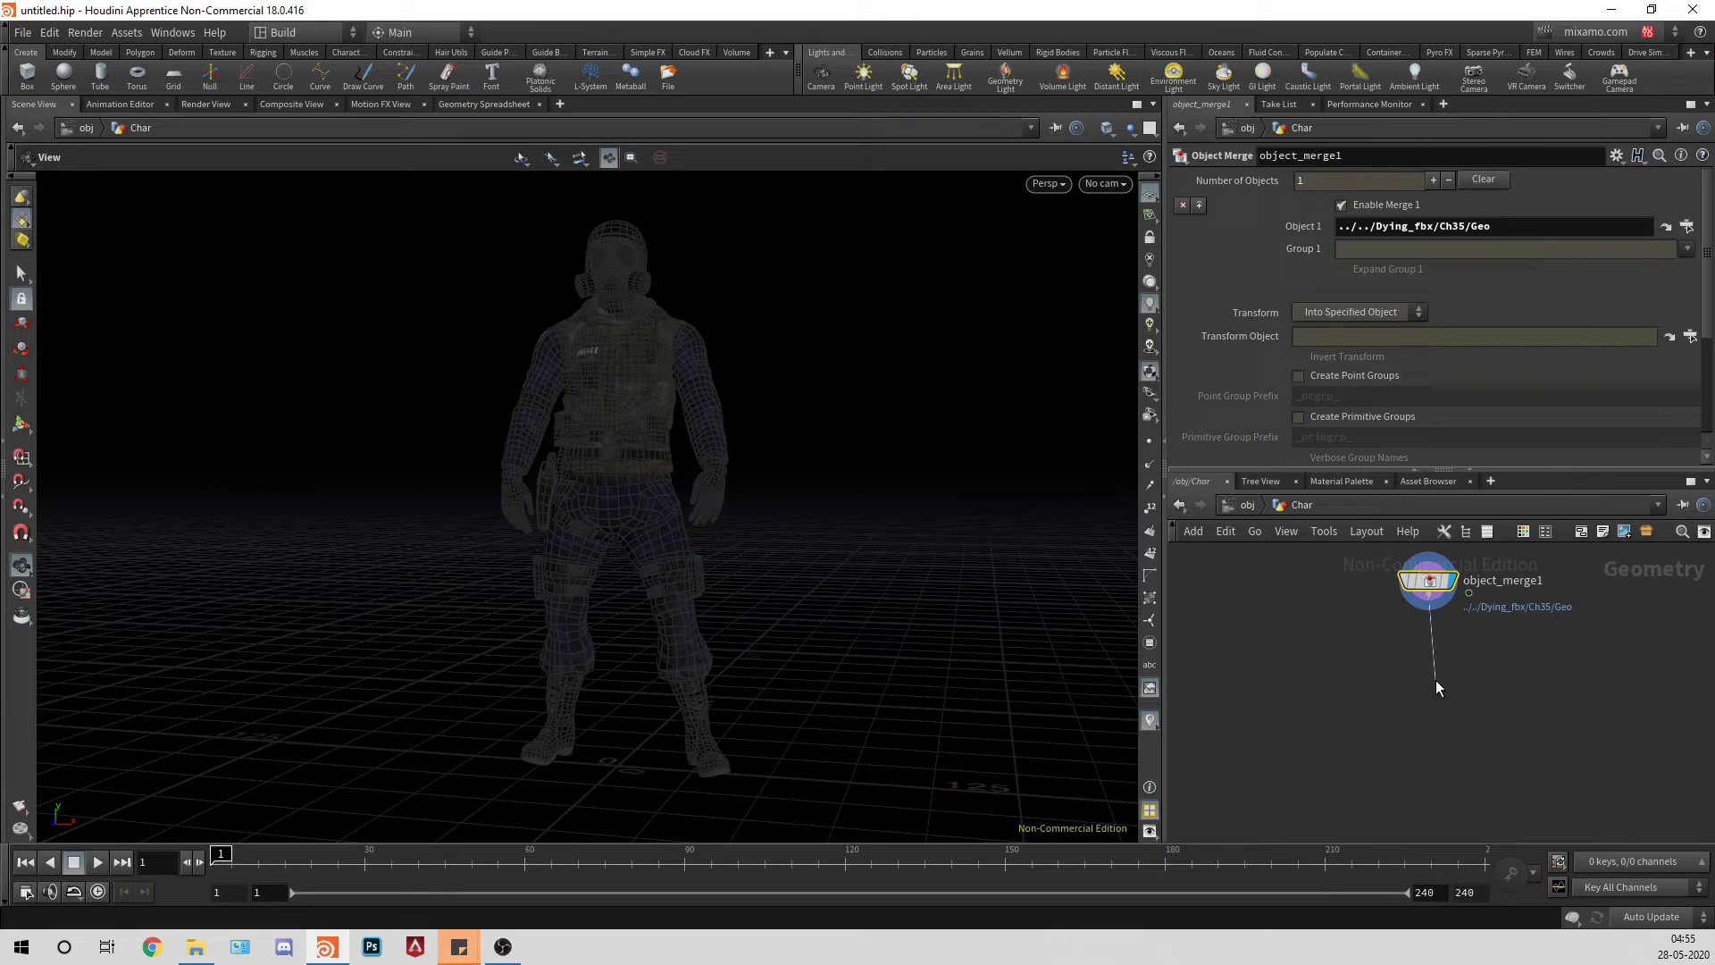
left_click(1435, 679)
type("tran")
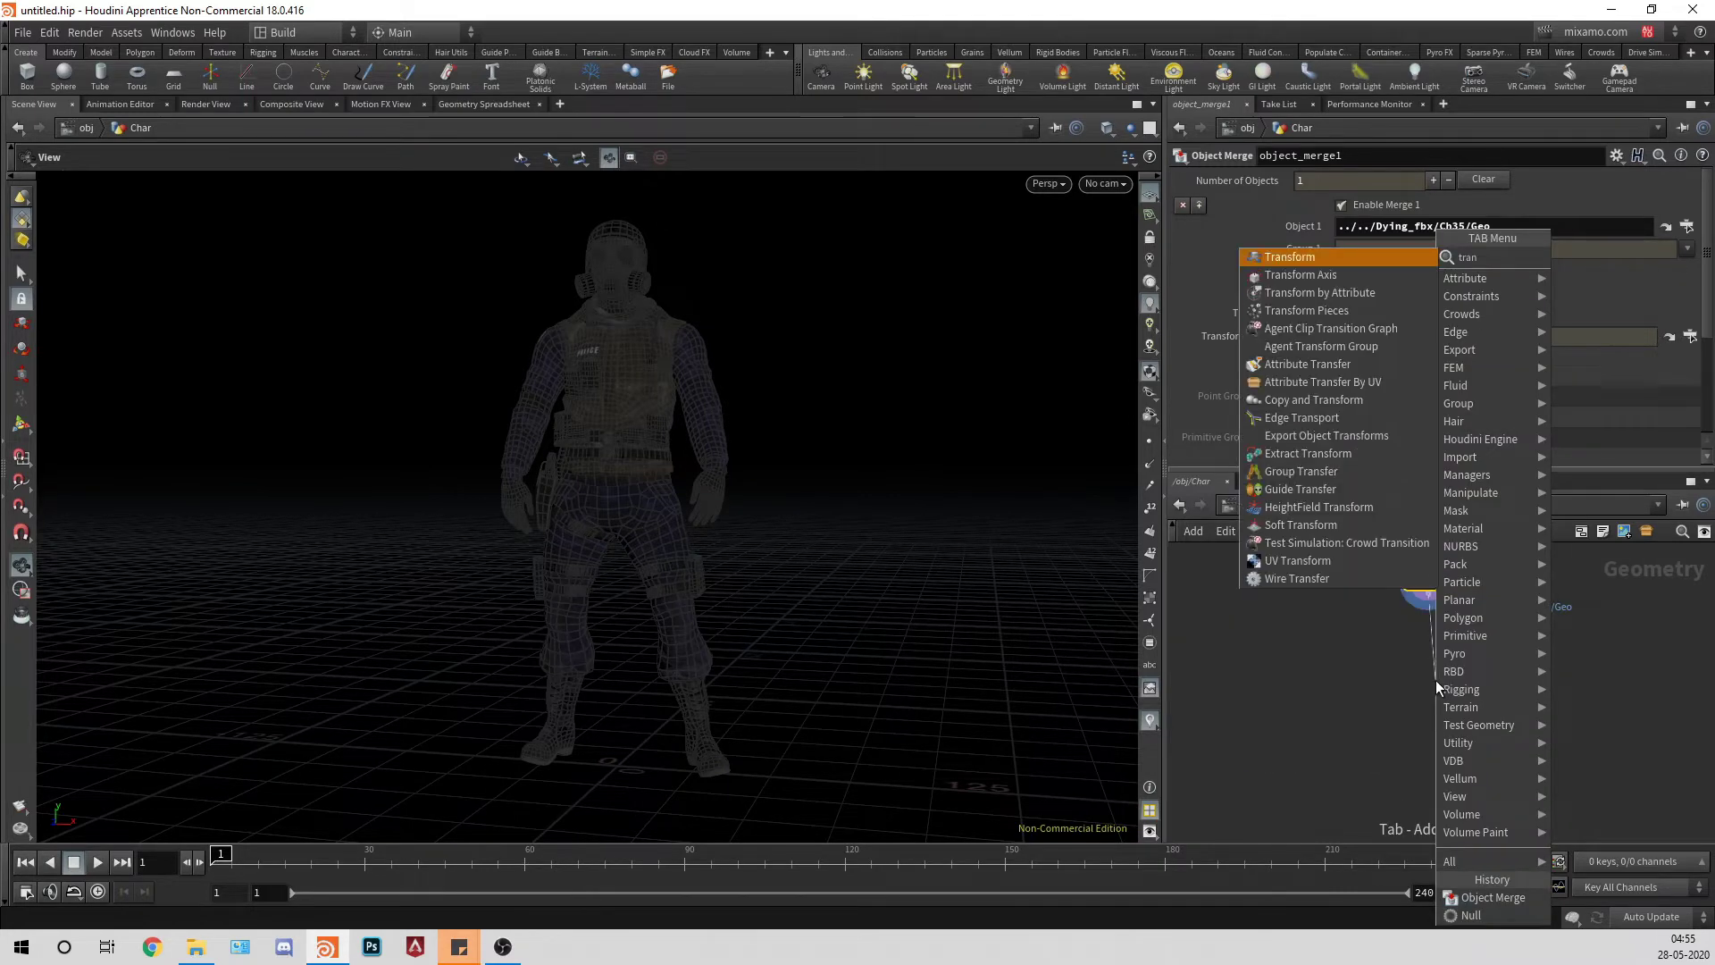
key("Escape")
key("Escape")
left_click(1435, 679)
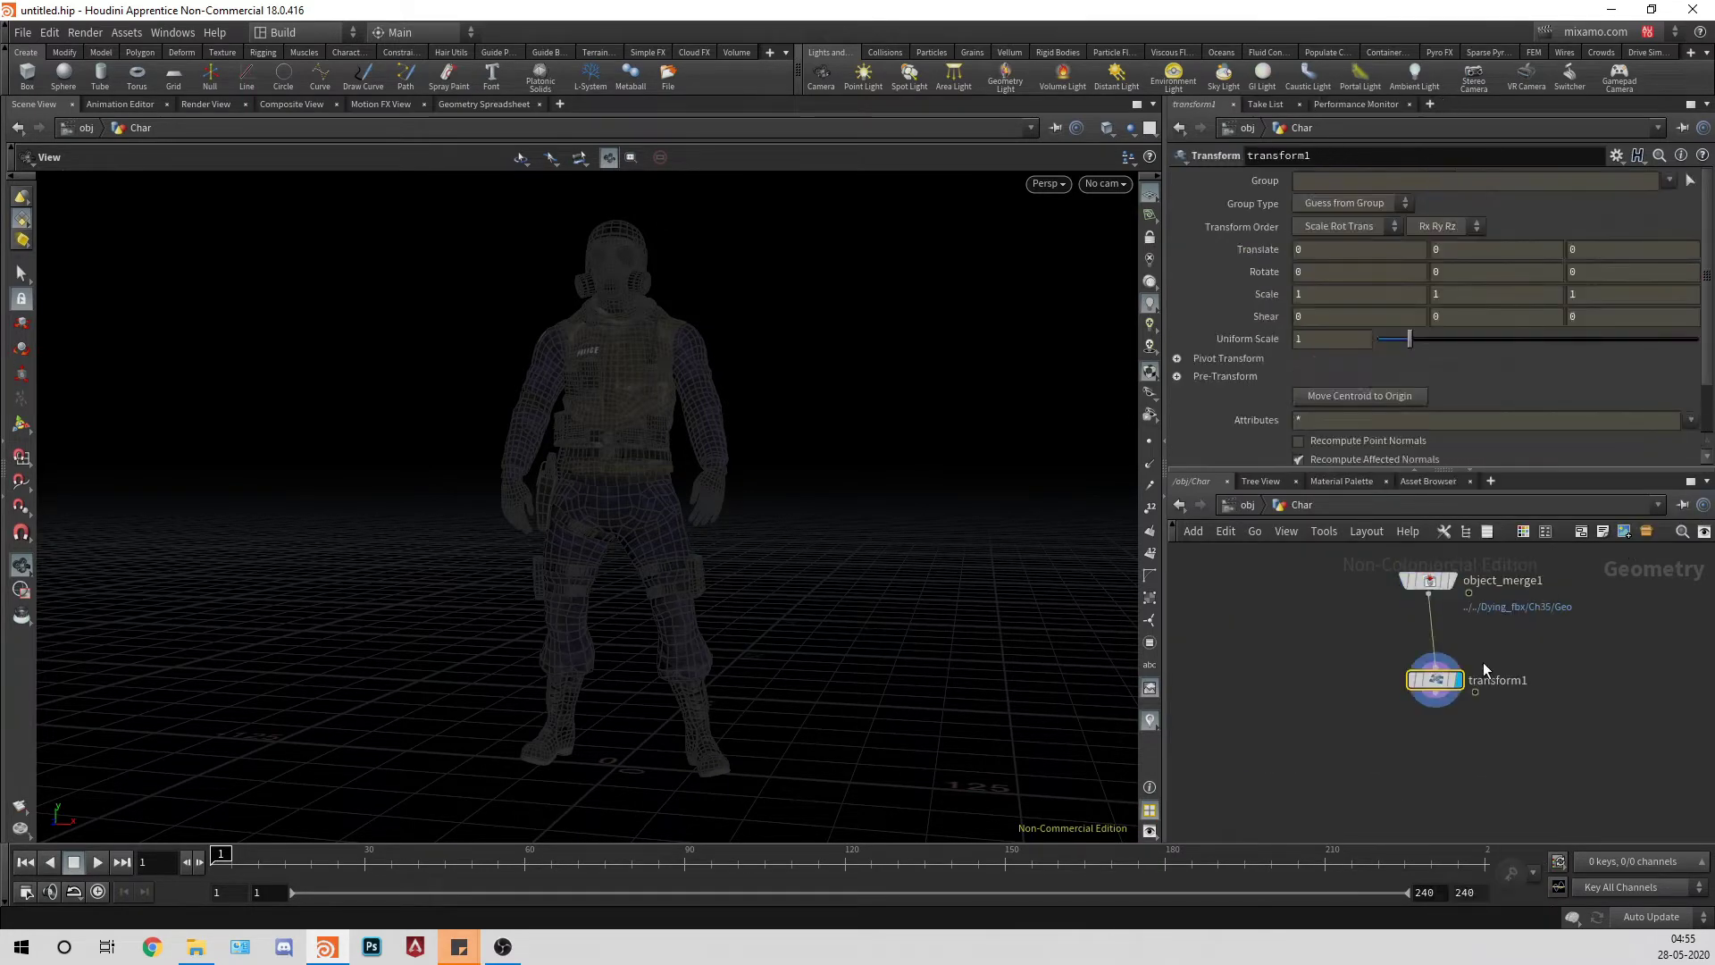
Step: Set the Transform node's uniform scale to 0.01 and check the character's size against the grid in the front view
left_click(1333, 340)
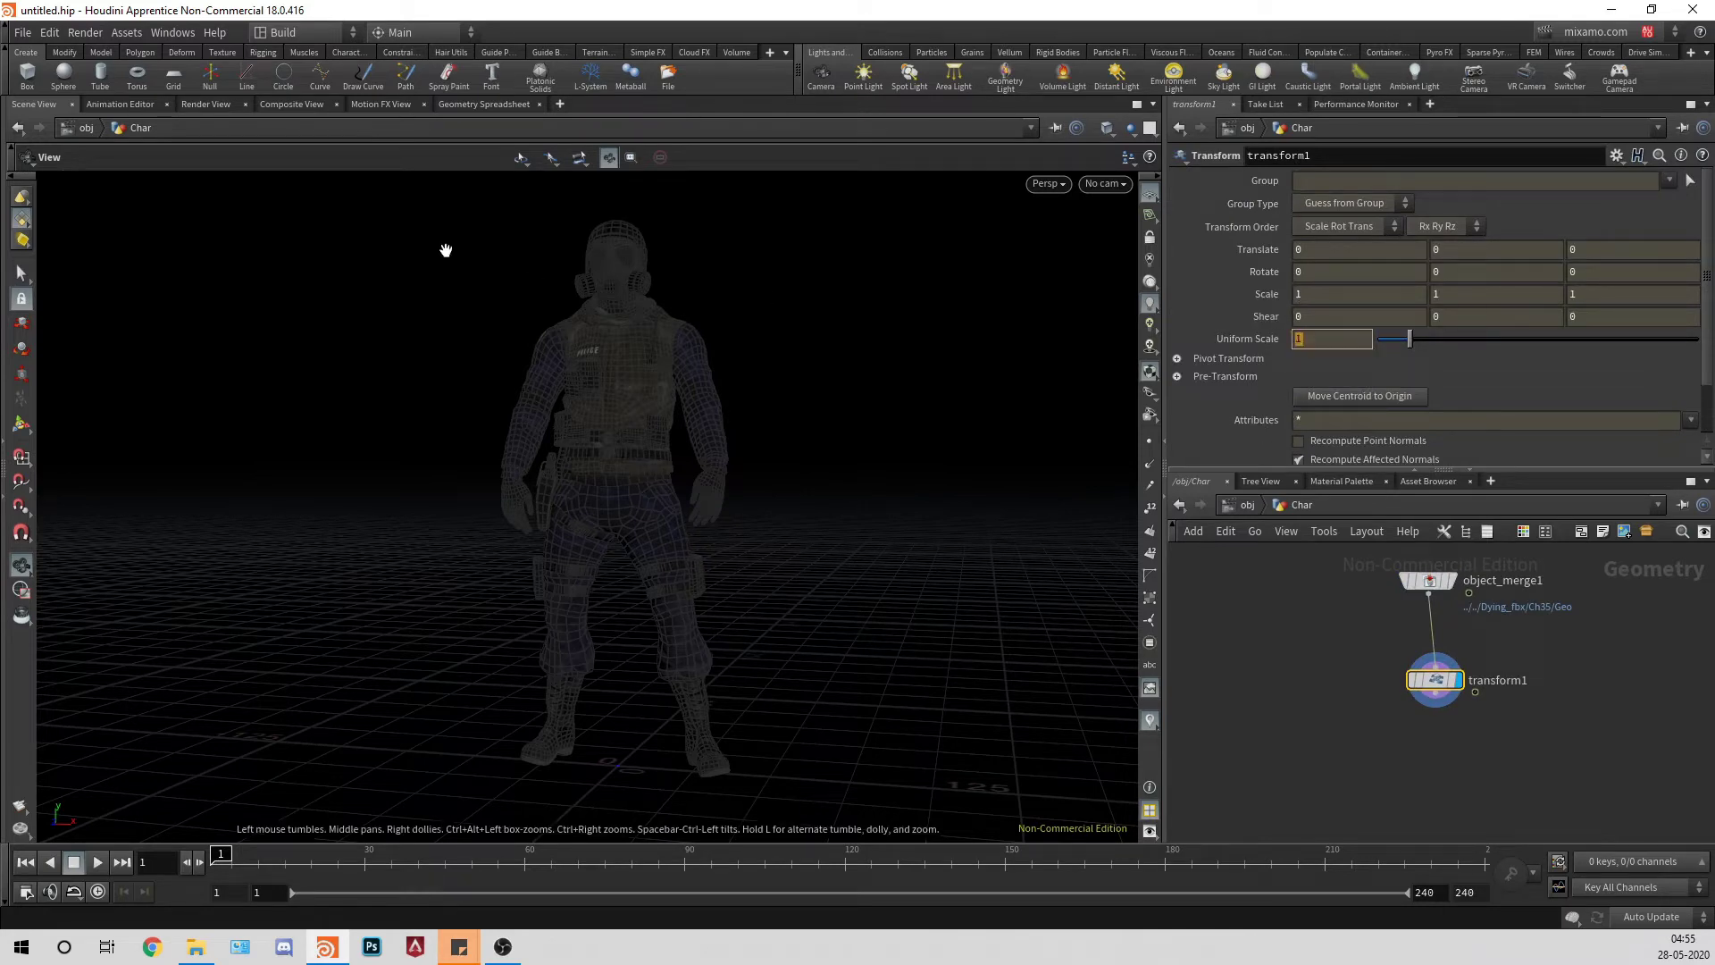
type(".01")
key("Return")
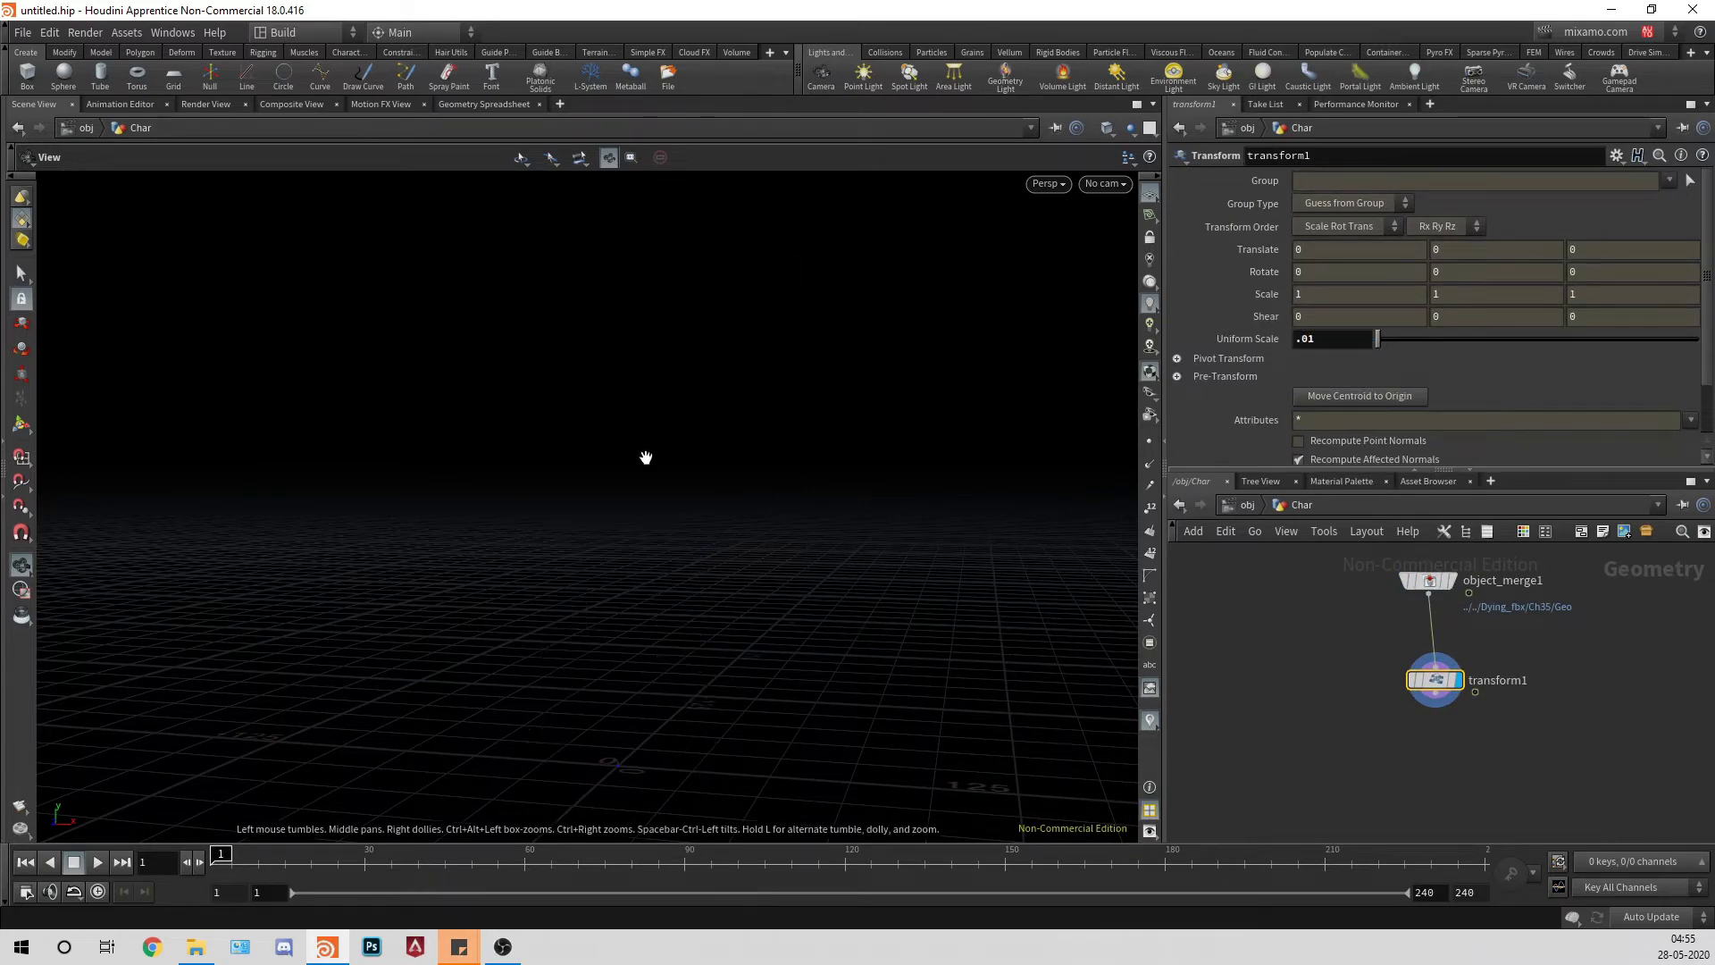
key("h")
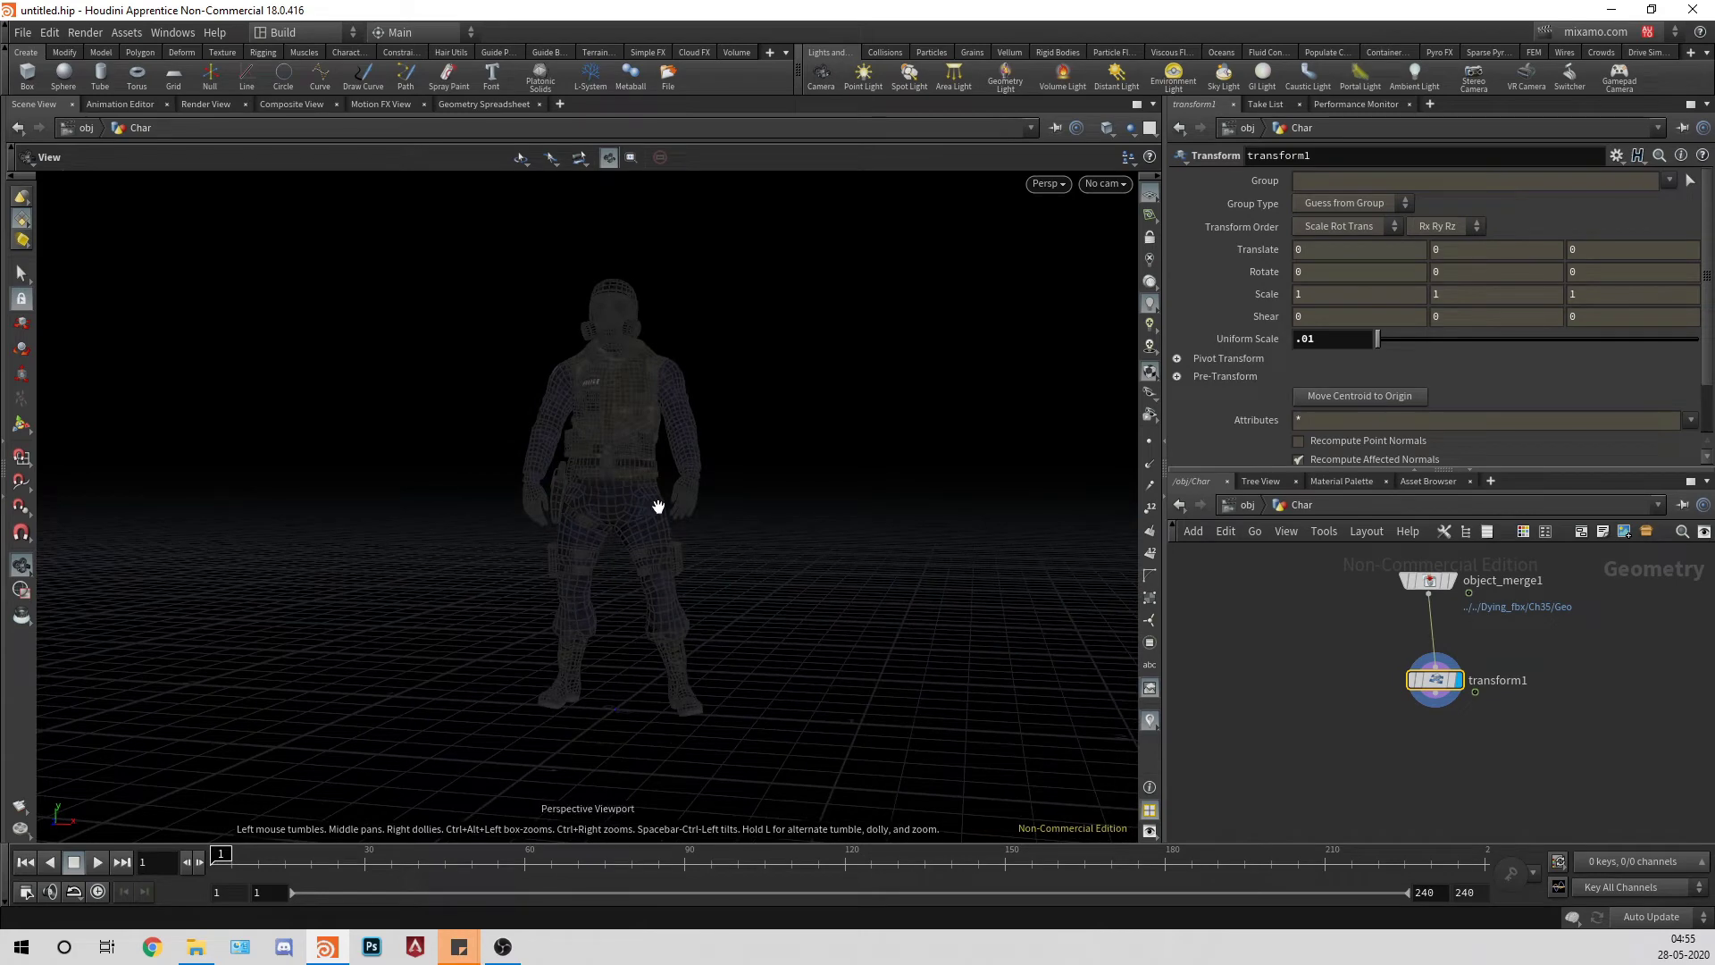
key("space+2")
key("space+3")
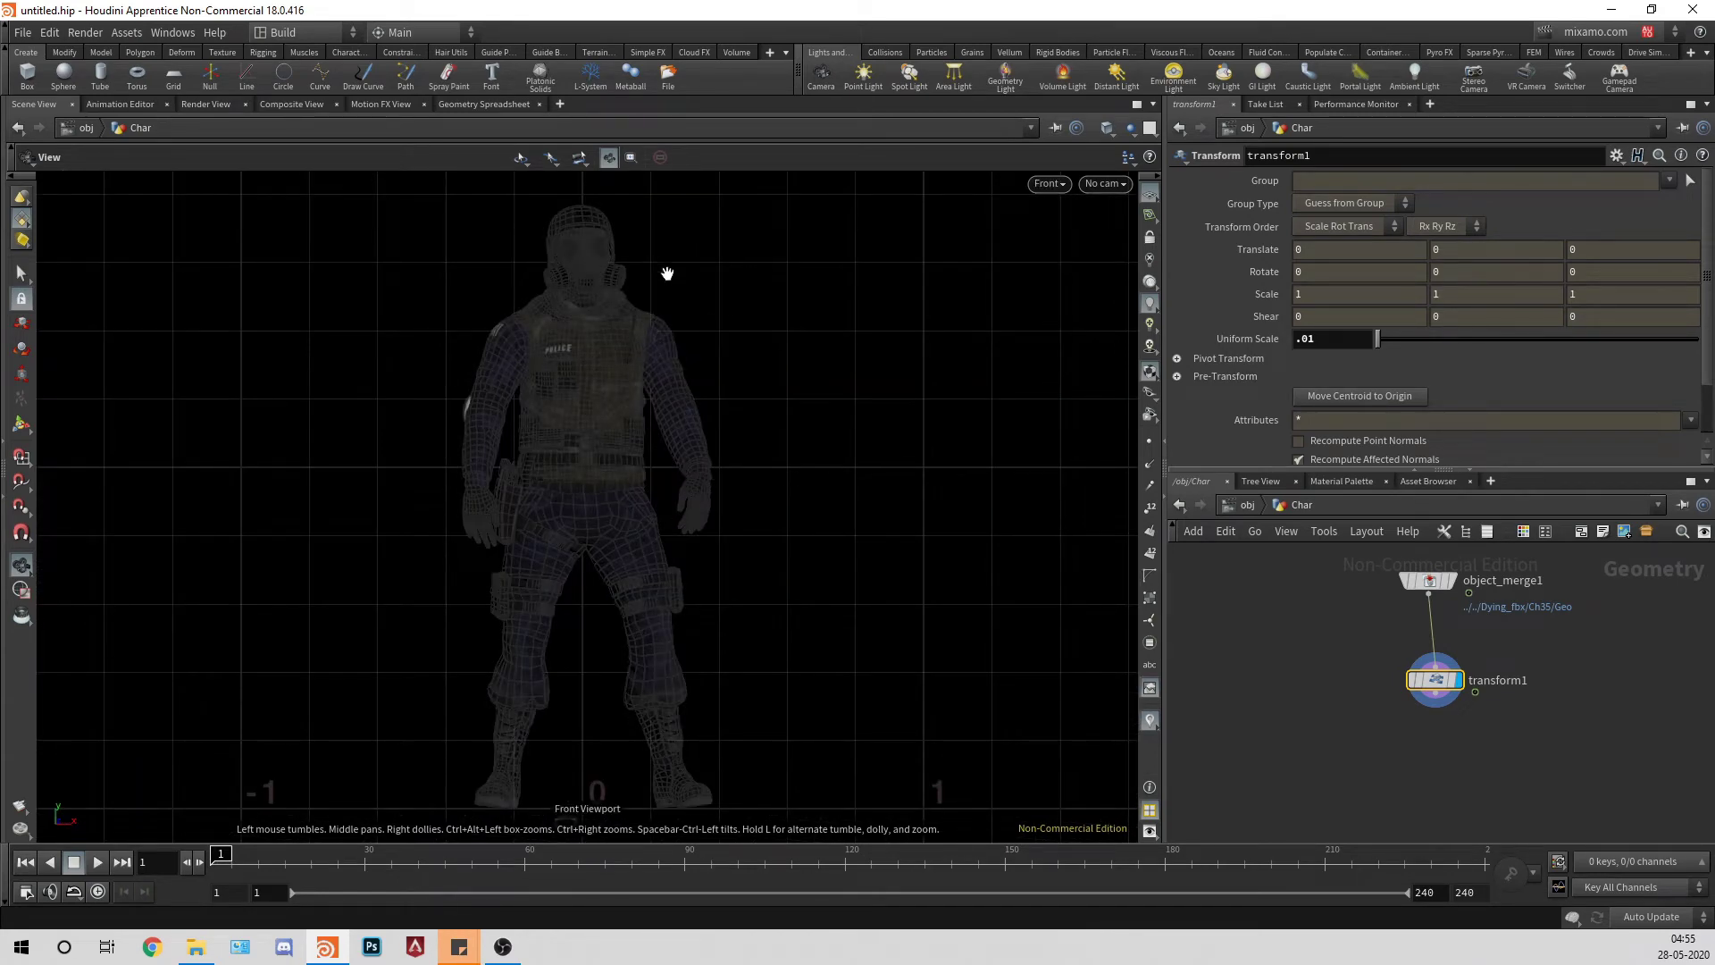
scroll(667, 273, "down", 5)
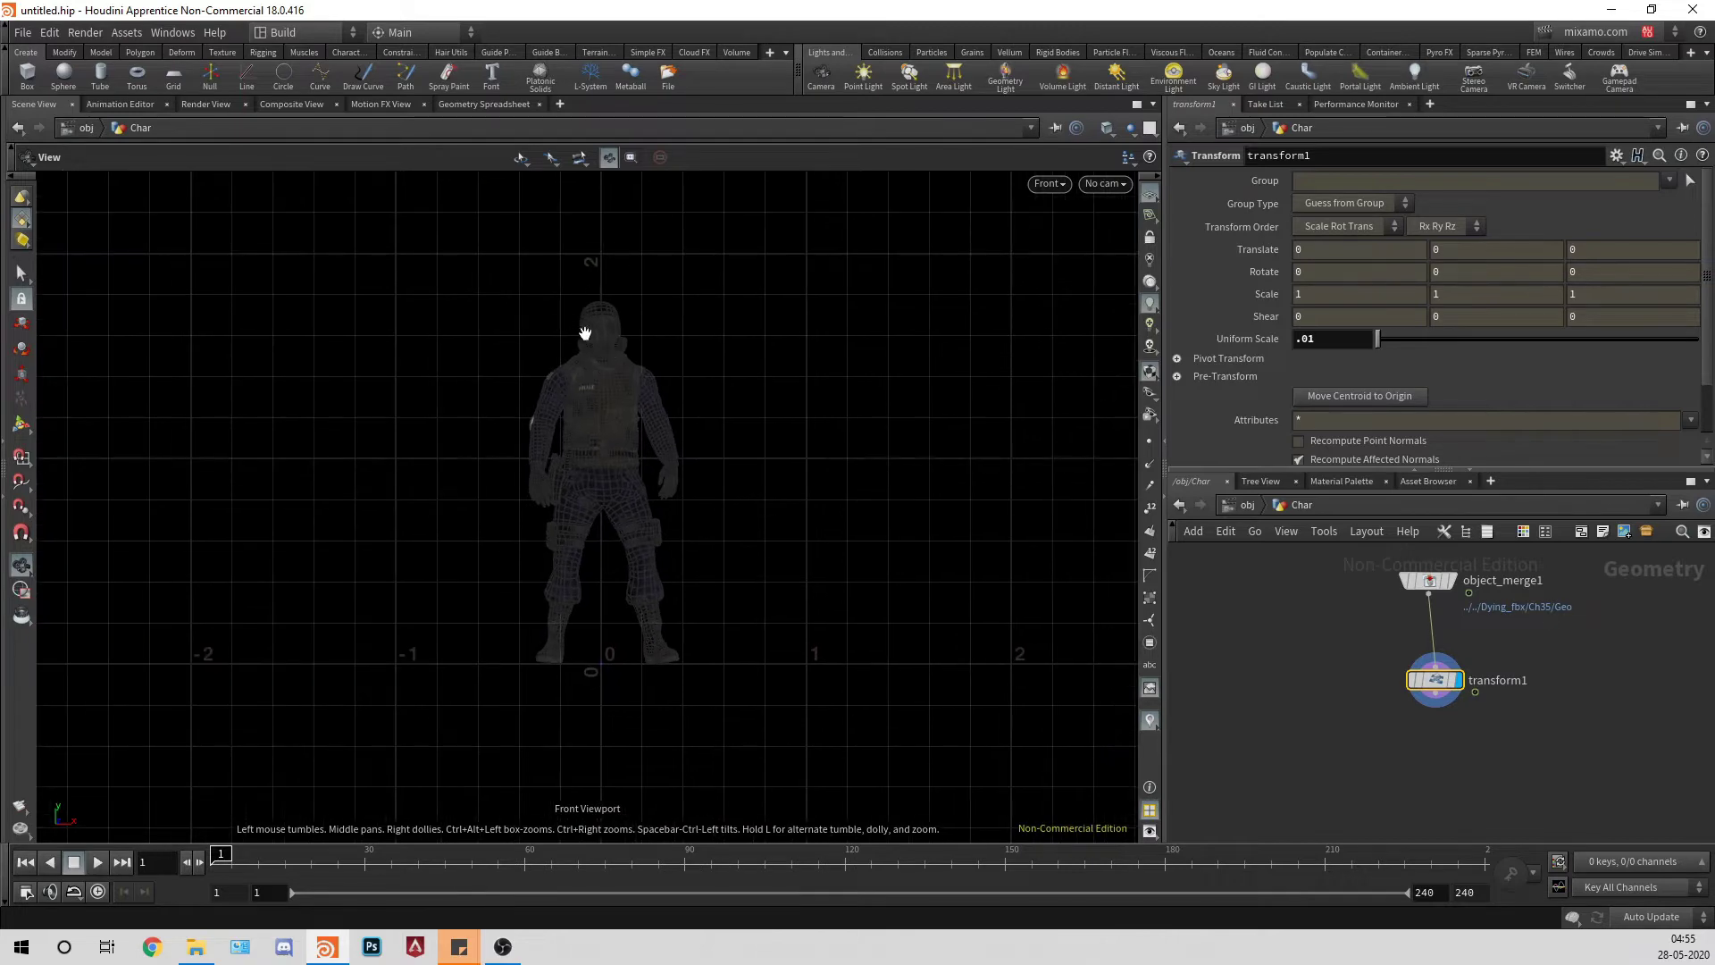
key("space+1")
left_click_drag(817, 432, 870, 492)
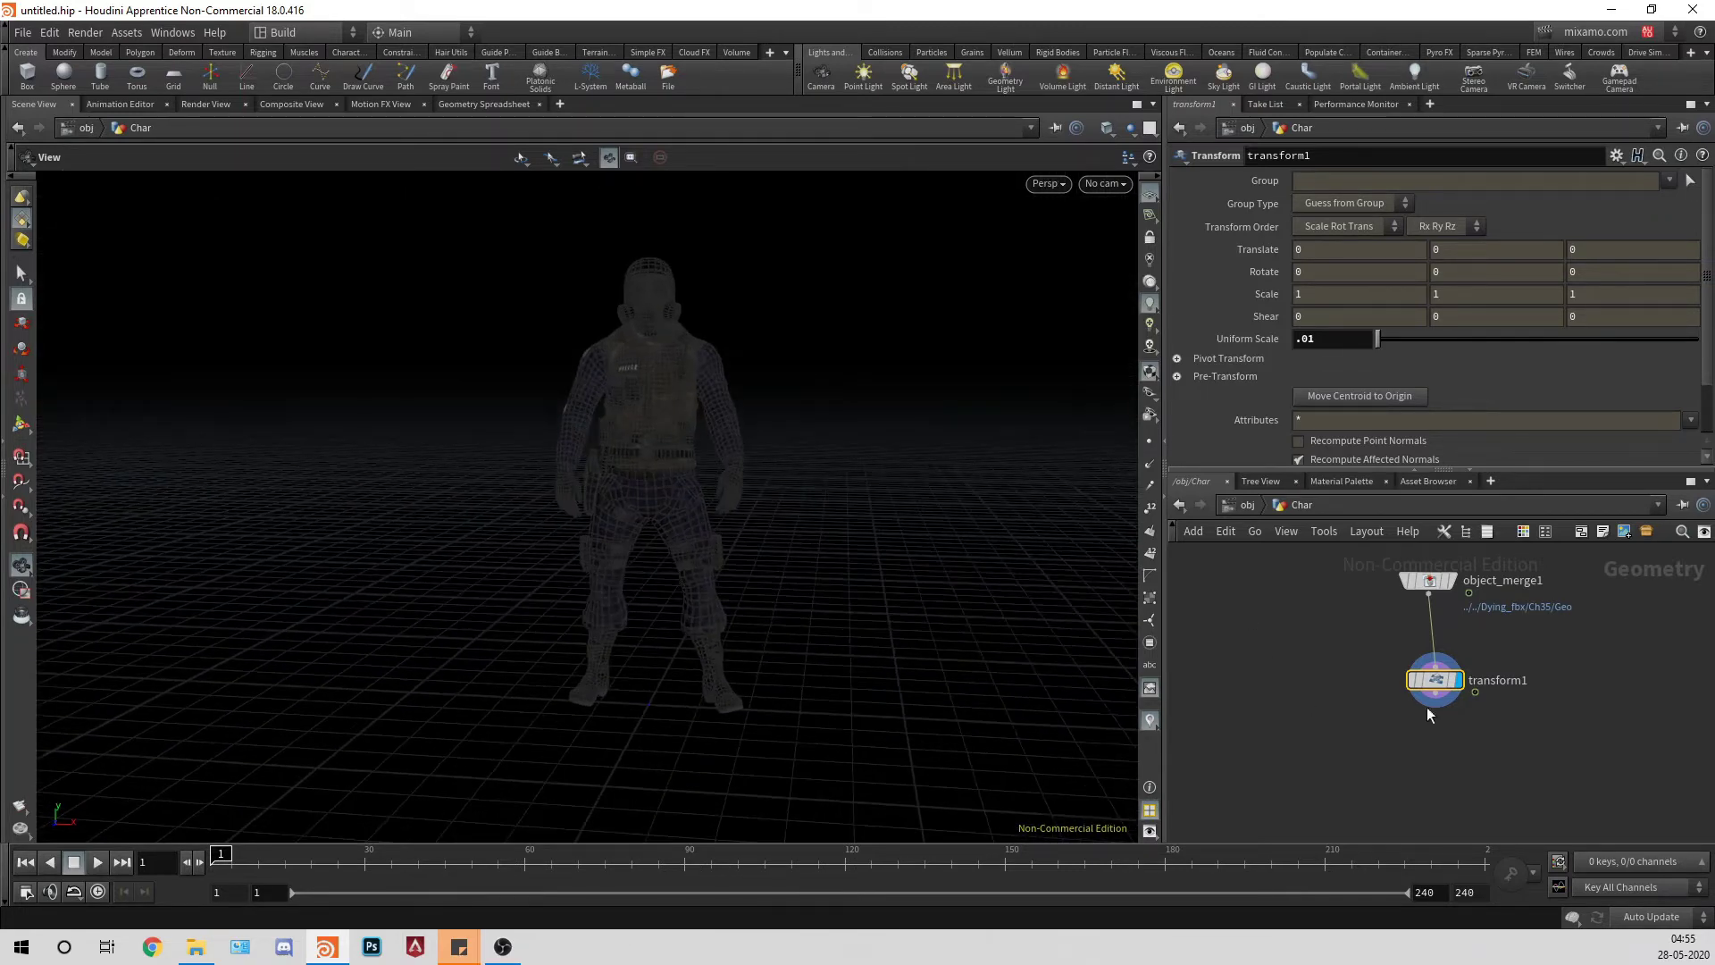
Step: Compare the scaled character with a displayed Test Geometry: Tommy node by templating transform1, and delete the test node
scroll(1563, 661, "up", 1)
key("Tab")
type("tom")
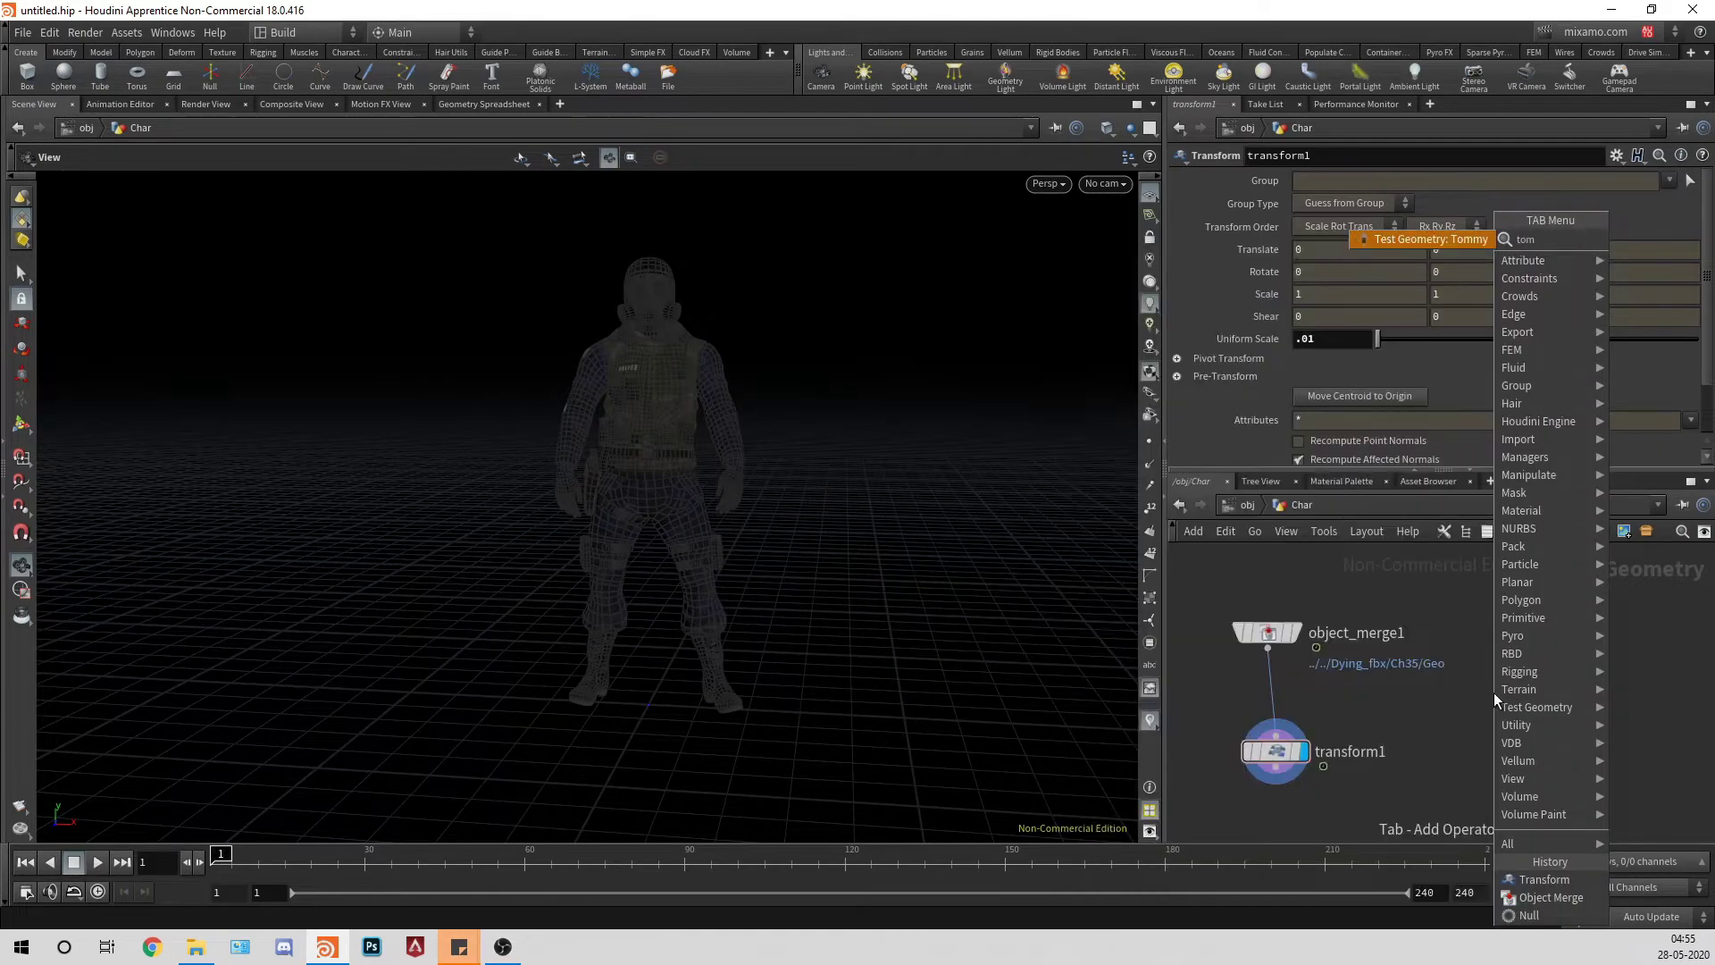
key("Return")
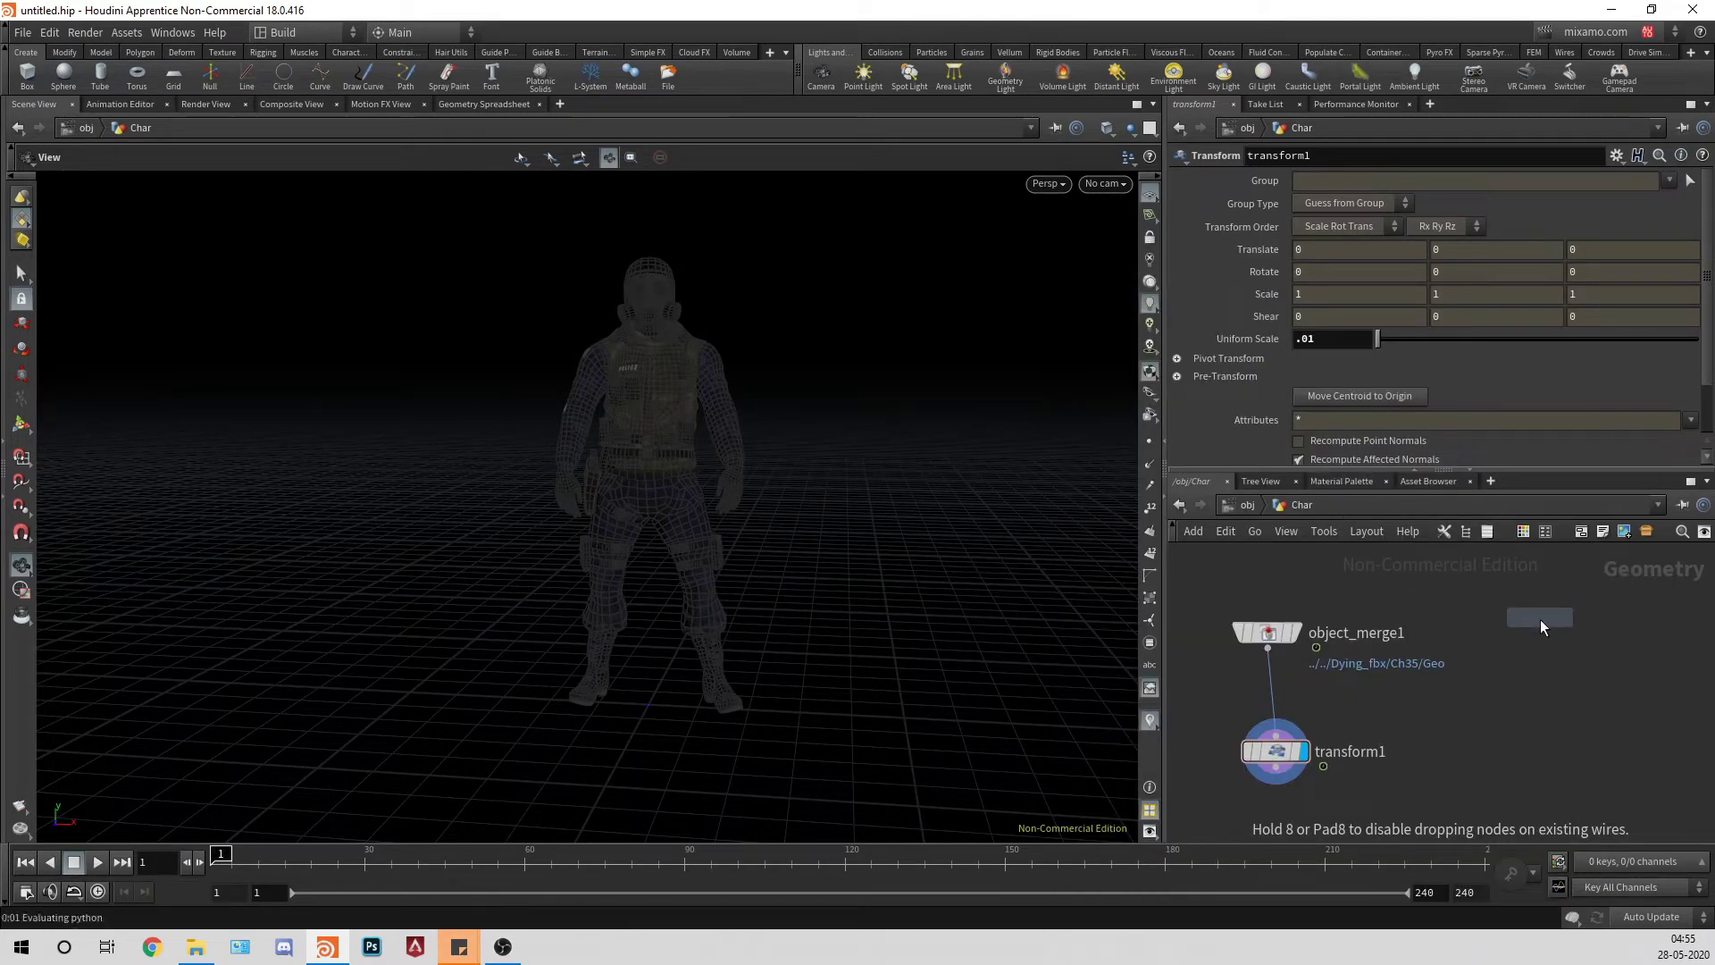
left_click(1530, 631)
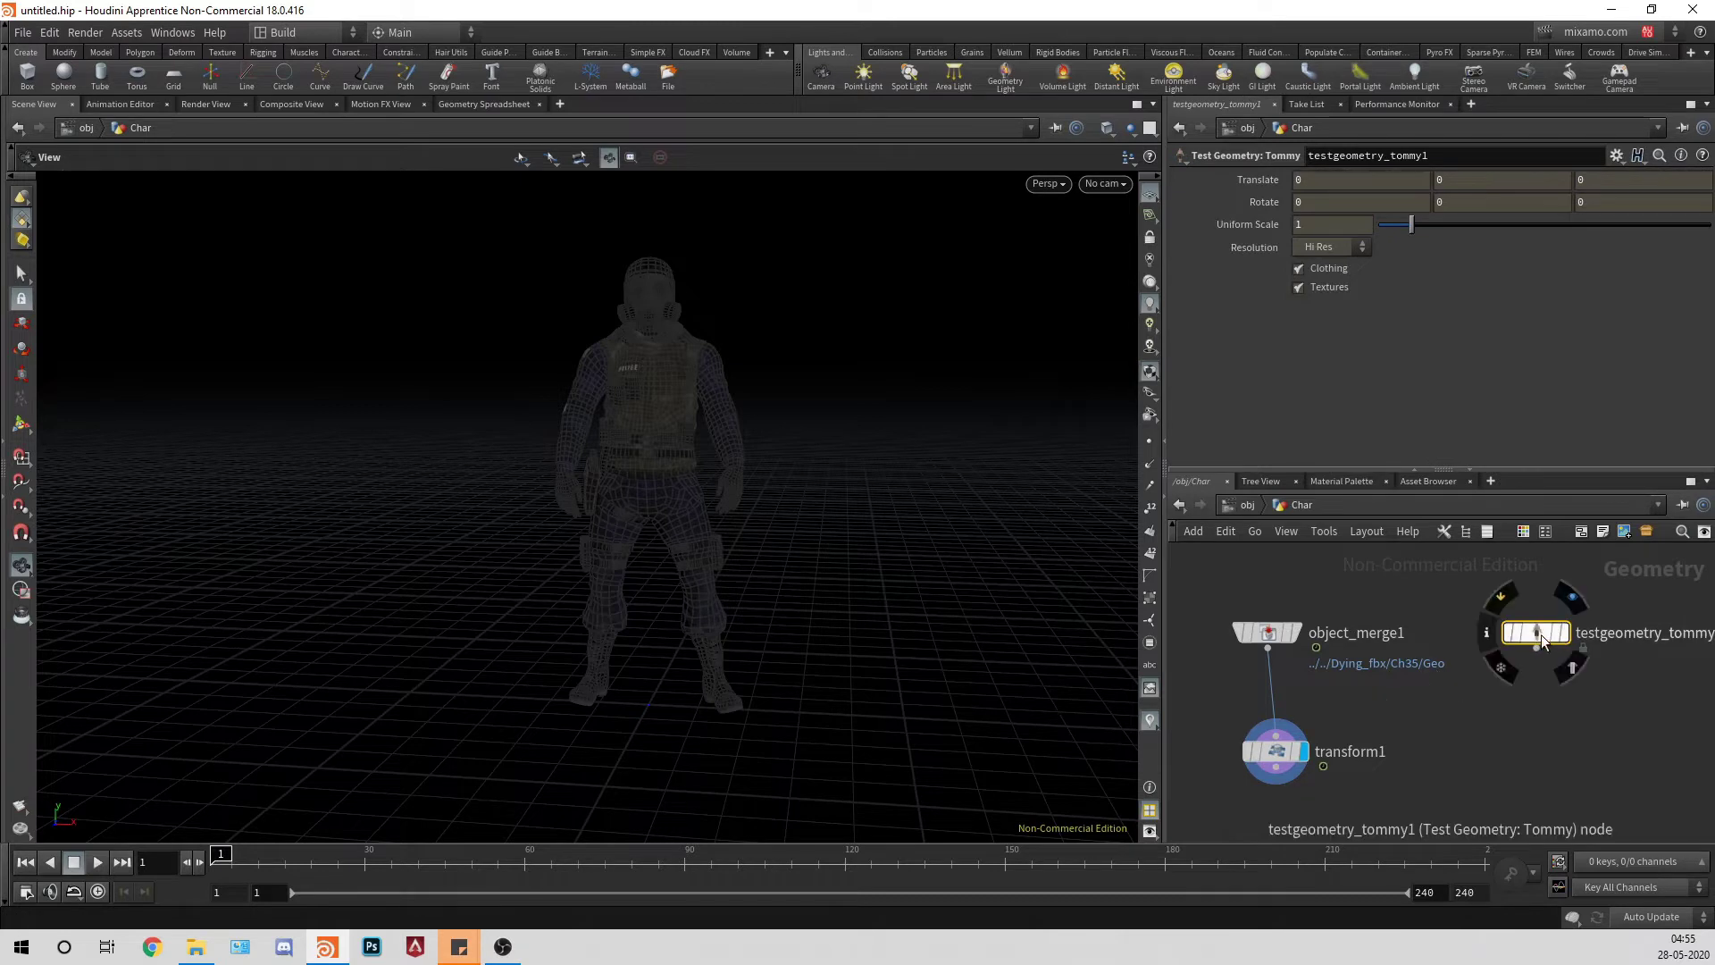
left_click(1569, 633)
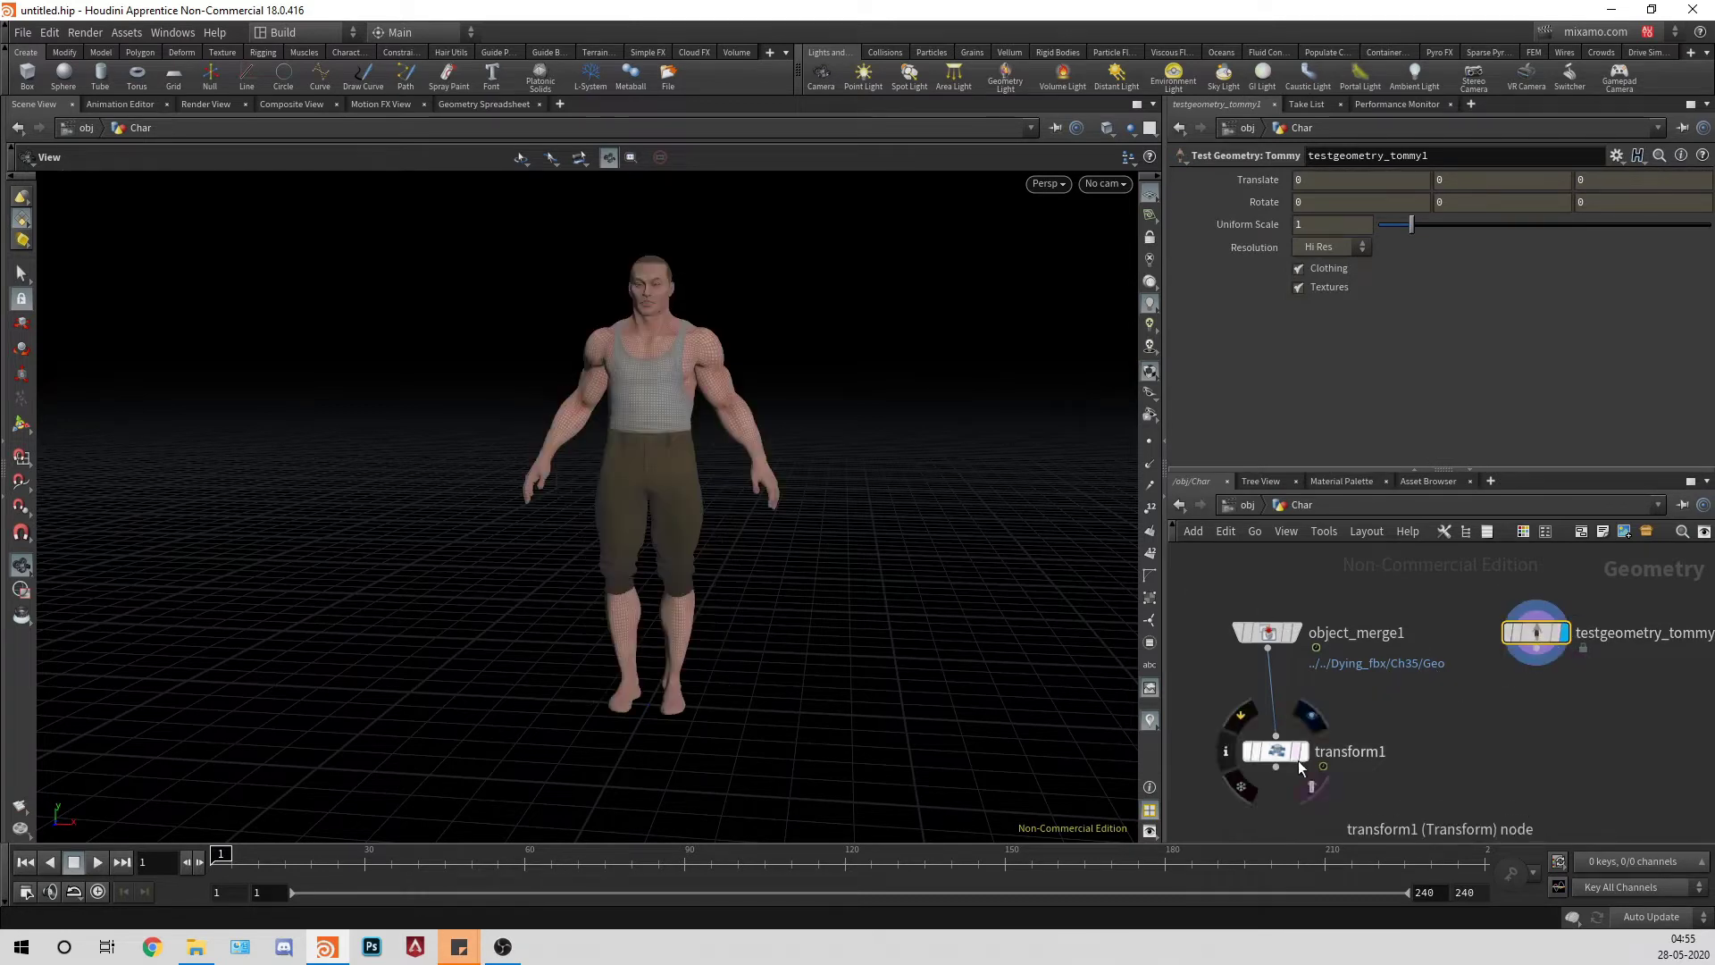
left_click(1299, 753)
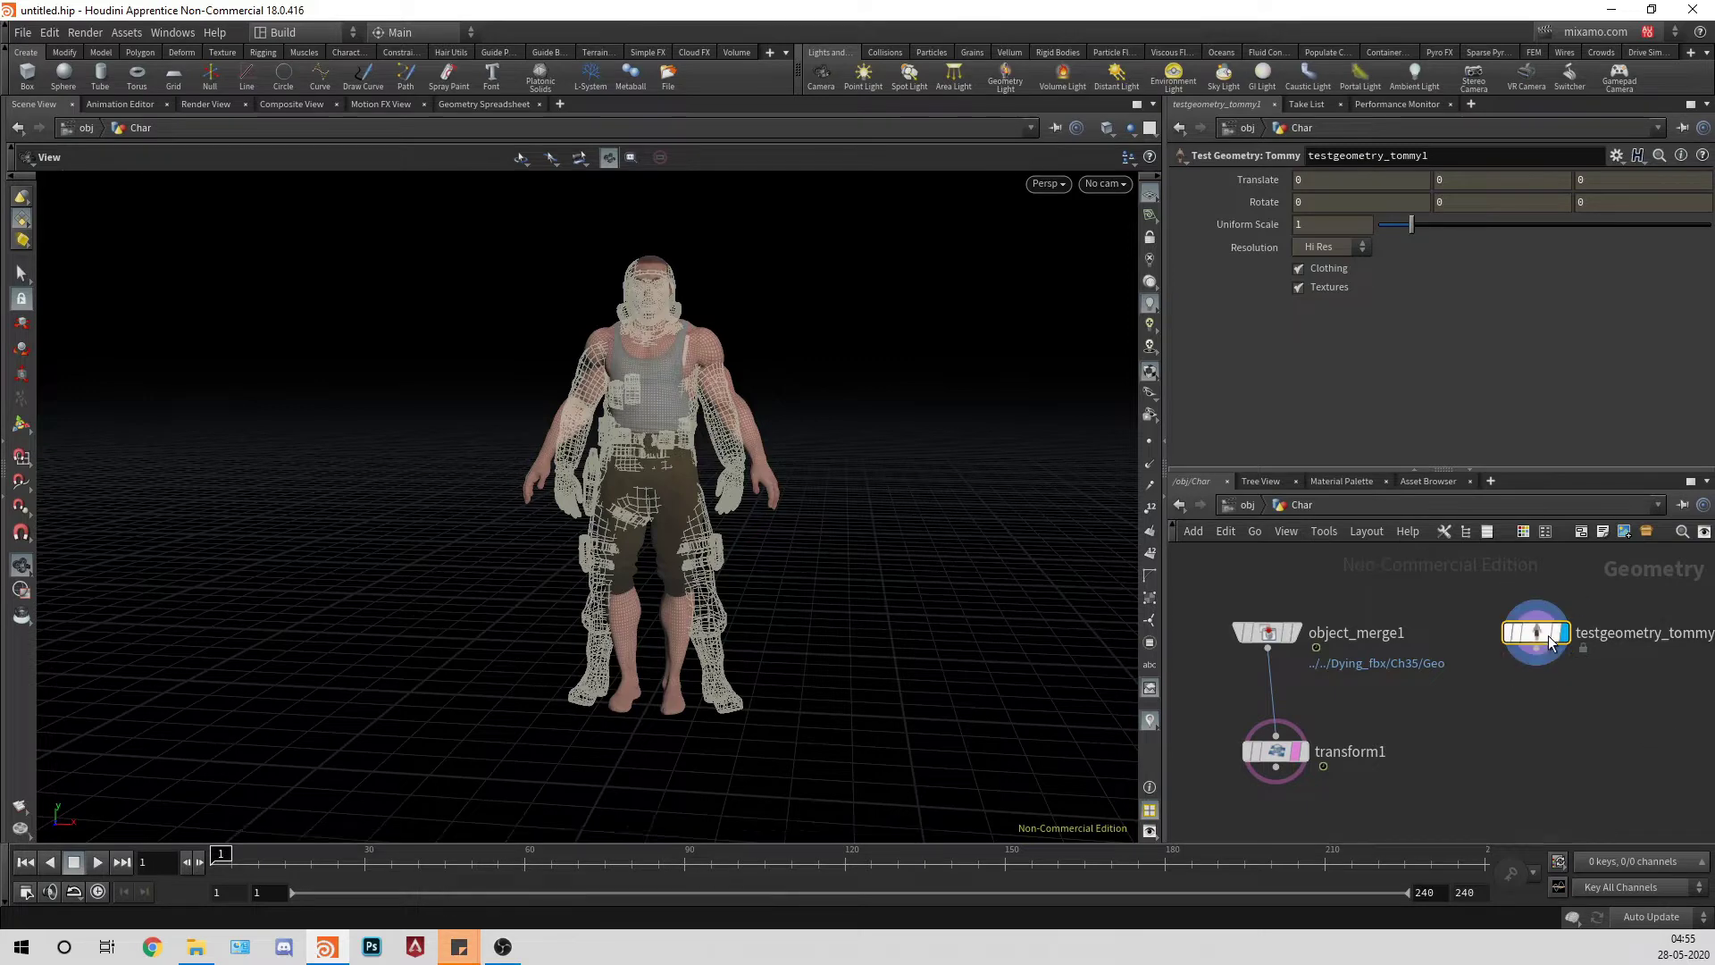
key("Delete")
Step: Align transform1 under the object merge node and connect a new Attribute Delete node to its output
left_click_drag(1276, 750, 1266, 715)
middle_click_drag(1405, 771, 1475, 726)
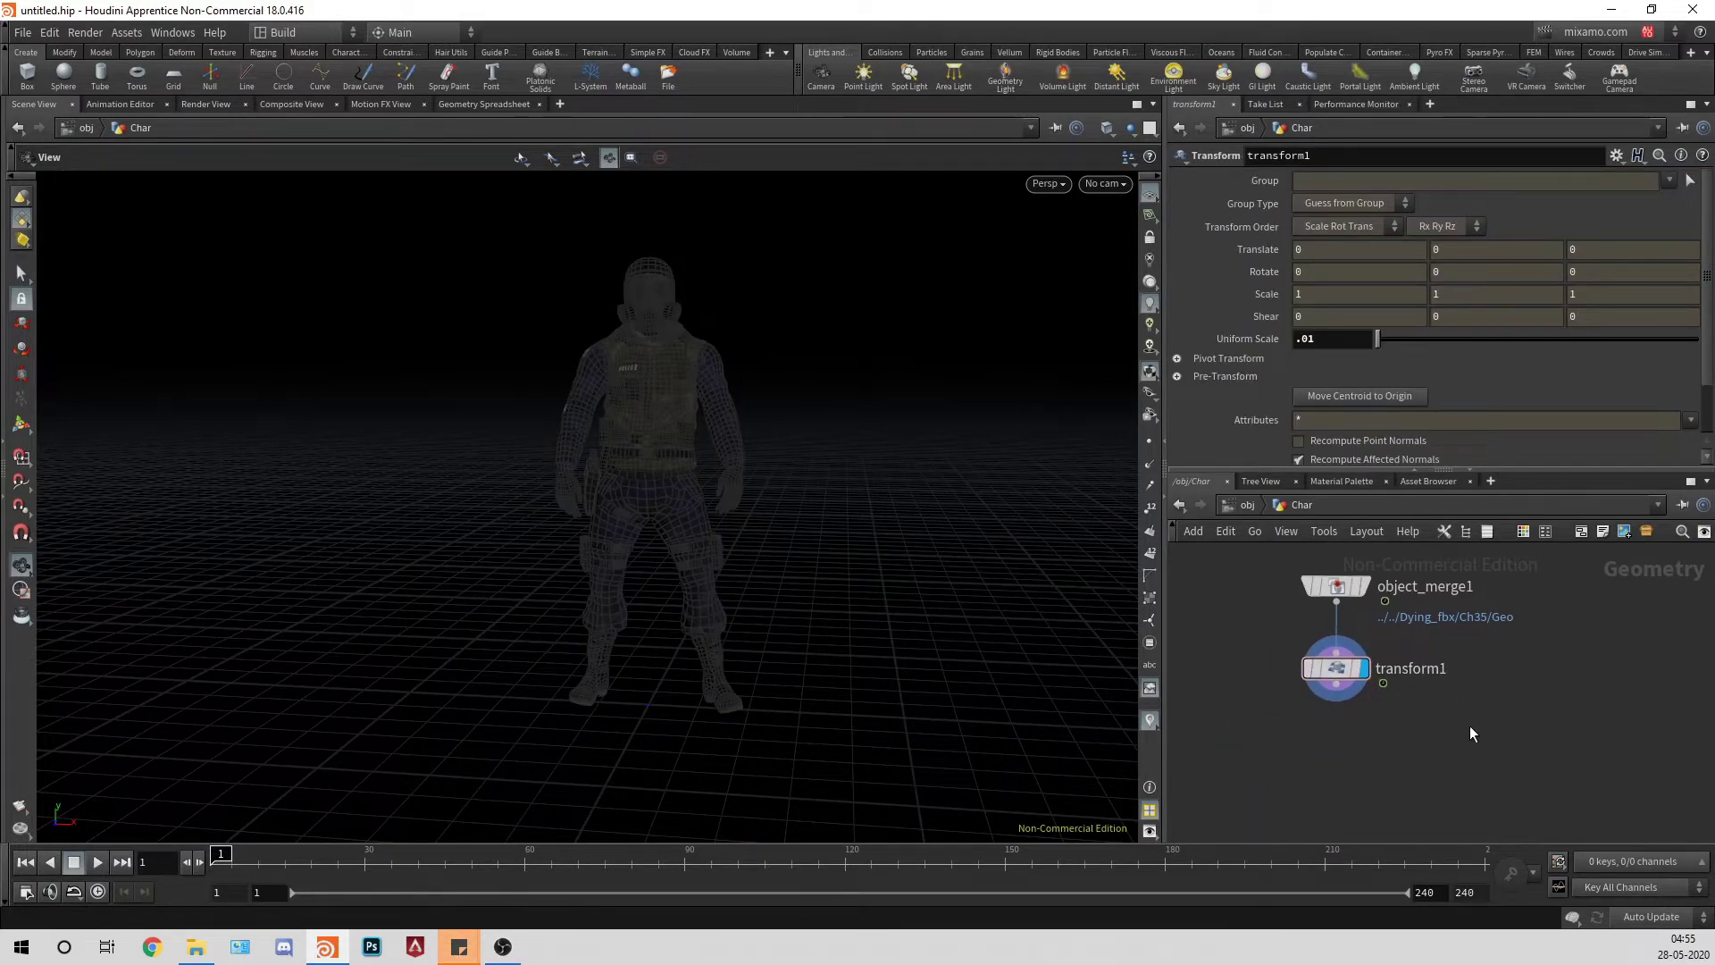
scroll(1377, 714, "up", 2)
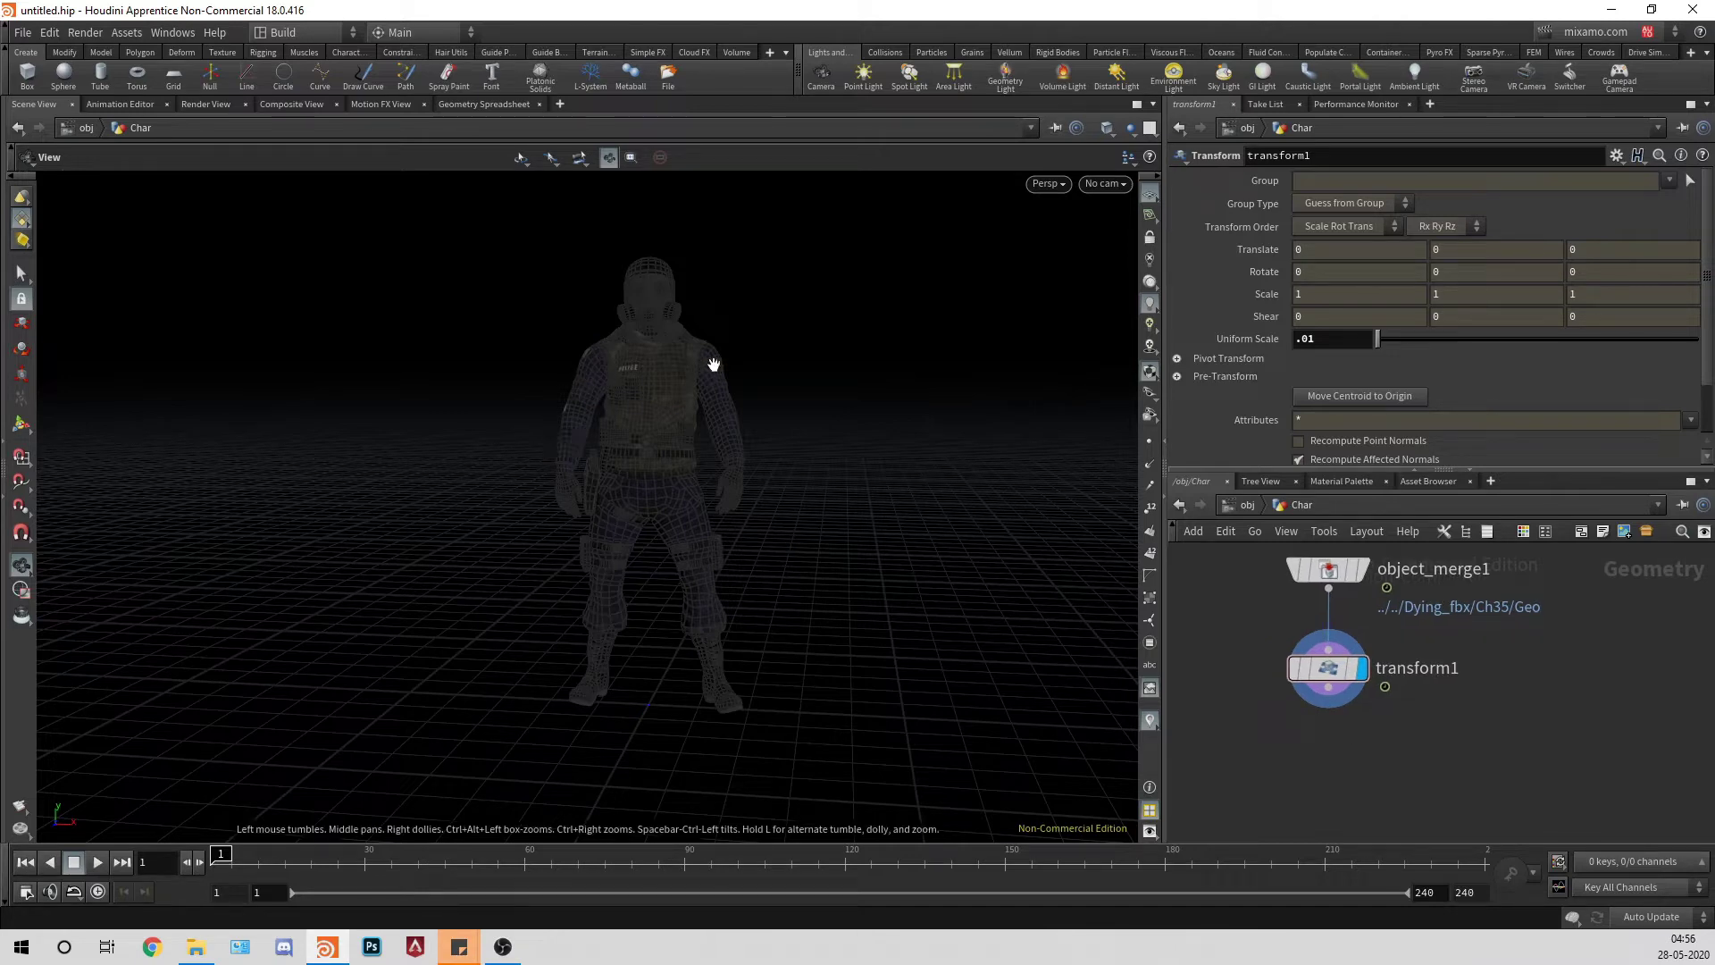
left_click(1330, 702)
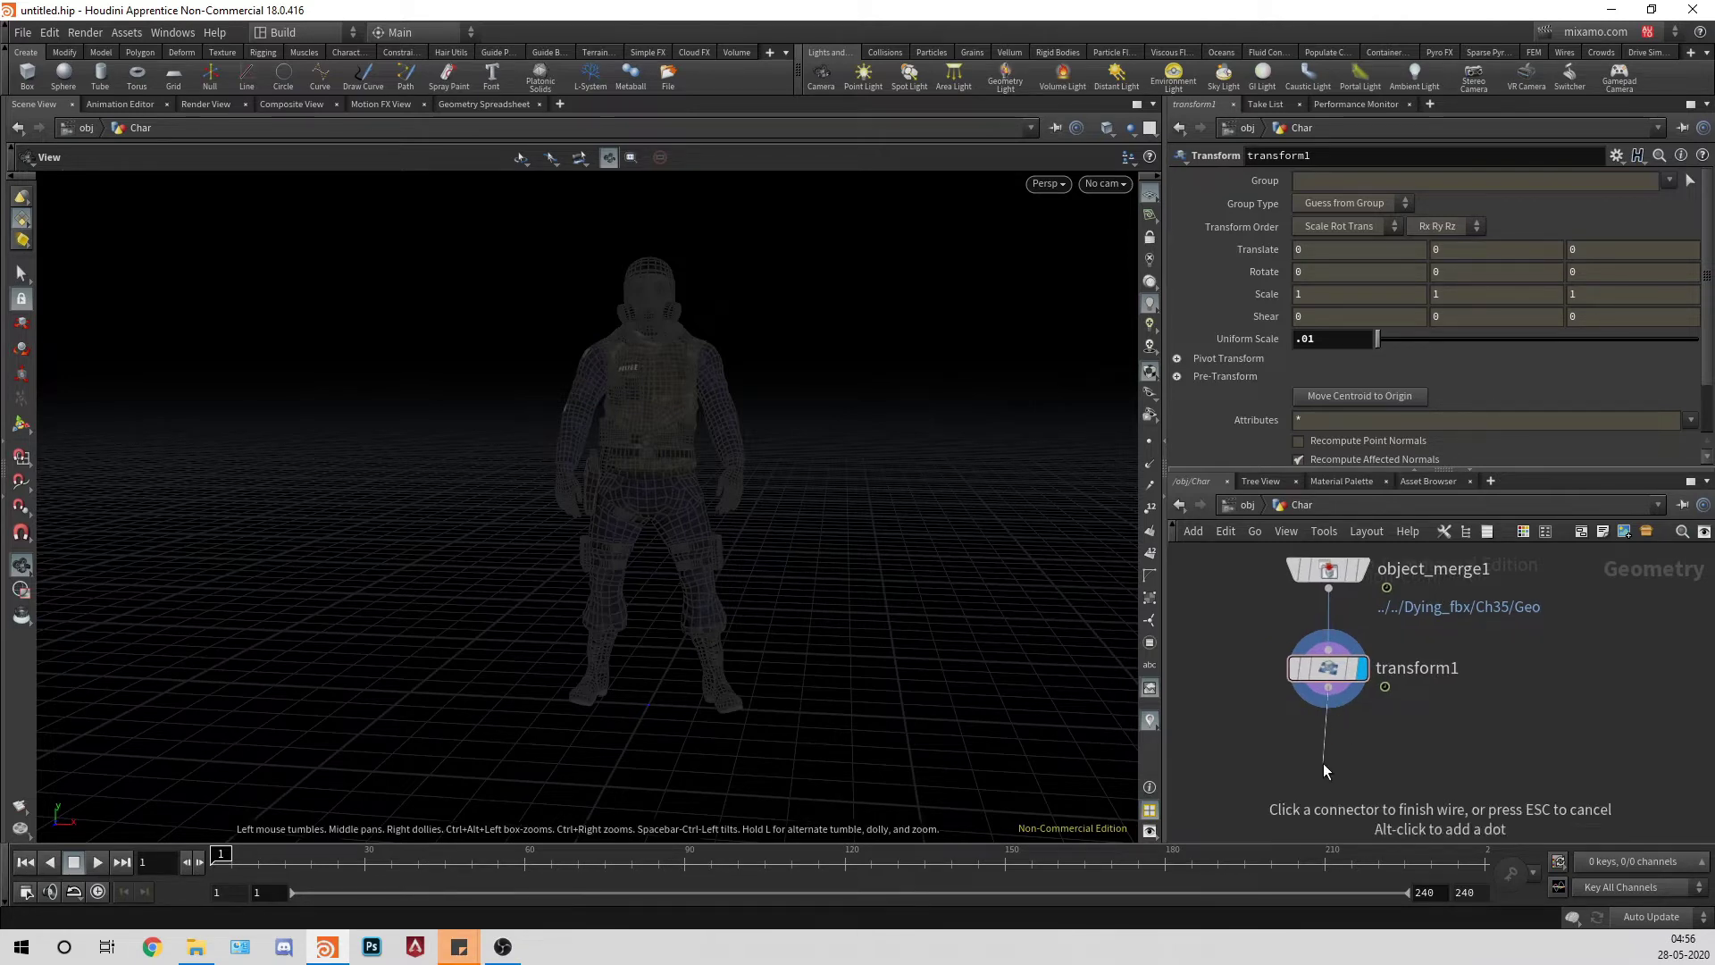
left_click(1322, 762)
type("atdelete")
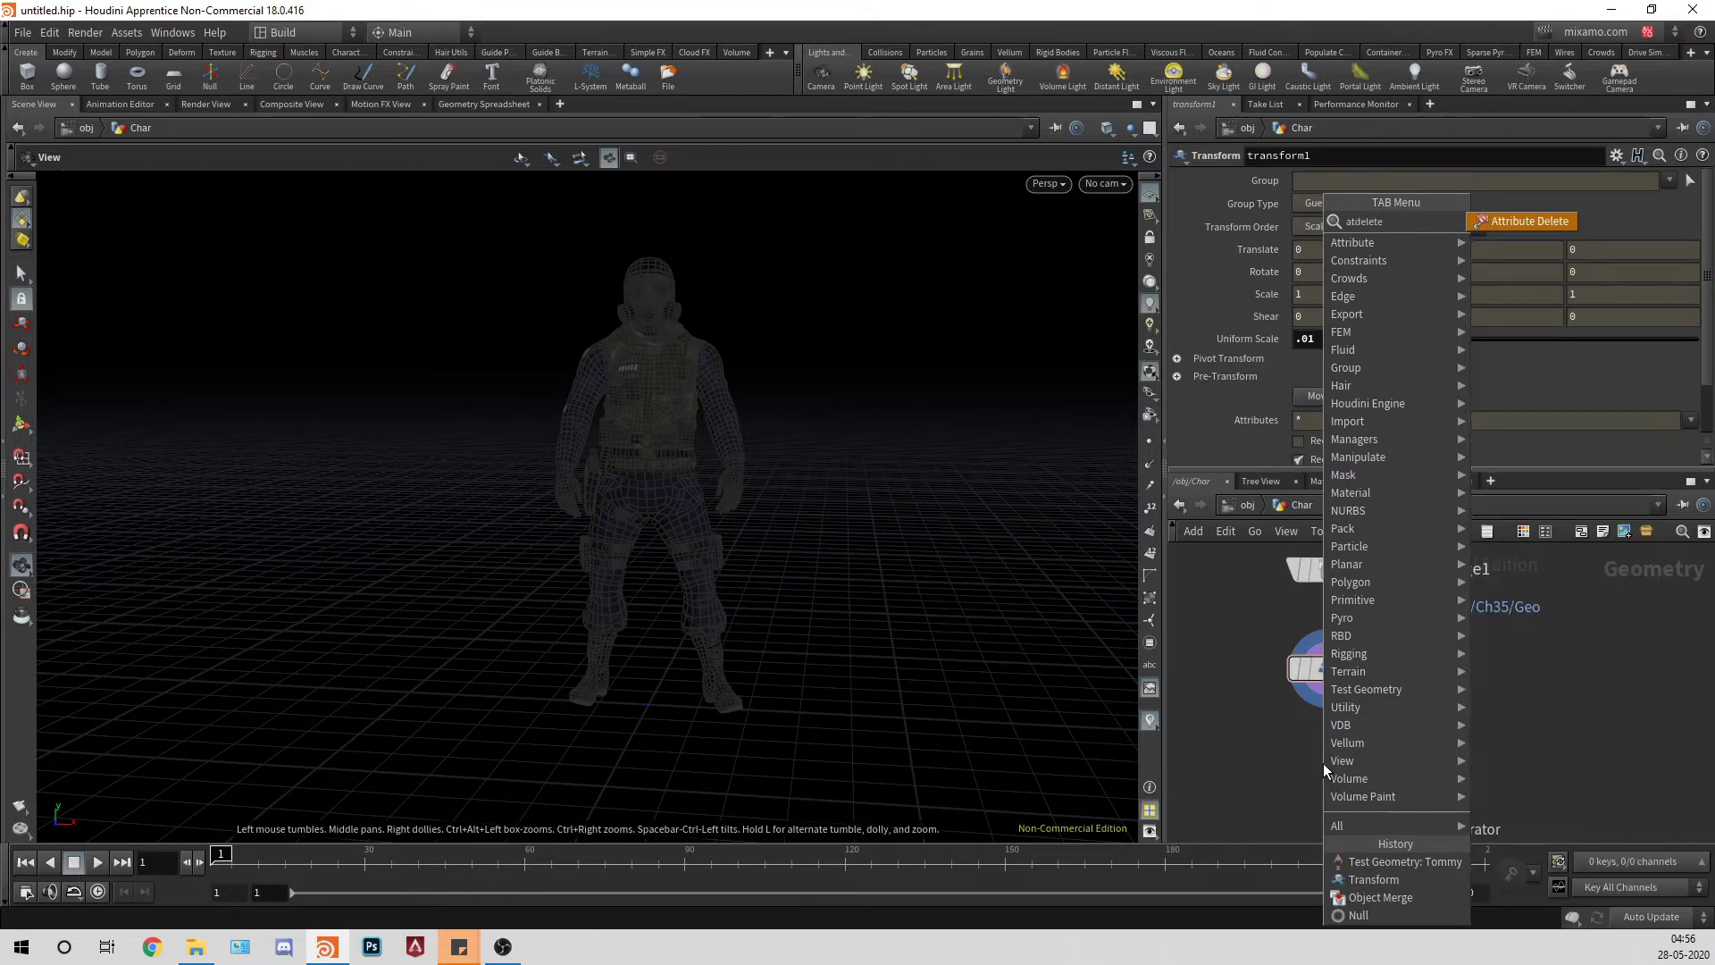
key("Return")
left_click(1322, 763)
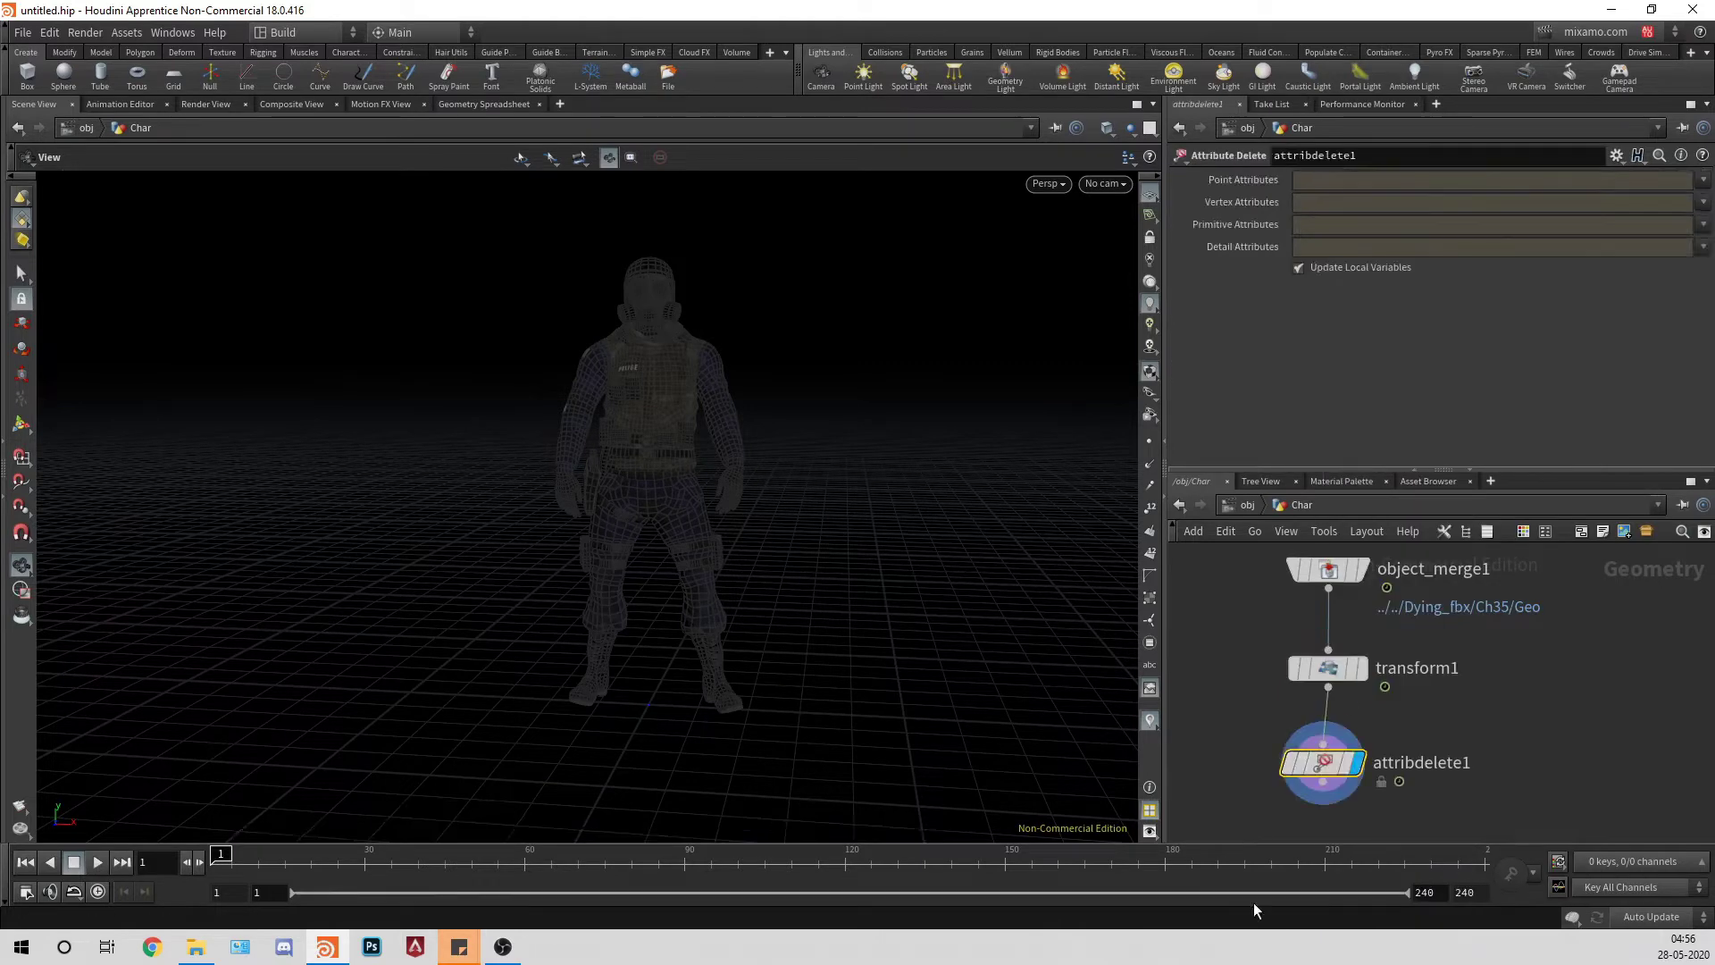
Step: Set the Attribute Delete node to remove the shop_materialpath primitive attribute and inspect the character's plain mesh
left_click(1703, 224)
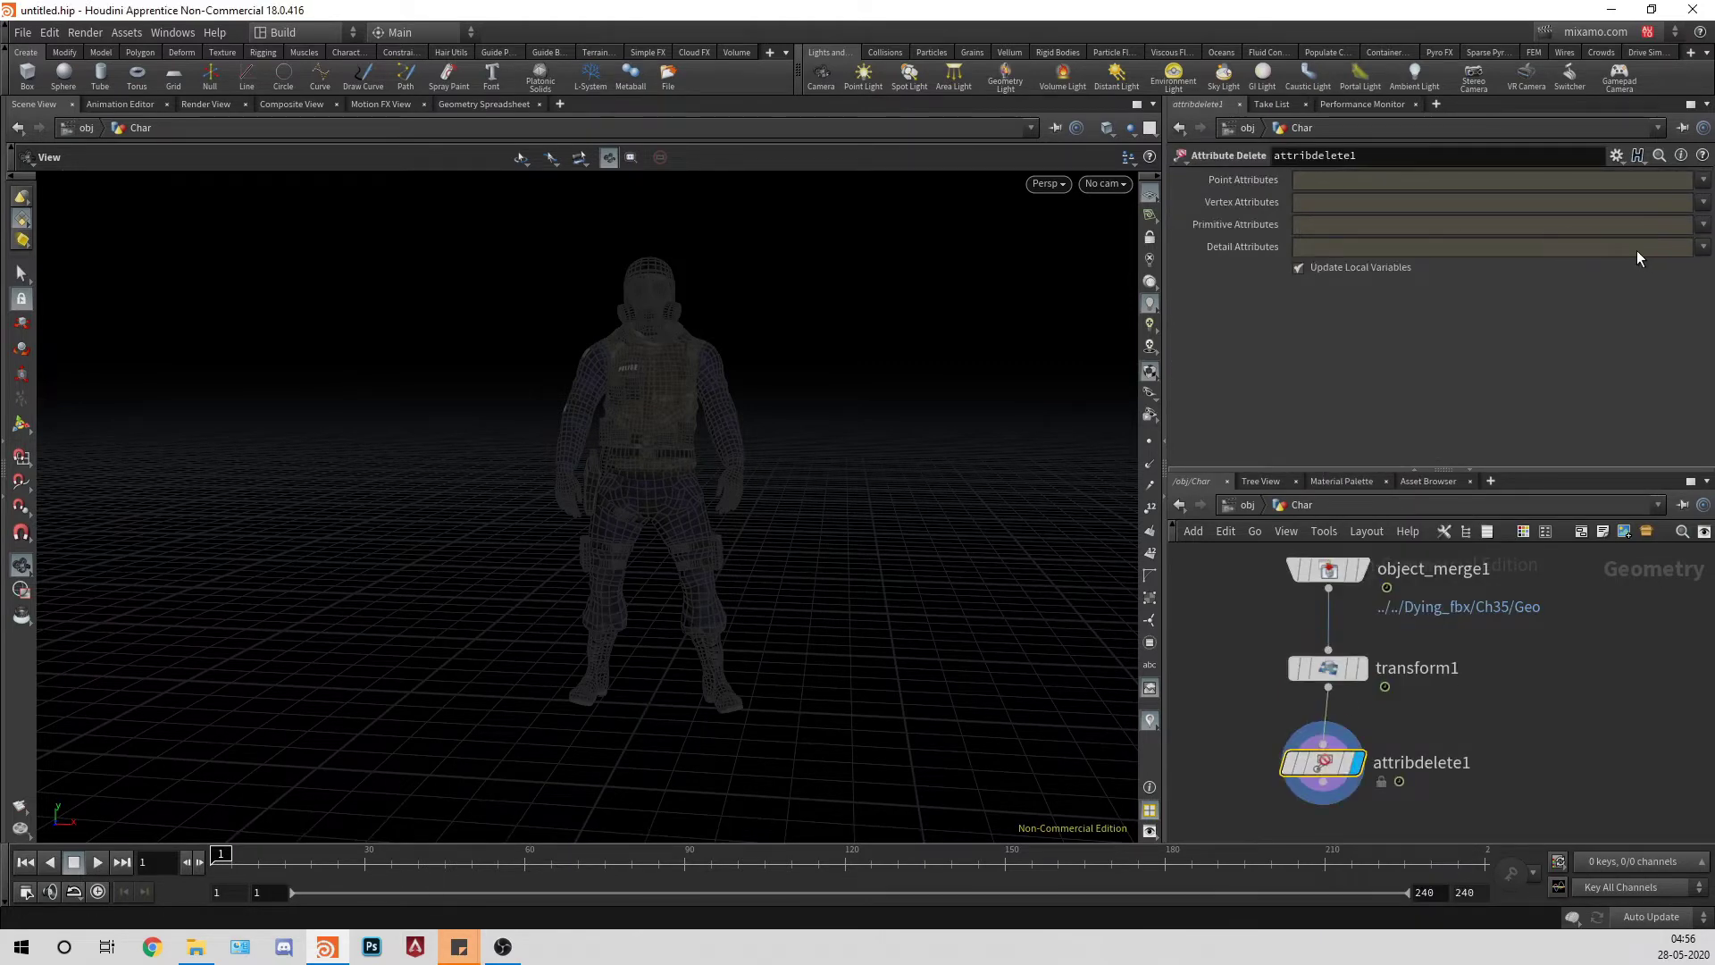
left_click(1636, 250)
mouse_move(587, 420)
right_mouse_down()
mouse_move(1215, 444)
mouse_move(866, 452)
right_mouse_up()
mouse_move(866, 452)
left_mouse_down()
mouse_move(723, 460)
mouse_move(881, 464)
left_mouse_up()
right_click_drag(881, 463, 766, 494)
middle_click_drag(766, 494, 821, 496)
middle_click_drag(1544, 711, 1558, 655)
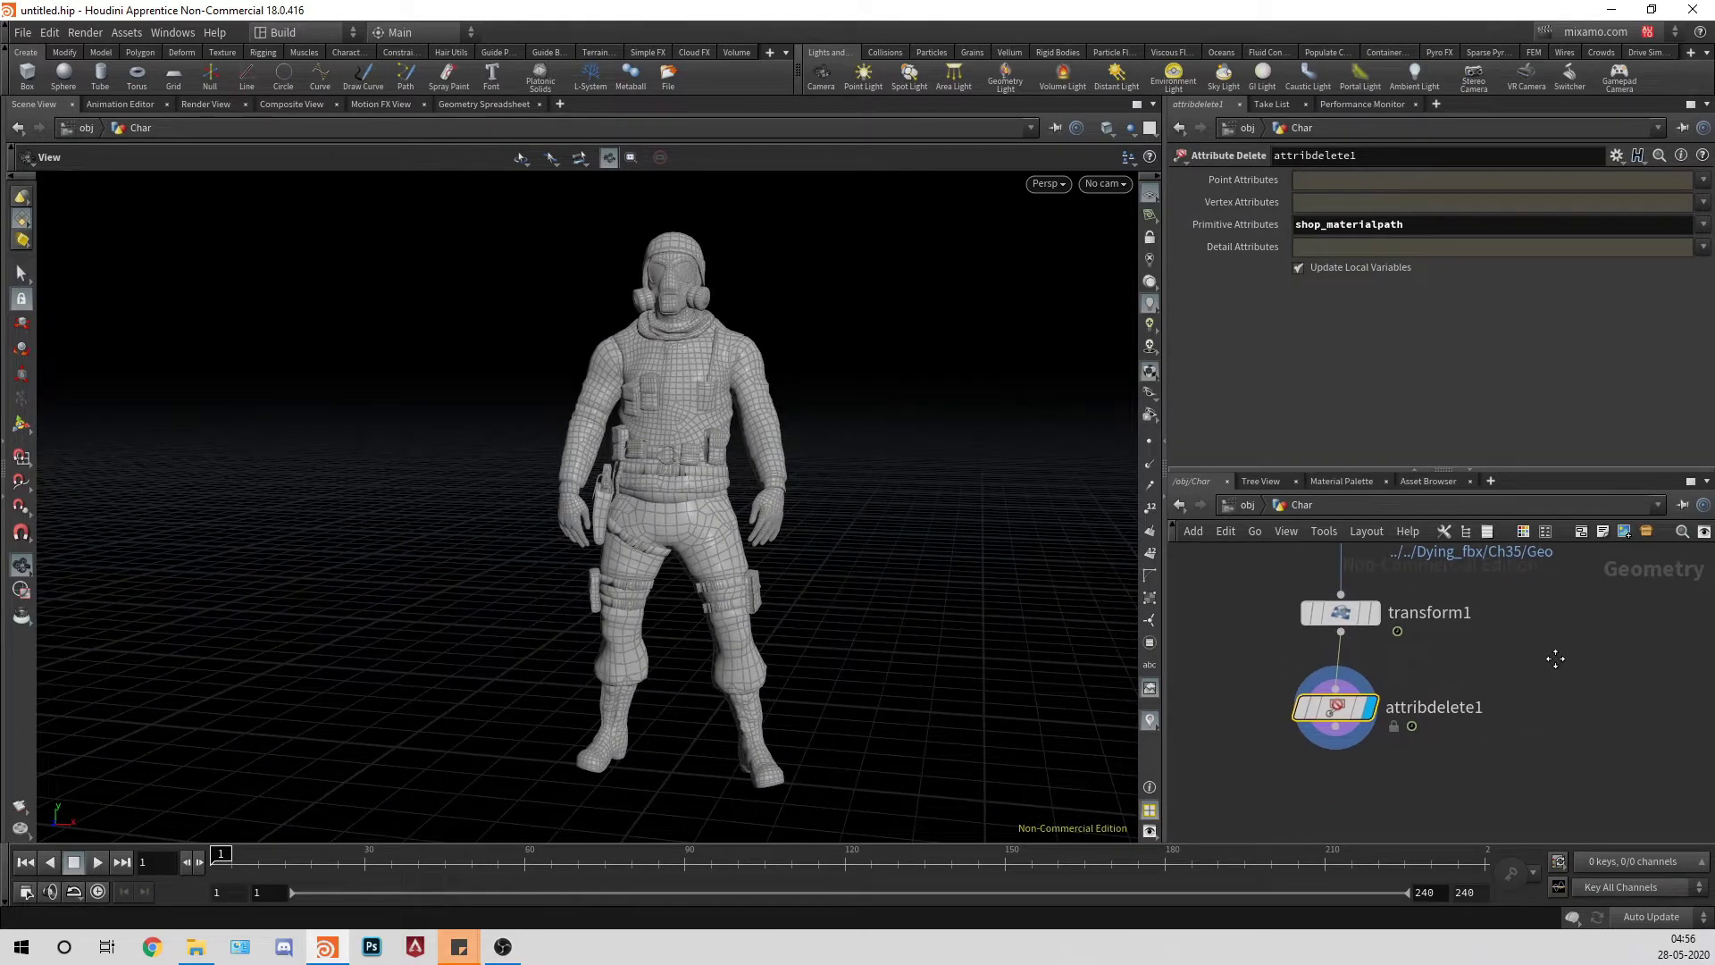
Step: Add an Attribute Paint node connected below the Attribute Delete node
key("Tab")
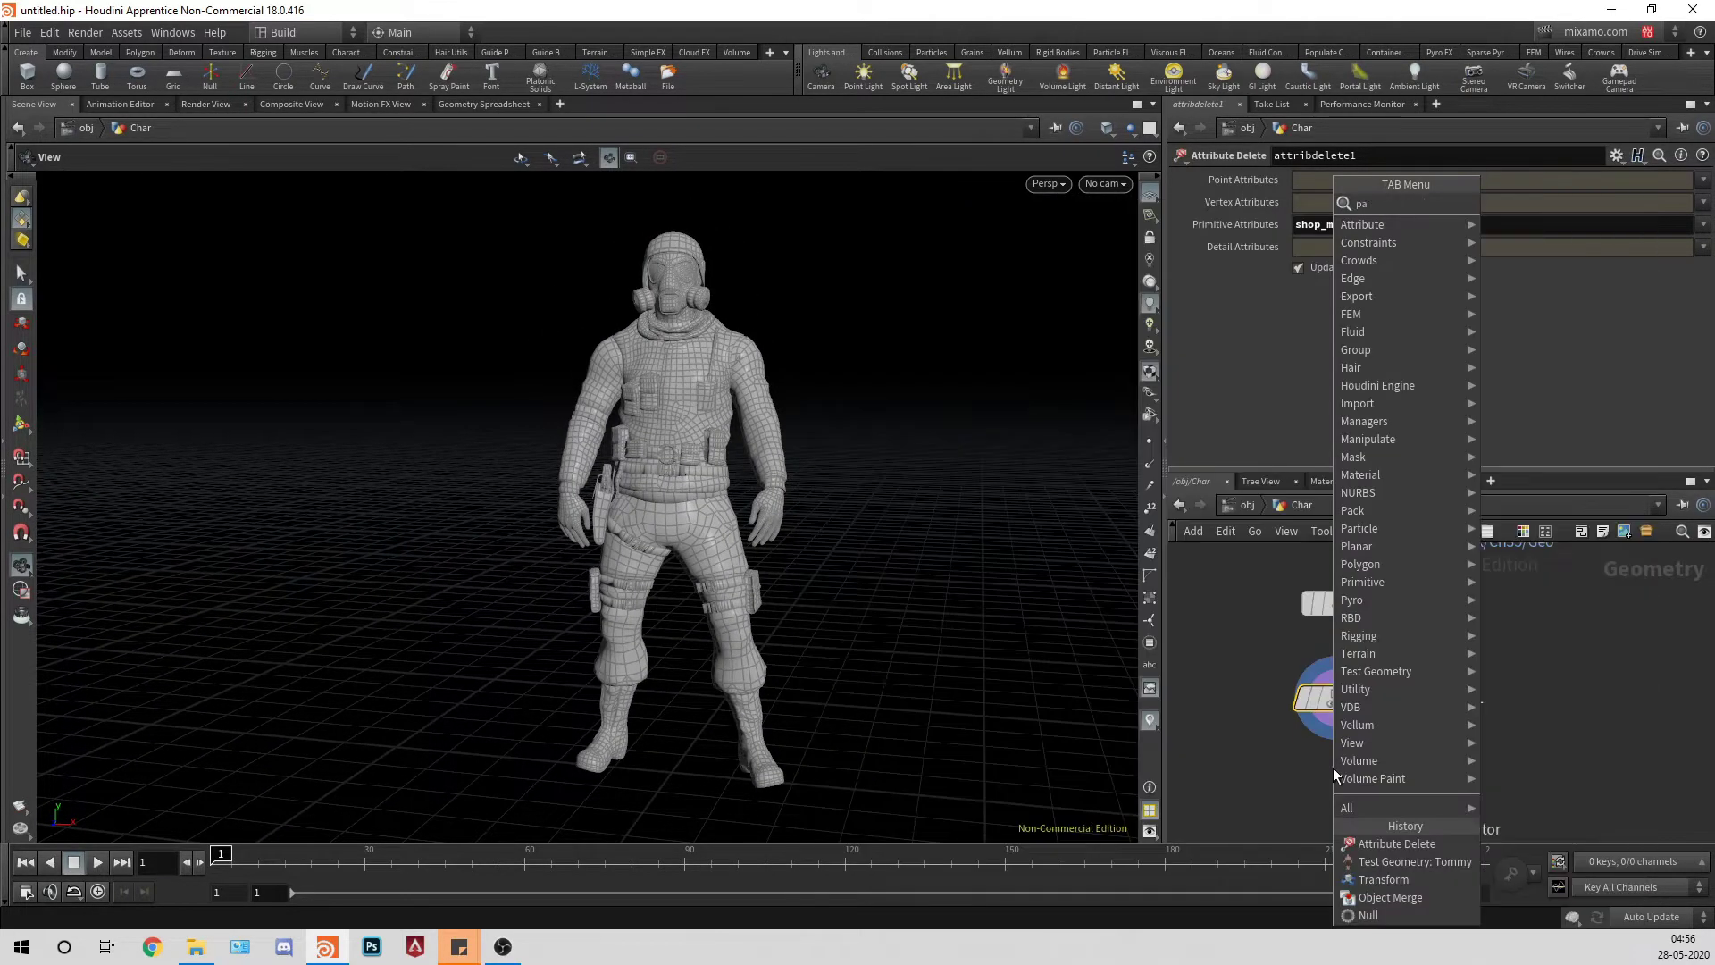
type("pa")
key("Return")
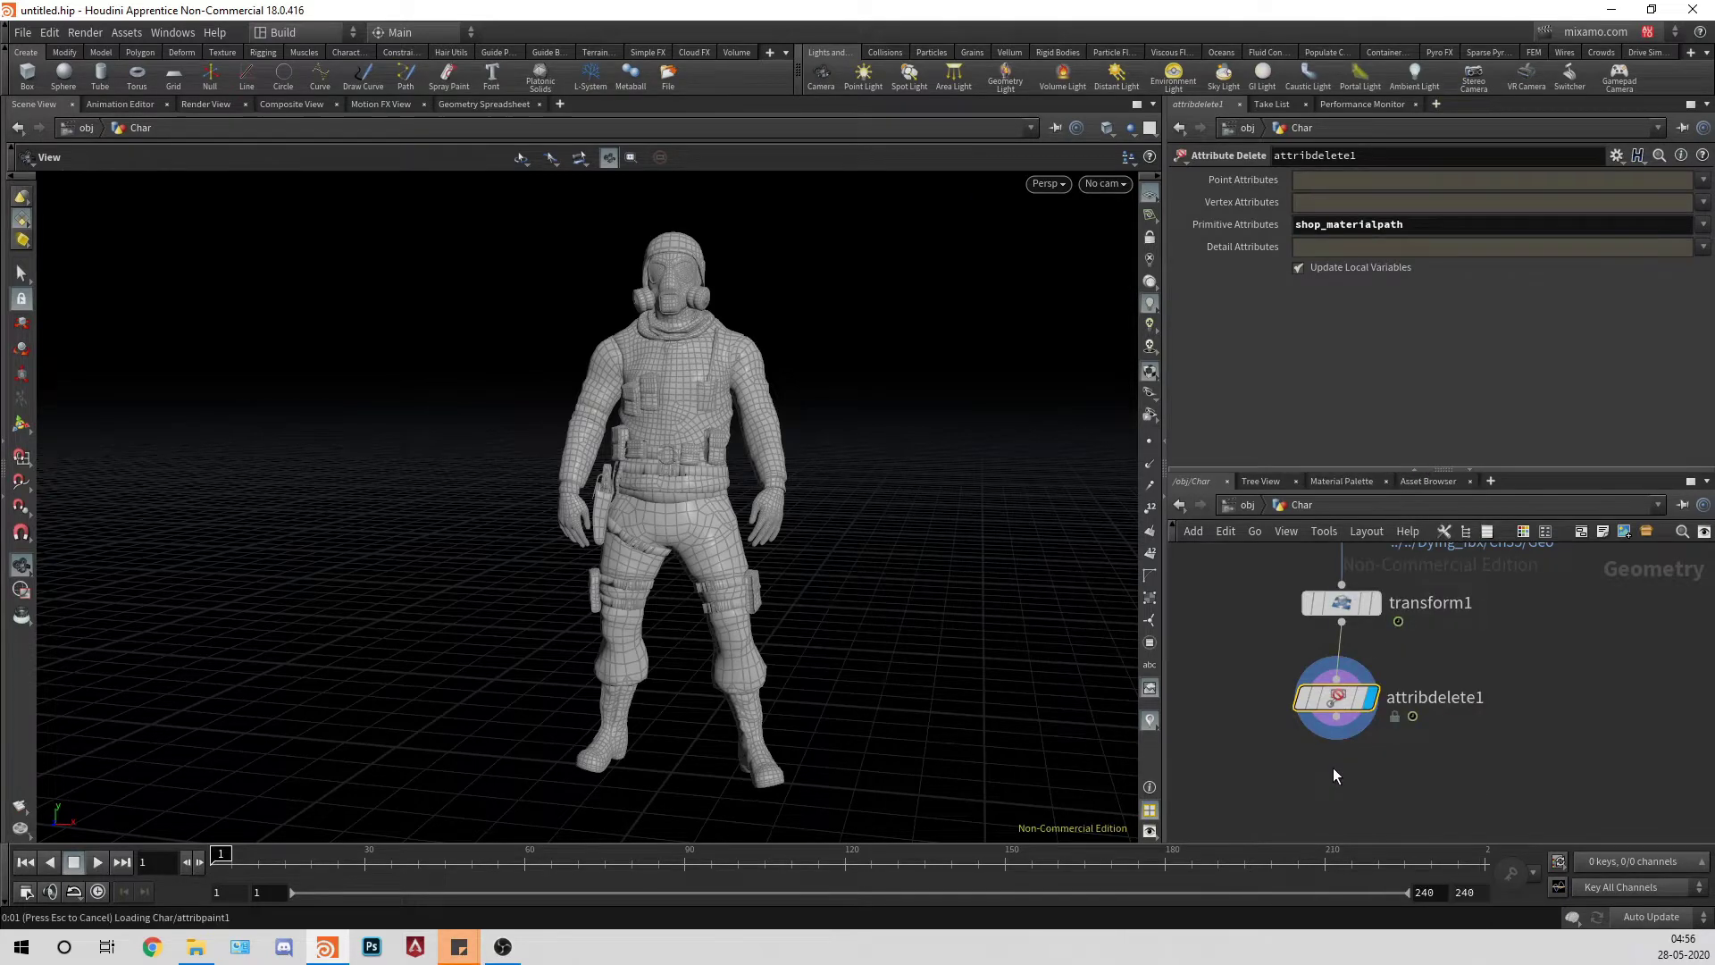
left_click(1332, 768)
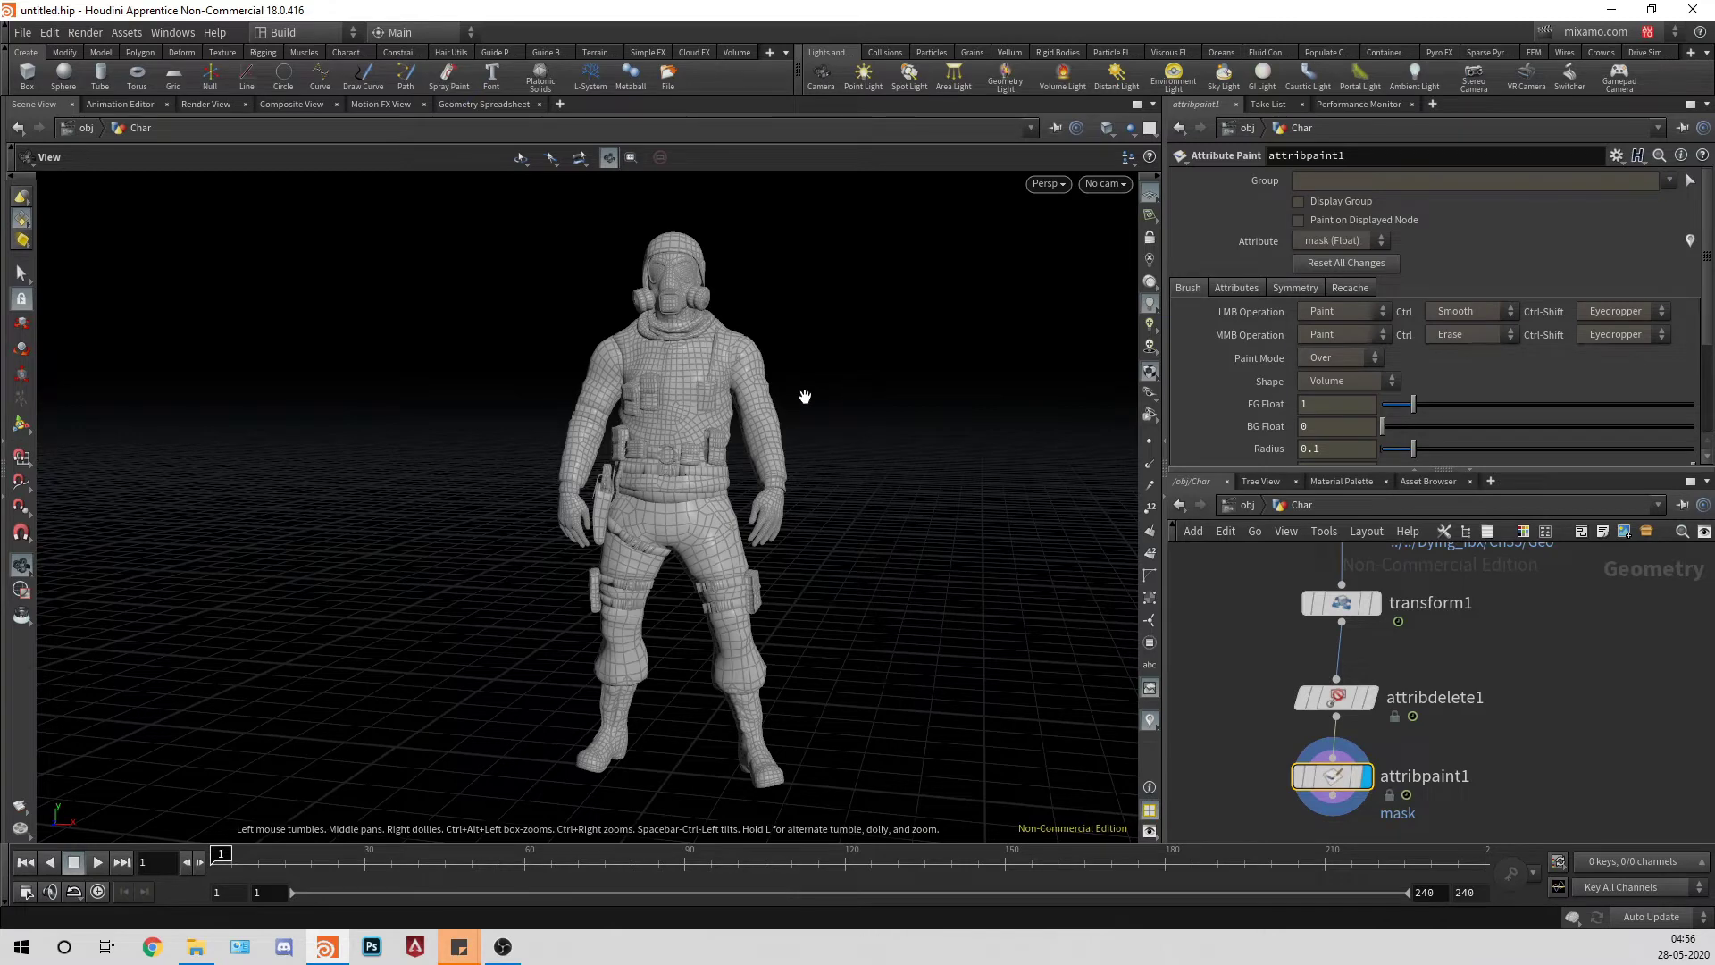
Step: Set the attribute type of mask on the attribpaint1 node to Color
left_click_drag(805, 397, 1191, 329)
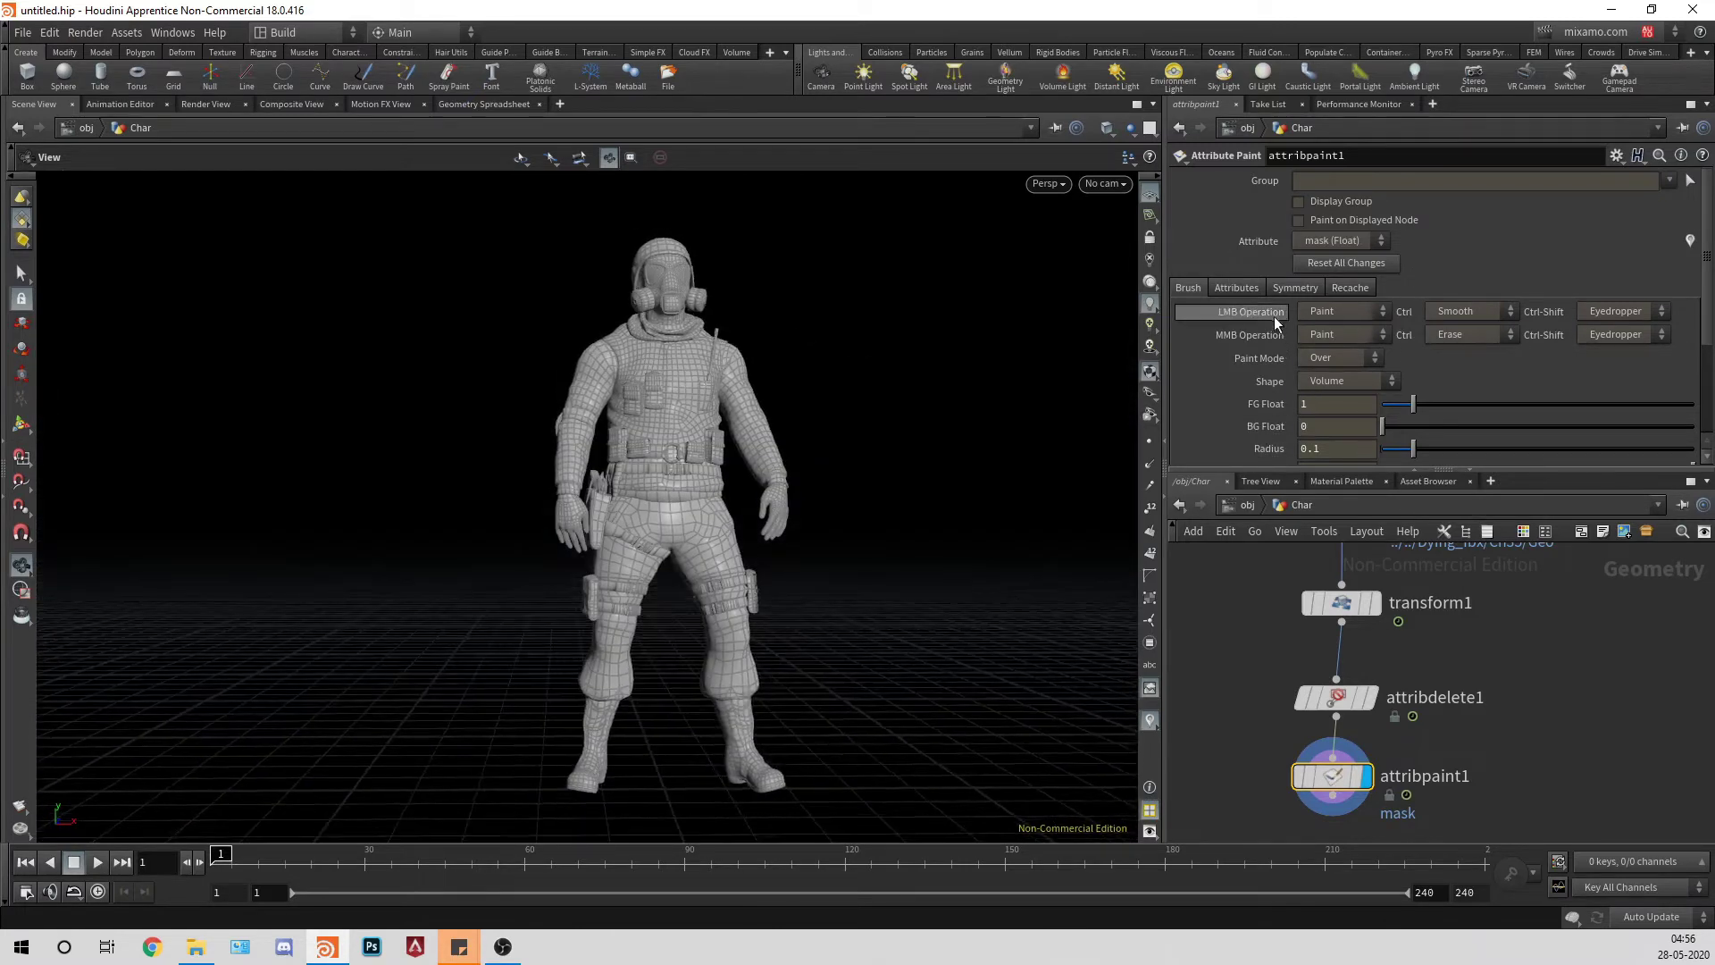
scroll(1273, 316, "down", 3)
scroll(1275, 354, "up", 3)
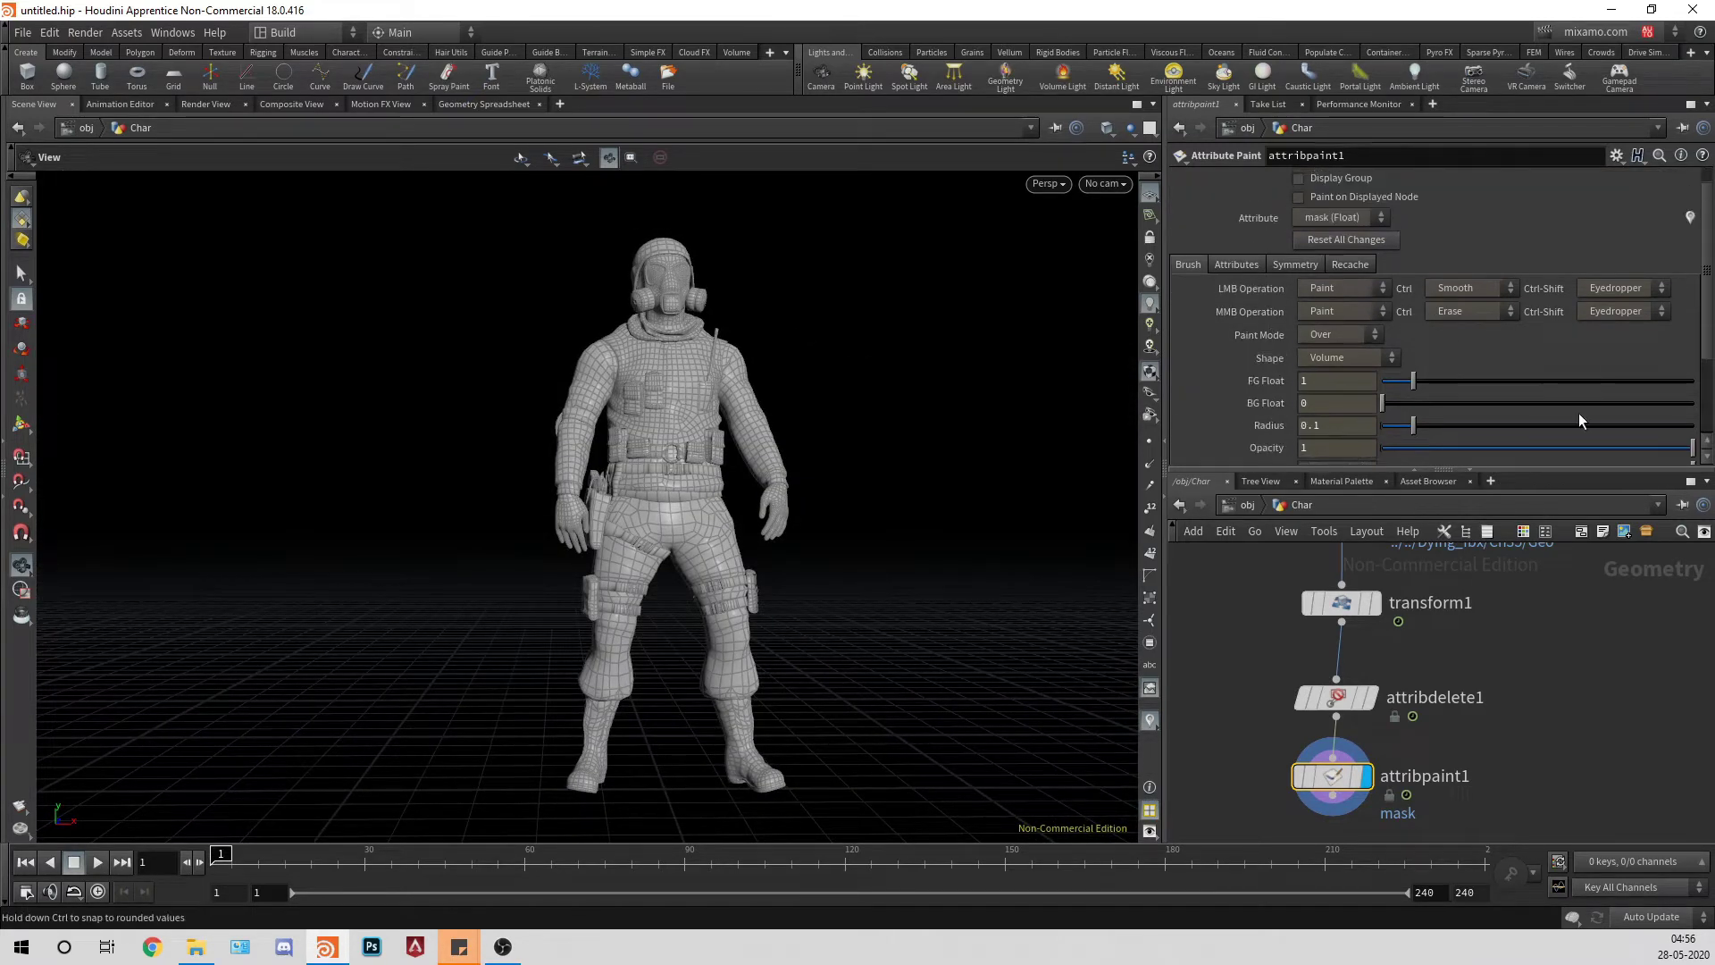
left_click(1230, 261)
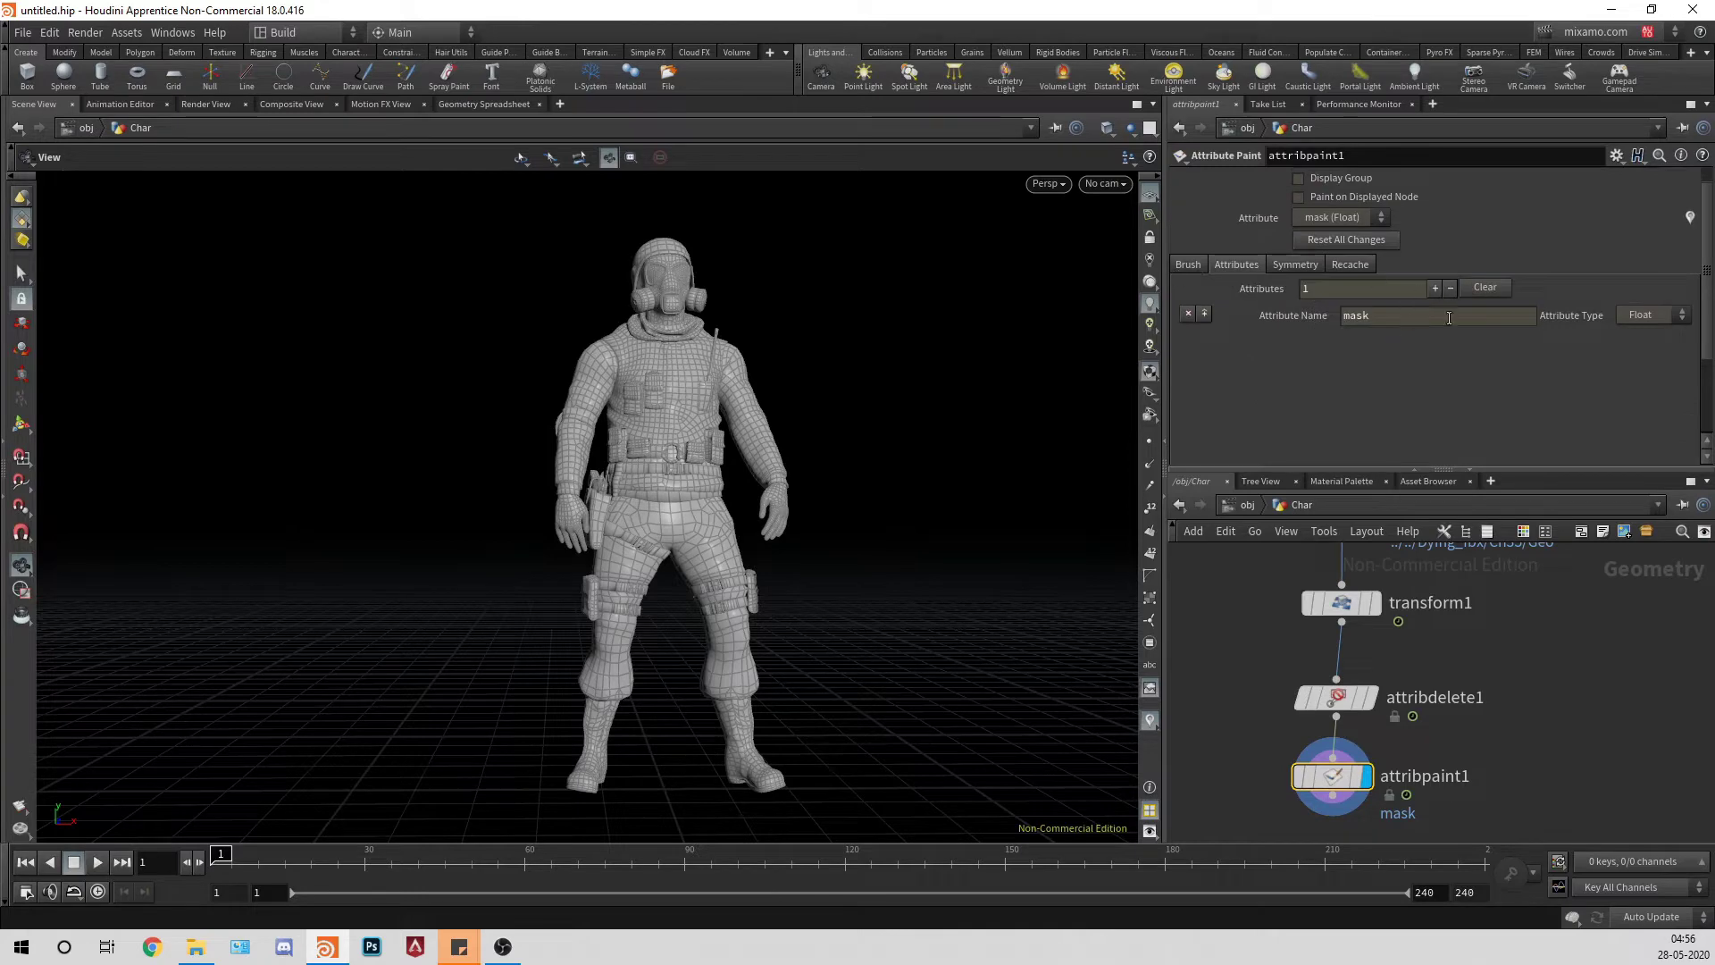
left_click(1673, 316)
left_click(1651, 335)
scroll(968, 398, "up", 3)
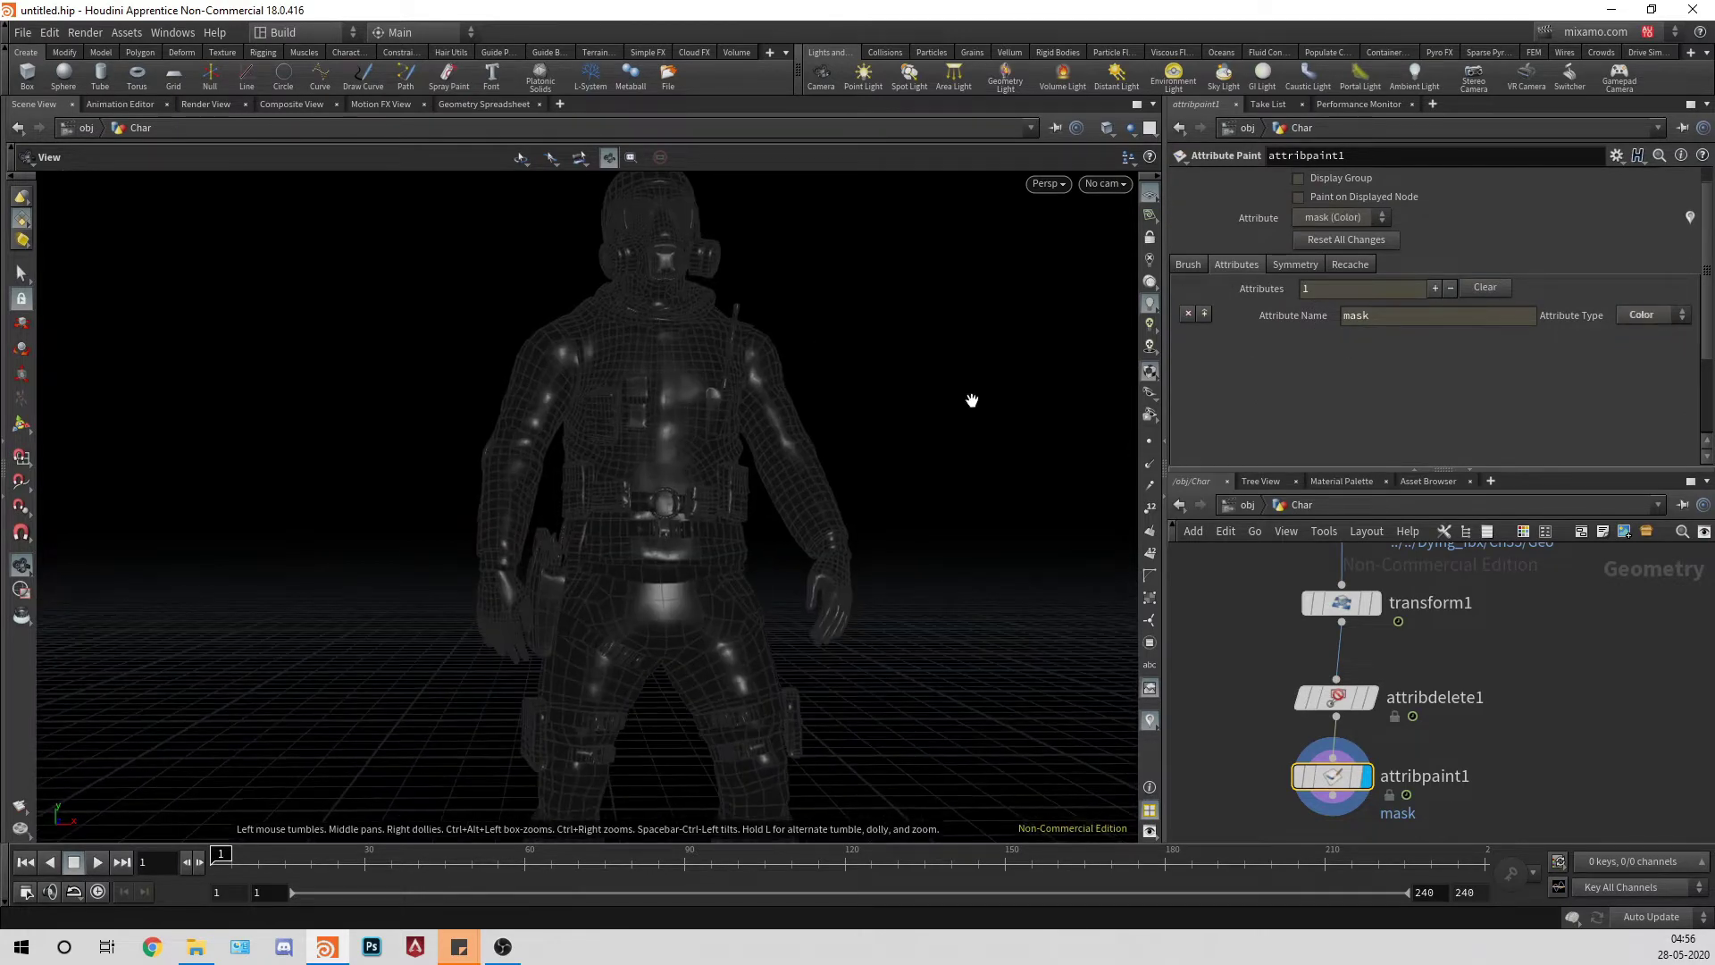
Step: Paint white mask areas on the character's left shoulder, upper arm and chest side, and on the right hip
left_click_drag(968, 399, 710, 398)
key("Return")
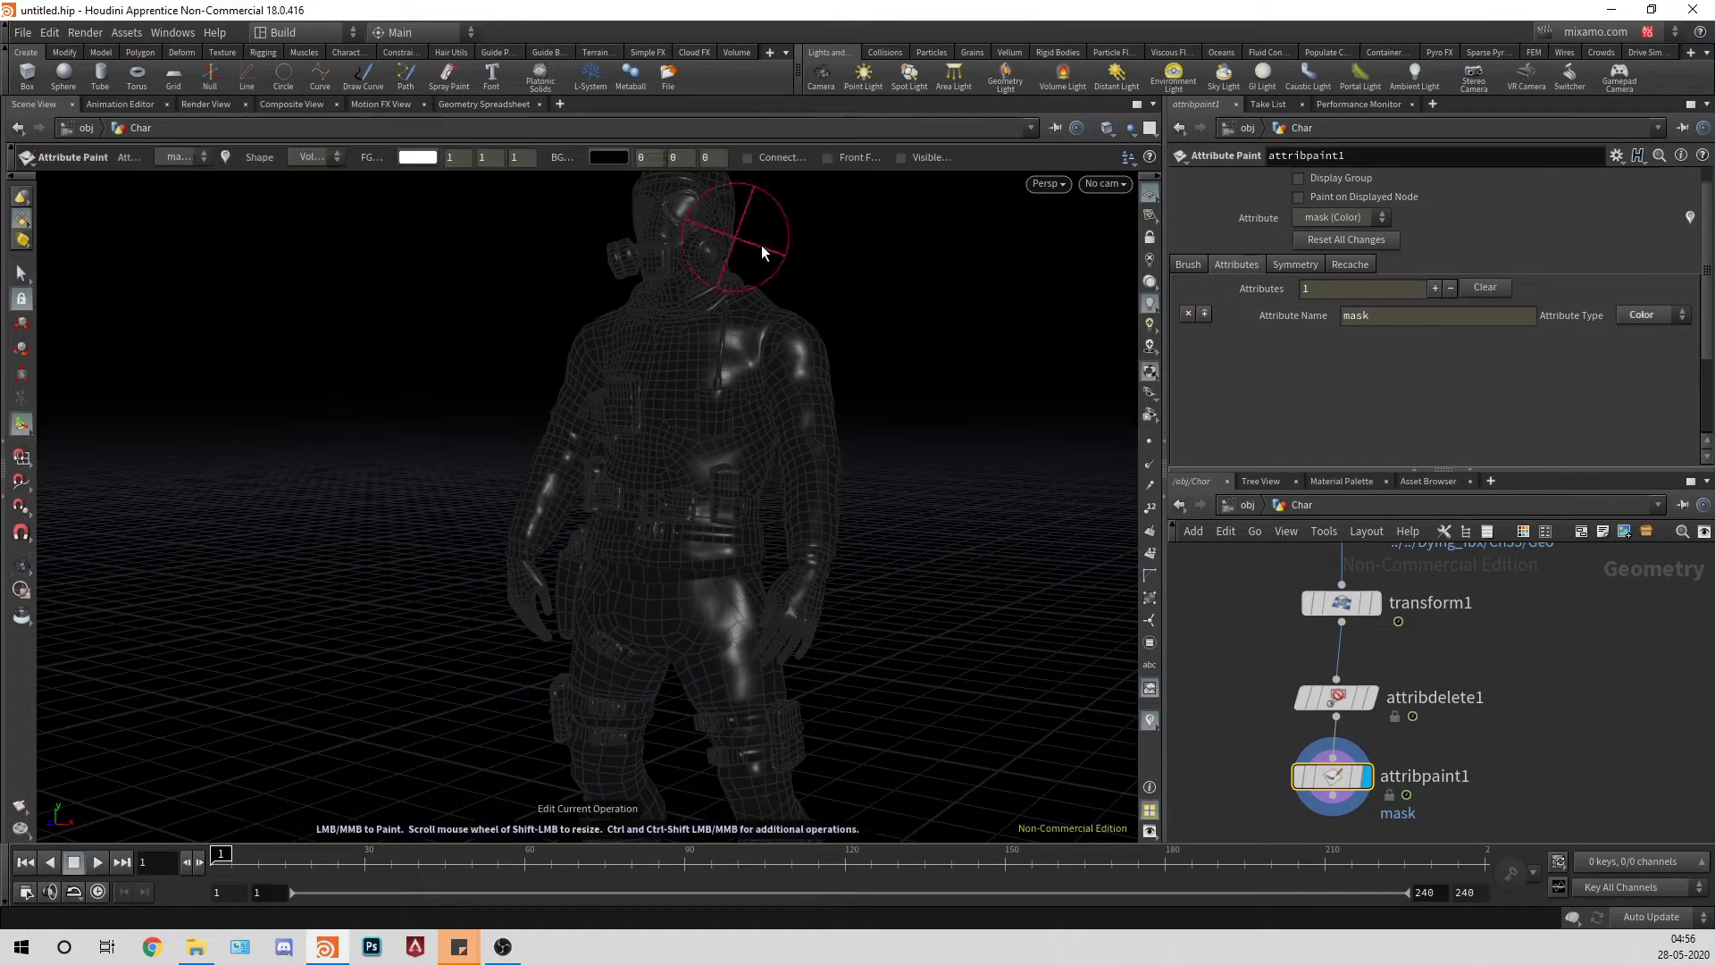
left_click_drag(784, 352, 746, 395)
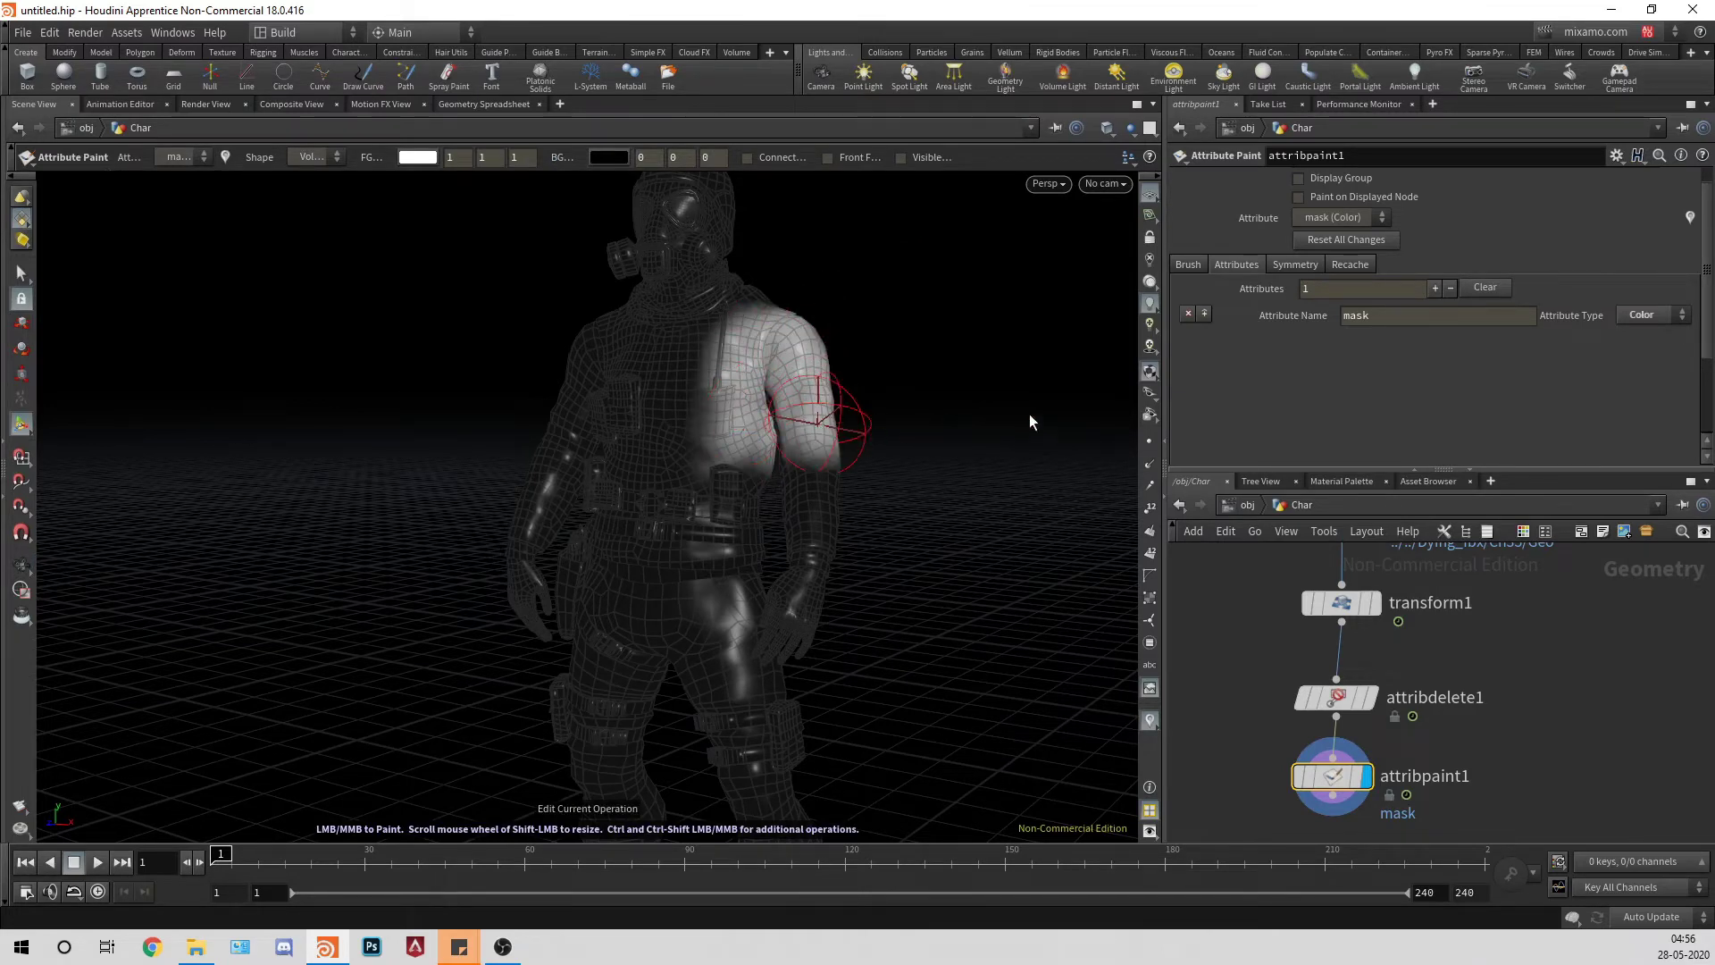
left_click_drag(930, 371, 871, 384, "alt")
mouse_move(585, 528)
left_mouse_down()
mouse_move(568, 616)
mouse_move(556, 529)
mouse_move(601, 559)
left_mouse_up()
Step: Paint the white mask on the character's right lower leg and boot, and on the left thigh
scroll(718, 647, "down", 2, "alt")
middle_click_drag(718, 646, 655, 470, "alt")
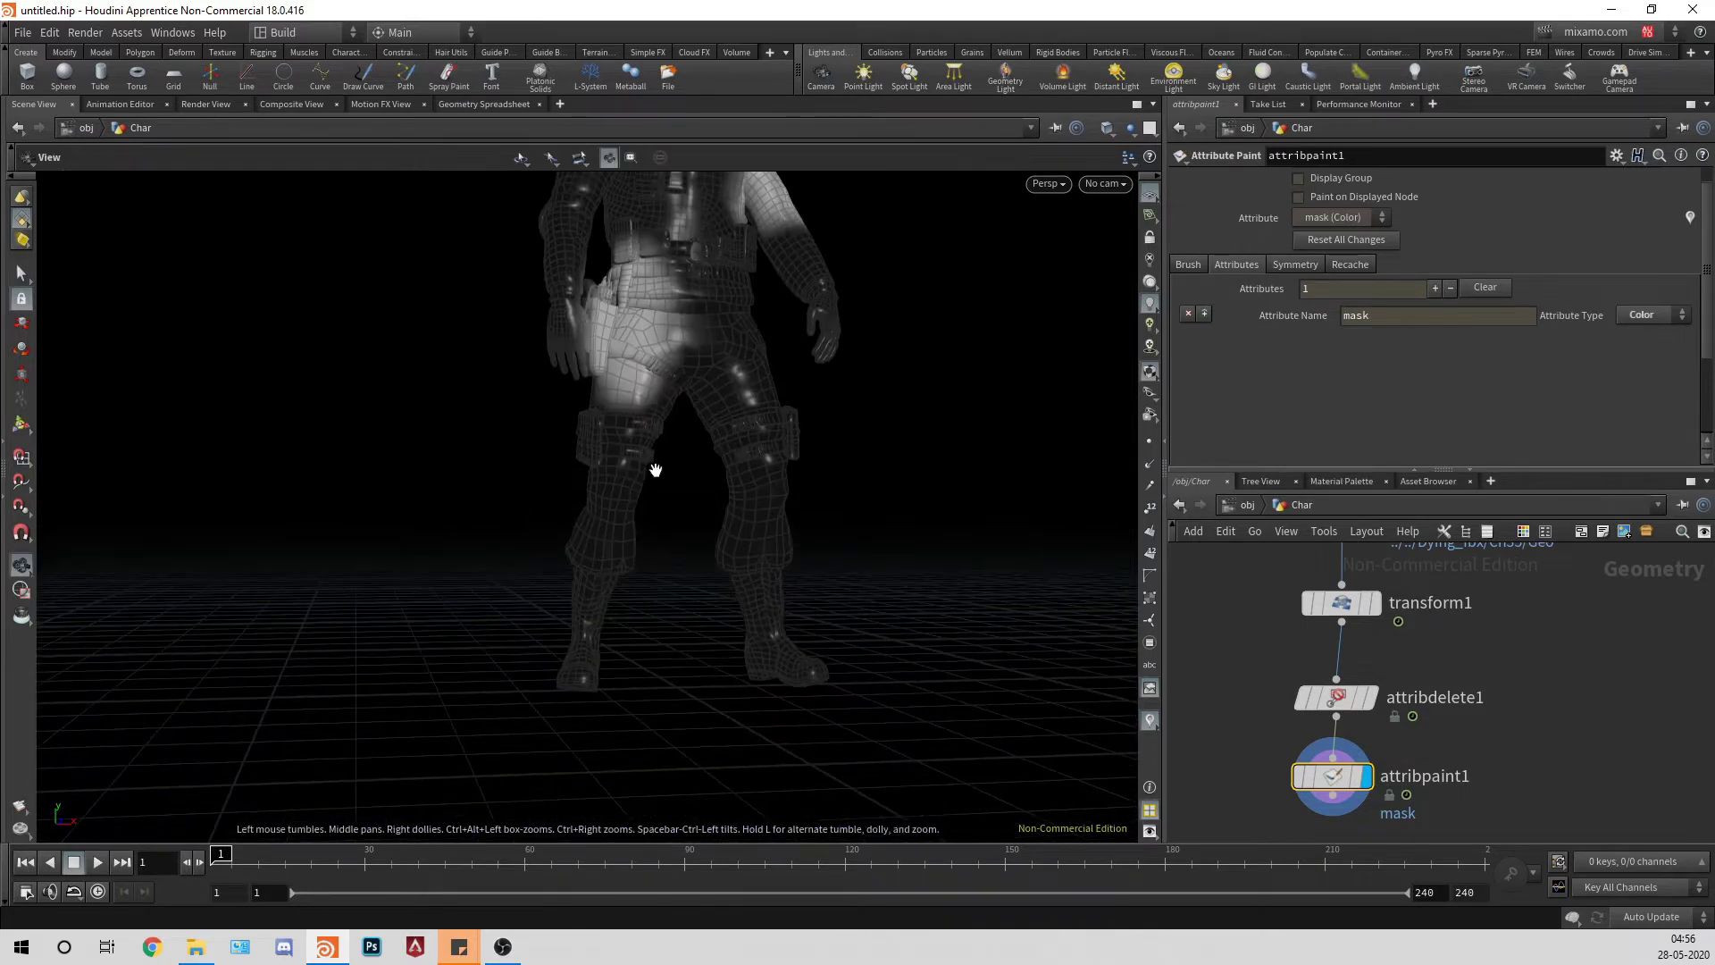
right_click_drag(654, 470, 643, 513, "alt")
mouse_move(561, 630)
left_mouse_down()
mouse_move(564, 724)
mouse_move(575, 607)
mouse_move(658, 581)
left_mouse_up()
middle_click_drag(658, 581, 723, 655, "alt")
mouse_move(720, 478)
left_mouse_down()
mouse_move(747, 520)
mouse_move(740, 502)
left_mouse_up()
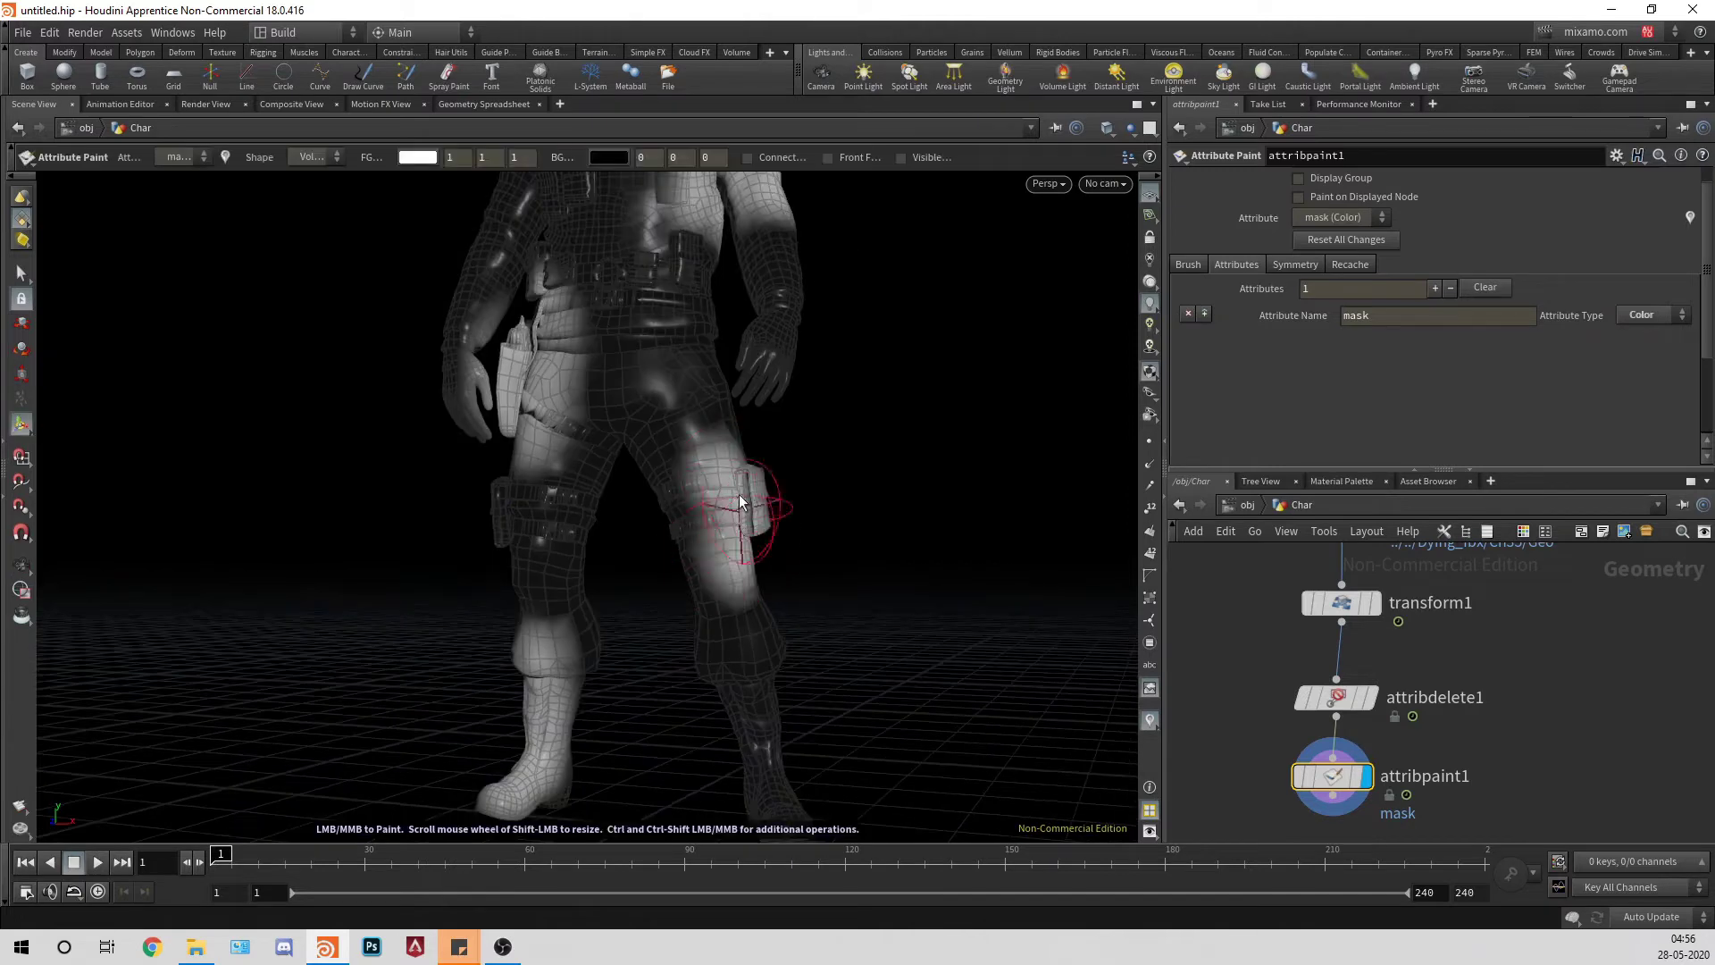
Step: Paint the white mask on the character's back around the right shoulder and on the left elbow
key("Escape")
middle_click_drag(616, 268, 641, 493)
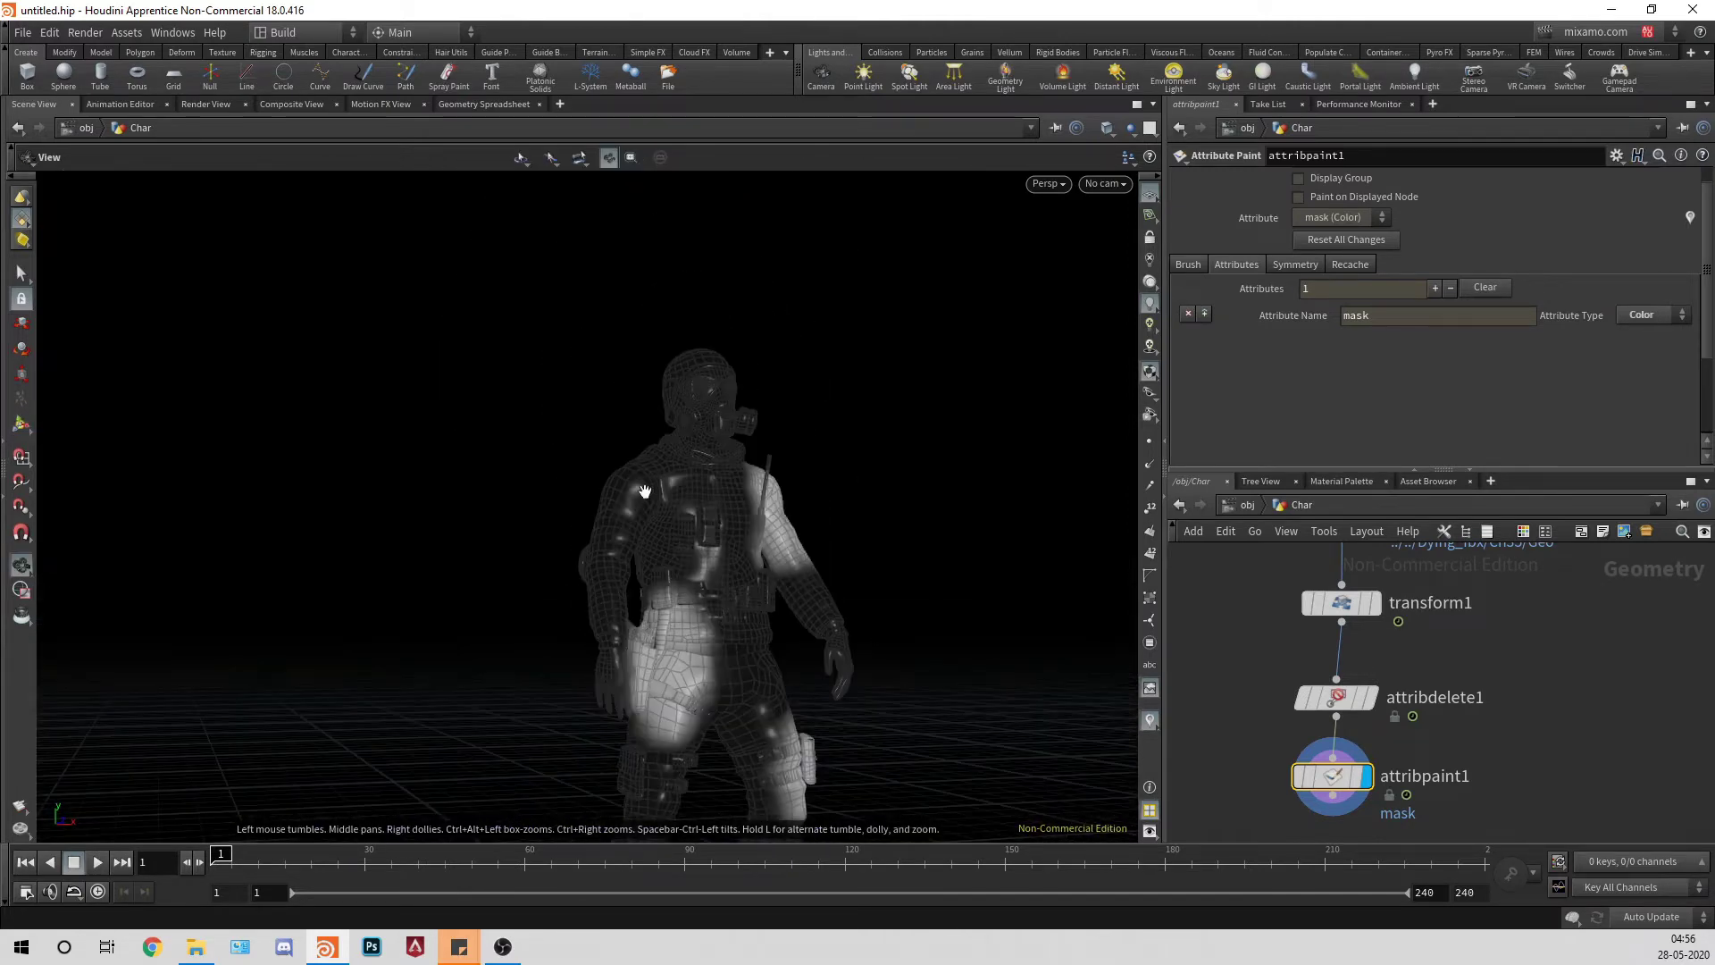
left_click_drag(641, 493, 1154, 536)
scroll(861, 524, "up", 2)
left_click_drag(861, 524, 786, 478)
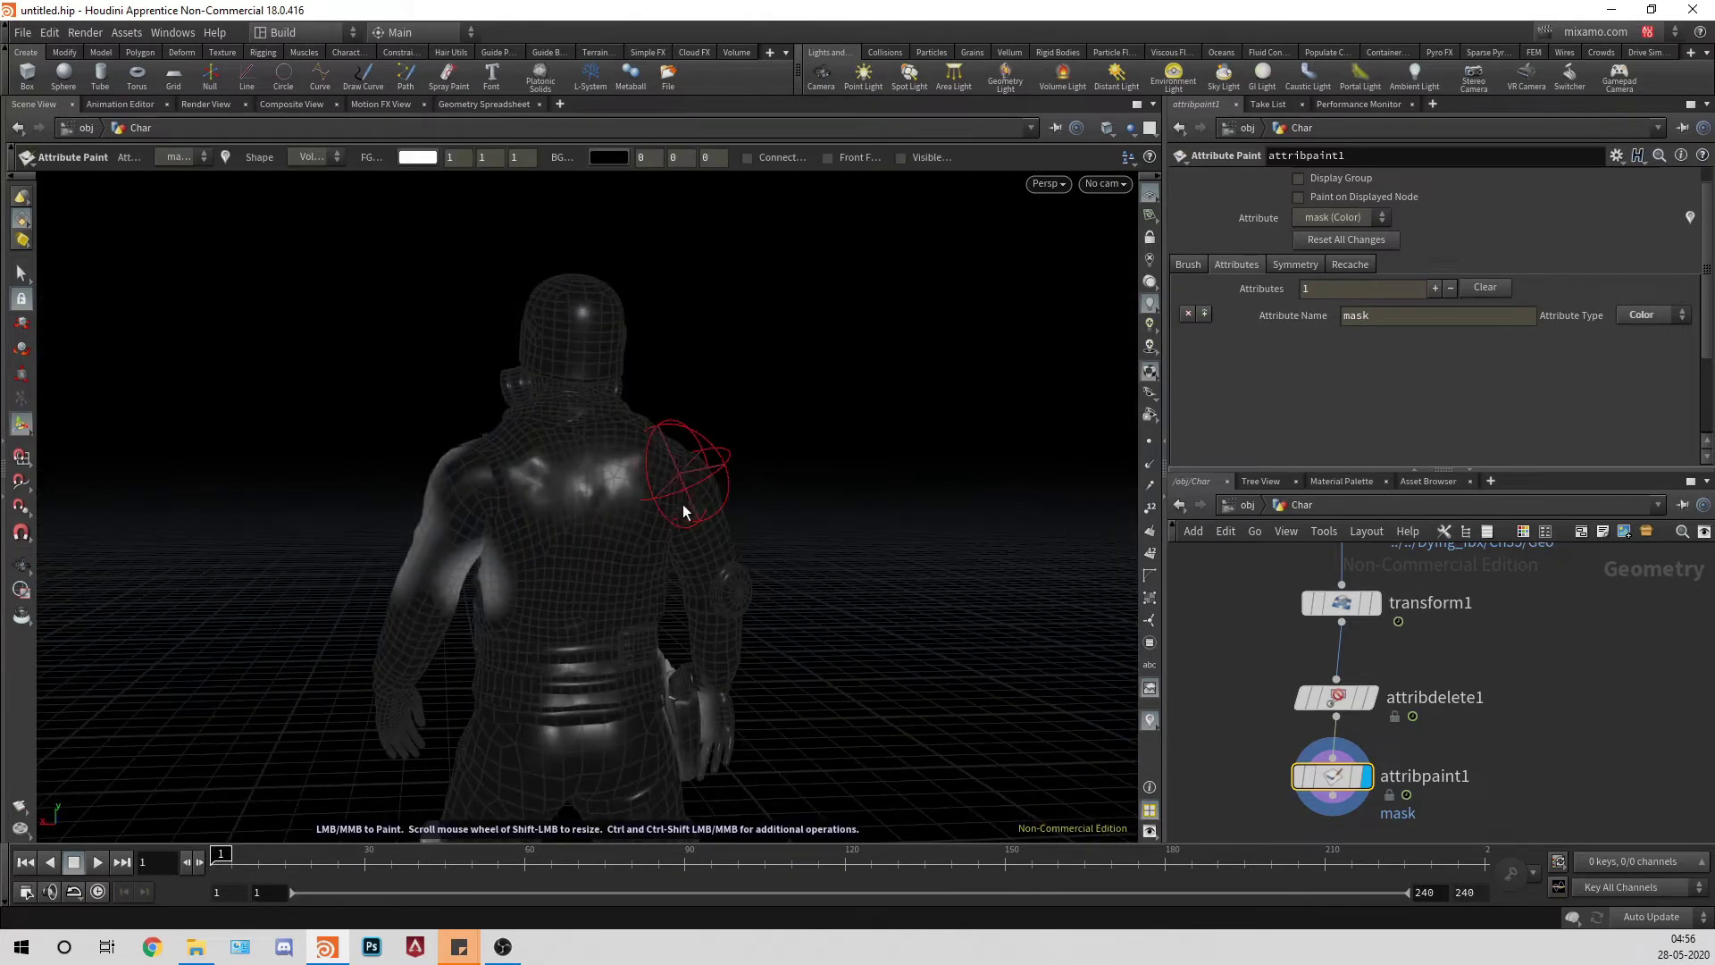
mouse_move(672, 488)
left_mouse_down()
mouse_move(337, 486)
mouse_move(834, 479)
mouse_move(257, 428)
left_mouse_up()
scroll(666, 522, "up", 3)
right_click_drag(667, 521, 738, 616, "alt")
middle_click_drag(739, 616, 547, 530, "alt")
right_click_drag(546, 531, 700, 509, "alt")
middle_click_drag(700, 509, 696, 308, "alt")
left_click_drag(502, 404, 647, 483, "alt")
right_click_drag(647, 482, 685, 548, "alt")
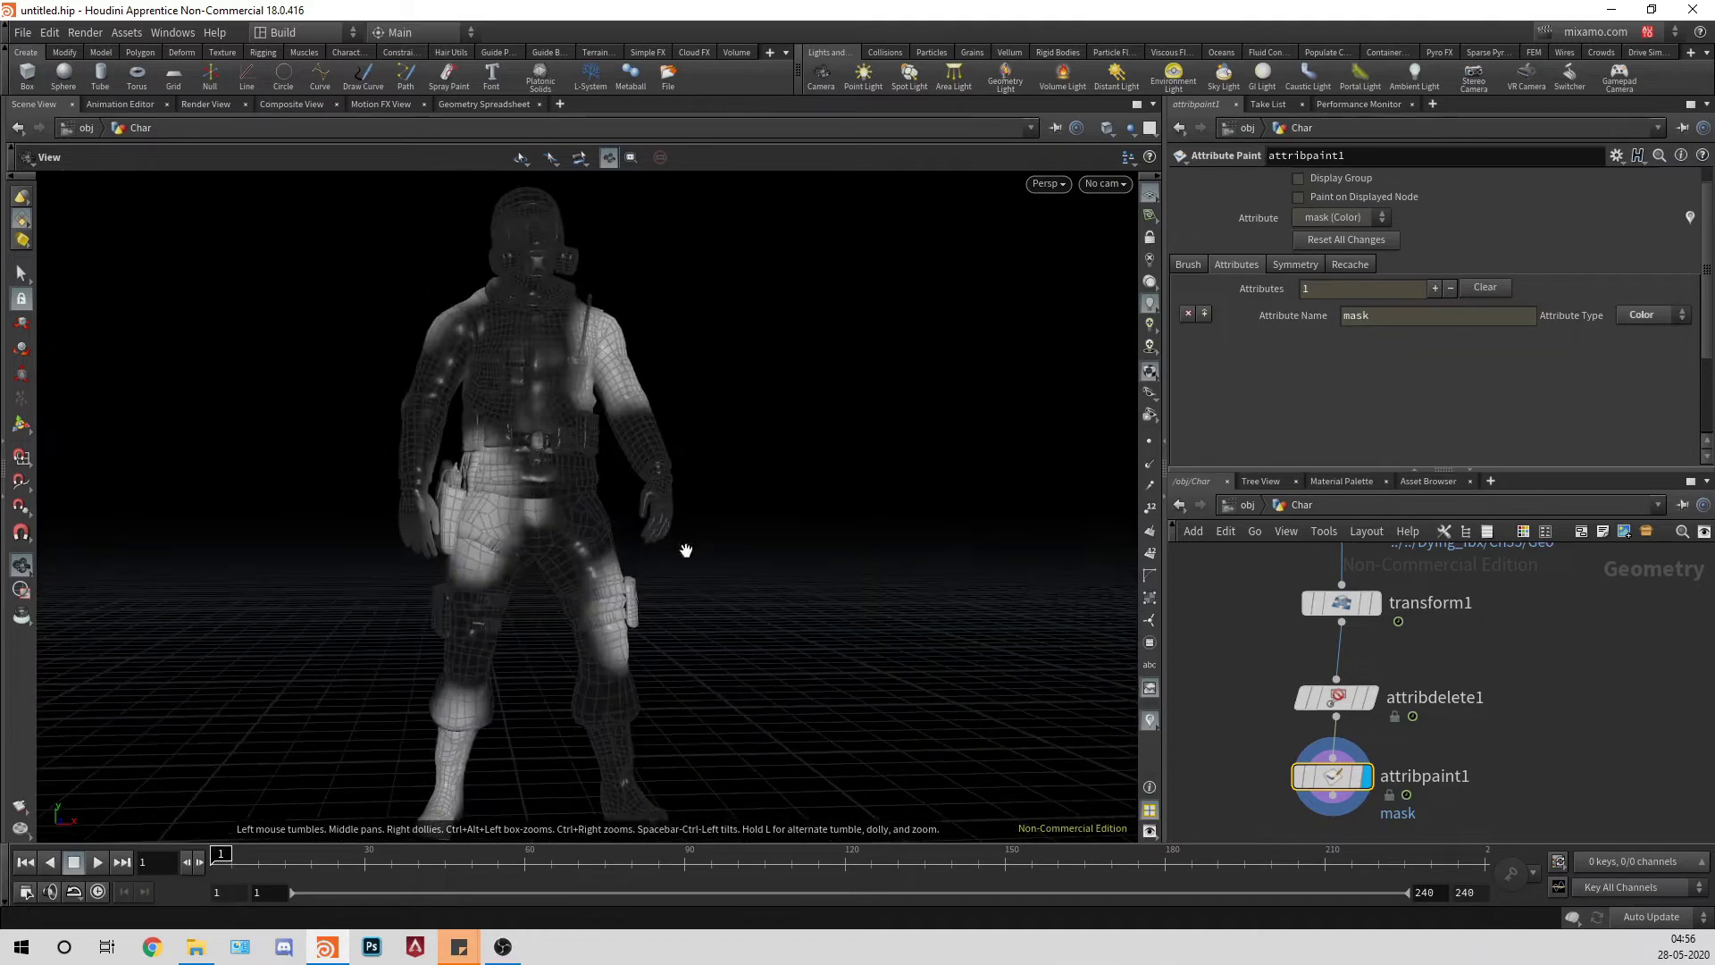
Step: Paint the white mask over the top, side and back of the character's head
left_click_drag(685, 548, 613, 436, "alt")
middle_click_drag(613, 437, 625, 617, "alt")
right_click_drag(625, 617, 765, 482, "alt")
mouse_move(766, 482)
left_mouse_down("alt")
mouse_move(585, 495)
mouse_move(716, 631)
left_mouse_up("alt")
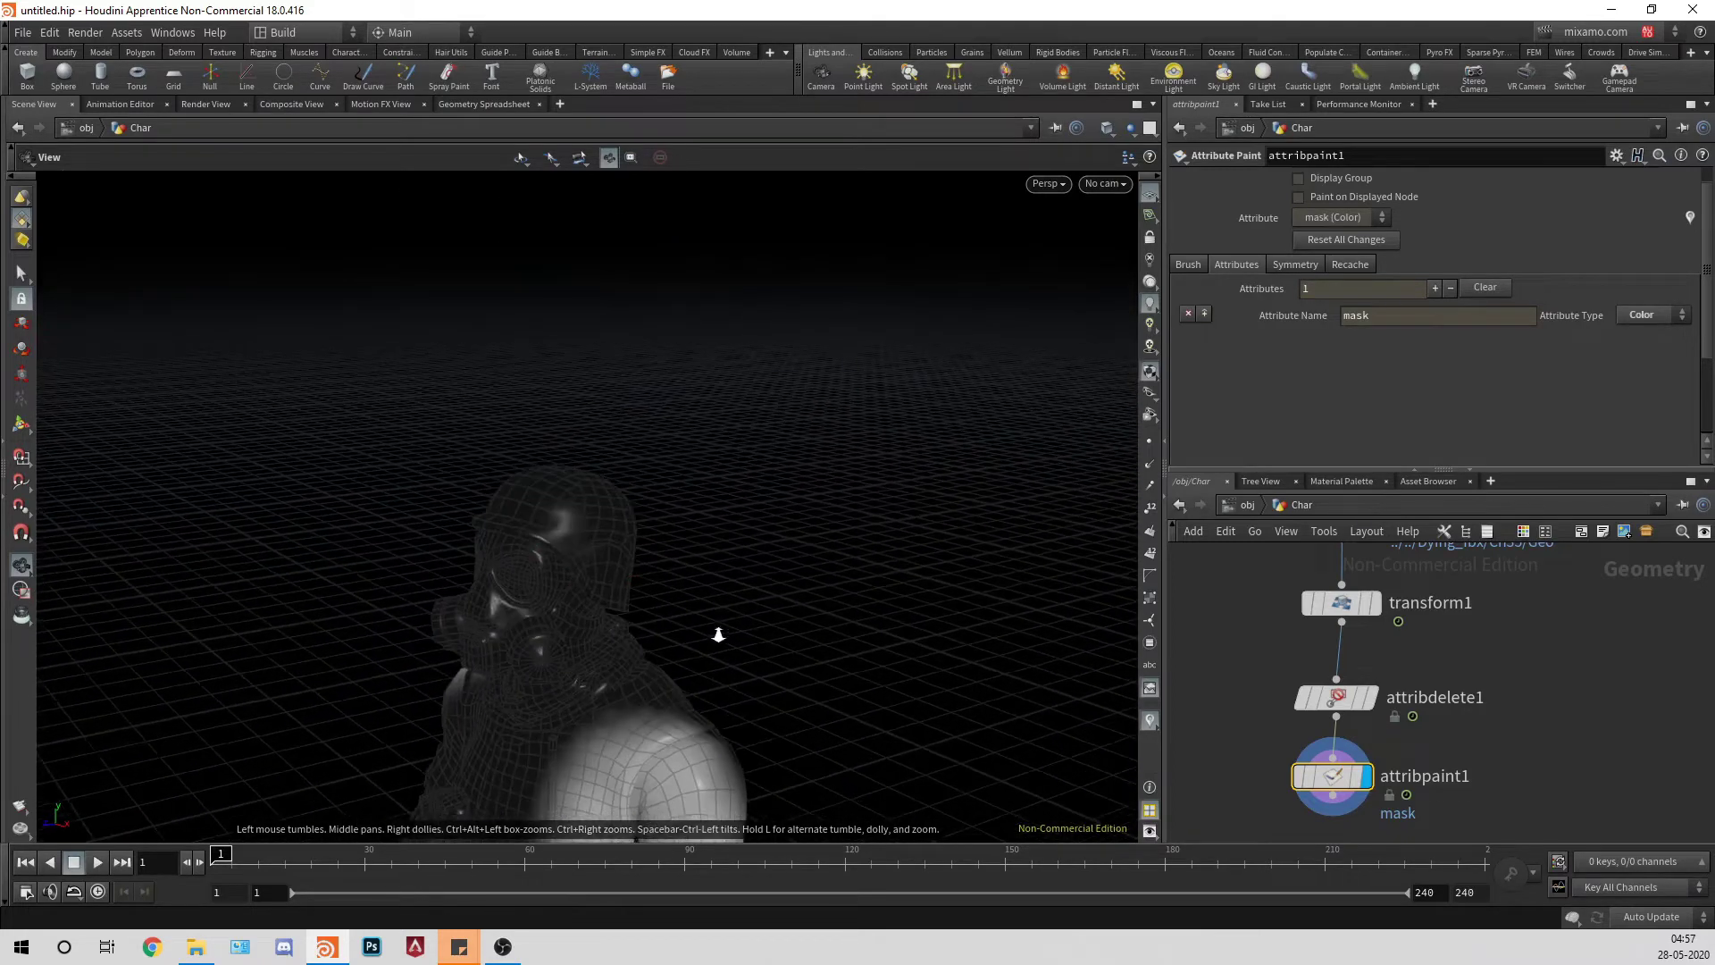
key("Return")
mouse_move(602, 573)
left_mouse_down()
mouse_move(566, 539)
mouse_move(576, 491)
left_mouse_up()
left_click_drag(683, 506, 795, 536, "alt")
right_click_drag(795, 536, 698, 580, "alt")
left_click_drag(697, 580, 1099, 597, "alt")
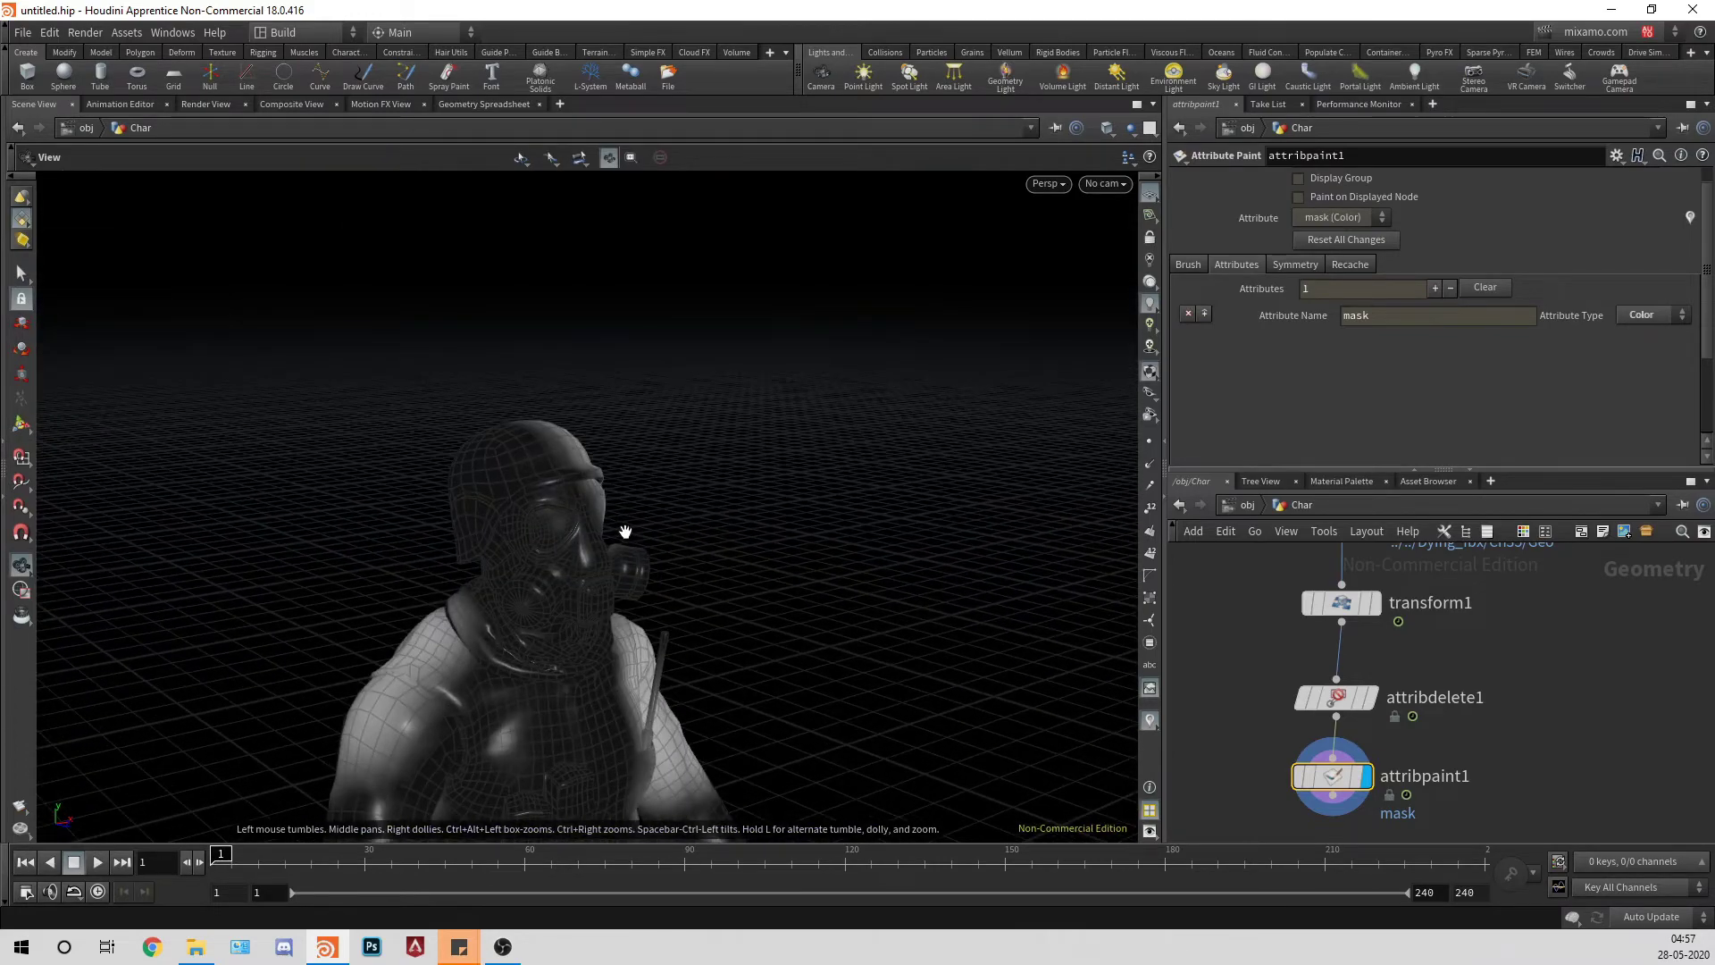
left_click_drag(624, 532, 1134, 533, "alt")
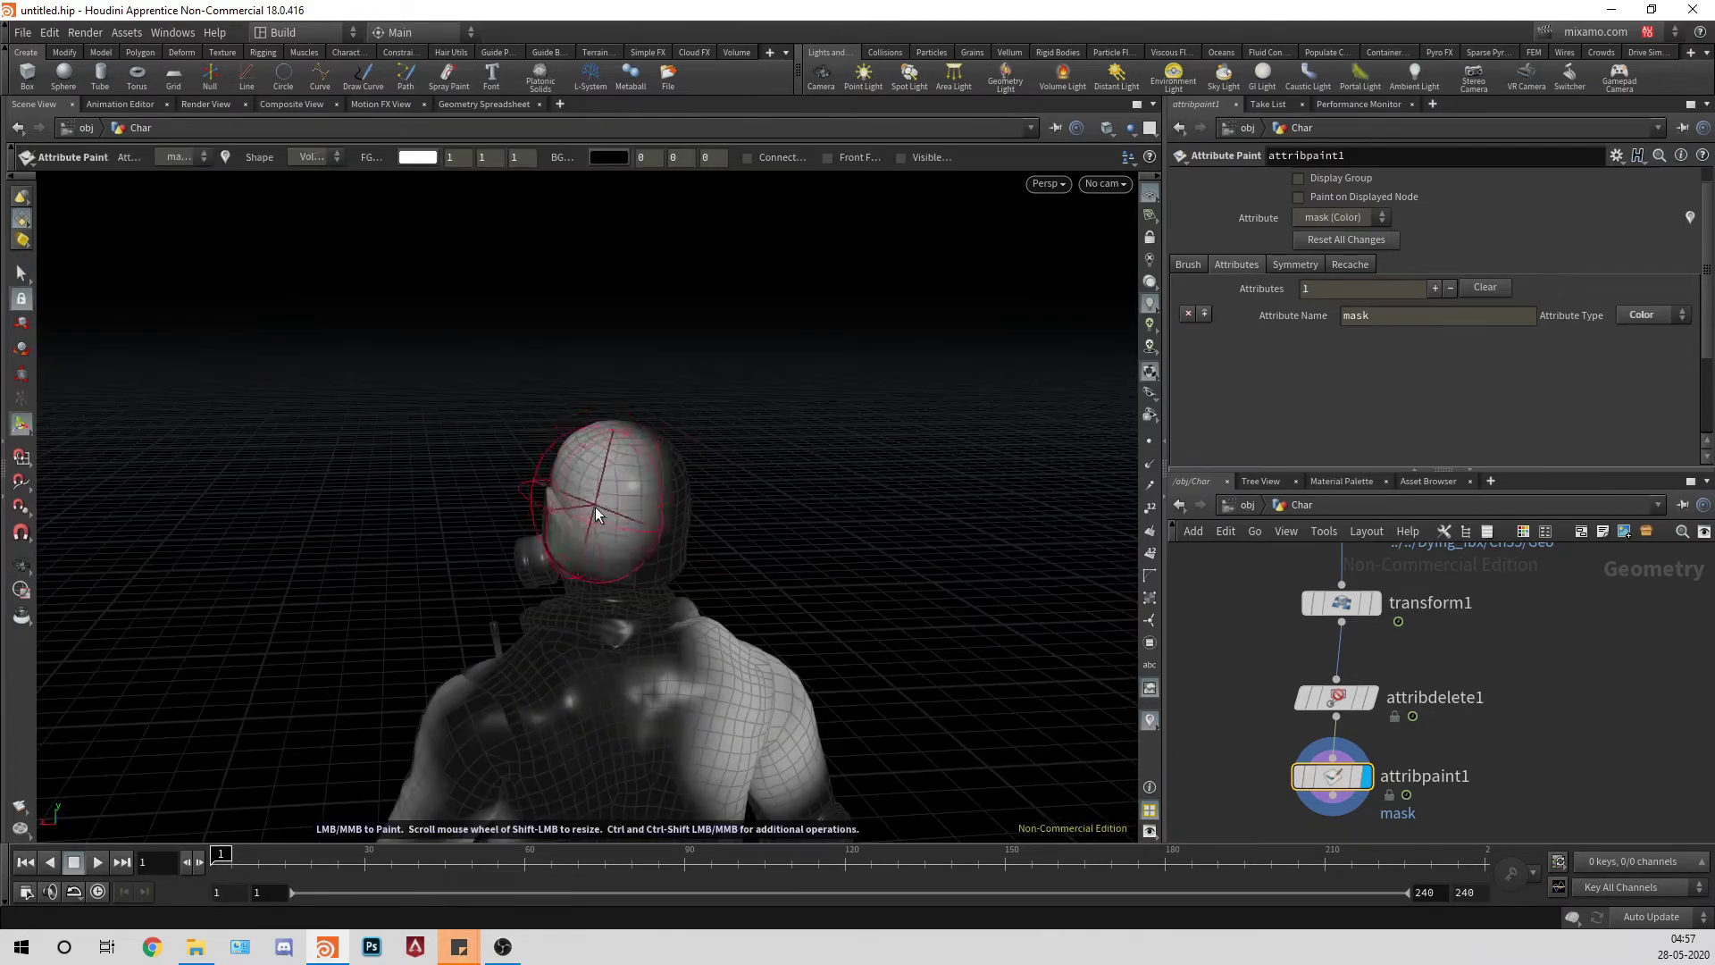
mouse_move(593, 509)
left_mouse_down()
mouse_move(509, 497)
mouse_move(956, 482)
mouse_move(785, 370)
left_mouse_up()
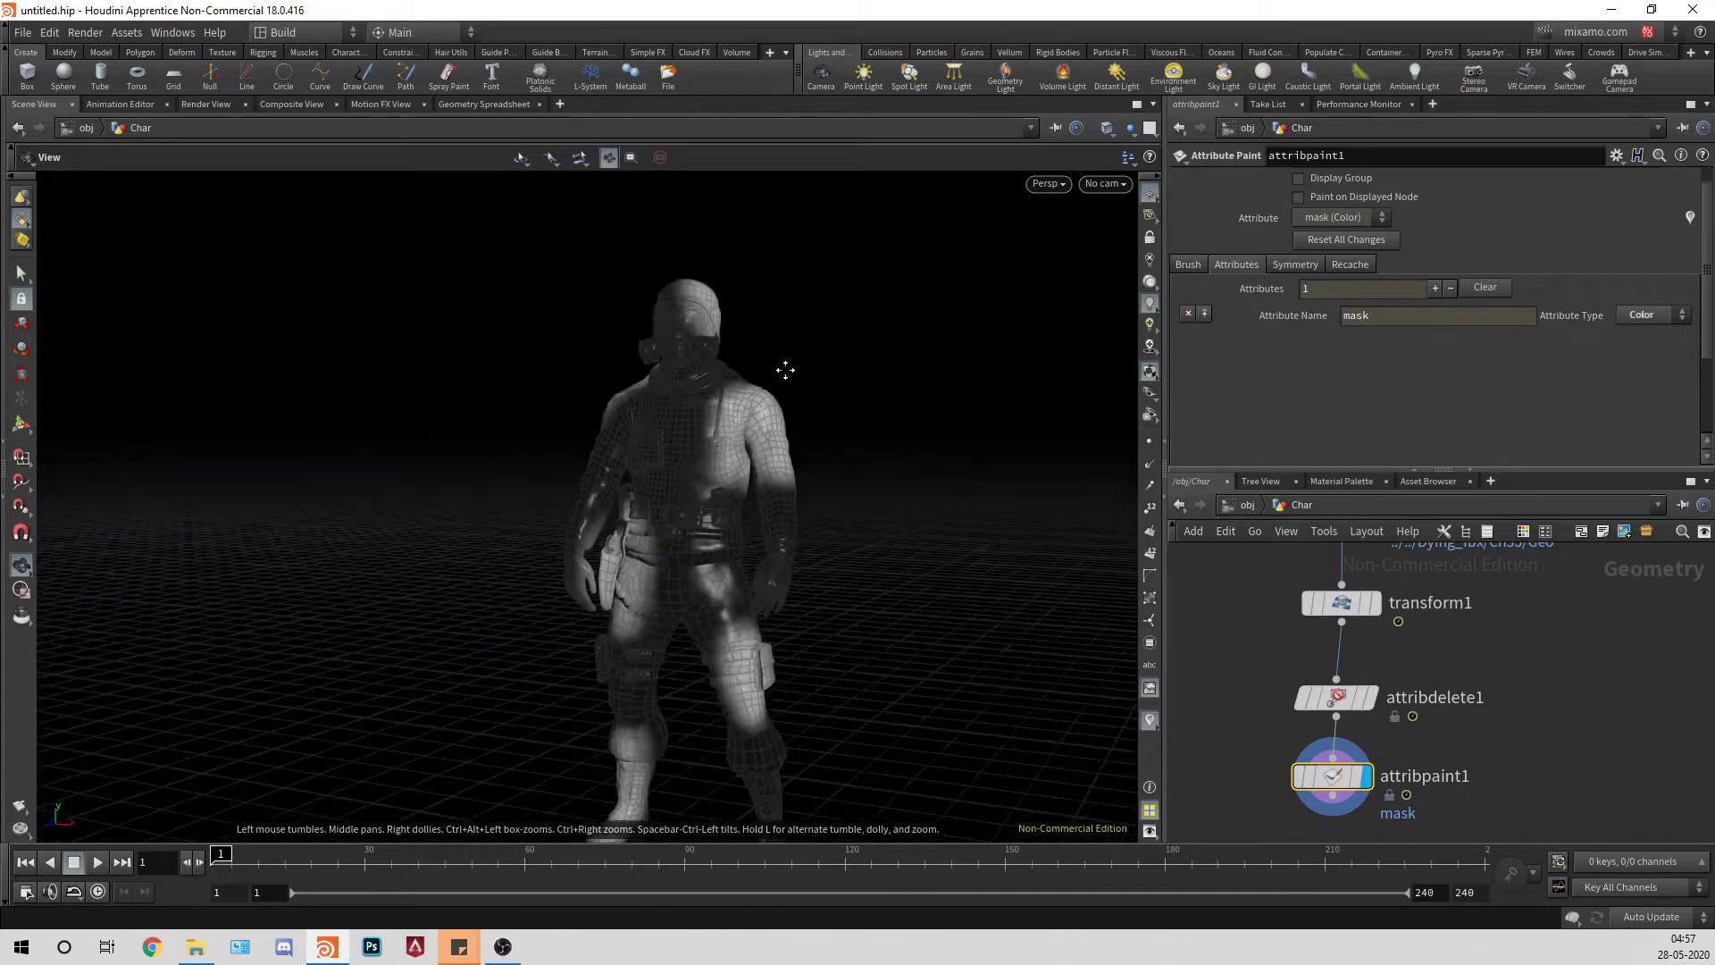
Step: Touch up the white mask around the back of the character's left thigh and check the legs' coverage
middle_click_drag(785, 370, 774, 304)
middle_click_drag(857, 616, 839, 455)
left_click_drag(804, 536, 448, 489)
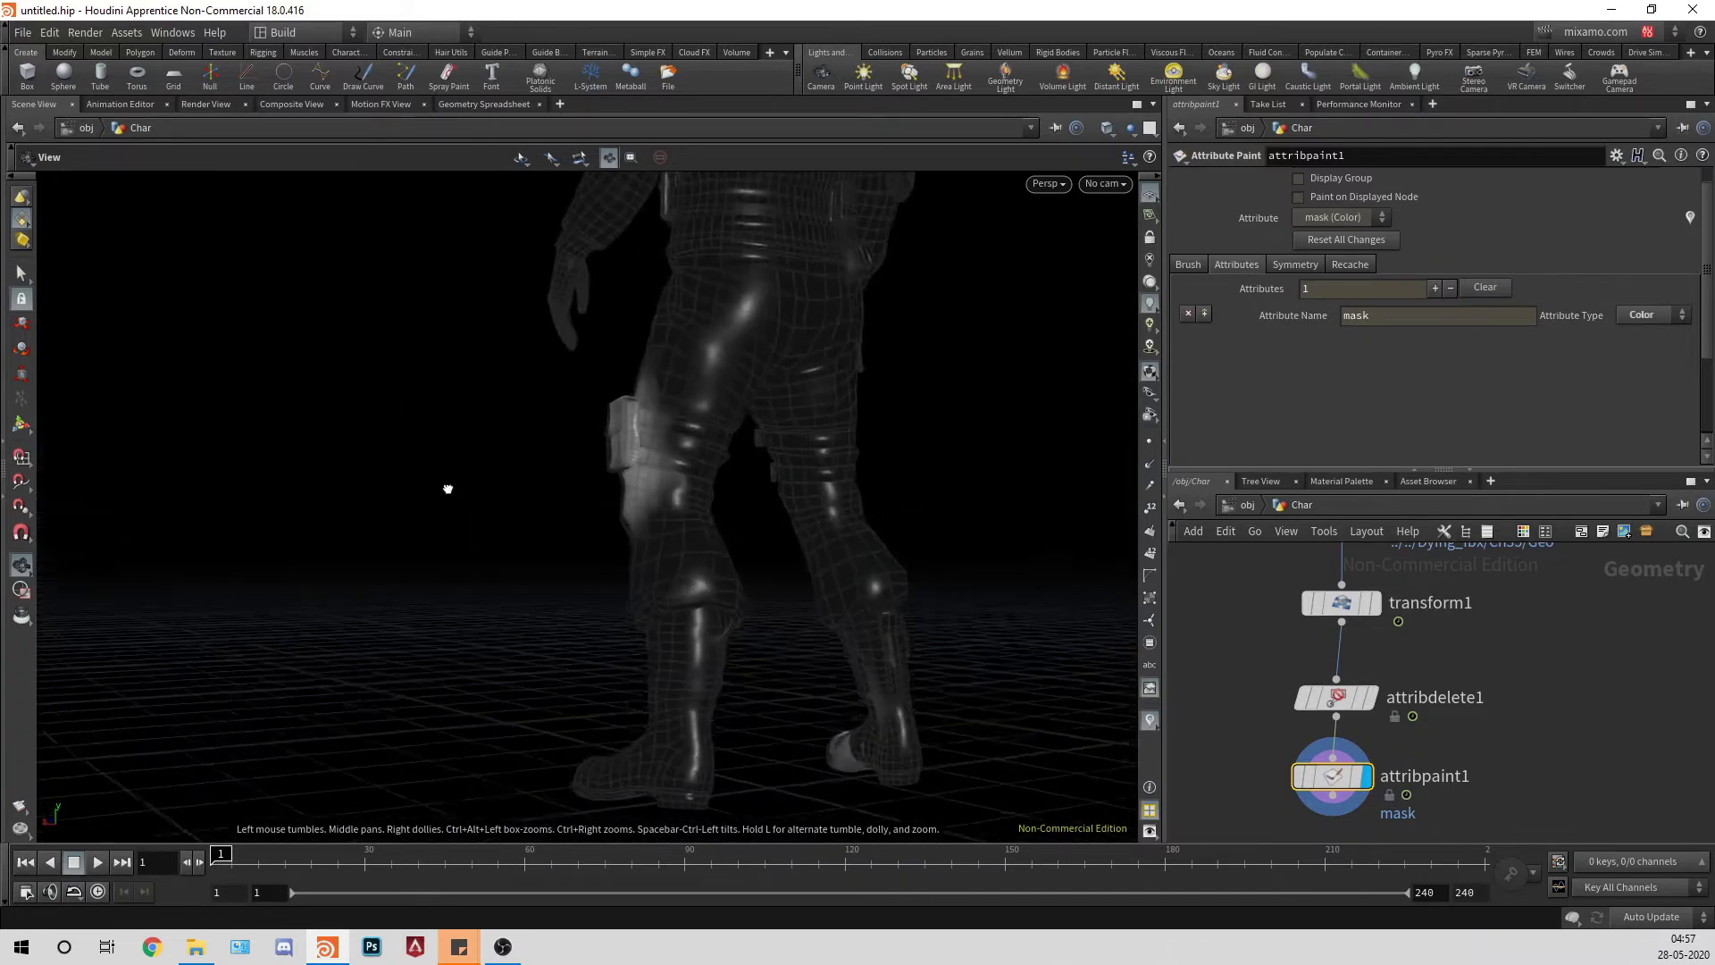
key("Return")
mouse_move(666, 485)
left_mouse_down()
mouse_move(624, 527)
mouse_move(733, 532)
left_mouse_up()
scroll(733, 533, "down", 4)
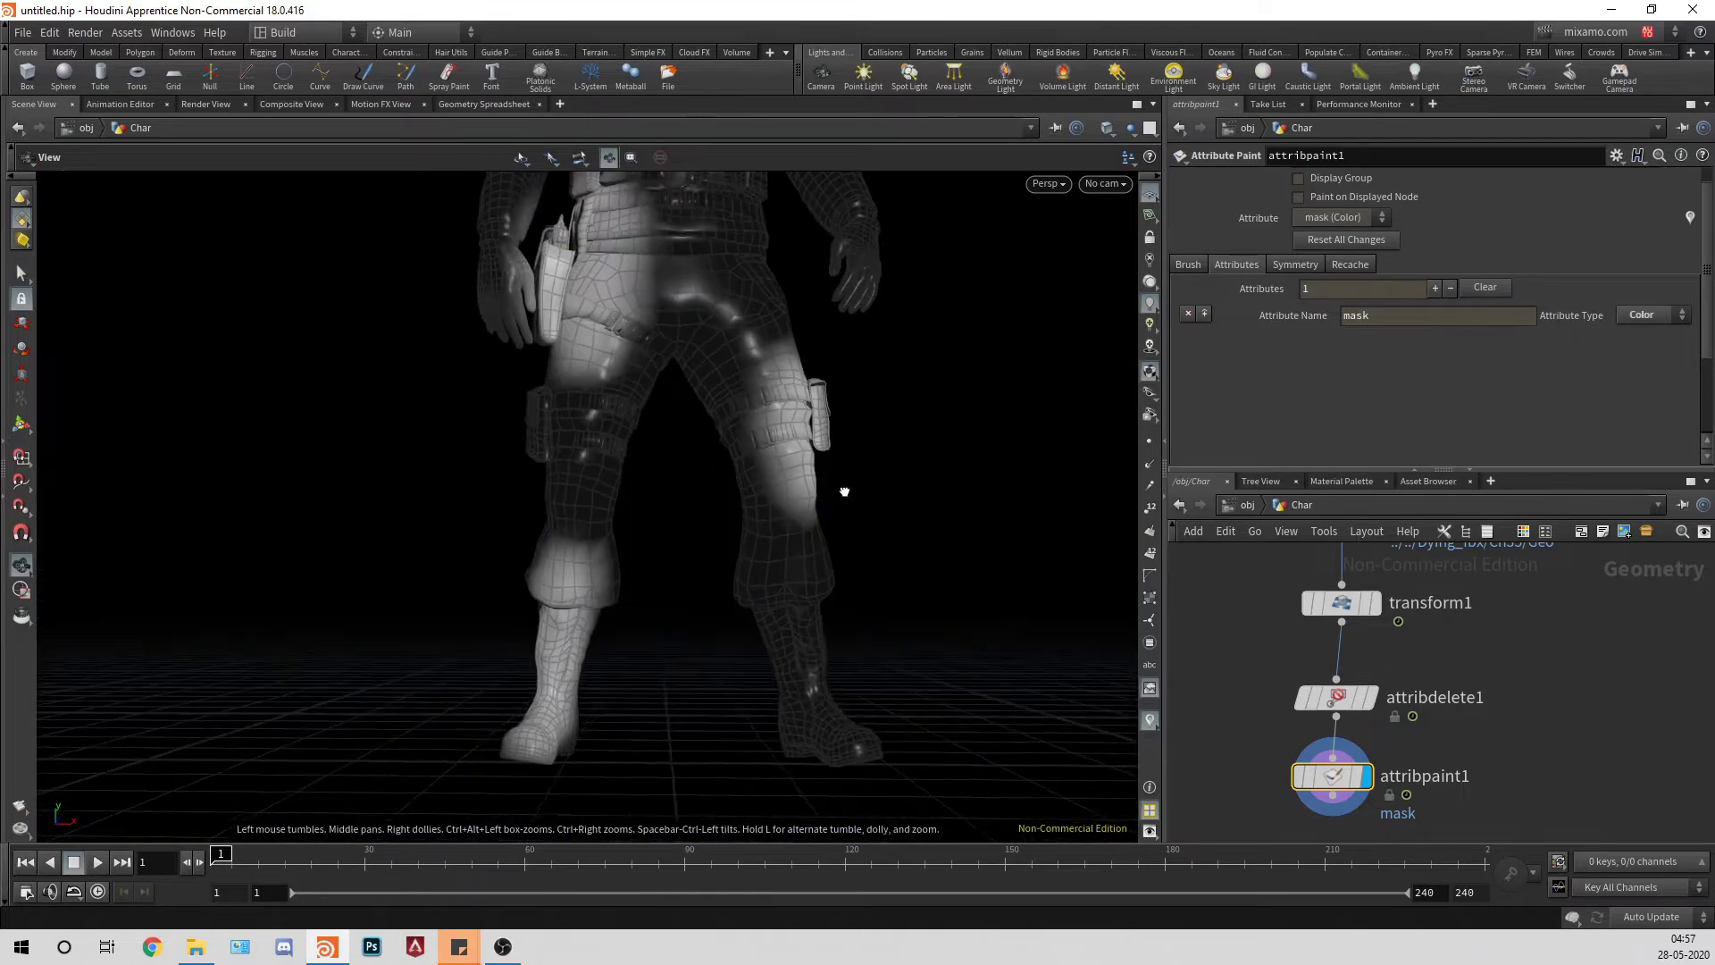
scroll(753, 524, "down", 4)
scroll(784, 561, "up", 8)
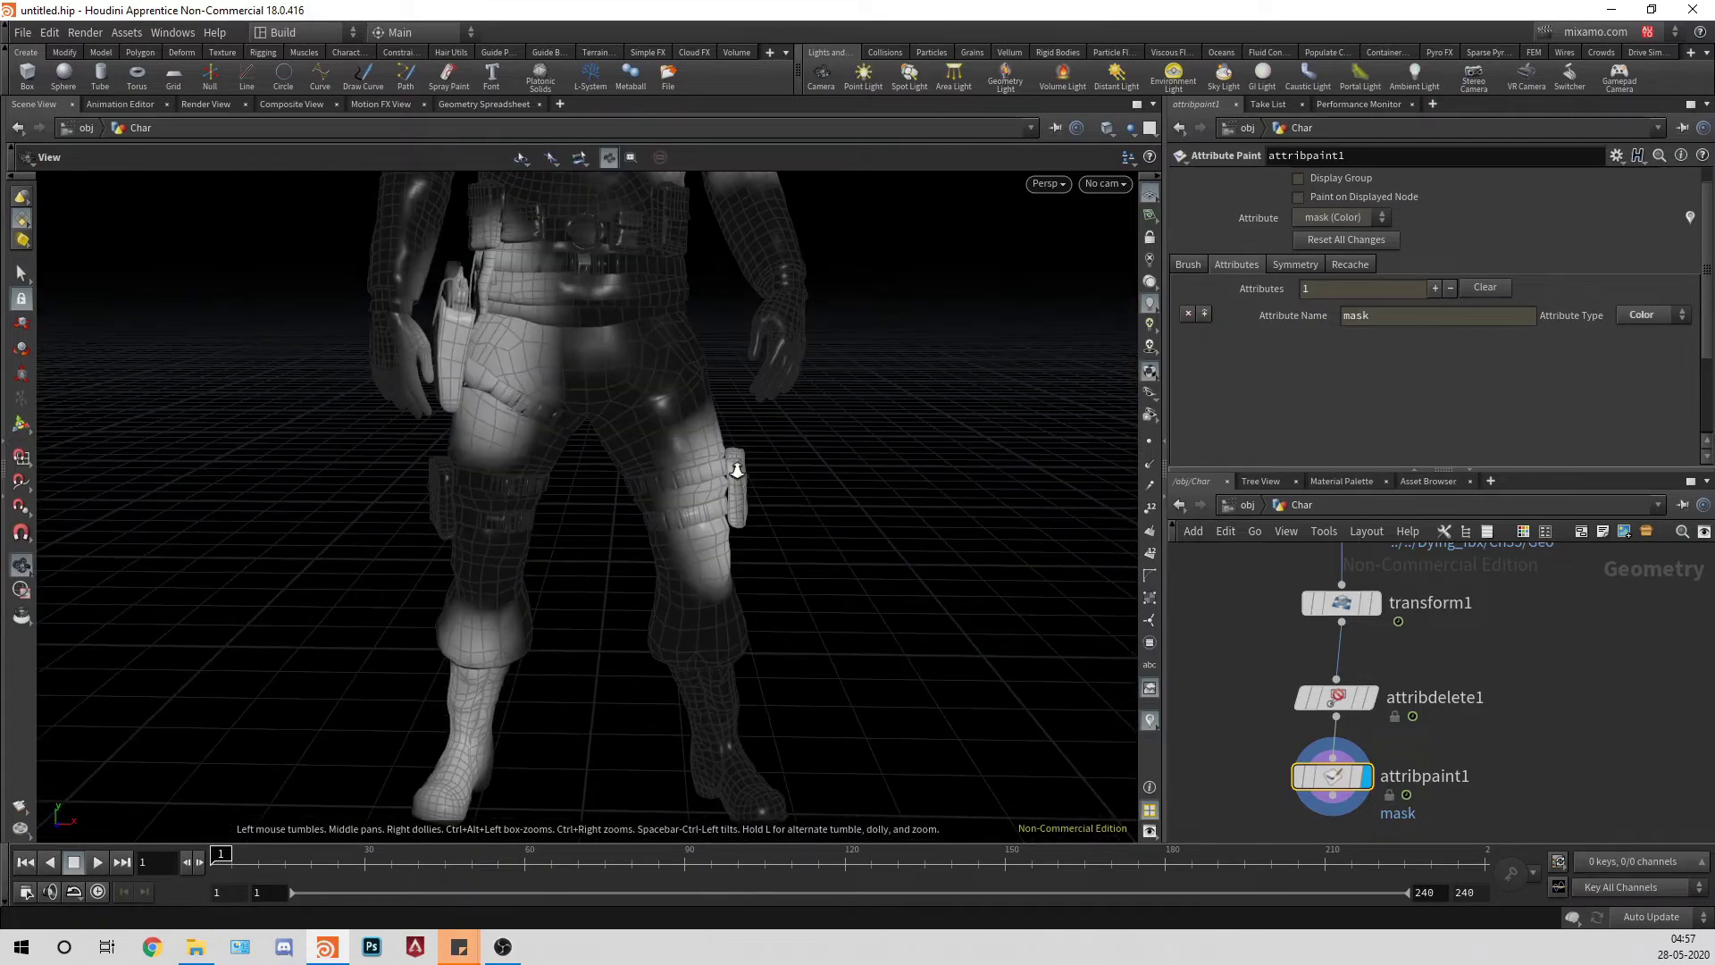
left_click_drag(593, 448, 681, 528)
scroll(680, 527, "down", 8)
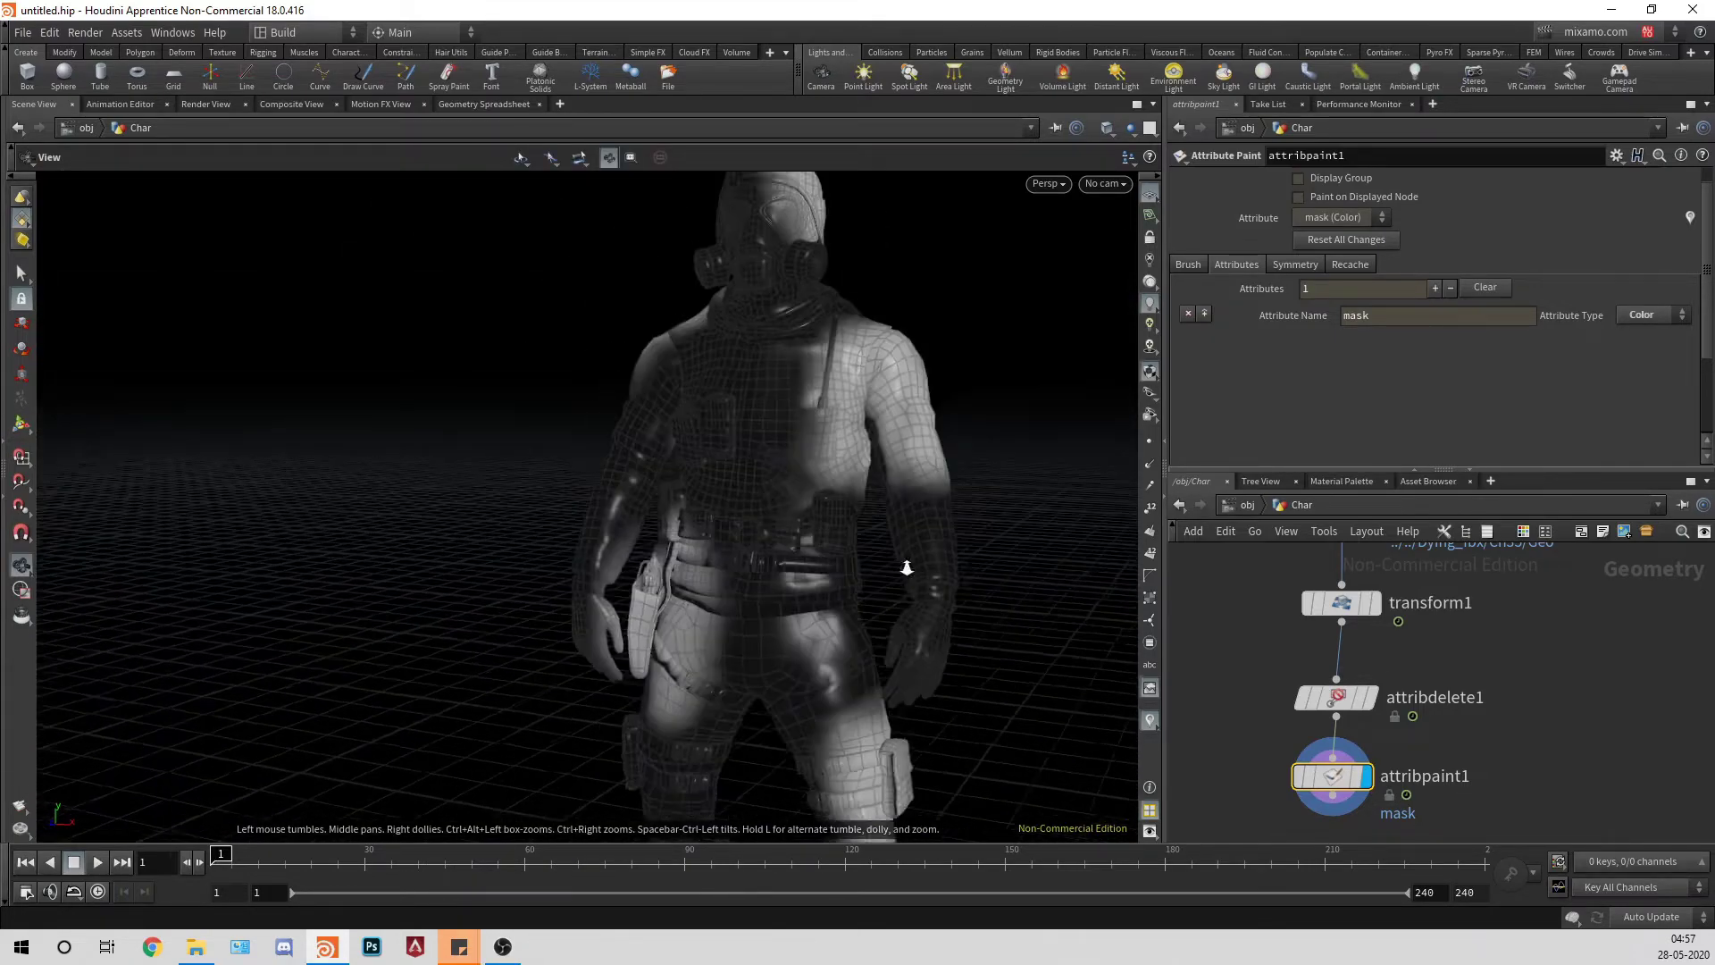
Step: Paint the white mask over the character's right forearm and hand, checking it from behind
key("Return")
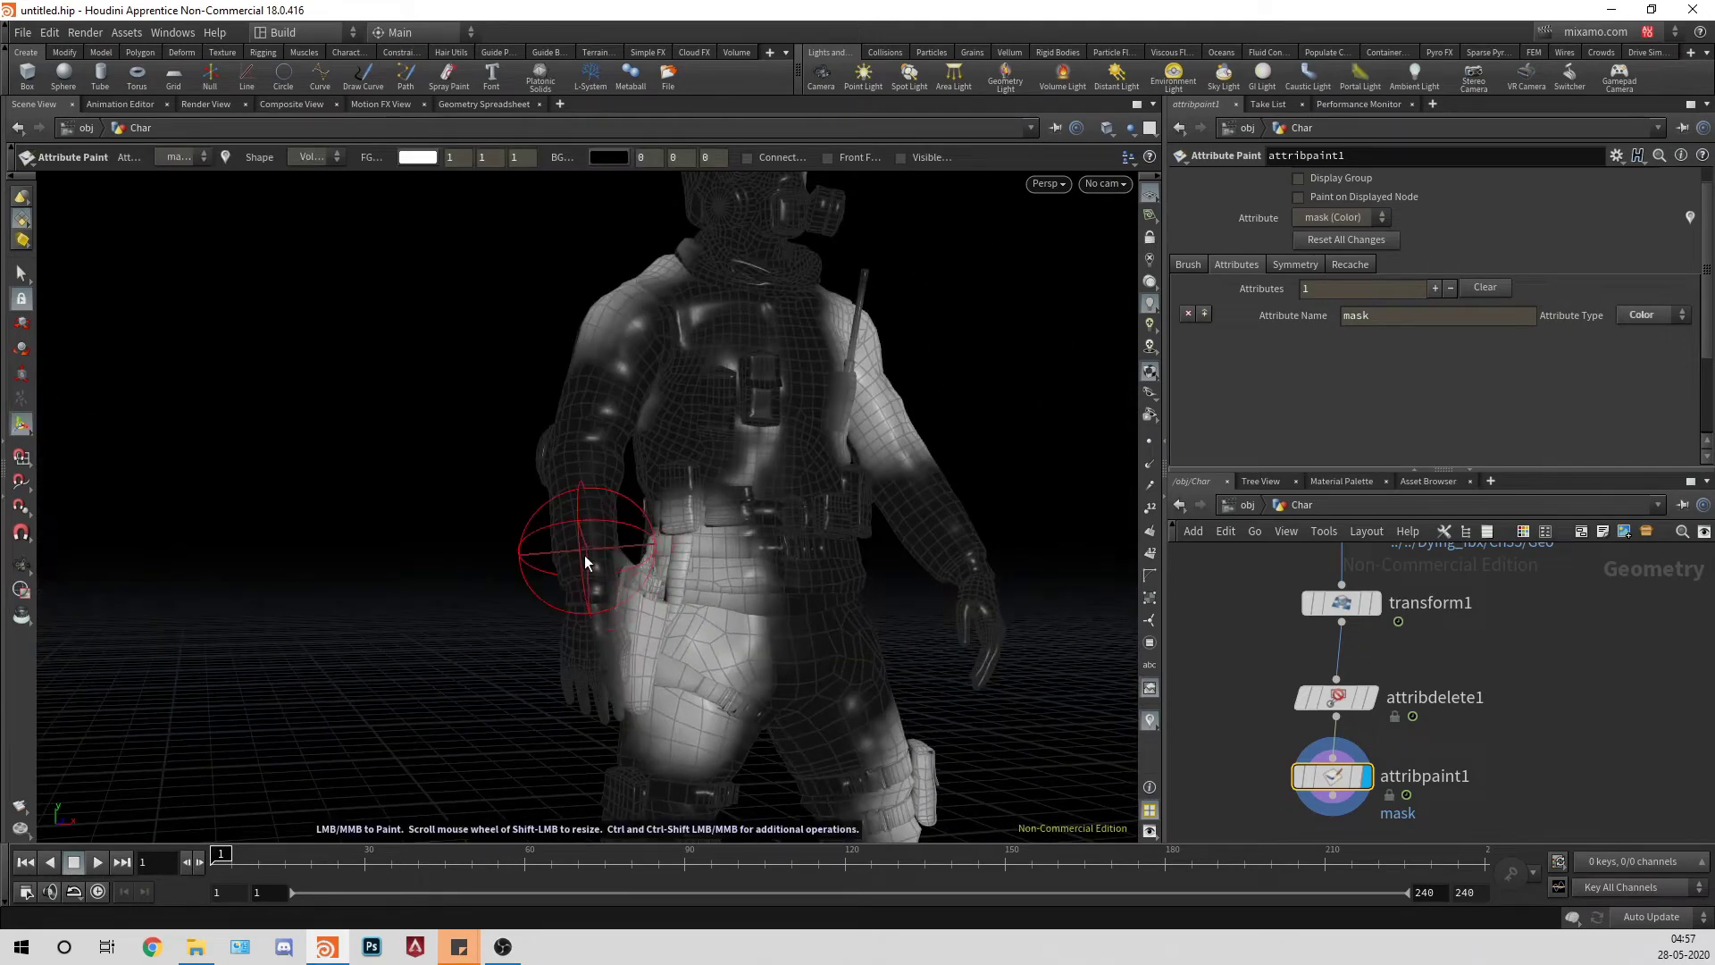
left_click_drag(585, 560, 572, 649)
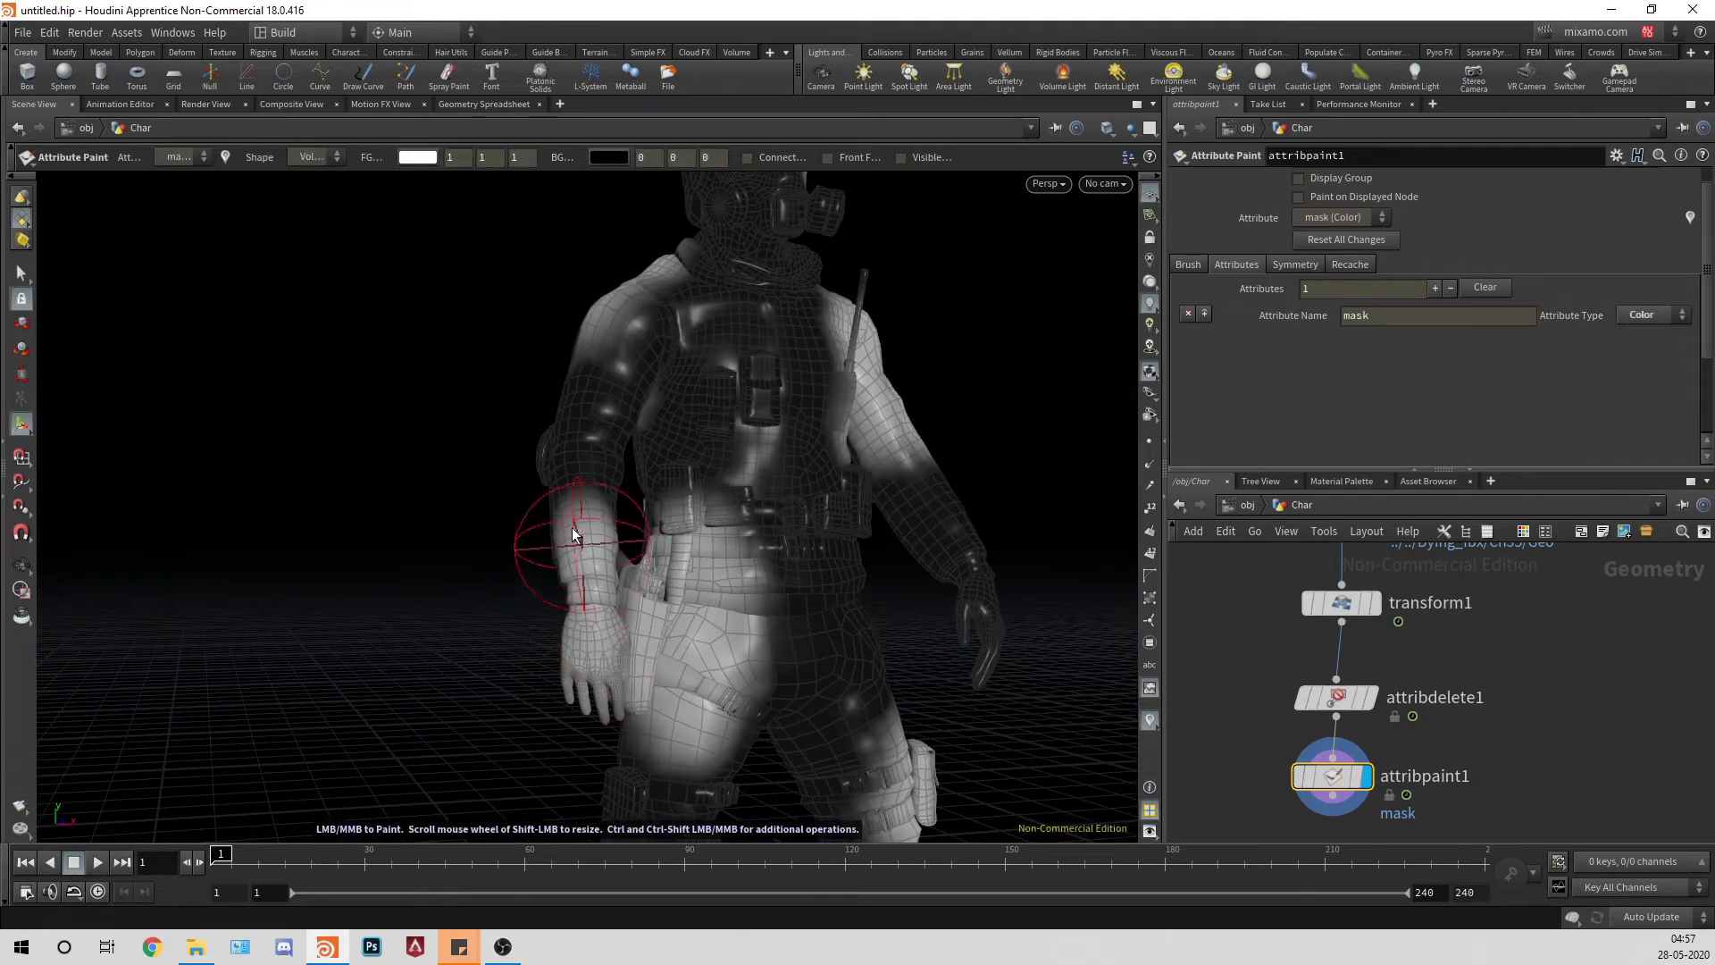
left_click_drag(572, 534, 968, 482, "alt")
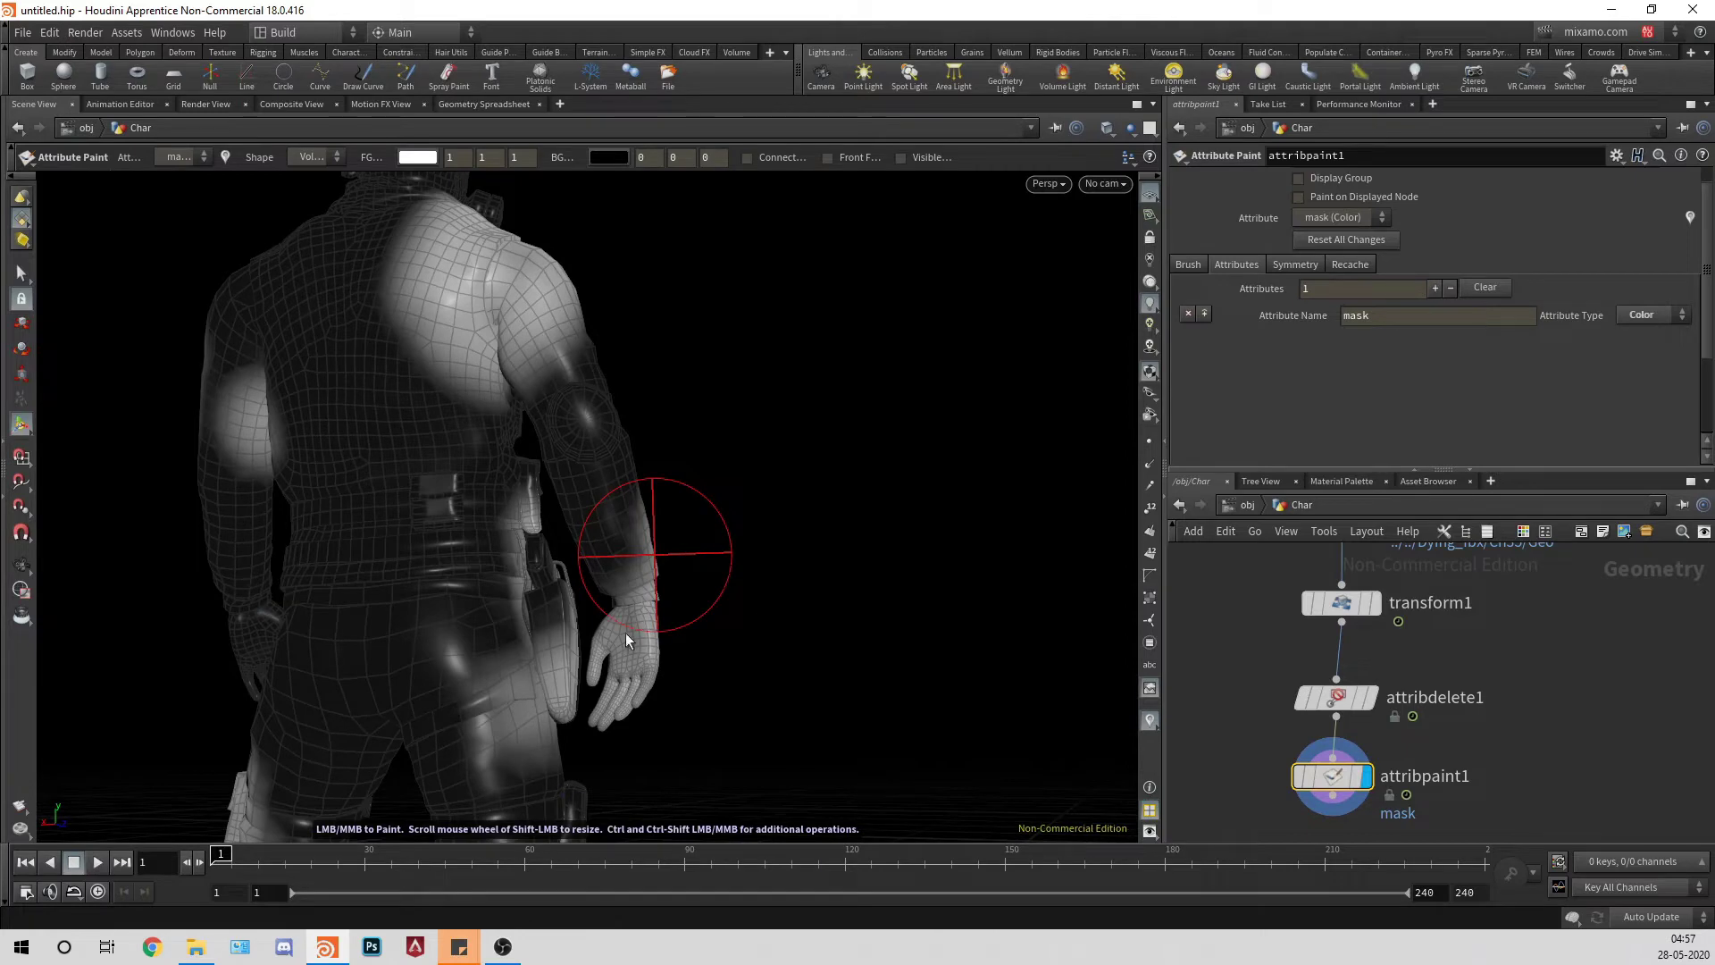
left_click_drag(688, 562, 384, 487, "alt")
scroll(909, 688, "down", 3, "alt")
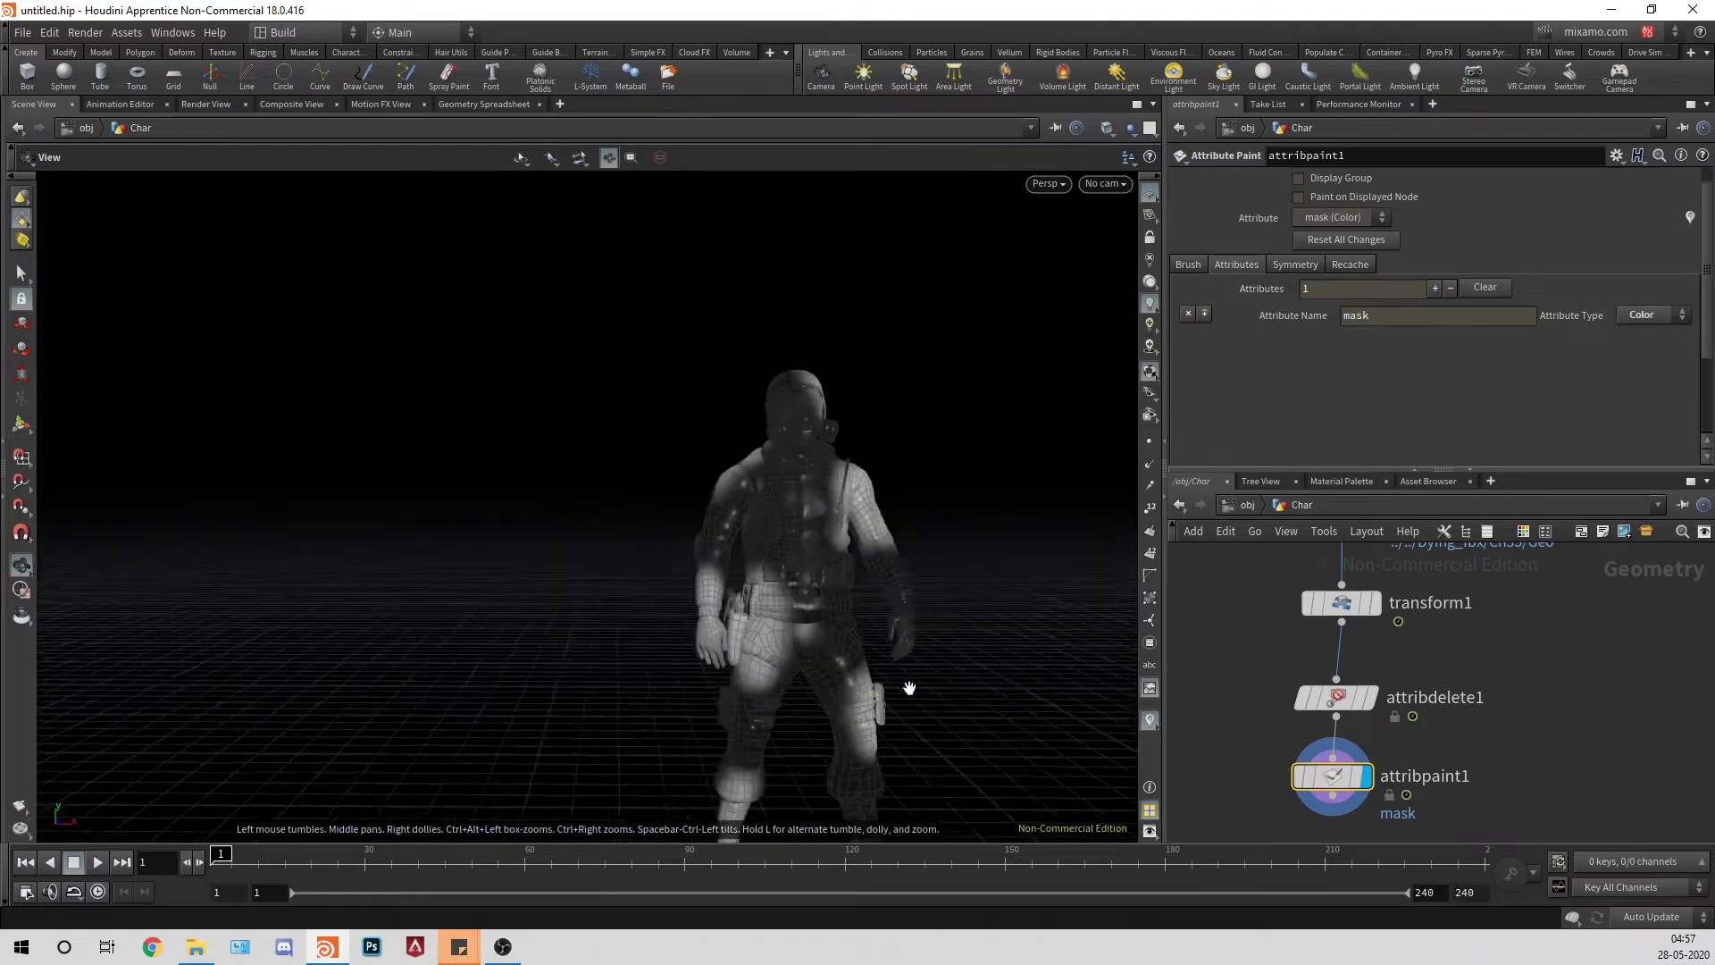
Step: Undo the painted mask strokes on the character
mouse_move(909, 688)
left_mouse_down()
mouse_move(751, 574)
mouse_move(1036, 558)
left_mouse_up()
key("Return")
left_click(1339, 317)
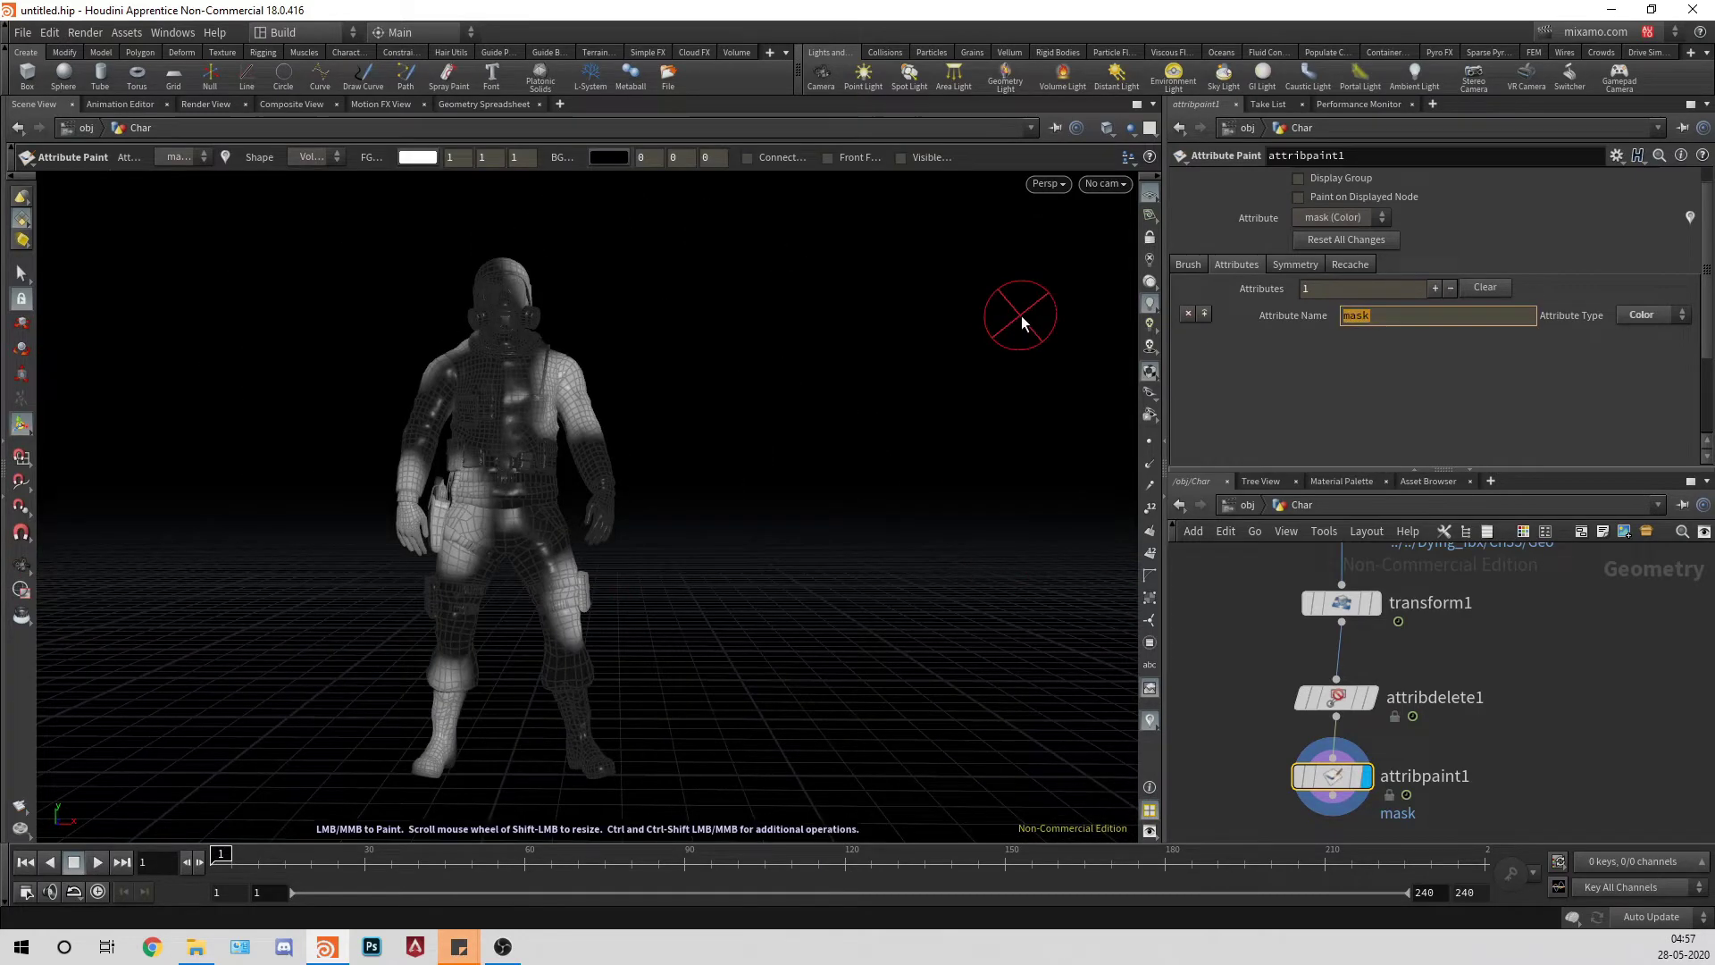
key("Return")
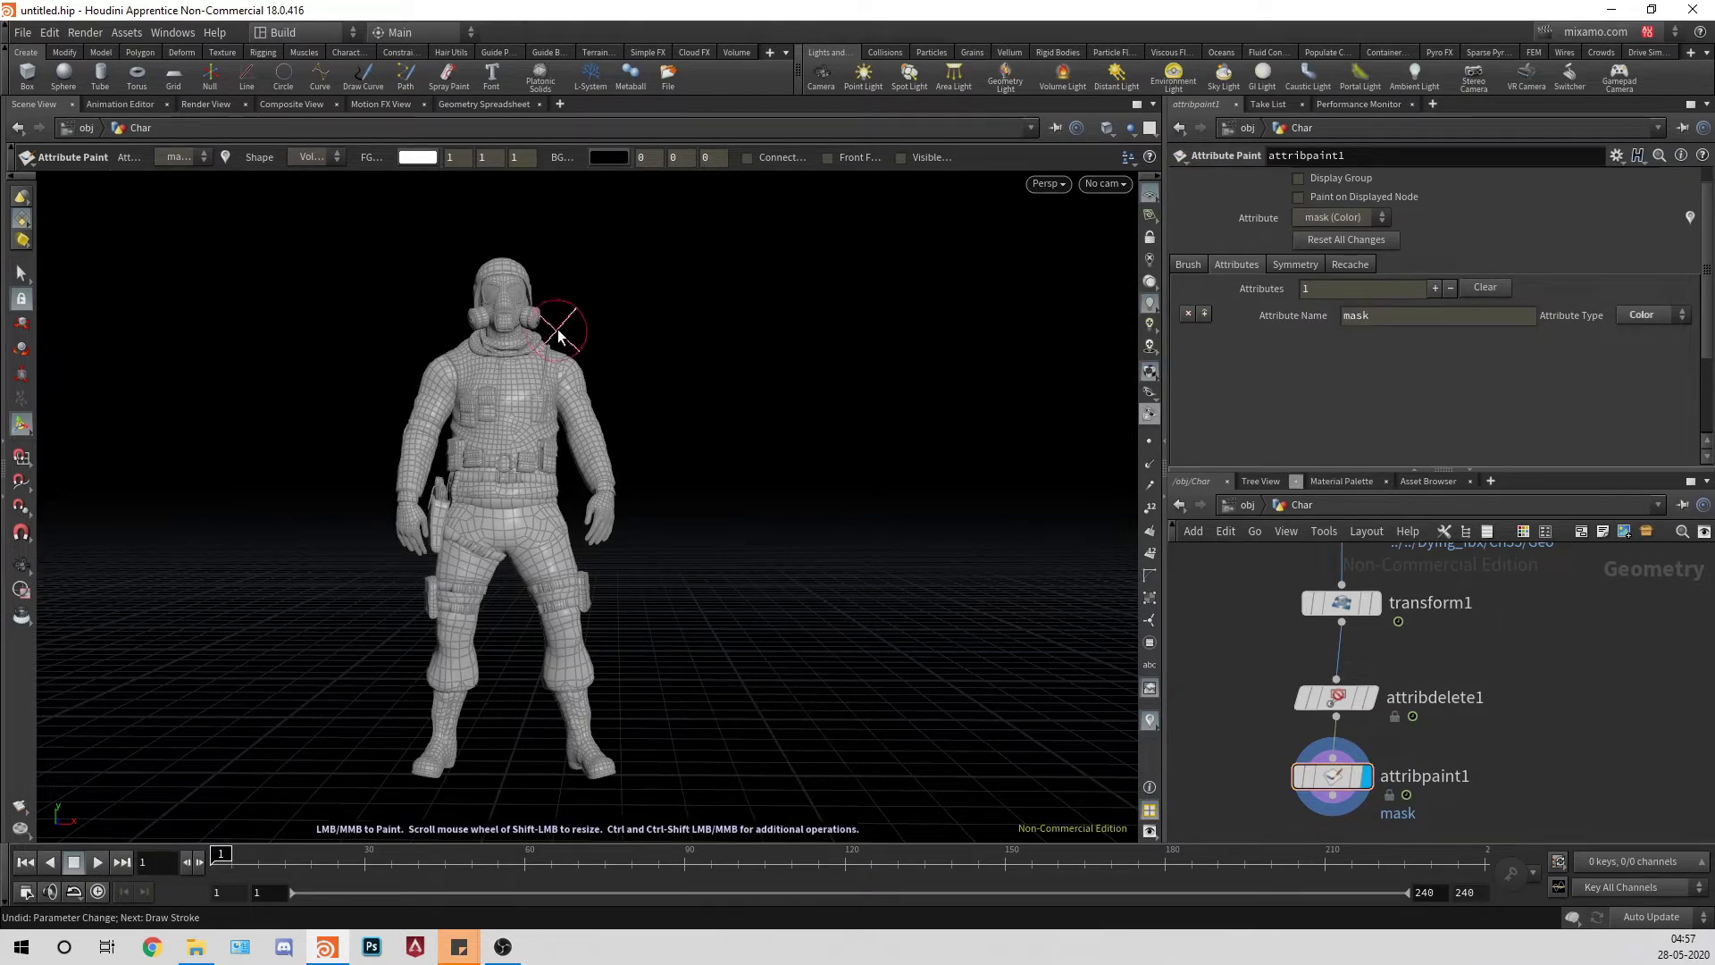
Step: Rename the painted attribute on attribpaint1 to Cd
key("Escape")
right_click_drag(556, 326, 819, 327)
key("Return")
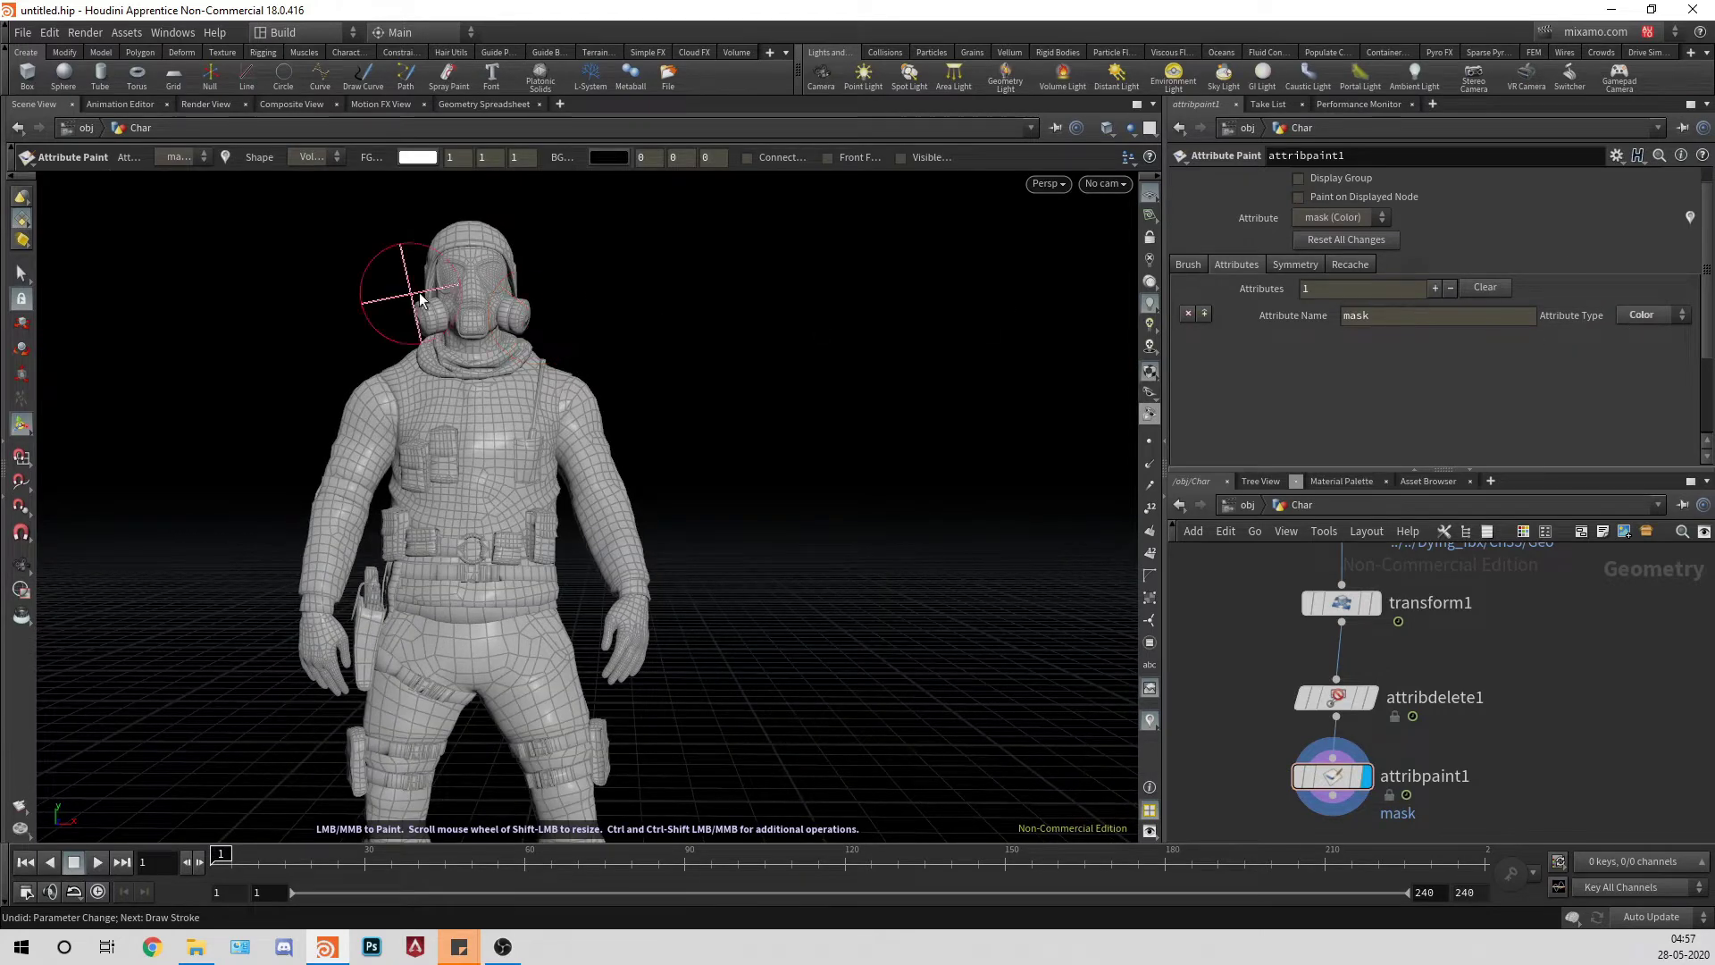
left_click(1185, 264)
scroll(1346, 420, "down", 1)
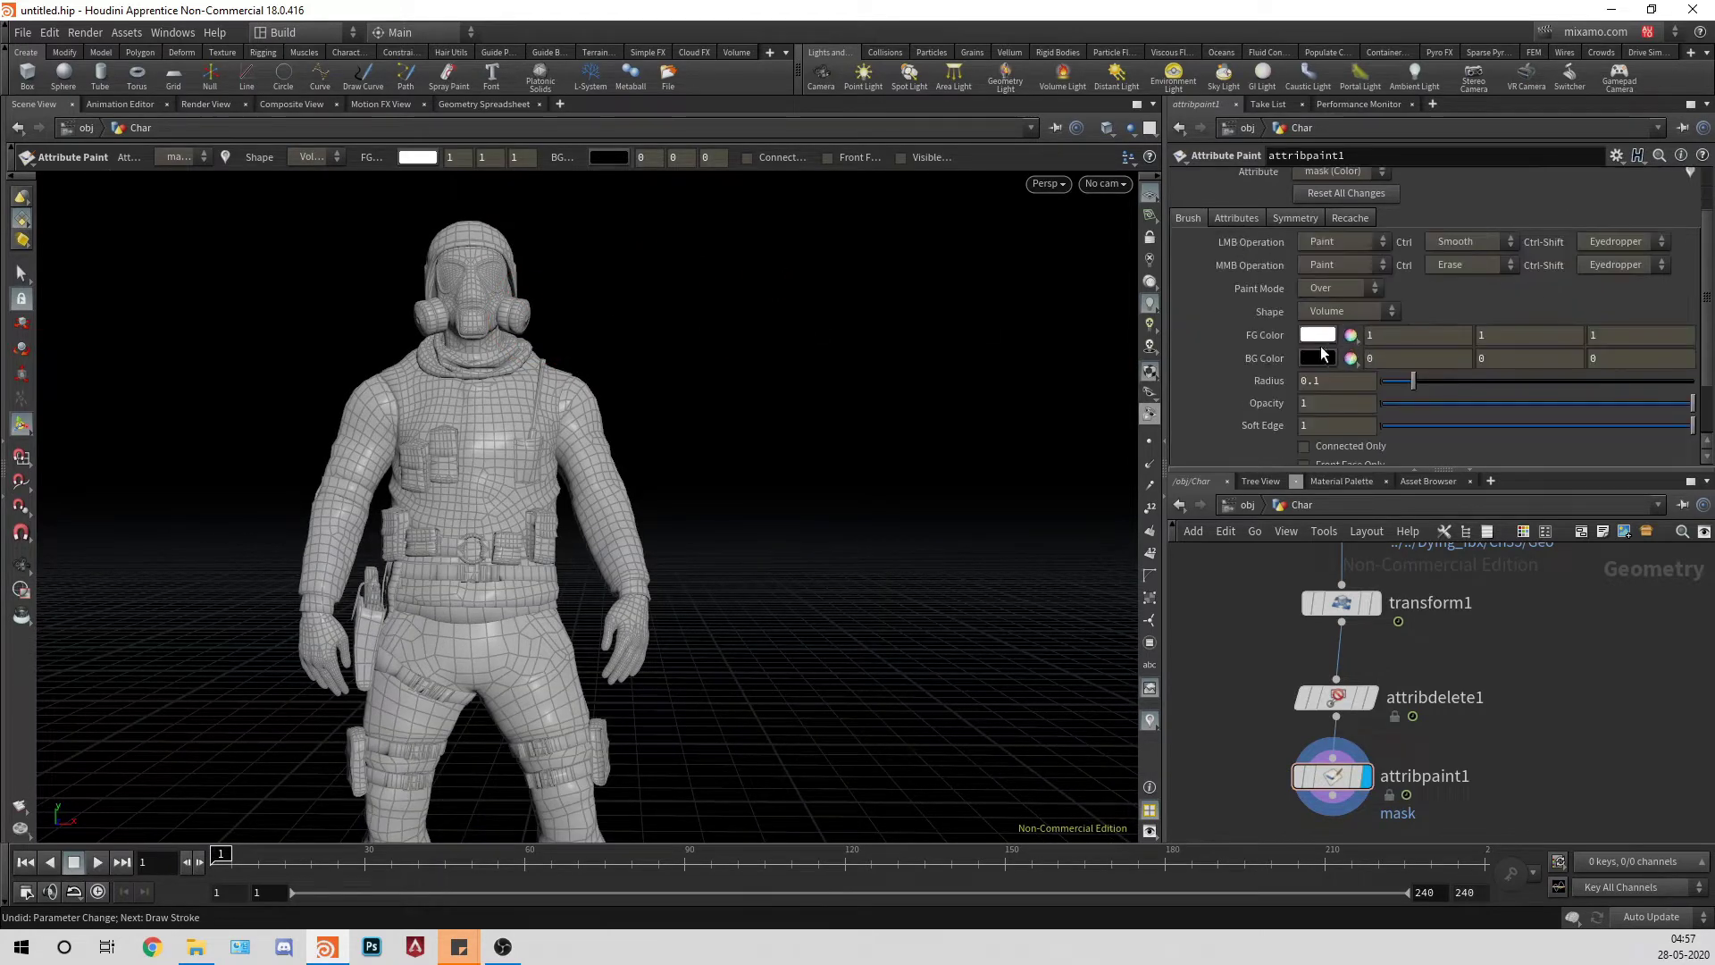
left_click(1236, 218)
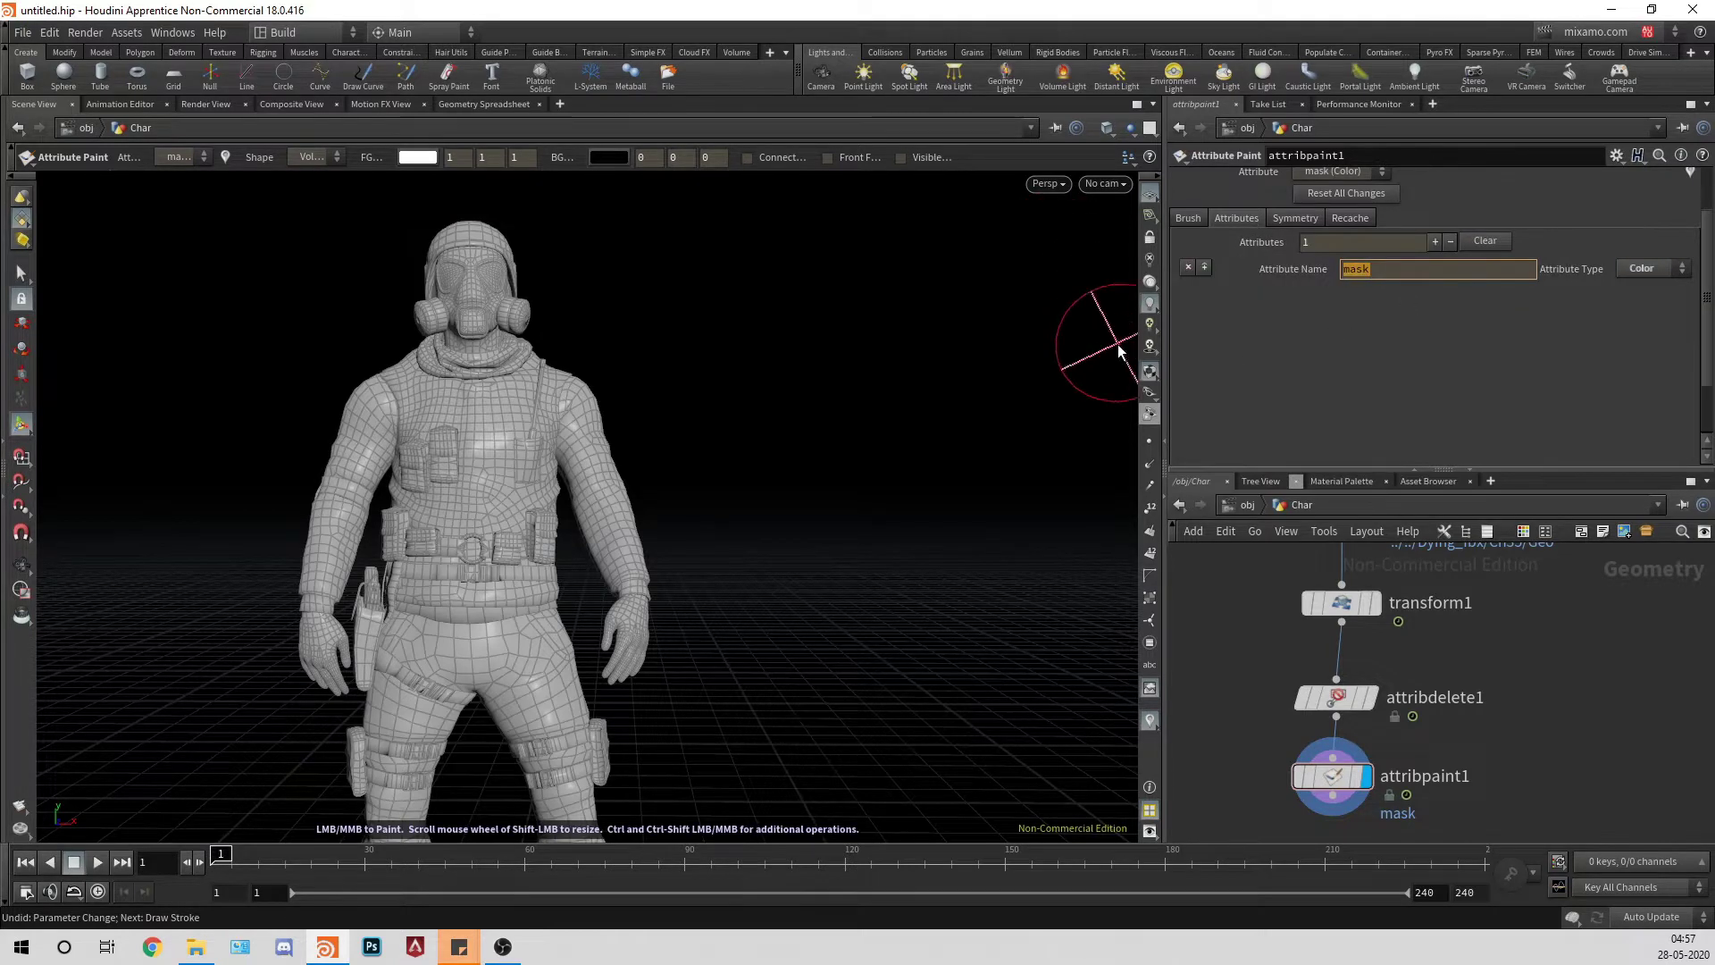
type("Cd")
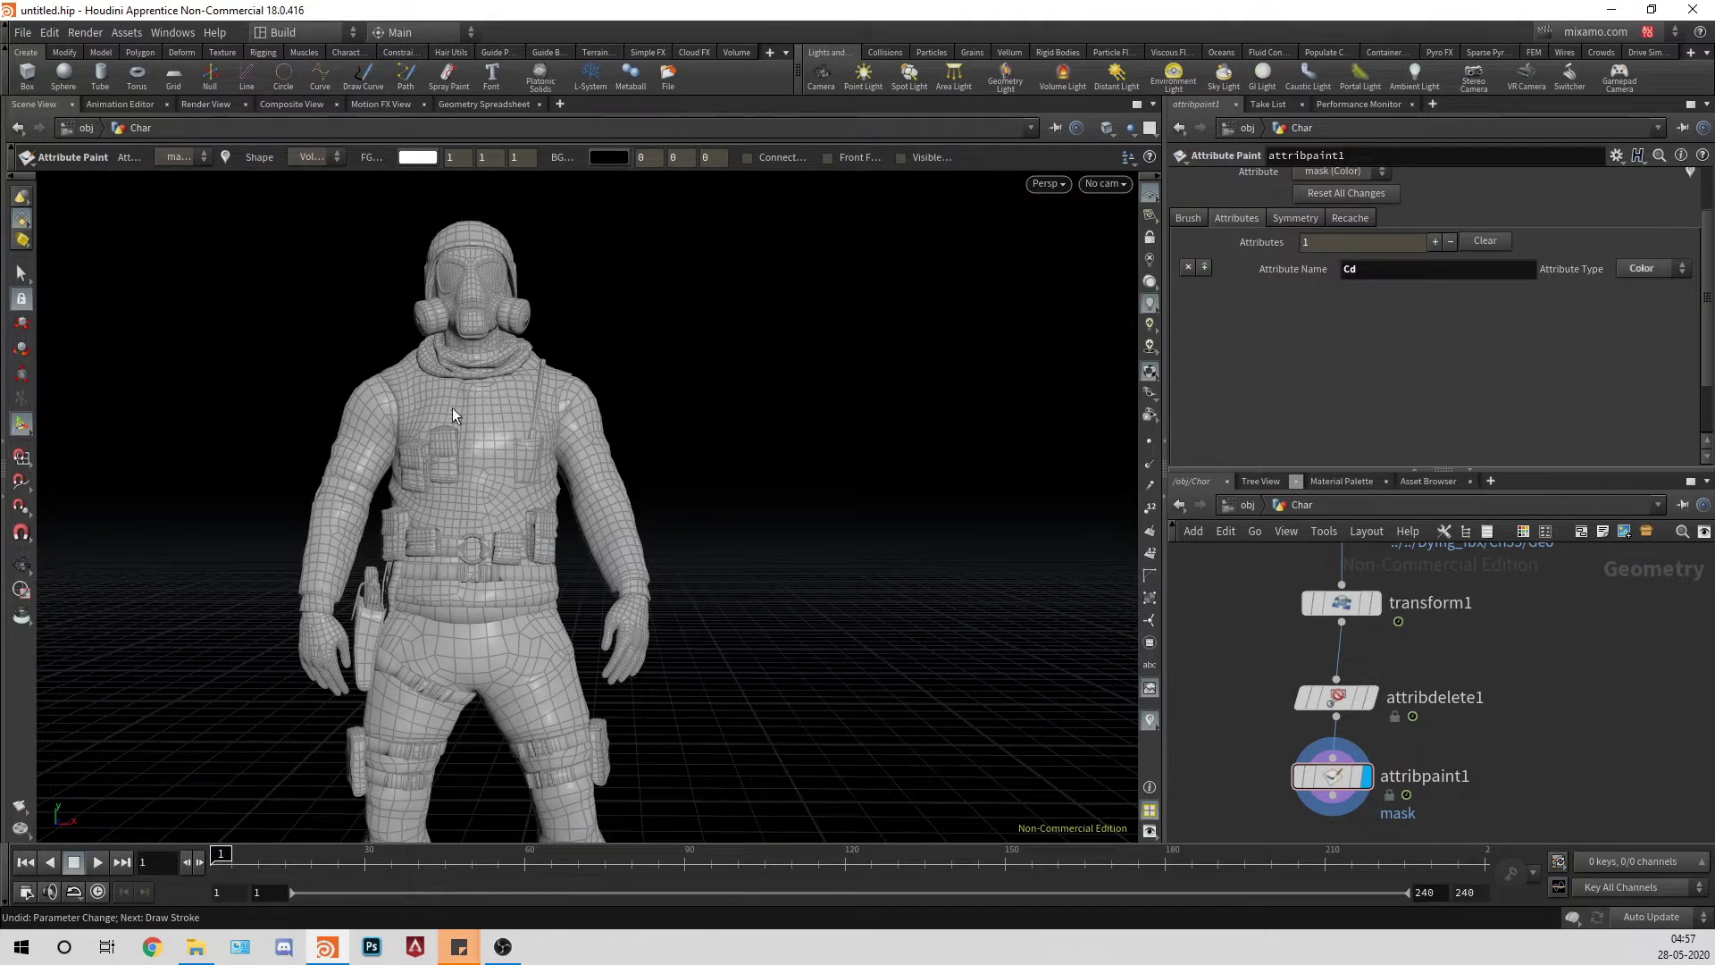
Step: Set the paint brush's foreground color to black
left_click(1188, 217)
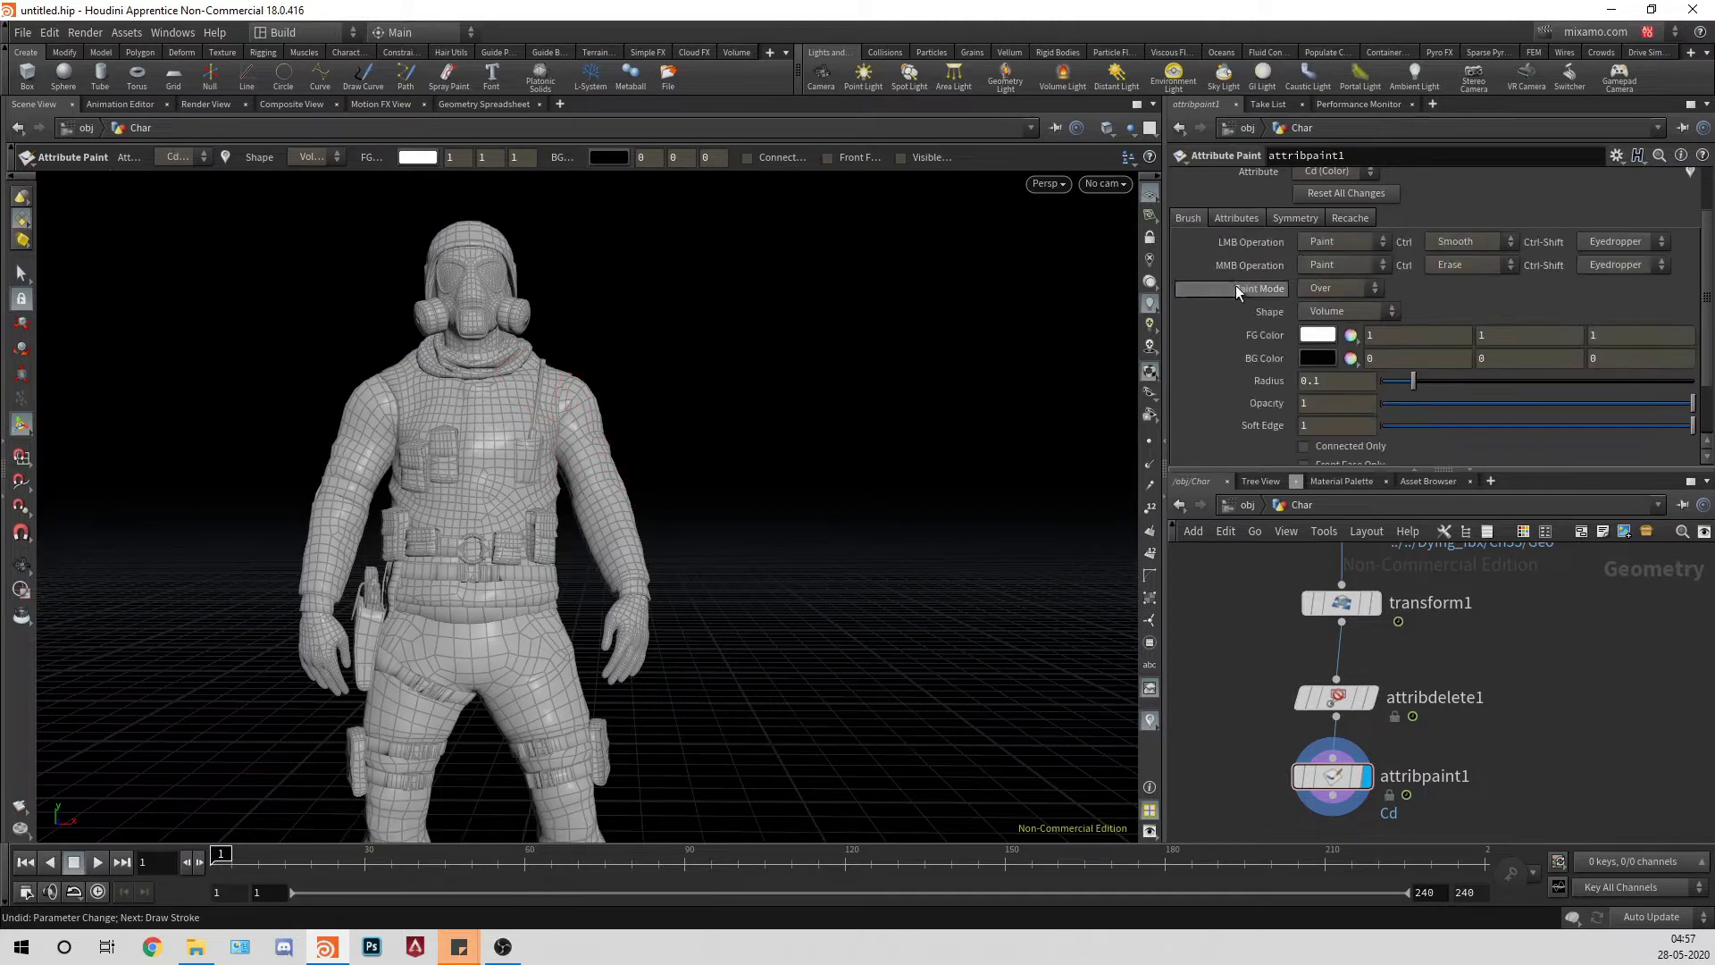
left_click(1318, 337)
left_click(1254, 300)
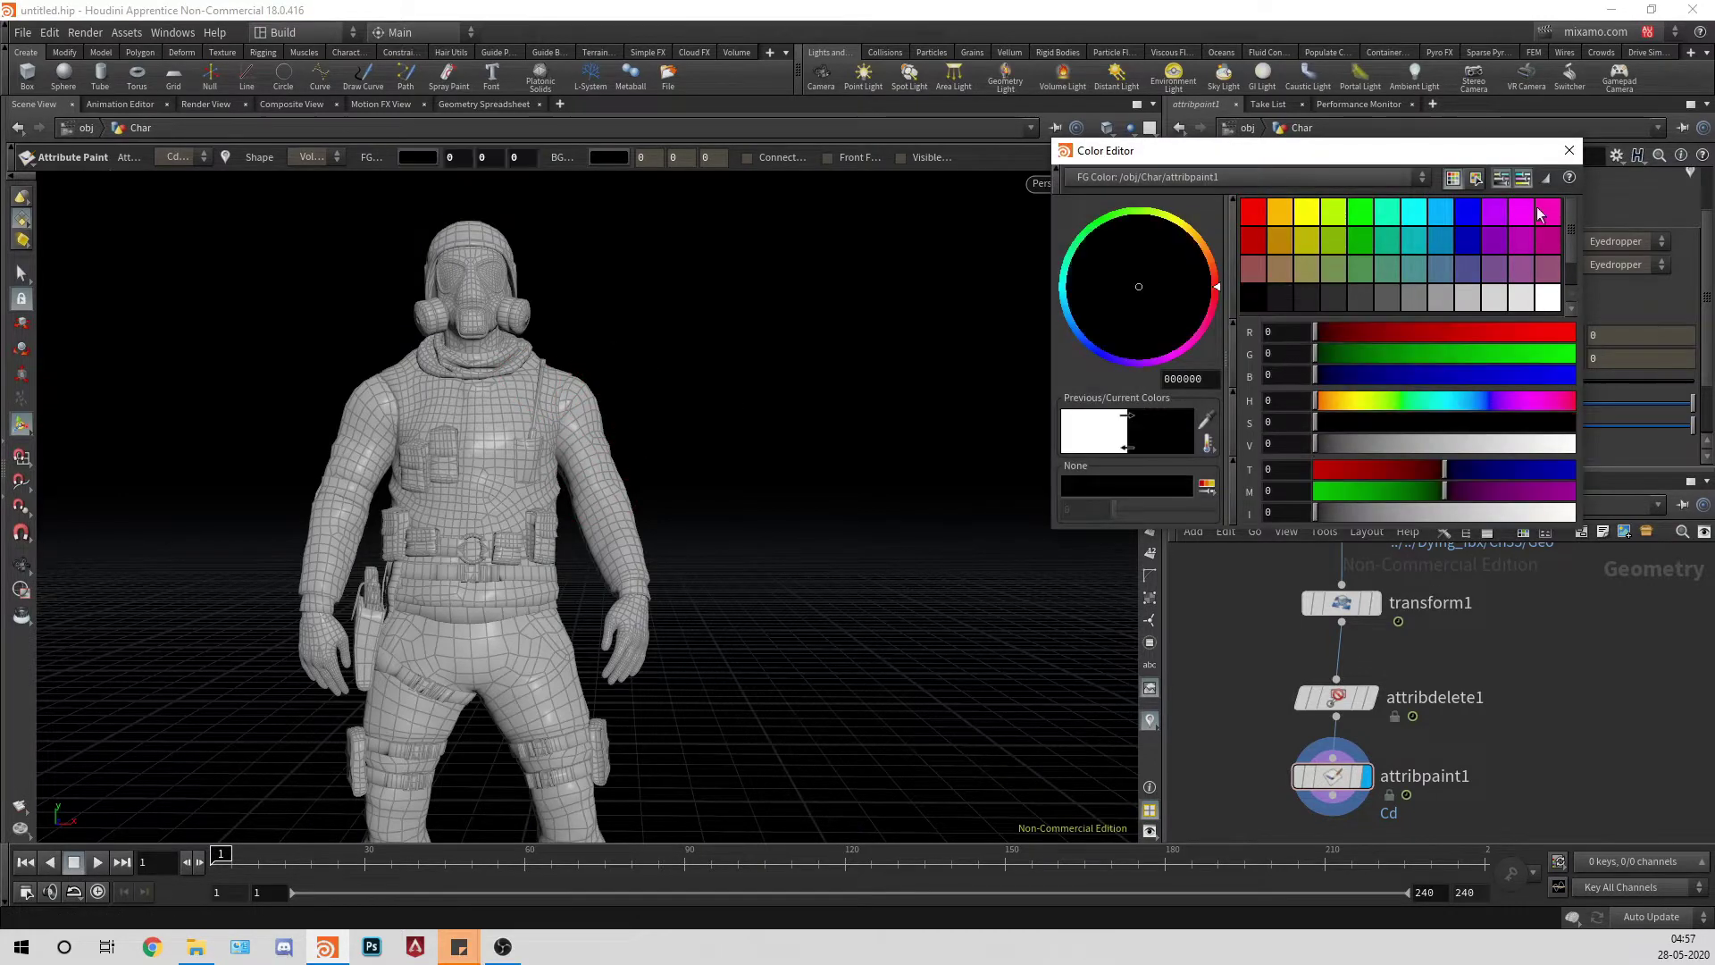
left_click(1570, 152)
Step: Paint black across the character's chest and shoulders, and enlarge the brush radius to about 2.5
mouse_move(404, 366)
left_mouse_down()
mouse_move(501, 446)
mouse_move(563, 393)
mouse_move(598, 395)
left_mouse_up()
scroll(699, 414, "up", 10)
scroll(705, 404, "down", 3)
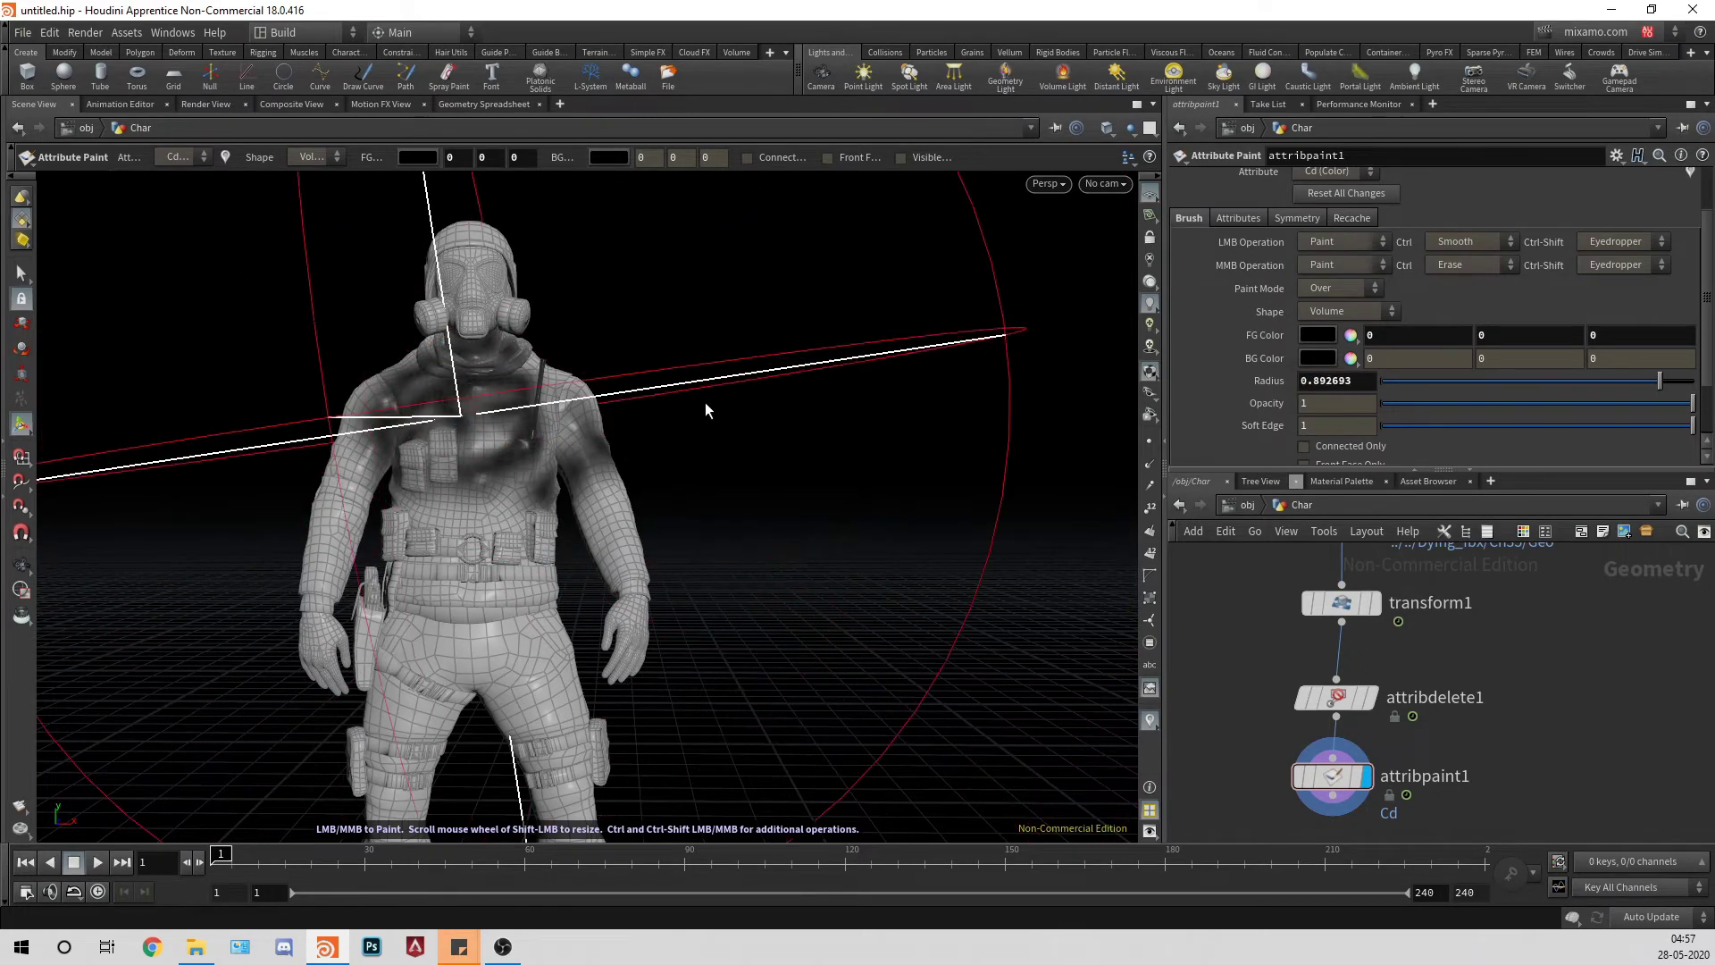
scroll(722, 396, "up", 5)
right_click_drag(715, 393, 599, 407, "alt")
scroll(599, 406, "down", 2)
key("Return")
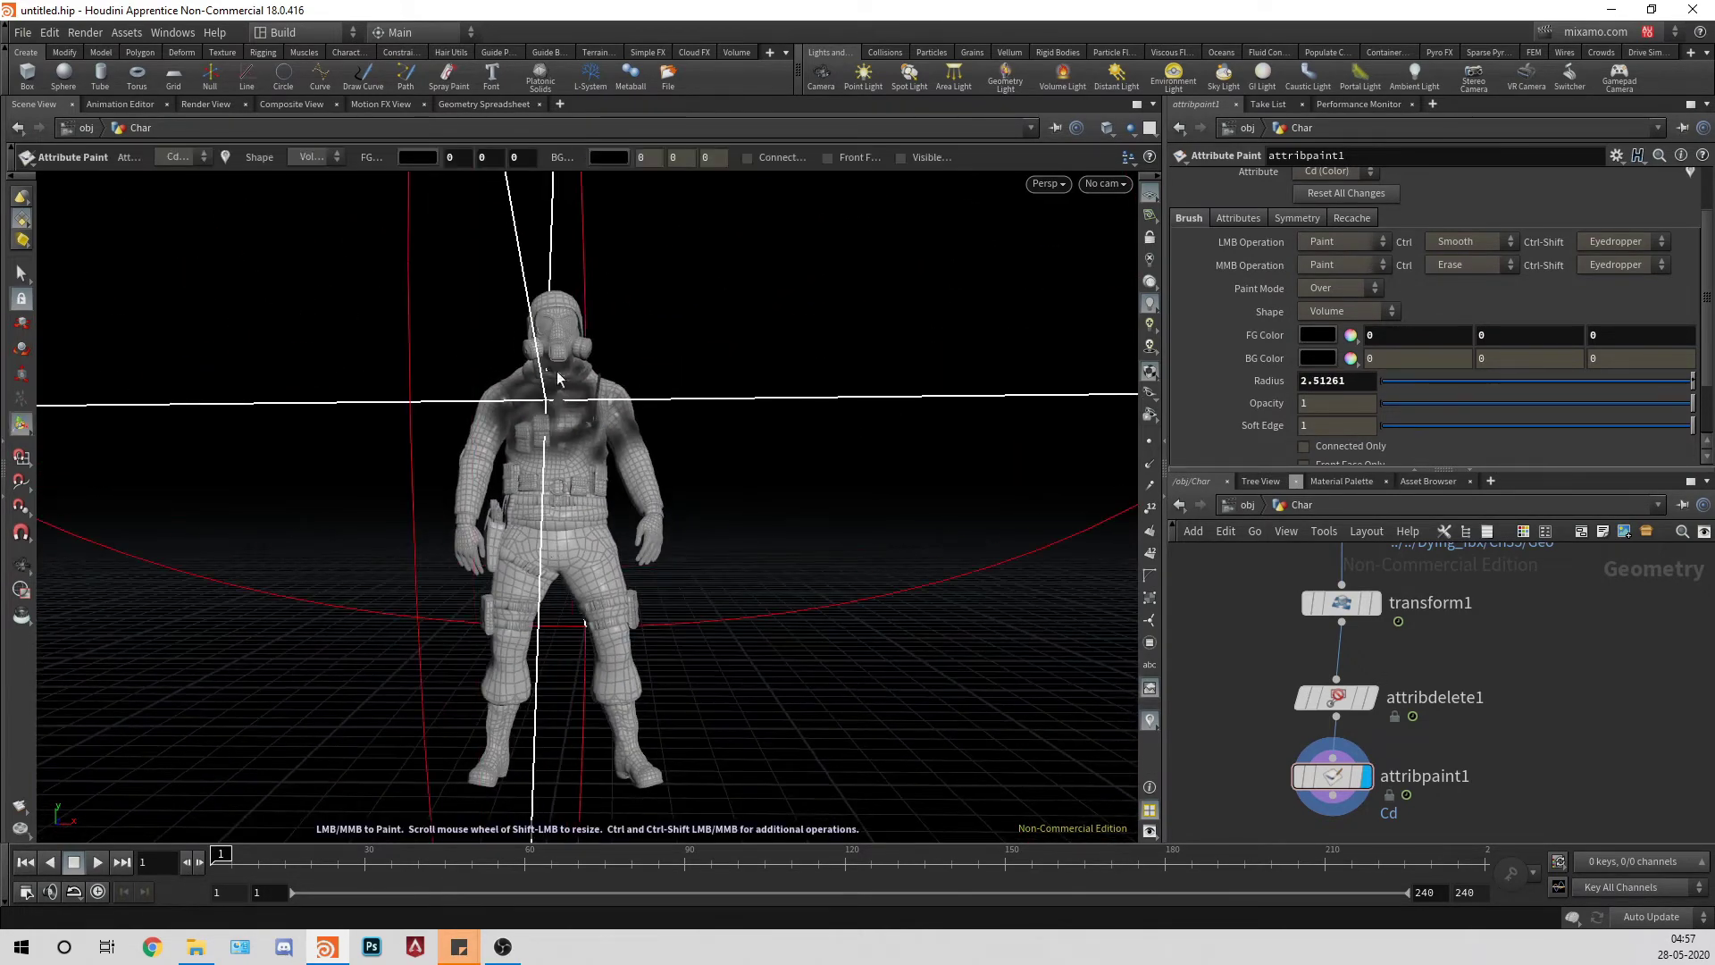
Step: Cover the entire character in black with the enlarged brush and check its back
mouse_move(557, 379)
left_mouse_down()
mouse_move(462, 505)
mouse_move(528, 808)
left_mouse_up()
mouse_move(703, 613)
middle_mouse_down("alt")
mouse_move(698, 423)
mouse_move(684, 433)
middle_mouse_up("alt")
mouse_move(574, 357)
left_mouse_down("alt")
mouse_move(408, 407)
mouse_move(433, 318)
left_mouse_up("alt")
middle_click_drag(432, 318, 505, 314, "alt")
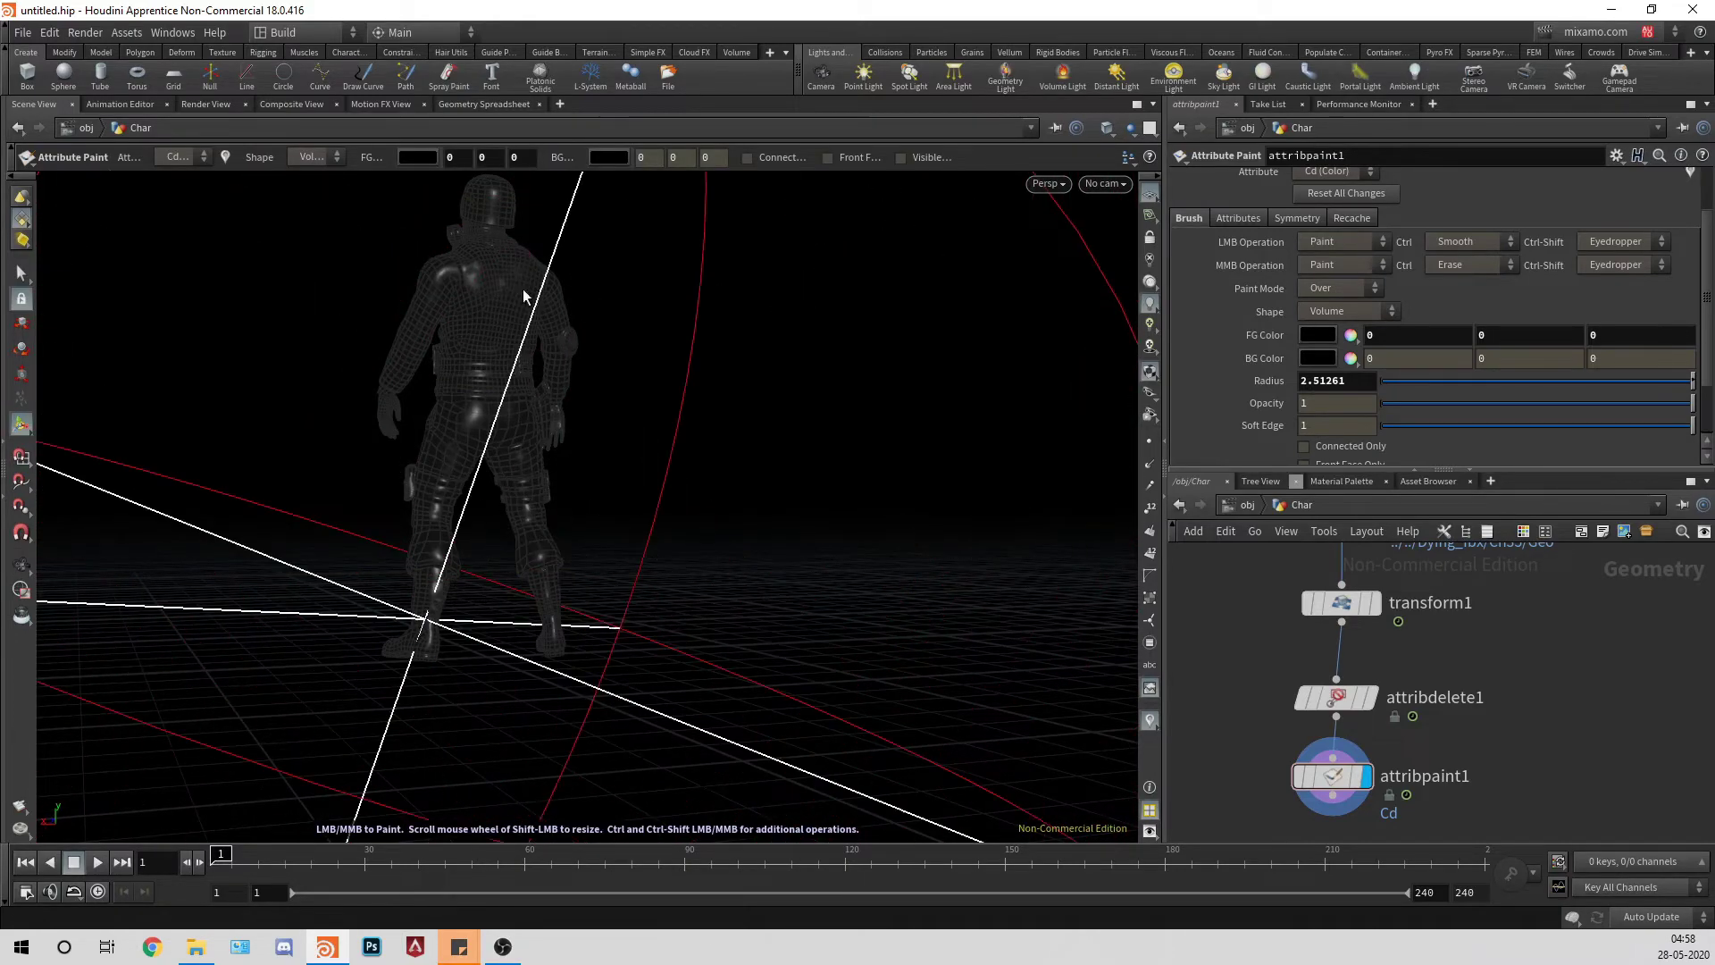
Step: Set the attribpaint1 brush's foreground color to white
key("Escape")
mouse_move(524, 296)
left_mouse_down()
mouse_move(857, 463)
mouse_move(773, 421)
mouse_move(777, 539)
mouse_move(615, 515)
mouse_move(735, 518)
left_mouse_up()
key("Return")
left_click(1318, 337)
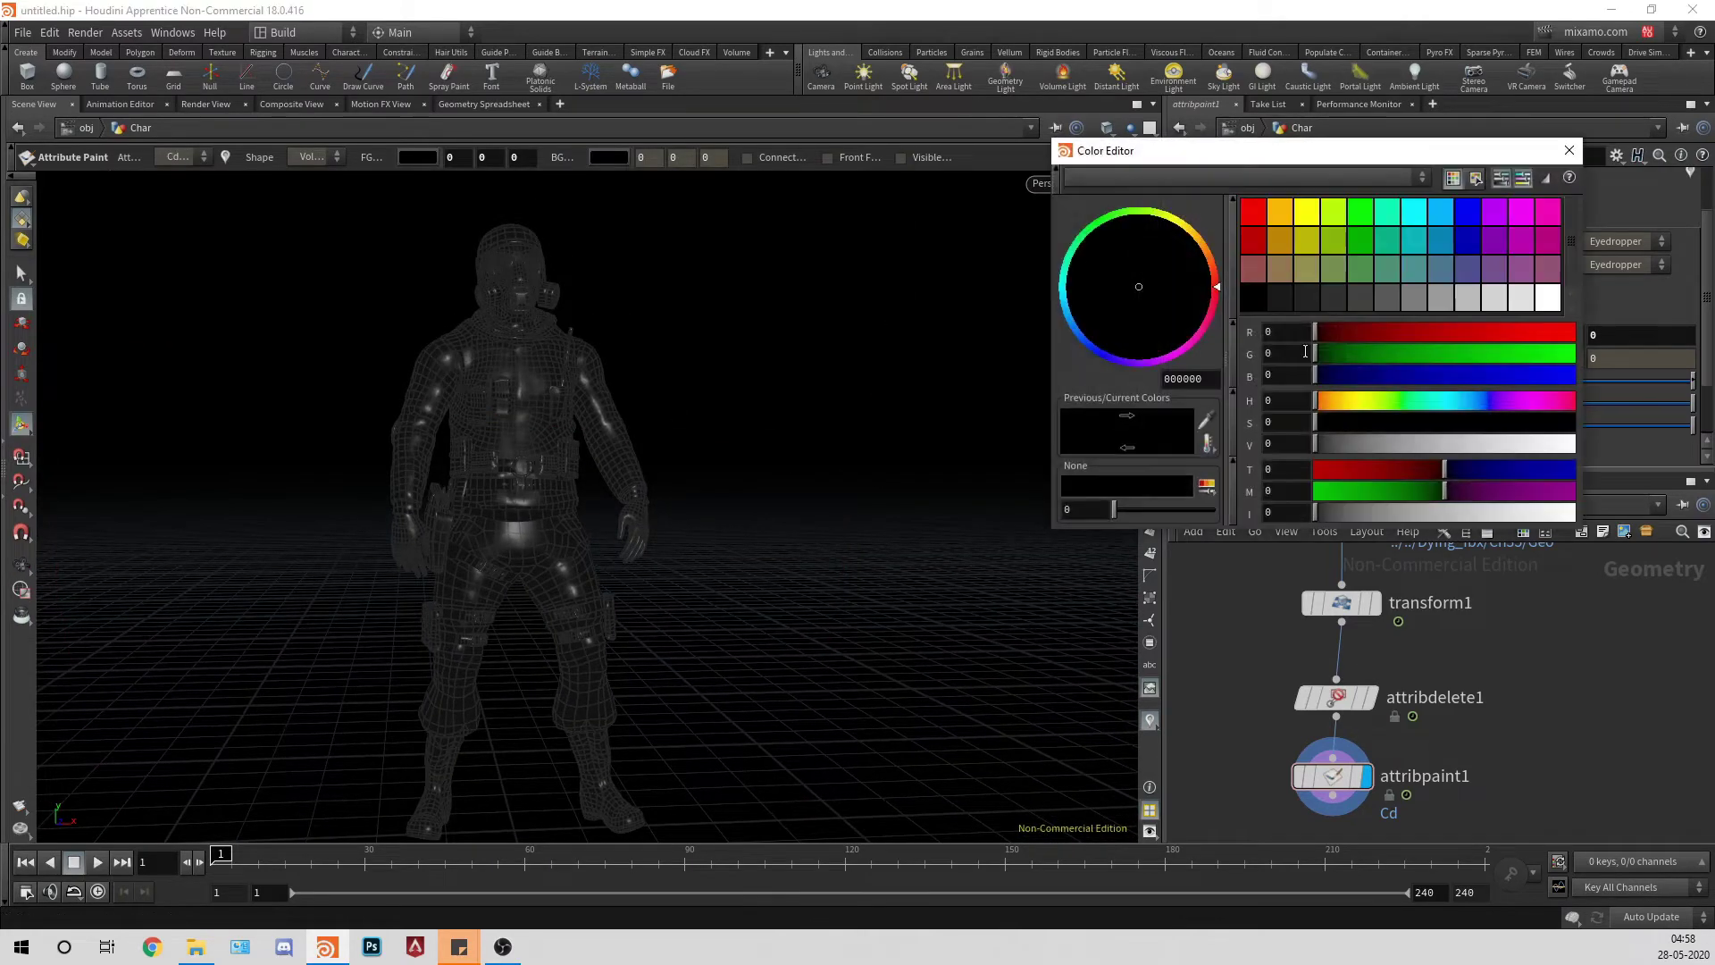
left_click(1544, 298)
left_click(1477, 180)
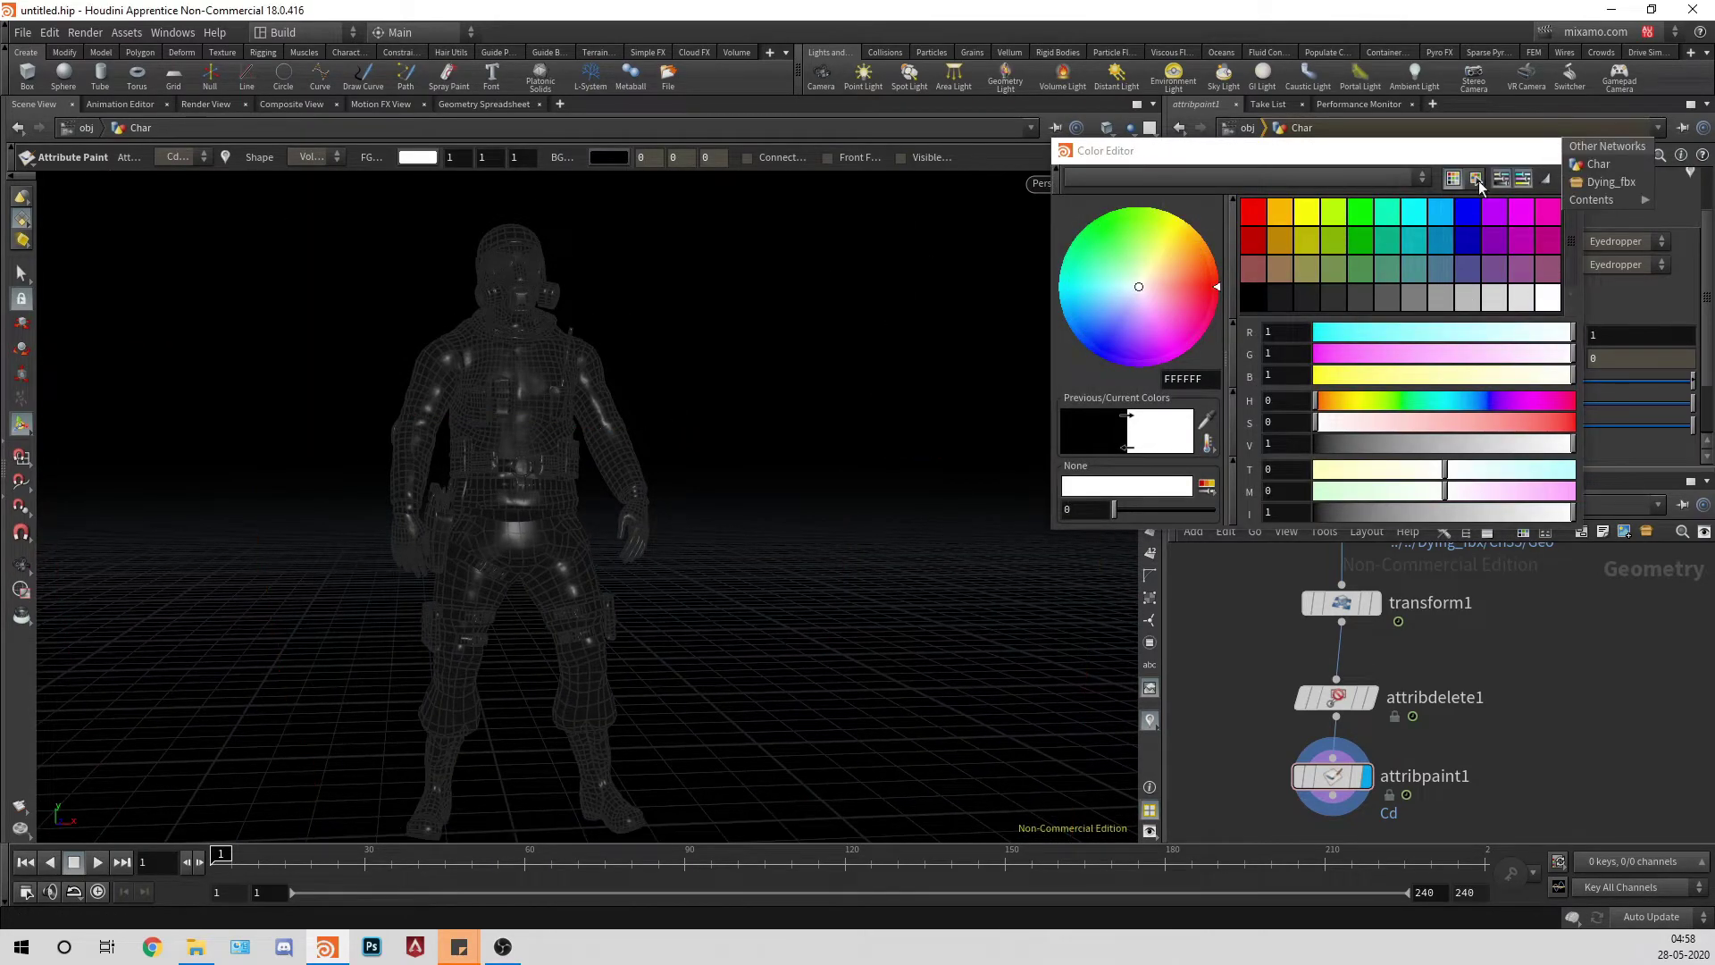
left_click_drag(1544, 157, 1308, 167)
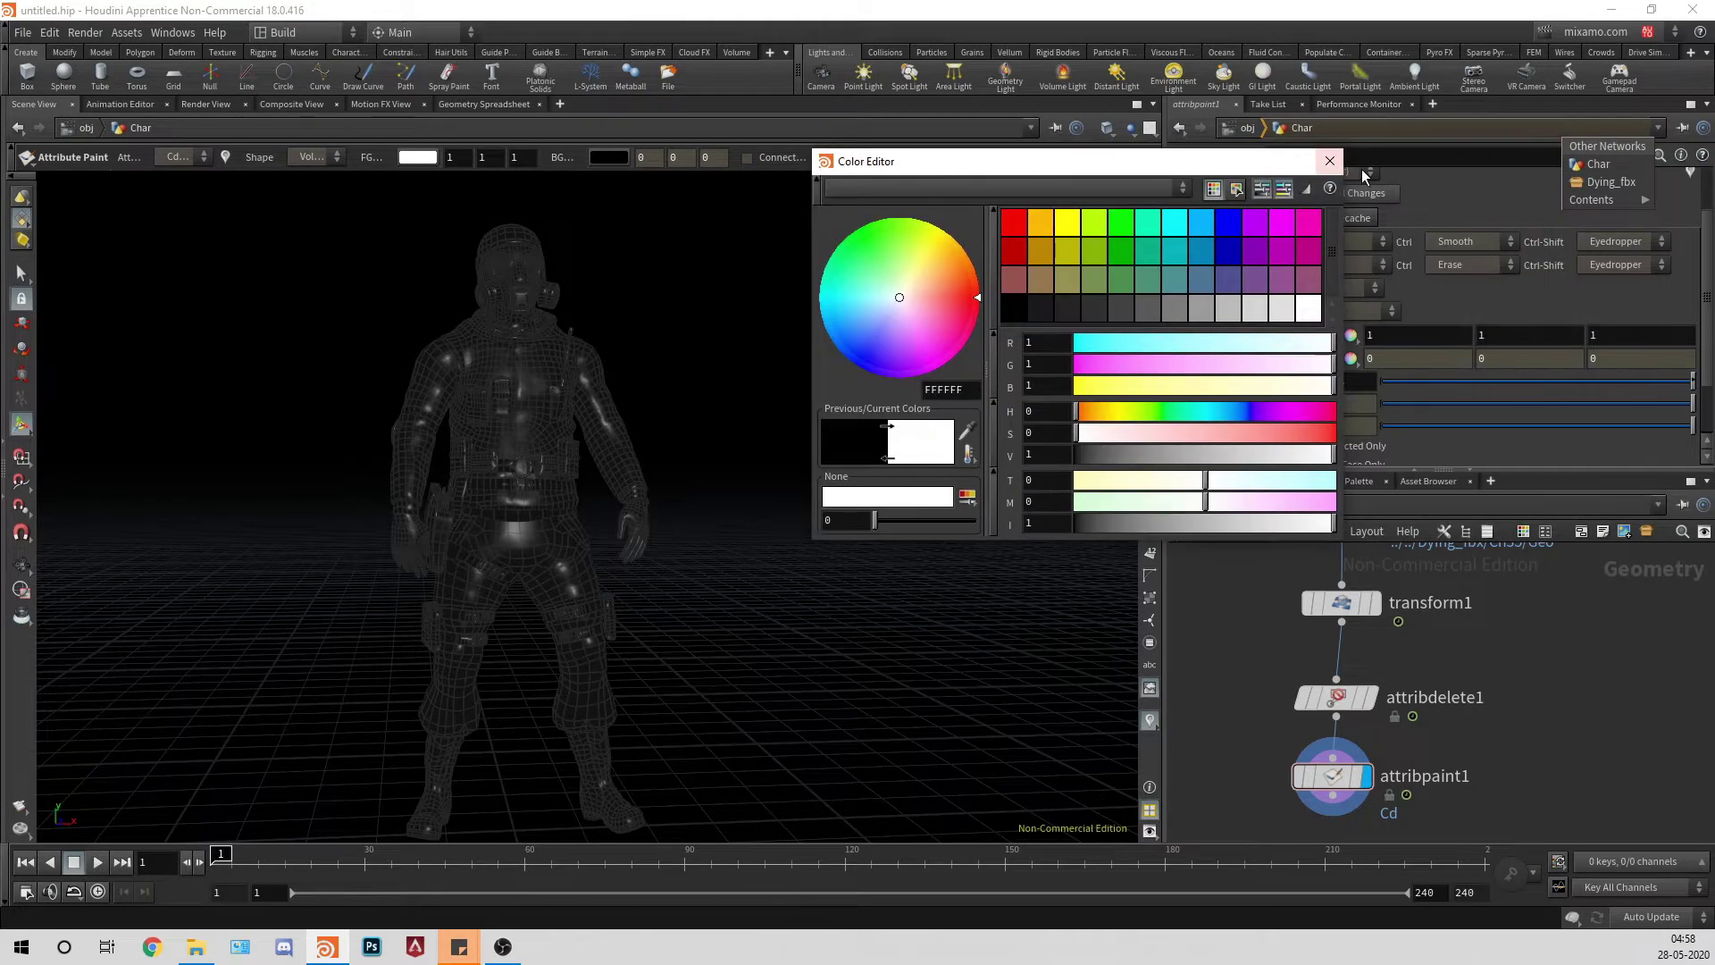
left_click(1329, 161)
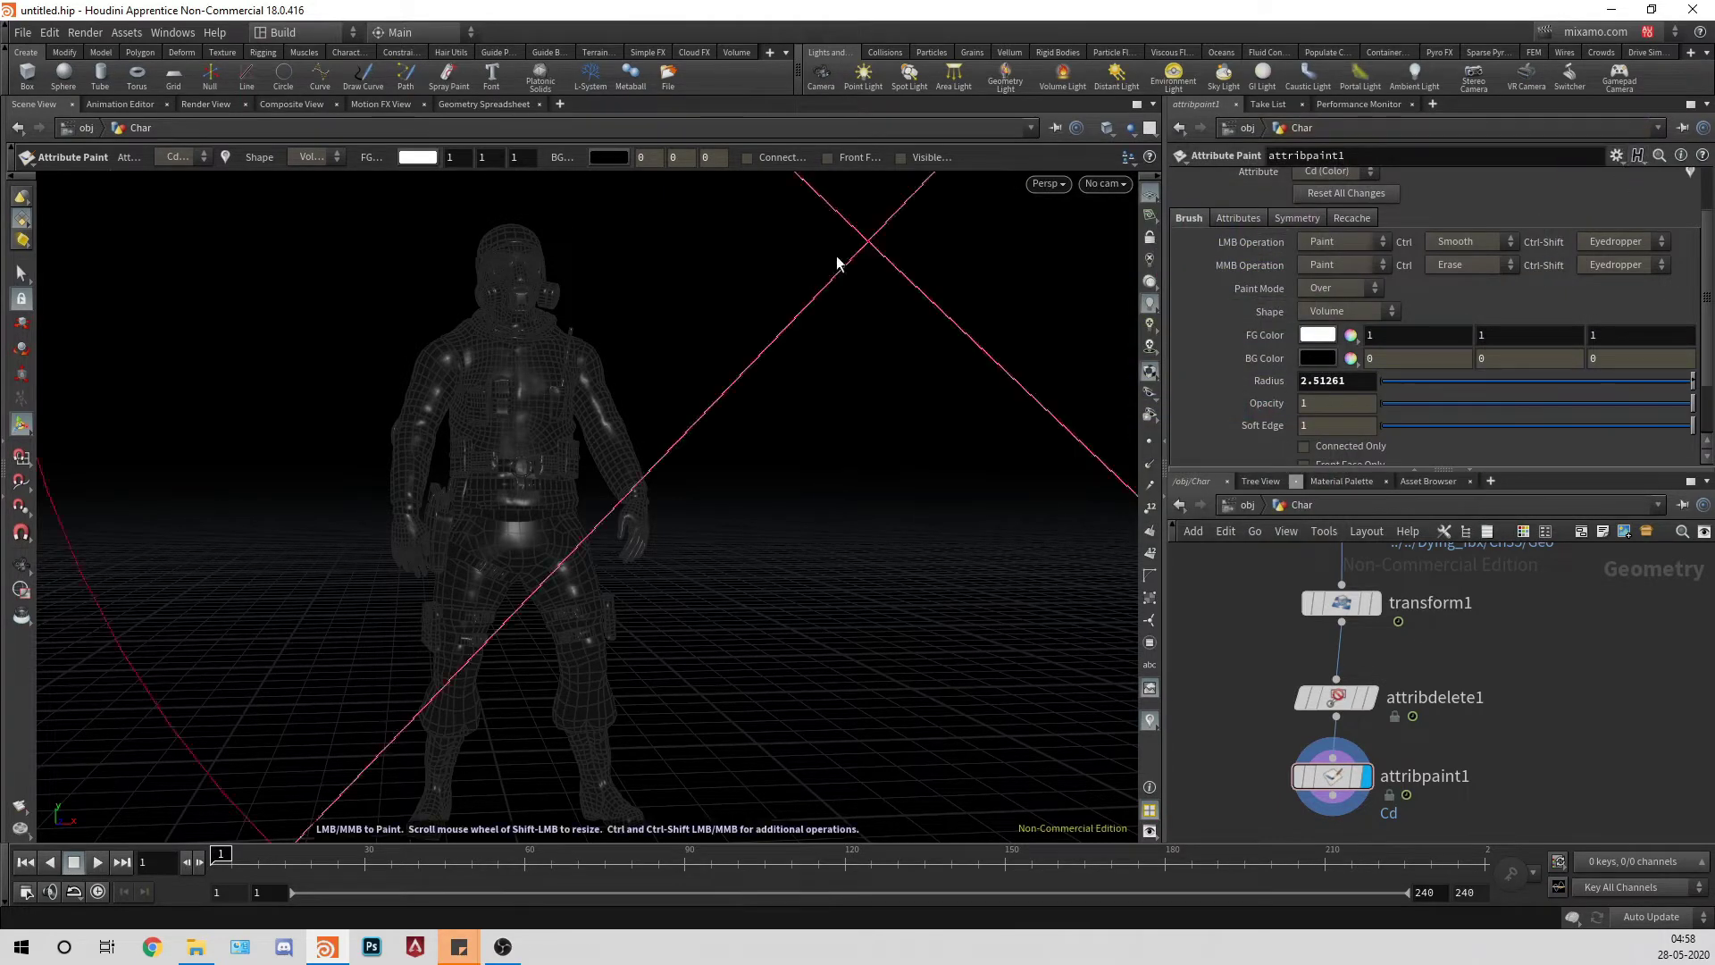
Step: Shrink the brush radius to about 0.11 and paint white on one shoulder and upper arm, the opposite hip and its forearm and hand
left_click_drag(566, 375, 303, 421, "shift")
middle_click_drag(584, 332, 673, 345, "alt")
scroll(673, 345, "up", 3, "alt")
mouse_move(674, 345)
left_mouse_down("alt")
mouse_move(567, 376)
mouse_move(574, 352)
mouse_move(566, 410)
mouse_move(547, 373)
mouse_move(726, 382)
mouse_move(711, 333)
left_mouse_up("alt")
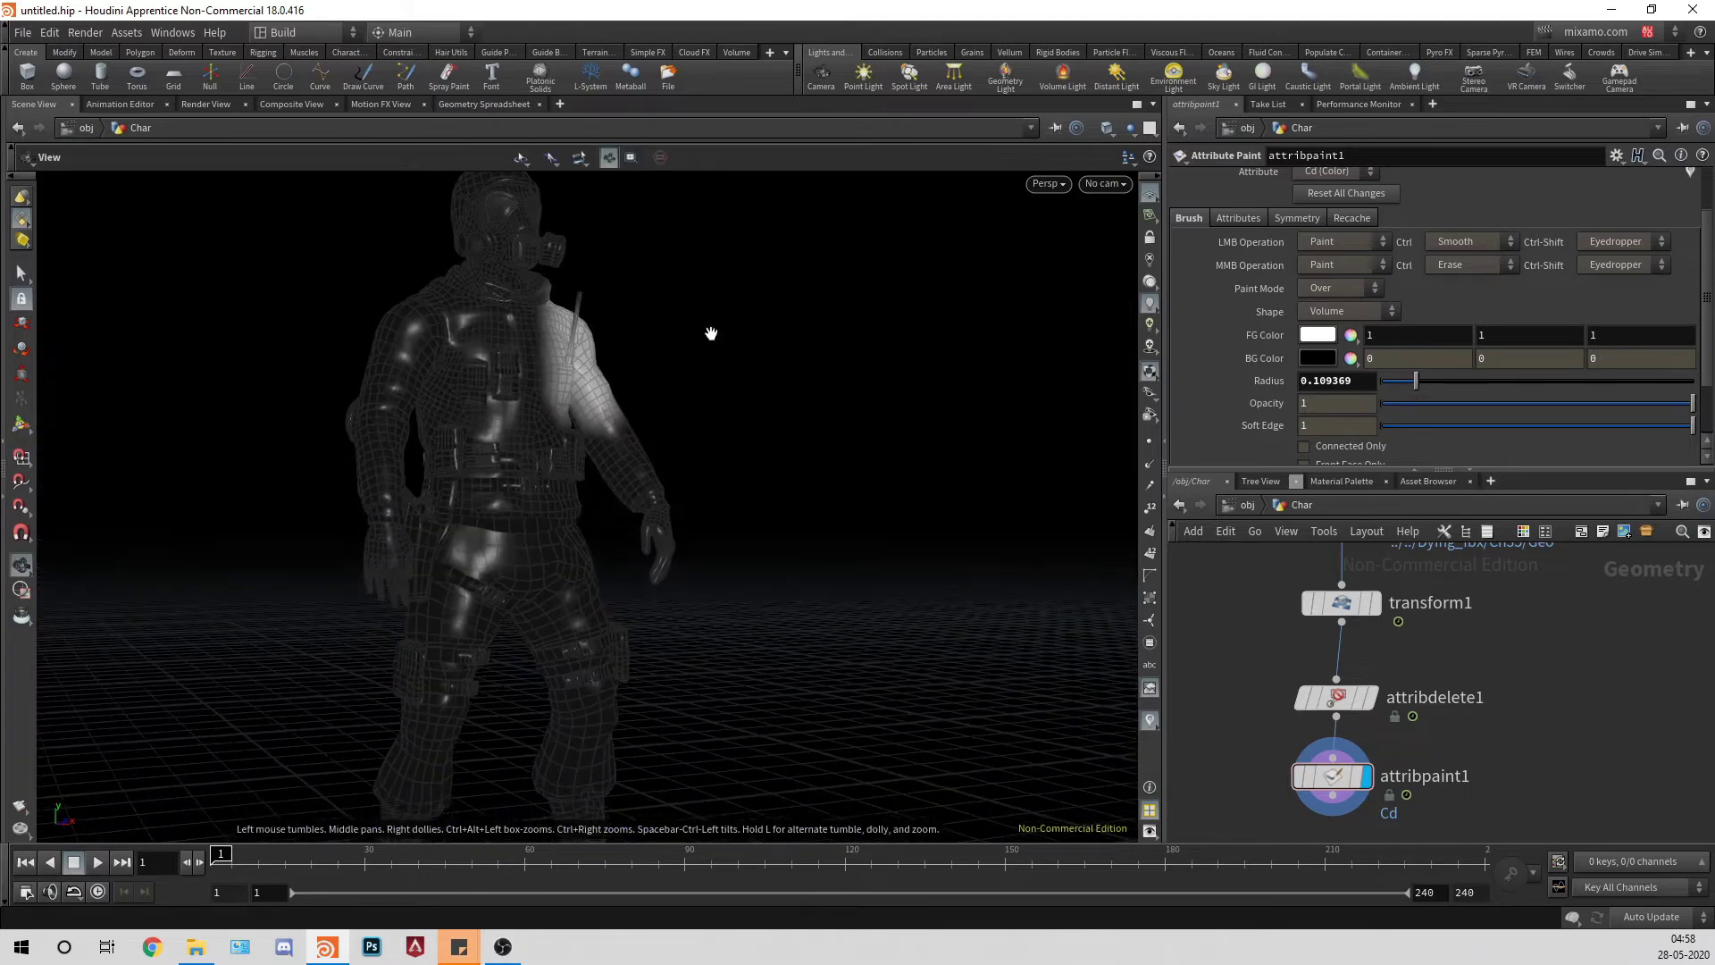
left_click_drag(459, 489, 472, 554)
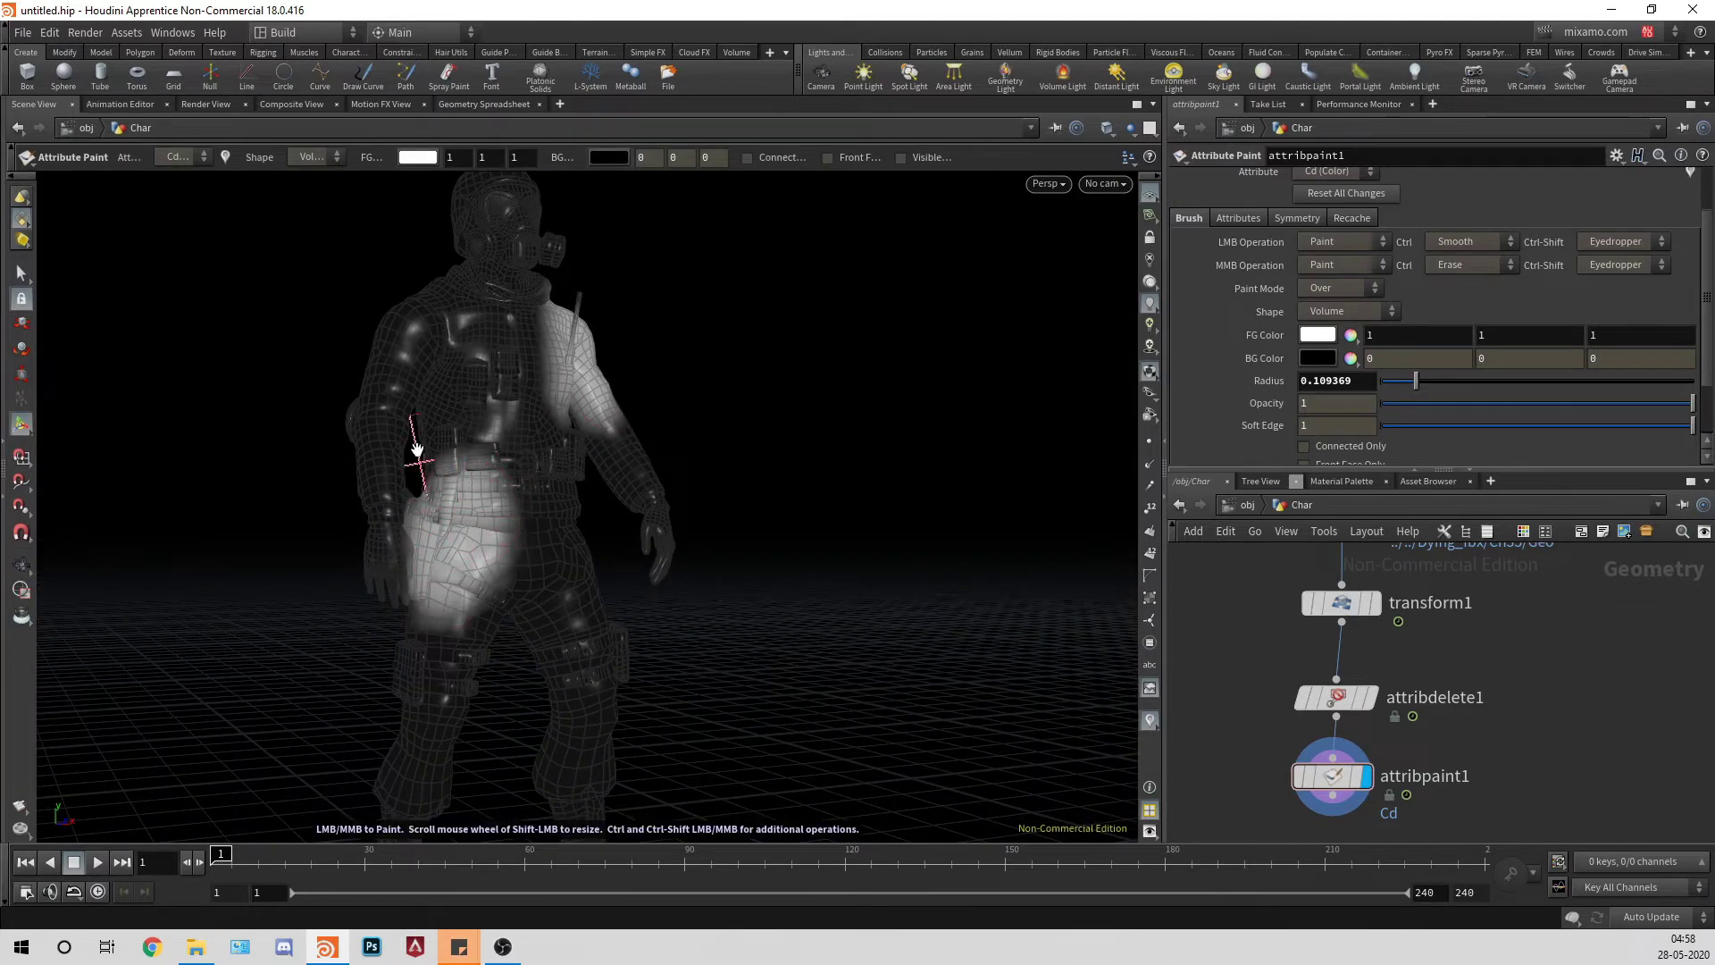
mouse_move(416, 448)
left_mouse_down("alt")
mouse_move(410, 432)
mouse_move(410, 572)
mouse_move(268, 557)
left_mouse_up("alt")
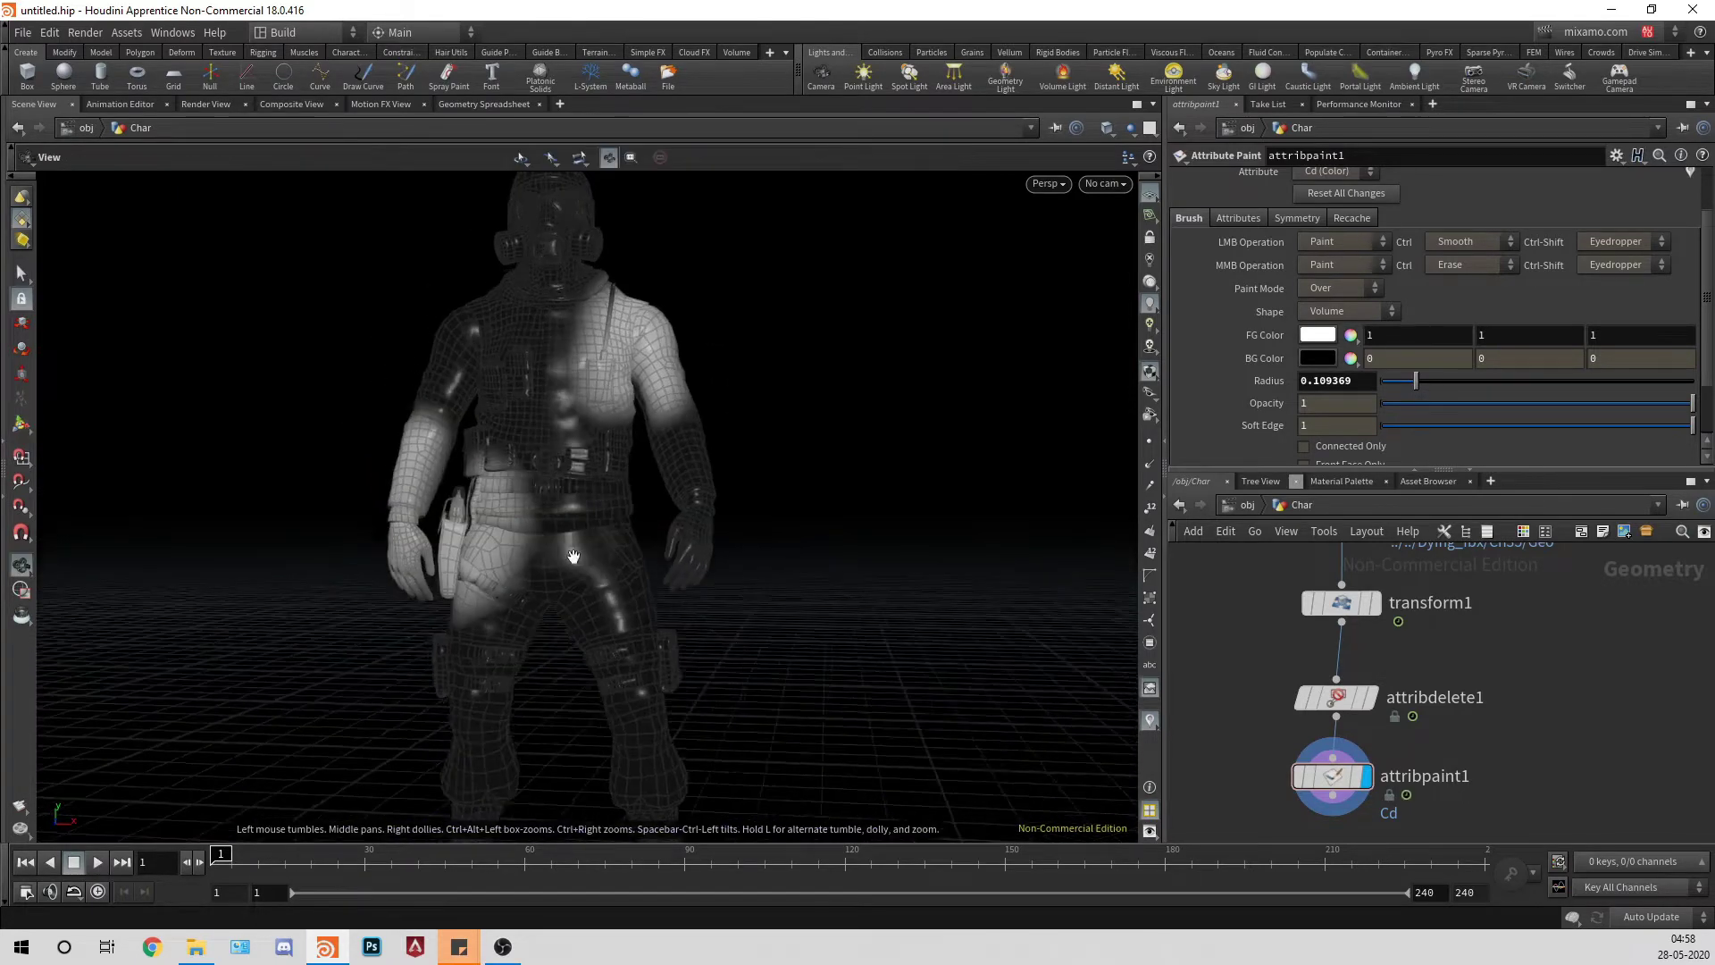
Step: Paint white around one knee and thigh, and over the other leg's shin and foot
middle_click_drag(574, 712, 490, 597, "alt")
middle_click_drag(599, 594, 529, 523, "alt")
mouse_move(513, 498)
left_mouse_down()
mouse_move(524, 551)
mouse_move(487, 487)
mouse_move(509, 572)
left_mouse_up()
mouse_move(607, 527)
left_mouse_down("alt")
mouse_move(664, 522)
mouse_move(417, 585)
left_mouse_up("alt")
key("Return")
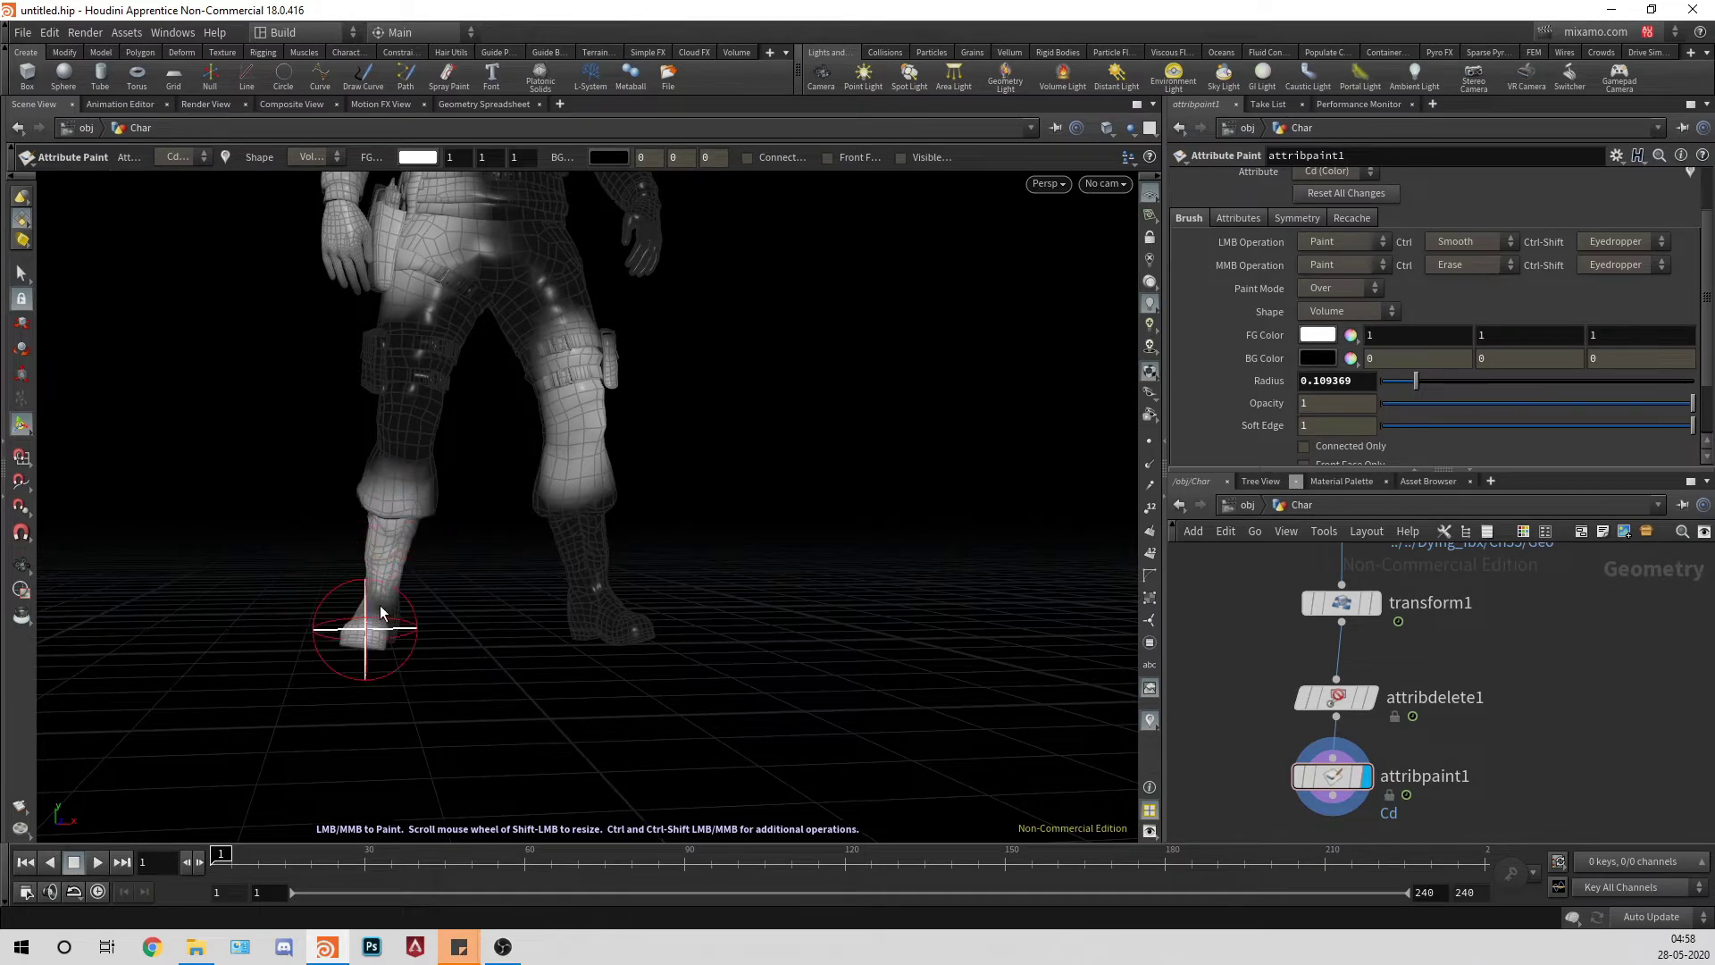
Step: Paint white patches on the back of the character's shoulder and on the buttock
left_click_drag(382, 620, 992, 593, "alt")
middle_click_drag(643, 223, 710, 565, "alt")
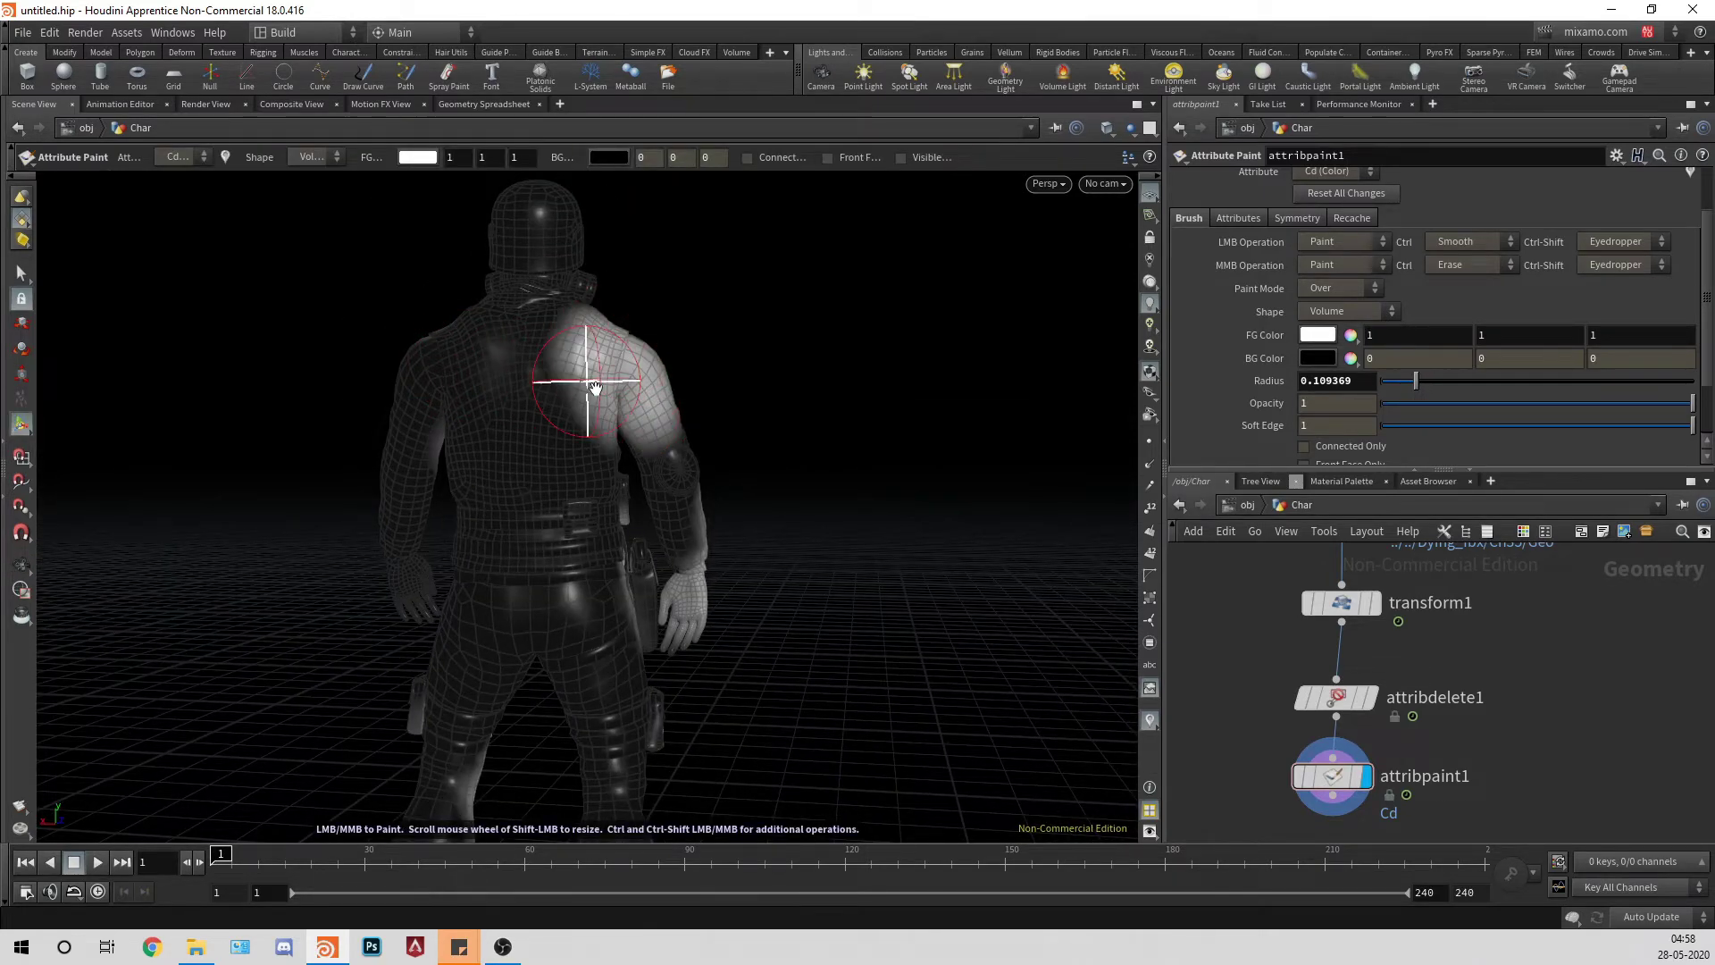
left_click_drag(595, 388, 742, 471, "alt")
middle_click_drag(742, 470, 737, 326, "alt")
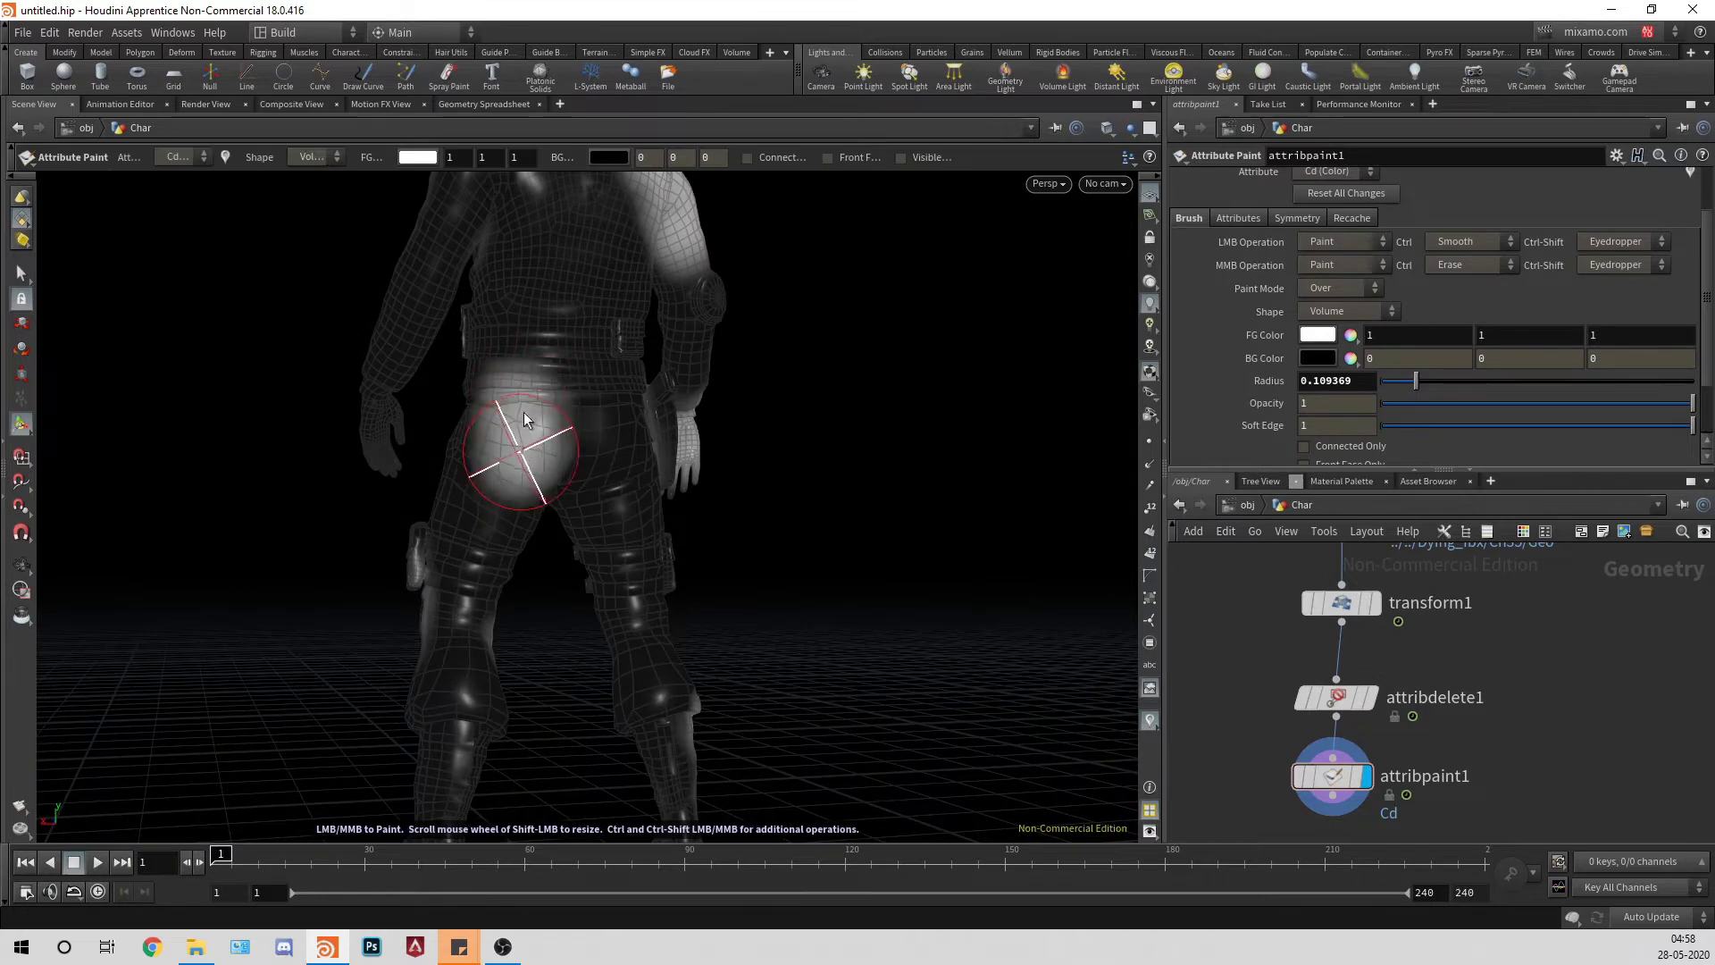
mouse_move(523, 413)
left_mouse_down()
mouse_move(453, 373)
mouse_move(600, 379)
left_mouse_up()
right_click_drag(600, 379, 509, 403, "alt")
left_click_drag(510, 403, 946, 416, "alt")
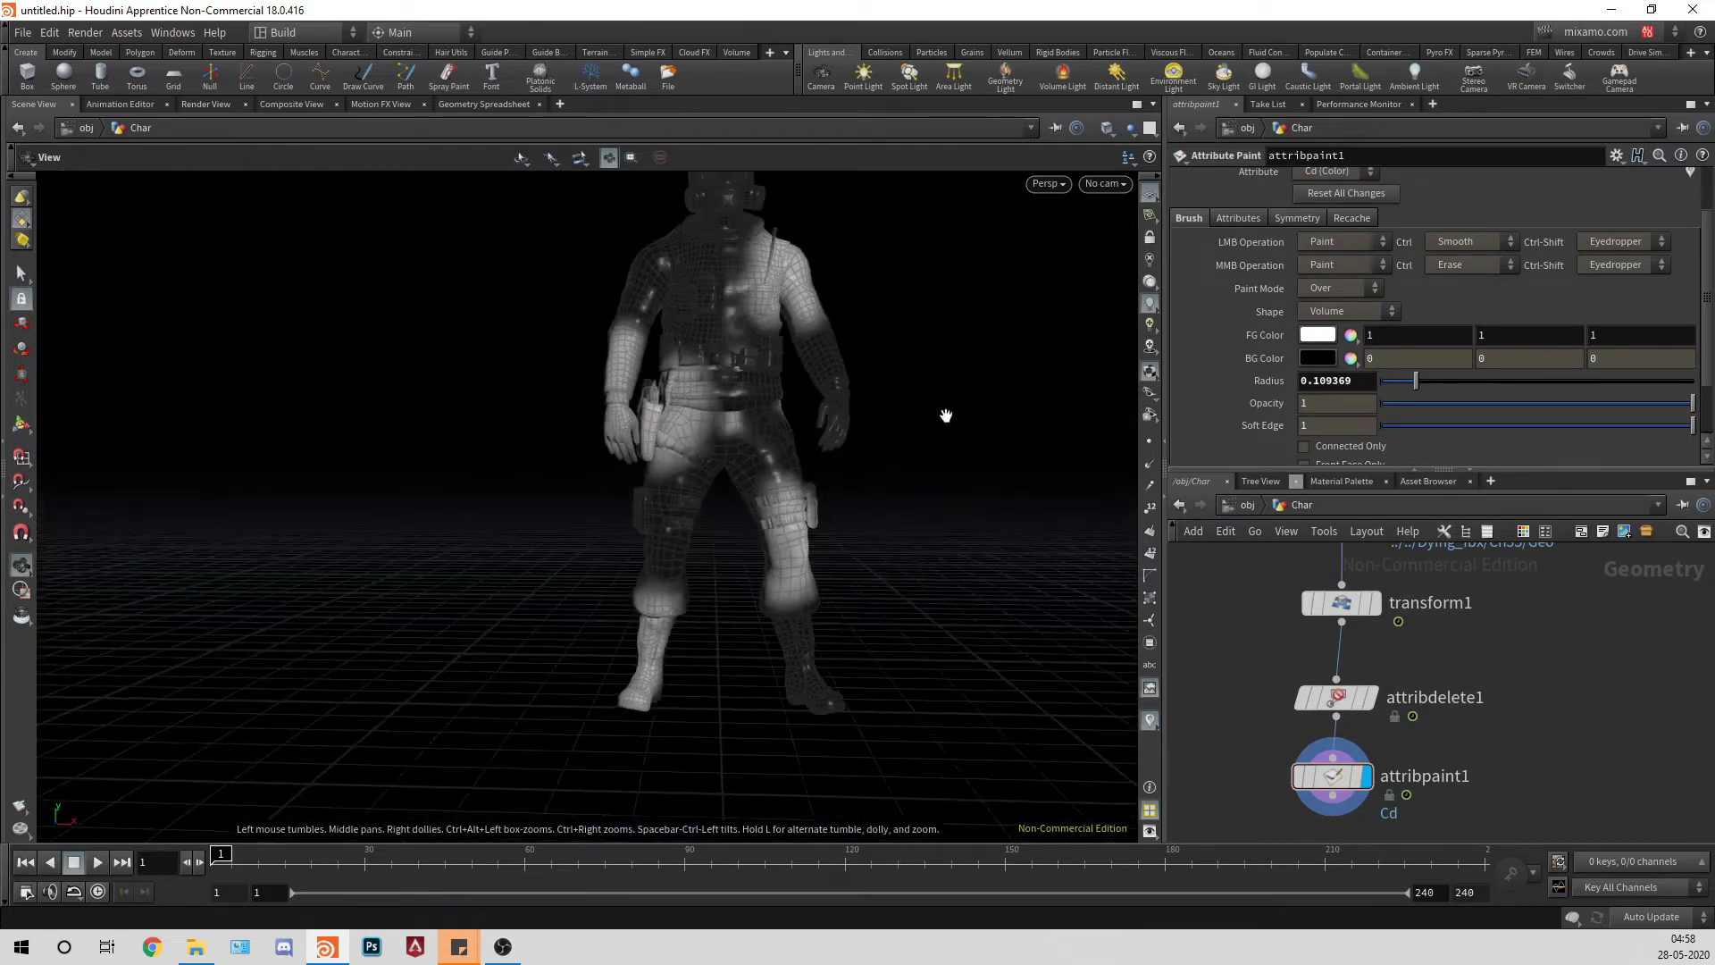
Step: Scrub through the timeline to check the painted areas on the animated character, and return to frame 1
middle_click_drag(945, 415, 670, 304, "alt")
right_click_drag(661, 436, 536, 482, "alt")
left_click_drag(536, 483, 474, 658, "alt")
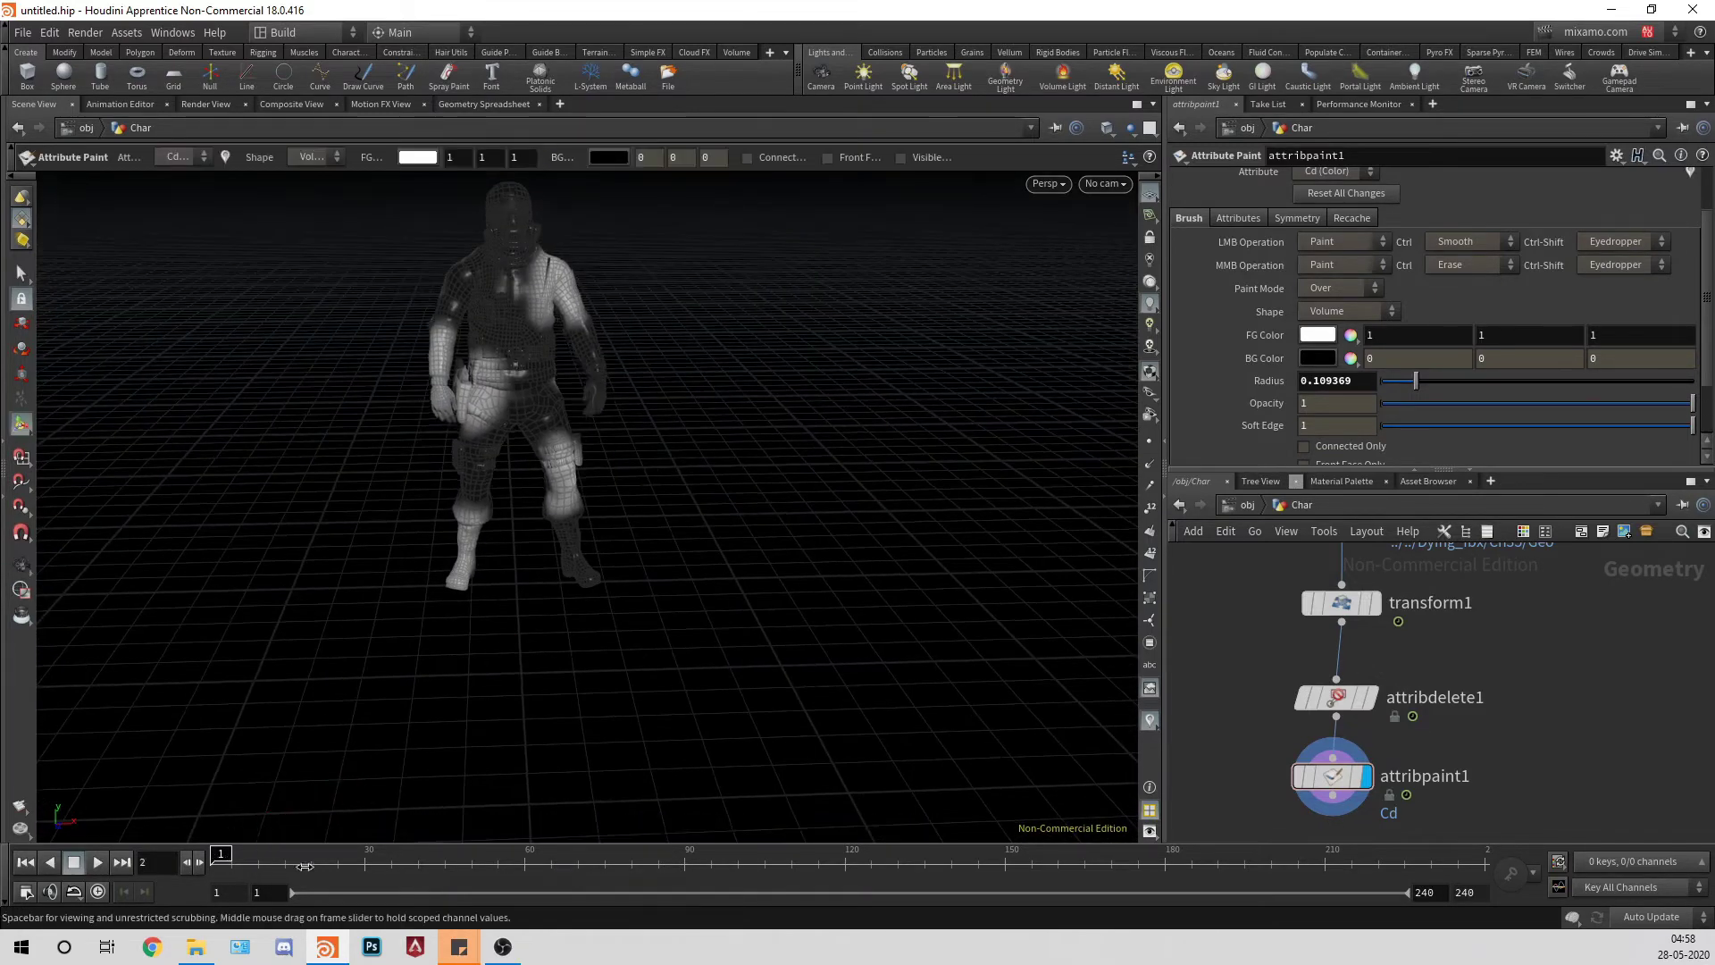
left_click_drag(305, 865, 963, 885)
left_click_drag(654, 881, 214, 795)
left_click_drag(693, 482, 739, 406, "alt")
right_click_drag(738, 405, 673, 425, "alt")
middle_click_drag(673, 425, 614, 498, "alt")
left_click_drag(613, 498, 658, 521)
key("Return")
middle_click_drag(1528, 715, 1600, 620)
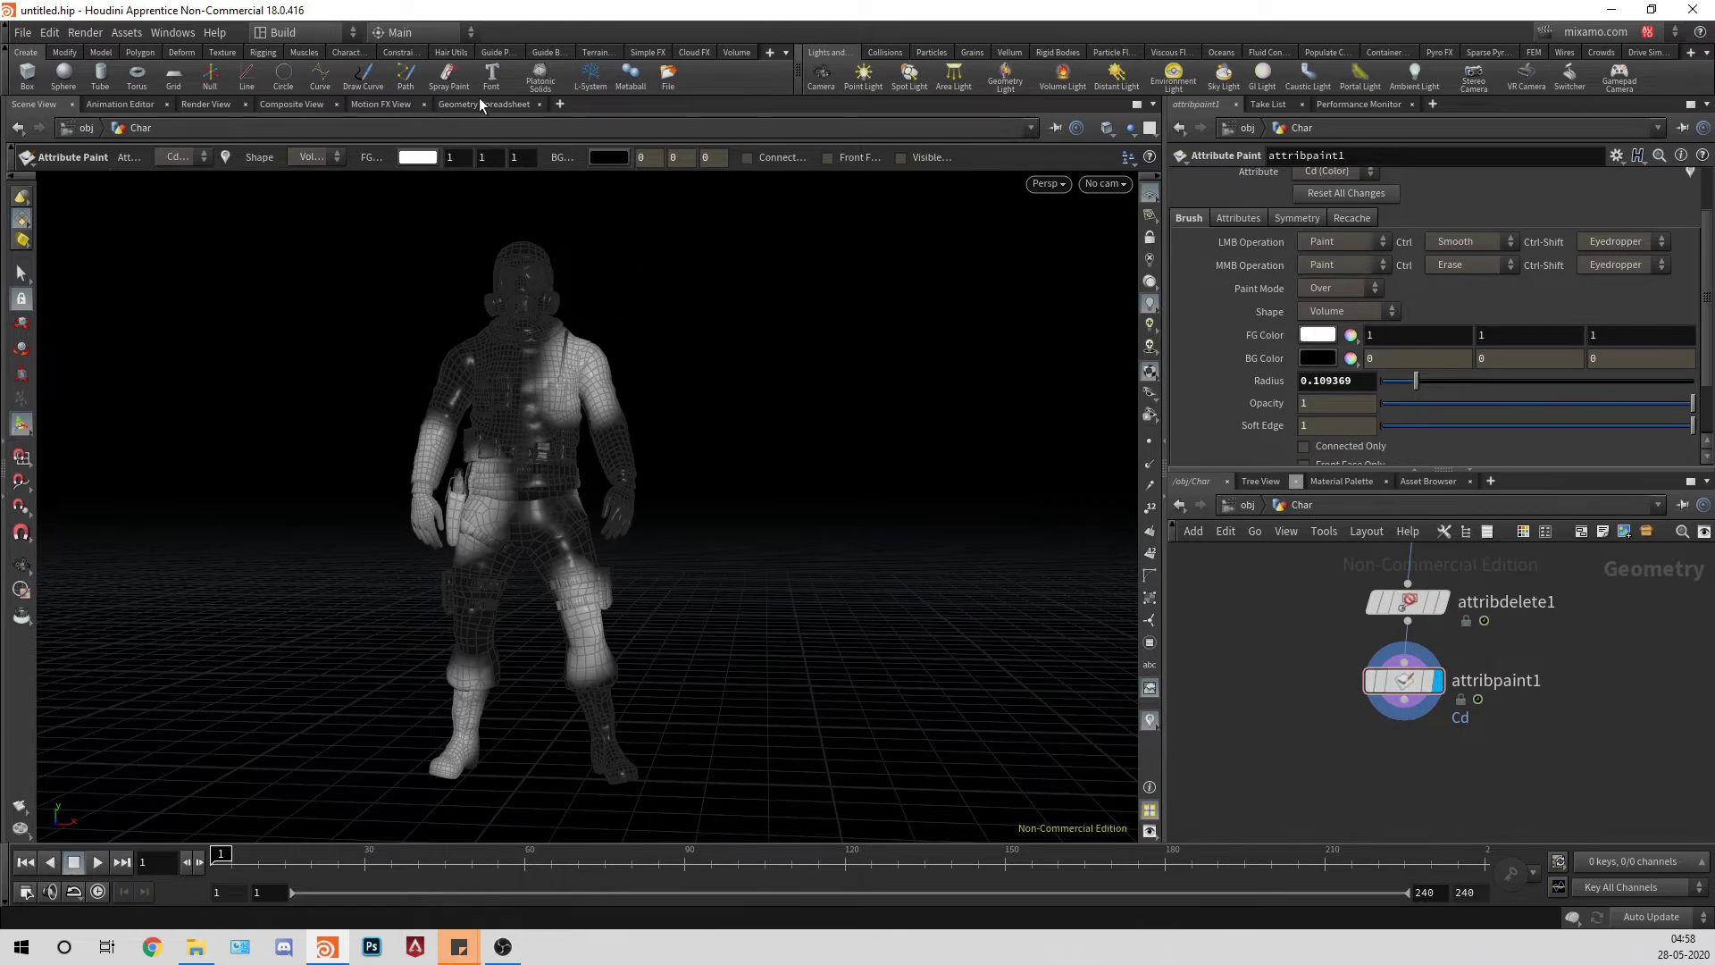
Step: Examine the Cd point values of attribpaint1 in the Geometry Spreadsheet and return to the scene view
key("Escape")
left_click(514, 106)
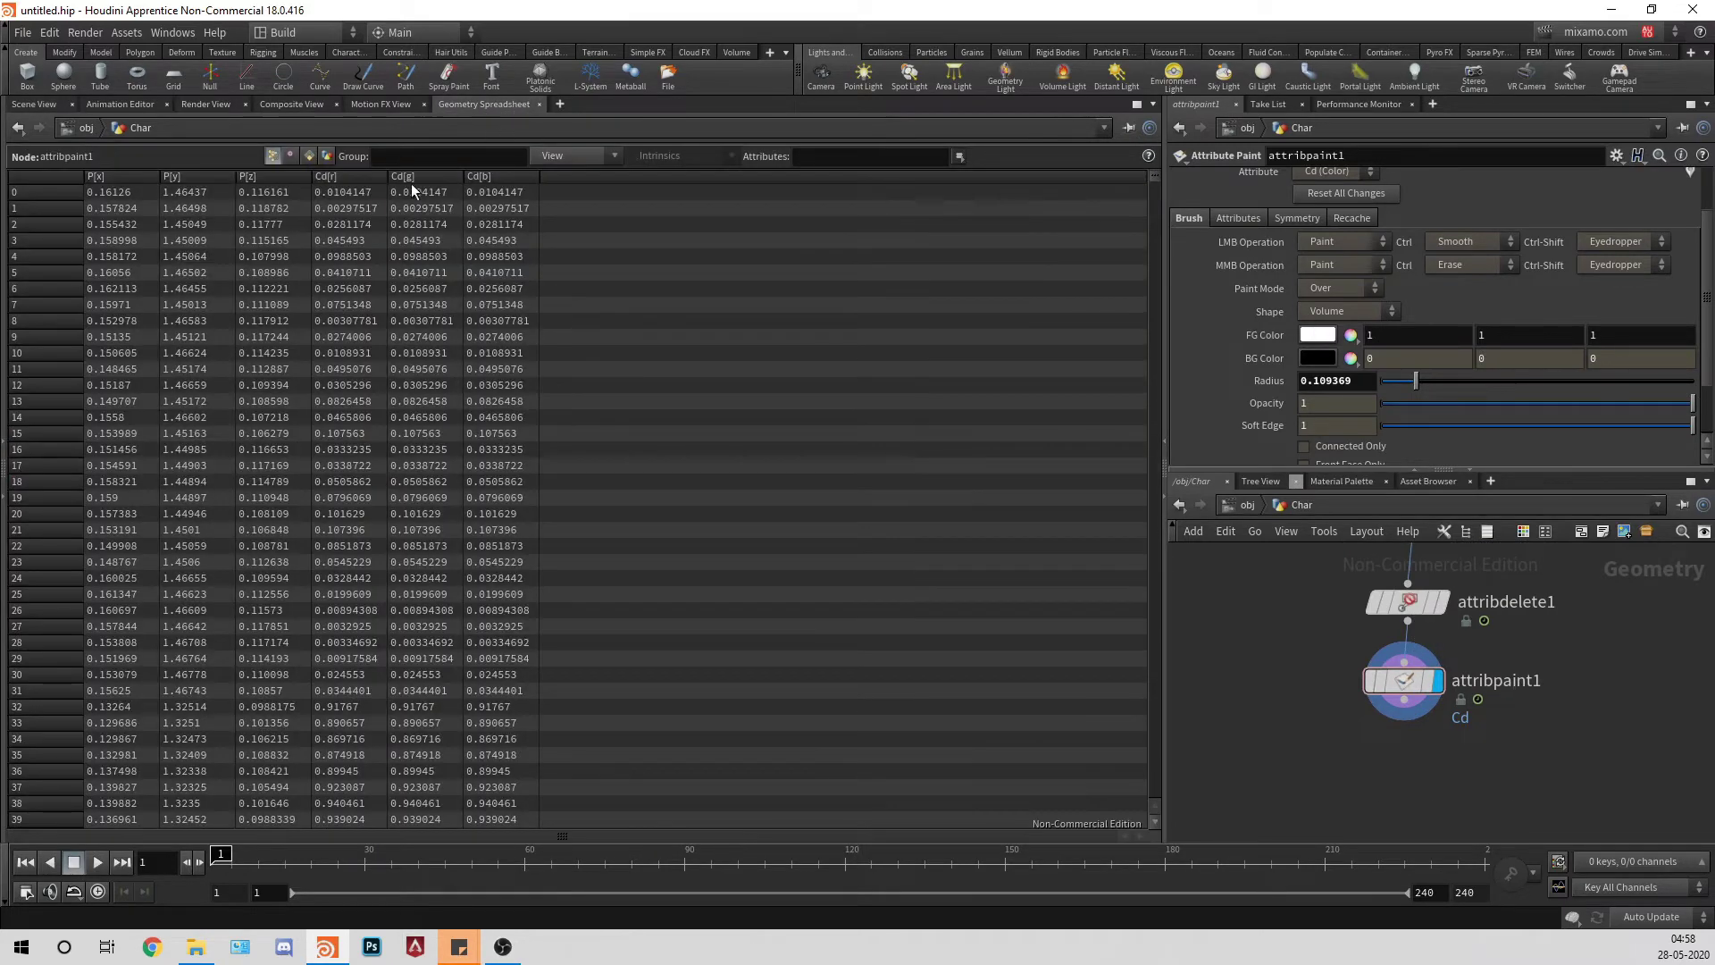
scroll(434, 555, "down", 11)
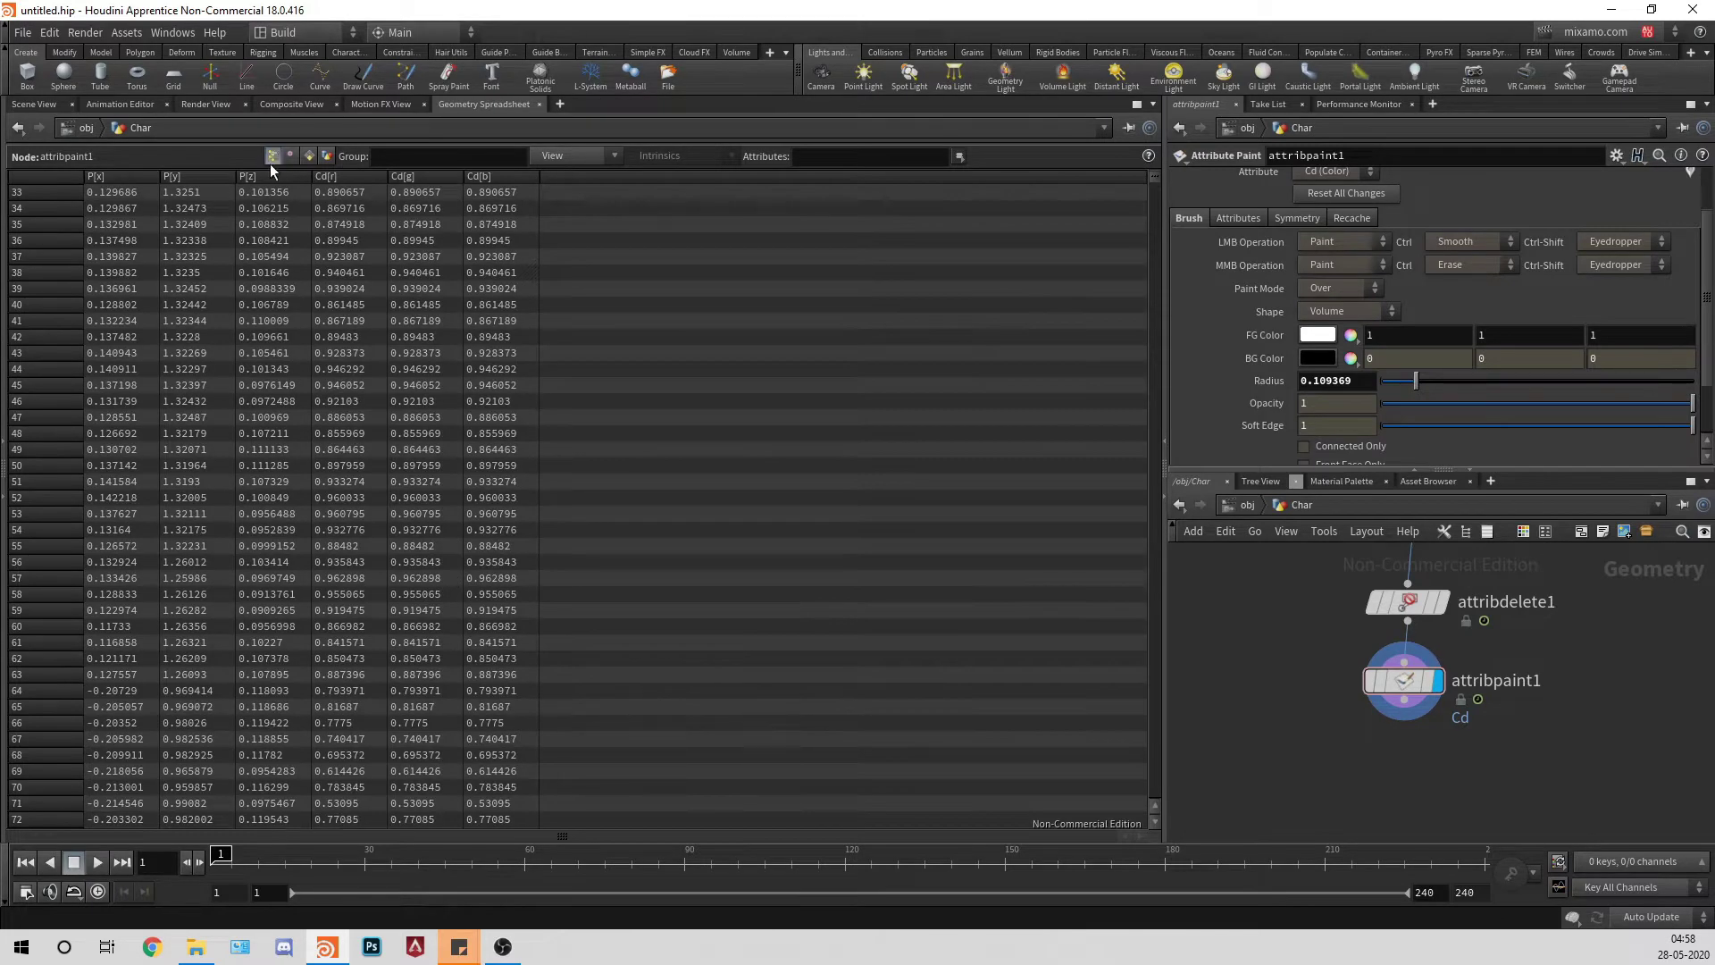
left_click(34, 104)
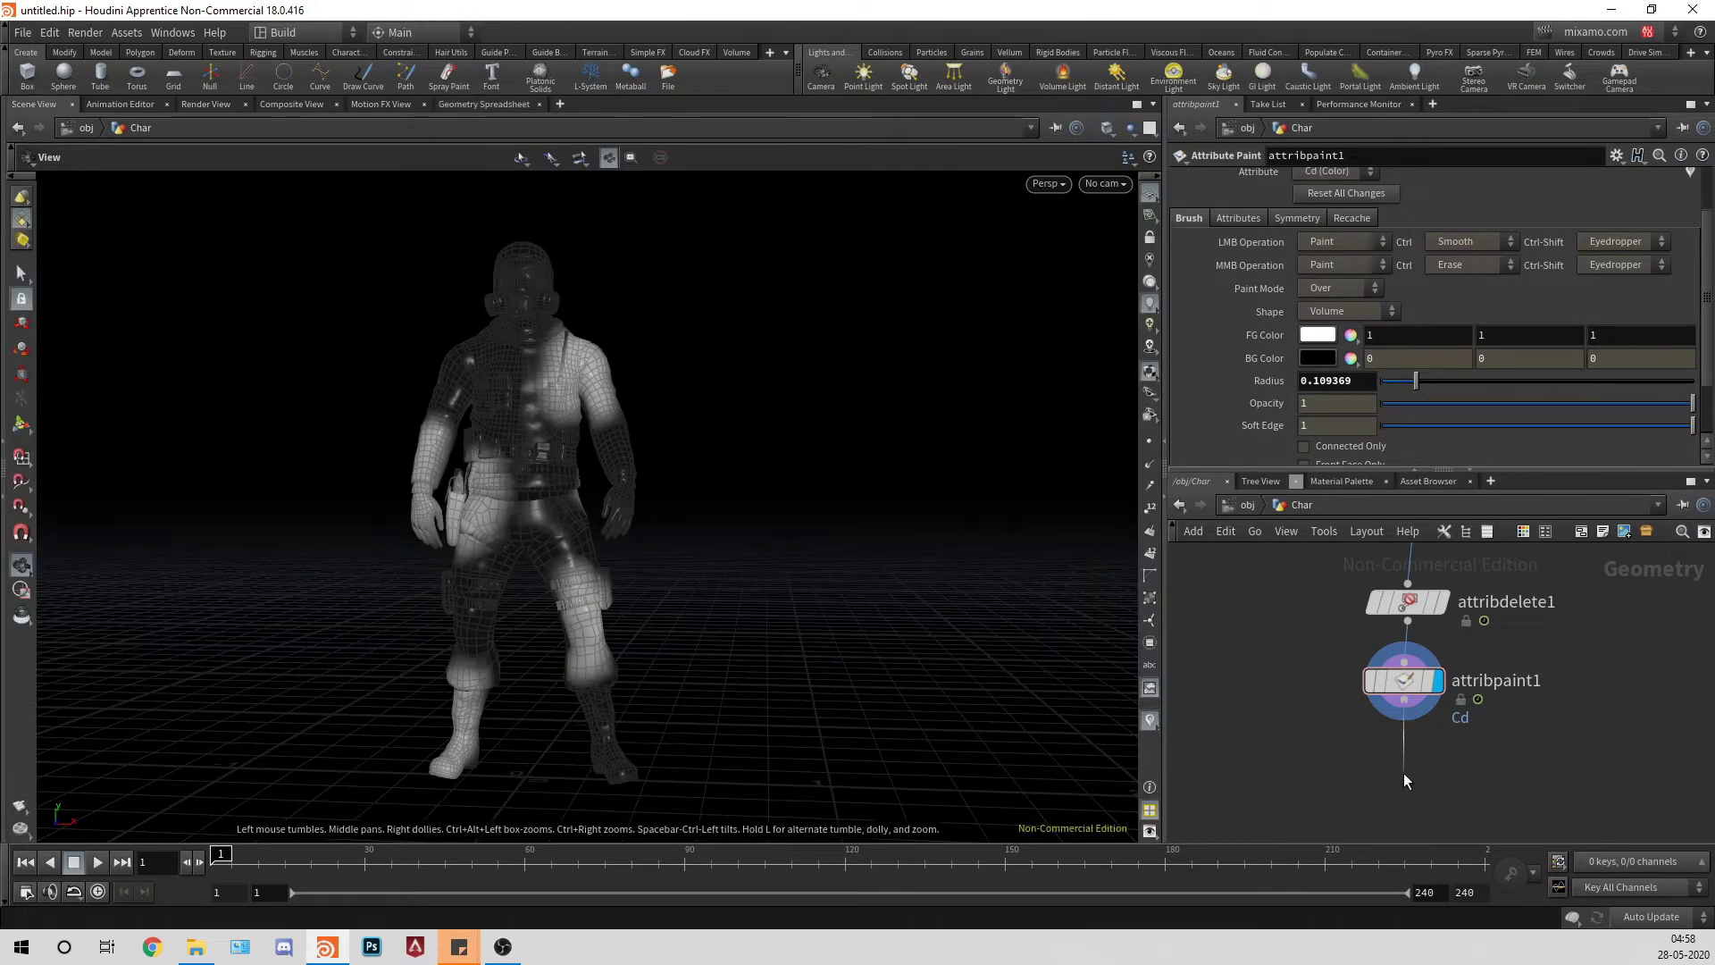
Step: Add a Delete node connected below attribpaint1
key("Tab")
type("dele")
key("Return")
left_click(1402, 773)
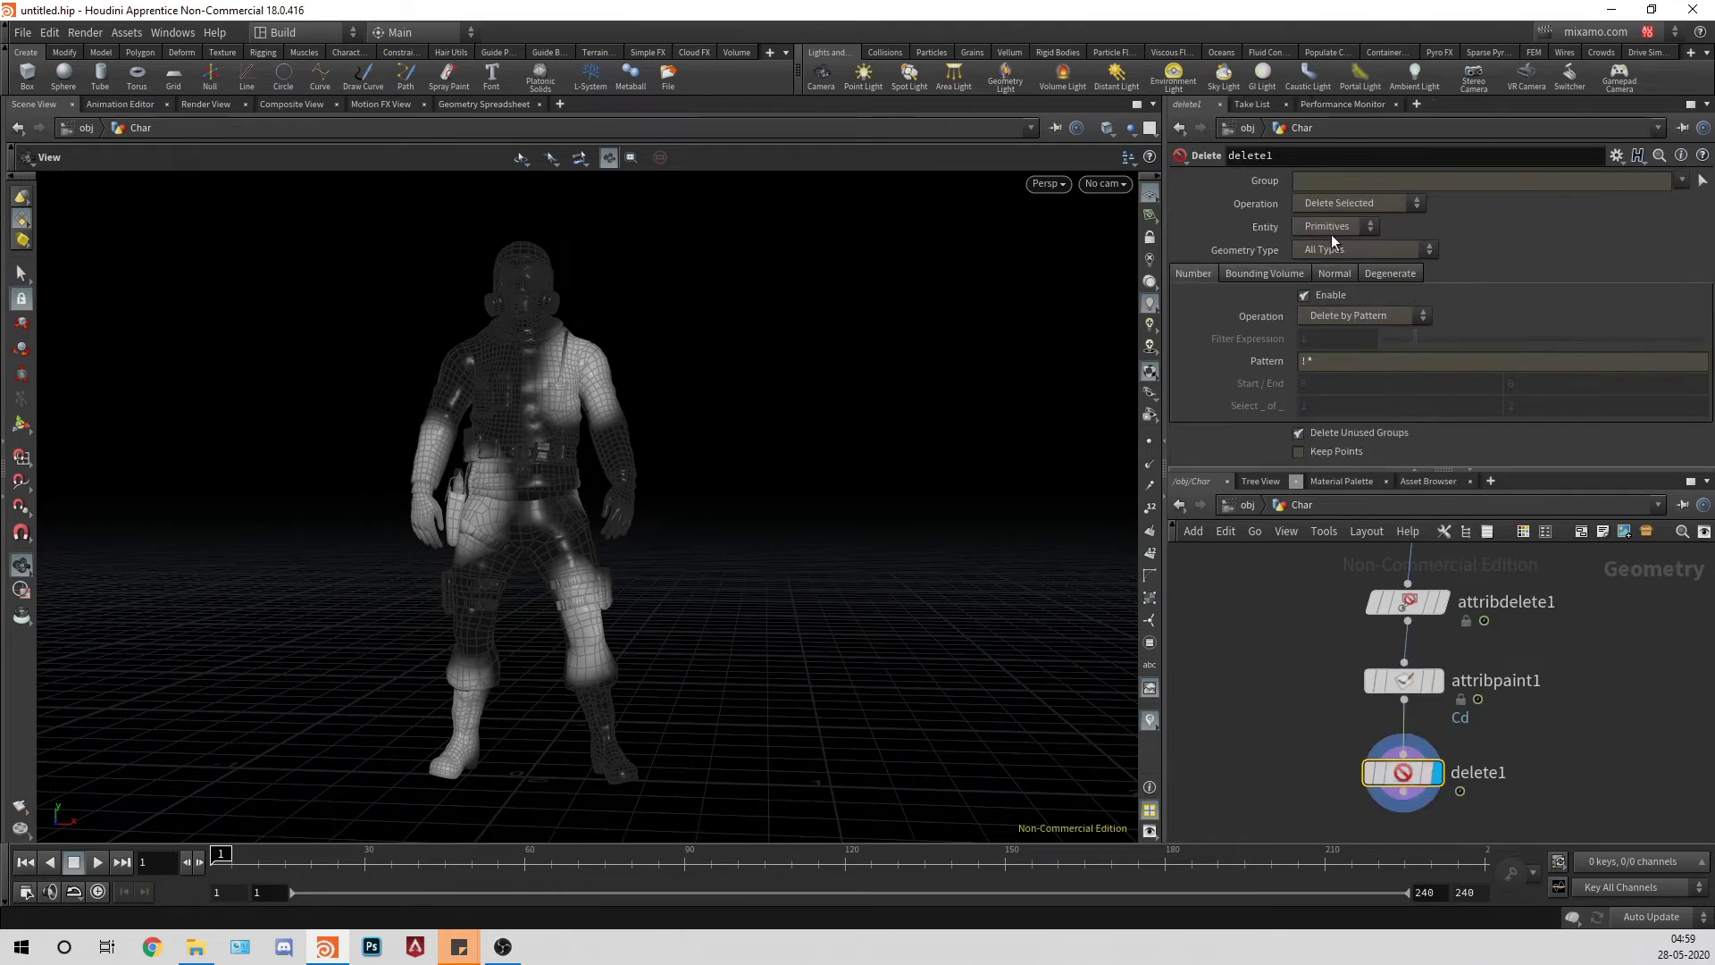
left_click(1332, 316)
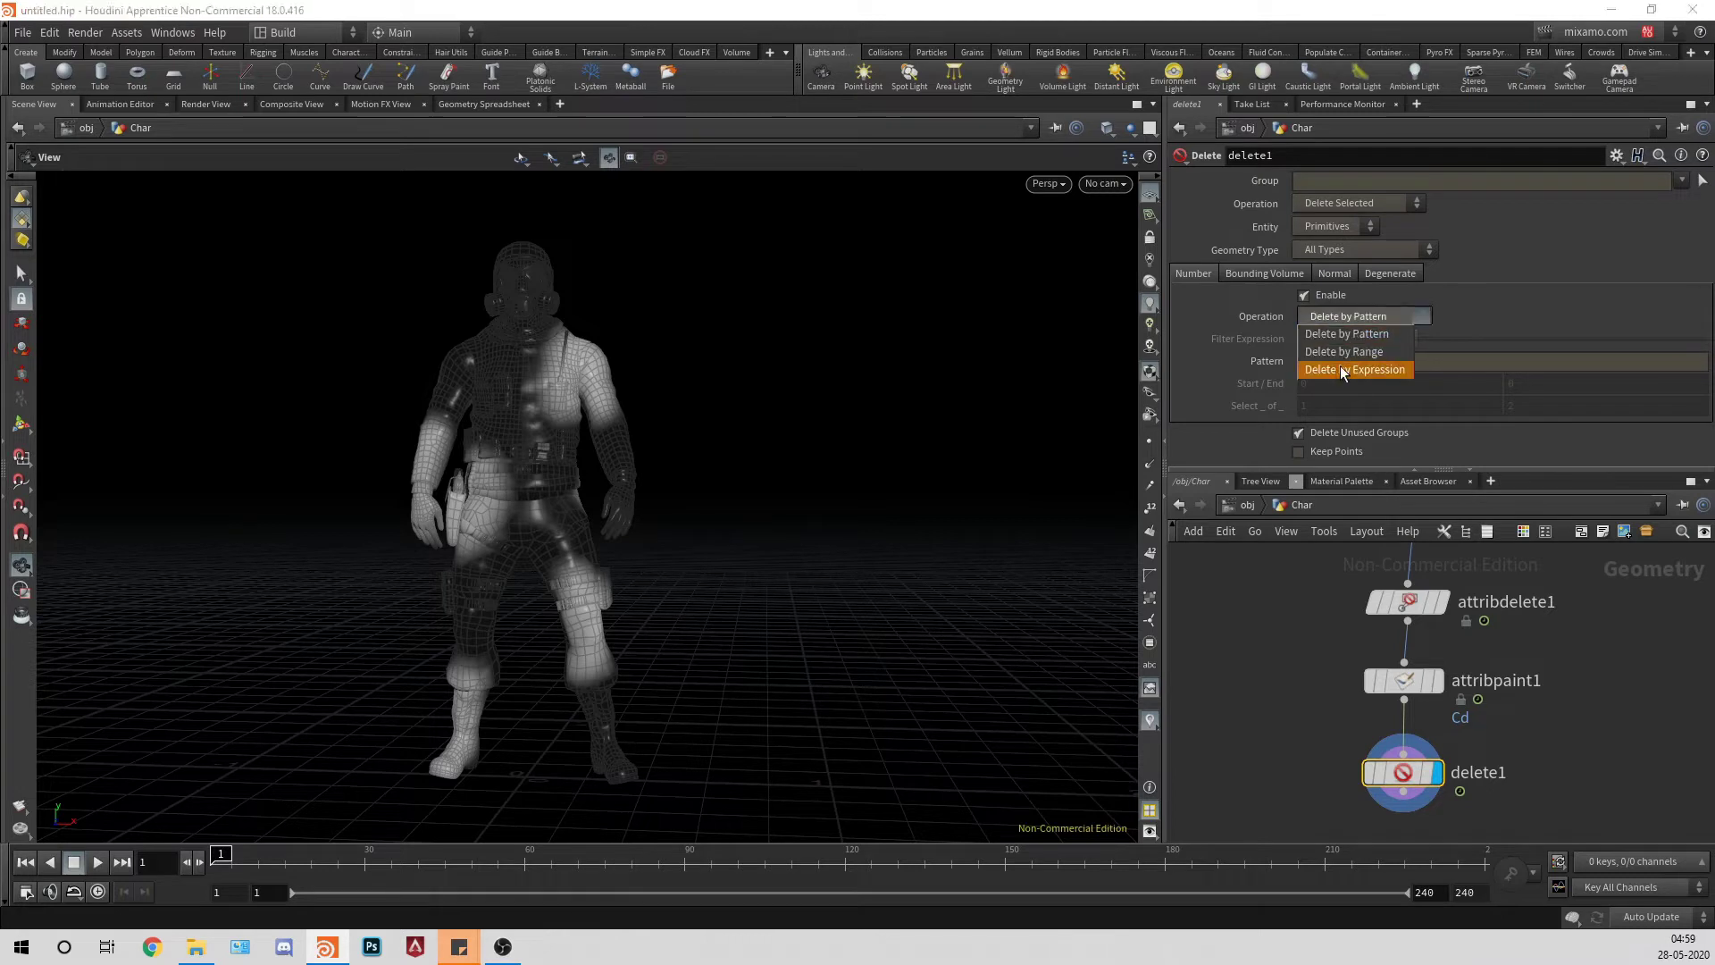
left_click(1336, 368)
double_click(1315, 346)
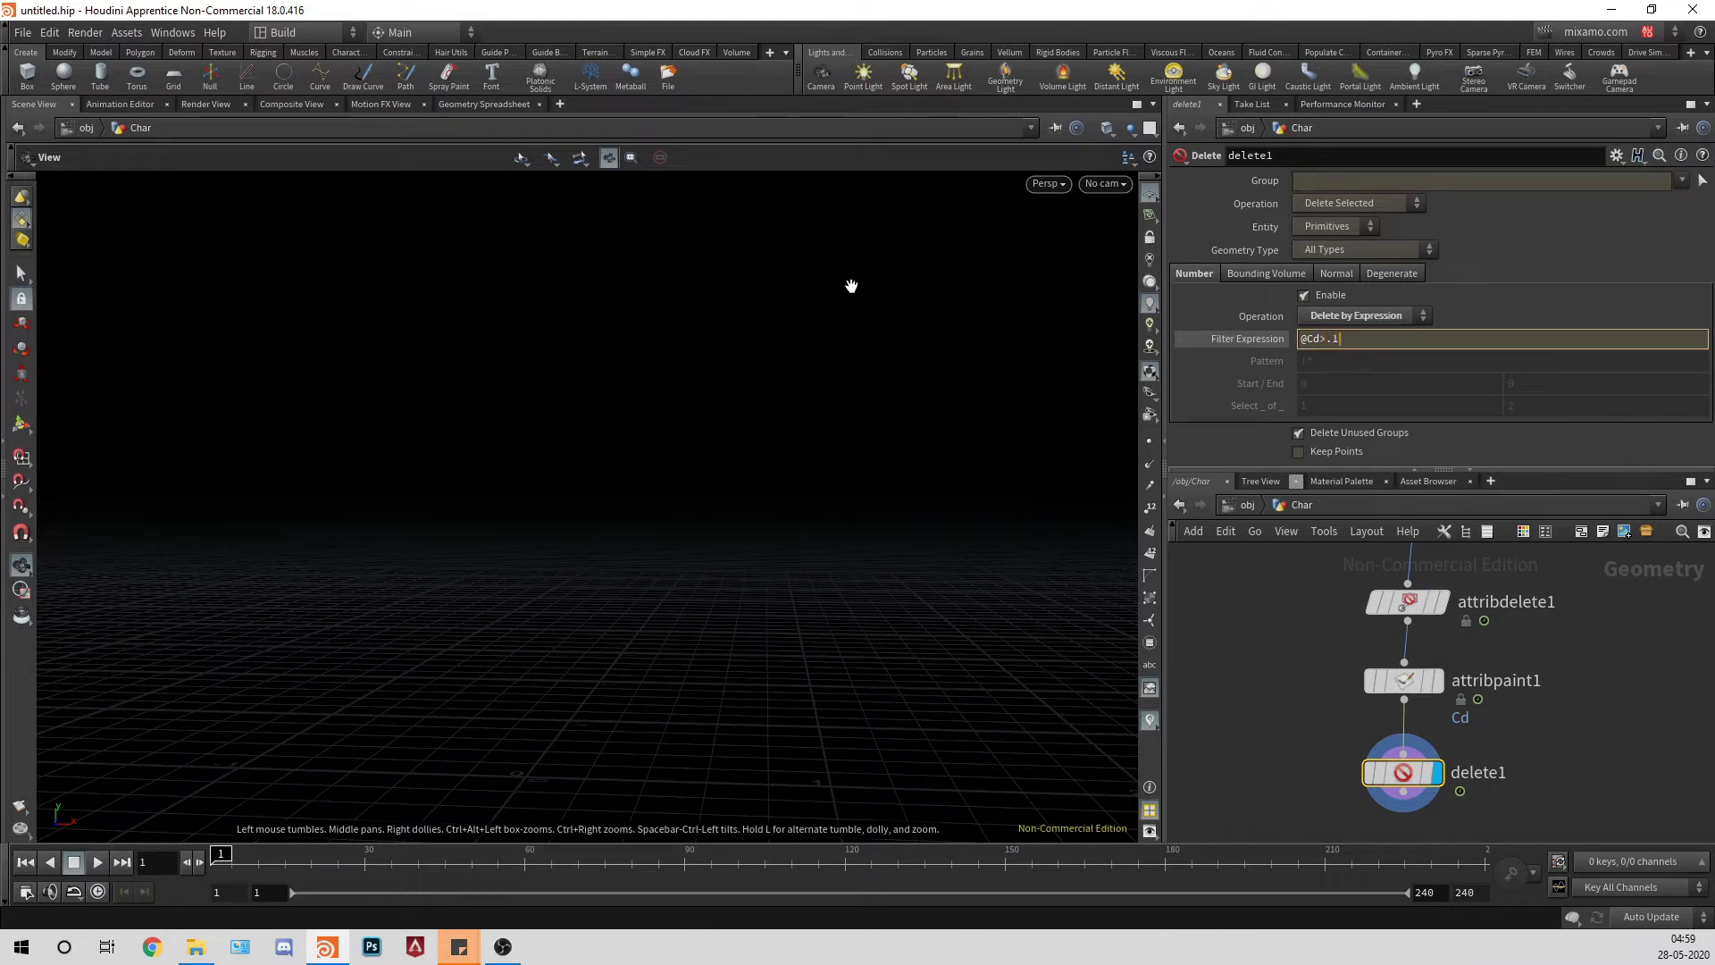
key("Return")
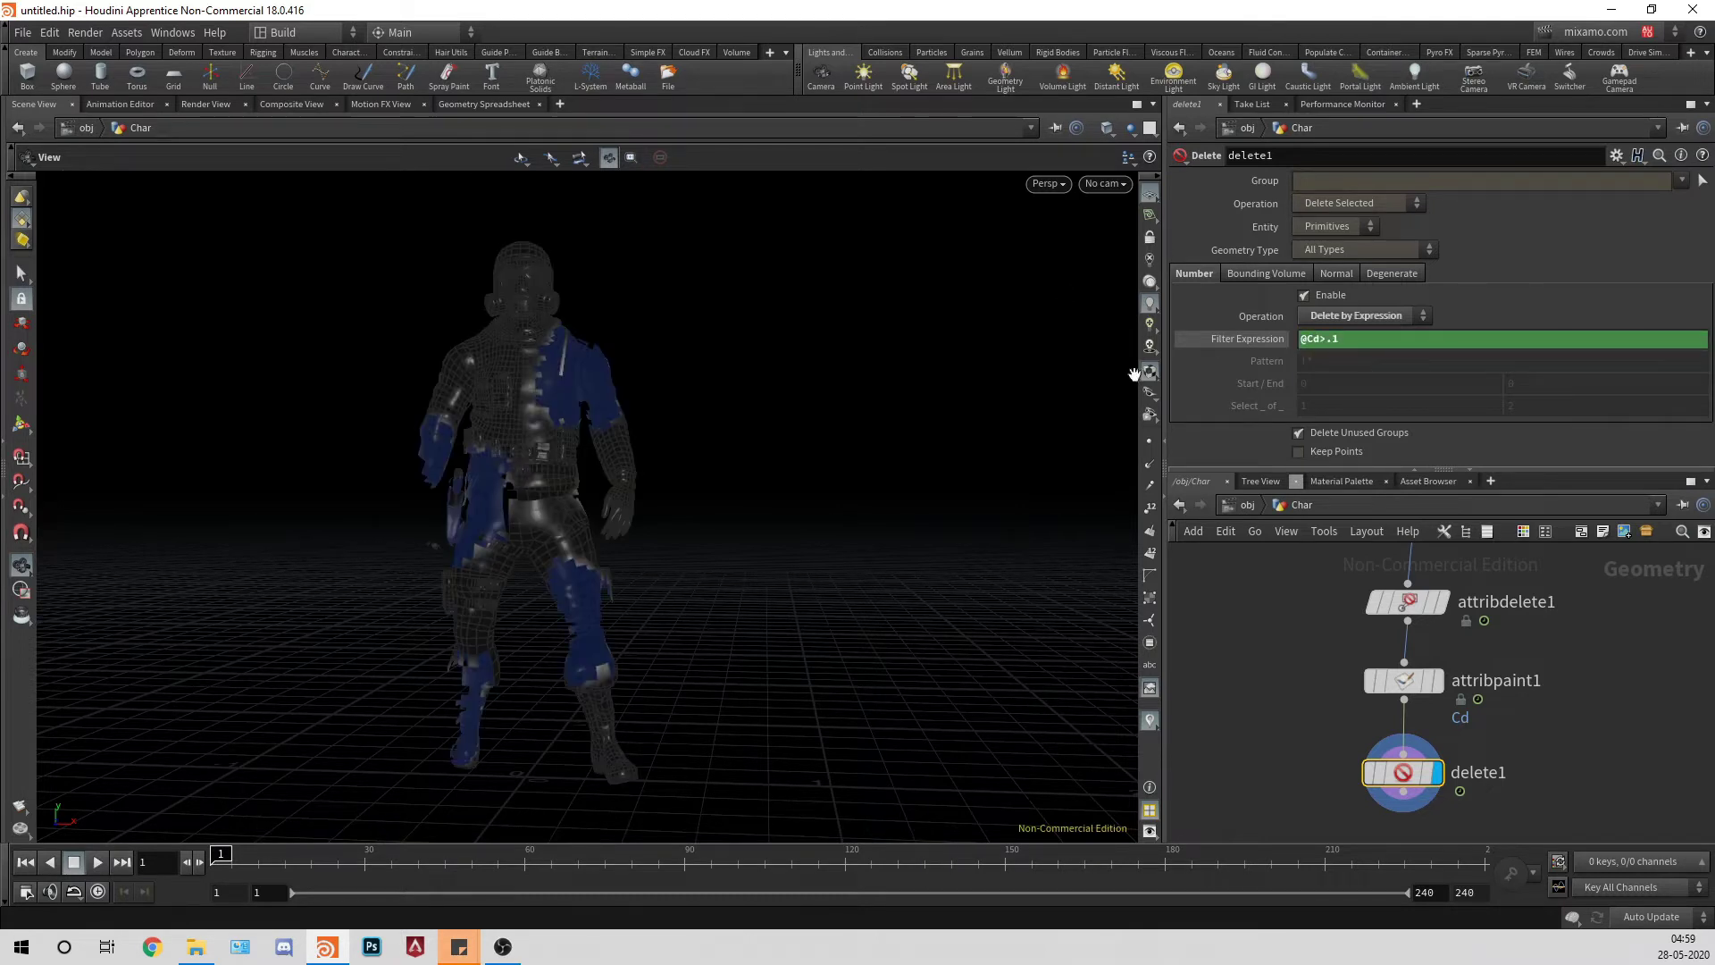
left_click_drag(548, 374, 536, 464)
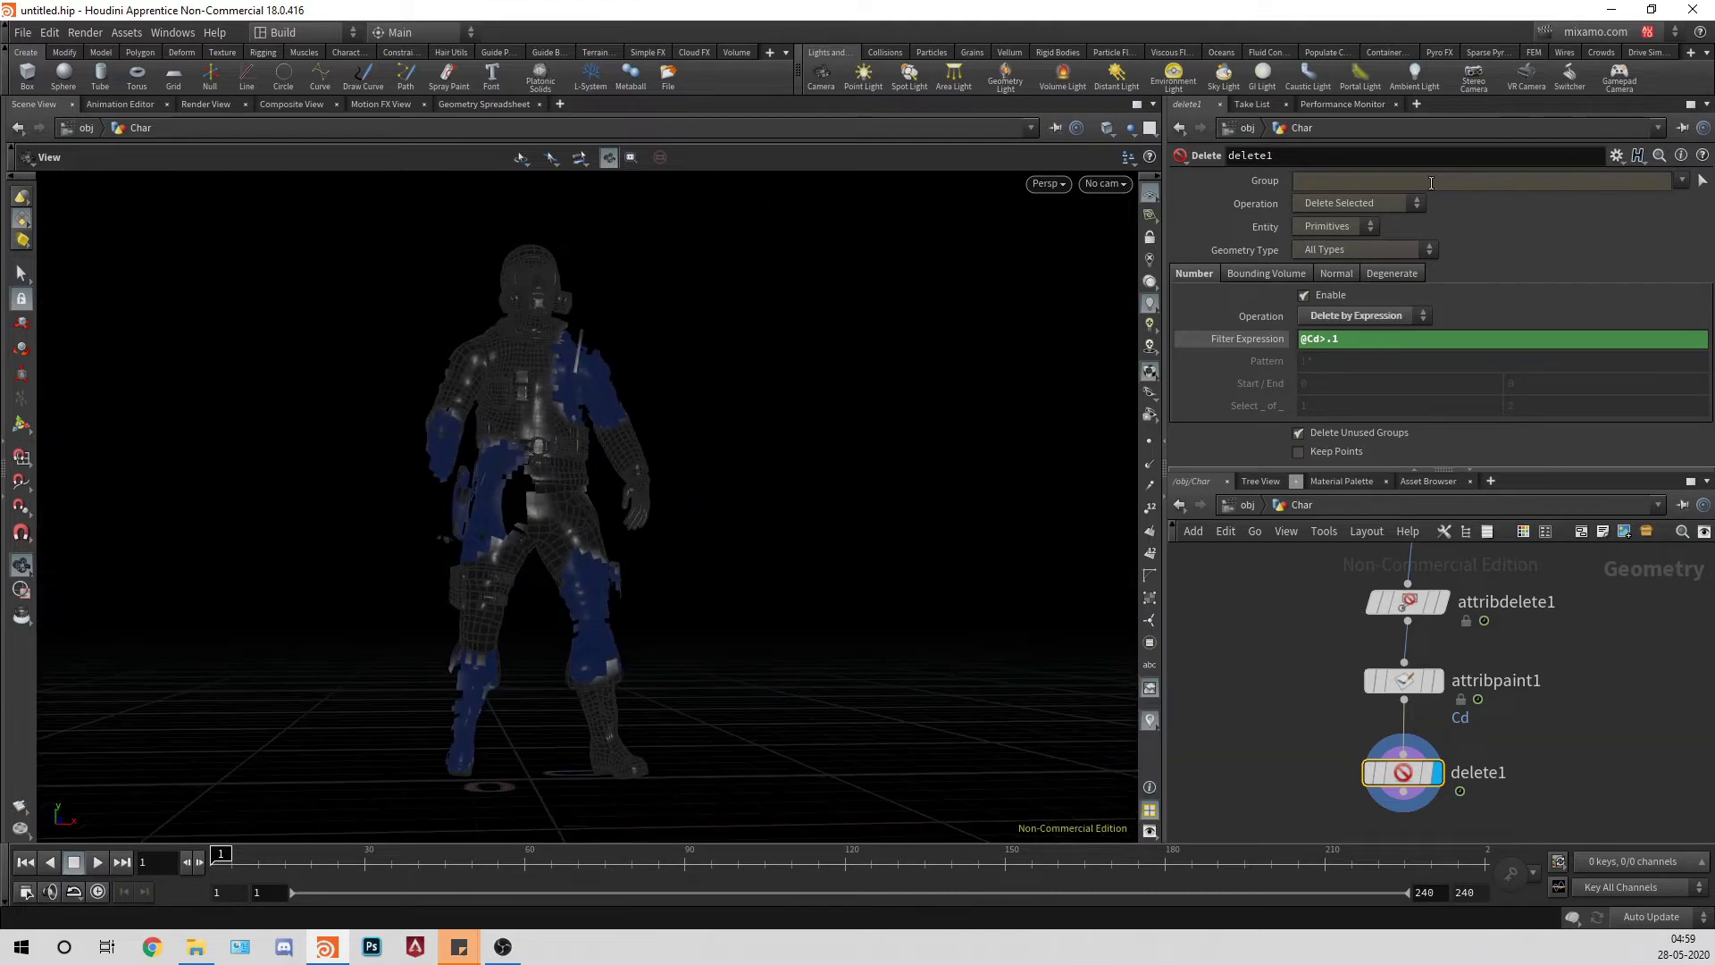
Step: Switch delete1's operation to Delete Non-Selected so only the white-painted primitives are kept
left_click(1327, 248)
right_click_drag(659, 478, 750, 505)
mouse_move(750, 505)
left_mouse_down()
mouse_move(1056, 459)
mouse_move(981, 539)
mouse_move(478, 544)
mouse_move(708, 581)
mouse_move(762, 501)
left_mouse_up()
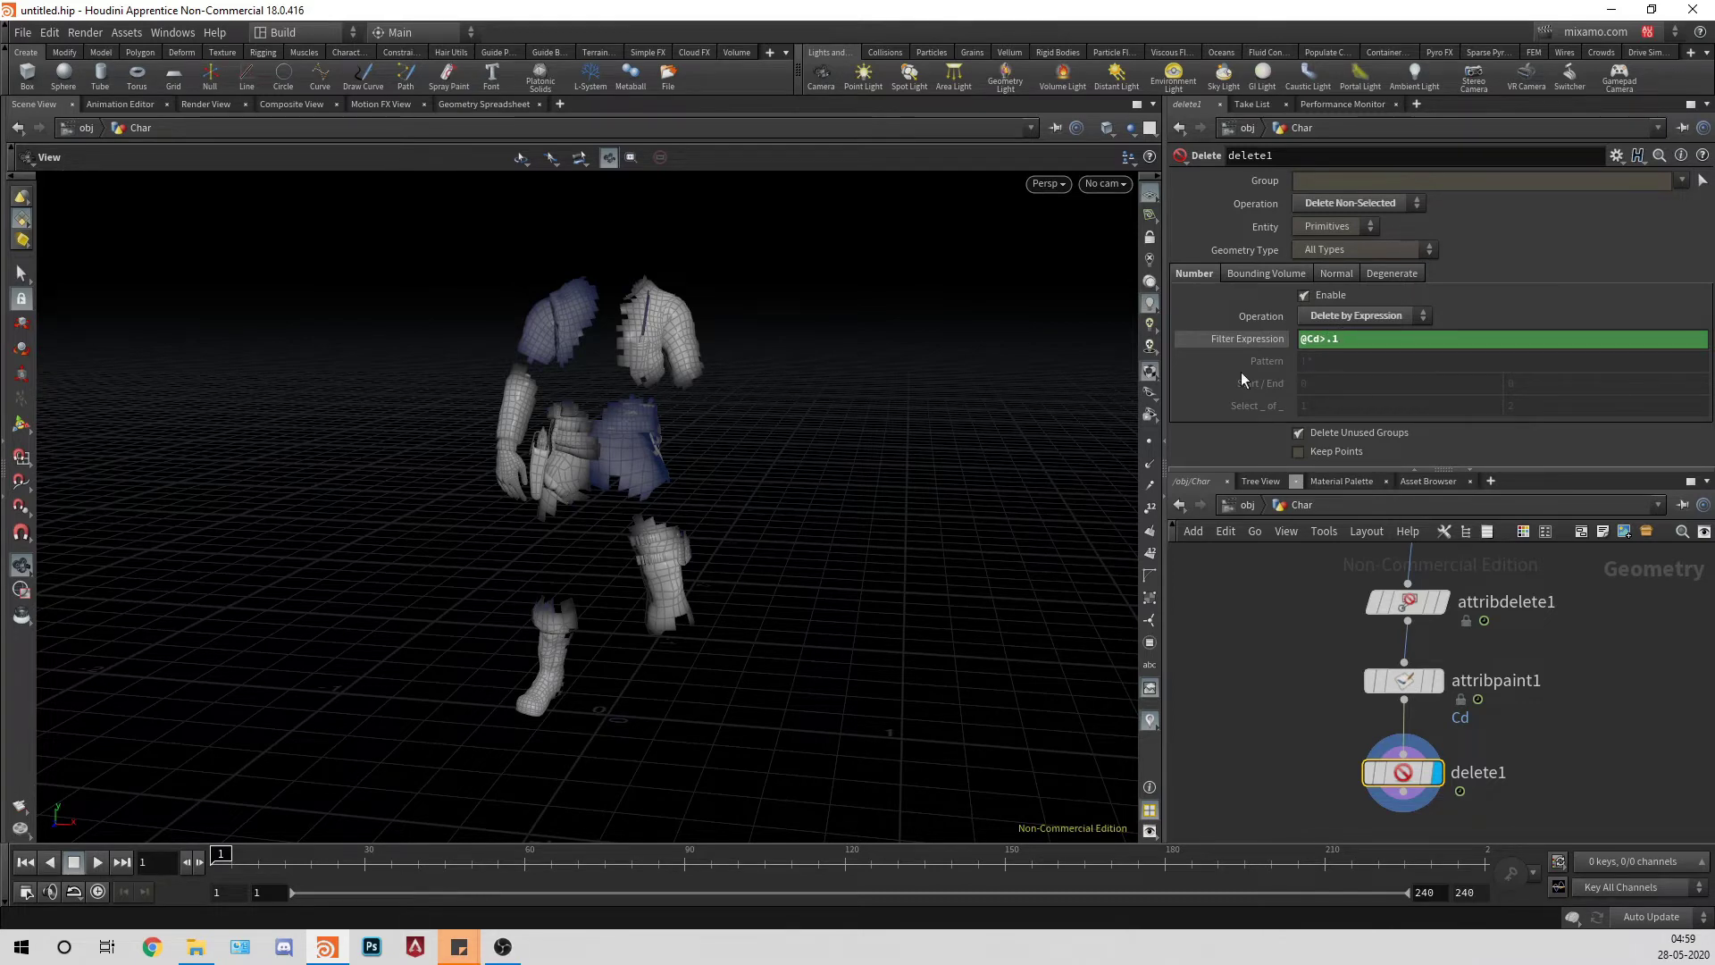
Step: Examine the kept body patches from several angles and close up
right_click_drag(721, 402, 616, 419)
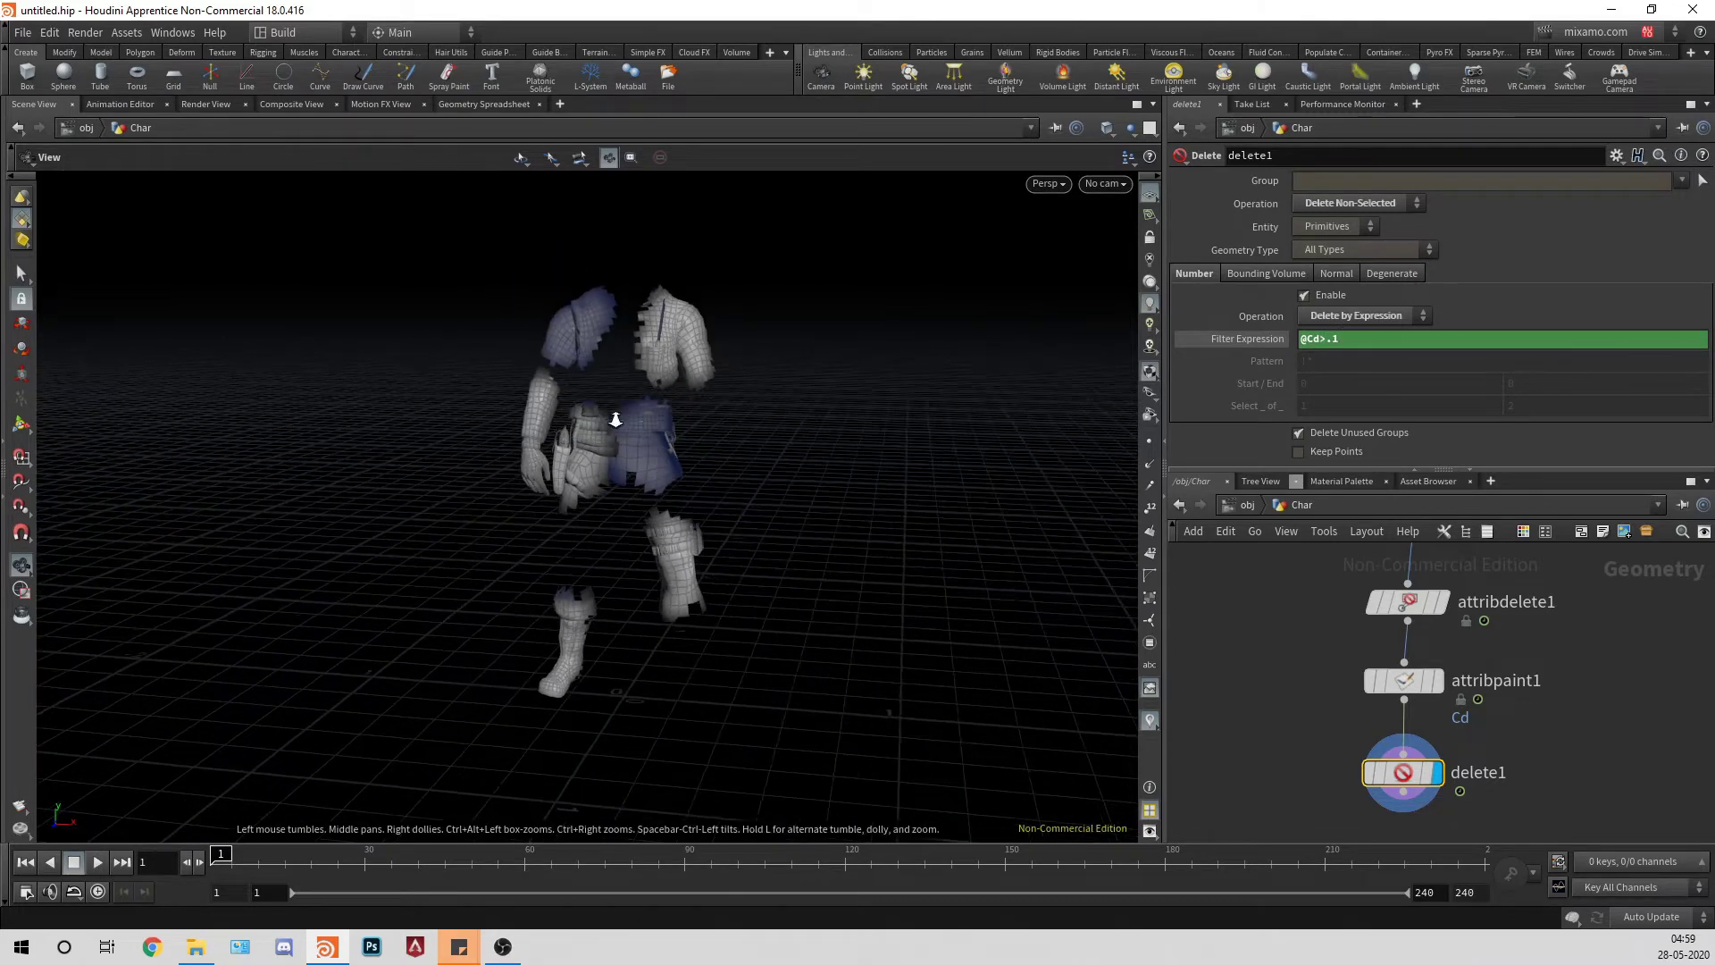
left_click_drag(636, 411, 655, 375)
right_click_drag(654, 375, 700, 390)
left_click_drag(700, 390, 982, 410)
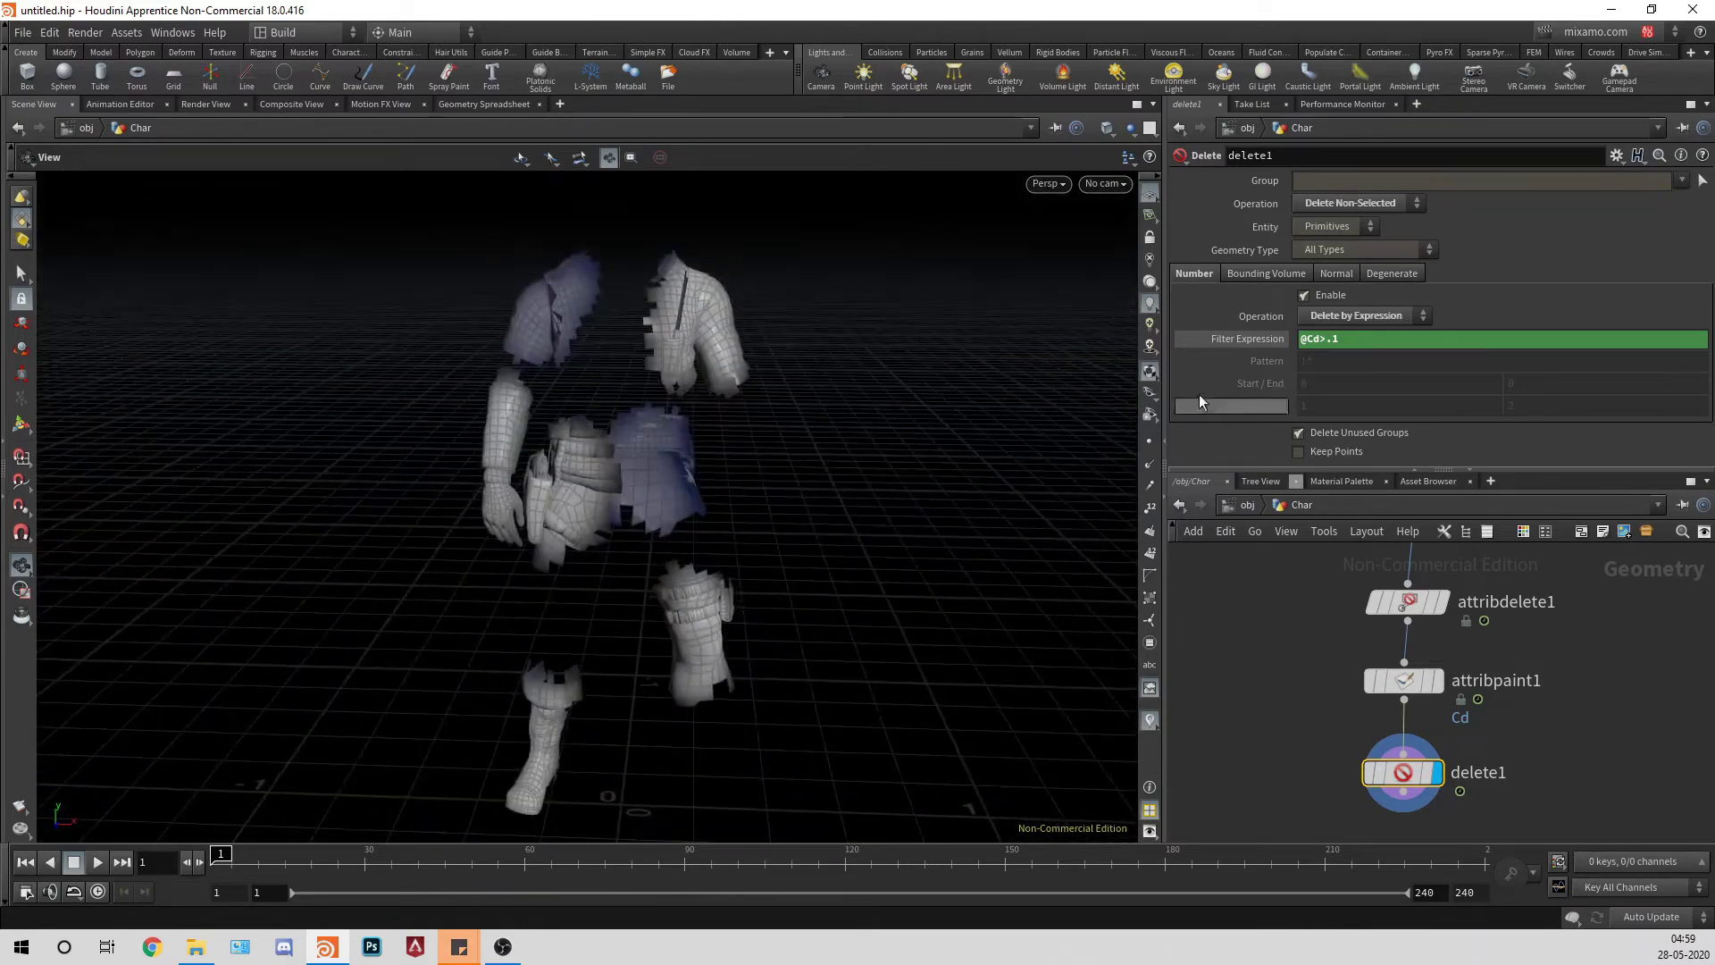
left_click_drag(785, 372, 684, 324)
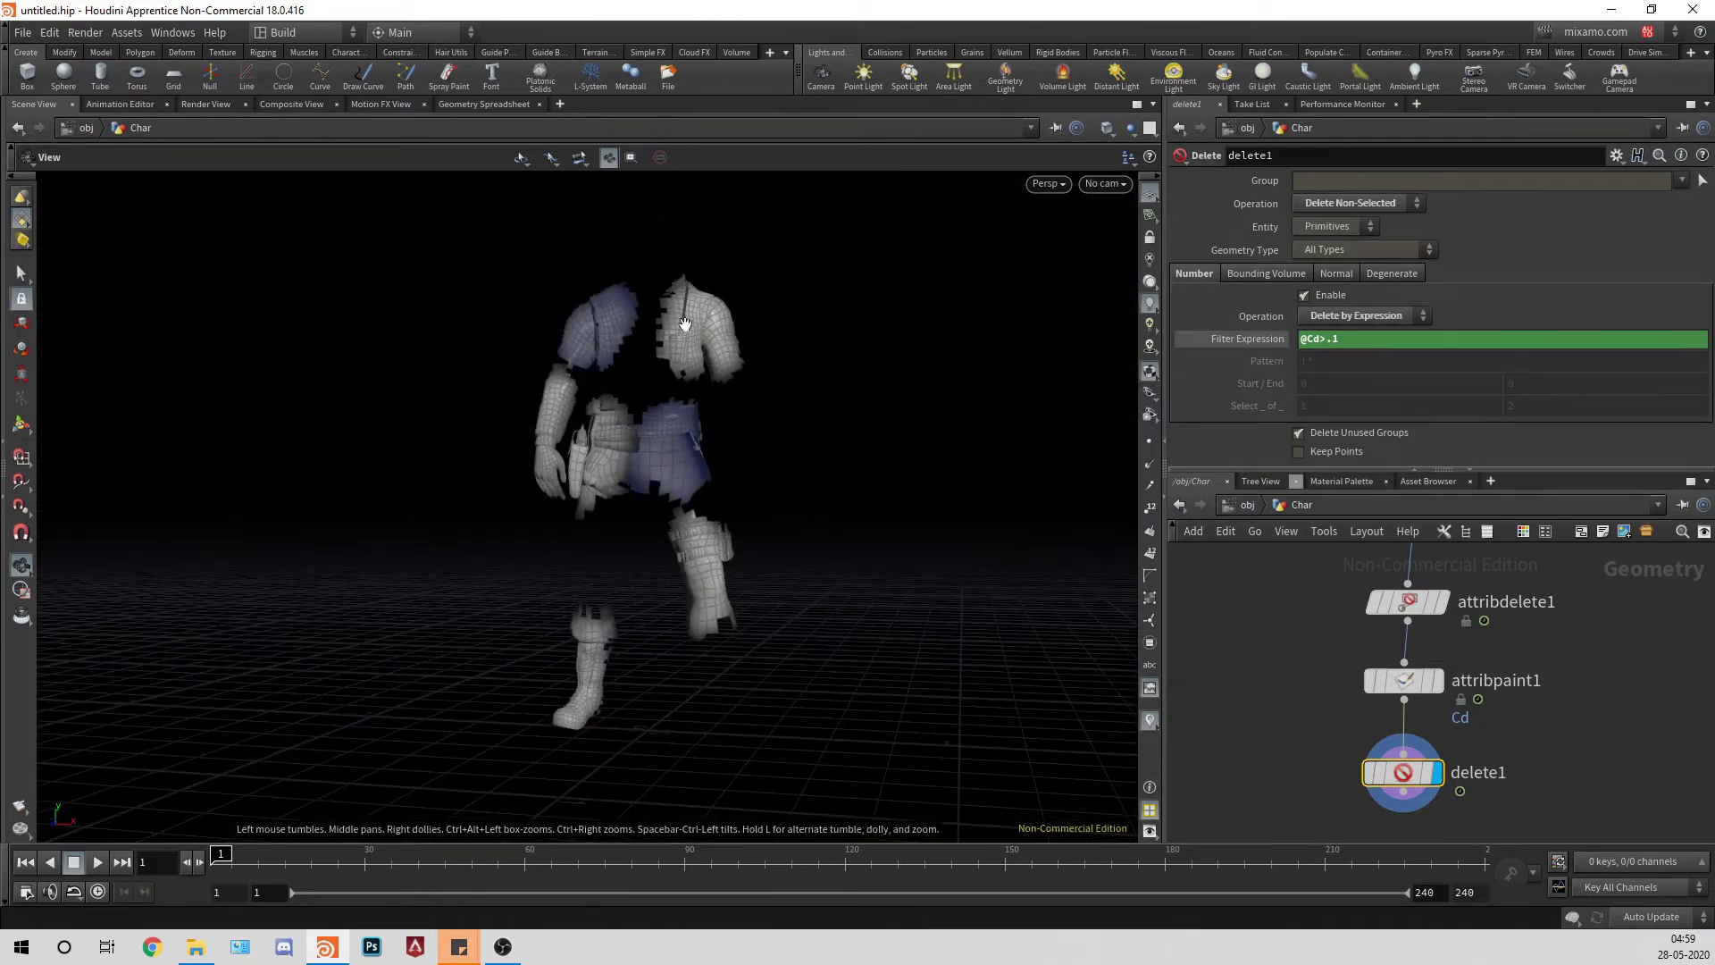
right_click_drag(685, 324, 727, 387)
right_click_drag(527, 317, 573, 345)
middle_click_drag(934, 563, 919, 446)
scroll(1524, 650, "down", 2)
left_click_drag(960, 572, 882, 490)
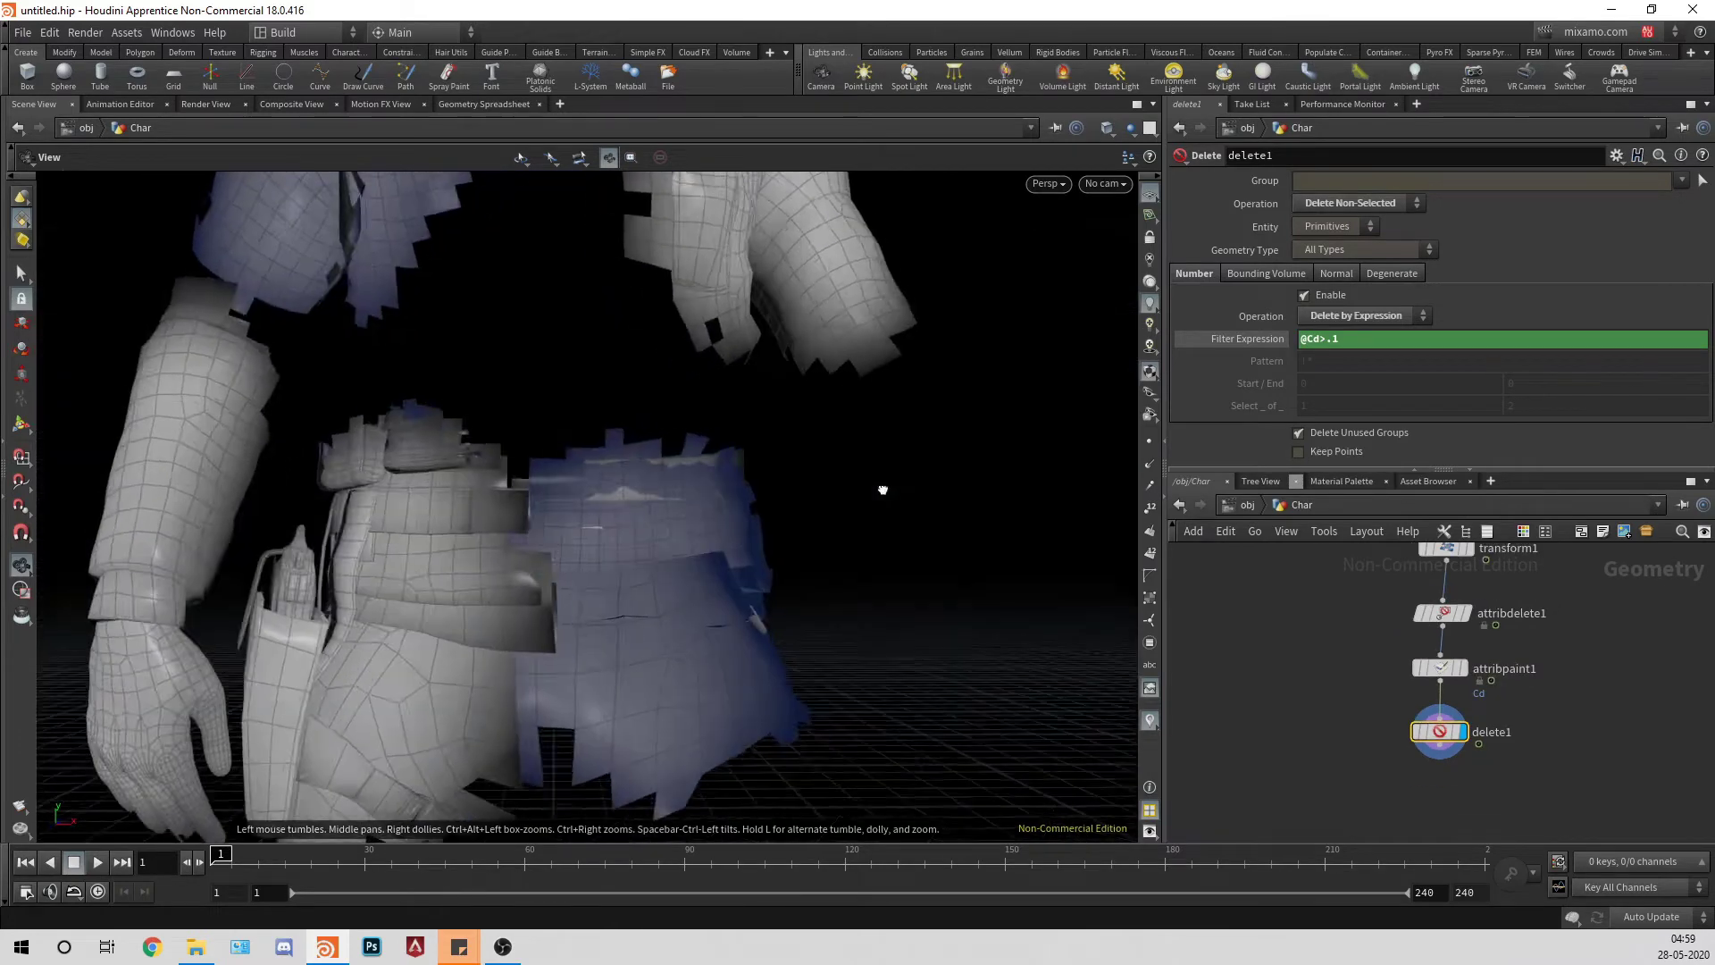
right_click_drag(933, 599, 784, 606)
left_click_drag(848, 624, 988, 559)
Step: Add a Scatter node connected below delete1
middle_click_drag(1545, 741, 1533, 690)
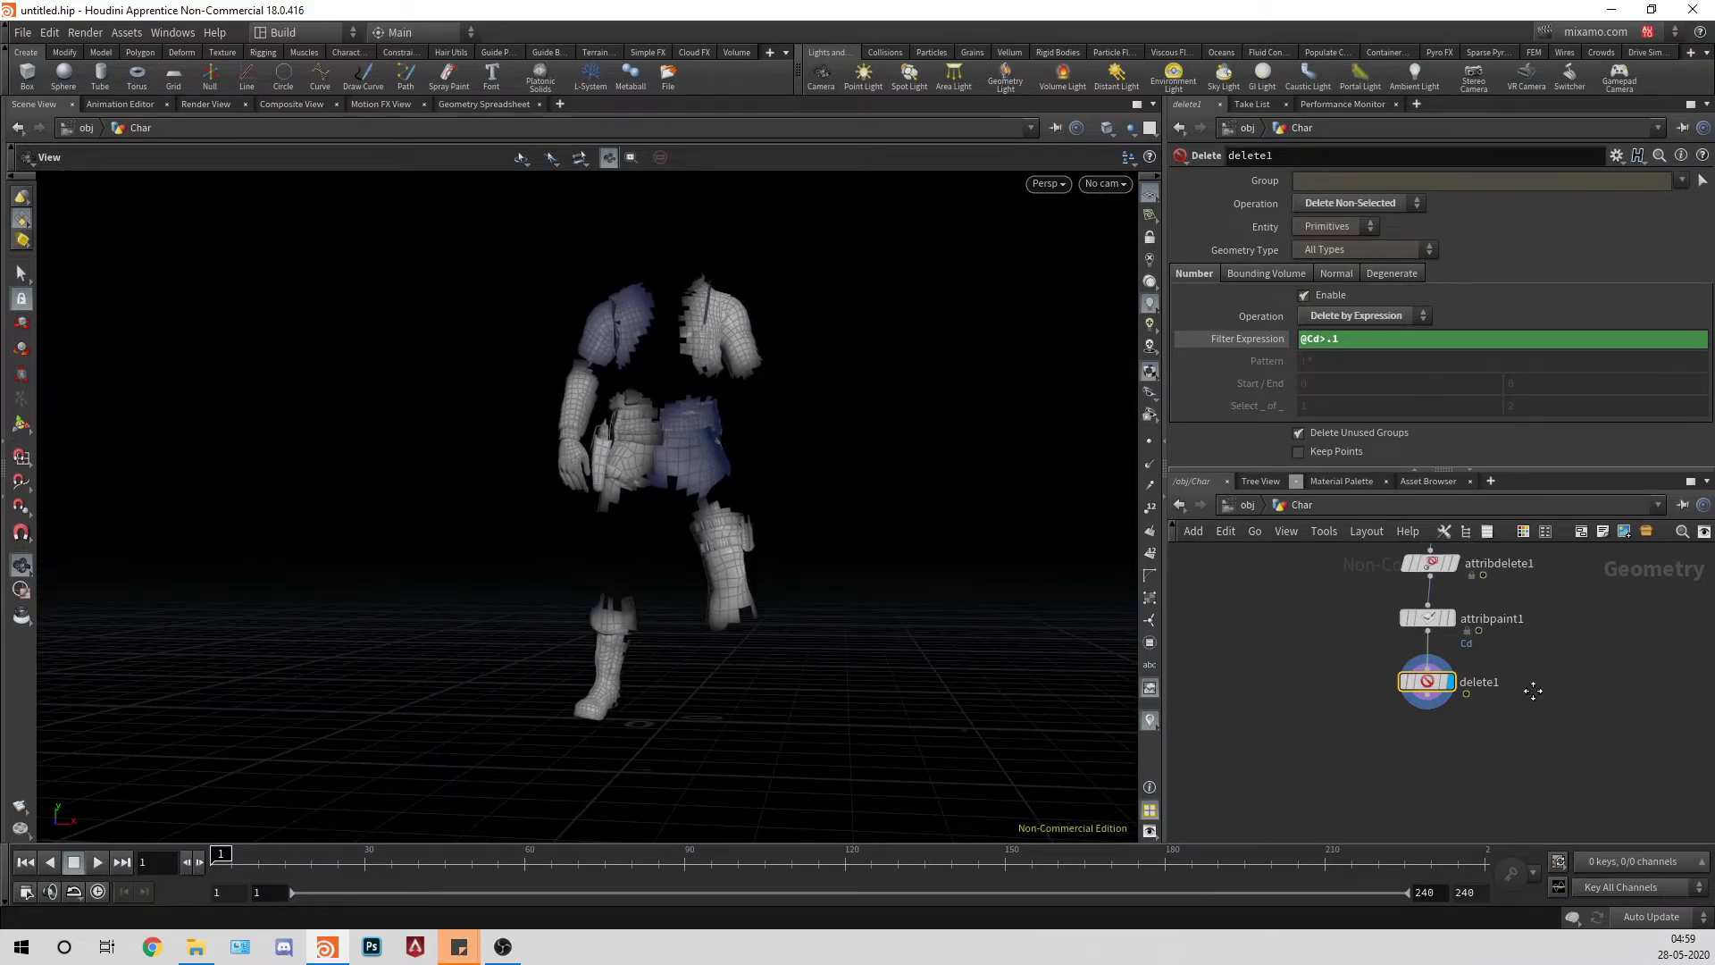
left_click(1399, 712)
type("scatte")
key("Return")
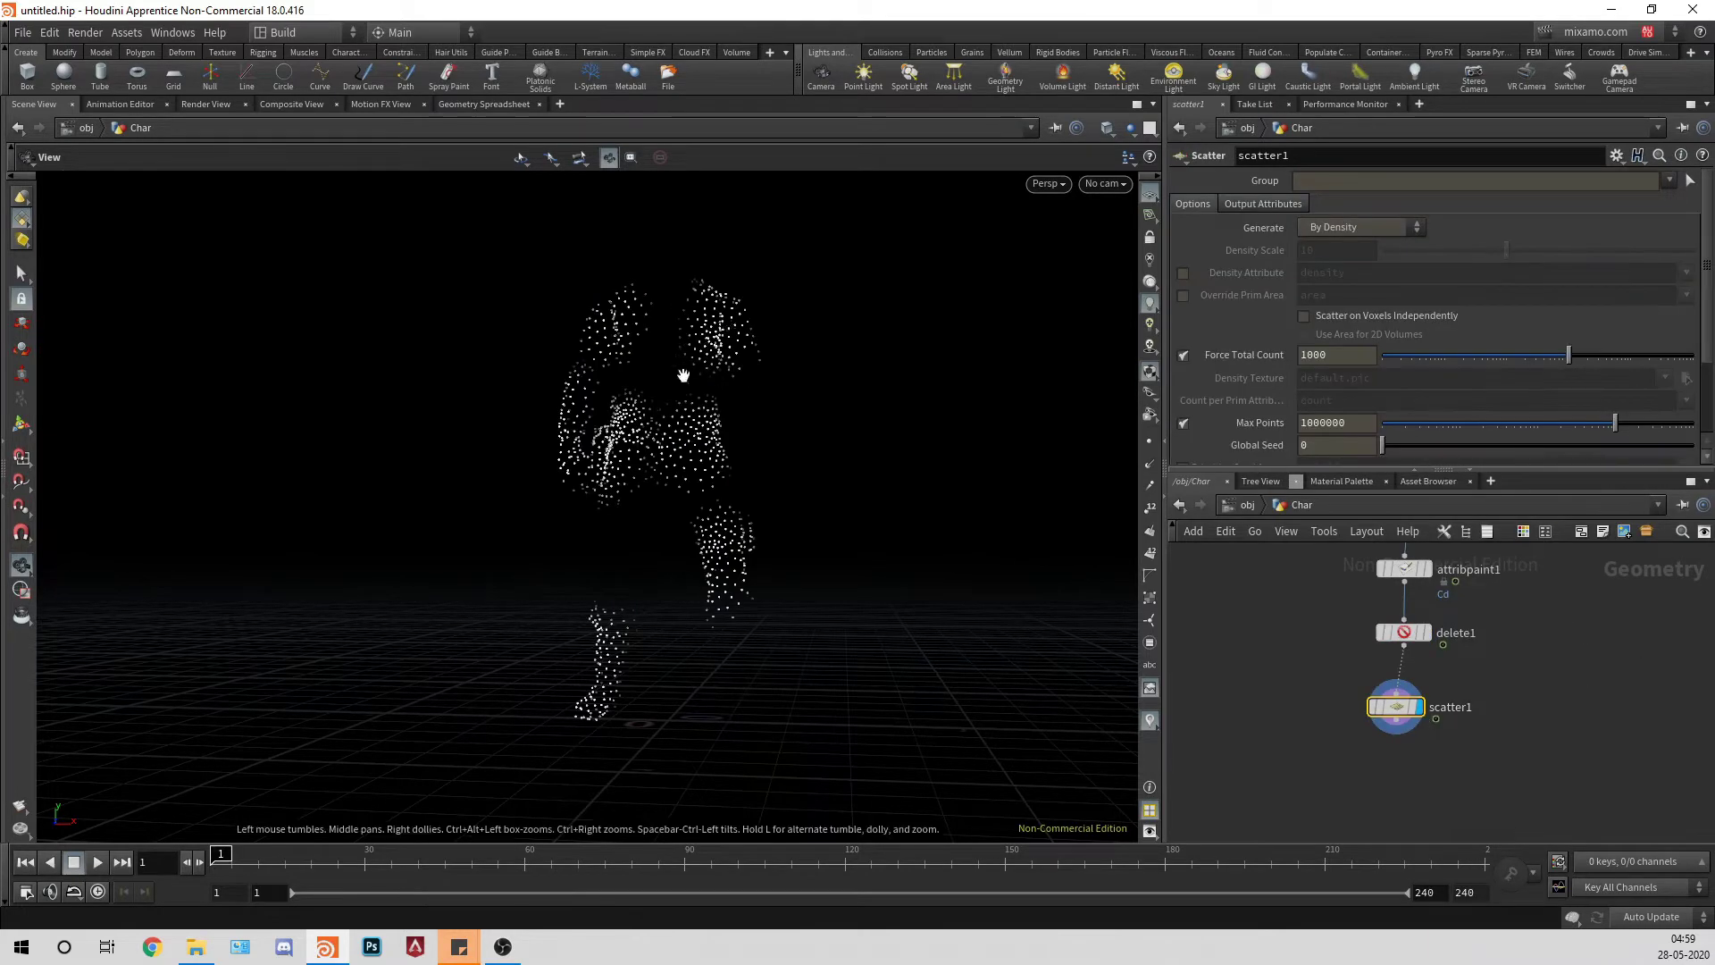
left_click_drag(681, 375, 949, 367)
Step: Try Force Total Count values of 5000 and 1000 on scatter1 to compare the point density
left_click(1306, 356)
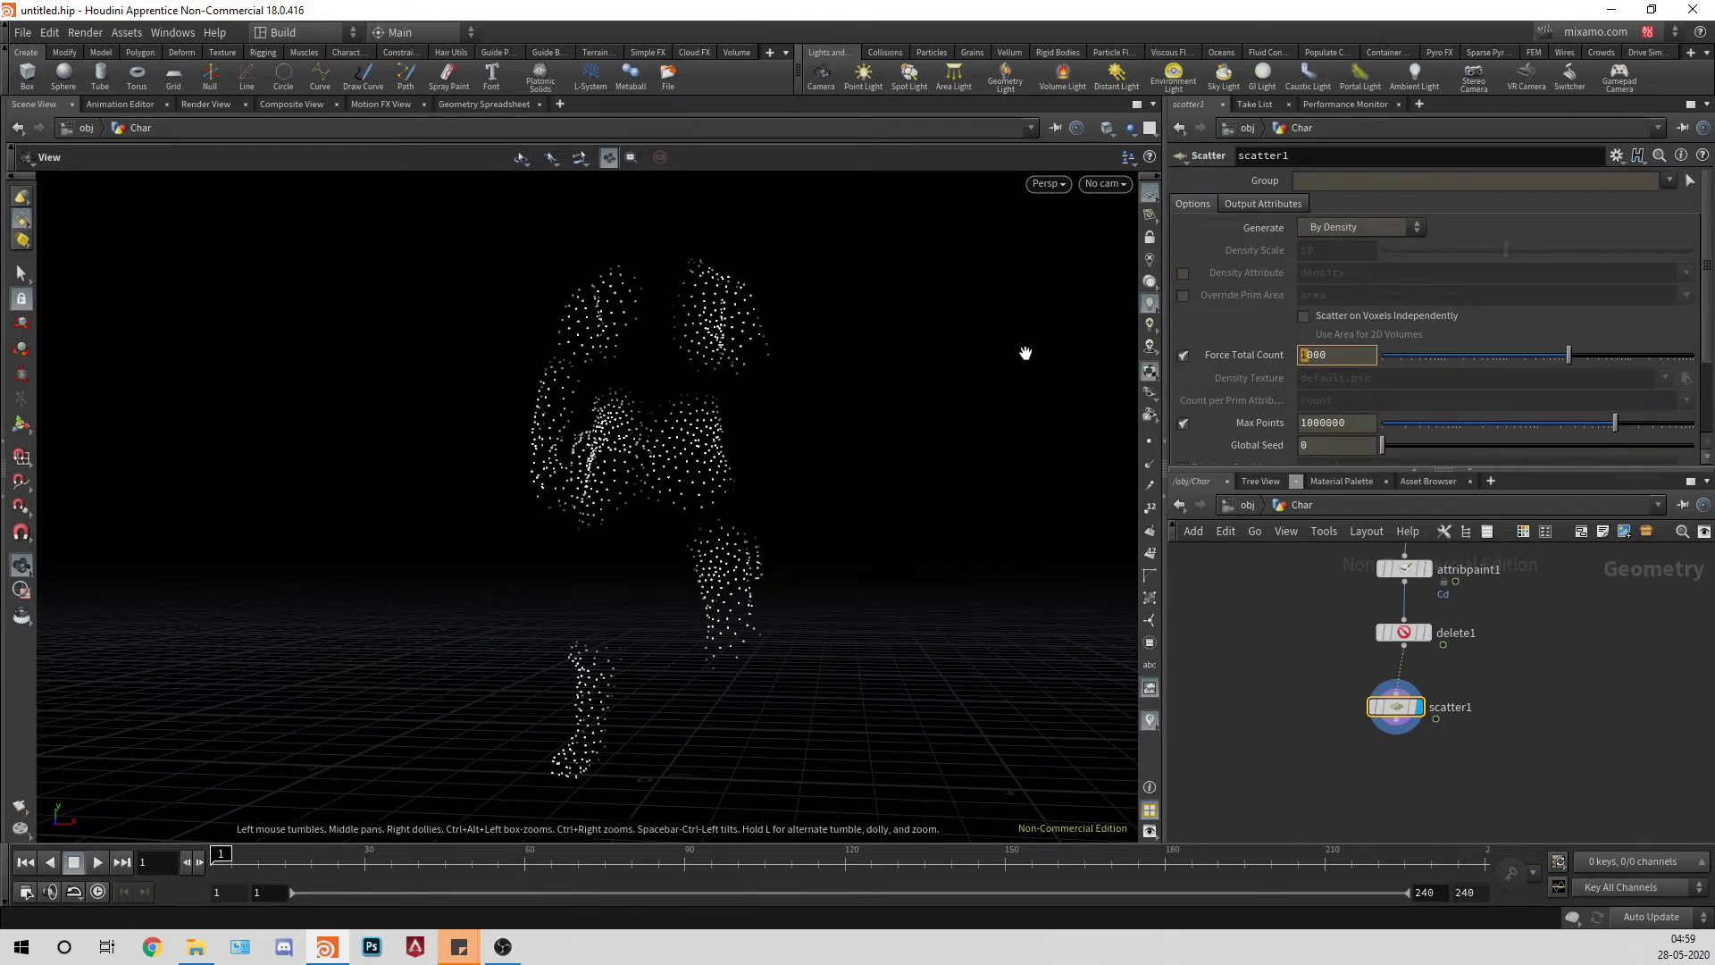
key("Return")
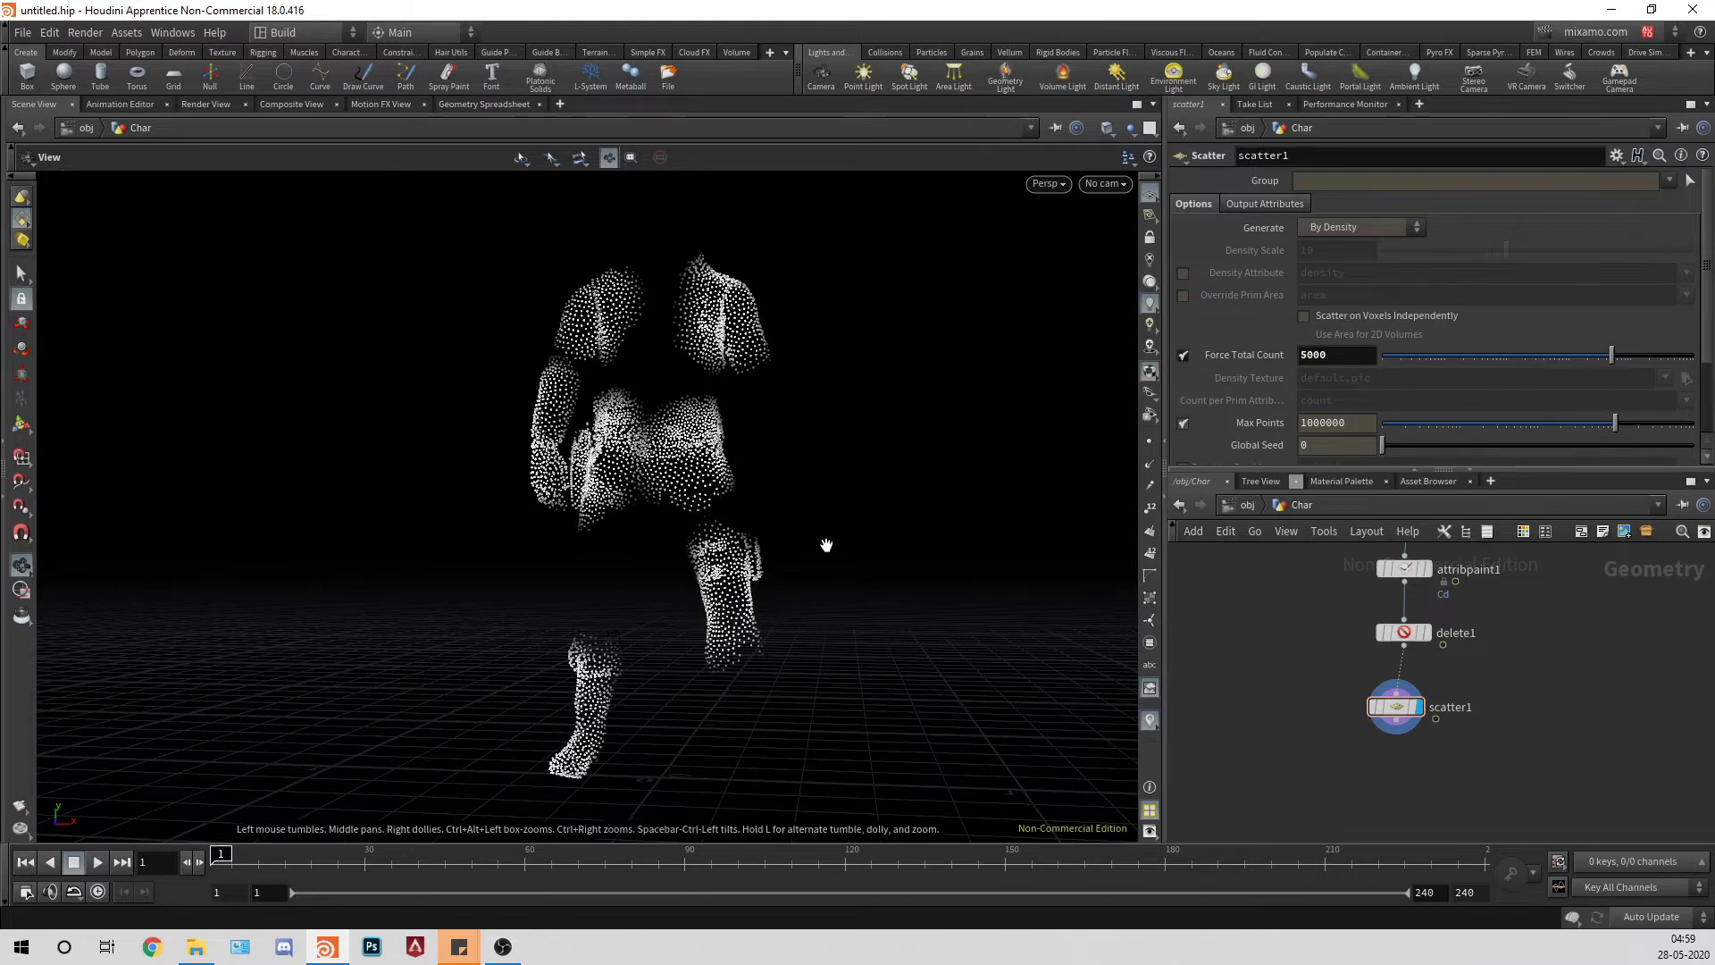
right_click_drag(826, 545, 604, 490)
left_click_drag(630, 481, 714, 527)
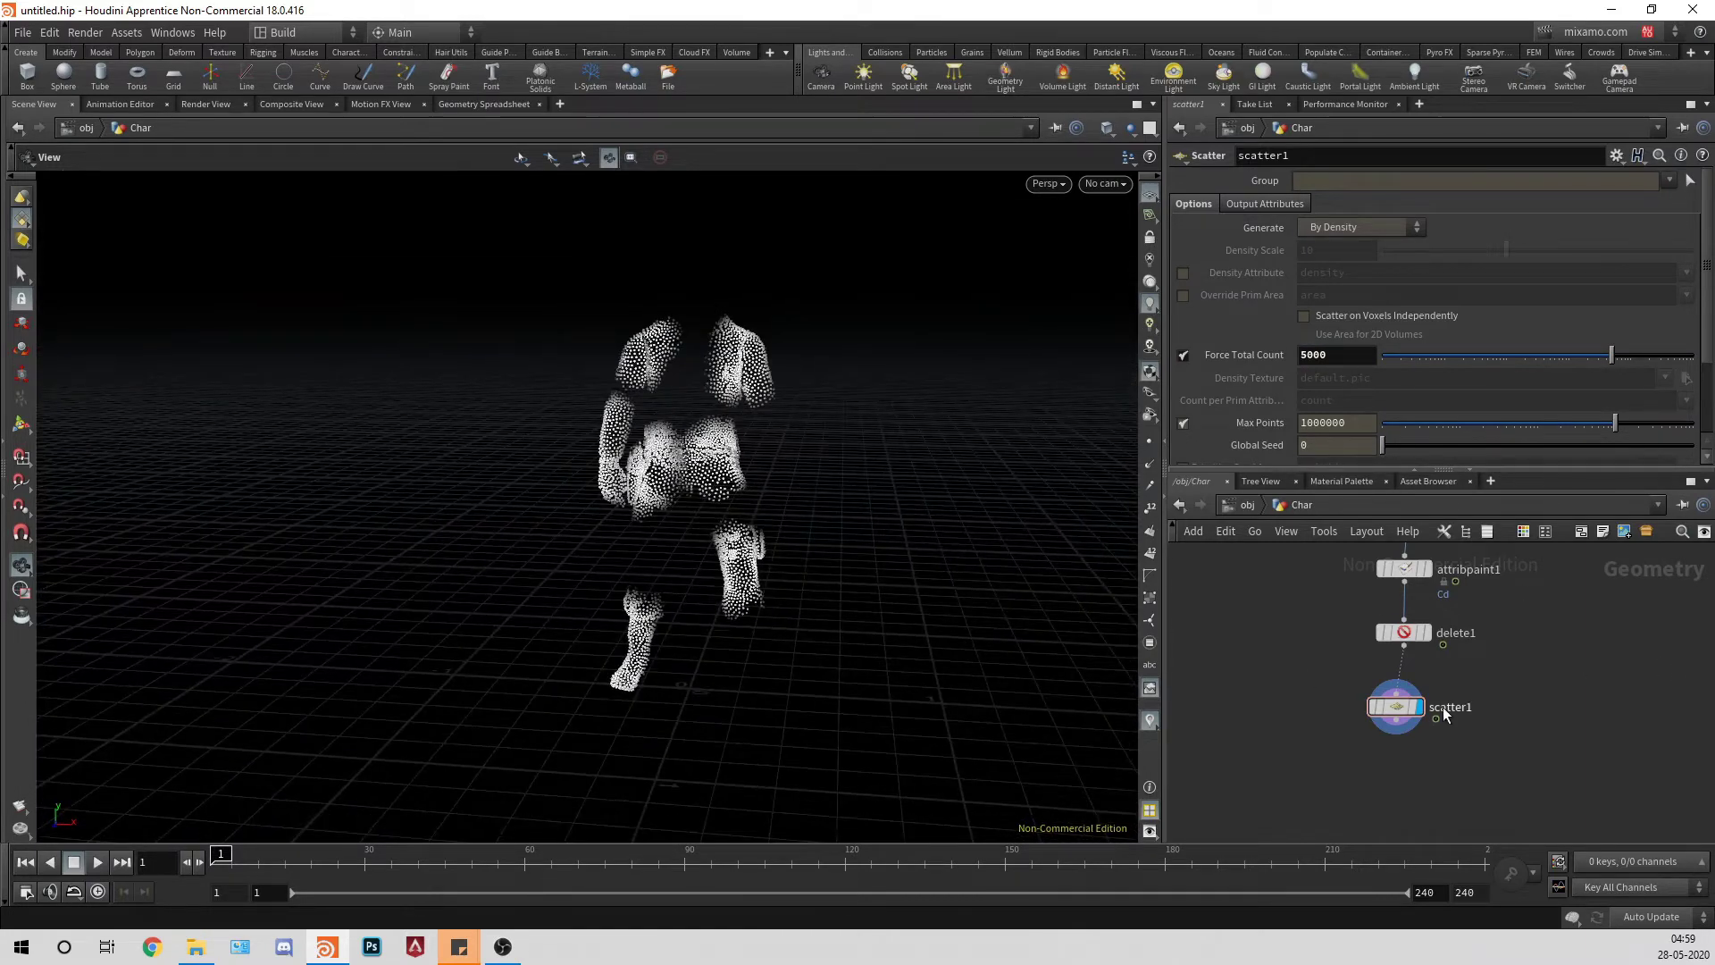
right_click_drag(773, 517, 1378, 336)
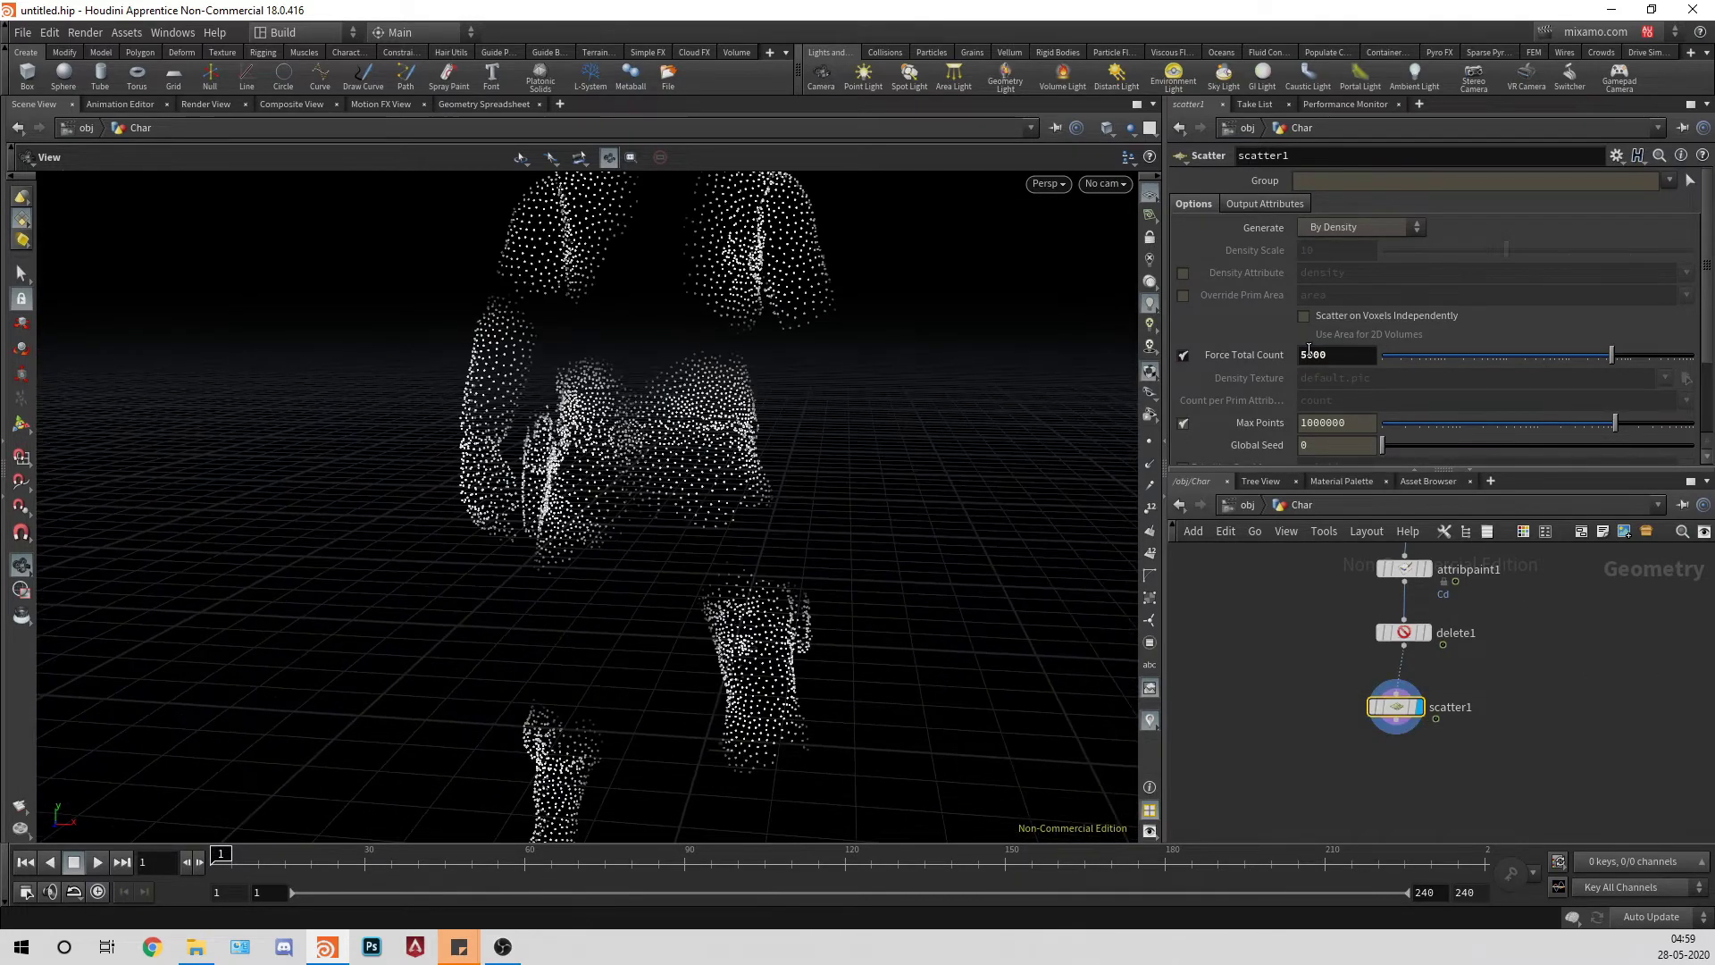
type("1")
key("Return")
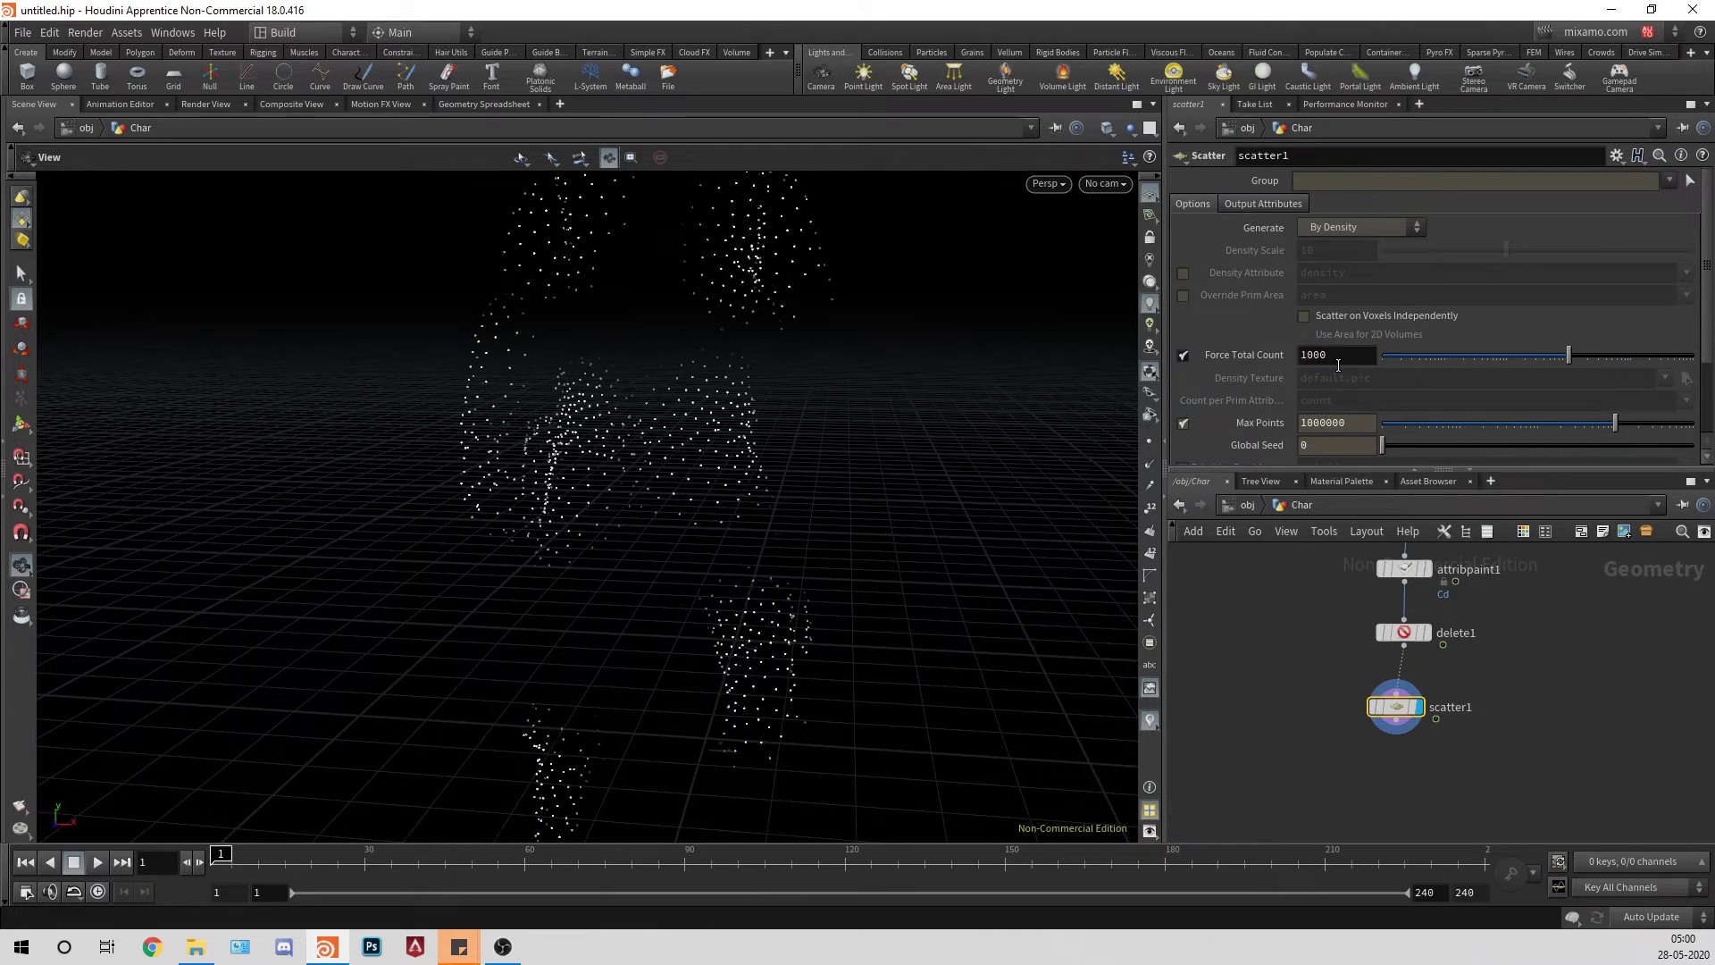
Step: Set scatter1's Force Total Count to 8000
left_click_drag(1311, 356, 1286, 352)
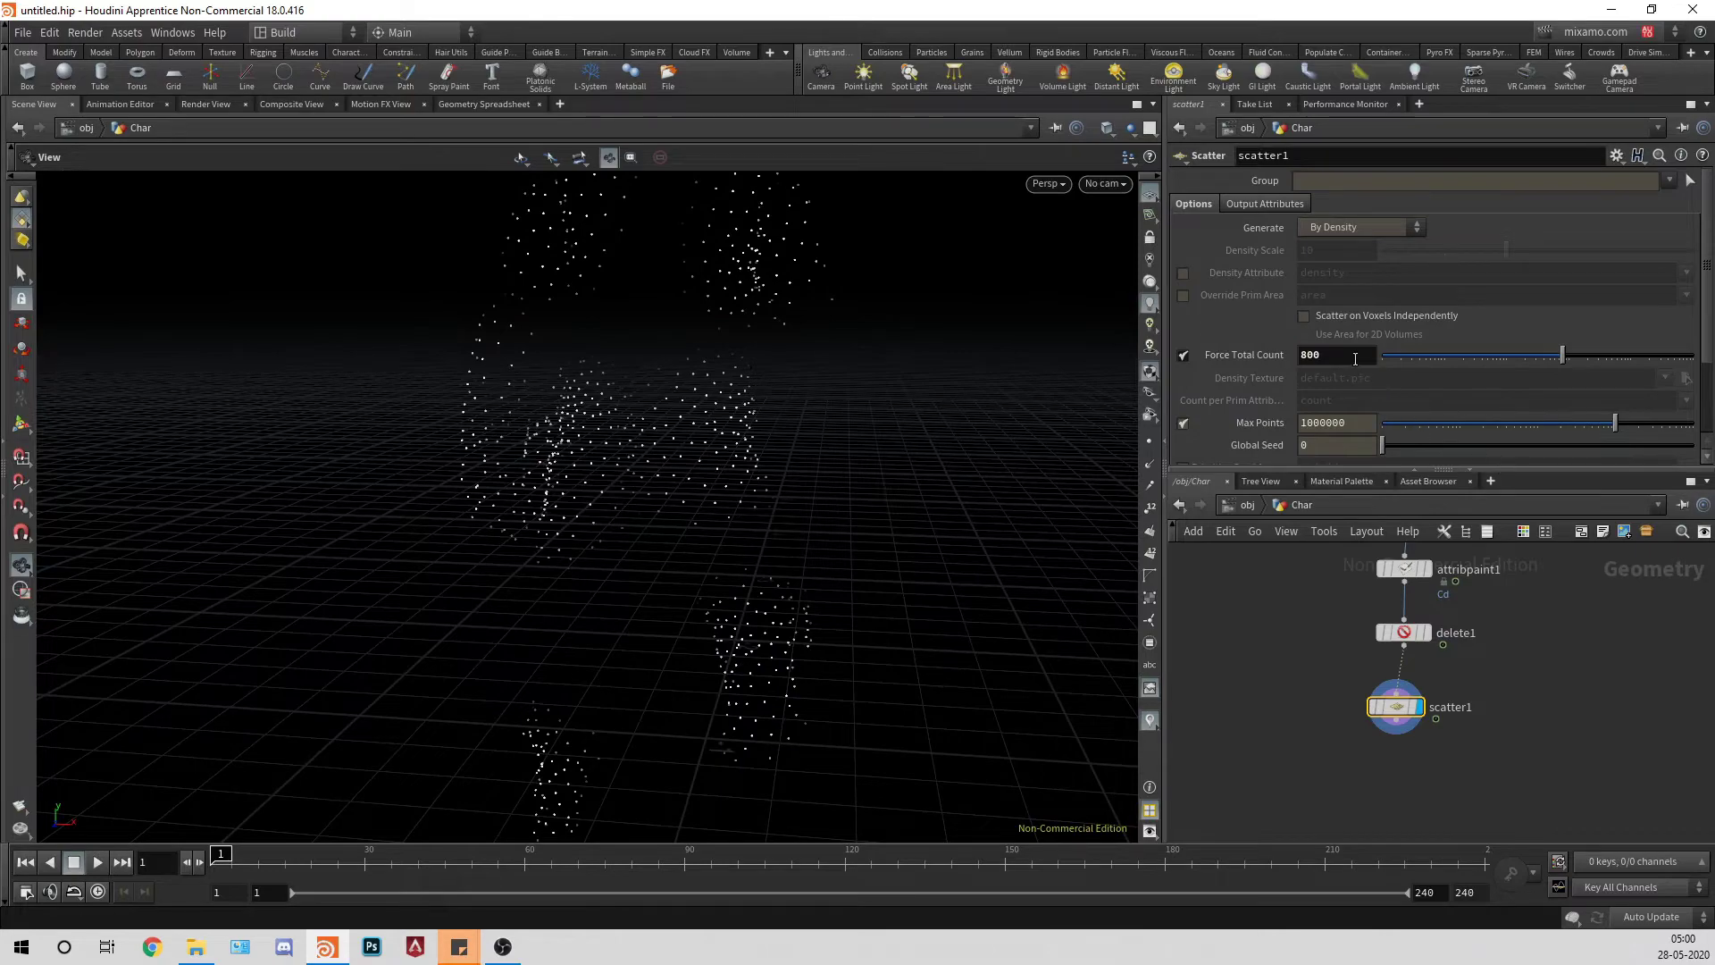
type("0")
key("Return")
left_click_drag(873, 463, 831, 505)
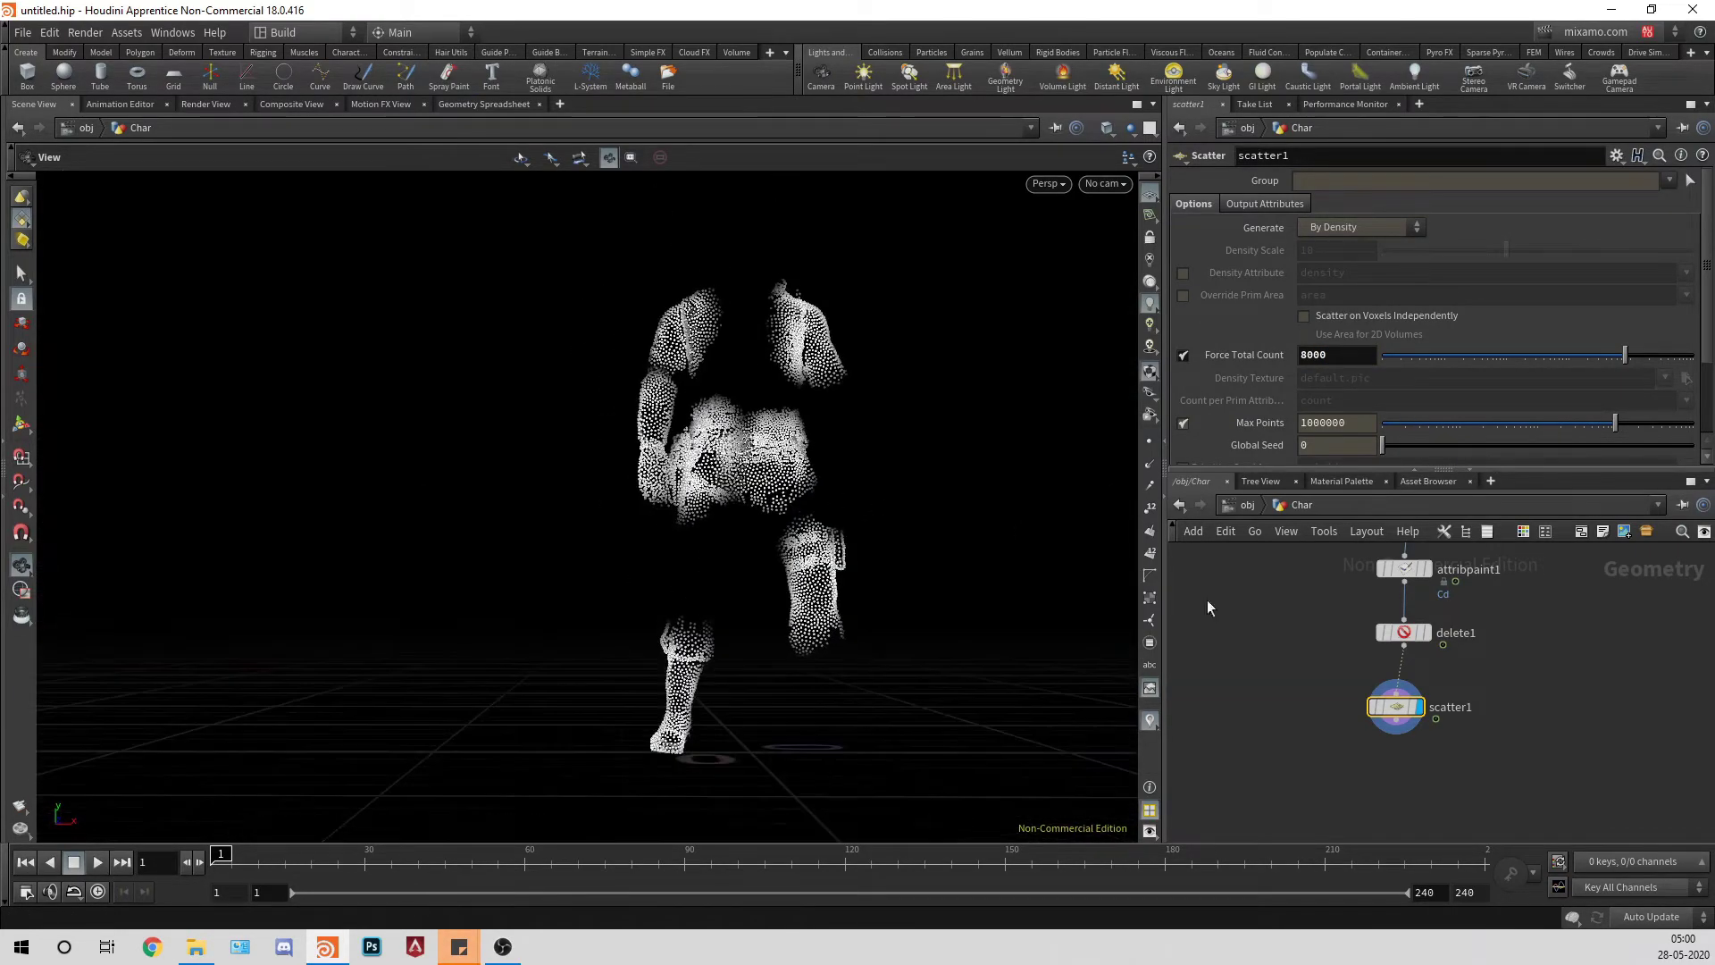
Step: Add a Pyro Source node connected to scatter1's output and line it up underneath
middle_click_drag(1395, 779, 1413, 704)
left_click_drag(1413, 647, 1410, 713)
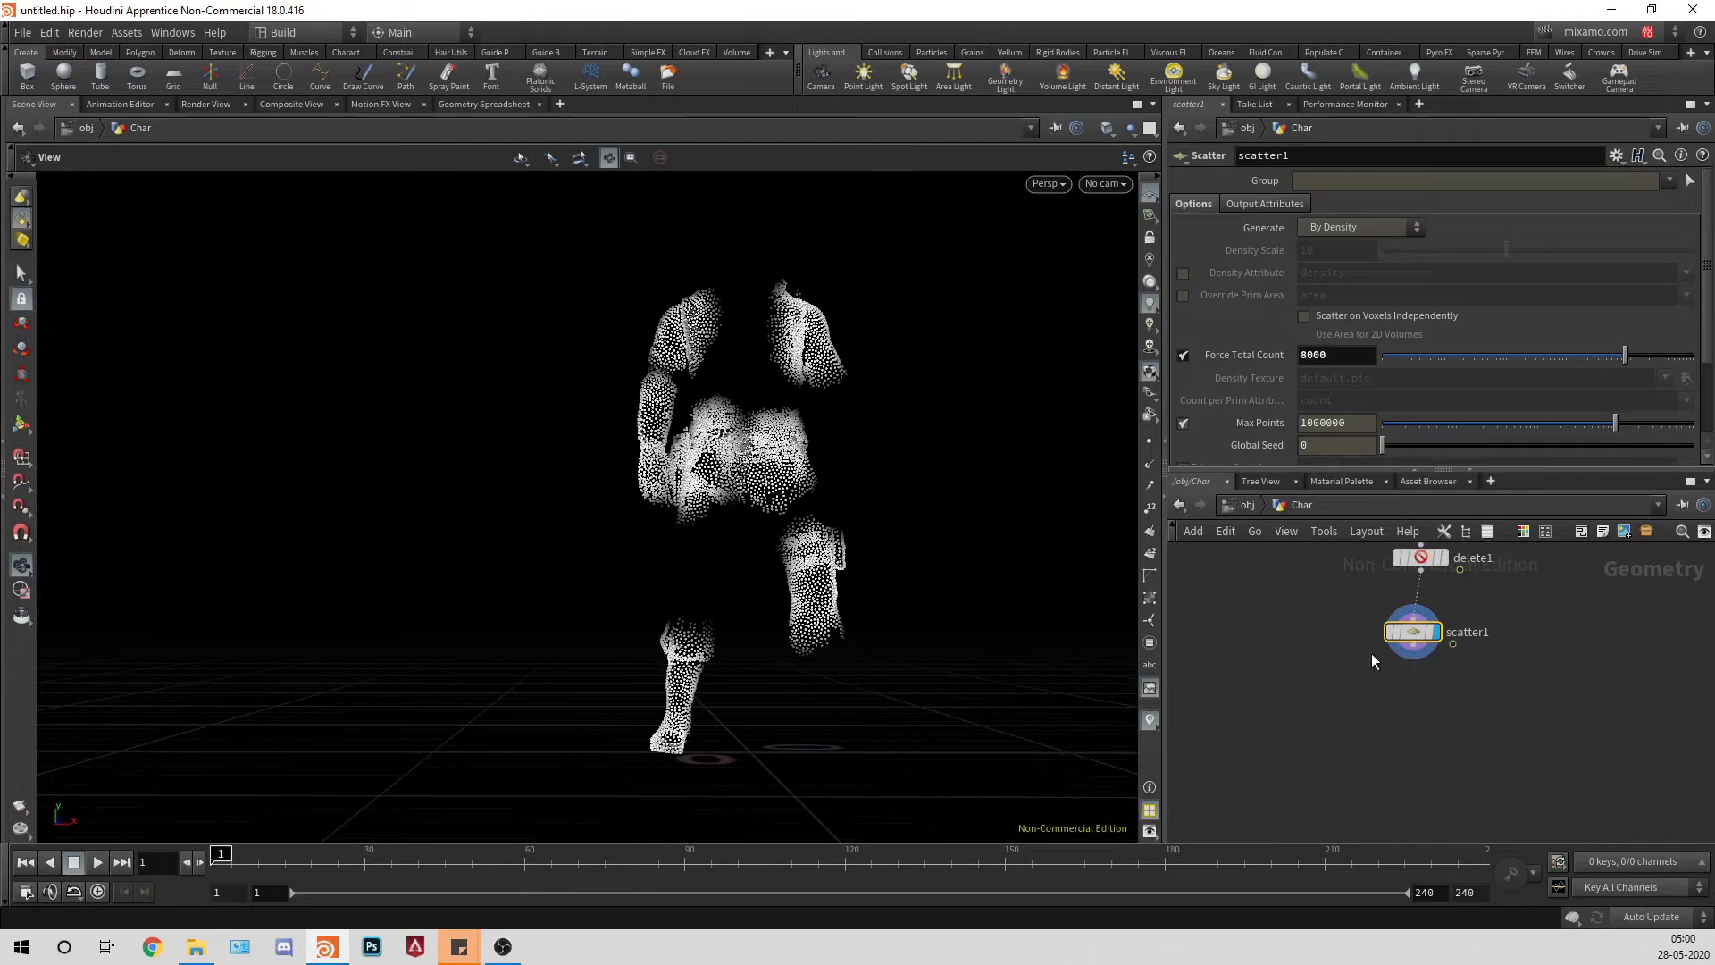
left_click_drag(295, 863, 215, 902)
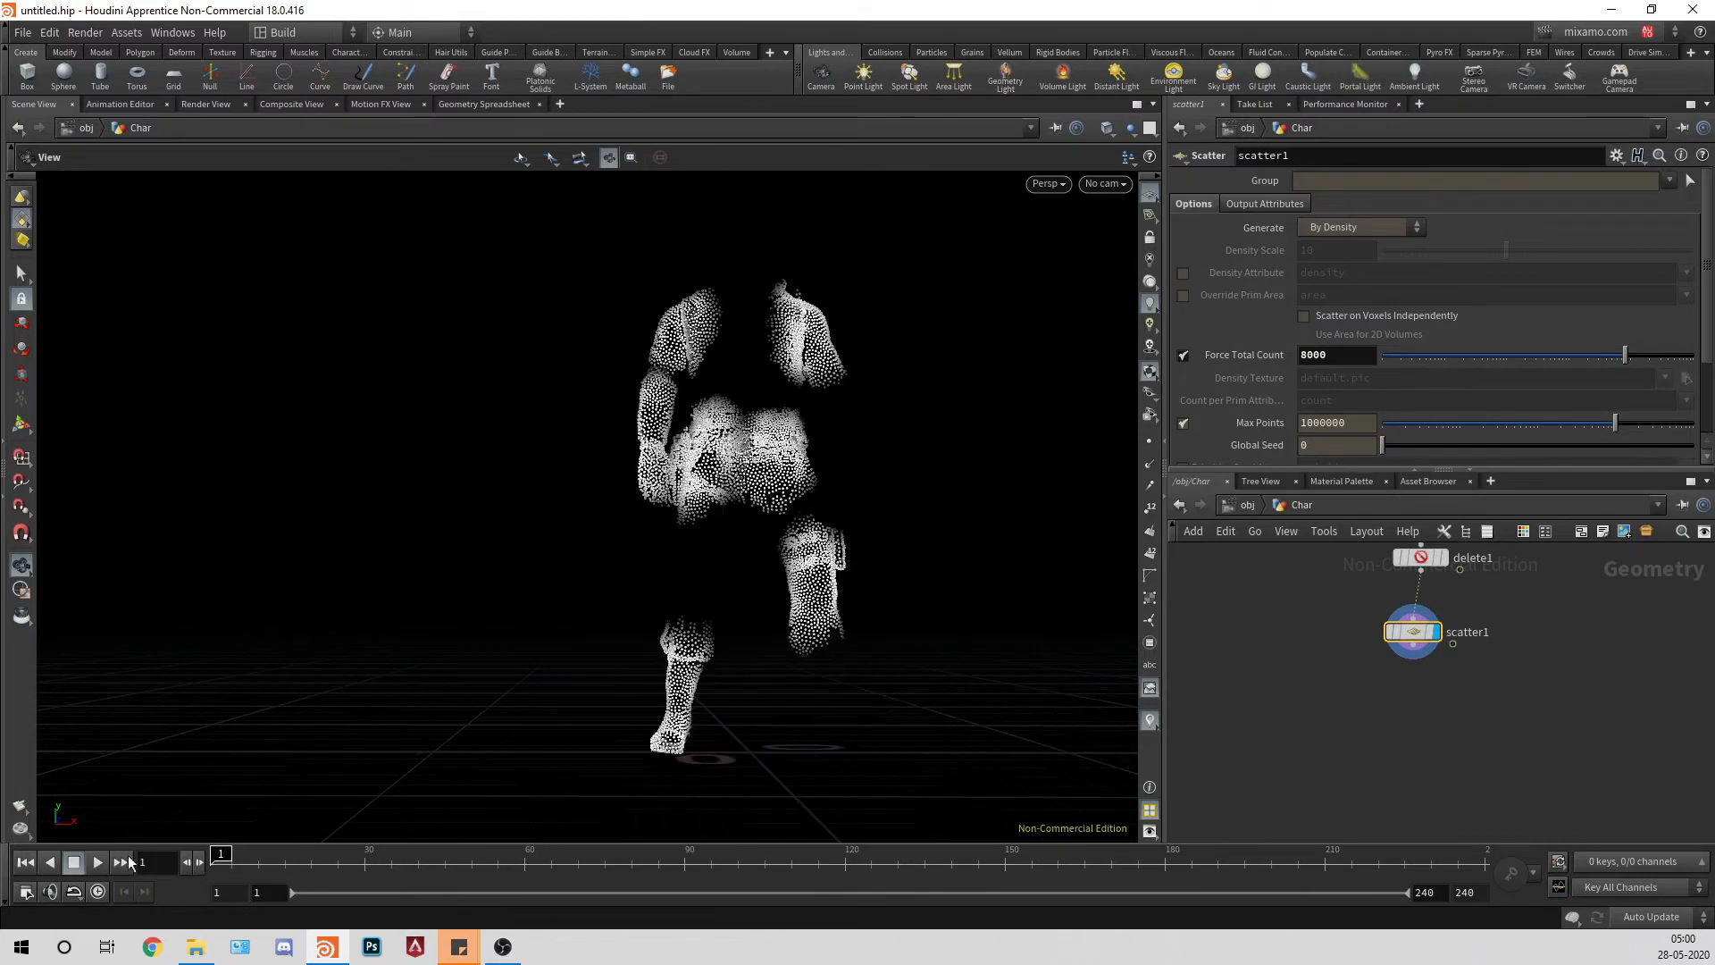
left_click(1411, 656)
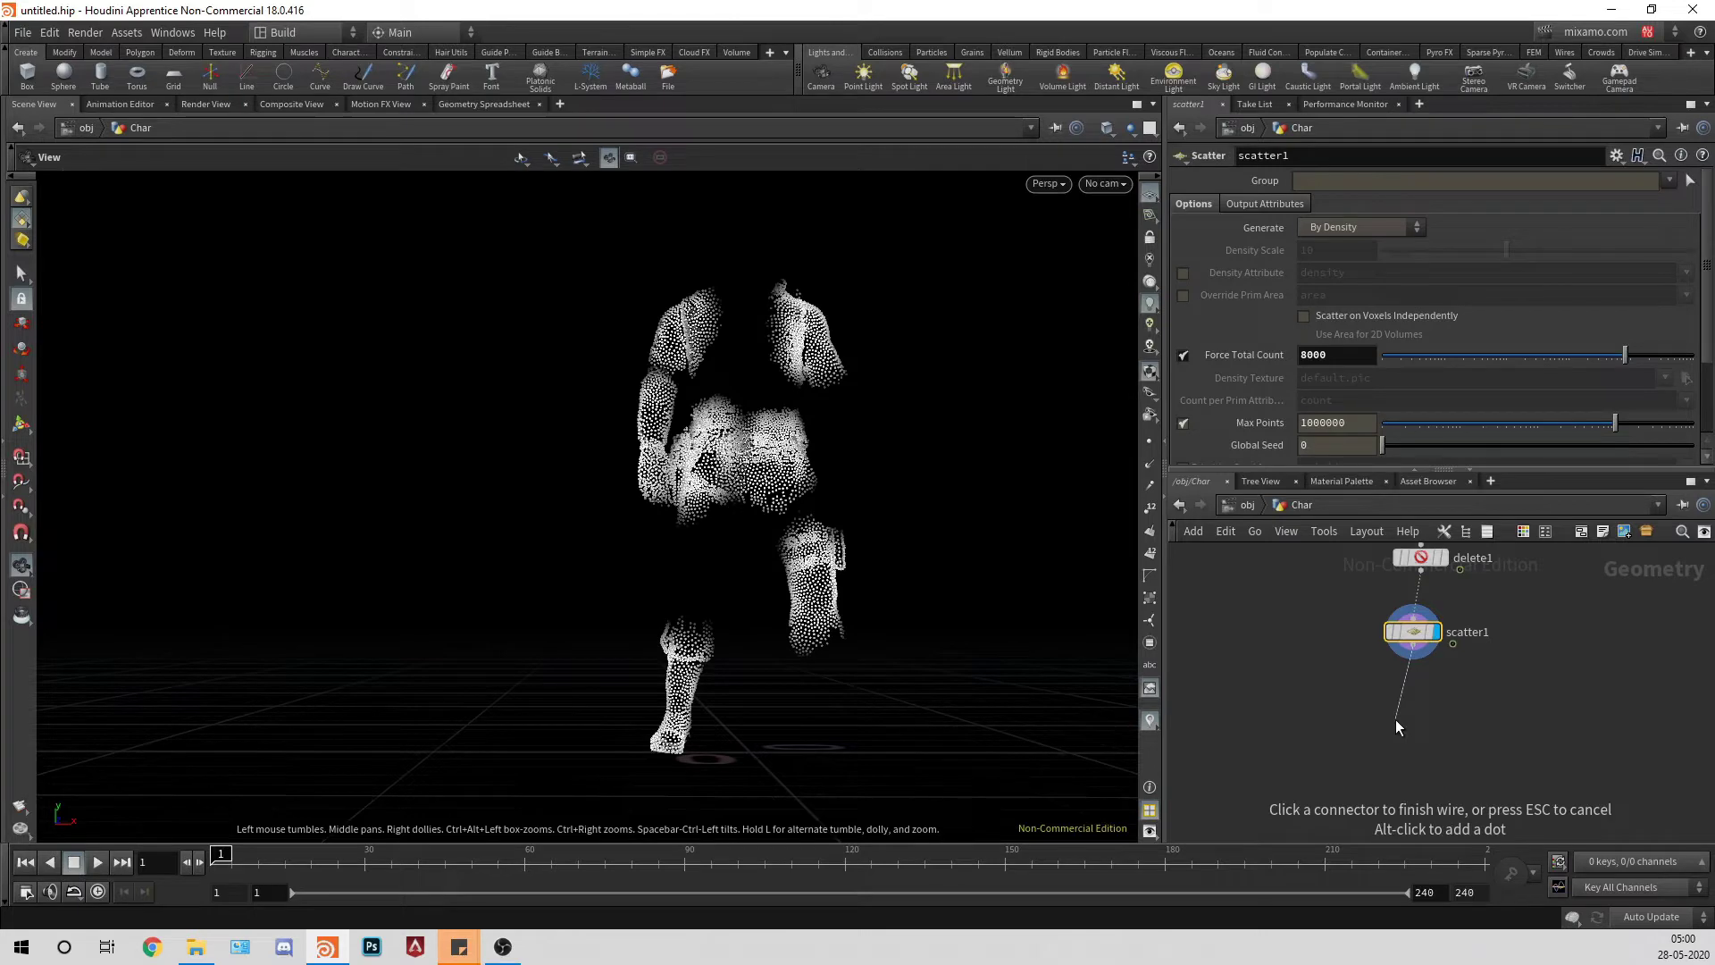
key("Tab")
type("pyro")
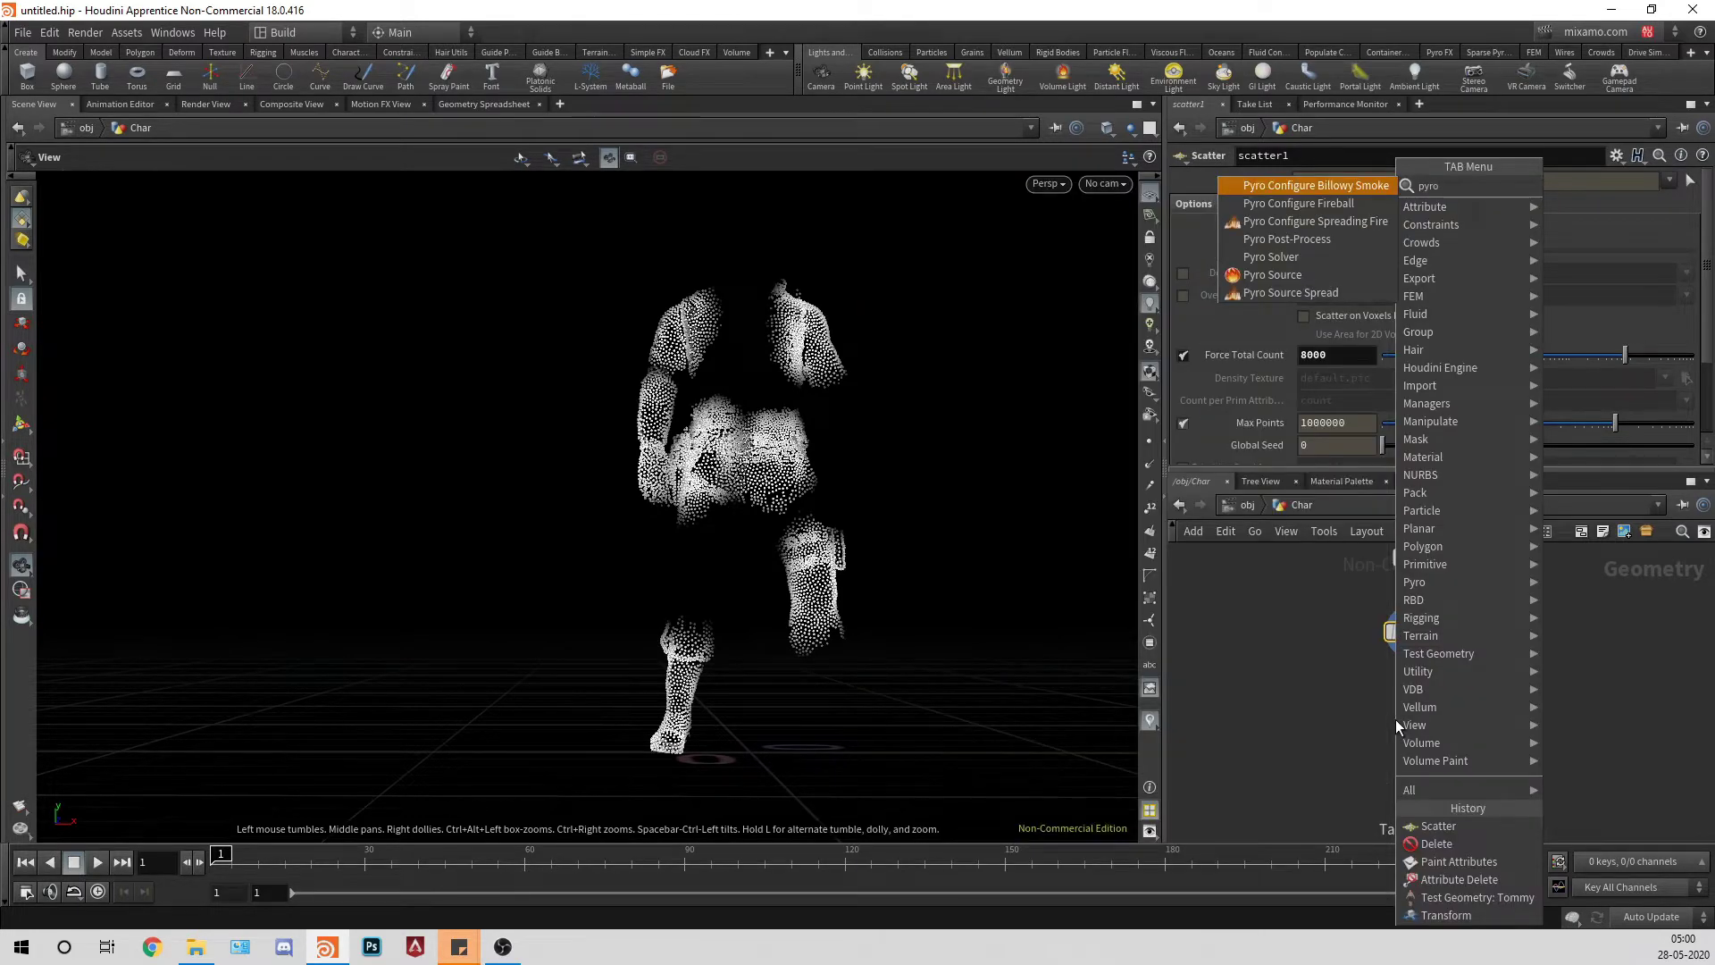
type("so")
key("Down")
key("Return")
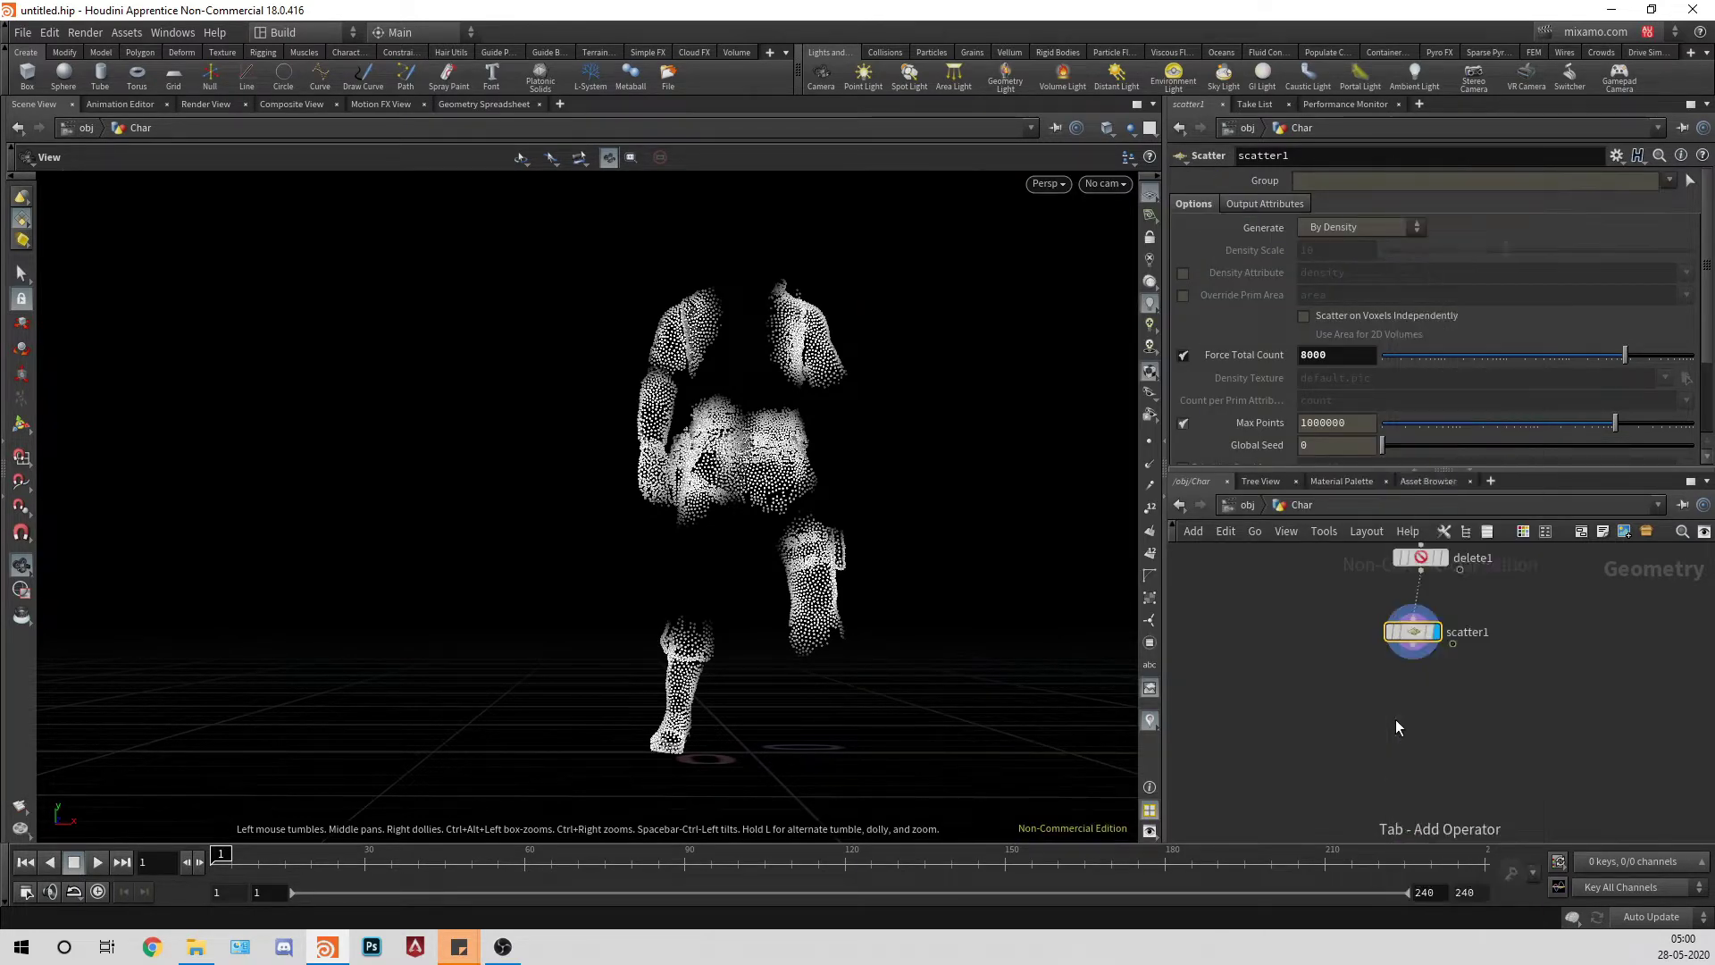
left_click(1395, 719)
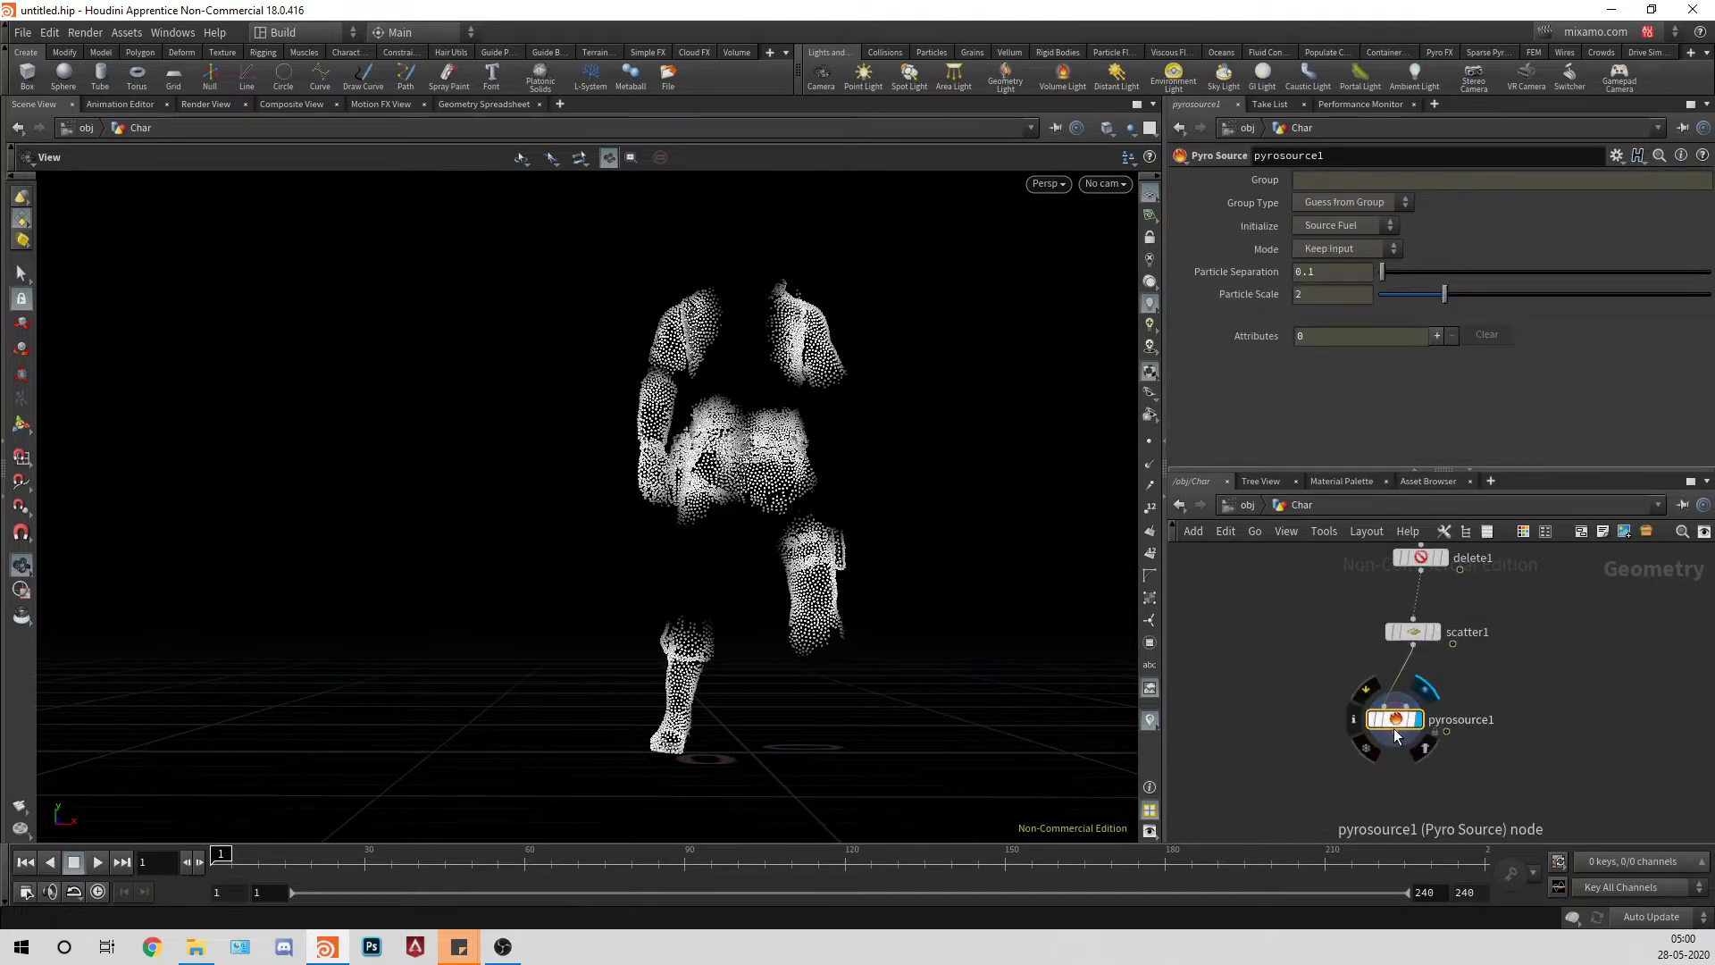
left_click_drag(1397, 725, 1422, 710)
middle_click_drag(1543, 599, 1448, 719)
scroll(1429, 717, "down", 2)
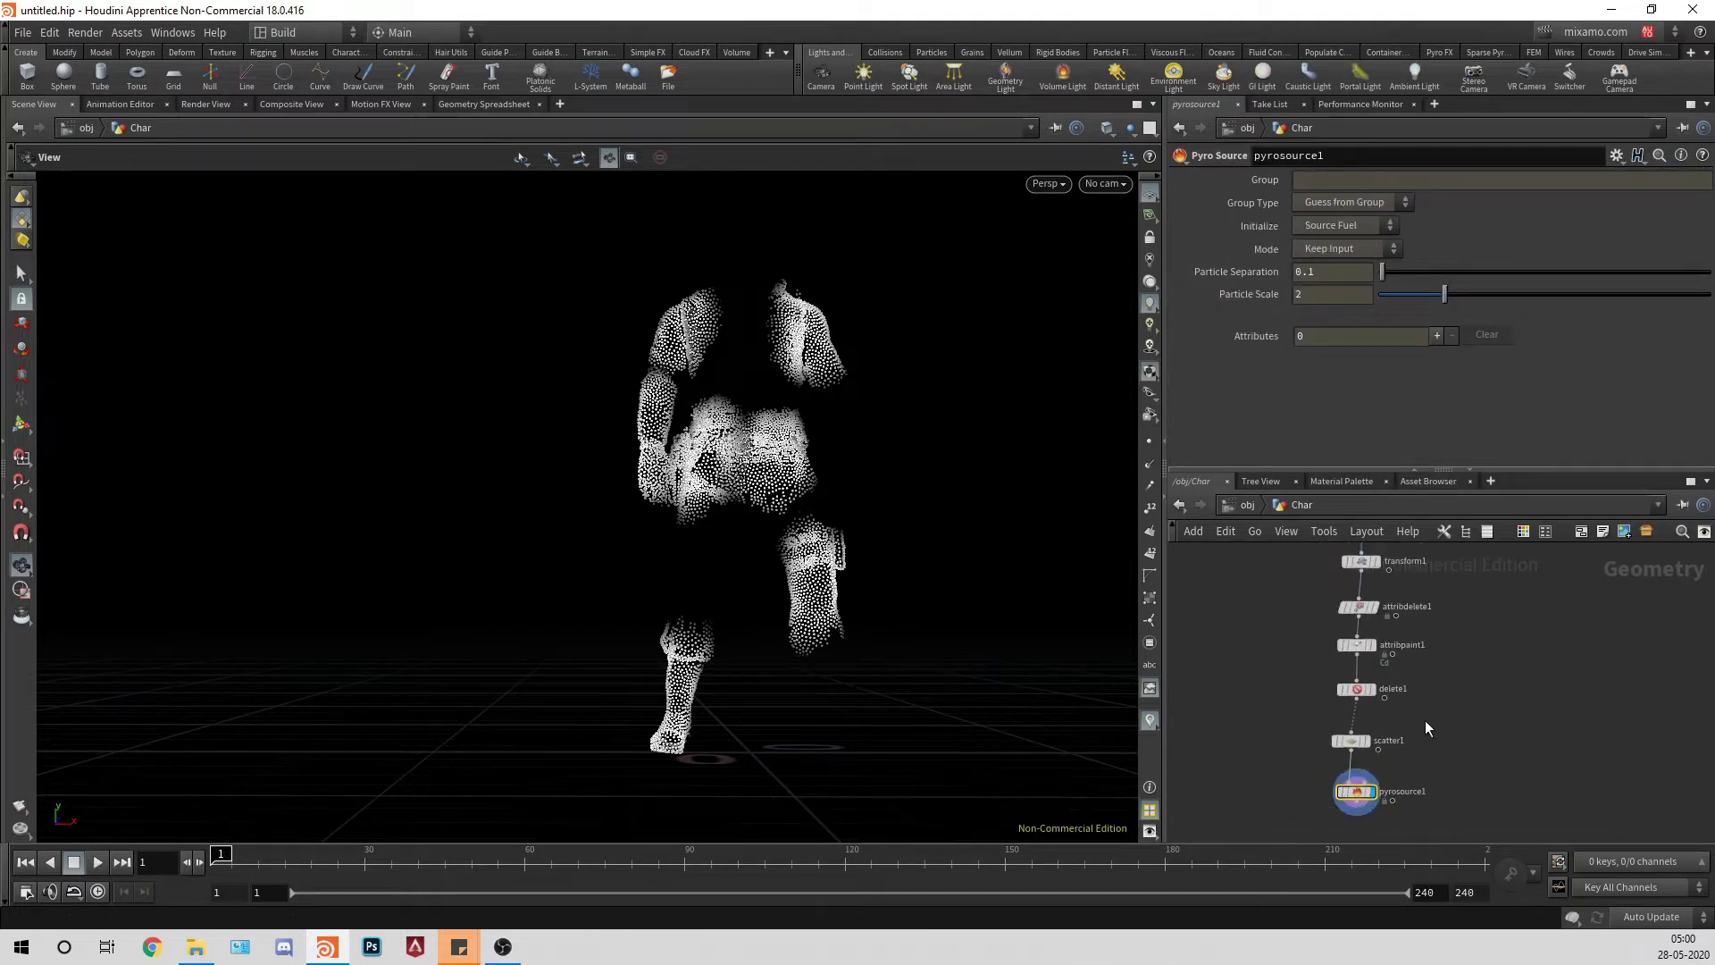
left_click_drag(1390, 815, 1322, 636)
left_click_drag(1424, 836, 1355, 636)
scroll(1473, 674, "up", 5)
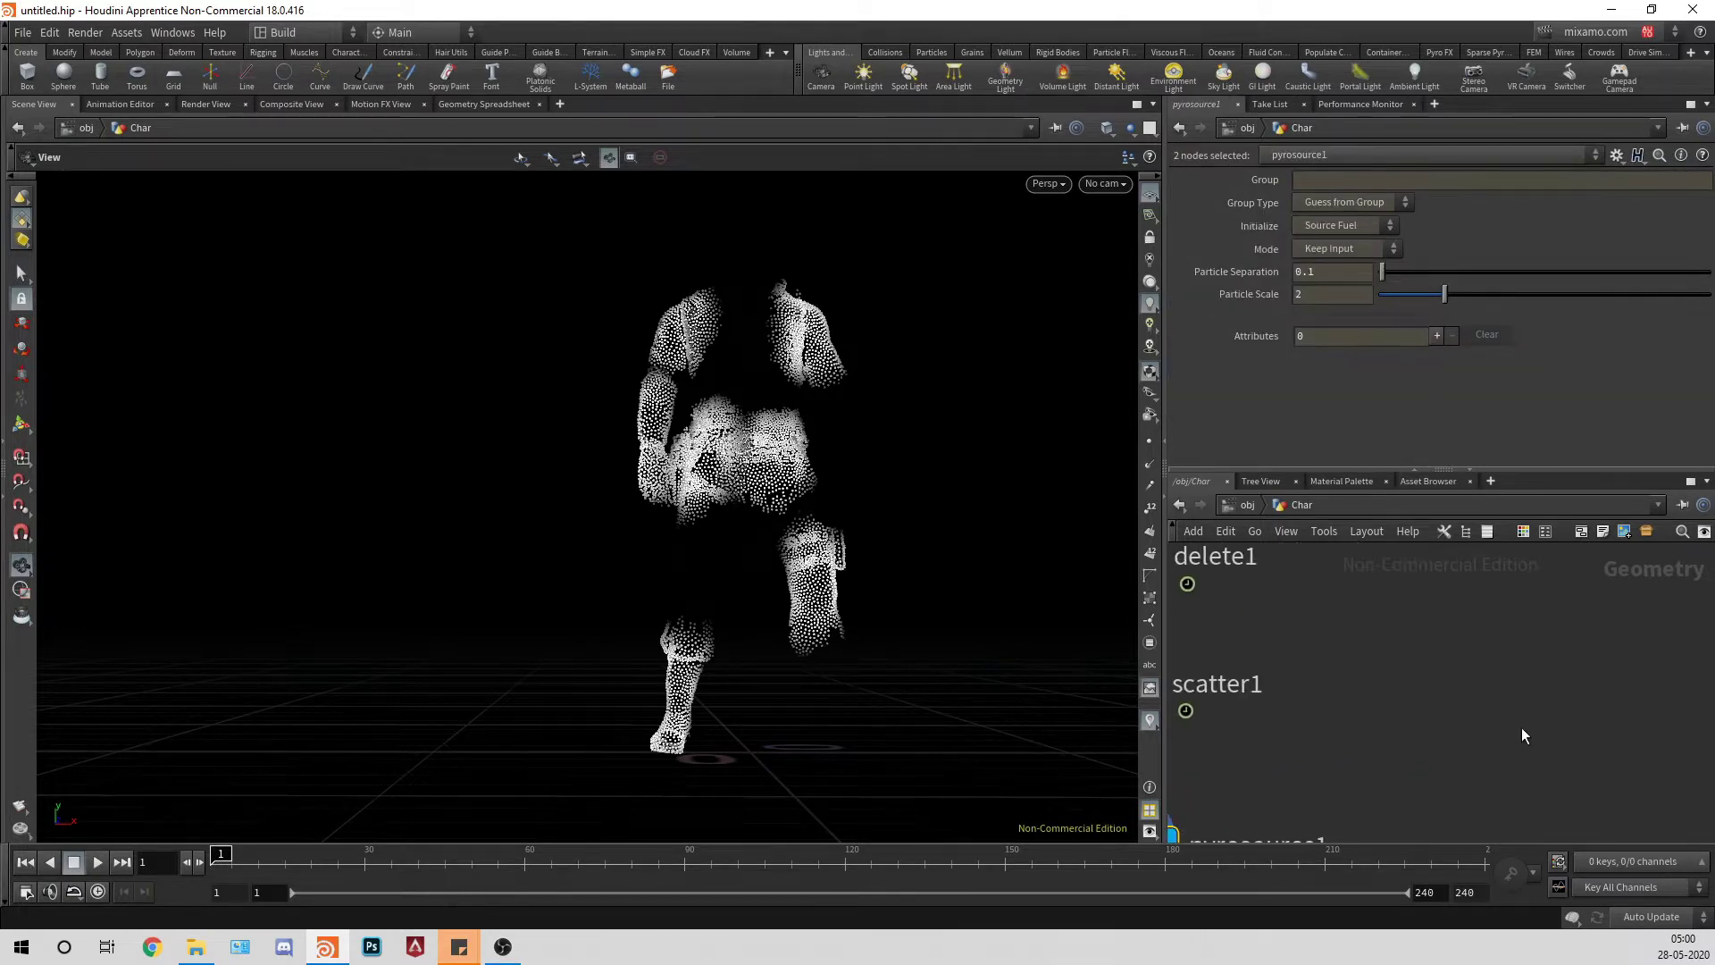
middle_click_drag(1520, 727, 1697, 623)
middle_click_drag(1487, 670, 1568, 665)
left_click(1387, 757)
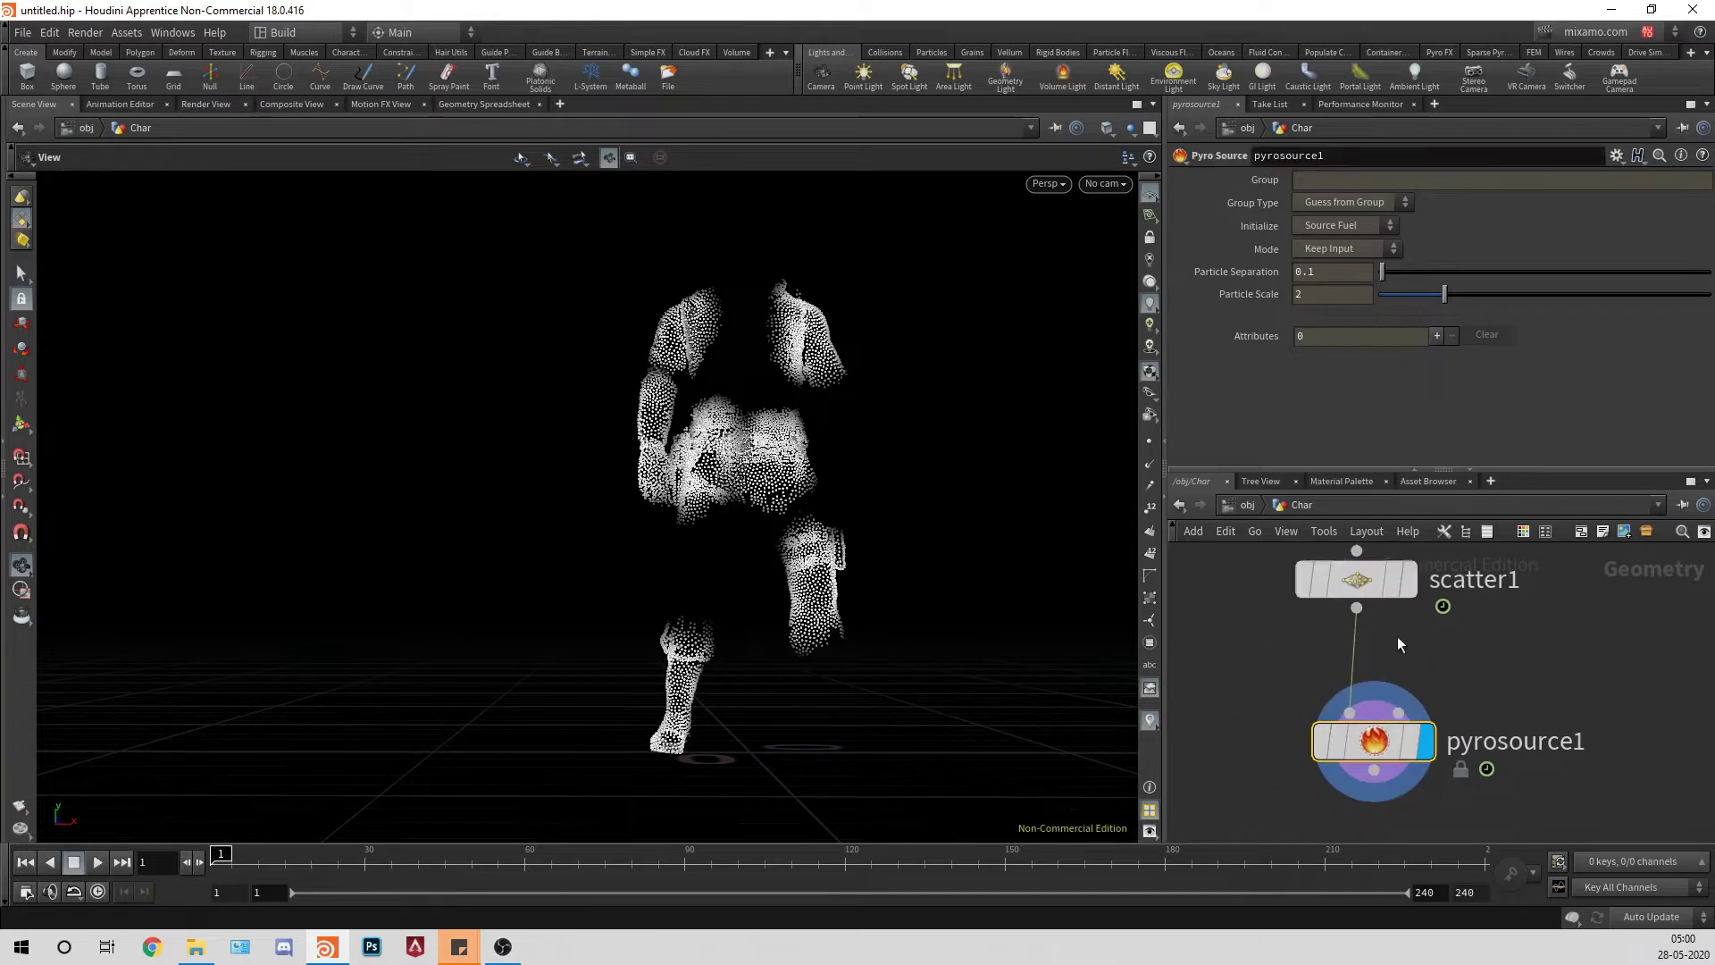
key("Tab")
type("pyr")
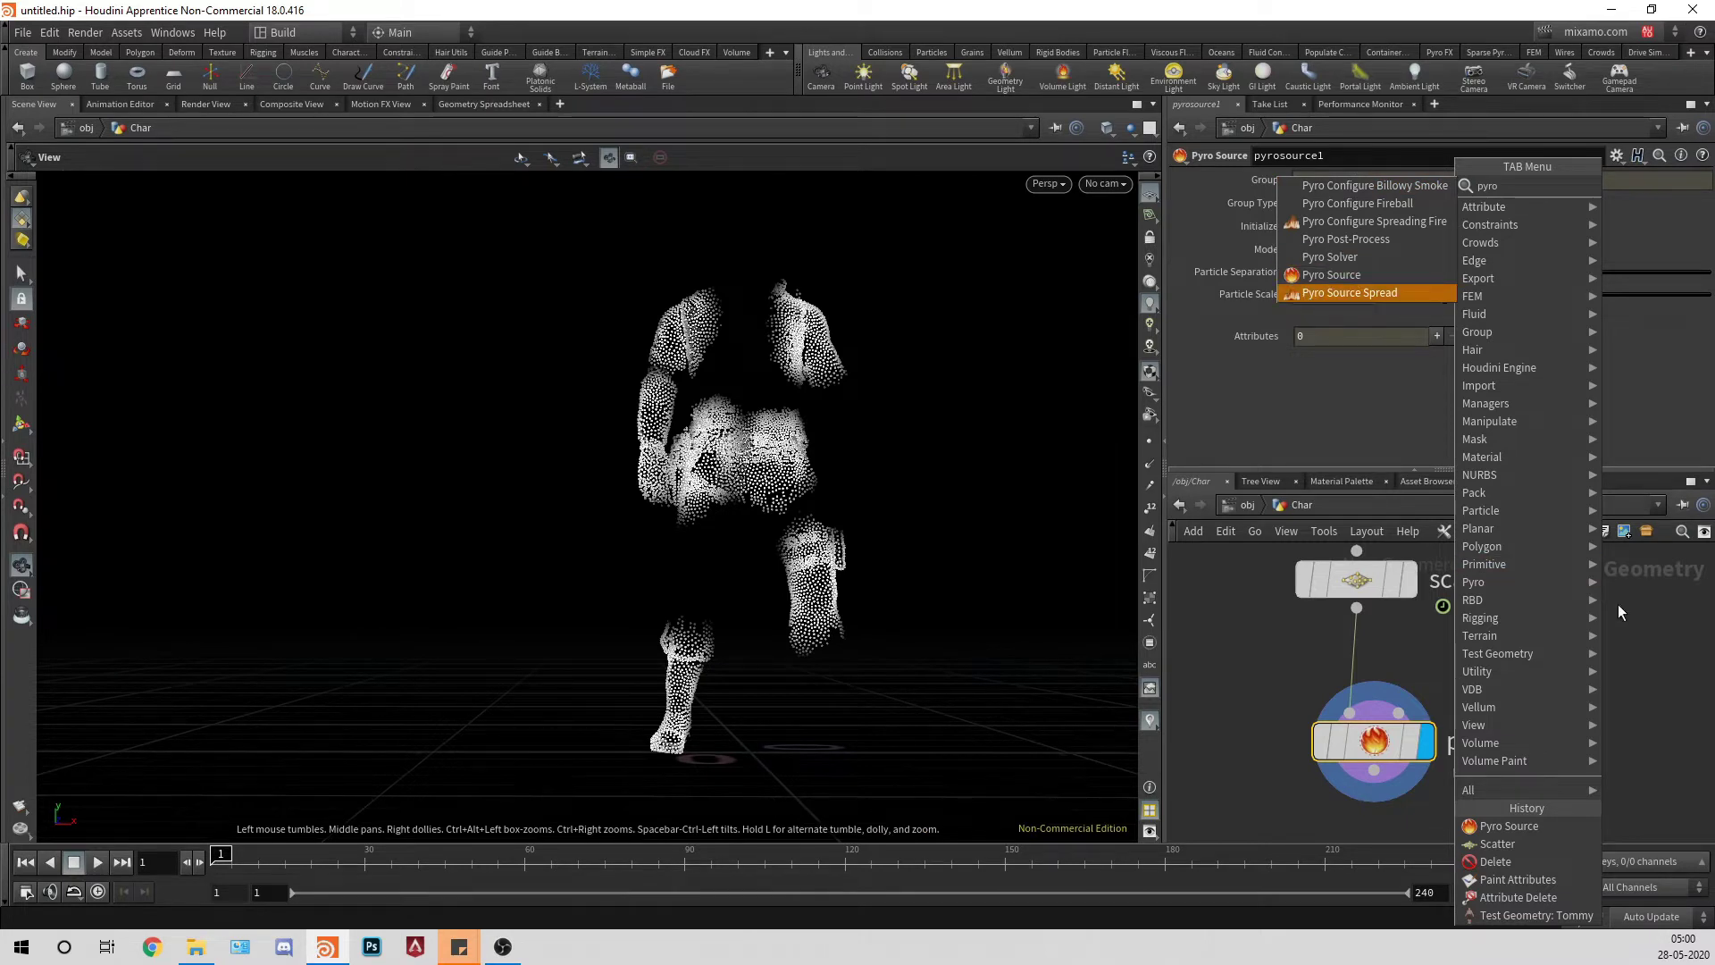
key("Escape")
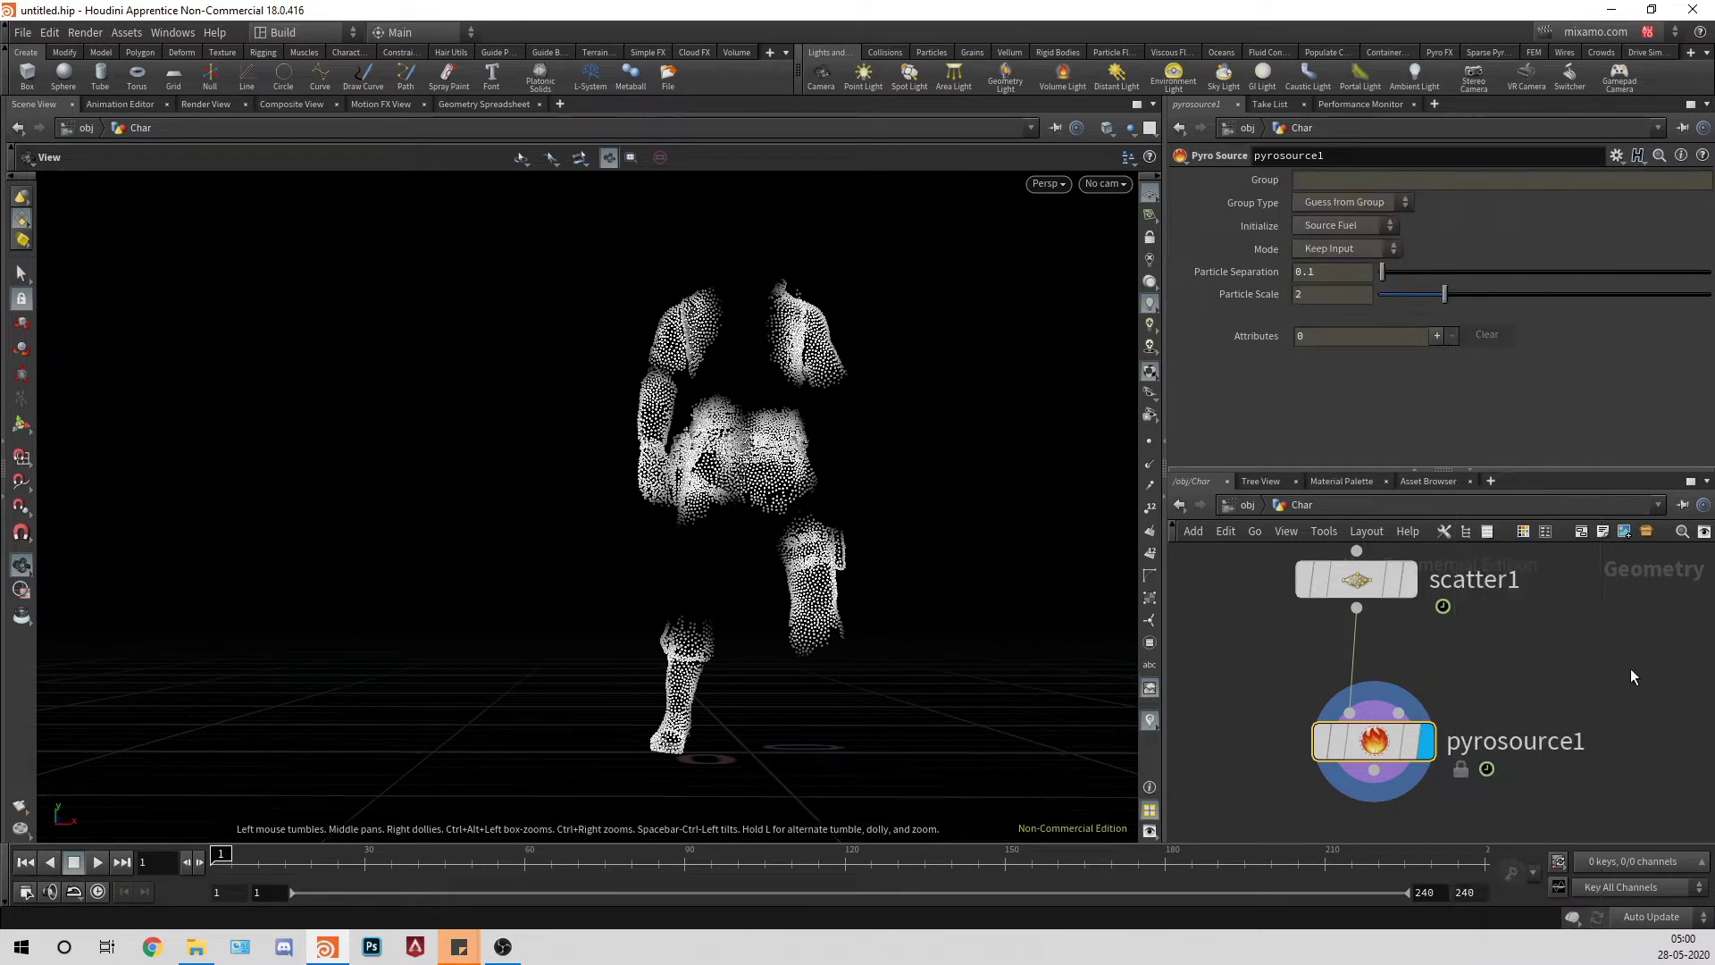
key("d")
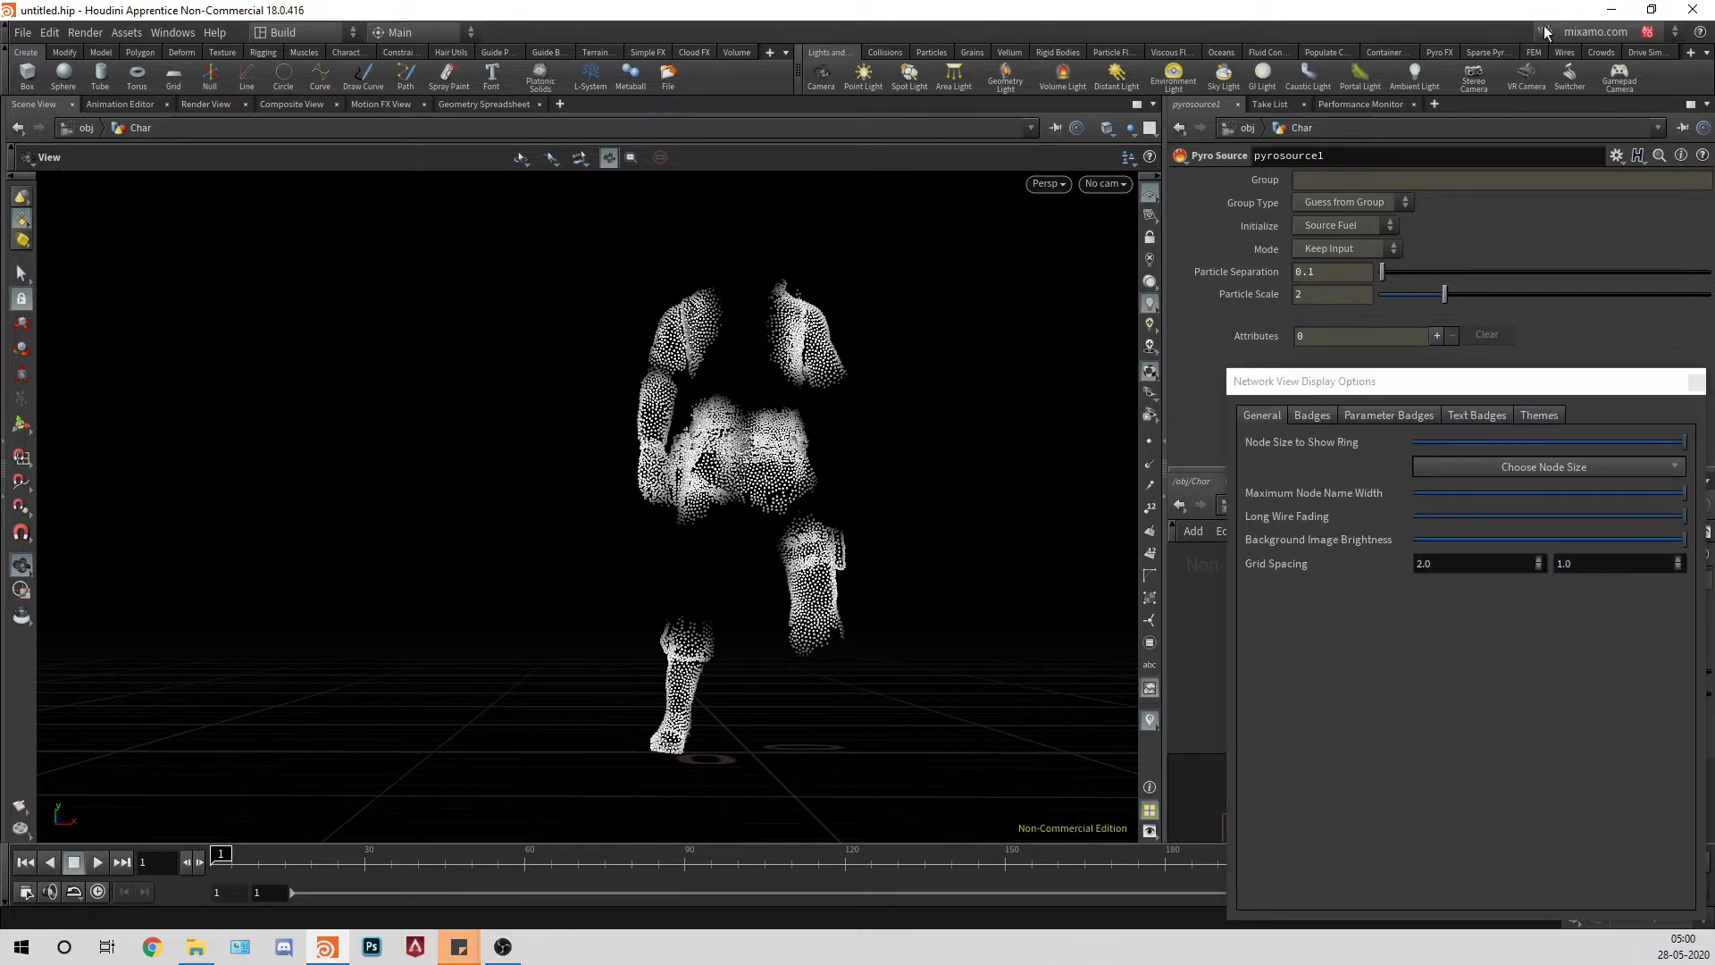
left_click(1695, 382)
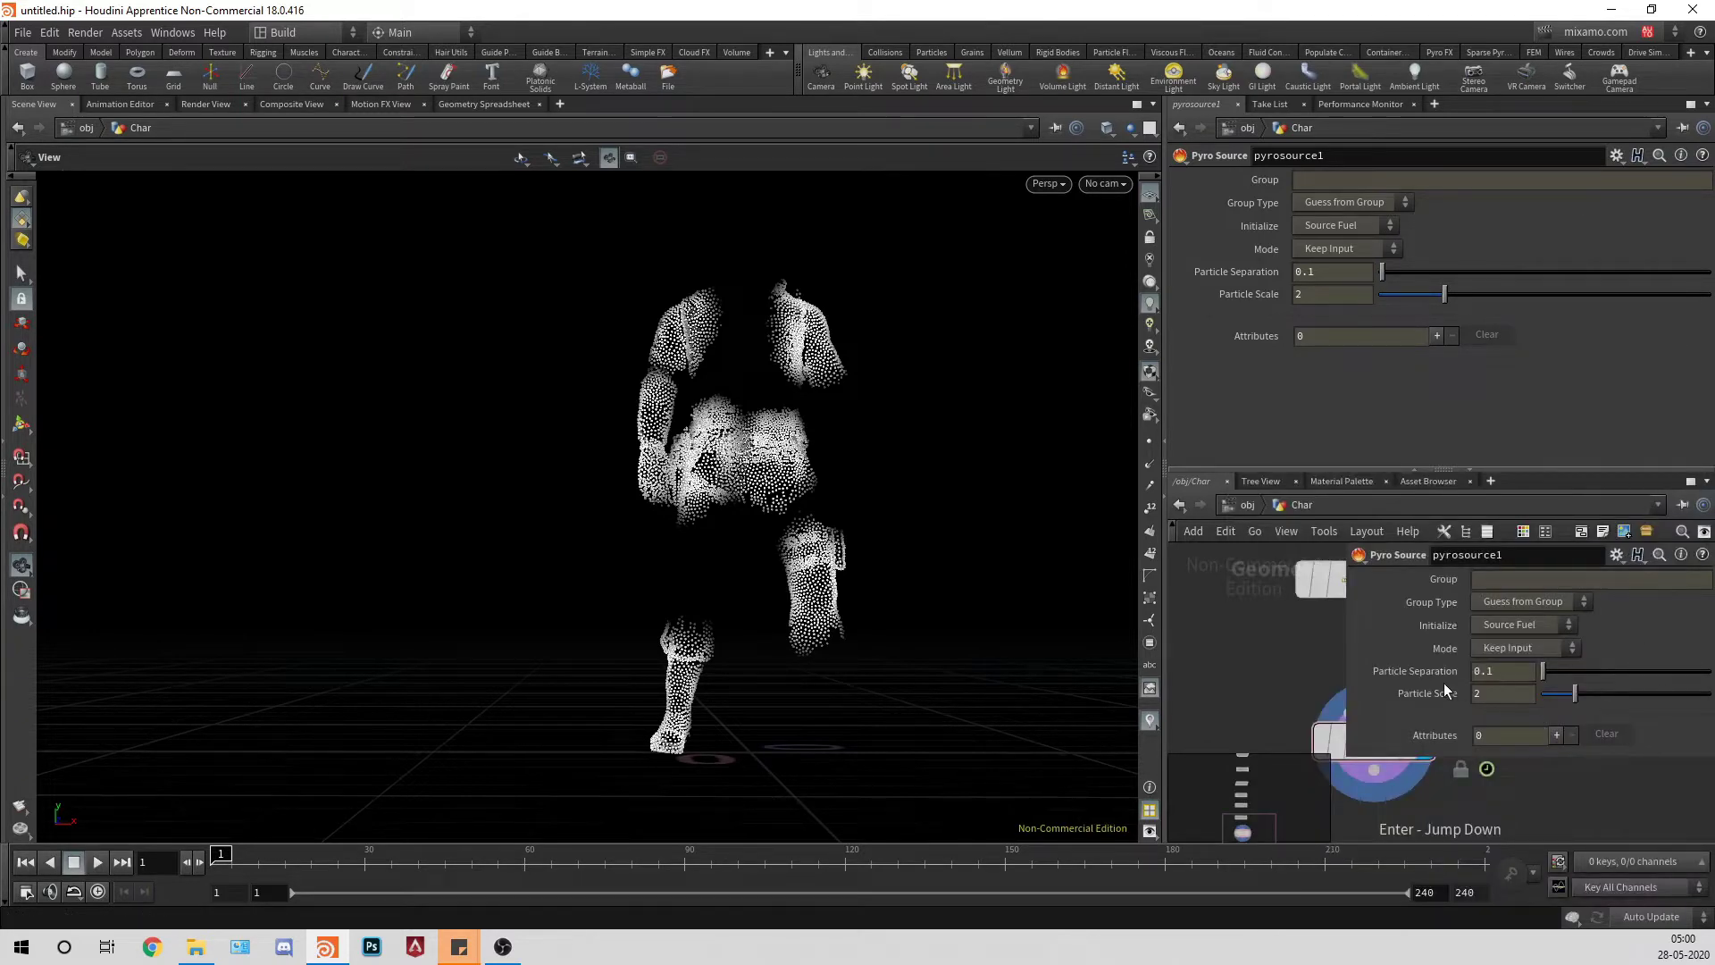
key("p")
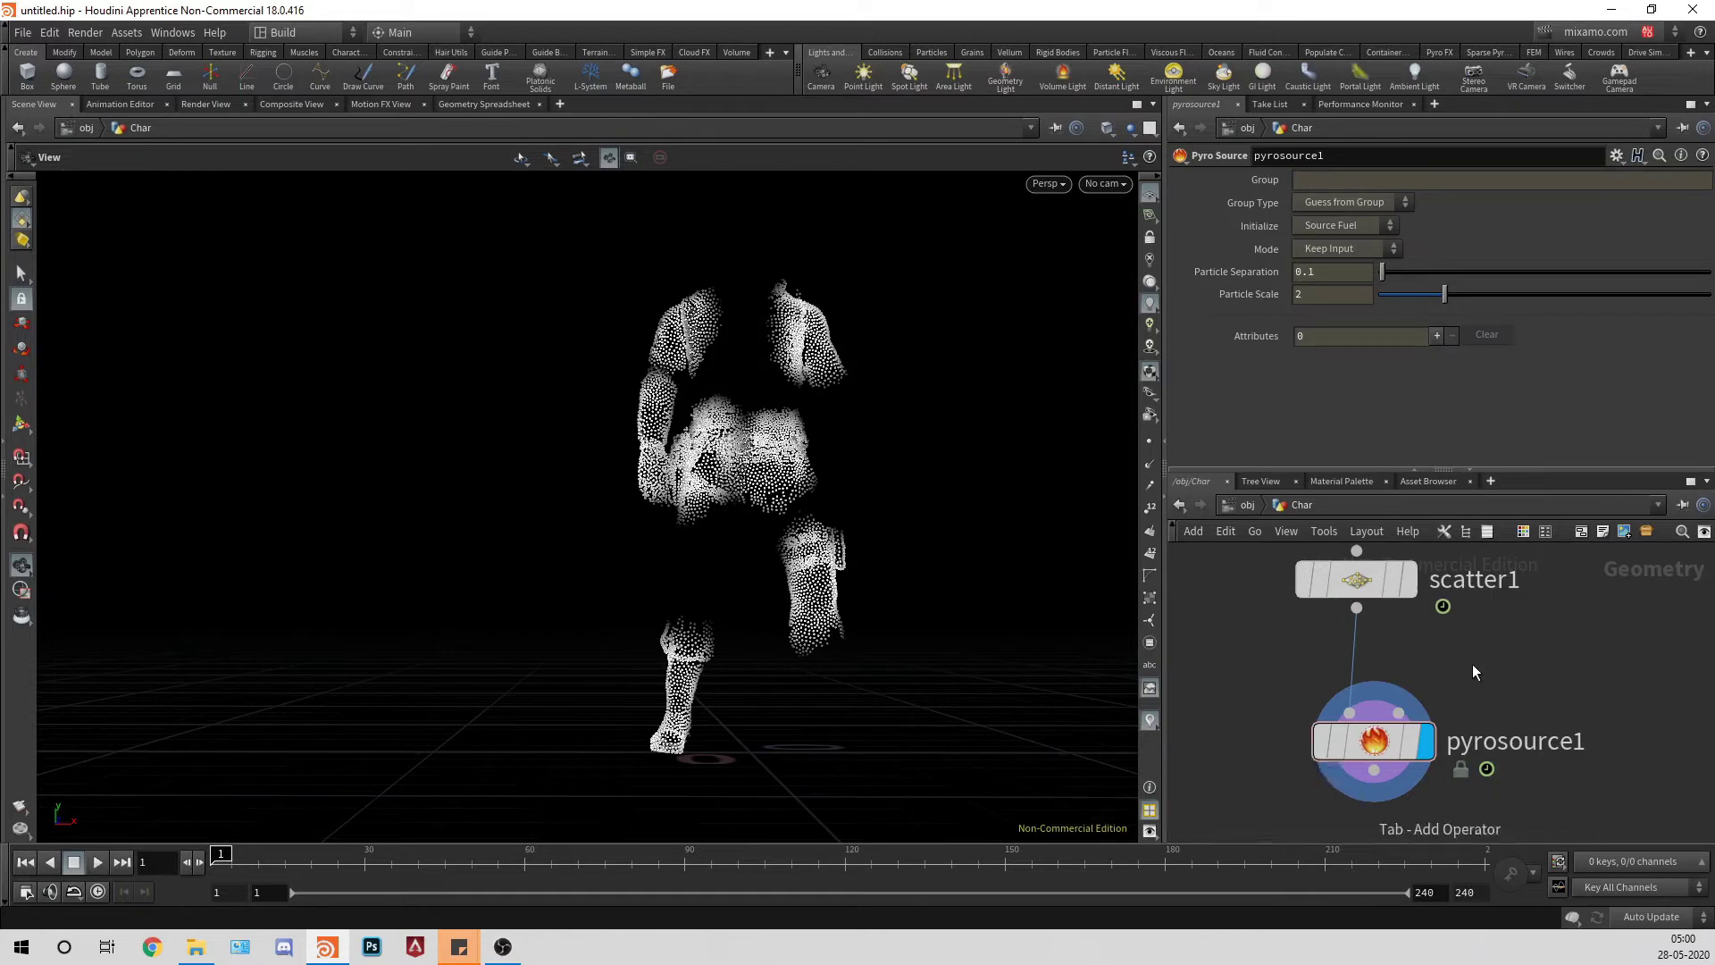
Step: Try a DOP Network in the Char network, looking up its sparse nodes, and delete it
key("Tab")
type("dopnet")
key("Return")
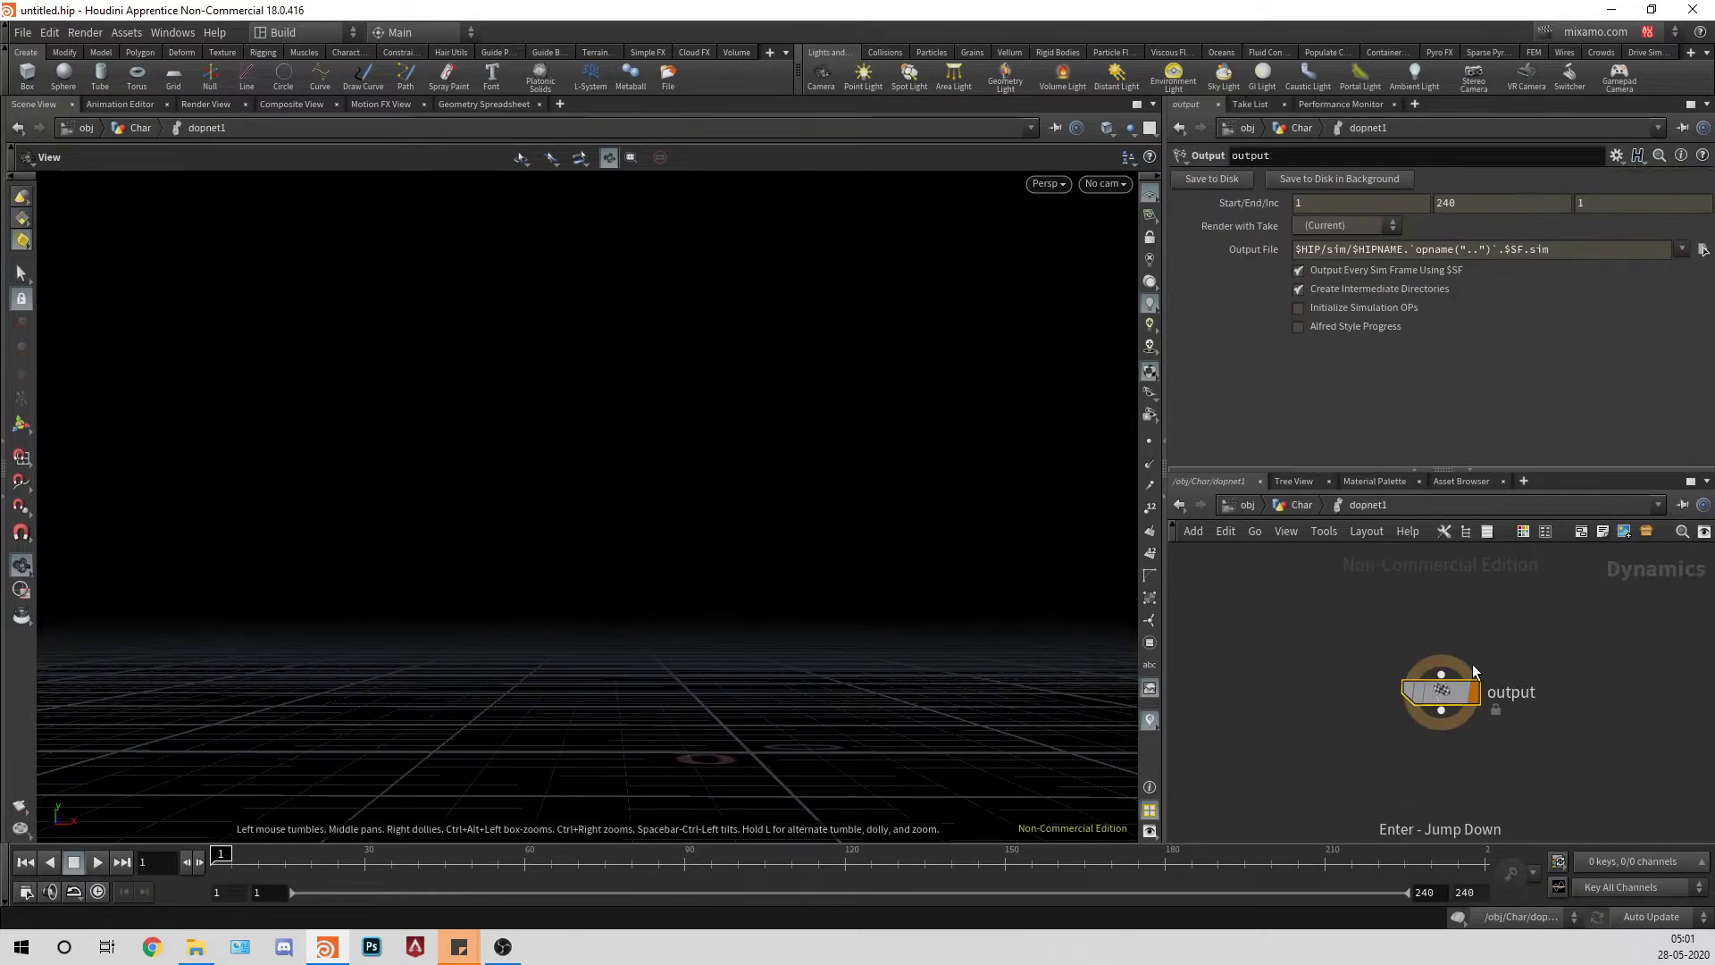
key("Tab")
type("sparse")
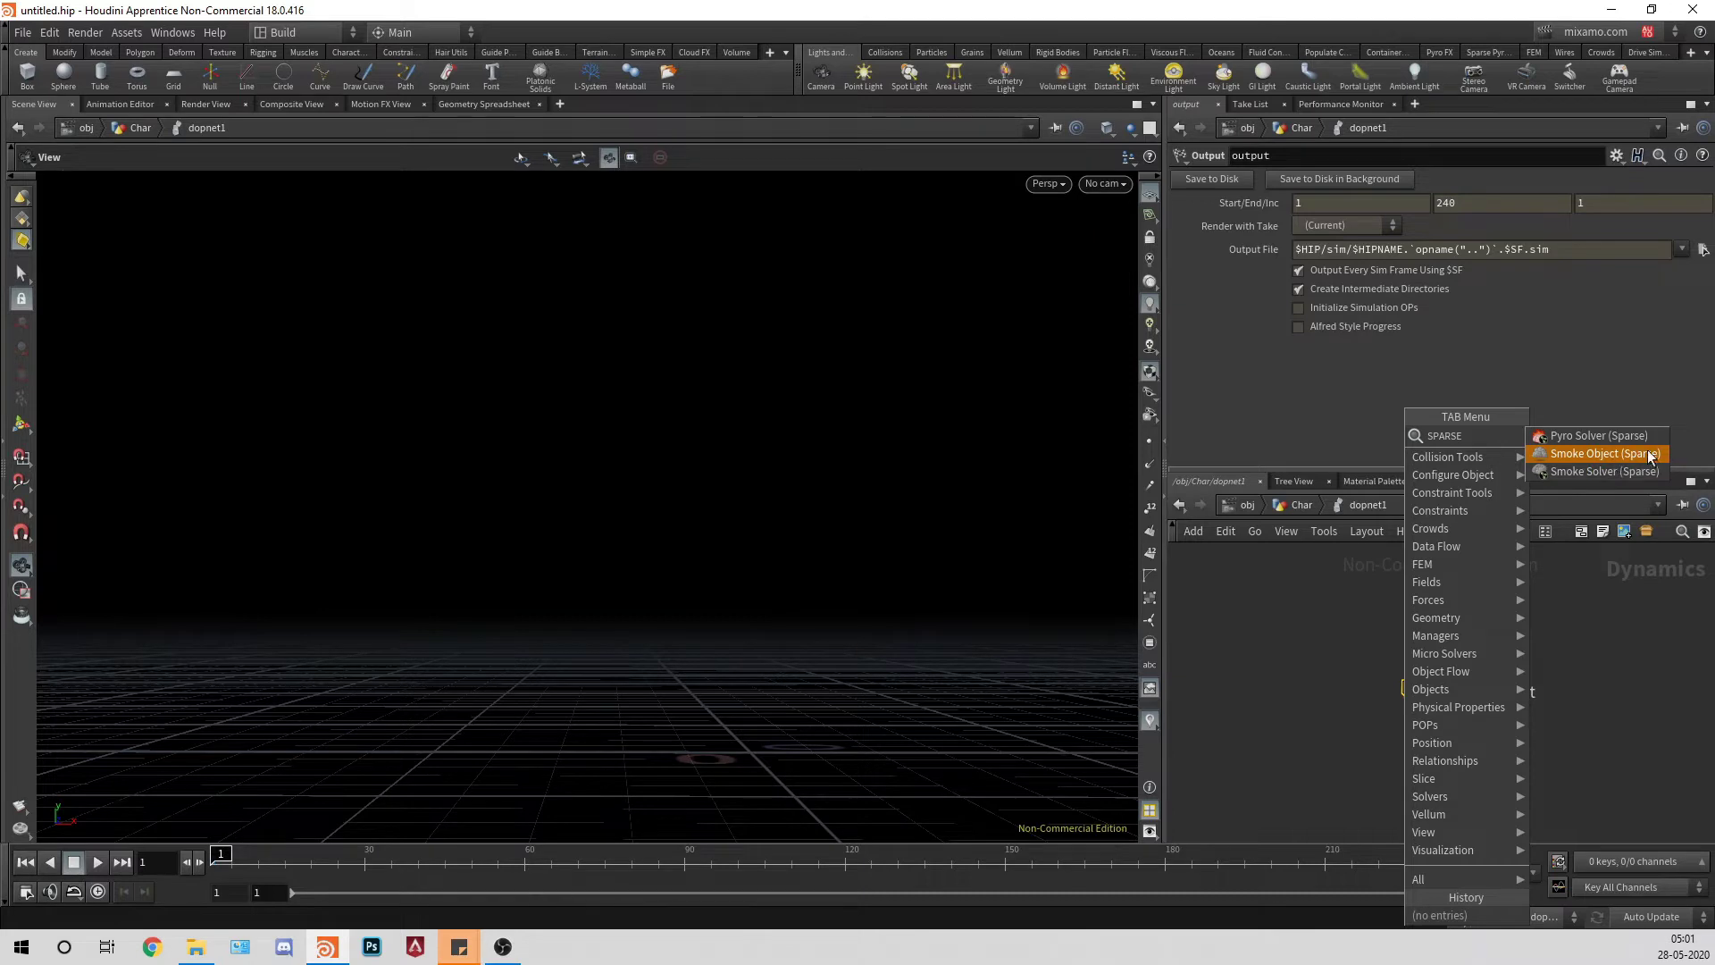
left_click(1612, 568)
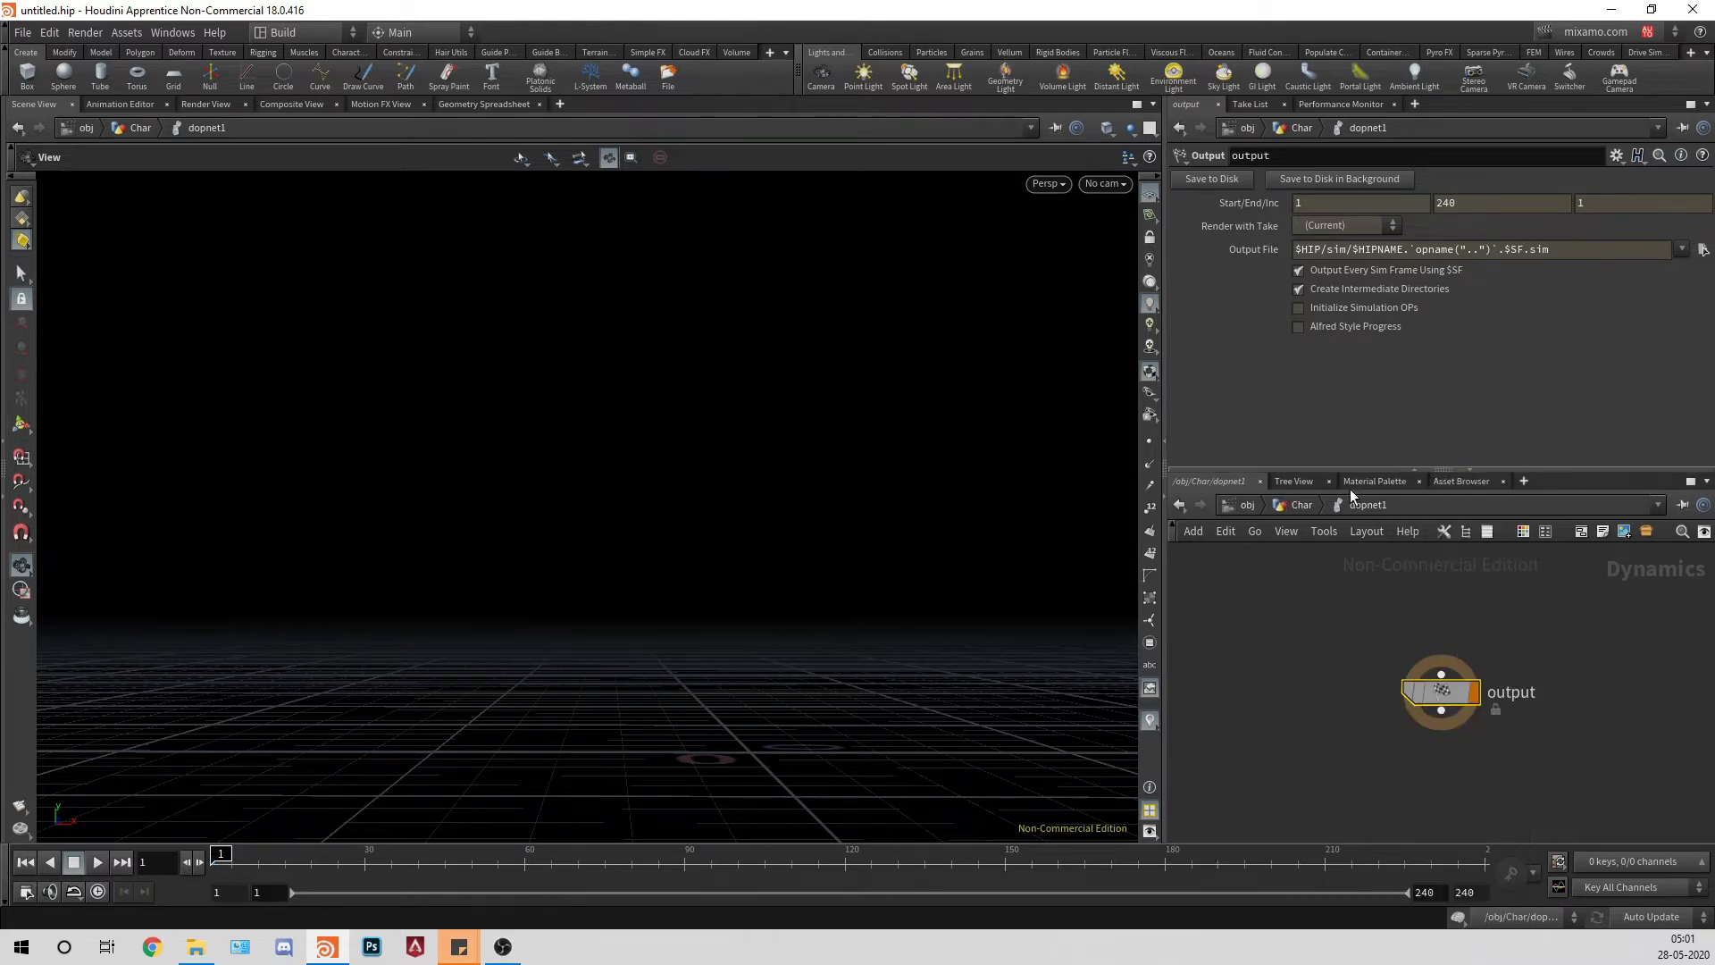
left_click(1304, 511)
mouse_move(1482, 672)
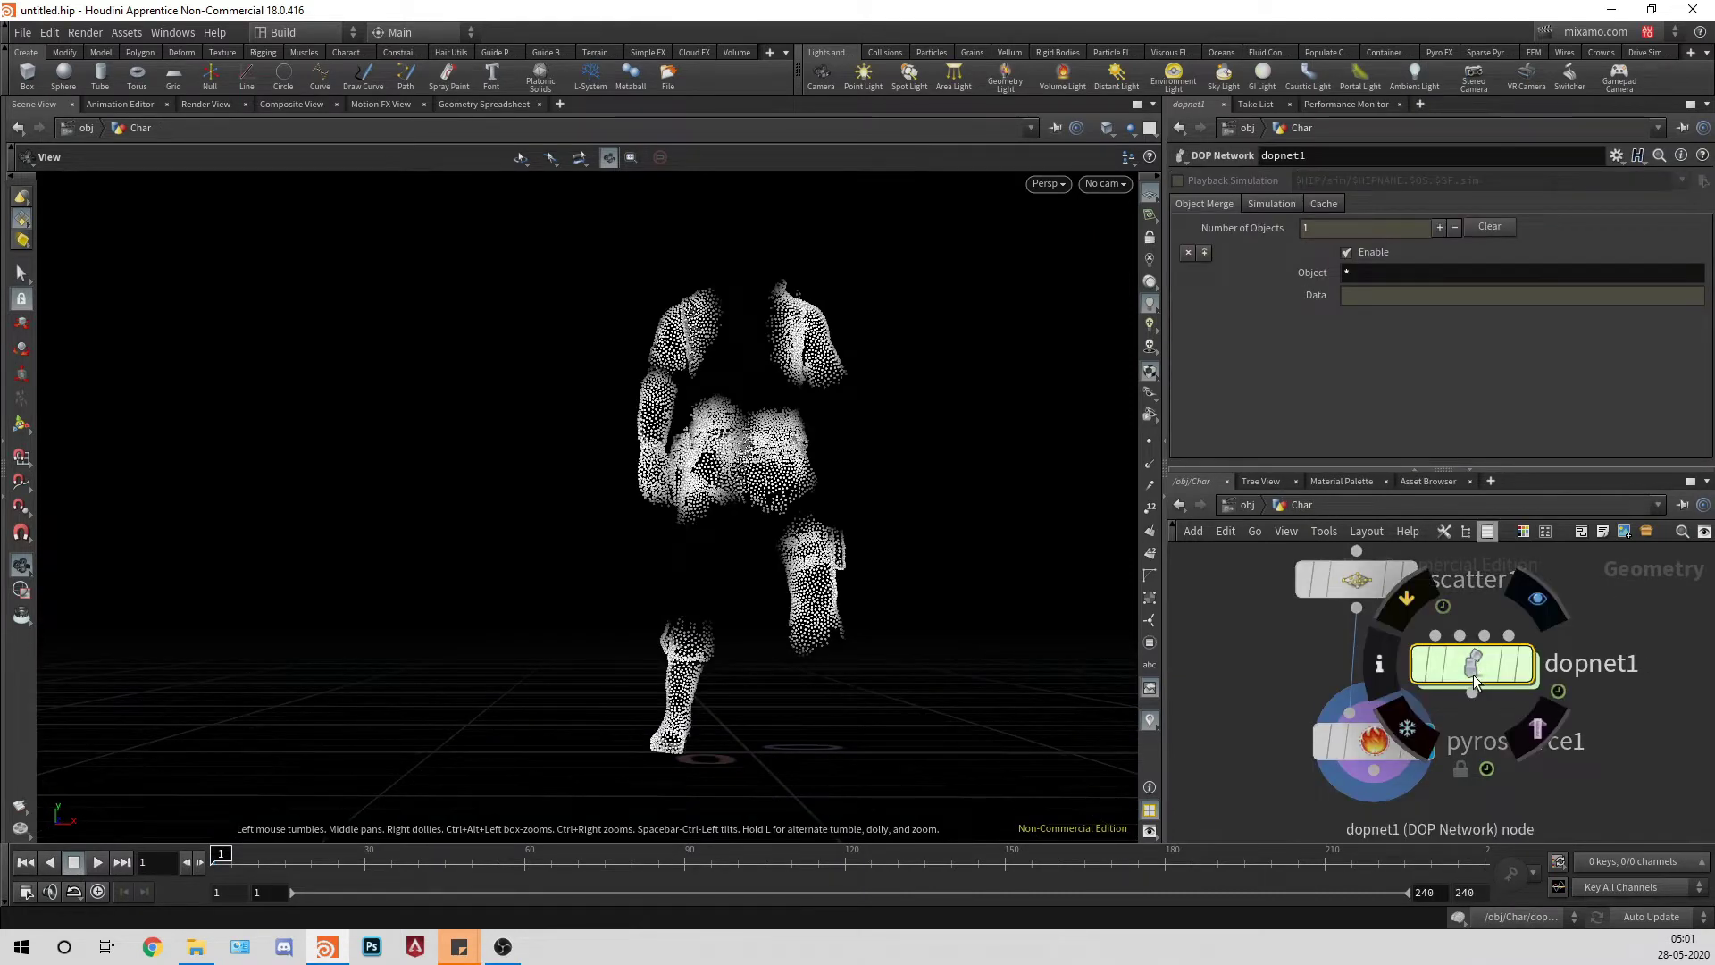
key("Delete")
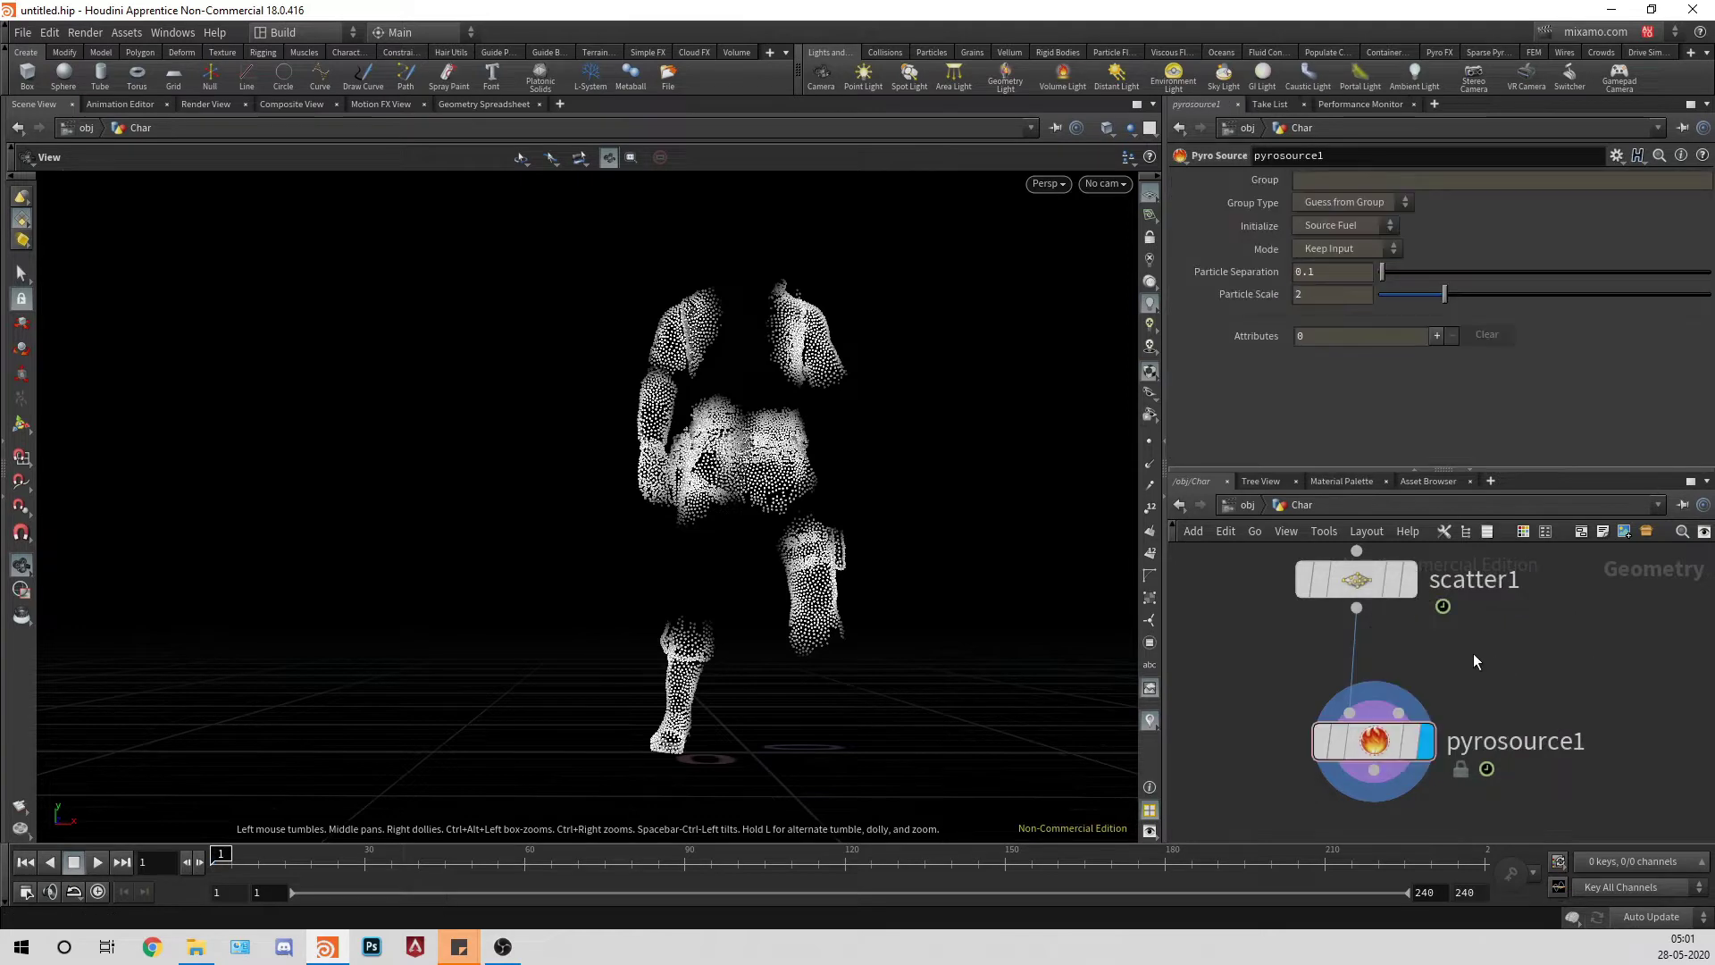
Step: Initialize pyrosource1's attributes with the Source Fuel preset
scroll(1509, 662, "down", 3)
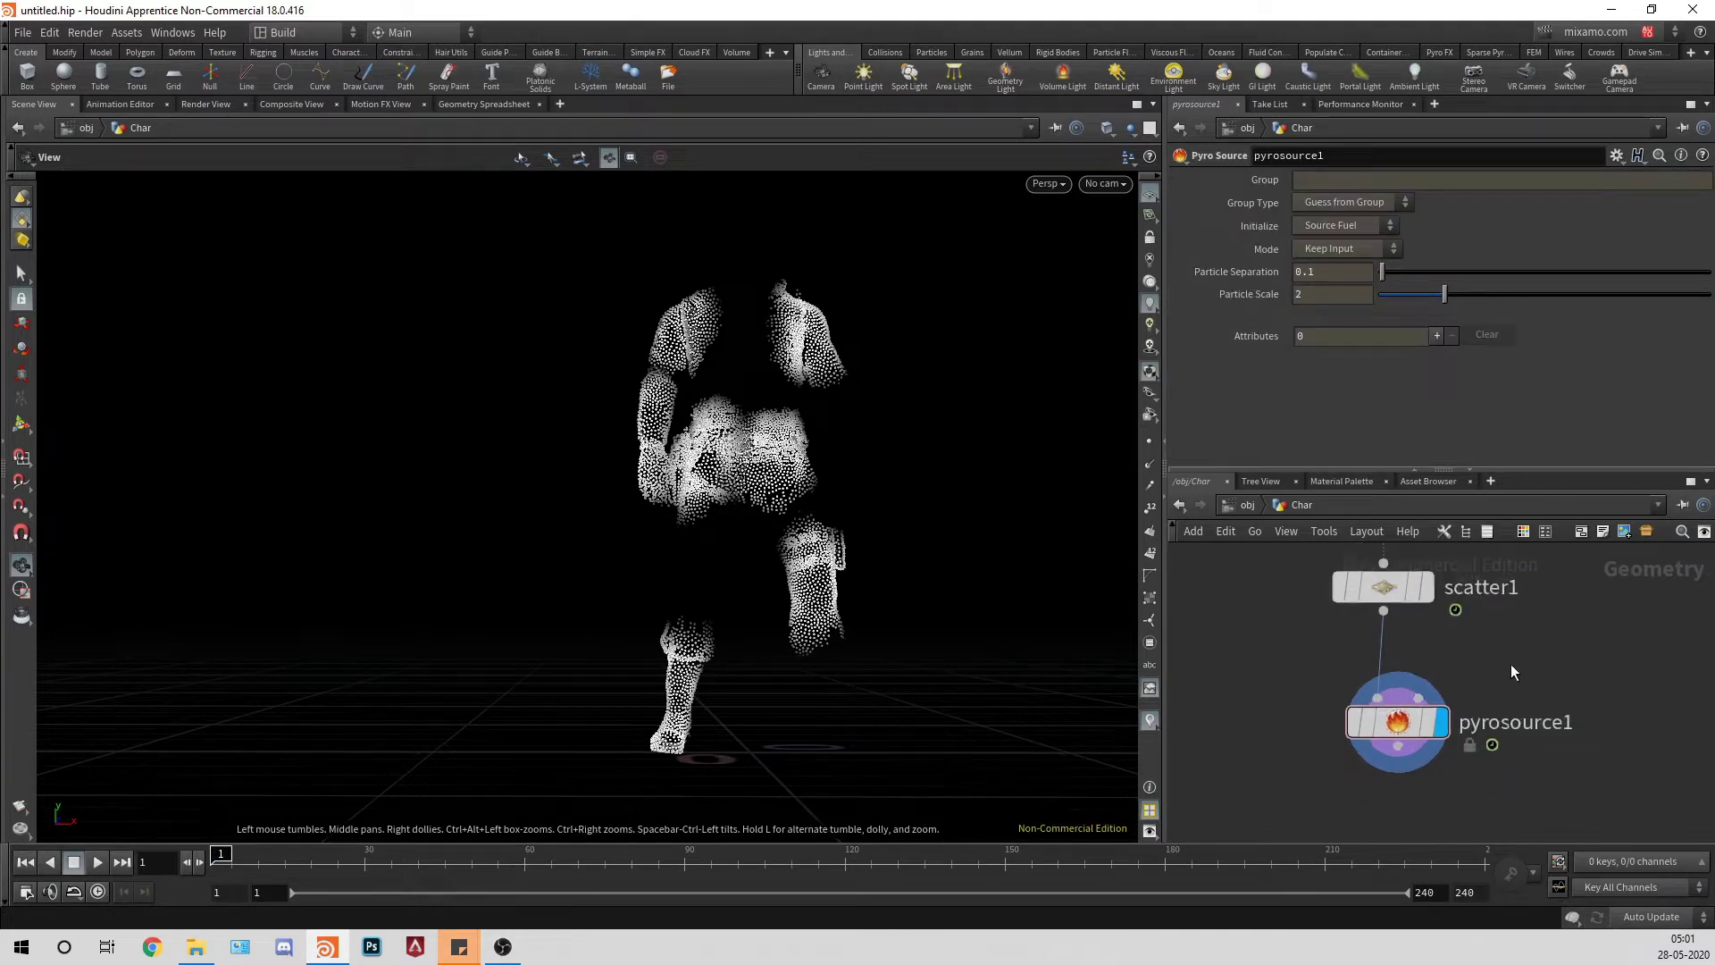
middle_click_drag(1514, 670, 1485, 704)
scroll(1485, 704, "up", 2)
left_click_drag(1361, 757, 1349, 716)
middle_click_drag(1471, 789, 1508, 720)
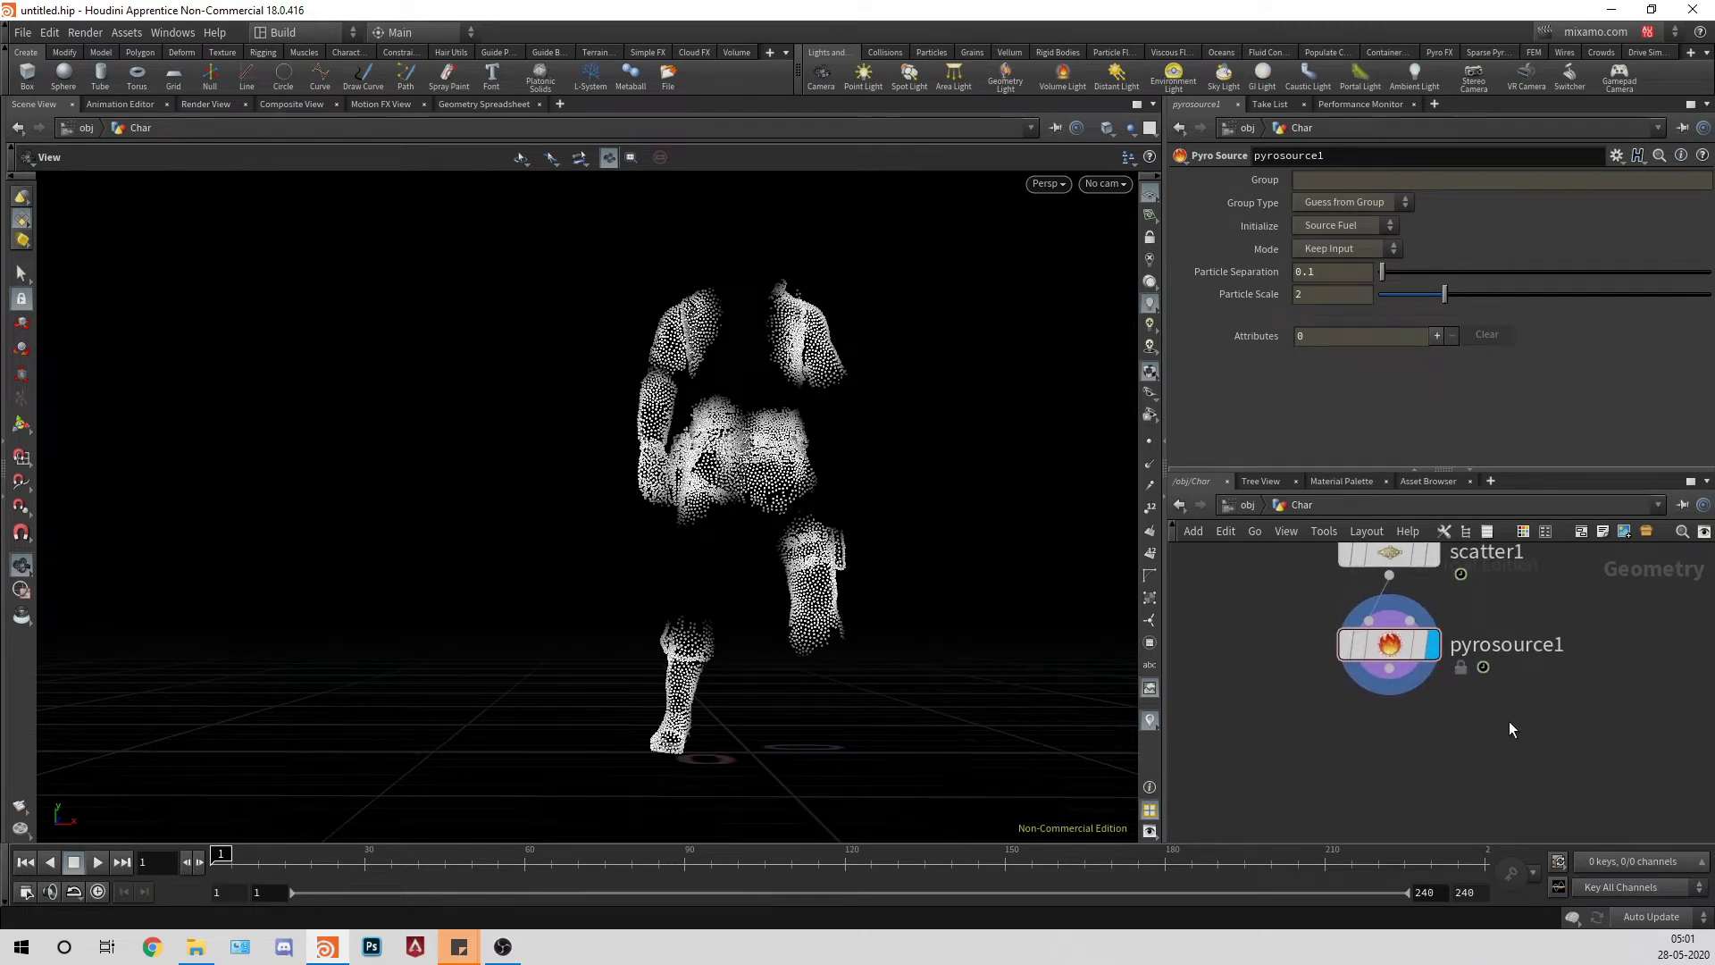
left_click(1391, 647)
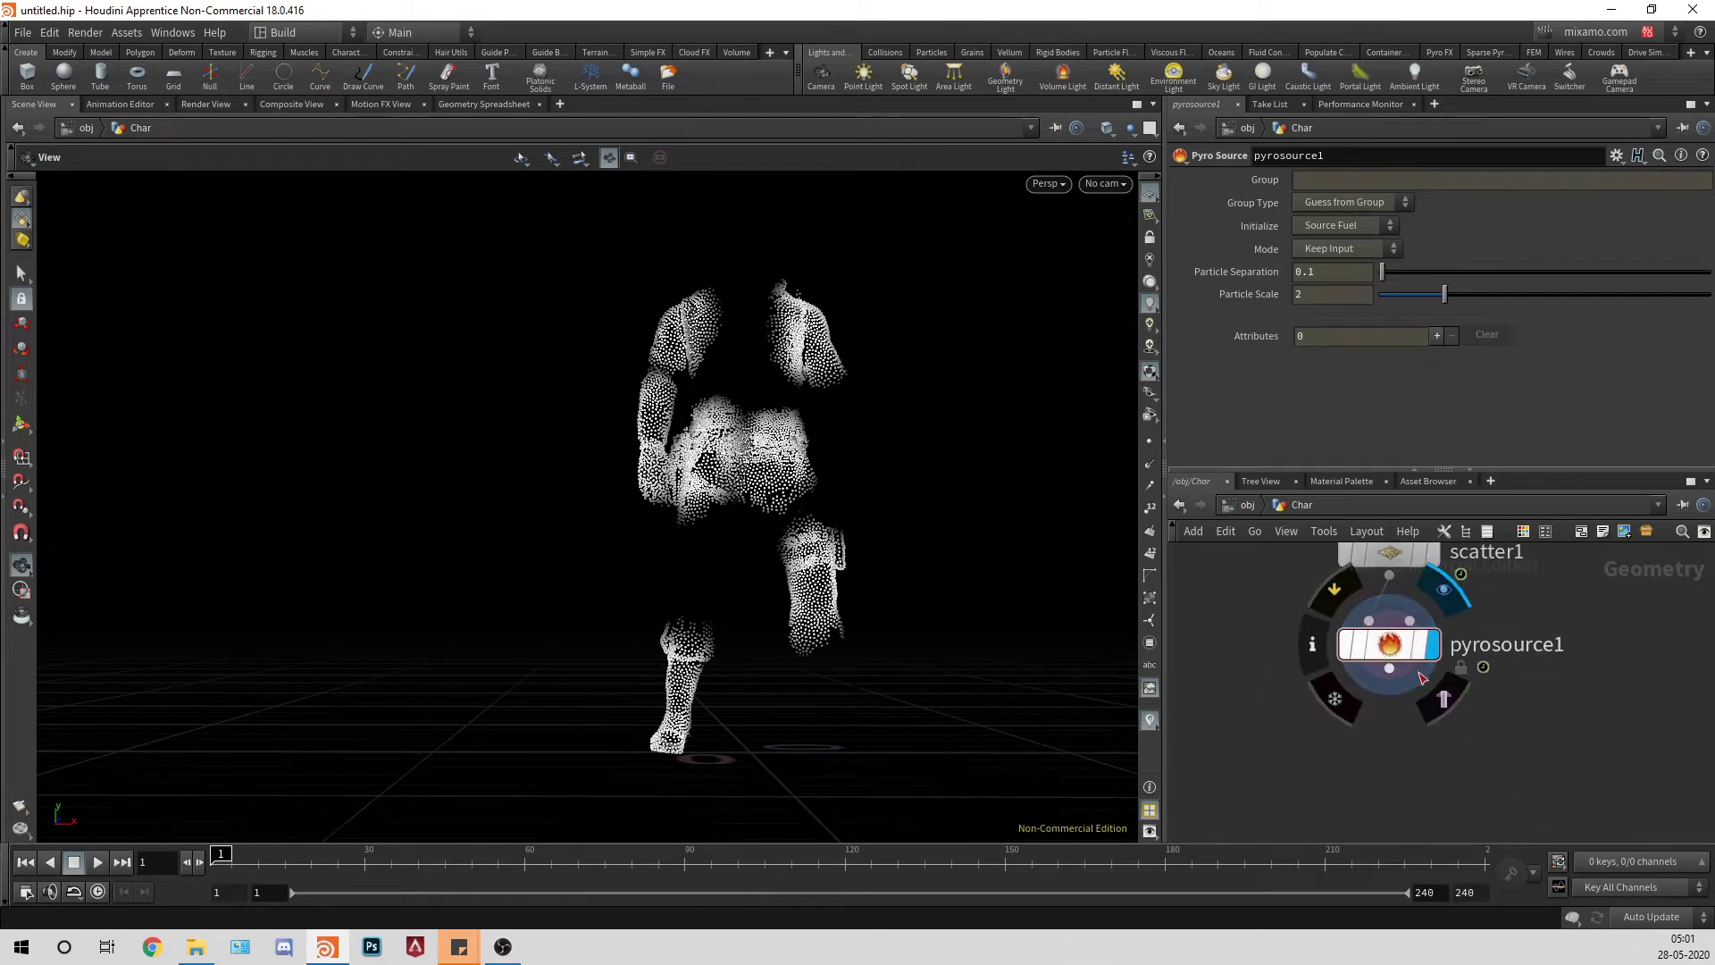
left_click(1331, 233)
left_click(1326, 268)
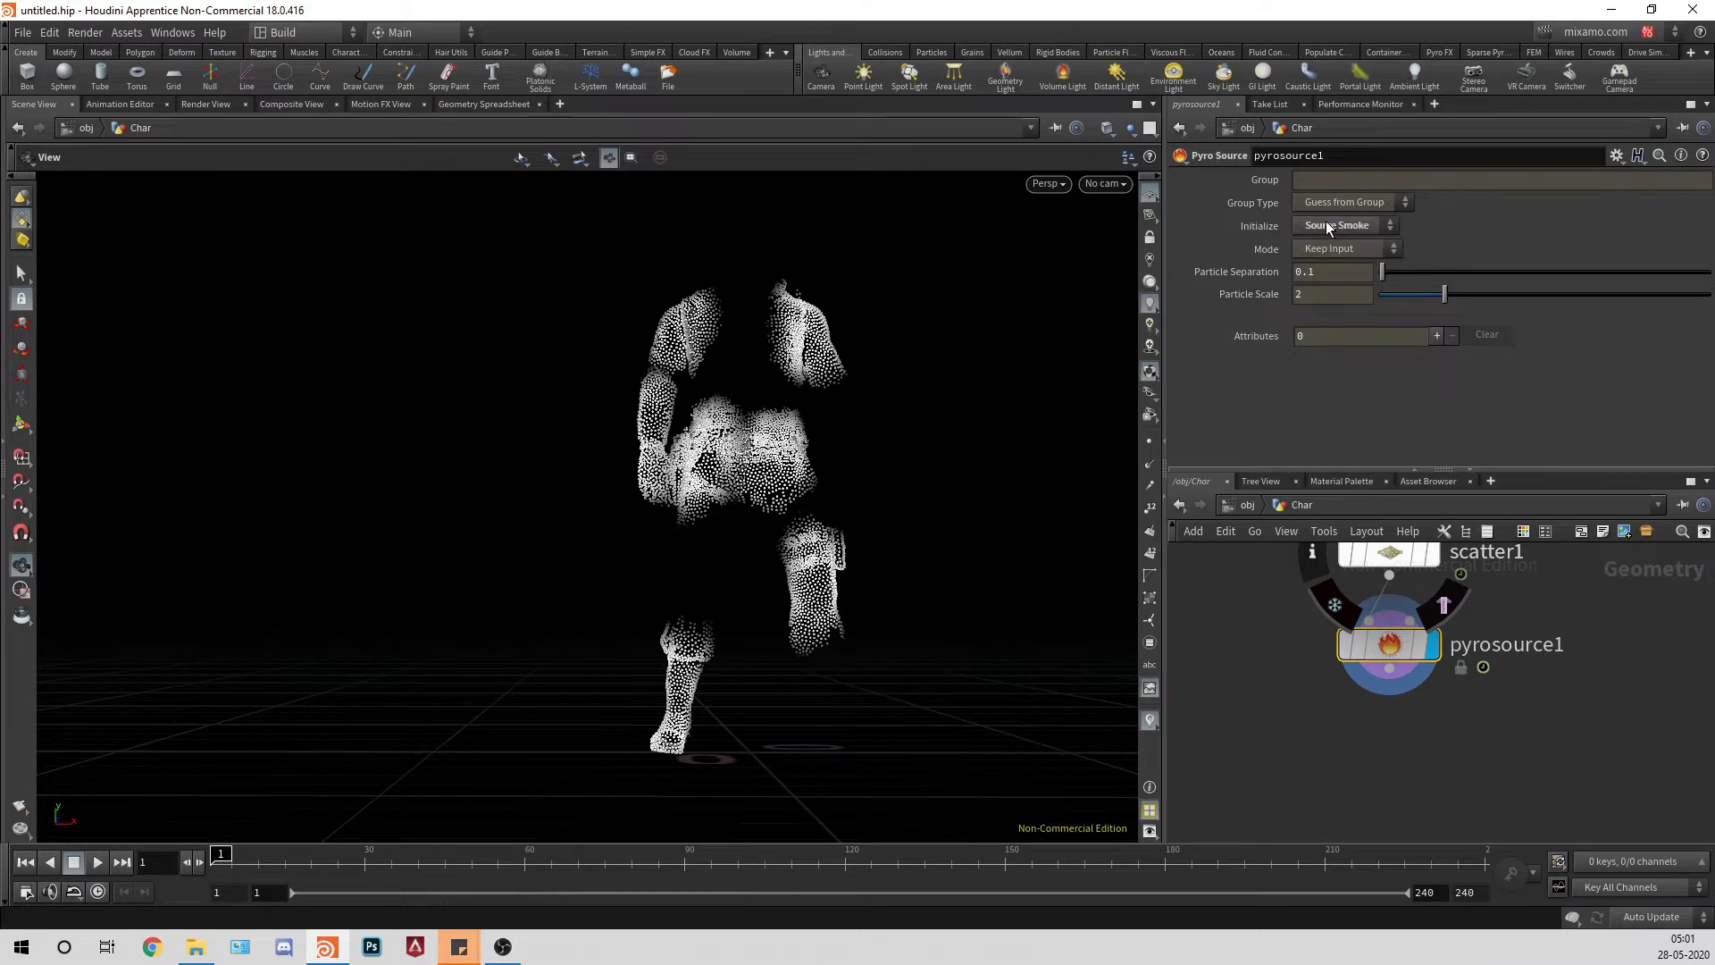
left_click(1325, 223)
left_click(1331, 245)
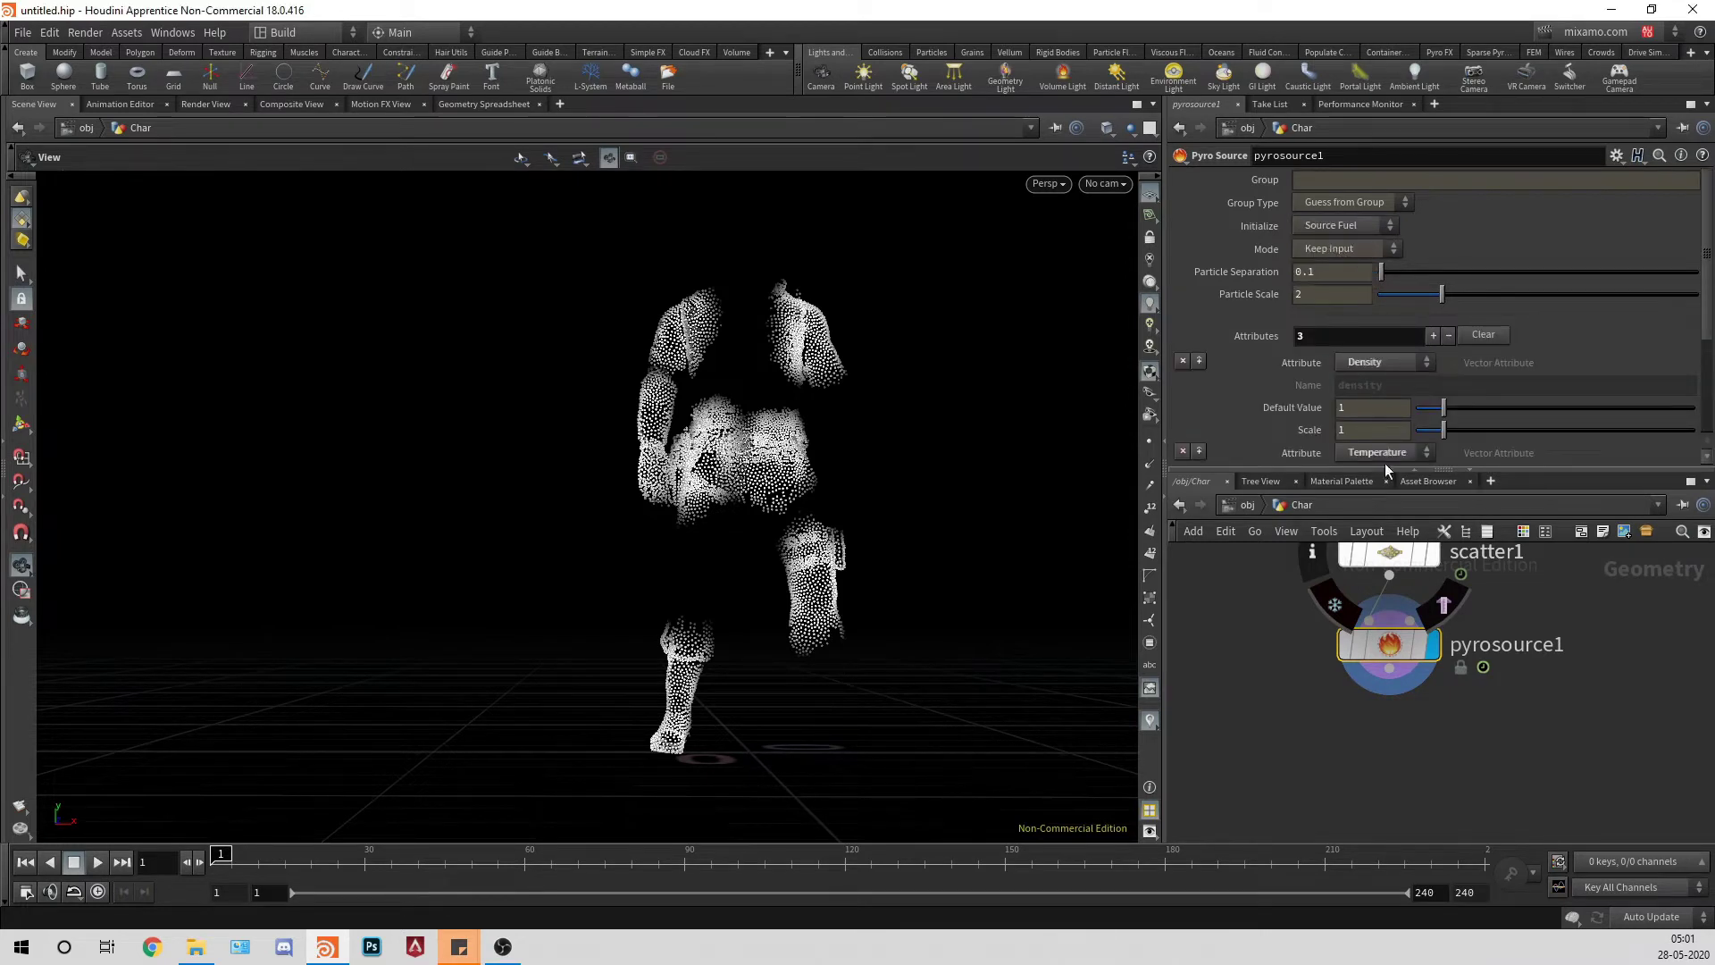
Step: Remove the Density attribute from pyrosource1, keeping only Temperature and Fuel
scroll(1385, 456, "down", 2)
left_click(1181, 317)
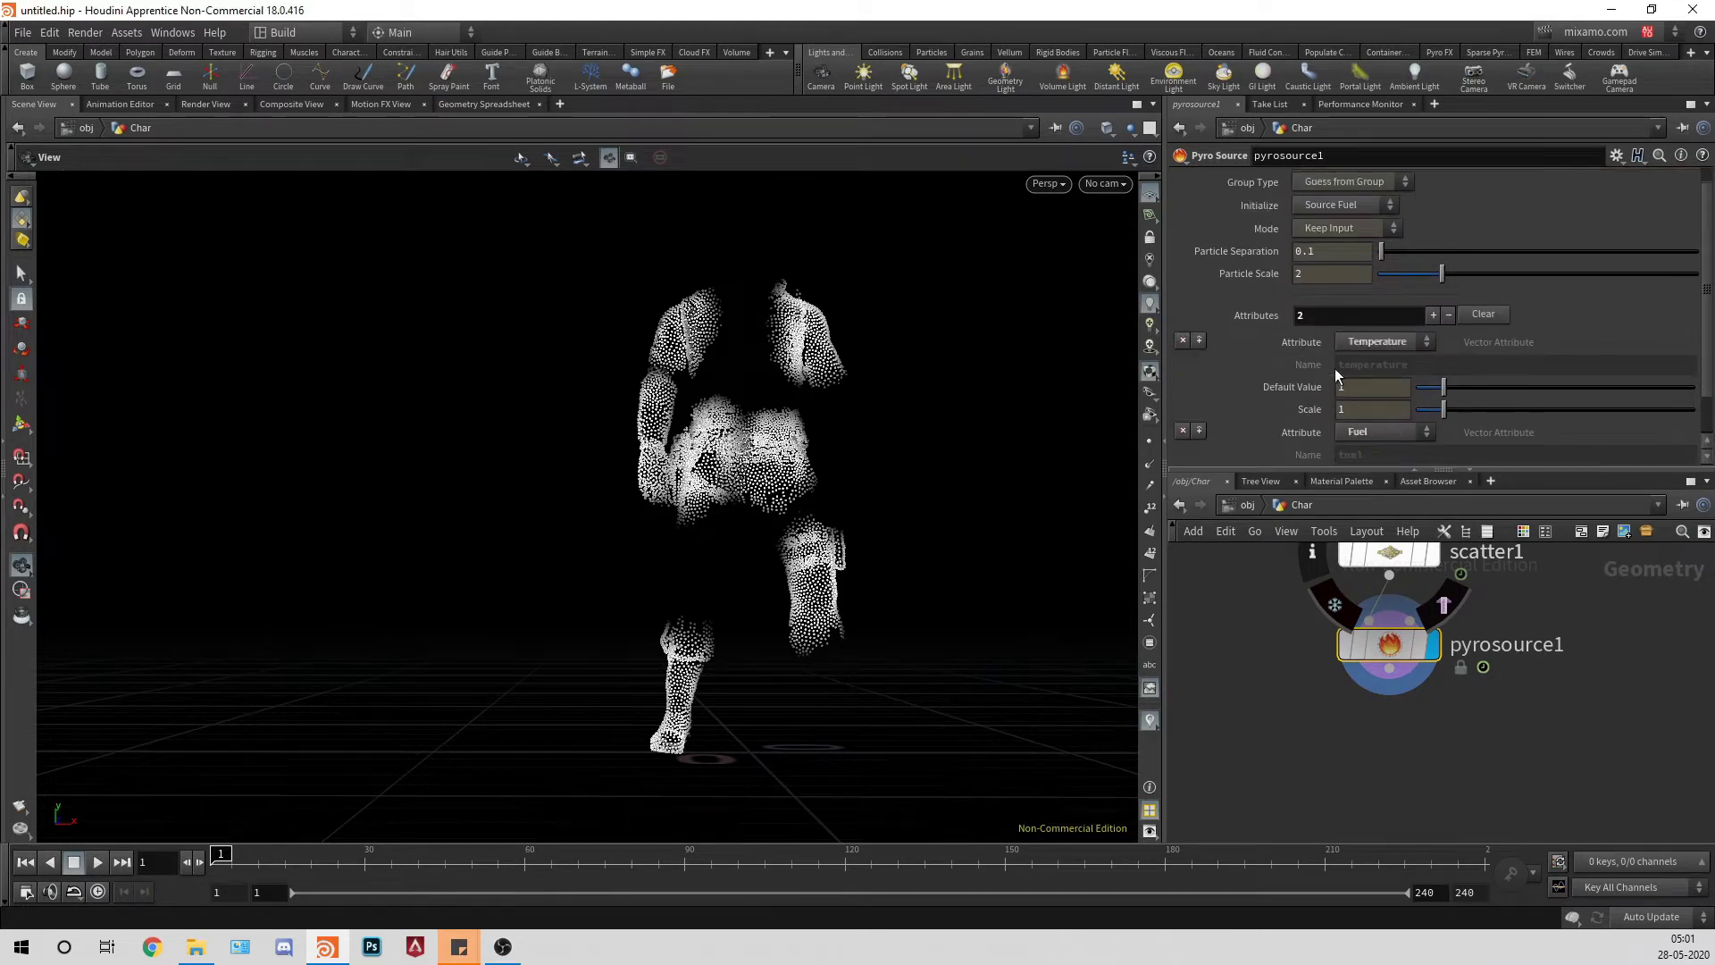
scroll(1370, 339, "up", 2)
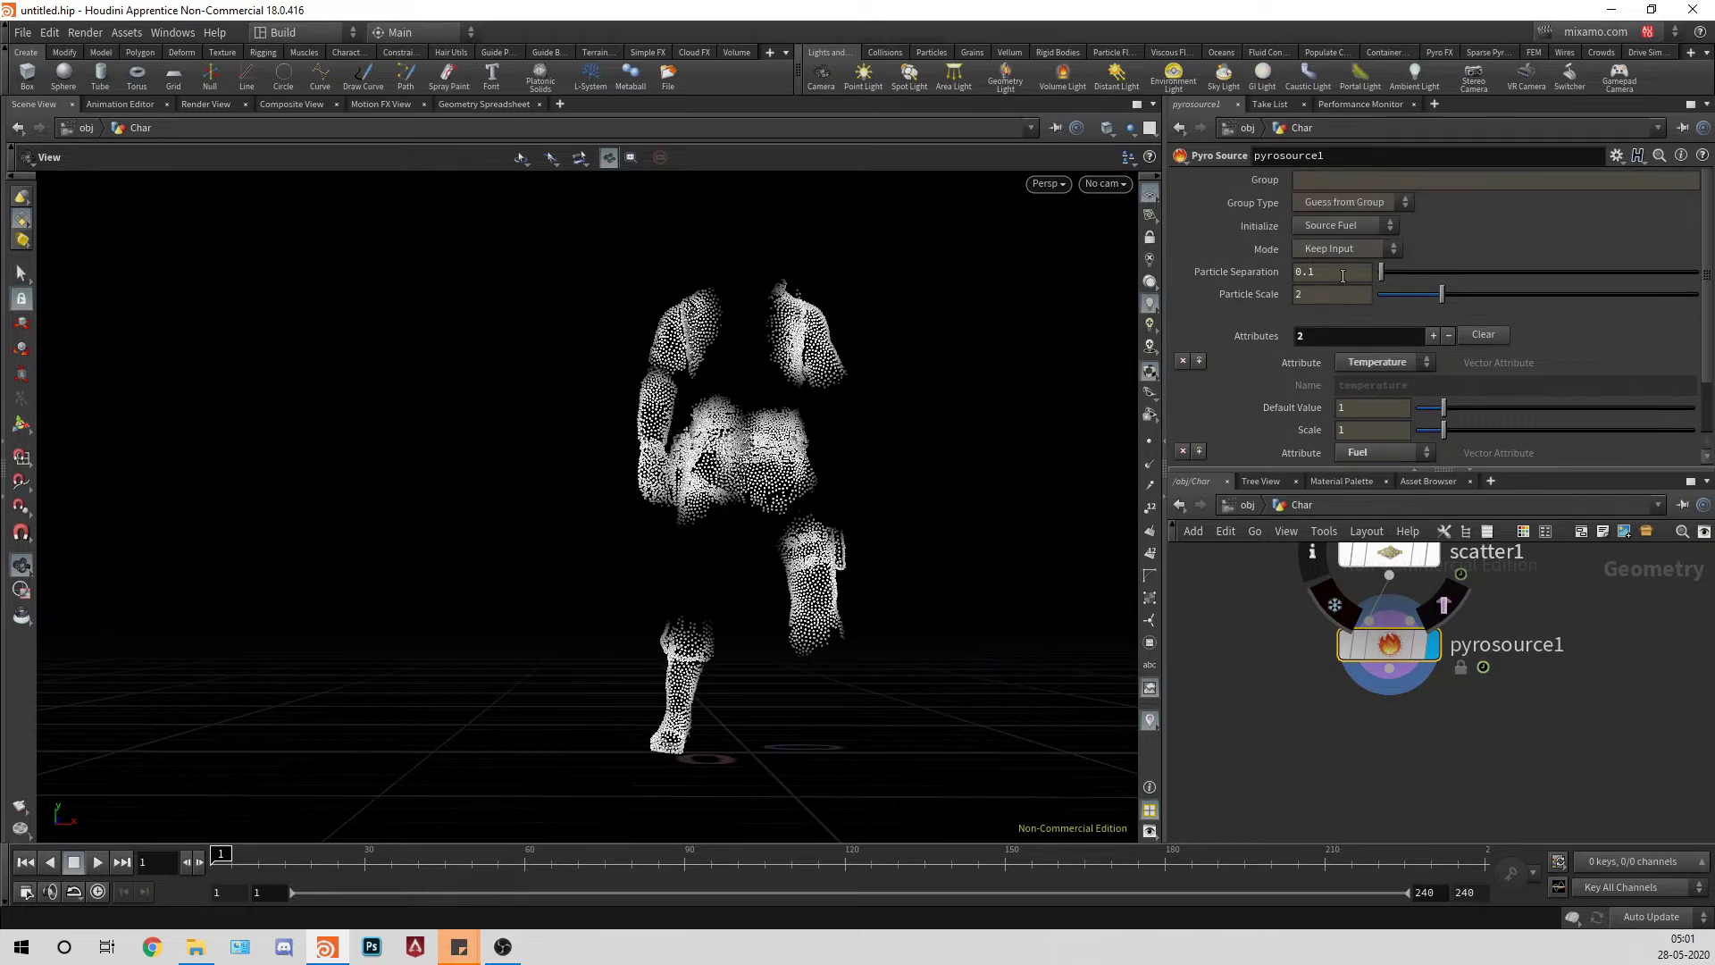
Step: Add a Volume Rasterize Attributes node connected below pyrosource1 and display it
left_click(1389, 669)
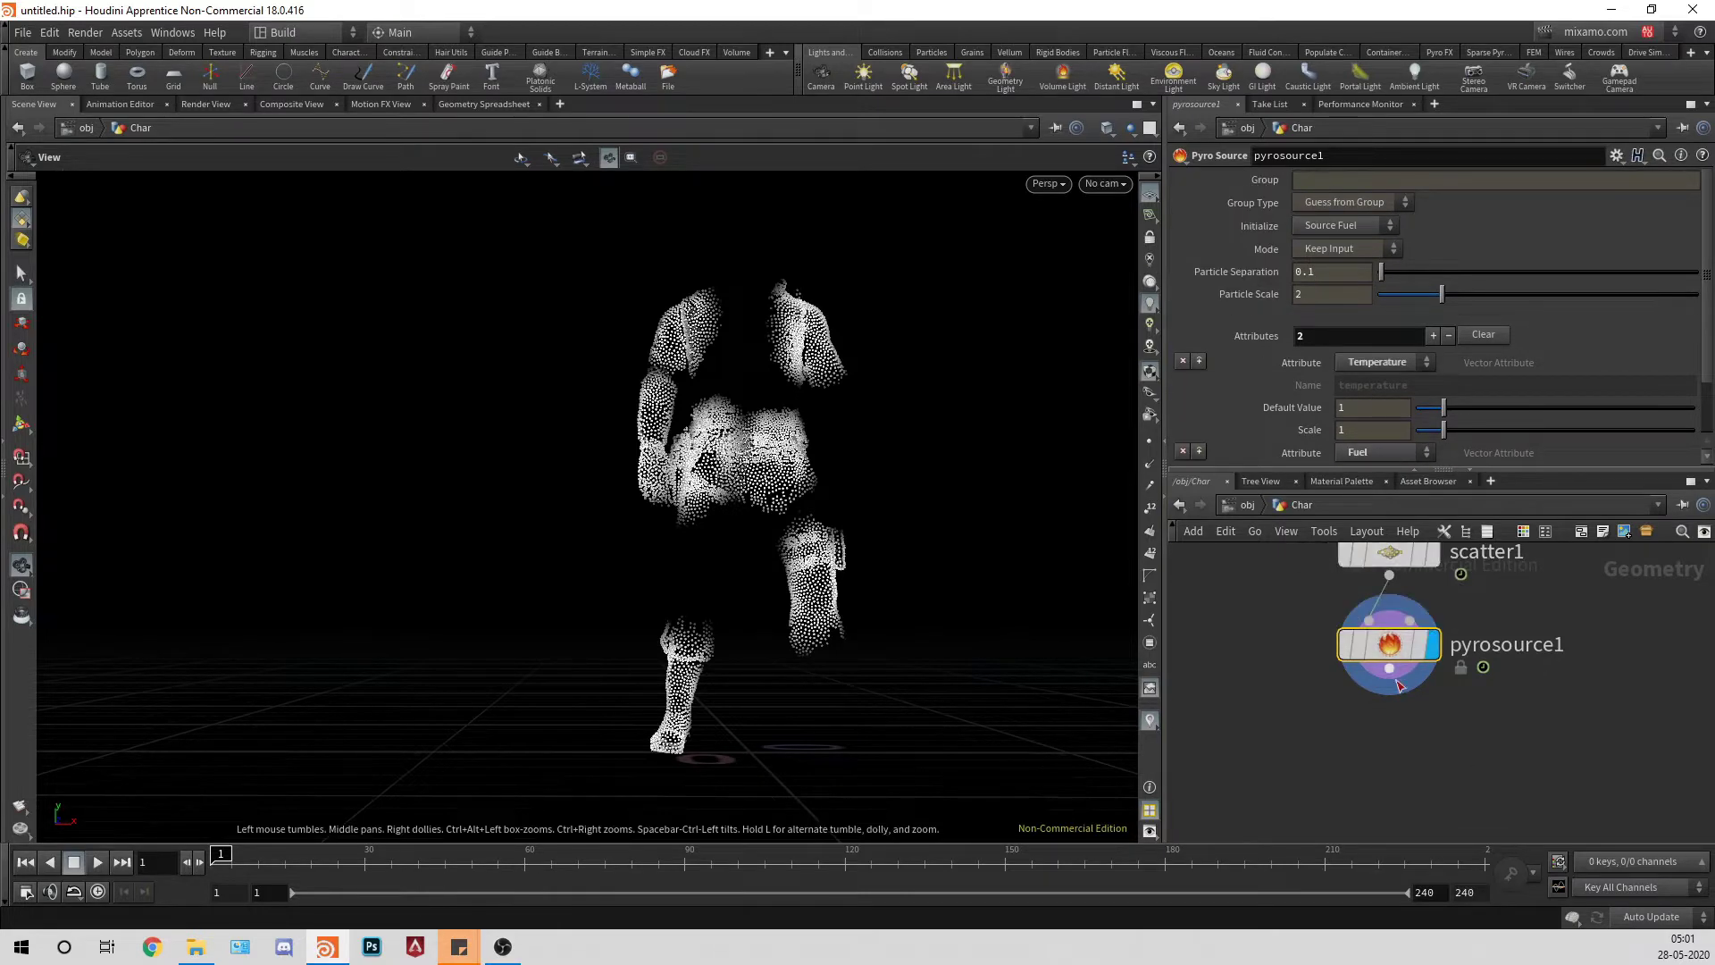
left_click(1383, 770)
type("rast")
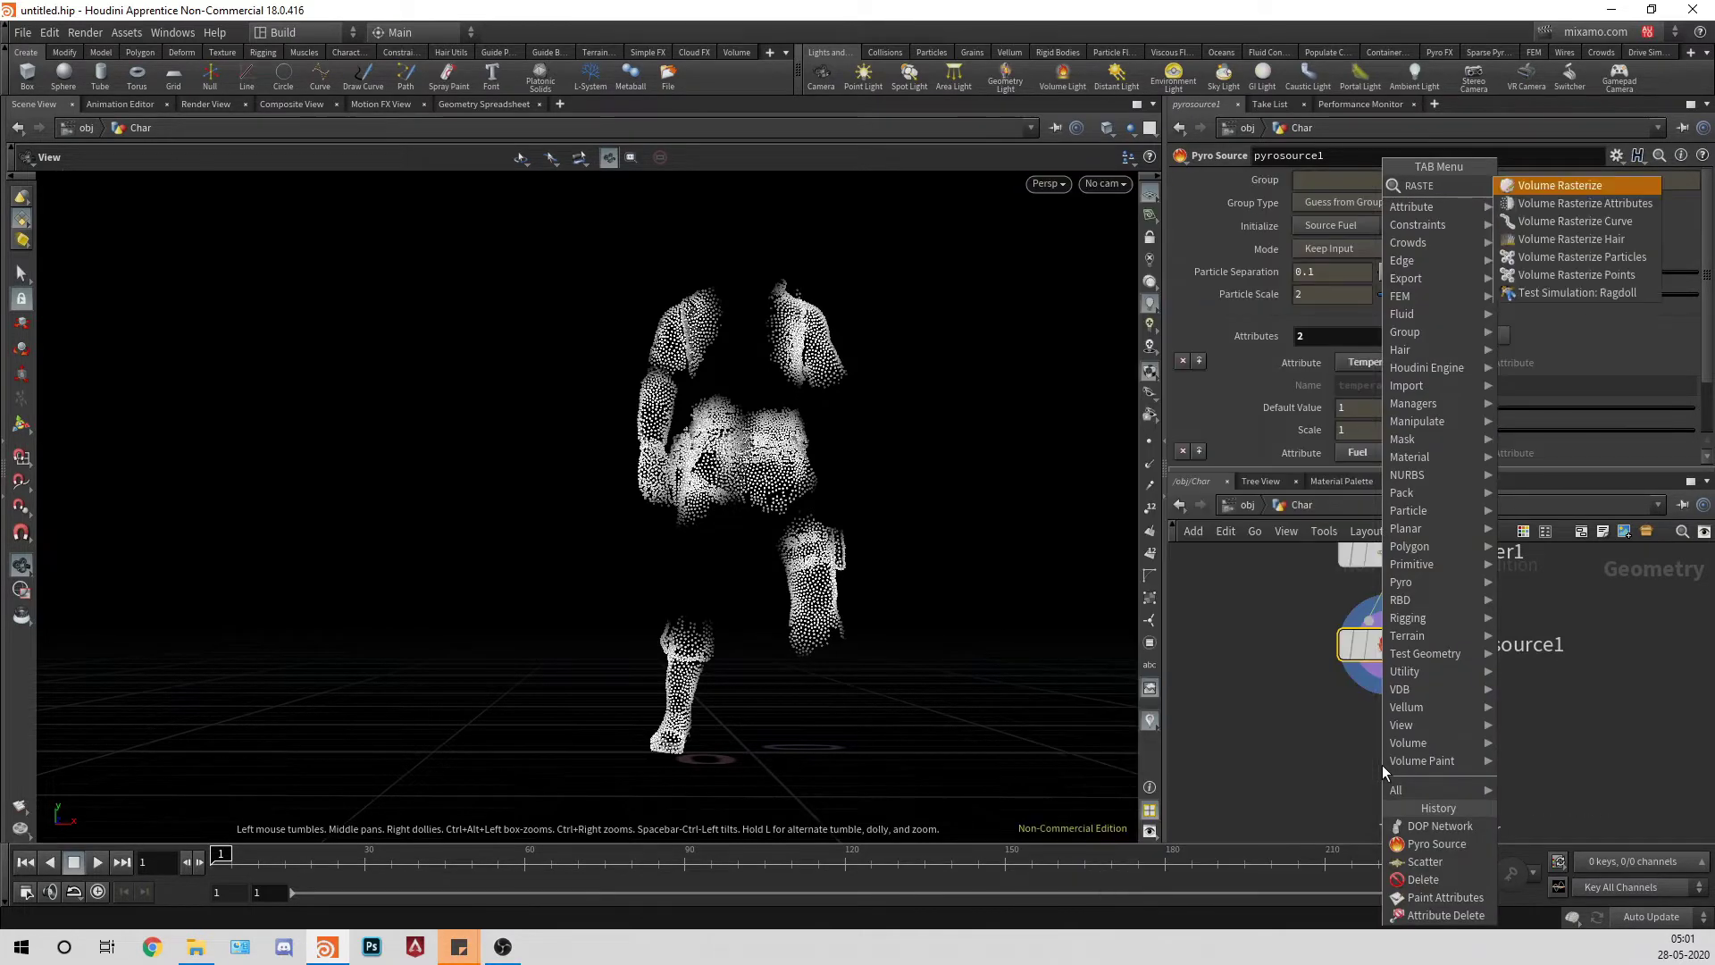
key("Return")
left_click(1381, 765)
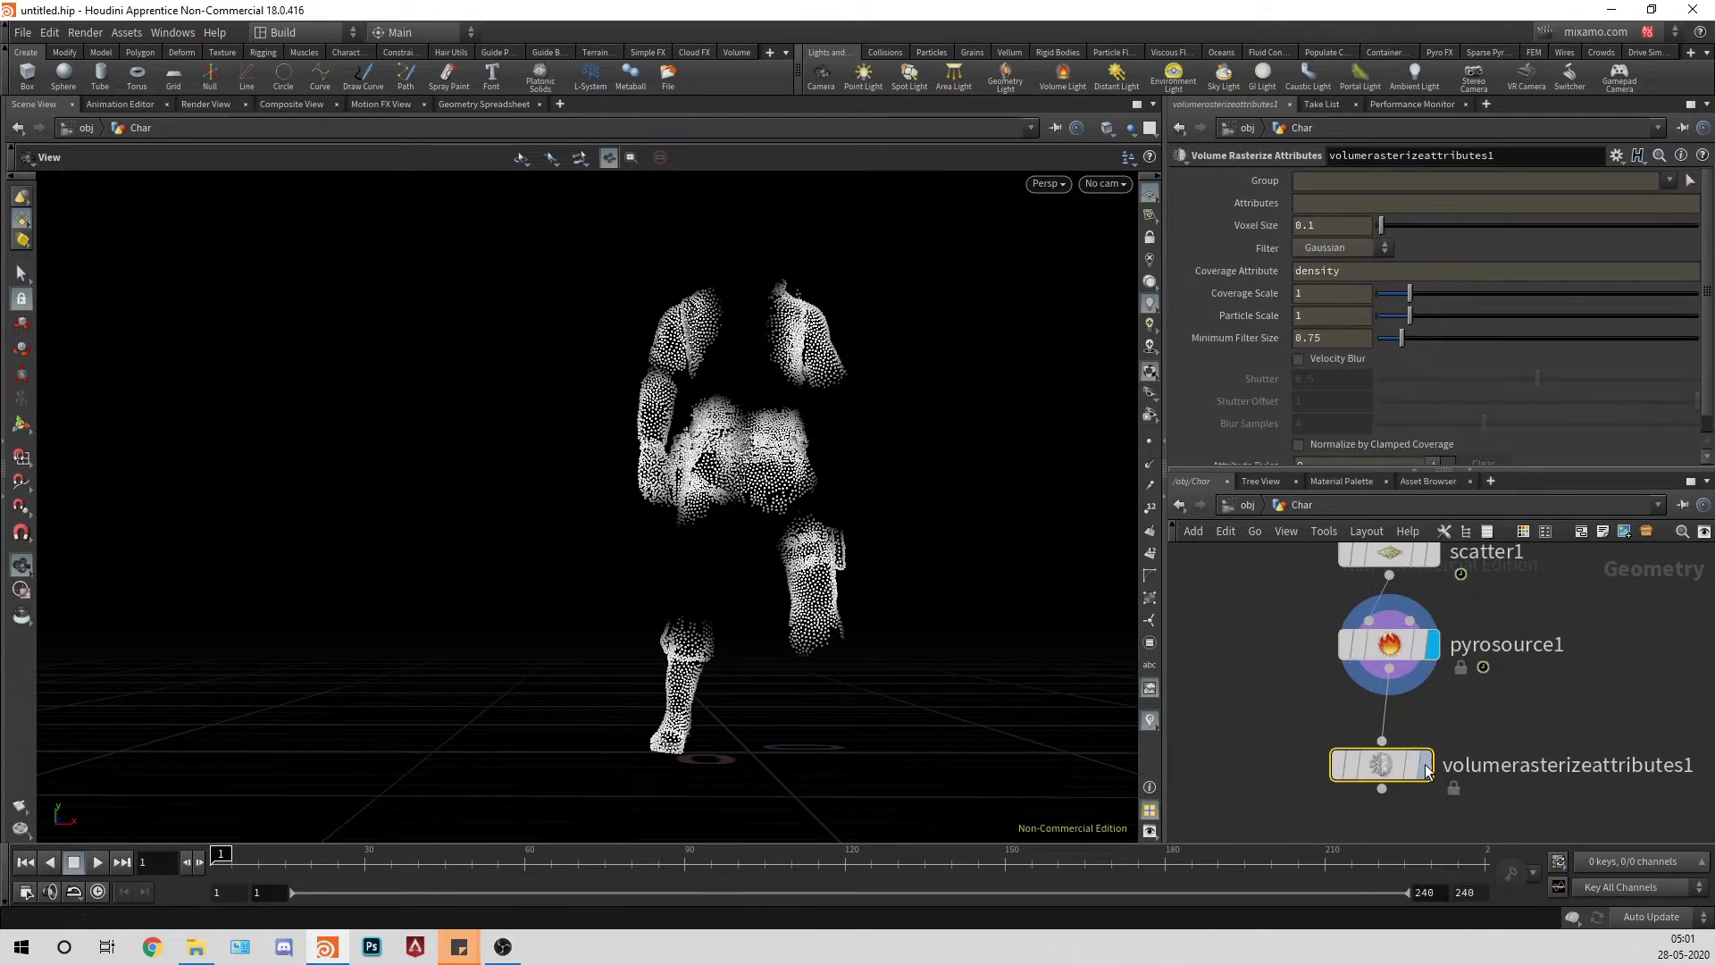
Step: Set the Attributes of volumerasterizeattributes1 to "density temperature fuel v"
left_click(1296, 224)
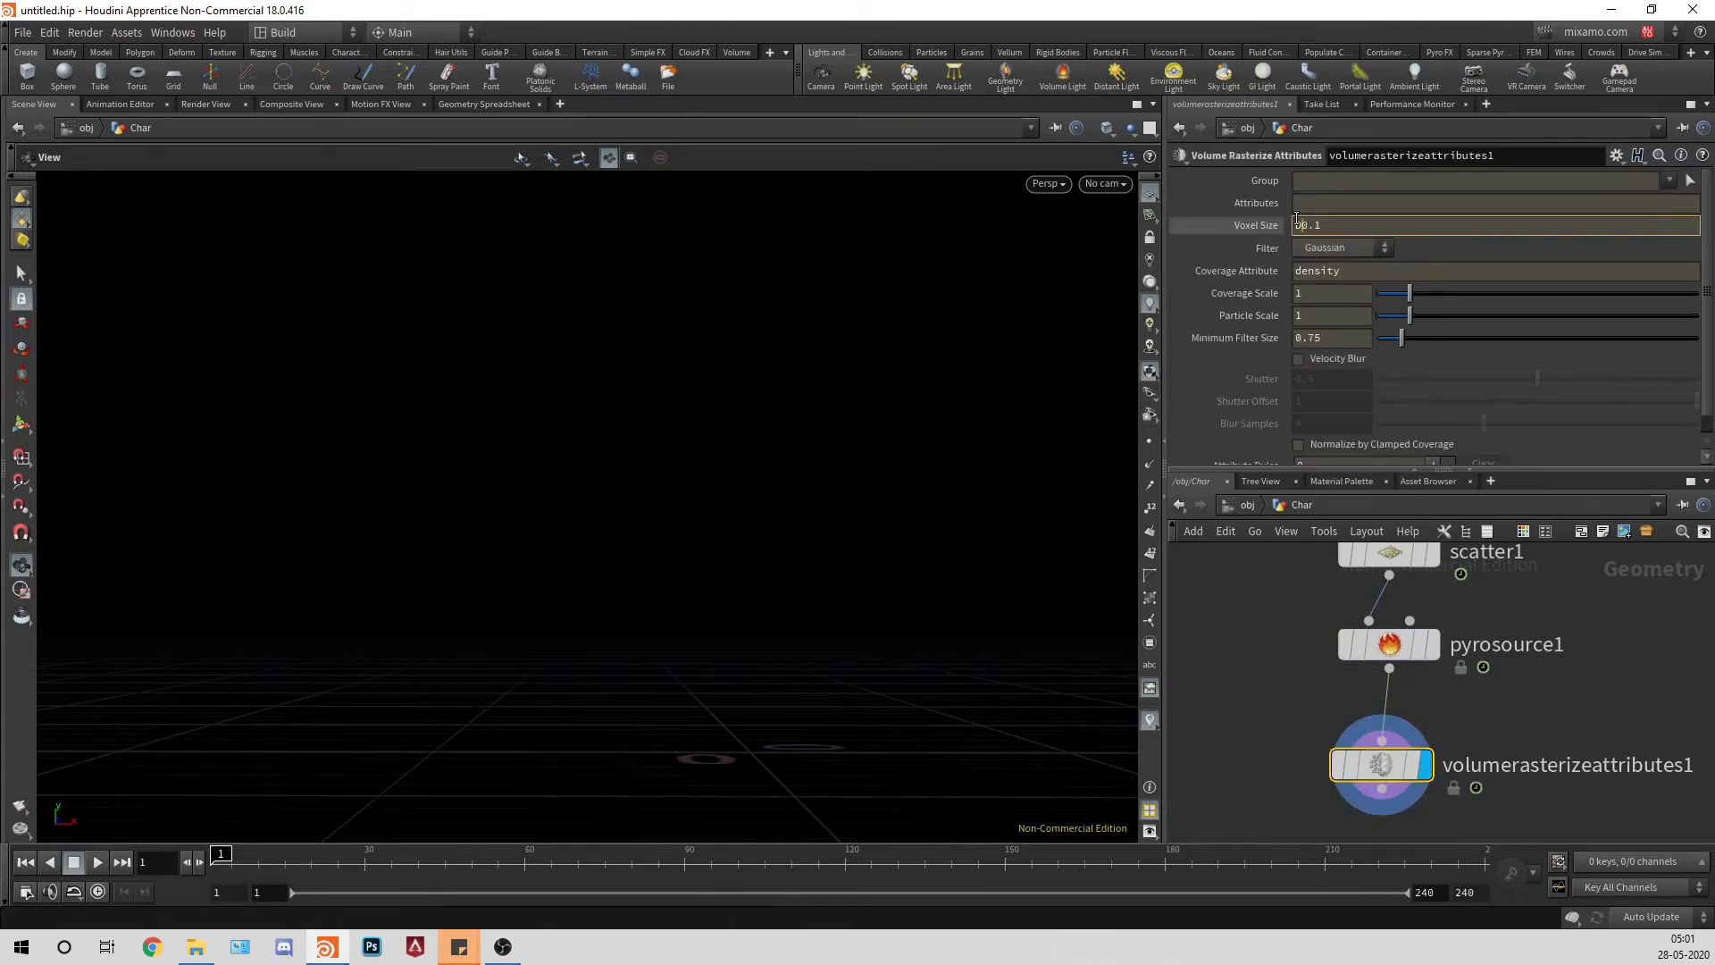
type("D")
key("BackSpace")
left_click(1328, 201)
type("D")
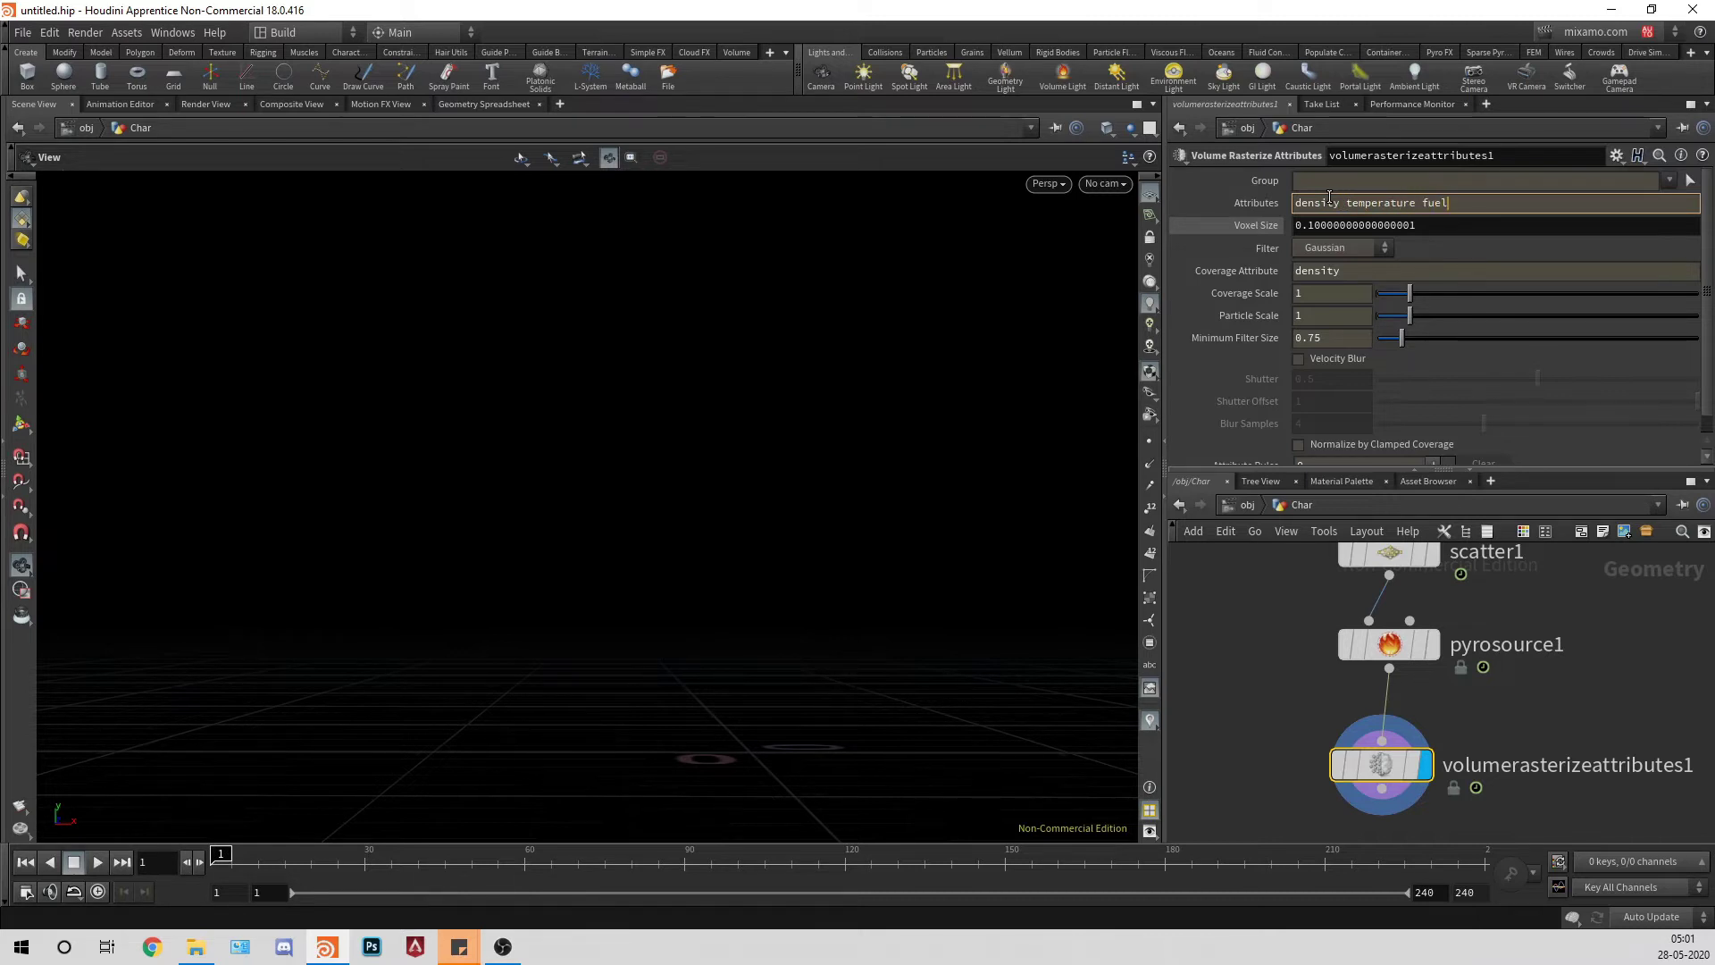
key("Return")
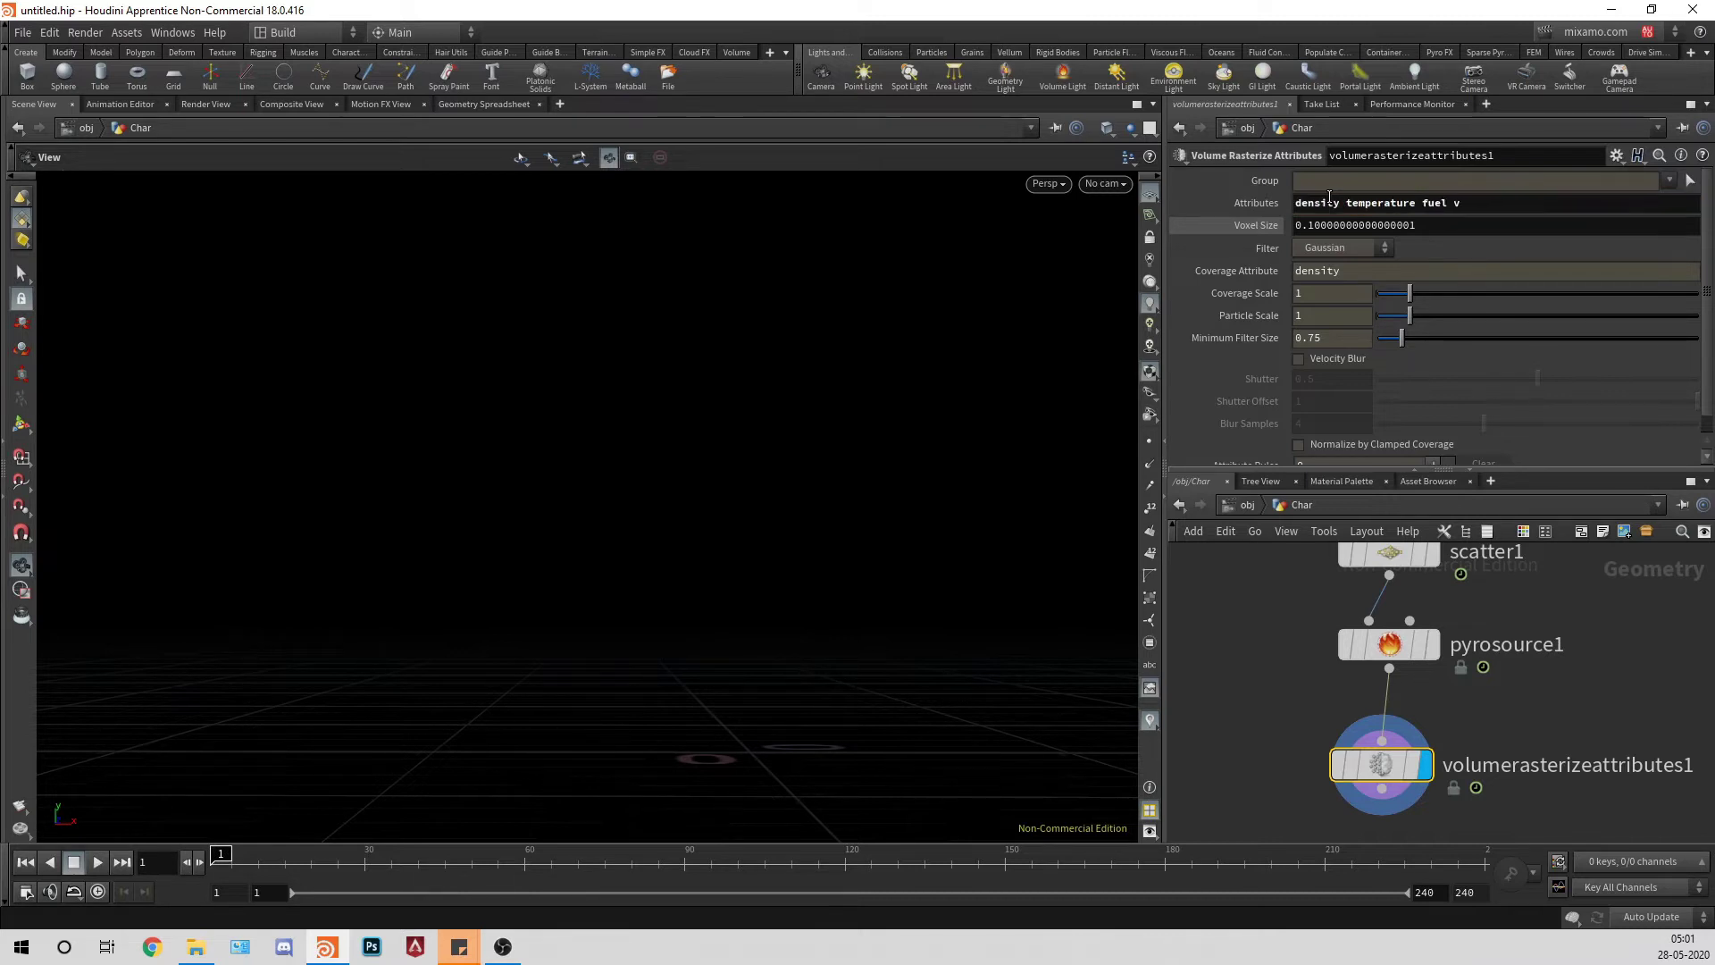
Step: Enable Normalize by Clamped Coverage on volumerasterizeattributes1
right_click_drag(821, 462, 765, 471)
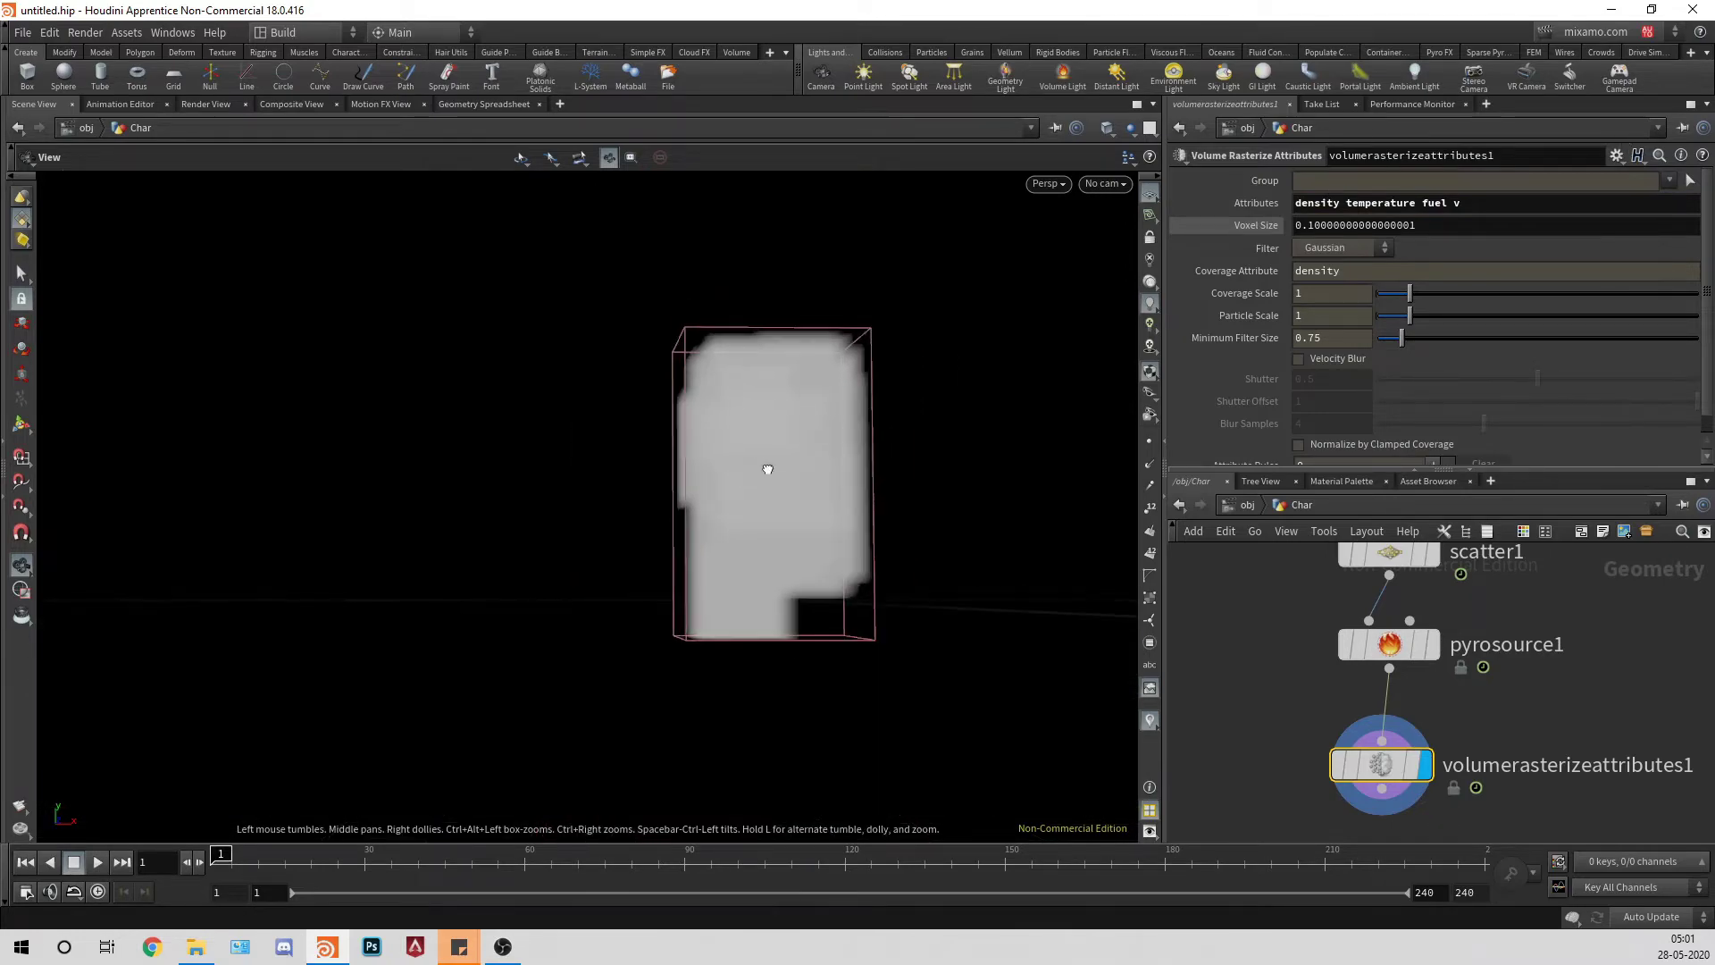
left_click_drag(766, 470, 795, 513)
right_click_drag(795, 512, 960, 504)
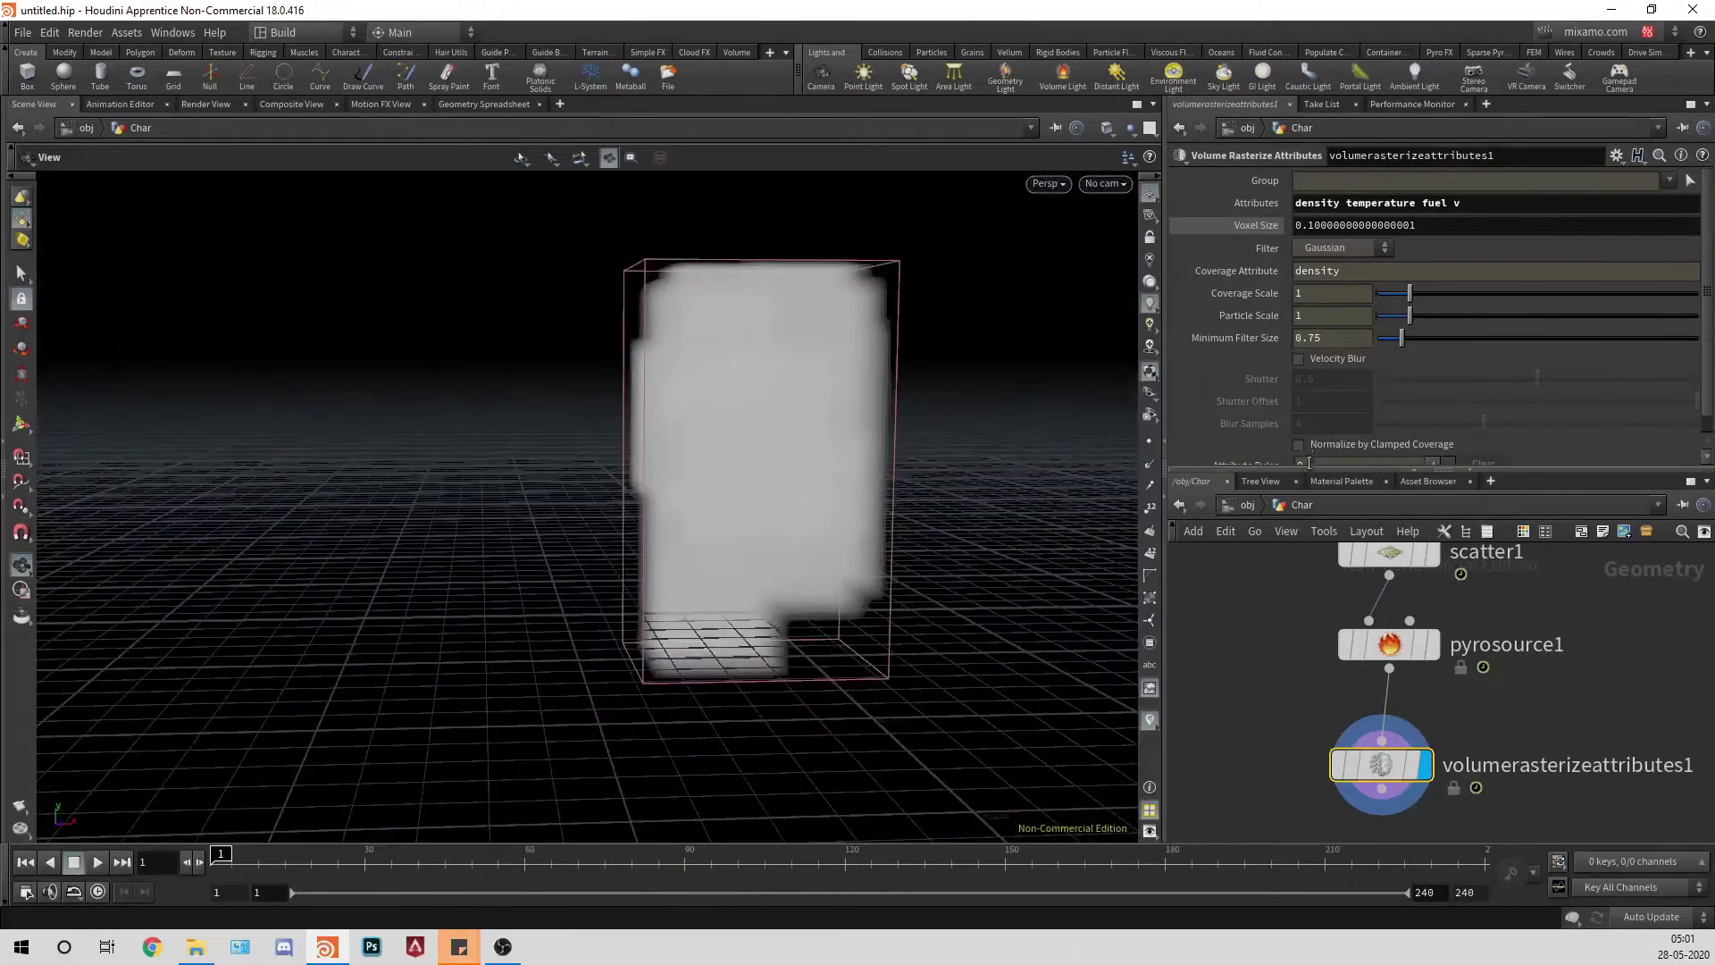
left_click(1363, 447)
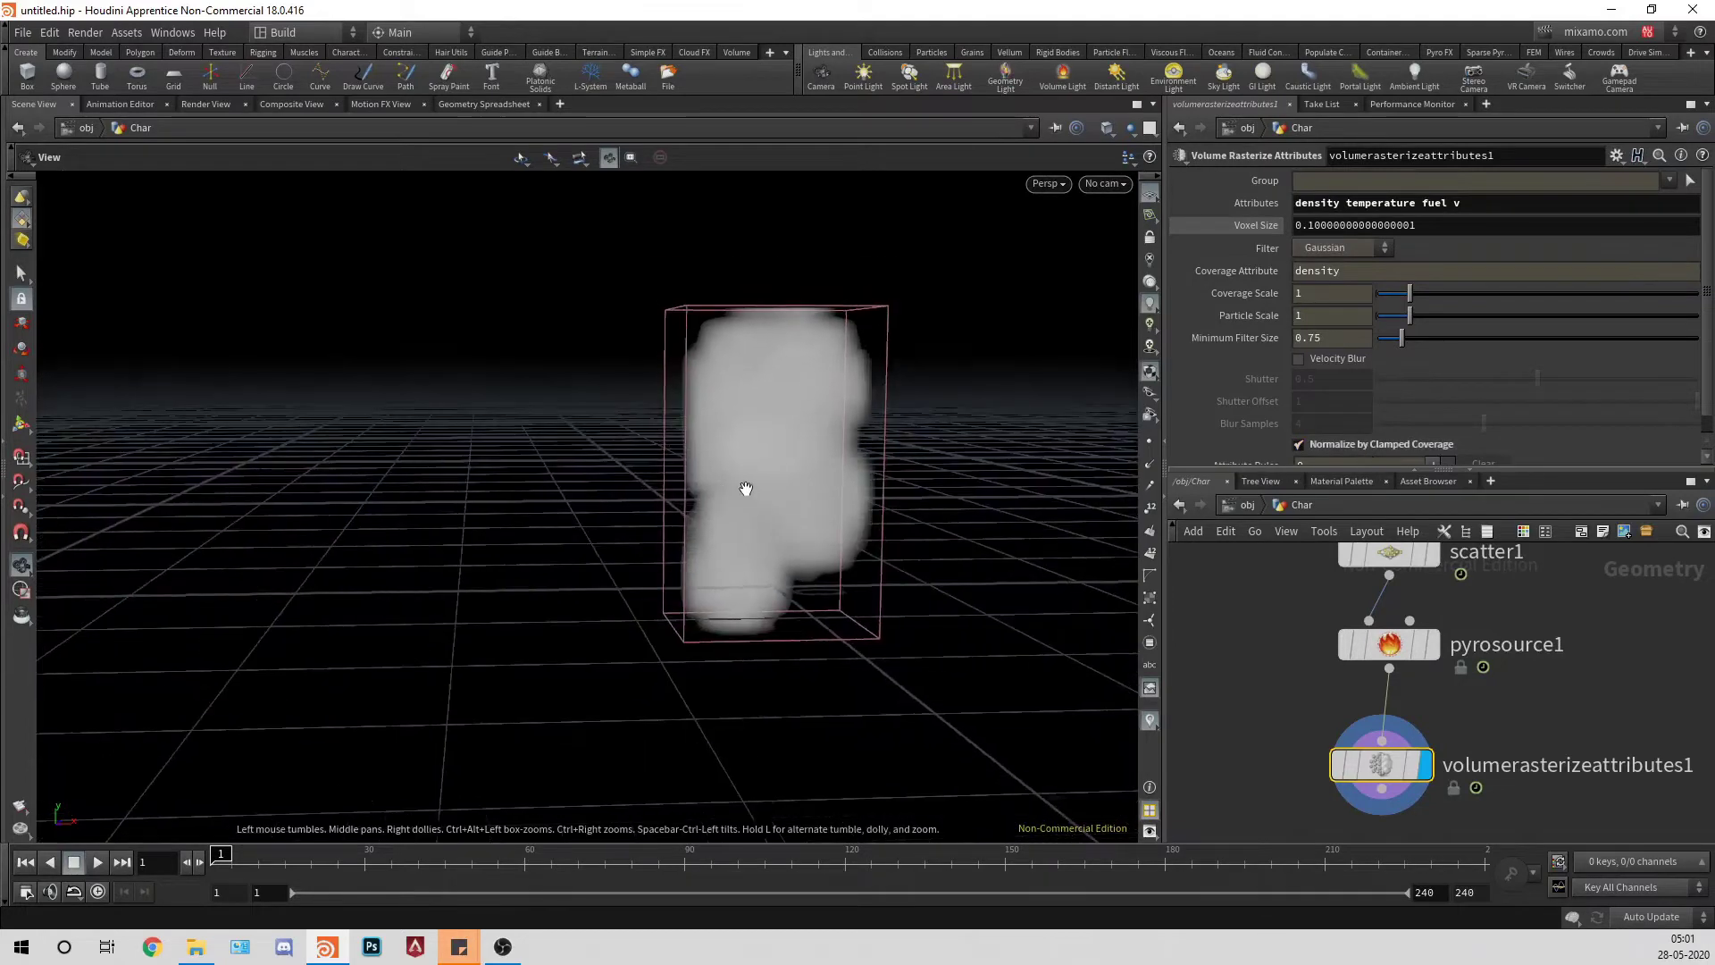
Step: Set the Particle Scale to 0.1 and the Voxel Size to 0.01 on volumerasterizeattributes1
mouse_move(742, 486)
left_mouse_down()
mouse_move(999, 479)
mouse_move(731, 482)
left_mouse_up()
left_click_drag(1320, 320, 1277, 315)
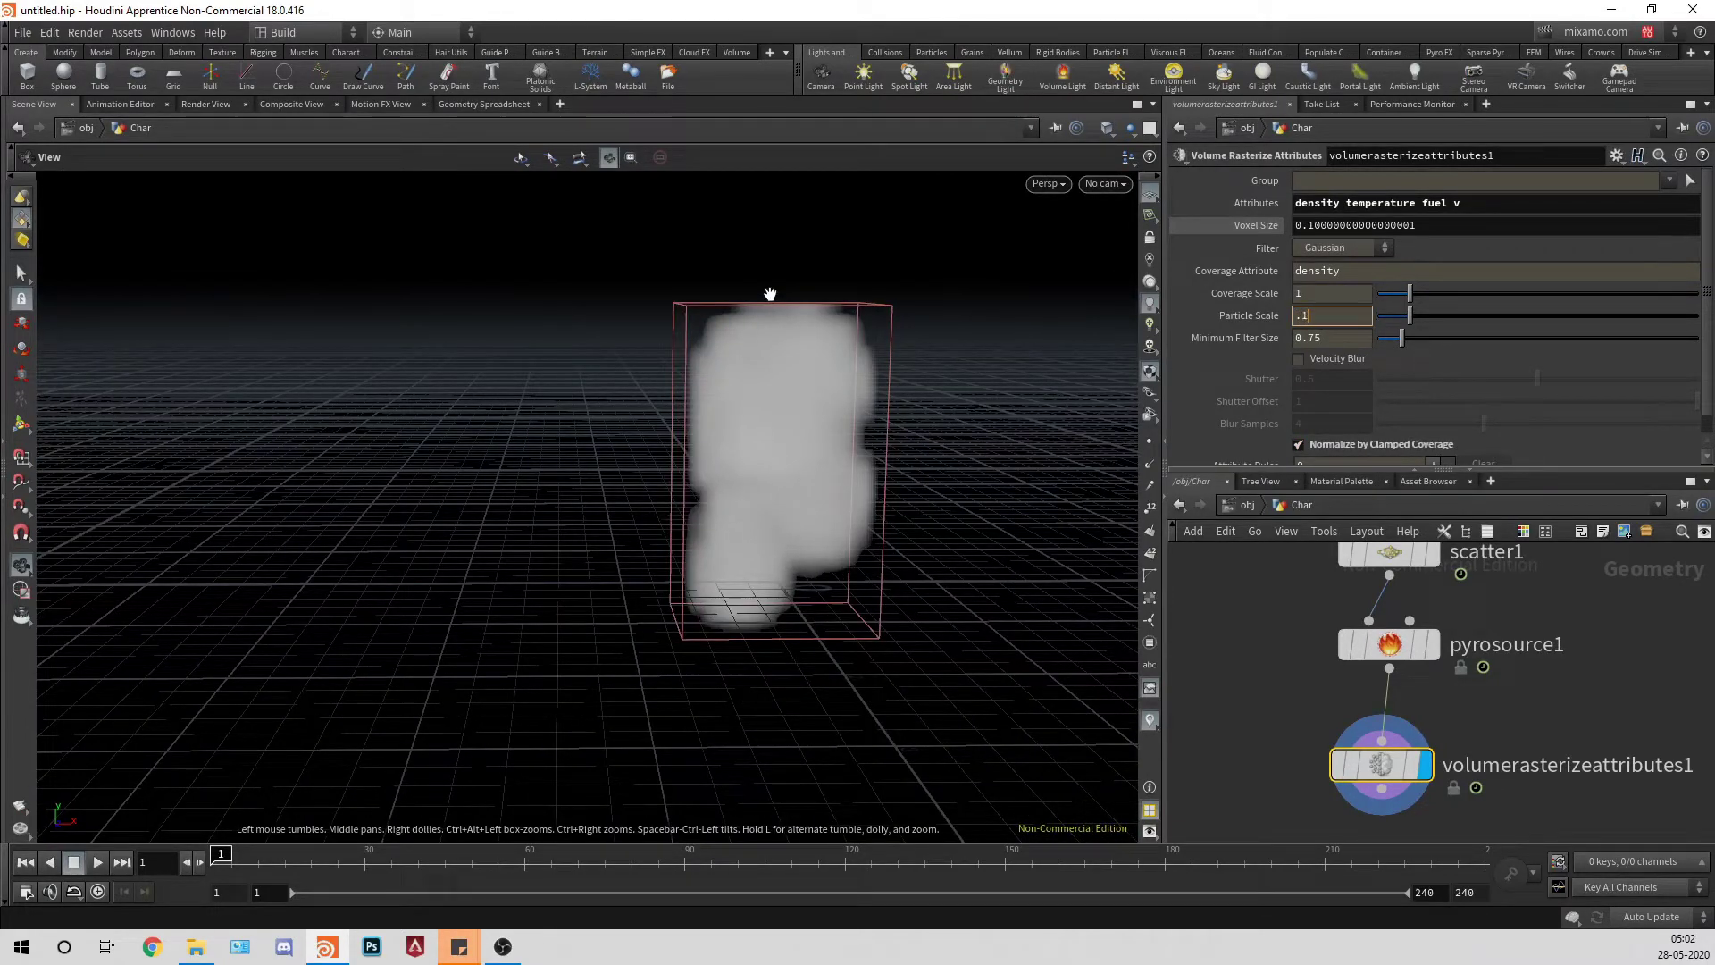
key("Return")
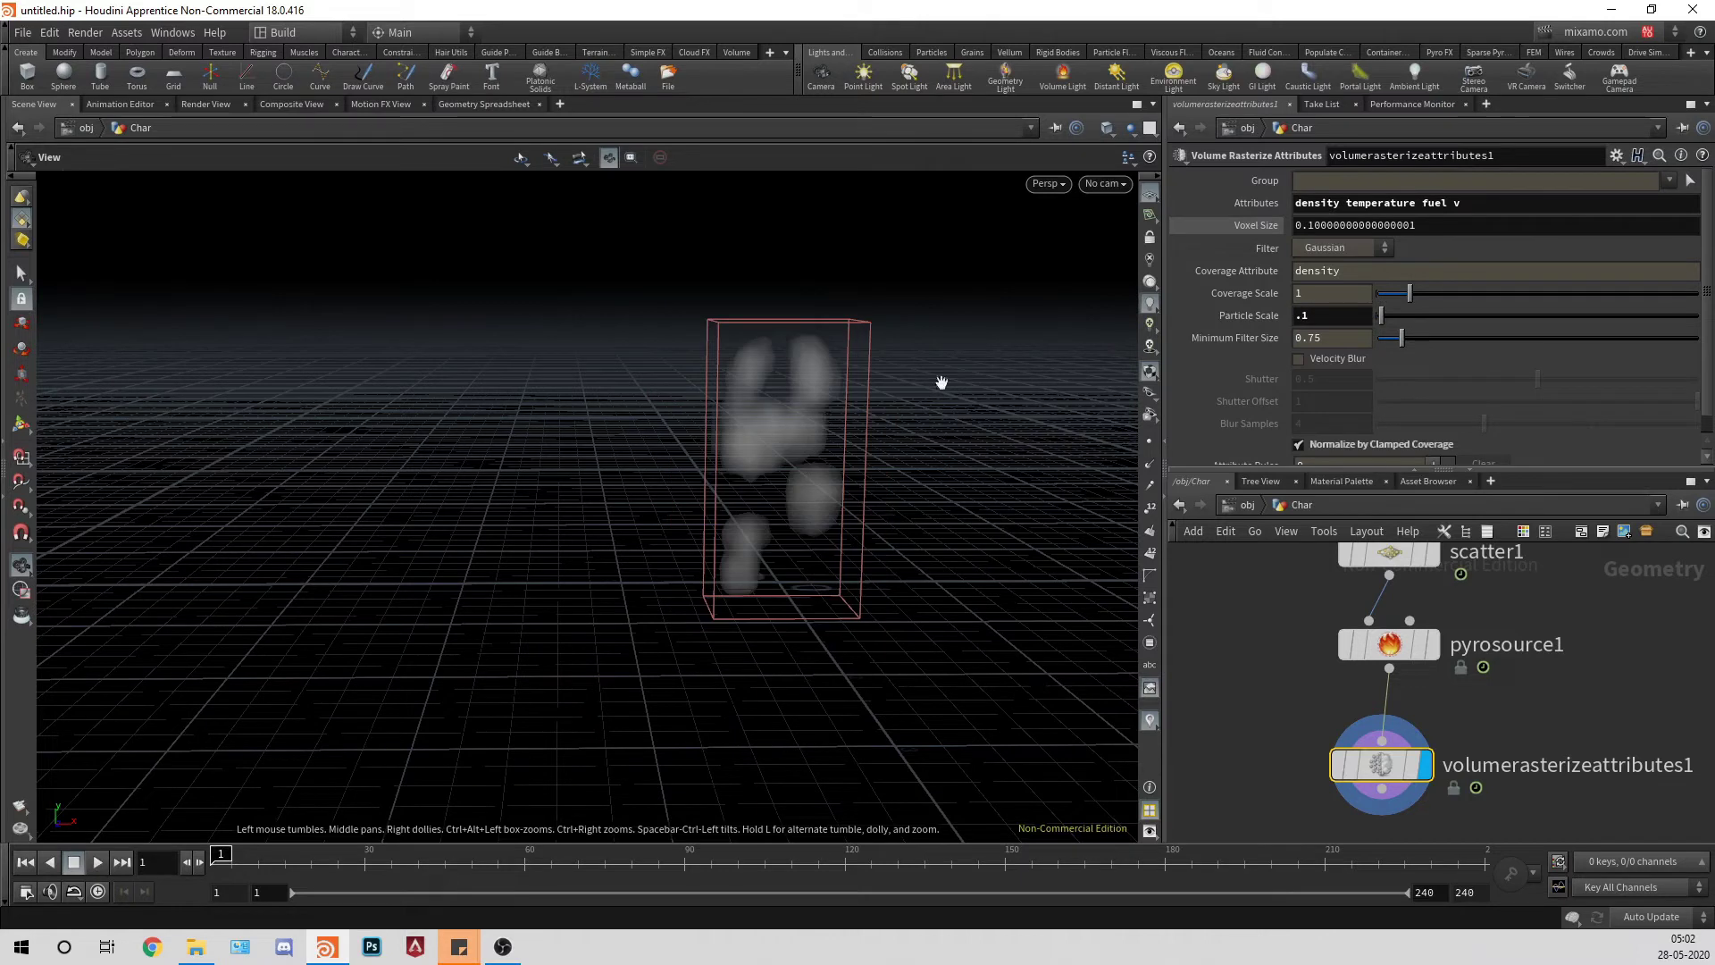
double_click(1307, 225)
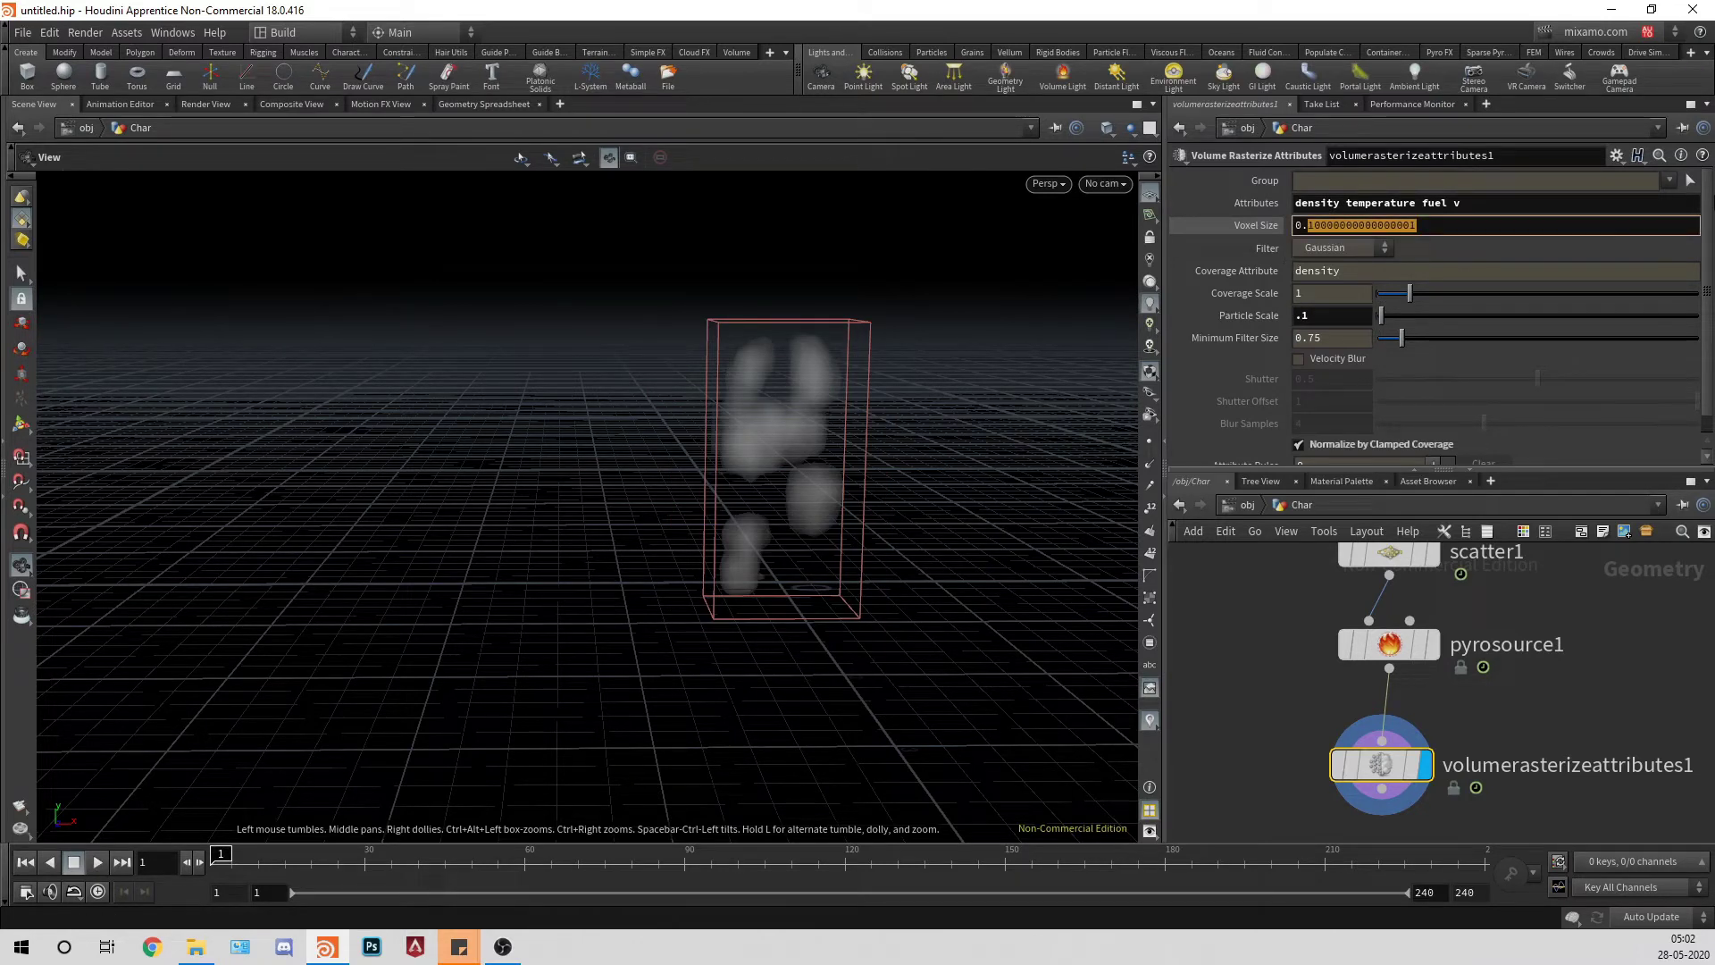
type("01")
key("Return")
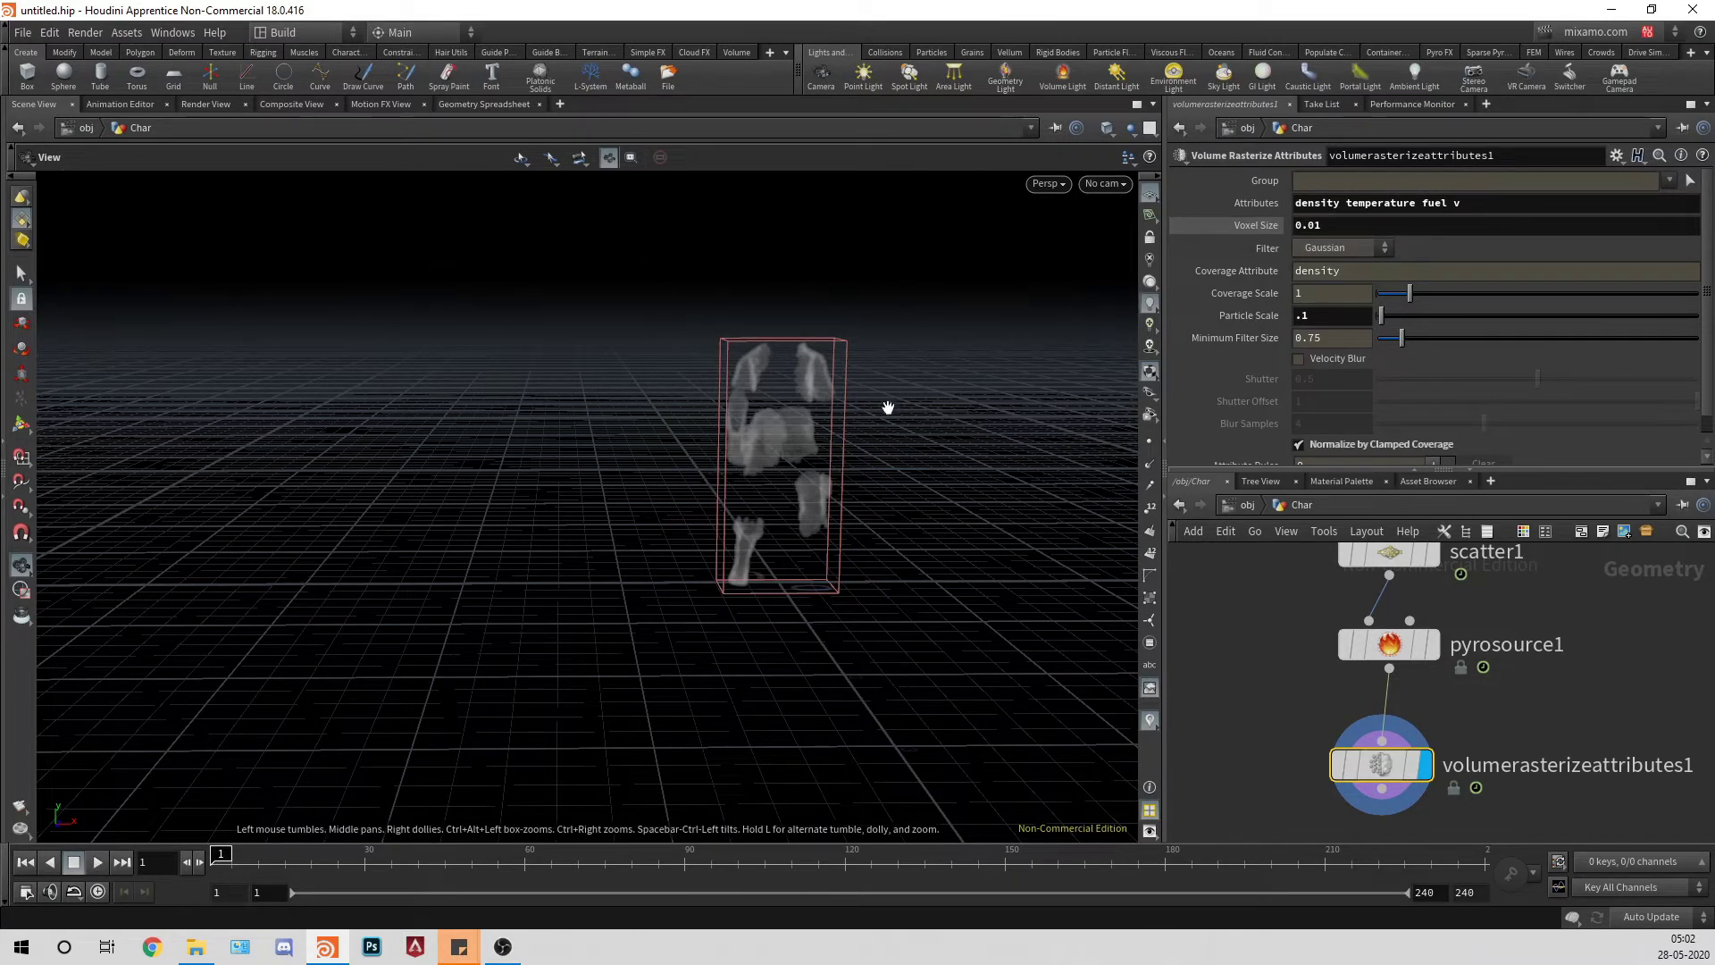
right_click_drag(782, 514, 742, 627)
left_click_drag(742, 627, 762, 623)
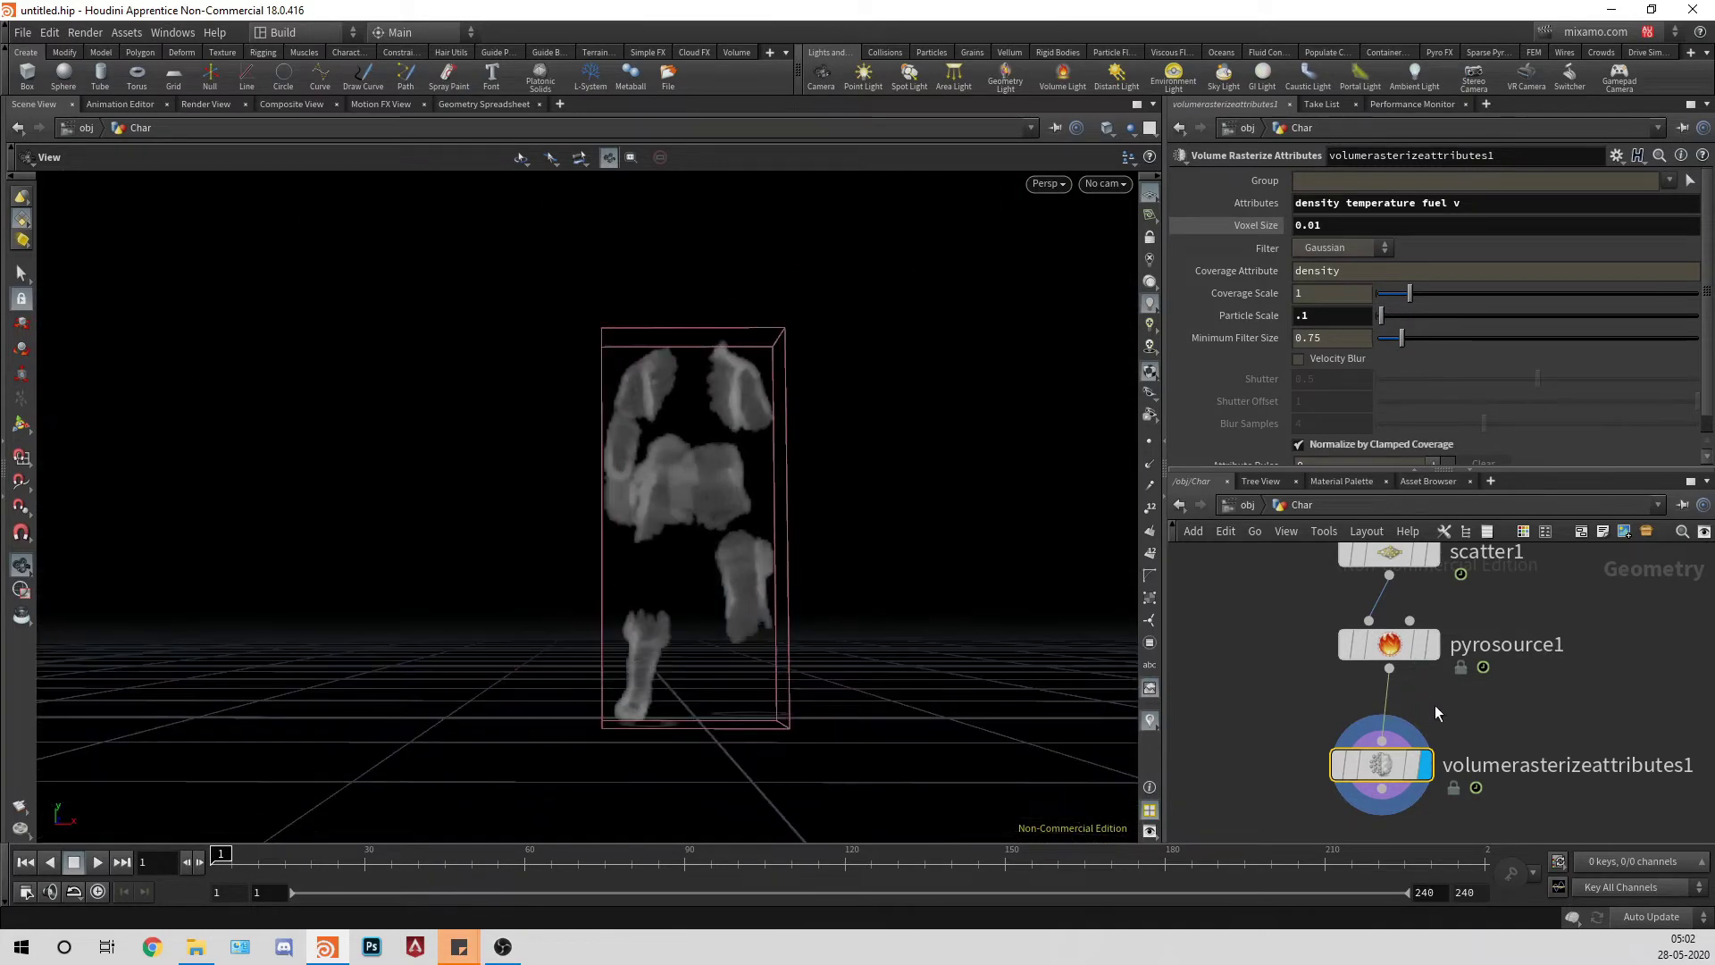
Step: Insert an Attribute Noise node on the wire between pyrosource1 and volumerasterizeattributes1
middle_click_drag(1434, 704, 1413, 581)
left_click_drag(1360, 651, 1363, 674)
middle_click_drag(1362, 674, 1433, 736)
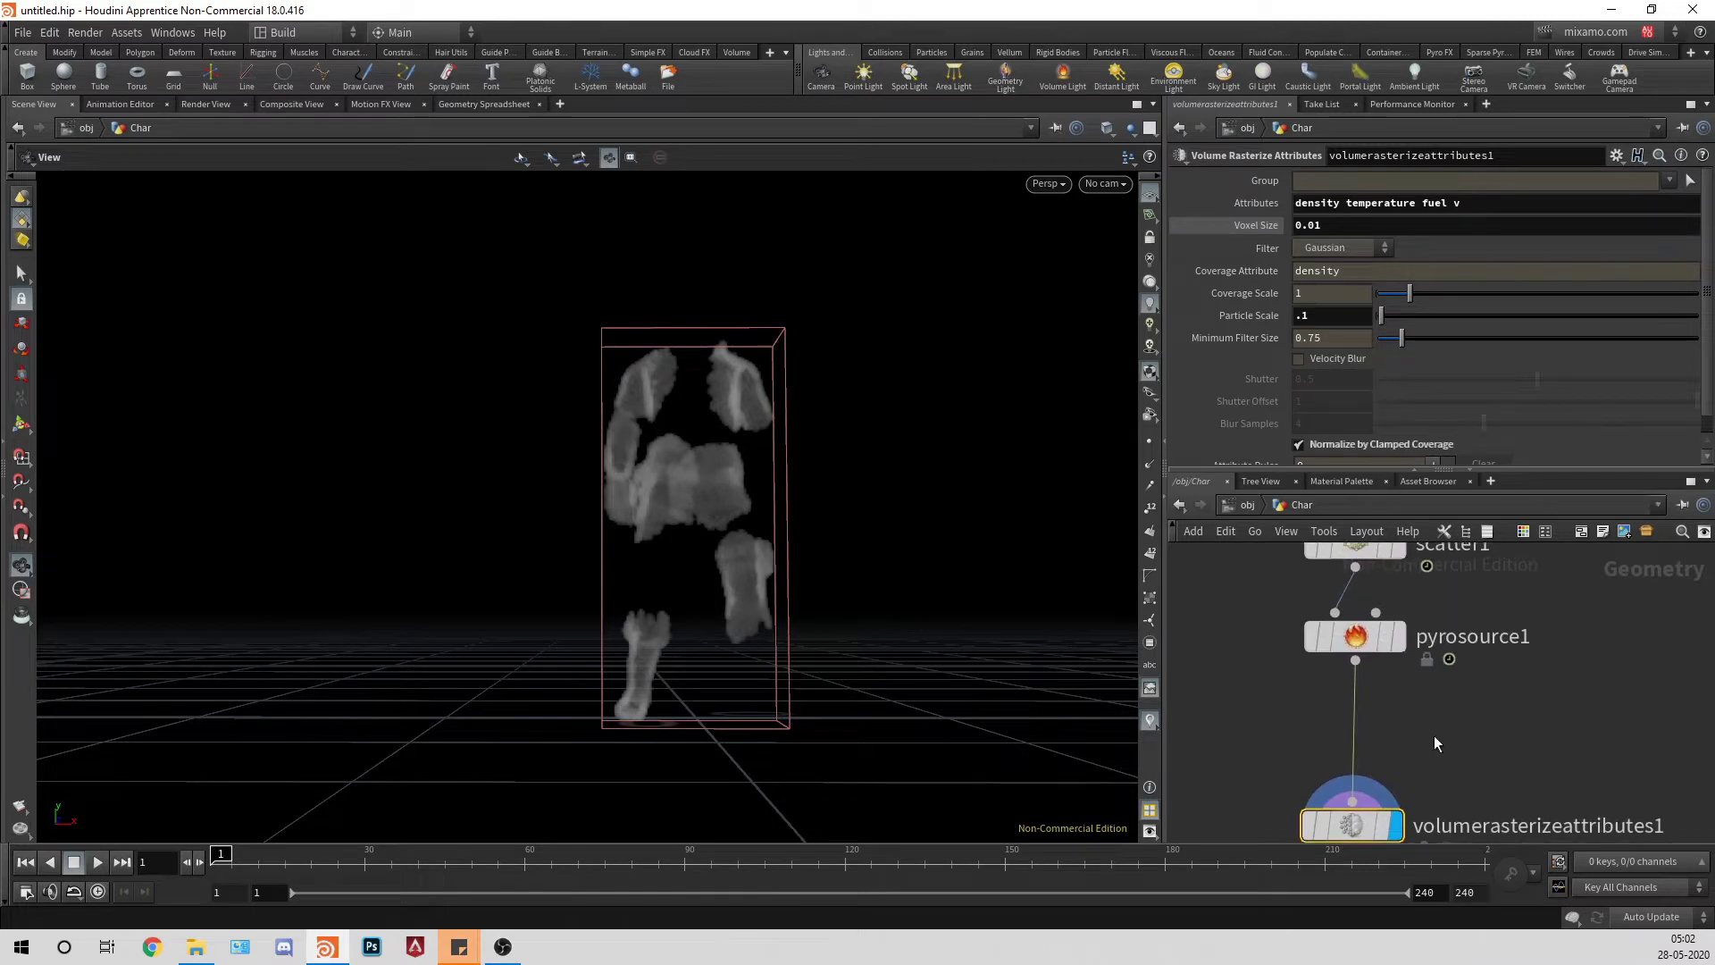
key("Tab")
type("atn")
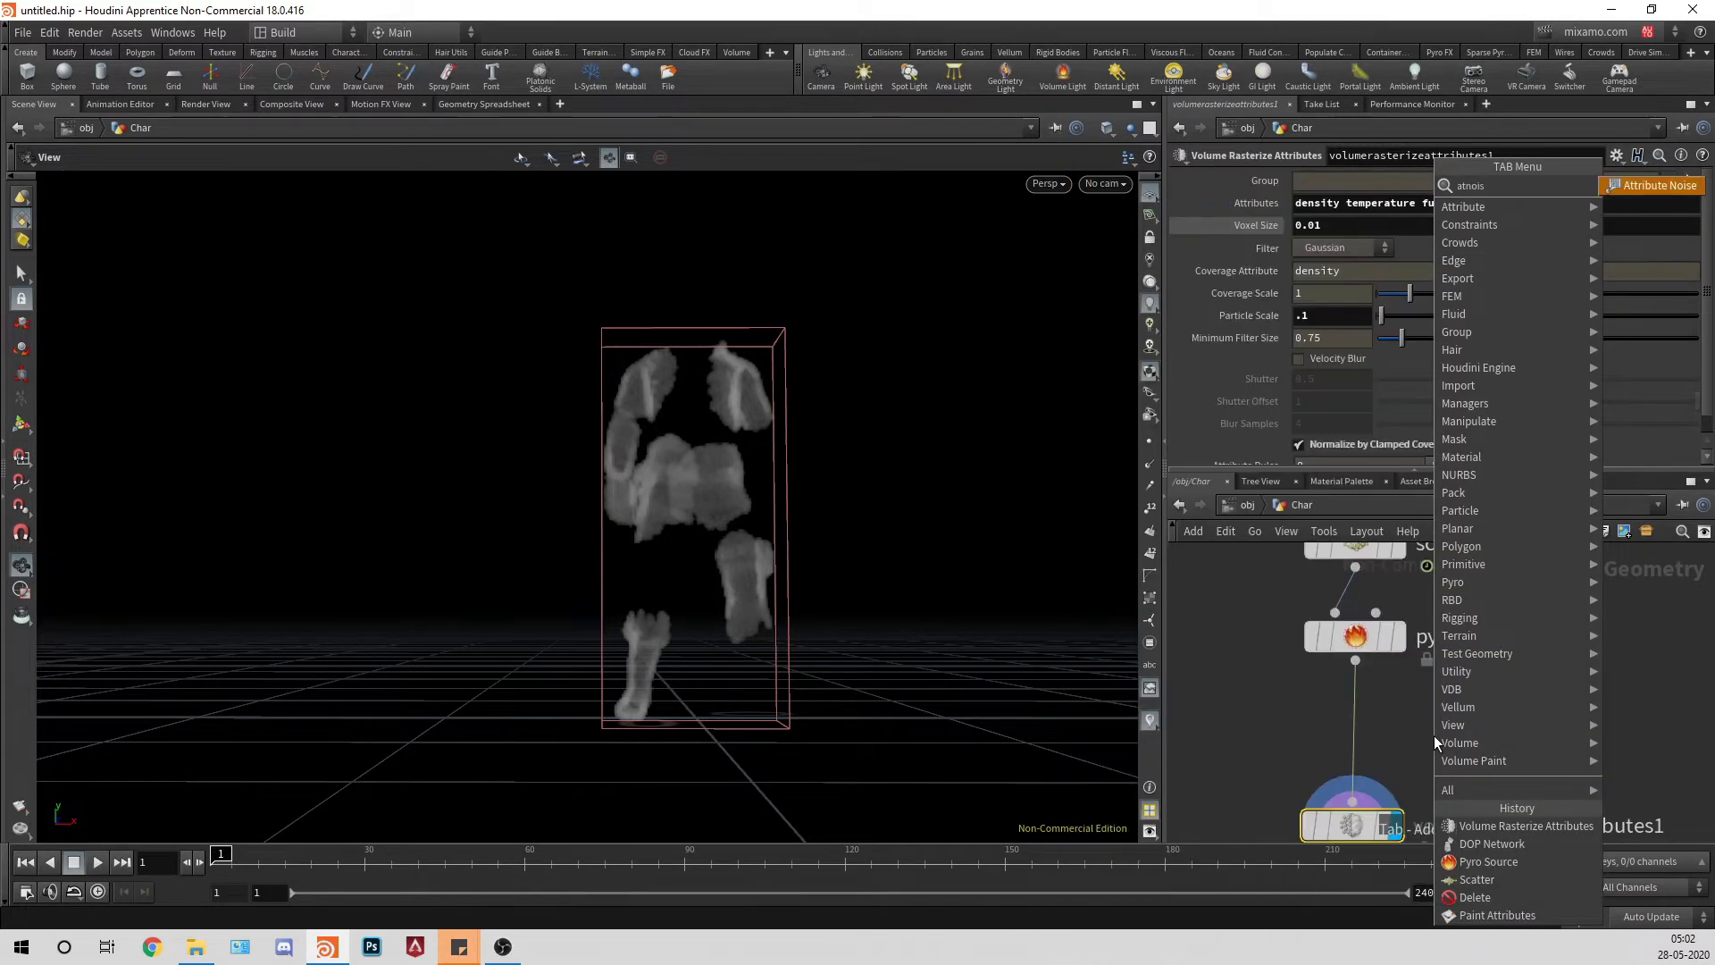
key("Return")
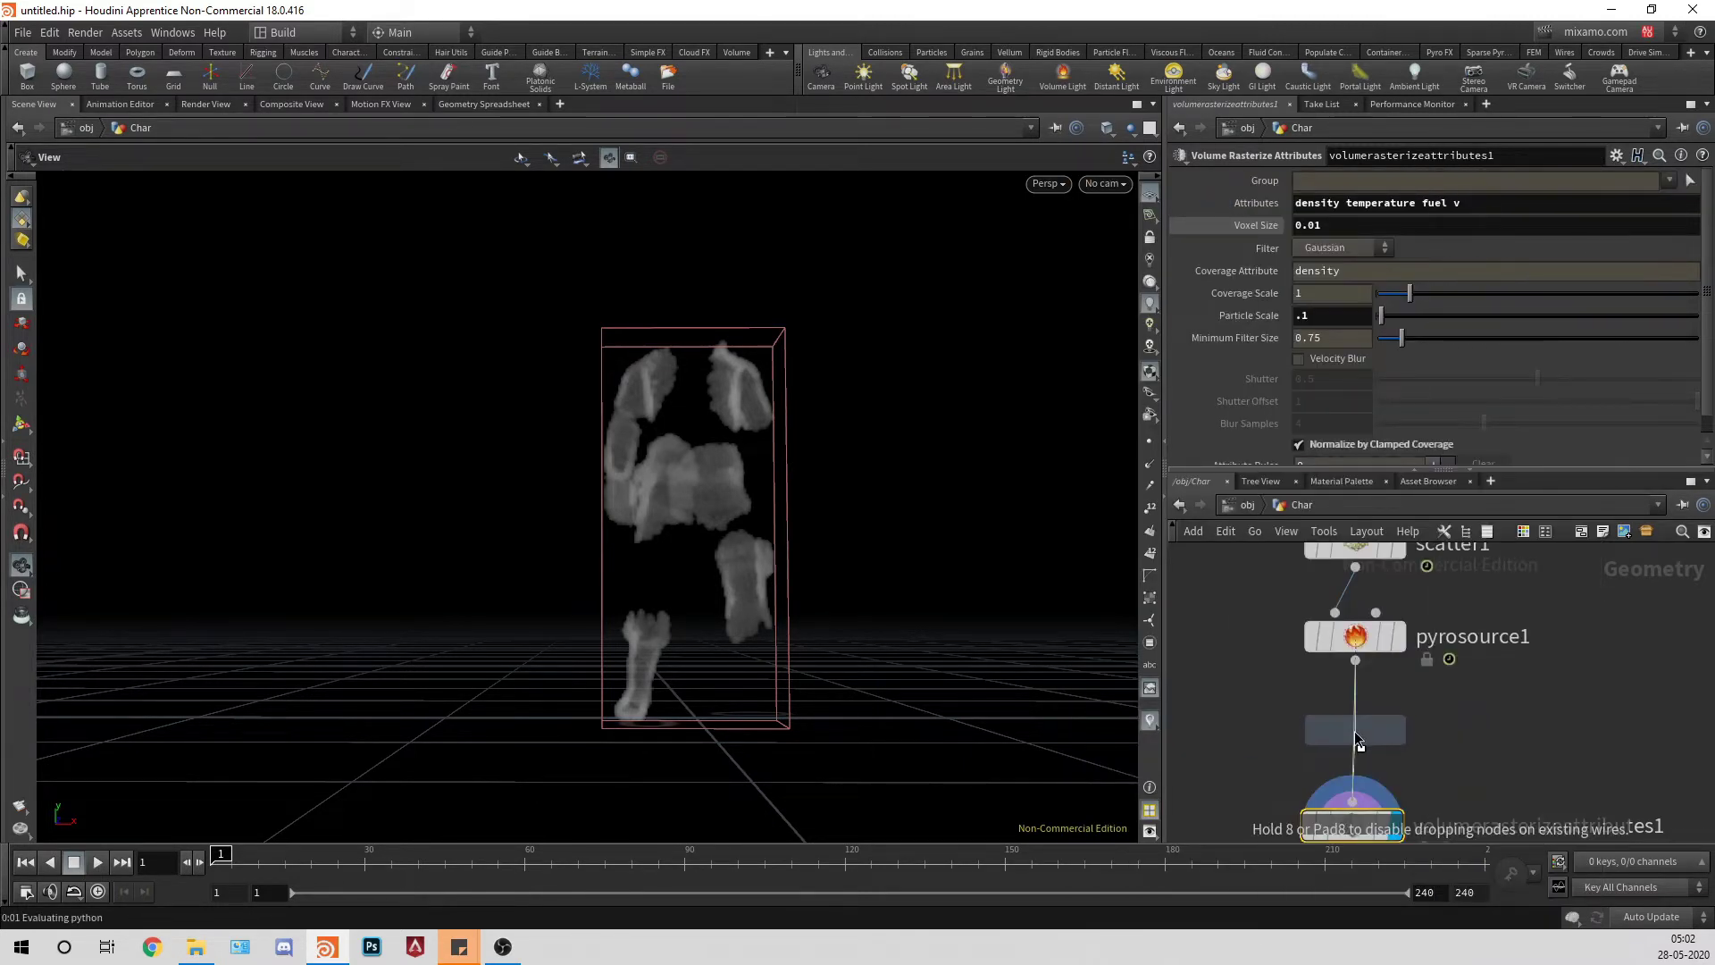
left_click(1356, 741)
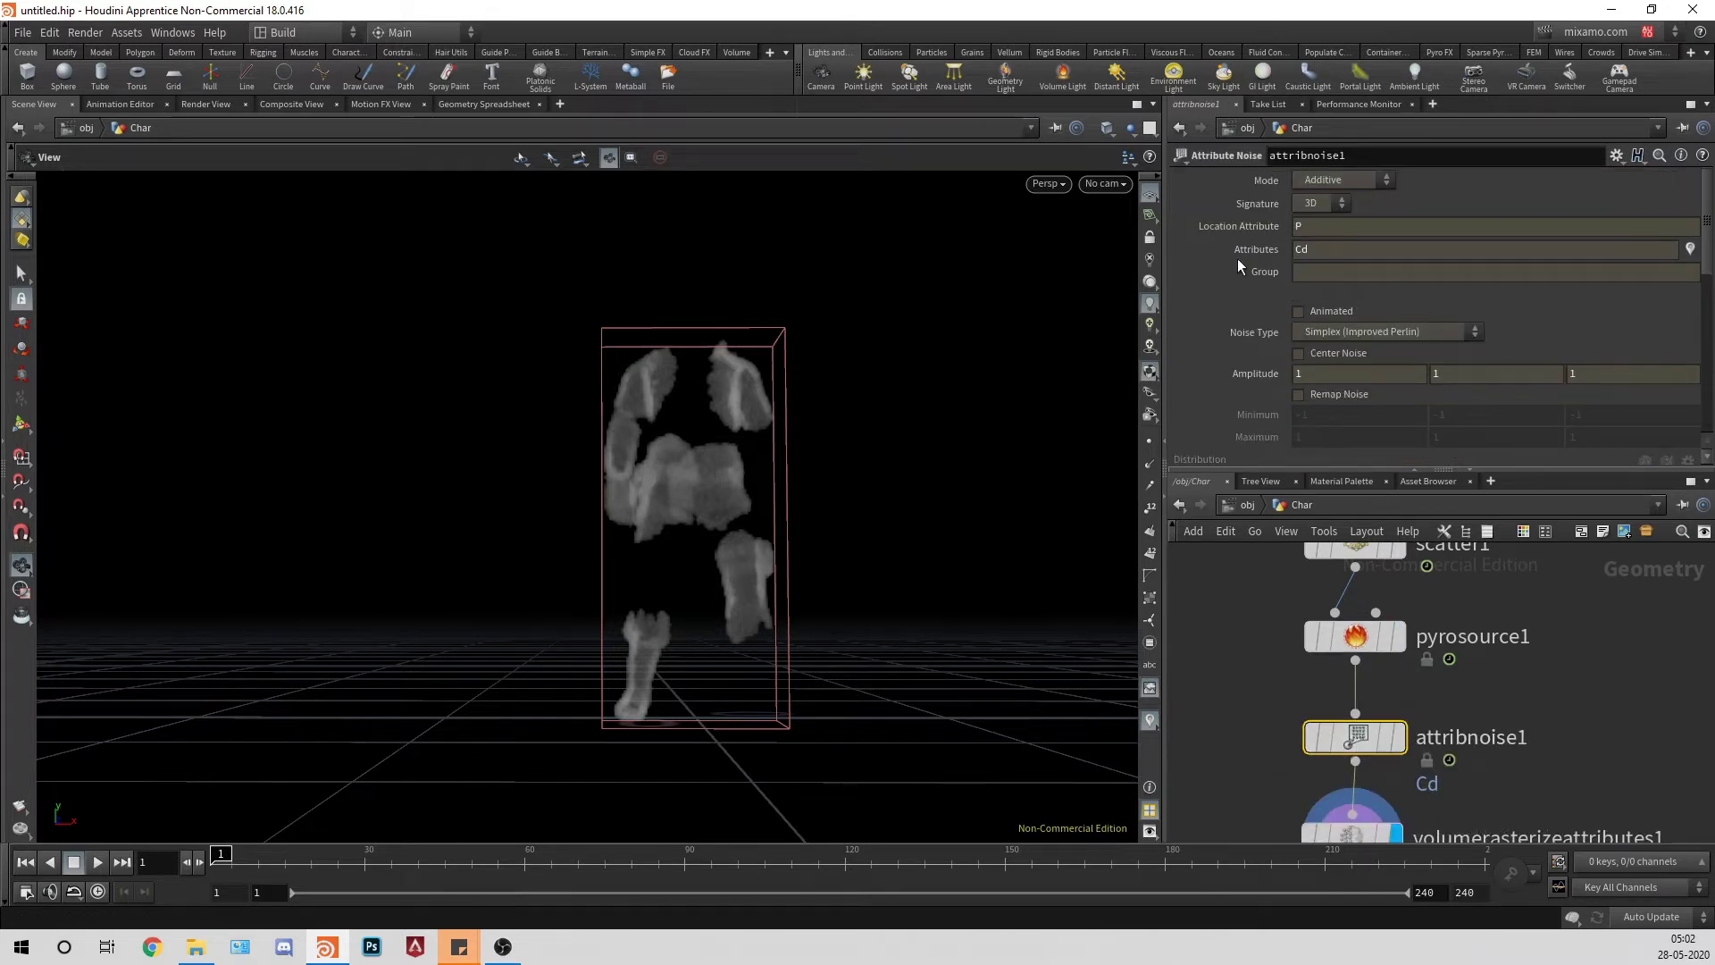
Step: Set the Attribute Noise node's Attributes to "temperature fuel" and its Signature to 1D
left_click_drag(1318, 251, 1268, 249)
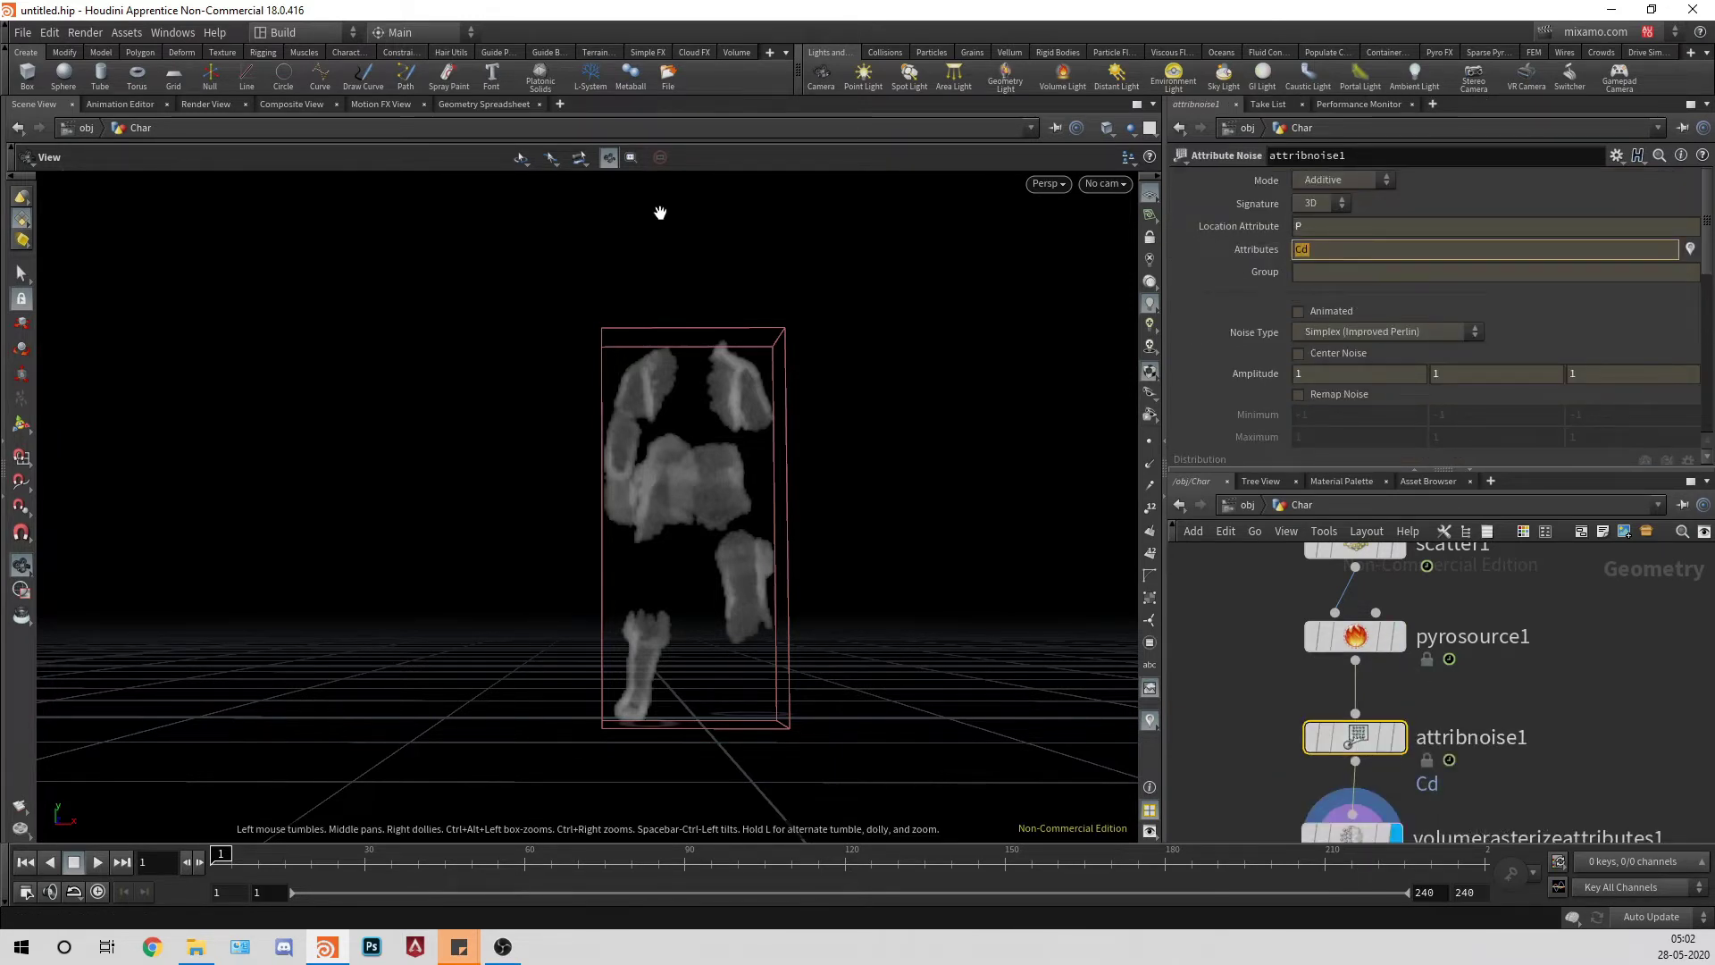
type("tre")
type("perature fuel")
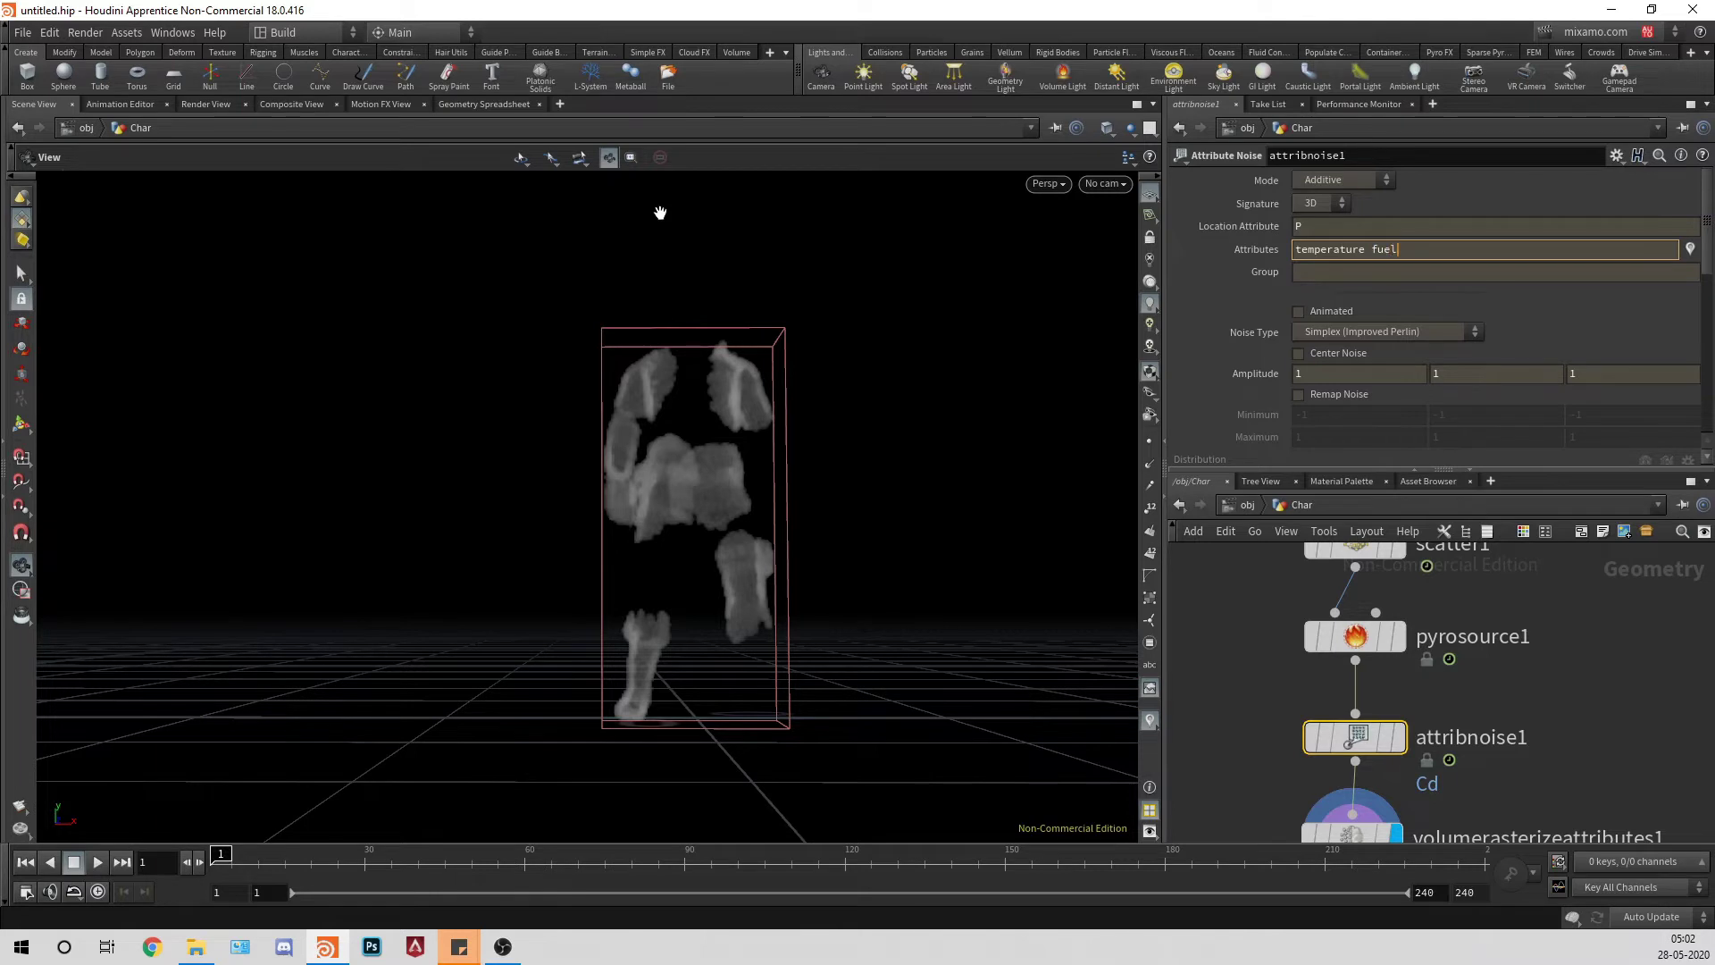
key("Return")
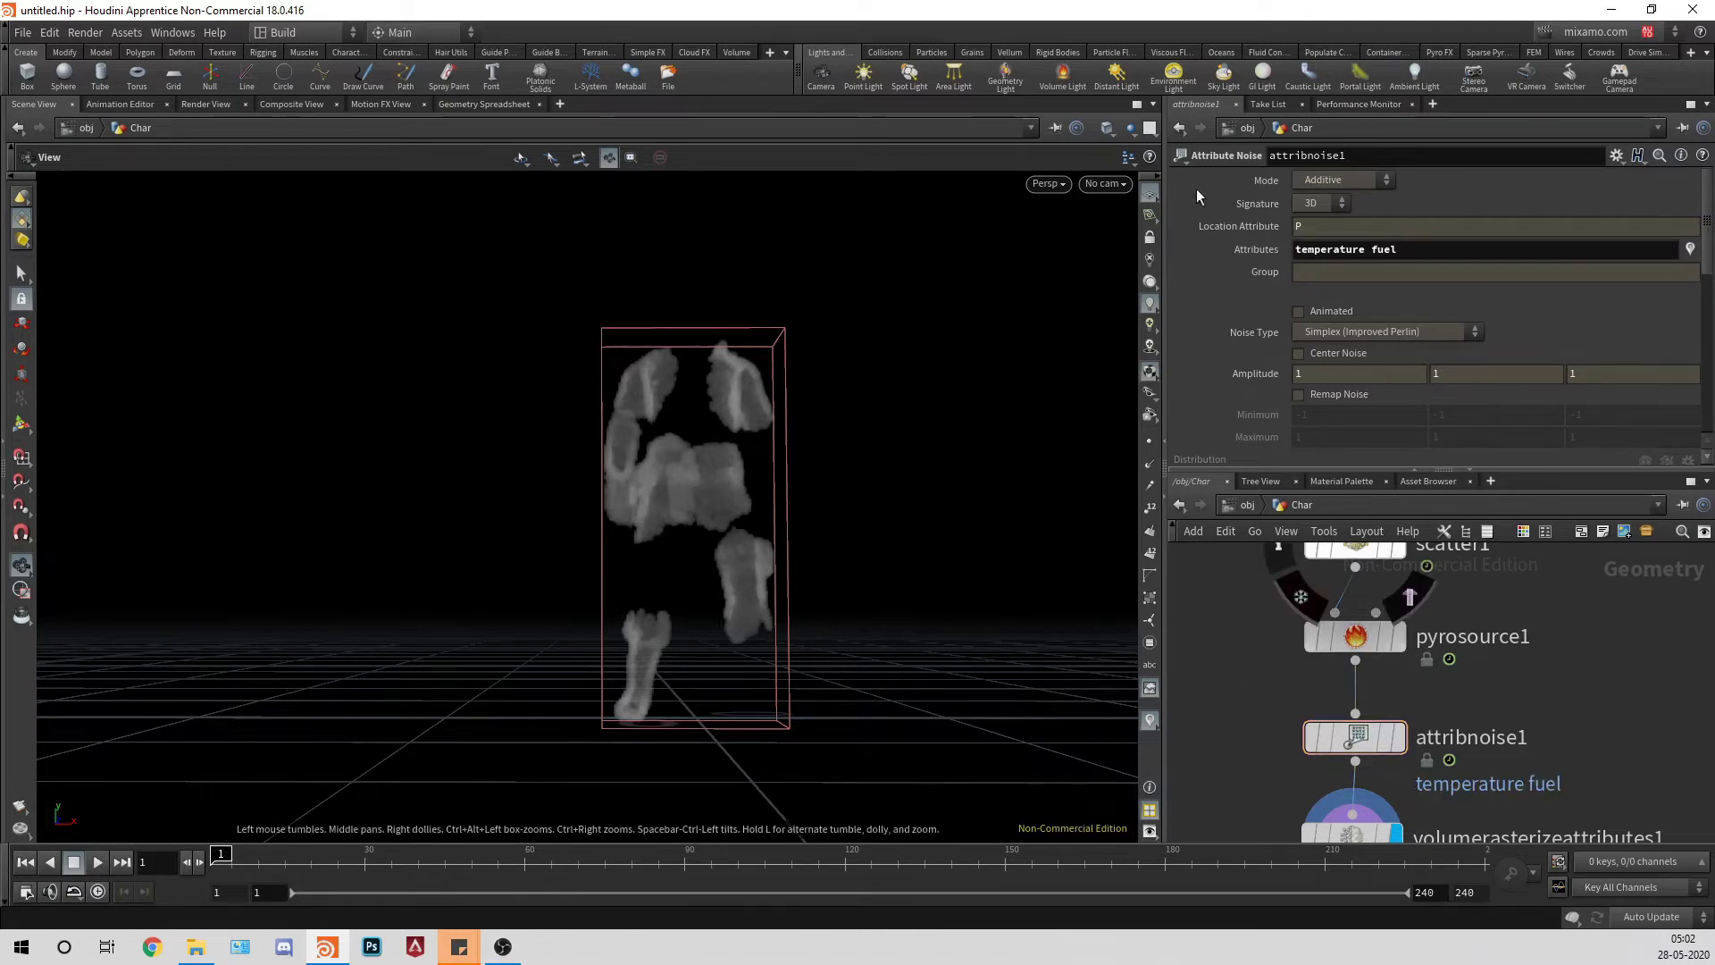
left_click(1347, 202)
left_click(1306, 224)
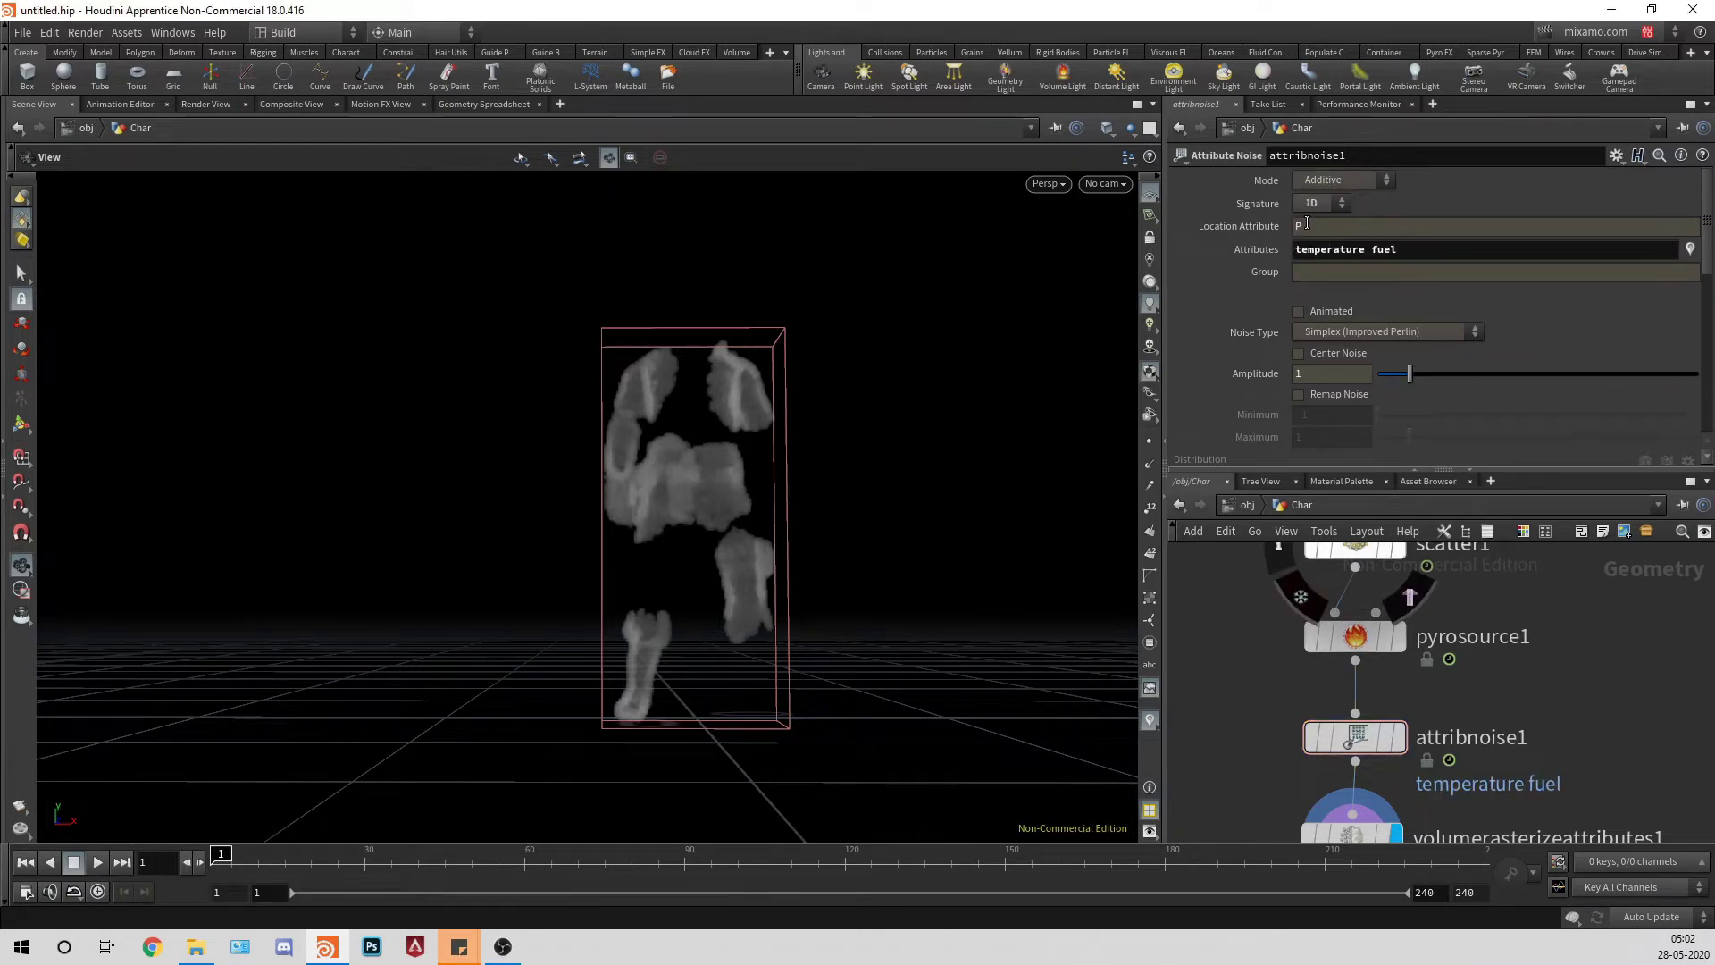
Step: Make the noise animated and enable Remap Noise with a Minimum of -1.5 and a Maximum of 1.5
scroll(1380, 269, "down", 3)
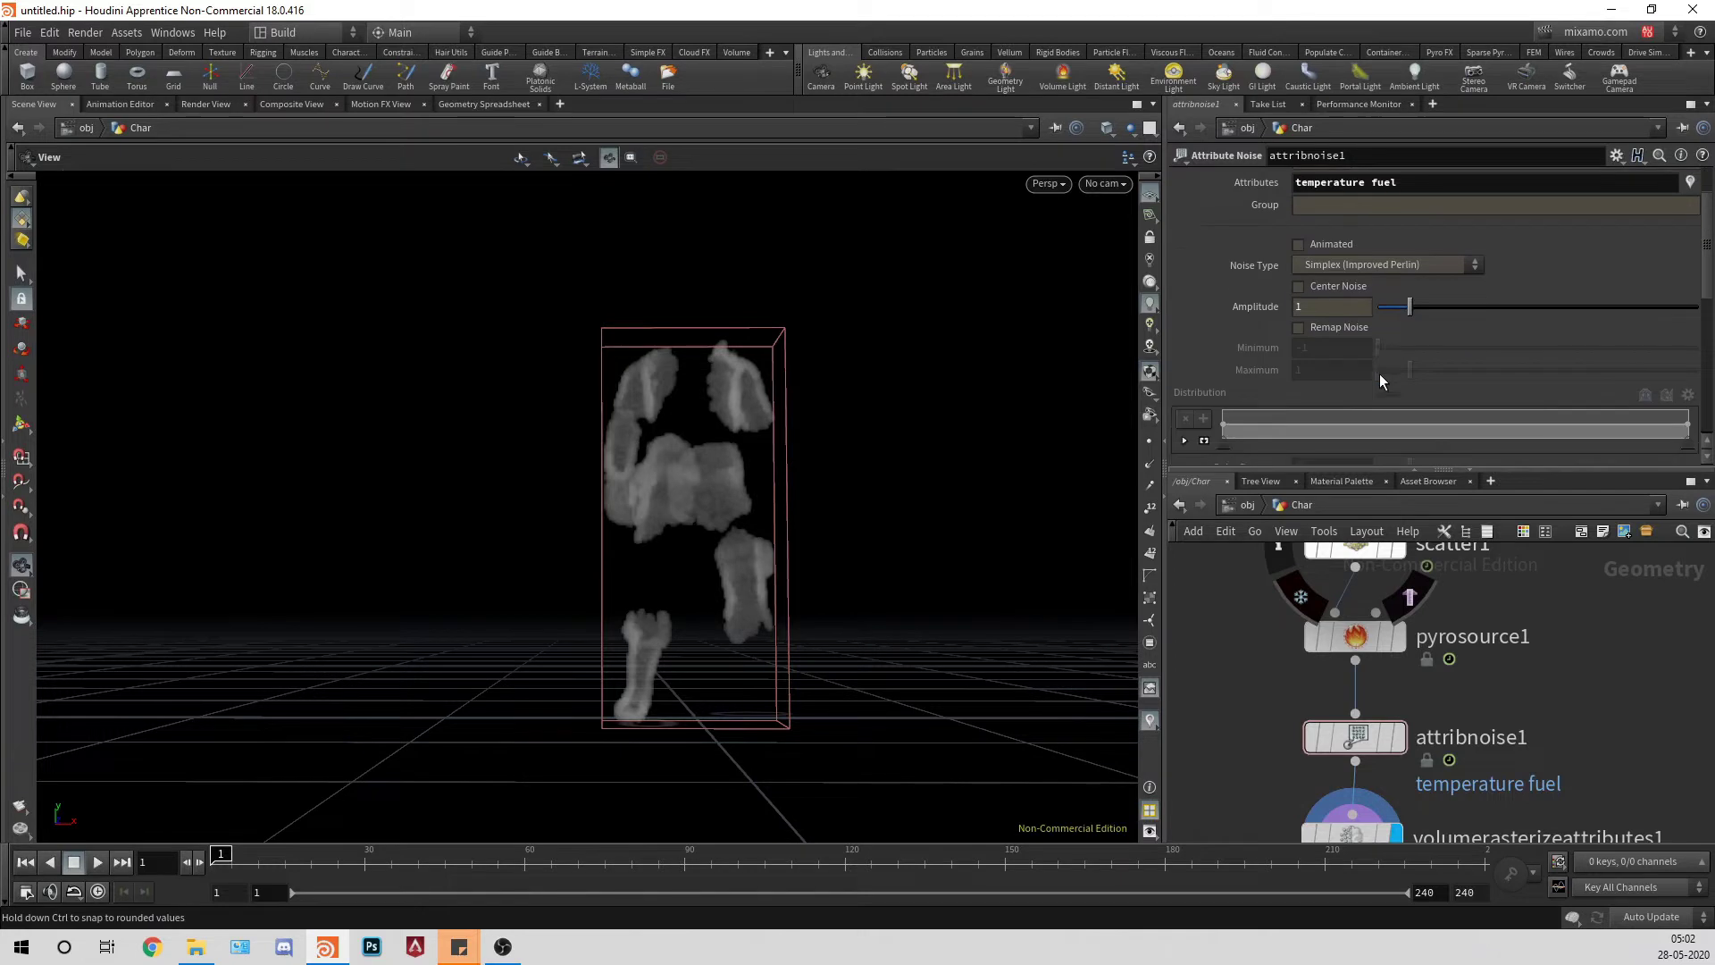
left_click(1330, 239)
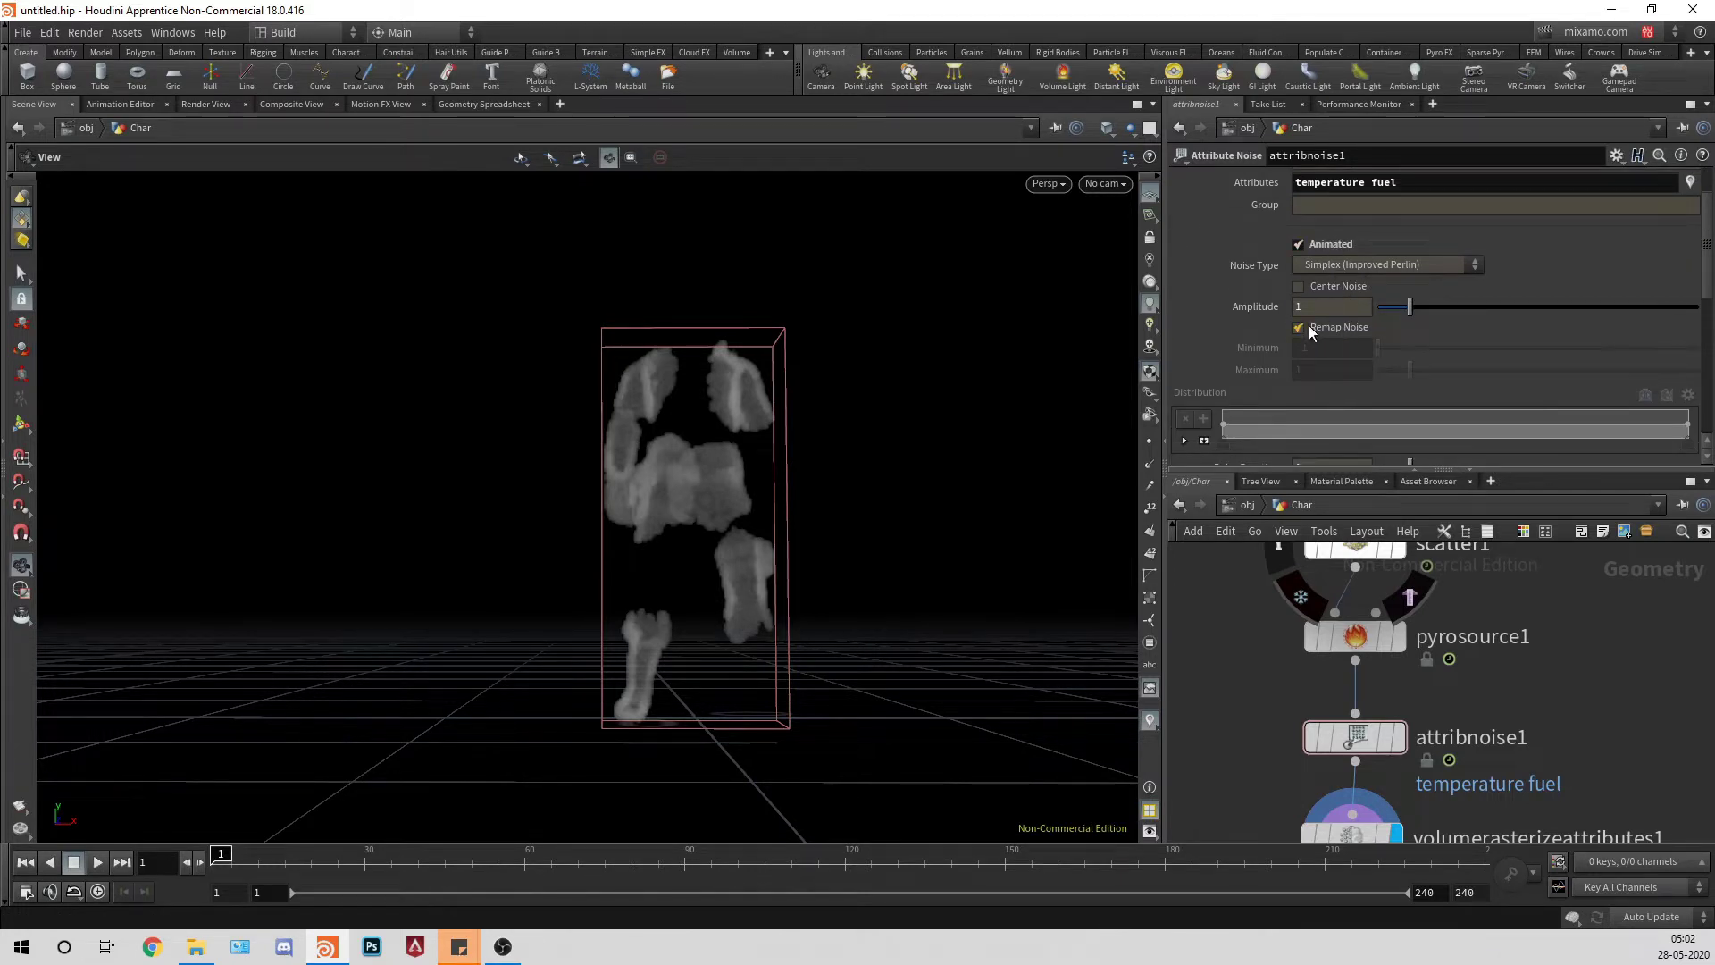
left_click(1309, 325)
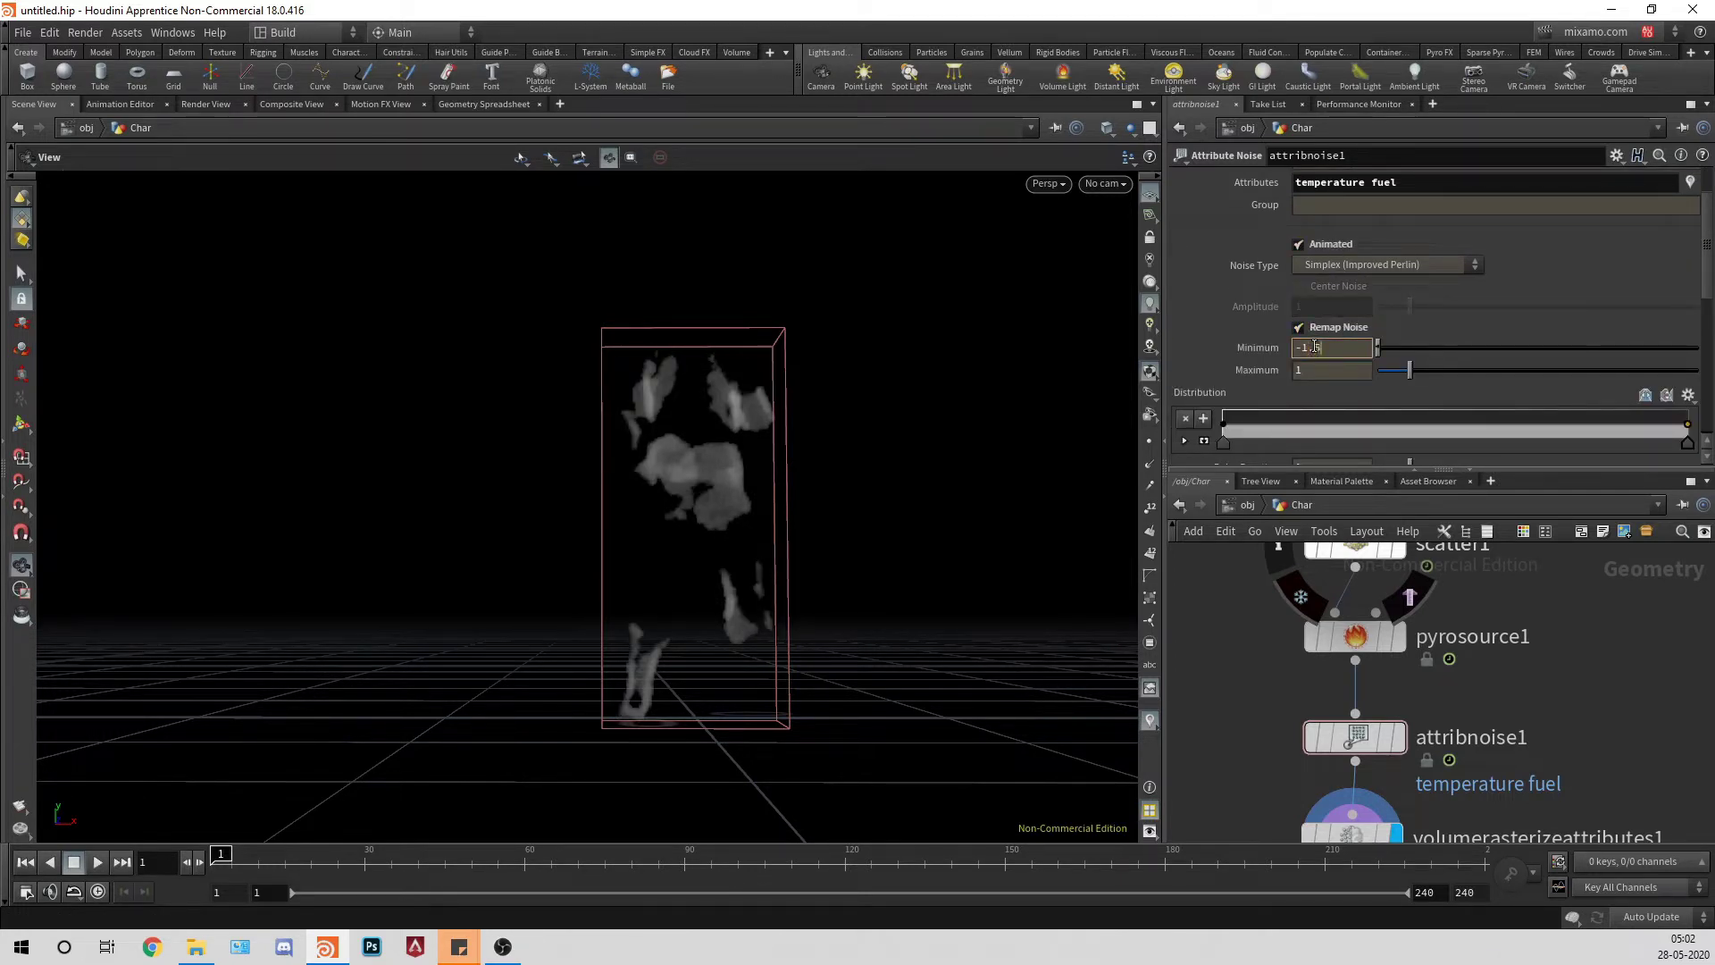
key("Tab")
type("1.")
key("Tab")
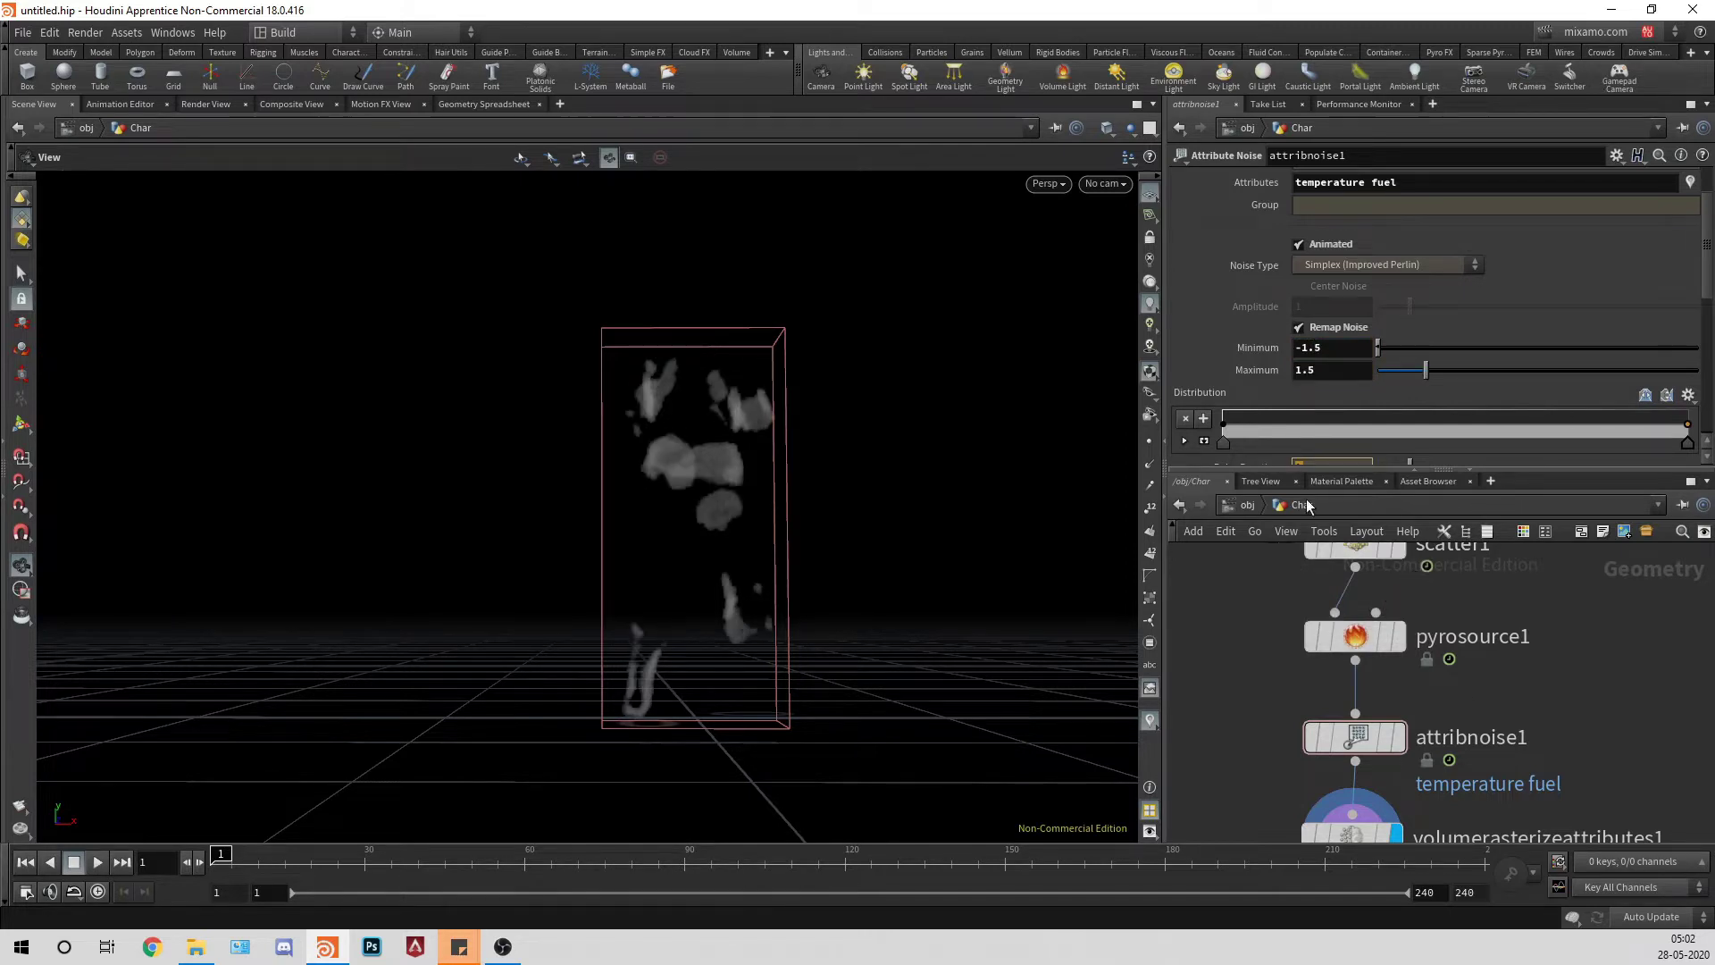
Step: Shape the noise Distribution ramp into a valley, raising both ends to about 0.9 and adding three inner points at about 0.3
scroll(1331, 372, "down", 2)
scroll(1218, 337, "up", 1)
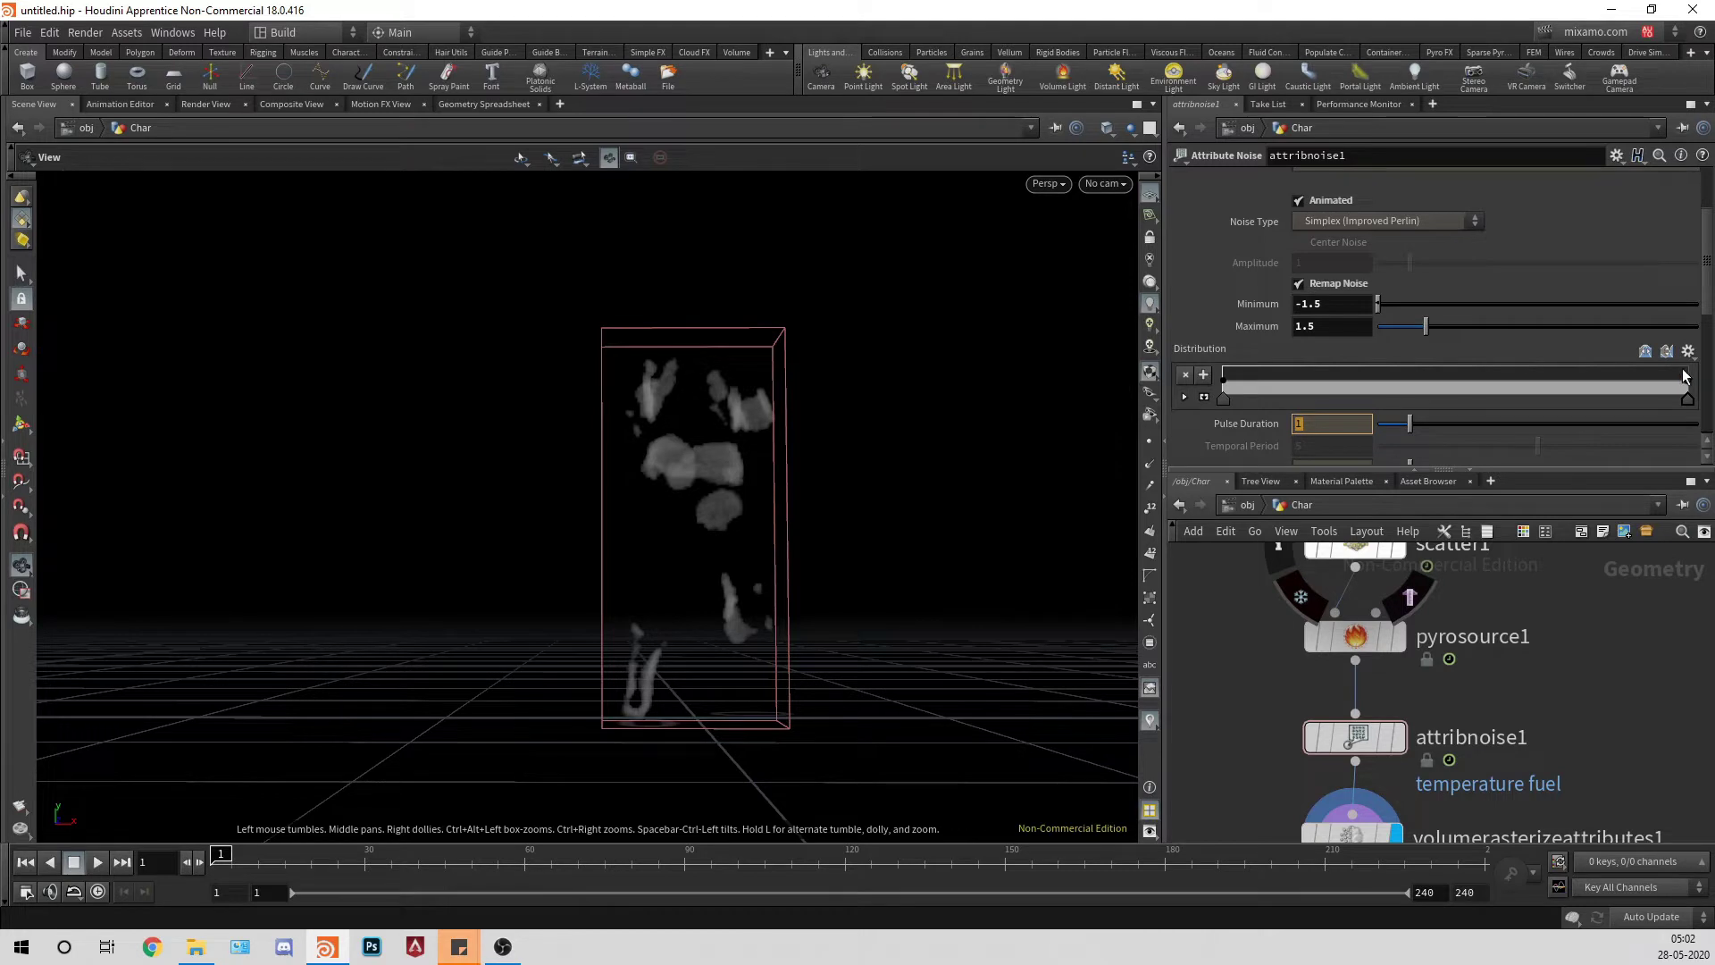
left_click(1201, 398)
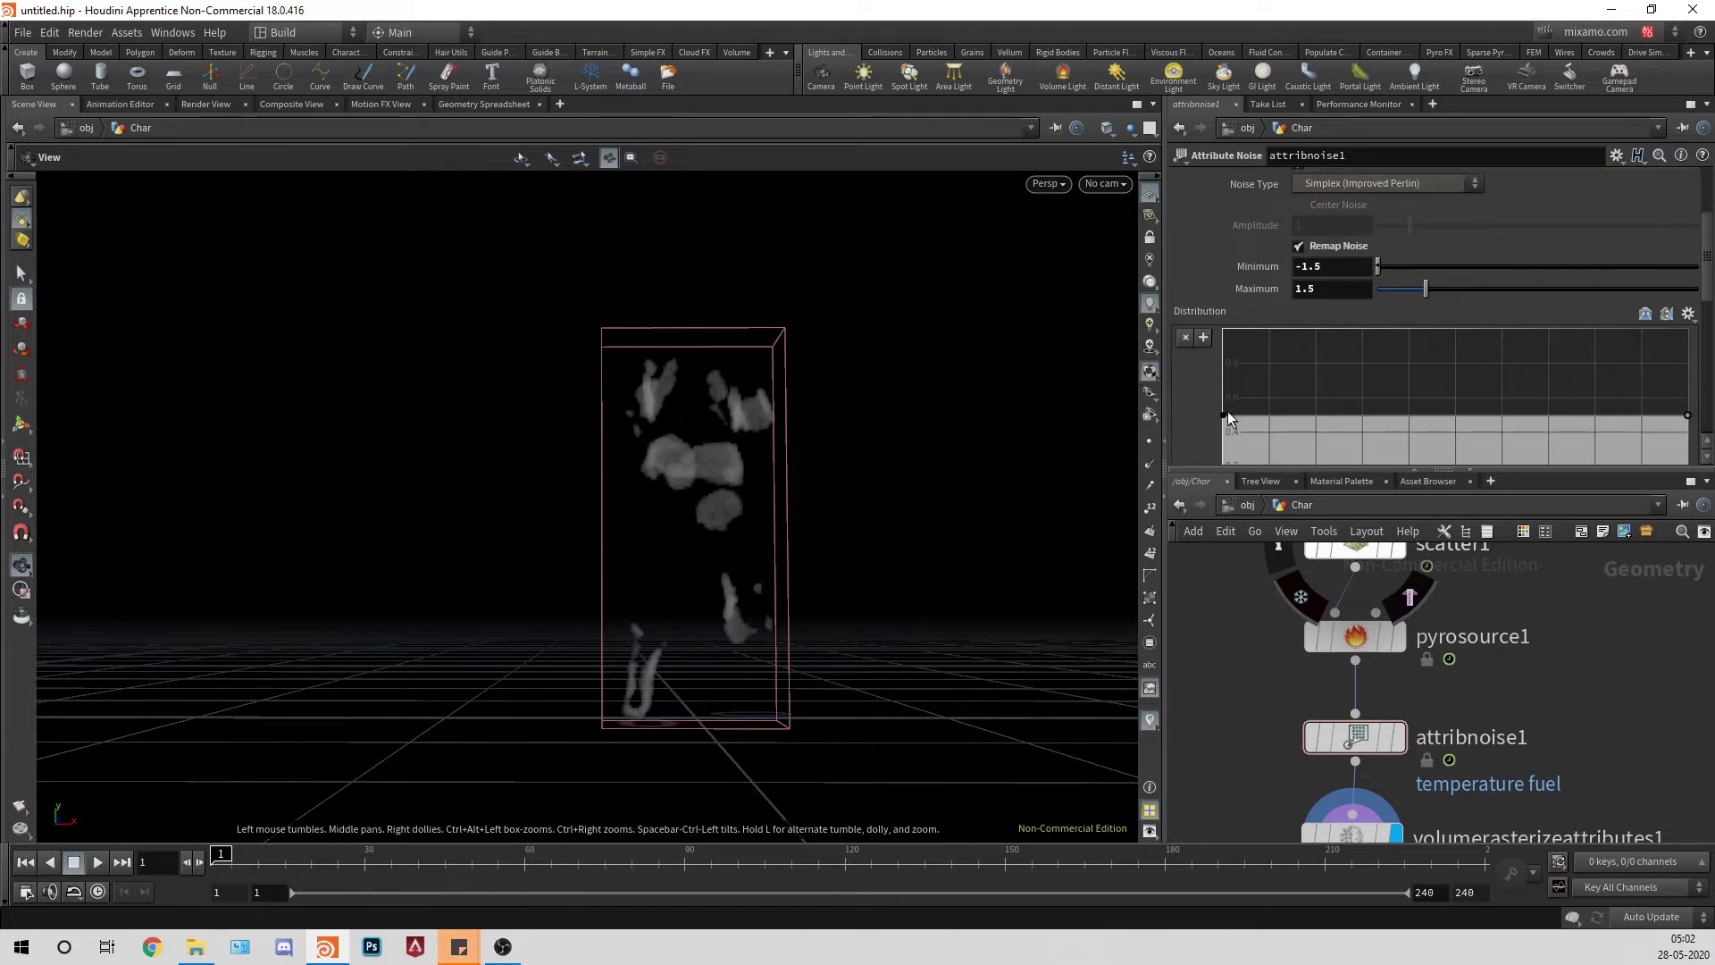
left_click_drag(1227, 415, 1223, 344)
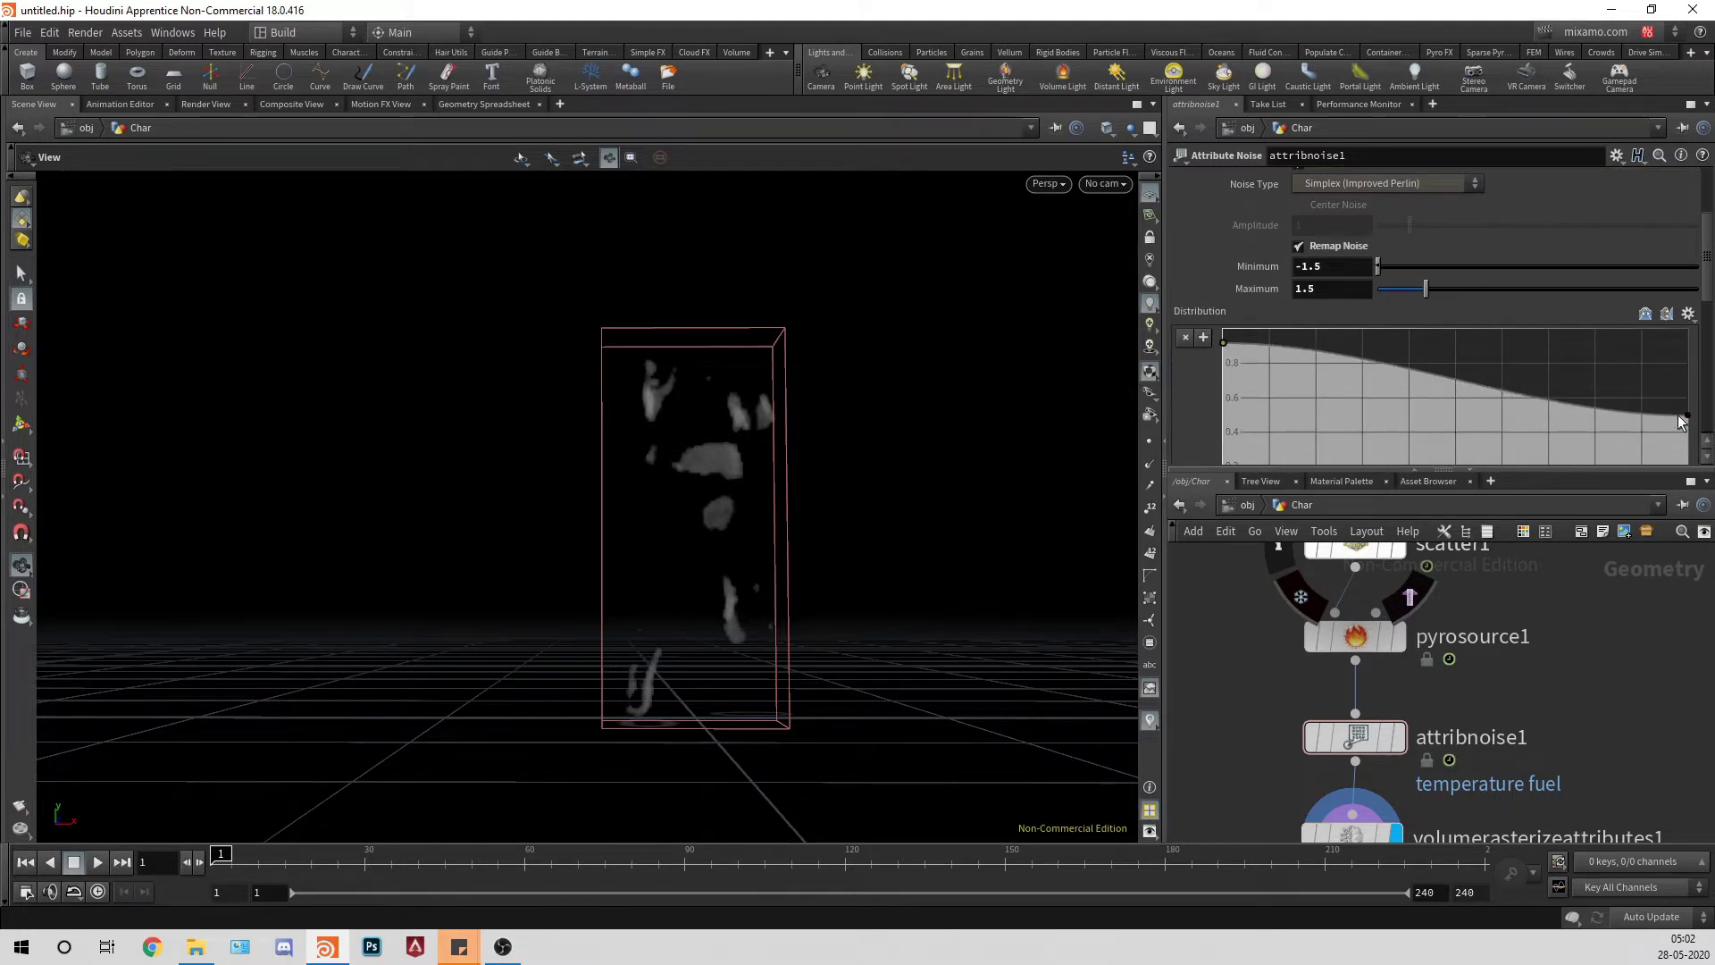
left_click_drag(1687, 417, 1696, 351)
left_click(1341, 362)
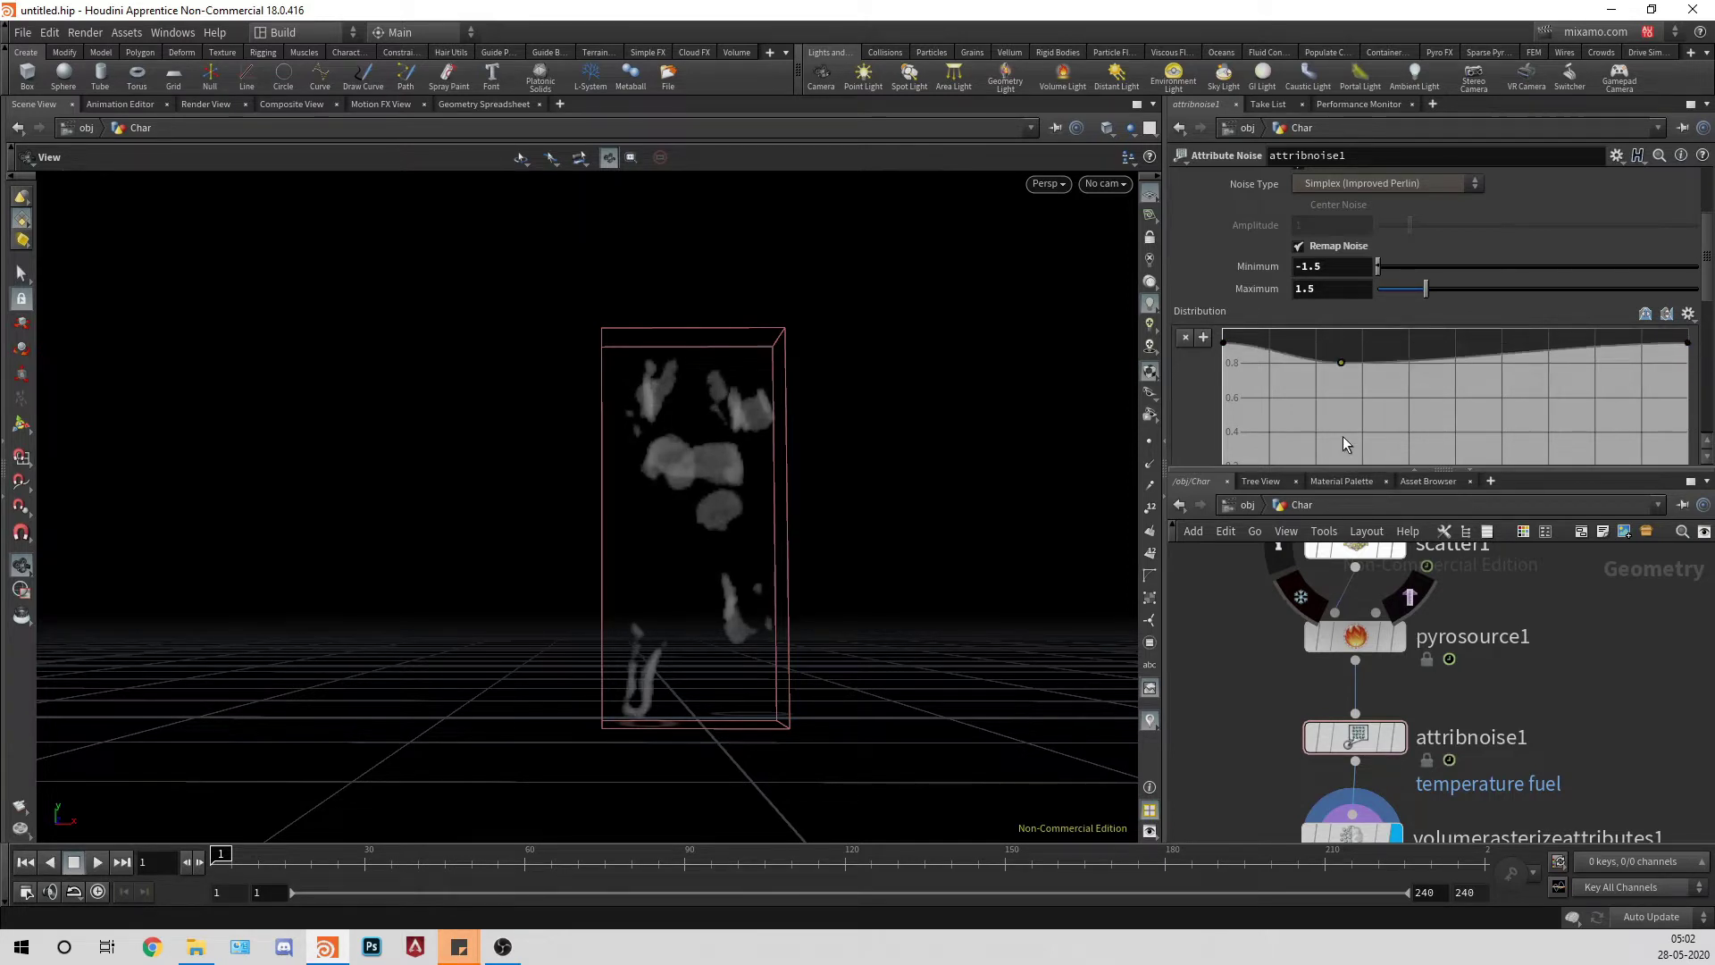
left_click_drag(1341, 361, 1331, 453)
left_click(1558, 373)
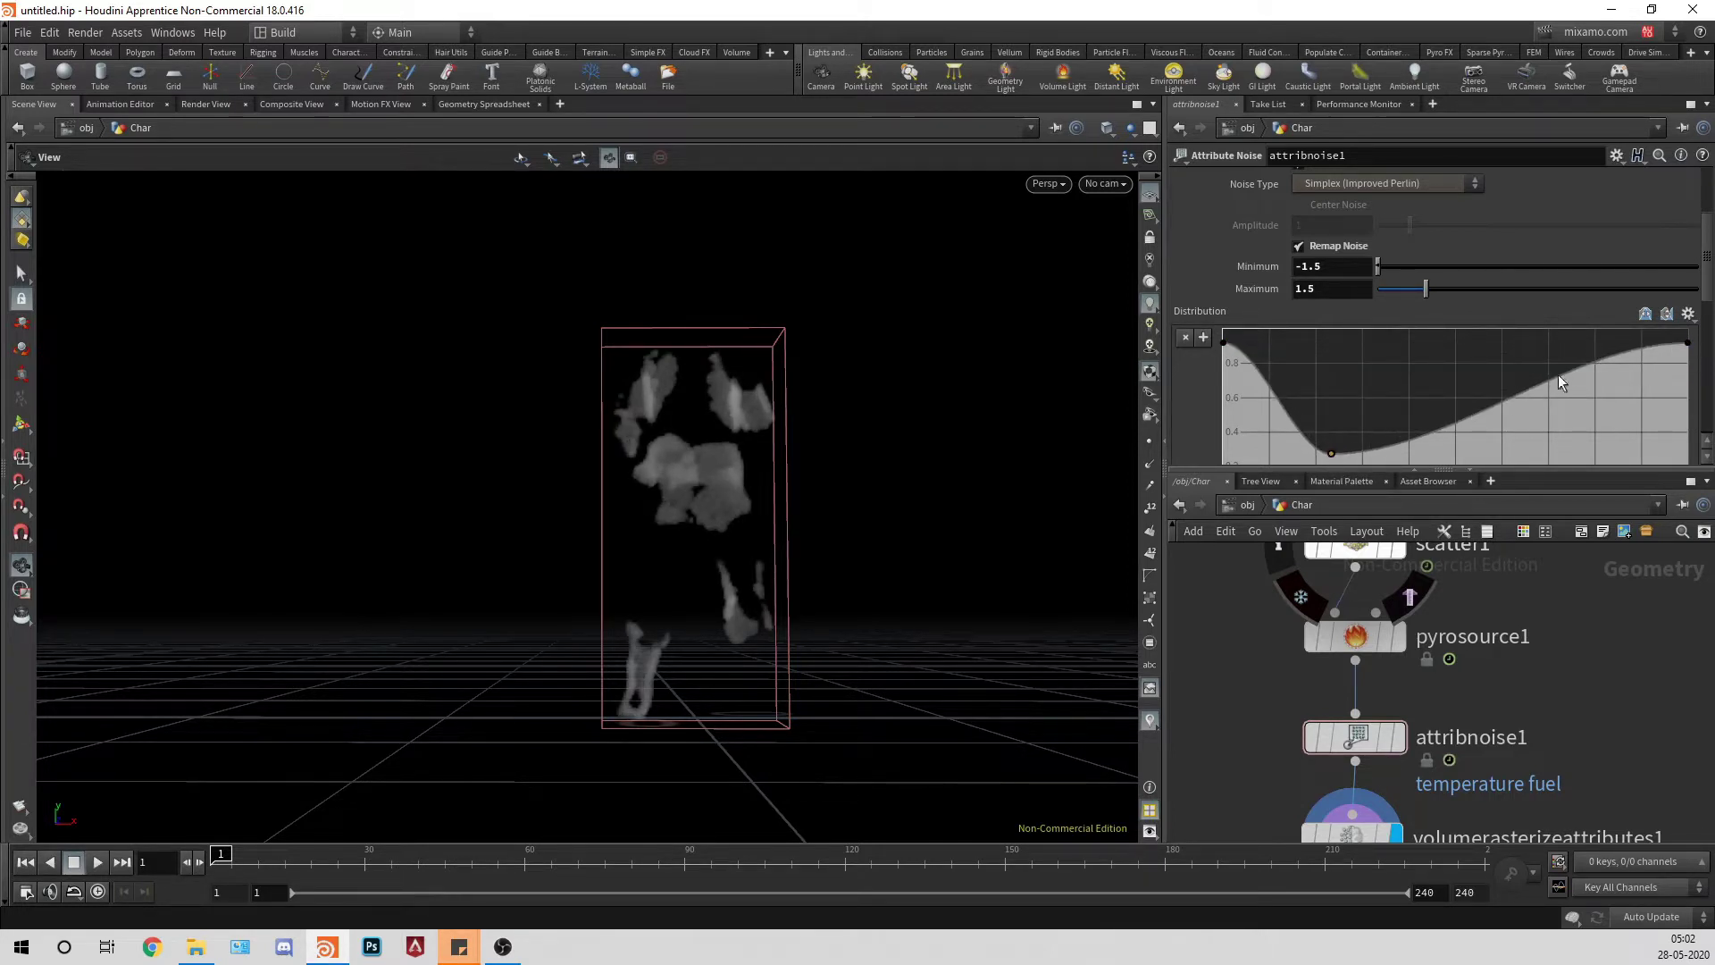
left_click_drag(1558, 373, 1603, 453)
left_click(1467, 452)
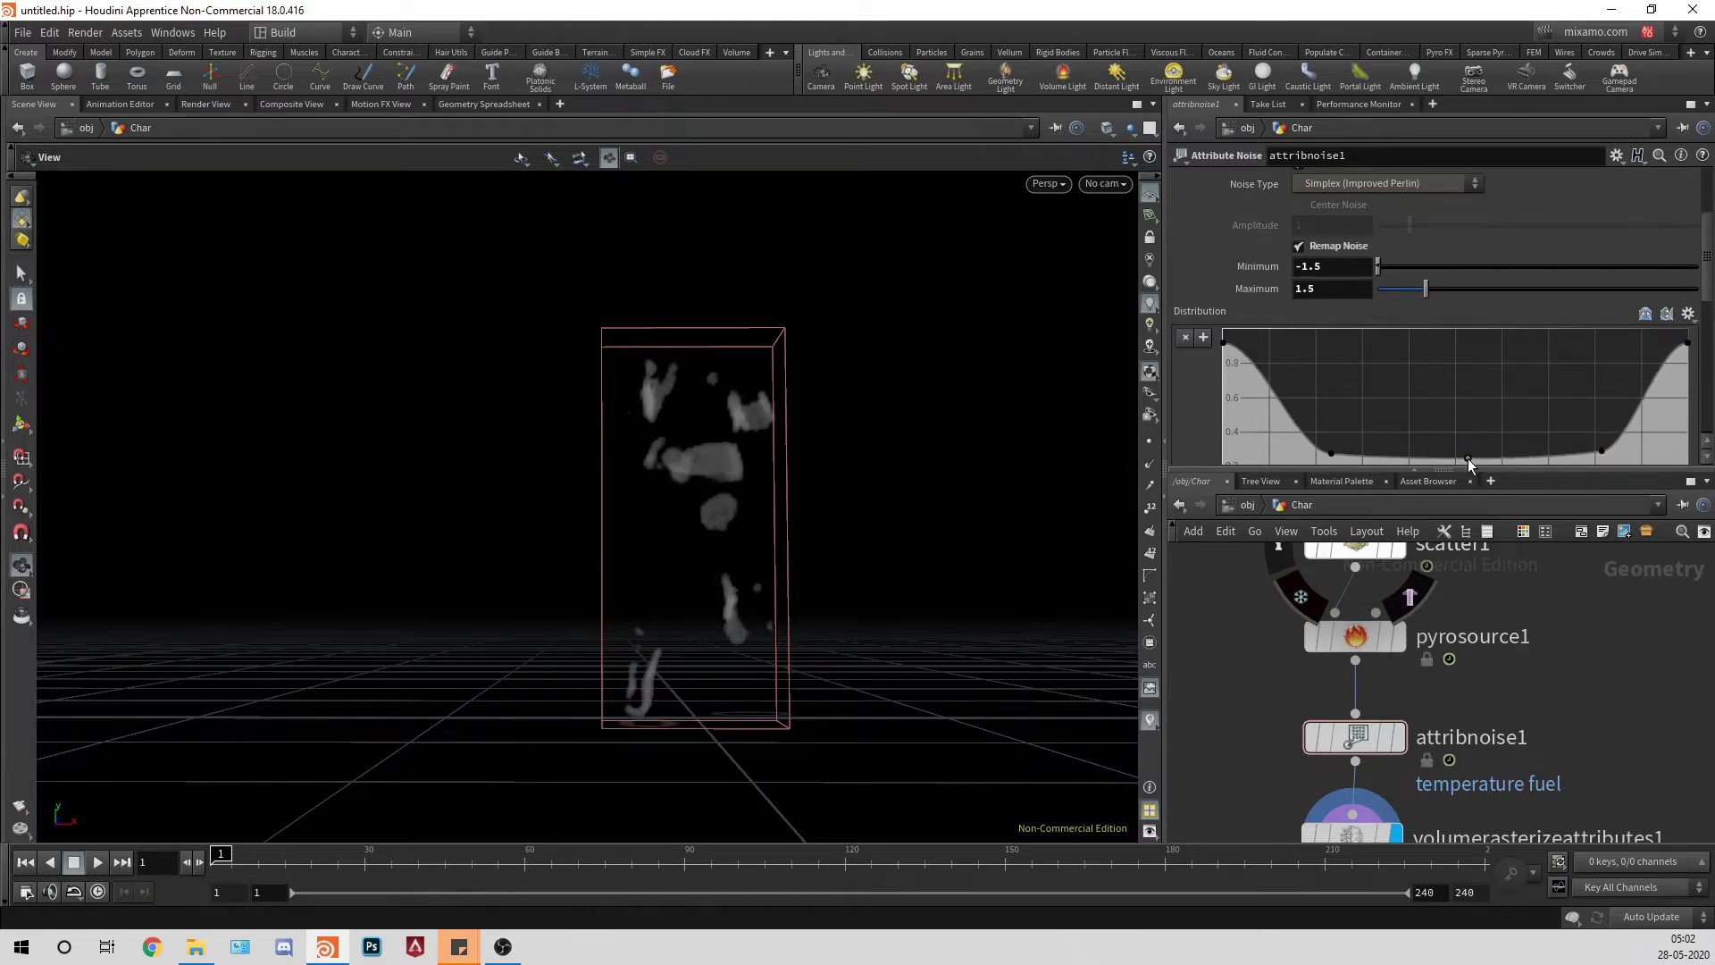
Step: Lower the three inner points of the Distribution ramp to about 0.1 and collapse the ramp
scroll(1213, 424, "down", 2)
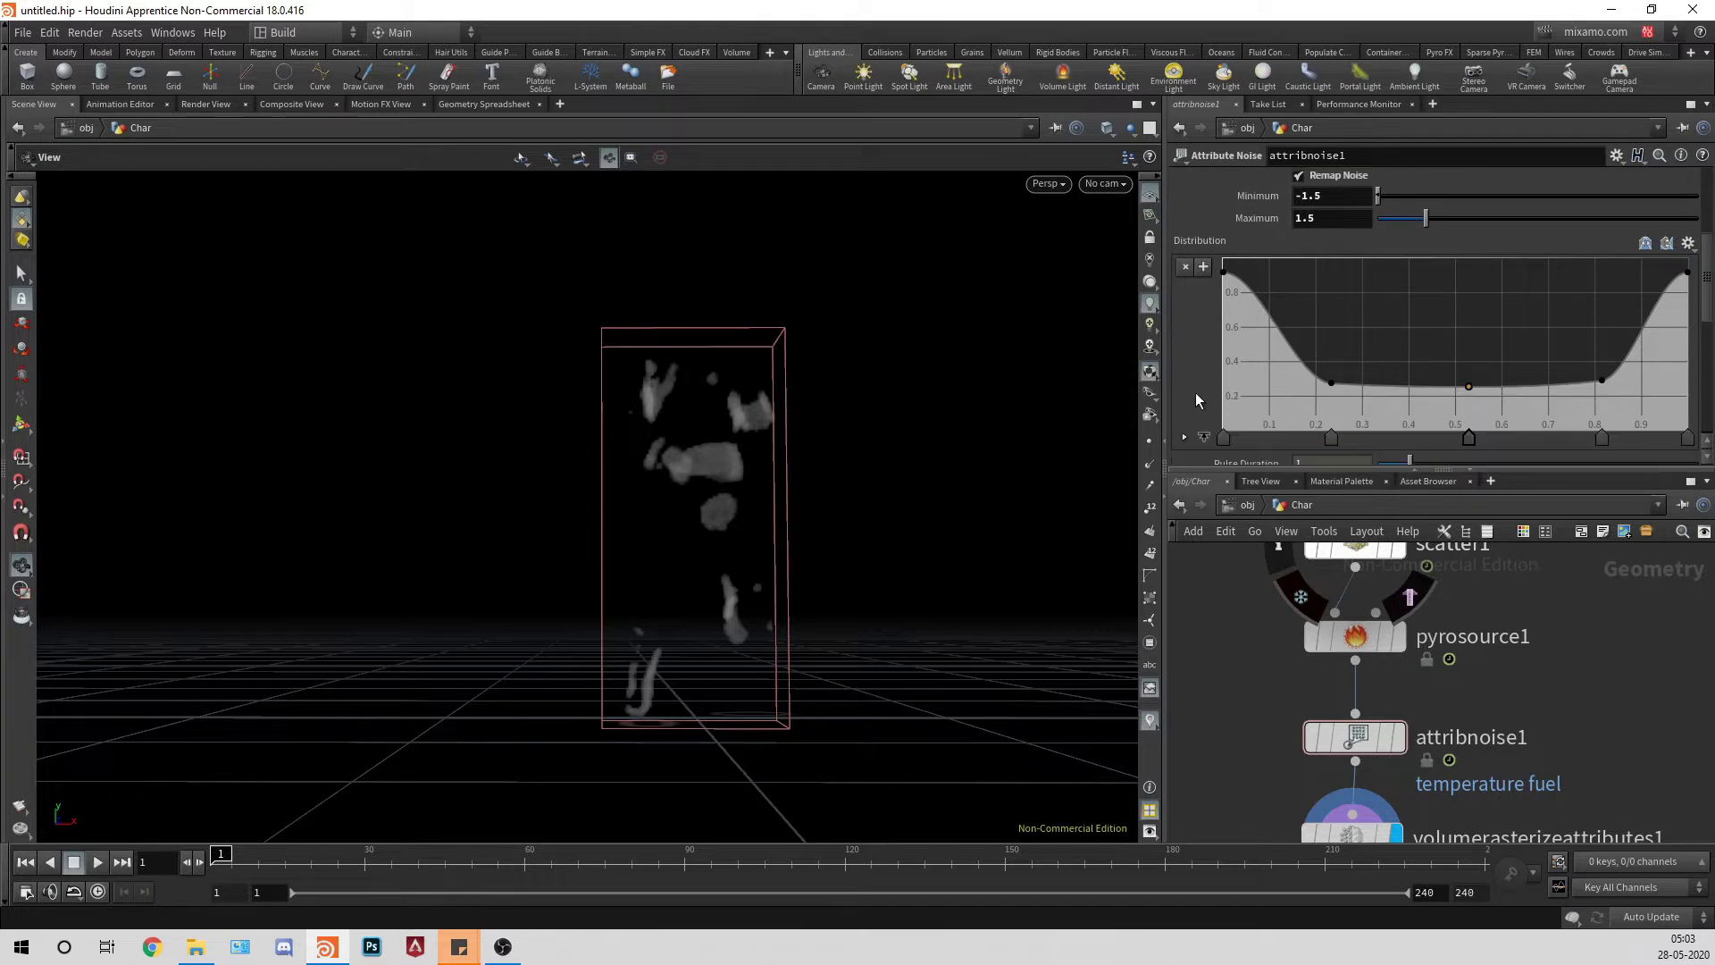
left_click(1204, 437)
left_click_drag(1331, 345, 1326, 346)
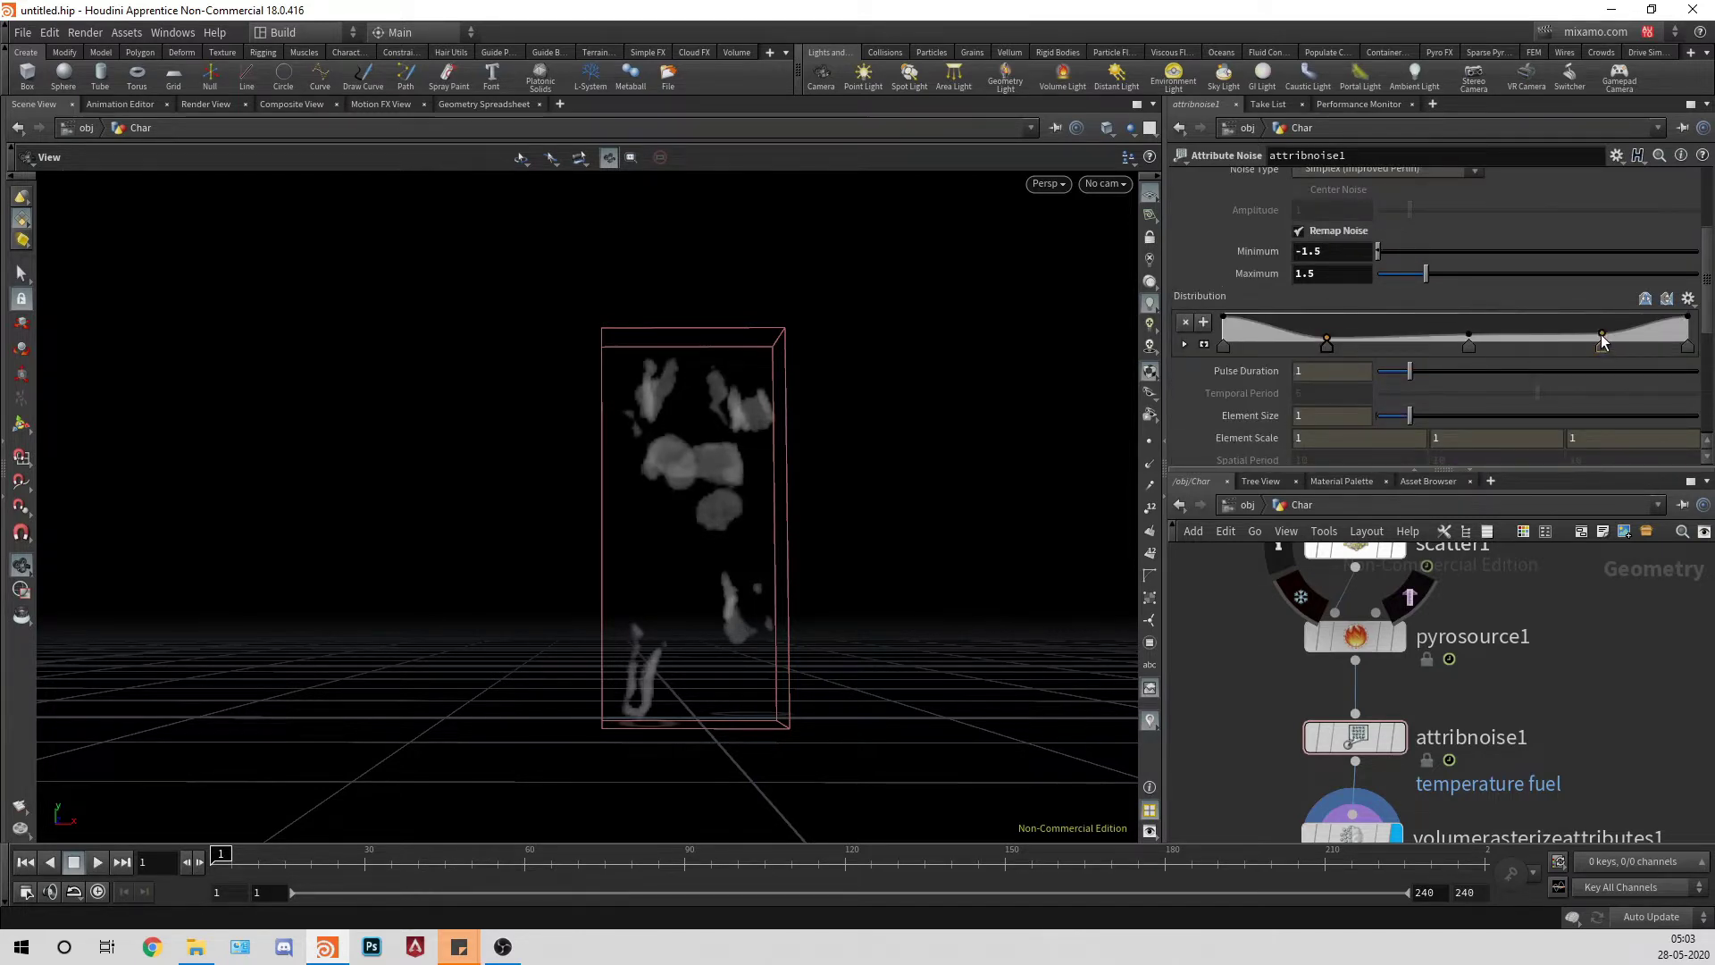
left_click_drag(1601, 341, 1607, 345)
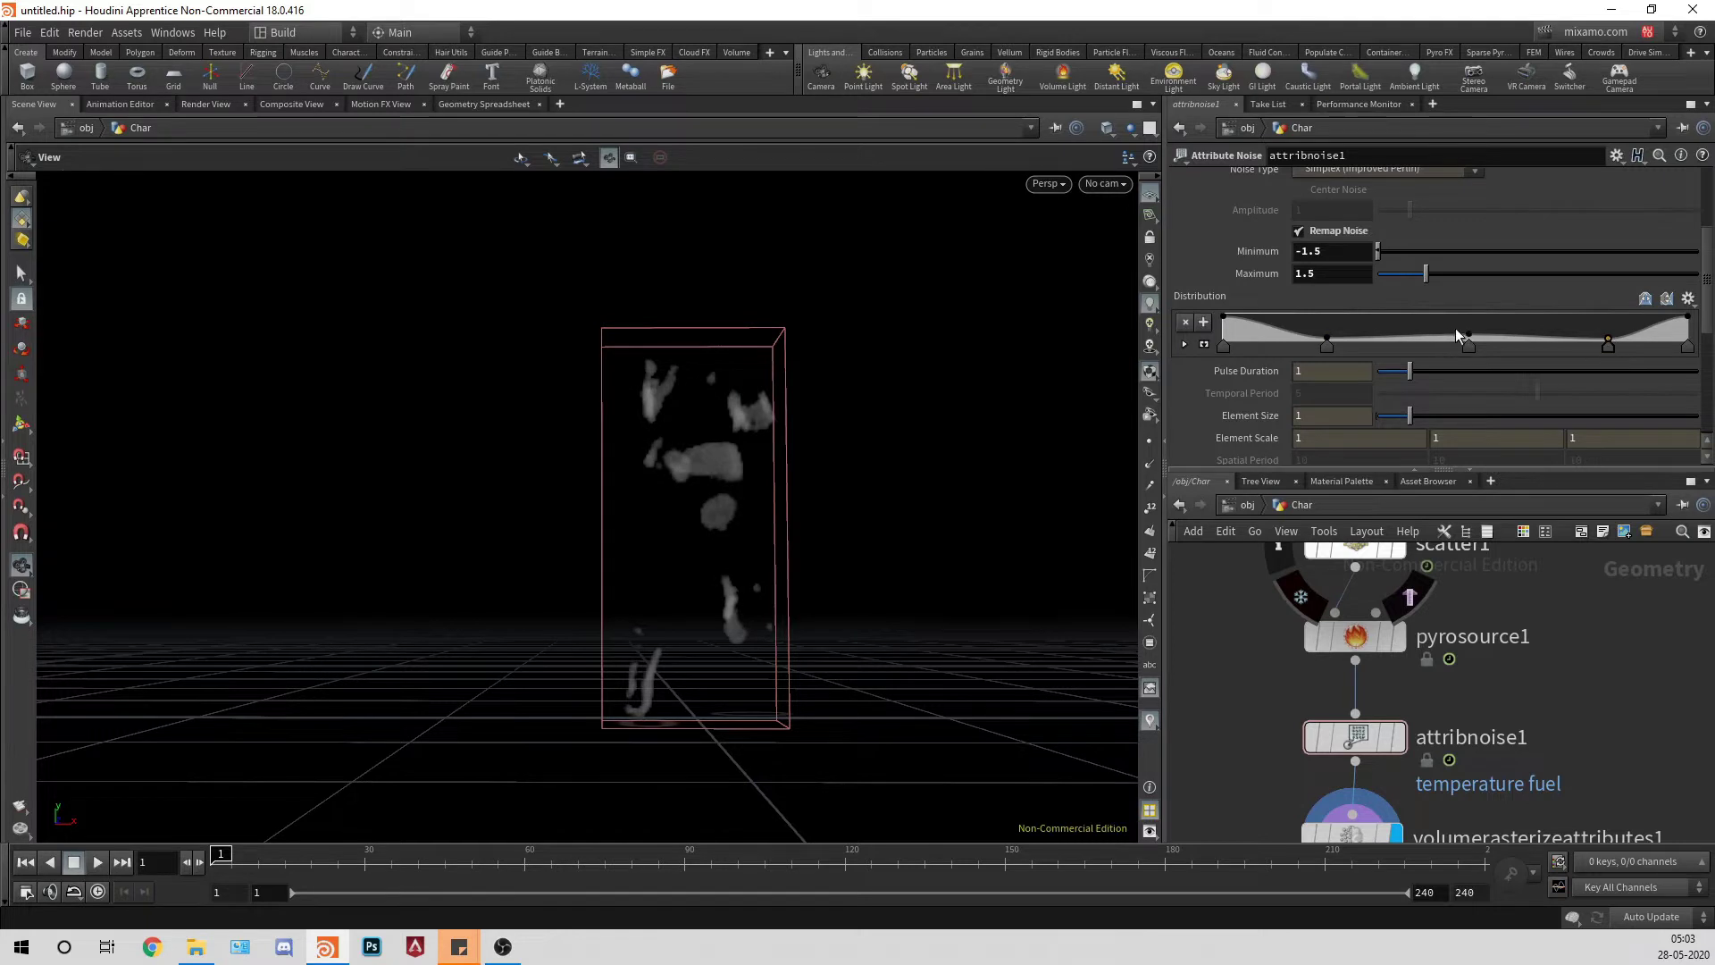
left_click_drag(1470, 332, 1465, 337)
left_click(1204, 344)
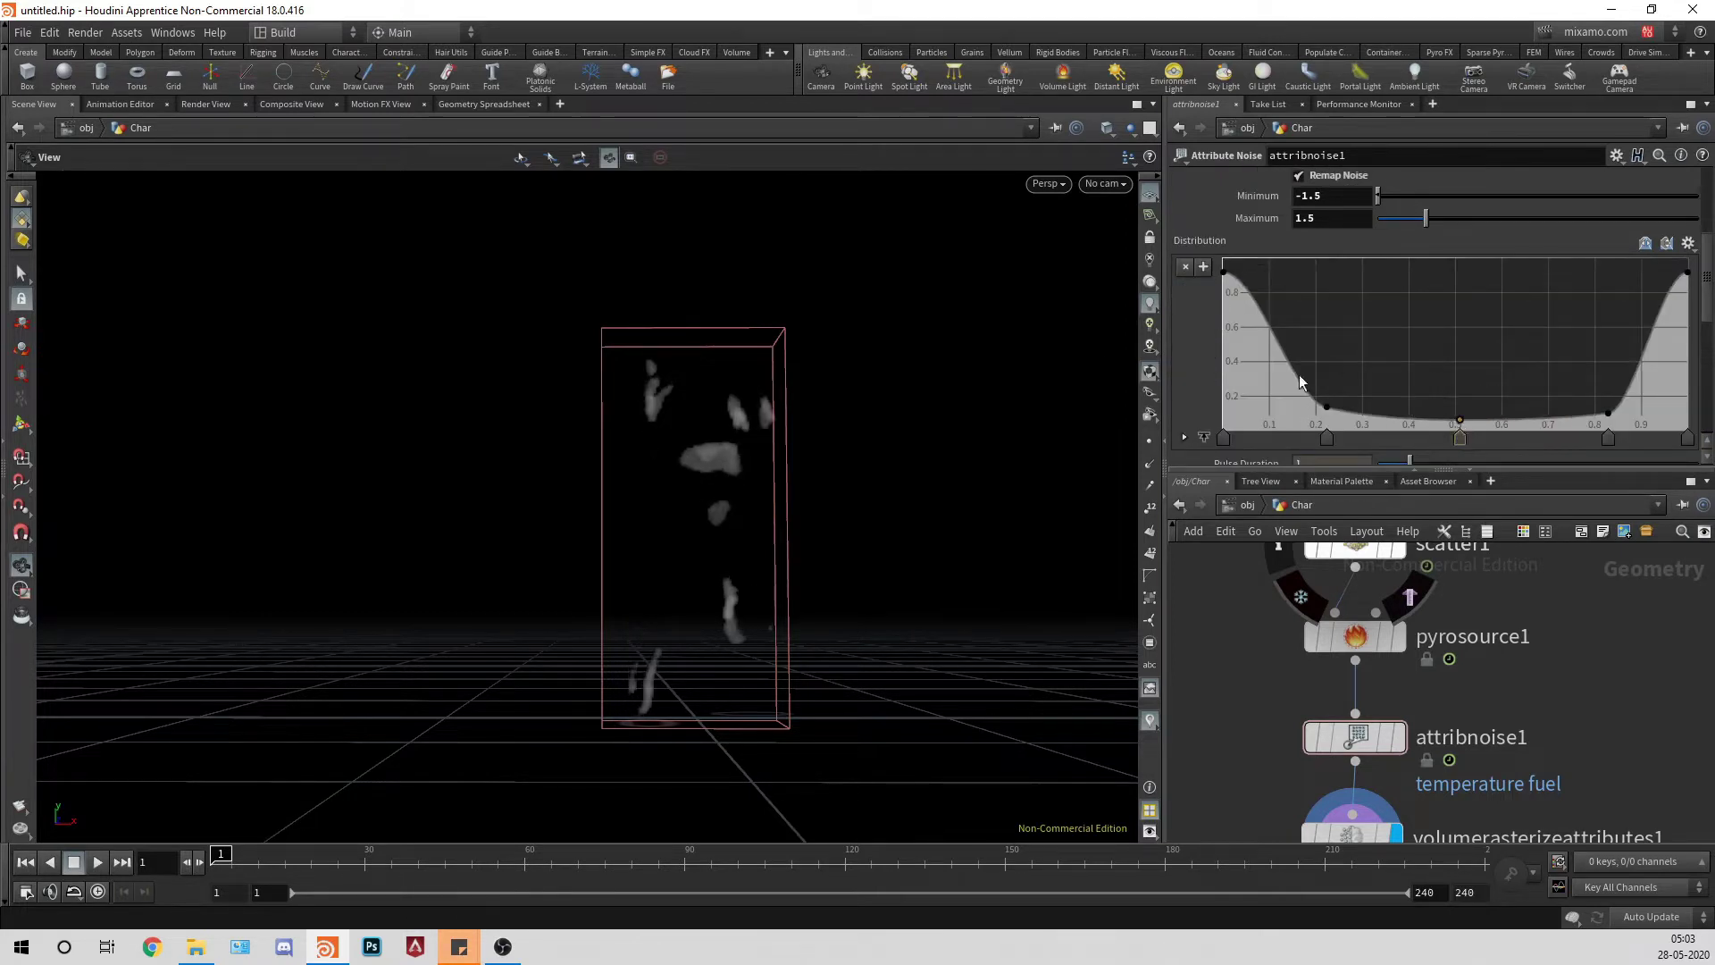
left_click(1204, 436)
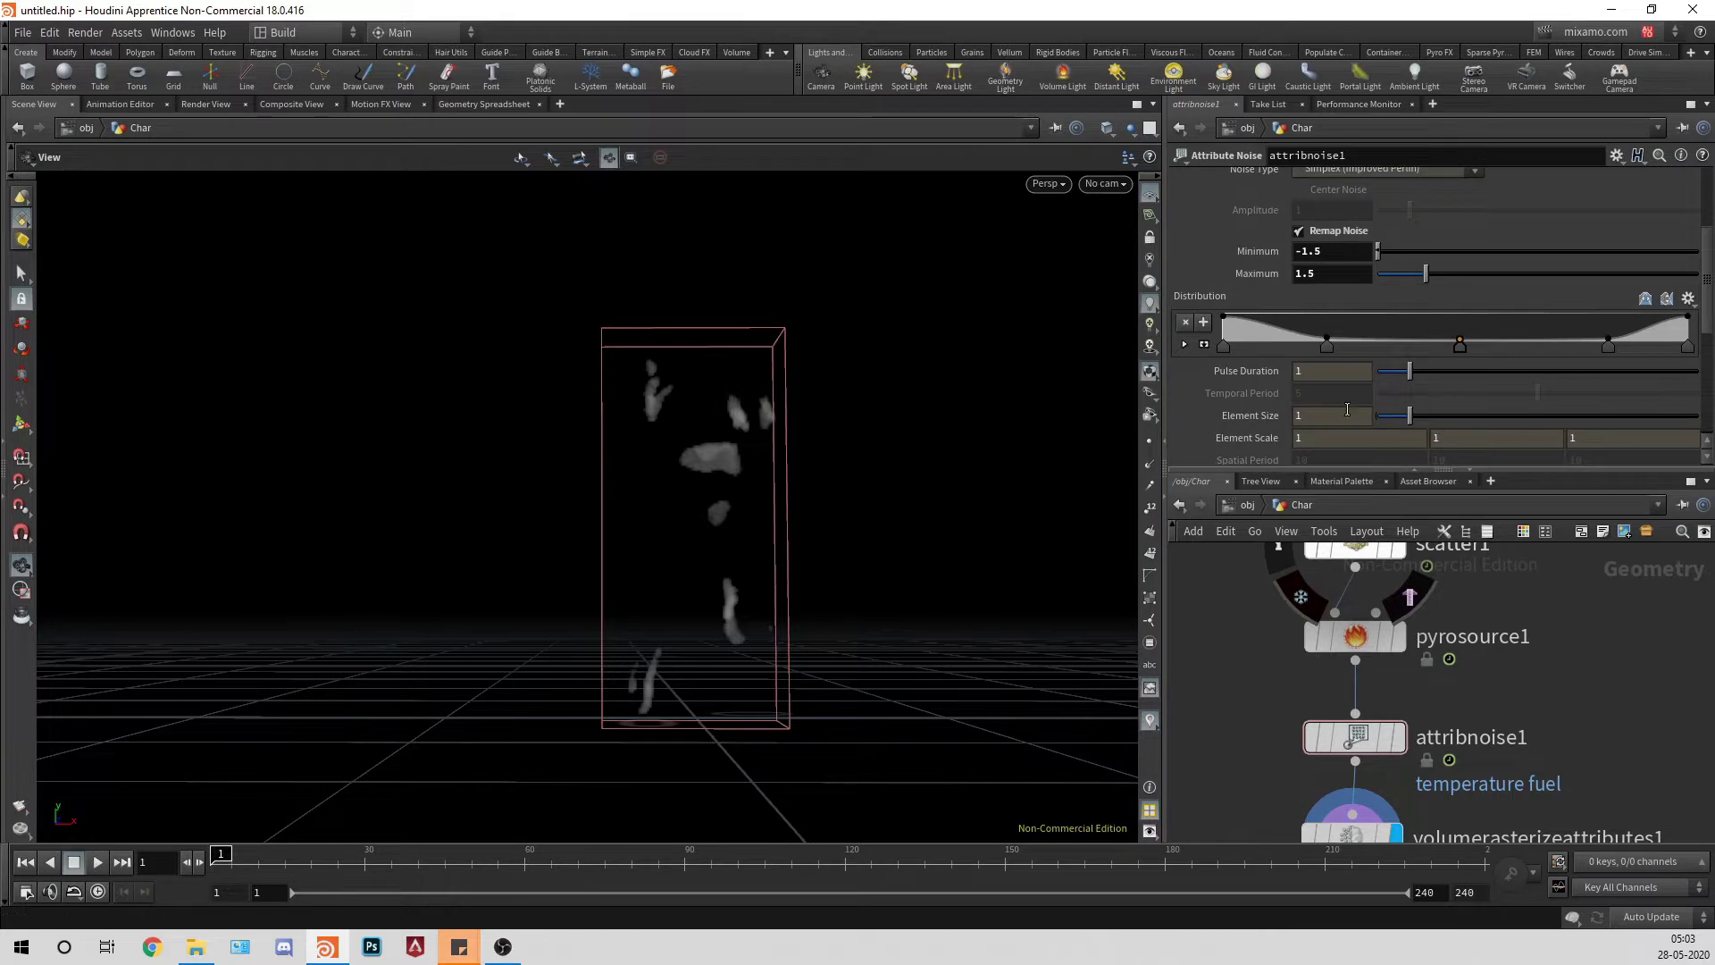
Step: Set both the Pulse Duration and the Element Size of the noise to 0.15
double_click(1329, 370)
type(".15")
key("Tab")
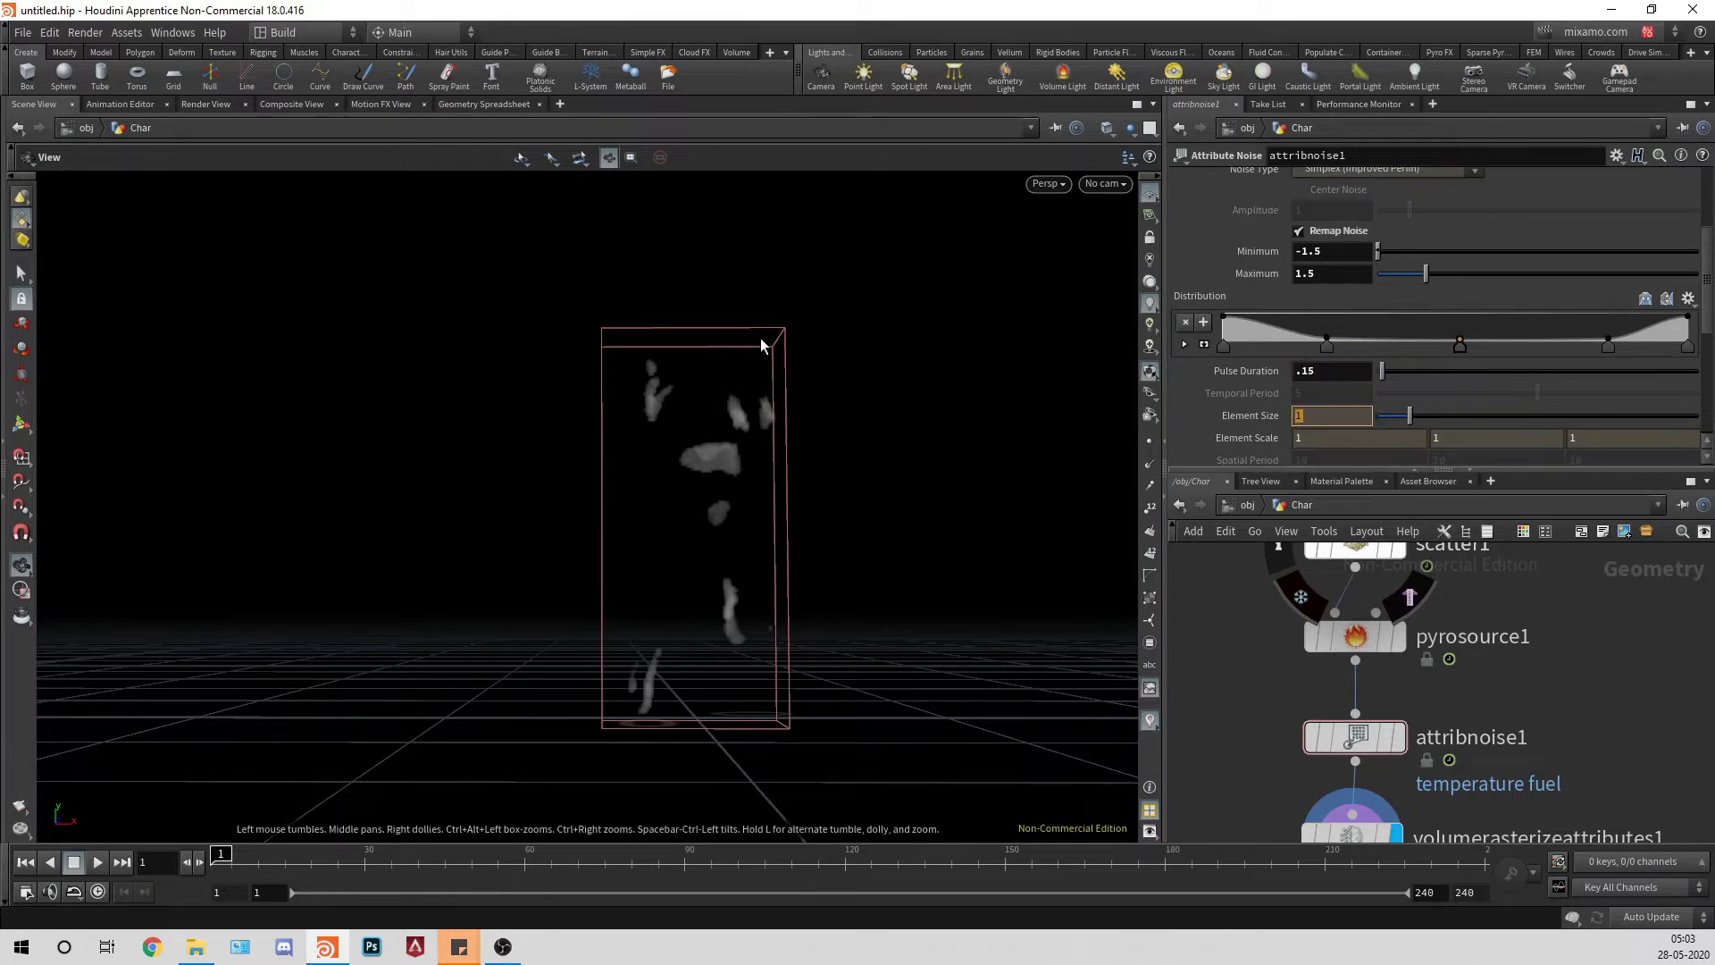
type(".15")
key("Tab")
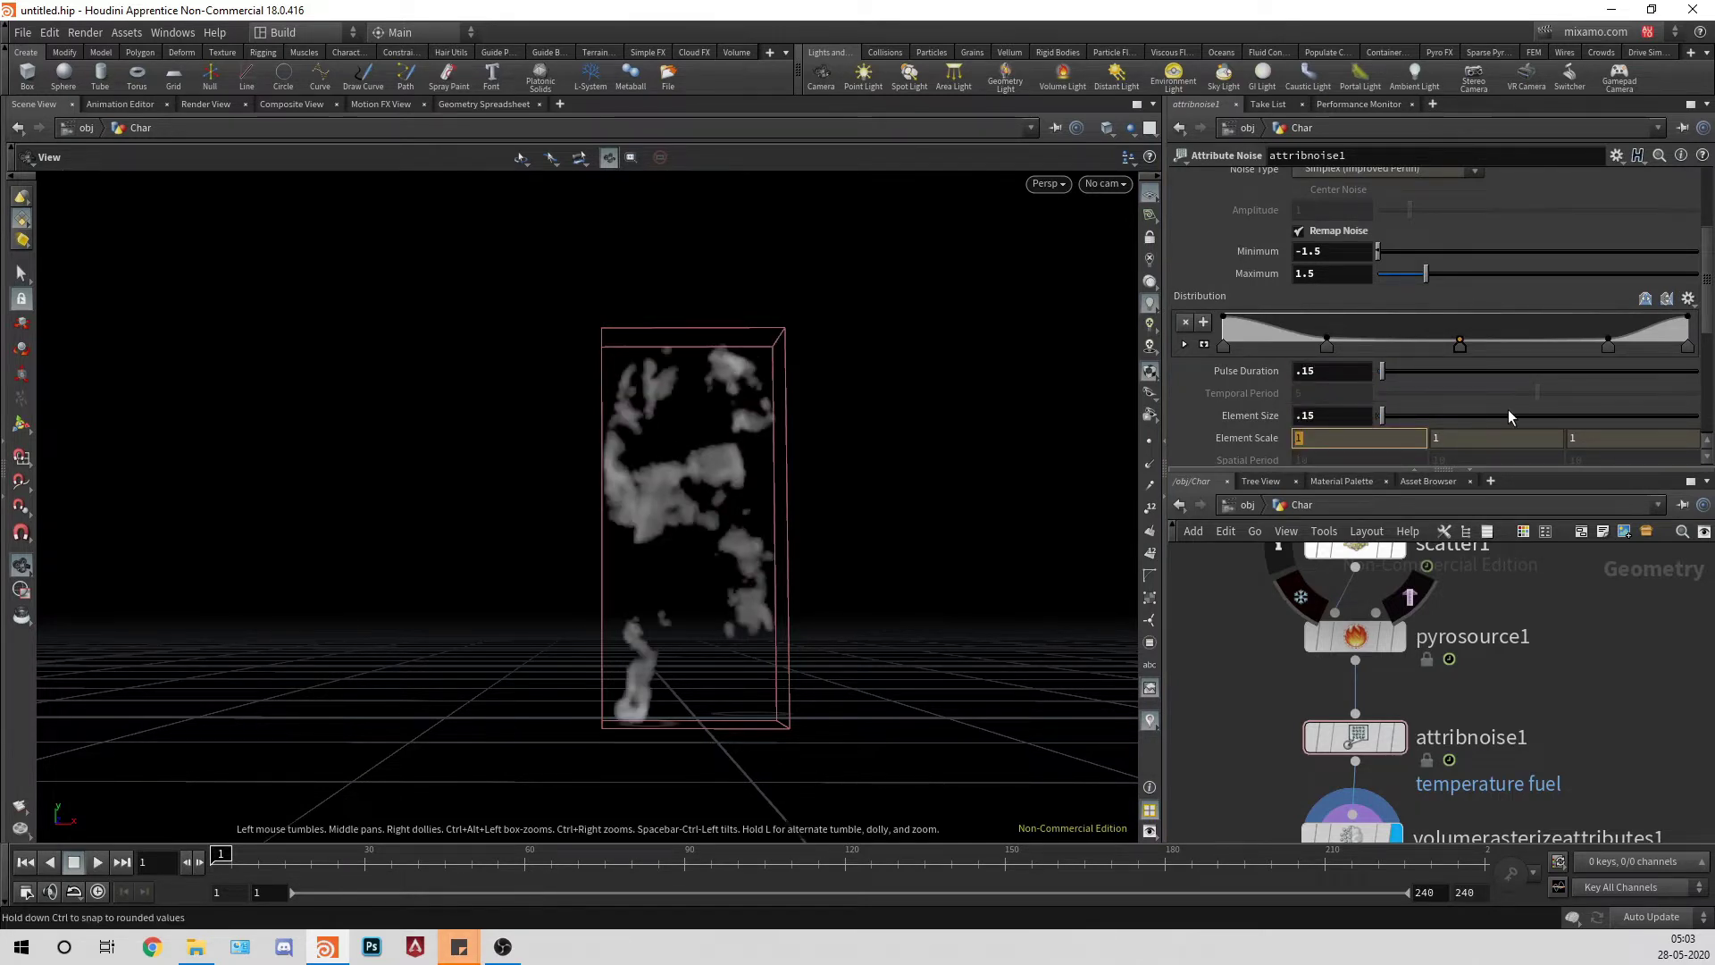
Step: Set the noise Offset to 0.5 on all three axes
scroll(1341, 312, "down", 3)
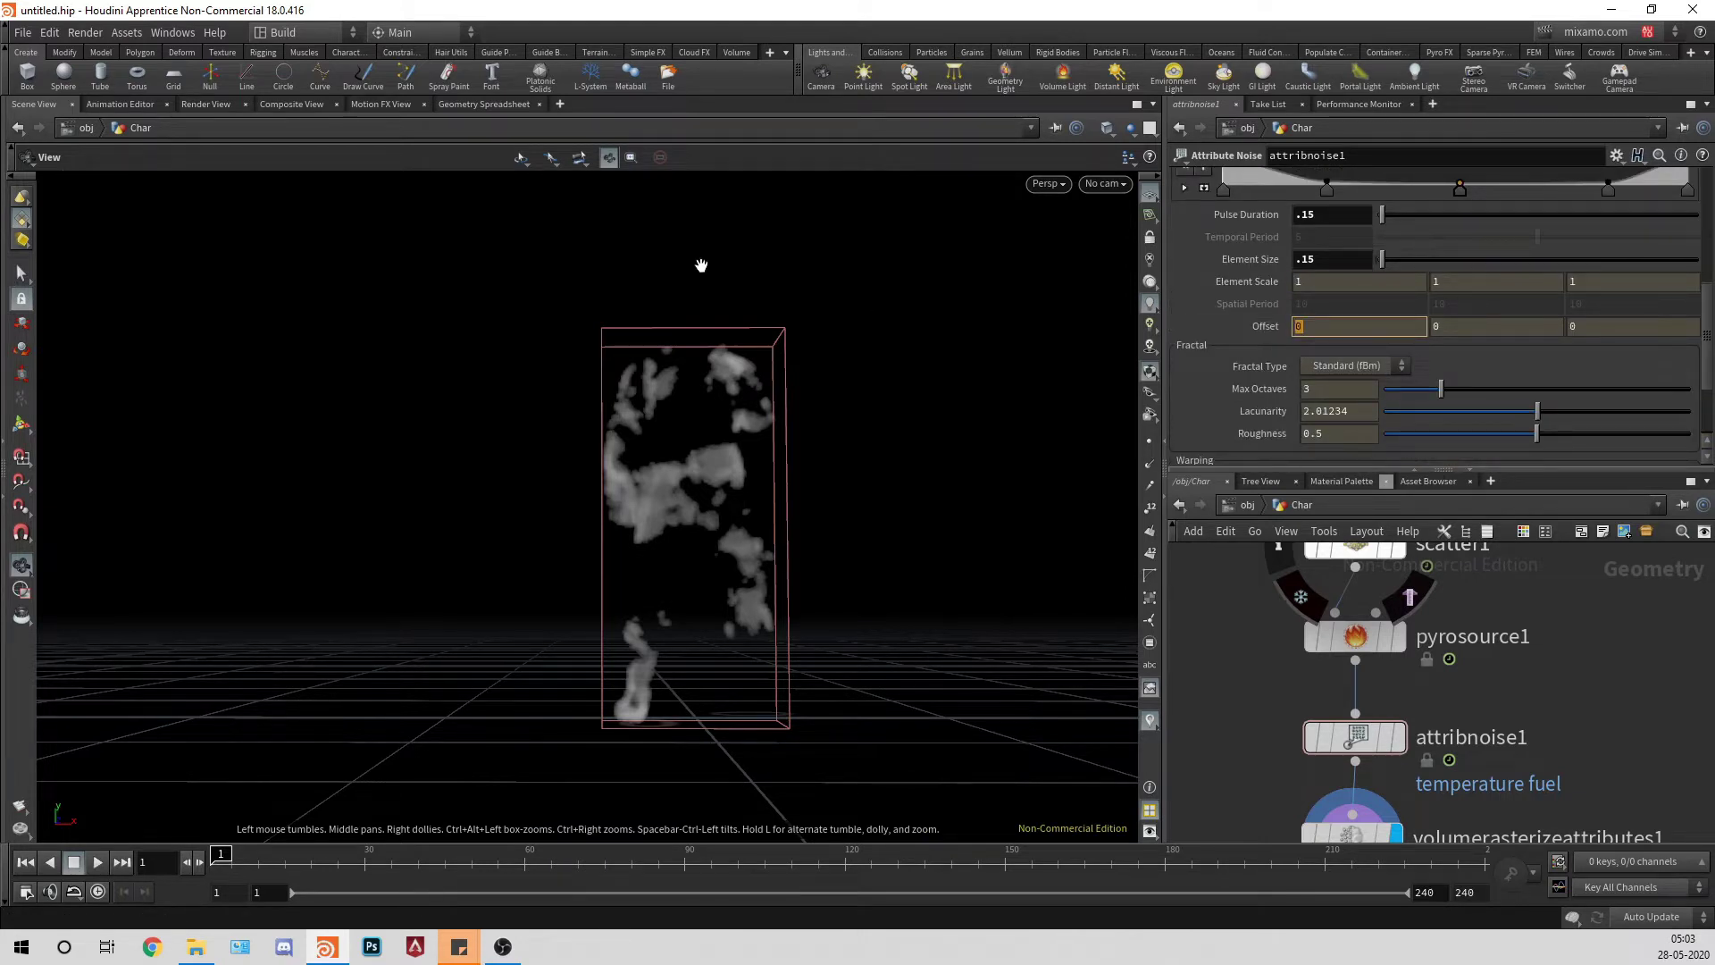
key("Tab")
type(".5")
key("Tab")
type(".5")
key("Tab")
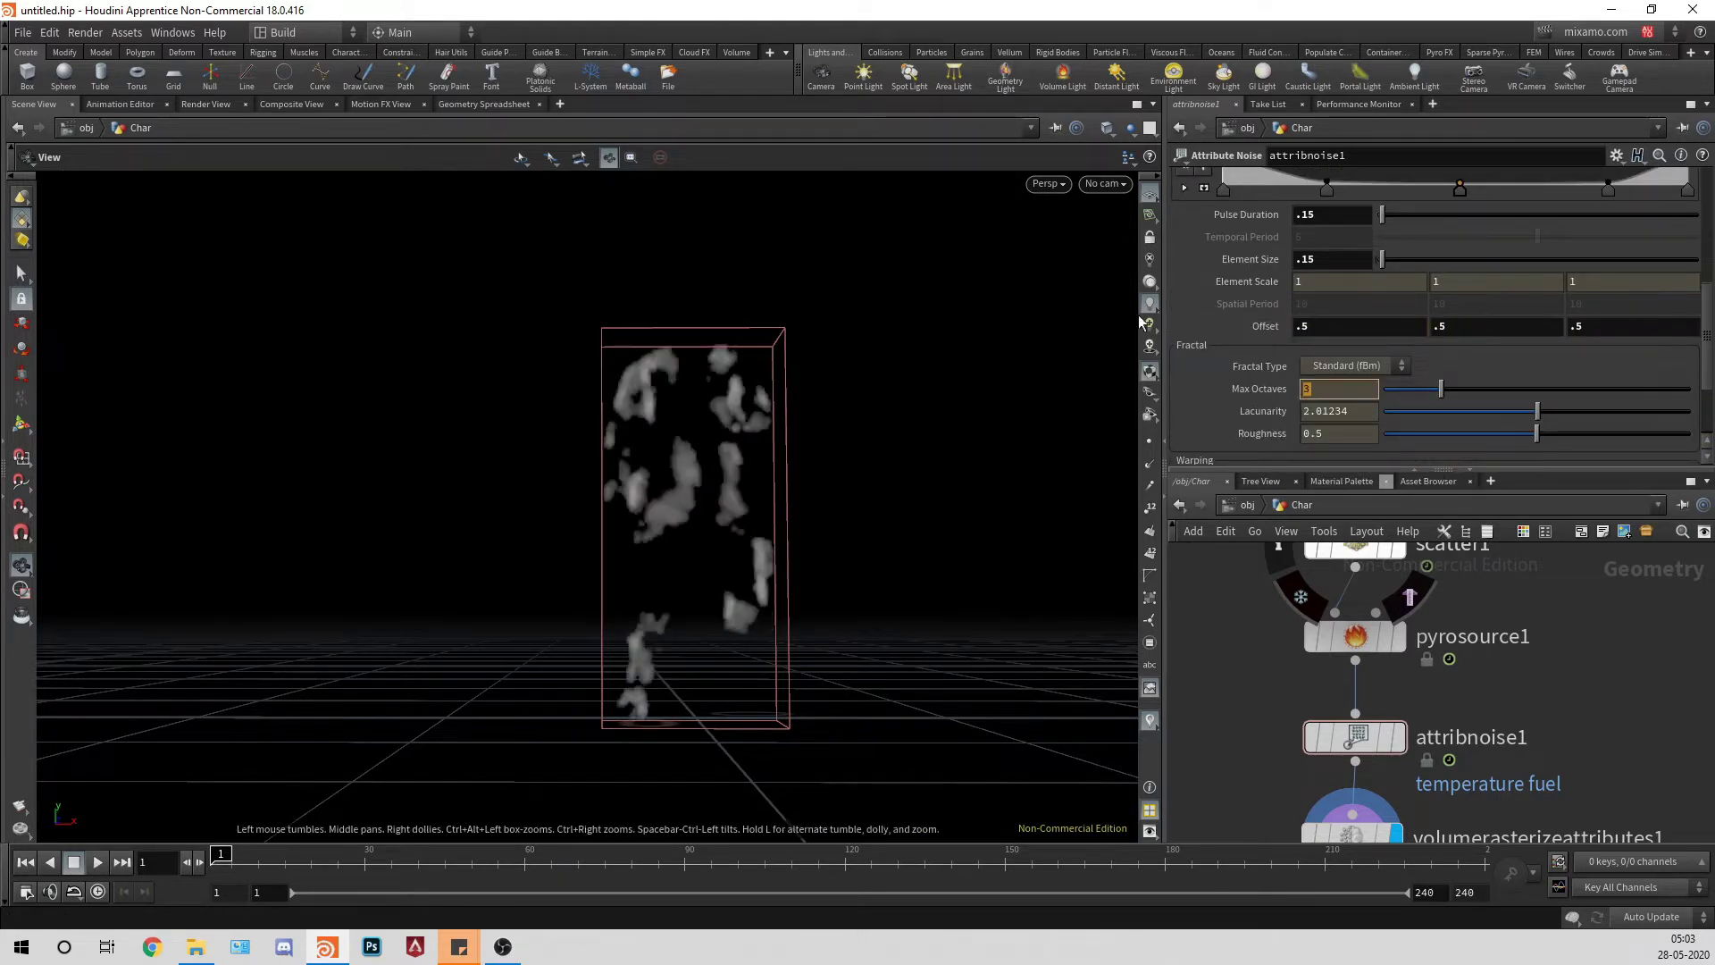
Step: Select volumerasterizeattributes1 and play the timeline to preview the animated noise in the rasterized volume
scroll(1465, 416, "down", 4)
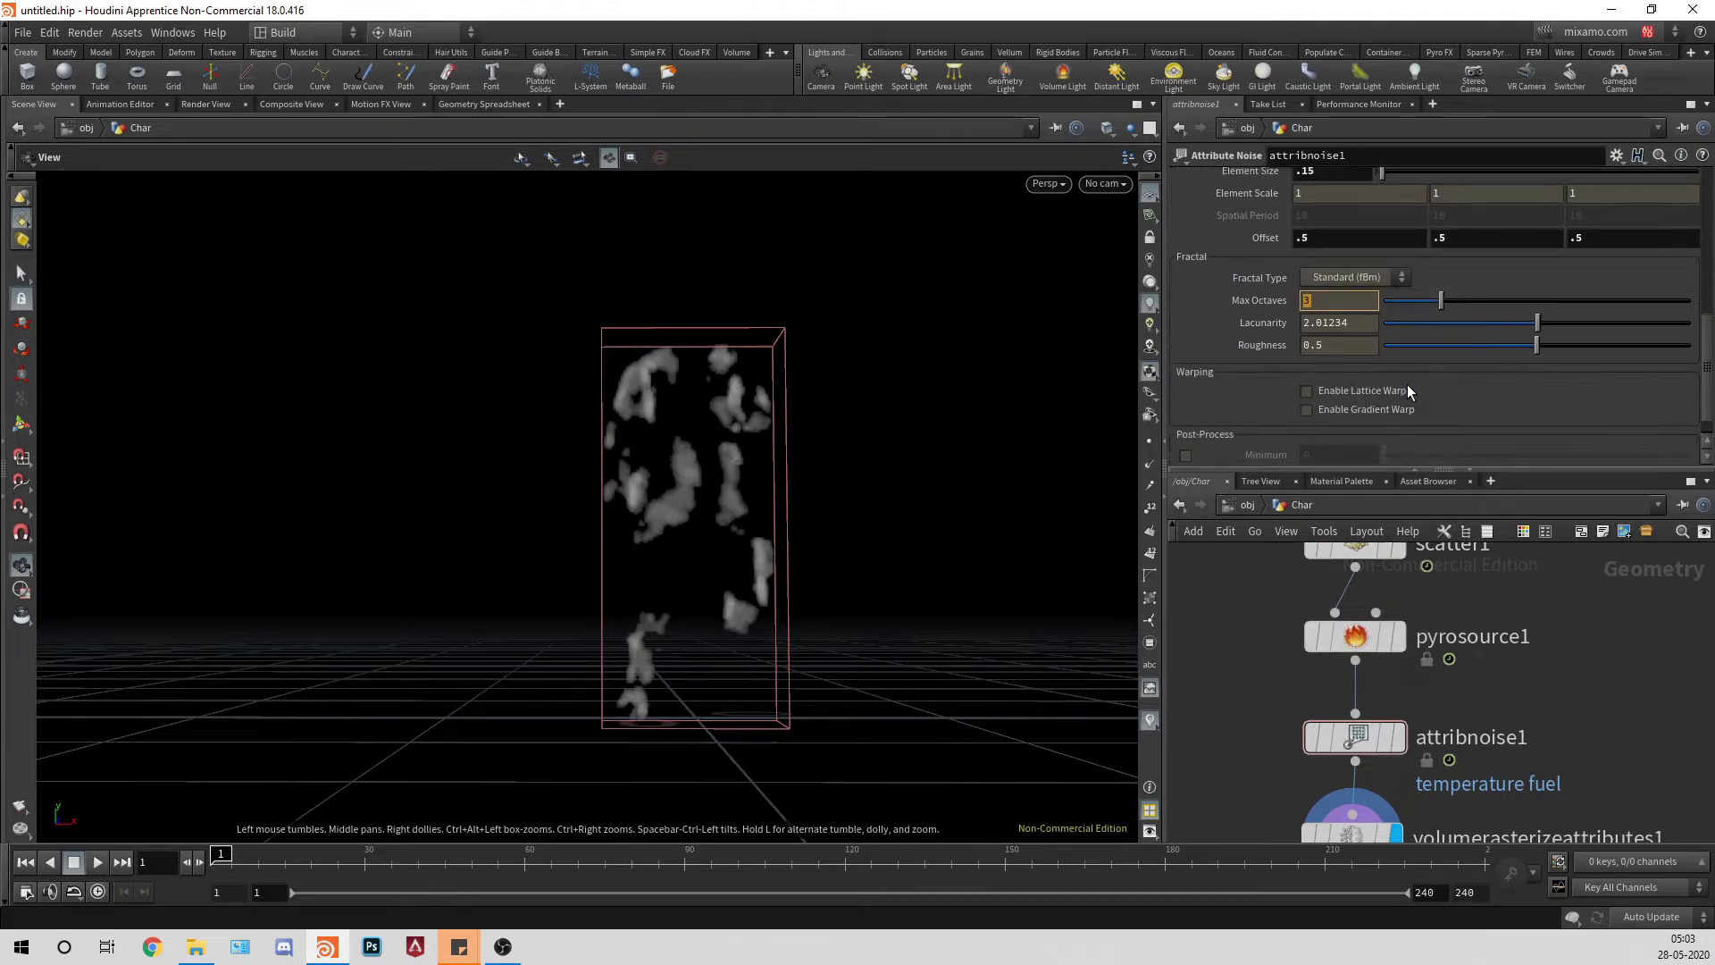
middle_click_drag(1571, 706, 1562, 536)
left_click(1343, 668)
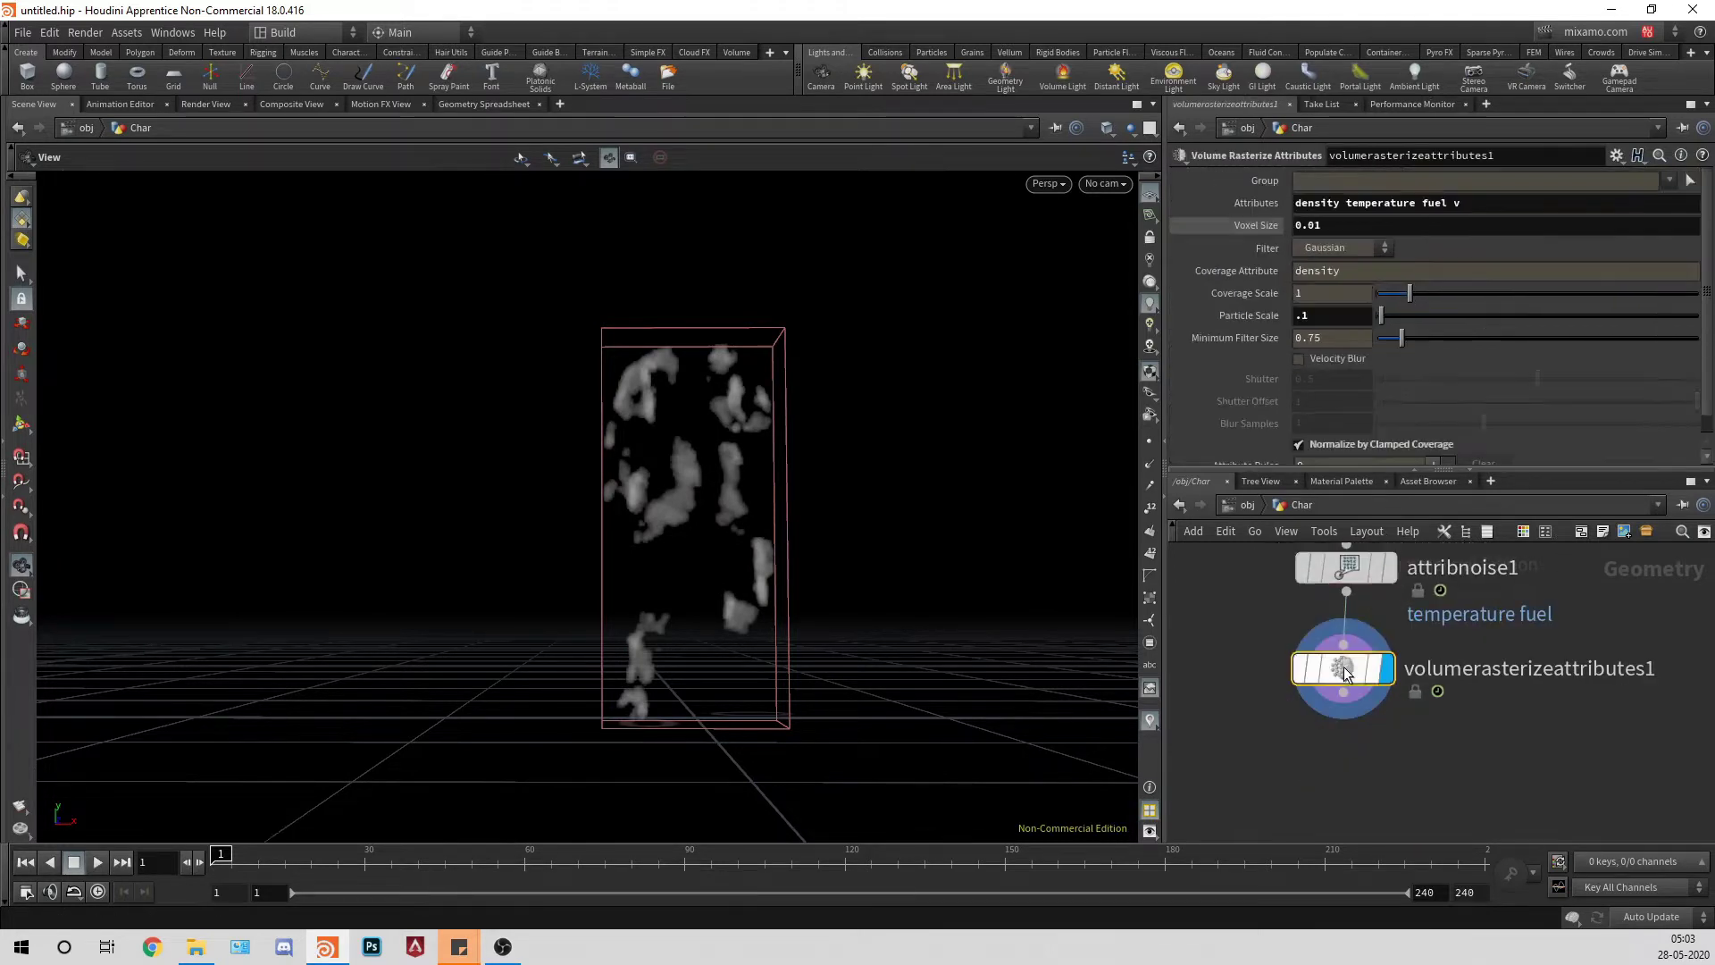
left_click(96, 863)
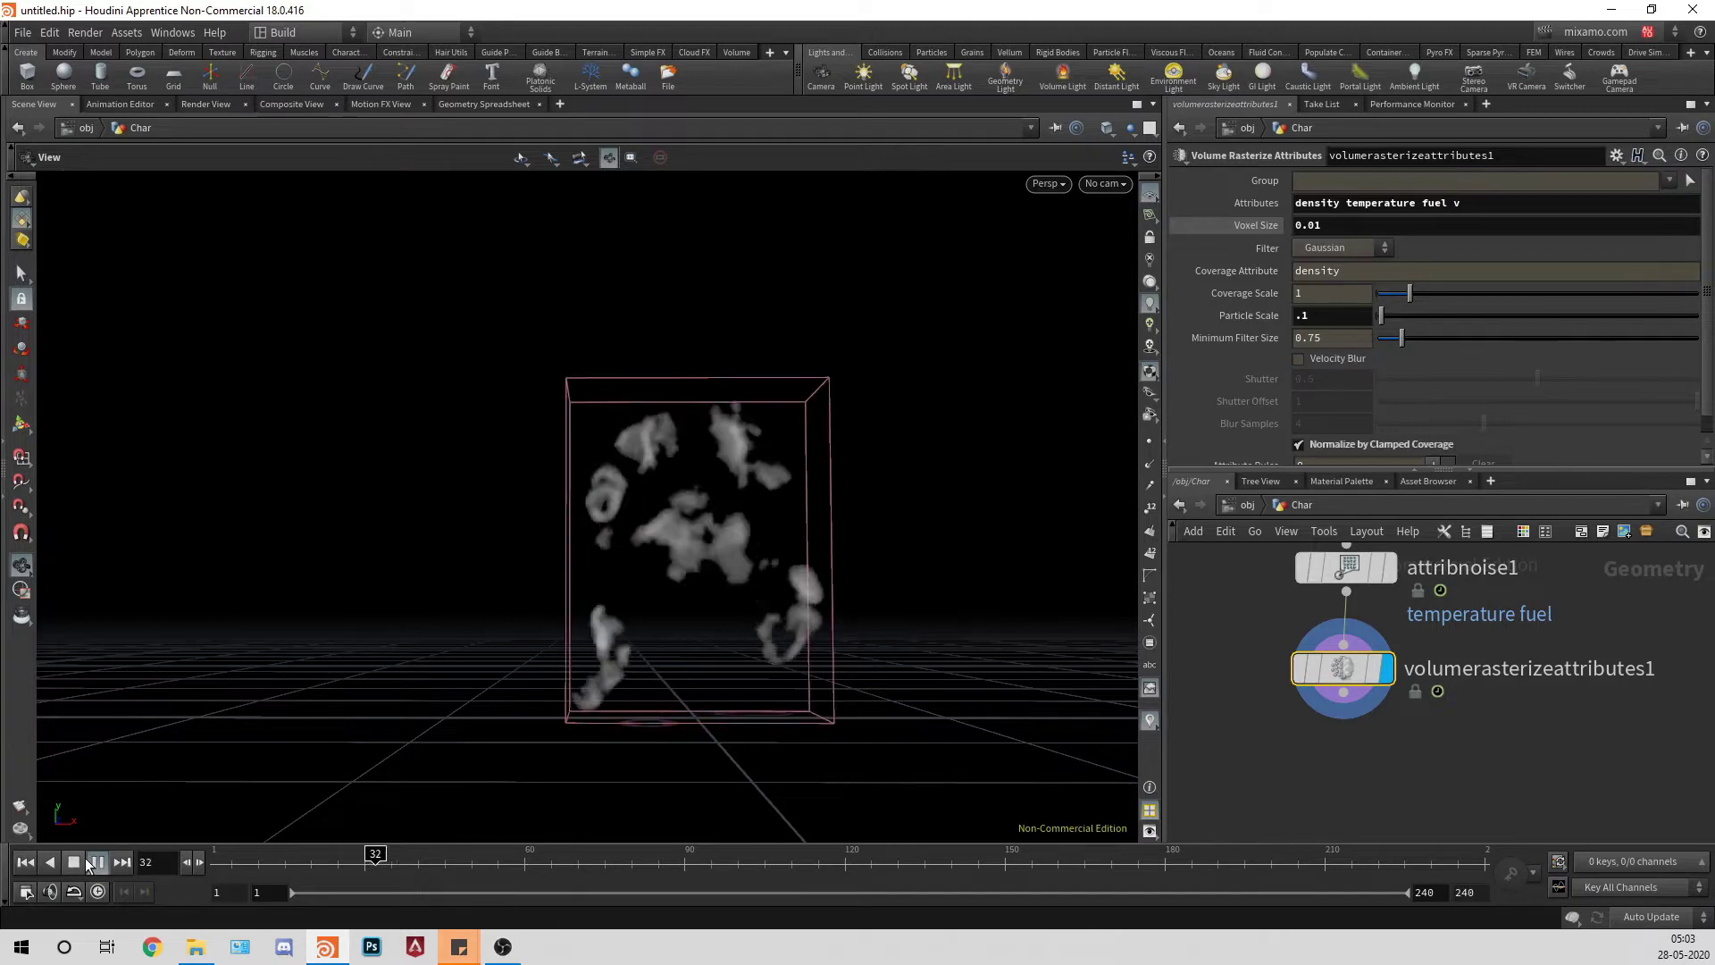
Step: Add a Null node wired to the output of volumerasterizeattributes1 and align it directly beneath that node
left_click_drag(1343, 693, 1325, 786)
type("m")
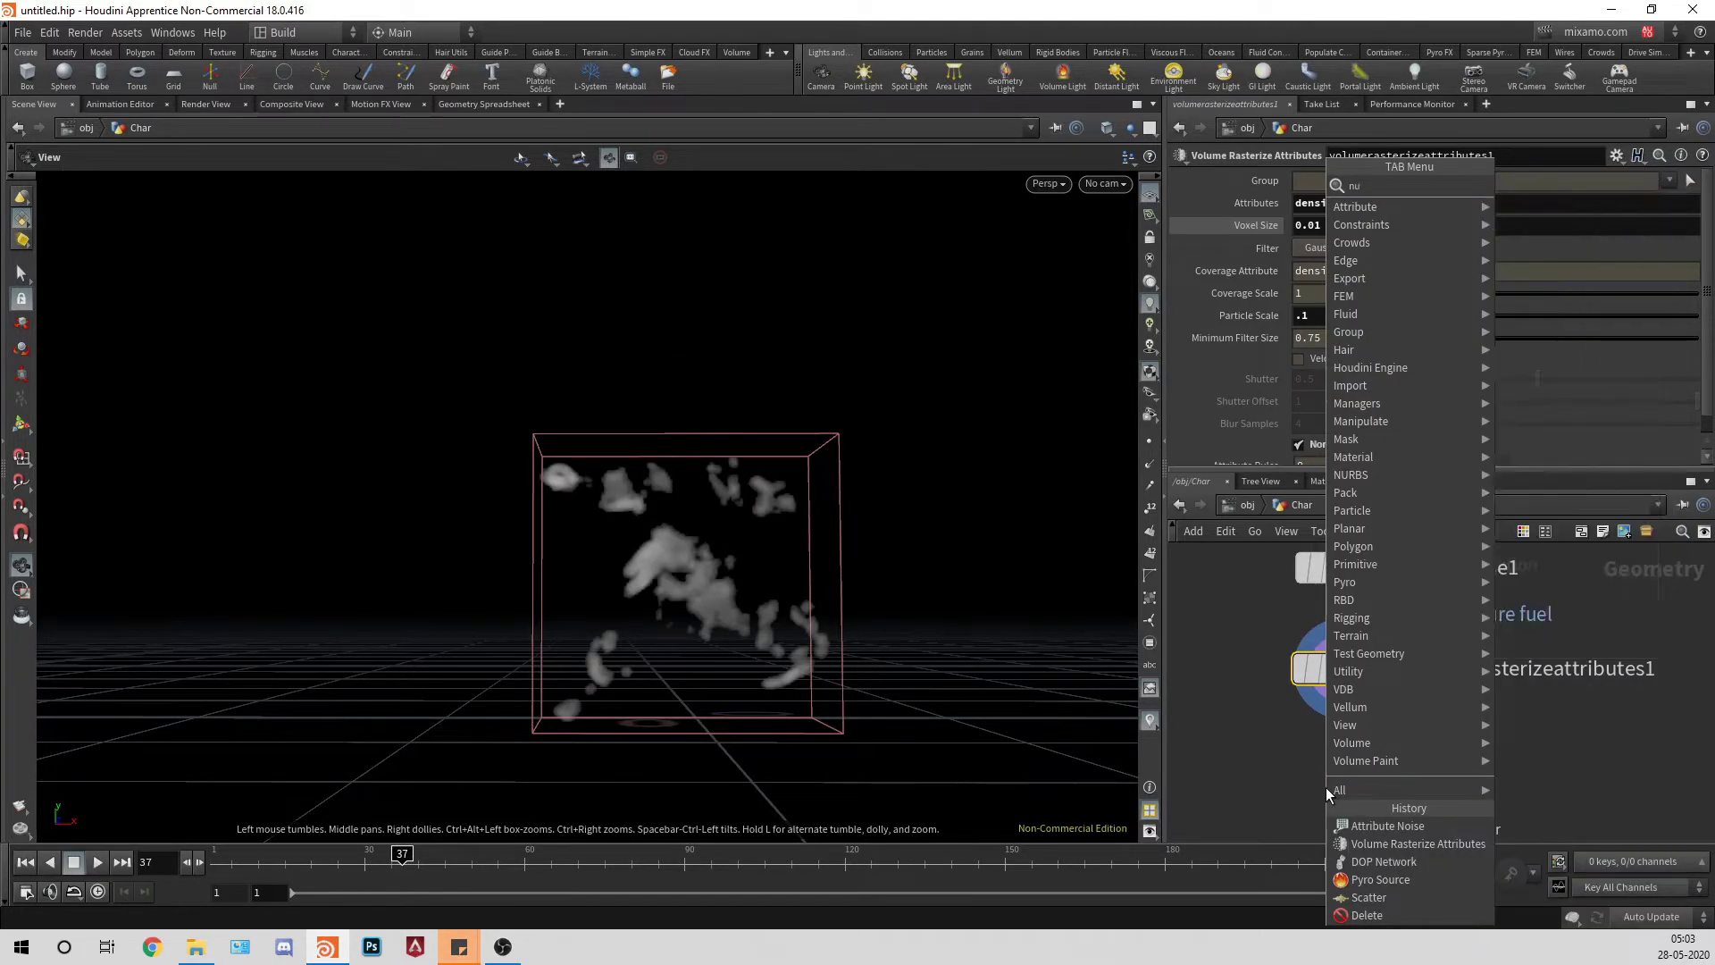
key("Escape")
left_click(1325, 786)
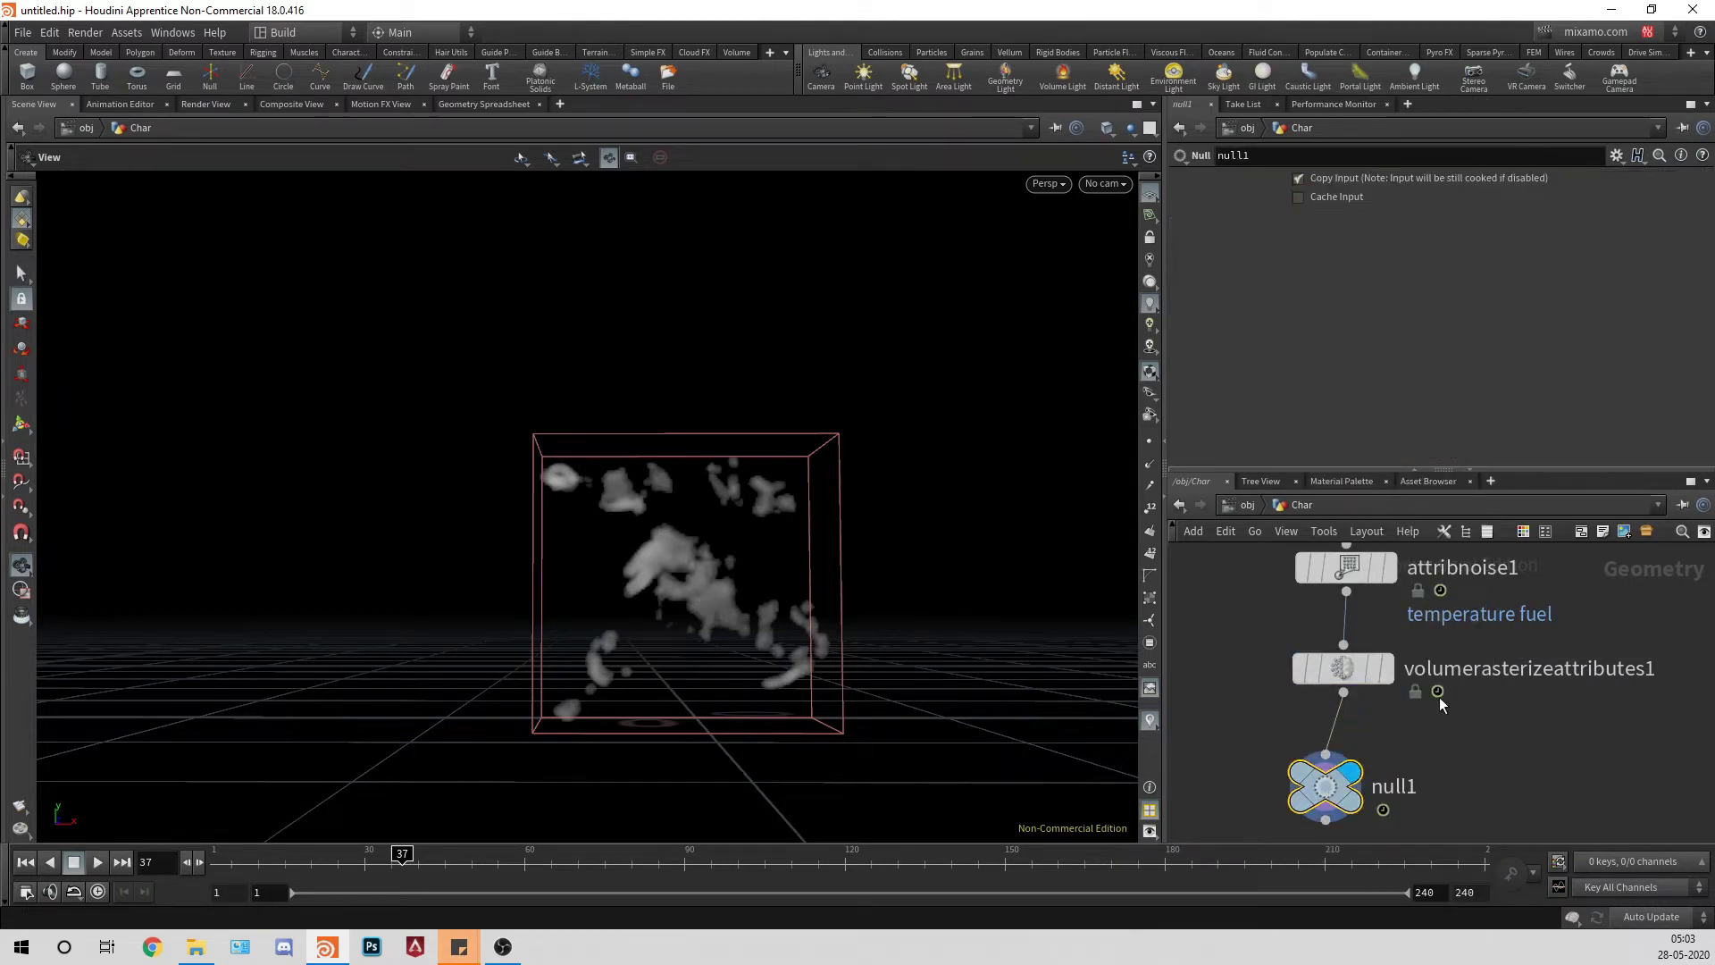
mouse_move(1325, 784)
left_mouse_down()
mouse_move(1340, 764)
mouse_move(1343, 777)
left_mouse_up()
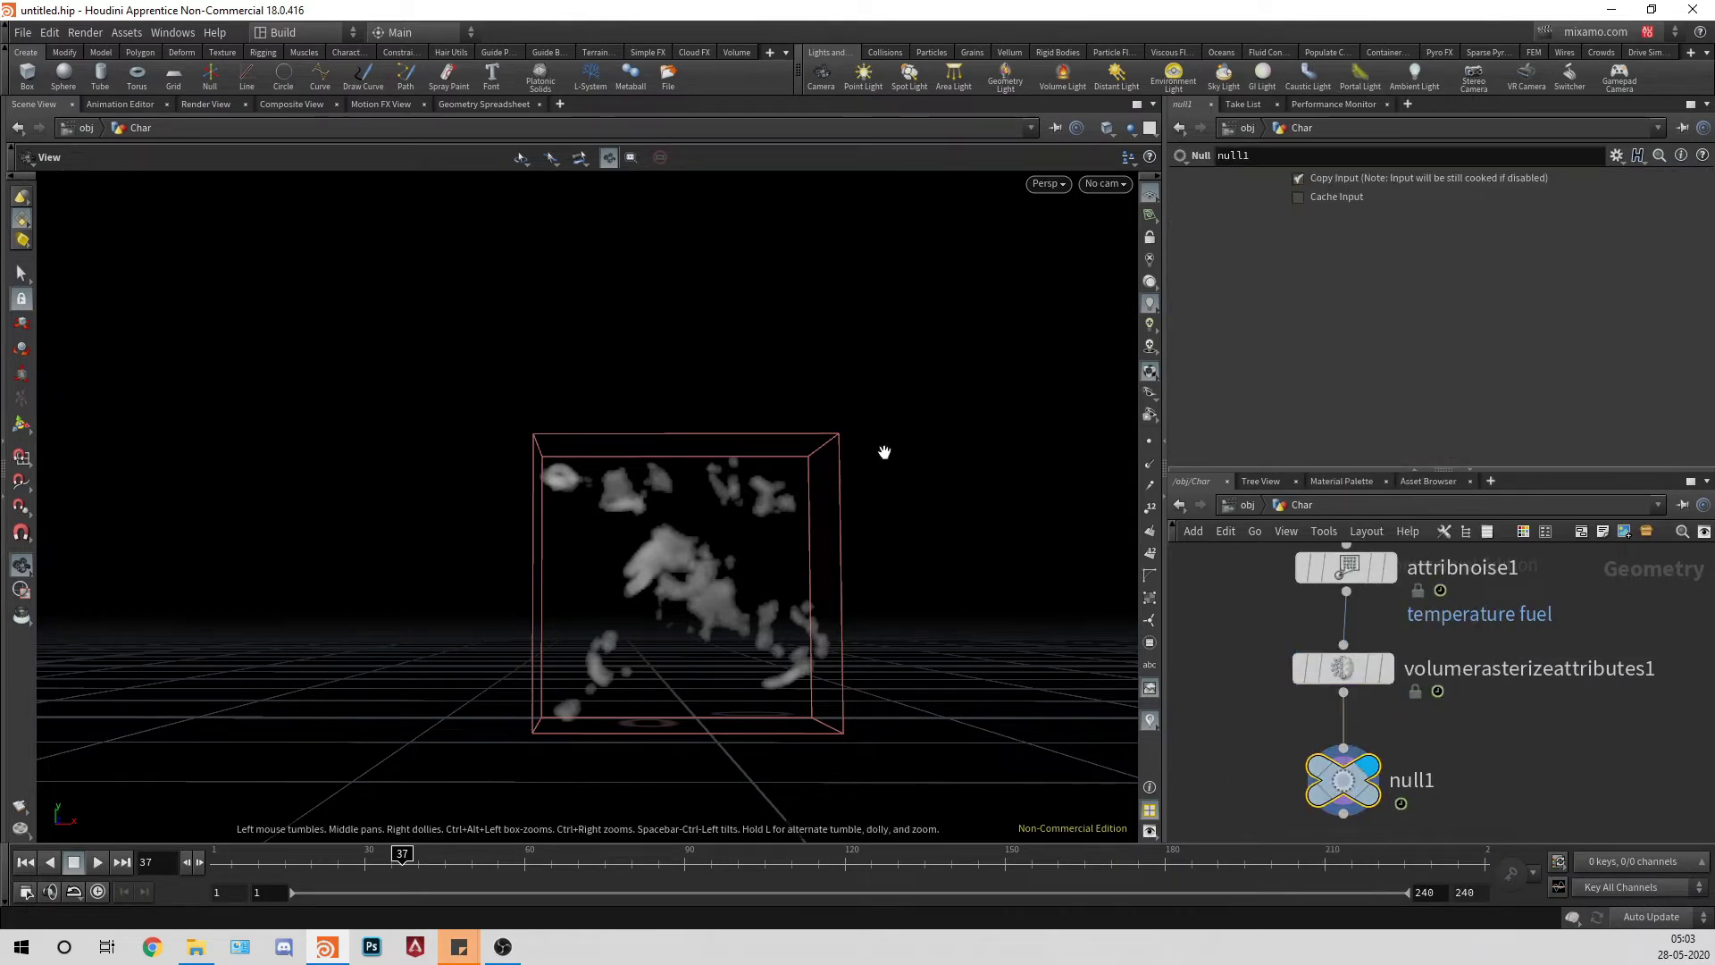
Step: Display attribnoise1 and switch the viewport display from point normals to point trails to check the point velocity
middle_click_drag(1567, 645, 1556, 677)
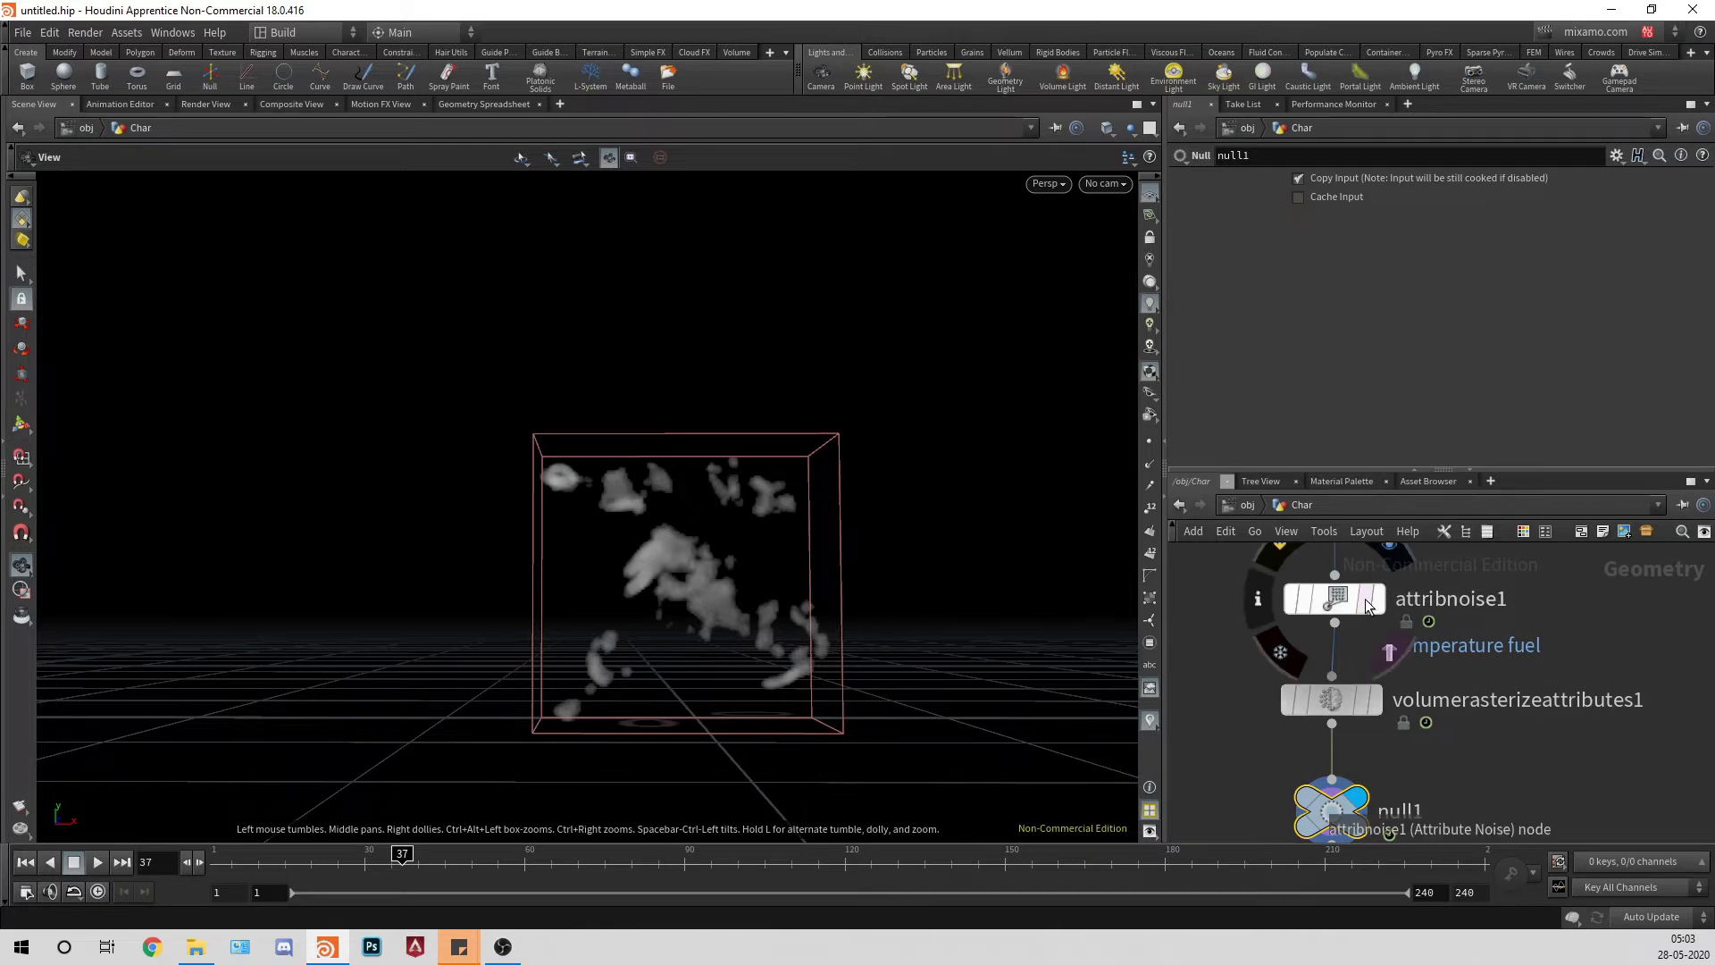
left_click(1381, 598)
left_click(1338, 595)
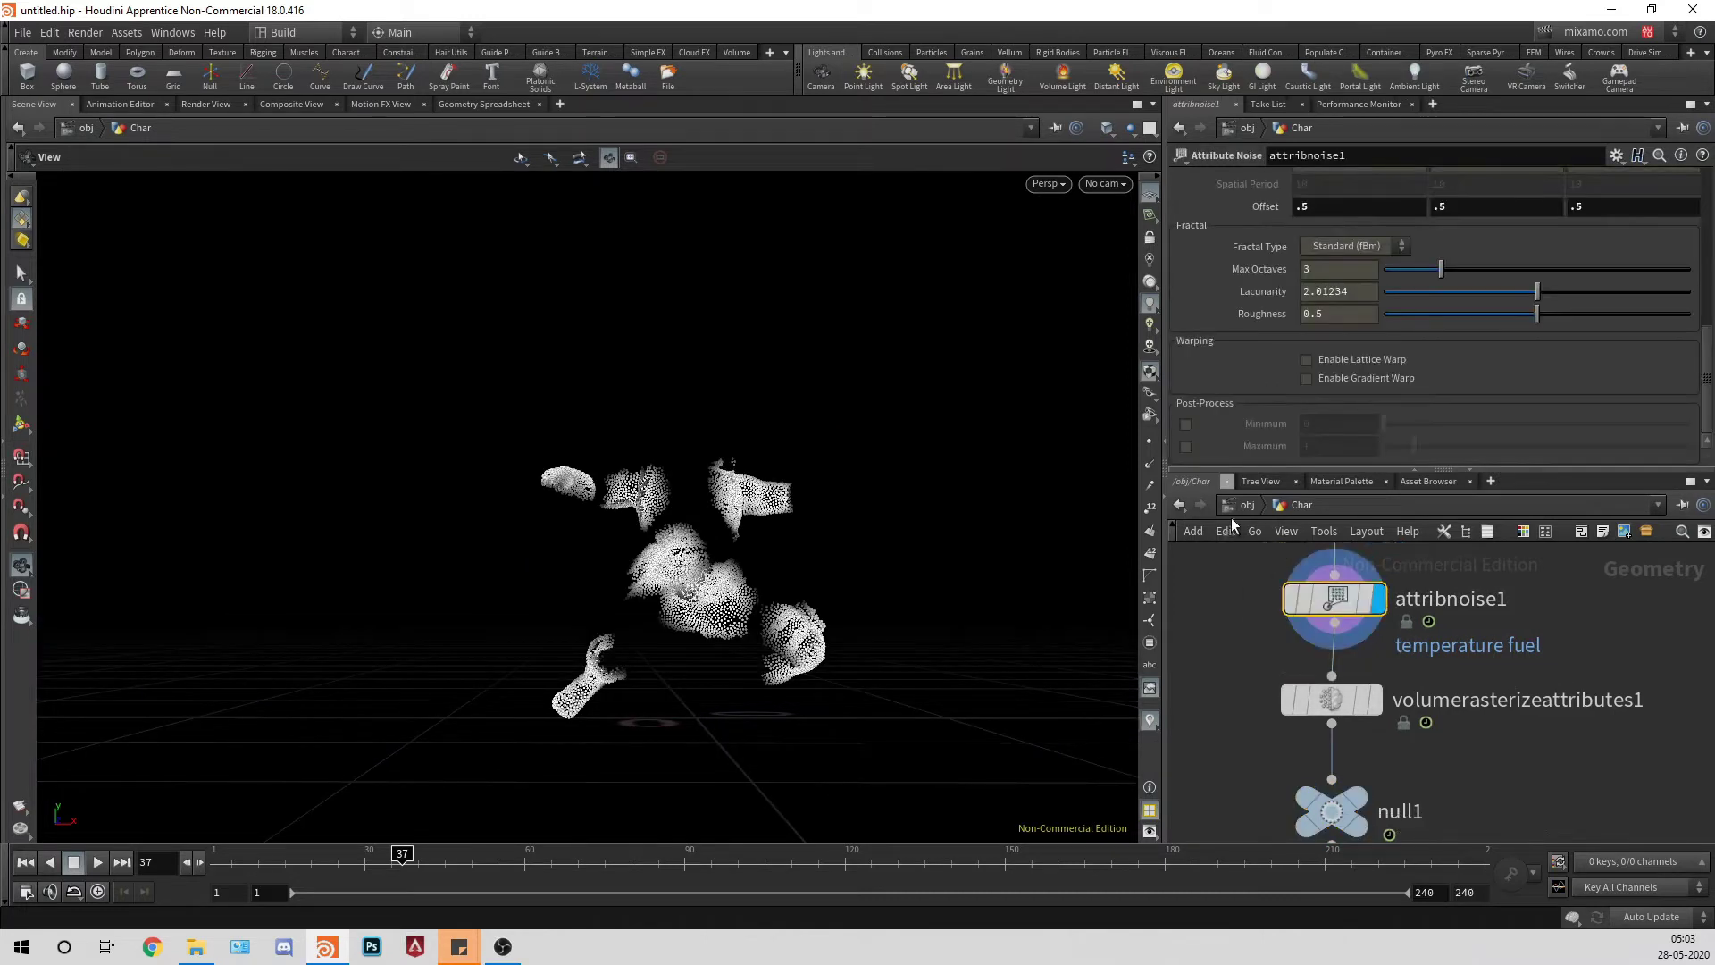
left_click(1149, 466)
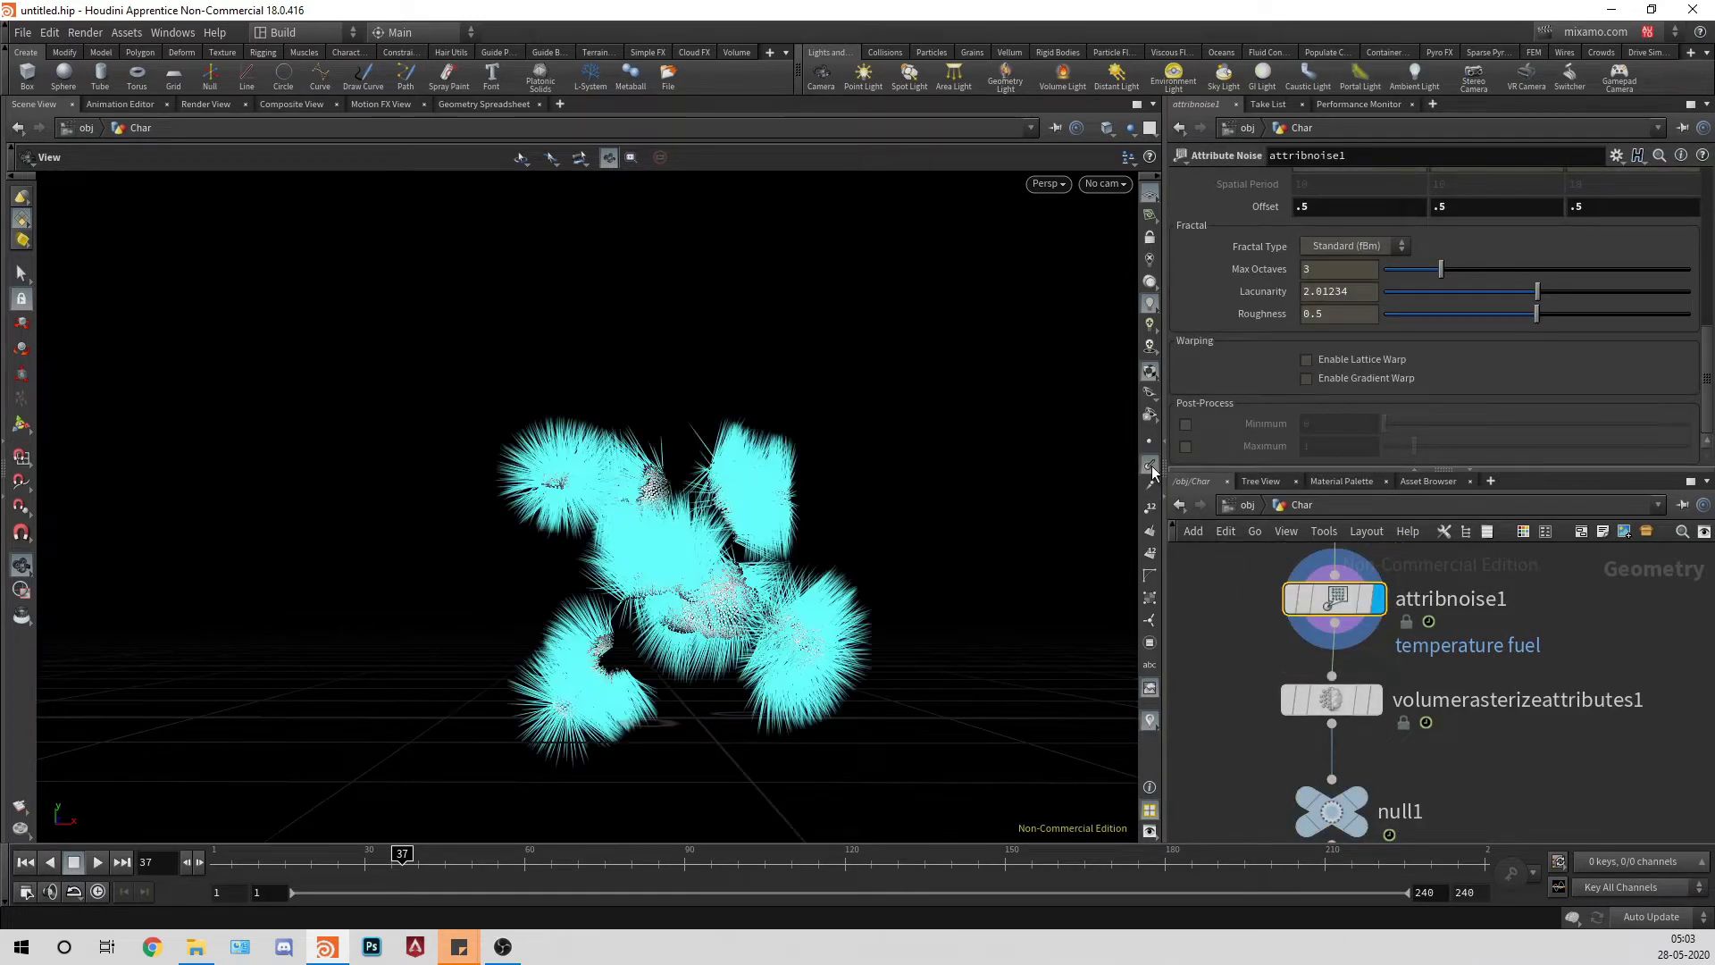
left_click(1150, 466)
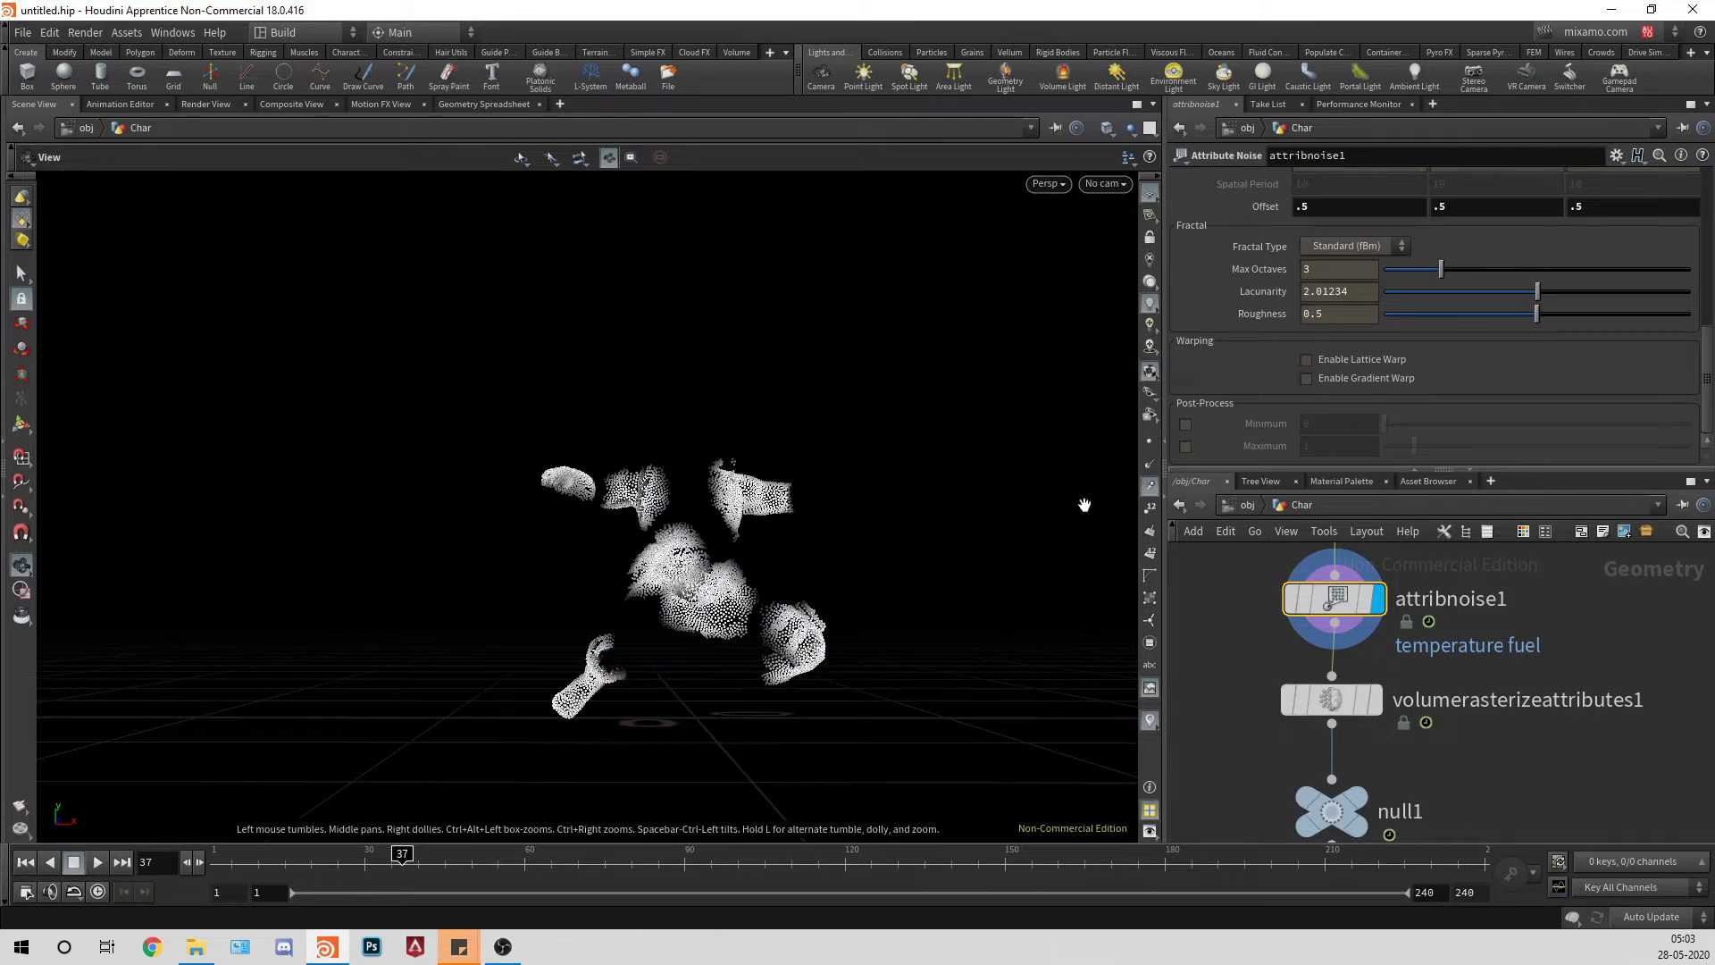
Step: Move volumerasterizeattributes1 and null1 down and insert a Point Velocity node between attribnoise1 and volumerasterizeattributes1
scroll(765, 601, "up", 1)
middle_click_drag(1580, 713, 1615, 570)
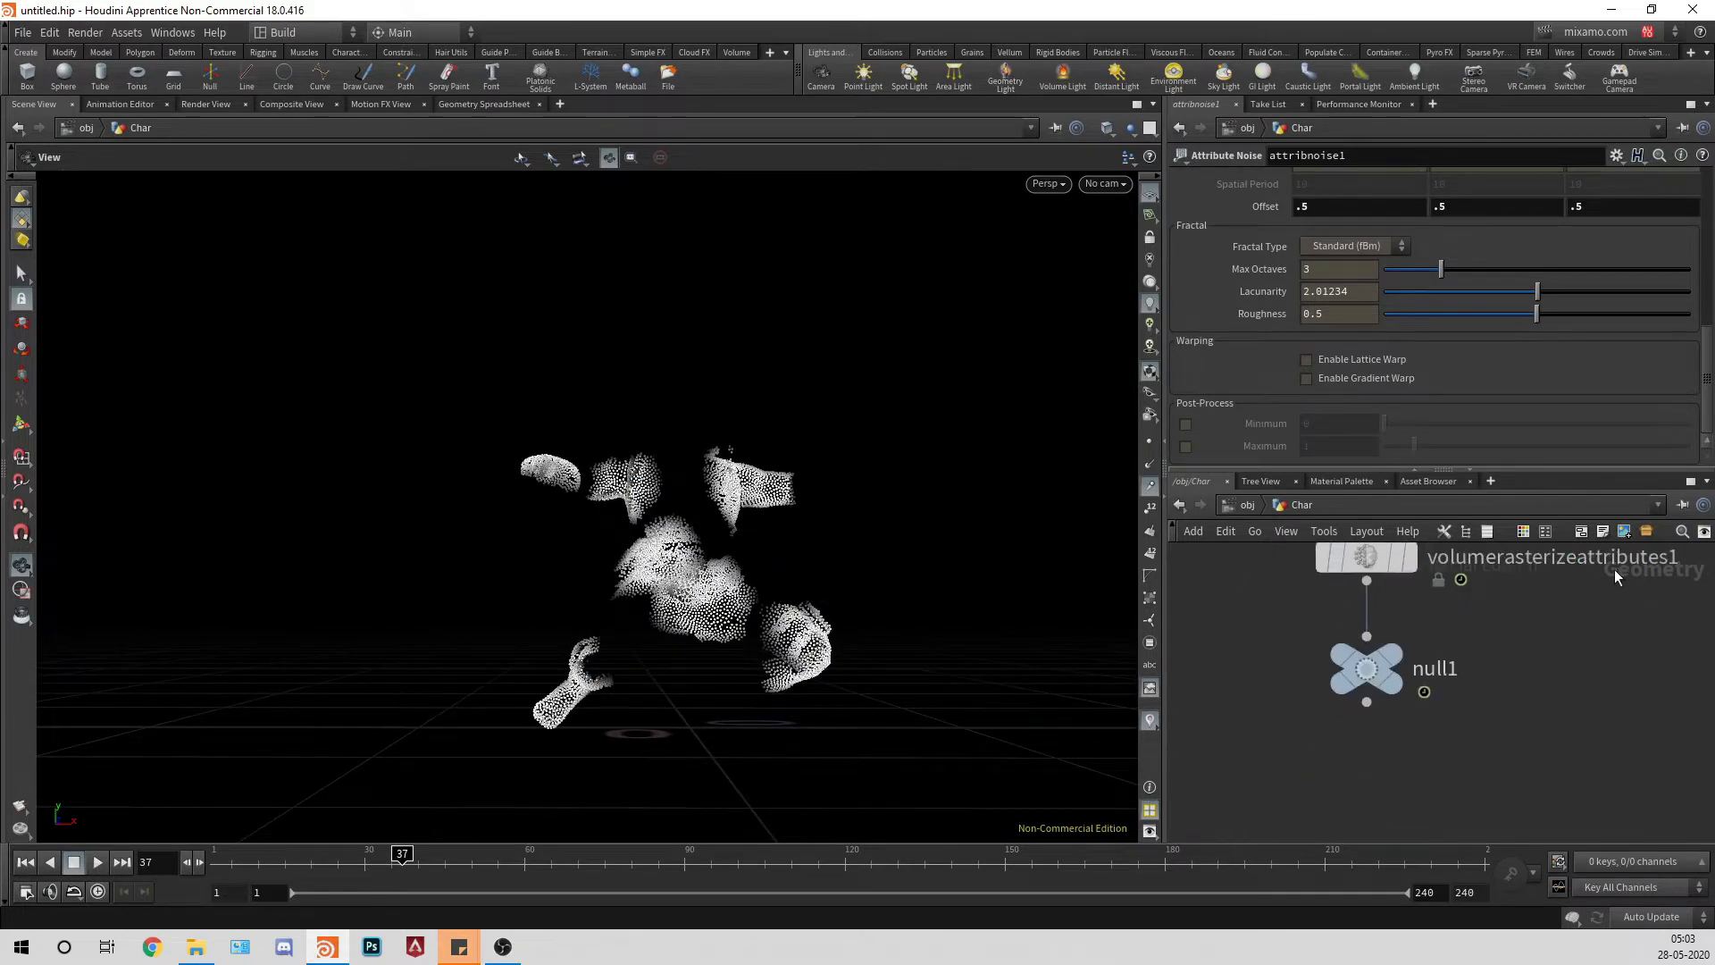
left_click_drag(1505, 744, 1322, 551)
middle_click_drag(1473, 683, 1442, 777)
left_click_drag(1345, 665, 1348, 744)
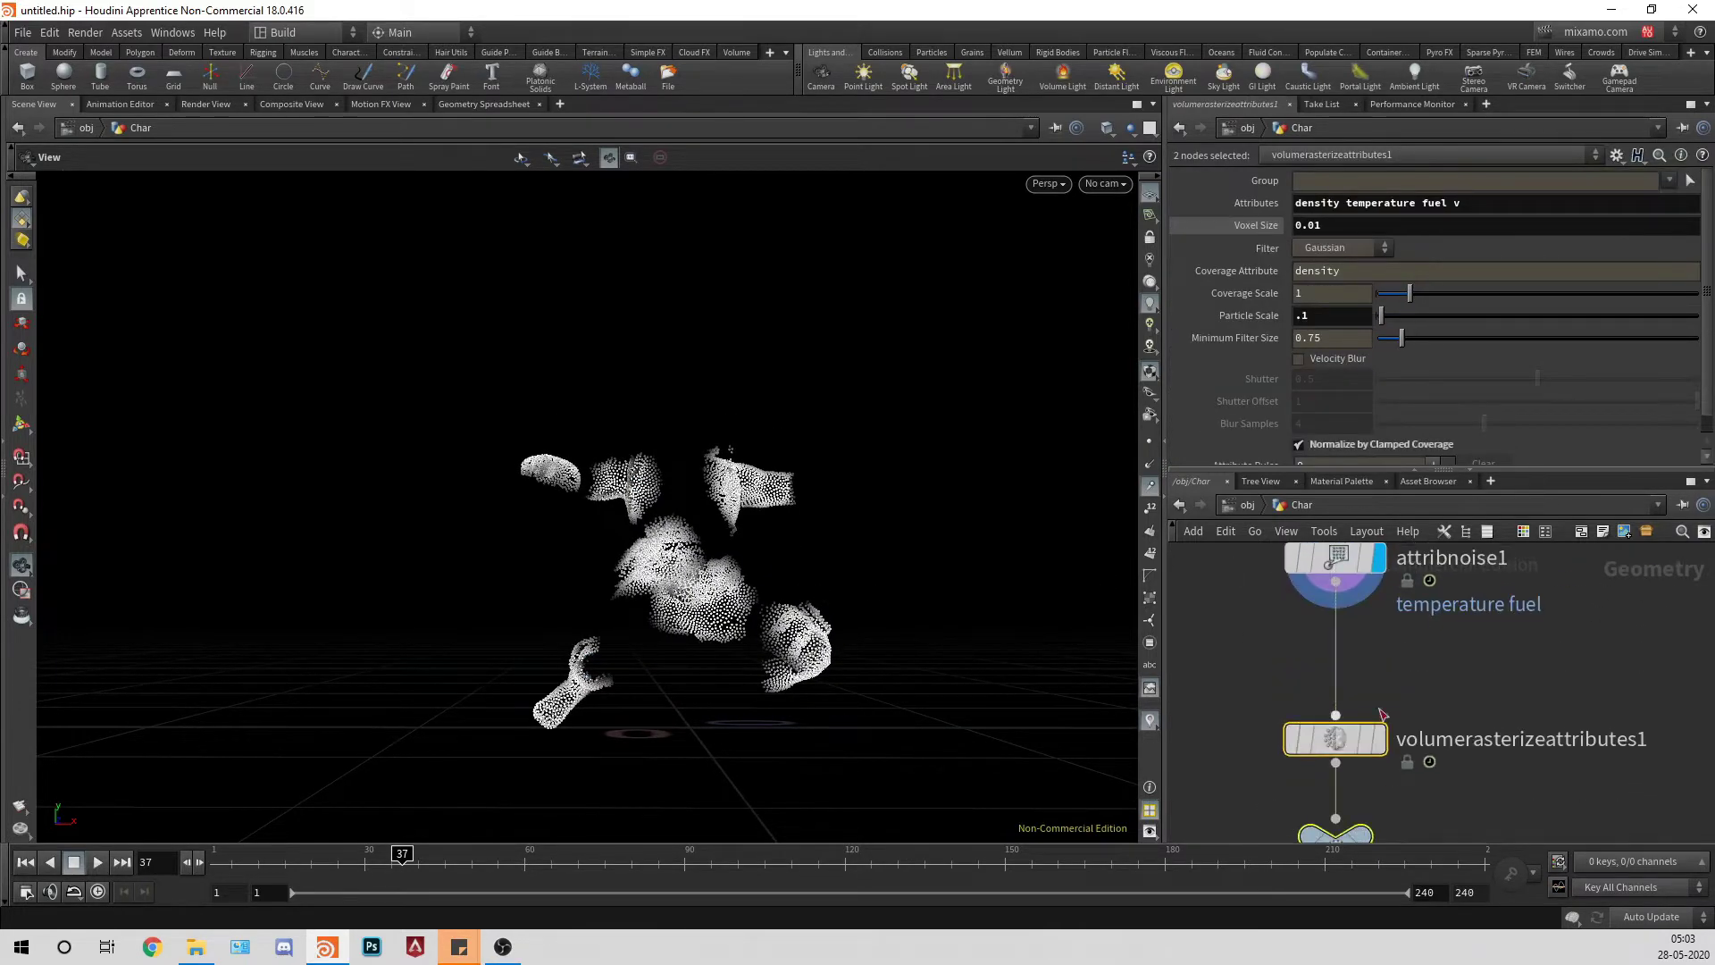
key("Tab")
type("p")
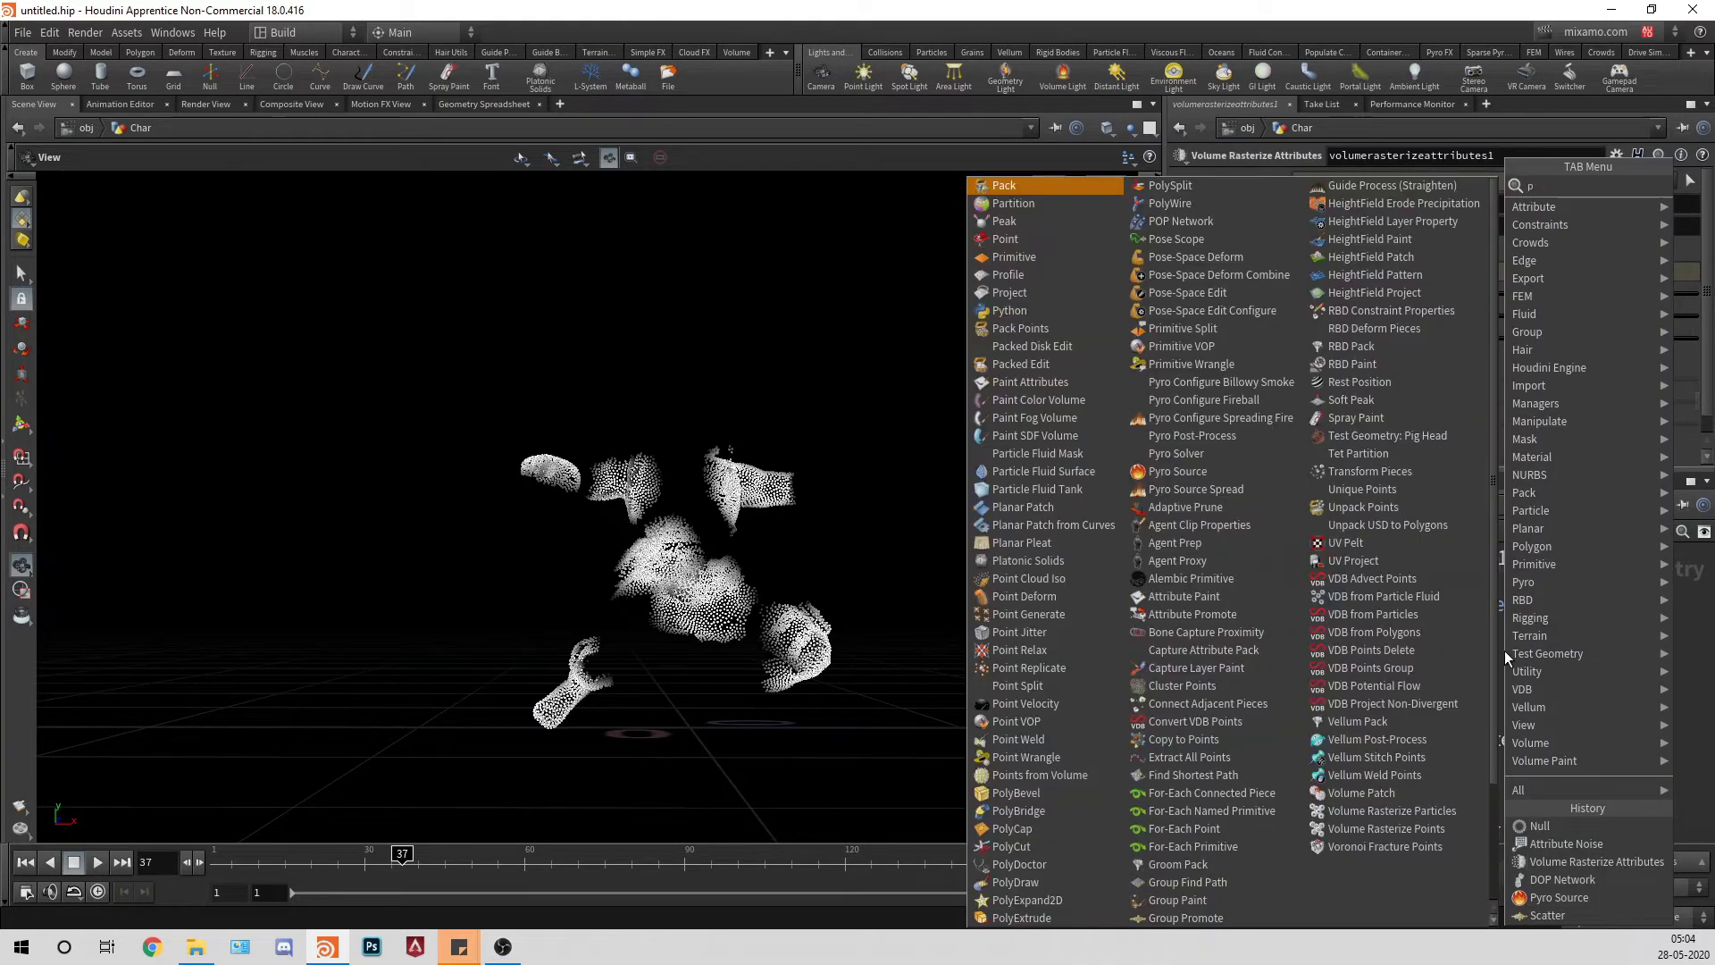
type("ointveloci")
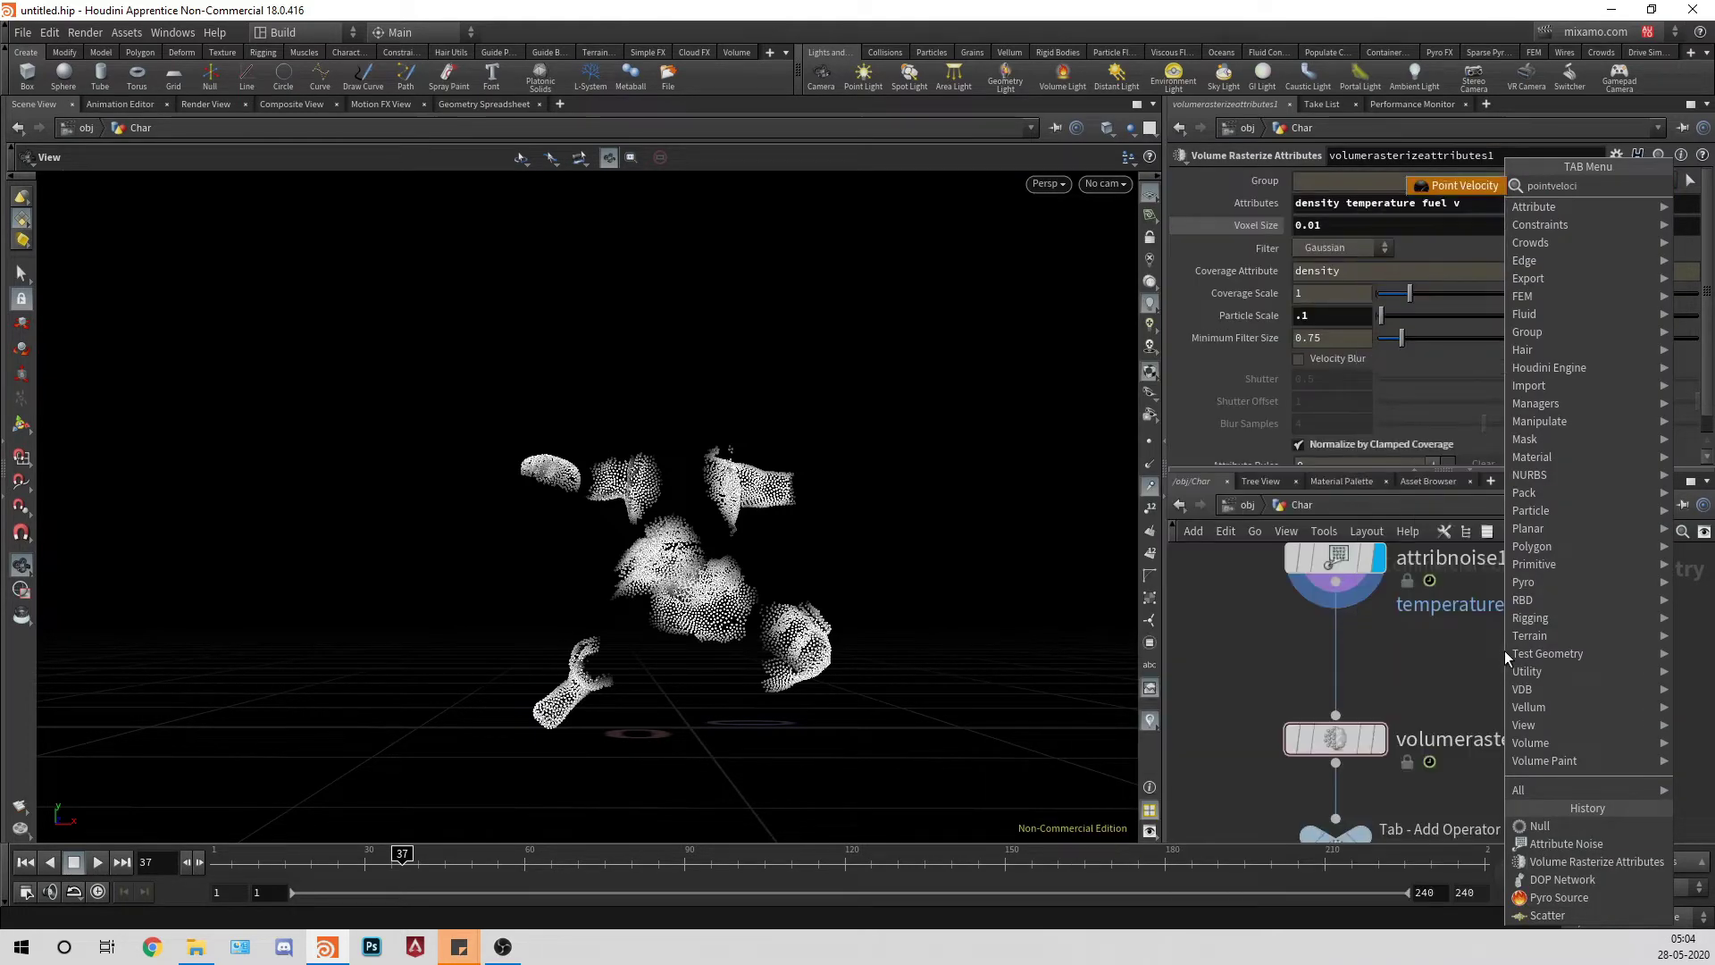
key("Return")
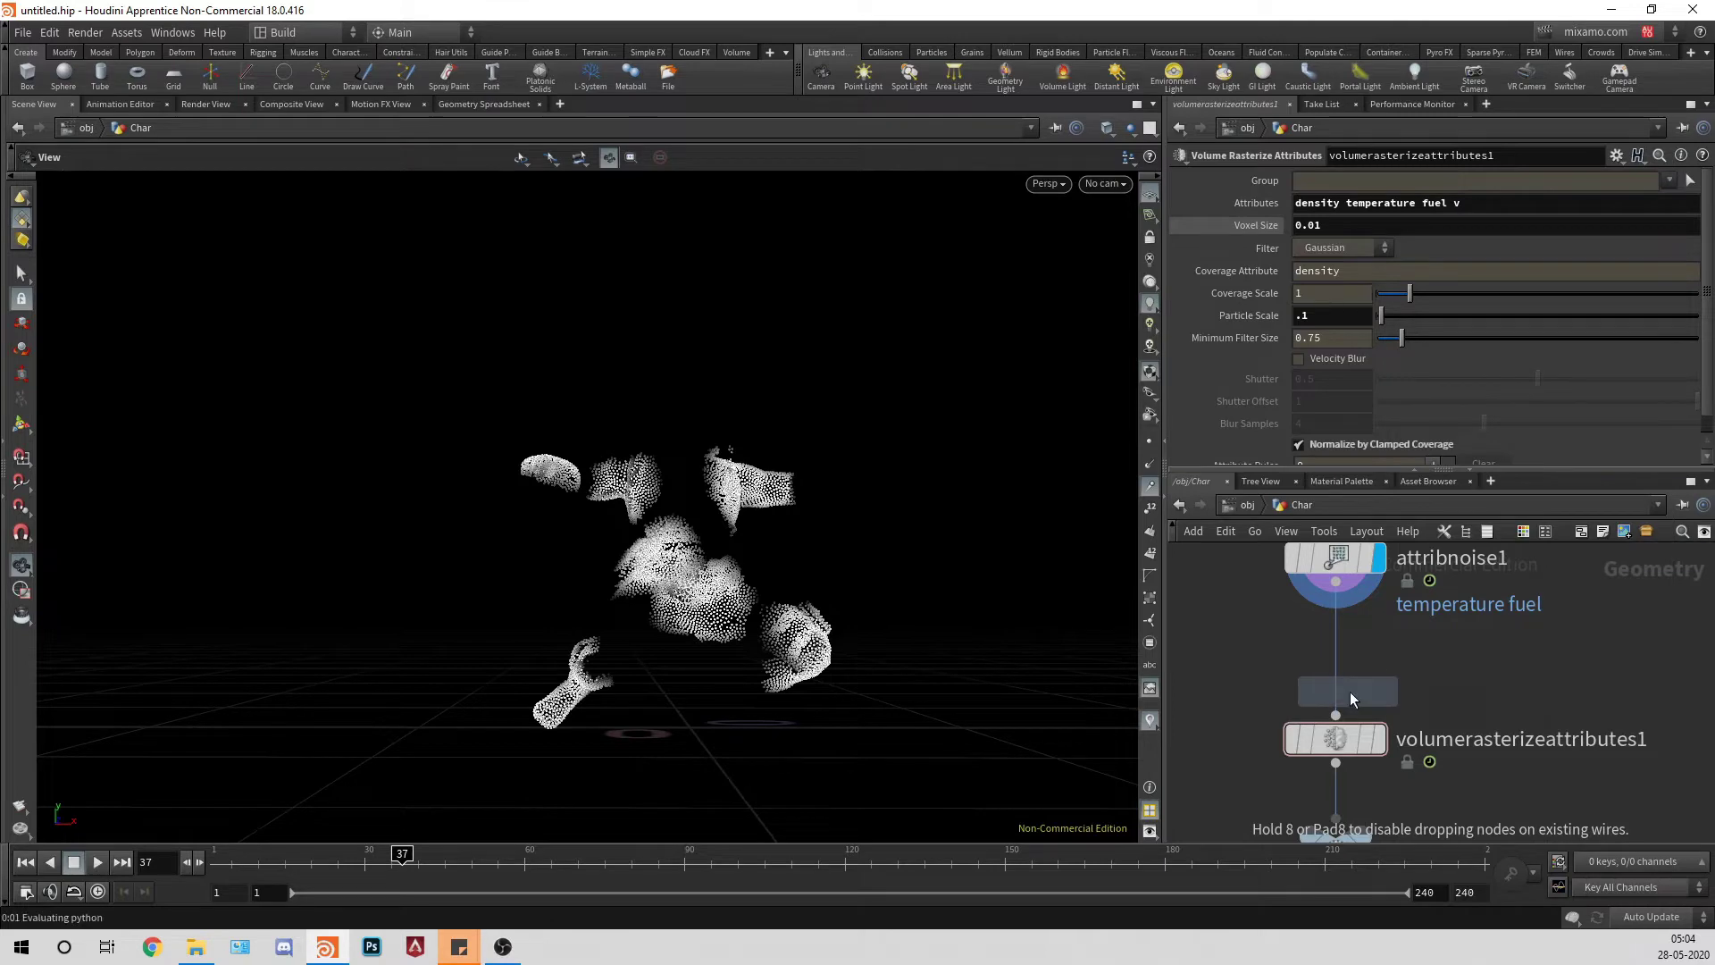
left_click(1341, 647)
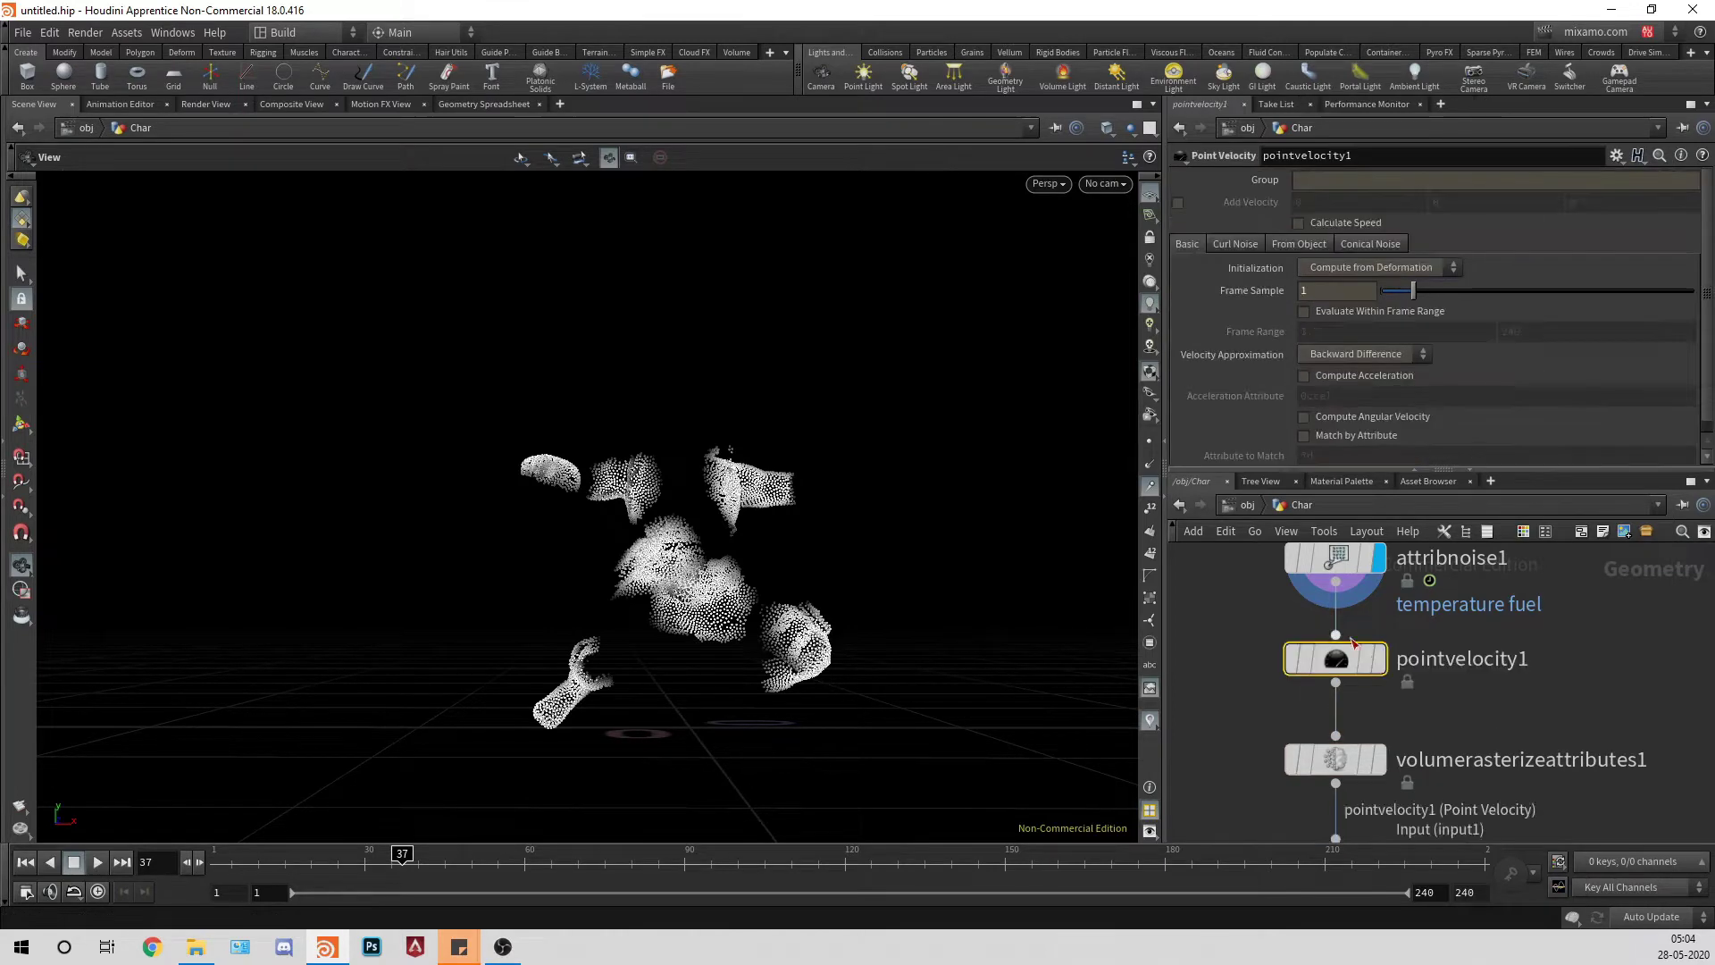
Step: Display pointvelocity1 and change its Initialization from Compute from Deformation to Set to Value
left_click(1382, 660)
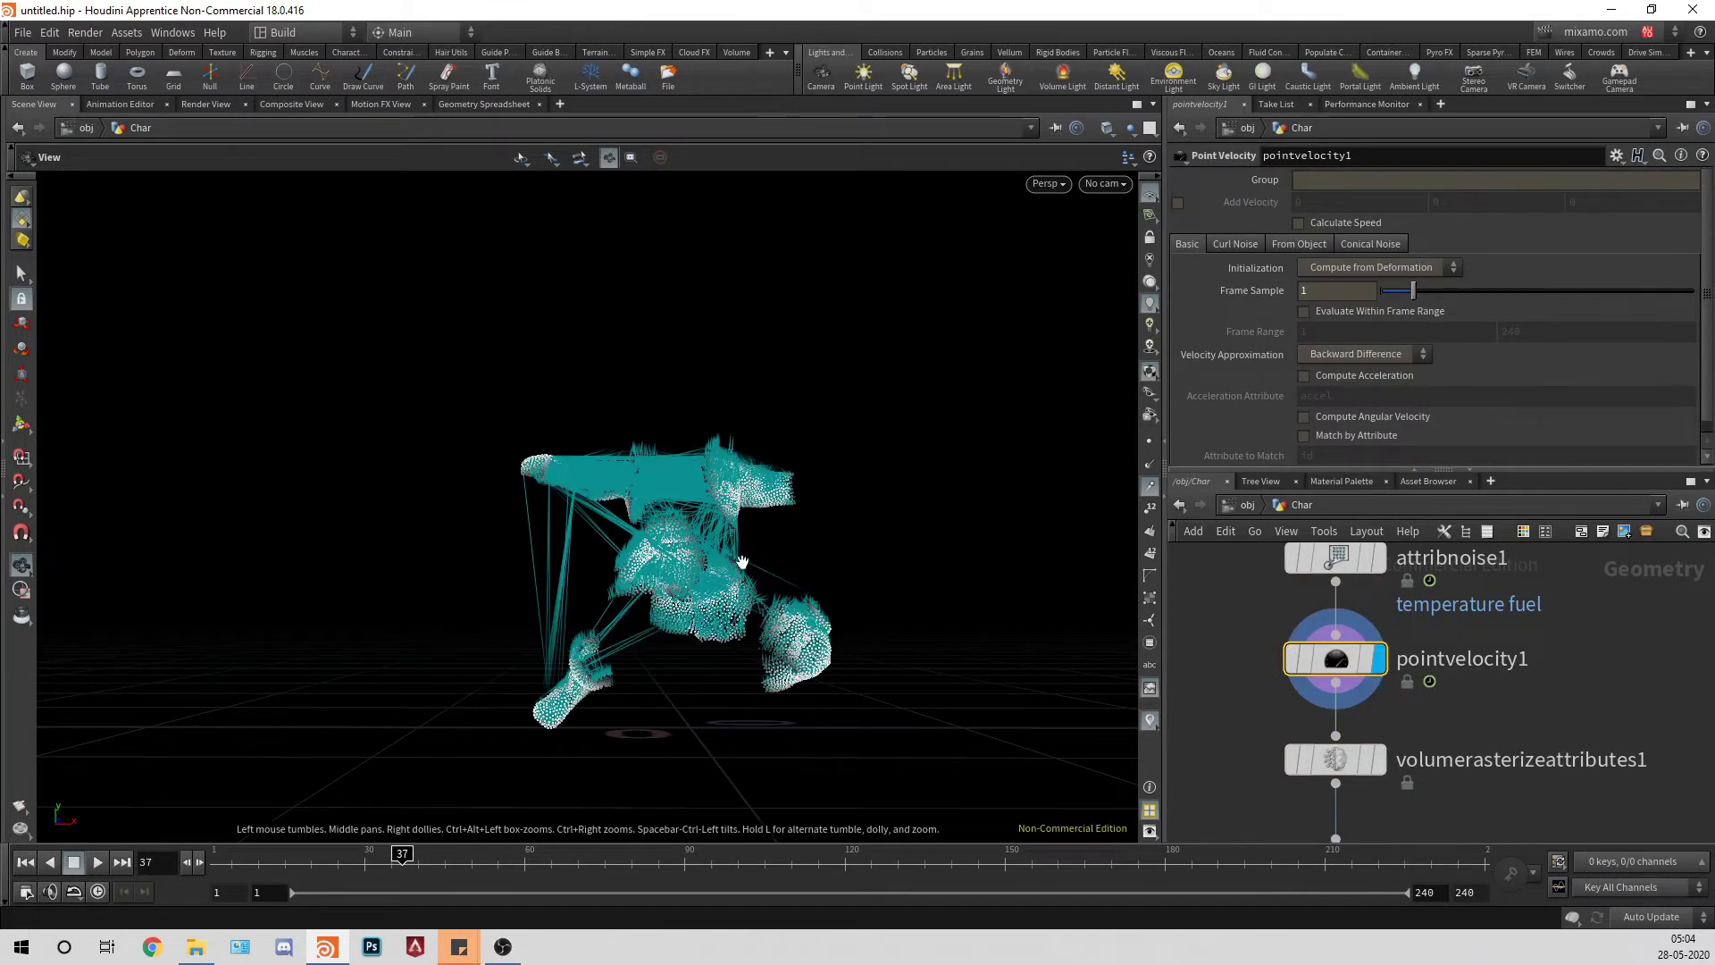
right_click_drag(742, 563, 651, 566)
left_click_drag(651, 567, 876, 509)
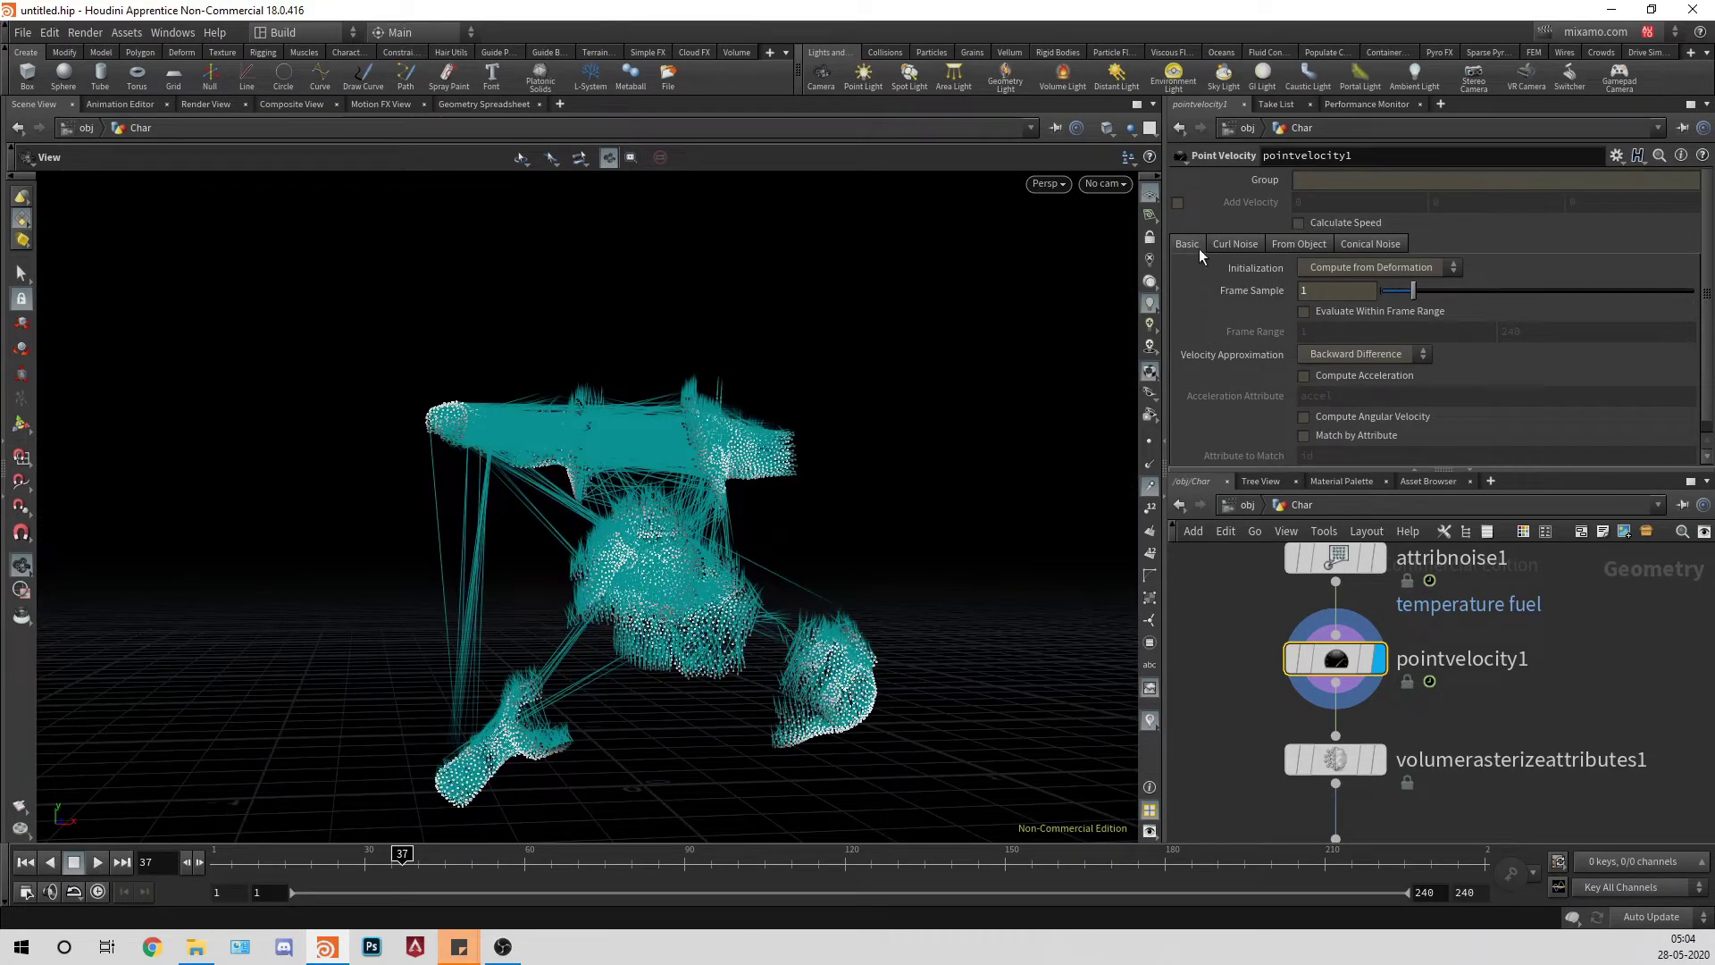
left_click(1348, 266)
left_click(1340, 322)
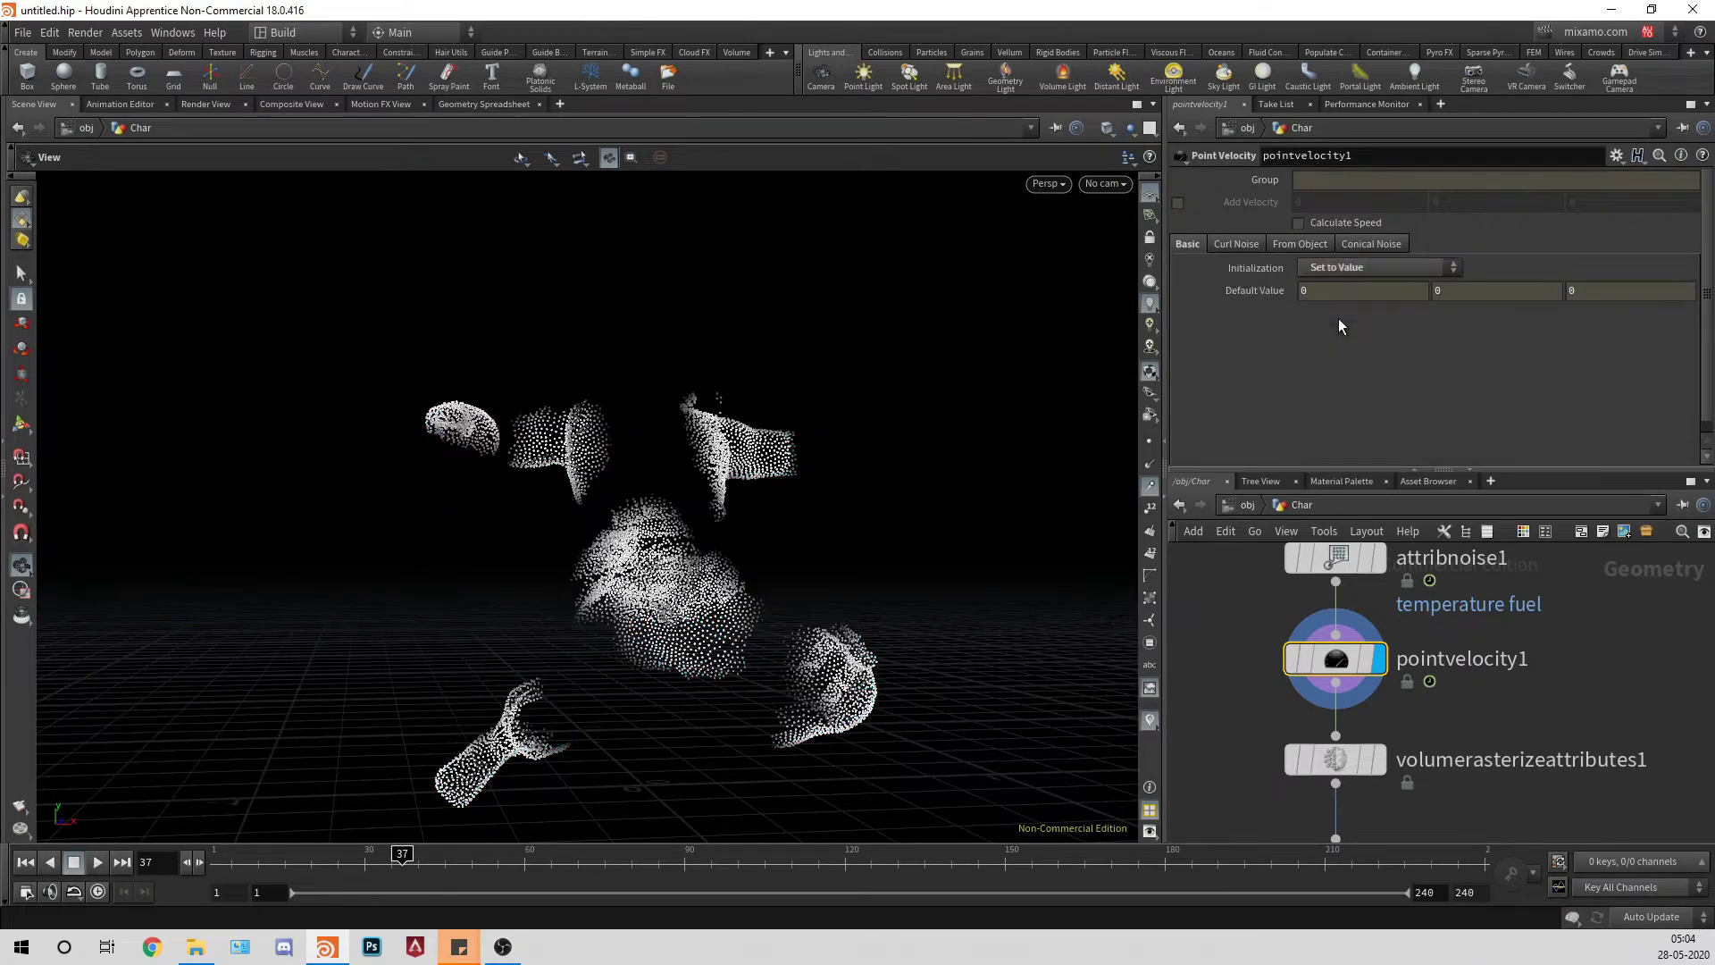
Step: Enable animated curl noise on the Point Velocity node and inspect the velocity trails on the points
left_click(1252, 243)
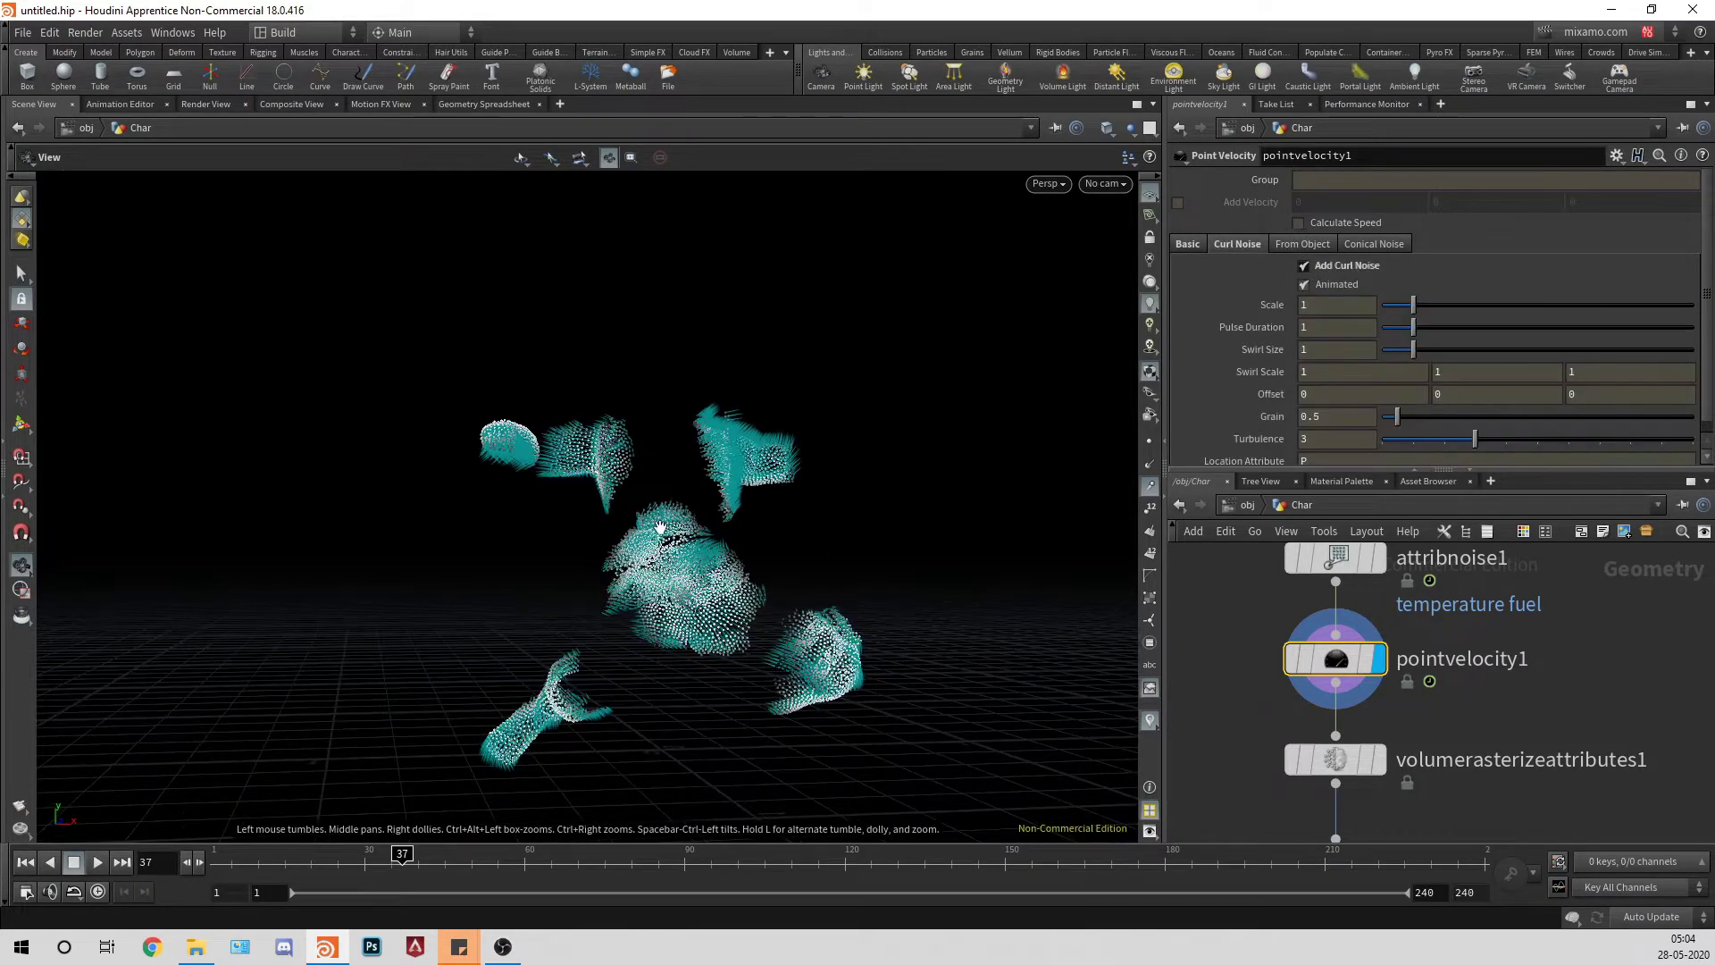
mouse_move(698, 552)
left_mouse_down()
mouse_move(601, 547)
mouse_move(681, 556)
left_mouse_up()
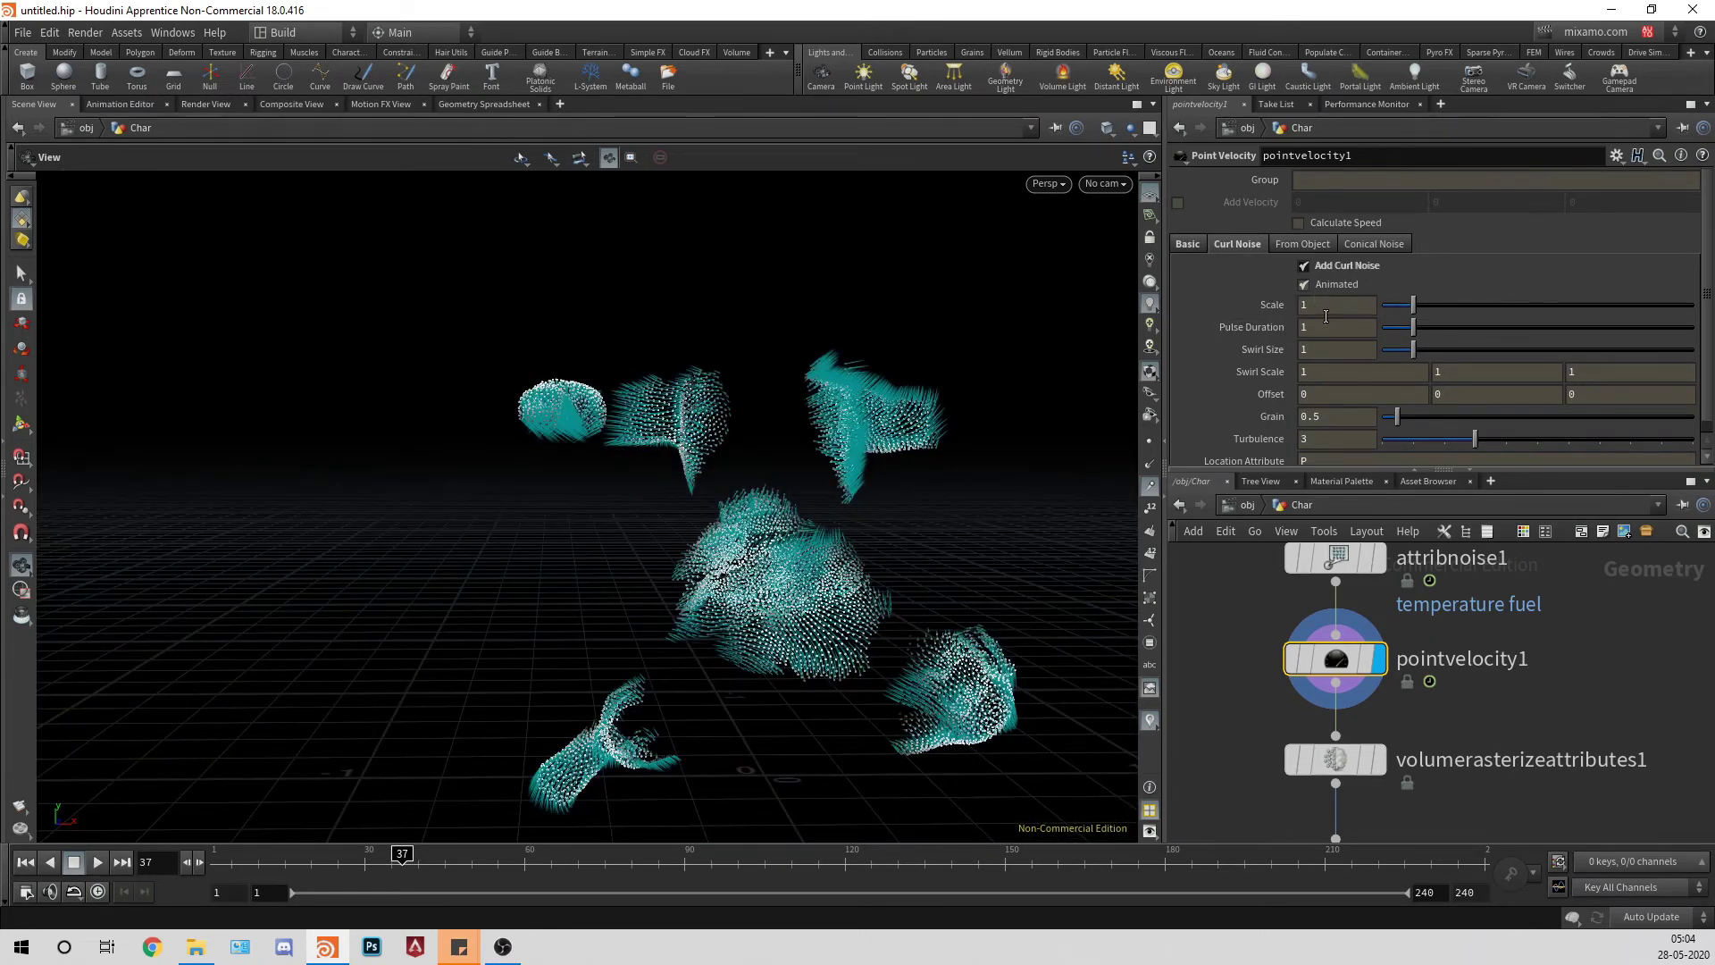
scroll(1321, 379, "down", 1)
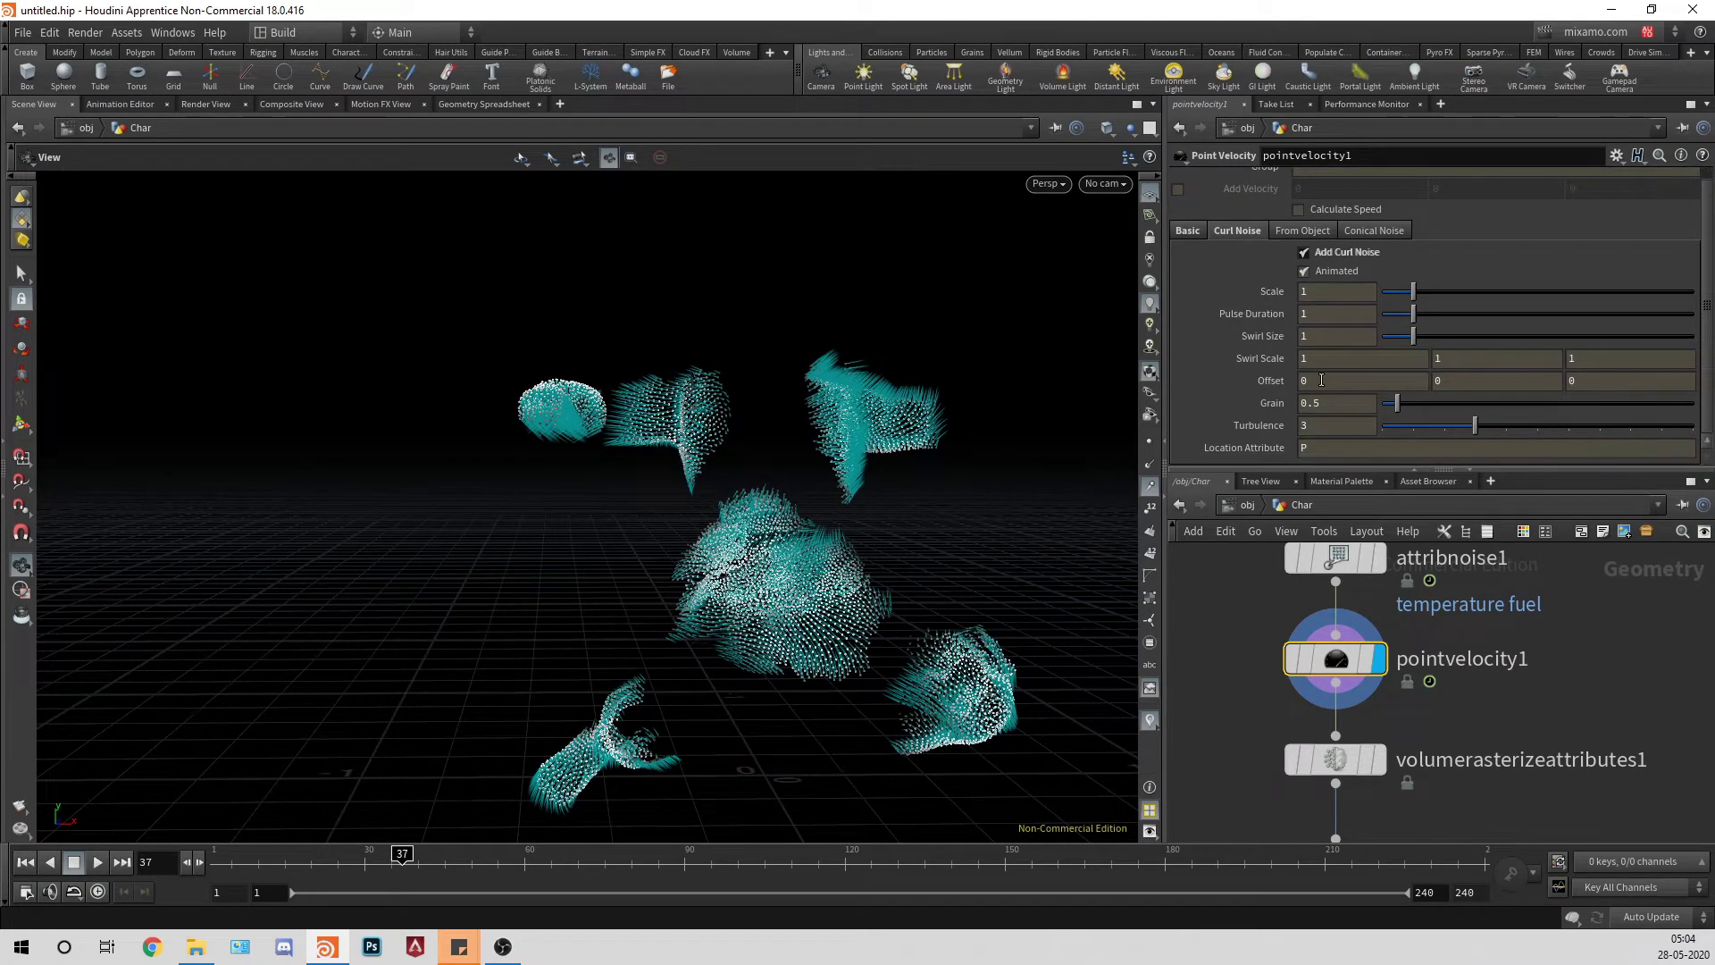
Step: Set the curl noise Turbulence to 4 and its Pulse Duration to 0.25
left_click(1336, 425)
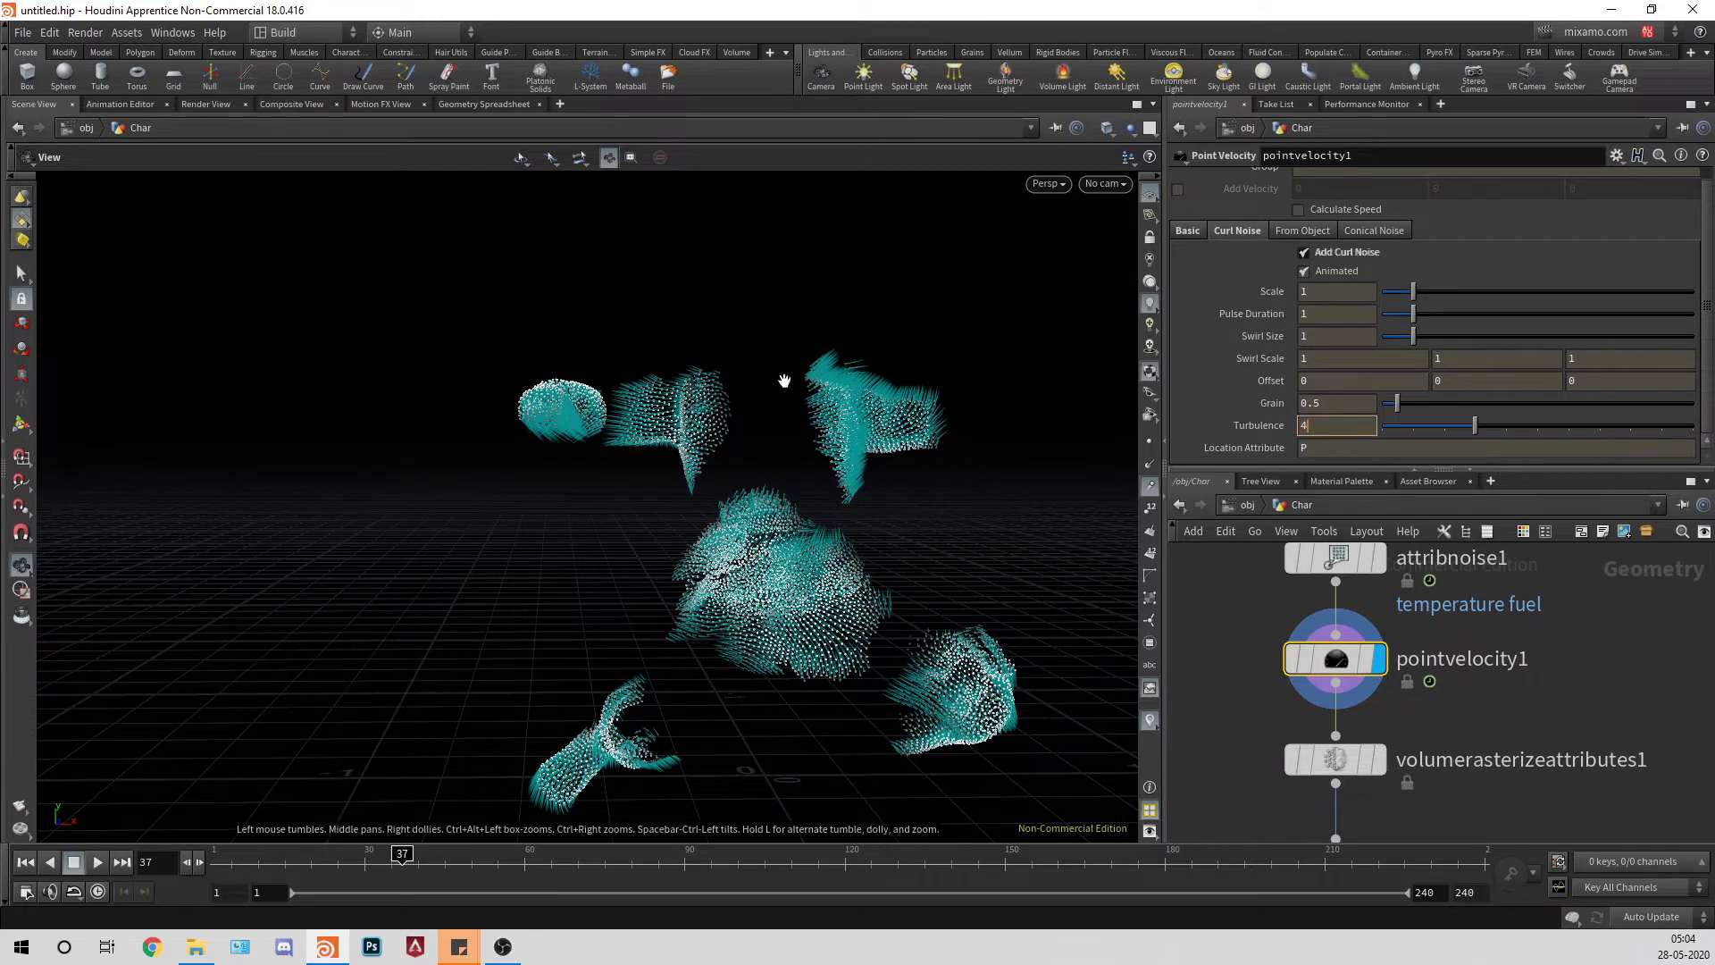
type("4")
key("Return")
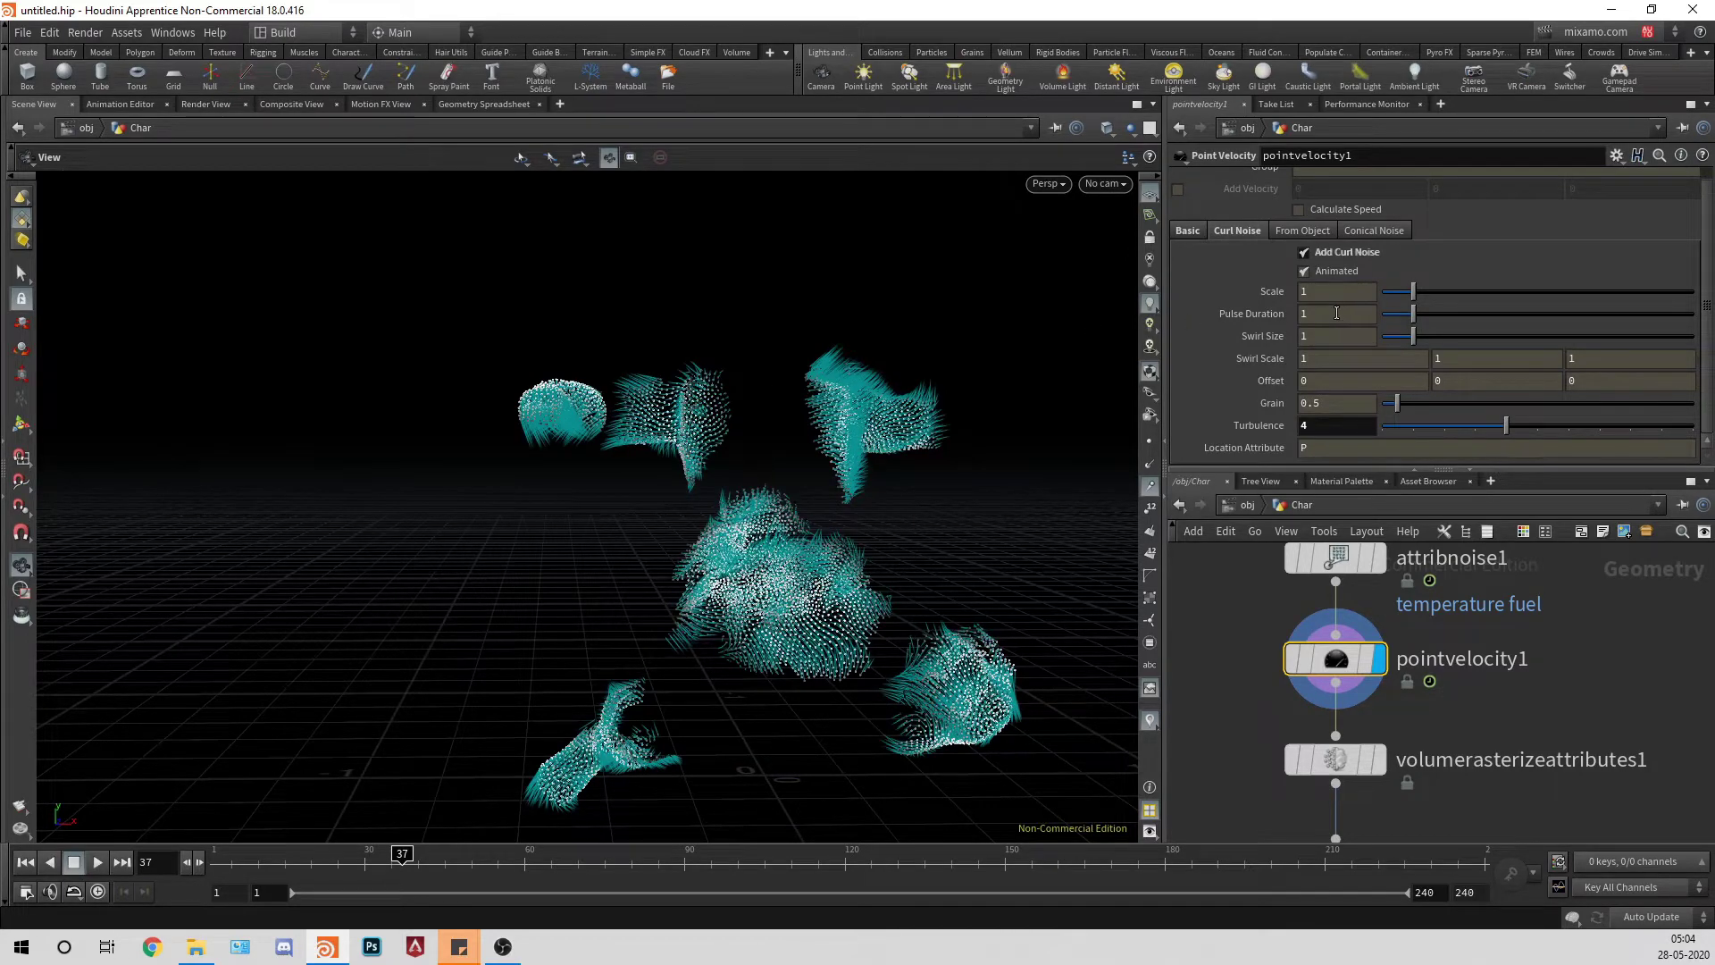
left_click(1337, 314)
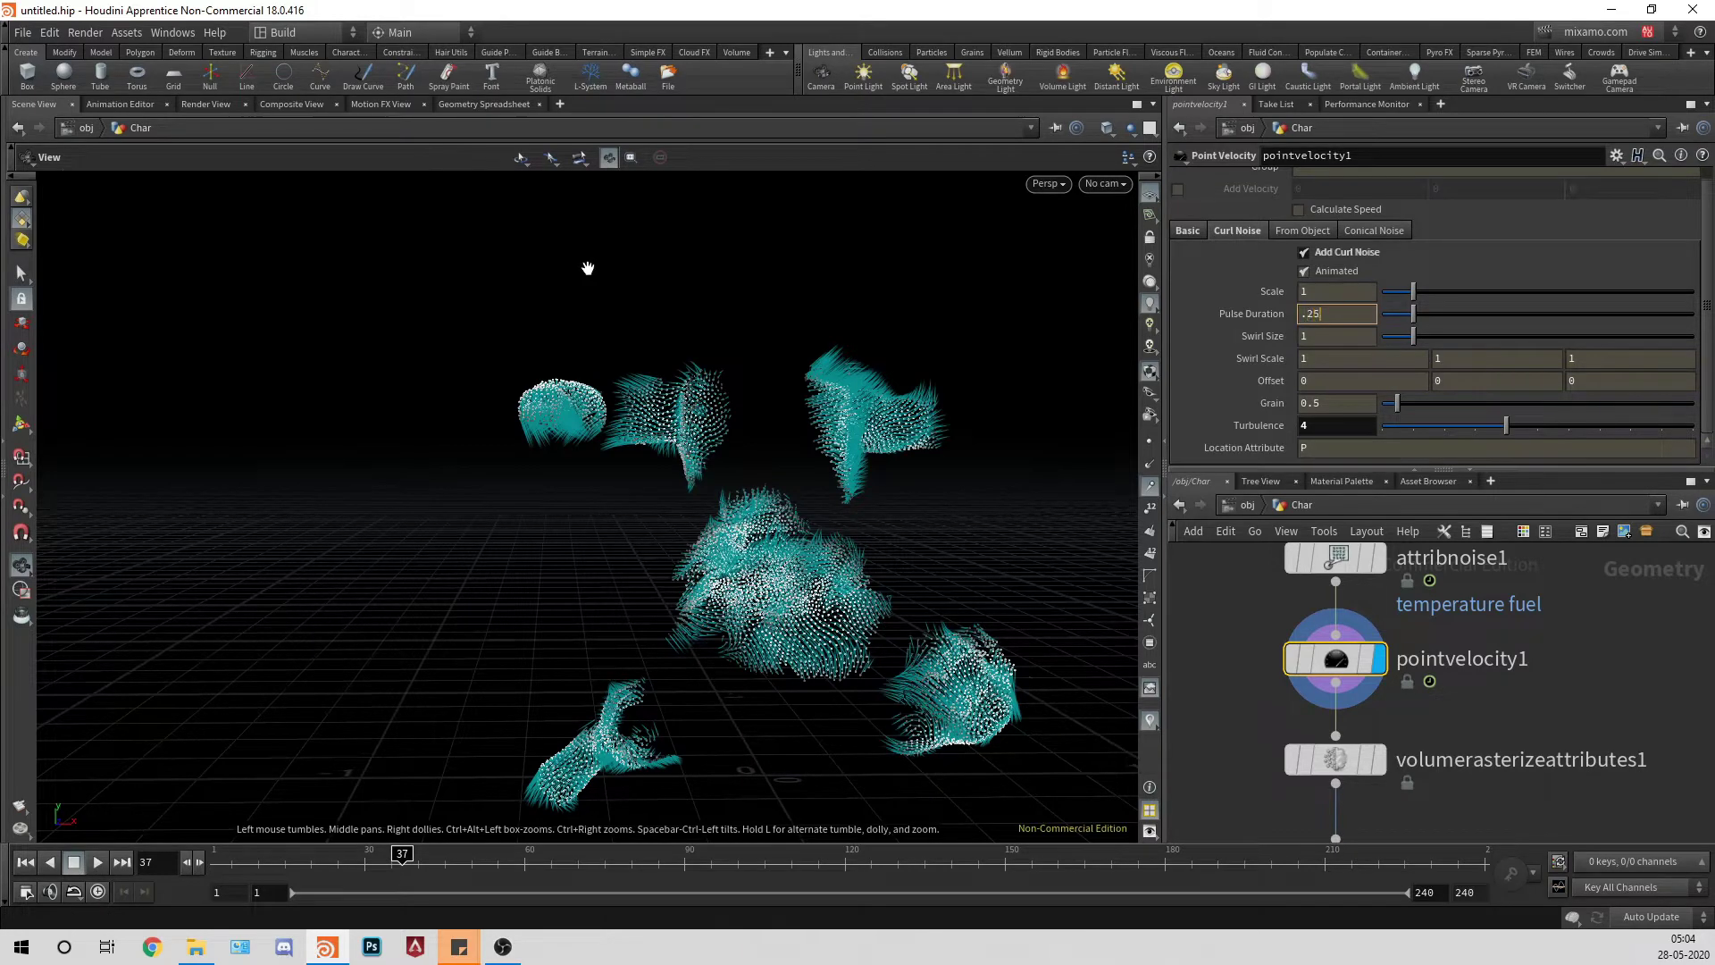
type(".25")
key("Return")
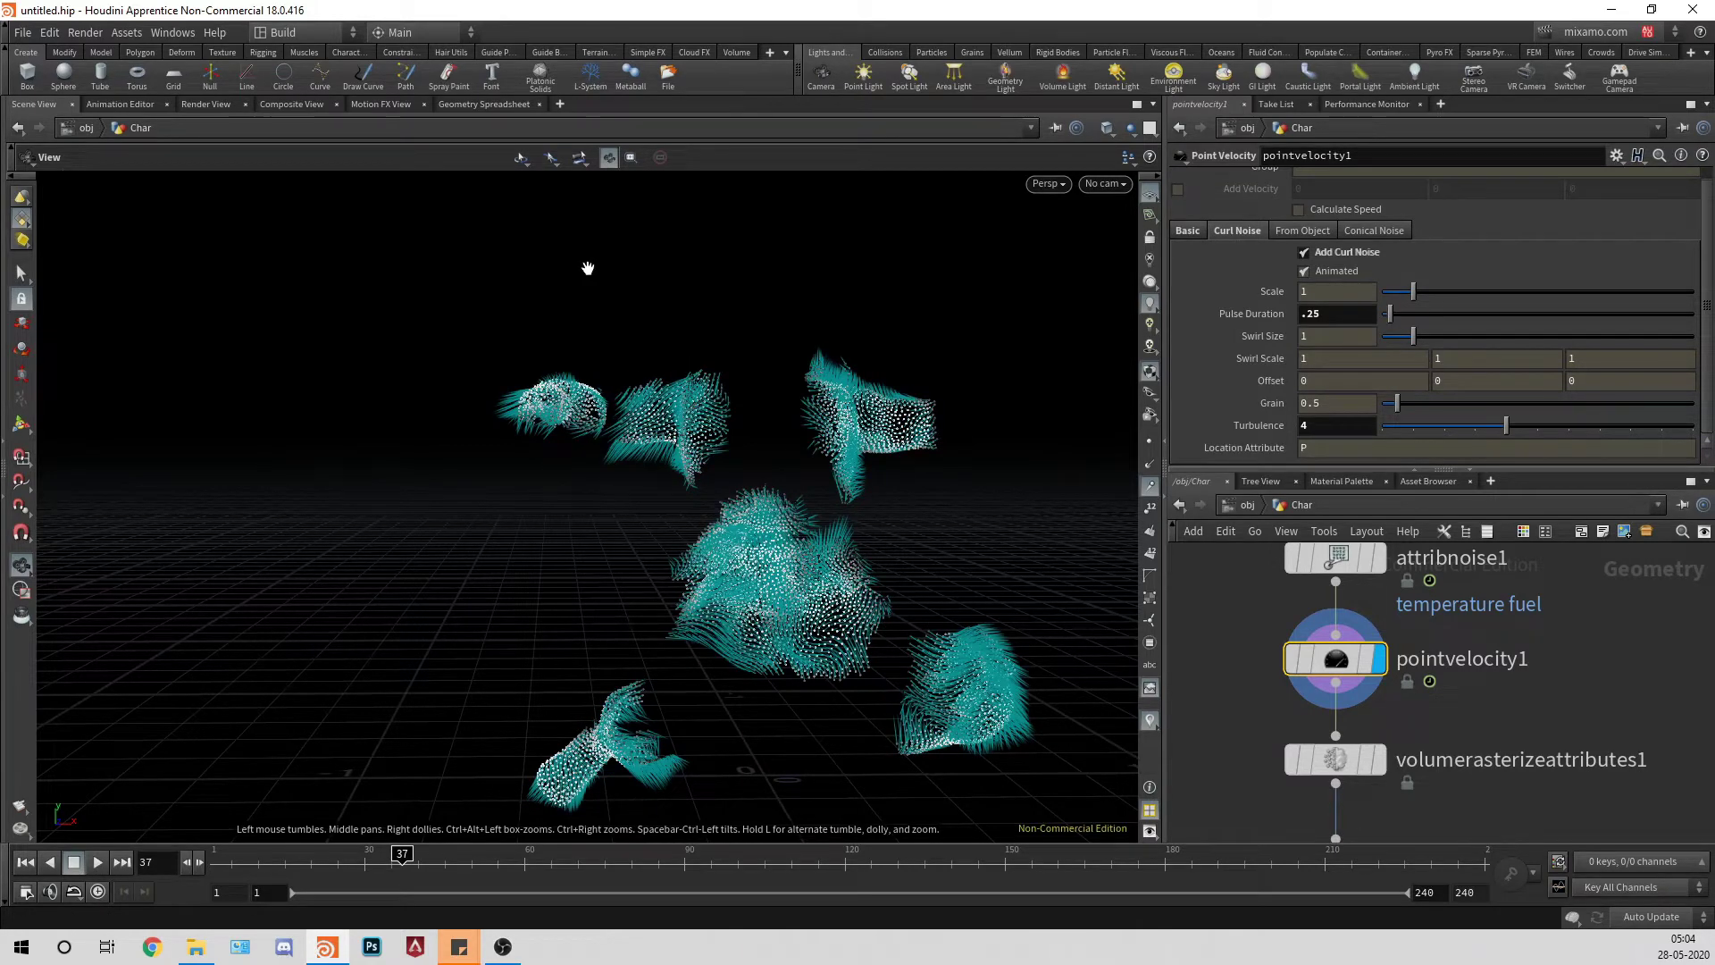
Step: Try a curl noise Scale of 10 and return the Scale to 1
left_click(1375, 292)
type("10")
key("Return")
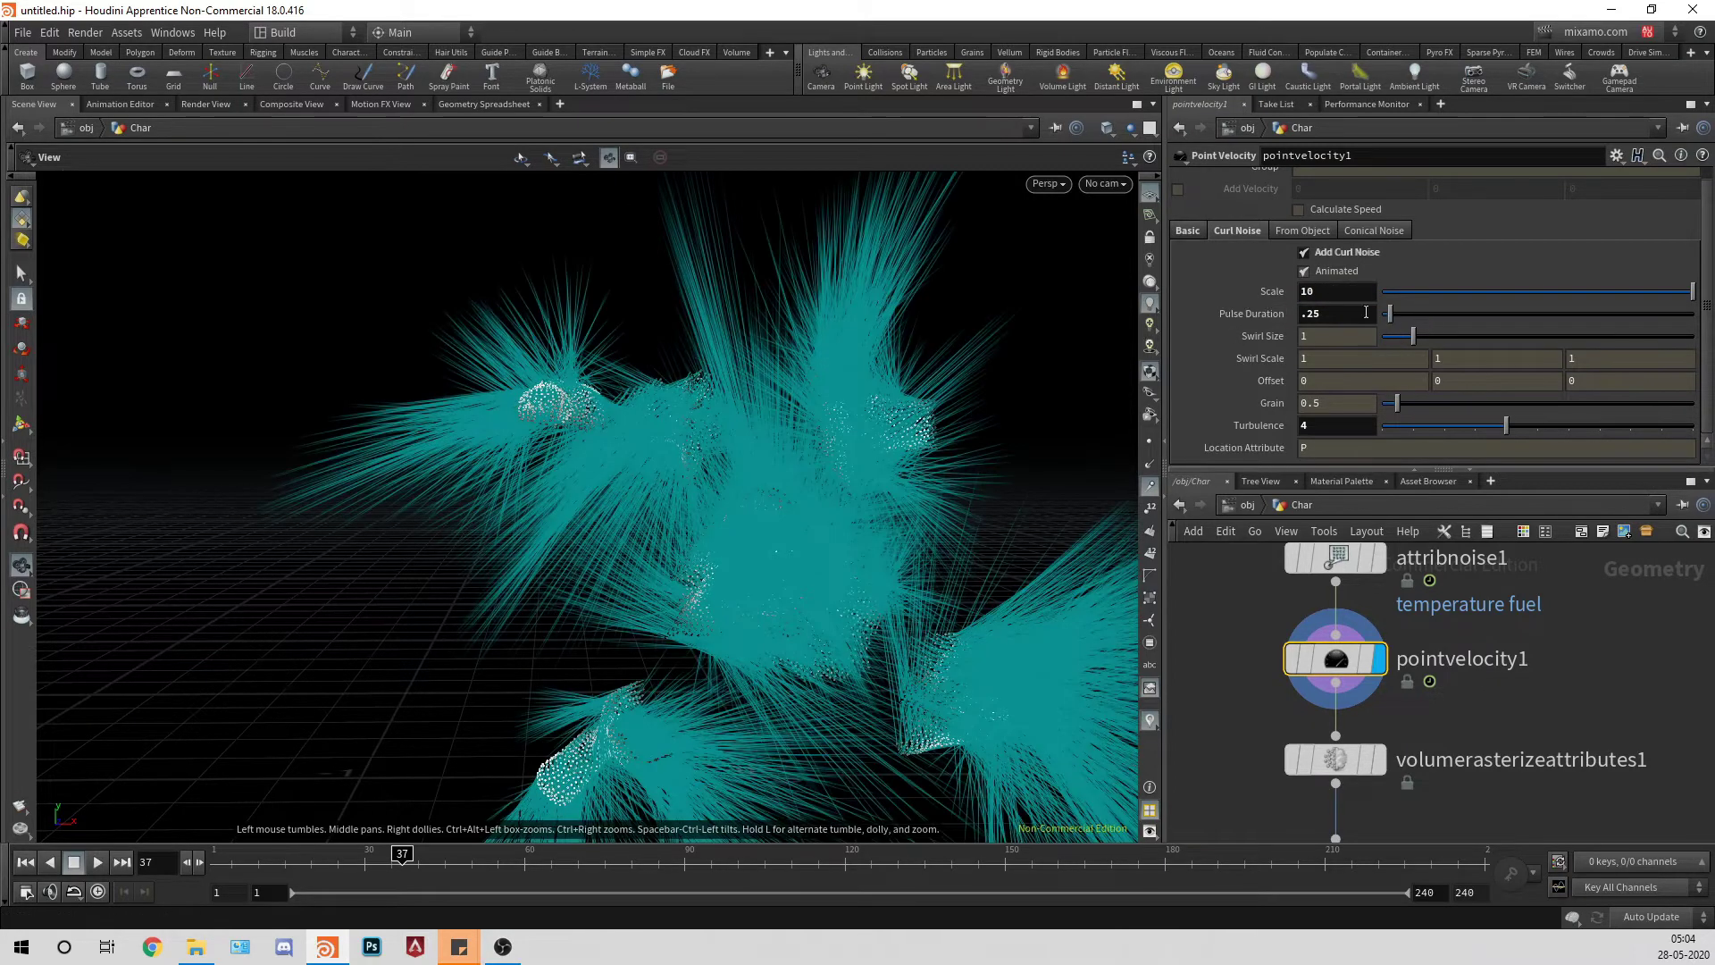
left_click(1340, 292)
key("BackSpace")
type("1")
key("Return")
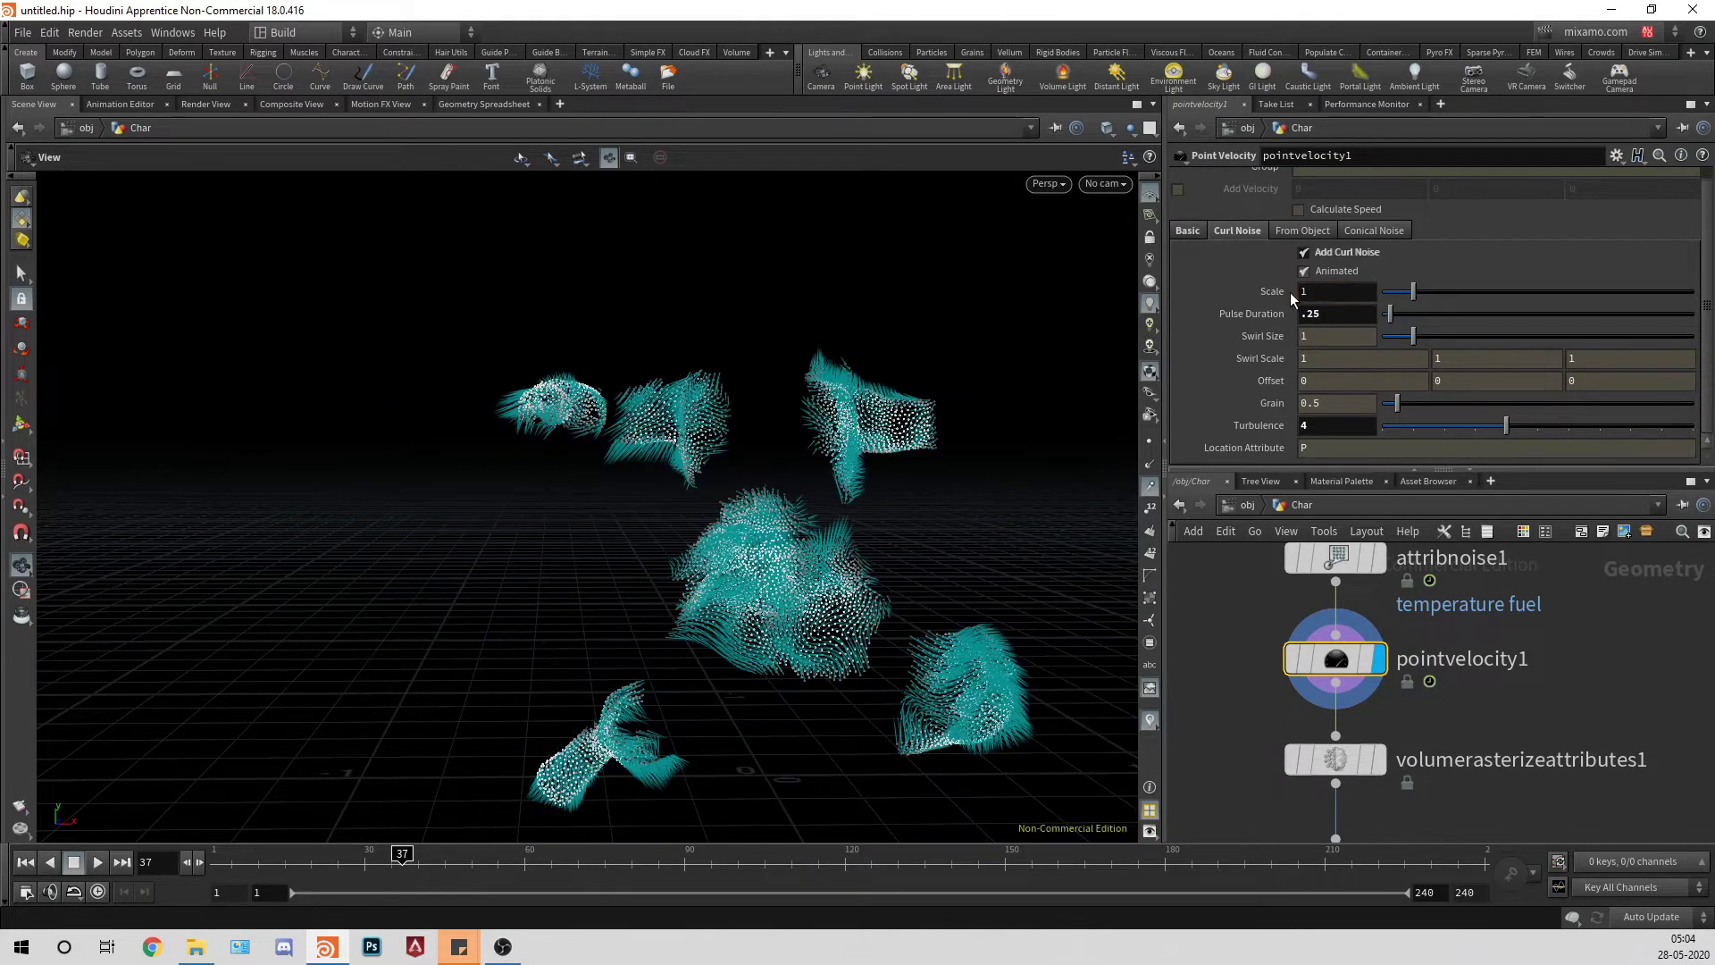
Step: Play the animation from the first frame to preview the curl noise velocity, and stop playback
left_click(21, 863)
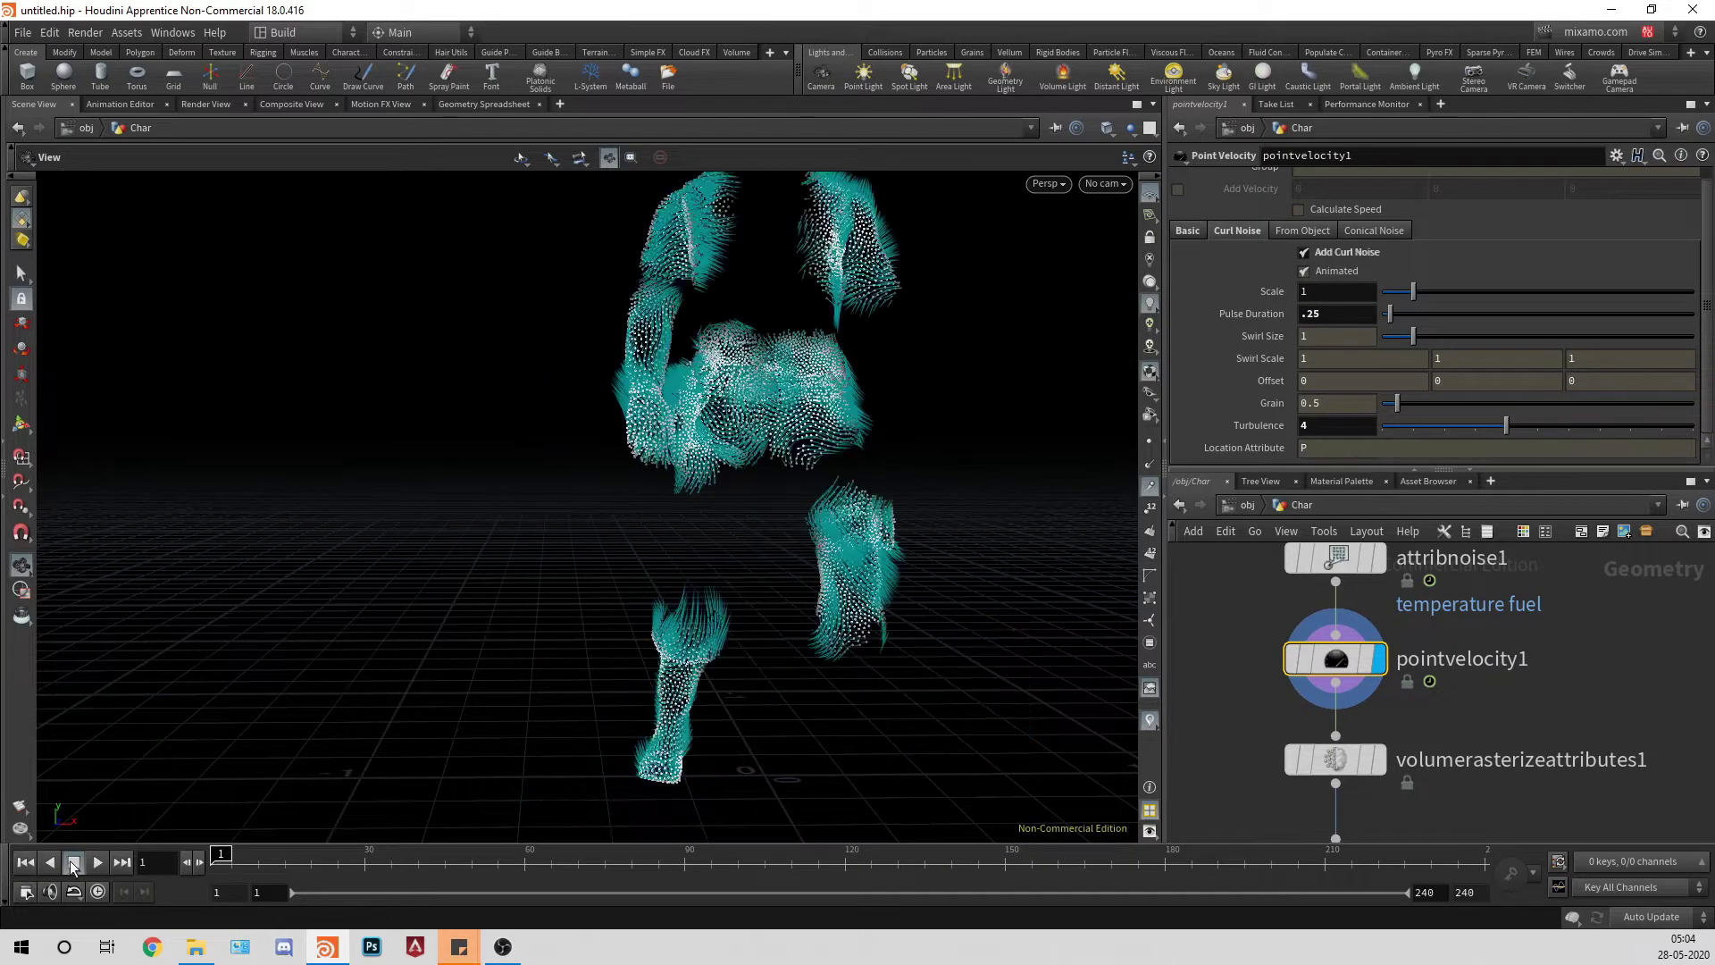
left_click(98, 862)
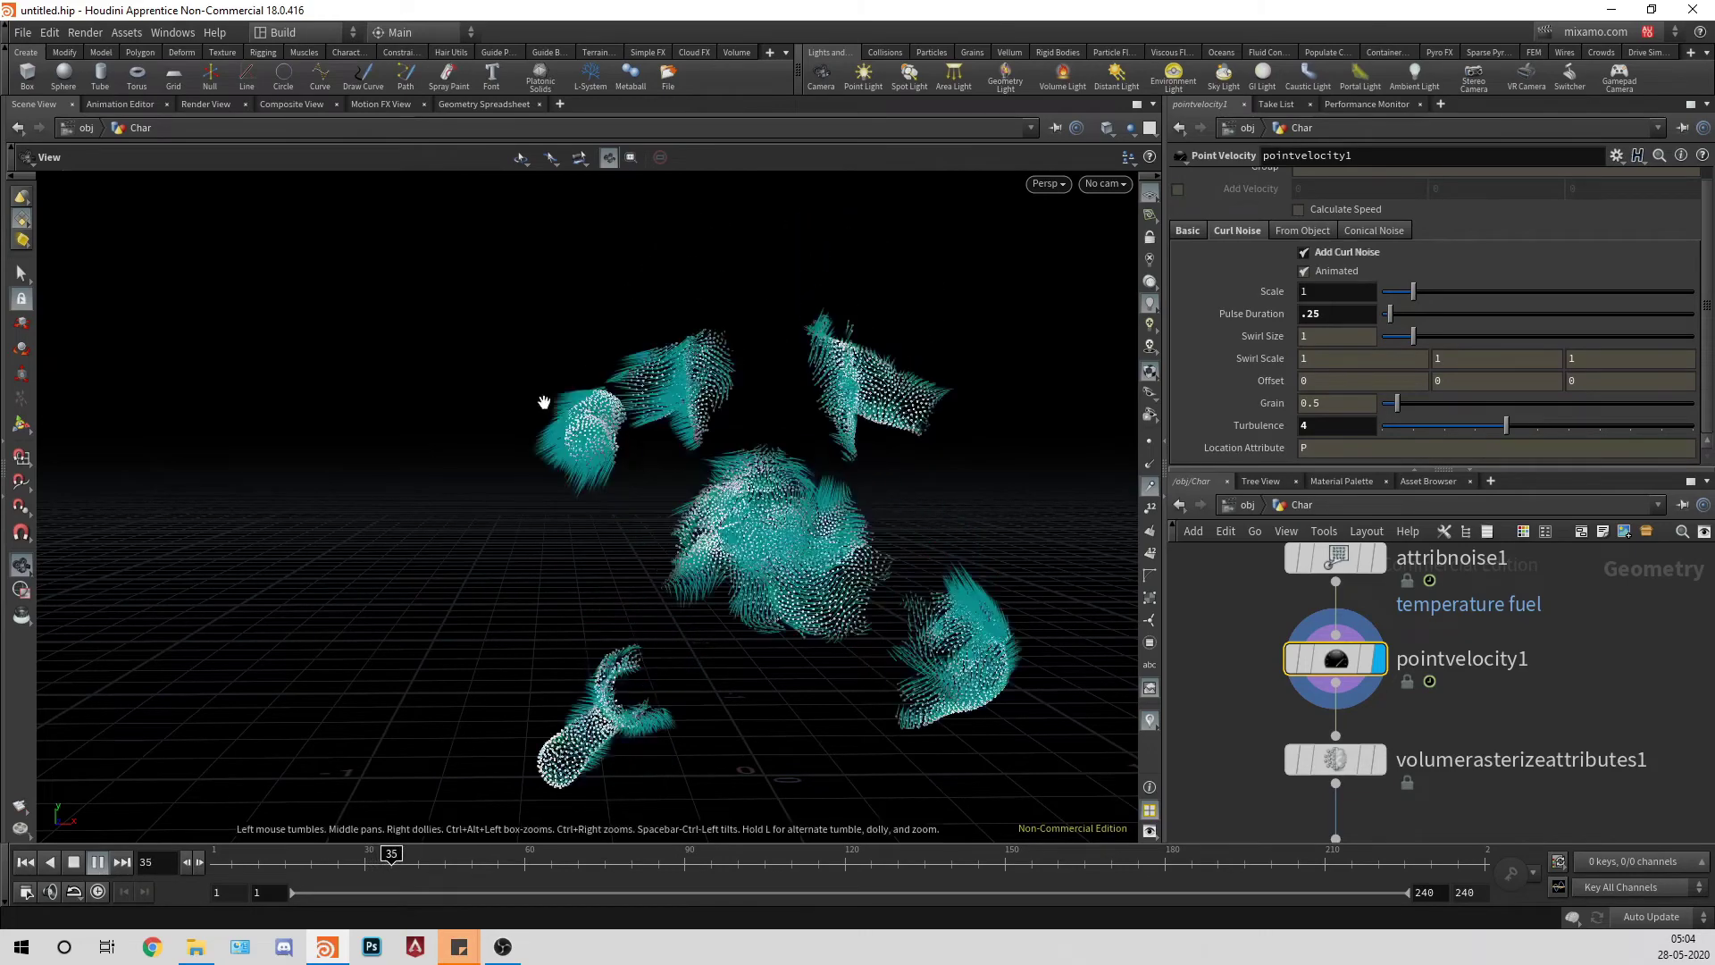
left_click(100, 863)
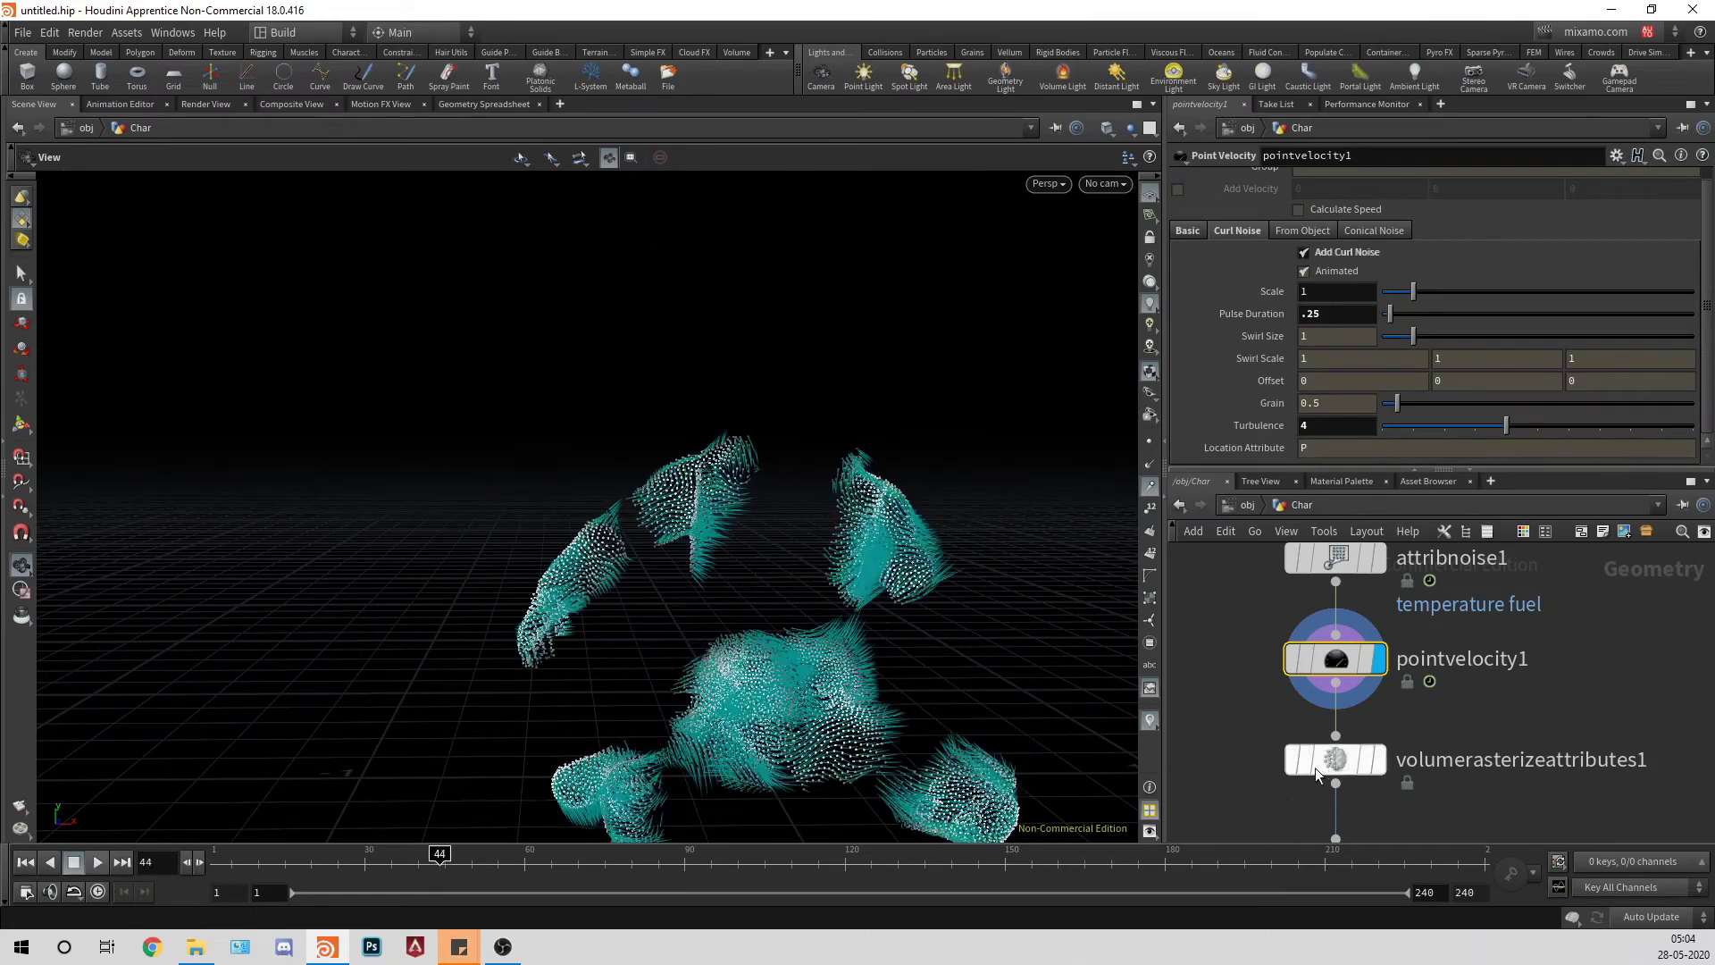
Step: Display volumerasterizeattributes1 and check its node information for the rasterized volumes
left_click(1318, 765)
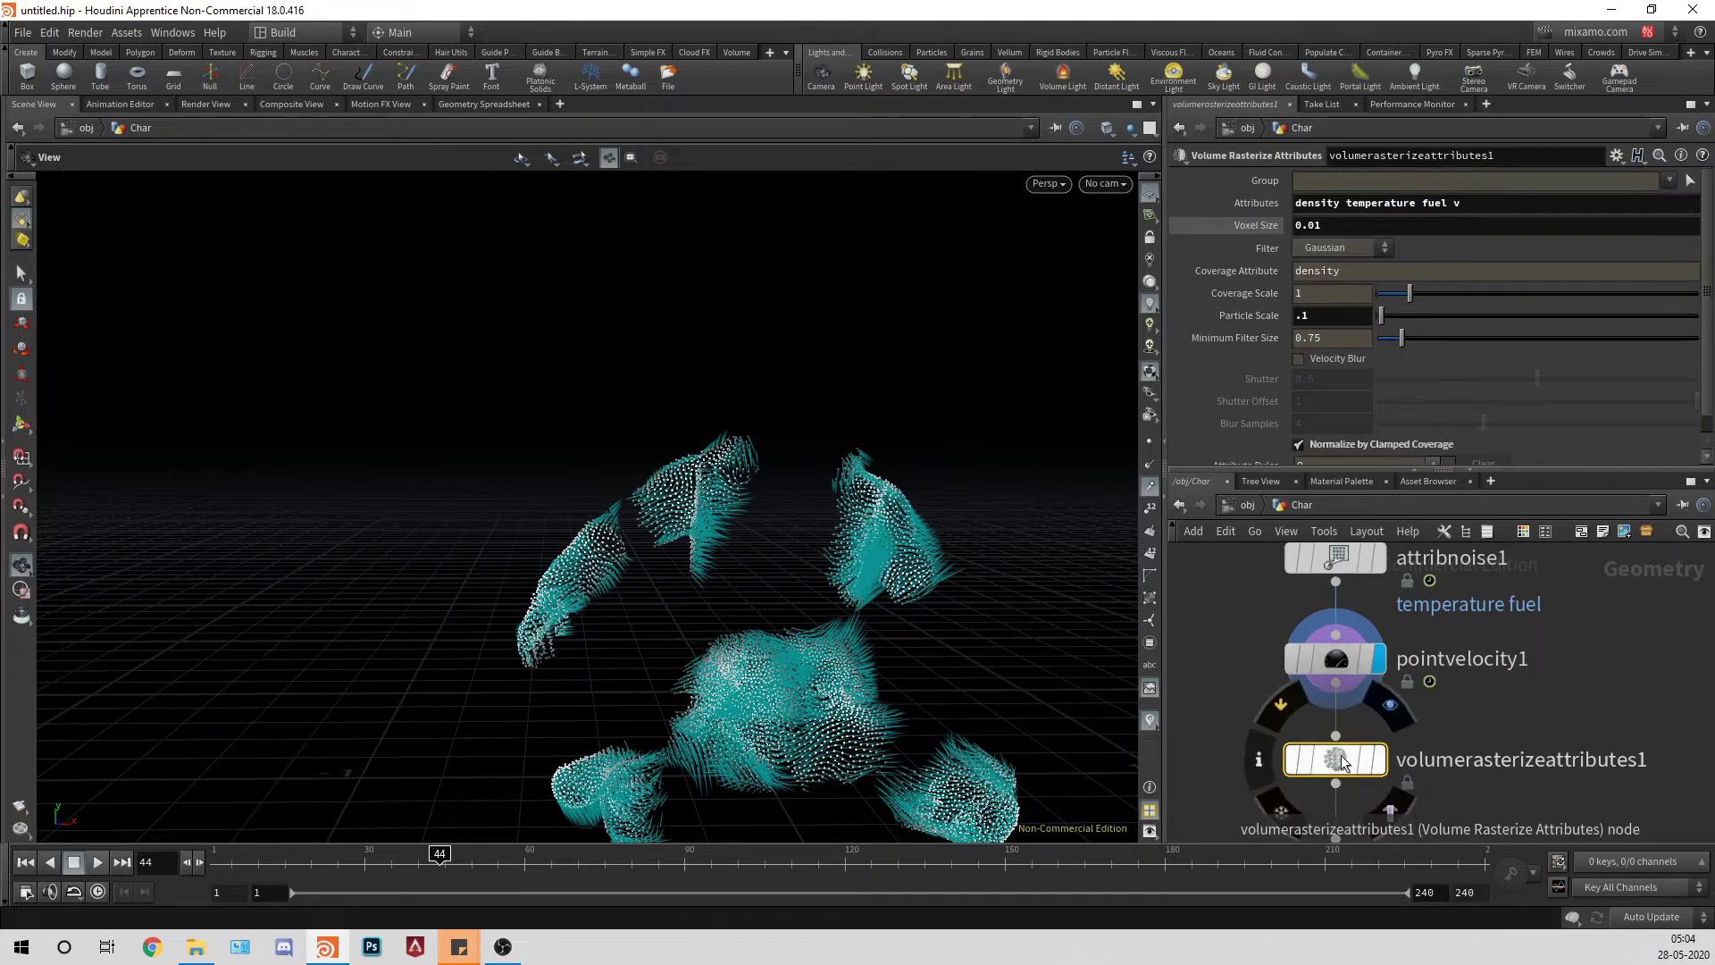
left_click(1382, 760)
middle_click(1333, 761)
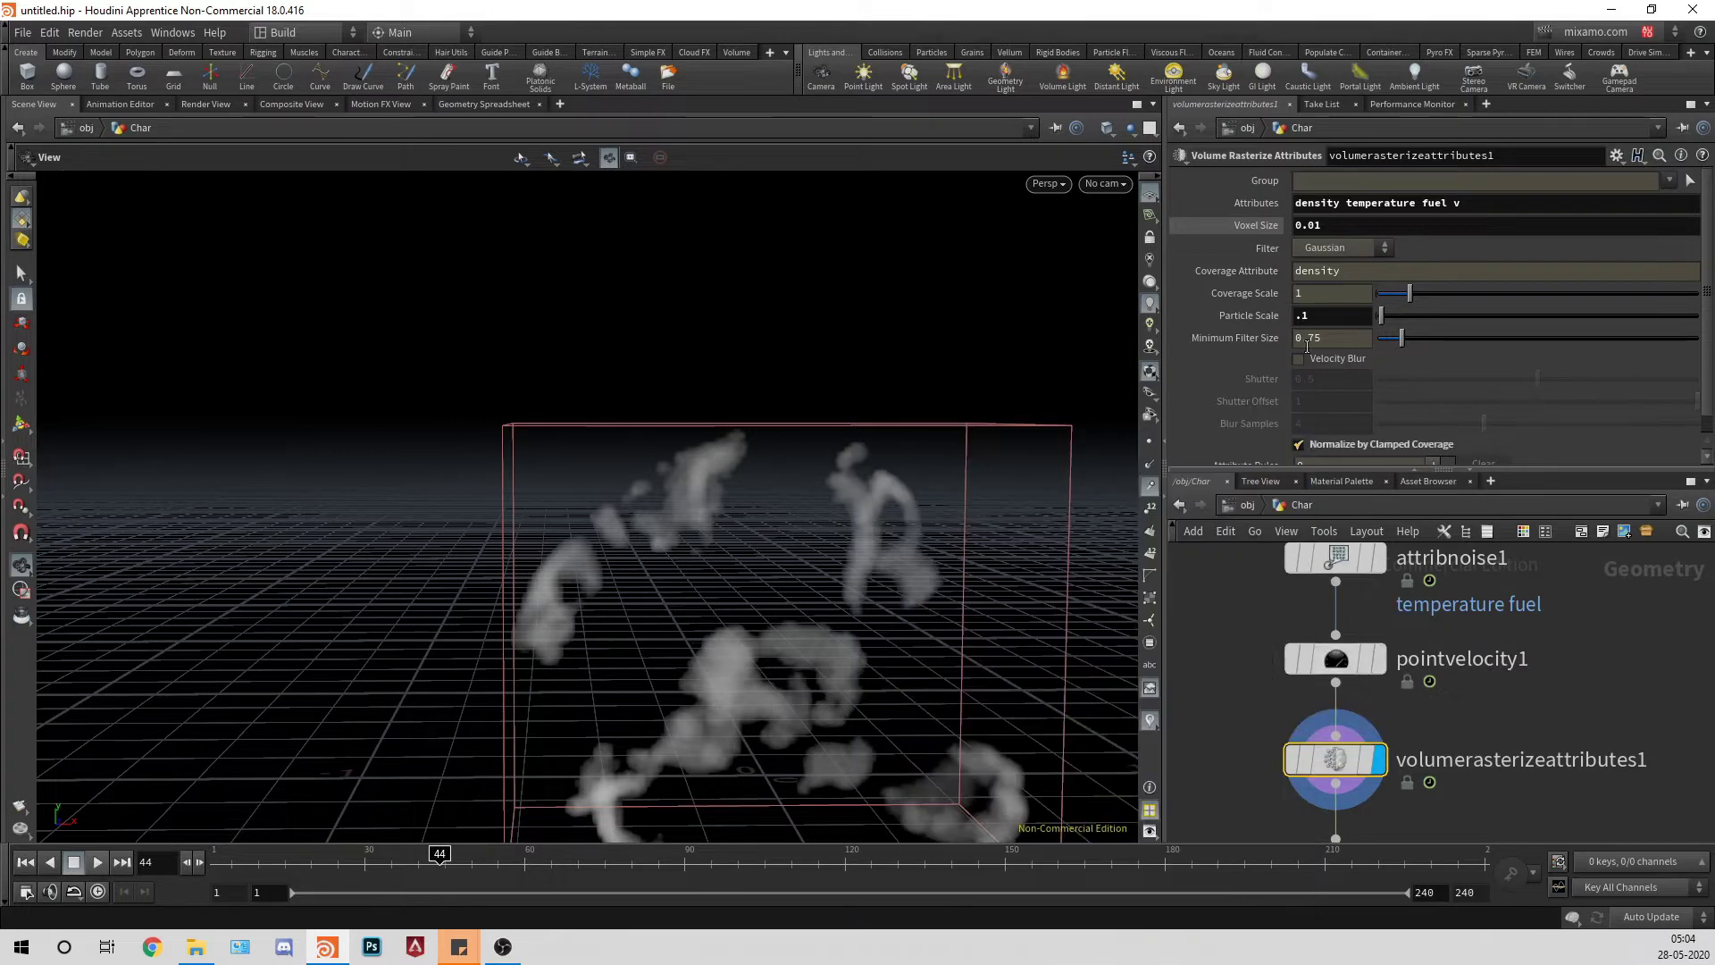
Step: Select pyrosource1 and review its temperature and fuel attribute settings
middle_click_drag(1564, 637, 1542, 693)
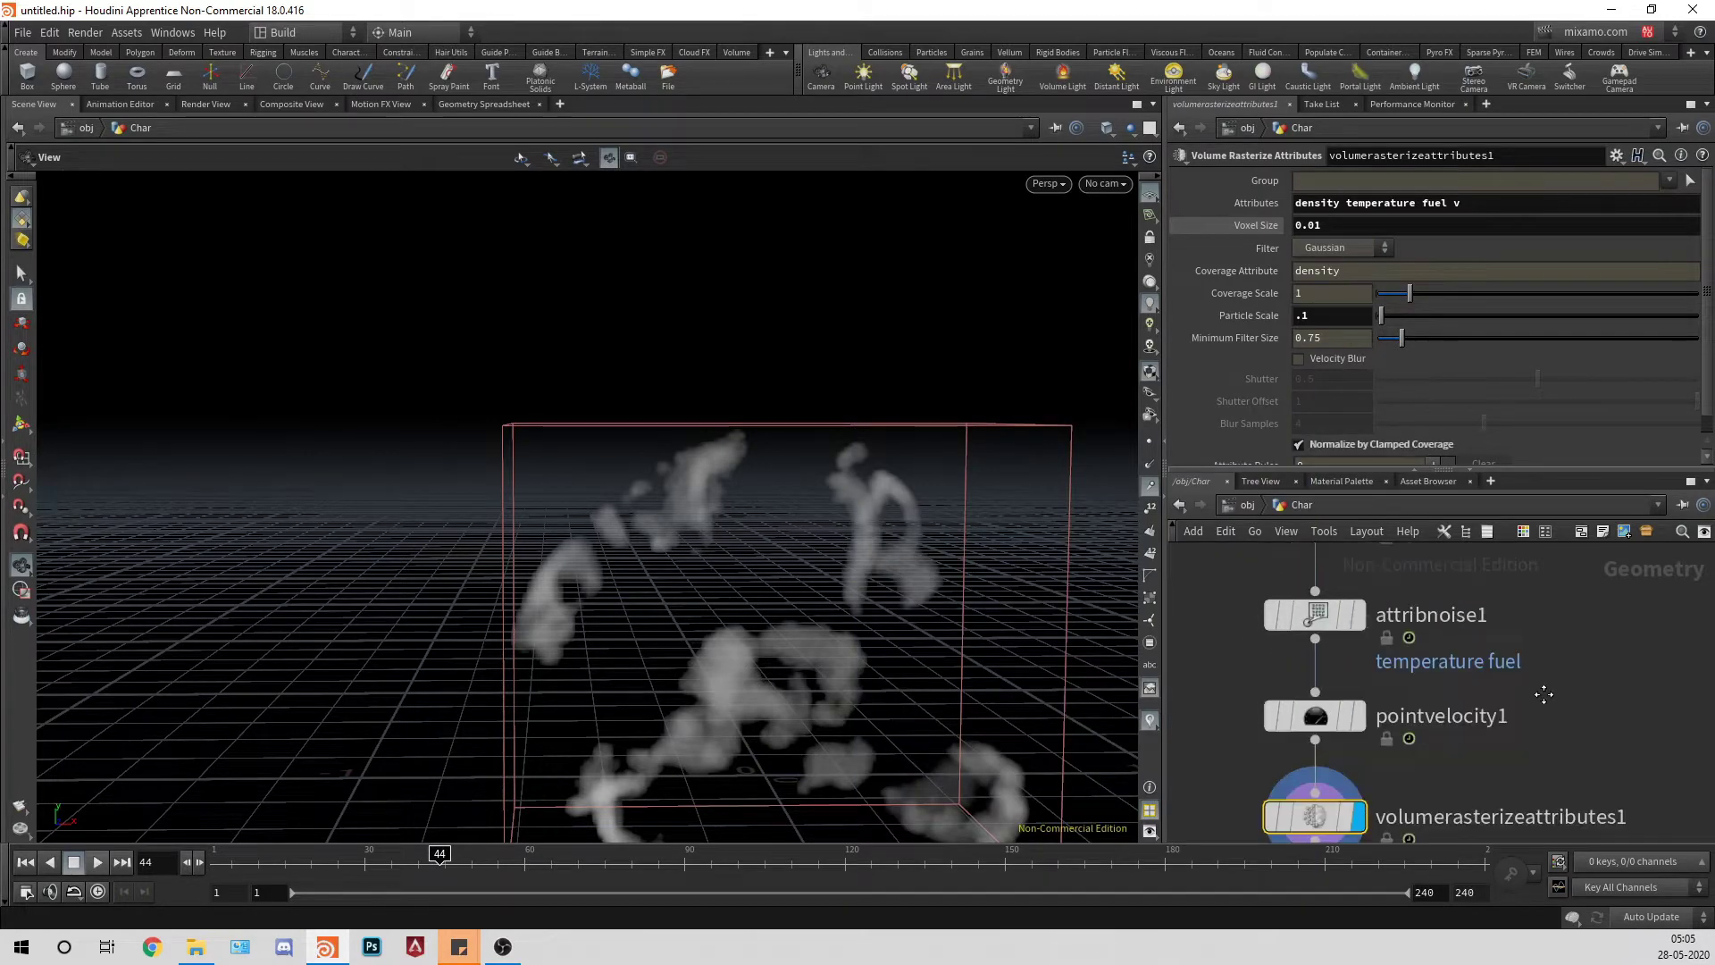
middle_click_drag(1502, 616, 1445, 797)
left_click(1232, 684)
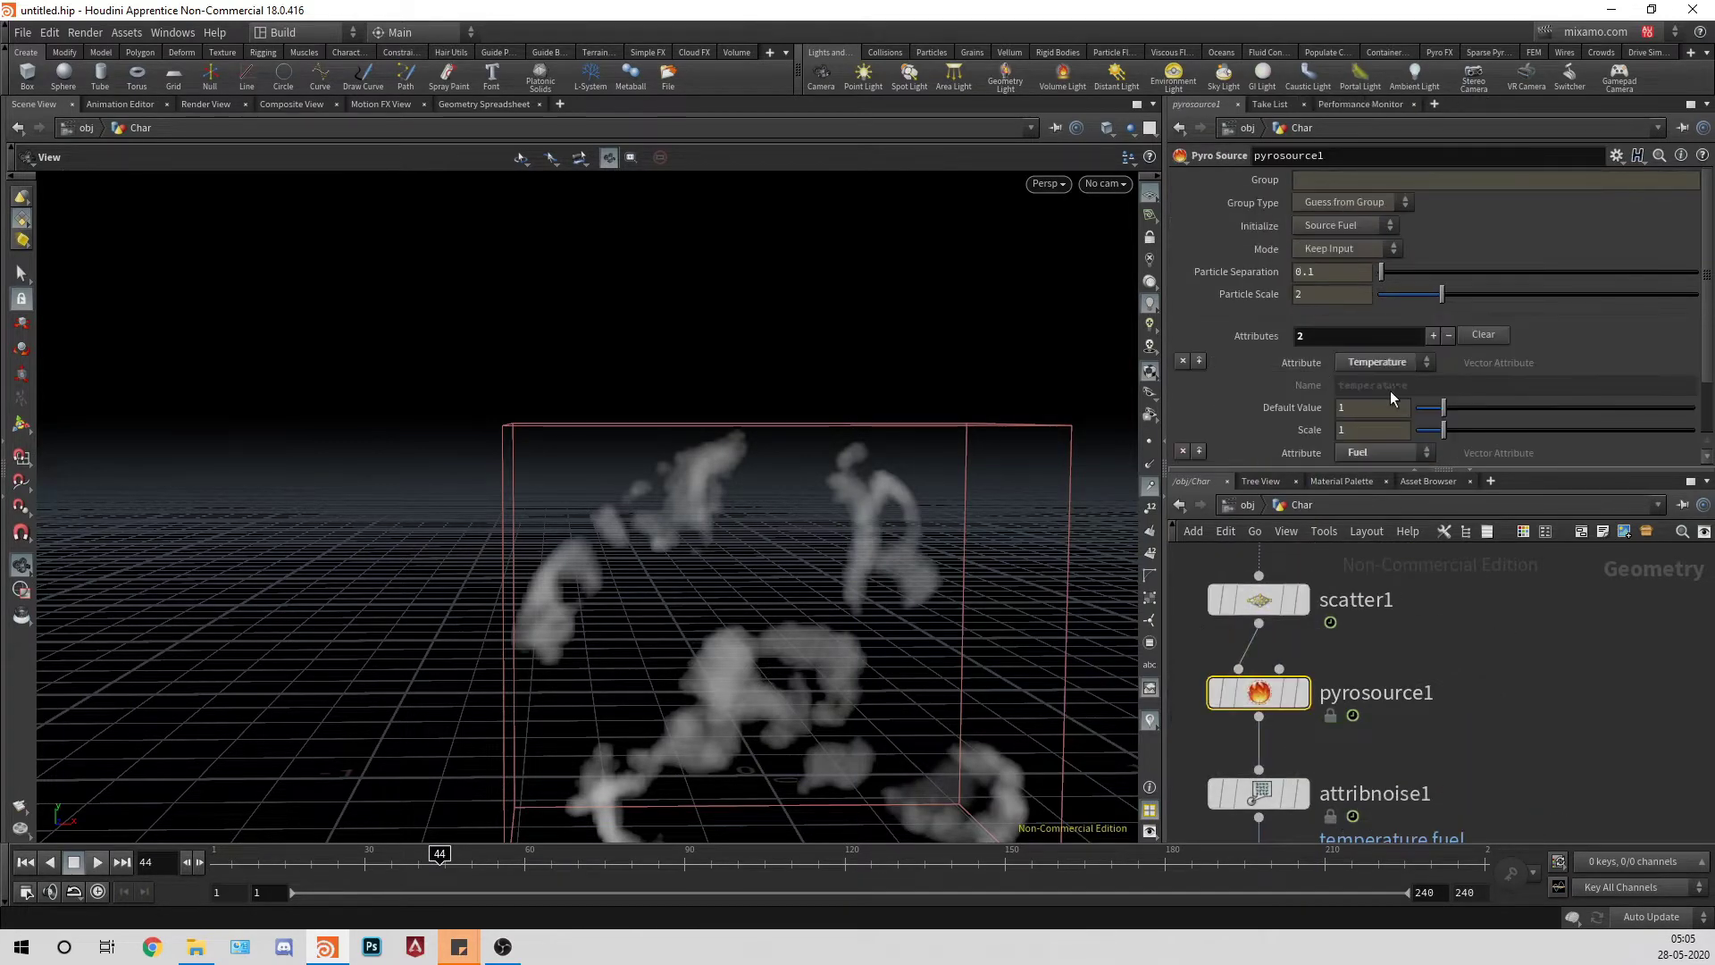
scroll(1390, 389, "down", 3)
Step: Display null1 below volumerasterizeattributes1 and rename it Source
middle_click_drag(1512, 707, 1595, 381)
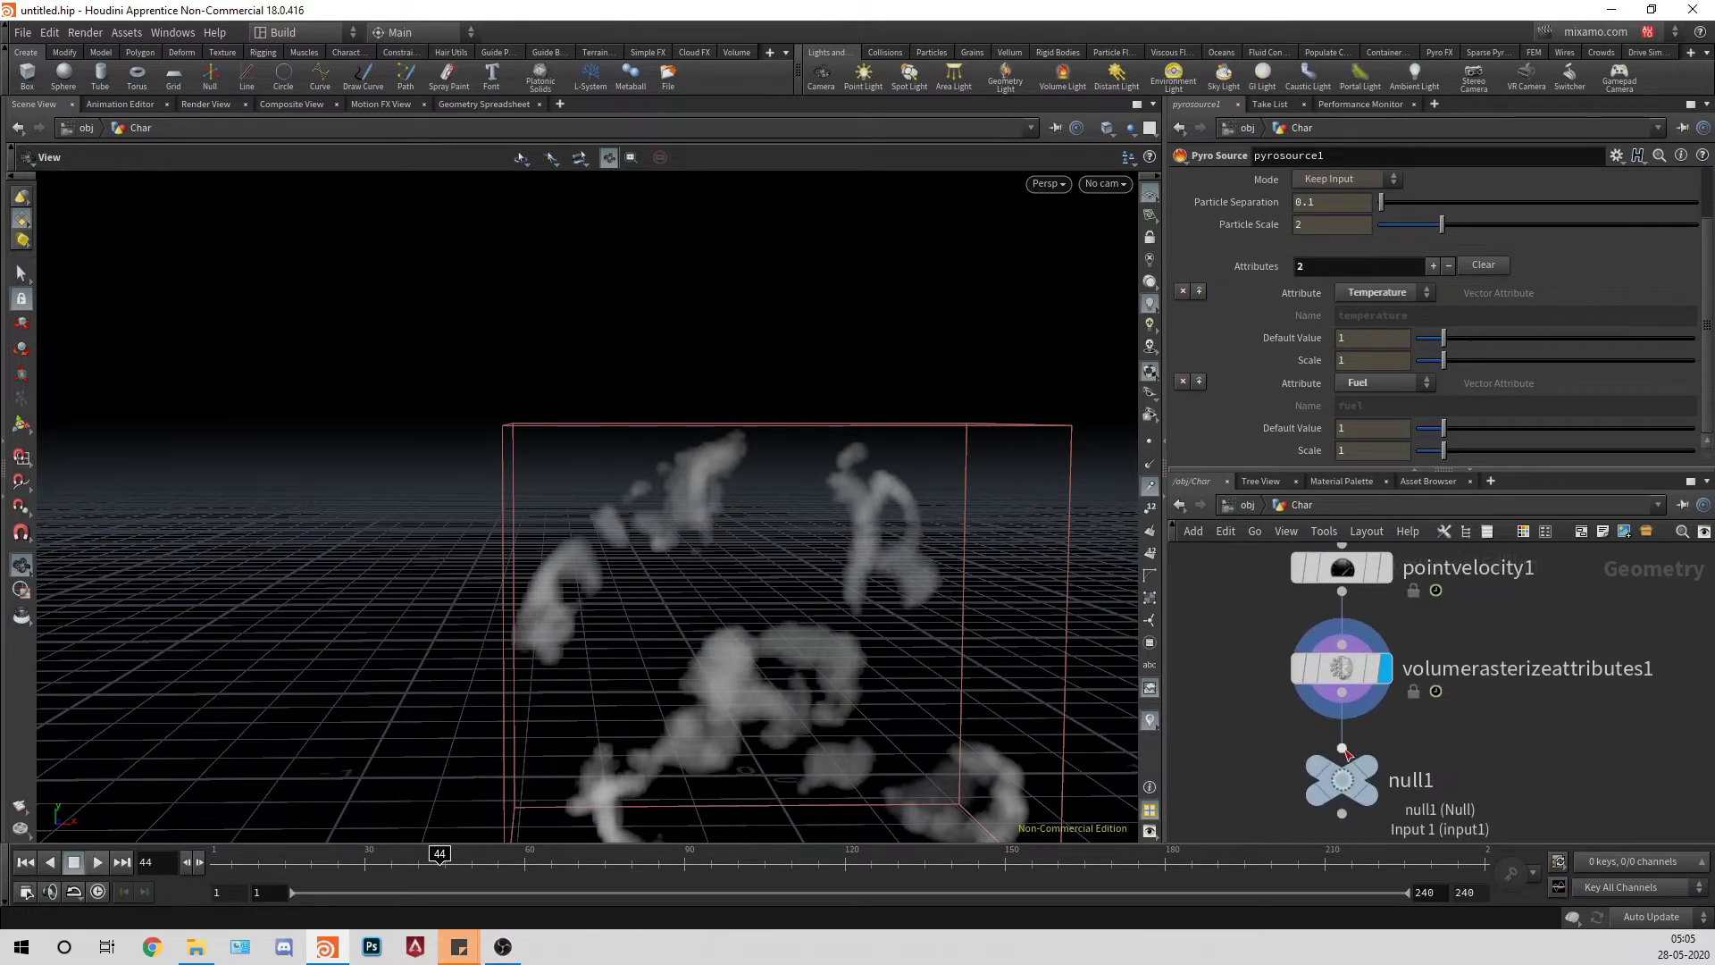
double_click(1405, 778)
type("S")
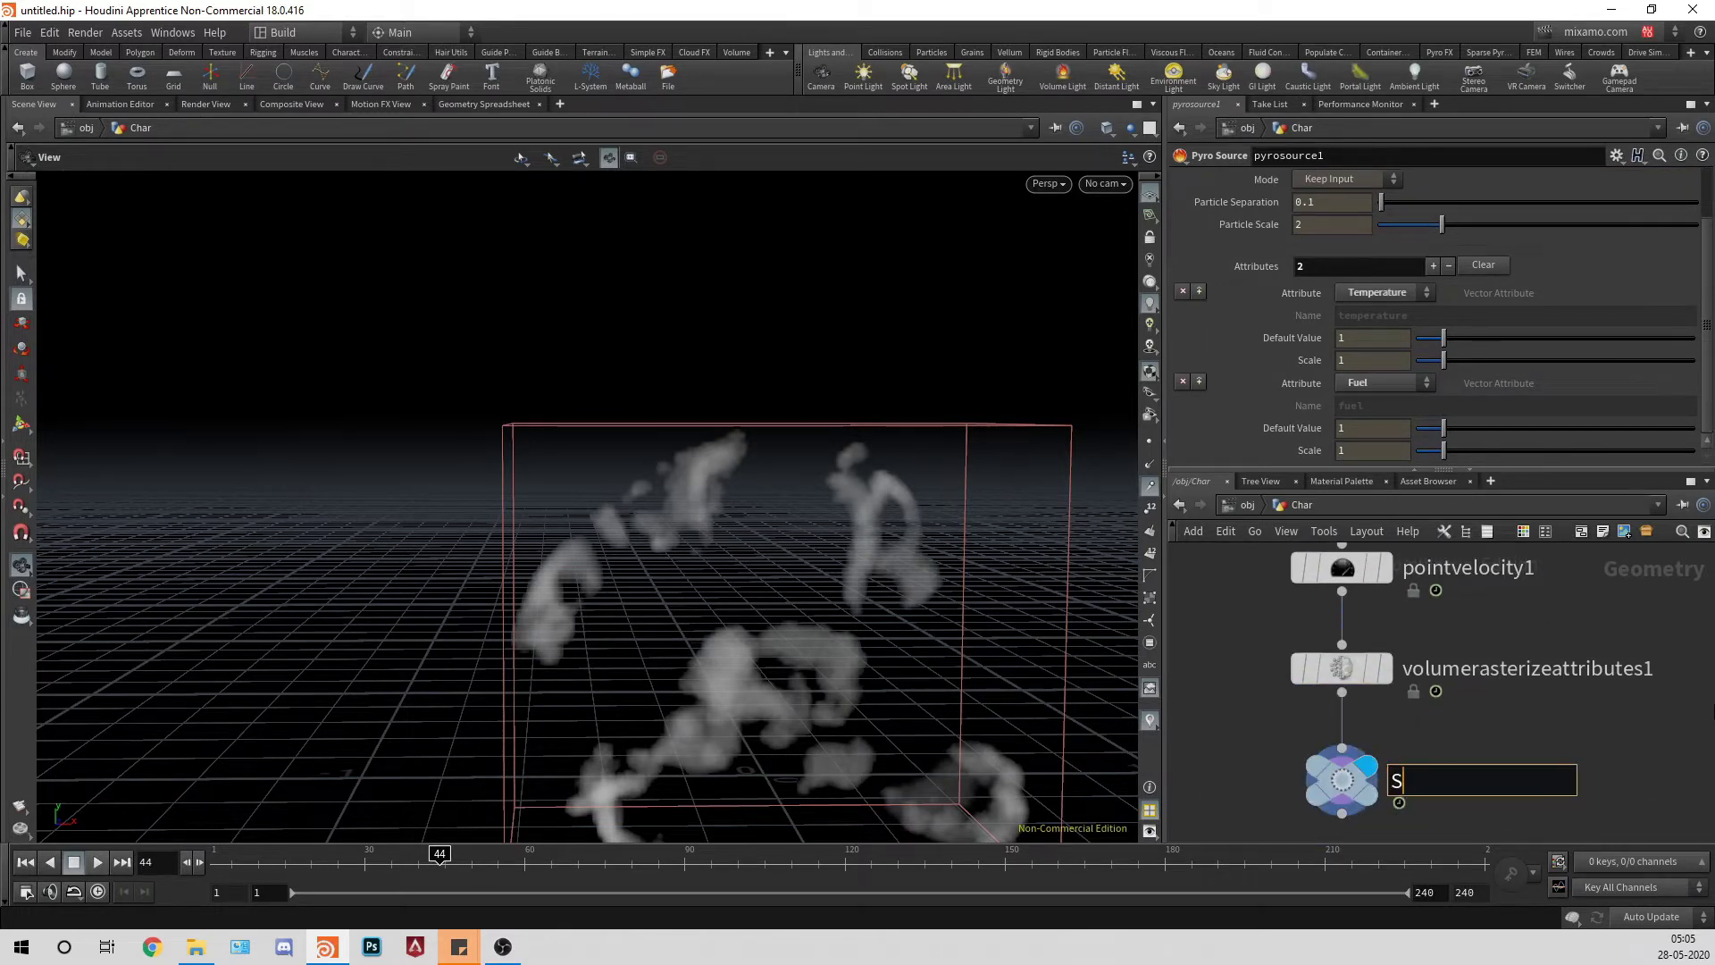
type("ource")
key("Return")
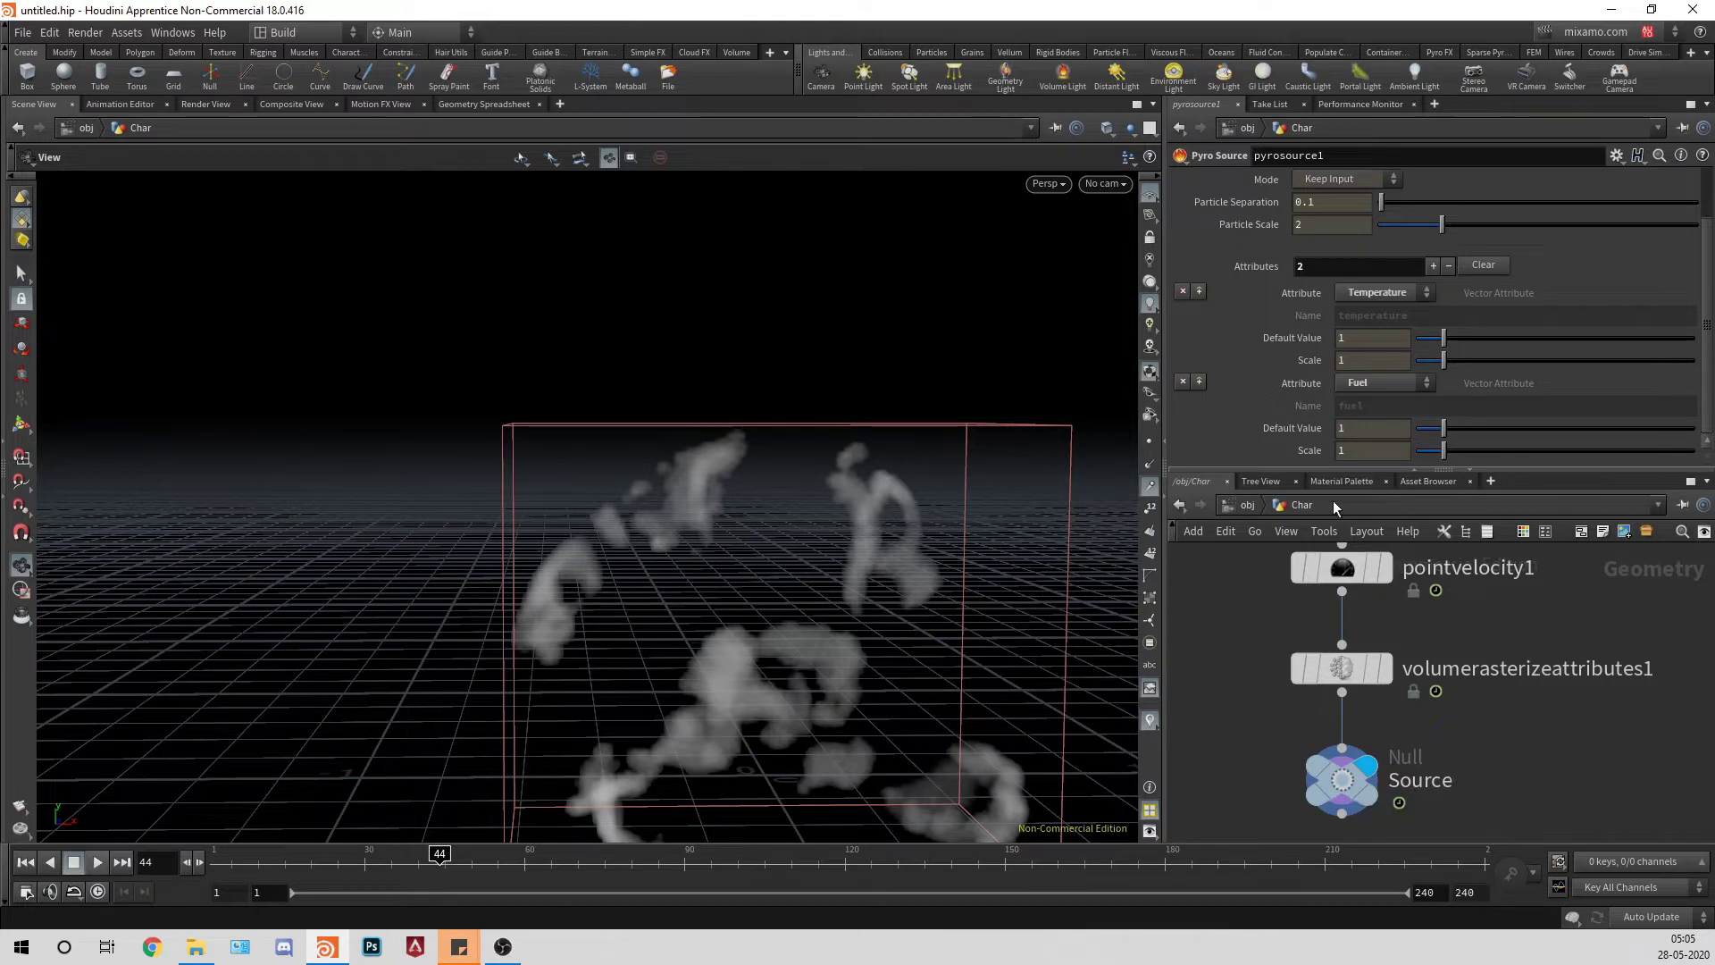
Step: Create a DOP Network at the object level and place it beside the Char node
left_click(1247, 505)
key("Tab")
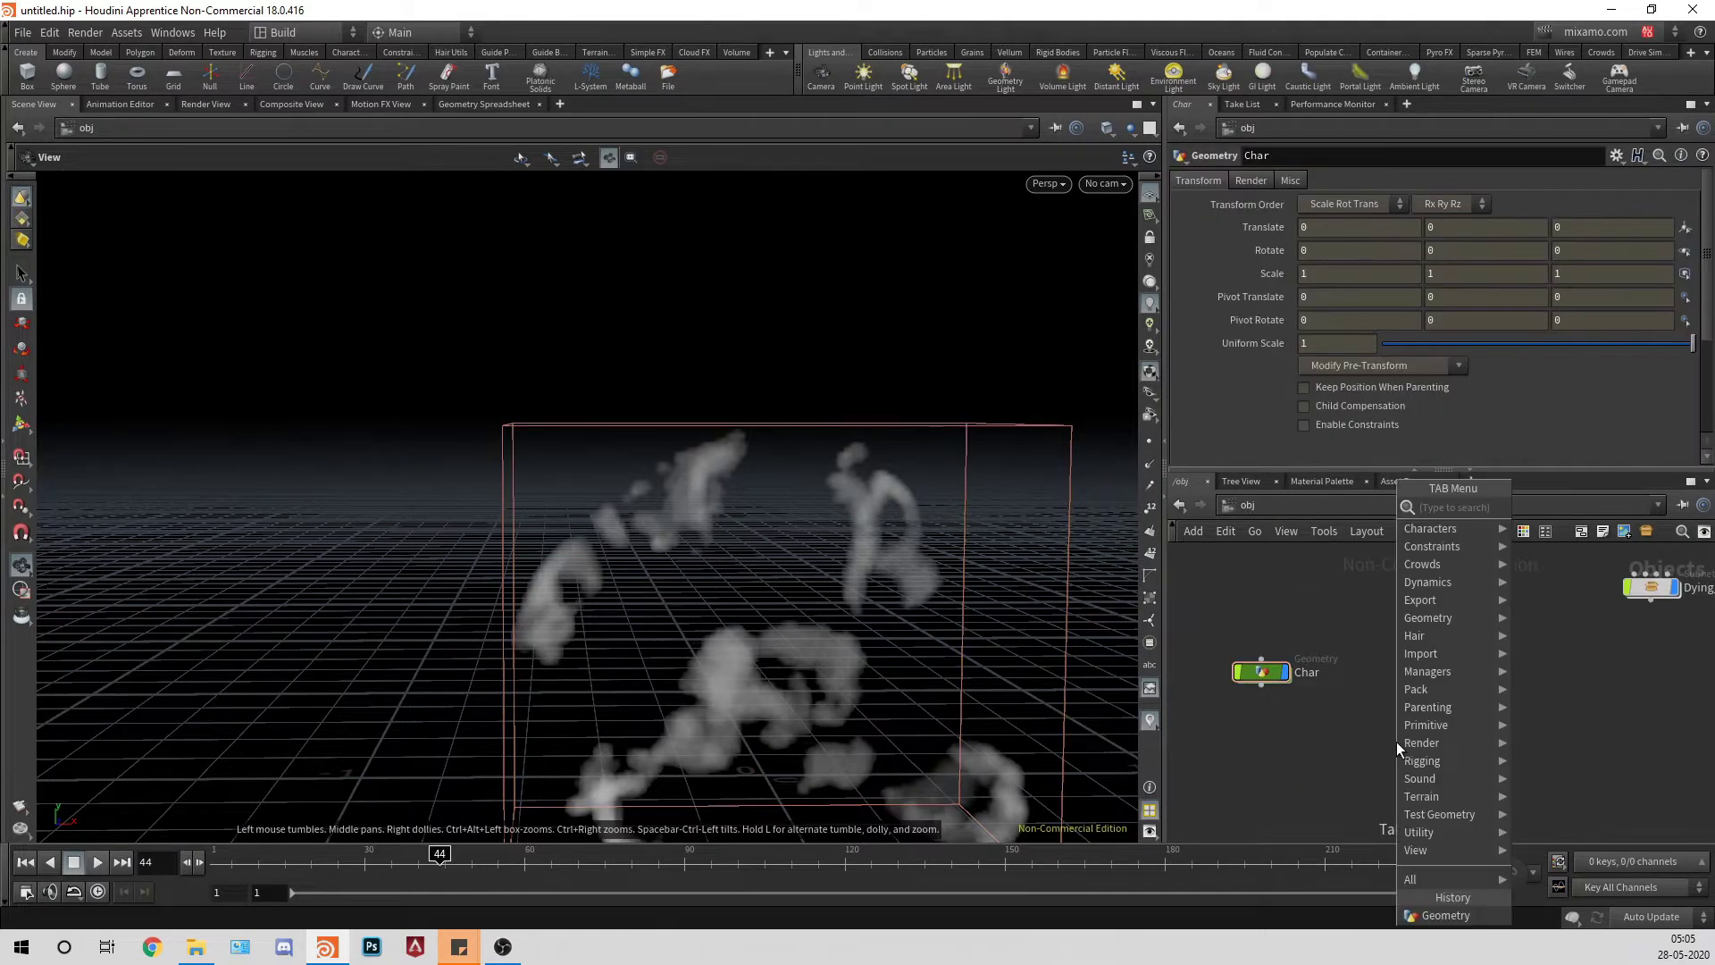
type("d")
key("Return")
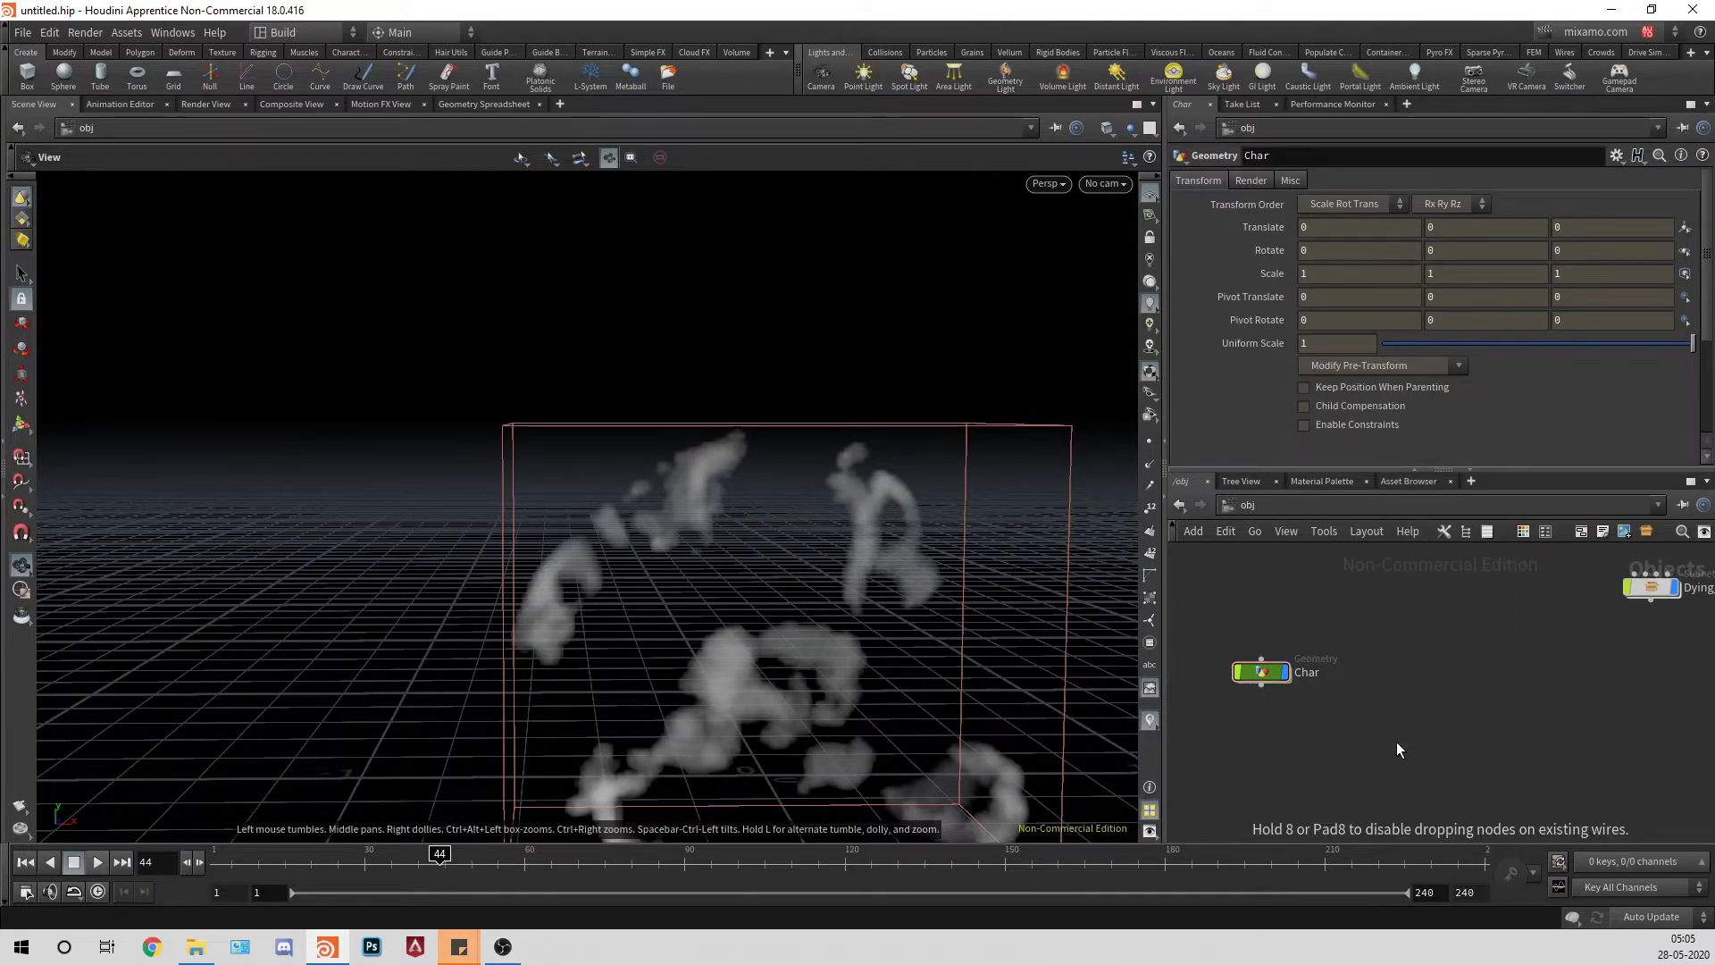
left_click(1396, 741)
left_click_drag(1492, 689, 1433, 679)
Step: Color the dopnet1 node orange
key("c")
left_click(1593, 786)
key("c")
left_click(1647, 760)
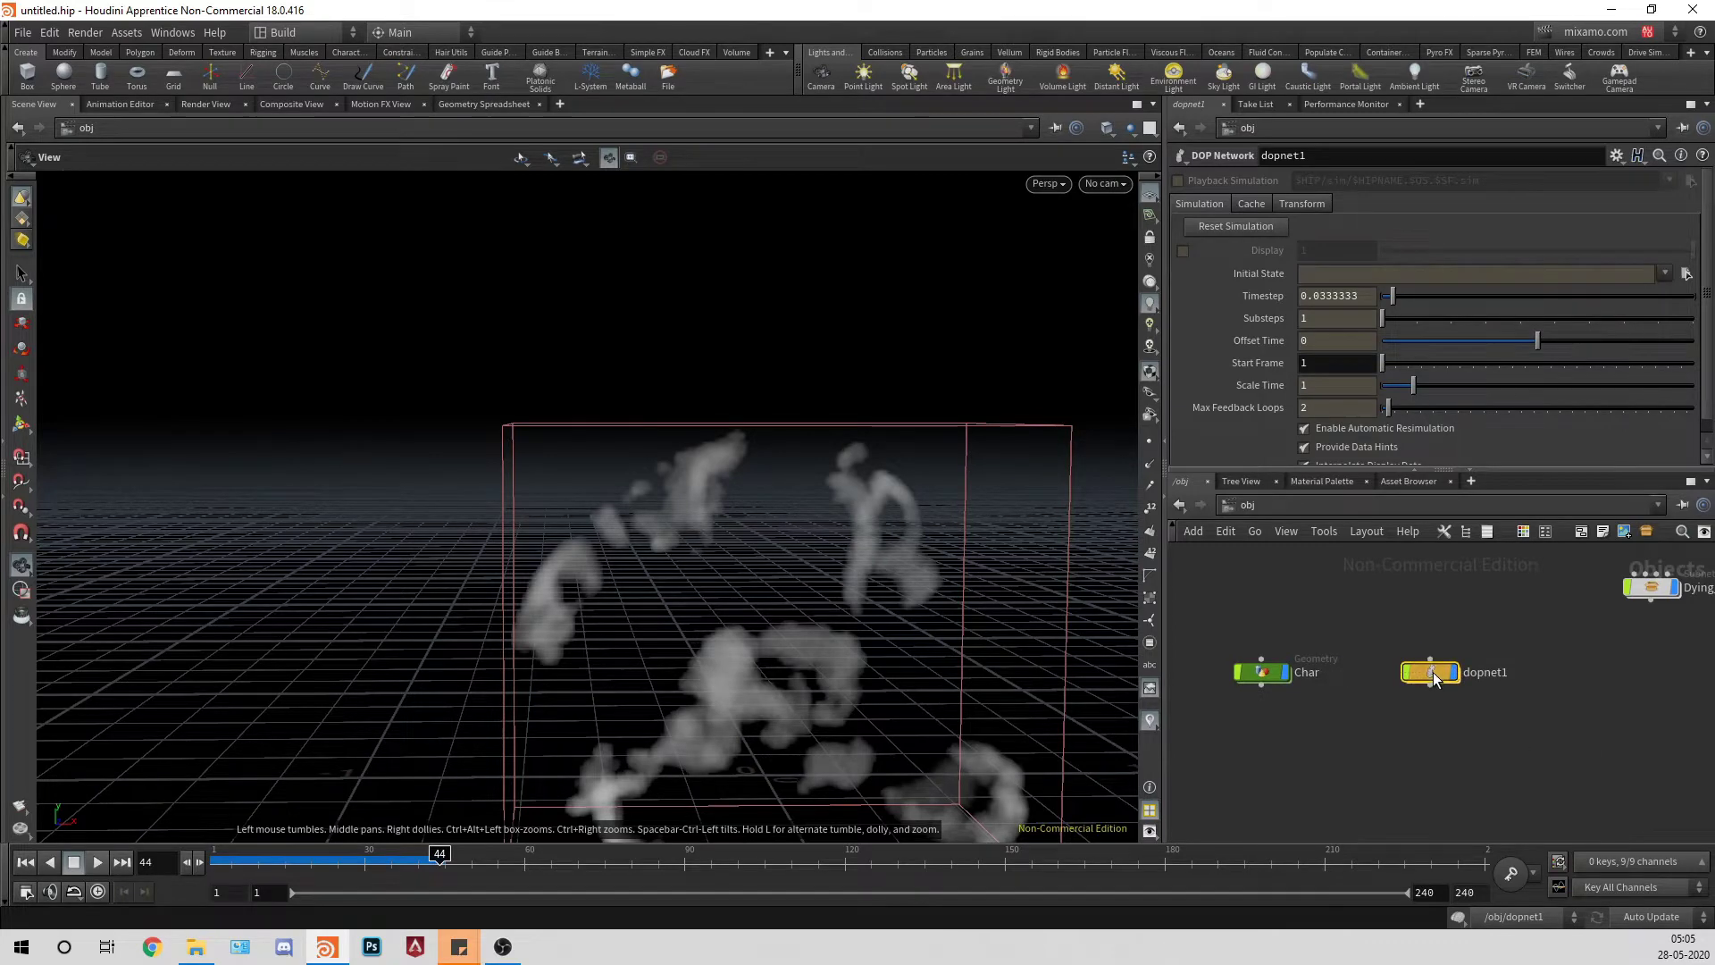
Step: Enter dopnet1 and add a Smoke Object node above the output node
double_click(1433, 678)
key("Tab")
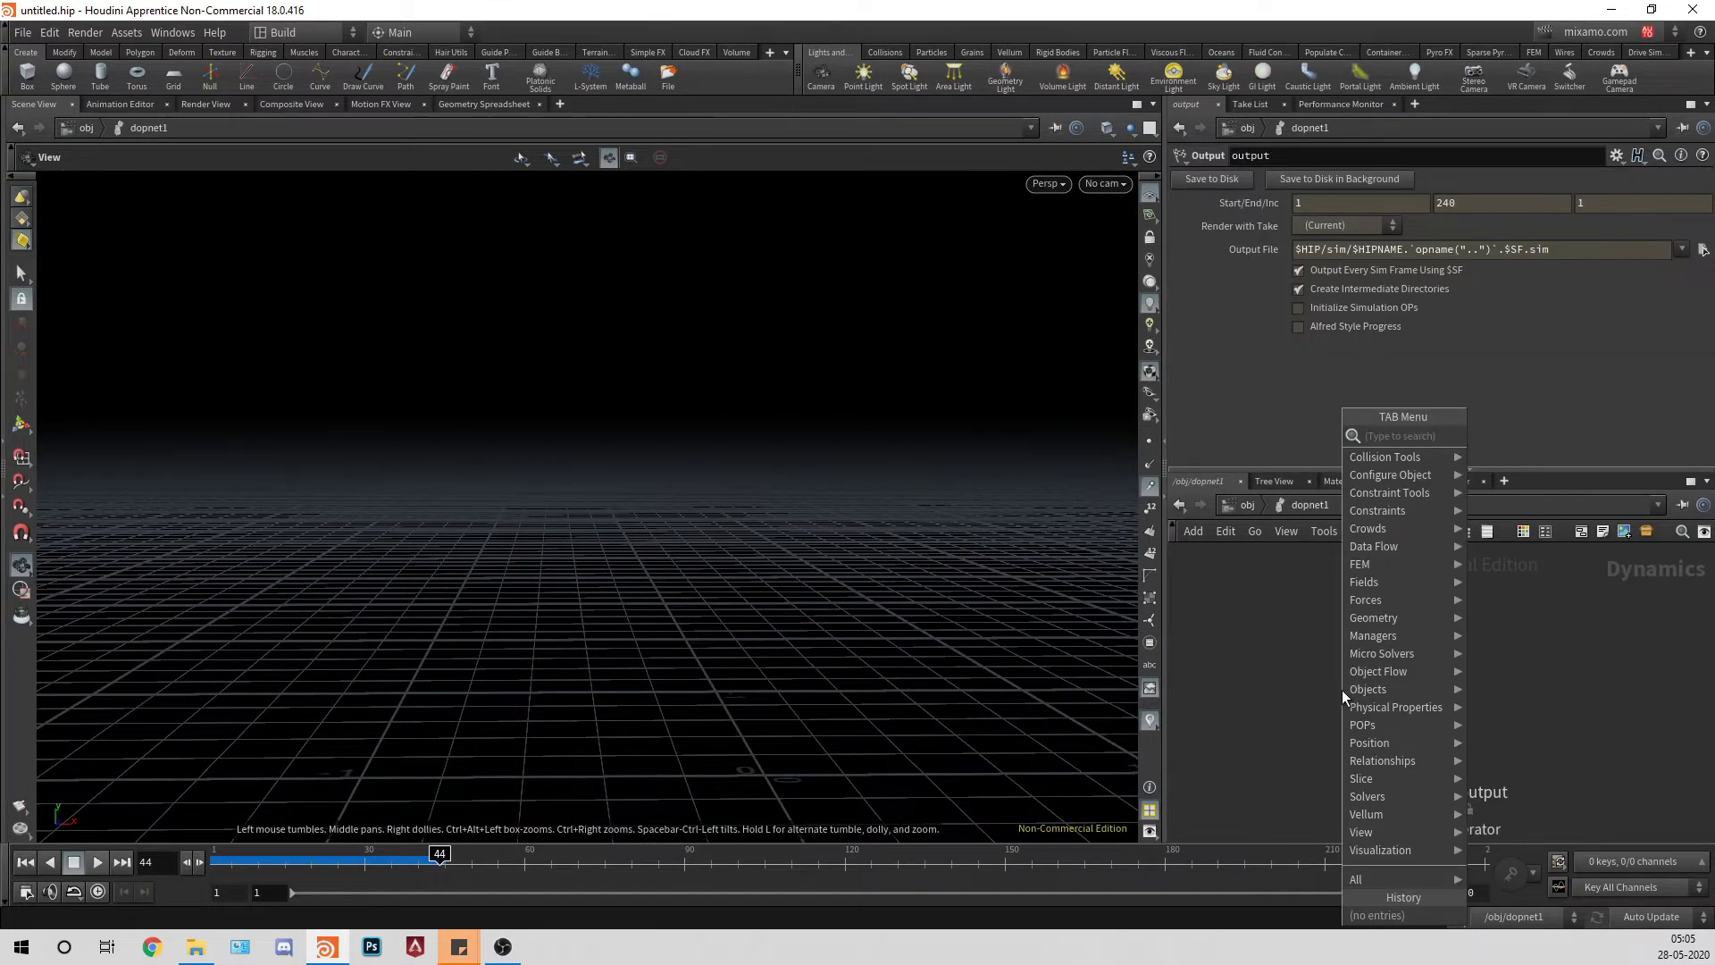
type("smokeobje")
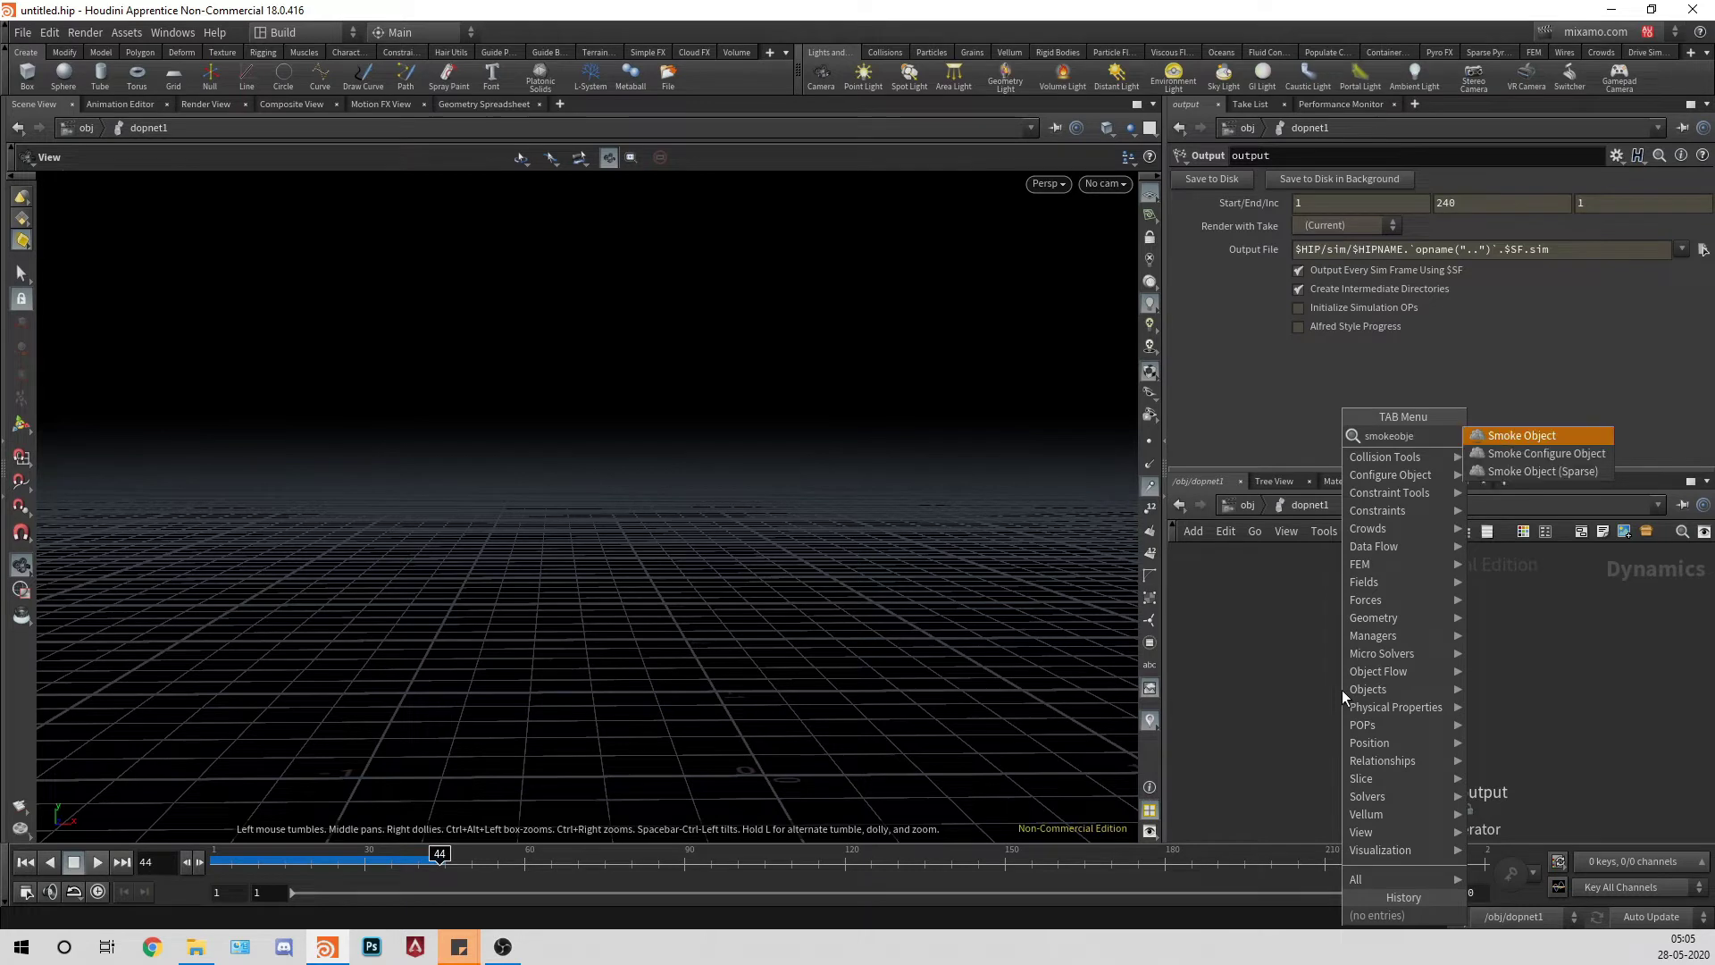
key("Return")
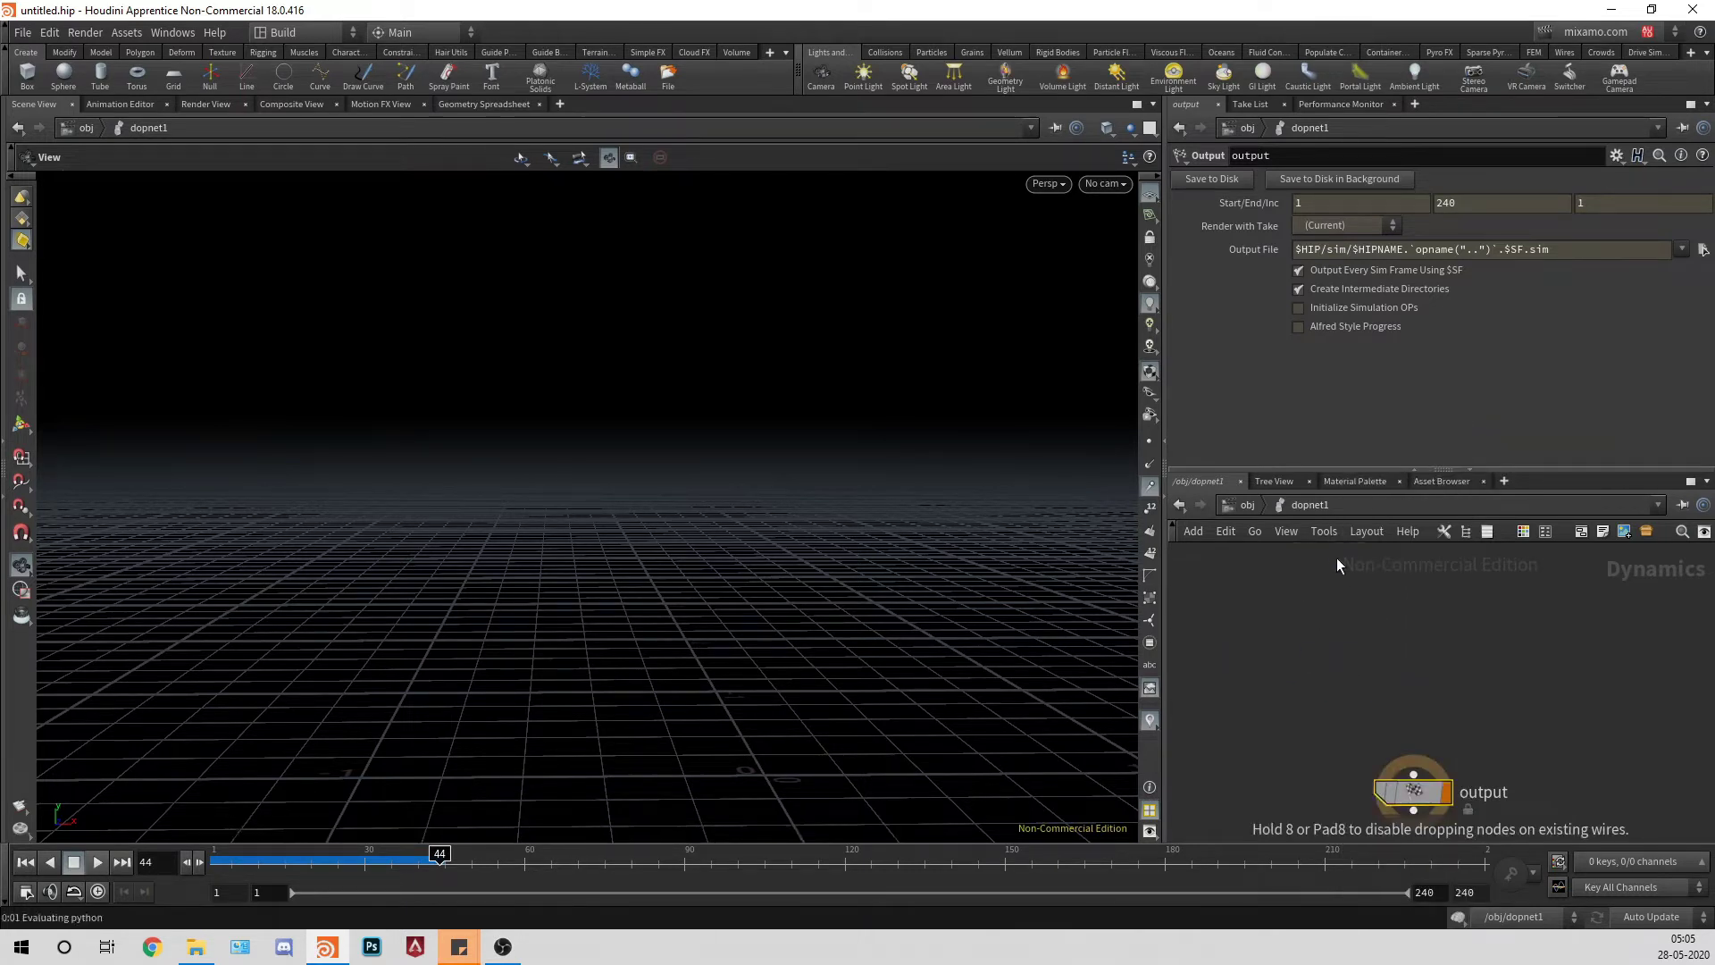
left_click(1349, 629)
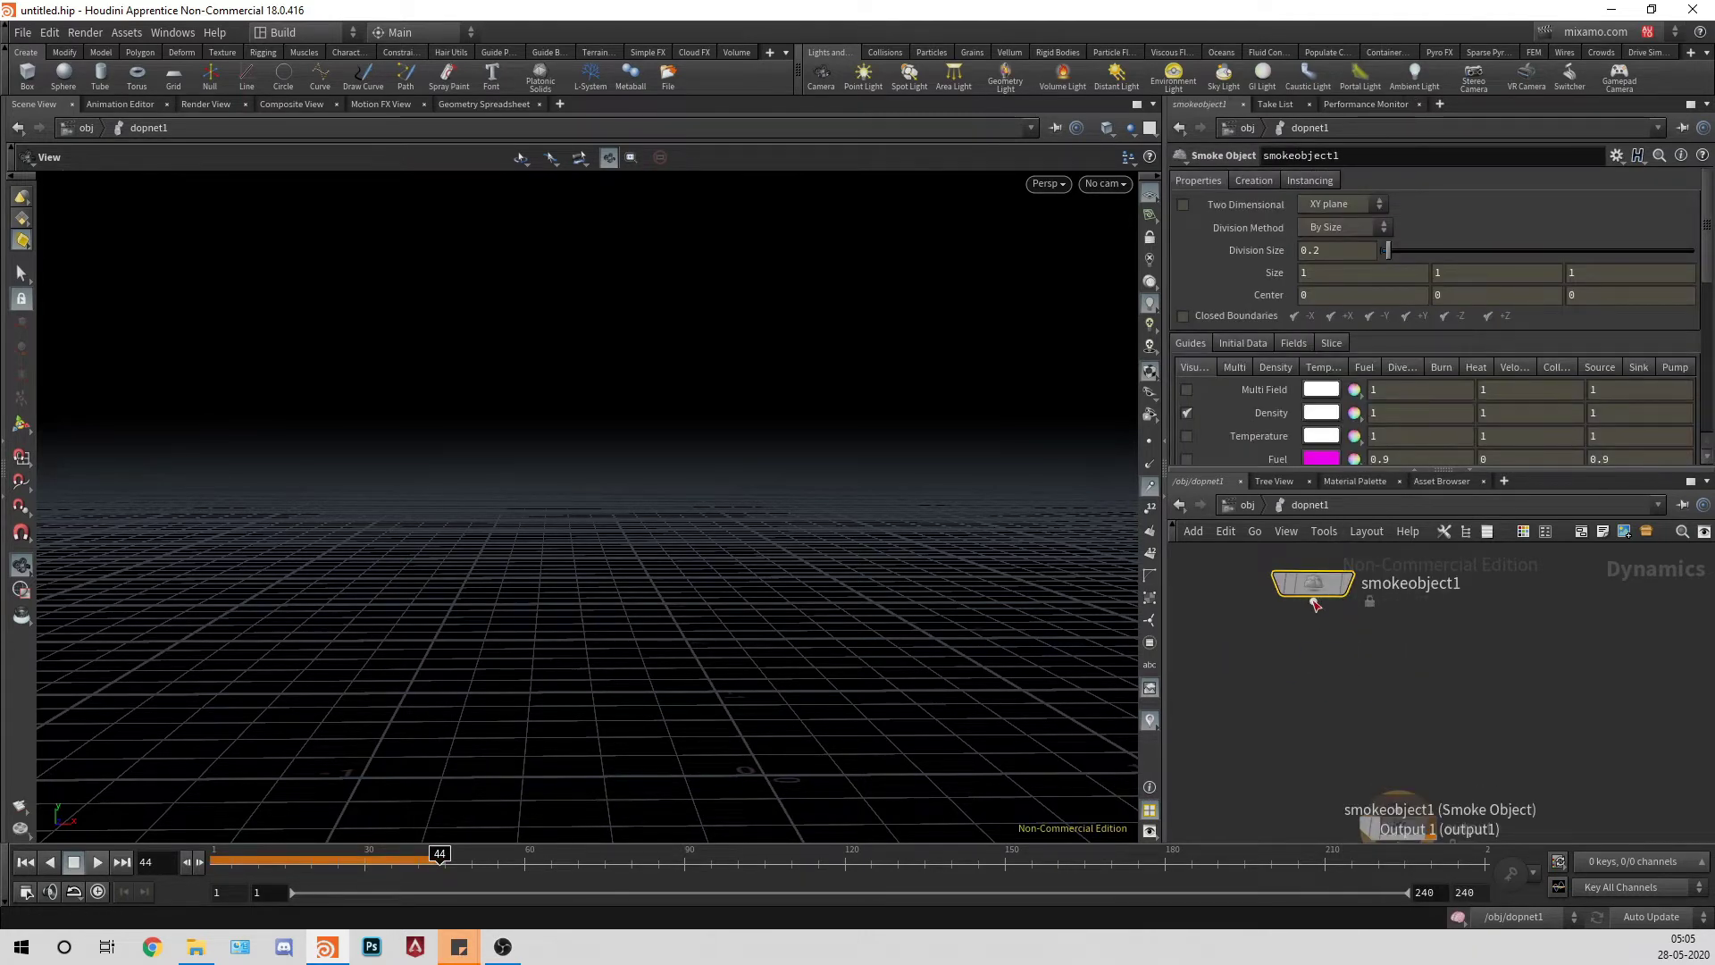
left_click_drag(1313, 600, 1337, 640)
key("Escape")
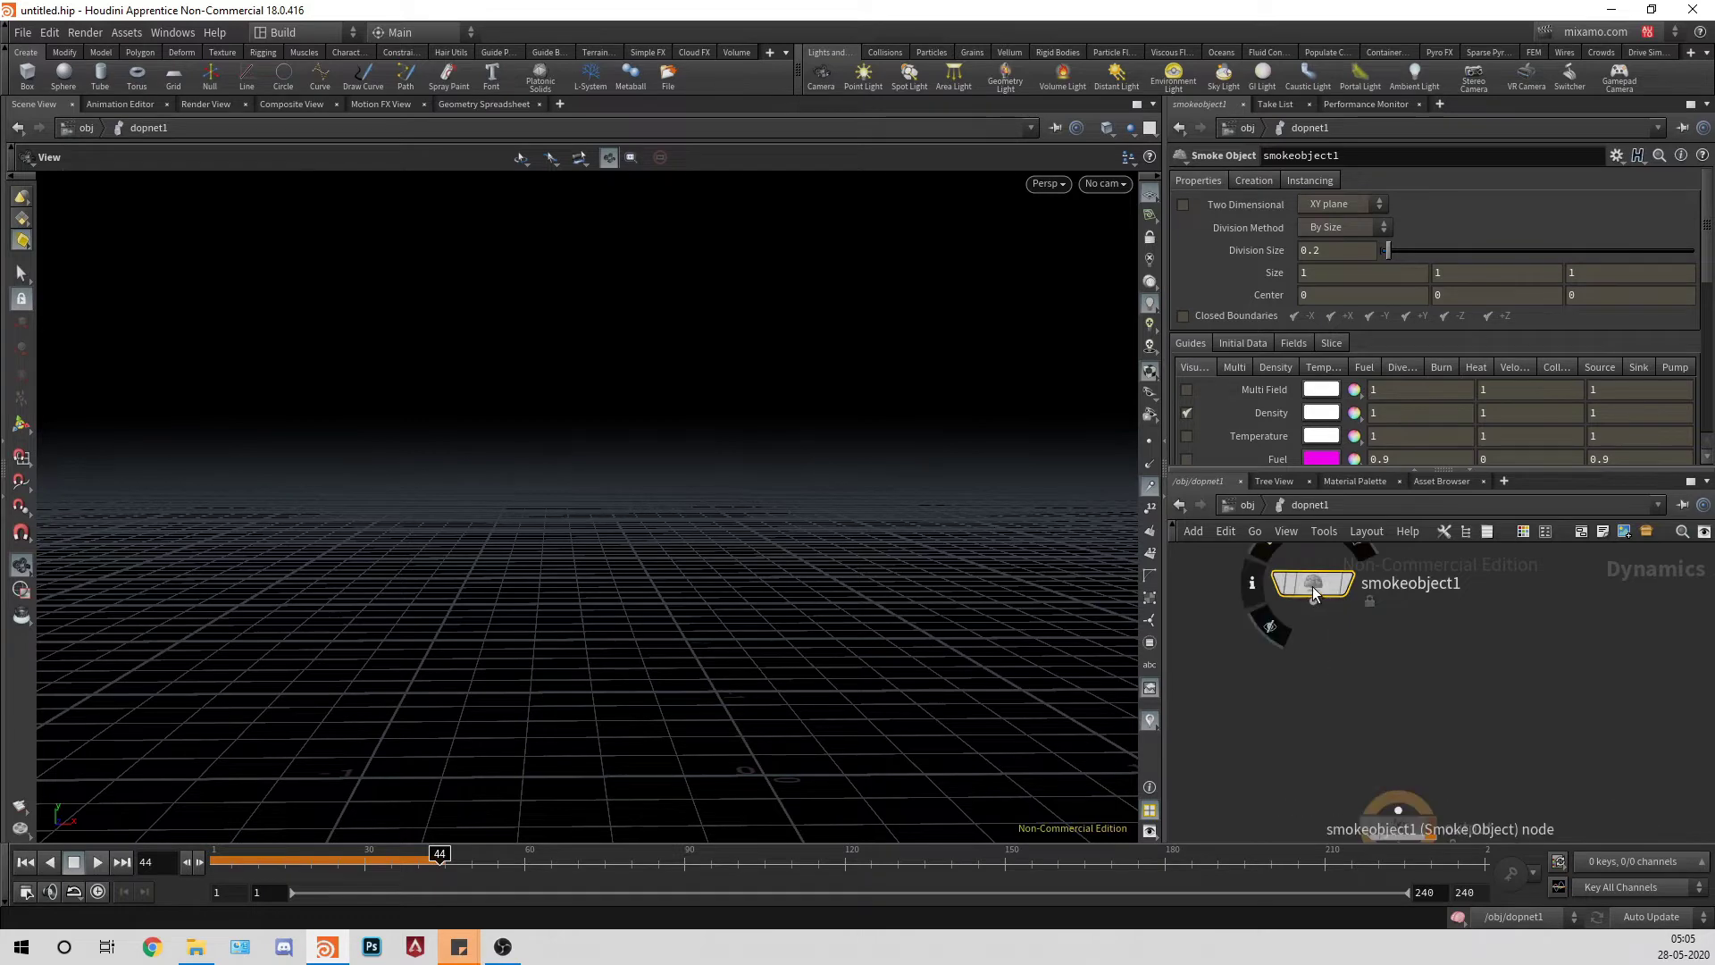
Step: Add a Pyro Solver below smokeobject1, with the smoke object wired into its first input
key("Tab")
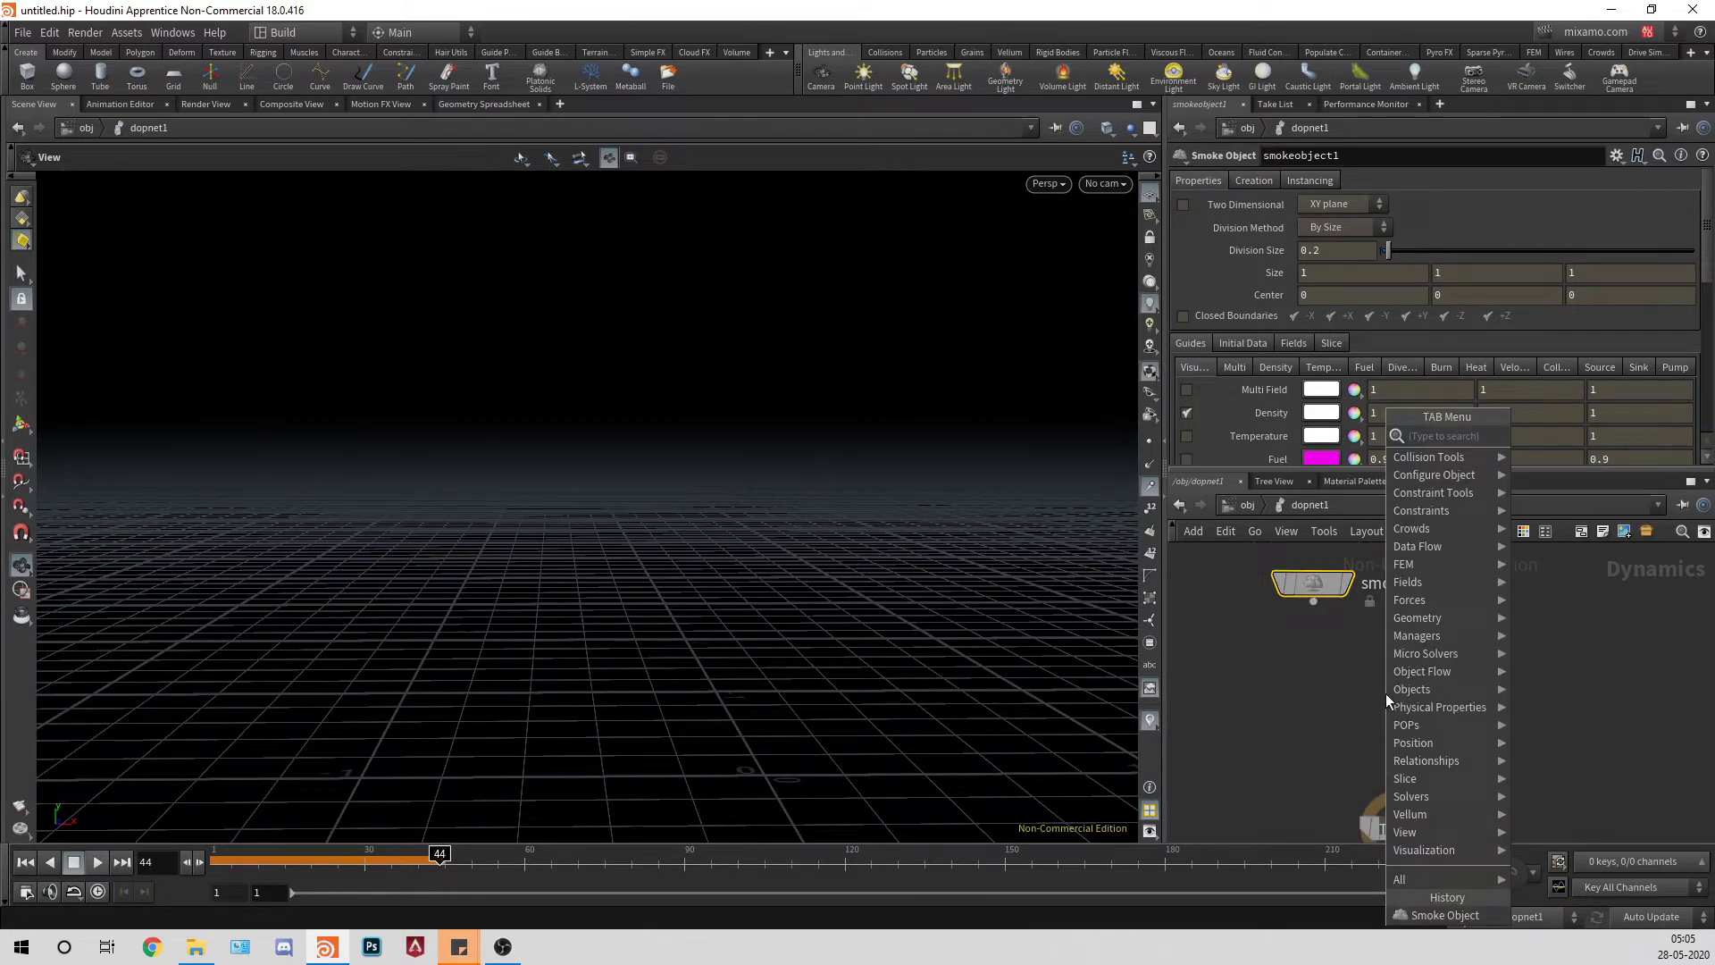
type("pyrosolver")
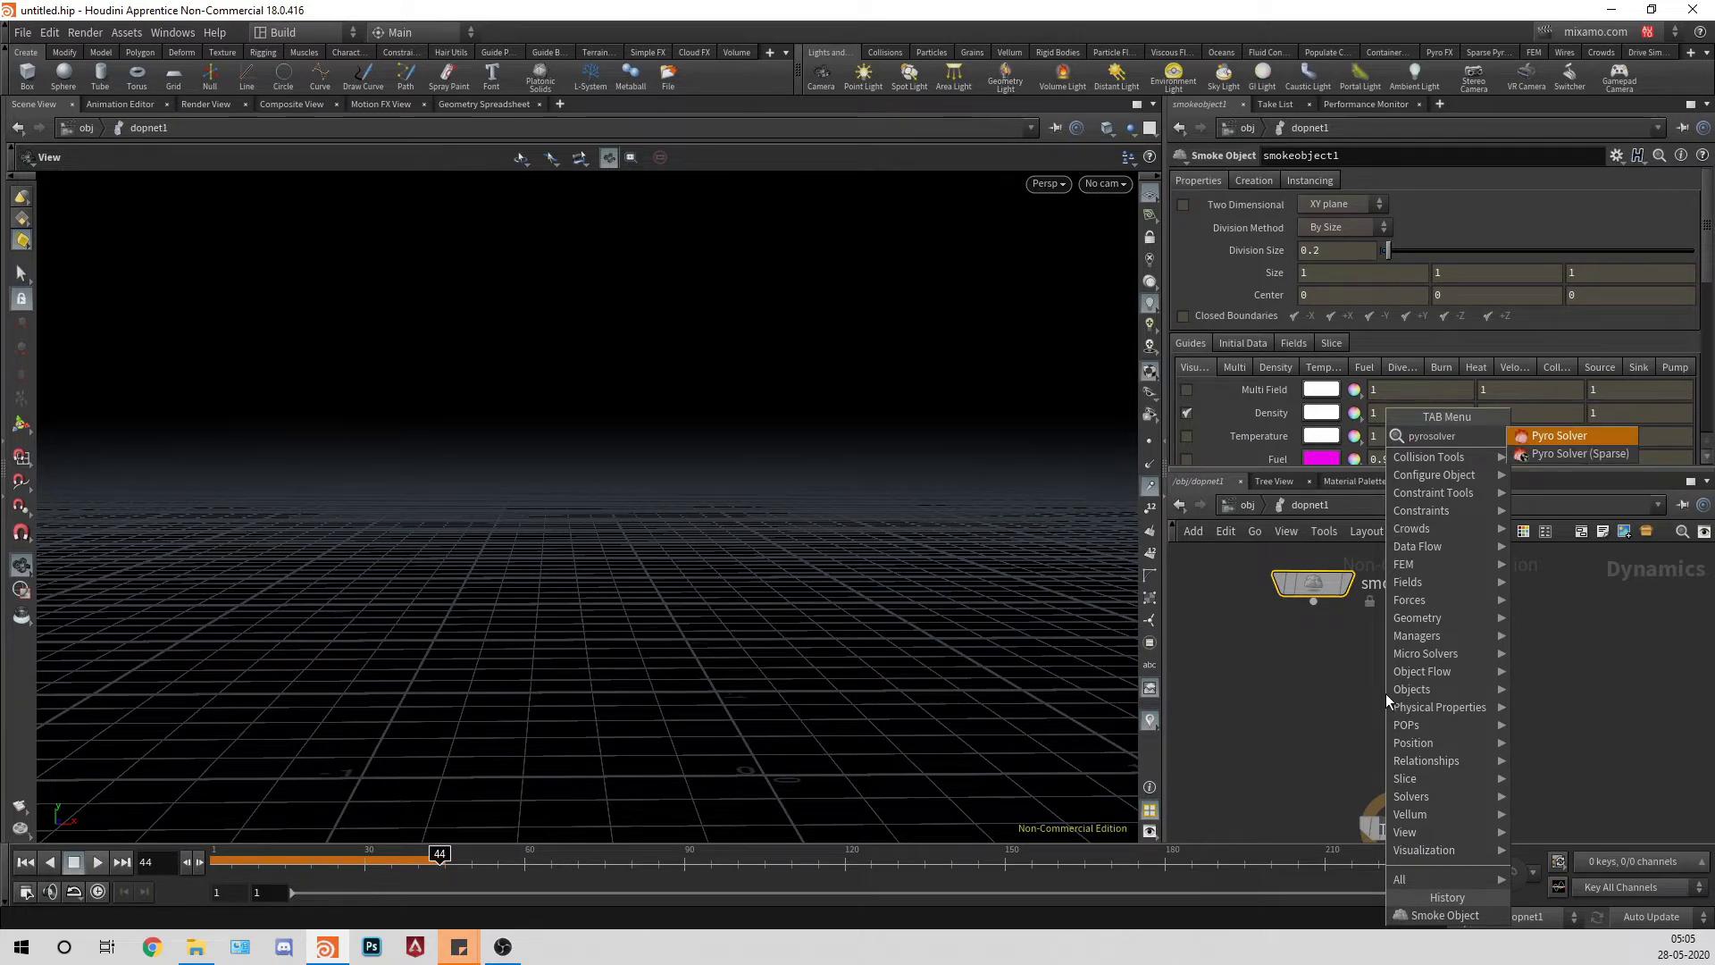
key("Return")
left_click(1324, 673)
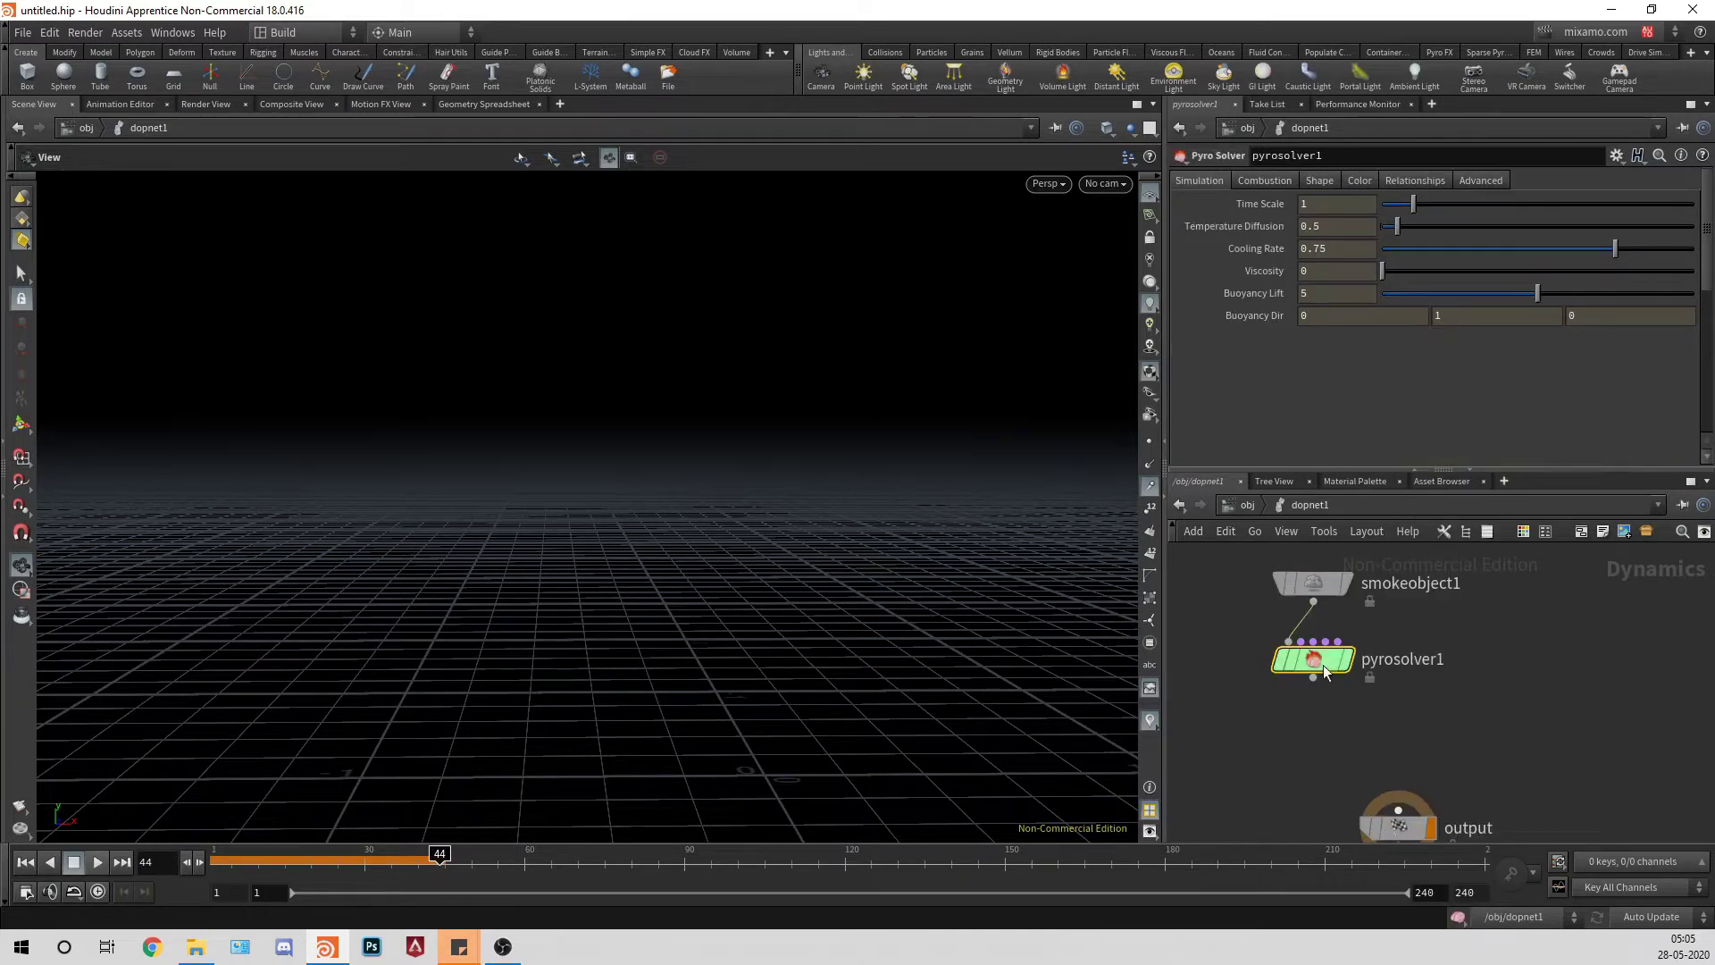
left_click_drag(1324, 672, 1409, 727)
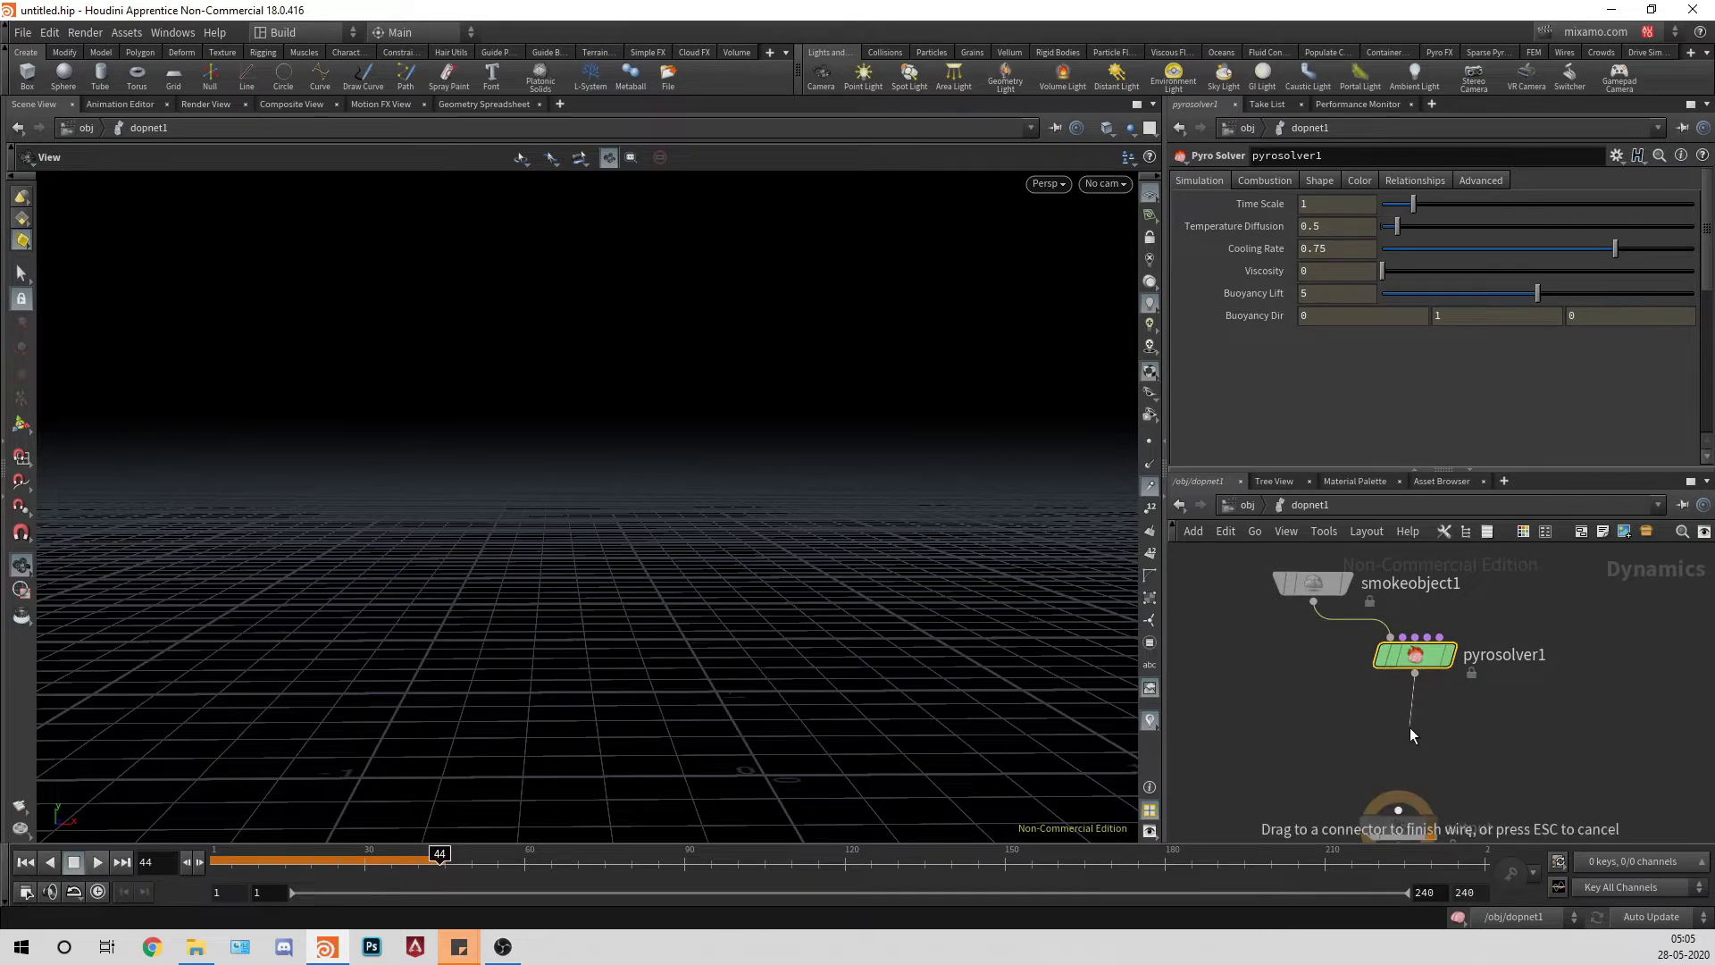
Step: Add a Ground Plane node and place it beside the pyro solver
key("Tab")
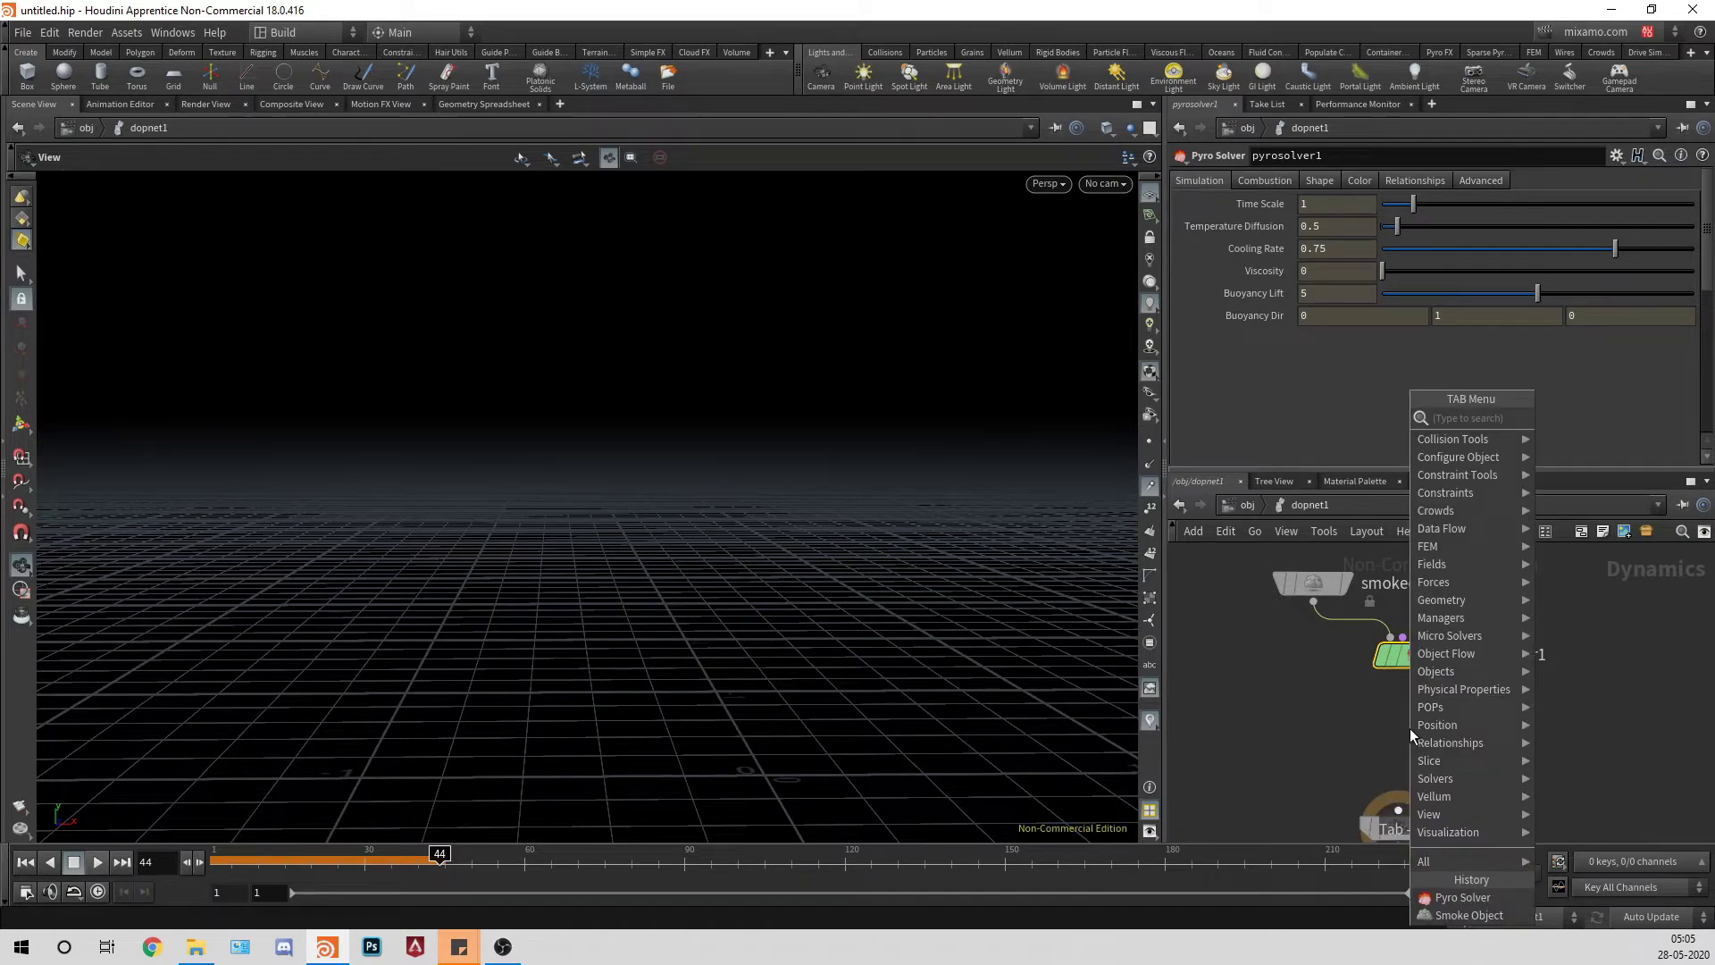
key("Tab")
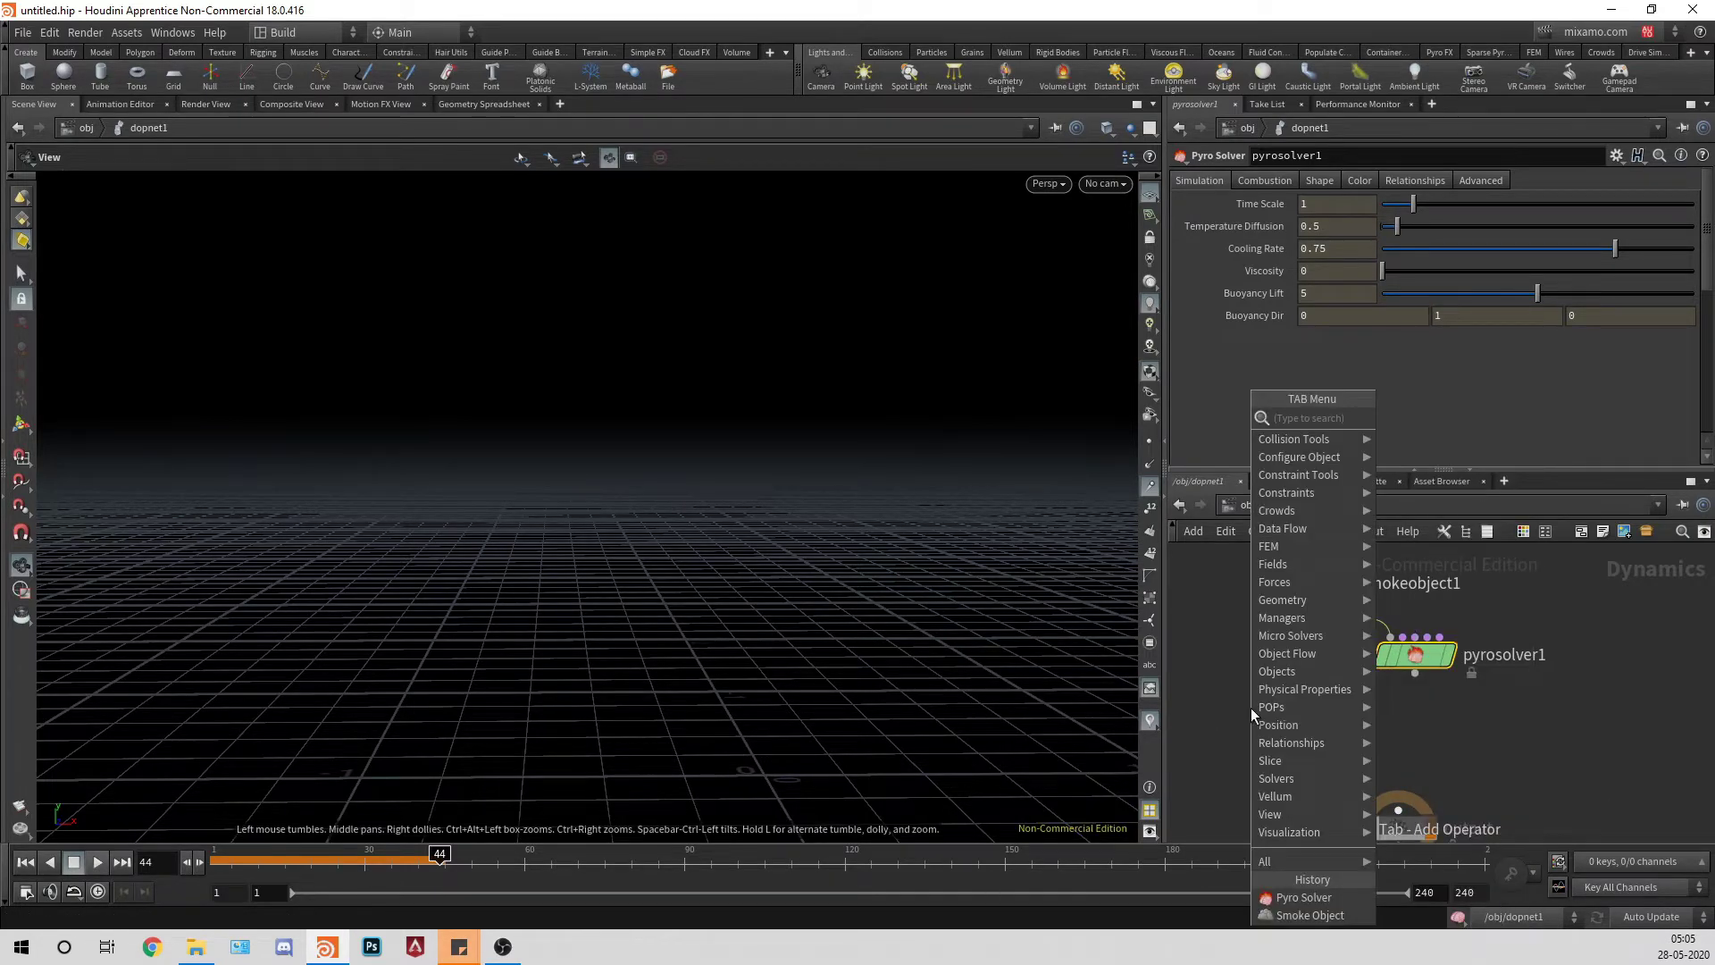
type("ground")
key("Return")
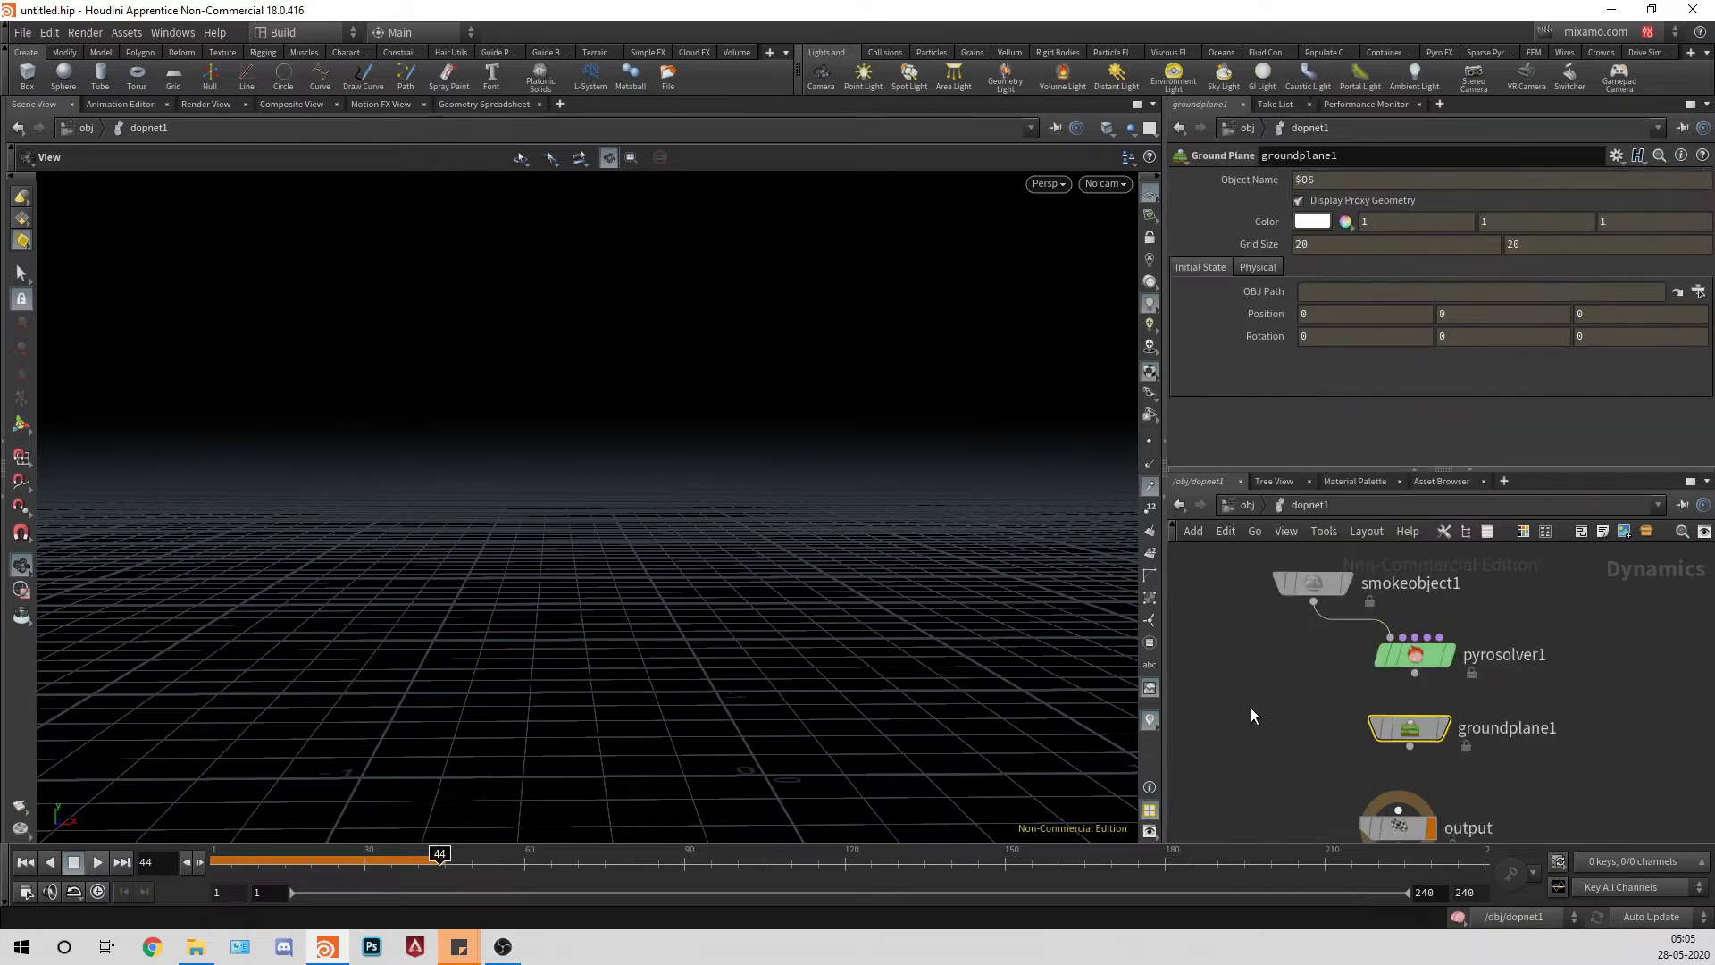
left_click_drag(1410, 727, 1264, 676)
Step: Add a Merge node combining groundplane1 and pyrosolver1, and arrange it between and below them
key("Tab")
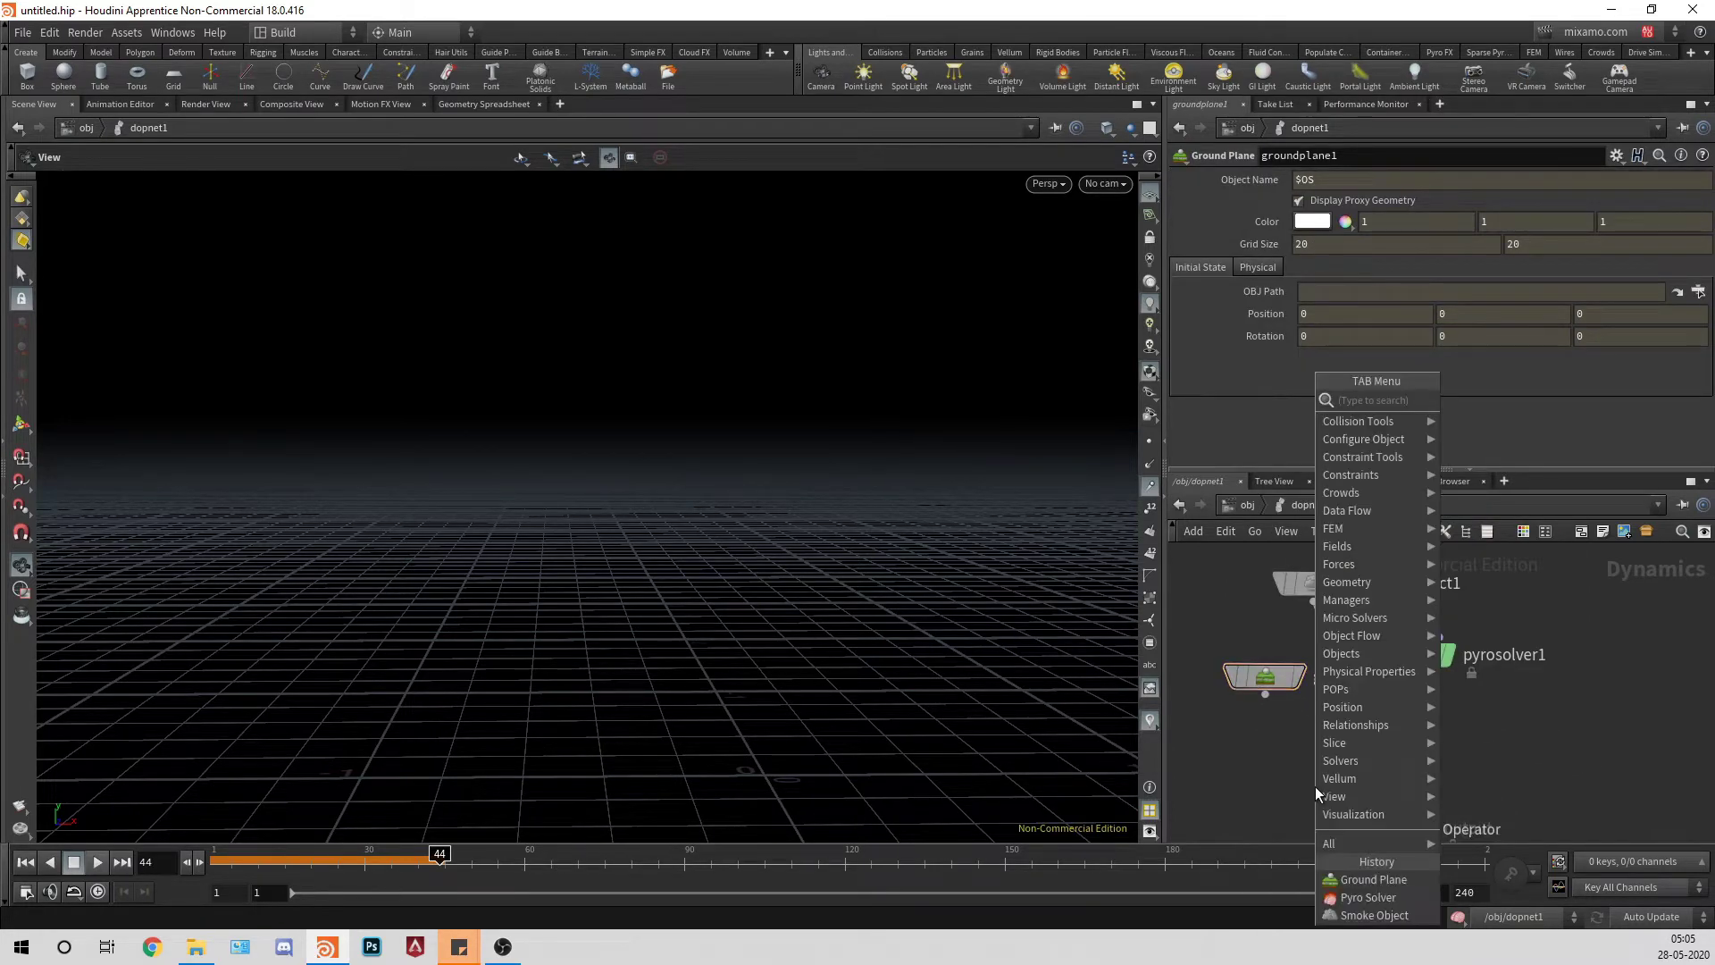
type("merge")
key("Return")
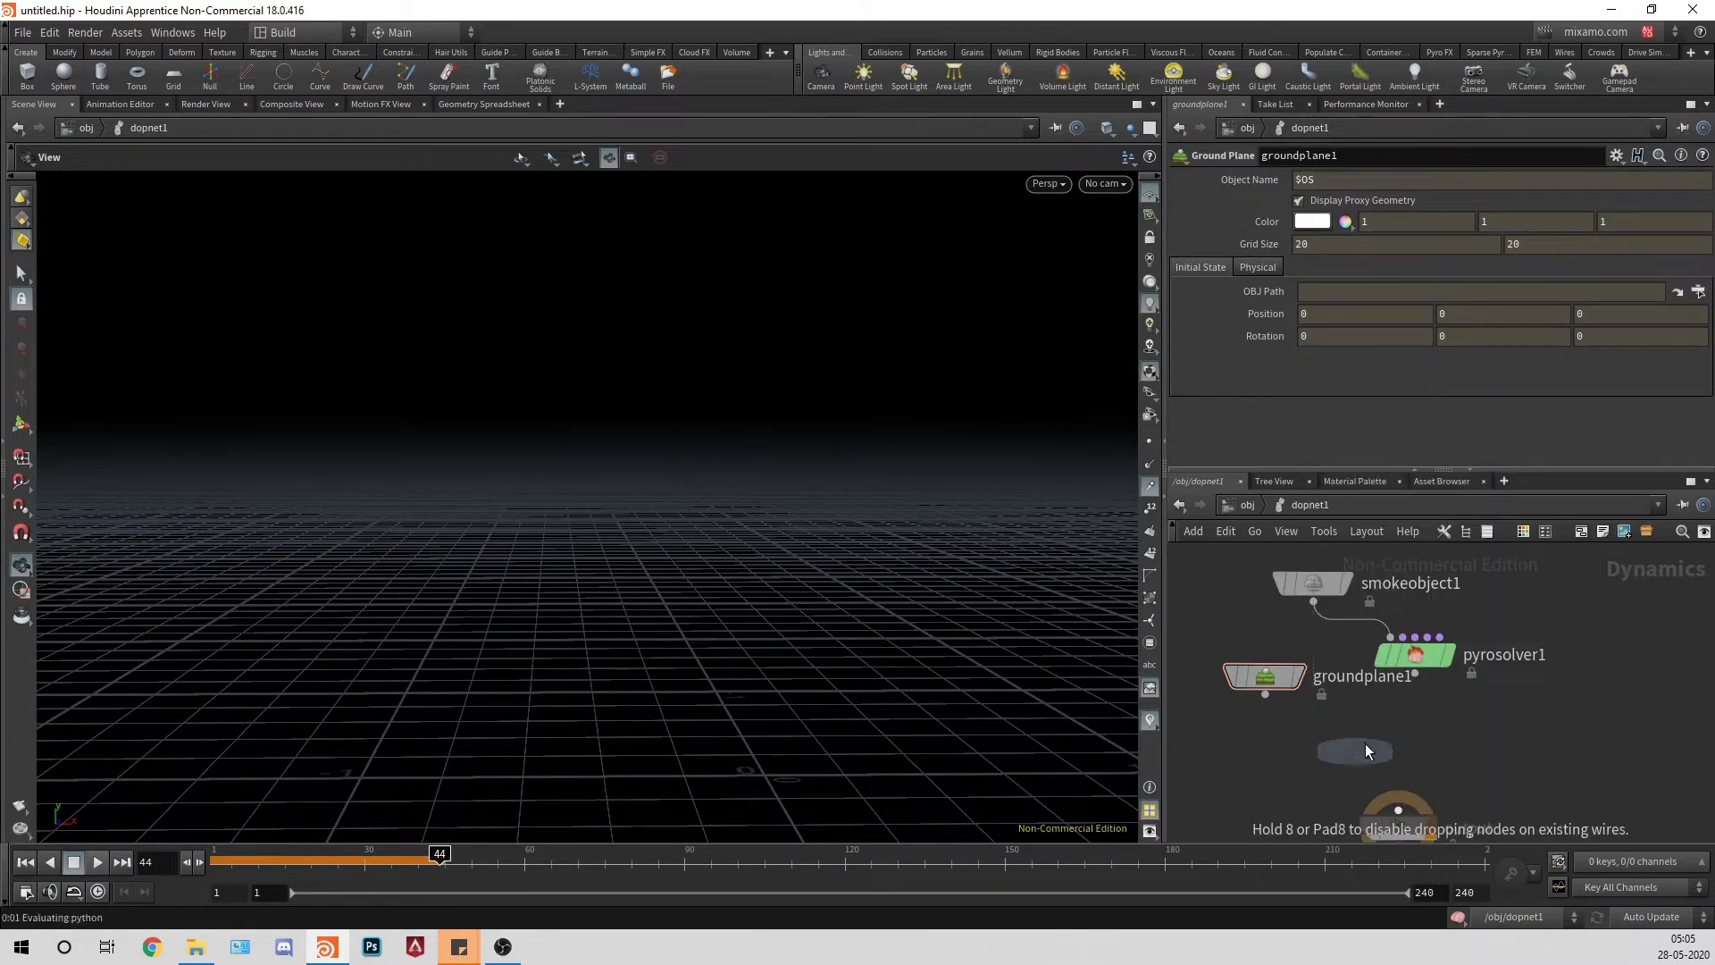
left_click(1379, 728)
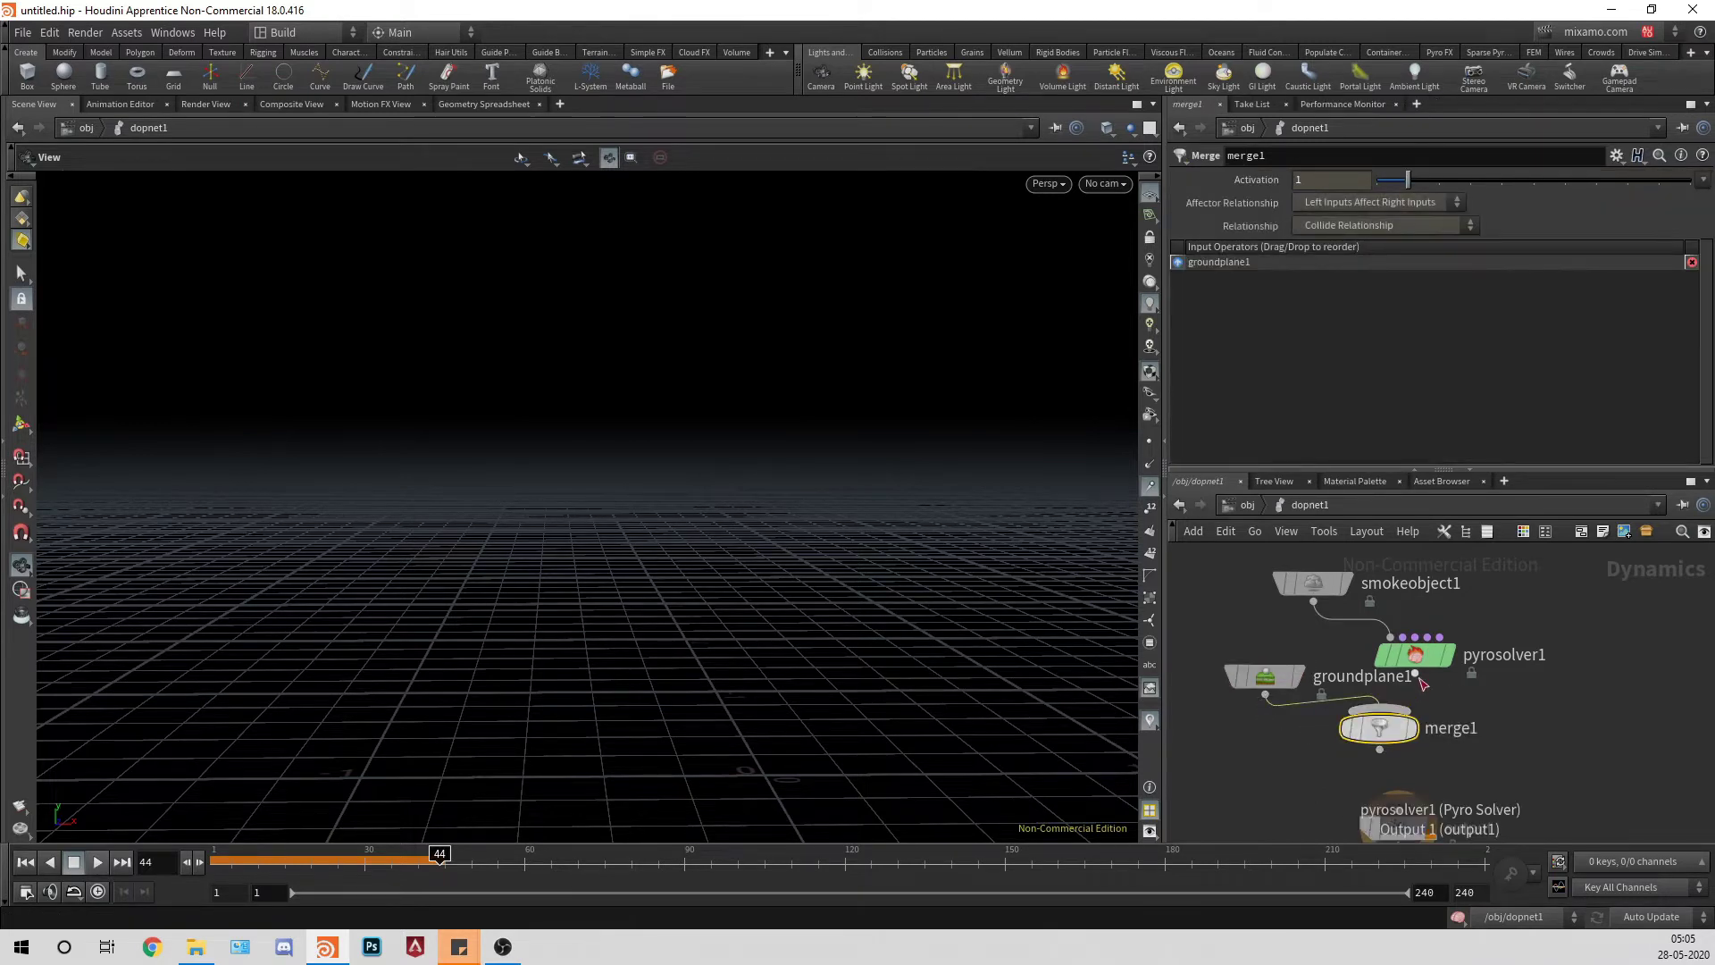
mouse_move(1393, 731)
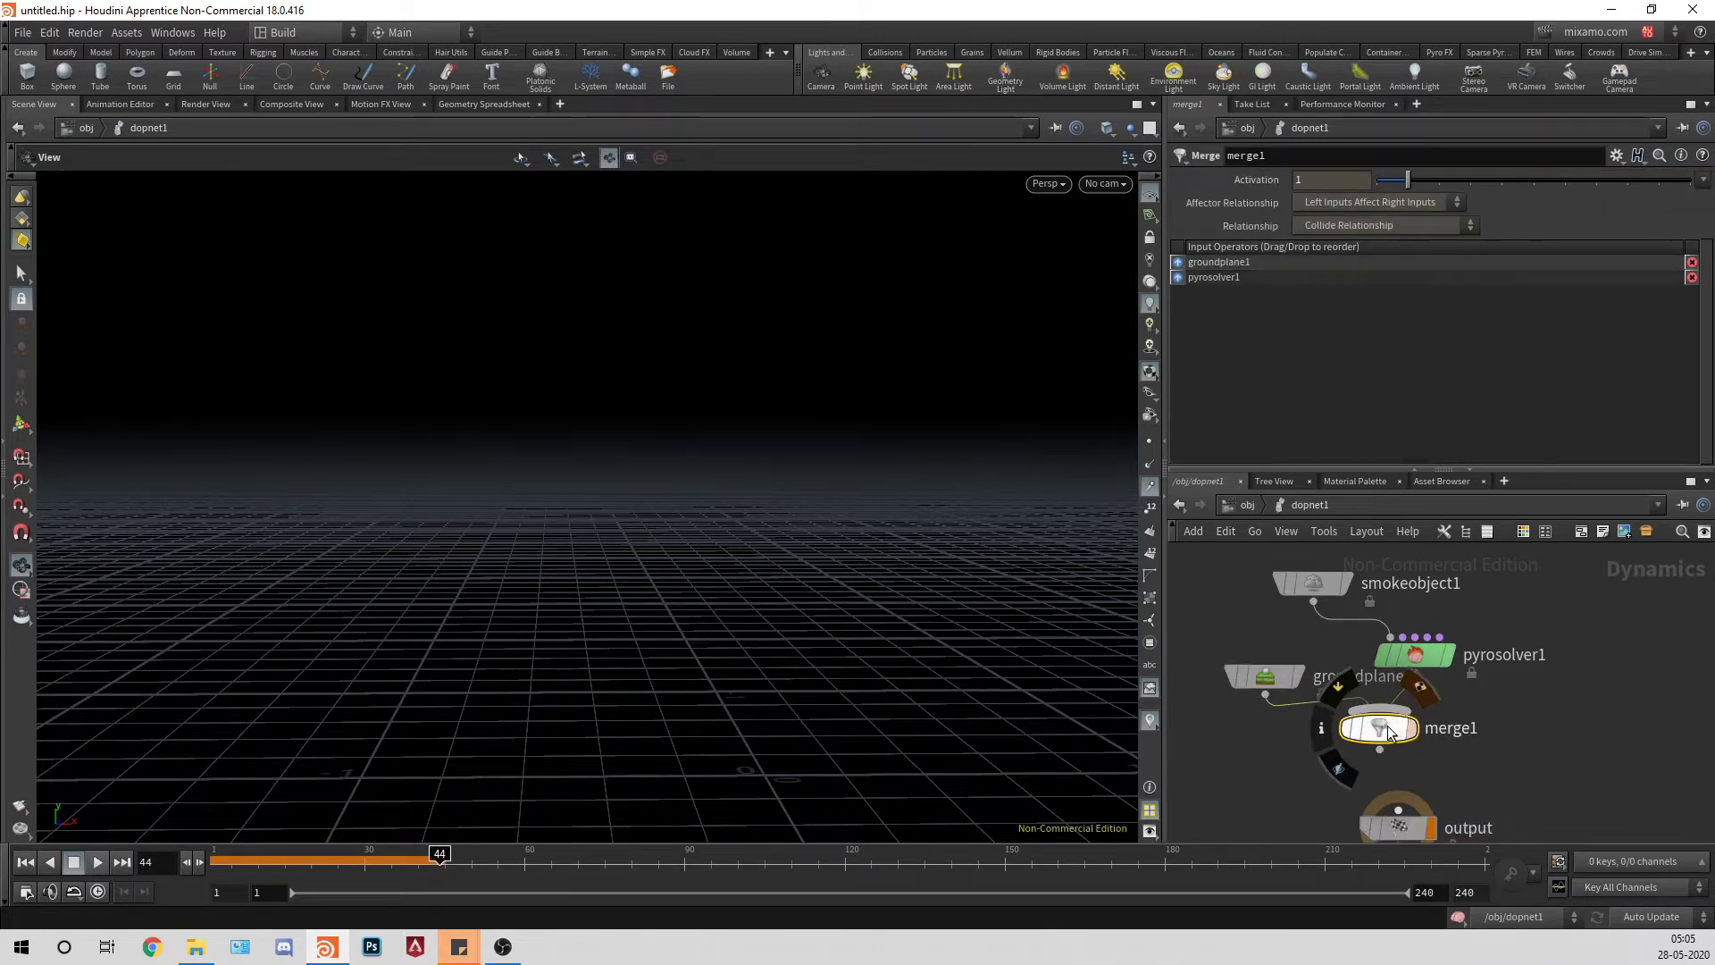
left_click_drag(1258, 683, 1218, 662)
left_click_drag(1382, 734, 1315, 721)
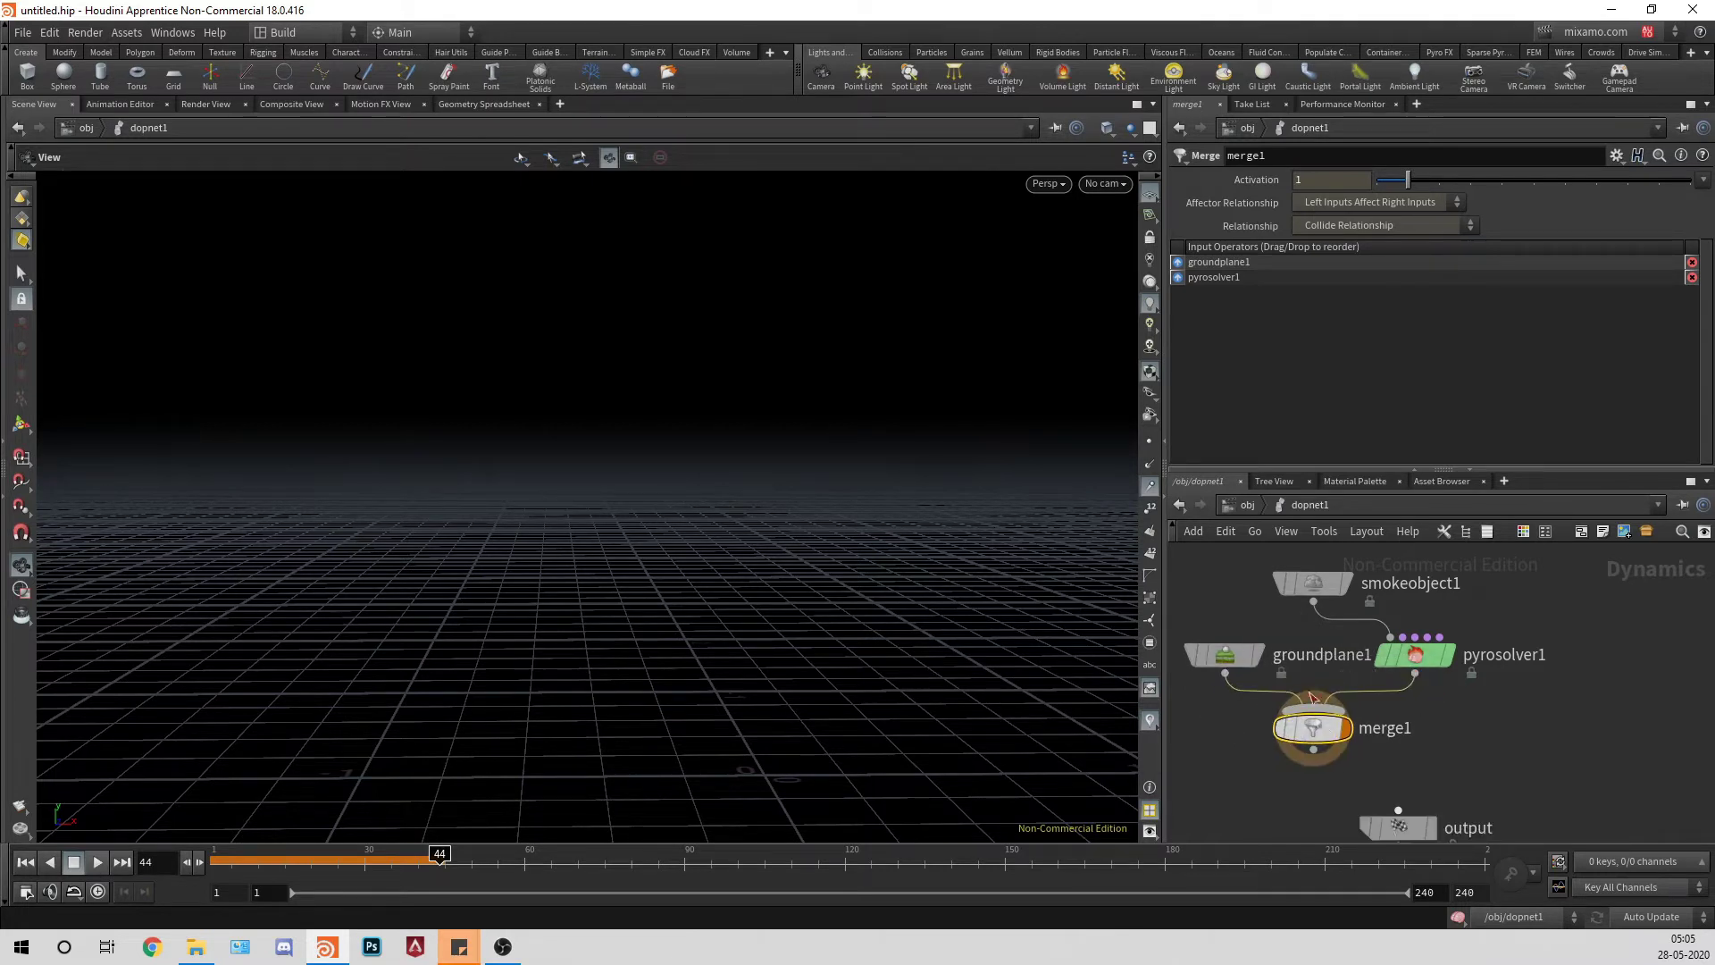
Step: Rewire merge1 with groundplane1 first and pyrosolver1 second, and check its Affector Relationship options
mouse_move(1312, 725)
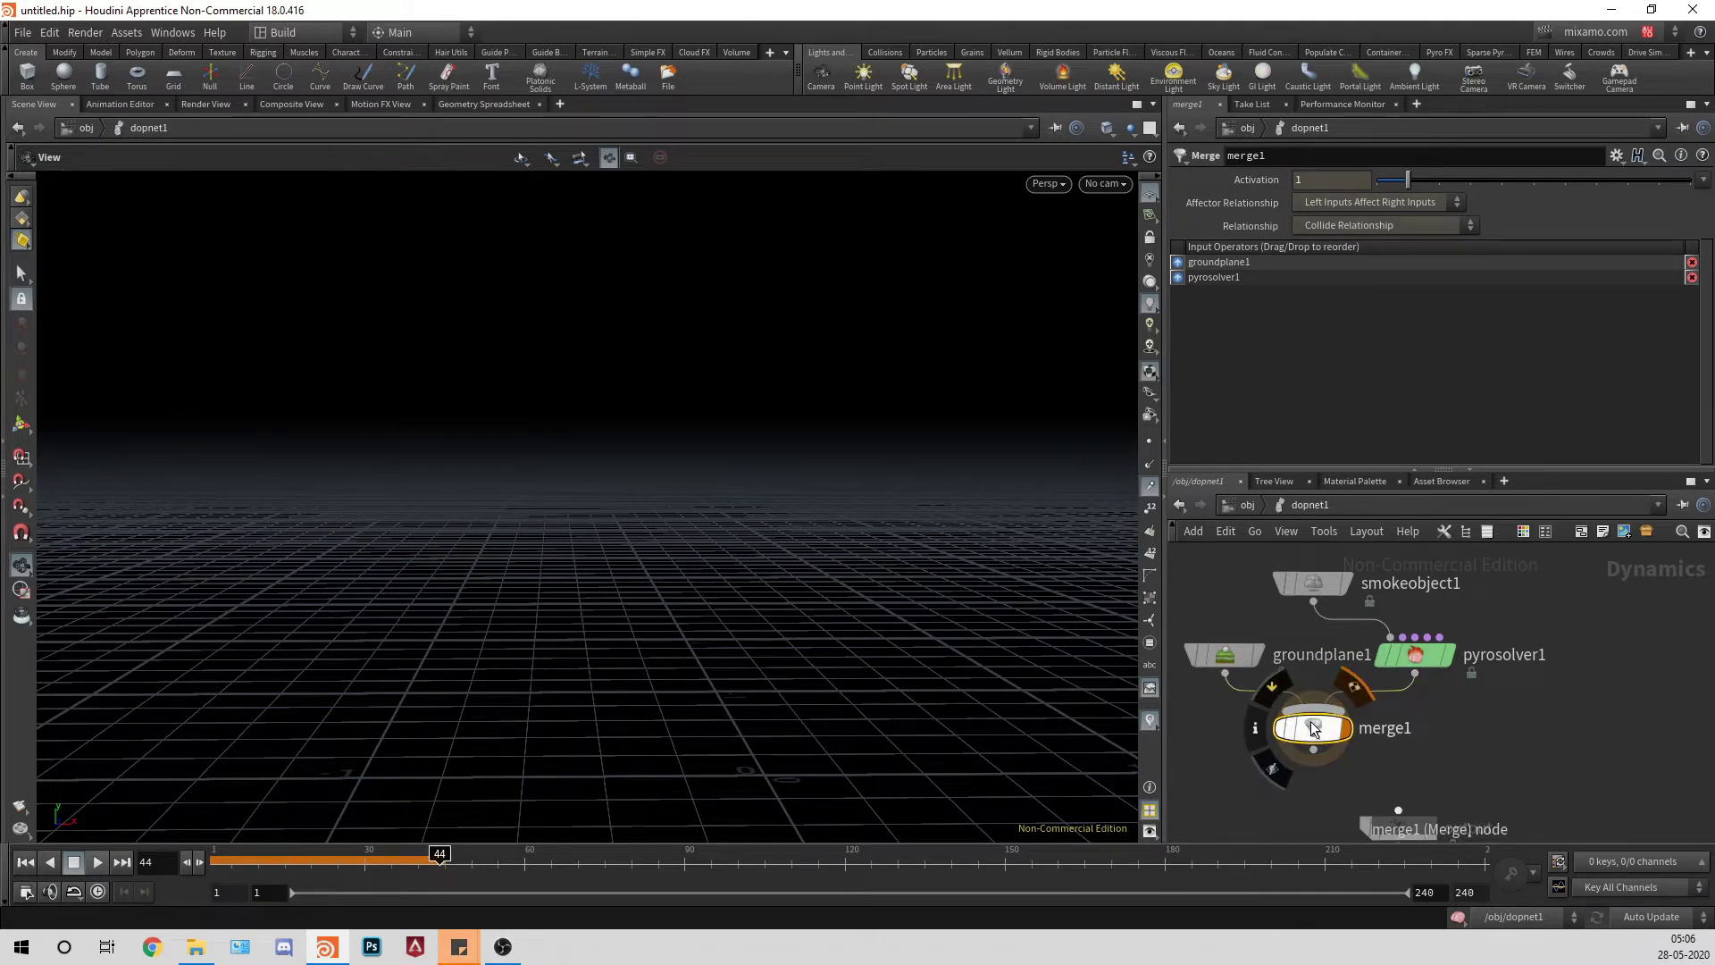
left_click_drag(1312, 725, 1312, 761)
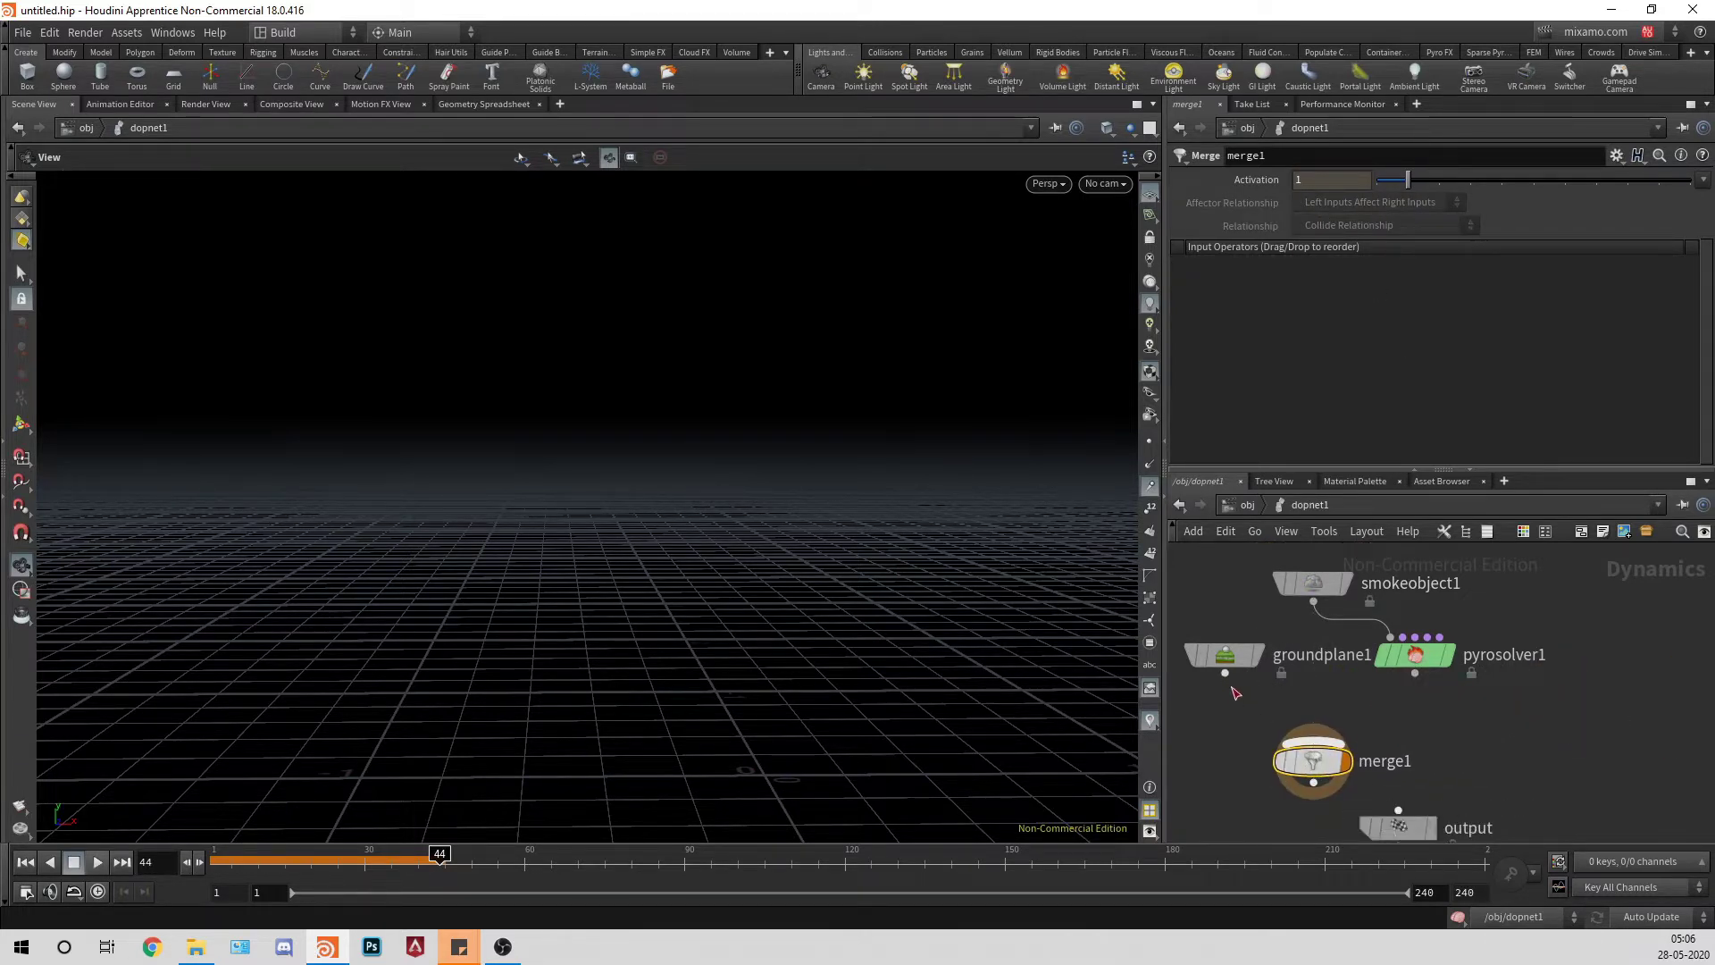
left_click_drag(1235, 688, 1313, 741)
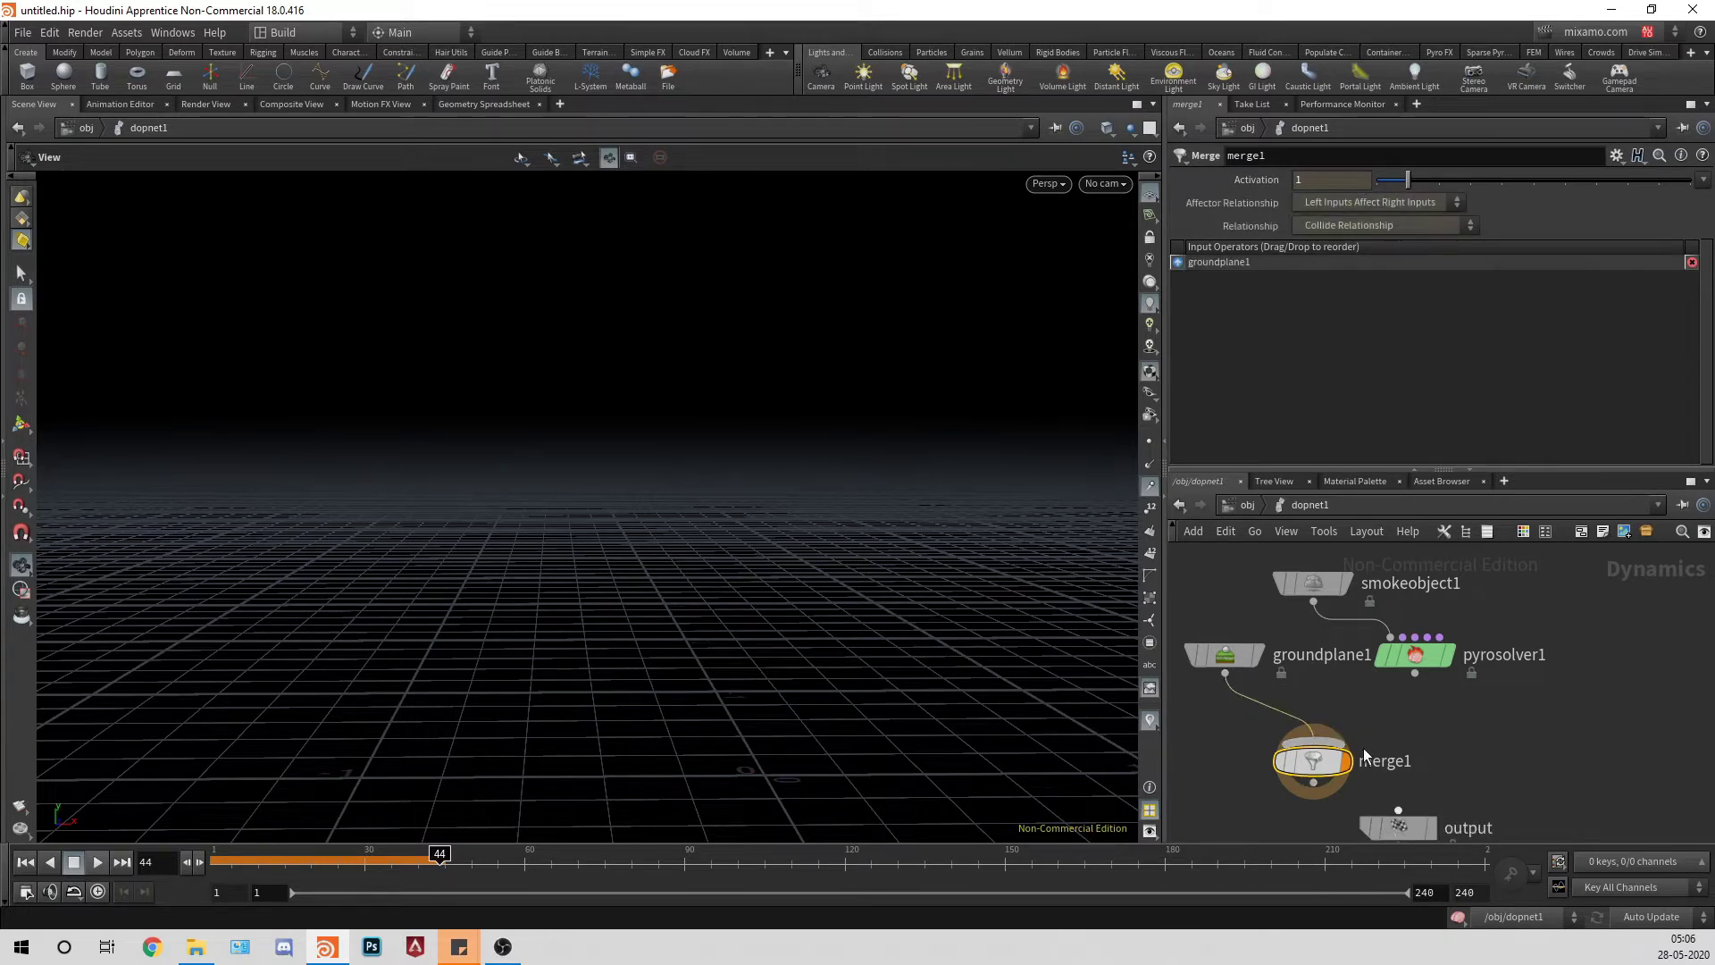
left_click_drag(1414, 676, 1320, 757)
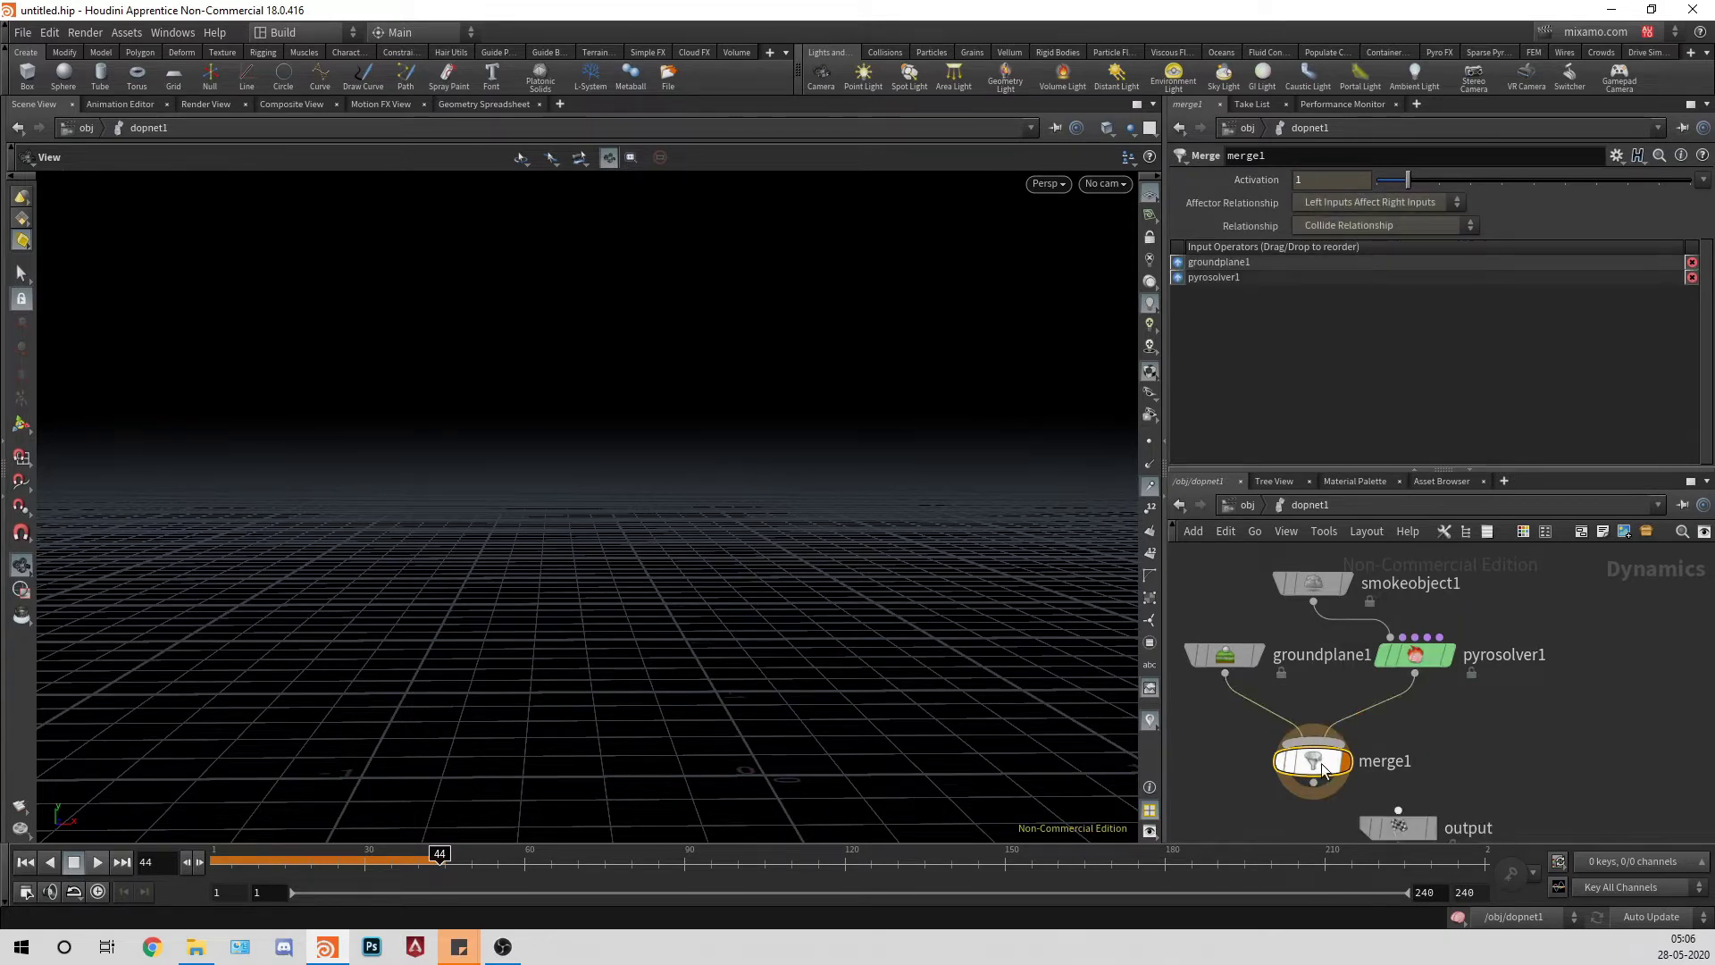
mouse_move(1339, 774)
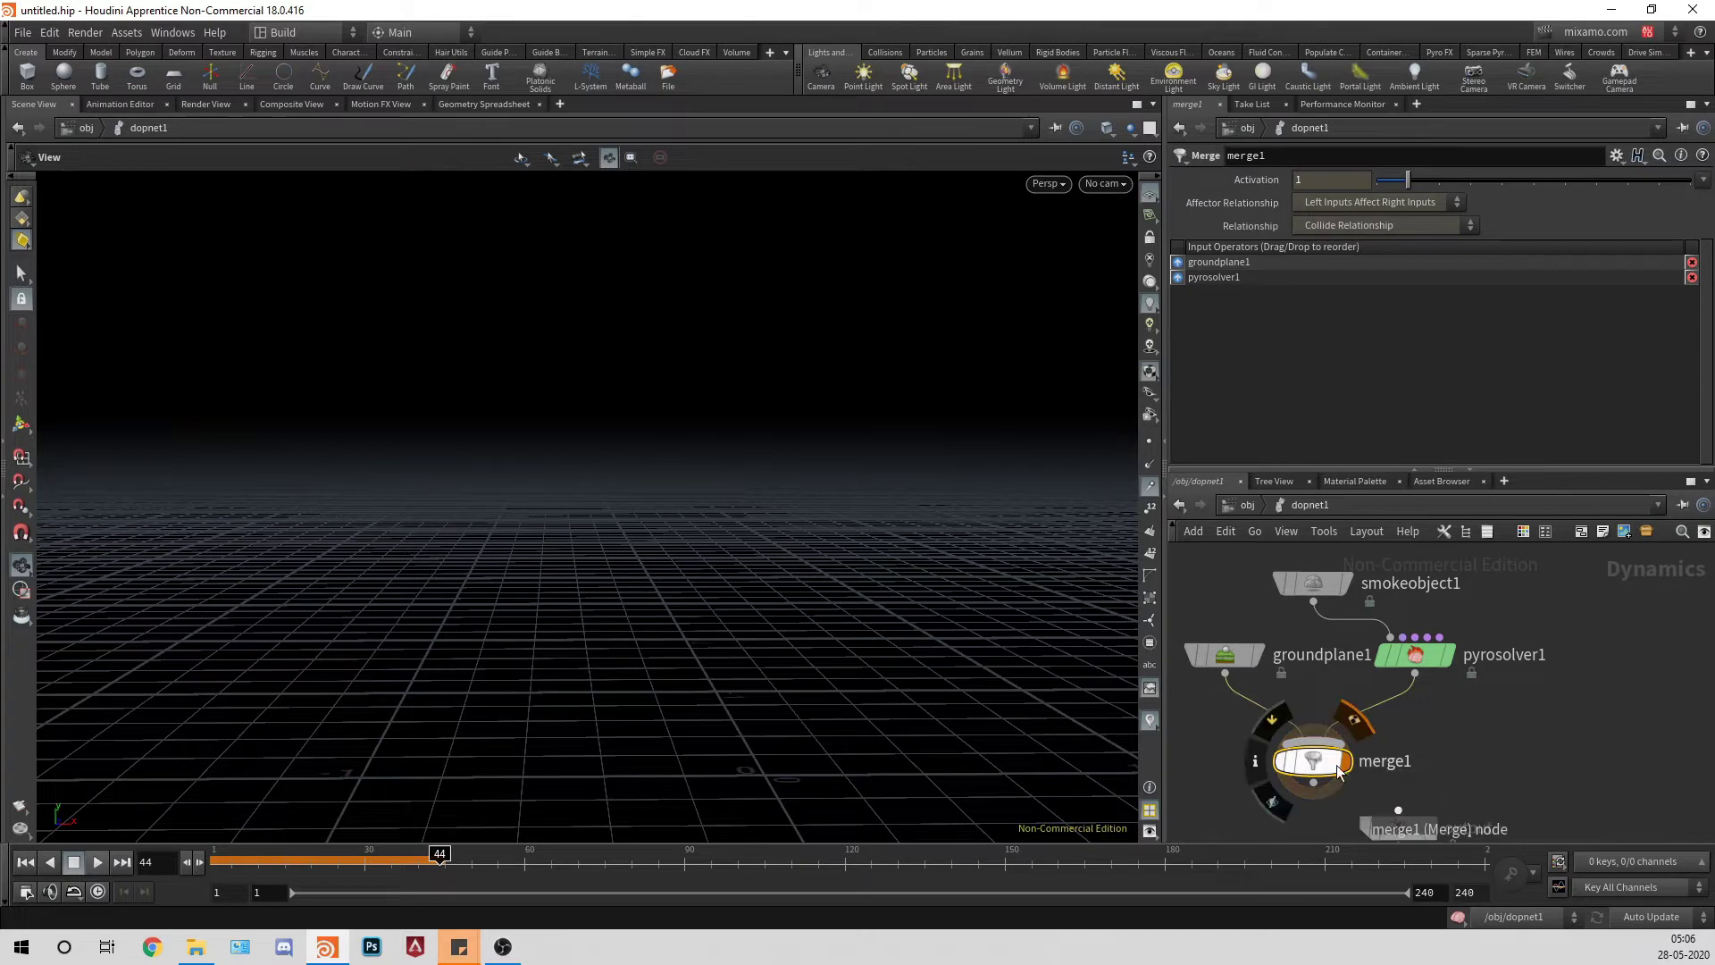
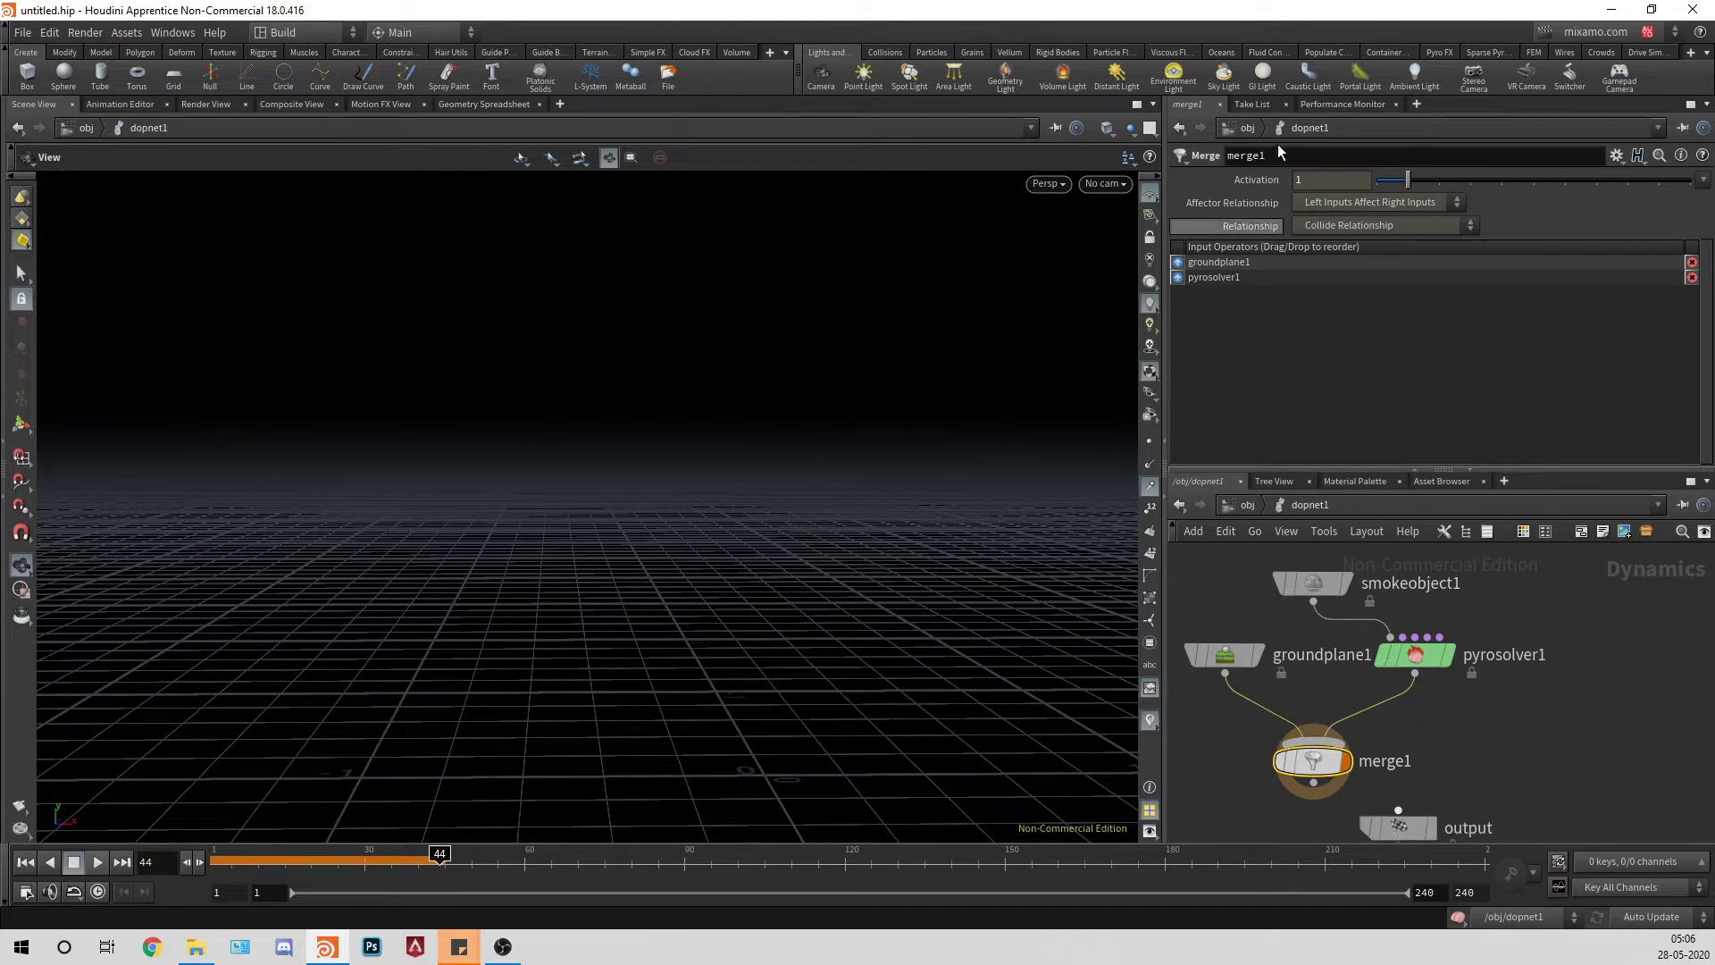
left_click(1343, 198)
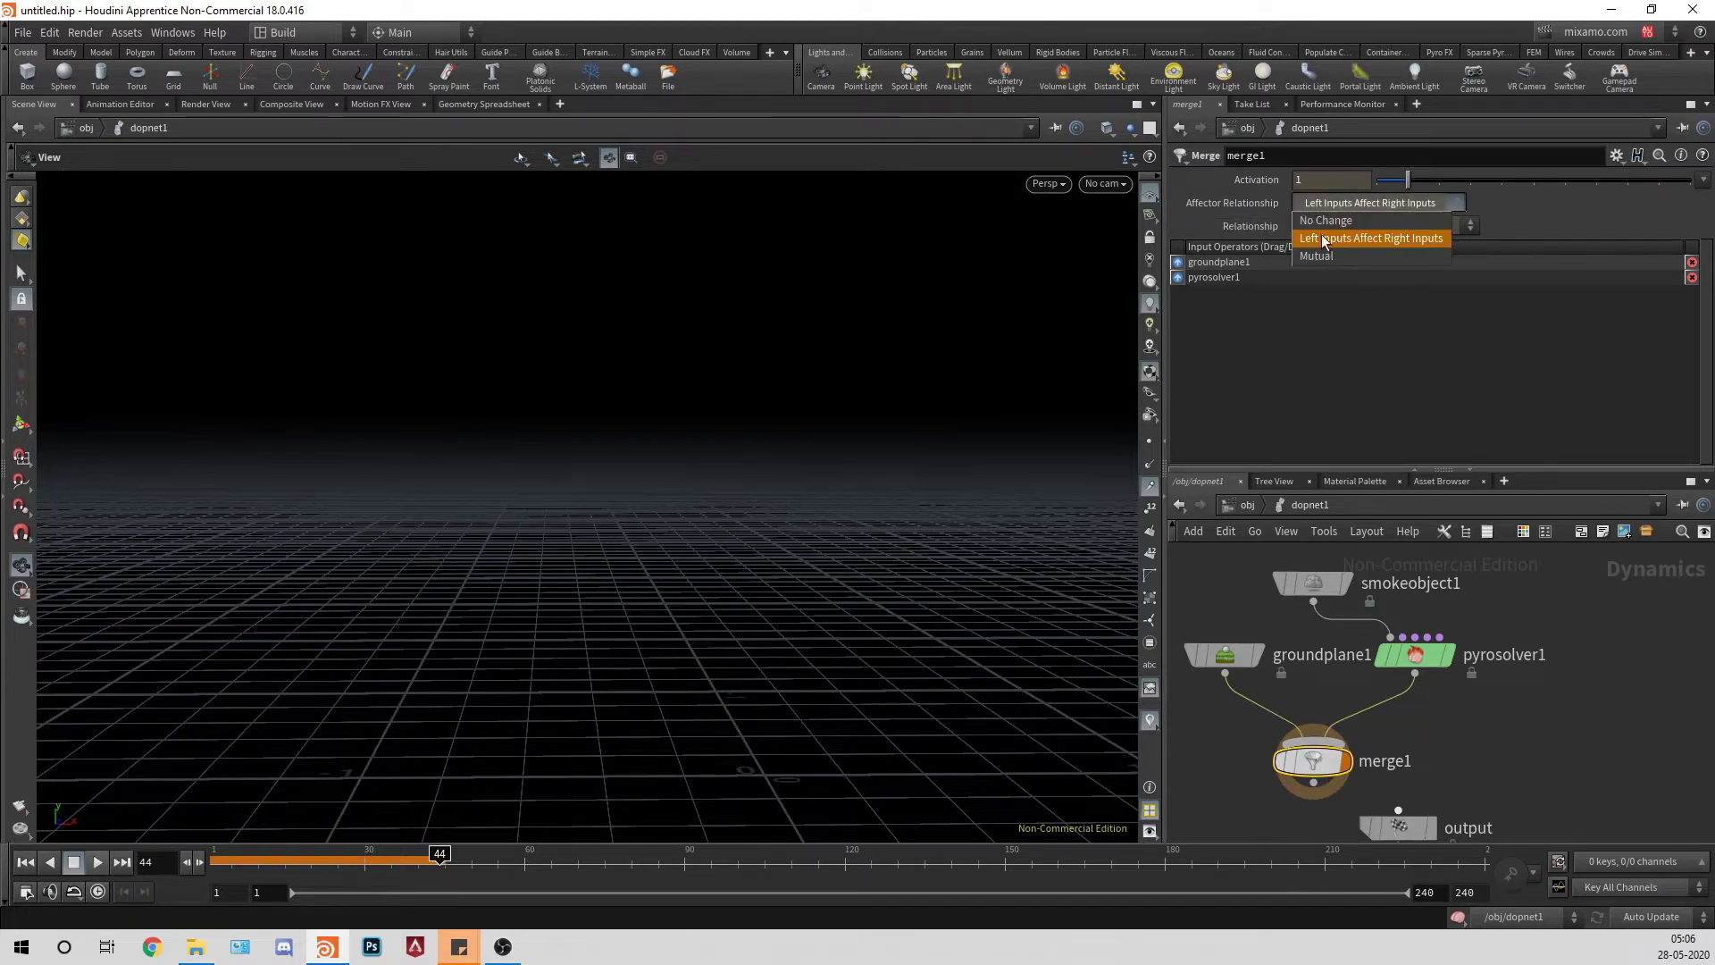
left_click(1559, 741)
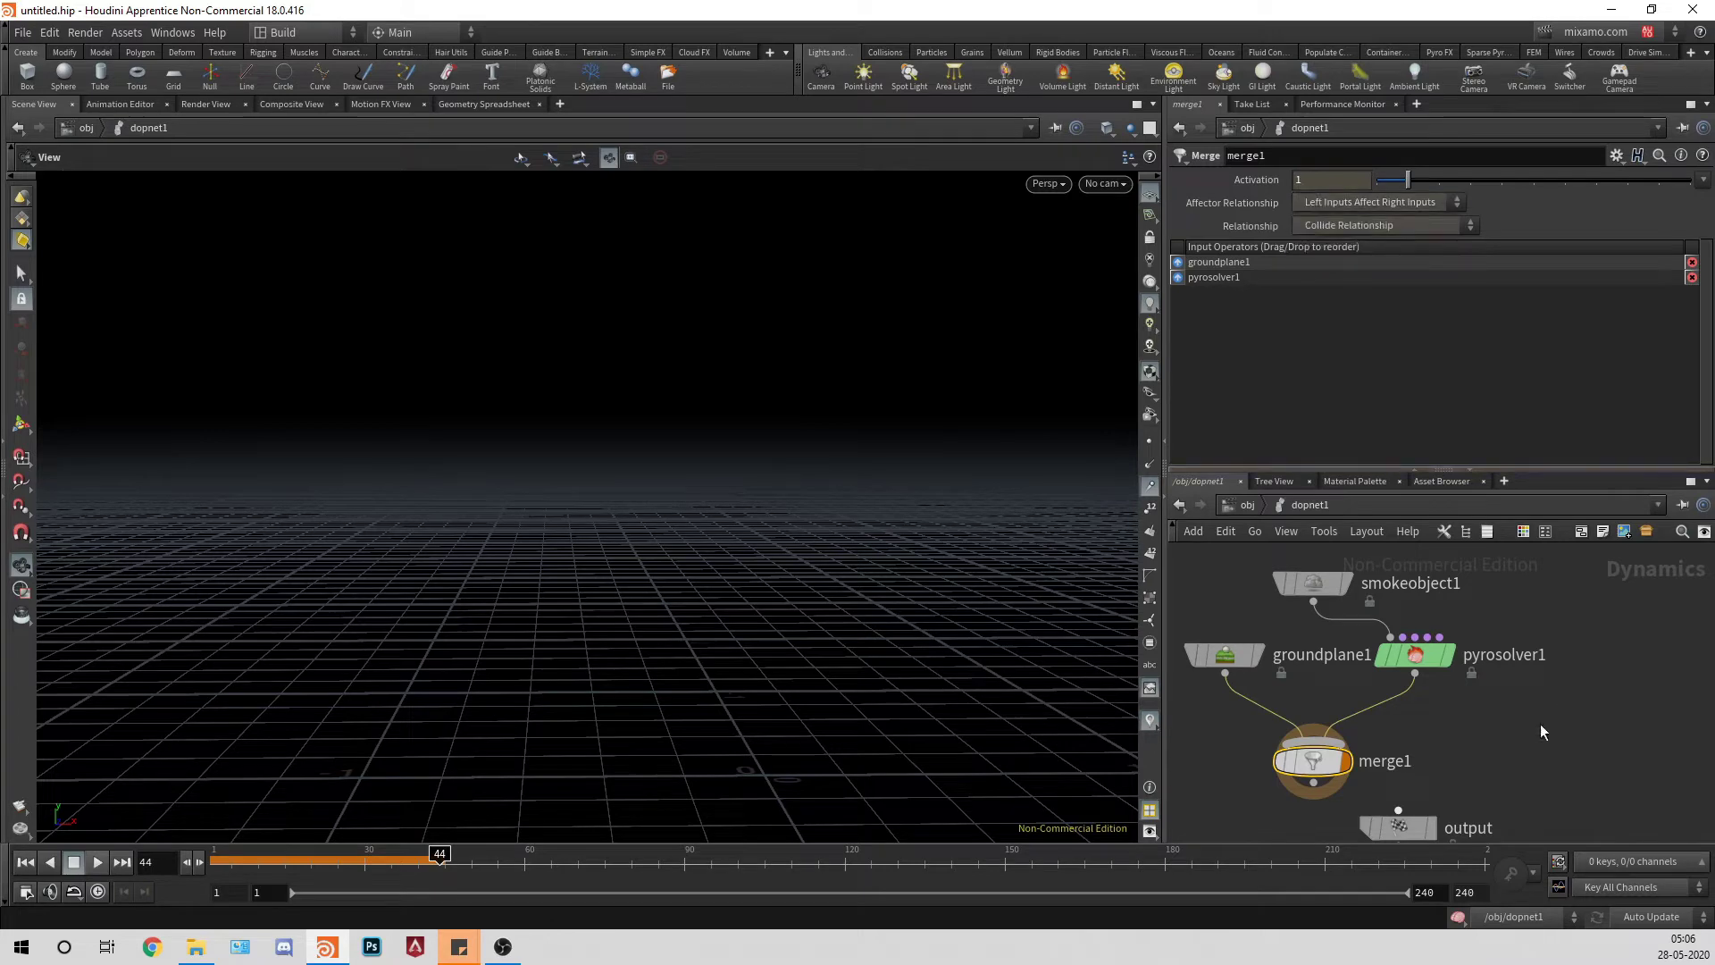
Step: Connect merge1 to the DOP network's output node
middle_click_drag(1564, 742, 1556, 631)
left_click_drag(1410, 722, 1347, 784)
left_click_drag(1305, 673, 1327, 761)
Step: Add a Volume Source node and connect it to the last input of pyrosolver1
middle_click_drag(1582, 653, 1530, 829)
key("Tab")
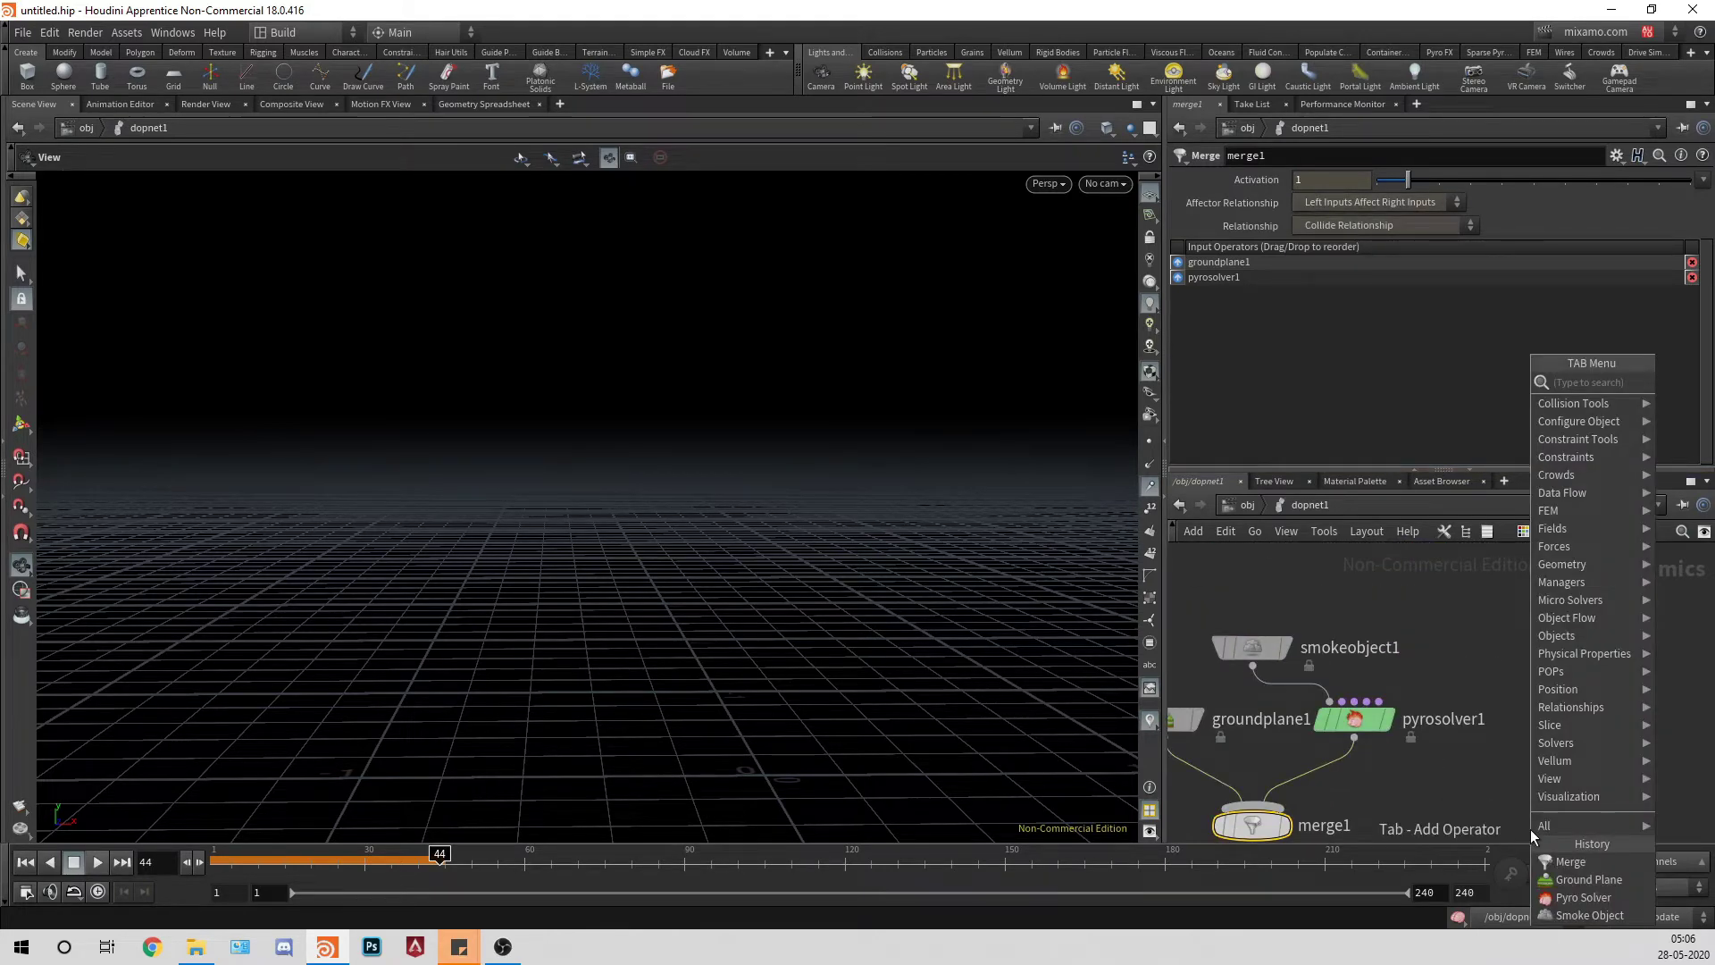
type("volumesour")
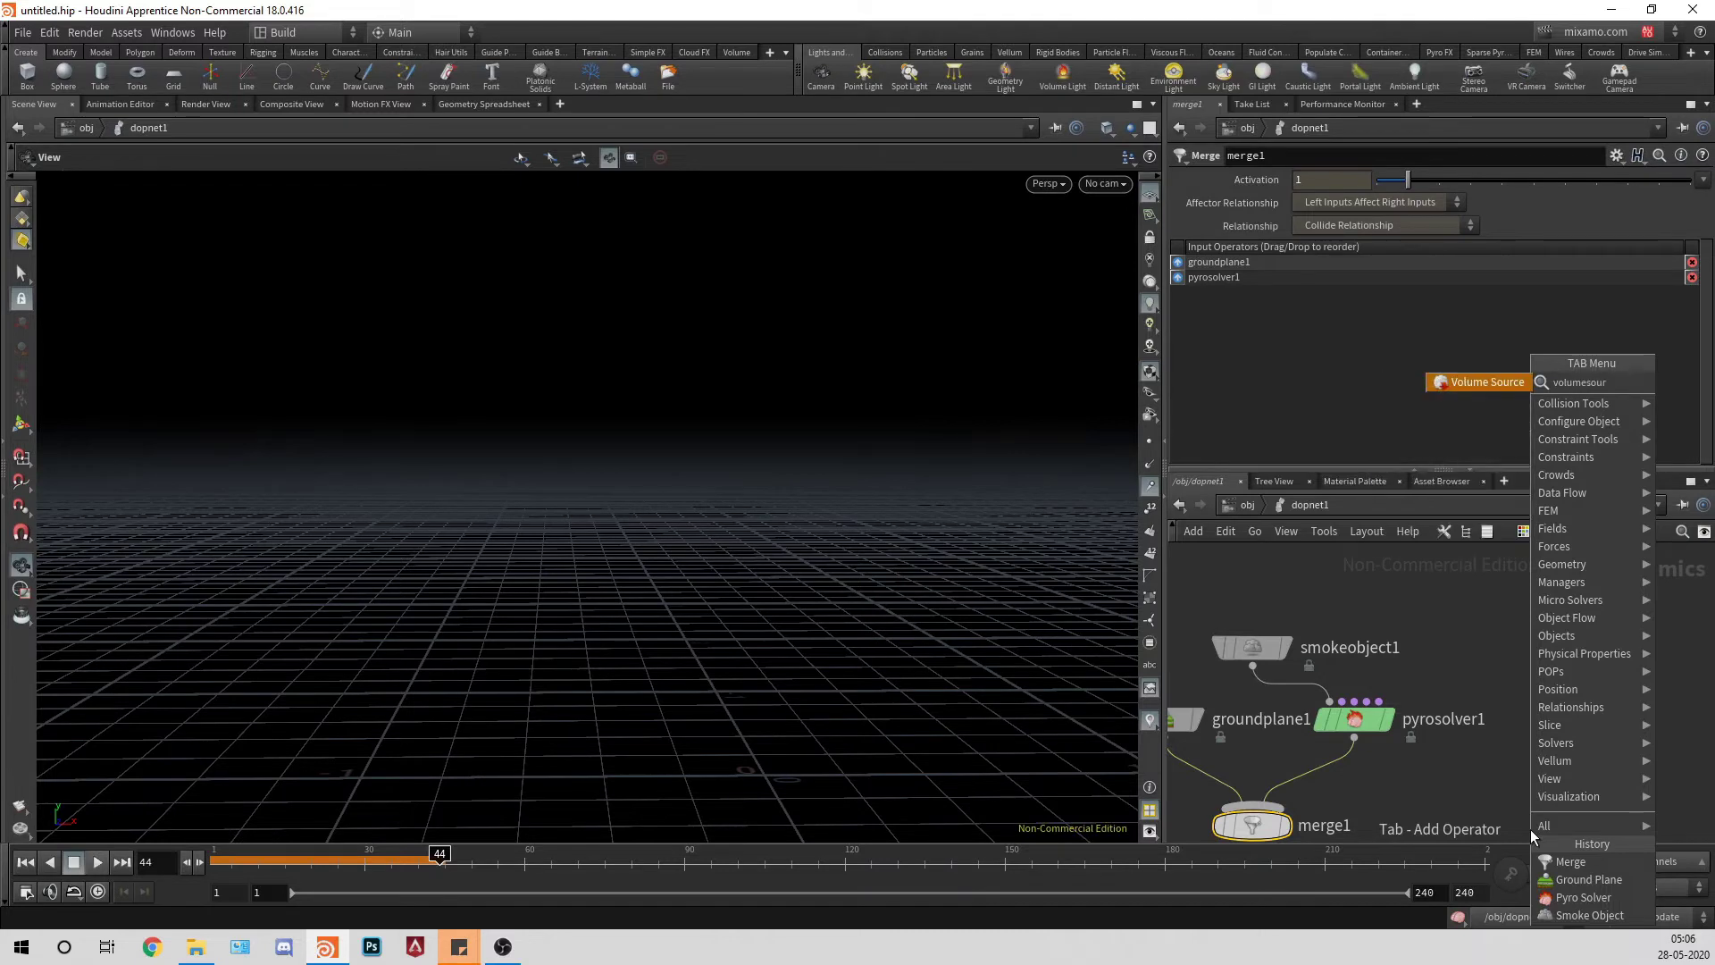
key("Return")
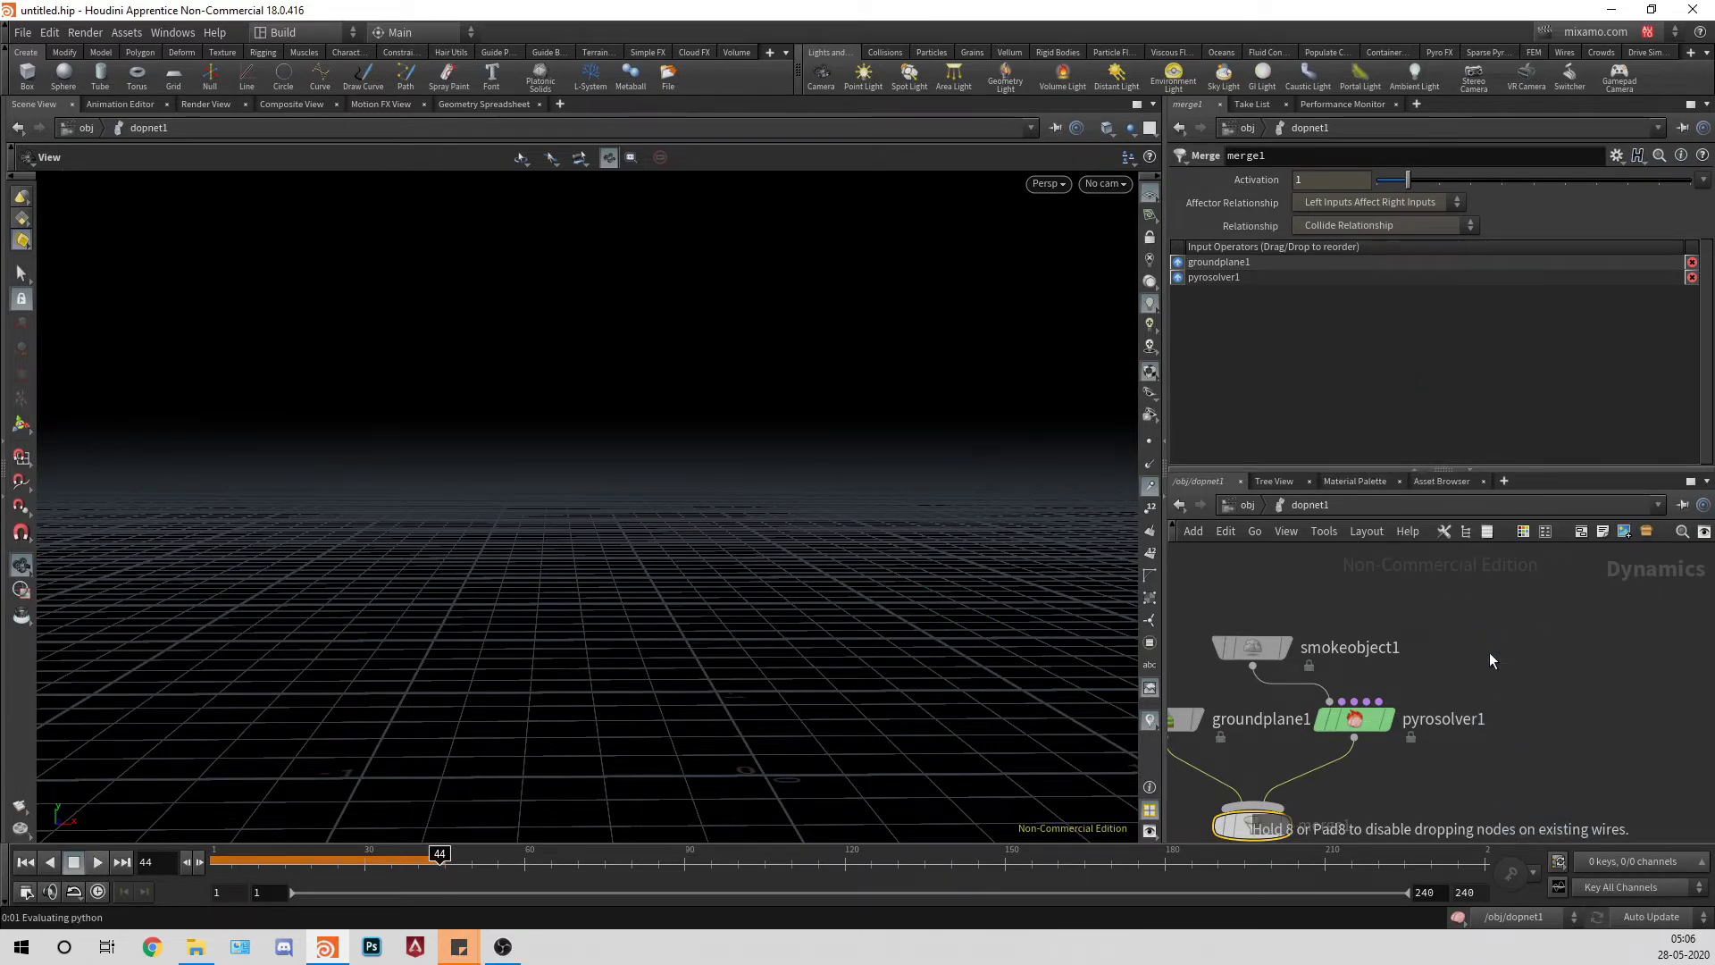
left_click(1480, 620)
left_click(1378, 701)
left_click(1480, 638)
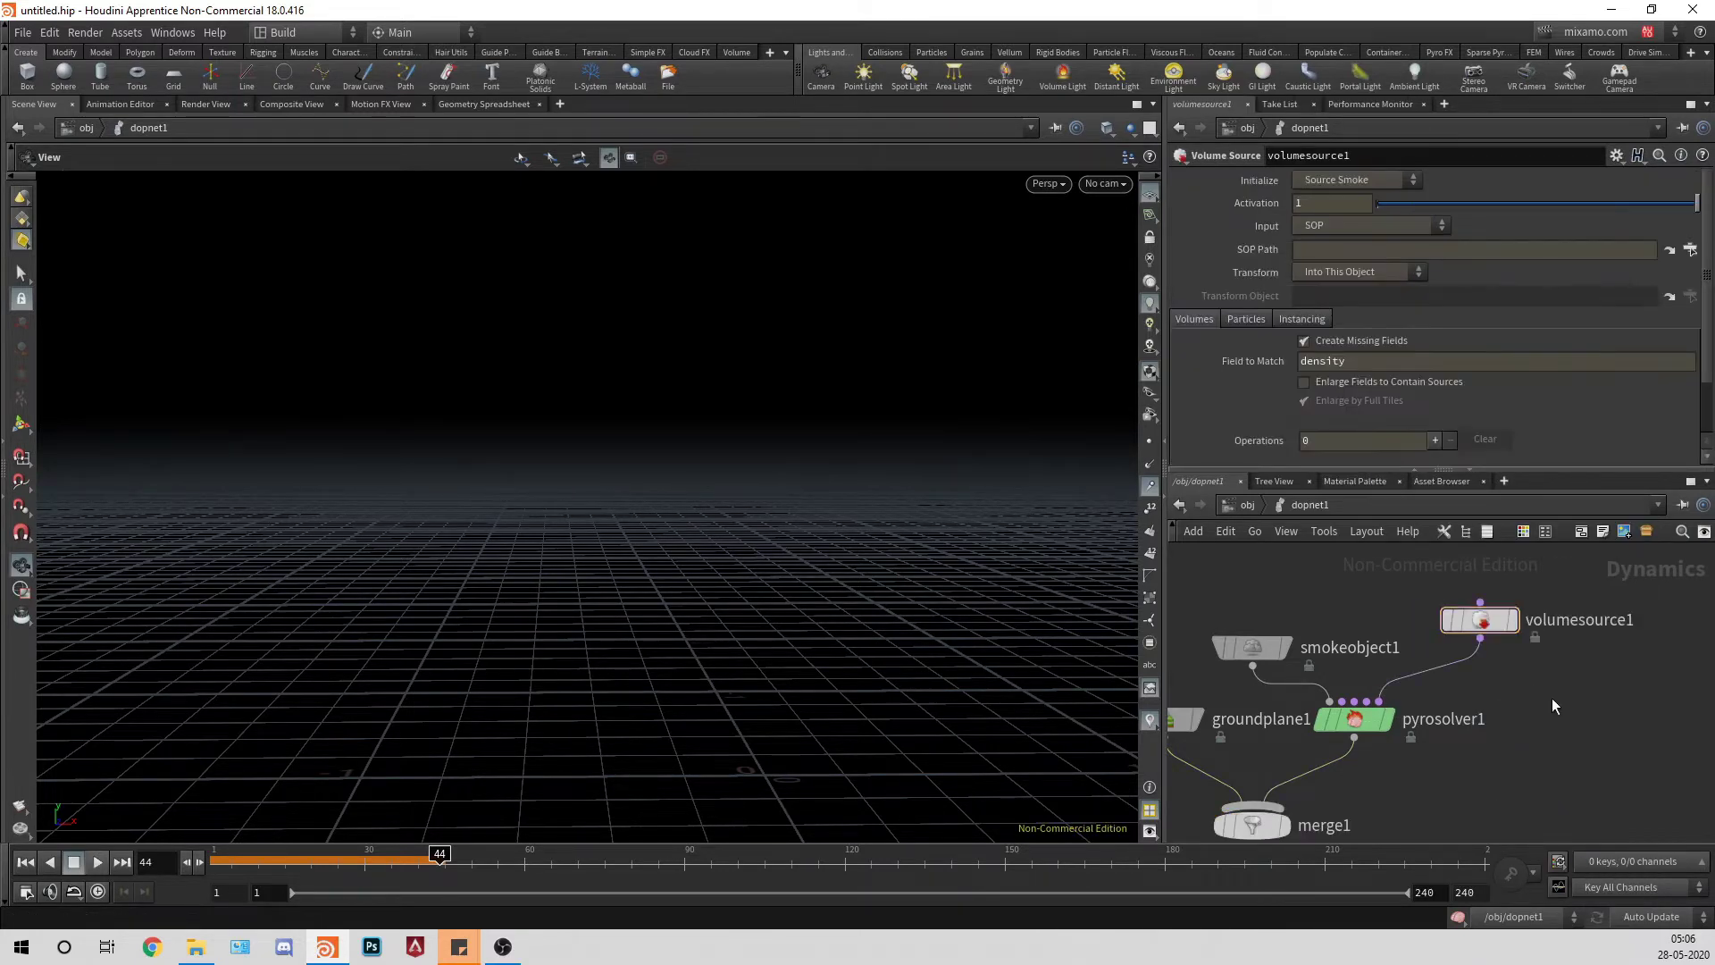
Step: Add a Gas Resize Fluid Dynamic node, connect it to pyrosolver1's second input, and auto-arrange the network
key("Tab")
type("gasresiz")
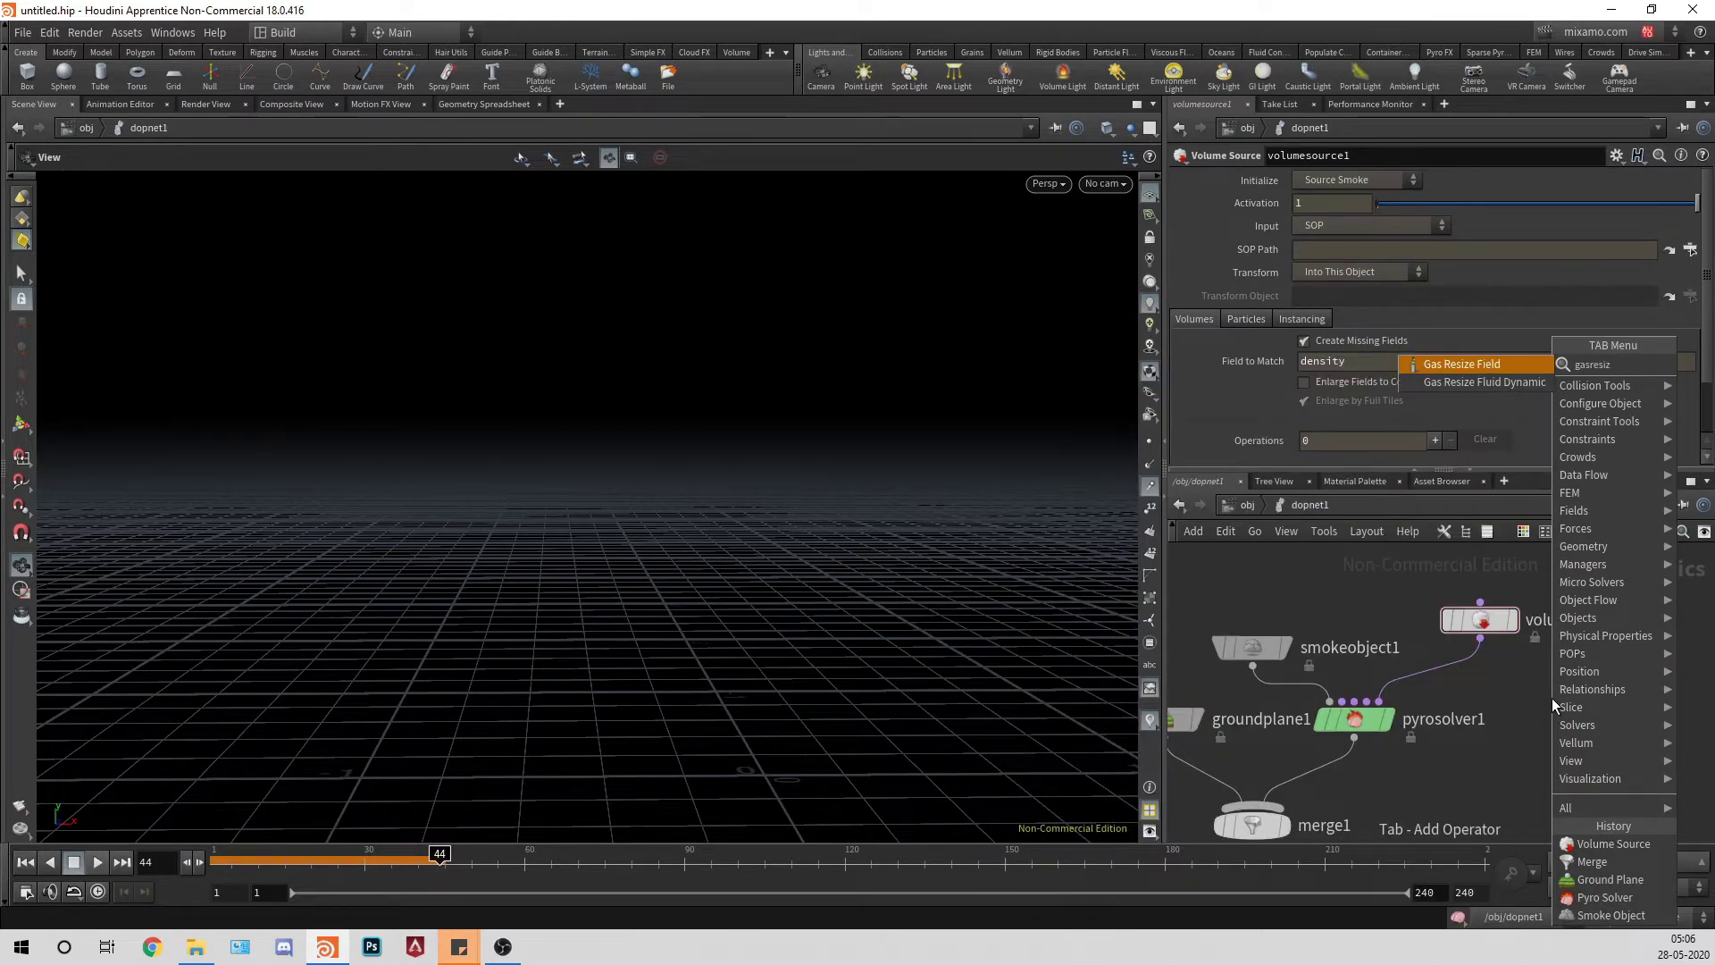
key("Down")
key("Return")
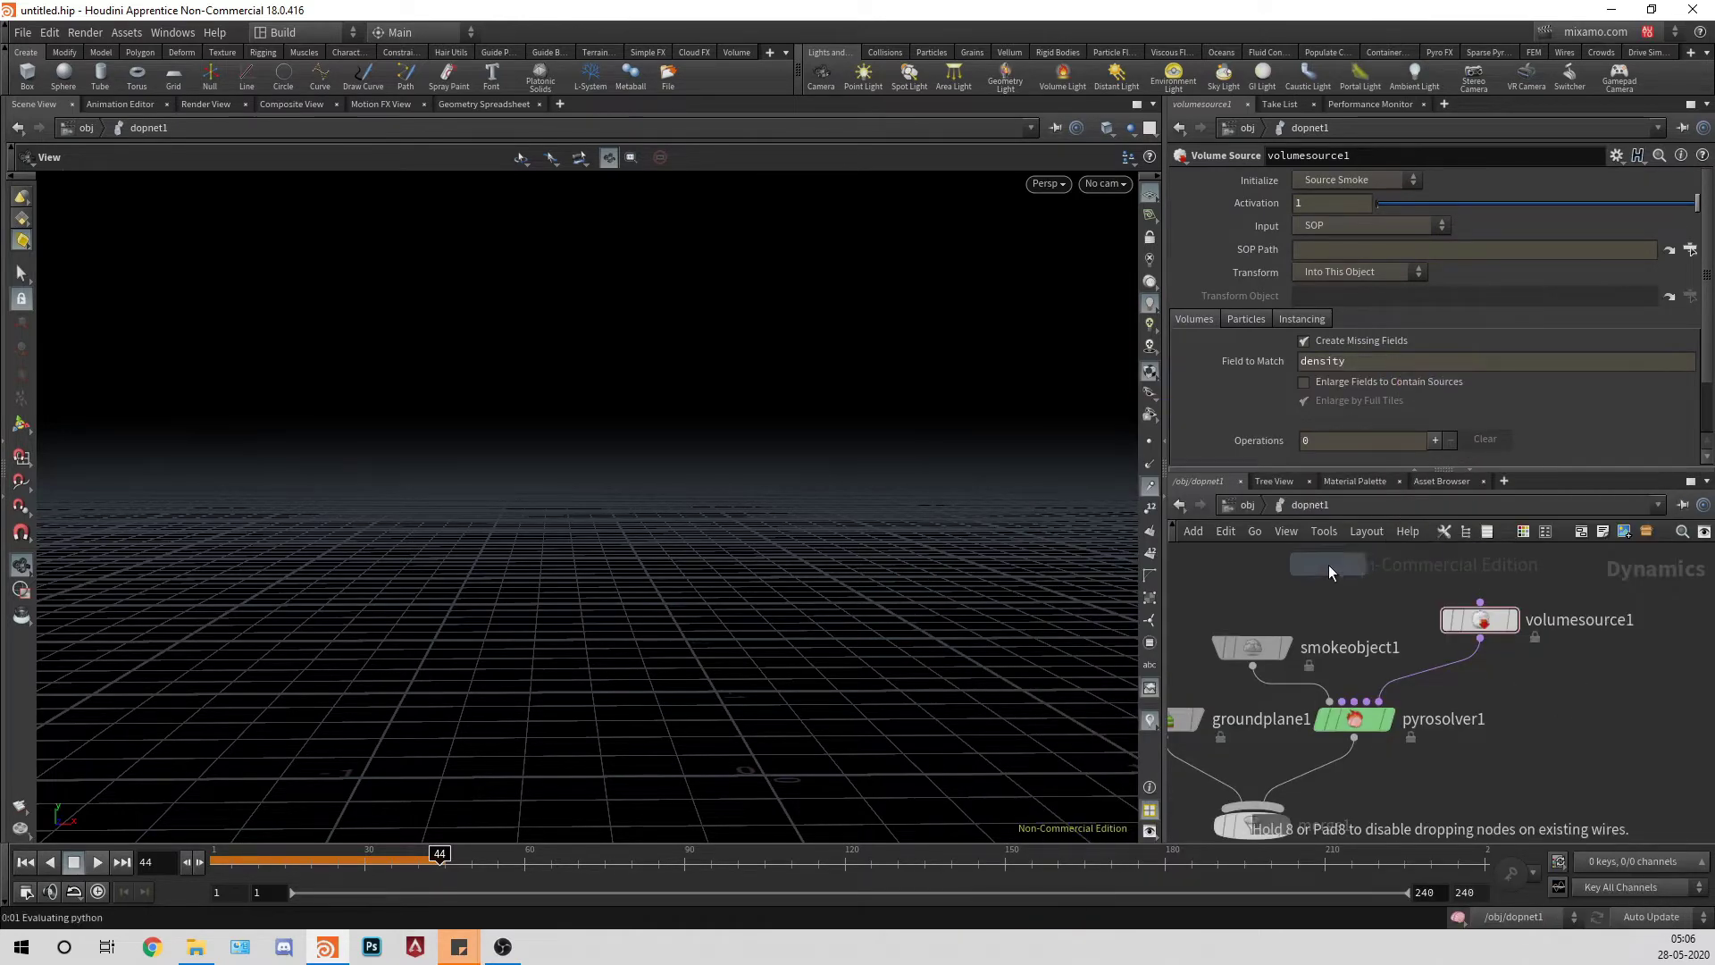
left_click(1347, 575)
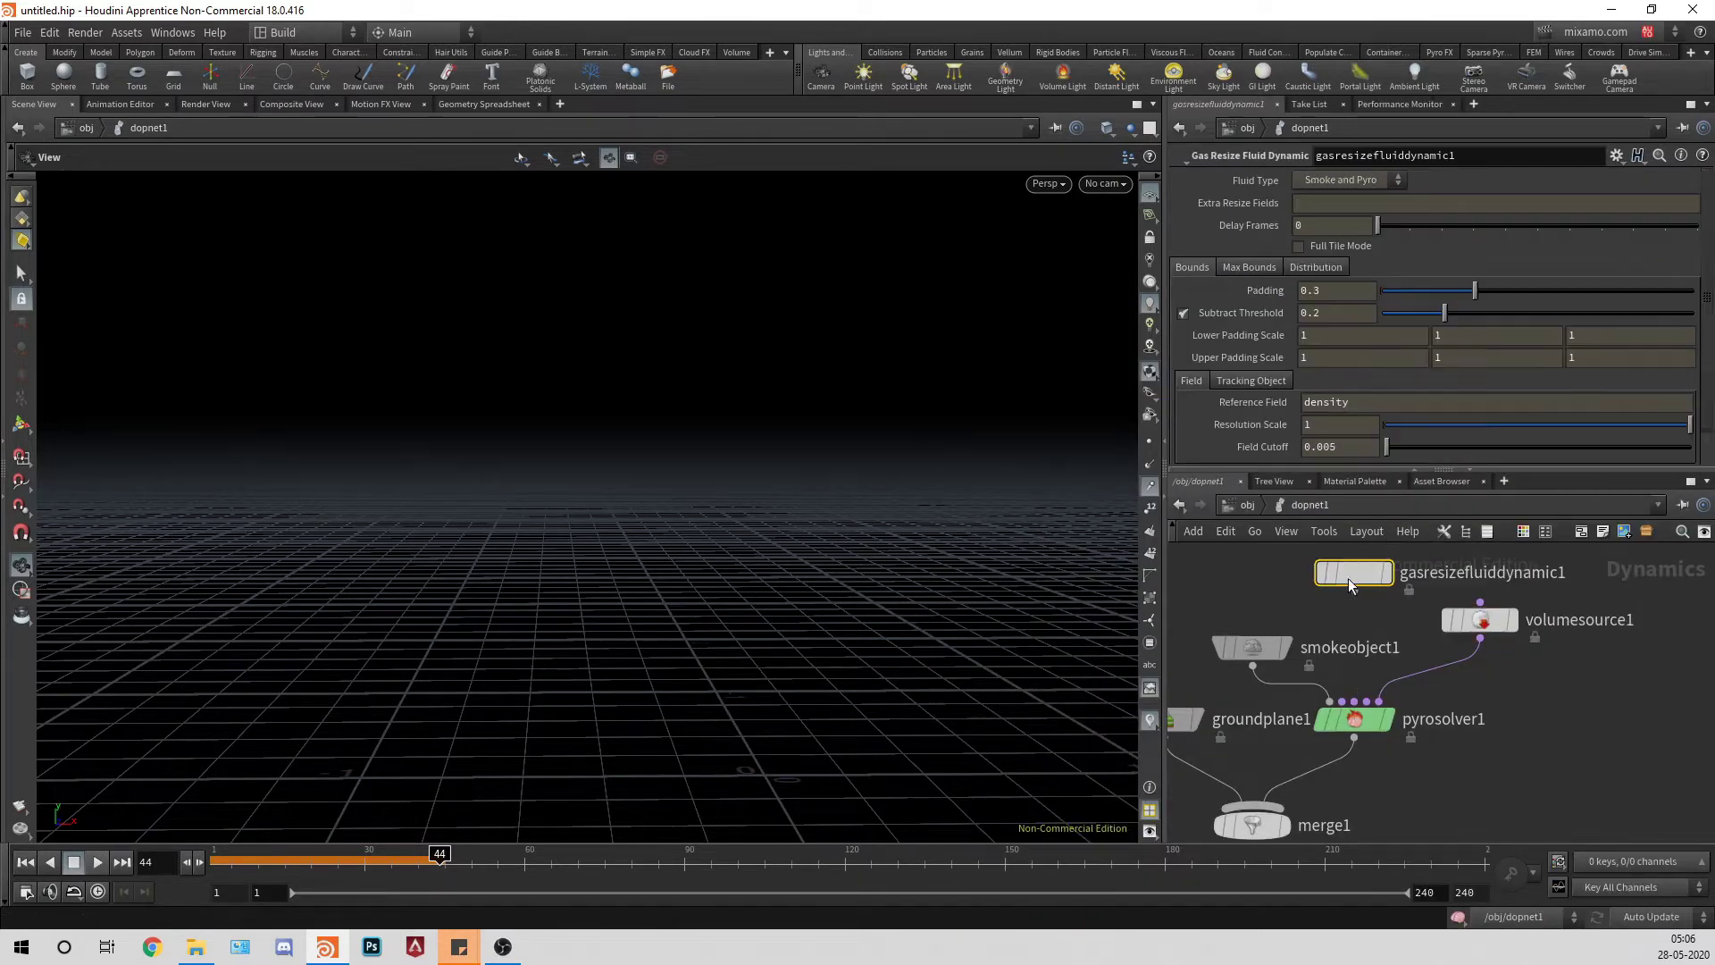
left_click(1343, 701)
left_click(1567, 711)
key("l")
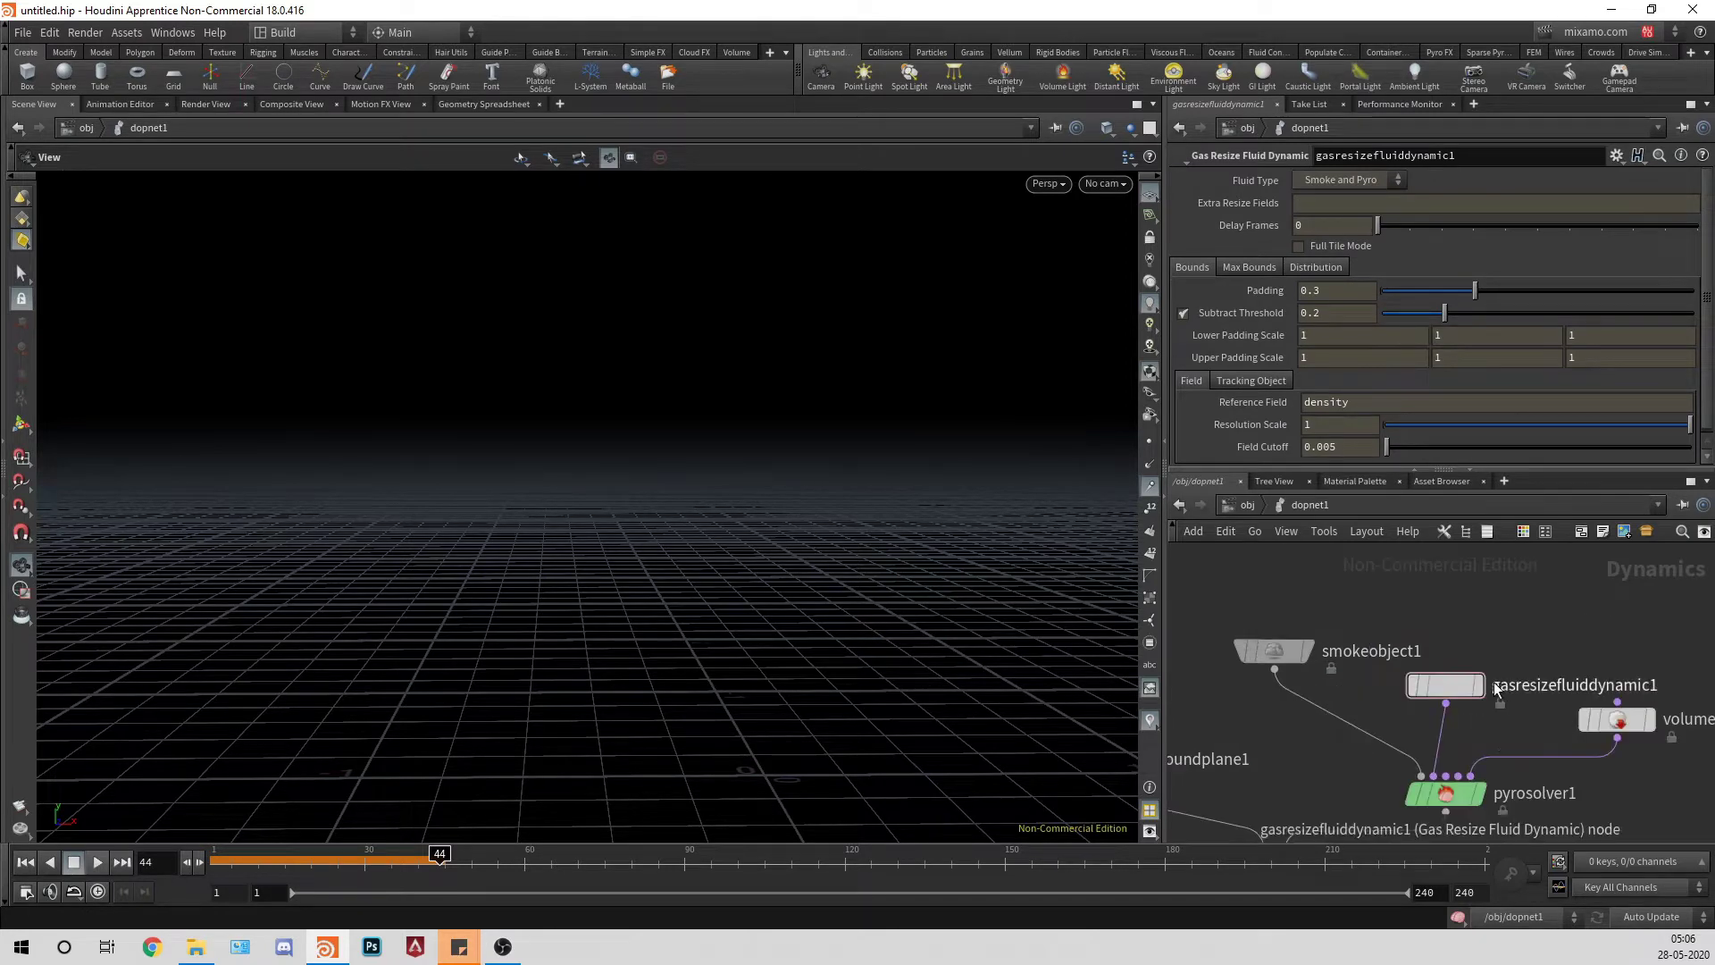
Step: Select the volumesource1 node to open its source parameters
scroll(1493, 686, "down", 3)
scroll(1470, 680, "up", 1)
middle_click_drag(1536, 785, 1478, 714)
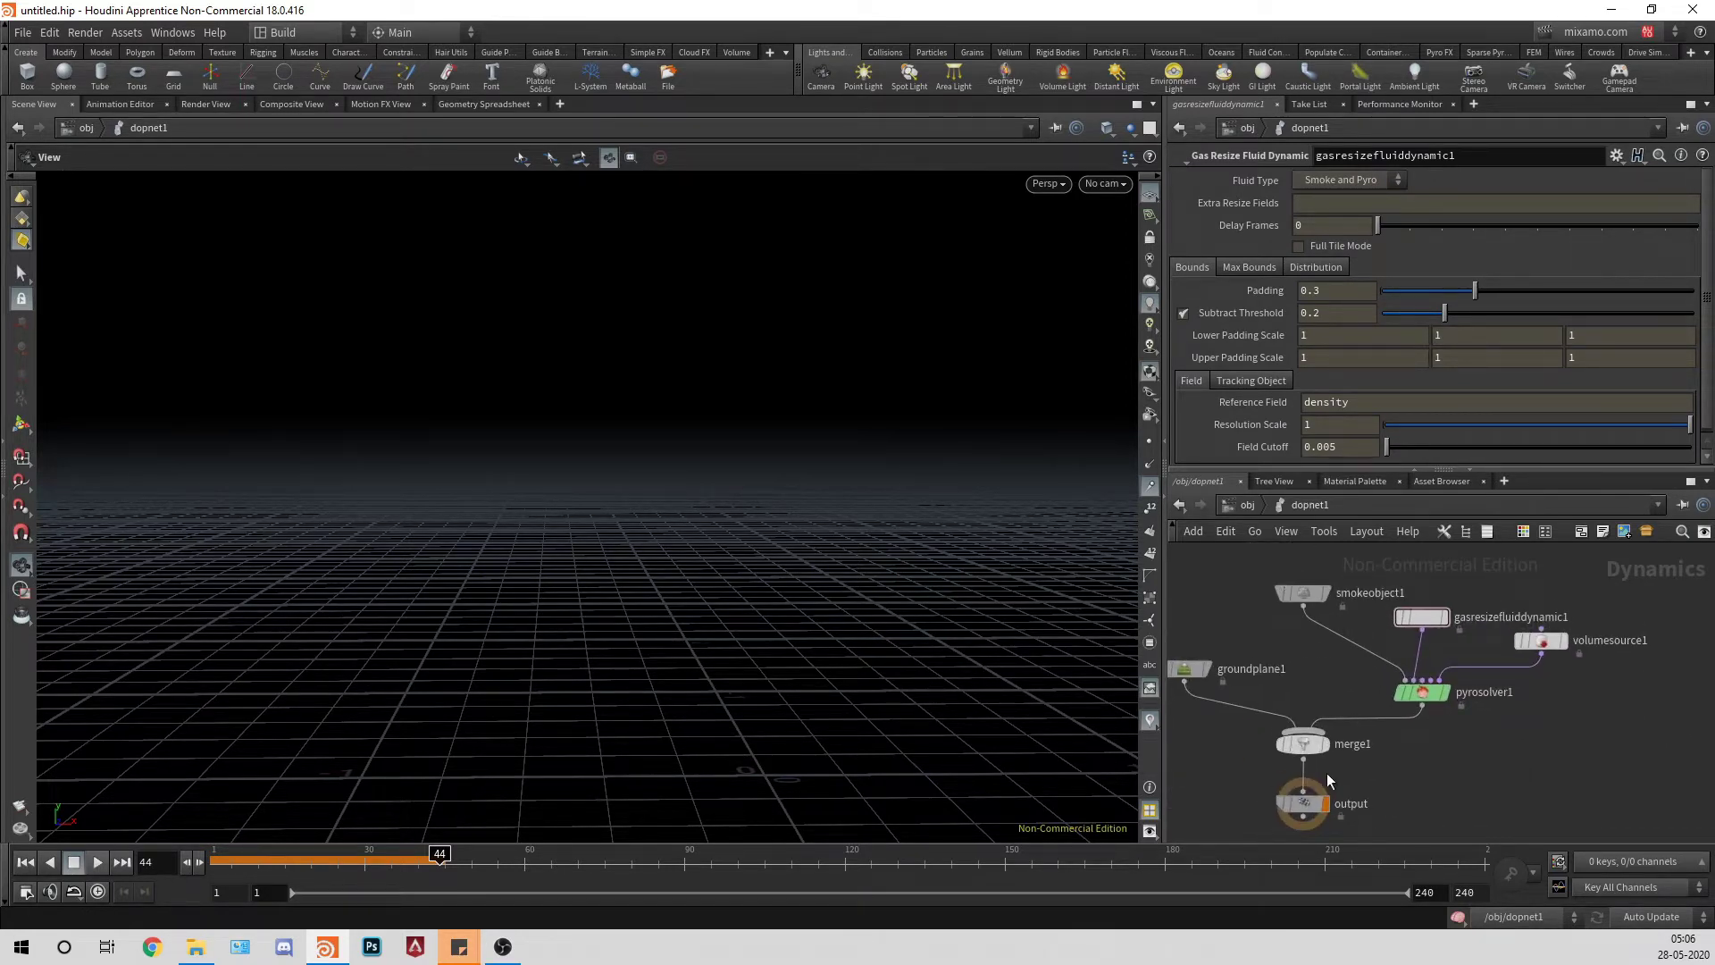
left_click(1541, 641)
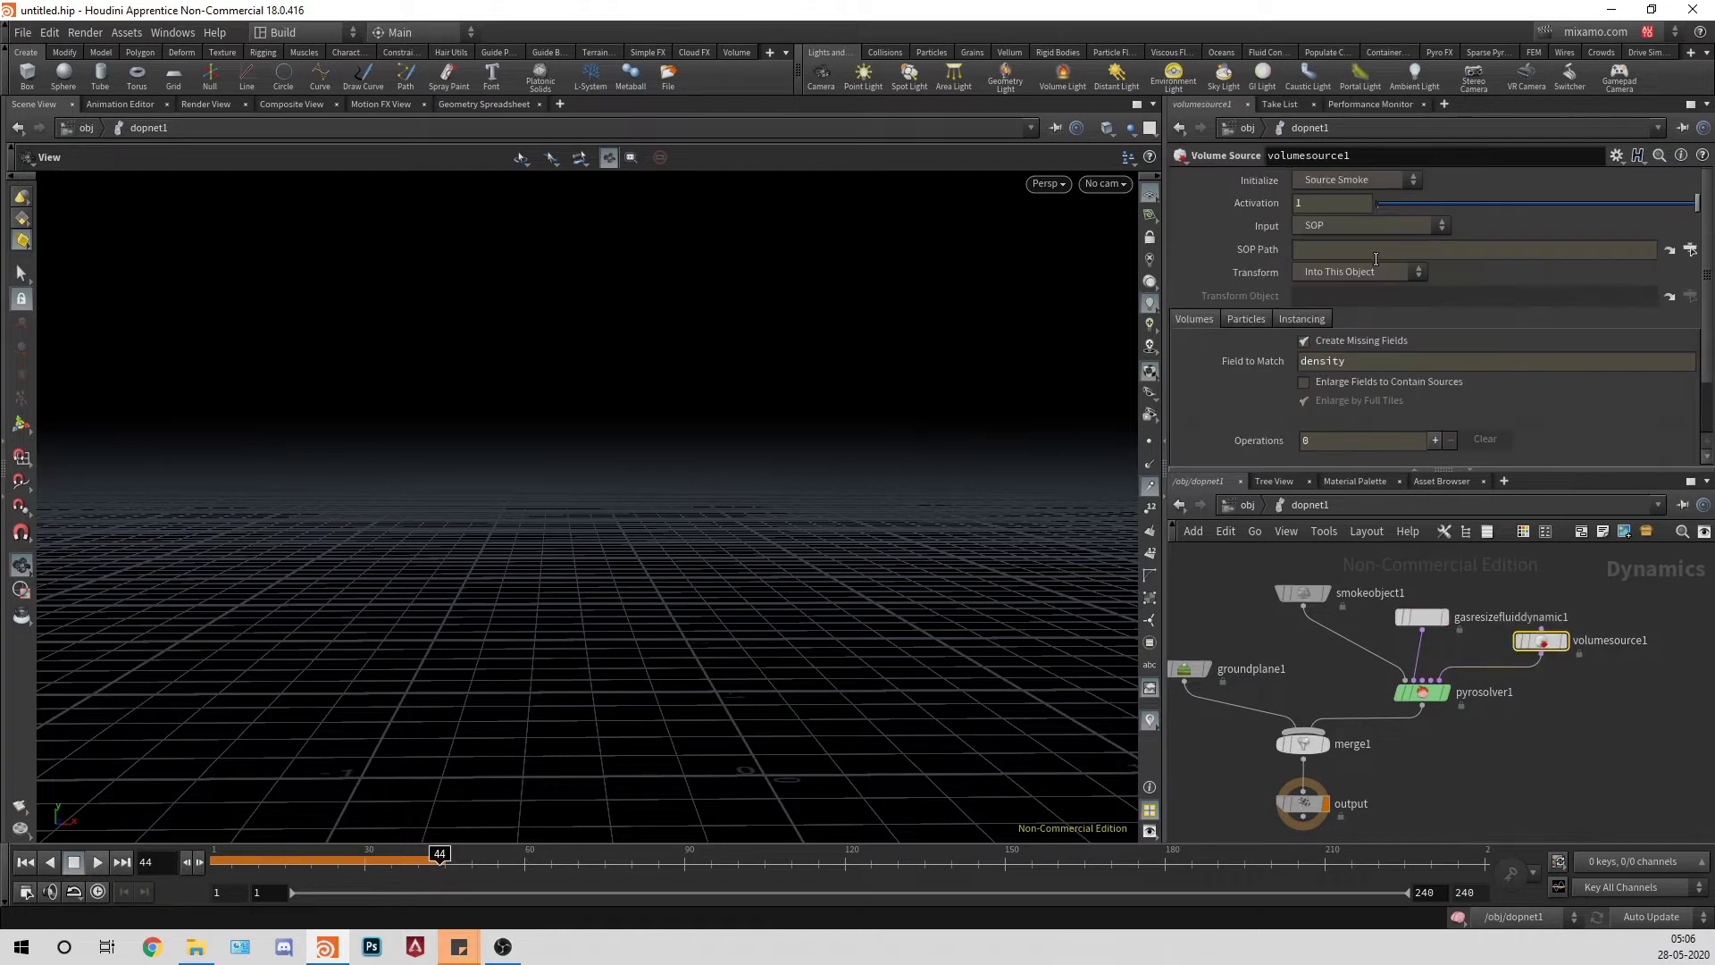
Step: Set the SOP Path of volumesource1 to ../../Char/Source
left_click(1376, 250)
type("../../")
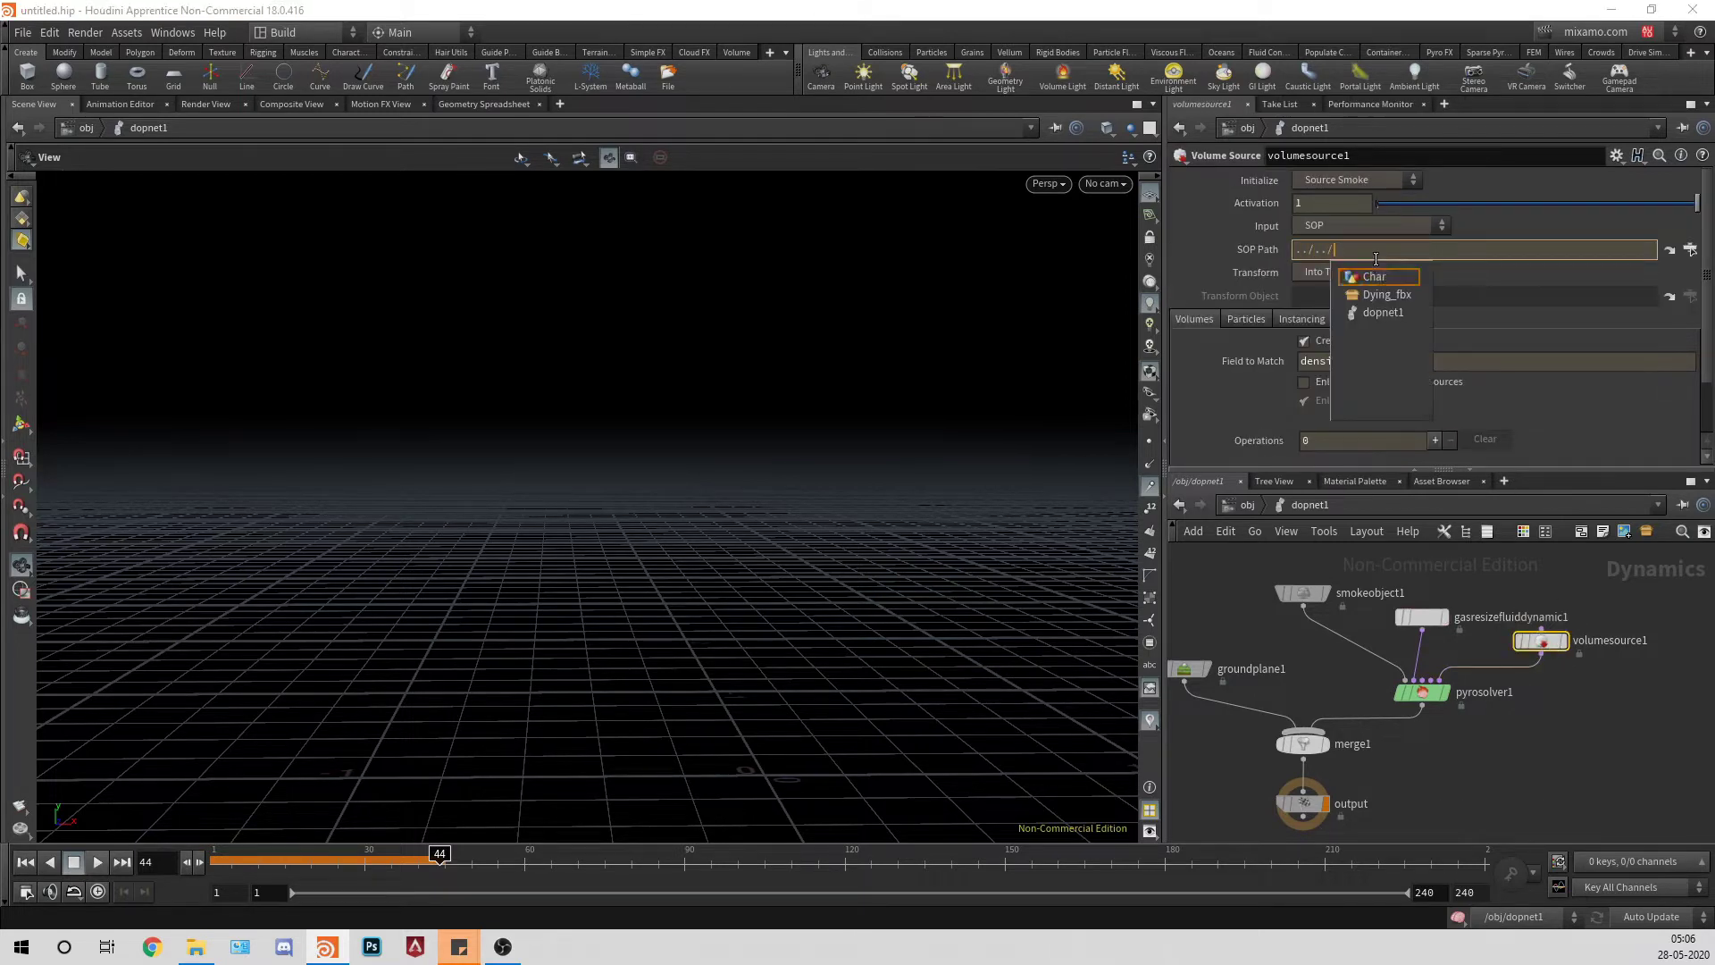
key("Down")
key("Down")
key("Down")
key("Down")
key("Return")
key("Down")
key("Return")
key("Return")
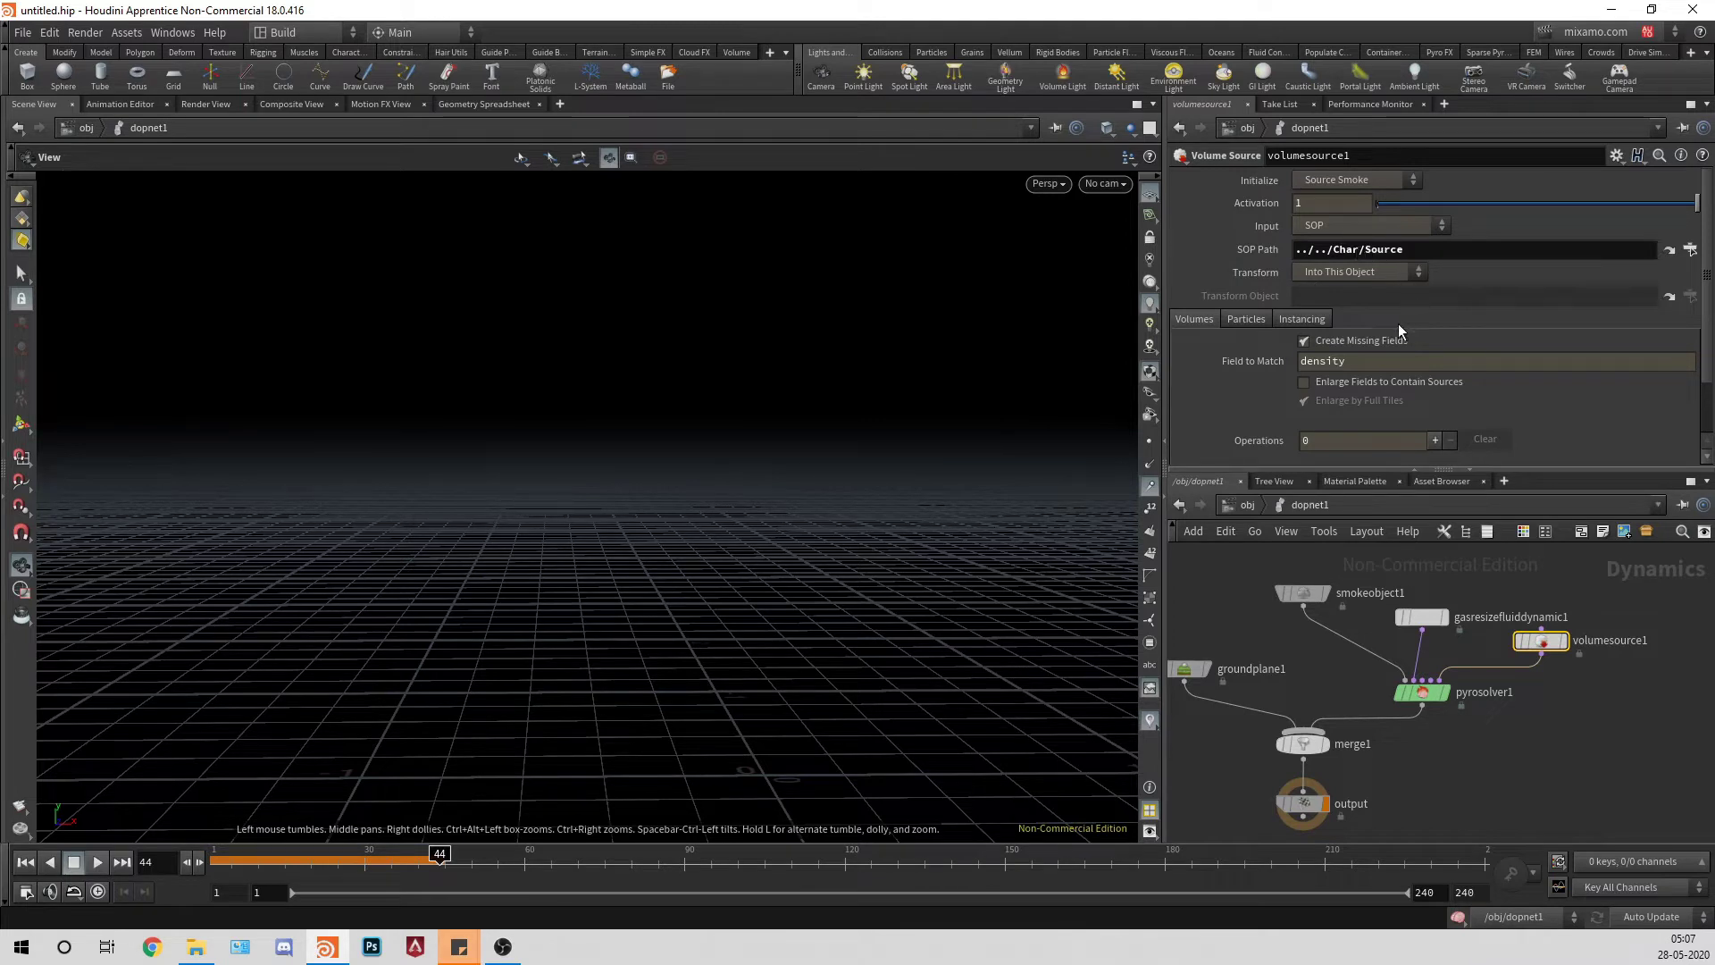
Step: Initialize volumesource1 as Source Fuel and review its fuel, temperature and velocity operations
scroll(1404, 364, "down", 3)
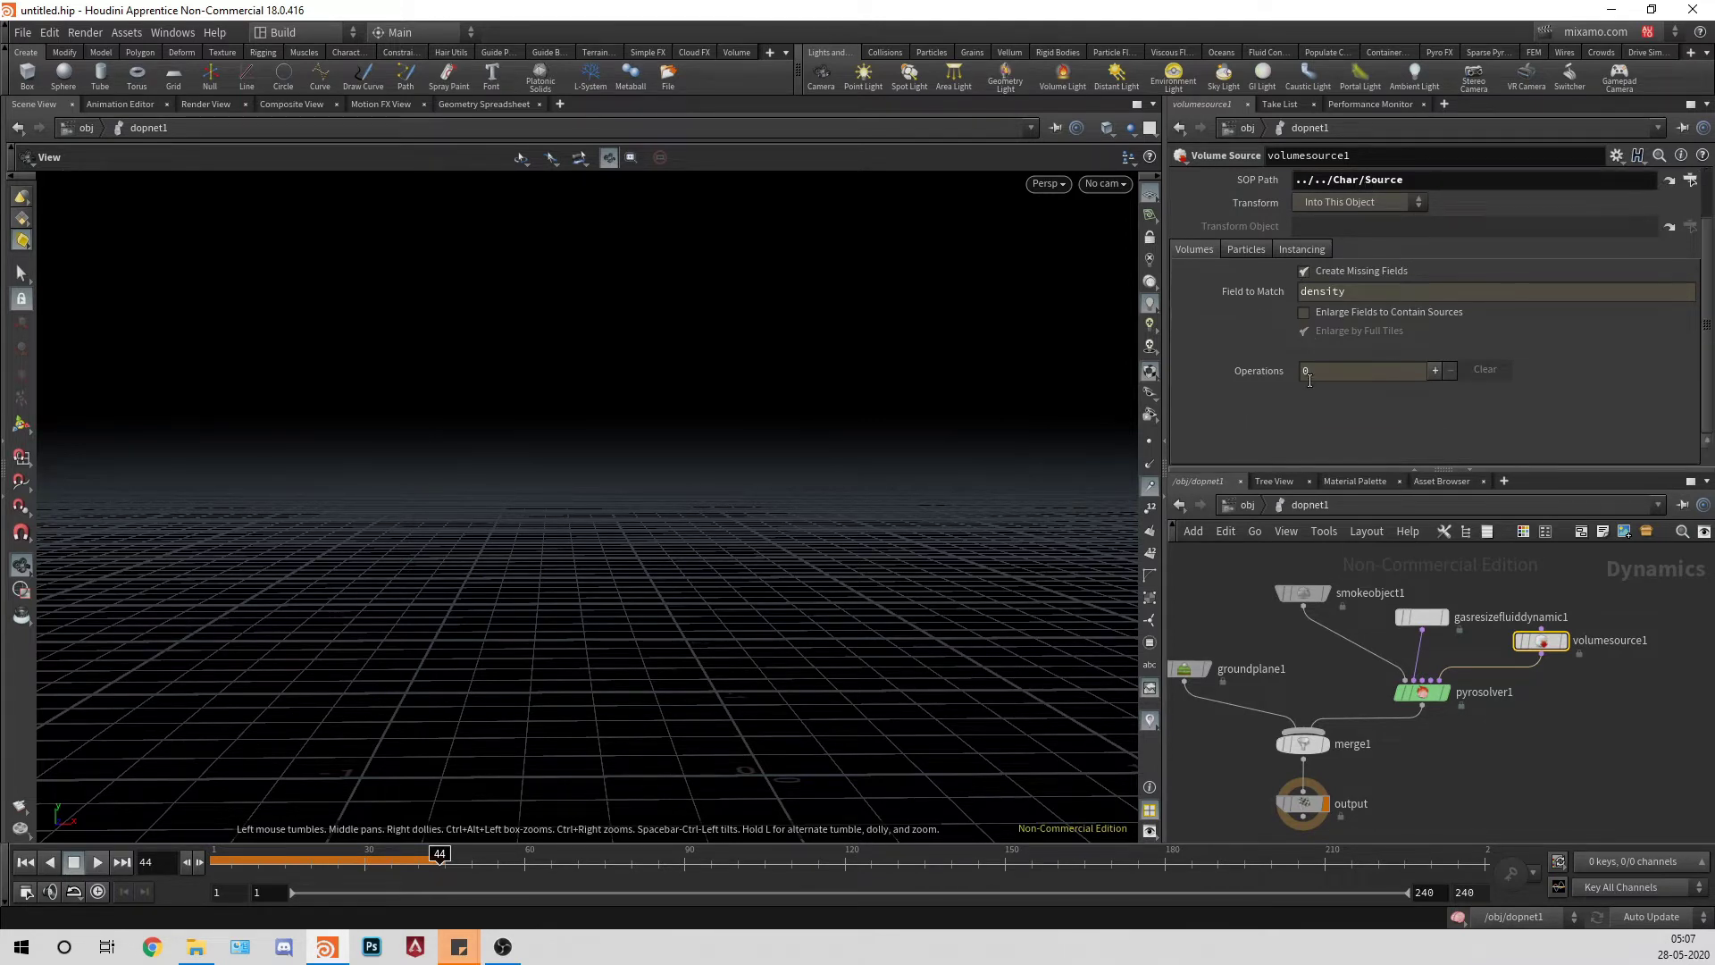
scroll(1352, 356, "up", 3)
left_click(1336, 184)
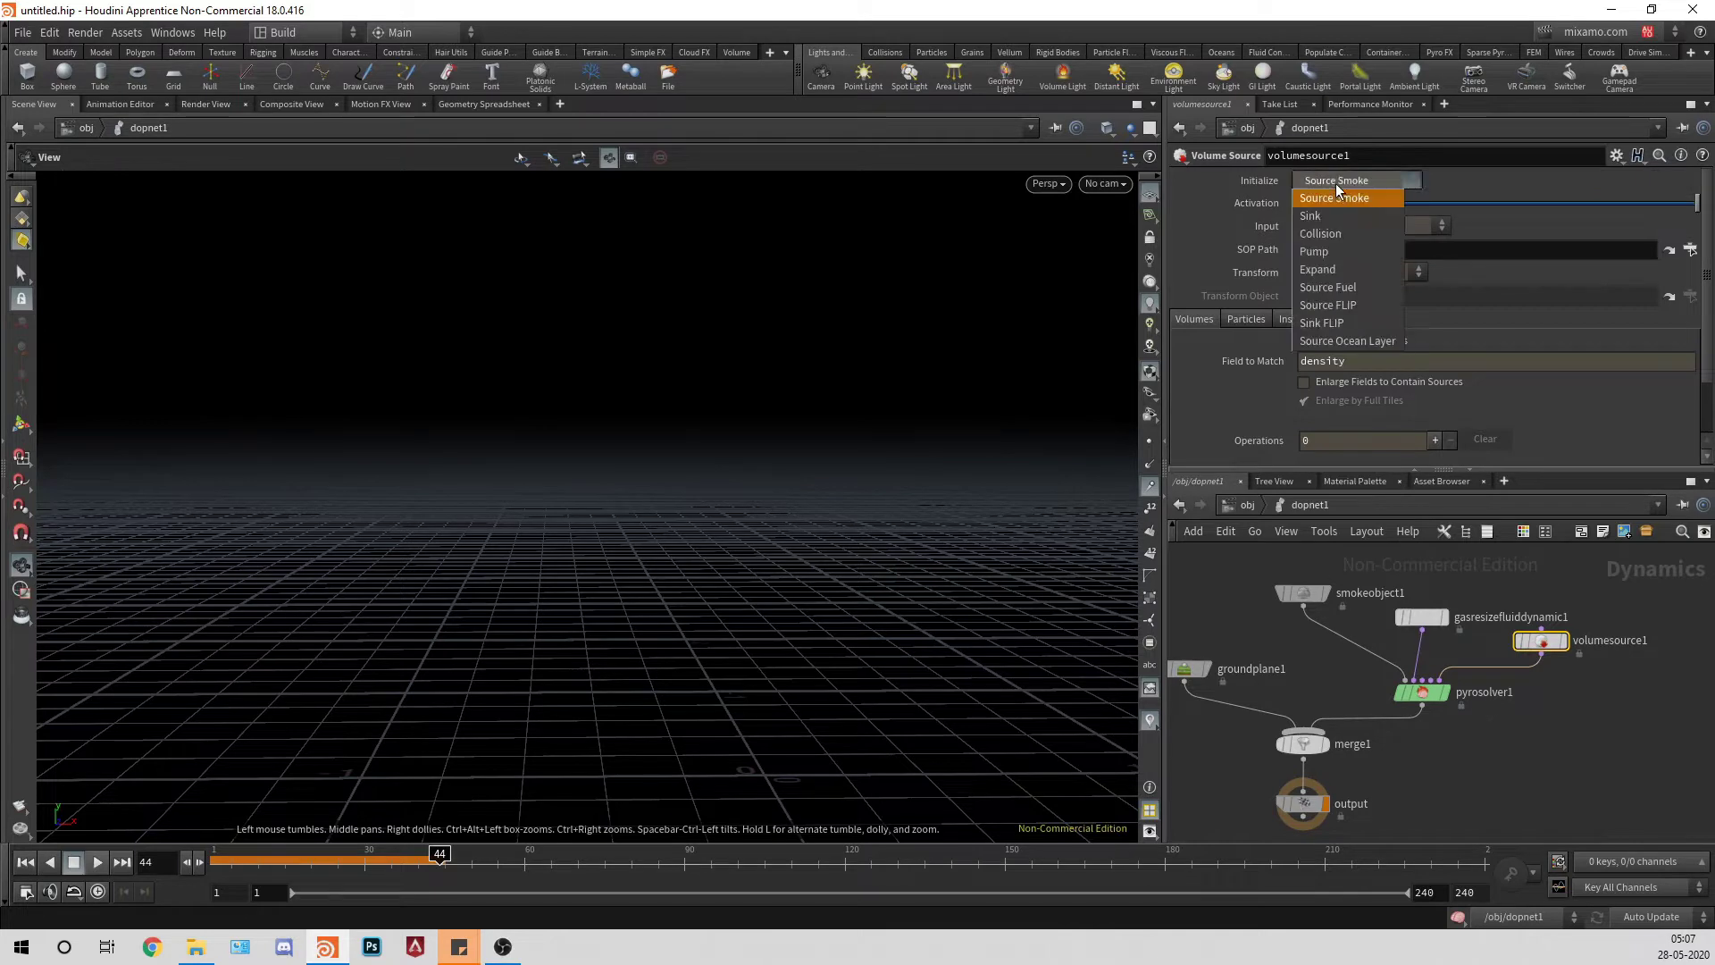
left_click(1338, 287)
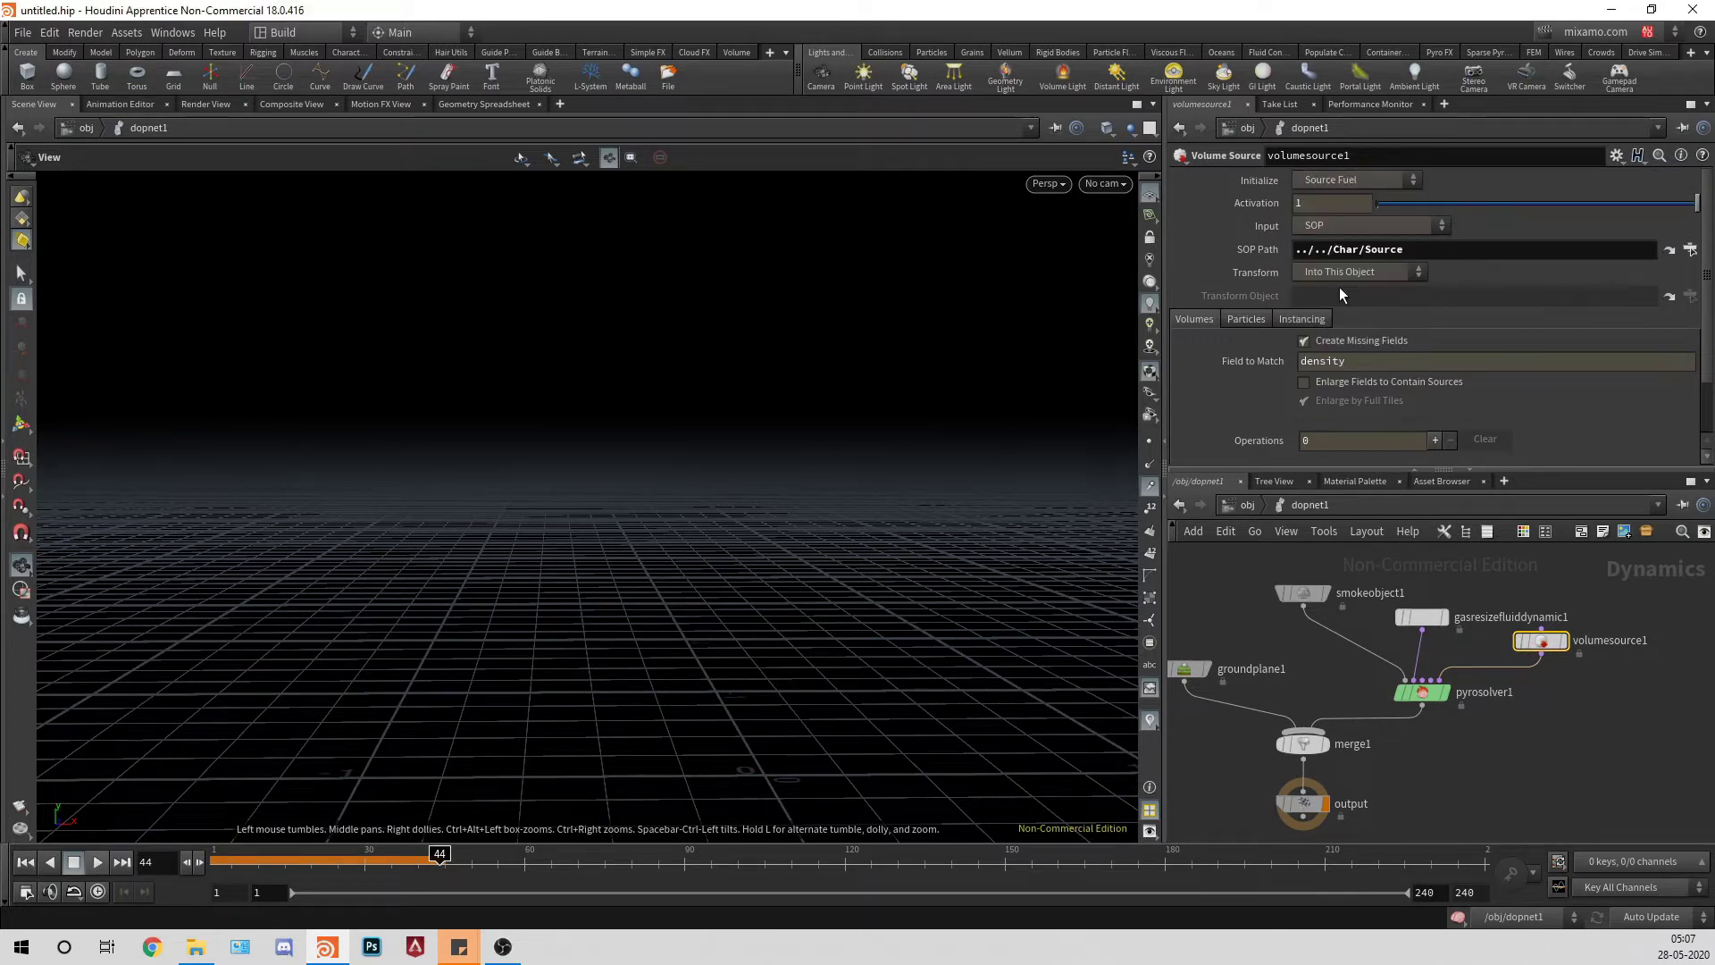
scroll(1358, 366, "down", 3)
scroll(1357, 371, "down", 5)
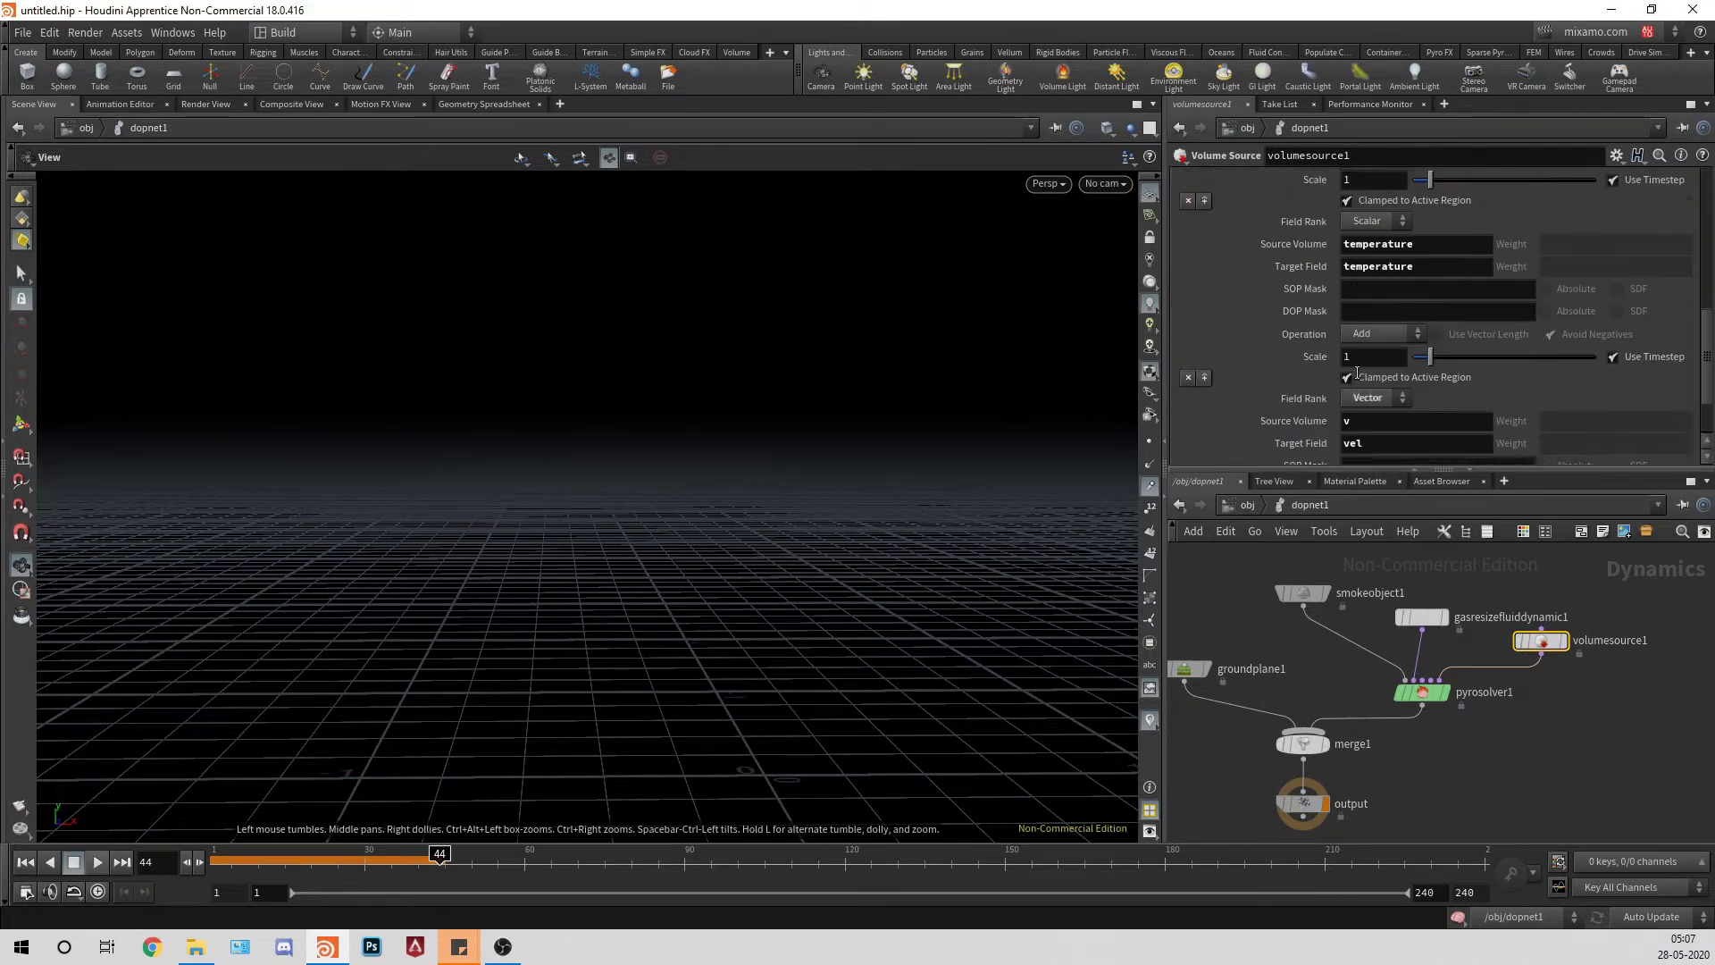
scroll(1399, 323, "up", 4)
scroll(1373, 318, "down", 4)
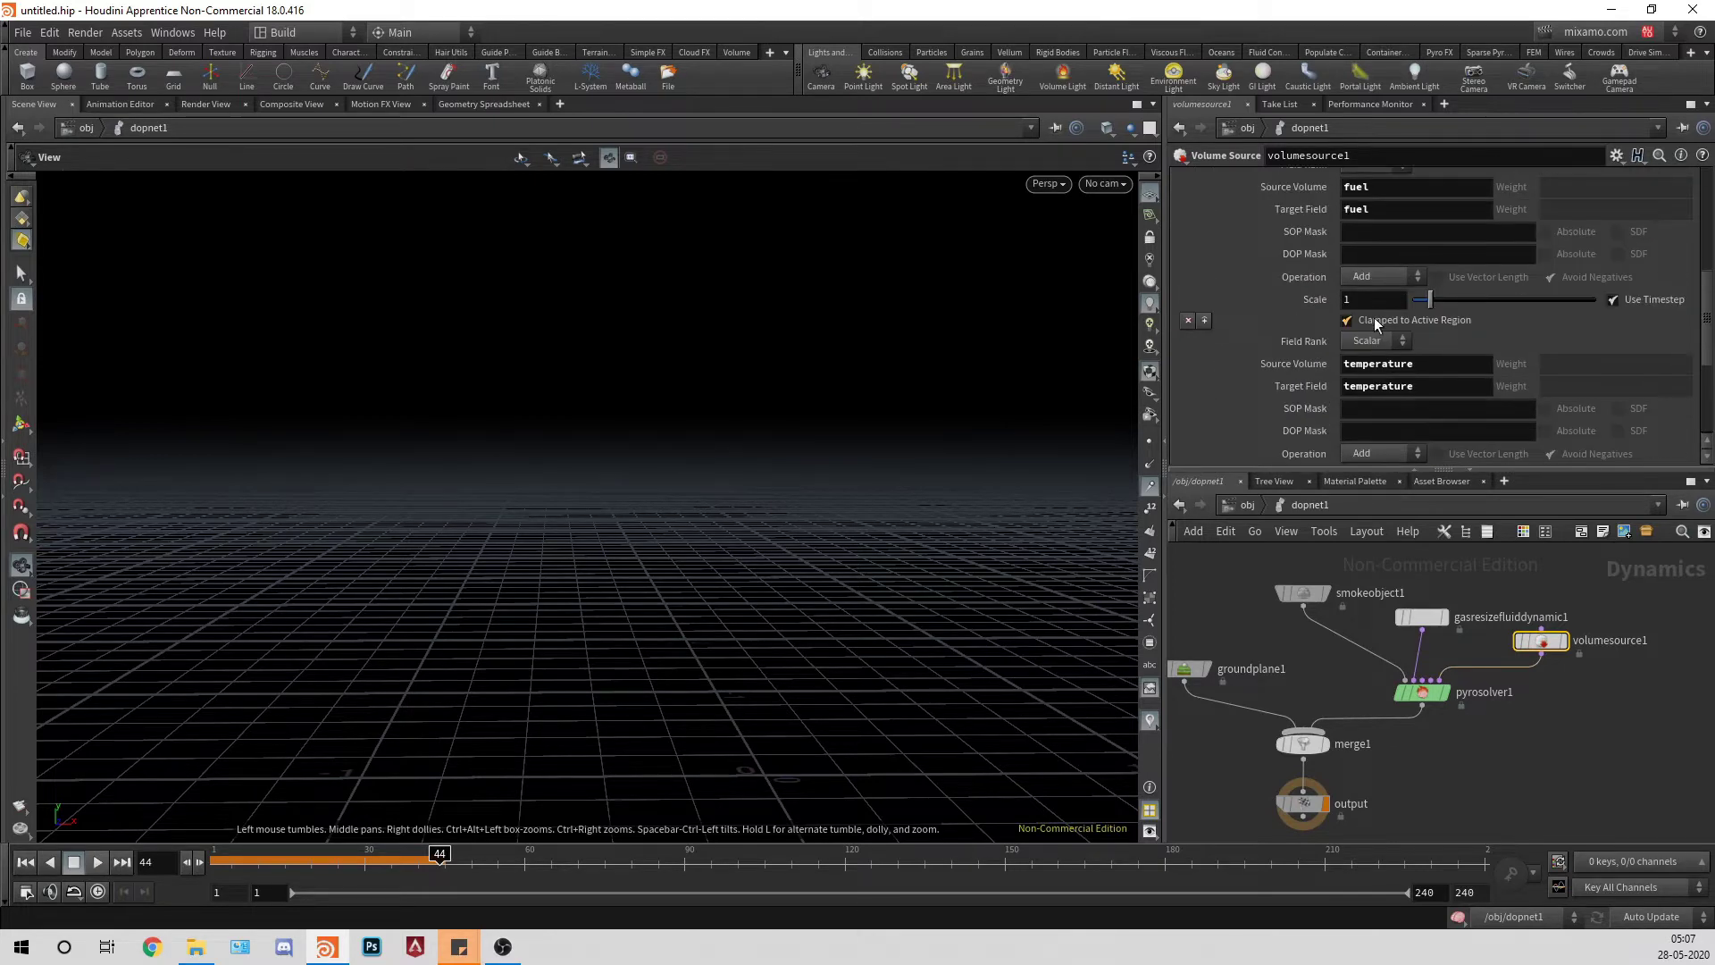
Step: On gasresizefluiddynamic1, turn off clamping to the maximum bounds and set Delay Frames to 2
middle_click_drag(1488, 714, 1499, 715)
left_click(1435, 617)
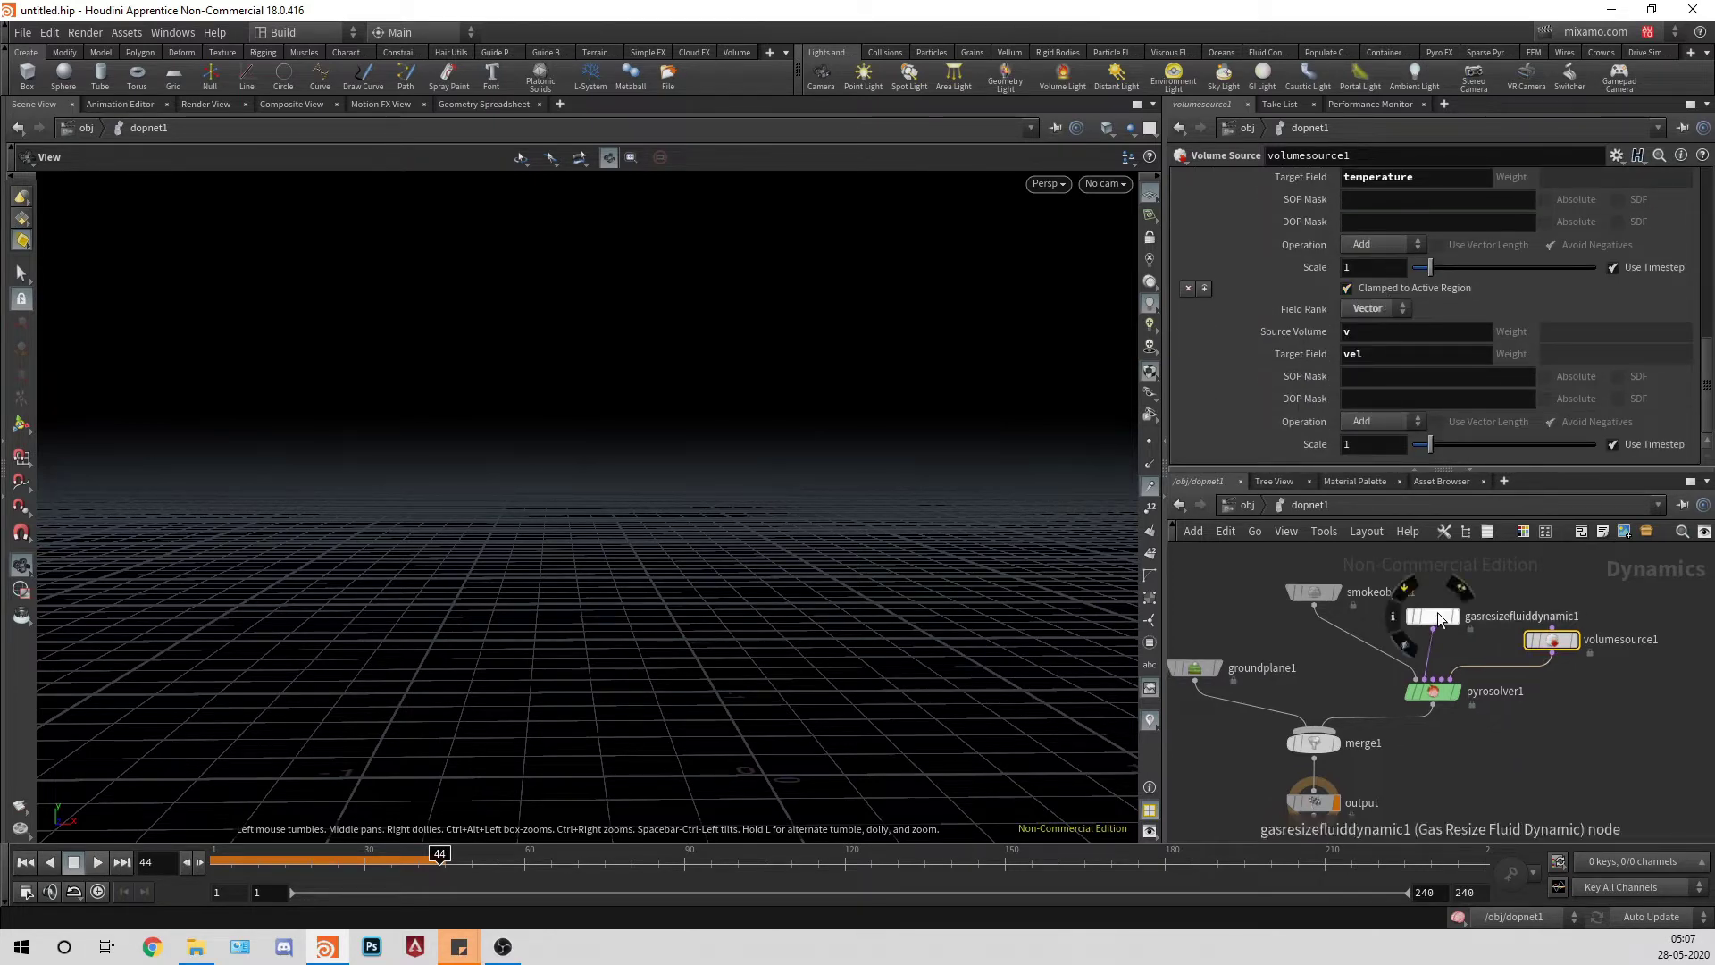
left_click(1247, 270)
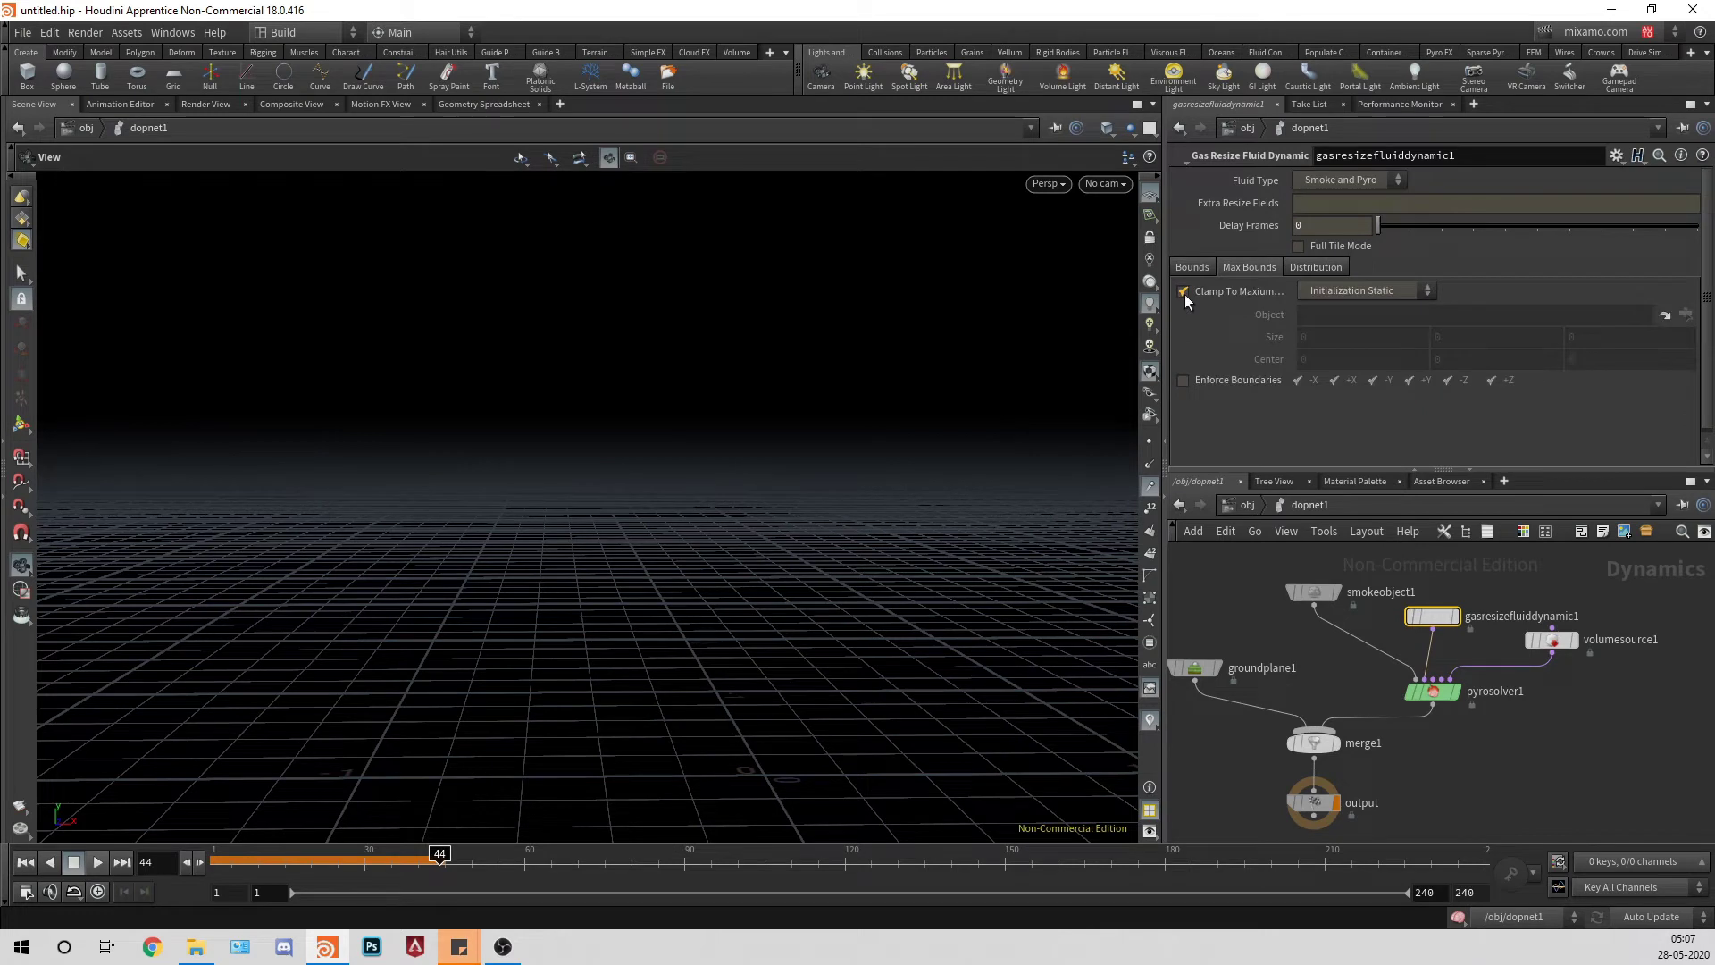
left_click(1193, 268)
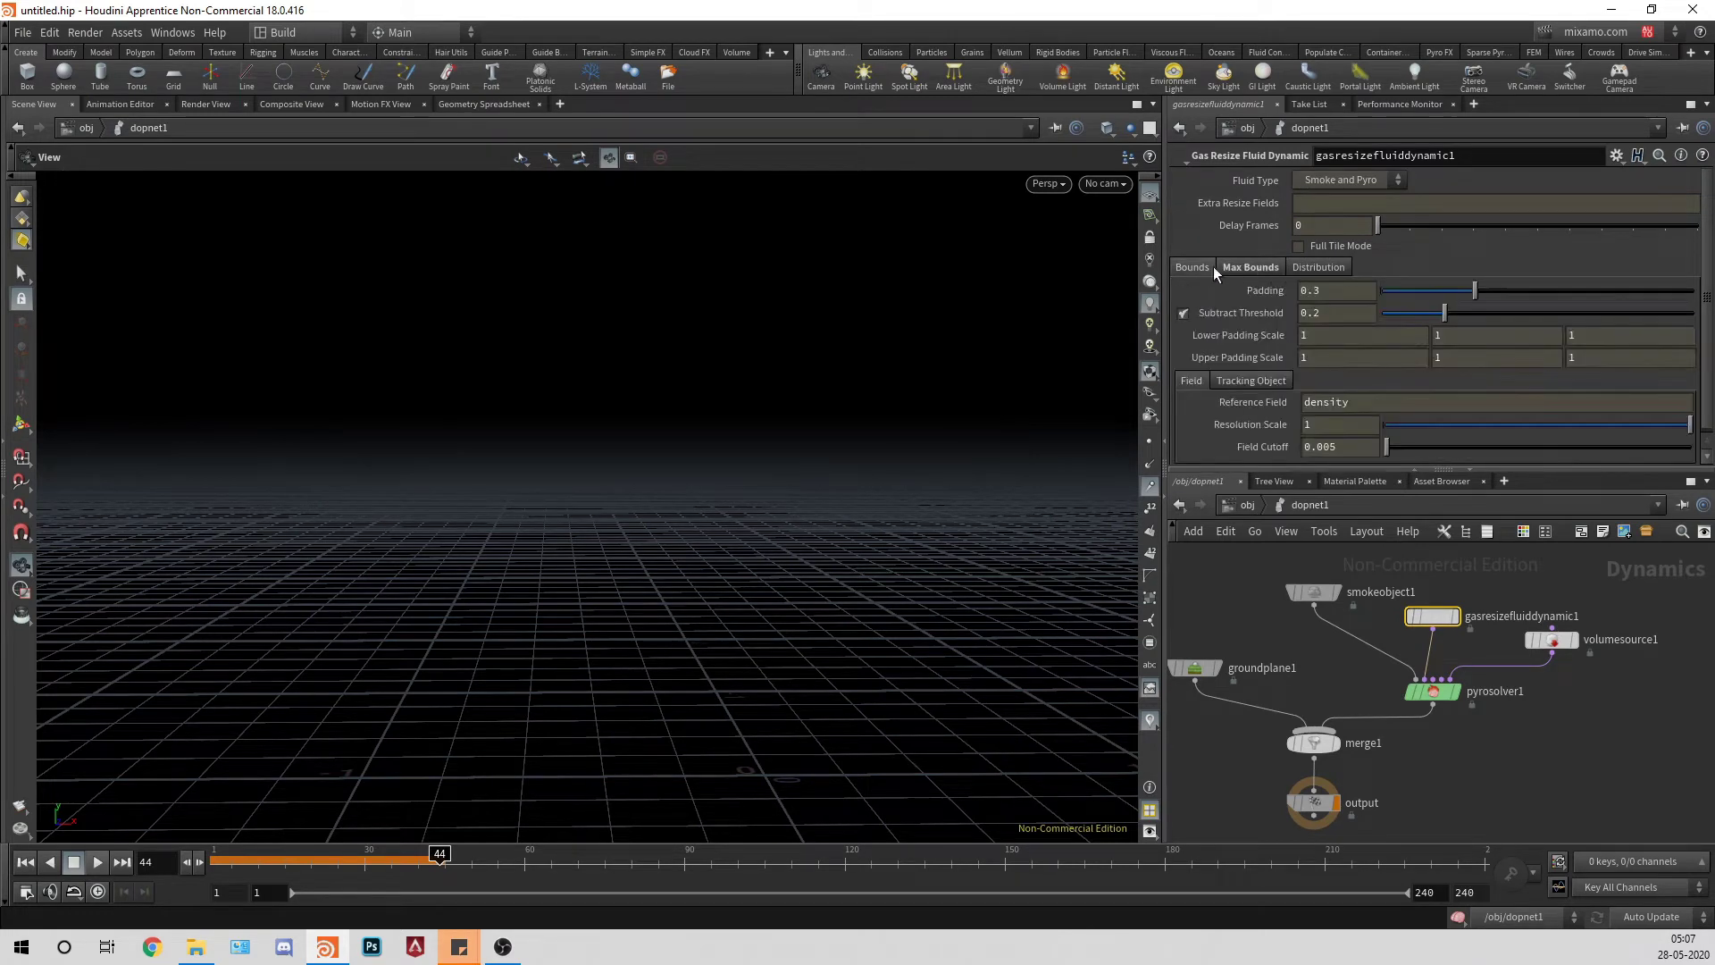
left_click_drag(1310, 227, 915, 180)
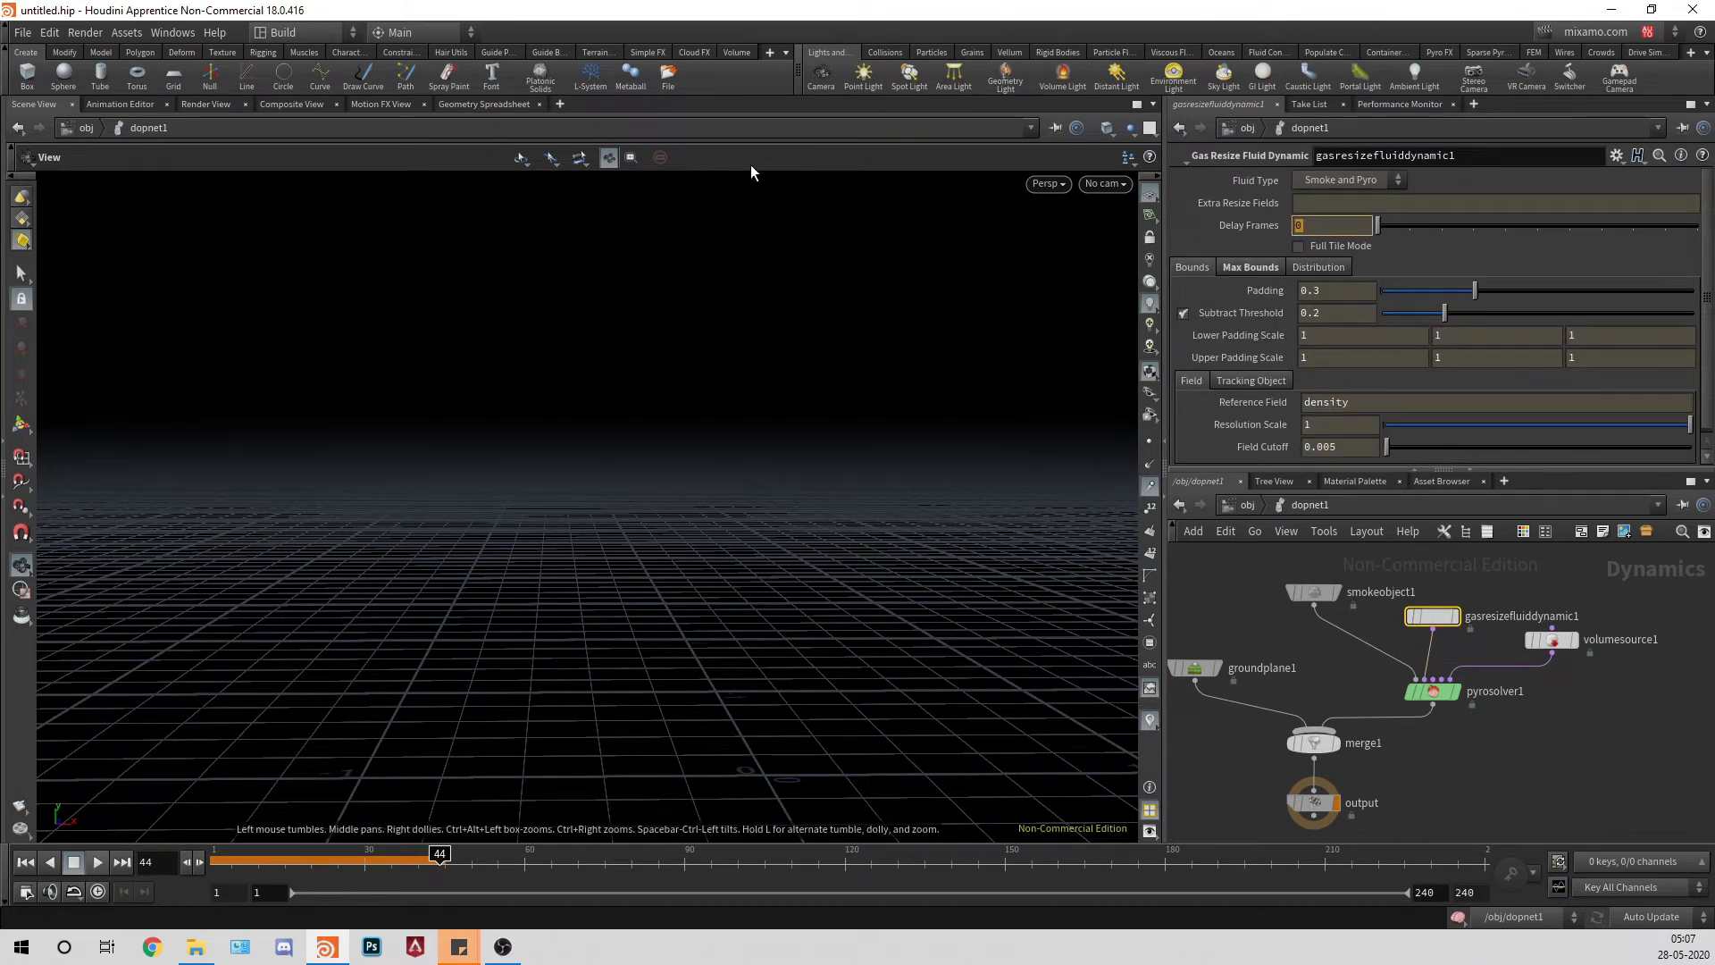
key("Return")
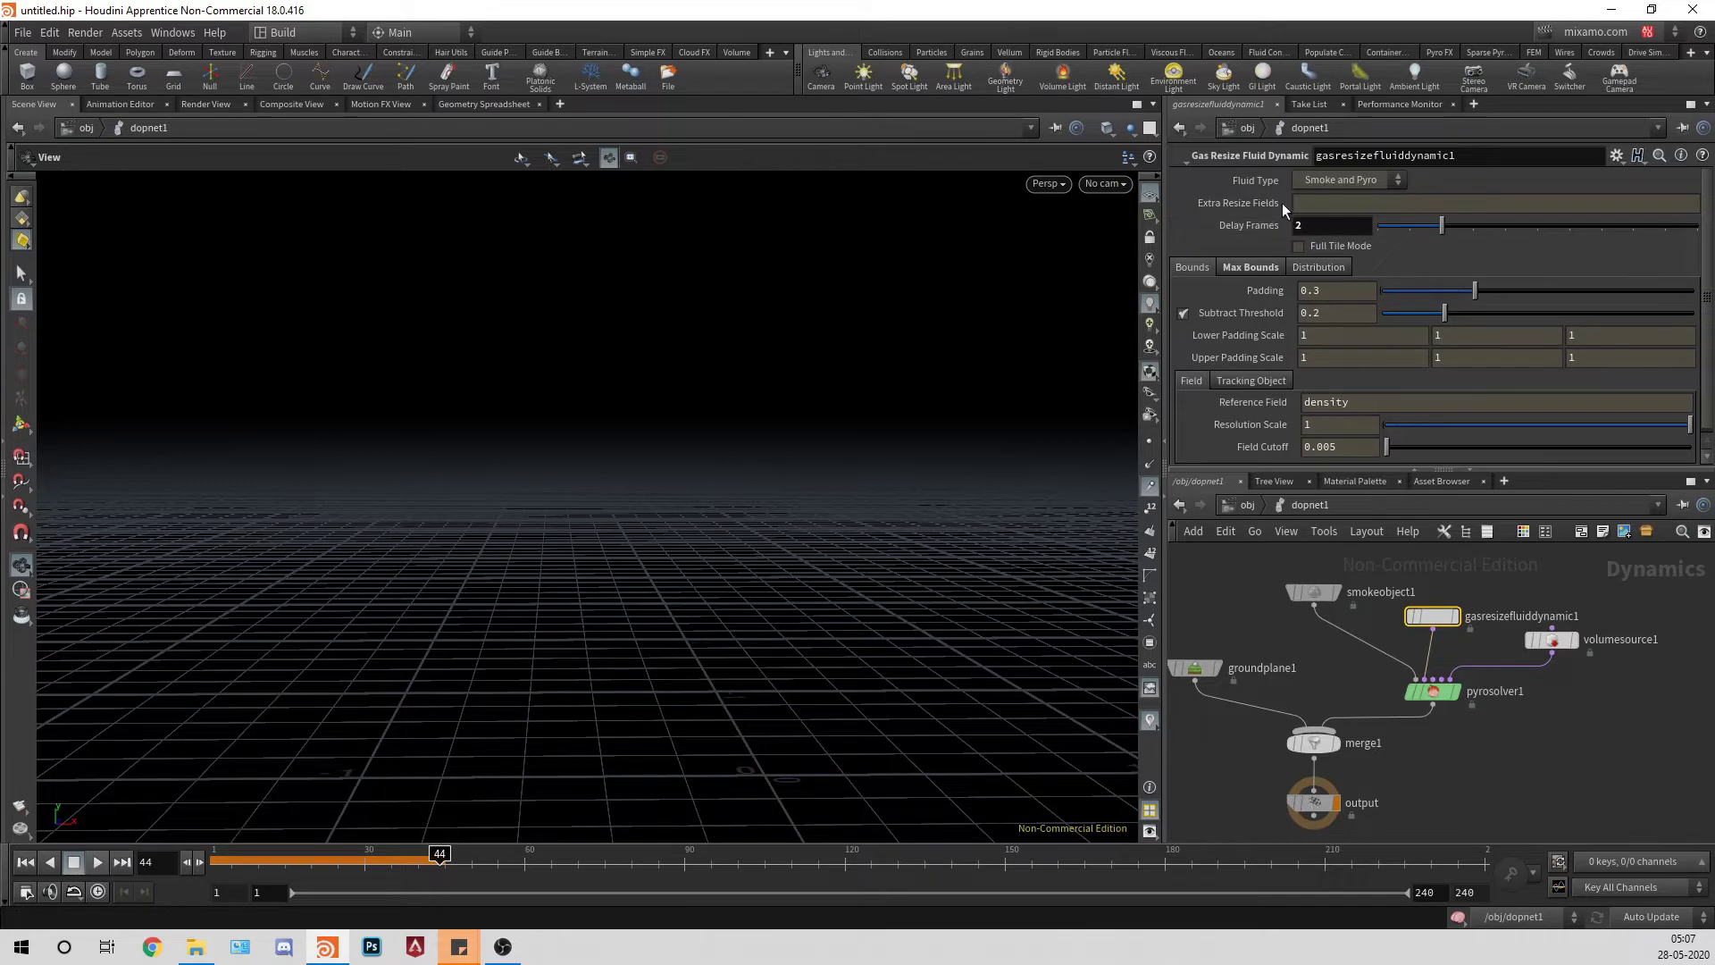
Step: Set the Division Size of smokeobject1 to 0.1
right_click_drag(869, 675, 702, 671)
left_click_drag(702, 670, 944, 616)
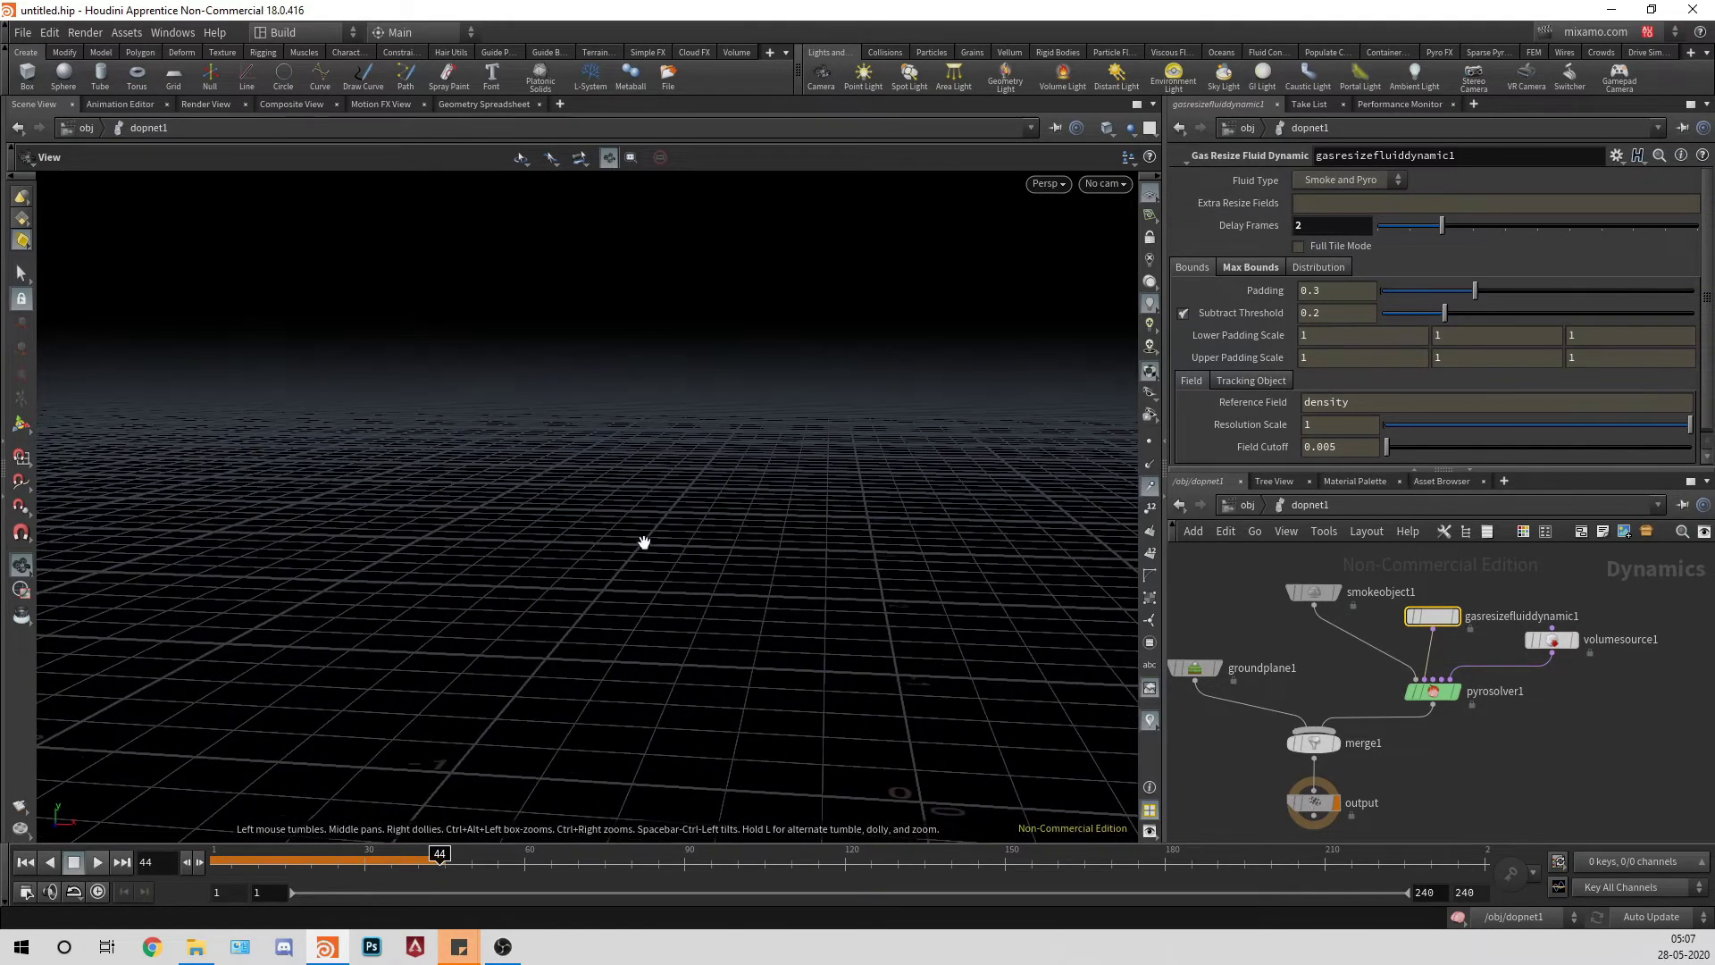
left_click_drag(689, 556, 639, 628)
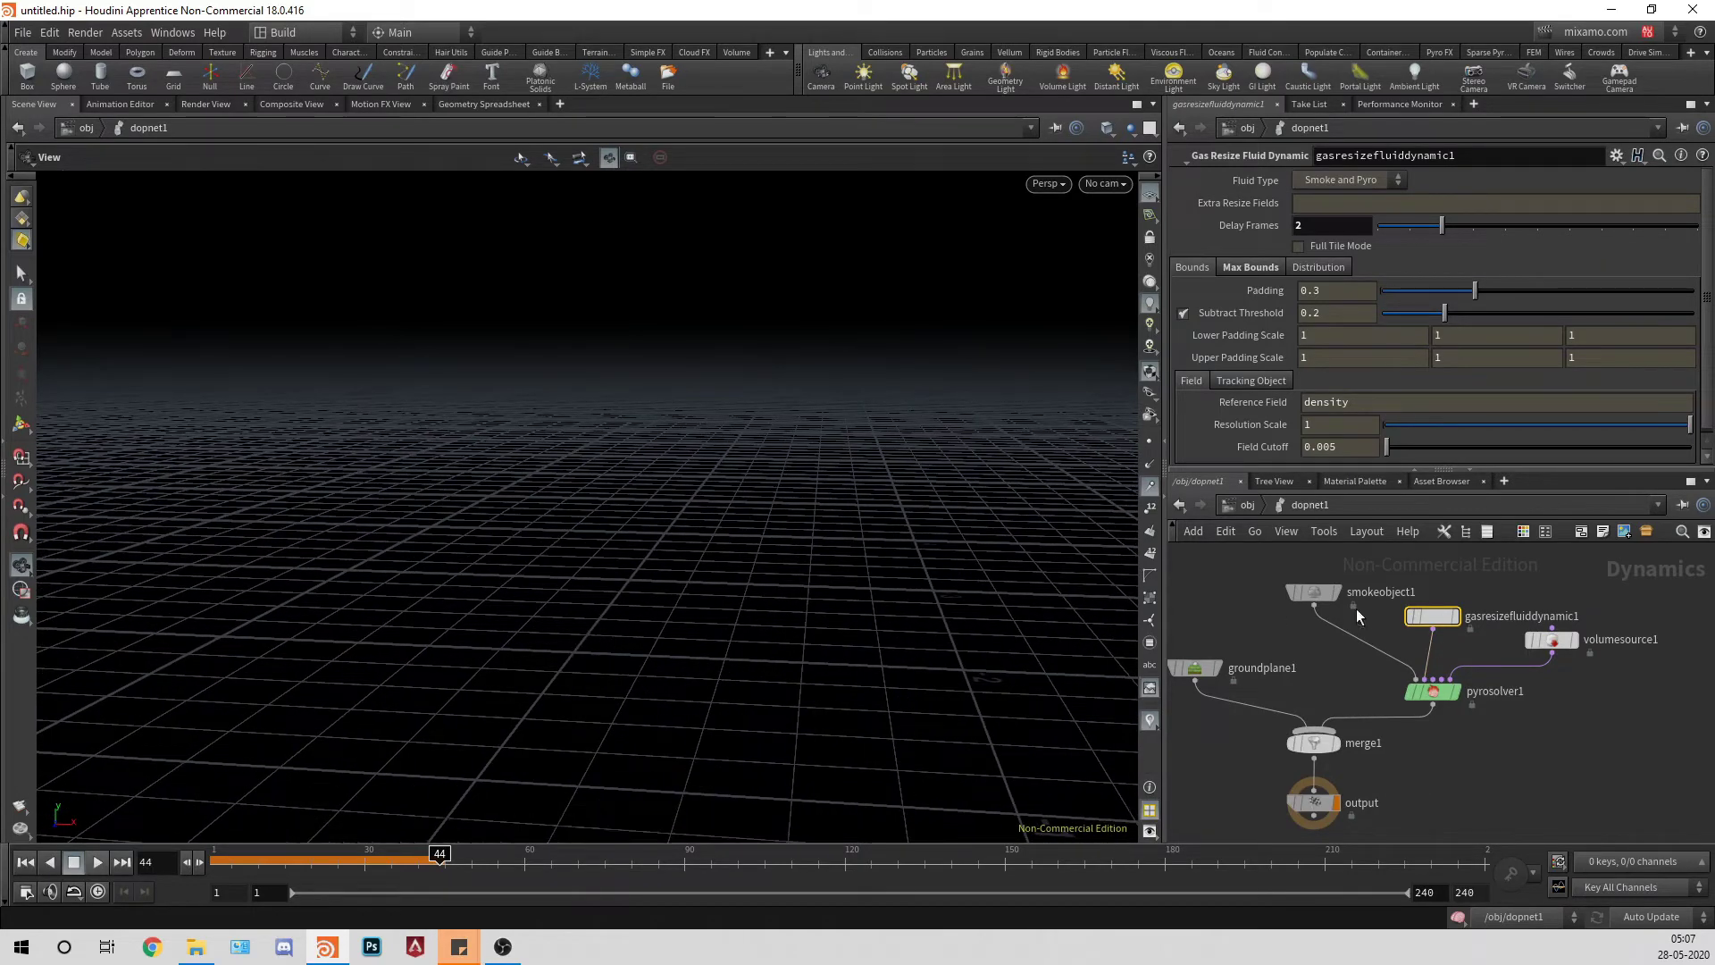
mouse_move(1314, 606)
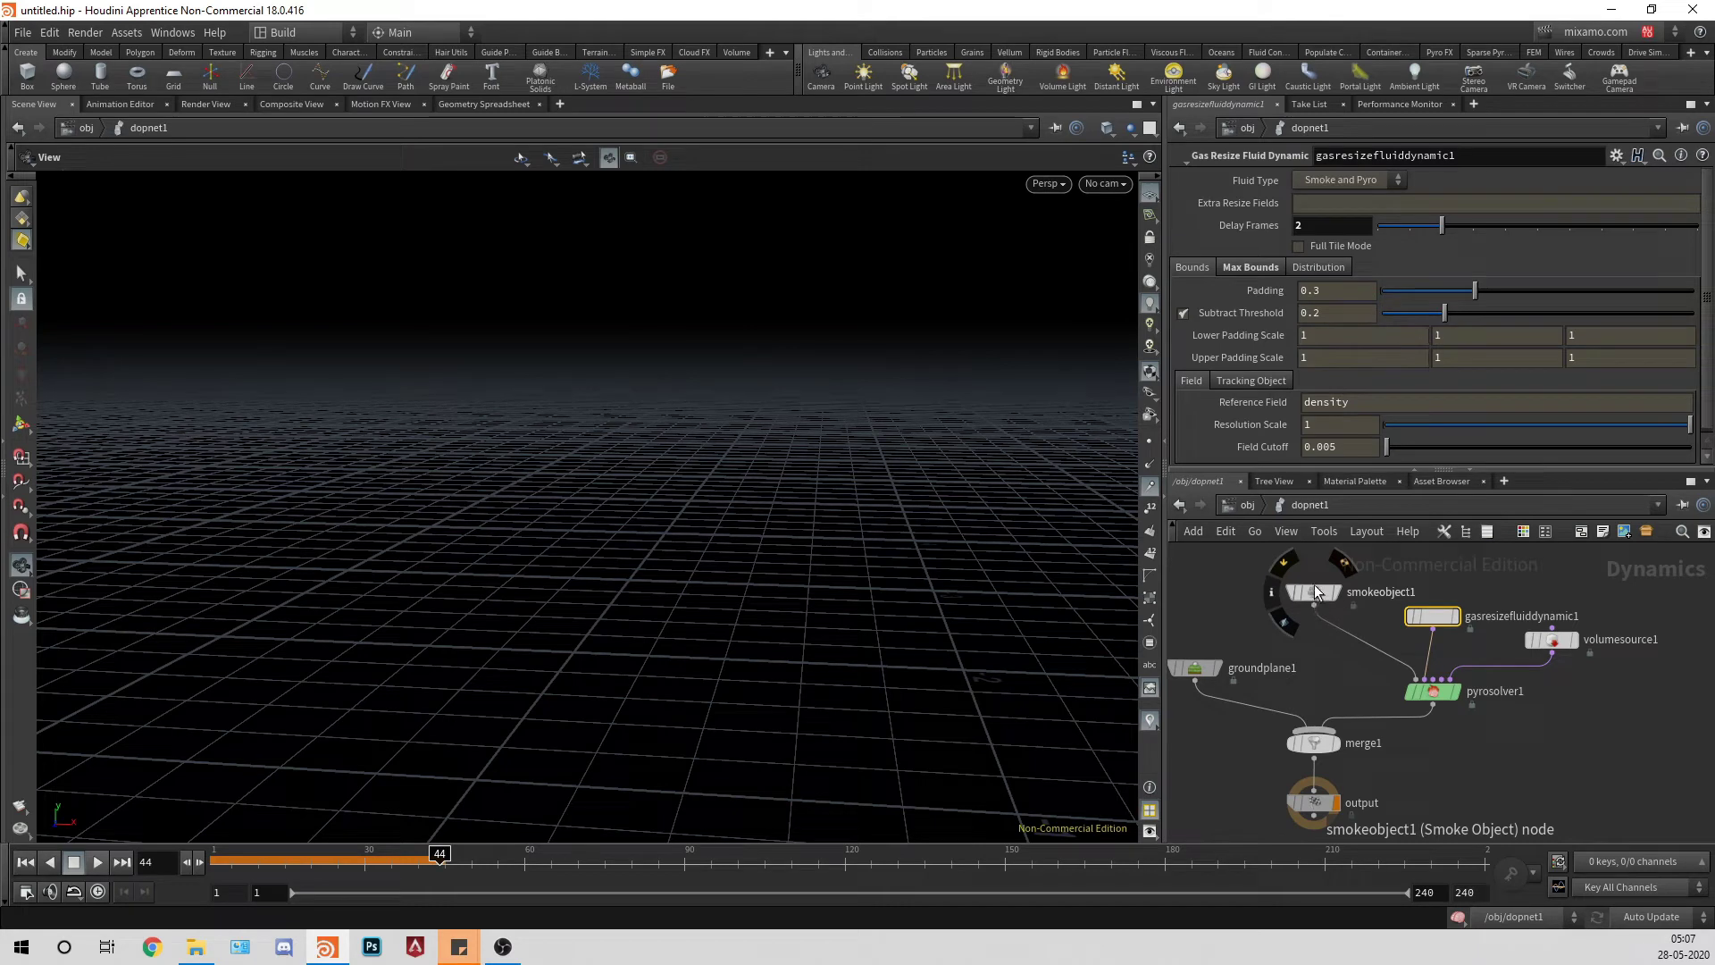
left_click(1314, 591)
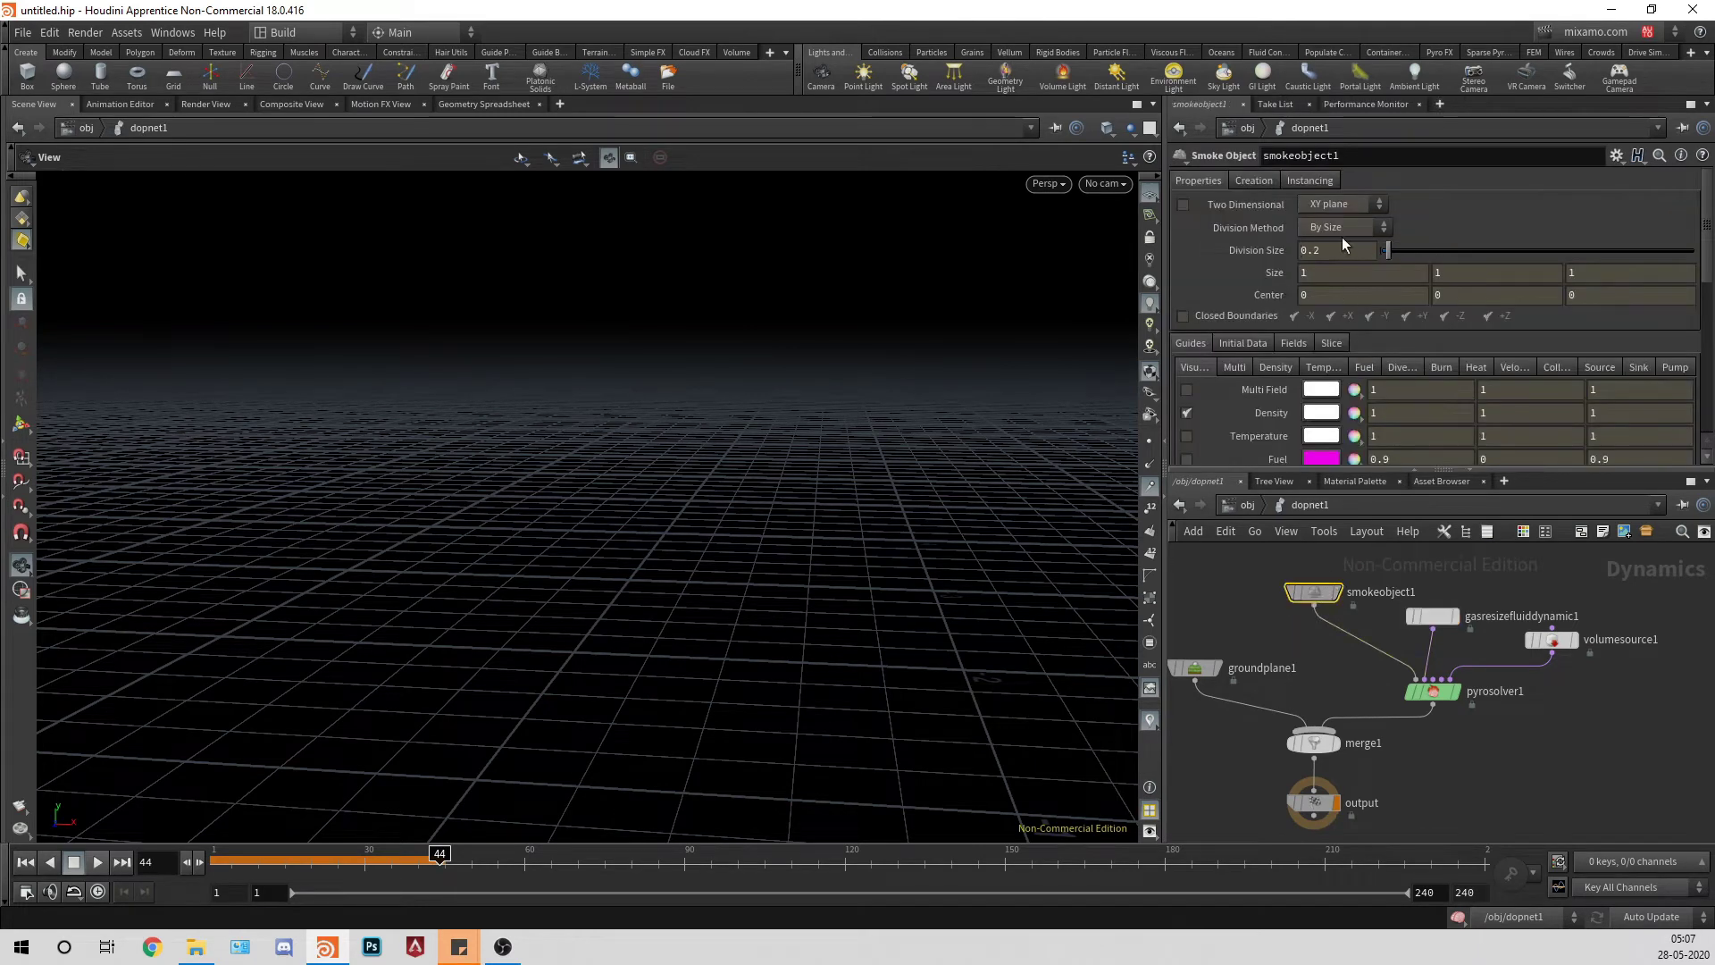
key("BackSpace")
type("1")
key("Return")
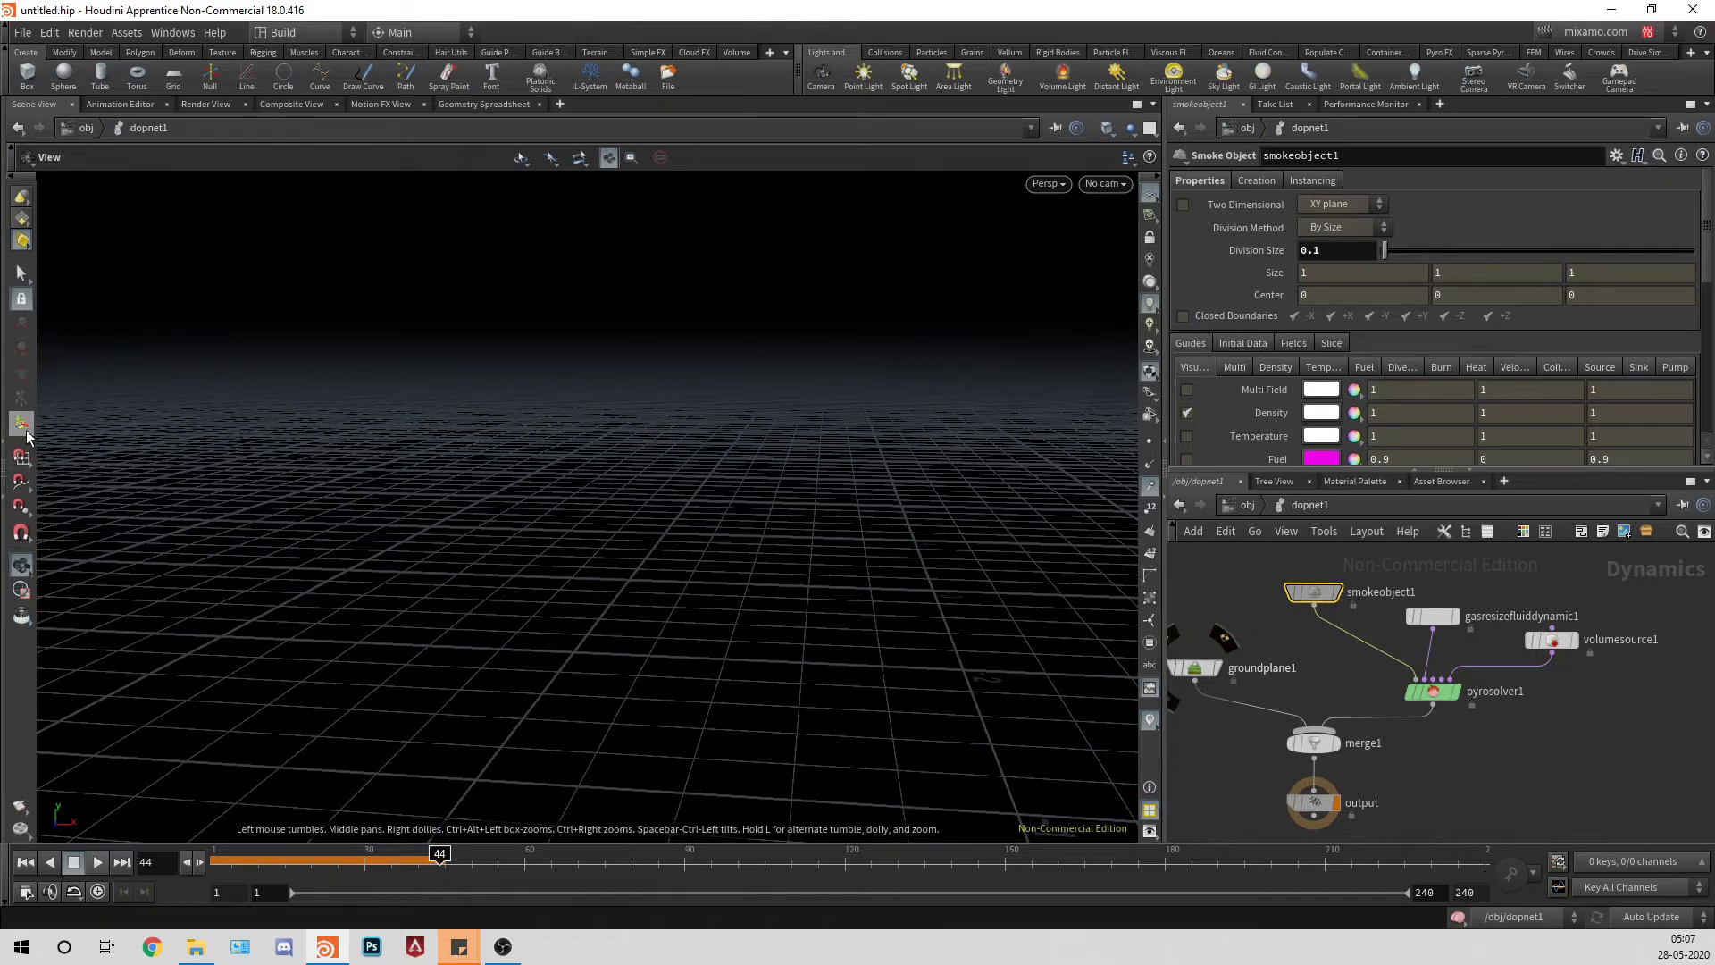
Step: Return the timeline to frame 1 and turn off Display Proxy Geometry on groundplane1
left_click(25, 861)
right_click_drag(405, 606, 562, 631)
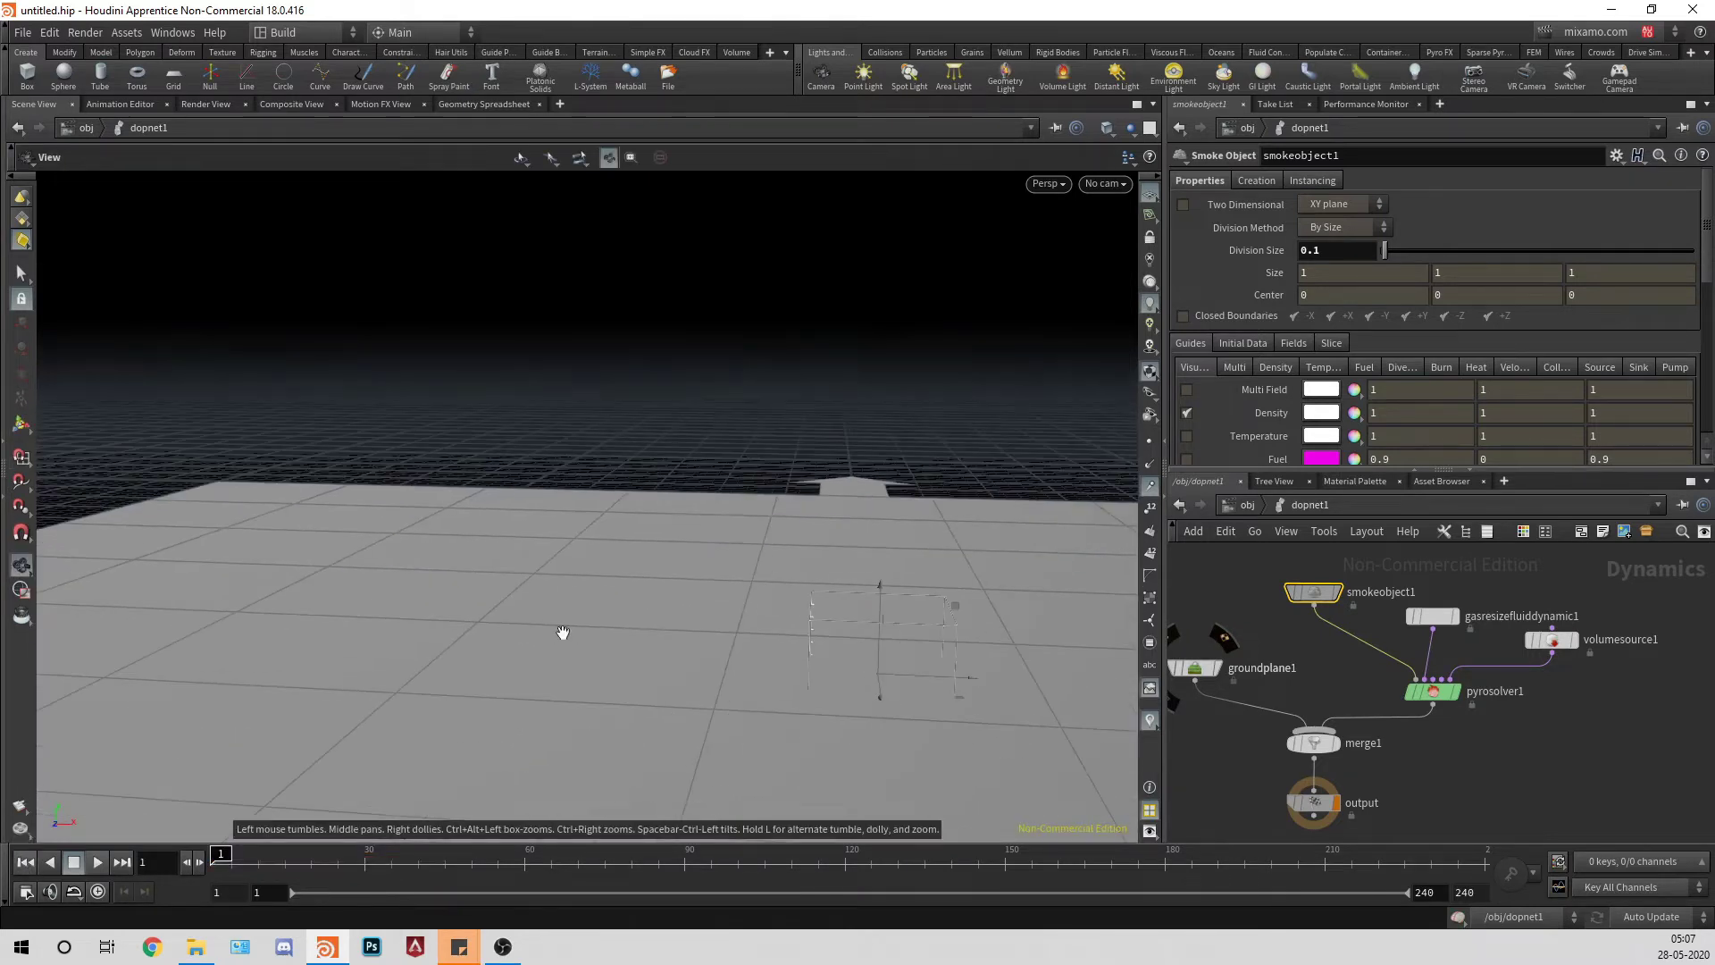
left_click_drag(1027, 616, 929, 581)
middle_click_drag(1470, 747, 1529, 736)
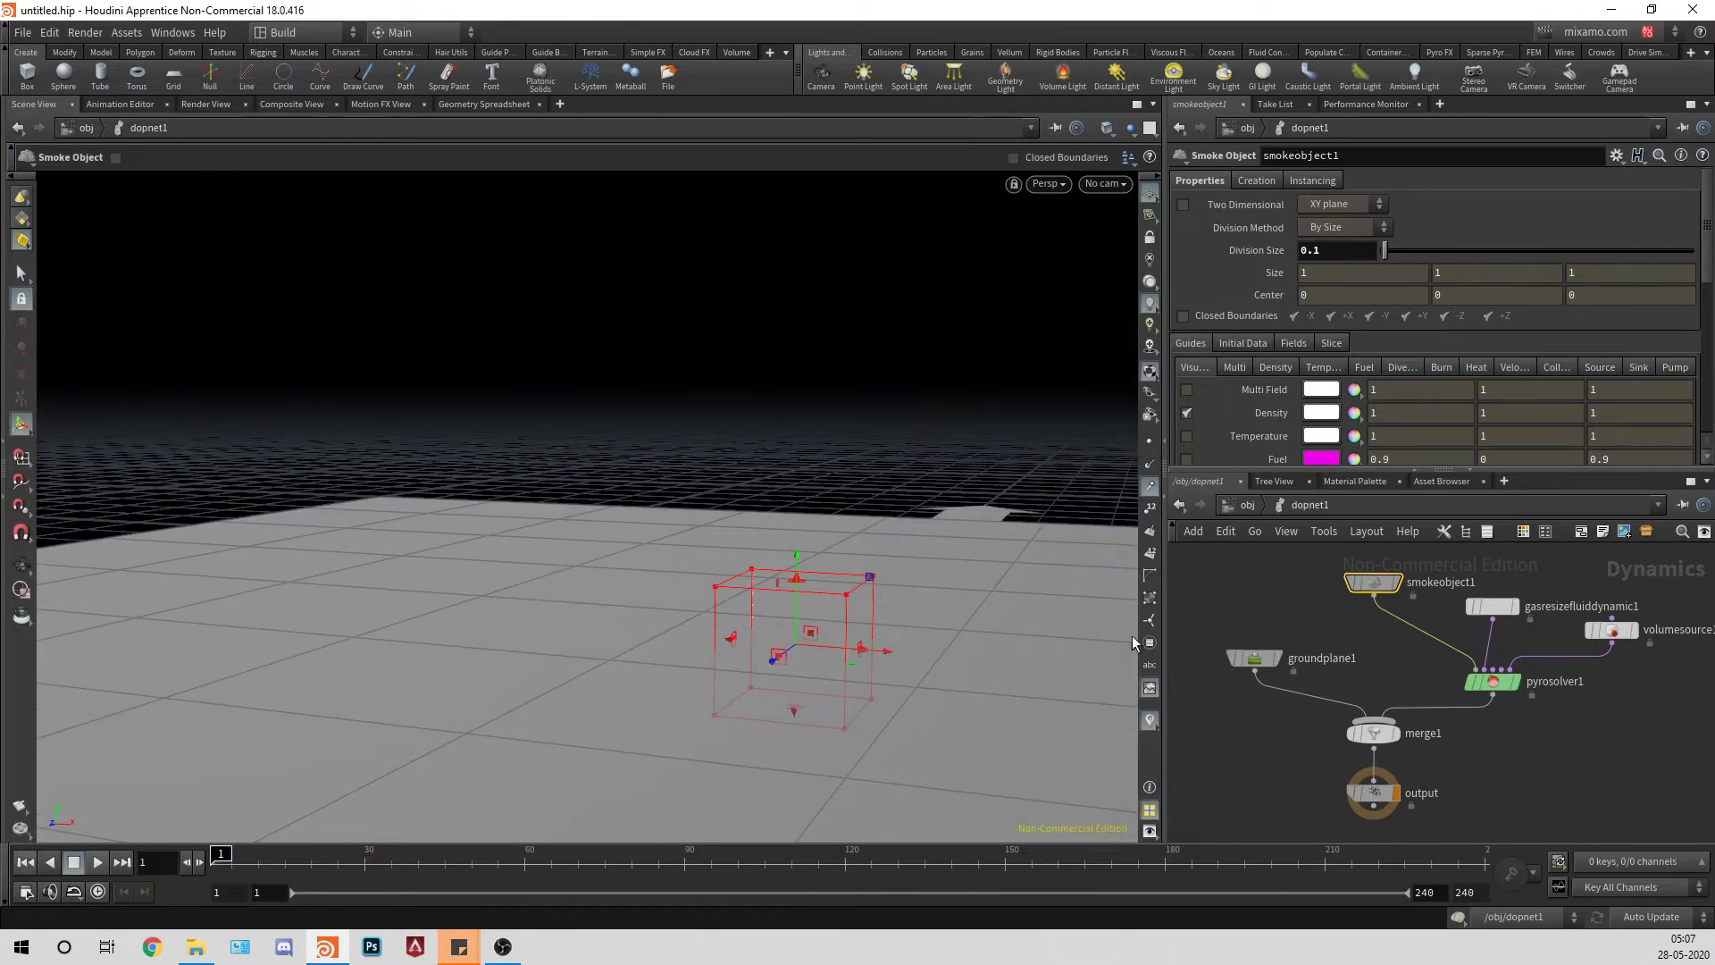
left_click(1259, 655)
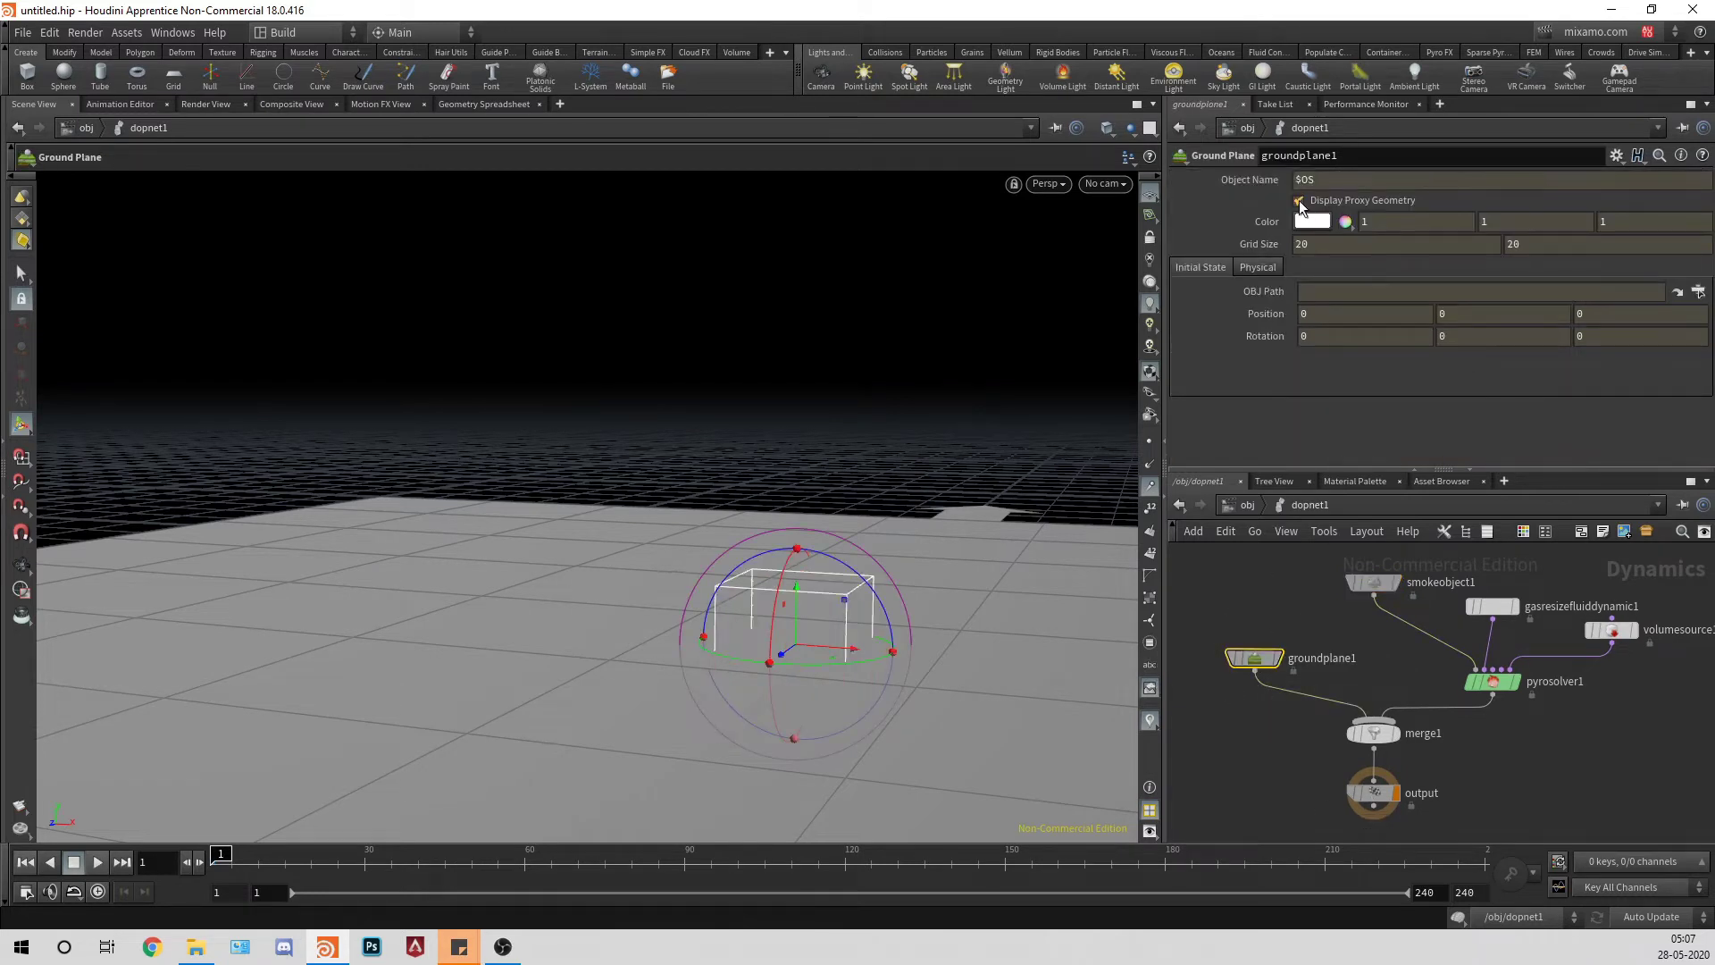
left_click(1351, 201)
right_click_drag(815, 689, 1068, 651, "alt")
middle_click_drag(1068, 651, 1086, 653, "alt")
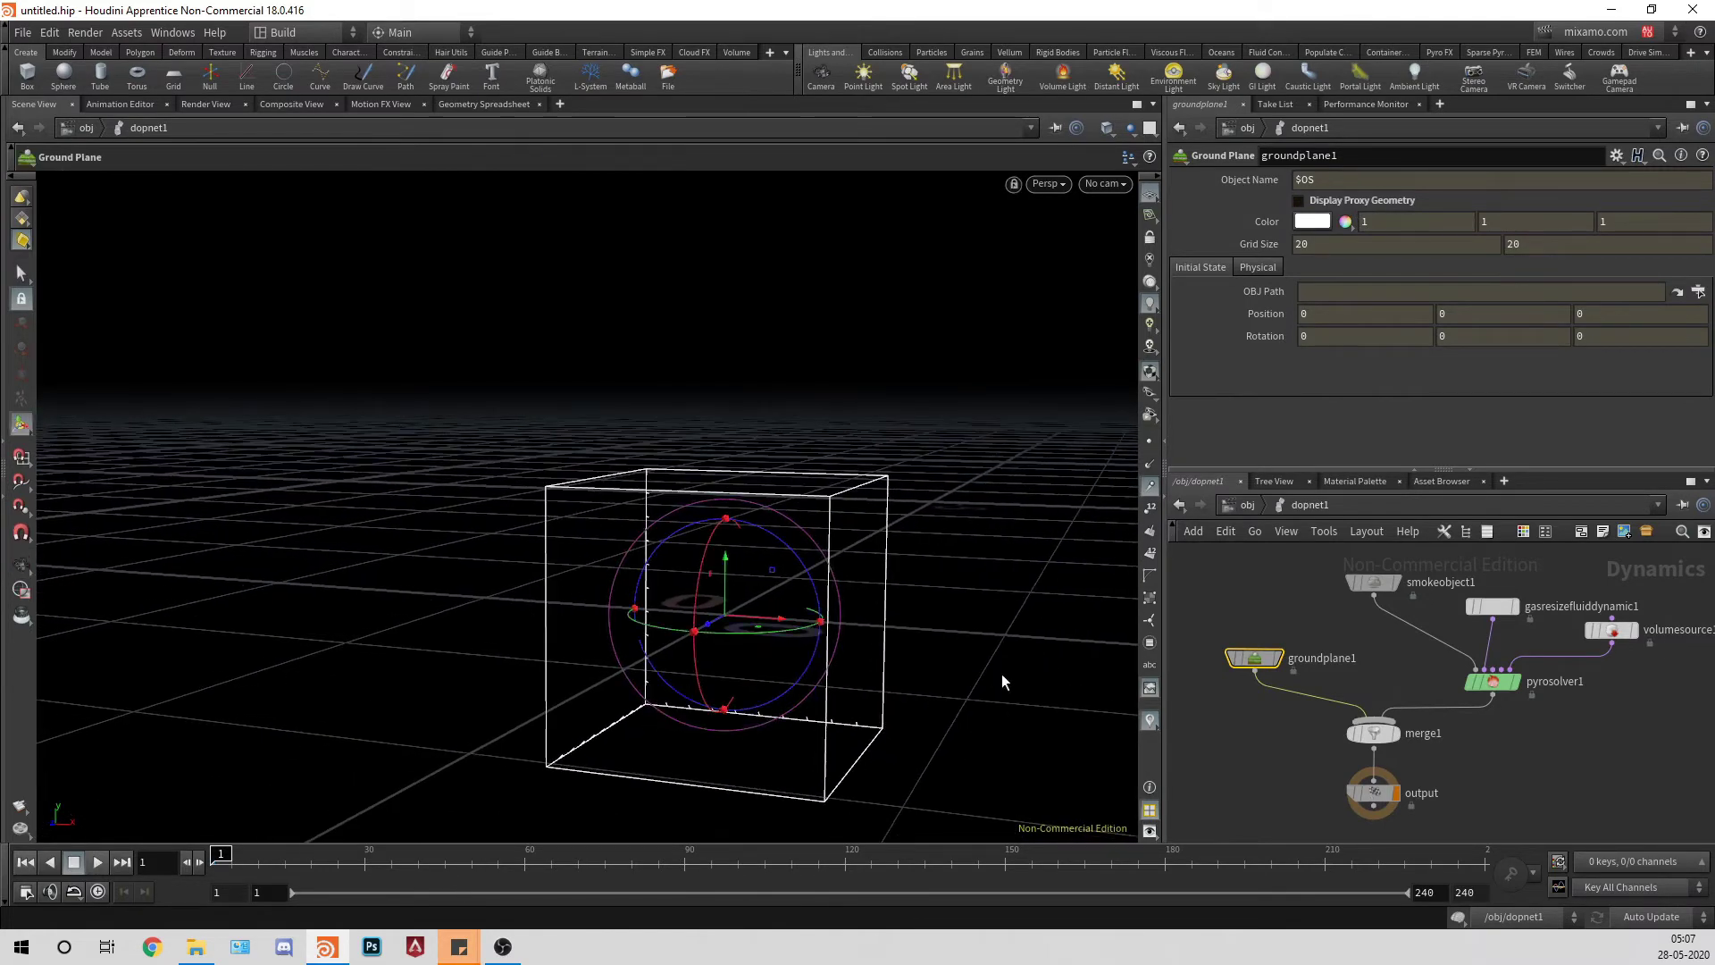
left_click_drag(1000, 673, 903, 652, "alt")
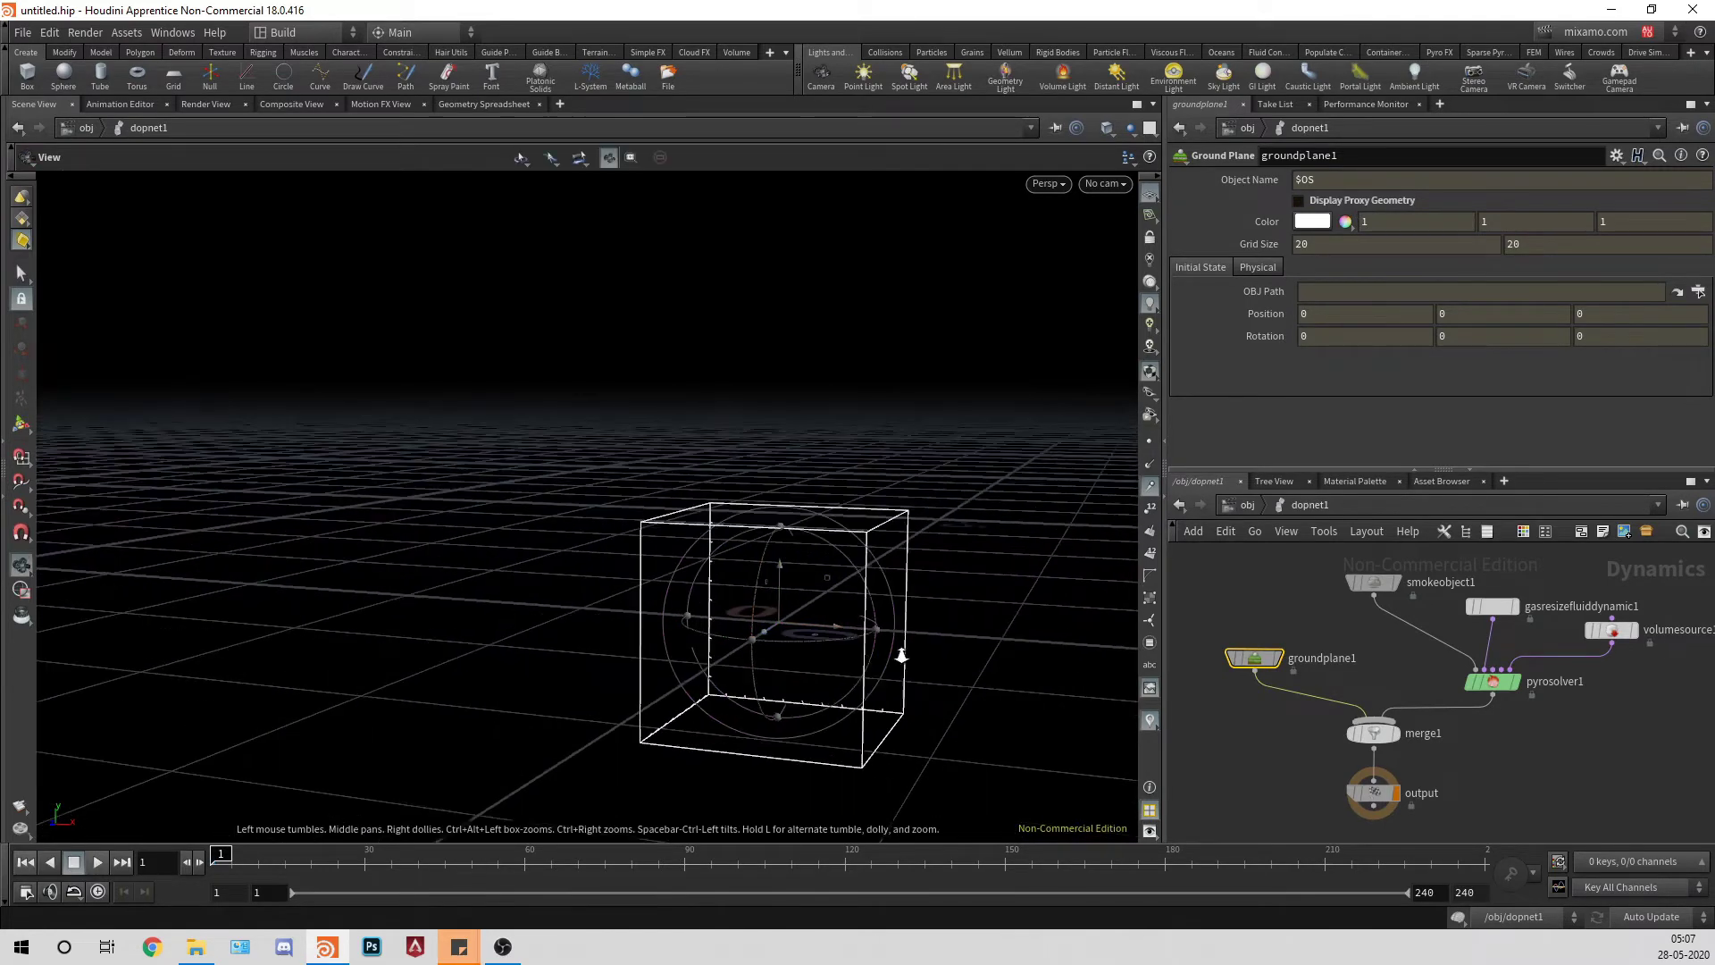
Step: Link the Center Y of smokeobject1 to its Y size with the expression ch("sizey")*.5
left_click(1375, 582)
left_click(1514, 295)
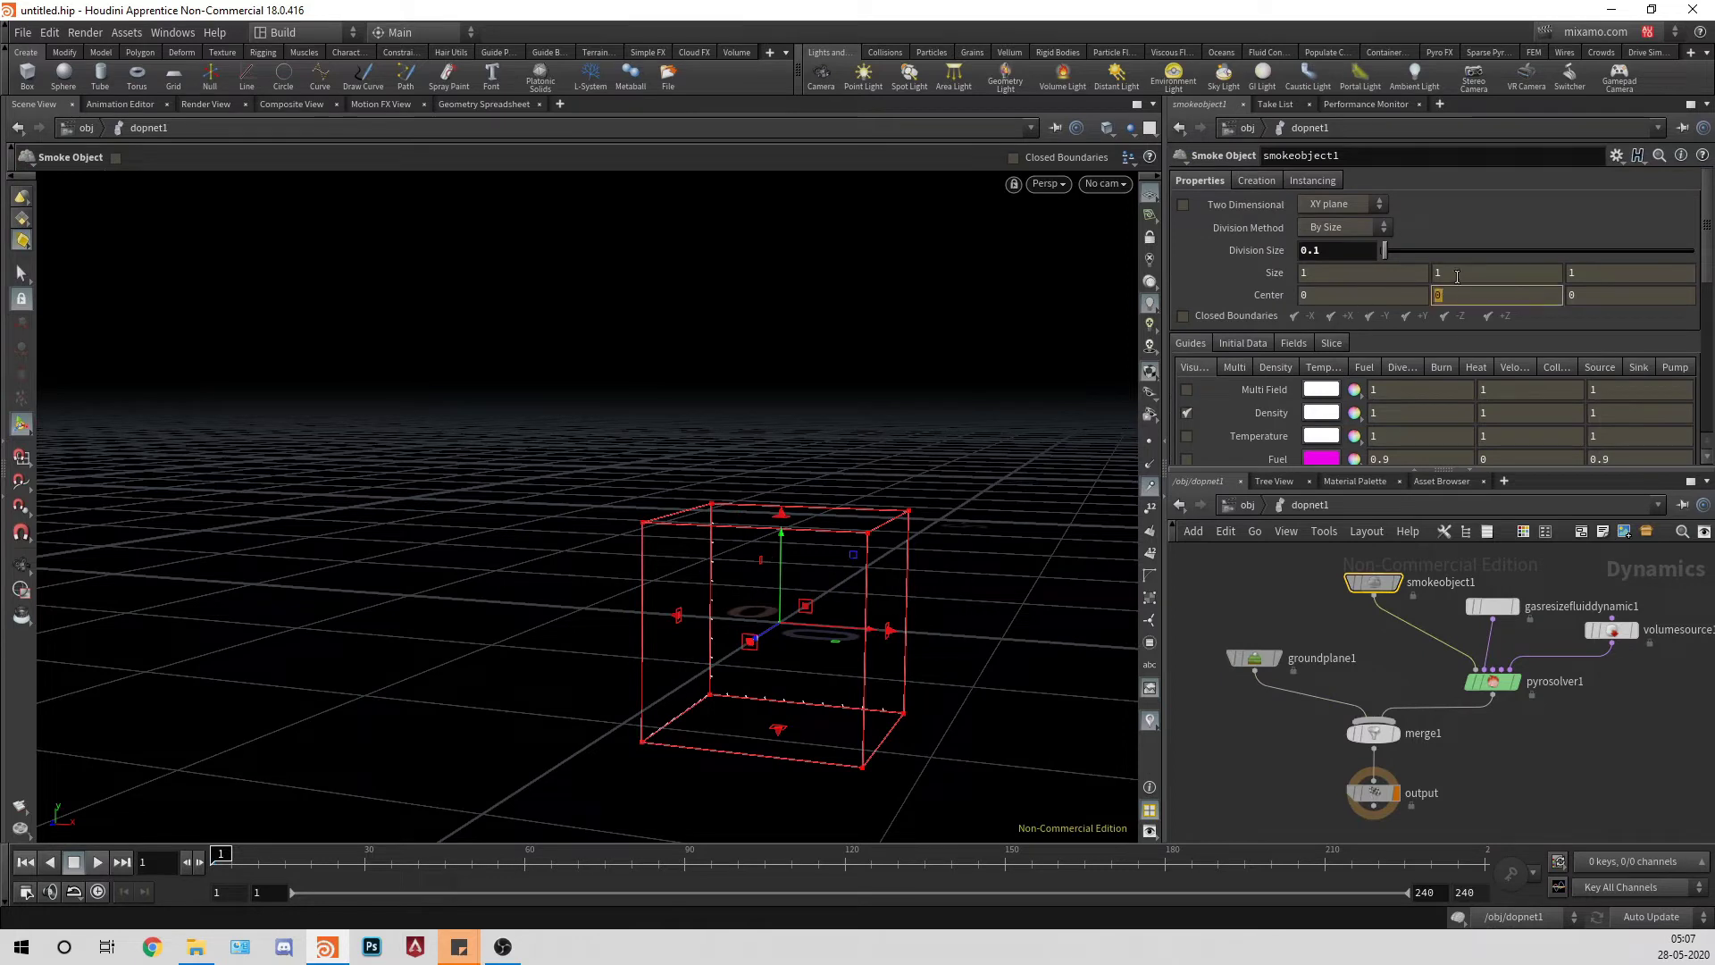
right_click(1457, 277)
left_click(1513, 393)
right_click(1455, 298)
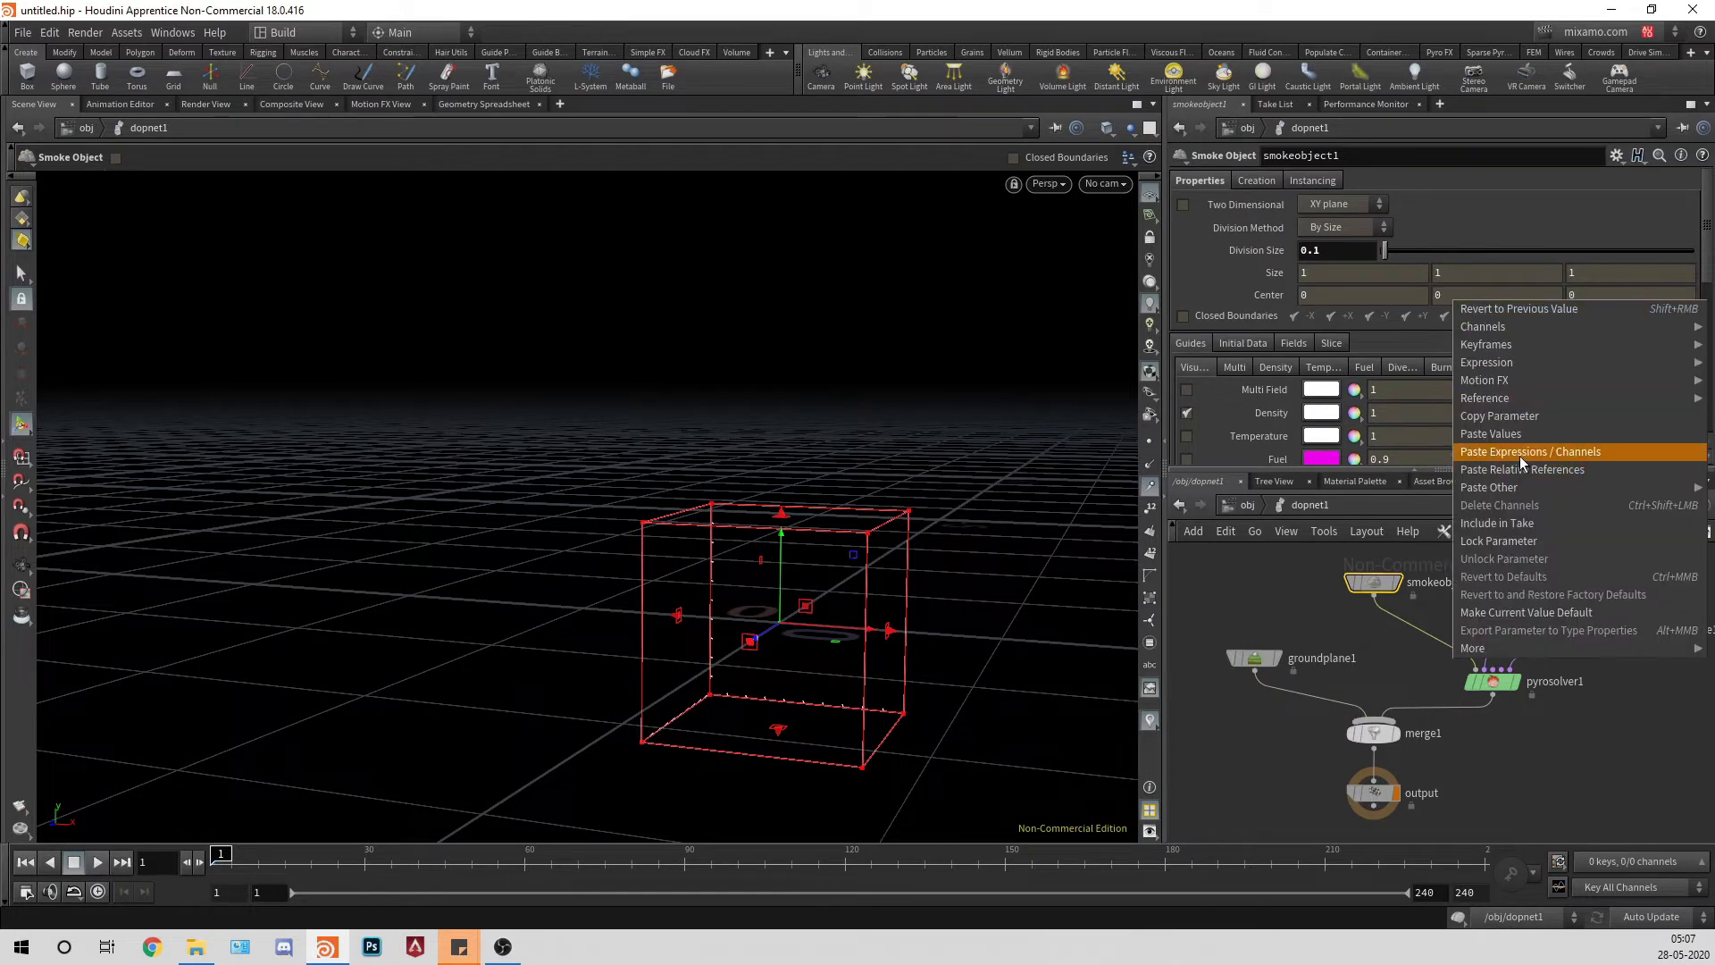
left_click(1518, 469)
left_click(1514, 302)
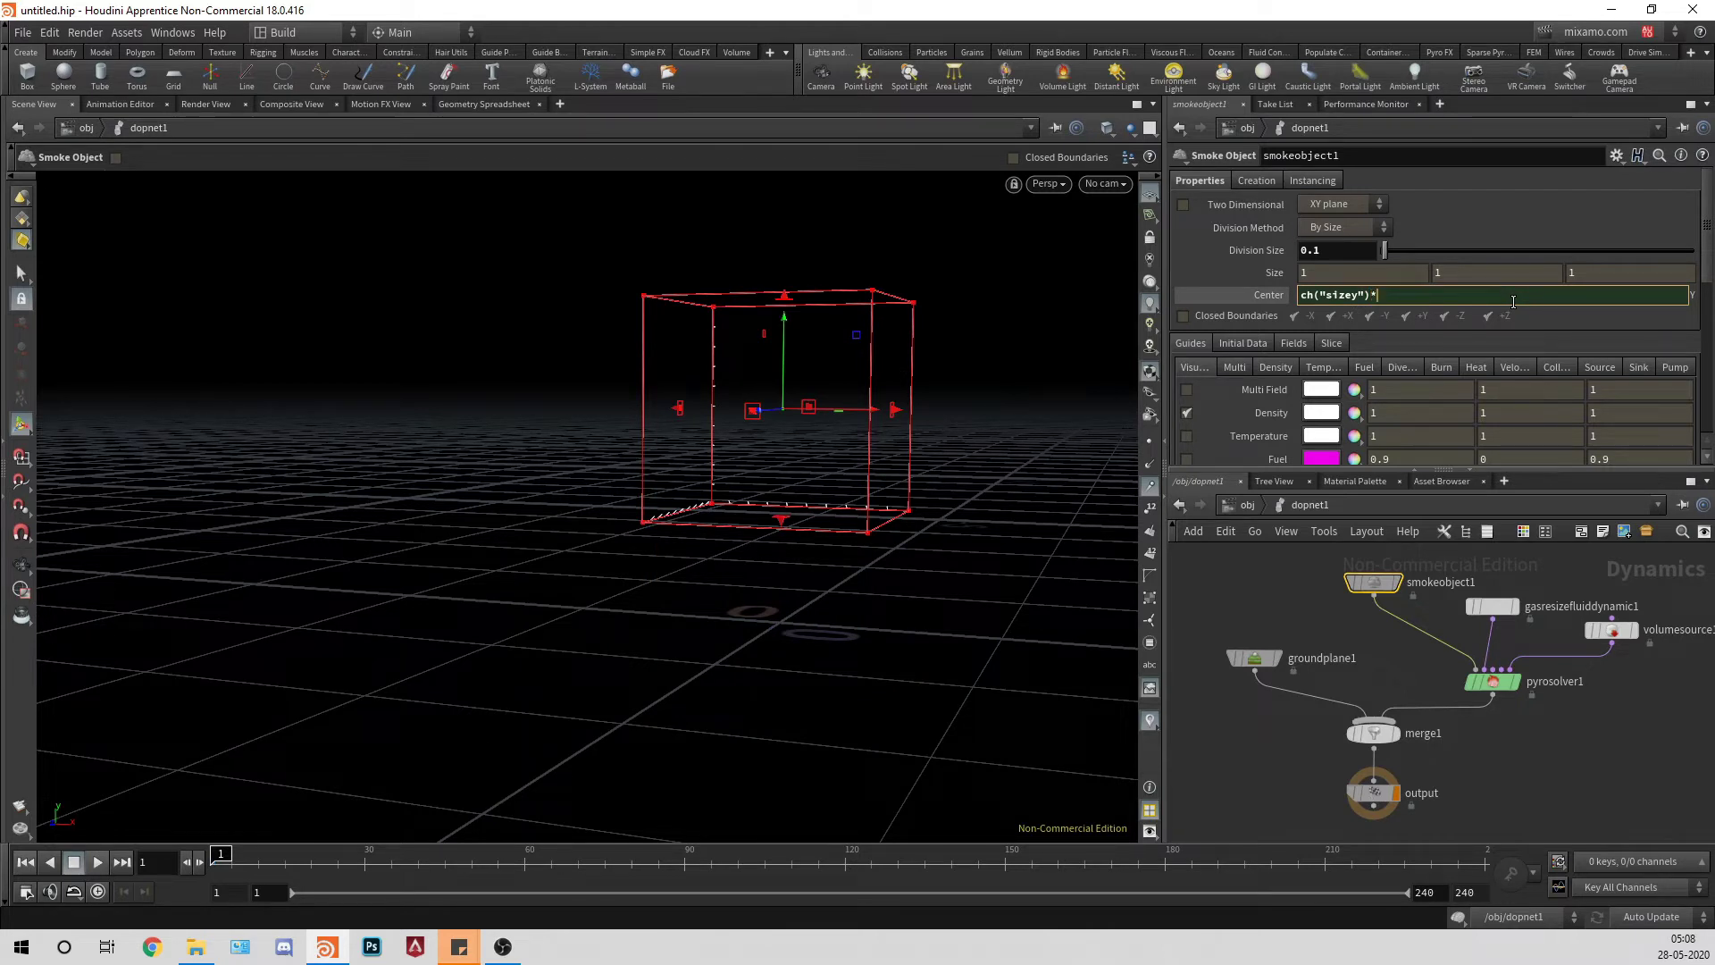
key("Return")
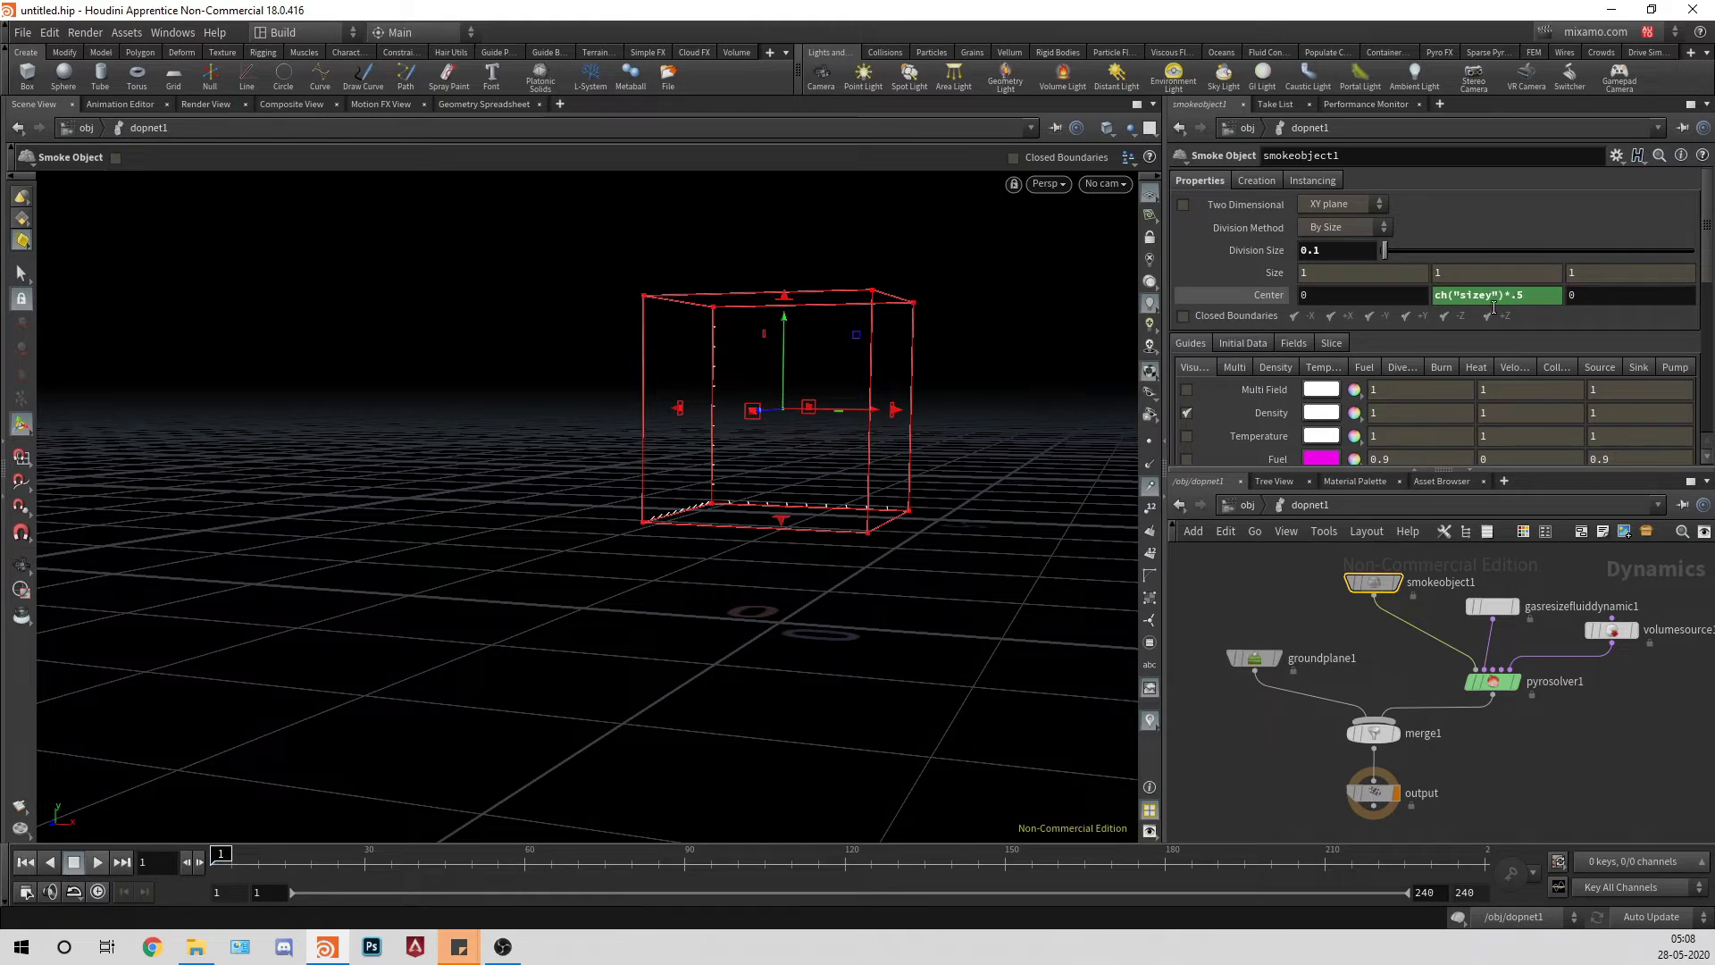
right_click_drag(844, 545, 590, 563, "alt")
left_click_drag(589, 563, 838, 643, "alt")
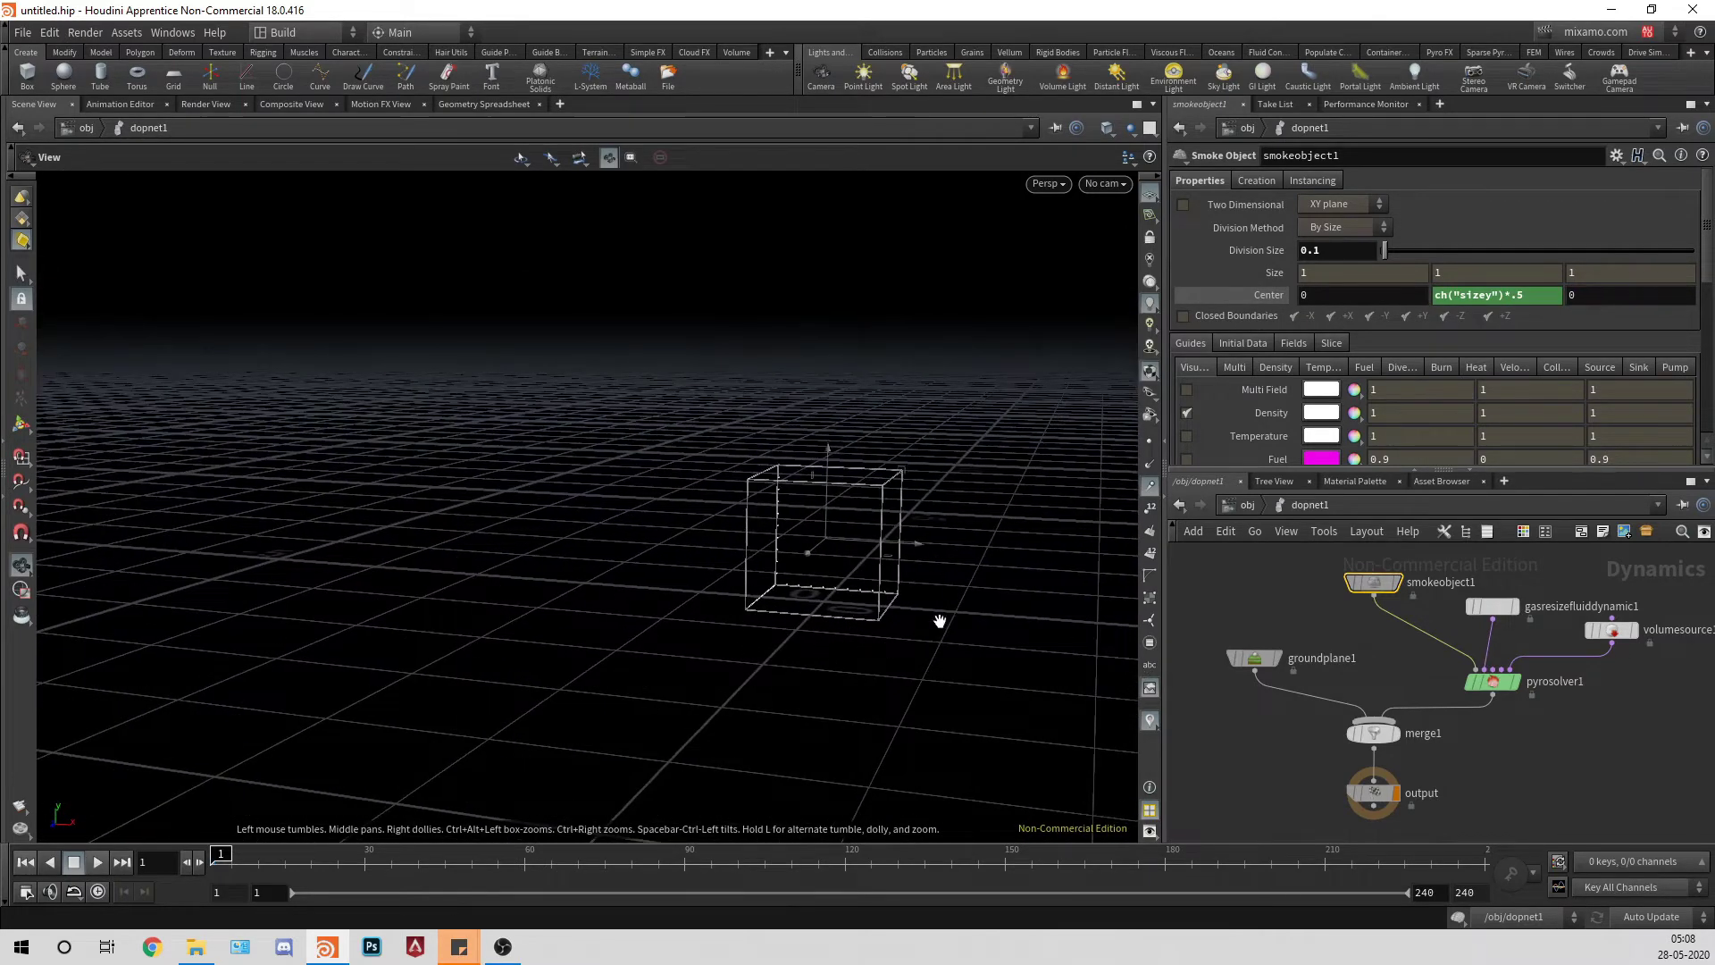
left_click_drag(939, 620, 850, 563)
key("Return")
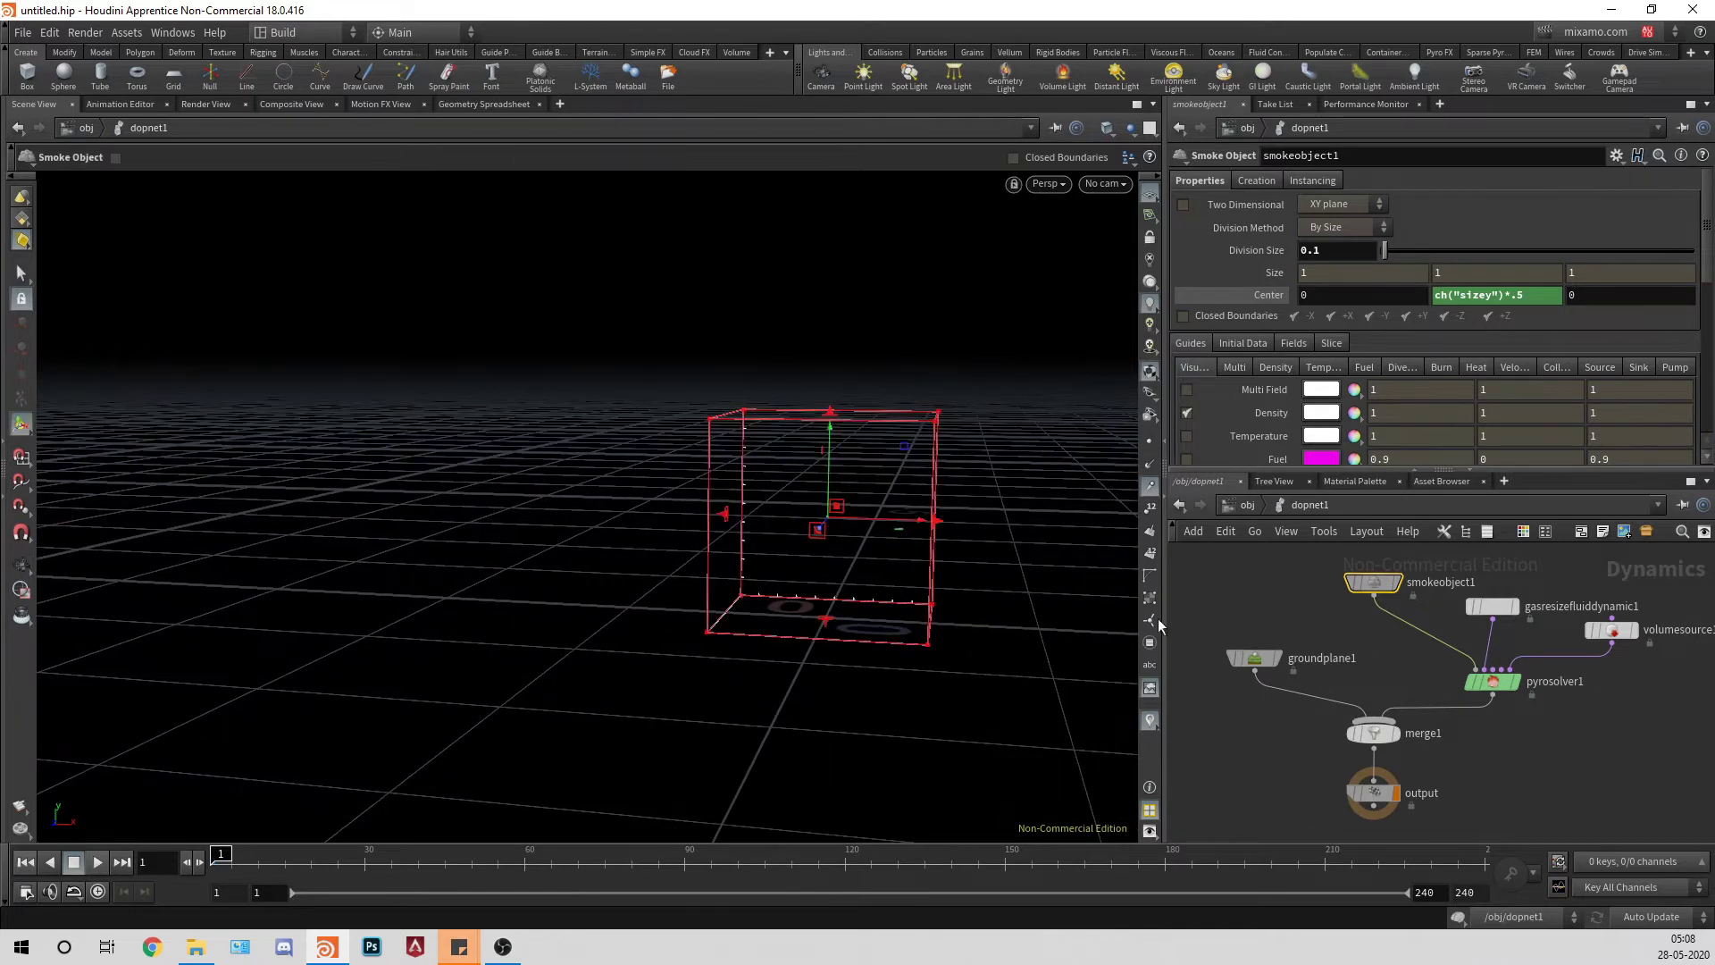
Step: Show the other objects in the viewport and set the Y size of smokeobject1 to 2 so its box encloses the source
left_click(1105, 129)
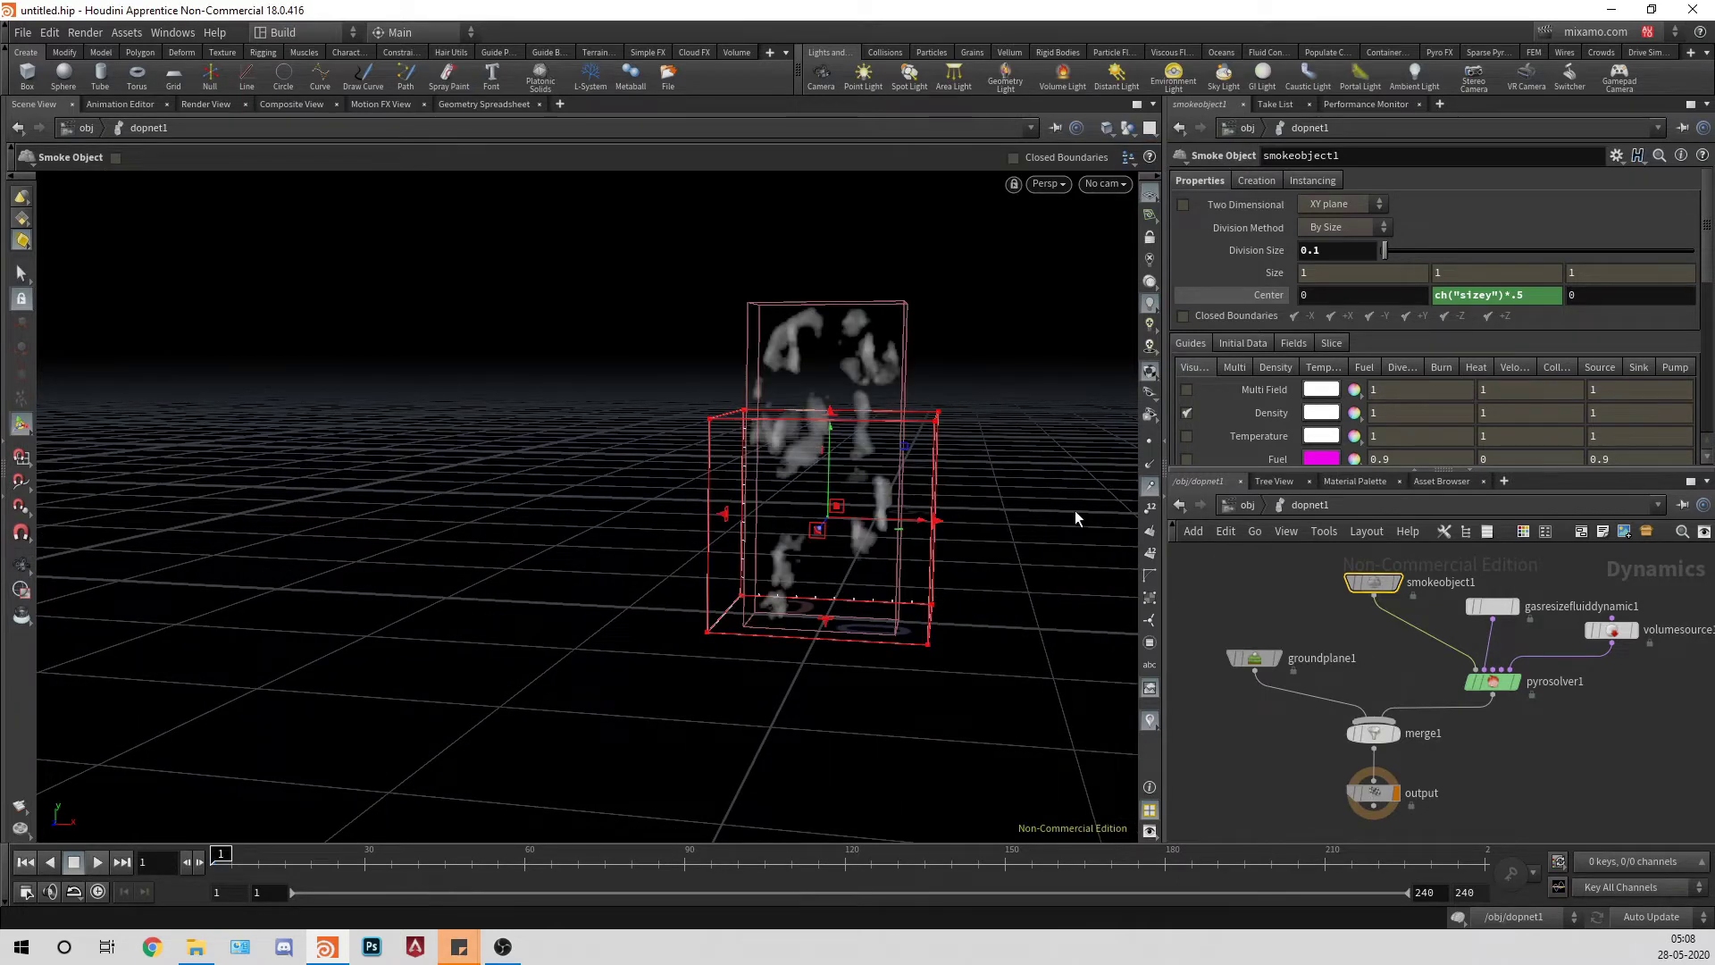
left_click(1432, 279)
type("2")
key("Return")
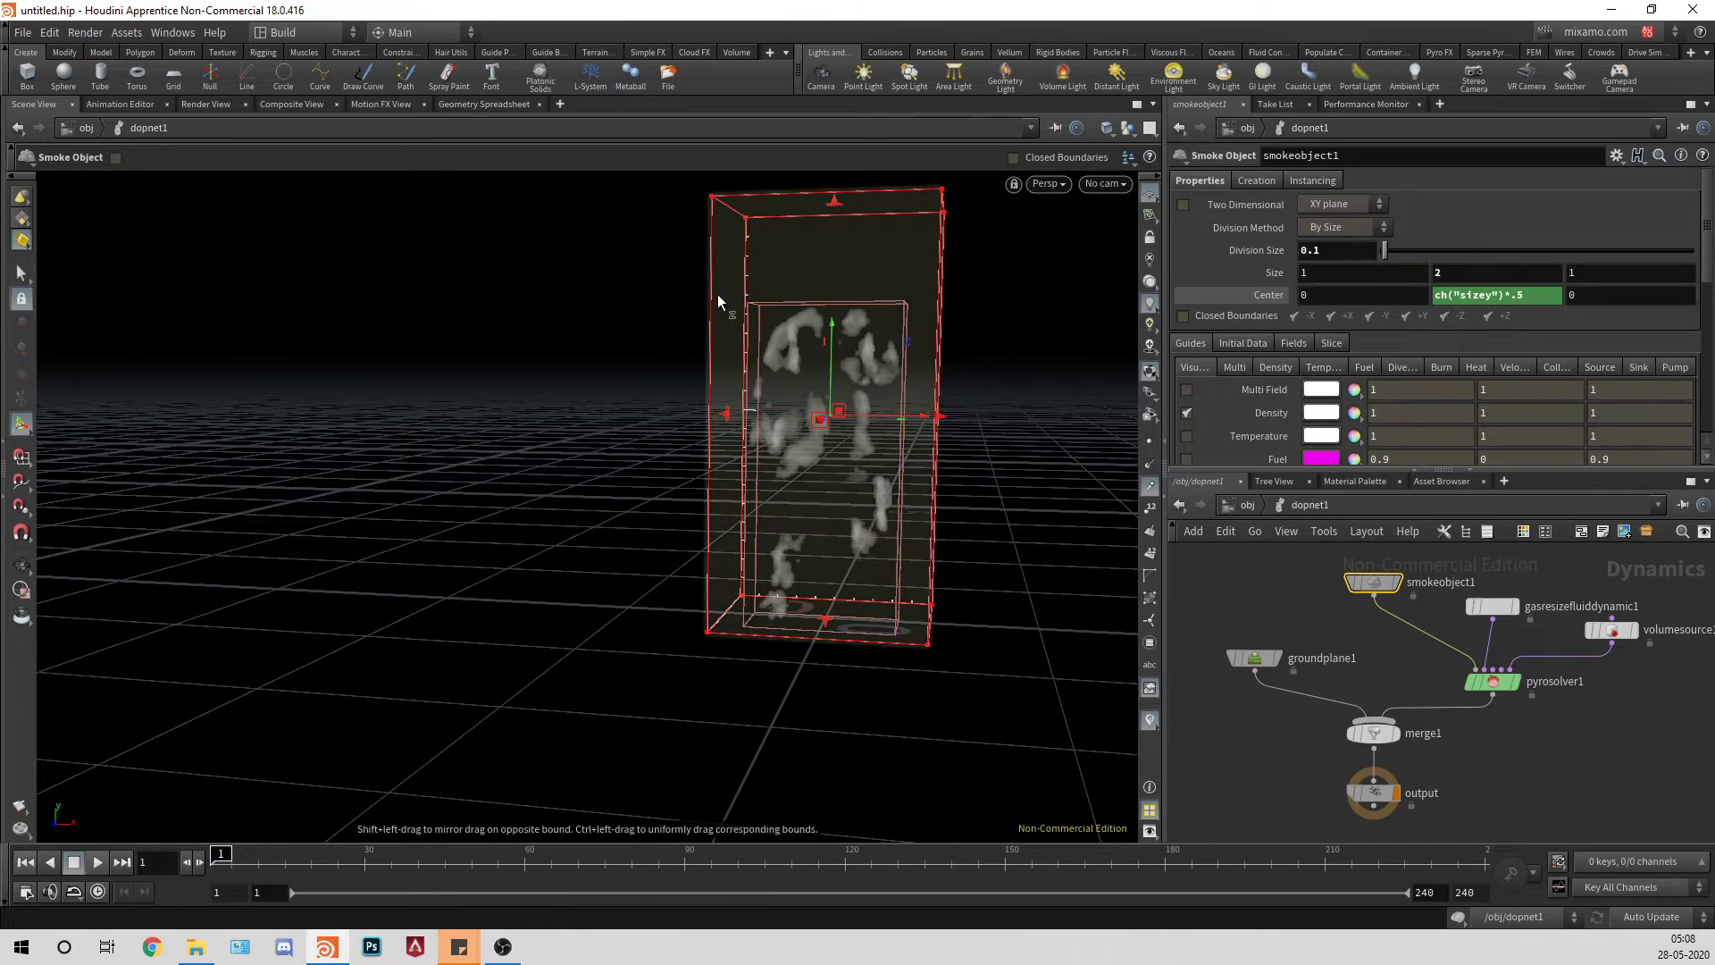
left_click_drag(863, 356, 903, 402, "alt")
left_click_drag(834, 334, 961, 257, "alt")
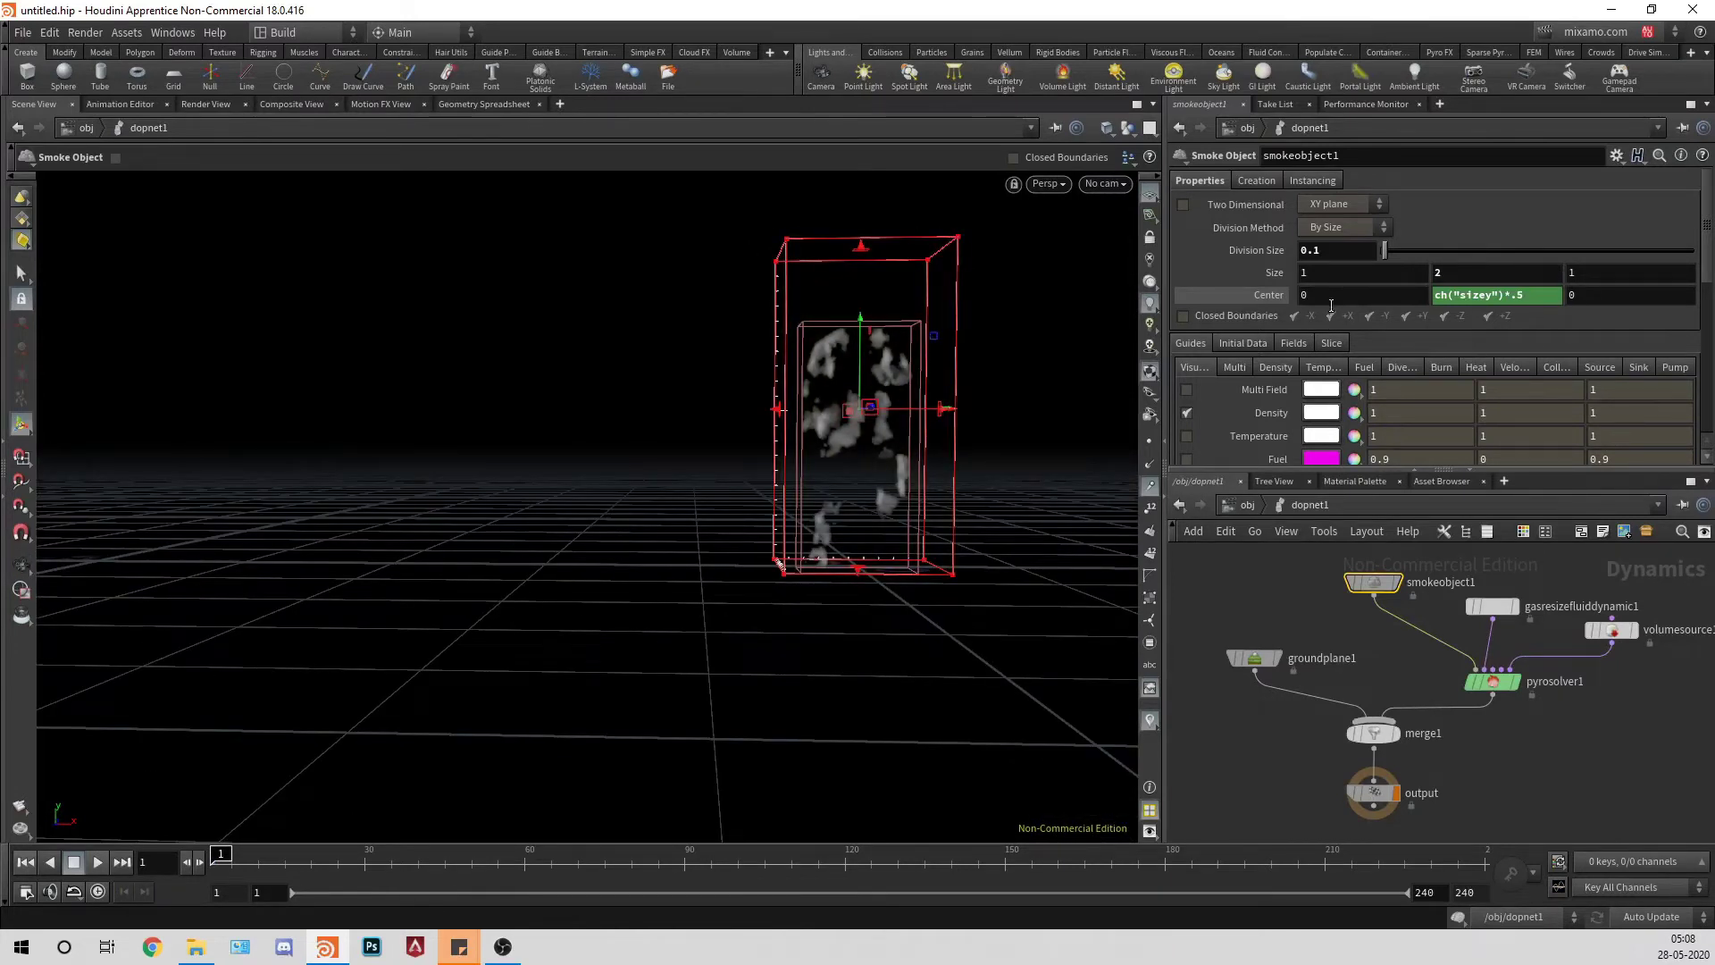
Step: Enable Closed Boundaries on smokeobject1 and leave only the -Y side closed
left_click(1187, 319)
left_click(1405, 316)
left_click(1444, 316)
left_click(1486, 316)
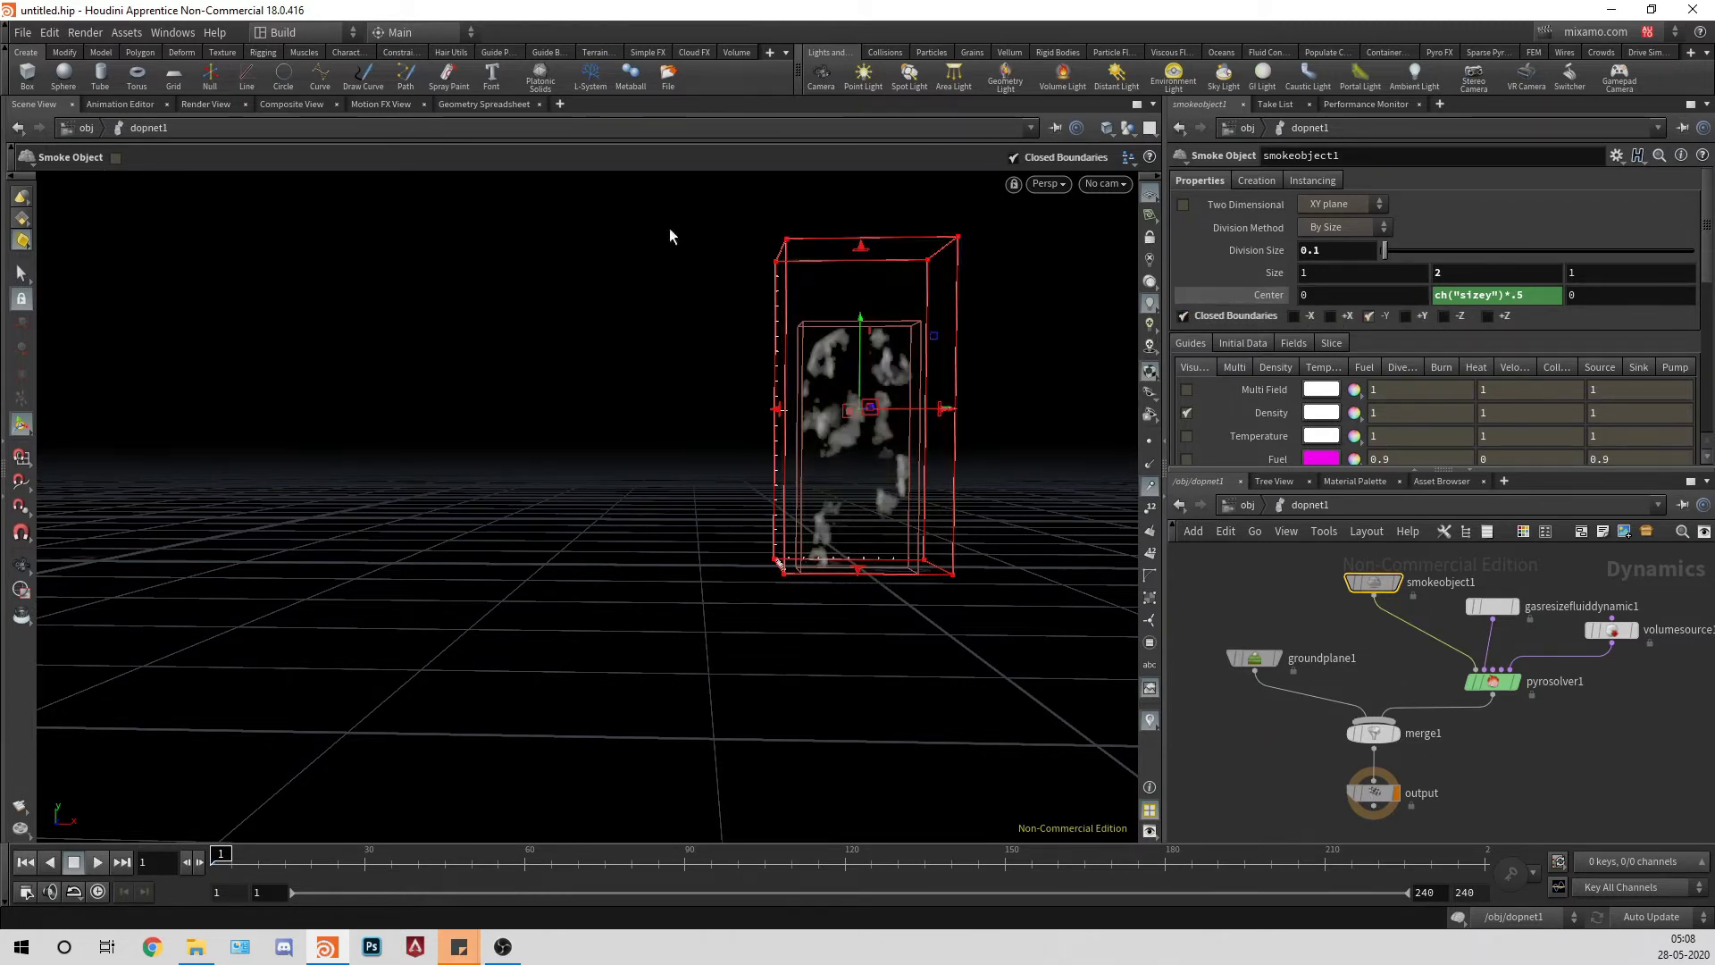
Step: Go up to the object level, hide Dying_fbx and move its node away from Char and dopnet1
right_click_drag(832, 395, 407, 447, "alt")
left_click(1247, 505)
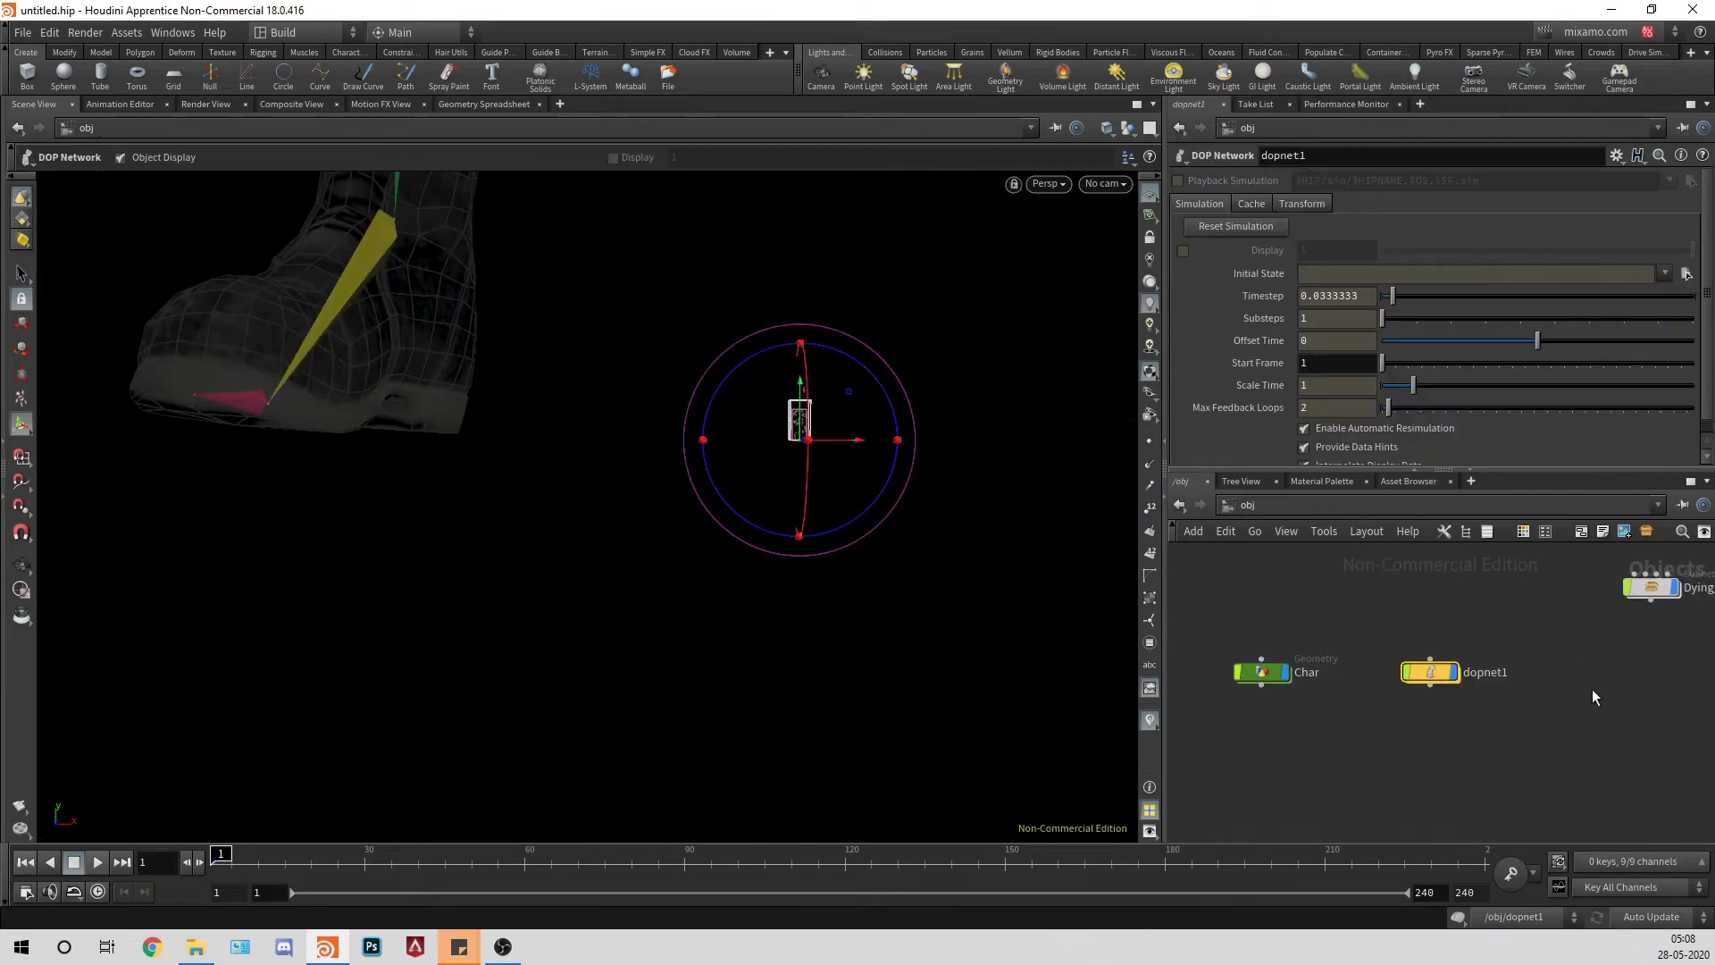
left_click(1560, 644)
left_click(1514, 642)
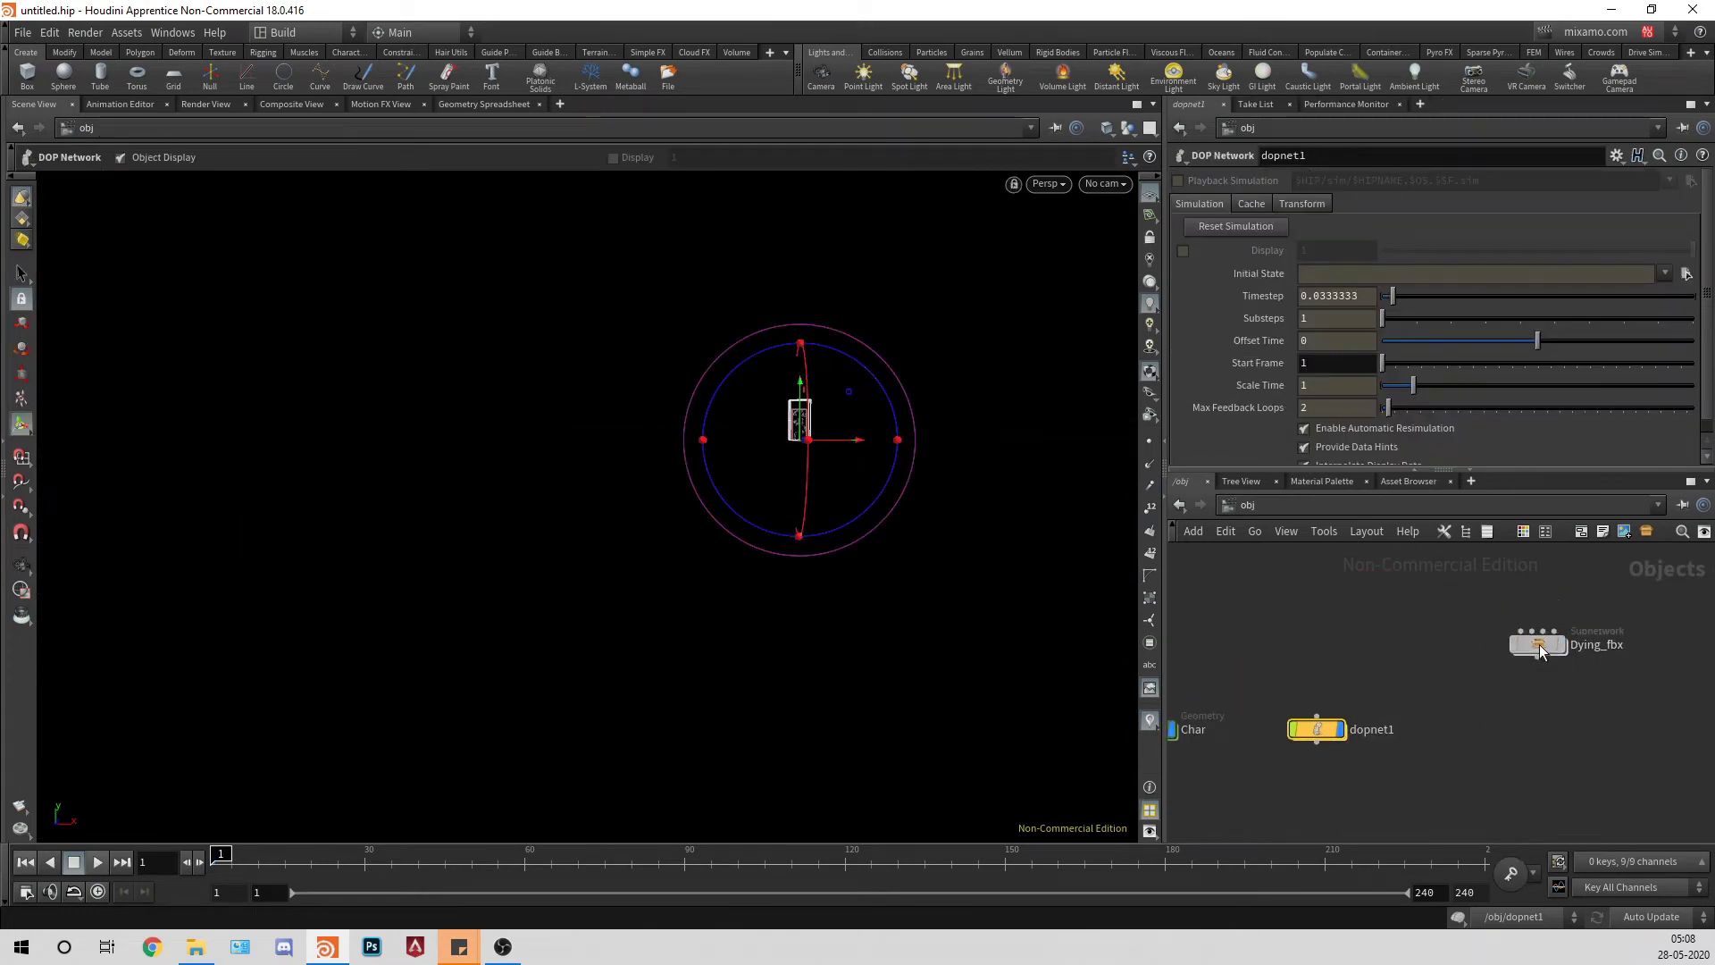
left_click_drag(1538, 644, 1639, 626)
middle_click_drag(1203, 755, 1303, 727)
scroll(1415, 651, "up", 3)
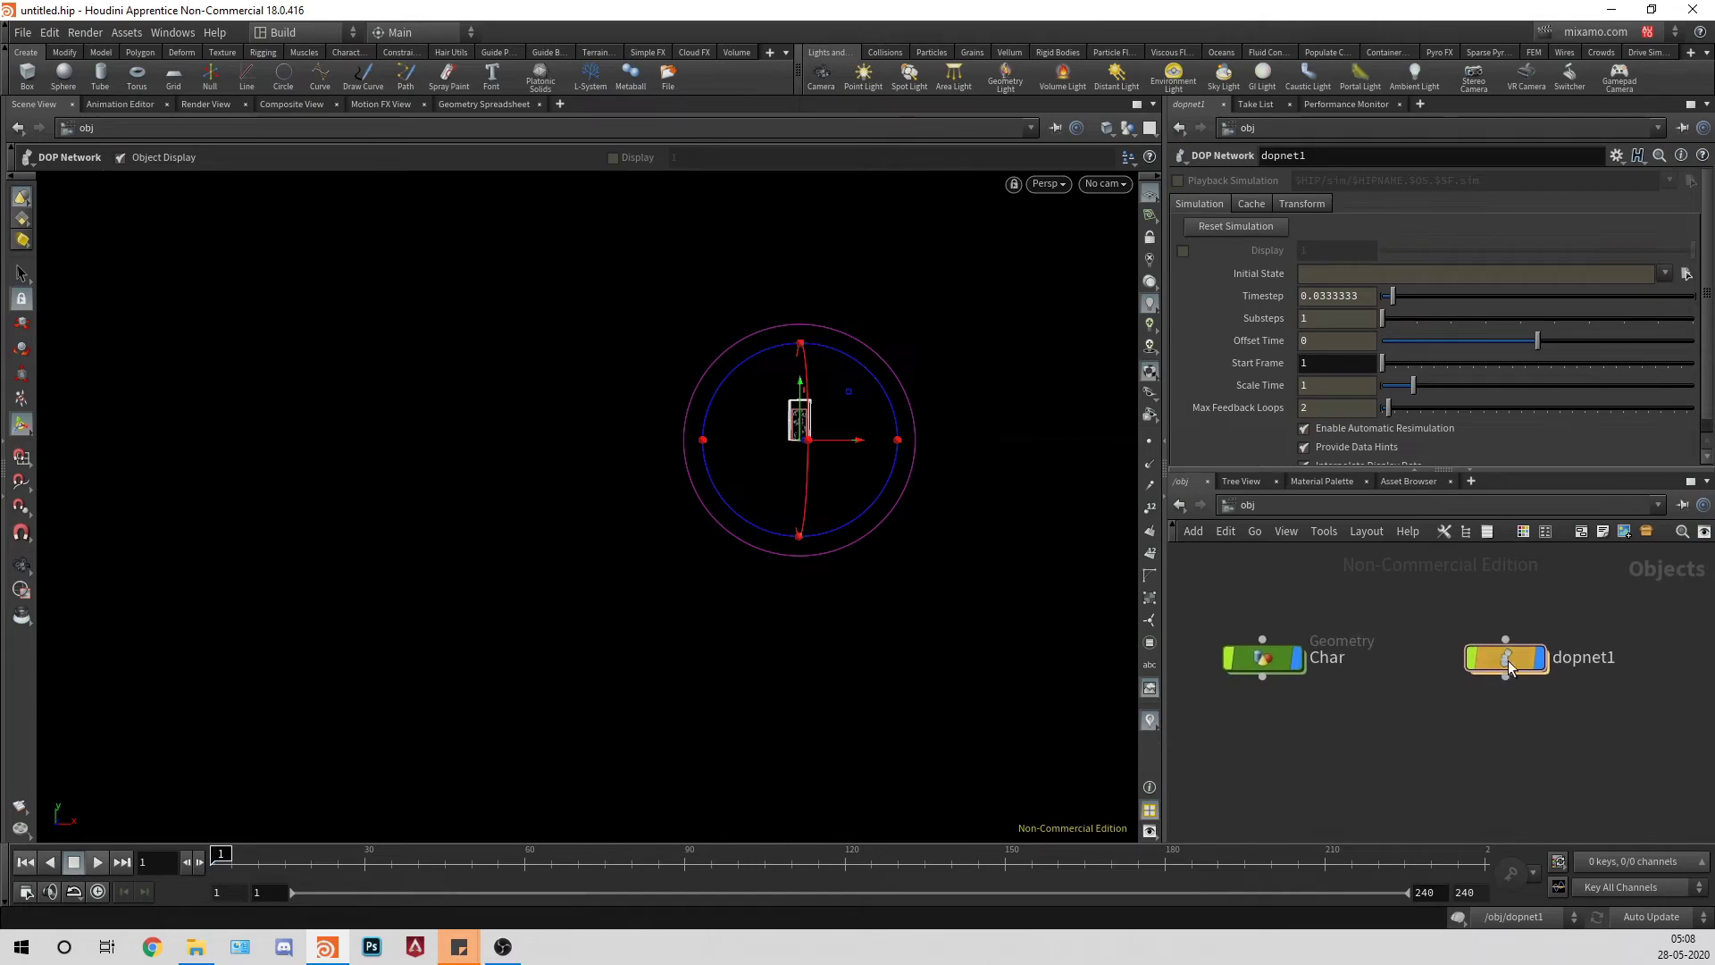
Step: Enter dopnet1 and set the Division Size of smokeobject1 to 0.05
double_click(1506, 662)
key("space+f")
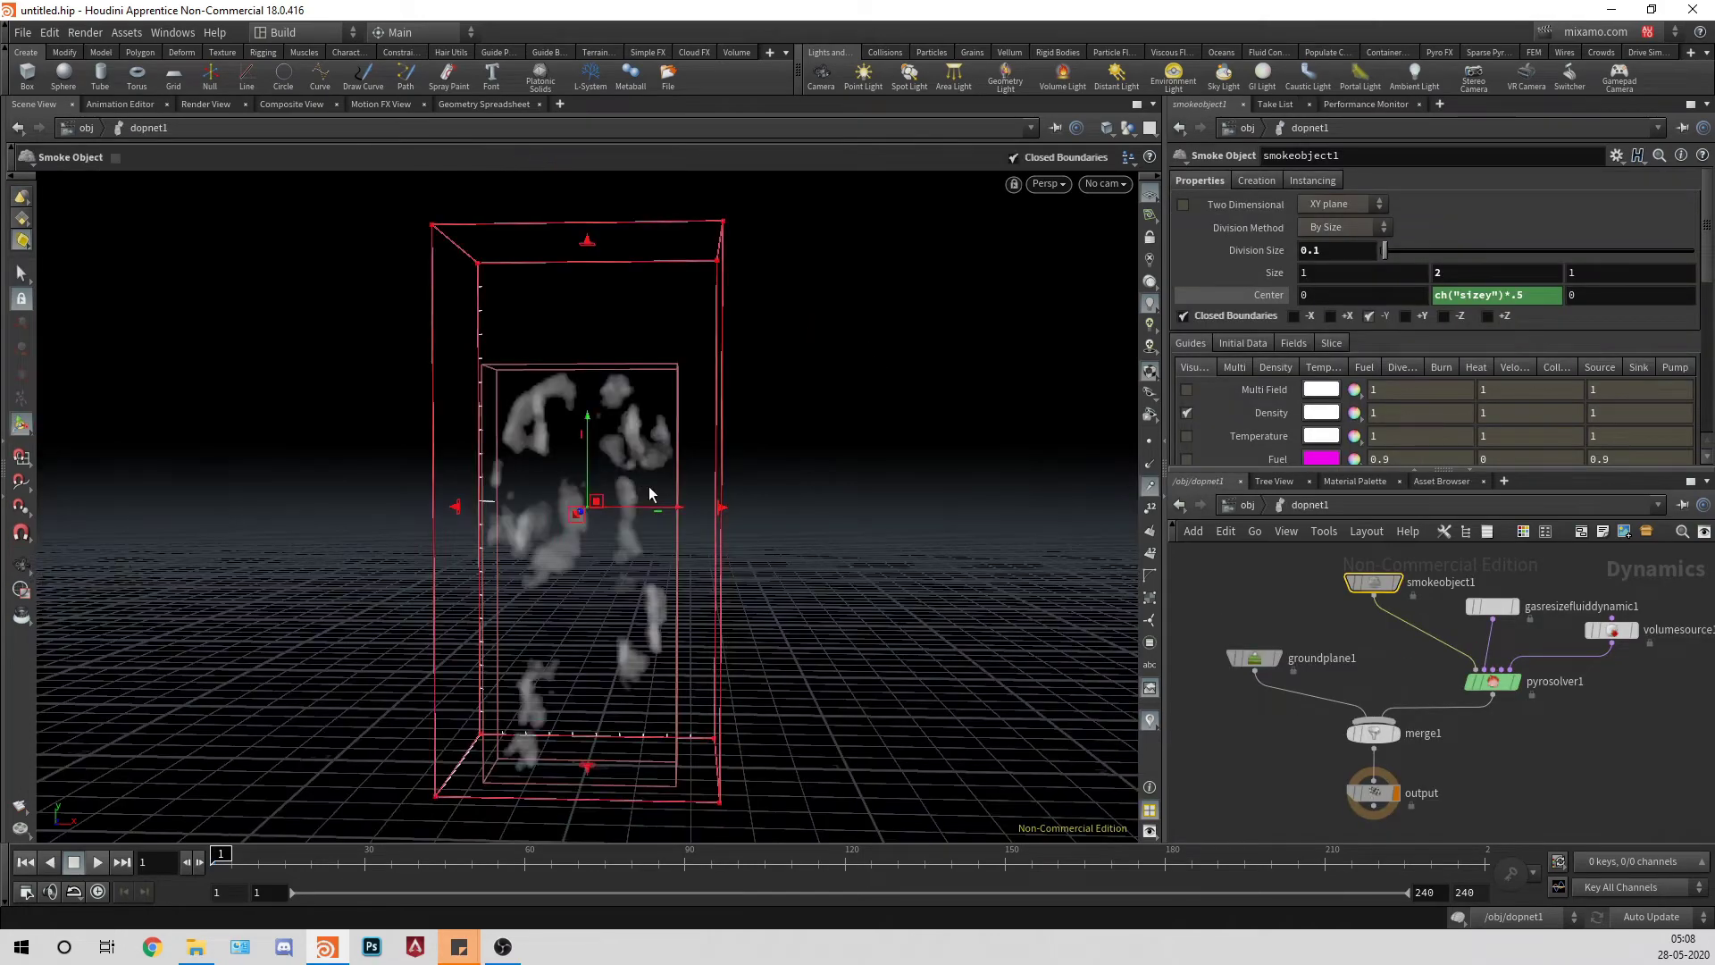
right_click_drag(915, 511, 658, 511, "alt")
left_click_drag(659, 511, 946, 517, "alt")
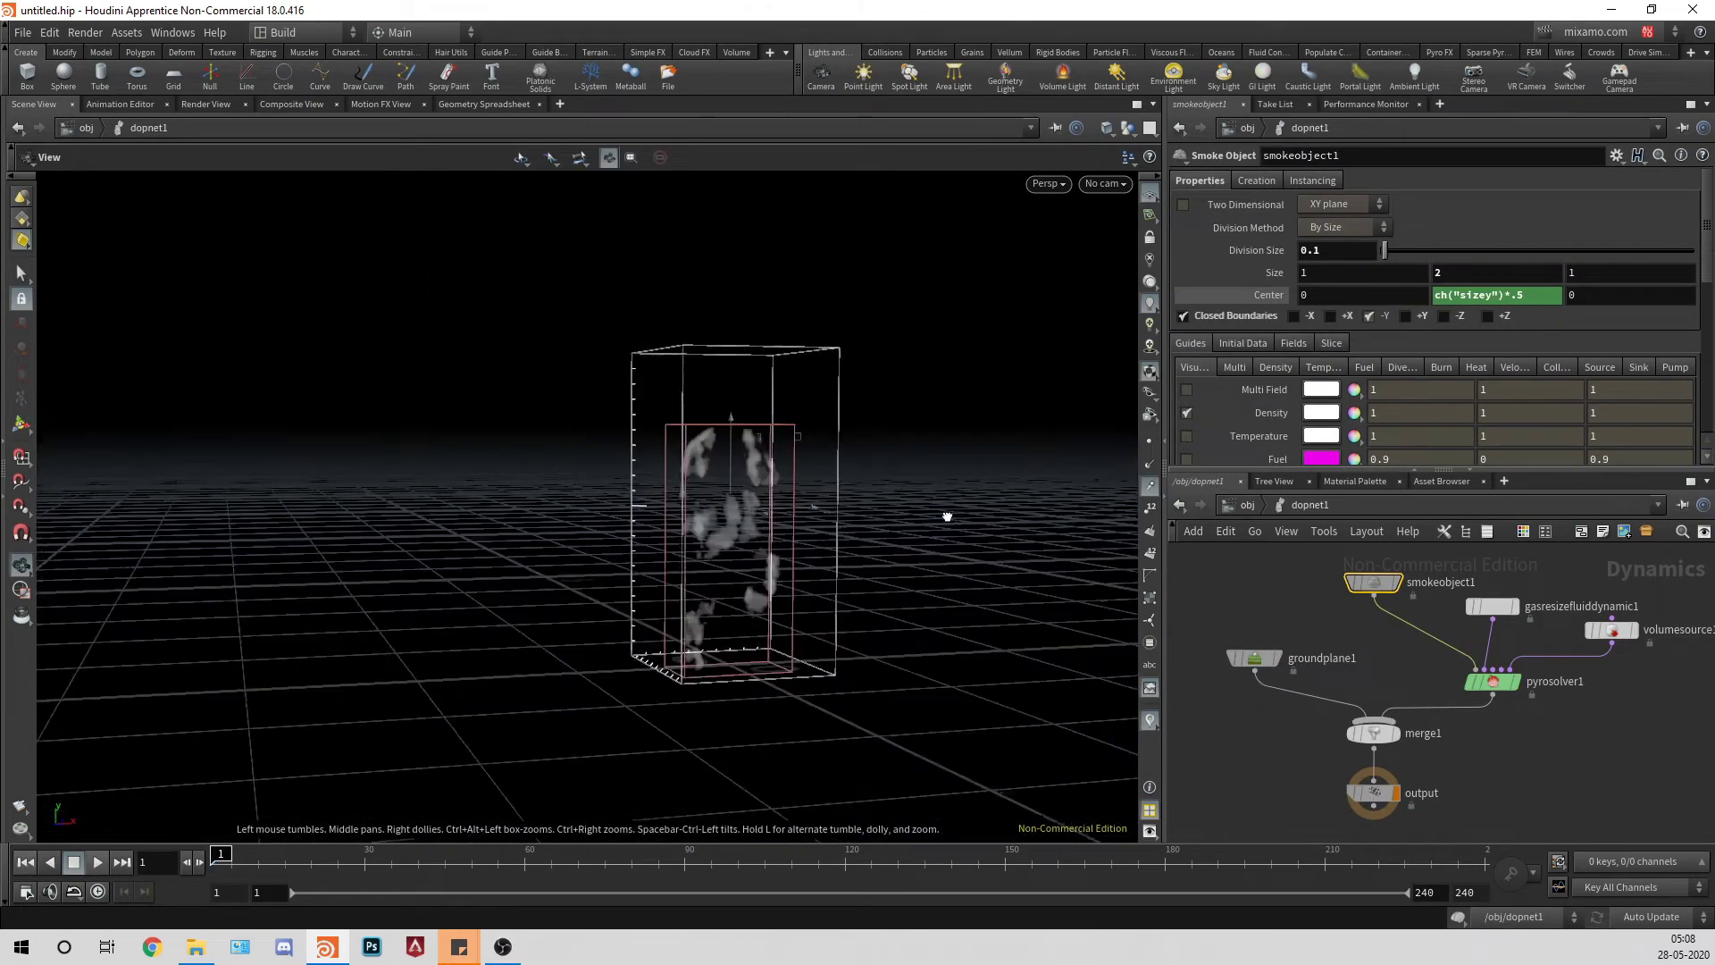
right_click_drag(946, 517, 992, 597, "alt")
middle_click_drag(1505, 772, 1464, 771)
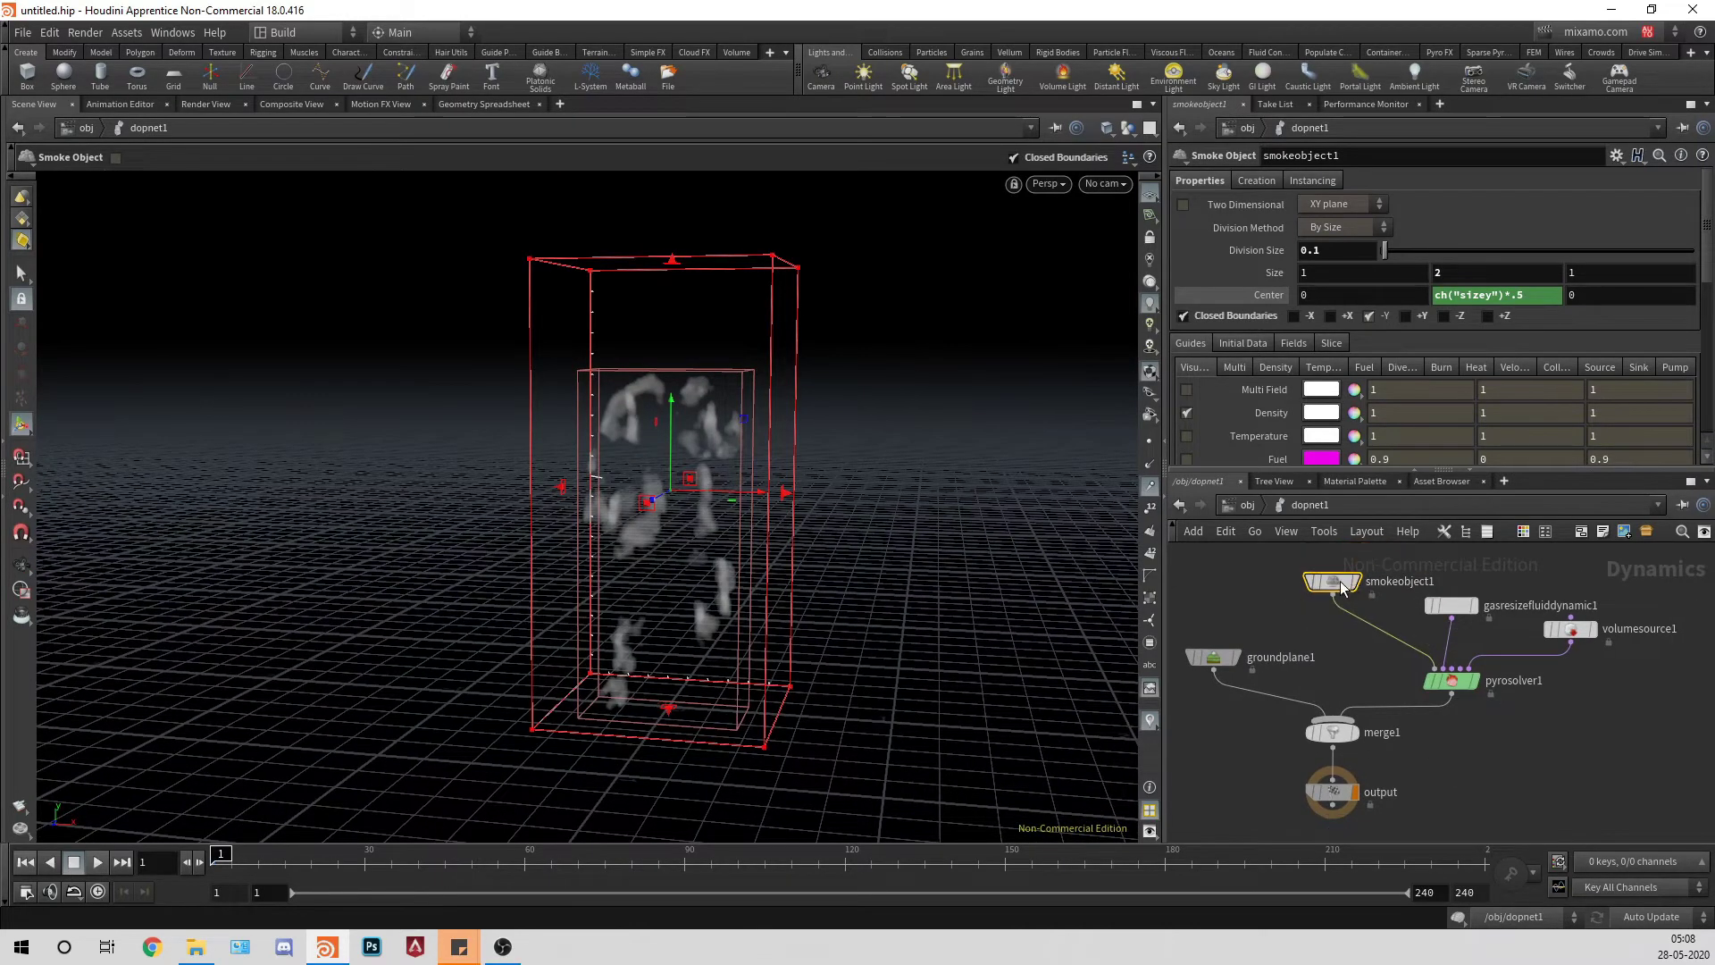
left_click(1331, 249)
type("0.05")
key("Return")
Step: Check the parameters of gasresizefluiddynamic1, volumesource1 and pyrosolver1, and hide the other objects in the viewport
left_click(1451, 606)
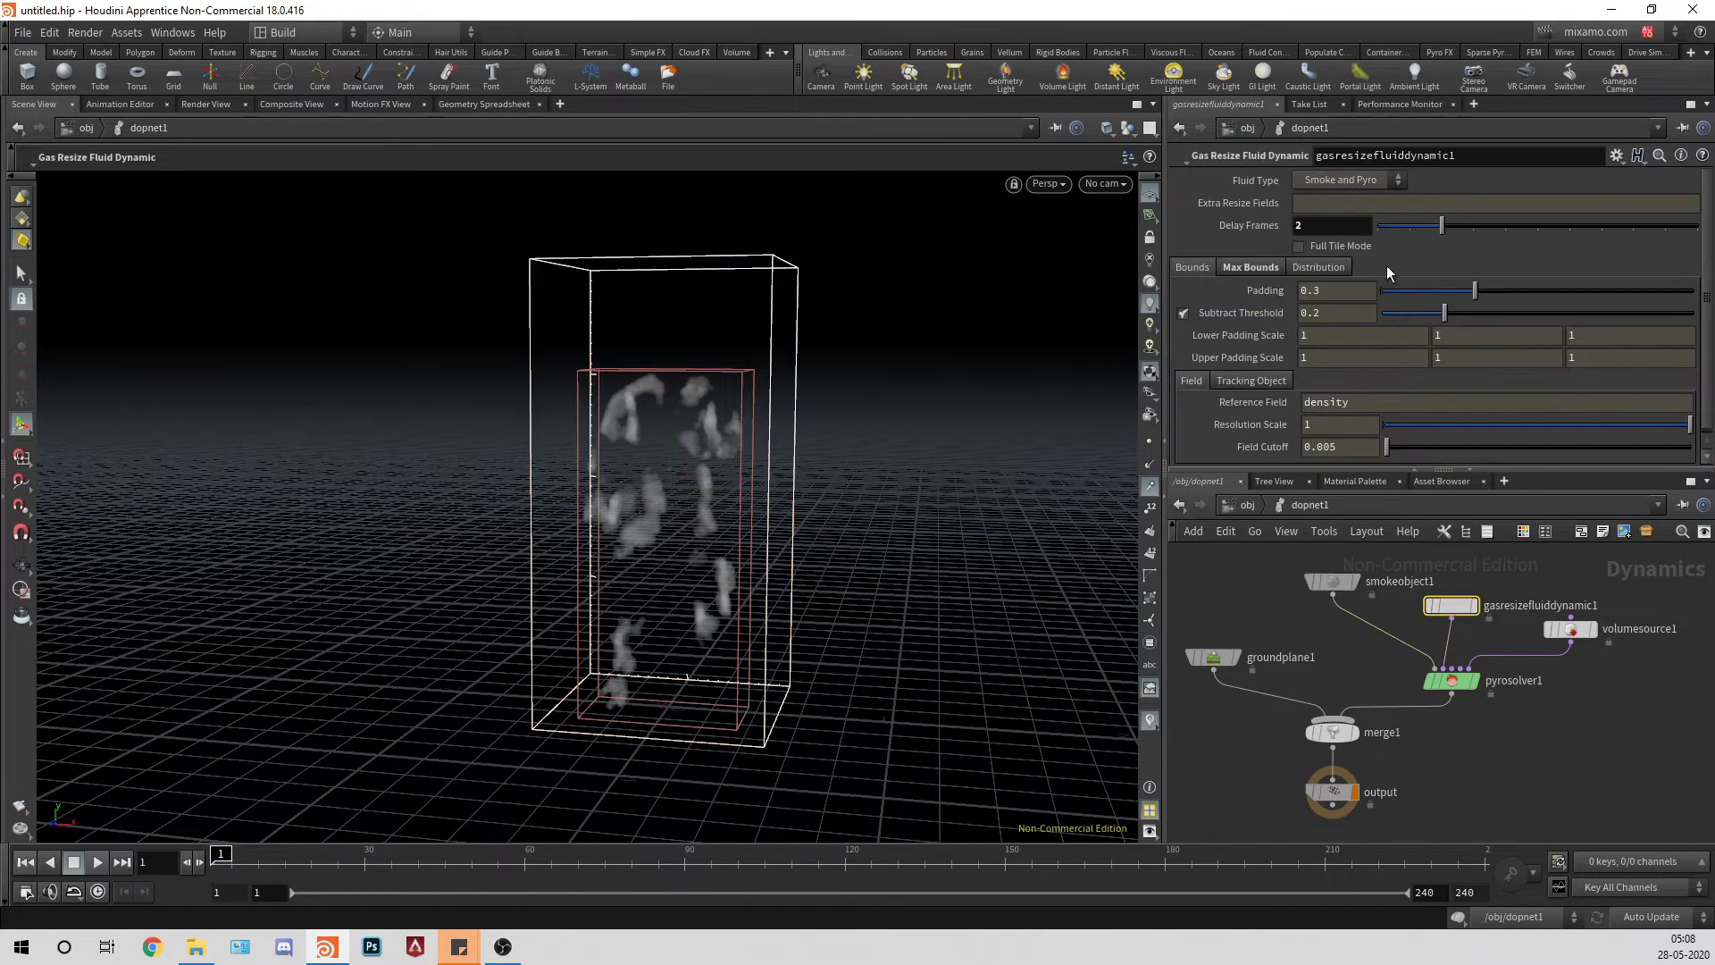
left_click(1570, 628)
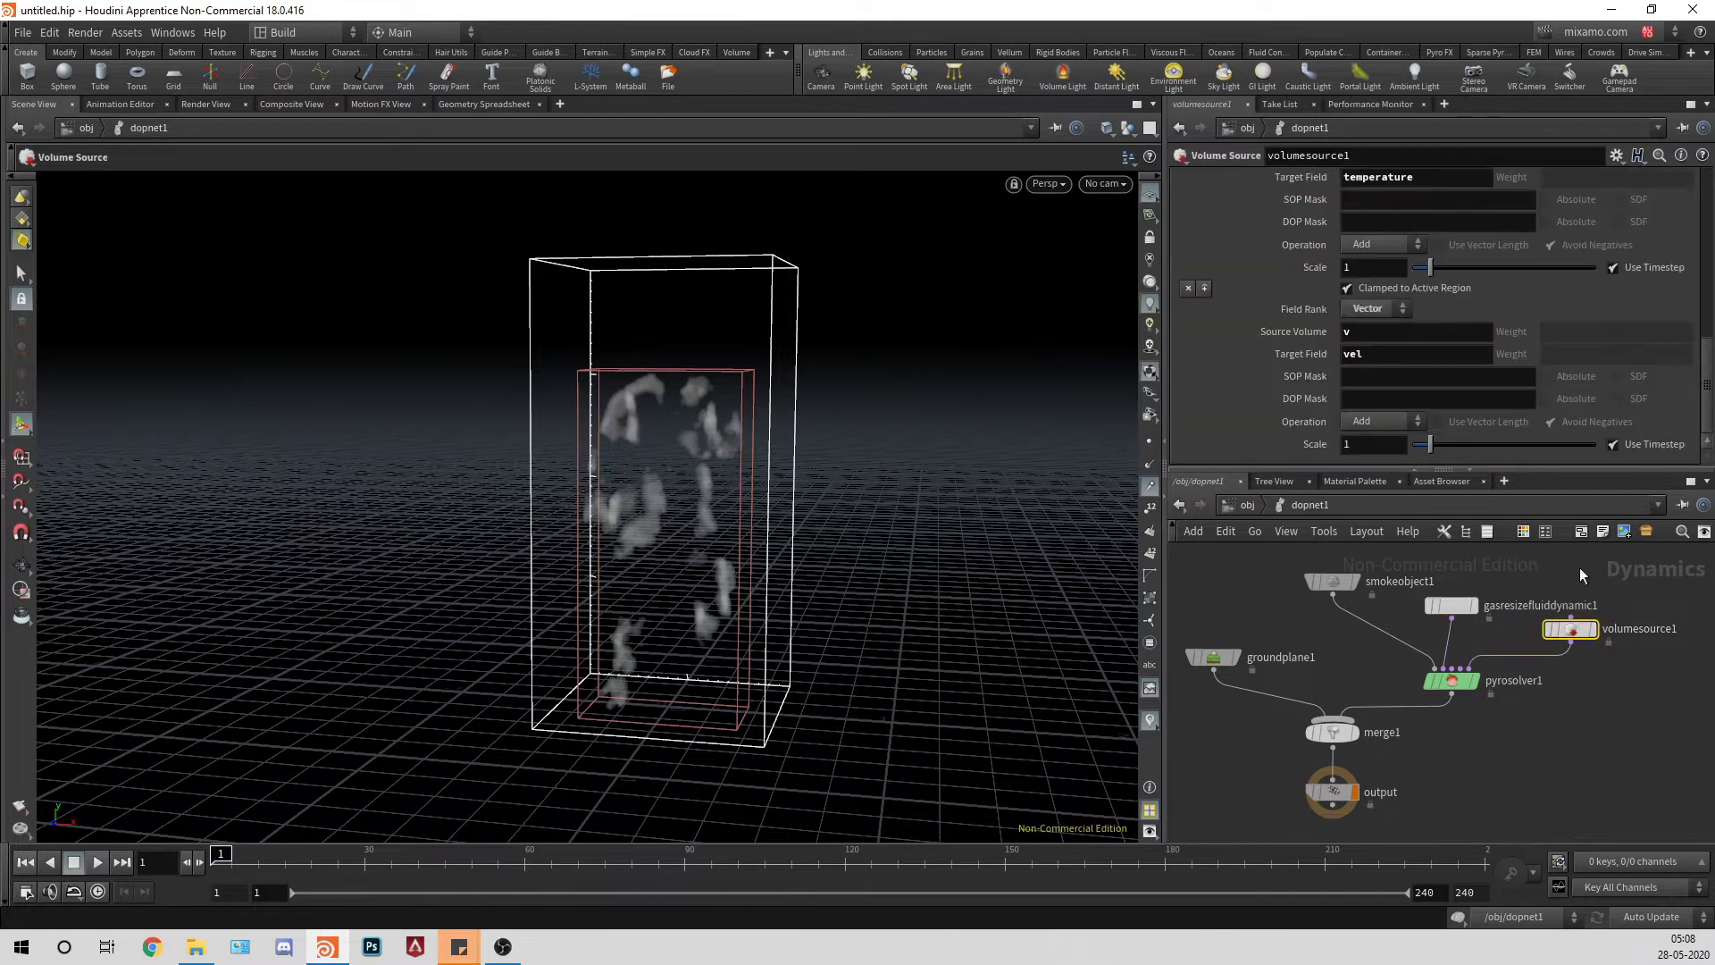
scroll(1444, 384, "down", 4)
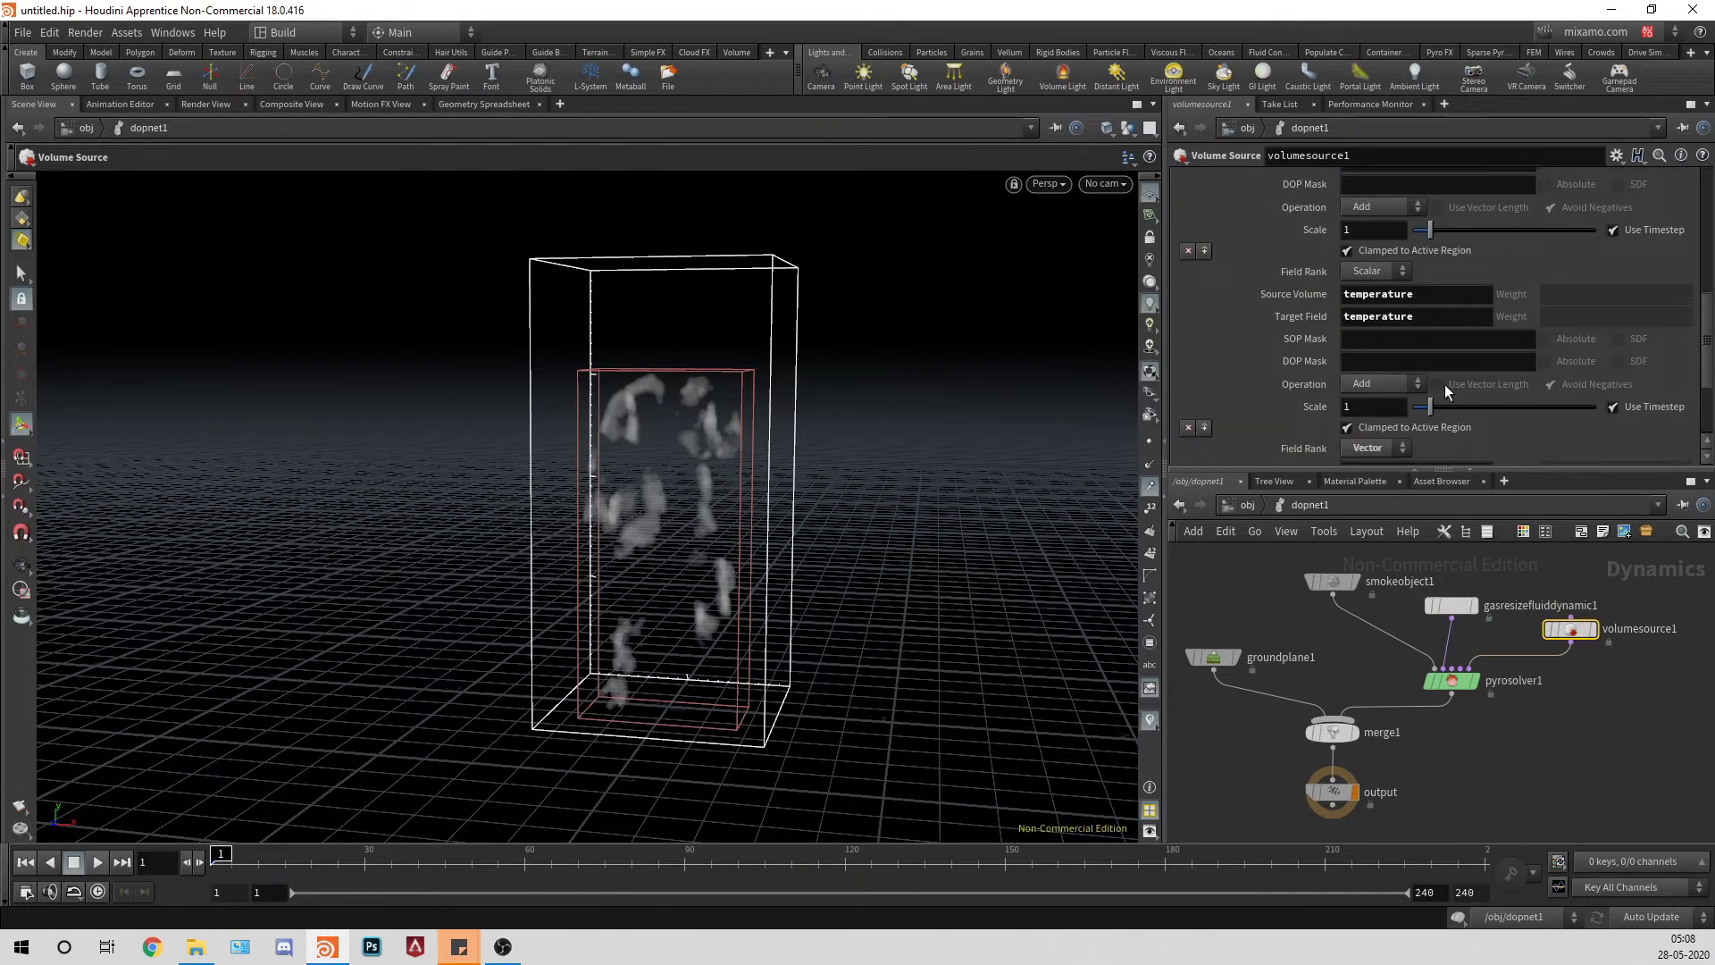
left_click(1451, 680)
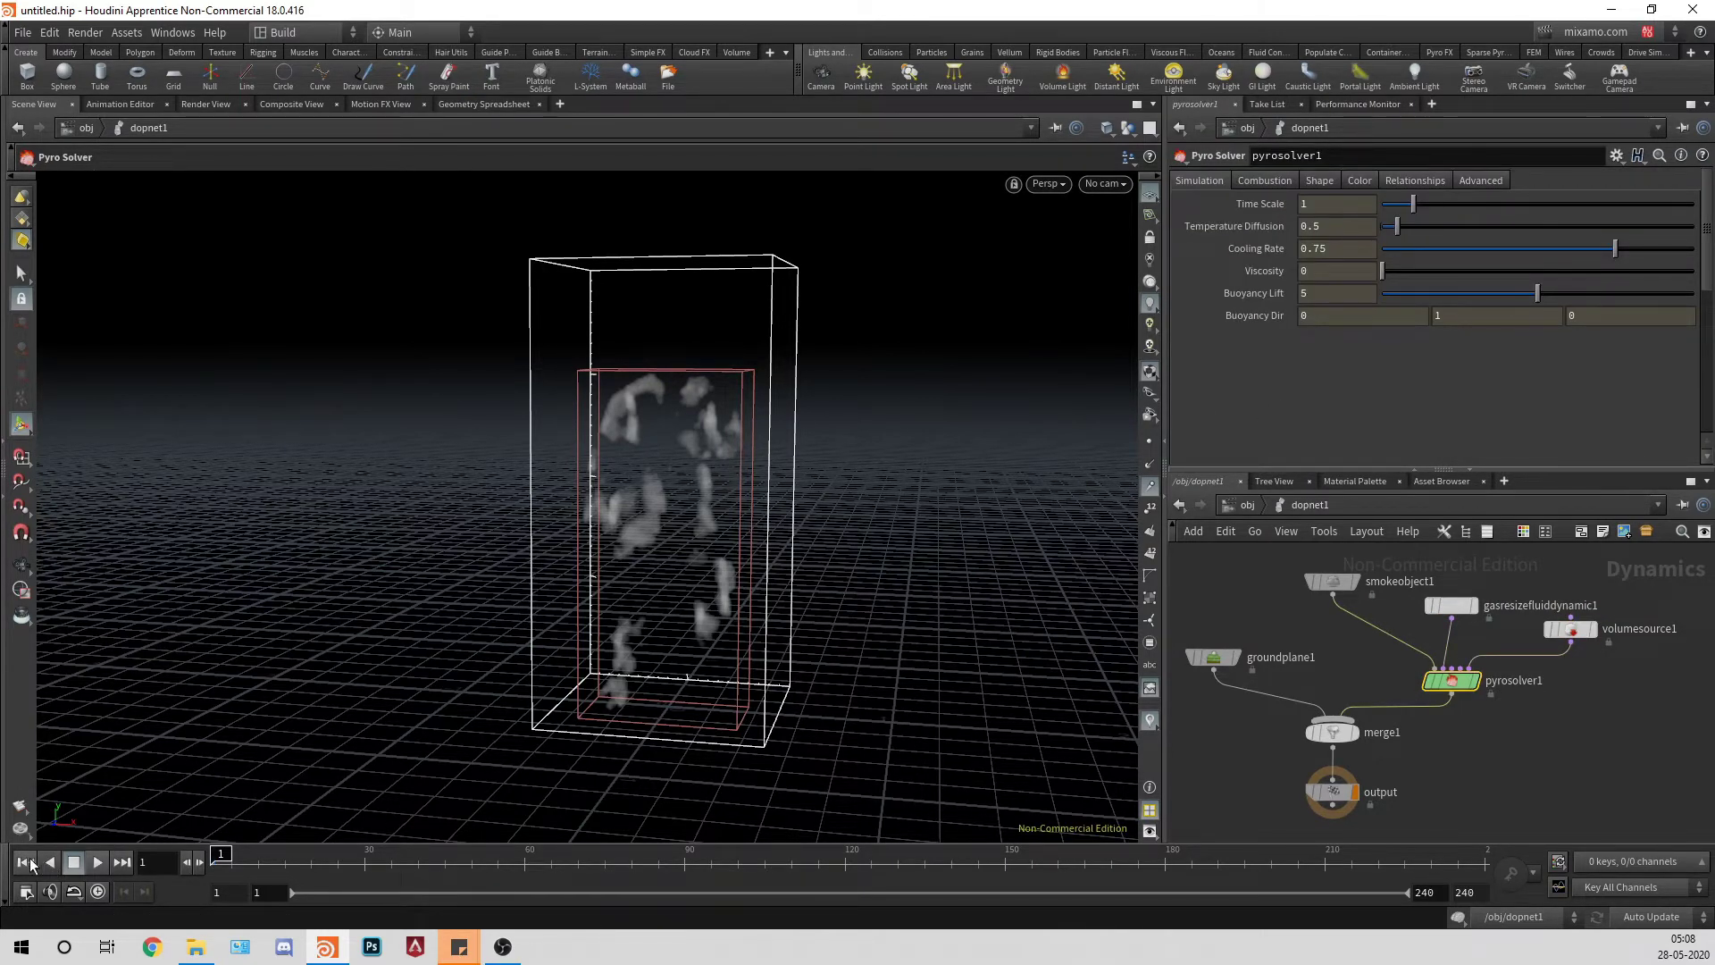
left_click(1128, 127)
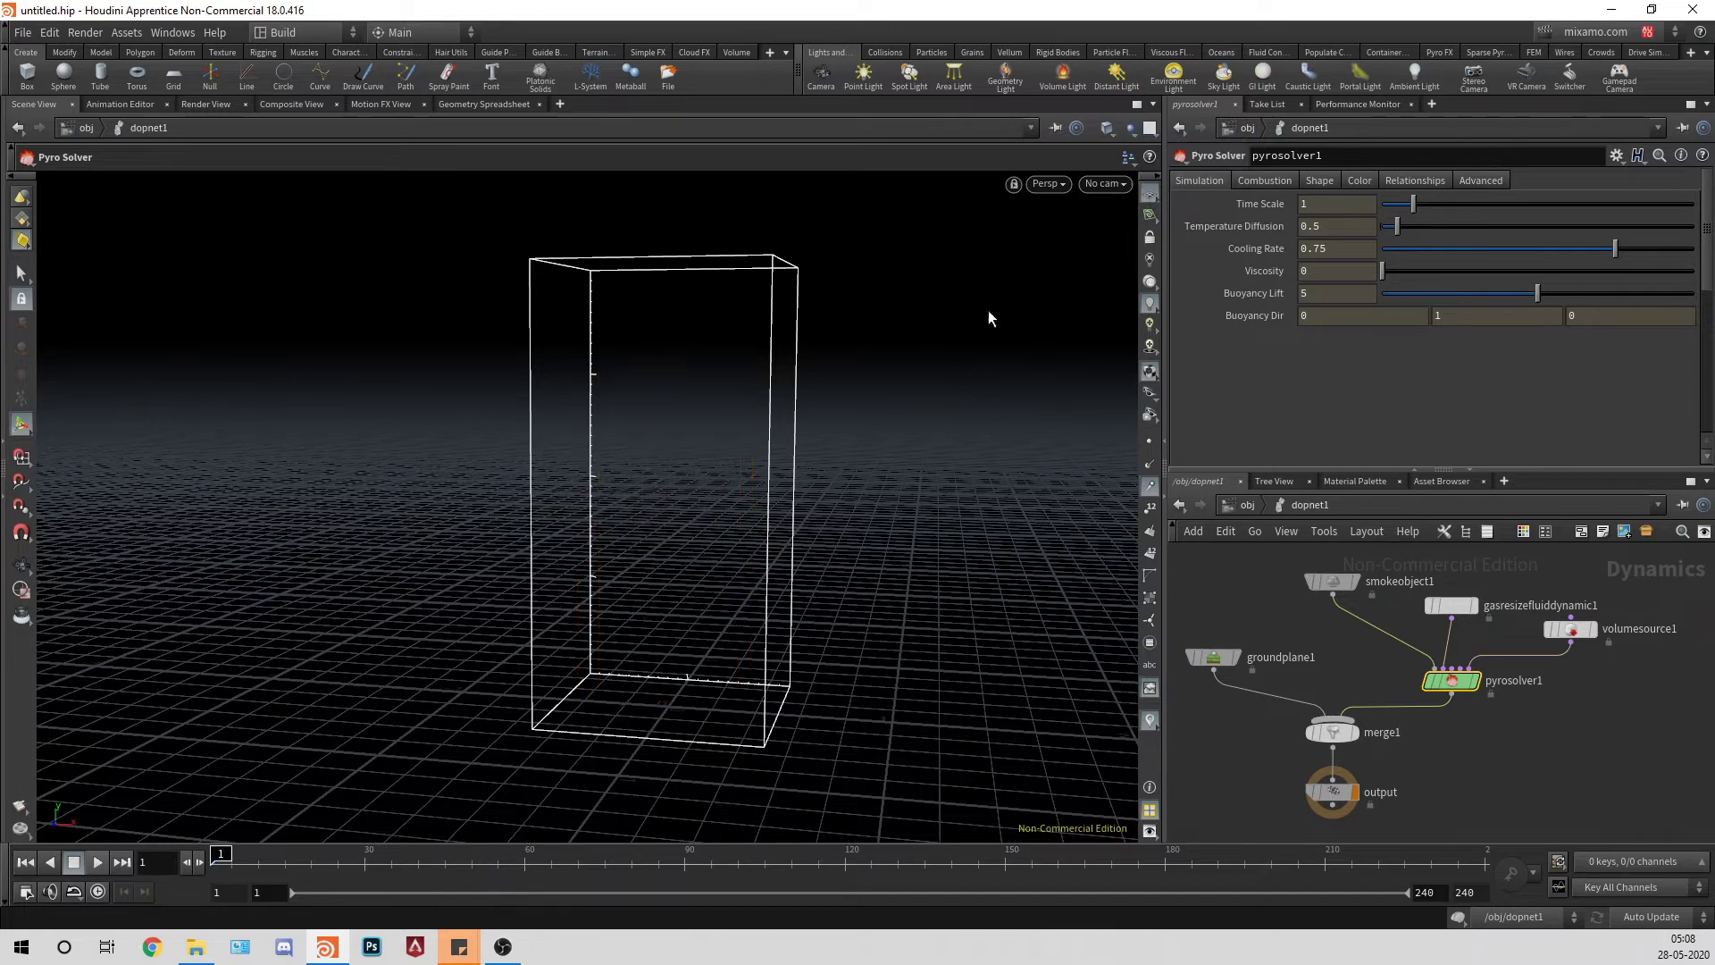
Step: Play the simulation up to frame 24, examine the smoke from other angles and return to the first frame
left_click(97, 862)
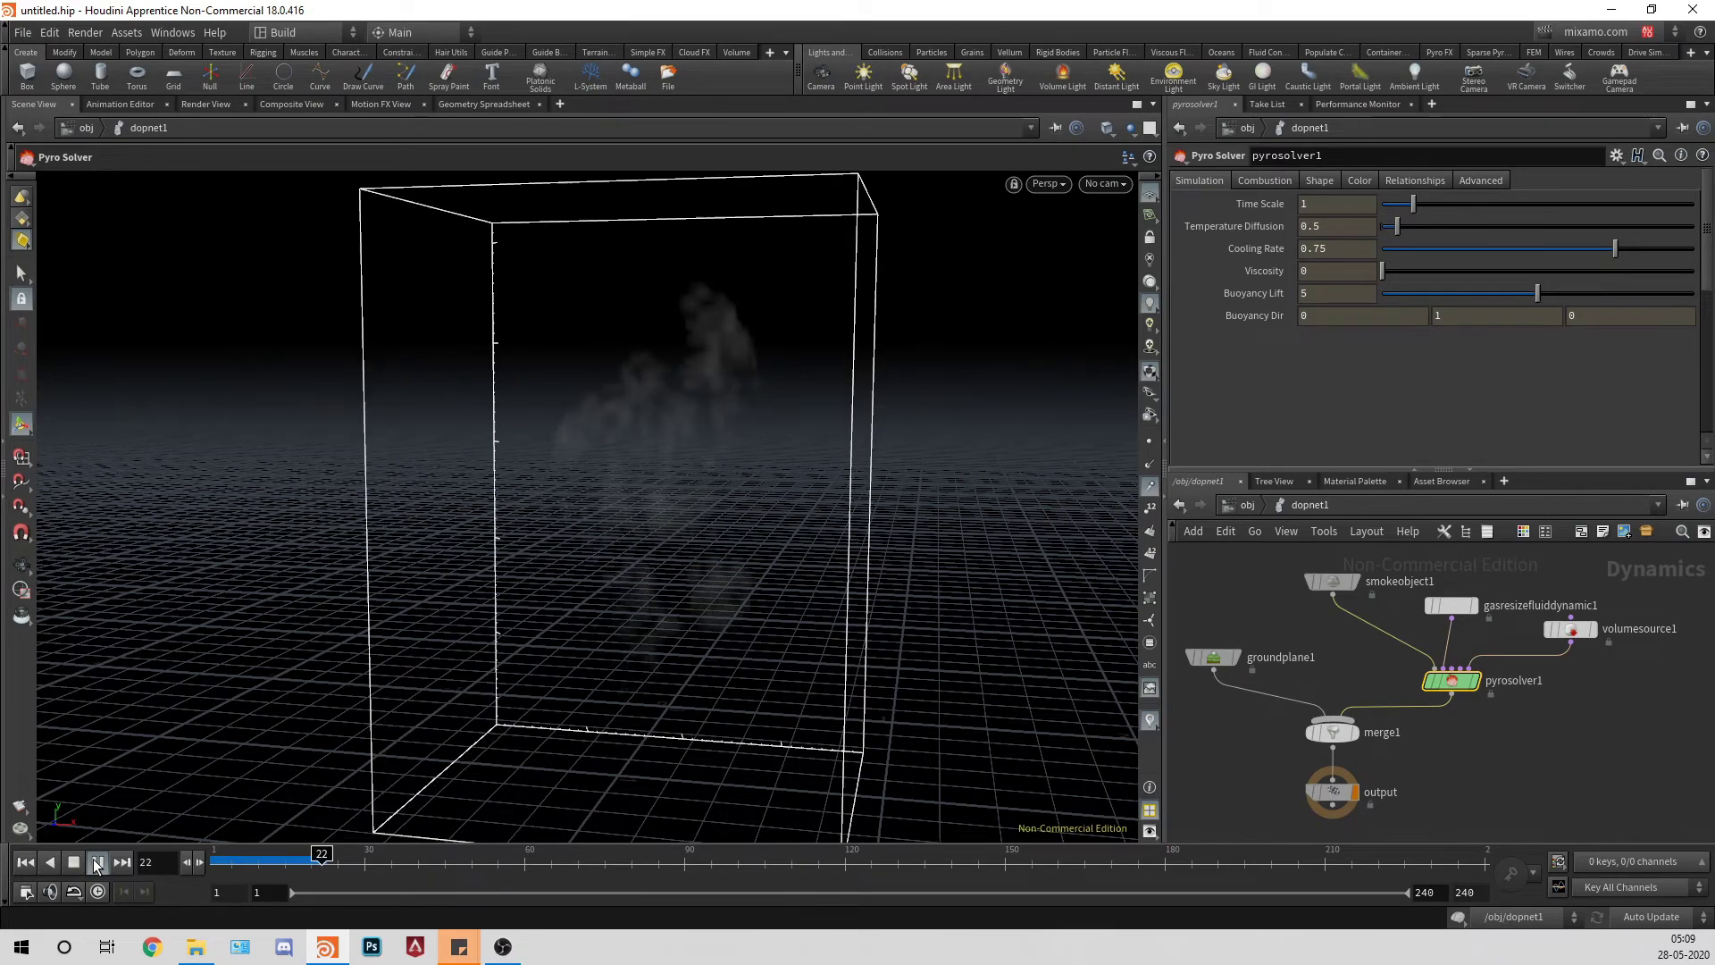
left_click(97, 864)
left_click_drag(840, 591, 826, 547, "alt")
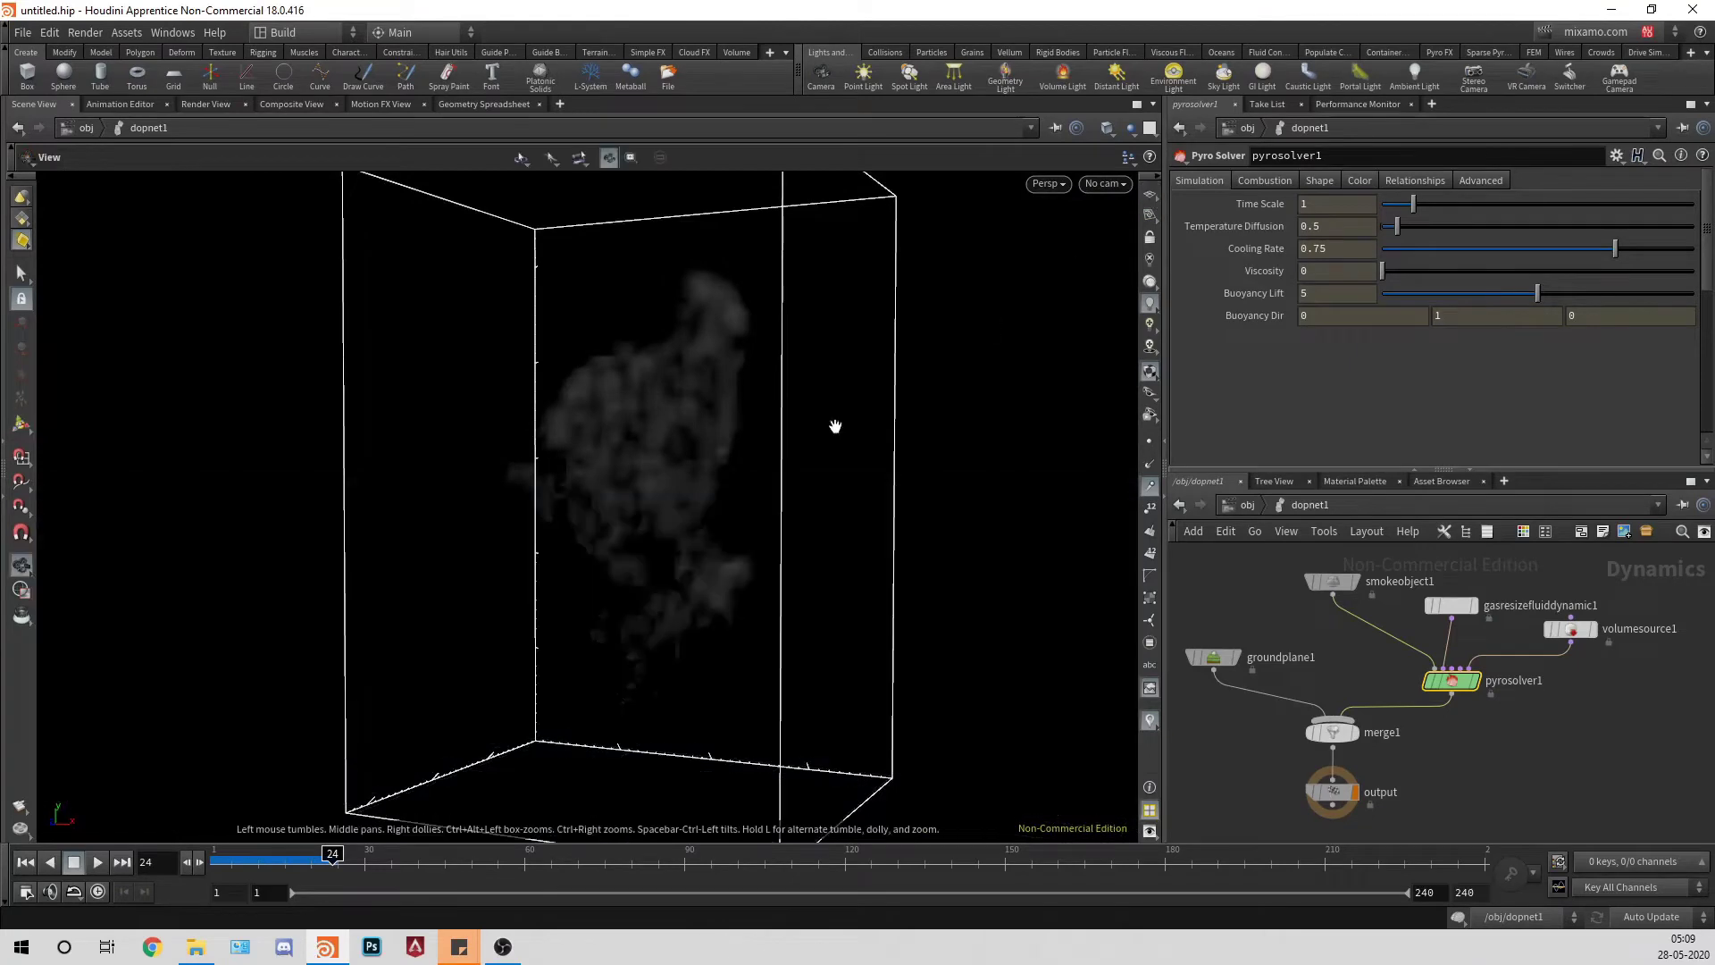
right_click_drag(834, 425, 595, 492, "alt")
left_click_drag(595, 492, 839, 509, "alt")
key("Escape")
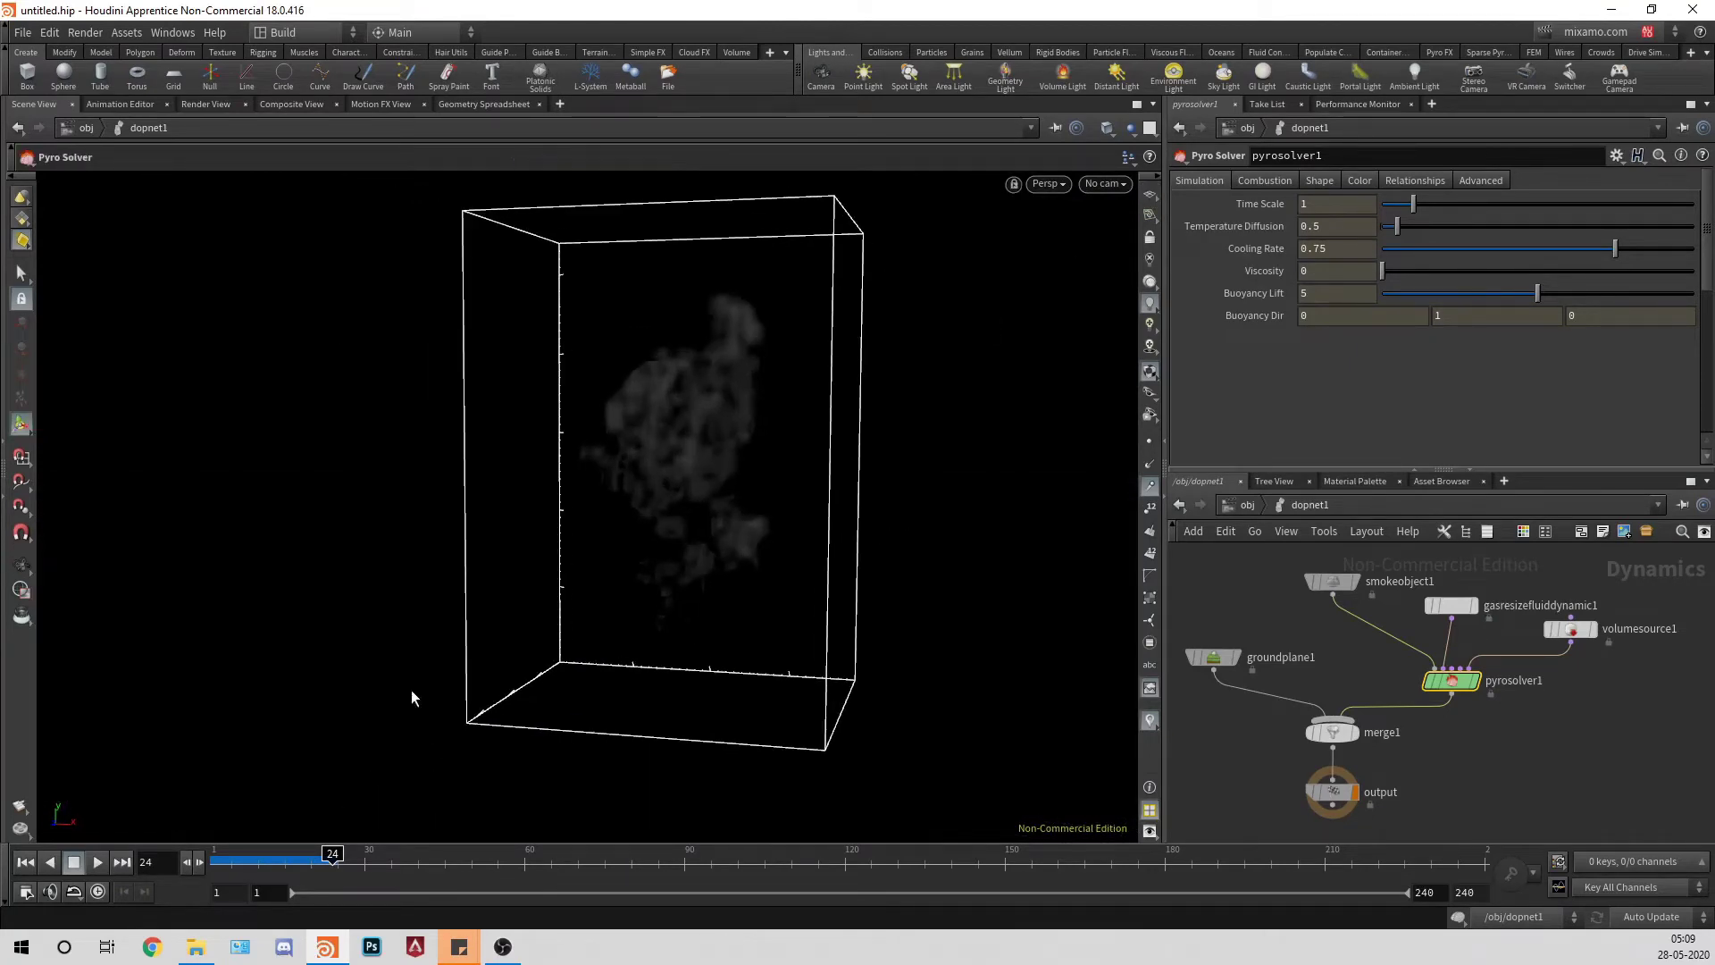
left_click(25, 862)
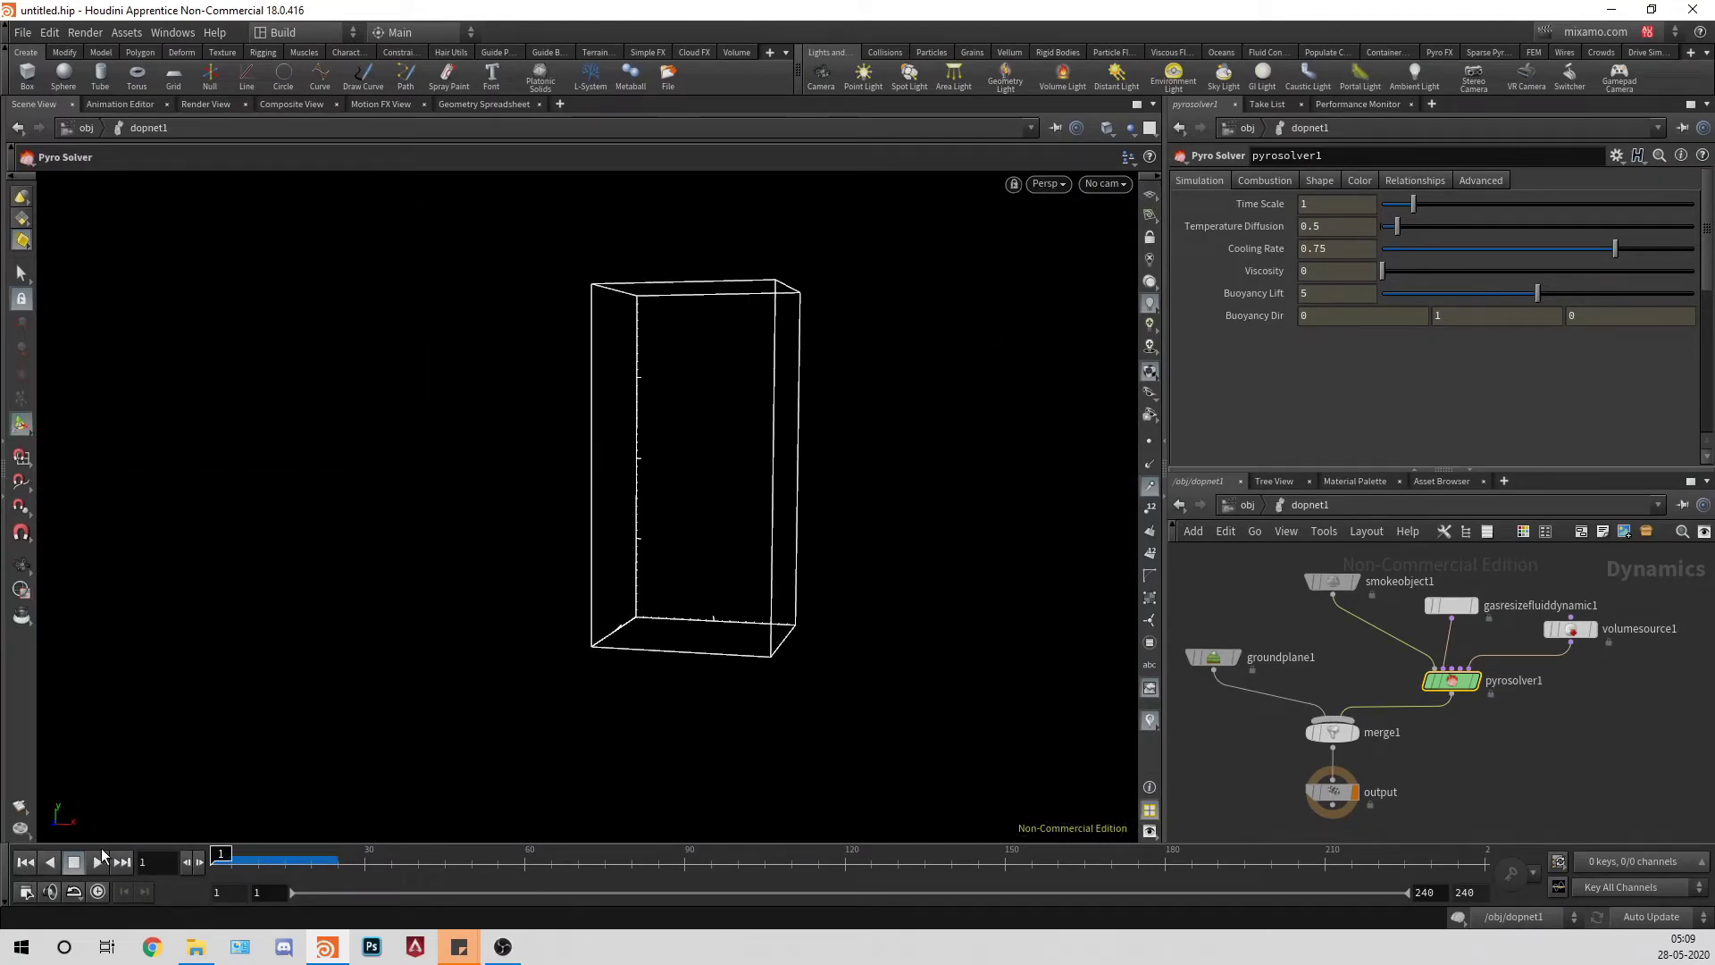
Step: Enable the Multi Field guide on smokeobject1 and set its smoke Density Field to density
left_click(1333, 579)
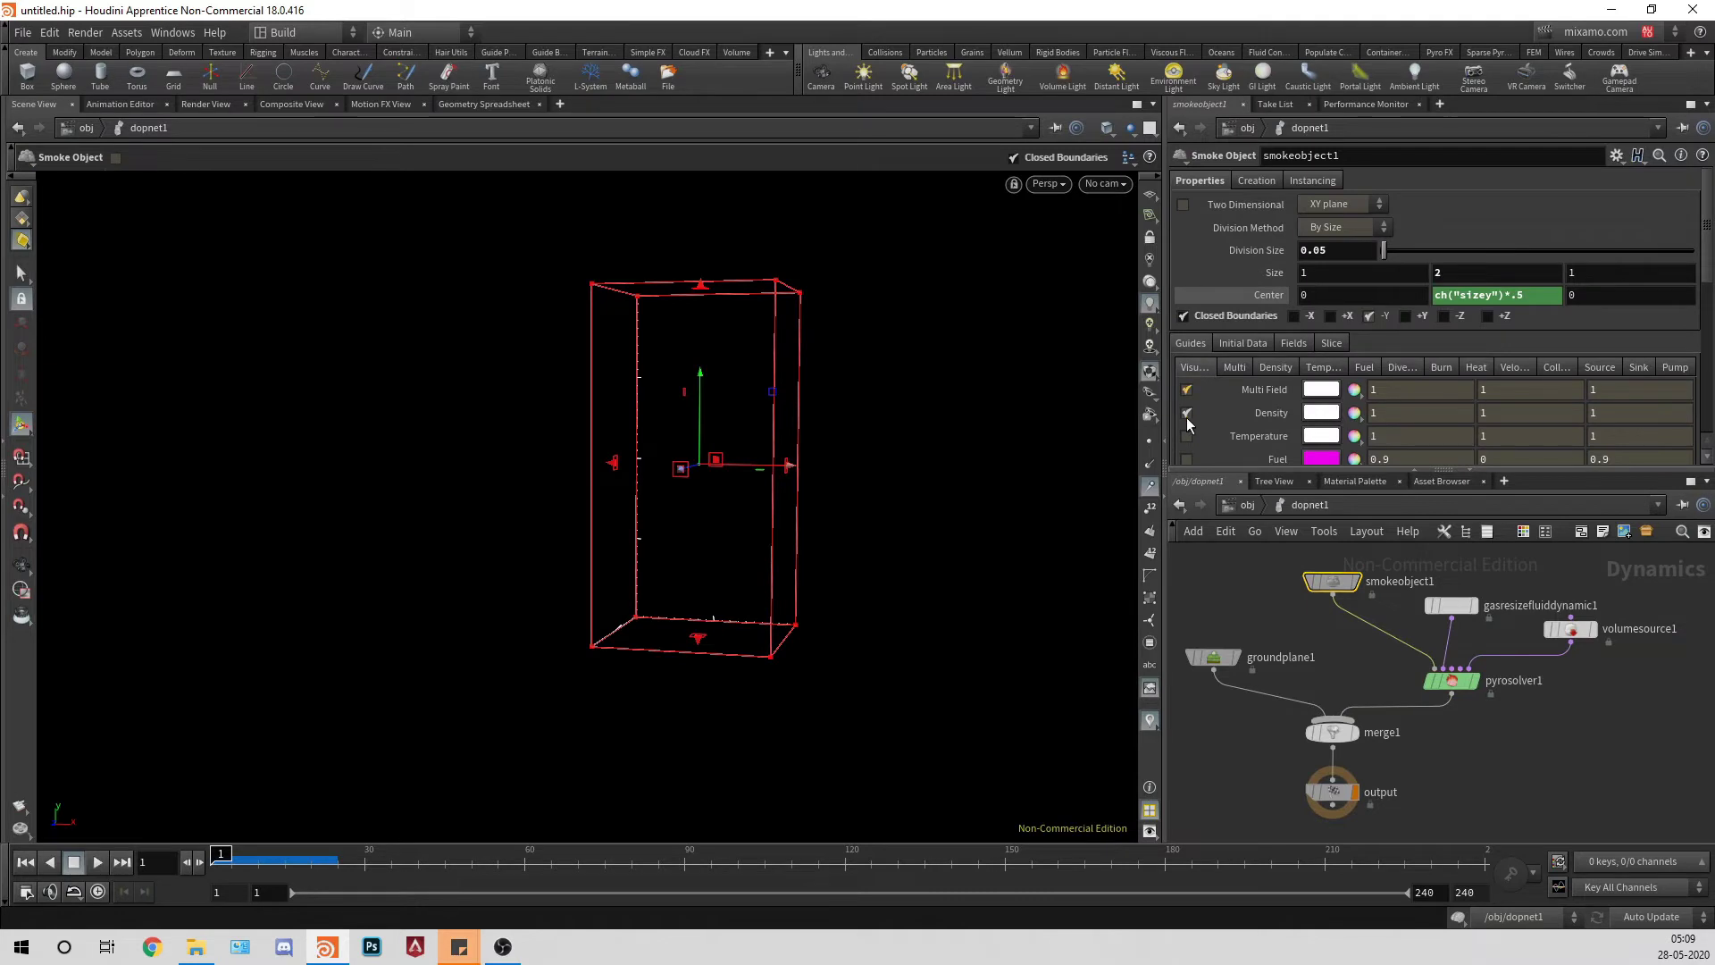
left_click(1237, 367)
scroll(1325, 400, "down", 2)
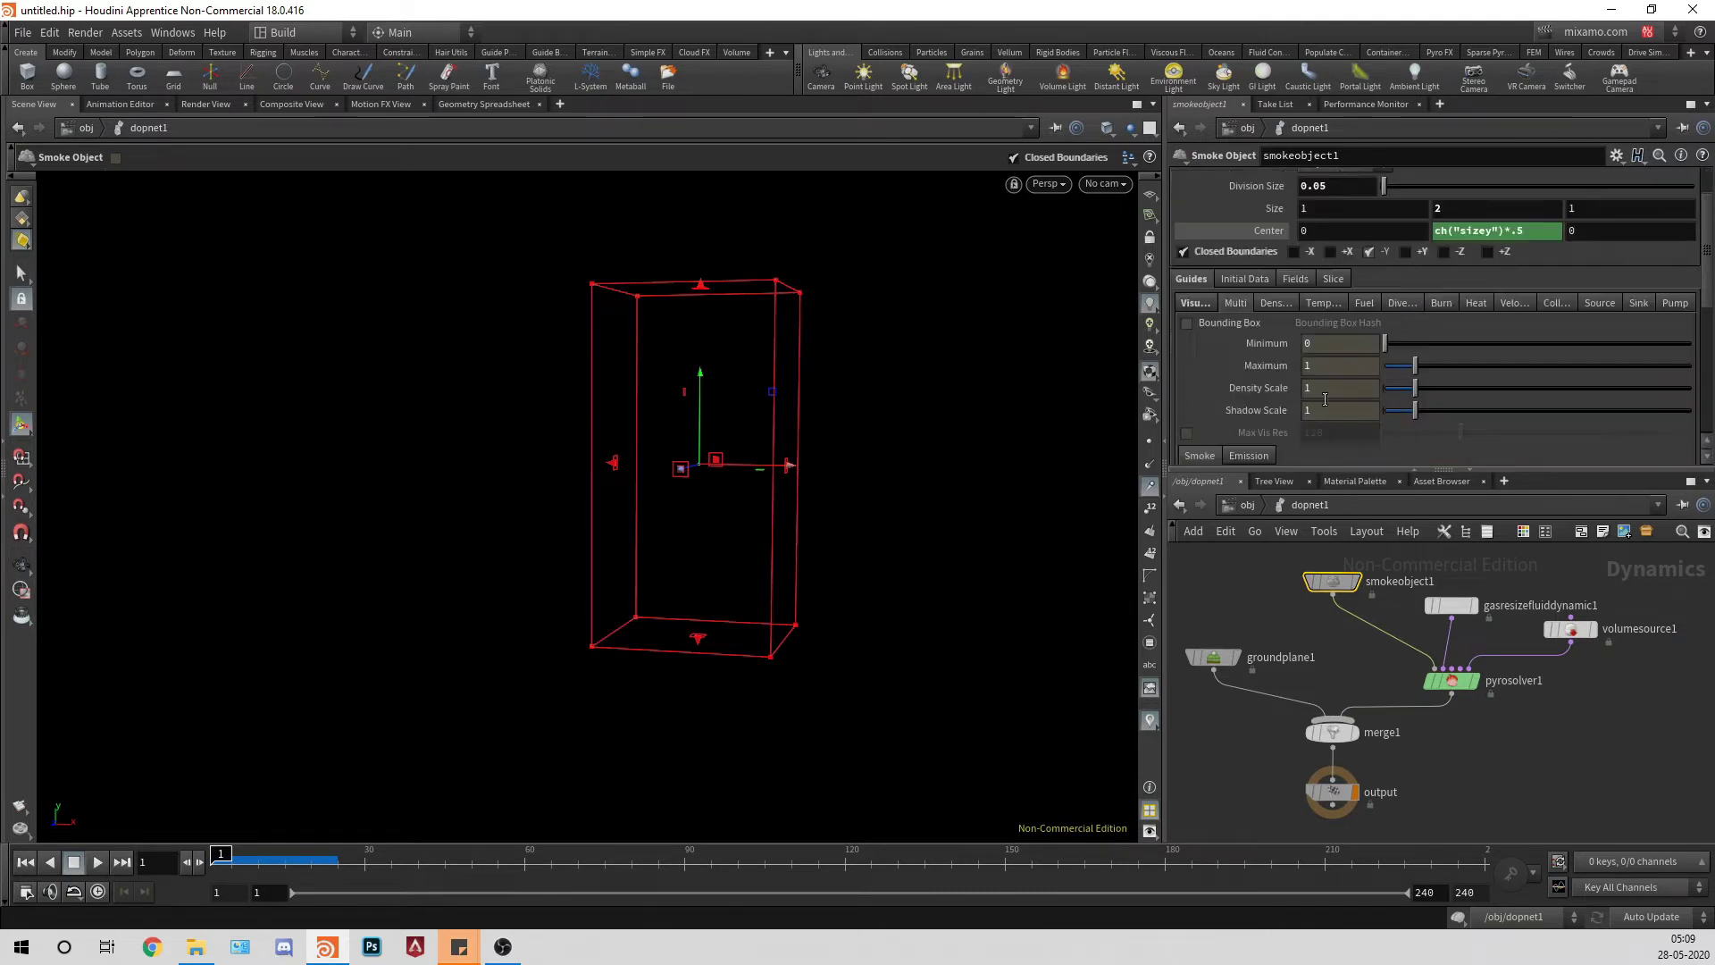
scroll(1325, 399, "down", 3)
left_click(1330, 393)
type("density")
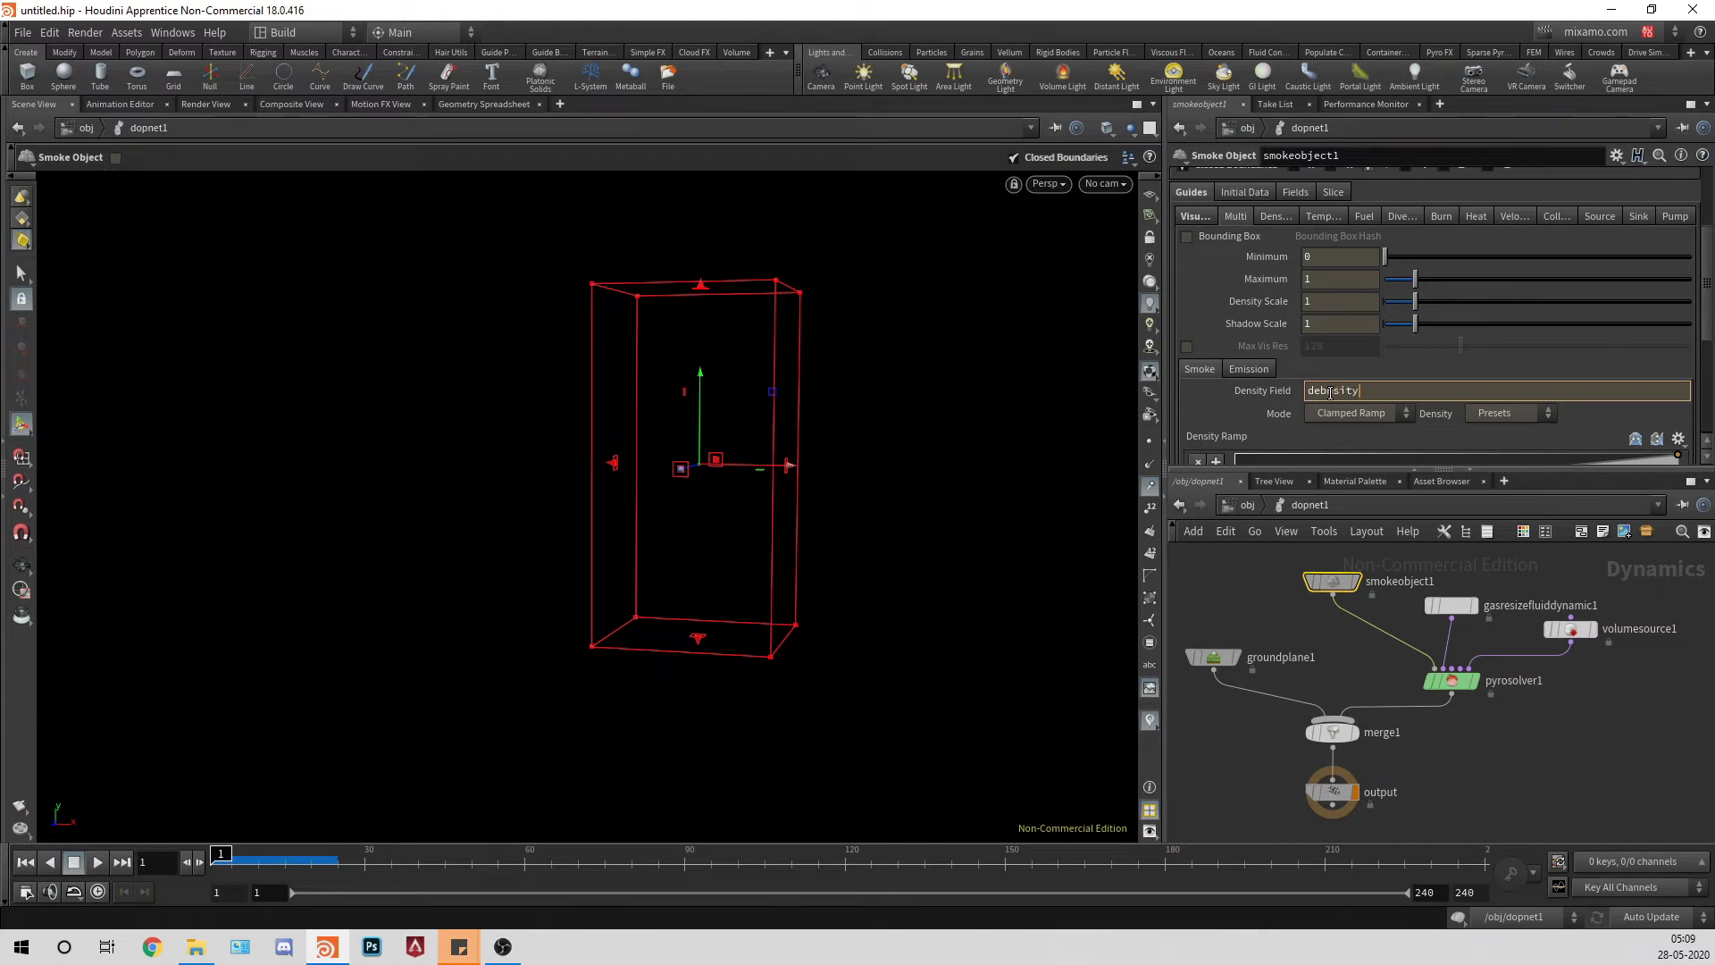
key("Return")
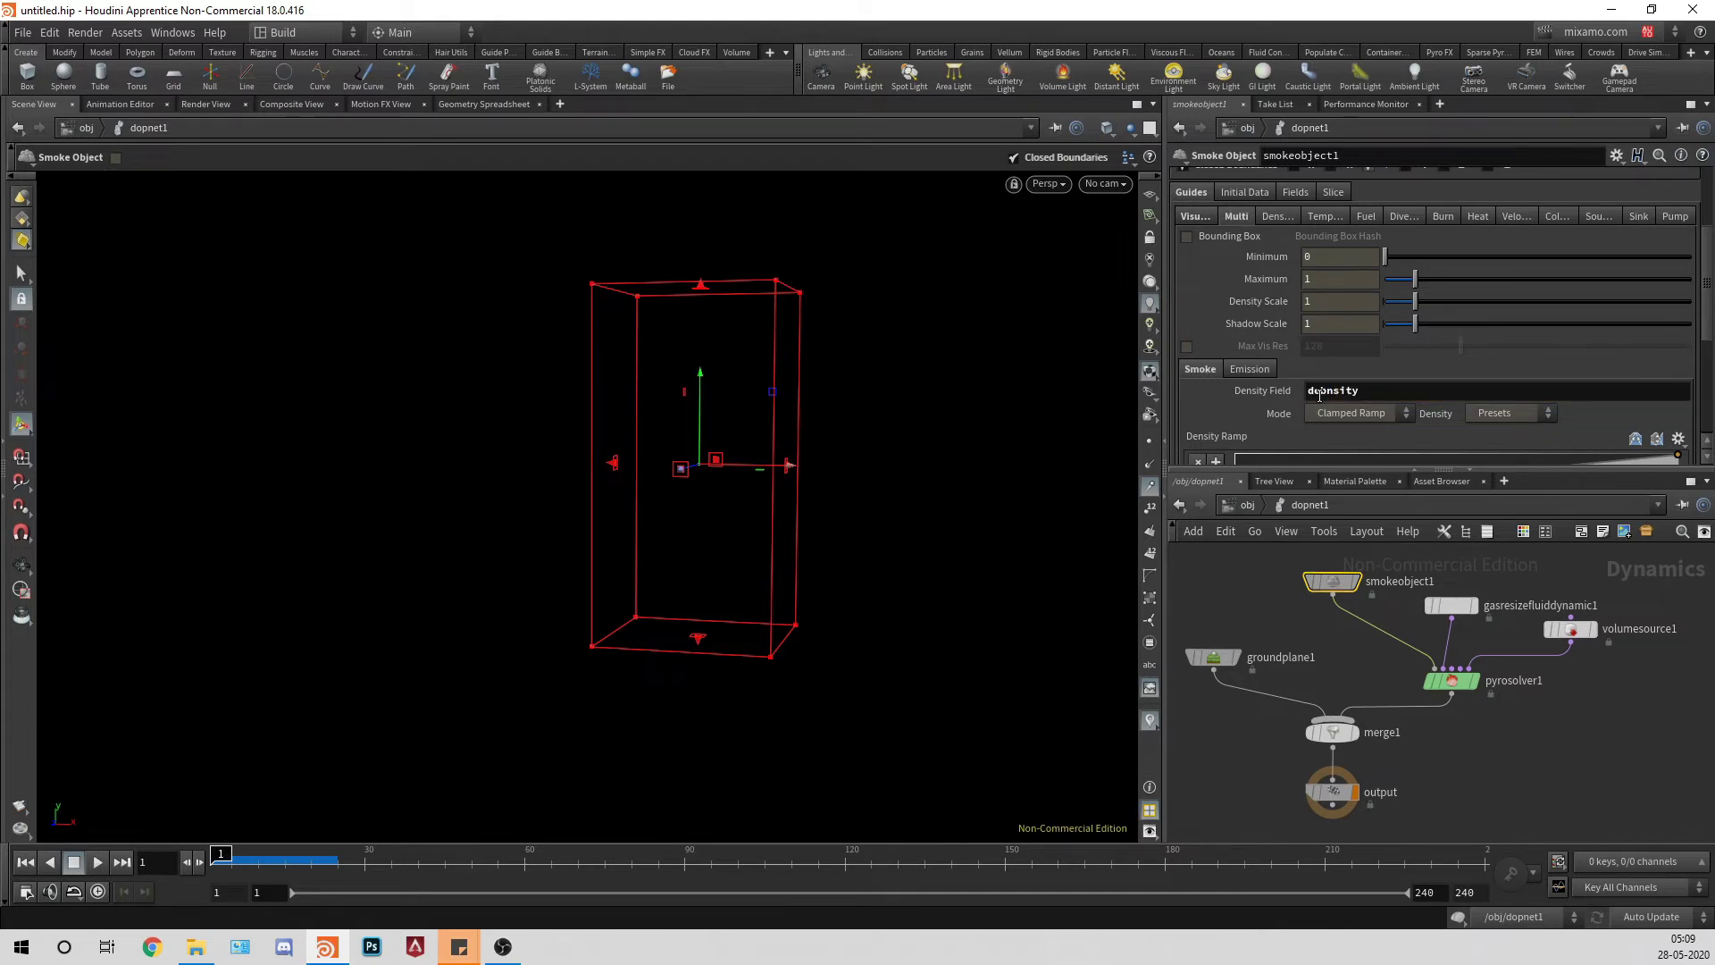
left_click(1330, 390)
key("BackSpace")
type("n")
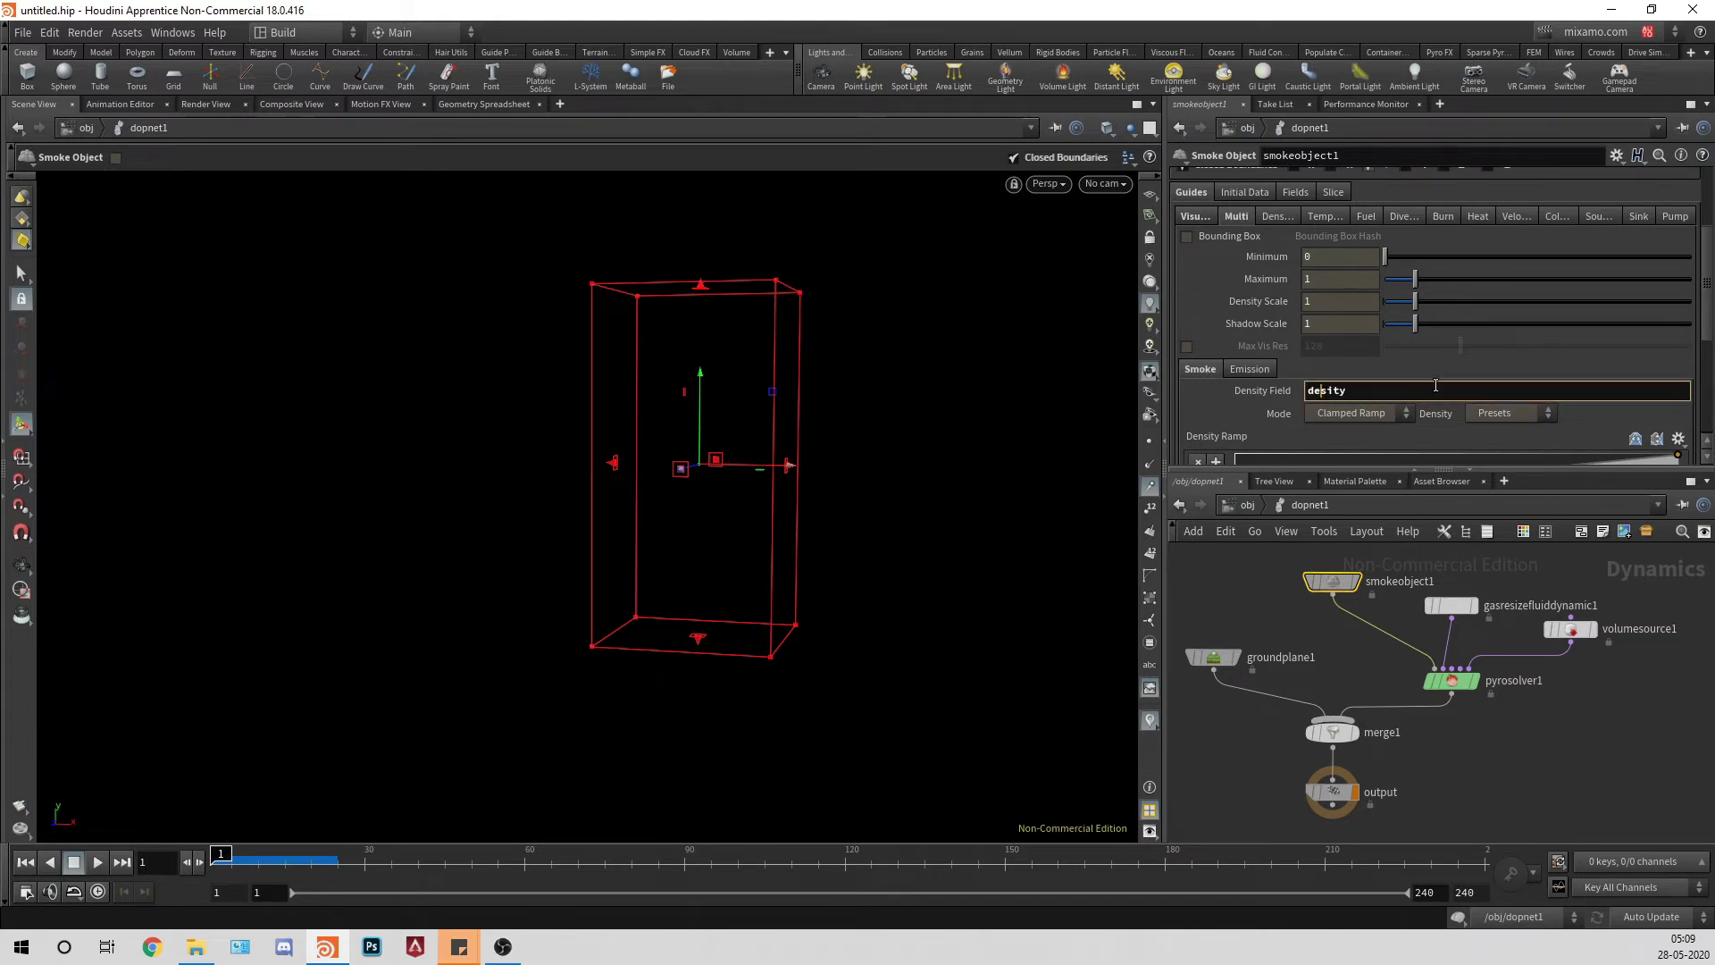
key("Return")
Step: Set the Diffuse Field of the Multi Field smoke guide to density
scroll(1429, 375, "down", 3)
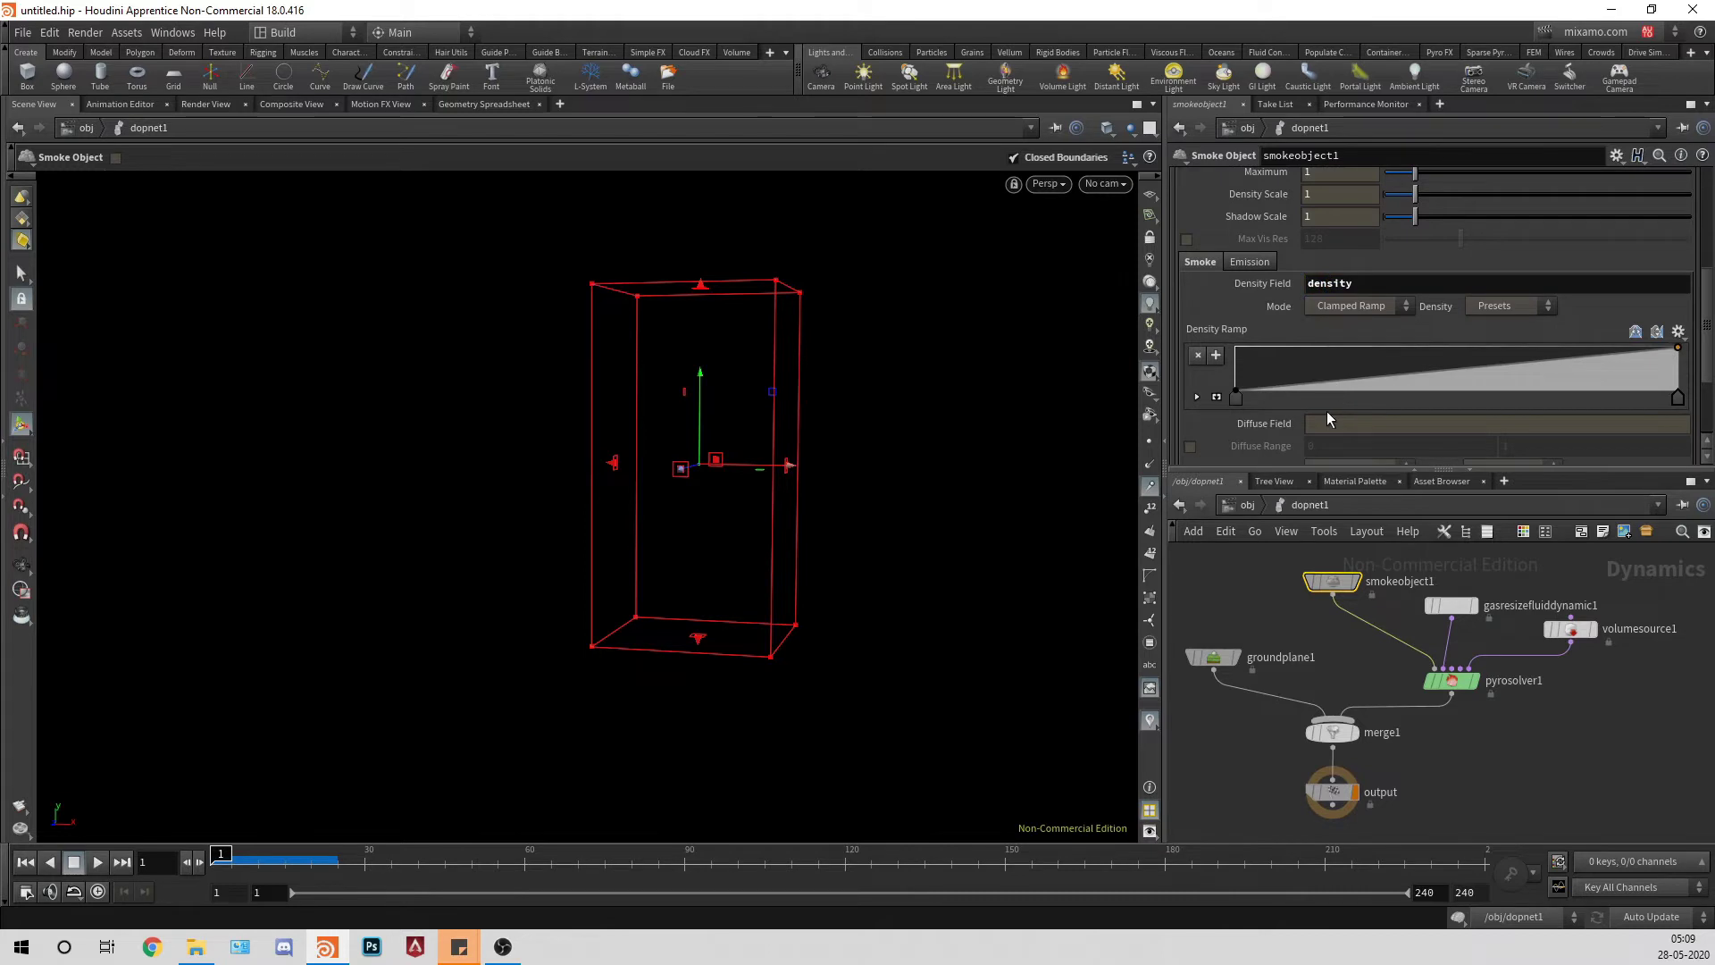
left_click(1321, 421)
type("de")
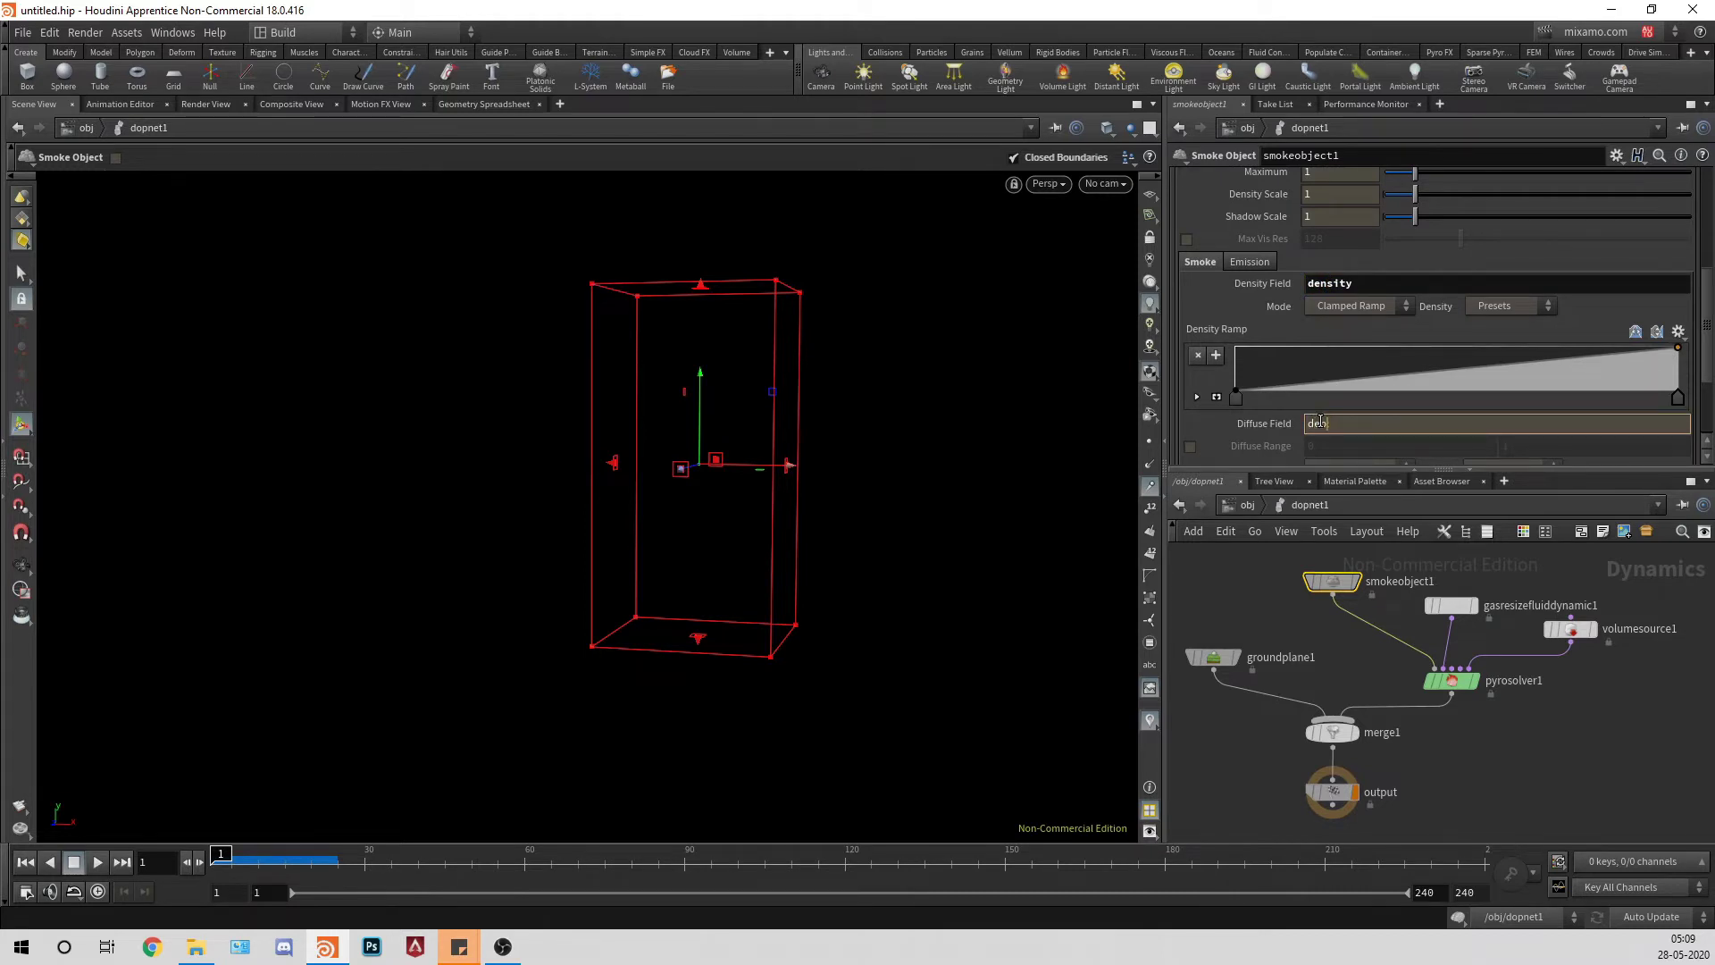
type("nsity")
key("Return")
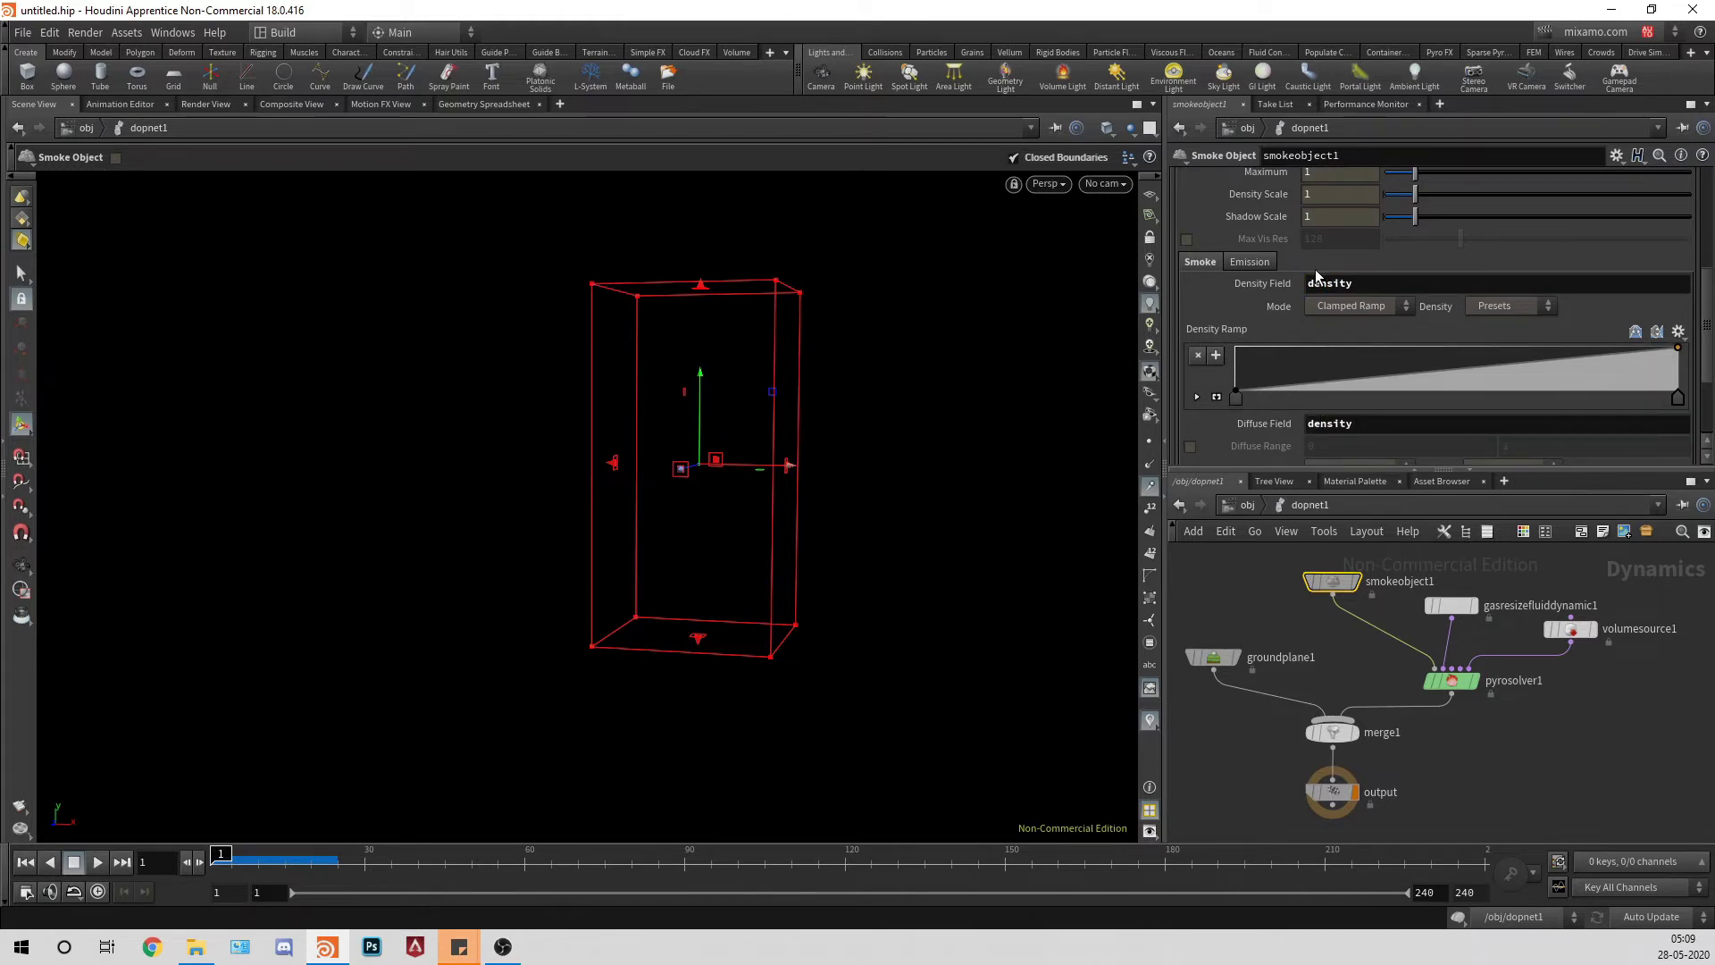
Step: Set the Multi Field guide's Emission Field to temperature and its Emission Scale to 10
left_click(1249, 260)
left_click(1331, 306)
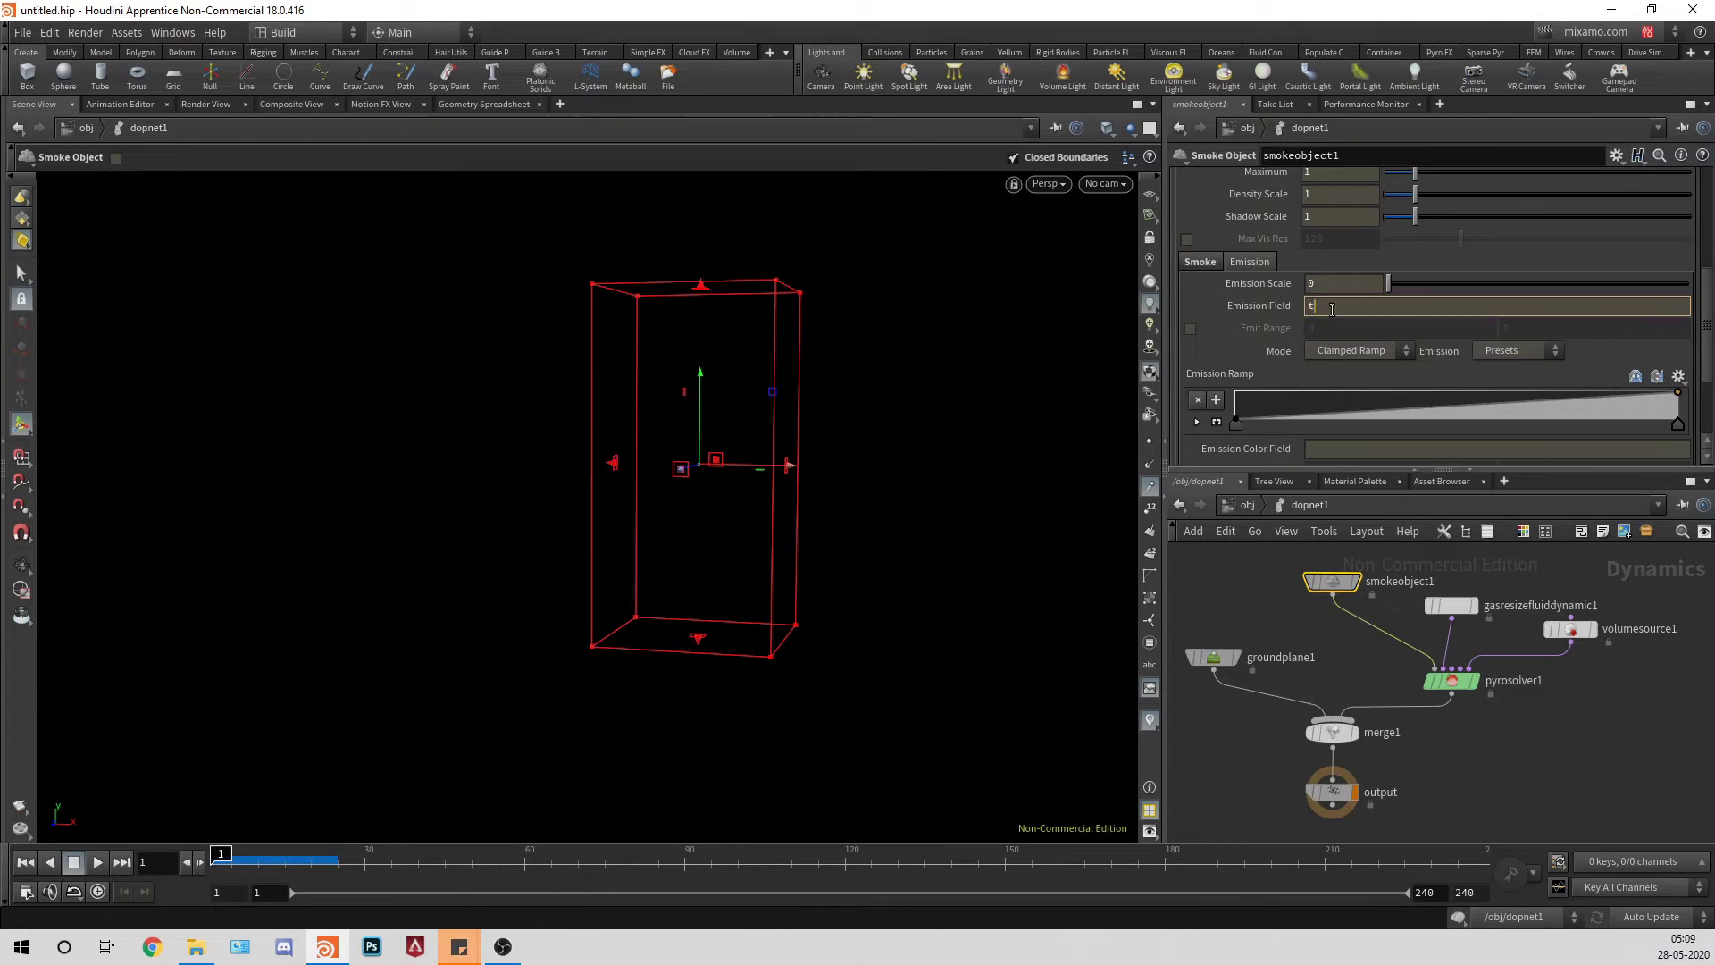
type("temperature")
key("Return")
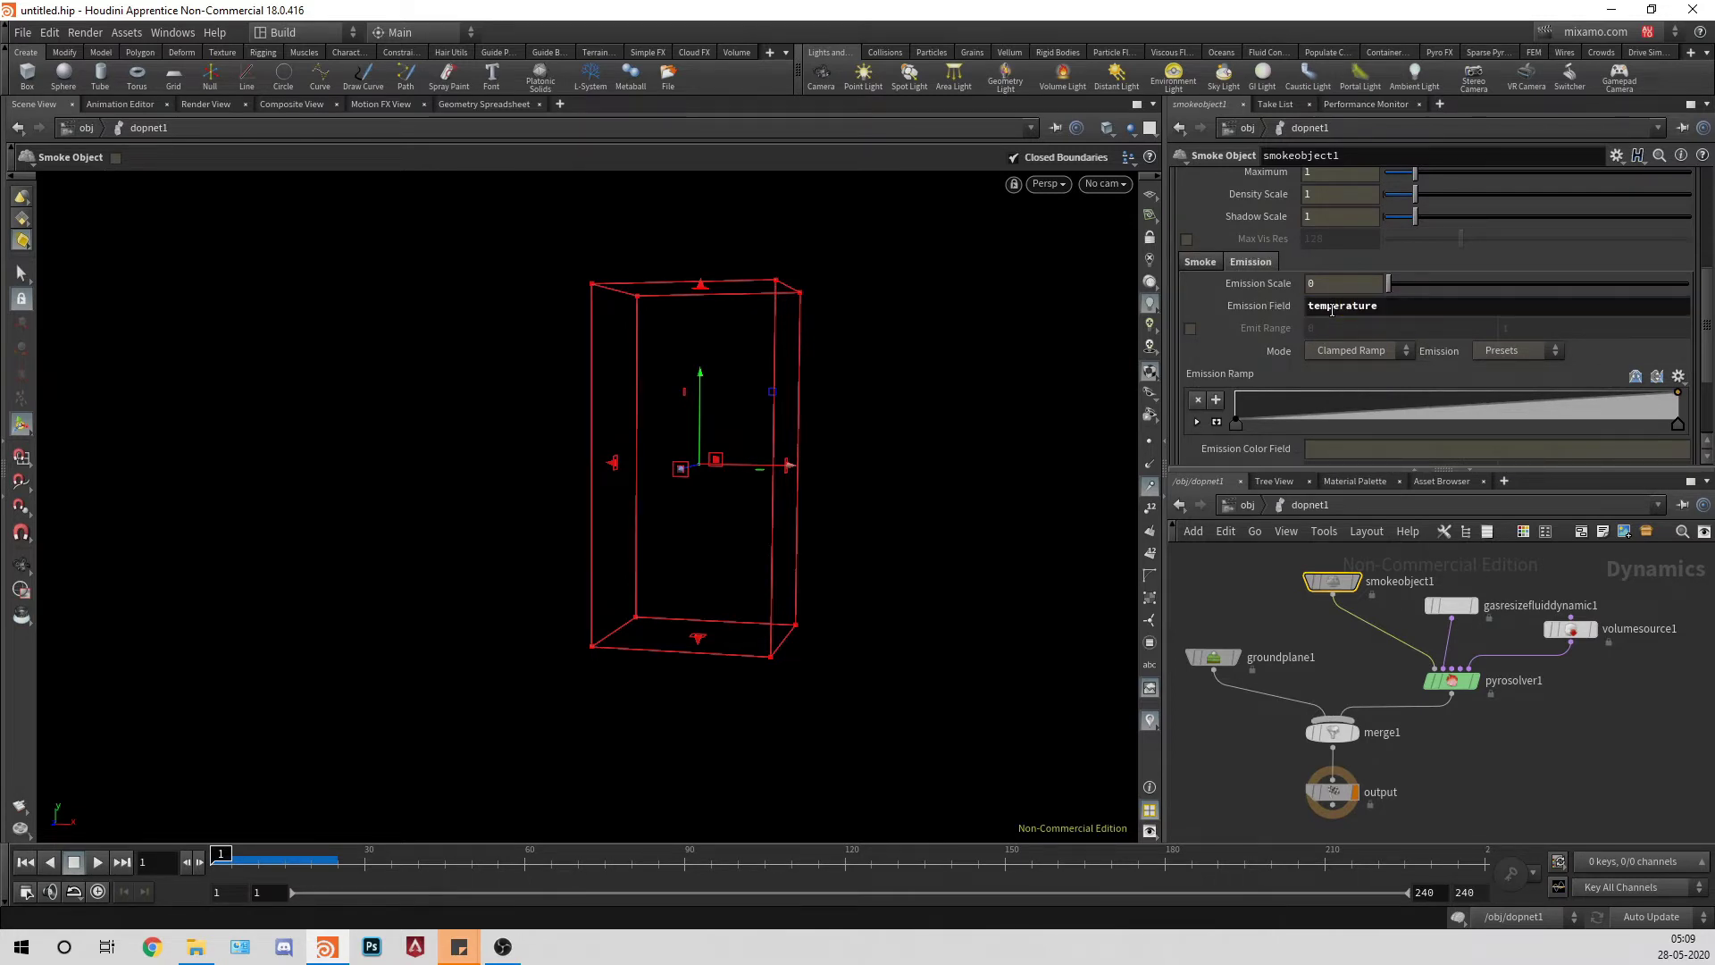
key("Return")
type("0")
key("Return")
Step: Set the Emission Color Field to heat with its color range enabled from 0 to 1, and play the simulation to frame 26
scroll(1292, 340, "down", 2)
left_click(1384, 364)
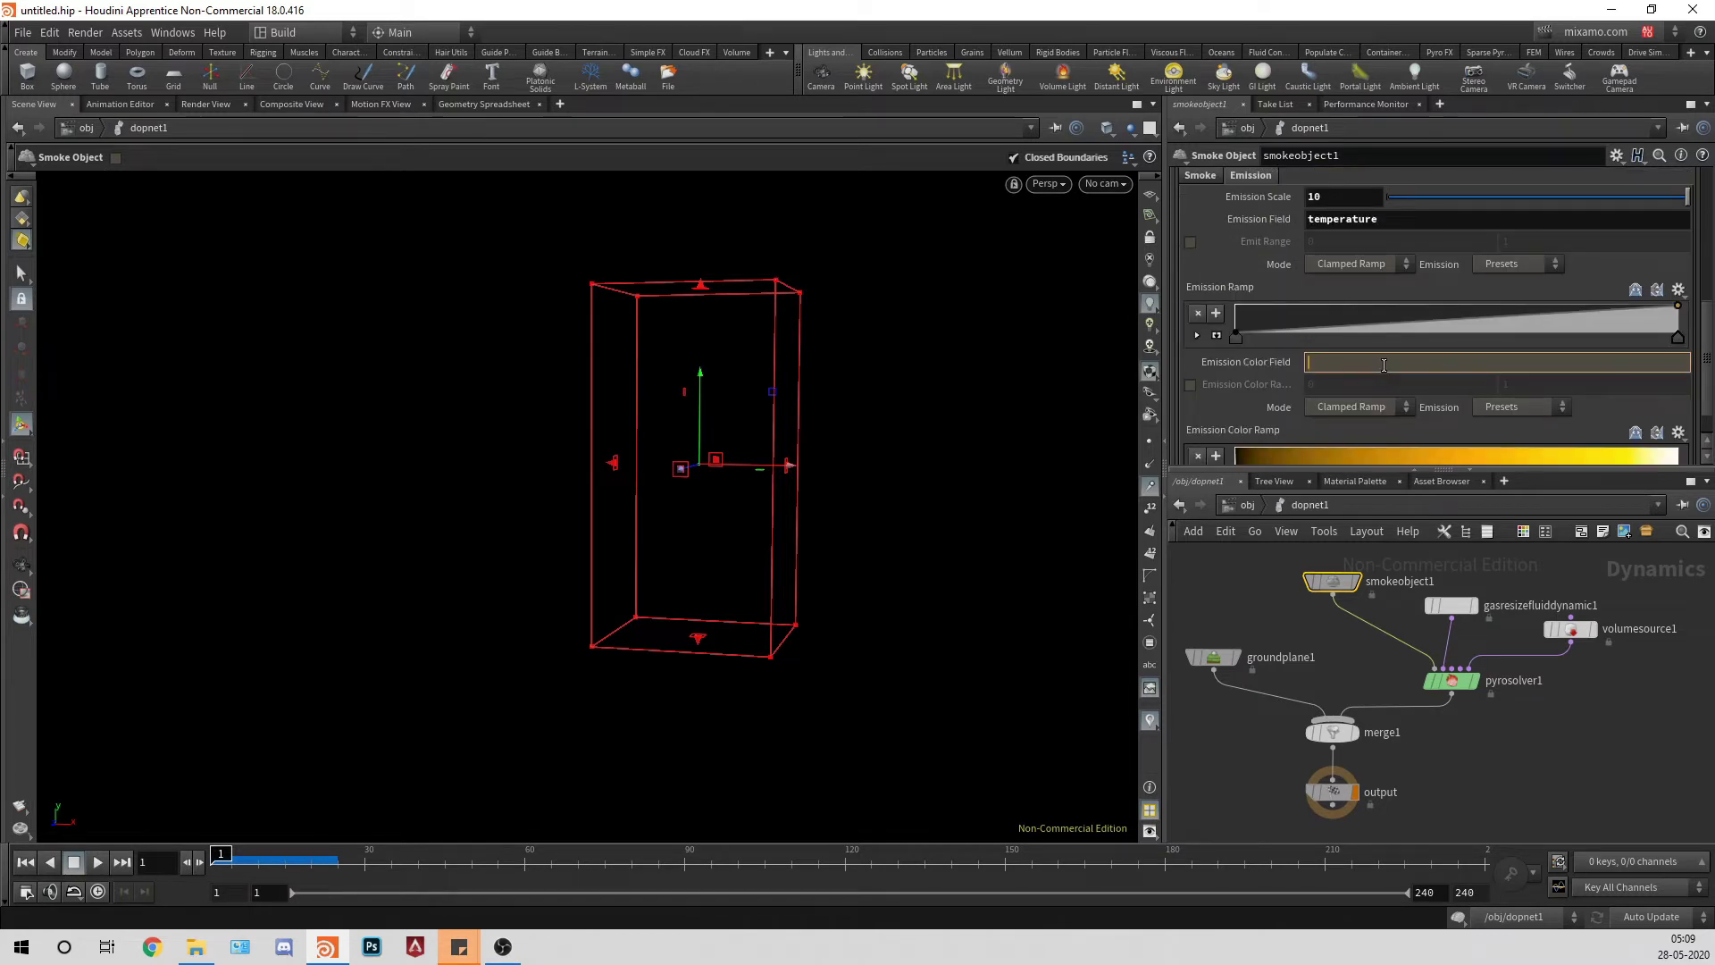
type("heat")
key("Return")
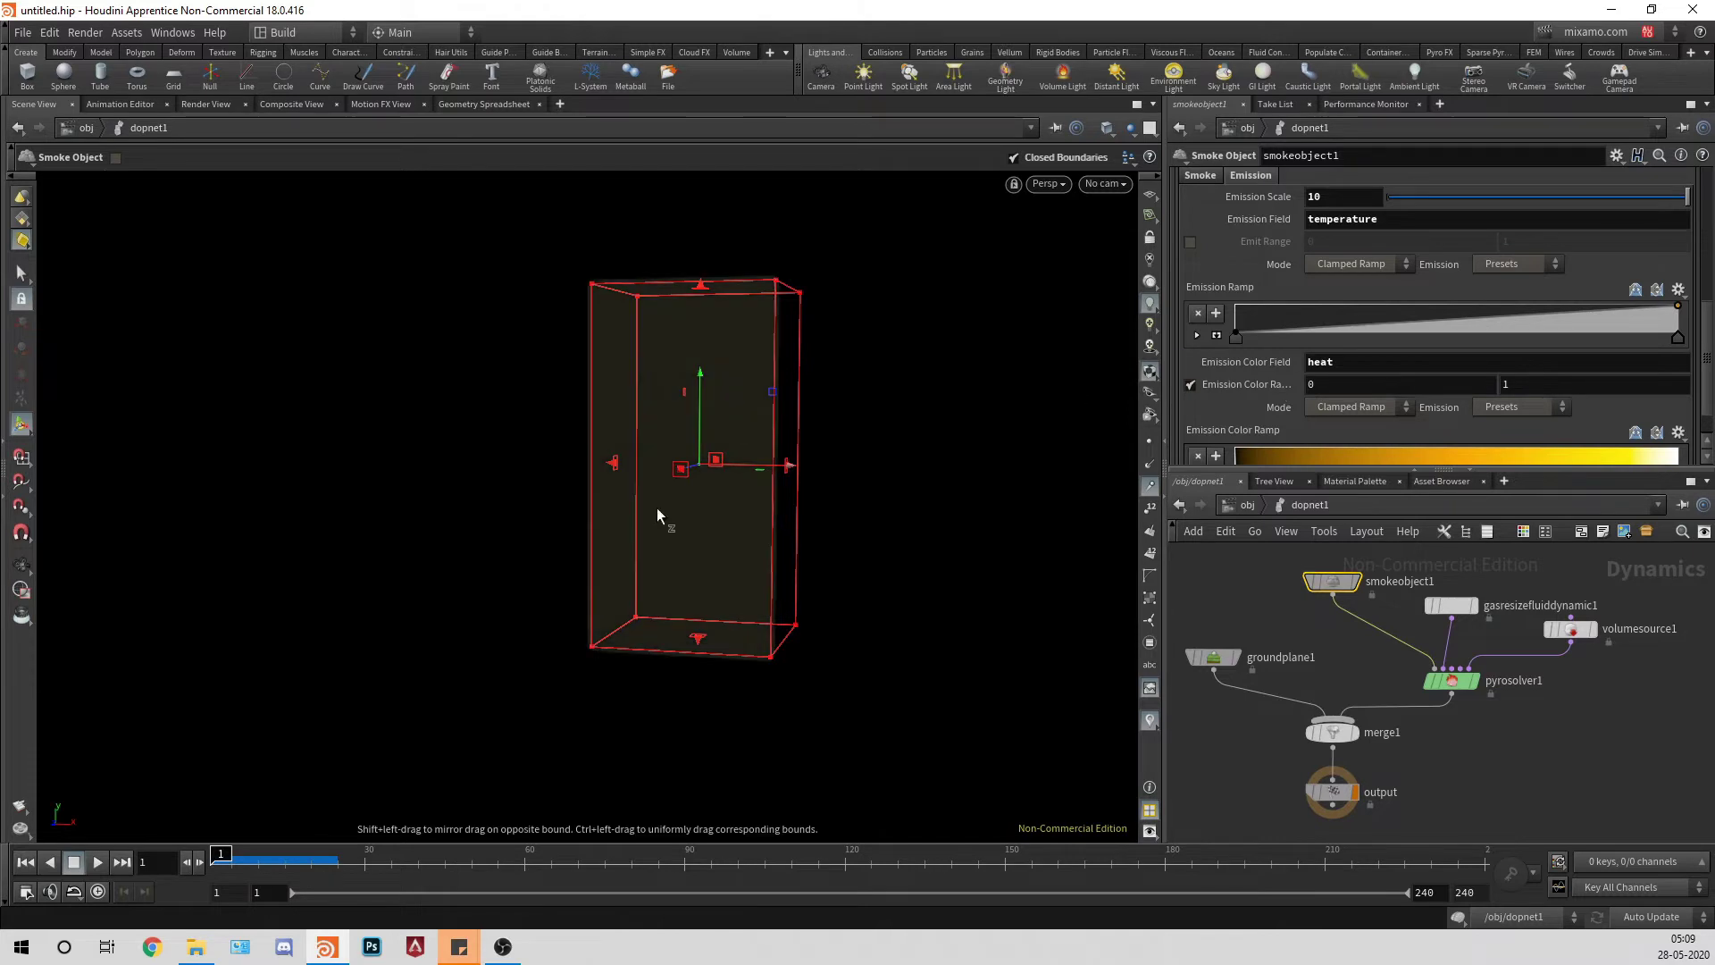
left_click(100, 862)
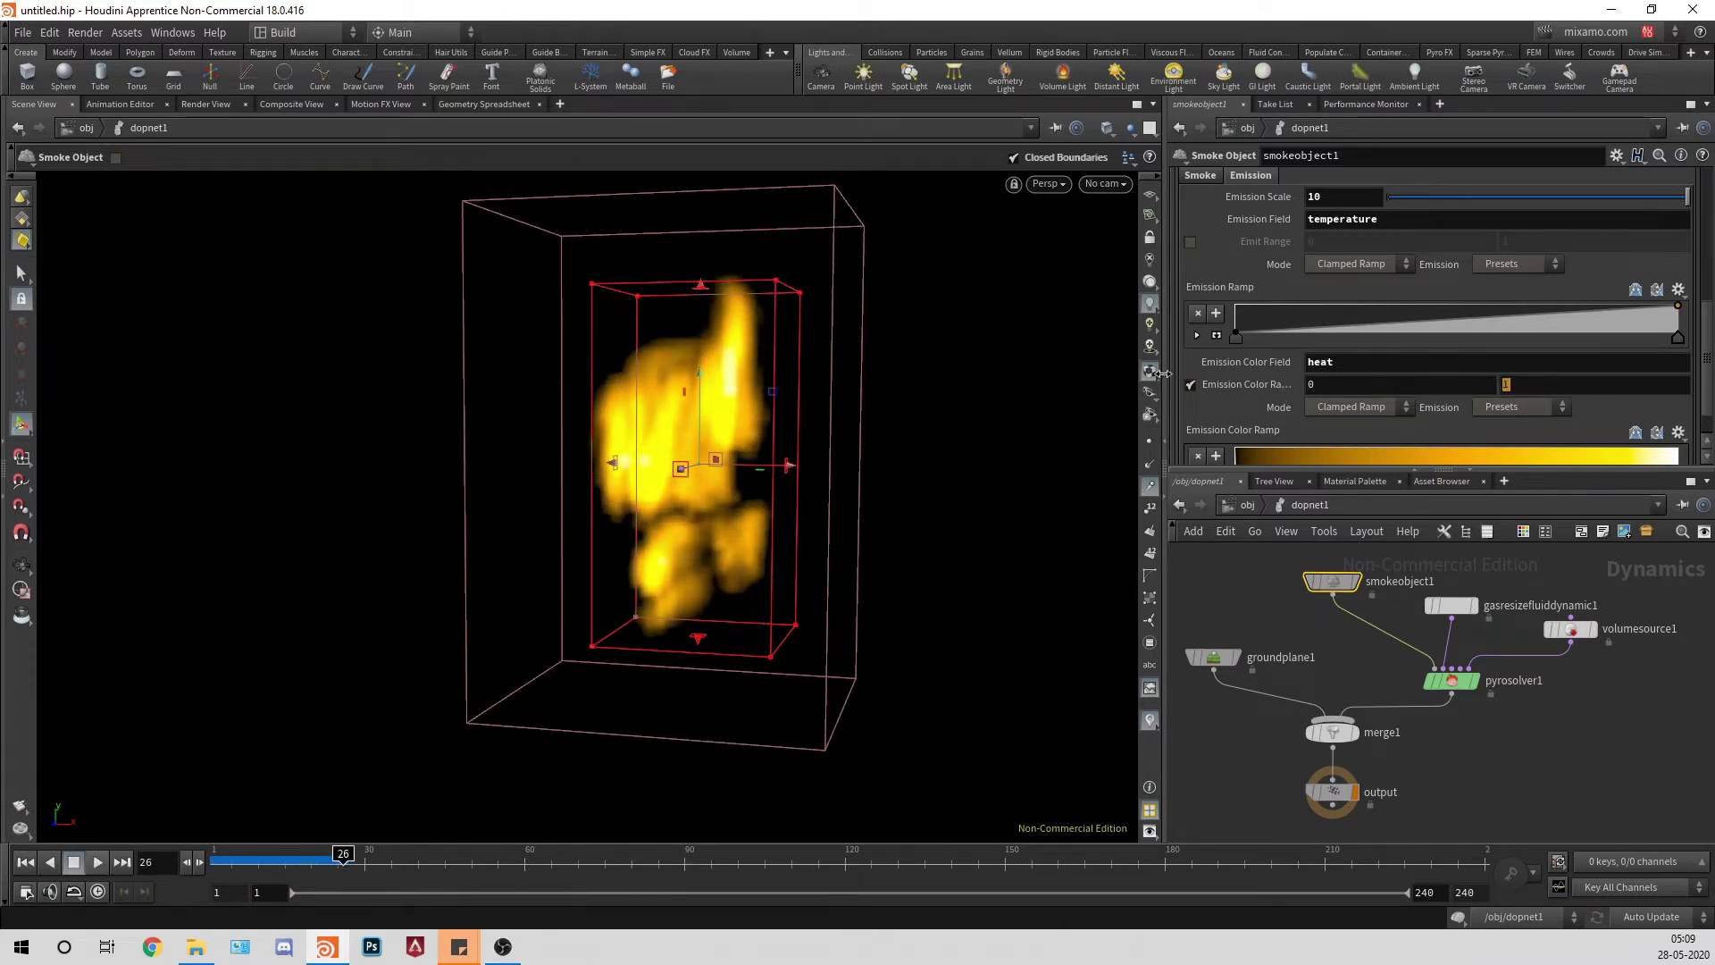
Step: Compare the fire colors with the upper limit of the Emission Color Range at 2 and at 1
type("2")
key("Return")
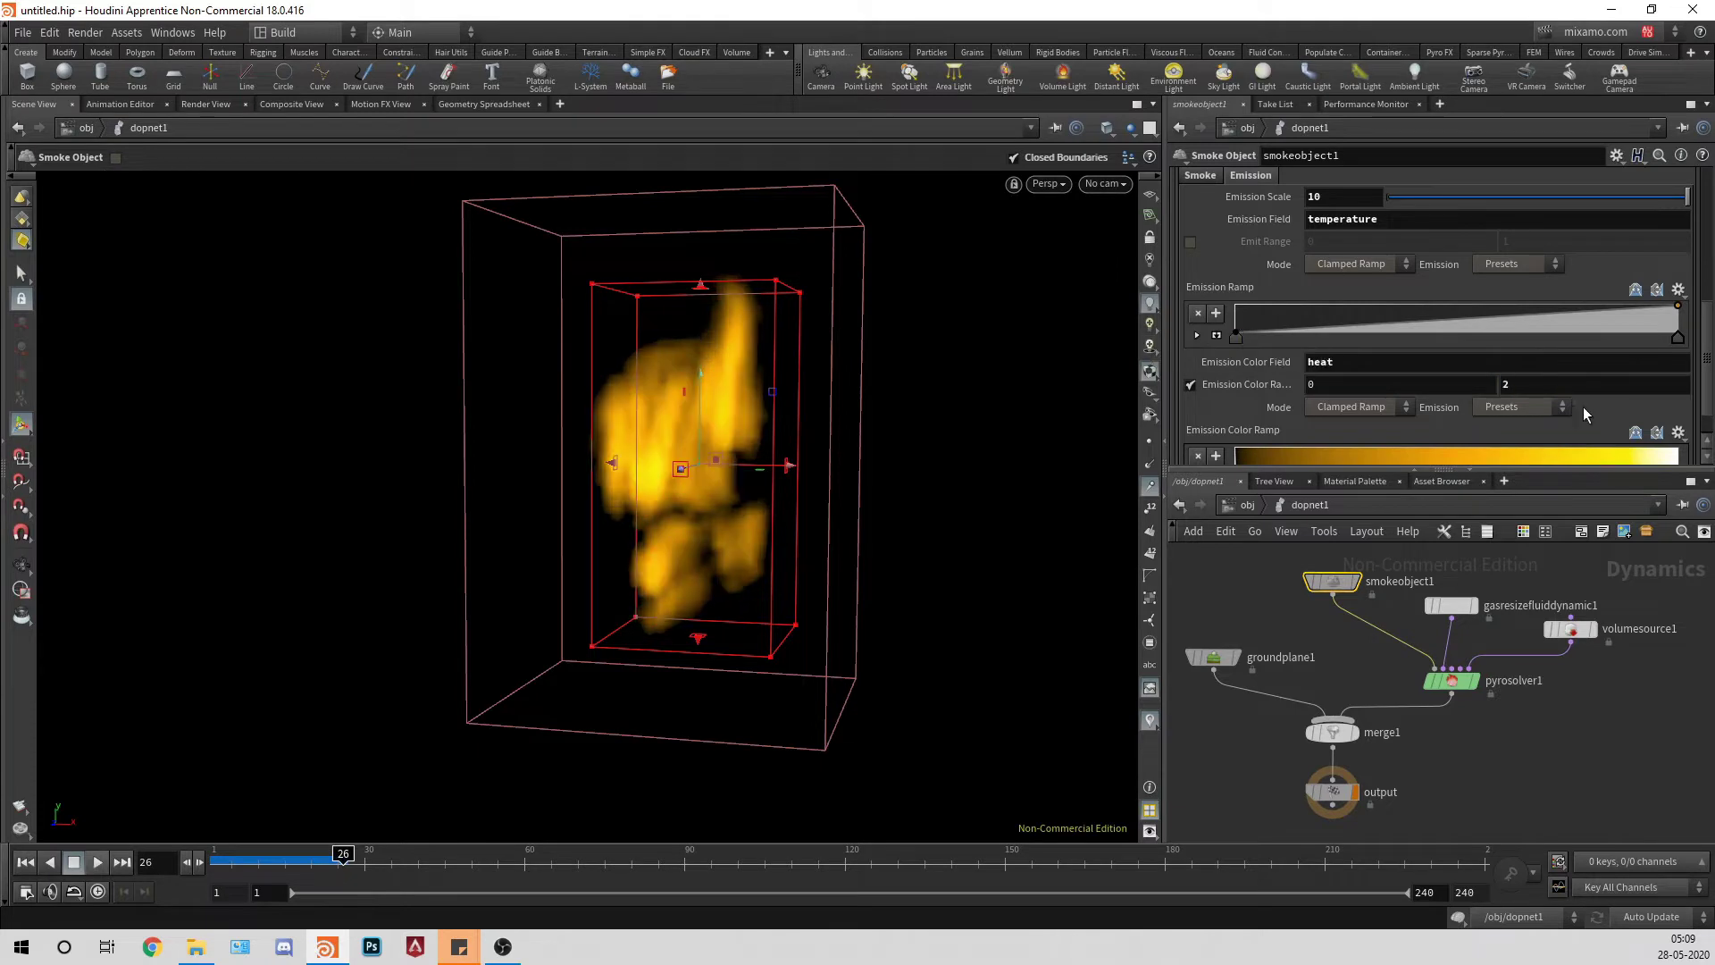
scroll(1582, 414, "down", 1)
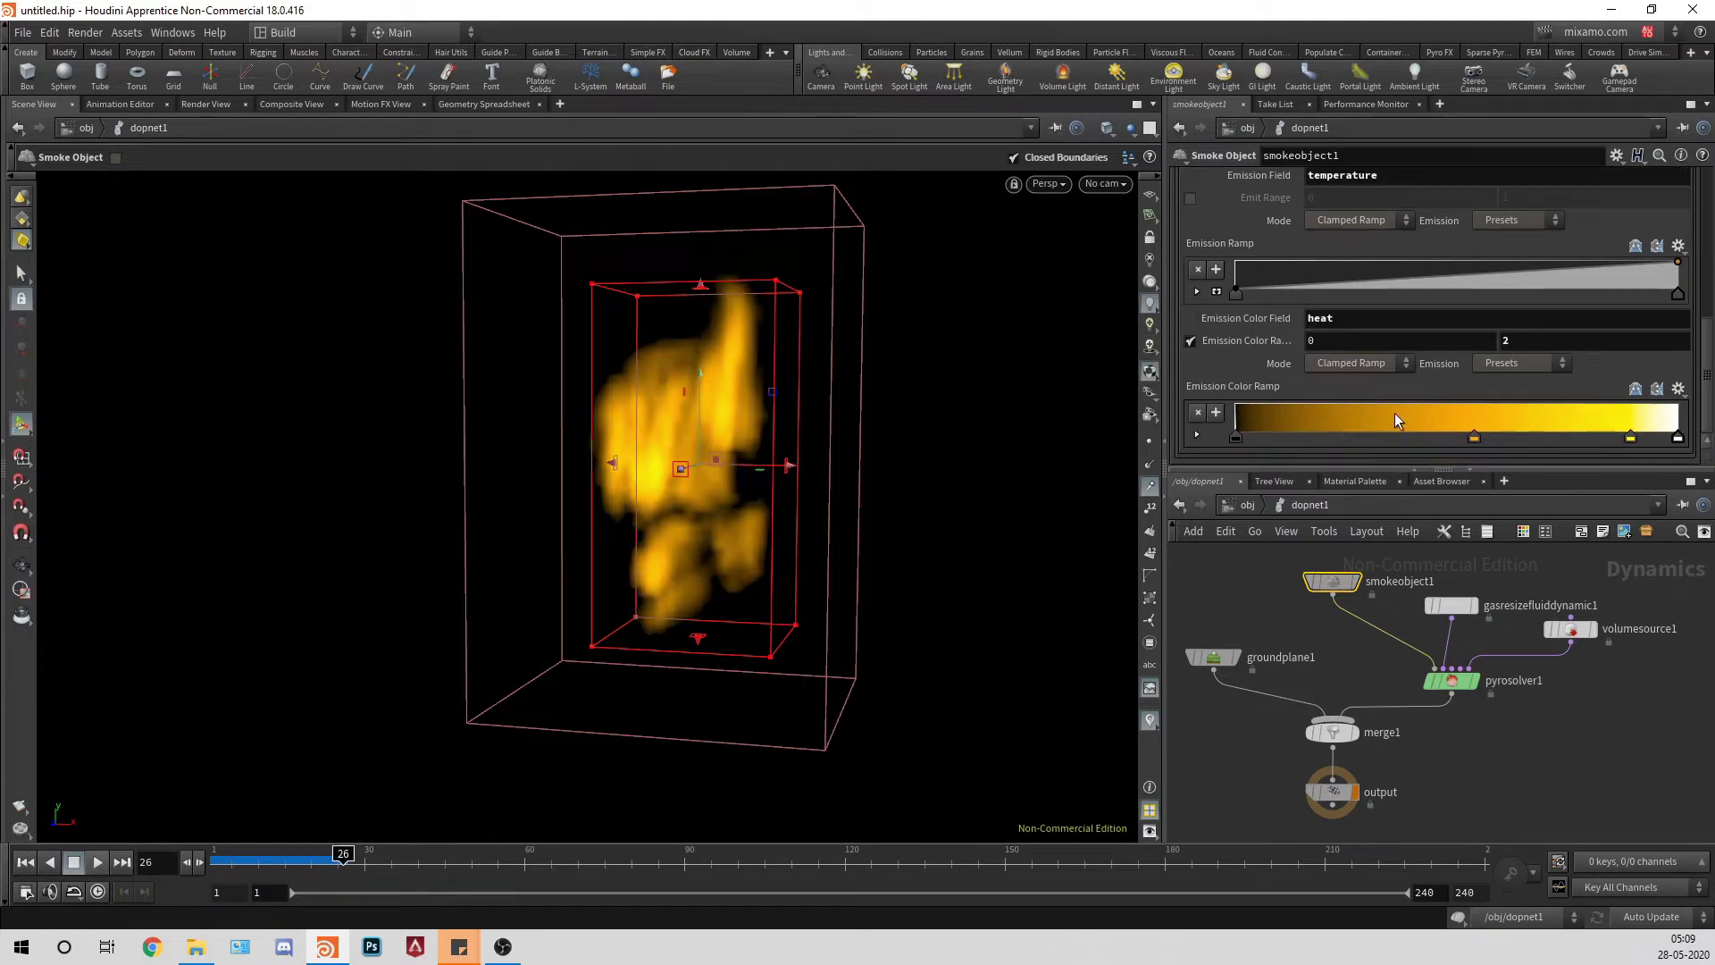
left_click(1527, 343)
type("1")
key("Return")
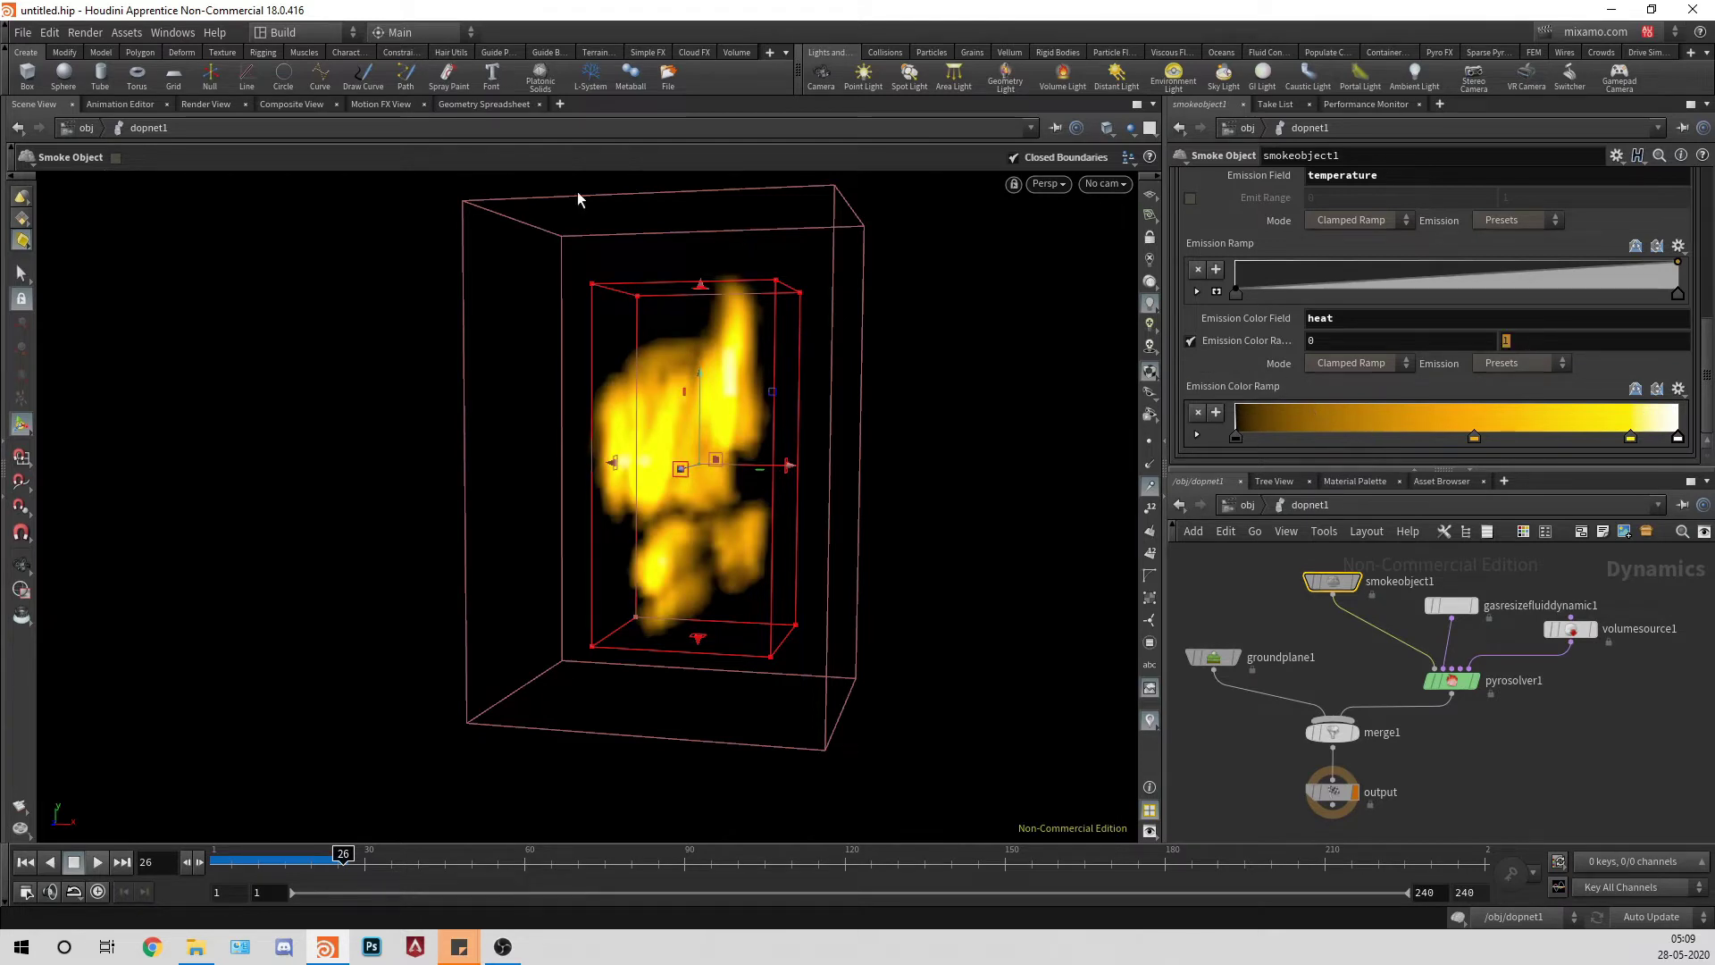
type("2")
key("Return")
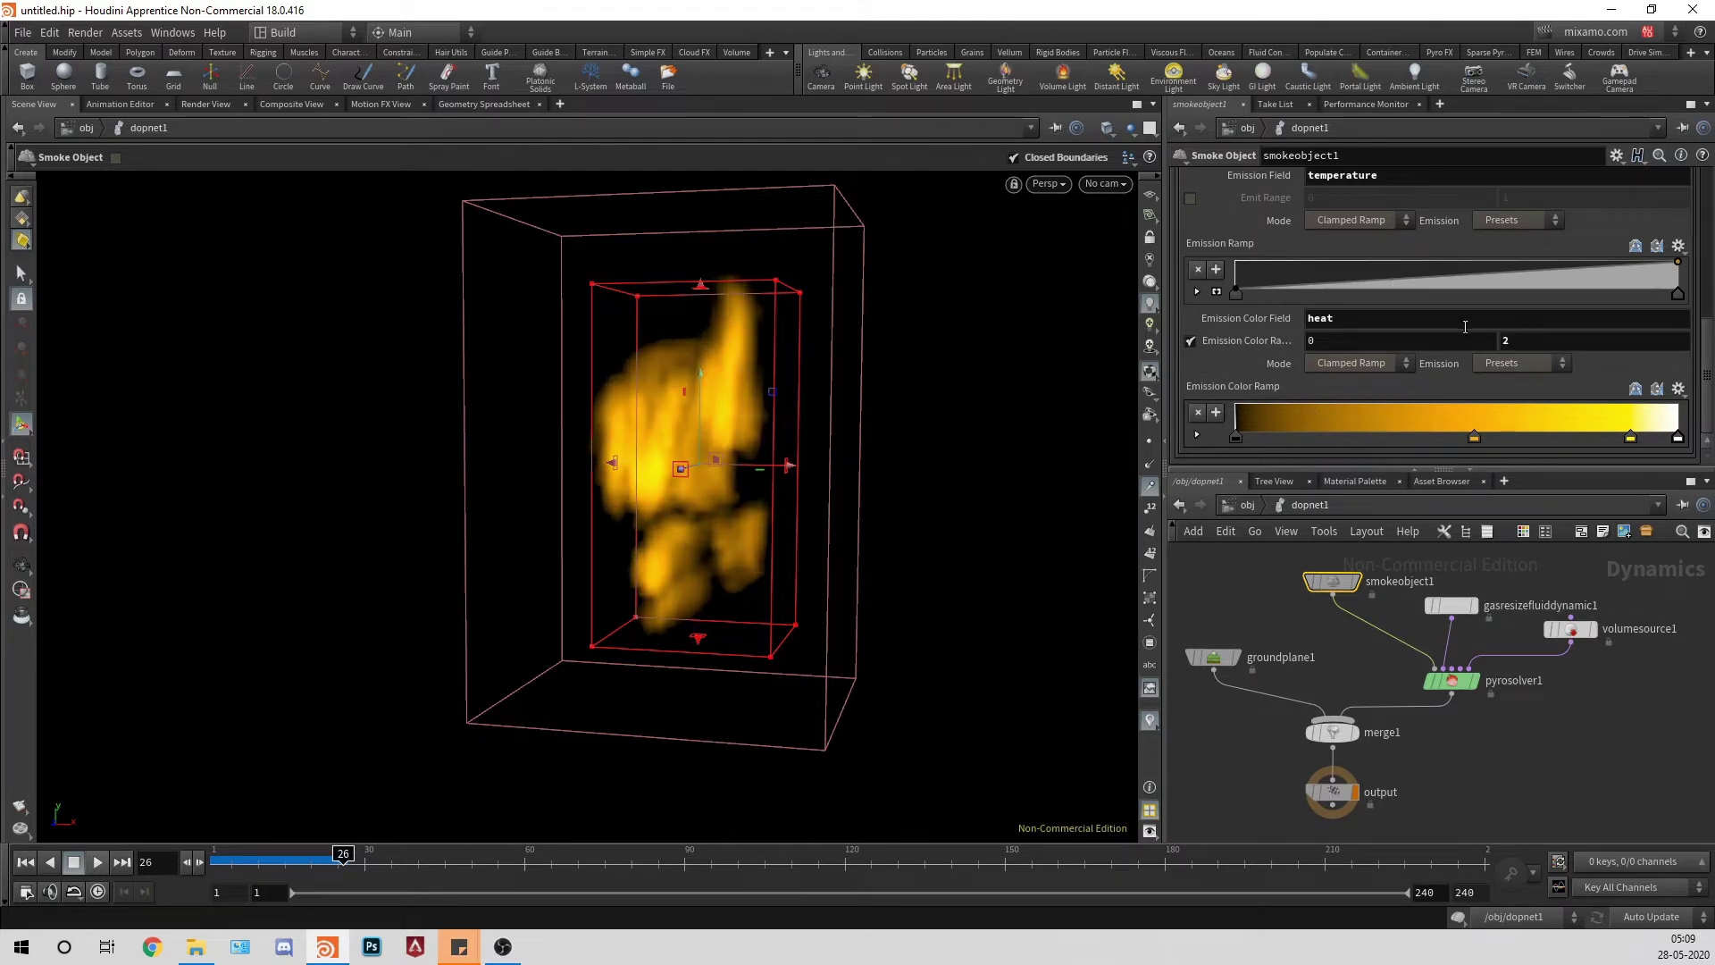
Step: Try 5, 50 and .1 as the upper limit of the Emission Color Range
left_click(1531, 341)
type("5")
key("Return")
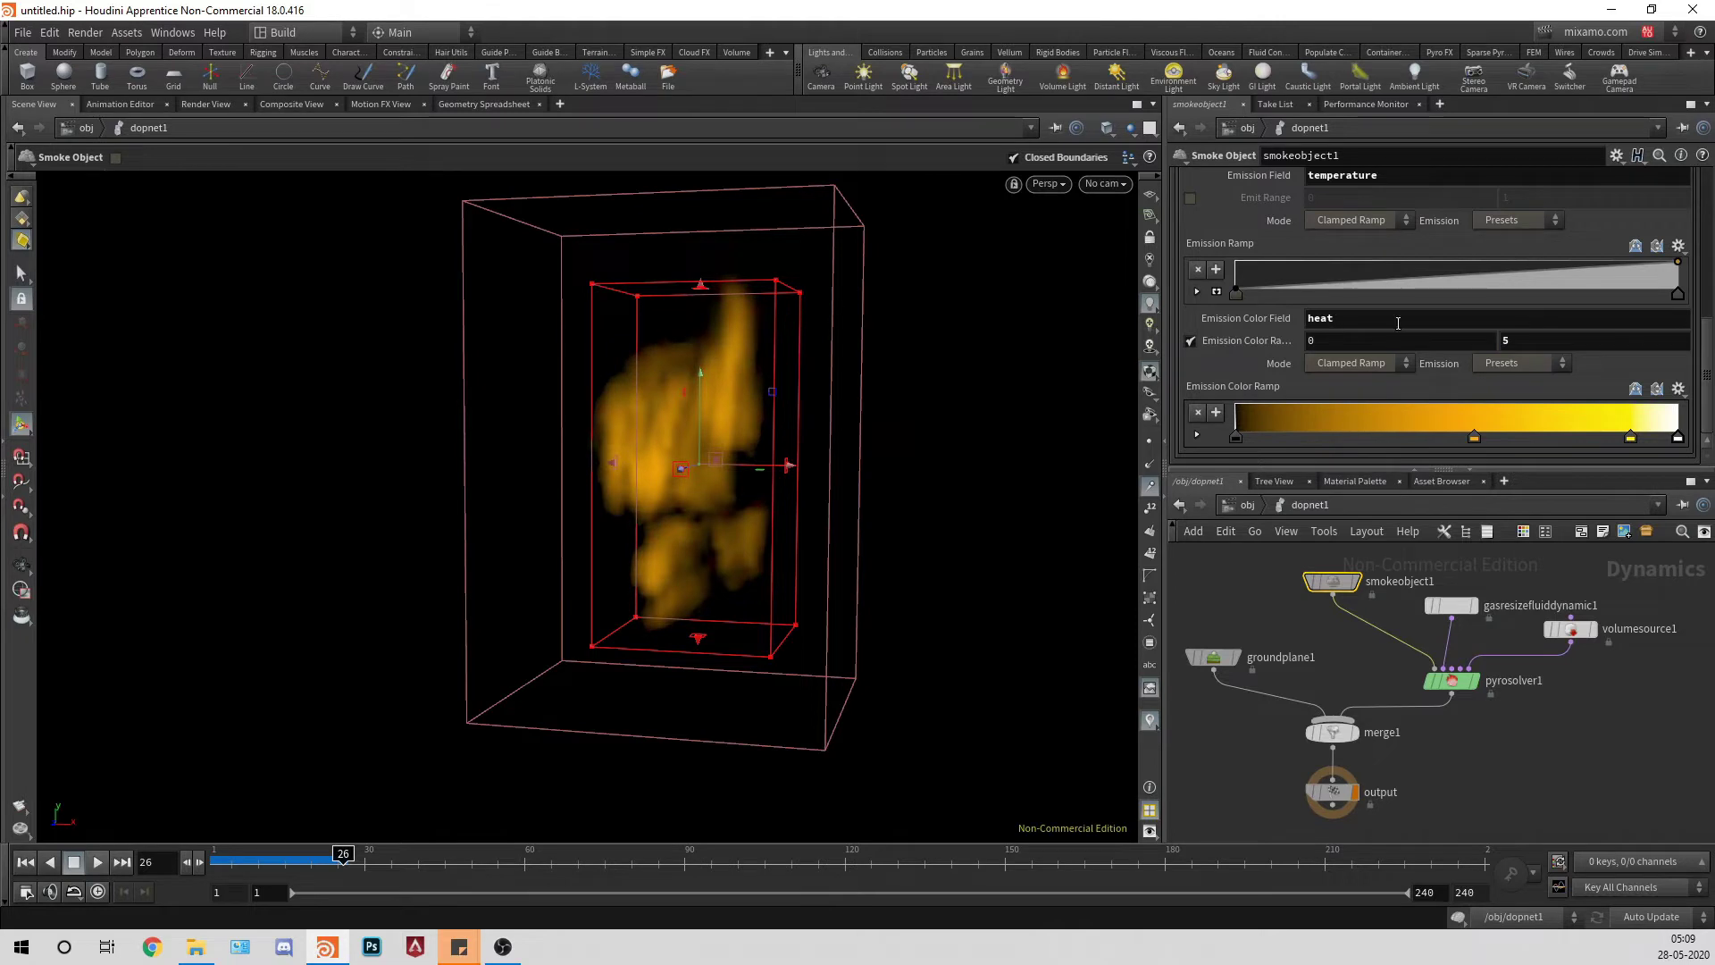
left_click(1538, 341)
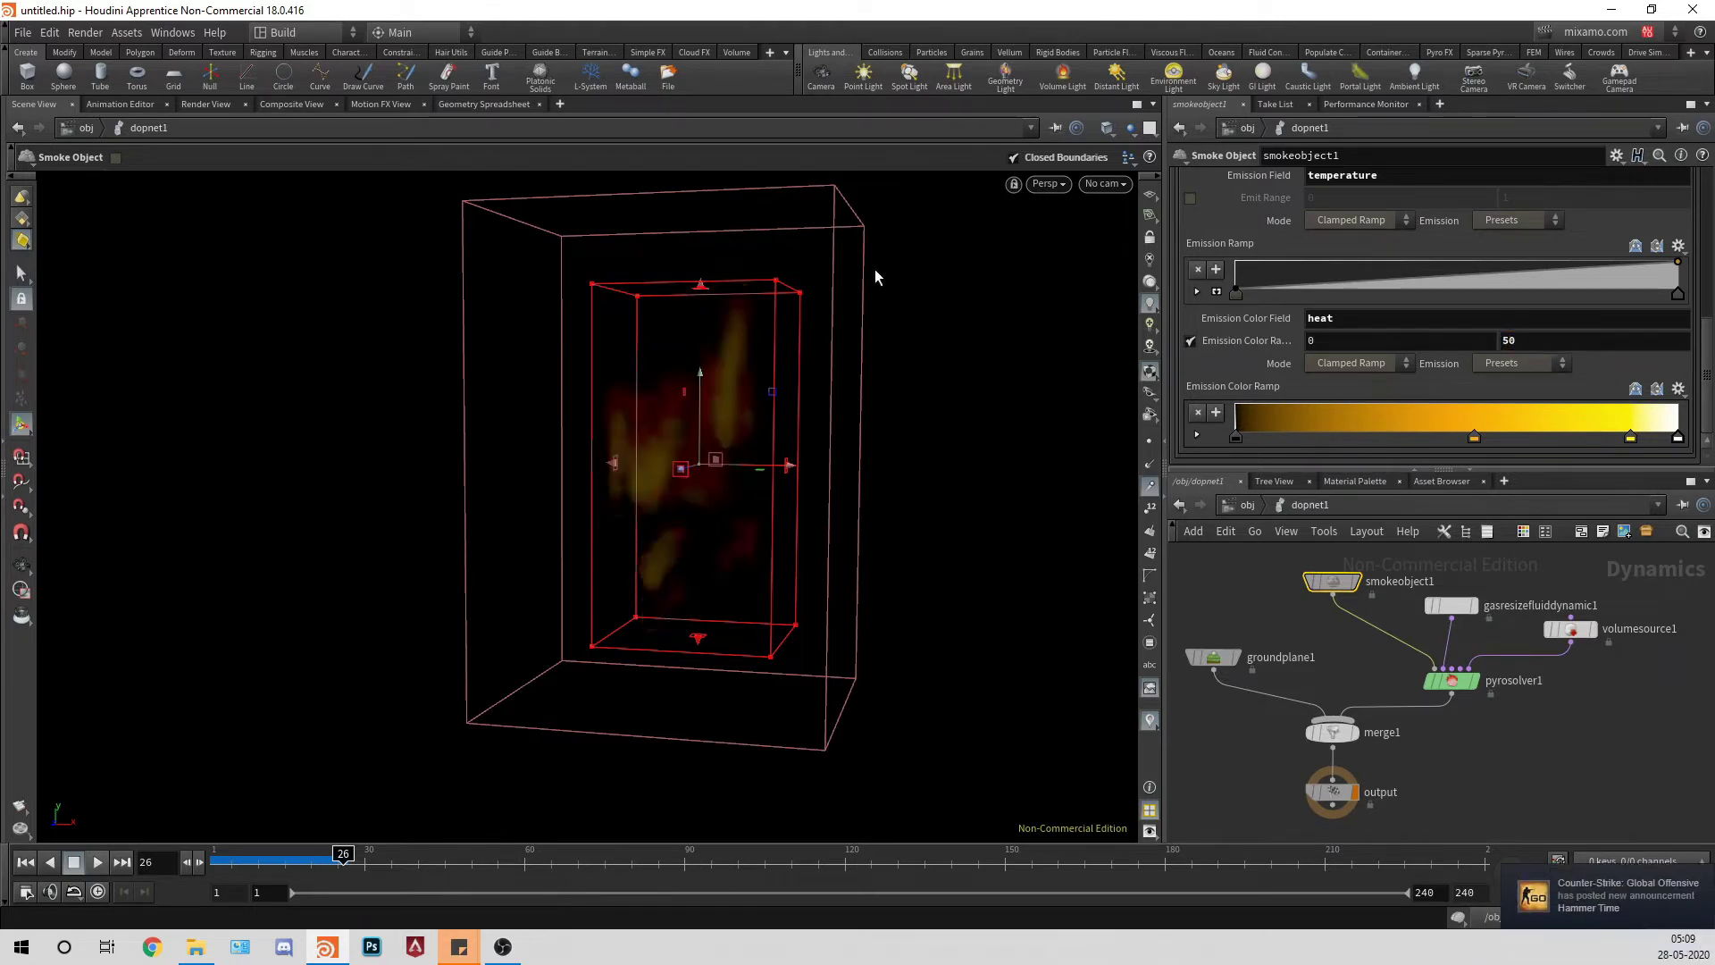
type("50")
key("Return")
left_click(1556, 338)
type(".1")
key("Return")
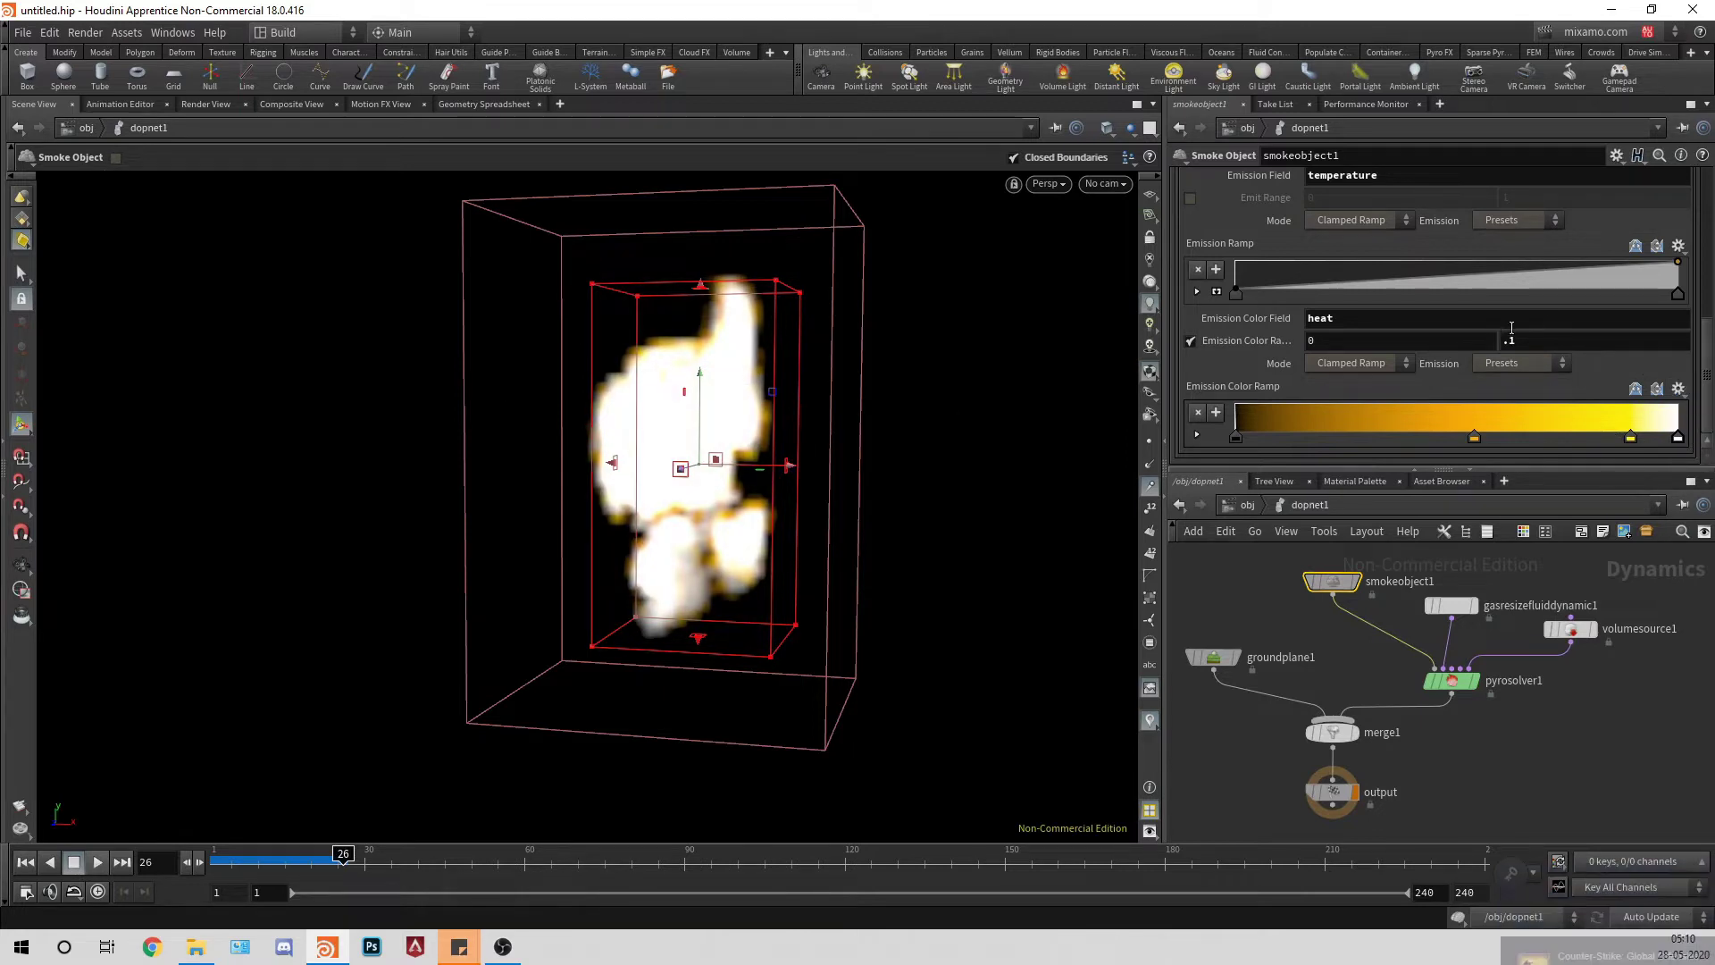
Step: Set the upper limit of the Emission Color Range to 2
left_click_drag(1521, 341, 1002, 340)
type("2")
key("Return")
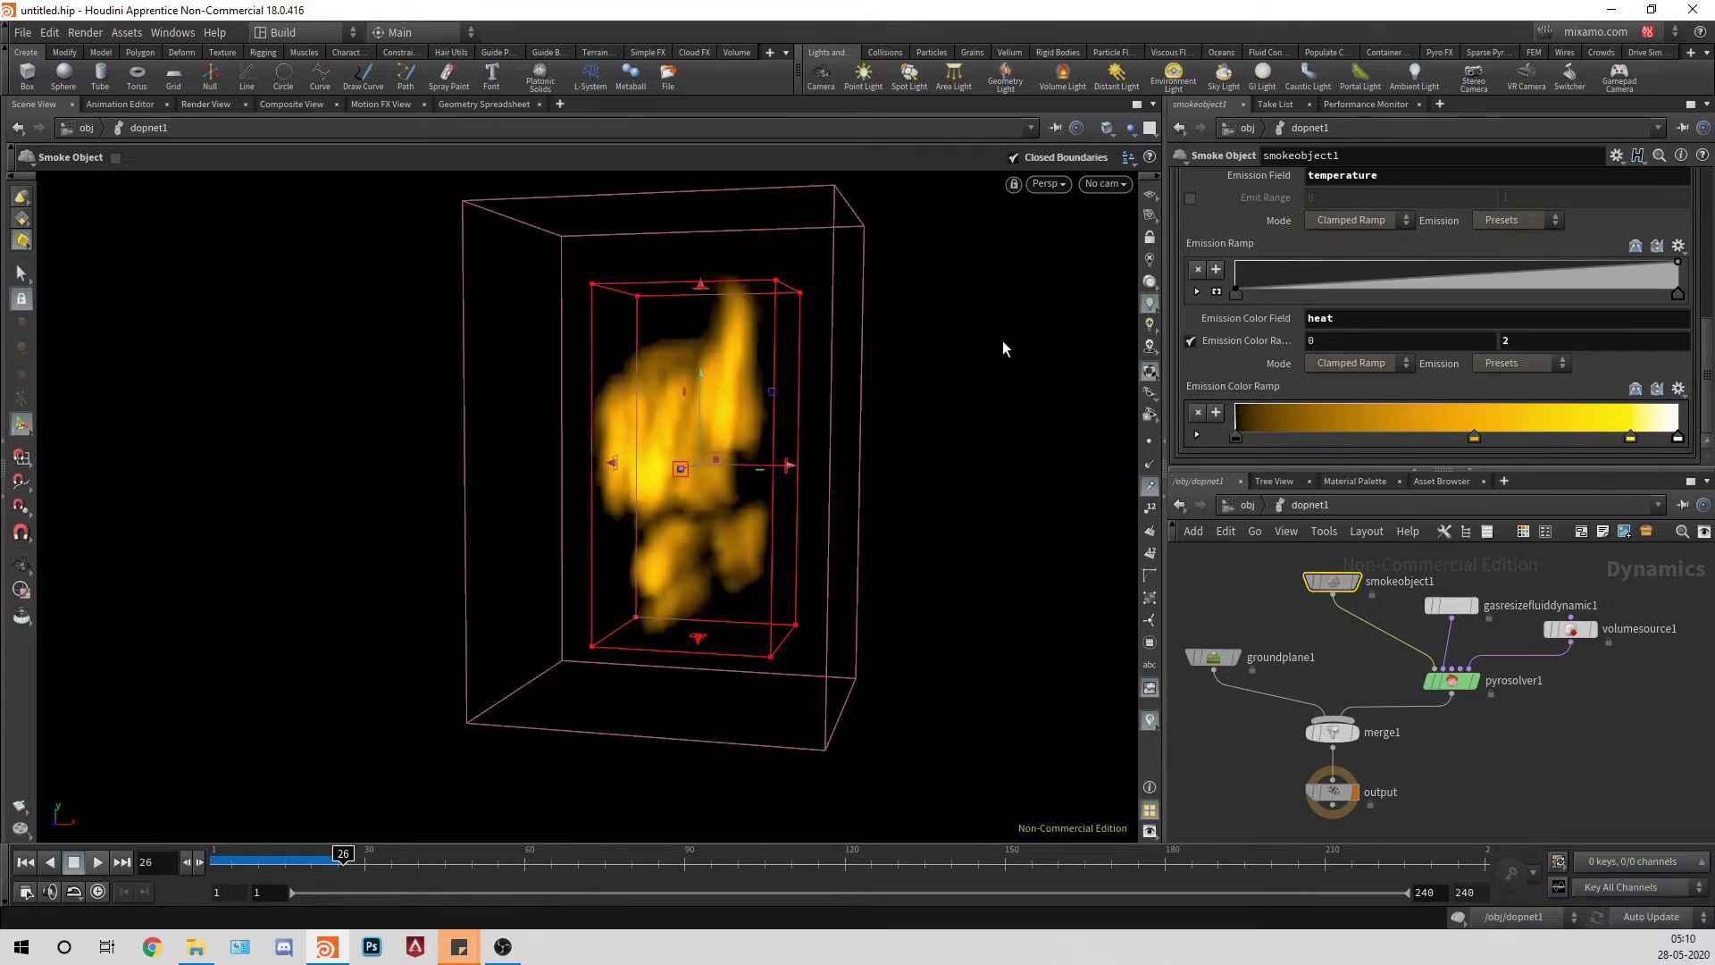
Step: Change the orange key of the Emission Color Ramp to a deeper orange with its green value at 0.26
double_click(1473, 438)
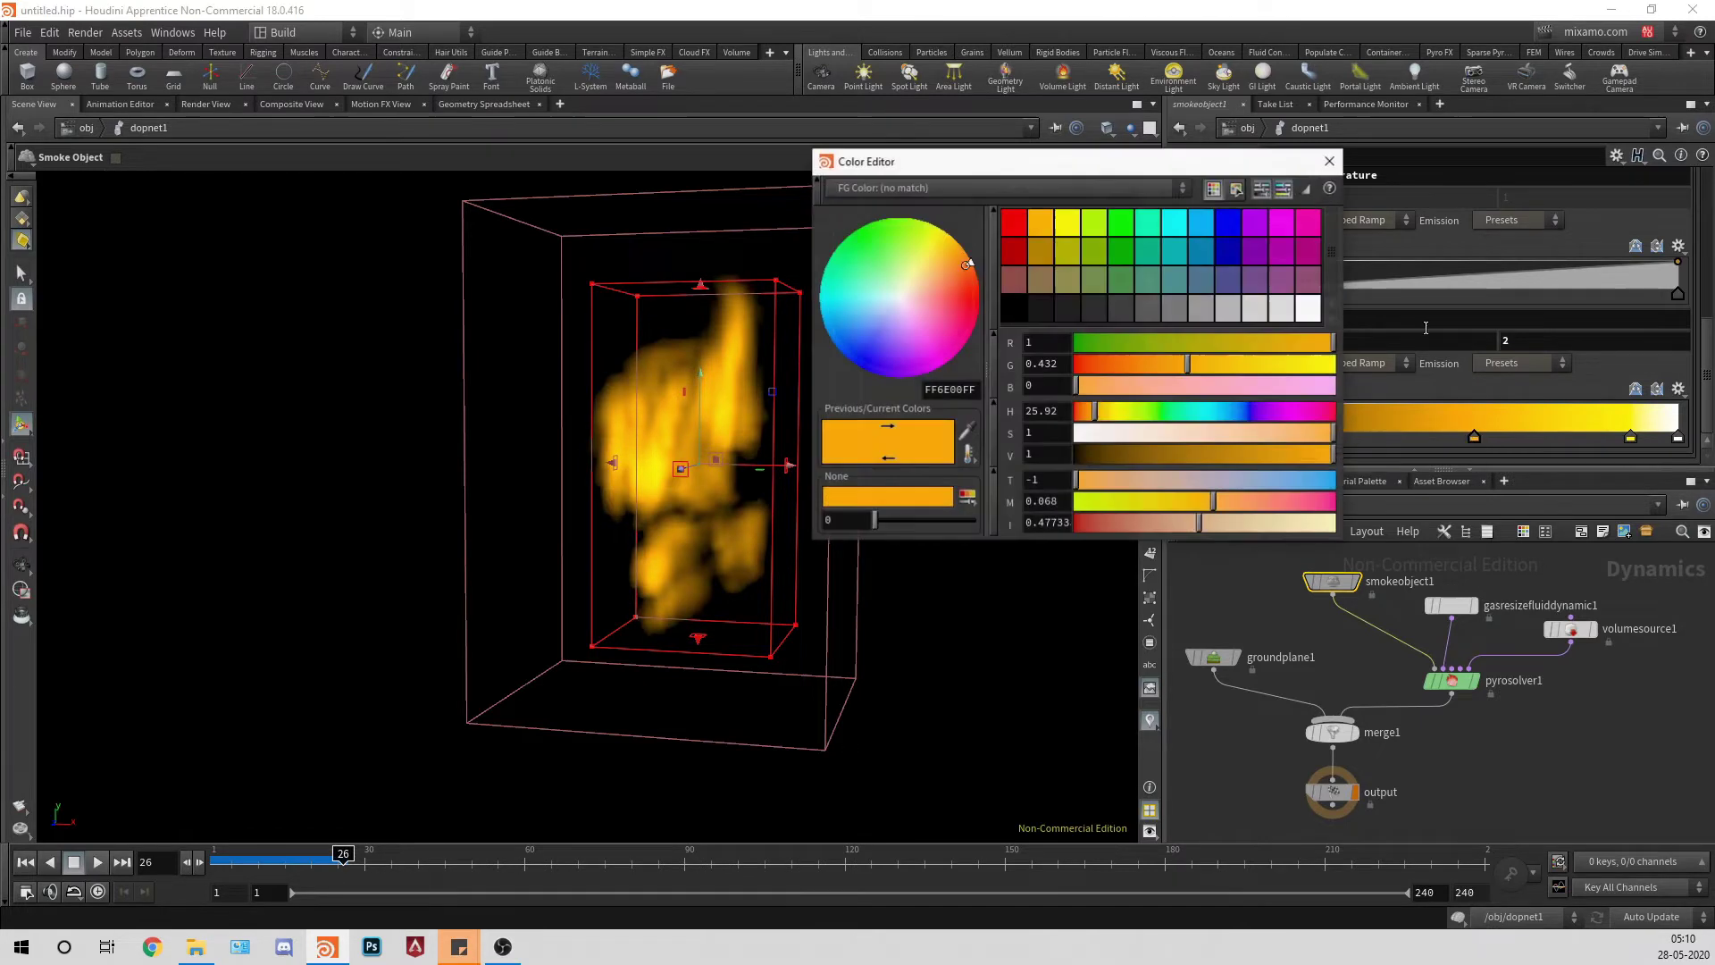
left_click_drag(1142, 368, 1143, 369)
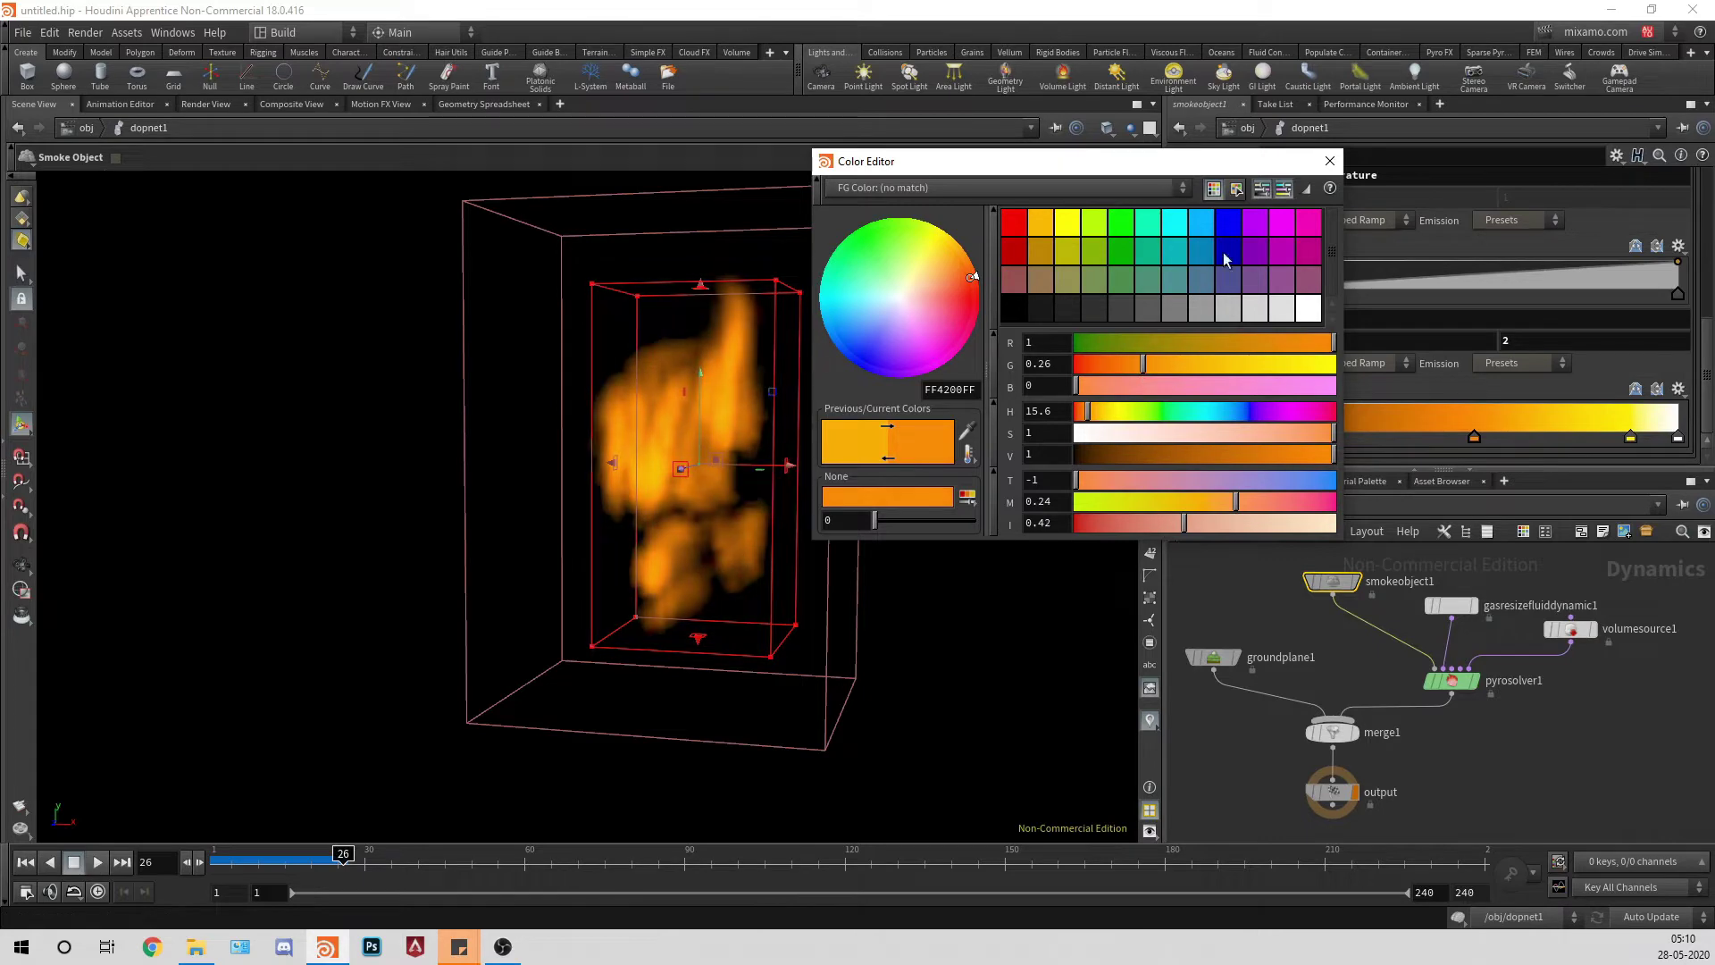
left_click(1329, 161)
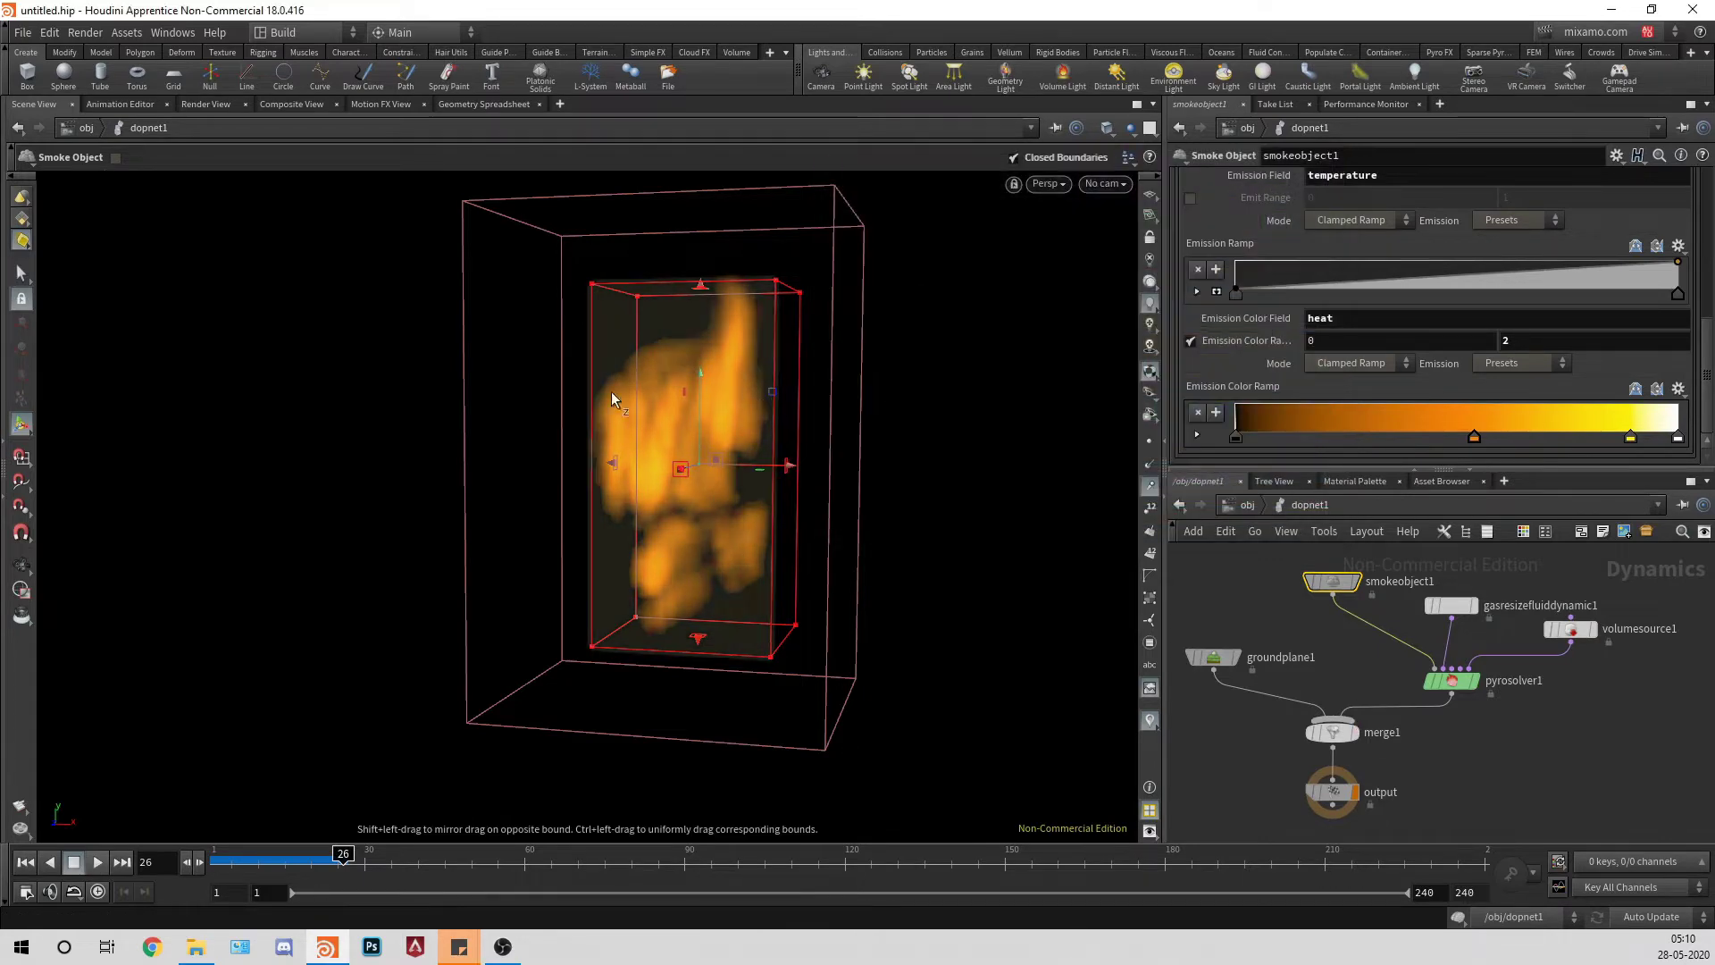
scroll(670, 413, "down", 4)
middle_click_drag(670, 413, 761, 413)
scroll(760, 414, "up", 5)
key("Return")
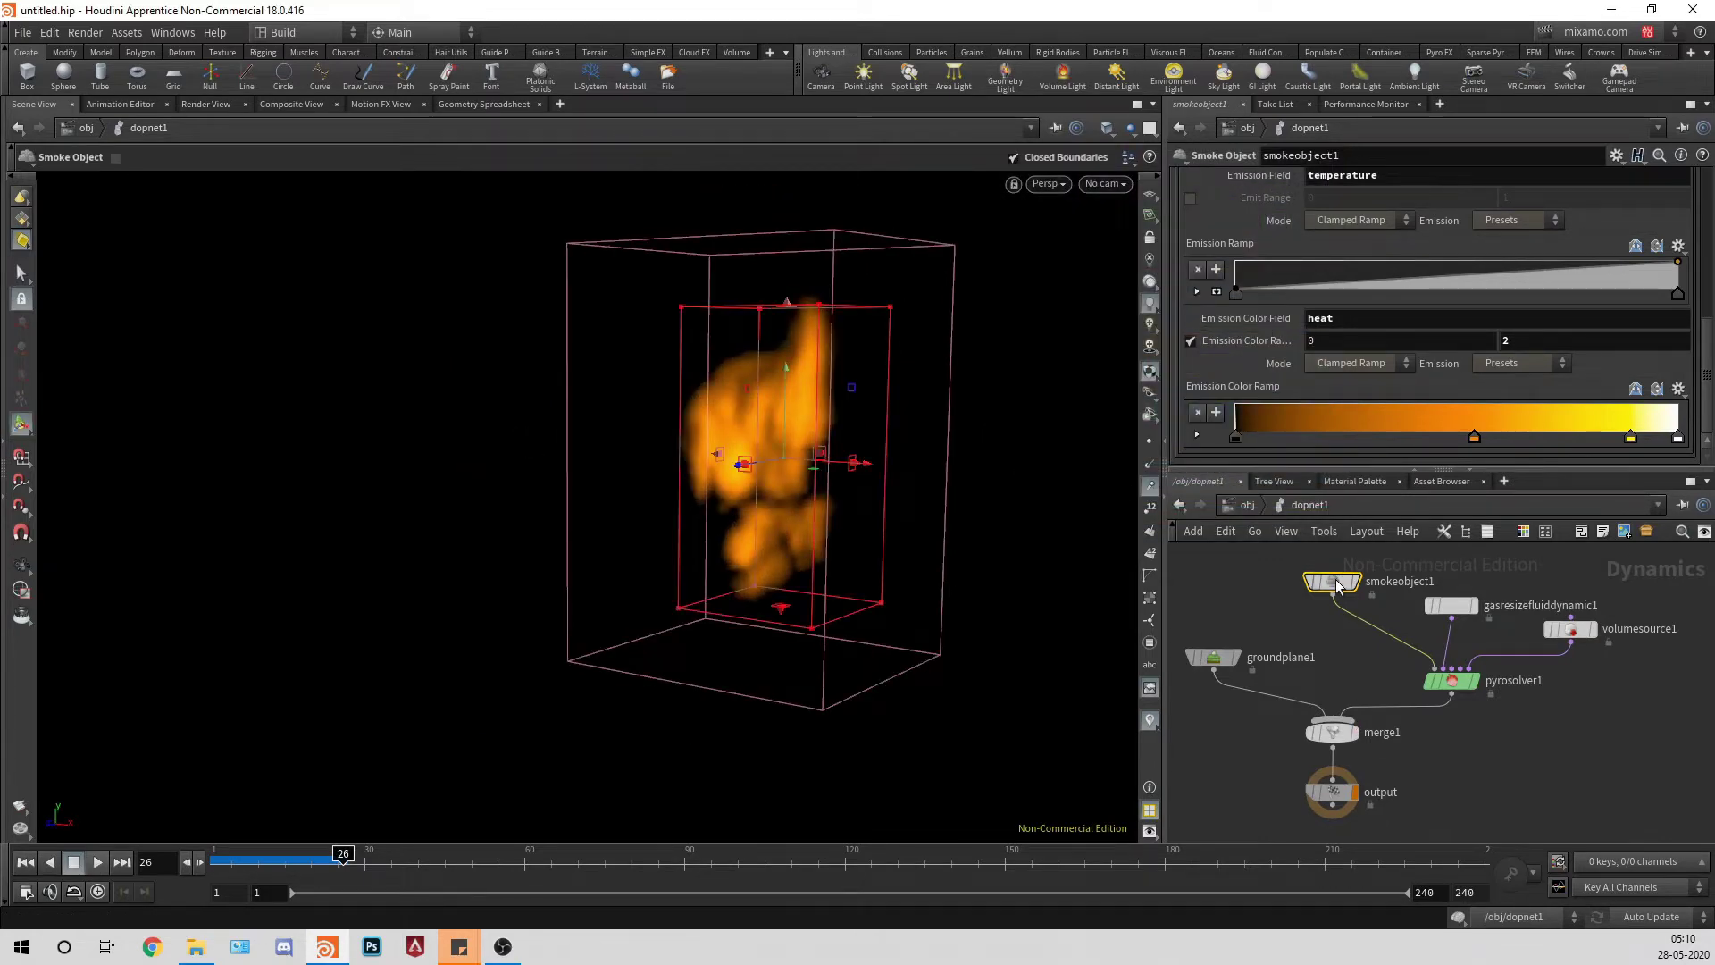
Step: Set smokeobject1's Division Size to 0.025 and play the simulation from the first frame to frame 14
scroll(1385, 402, "up", 10)
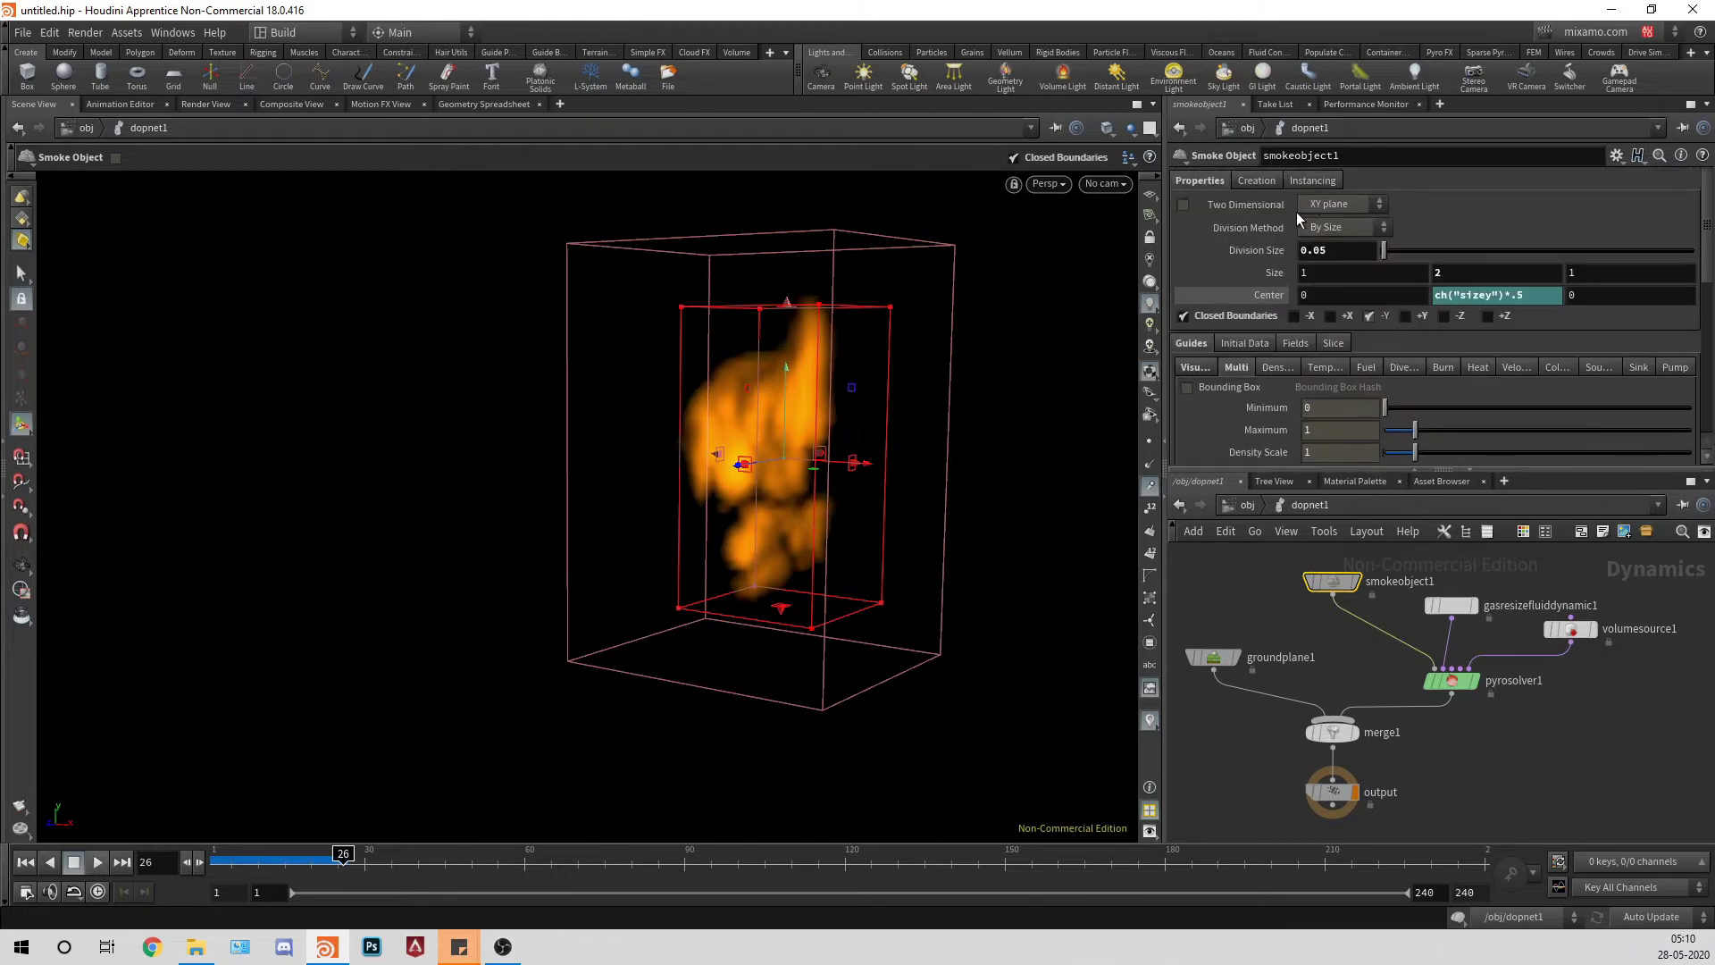
left_click(1338, 252)
type("25")
key("Return")
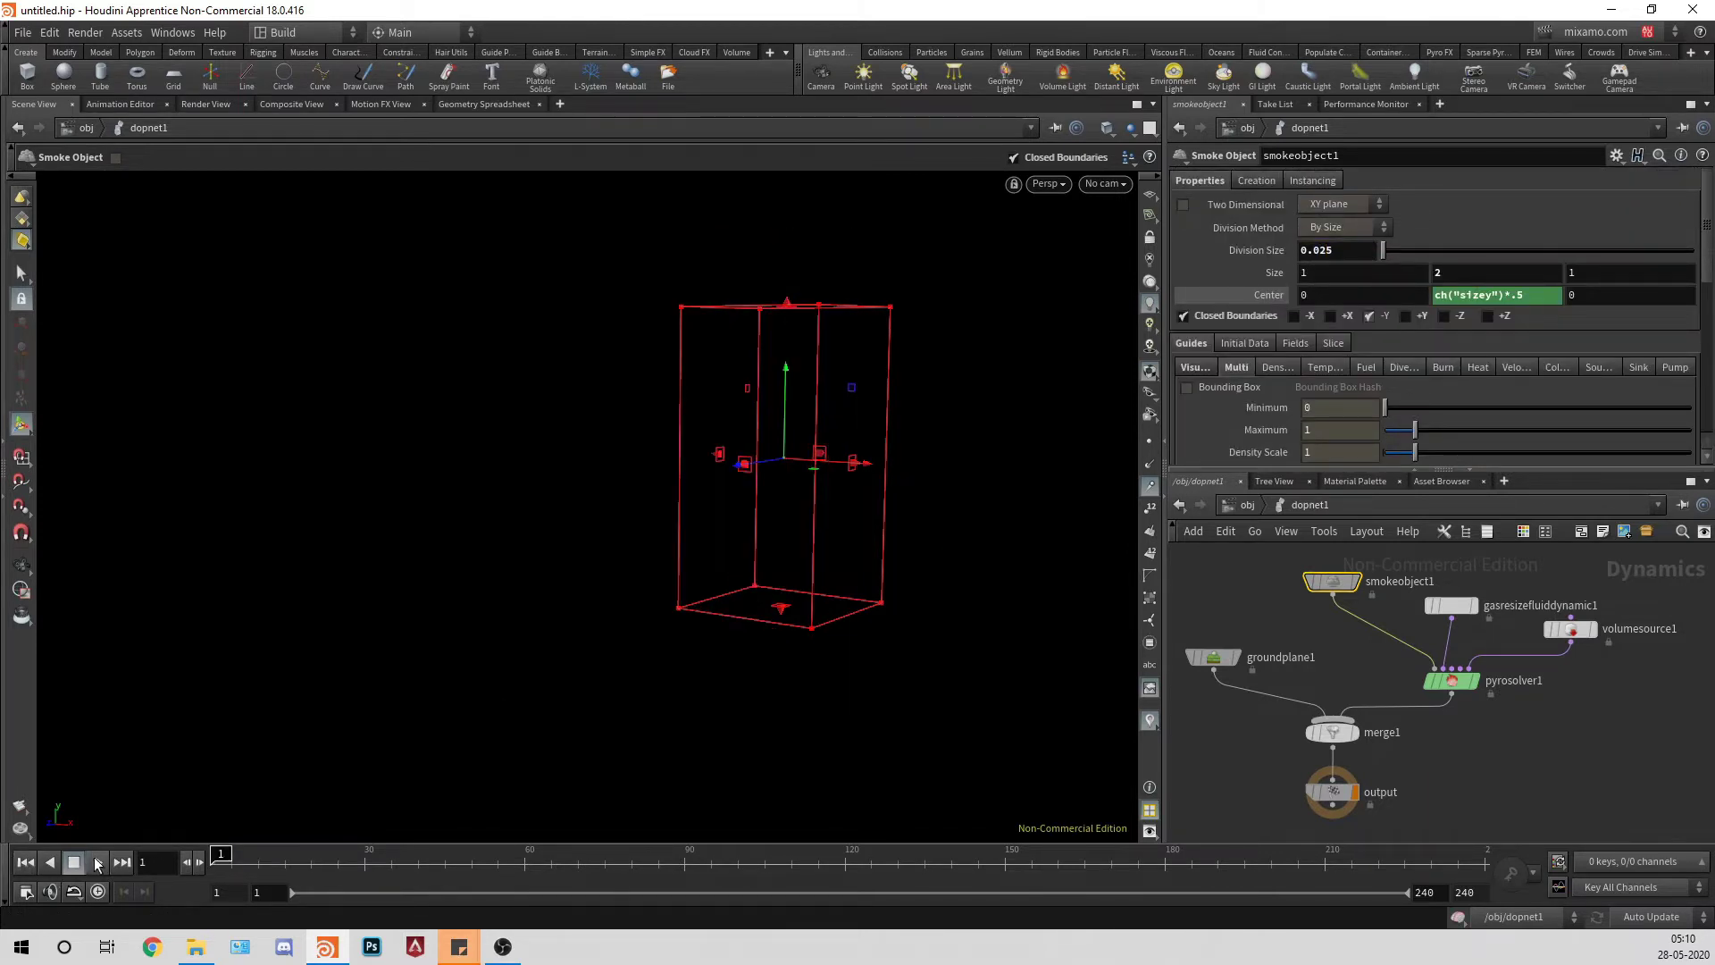
left_click(25, 862)
left_click(98, 862)
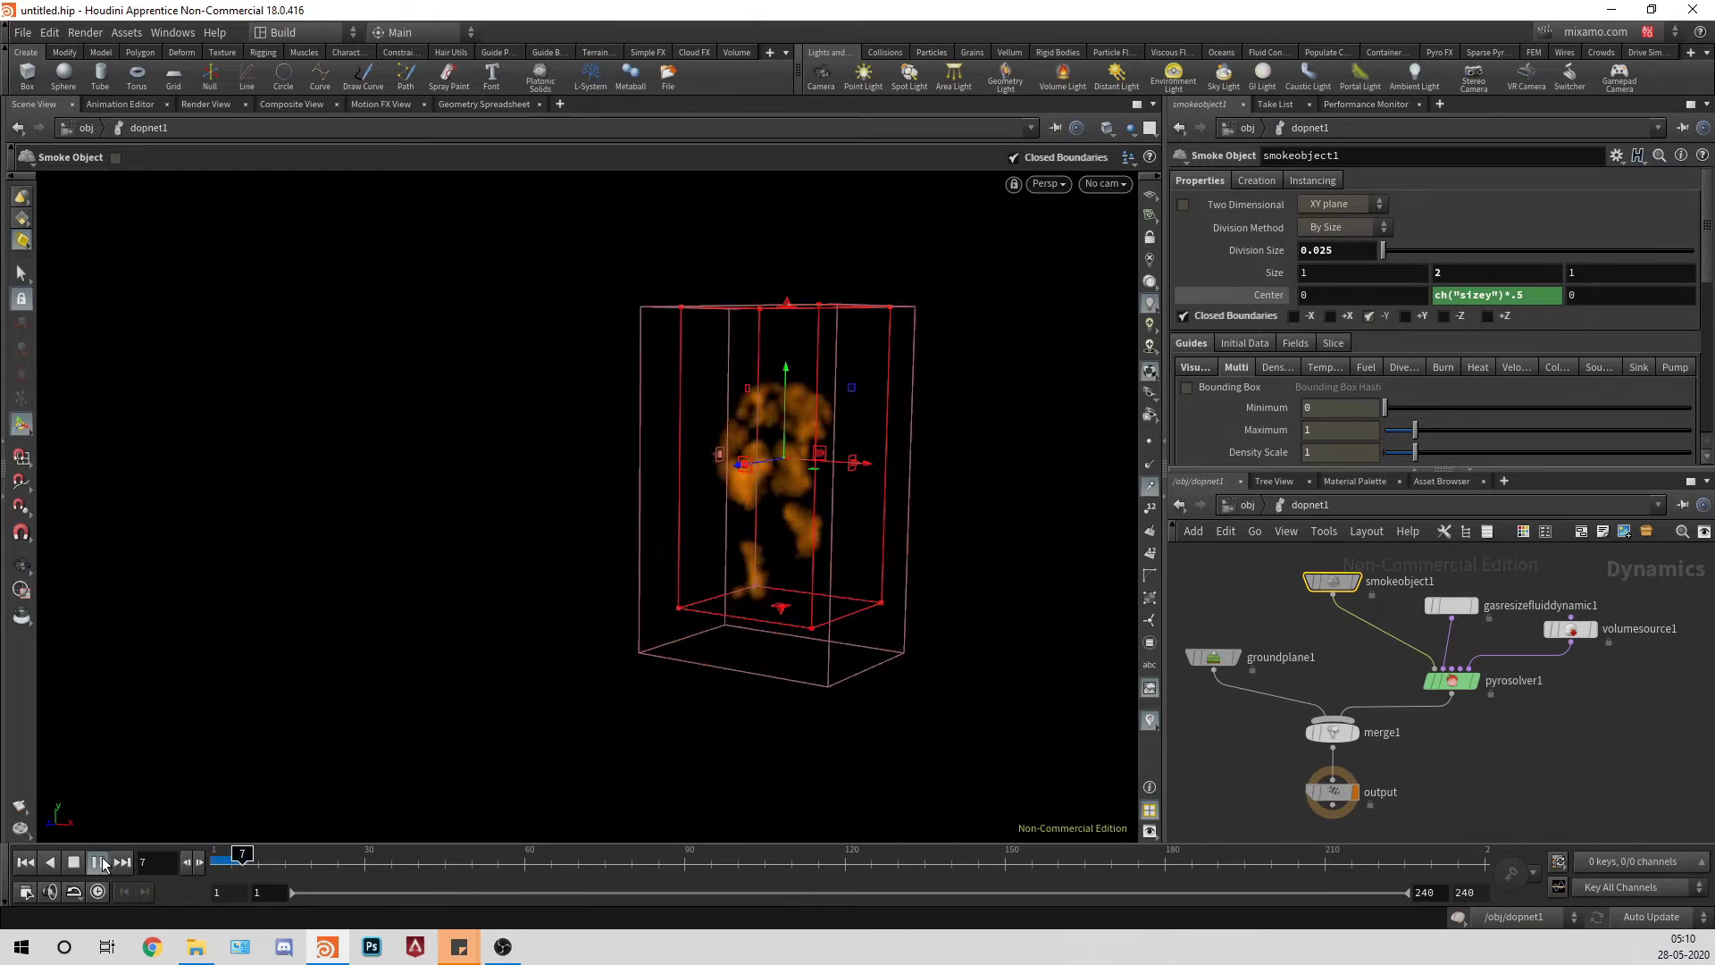
left_click(100, 862)
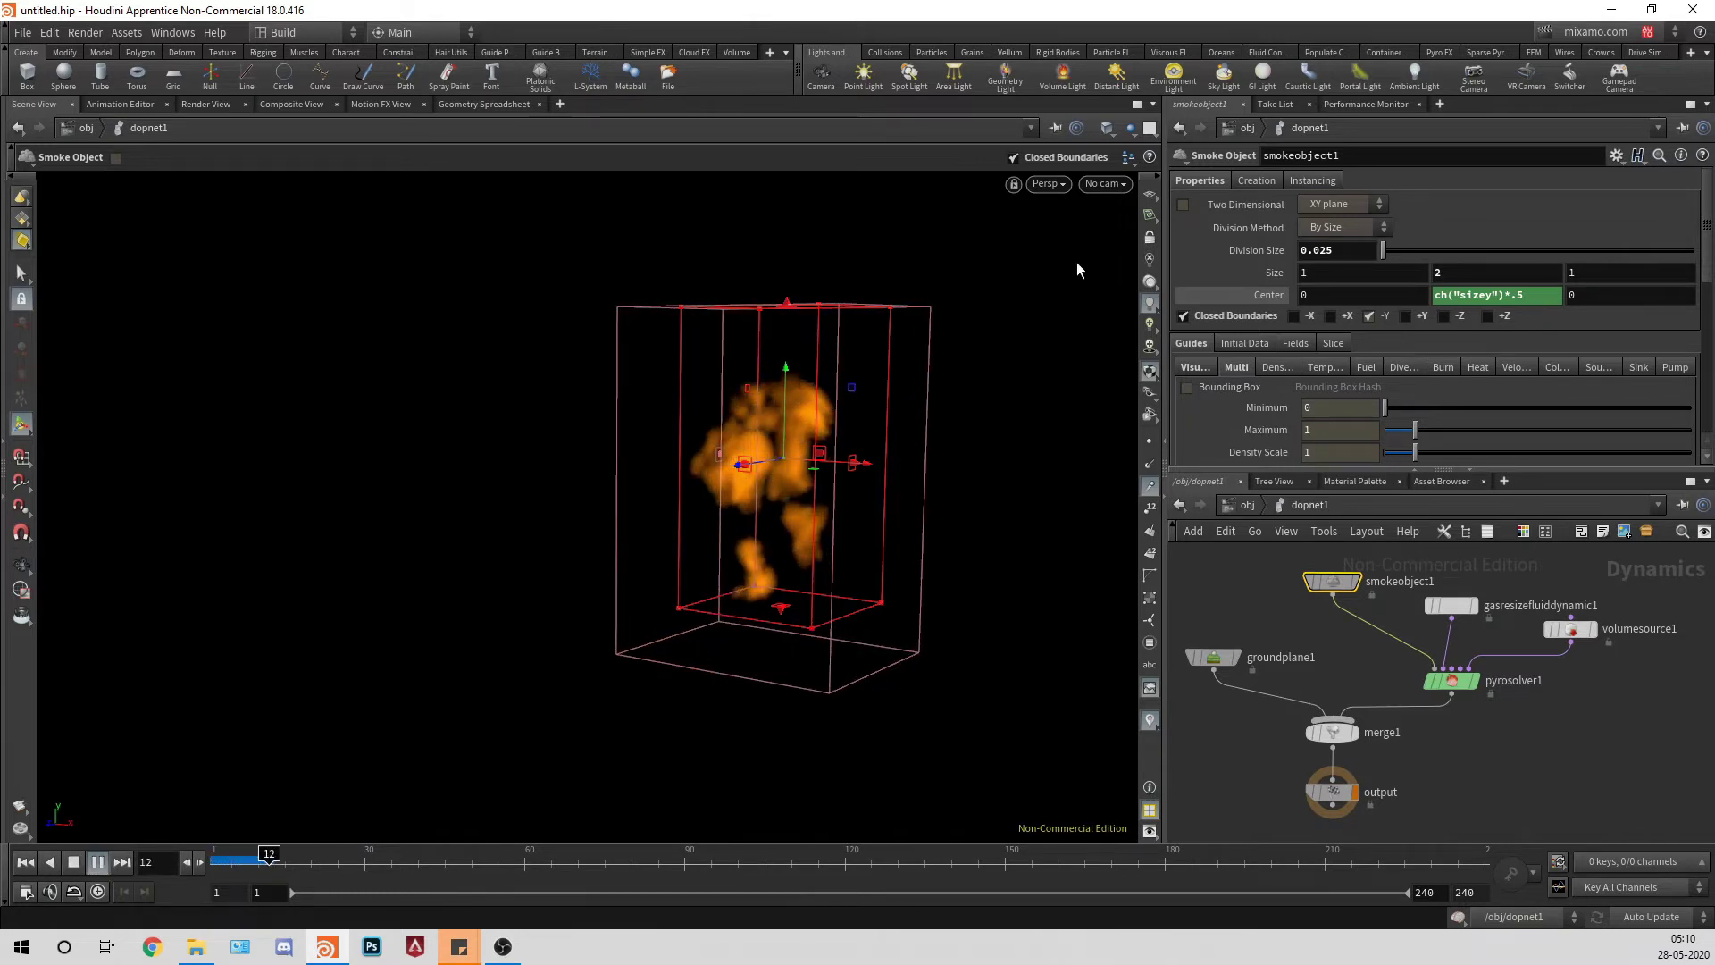
Step: Open the Char geometry network and display the character at the transform1 node
left_click(1247, 504)
double_click(1273, 658)
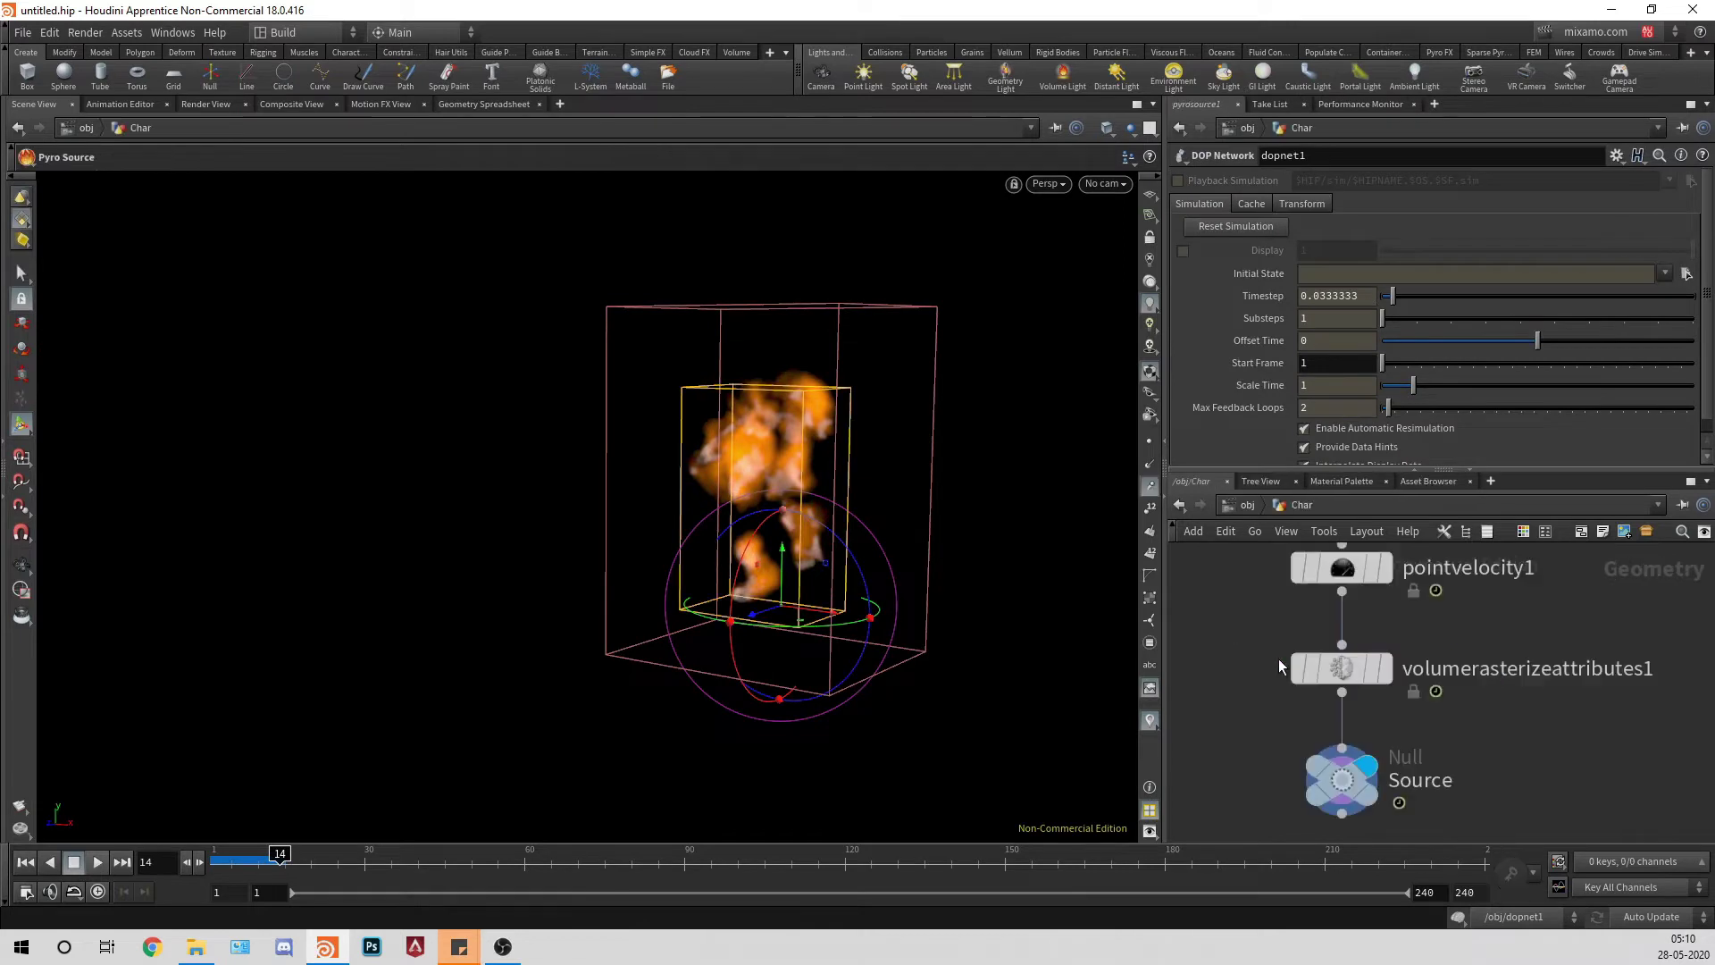
mouse_move(1397, 686)
middle_click_drag(1440, 553, 1494, 682)
scroll(1493, 682, "up", 2)
scroll(1483, 715, "down", 4)
scroll(1486, 670, "up", 2)
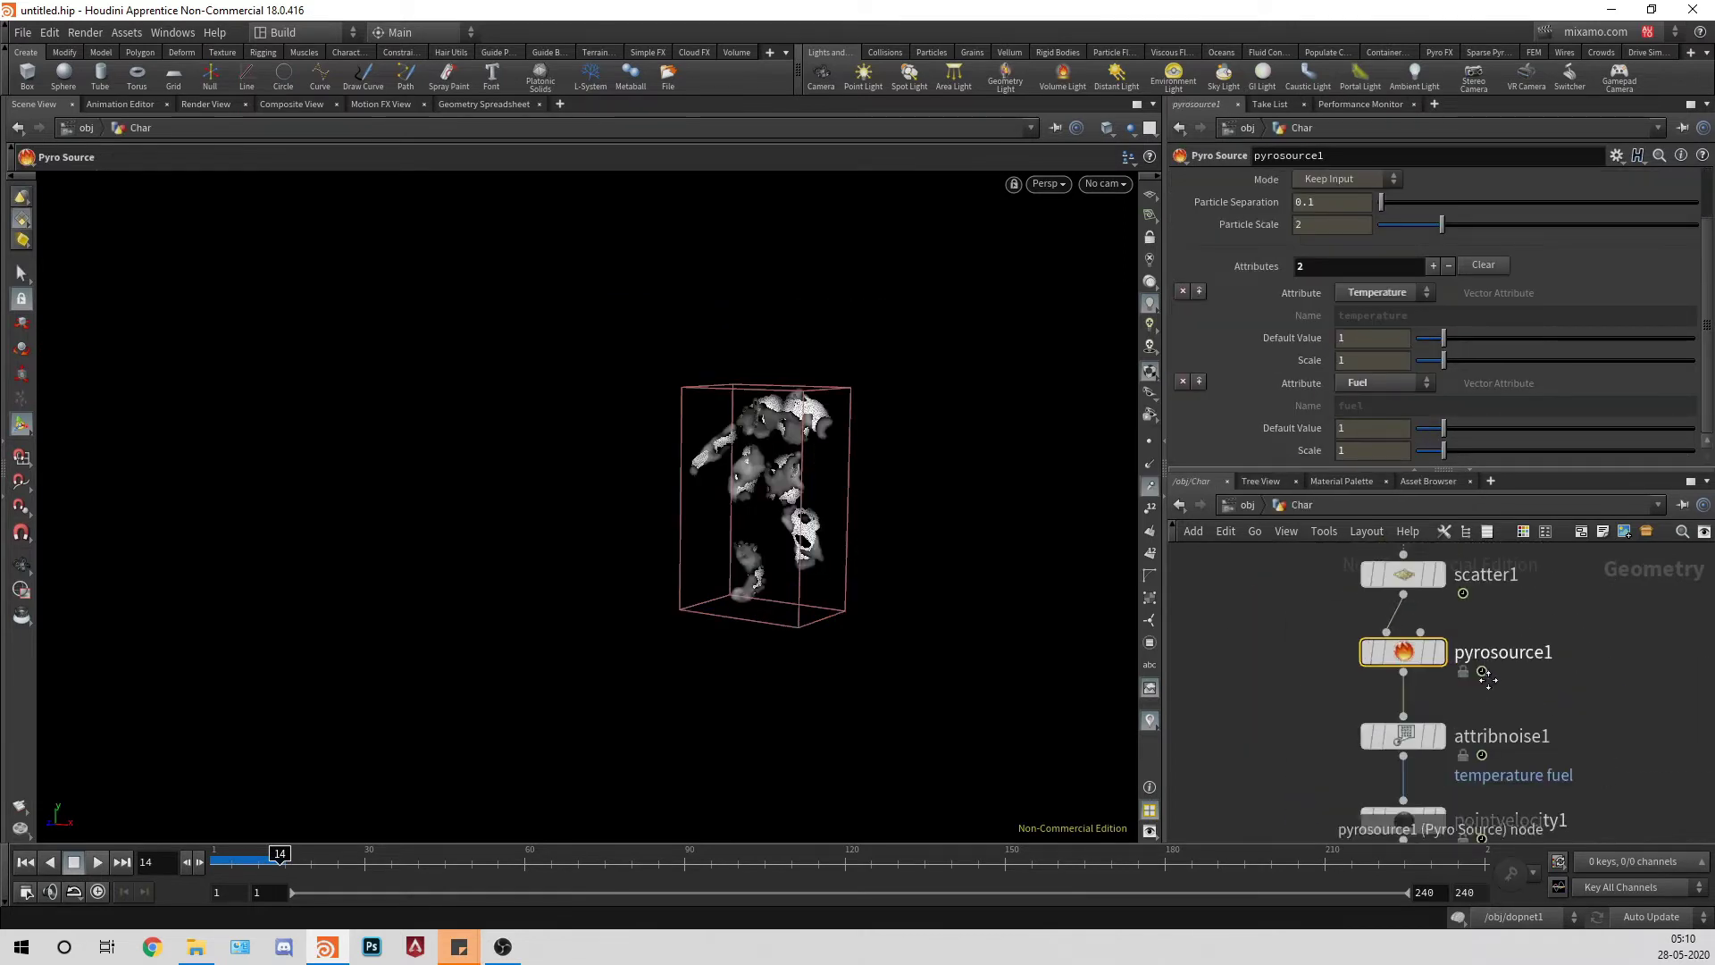
middle_click_drag(1479, 561, 1503, 853)
left_click(1462, 712)
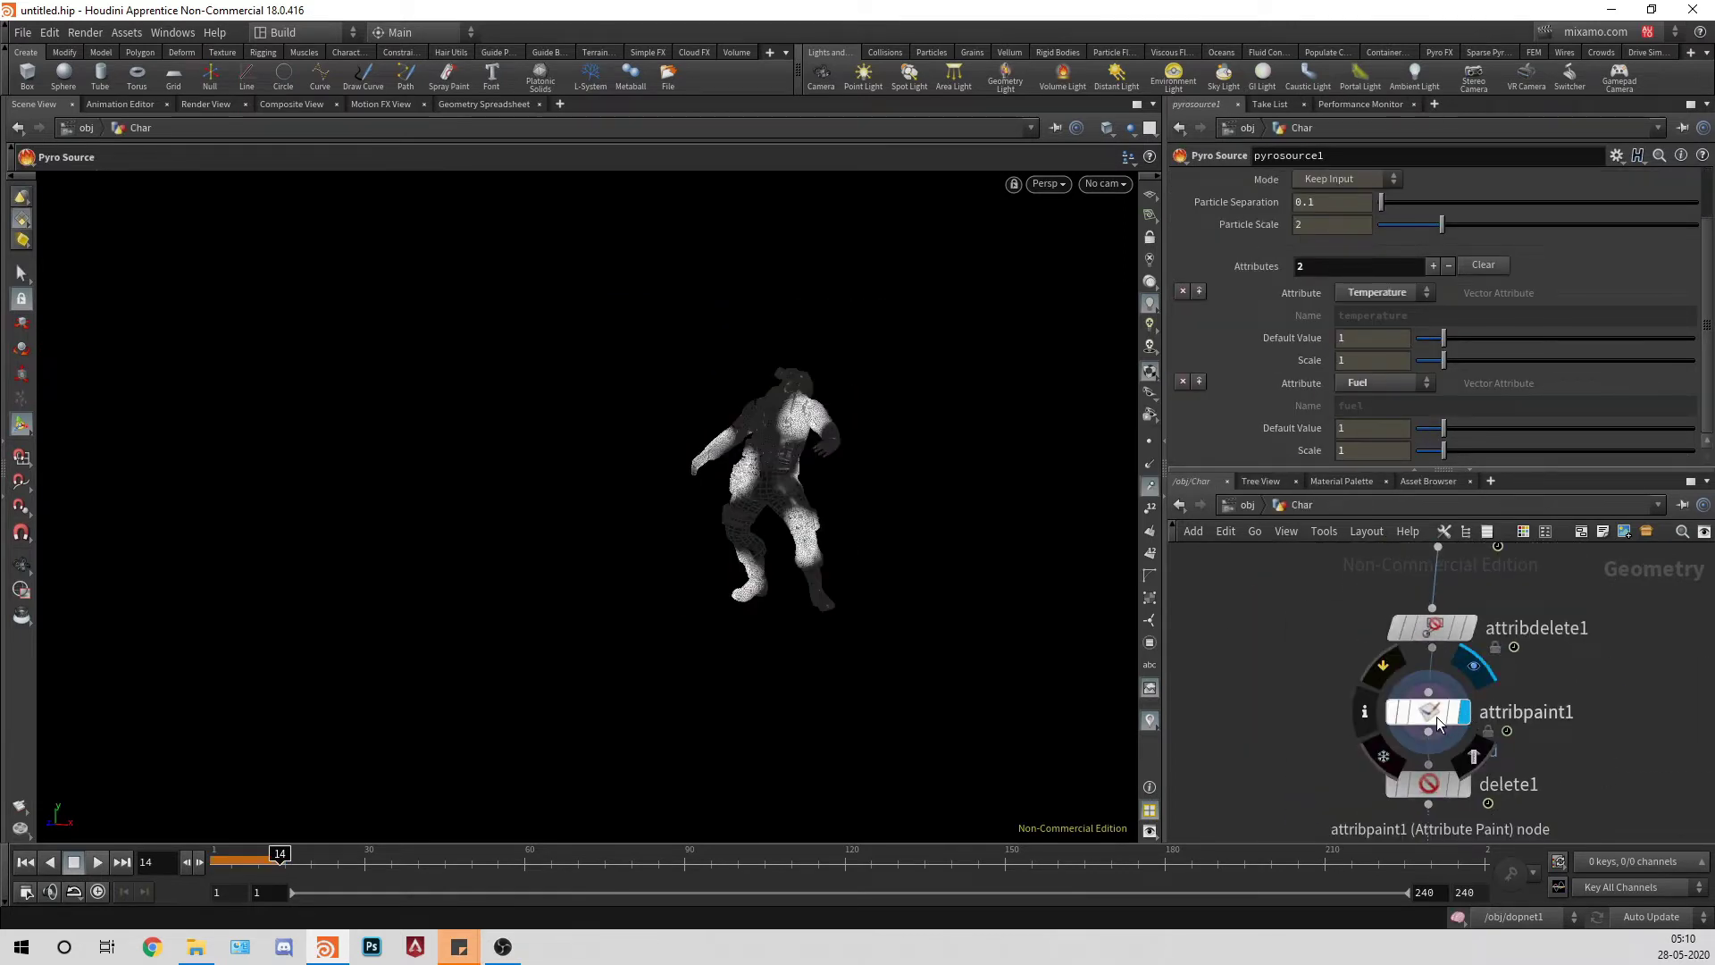
middle_click_drag(1587, 678, 1597, 739)
left_click(1447, 587)
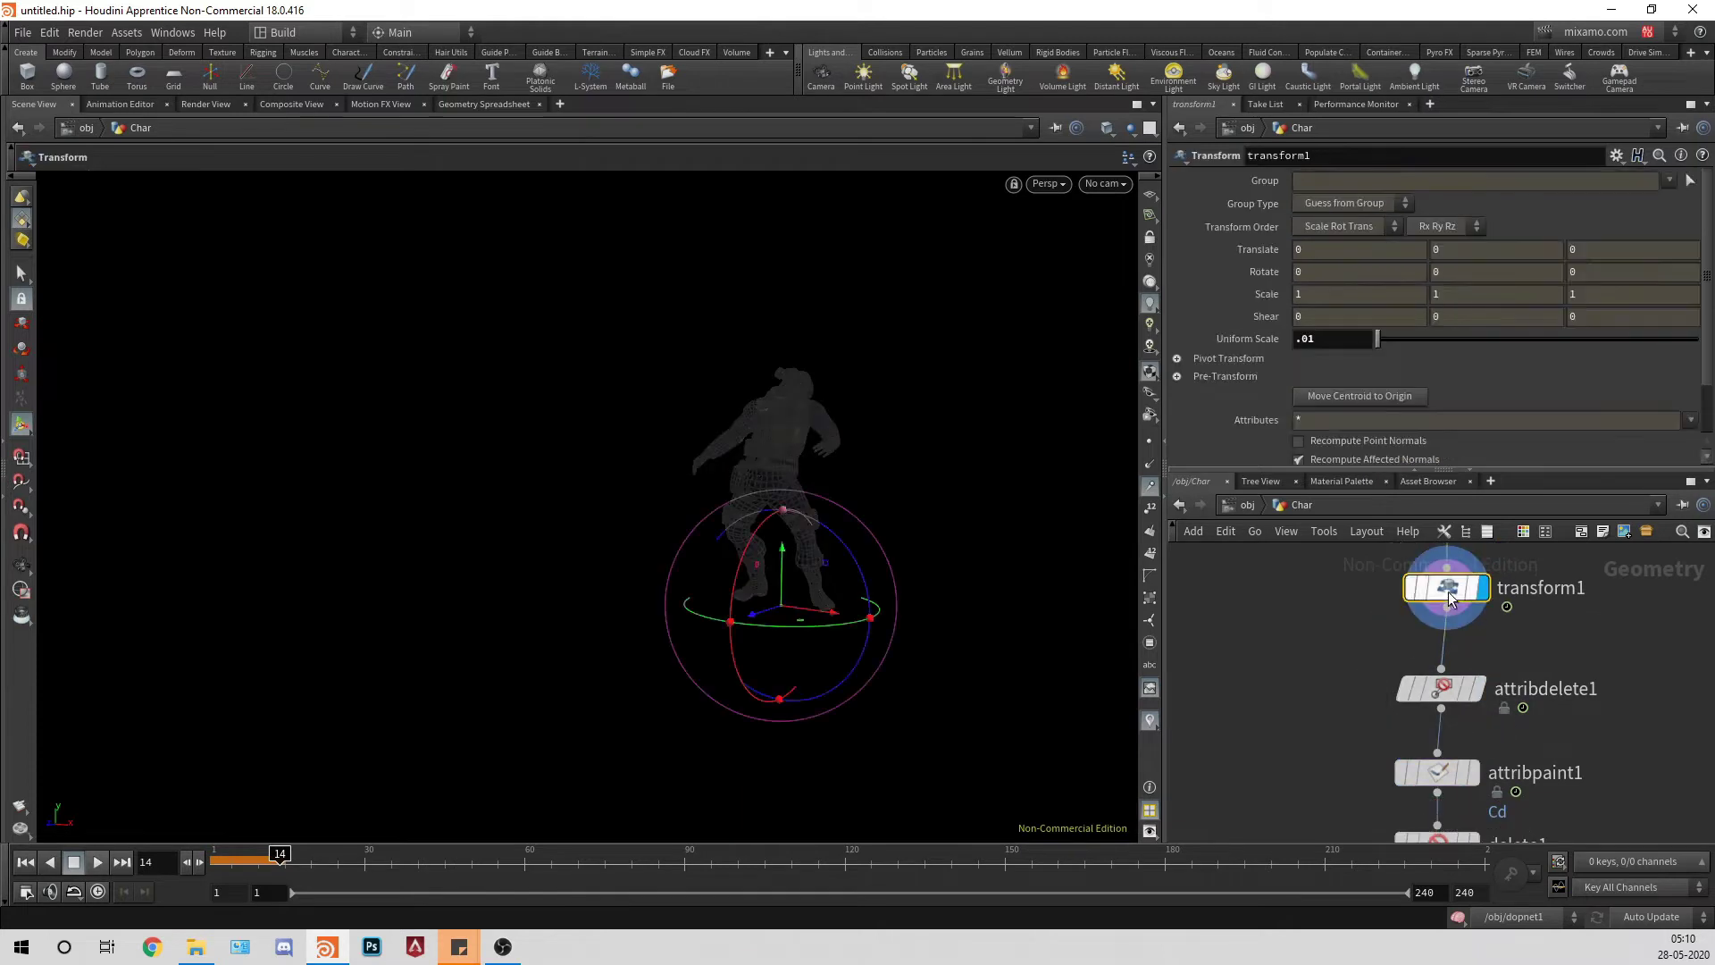
Step: Branch a Null off transform1 in the Char network, name it Police and display it
left_click(1444, 614)
key("Tab")
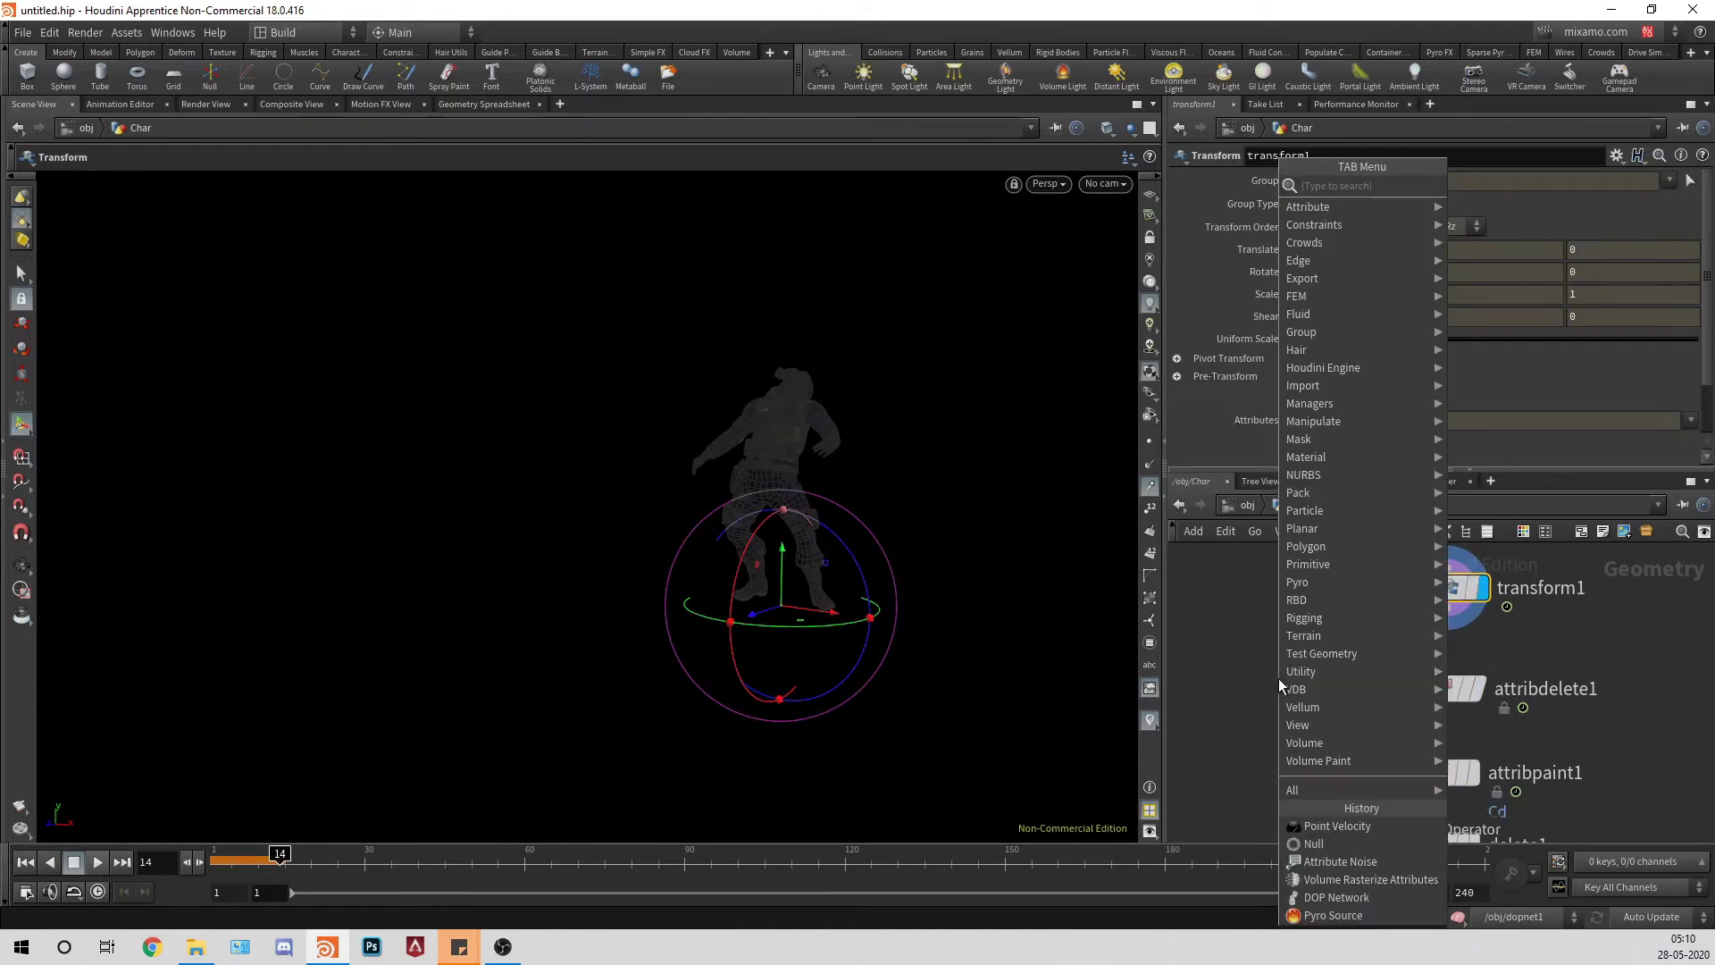
type("nu")
key("Return")
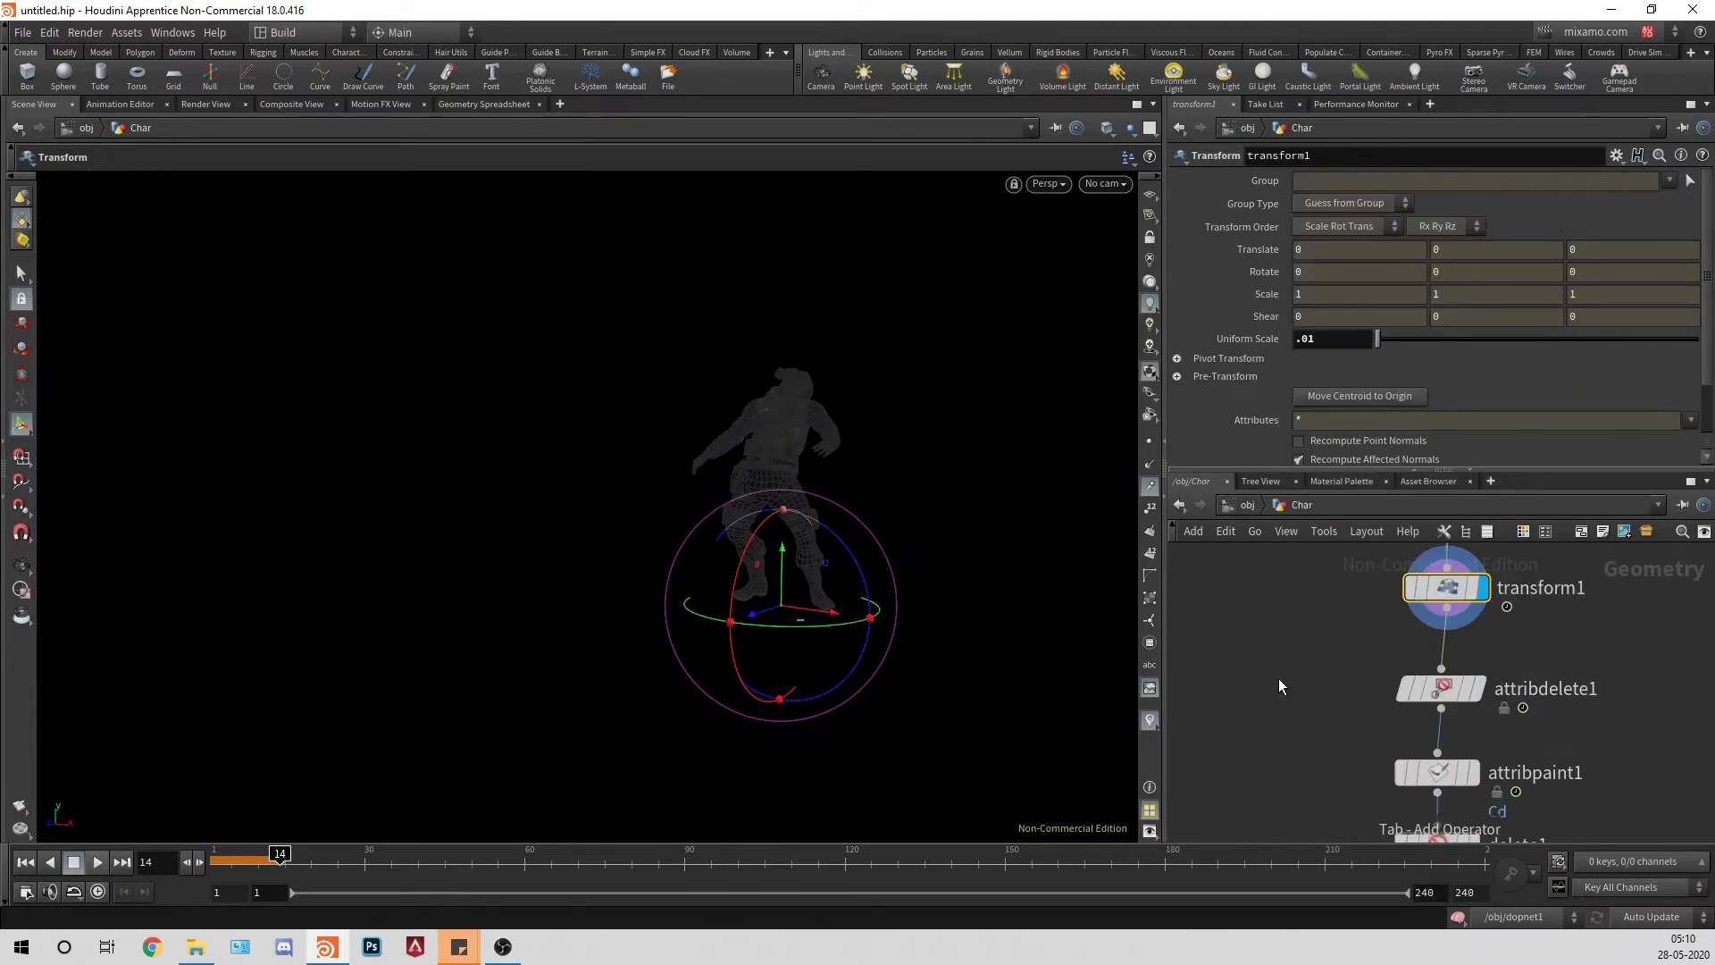
left_click(1278, 678)
double_click(1336, 666)
double_click(1339, 679)
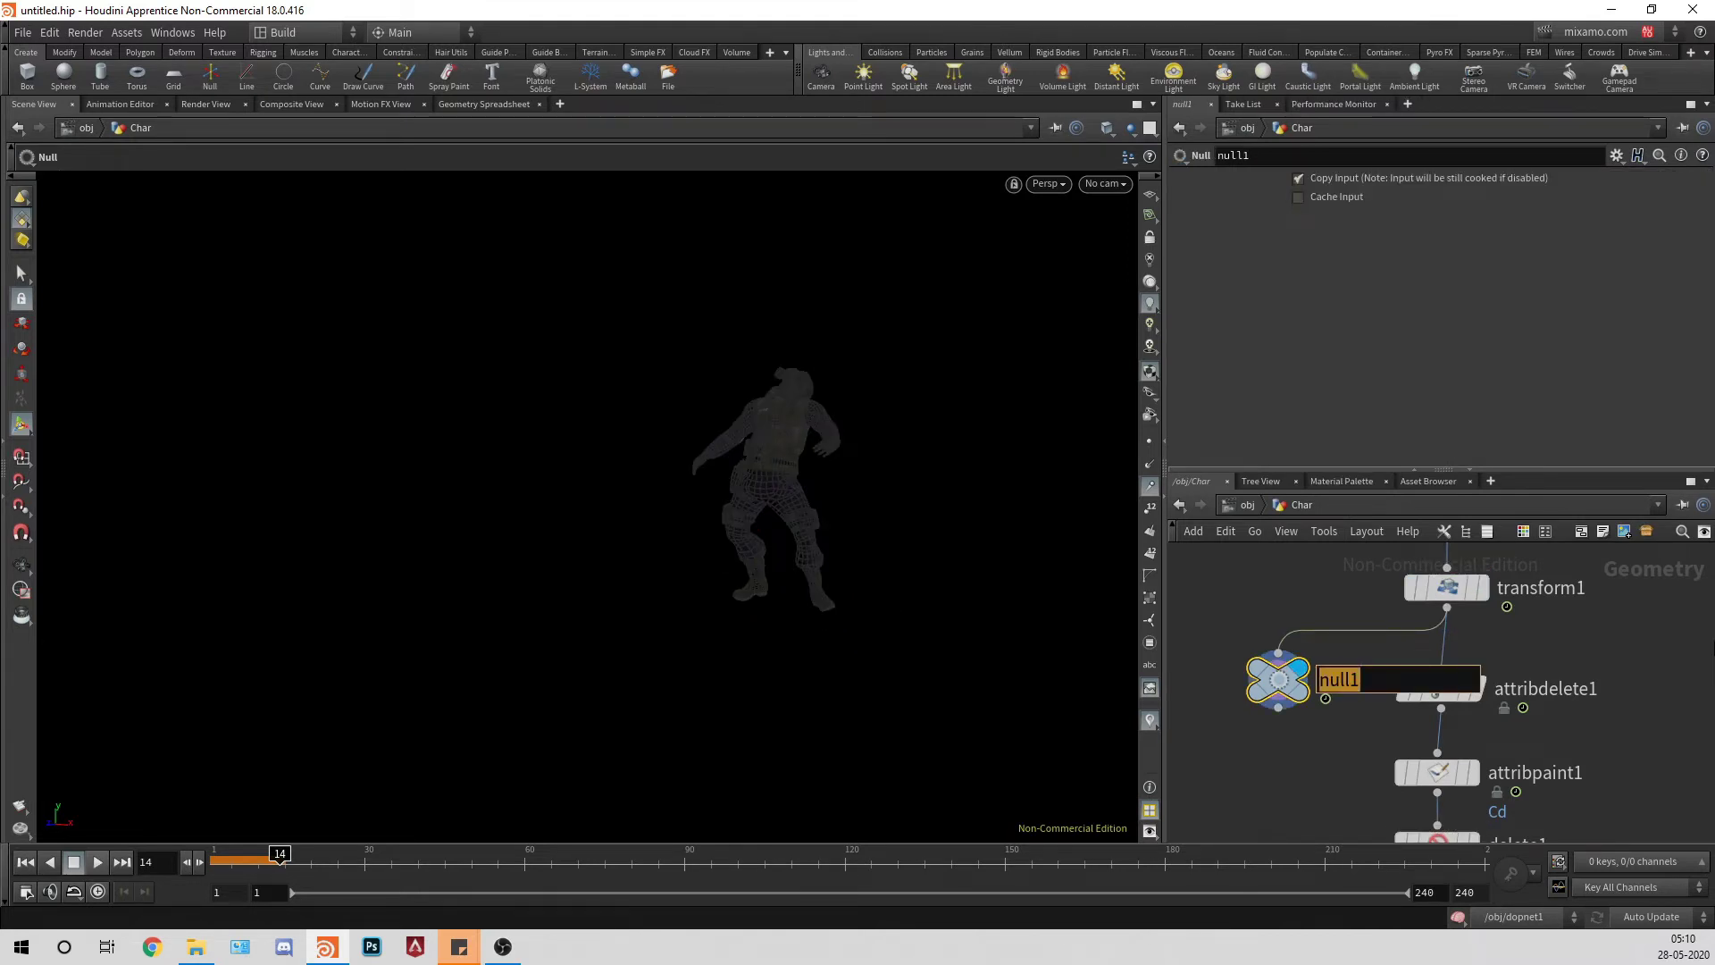
type("Police")
key("Return")
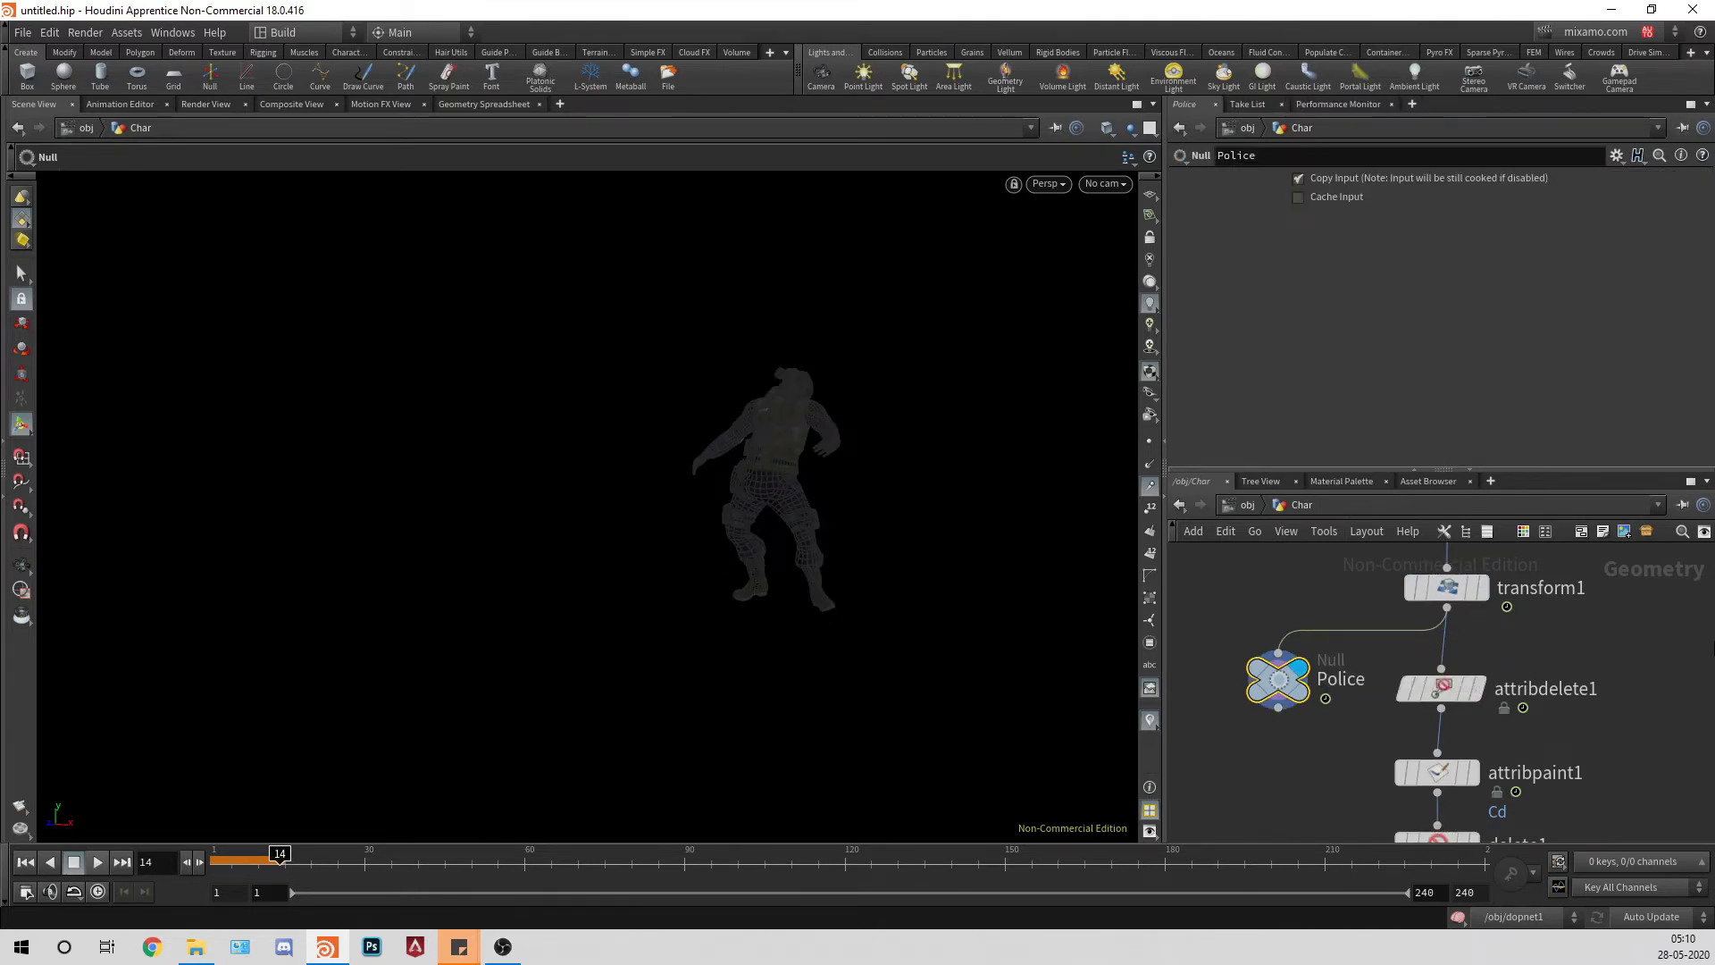
Step: Return to the object level and hide the simulation's bounding box guide around the burning character
left_click(1246, 505)
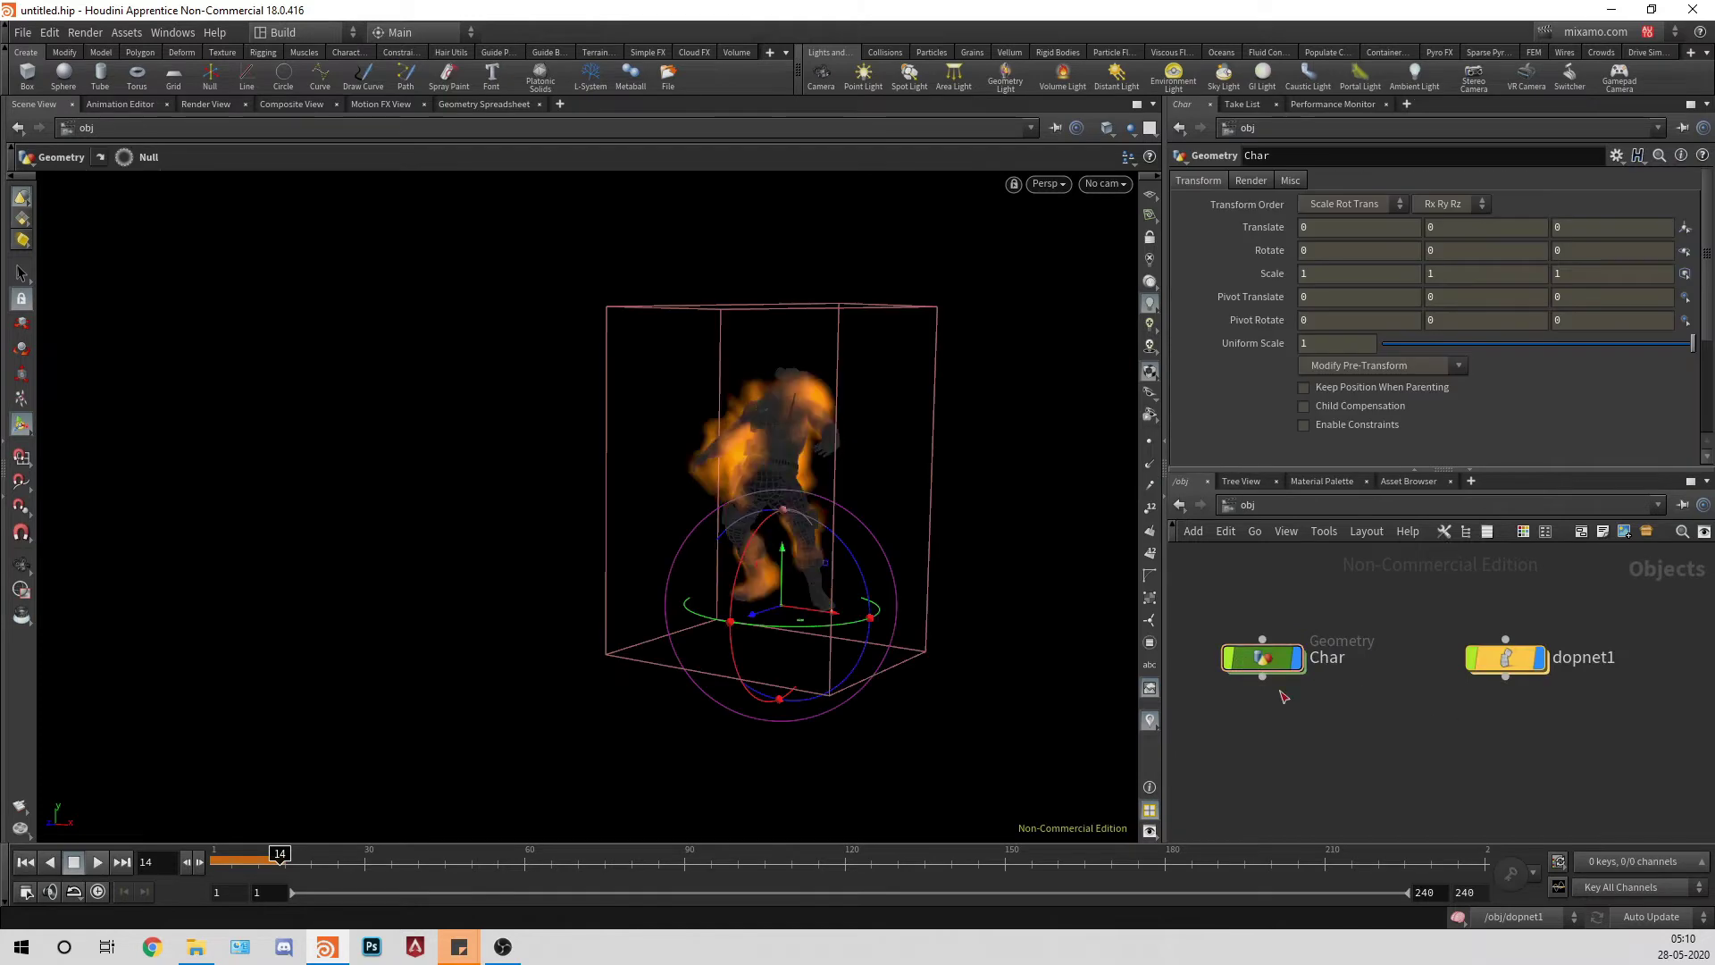
left_click(1106, 131)
left_click(1141, 291)
key("space")
mouse_move(793, 525)
right_mouse_down()
mouse_move(754, 516)
mouse_move(1239, 514)
mouse_move(532, 479)
mouse_move(800, 536)
right_mouse_up()
middle_click_drag(604, 610, 585, 651)
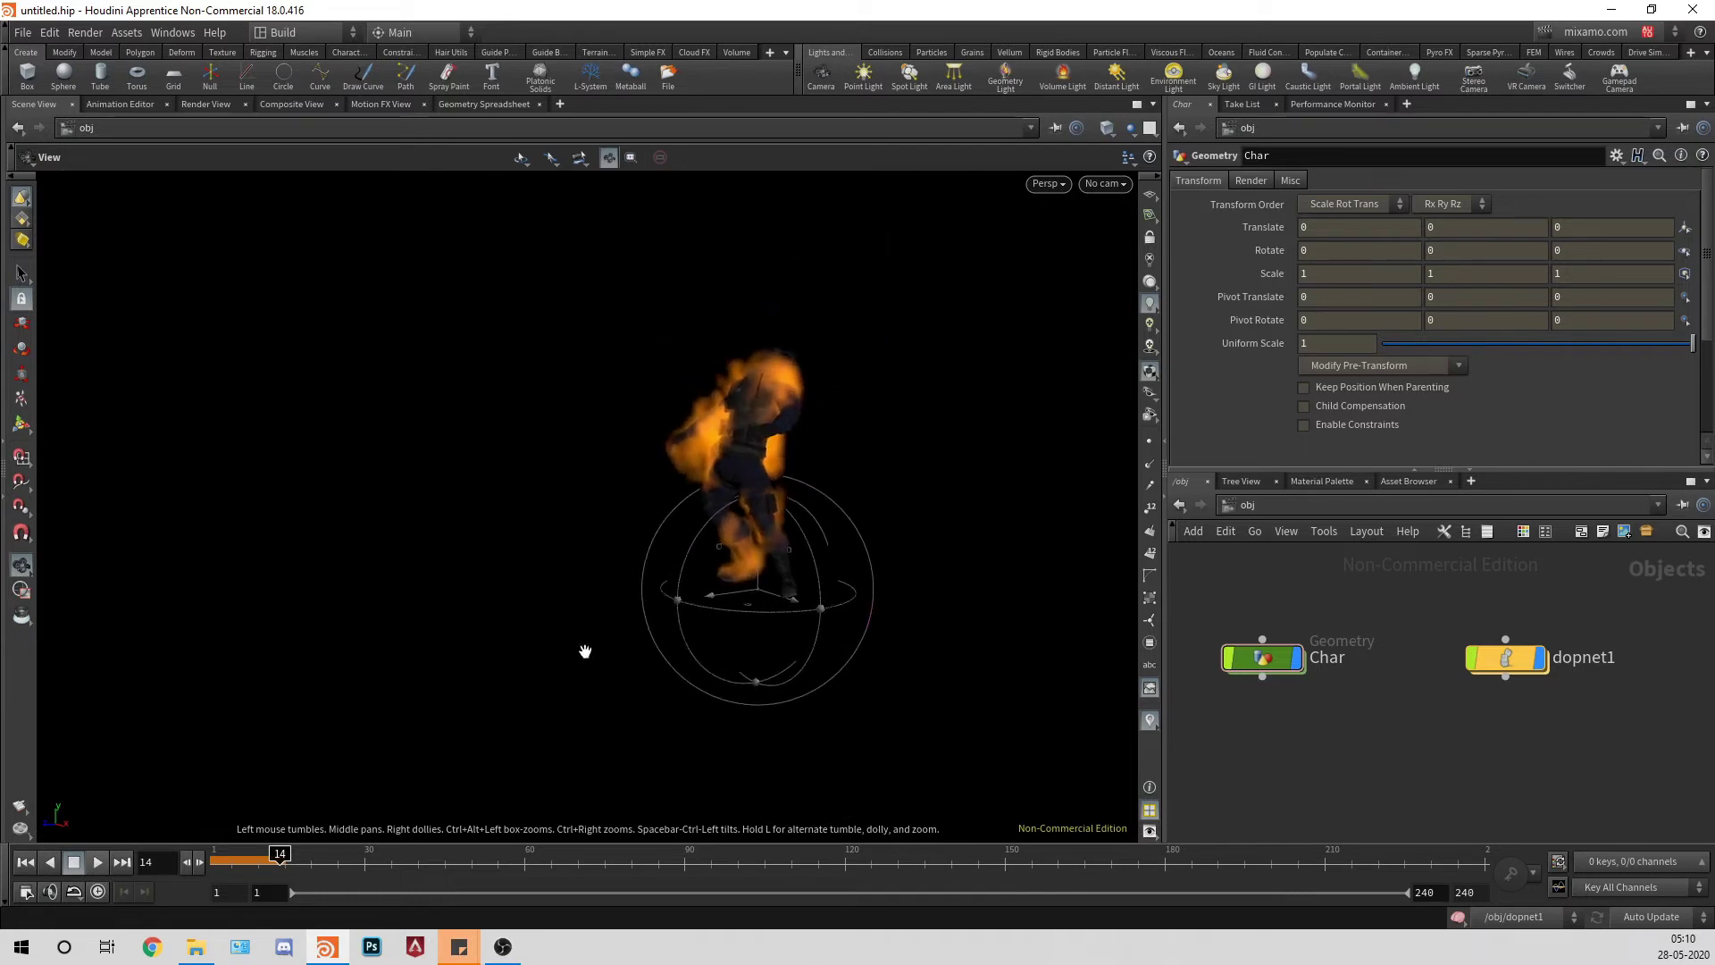
Step: Play the fire together with the character from the first frame to frame 32
key("Return")
left_click(25, 862)
left_click(98, 861)
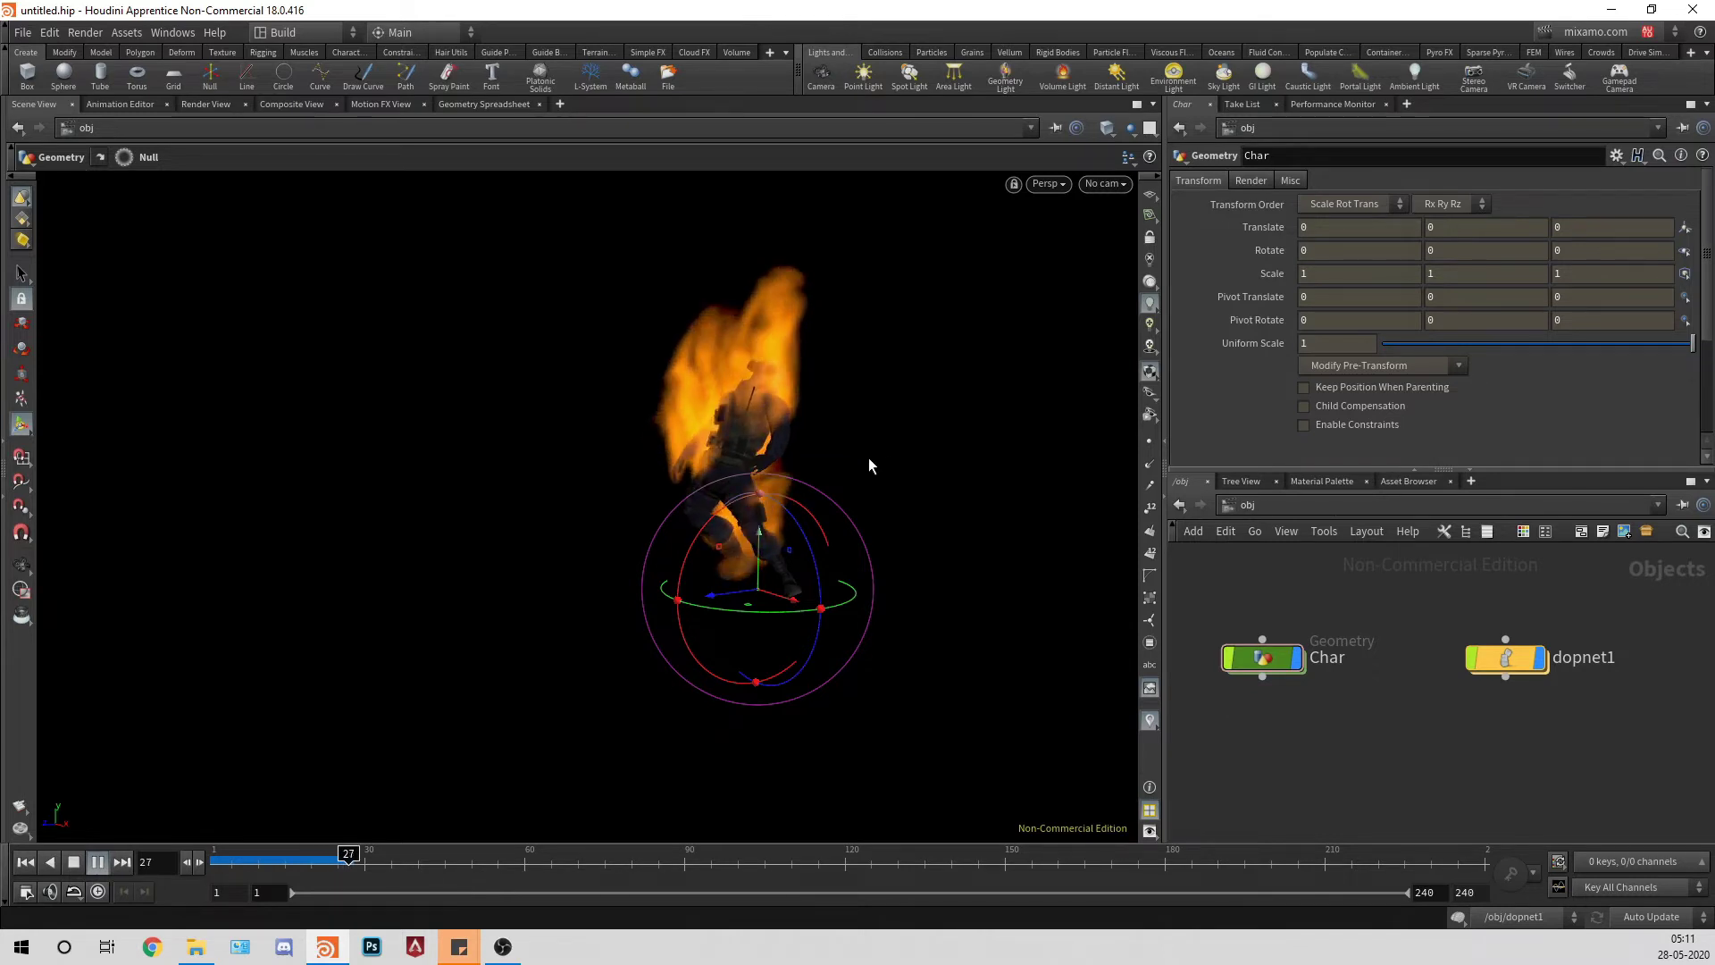
left_click(97, 863)
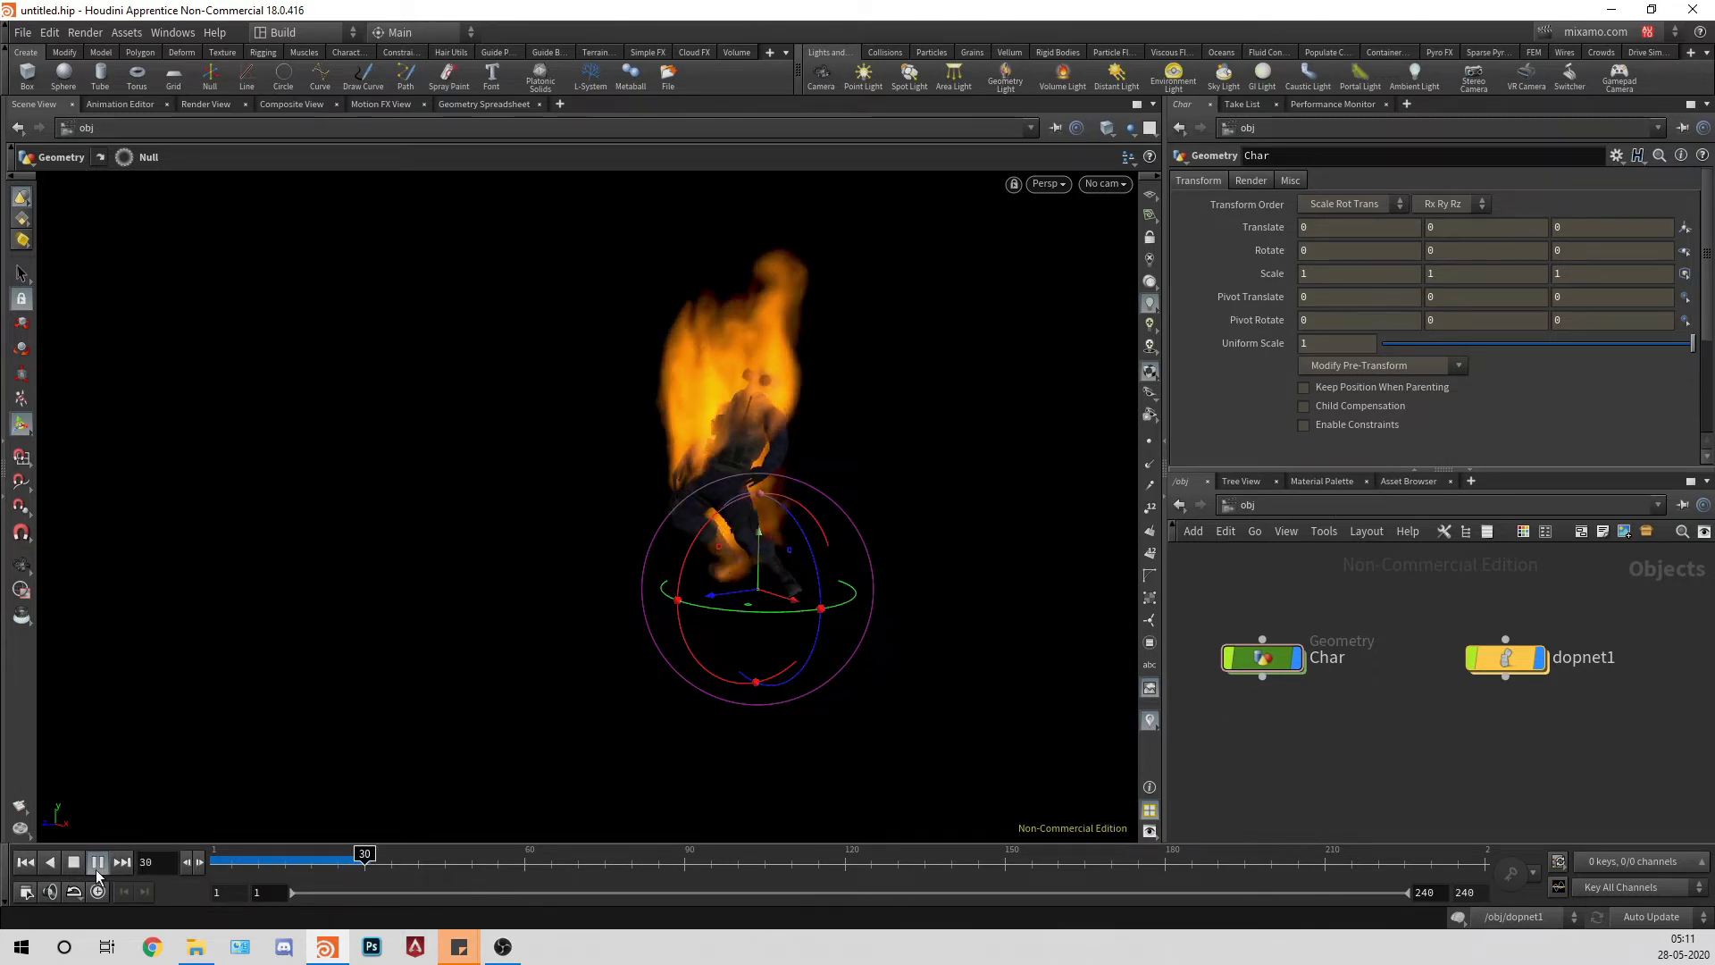
Step: Turn off Dissipation in the Shape settings of dopnet1's pyrosolver1 and show its Combustion settings
double_click(1469, 665)
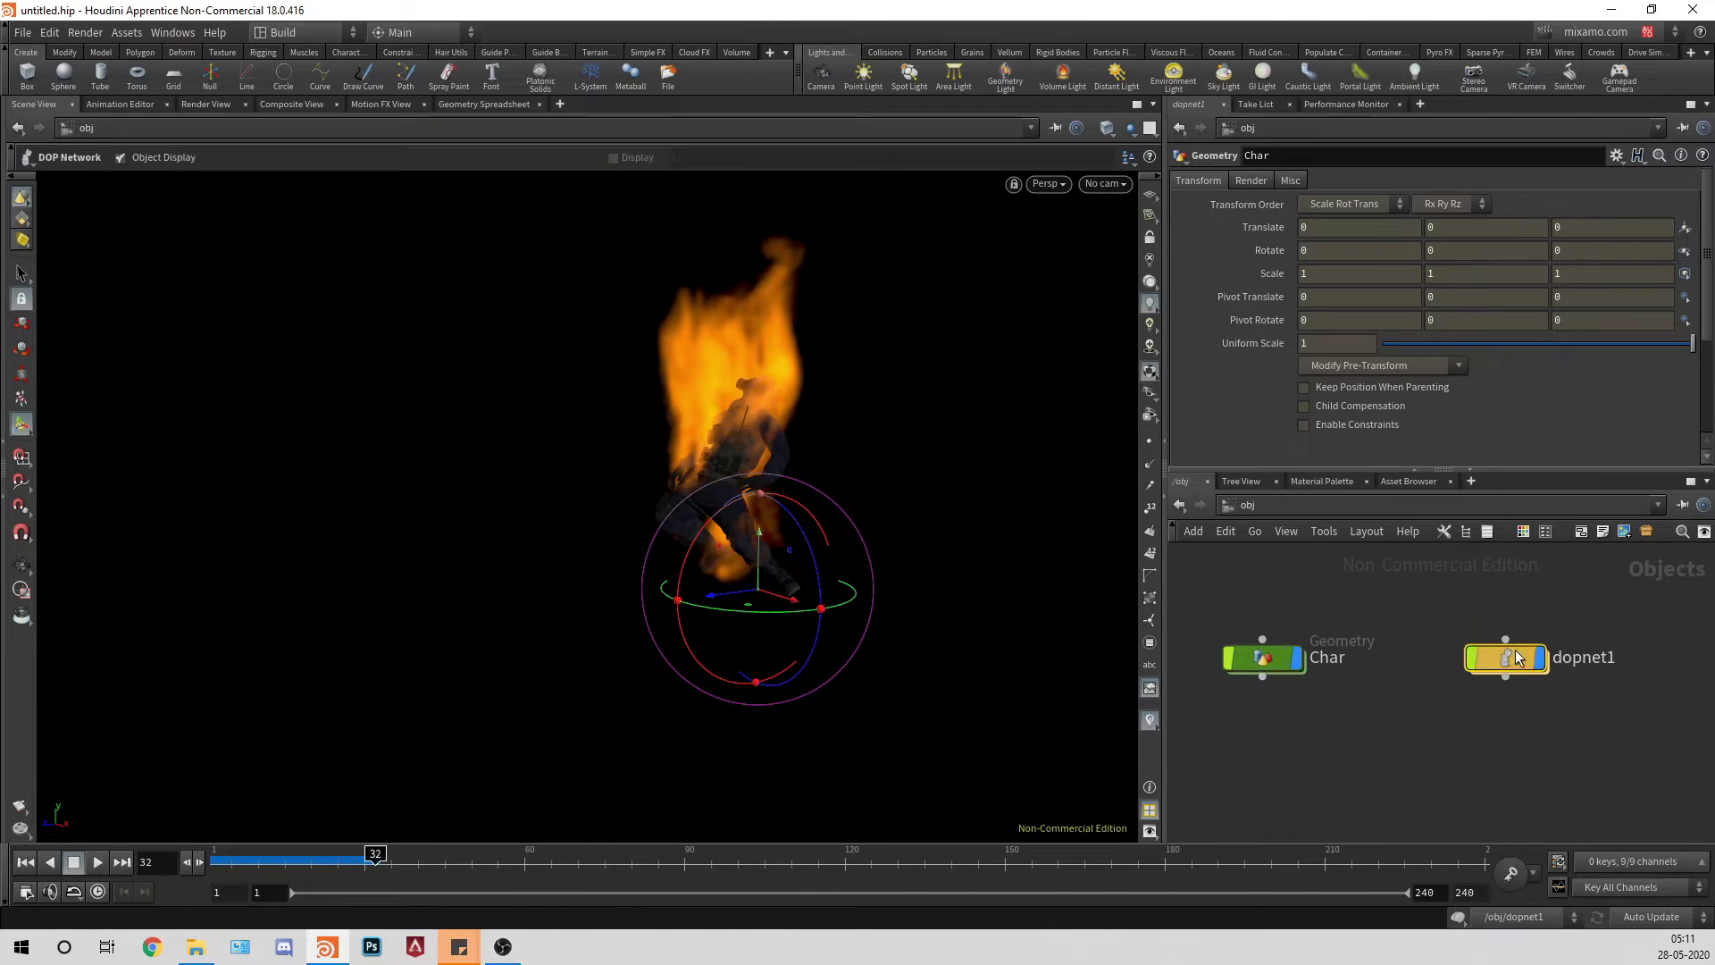
left_click(1456, 686)
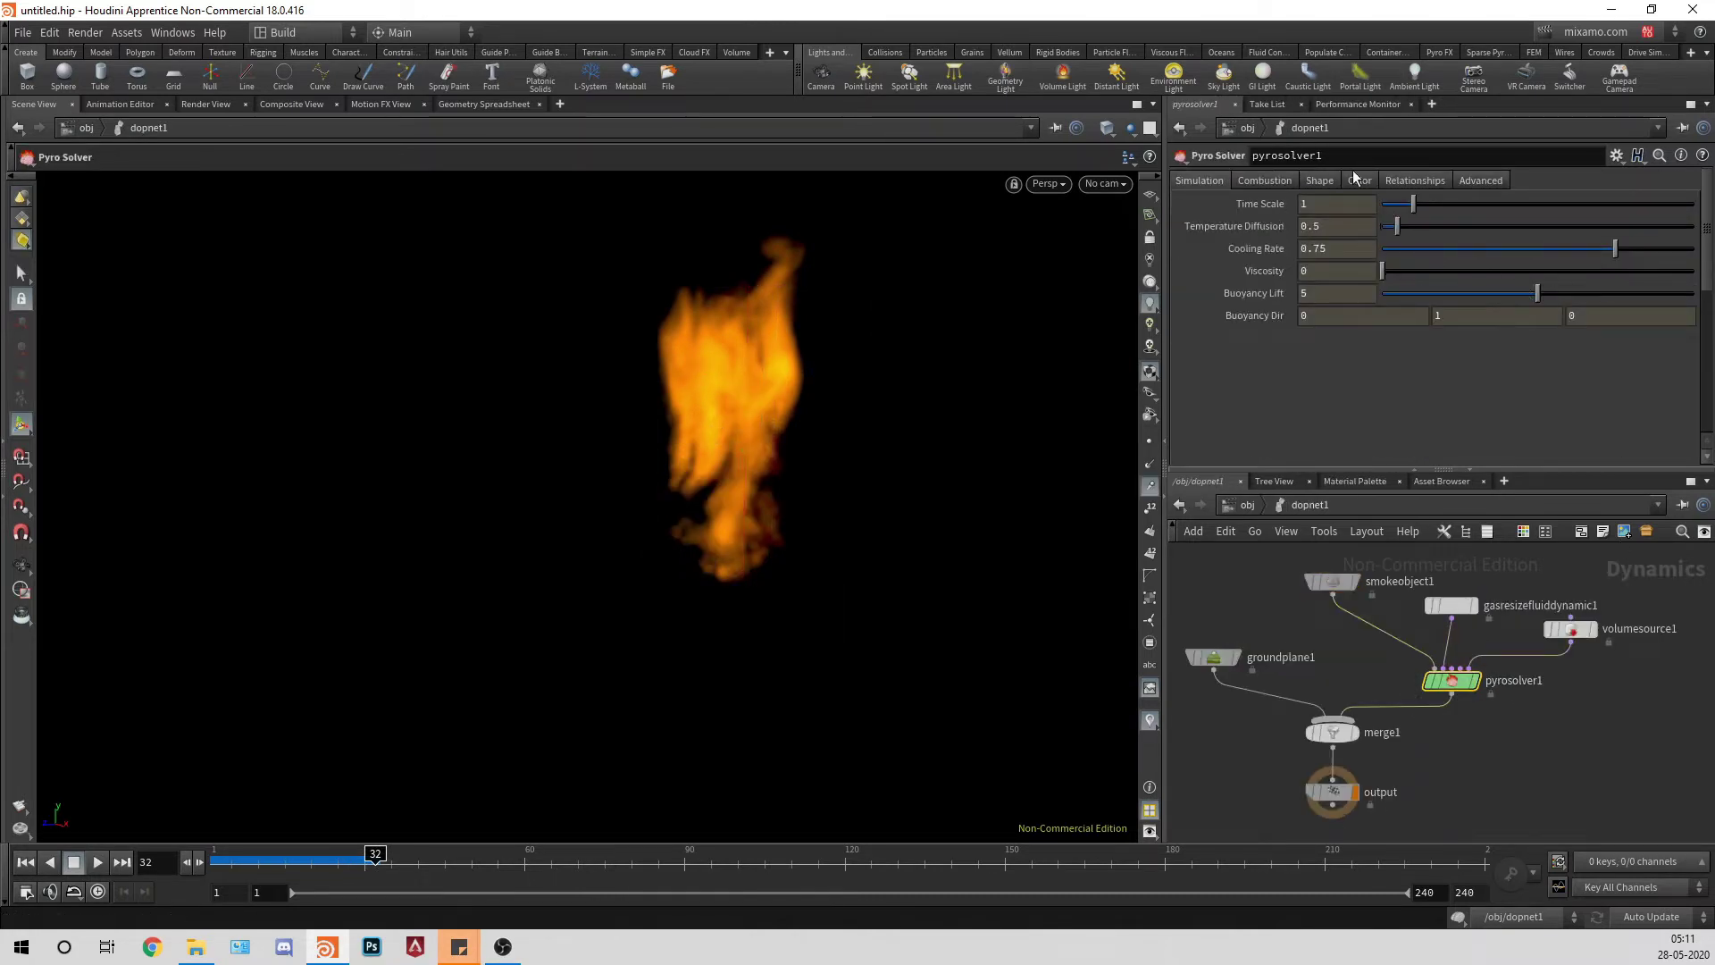
left_click(1320, 181)
left_click(1184, 205)
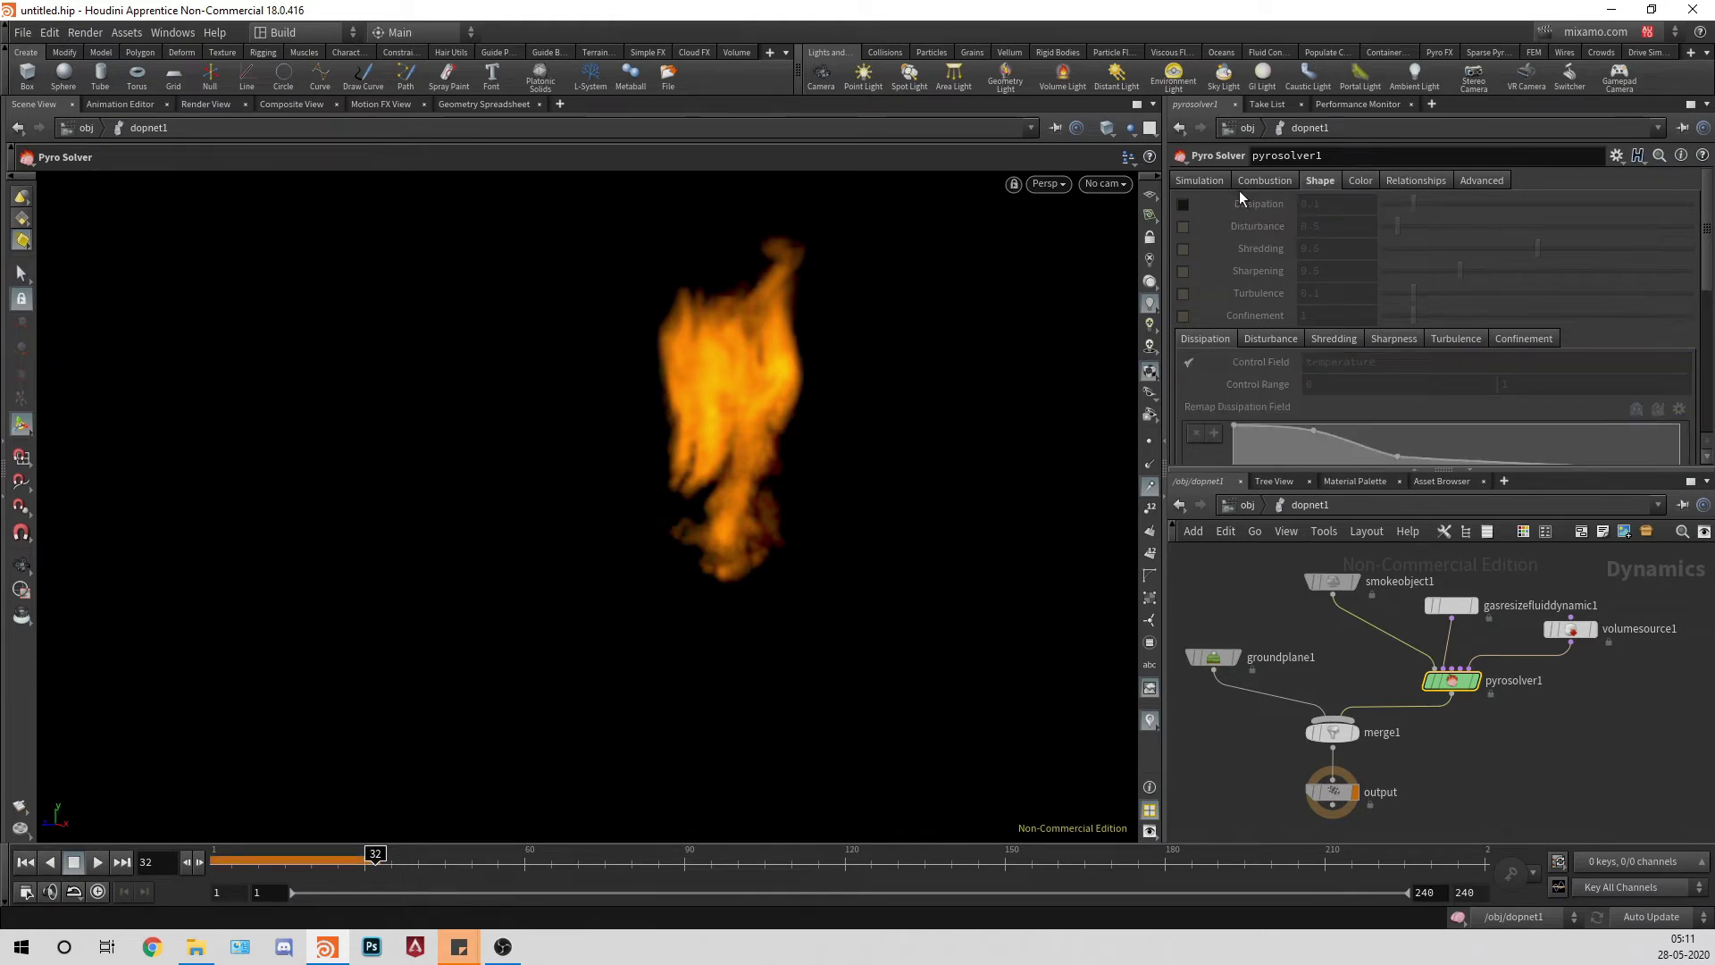
left_click(1283, 176)
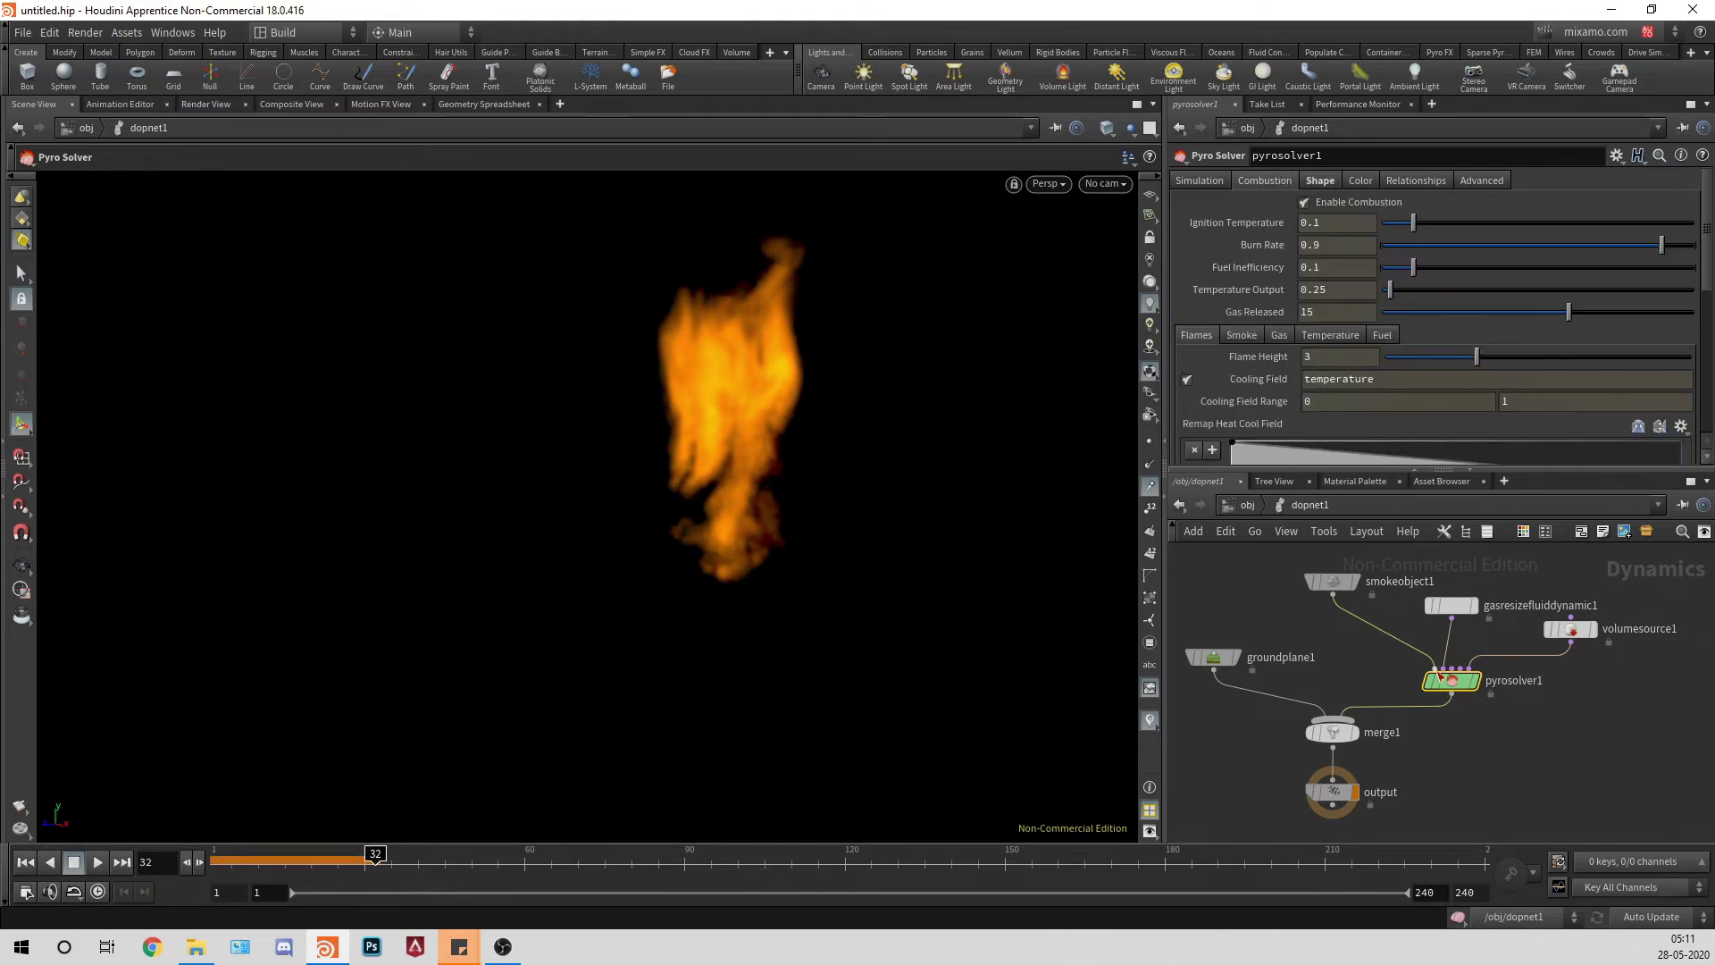
Step: Rearrange the DOP nodes, moving groundplane1, merge1 and output lower and spacing smokeobject1 and gasresizefluiddynamic1 away from the solver
middle_click_drag(1574, 682, 1555, 779)
middle_click_drag(1301, 730, 1445, 677)
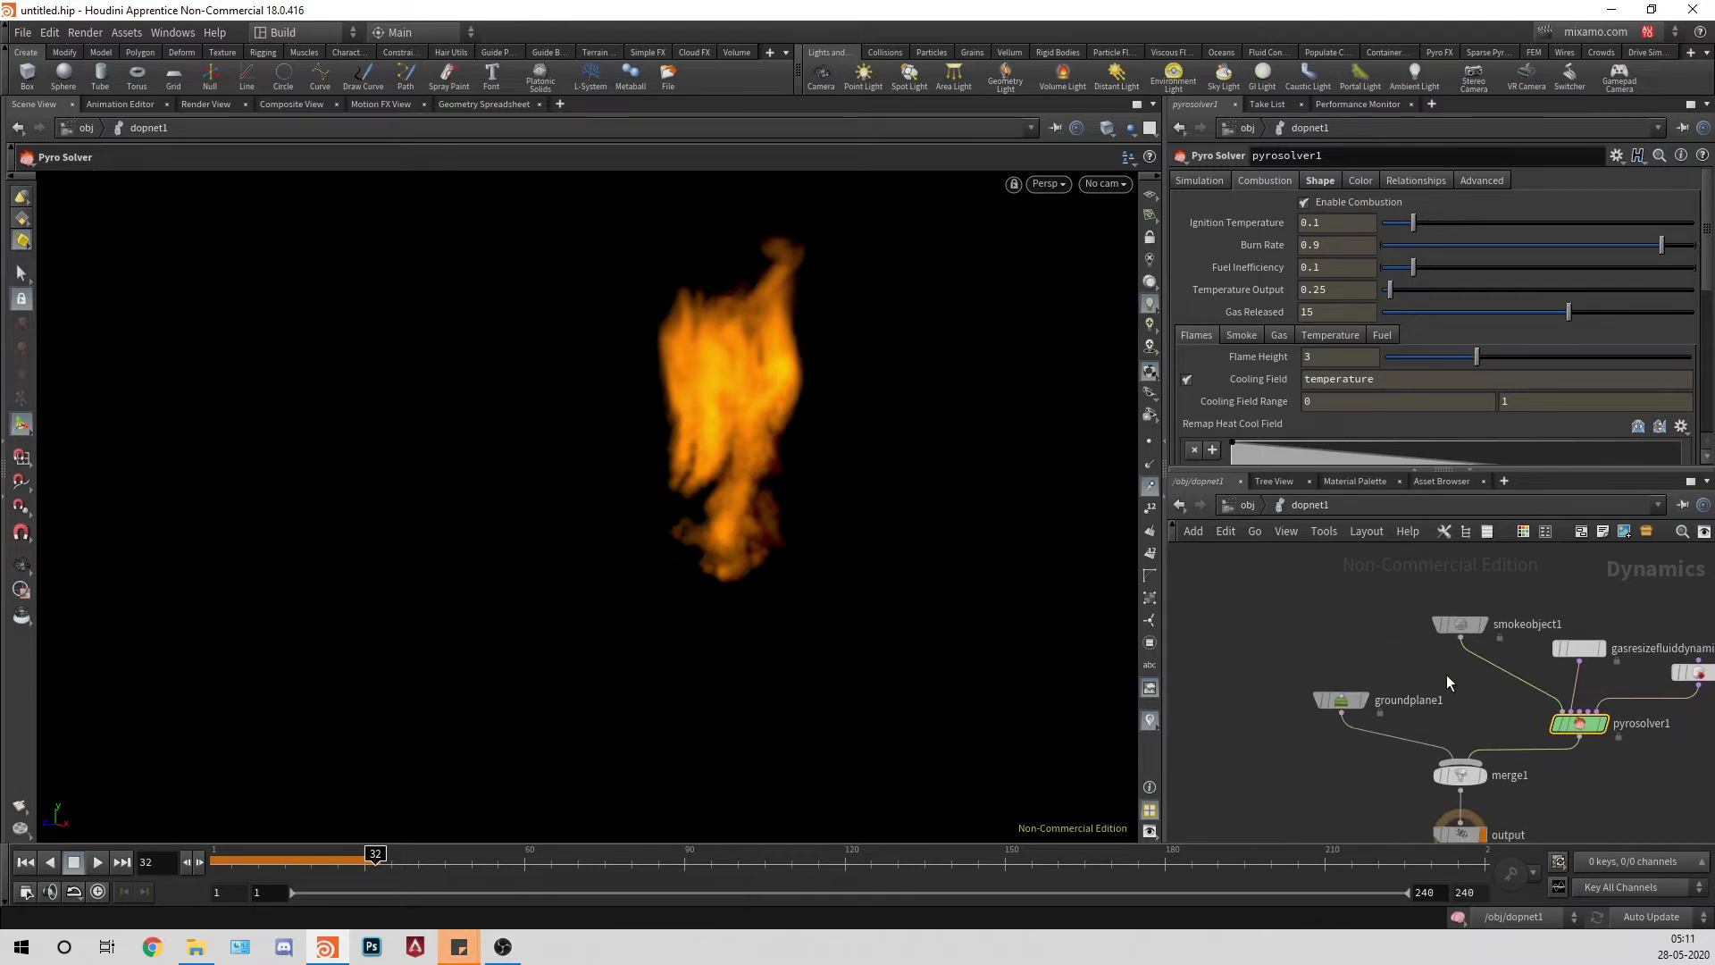
scroll(1445, 679, "down", 3)
left_click_drag(1498, 774, 1325, 615)
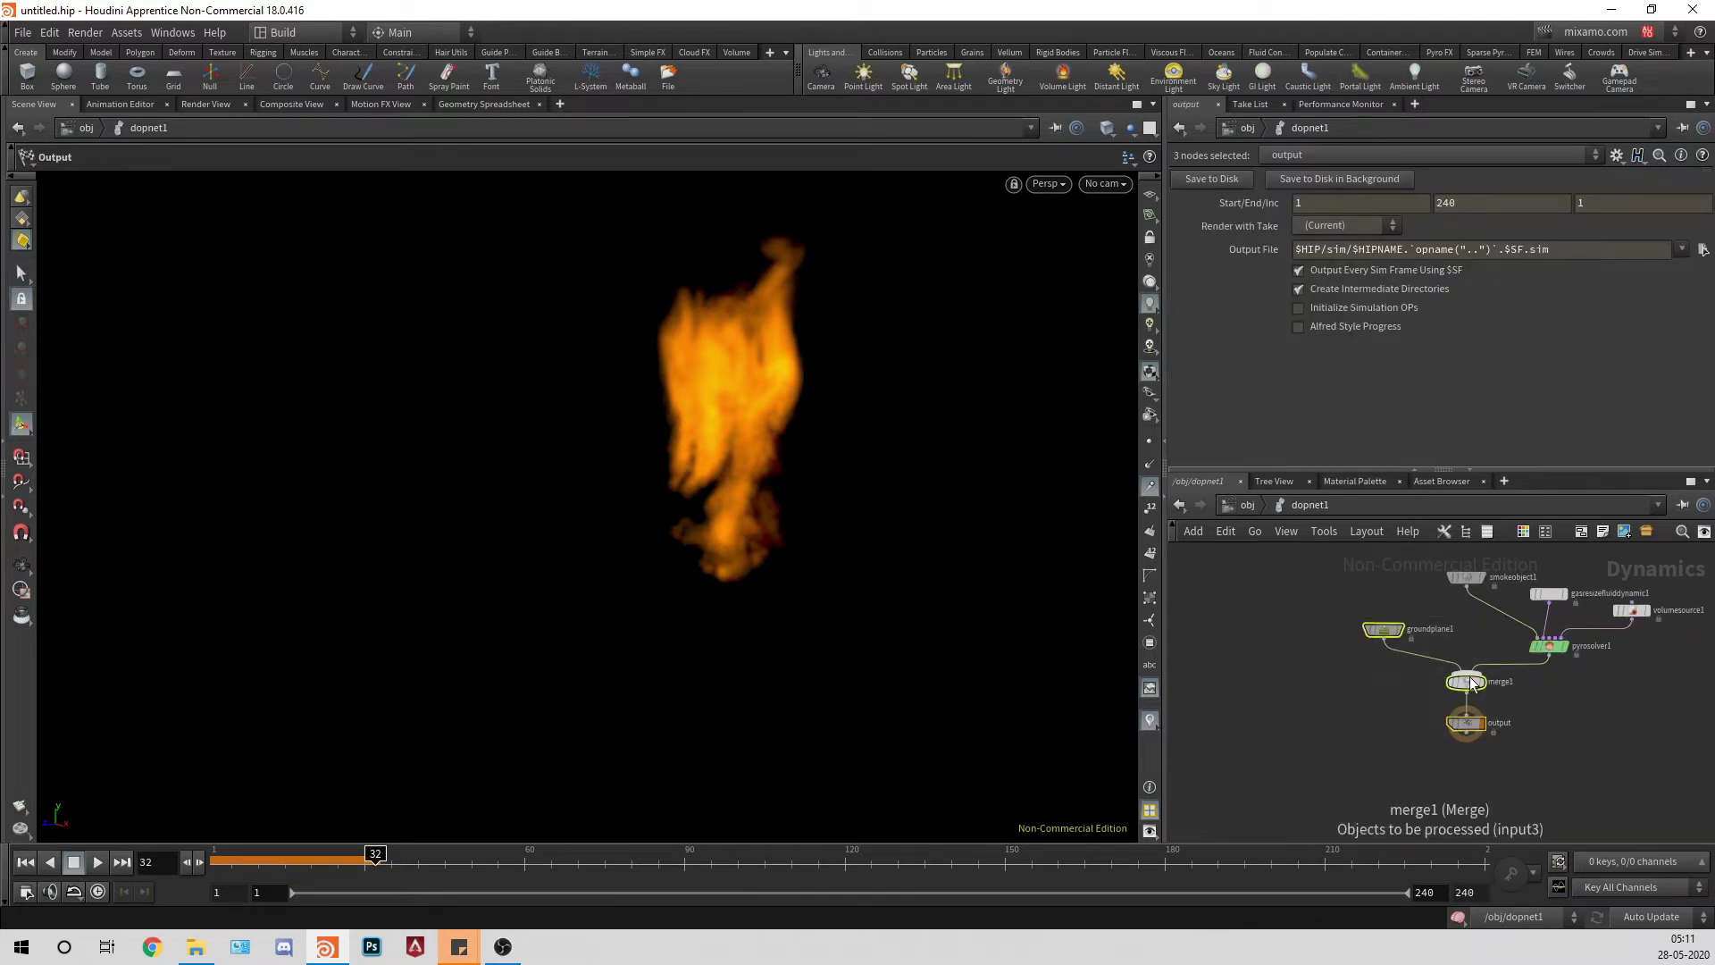
left_click_drag(1475, 687, 1413, 732)
left_click(1466, 578)
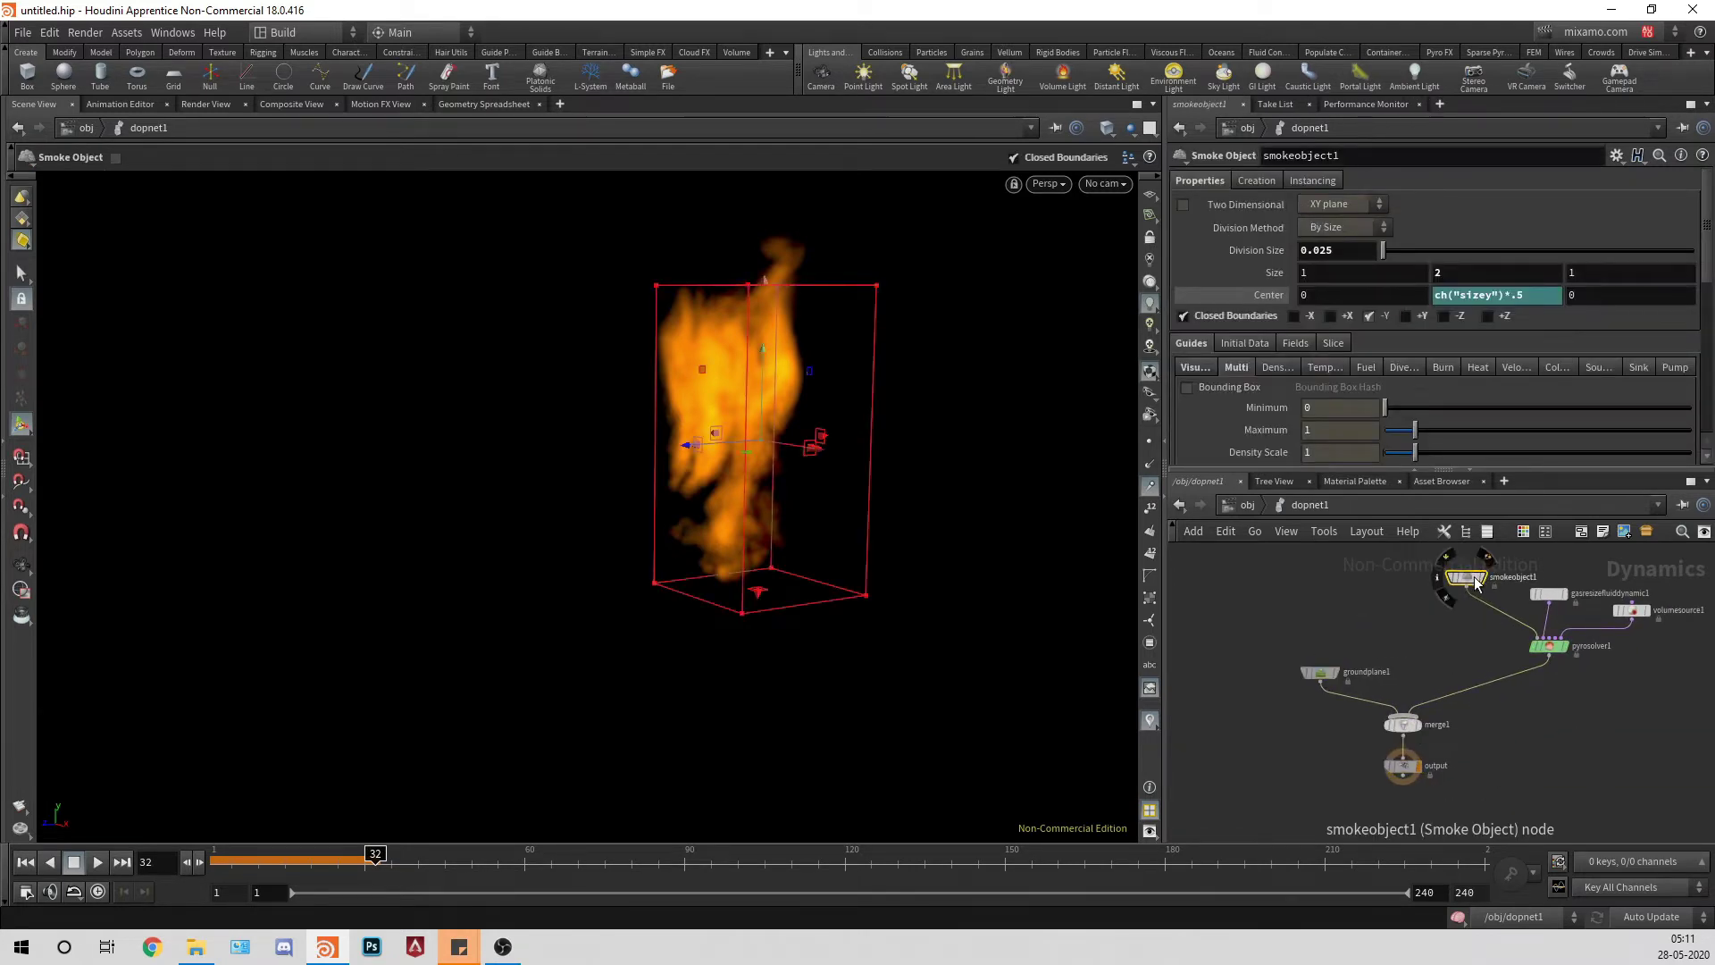
left_click_drag(1466, 578, 1389, 606)
left_click_drag(1548, 594, 1475, 575)
Step: Add a Gas Dissipate node near gasresizefluiddynamic1 in the DOP network
scroll(1556, 624, "up", 3)
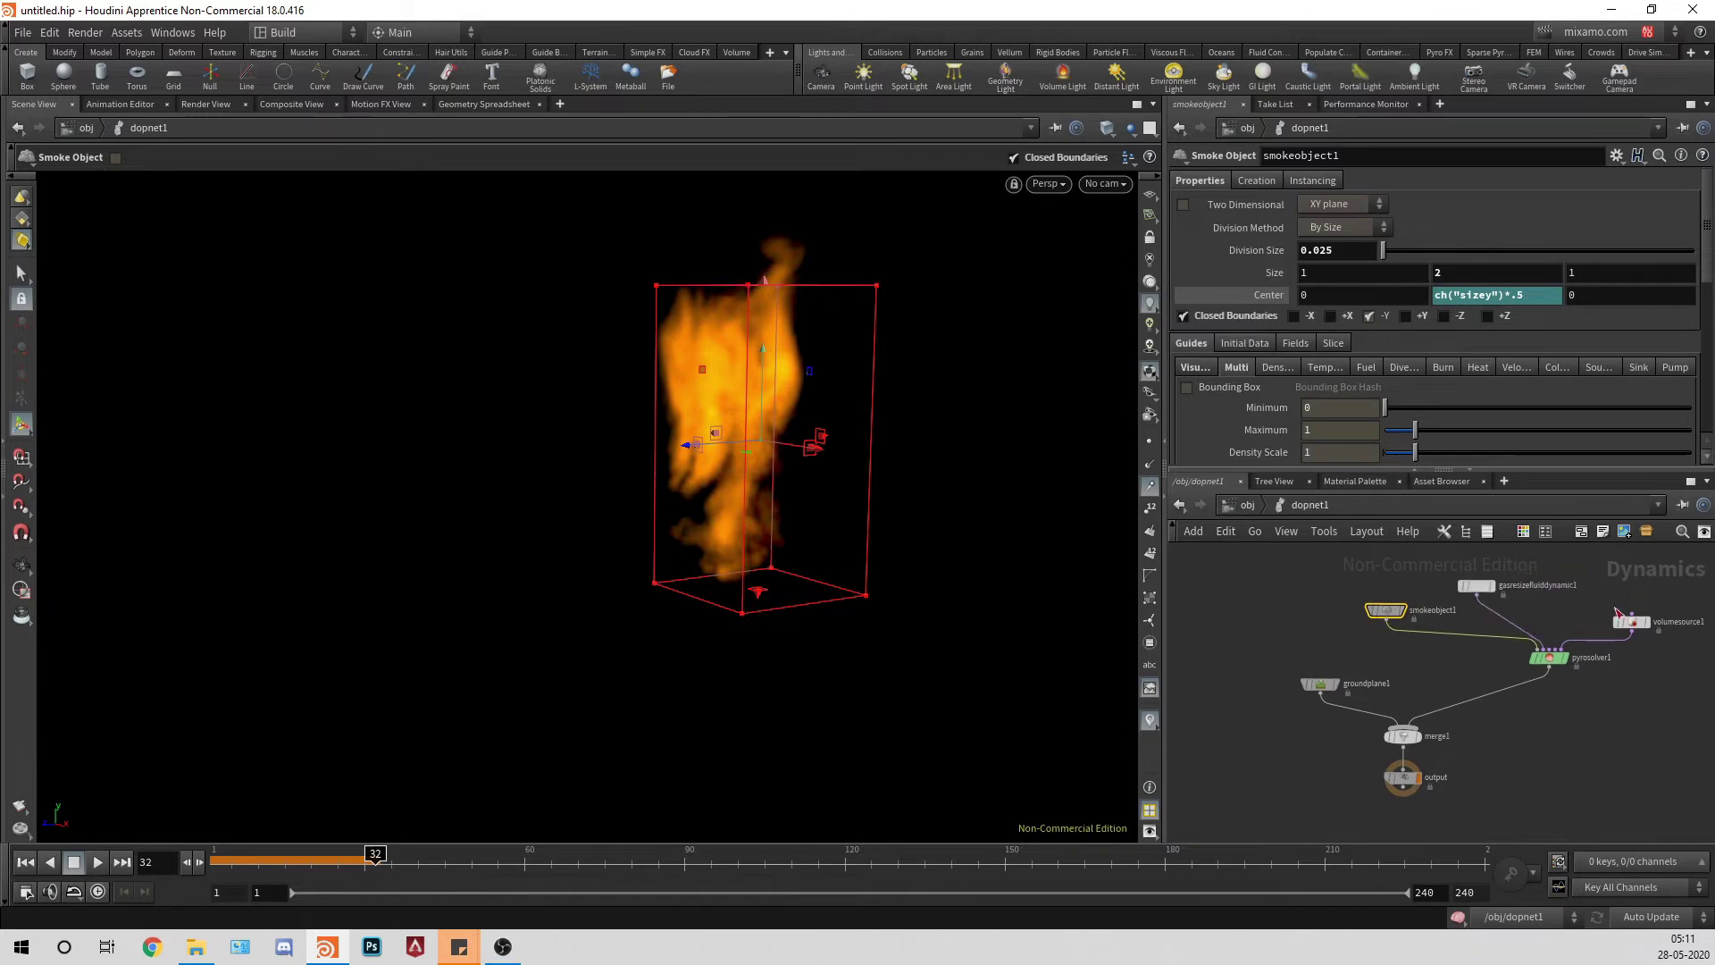
scroll(1463, 677, "up", 3)
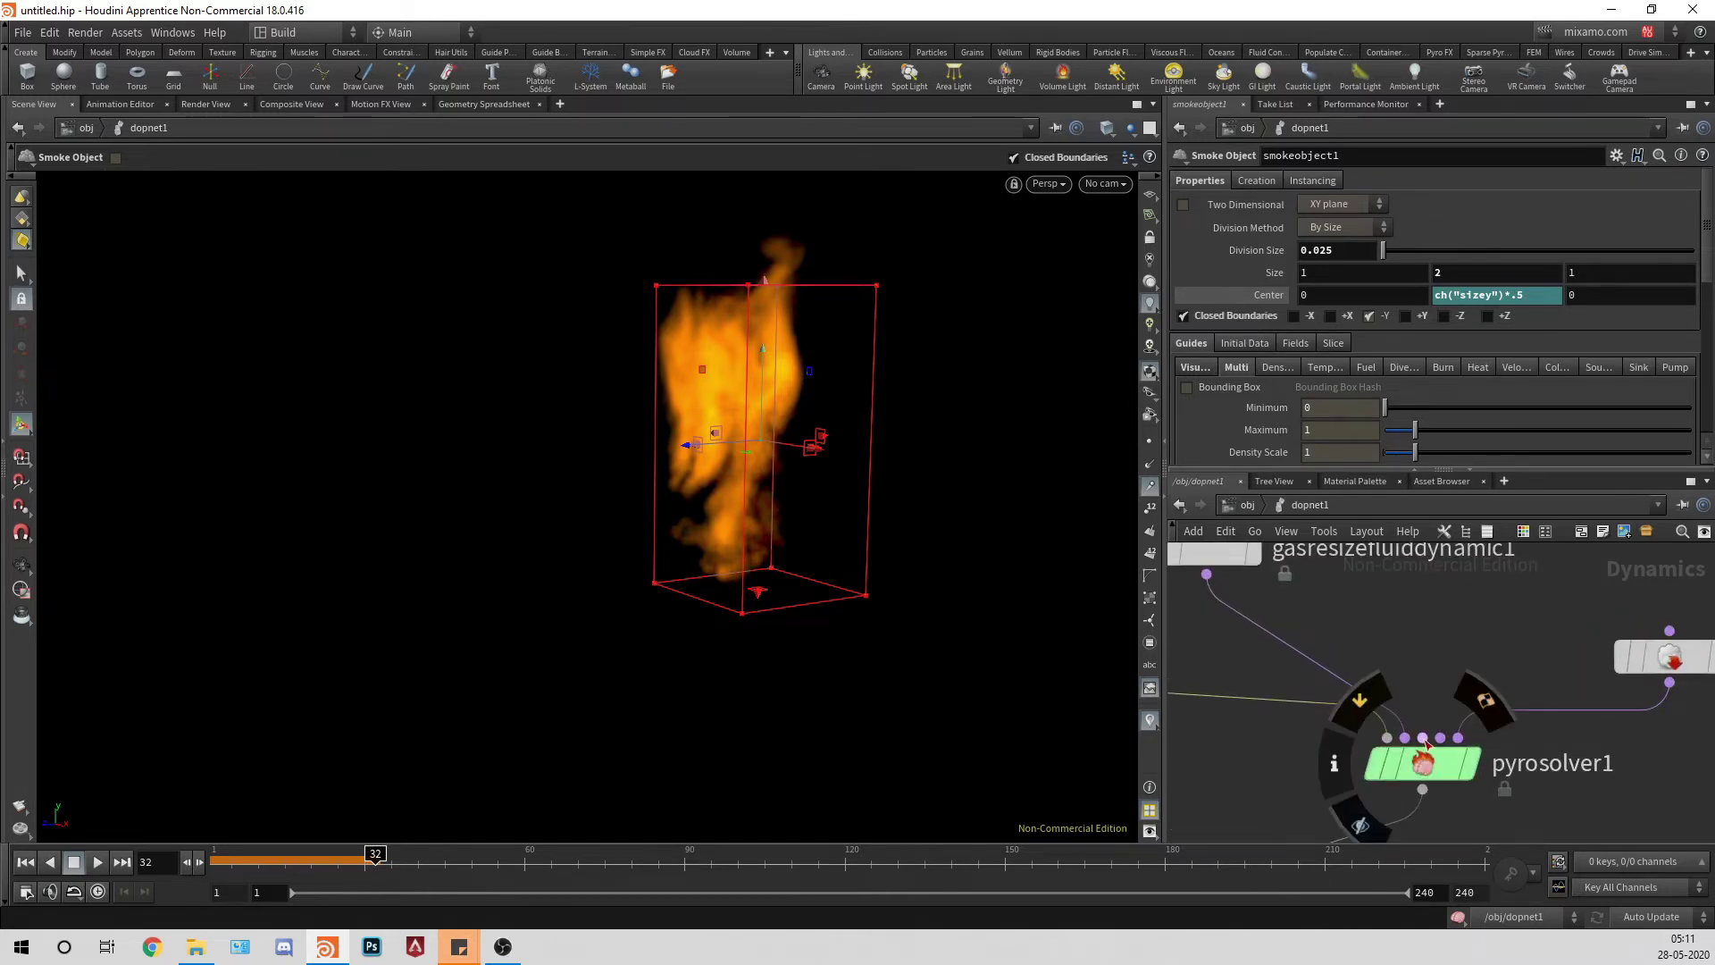
middle_click_drag(1525, 598, 1497, 705)
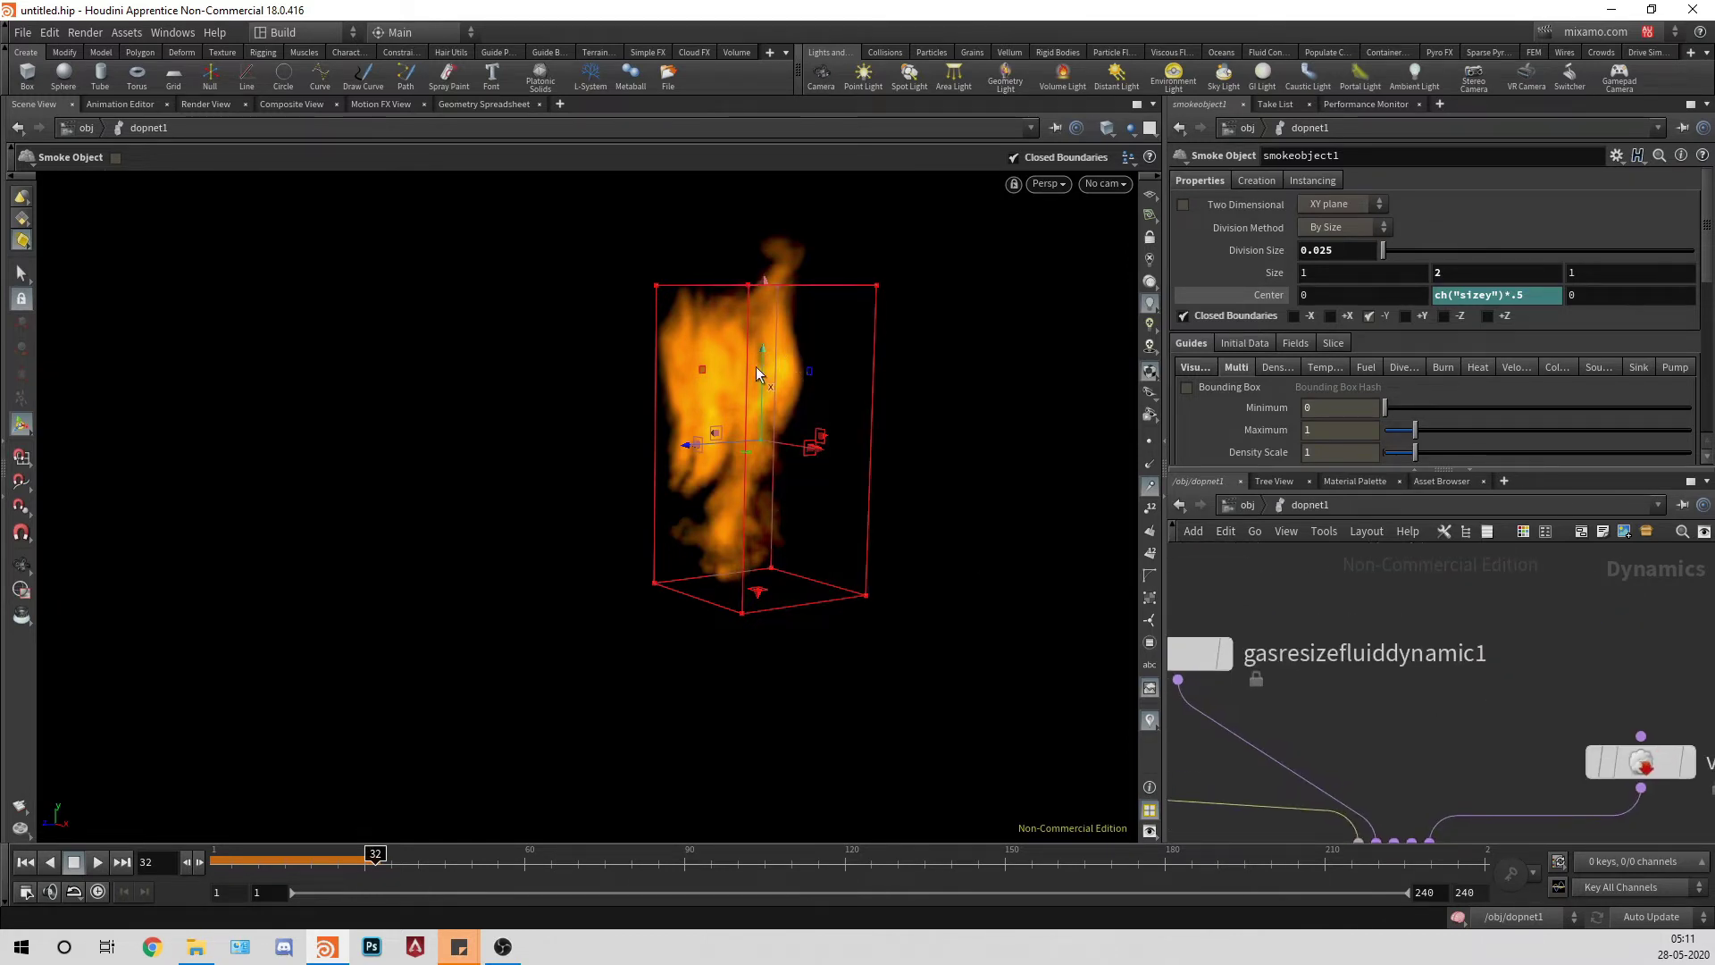
middle_click_drag(1368, 655, 1367, 703)
key("Tab")
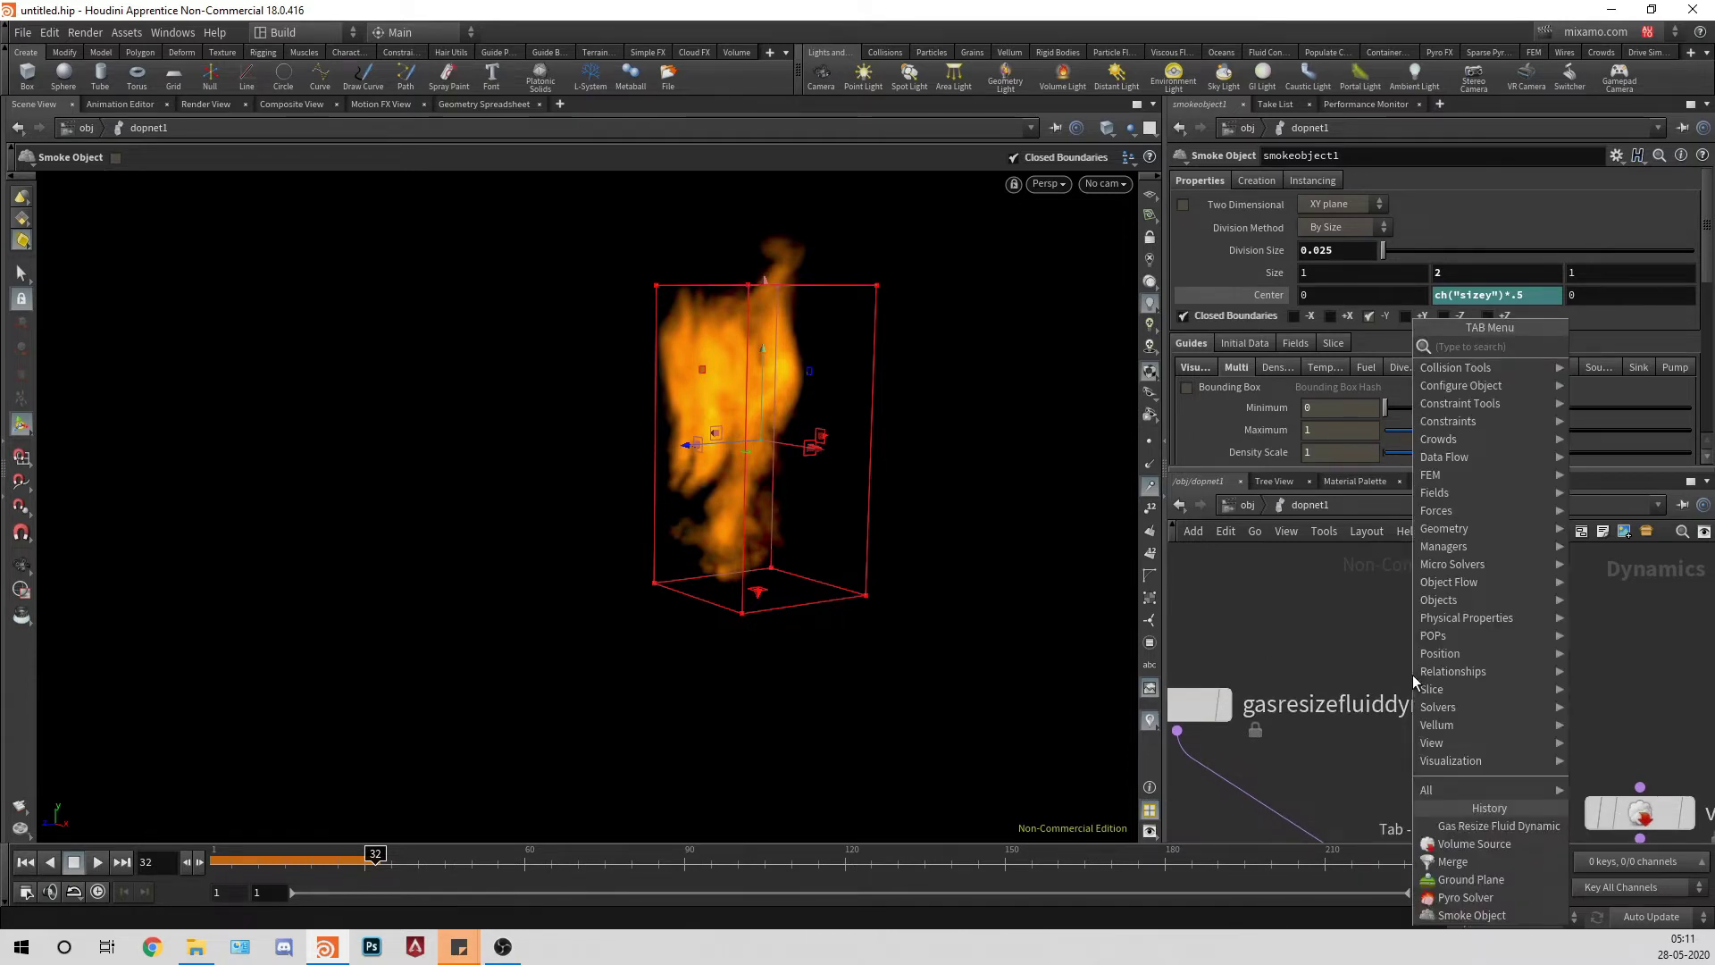
type("gasdis")
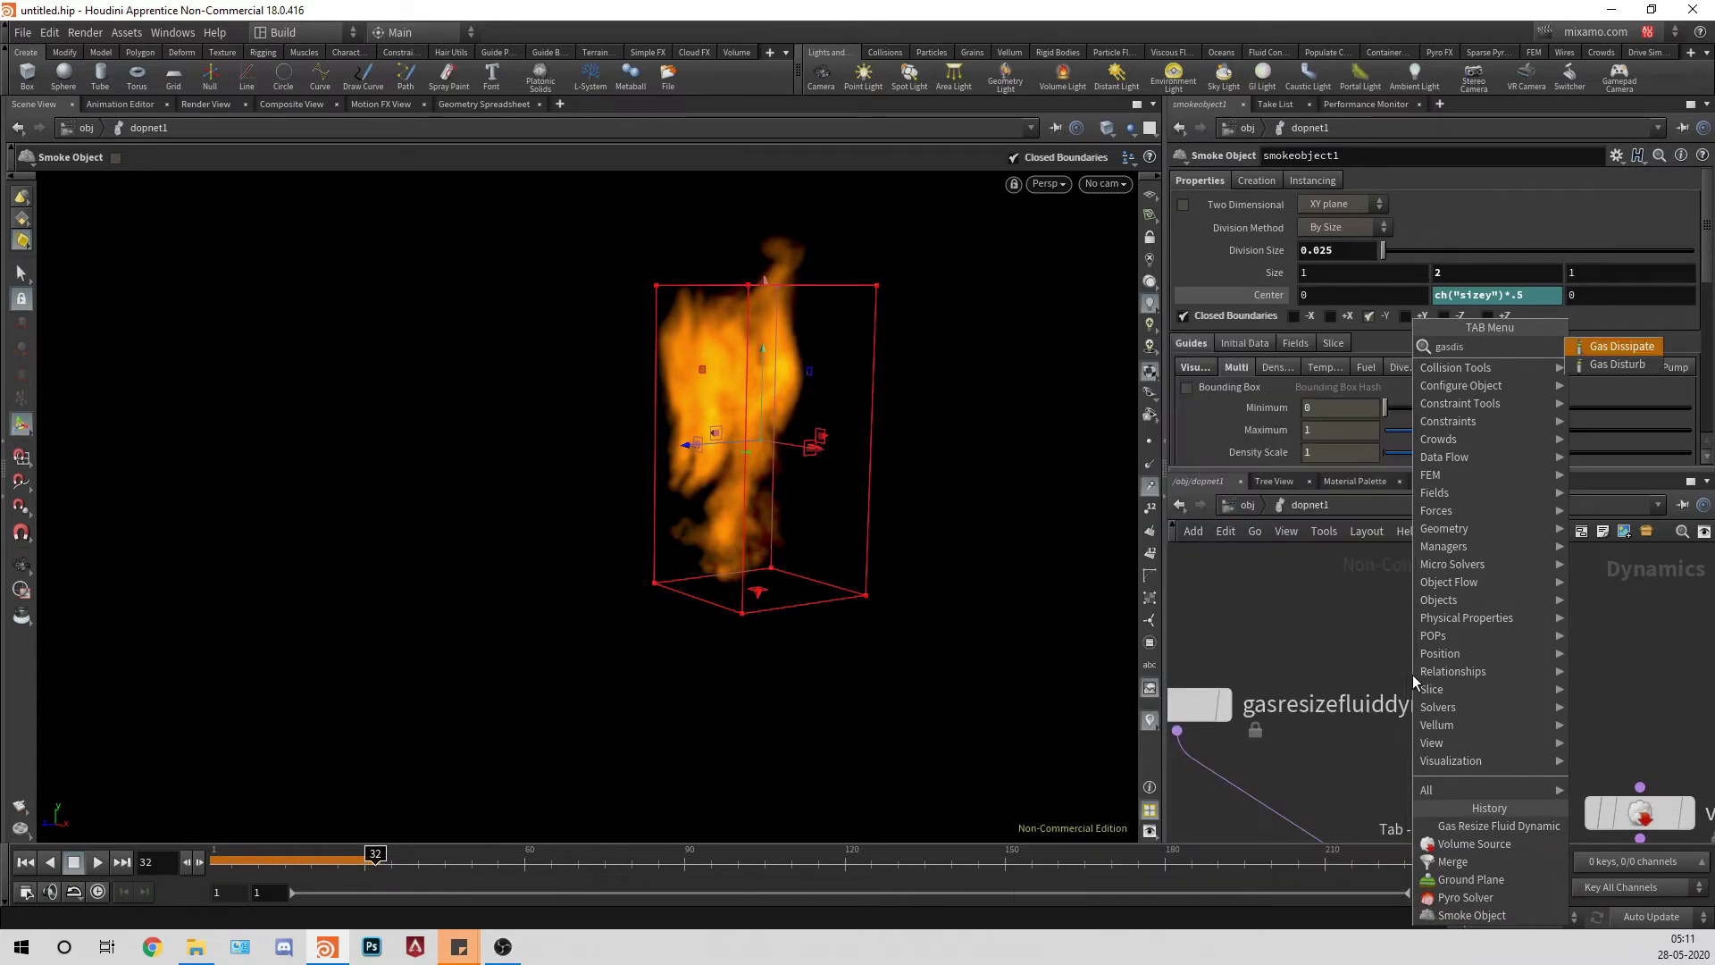
key("Return")
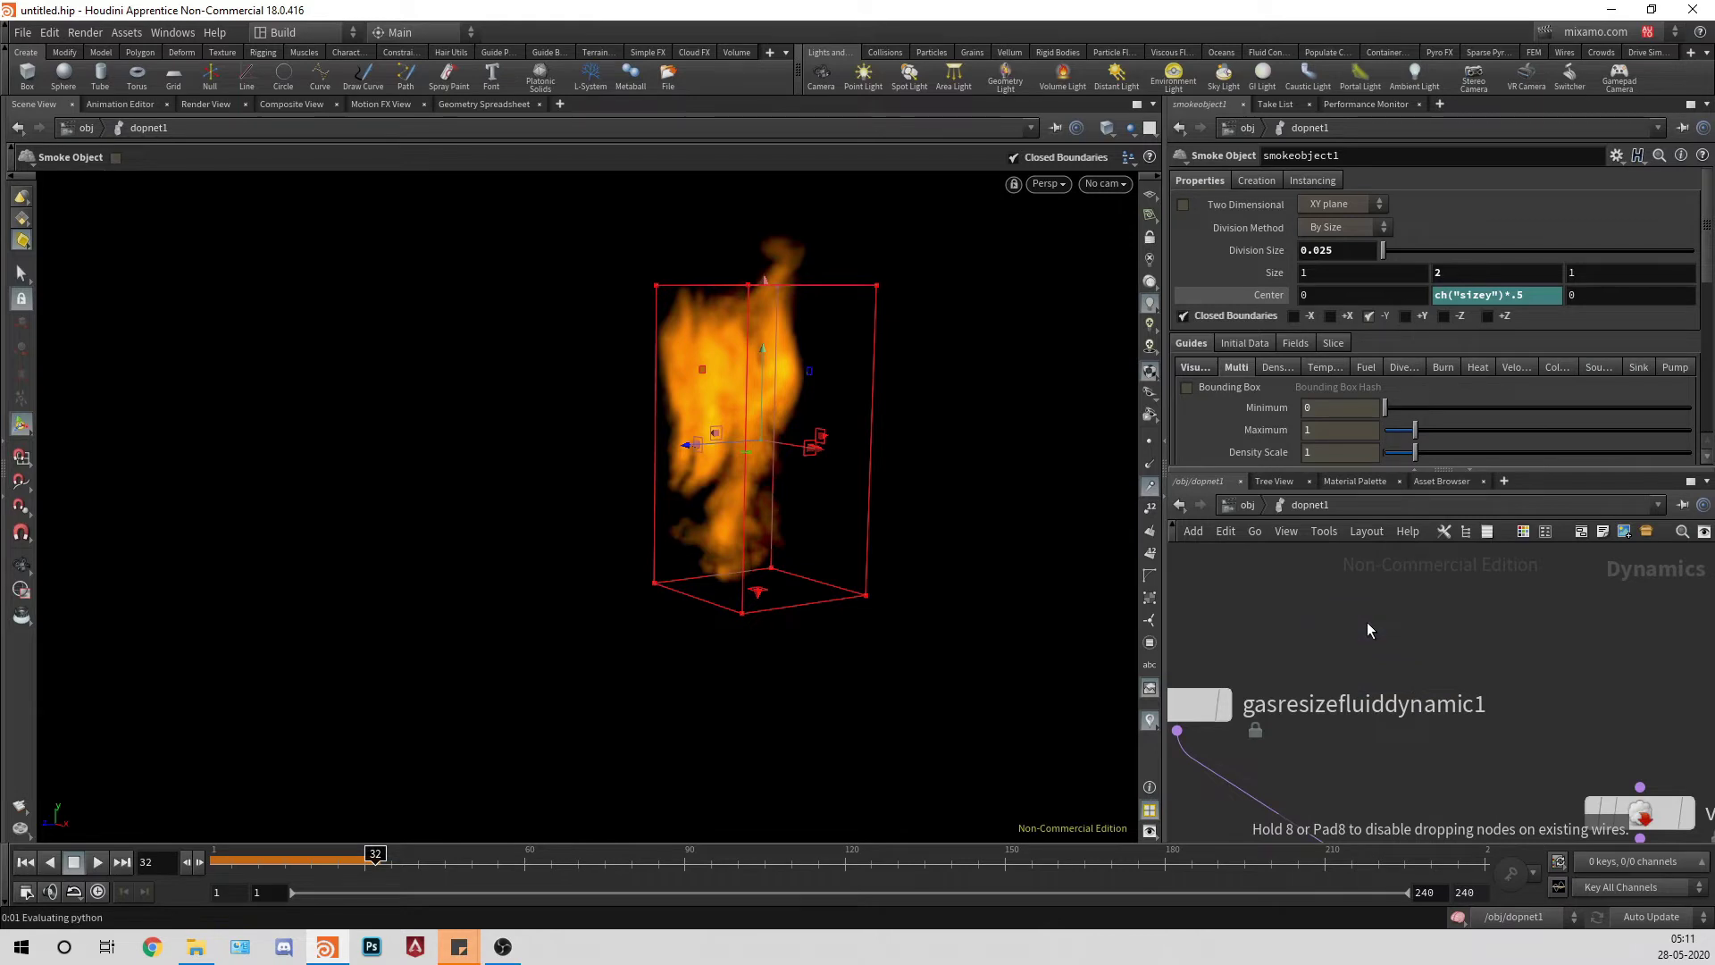
left_click(1367, 622)
Step: Add a Gas Disturb node and a Gas Turbulence node beside gasdissipate1 in the DOP network
key("Tab")
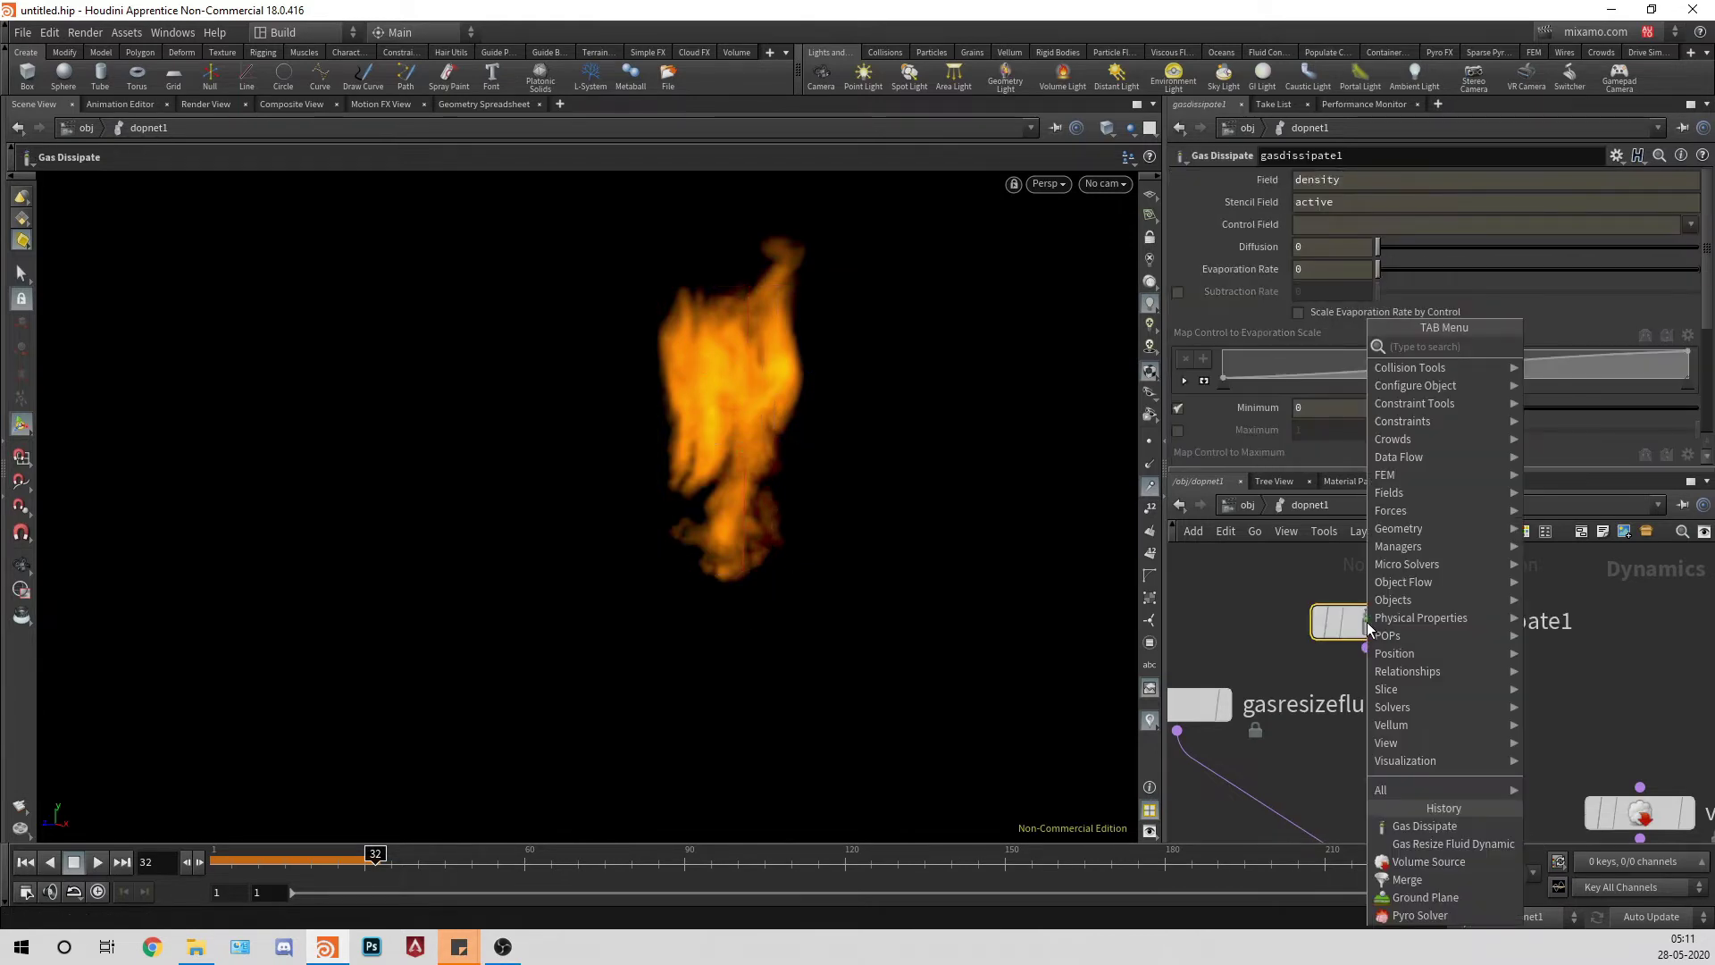
type("gasdis")
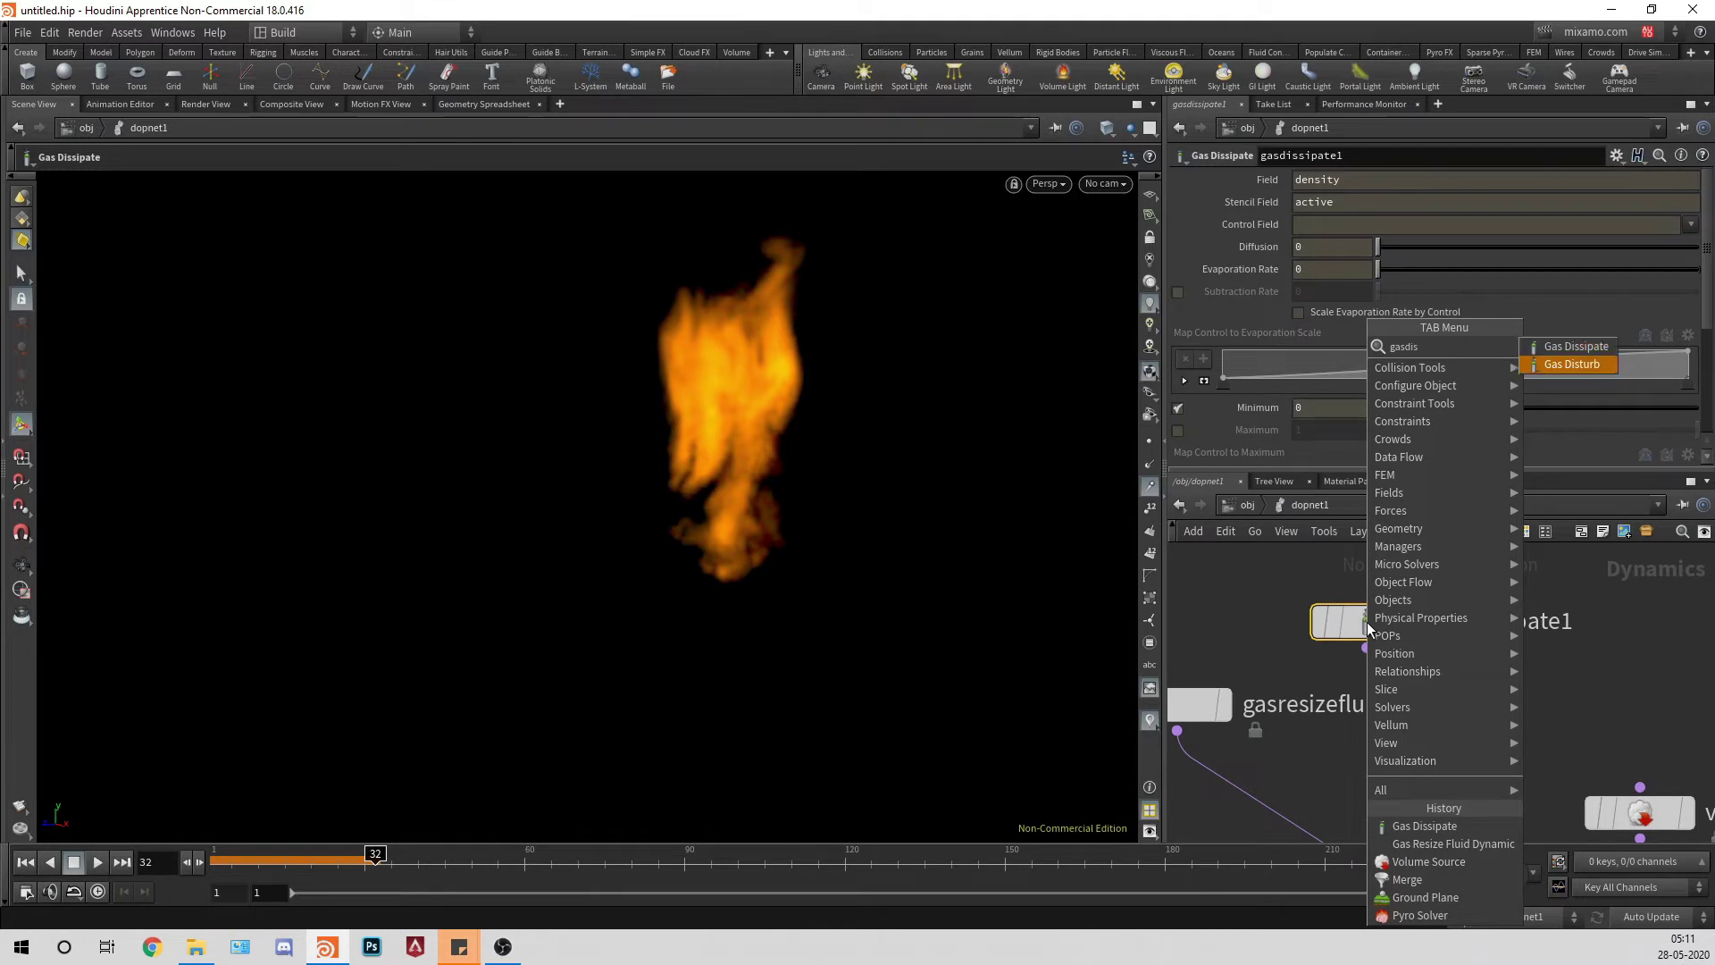
key("Return")
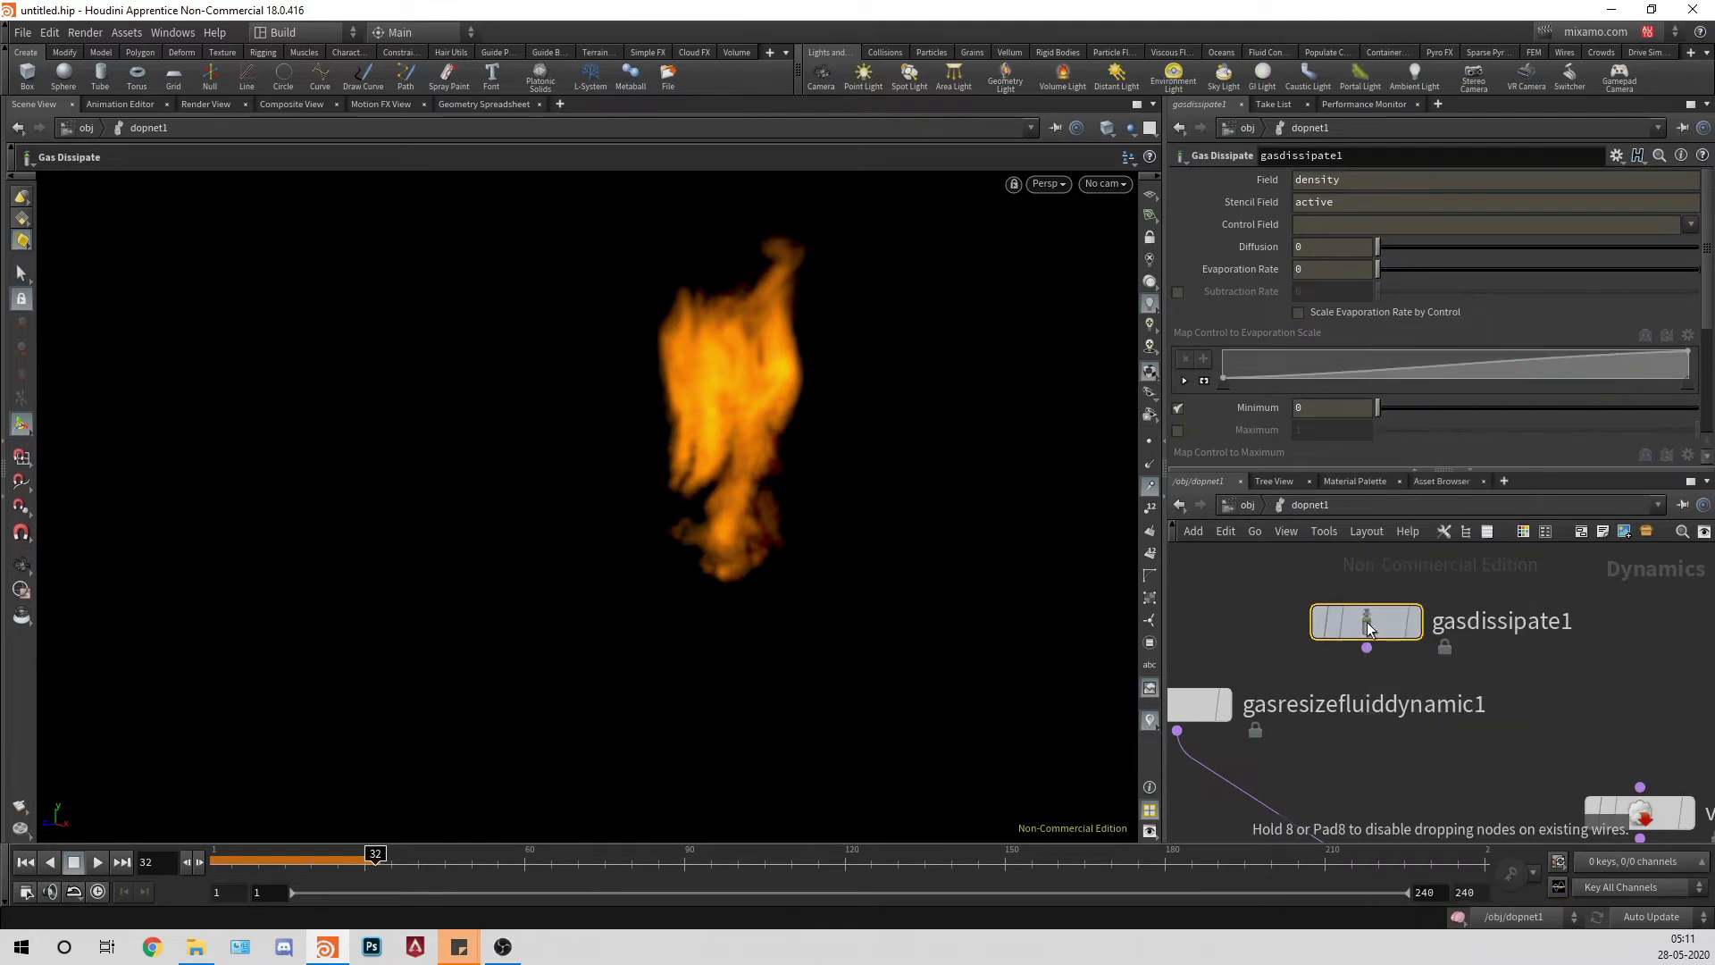
left_click(1563, 668)
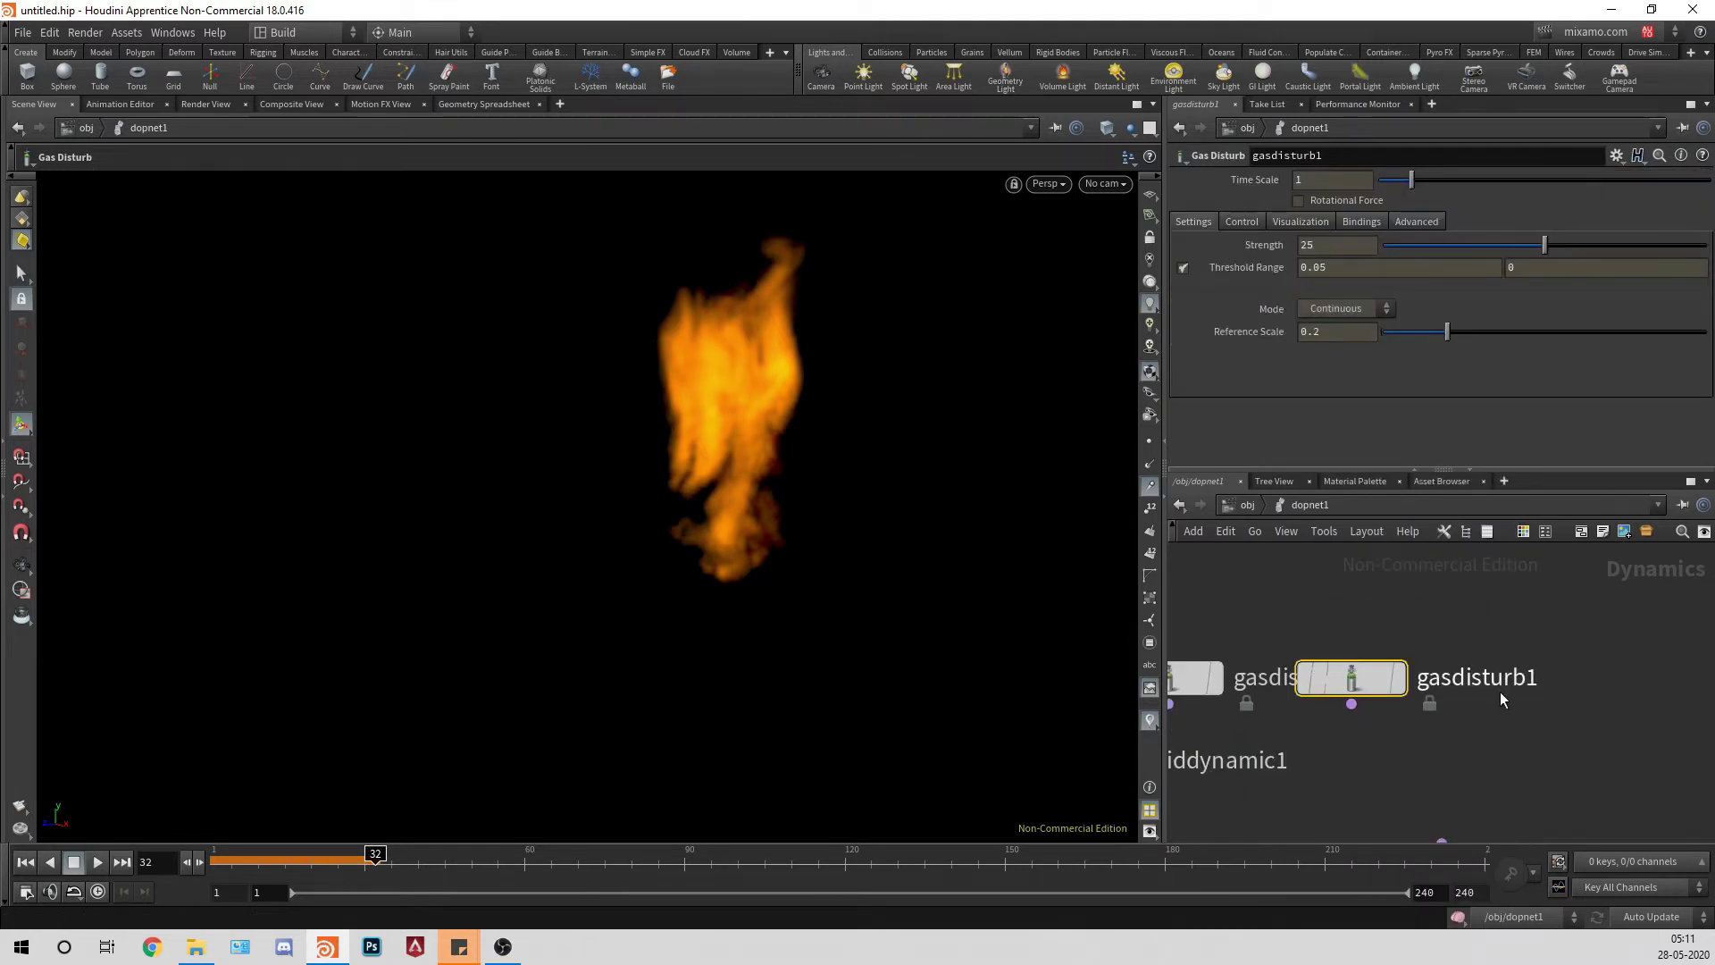
key("Tab")
type("gasdist")
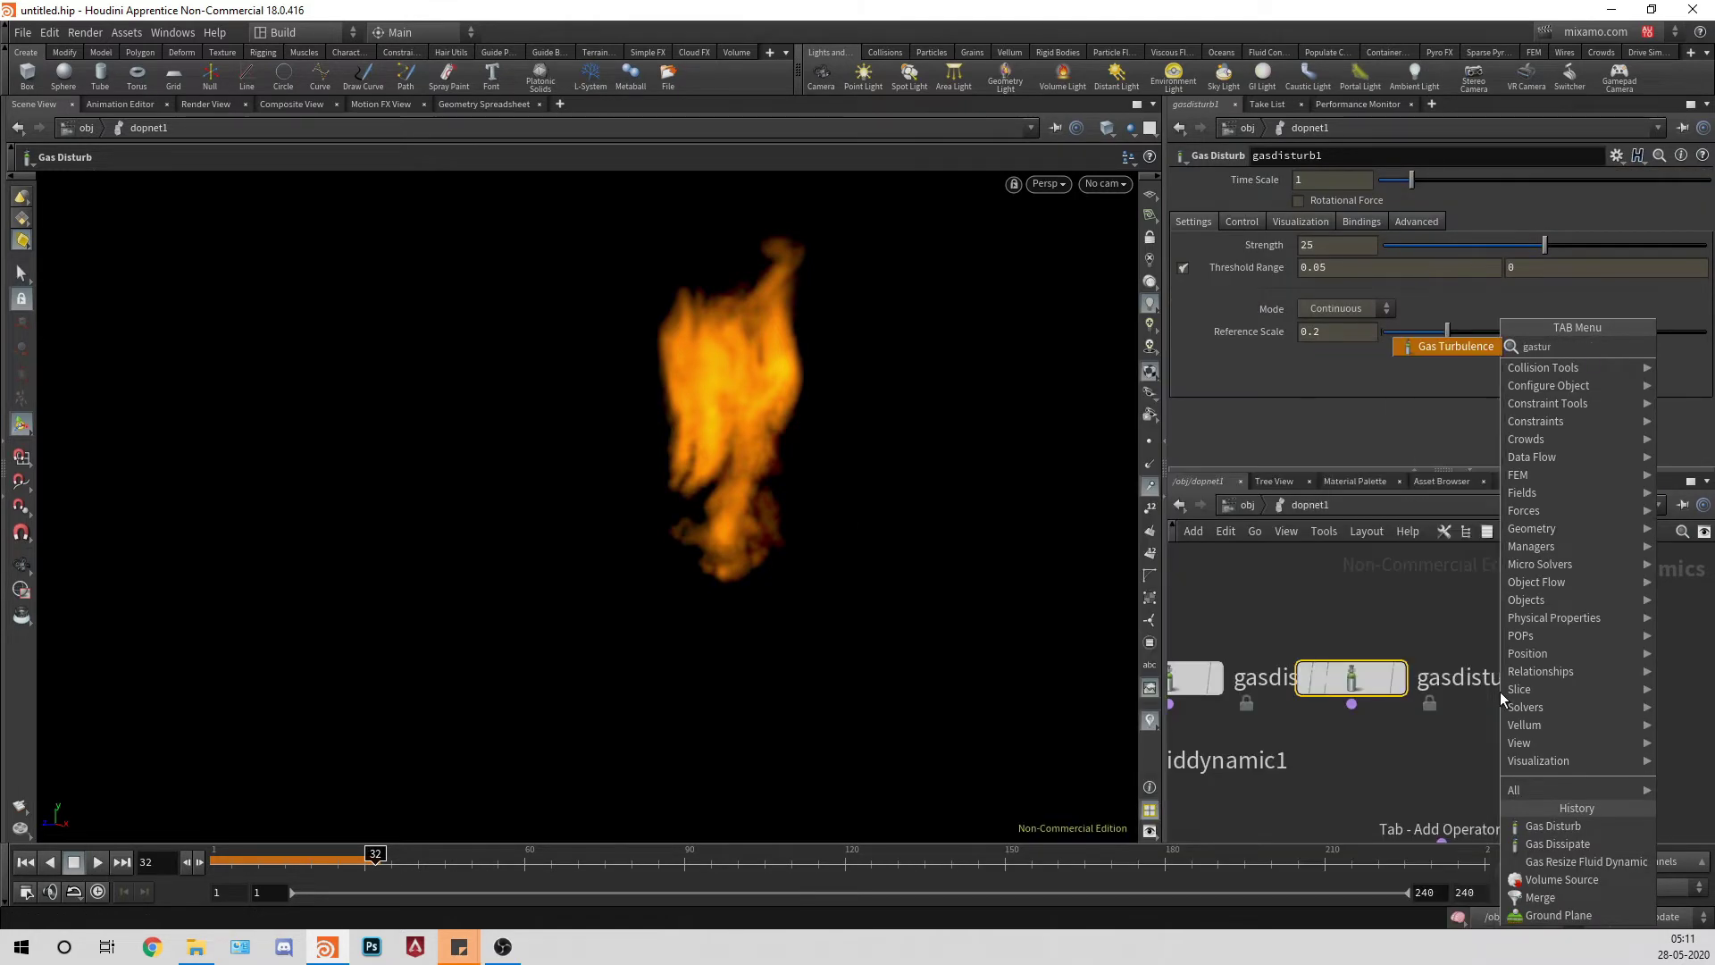
key("Return")
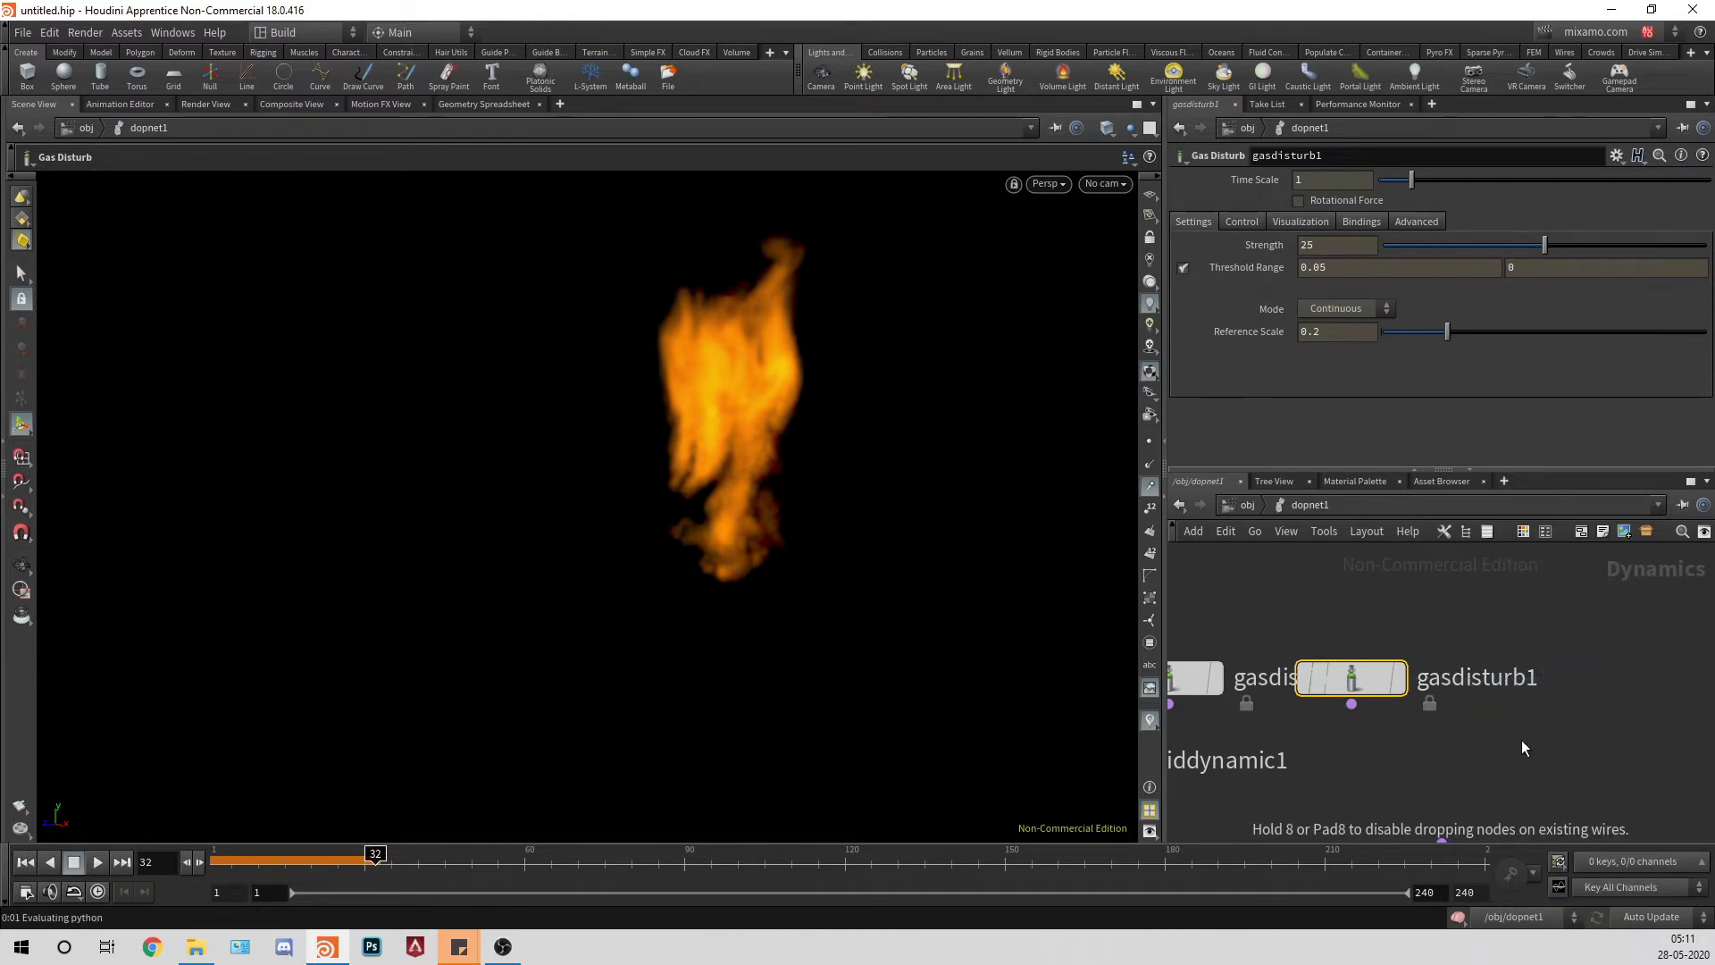
left_click(1520, 706)
Step: Add a Merge node below the gas microsolvers and wire gasdissipate1, gasdisturb1 and gasturbulence1 into it
key("Tab")
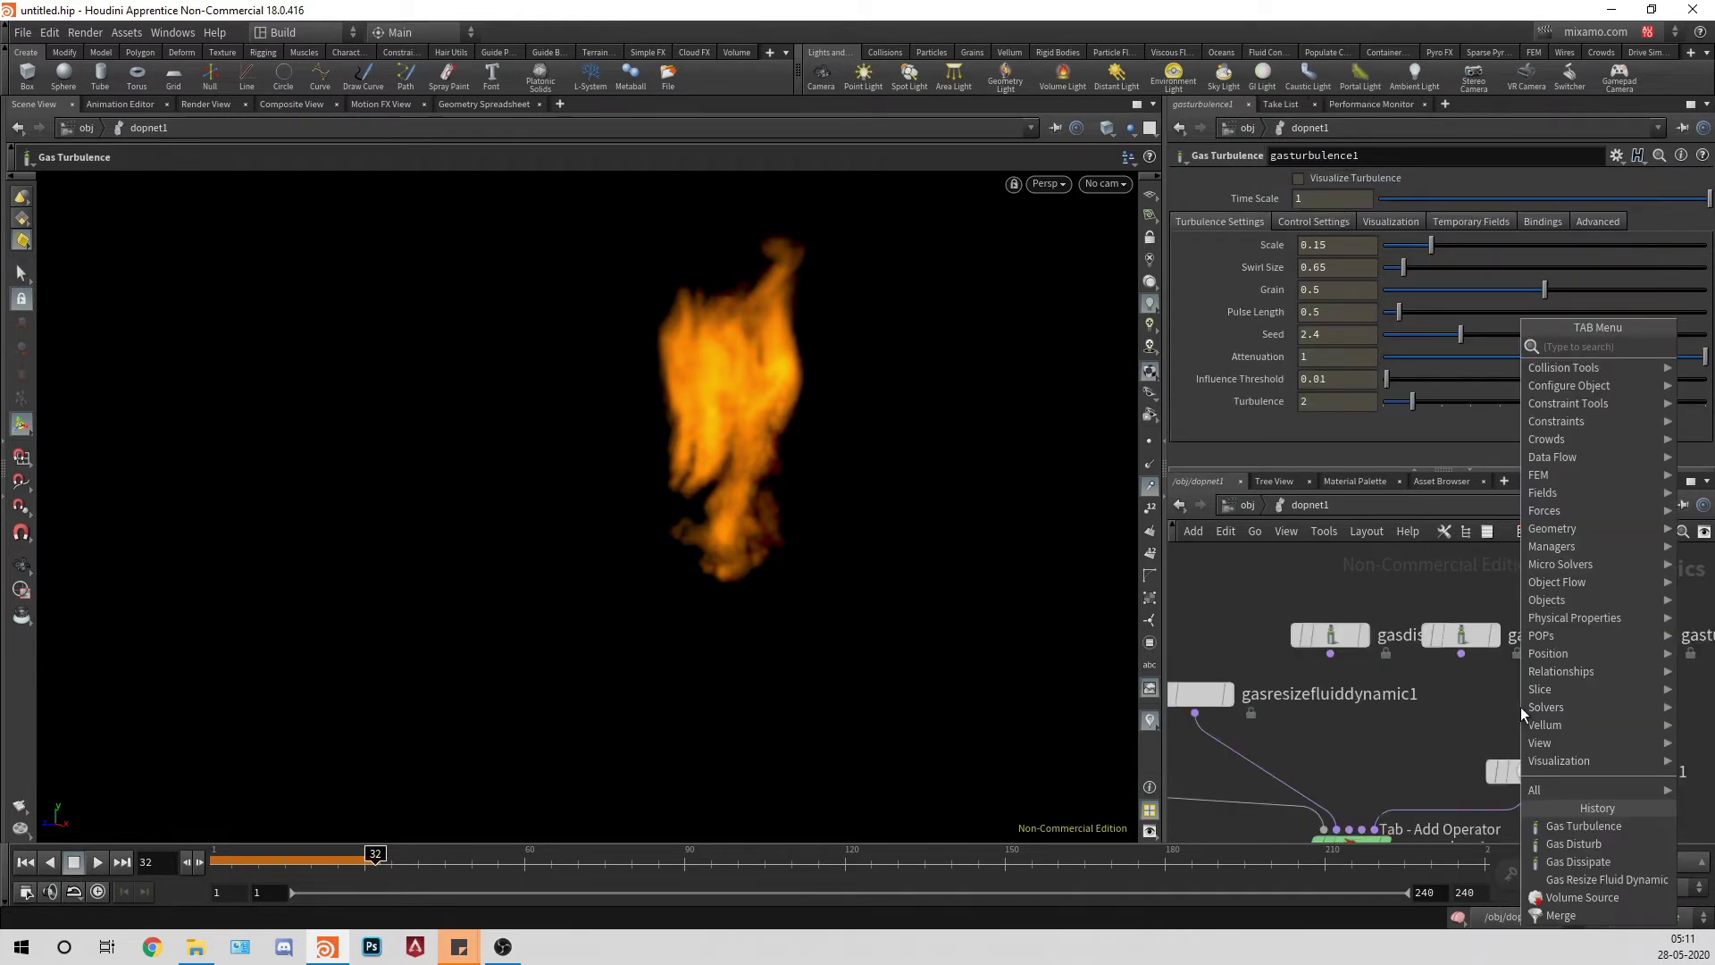
type("merge")
key("Return")
left_click(1403, 728)
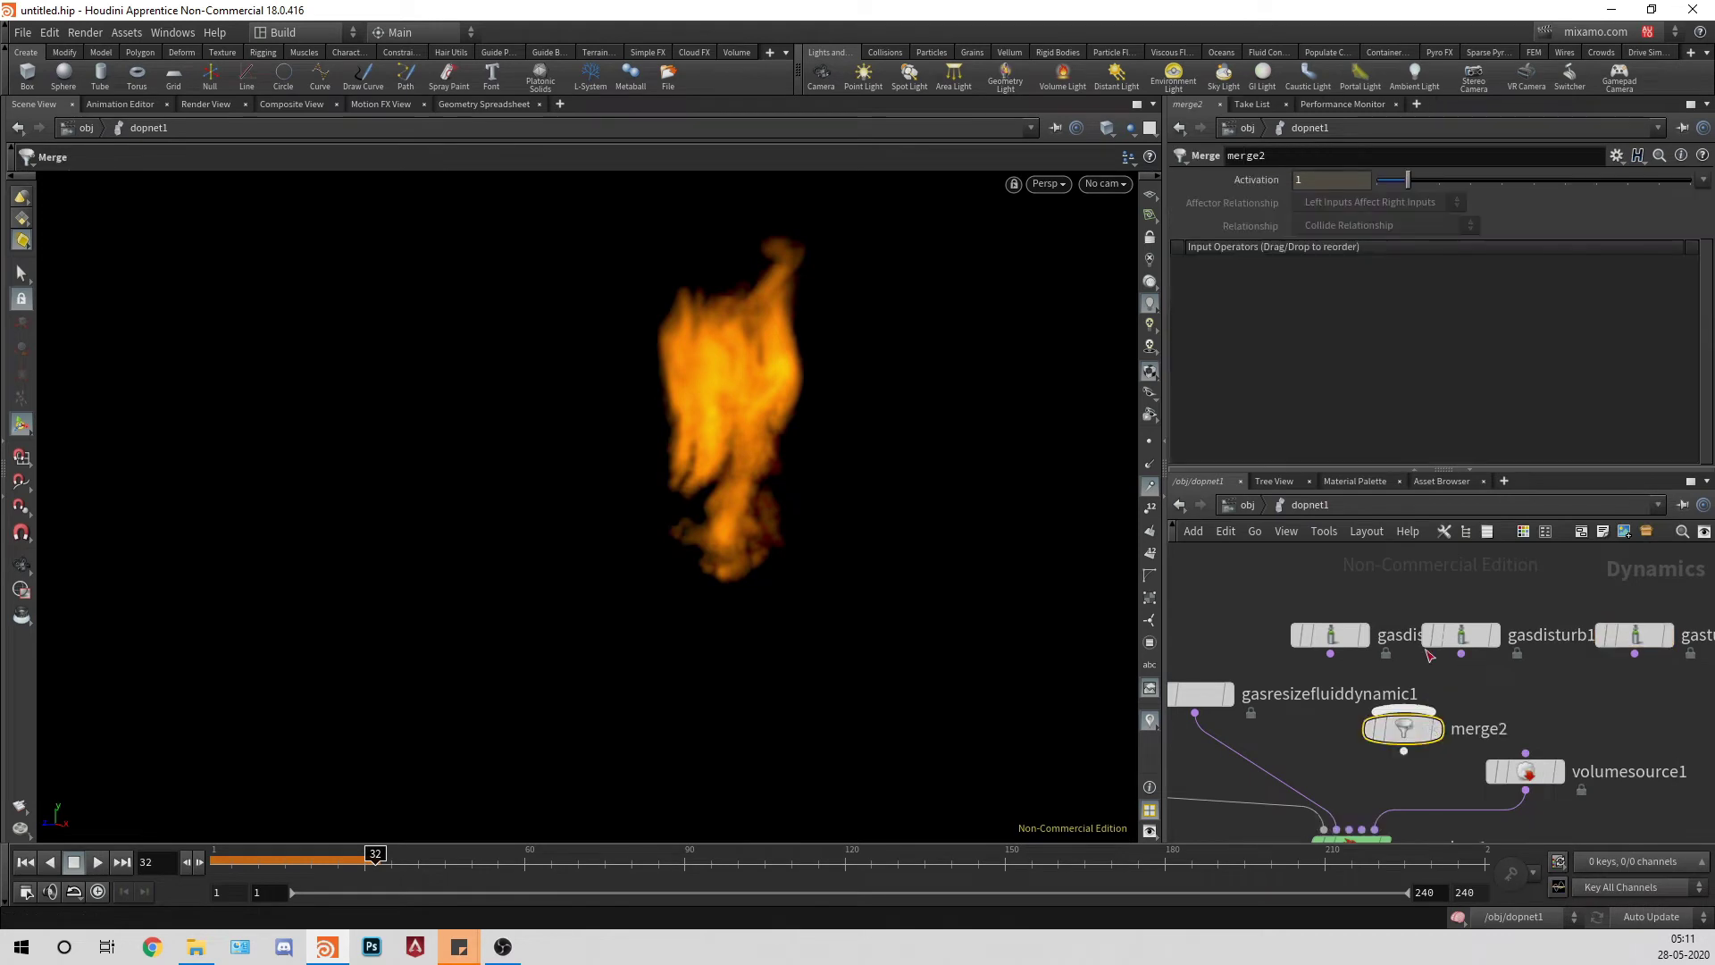
left_click_drag(1701, 580, 1313, 650)
left_click(1460, 654)
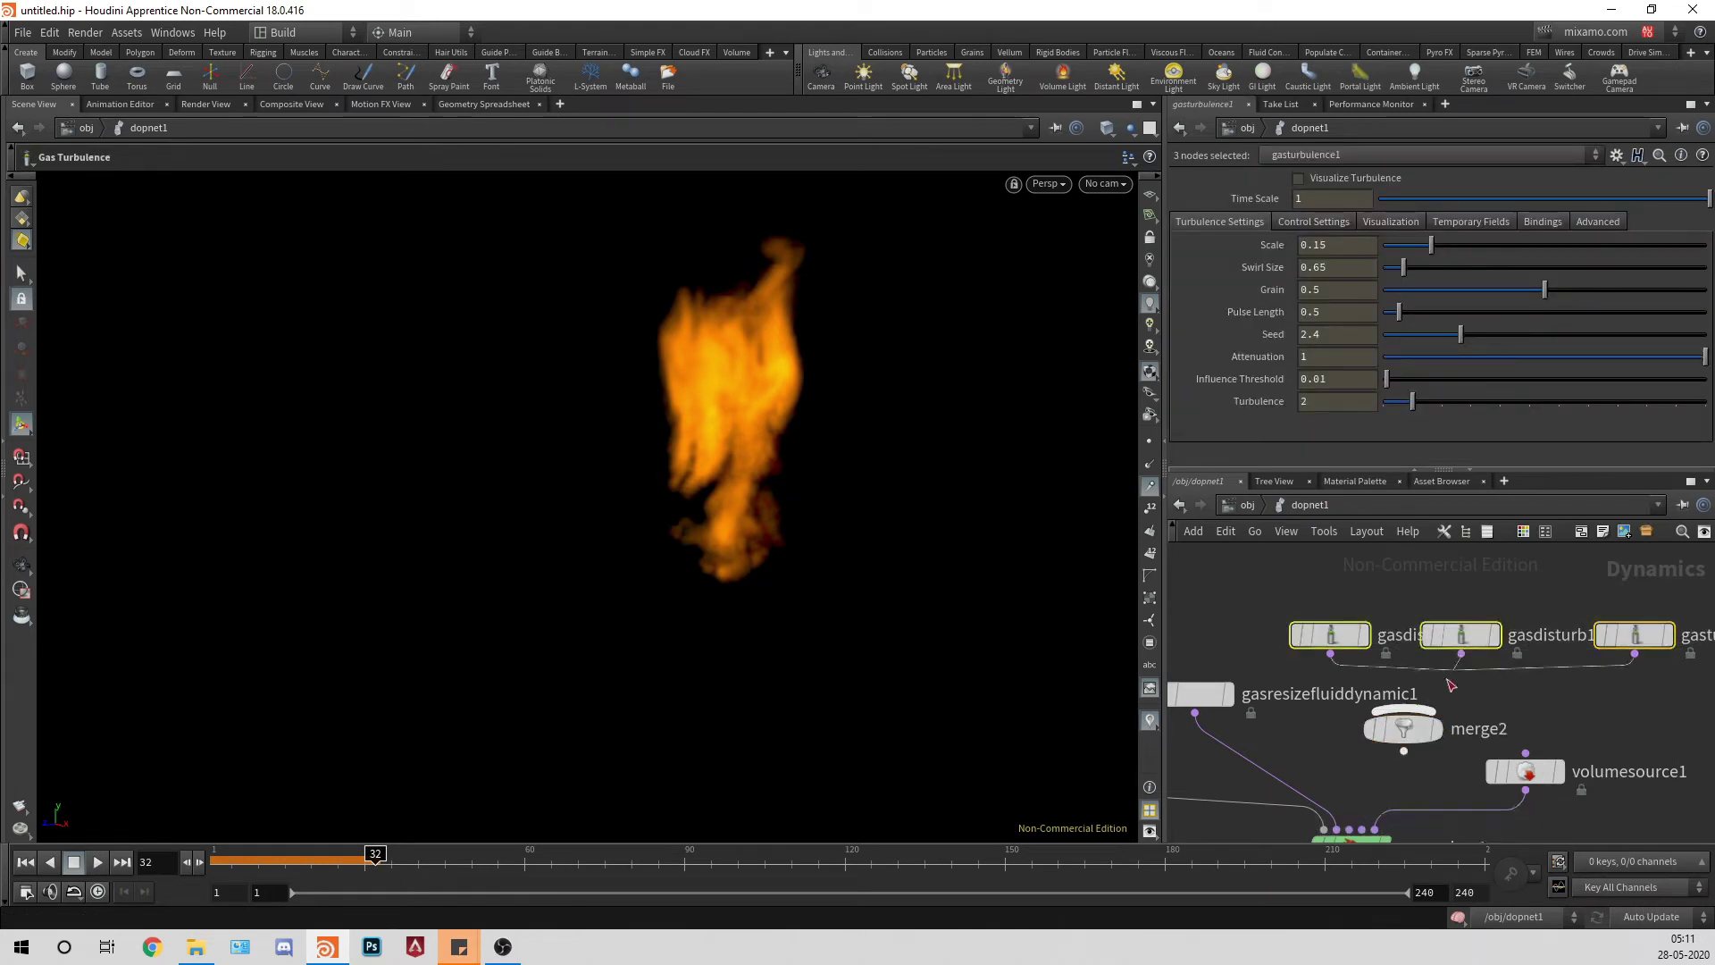
left_click(1403, 711)
Step: Connect merge2 to the Velocity Update input of pyrosolver1 and tidy the network layout
middle_click_drag(1614, 712, 1638, 627)
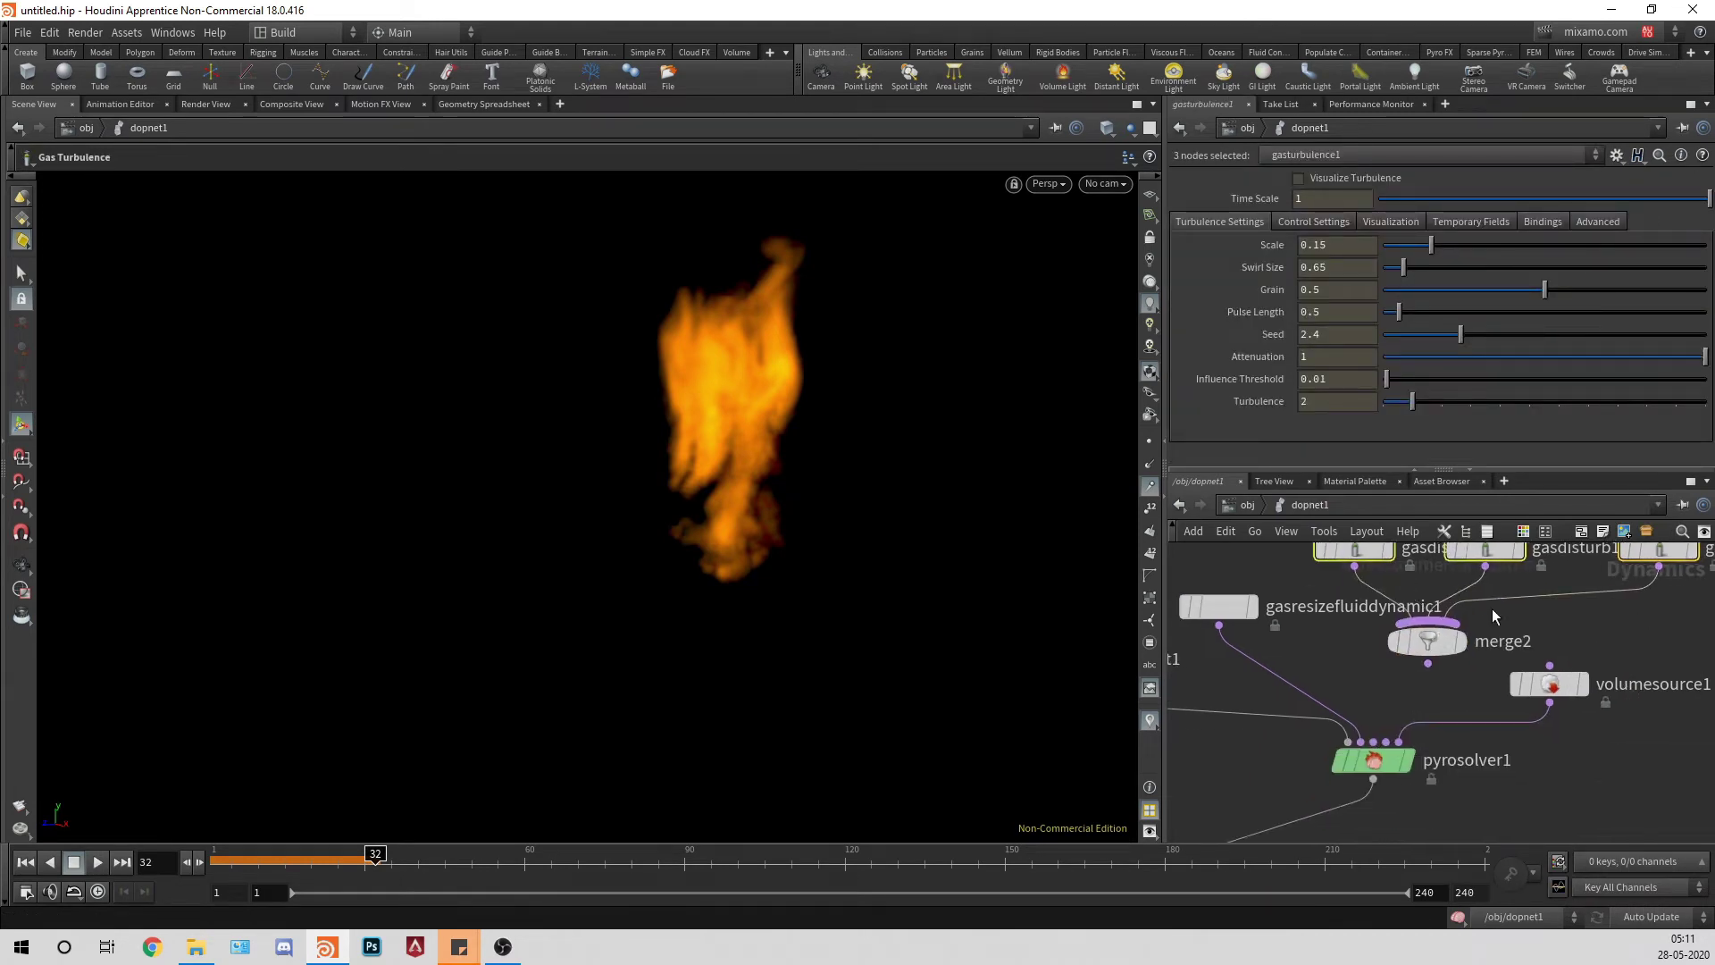
left_click(1428, 666)
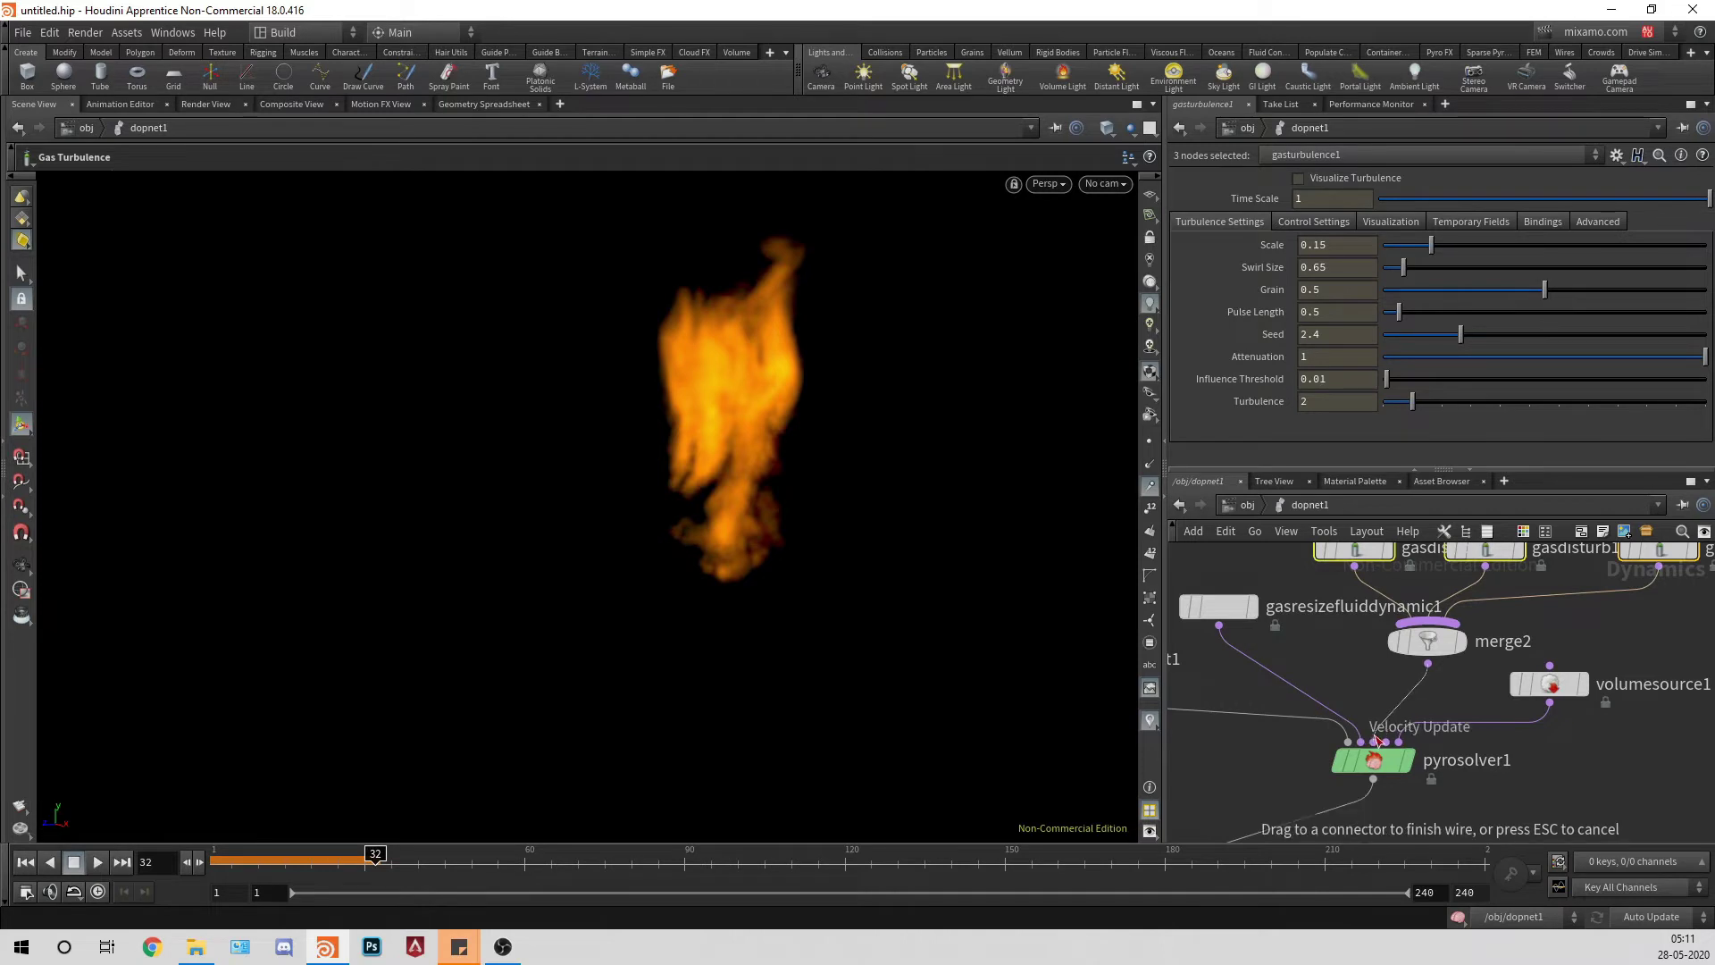
left_click(1376, 739)
scroll(1631, 743, "down", 5)
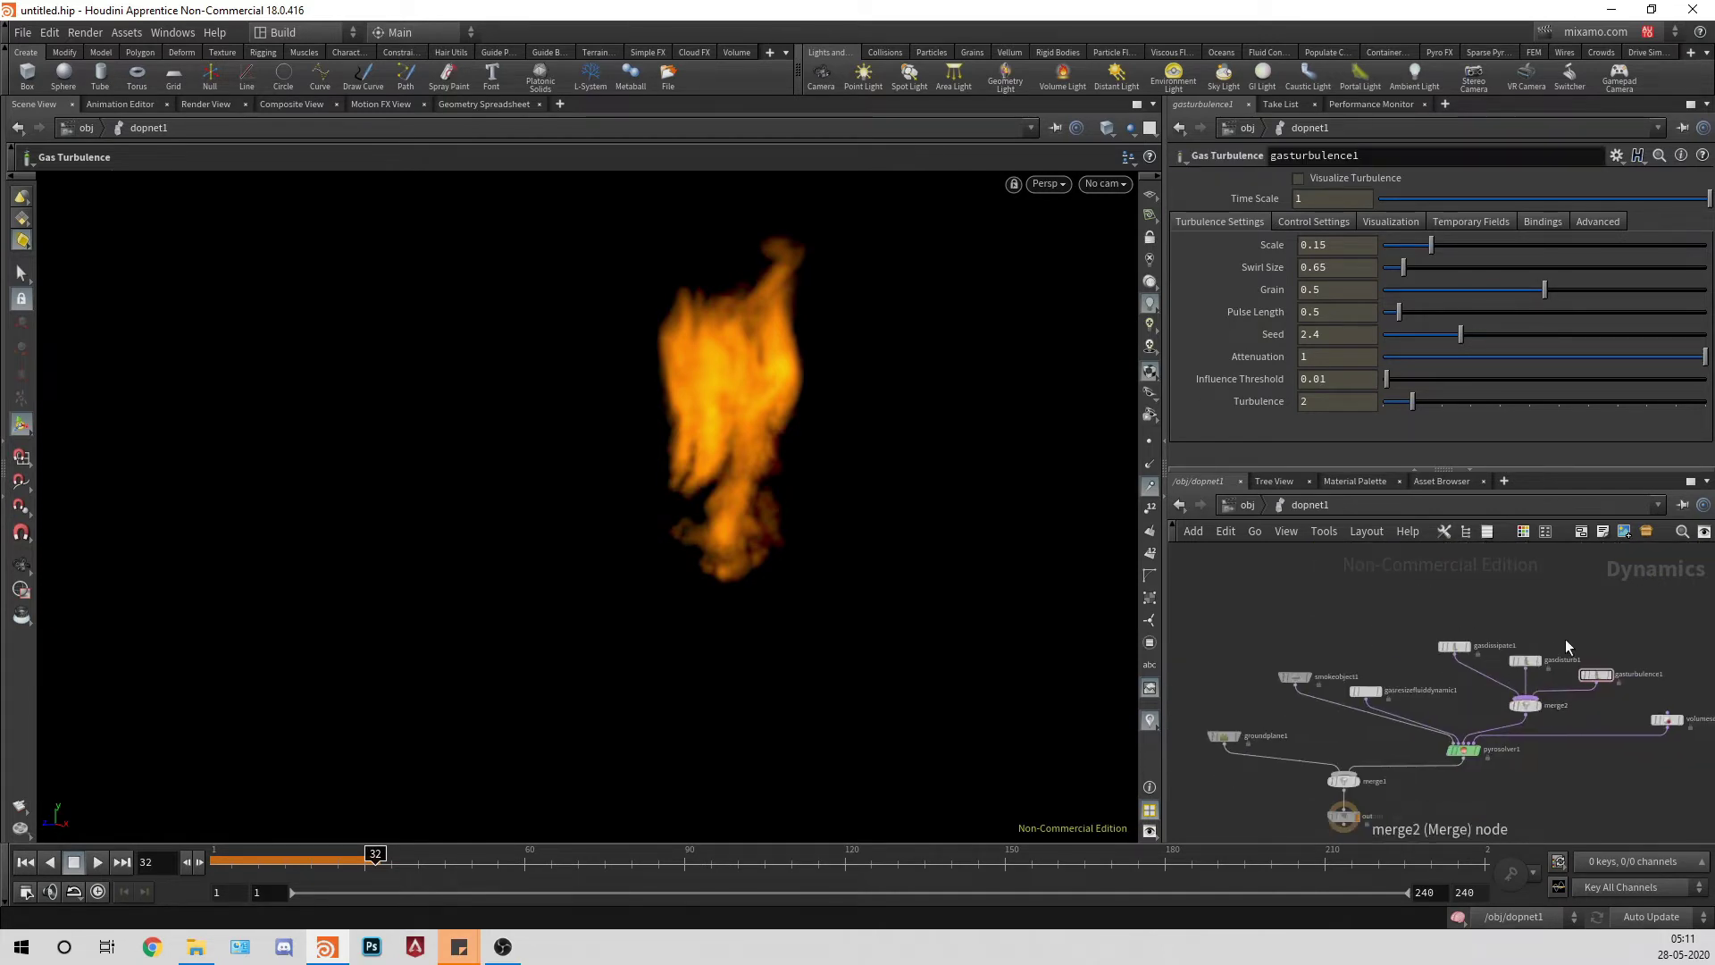
Step: Set the Evaporation Rate of gasdissipate1 to 0.1
scroll(1554, 625, "up", 4)
left_click(1301, 638)
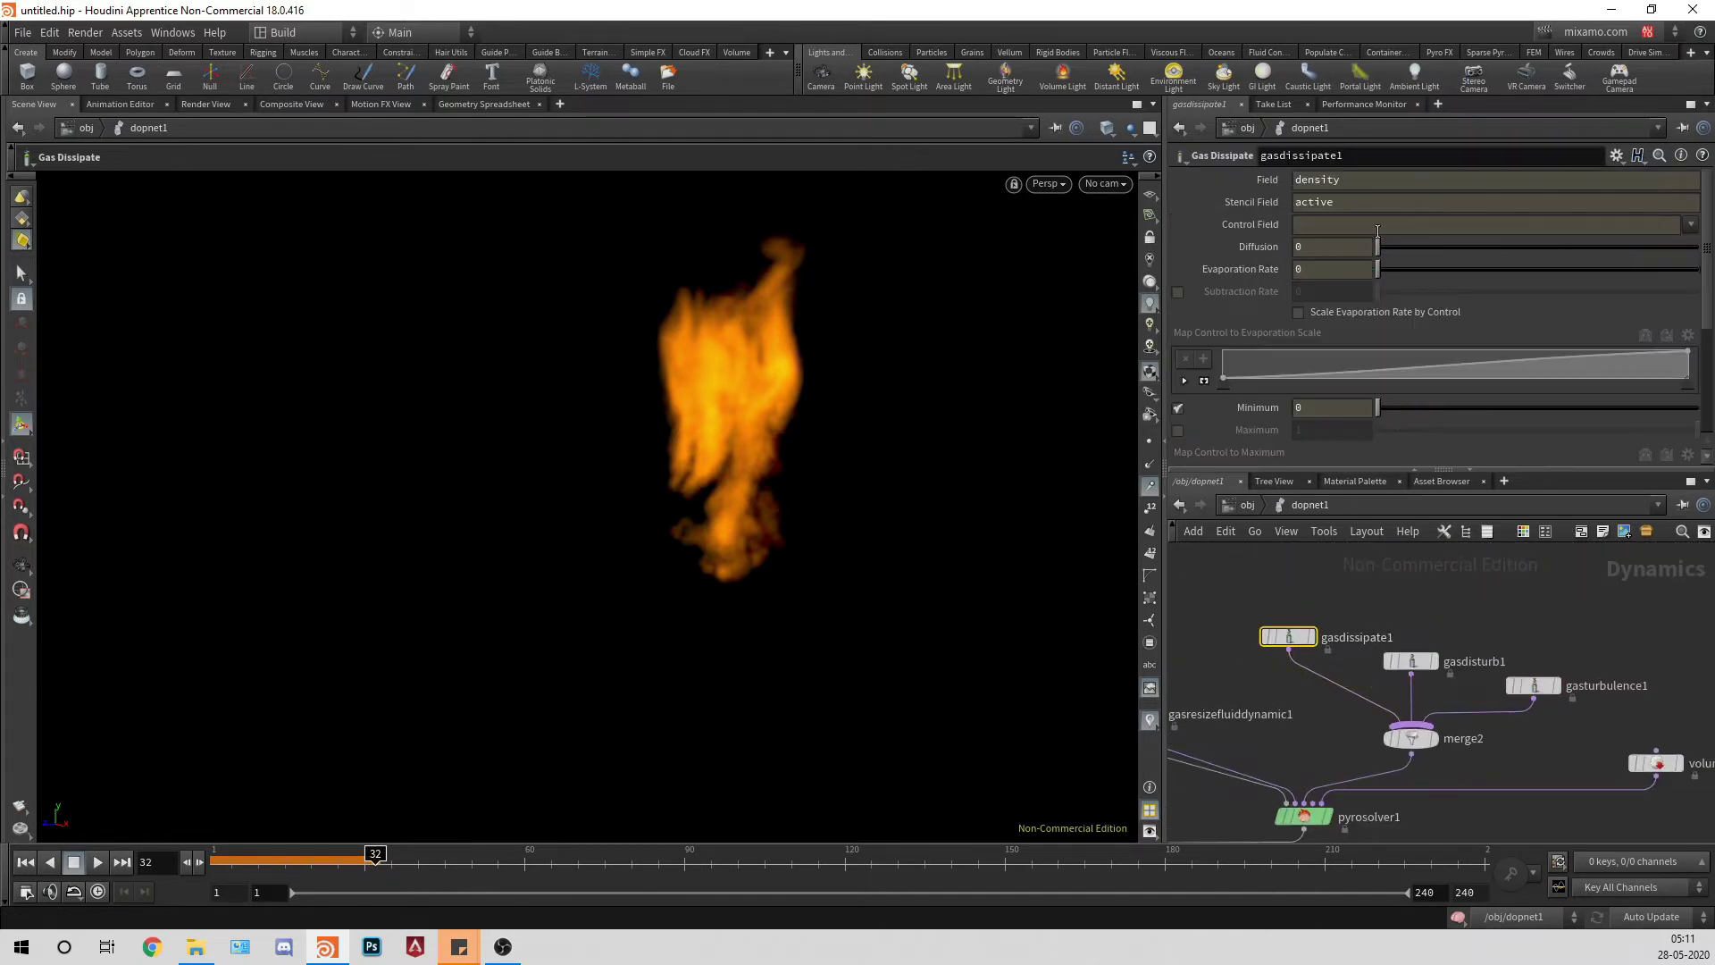
left_click(1315, 247)
left_click(1340, 271)
type(".1")
key("Return")
Step: Examine the Control, Visualization, Bindings and Advanced settings of gasdisturb1
left_click(1413, 659)
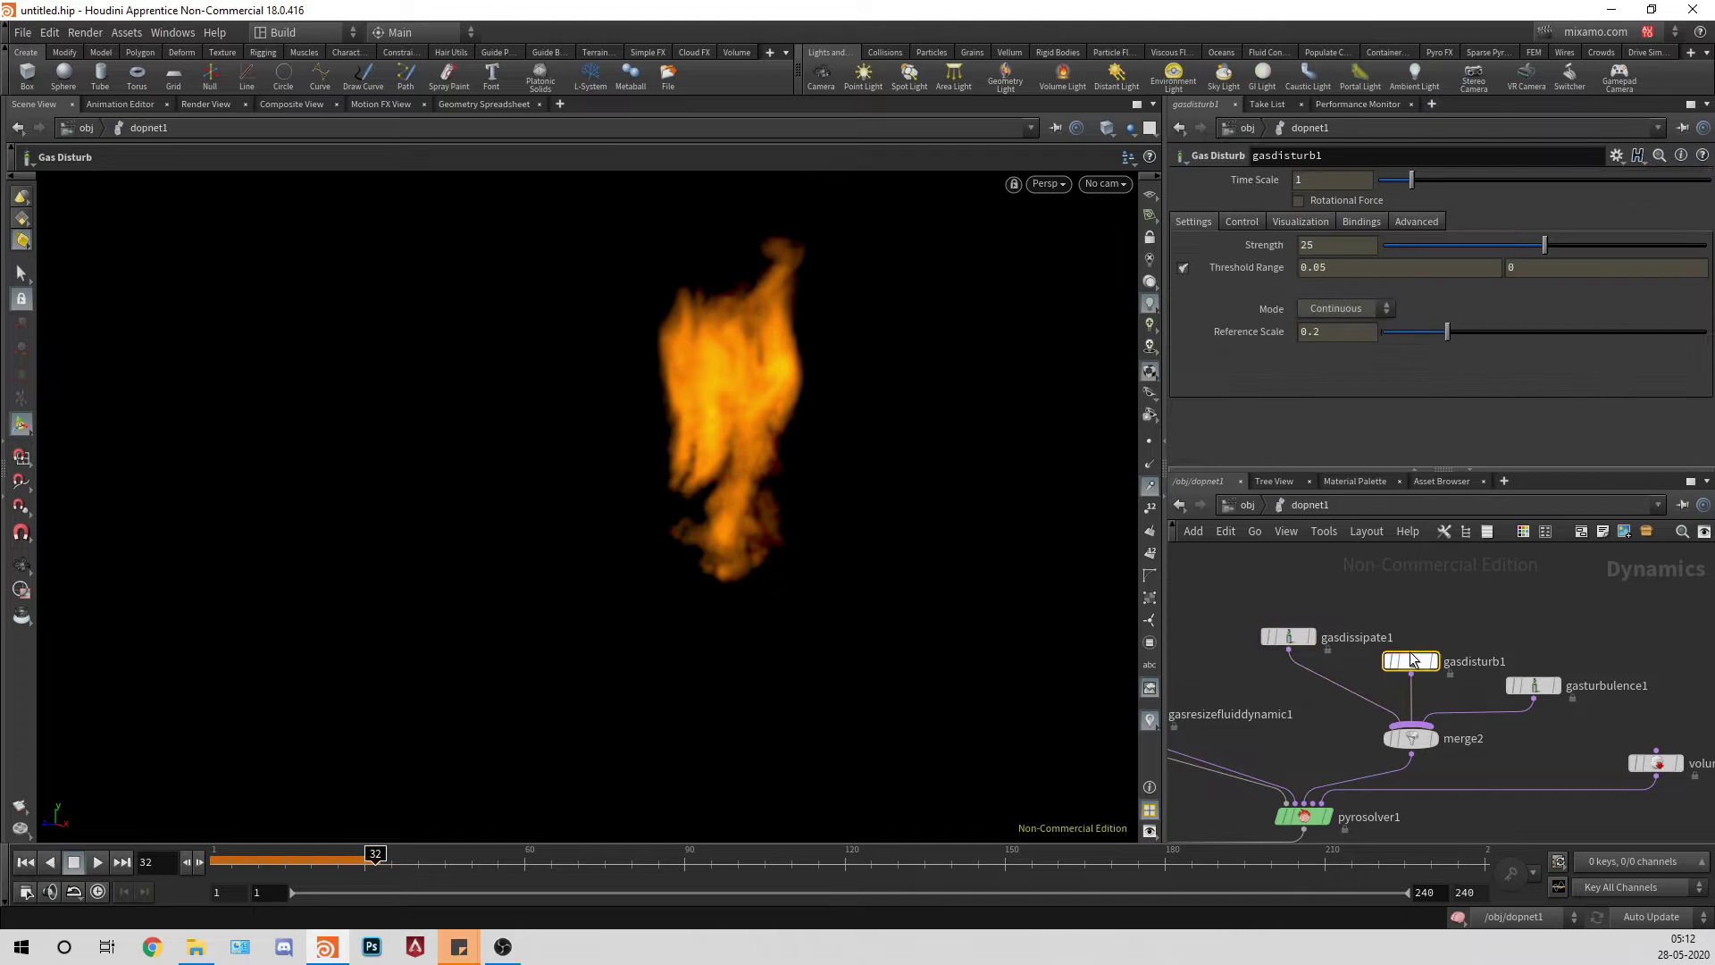
left_click(1302, 247)
left_click(1242, 221)
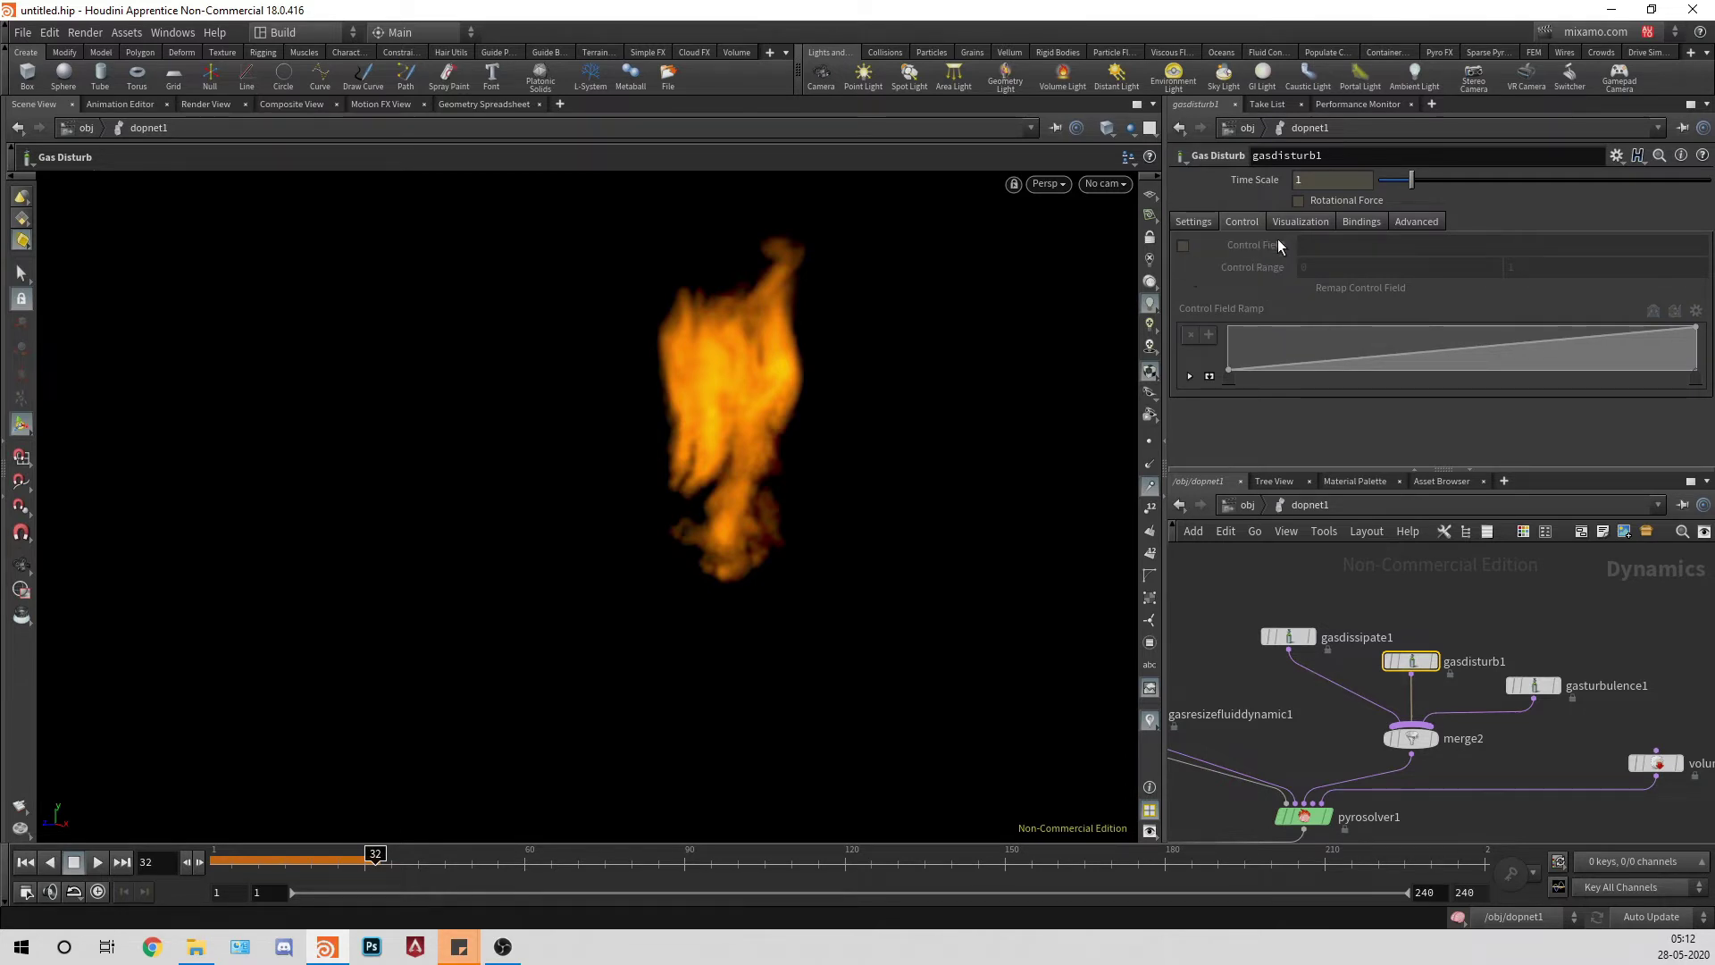
left_click(1306, 221)
left_click(1231, 221)
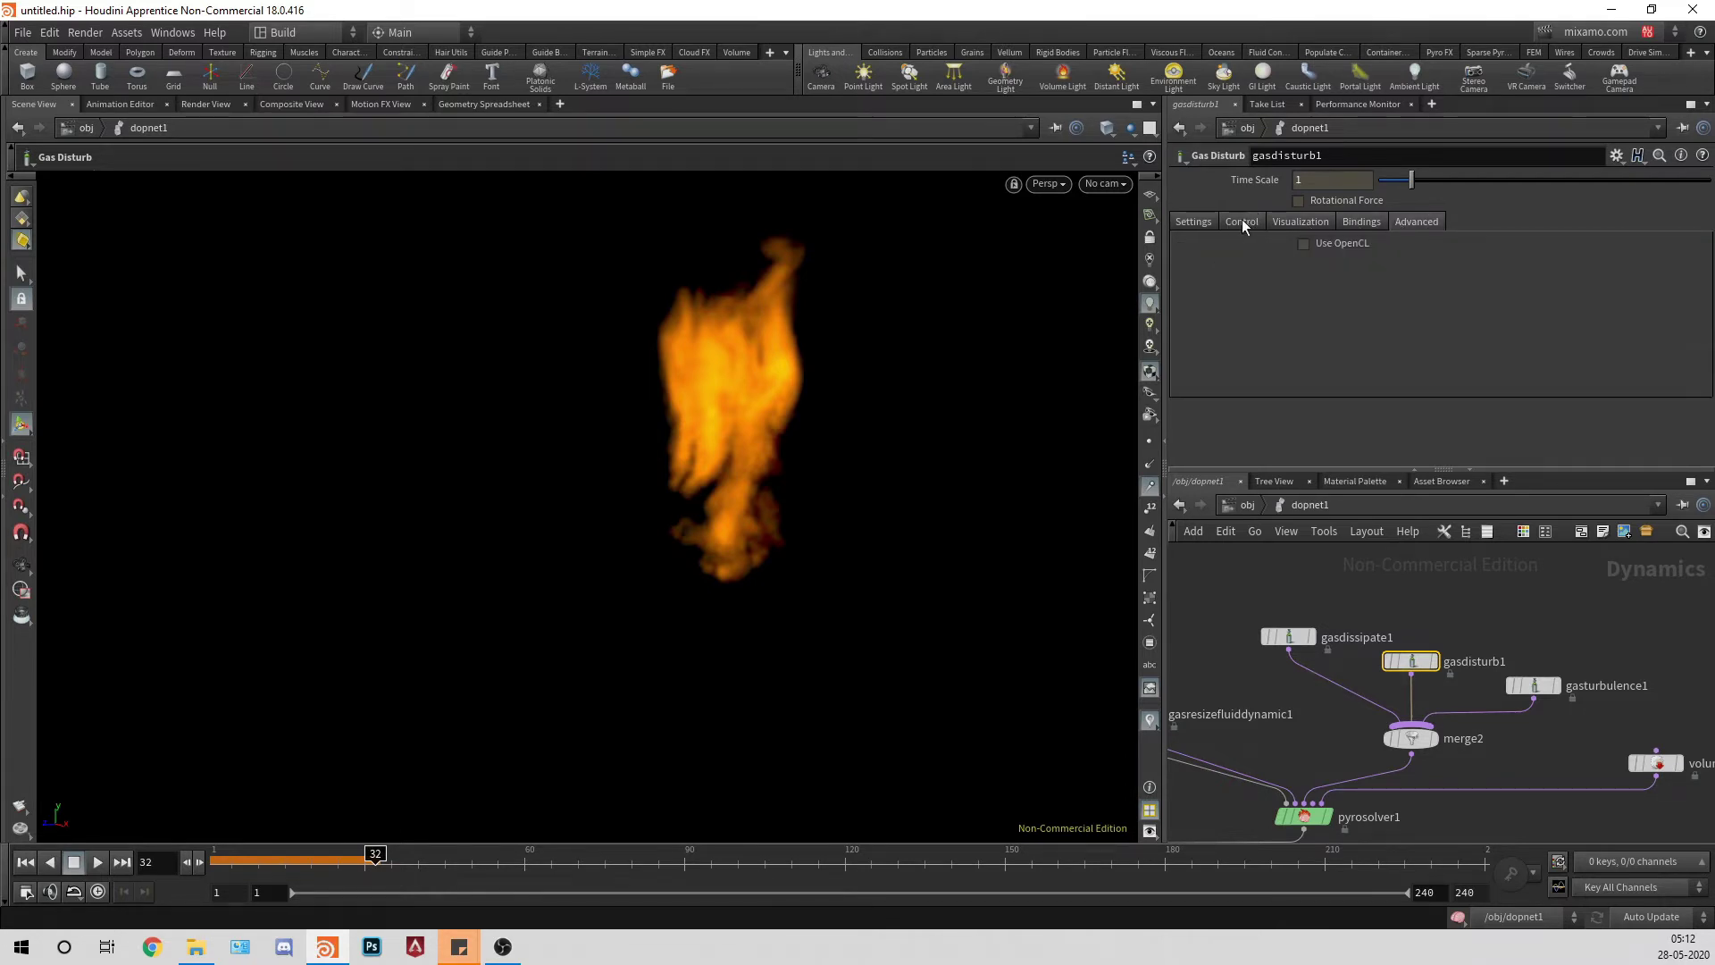
left_click(1242, 221)
left_click(1369, 221)
left_click(1411, 221)
left_click(1306, 222)
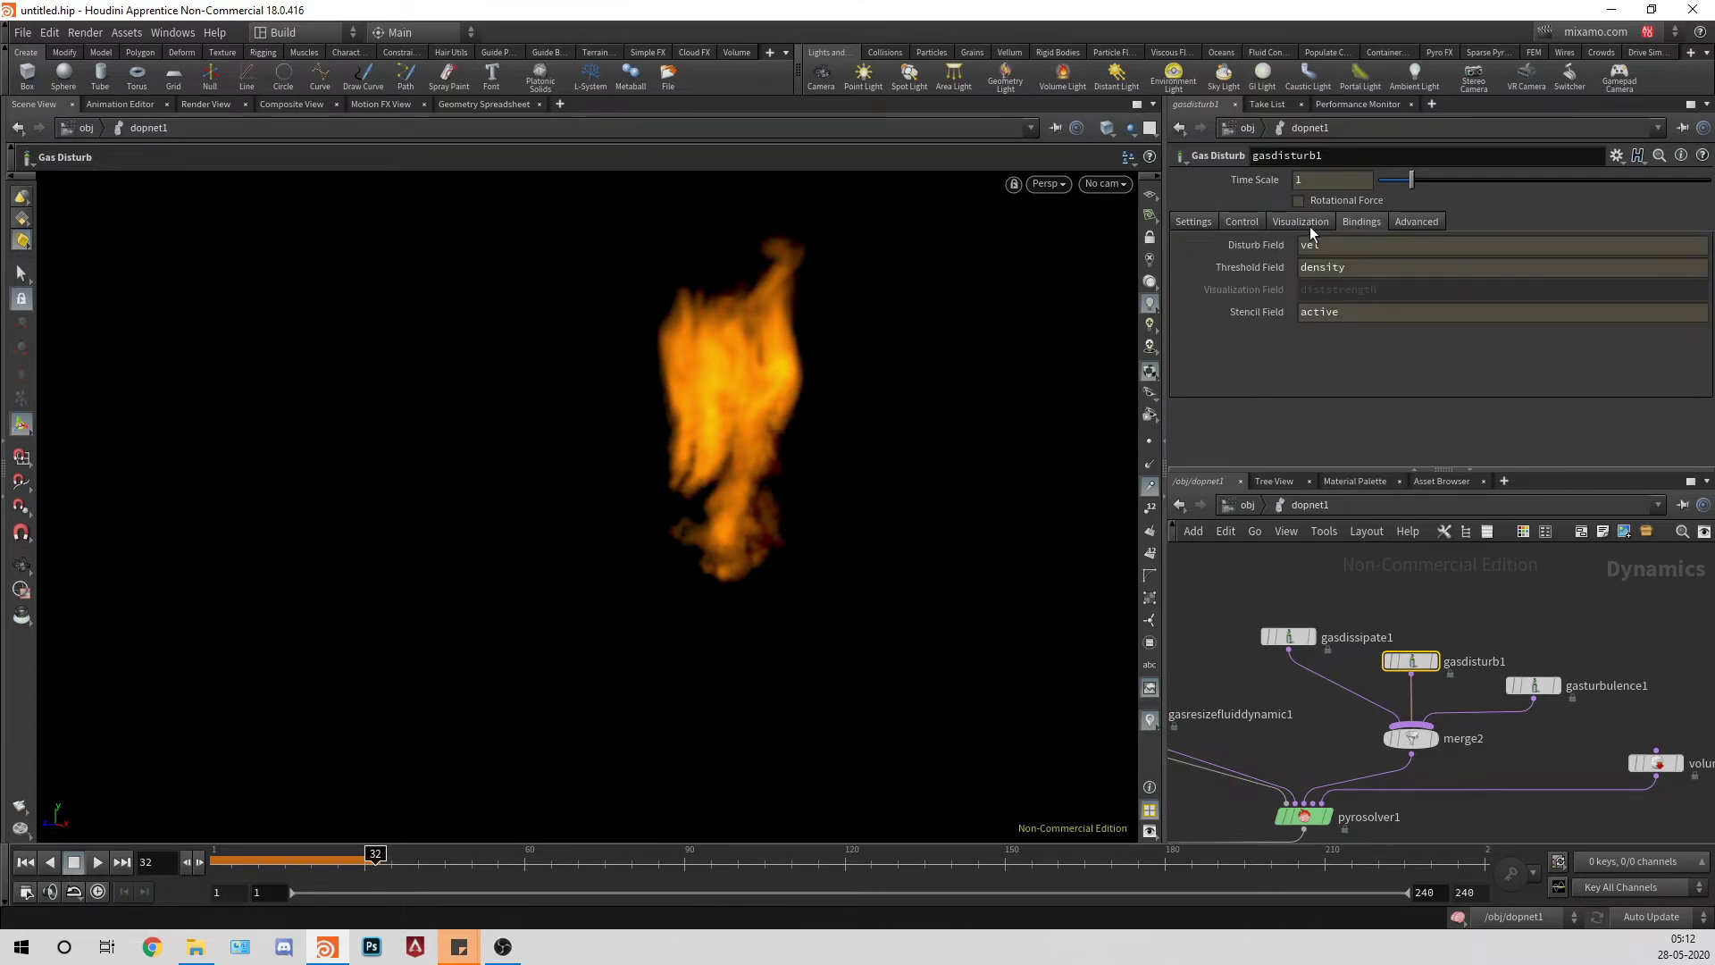
left_click(1242, 222)
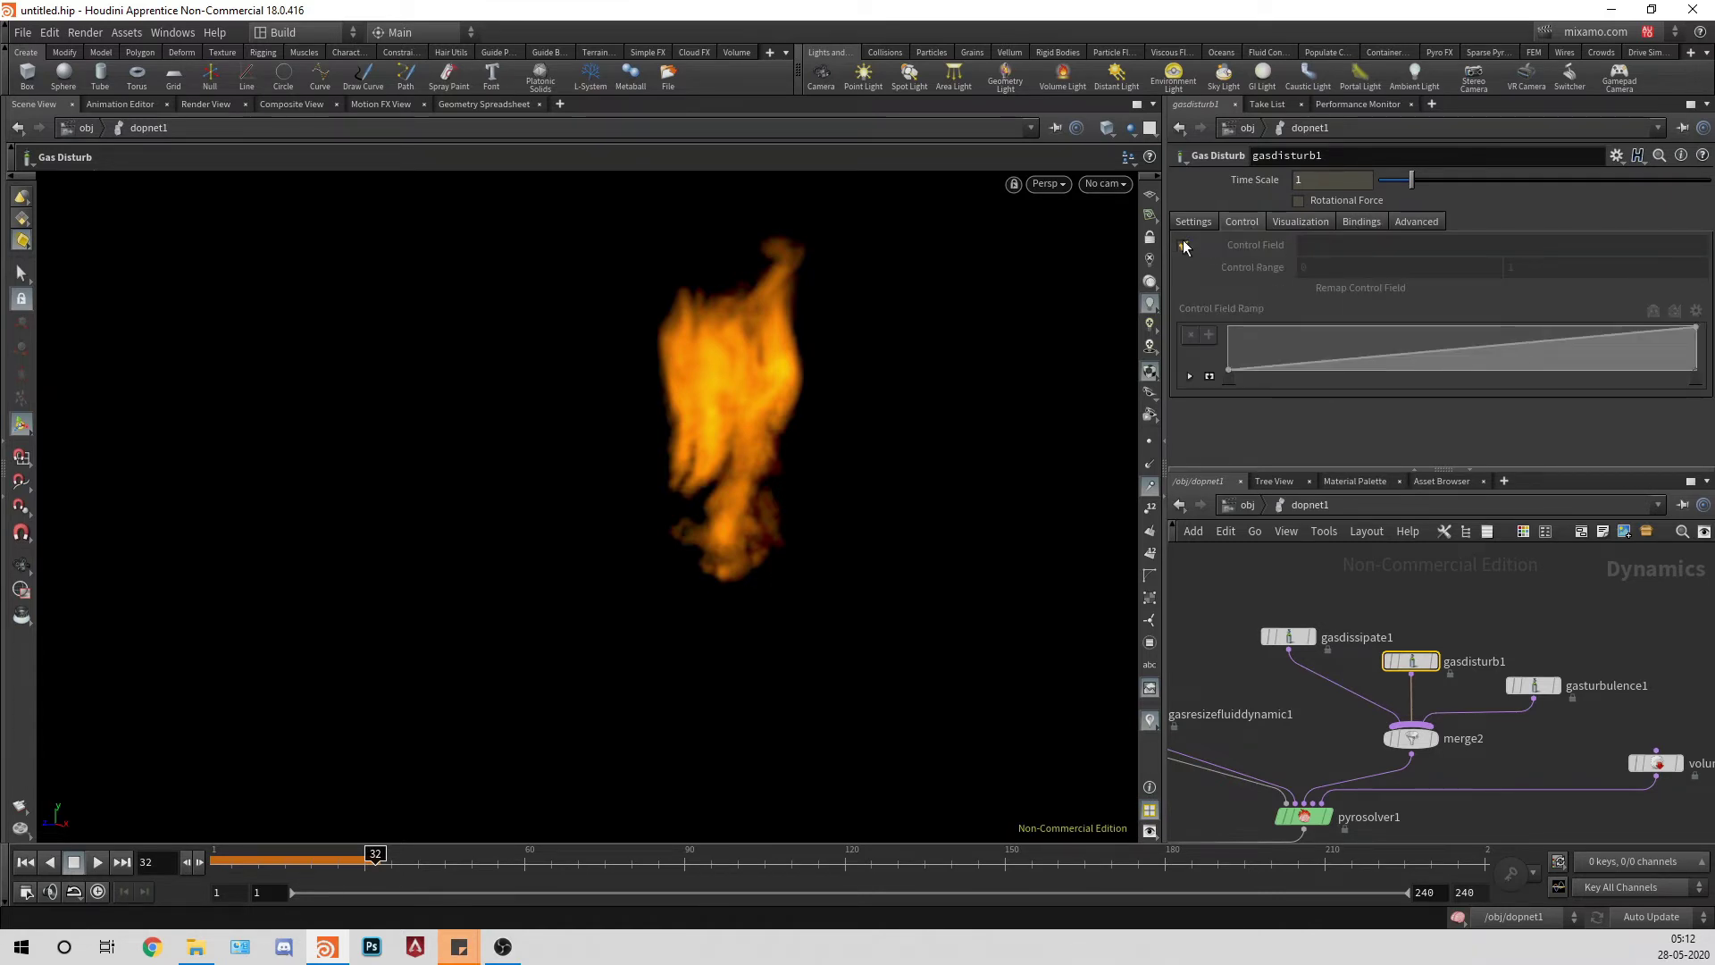
left_click_drag(1184, 249, 1202, 239)
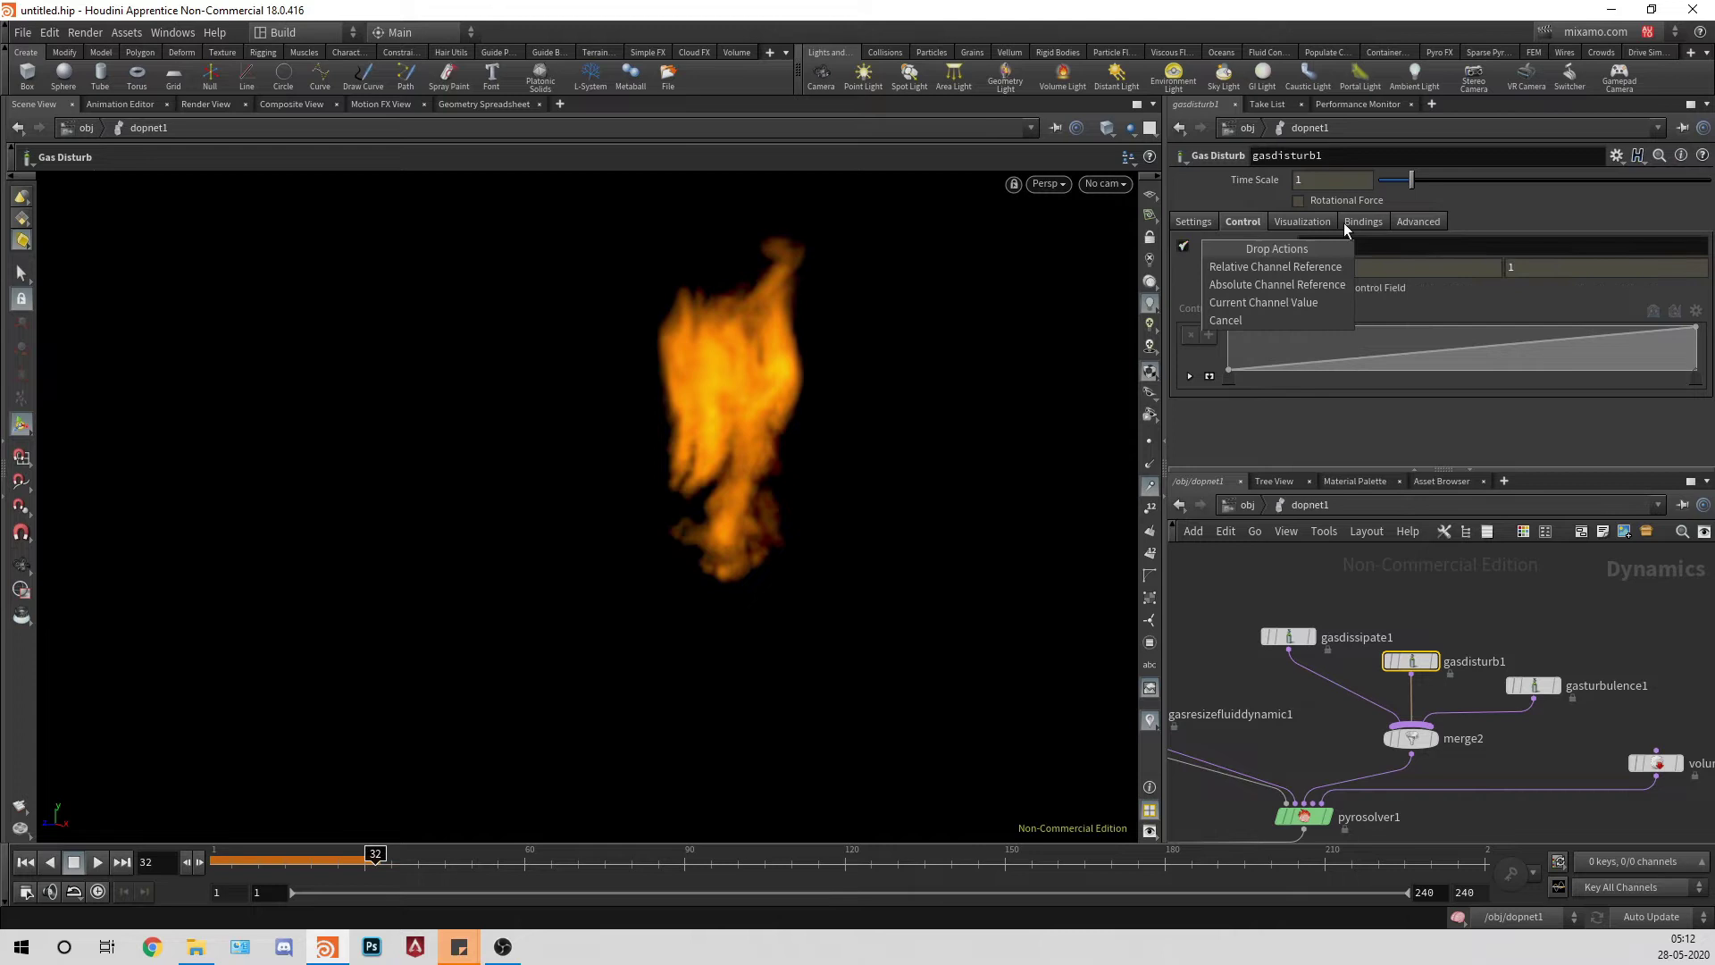
key("Escape")
left_click(1288, 224)
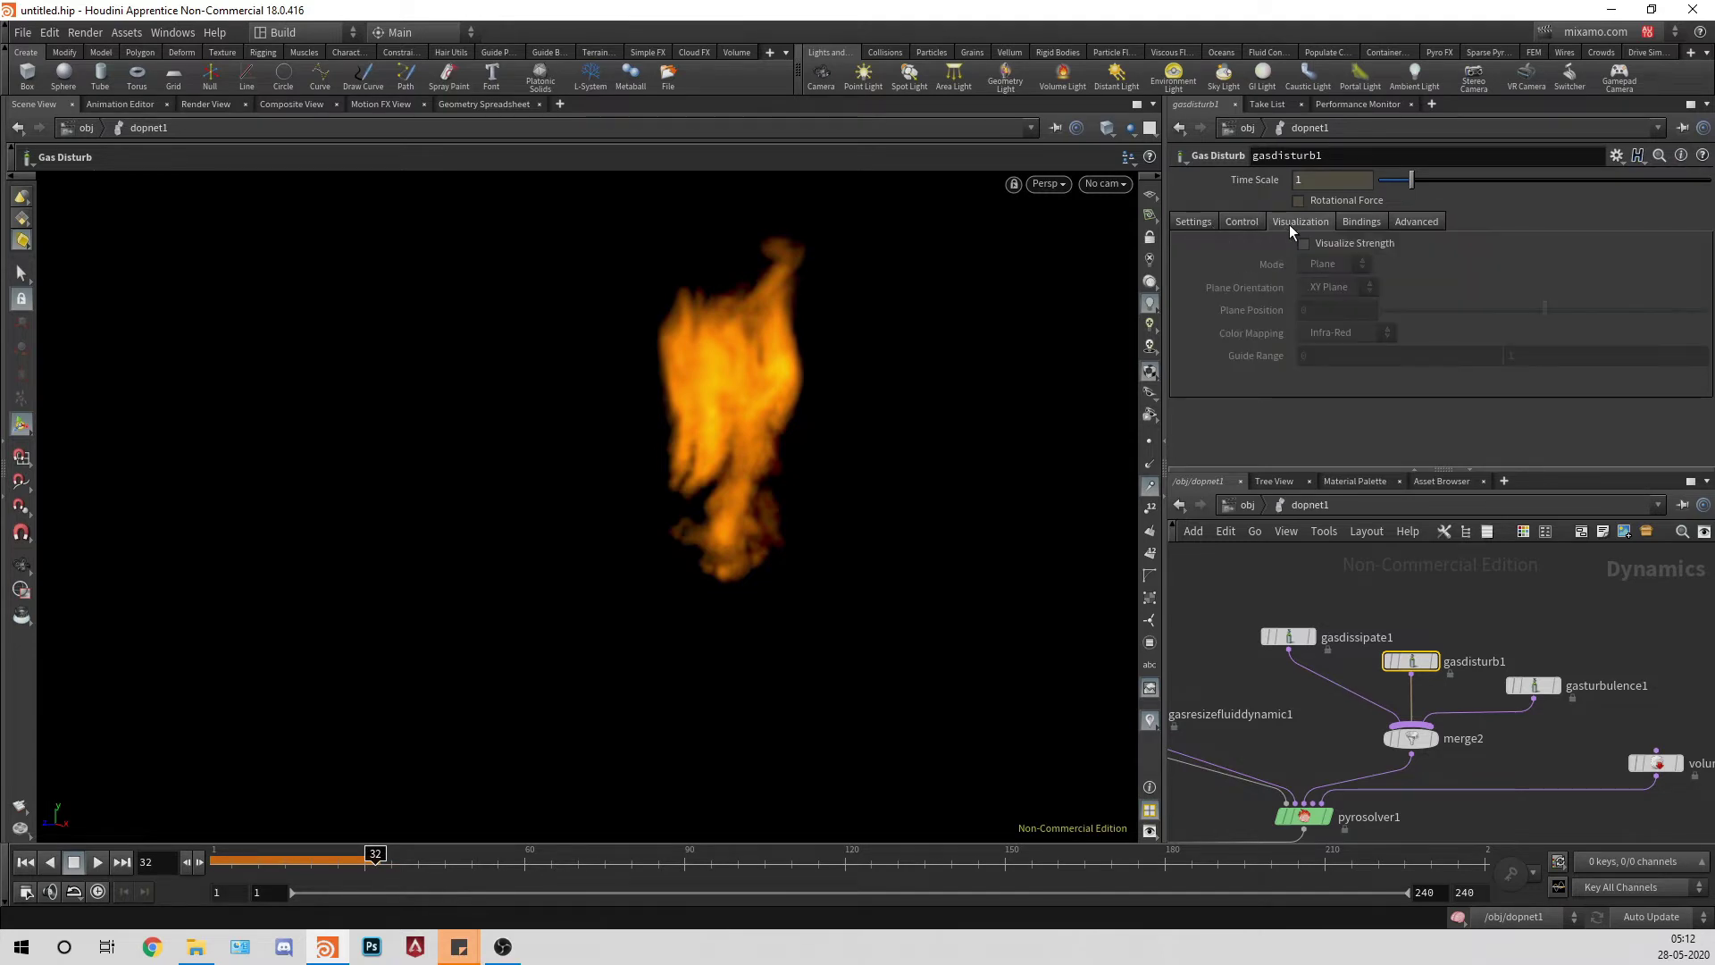
left_click(1368, 221)
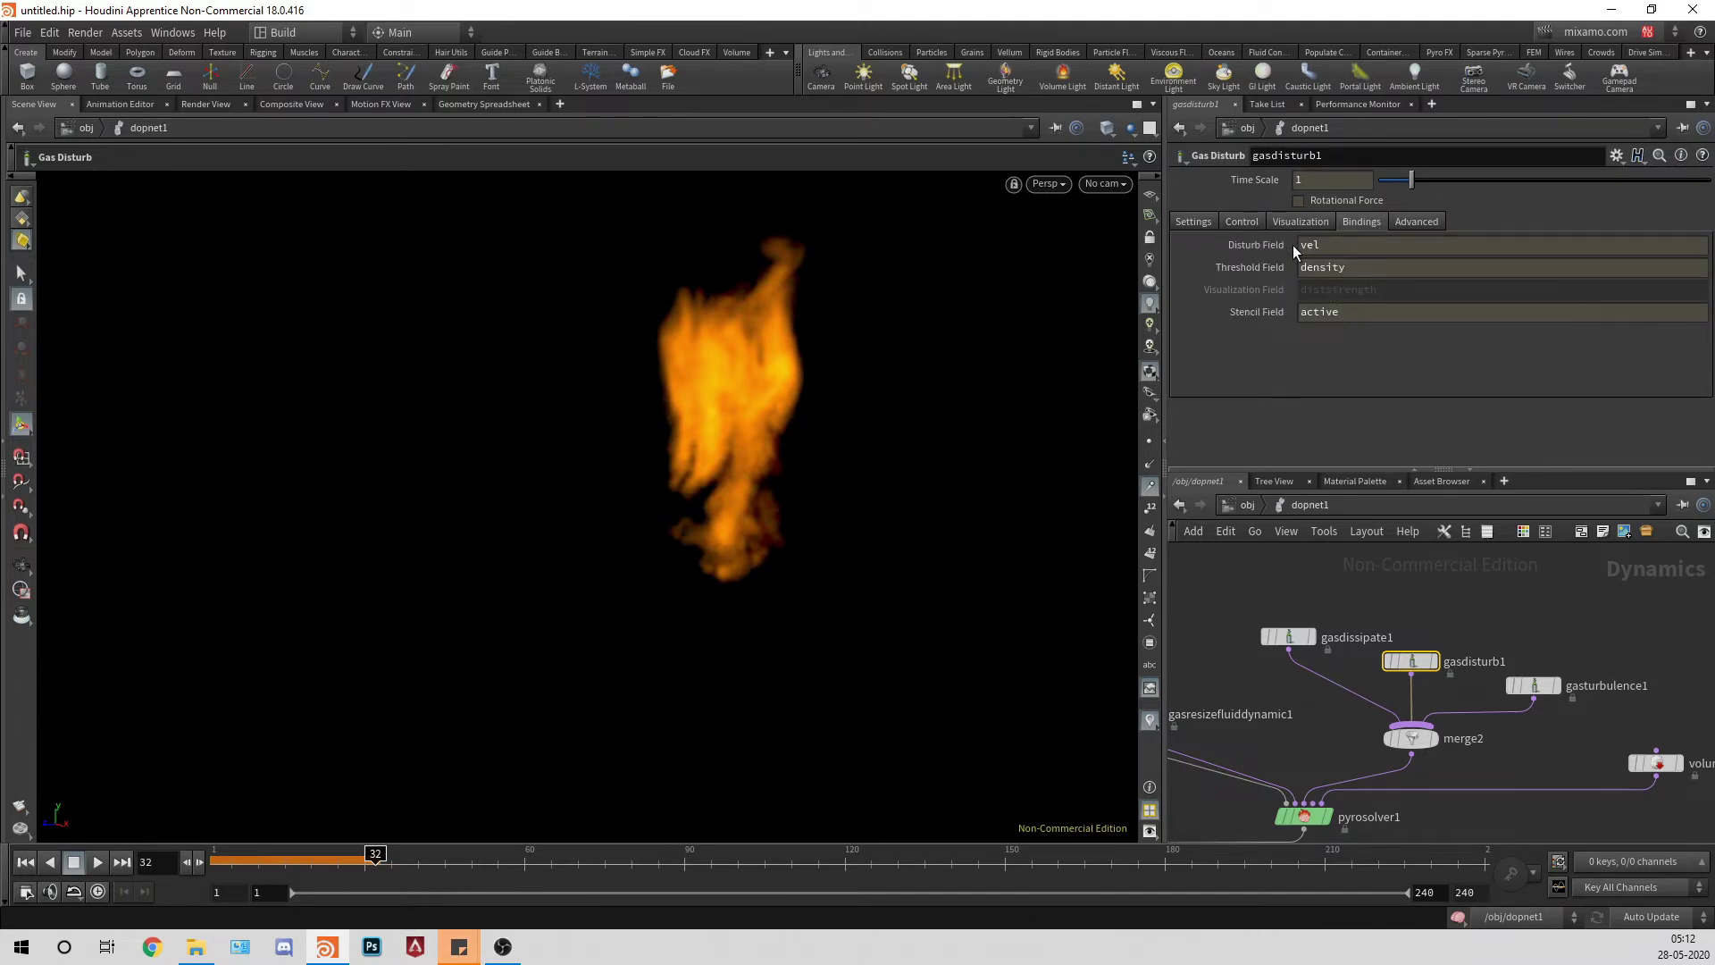
Step: Enable the Control Field of gasdisturb1 and set it to density
left_click(1250, 223)
left_click(1183, 244)
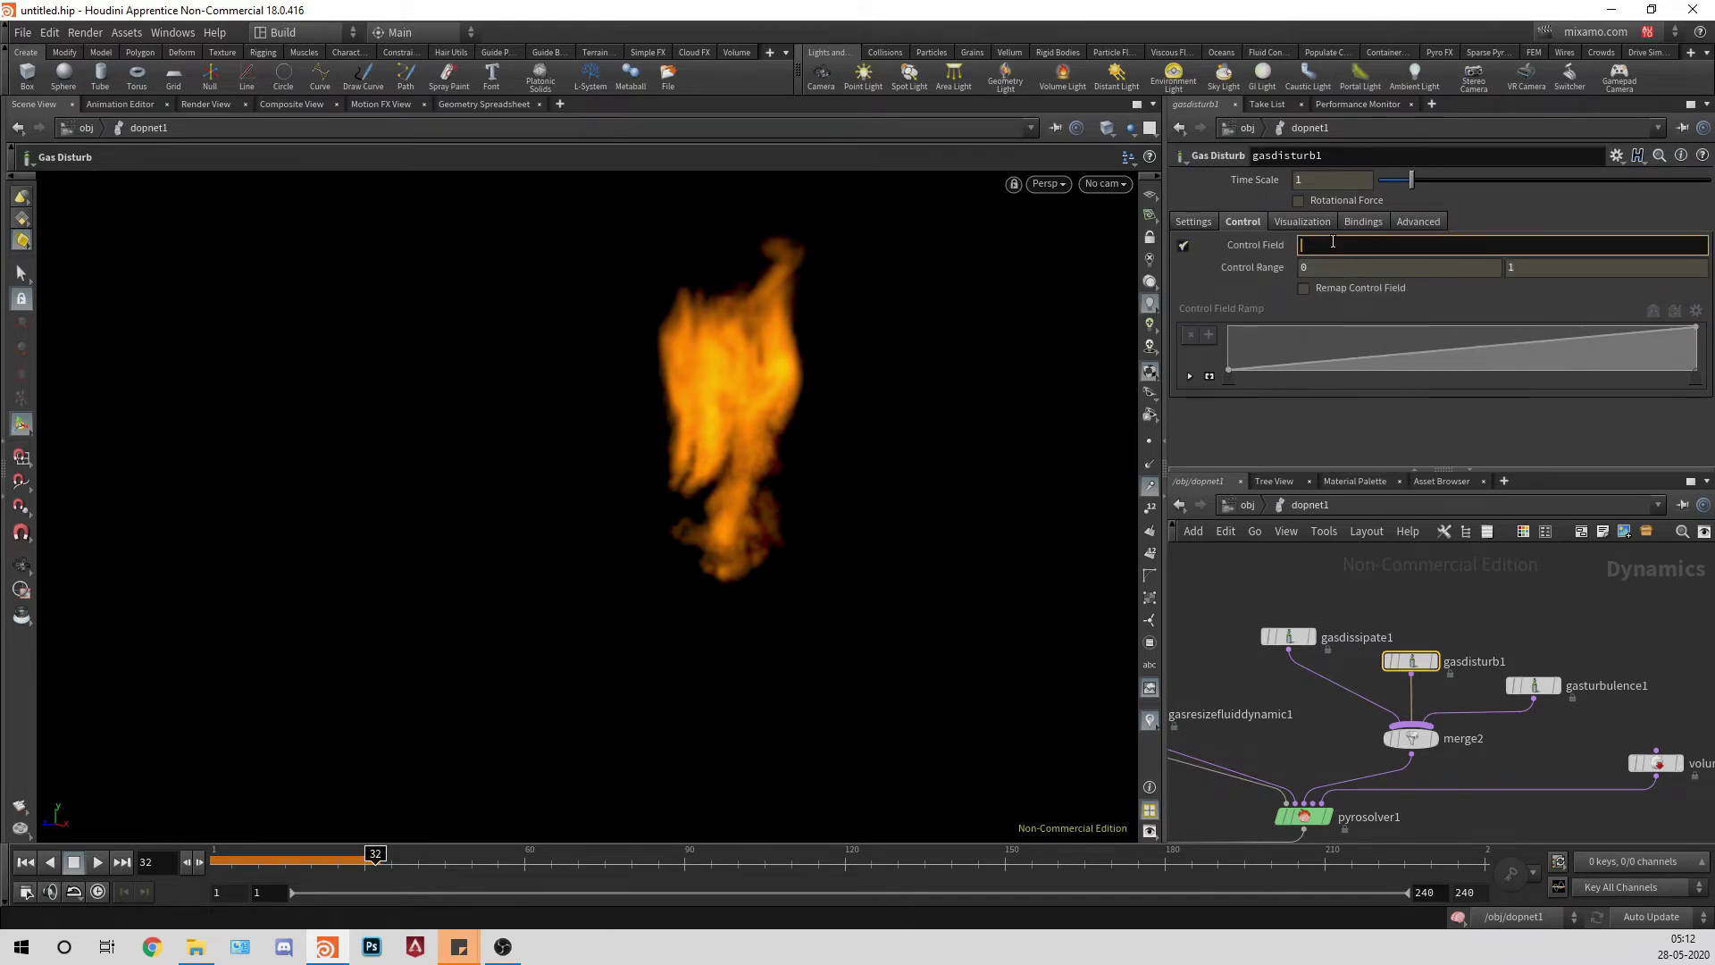
left_click(1205, 222)
left_click(1295, 223)
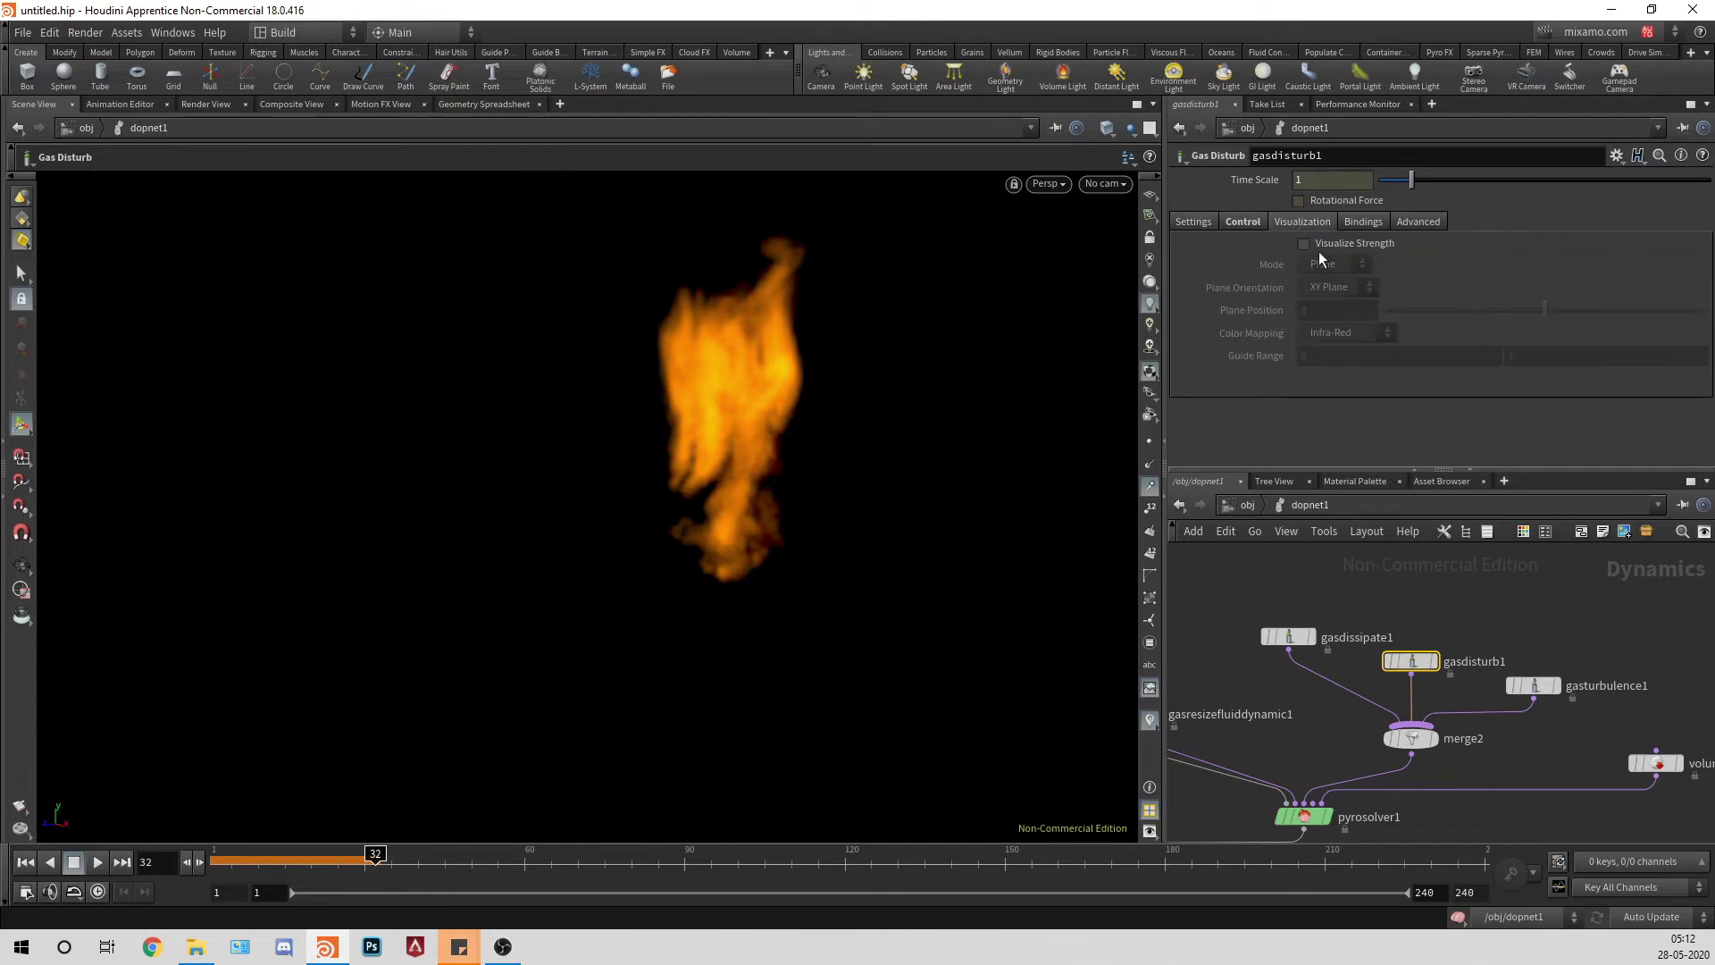
left_click(1255, 223)
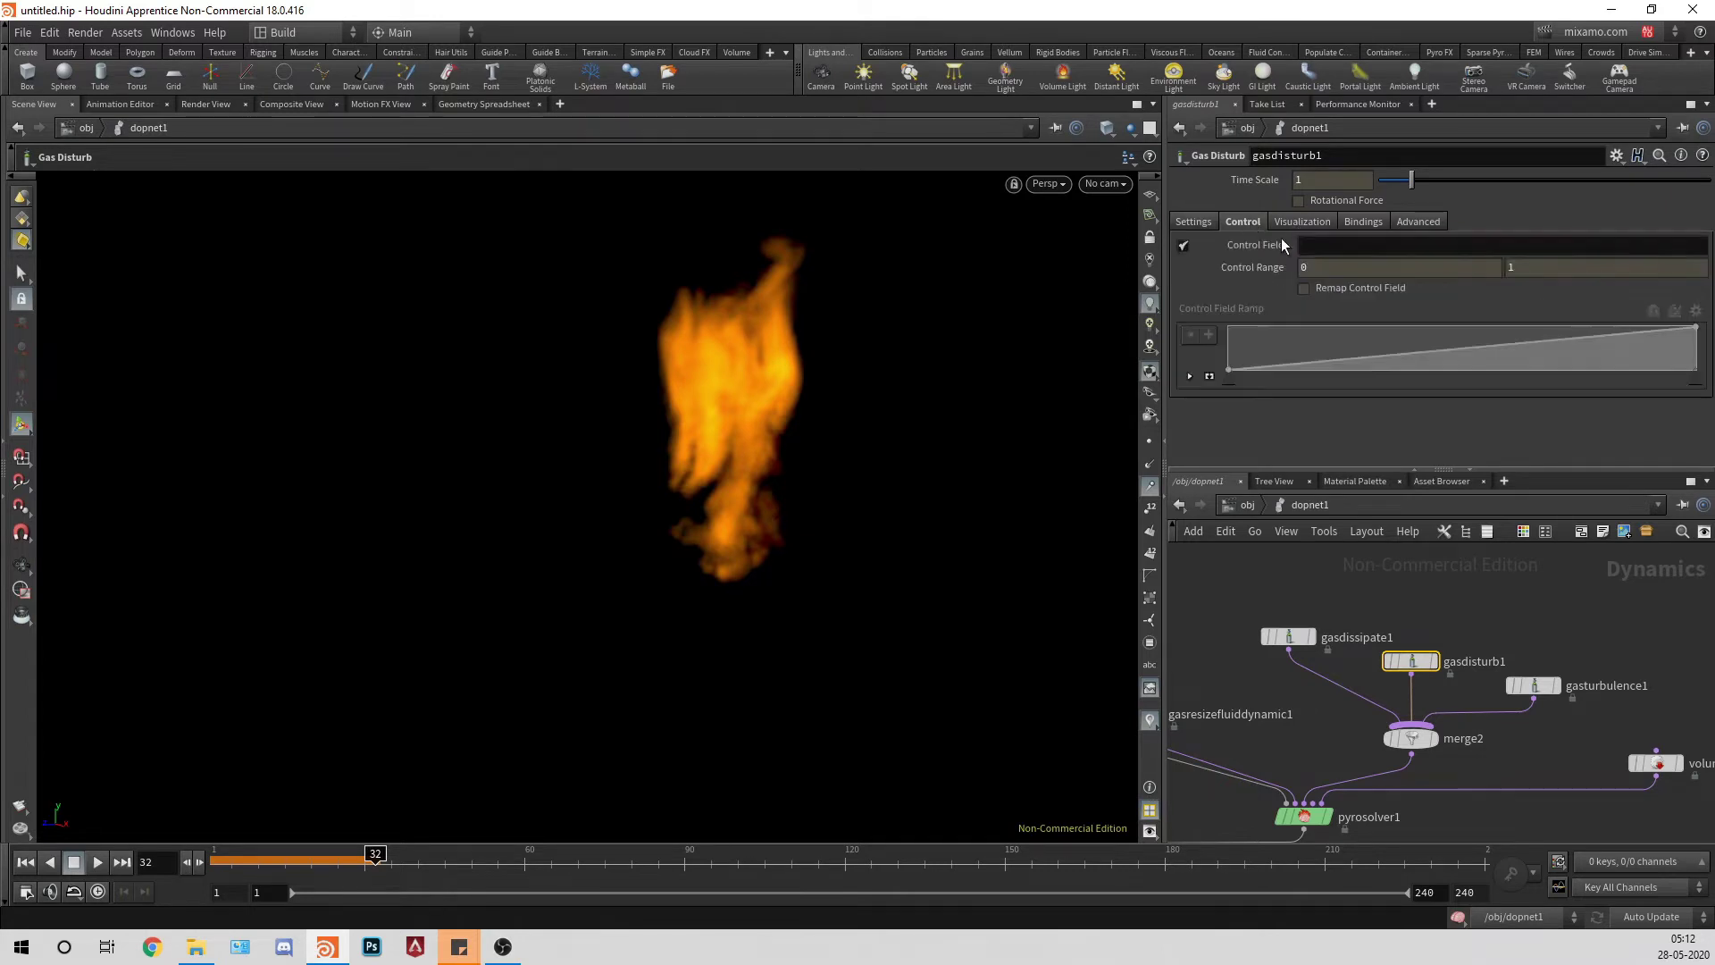
left_click(1328, 249)
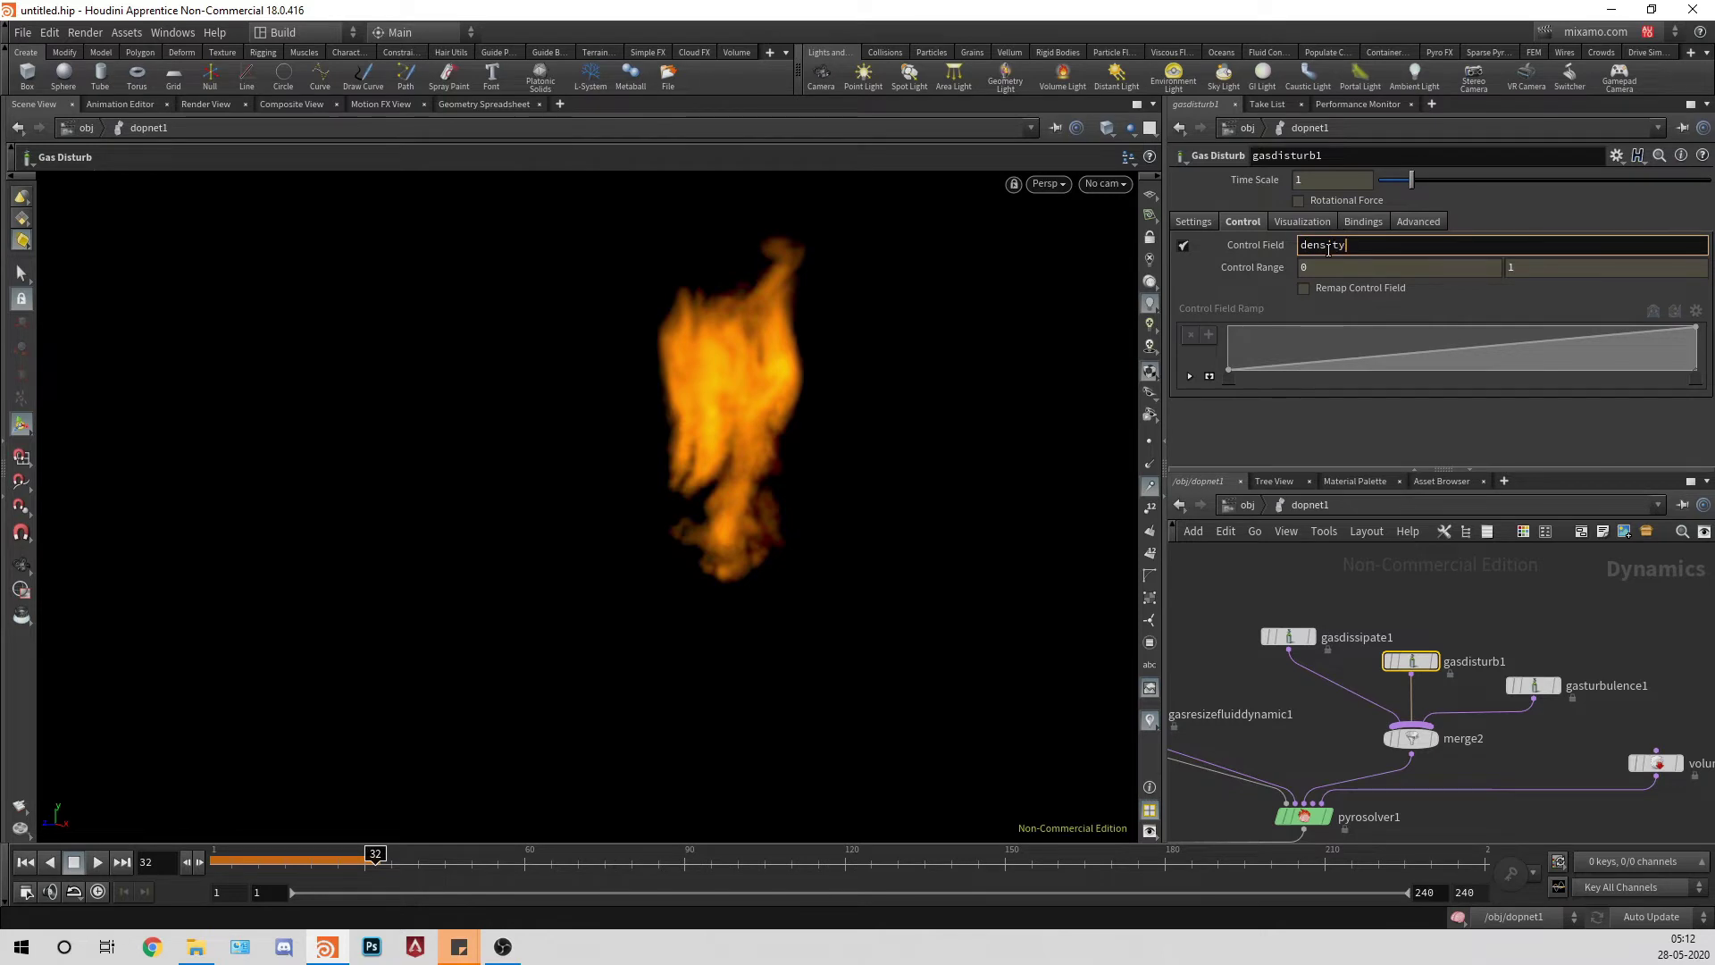
key("Return")
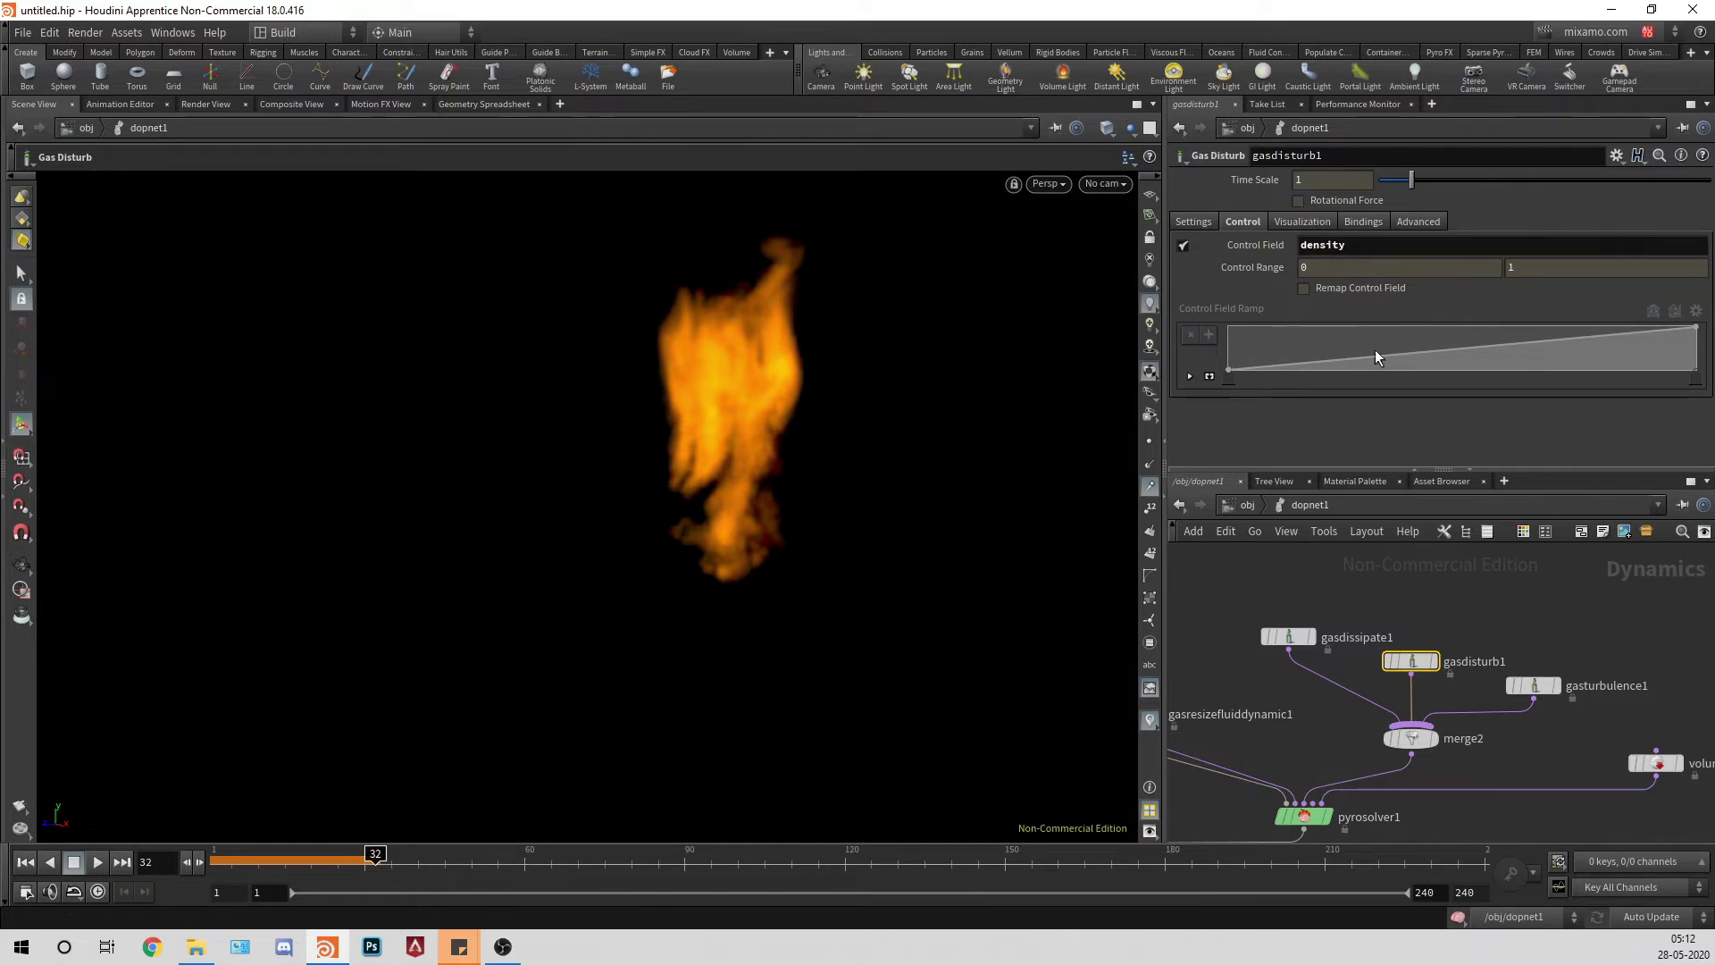
Step: Check the Disturbance options in pyrosolver1's Shape settings and turn Disturbance off
middle_click_drag(1507, 630, 1601, 506)
left_click(1385, 665)
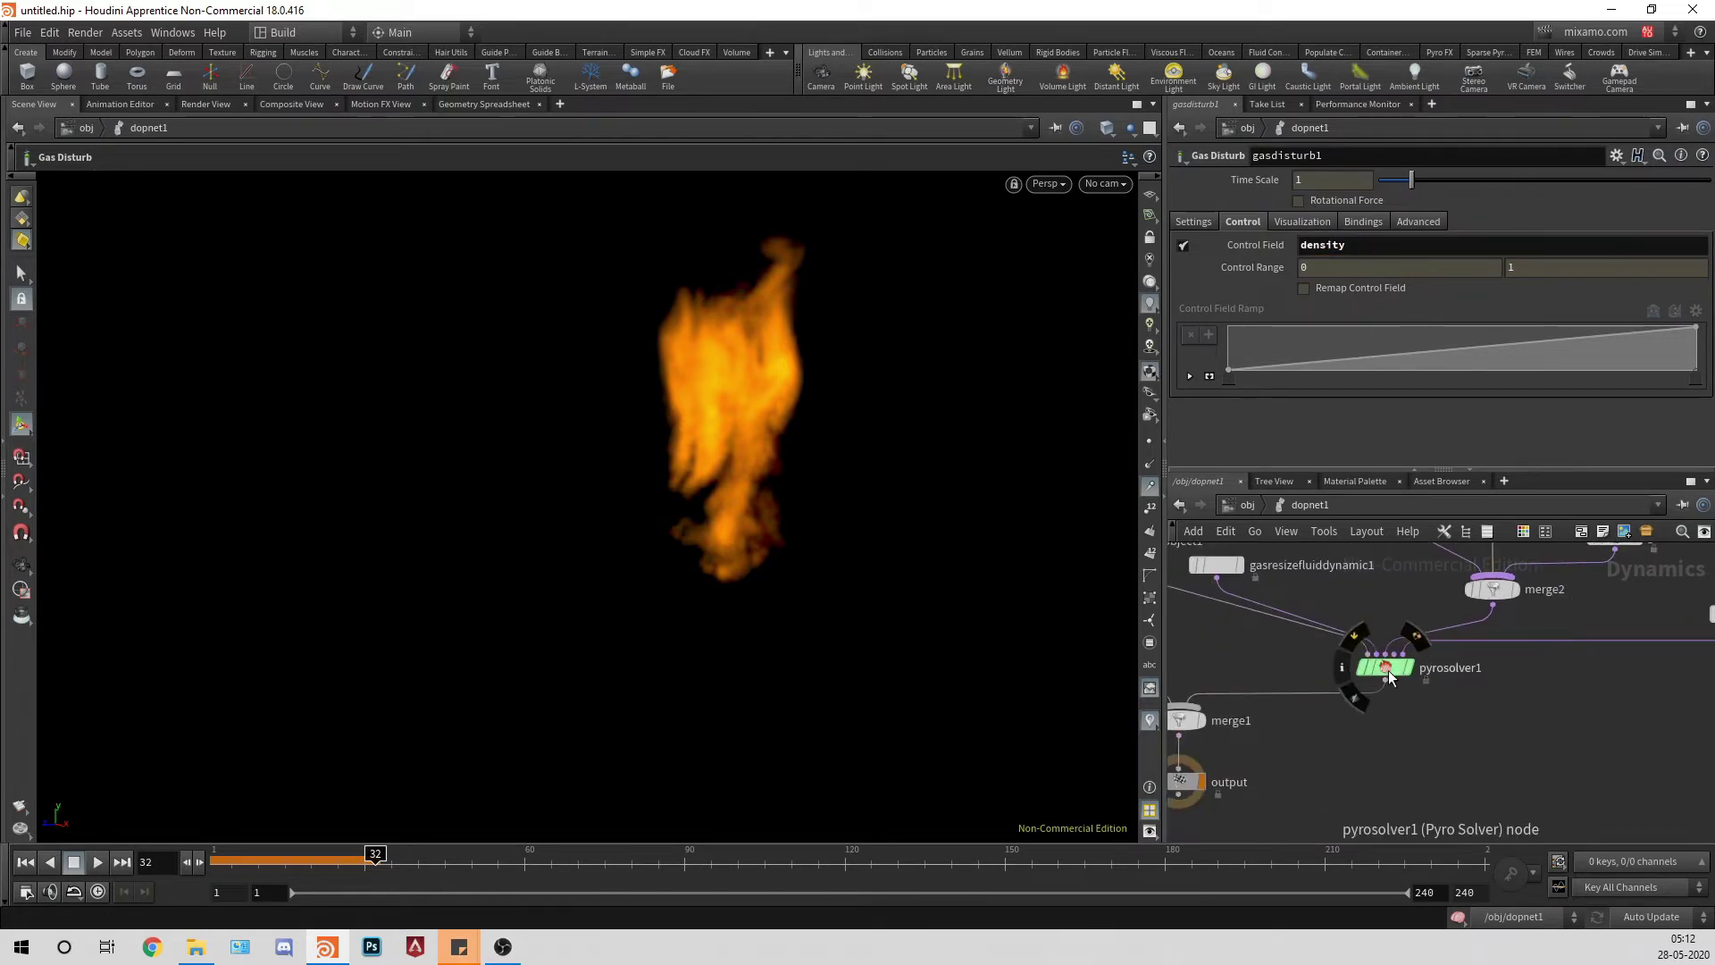
left_click(1325, 186)
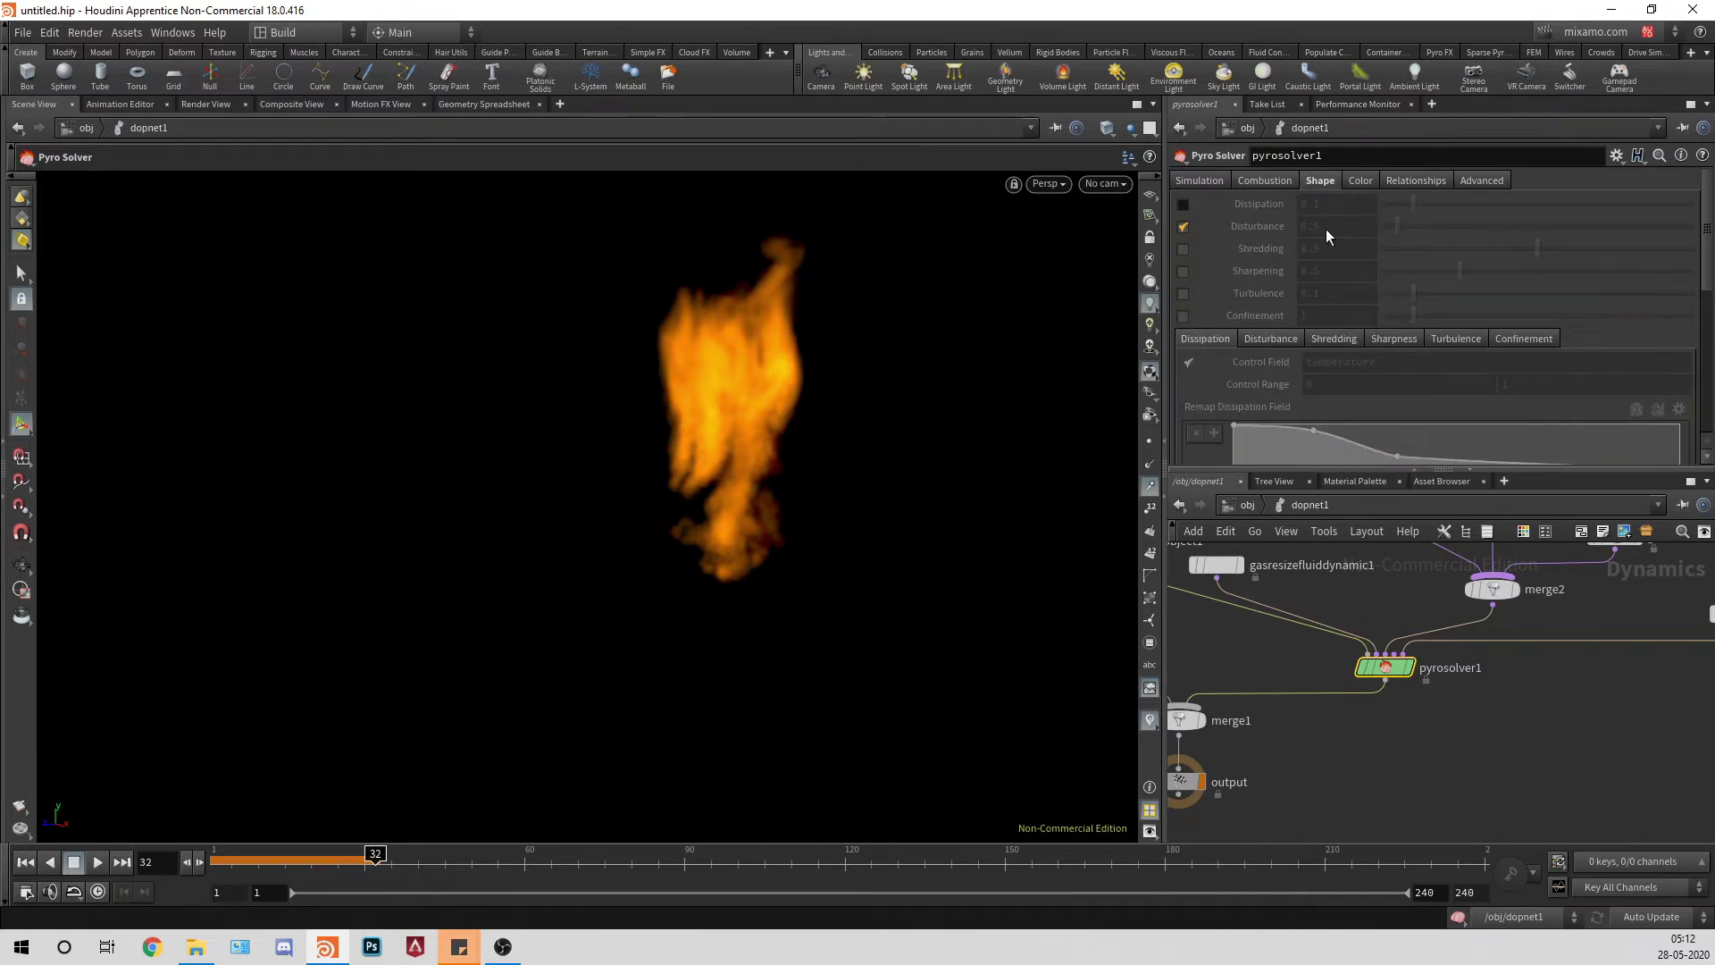
left_click(1291, 338)
scroll(1322, 341, "down", 1)
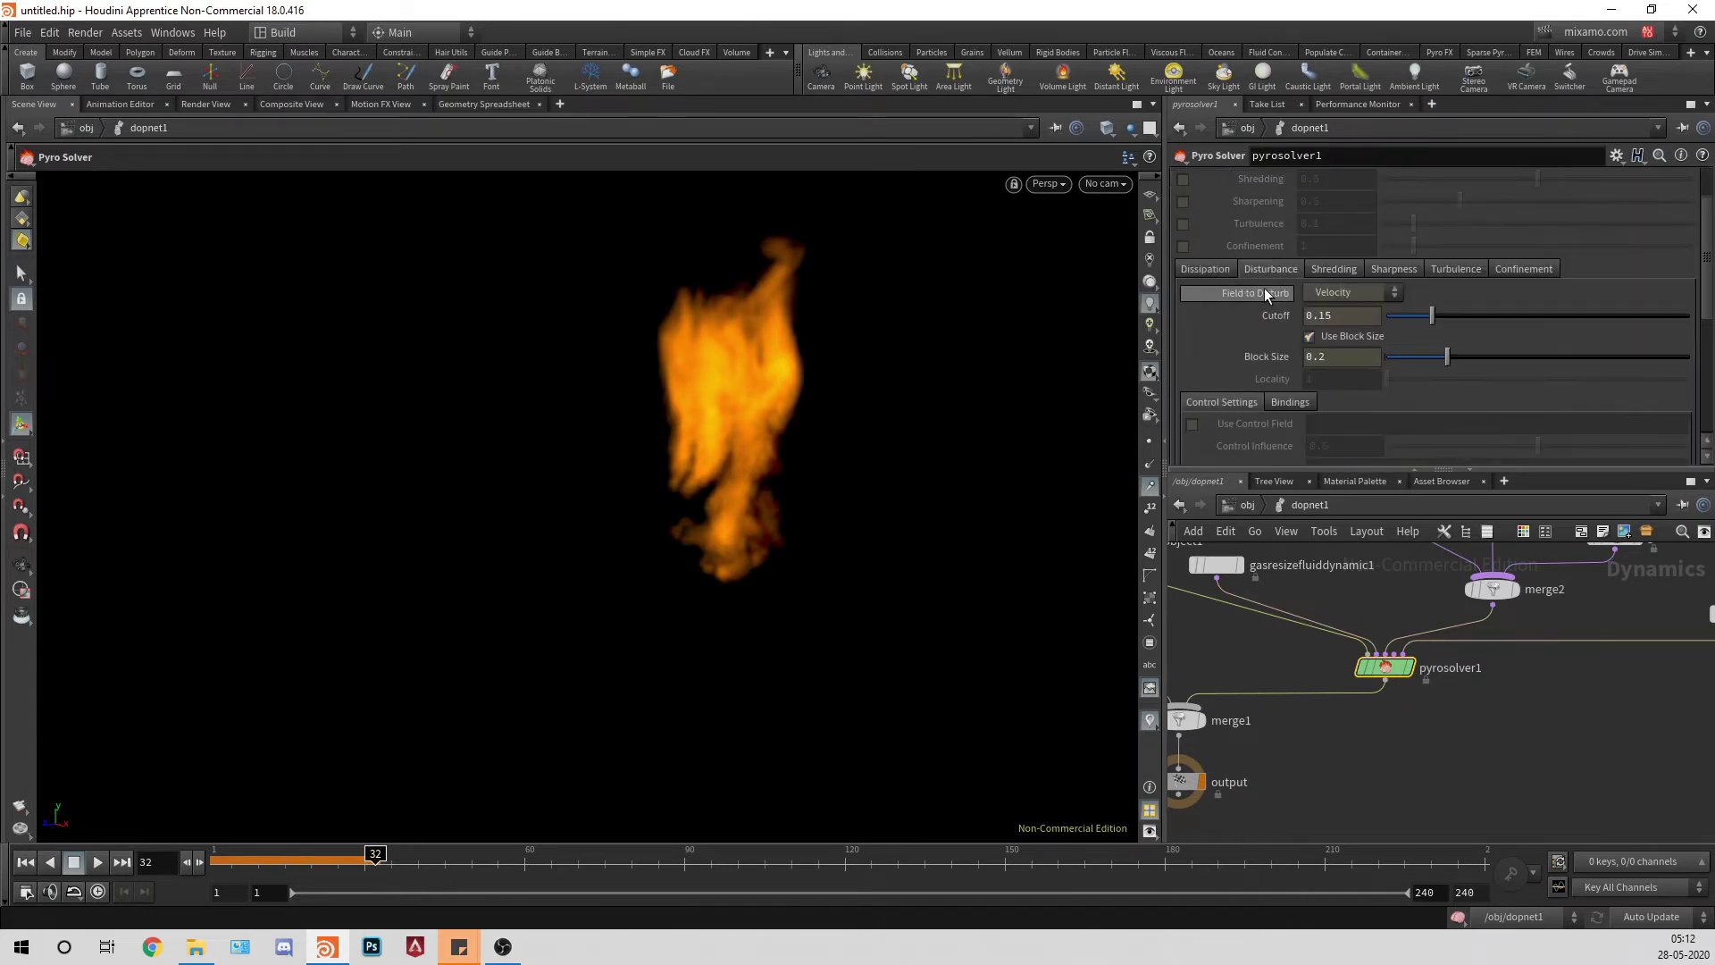
left_click(1364, 291)
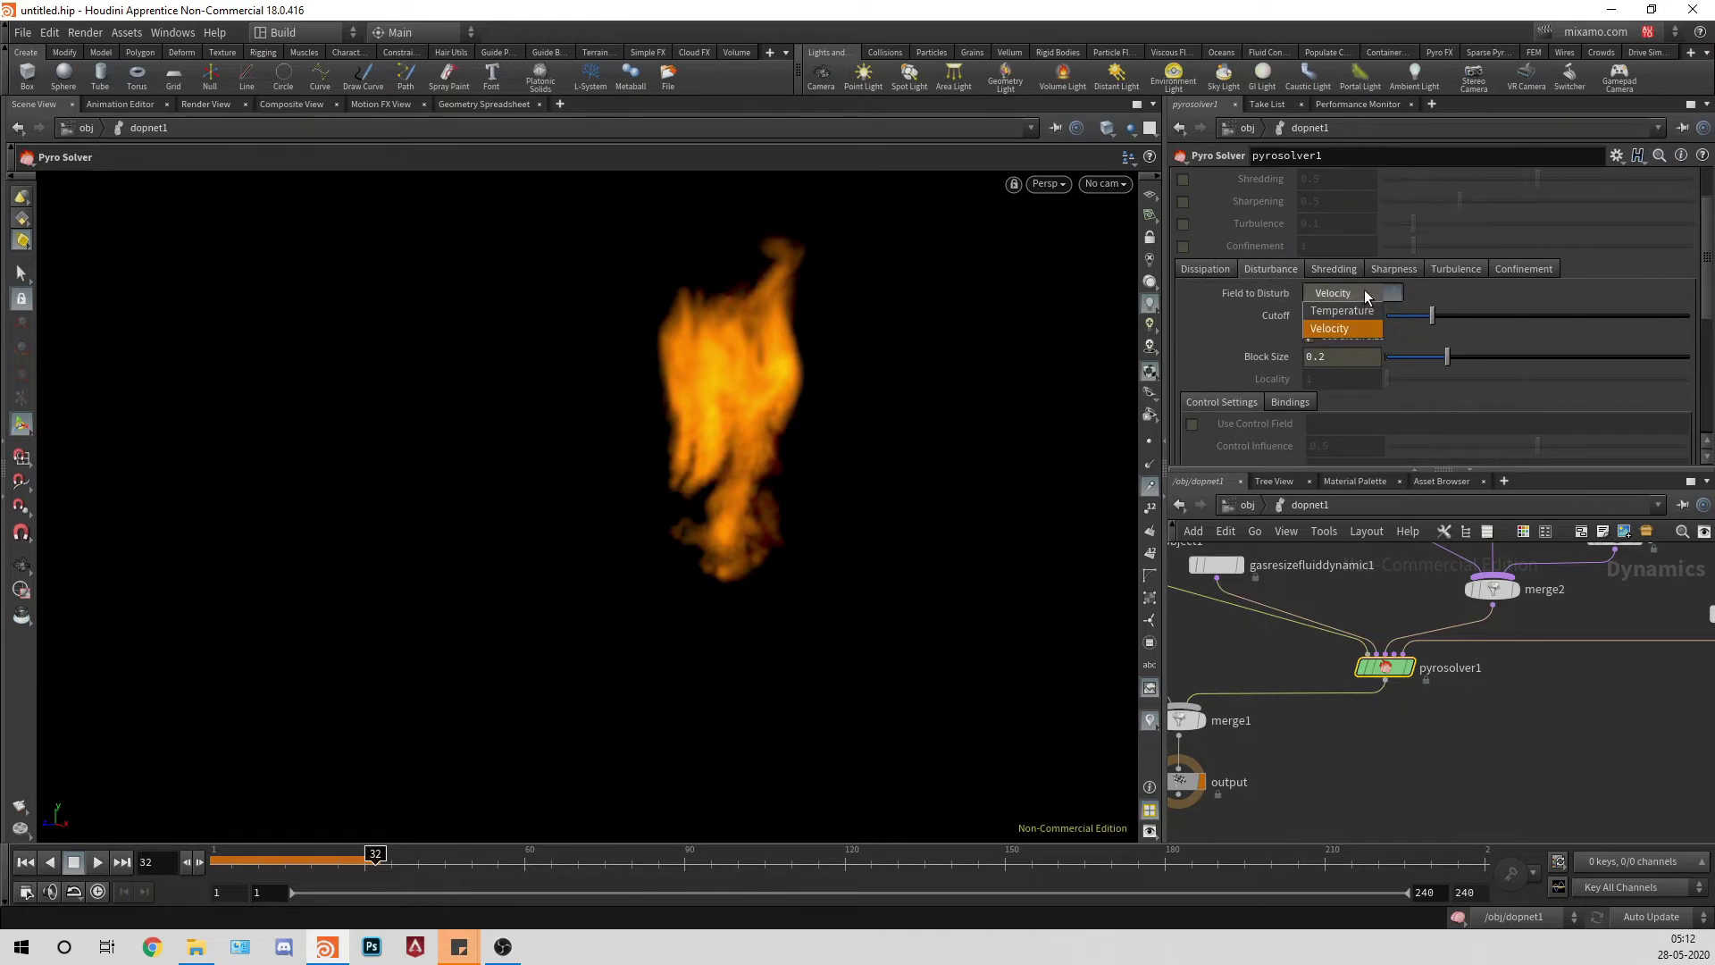
left_click(1364, 290)
left_click(1334, 269)
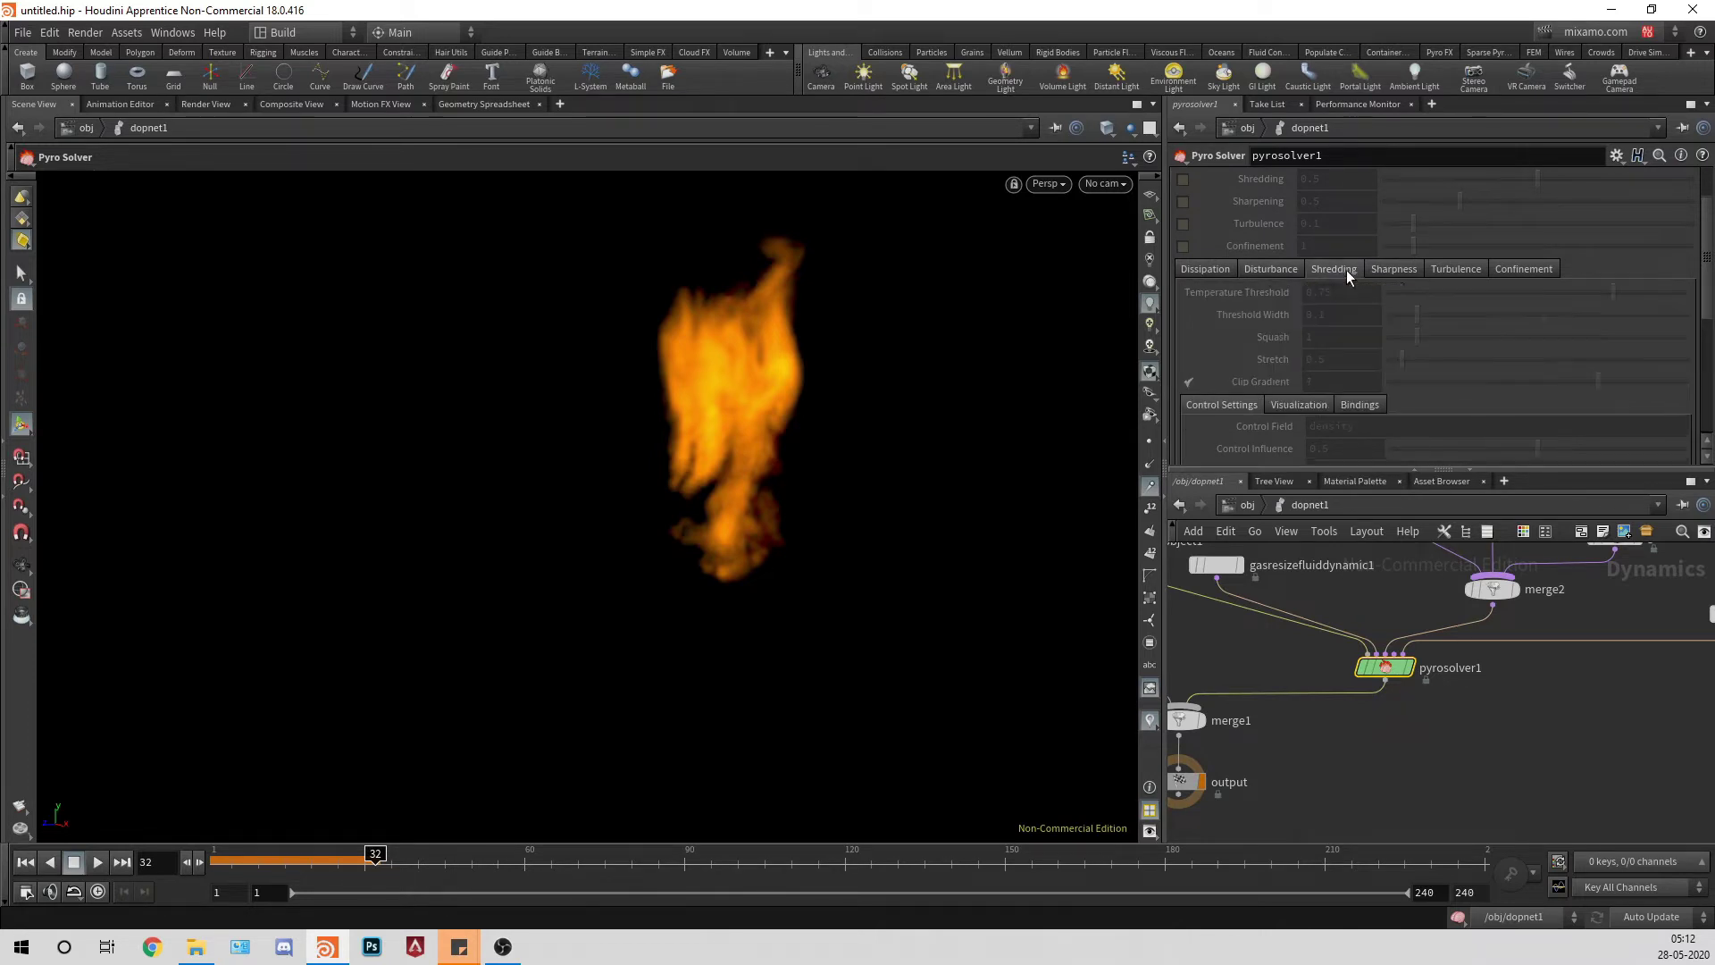
left_click(1290, 269)
scroll(1367, 276, "up", 1)
left_click(1183, 227)
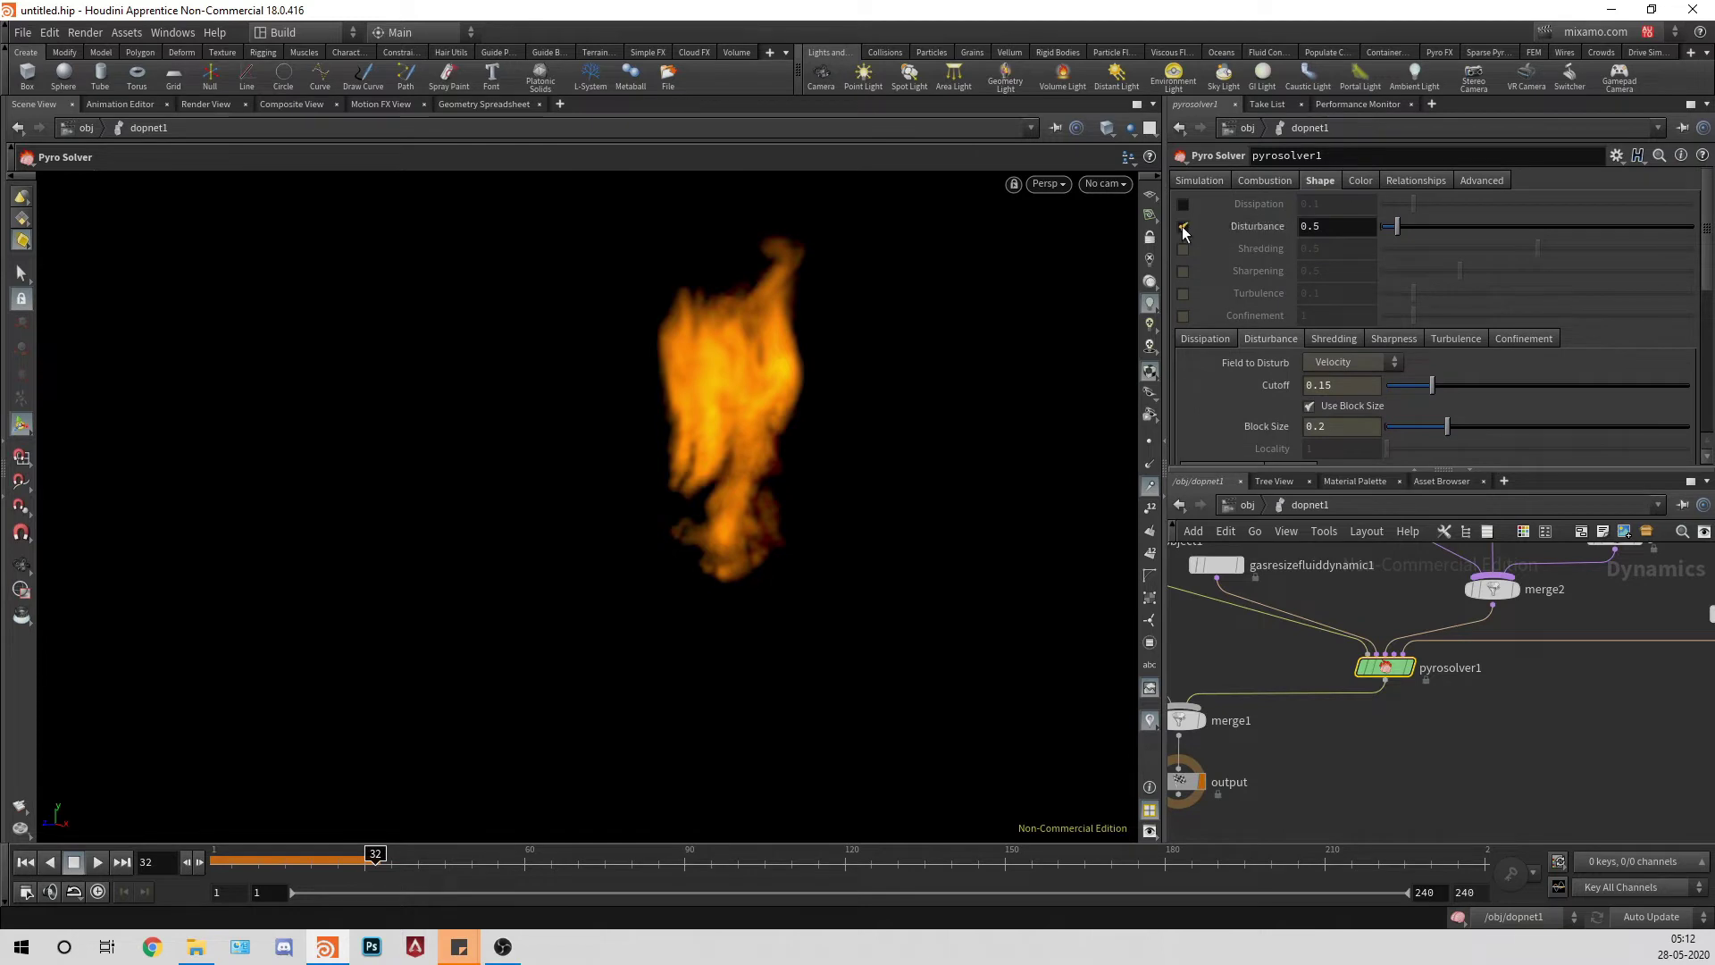
left_click(1184, 227)
Step: Show the Turbulence Settings of gasturbulence1
middle_click_drag(1375, 545, 1326, 683)
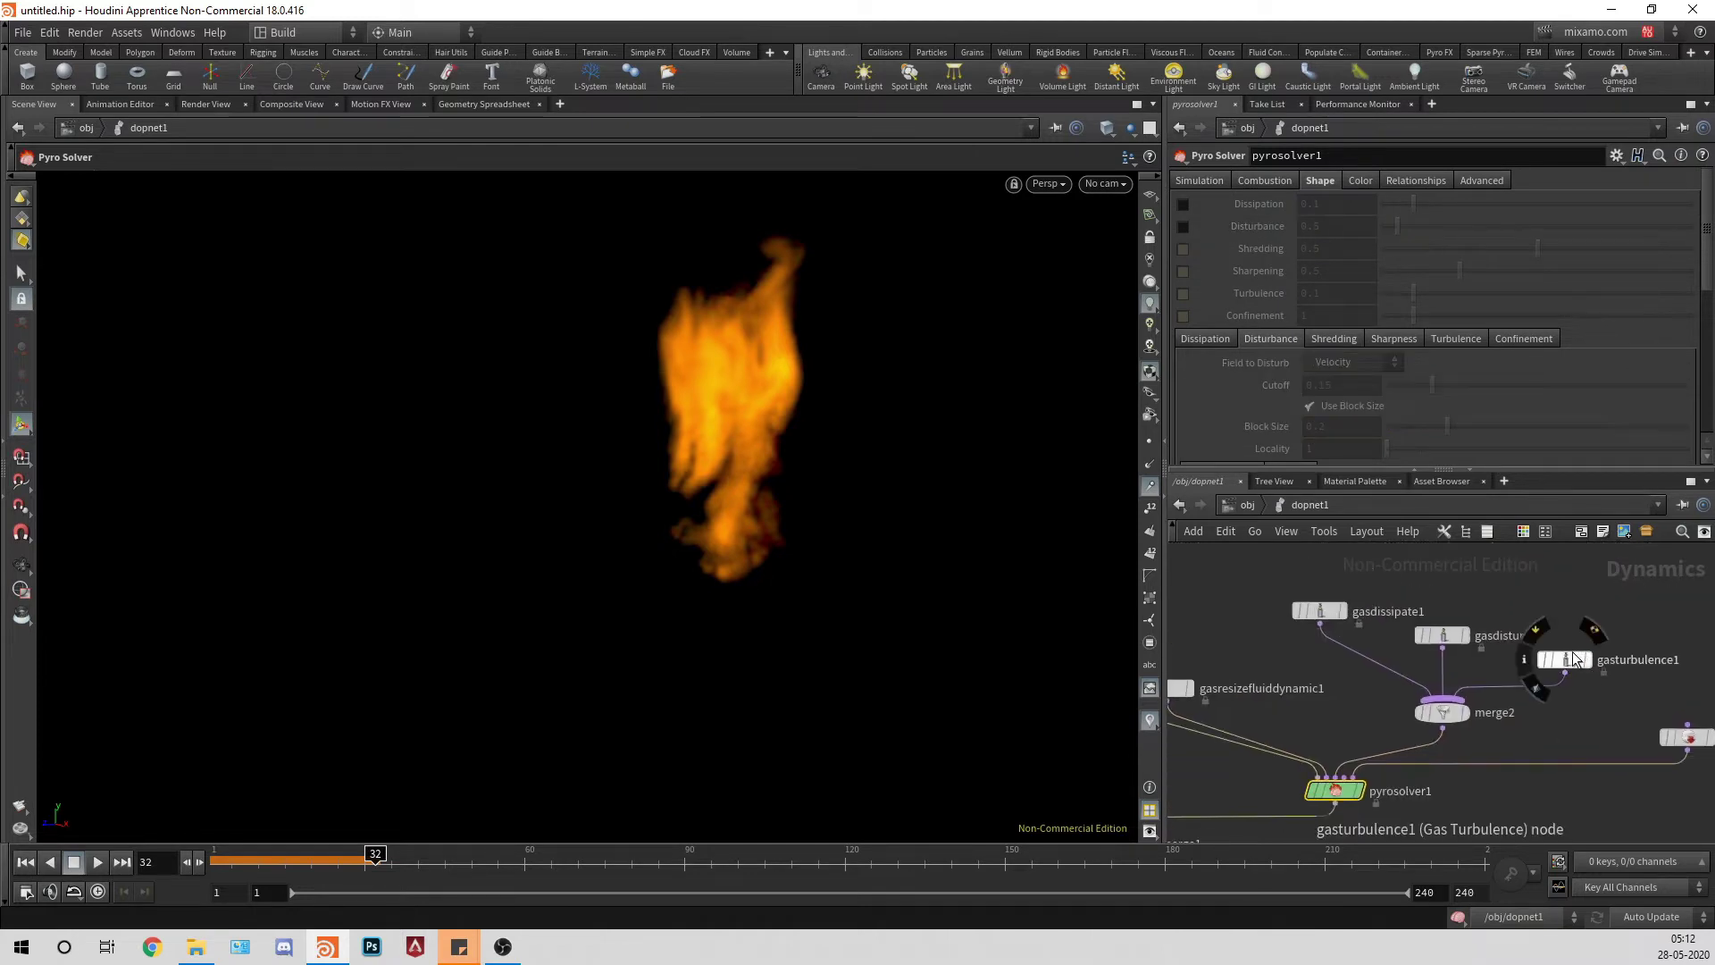
left_click(1572, 659)
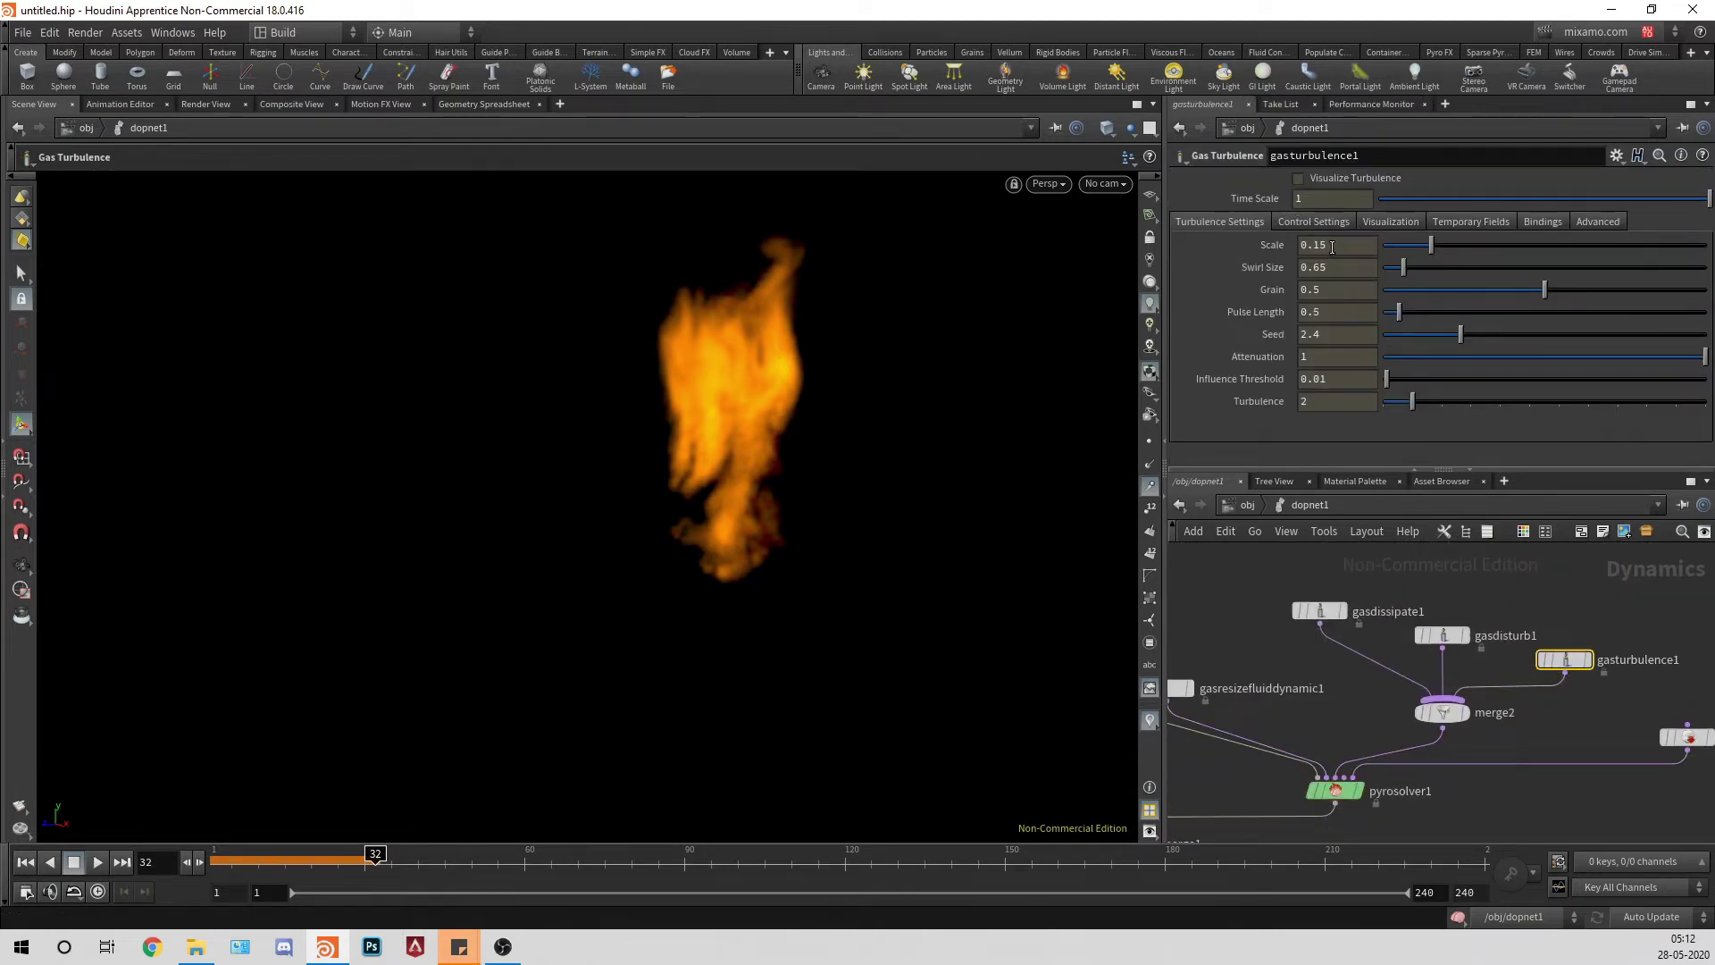
middle_click_drag(1536, 782, 1640, 628)
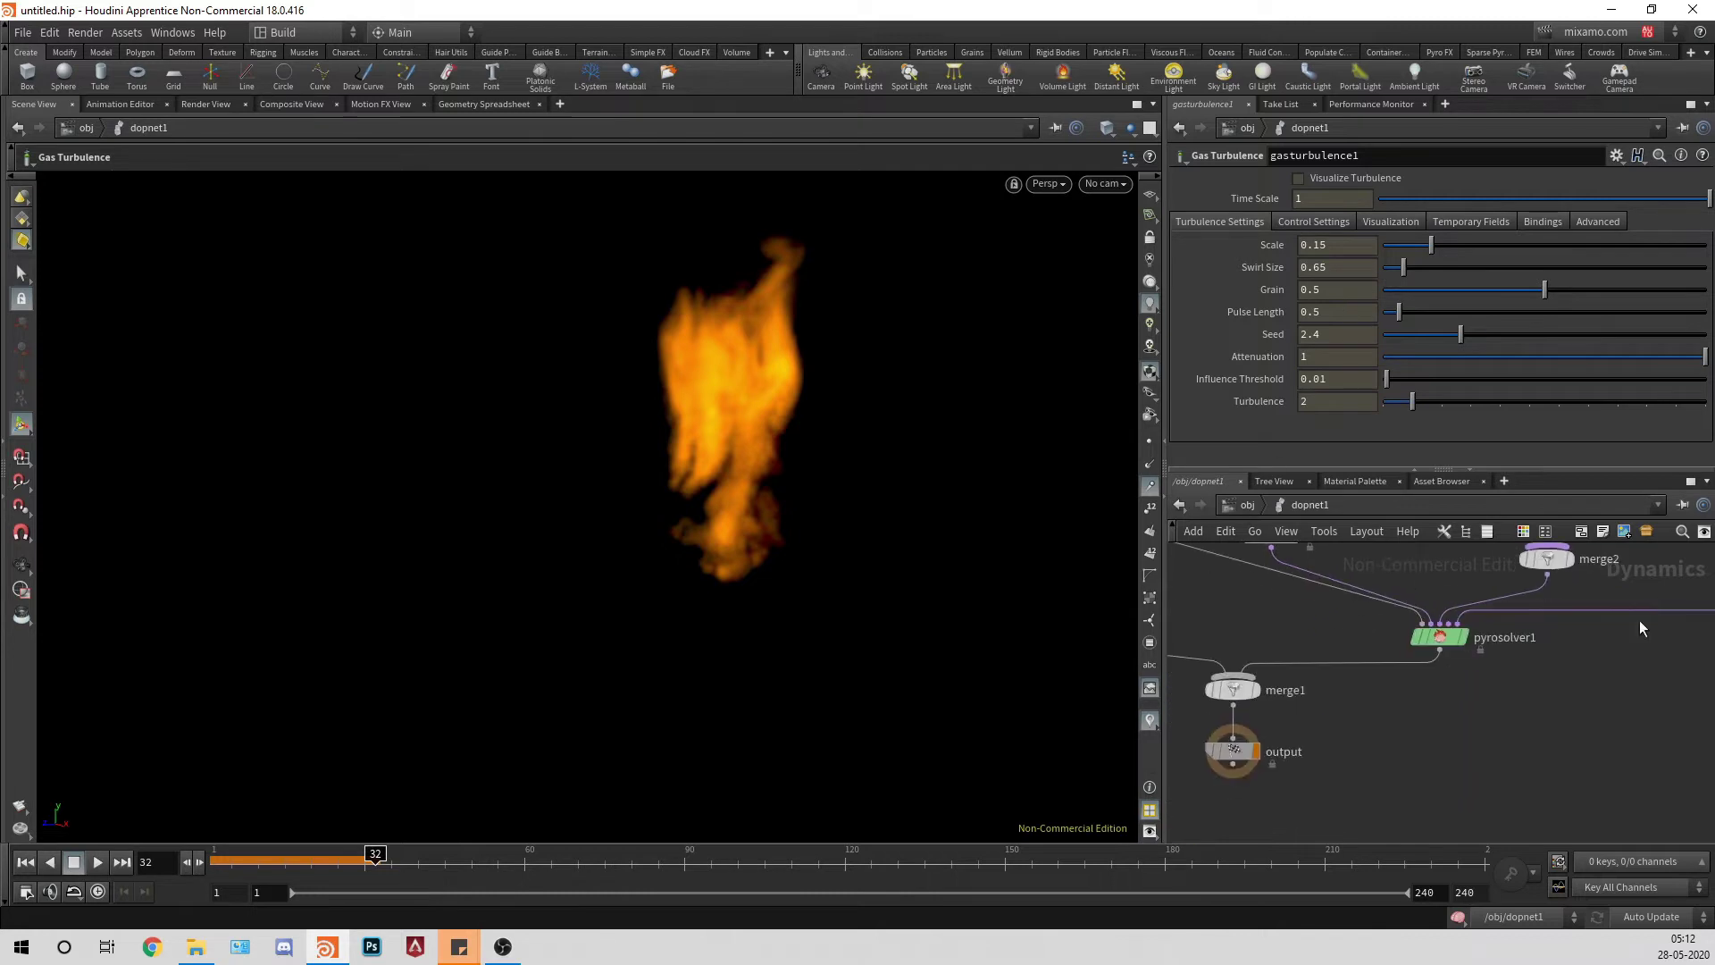
Step: Replay the simulation from the first frame and check the fire's shape, stopping at frame 34
left_click(41, 860)
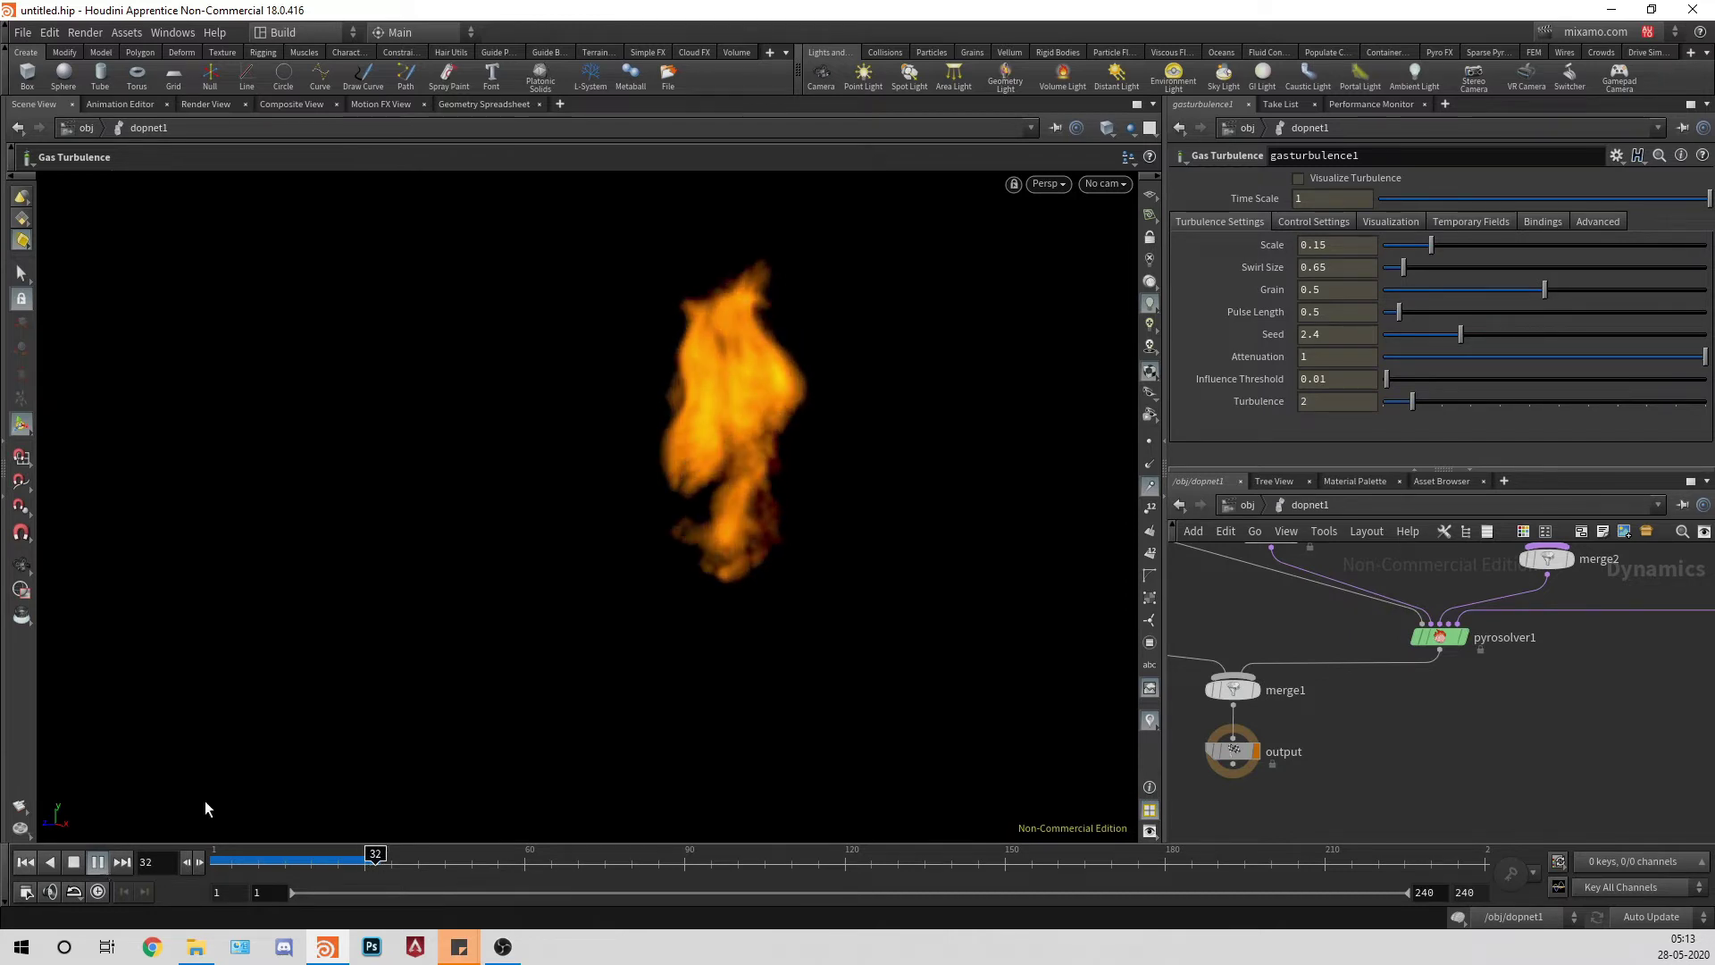
key("space")
left_click_drag(833, 485, 670, 497)
key("Return")
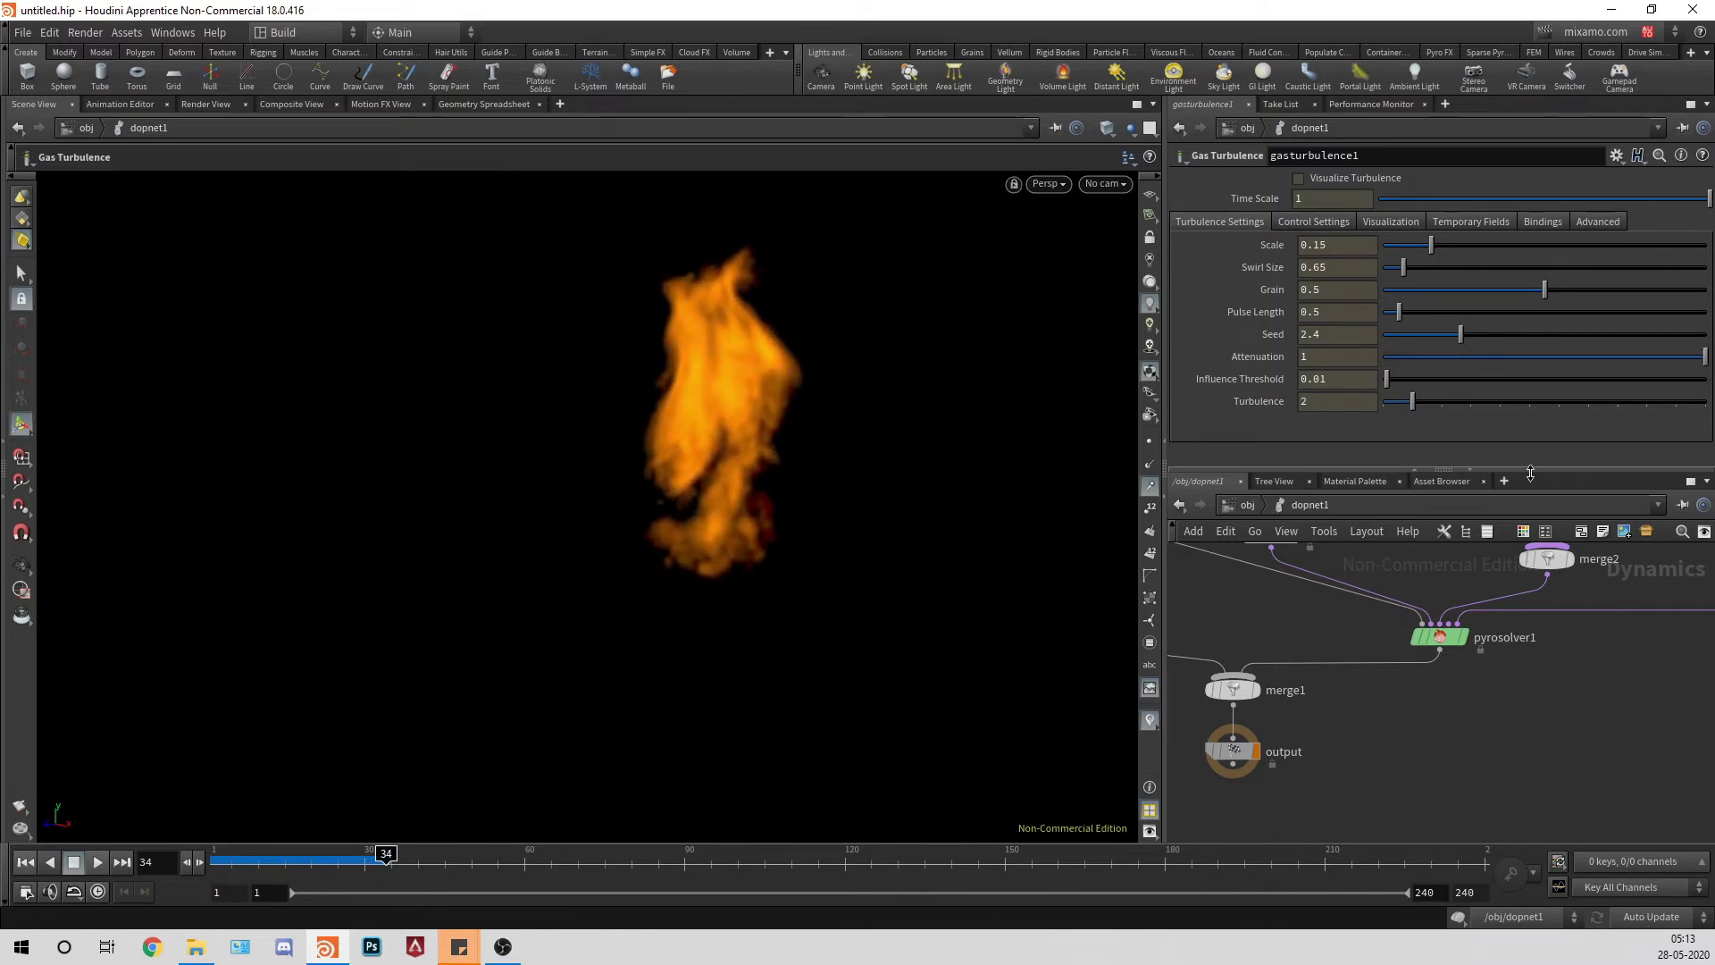
Step: Change the Control Field of gasdisturb1 to velocity
middle_click_drag(1445, 568, 1388, 722)
left_click(1487, 639)
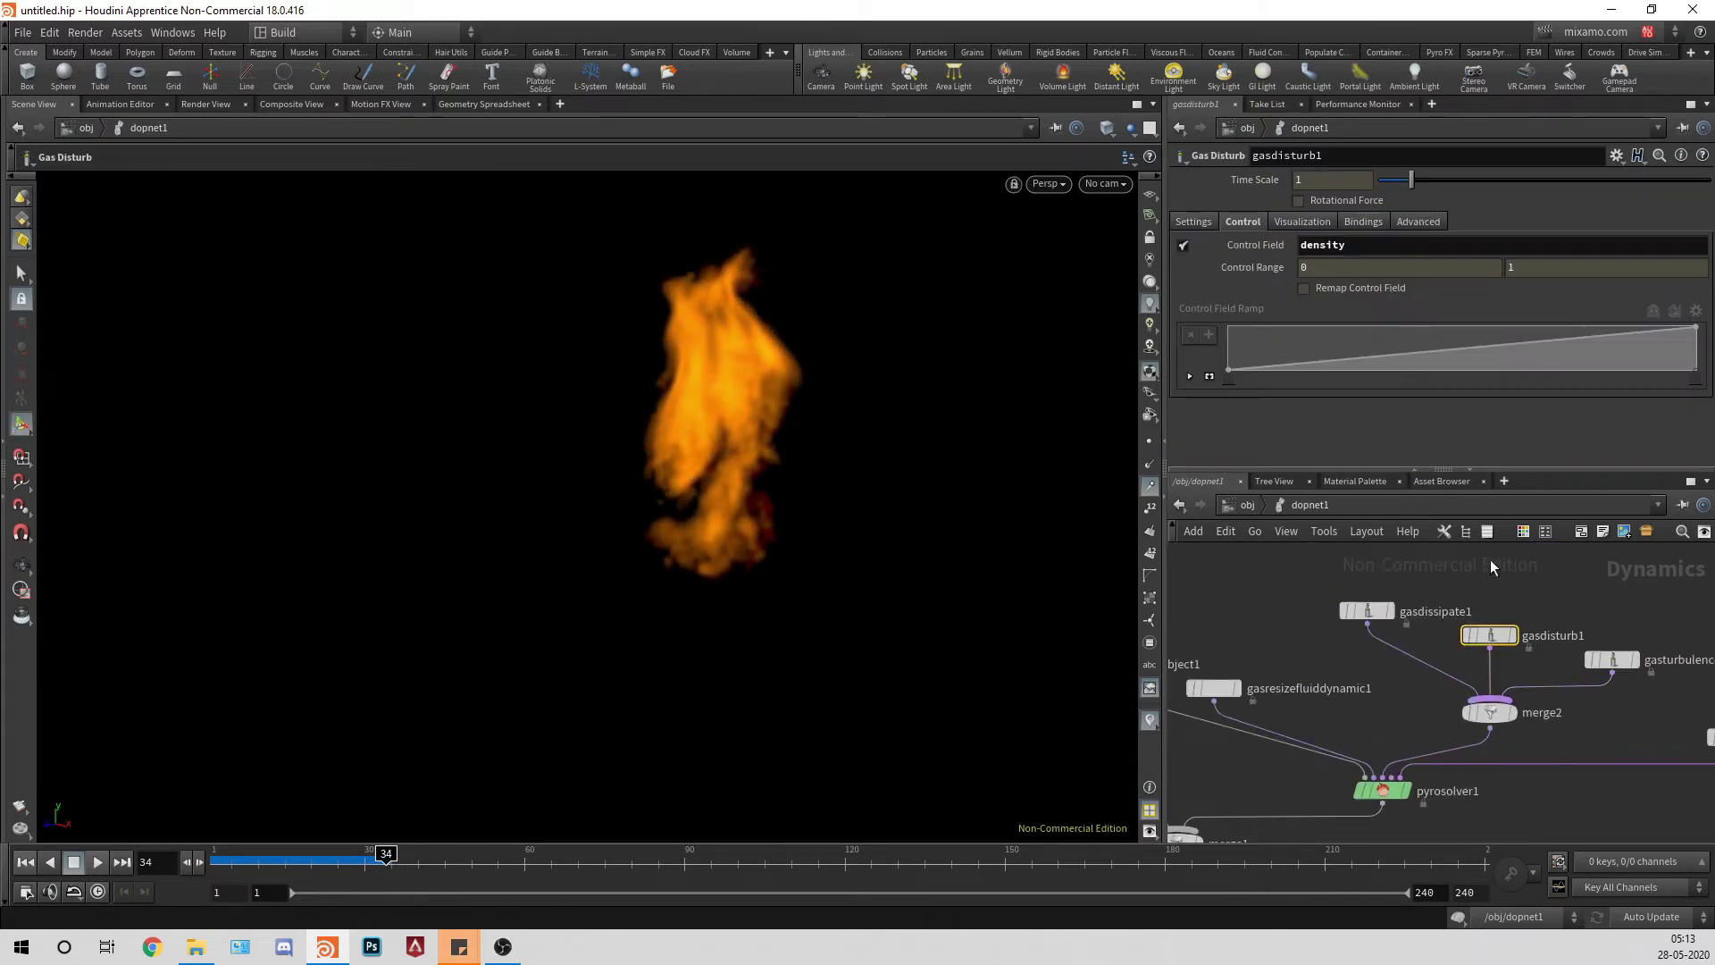
left_click(1354, 244)
type("velocit")
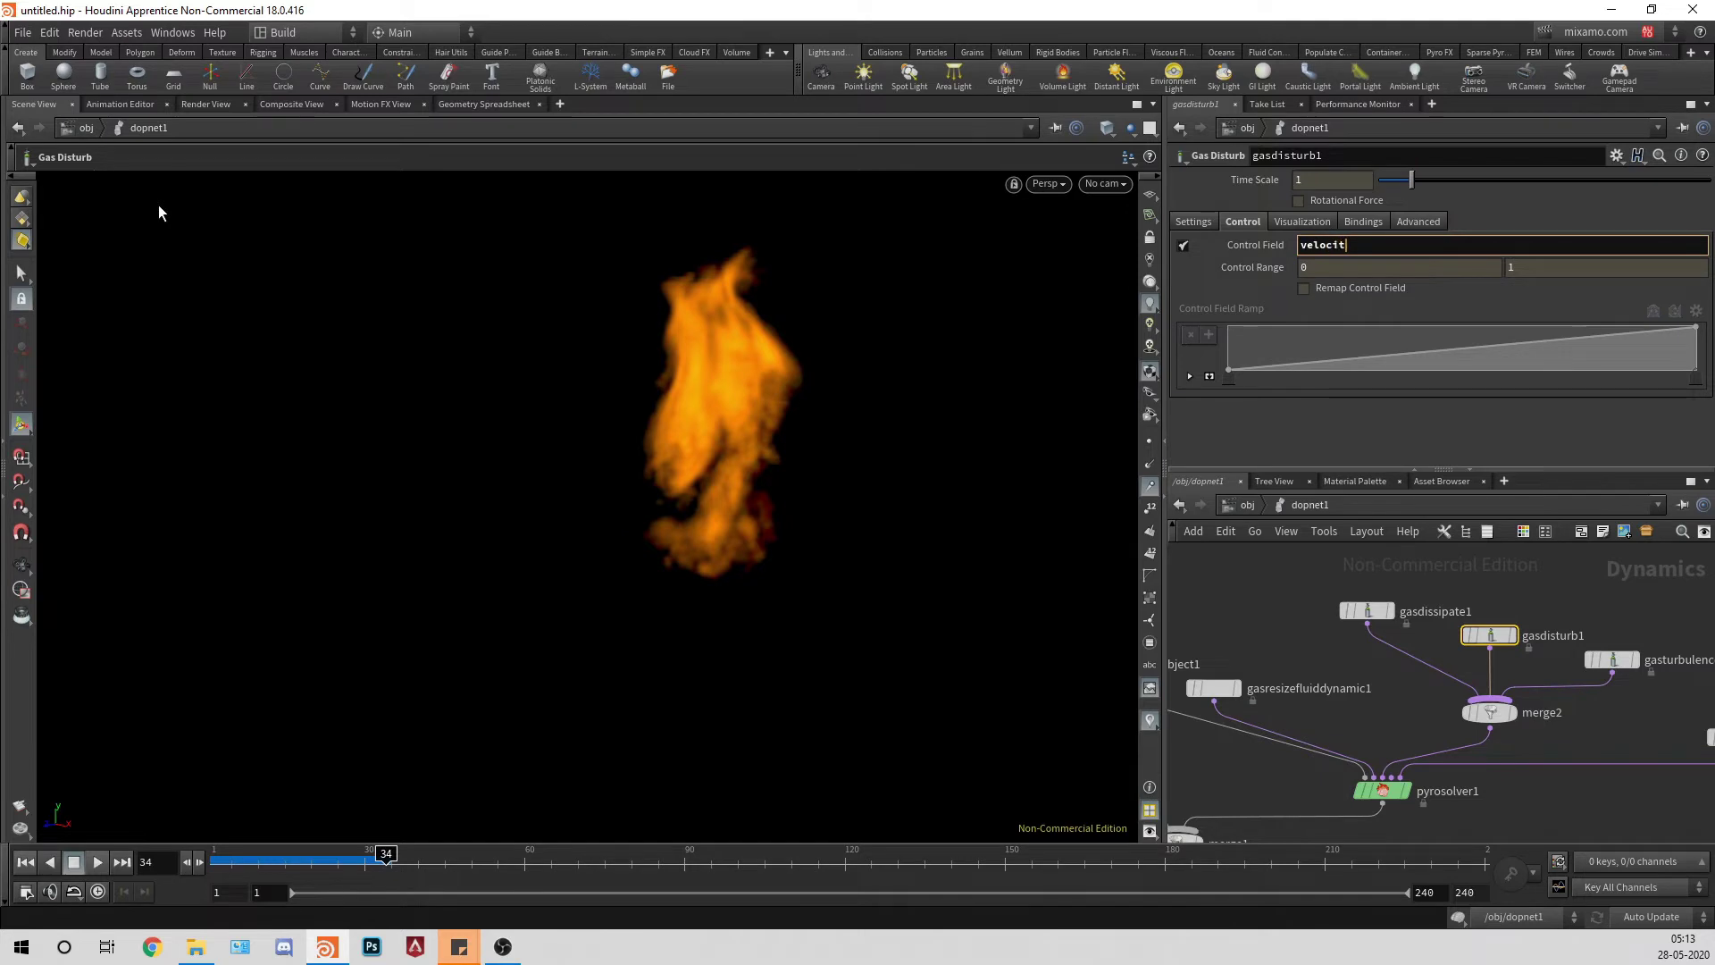
type("y")
key("Return")
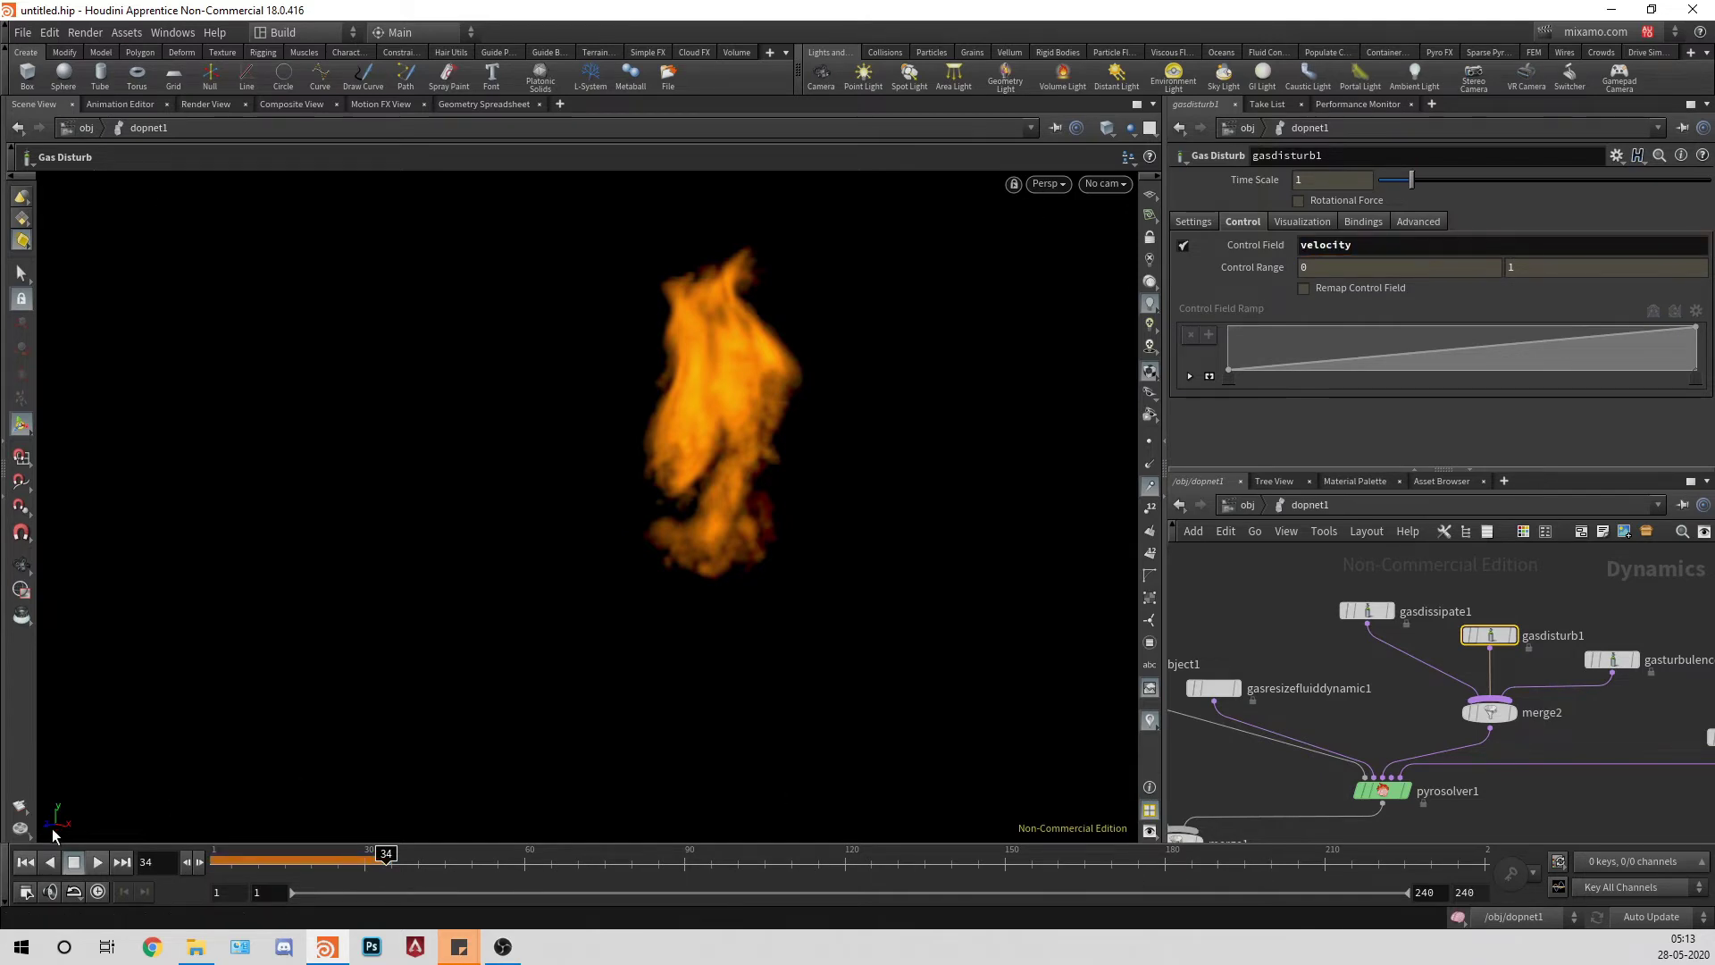
Step: Rerun the simulation from the first frame to frame 36 and examine the fire with the velocity-controlled disturbance
left_click(24, 862)
left_click(98, 863)
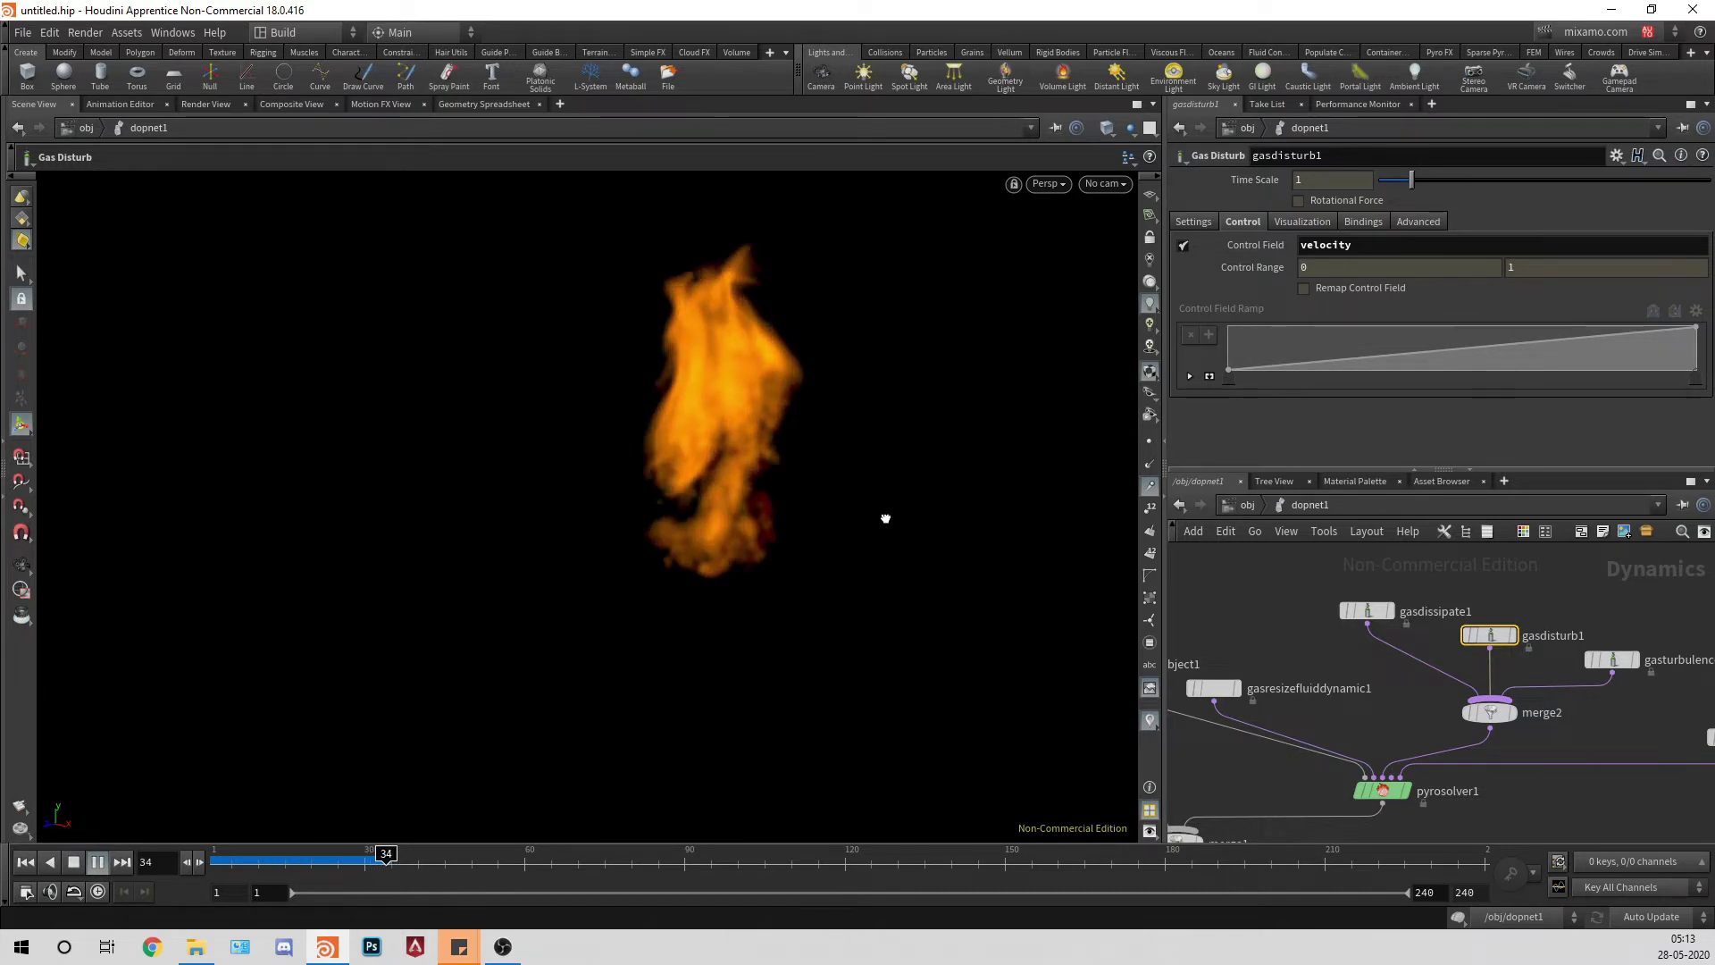
key("Escape")
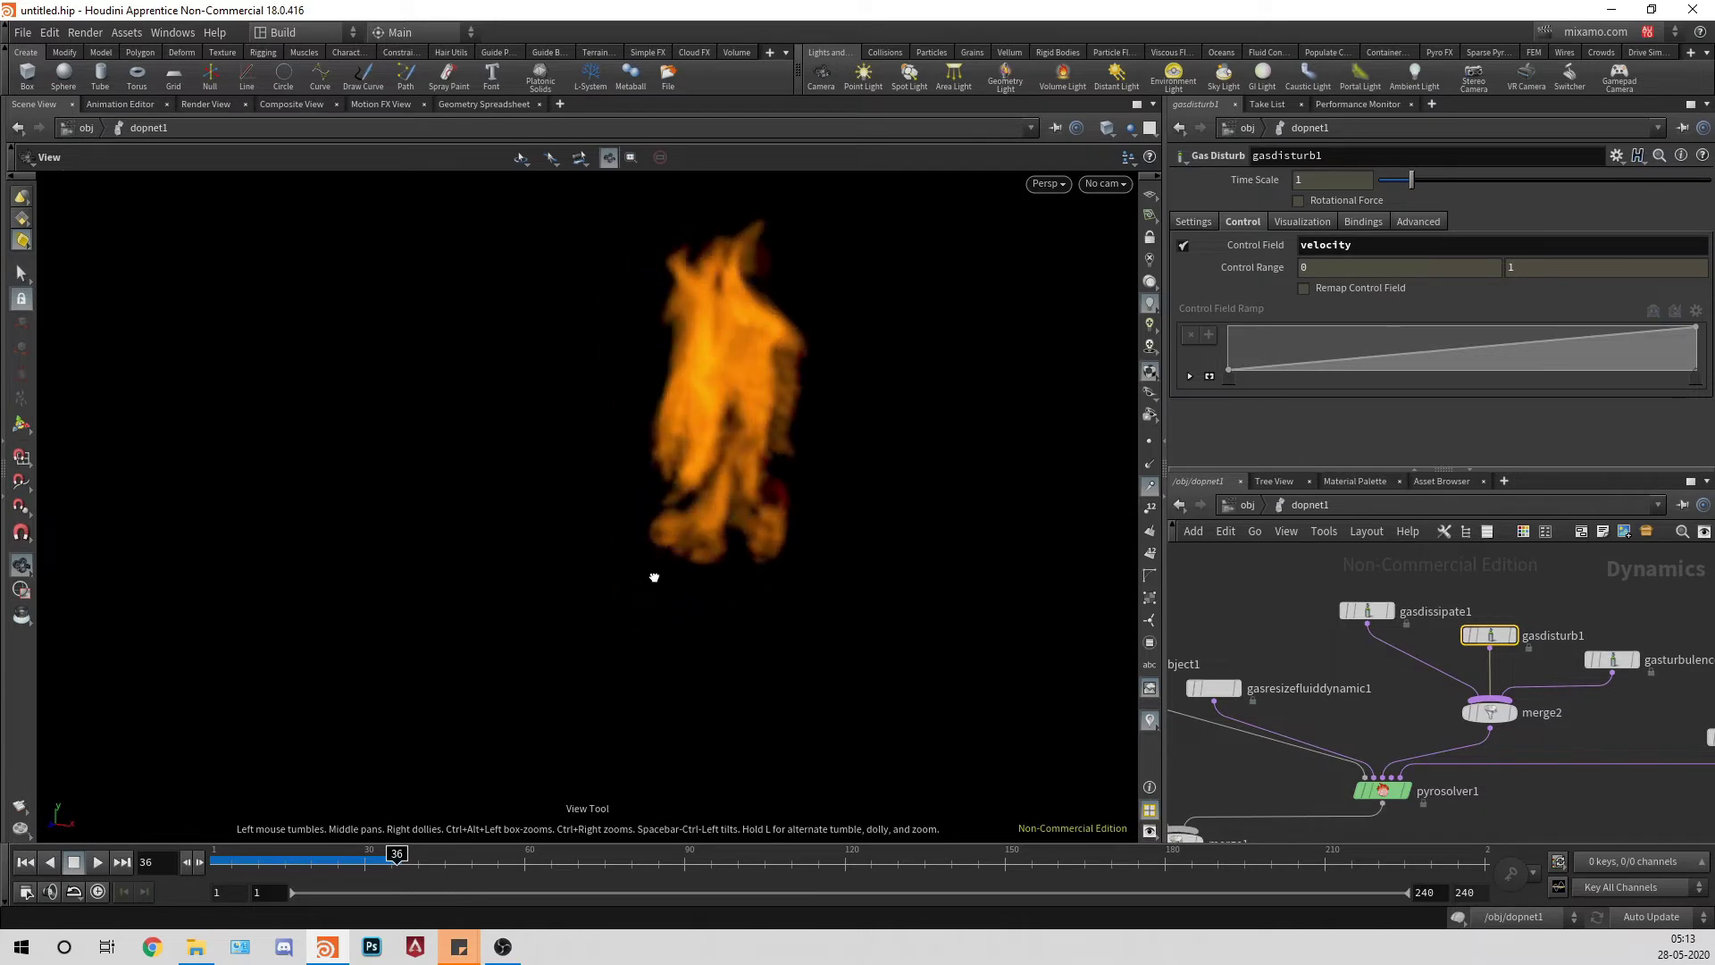
left_click_drag(653, 577, 643, 557)
left_click_drag(601, 619, 930, 433)
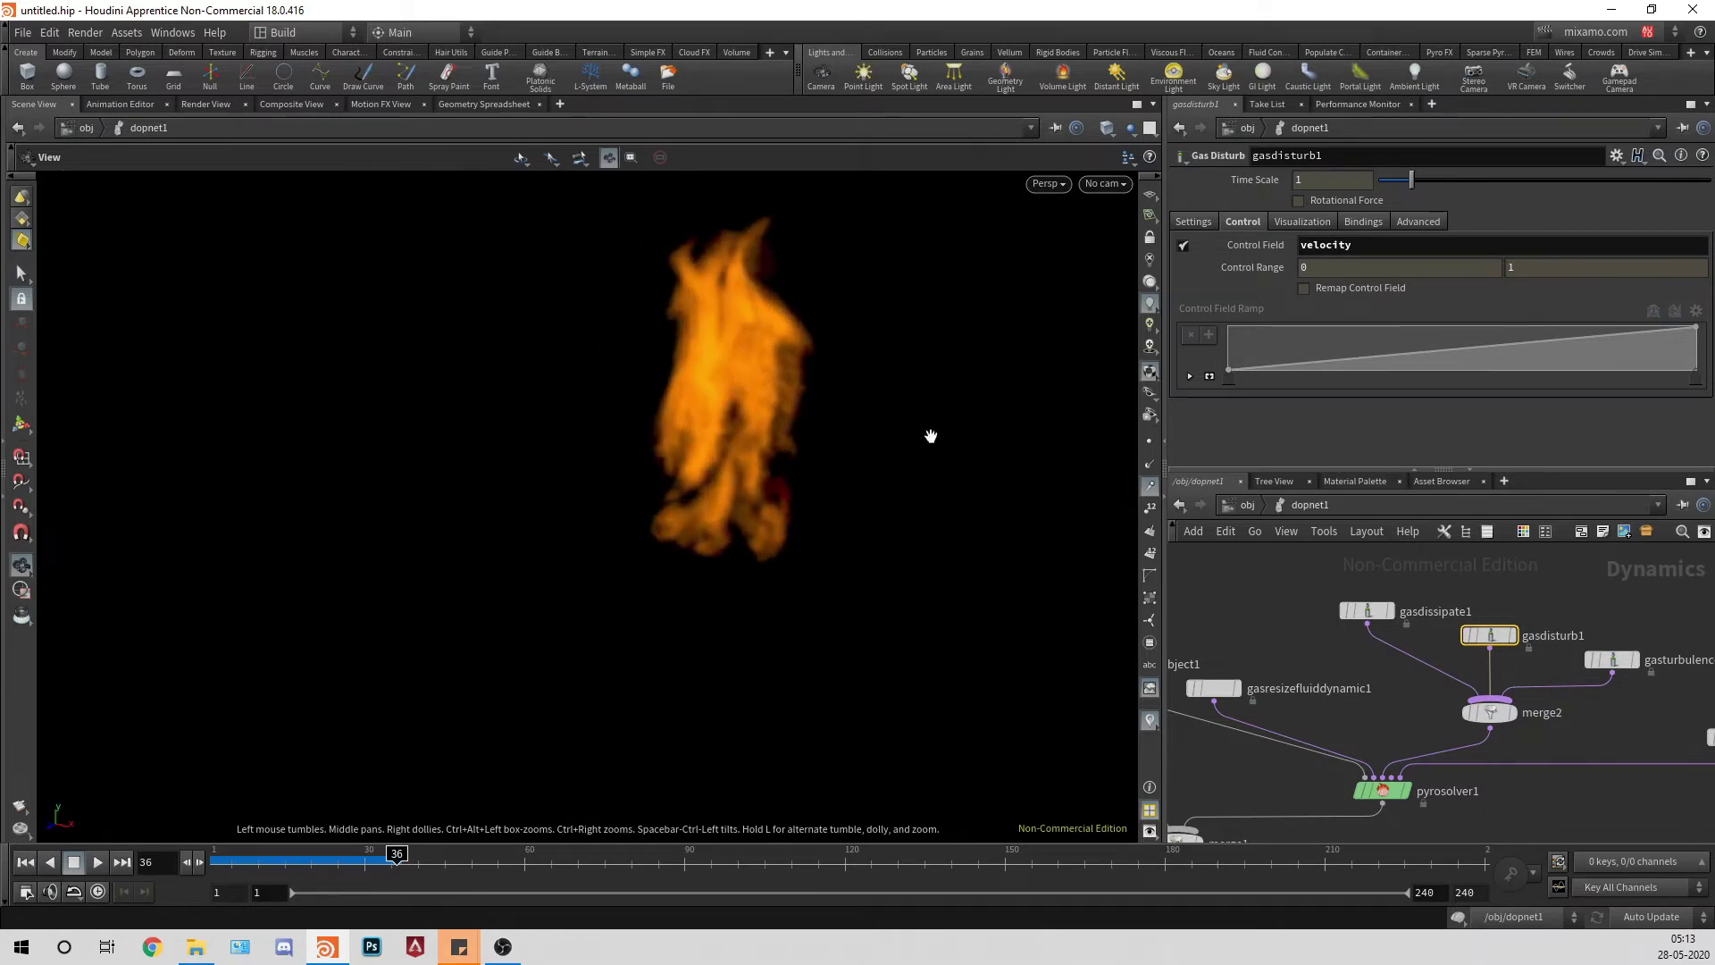
Step: Set Buoyancy Lift to 2 in the Simulation settings of pyrosolver1
left_click(1375, 776)
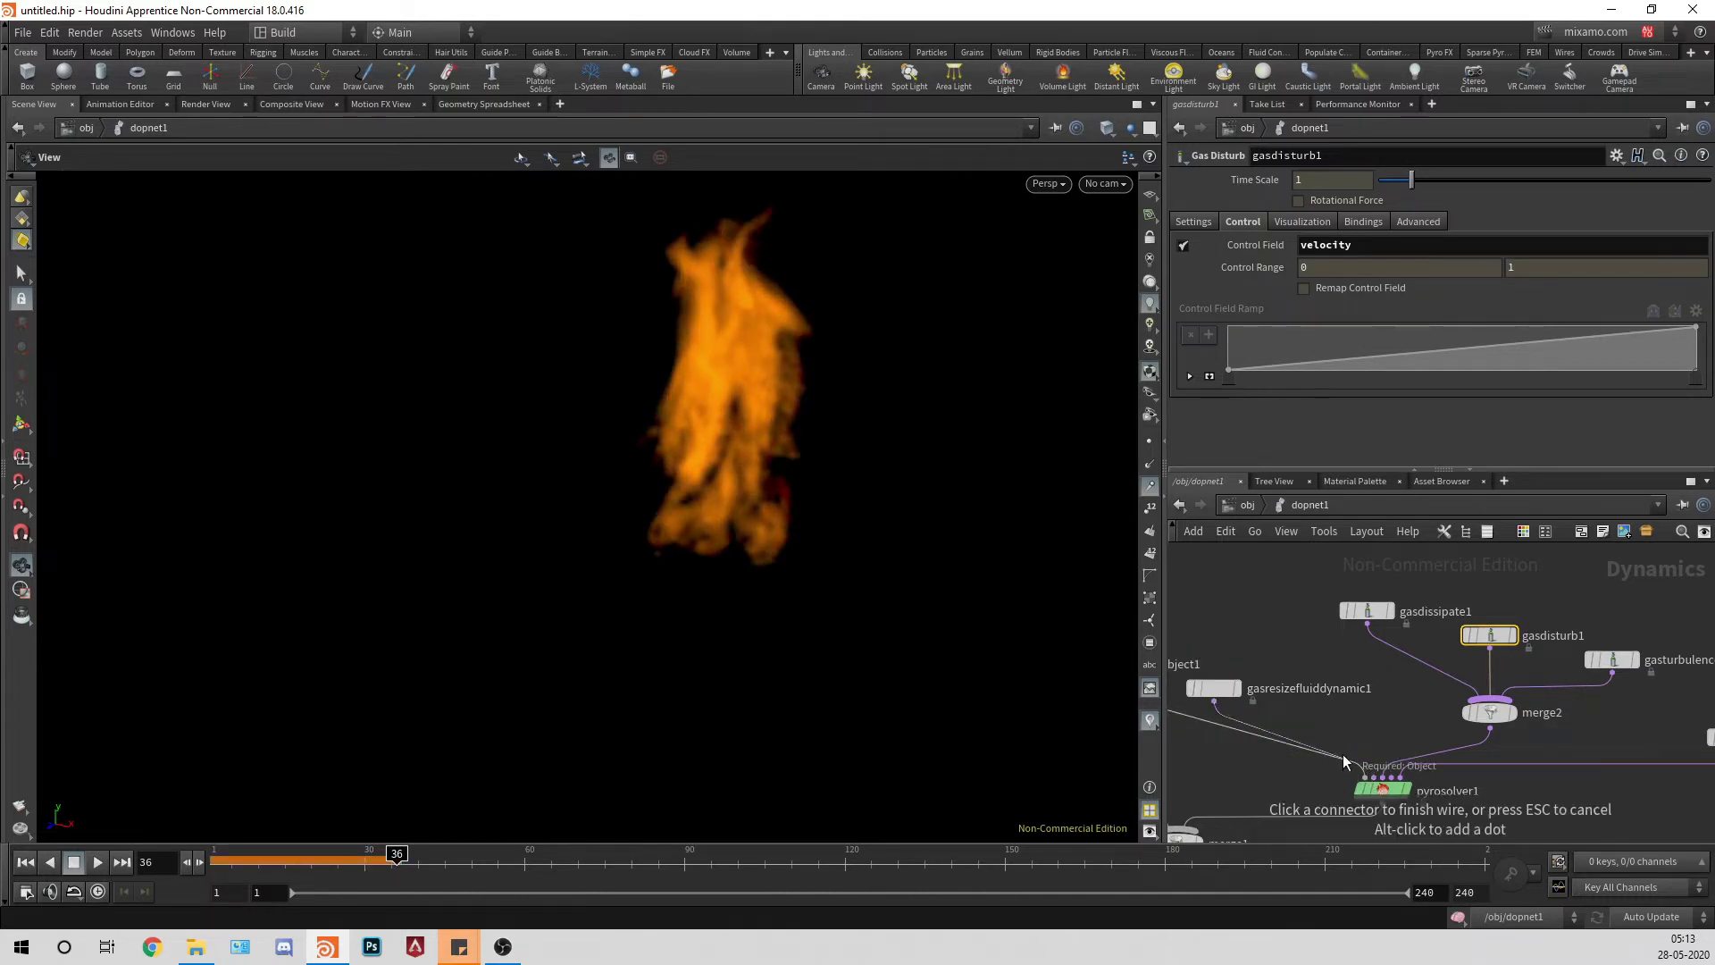
left_click(1384, 789)
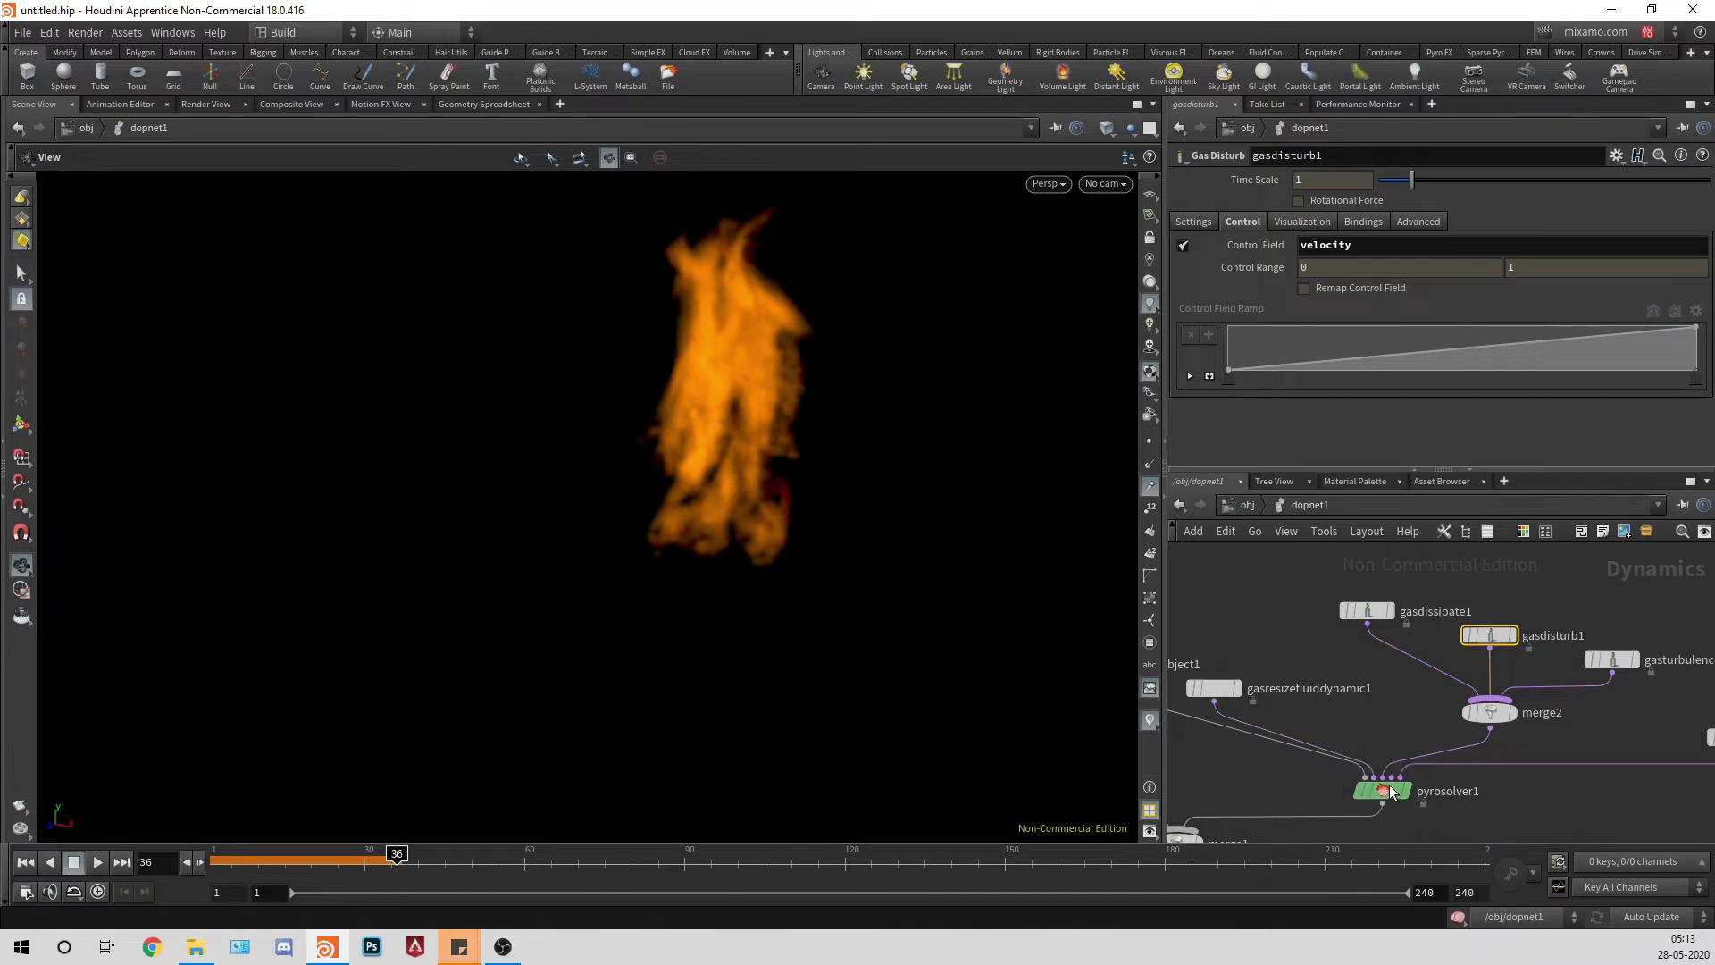
left_click(1268, 185)
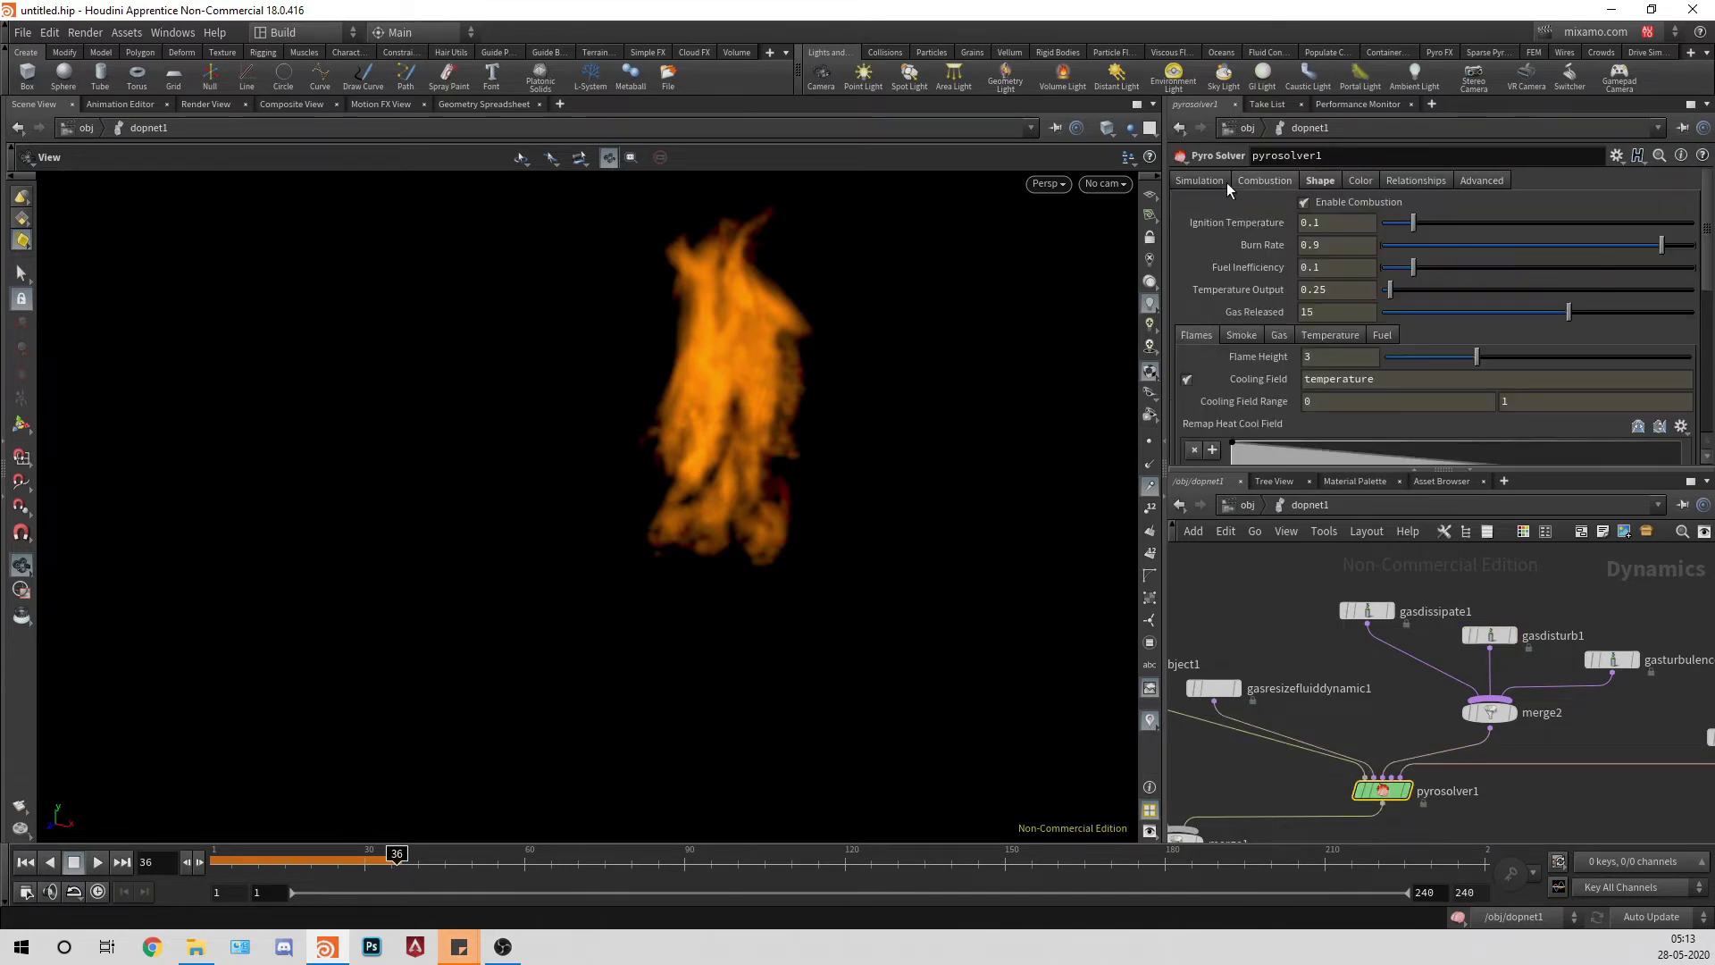
left_click(1220, 182)
left_click_drag(1329, 293, 1286, 293)
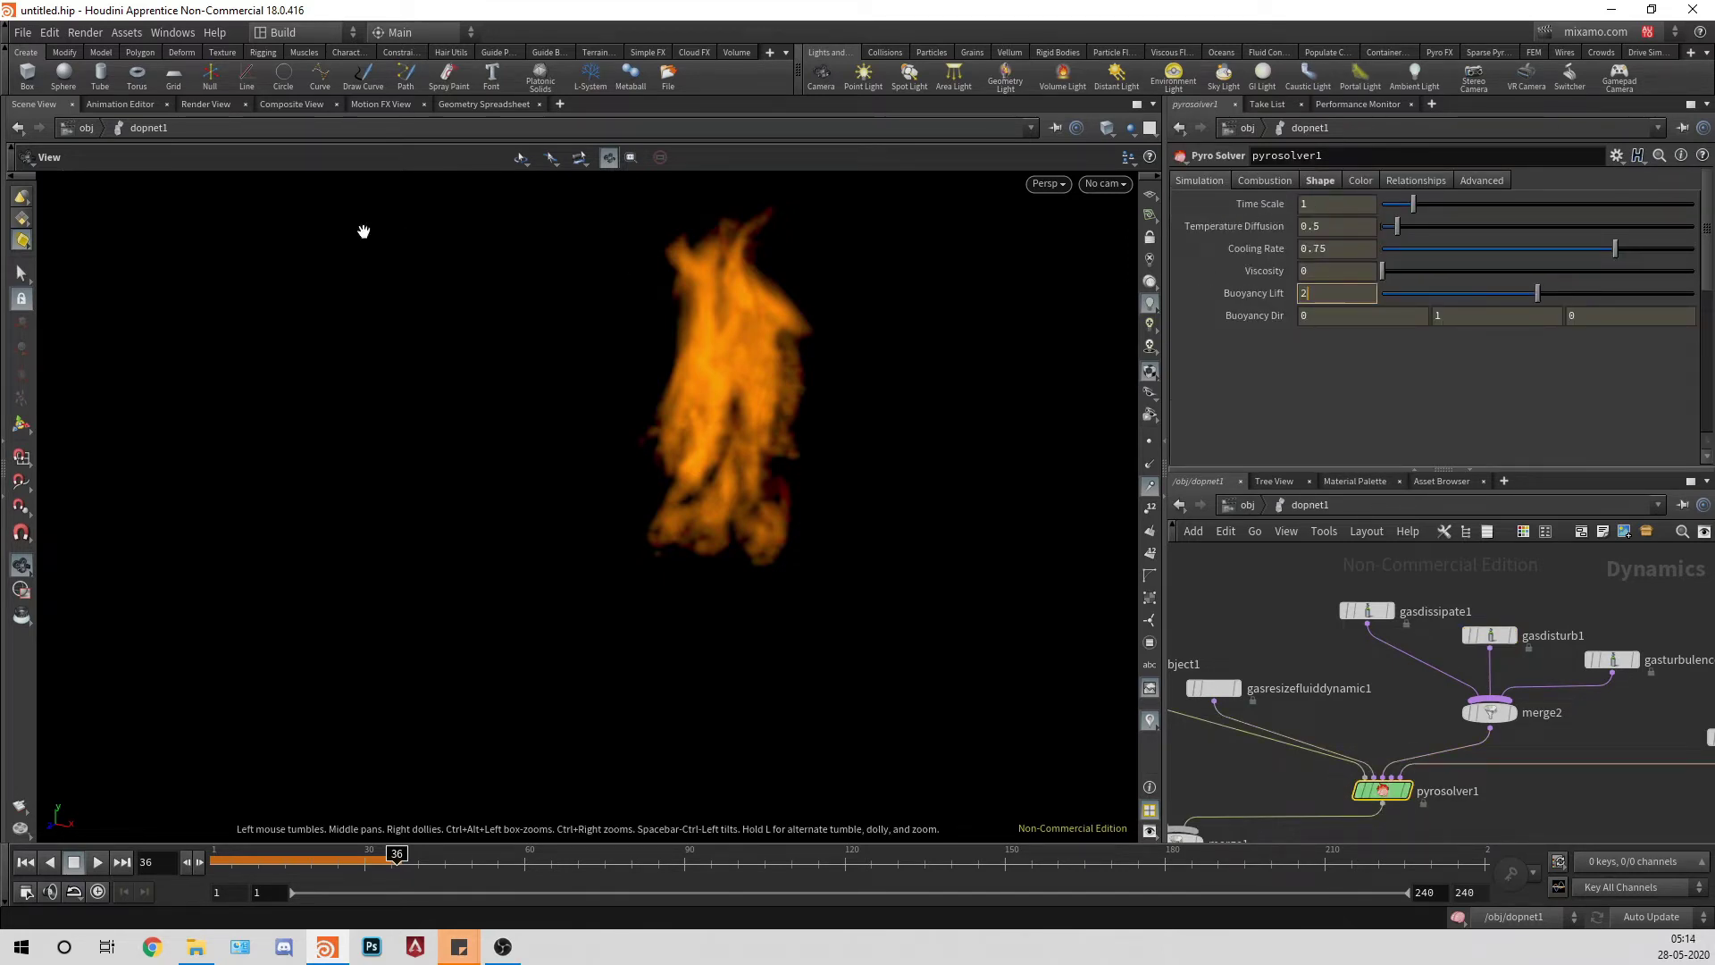
type("2")
key("Return")
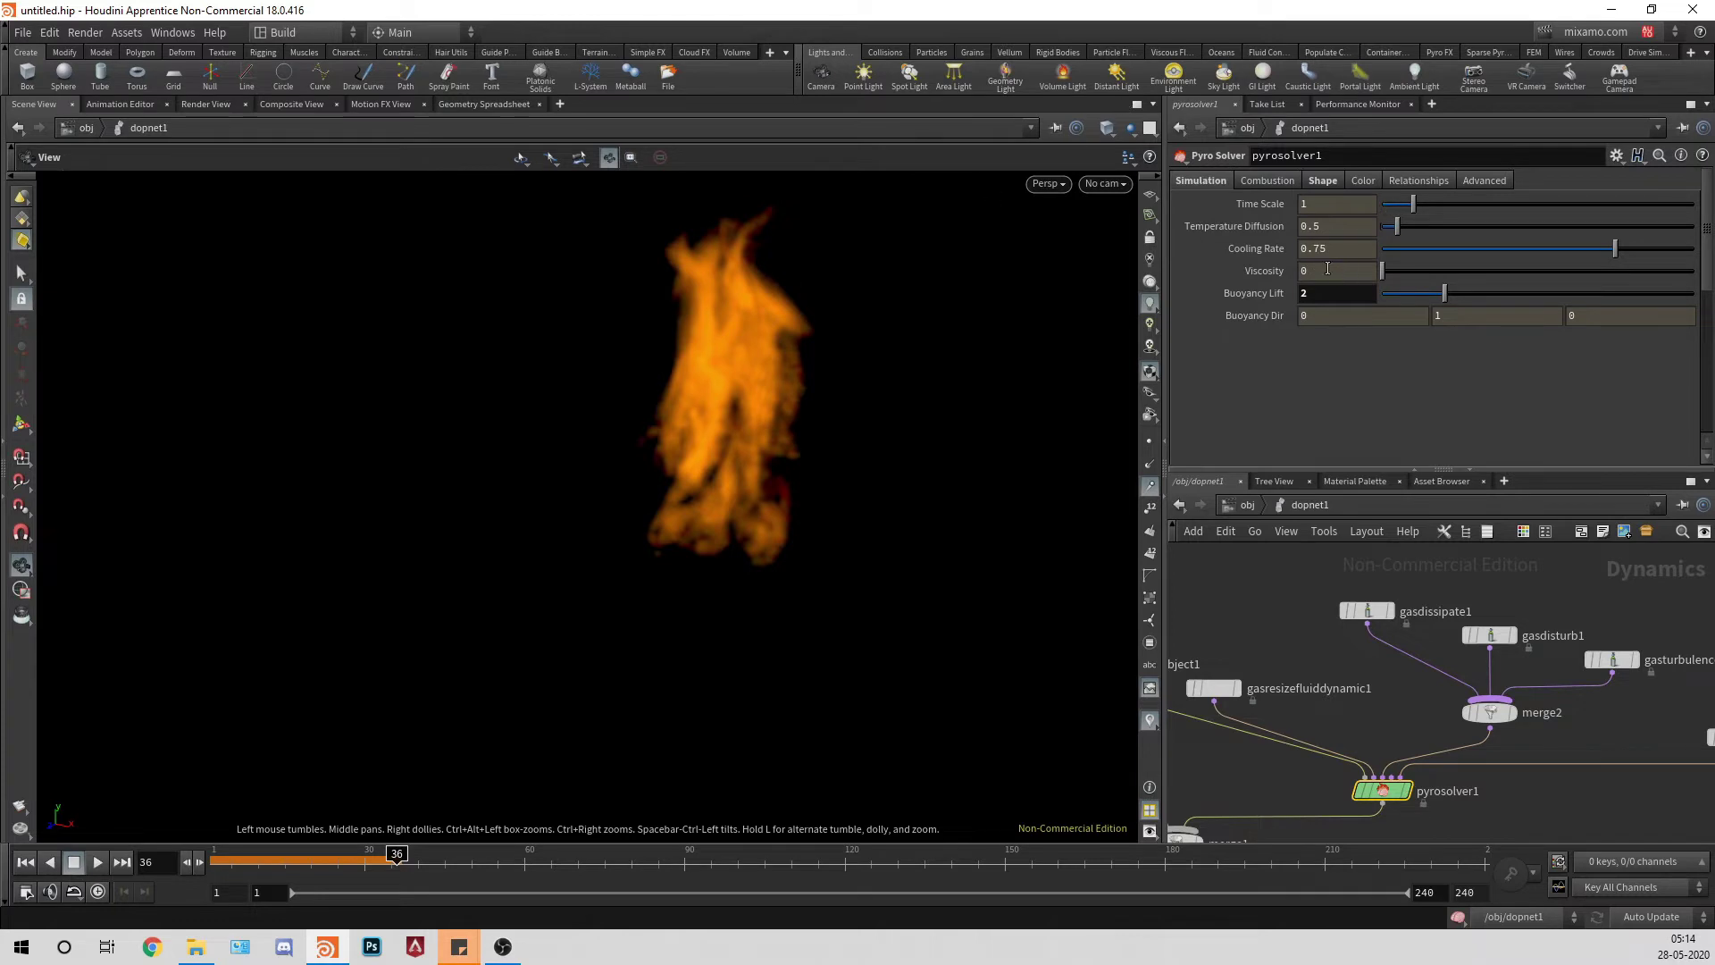
Step: In pyrosolver1's Combustion settings, set Burn Rate to 1, Gas Released to 5 and Flame Height to 1, and resimulate from the first frame
left_click(1259, 180)
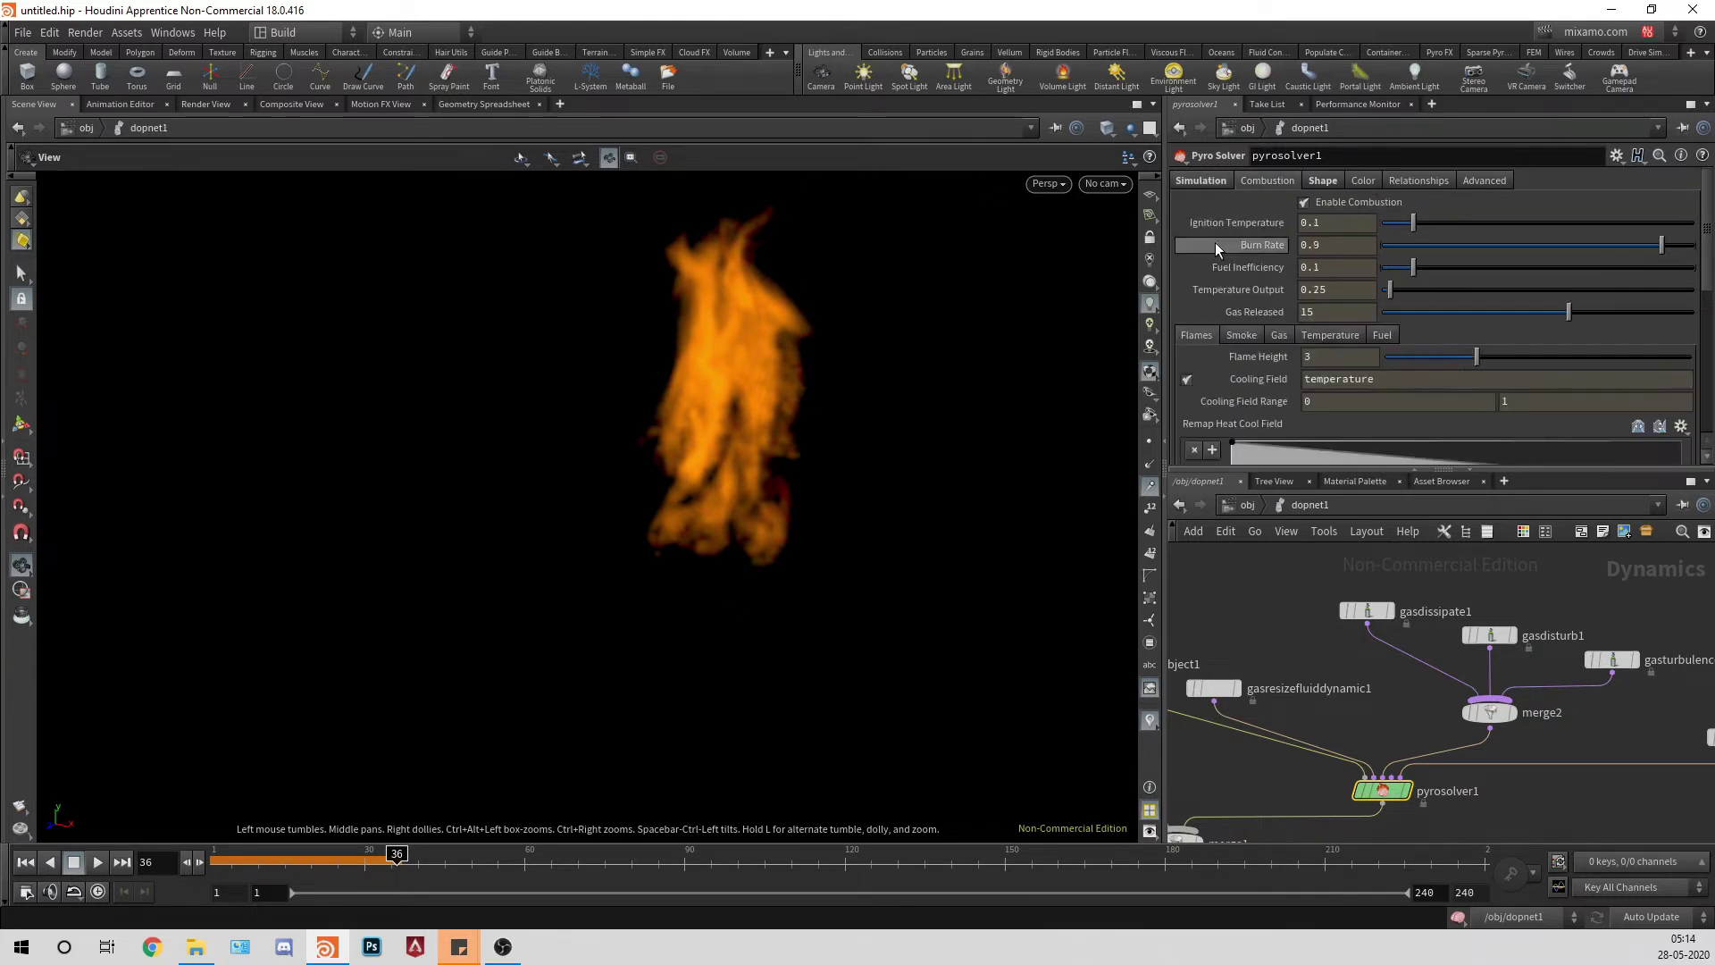
type("1")
key("Tab")
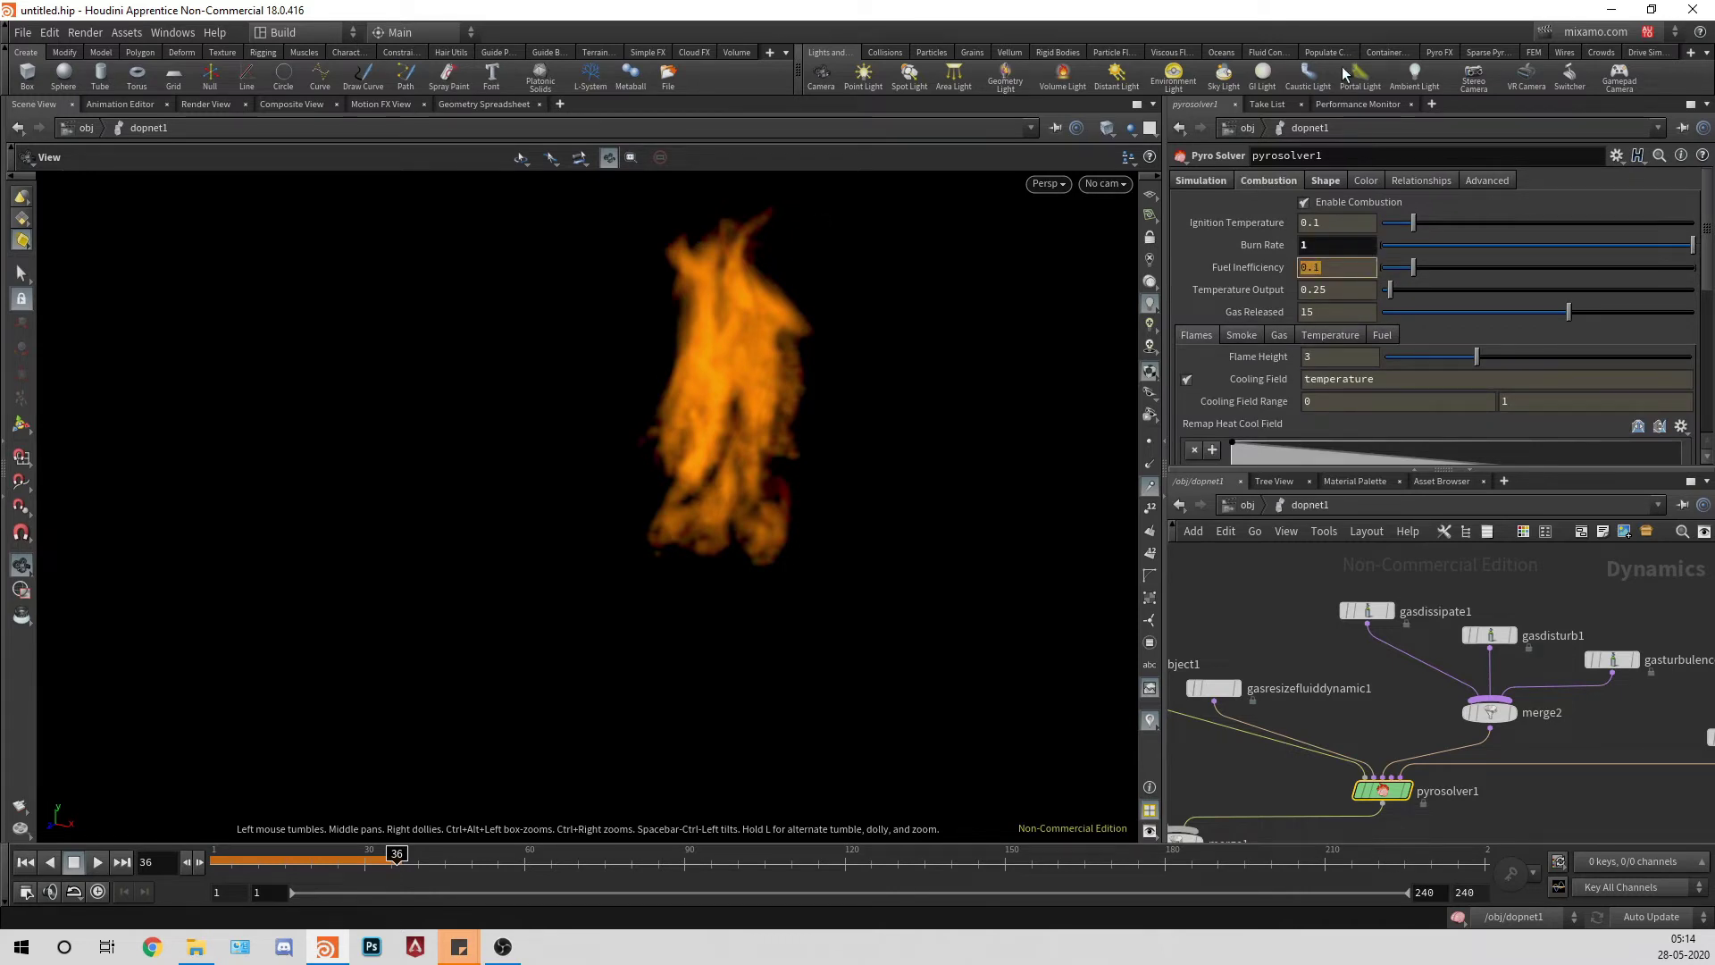
left_click_drag(1337, 310, 312, 140)
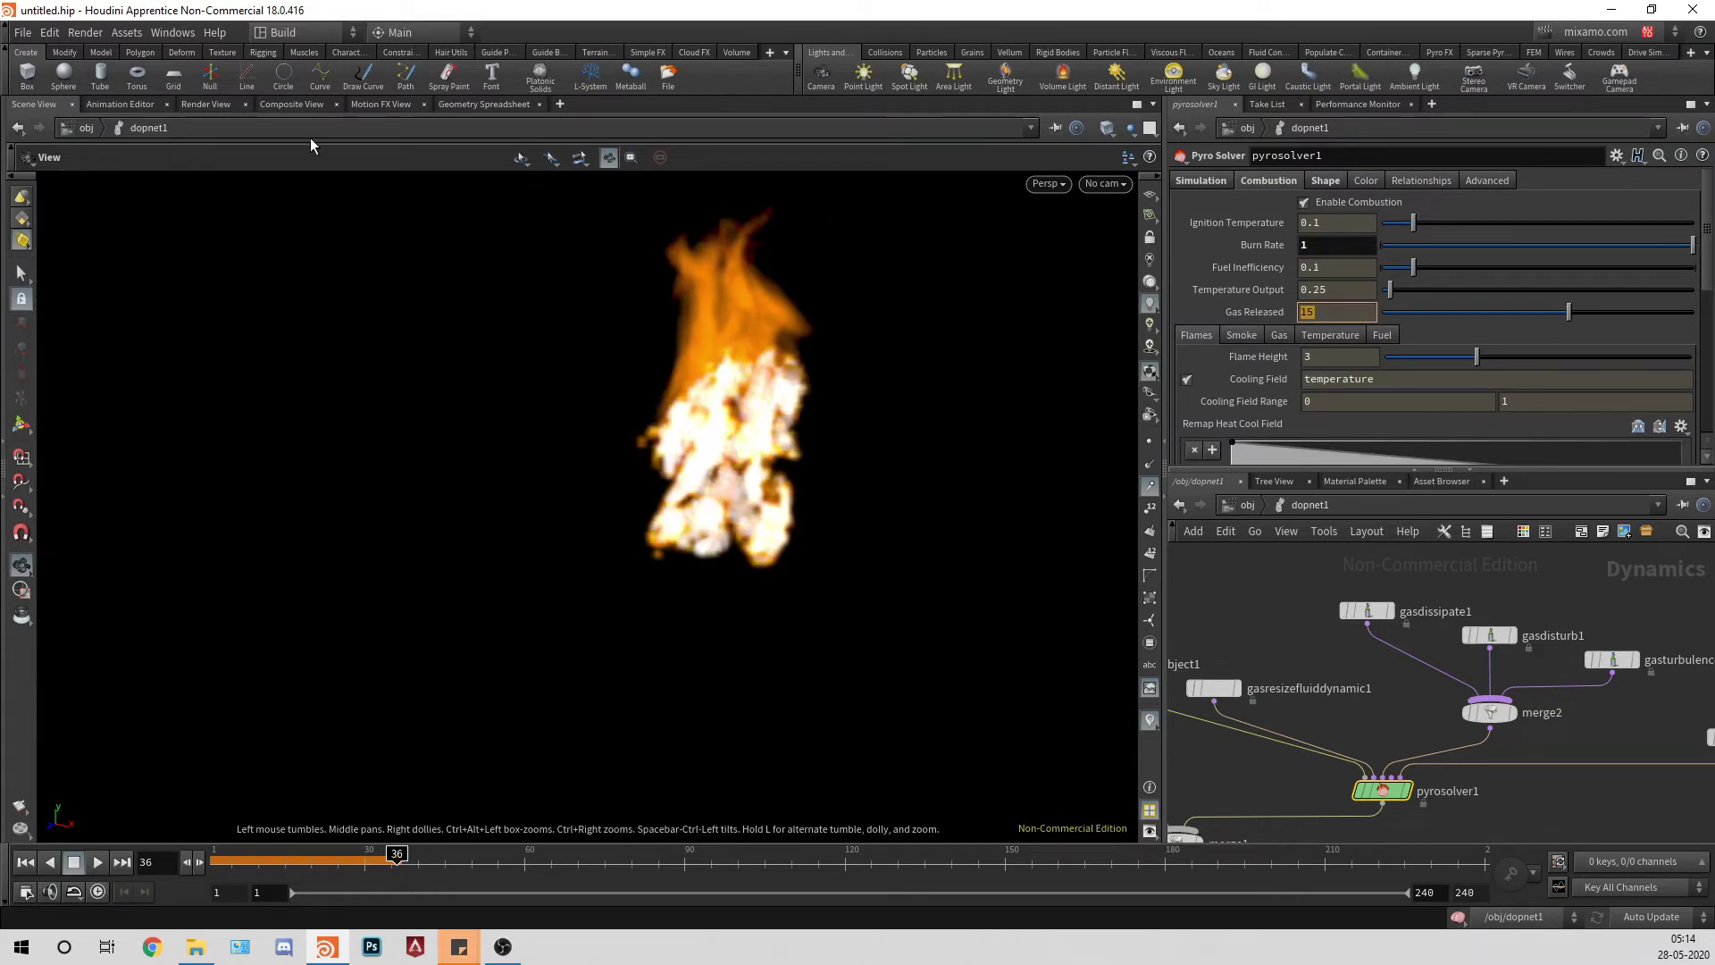
type("5")
key("Tab")
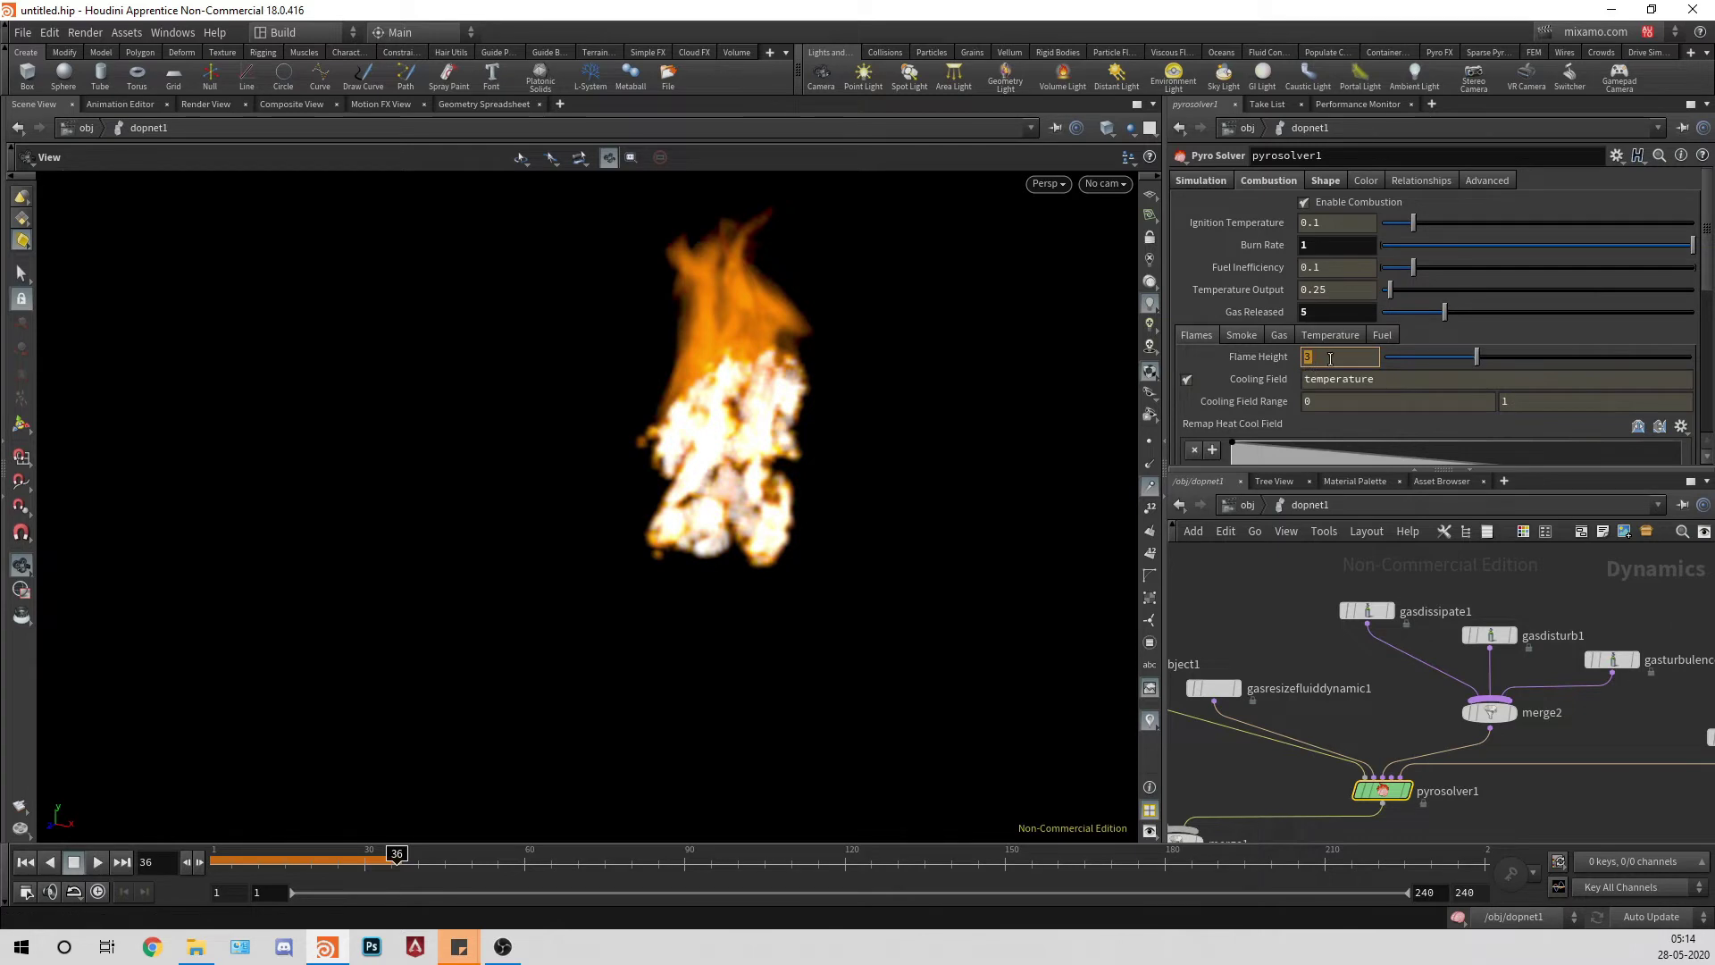
type("1")
key("Tab")
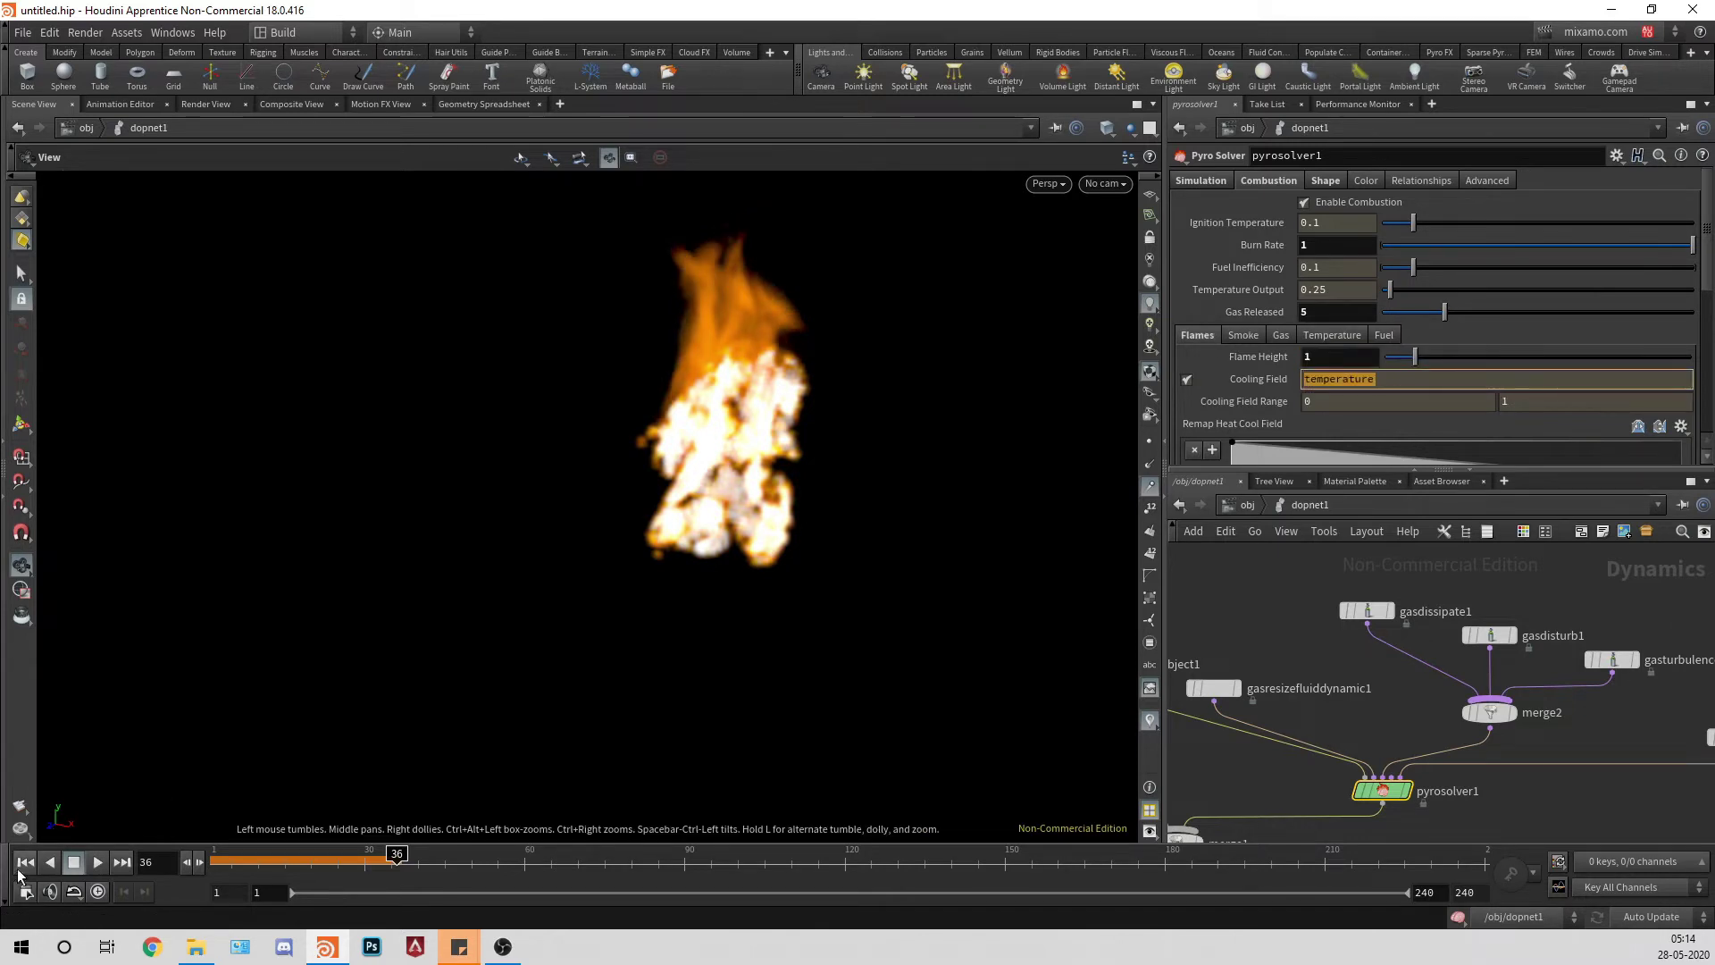
left_click(24, 863)
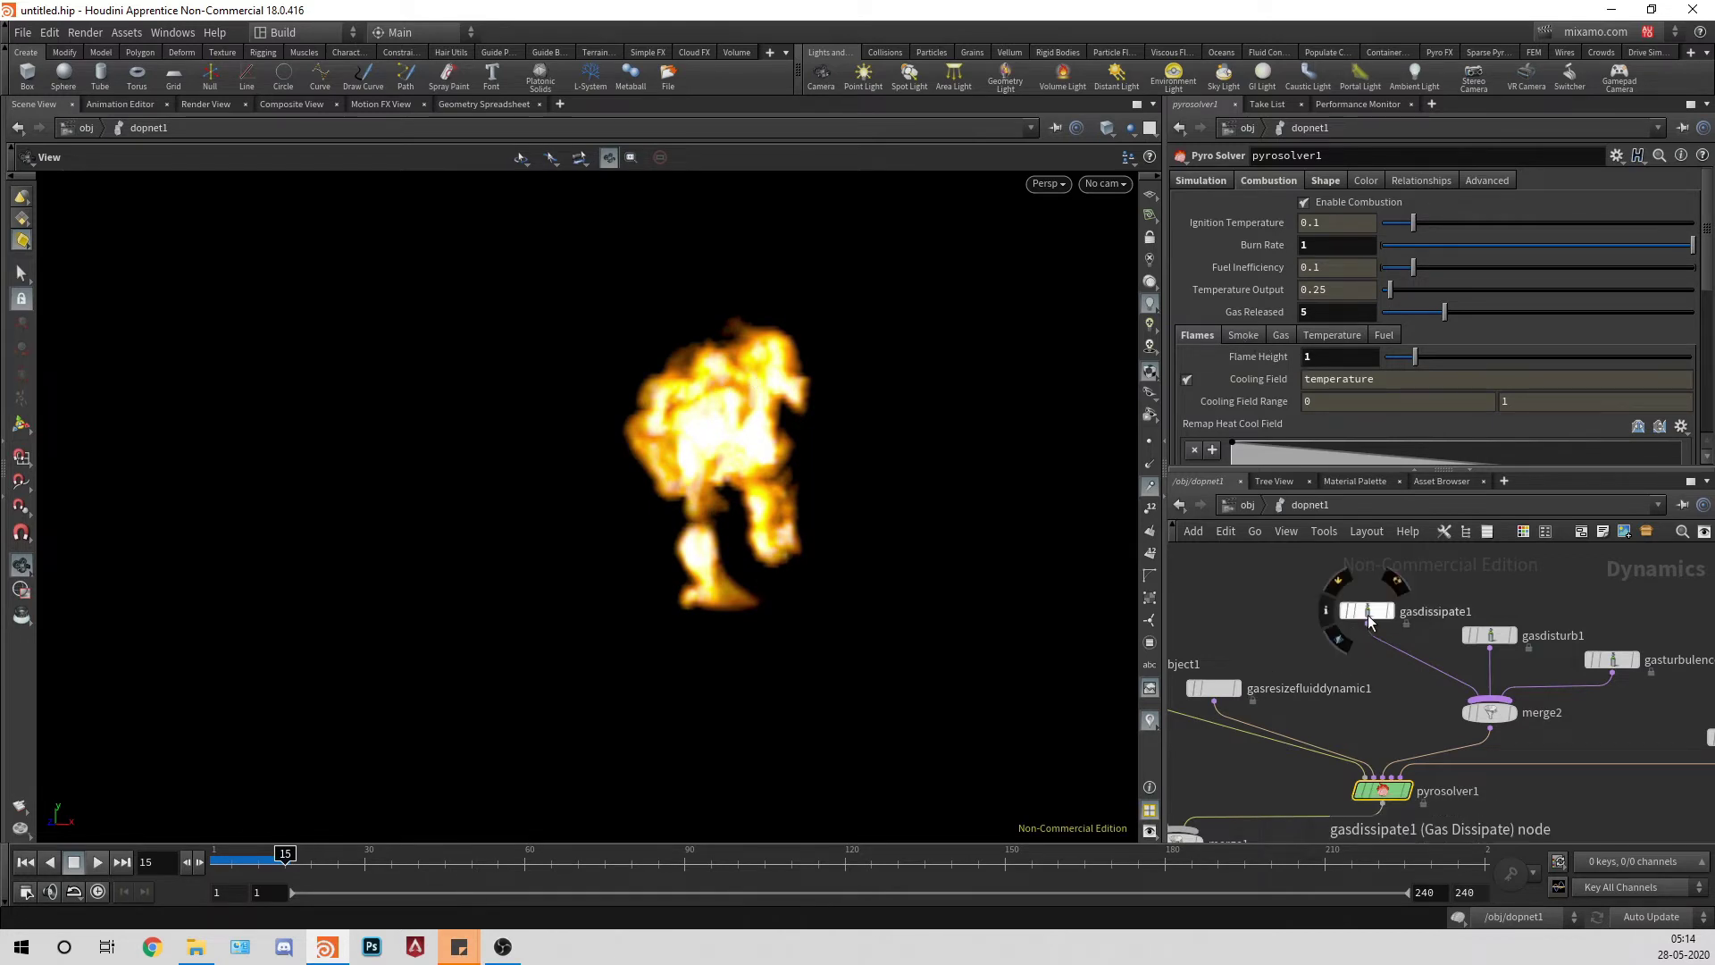
Step: Set the Emission Scale of smokeobject1 to 5 in its Multi visualization's Emission settings
middle_click_drag(1299, 663, 1532, 664)
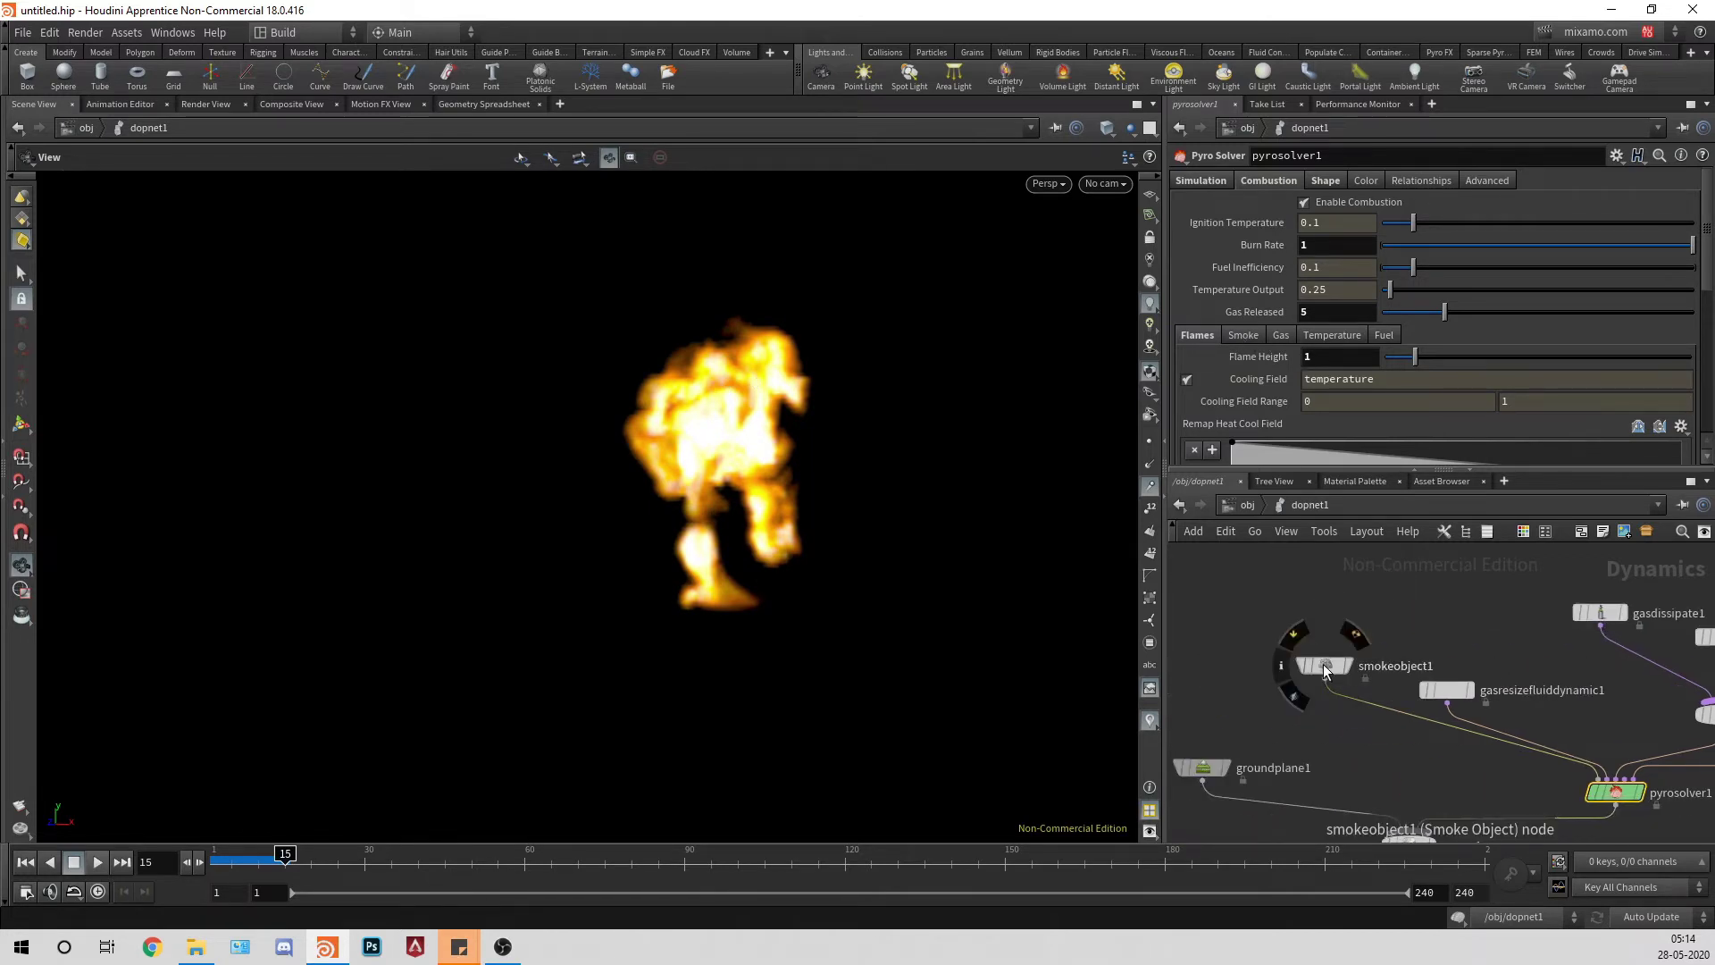
left_click(1327, 671)
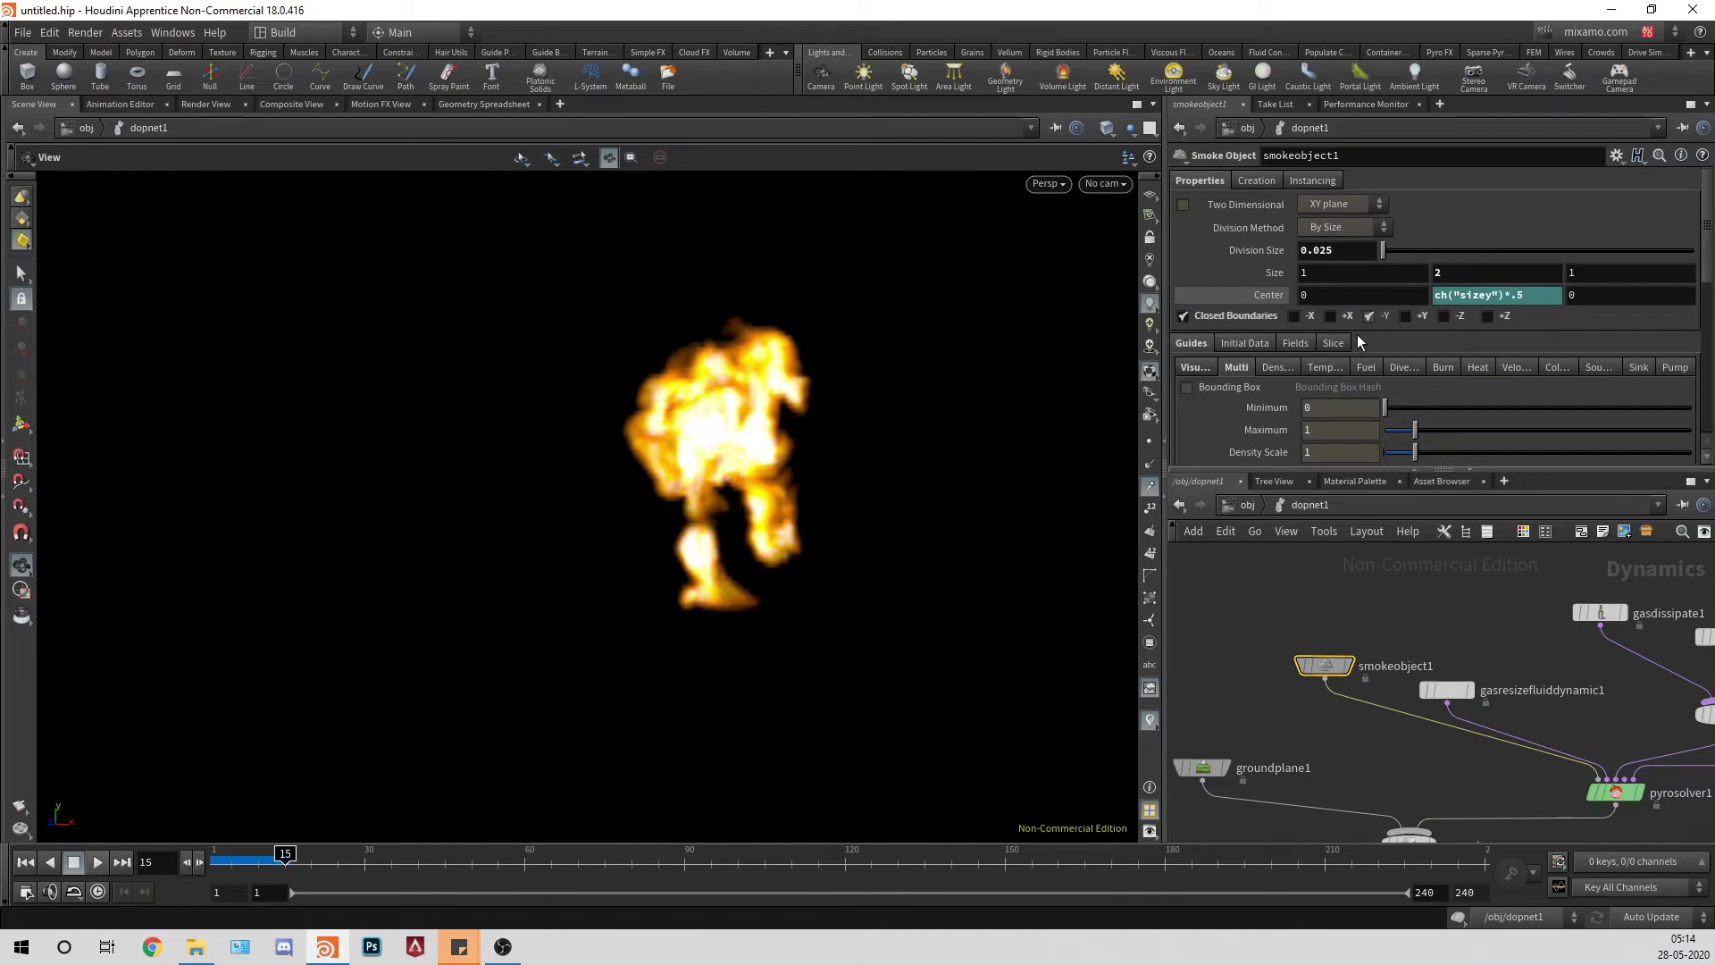
scroll(1358, 334, "down", 5)
scroll(1334, 359, "down", 5)
scroll(1336, 365, "up", 3)
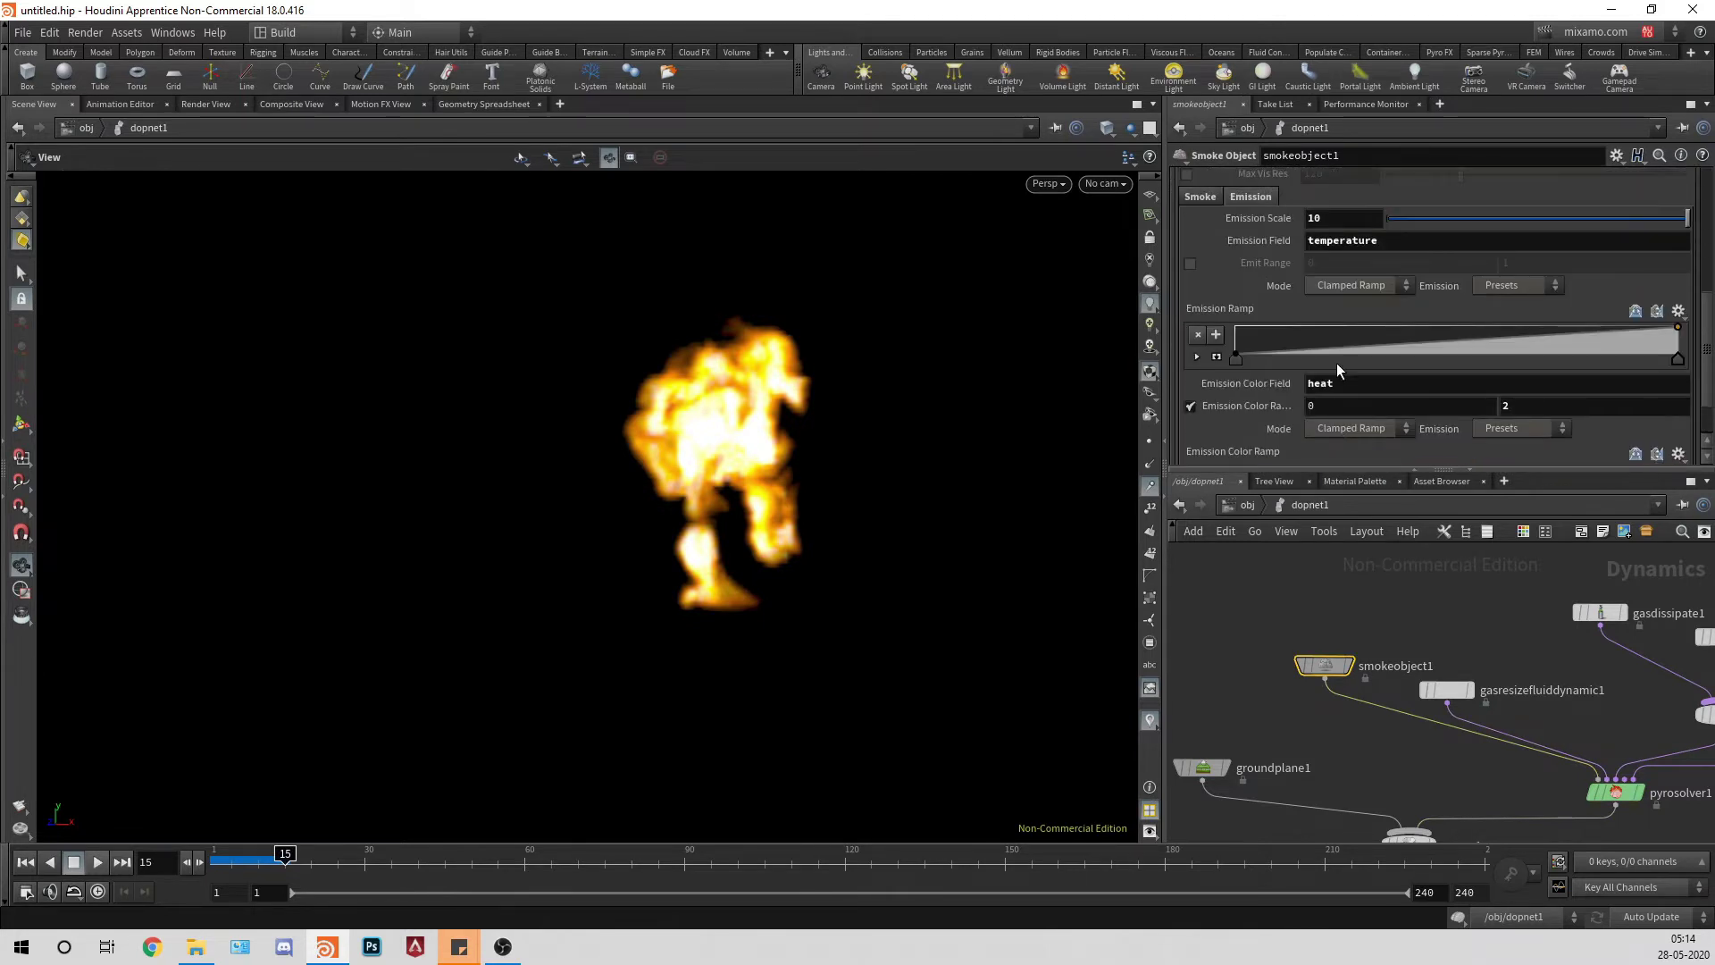
scroll(1356, 208, "down", 3)
scroll(1350, 220, "up", 4)
left_click_drag(1344, 240, 1277, 236)
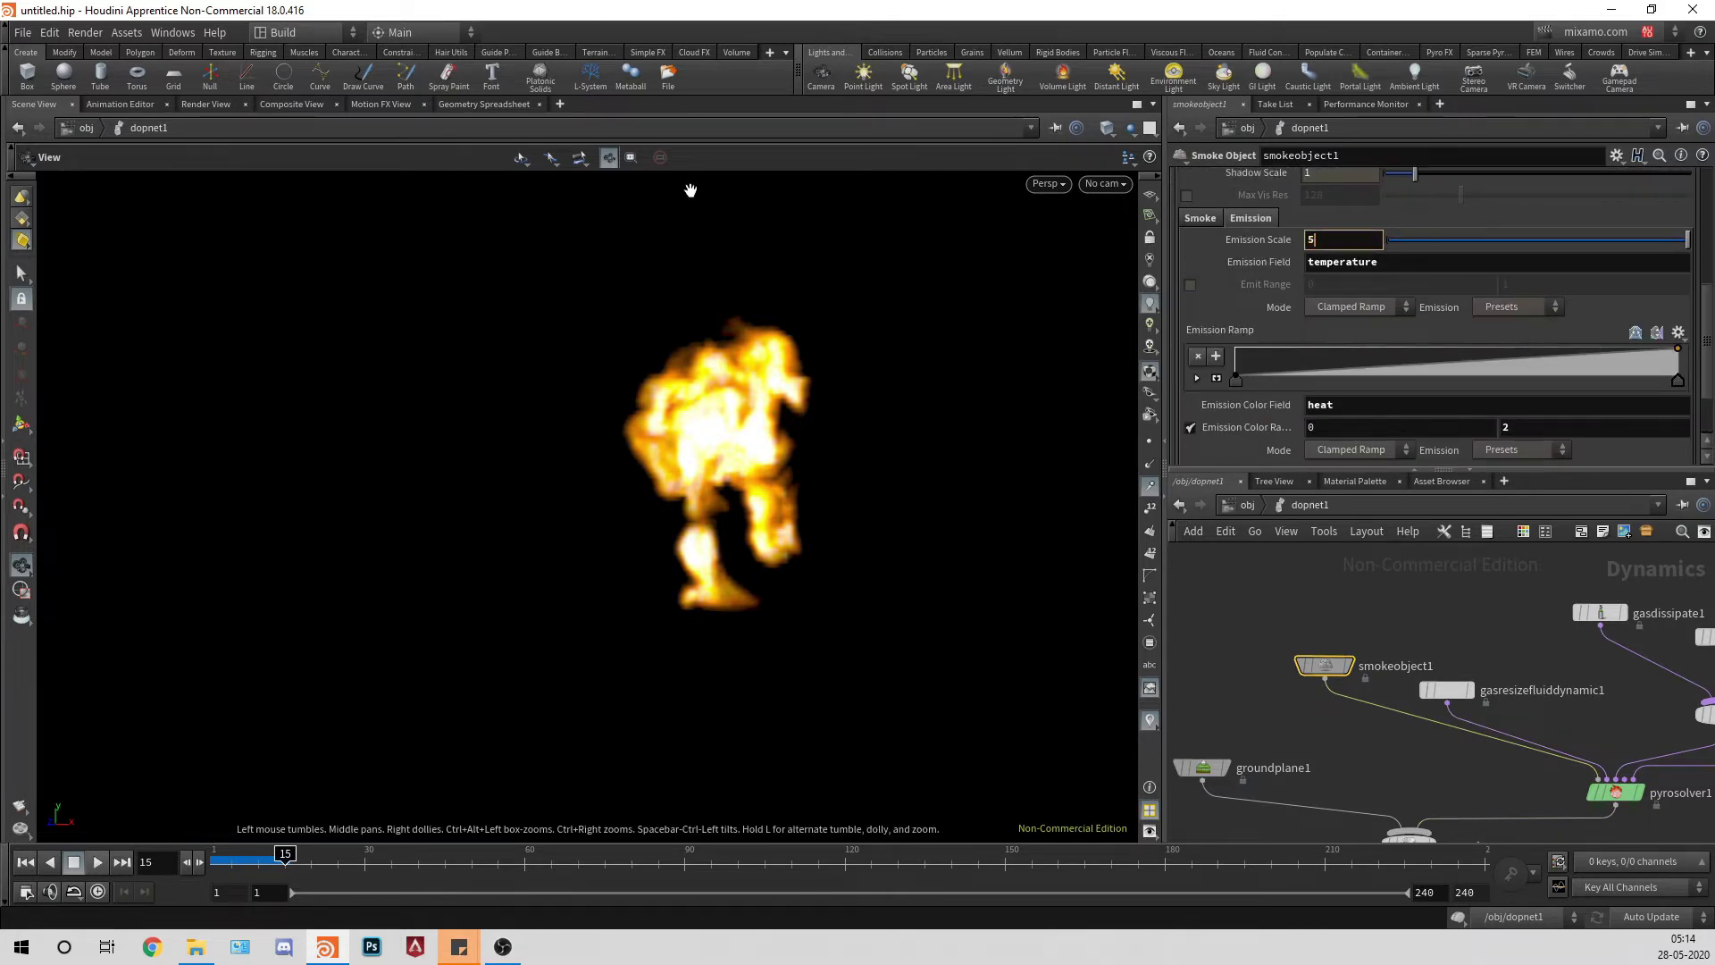
key("Return")
Step: Move the yellow key of smokeobject1's Emission Color Ramp closer to the white end and set the Emission Color Range maximum to 3
scroll(1588, 437, "down", 3)
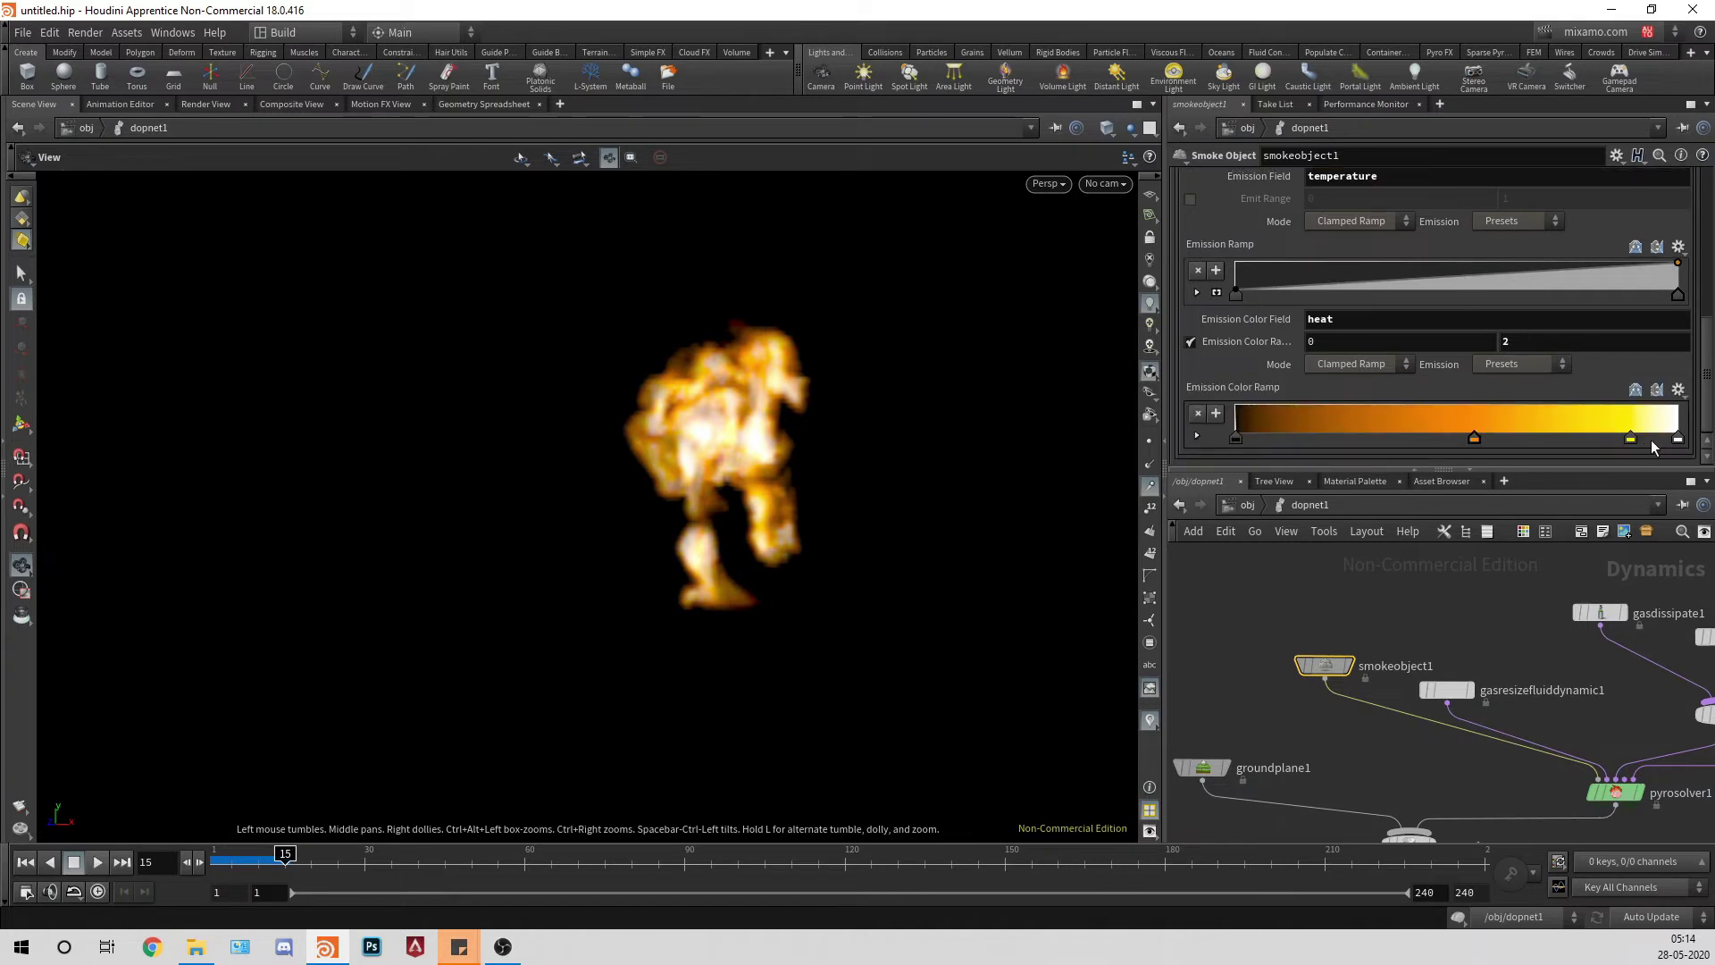
mouse_move(1631, 438)
left_mouse_down()
mouse_move(1676, 434)
mouse_move(1660, 436)
left_mouse_up()
left_click(1527, 341)
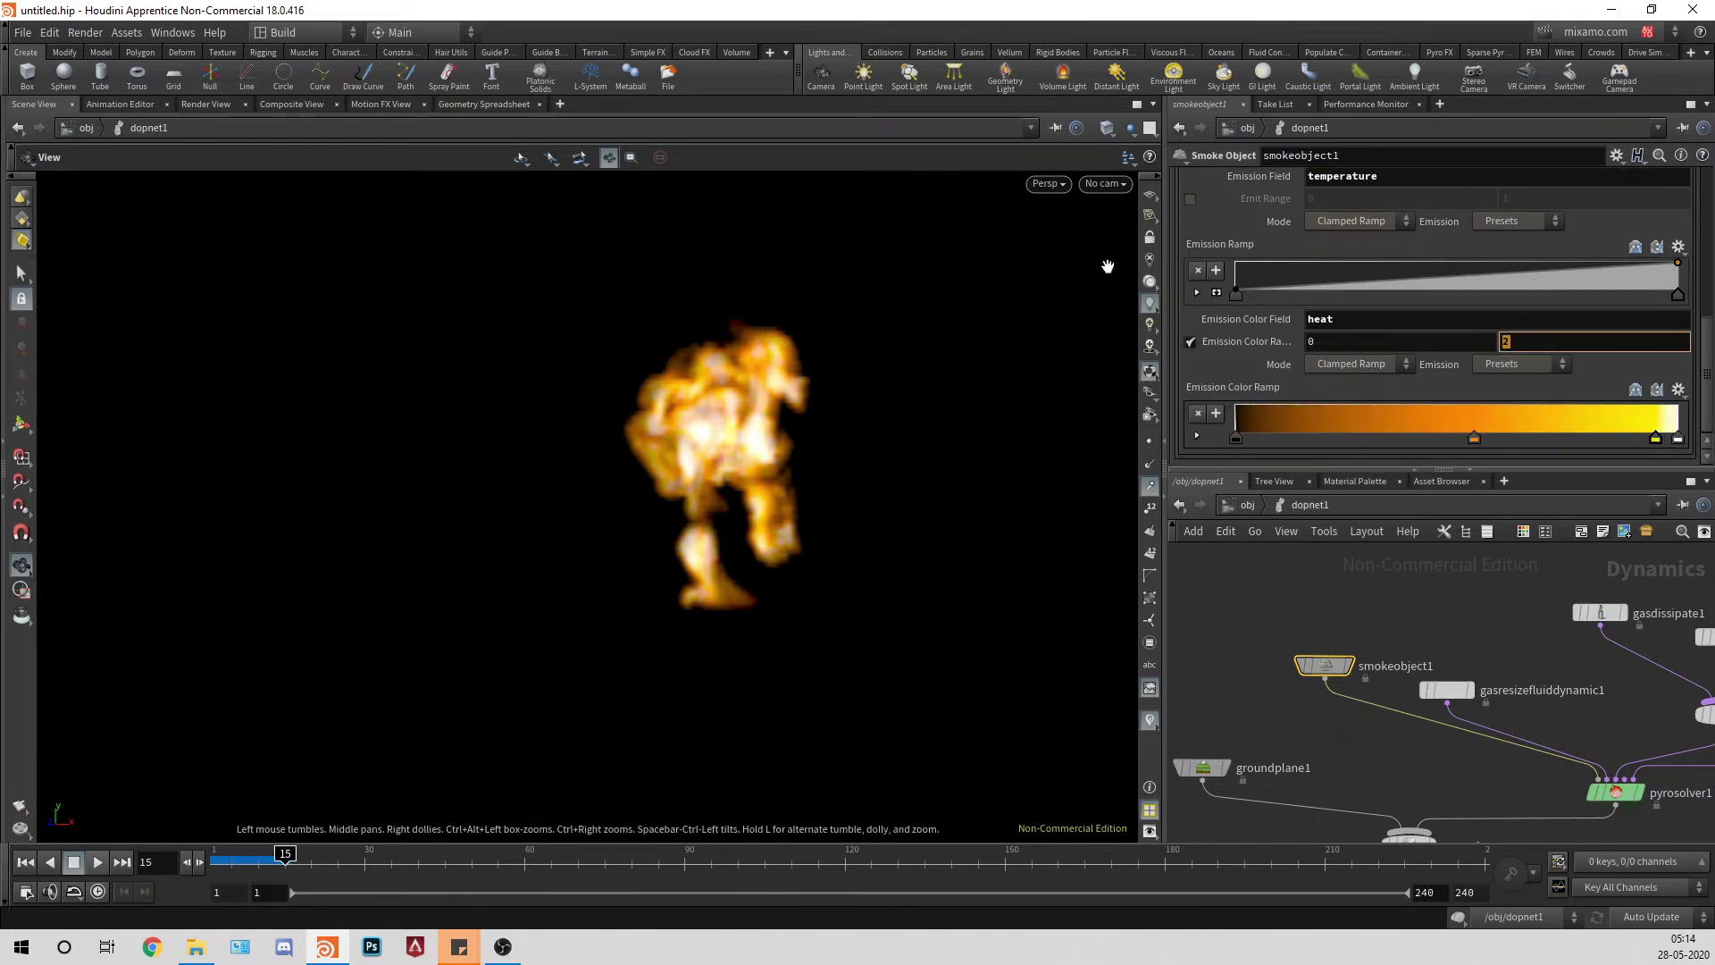
key("Return")
left_click(1592, 341)
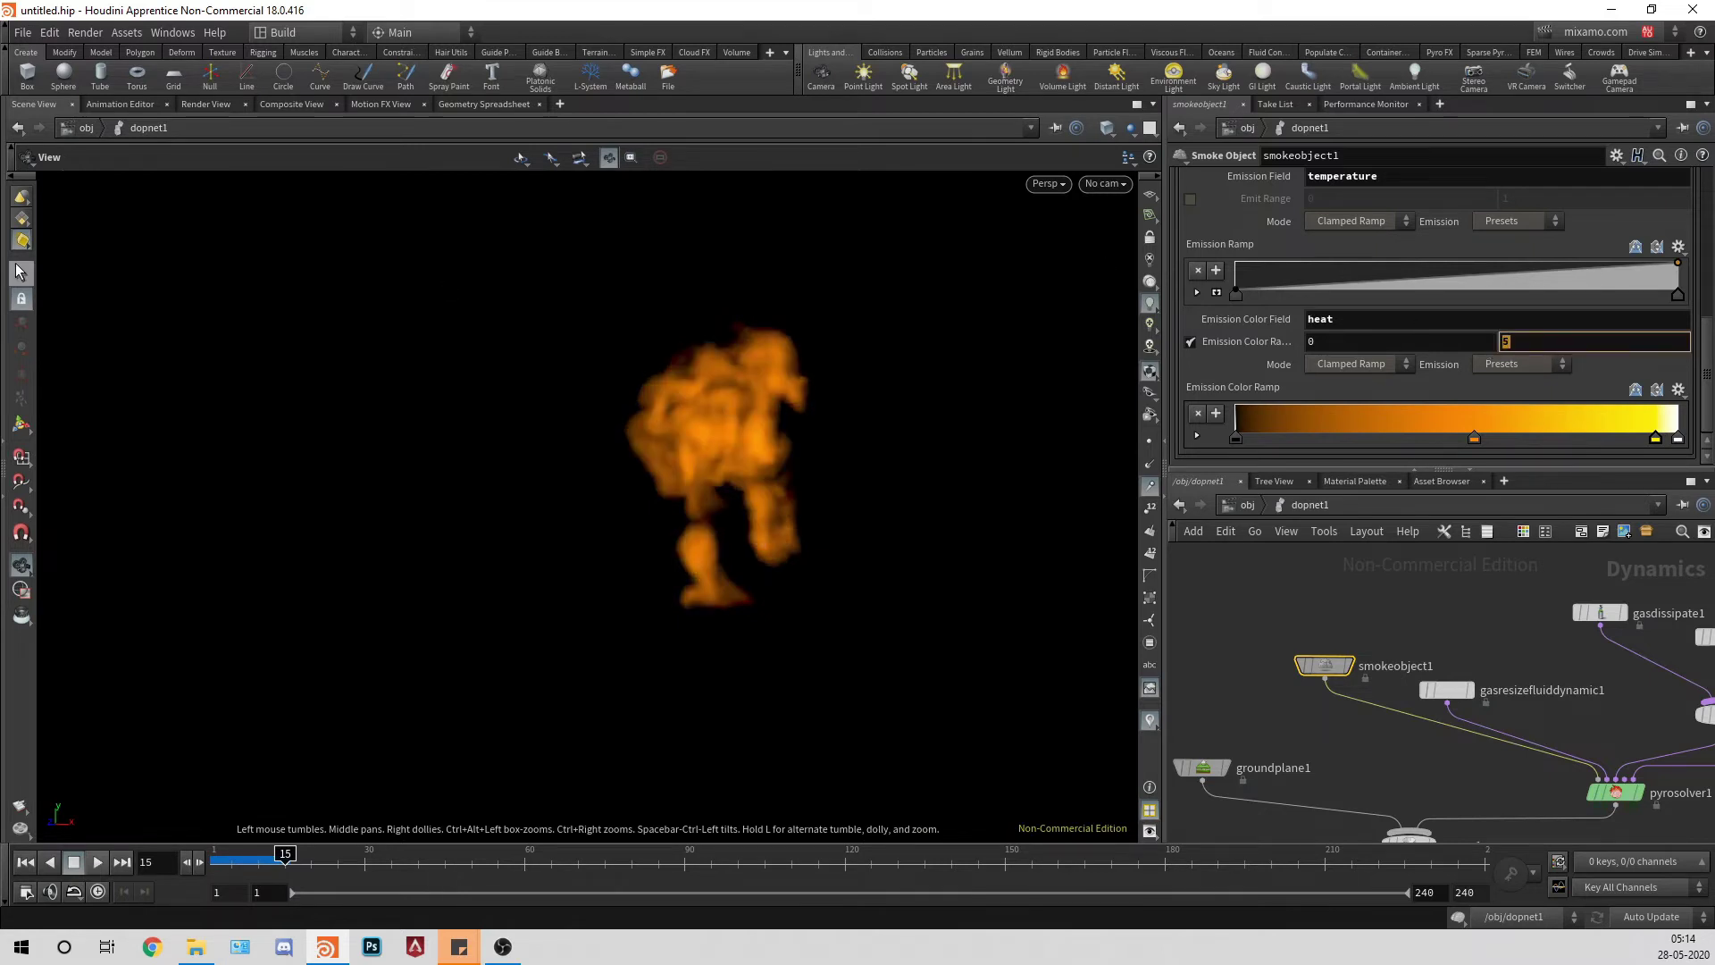
type("3")
key("Return")
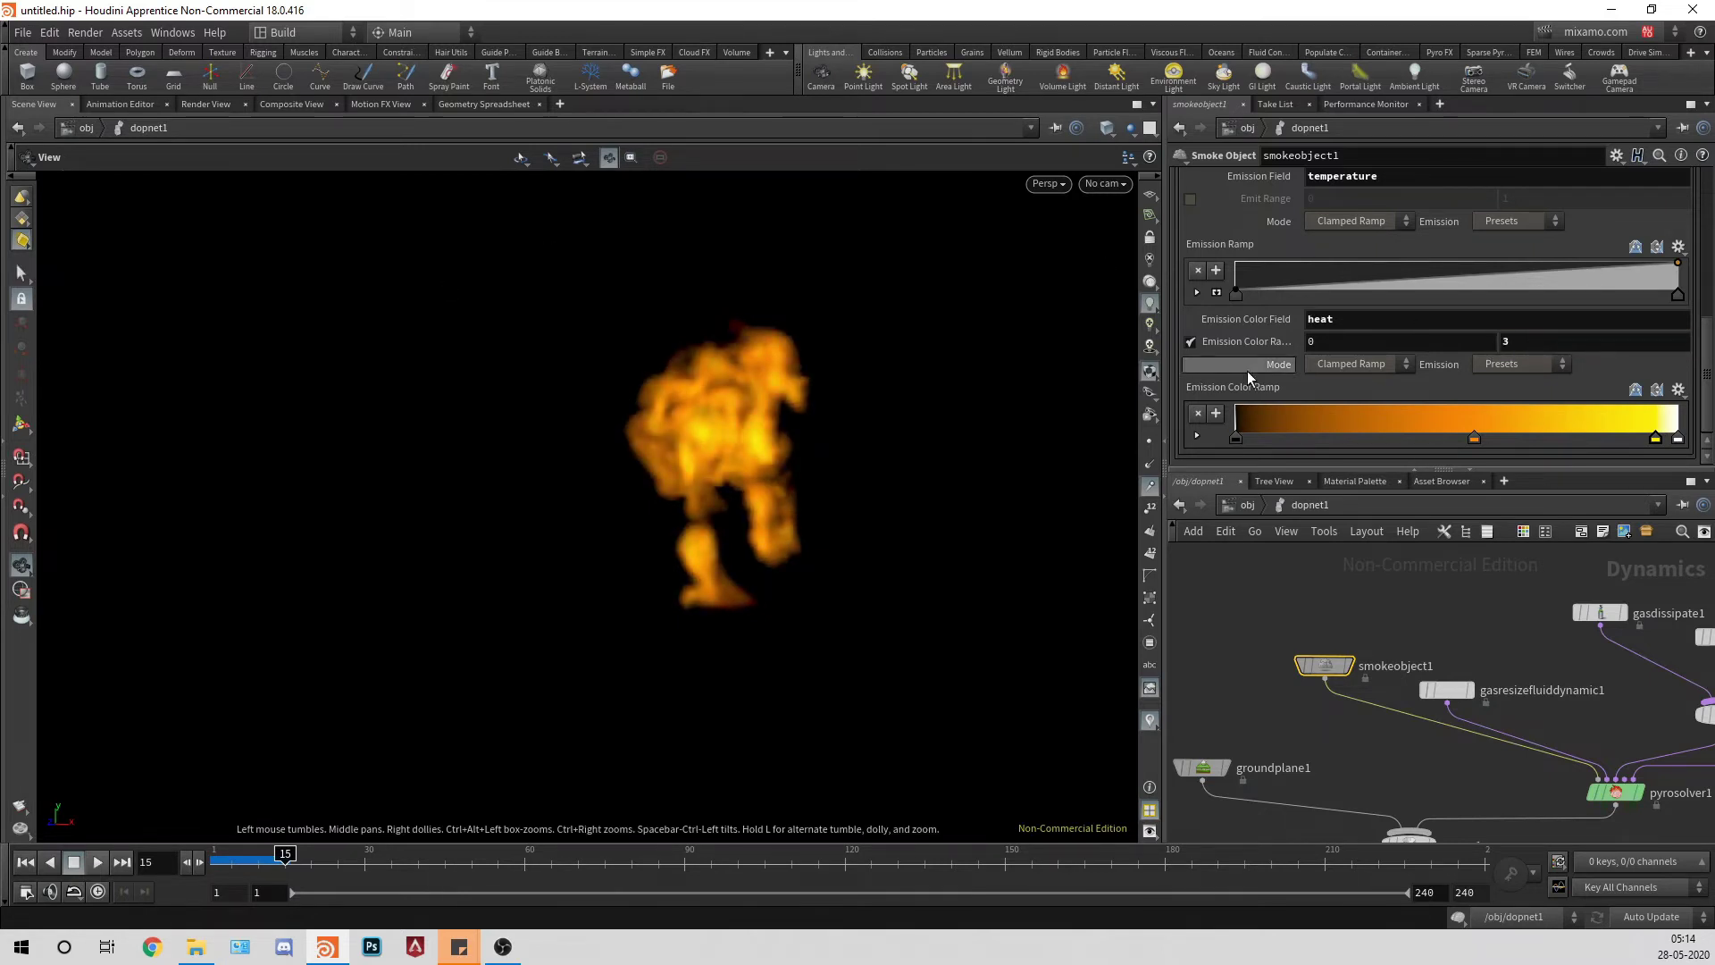
Step: Replay the simulation from the first frame and examine the recoloured fire from another angle
left_click(98, 862)
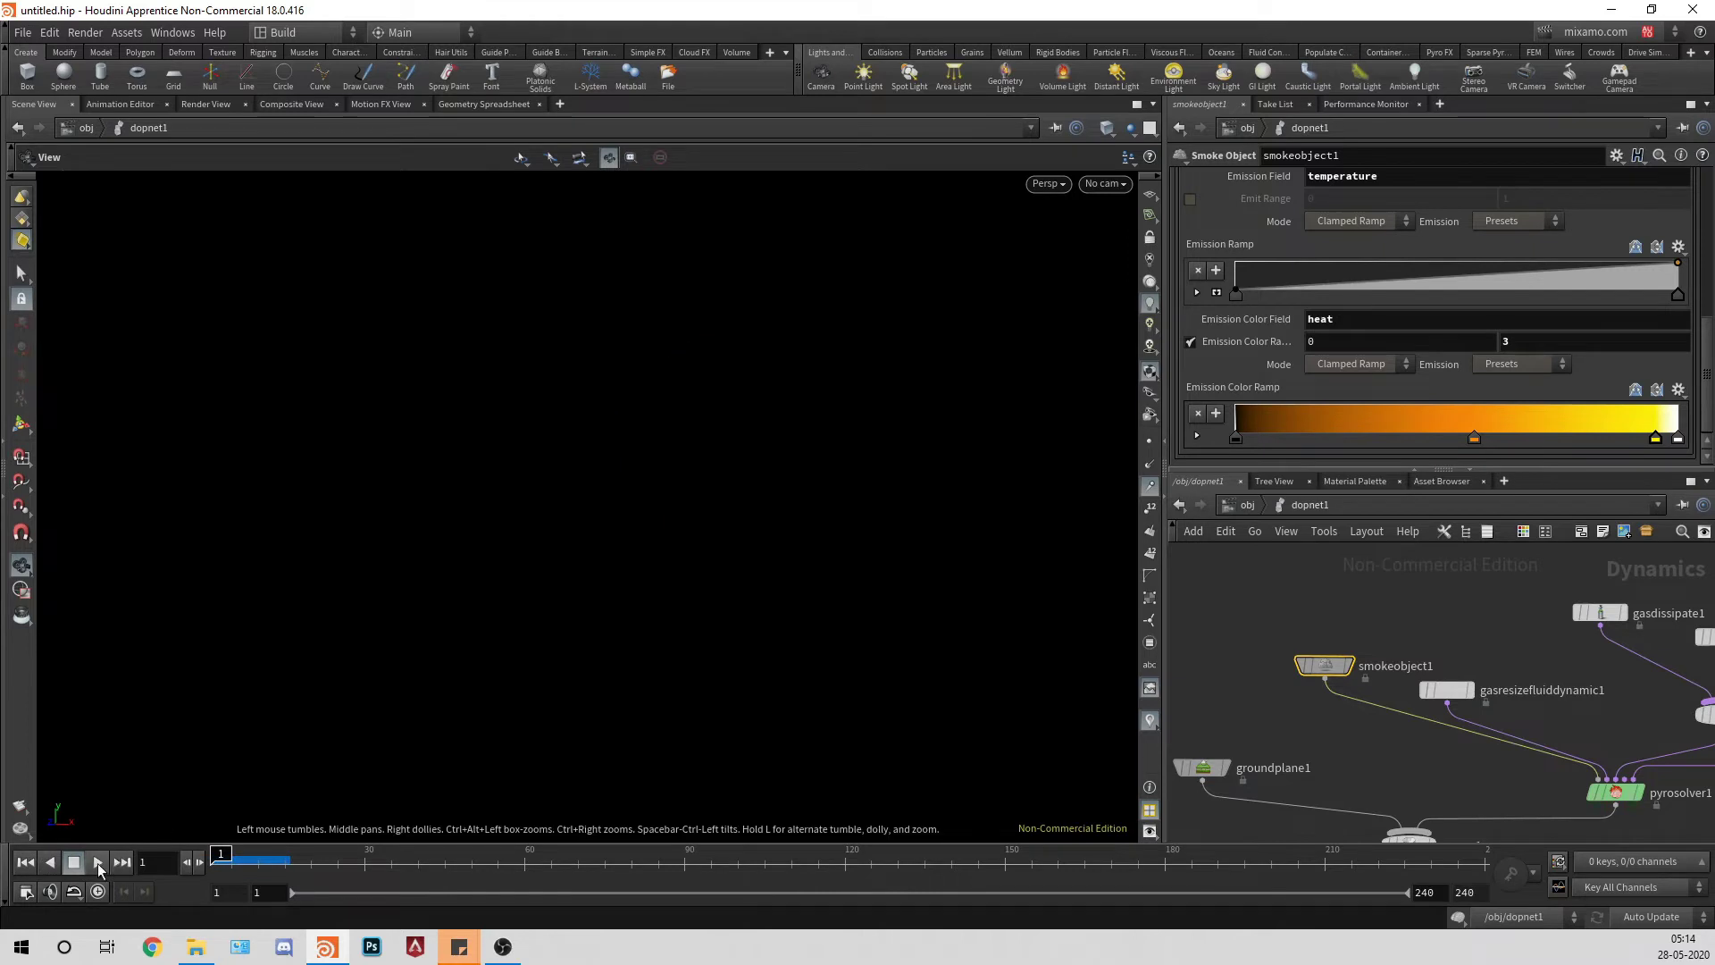
left_click(97, 862)
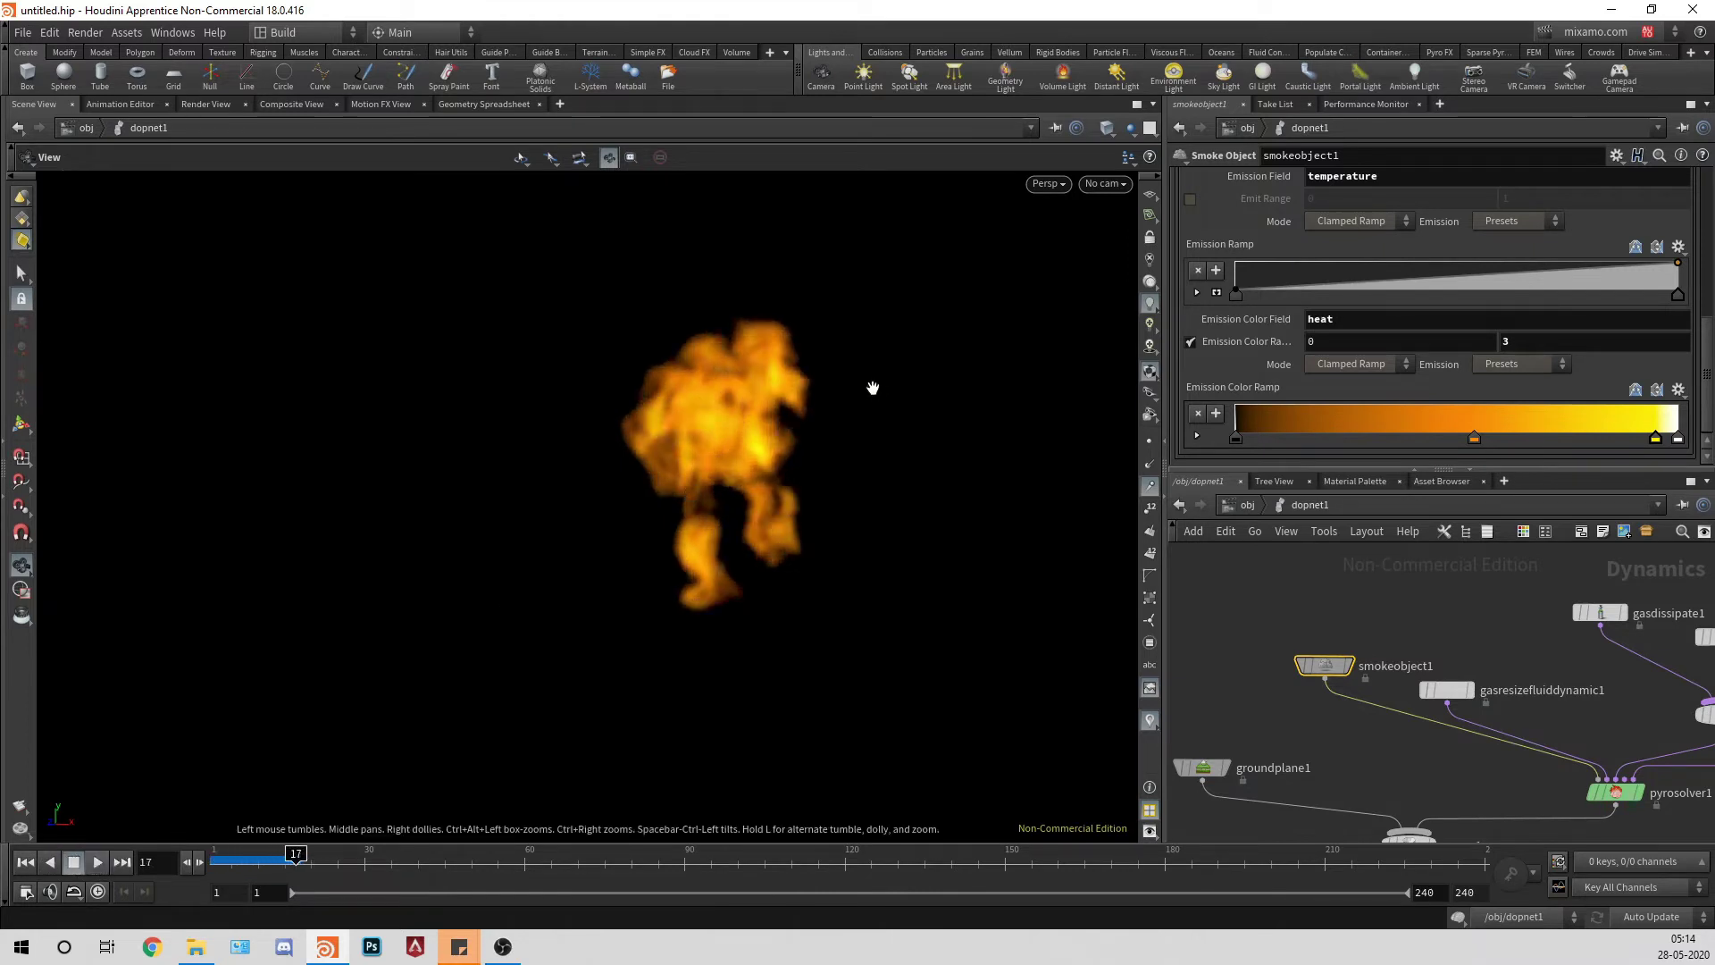
left_click_drag(1102, 489, 892, 501)
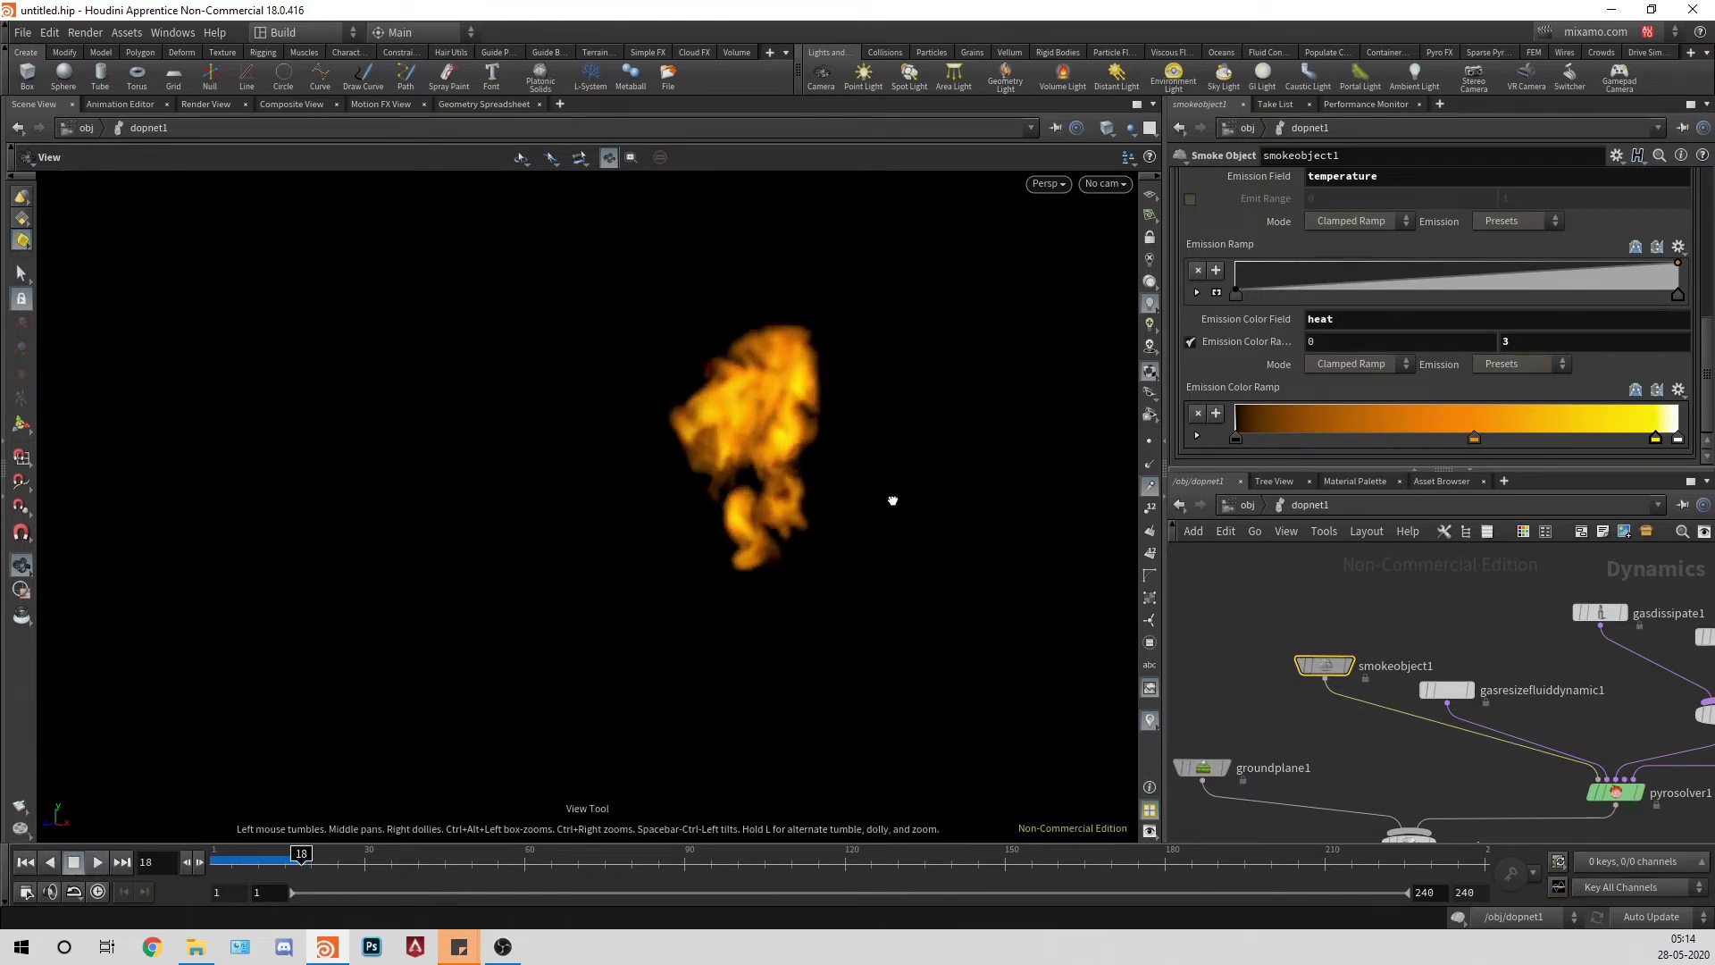
left_click(25, 862)
left_click(97, 862)
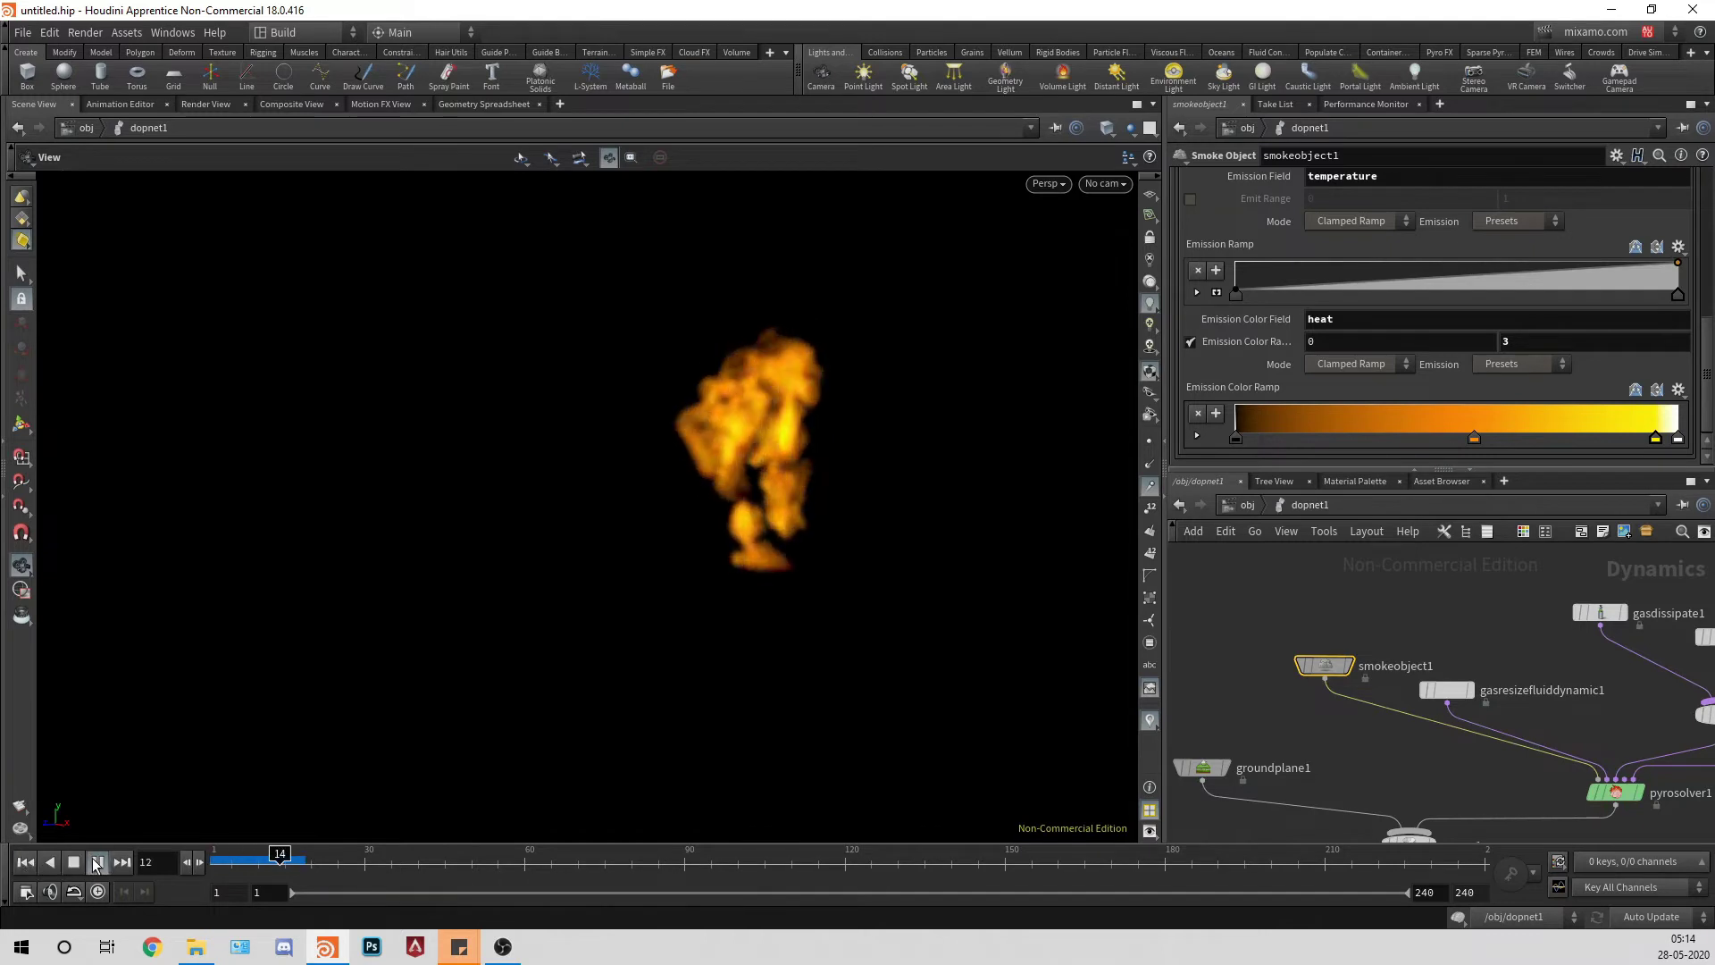
scroll(877, 501, "down", 2)
key("Escape")
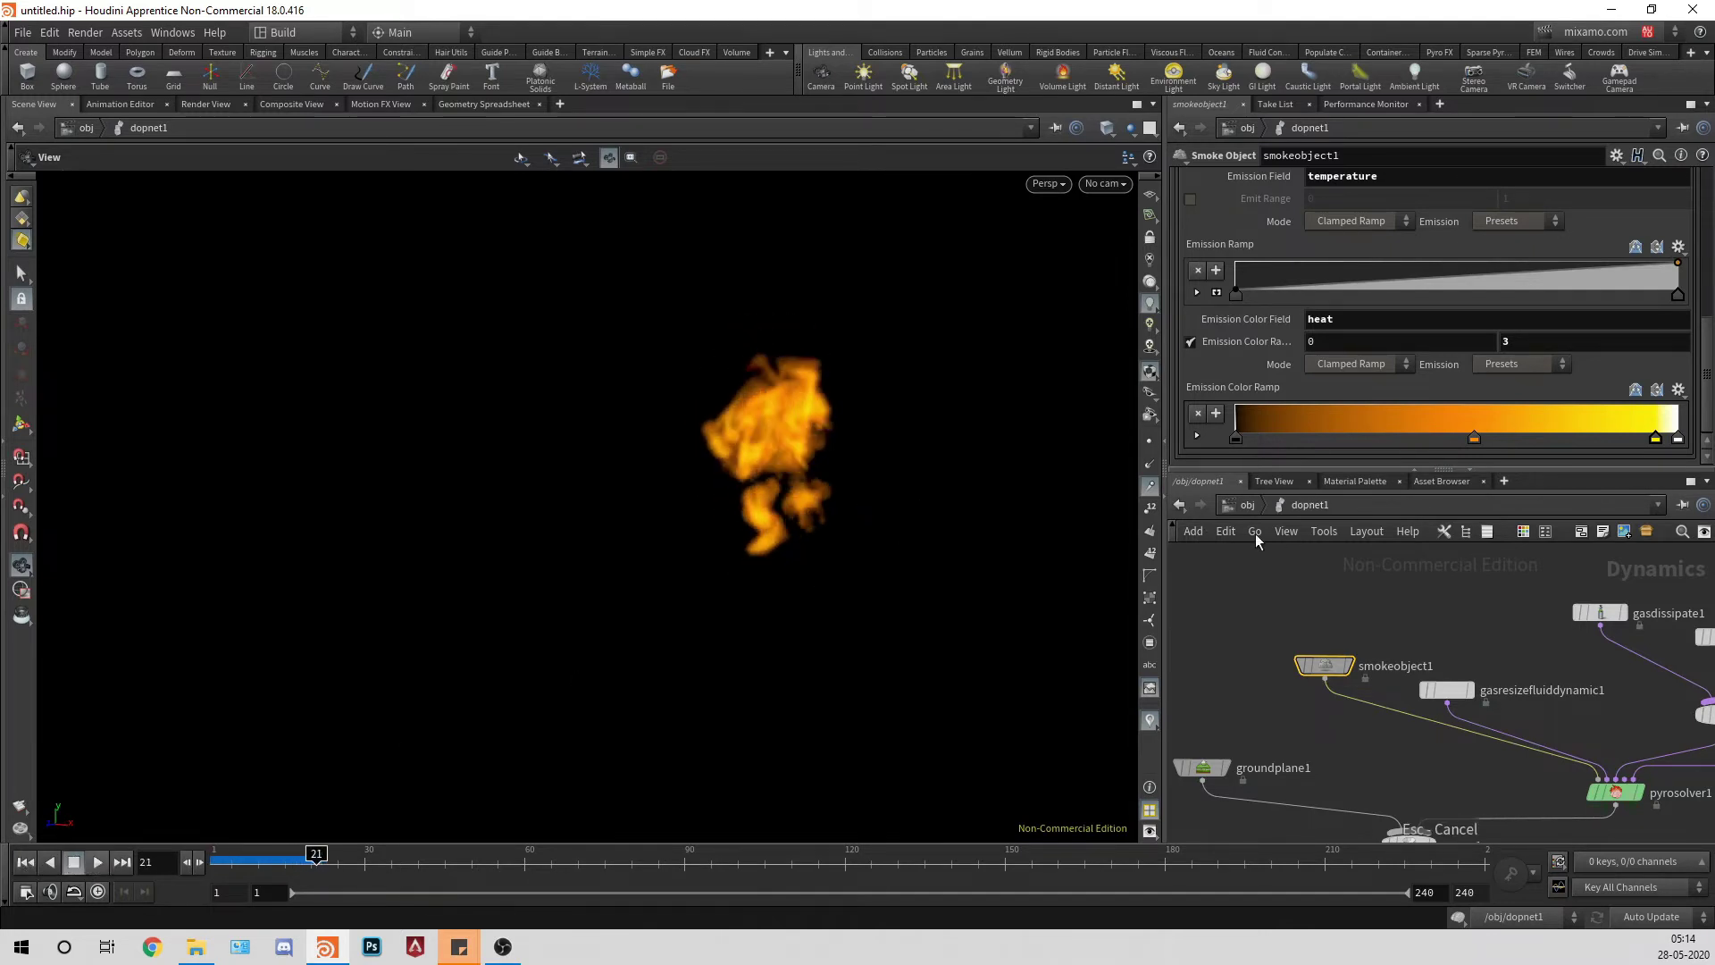
Step: Return to the obj level and play the fire simulation together with the character from the first frame
left_click(1247, 507)
mouse_move(1027, 571)
left_mouse_down()
mouse_move(765, 501)
mouse_move(833, 540)
left_mouse_up()
left_click(25, 862)
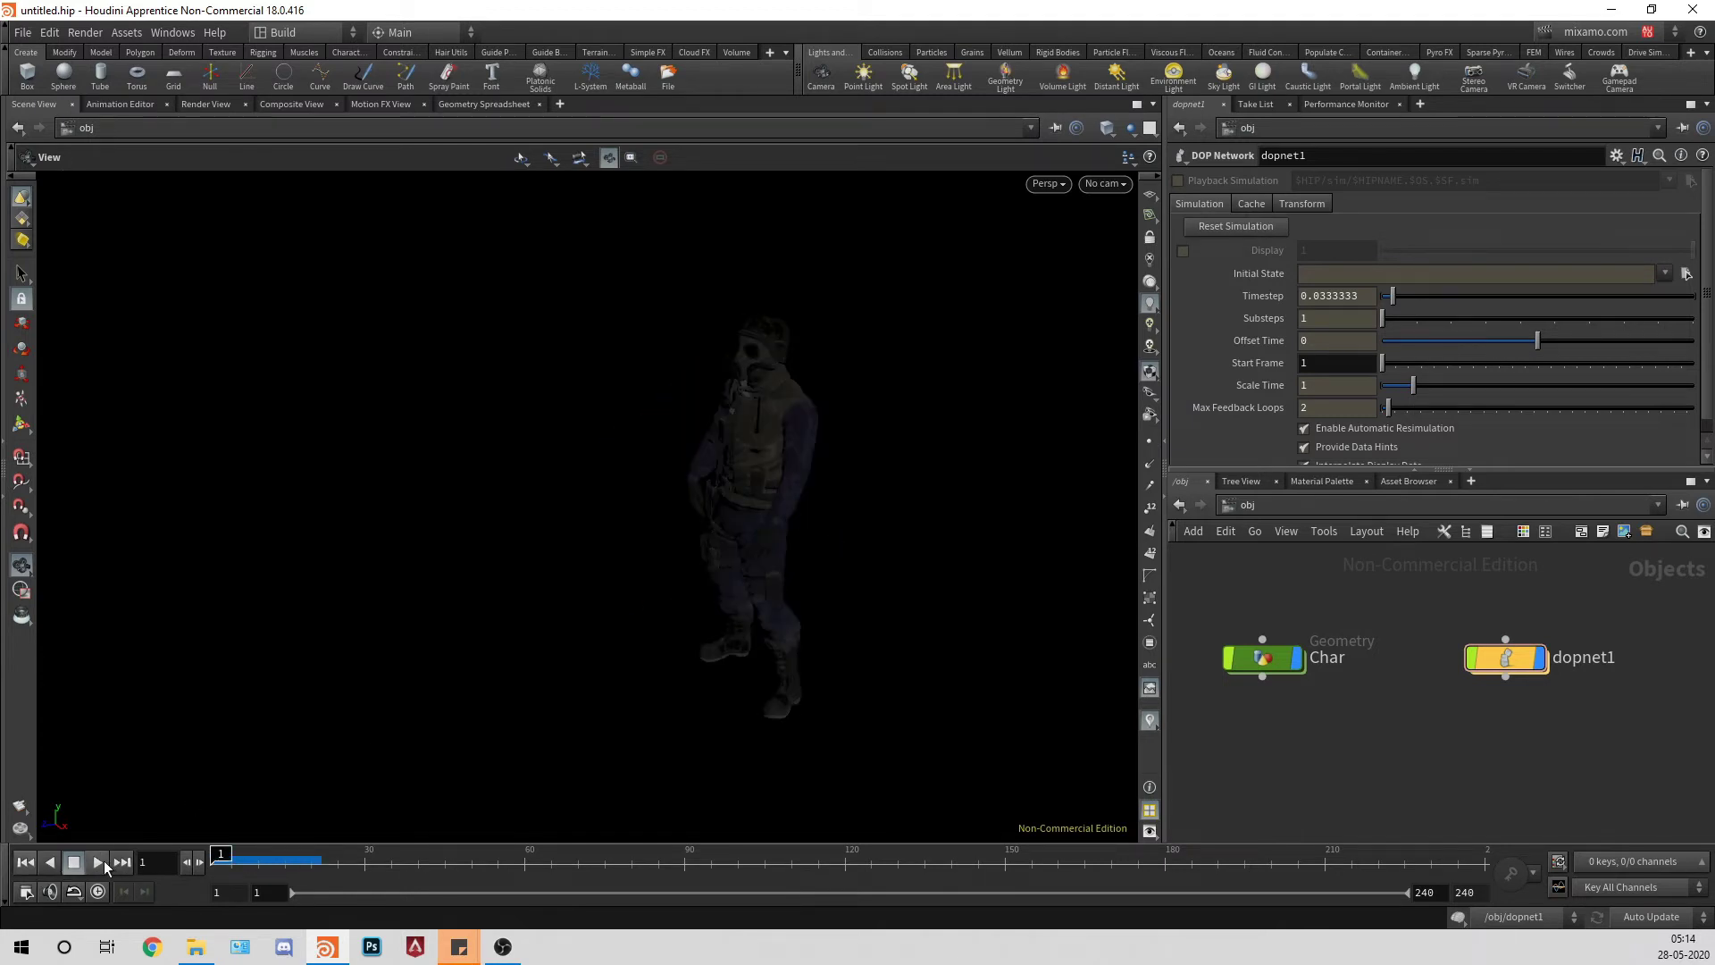
left_click(98, 861)
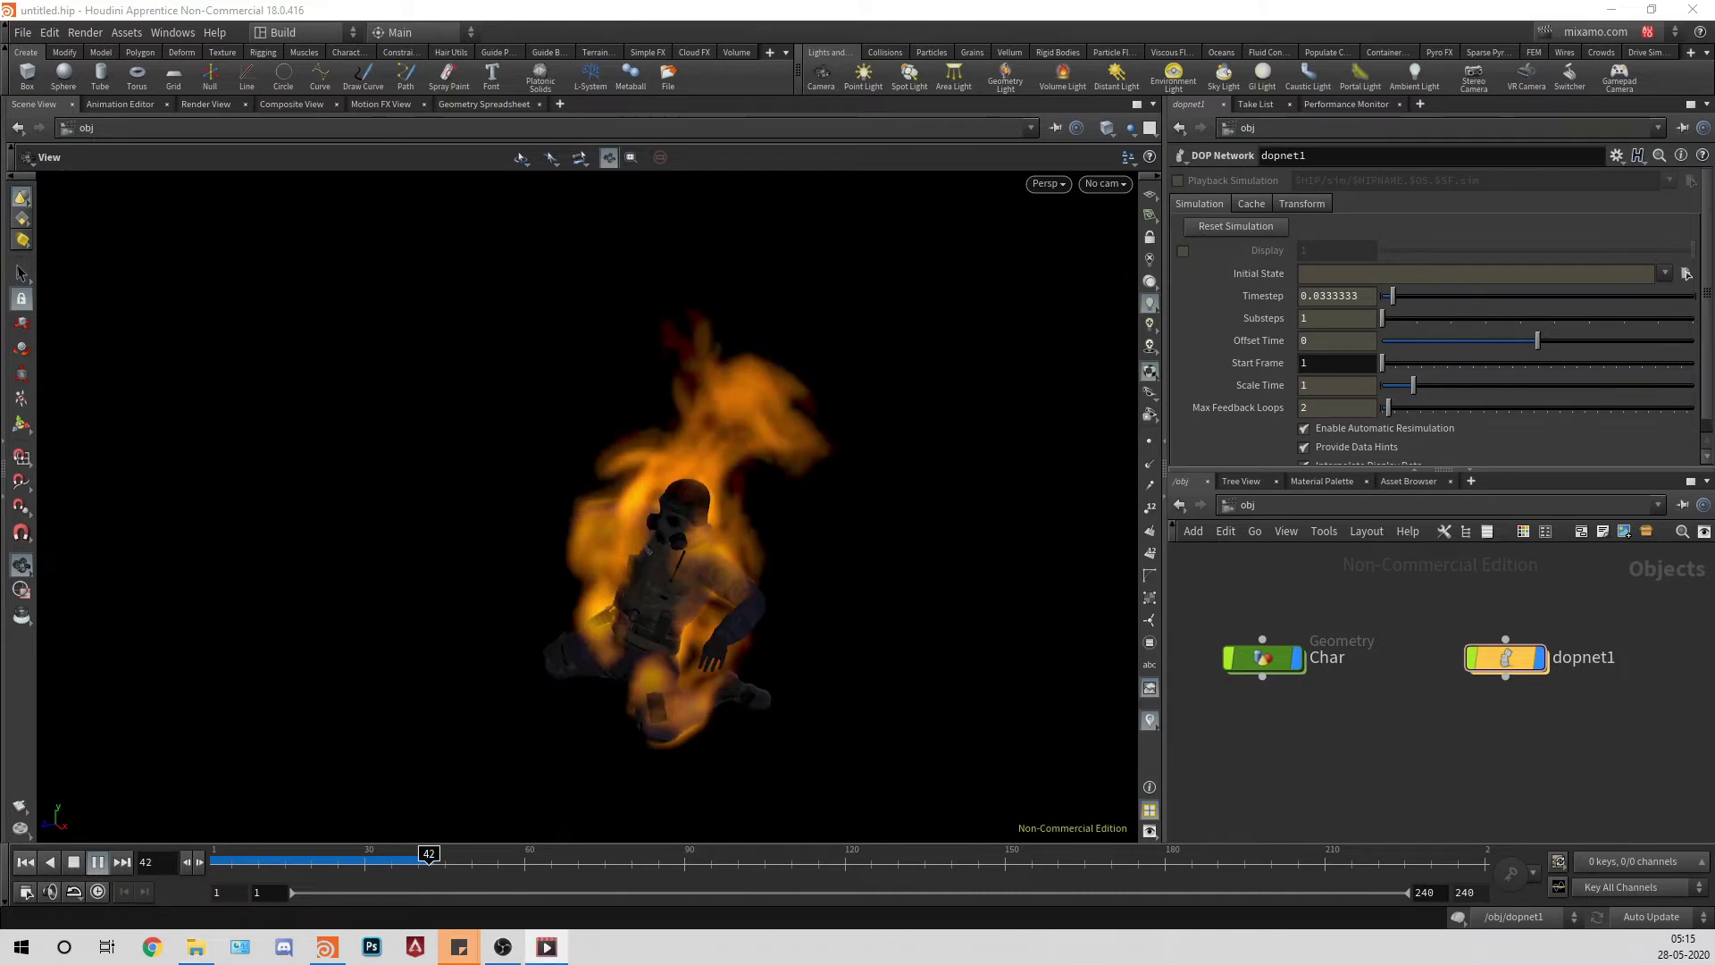
left_click_drag(0, 214, 0, 196)
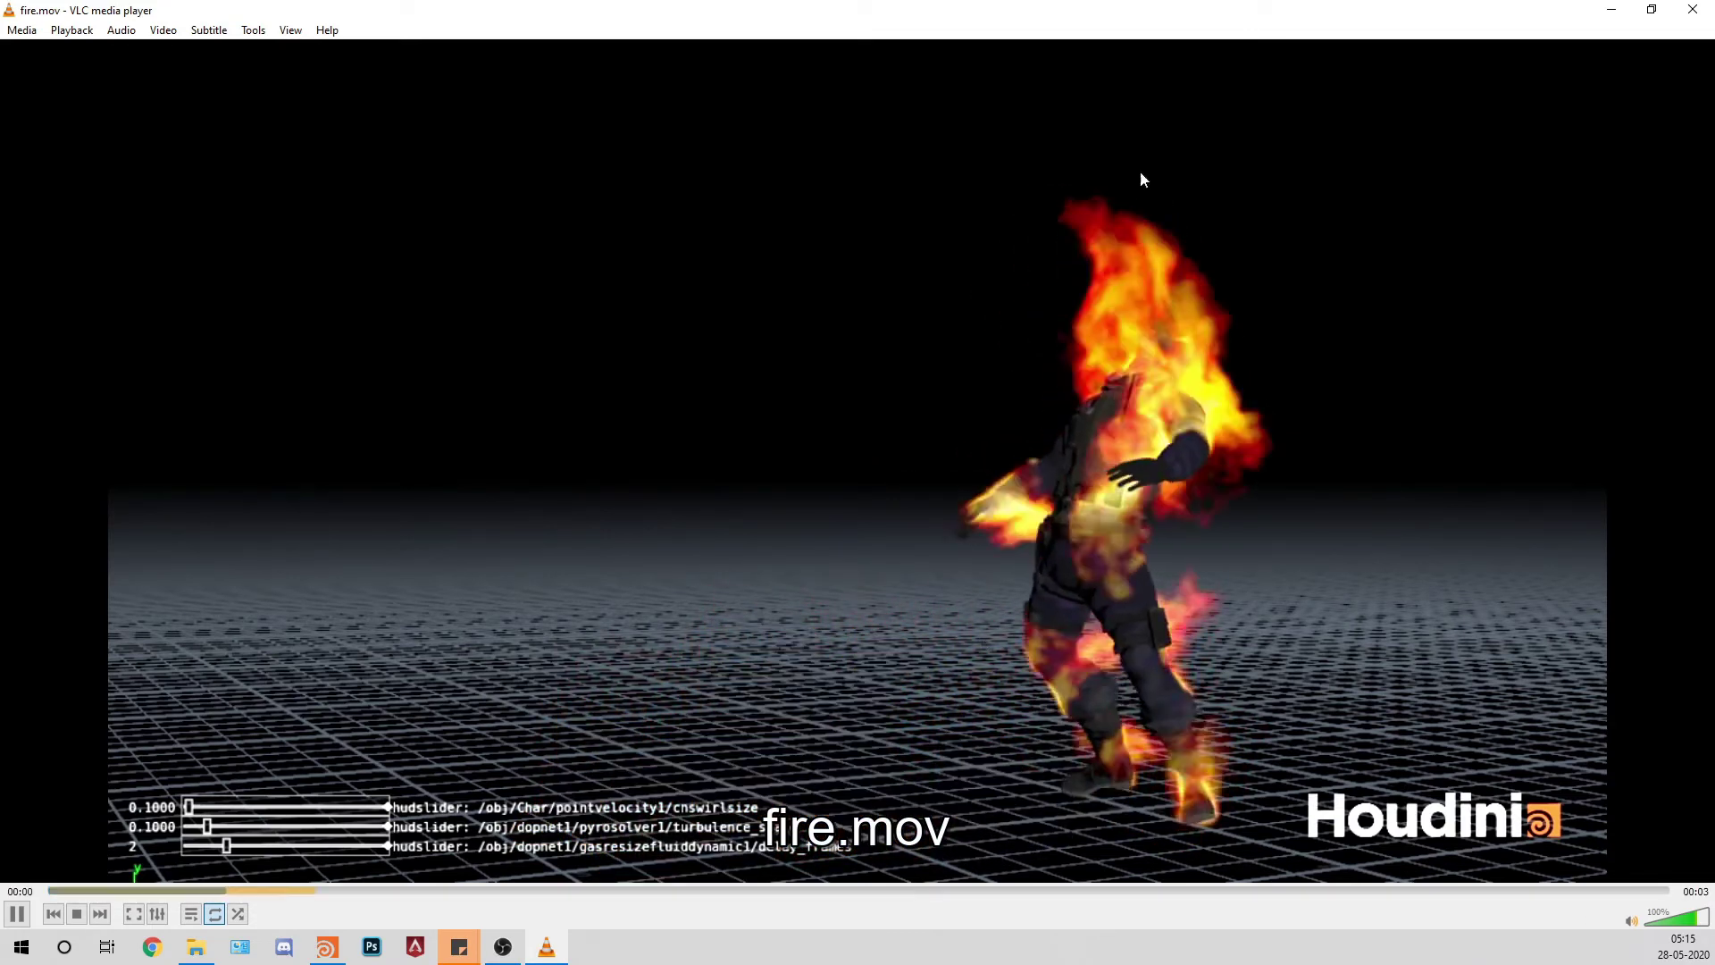
Step: Close the fire.mov reference video and stop the simulation playback in Houdini
left_click(1691, 9)
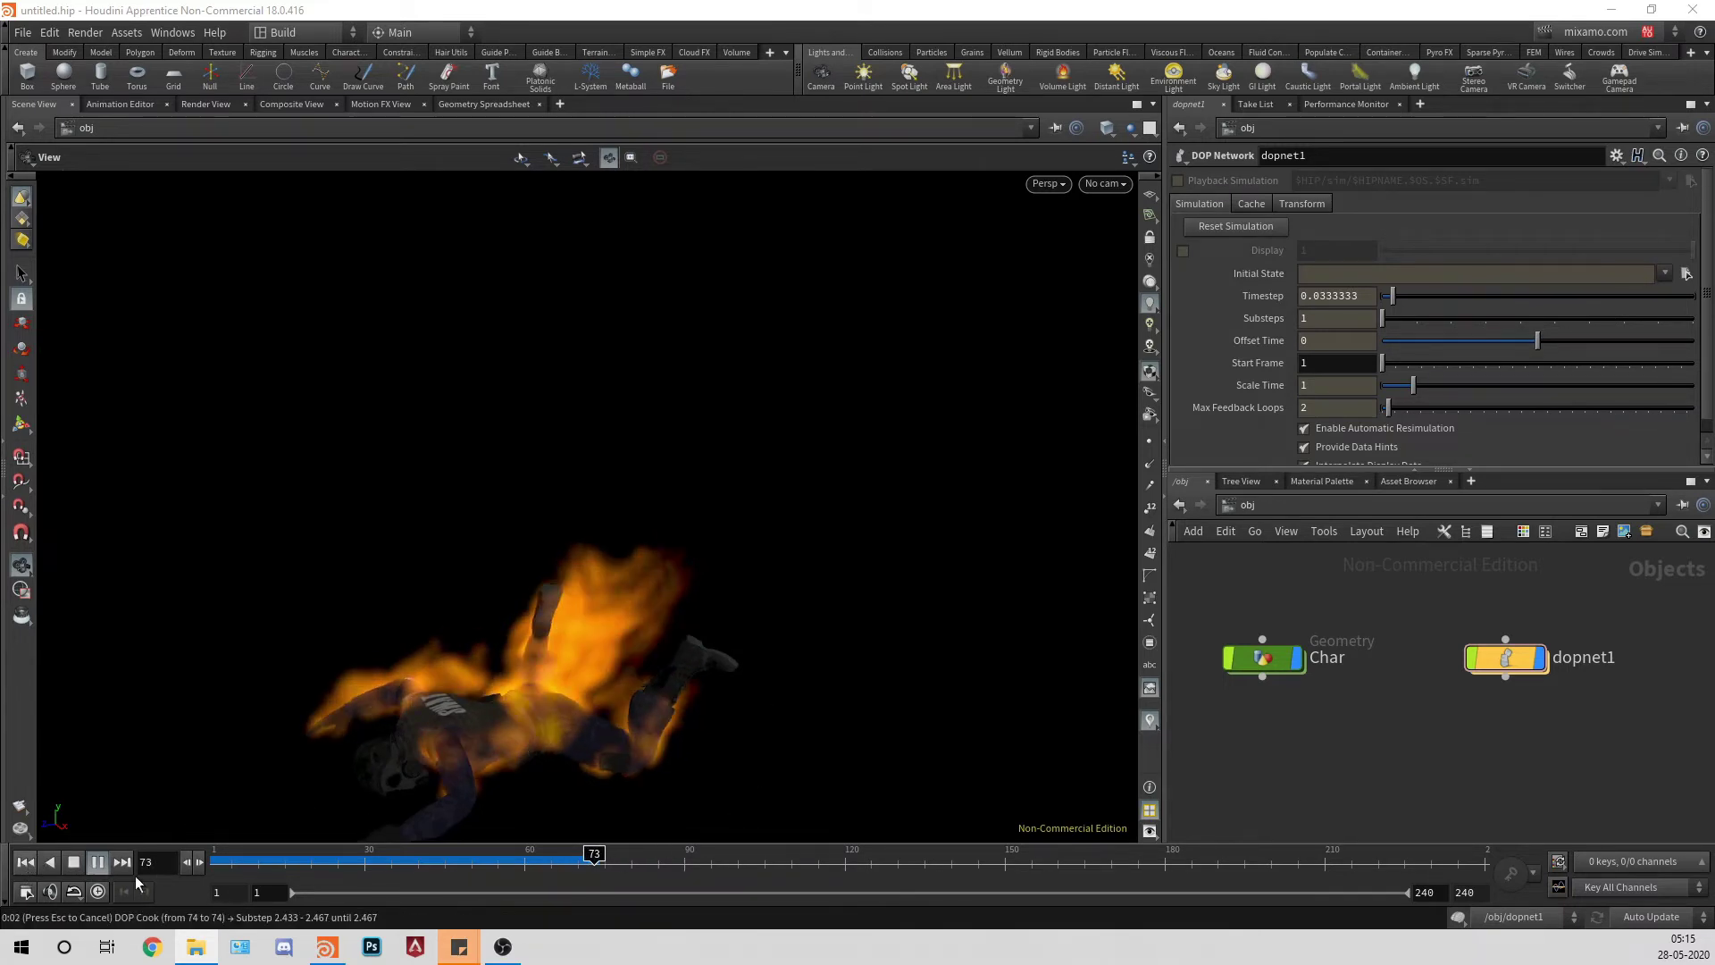
left_click(752, 632)
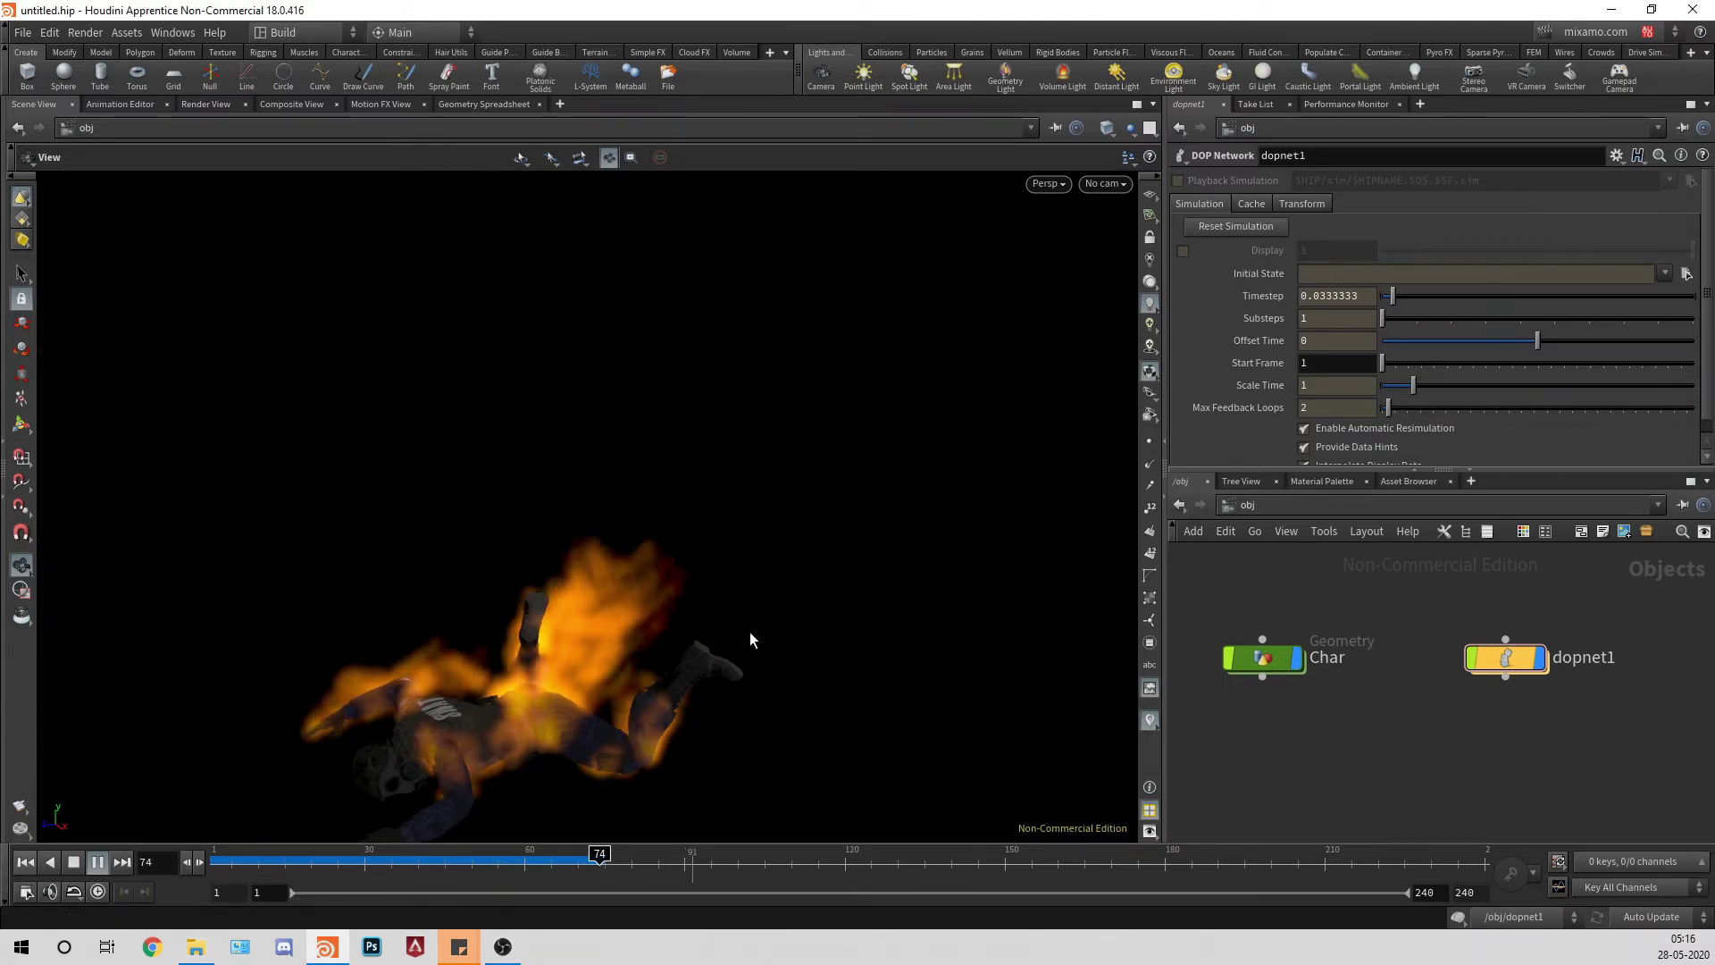
key("Escape")
Step: Set the end frame of the global animation range to 90 and apply it
left_click(24, 890)
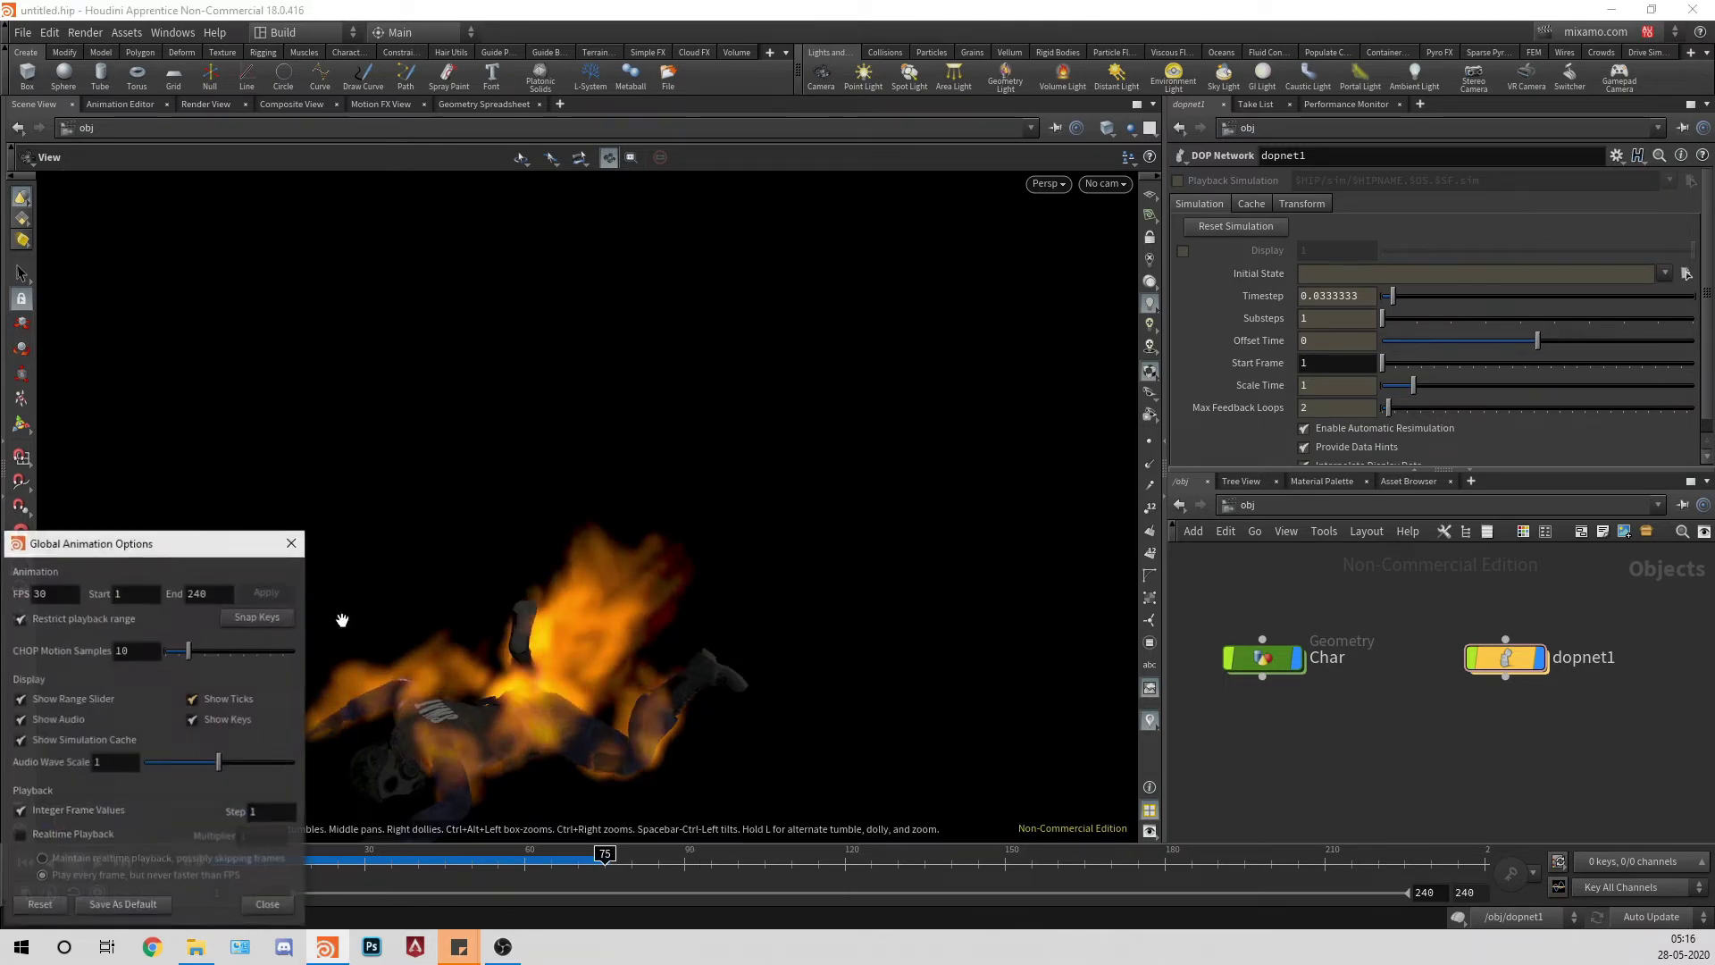
type("9")
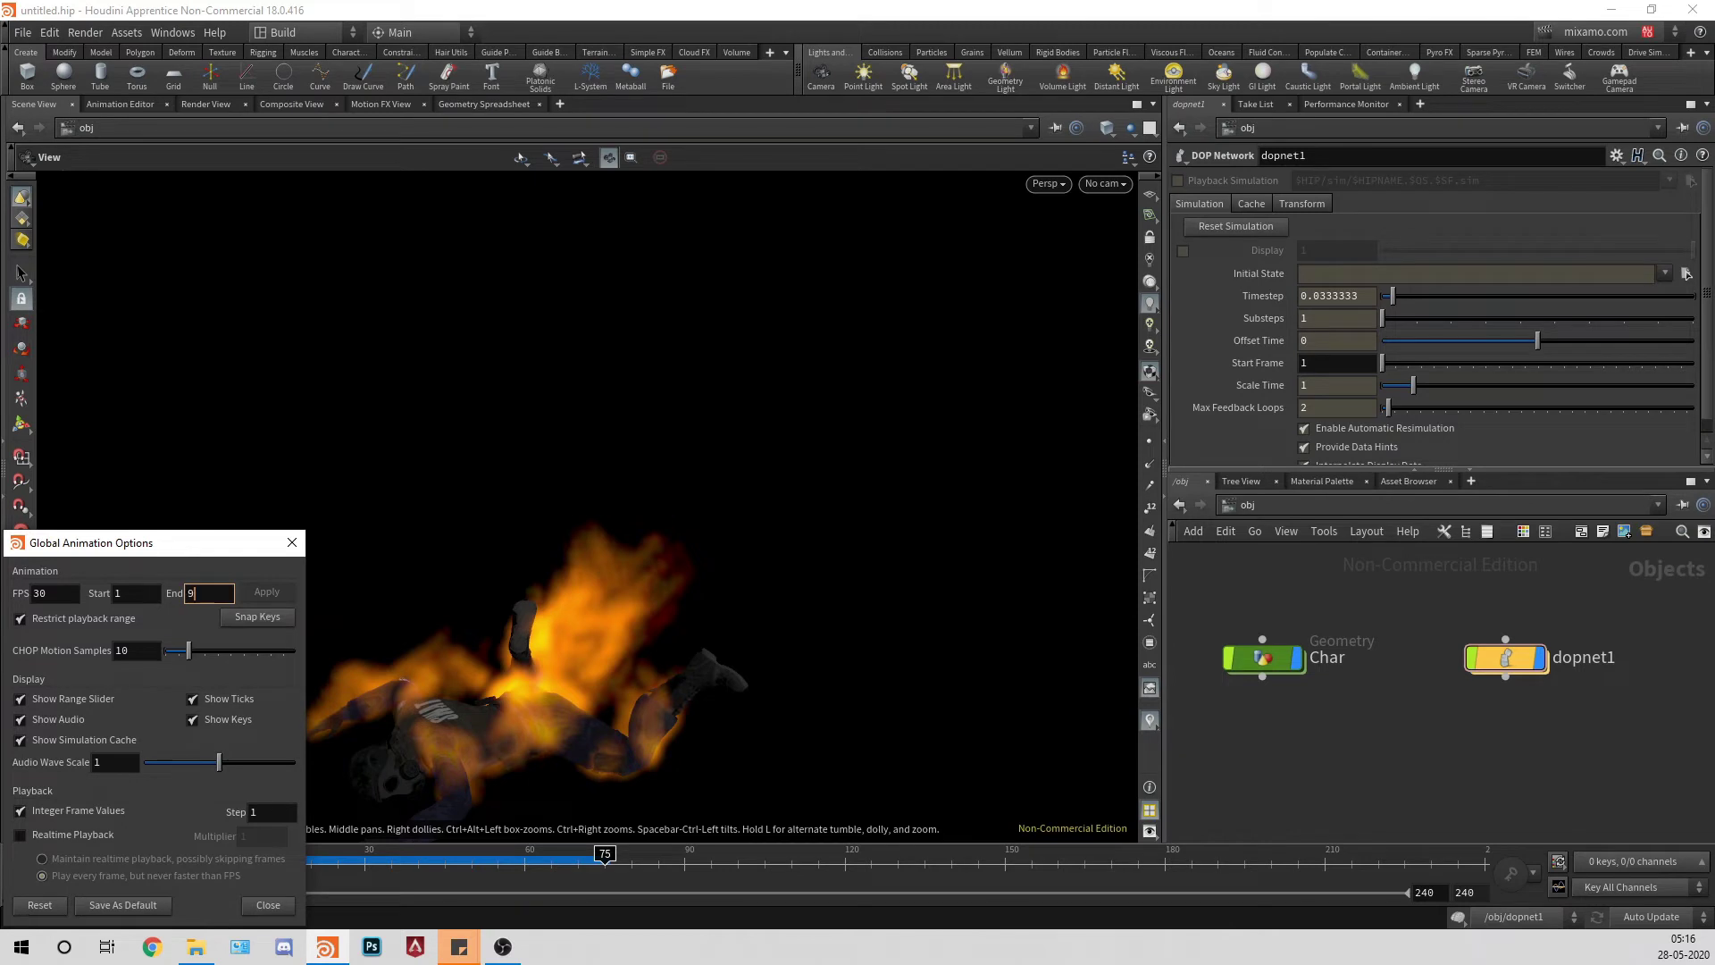
type("0")
key("Tab")
left_click(262, 593)
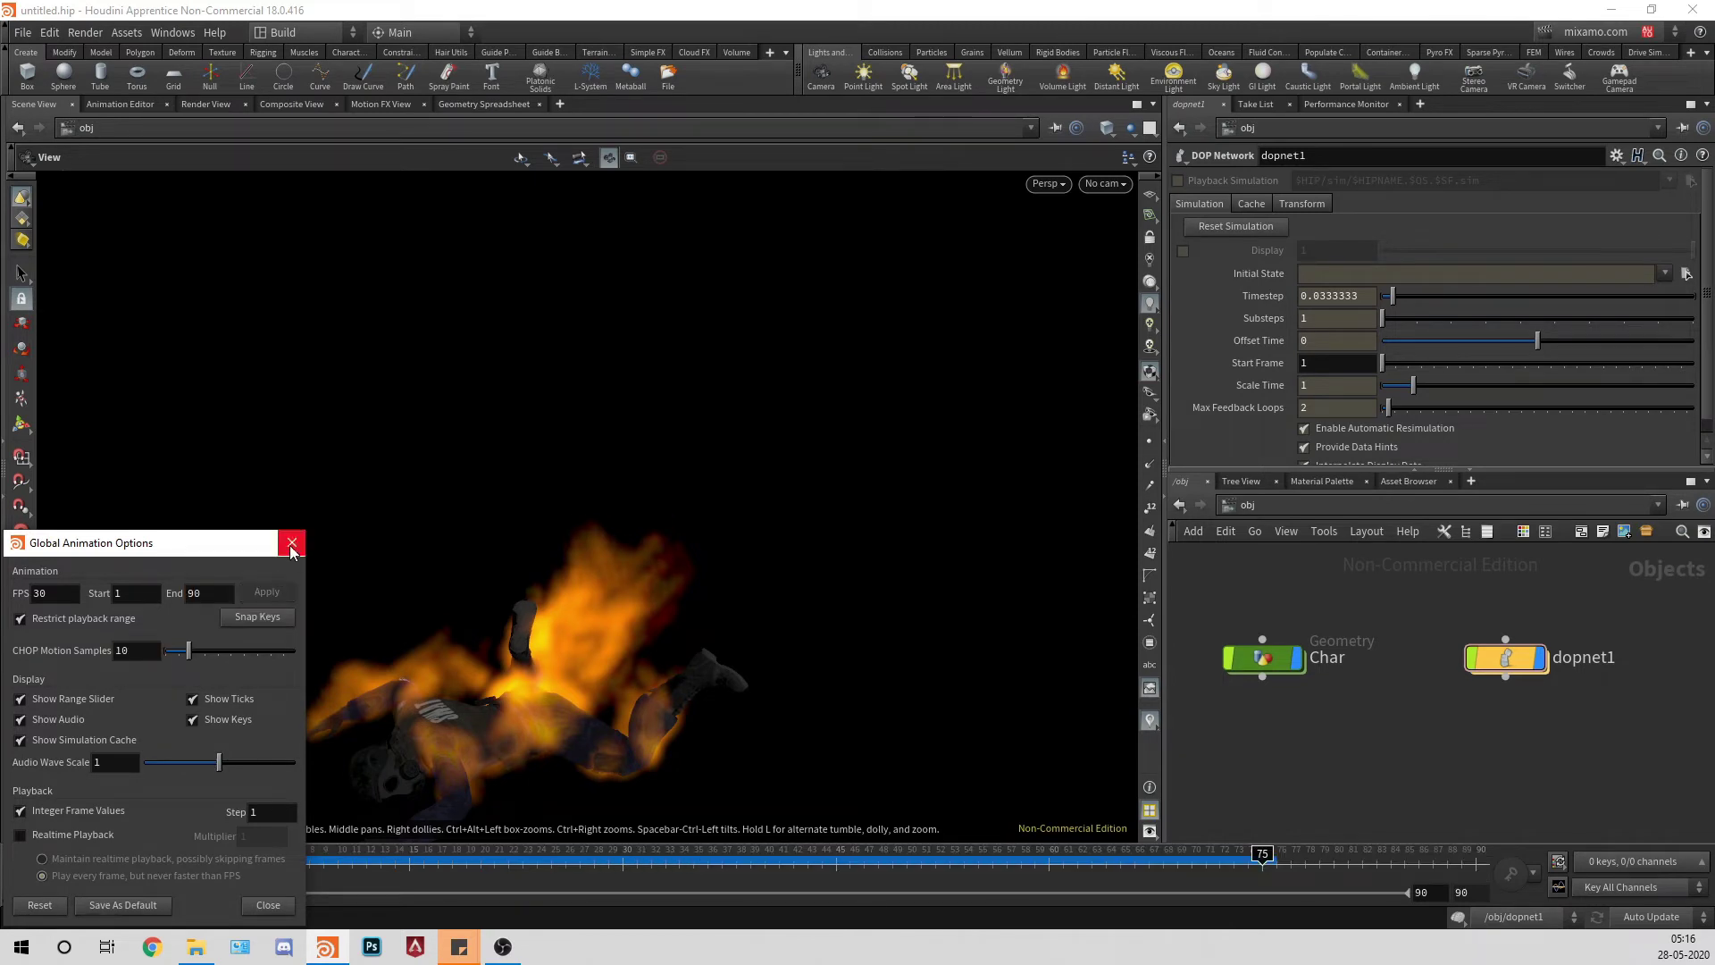
left_click(292, 542)
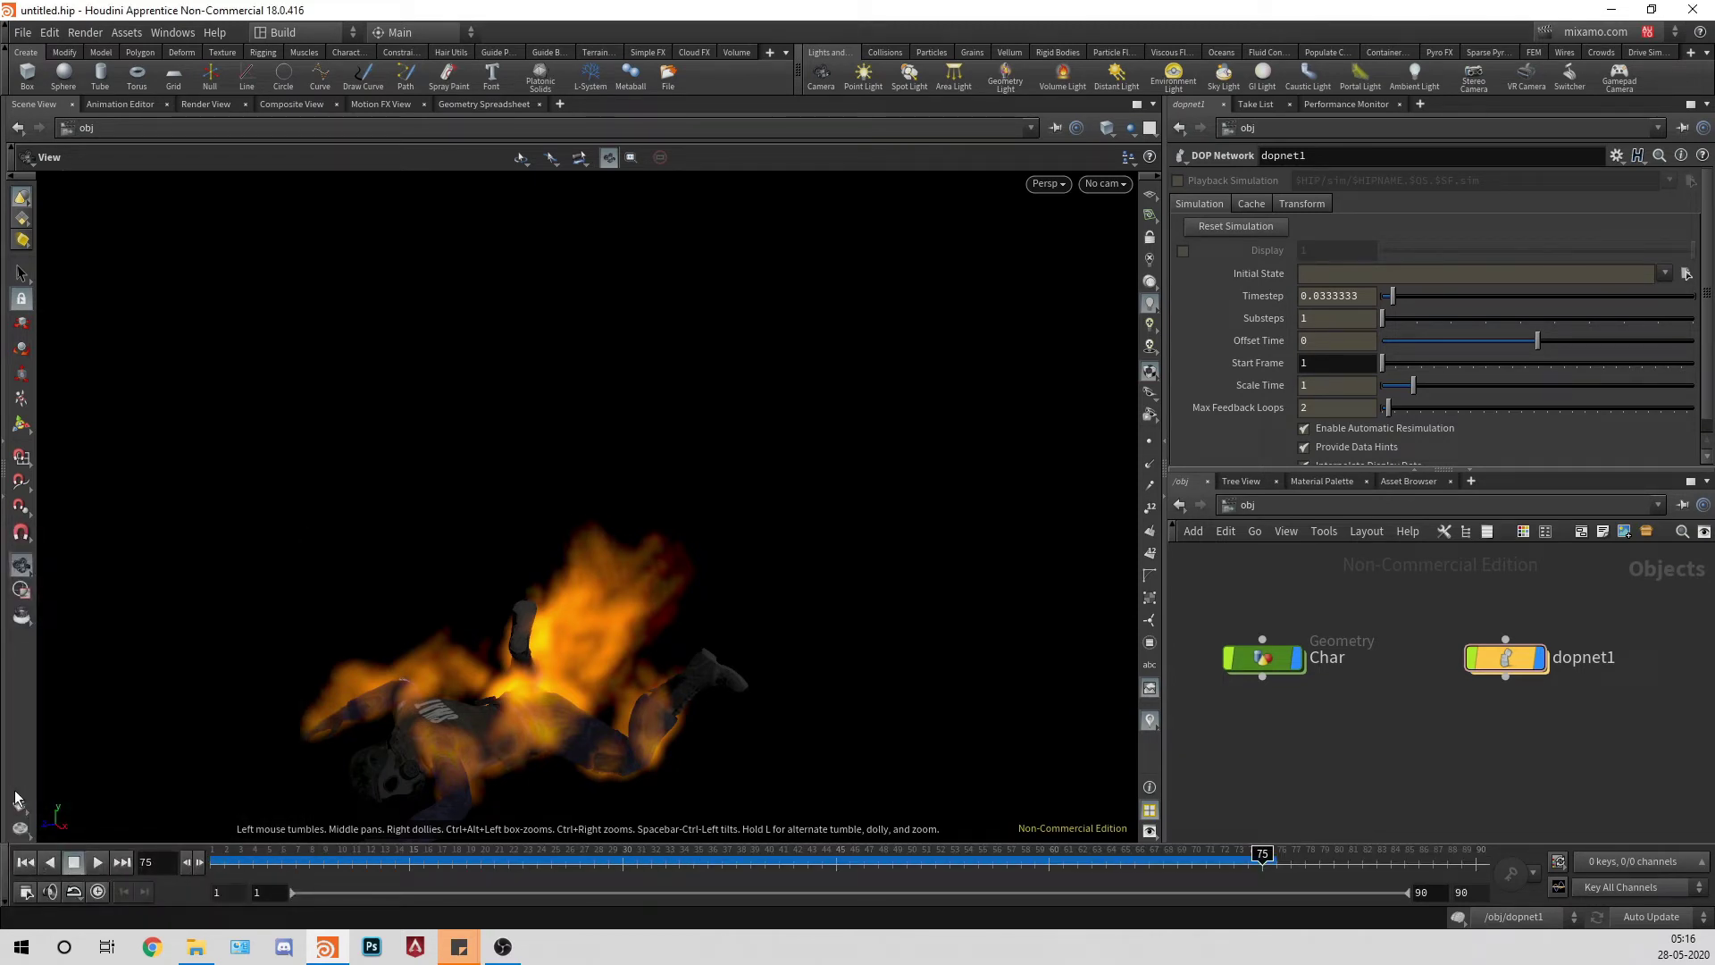
Step: Open dopnet1 and set the Maximum of smokeobject1's Multi visualization to .25
left_click(97, 862)
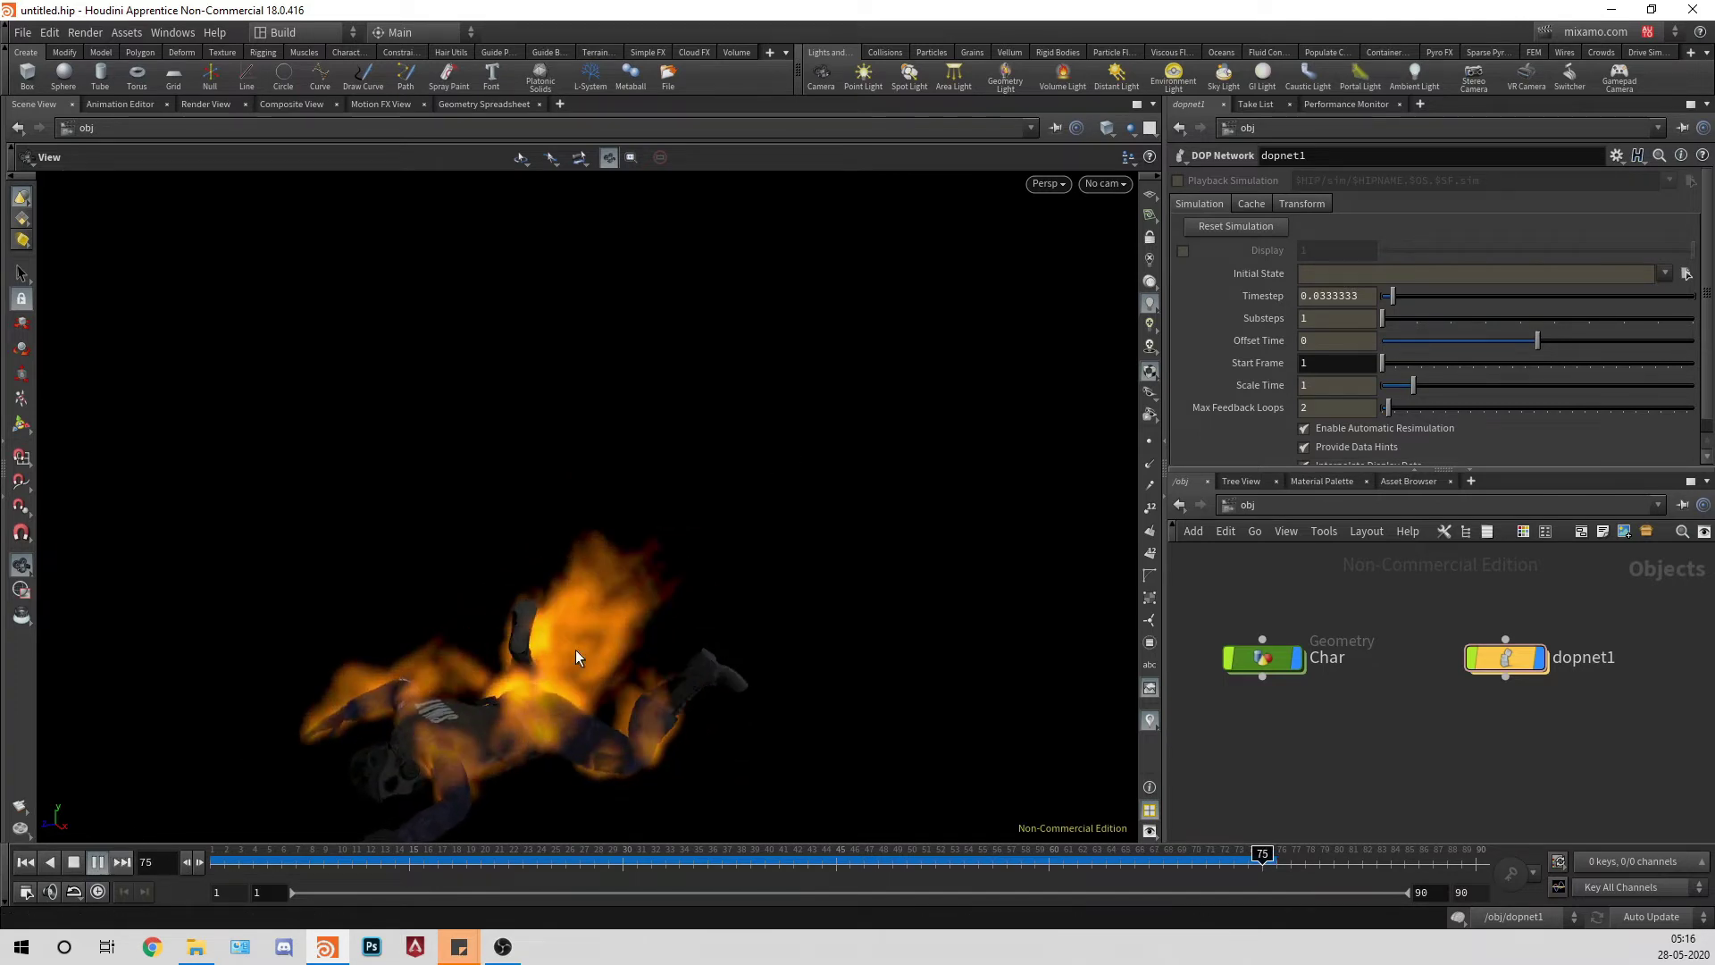
left_click(66, 861)
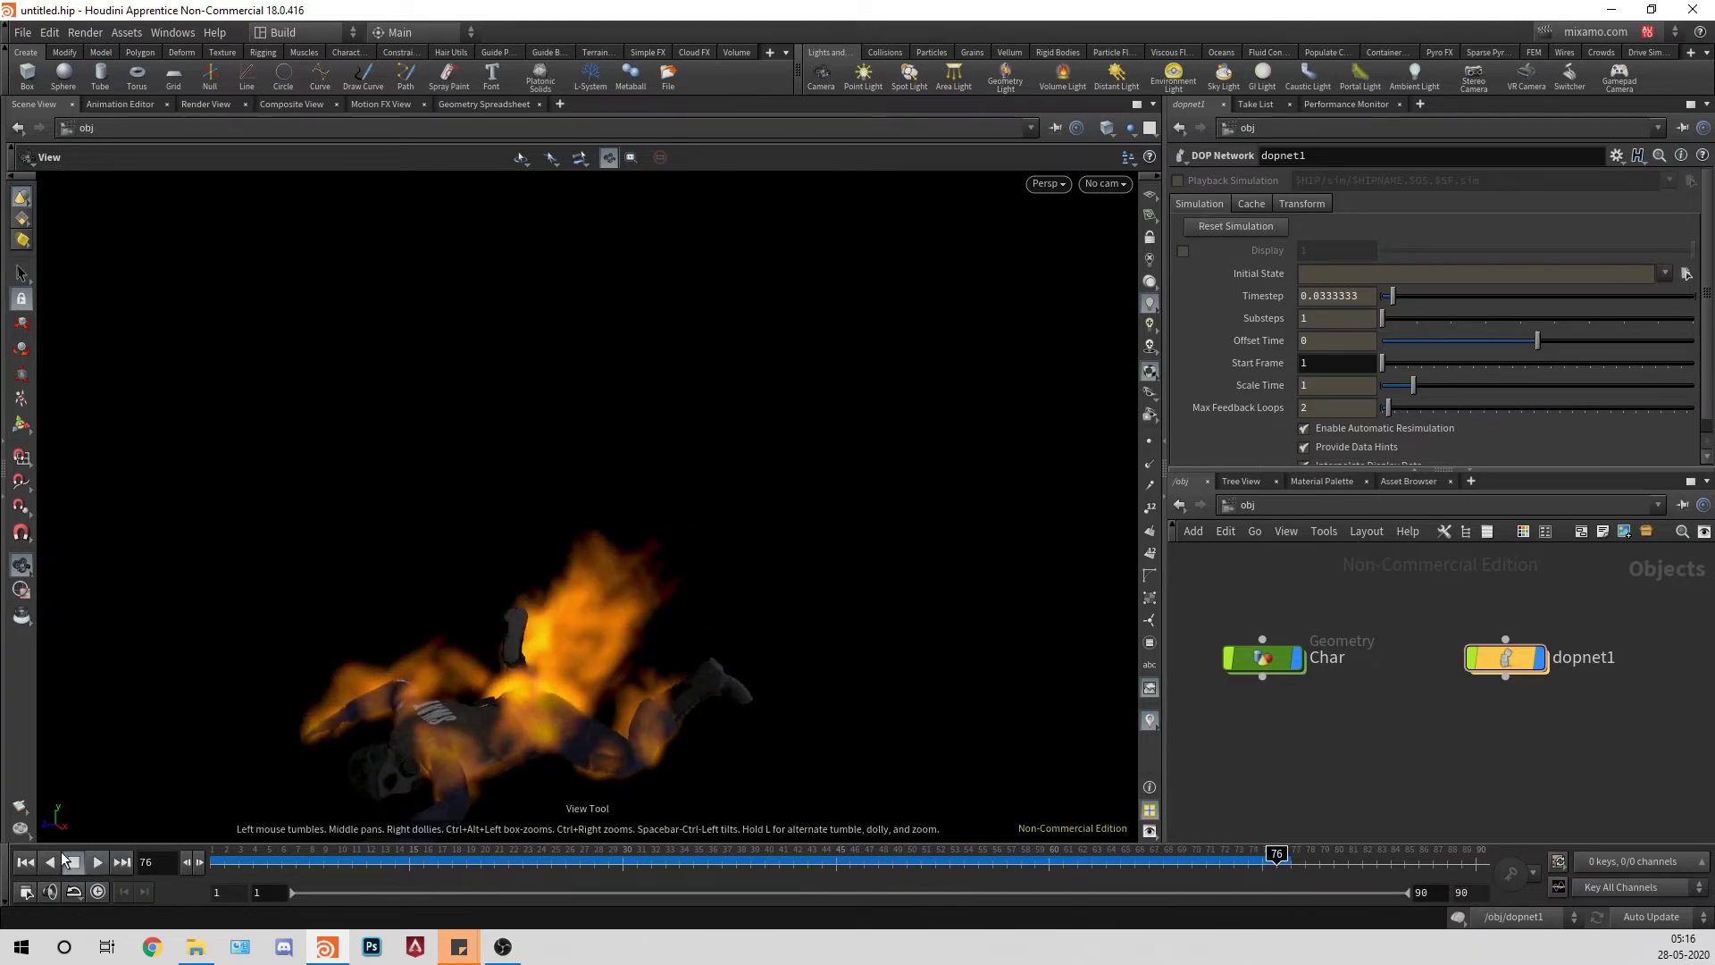
double_click(1486, 661)
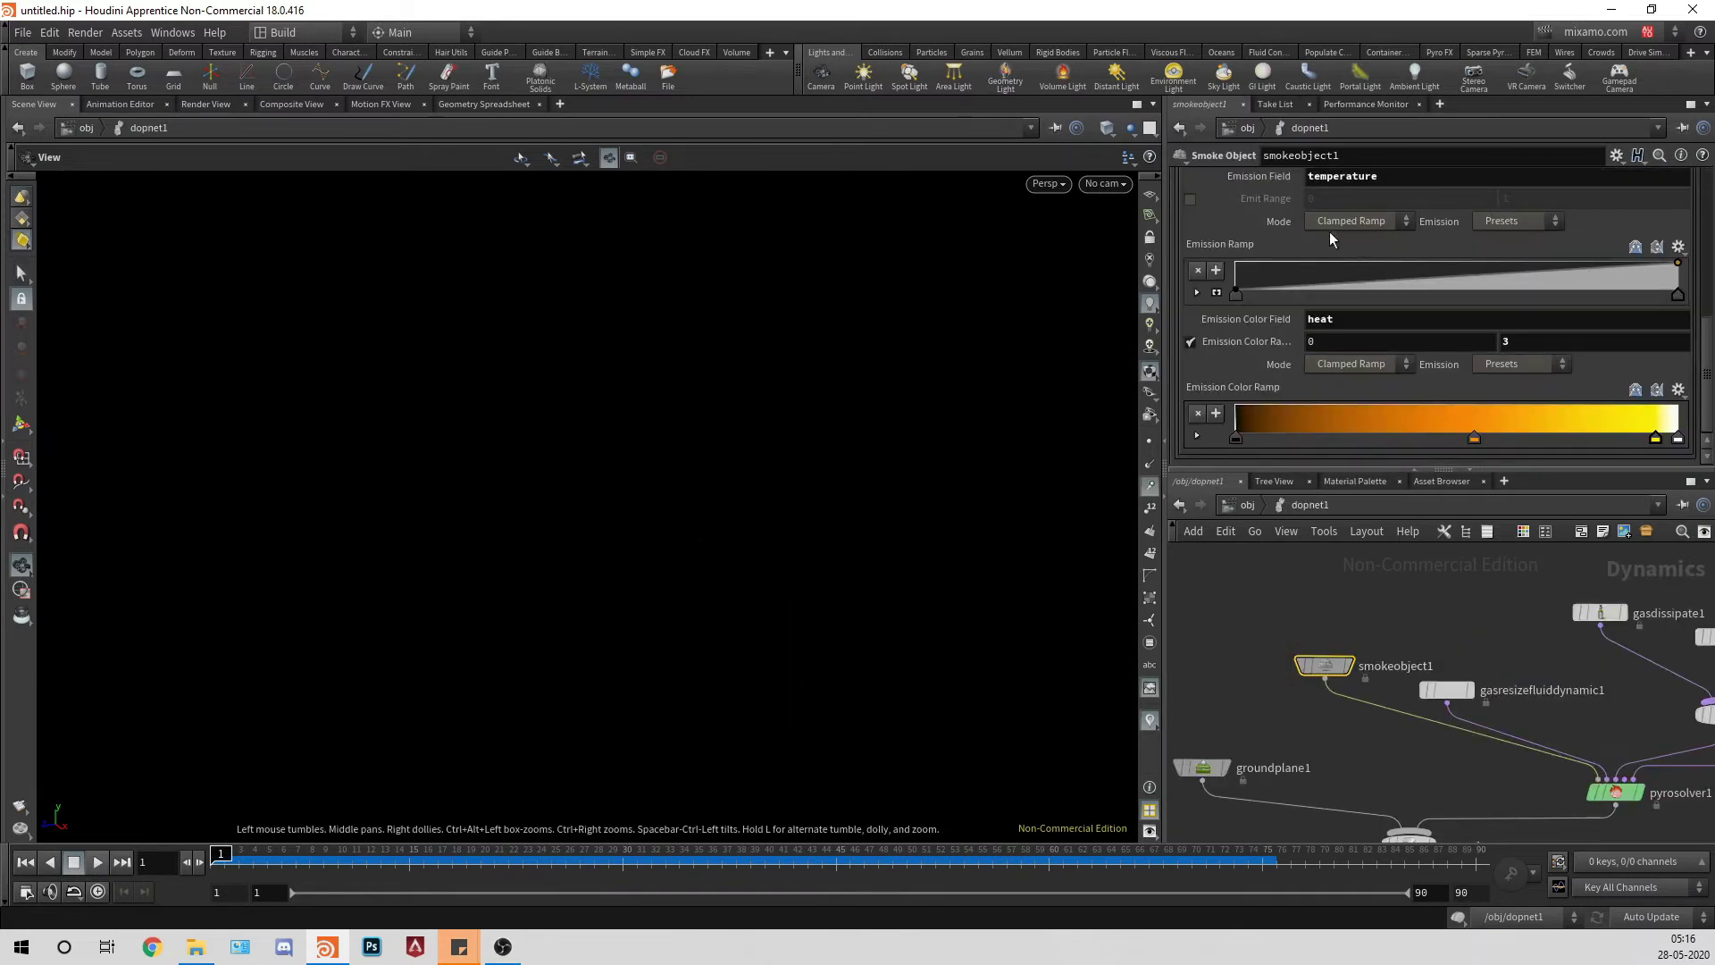
scroll(1329, 232, "up", 5)
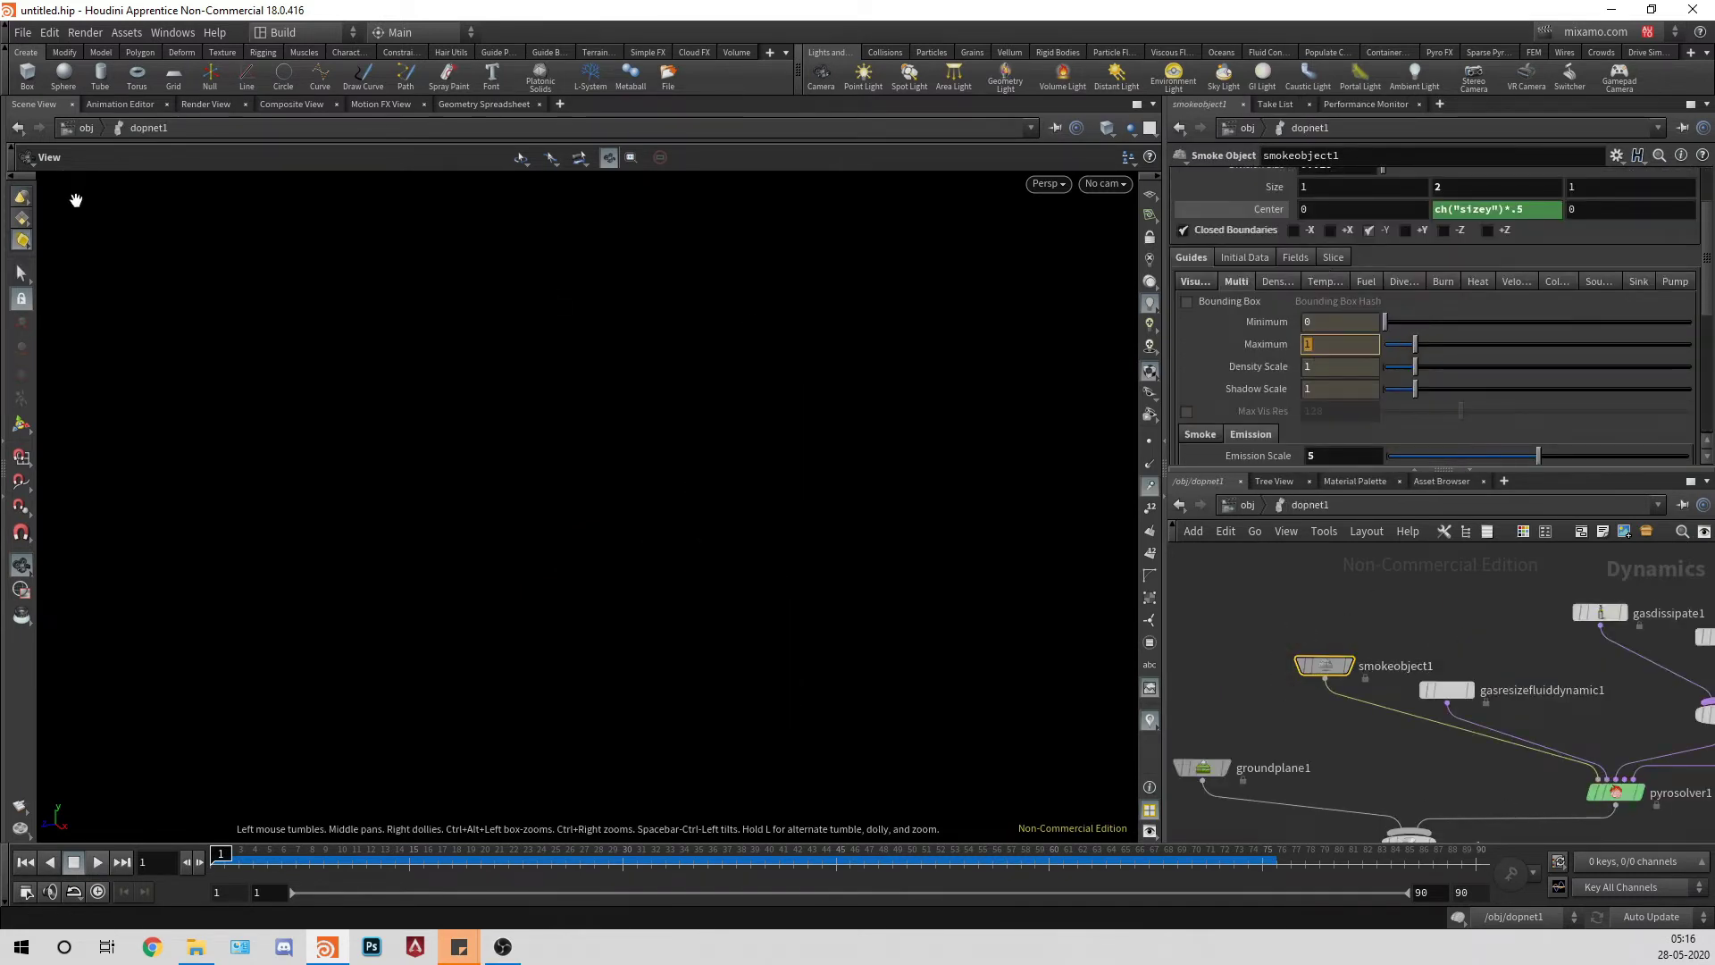
type("5")
key("Return")
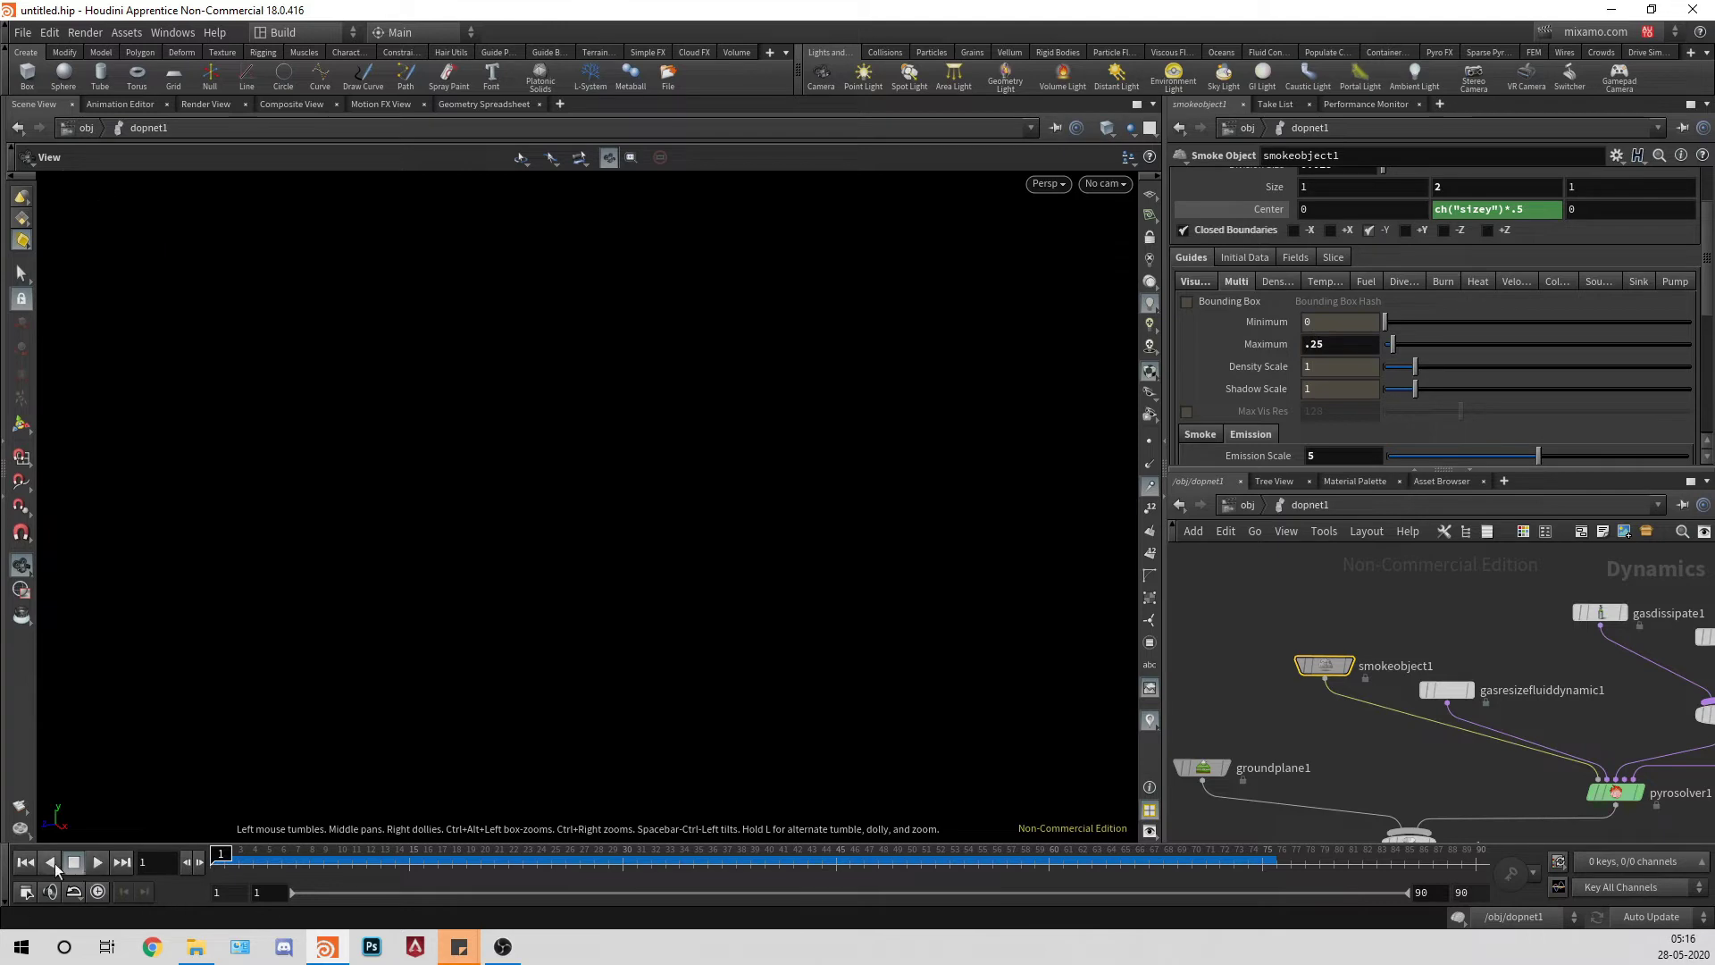
Step: Replay the simulation from the first frame and examine the fire with the new density maximum
left_click(97, 861)
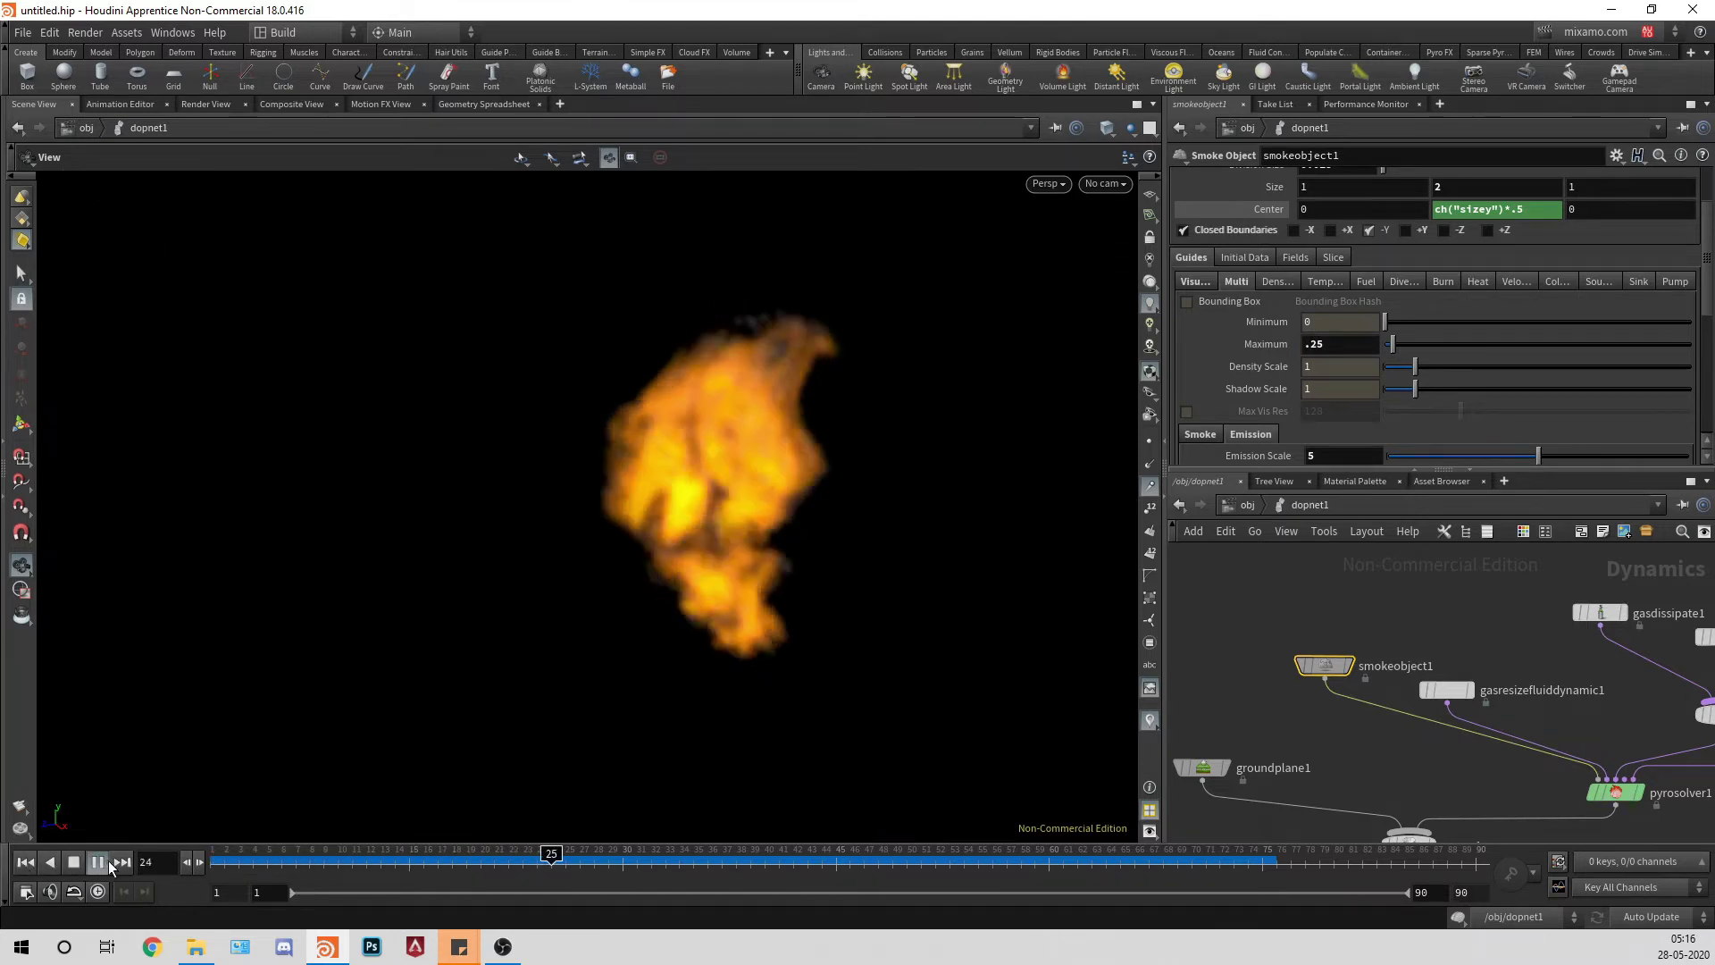
left_click(109, 861)
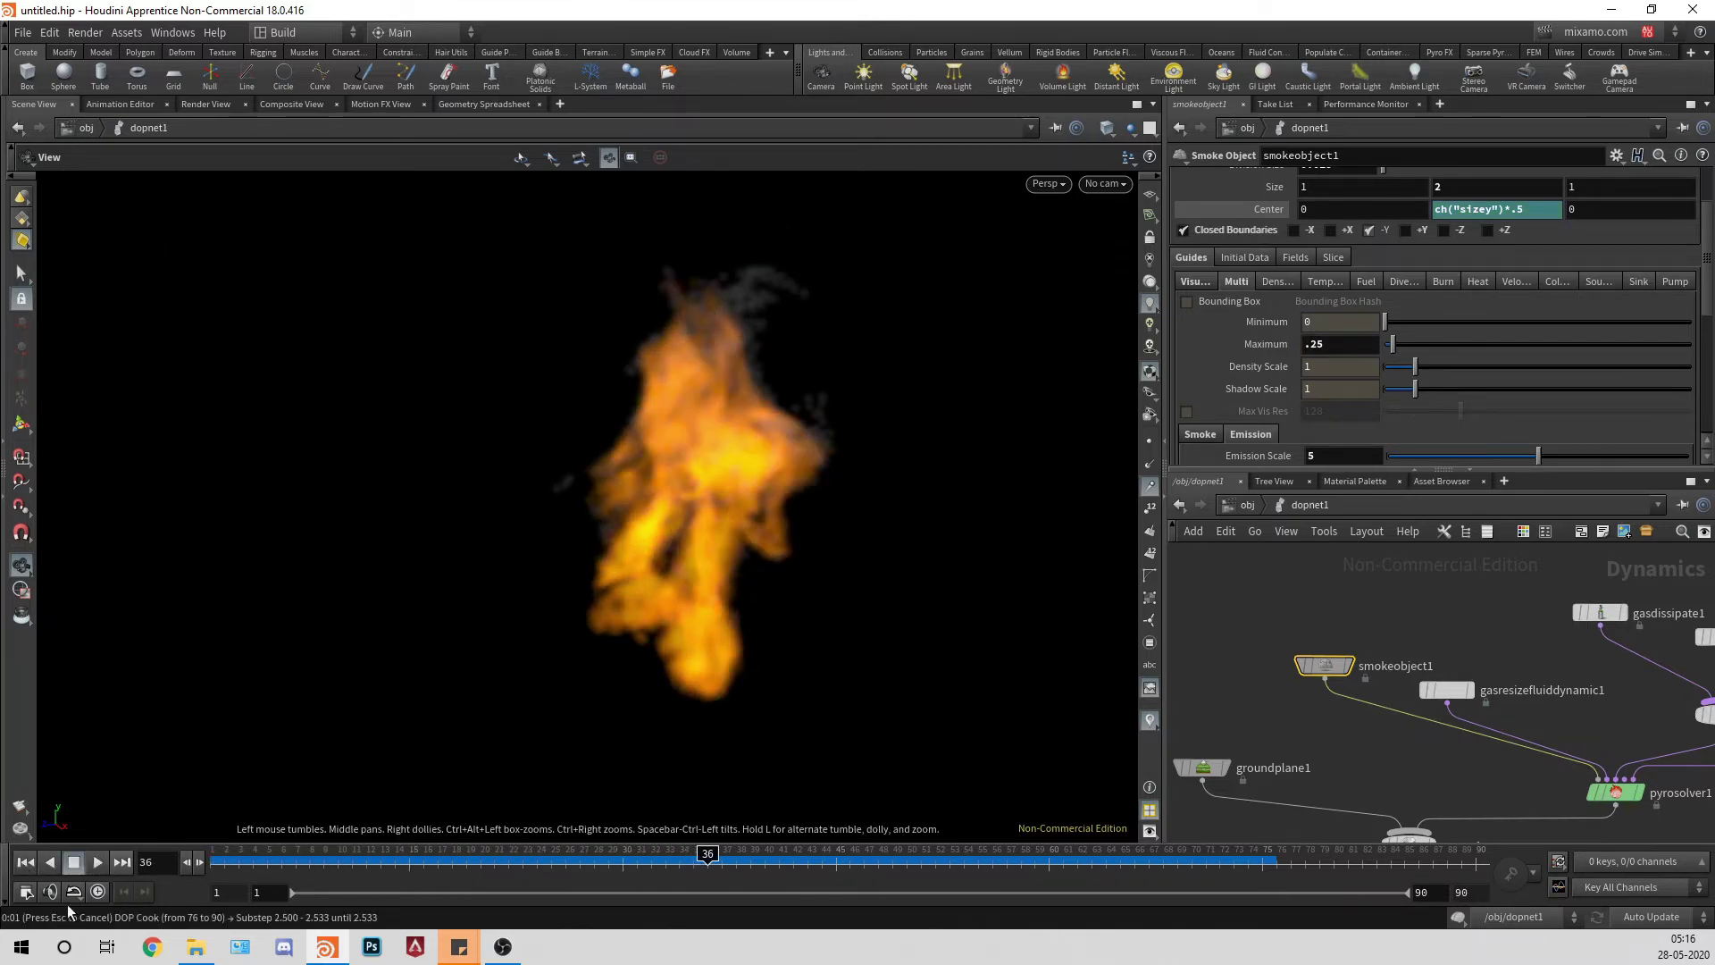
left_click(25, 861)
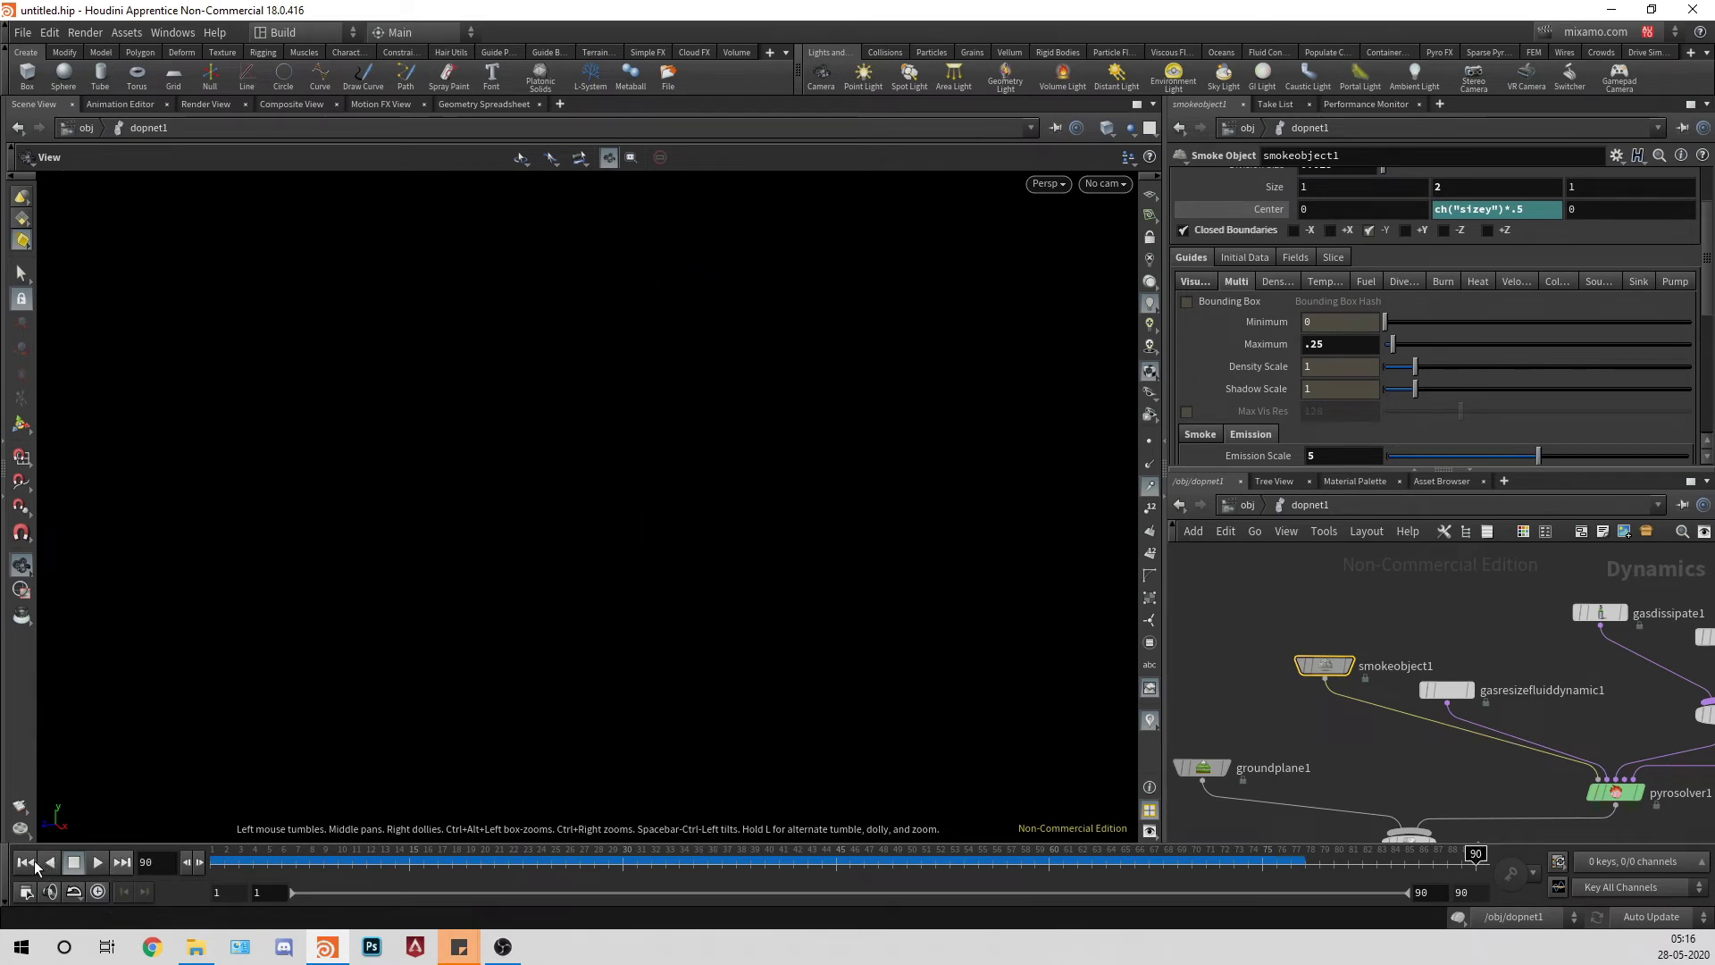
left_click(95, 862)
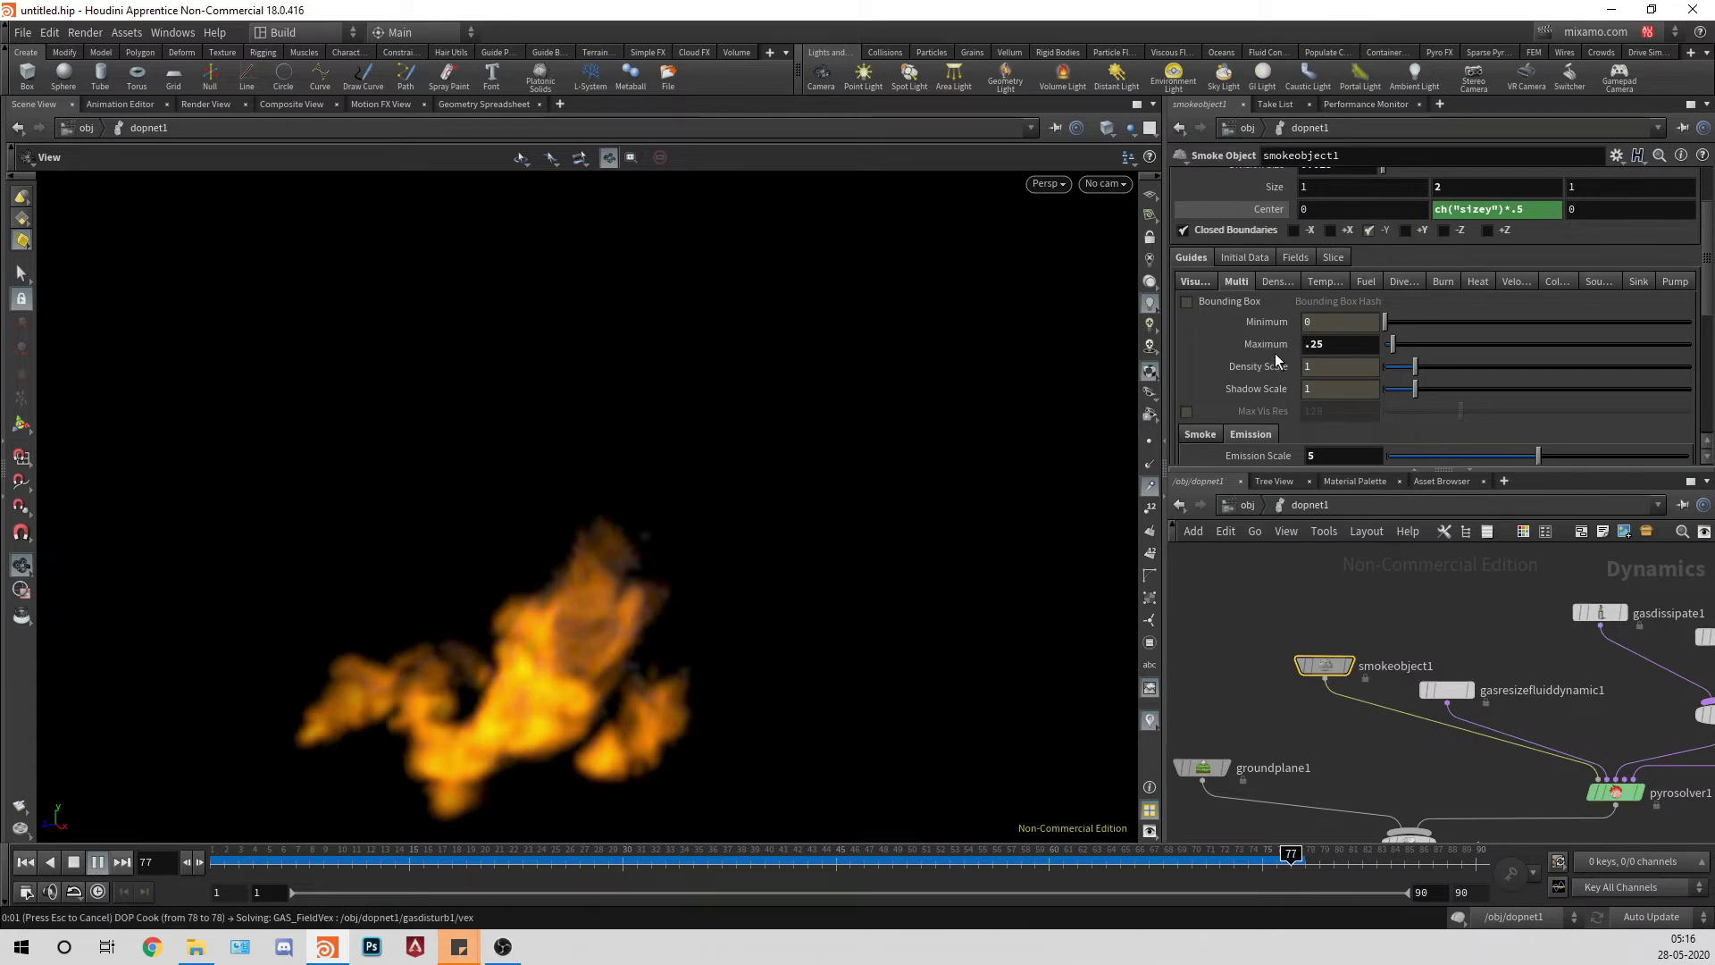
key("Return")
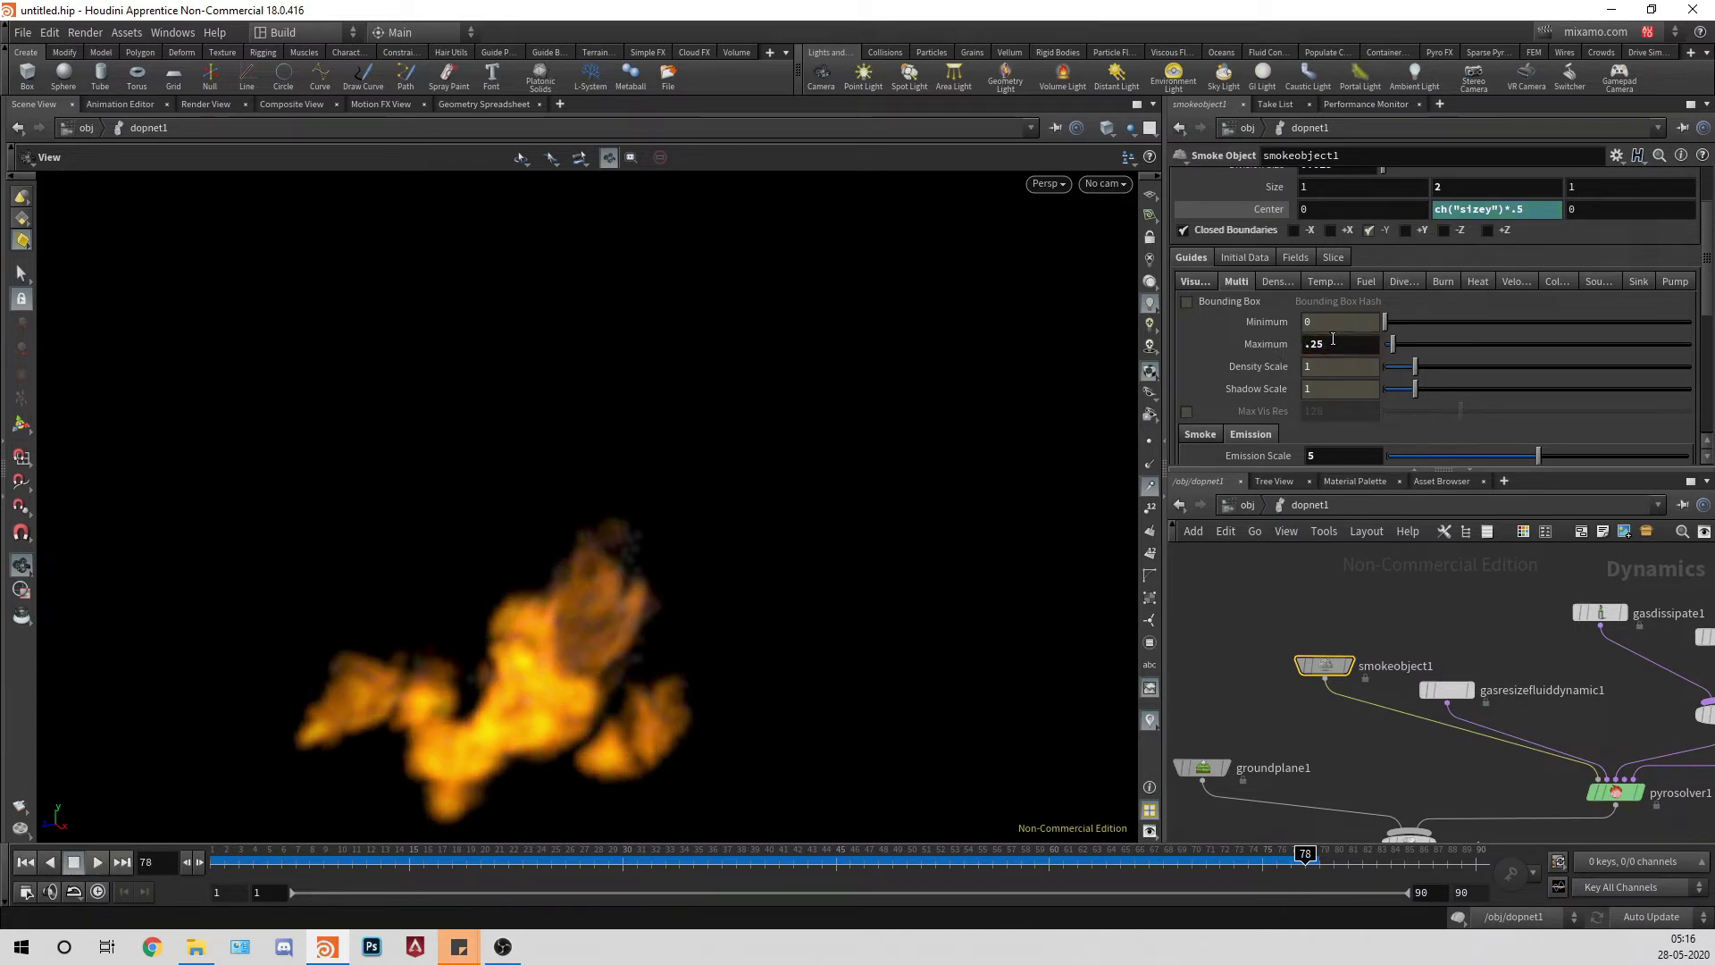
Step: Try lower Maximum values of .1 and .01 in smokeobject1's Multi visualization
left_click(1333, 340)
key("BackSpace")
type("1")
key("Return")
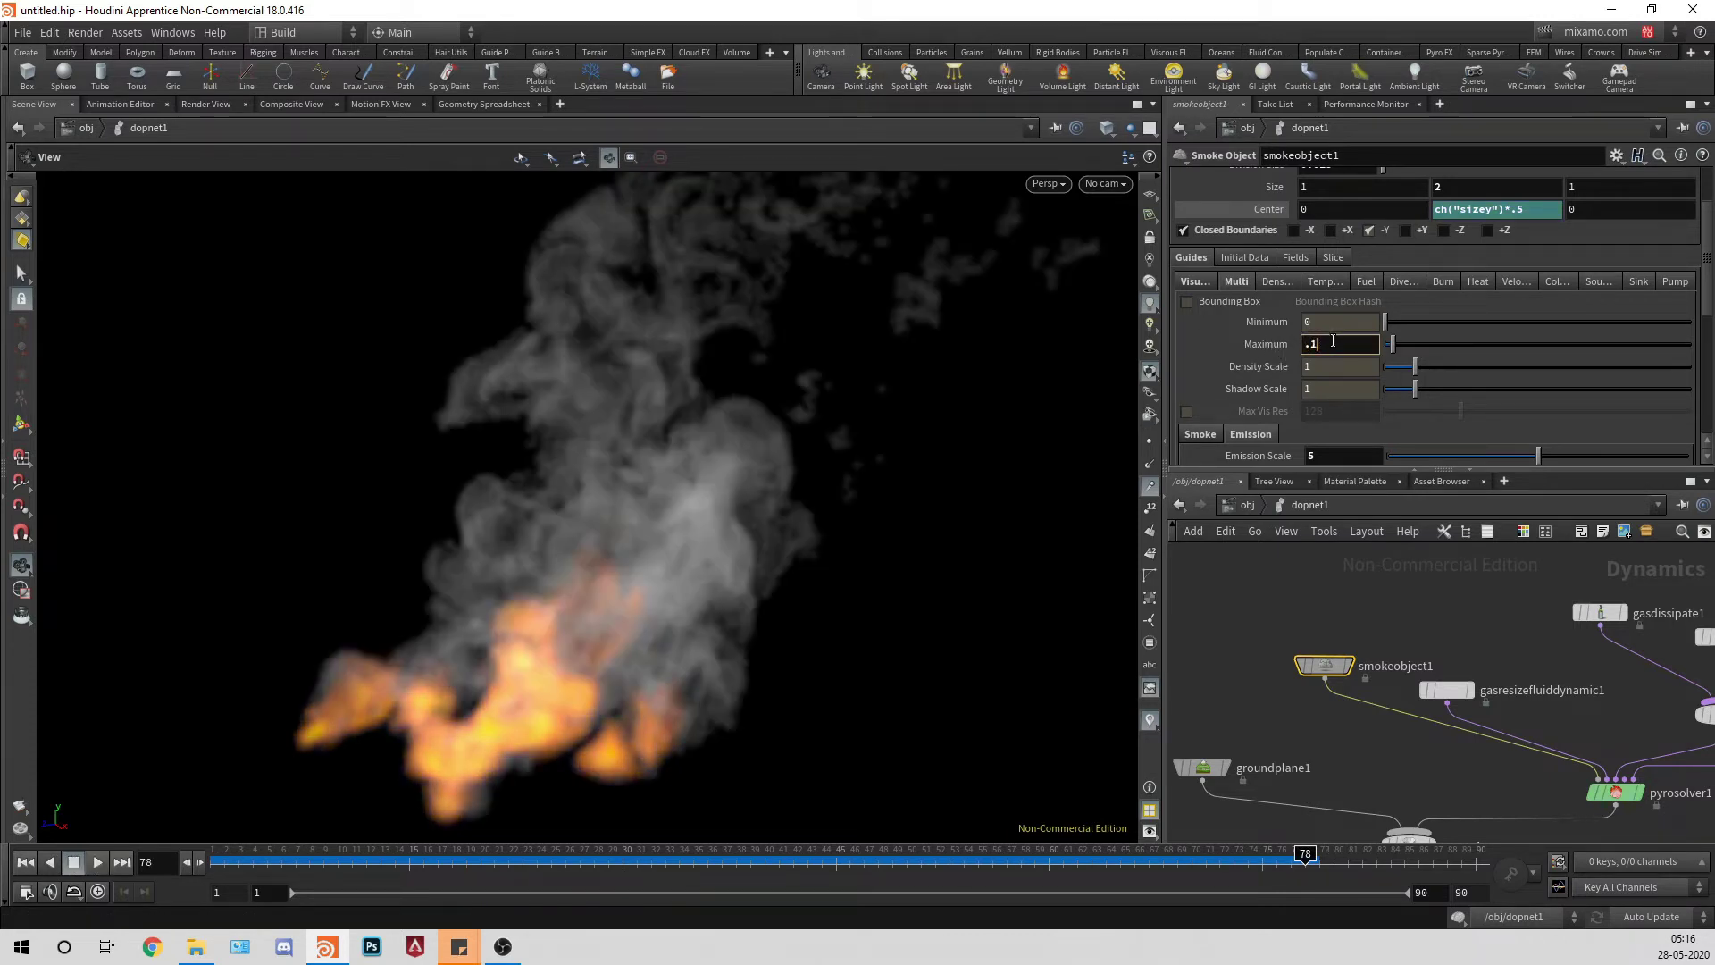
key("BackSpace")
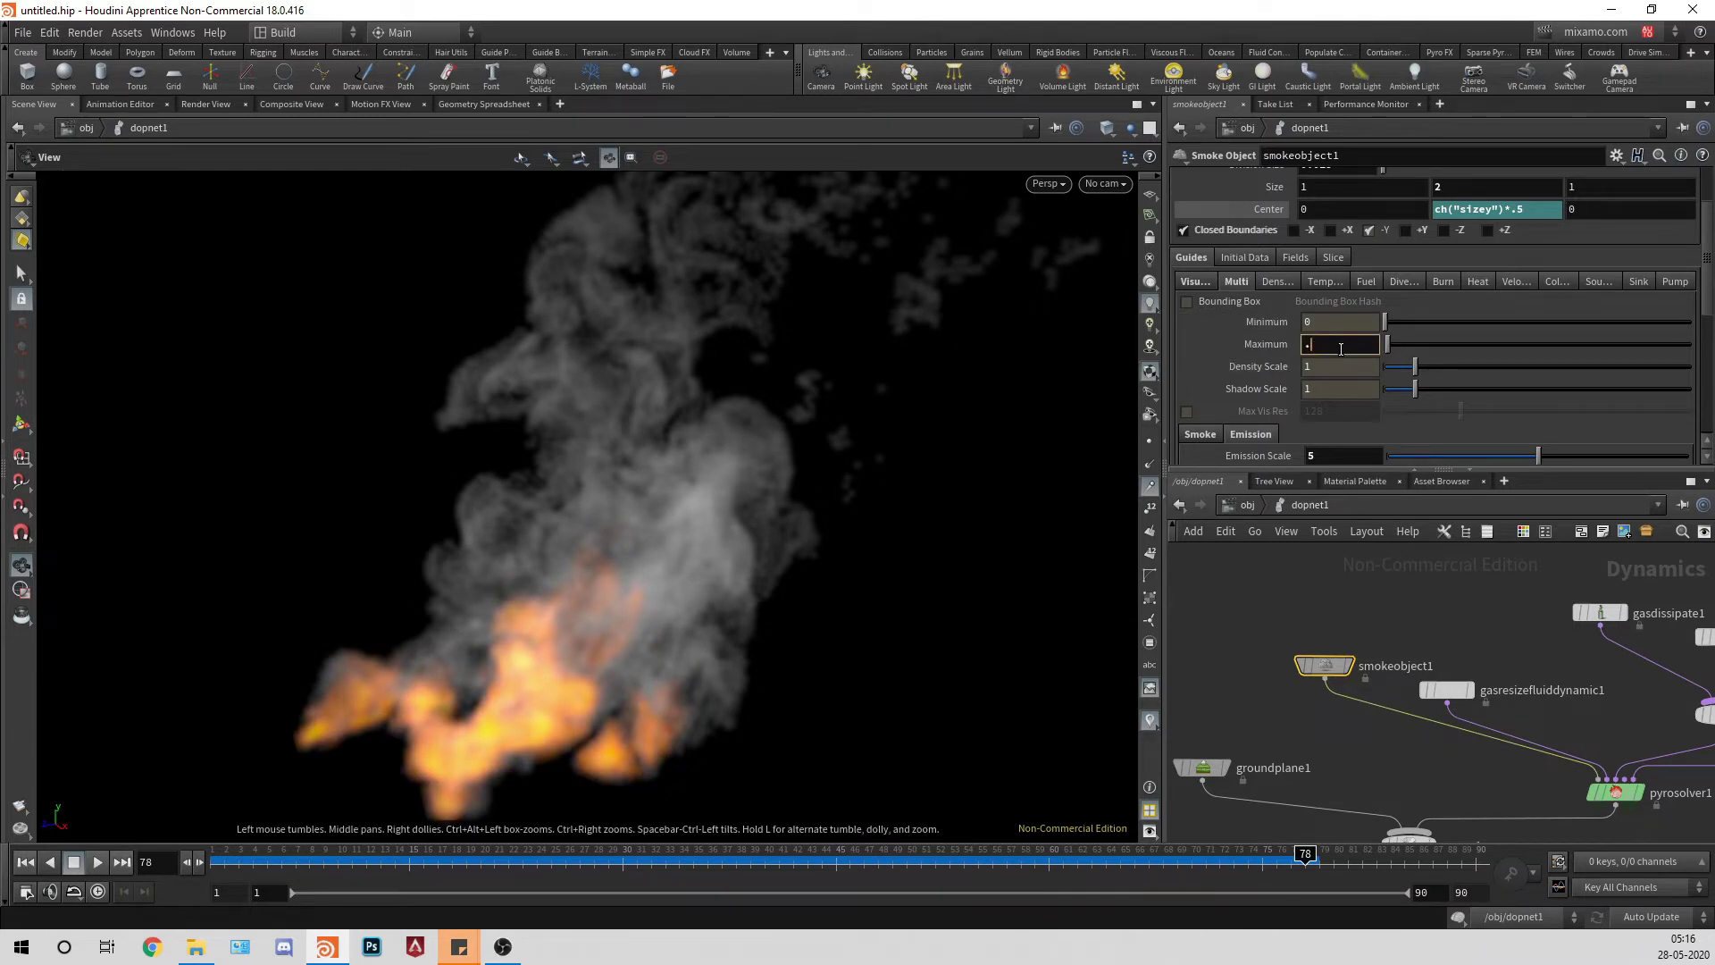
type("01")
key("Return")
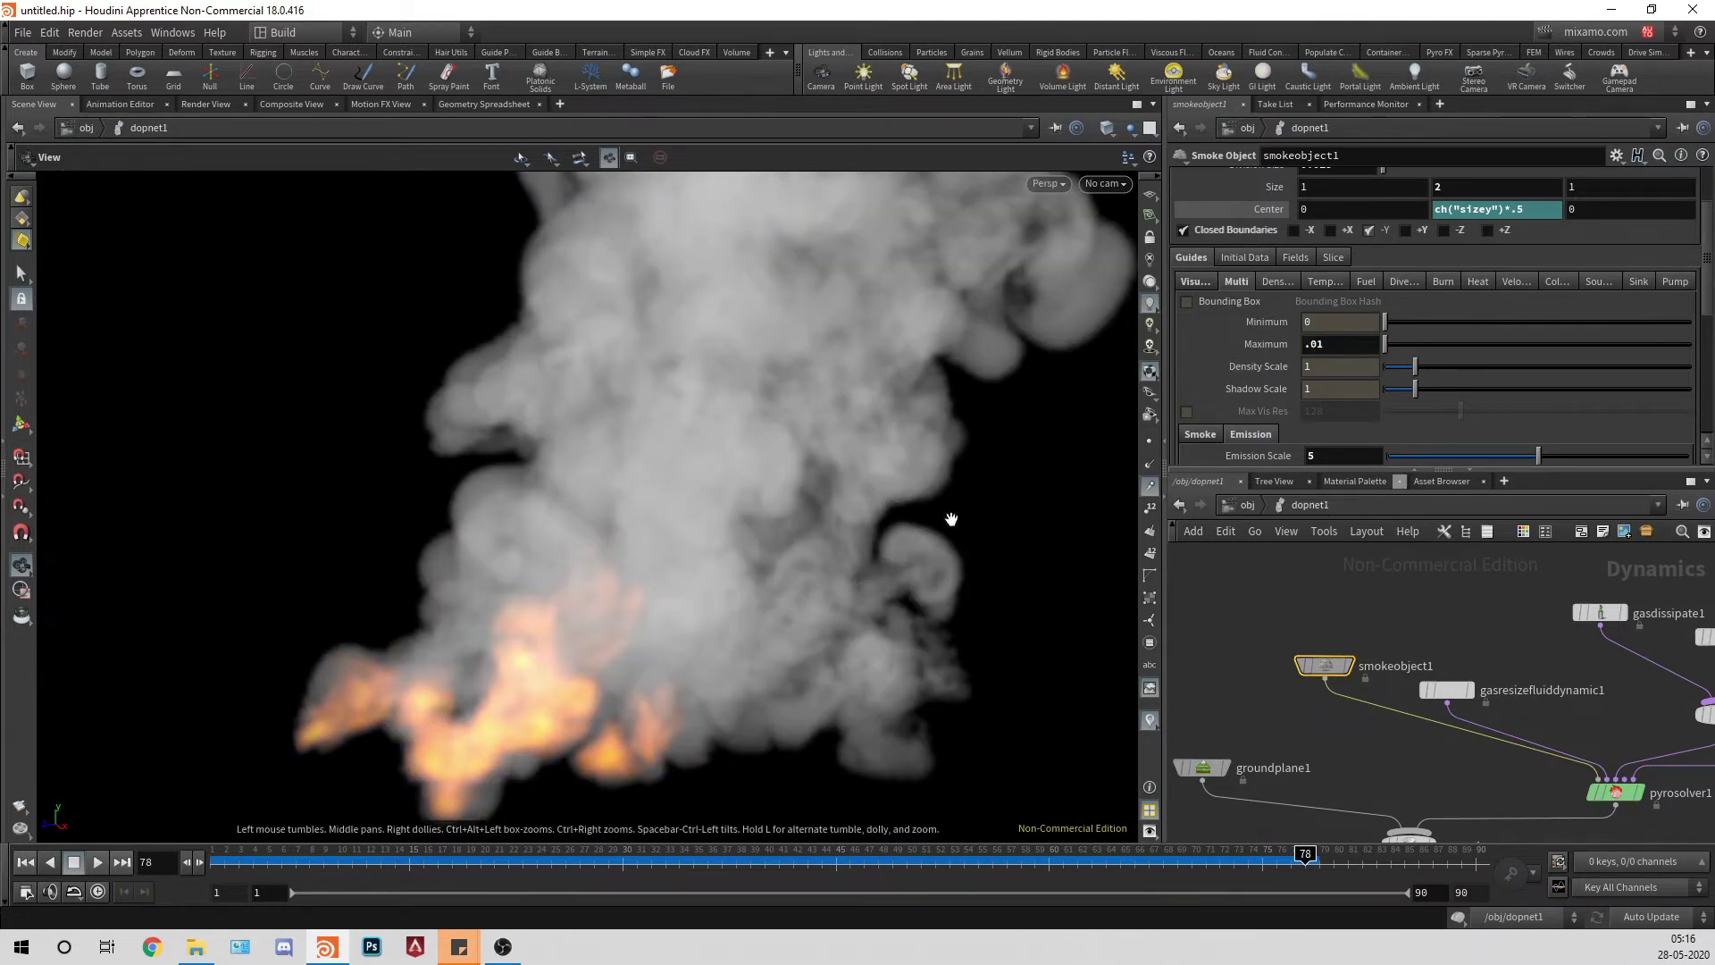
Step: Examine the smoke column from different distances and angles, and set smokeobject1's Multi visualization Maximum back to .25
right_click_drag(951, 521, 513, 517)
left_click_drag(513, 517, 685, 459)
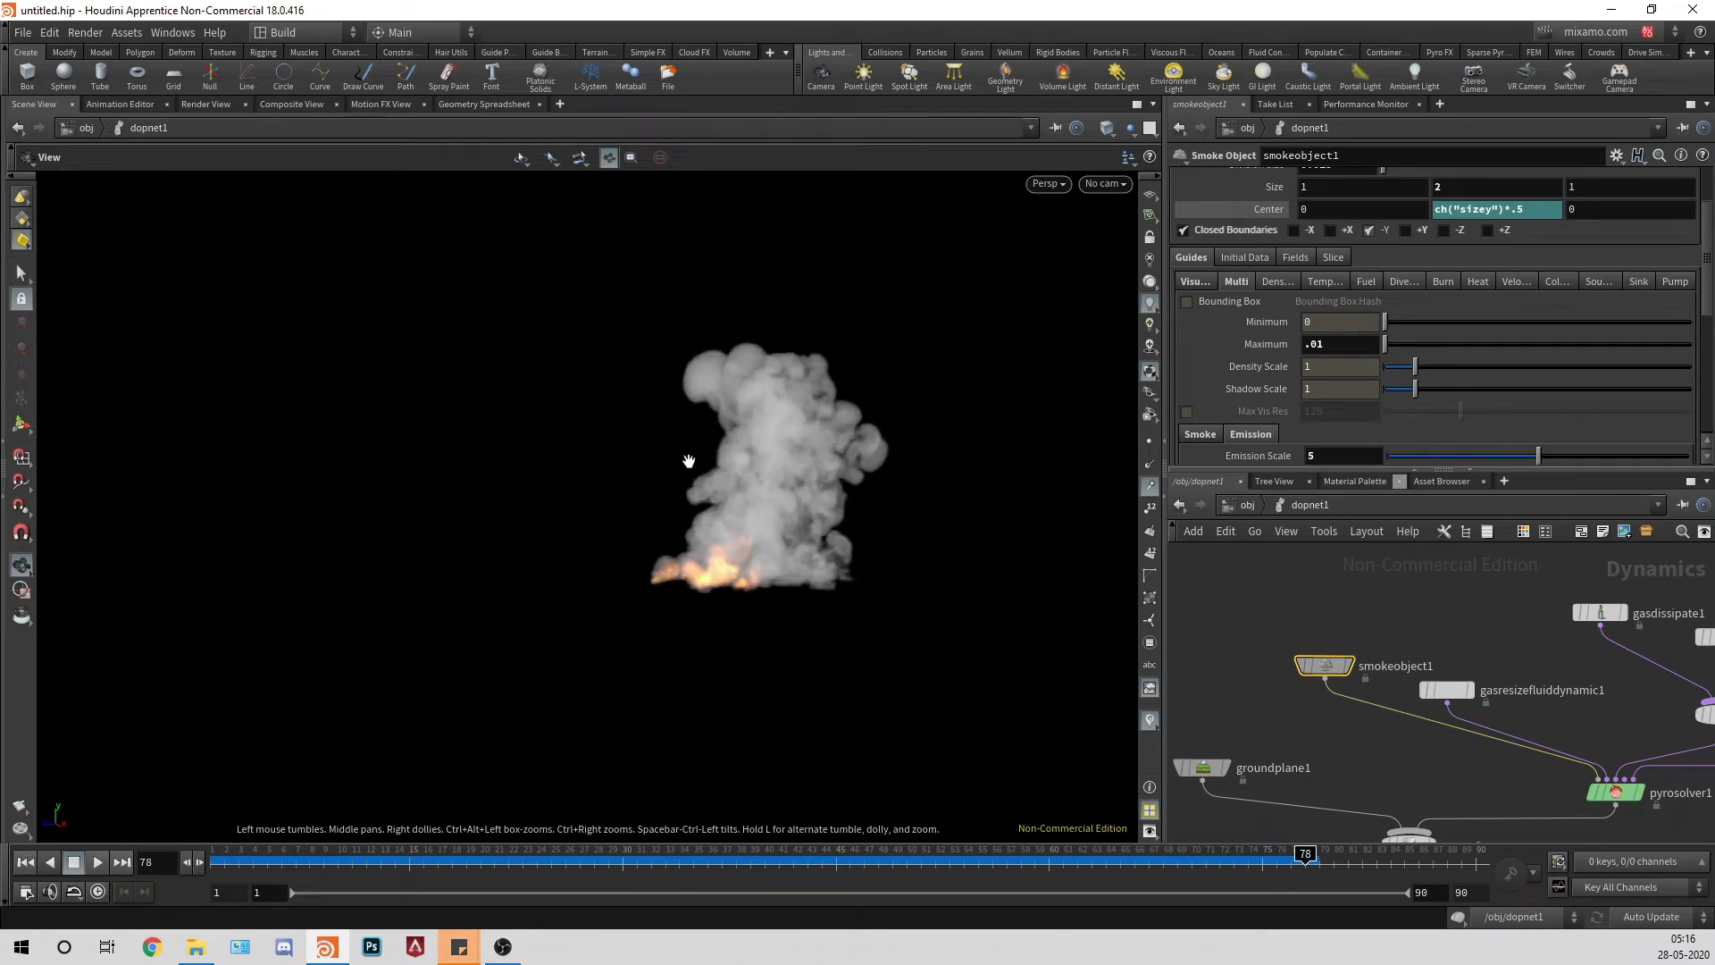
right_click_drag(685, 459, 983, 463)
mouse_move(984, 463)
left_mouse_down()
mouse_move(993, 380)
mouse_move(946, 467)
mouse_move(955, 483)
left_mouse_up()
left_click(1356, 341)
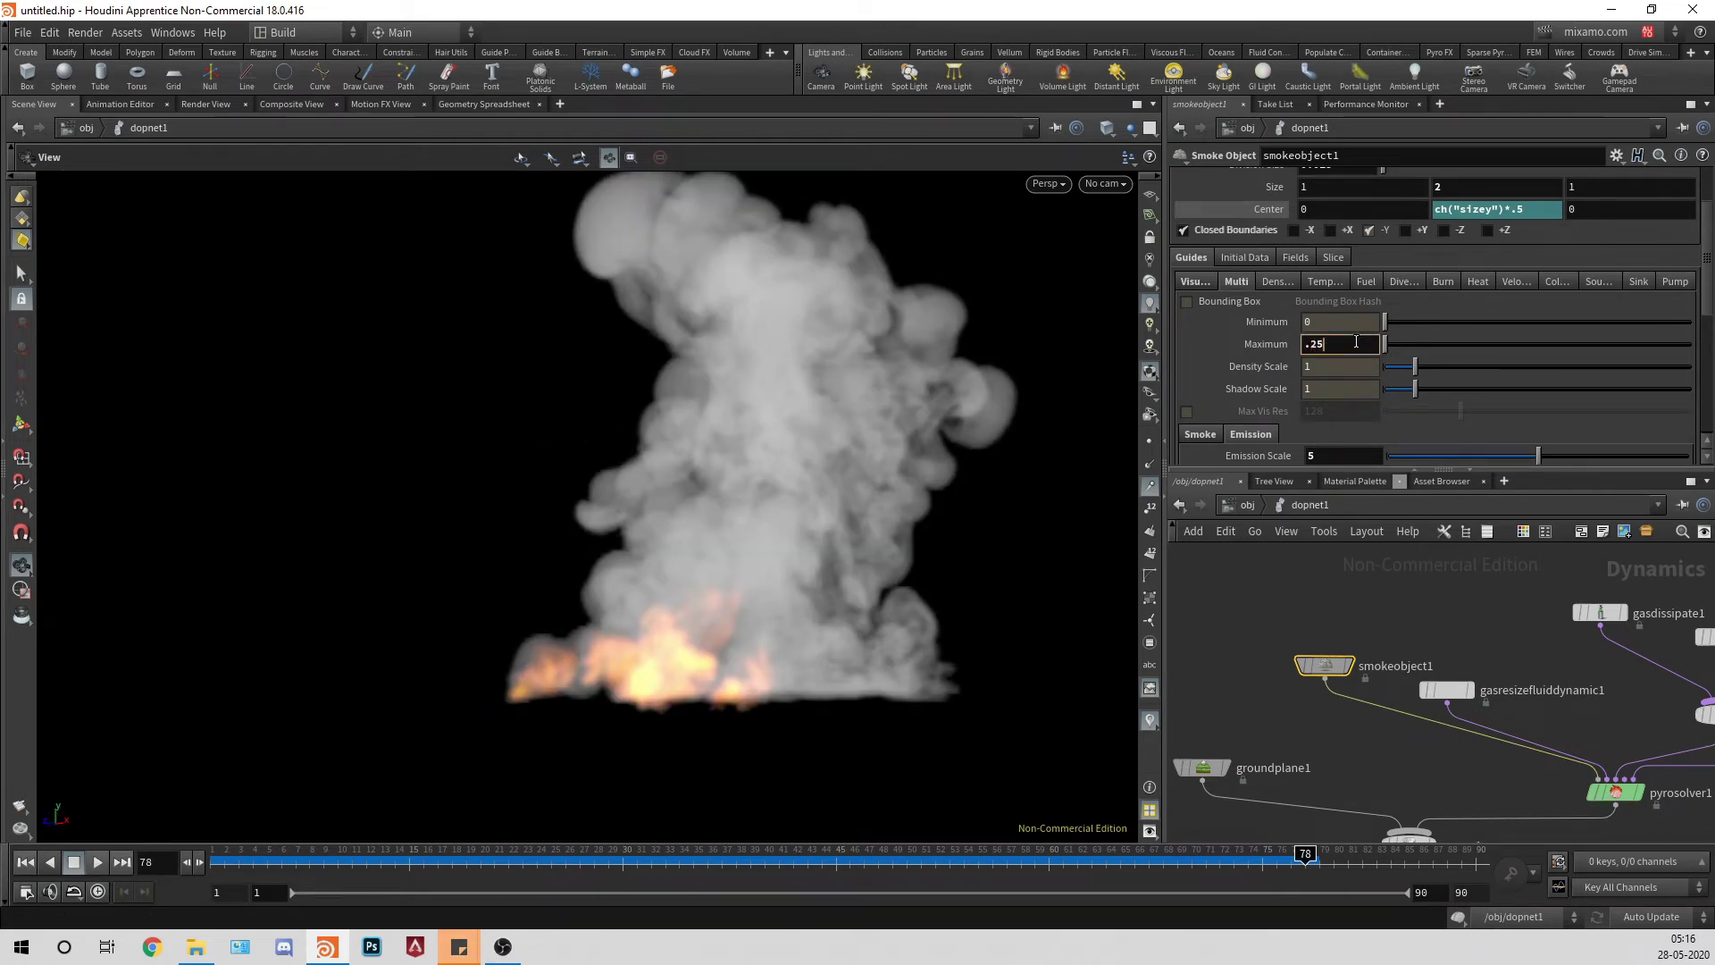
key("Return")
Step: Play the fire simulation from the first frame, stop it near the fall, and examine the flames more closely
left_click(21, 863)
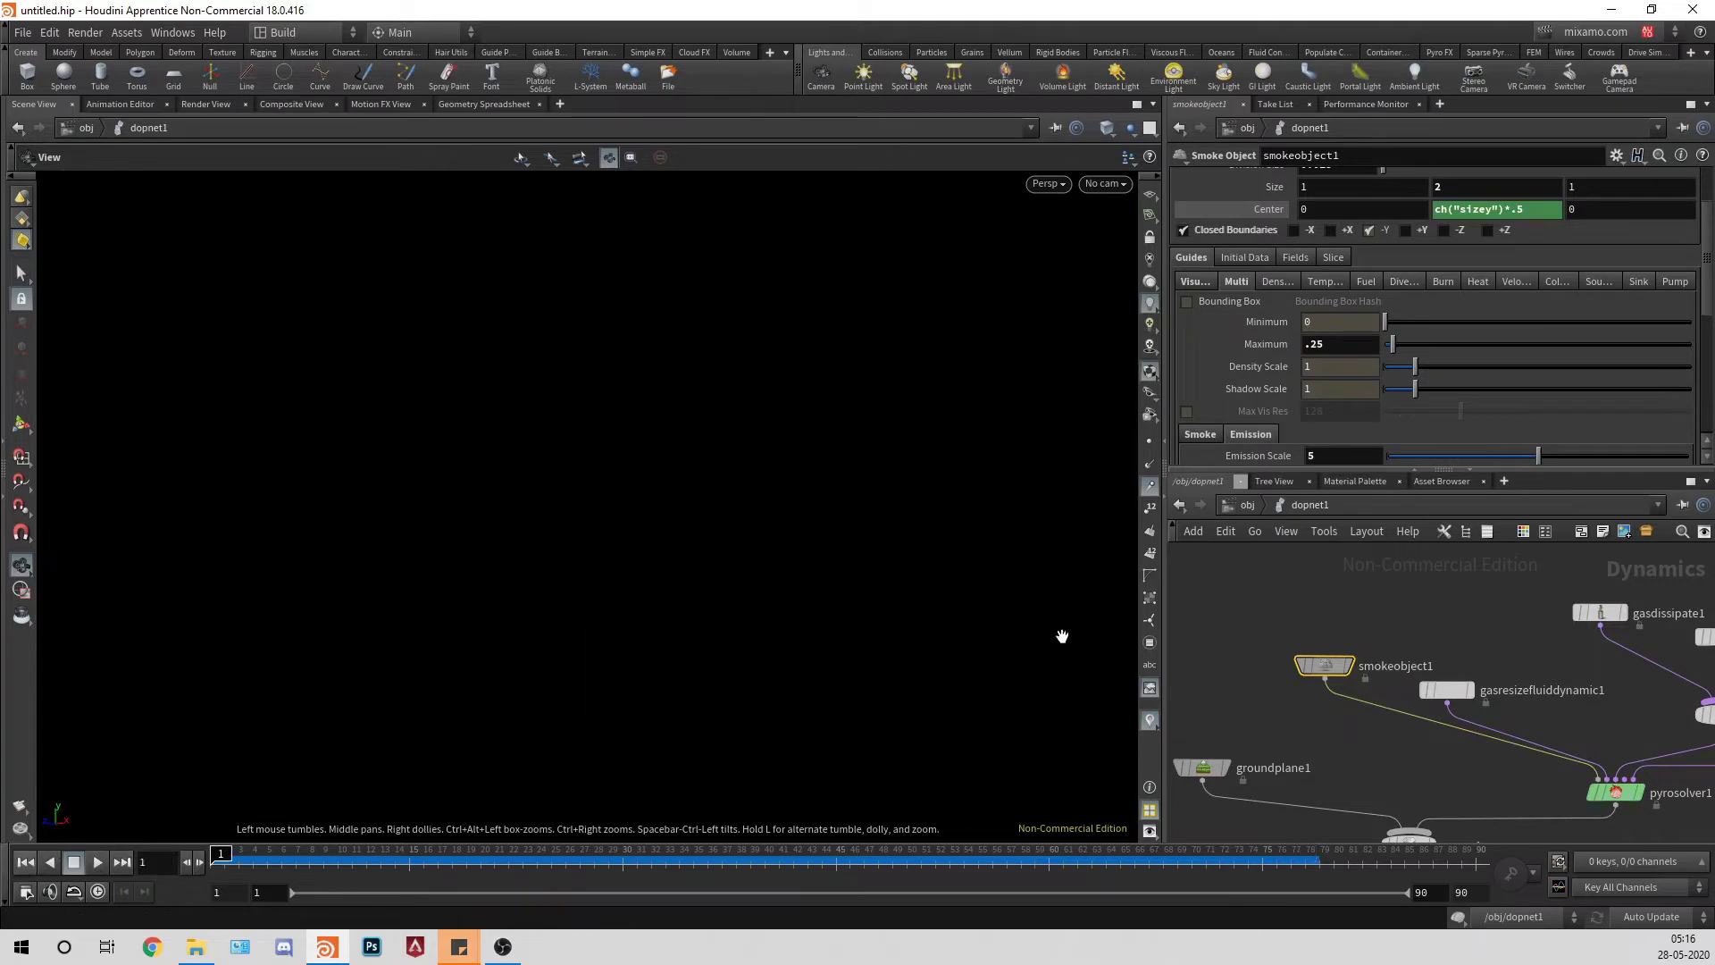
left_click(100, 861)
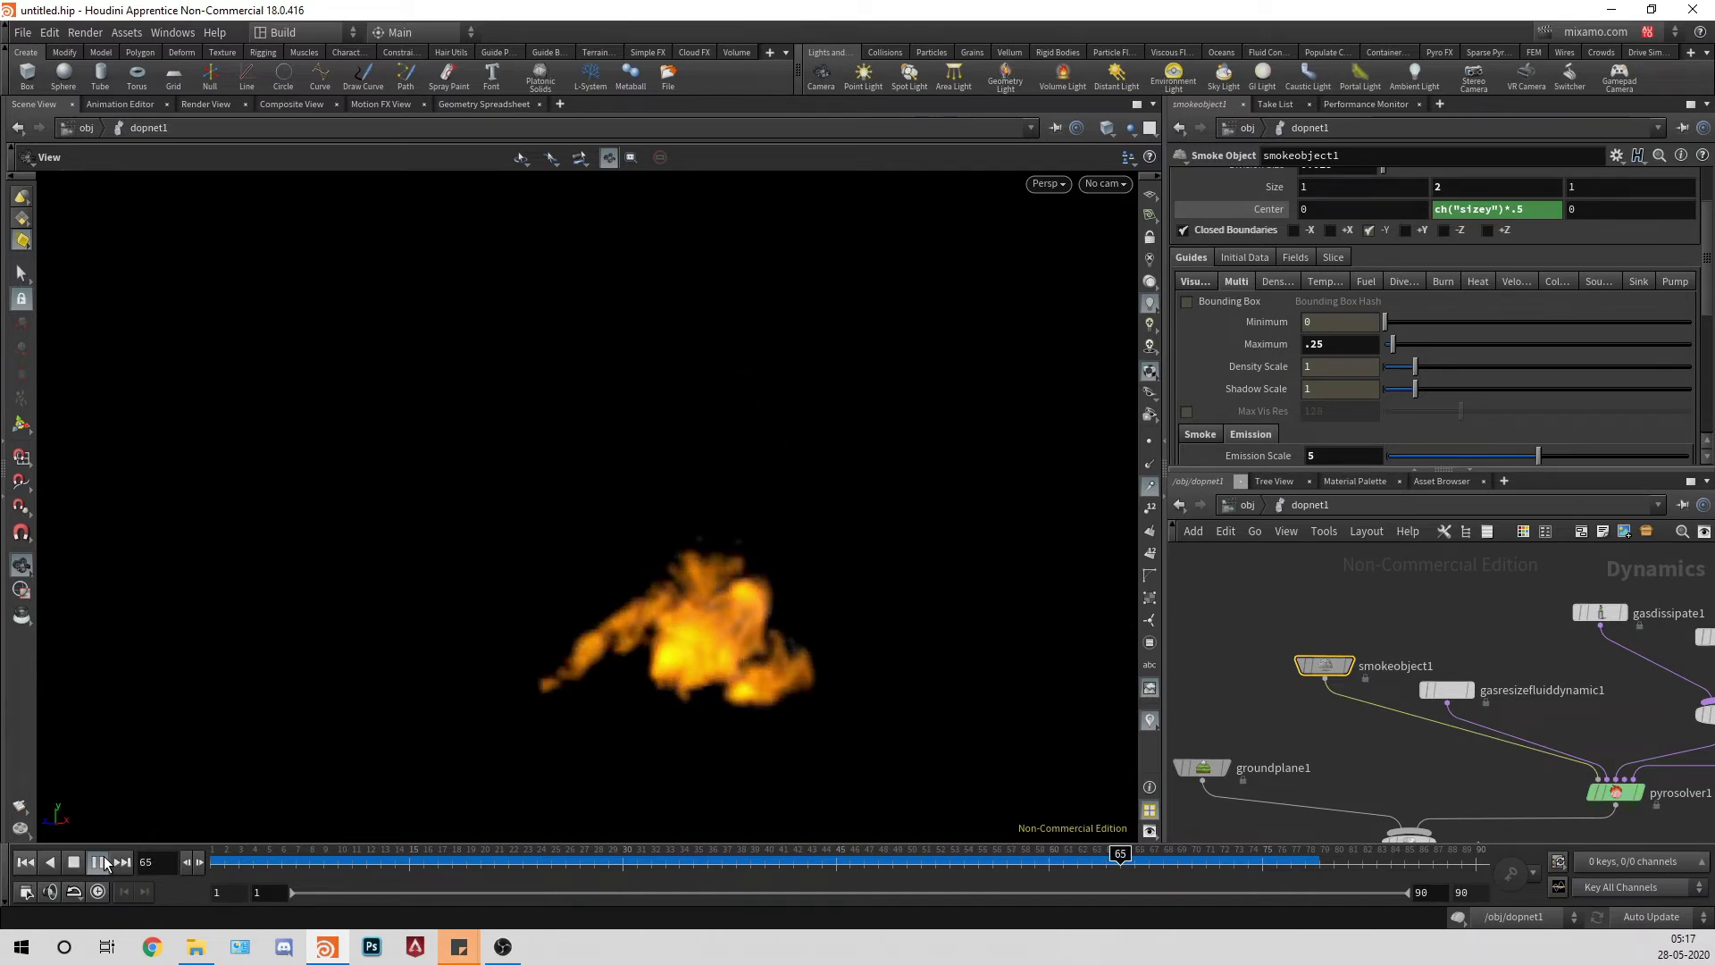
left_click(100, 861)
left_click_drag(712, 566, 867, 645)
right_click_drag(867, 645, 918, 634)
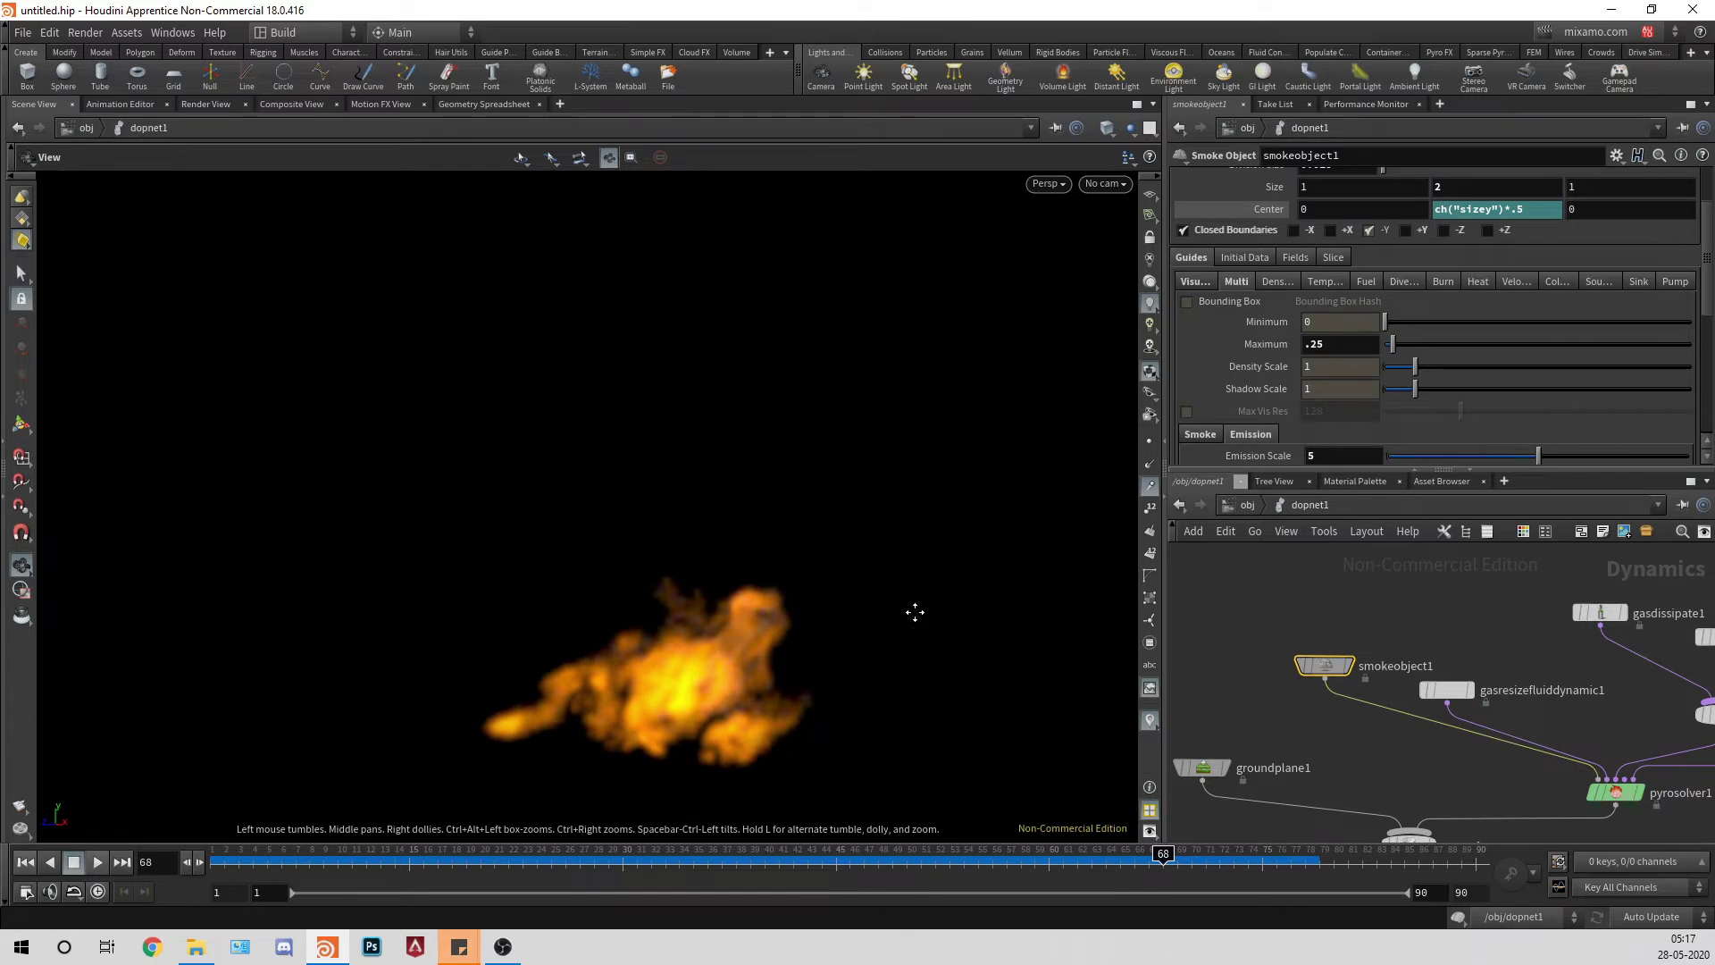
middle_click_drag(914, 612, 904, 565)
Step: Set Gas Released to 3 in the Combustion settings of pyrosolver1
scroll(1405, 341, "up", 3)
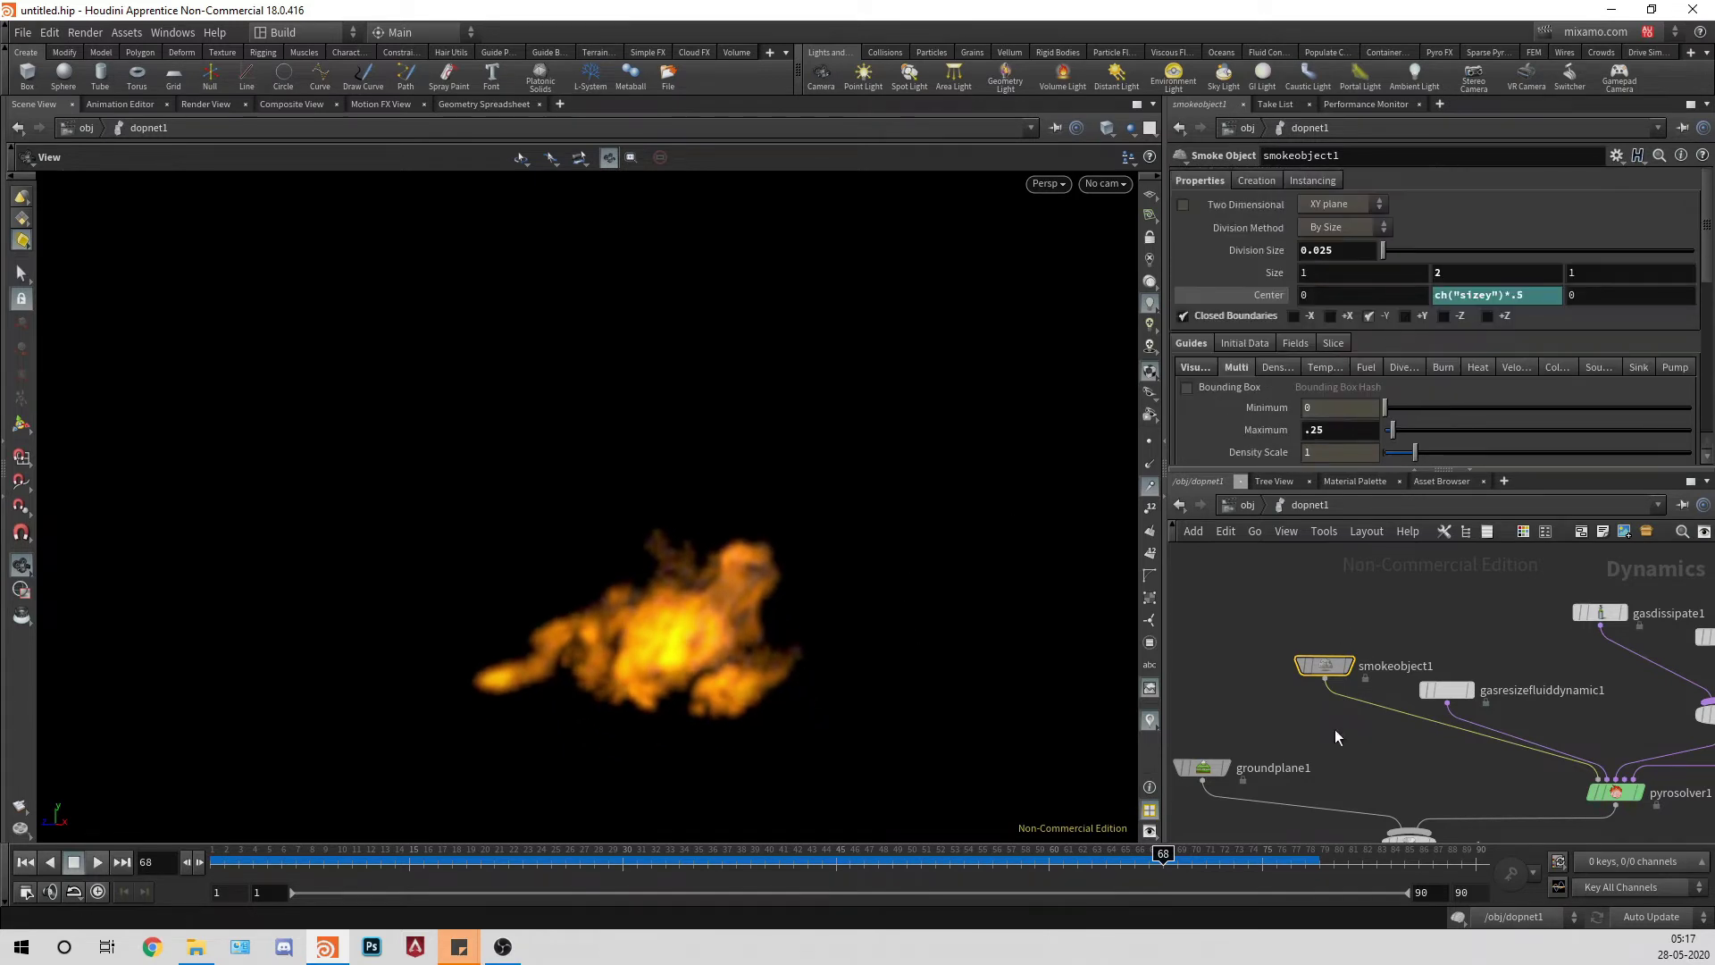
middle_click_drag(1563, 652, 1415, 590)
left_click(1467, 730)
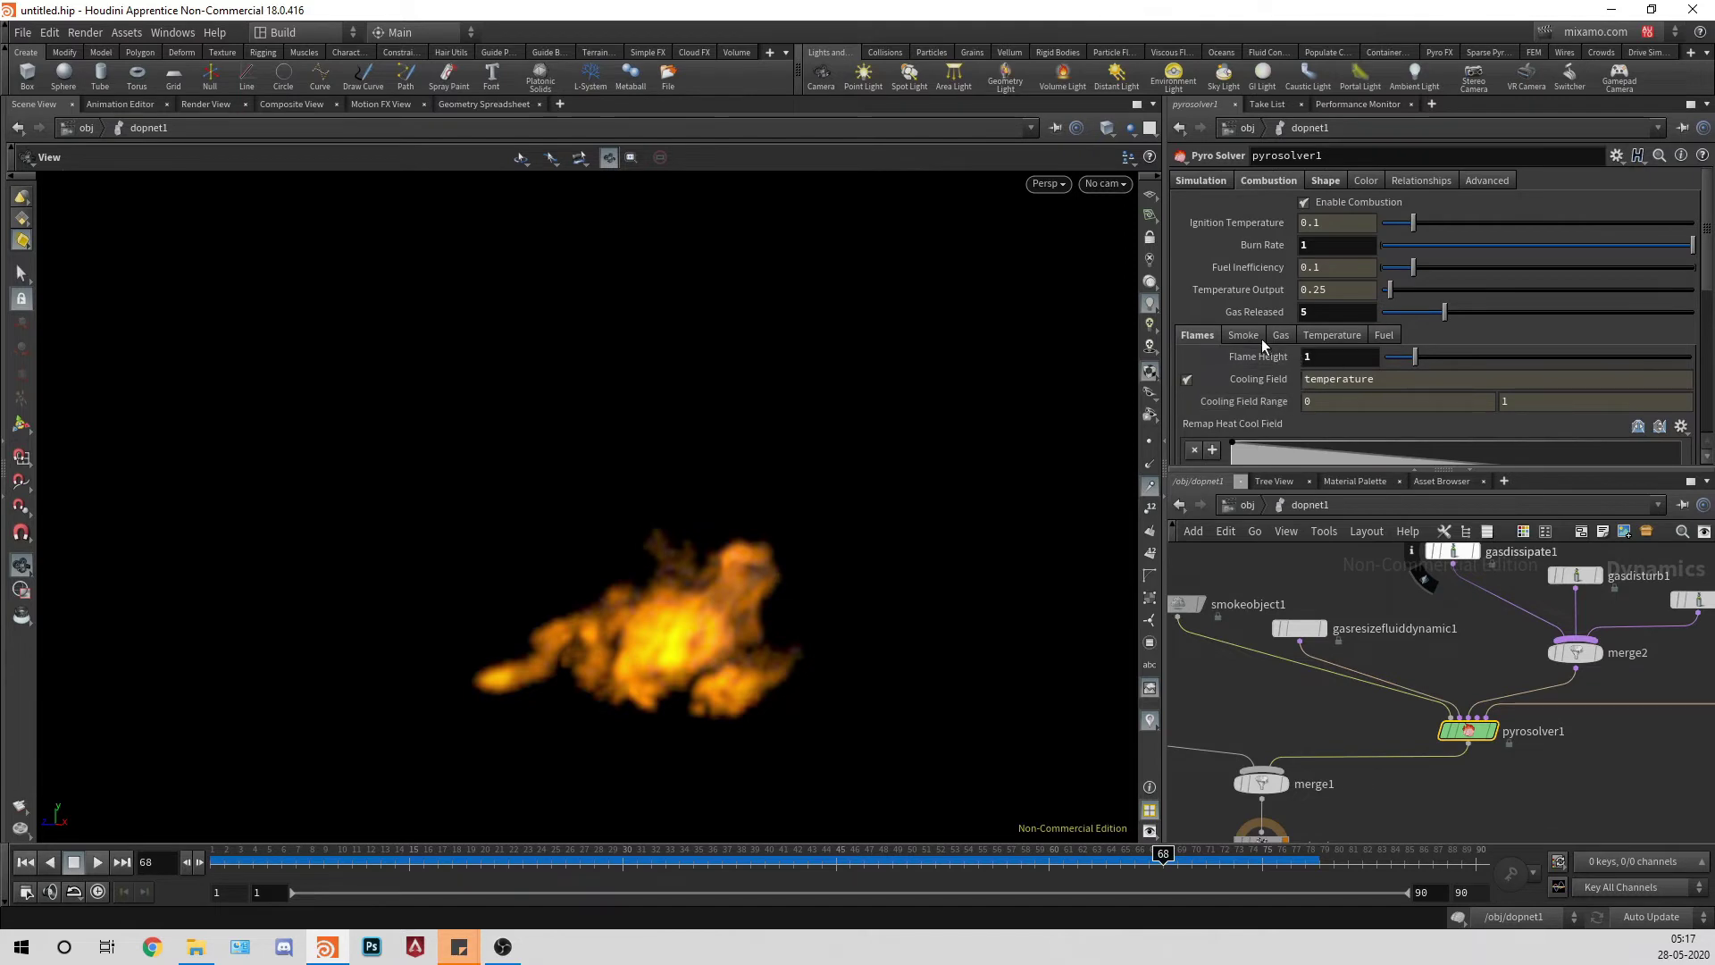
left_click(1299, 335)
left_click(1387, 336)
left_click(1387, 336)
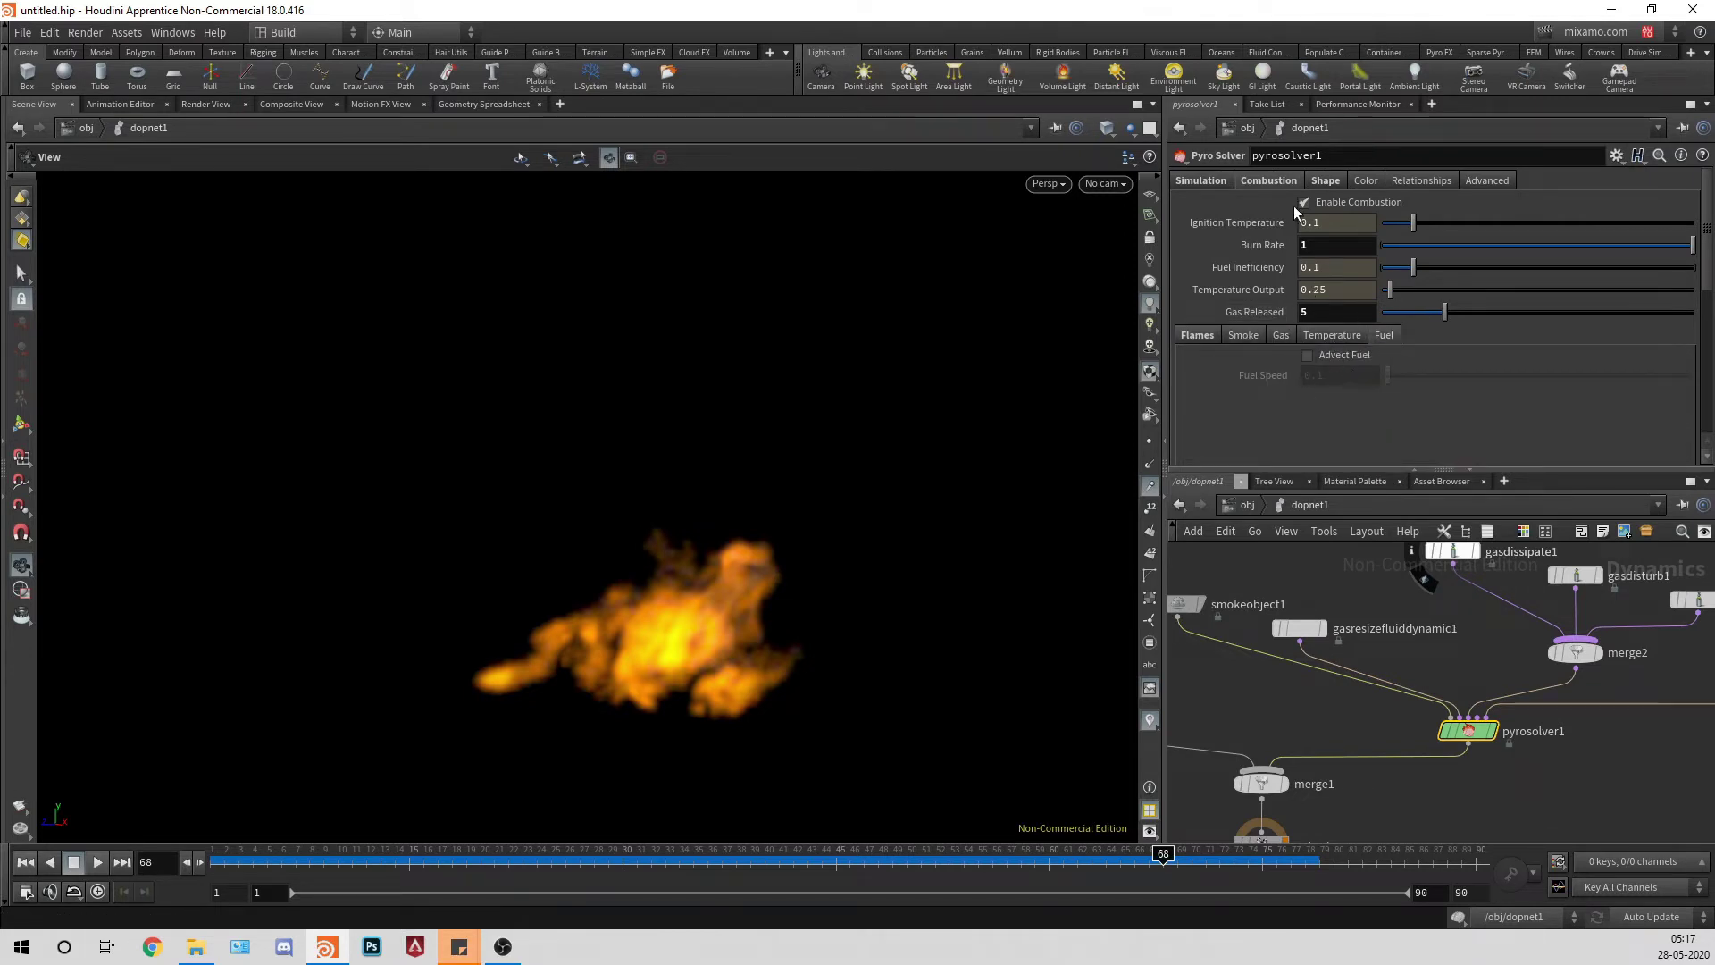
left_click(1331, 308)
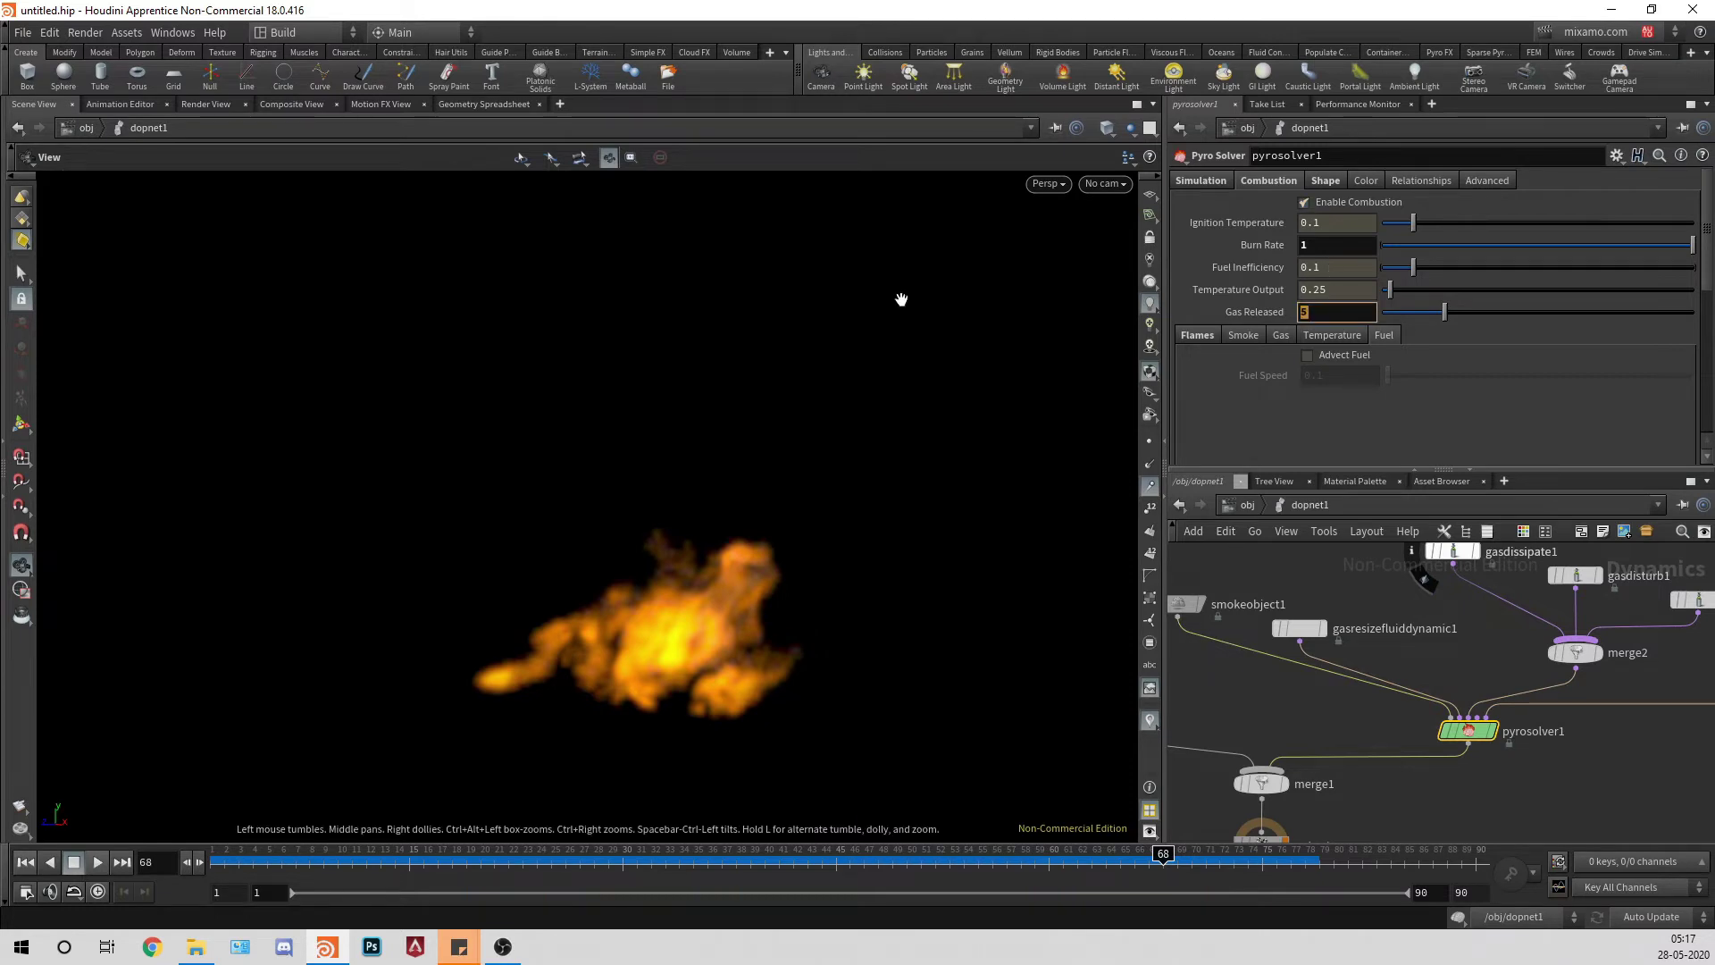
type("3")
key("Return")
Step: Resimulate the fire from the first frame to review the changed gas release, and stop the playback
left_click(25, 862)
left_click(103, 860)
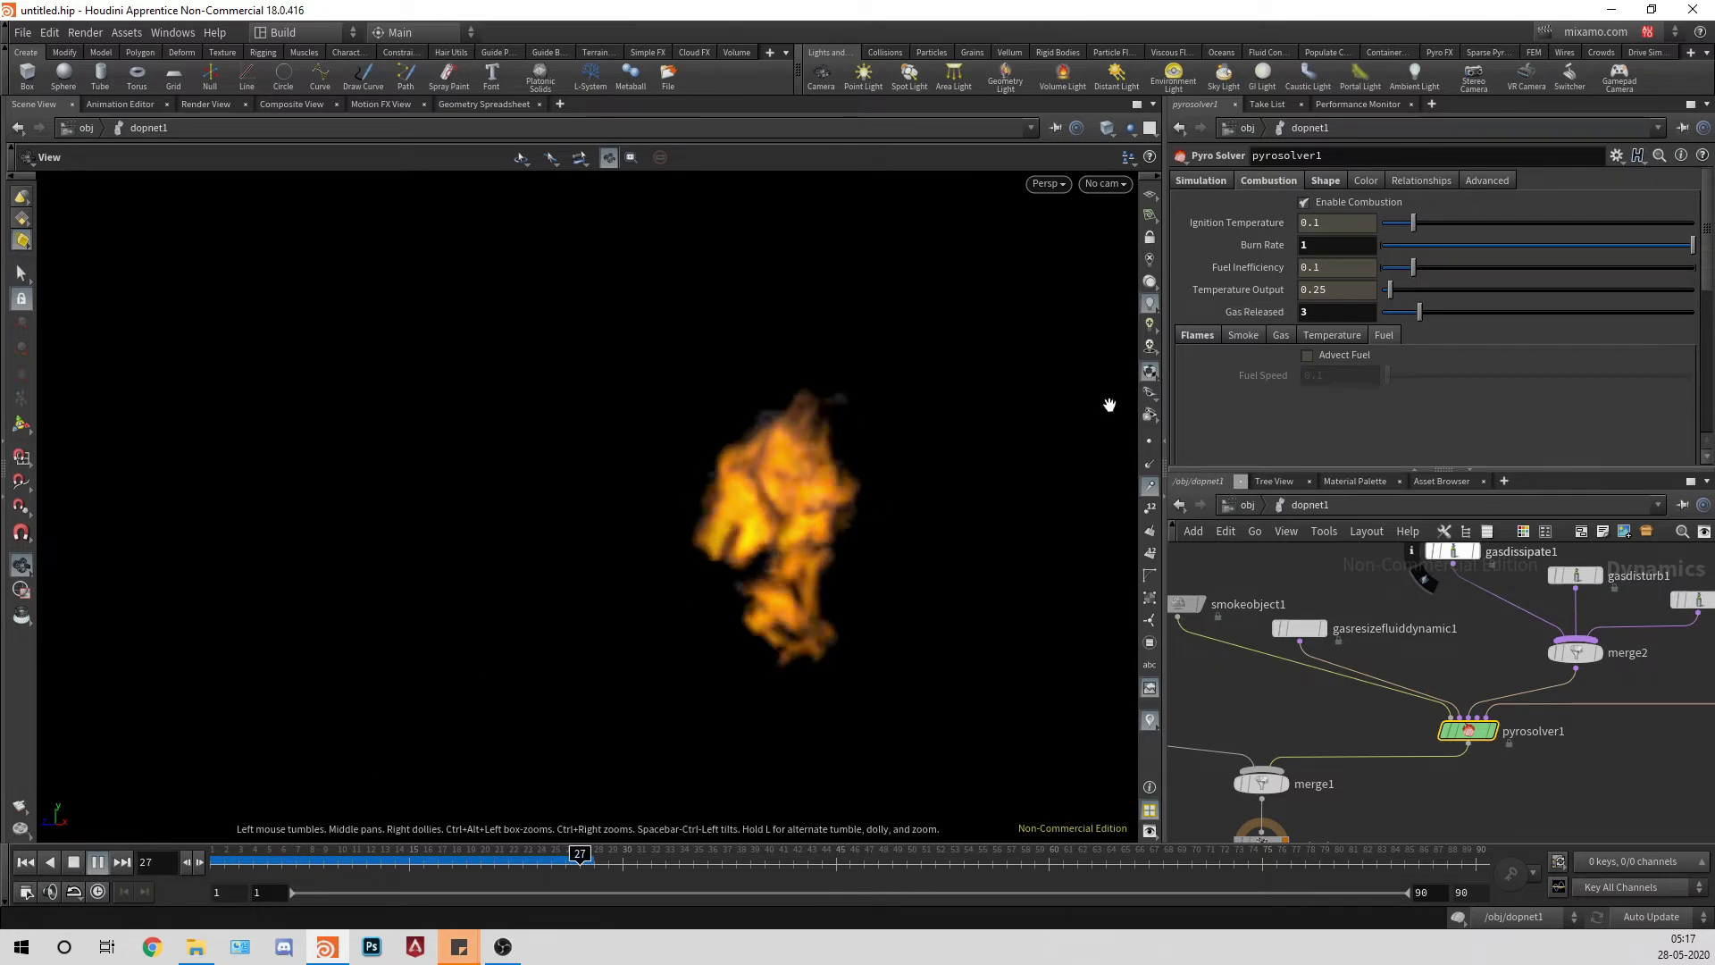
key("Escape")
Step: Return to the obj level and replay the reduced-gas fire with the character from the first frame
left_click(1235, 504)
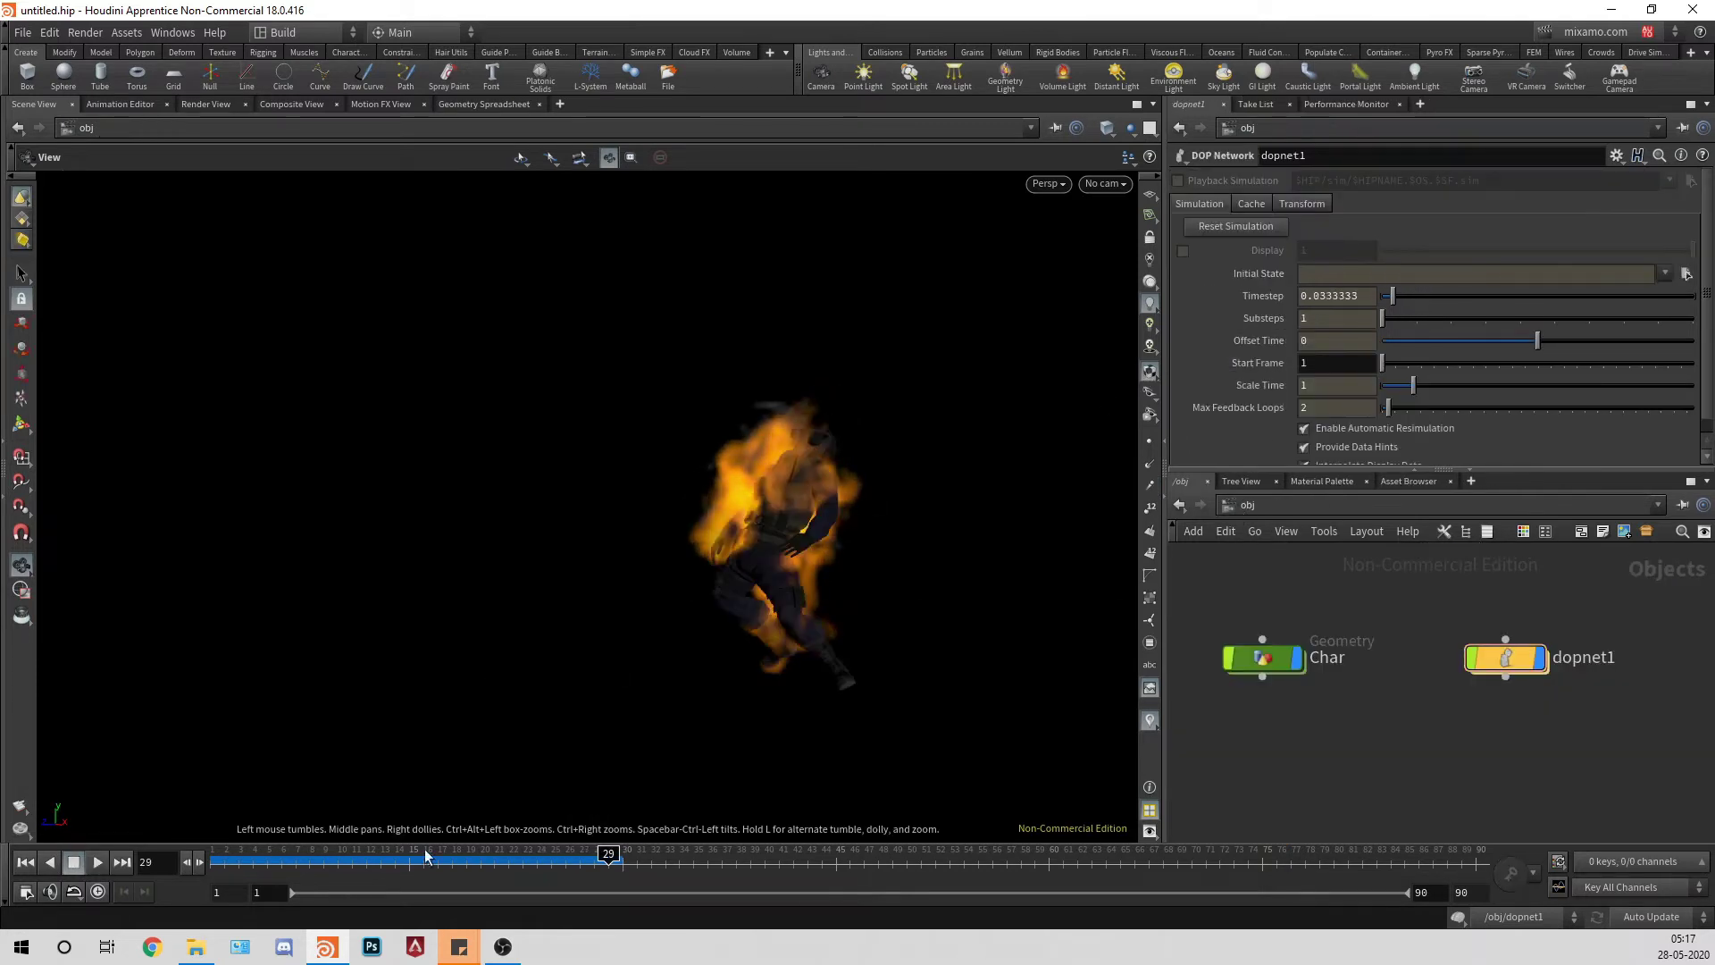
left_click(25, 862)
left_click(96, 862)
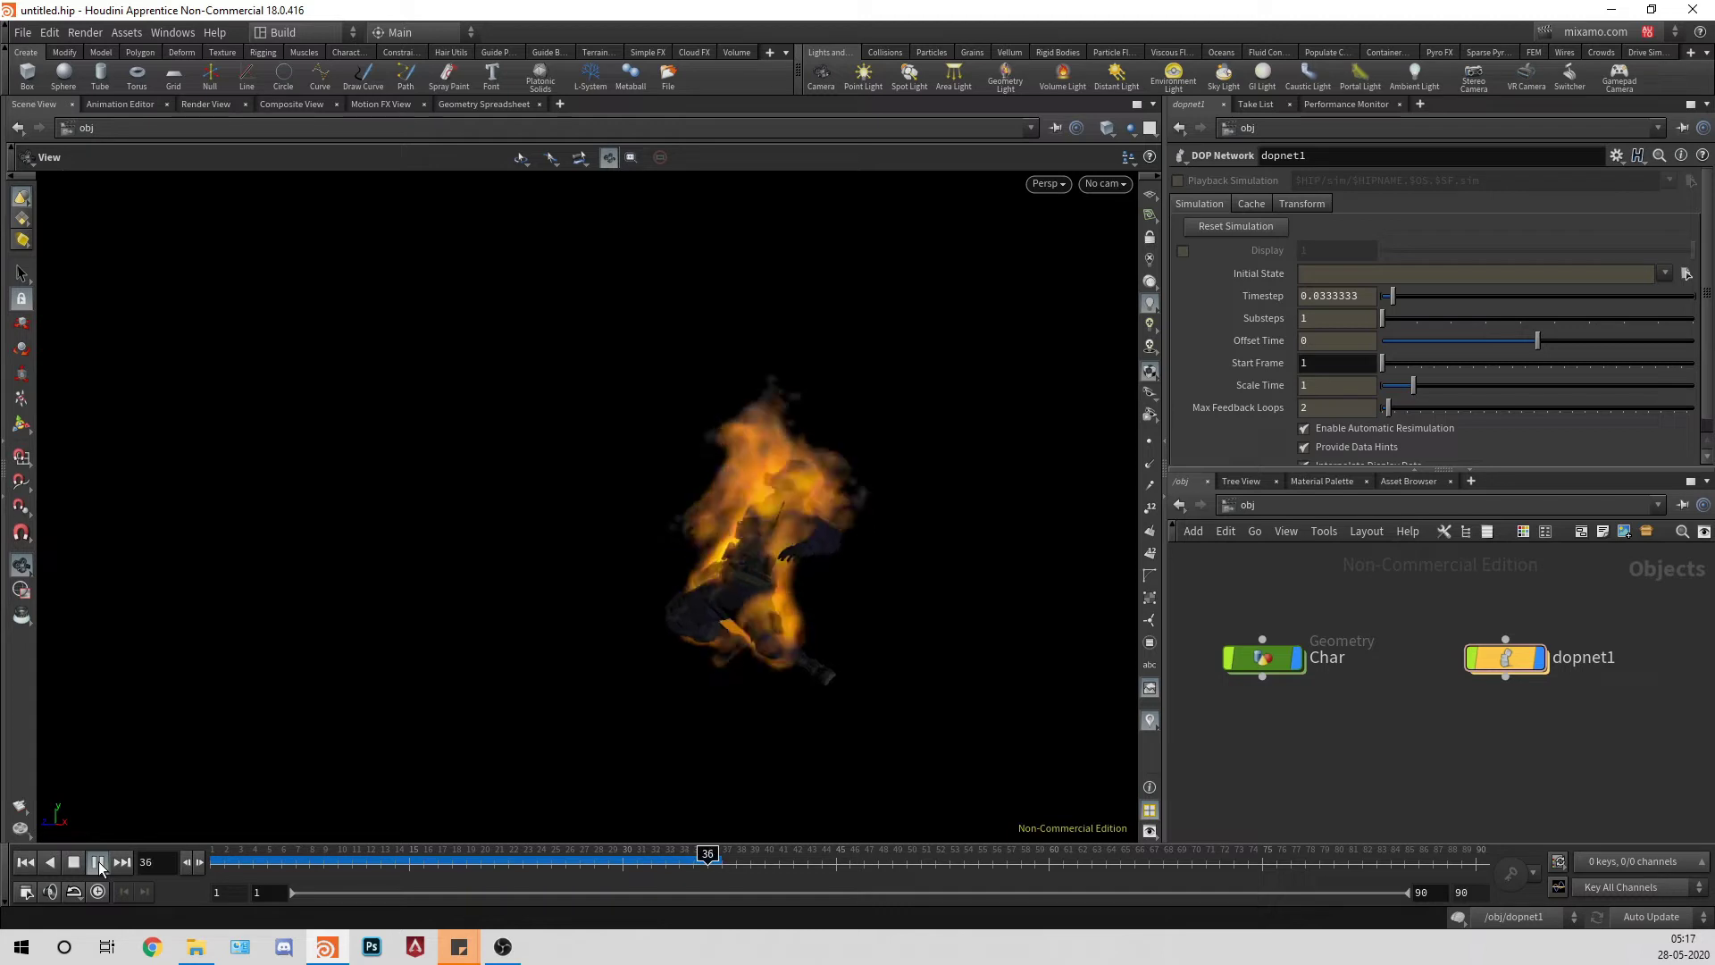
left_click(98, 861)
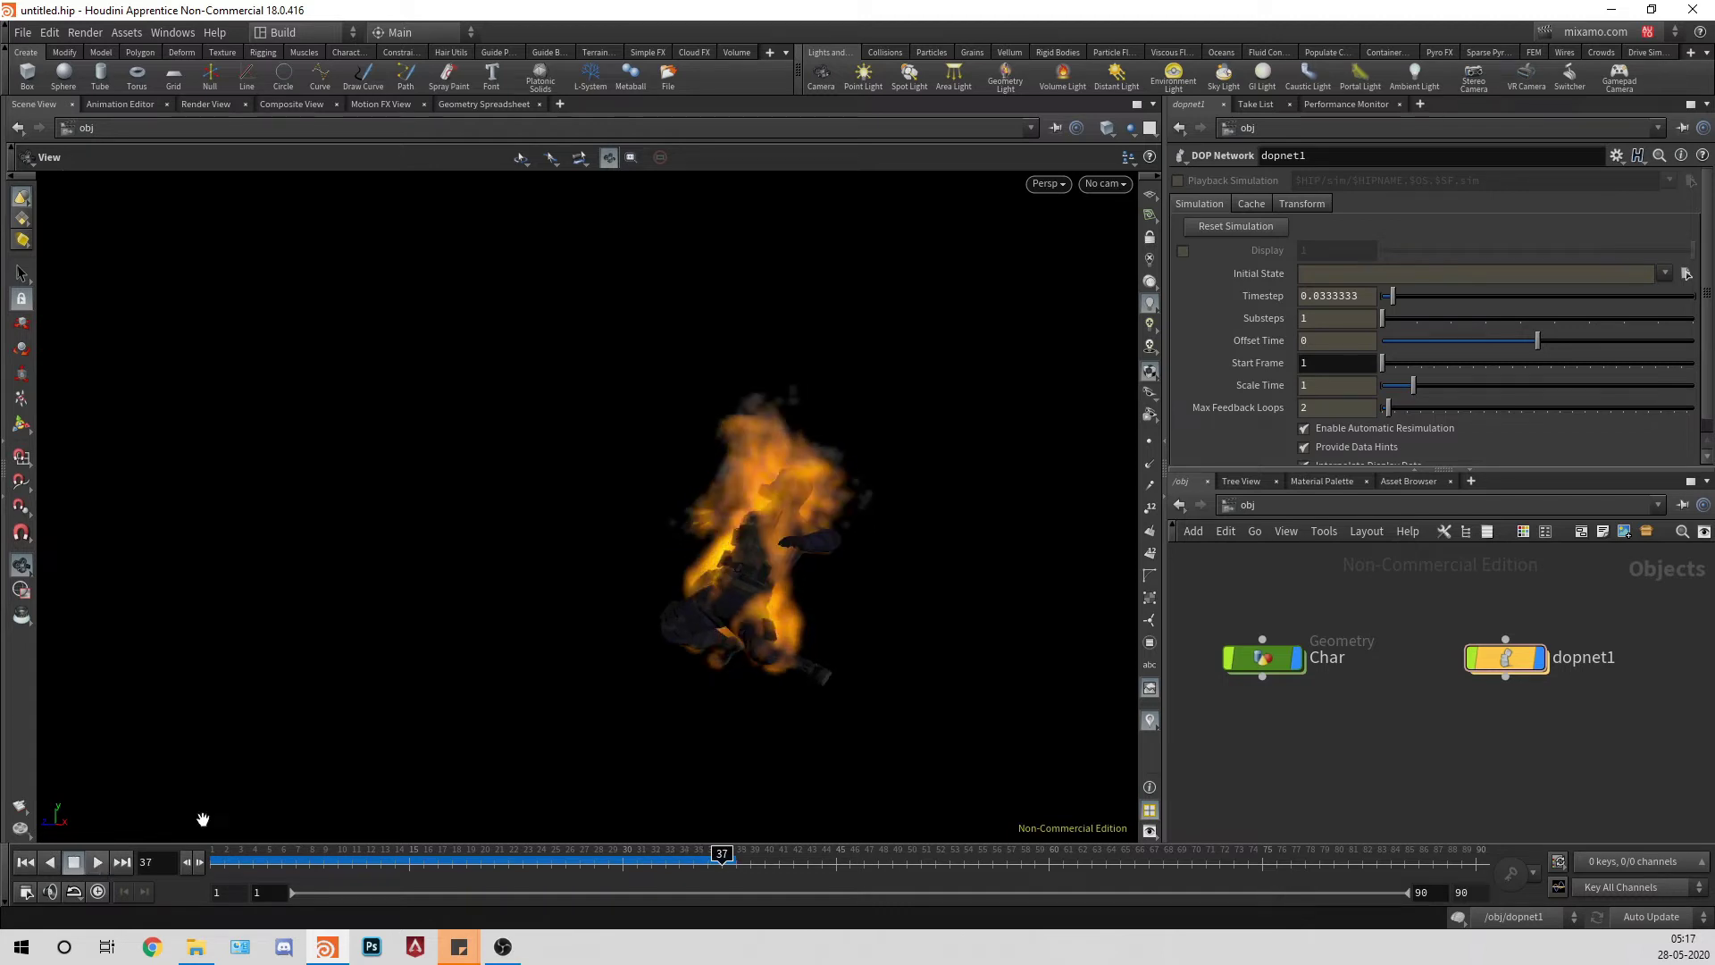
Step: Inside dopnet1, set the turbulence Scale of gasturbulence1 to 0.5
double_click(1506, 657)
left_click(1612, 720)
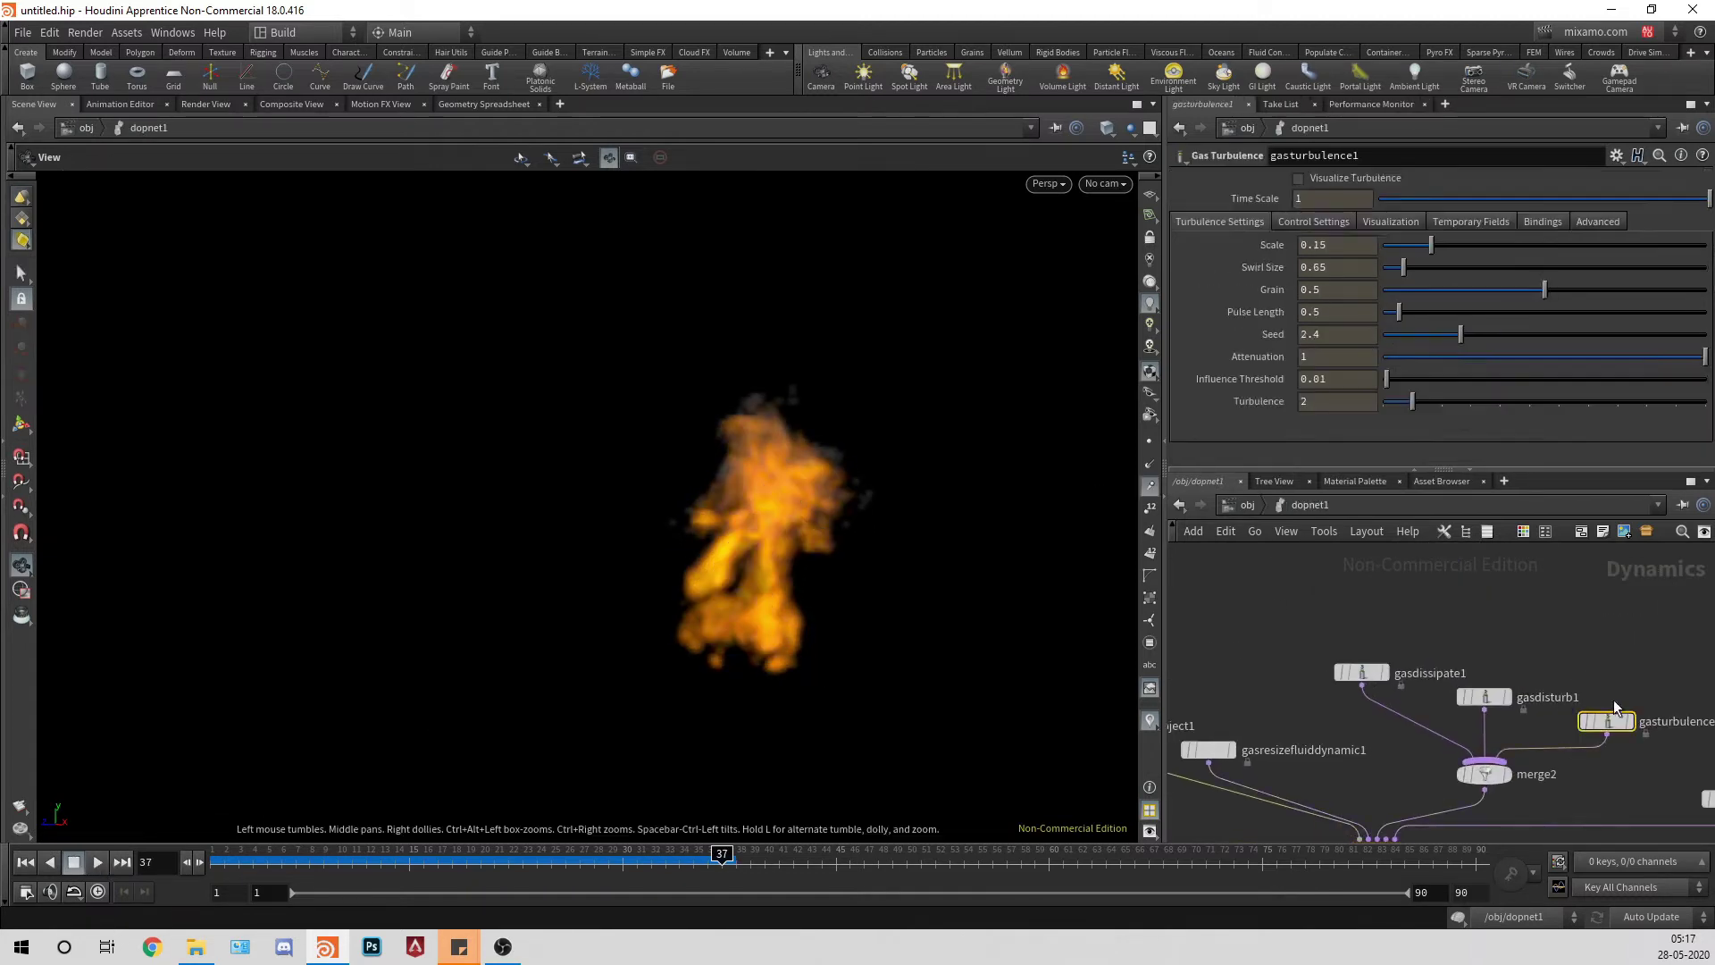
left_click_drag(1338, 250, 750, 220)
type(".8")
key("Return")
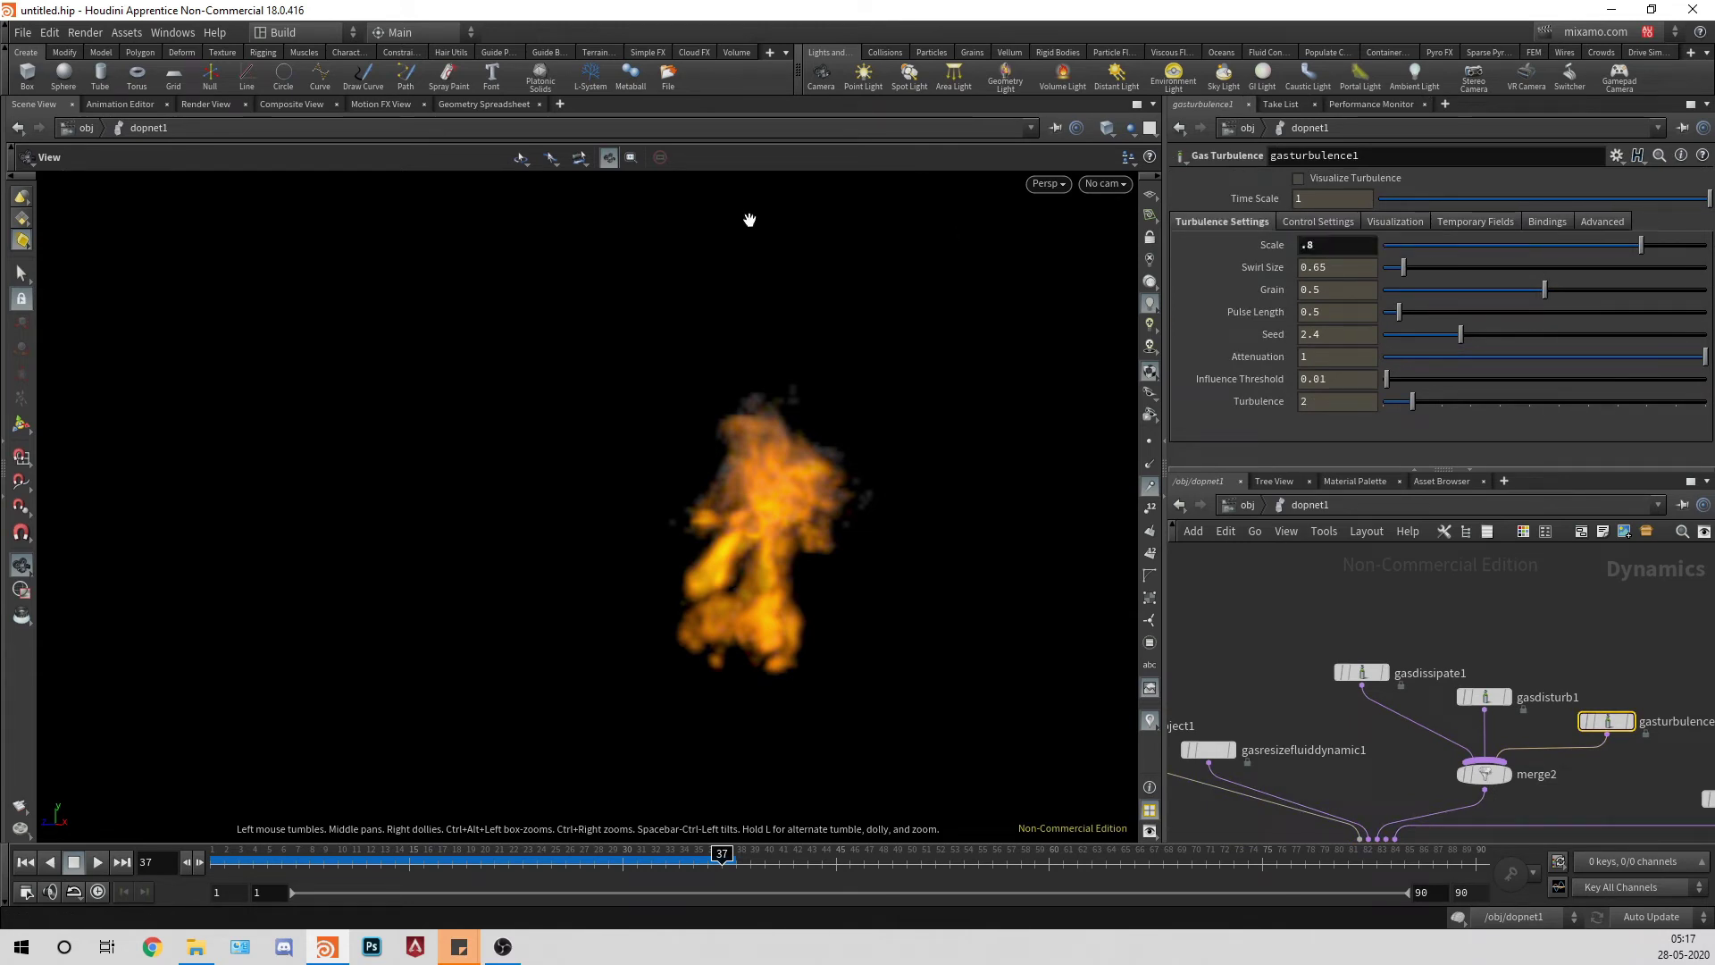
left_click_drag(1340, 242, 1202, 186)
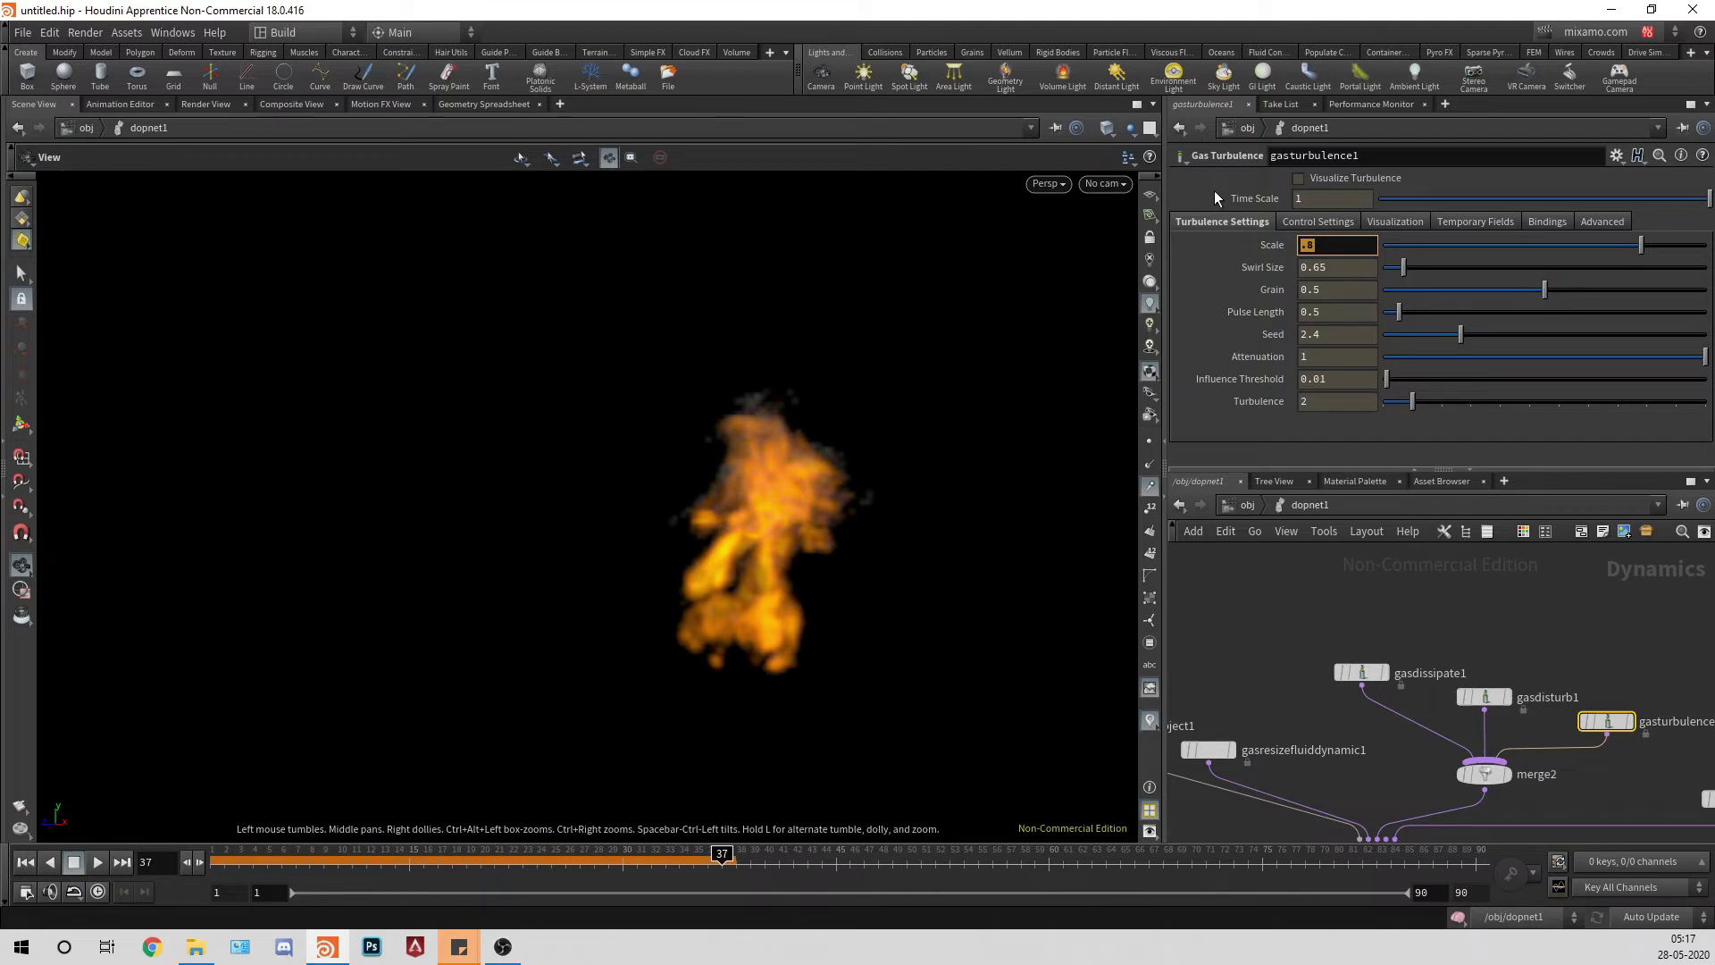
type(".5")
key("Return")
Step: Set the Swirl Size of gasturbulence1 to 0.8 and its Turbulence to 3
left_click(1362, 267)
key("BackSpace")
key("BackSpace")
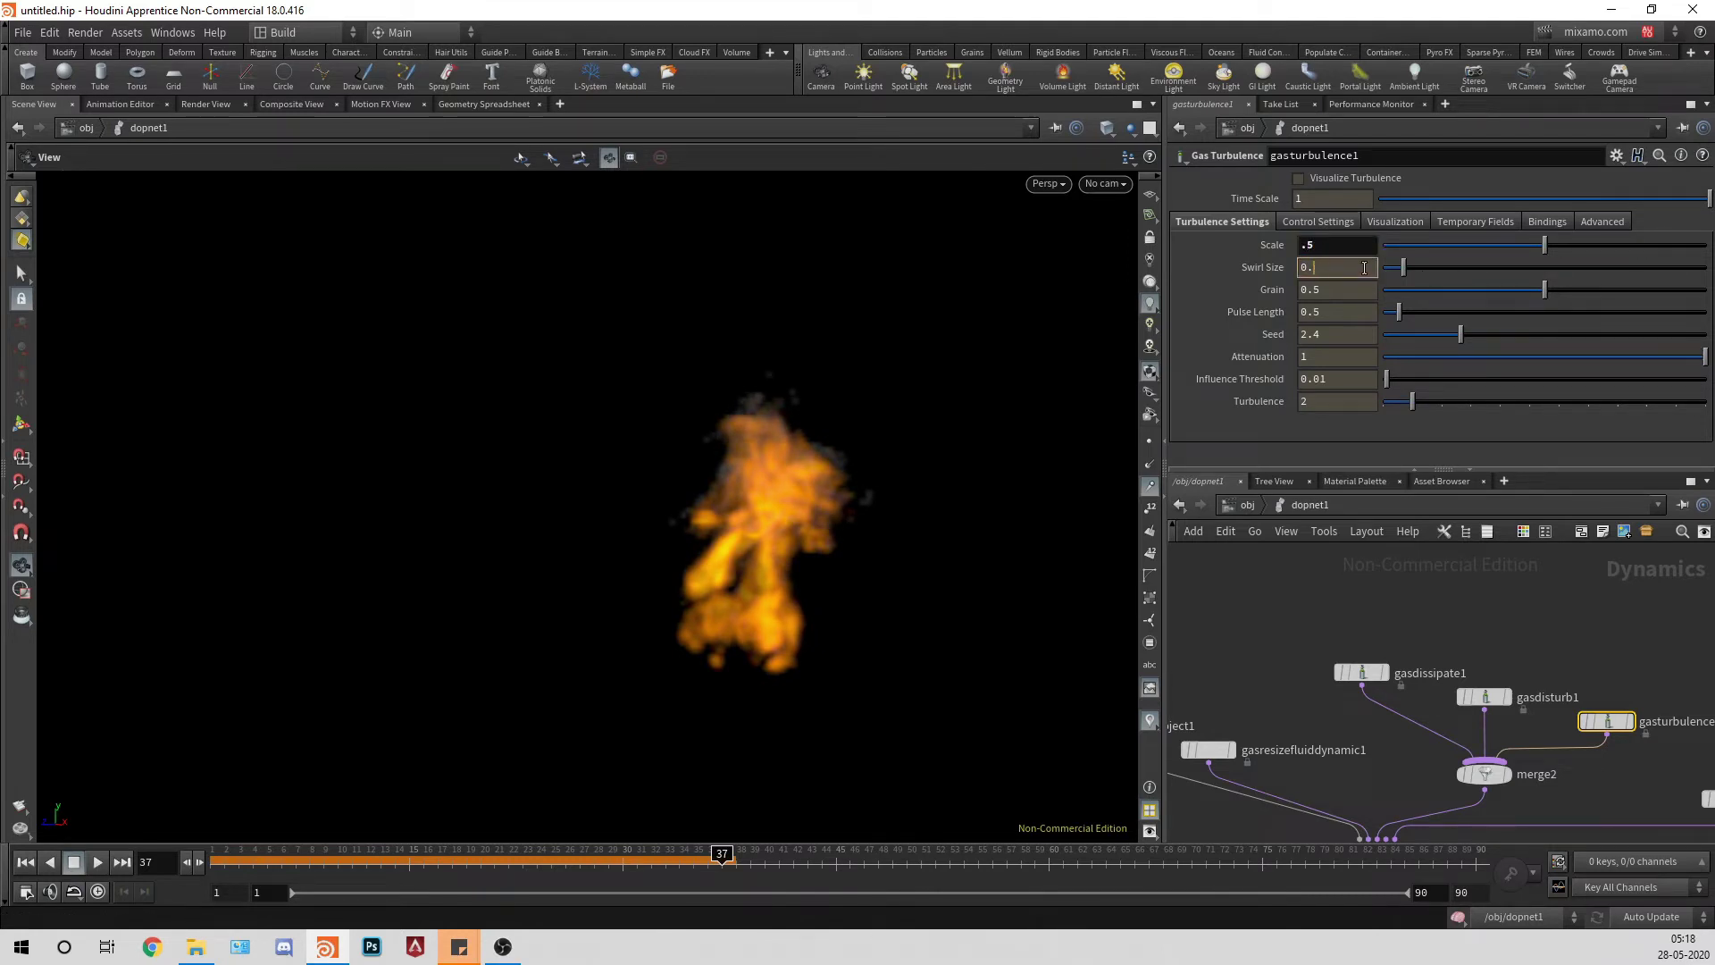
type("8")
key("Return")
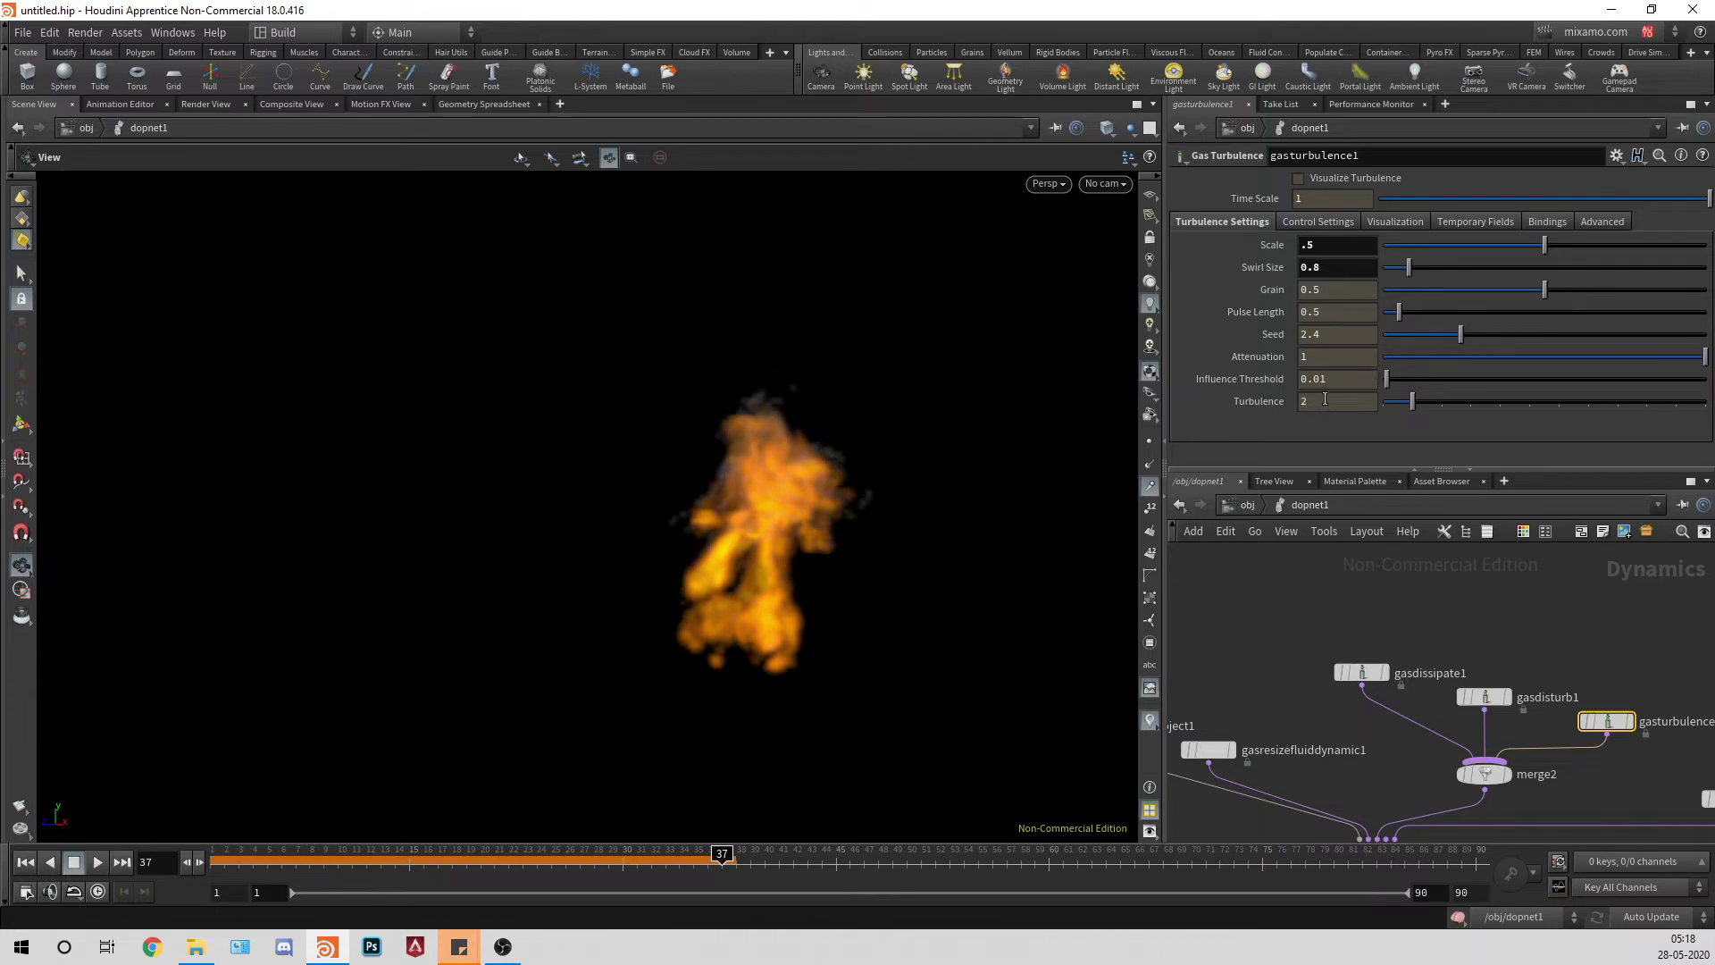
double_click(1325, 399)
type("3")
key("Return")
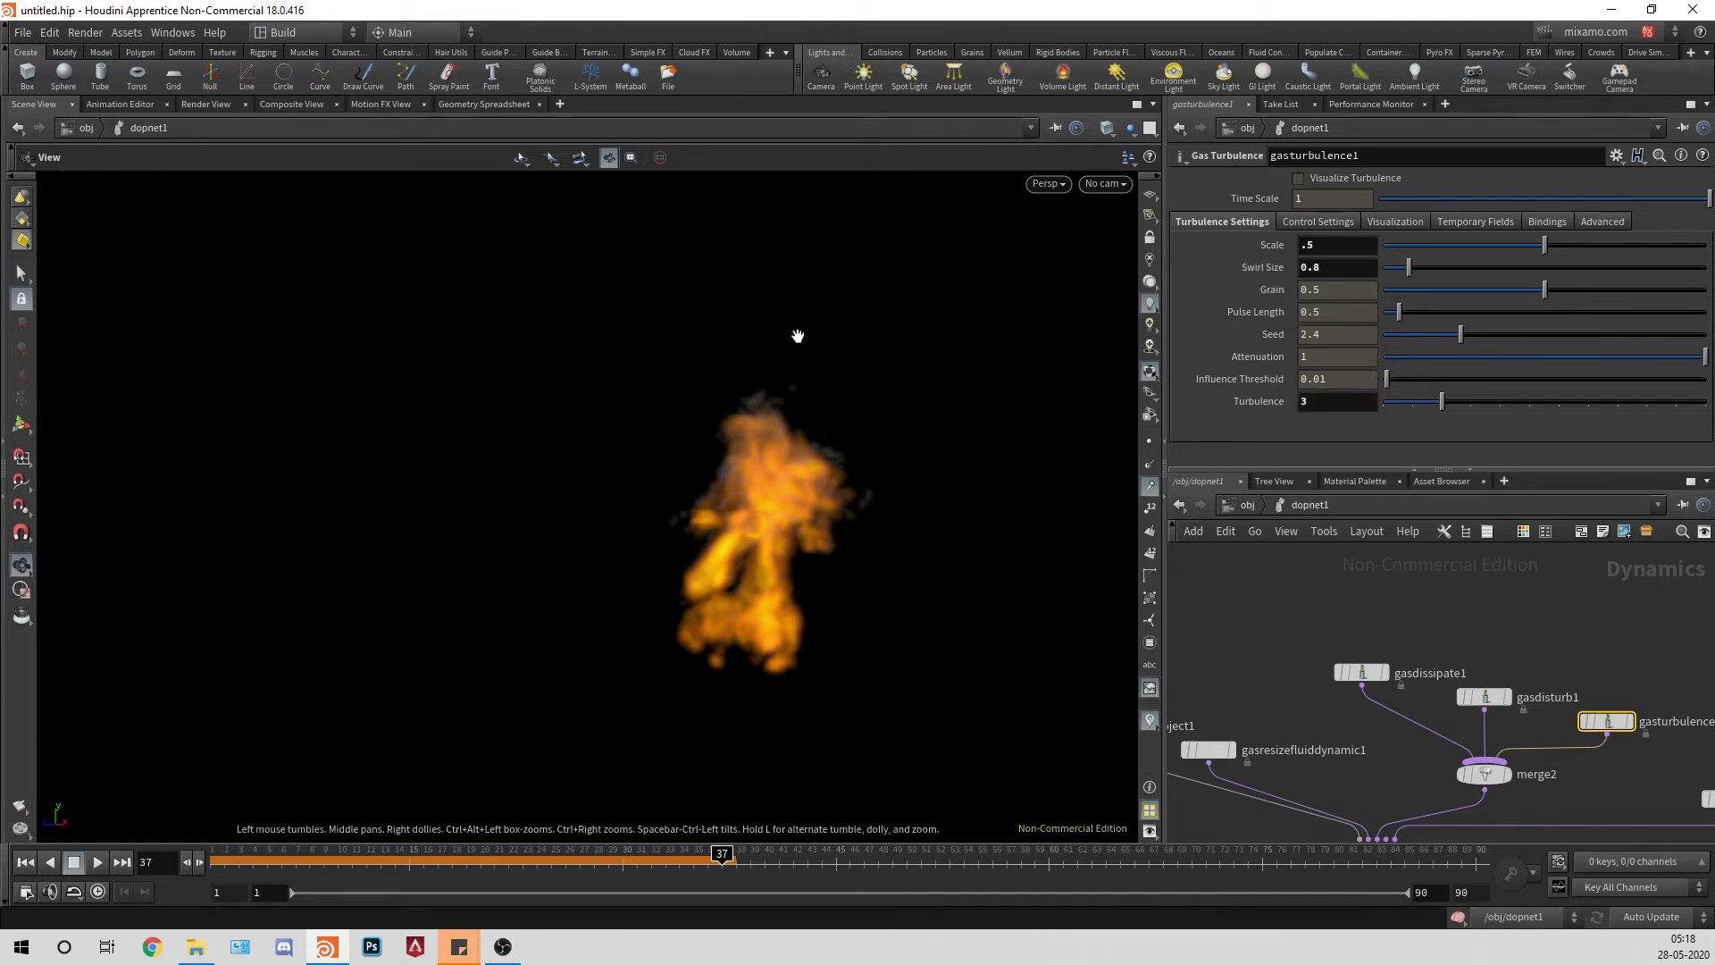
Step: Look through the control, visualization, temporary field, binding and advanced settings of gasturbulence1, with the timeline at the first frame
left_click(1396, 223)
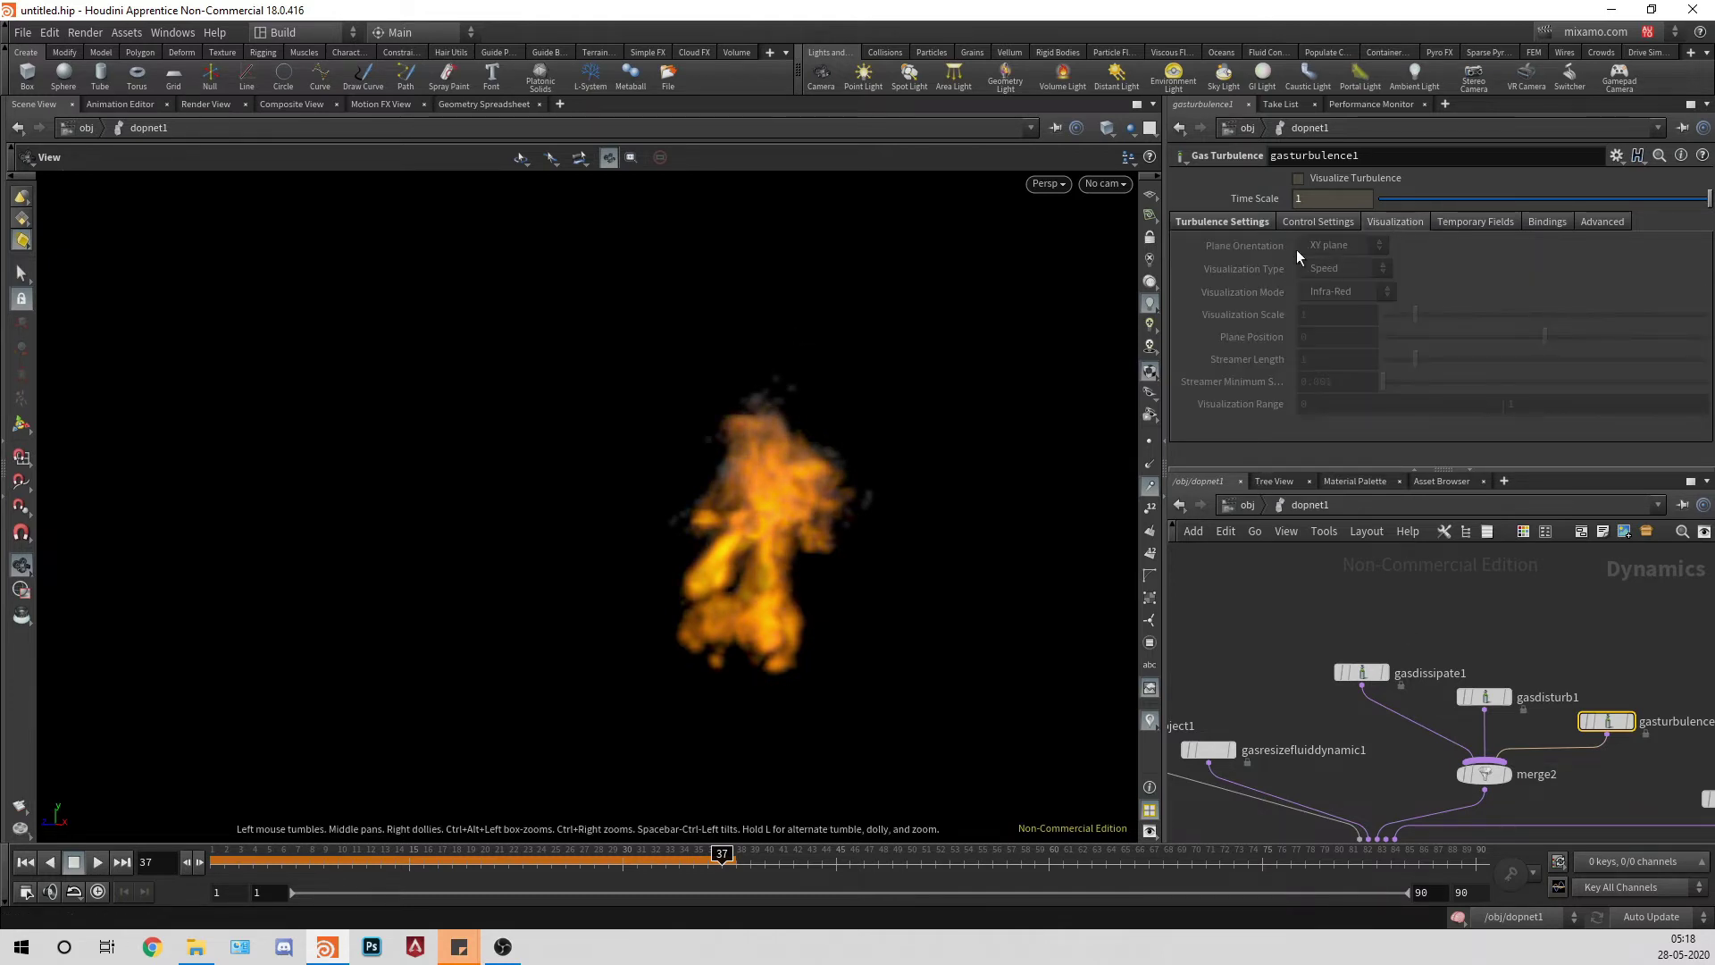
left_click(25, 862)
left_click(1347, 223)
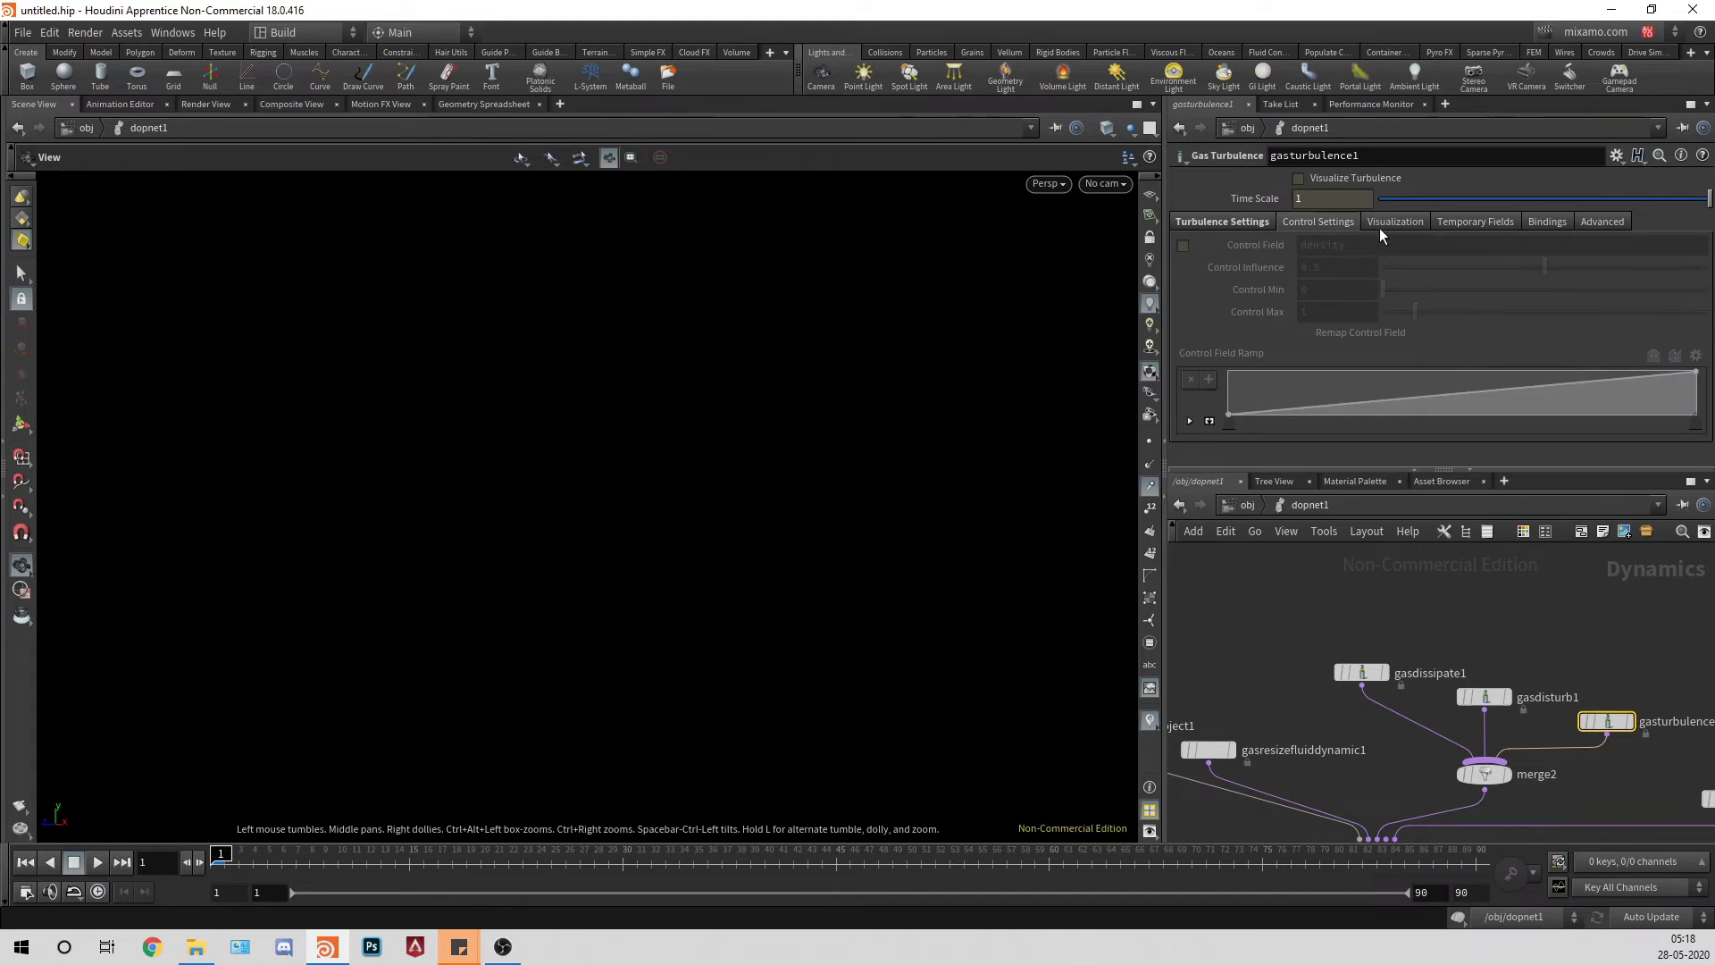
left_click(1409, 218)
left_click(1478, 219)
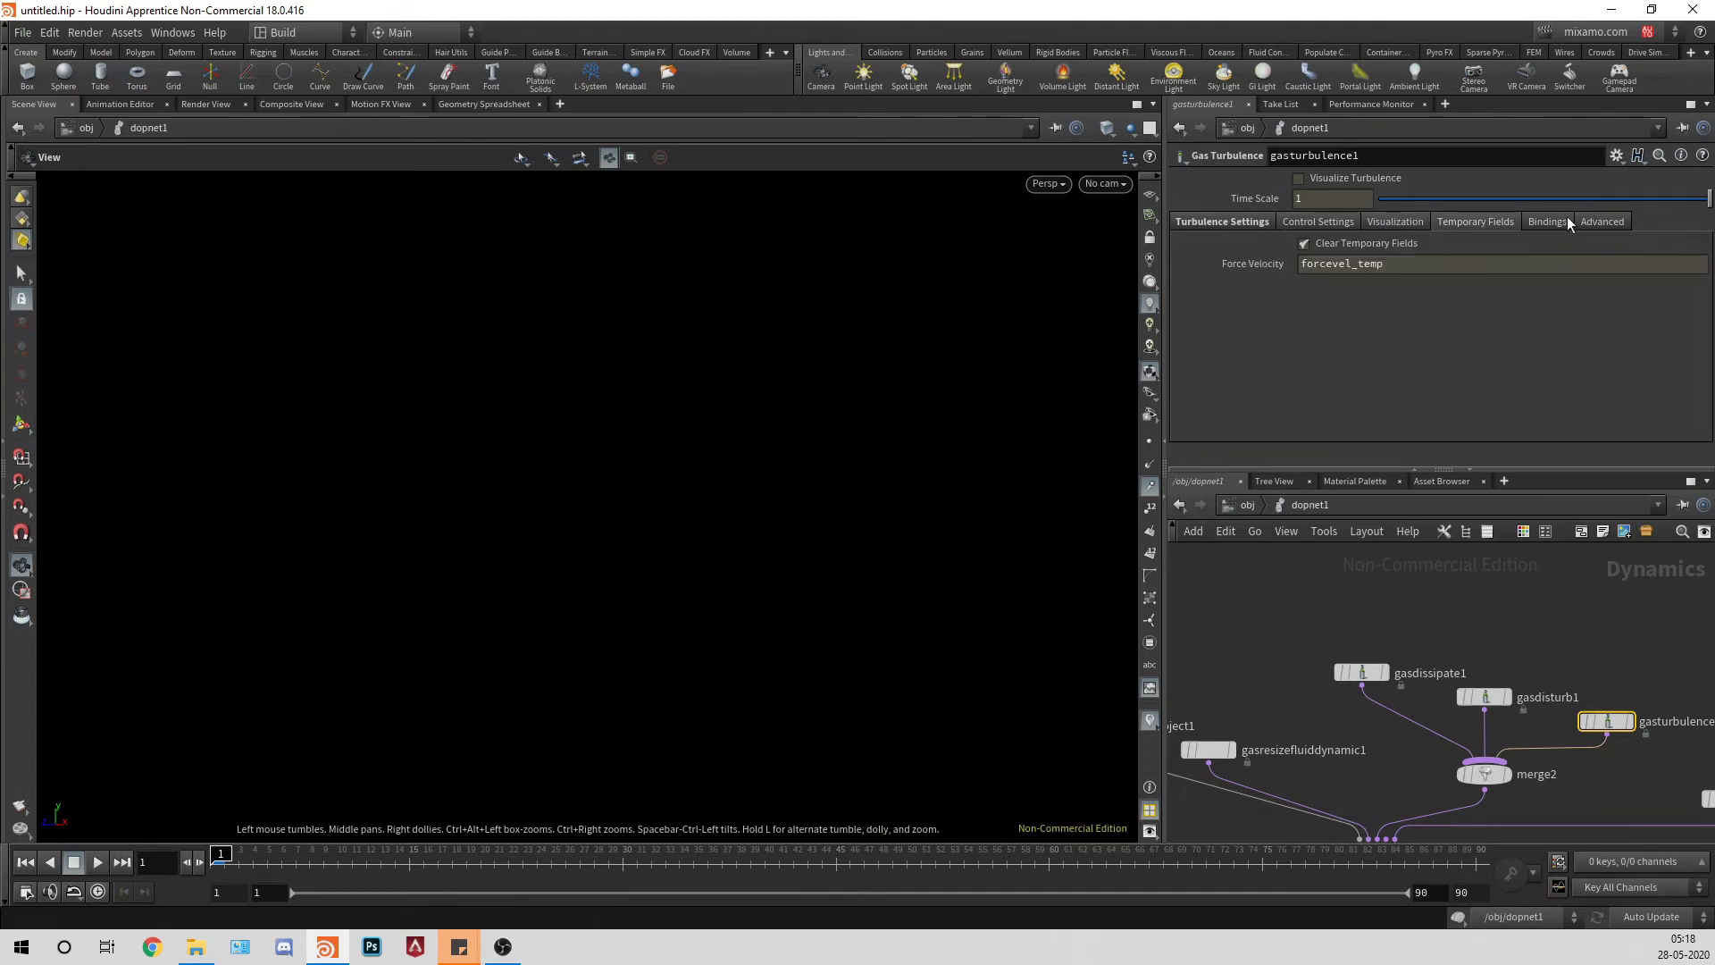
left_click(1562, 219)
left_click(1596, 220)
left_click(1389, 222)
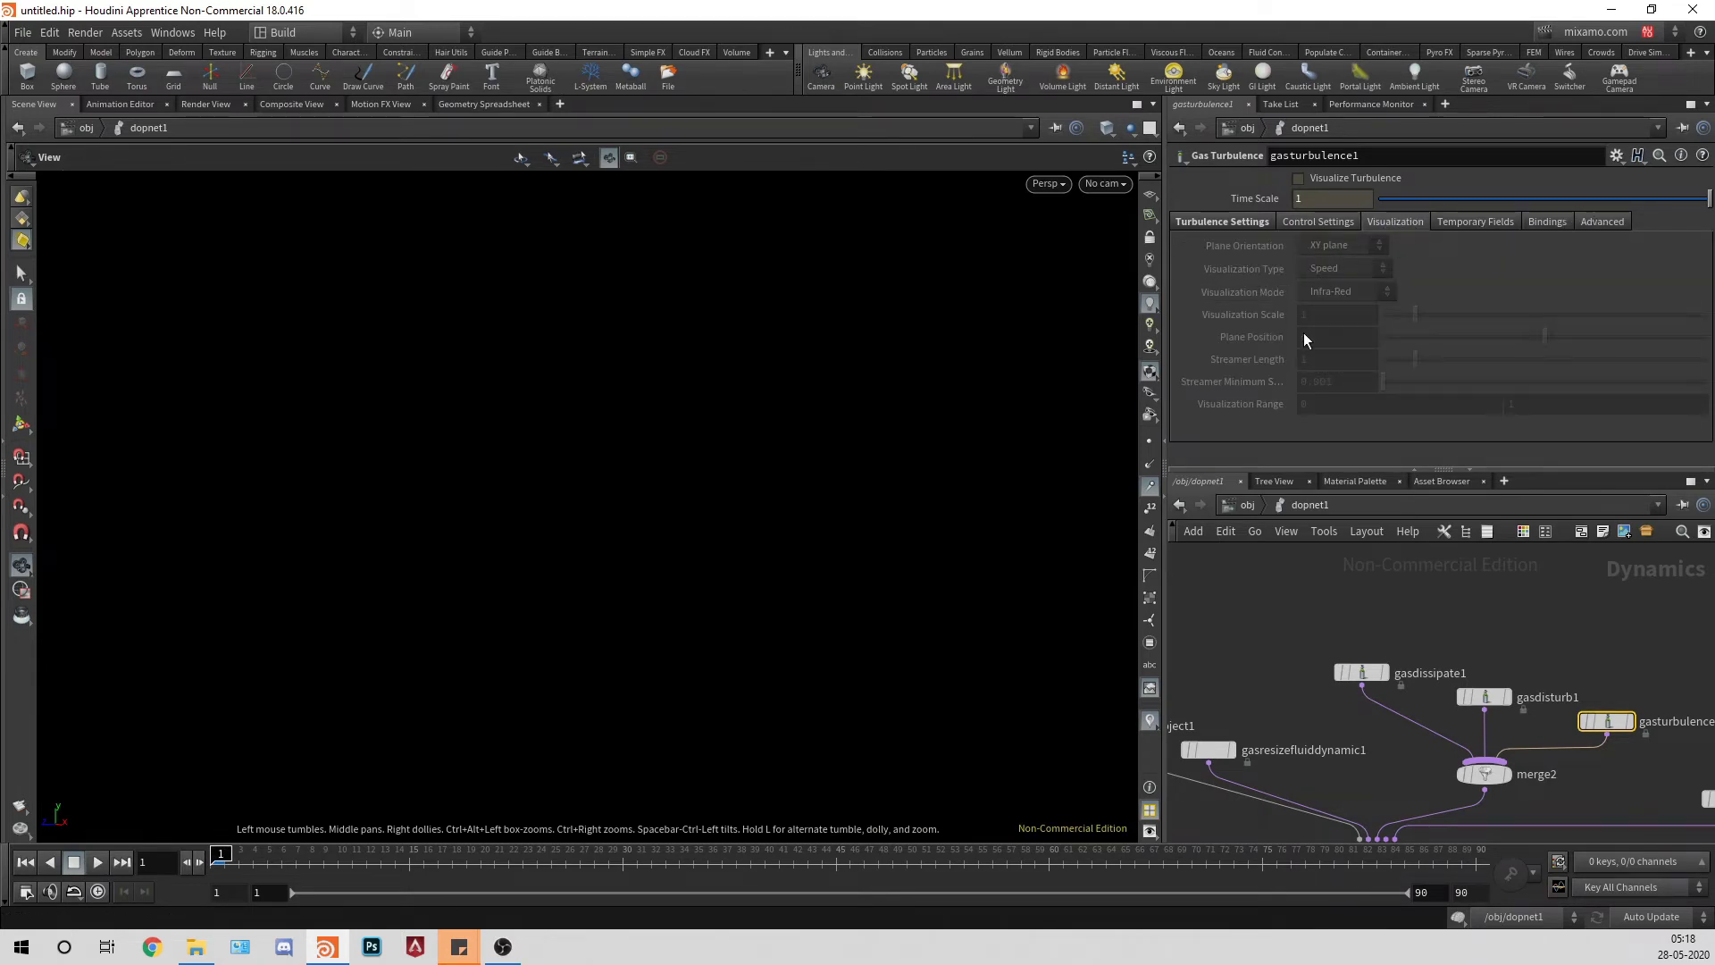
left_click(1237, 221)
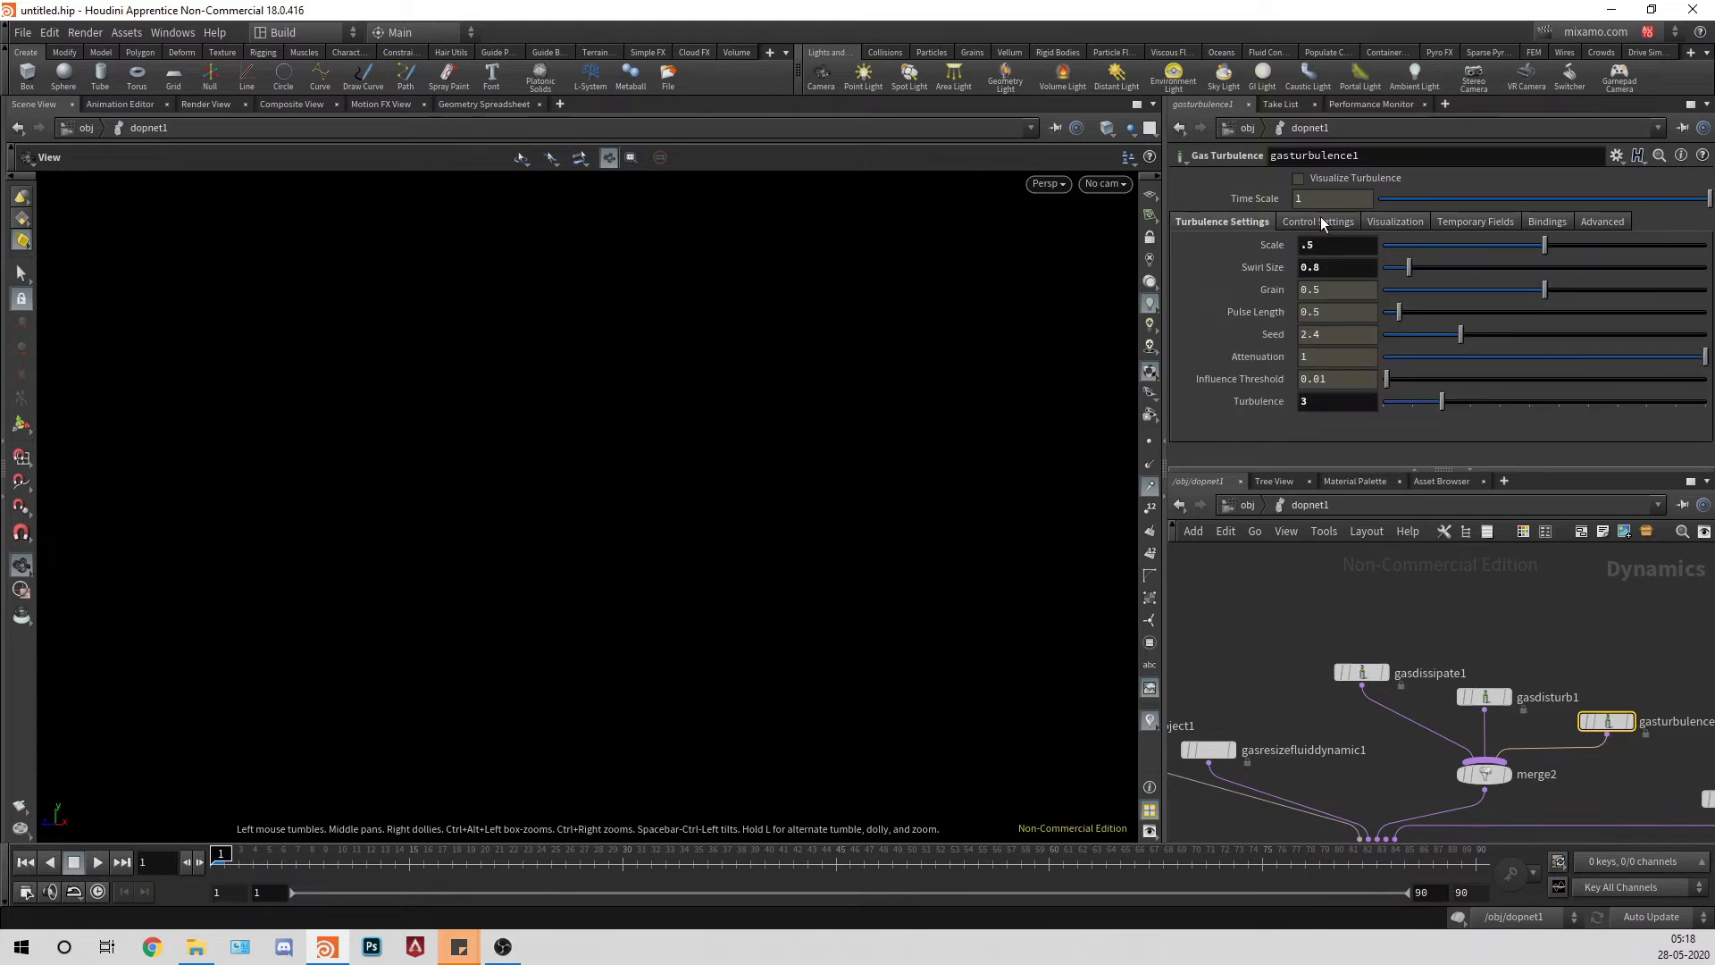
left_click(1320, 221)
left_click(1234, 223)
Step: Simulate the fire with the new turbulence, then replay it with the character from the first frame at the obj level
left_click(97, 862)
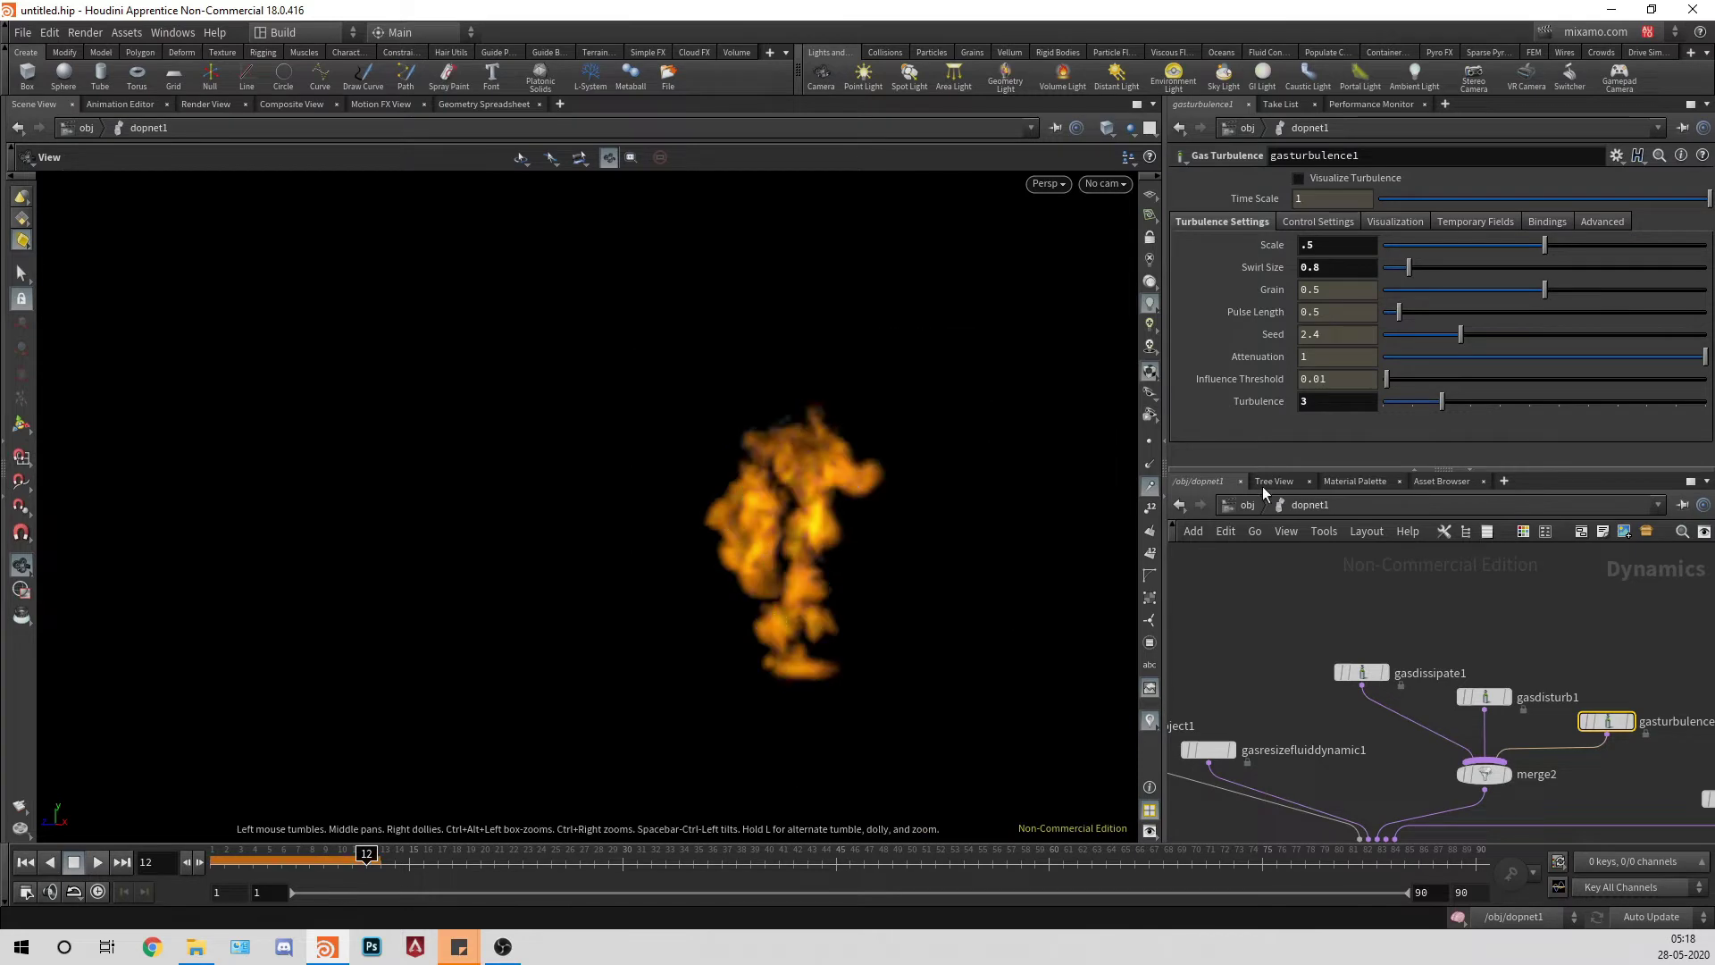
left_click(1244, 505)
left_click(25, 862)
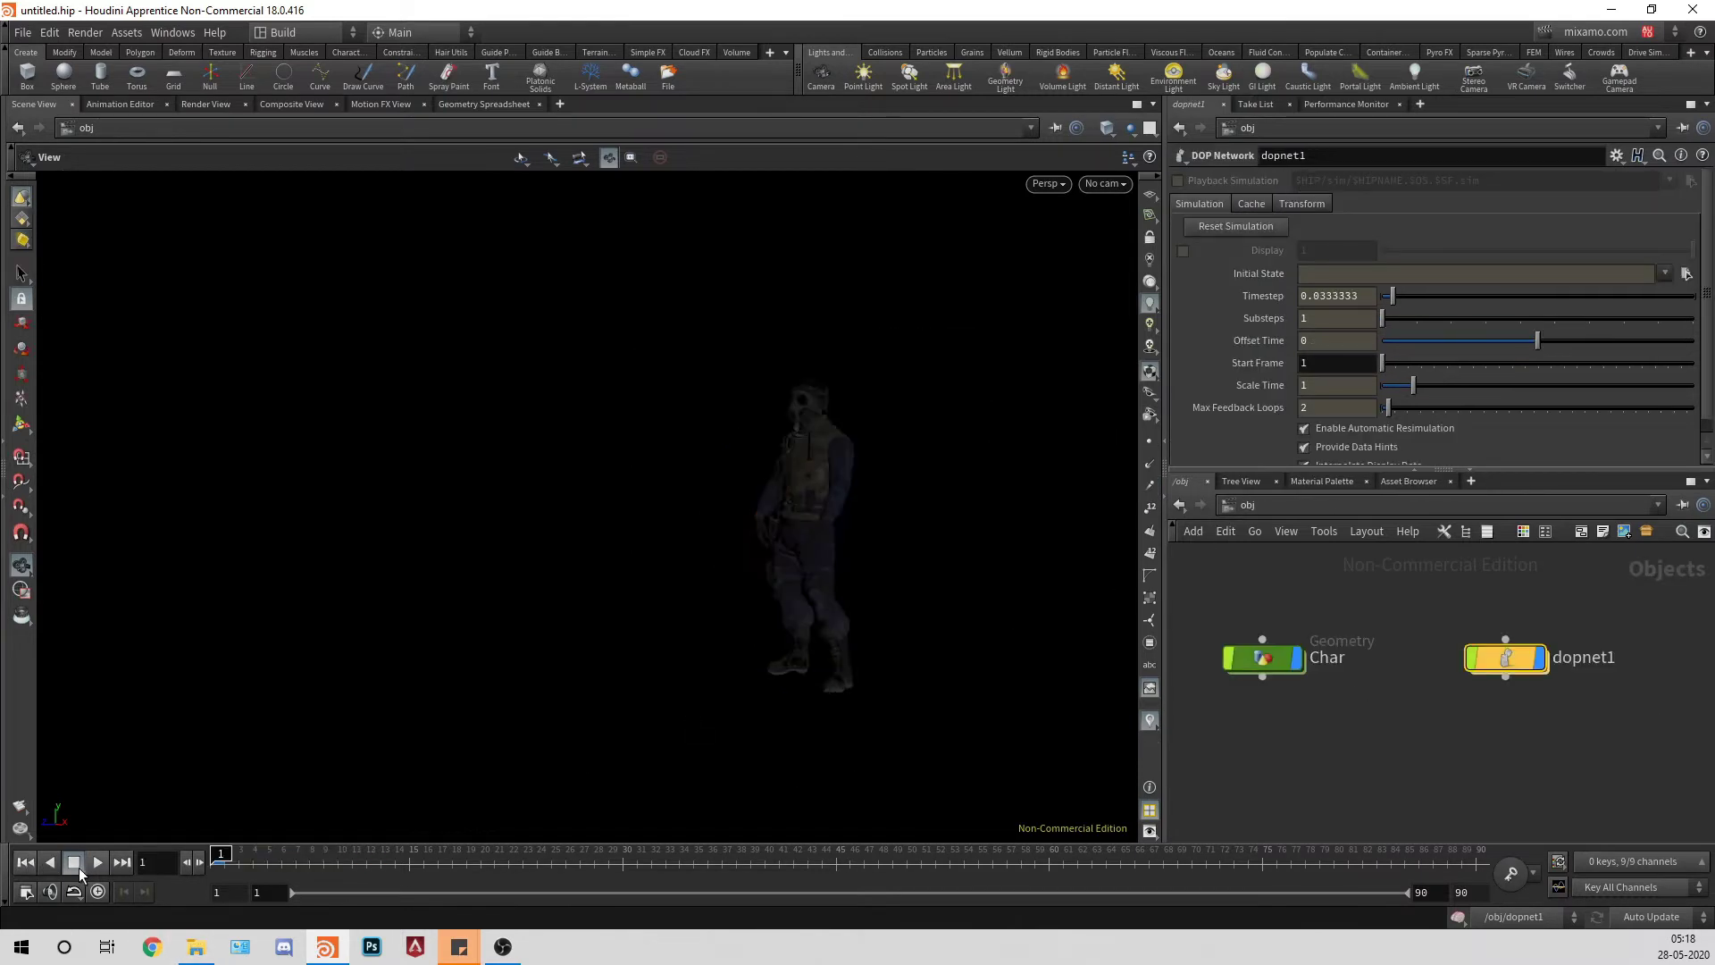
left_click(98, 863)
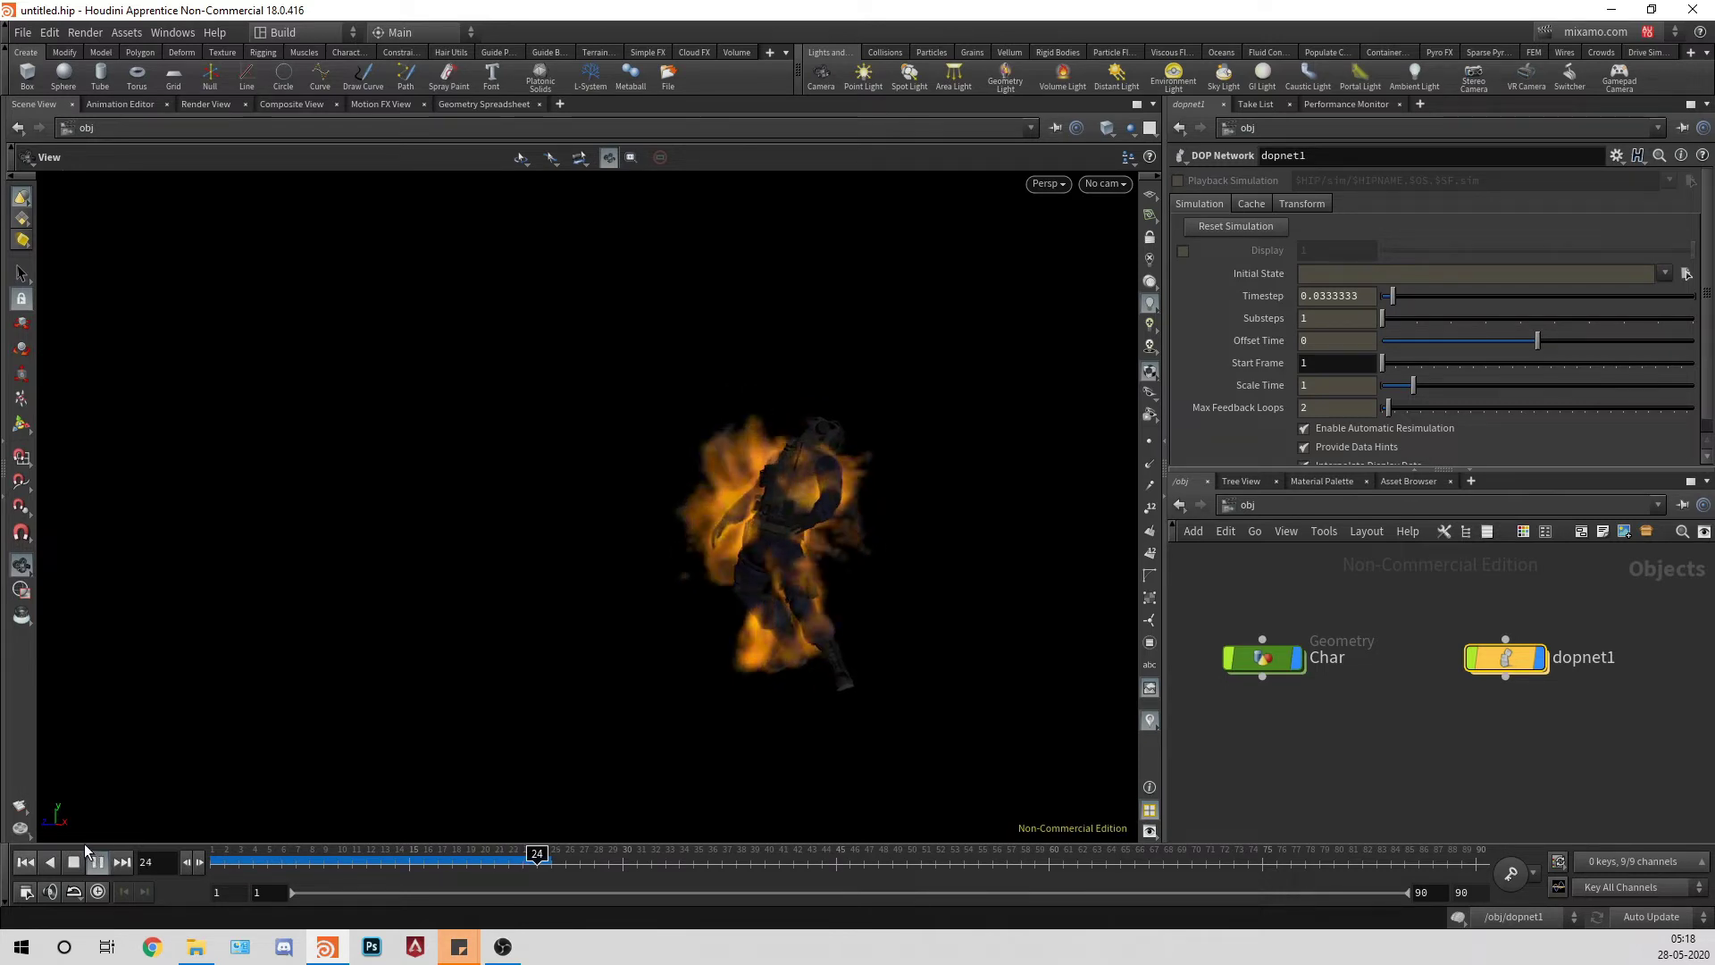
Step: Render a viewport flipbook of frames 1 to 90, preview the frames in MPlay, and close the flipbook
left_click(20, 807)
left_click(275, 905)
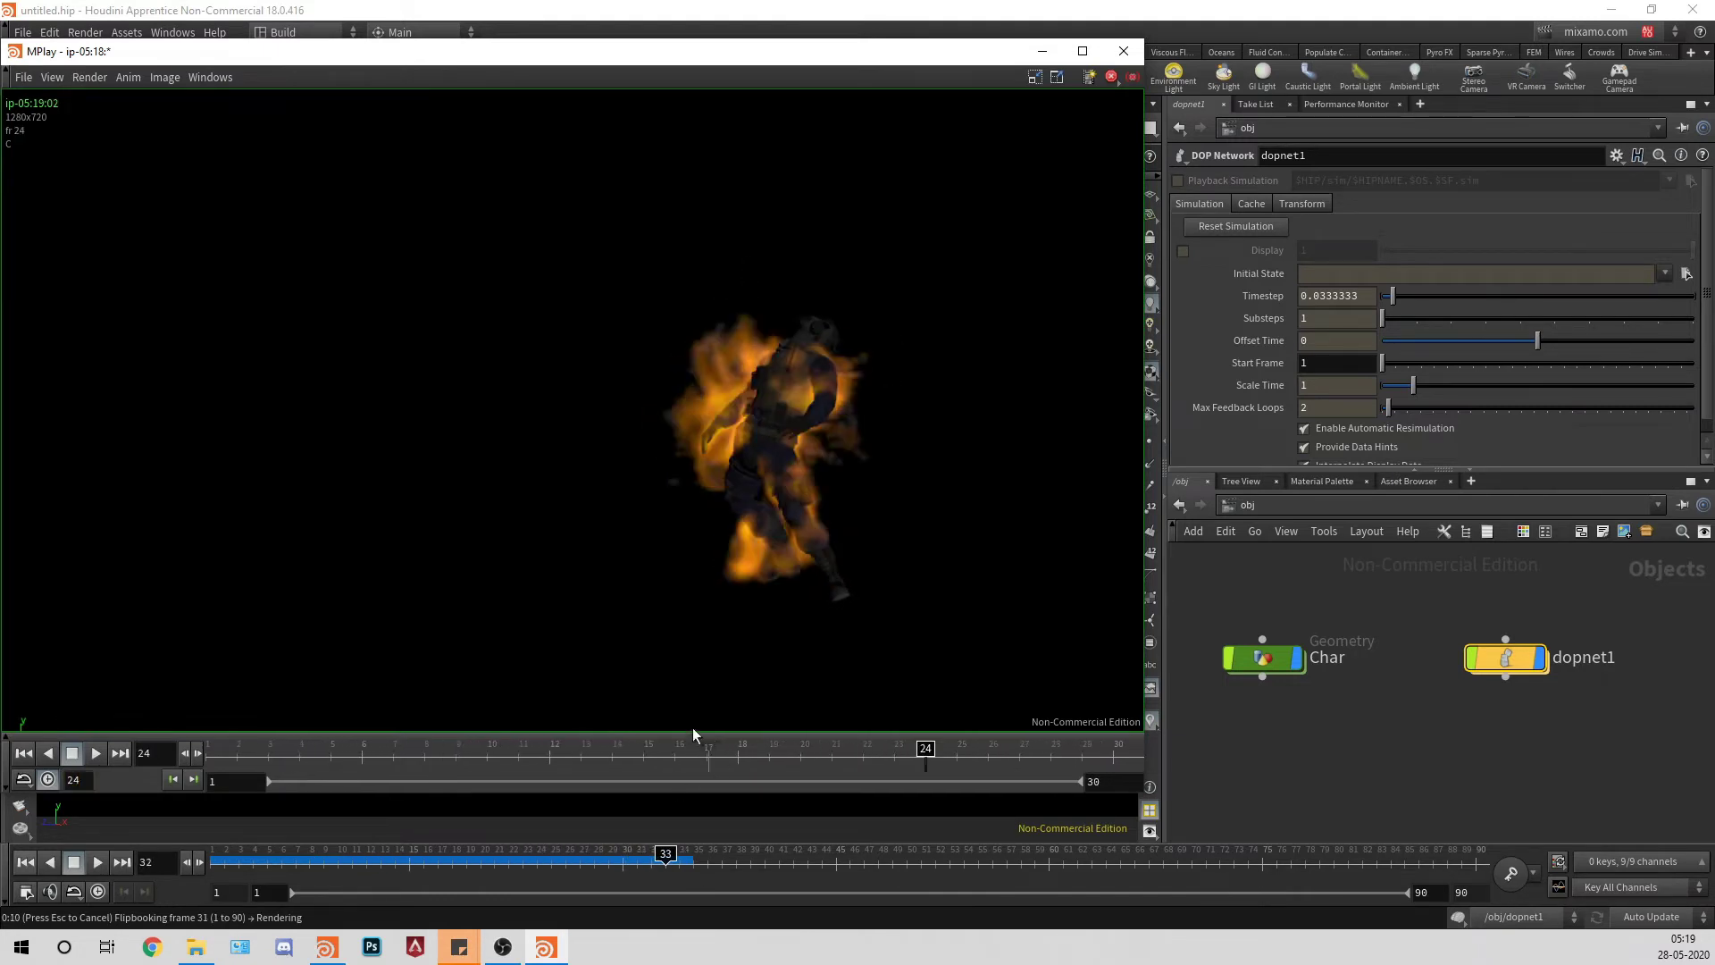
left_click(97, 752)
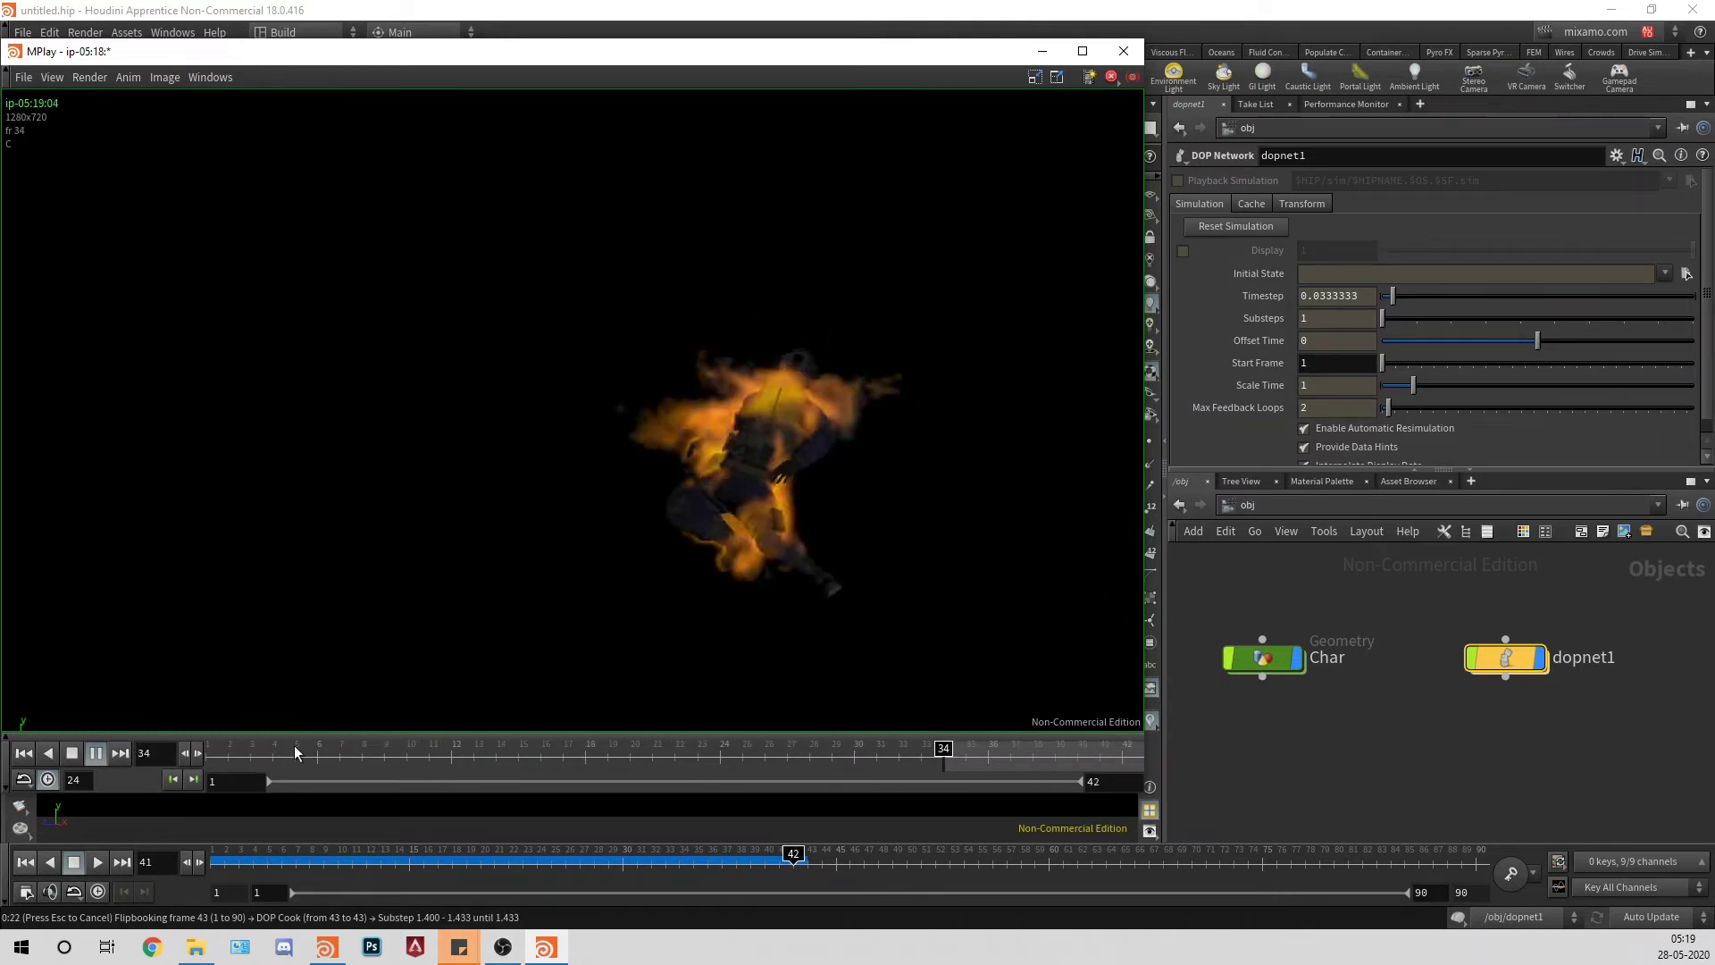
left_click(102, 756)
left_click(1124, 51)
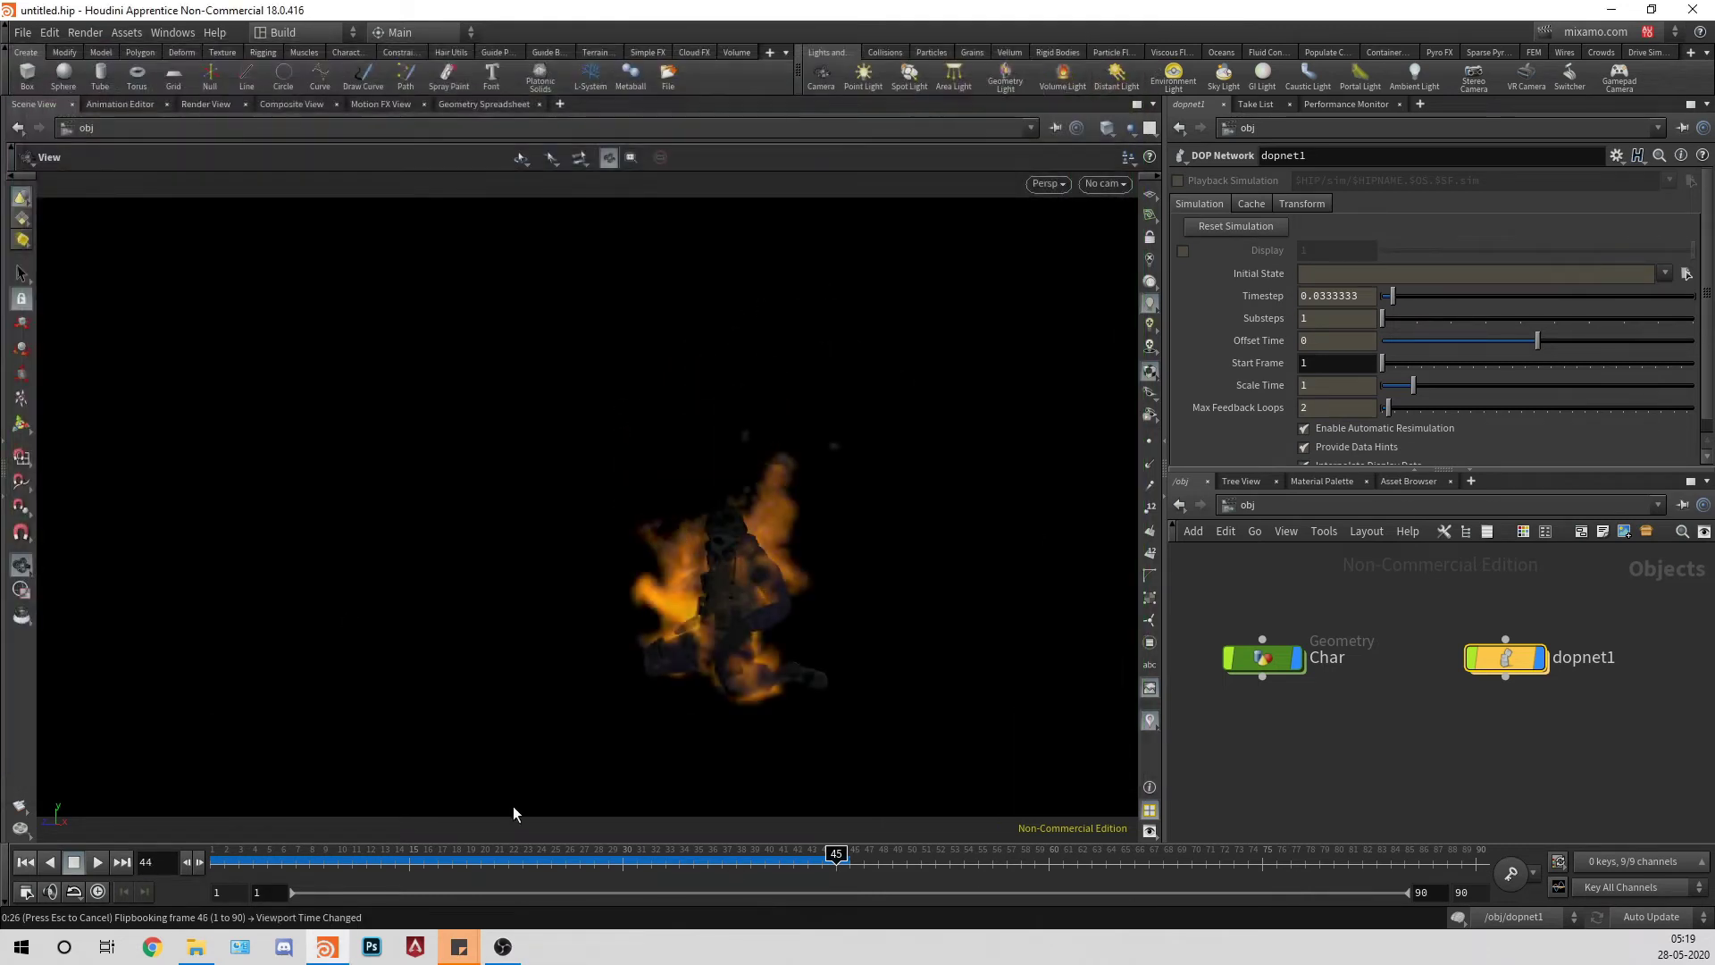
Step: Return to the first frame and set the Strength of gasdisturb1 inside dopnet1 to 0.8
left_click(25, 861)
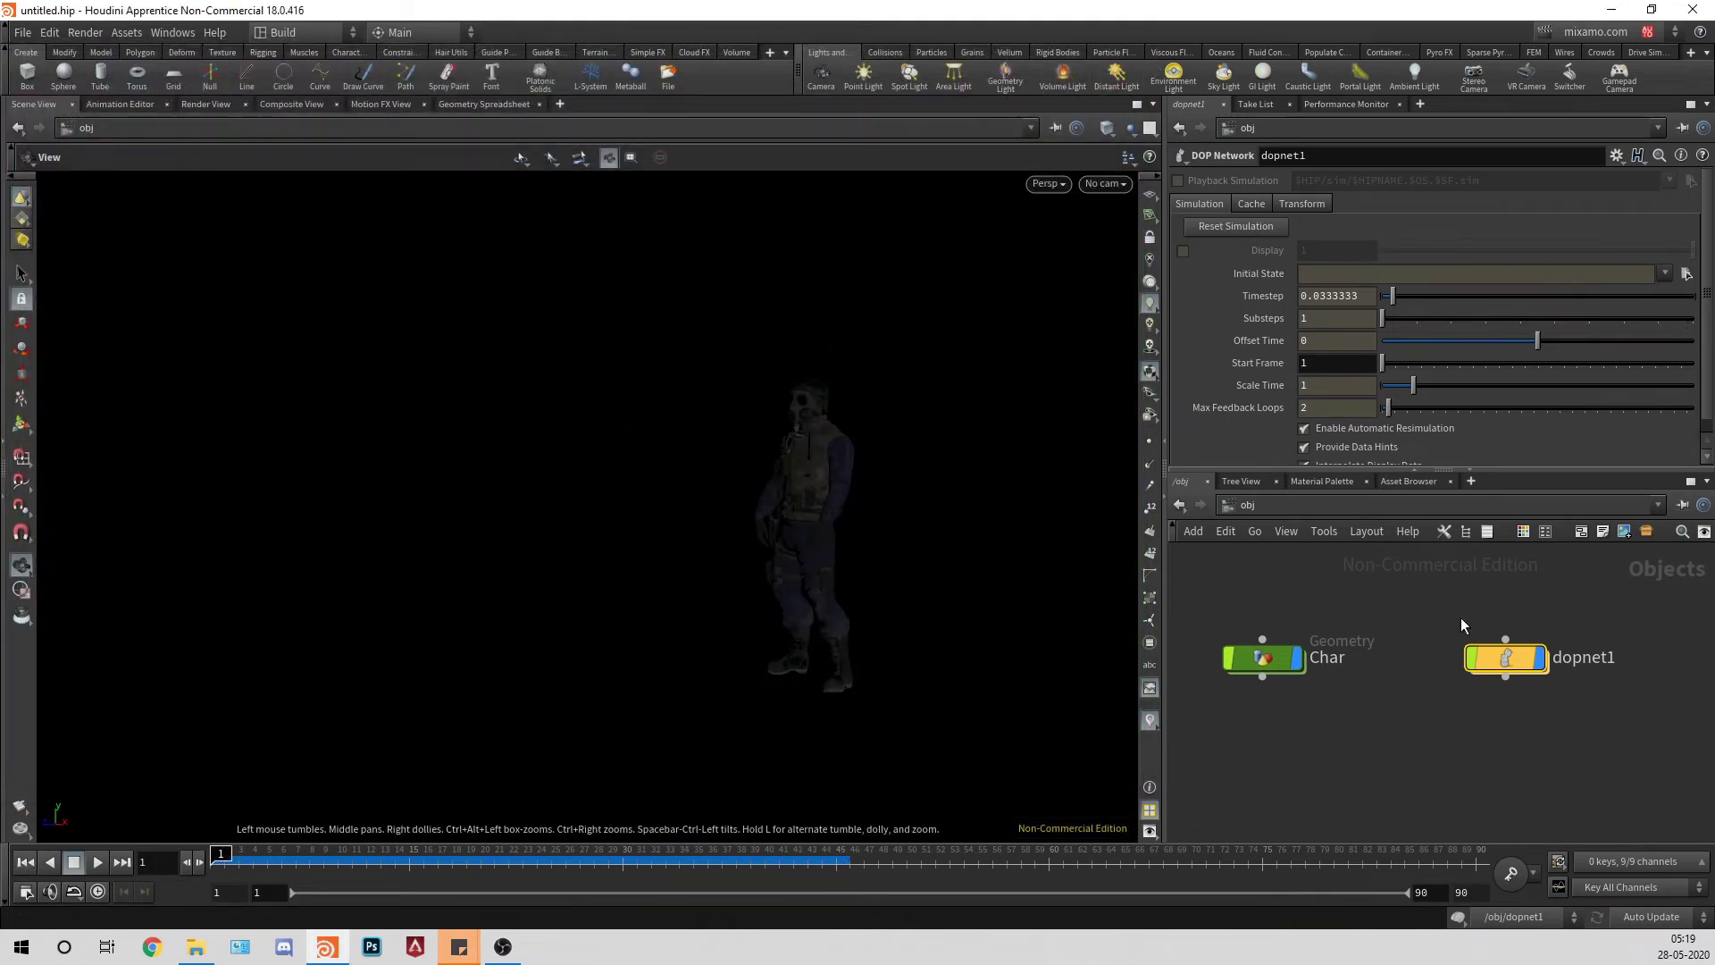
double_click(1515, 657)
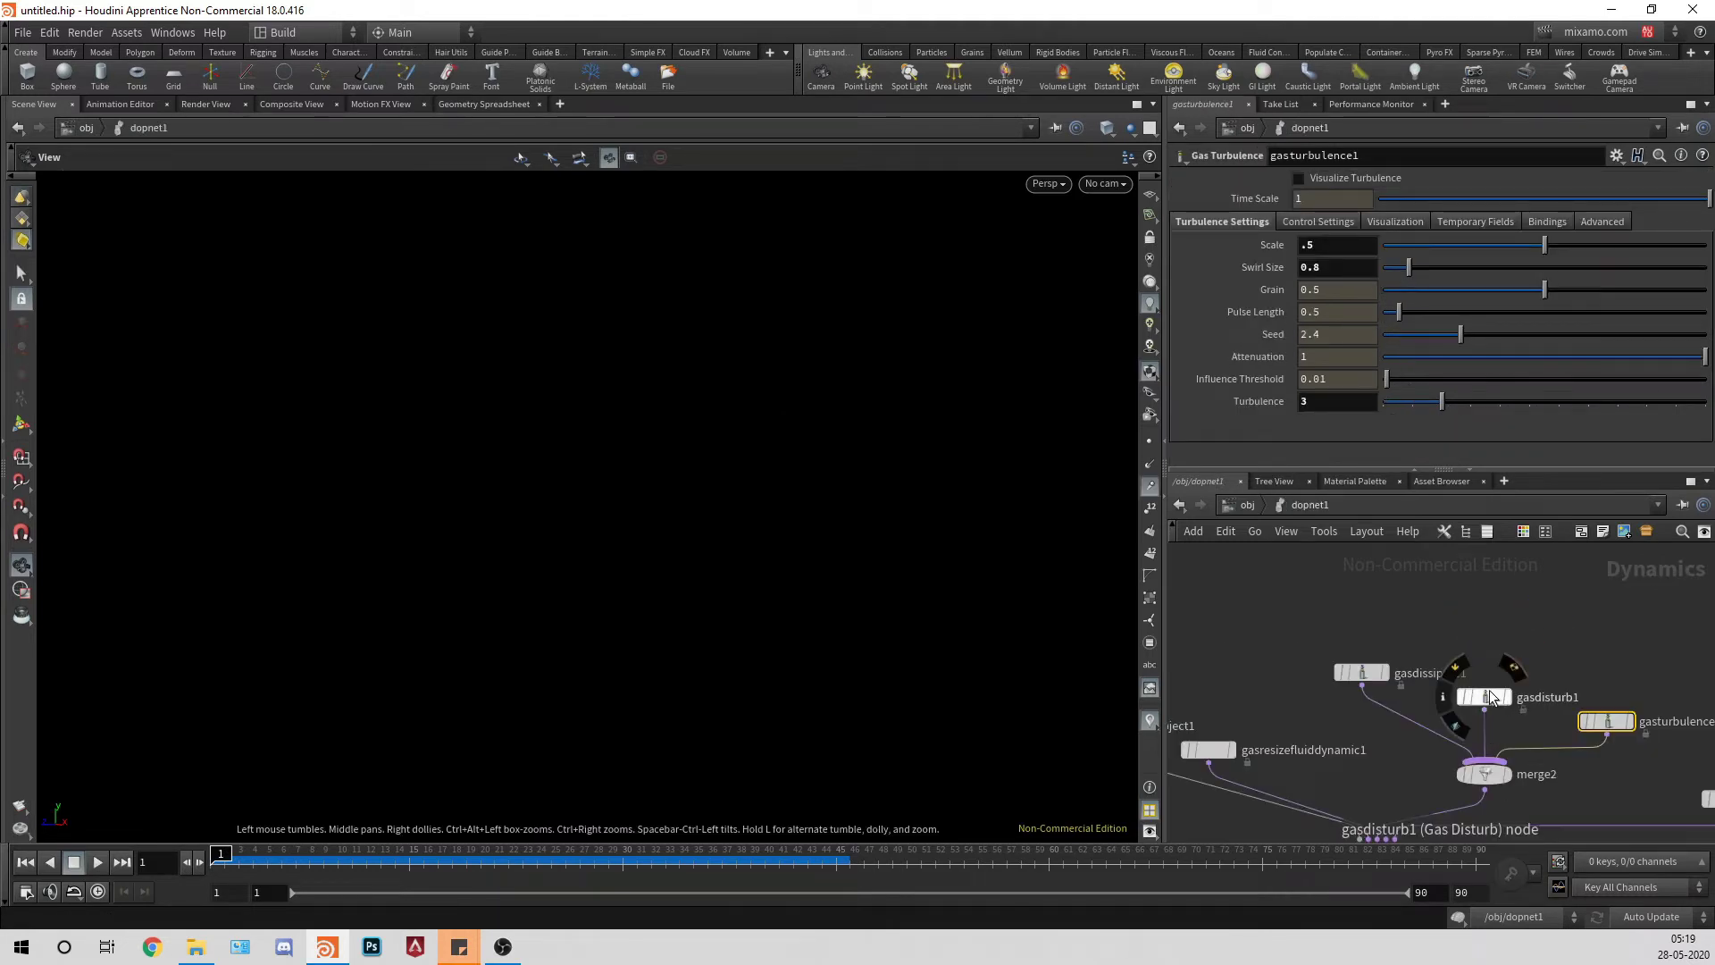
left_click(1490, 698)
left_click(1241, 224)
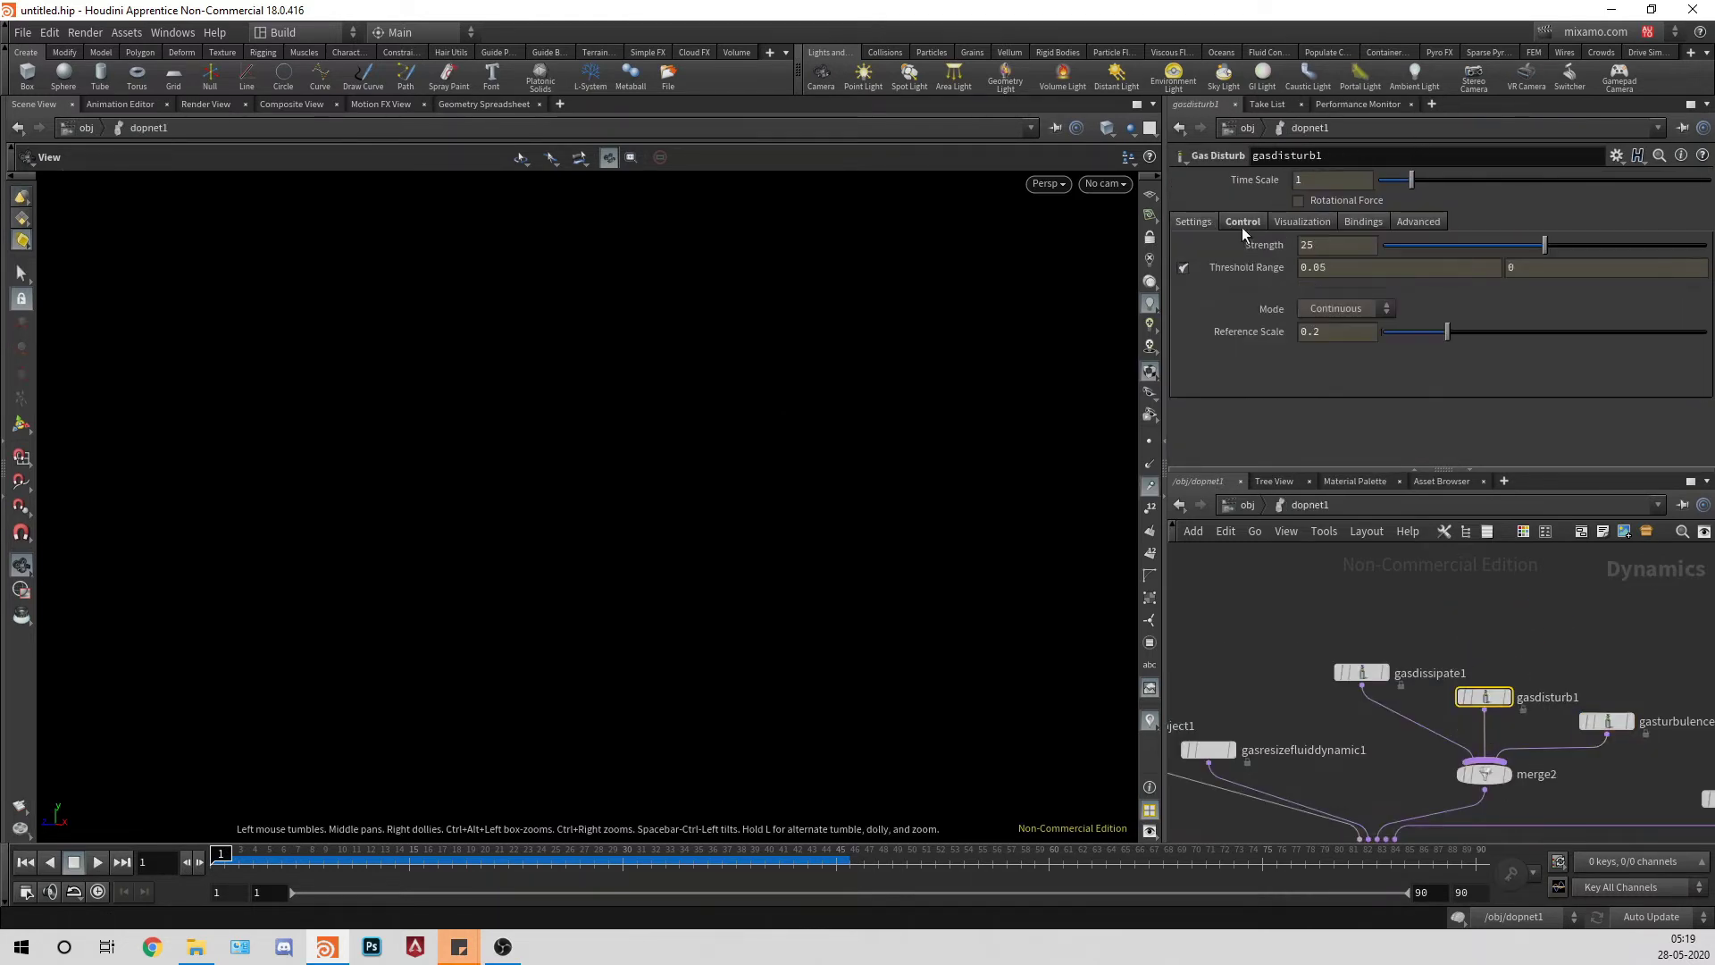
left_click(1338, 245)
key("Return")
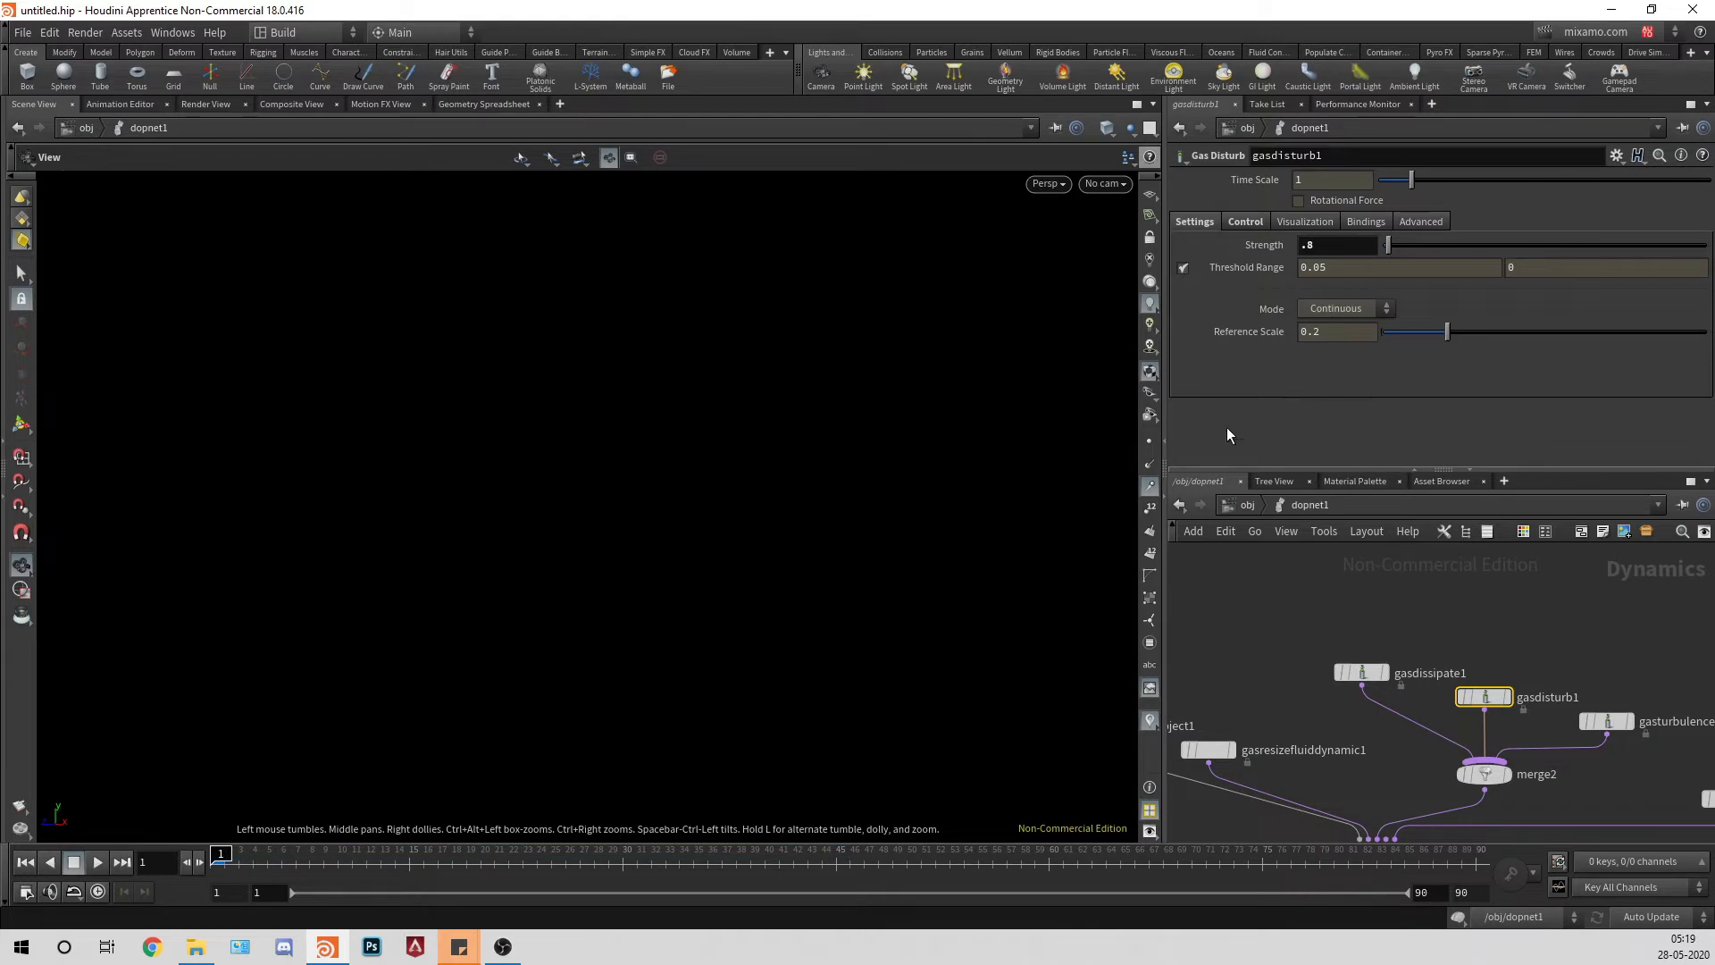
Step: Resimulate the fire to review the disturbance strength, and look over the control, visualization and binding settings of gasdisturb1
left_click(97, 862)
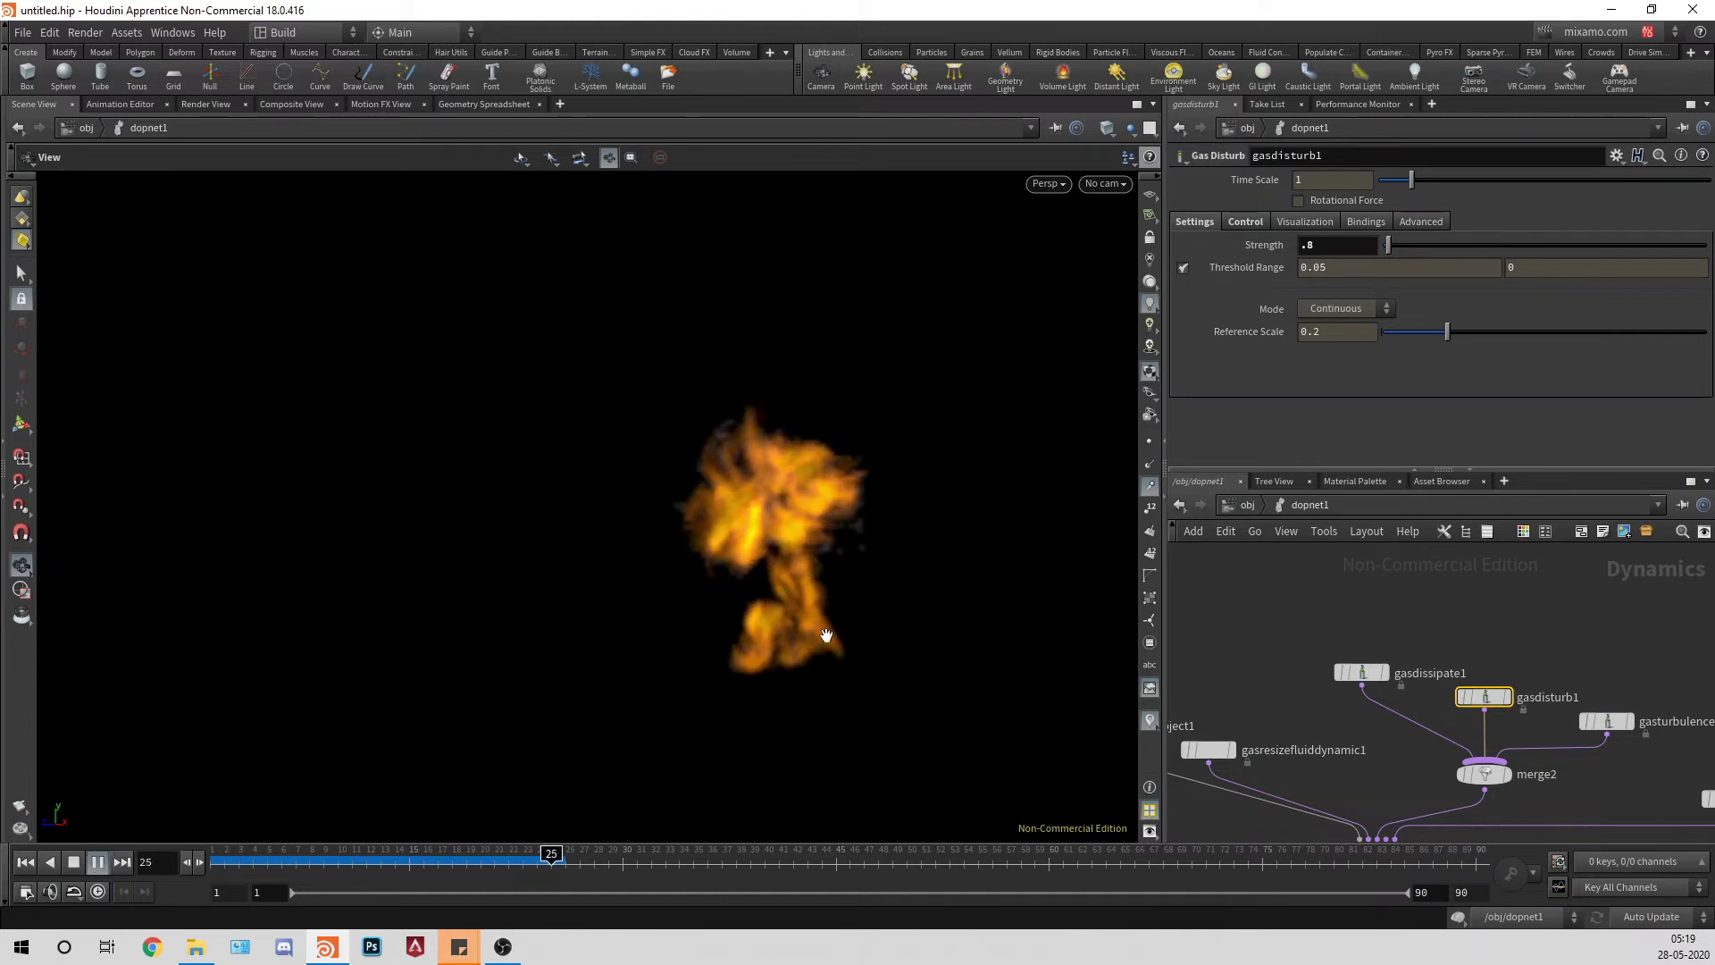
left_click(1254, 223)
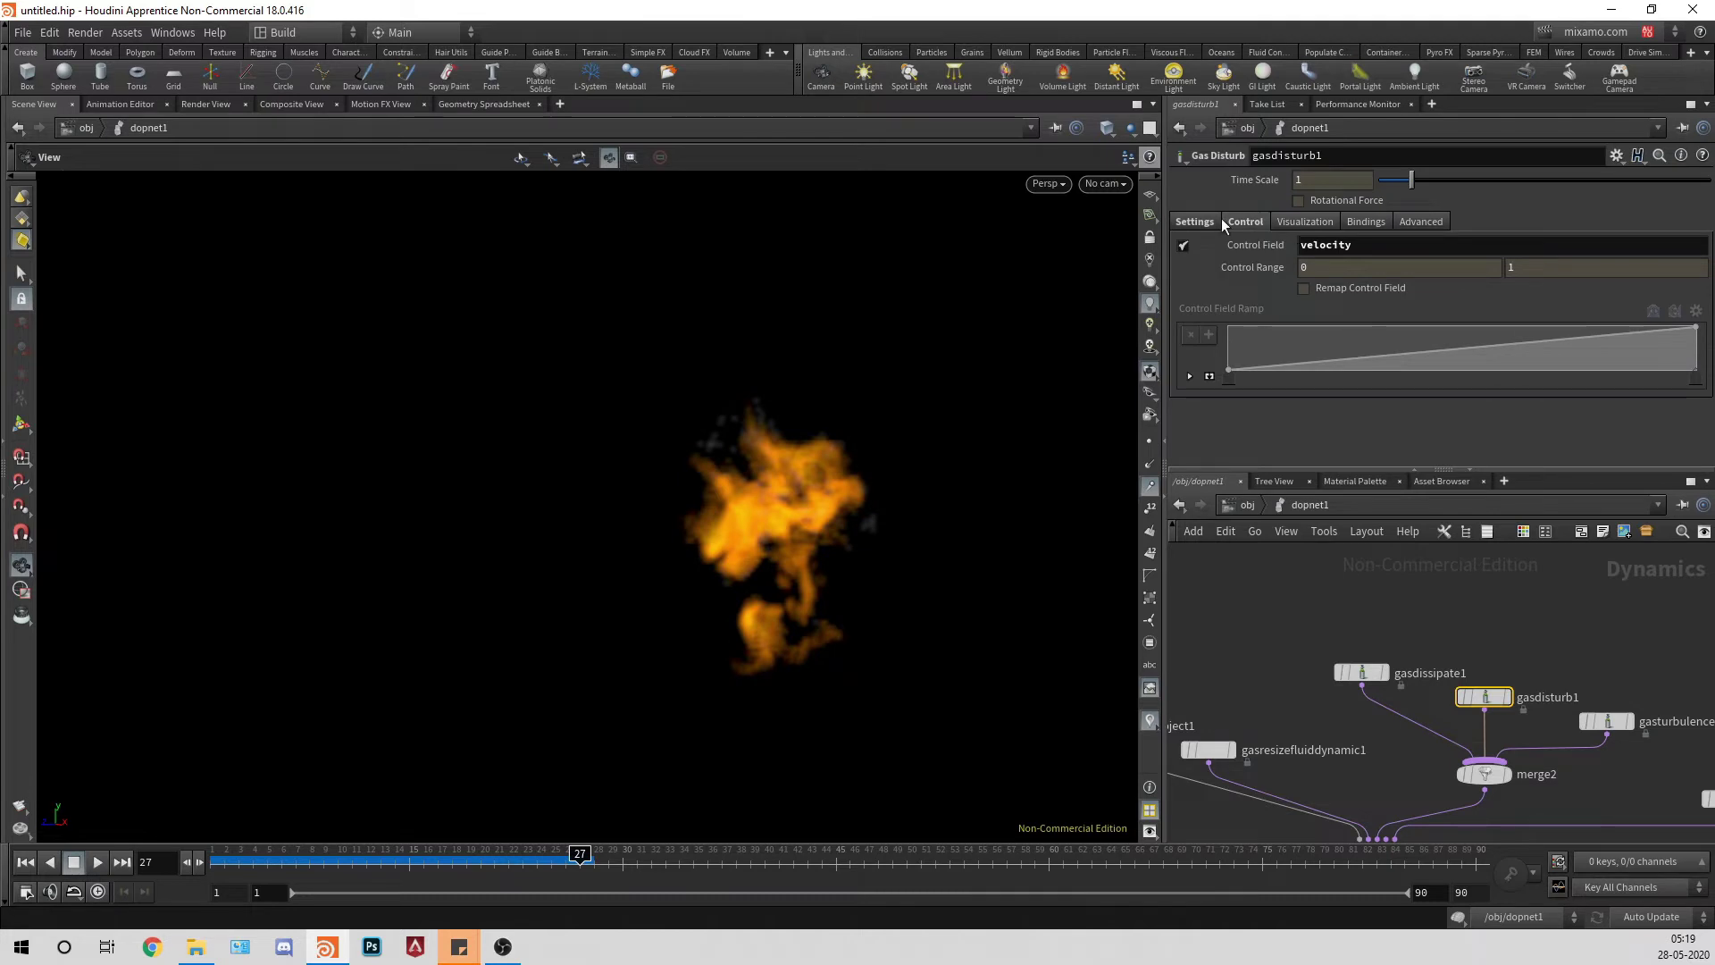
left_click(1194, 221)
left_click(1304, 222)
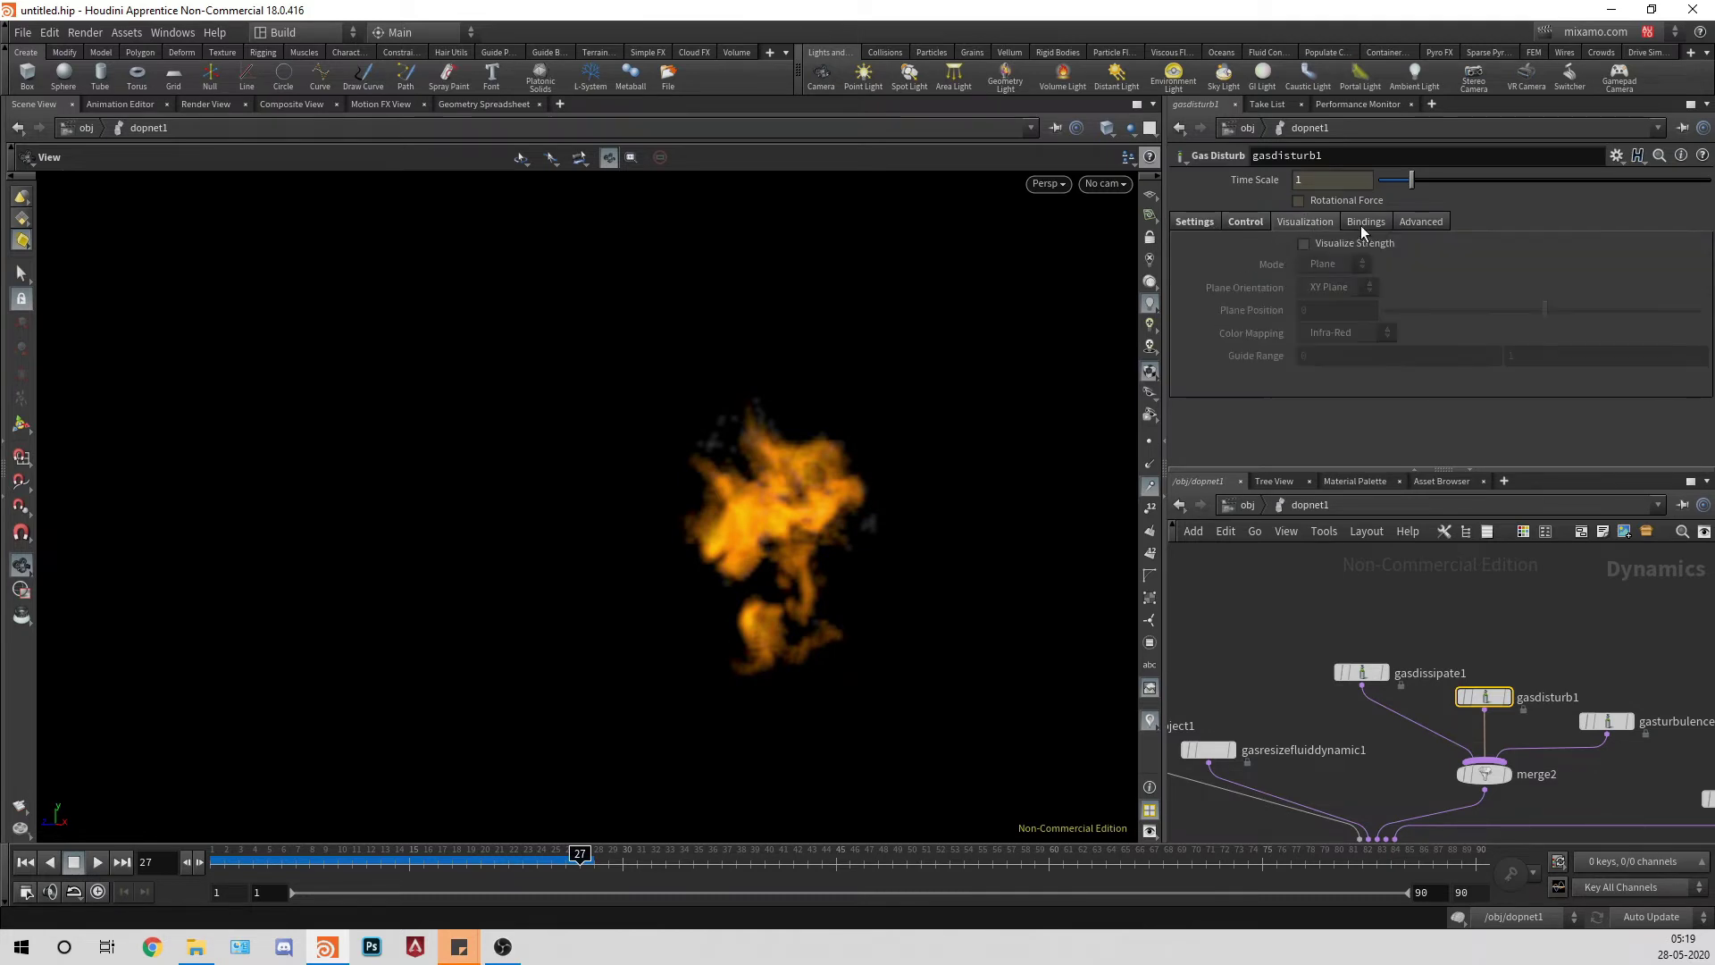
left_click(1364, 222)
left_click(1198, 222)
left_click(1250, 222)
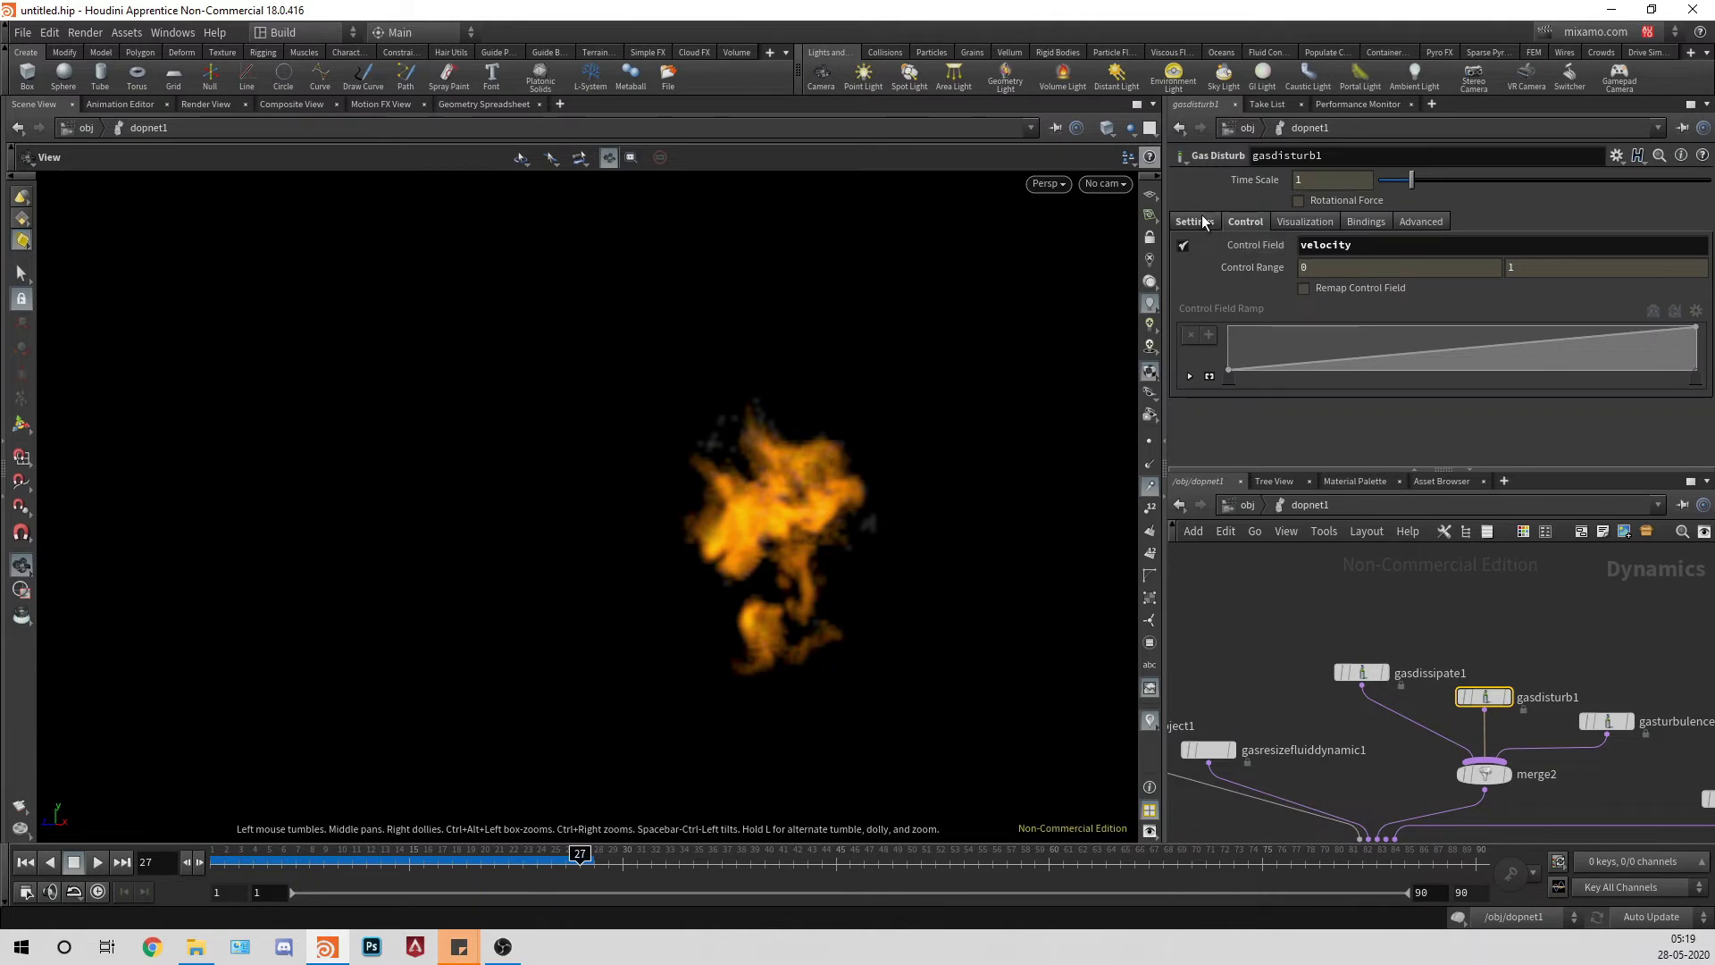
left_click(1194, 222)
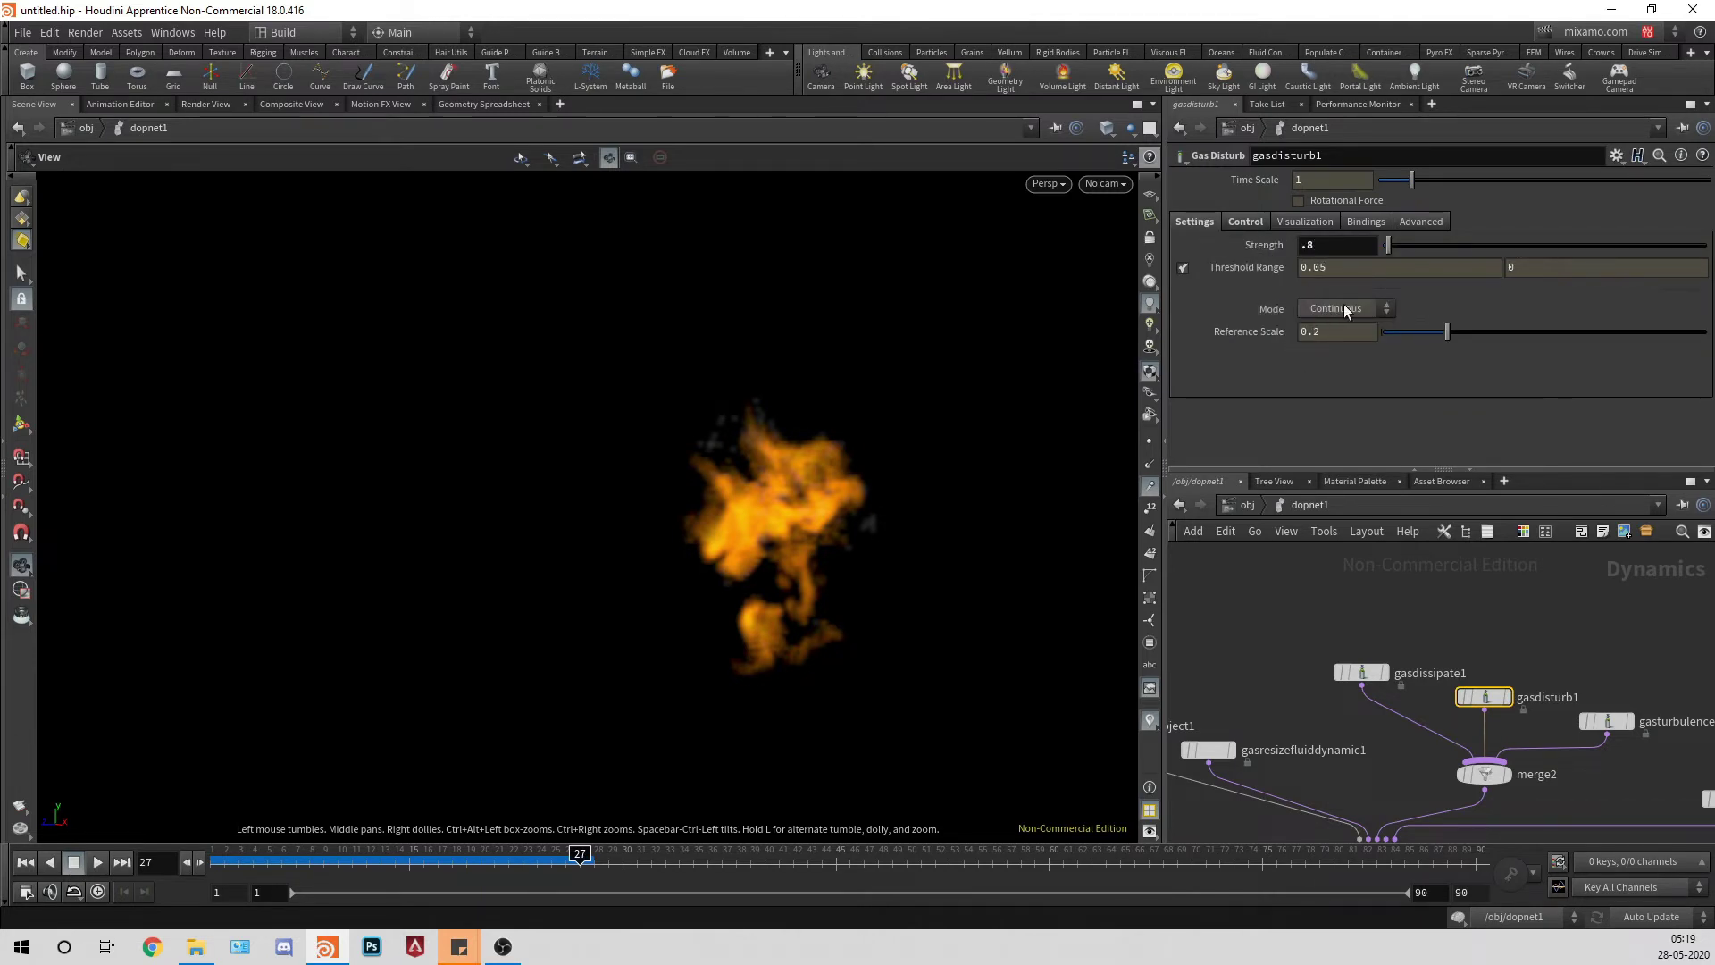
Step: Switch the mode of gasdisturb1 to Block-Based and set its Base Block Size to 0.1
left_click(1329, 344)
left_click(1341, 333)
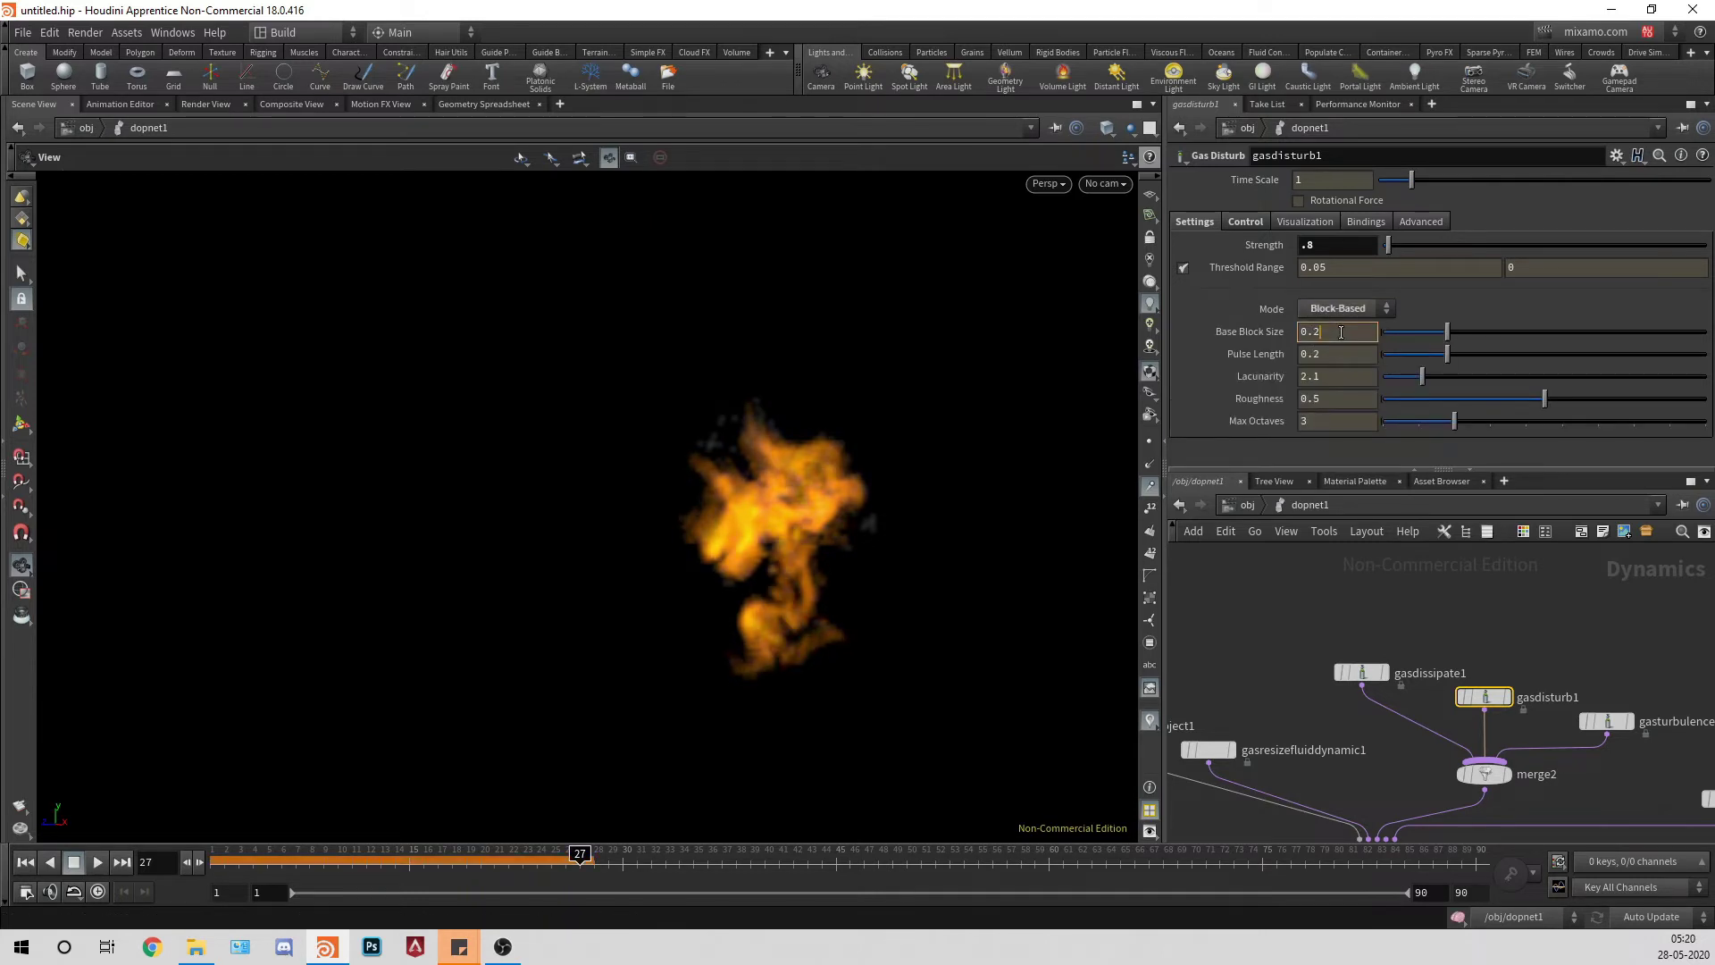
type("1")
key("Return")
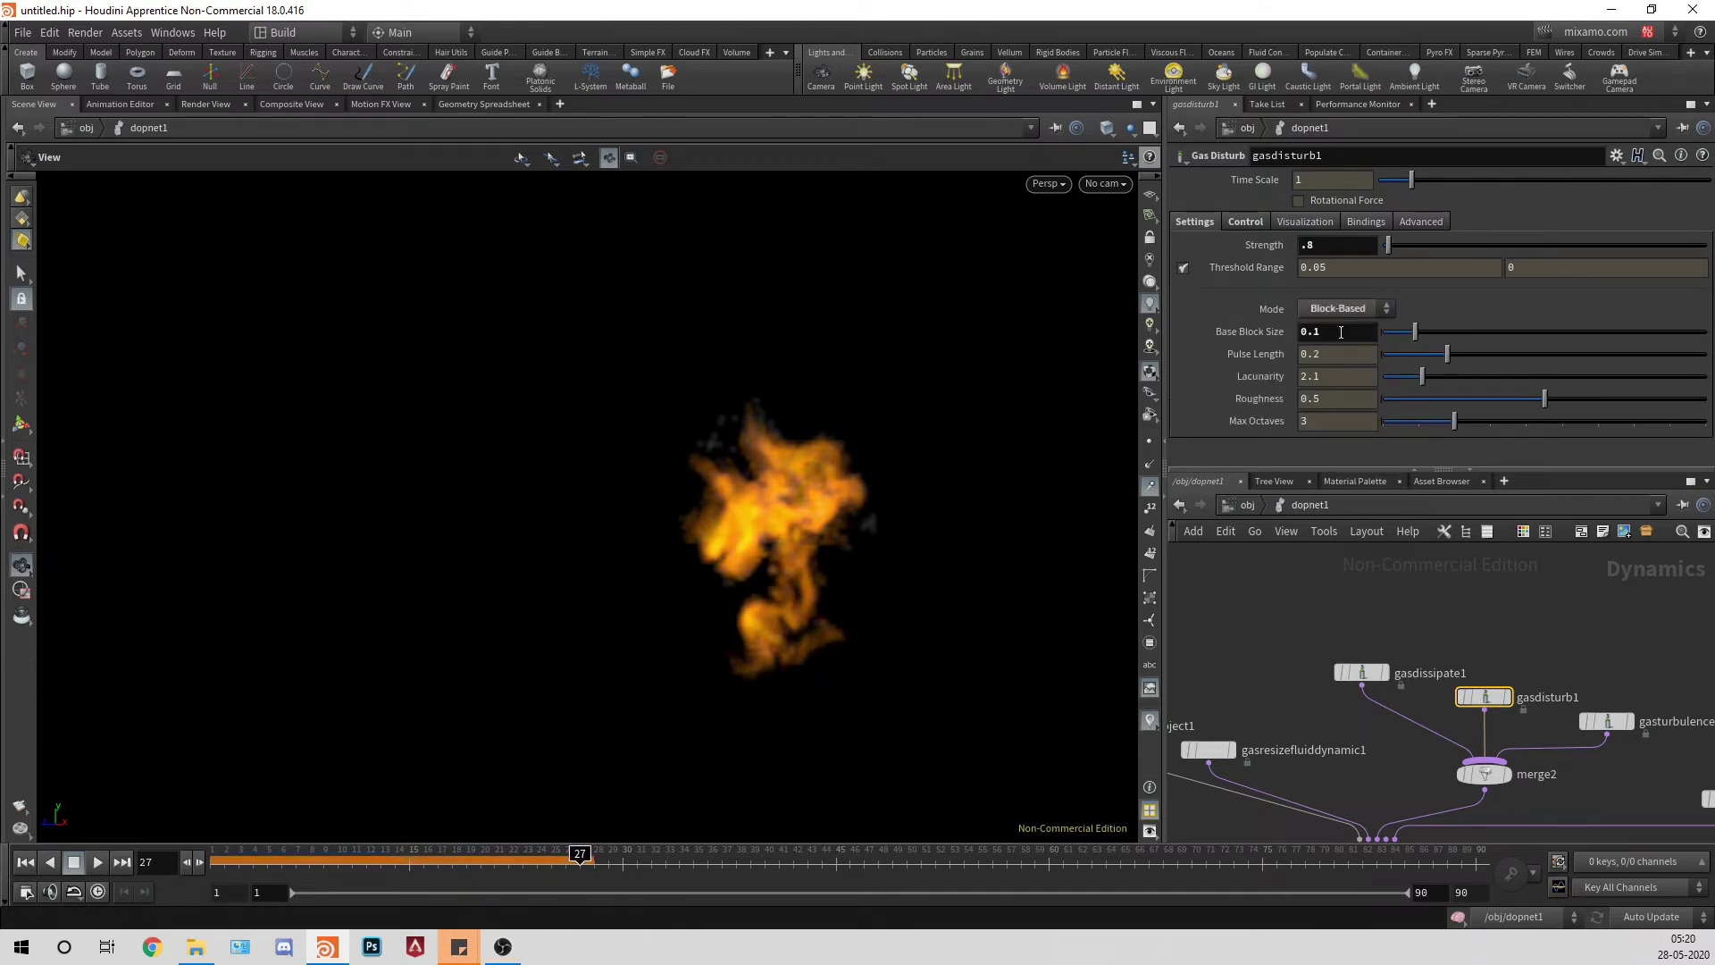
Step: Resimulate the fire from the first frame to review the block-based disturbance, and return to the first frame
left_click(25, 863)
left_click(97, 862)
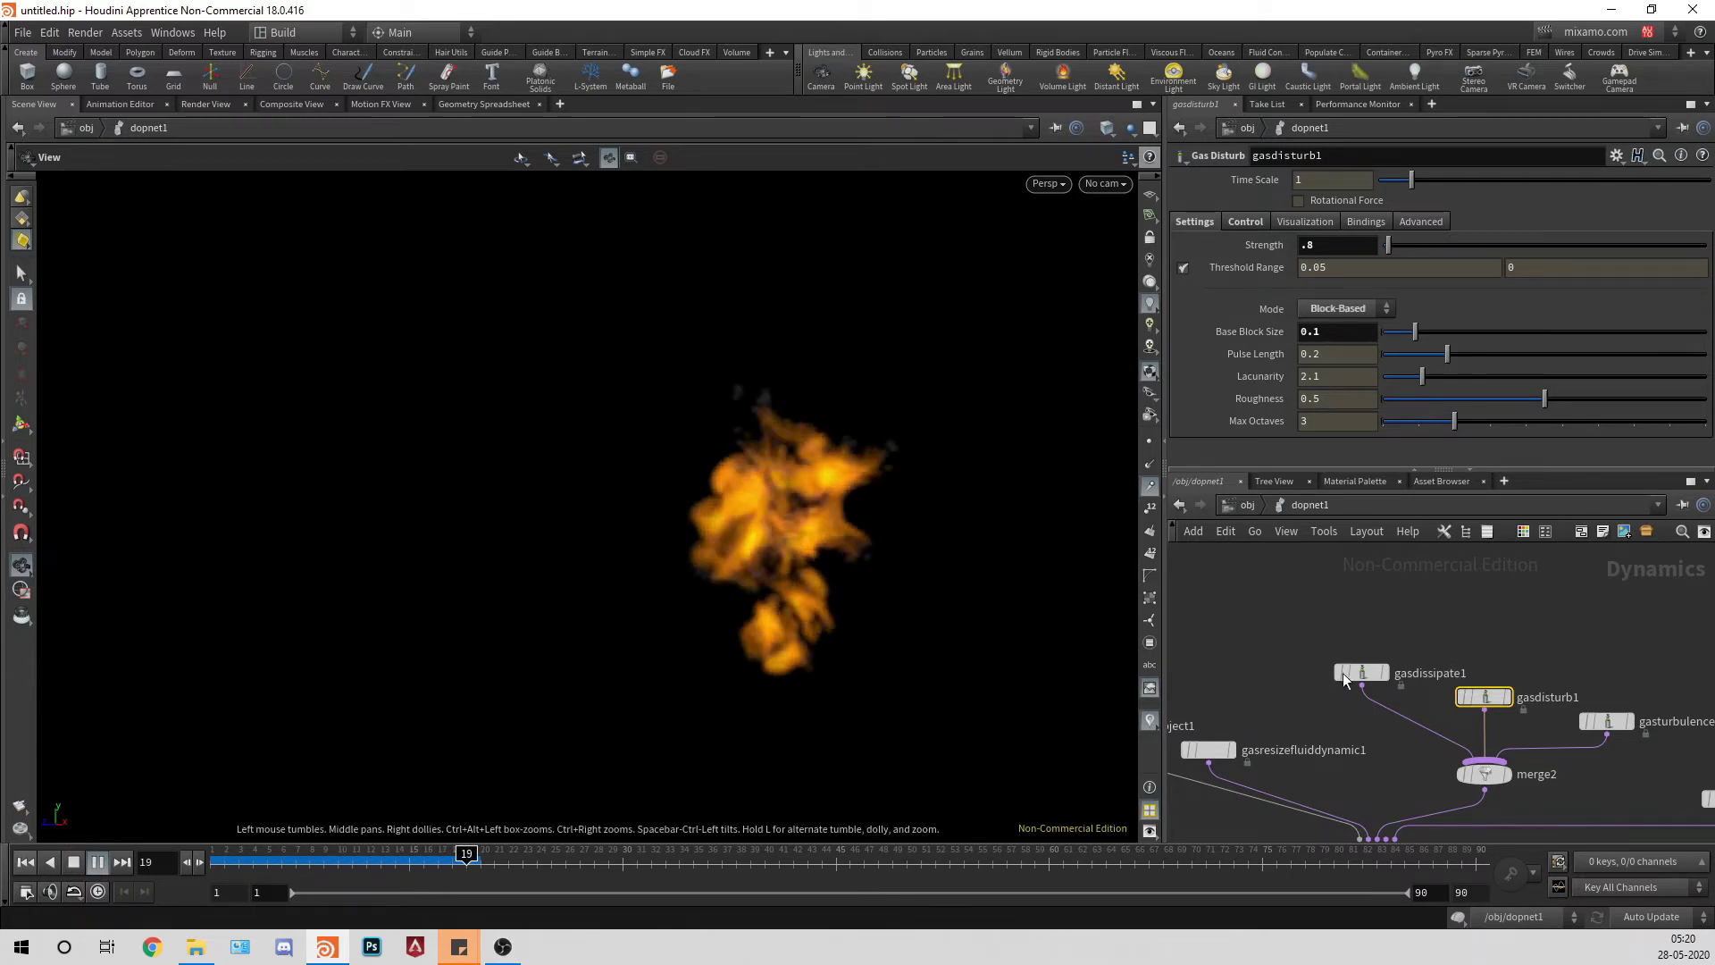
mouse_move(1347, 686)
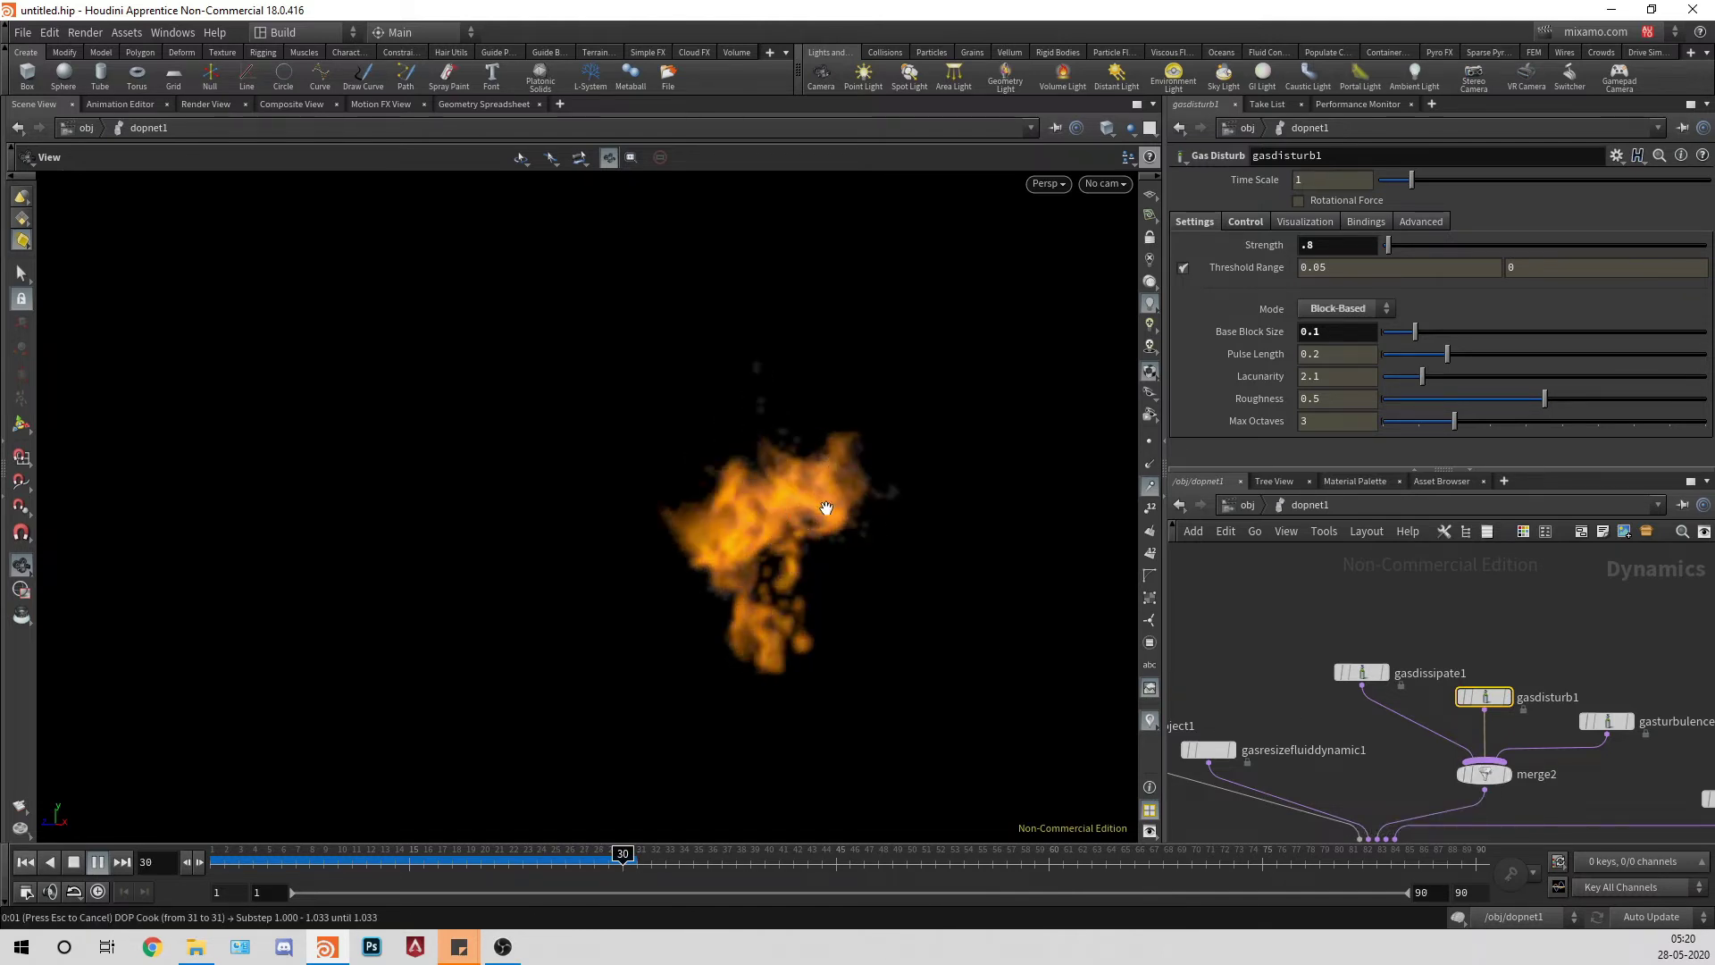
left_click(24, 865)
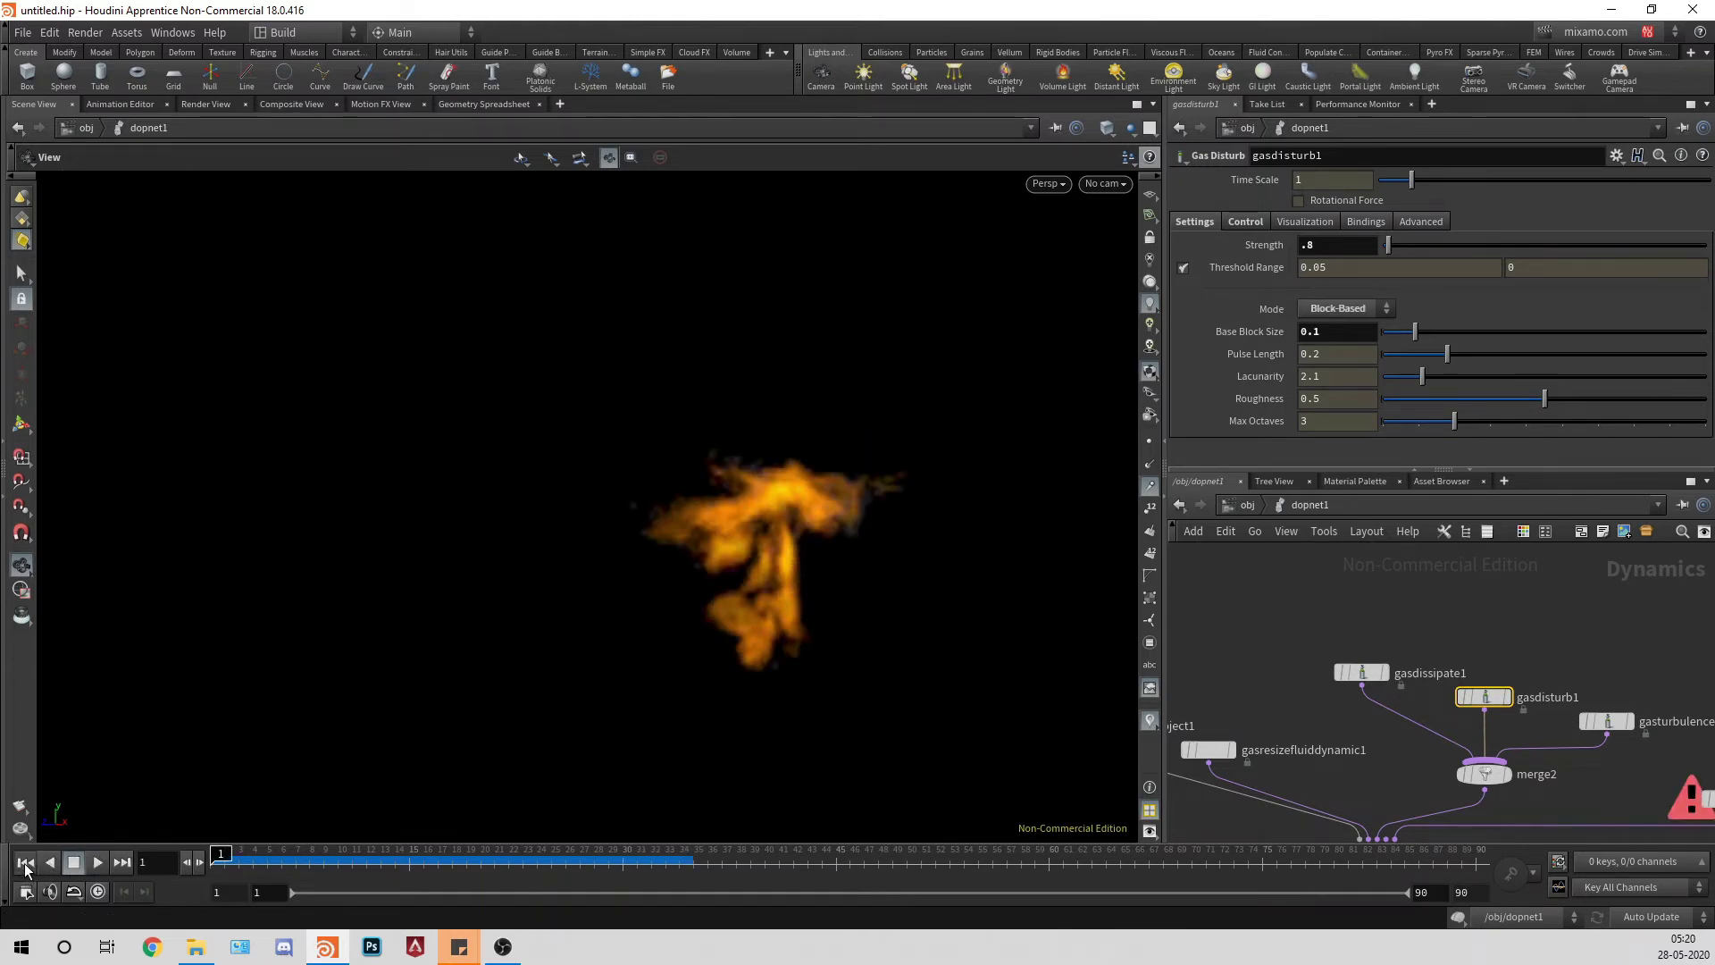
Step: Set the Division Size of smokeobject1 to 0.02
middle_click_drag(1263, 630, 1375, 570)
left_click(1209, 659)
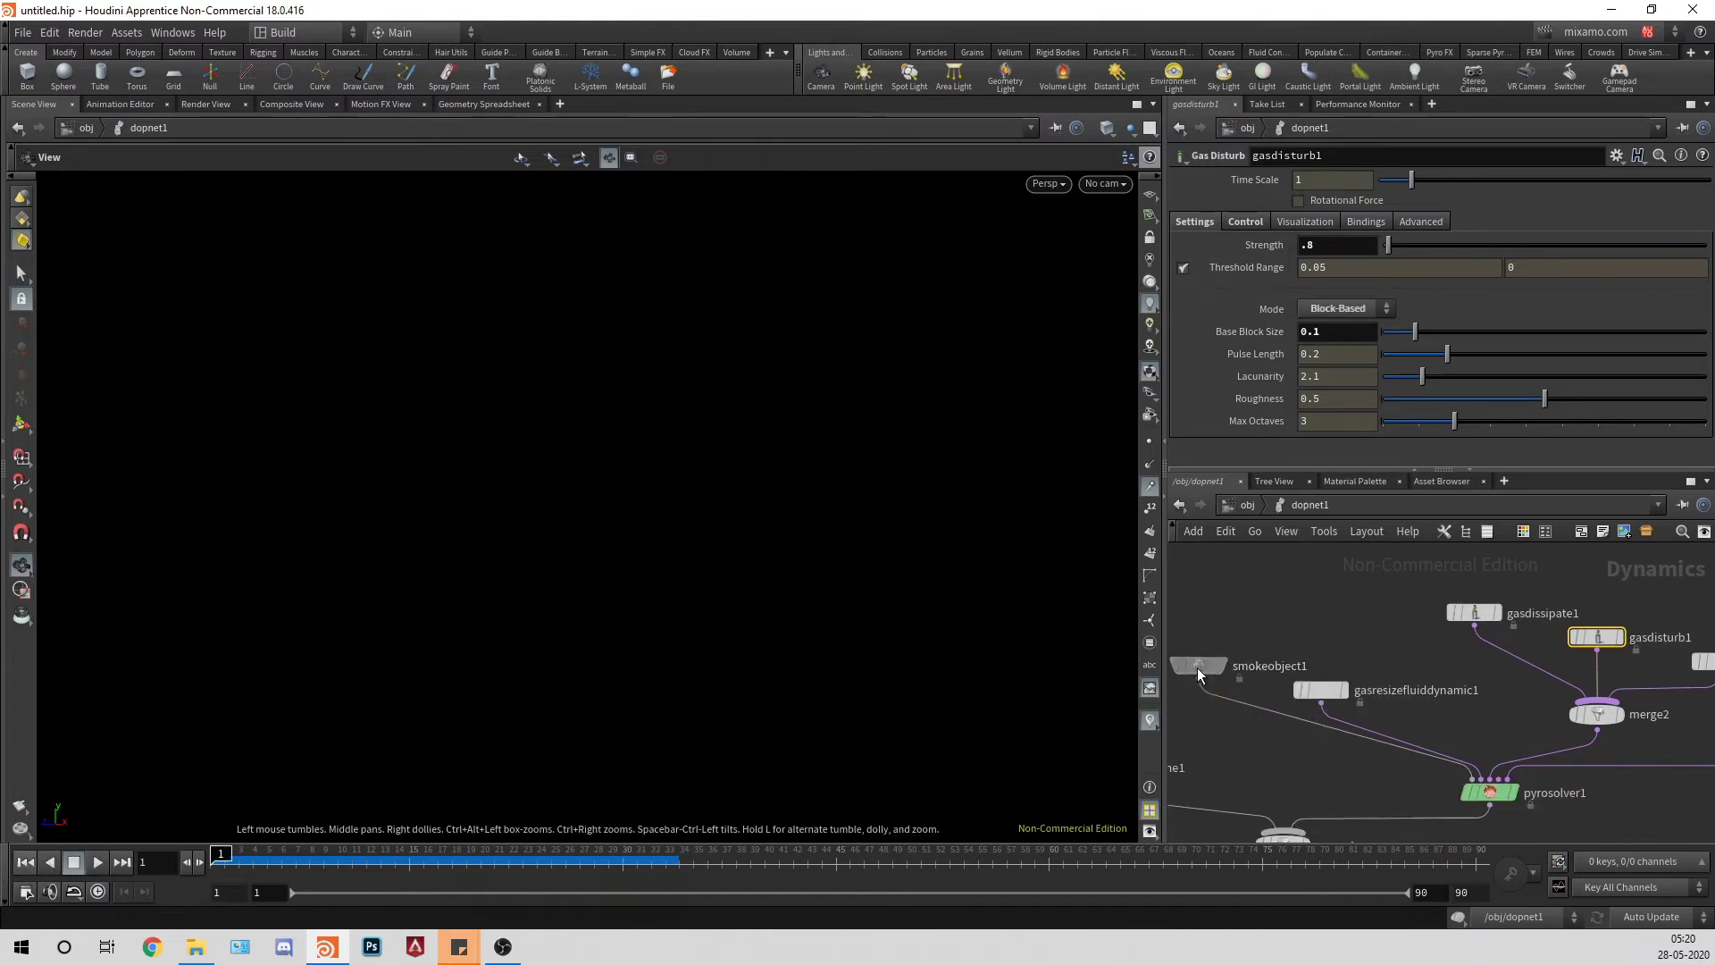
left_click(1347, 231)
left_click(1378, 243)
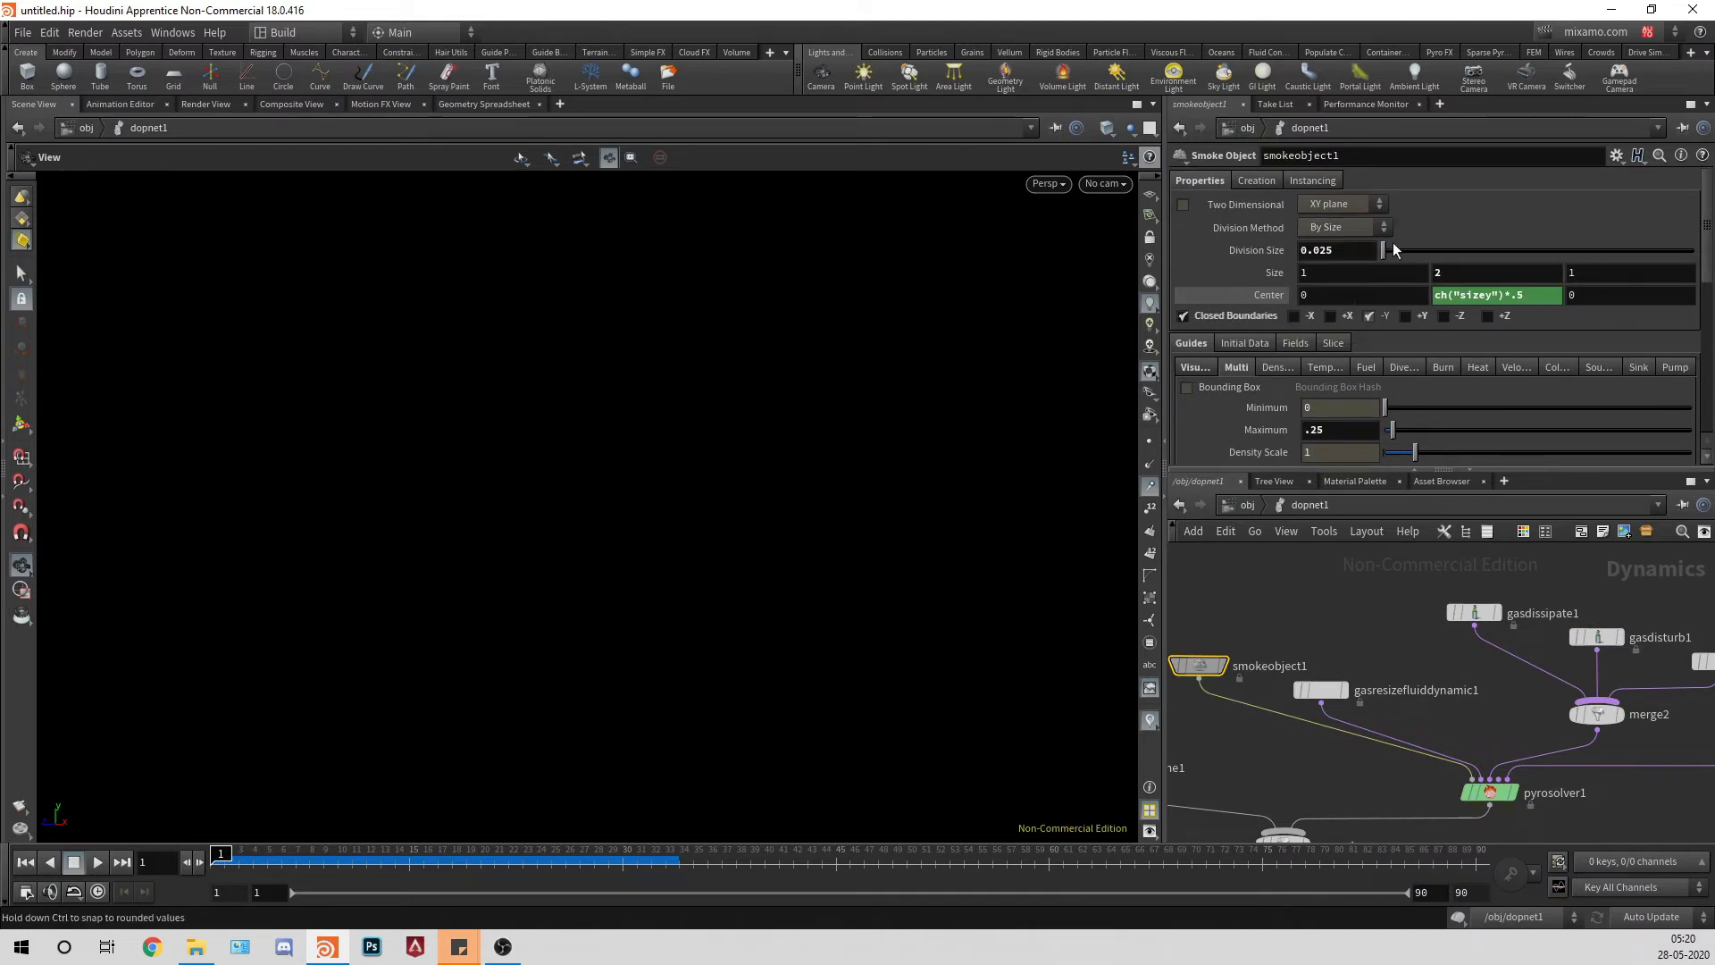
left_click(1359, 251)
key("BackSpace")
key("Return")
Step: Examine the density guide settings of smokeobject1 and bring the volumesource1 node into view in the network
scroll(1282, 396, "down", 3)
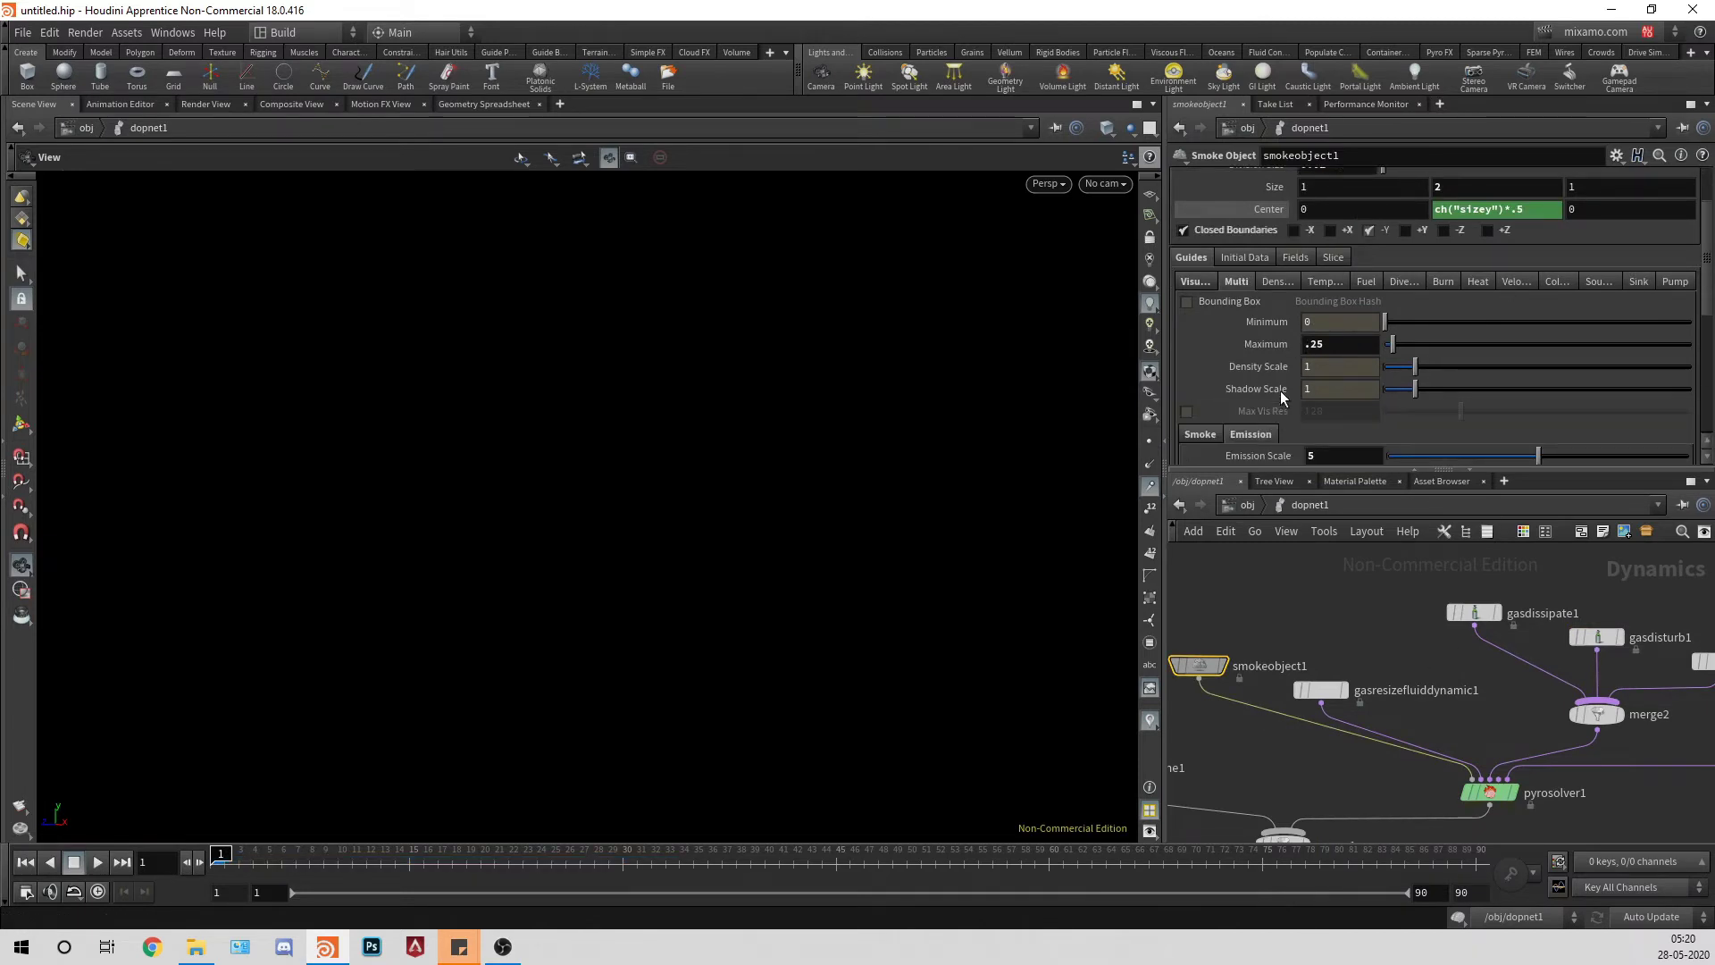
left_click(1262, 284)
middle_click_drag(1380, 699, 1219, 688)
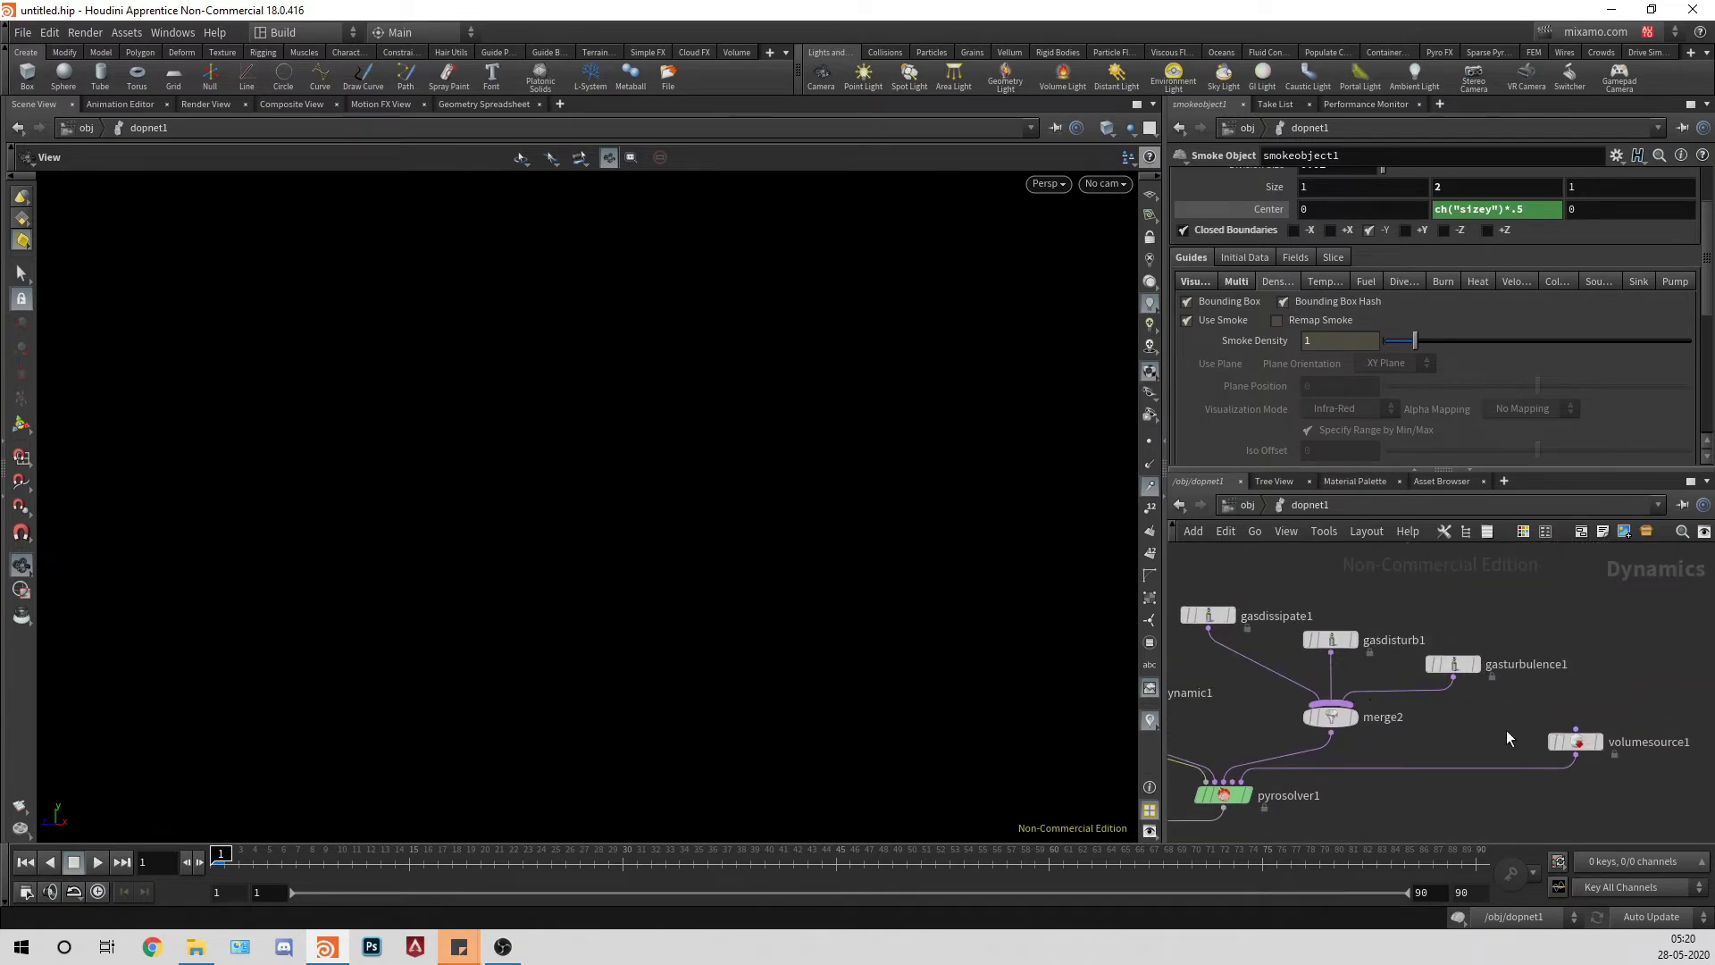
Step: Set the Scale of the temperature source operation in volumesource1 to 0.5
middle_click_drag(1506, 731, 1526, 685)
left_click(1595, 694)
scroll(1315, 335, "down", 5)
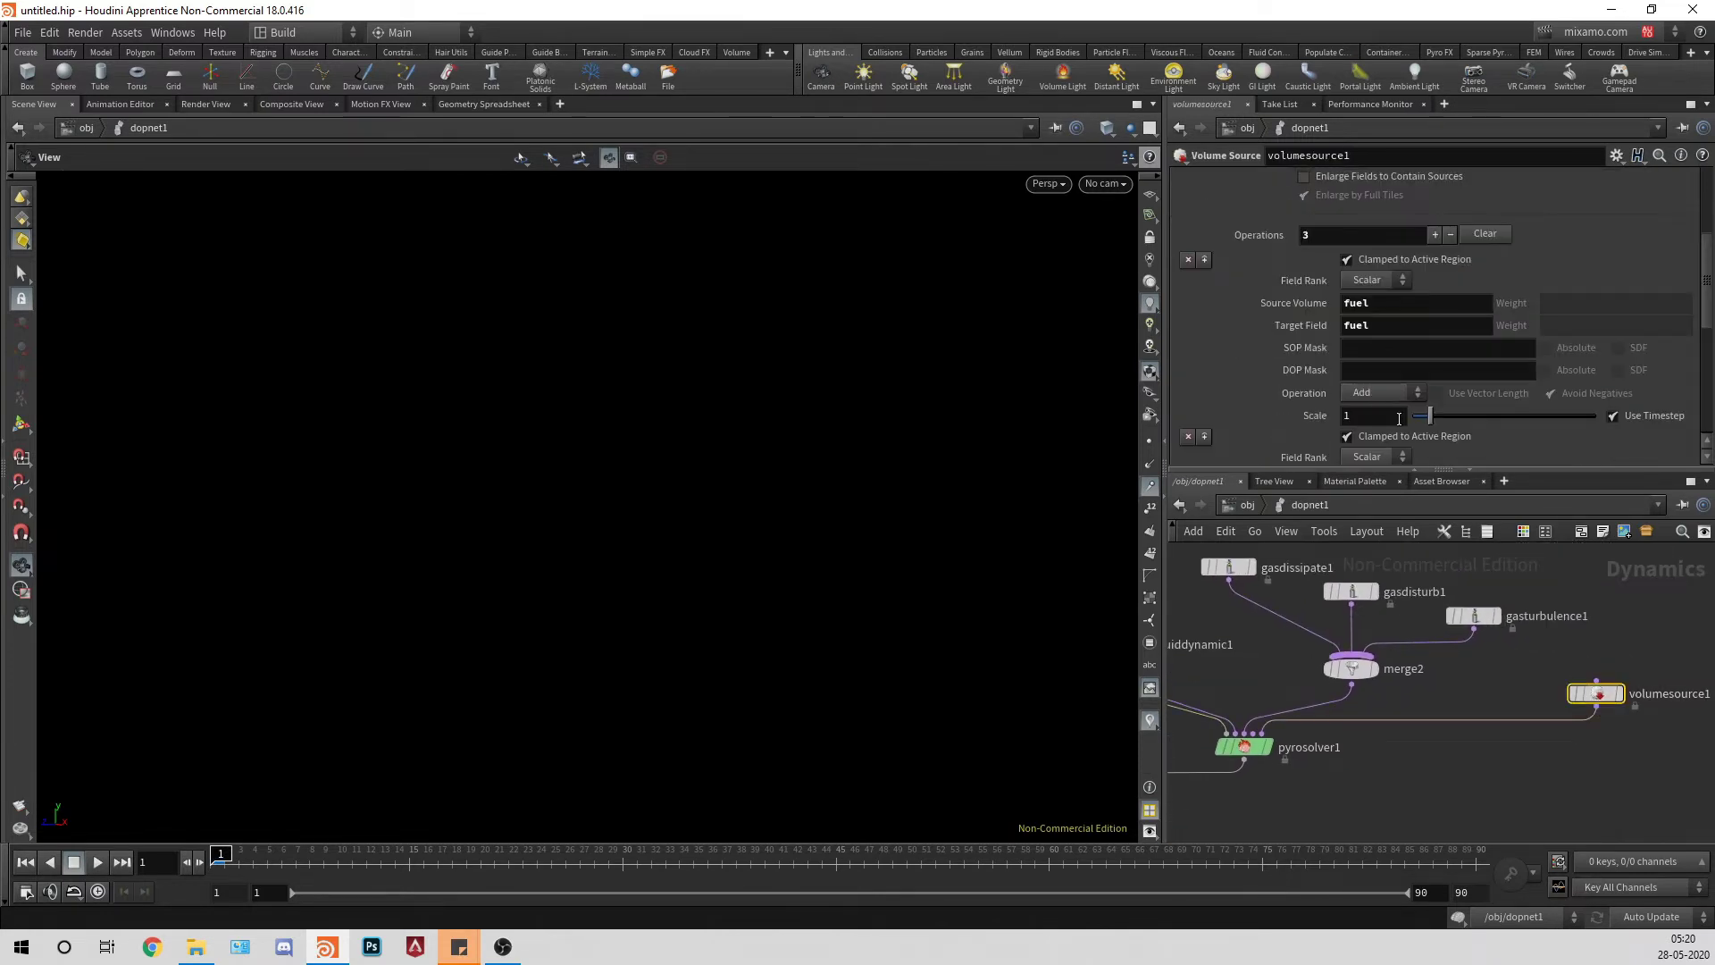
left_click(1373, 453)
scroll(1367, 428, "down", 3)
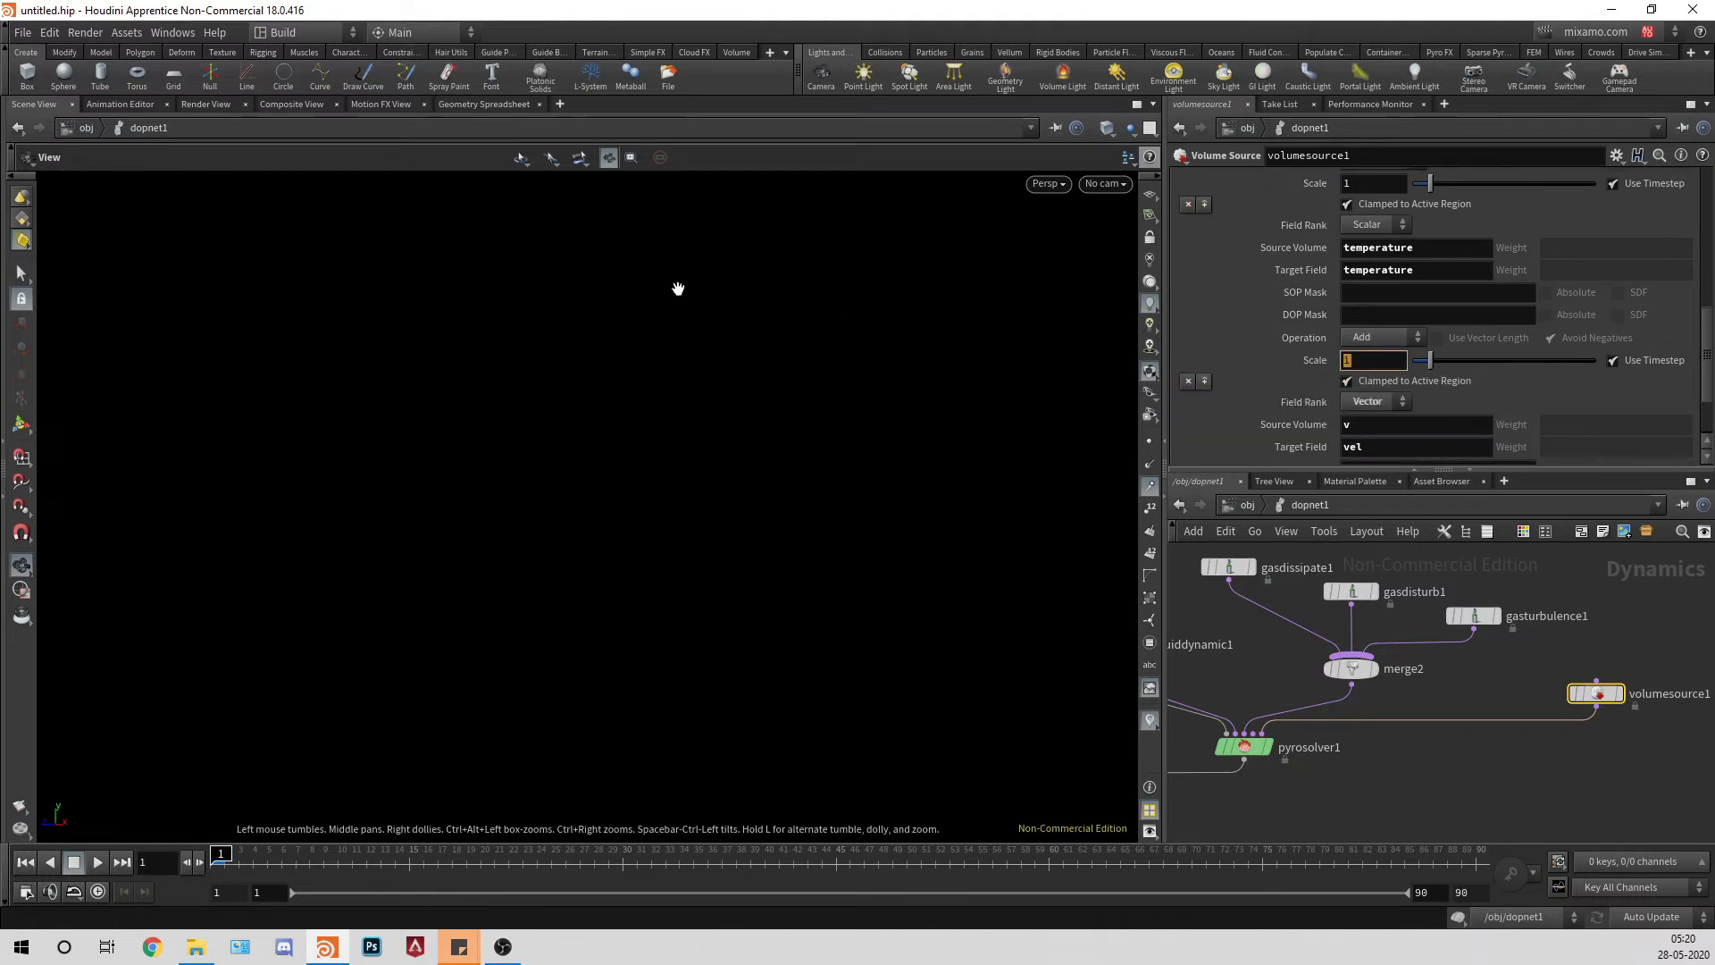
type(".5")
key("Return")
scroll(1370, 338, "up", 5)
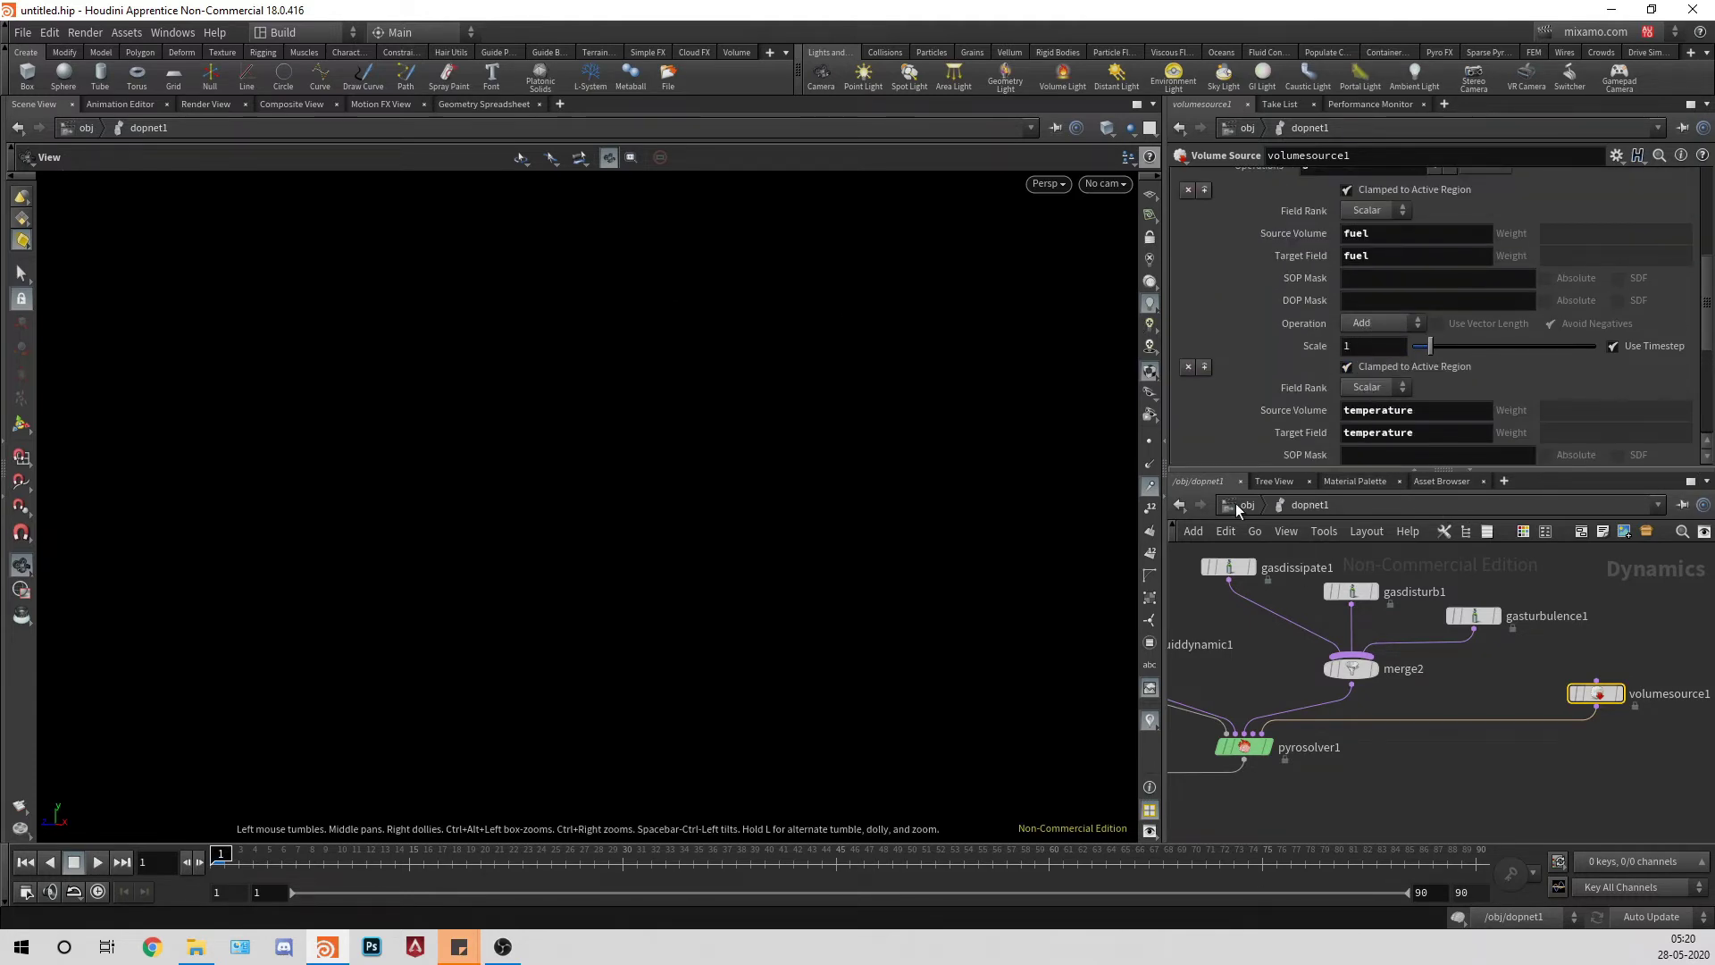
Step: Display the pyrosource1 node inside the Char geometry network and bring up its parameters
left_click(1241, 505)
double_click(1263, 663)
left_click(1283, 680)
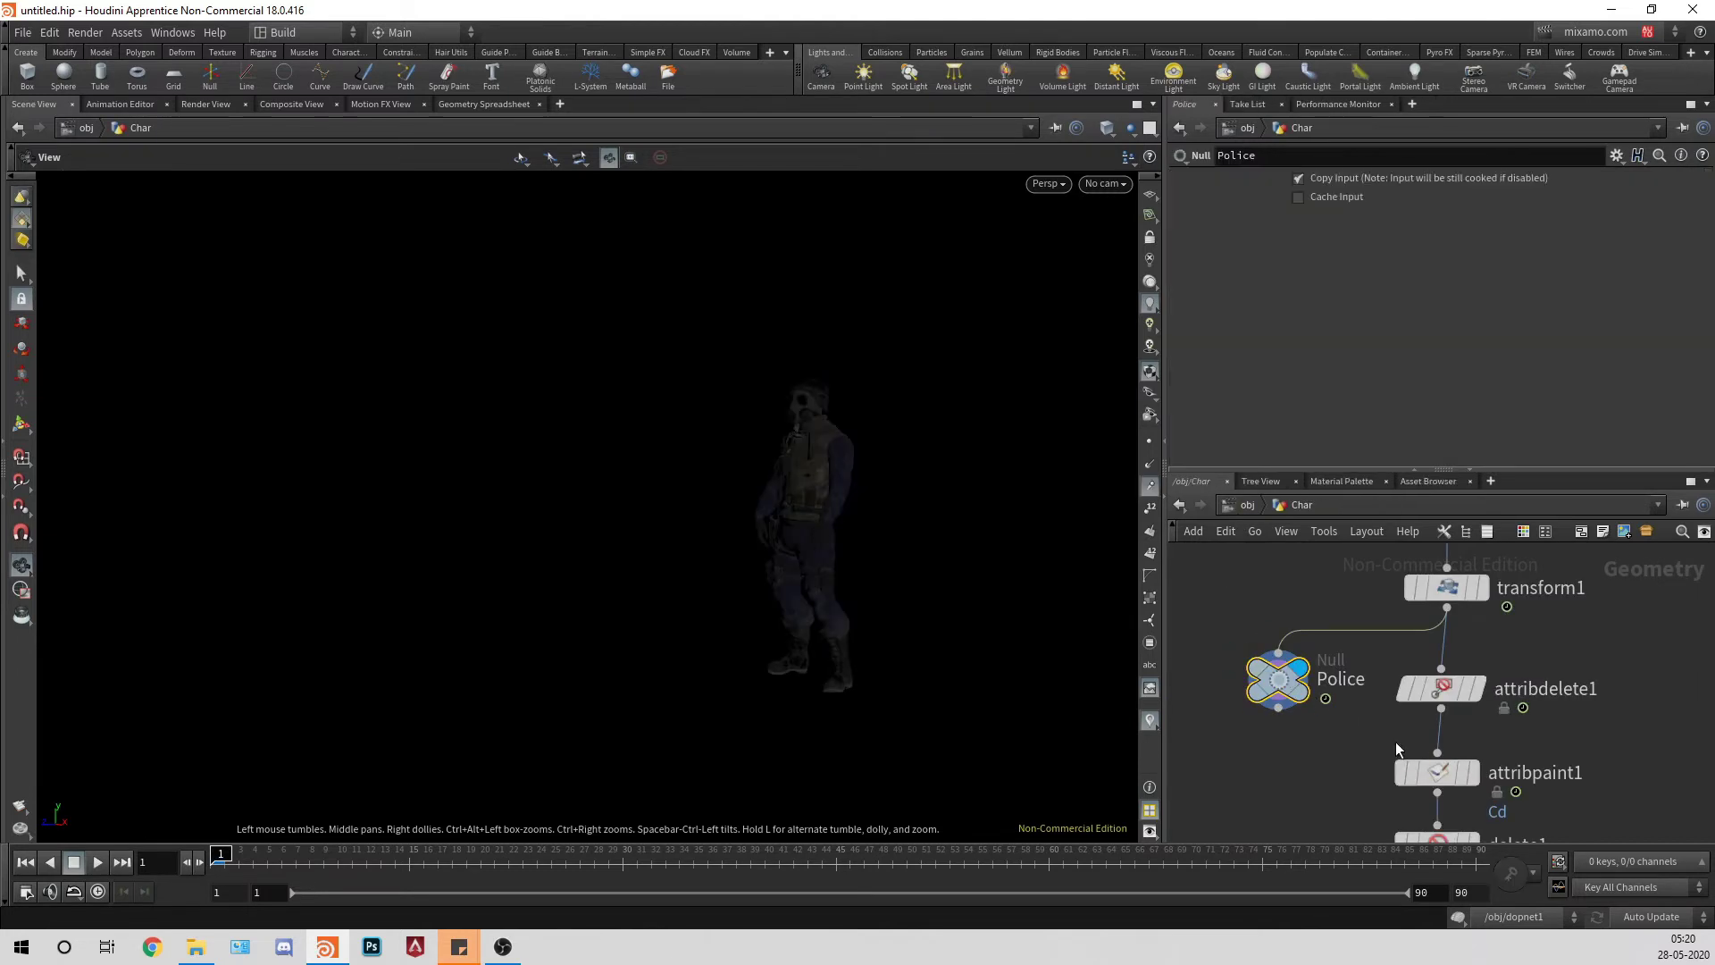
middle_click_drag(1395, 742, 1374, 521)
middle_click_drag(1540, 840, 1508, 701)
left_click(1418, 648)
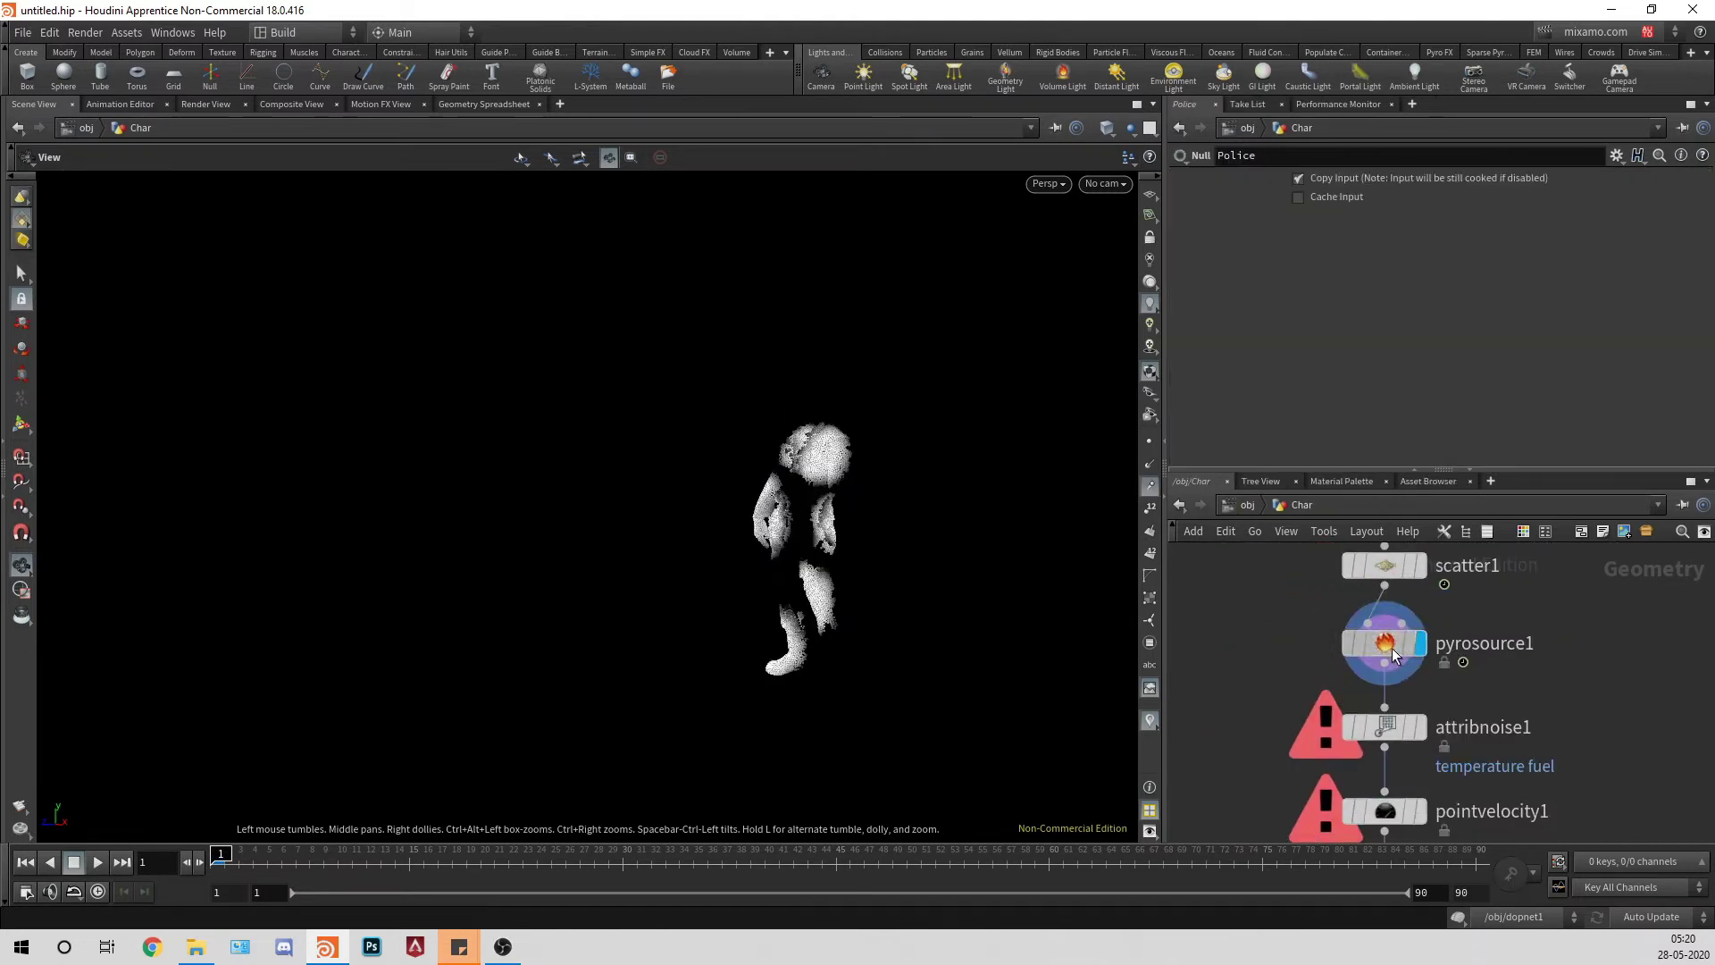
left_click(1394, 654)
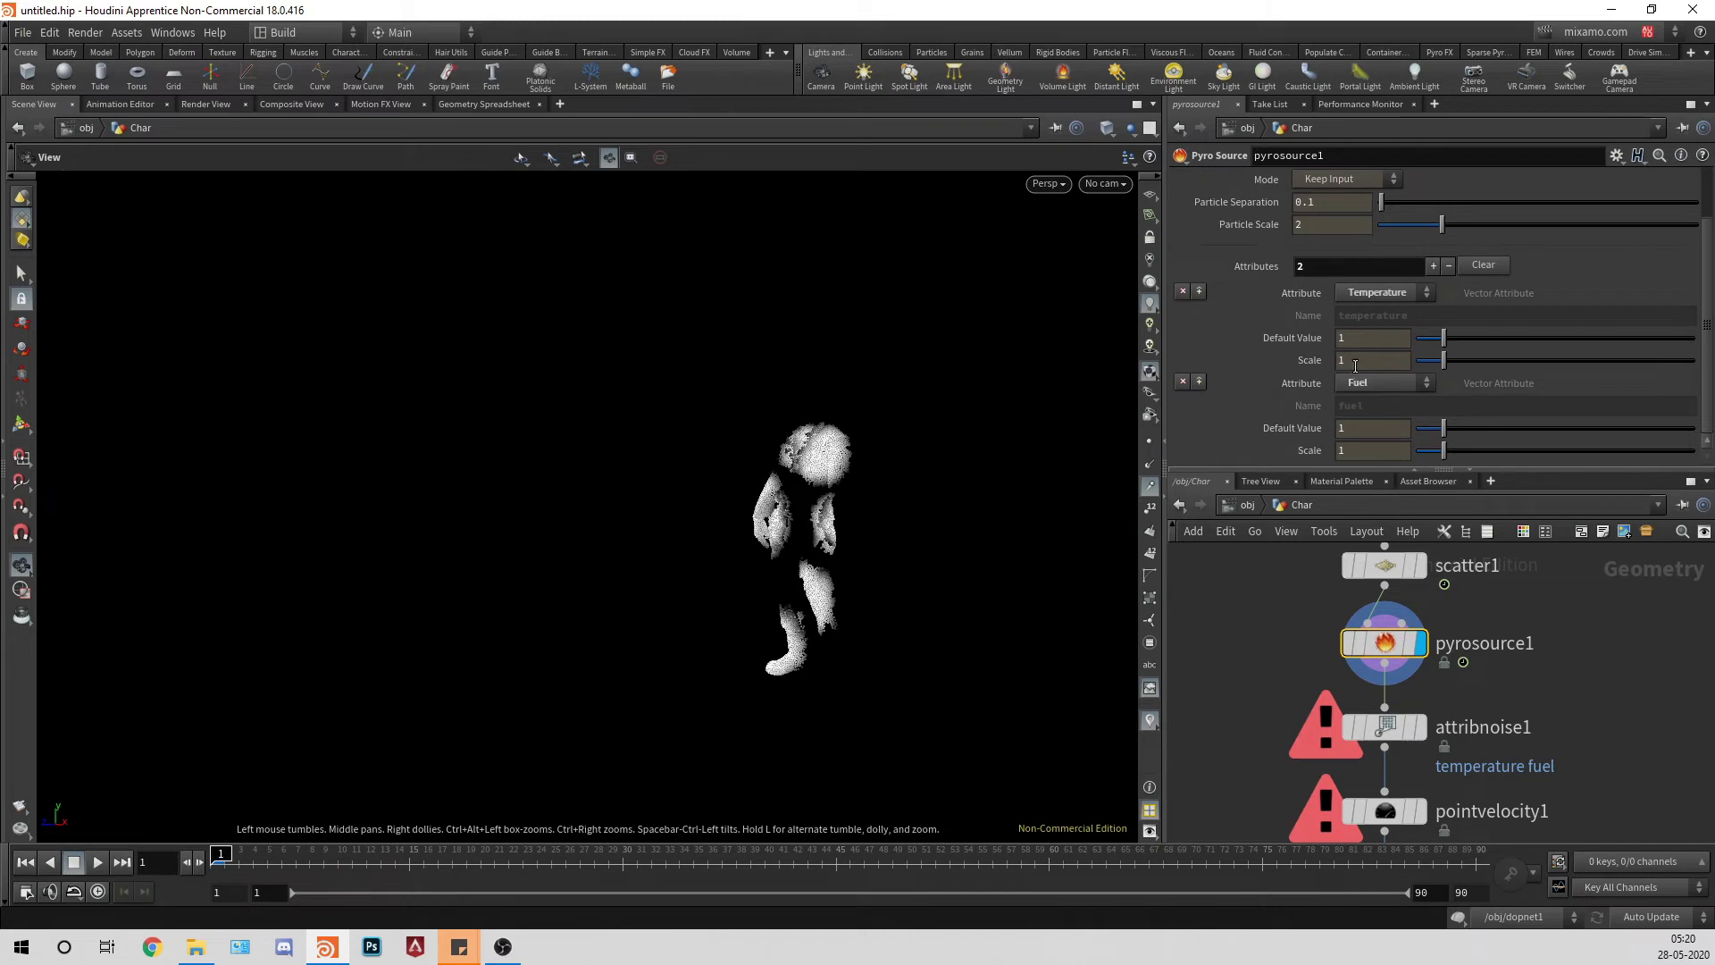
Step: Try a Scale of 0.9 for the Temperature attribute of pyrosource1 and undo the change
left_click(1355, 365)
type("0.9")
key("Return")
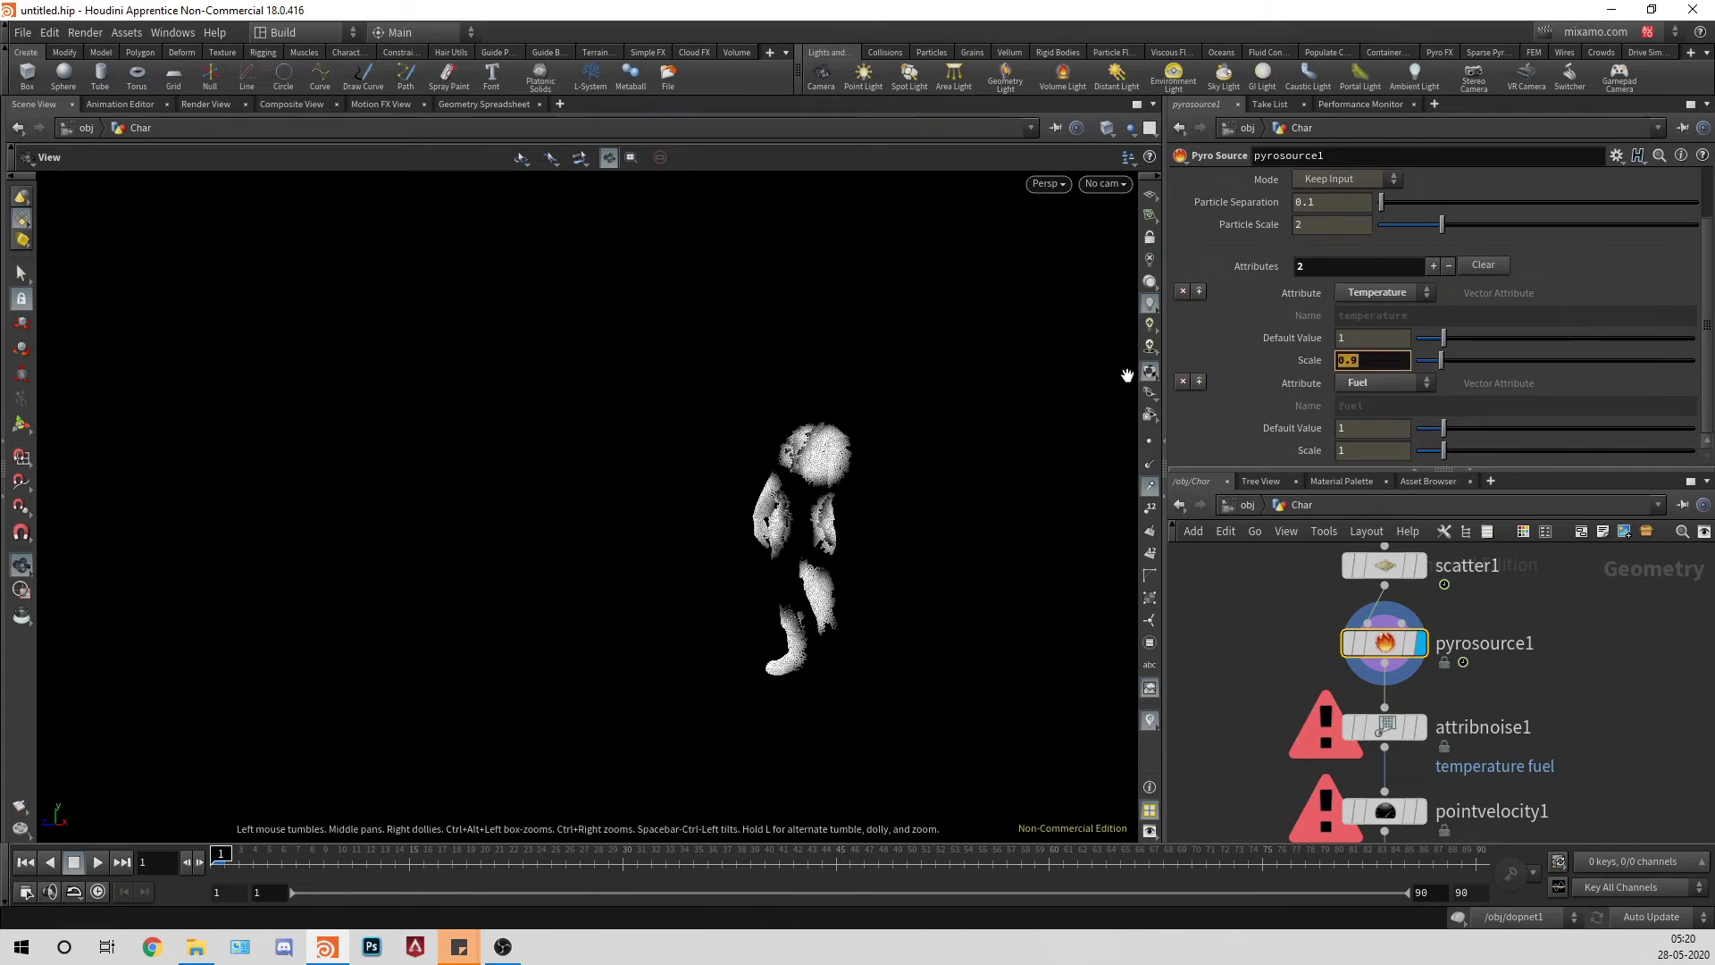
key("ctrl+z")
Step: Set the Scale of the Fuel attribute in pyrosource1 to 2
left_click(1371, 453)
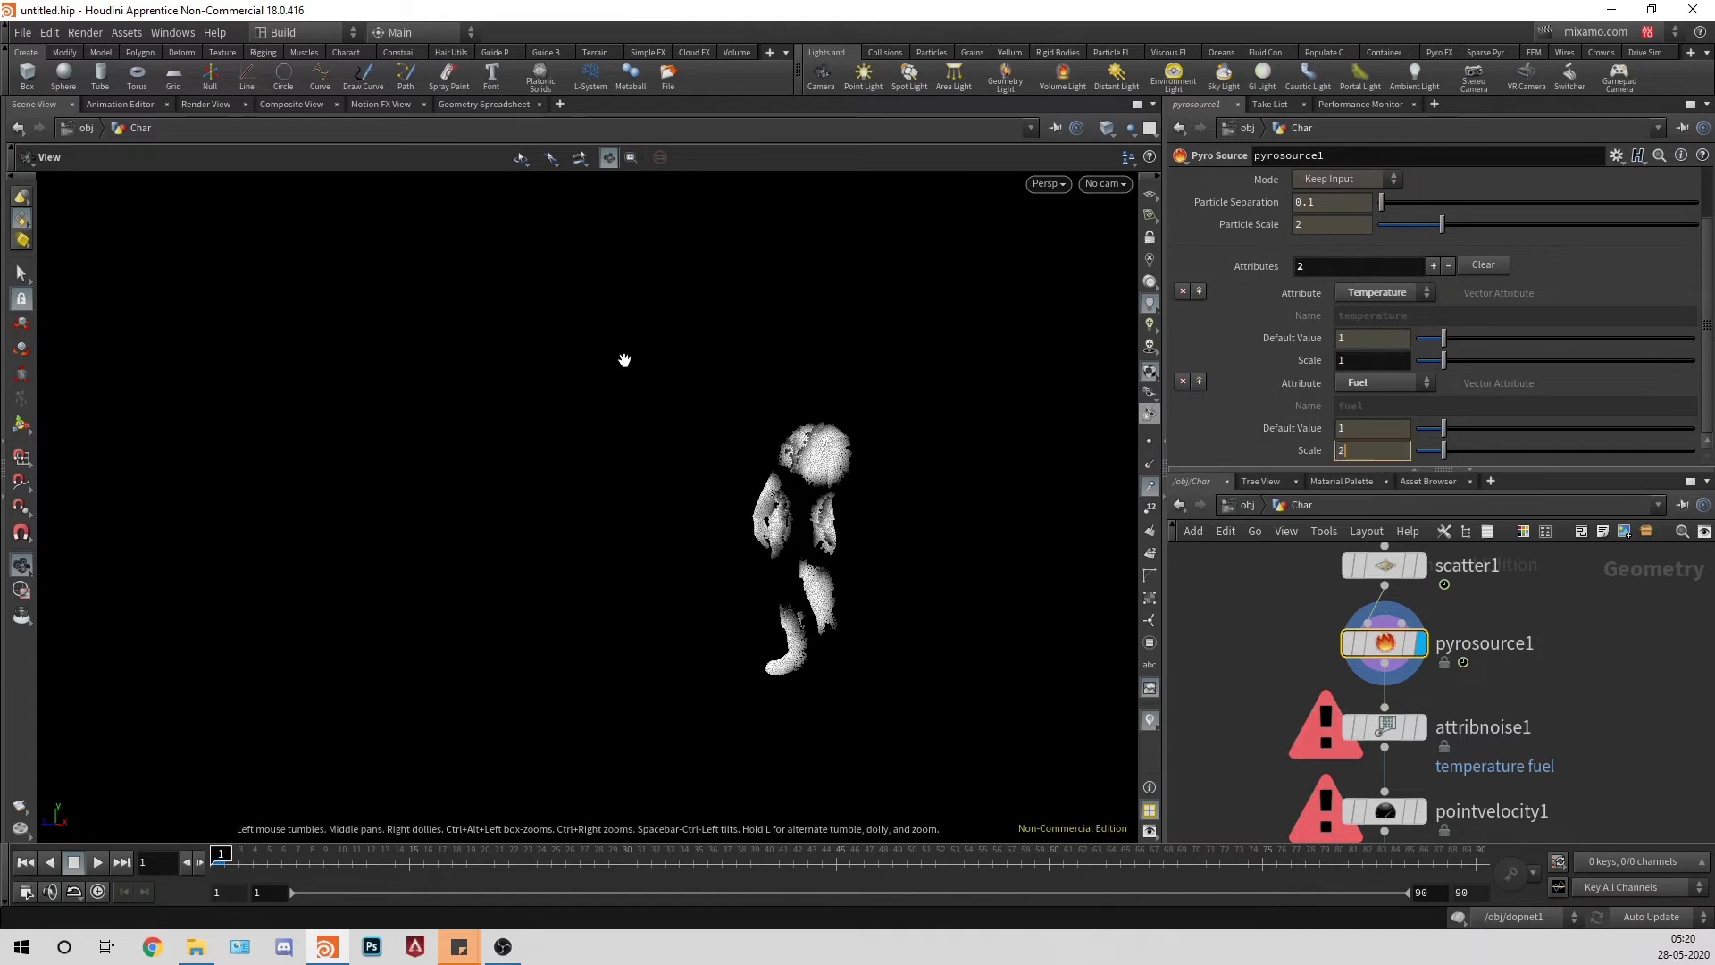
type("2")
key("Return")
Step: Display attribnoise1, pointvelocity1 and volumerasterizeattributes1 in turn to examine each emission stage, ending with the Source null displayed
middle_click_drag(1613, 683, 1582, 511)
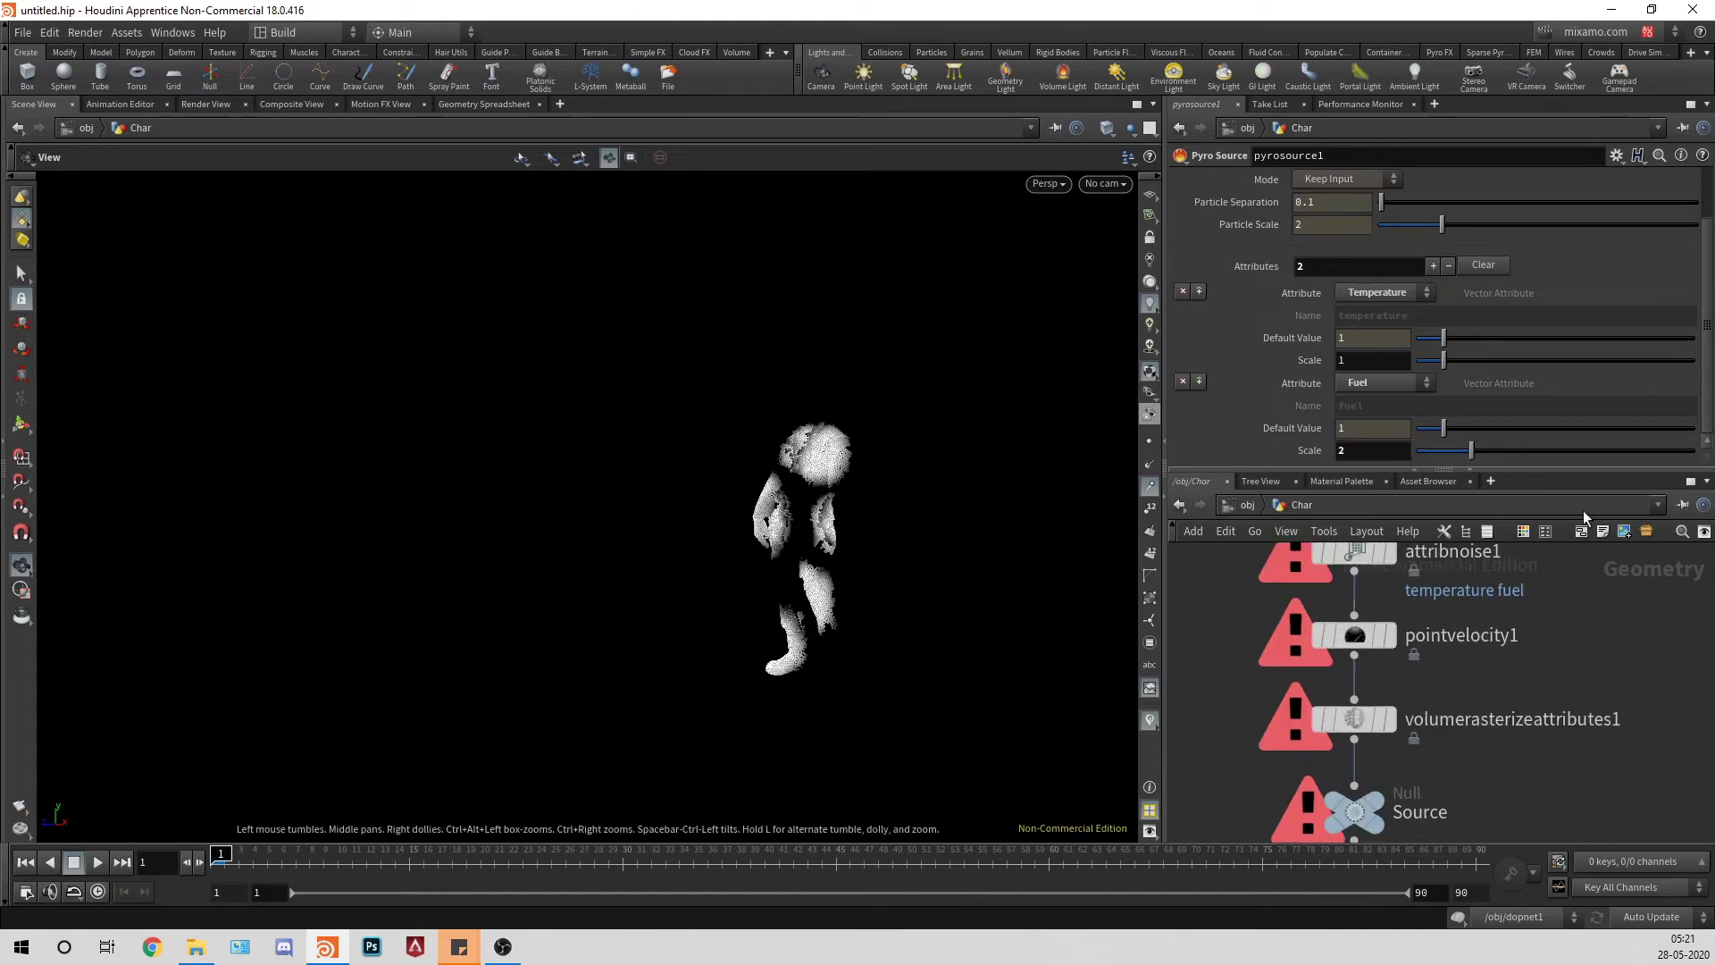
left_click(1388, 555)
left_click(1353, 555)
scroll(1277, 350, "up", 5)
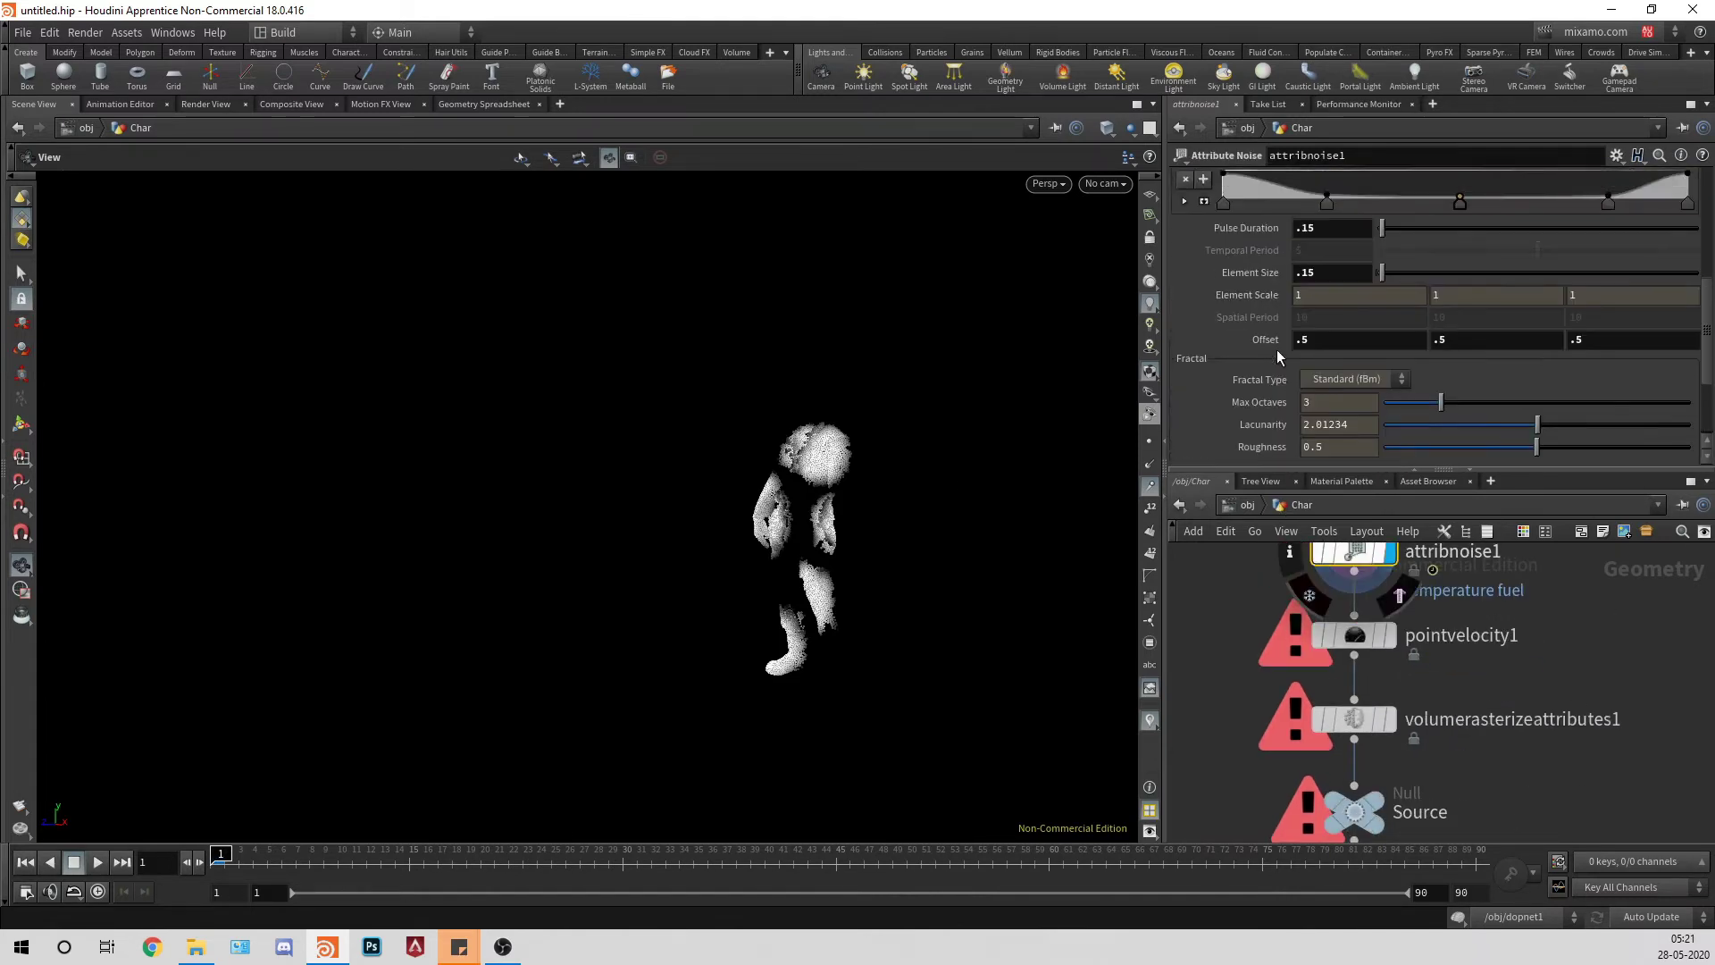
left_click(1389, 635)
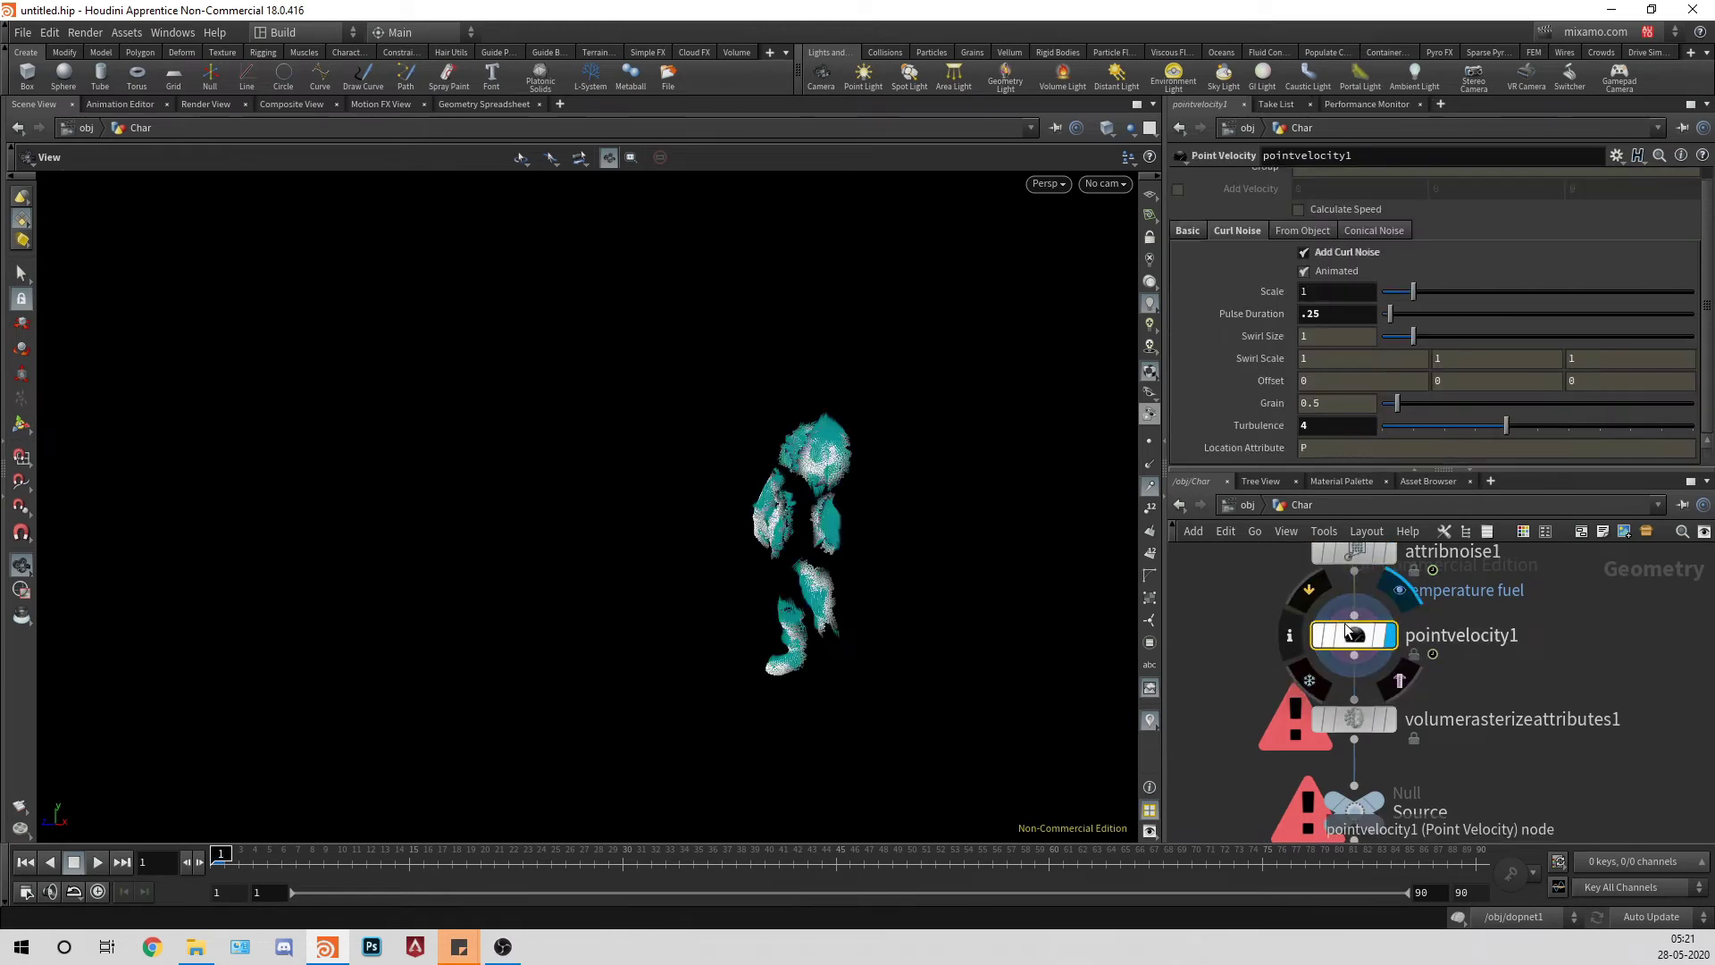
left_click(1354, 635)
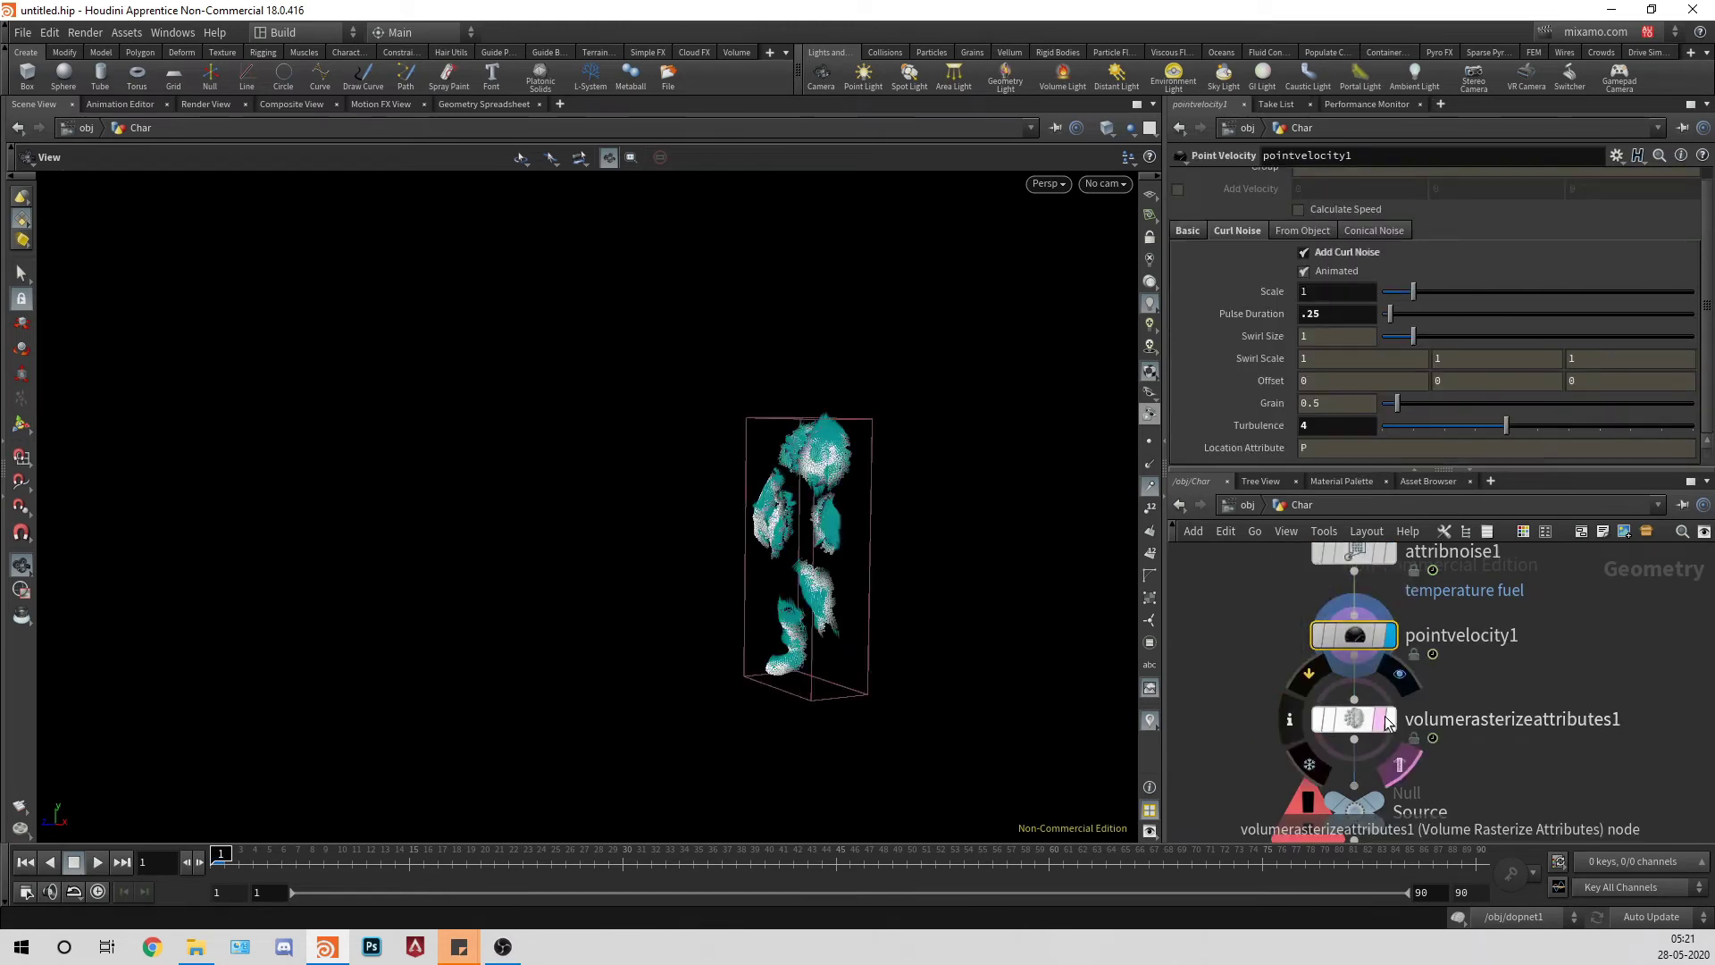
left_click(1389, 719)
left_click(1354, 718)
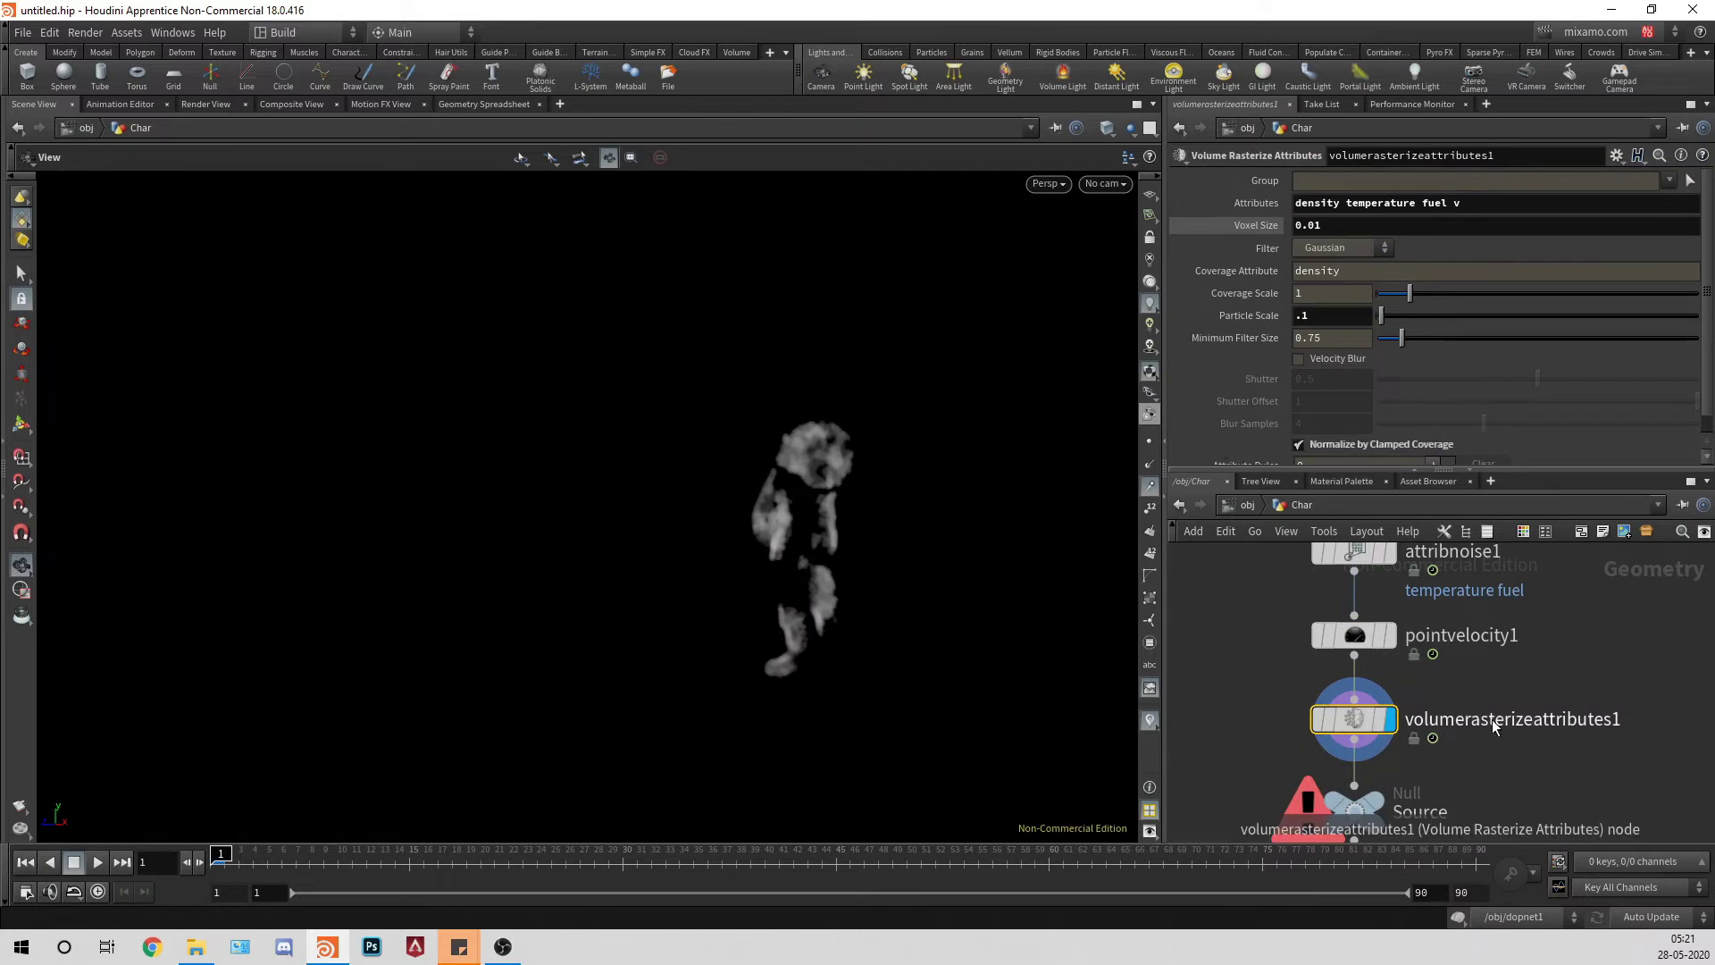
middle_click_drag(1374, 810, 1380, 676)
left_click(1375, 677)
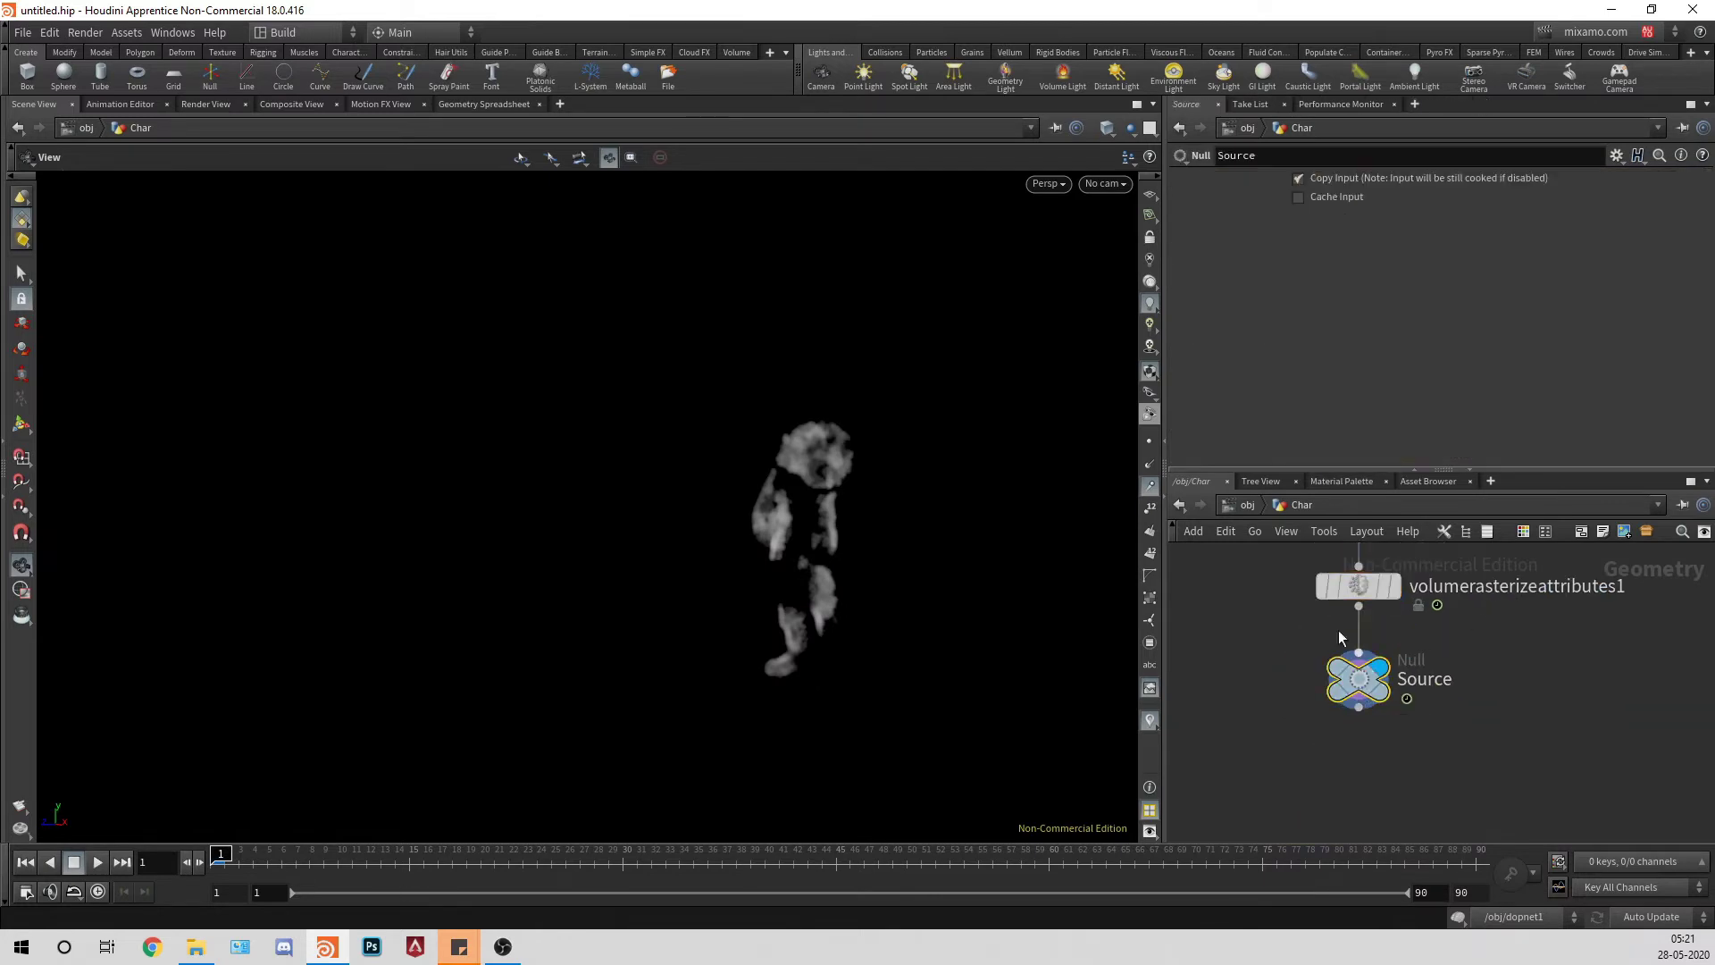
Step: Return to dopnet1, simulate the fire to frame 20 with the new fuel value, and go back to the object level
left_click(1249, 507)
left_click(1468, 705)
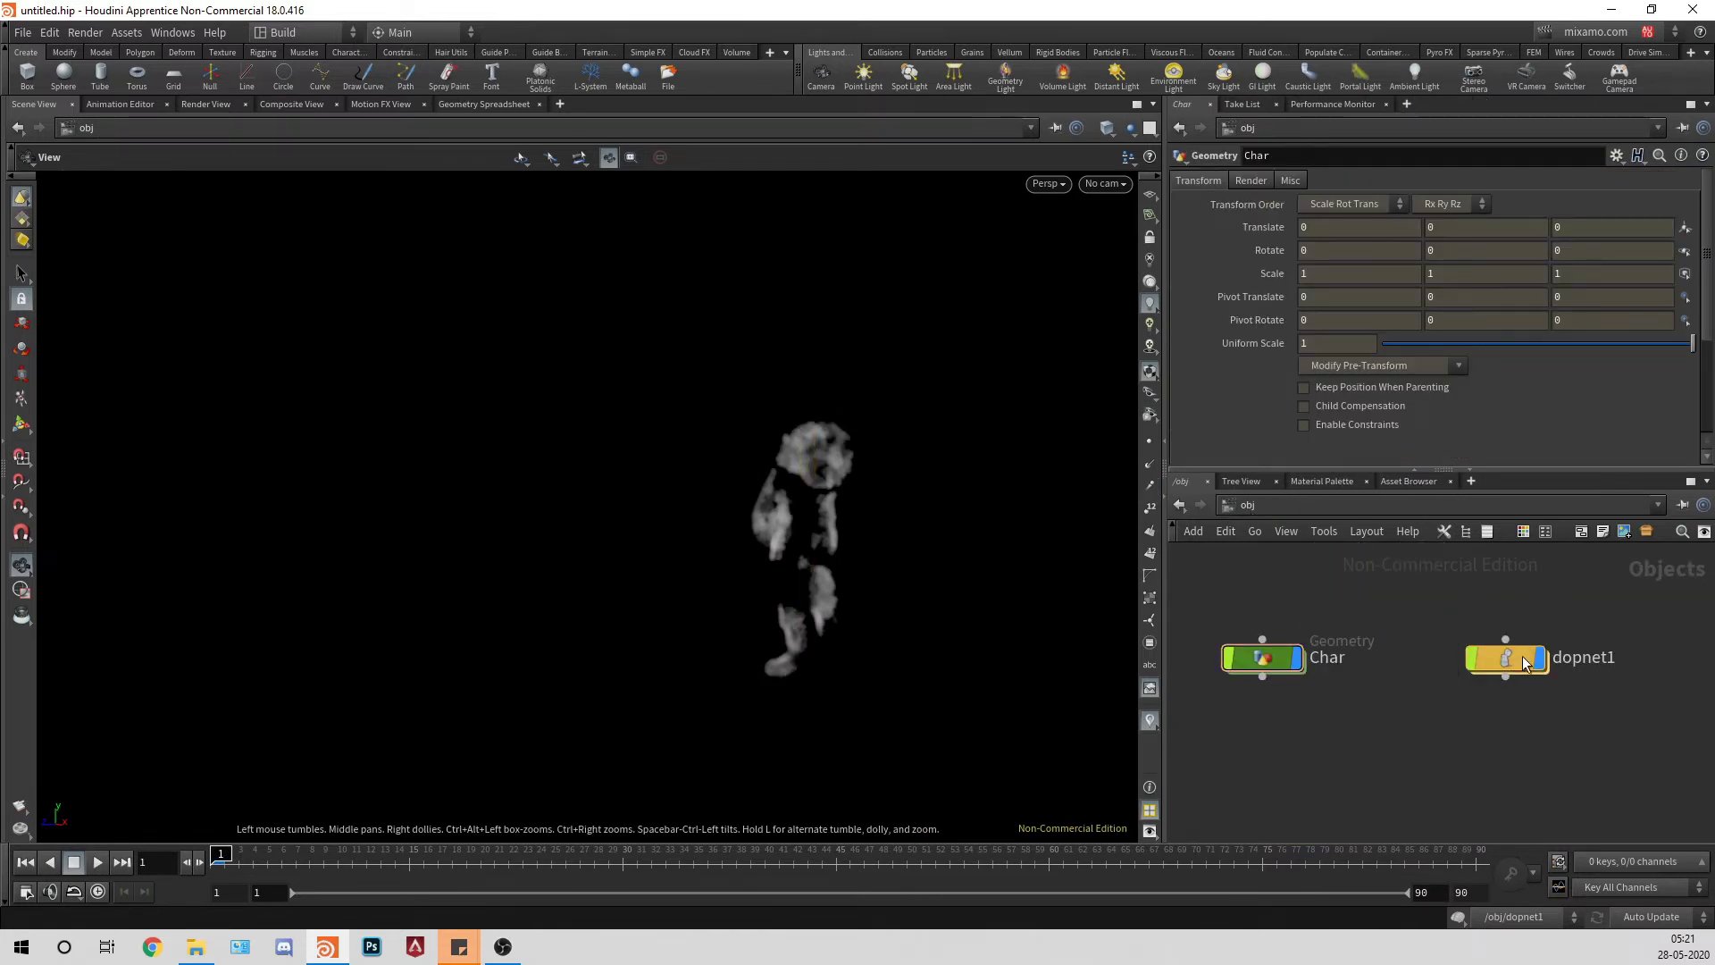
double_click(1522, 656)
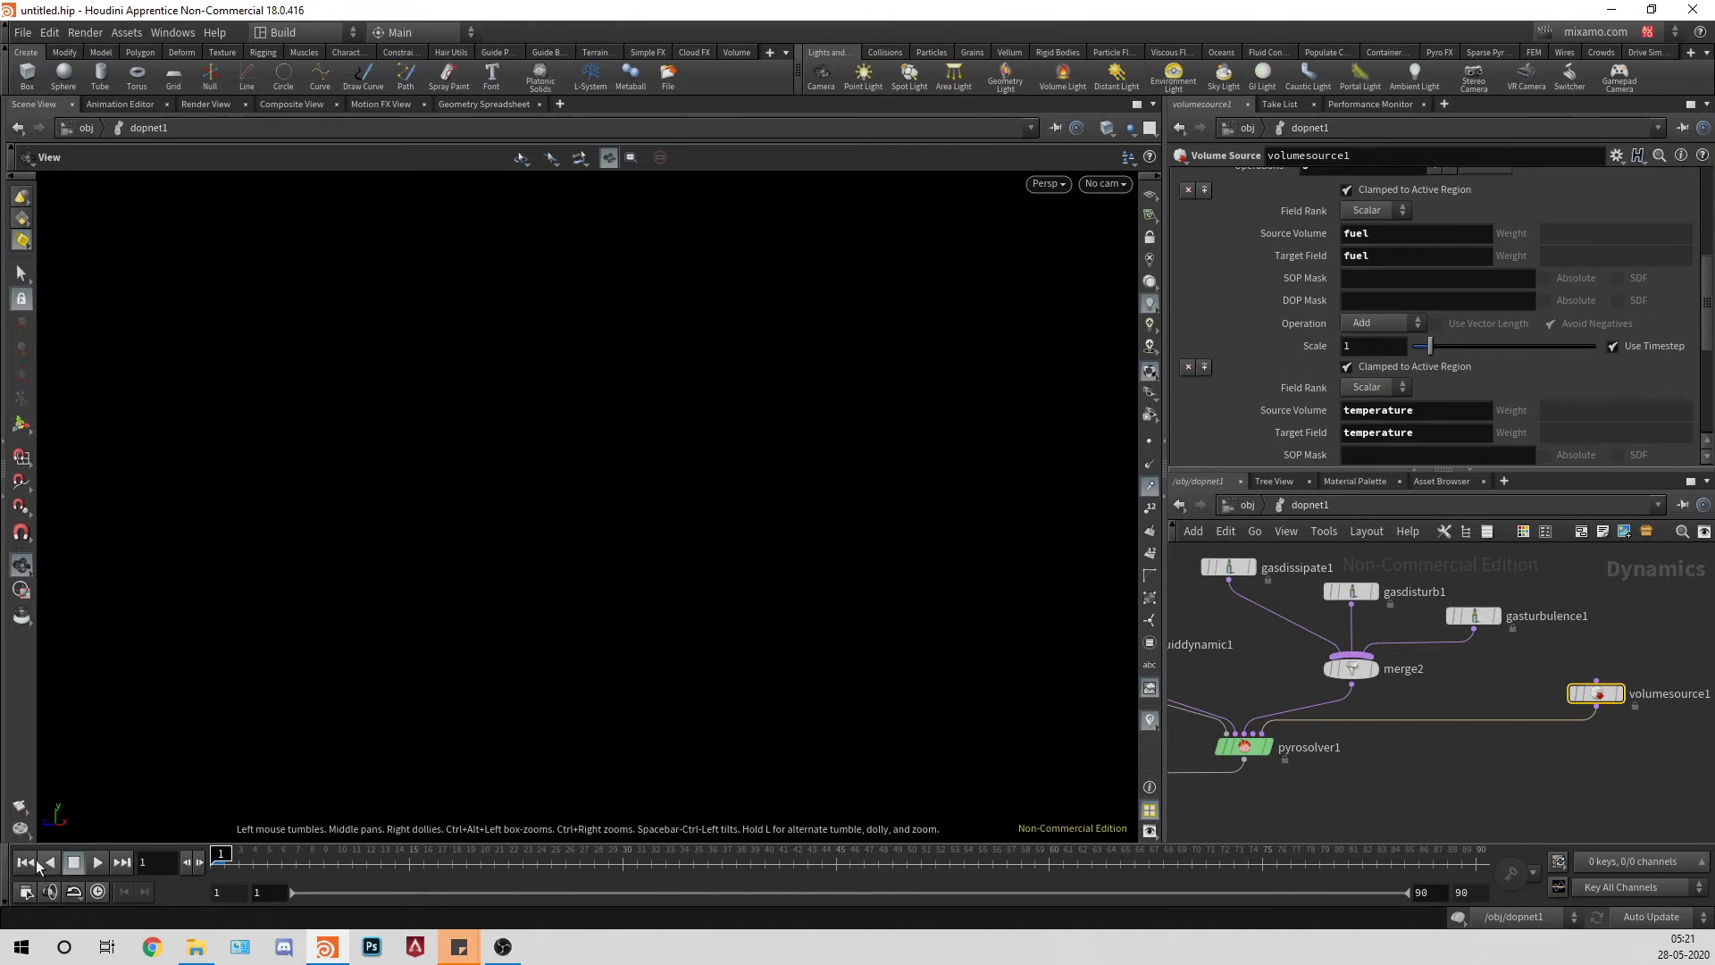
left_click(97, 862)
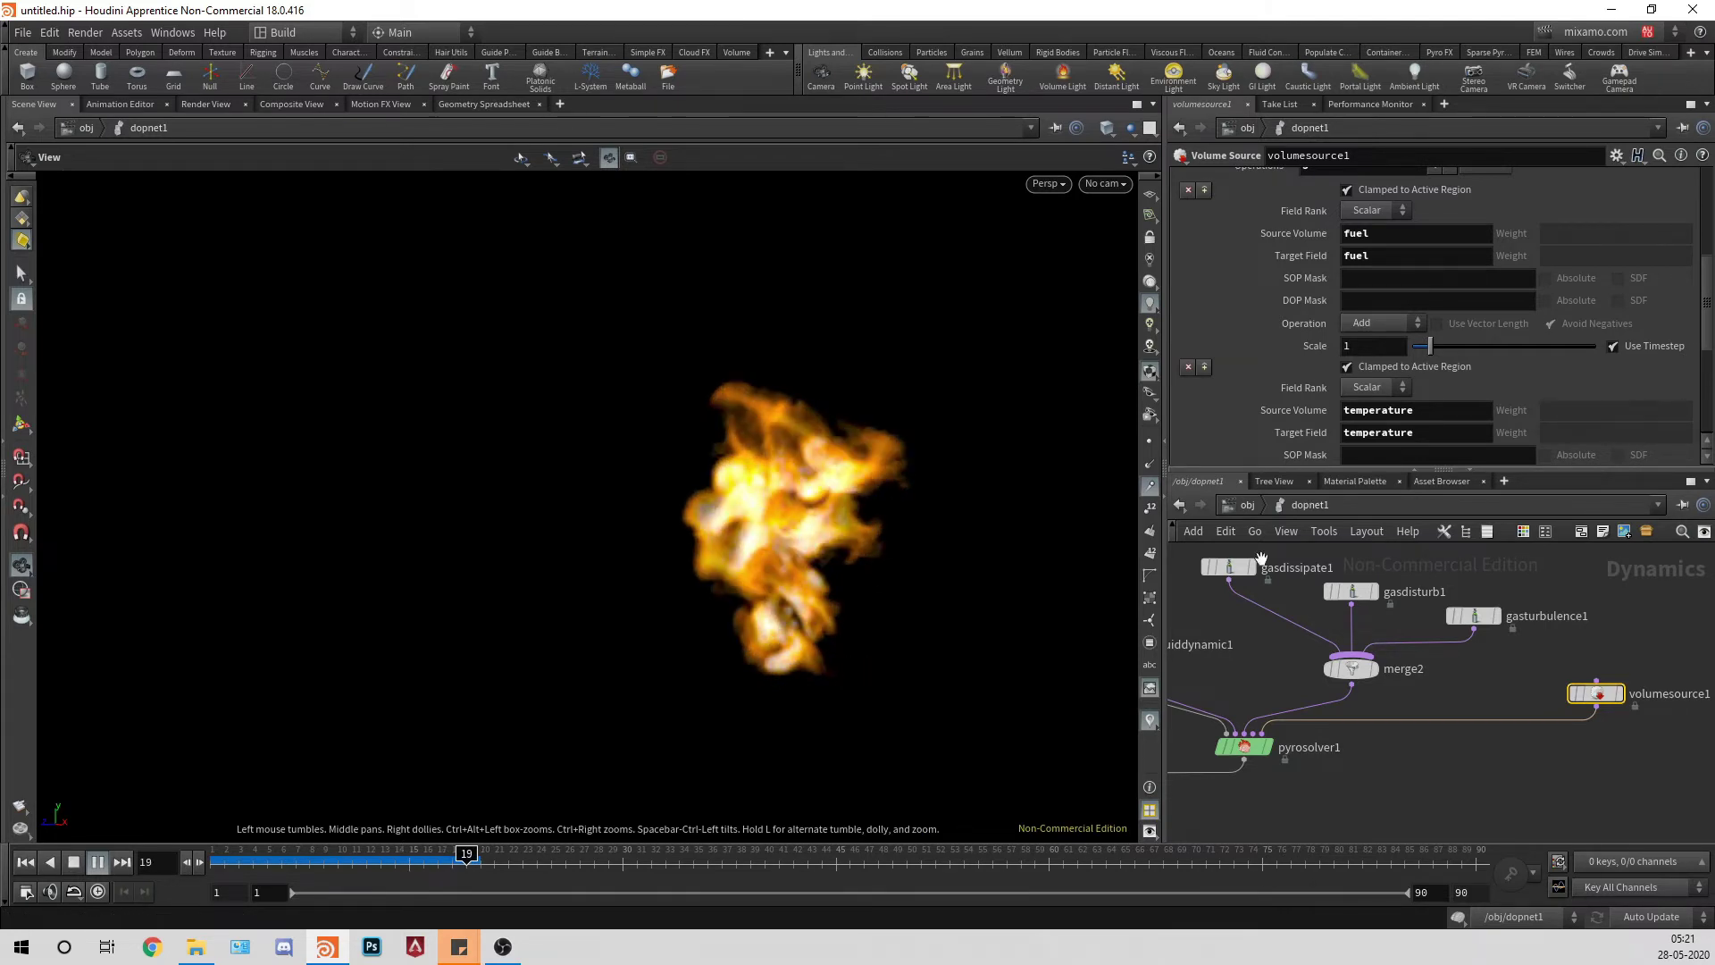
left_click(1244, 505)
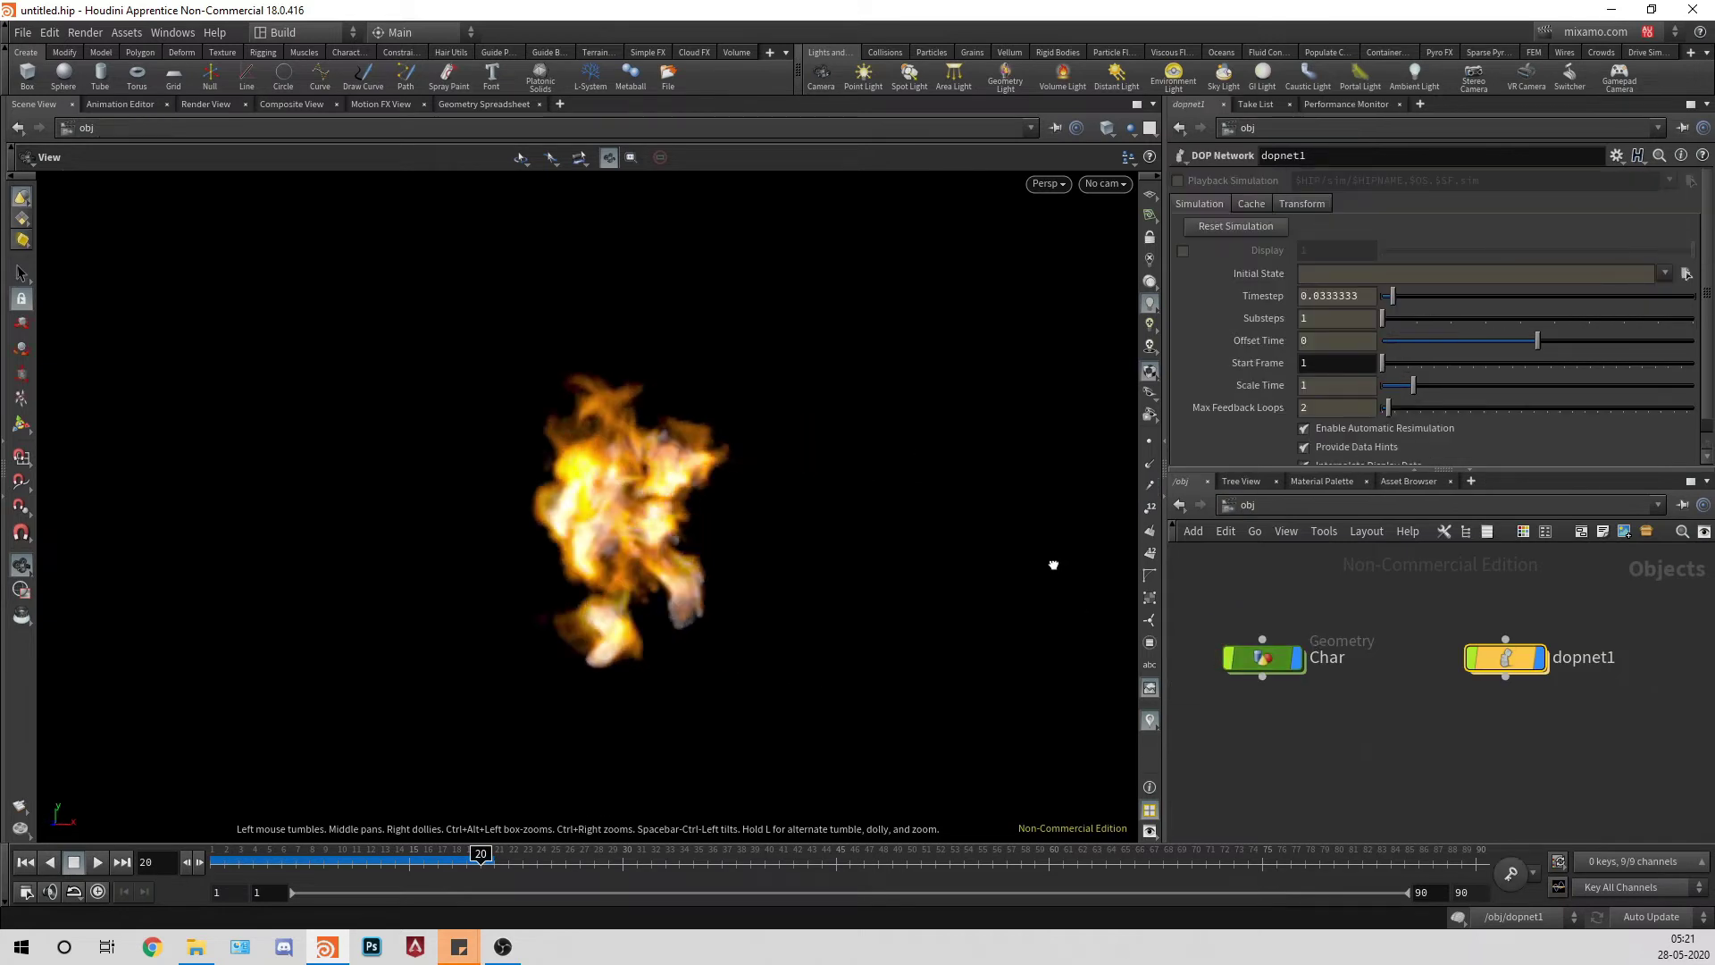
left_click(1434, 756)
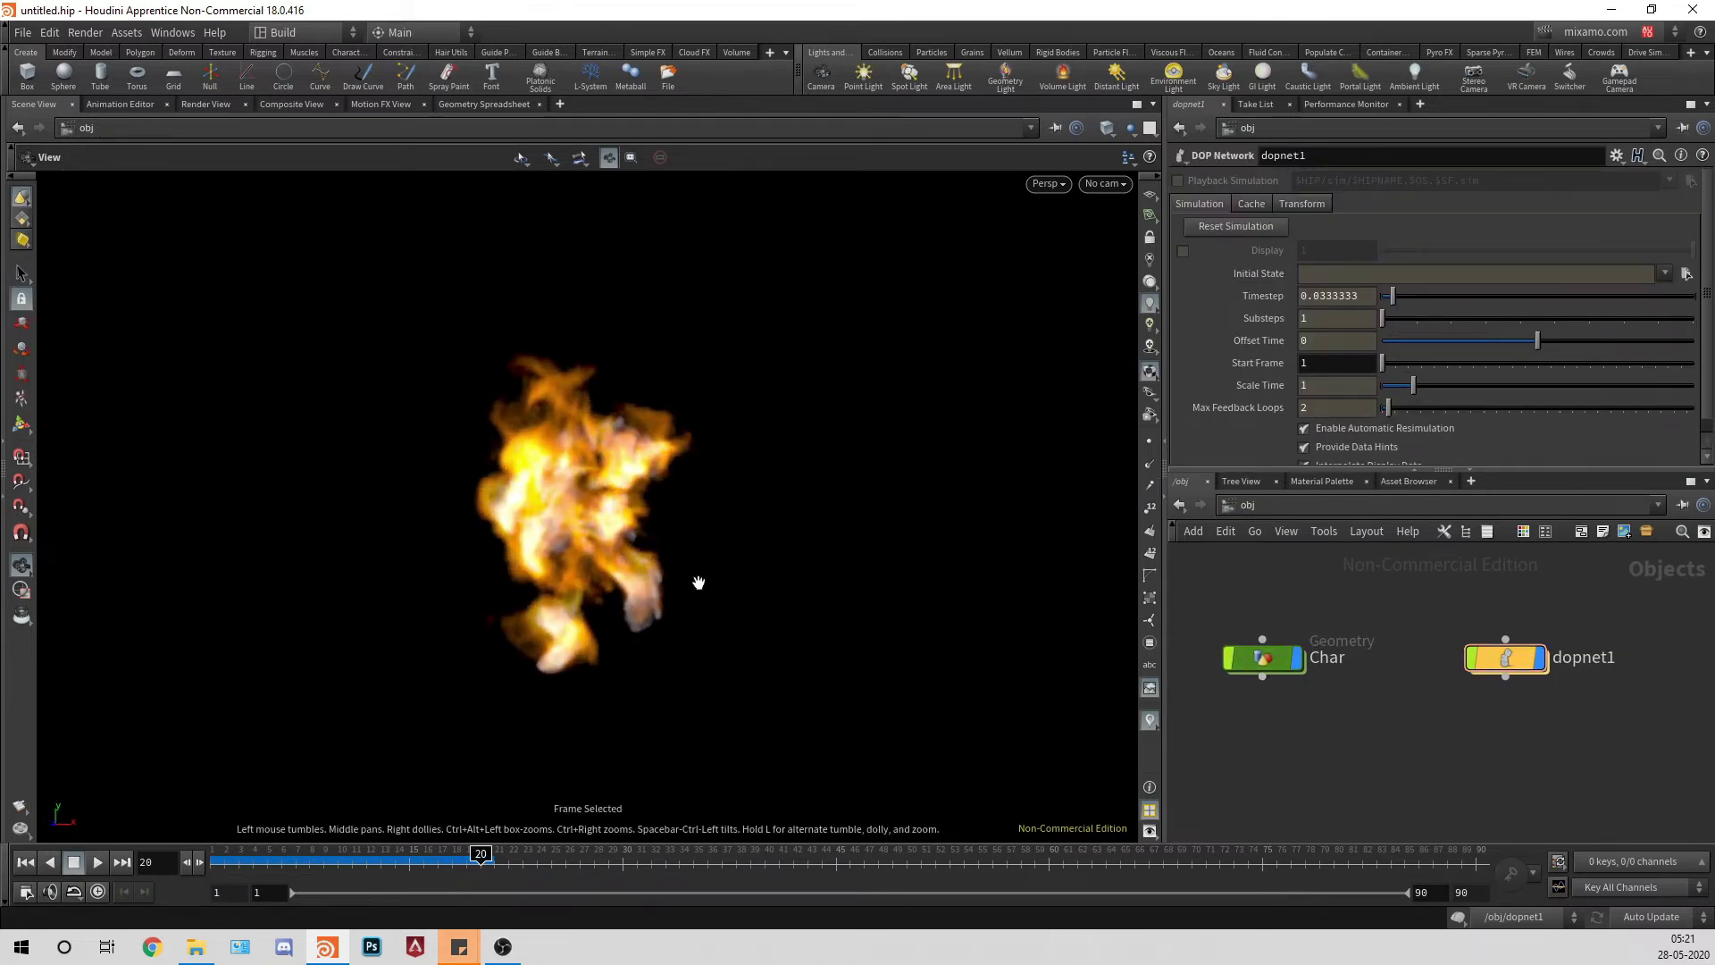
Step: Display the Police null inside Char and return to the object level to view the character together with the fire
double_click(1246, 660)
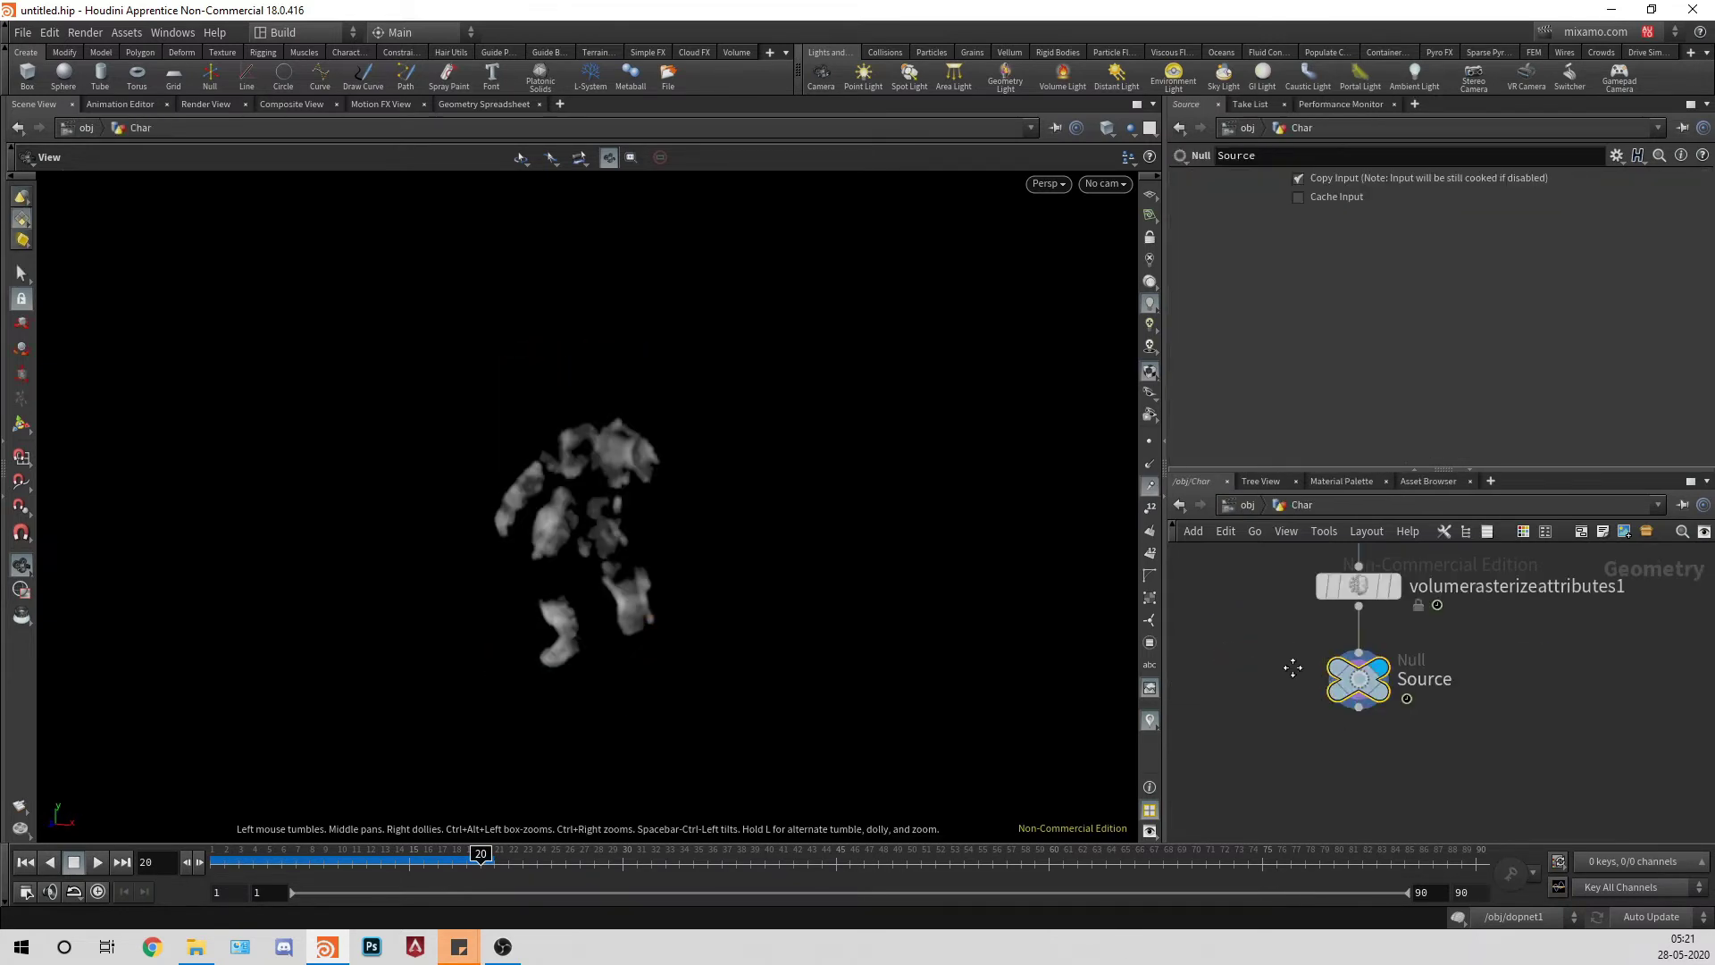
scroll(1310, 673, "up", 5)
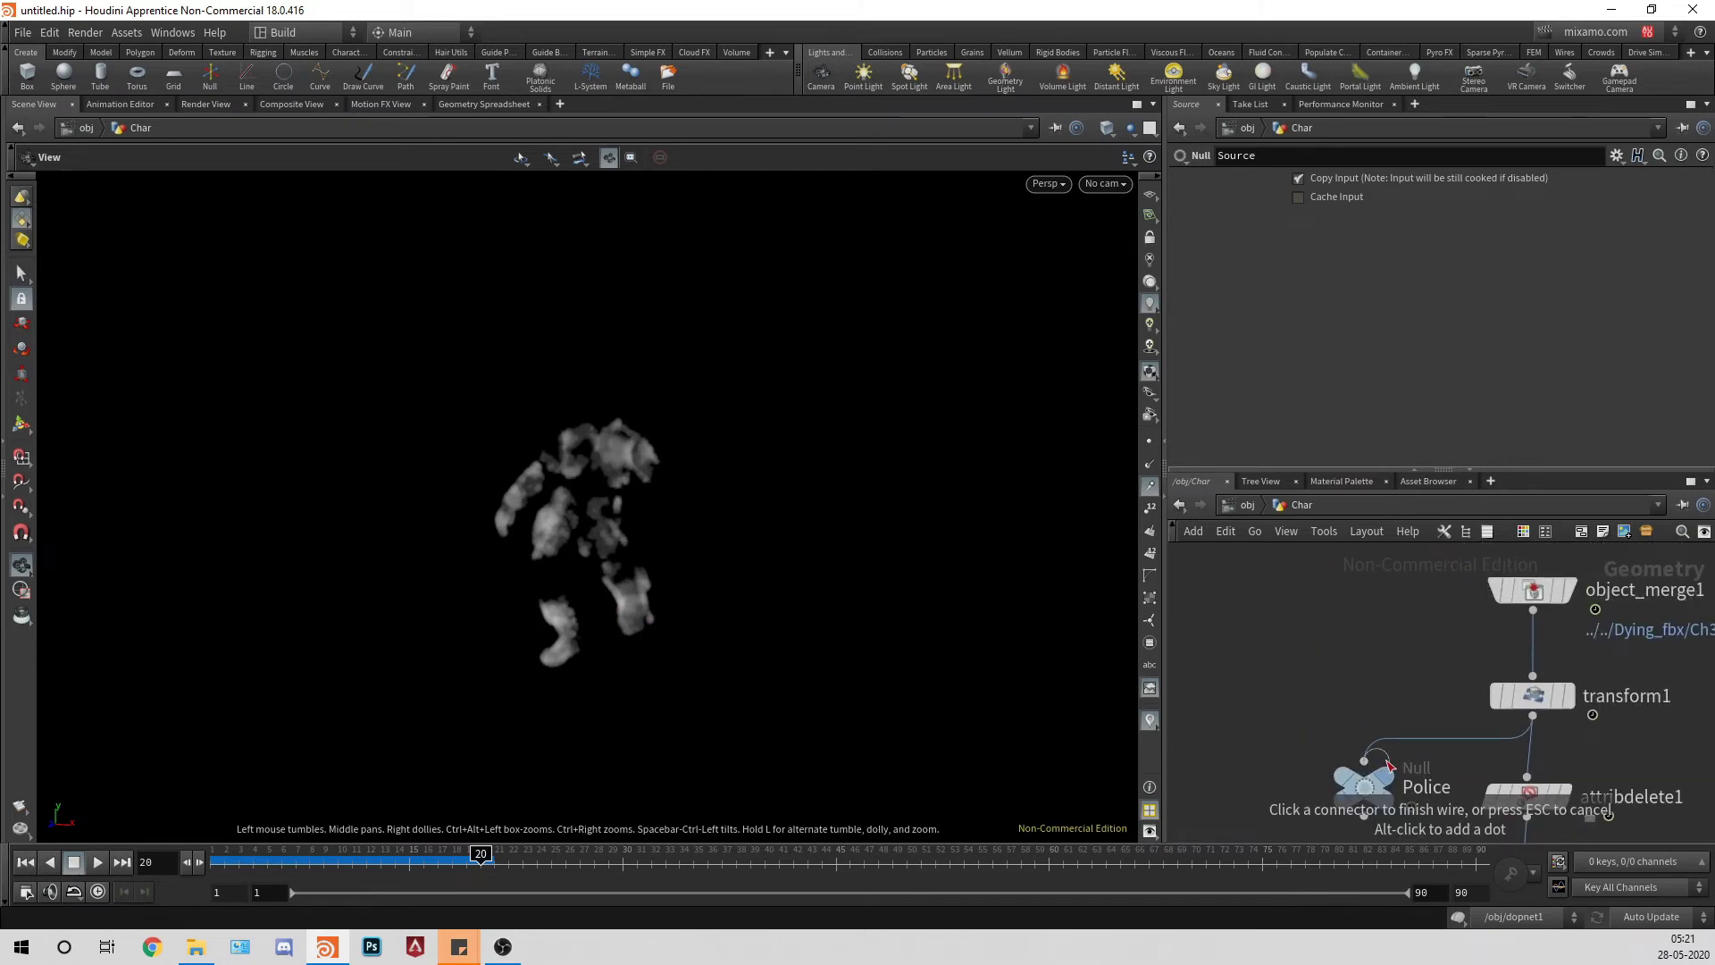
left_click_drag(1533, 716, 1364, 761)
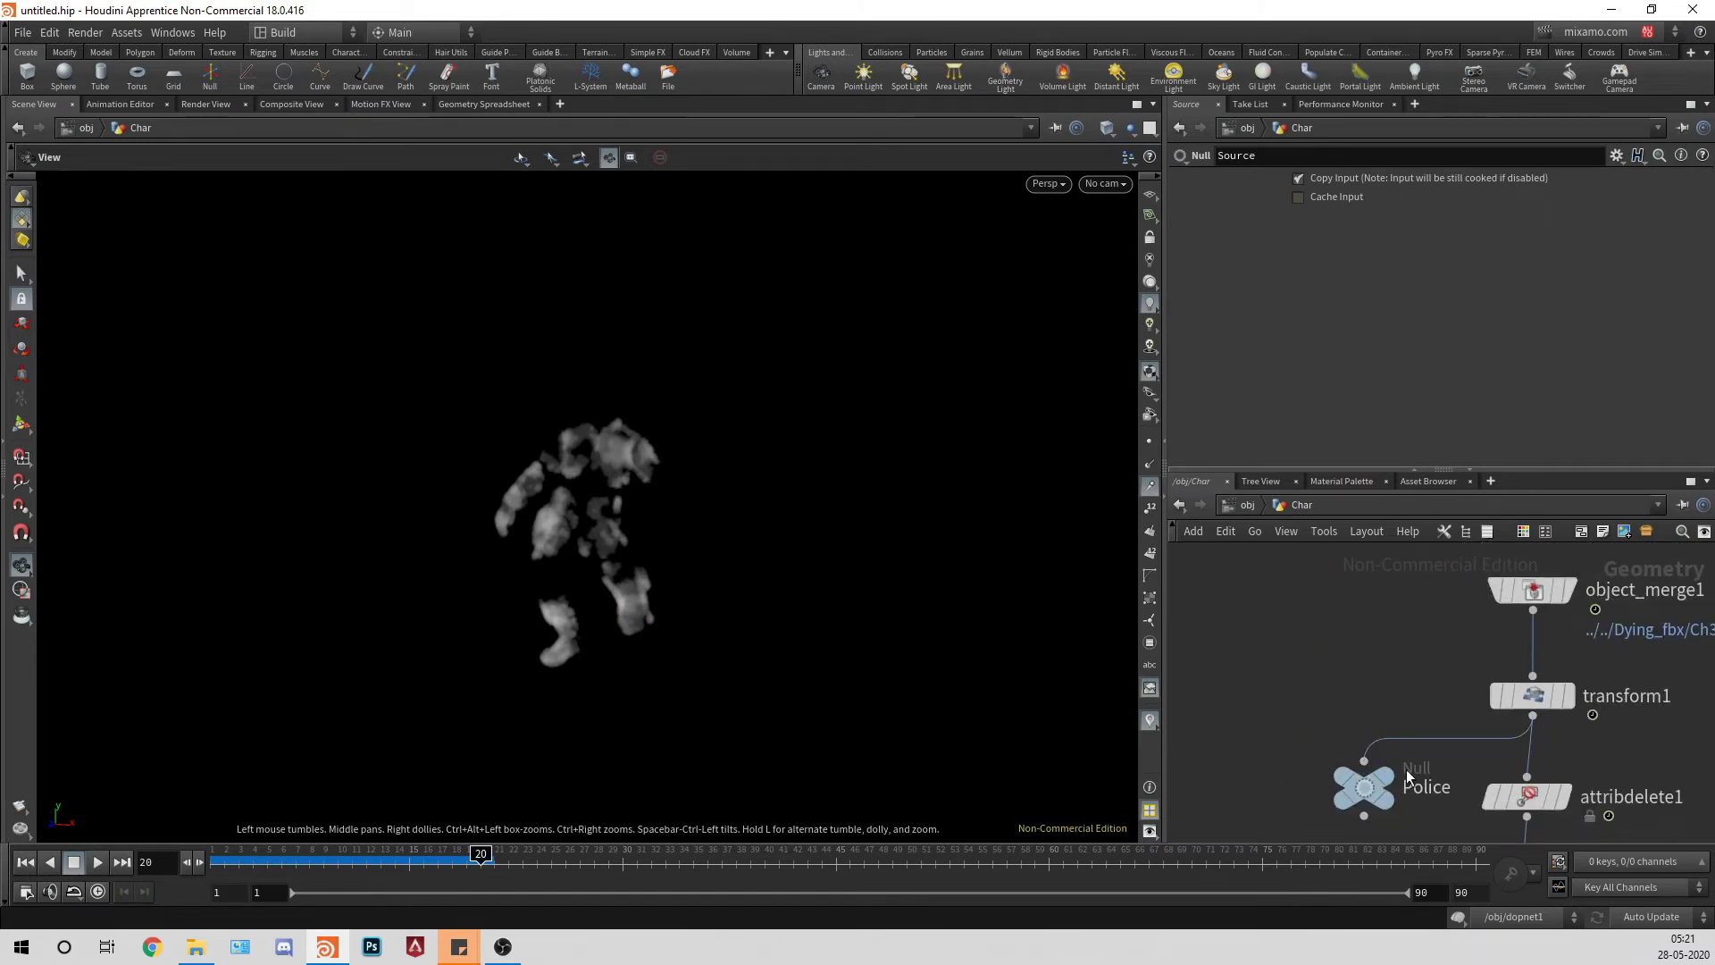
left_click(1242, 505)
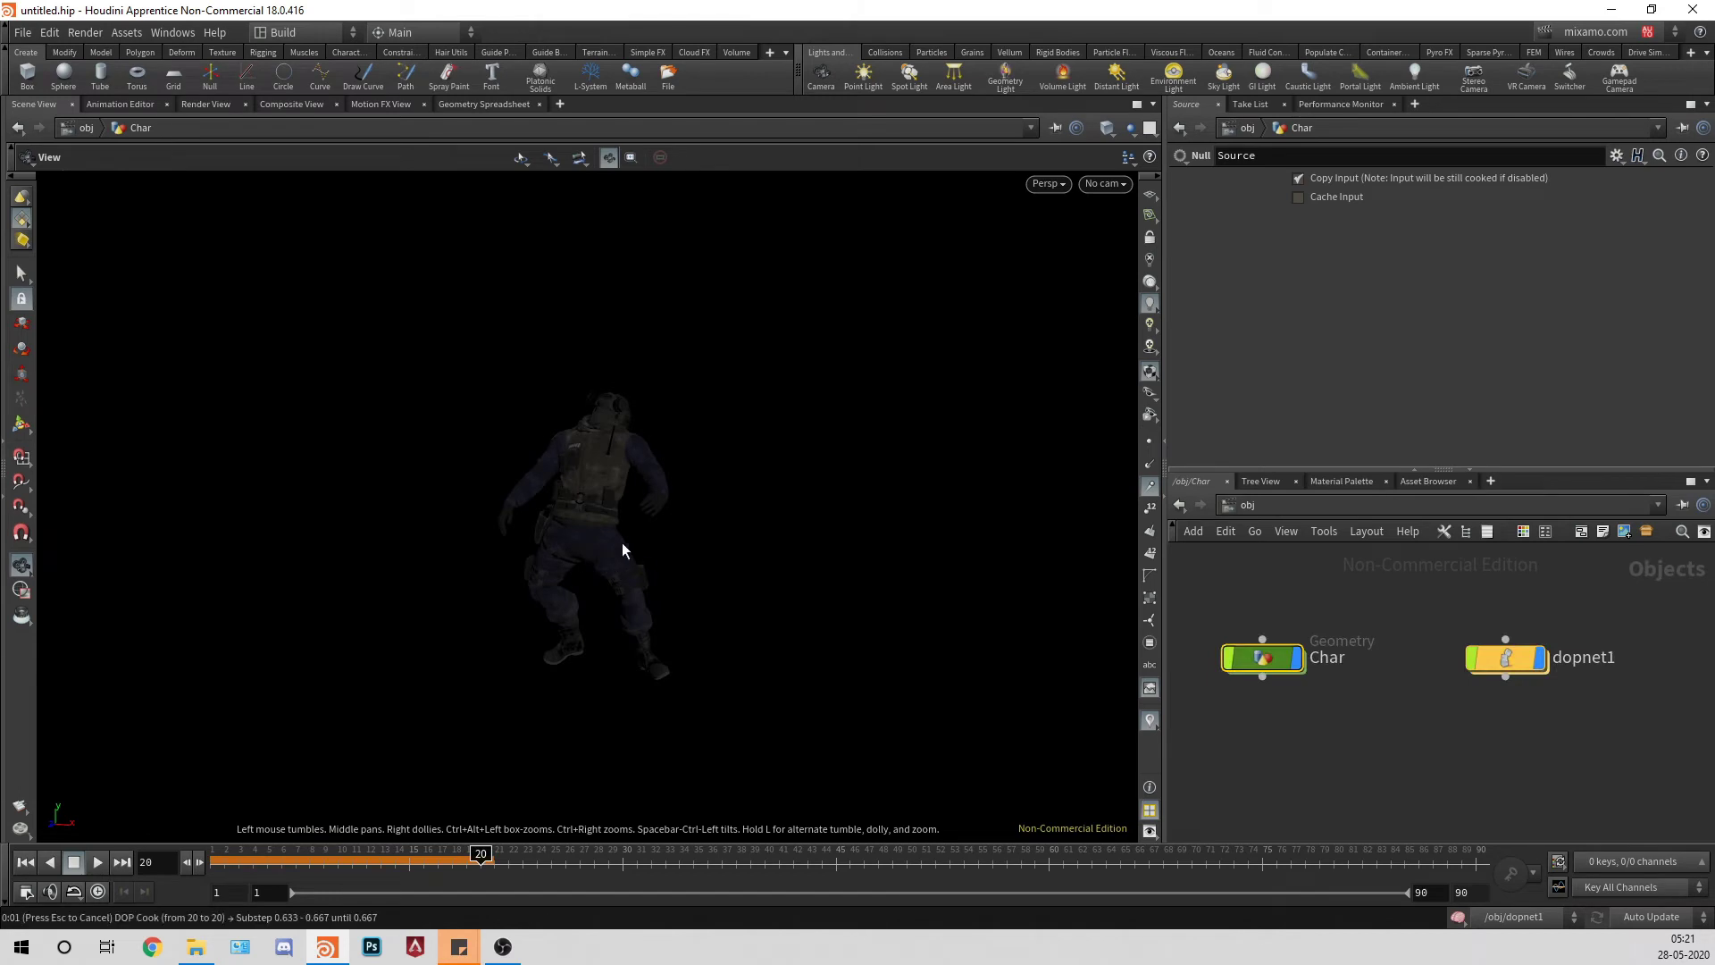
left_click_drag(561, 682, 566, 686)
left_click(1205, 625)
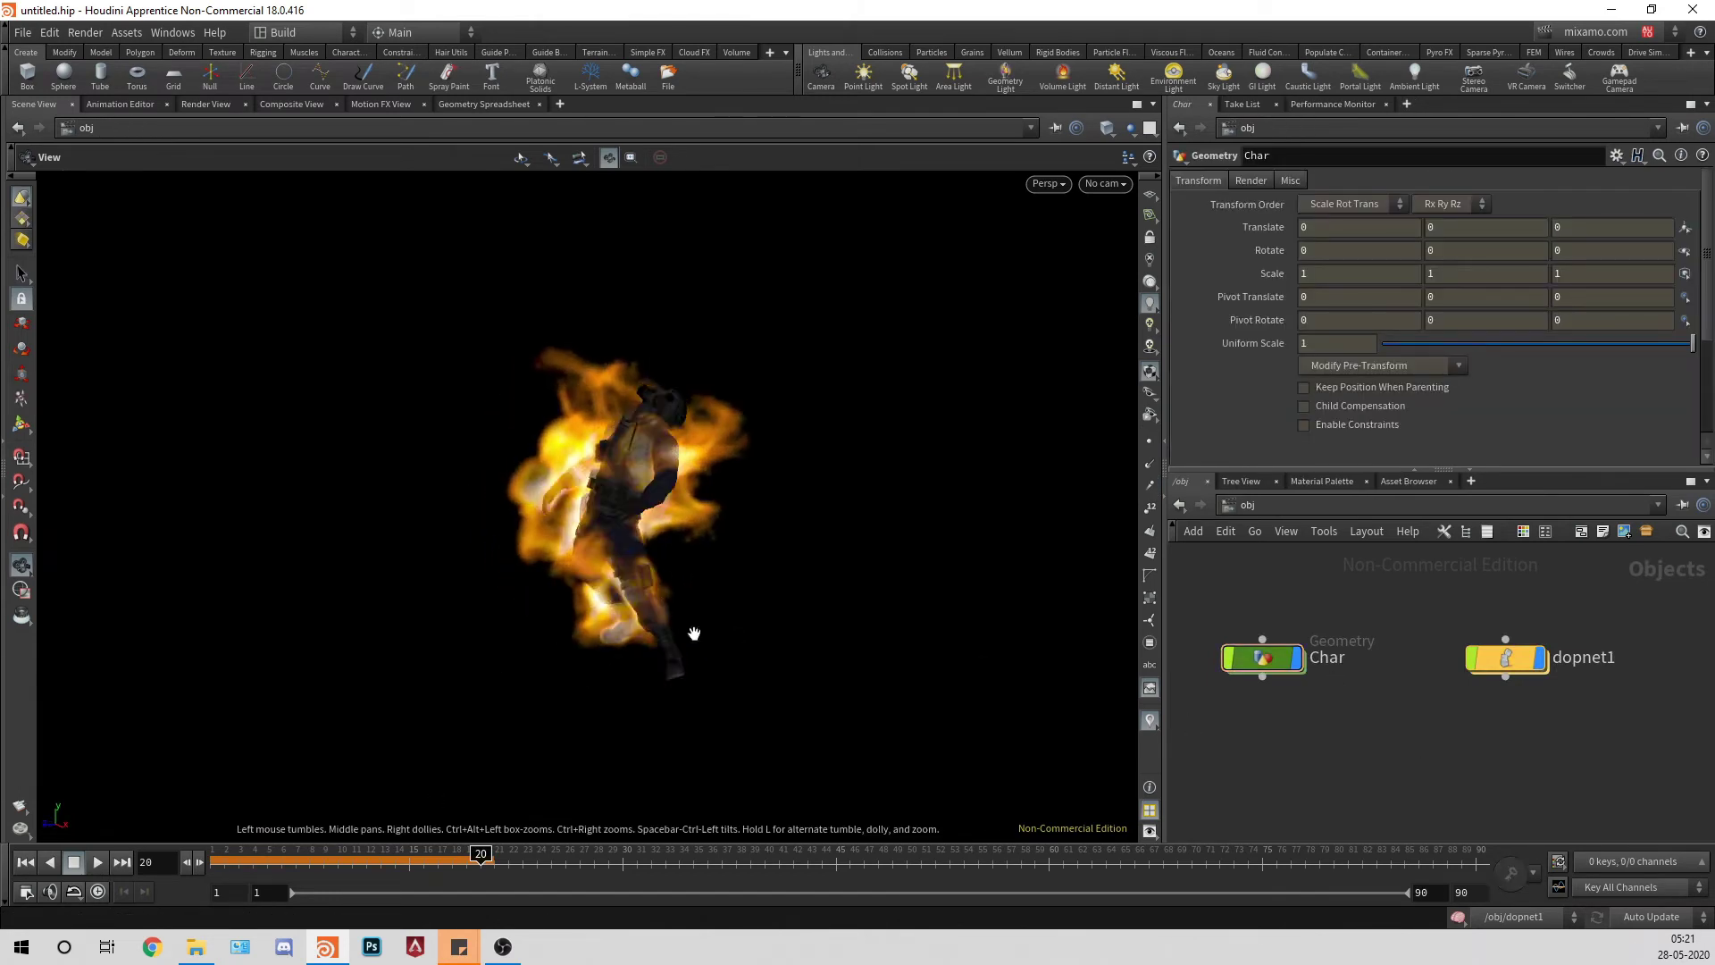
Step: Simulate the burning character from the first frame to about frame 32, and replay the cached frames
left_click(30, 862)
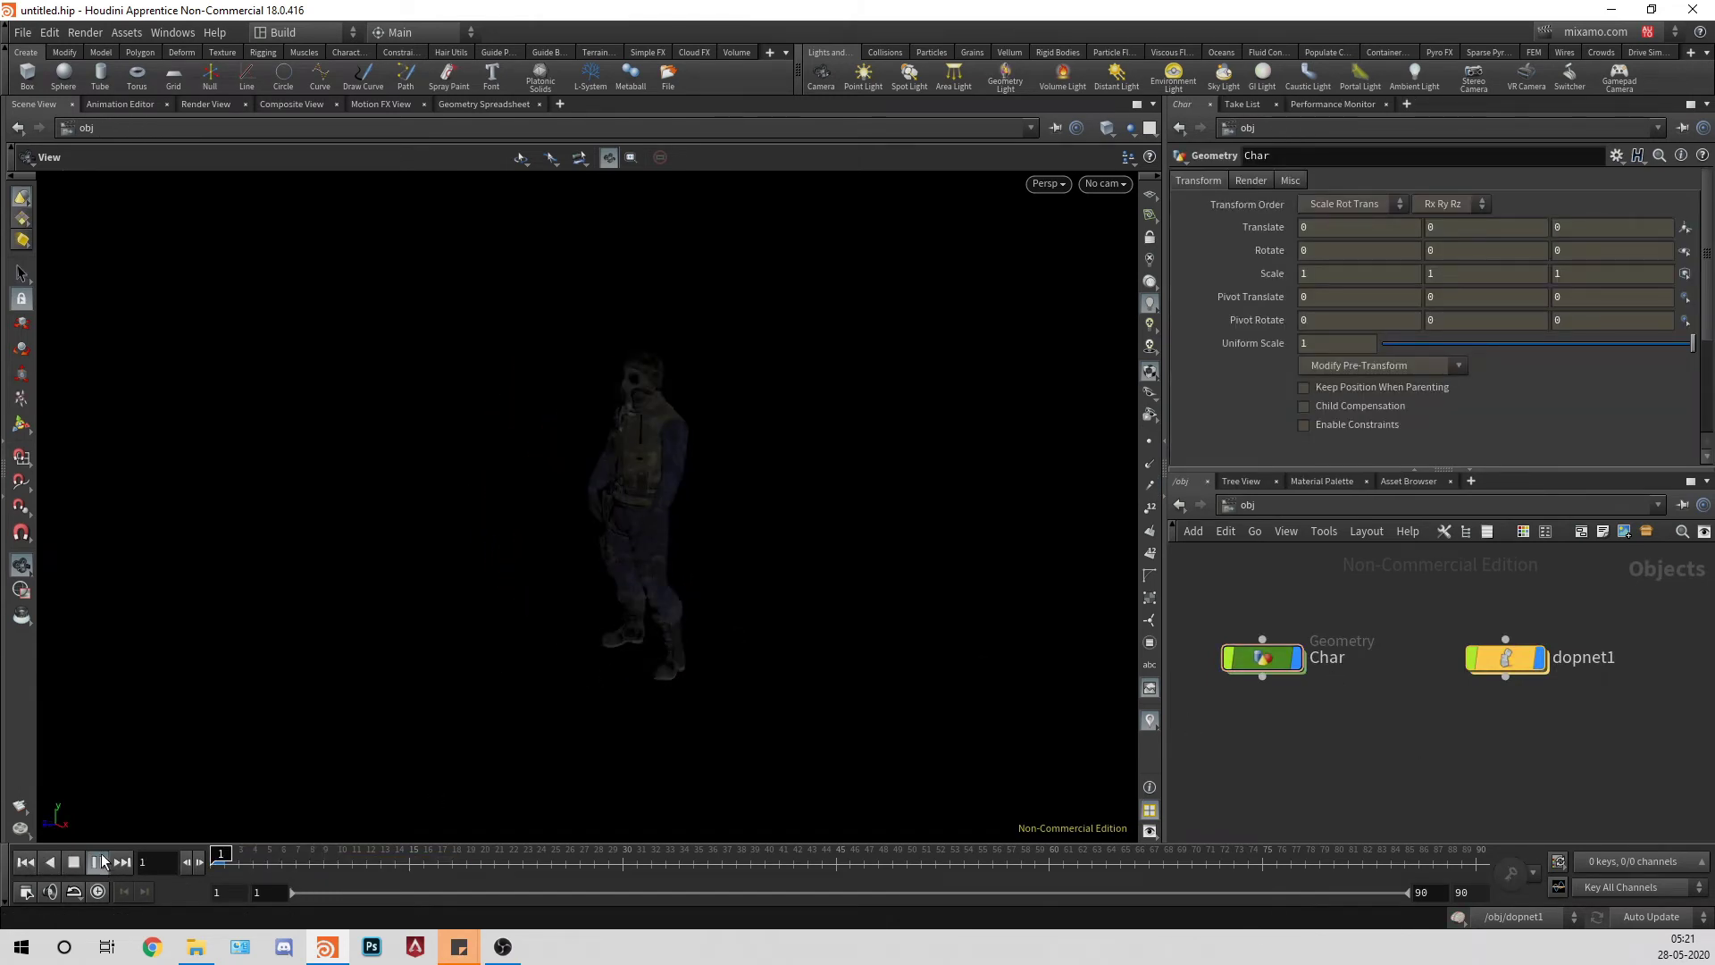
left_click(98, 861)
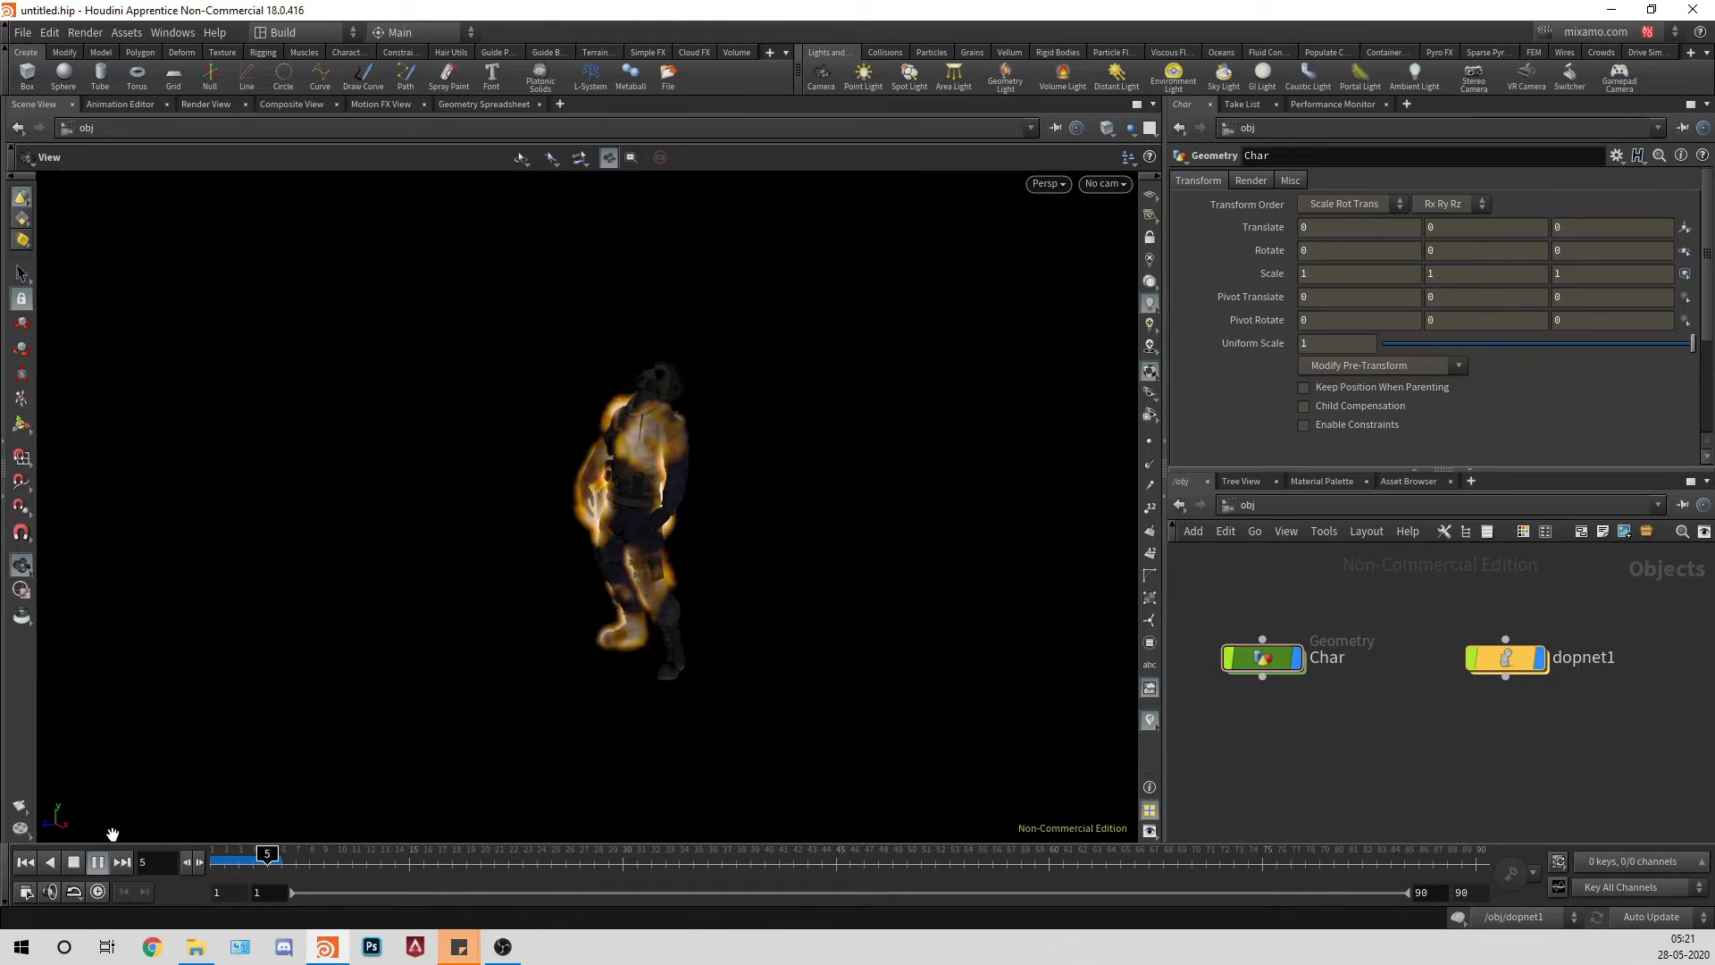
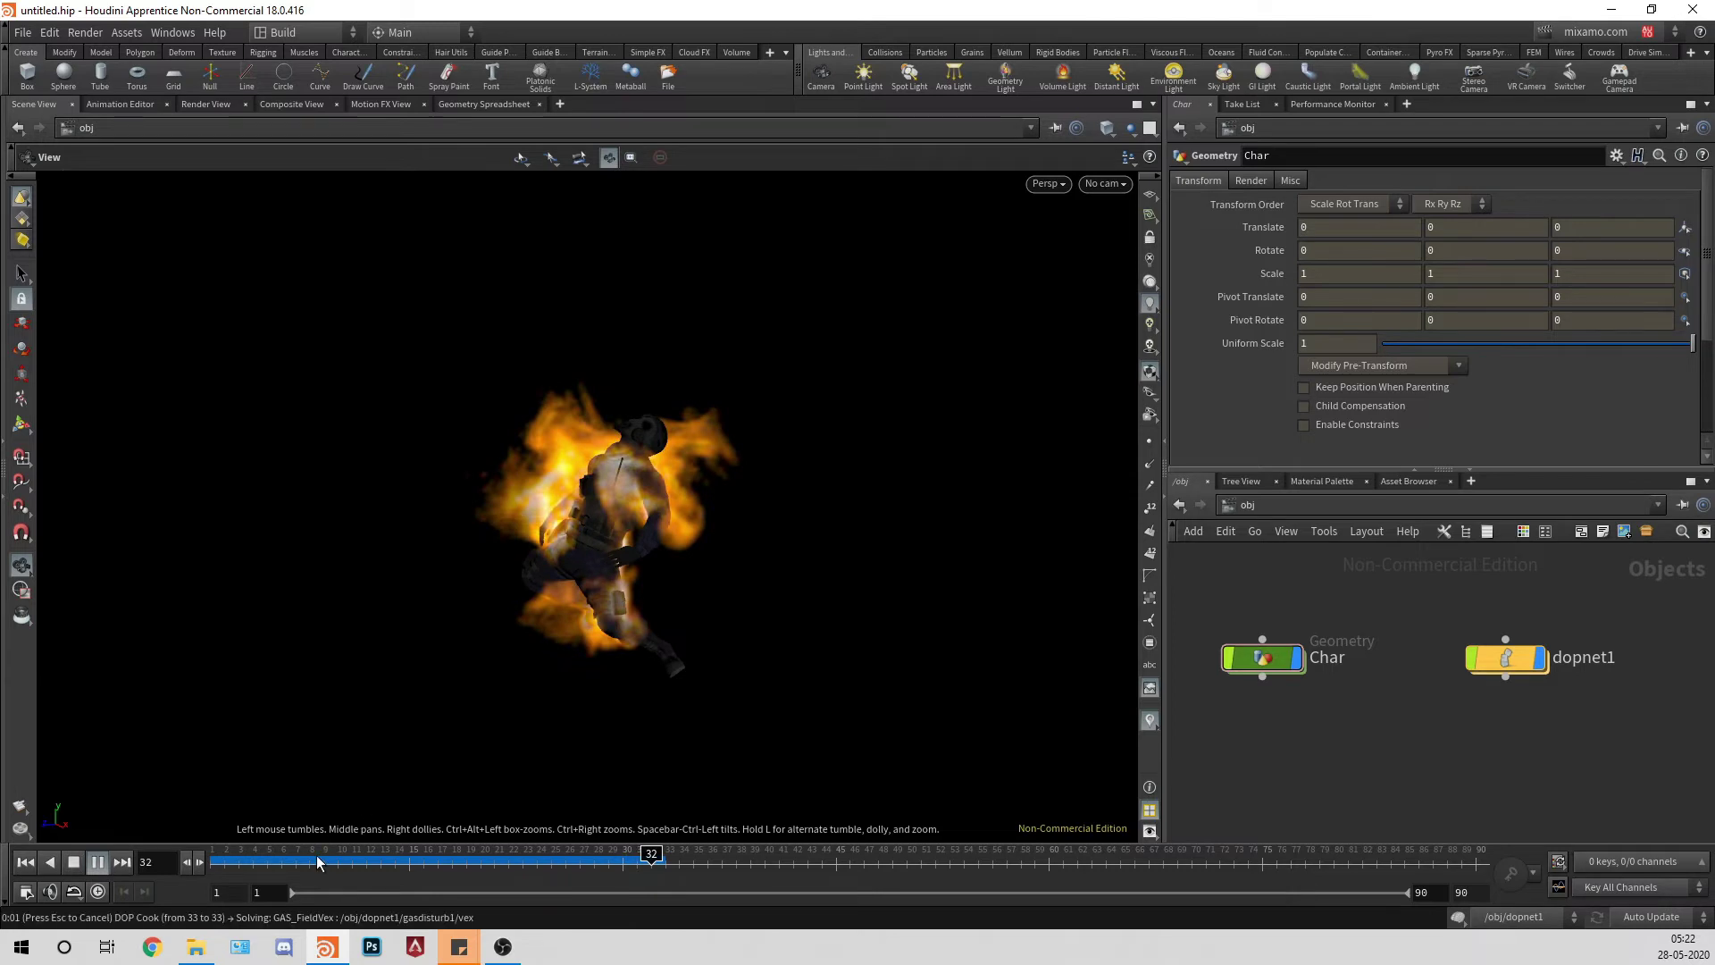
left_click(73, 862)
left_click(28, 861)
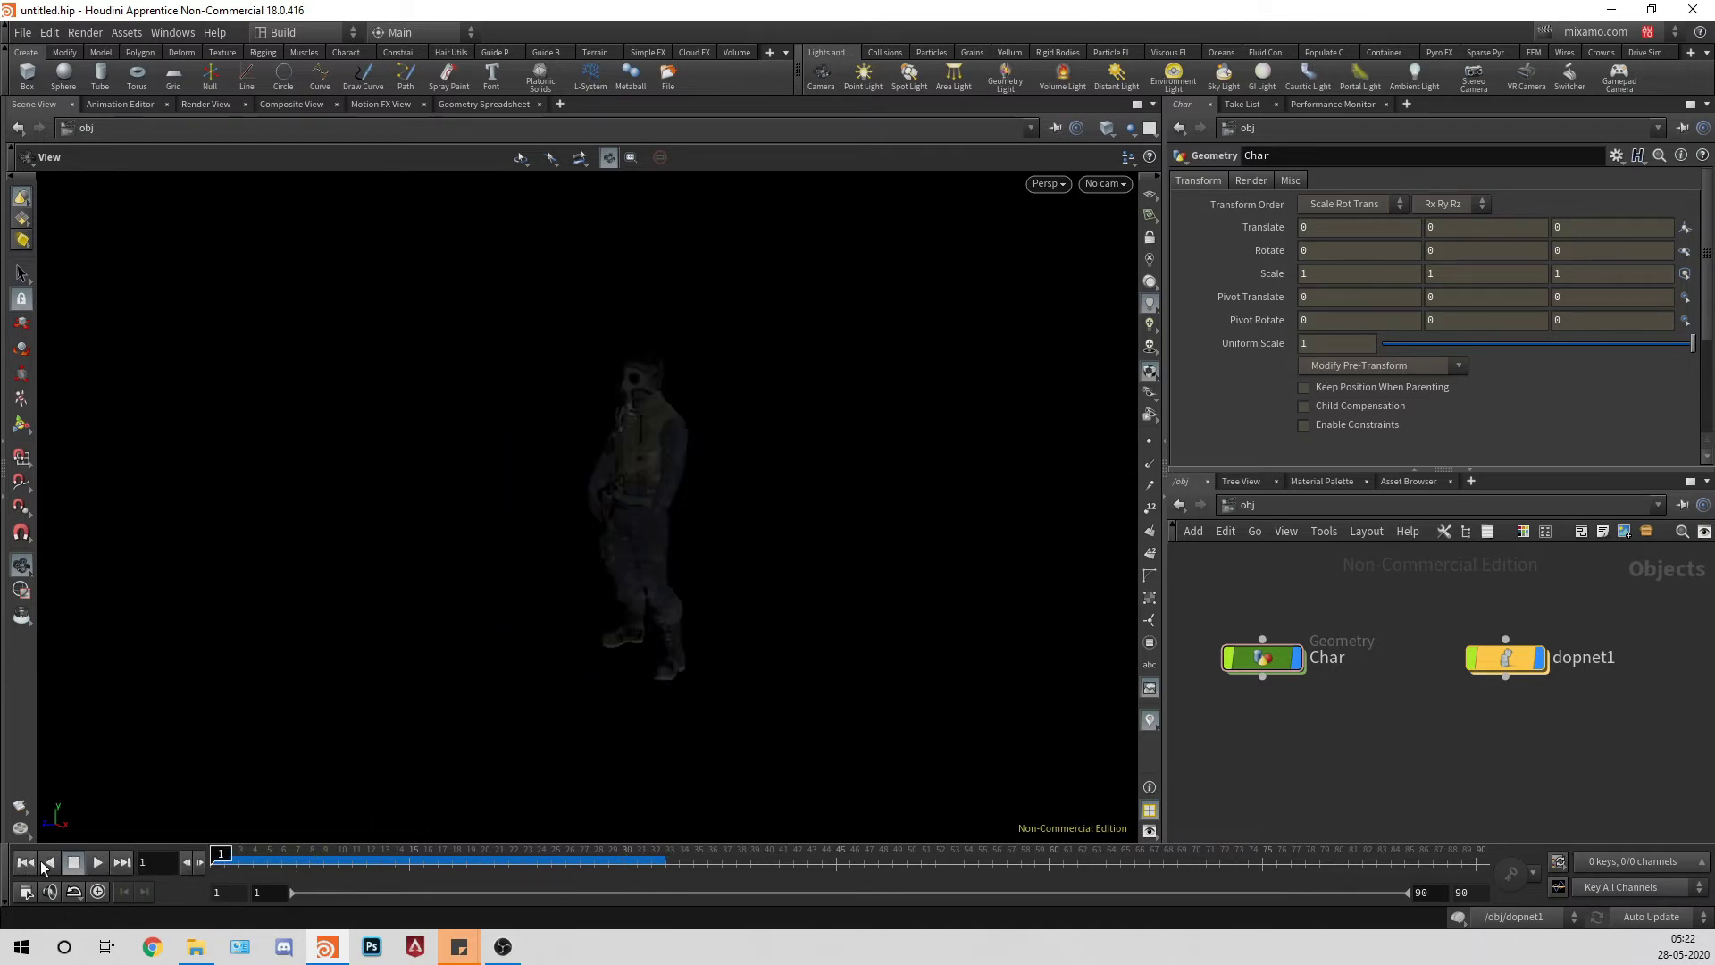
left_click(97, 862)
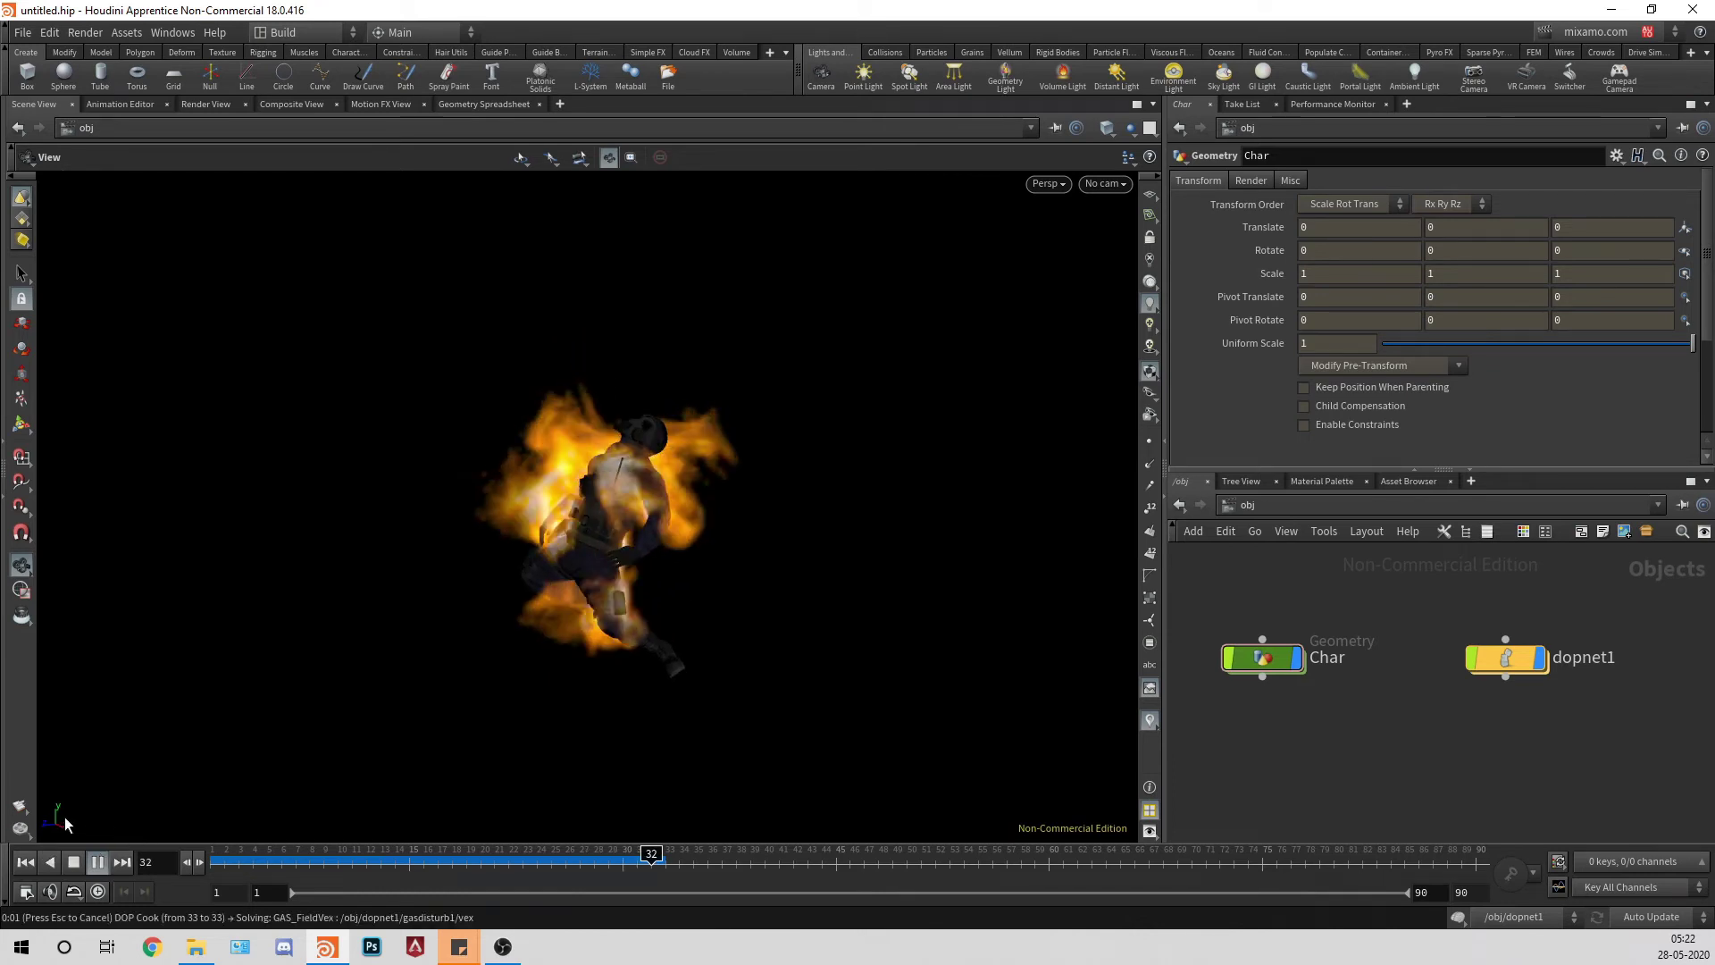
key("Escape")
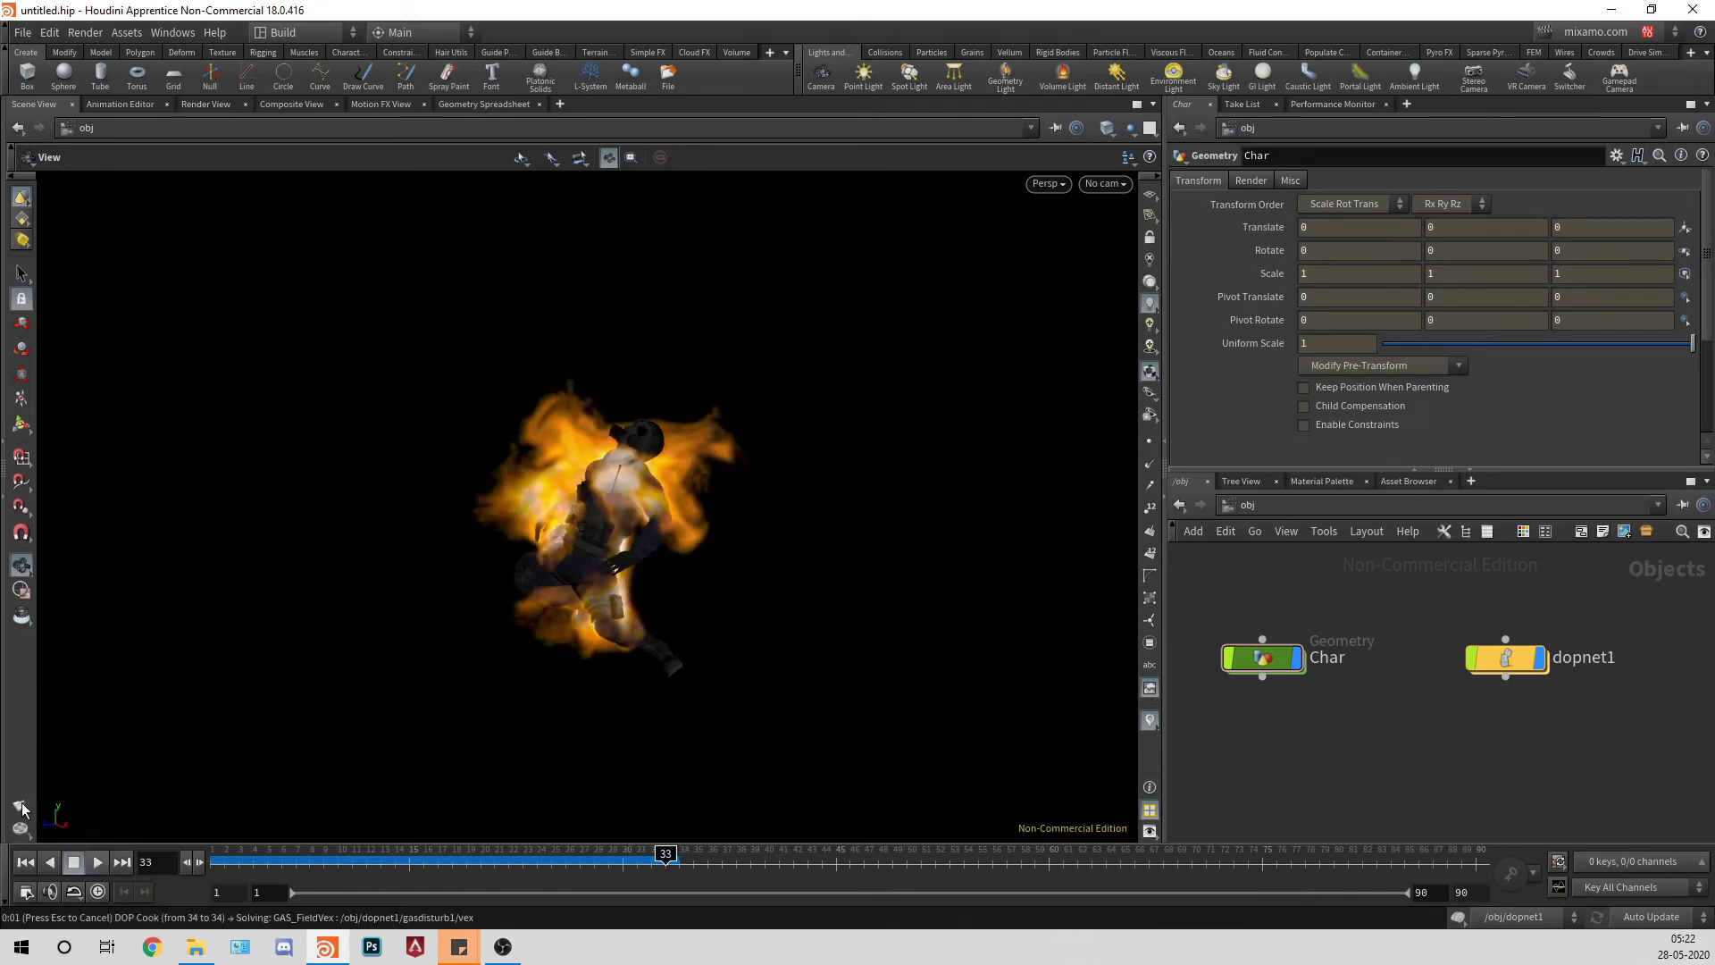
Step: Capture a flipbook of the burning character, play back the captured frames, and close the flipbook window
left_click(20, 805)
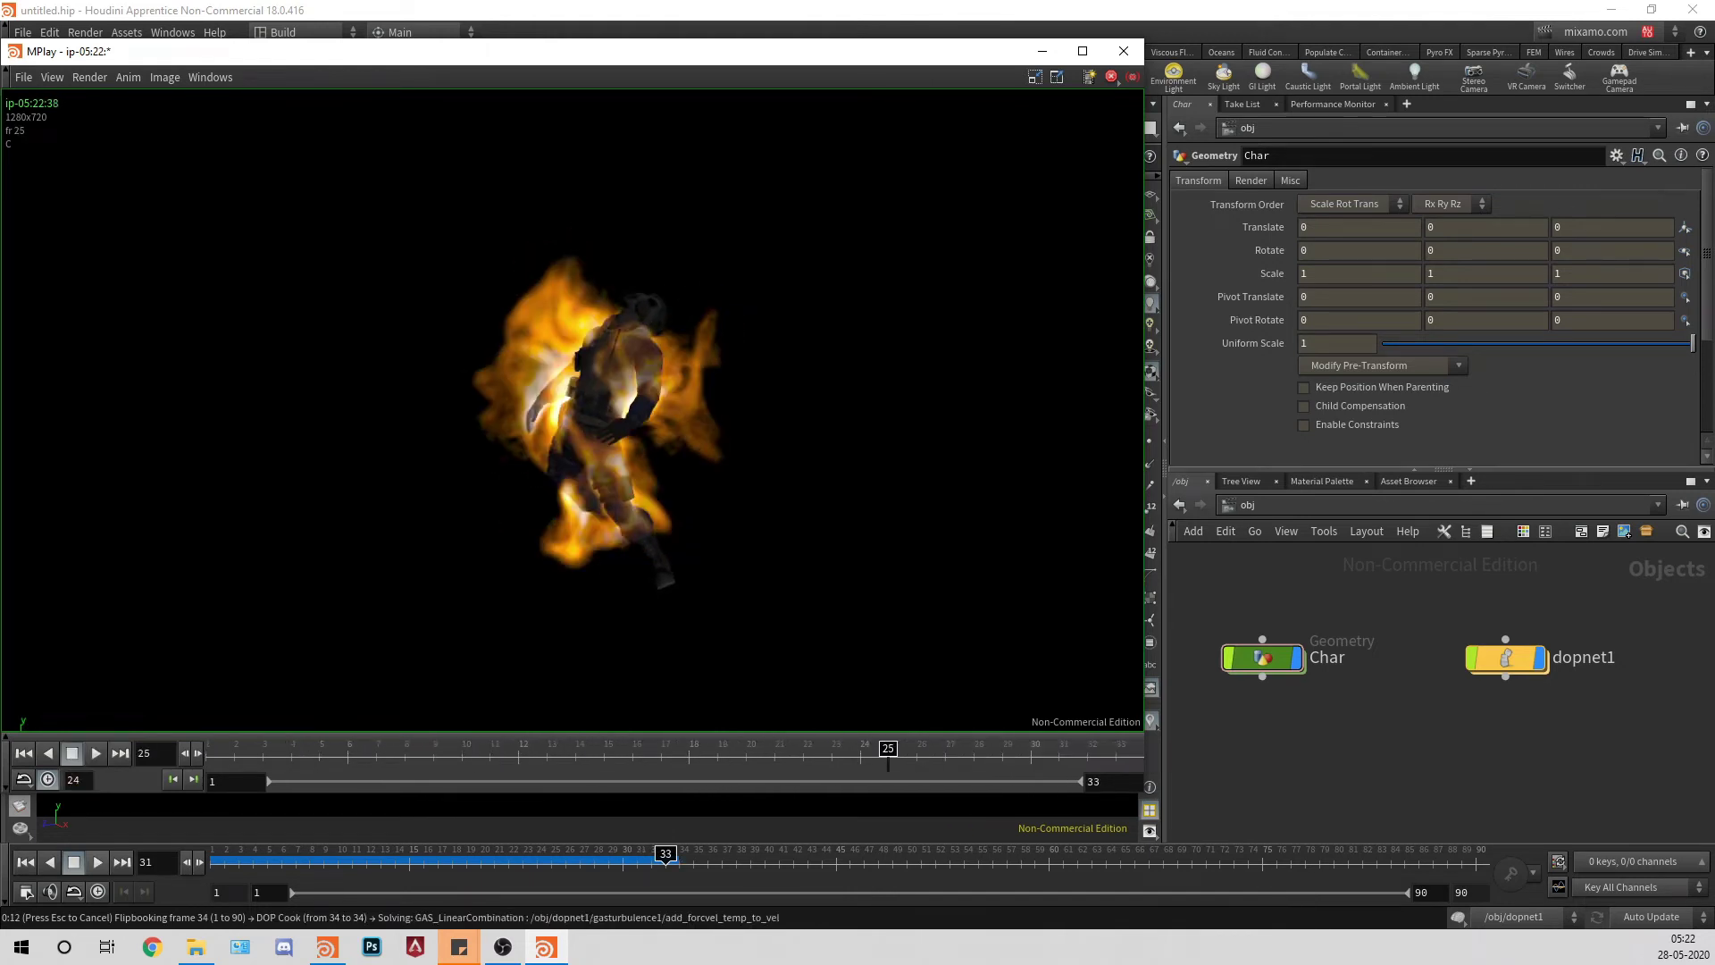
left_click(95, 753)
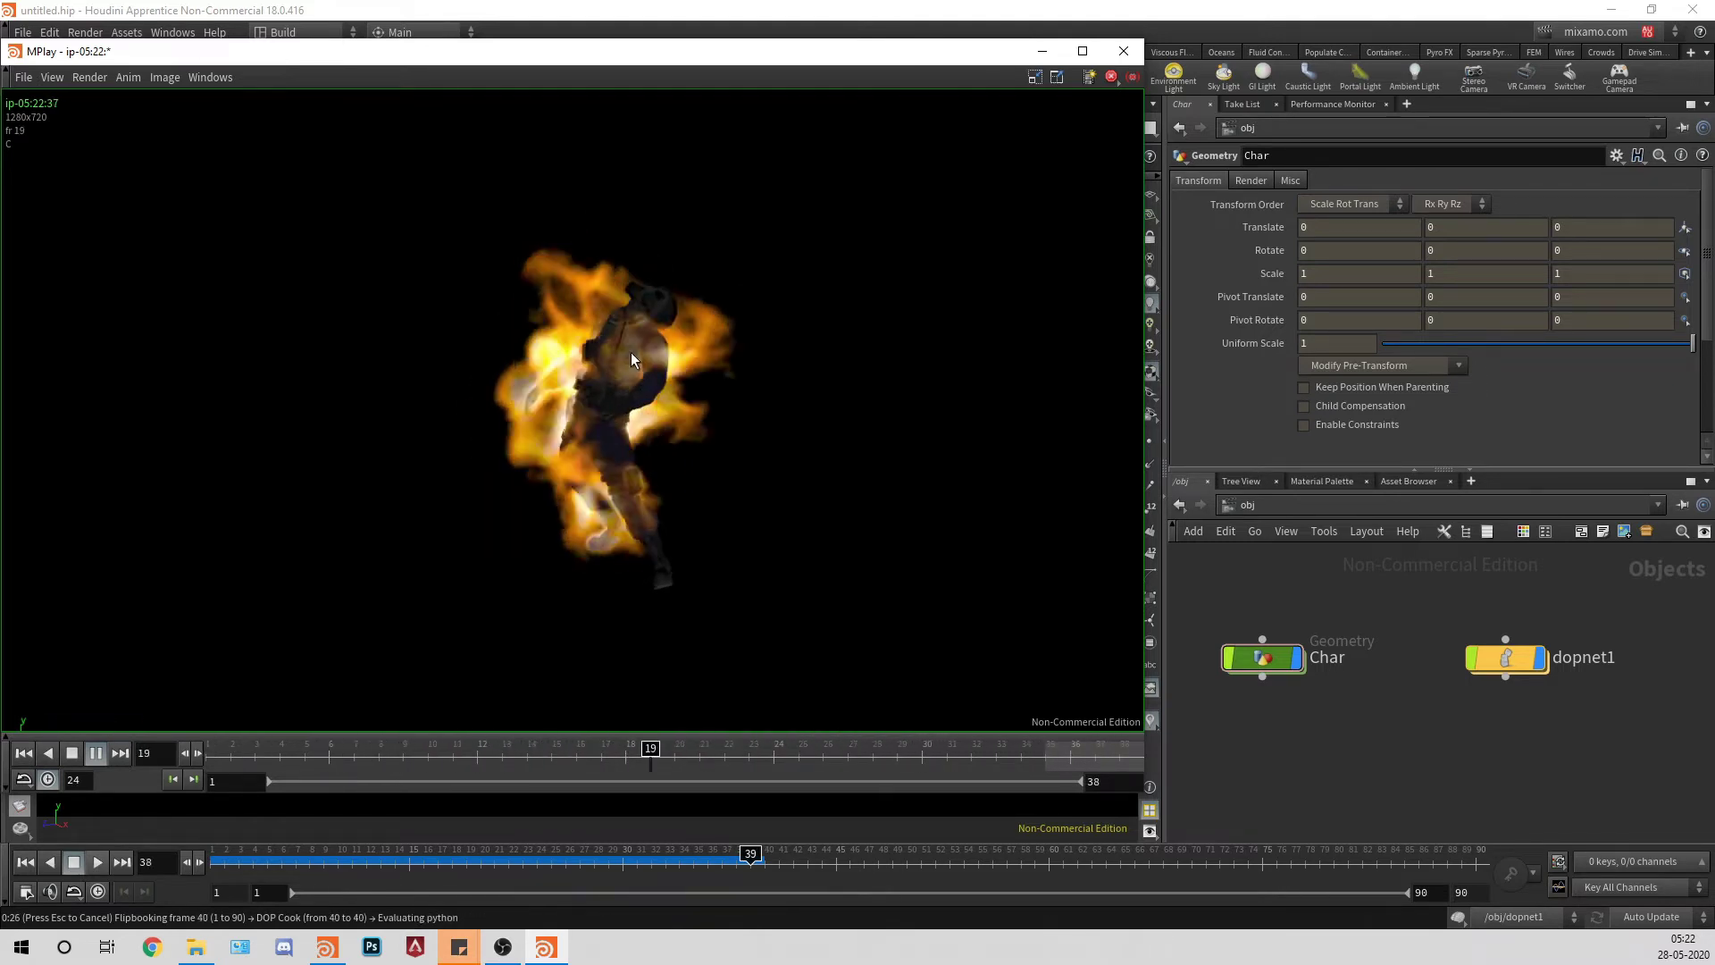
left_click(1124, 51)
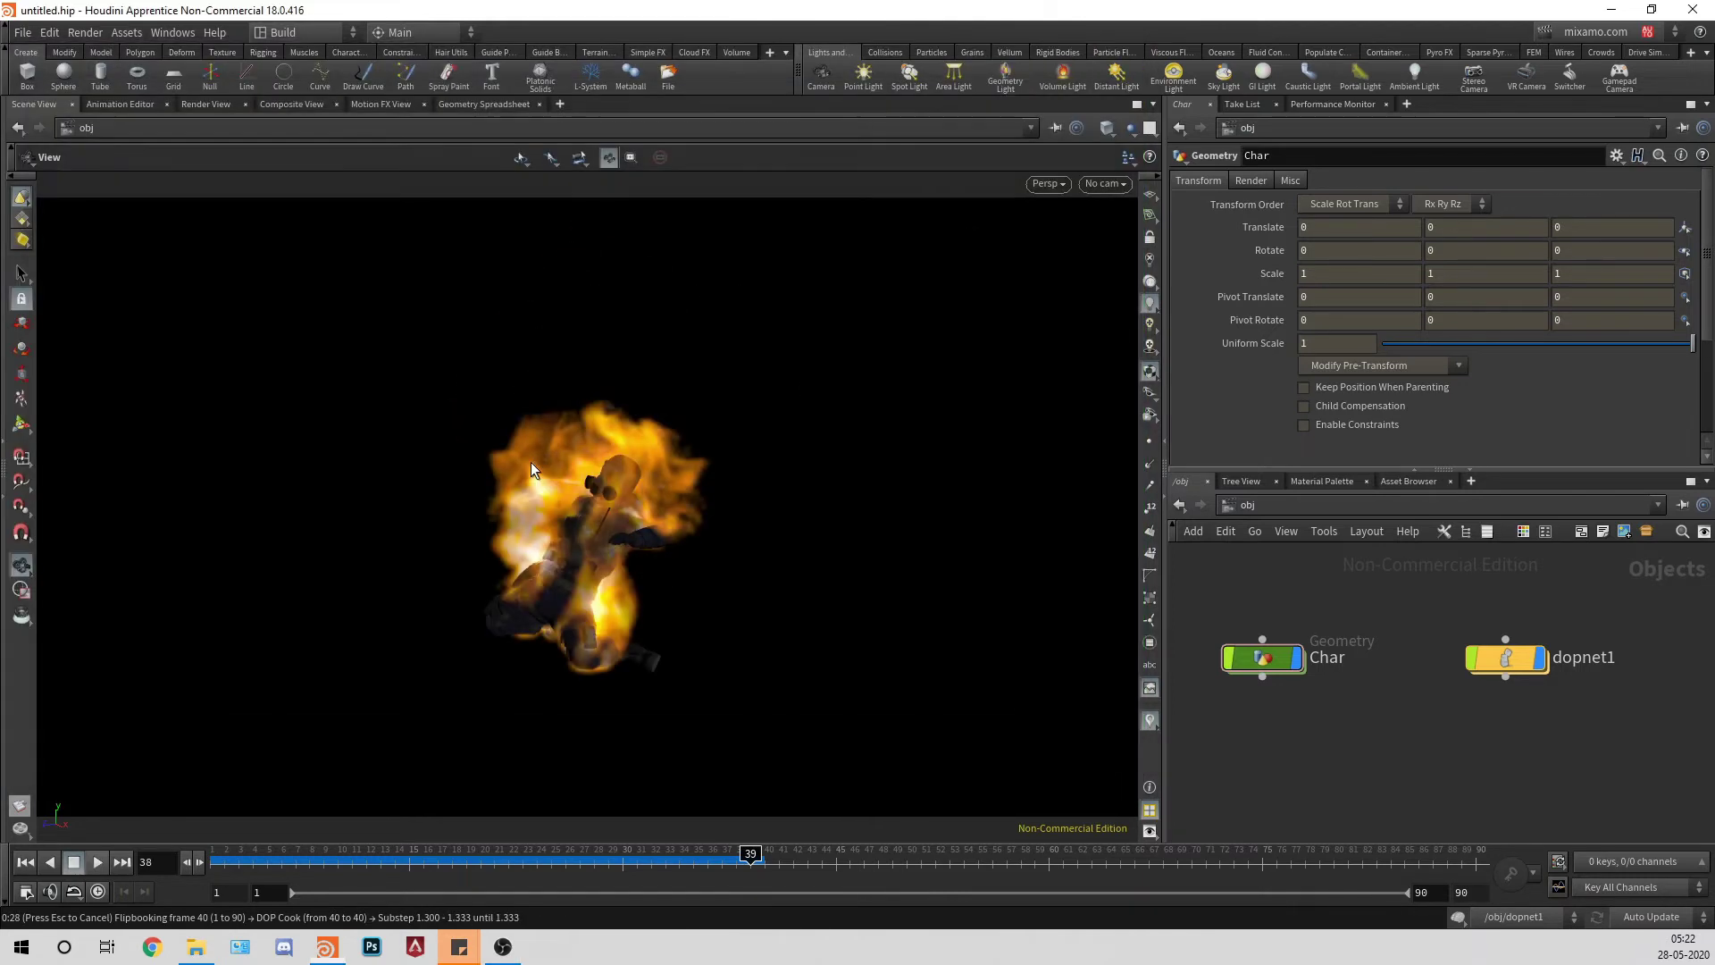
left_click(1231, 506)
left_click(1483, 623)
left_click(1258, 661)
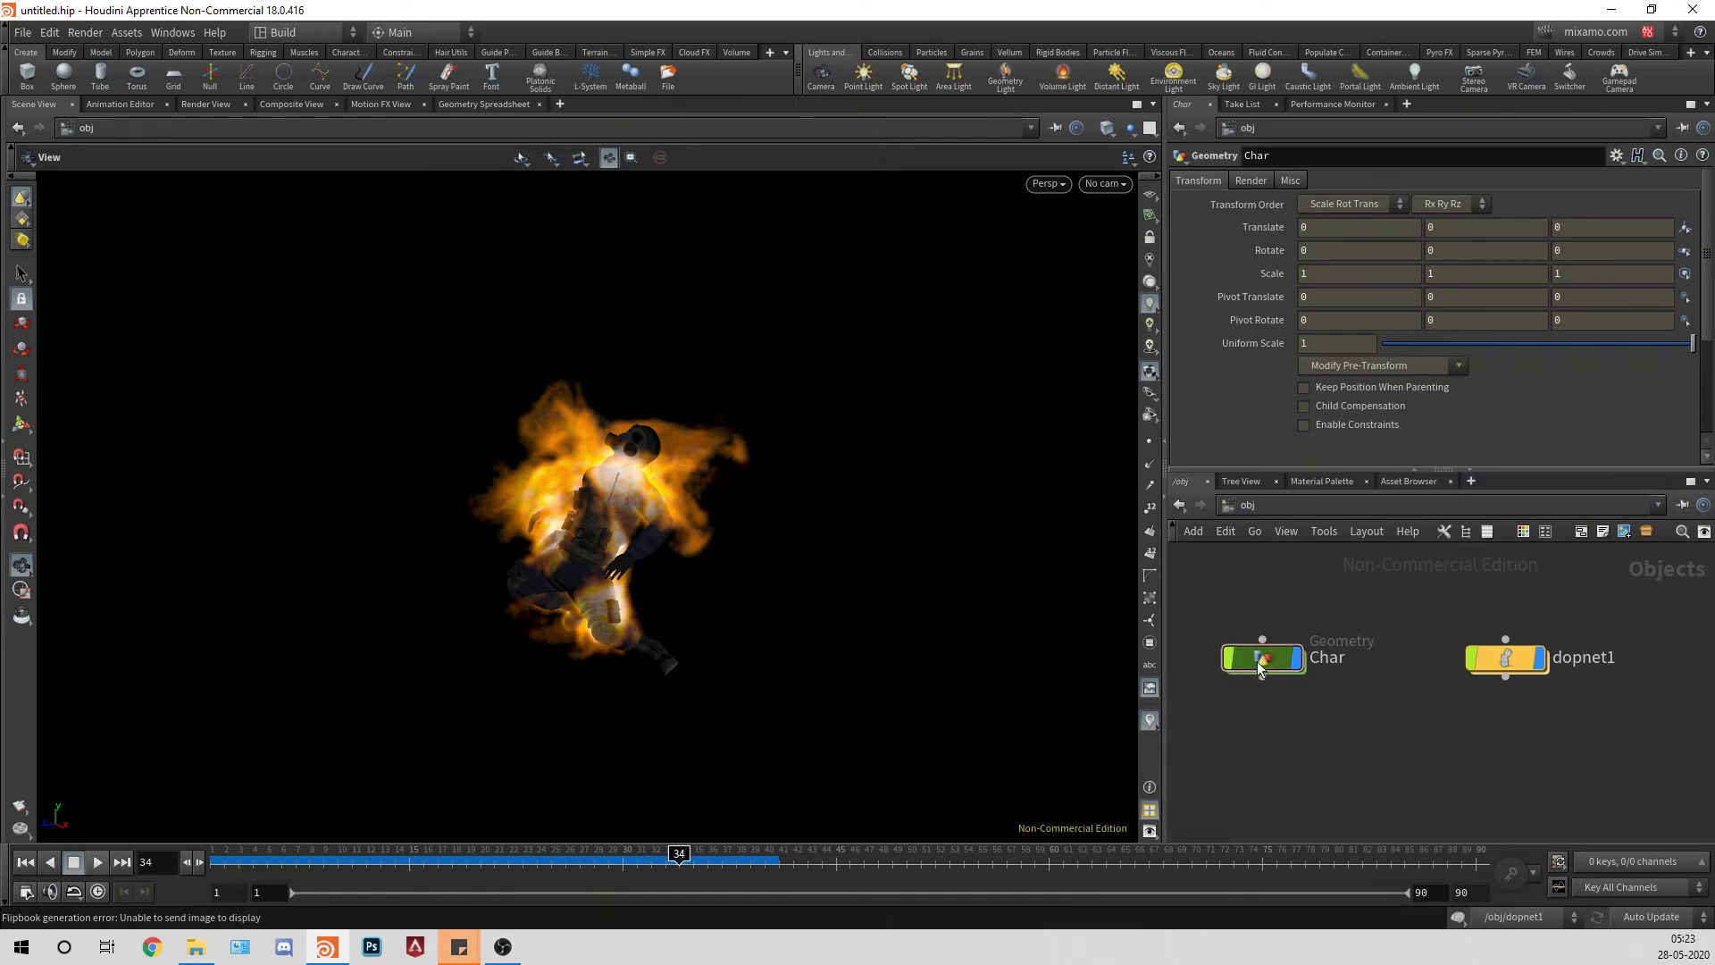
Step: Display pointvelocity1 inside Char and play the animation from the first frame to examine the emission point velocities up close
double_click(1259, 661)
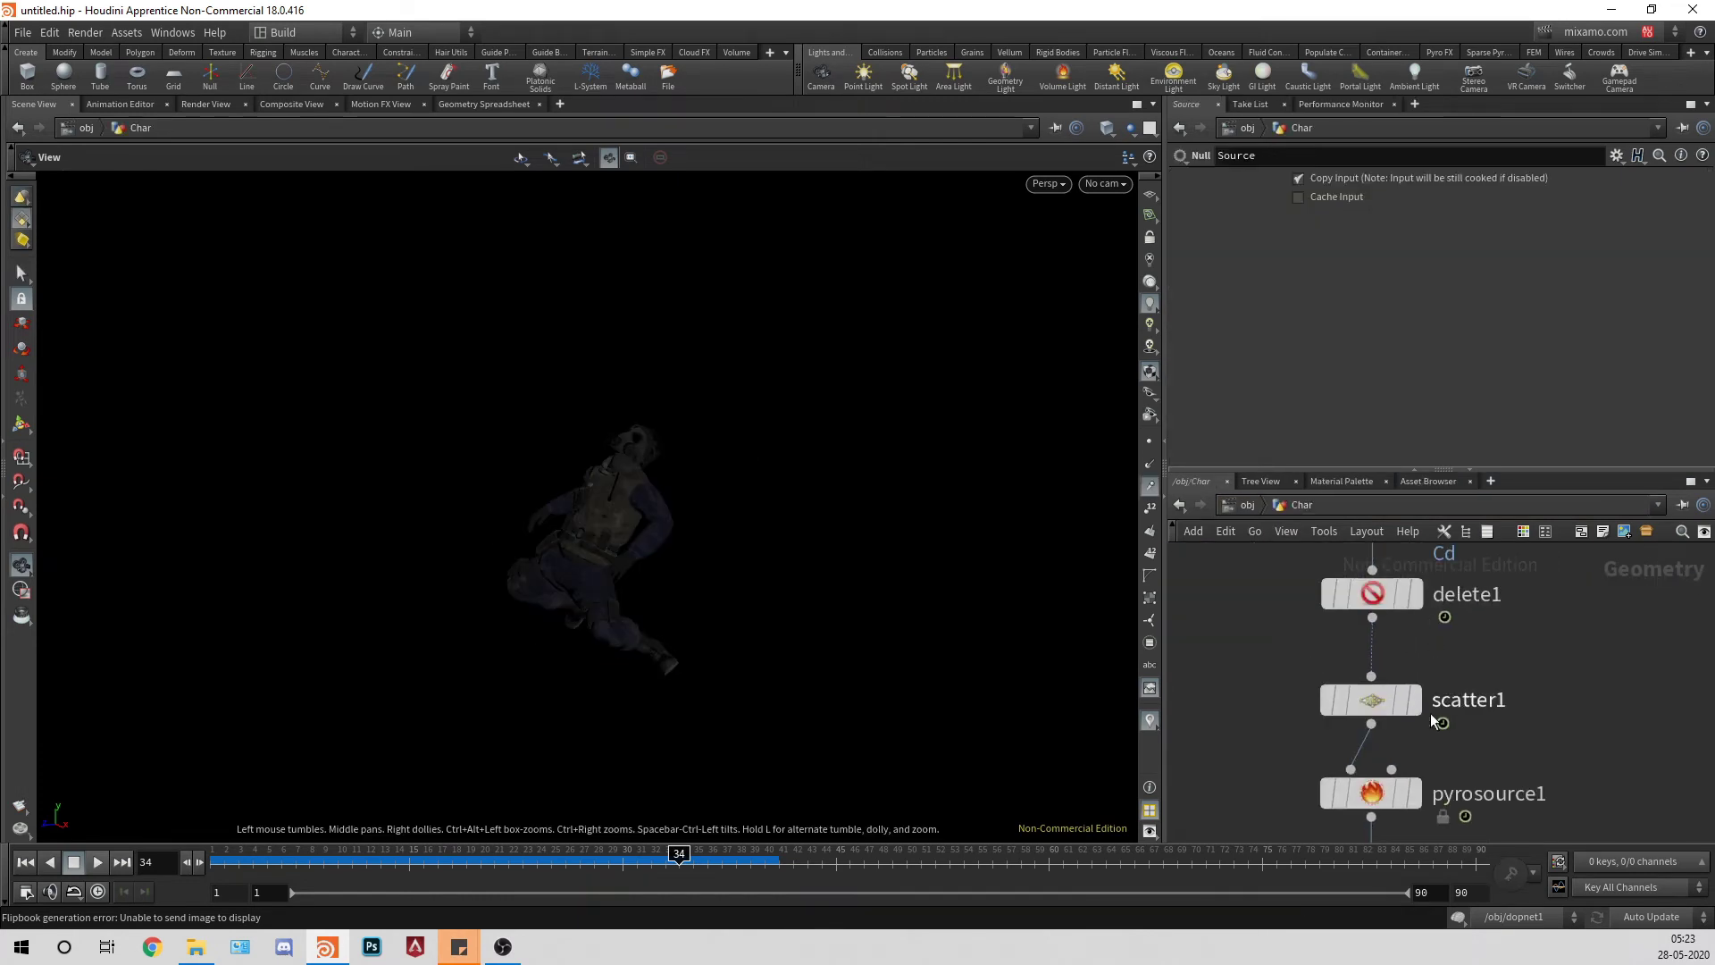
middle_click_drag(1478, 781, 1439, 604)
middle_click_drag(1428, 702, 1428, 614)
left_click(1372, 733)
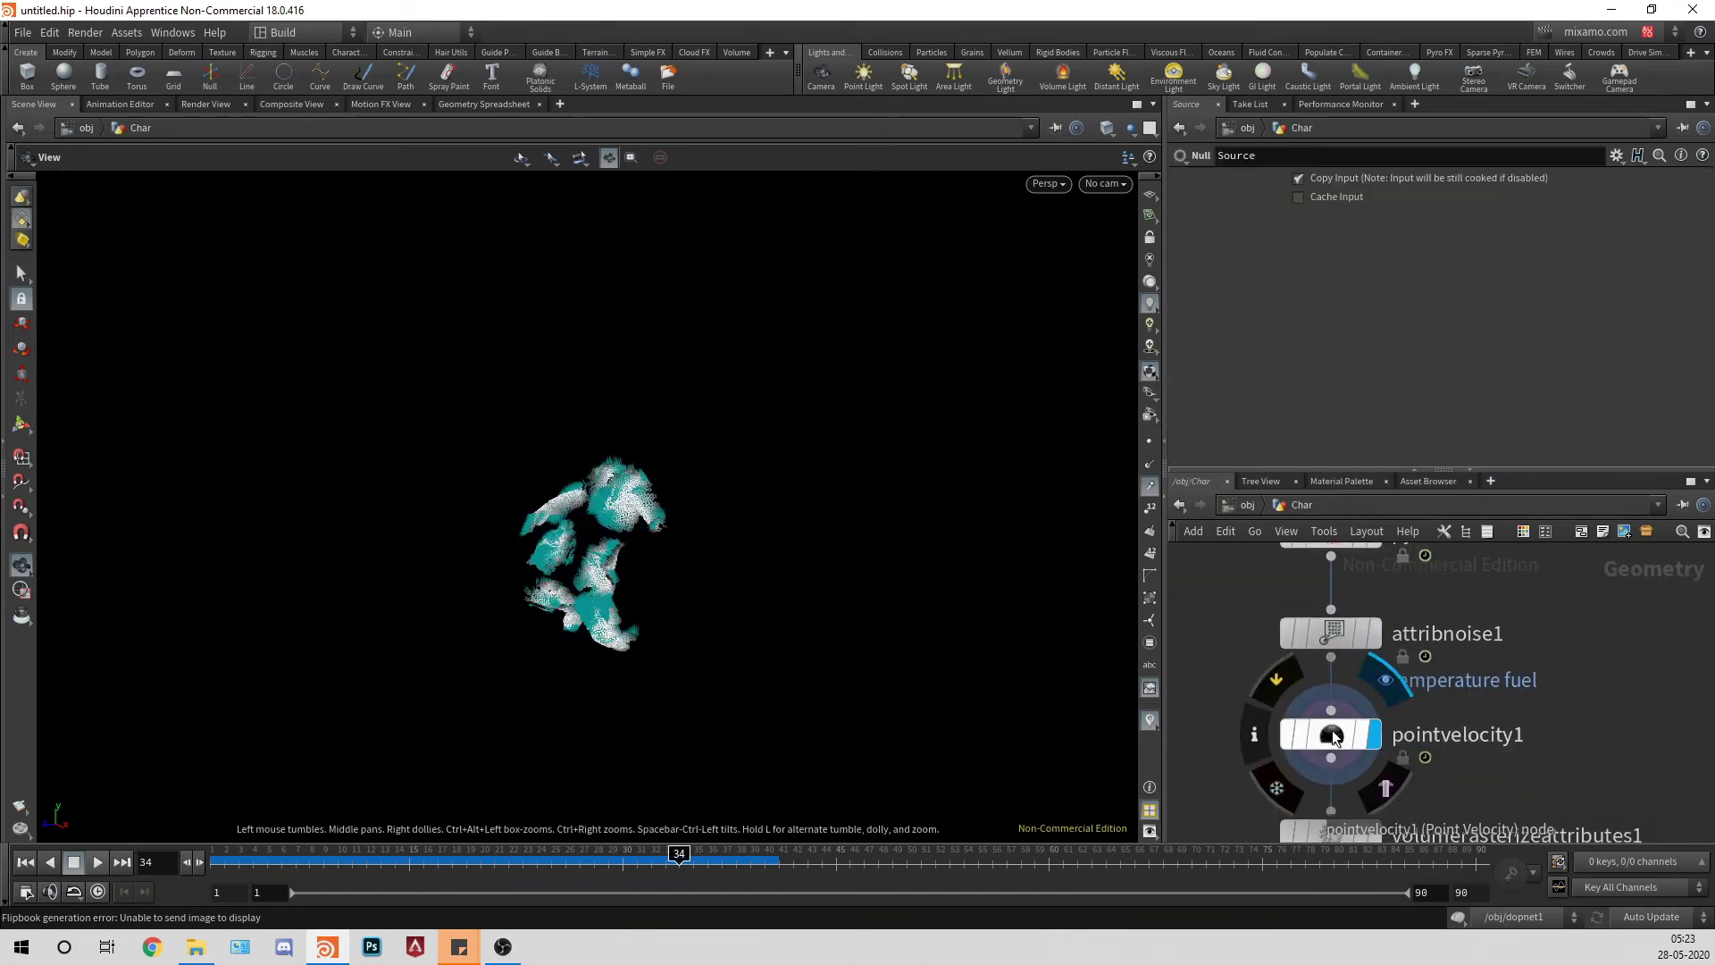
left_click(1334, 734)
scroll(972, 593, "up", 5)
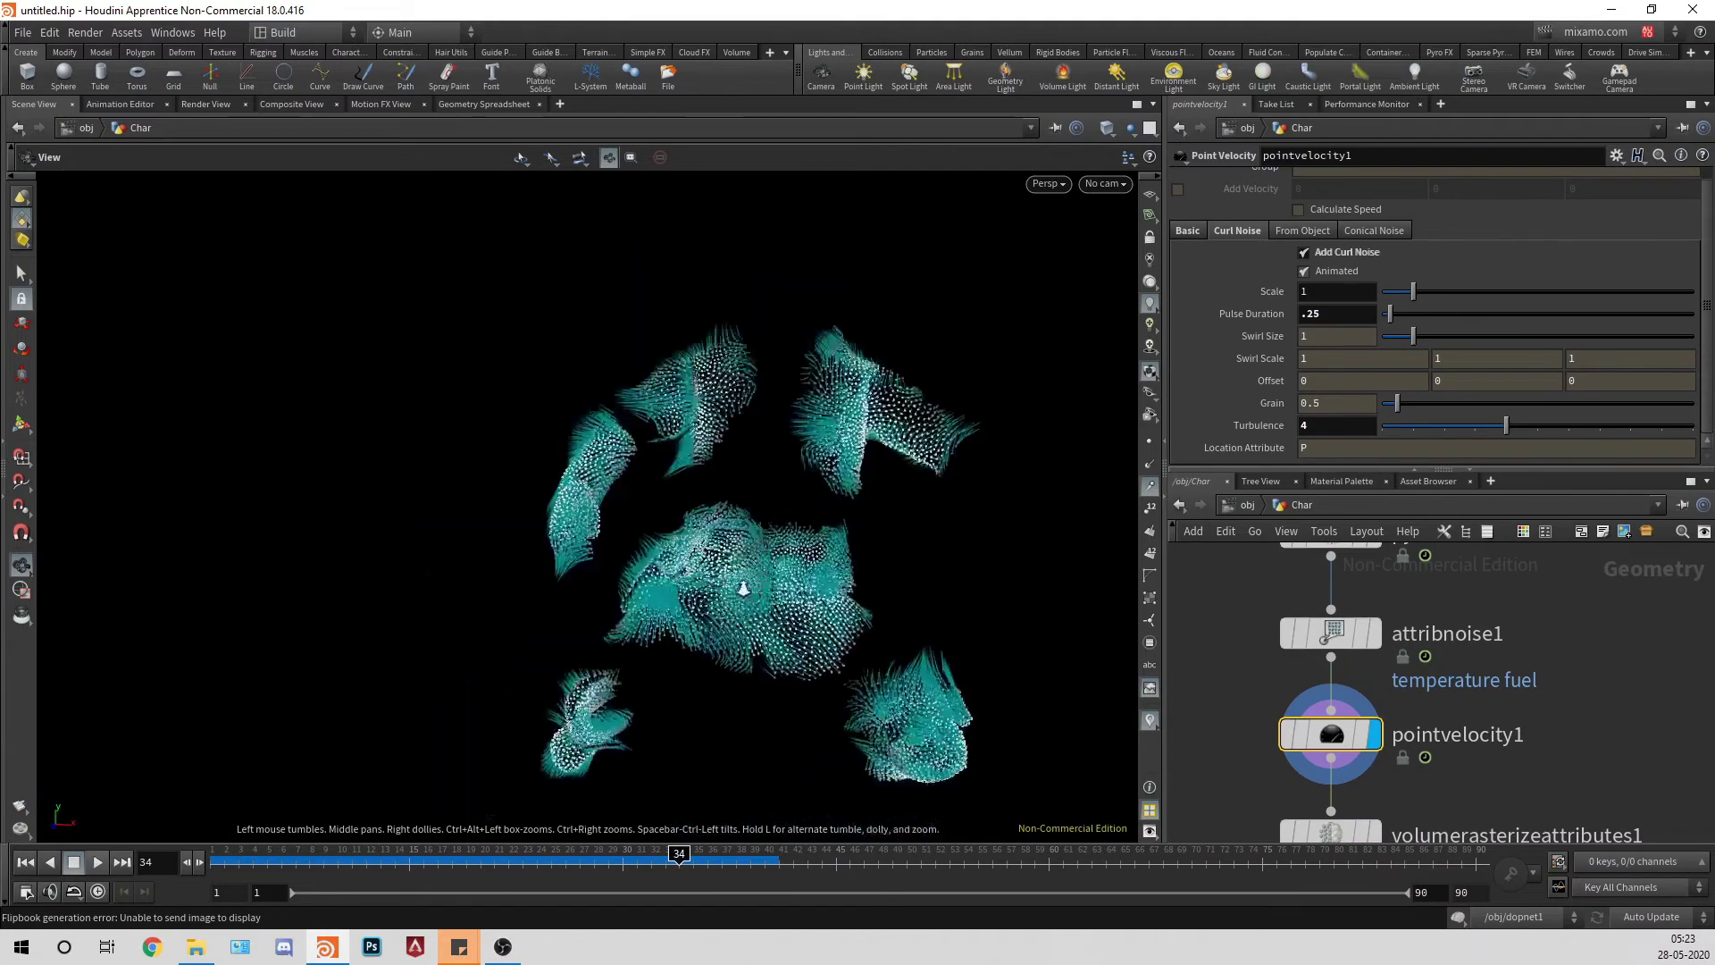
left_click(25, 862)
left_click(98, 862)
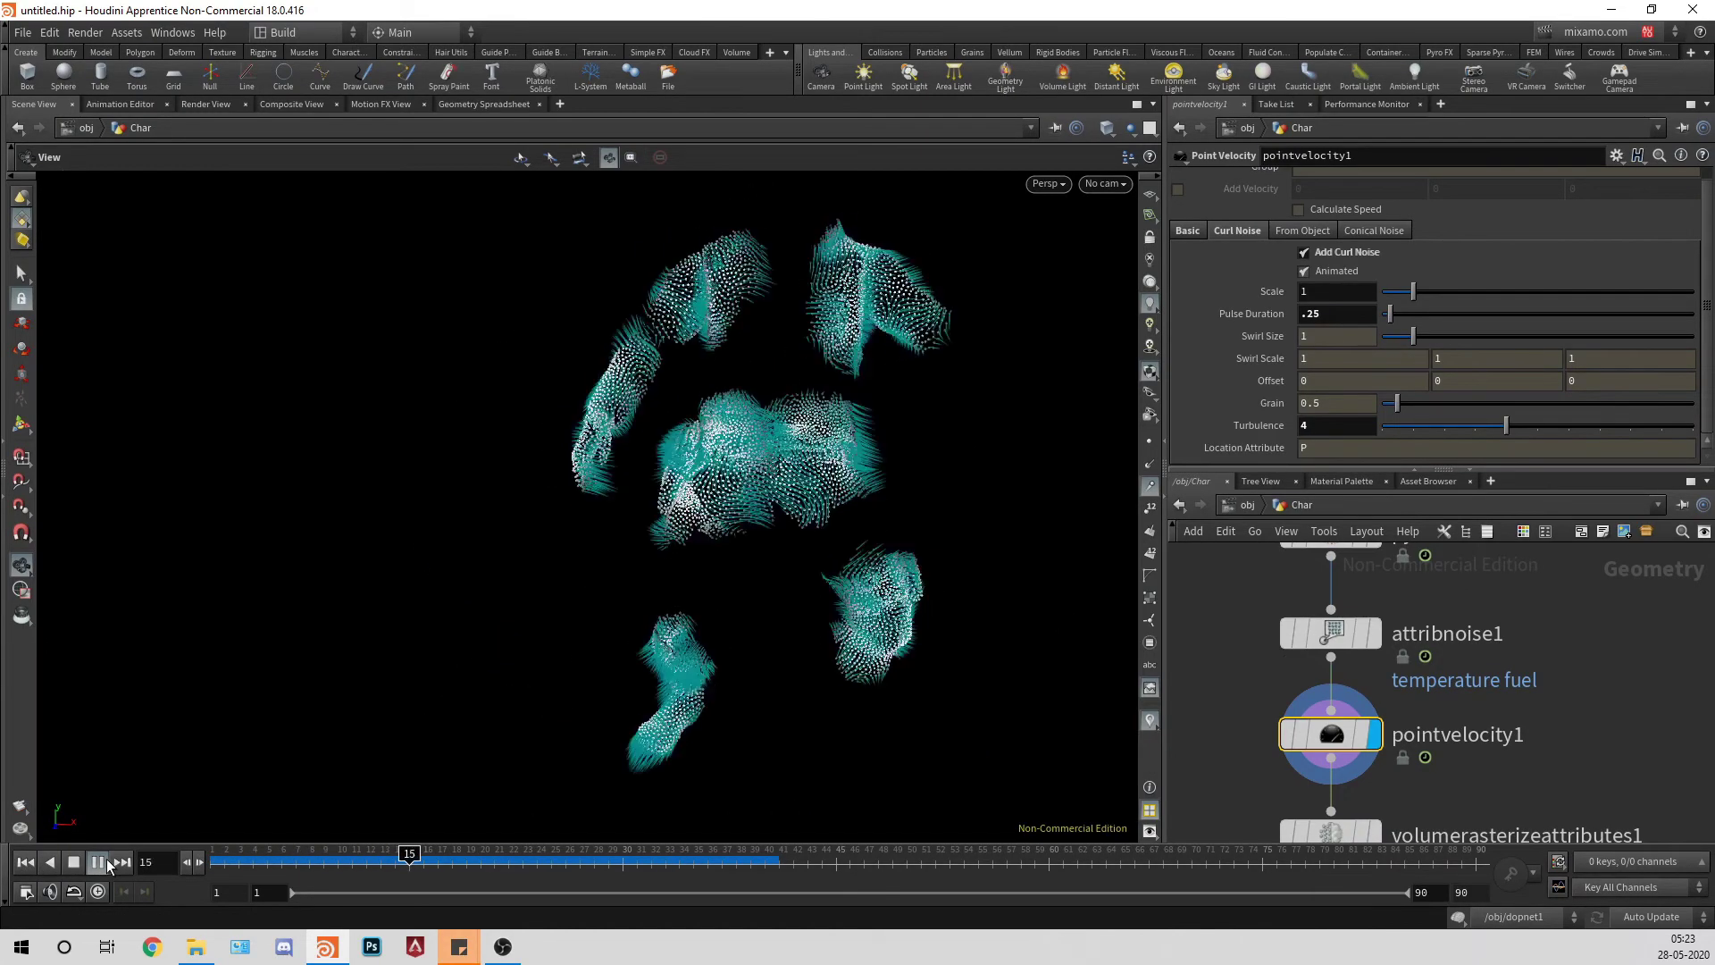
Step: Set the point velocity's curl noise scale to .5 and pulse duration to 2, and preview the motion from the first frame
left_click(106, 862)
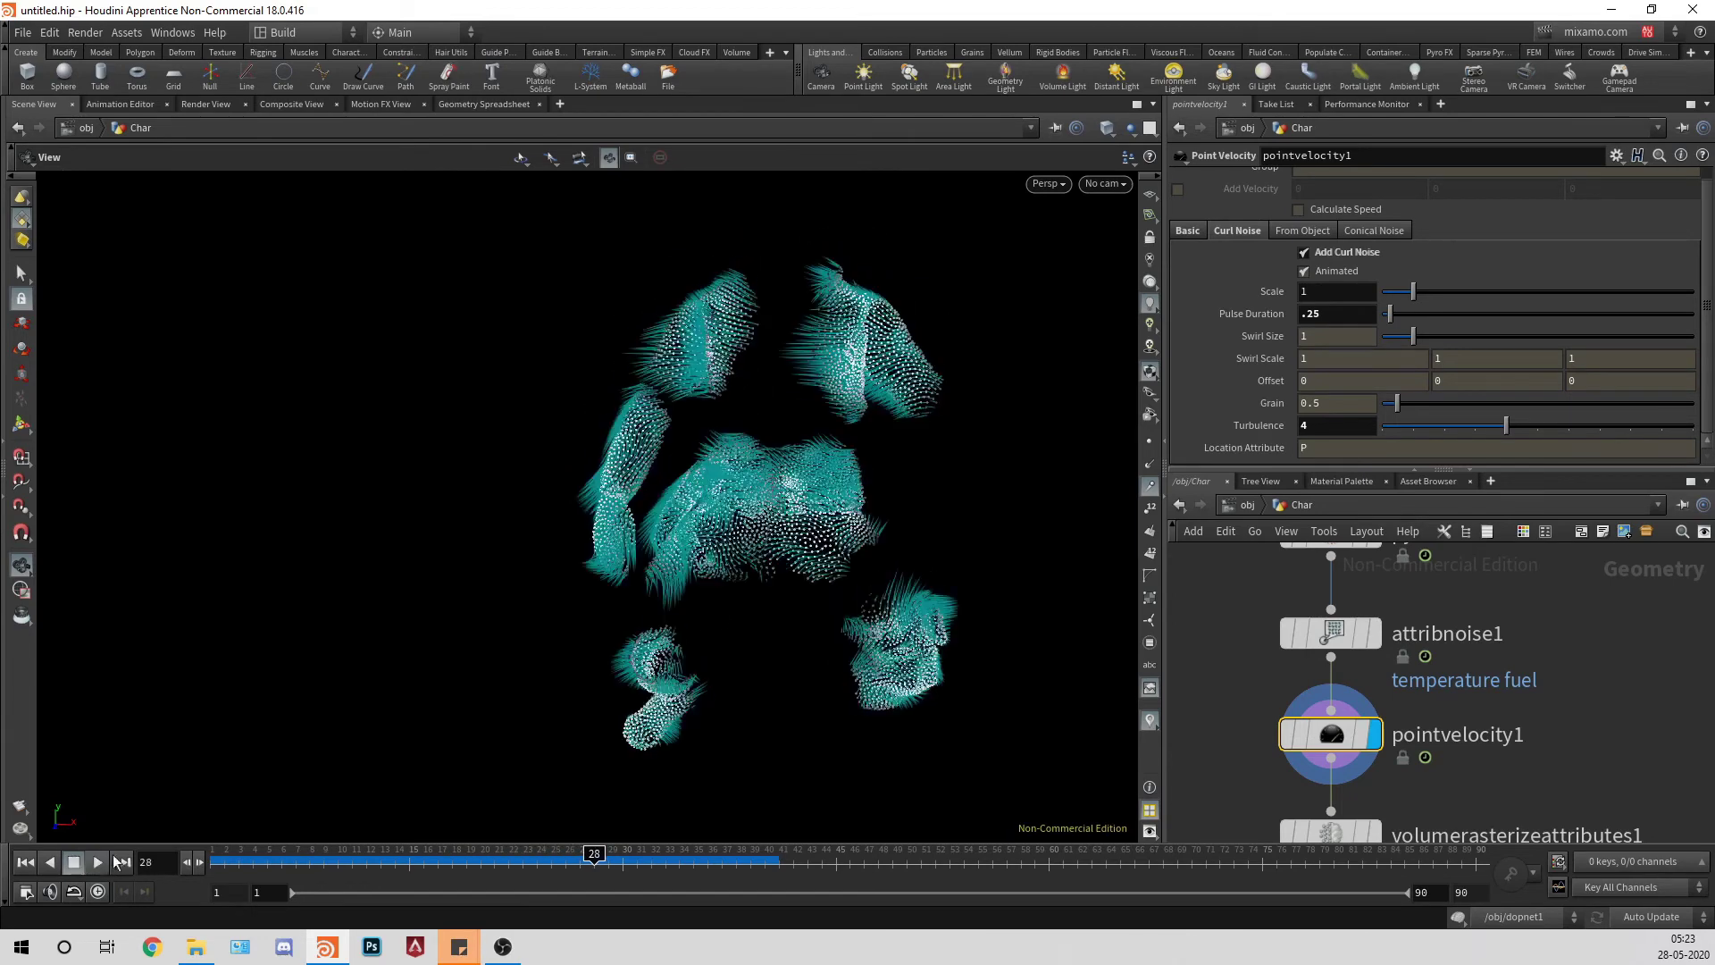
left_click(116, 862)
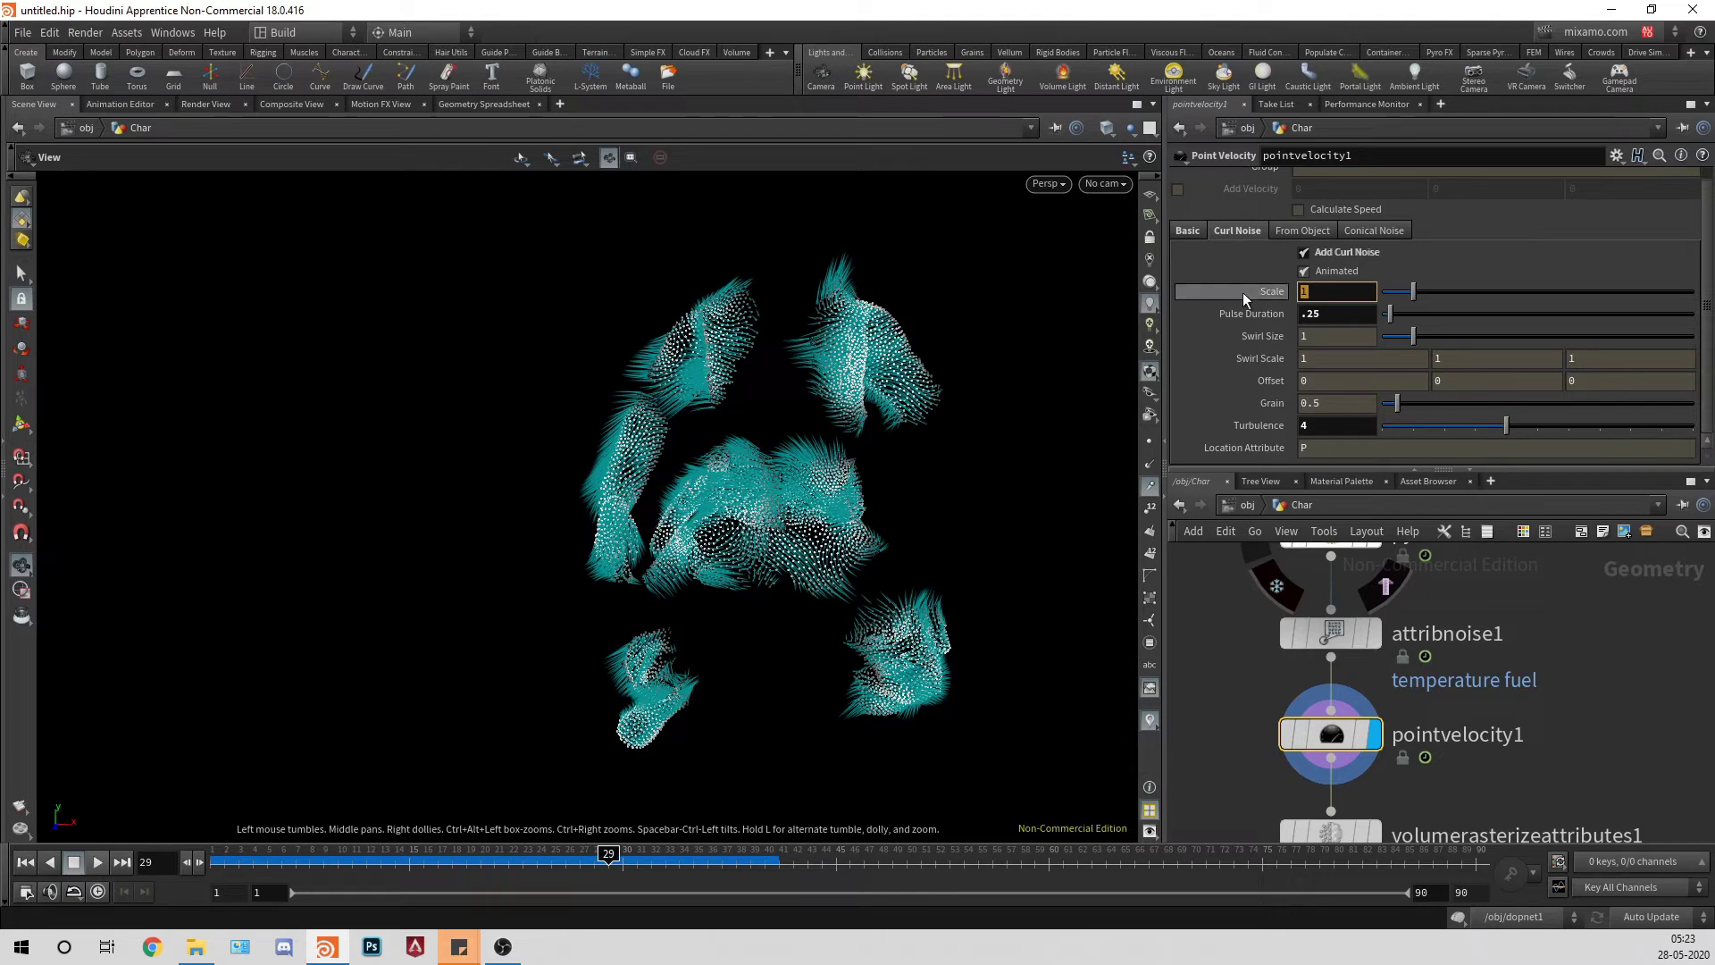
type(".5")
key("Tab")
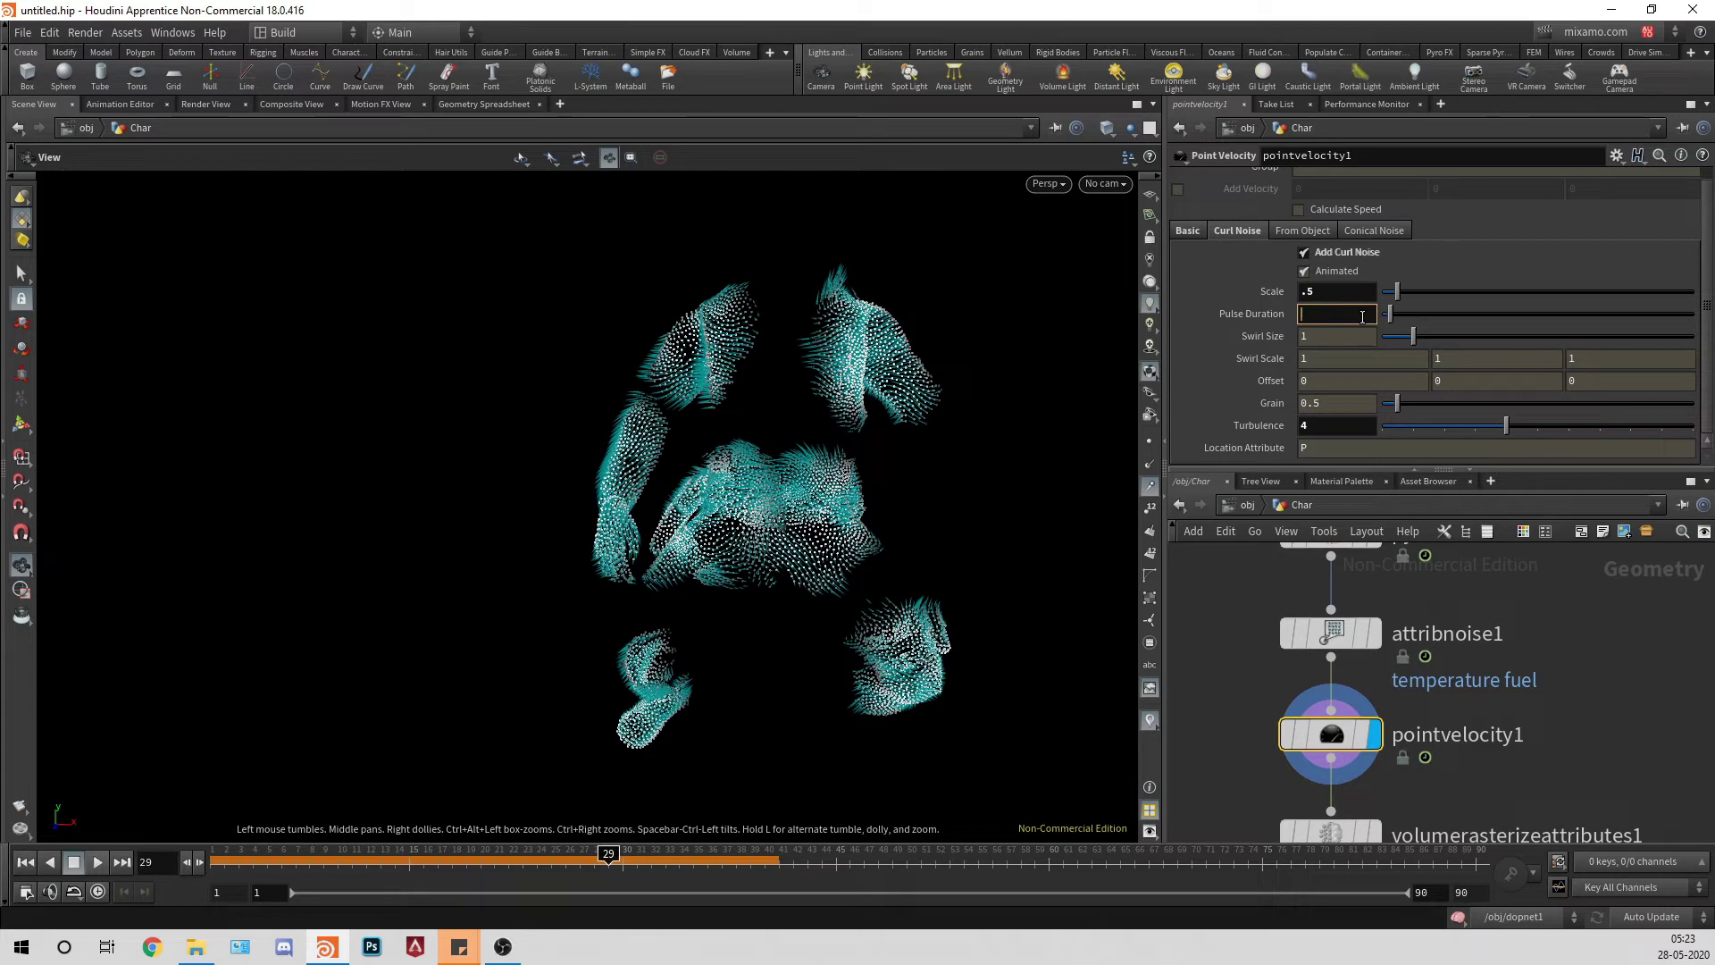
type("2")
key("Return")
left_click(25, 862)
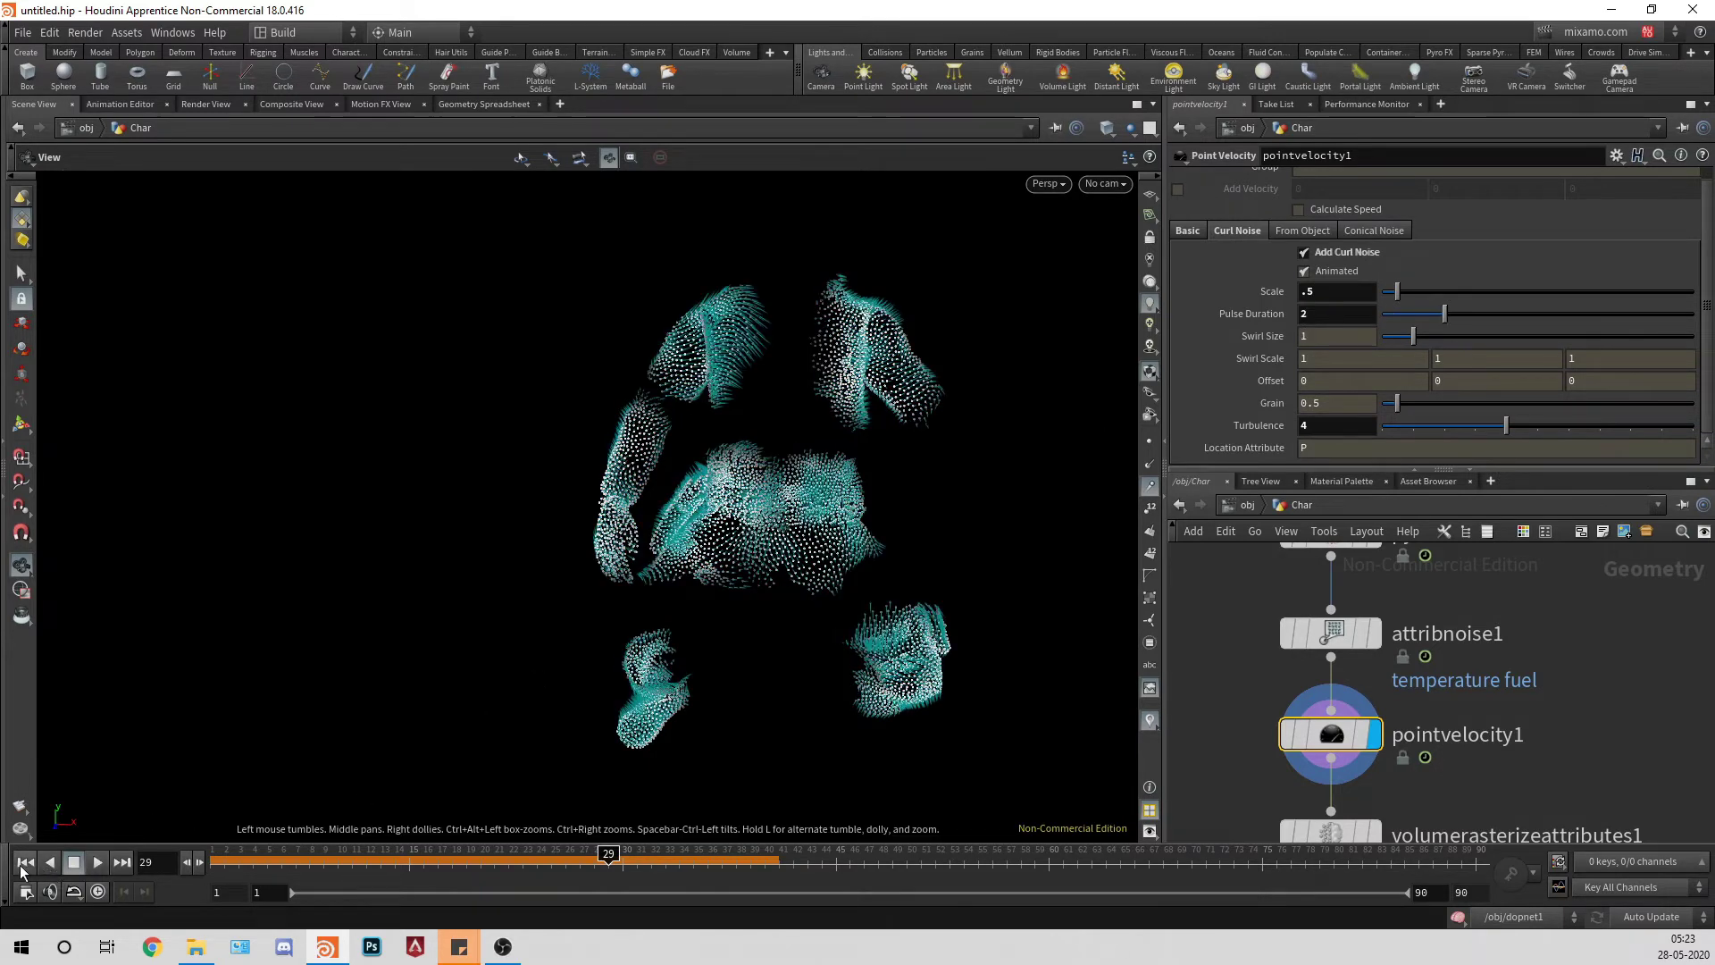
left_click(97, 861)
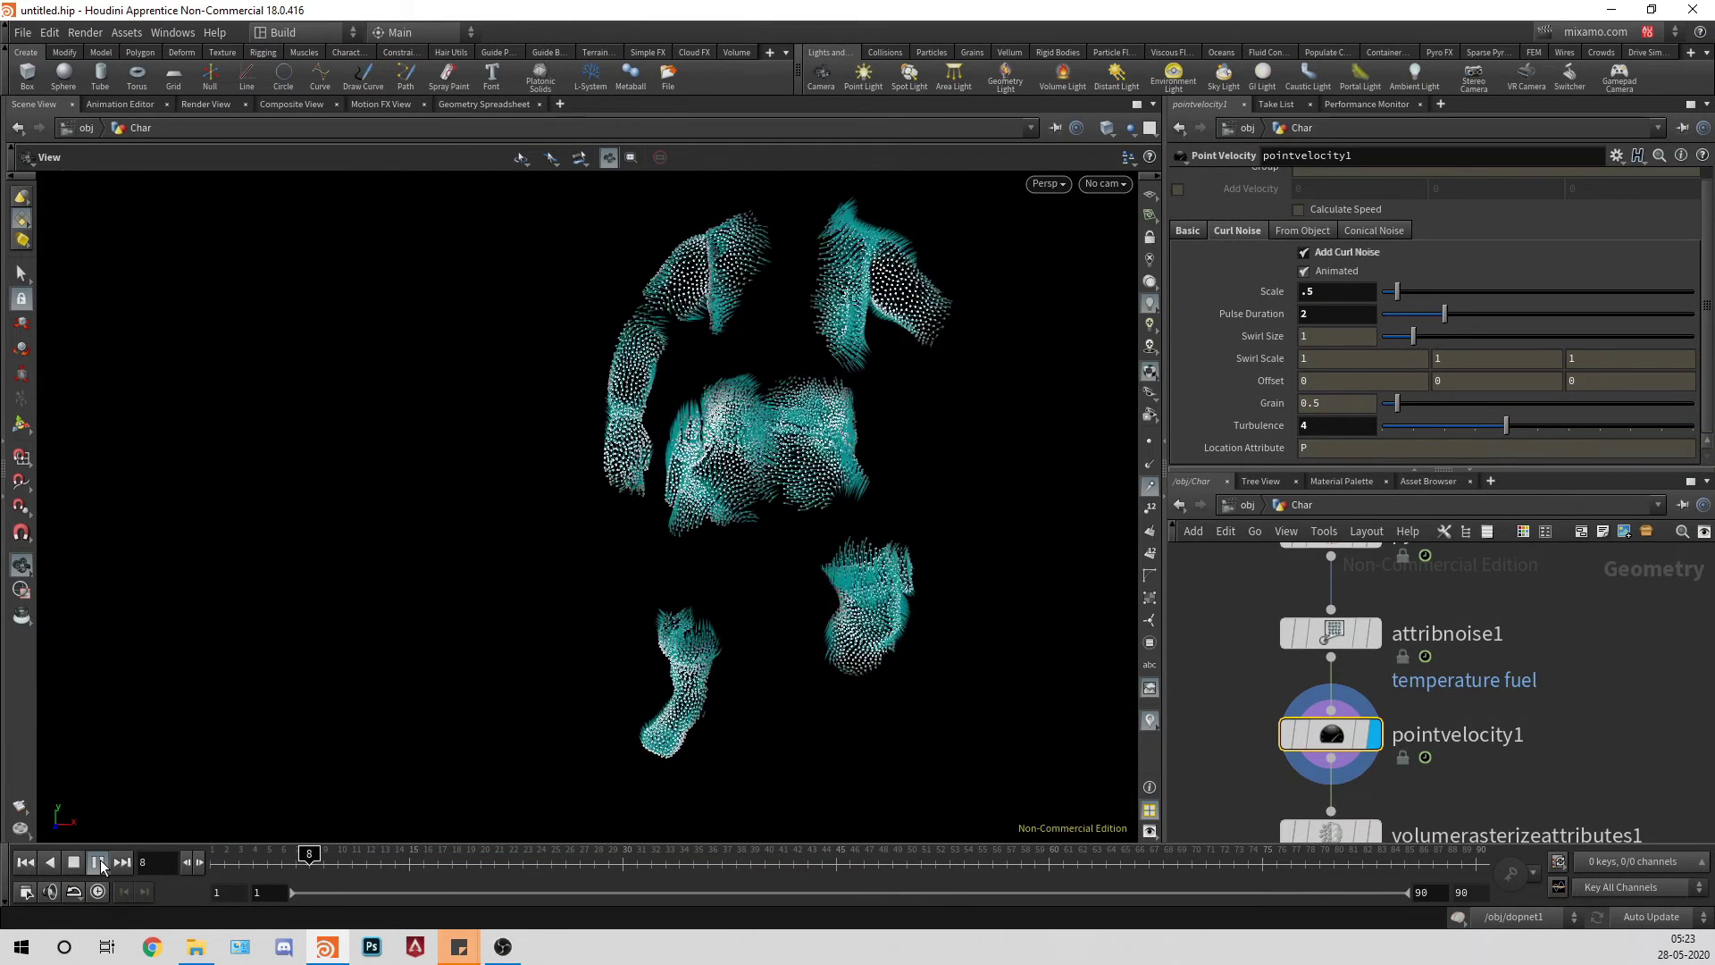
left_click(98, 862)
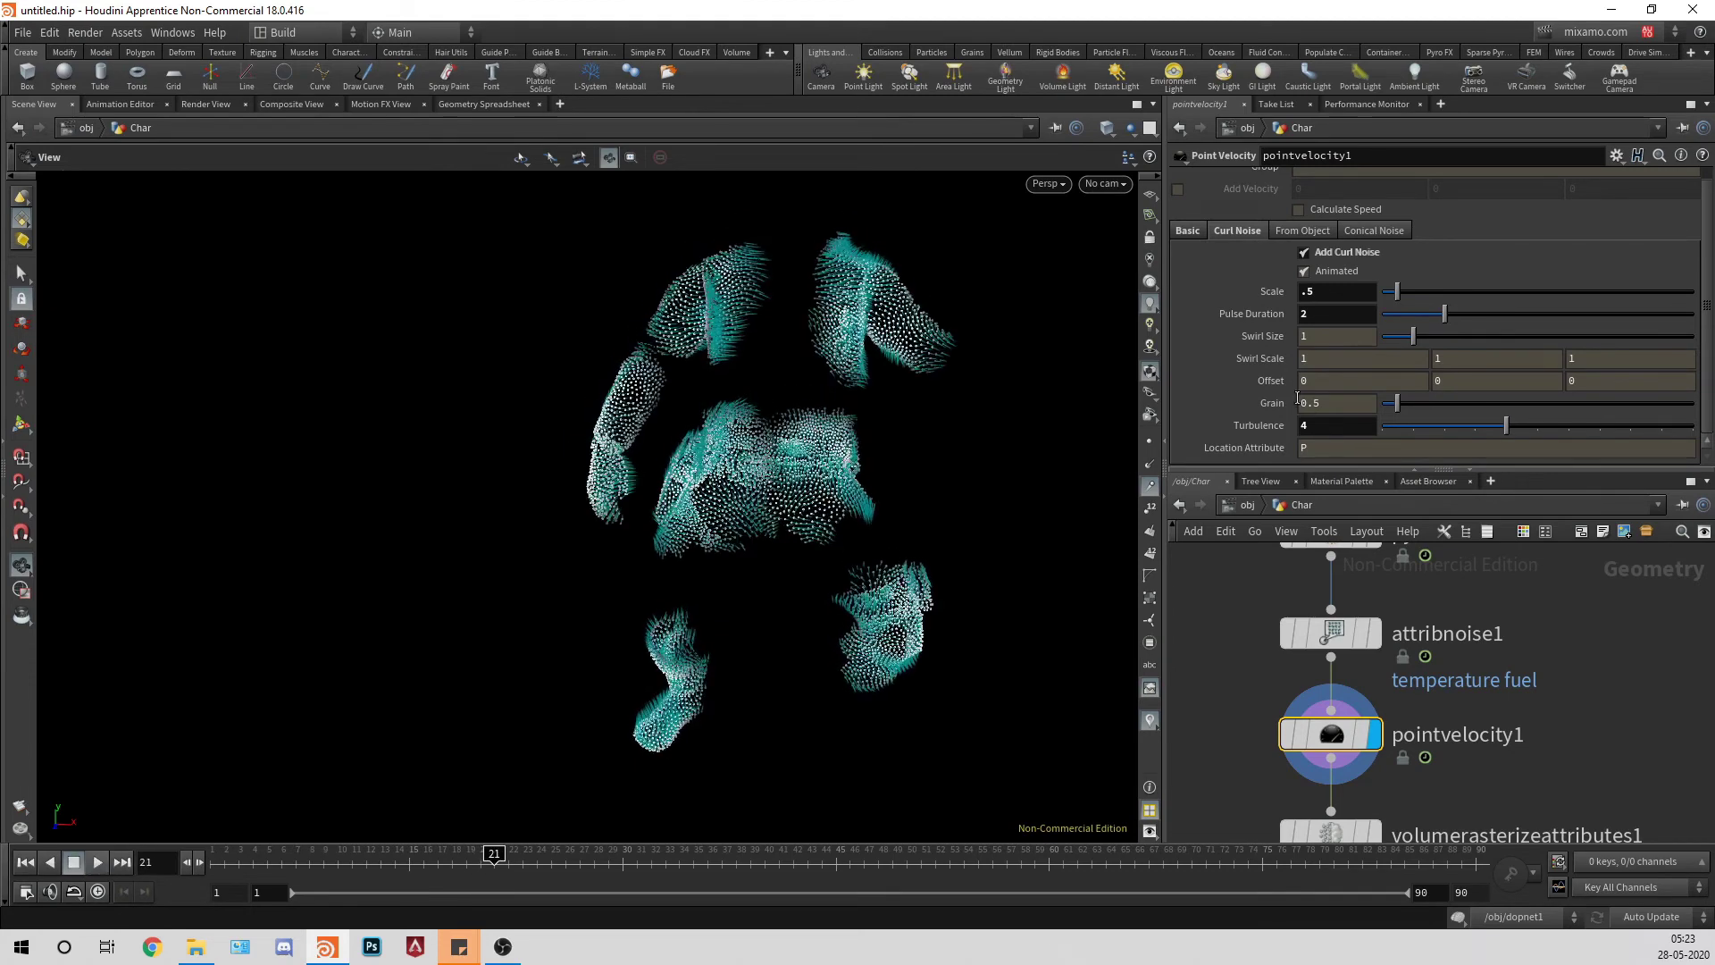
Step: Set the curl noise pulse duration to .75 and replay the velocity animation from the first frame
type(".75")
key("Return")
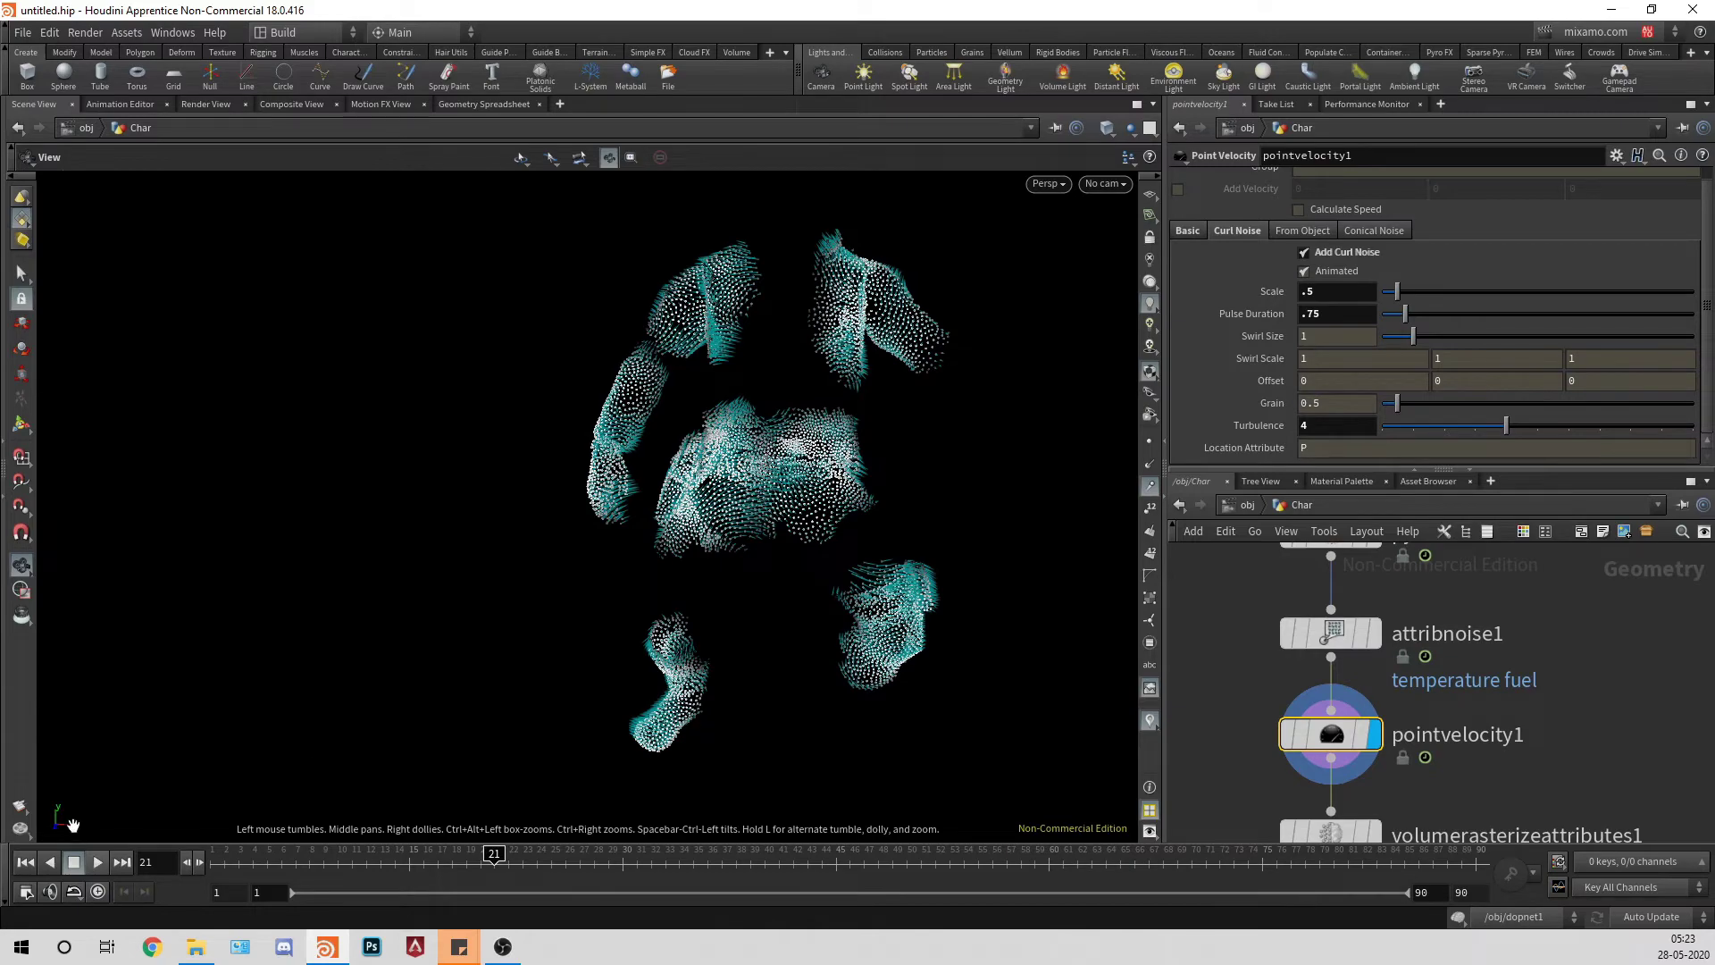
left_click(25, 862)
left_click(98, 861)
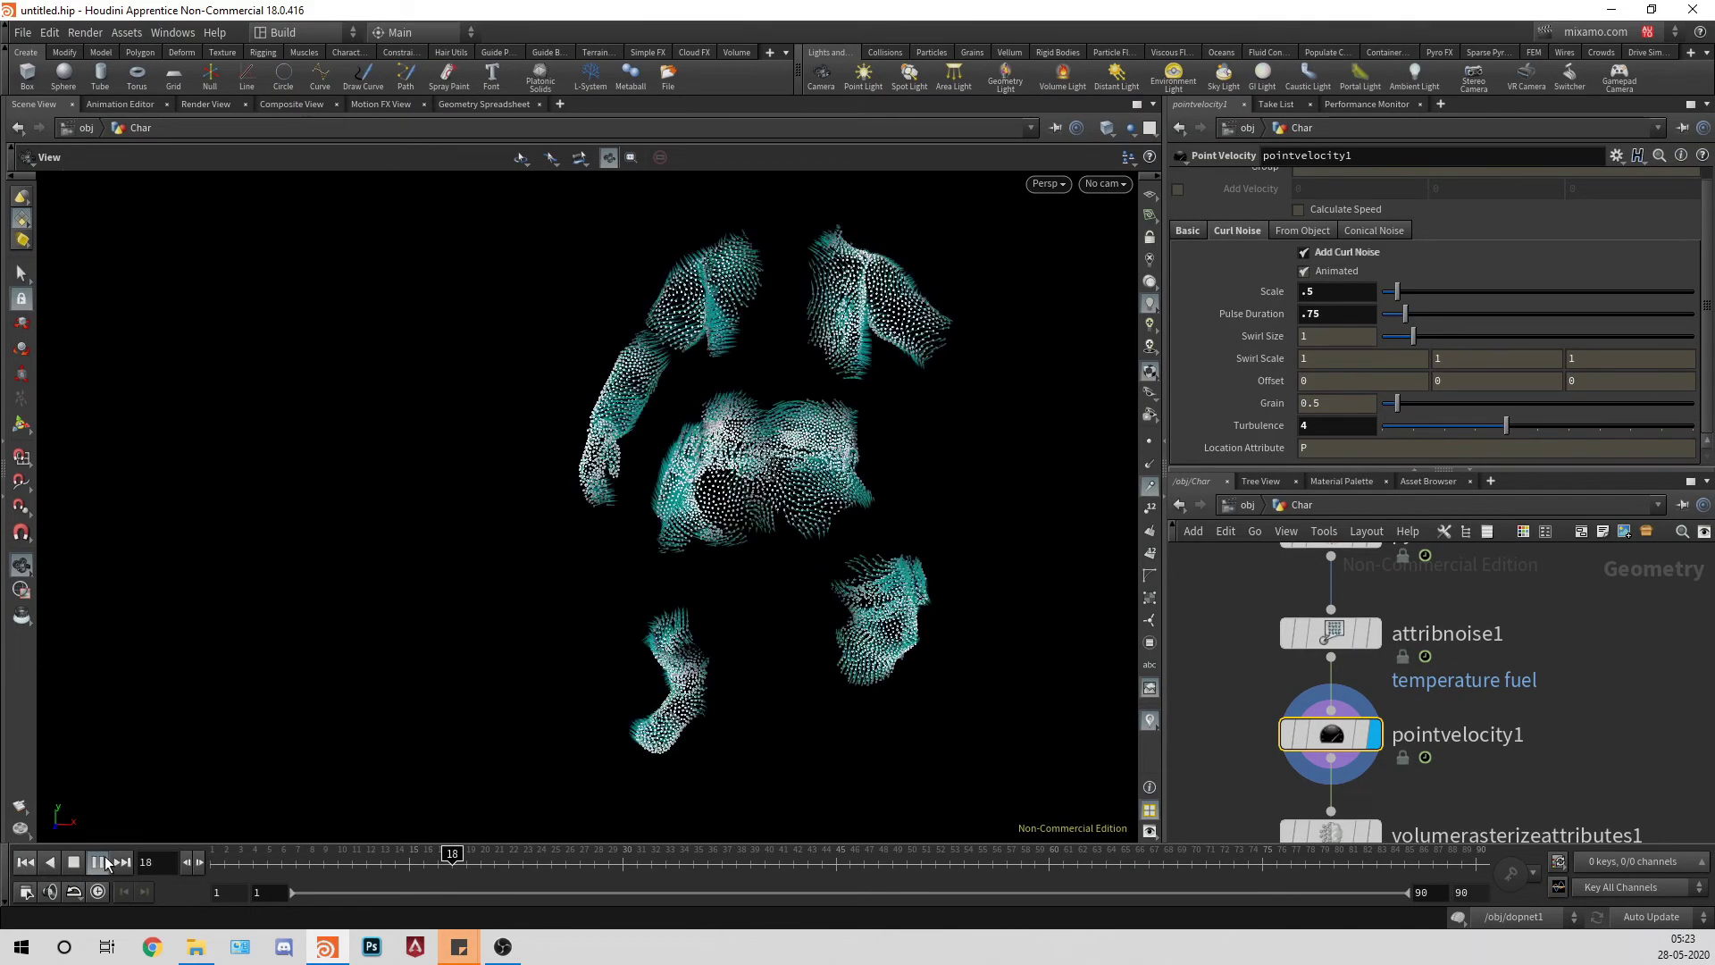
left_click(105, 863)
Step: Try a curl noise swirl size of 5 and play the animation from the first frame
left_click_drag(1325, 343, 1286, 340)
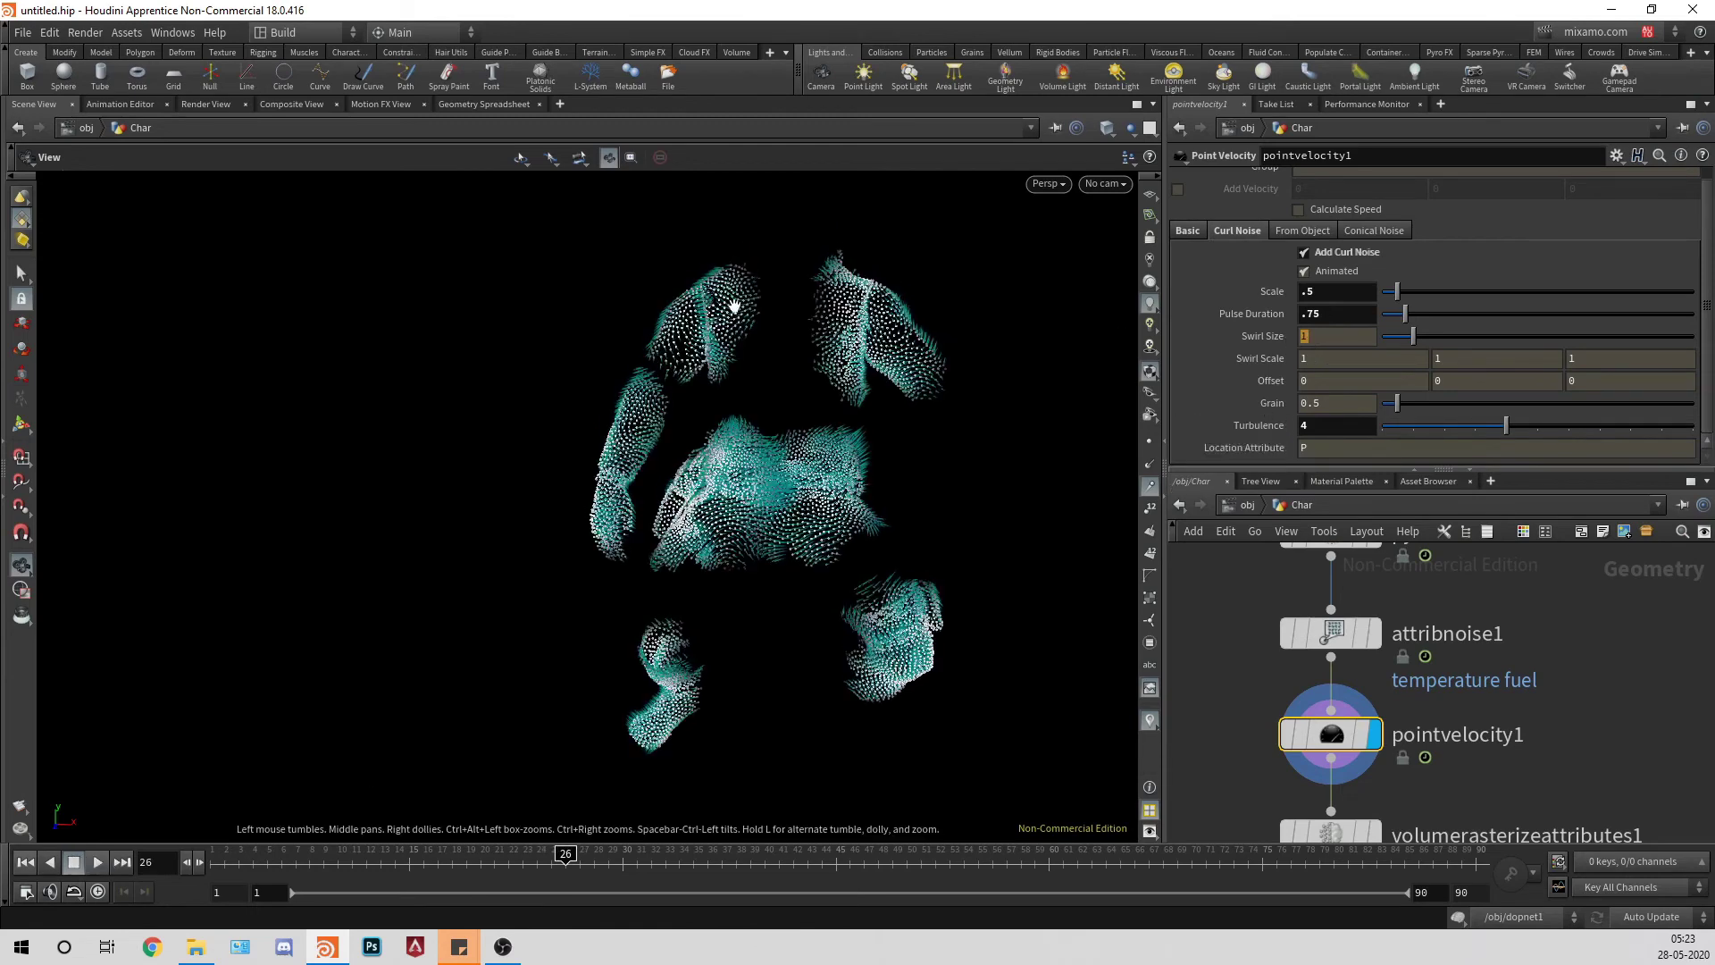
type("5")
key("Return")
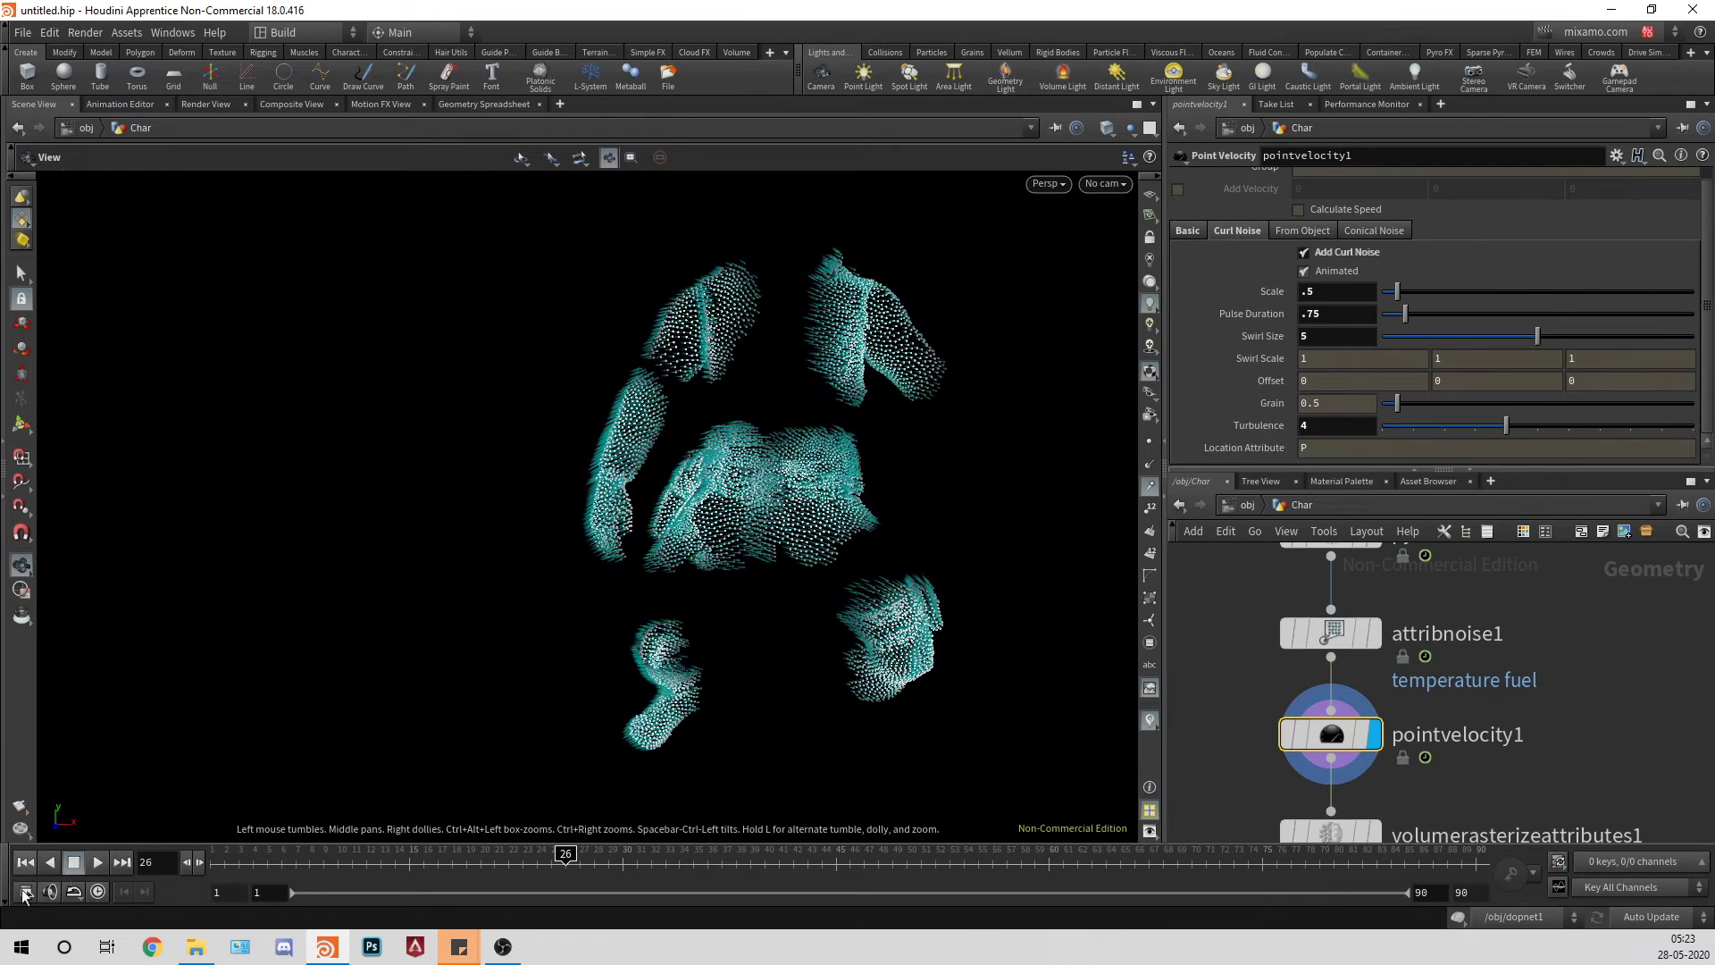
left_click(25, 862)
left_click(99, 862)
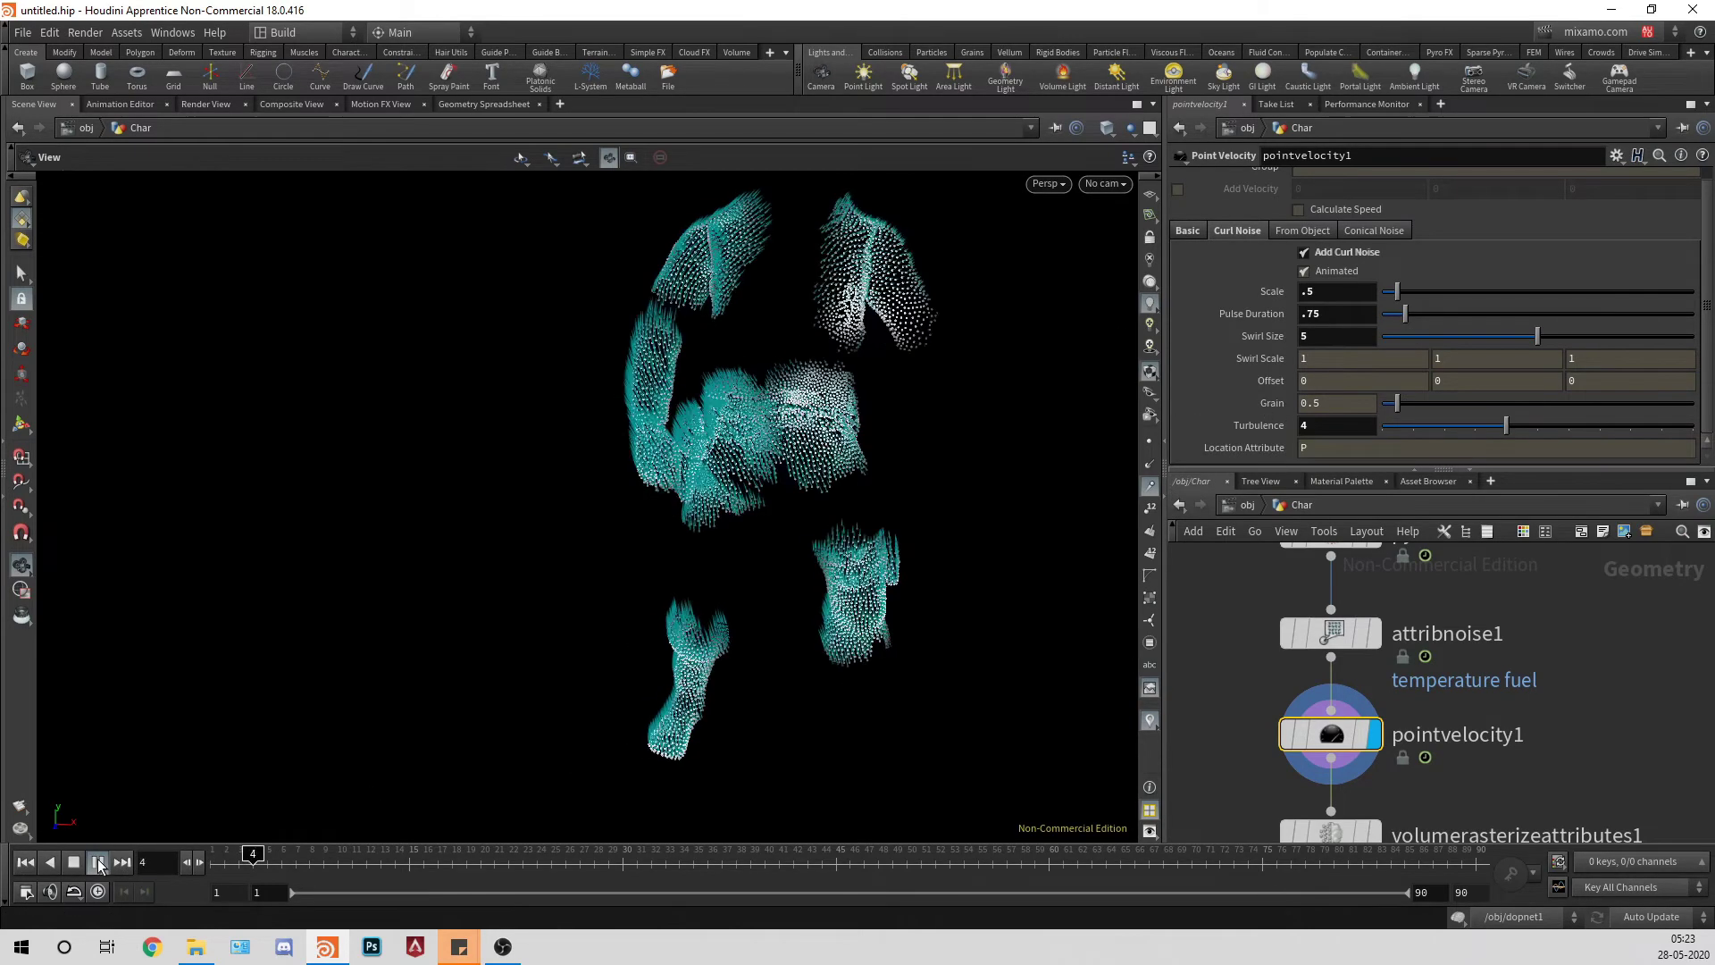
Step: Set the curl noise swirl size to .75 and replay the animation from the first frame
left_click(1328, 332)
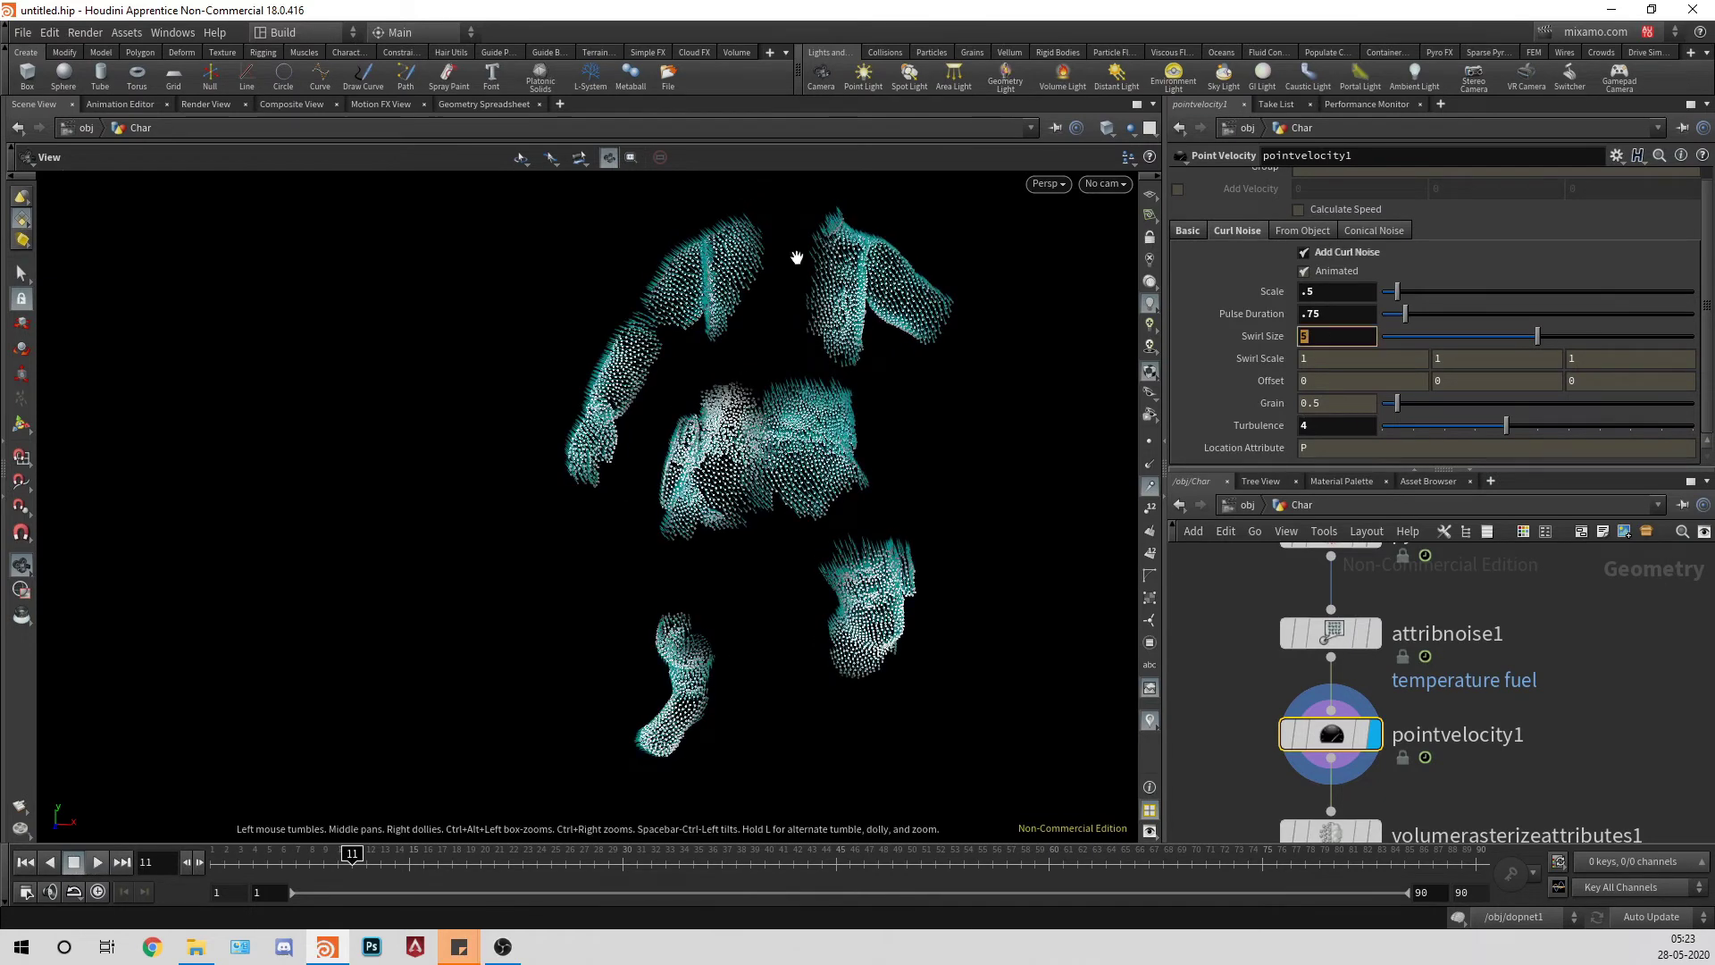
type(".75")
key("Return")
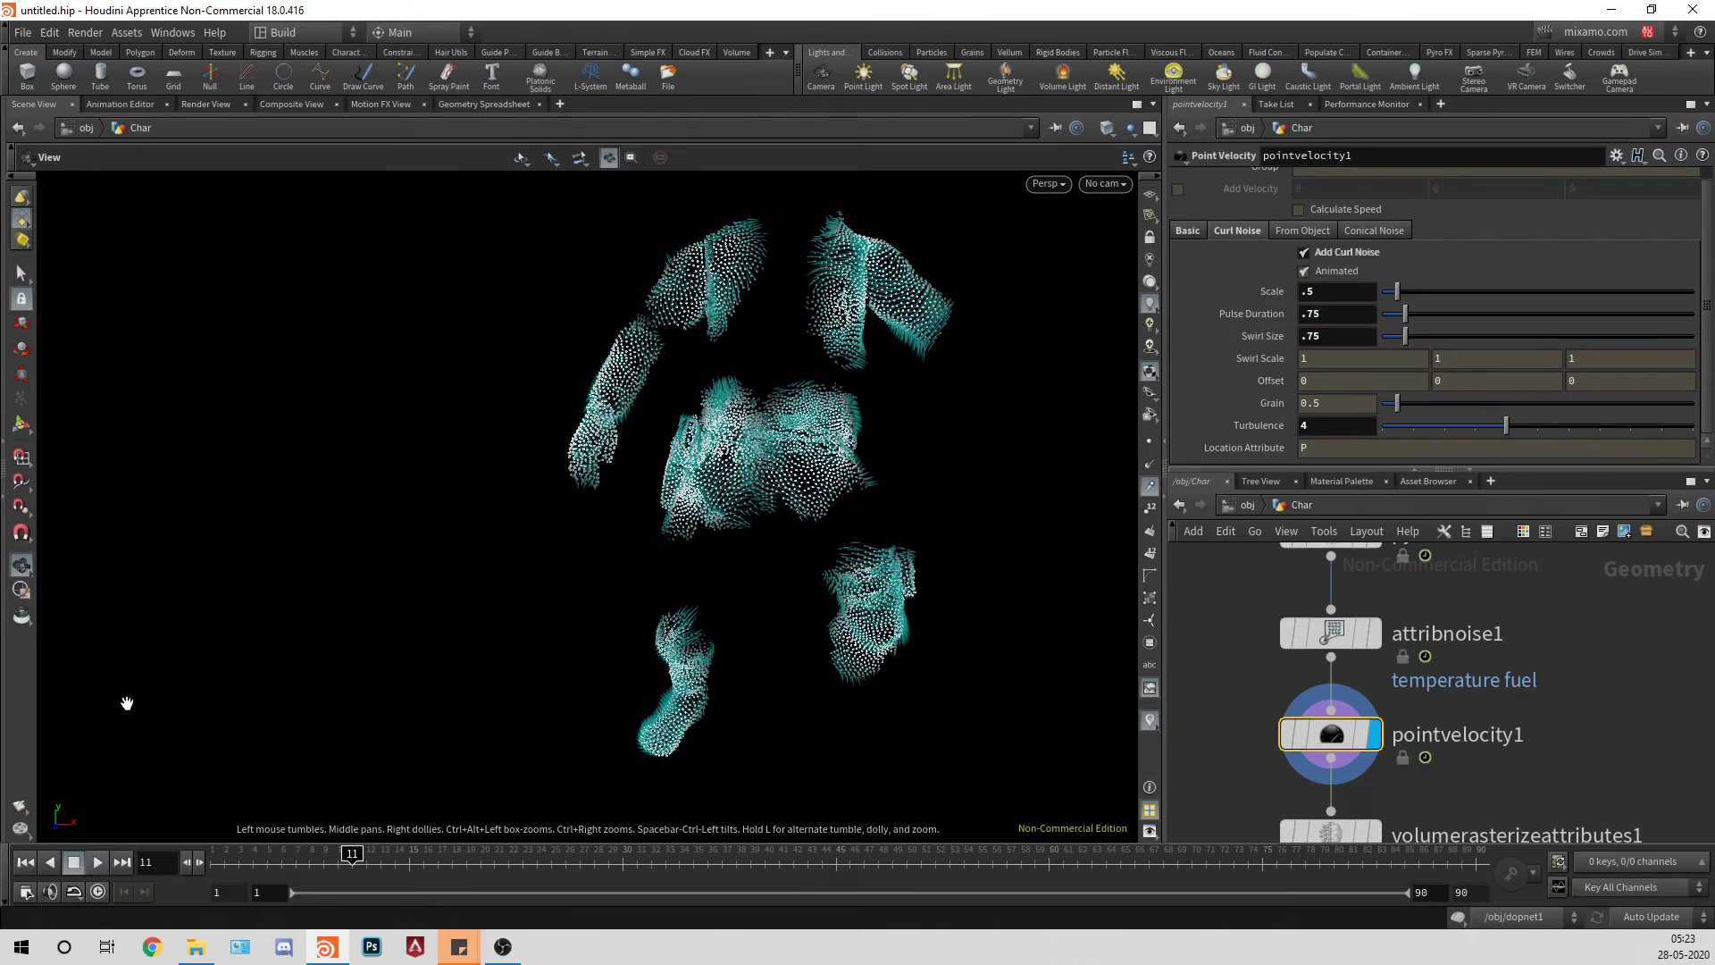
left_click(25, 864)
left_click(100, 861)
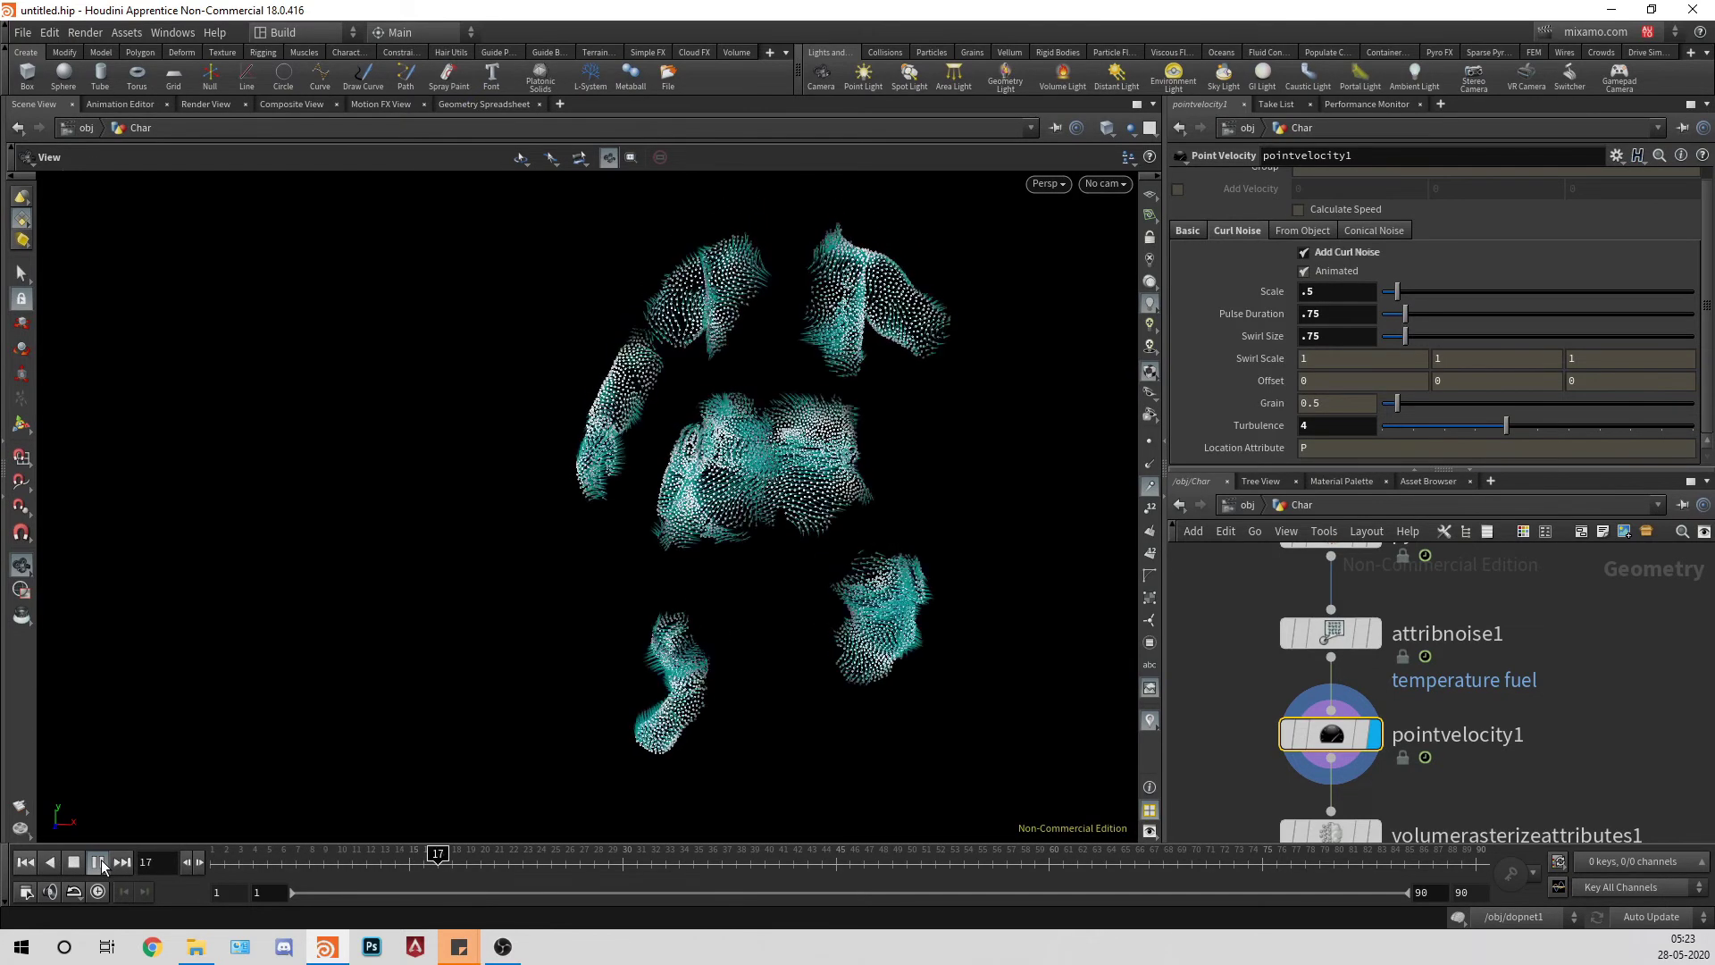
left_click(100, 859)
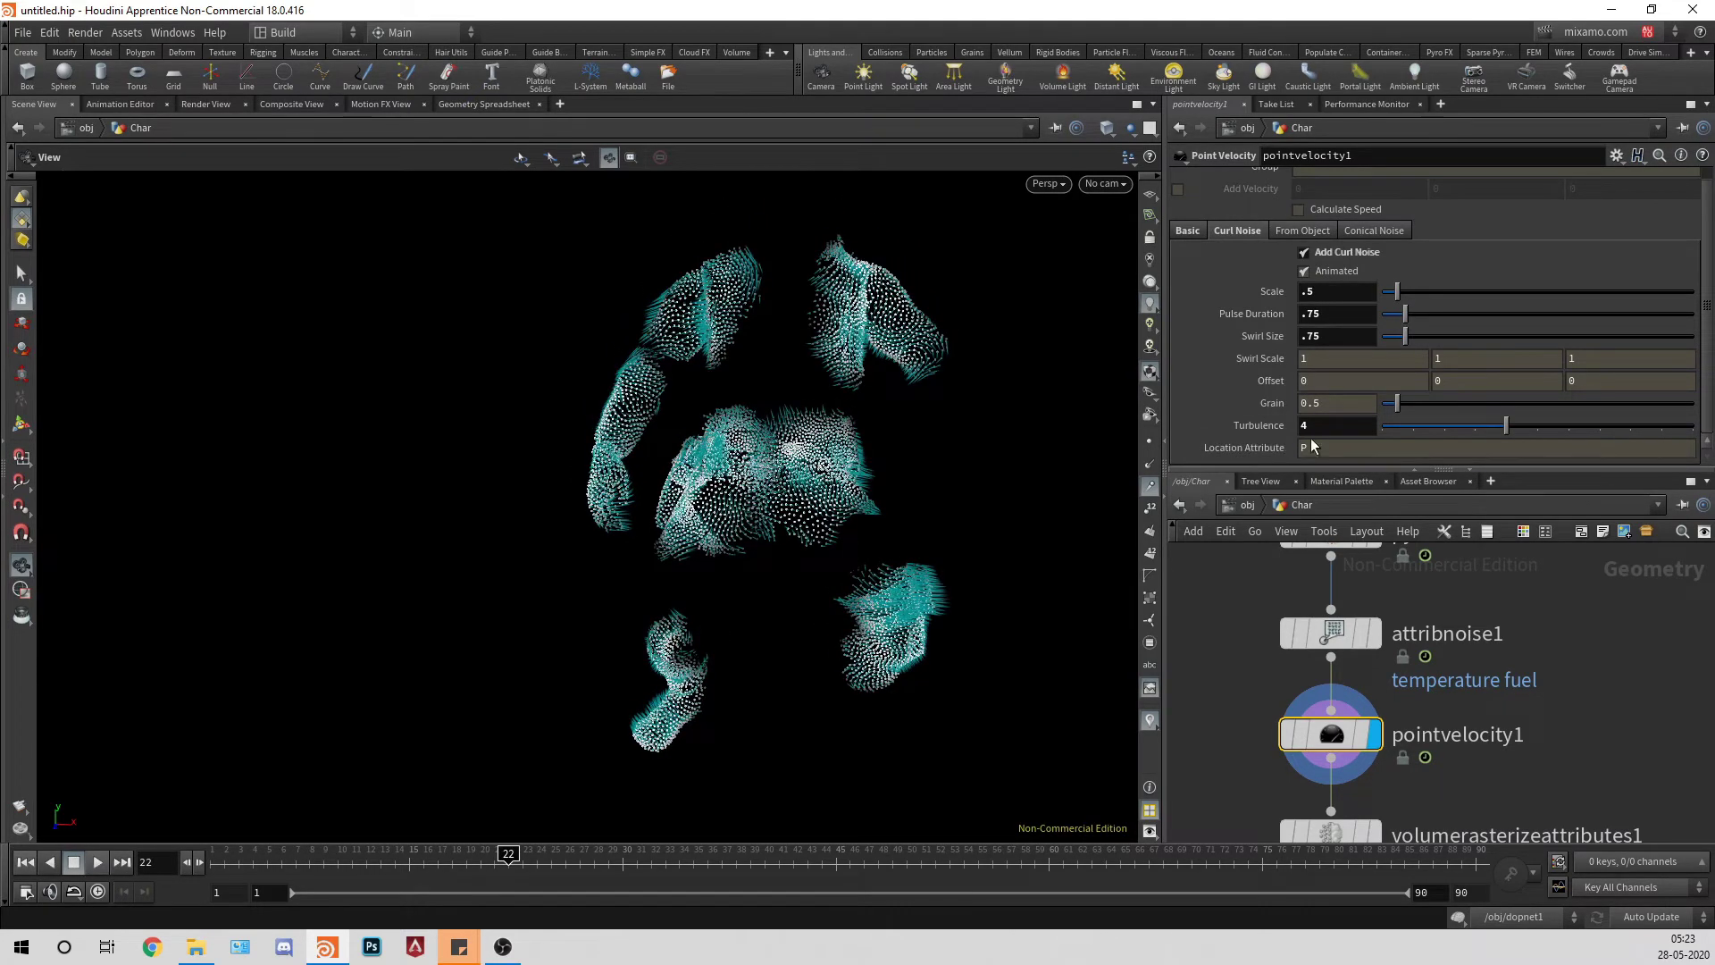
Step: Review the From Object, Conical Noise and Basic settings of the point velocity node
scroll(1330, 223, "up", 1)
left_click(1310, 248)
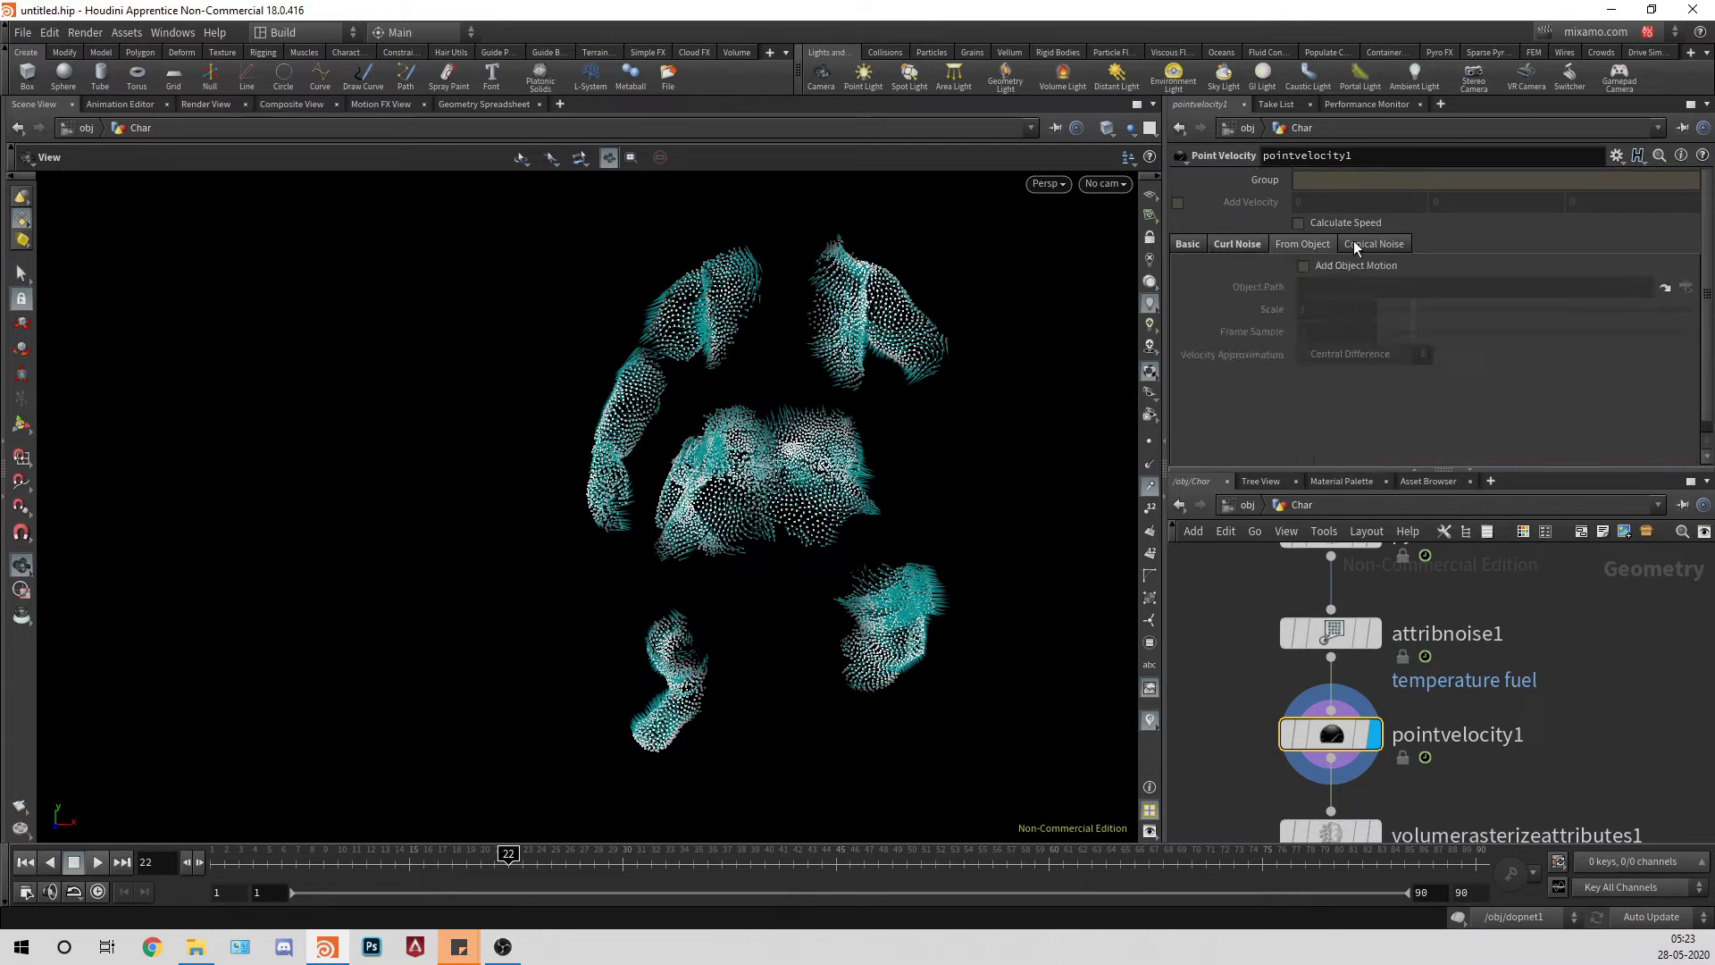
left_click(1354, 242)
left_click(1228, 243)
left_click(1193, 246)
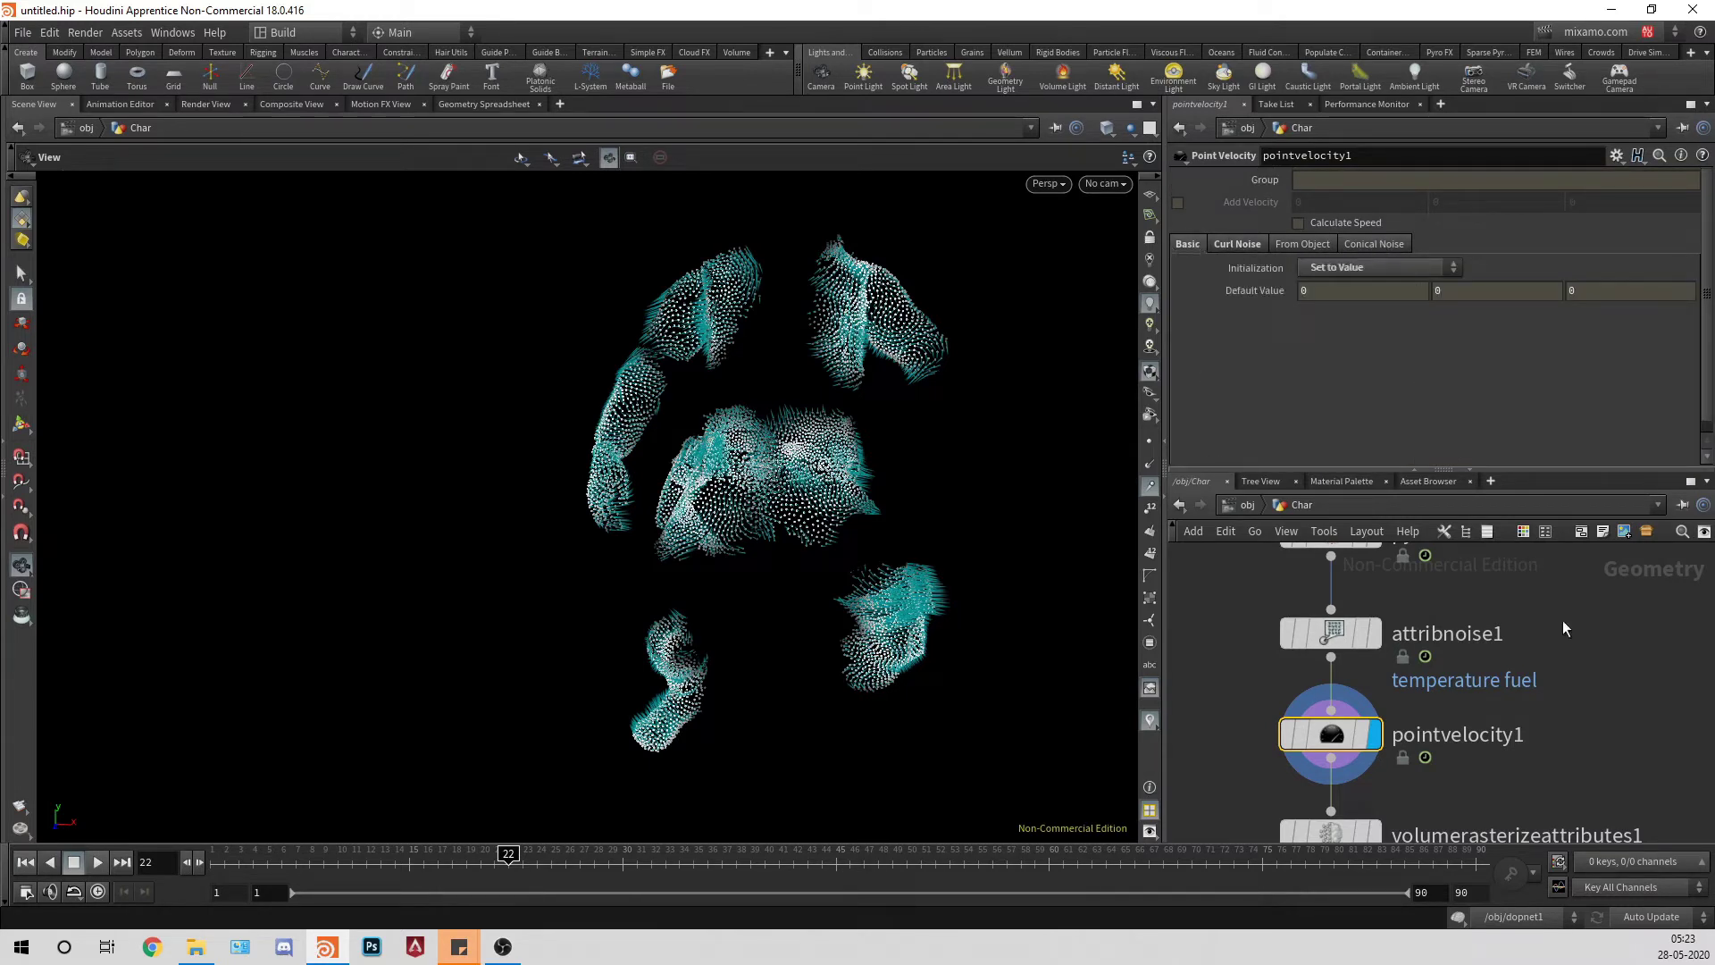
Step: Return from the Char geometry network to the object level, dismissing the error dialog
left_click(1251, 505)
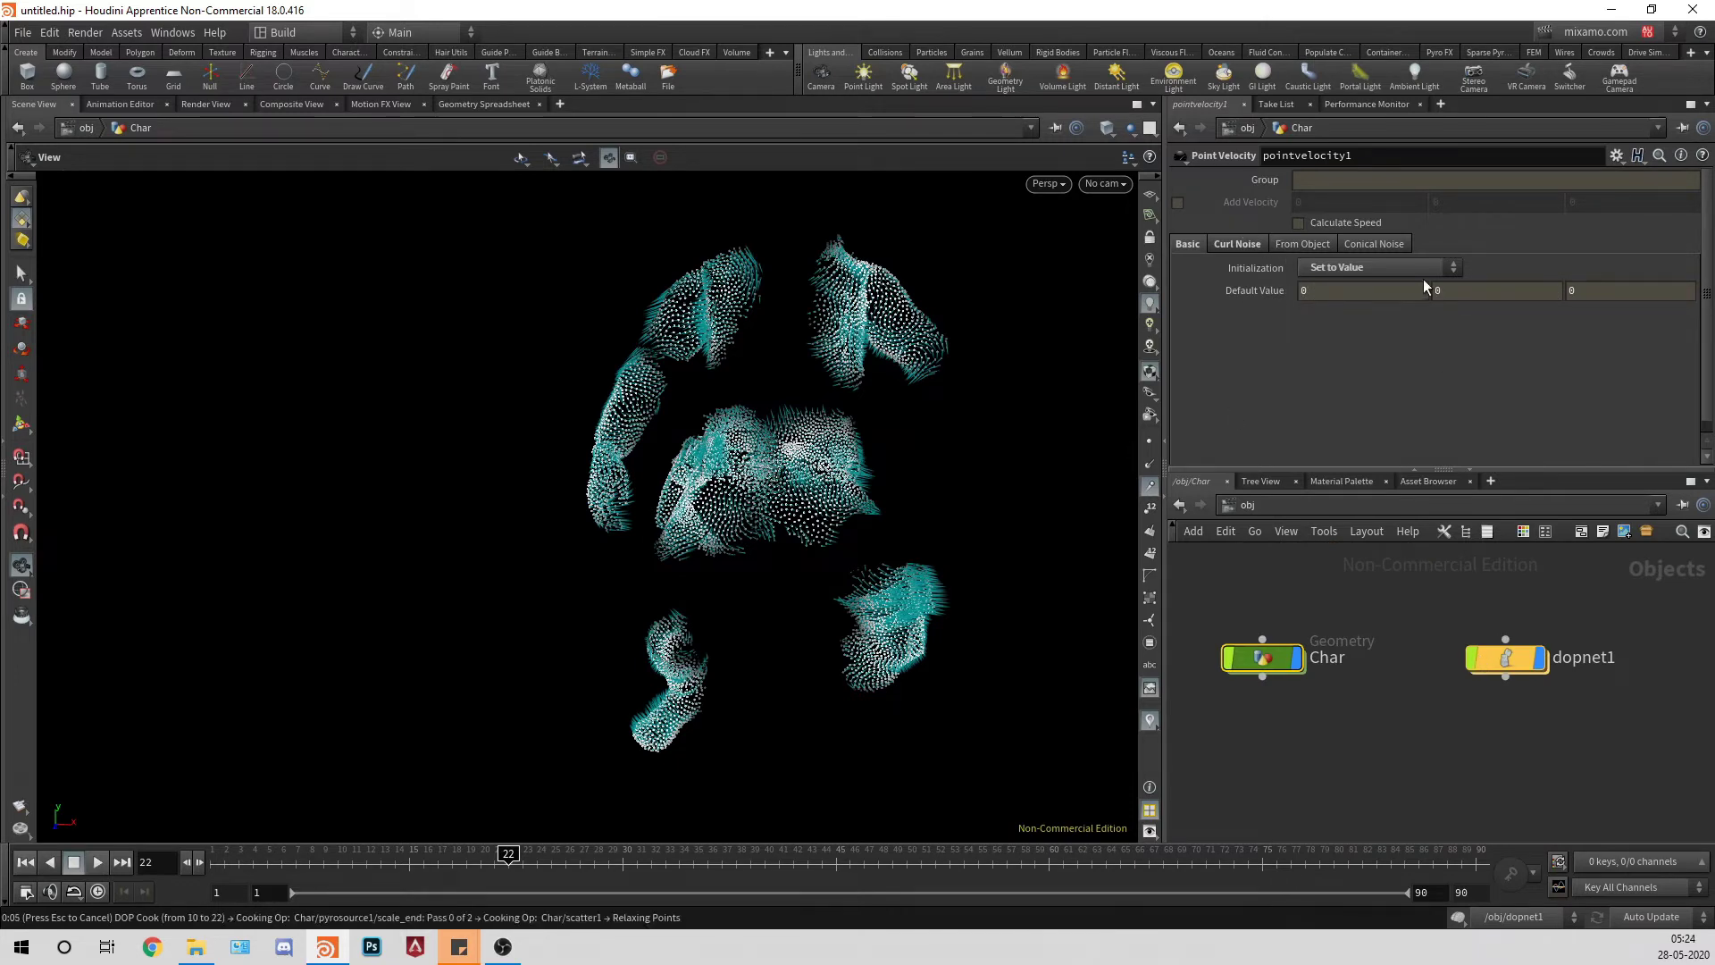
left_click(1269, 661)
left_click(1358, 702)
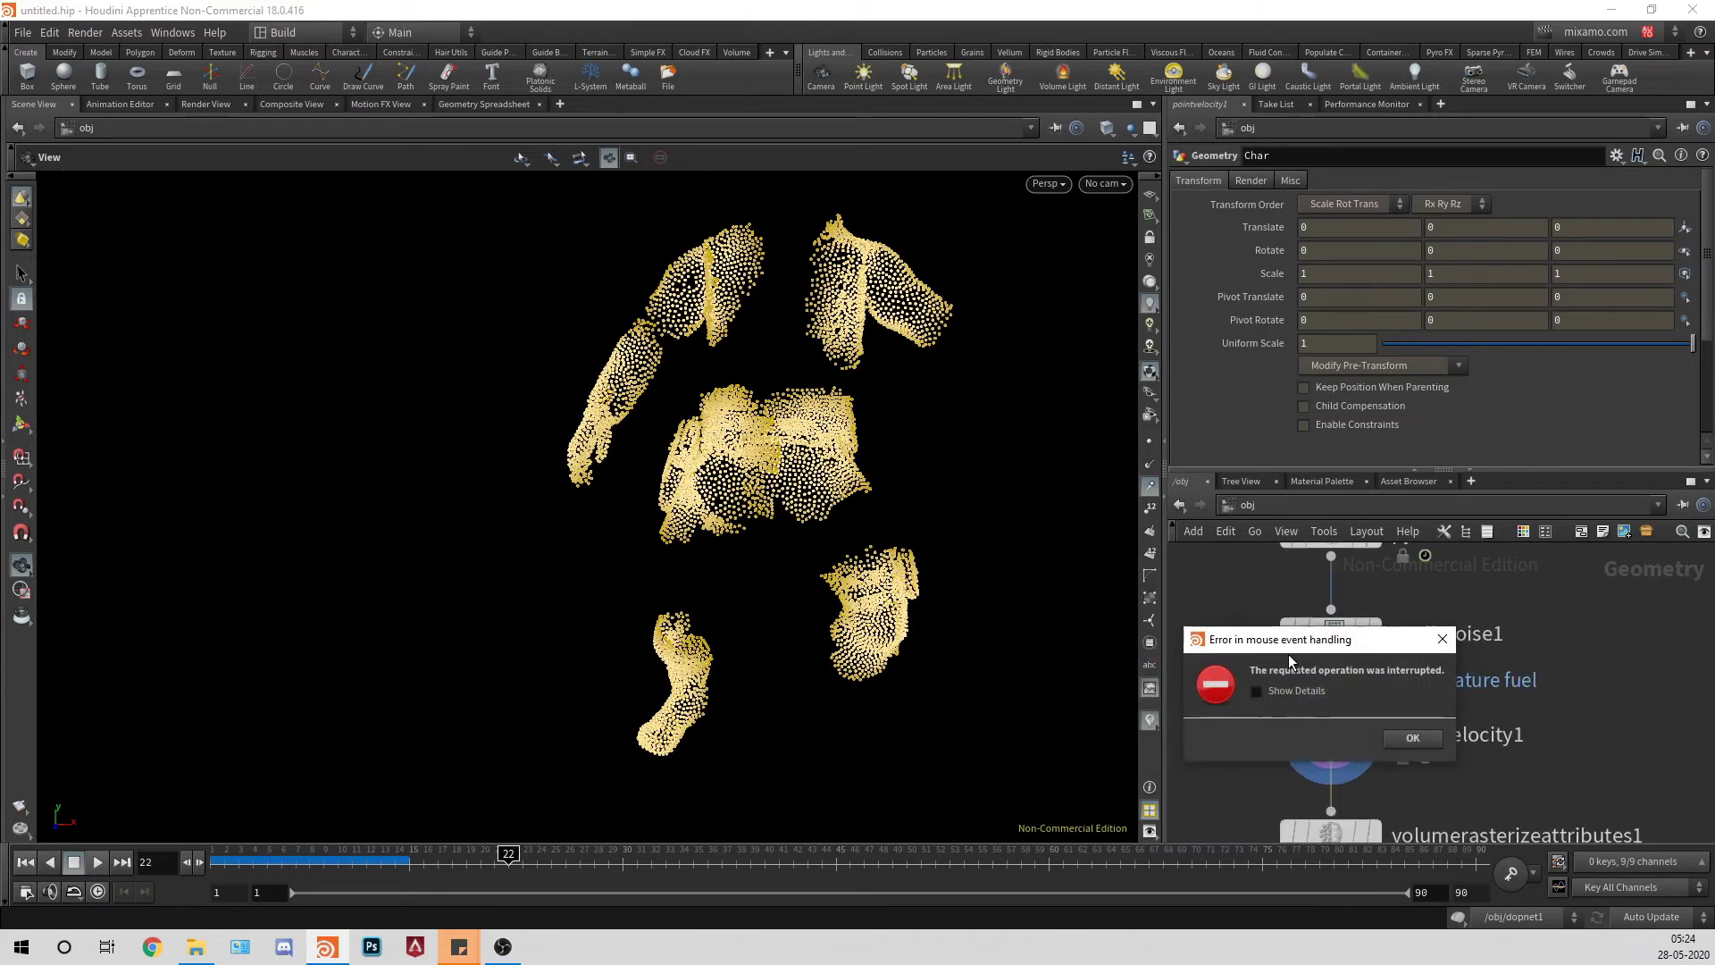
left_click(1412, 734)
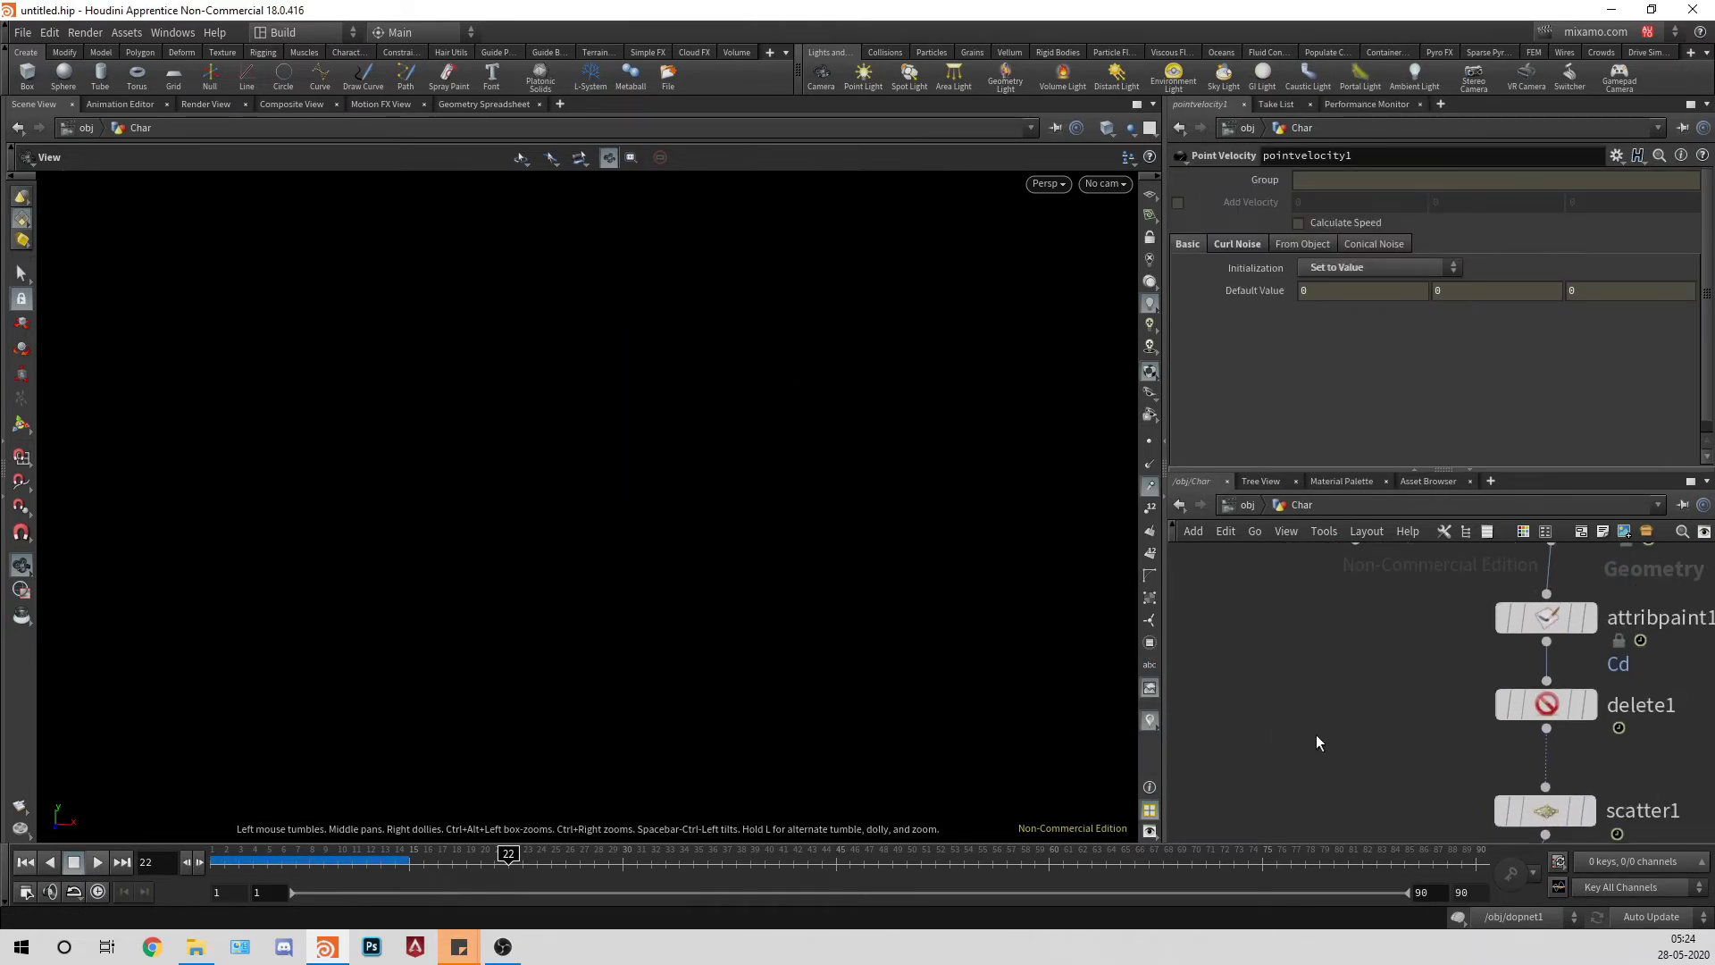
mouse_move(1369, 598)
left_click(1397, 563)
left_click(1247, 506)
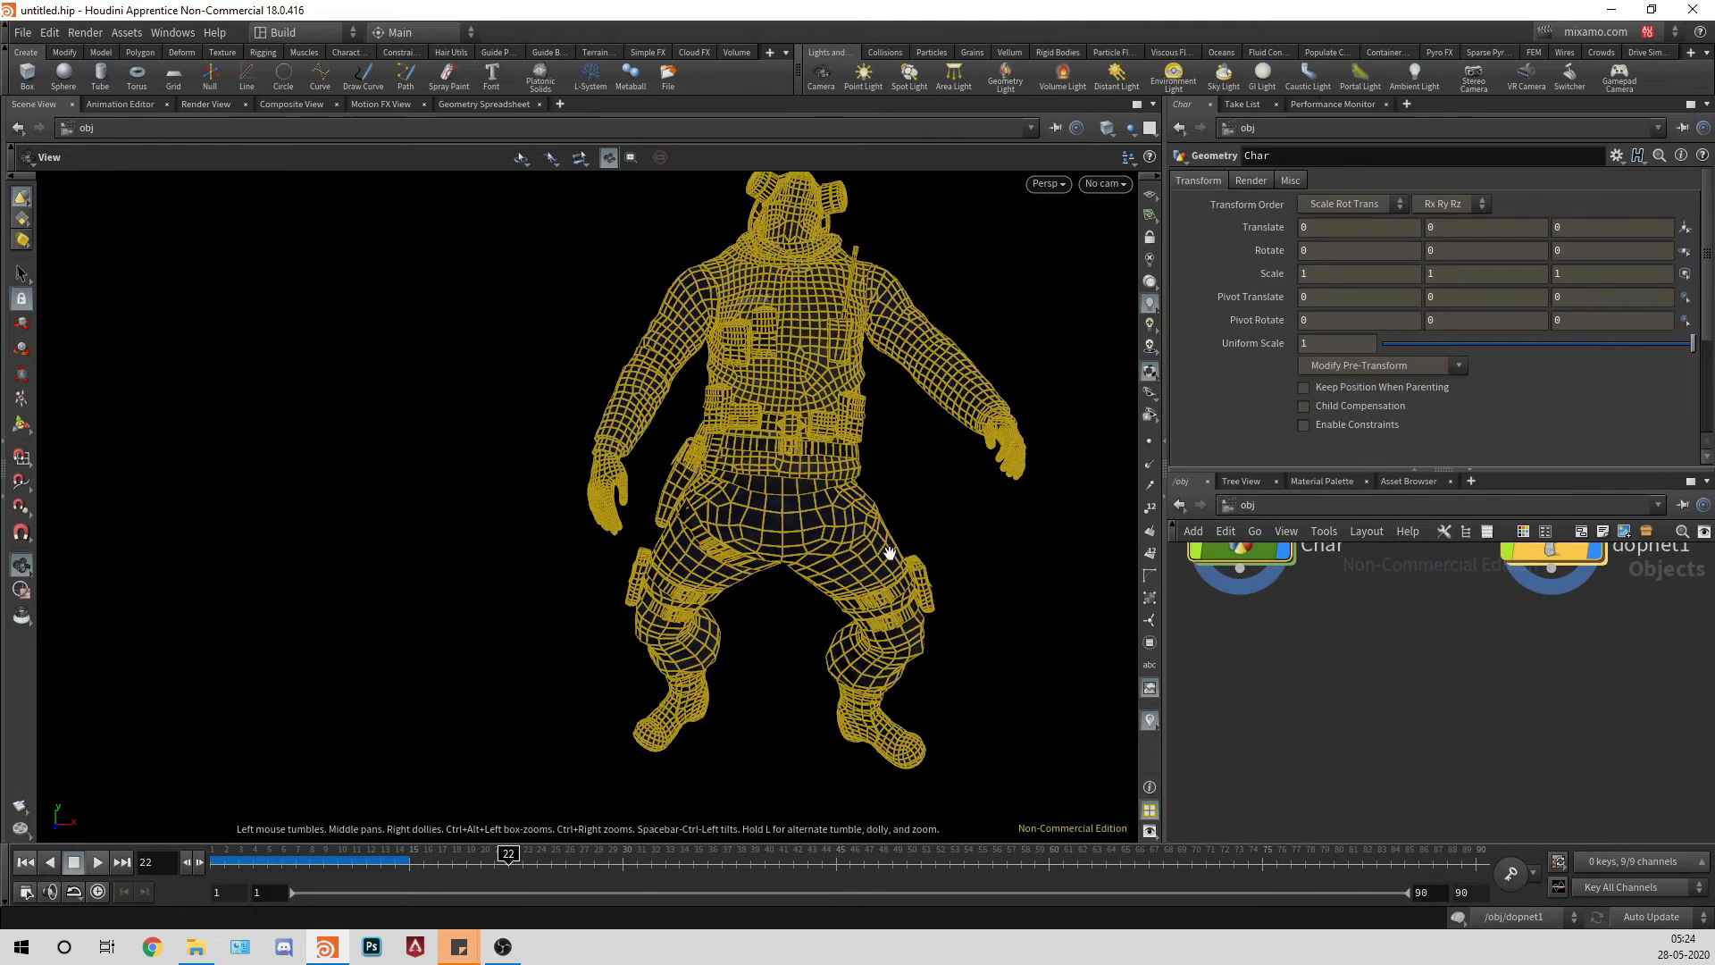
Step: Play the fire simulation on the whole character from the first frame
right_click_drag(890, 553, 758, 553)
left_click_drag(758, 553, 630, 555)
left_click(1301, 711)
scroll(750, 554, "down", 2)
middle_click_drag(750, 554, 611, 597)
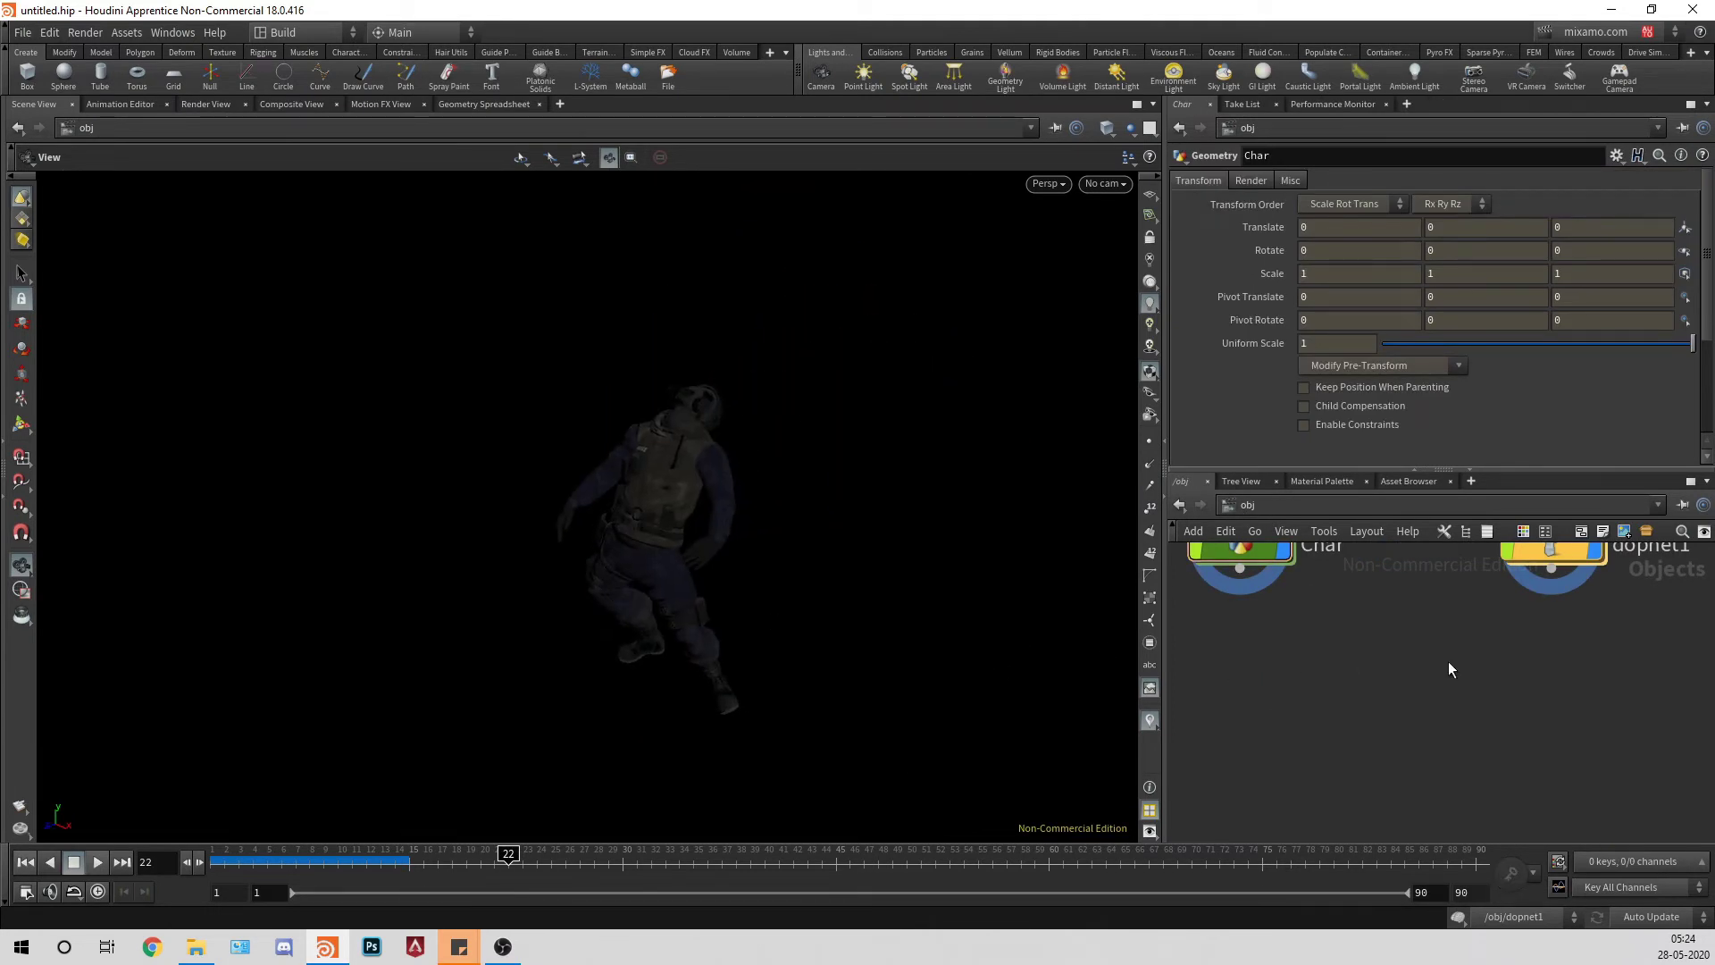
mouse_move(1447, 666)
middle_mouse_down()
mouse_move(1398, 763)
mouse_move(1443, 741)
middle_mouse_up()
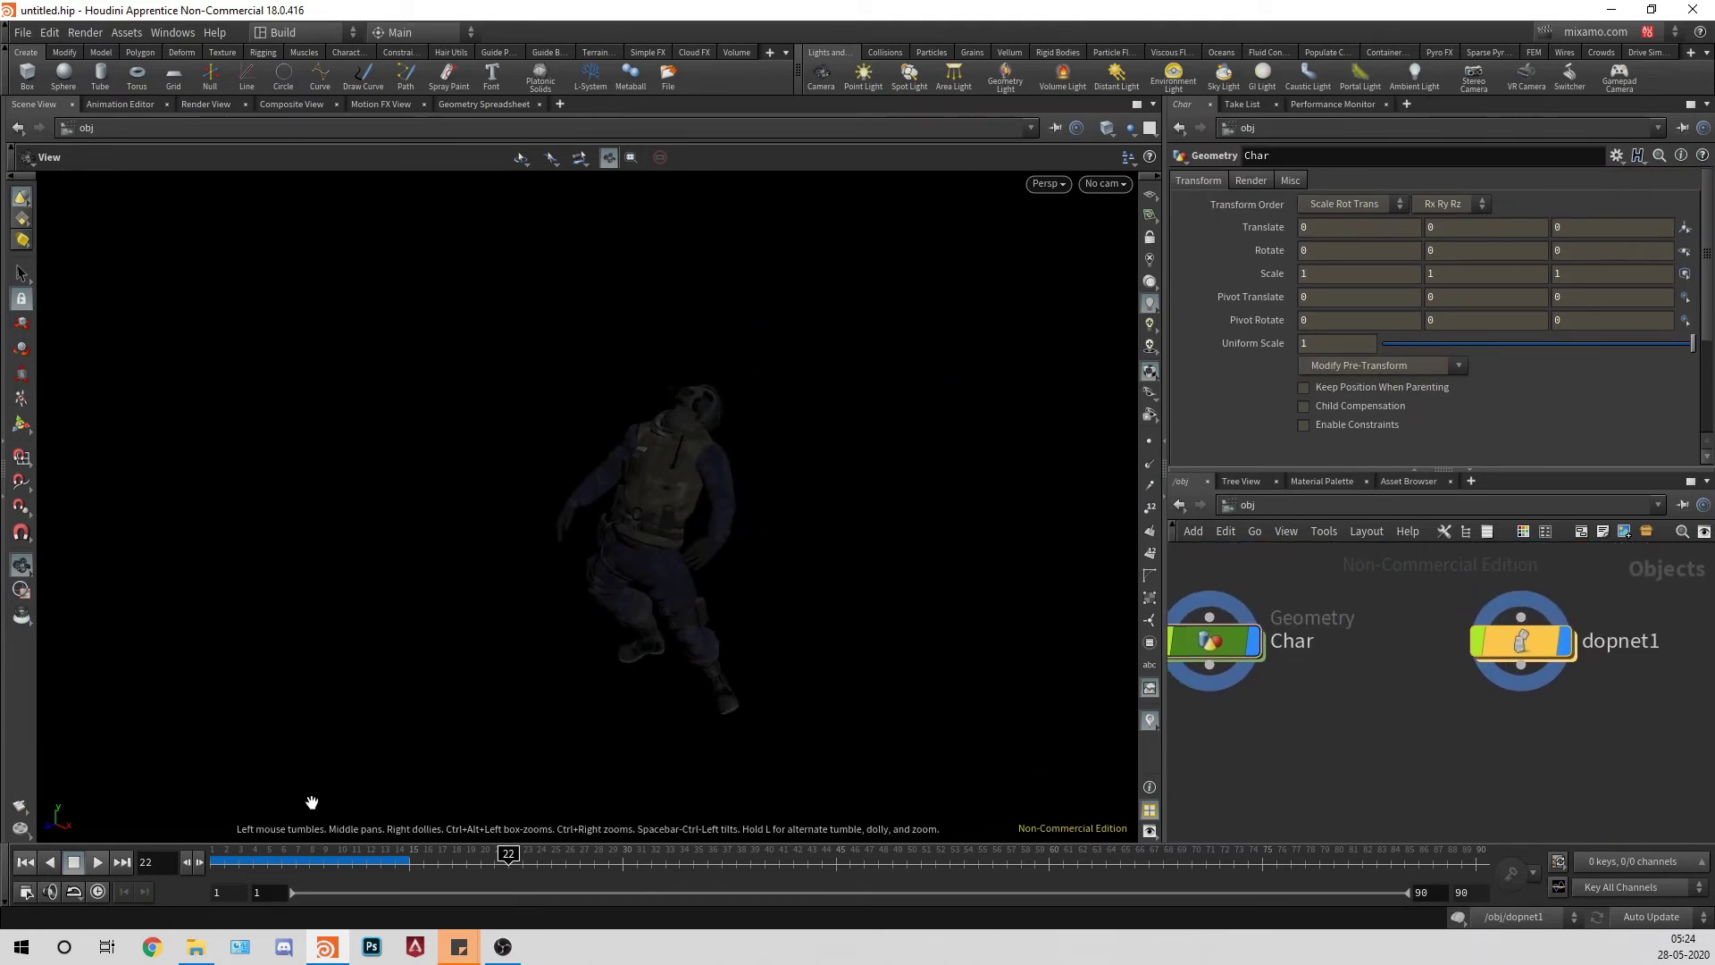
left_click(25, 862)
left_click(97, 862)
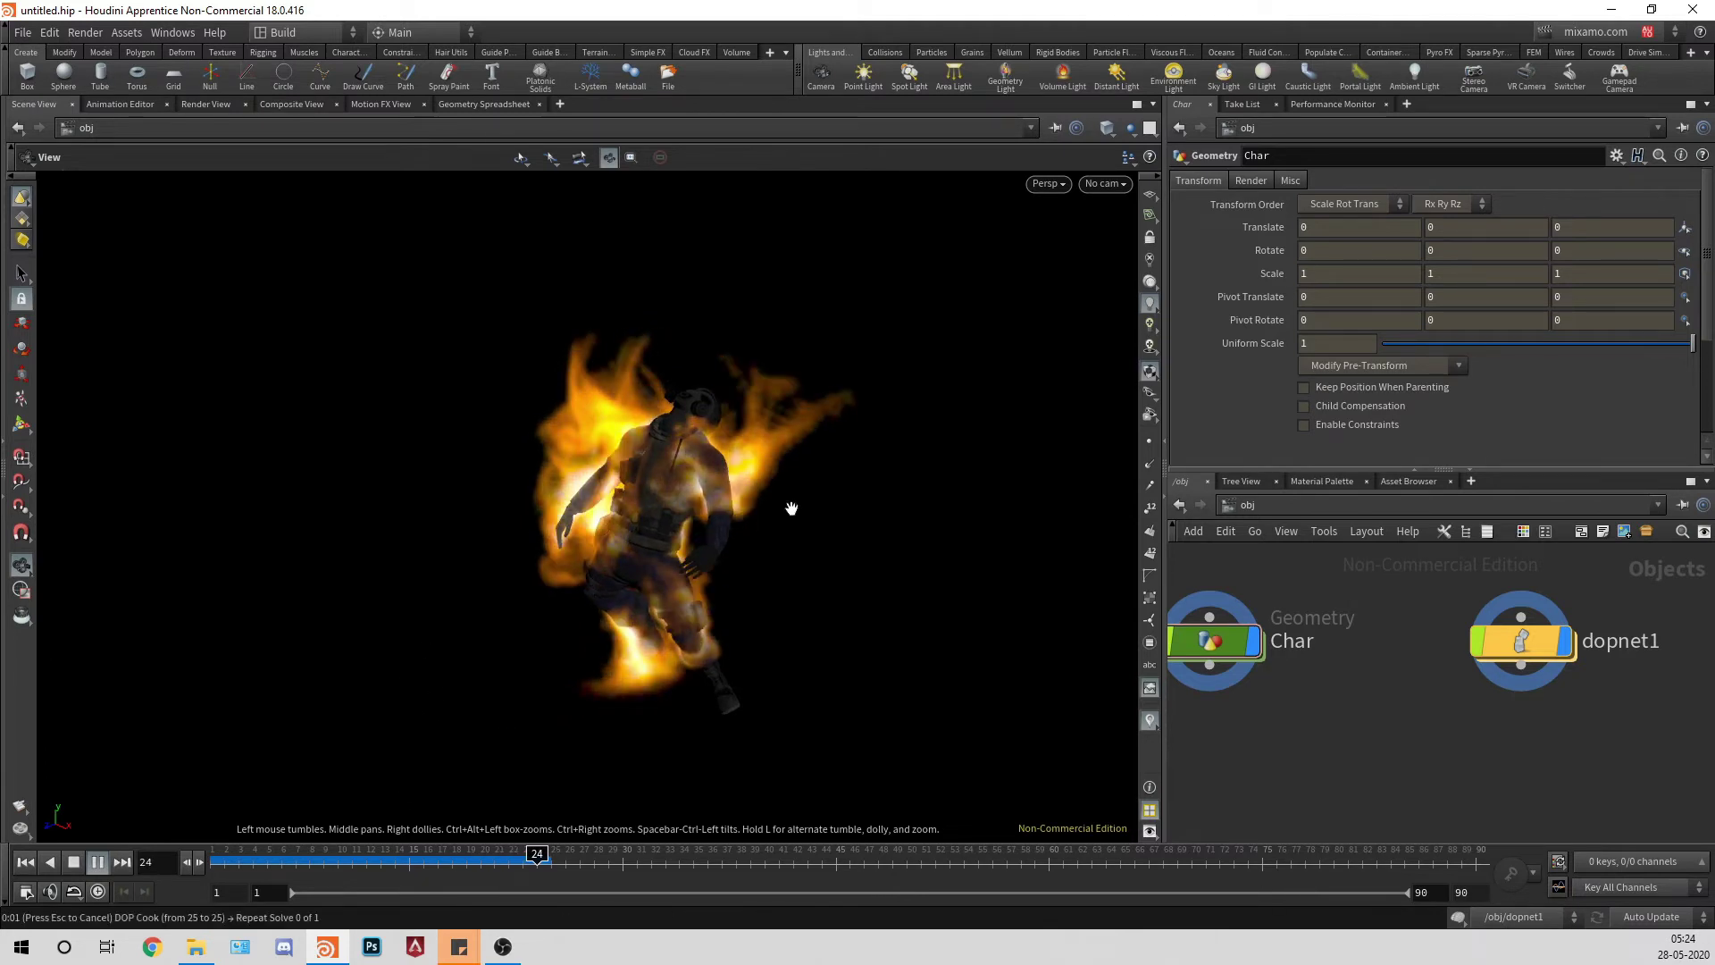
Step: Render a flipbook of the burning character, play it in MPlay at 24 frames per second, and close MPlay
left_click(20, 806)
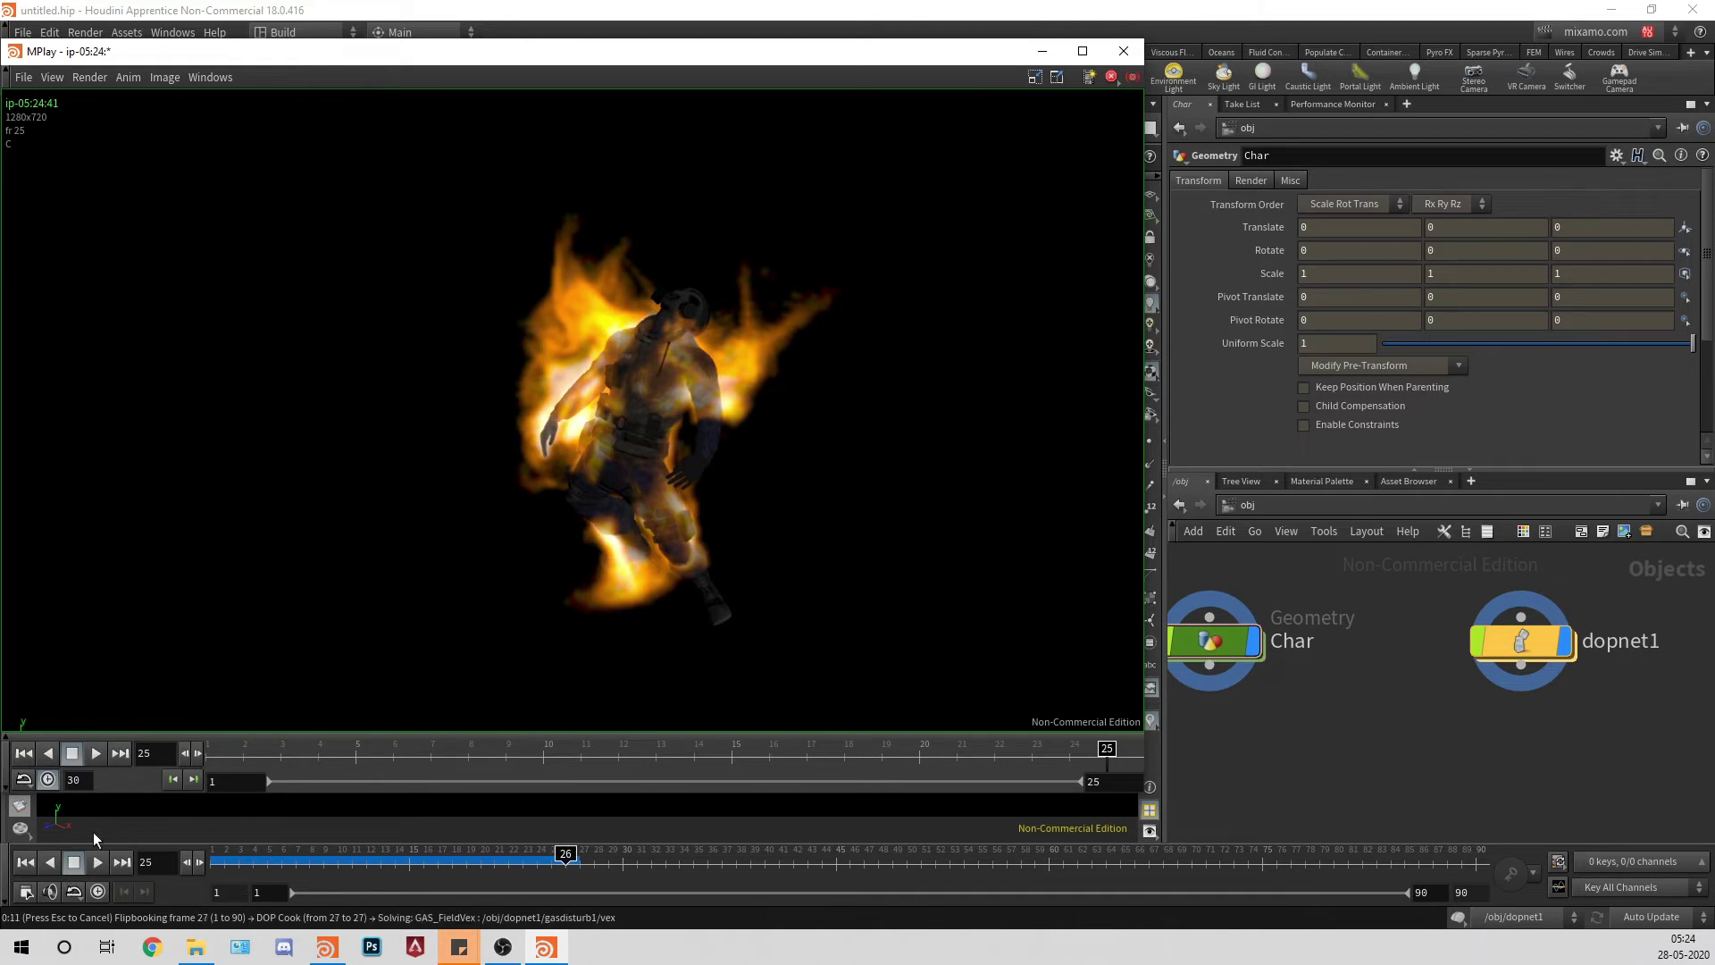
double_click(76, 777)
type("24")
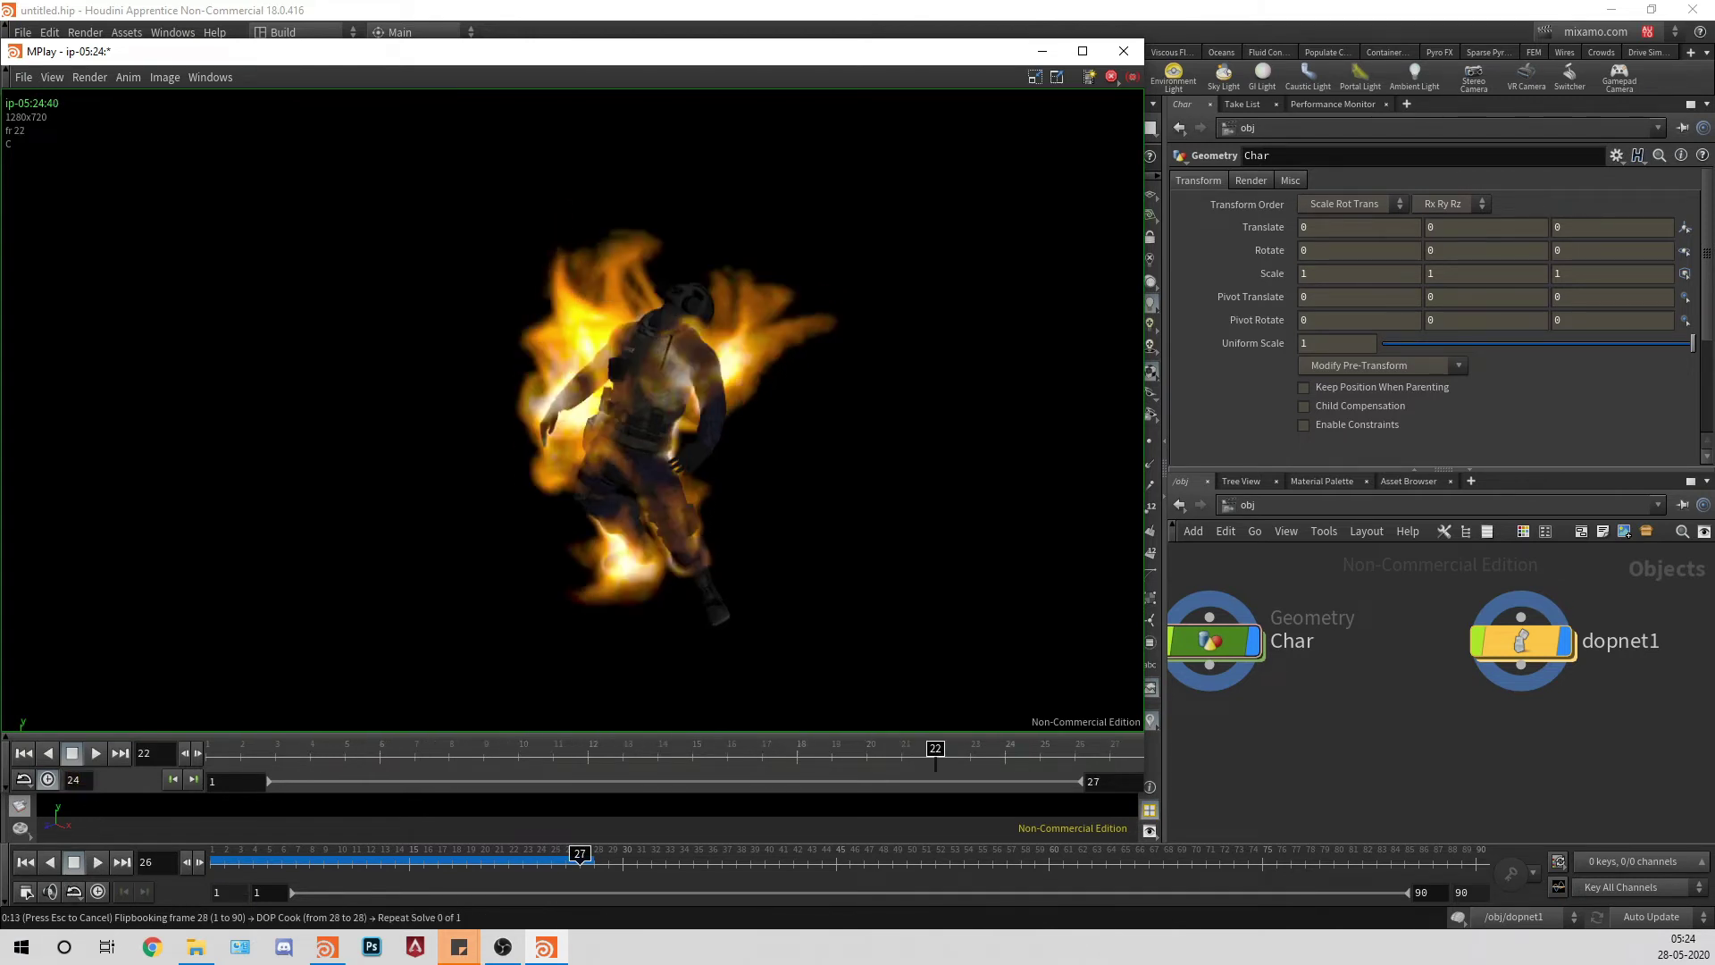
key("Return")
left_click(97, 753)
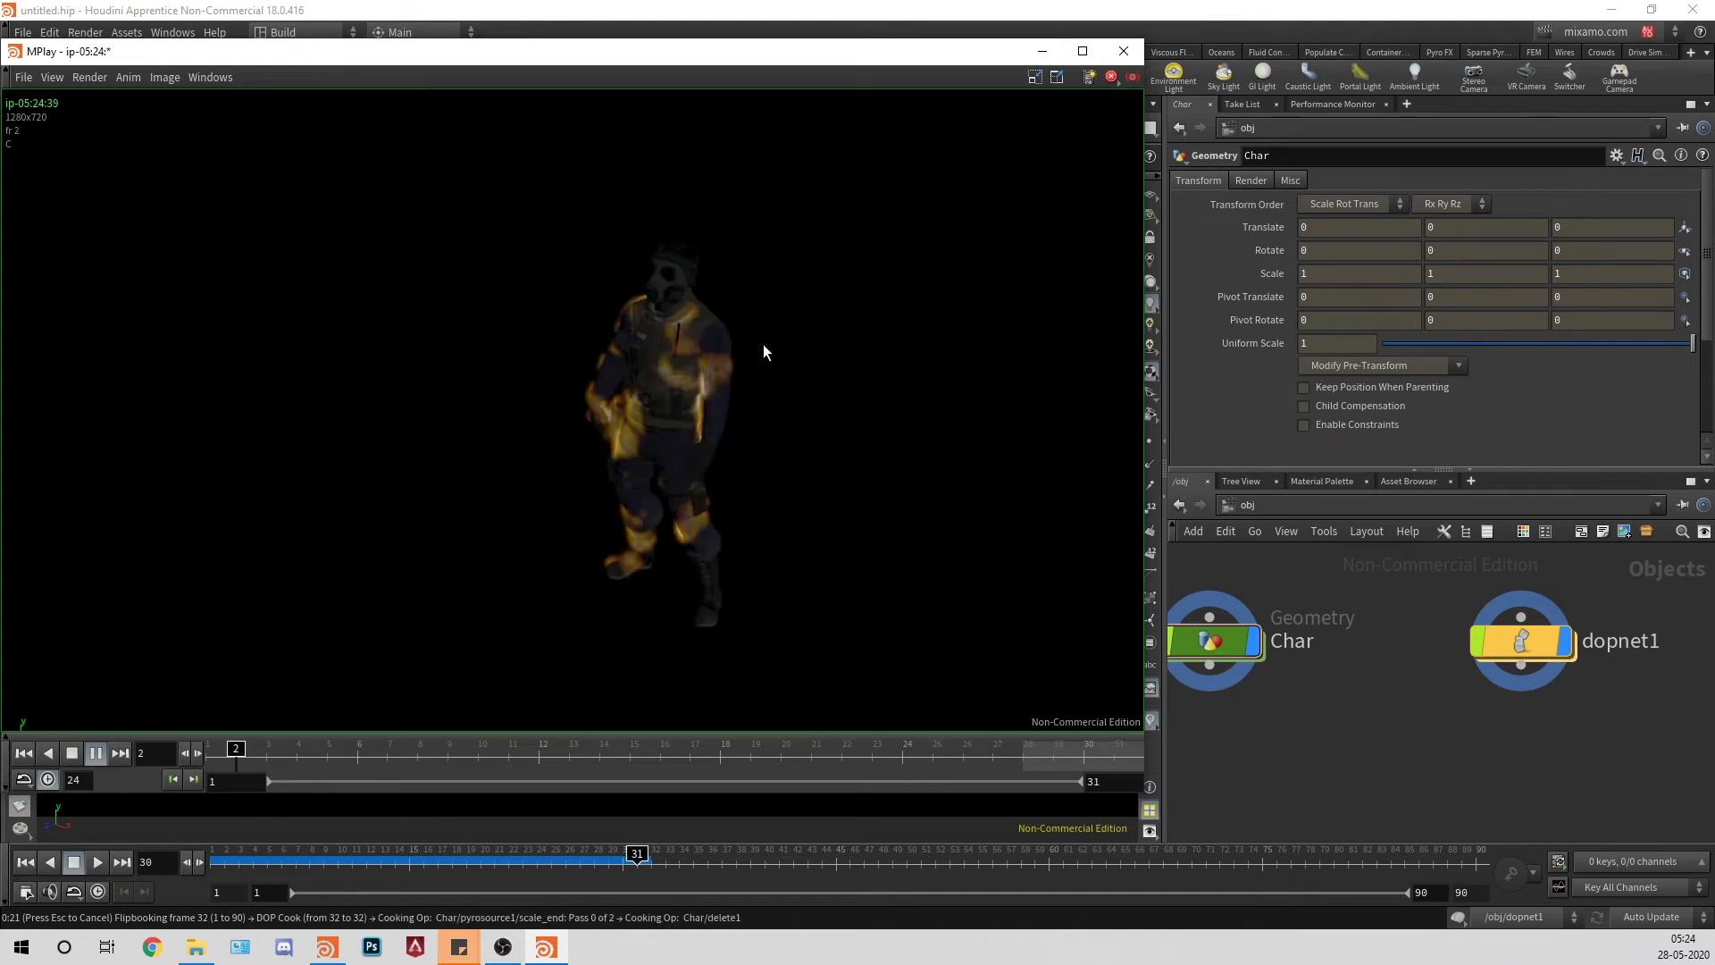
left_click(1122, 51)
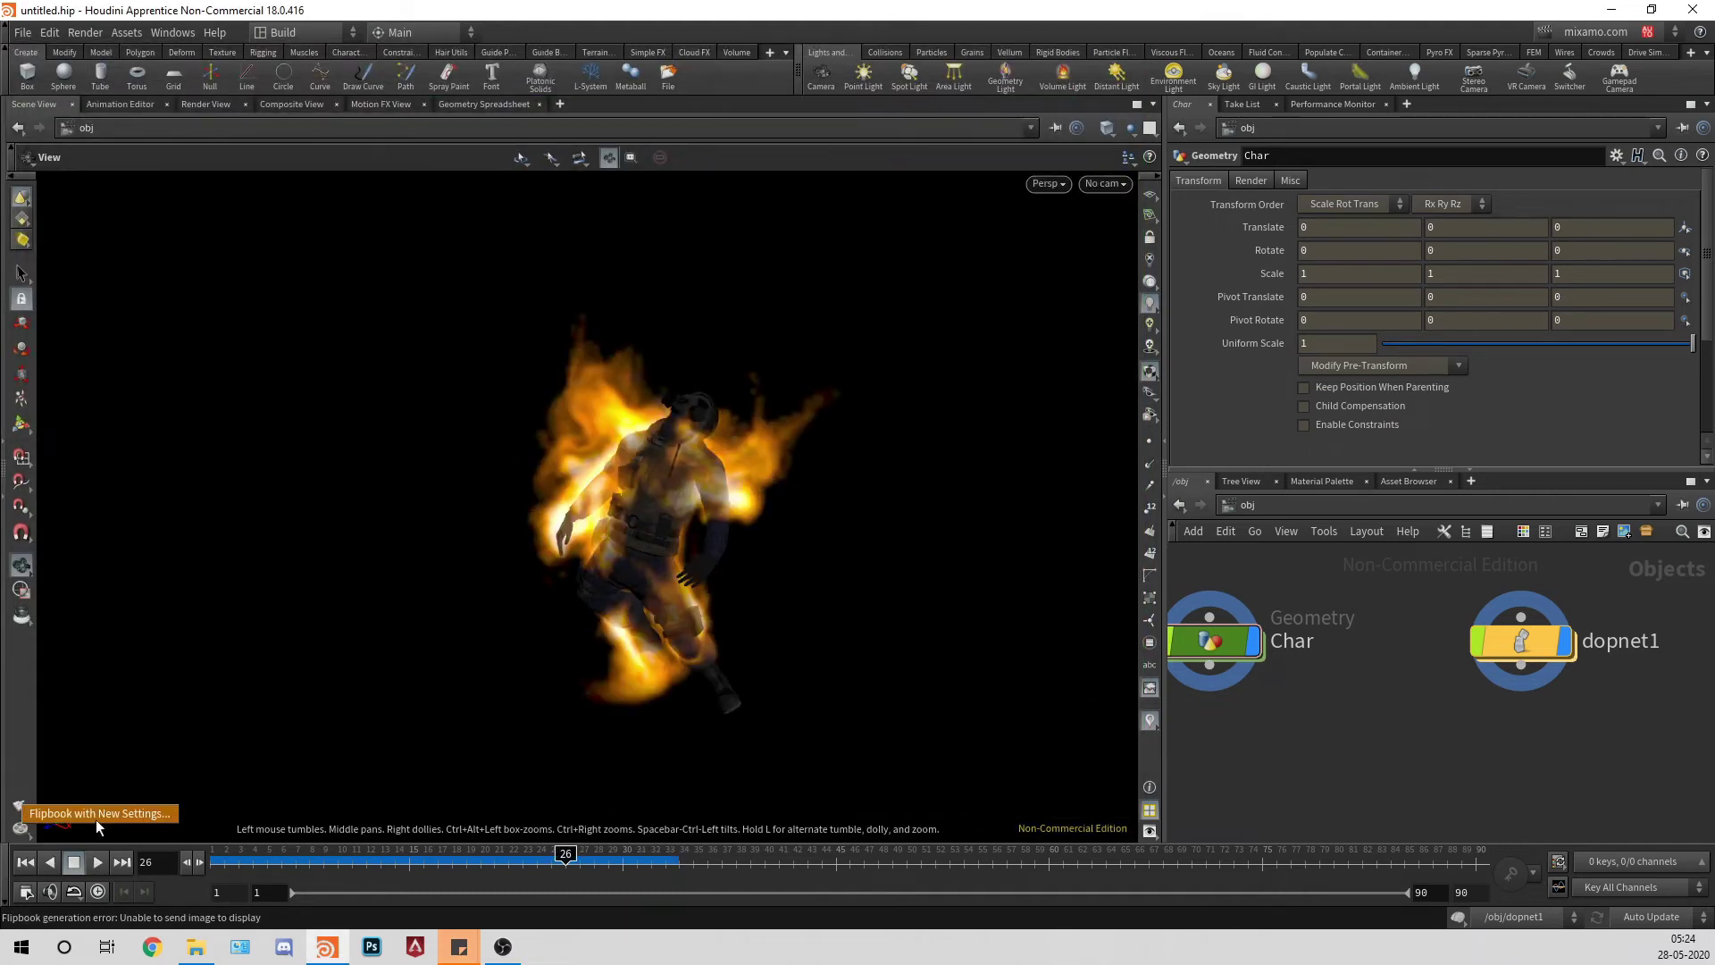
Step: Open the flipbook render settings and examine the Flipbook, Effects, Size and Output options, including the frame range presets
left_click(97, 818)
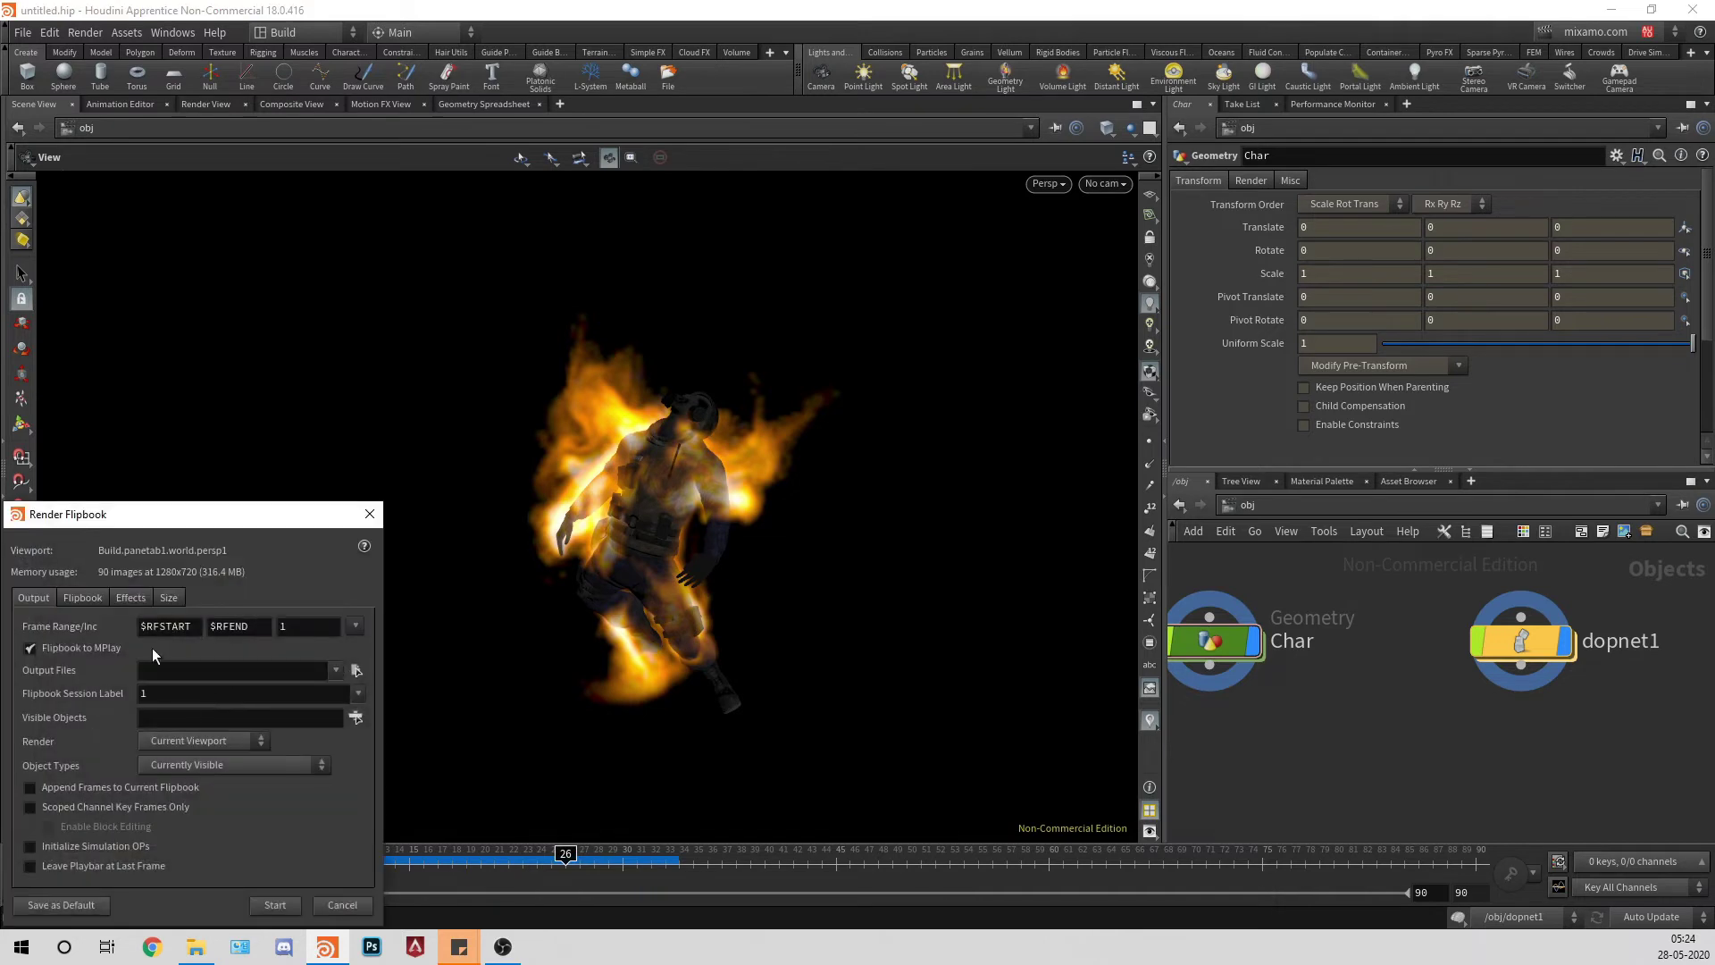
left_click(87, 598)
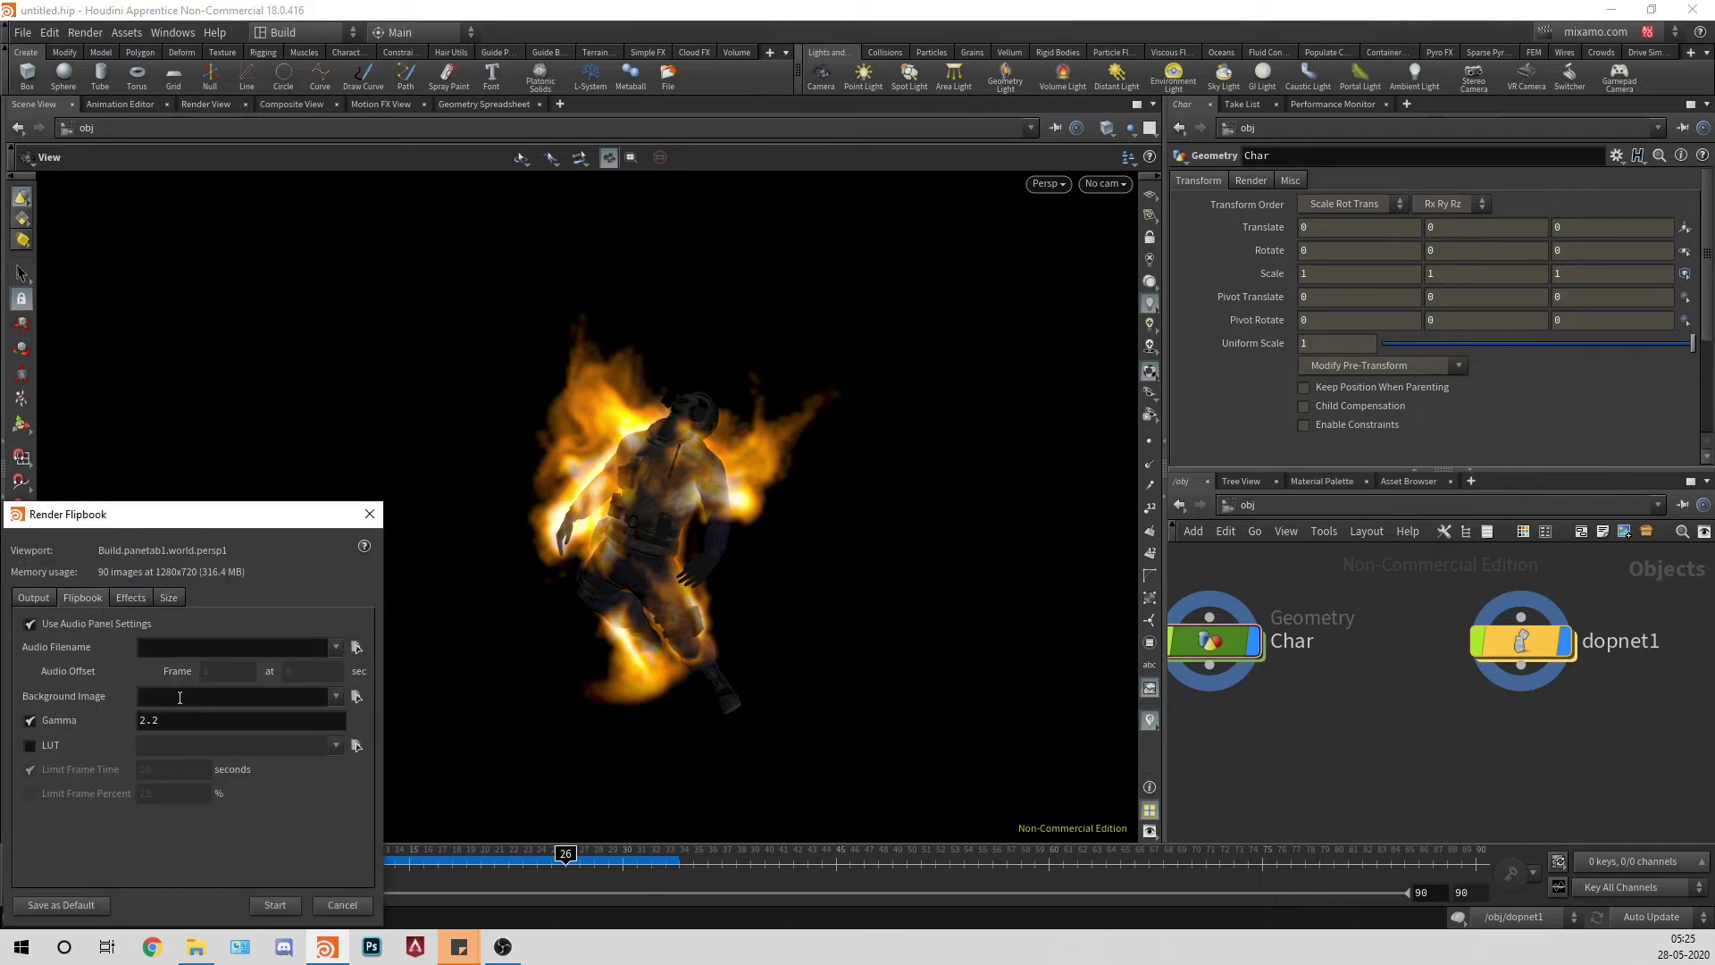
left_click(118, 599)
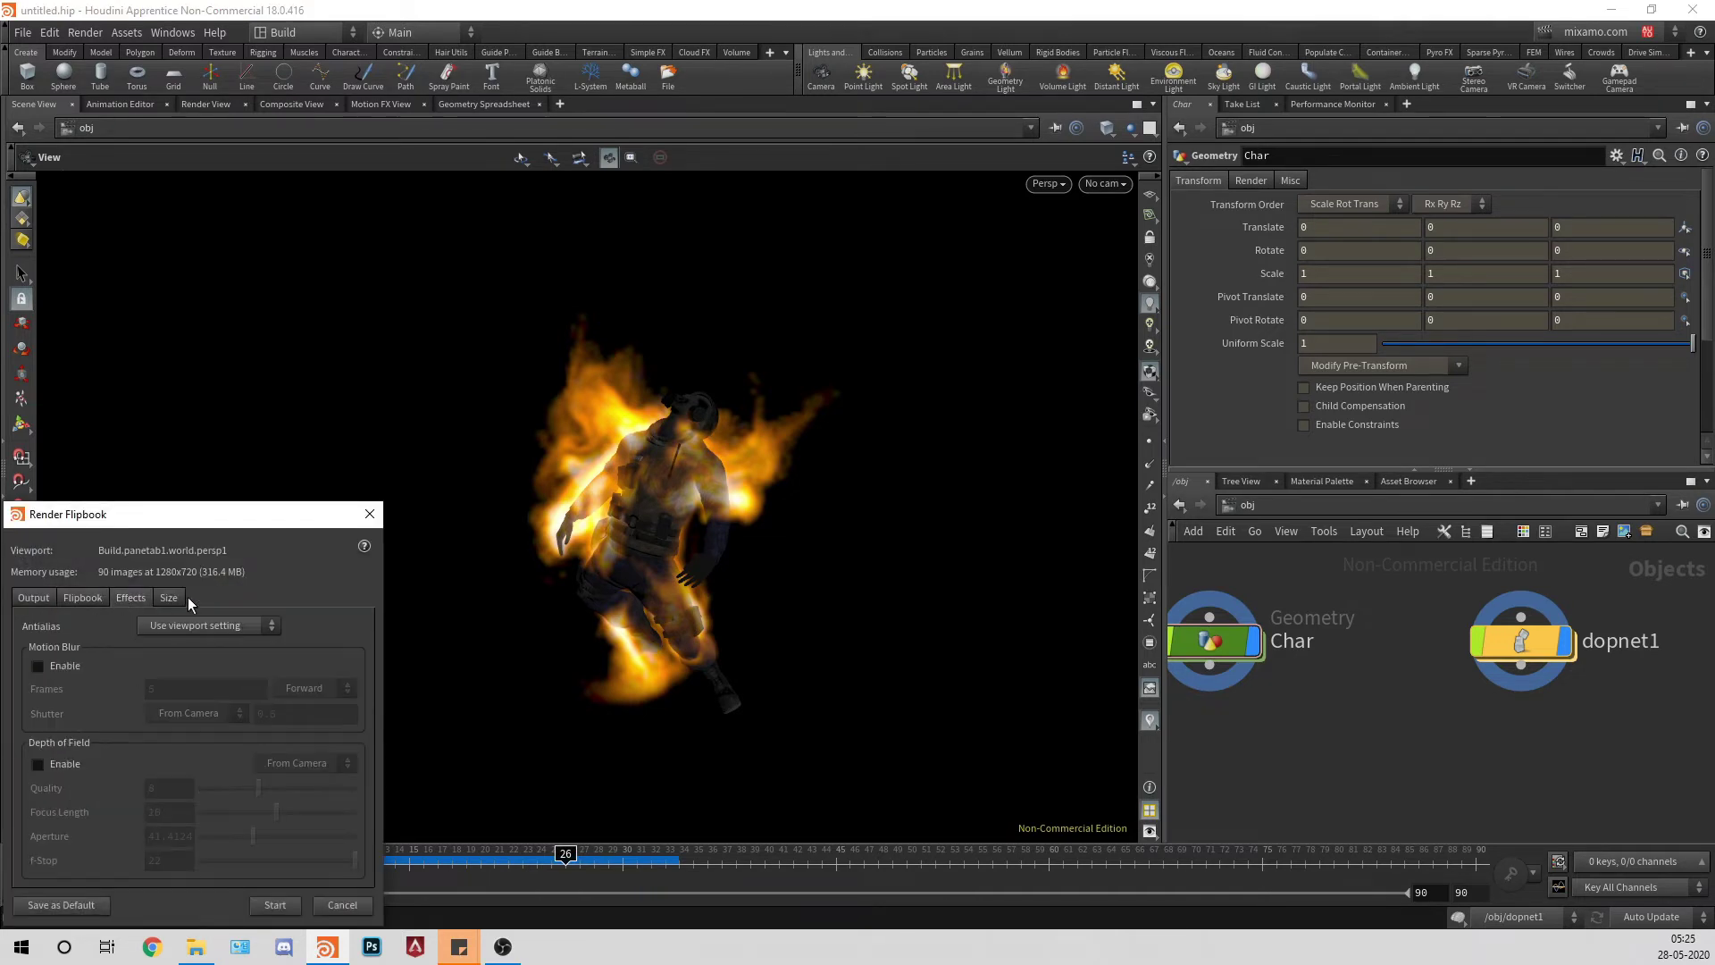
left_click(178, 600)
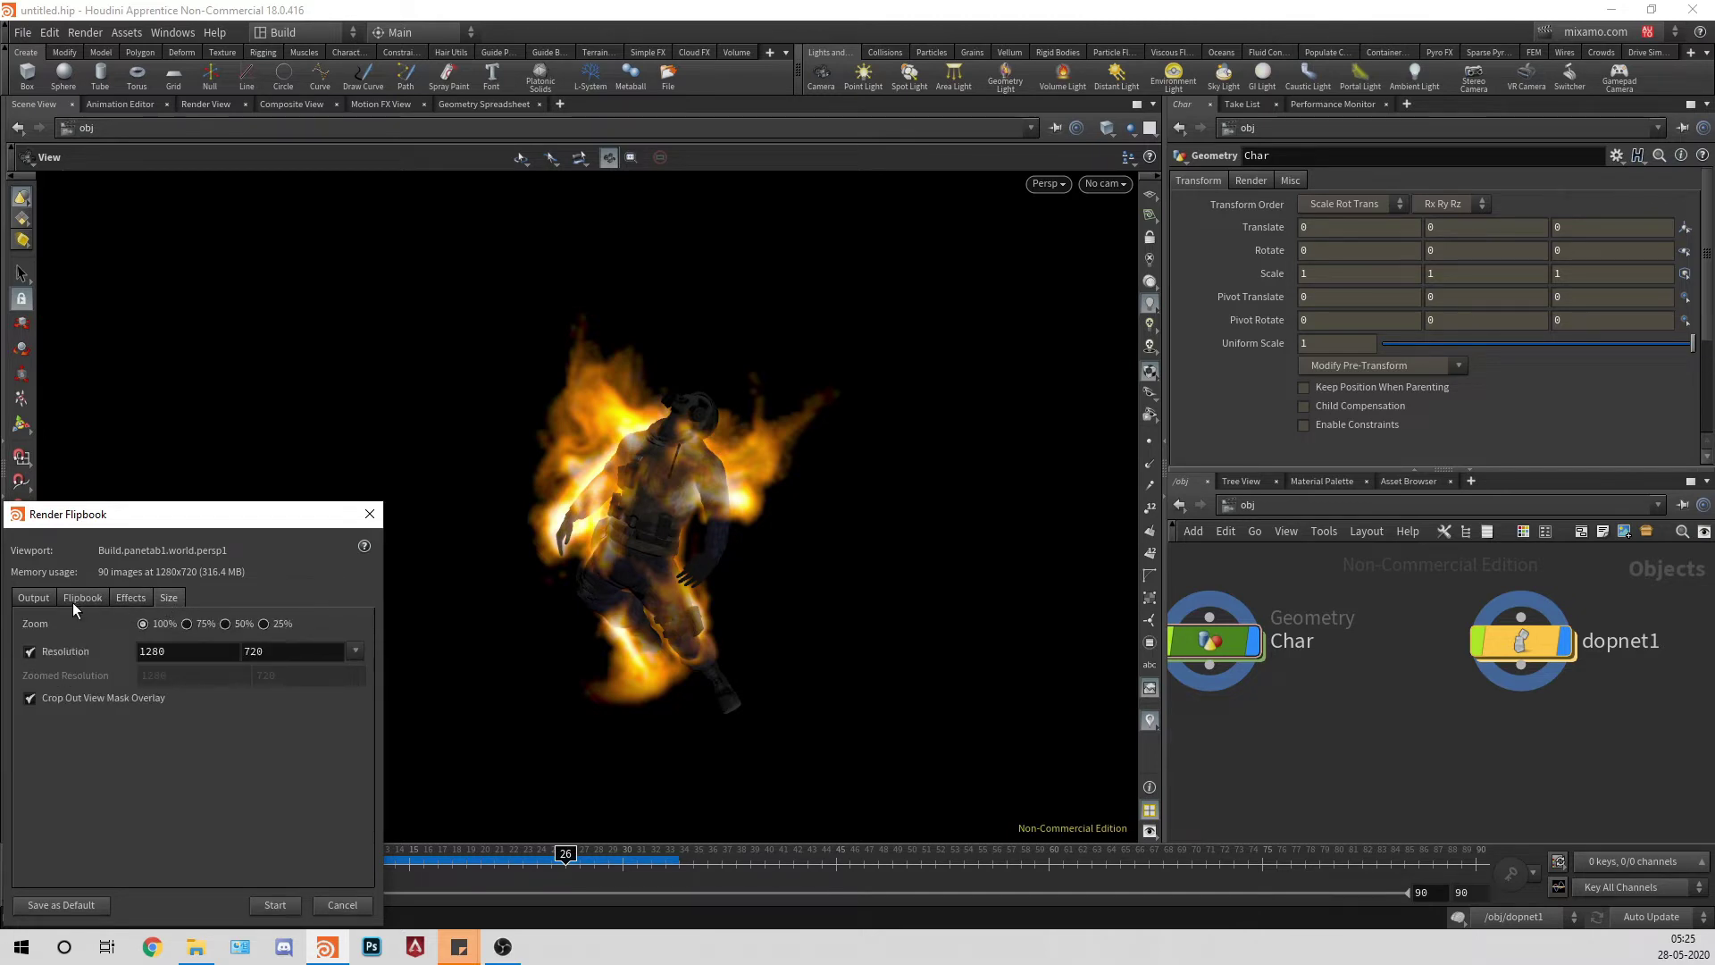
left_click(71, 602)
left_click(36, 599)
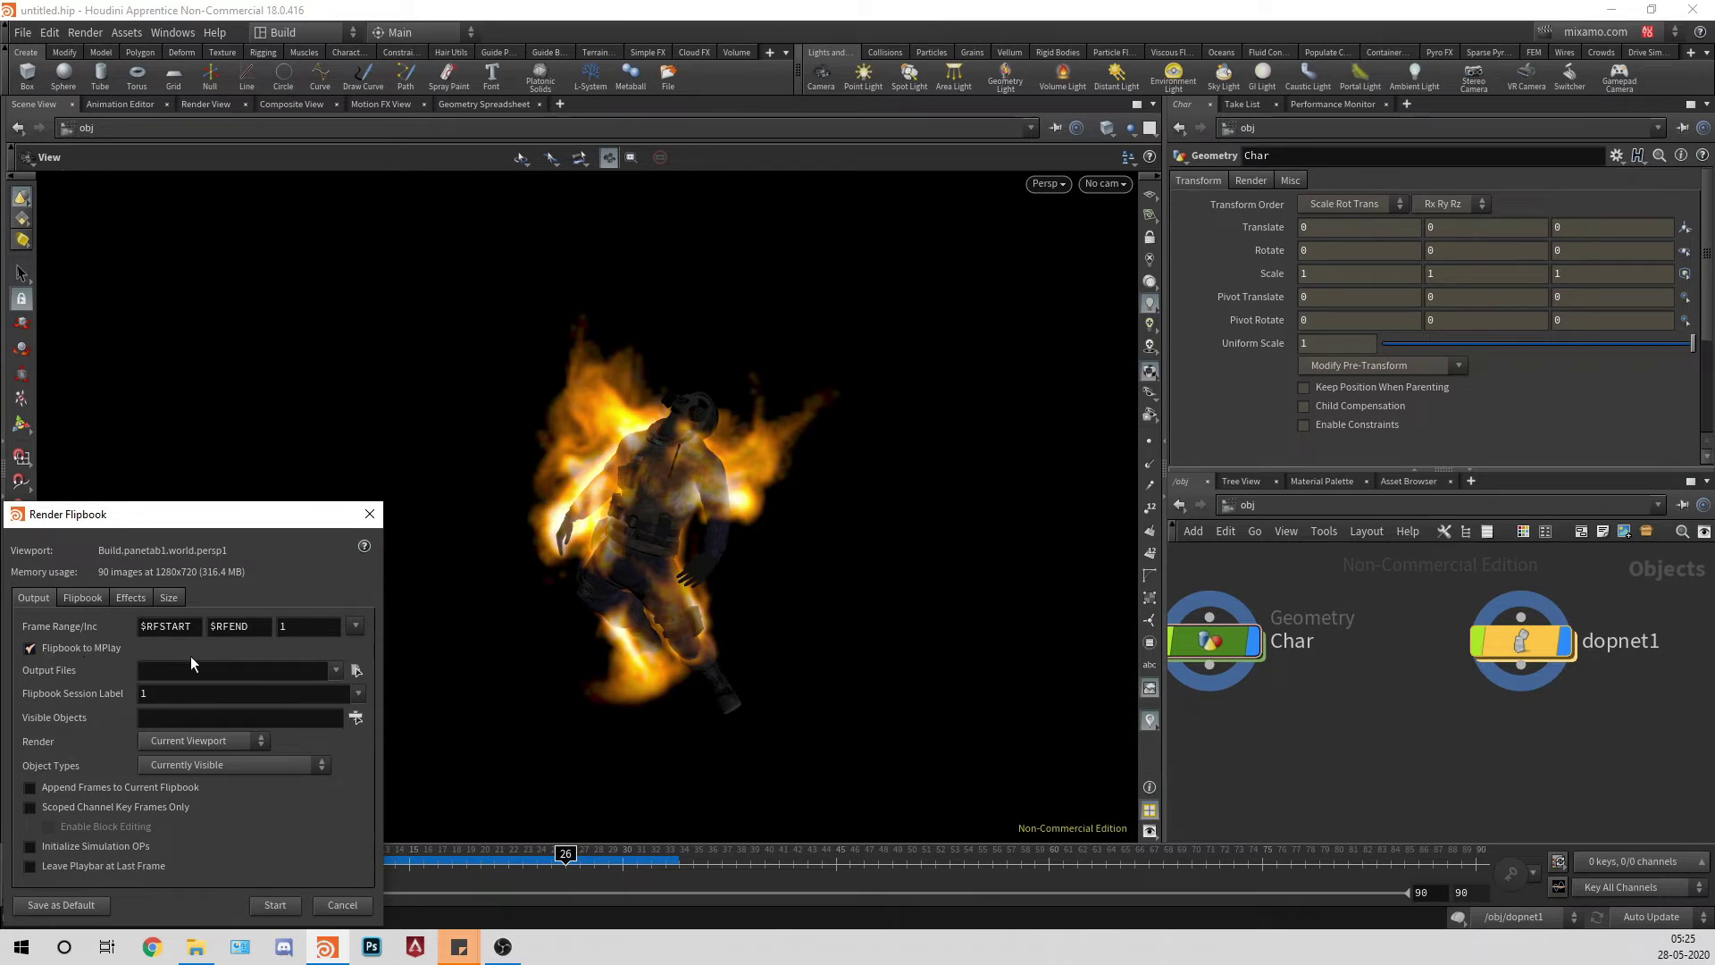
left_click(361, 628)
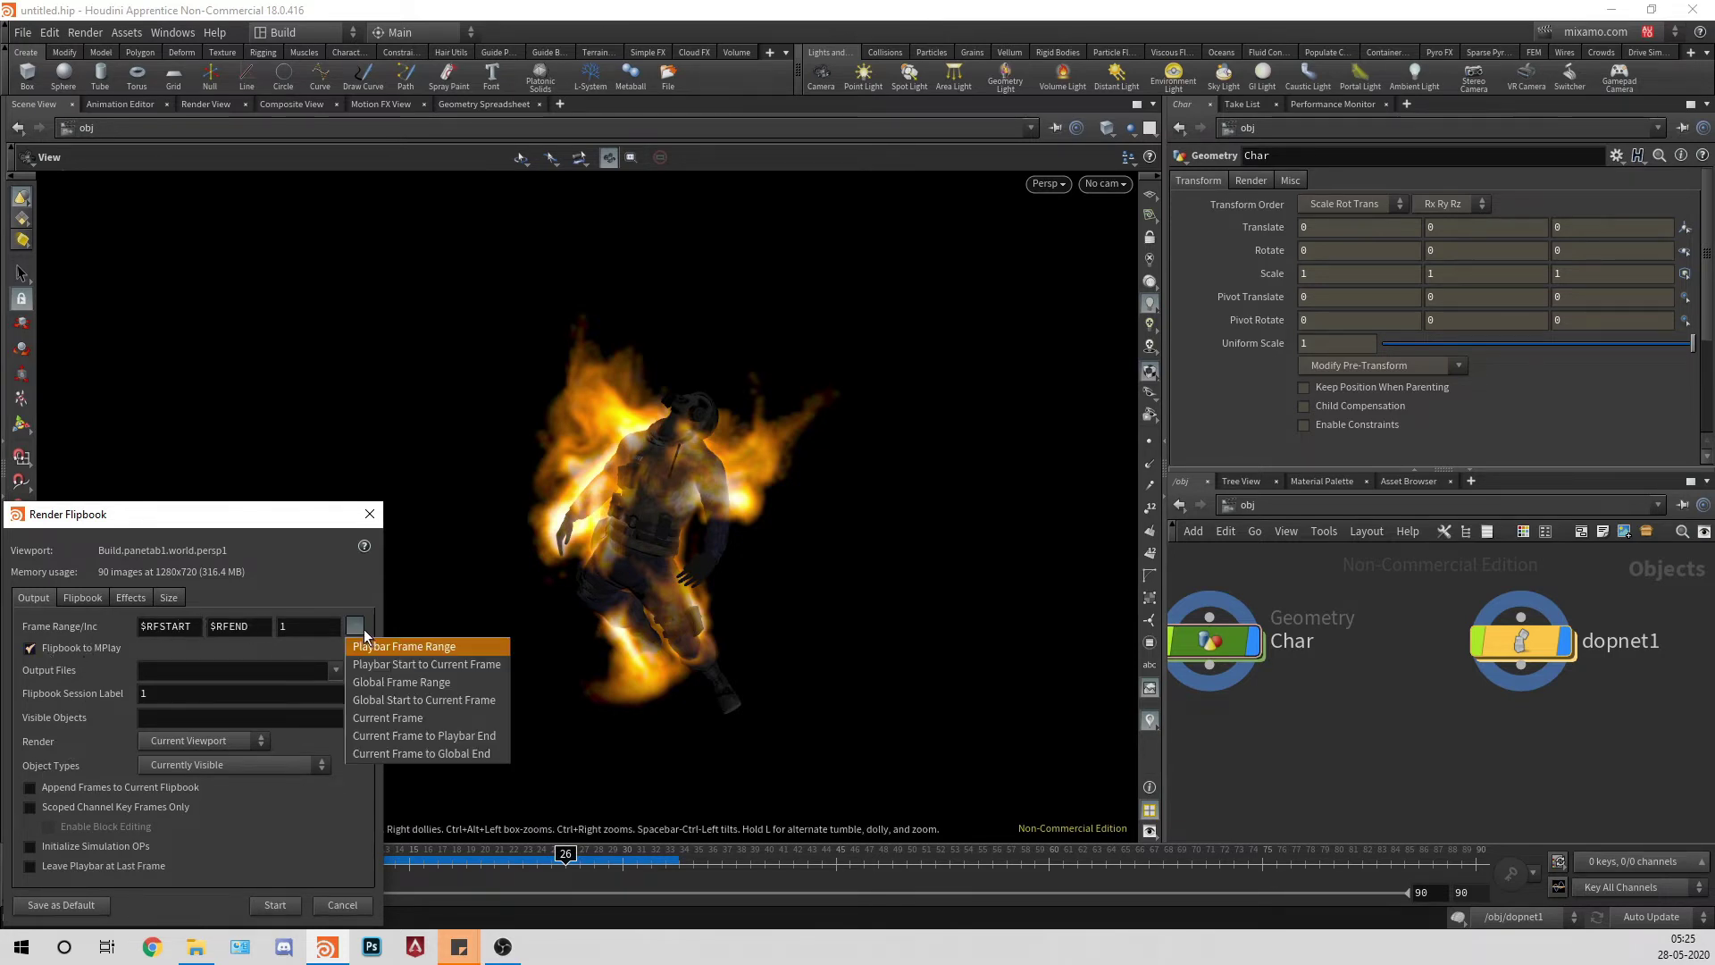
left_click(362, 629)
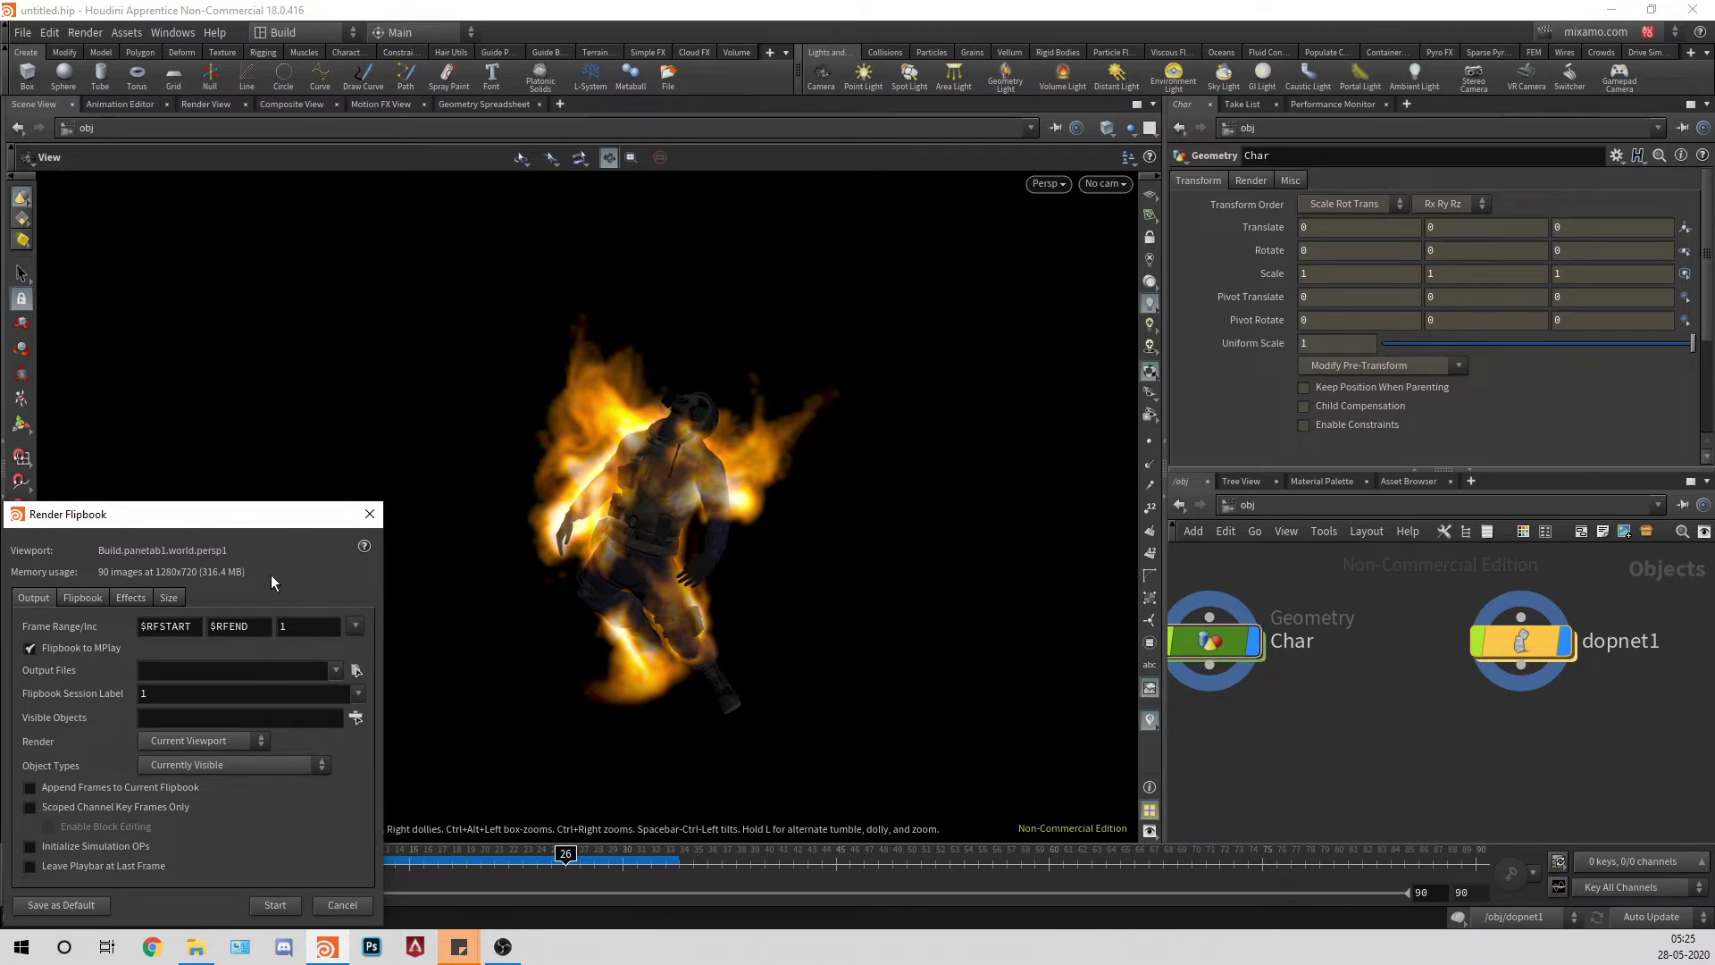
Step: Close the flipbook settings and the console message, and briefly replay the fire simulation from the first frame
left_click(378, 517)
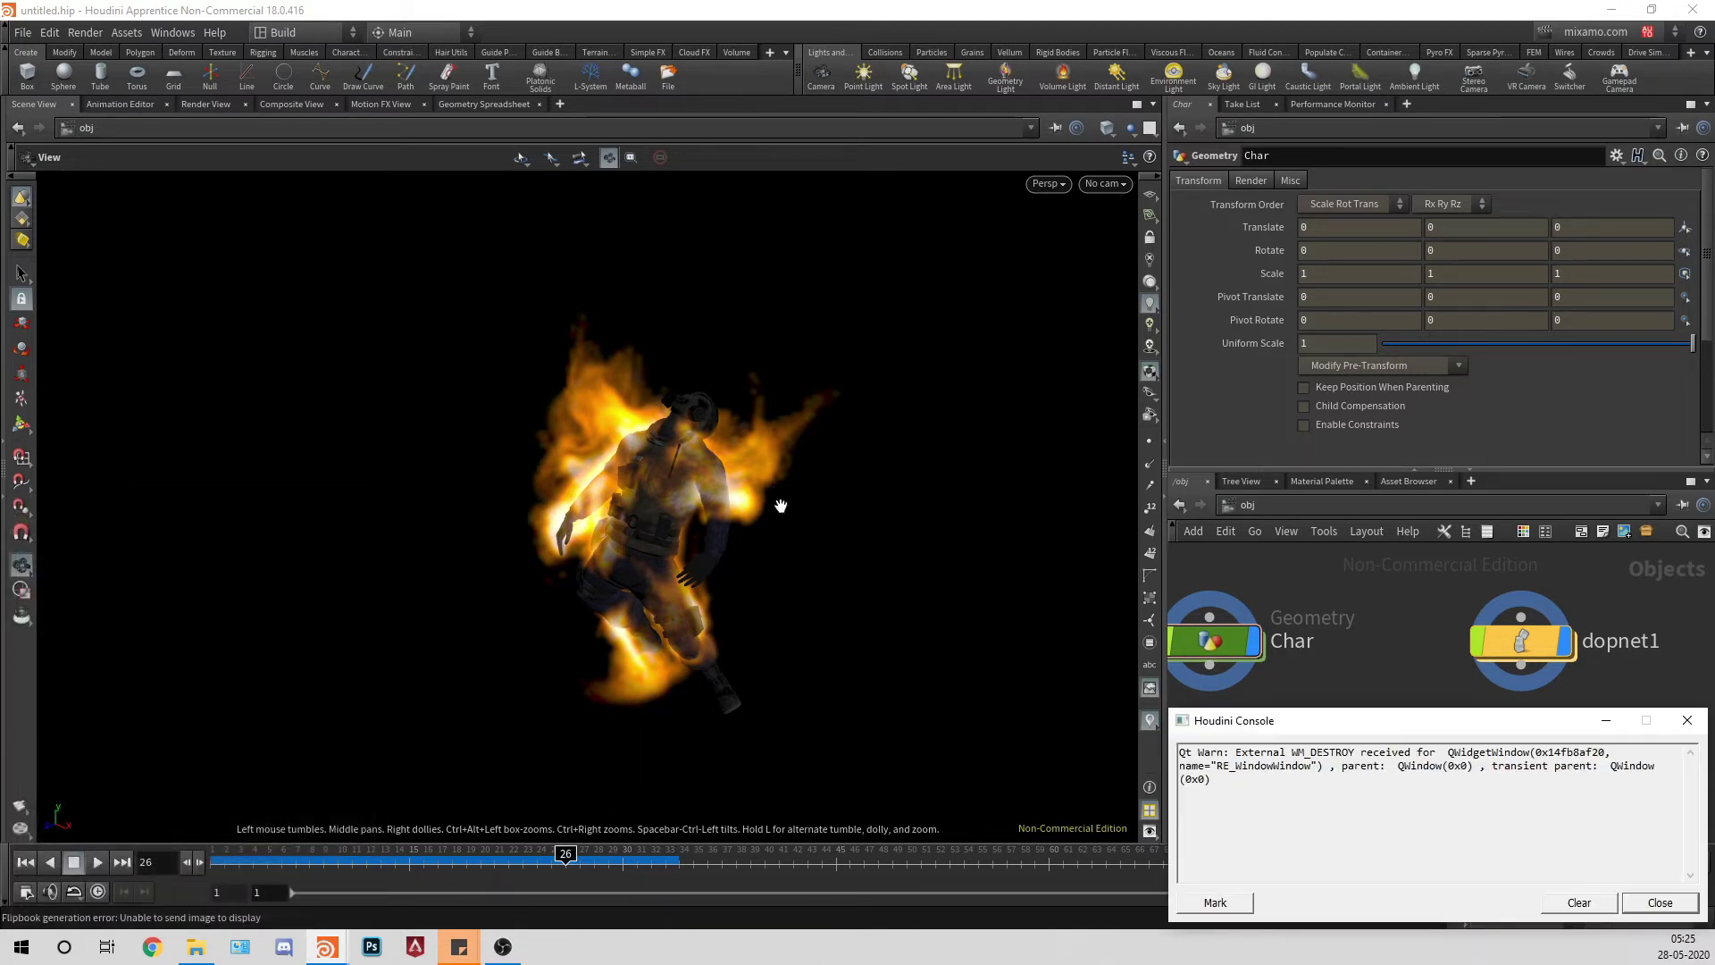
left_click(1690, 725)
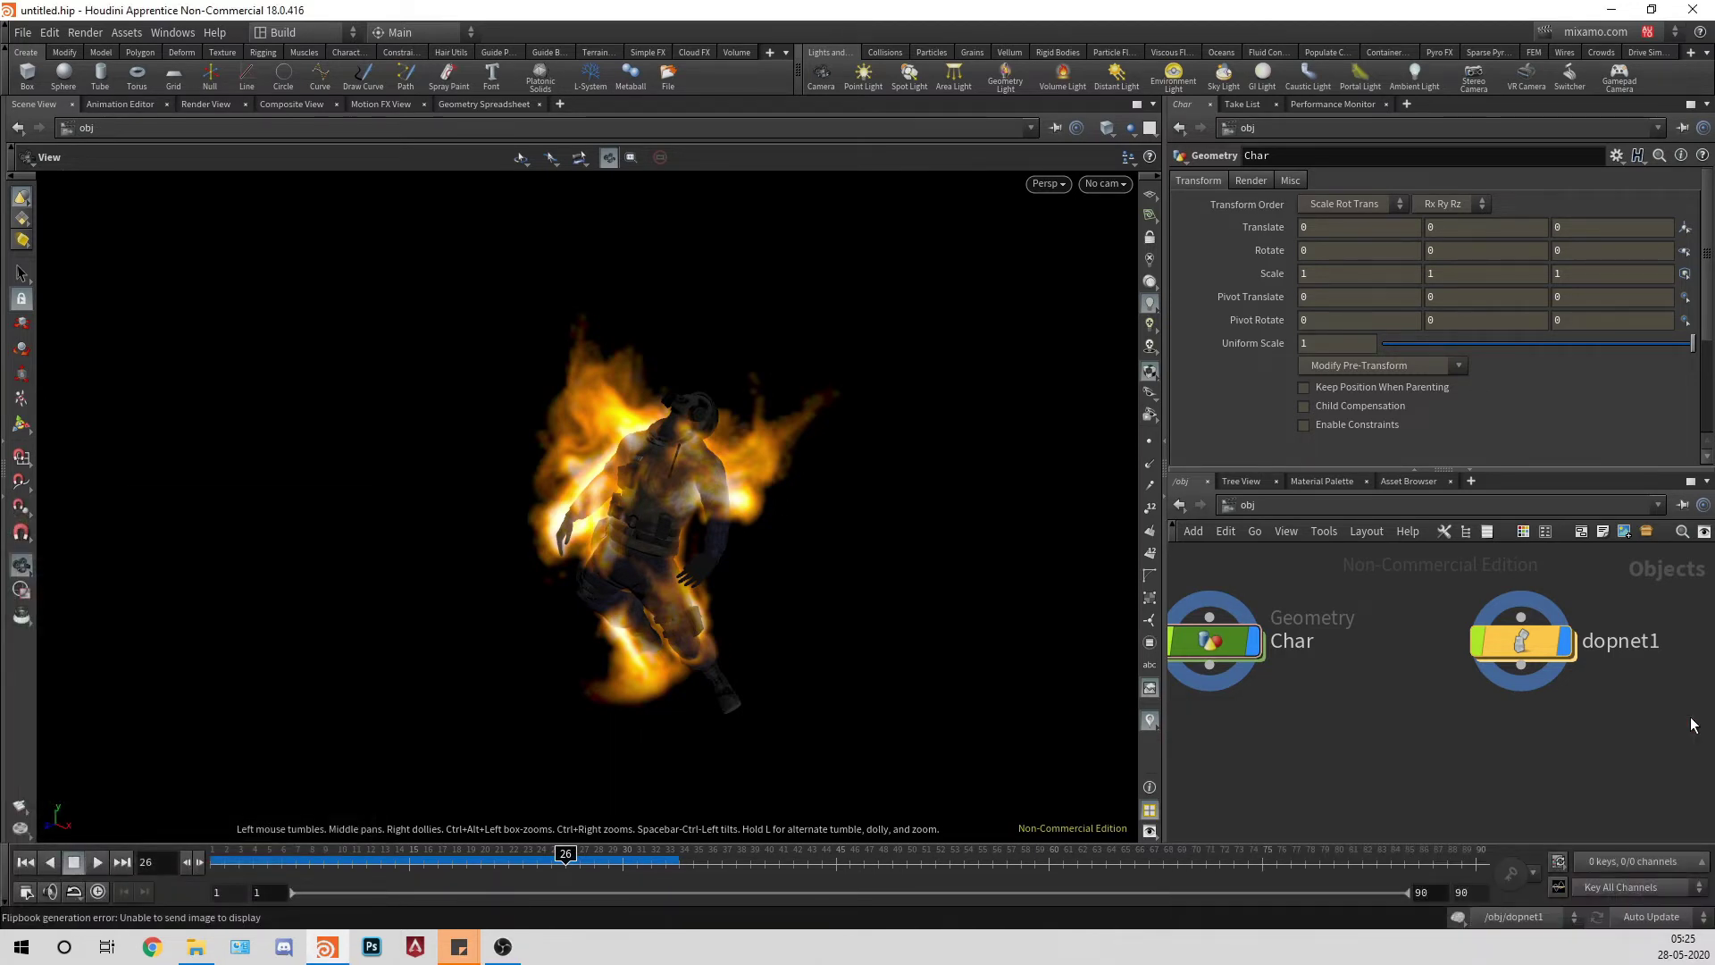
left_click(24, 863)
left_click(97, 862)
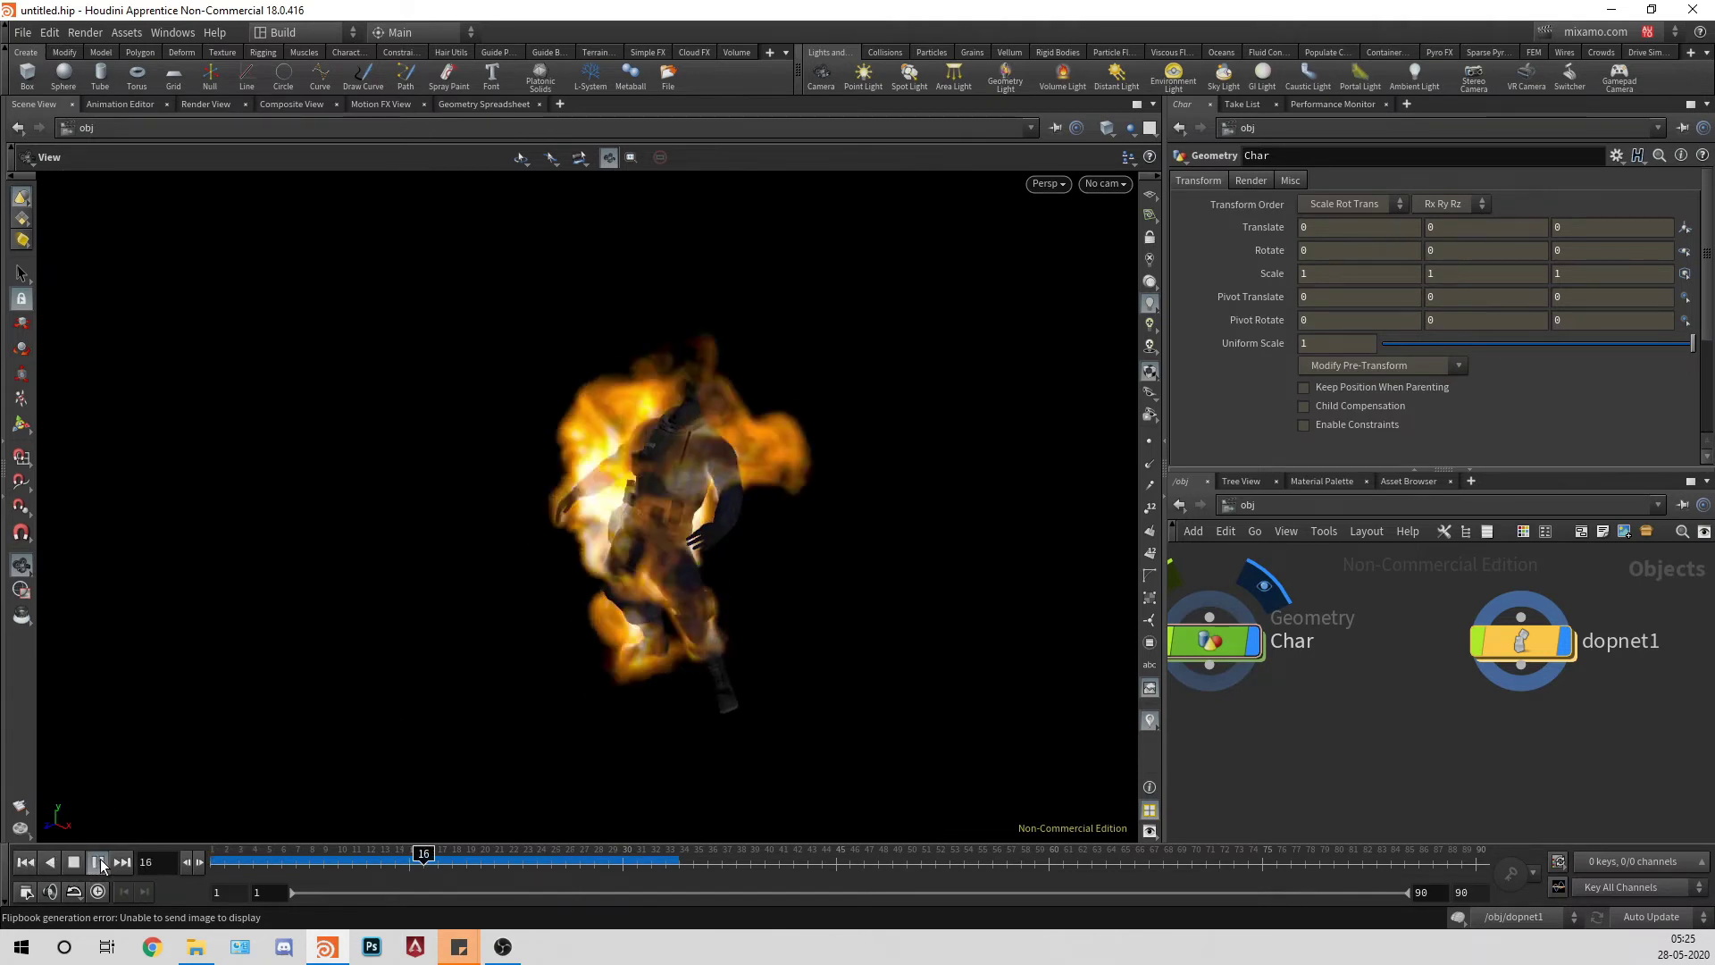
left_click(100, 864)
Step: Inside dopnet1, set the evaporation rate of the gasdissipate1 node to .25
double_click(1510, 657)
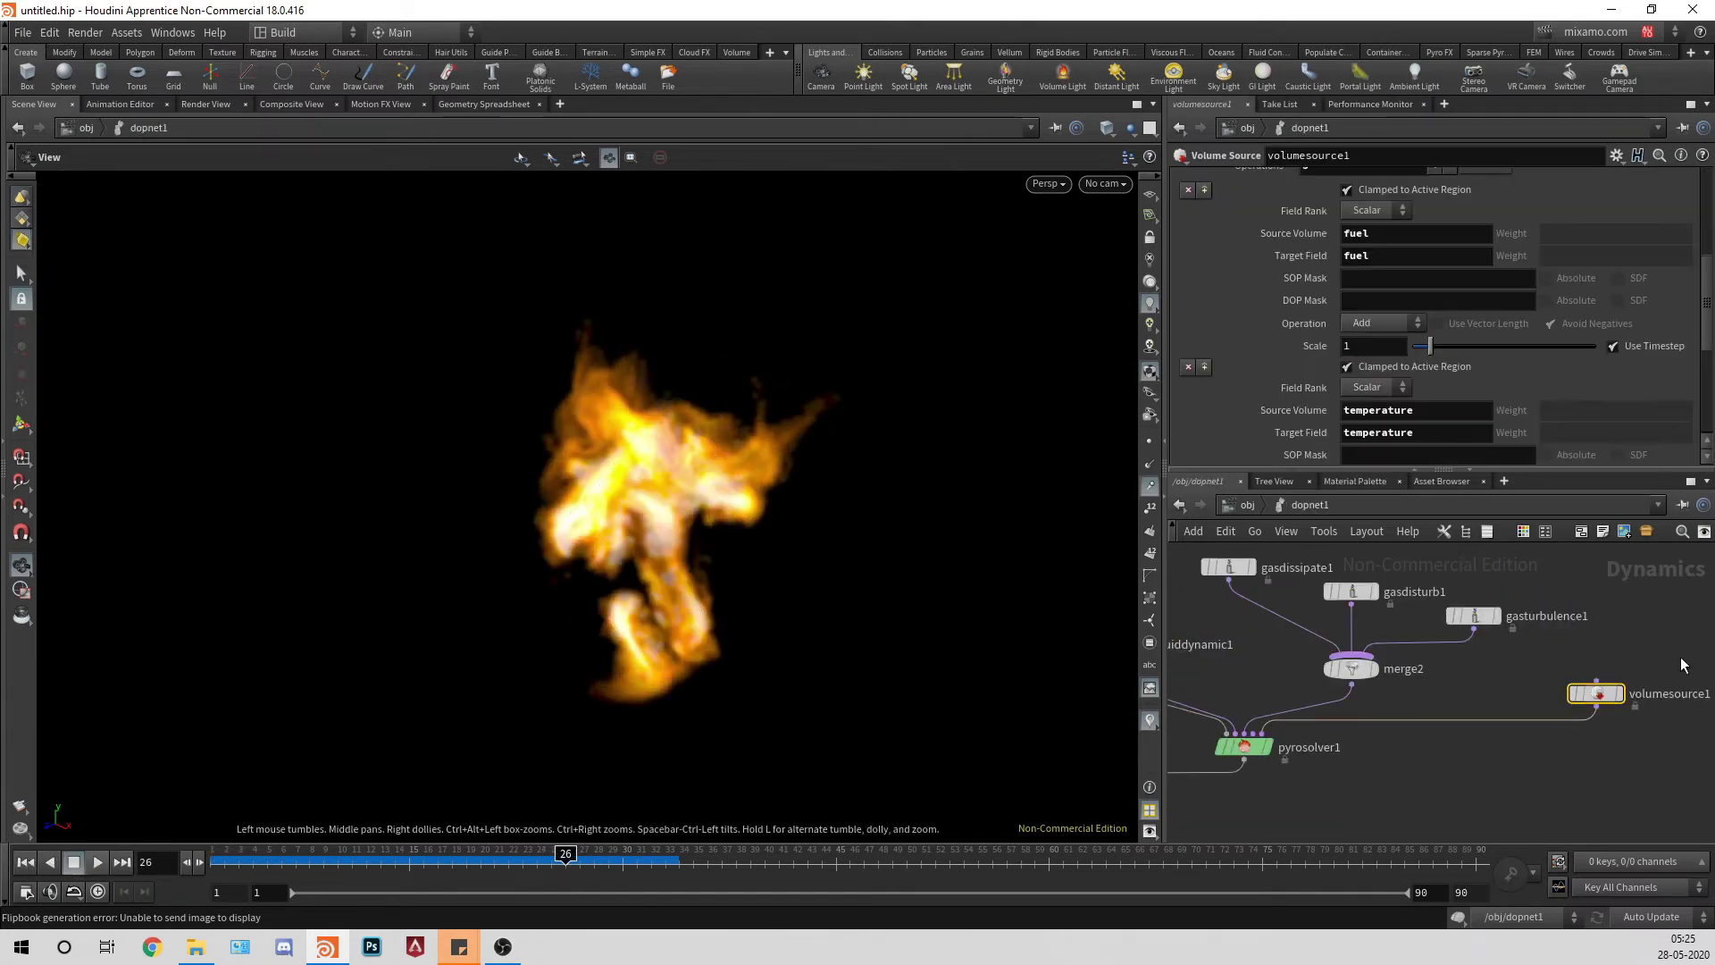
left_click(1199, 635)
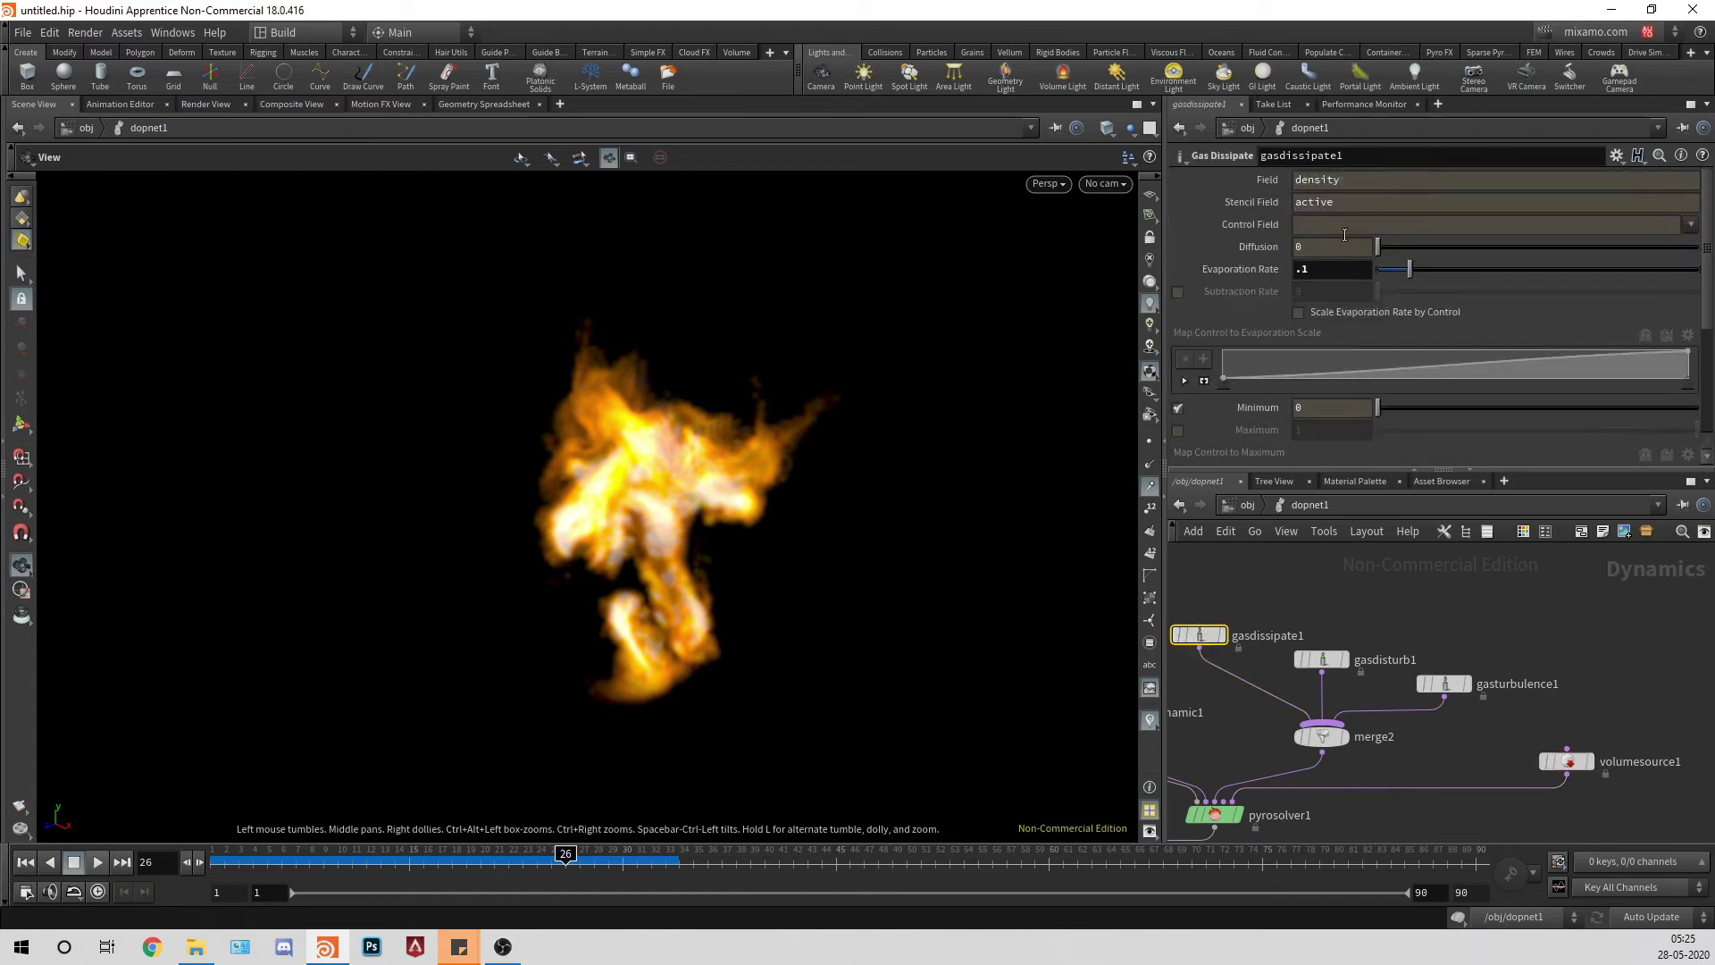
left_click(1319, 265)
type("05")
key("Return")
left_click(1329, 269)
key("BackSpace")
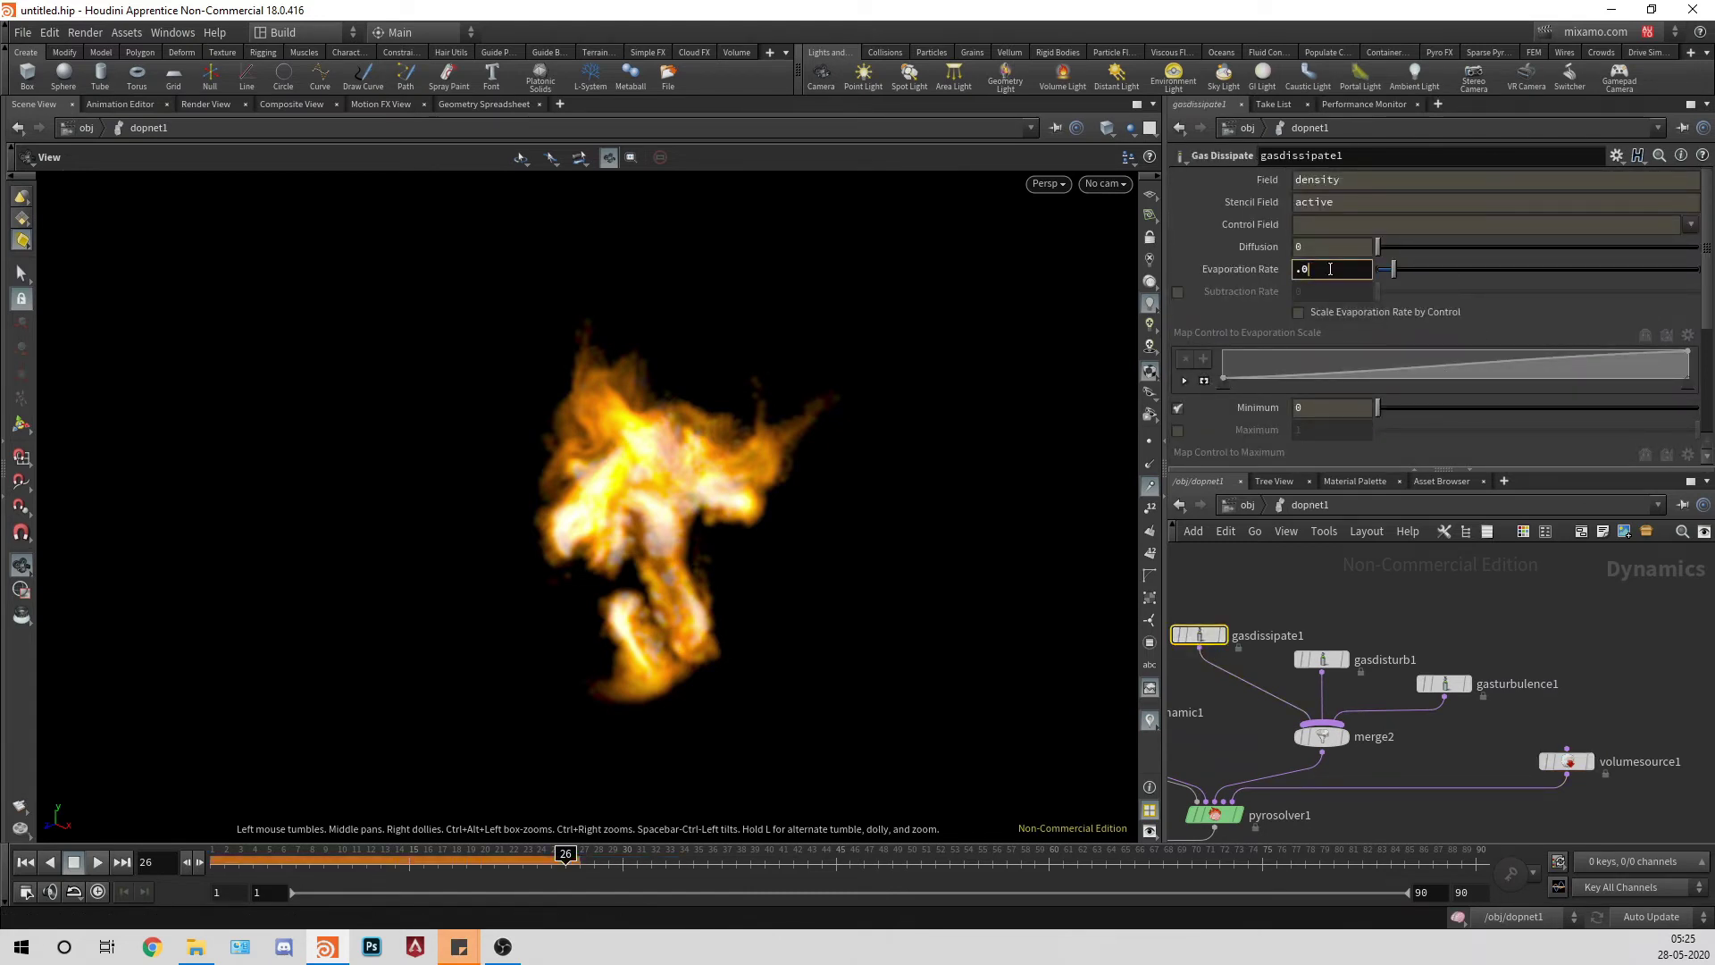
type("25")
key("Return")
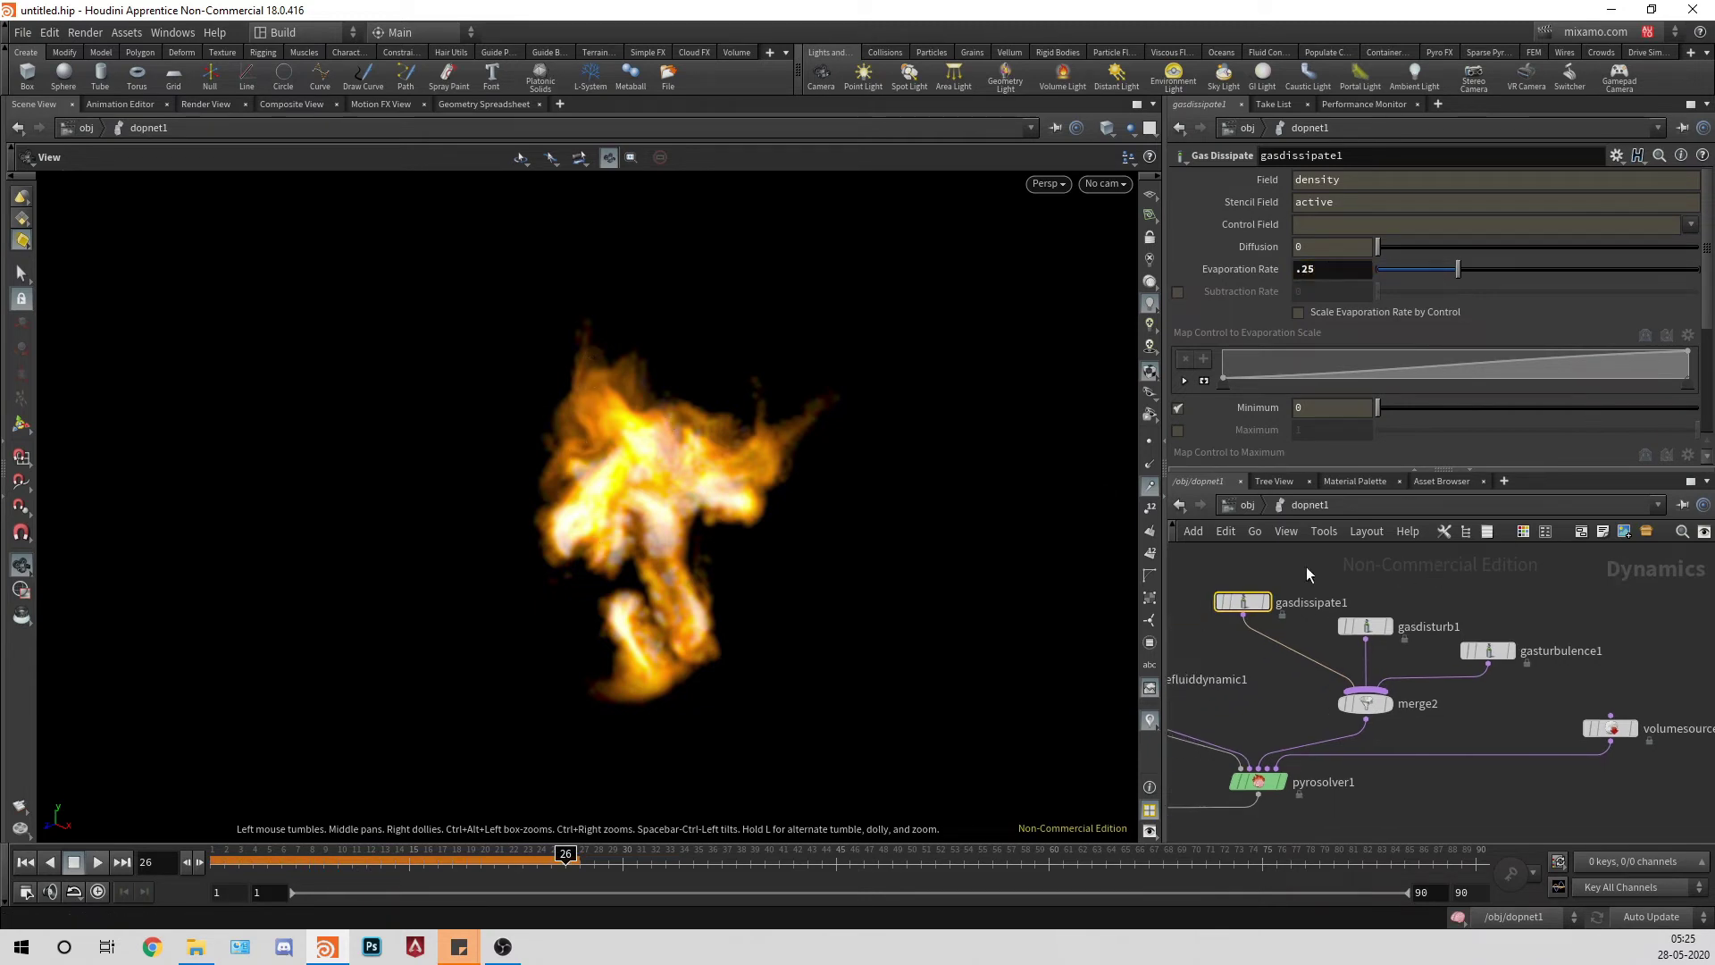
Step: Set the strength of the gasdisturb1 node to .9
left_click(1322, 659)
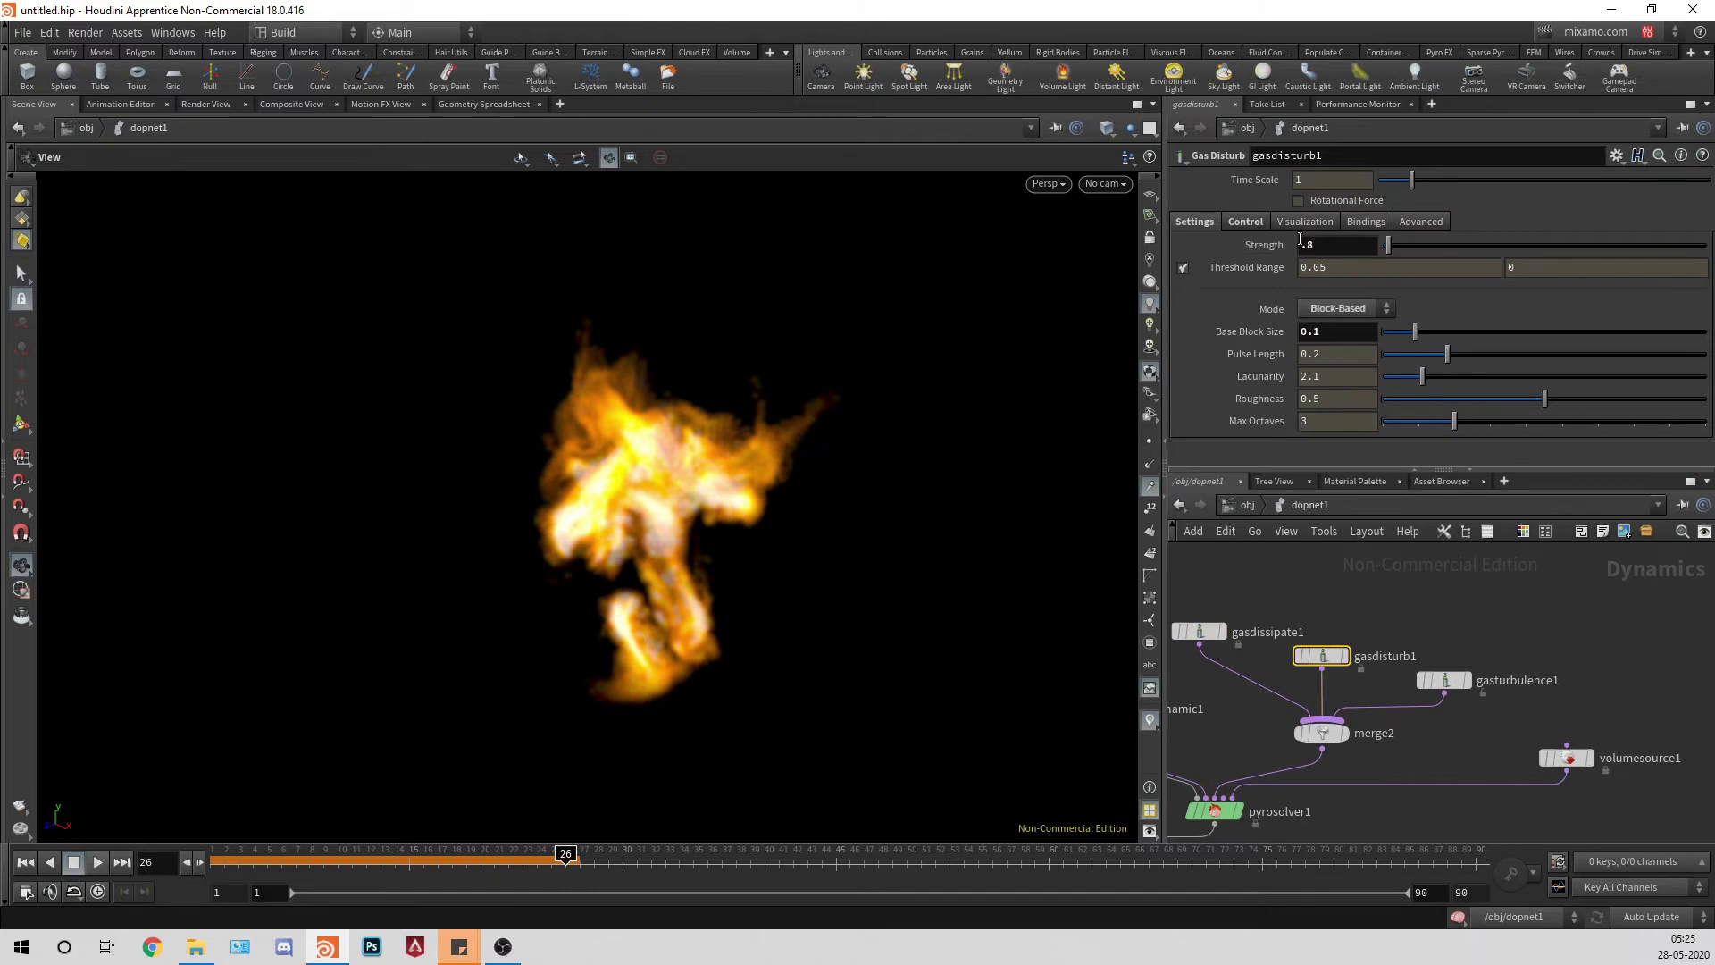
left_click(1320, 243)
key("BackSpace")
type("9")
key("Return")
Step: Examine the control, visualization, bindings and advanced settings of gasdisturb1, and the turbulence, control and temporary field settings of gasturbulence1
left_click(1247, 221)
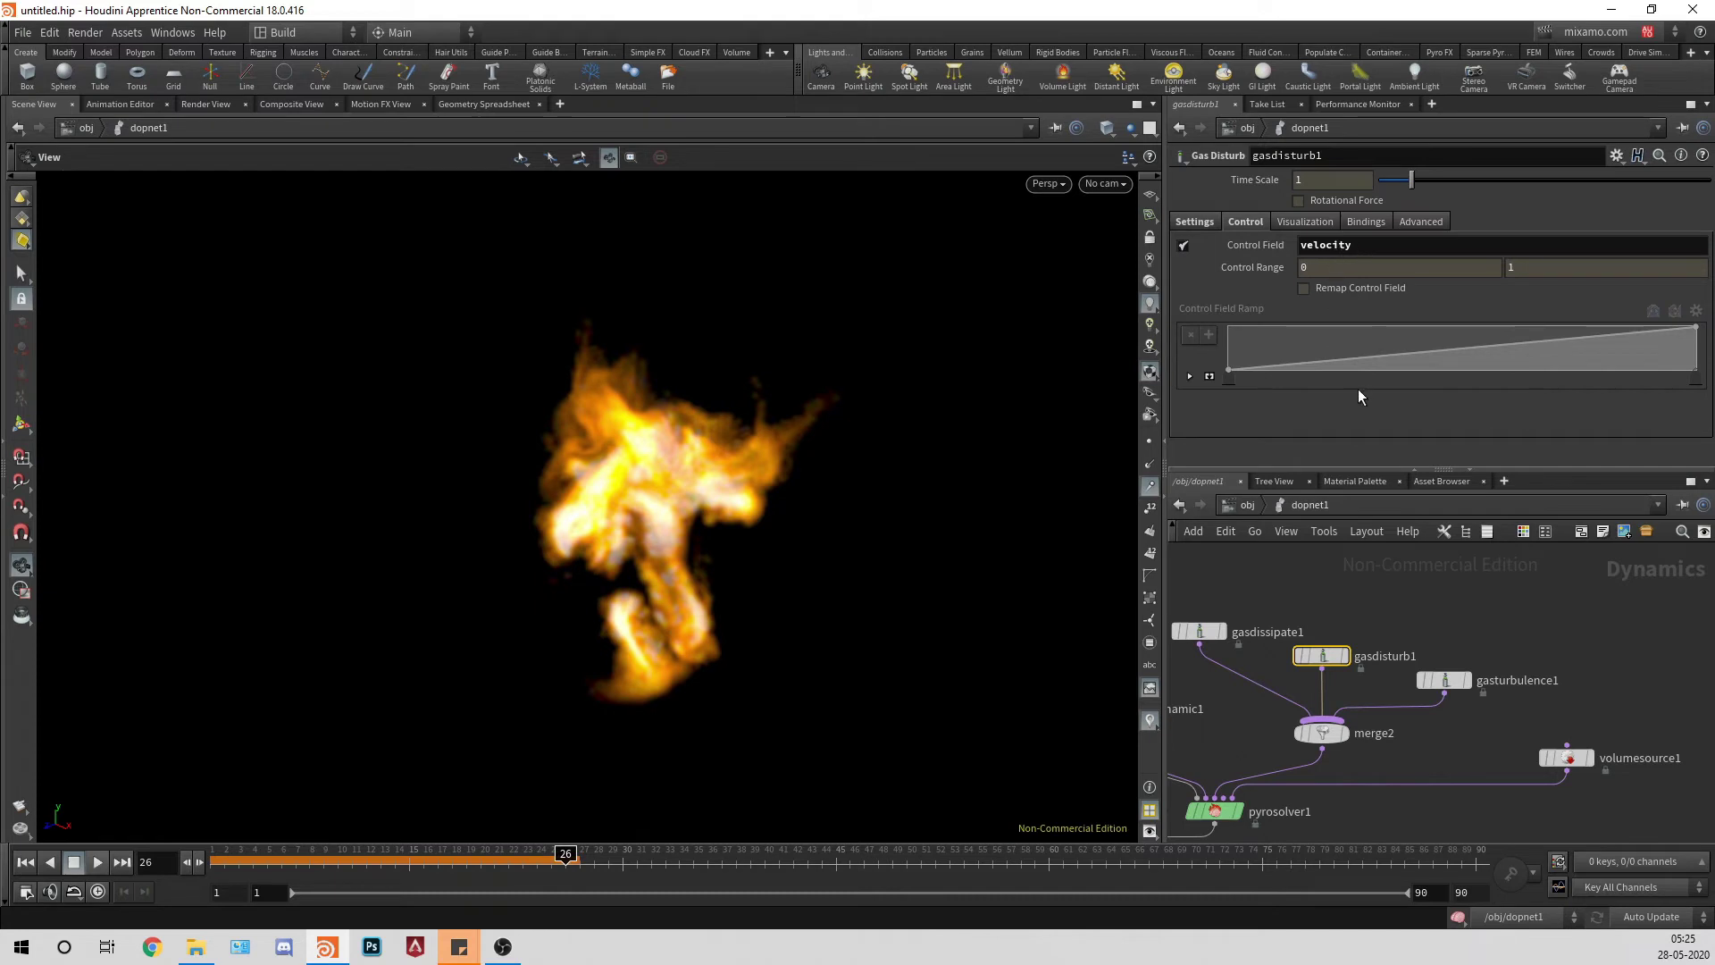
left_click(1306, 222)
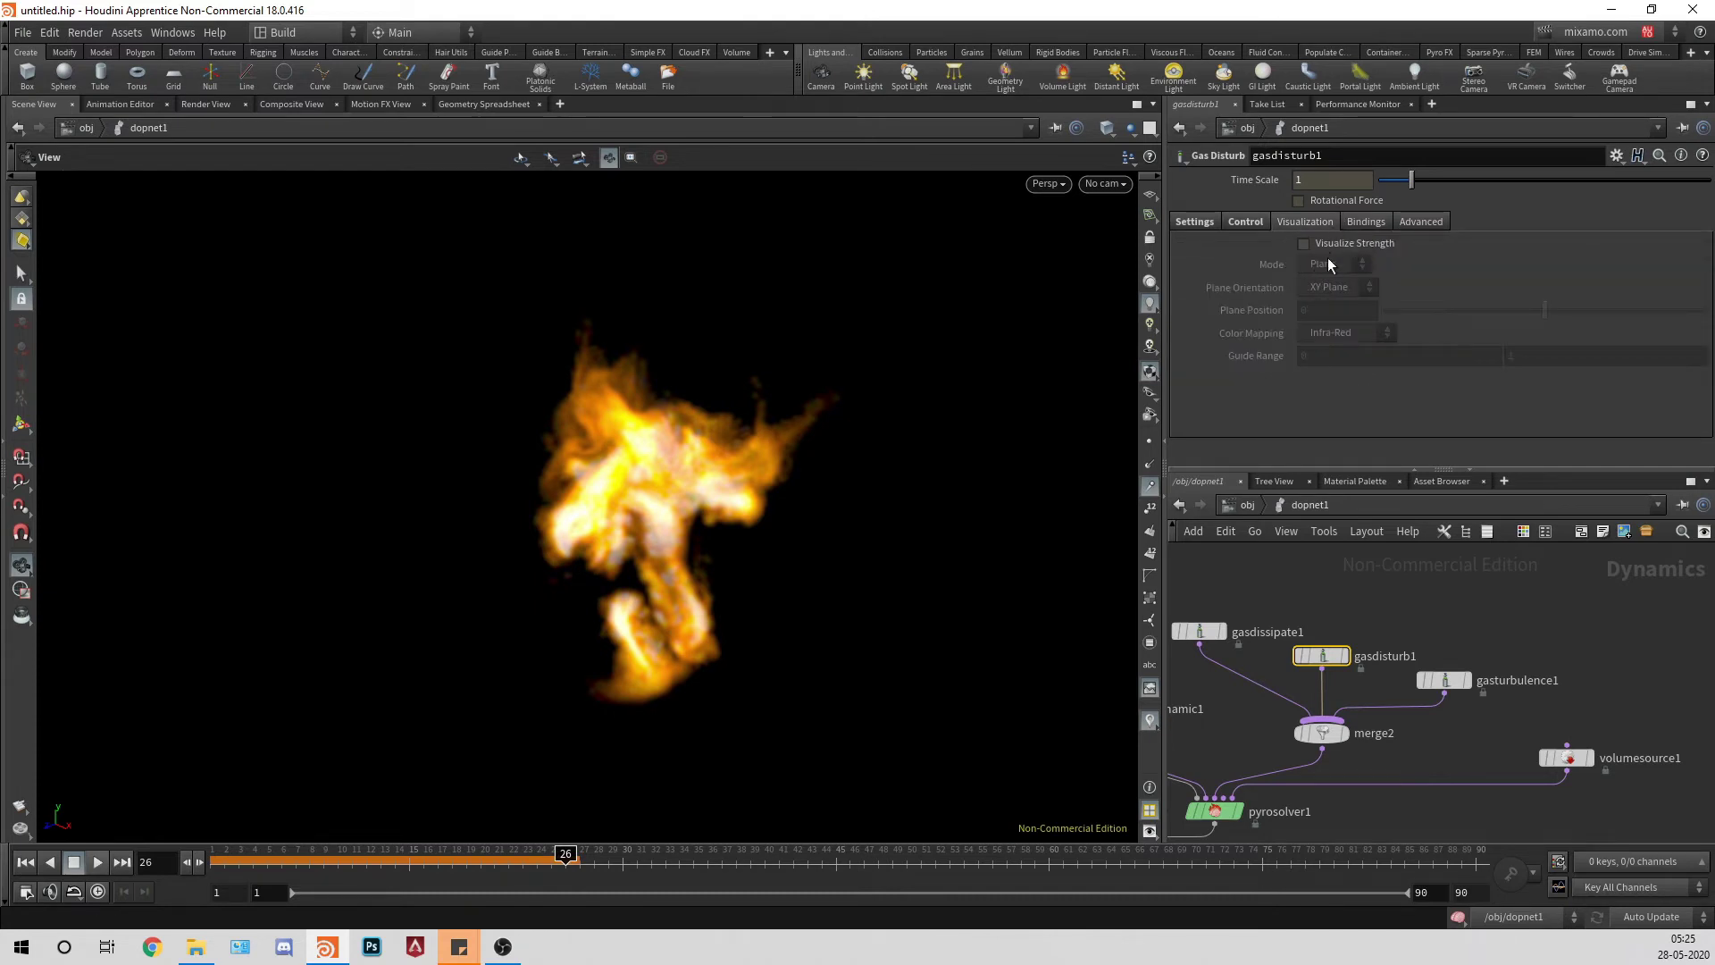
left_click(1379, 223)
left_click(1413, 219)
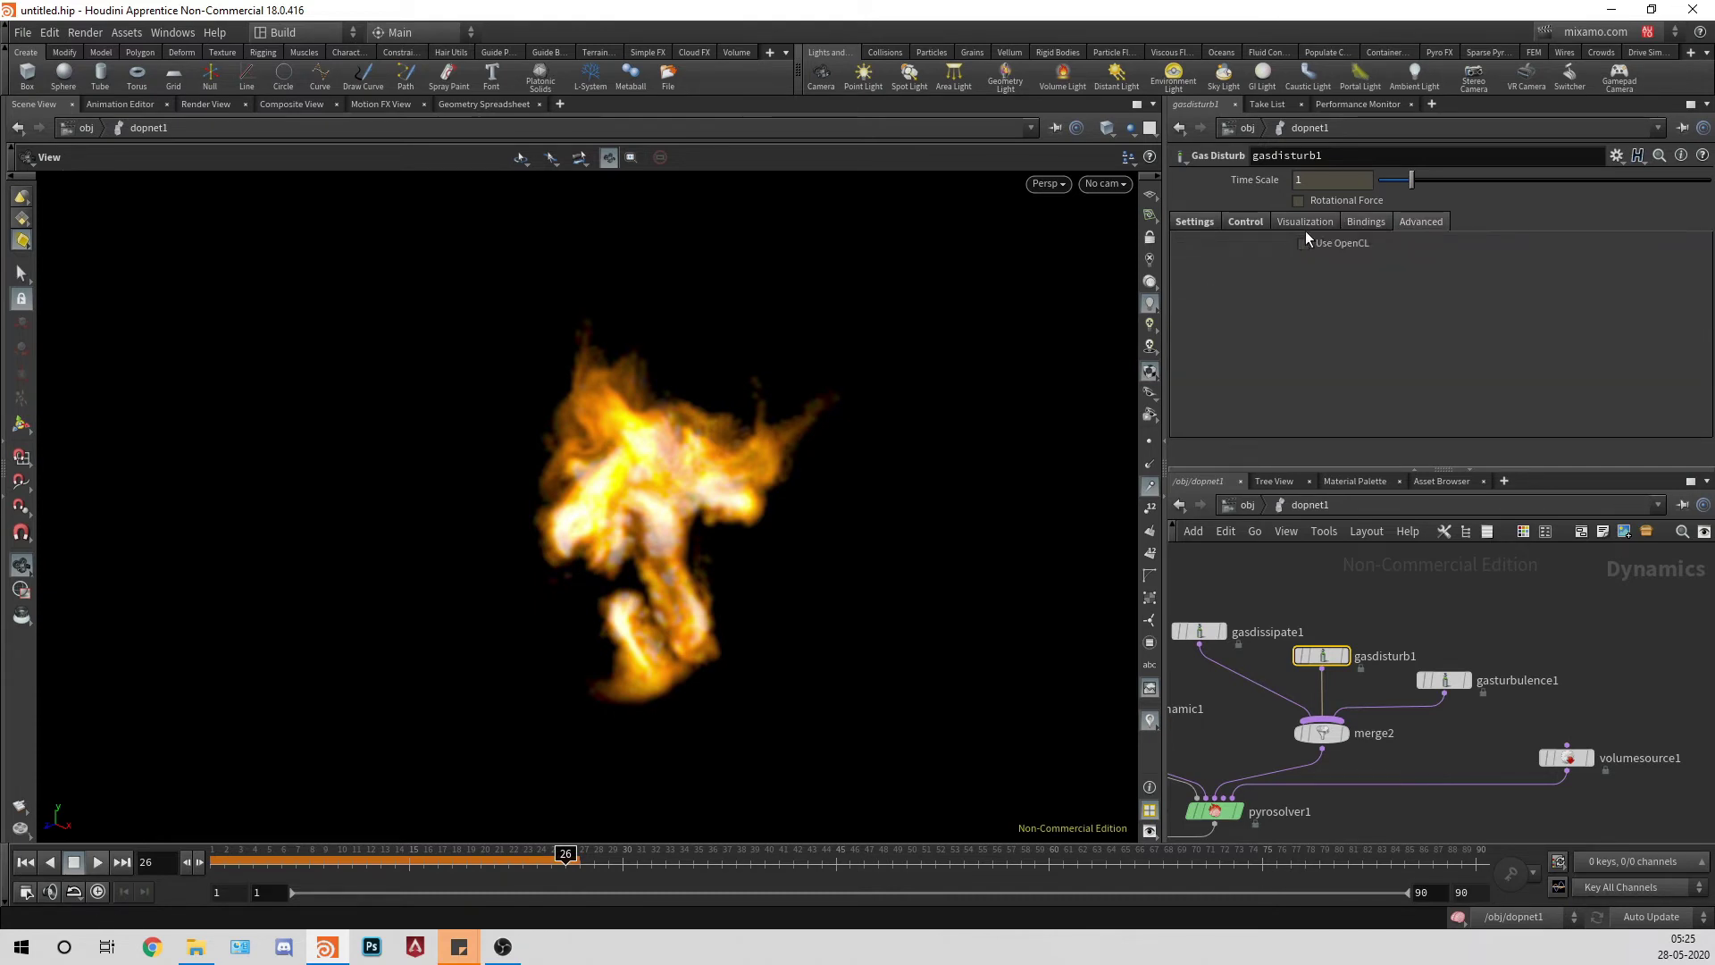
left_click(1254, 222)
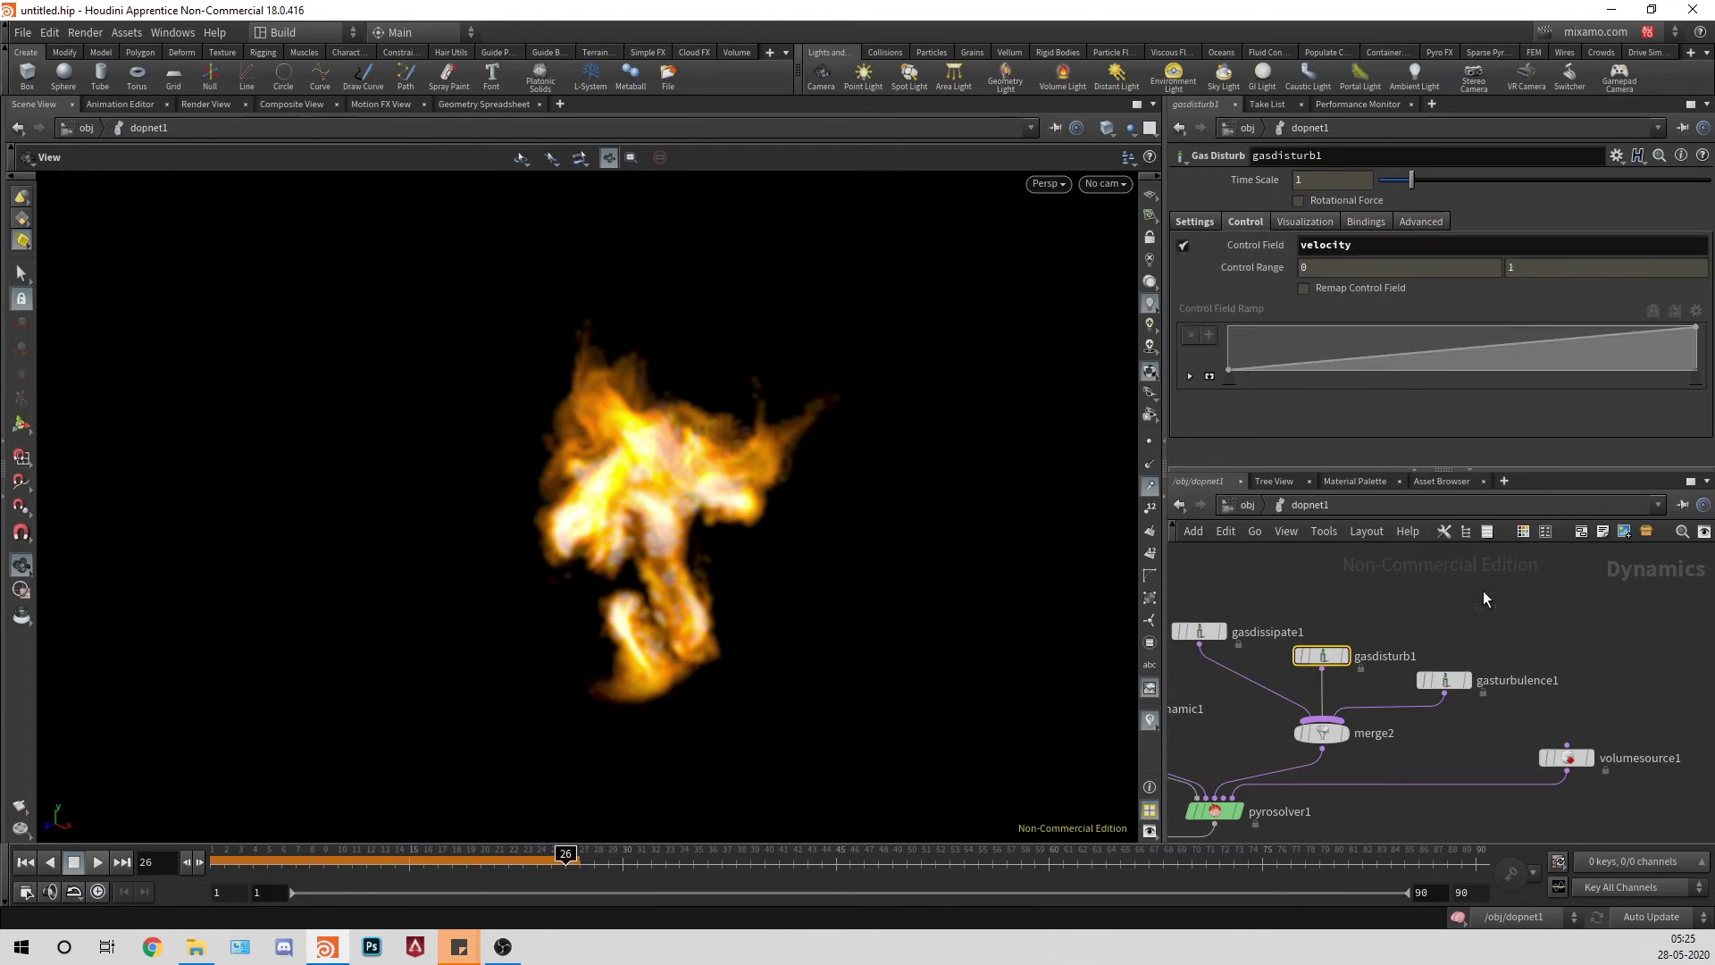
left_click(1428, 643)
left_click(1311, 224)
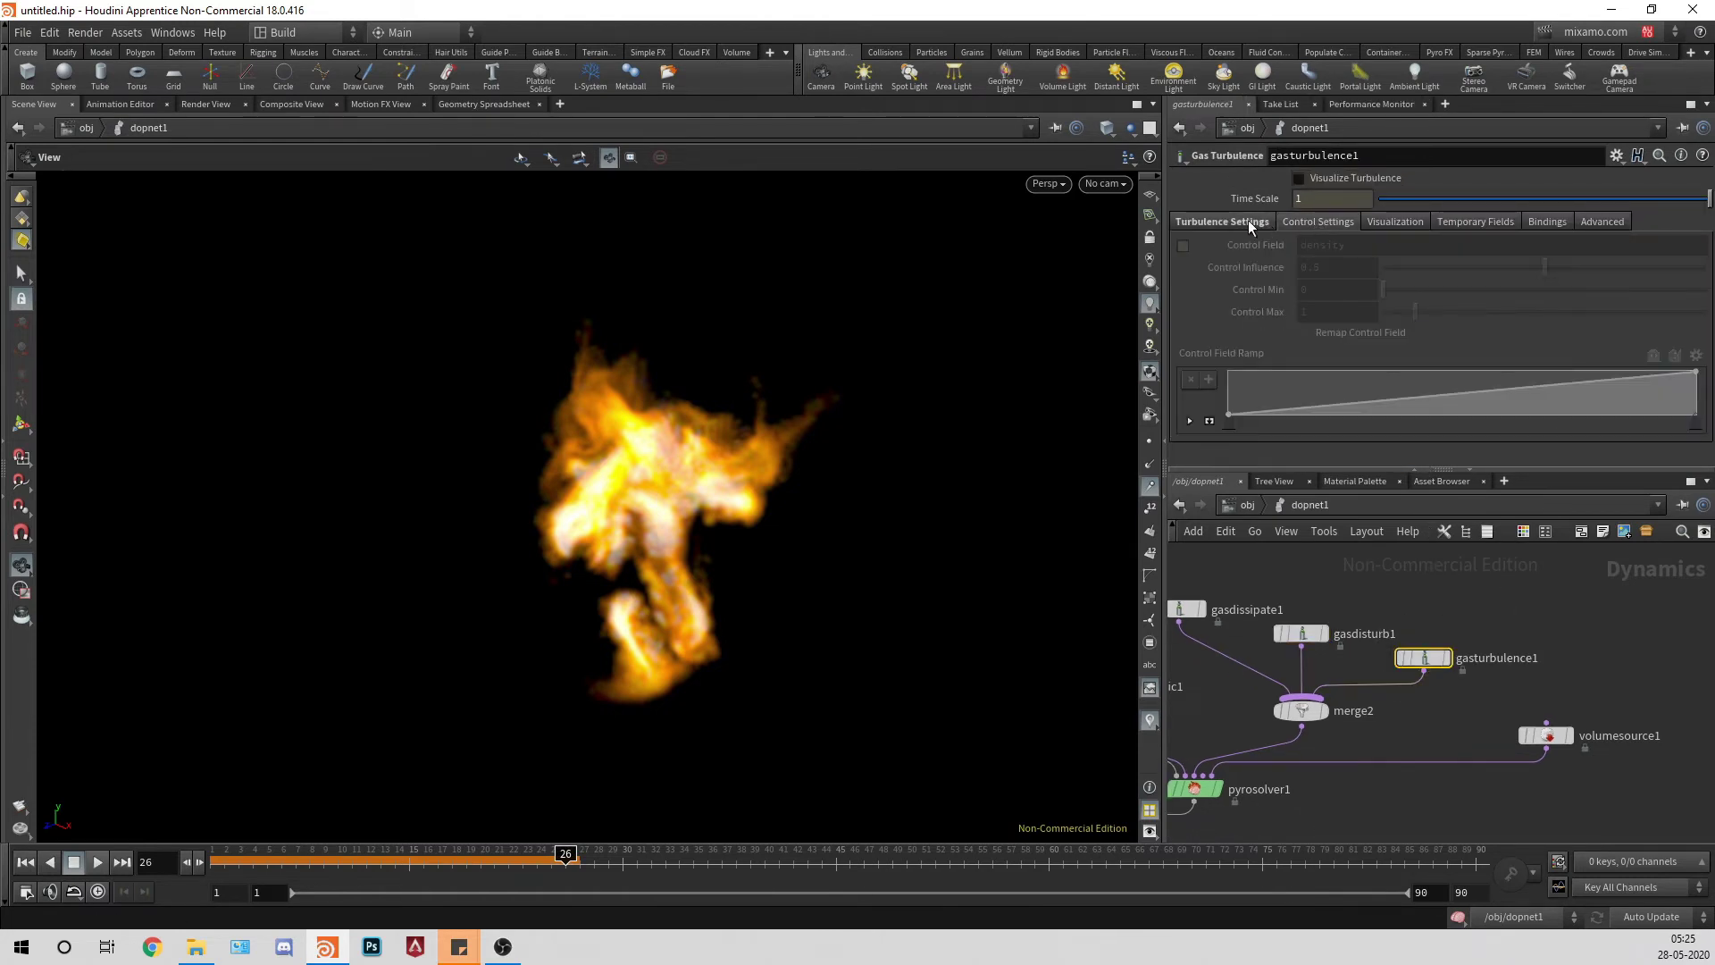
left_click(1247, 219)
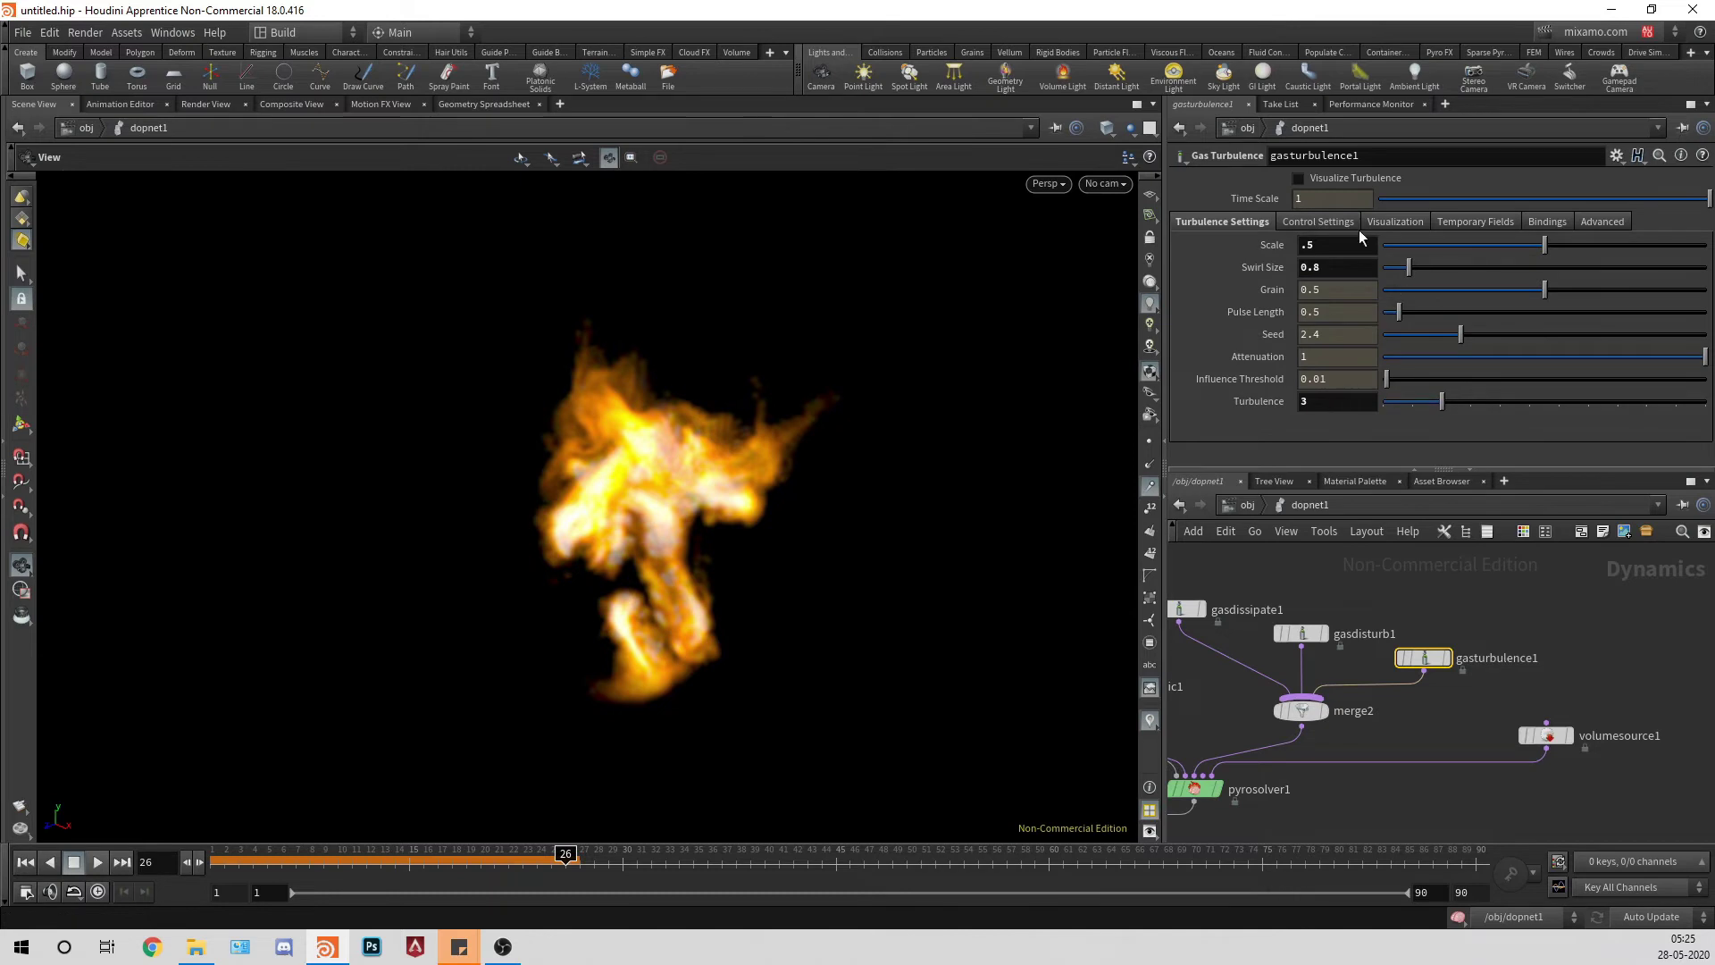
left_click(1398, 222)
left_click(1485, 223)
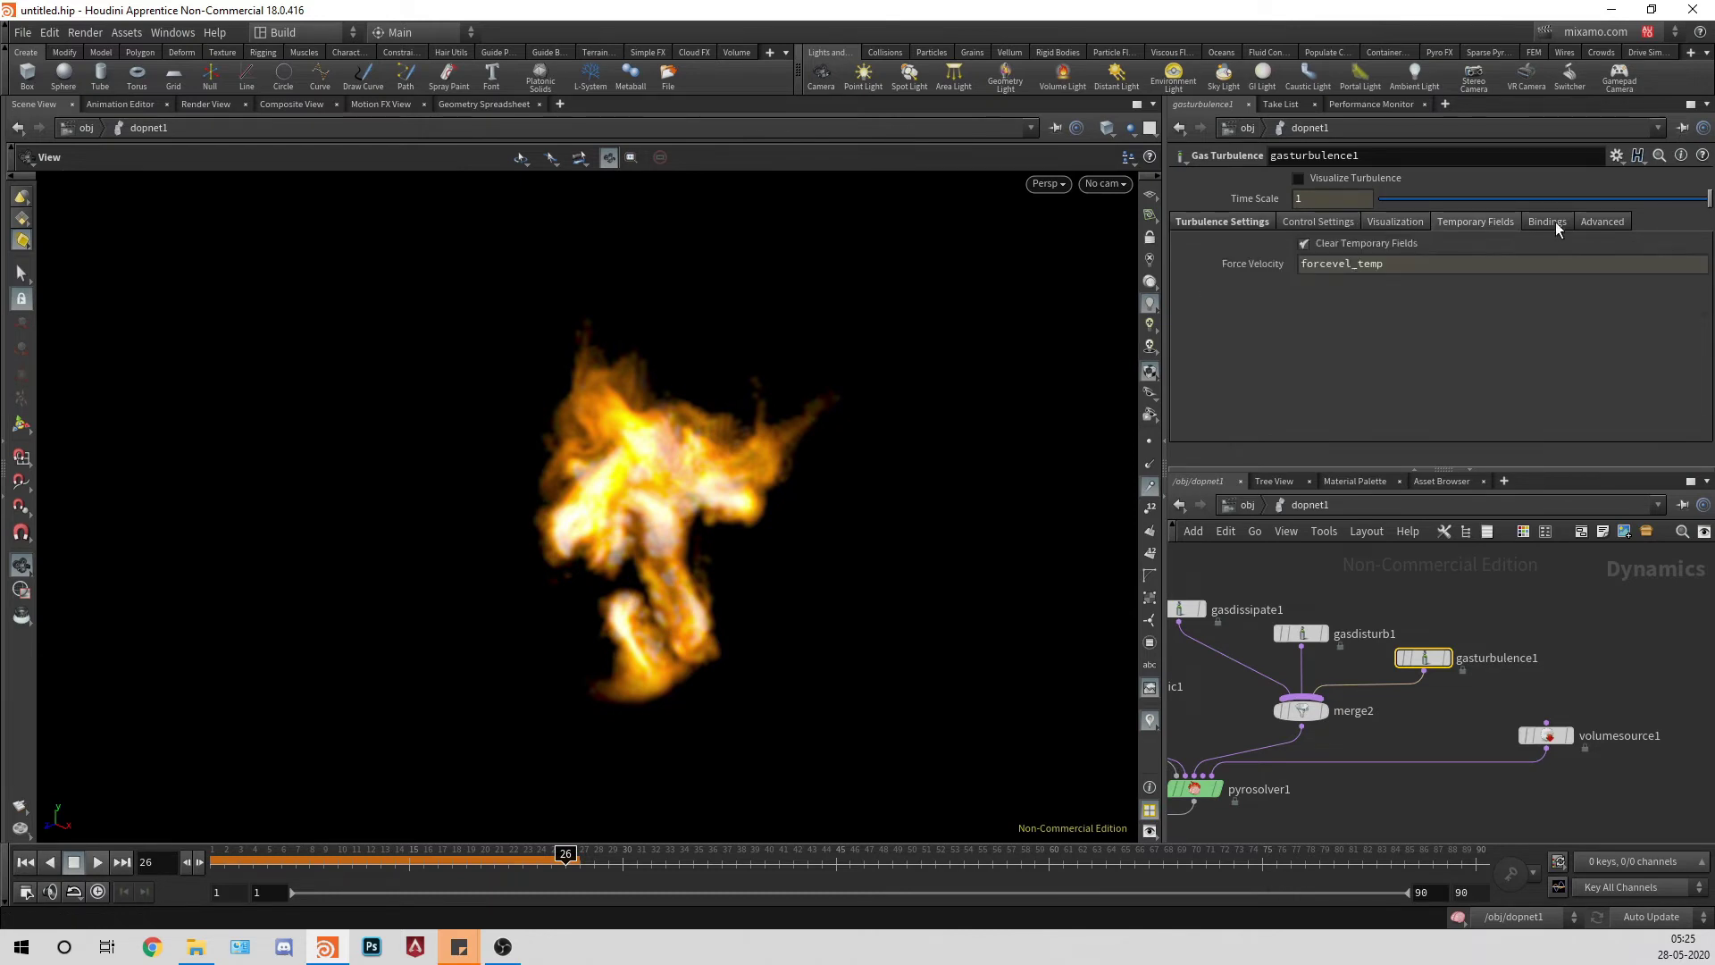
left_click(1336, 223)
left_click(1264, 221)
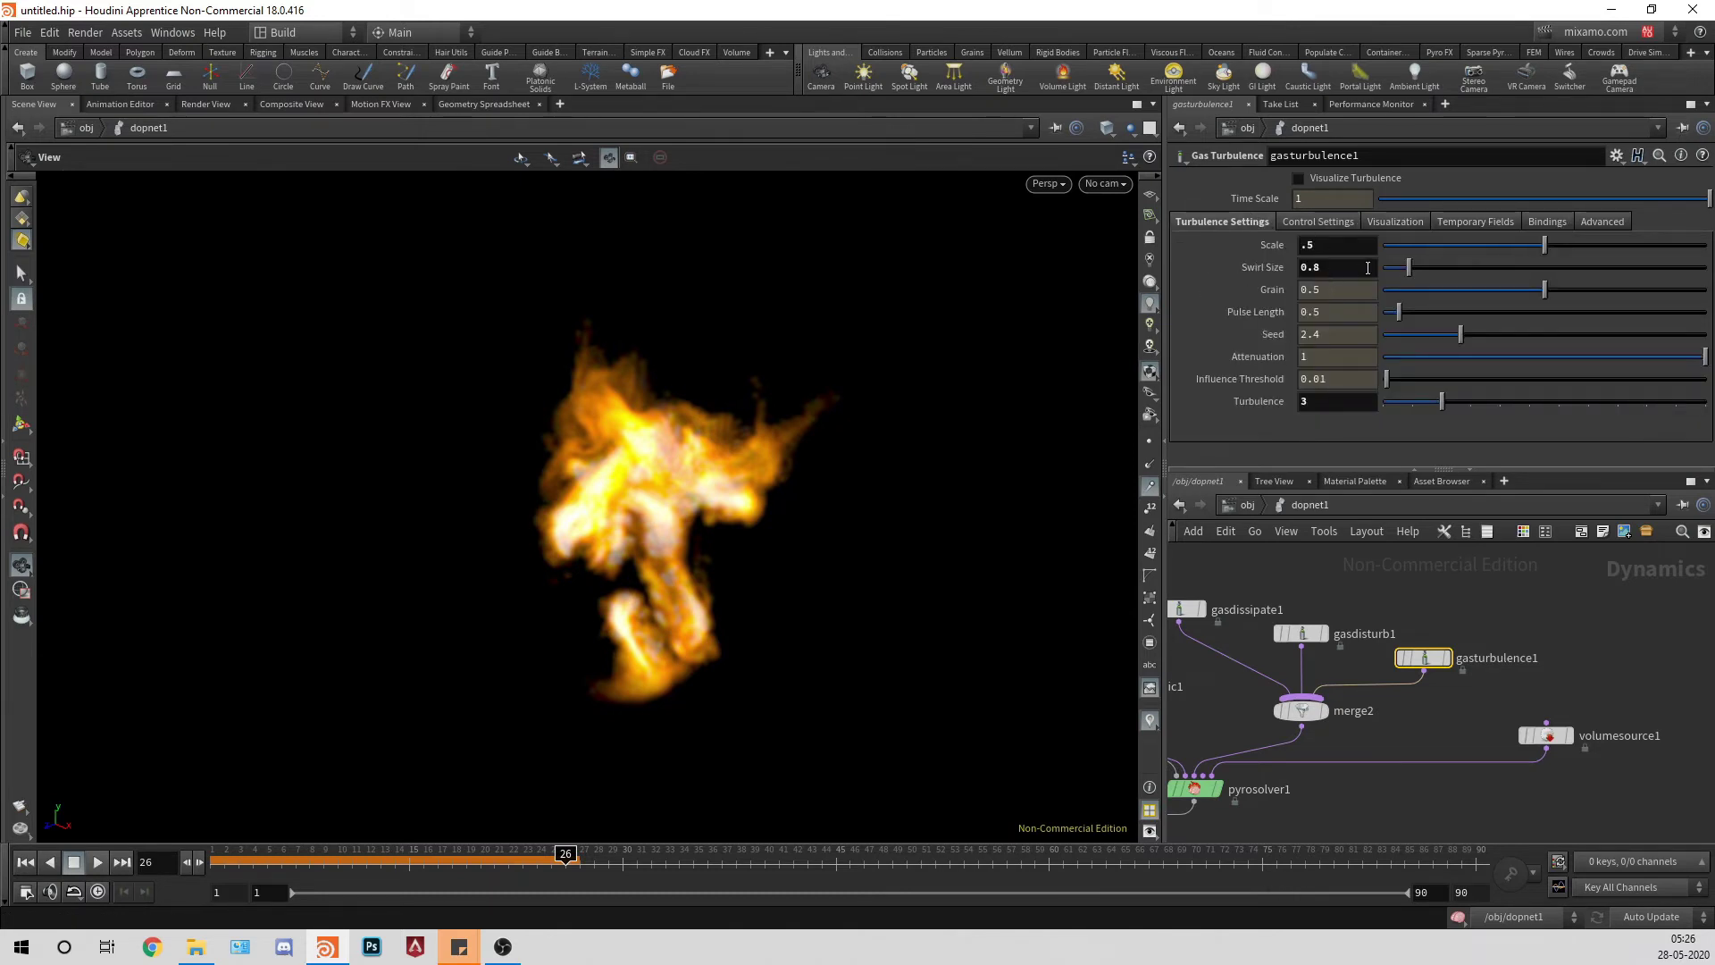
Step: Set the scale of gasturbulence1 to .65 and its turbulence to 2
left_click(1340, 248)
key("Return")
type("5")
key("Return")
double_click(1334, 407)
key("Return")
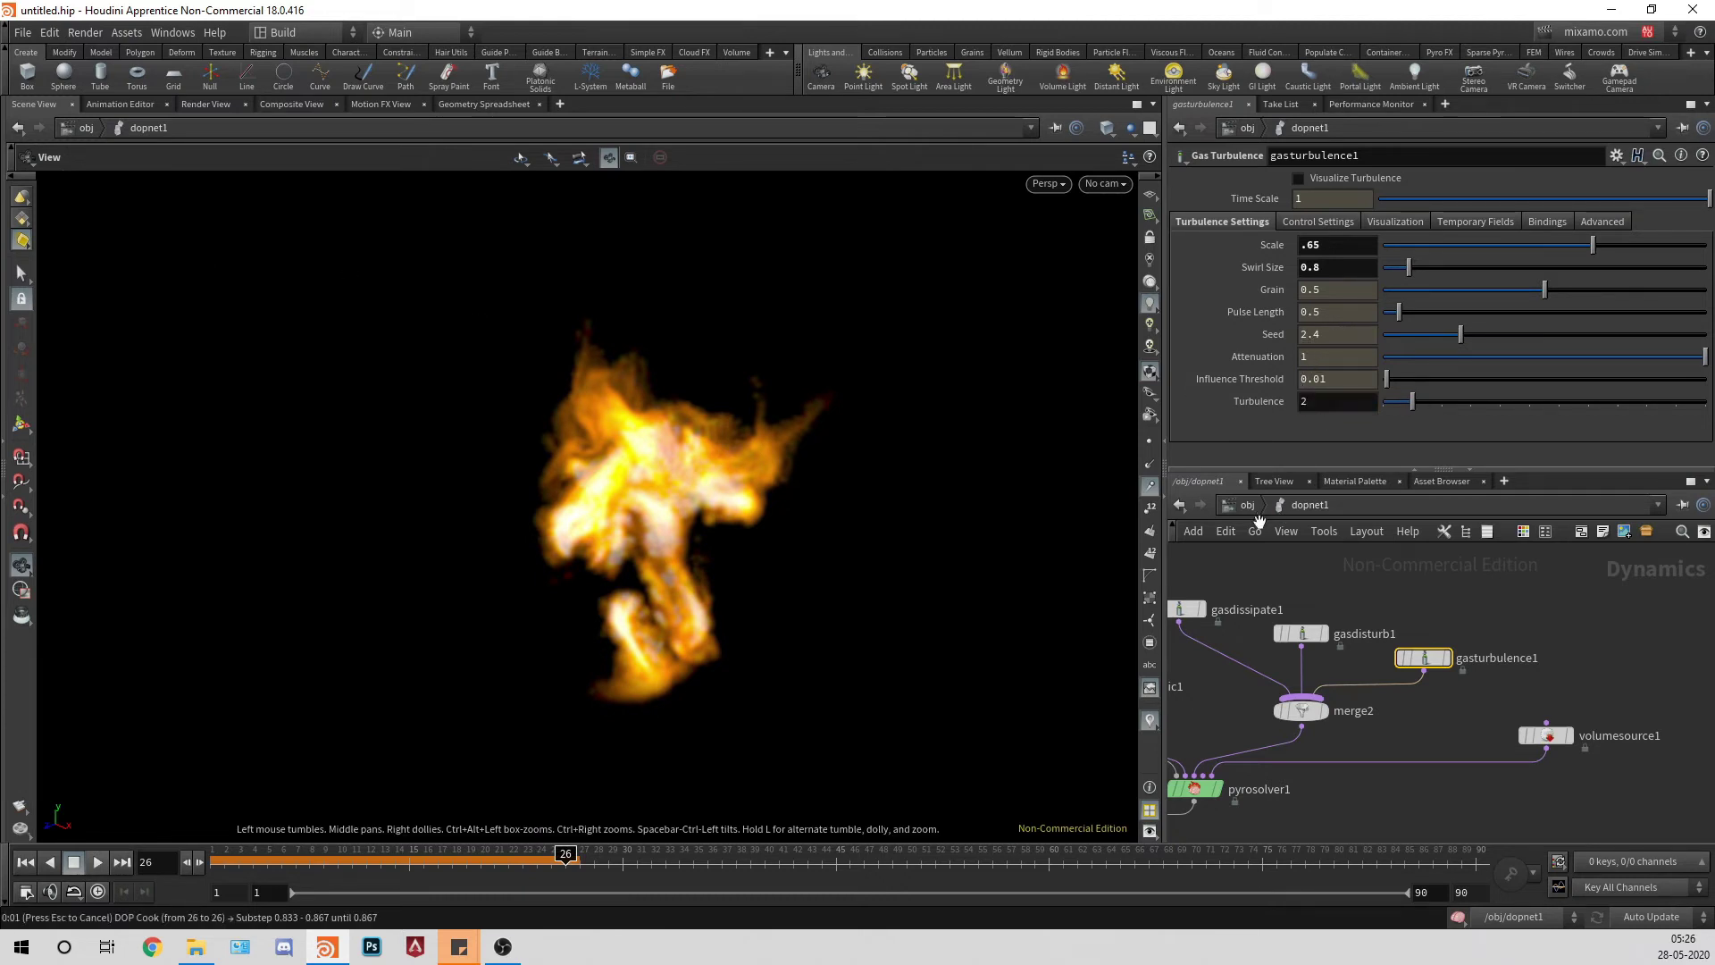
Step: Return to the object level and replay the fire with the character from the first frame
key("u")
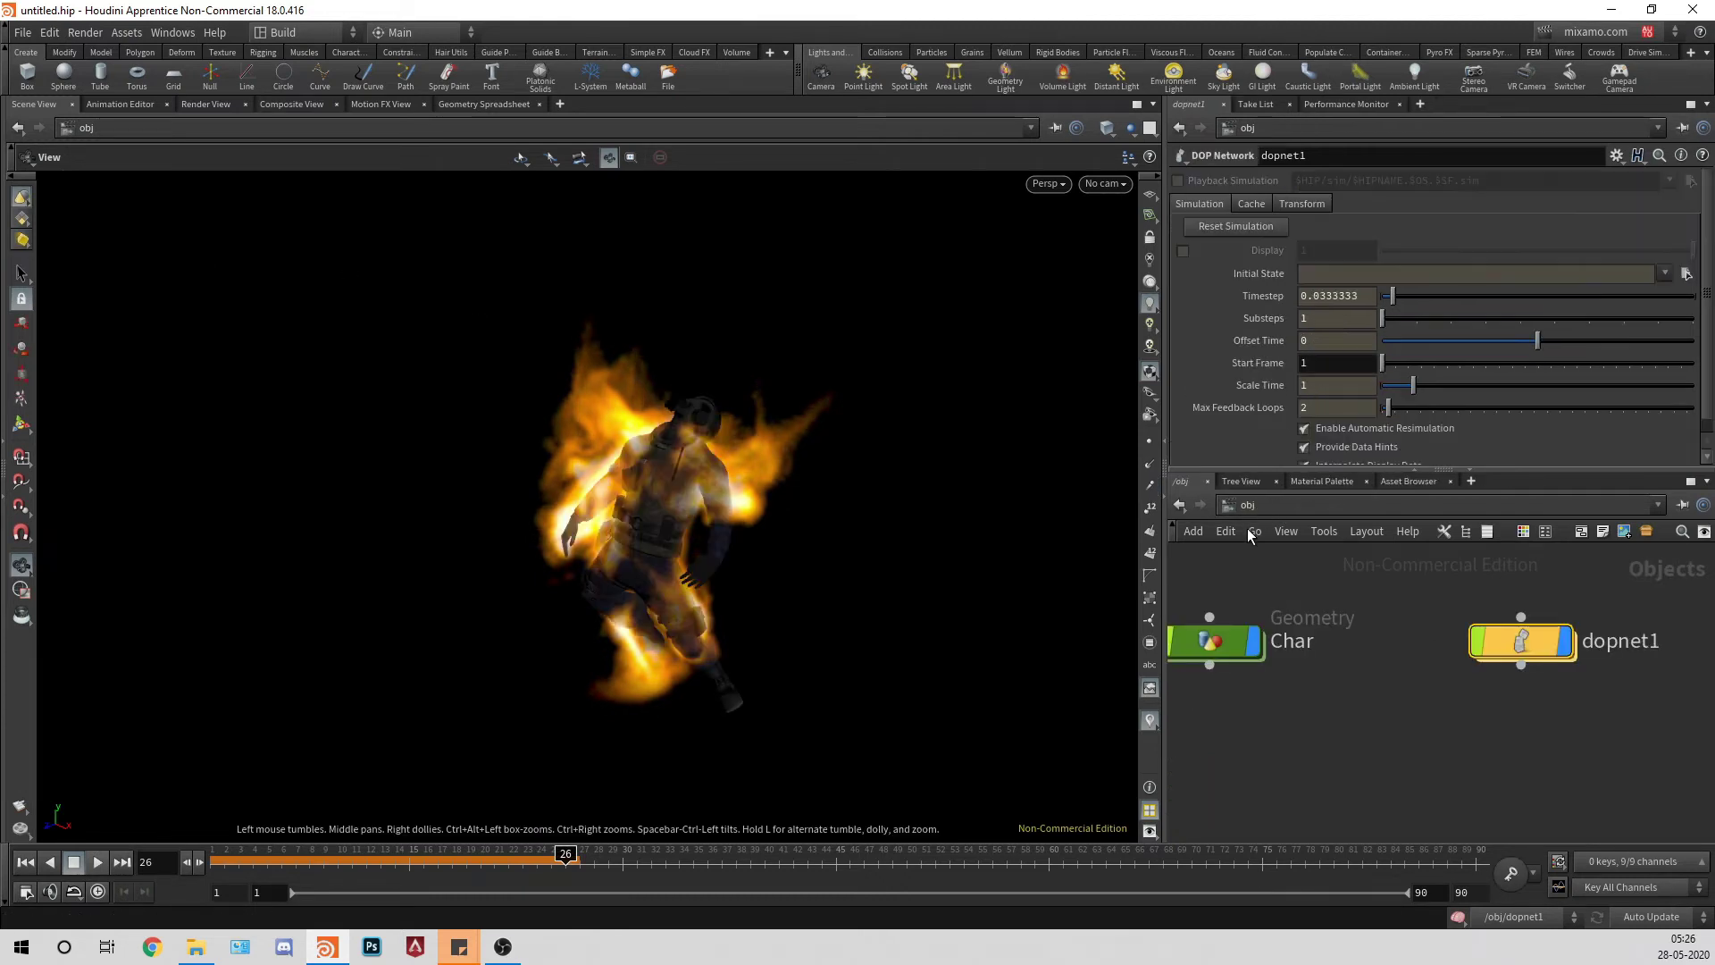
left_click(24, 863)
left_click(99, 862)
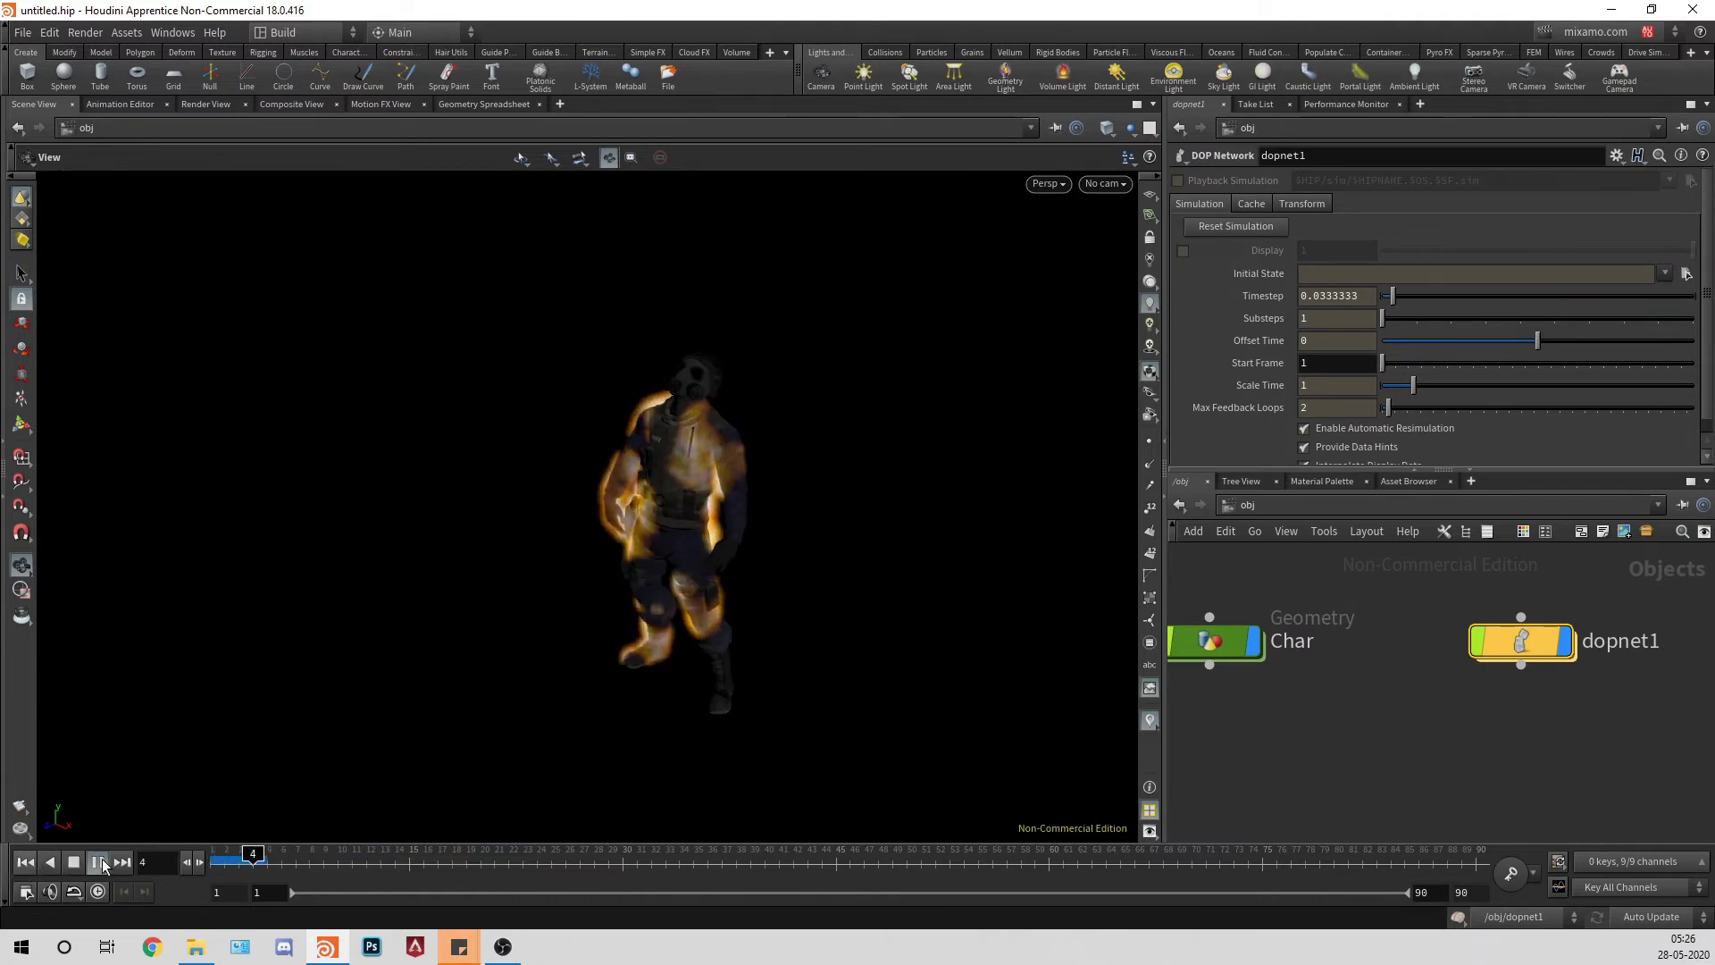
left_click(98, 861)
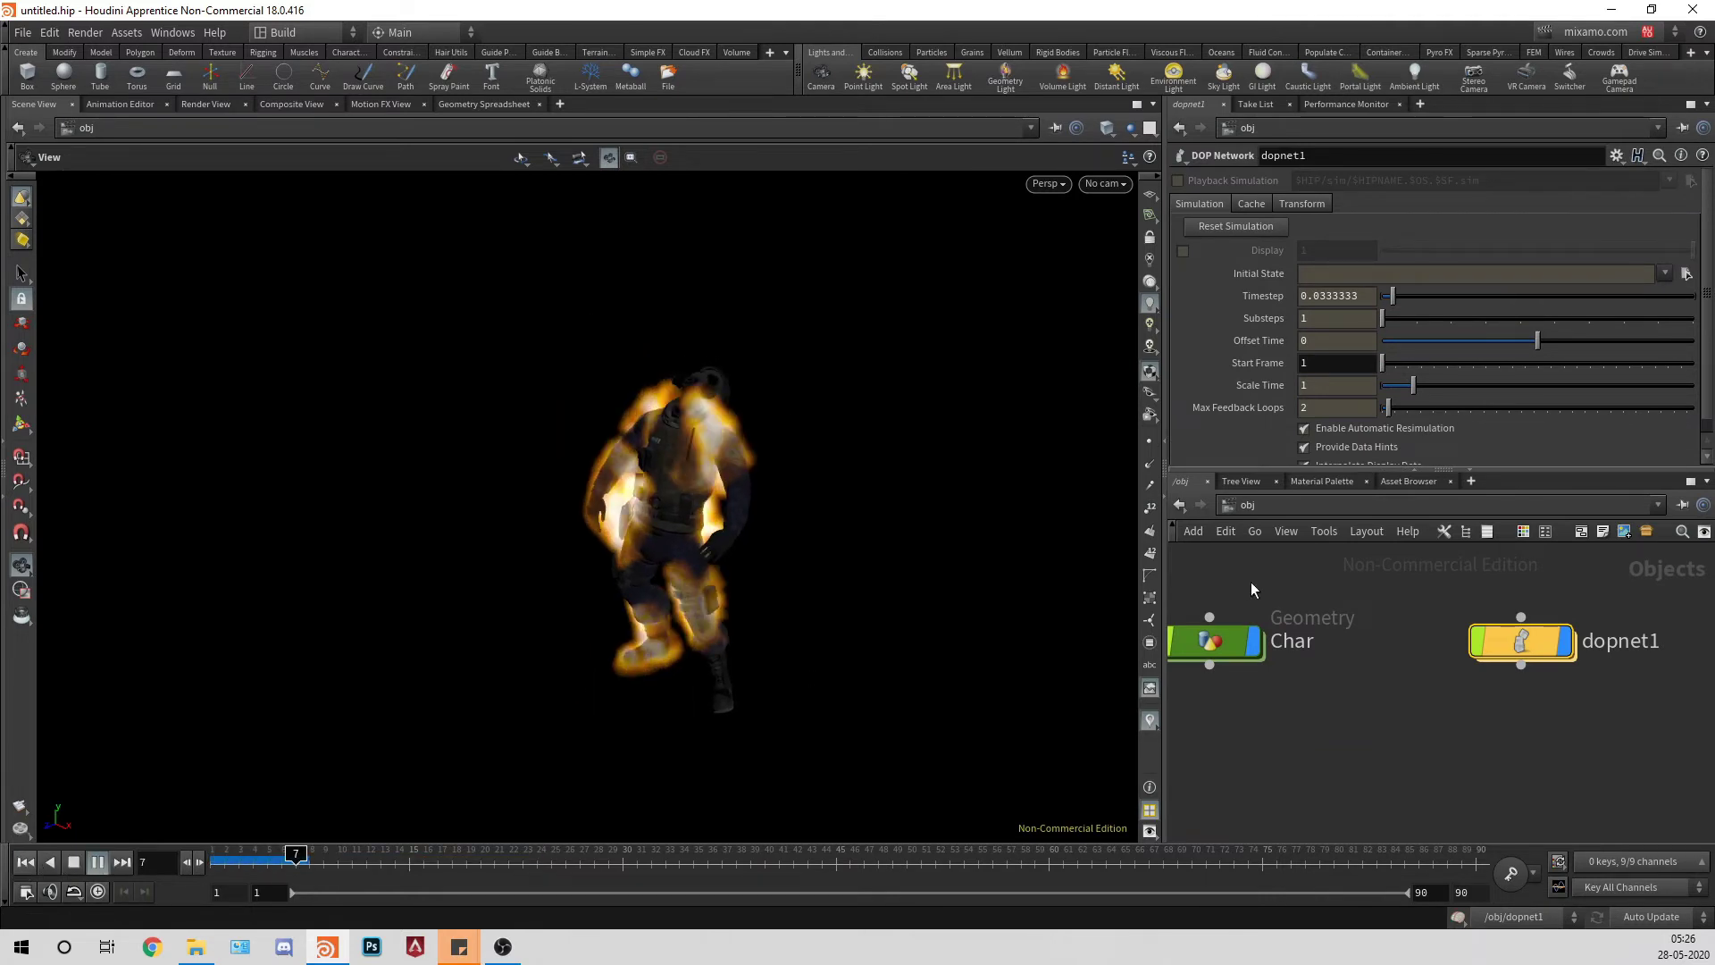
Step: Inside dopnet1, set the division size of smokeobject1 to 0.01
double_click(1559, 638)
middle_click_drag(1563, 634, 1651, 653)
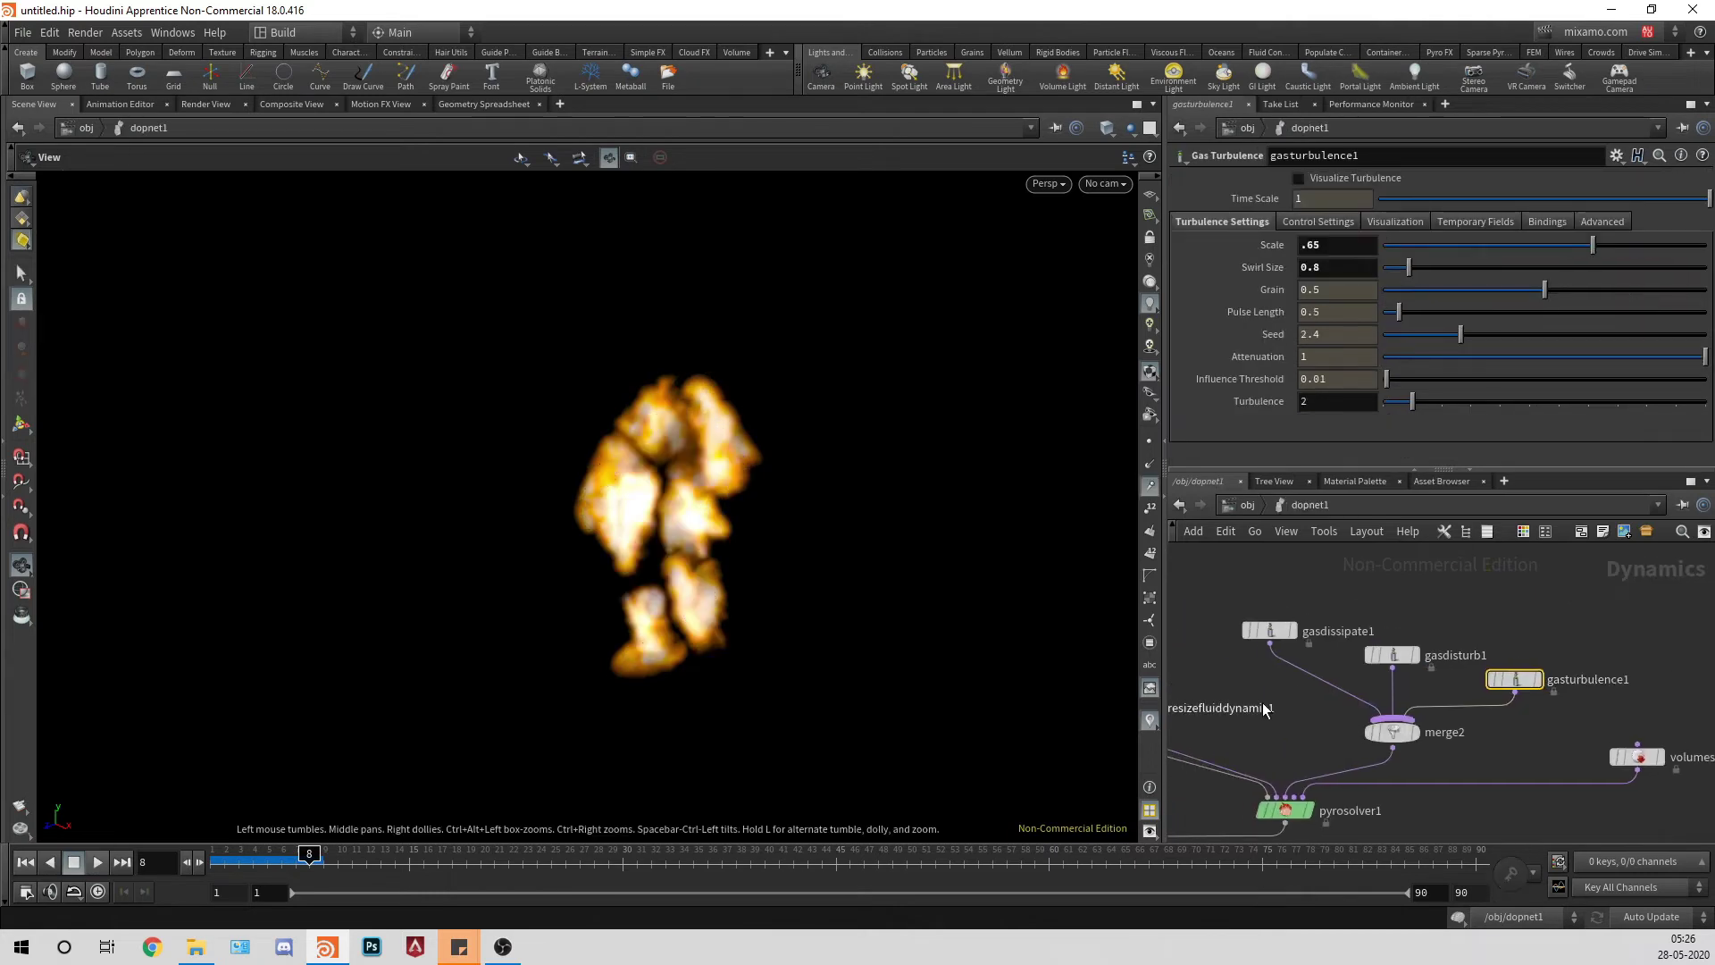
middle_click_drag(1264, 711, 1482, 713)
left_click(1199, 684)
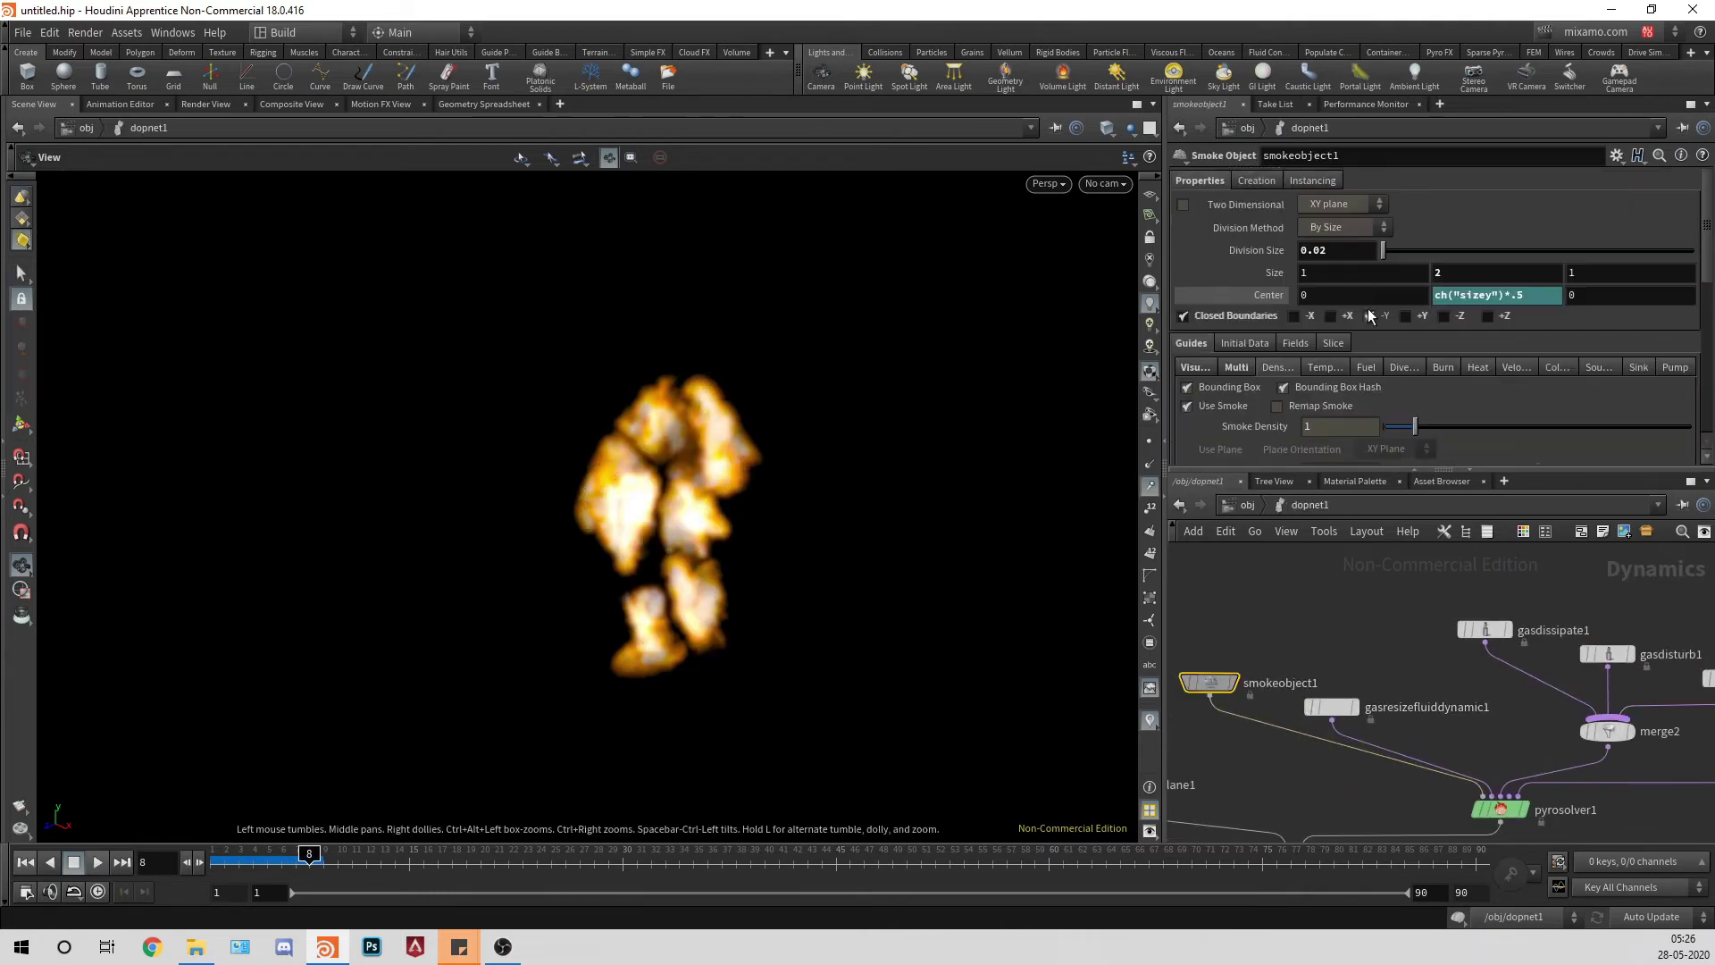
left_click(1345, 251)
key("BackSpace")
type("1")
key("Return")
Step: Play the finer simulation from the first frame inside dopnet1, and return to the object level
left_click(26, 864)
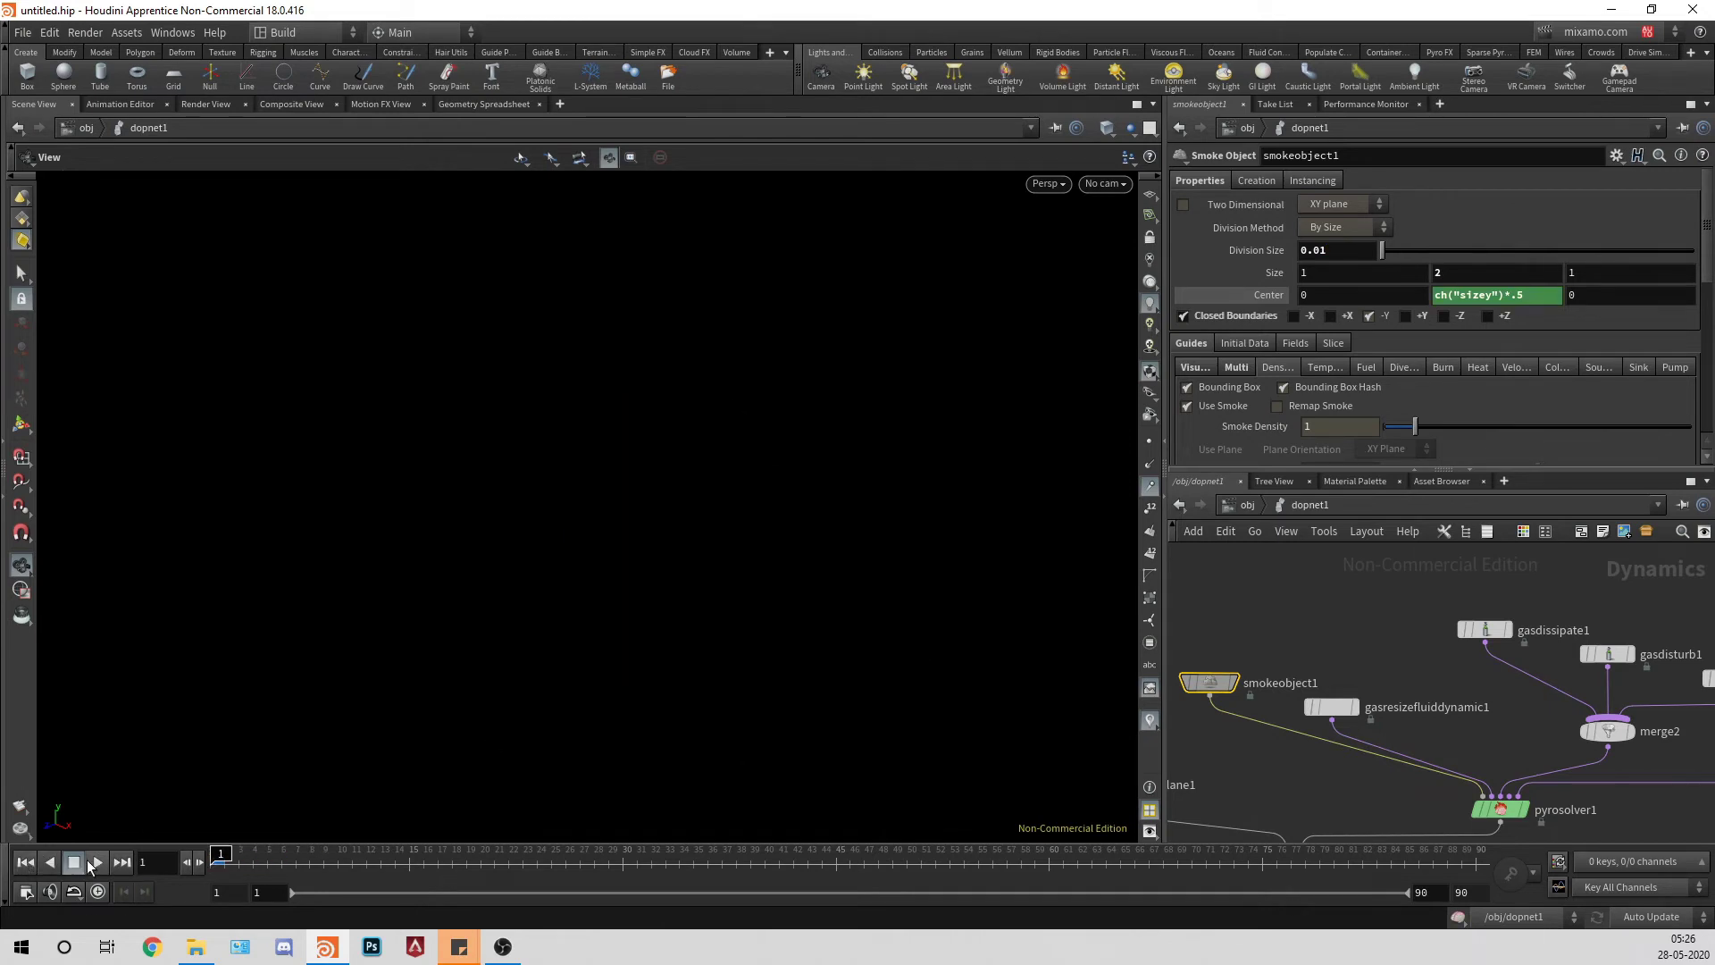
left_click(97, 862)
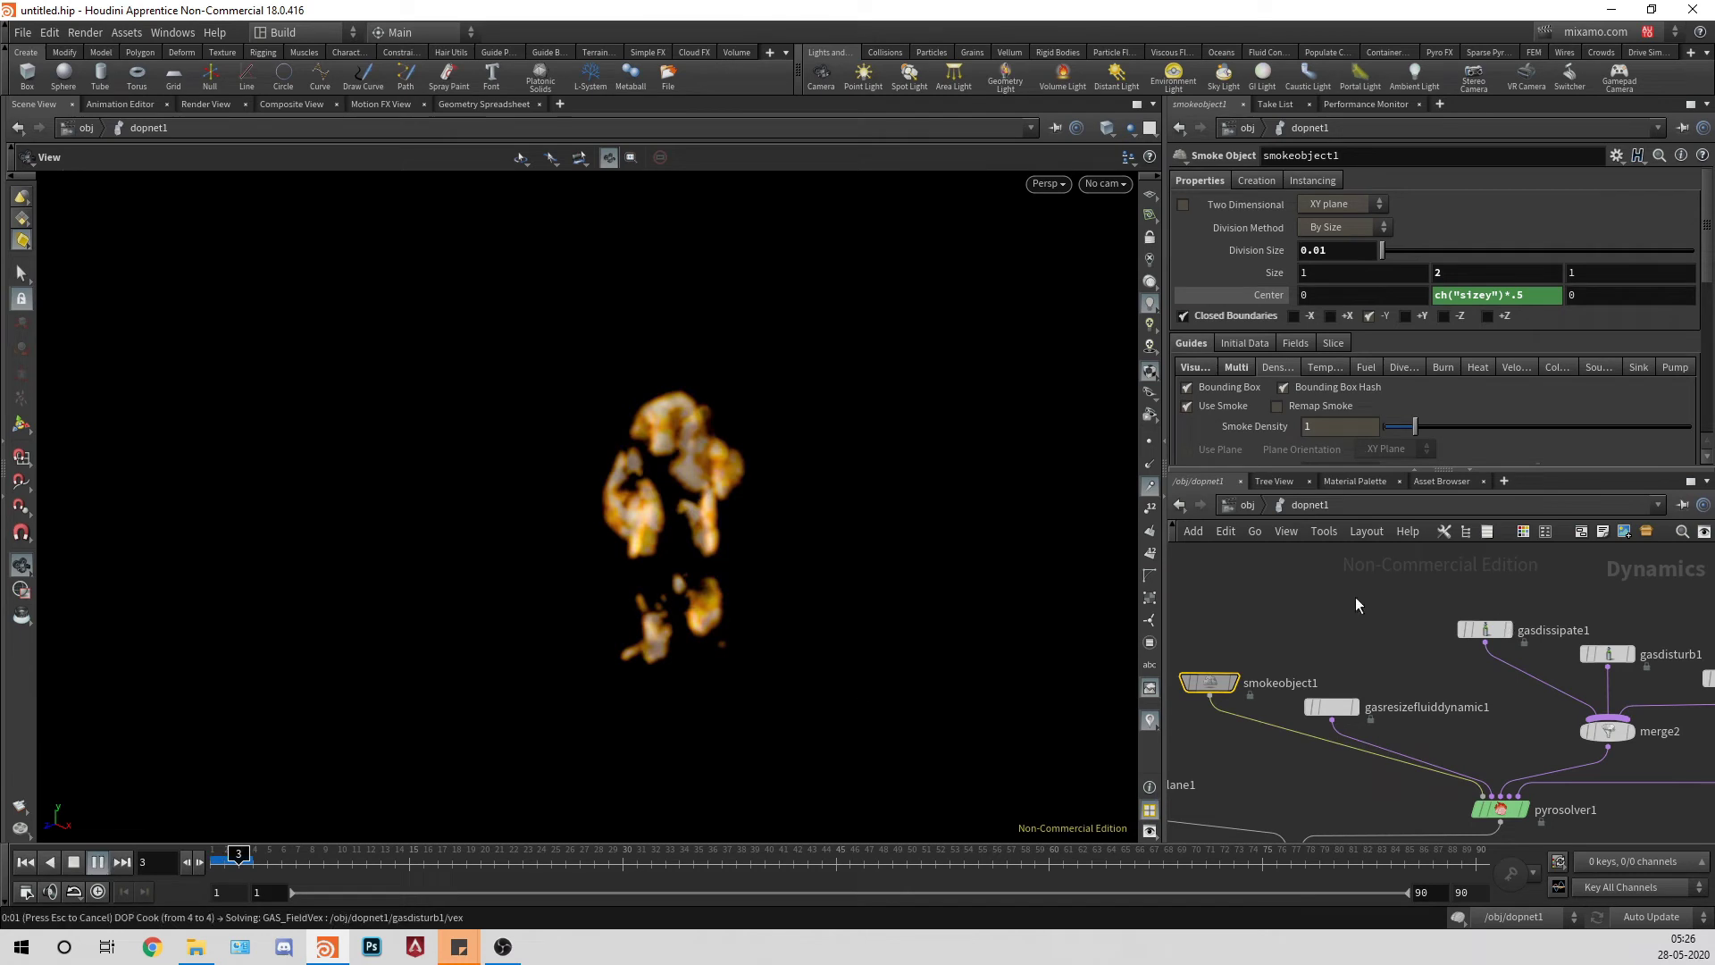
key("u")
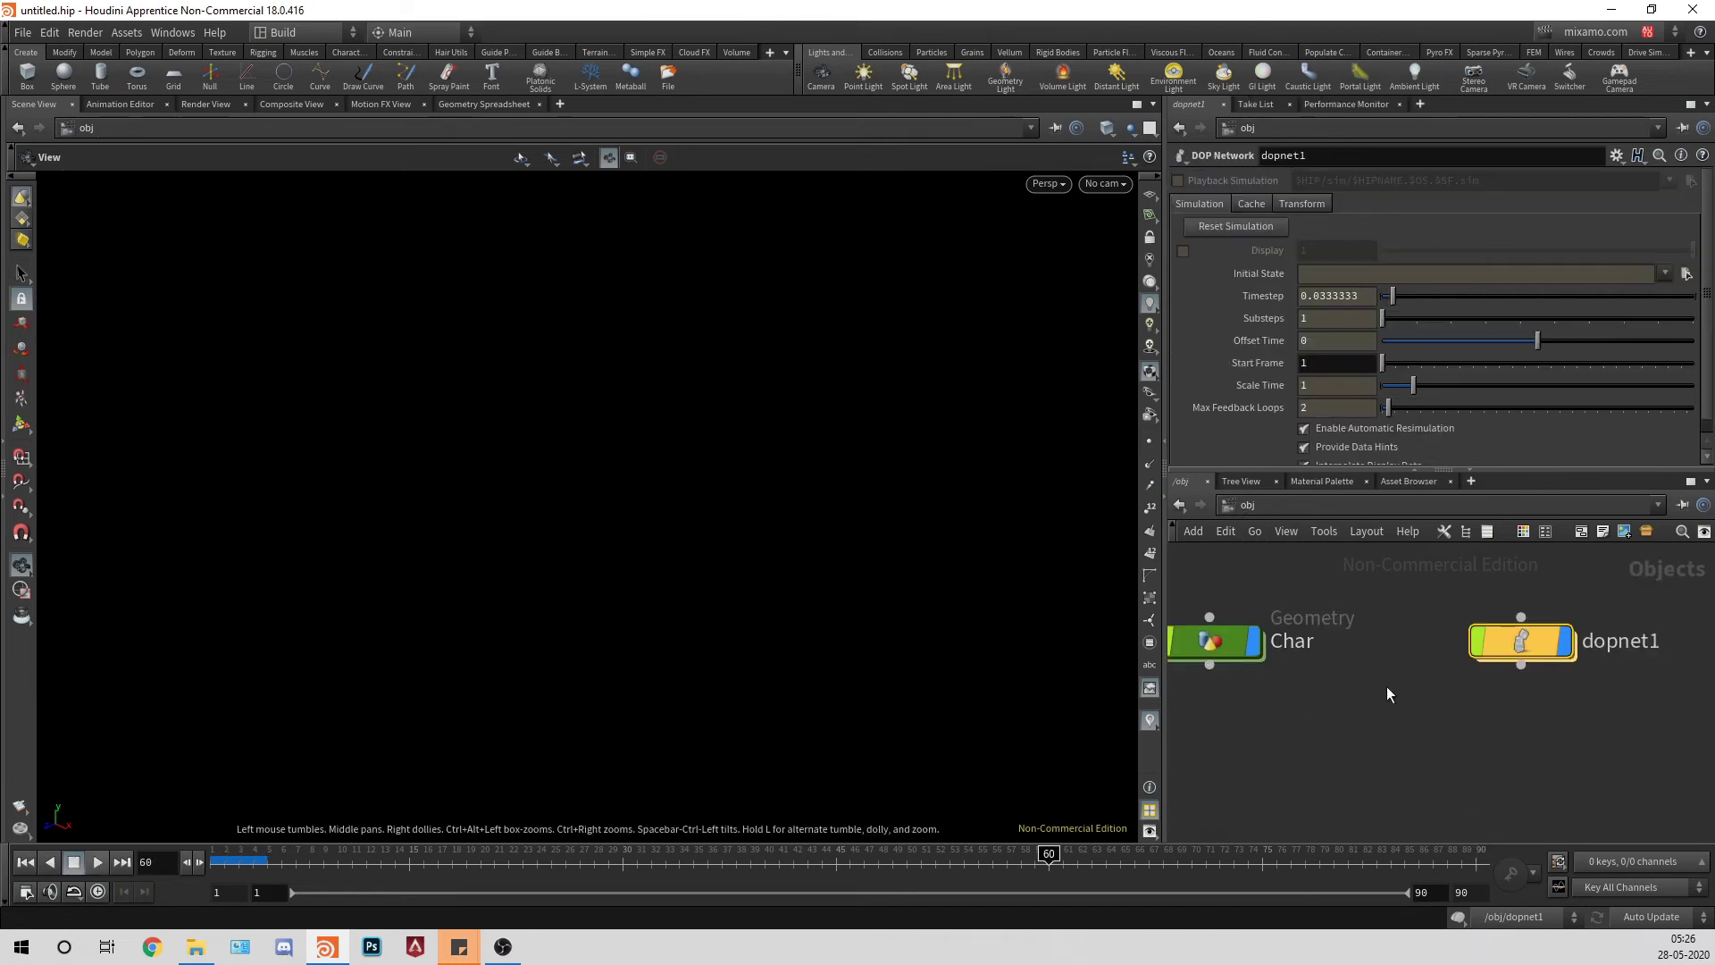
Step: In the Char geometry network, select and display volumerasterizeattributes1, and inspect the source volume up close at the first frame
double_click(1223, 636)
key("u")
double_click(1229, 641)
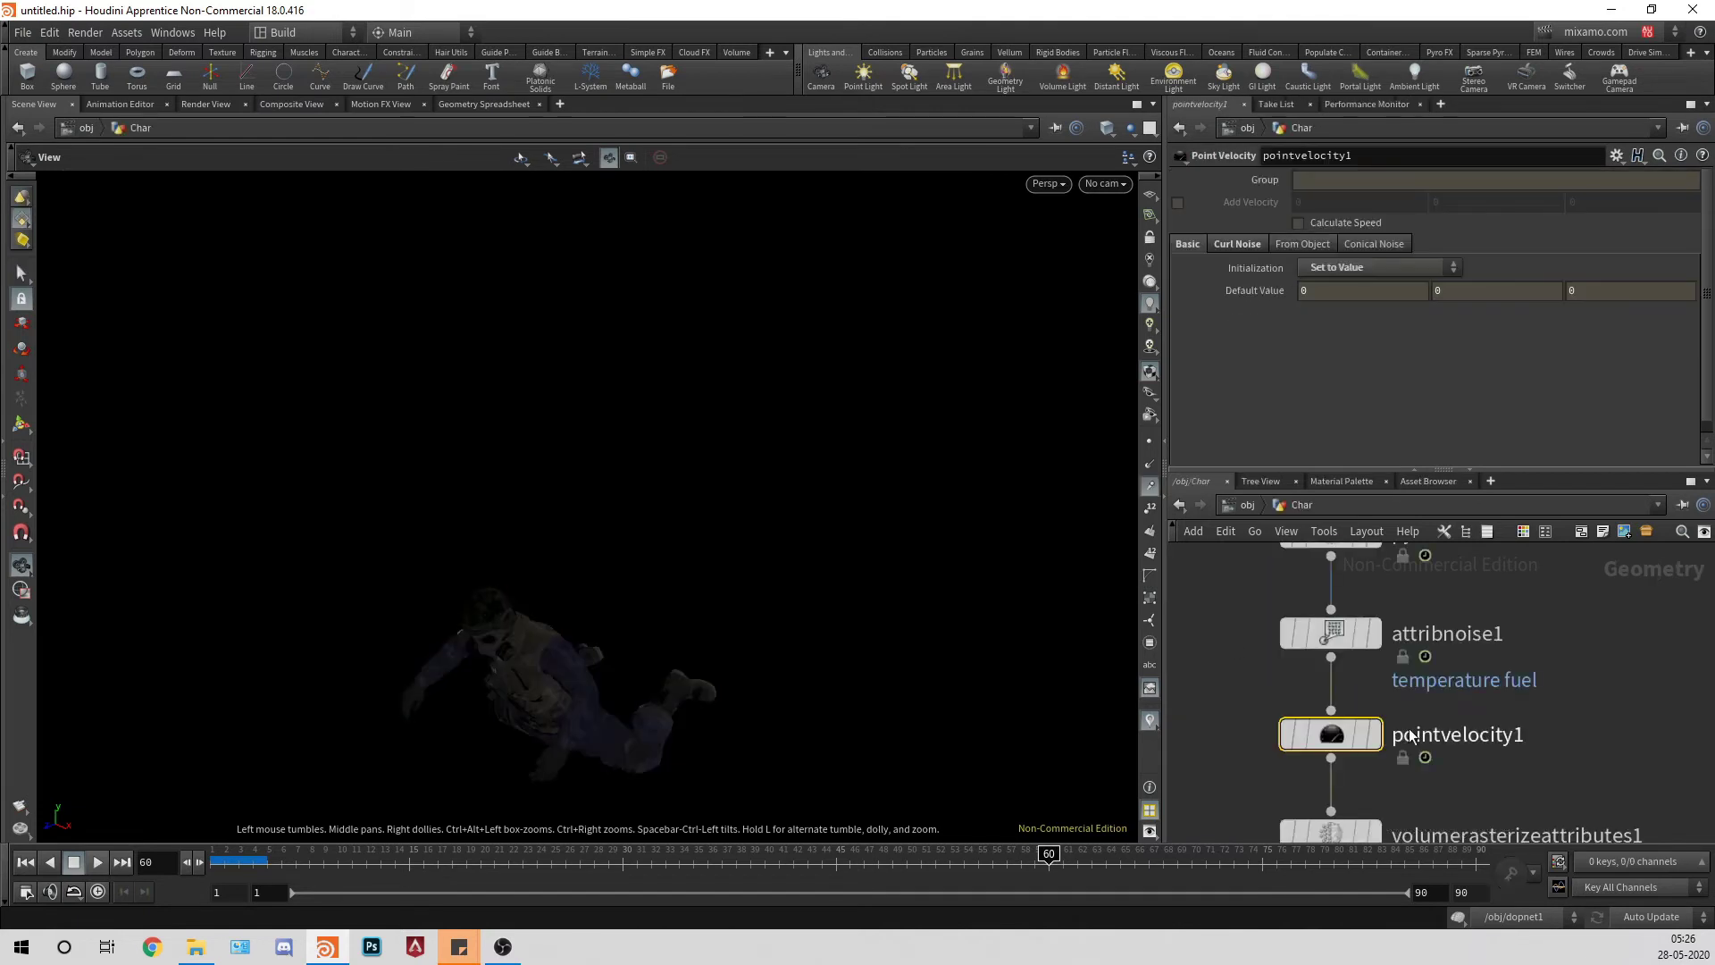
middle_click_drag(1463, 763, 1541, 576)
left_click(1408, 646)
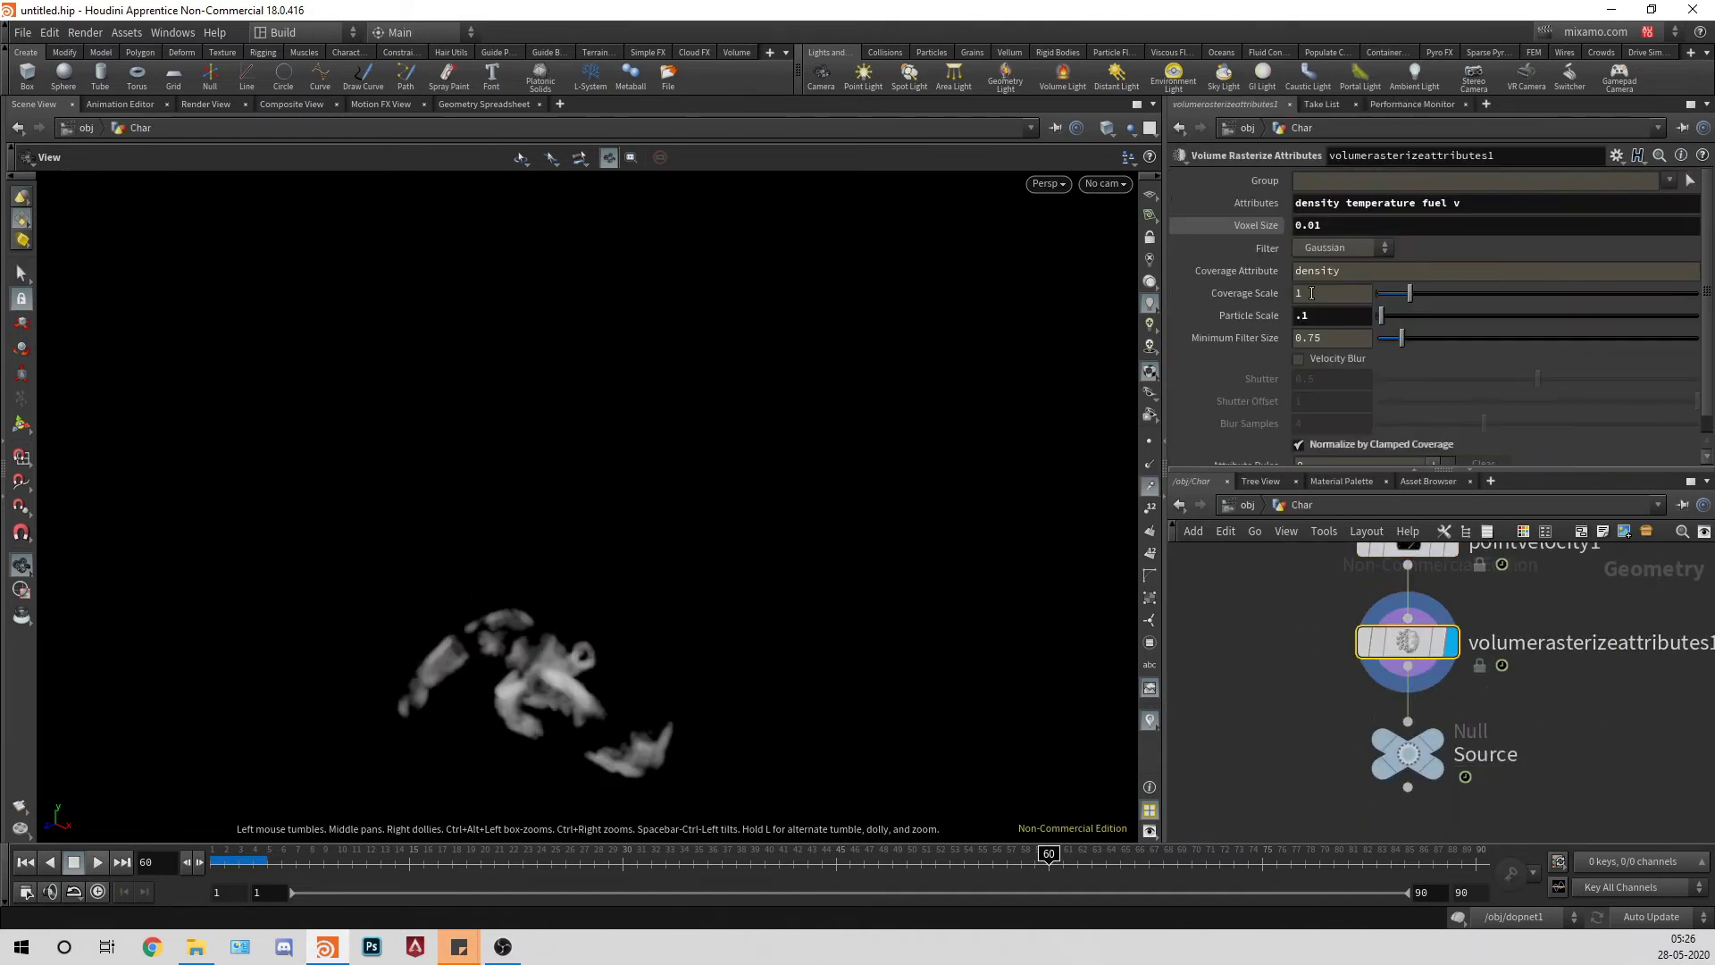
left_click(25, 863)
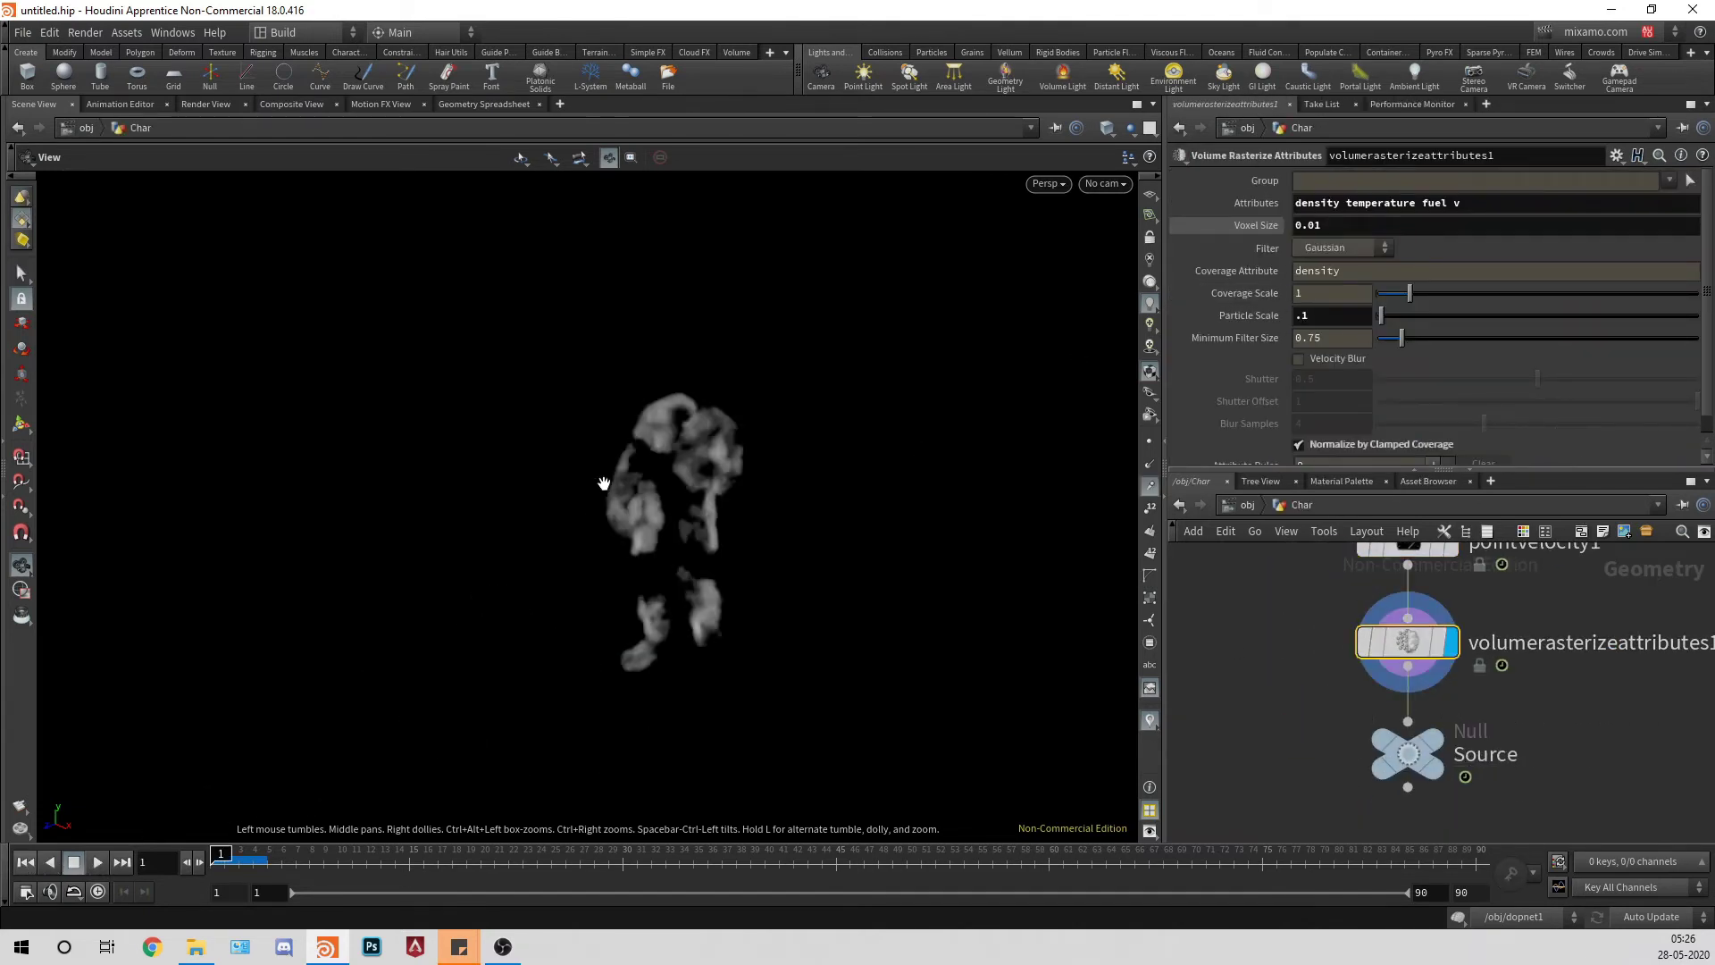
right_click_drag(604, 484, 911, 461)
left_click_drag(911, 461, 860, 320)
Step: Set the voxel size of volumerasterizeattributes1 to 0.005 and inspect the refined source volume
left_click(1345, 226)
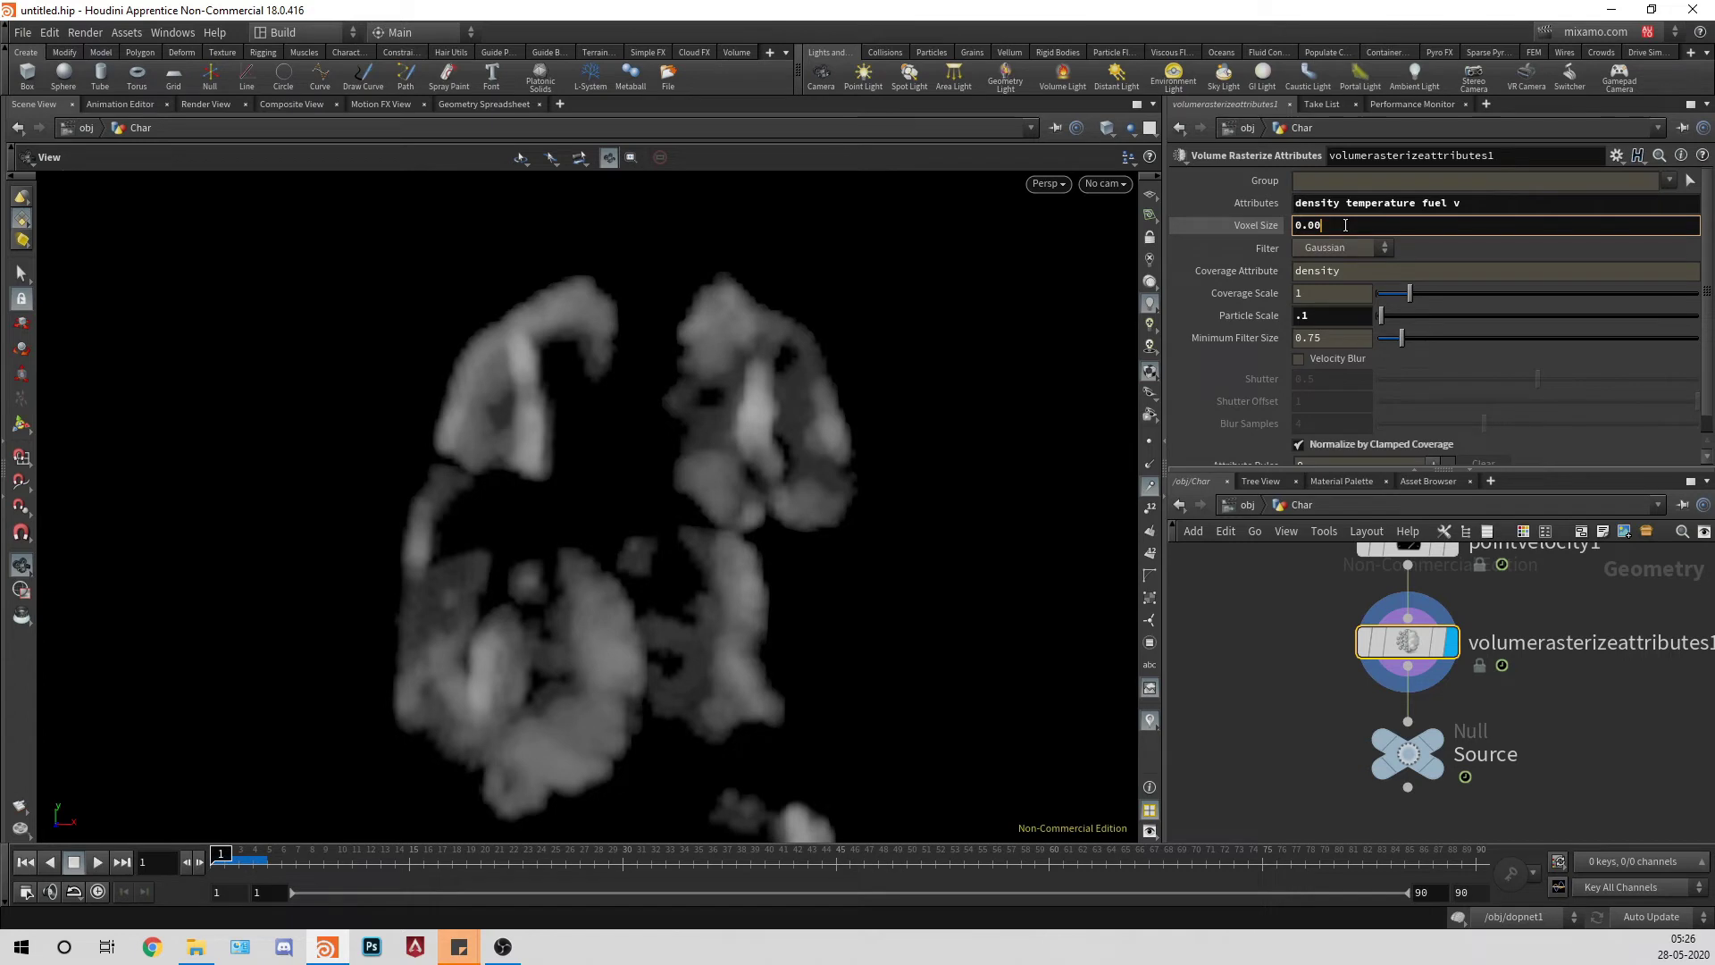
type("5")
key("Return")
left_click_drag(651, 433, 827, 344)
scroll(782, 403, "up", 3)
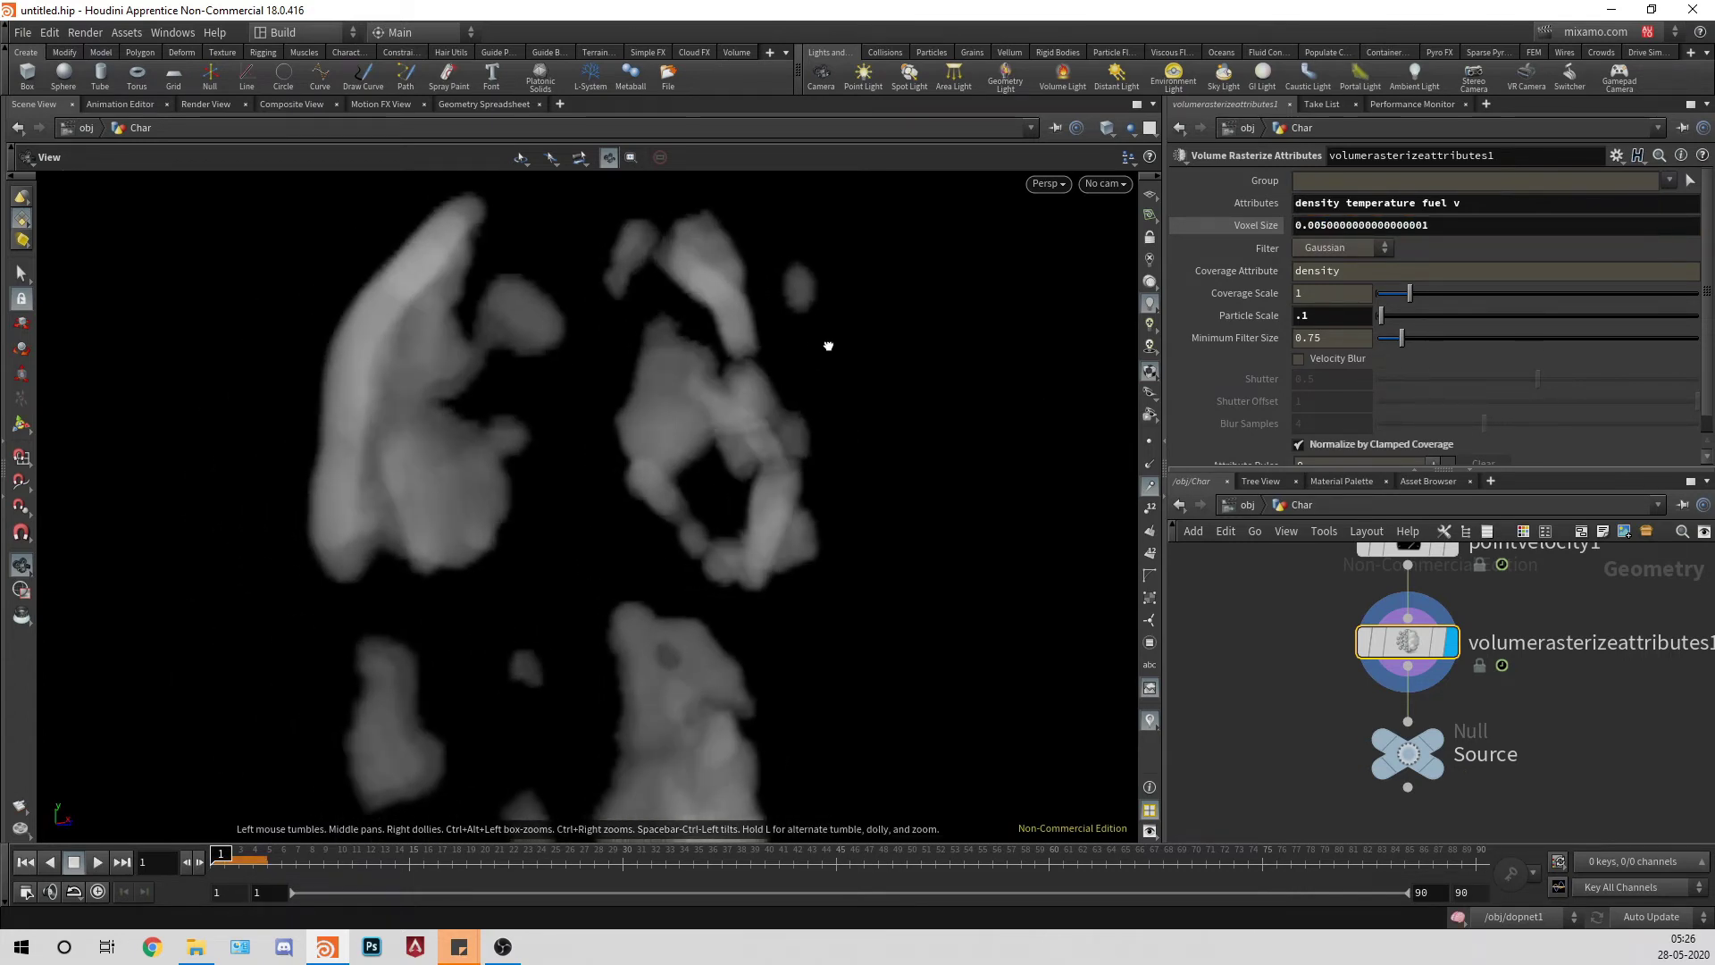
Step: Try particle scales of .05 and .08 on volumerasterizeattributes1
left_click(1320, 320)
type("05")
key("Return")
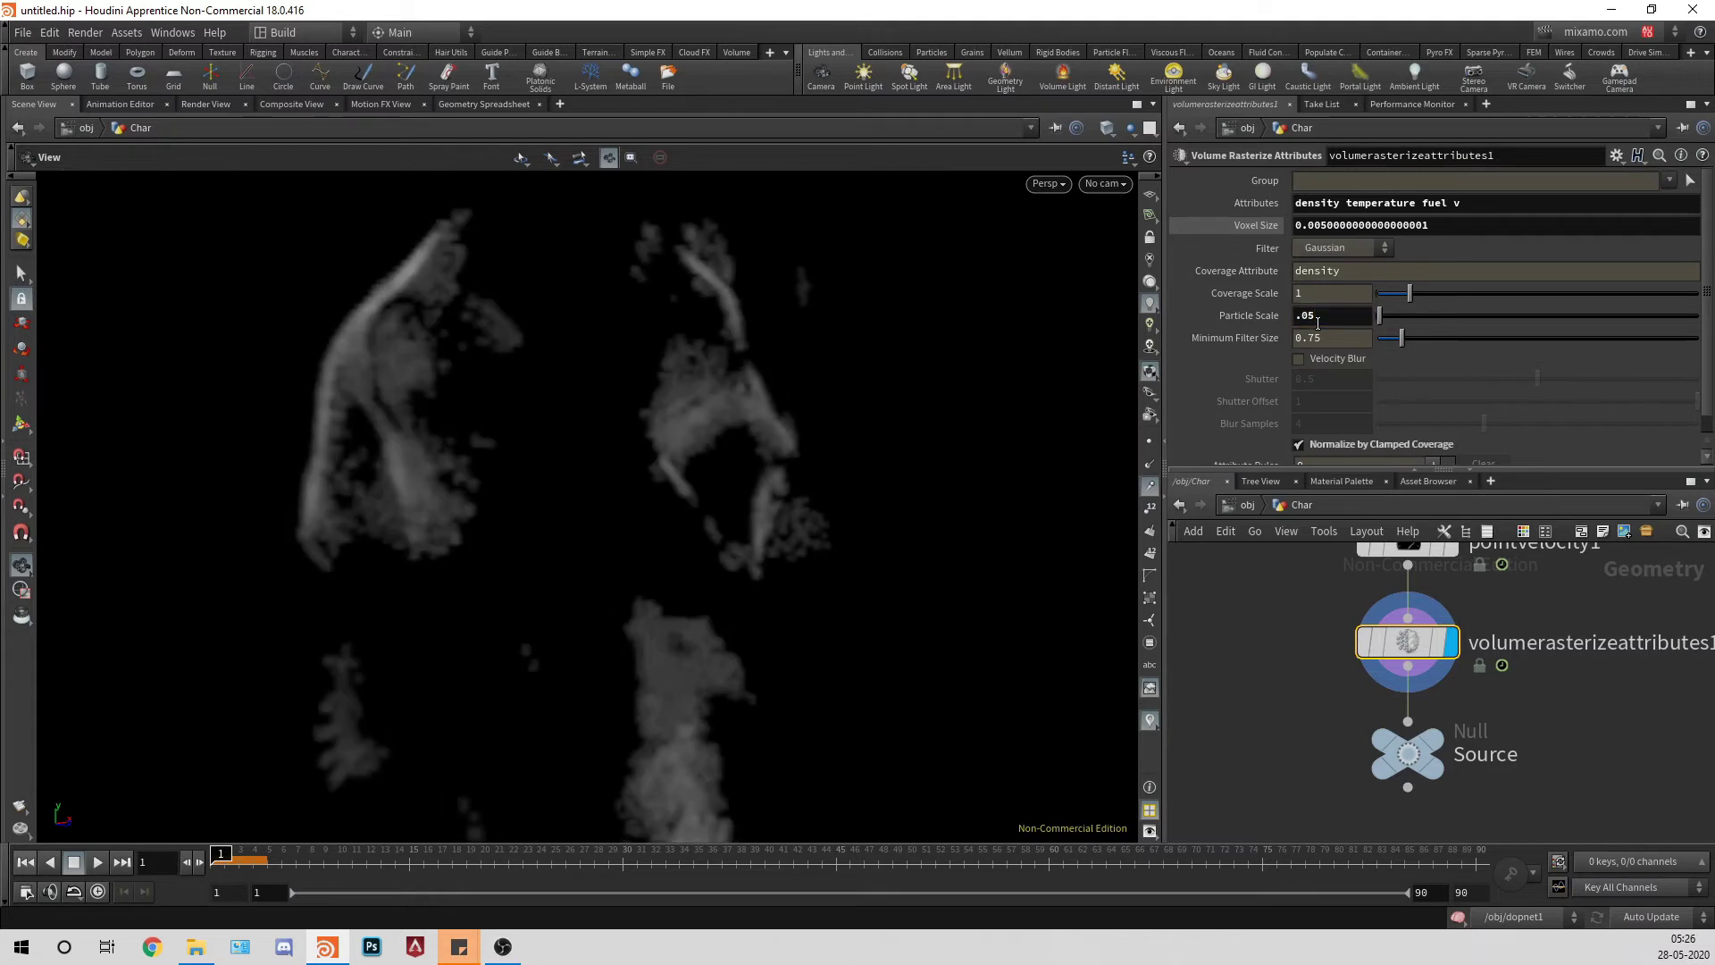
left_click(1329, 319)
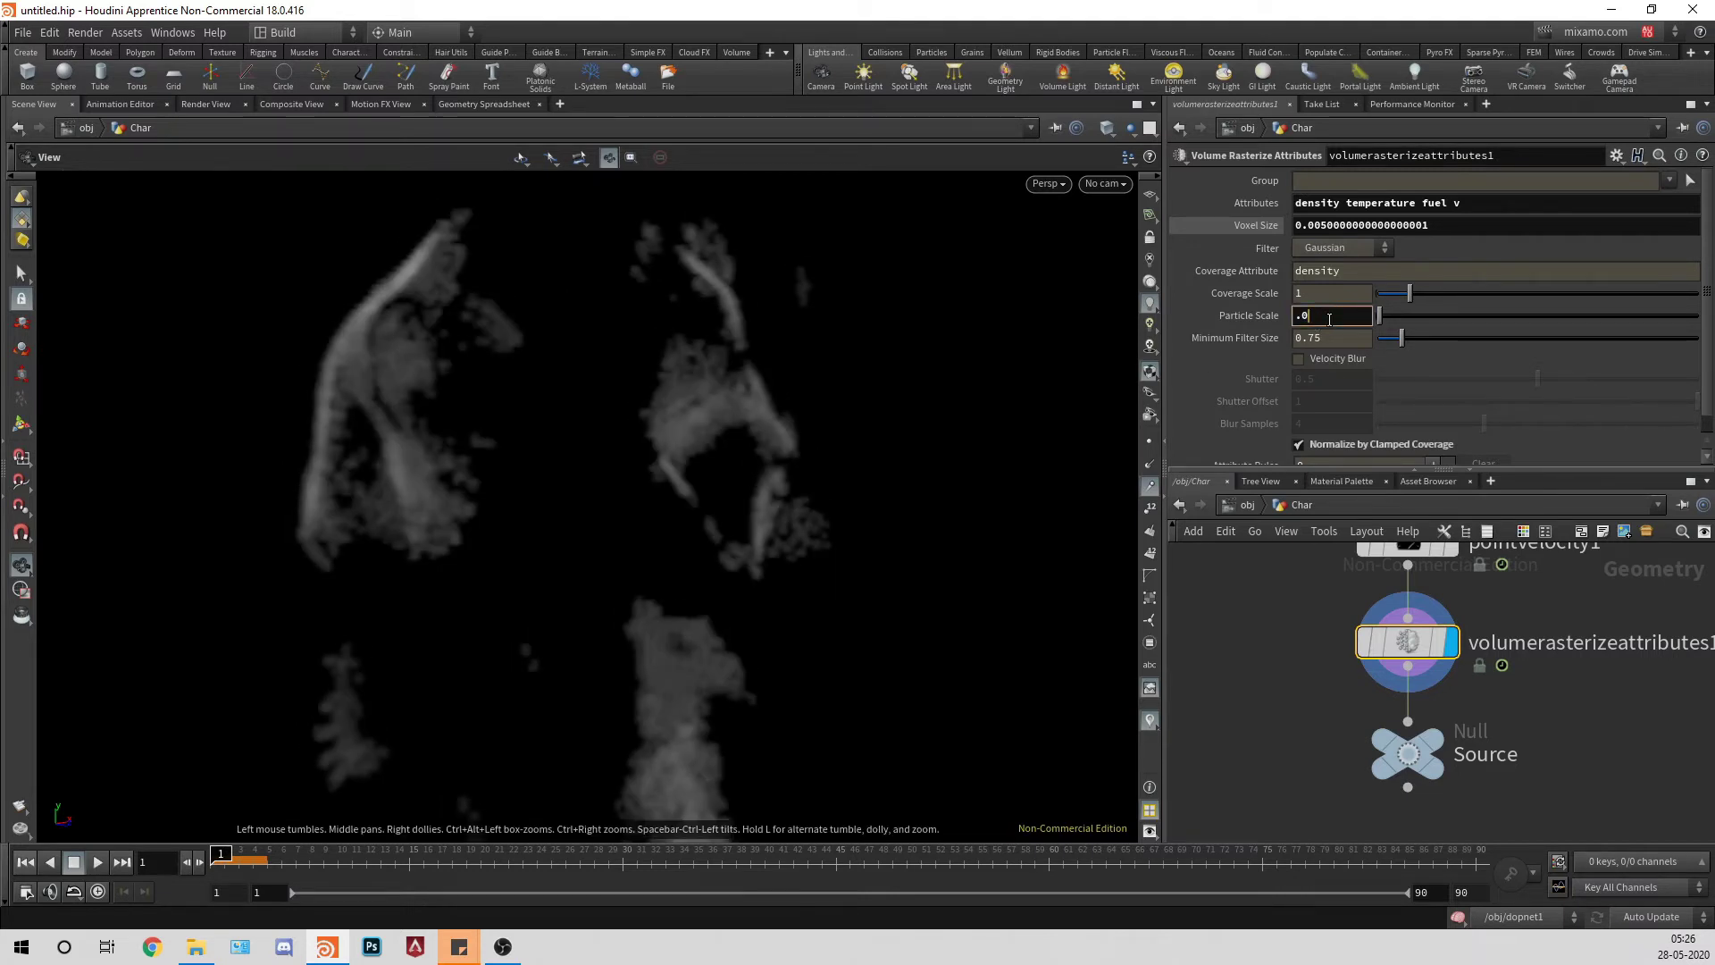
type("8")
key("Return")
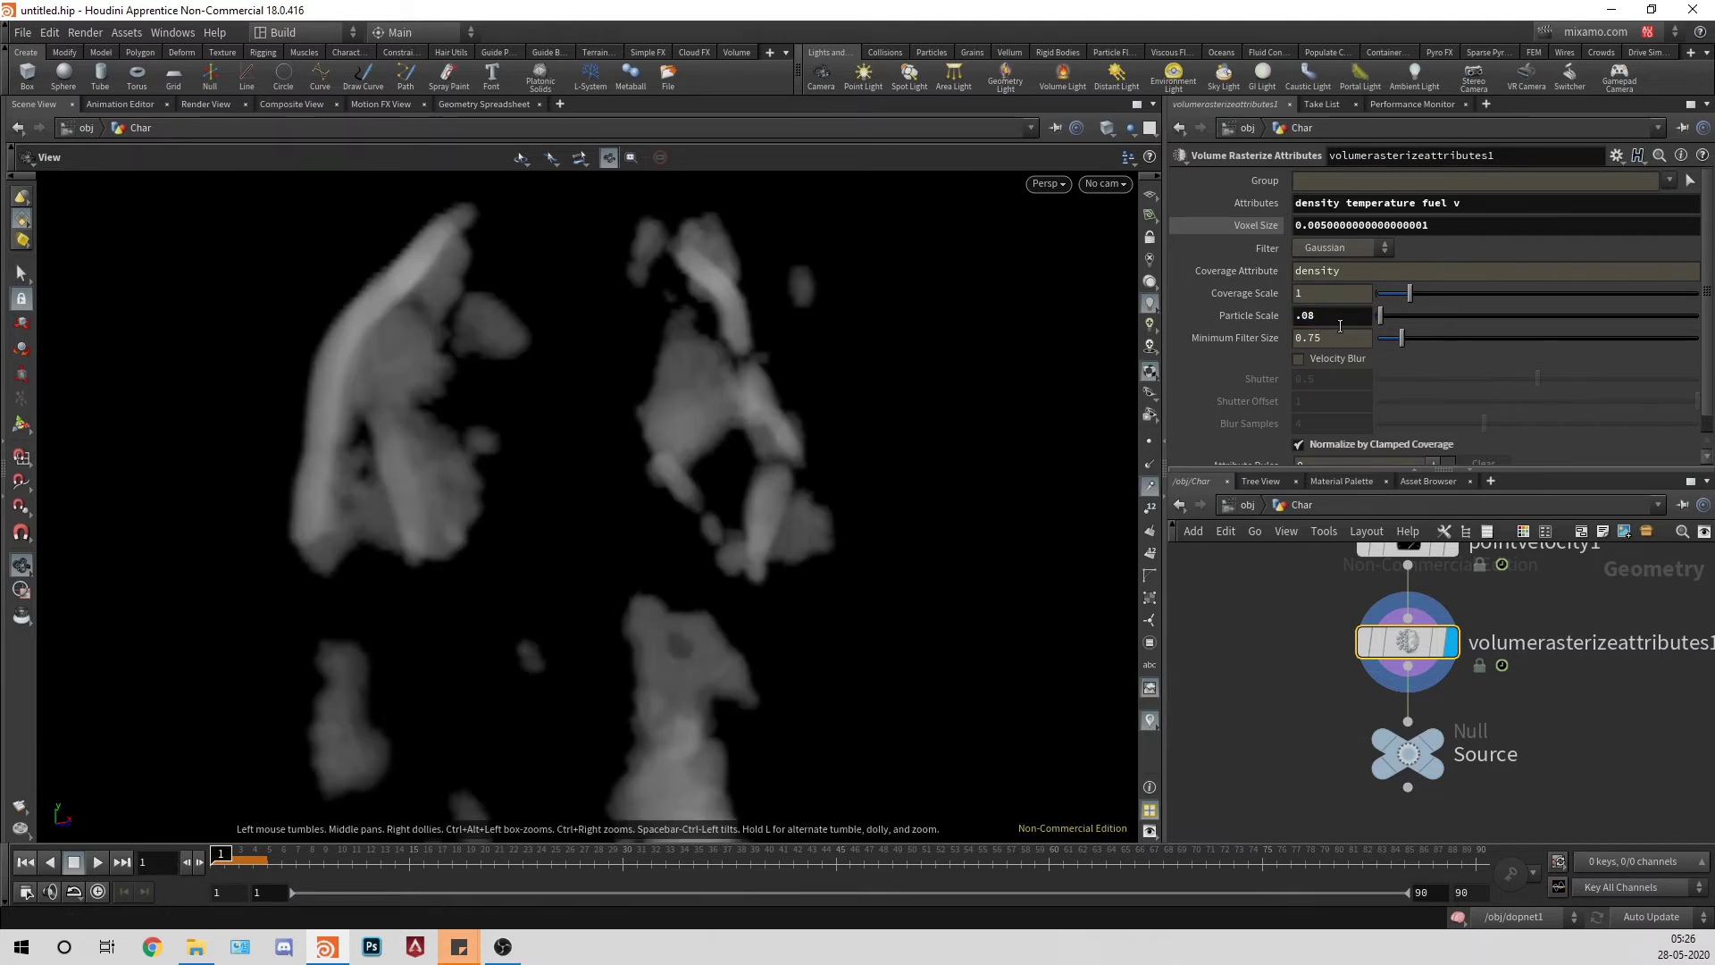
Step: Set the particle scale of volumerasterizeattributes1 to .075 and inspect the source volume around the character
left_click(1325, 327)
key("BackSpace")
type("75")
key("Return")
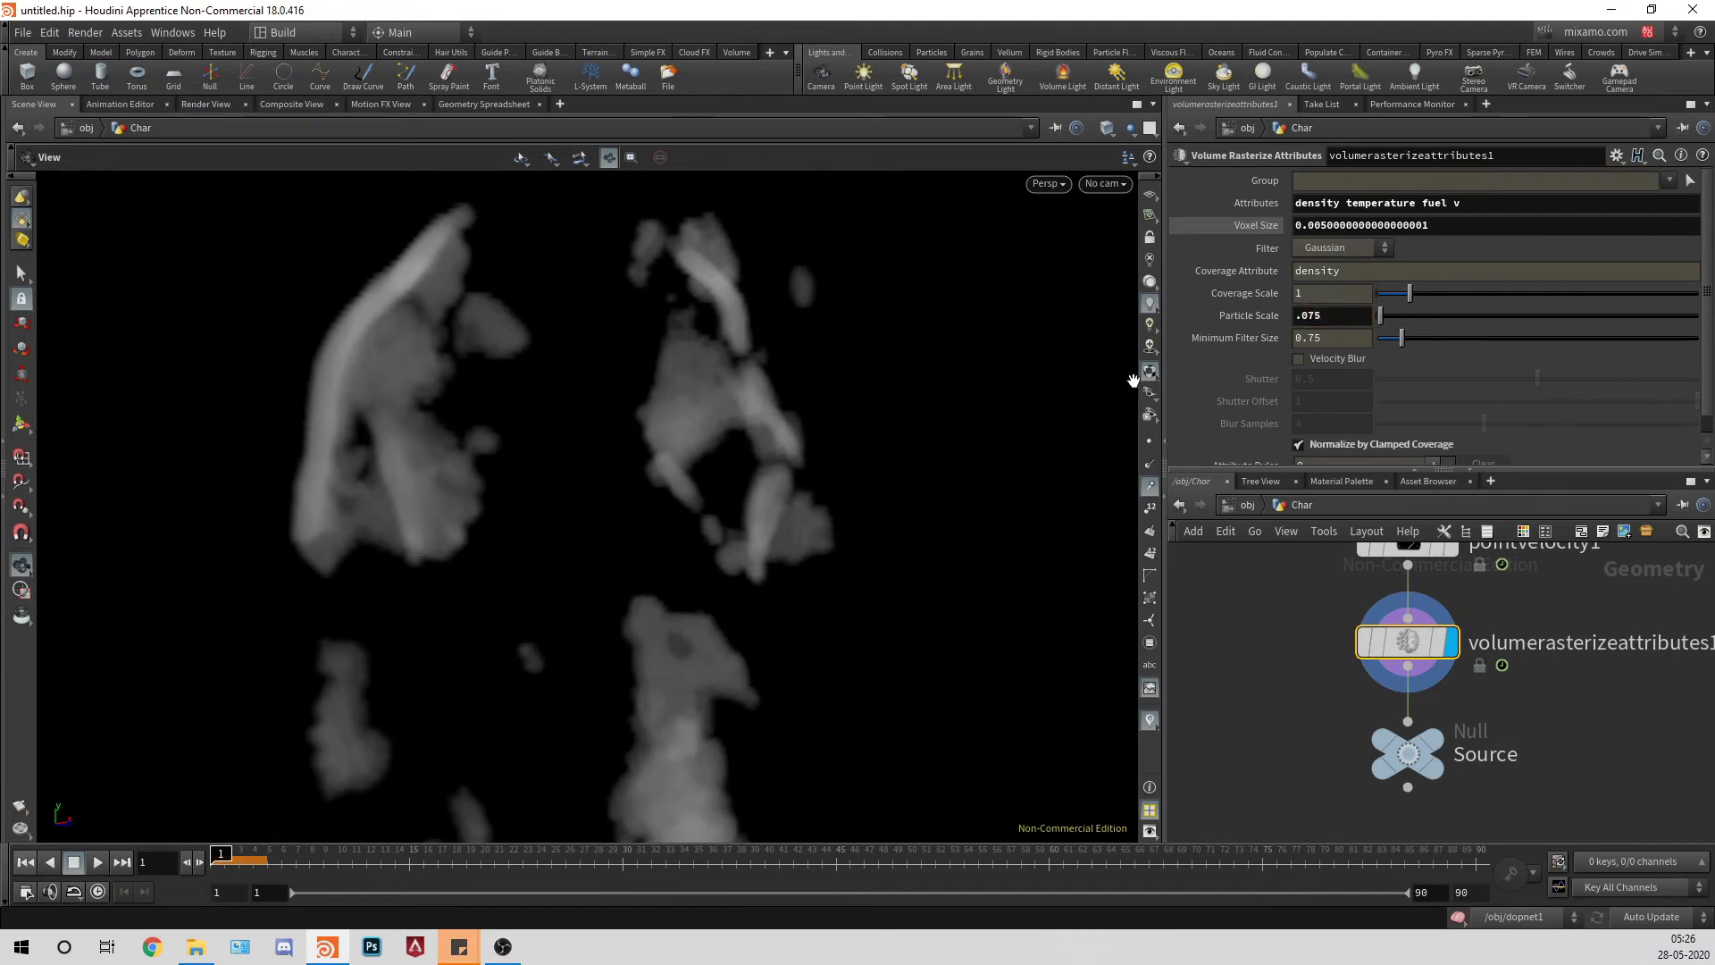
left_click_drag(525, 440, 812, 369)
scroll(812, 369, "up", 3)
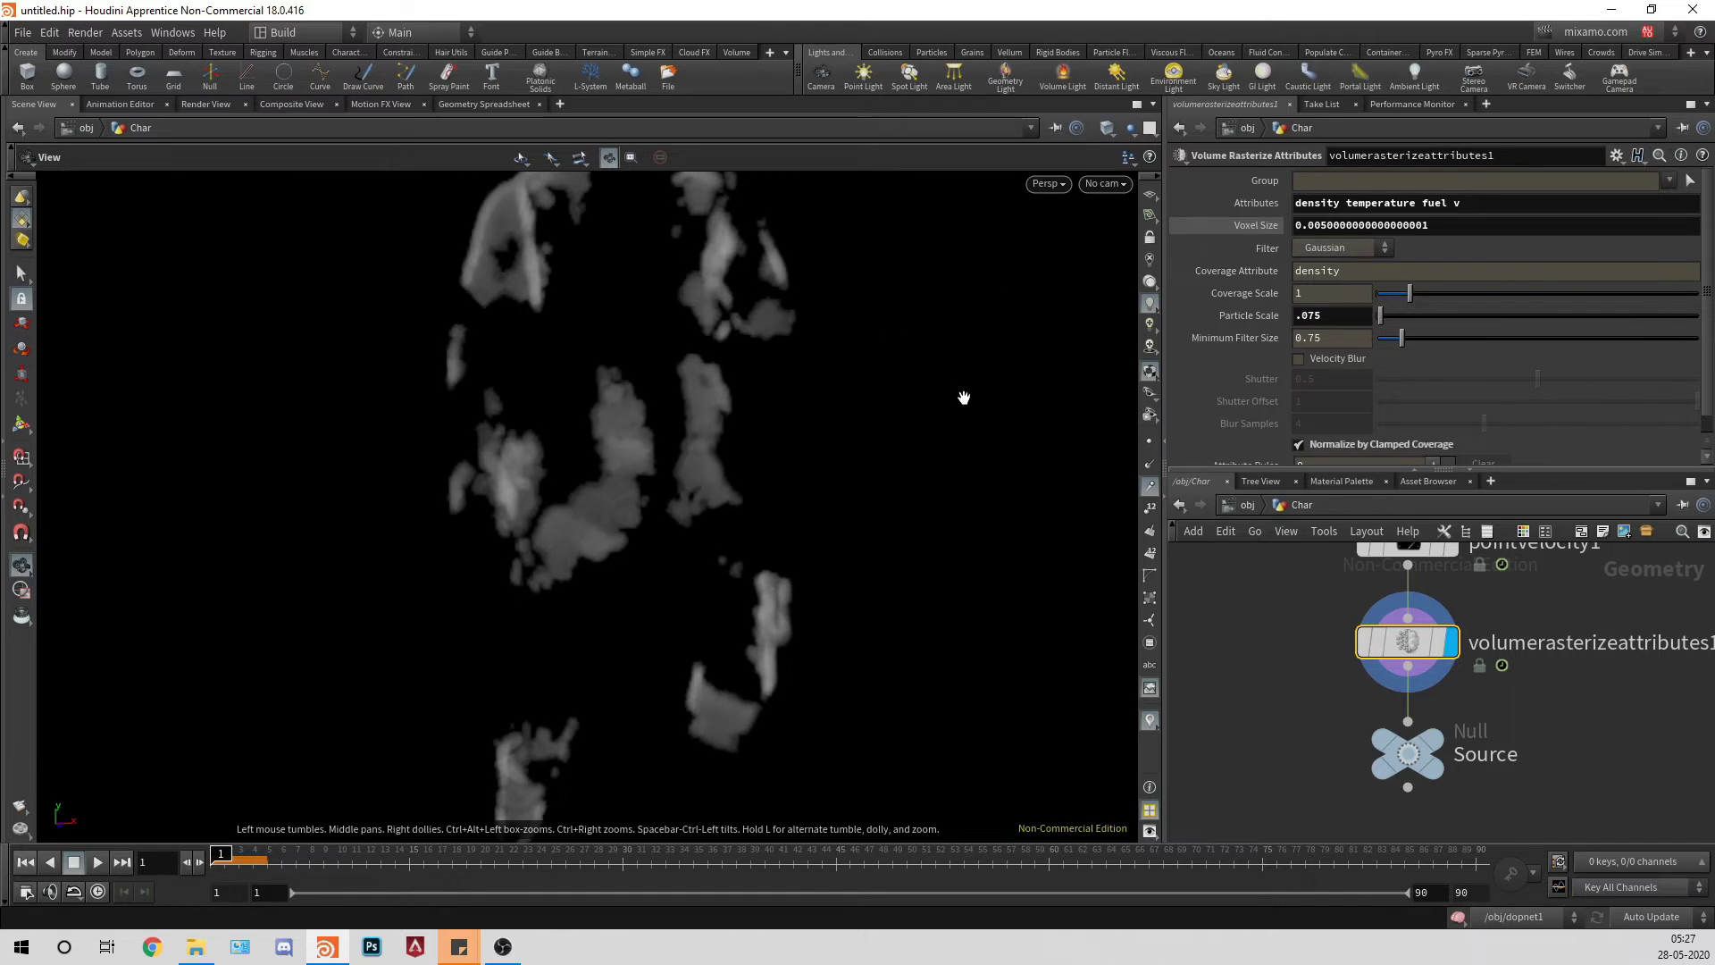
Step: Leave the Char geometry network and open dopnet1 to view its solver, merge and output nodes
scroll(964, 398, "down", 3)
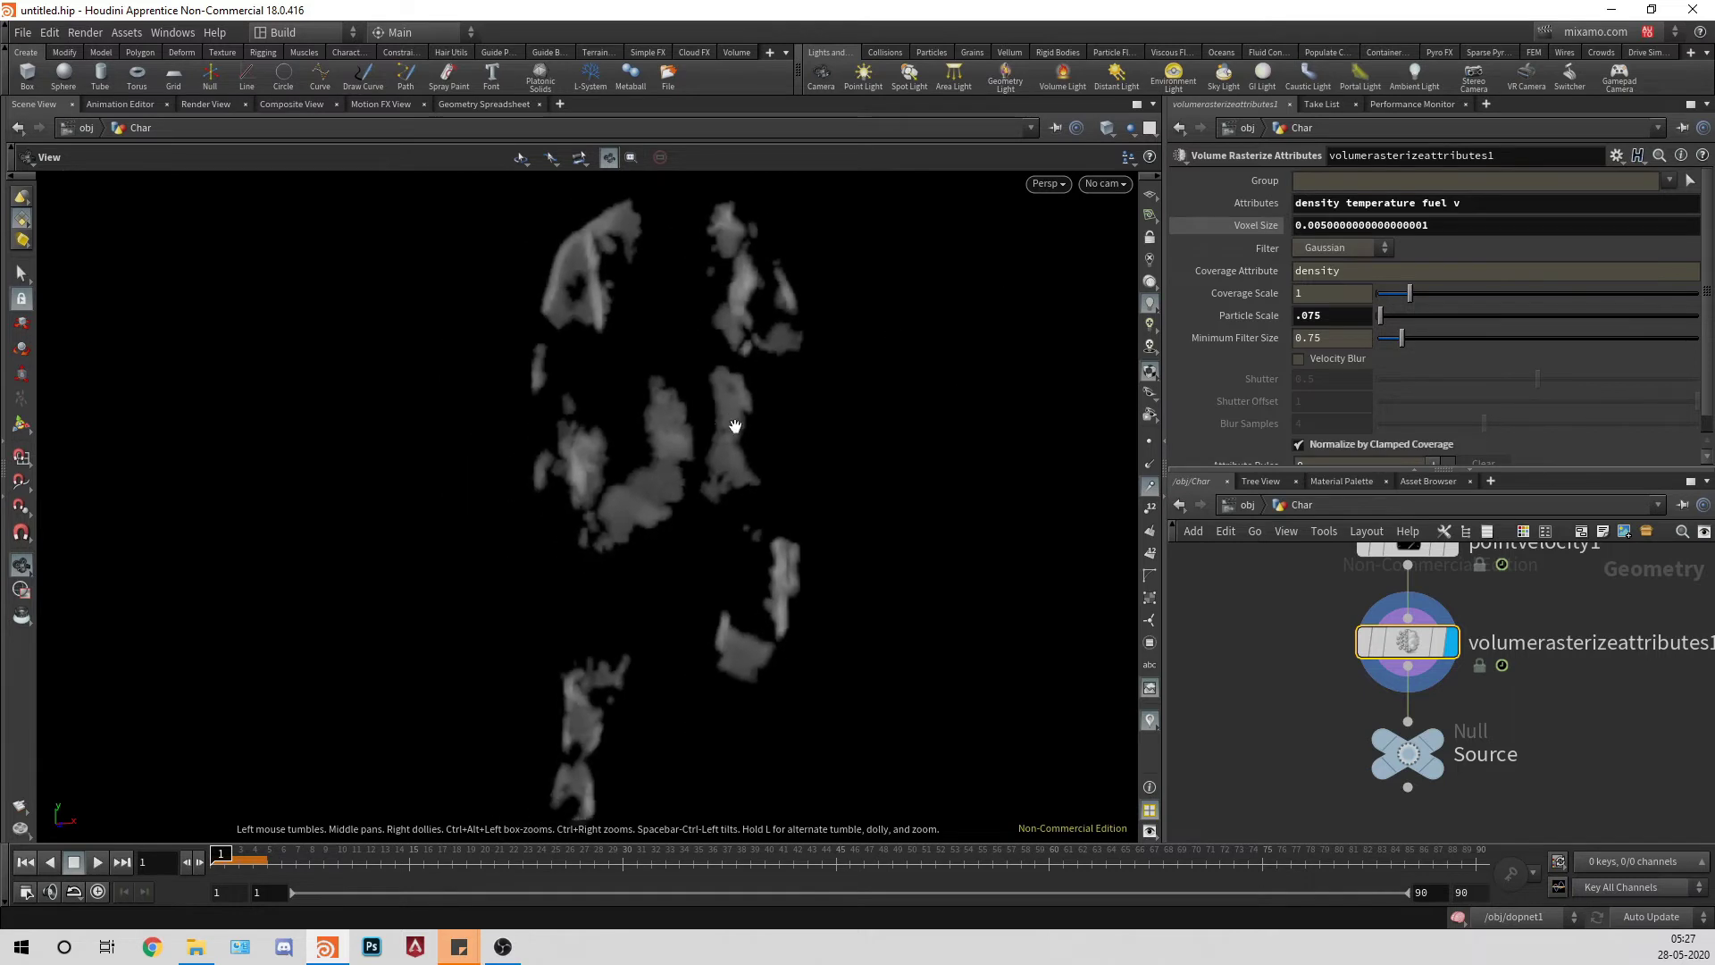
left_click(1239, 232)
left_click(1243, 506)
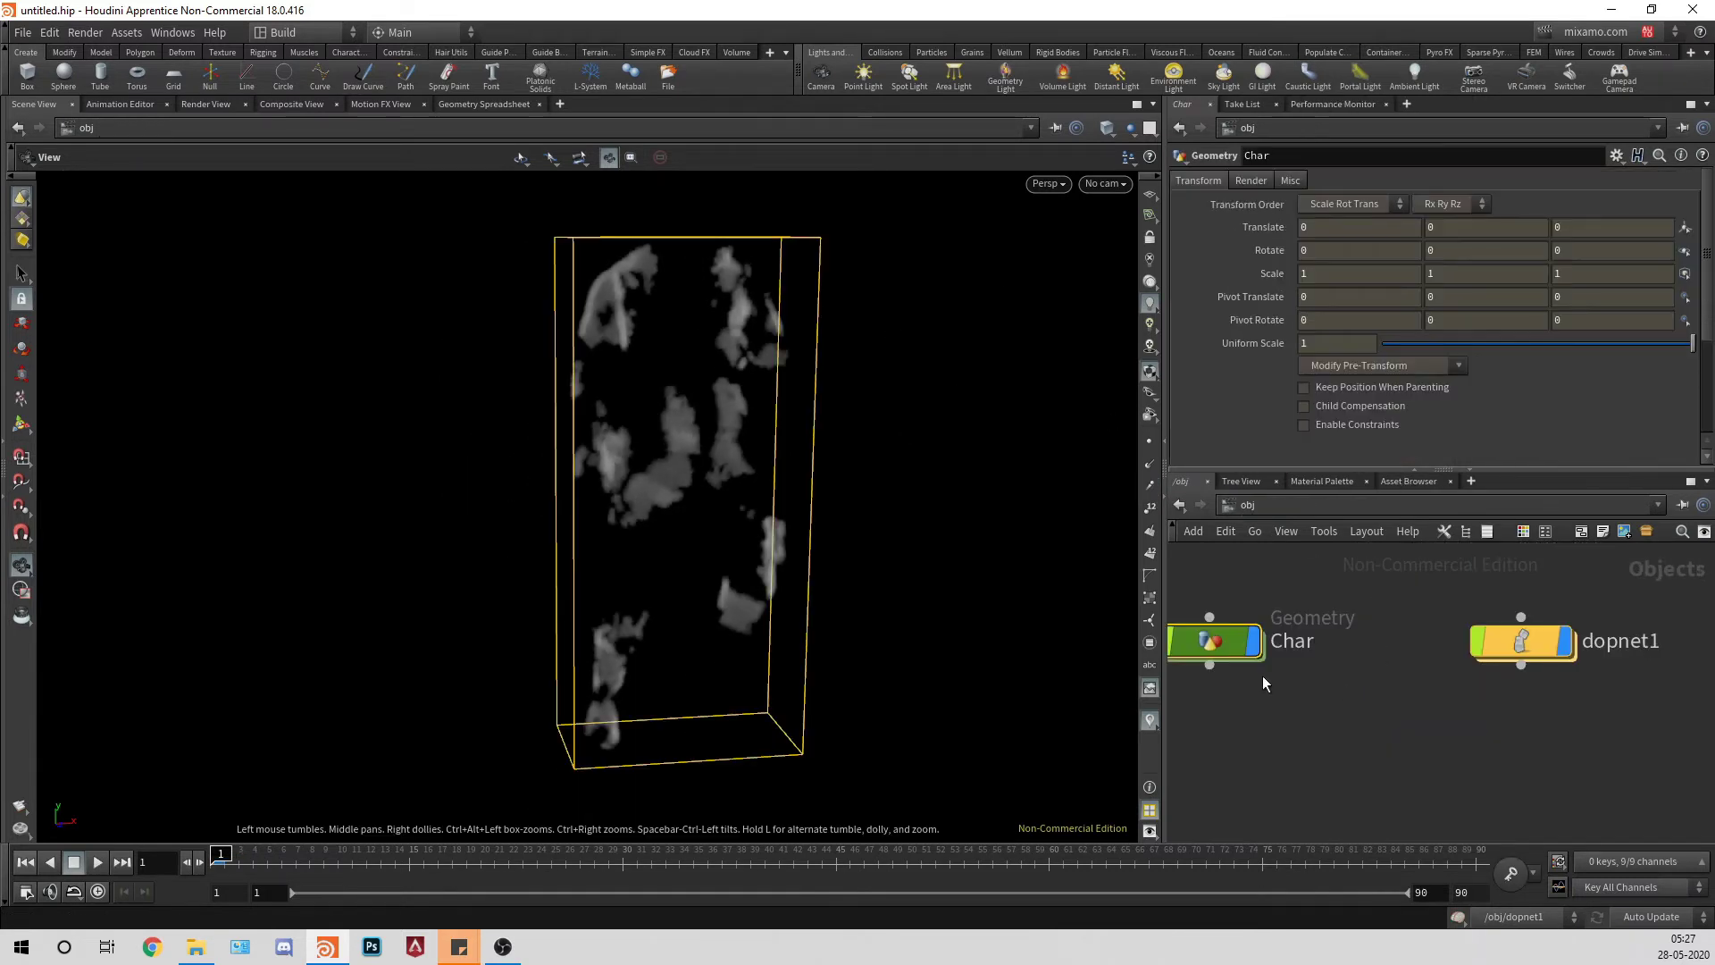
double_click(1510, 641)
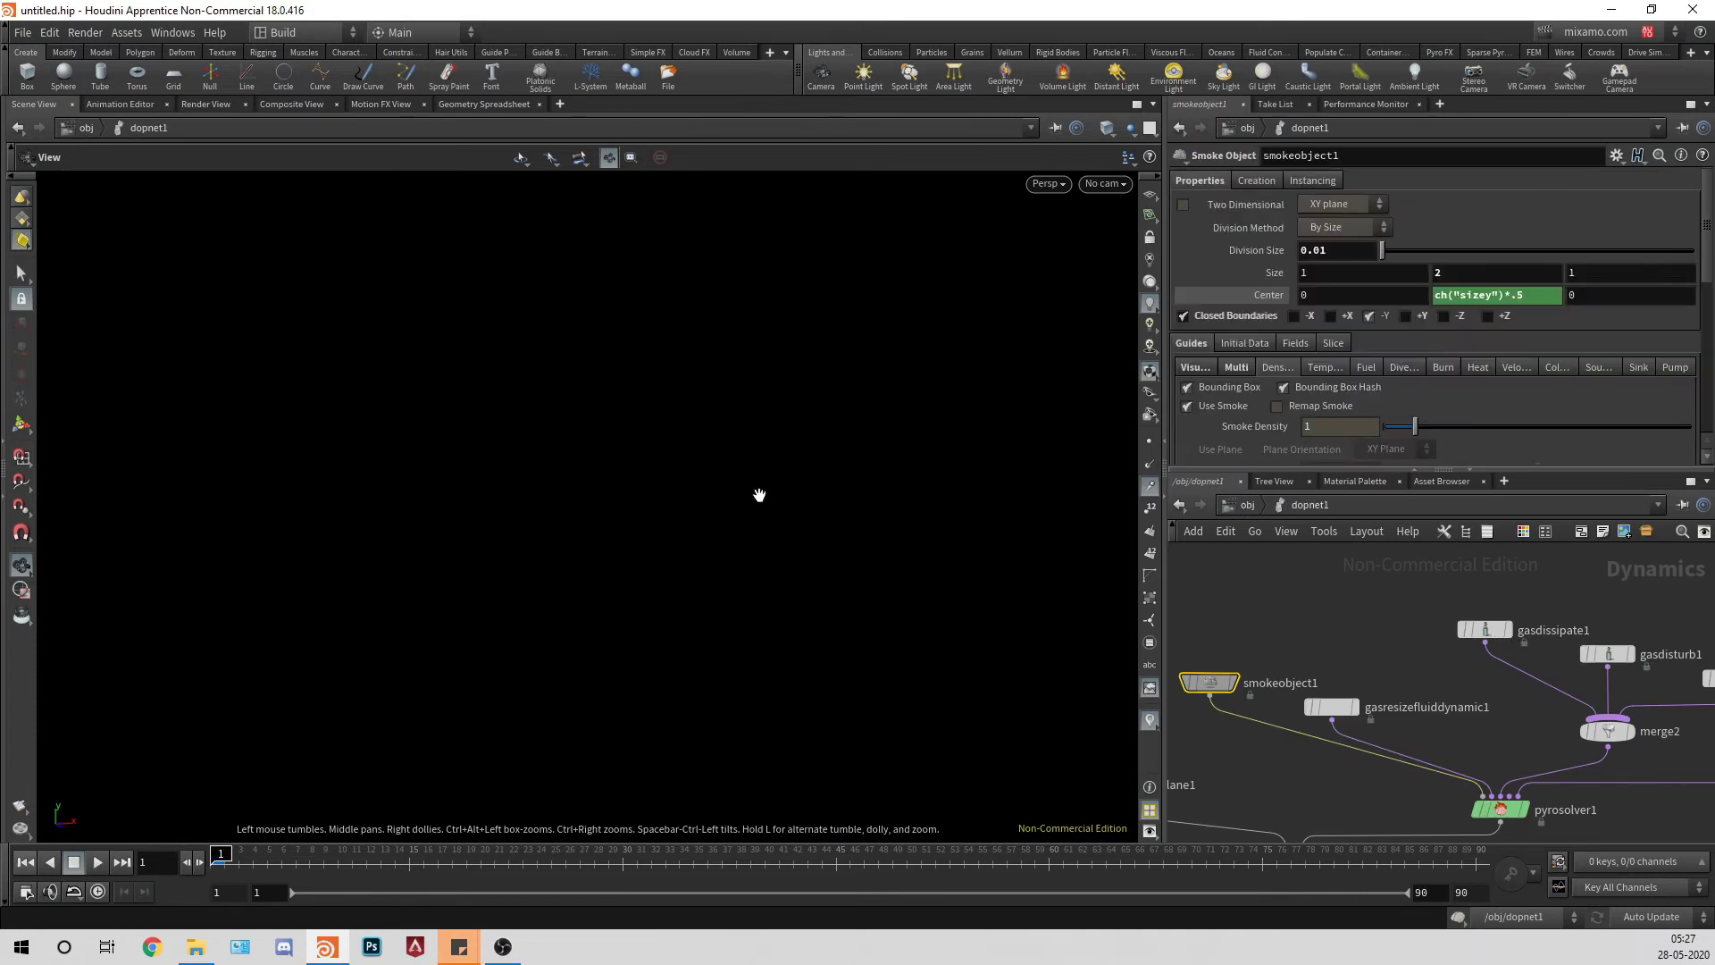
middle_click_drag(1343, 635, 1363, 524)
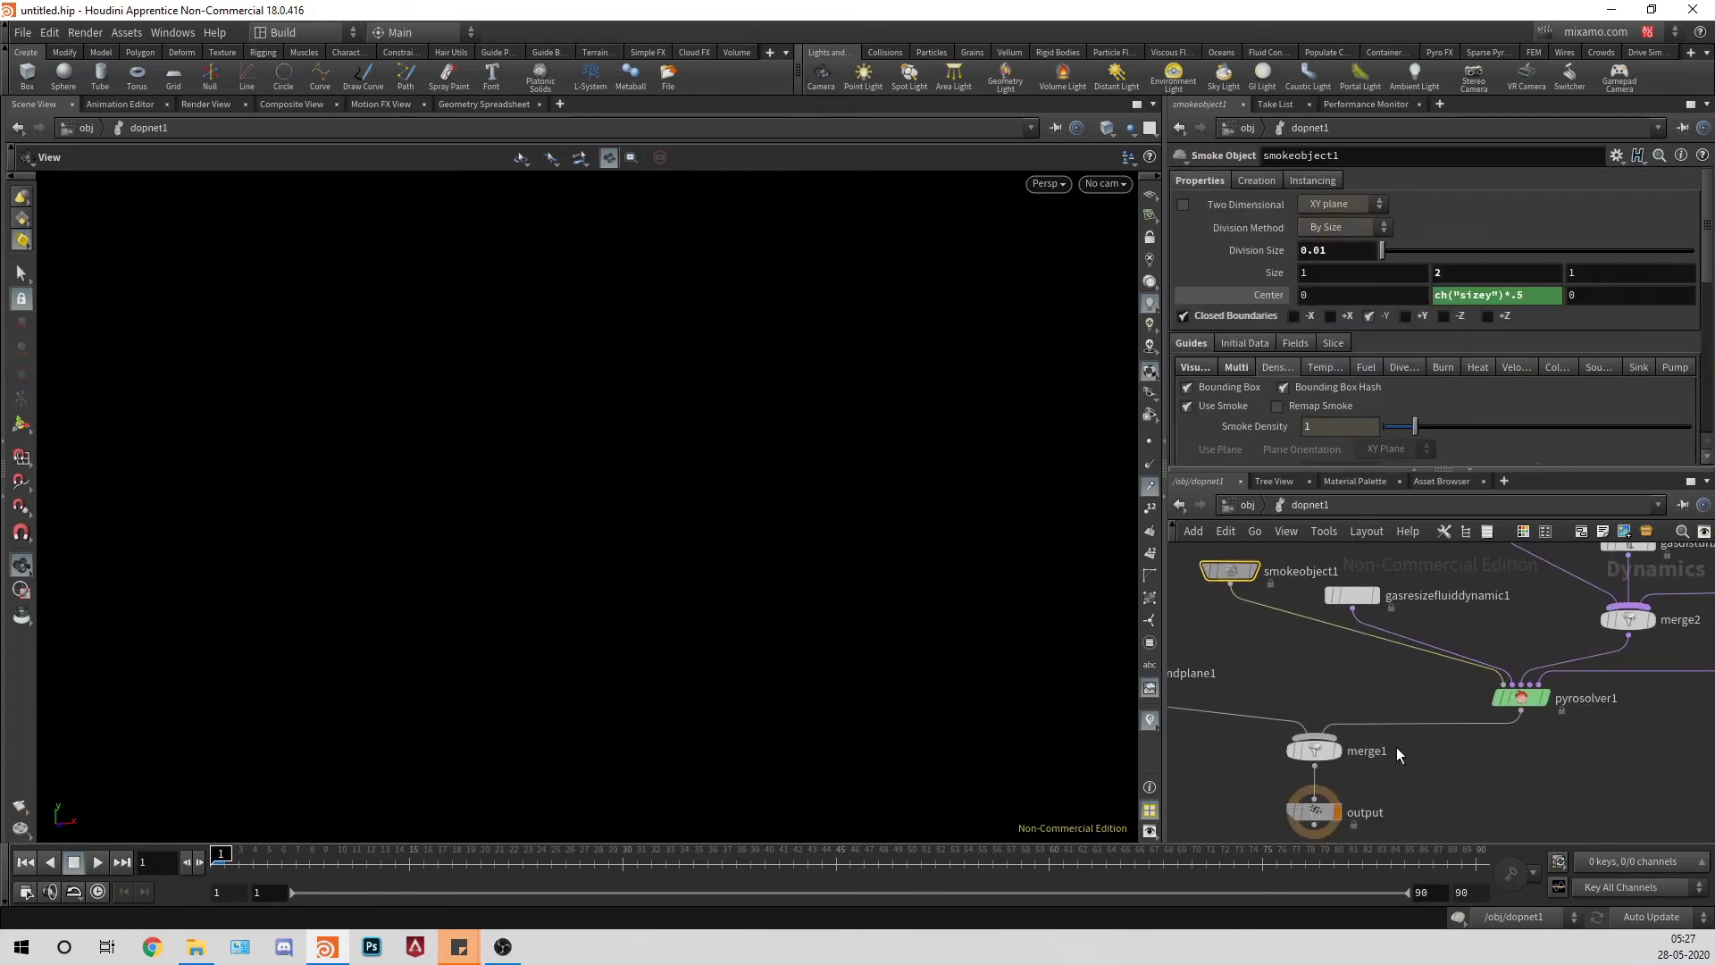
middle_click_drag(1396, 747, 1437, 731)
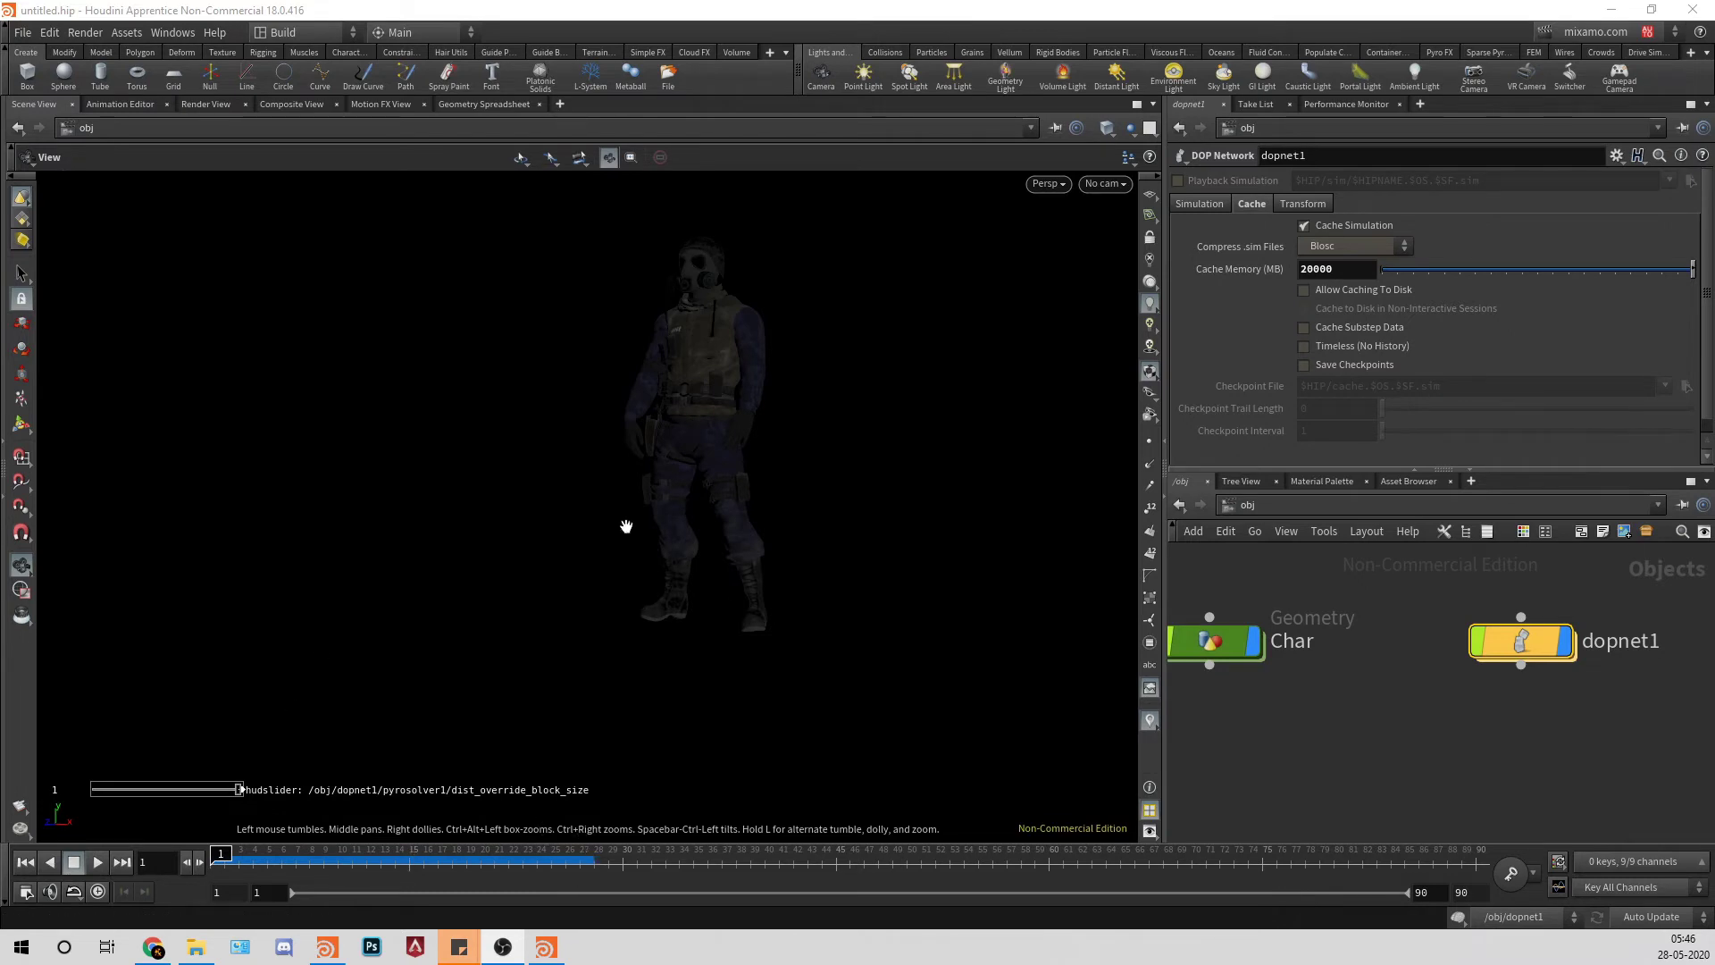
Step: Play and scrub the rendered flipbook in MPlay to review the fire's motion on the character
left_click_drag(843, 542, 785, 661)
left_click(540, 939)
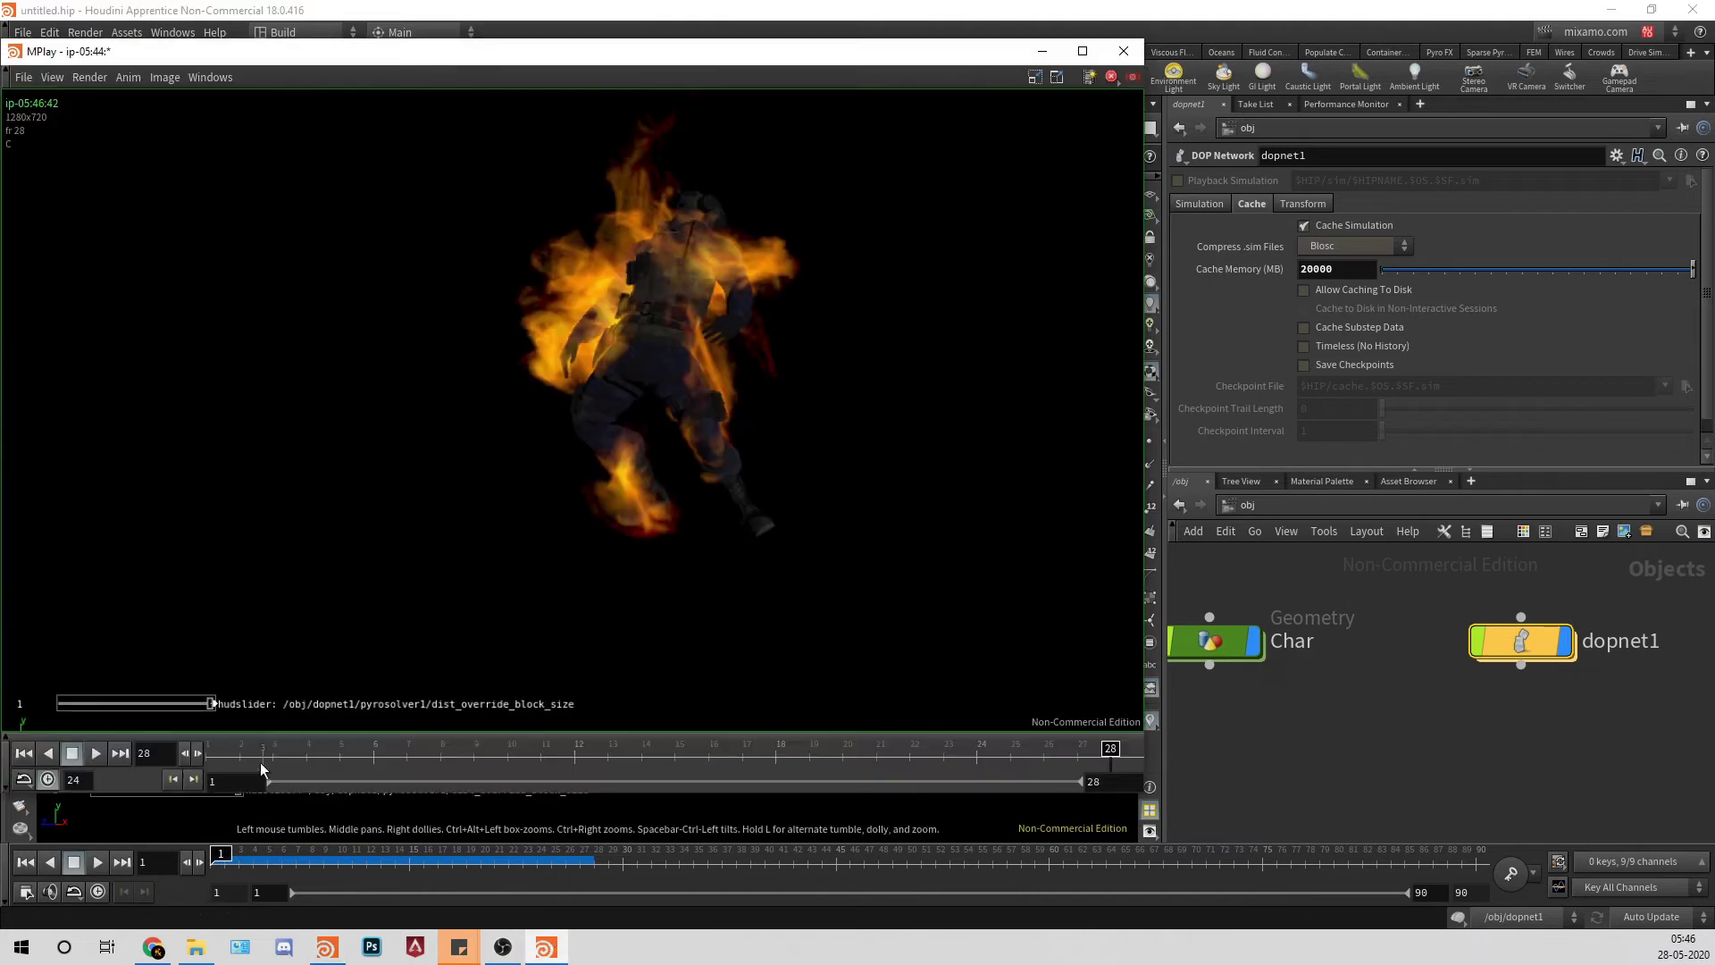
left_click(97, 753)
left_click(97, 755)
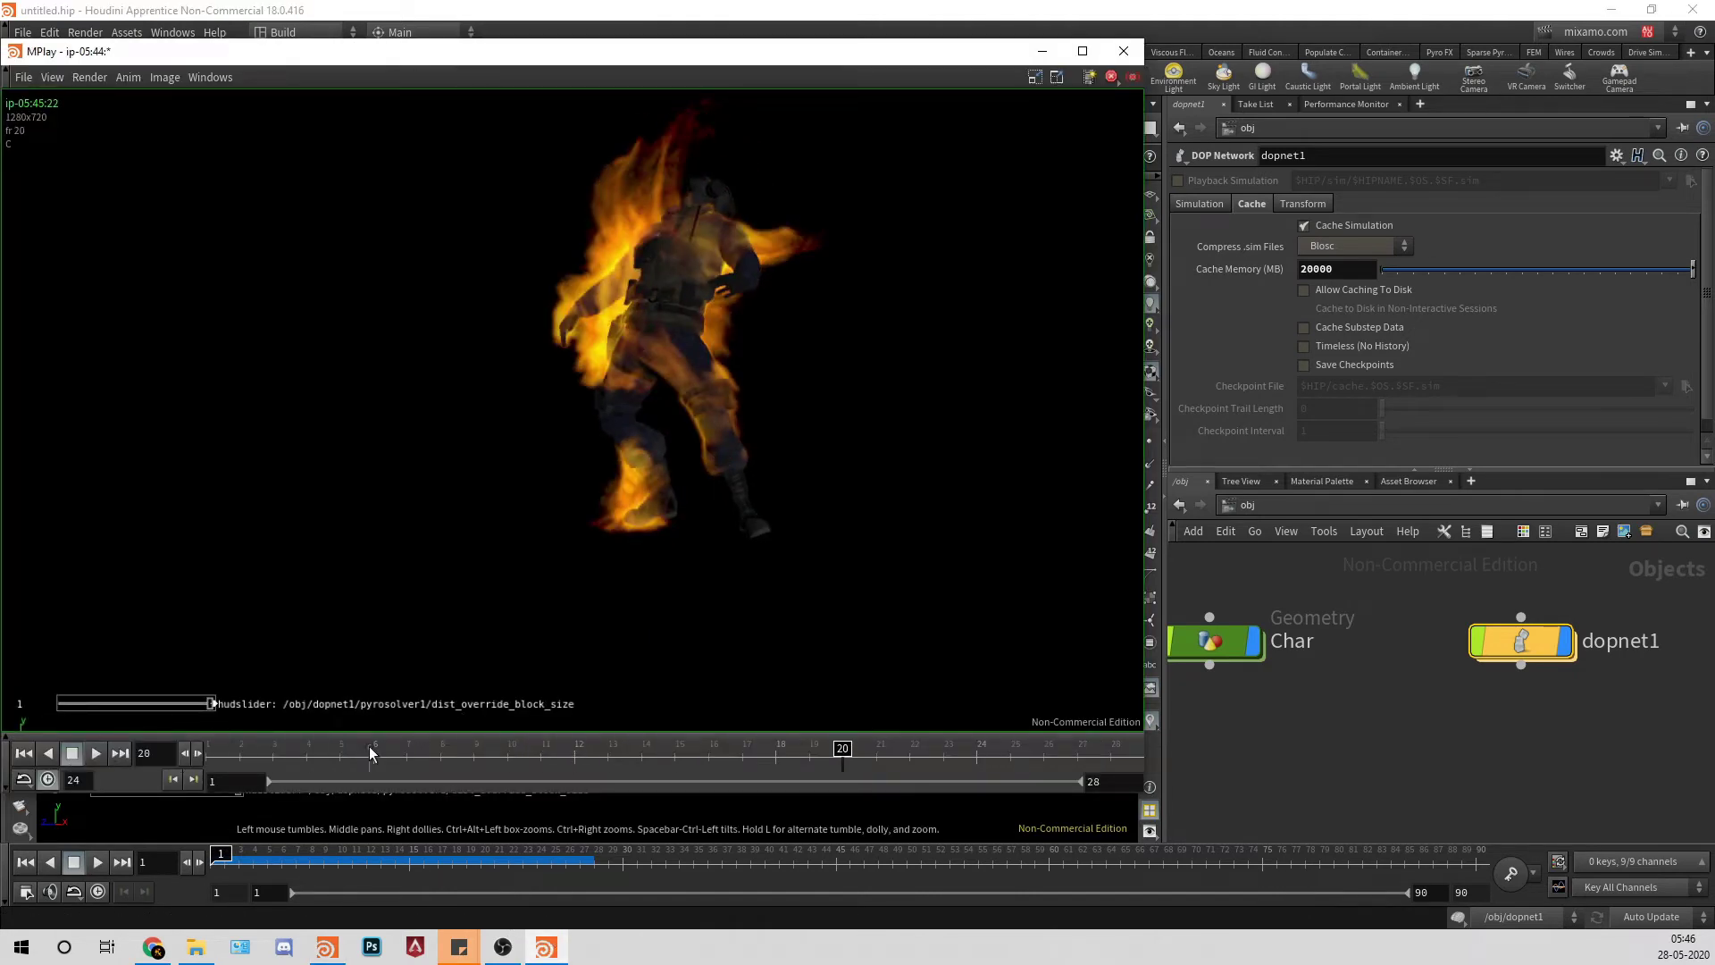
mouse_move(371, 754)
left_mouse_down()
mouse_move(355, 753)
mouse_move(600, 730)
mouse_move(716, 755)
mouse_move(1057, 755)
mouse_move(454, 772)
mouse_move(1071, 759)
mouse_move(927, 768)
left_mouse_up()
left_click(96, 753)
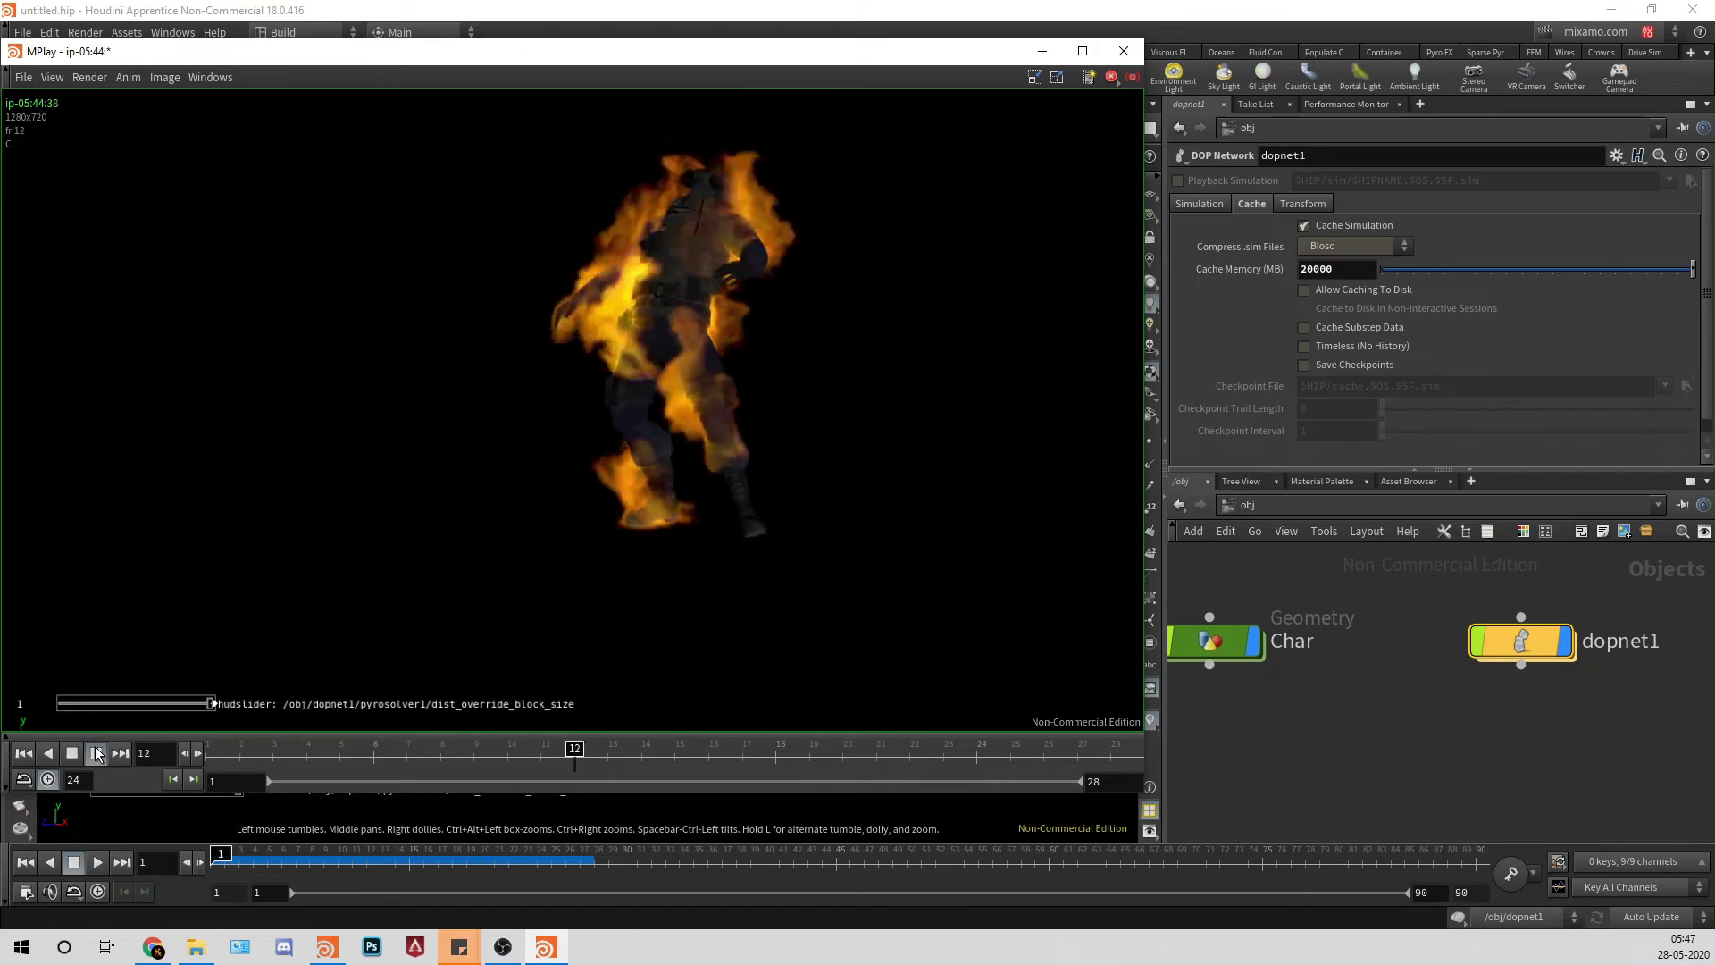
left_click(96, 753)
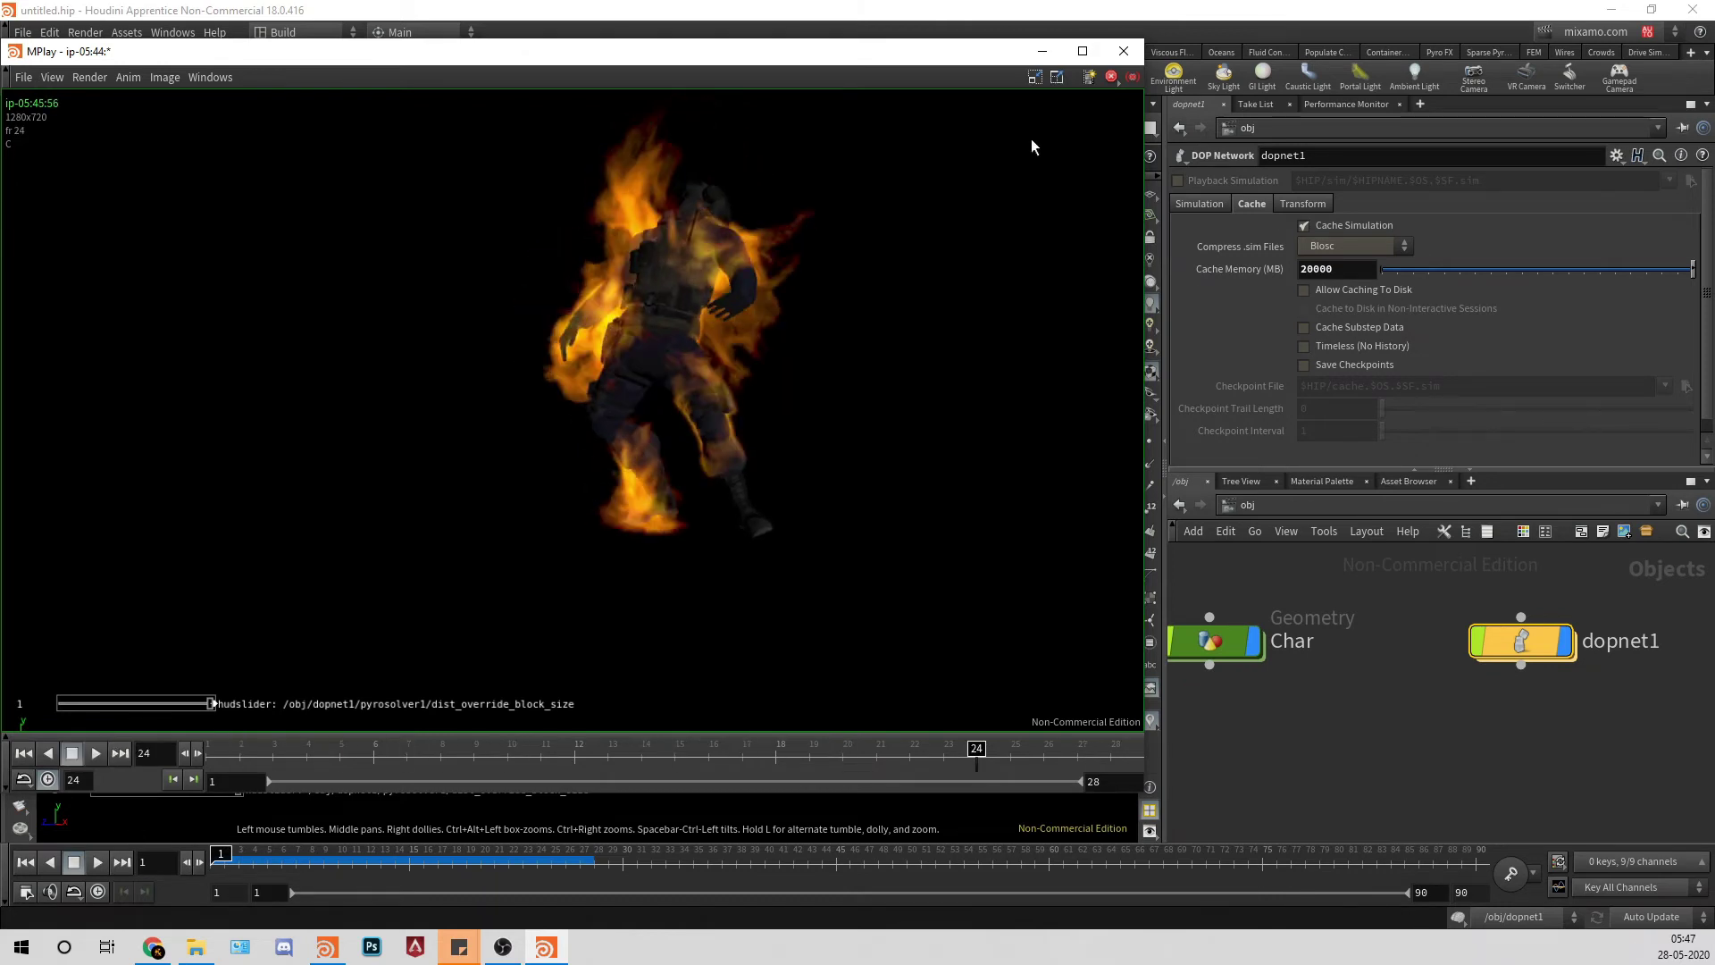
Step: Return to Houdini, open dopnet1 and spread the gasdissipate1 and gasturbulence1 nodes apart above merge2
left_click(1342, 755)
double_click(1521, 641)
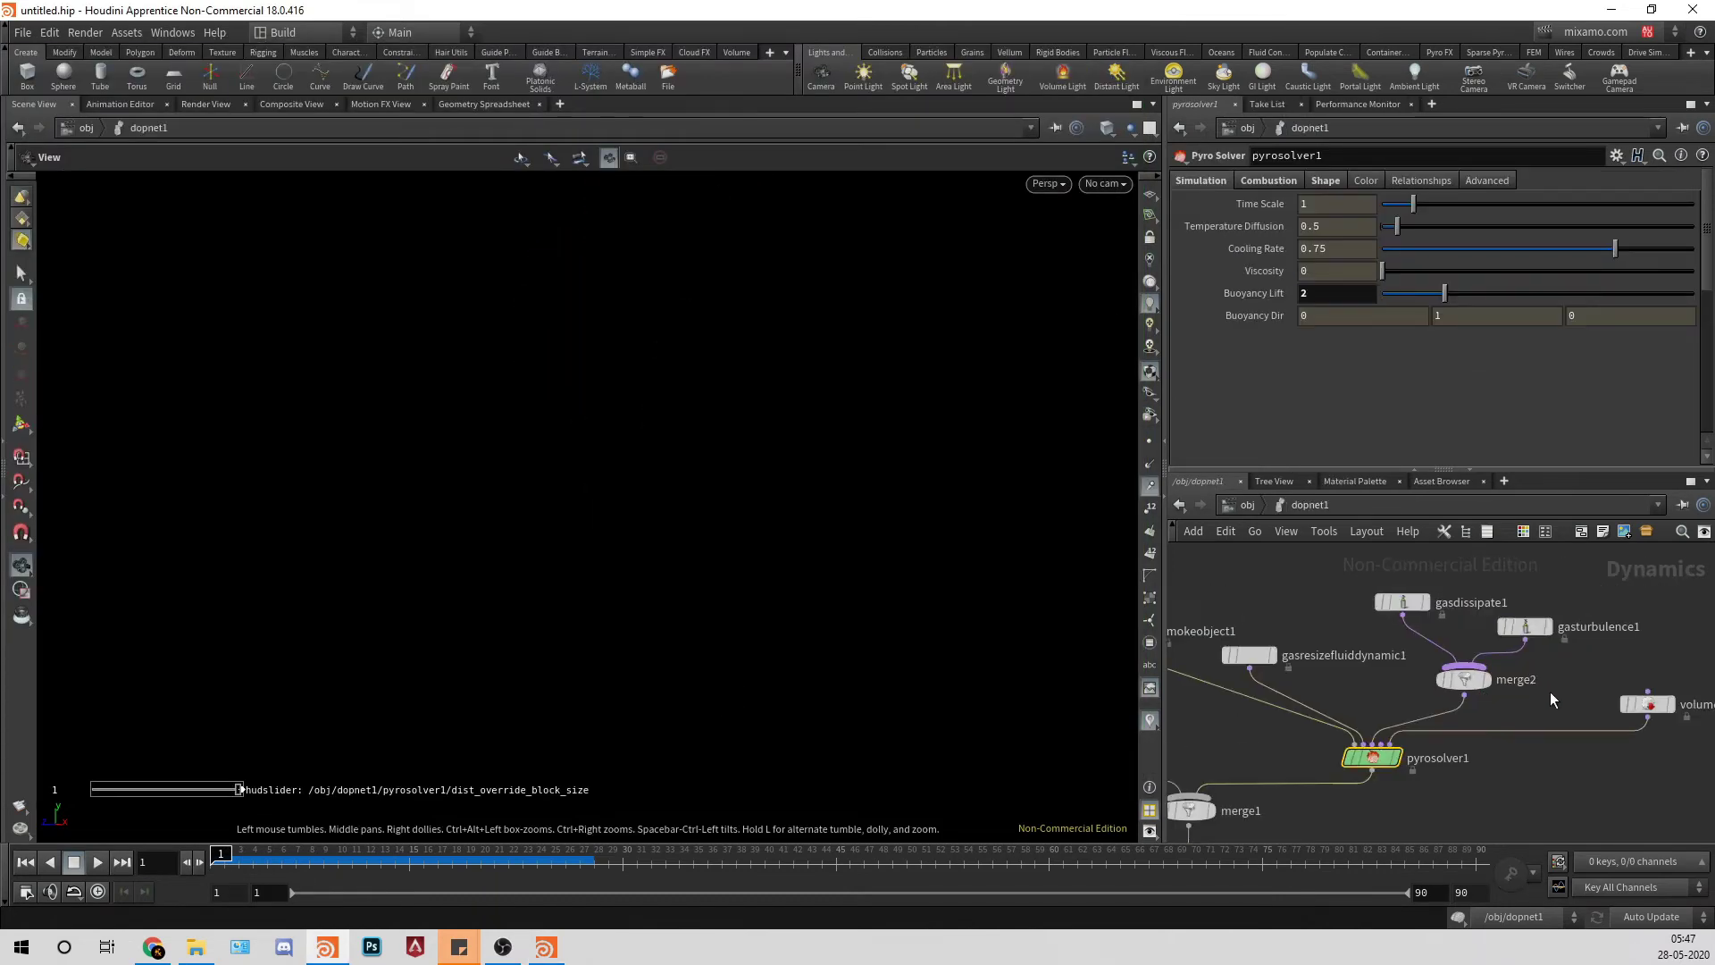
left_click_drag(1399, 608, 1347, 600)
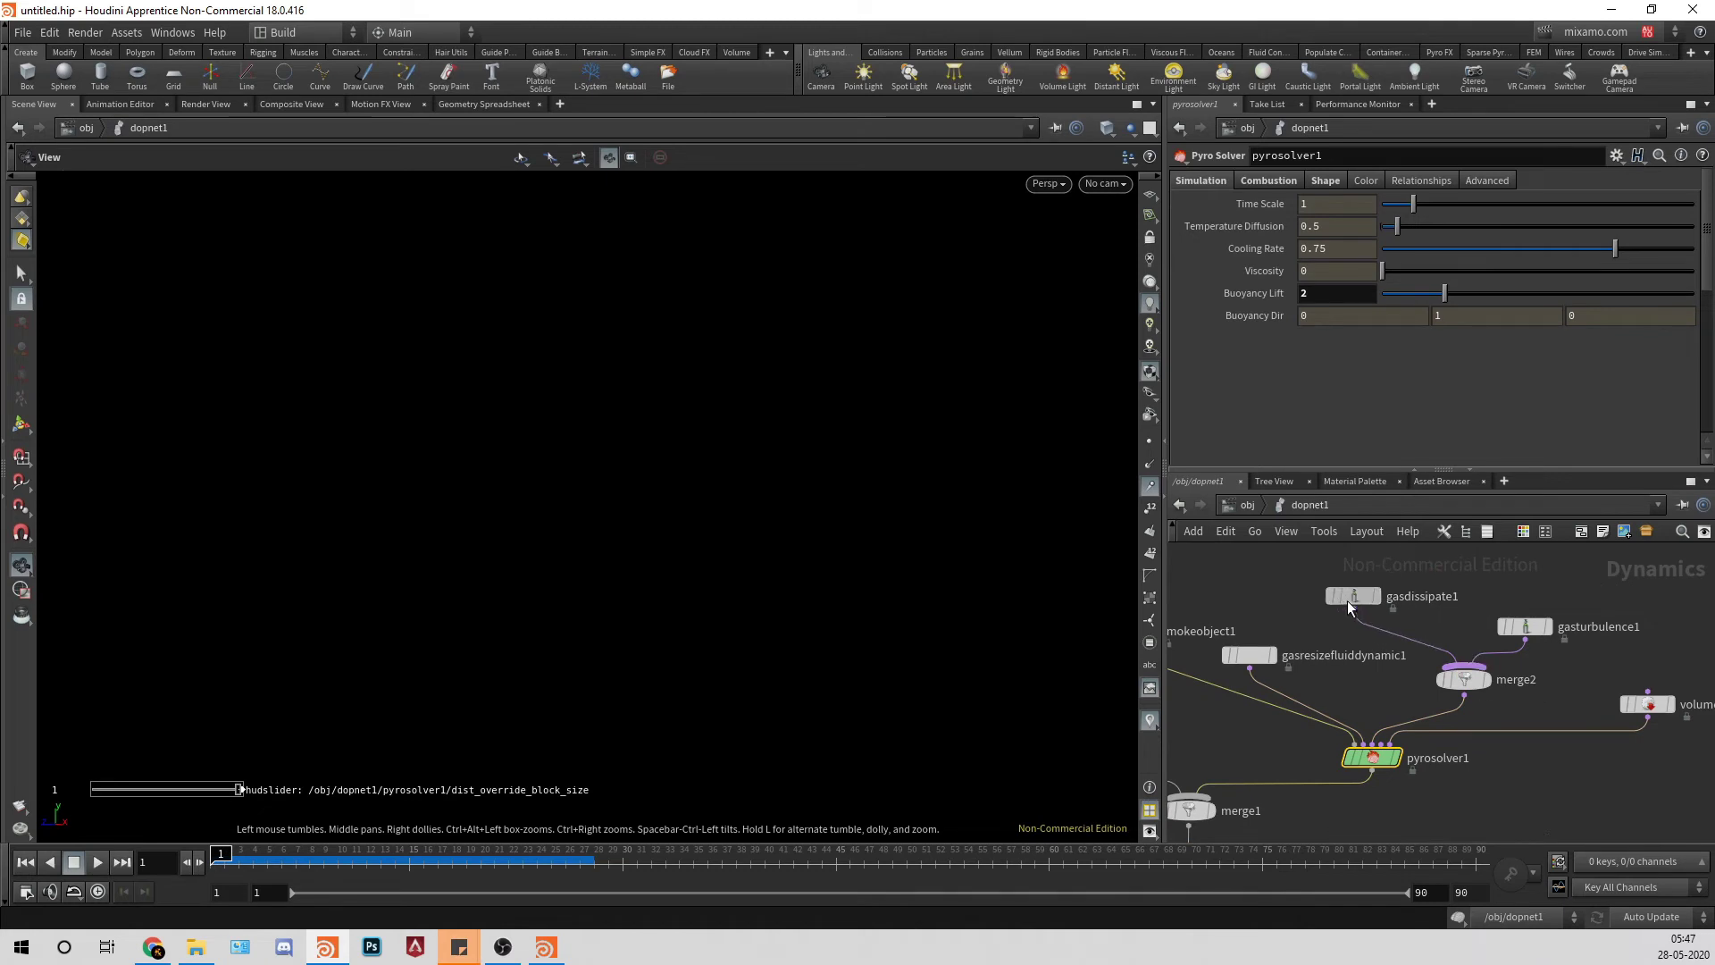
left_click_drag(1515, 625, 1572, 599)
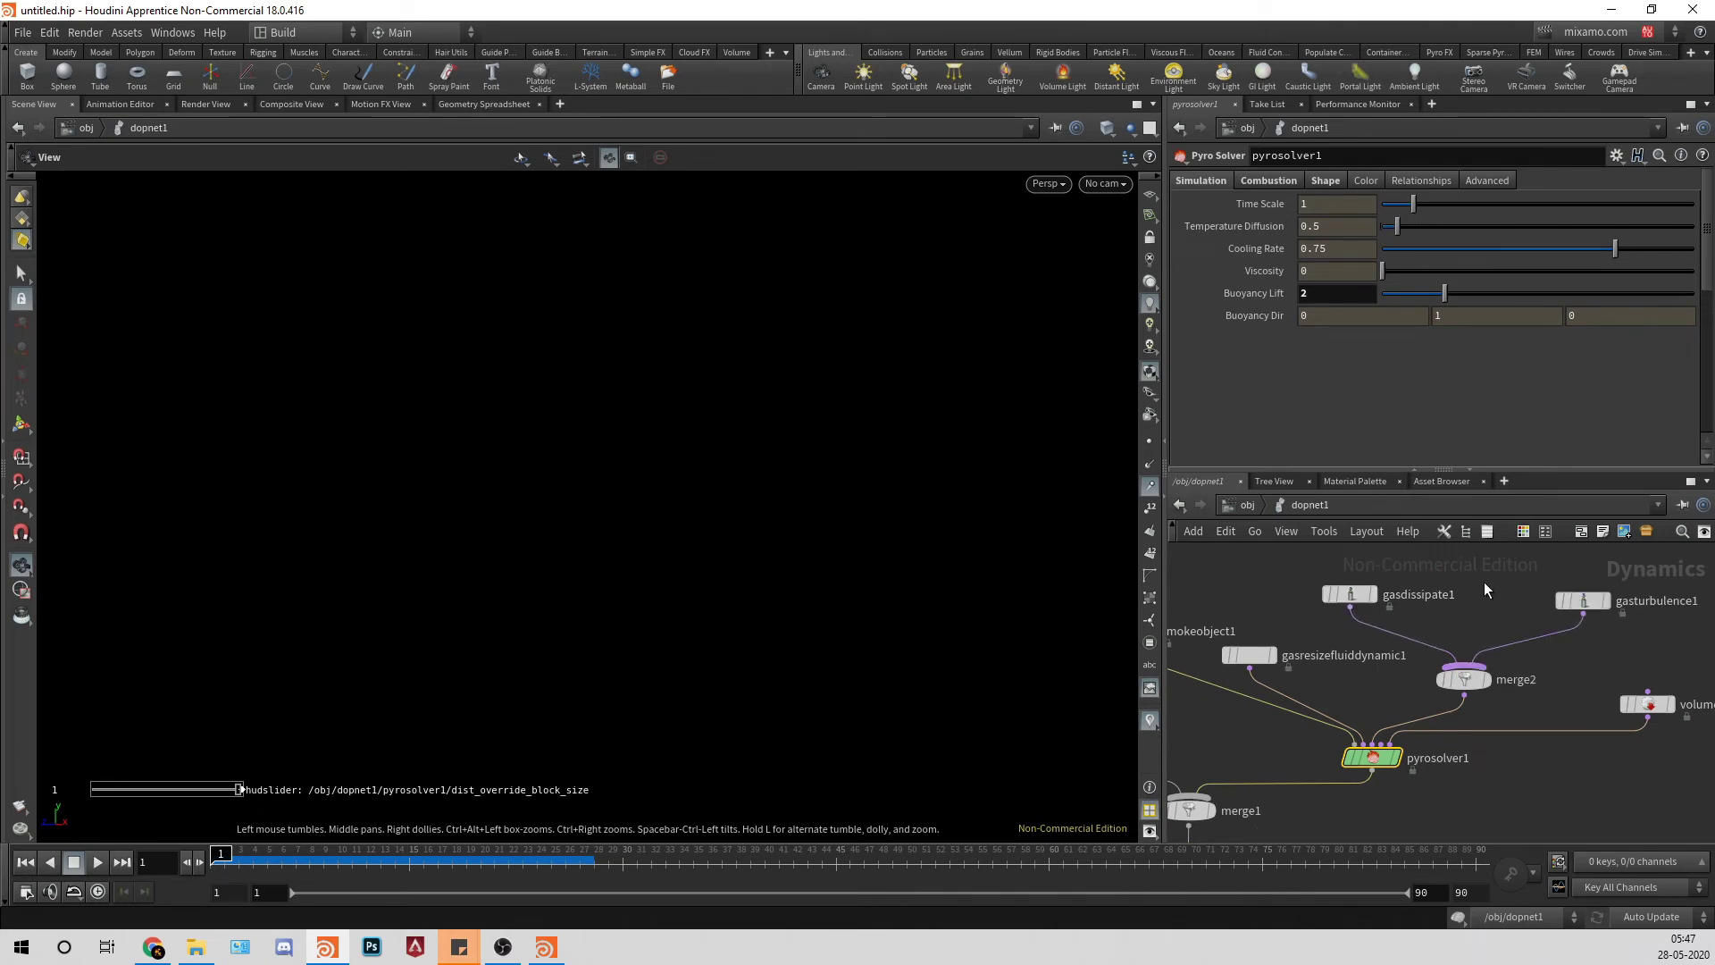
Step: Look inside pyrosolver1, then review its disturbance strength, cutoff and block size settings
scroll(1449, 603, "up", 3)
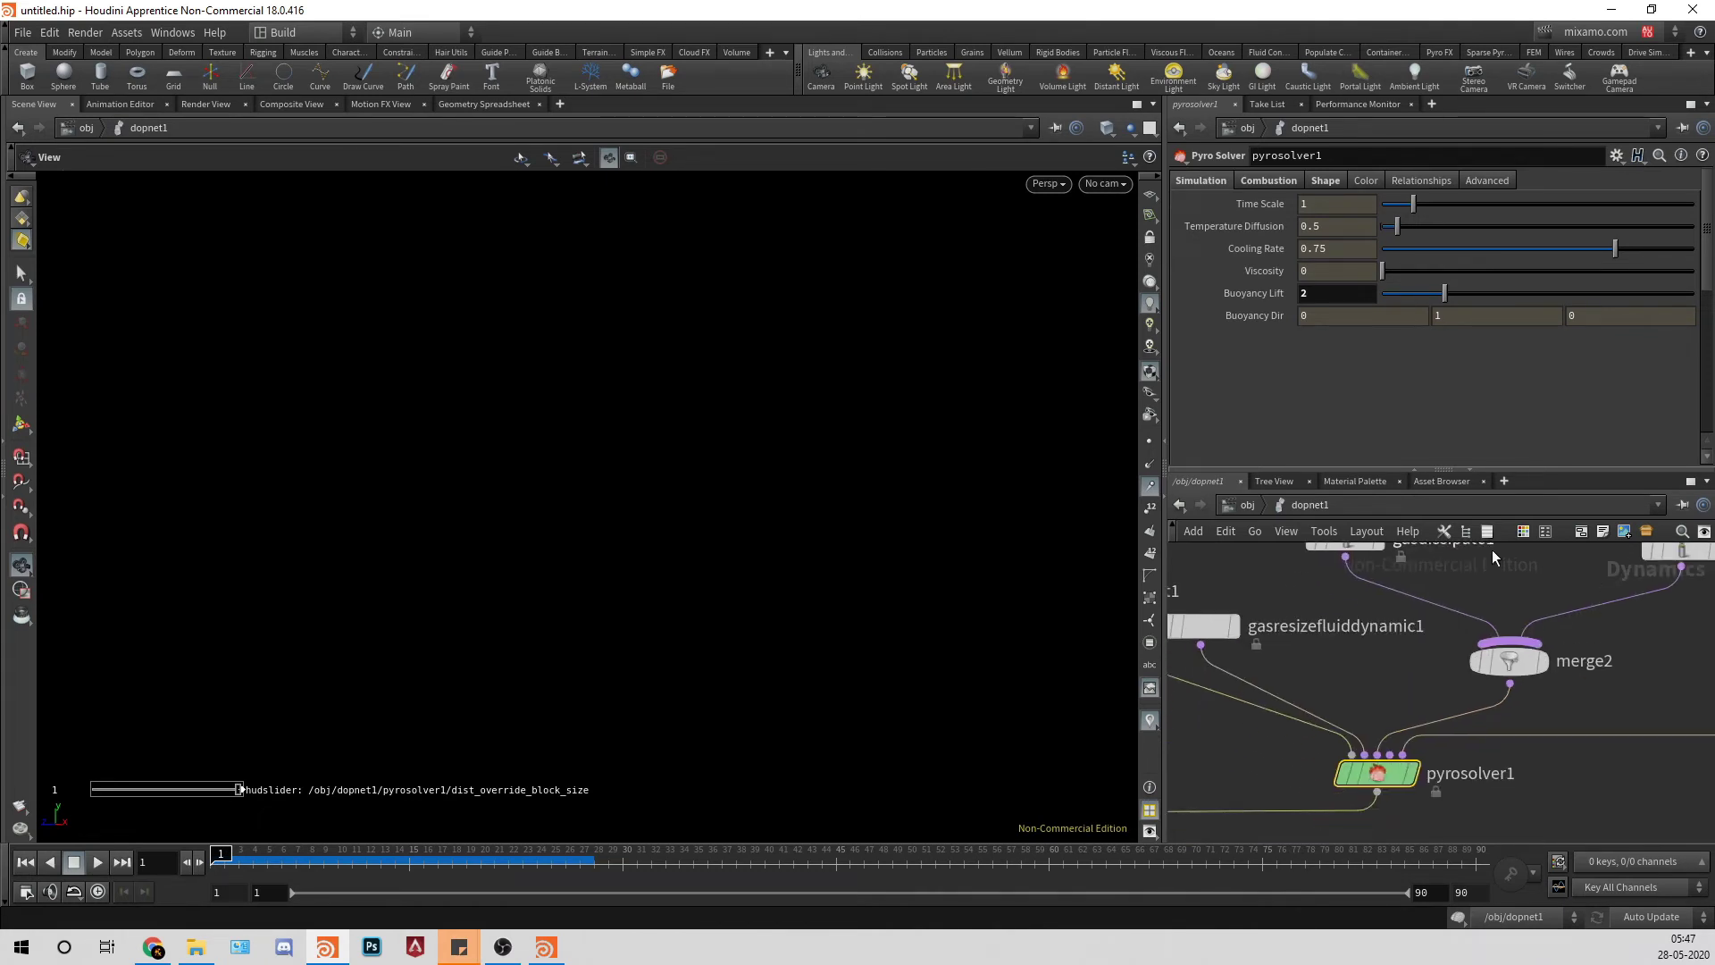
double_click(1379, 766)
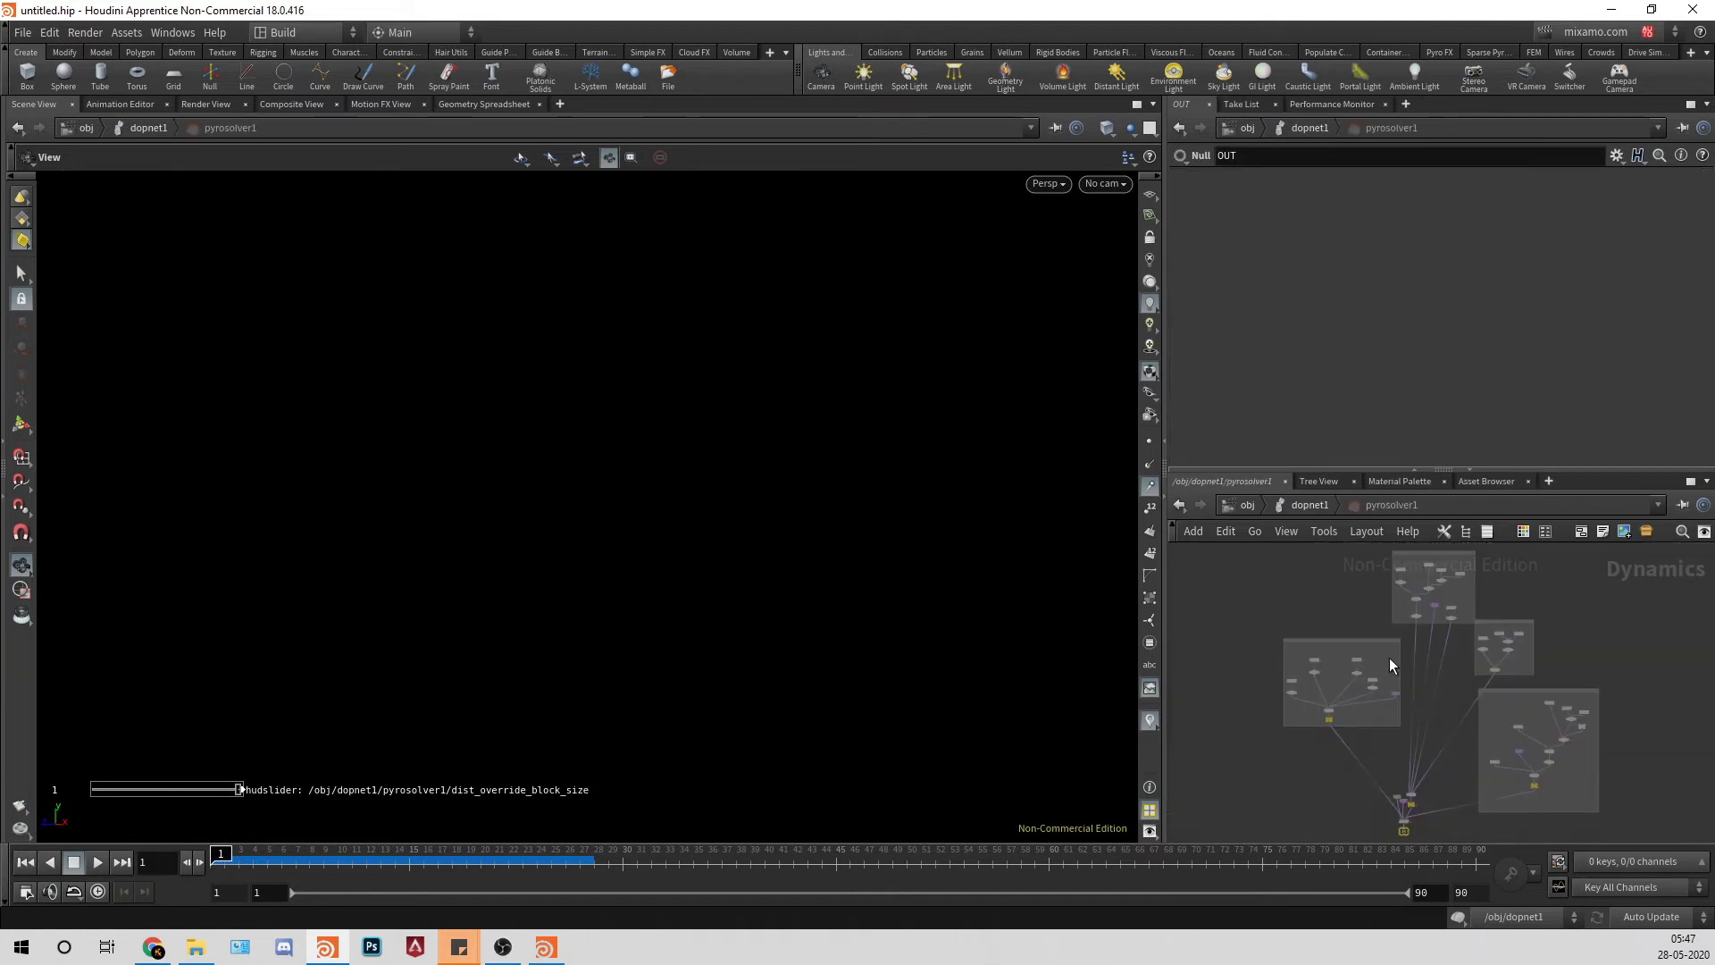
left_click(1307, 505)
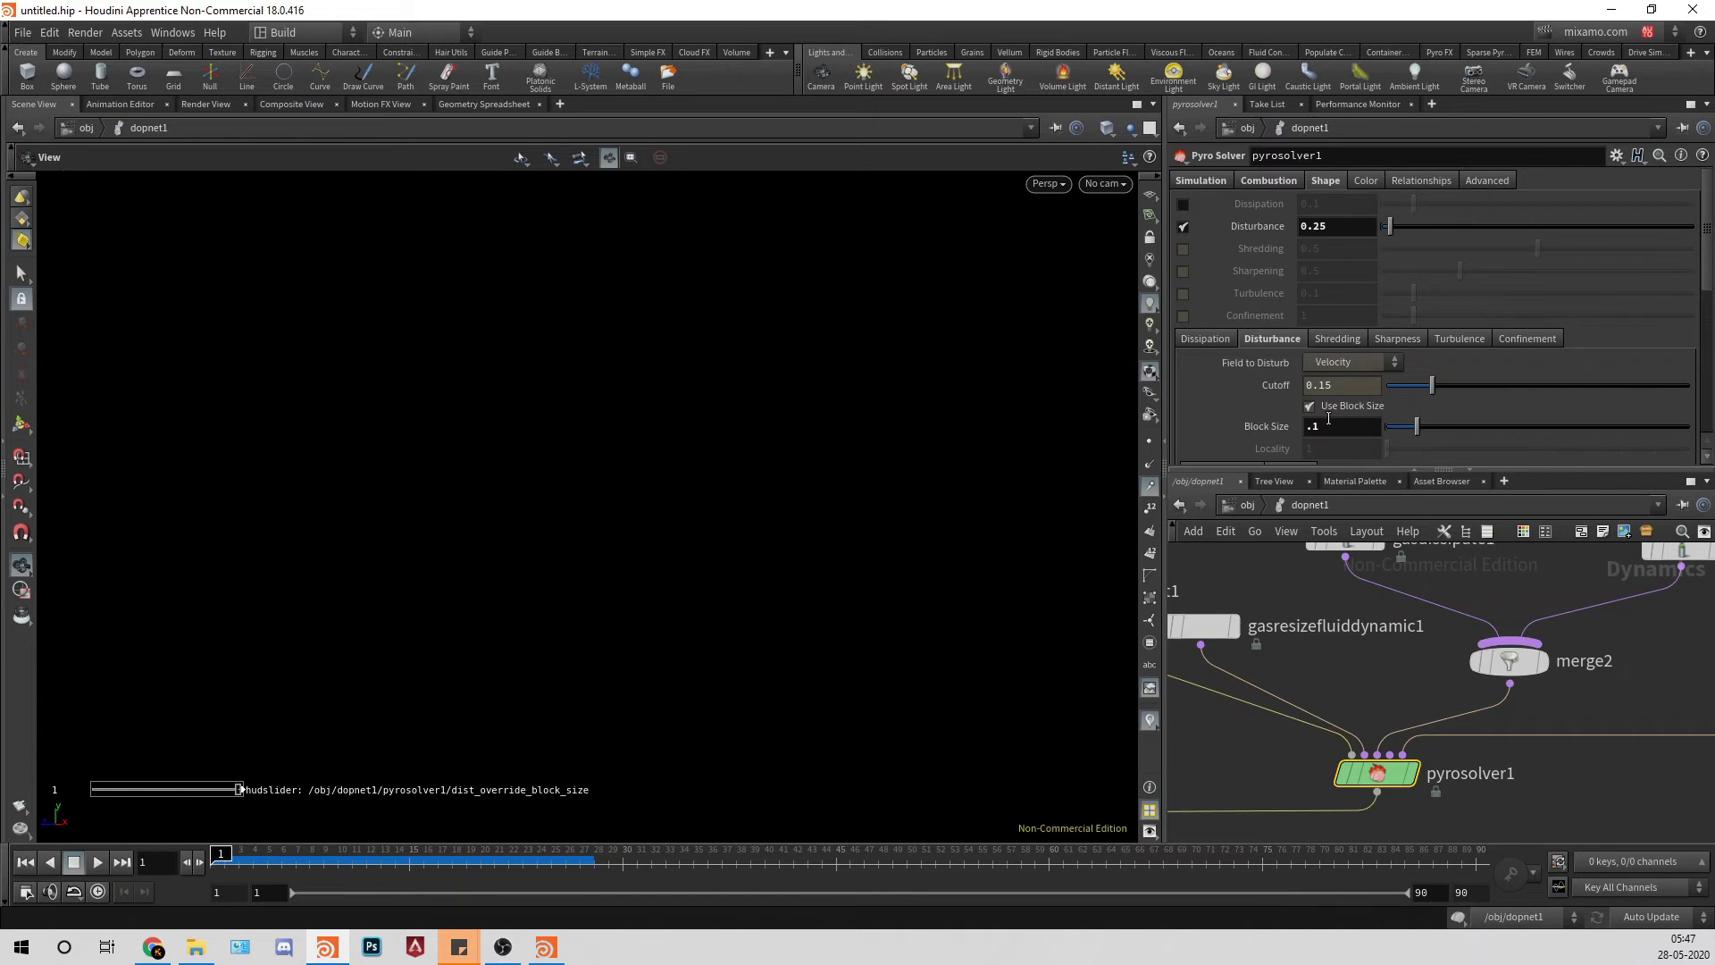
scroll(1349, 444, "down", 2)
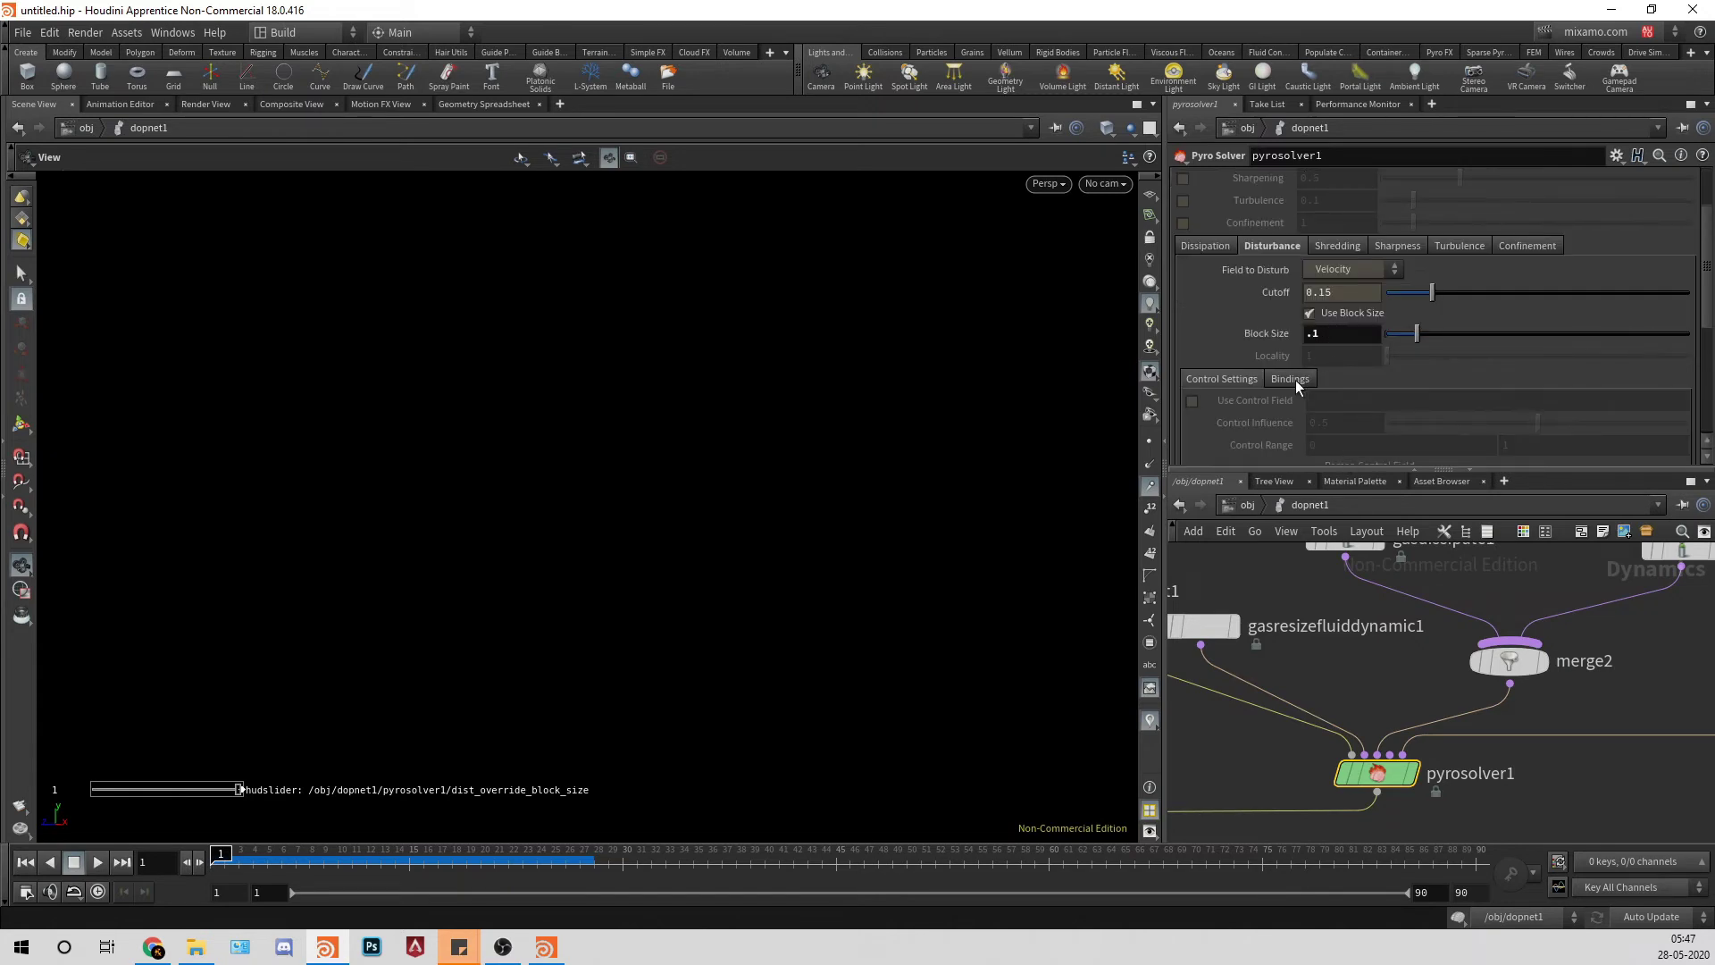
scroll(1443, 352, "up", 1)
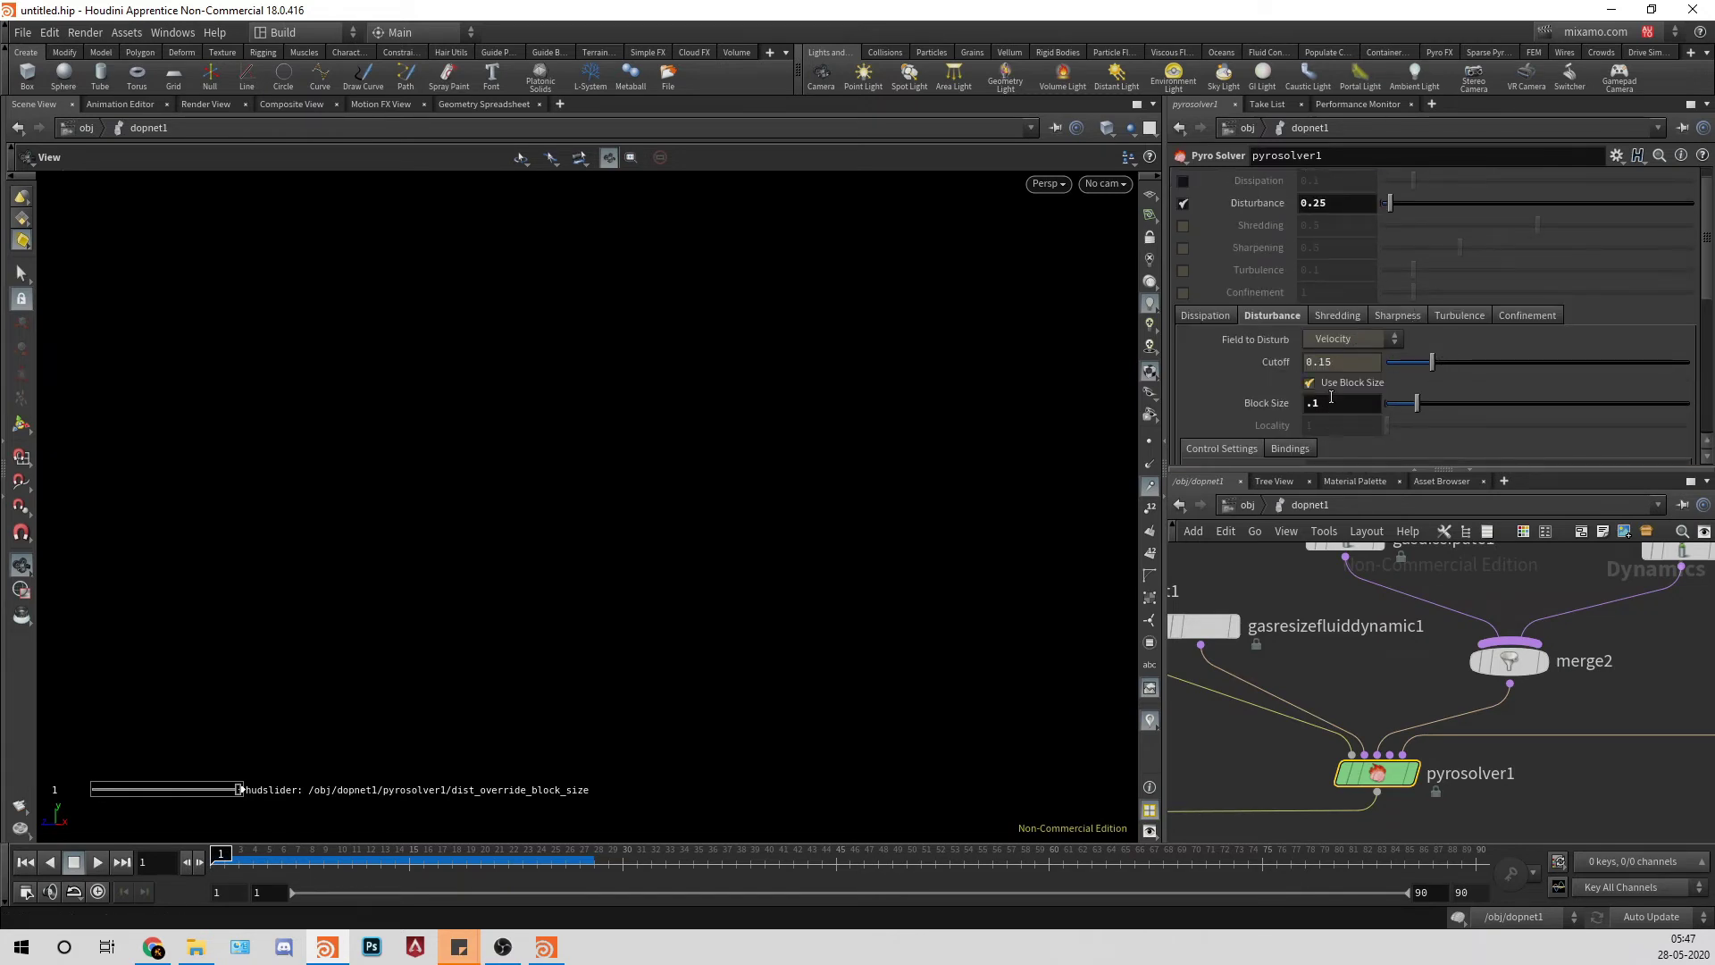
scroll(1328, 392, "up", 1)
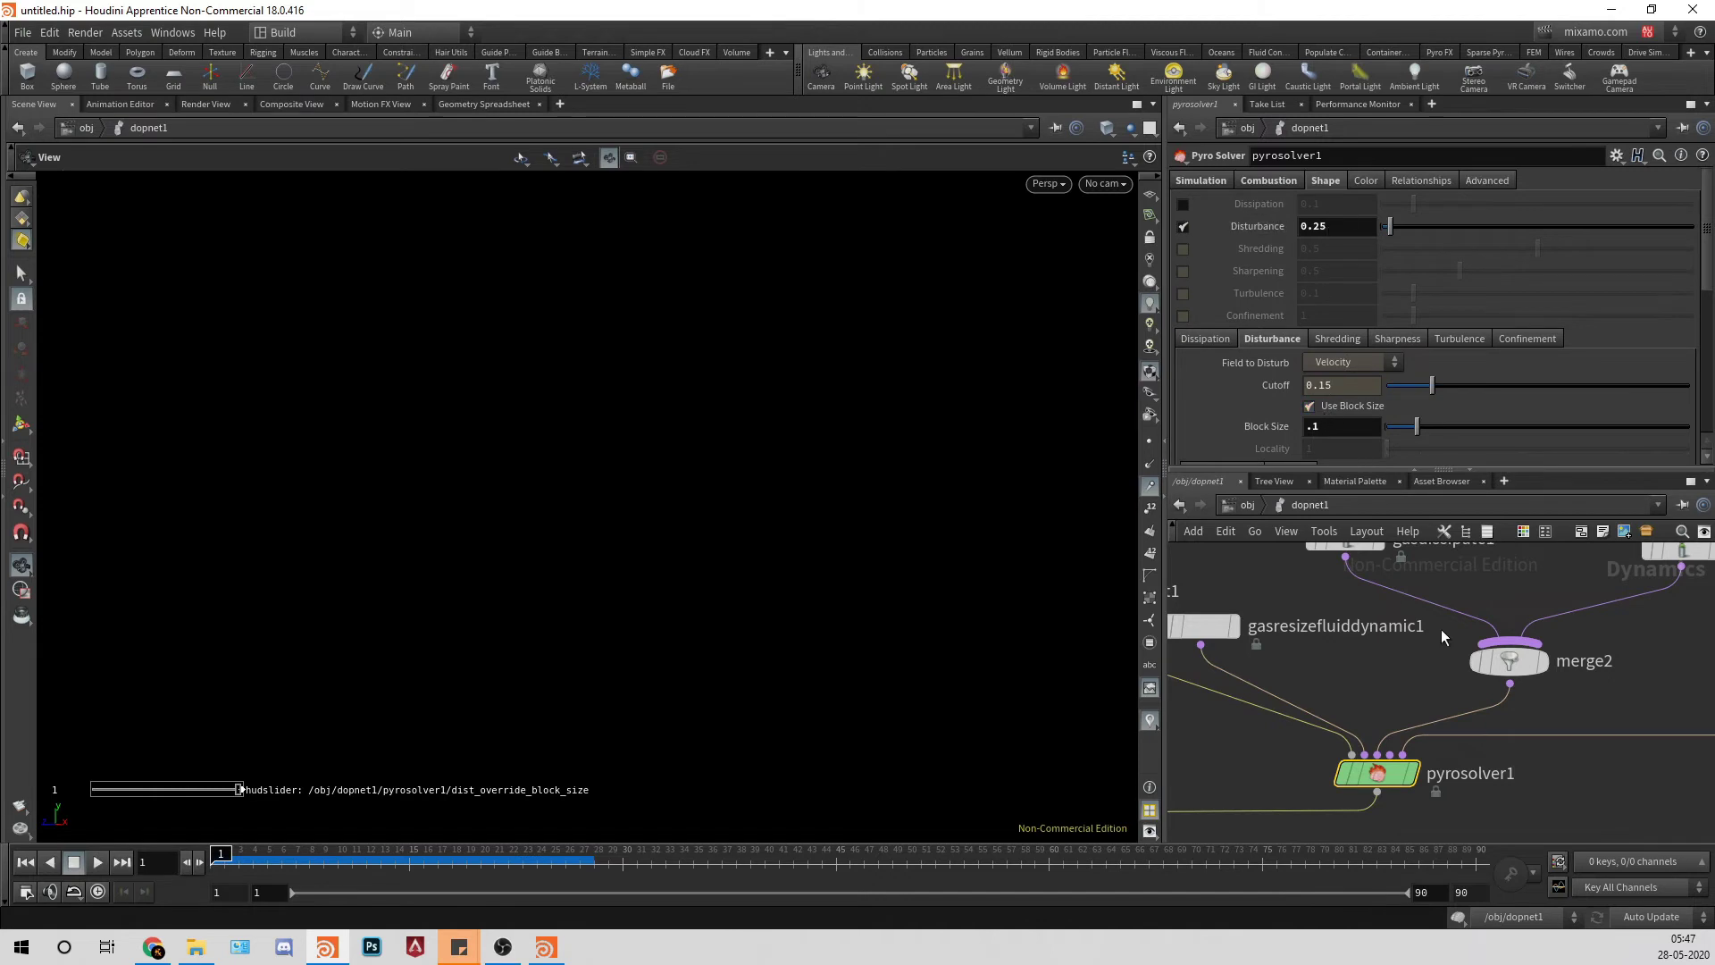
Step: Select smokeobject1 and review its emission visualization settings
middle_click_drag(1384, 663, 1512, 627)
middle_click_drag(1342, 566, 1353, 657)
left_click_drag(1336, 686, 1450, 689)
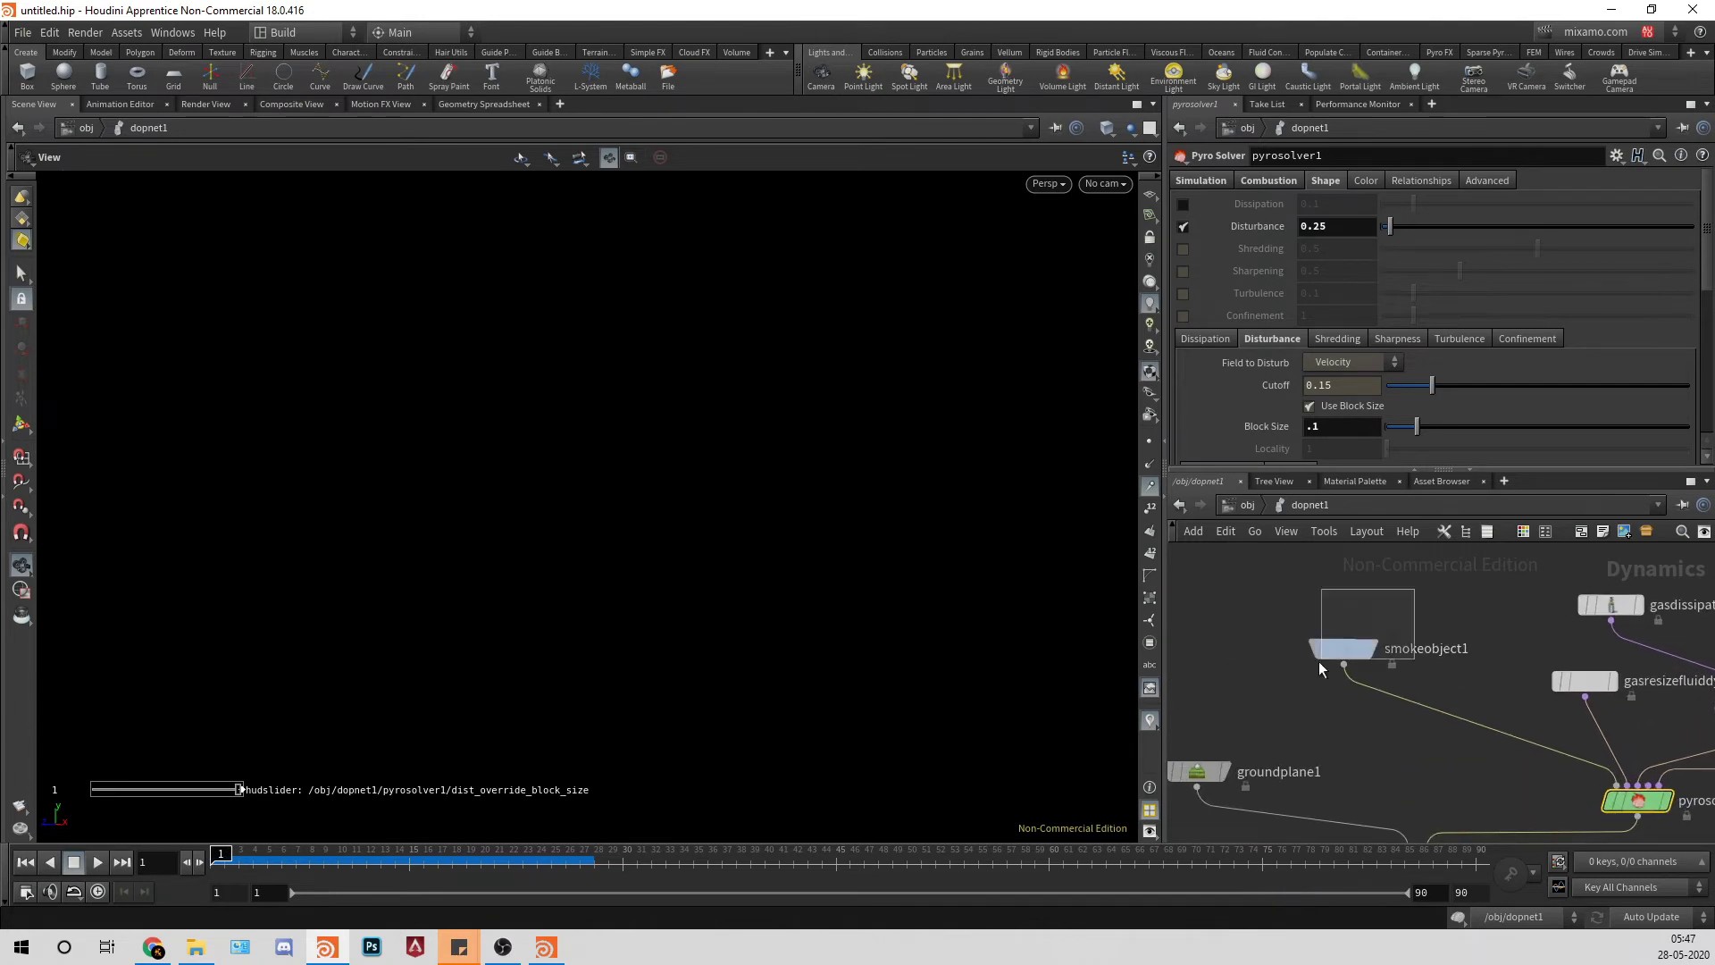
left_click(1335, 648)
scroll(1341, 337, "up", 2)
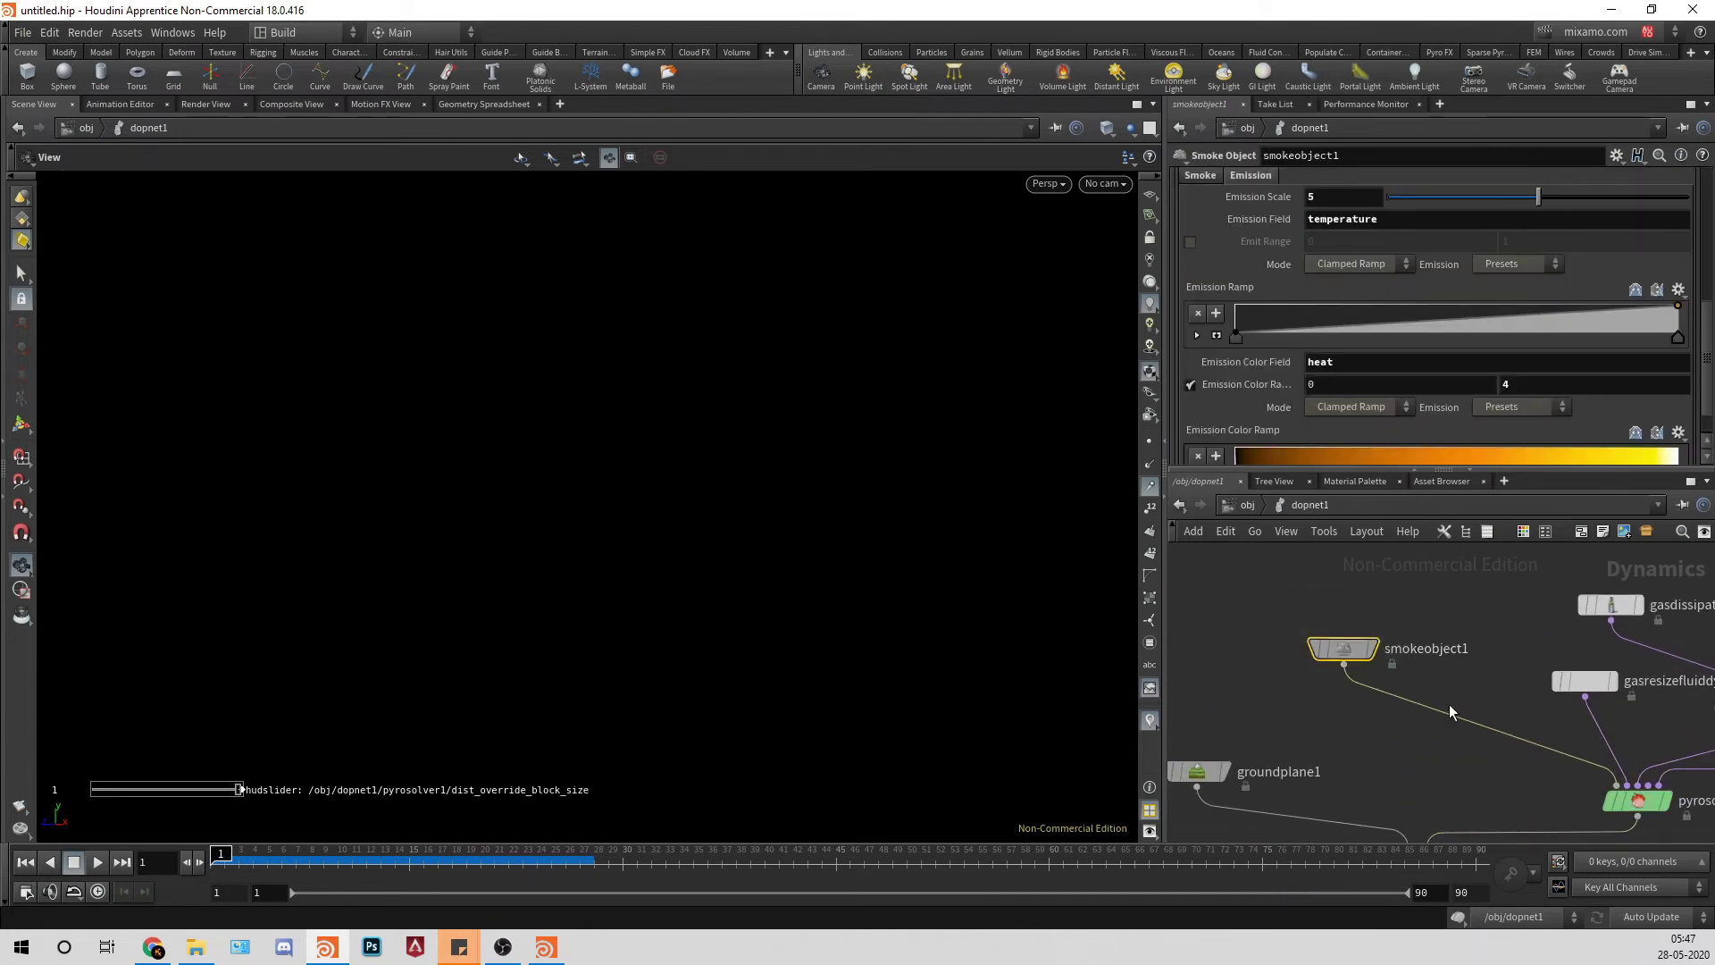
Step: Open the Char geometry network and review the curl noise and basic initialization settings of pointvelocity1
left_click(1263, 504)
left_click(1237, 643)
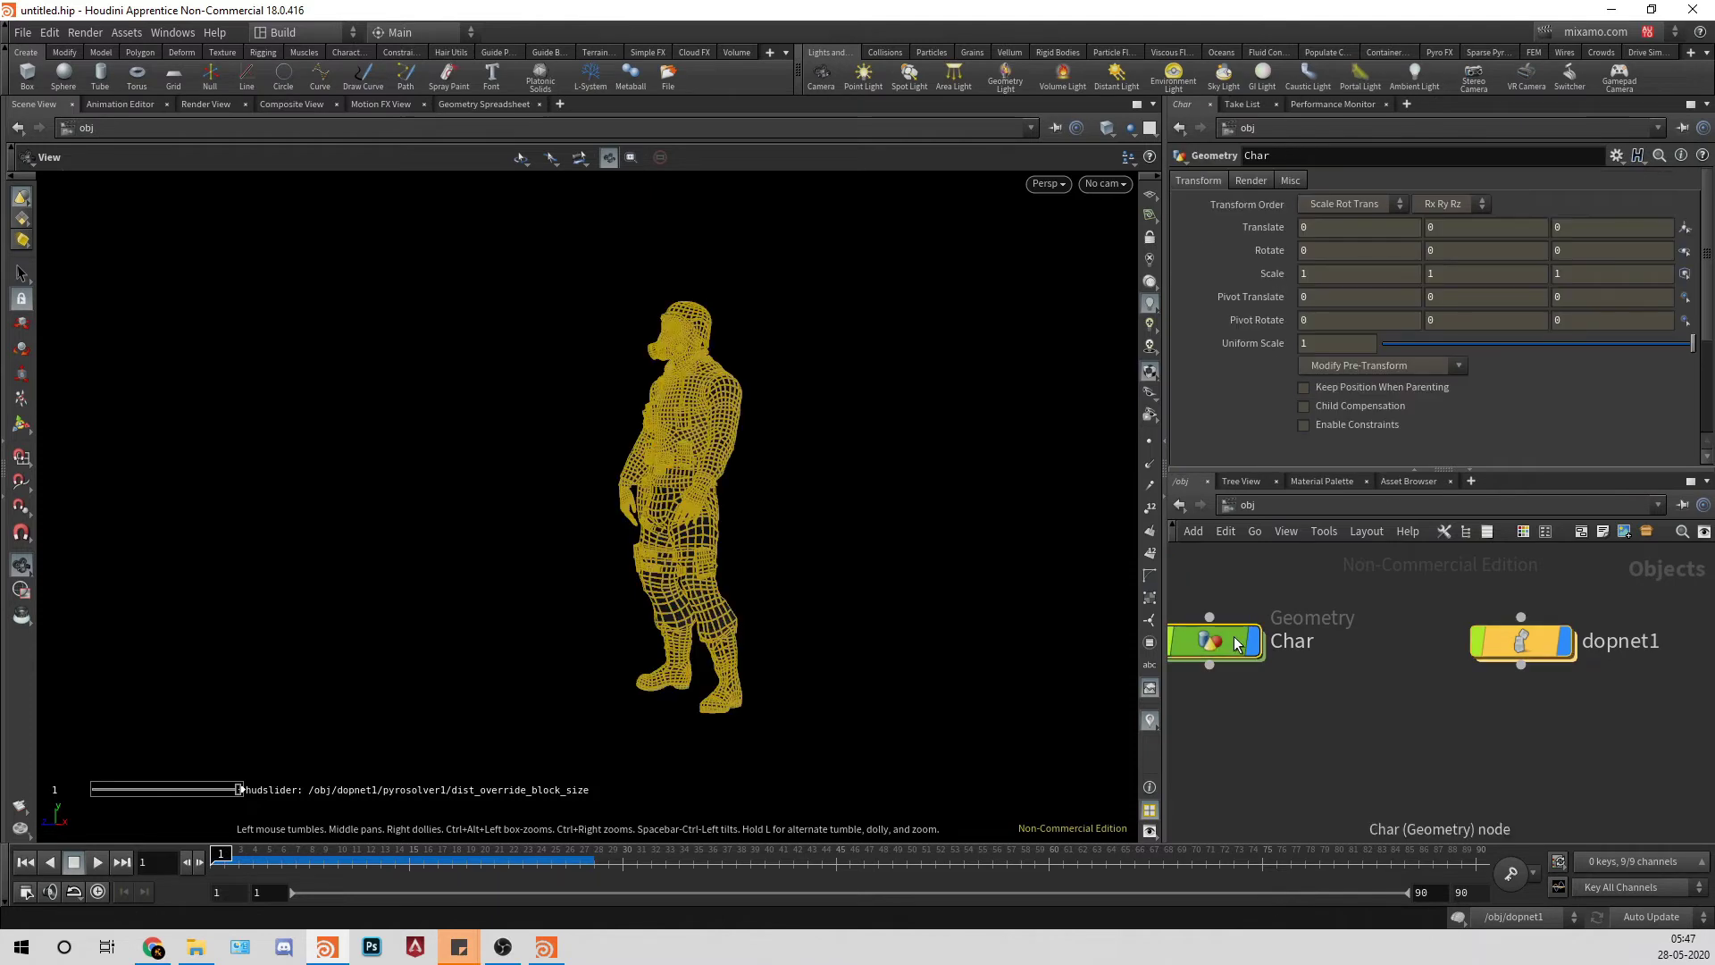
double_click(1229, 641)
middle_click_drag(1606, 710, 1581, 571)
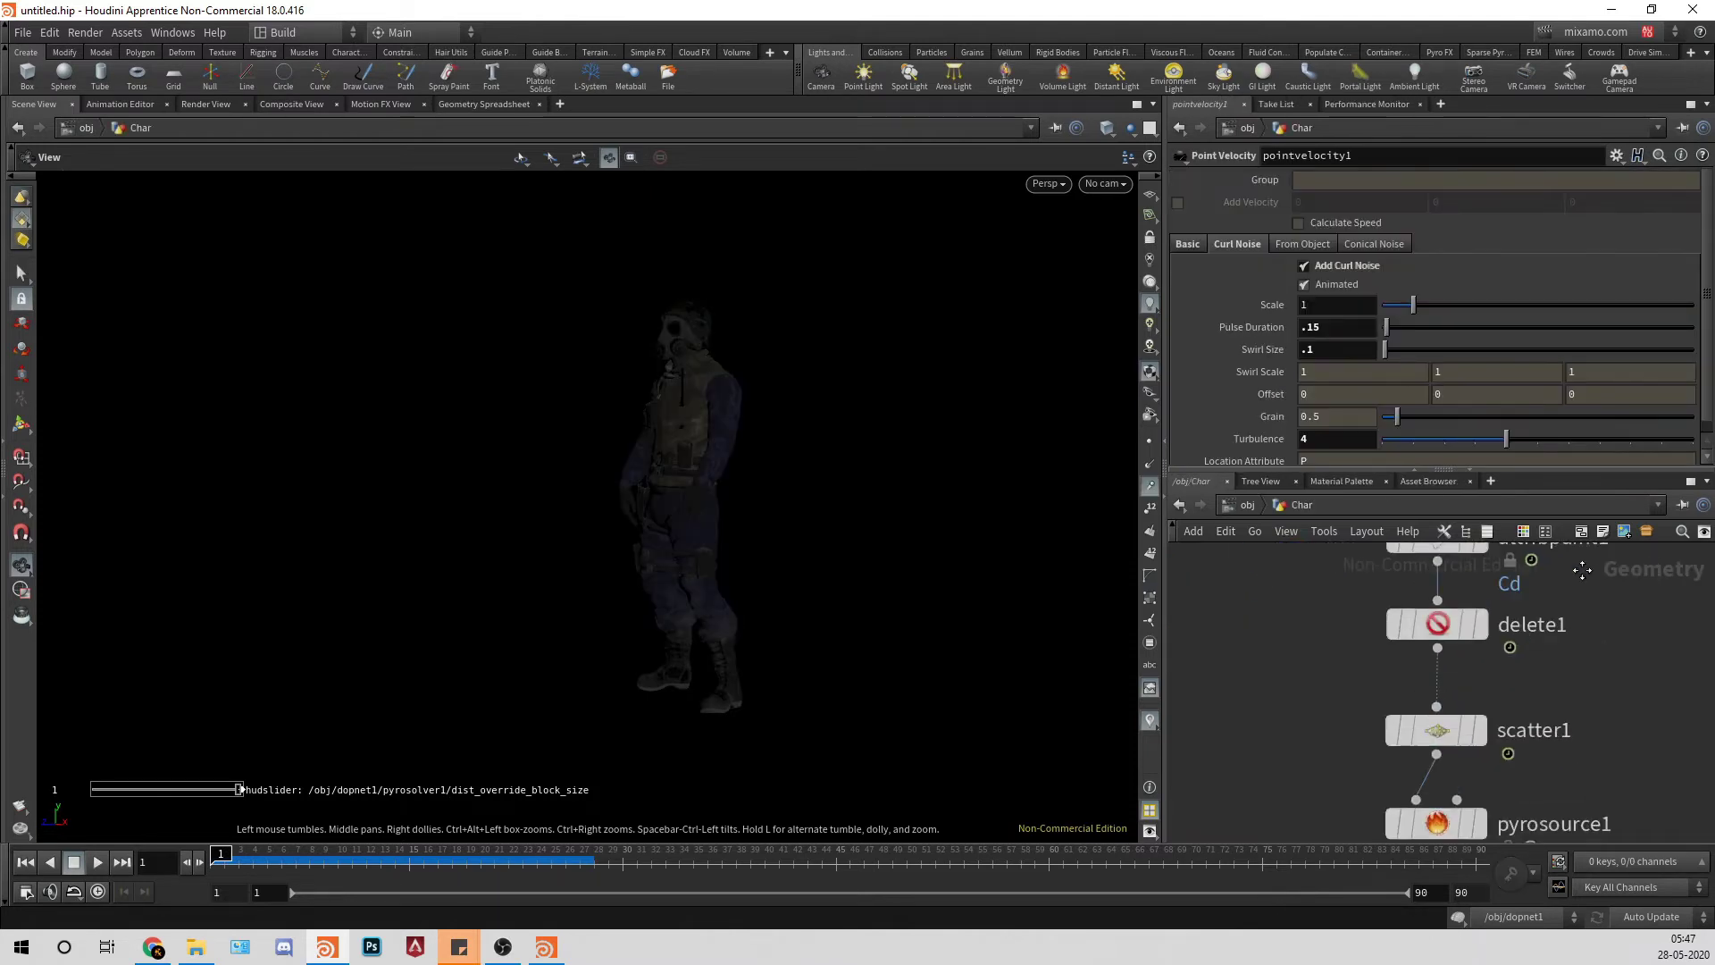
middle_click_drag(1622, 795, 1604, 638)
middle_click_drag(1572, 728, 1611, 527)
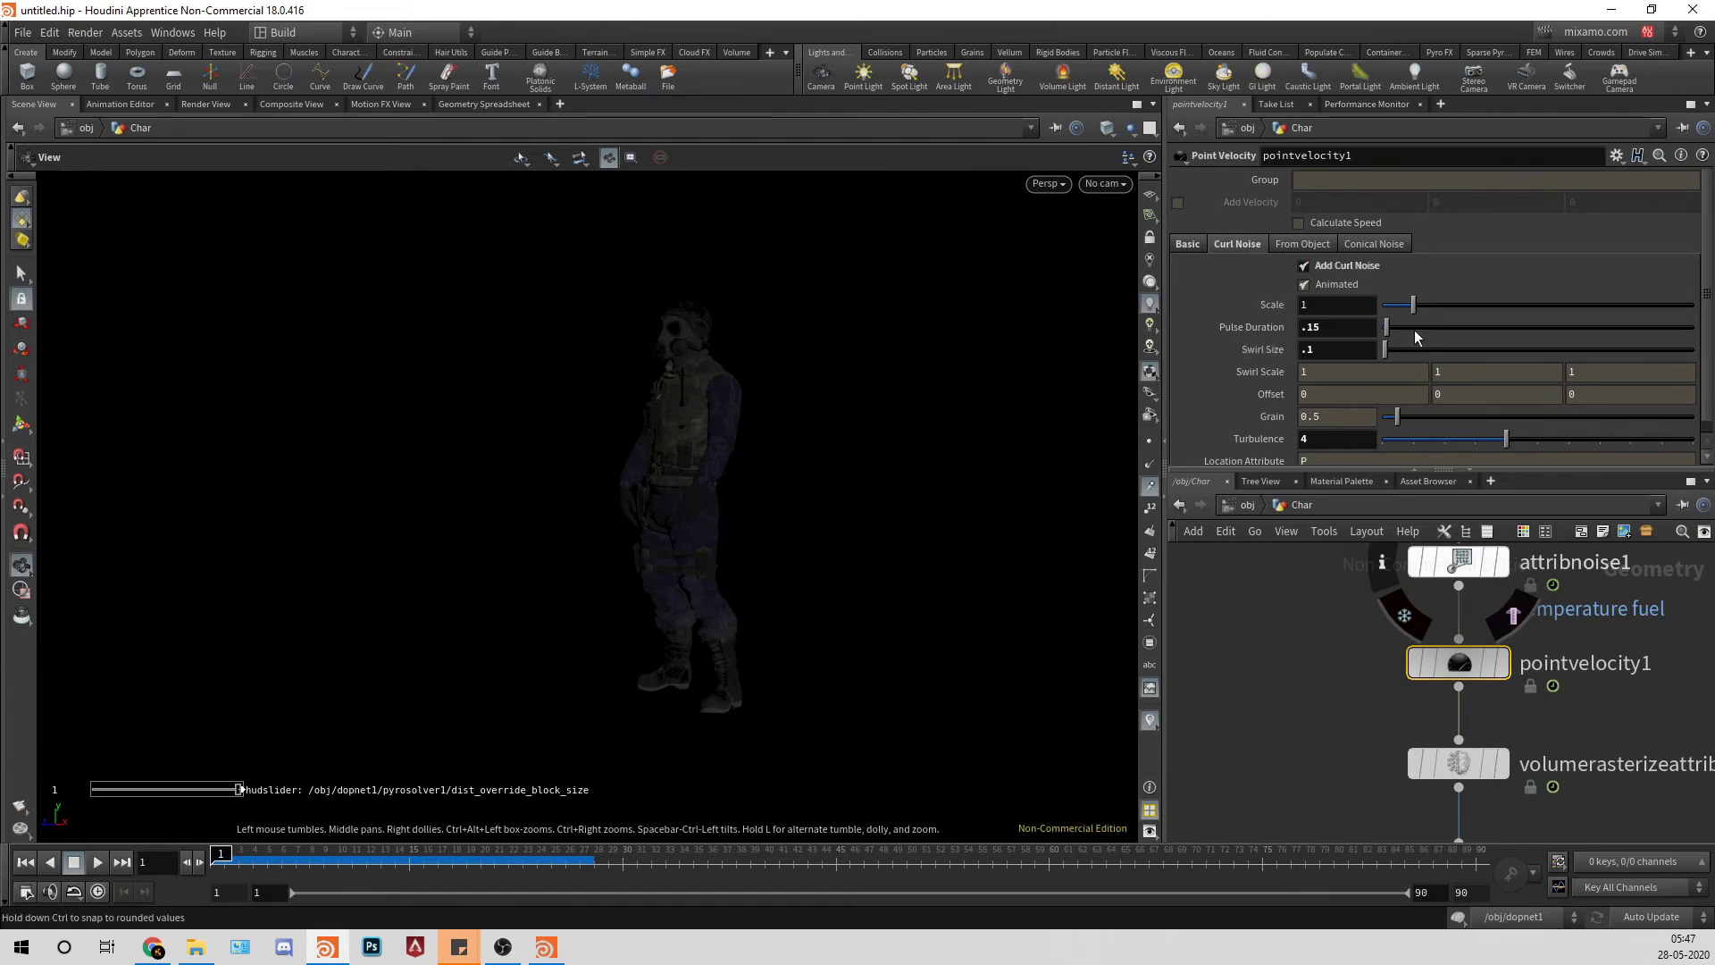
scroll(1353, 310, "down", 1)
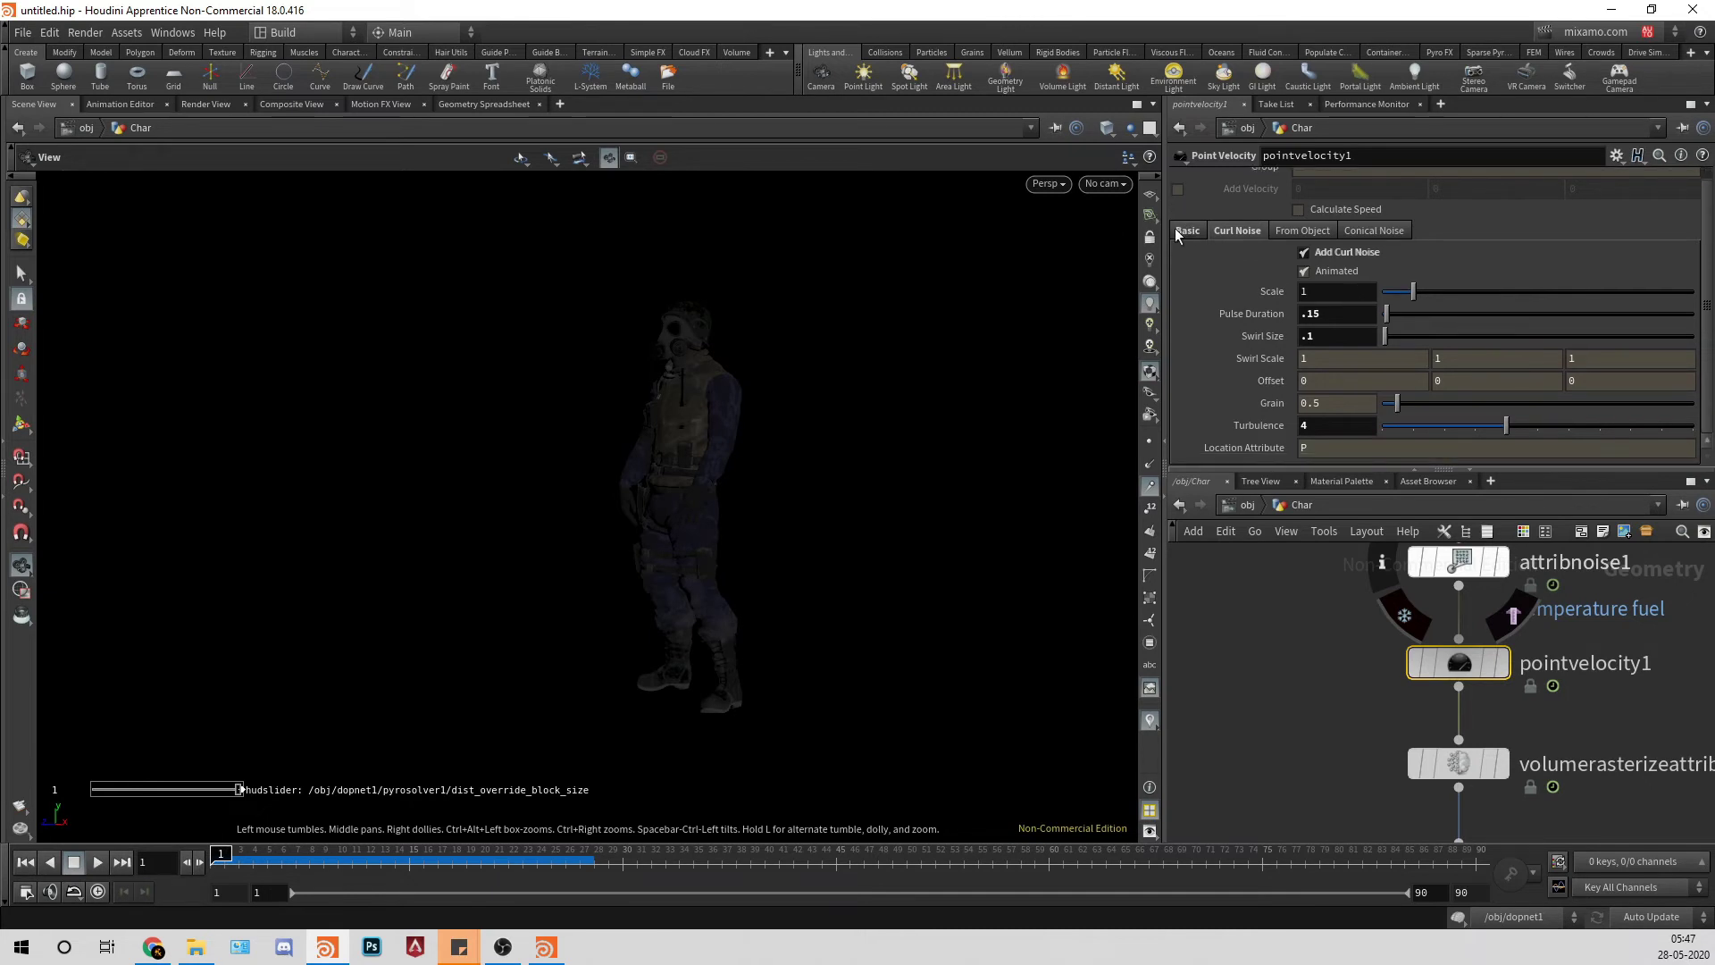
left_click(1186, 230)
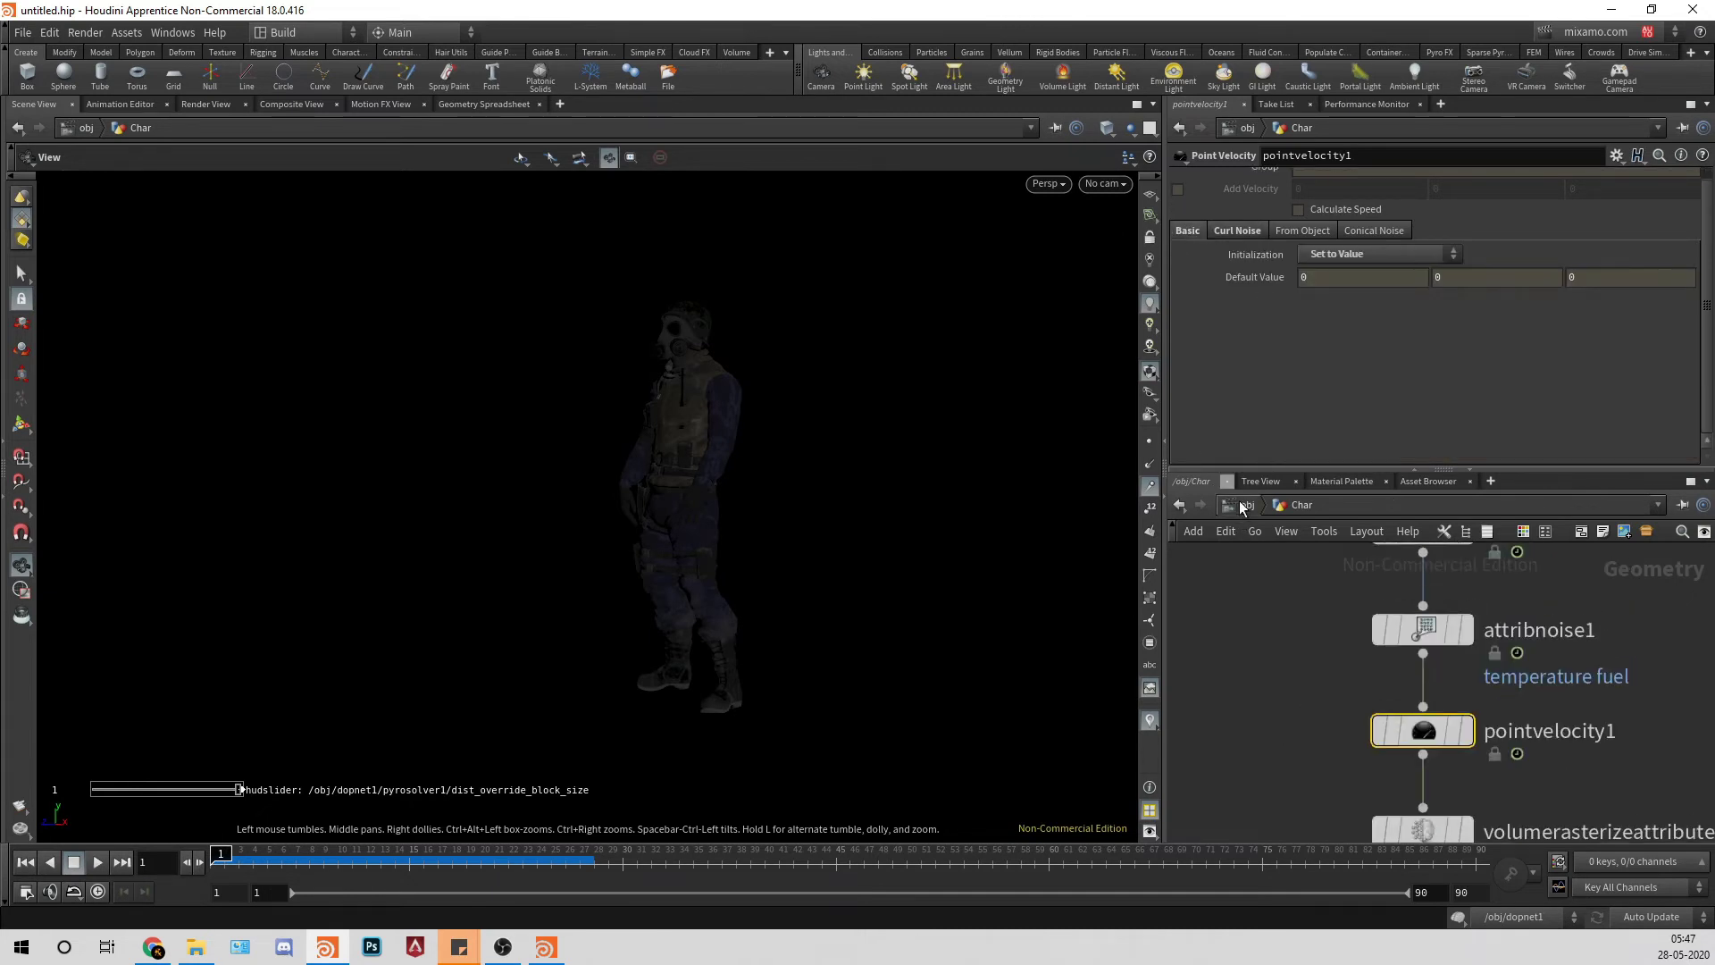
Step: Return to the object level and play the cached fire simulation in the viewport, stopping around frame 24
left_click(1244, 506)
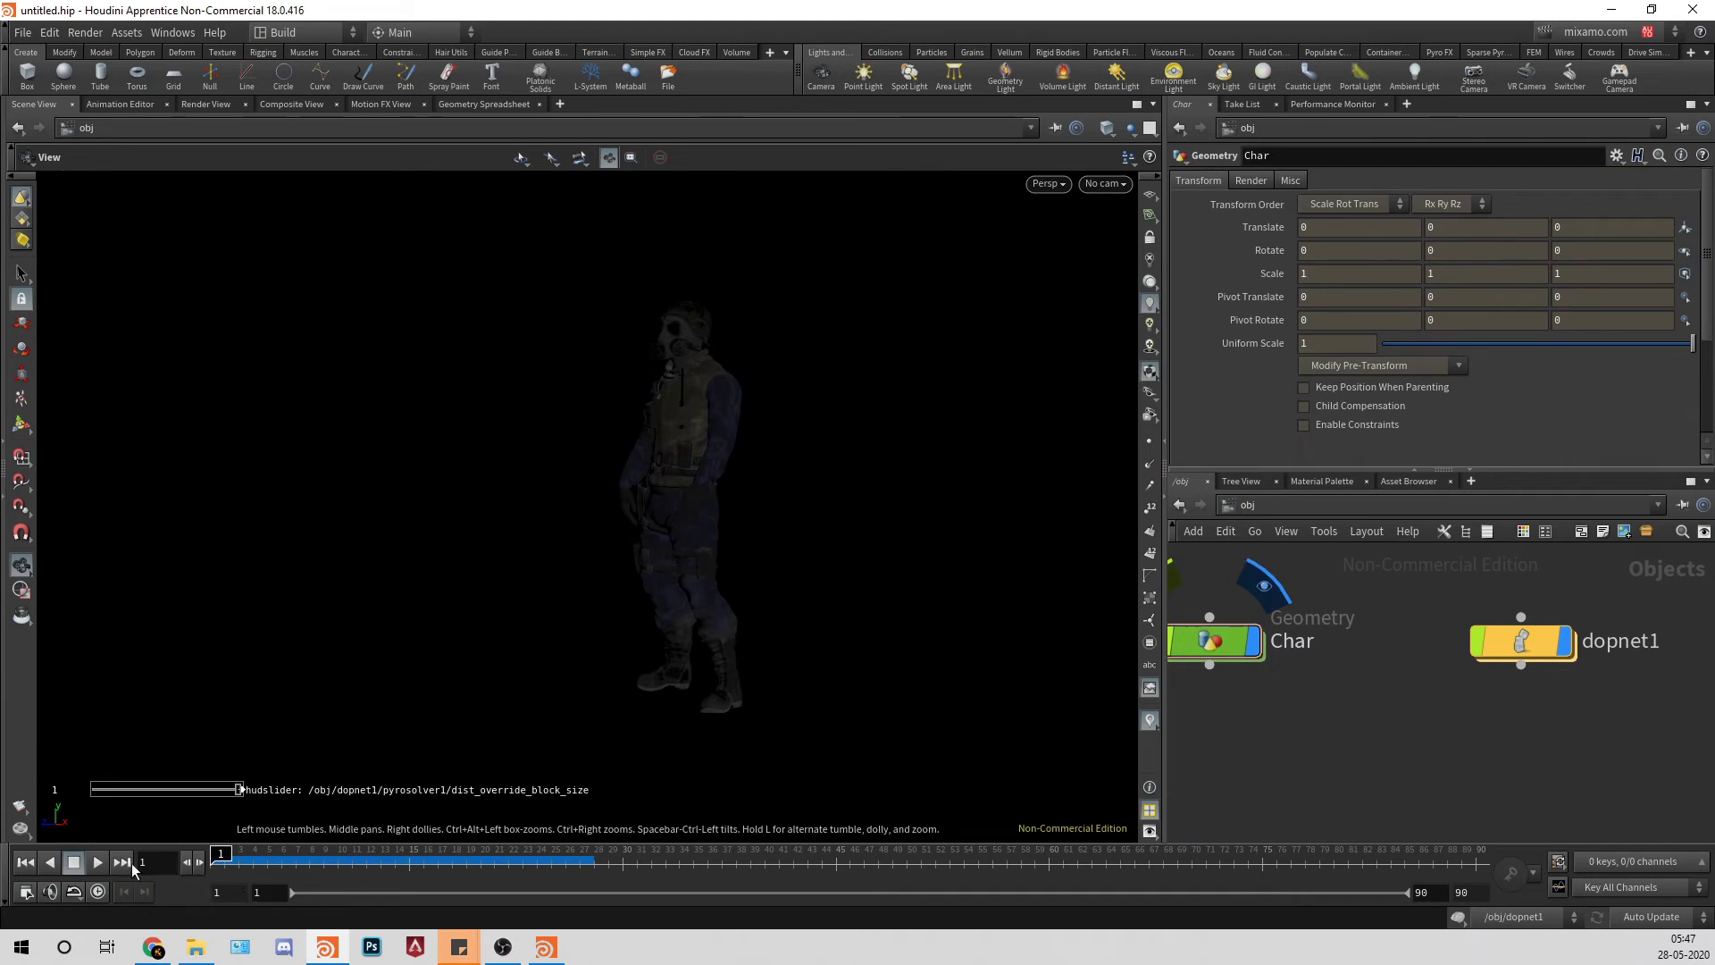
left_click(96, 861)
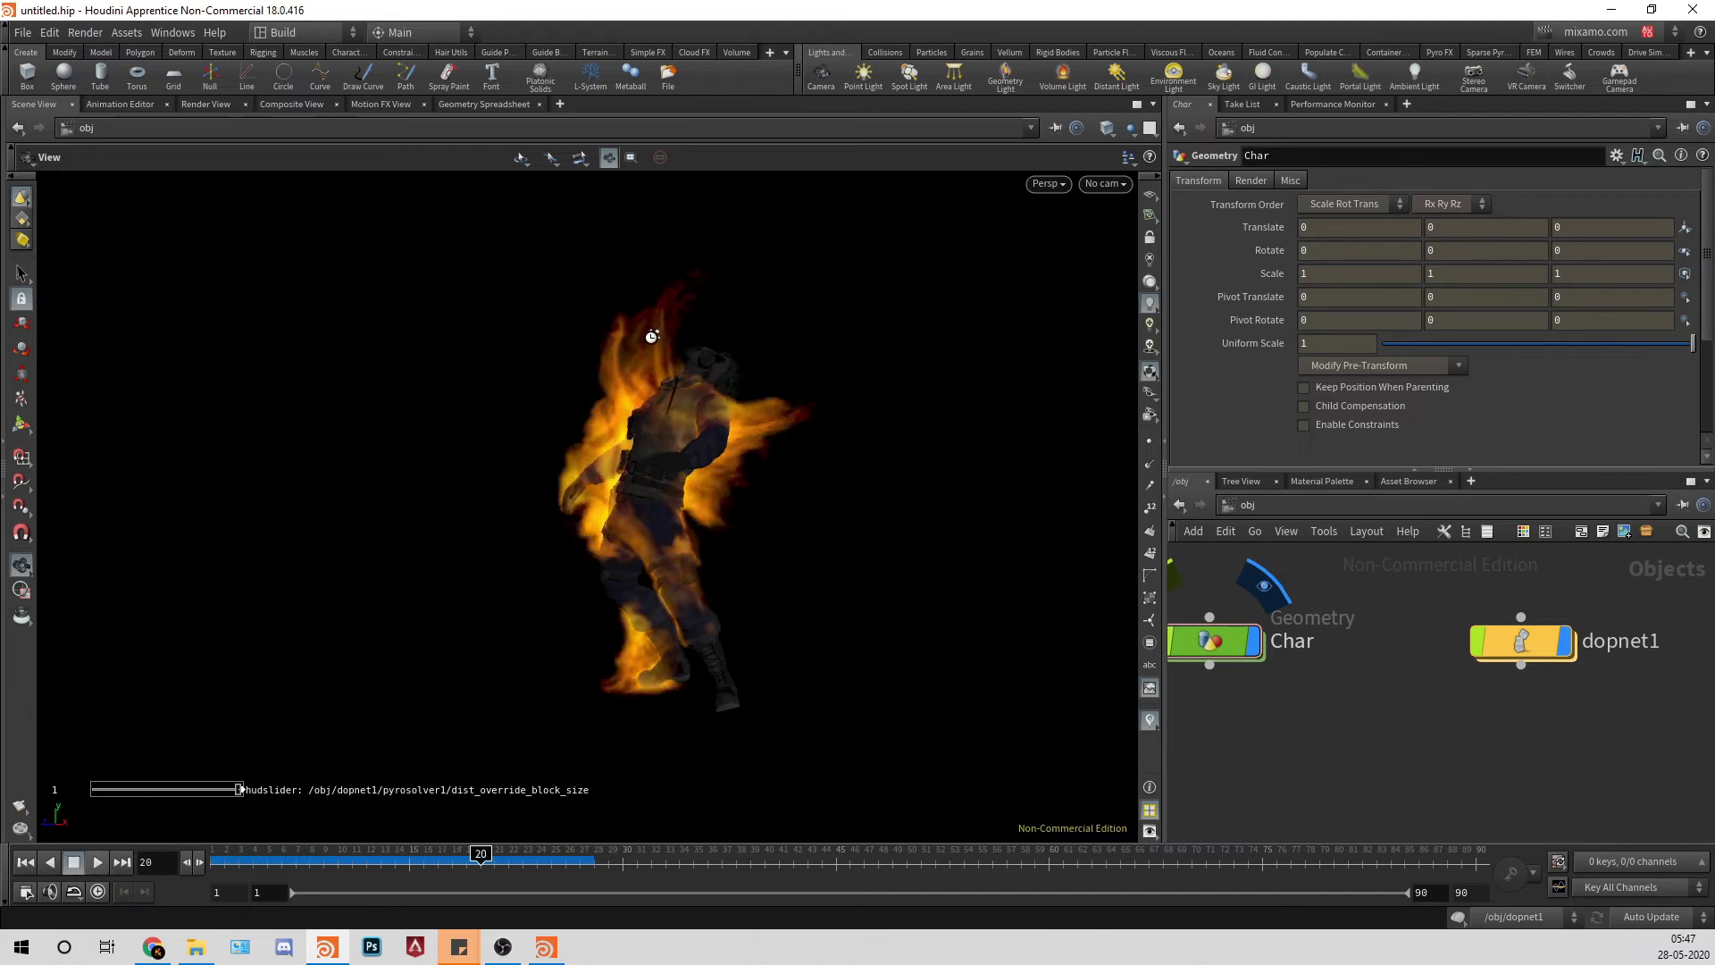
left_click(103, 856)
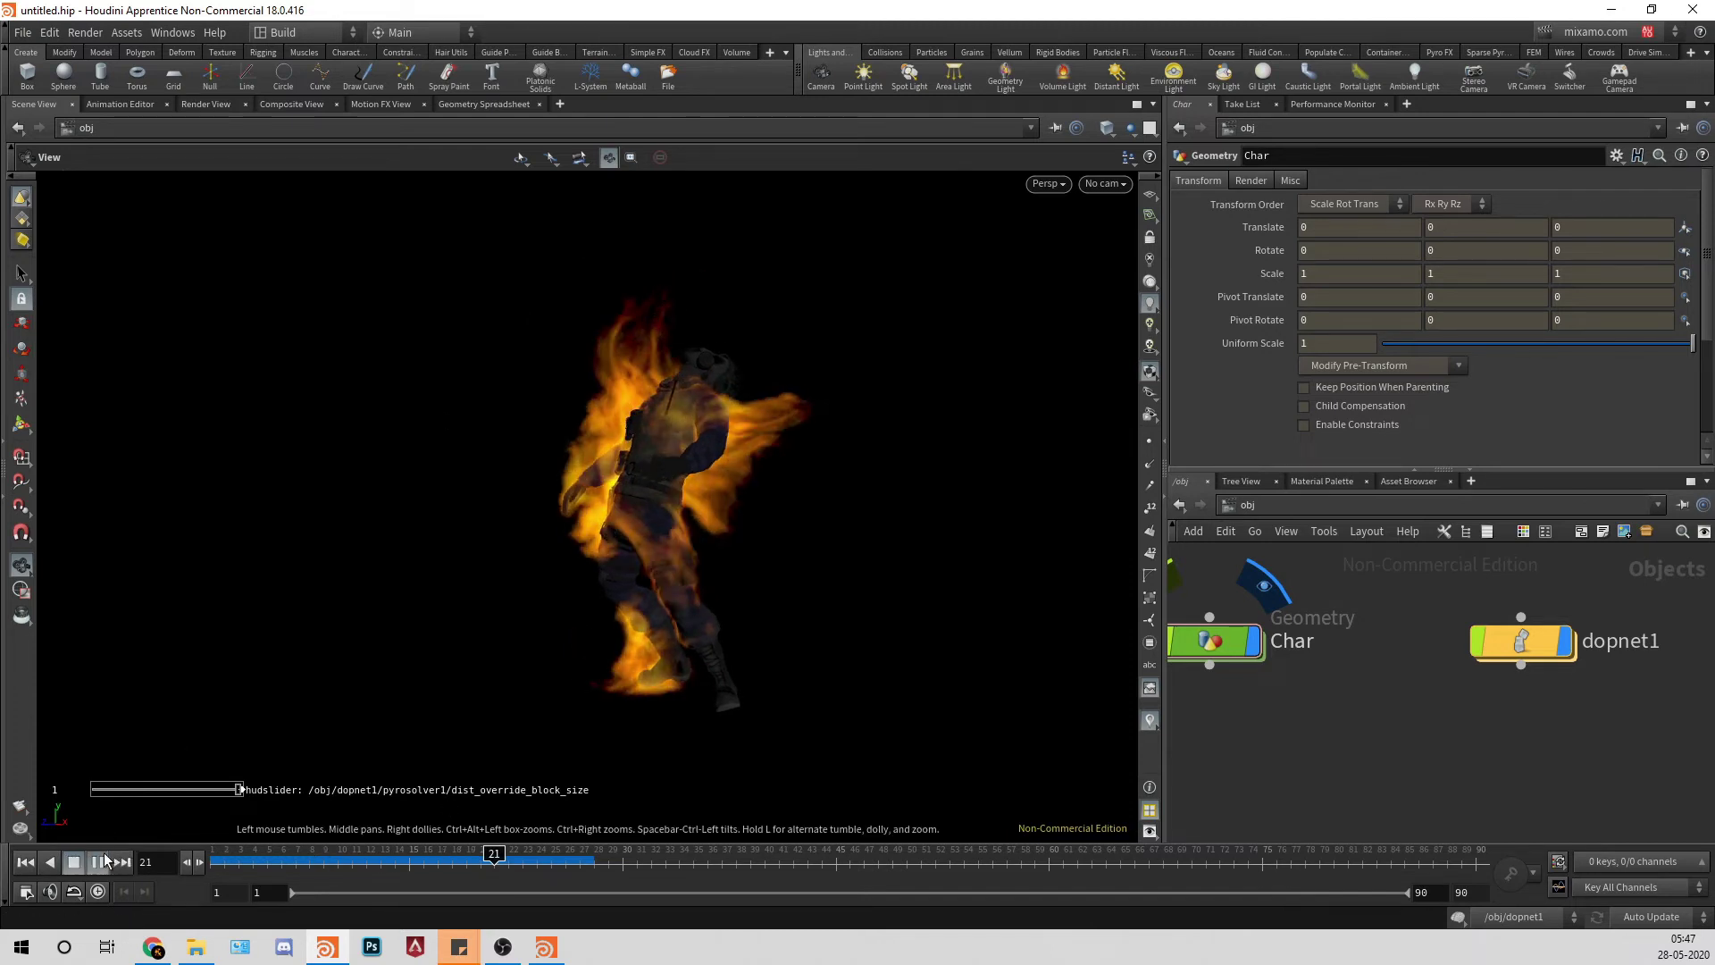
left_click(104, 860)
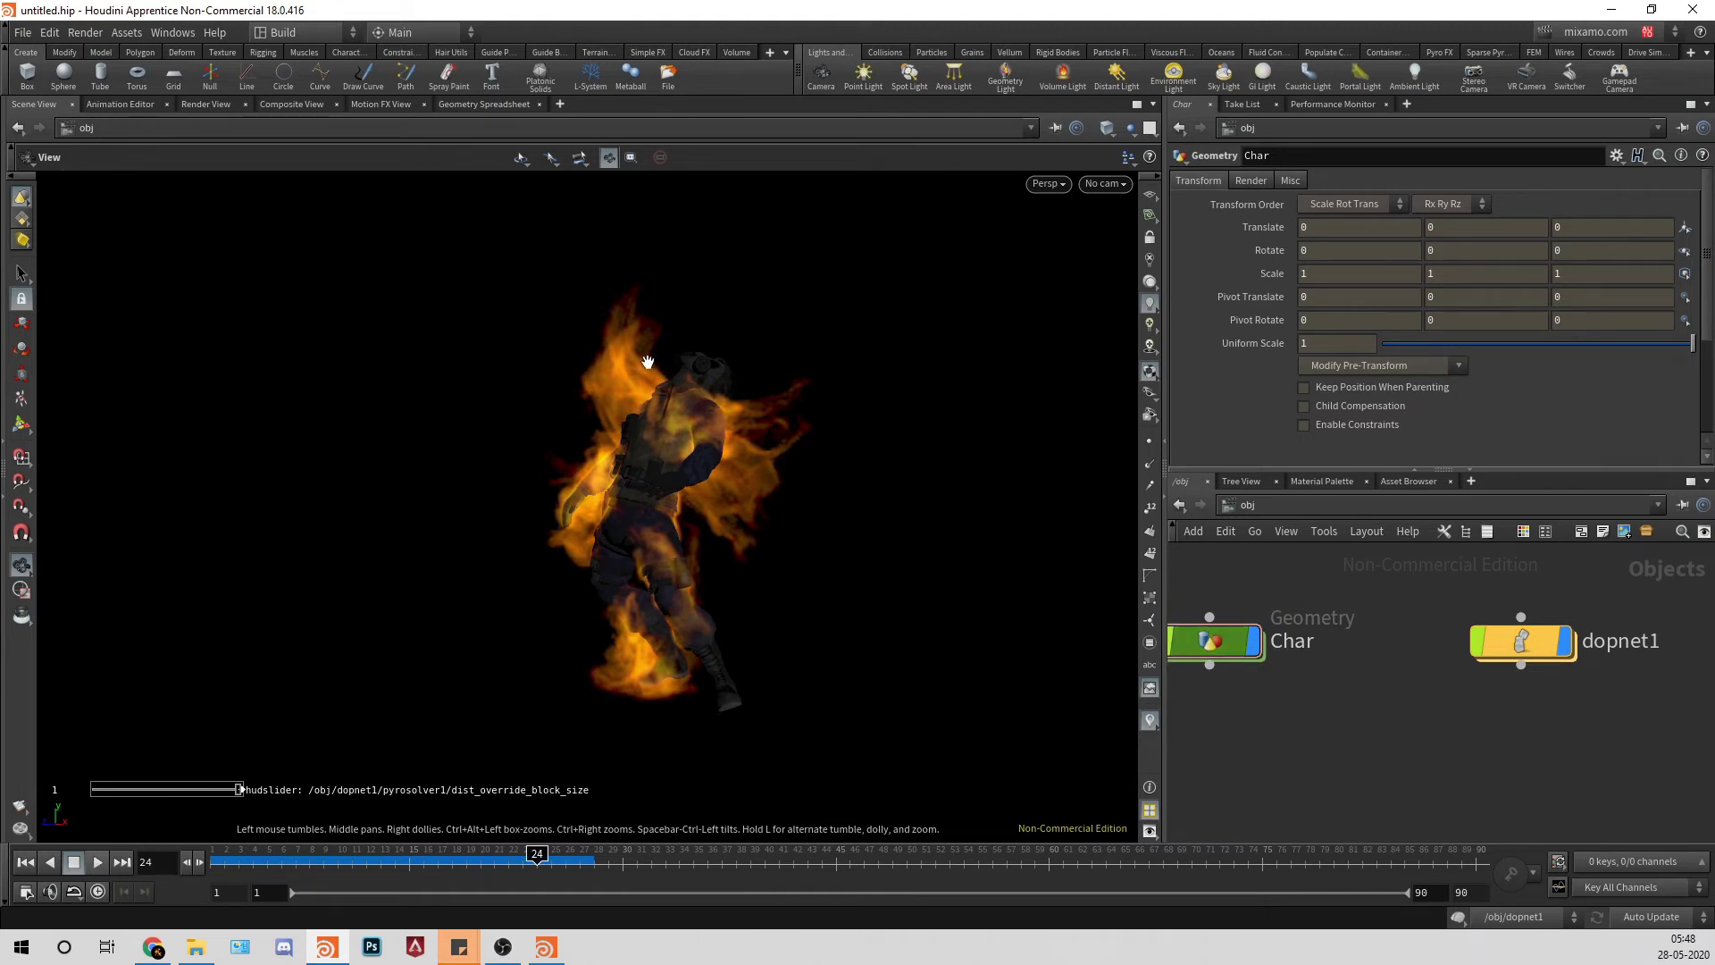
Step: Add a new Geometry object at the object level and go inside its empty network
key("Tab")
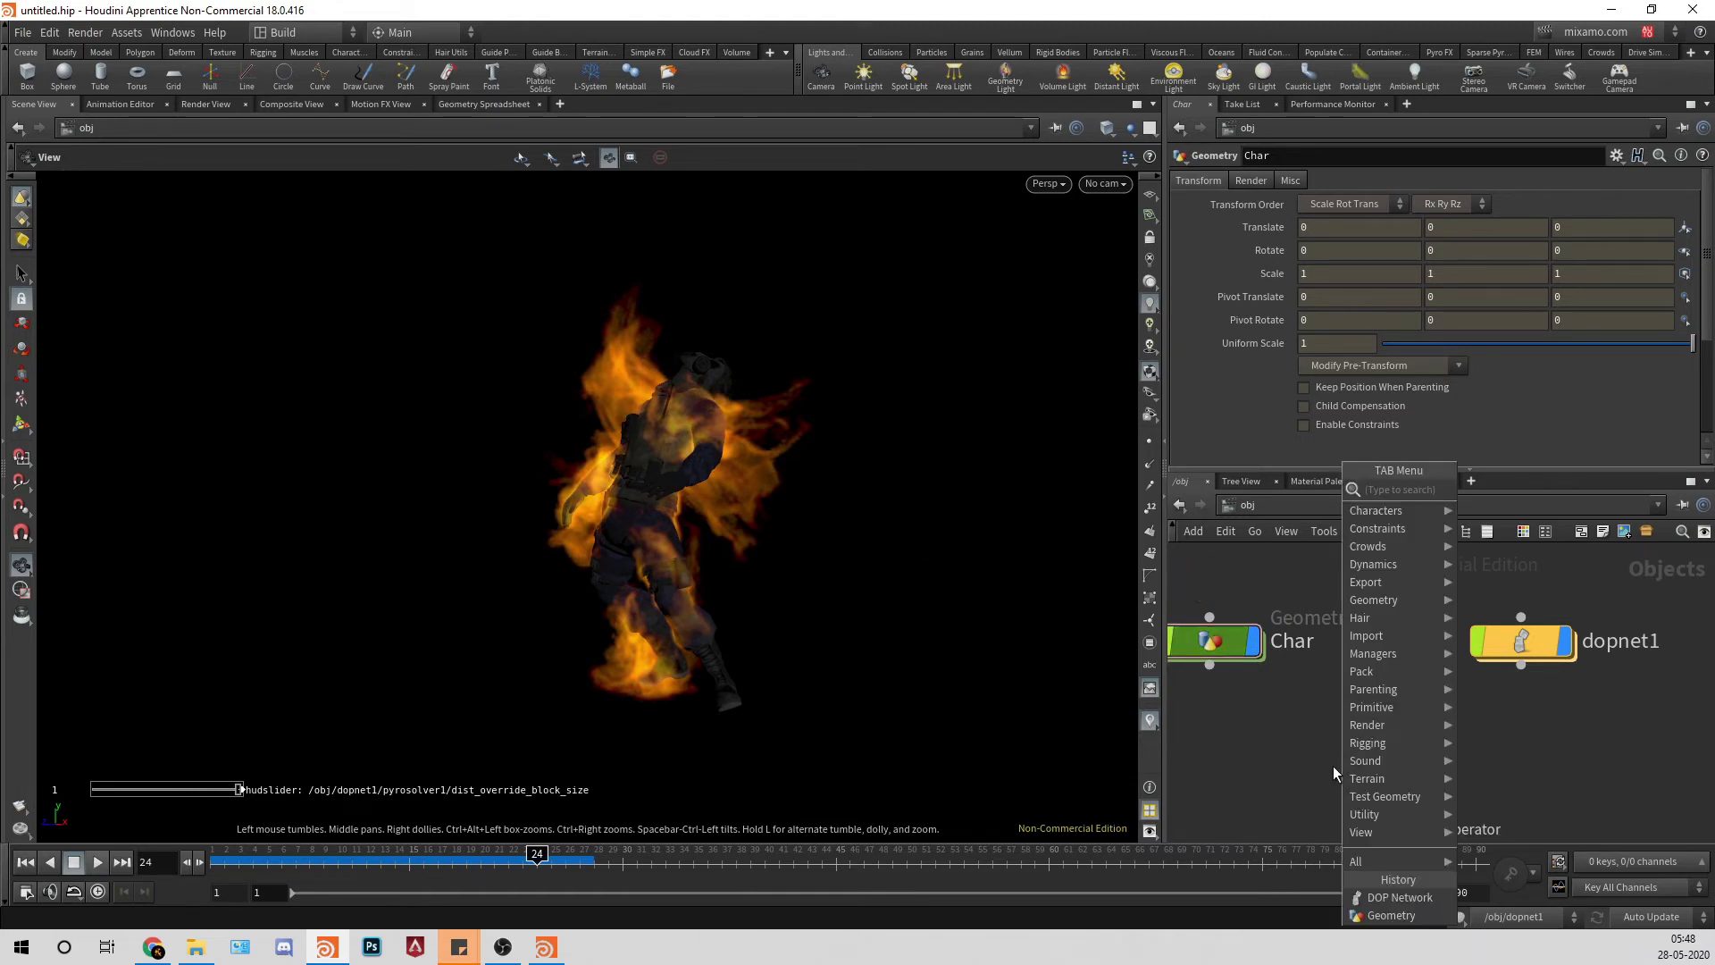
type("do")
key("BackSpace")
key("BackSpace")
type("g")
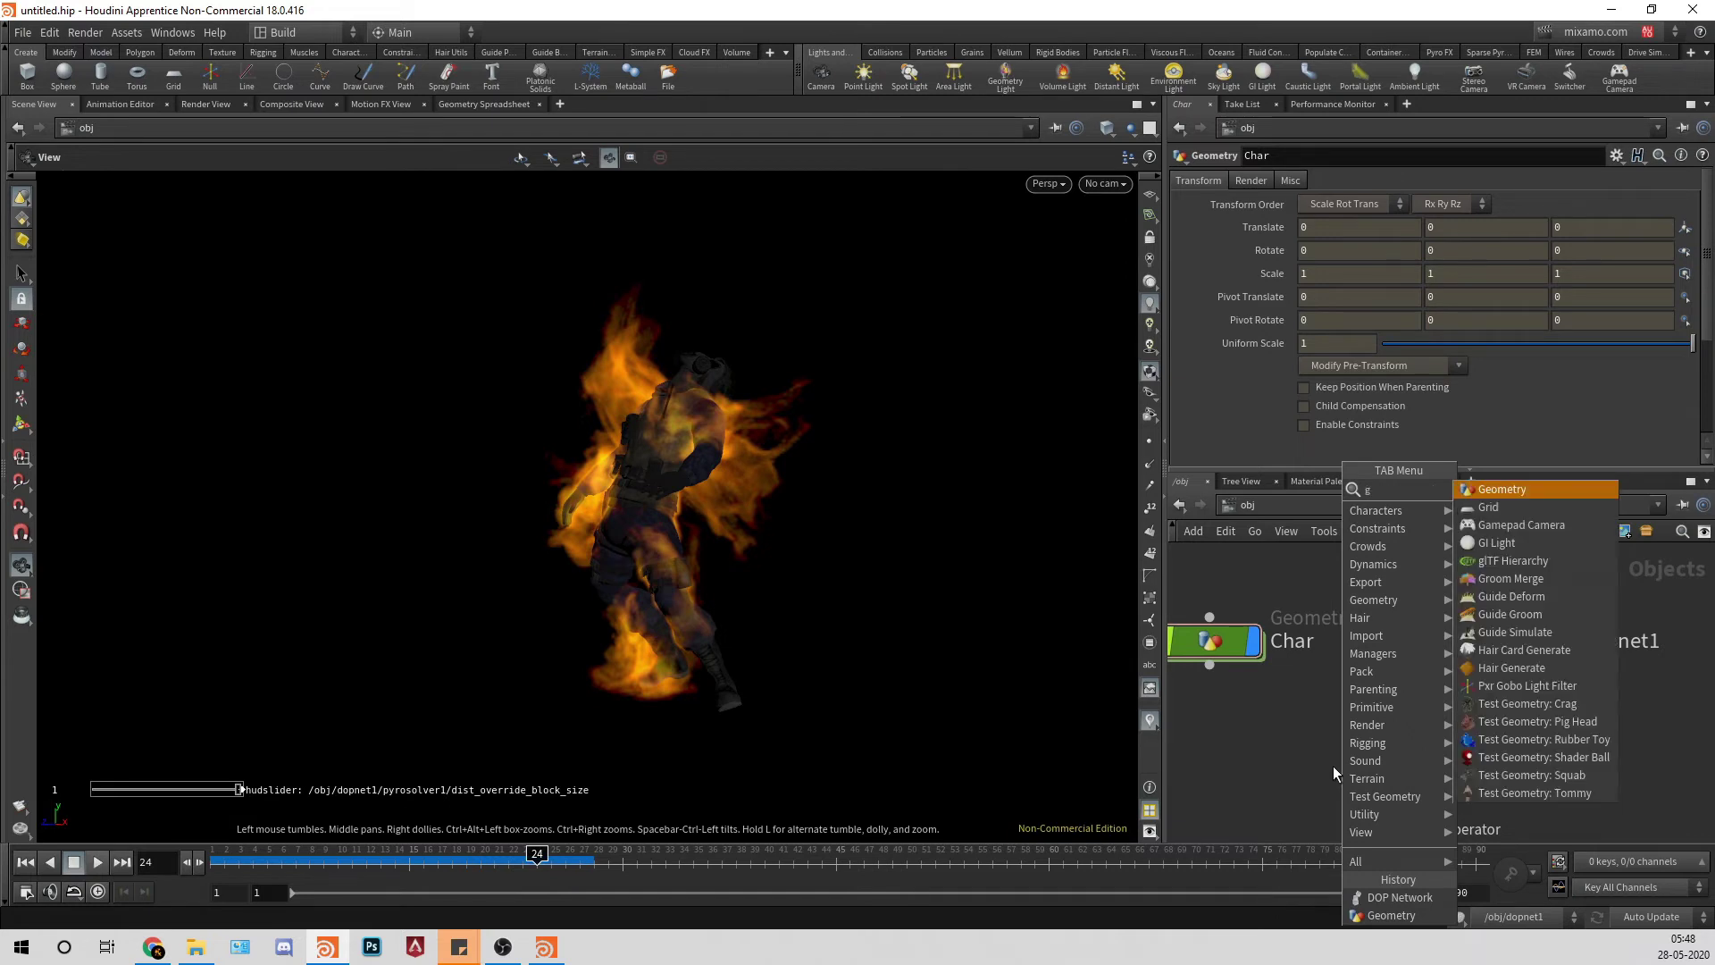
key("Return")
left_click(1333, 764)
Step: Place a Dop Import Fields node in the new geometry network
key("Tab")
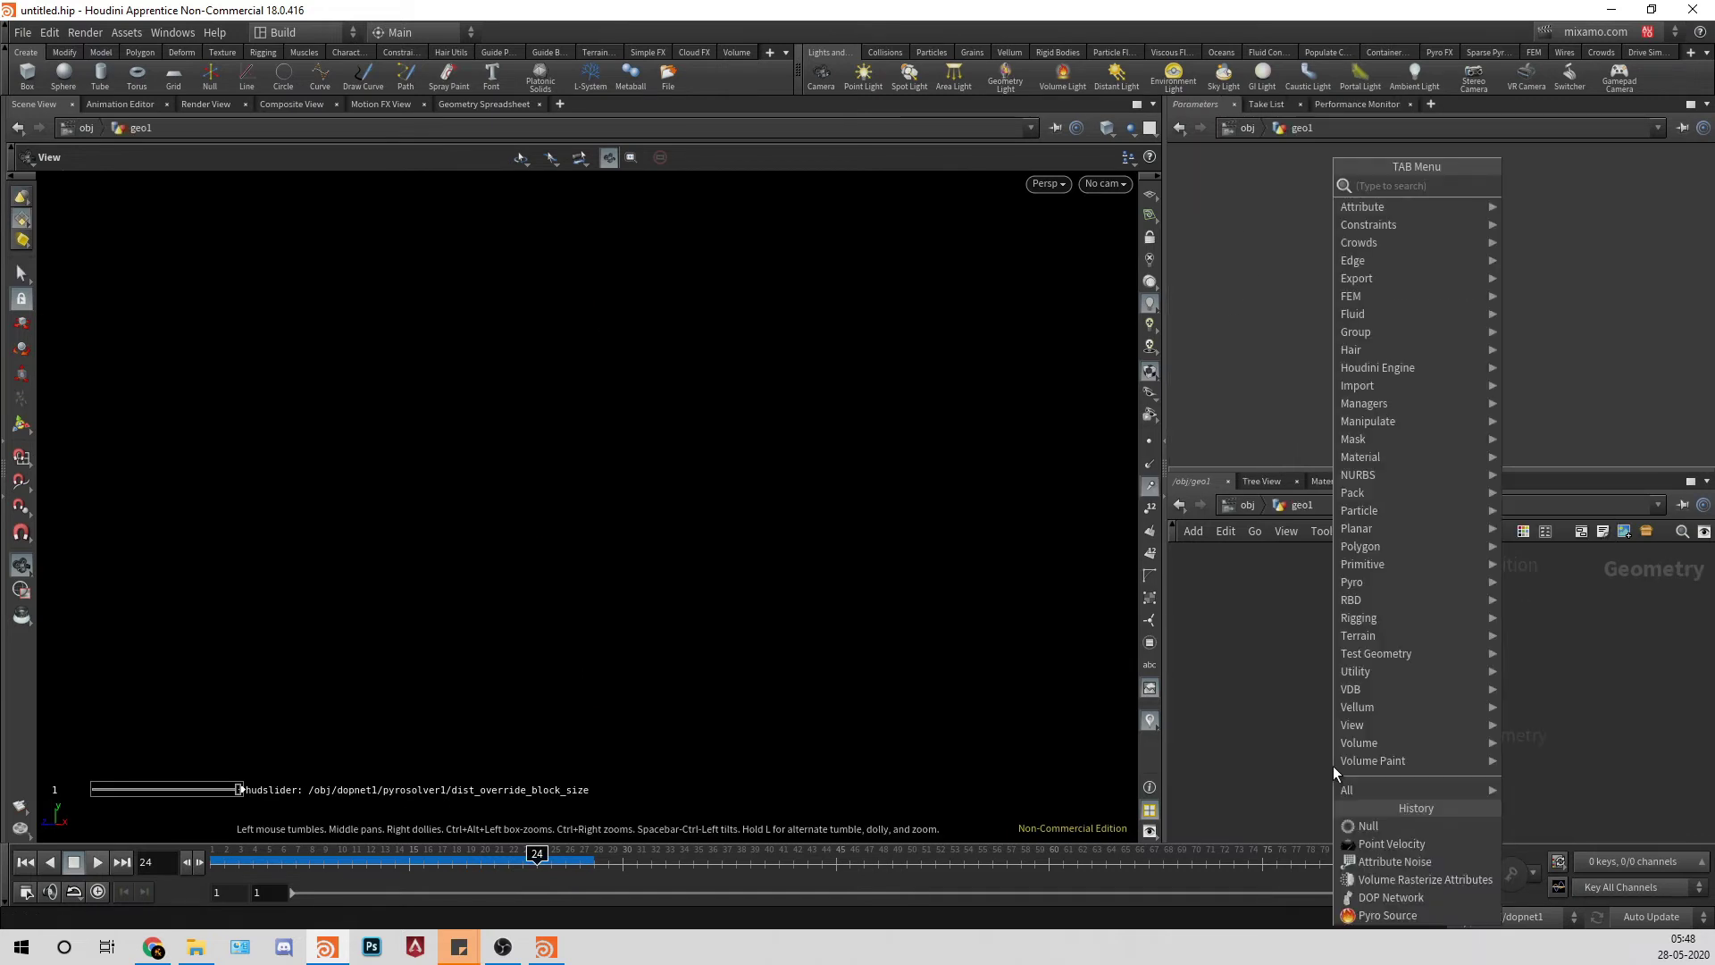
type("dopimport")
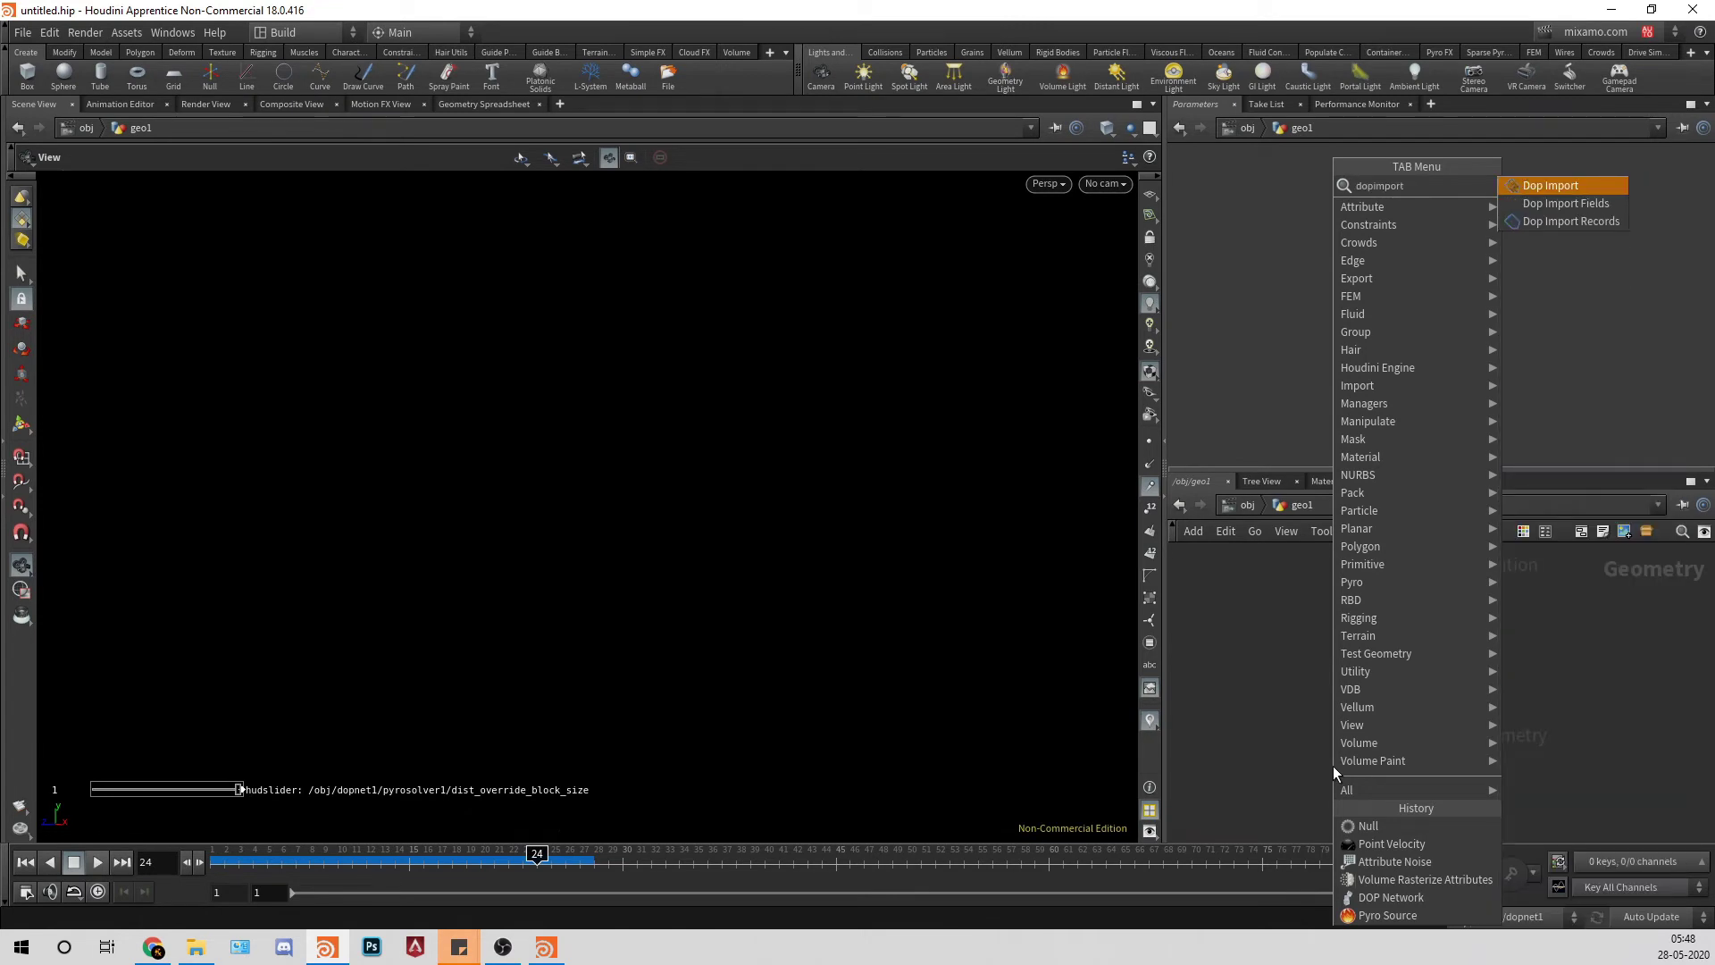
key("Return")
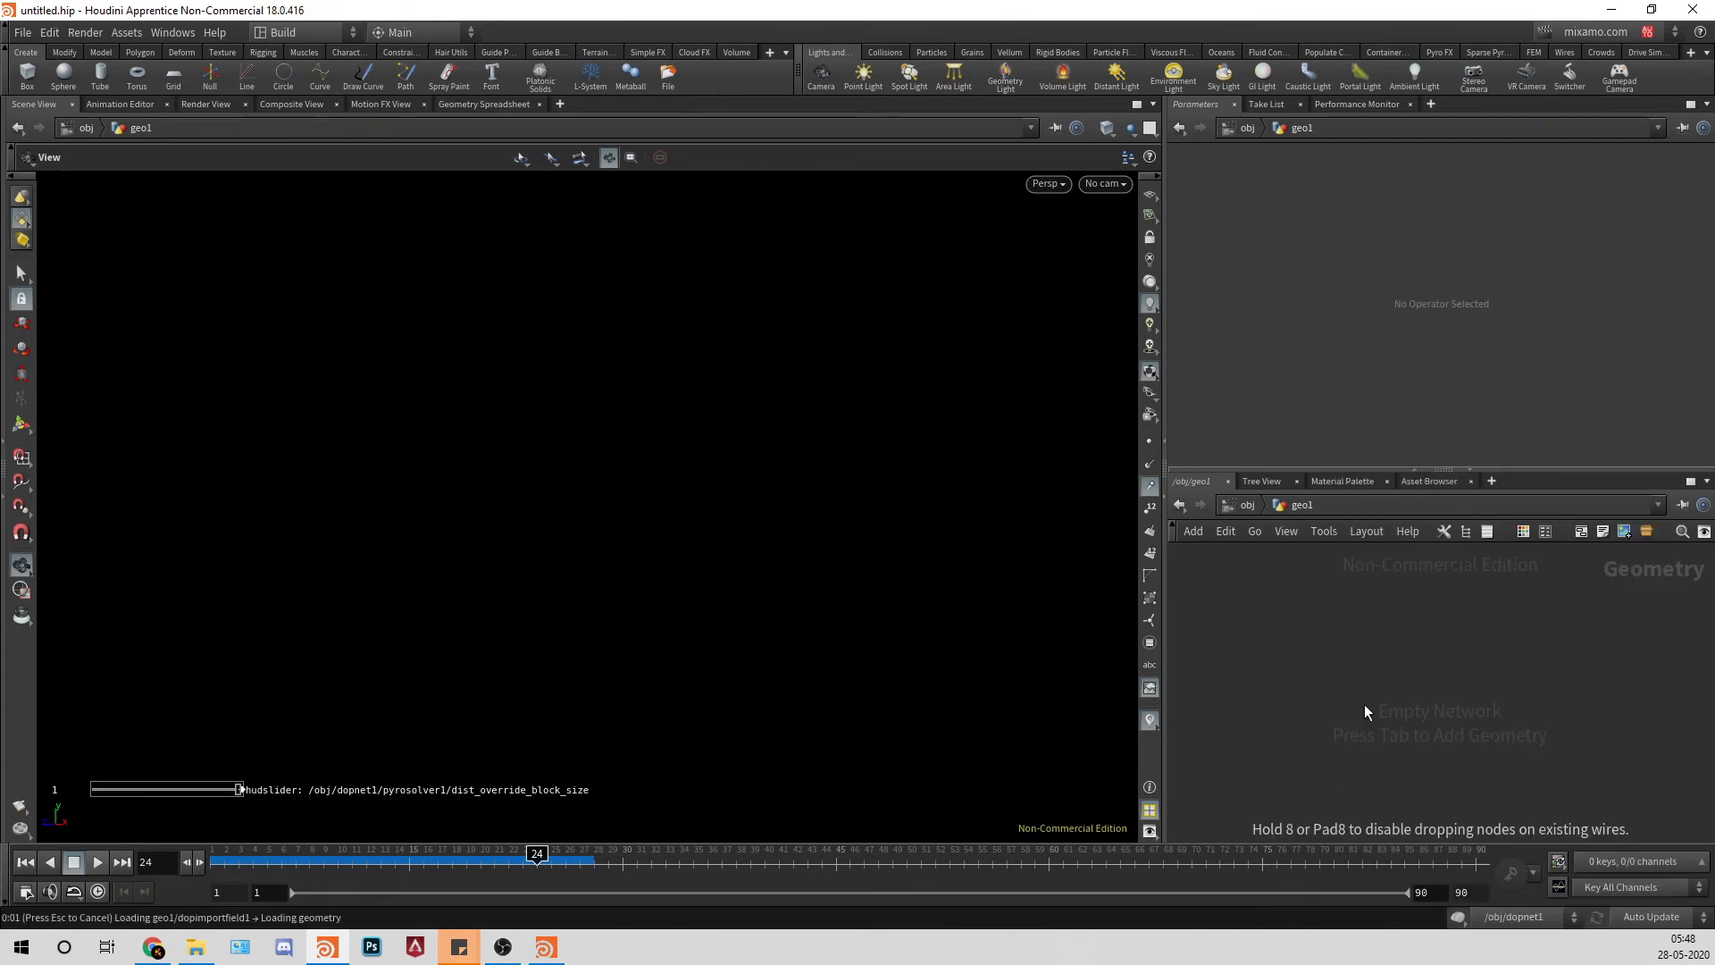
left_click(1326, 746)
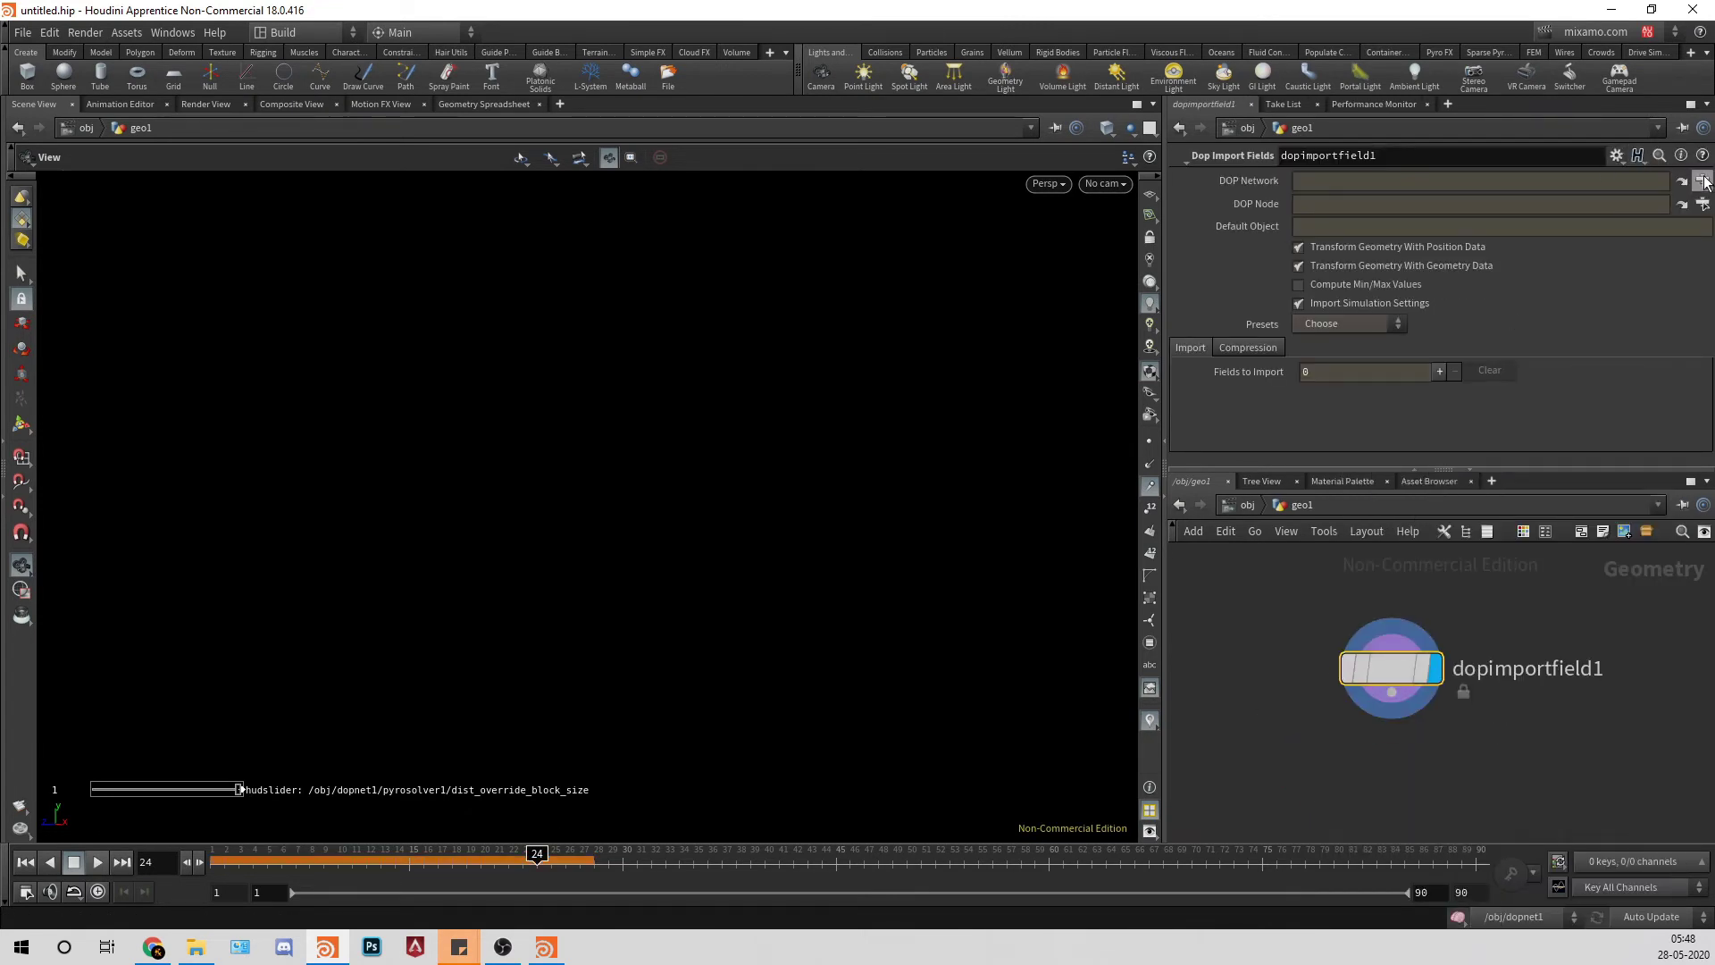
Step: Point the Dop Import Fields node to the DOP network ../../dopnet1 and load the Pyro preset for its fields
left_click(1646, 190)
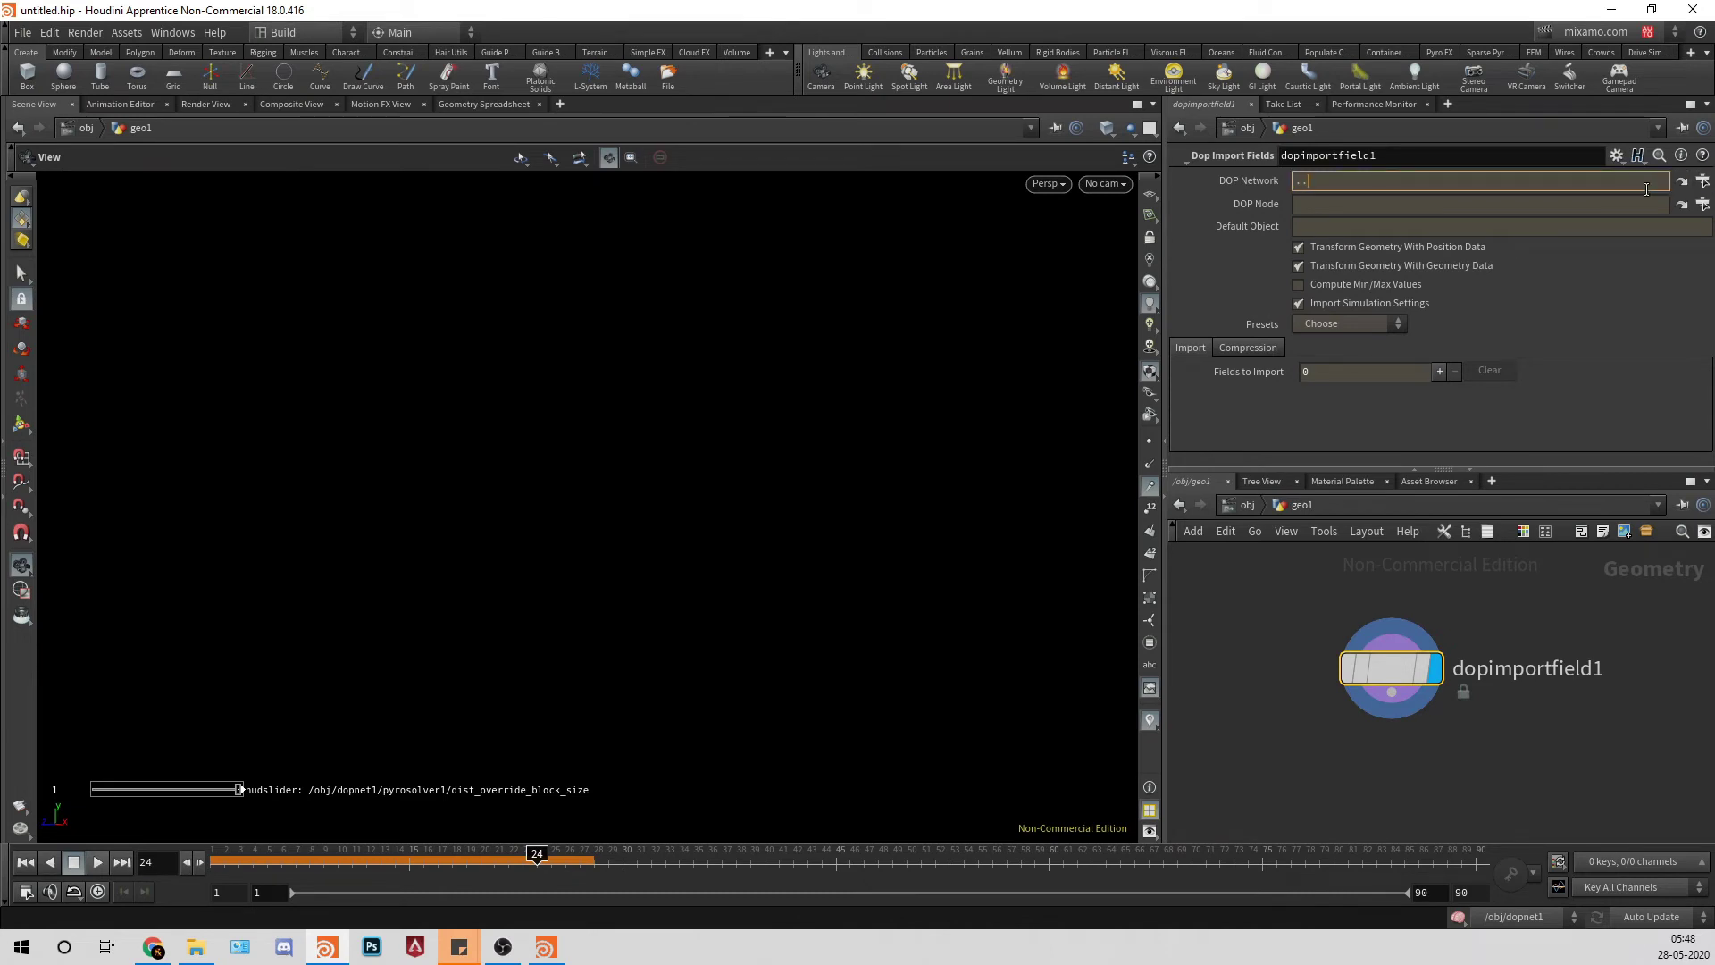
type("../../")
key("Down")
key("Down")
key("Return")
type("/")
key("BackSpace")
key("Return")
left_click(1362, 323)
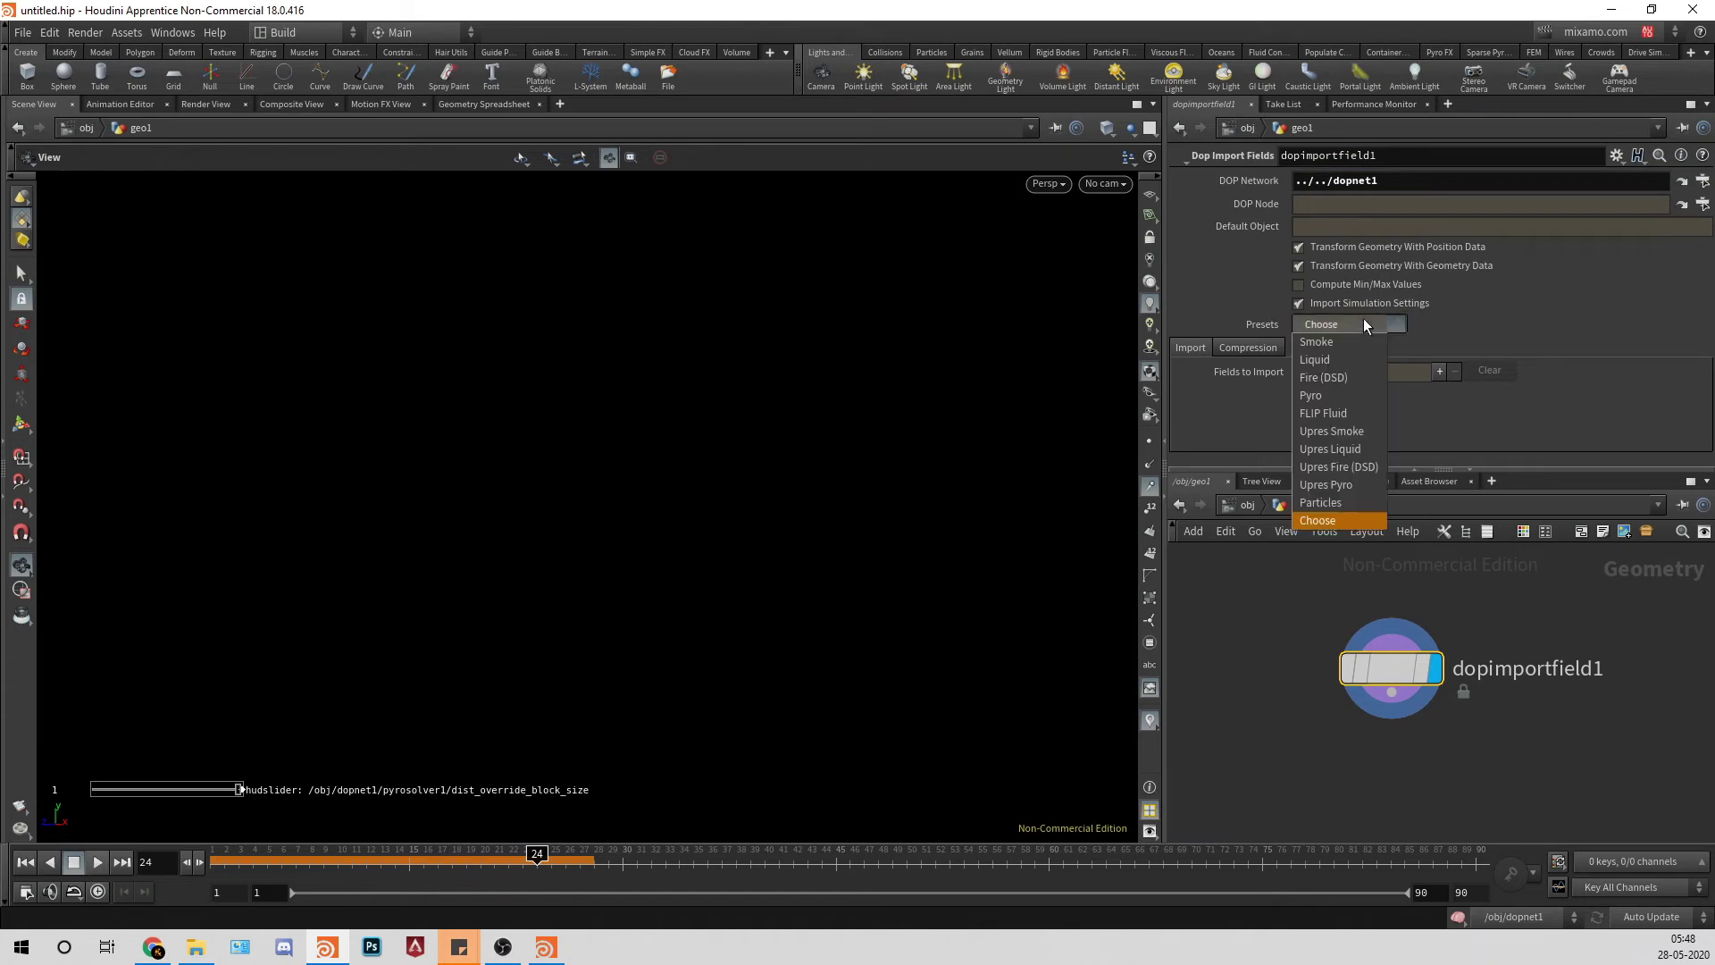
left_click(1328, 398)
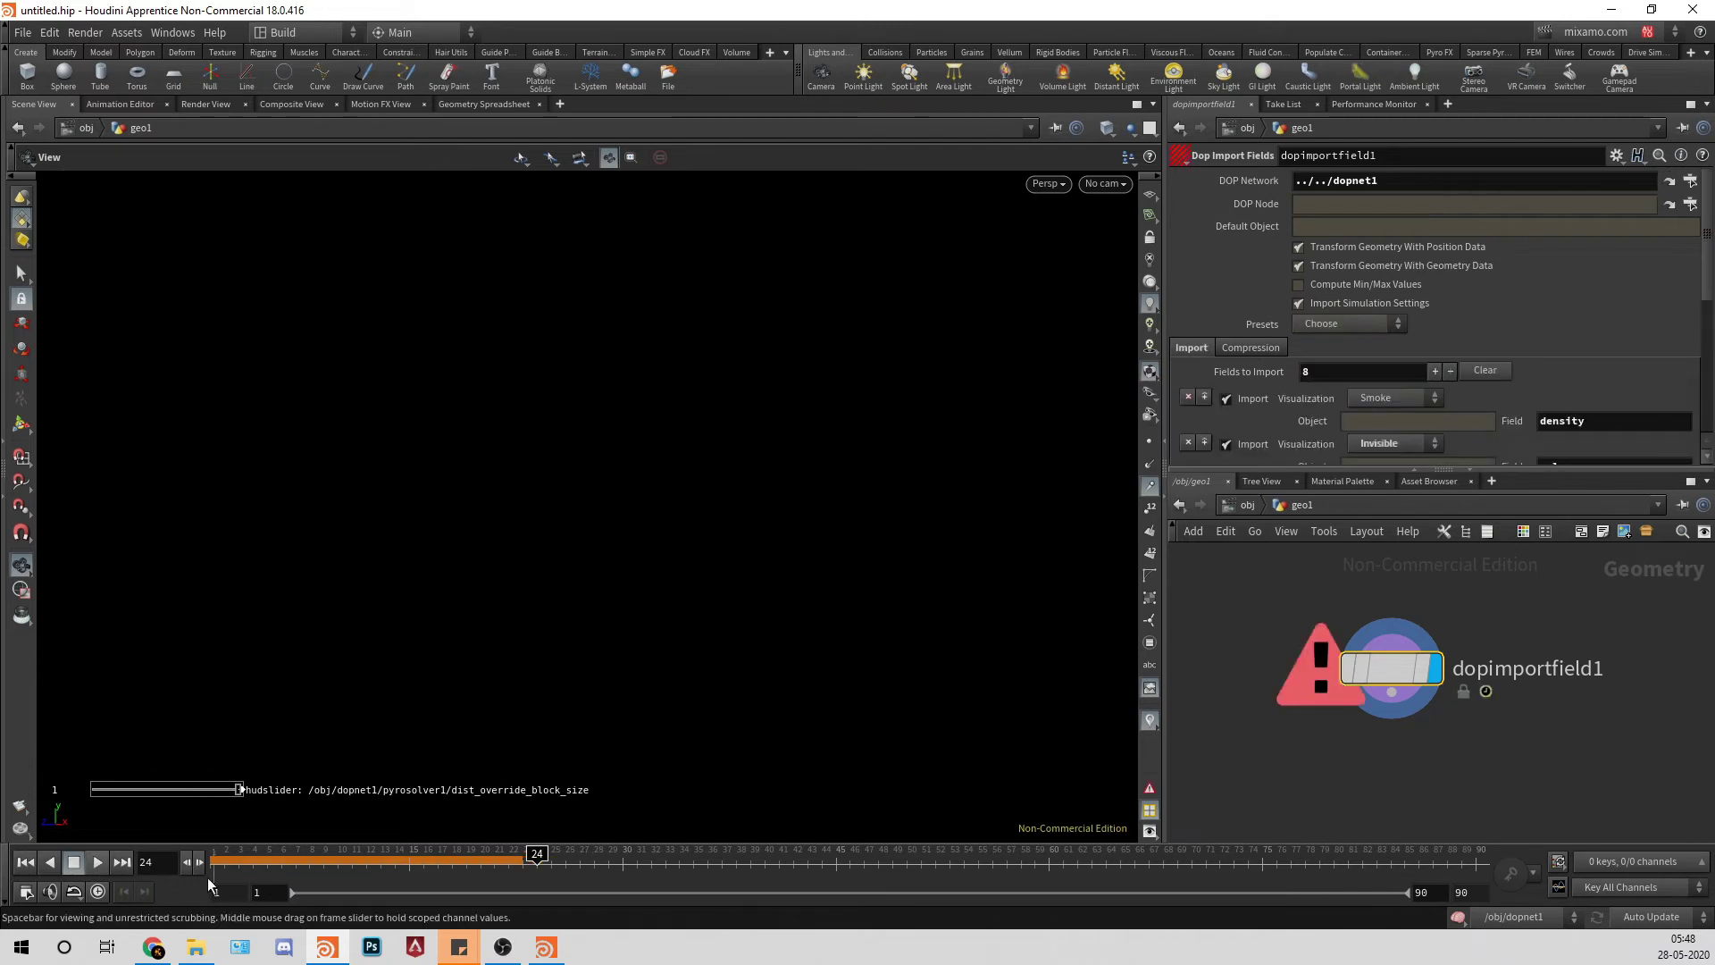
Step: Return to the object level, replay the simulation from frame 1 and inspect the imported smoke around the character at frame 17
left_click(25, 862)
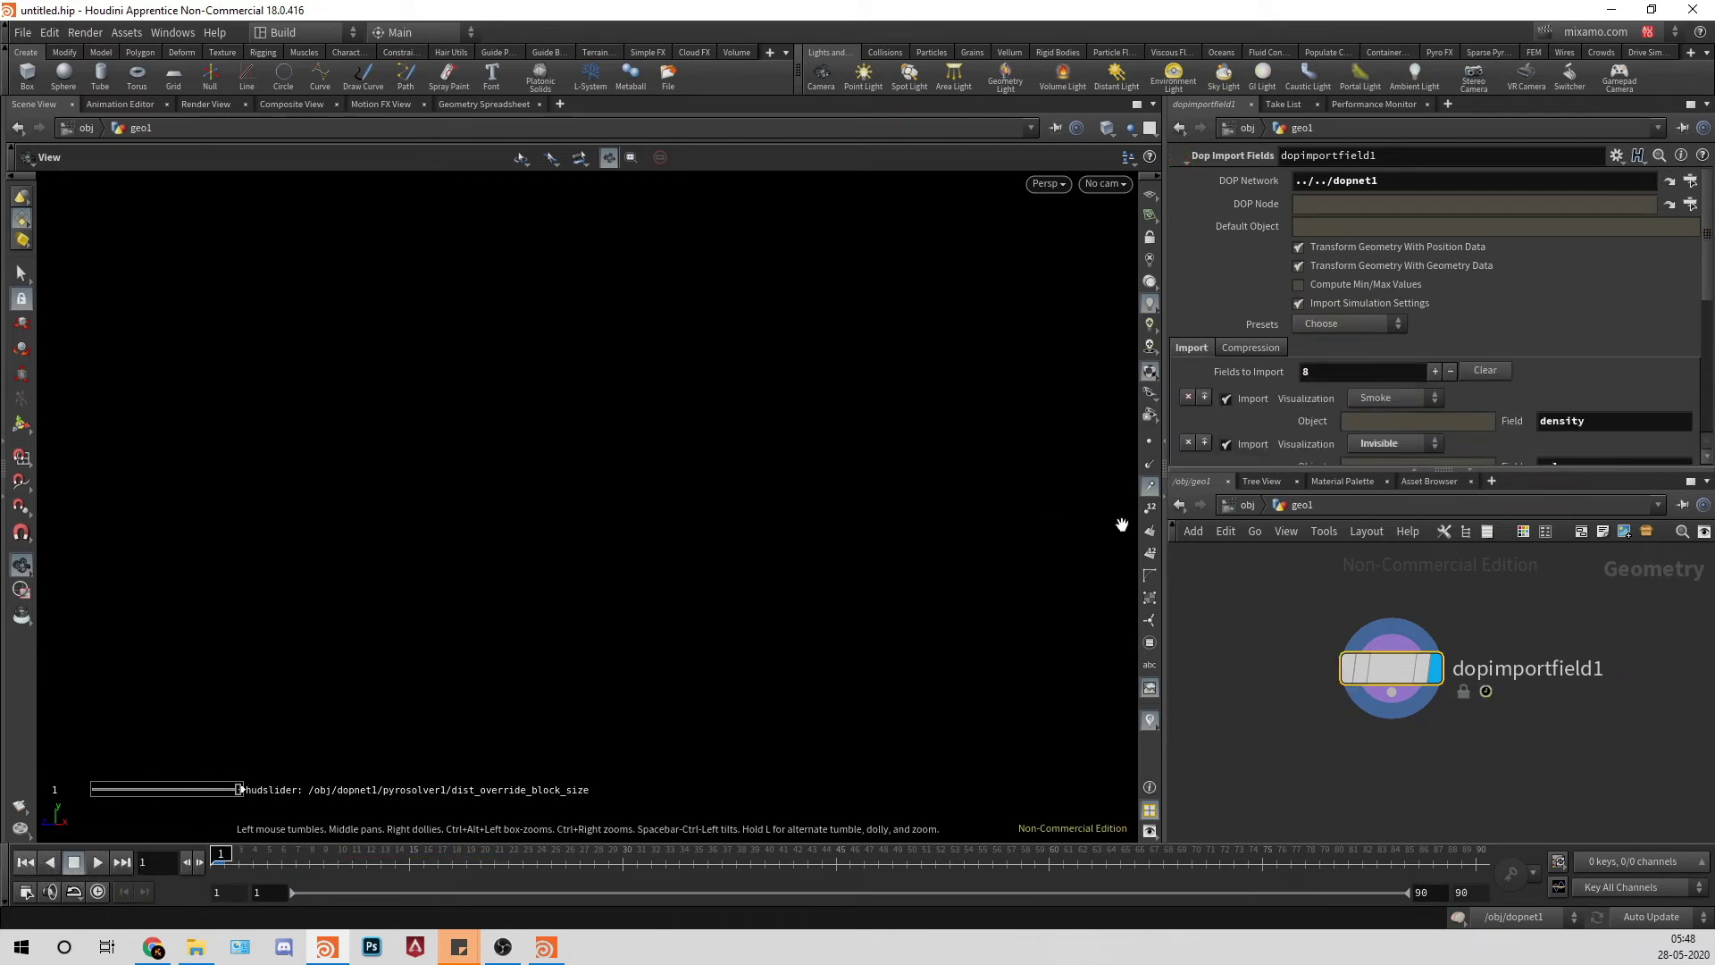
left_click(1249, 505)
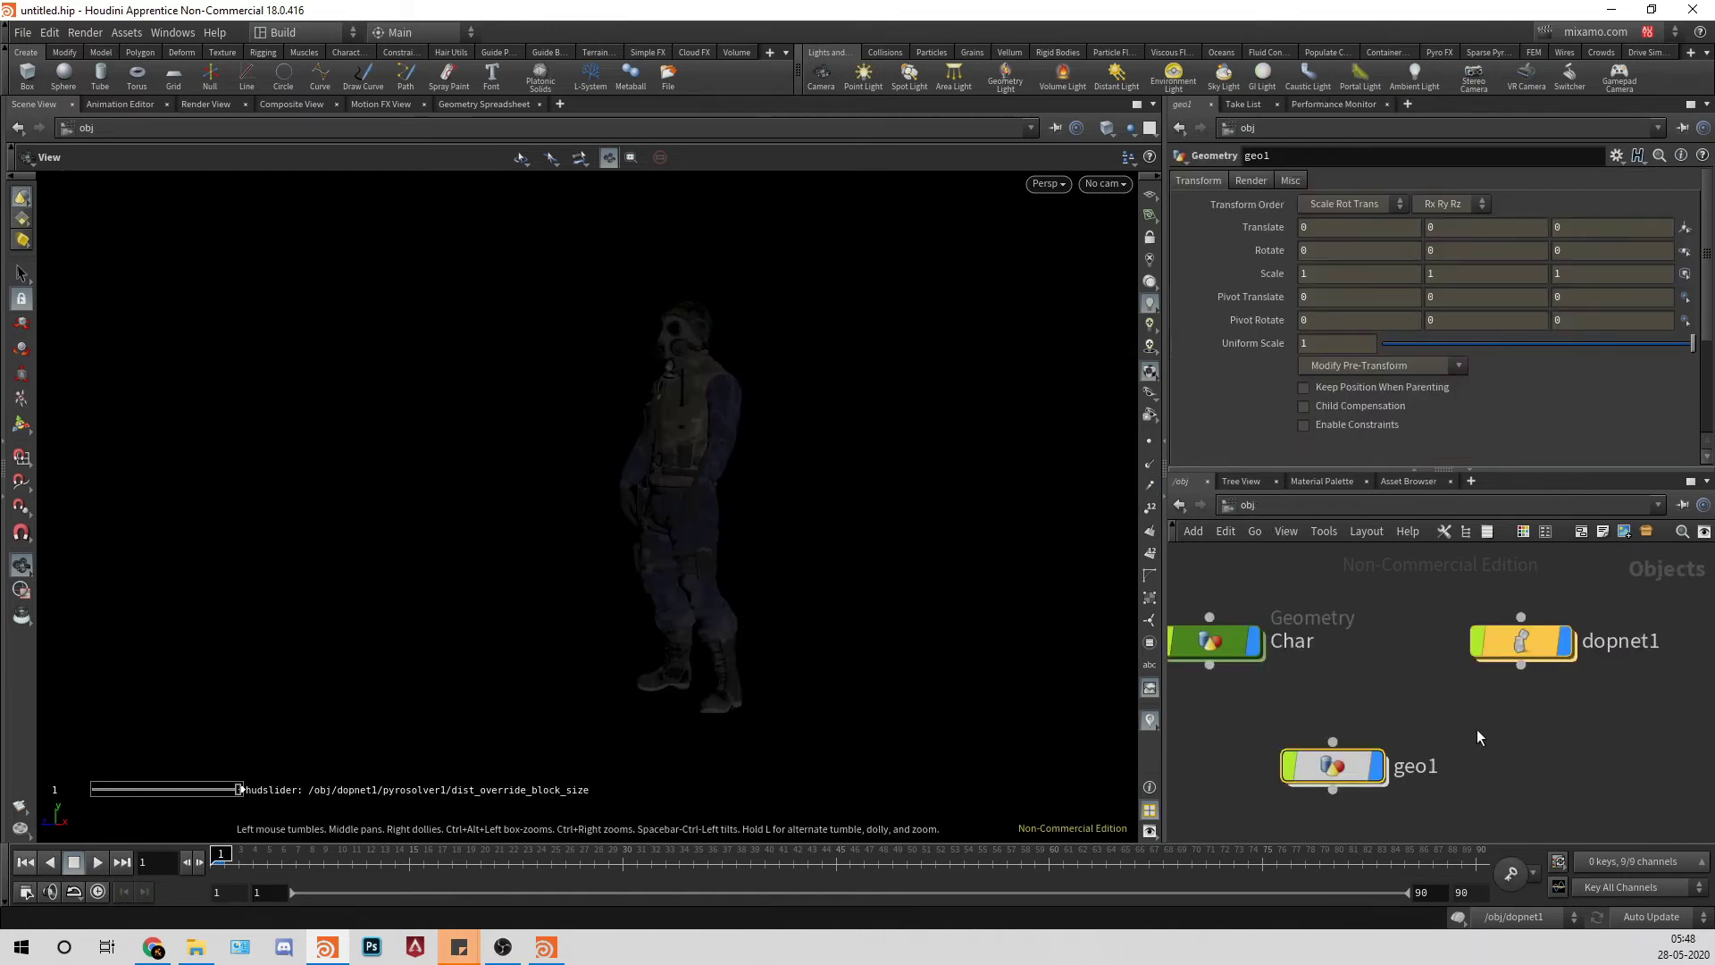
left_click(98, 862)
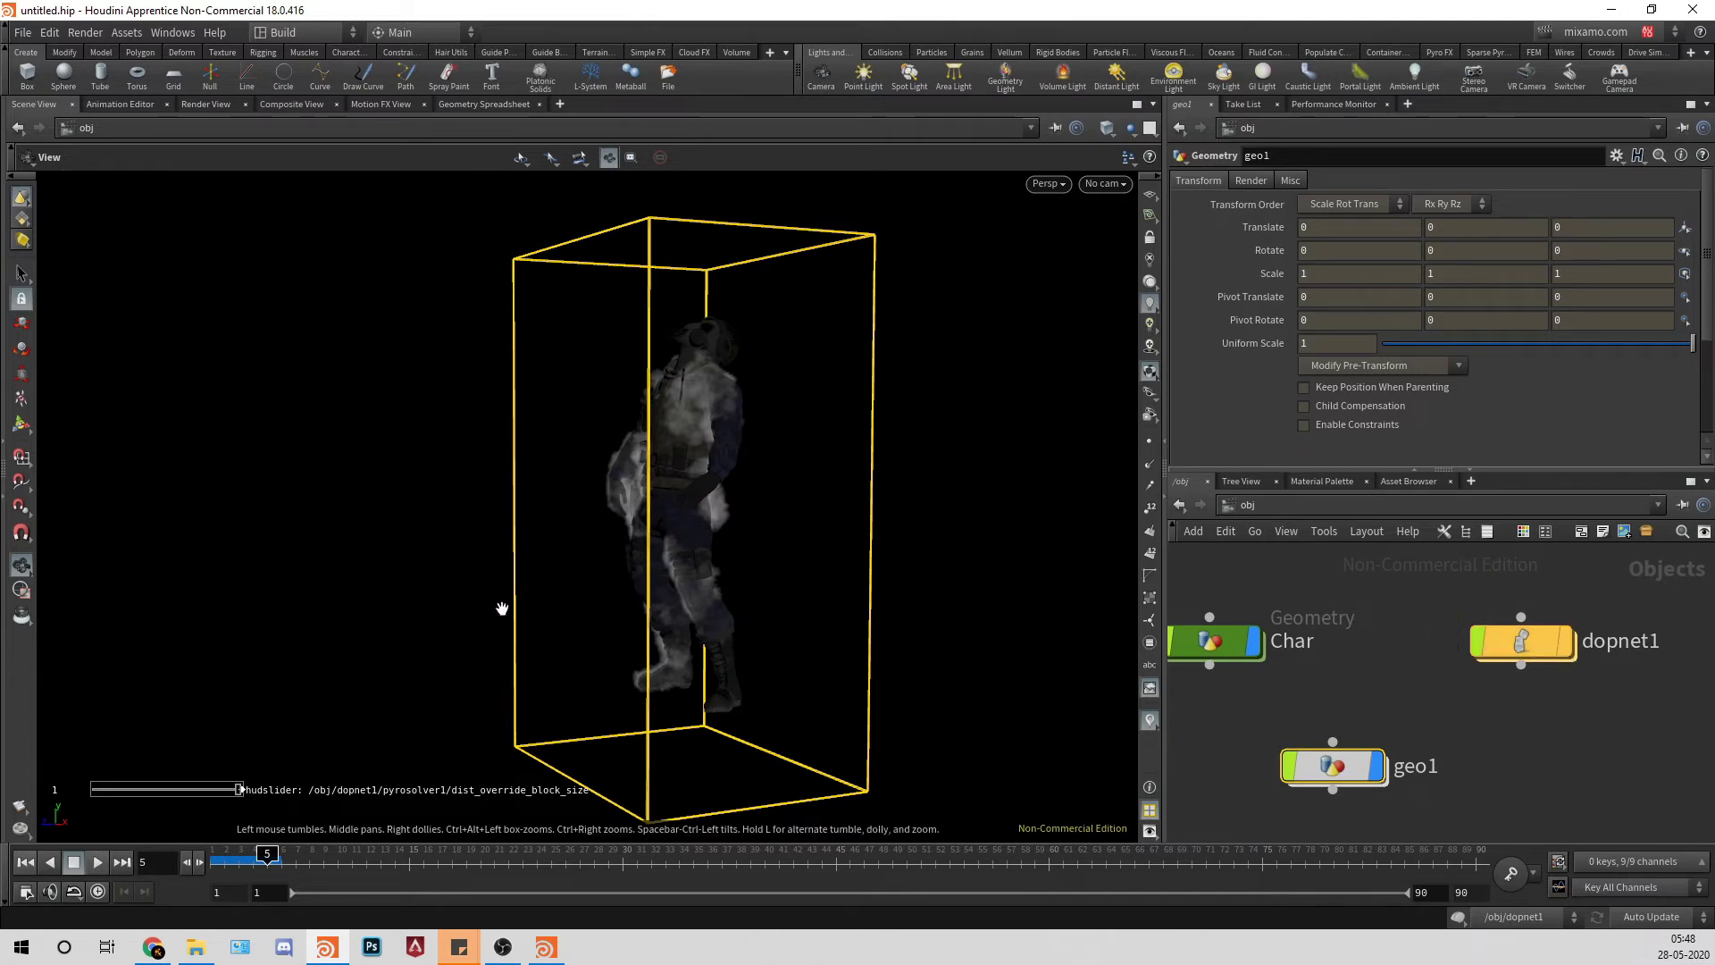
left_click(98, 863)
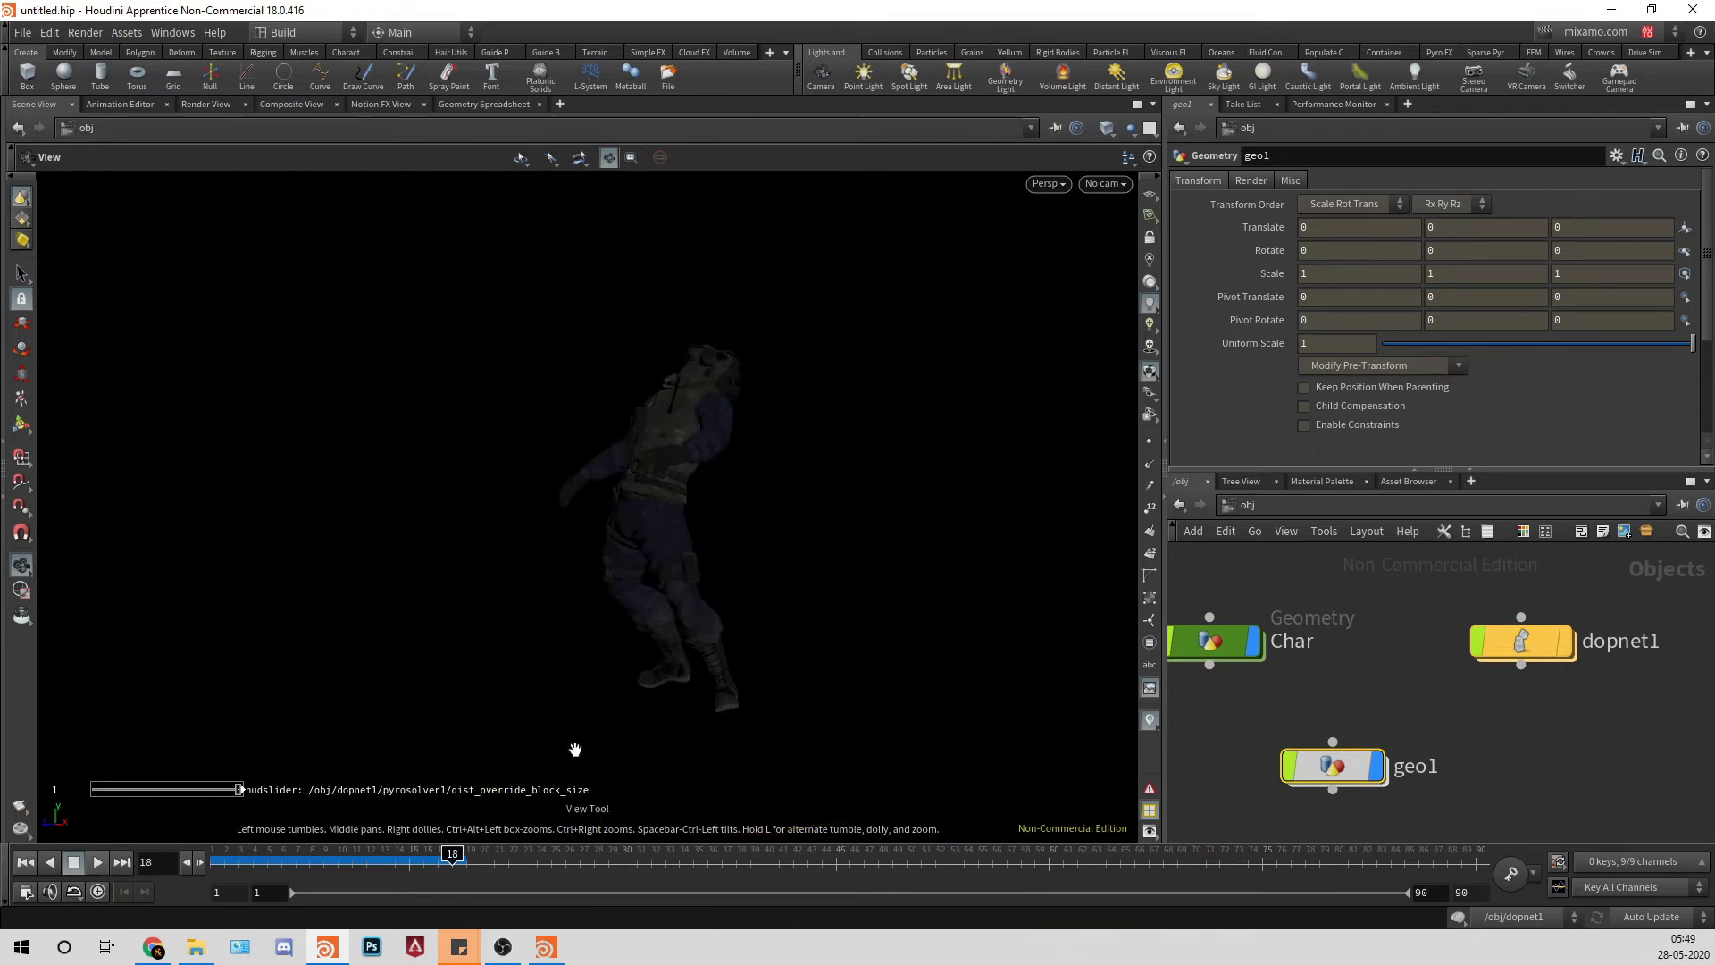
left_click(438, 856)
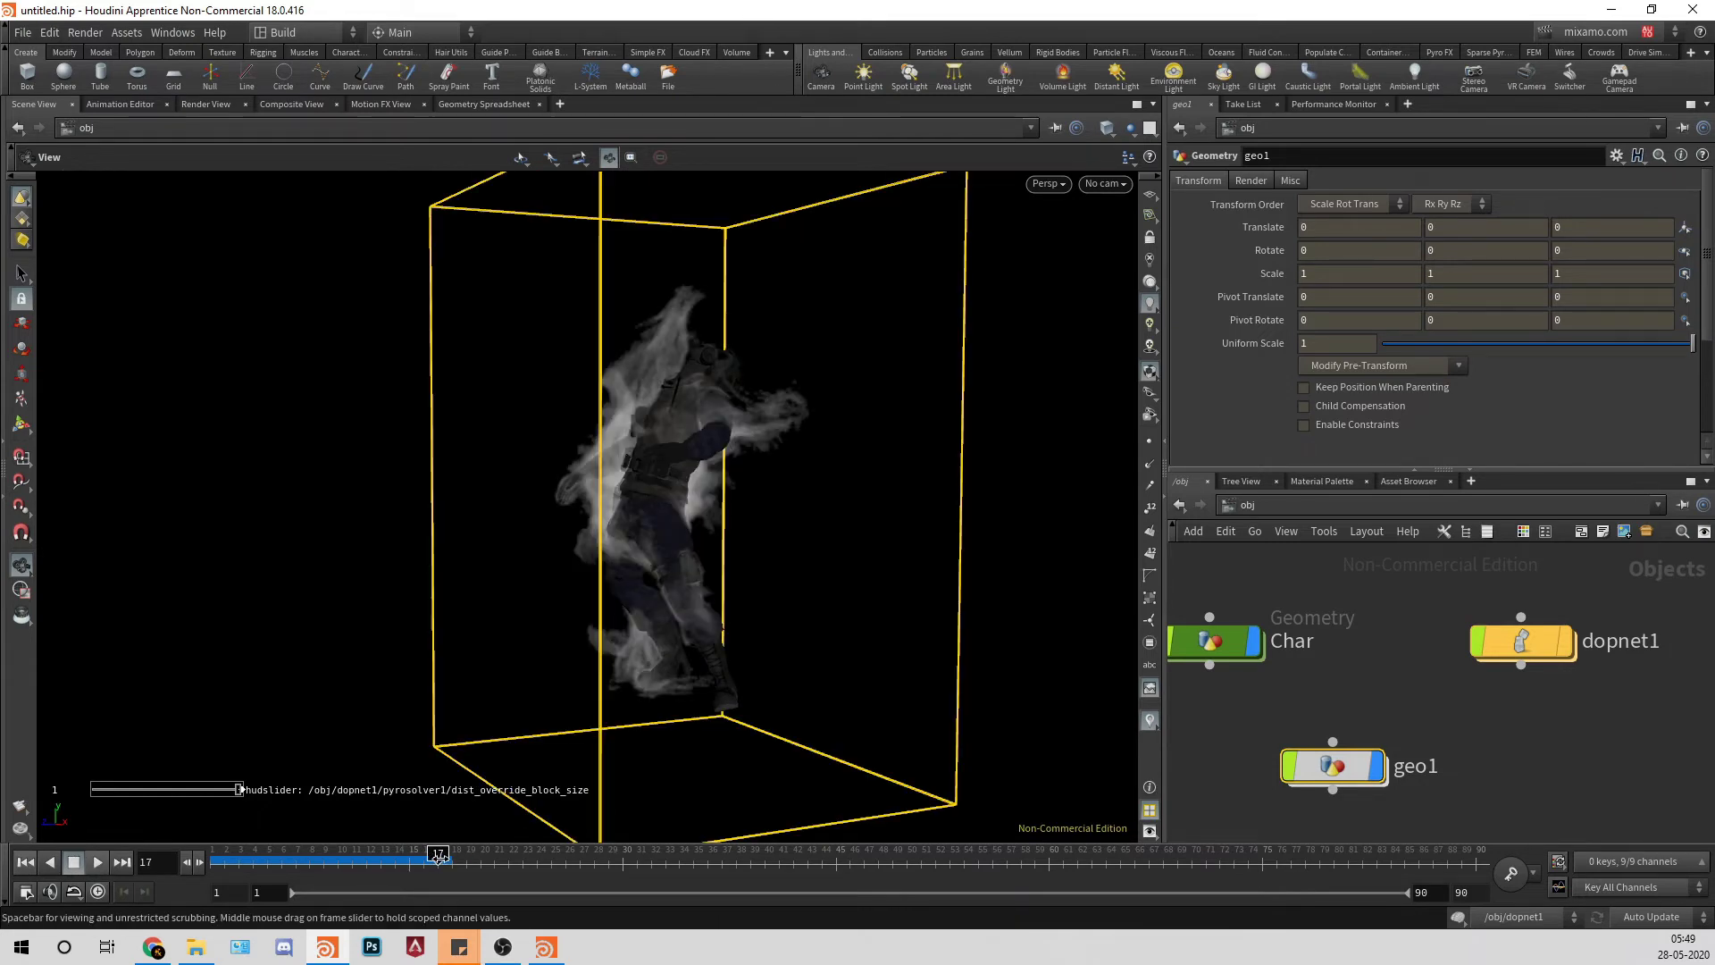
left_click_drag(655, 499, 572, 393)
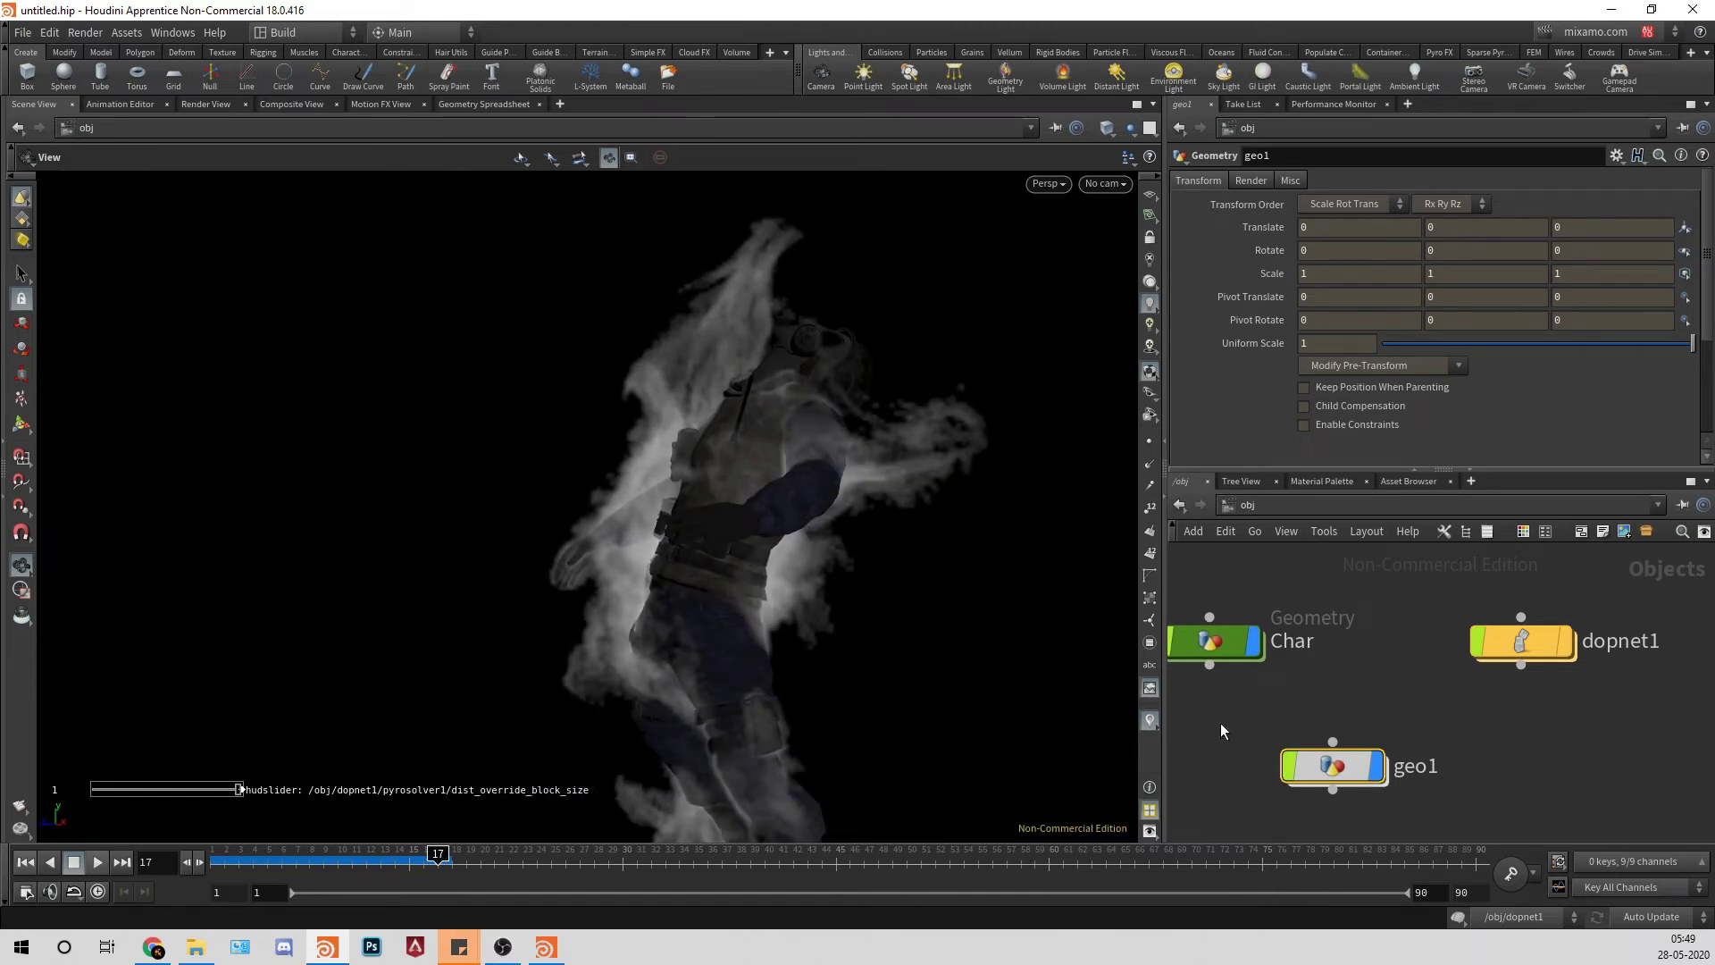
Step: Rename the geo1 object as Fire, colour its node red and line it up below Char
left_click(1246, 504)
double_click(1424, 755)
type("Fire")
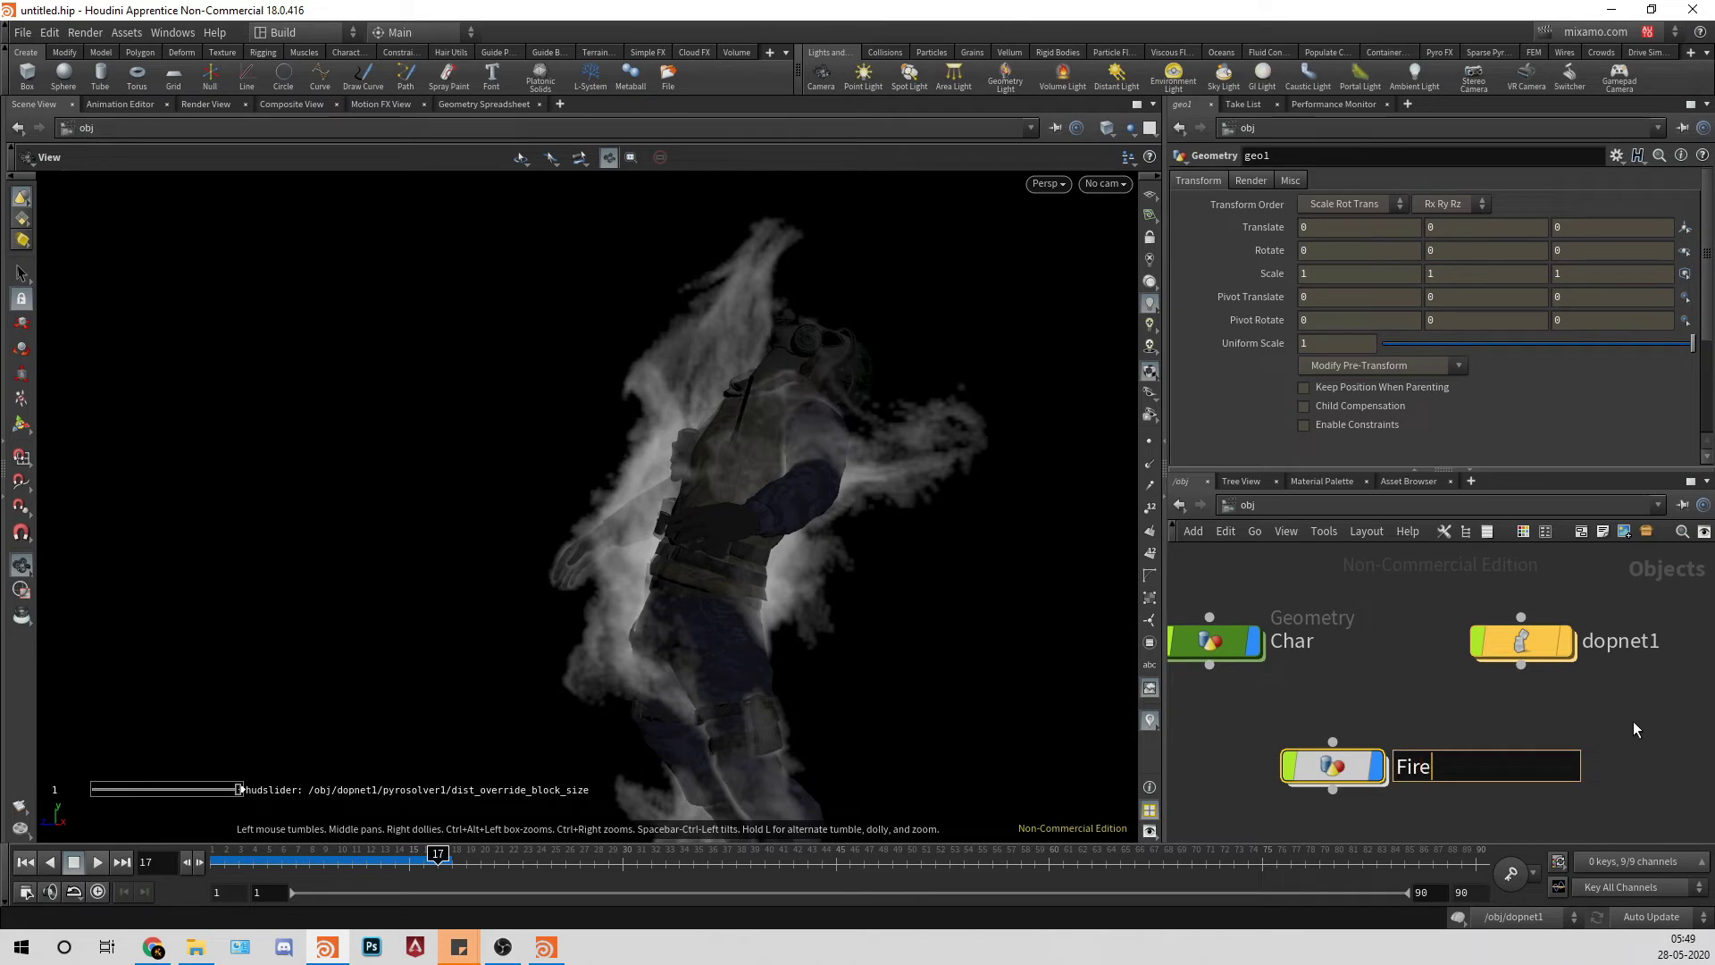
key("Return")
key("c")
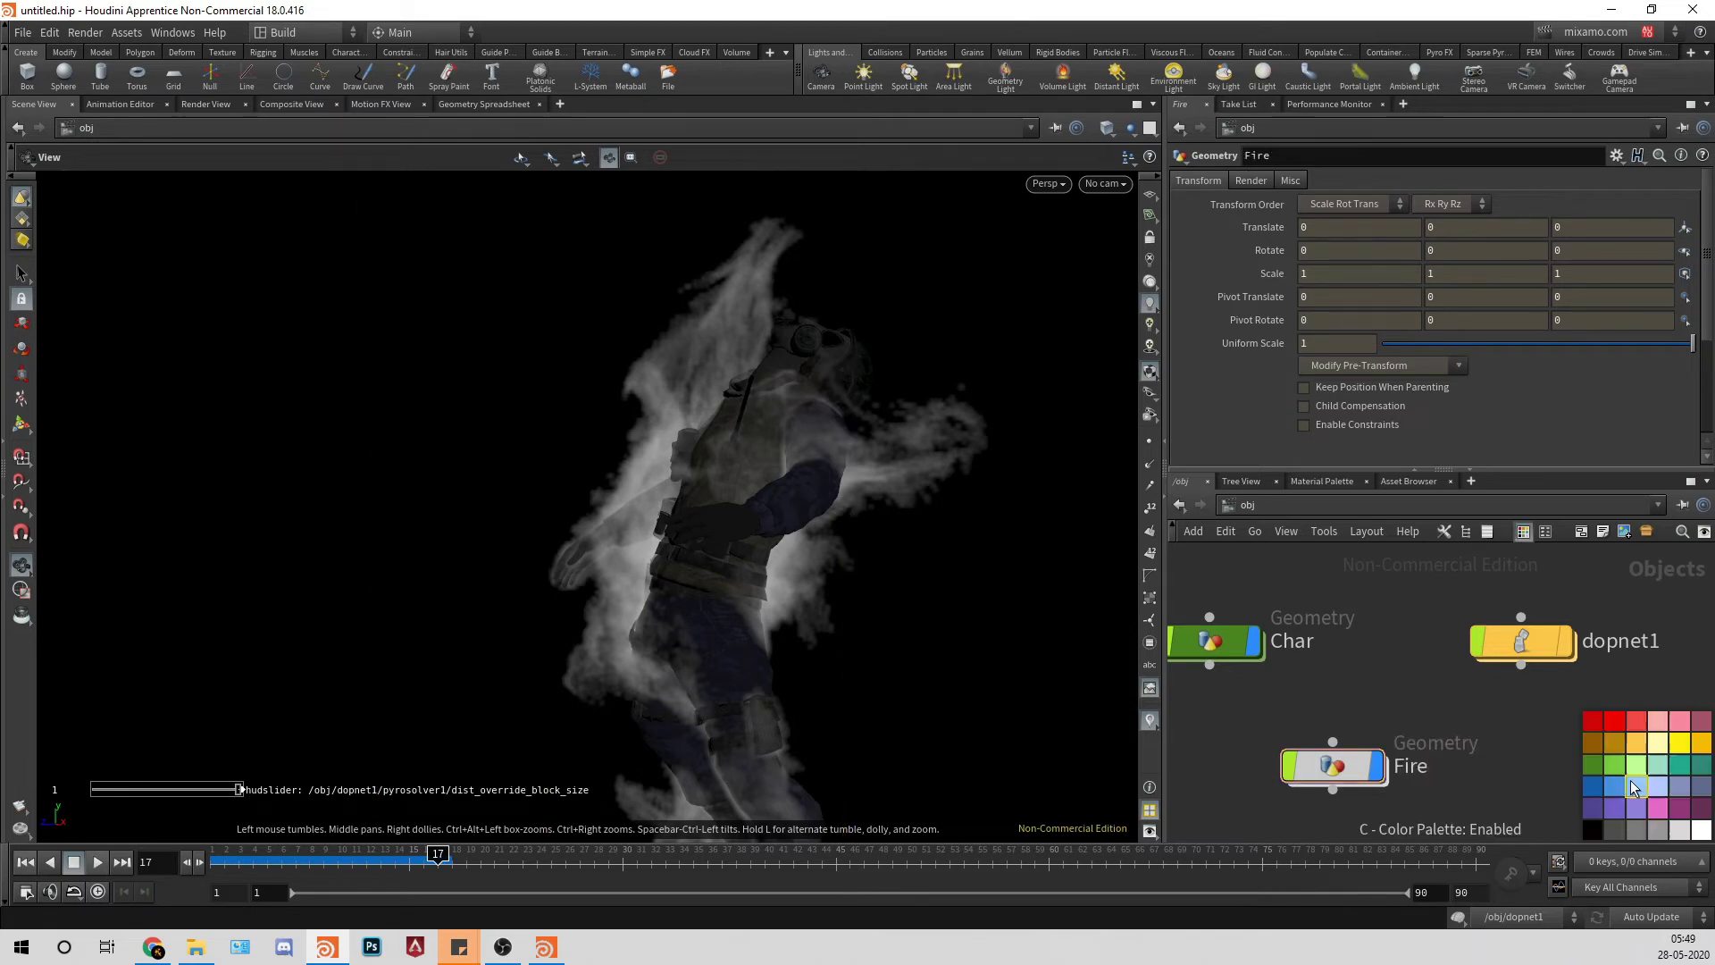
left_click(1595, 719)
scroll(1509, 688, "down", 3)
left_click_drag(1420, 705, 1347, 747)
Step: Add the Fire Ball volume material from the material library to /mat
left_click(1307, 482)
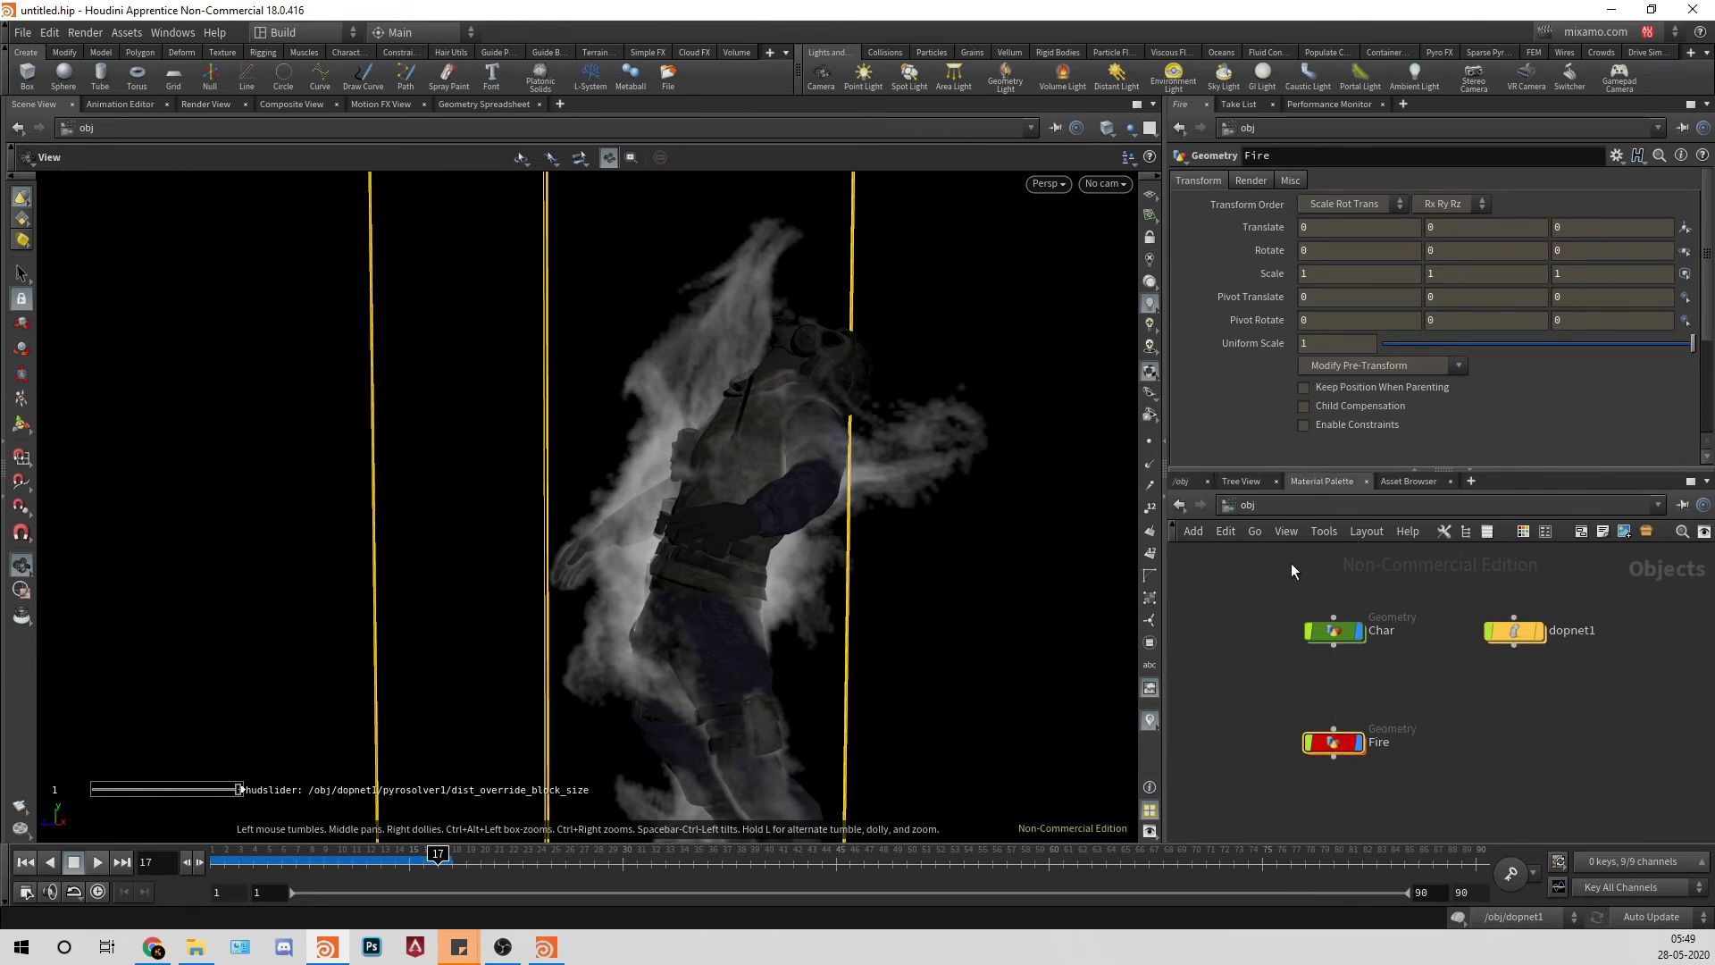
scroll(1254, 620, "down", 10)
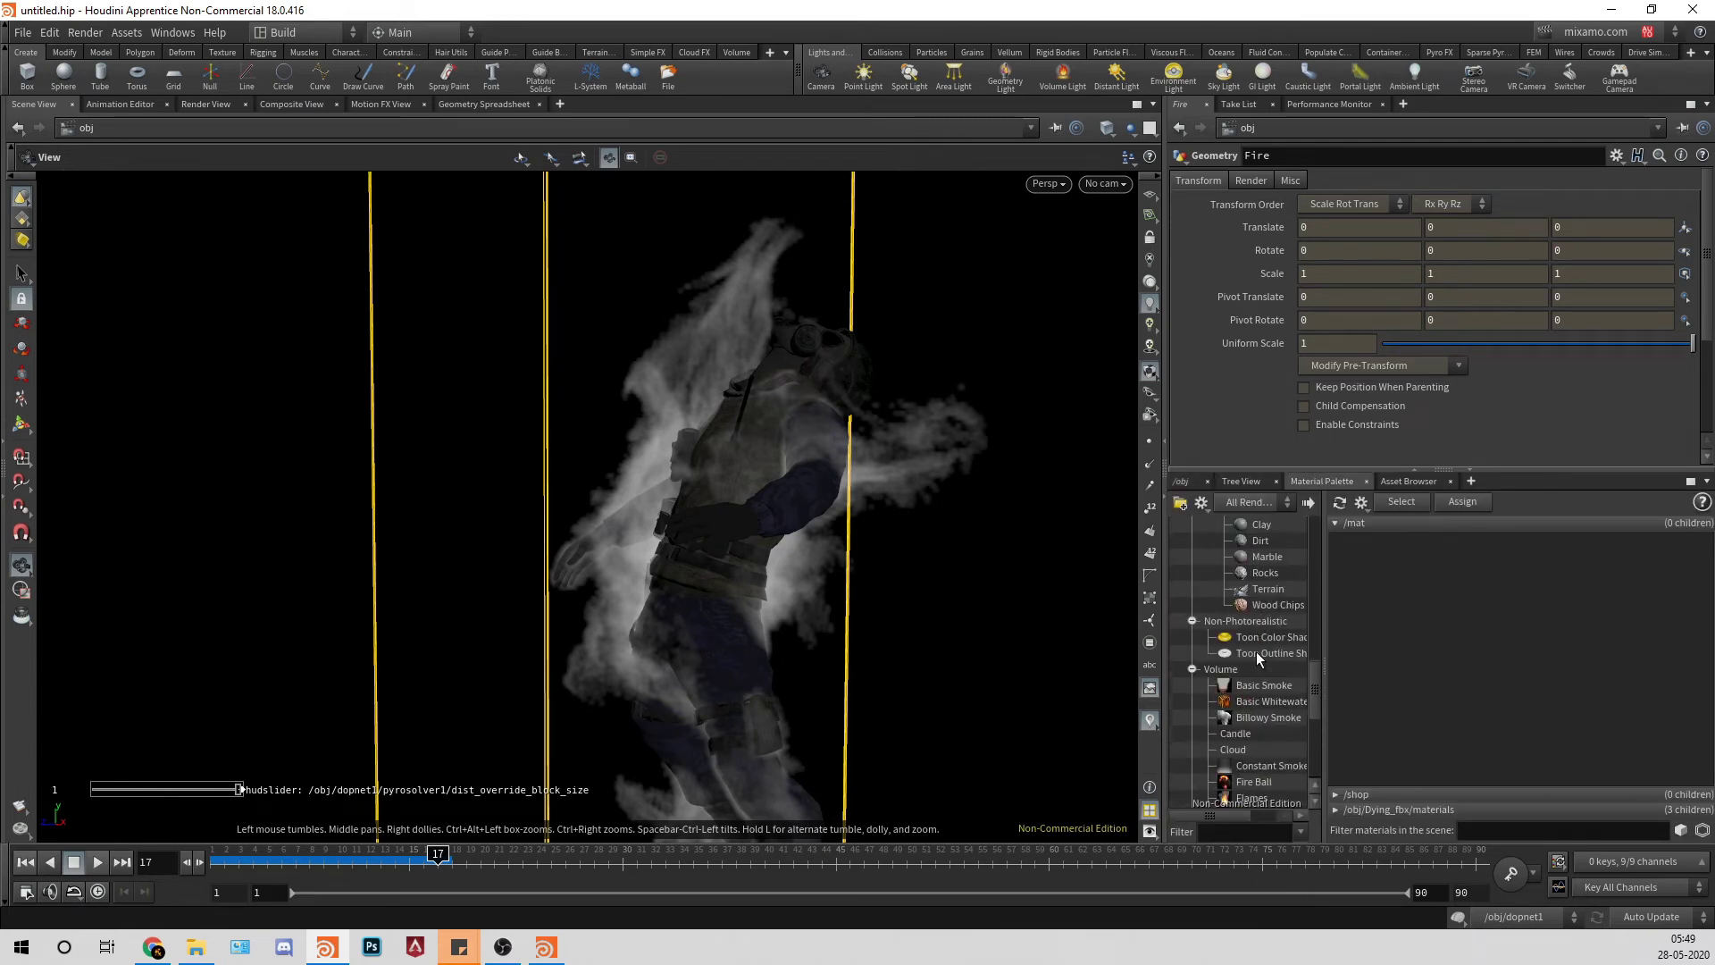
scroll(1257, 654, "down", 3)
left_click_drag(1248, 637, 1607, 610)
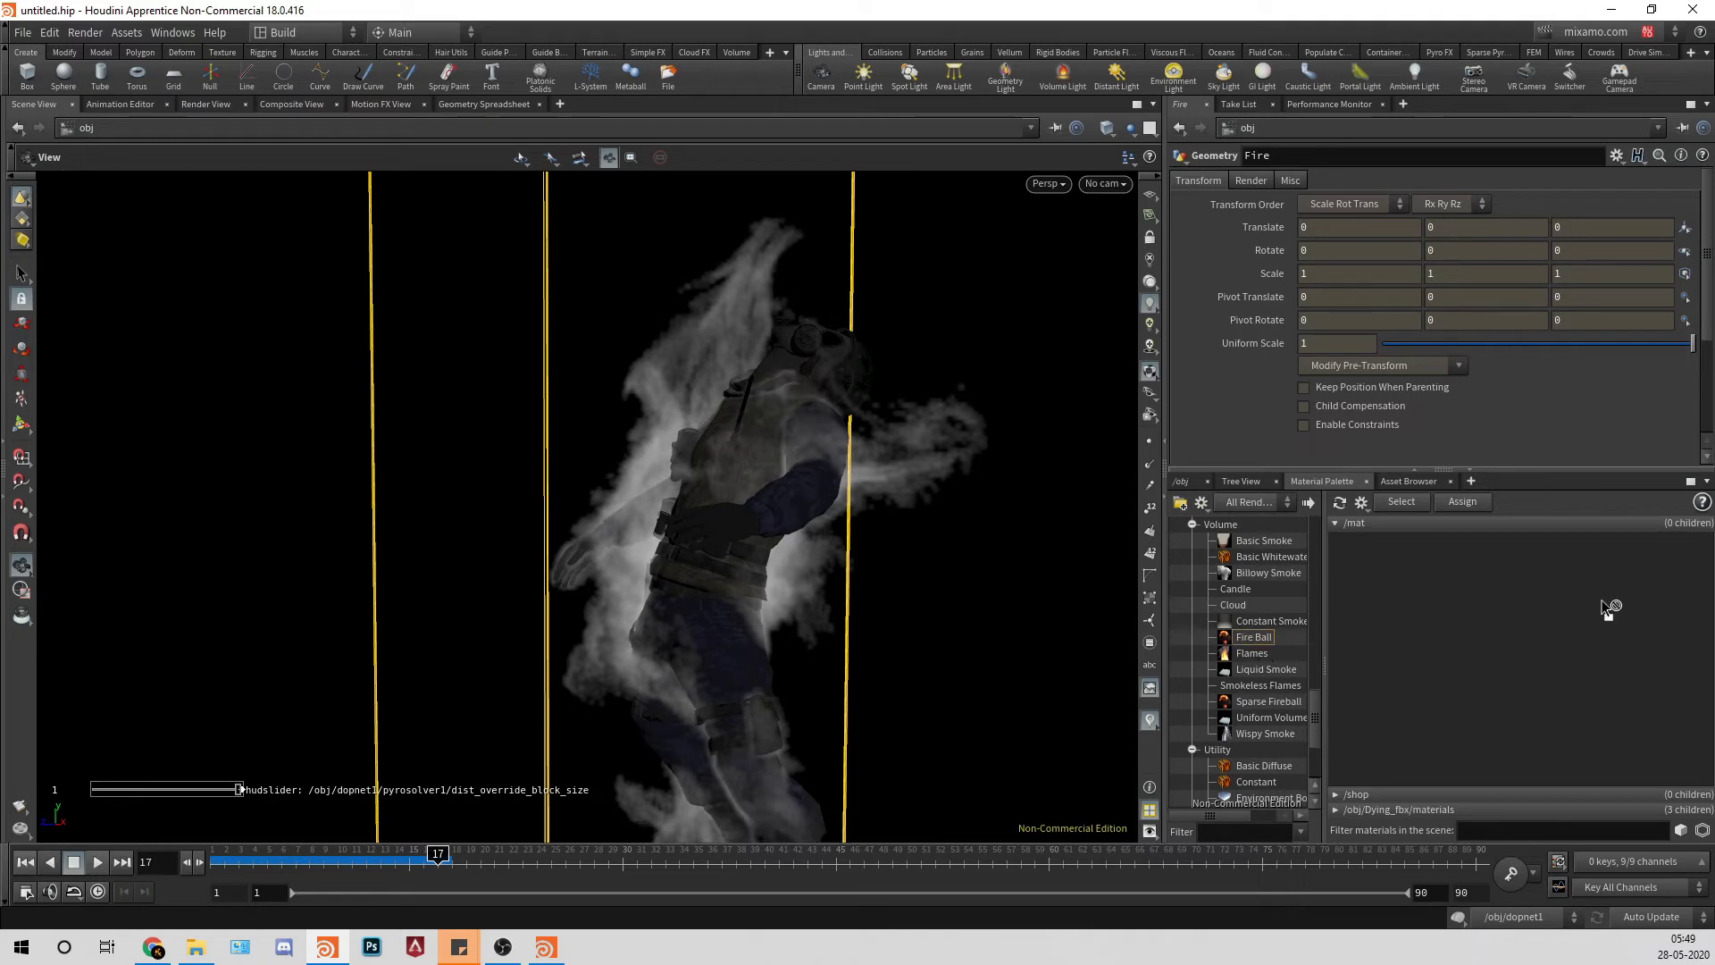
left_click_drag(1482, 605, 1492, 641)
Step: Assign /mat/fireball as the render material of the Fire object
left_click(1183, 482)
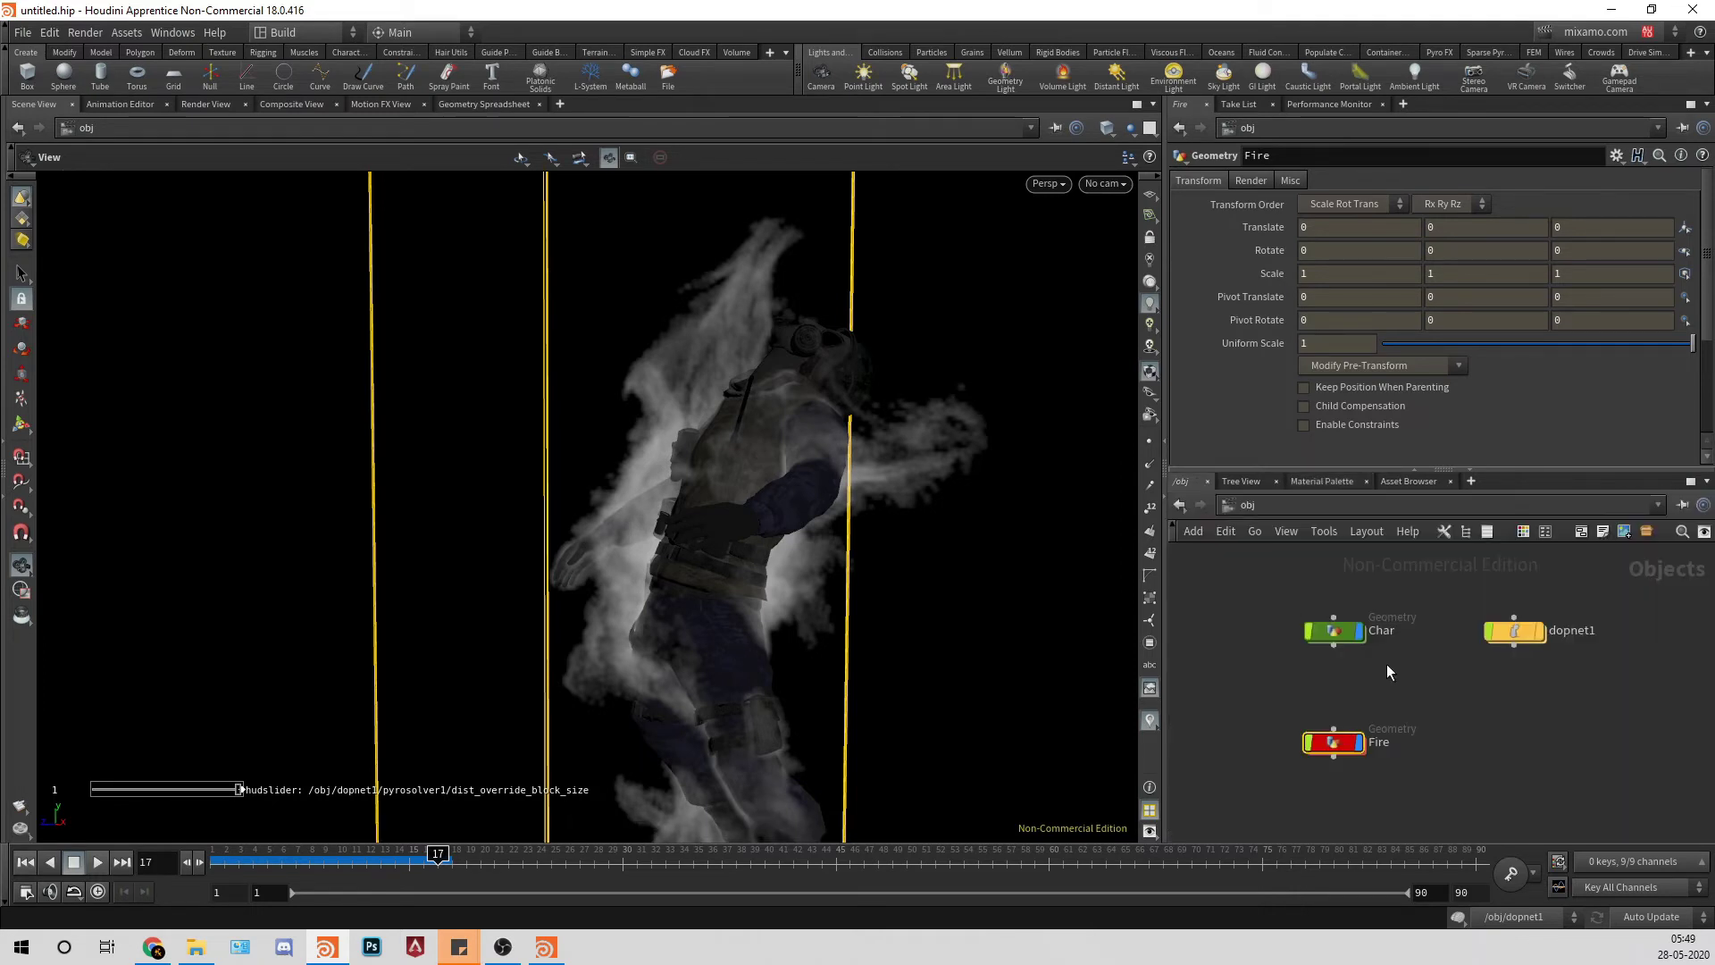
left_click(1266, 181)
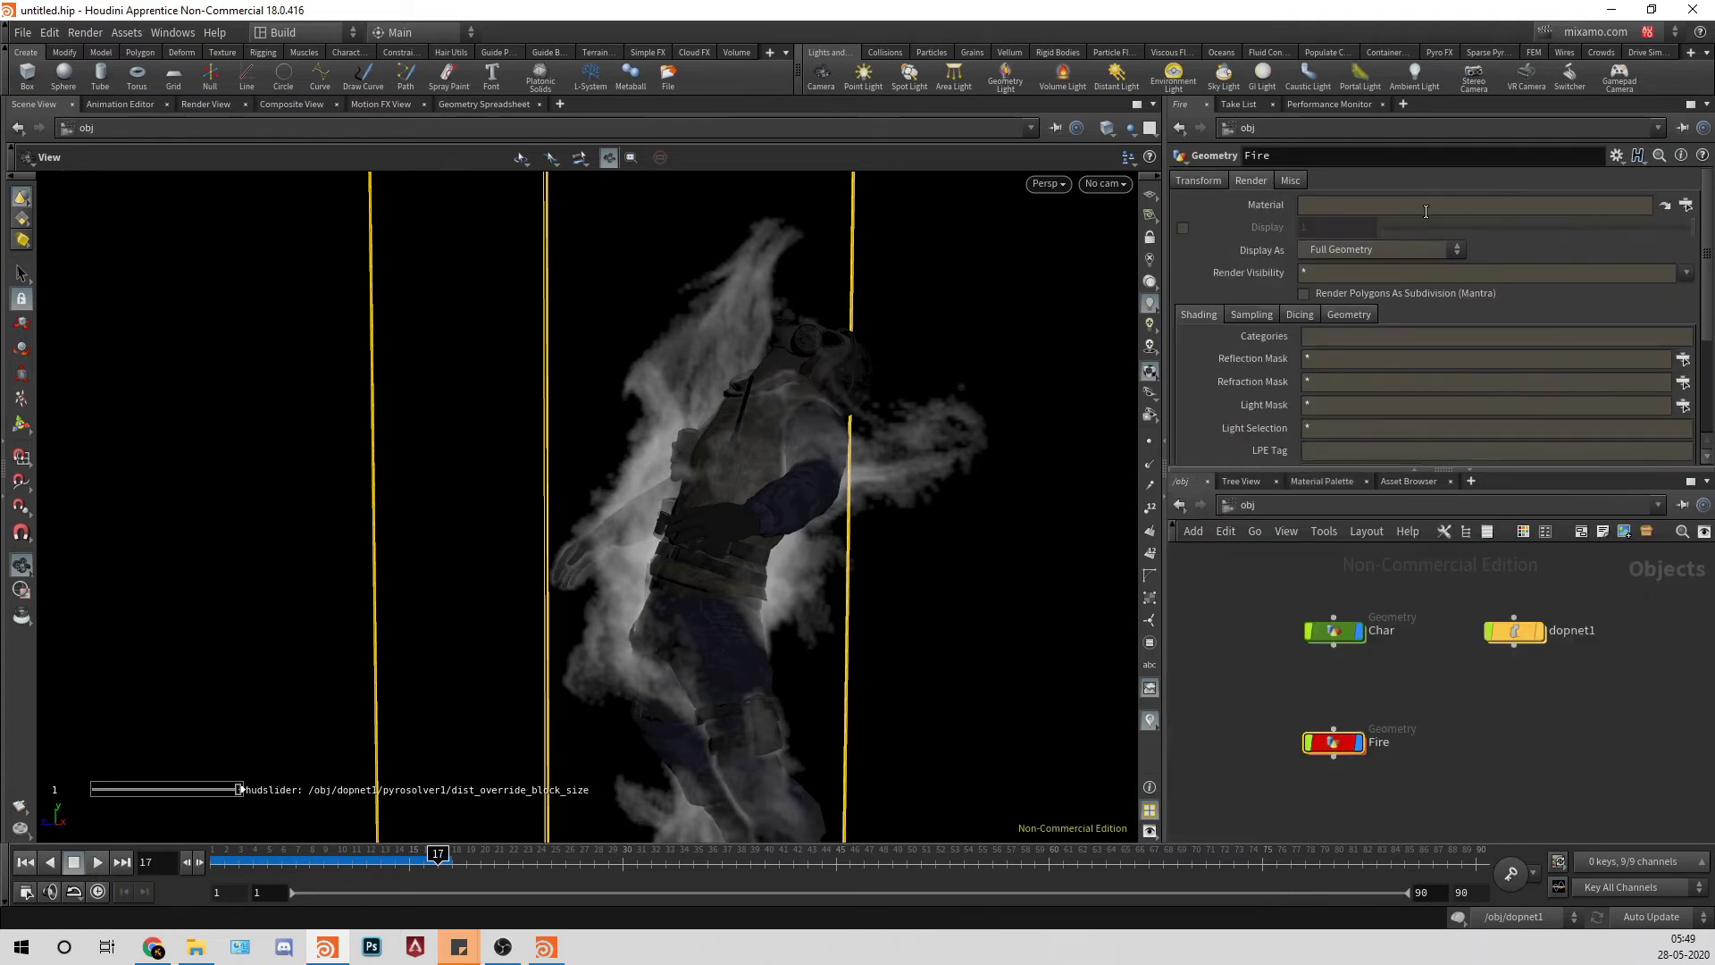
left_click(1686, 204)
left_click(1509, 92)
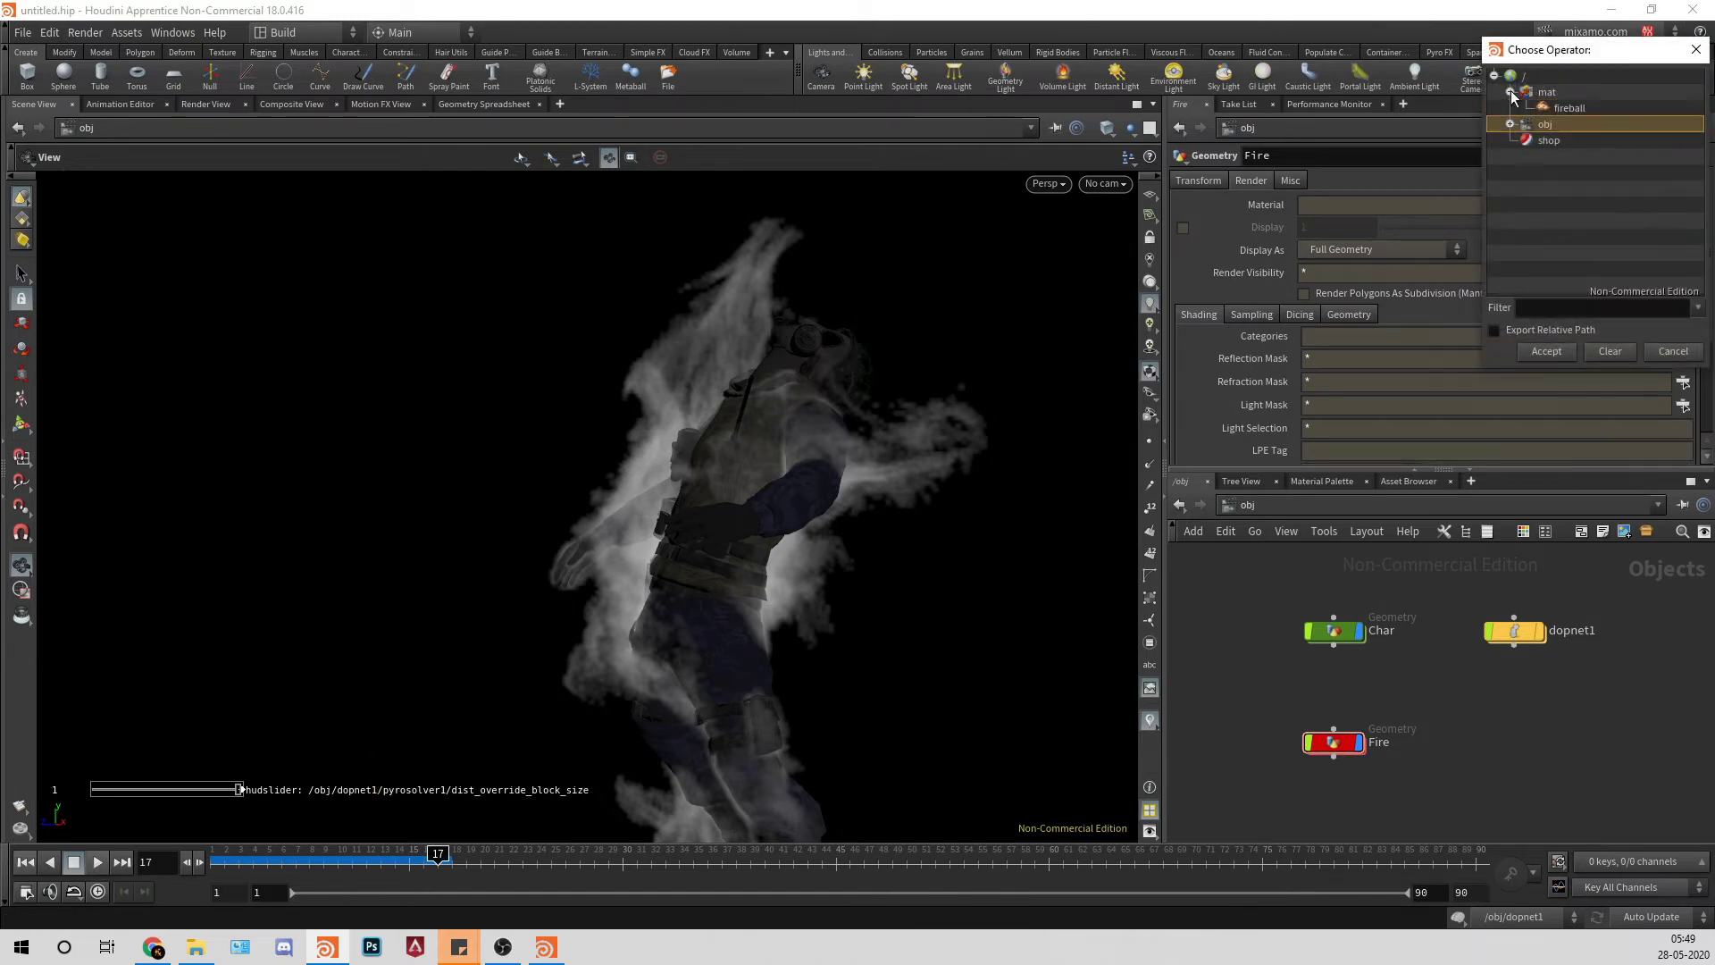
left_click(1559, 111)
left_click(1547, 350)
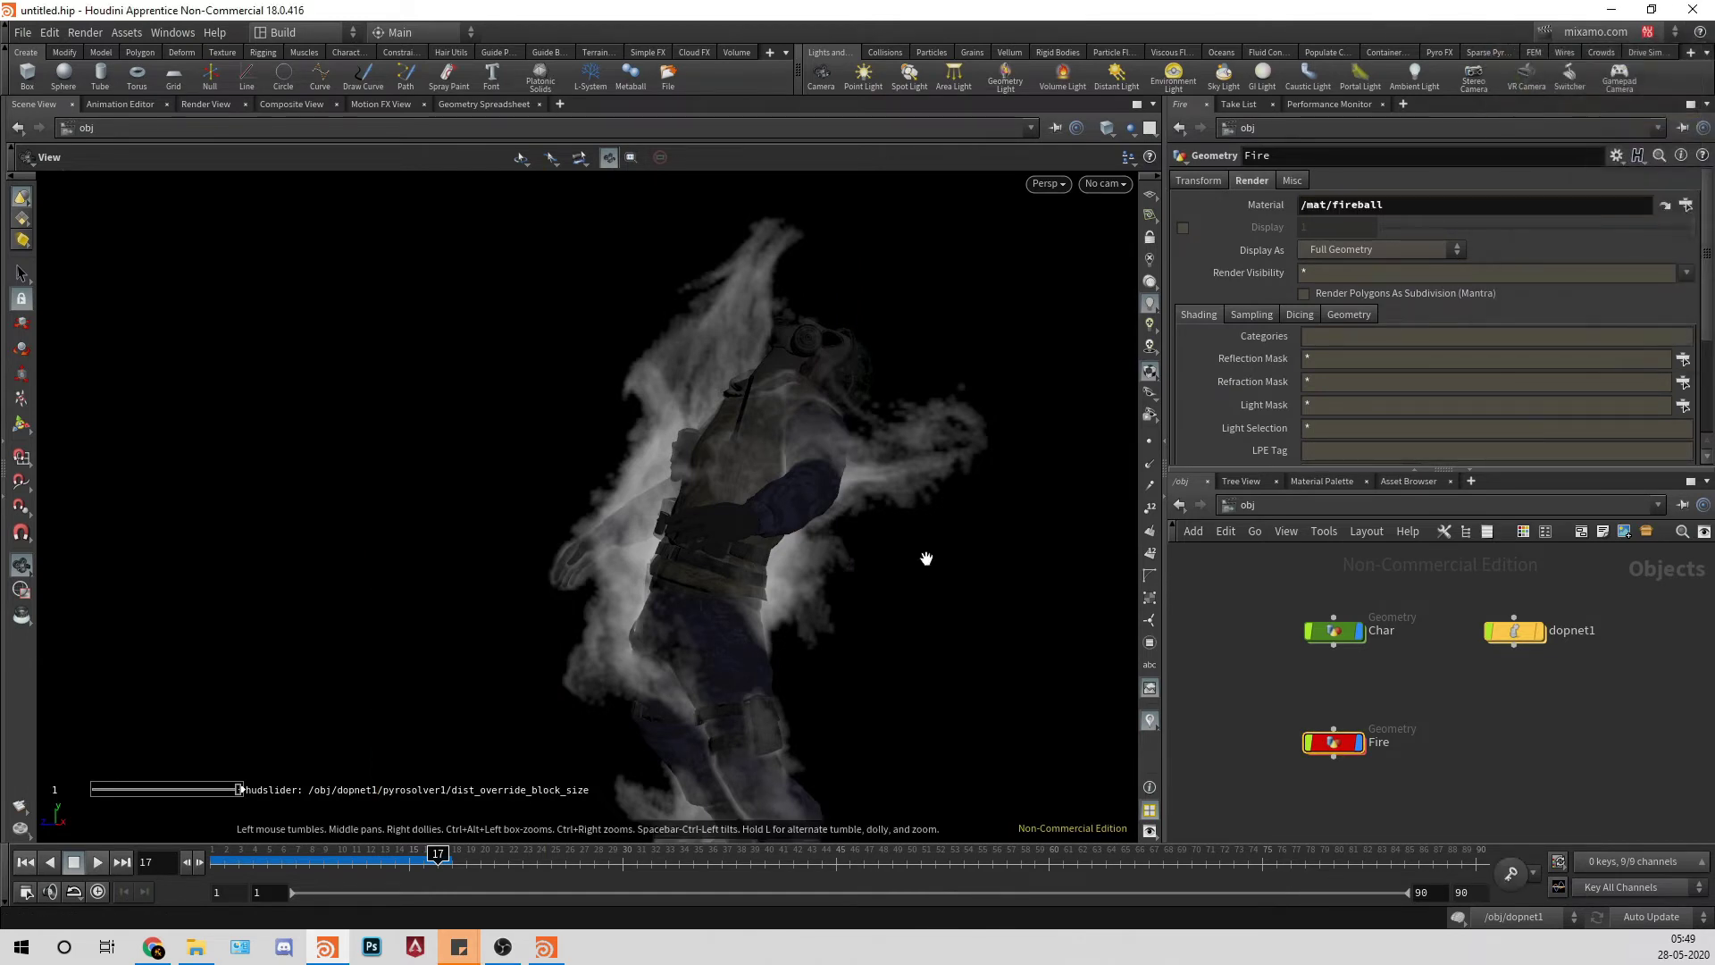
Step: Add a Sky Light to the scene at the object level
mouse_move(927, 559)
left_mouse_down()
mouse_move(727, 563)
mouse_move(953, 616)
mouse_move(888, 517)
mouse_move(911, 536)
left_mouse_up()
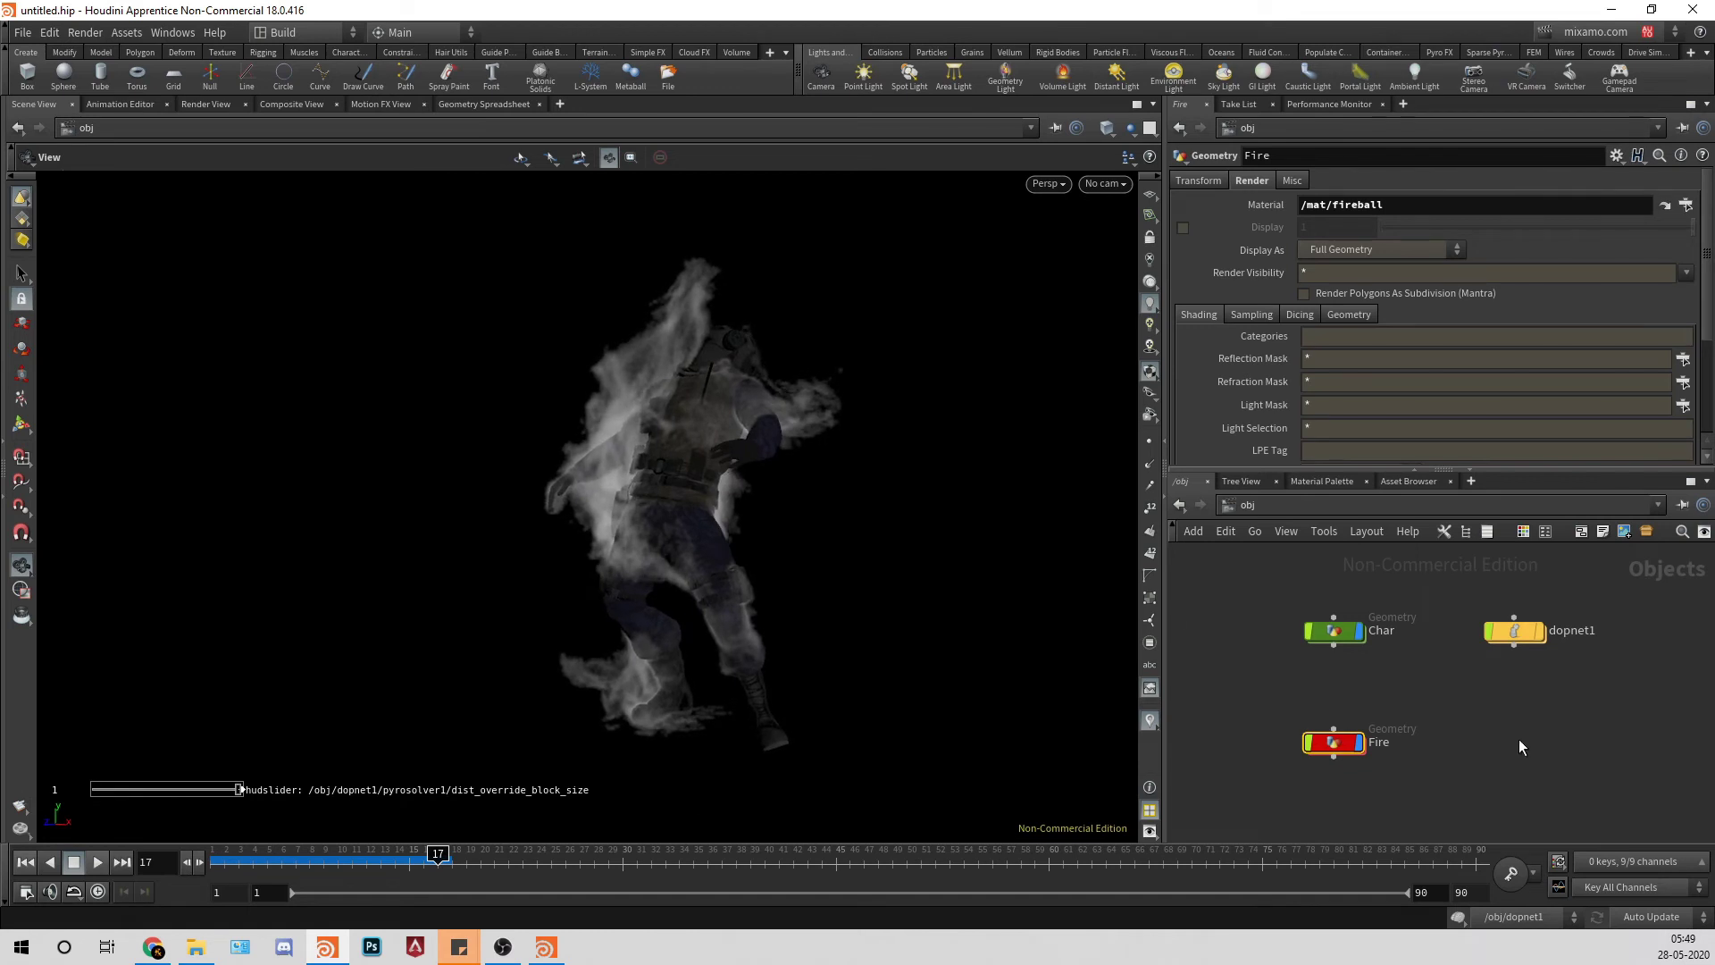
key("Tab")
type("sky")
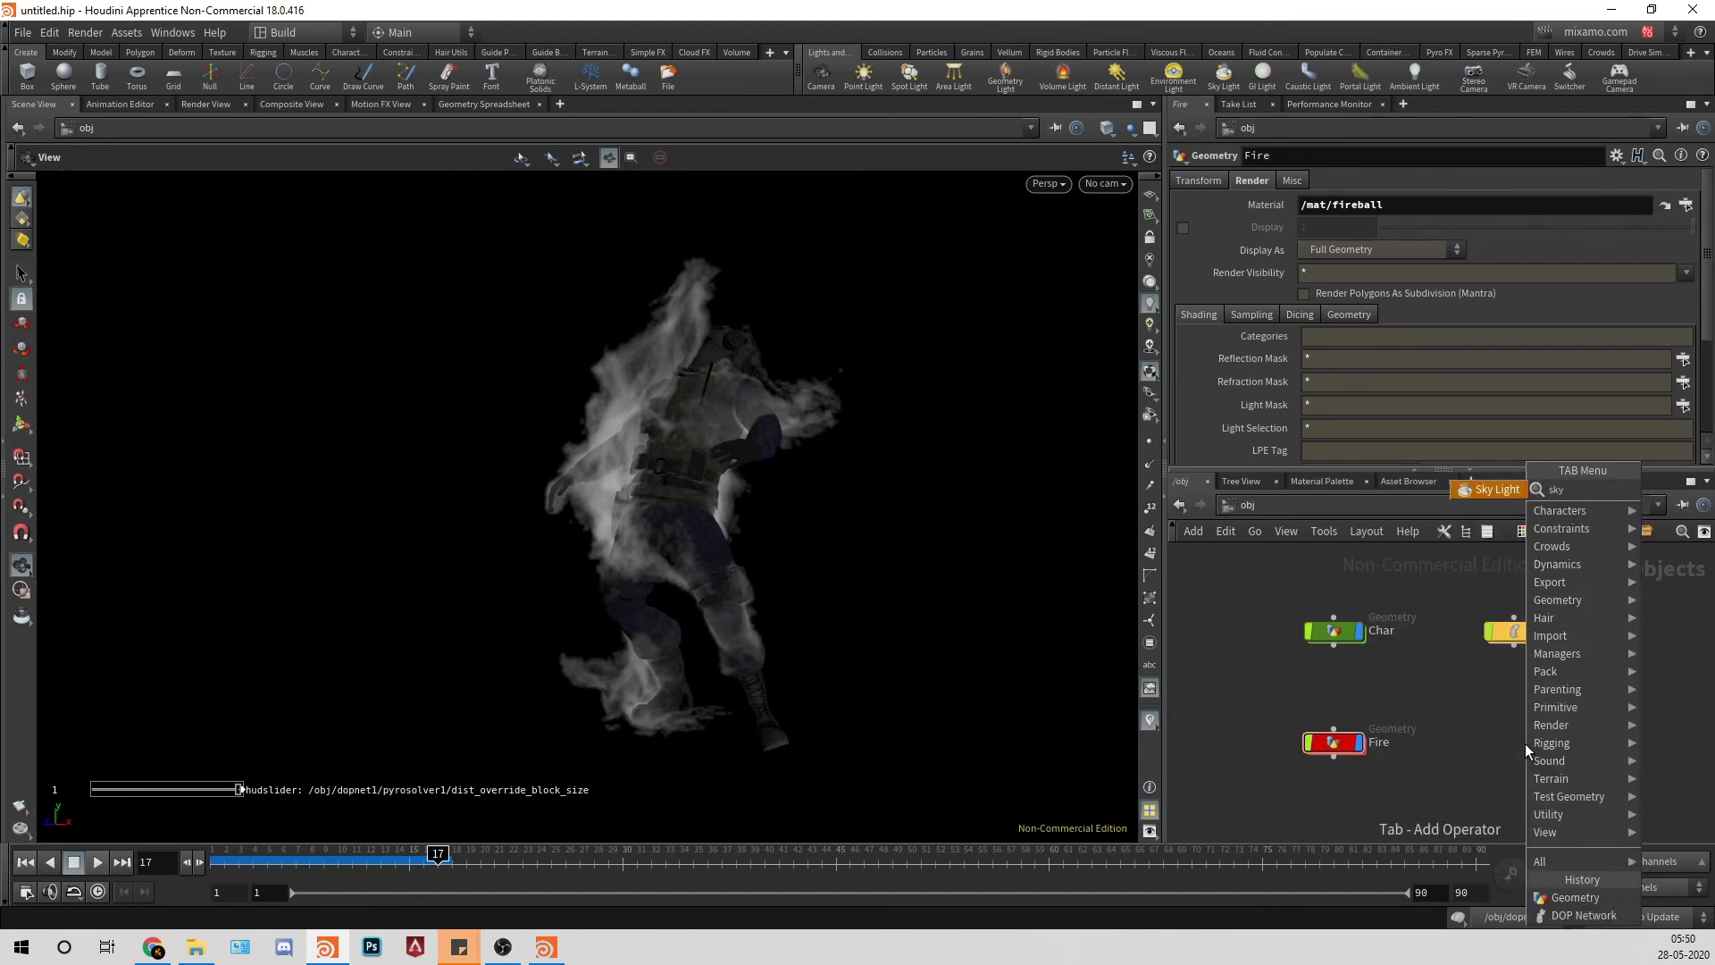
key("Return")
left_click(1524, 743)
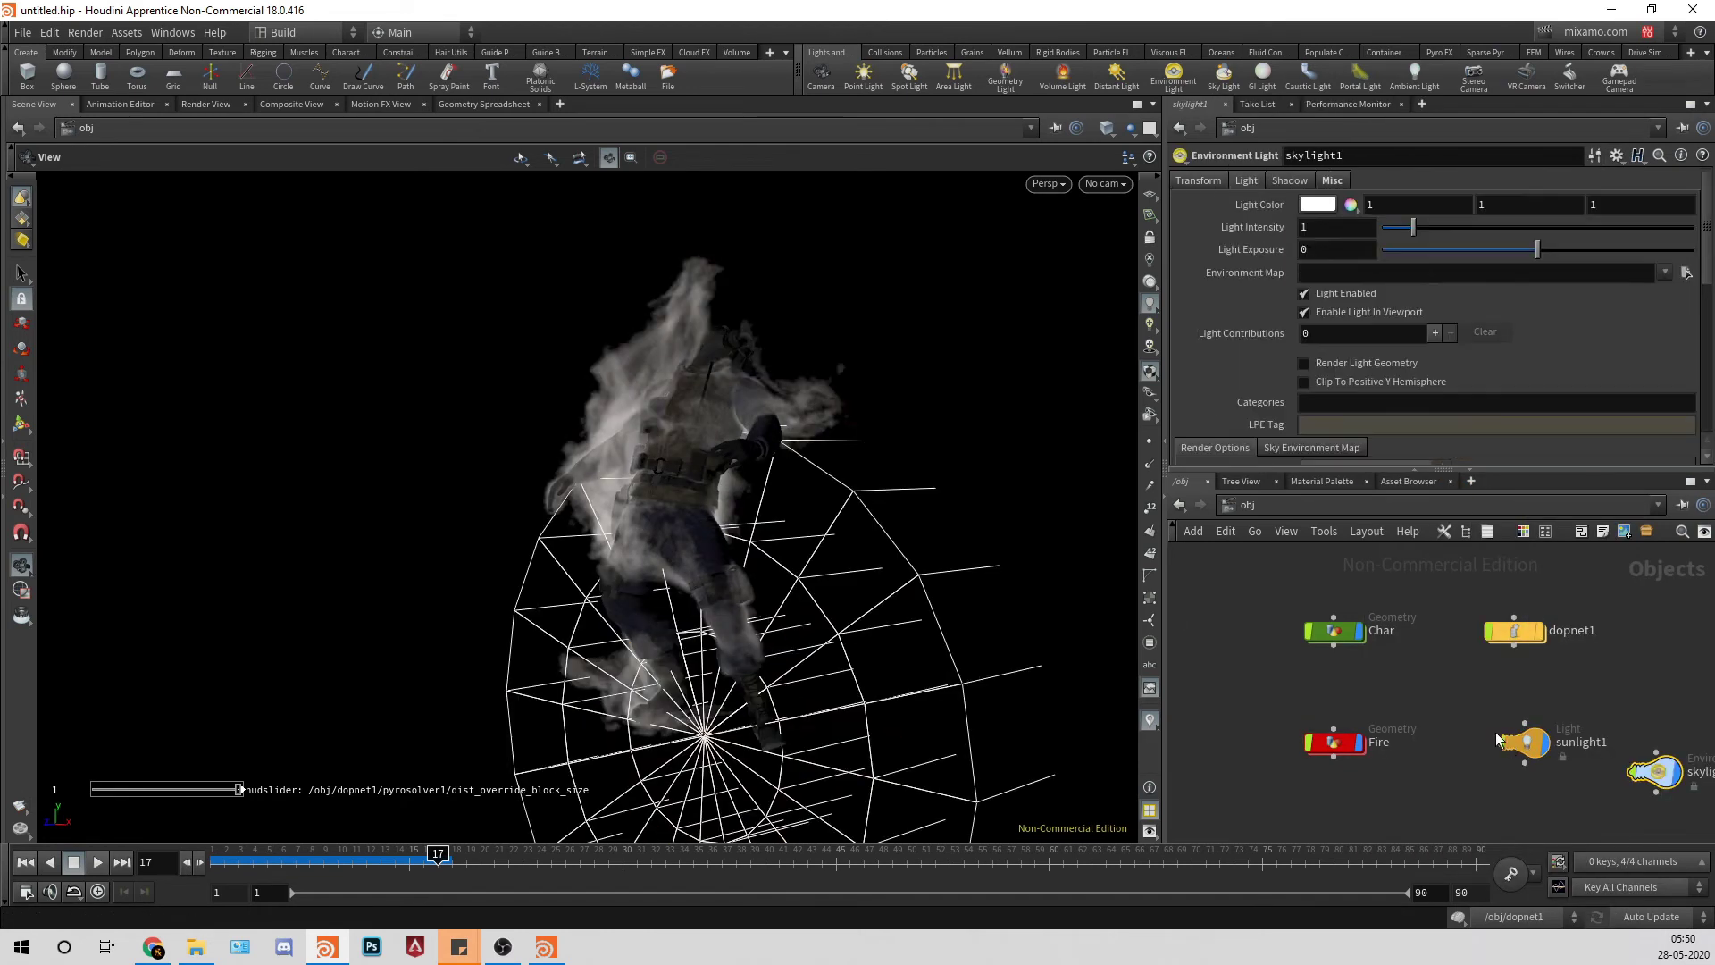
Step: Add a Grid object as the ground and set its uniform scale to 10
key("Tab")
type("grid")
key("Return")
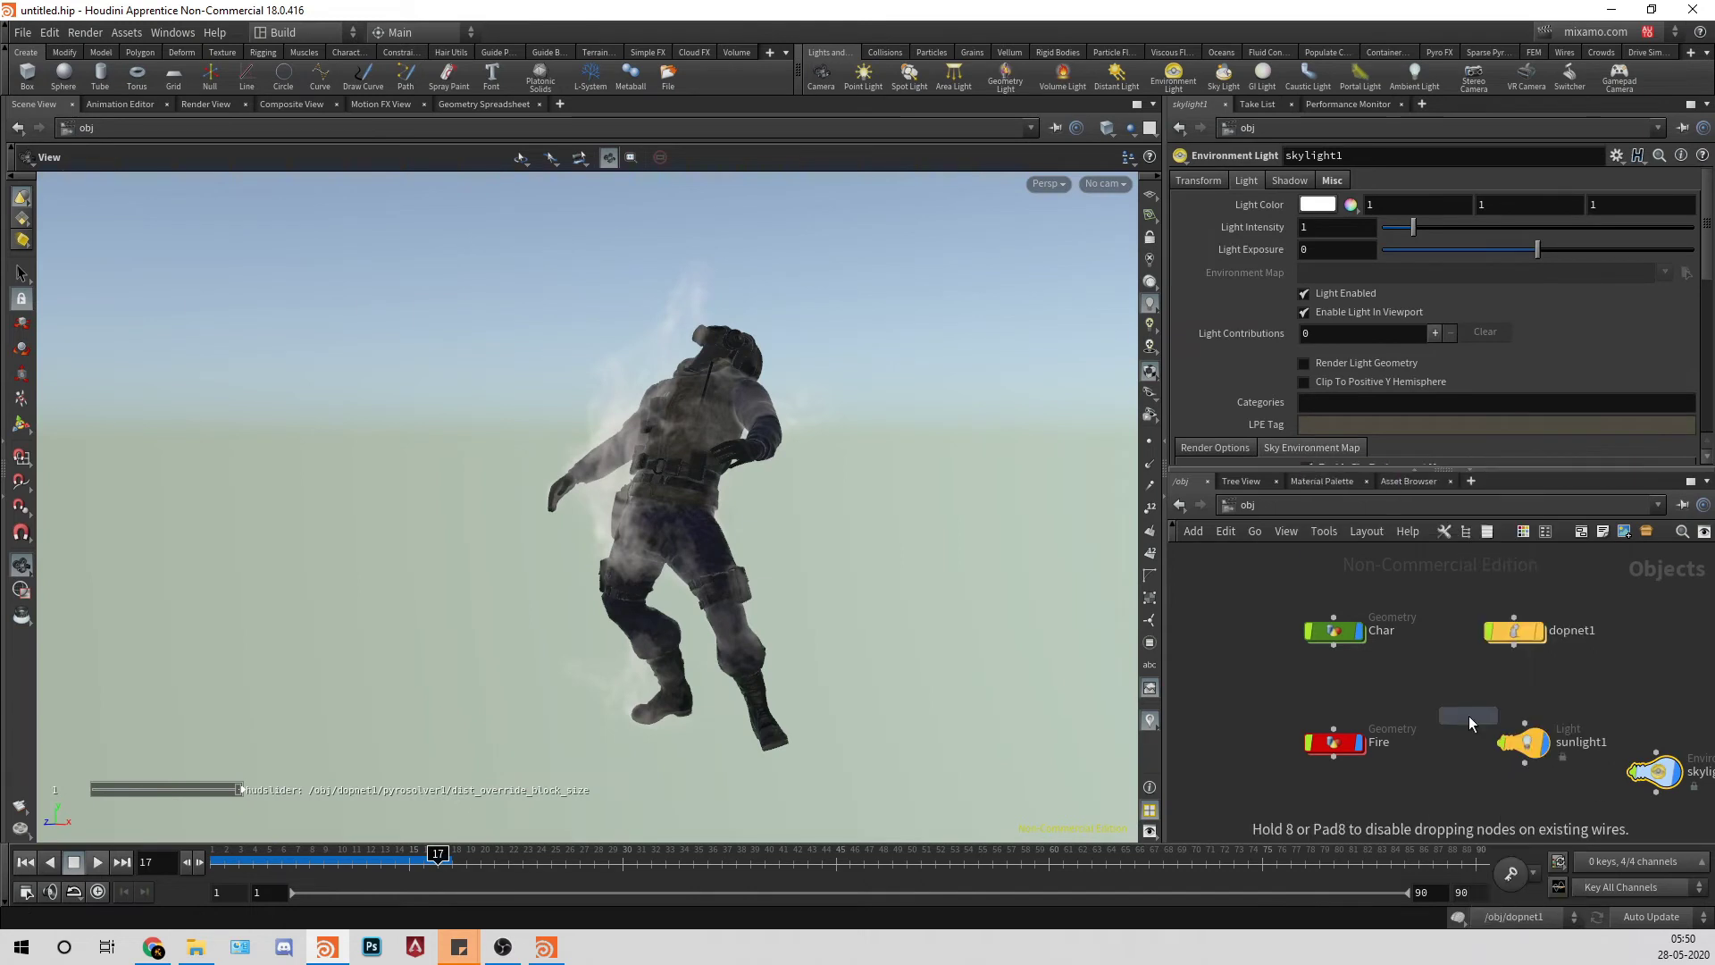
left_click(1468, 716)
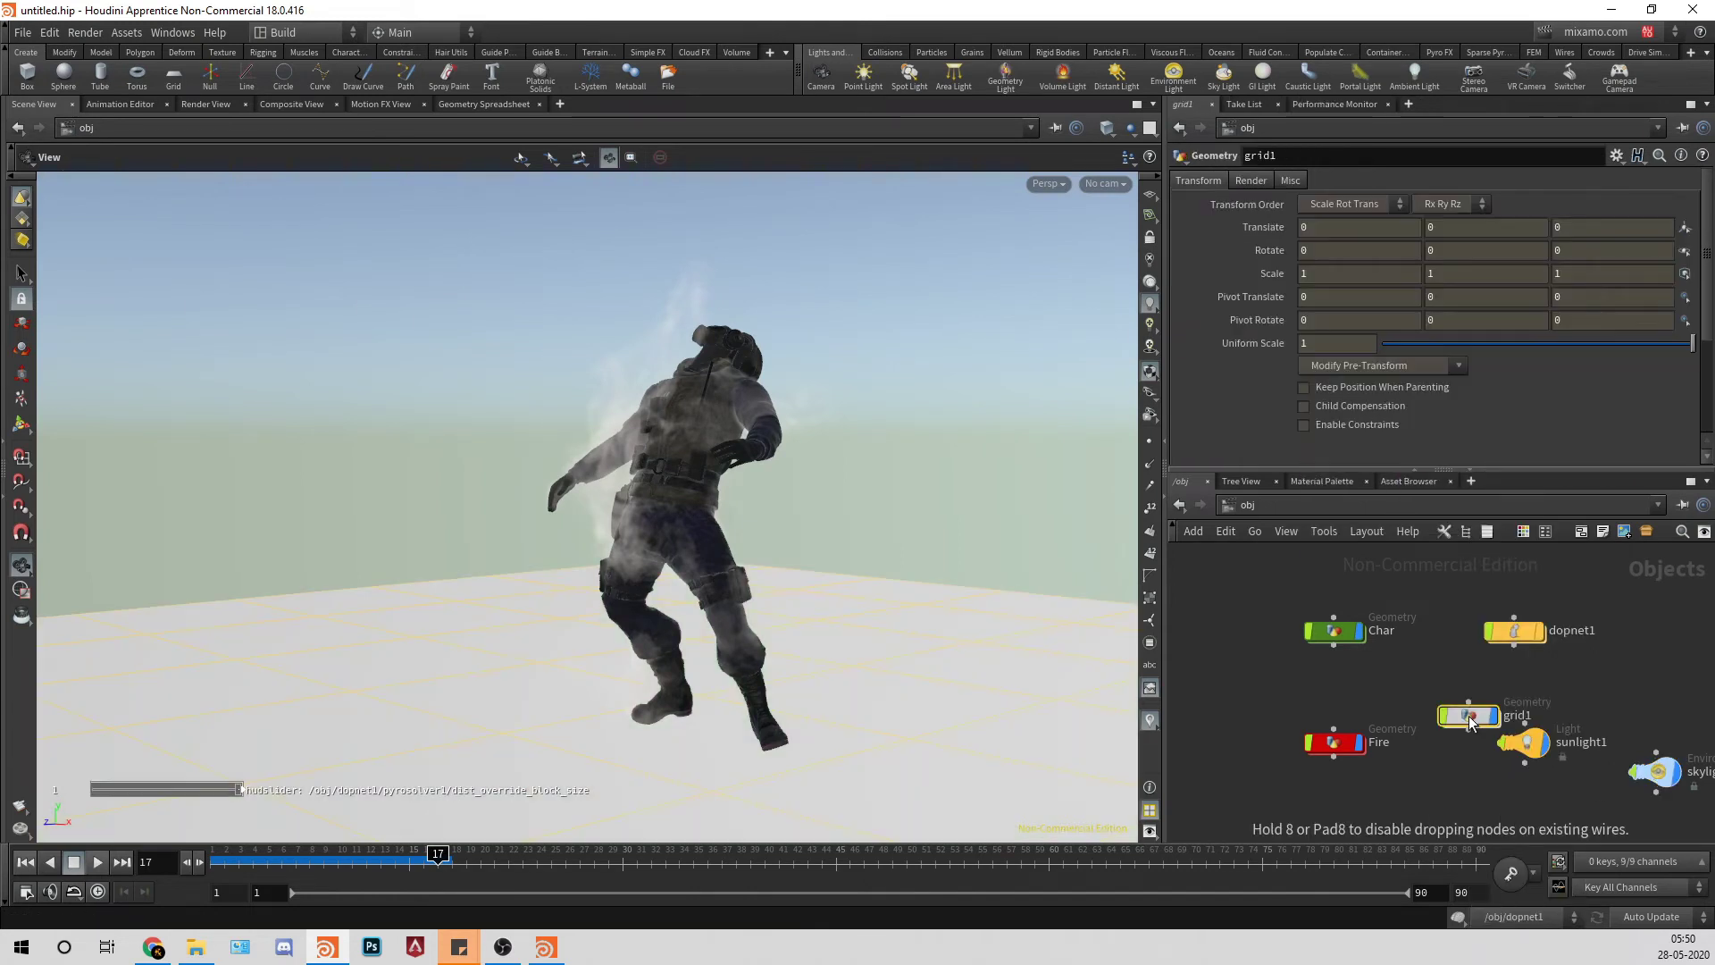
left_click(1362, 344)
type("0")
key("Return")
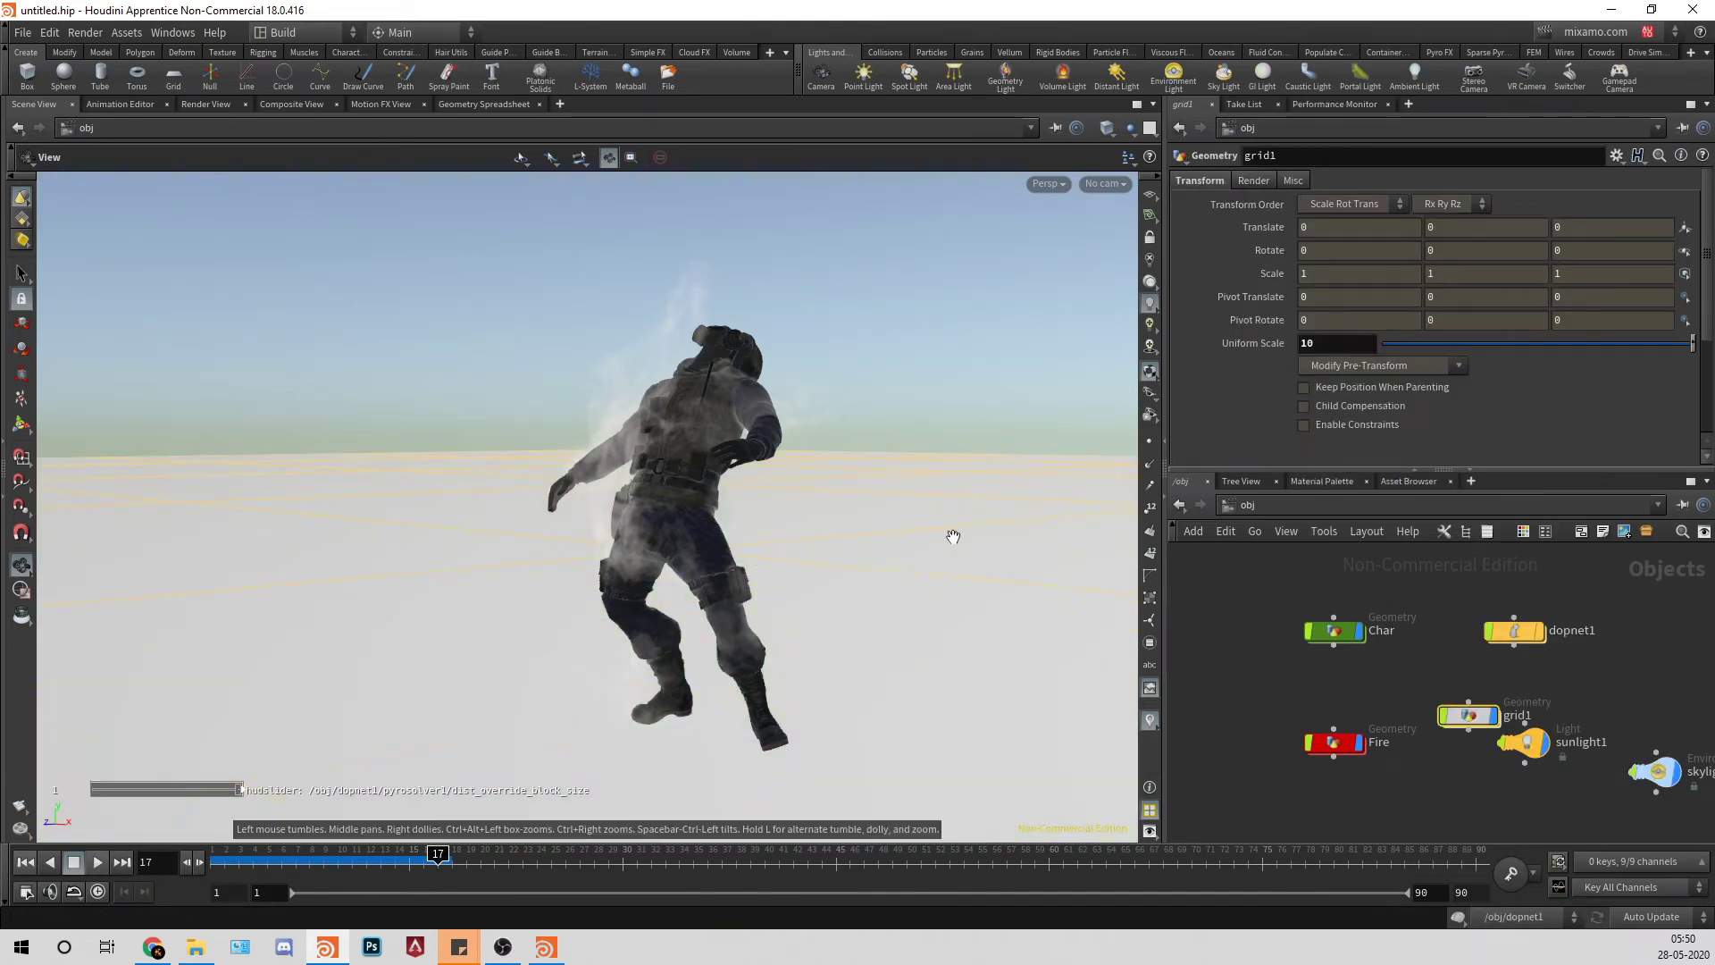
Step: Frame the burning character on the ground plane and create a new camera from that view
scroll(732, 527, "down", 2)
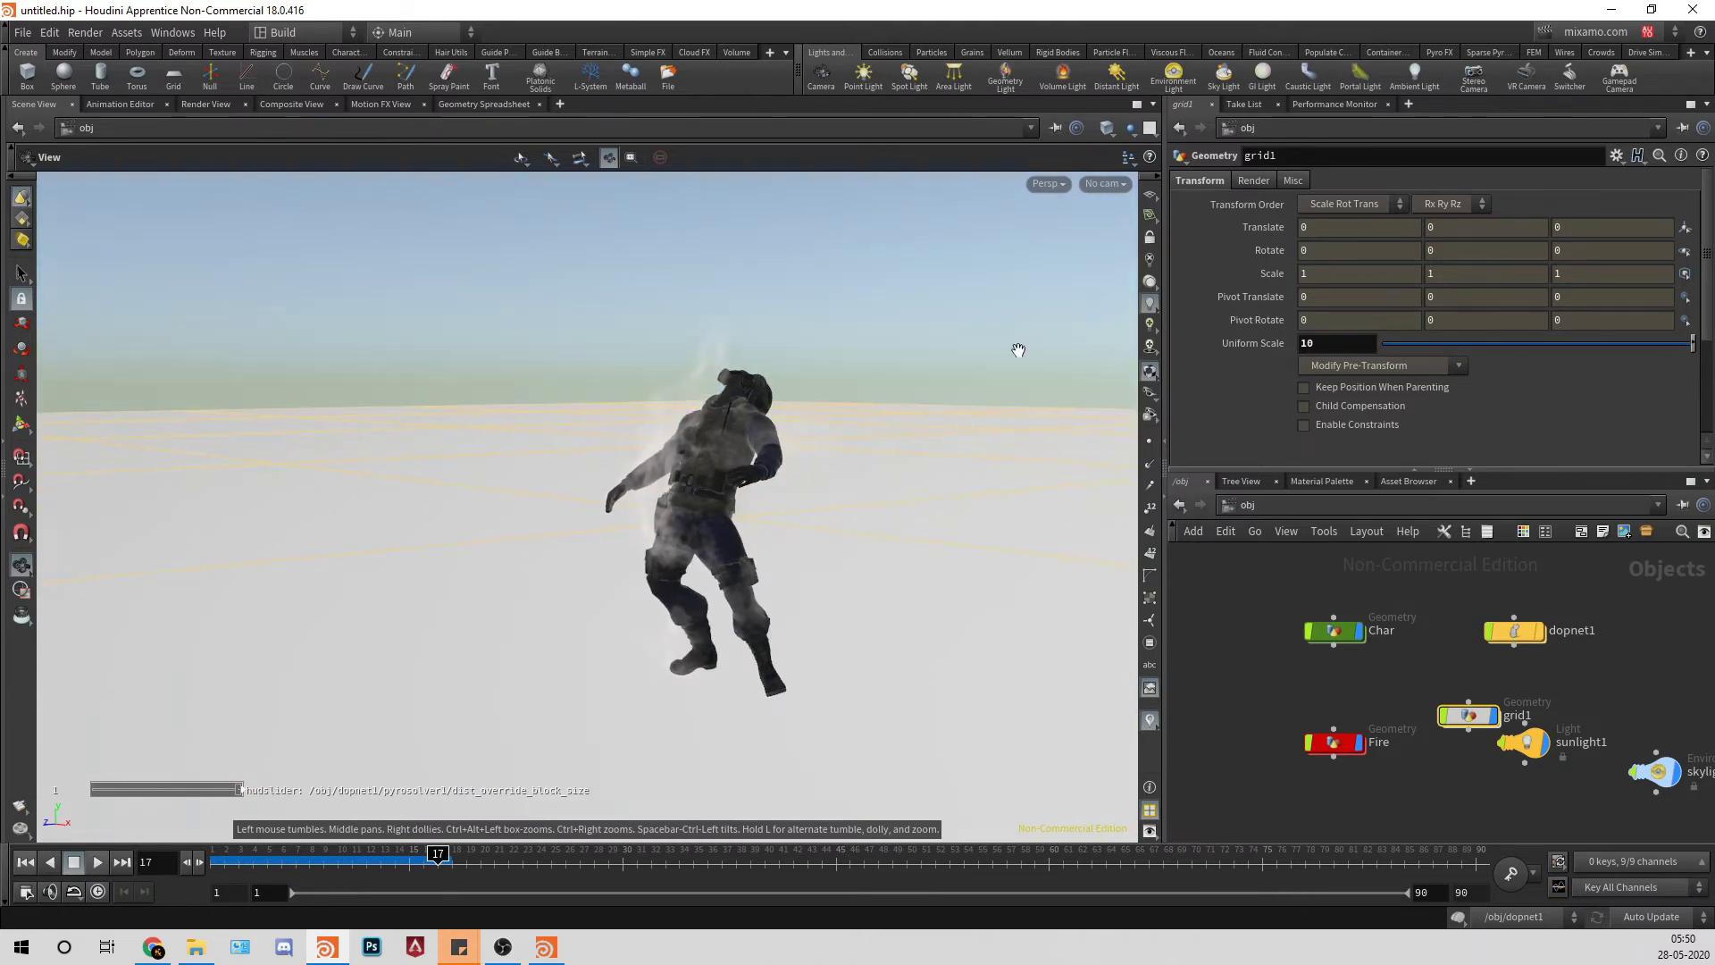
left_click_drag(897, 413, 886, 463)
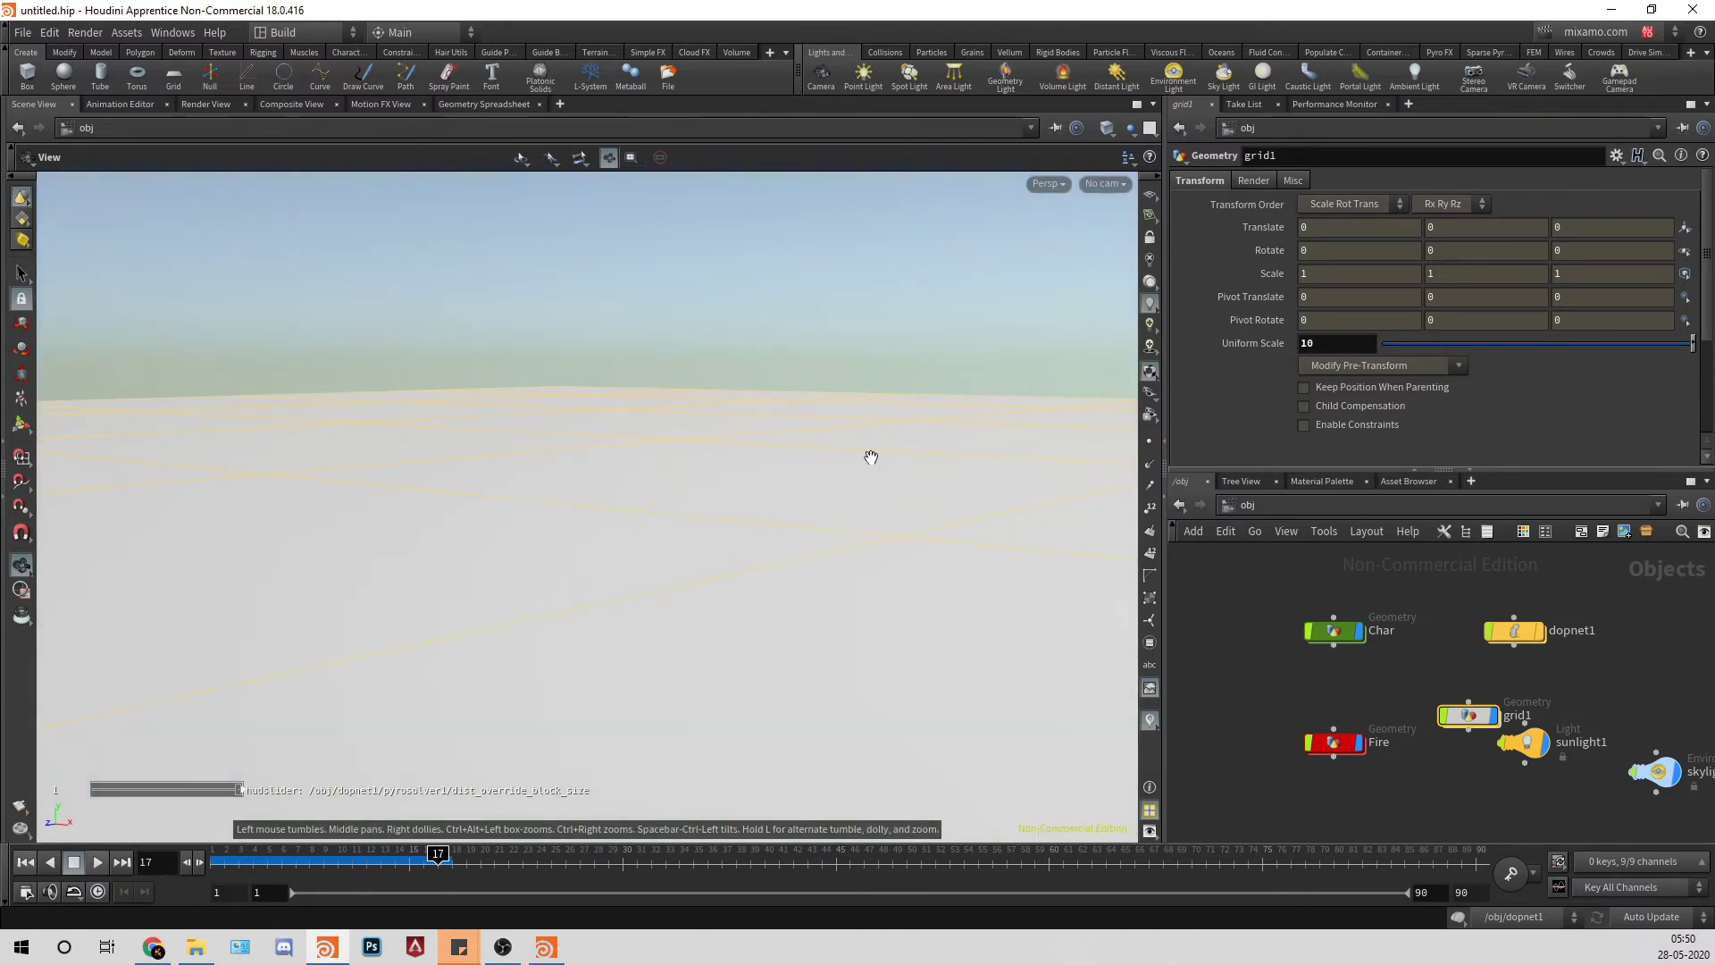
key("h")
left_click(1333, 741)
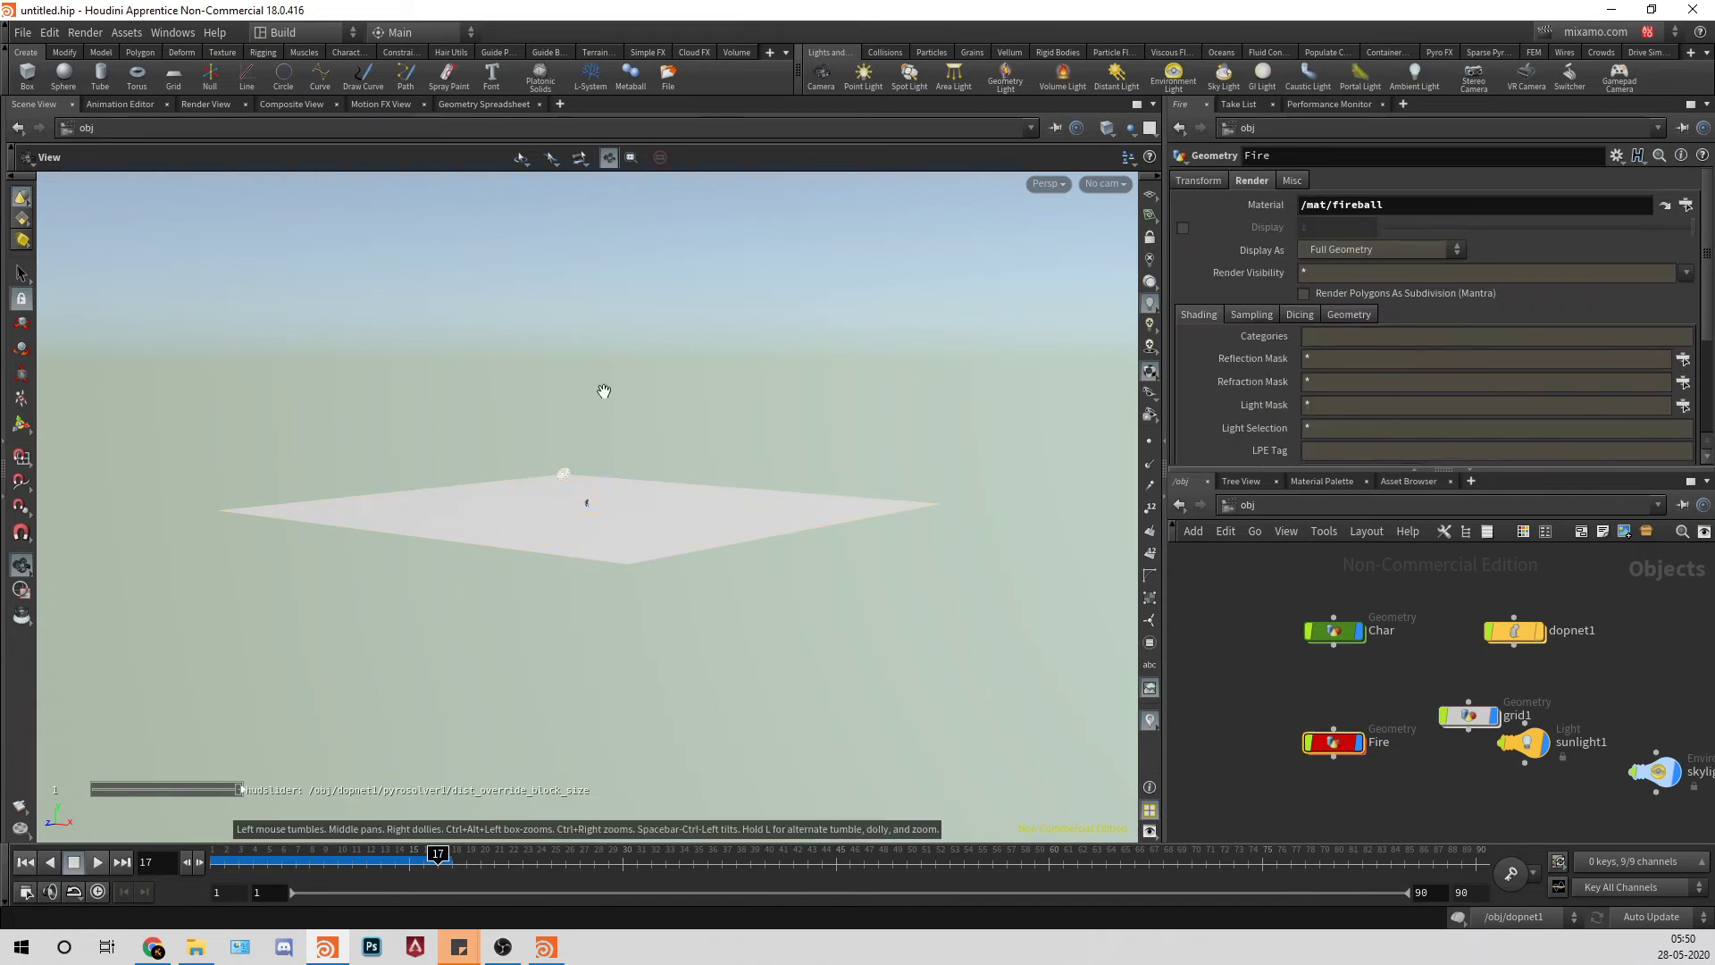
key("g")
left_click_drag(699, 504, 826, 336)
left_click(1081, 184)
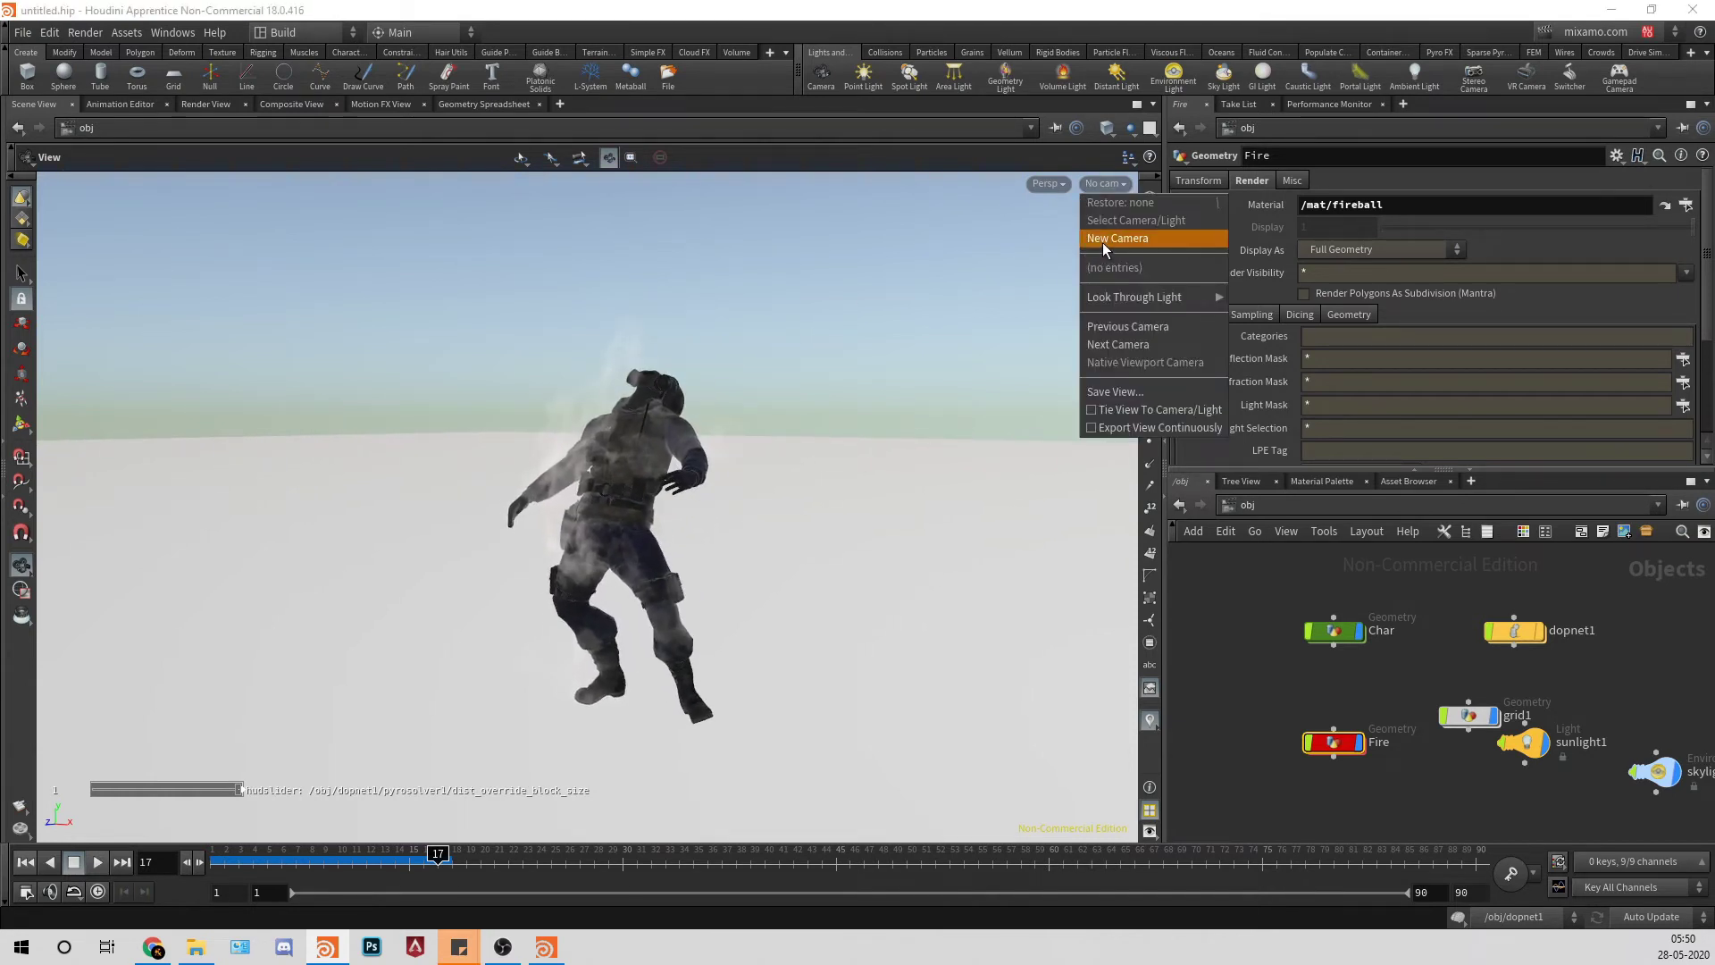
left_click(1102, 243)
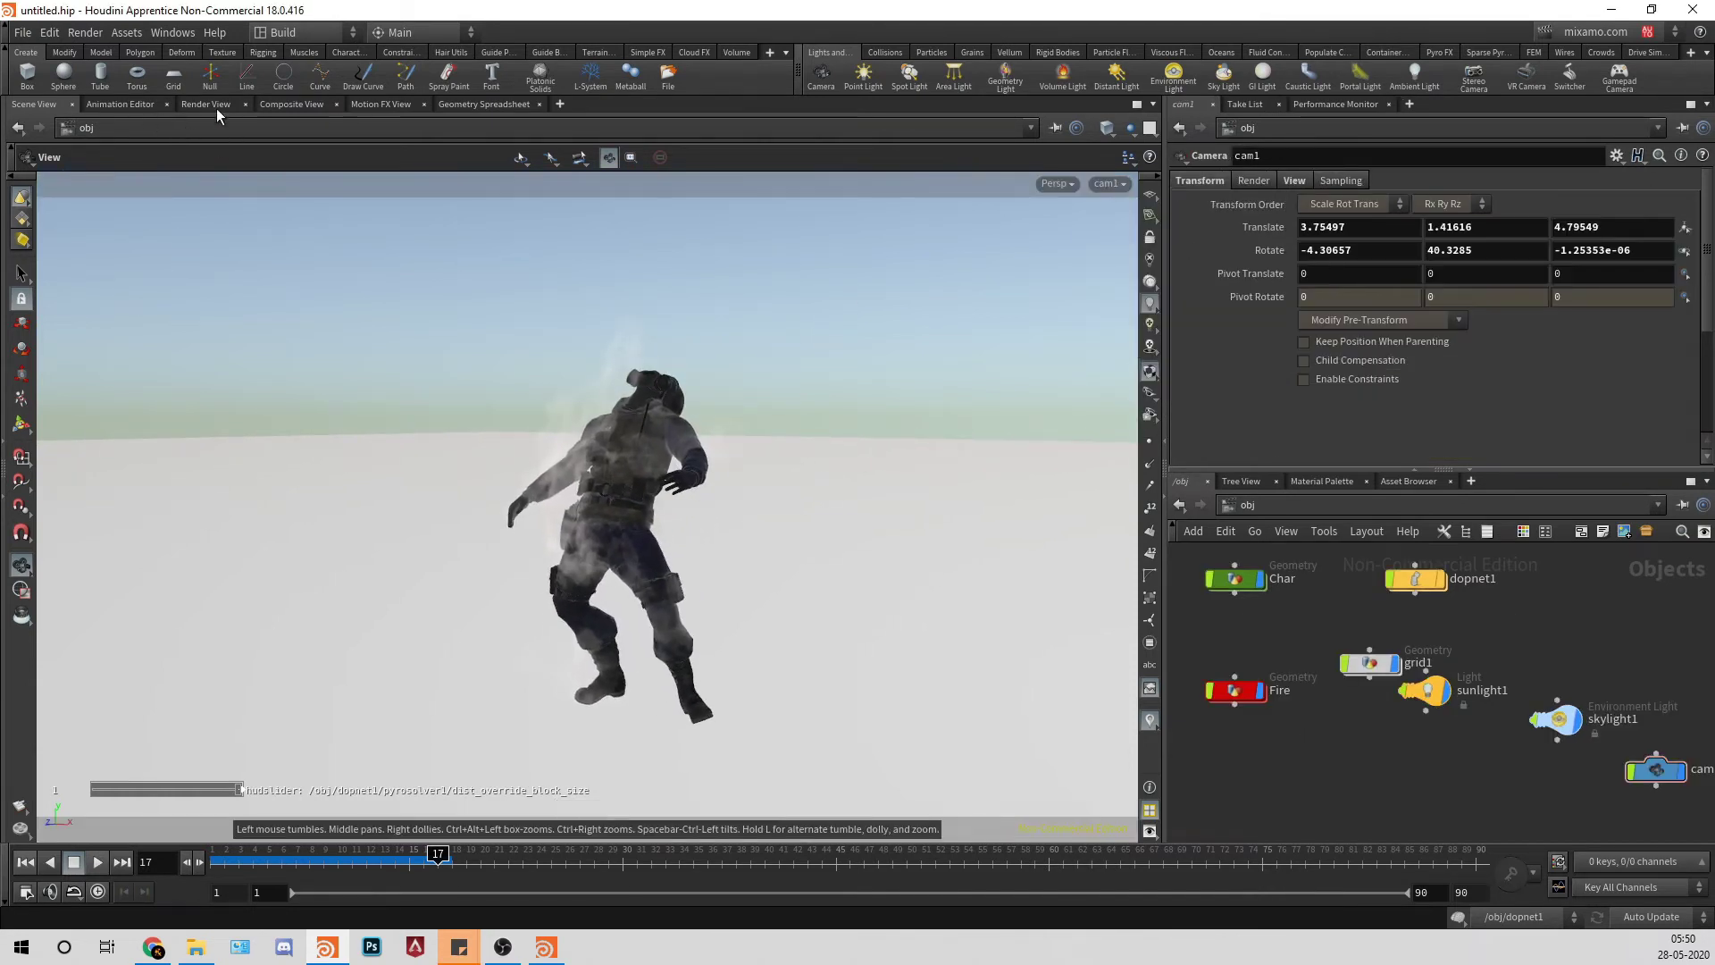
Step: Open the Render View and set its camera to /obj/cam1
left_click(217, 109)
left_click(375, 129)
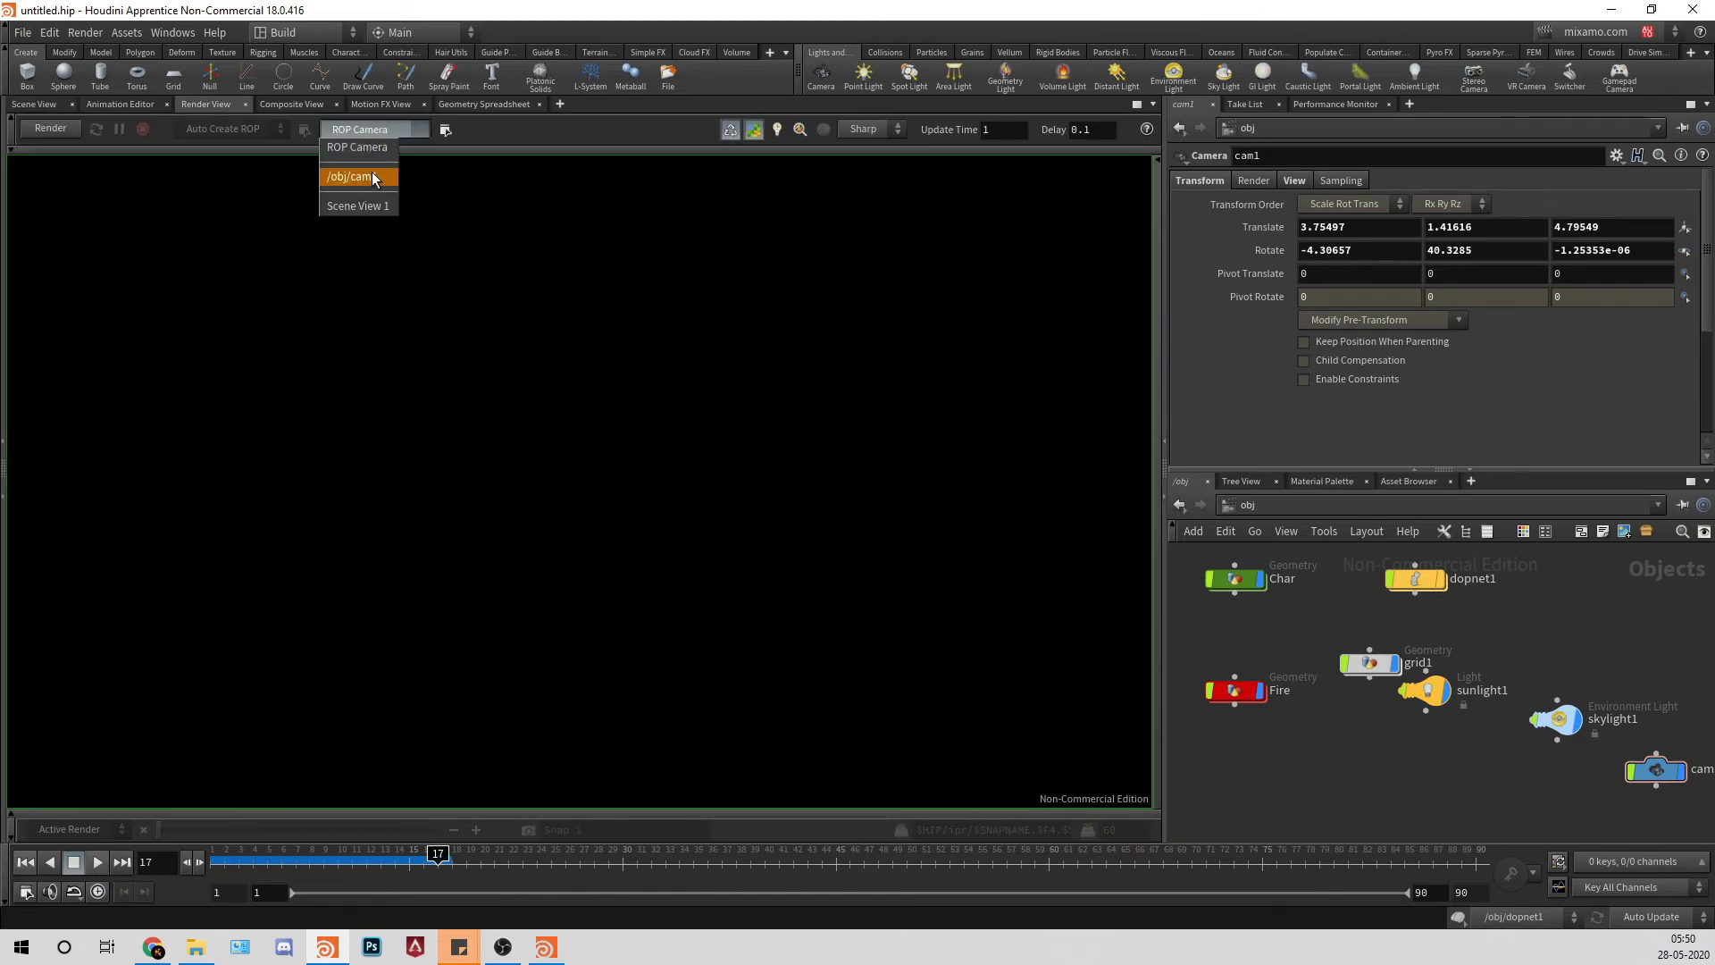
left_click(368, 177)
Step: Add a Mantra node in the out network and start rendering frame 17 through cam1
left_click(1247, 505)
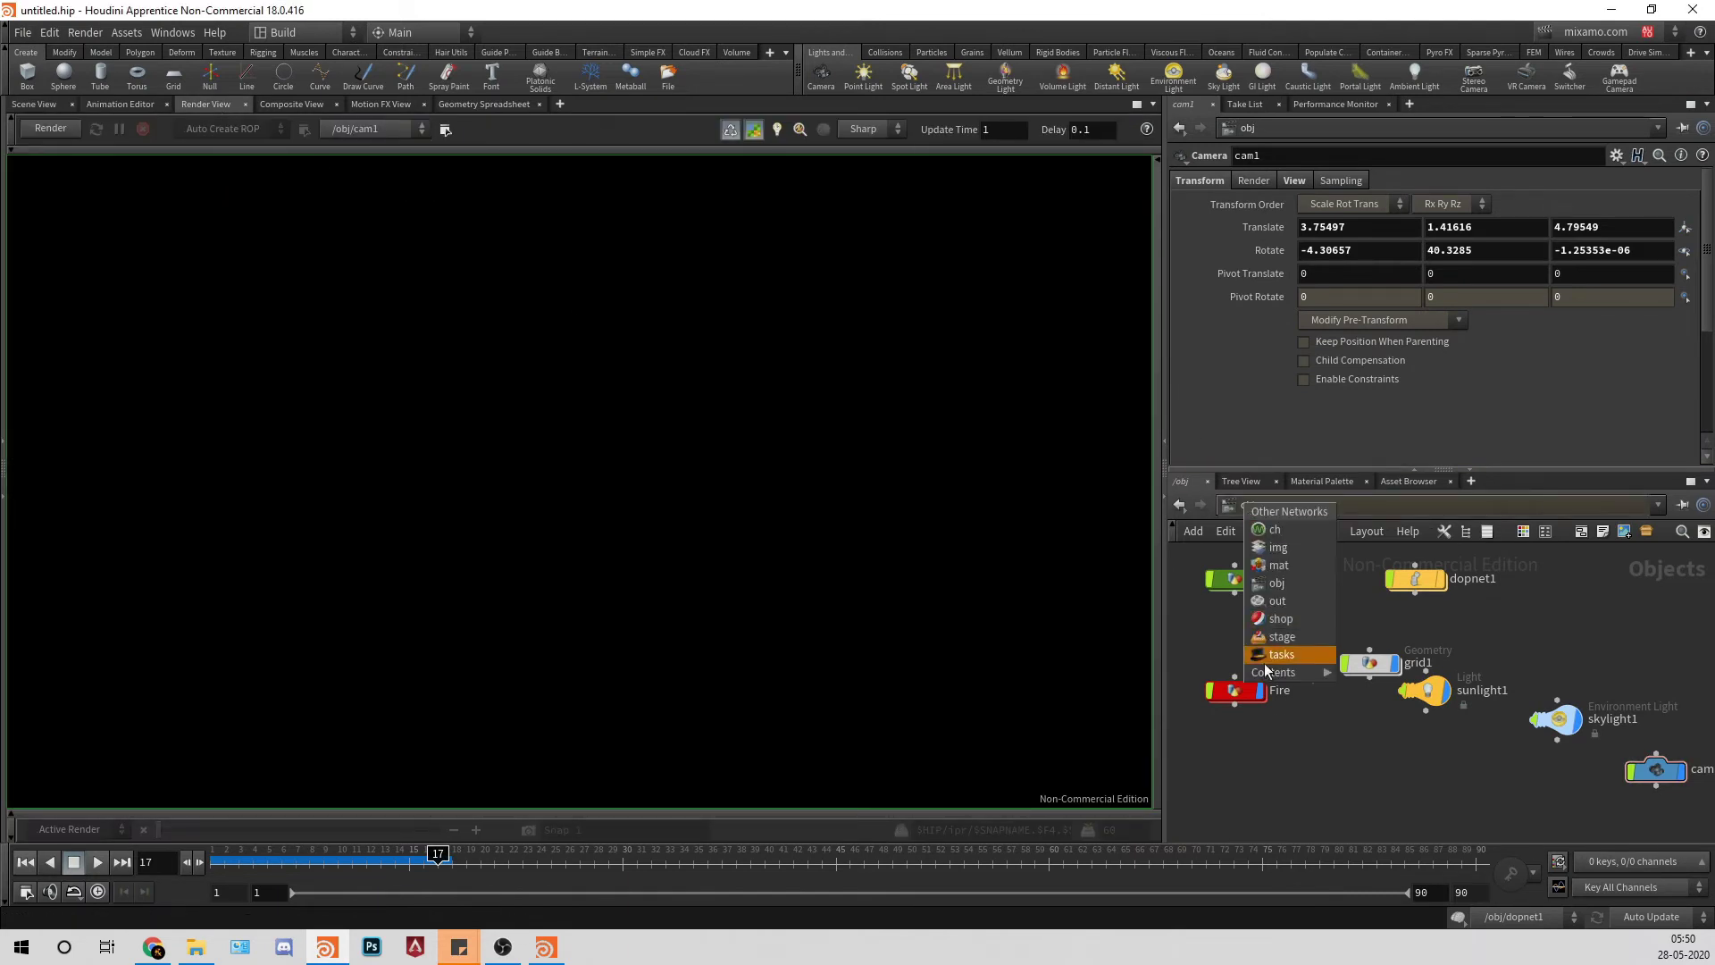
left_click(1288, 602)
key("Tab")
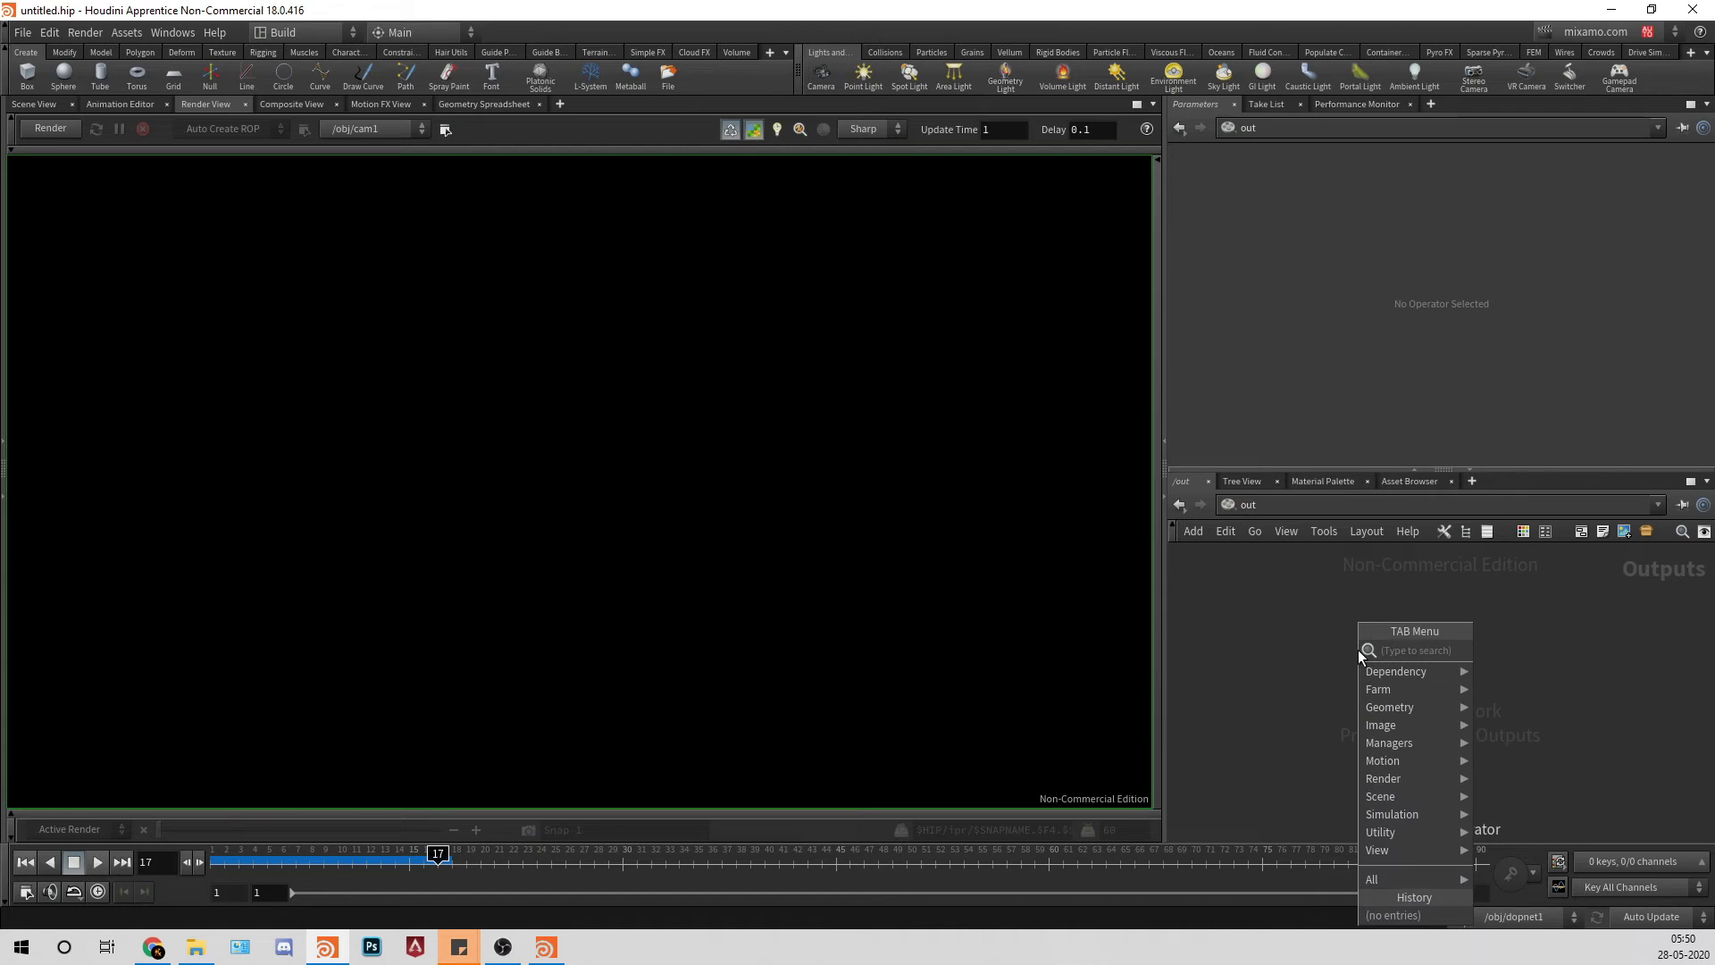
type("man")
key("Return")
left_click(1357, 651)
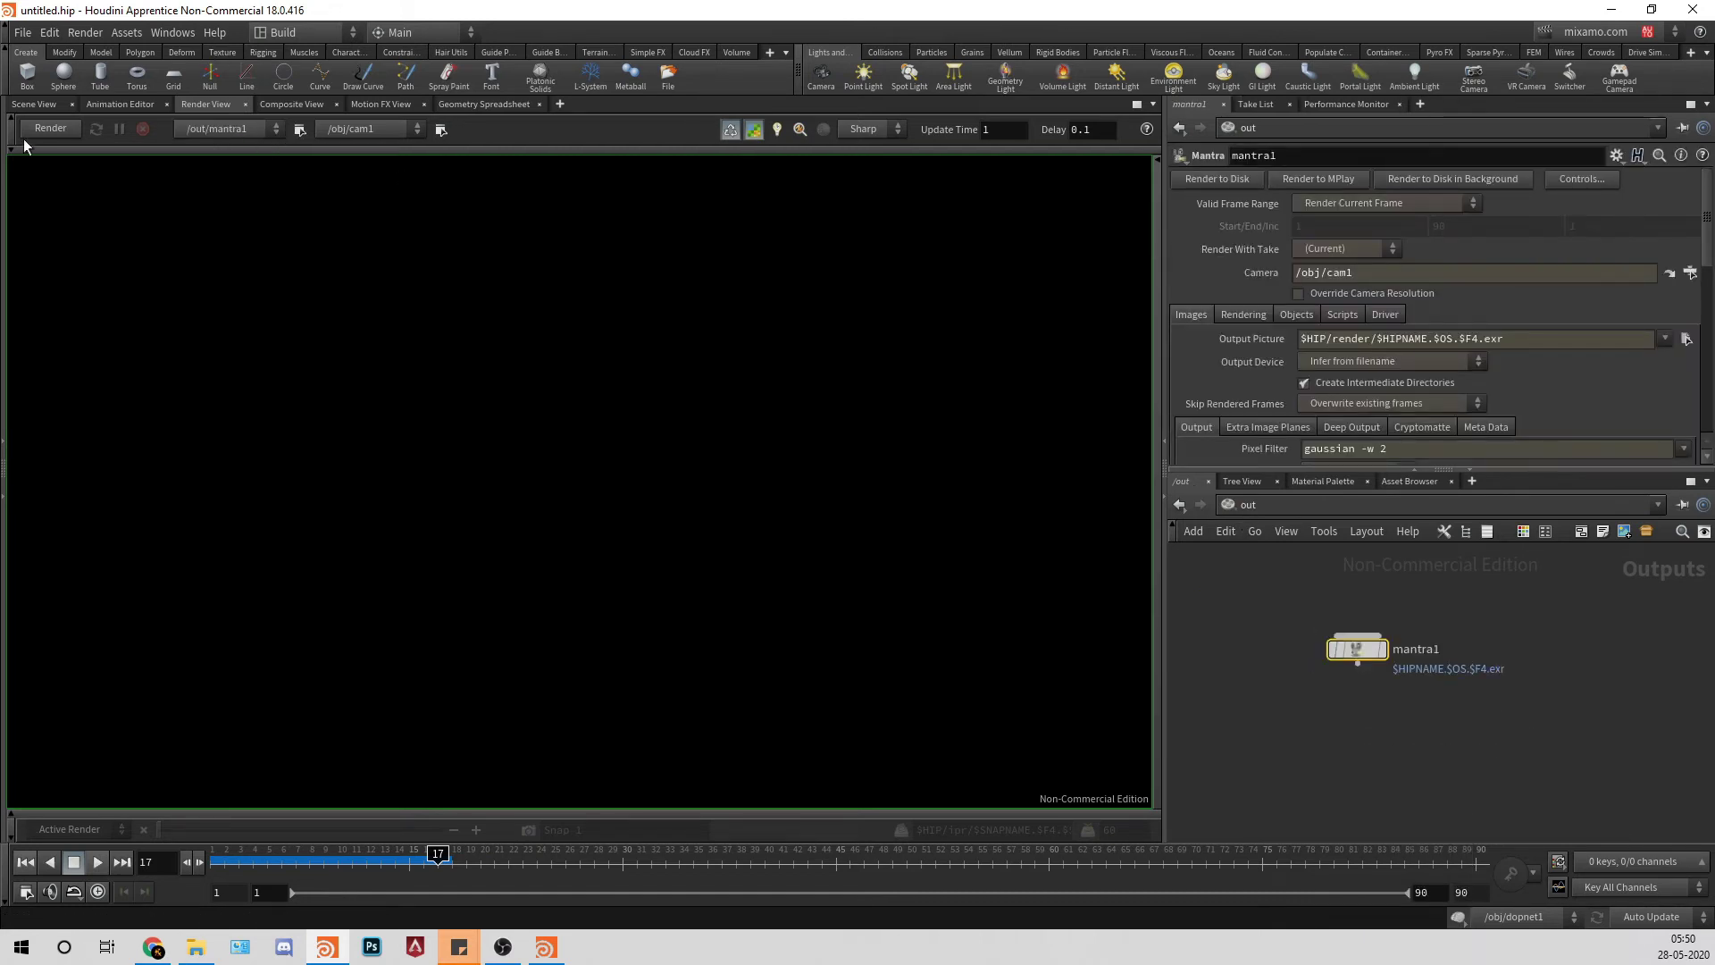
left_click(50, 129)
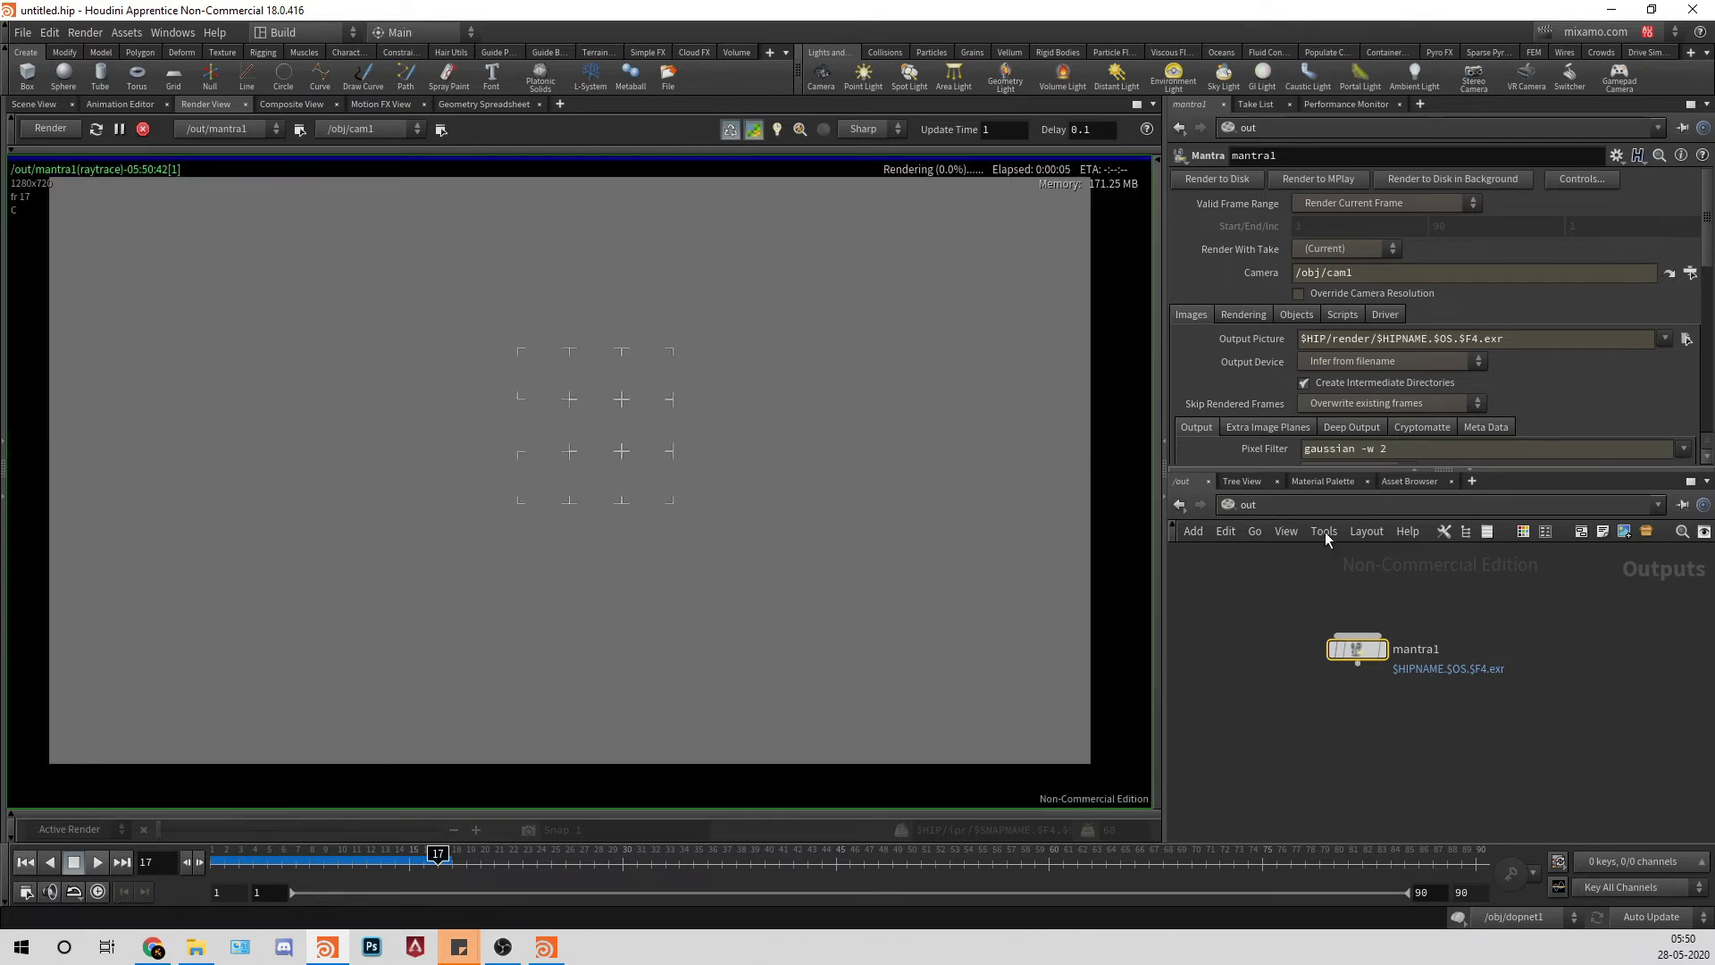
Step: Open the fireball Pyro Shader in the mat network and set its smoke Density Scale to 1
left_click(1328, 485)
double_click(1360, 571)
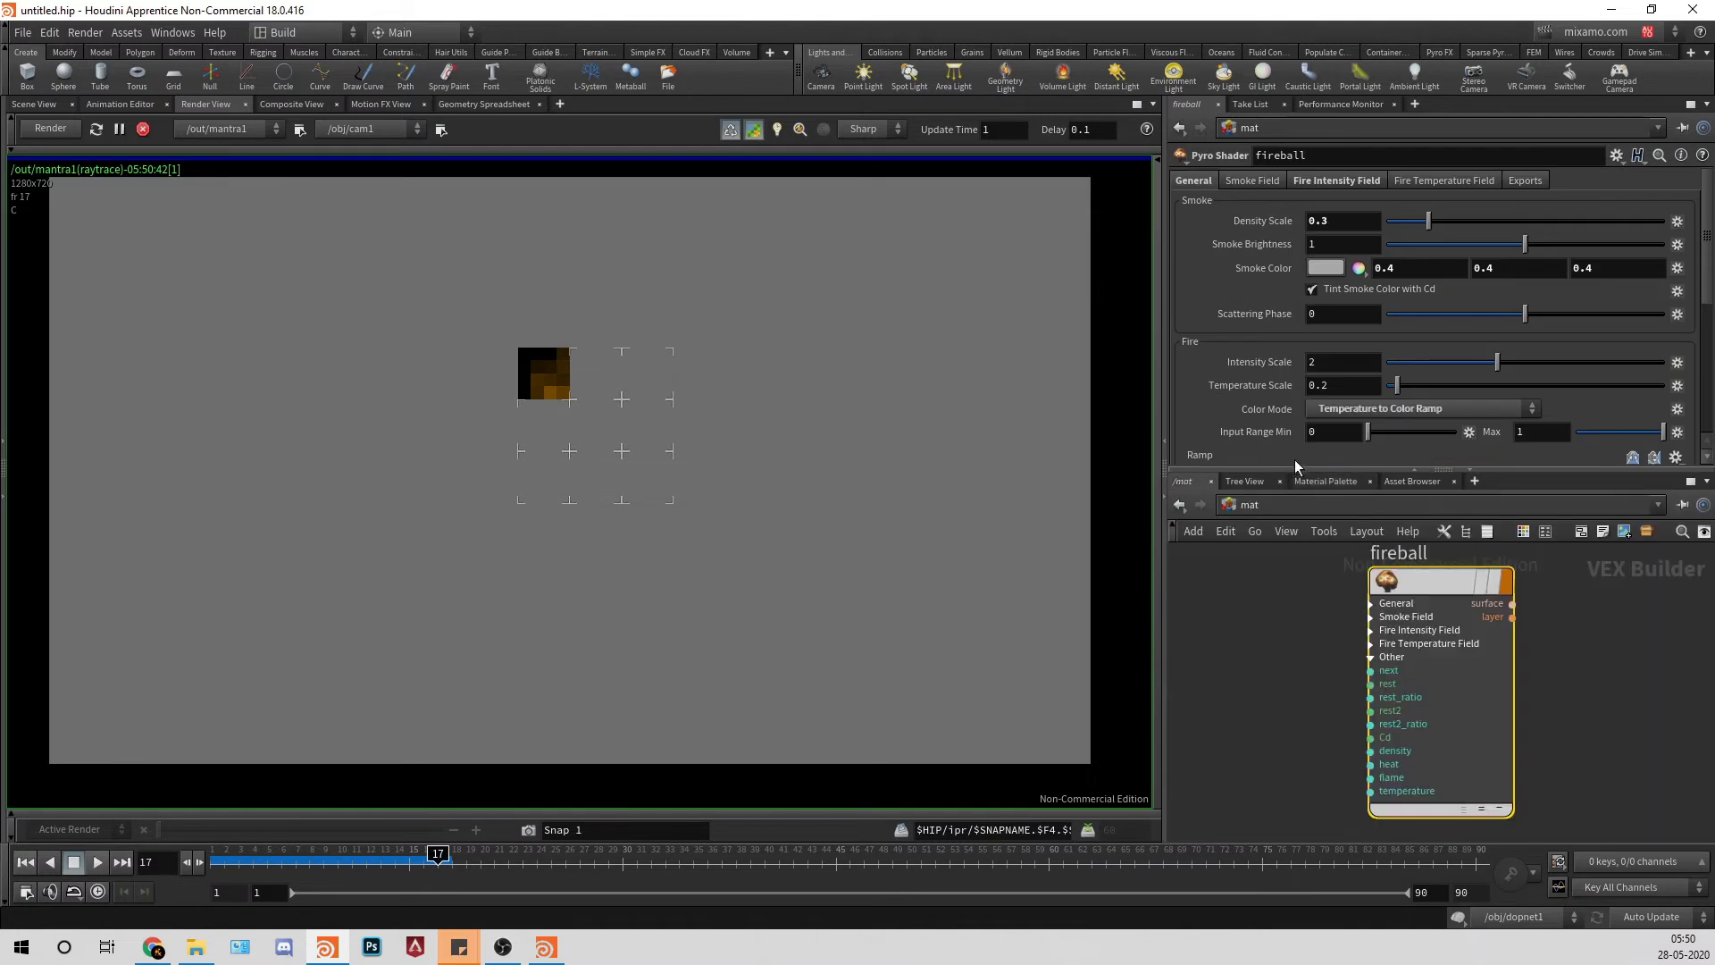
left_click_drag(1296, 468, 1296, 576)
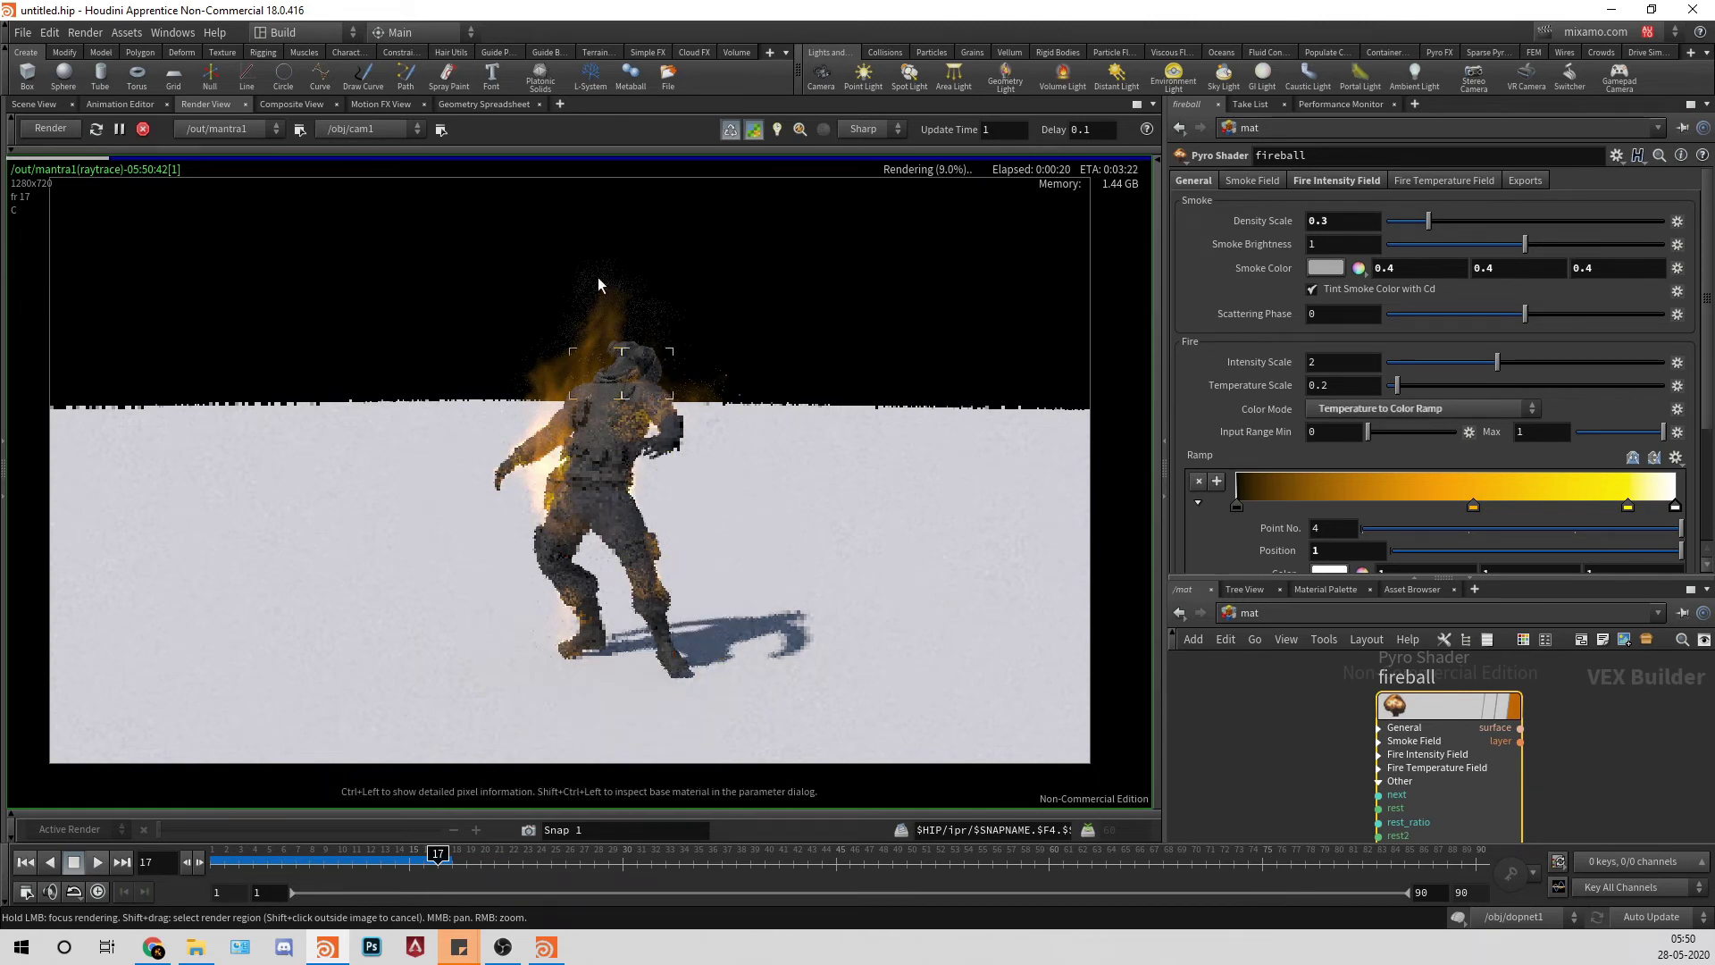
left_click(1348, 368)
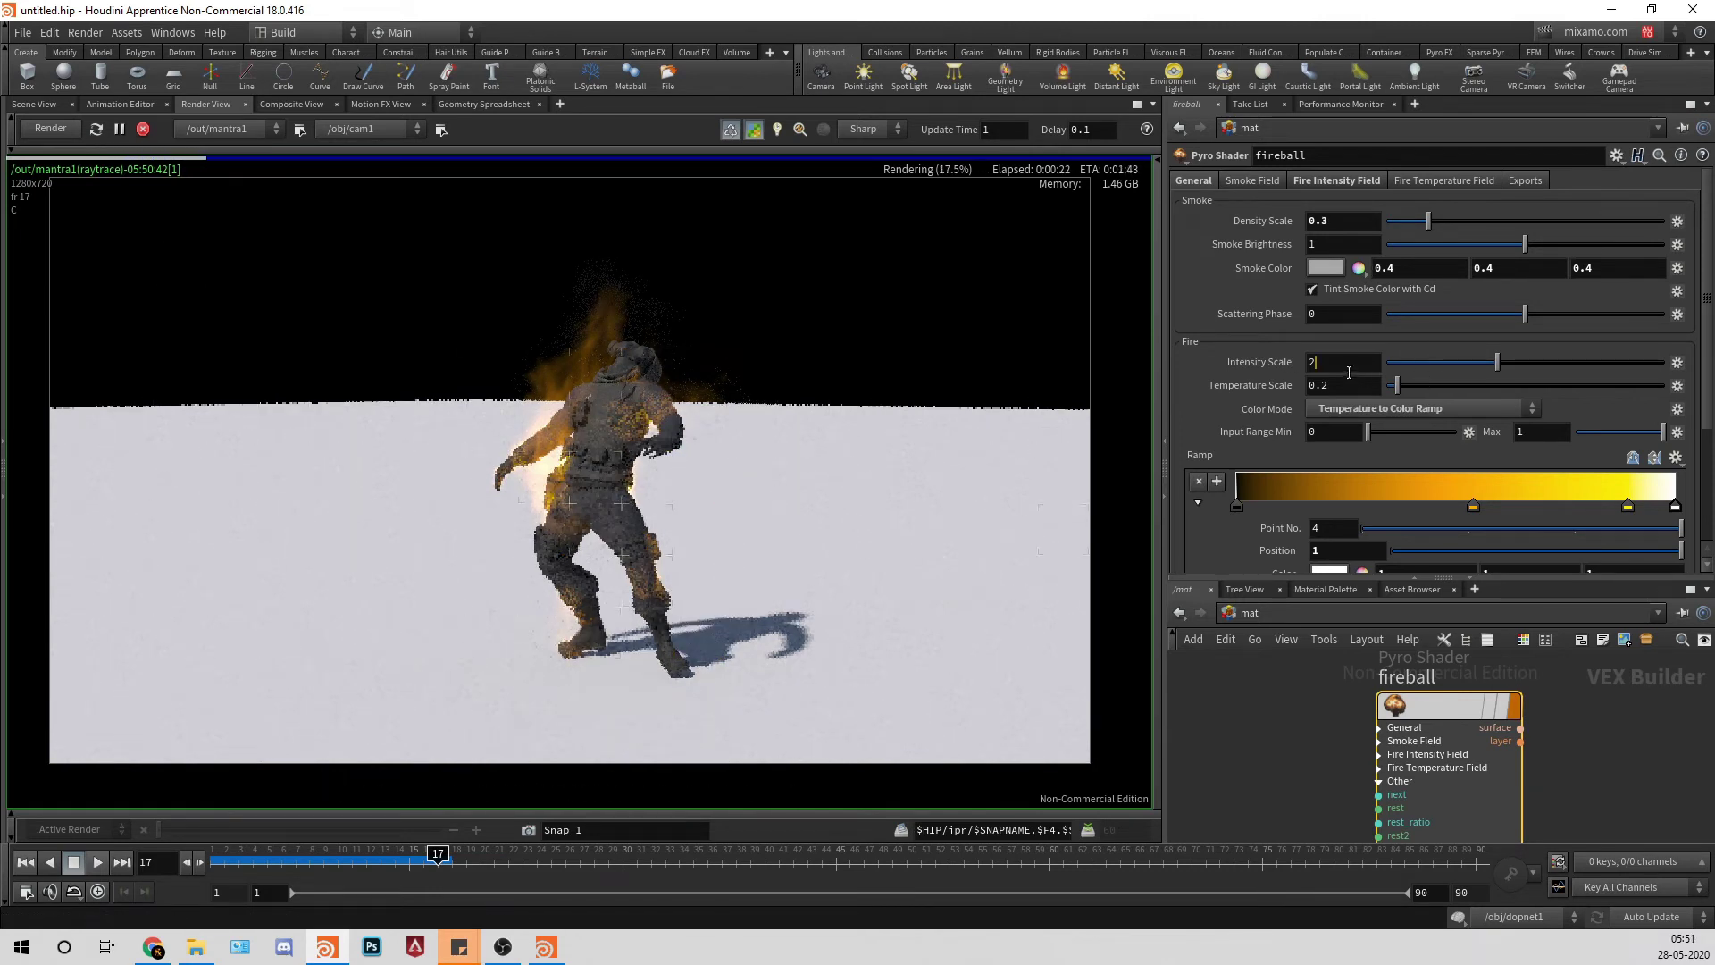
left_click_drag(1344, 224, 652, 211)
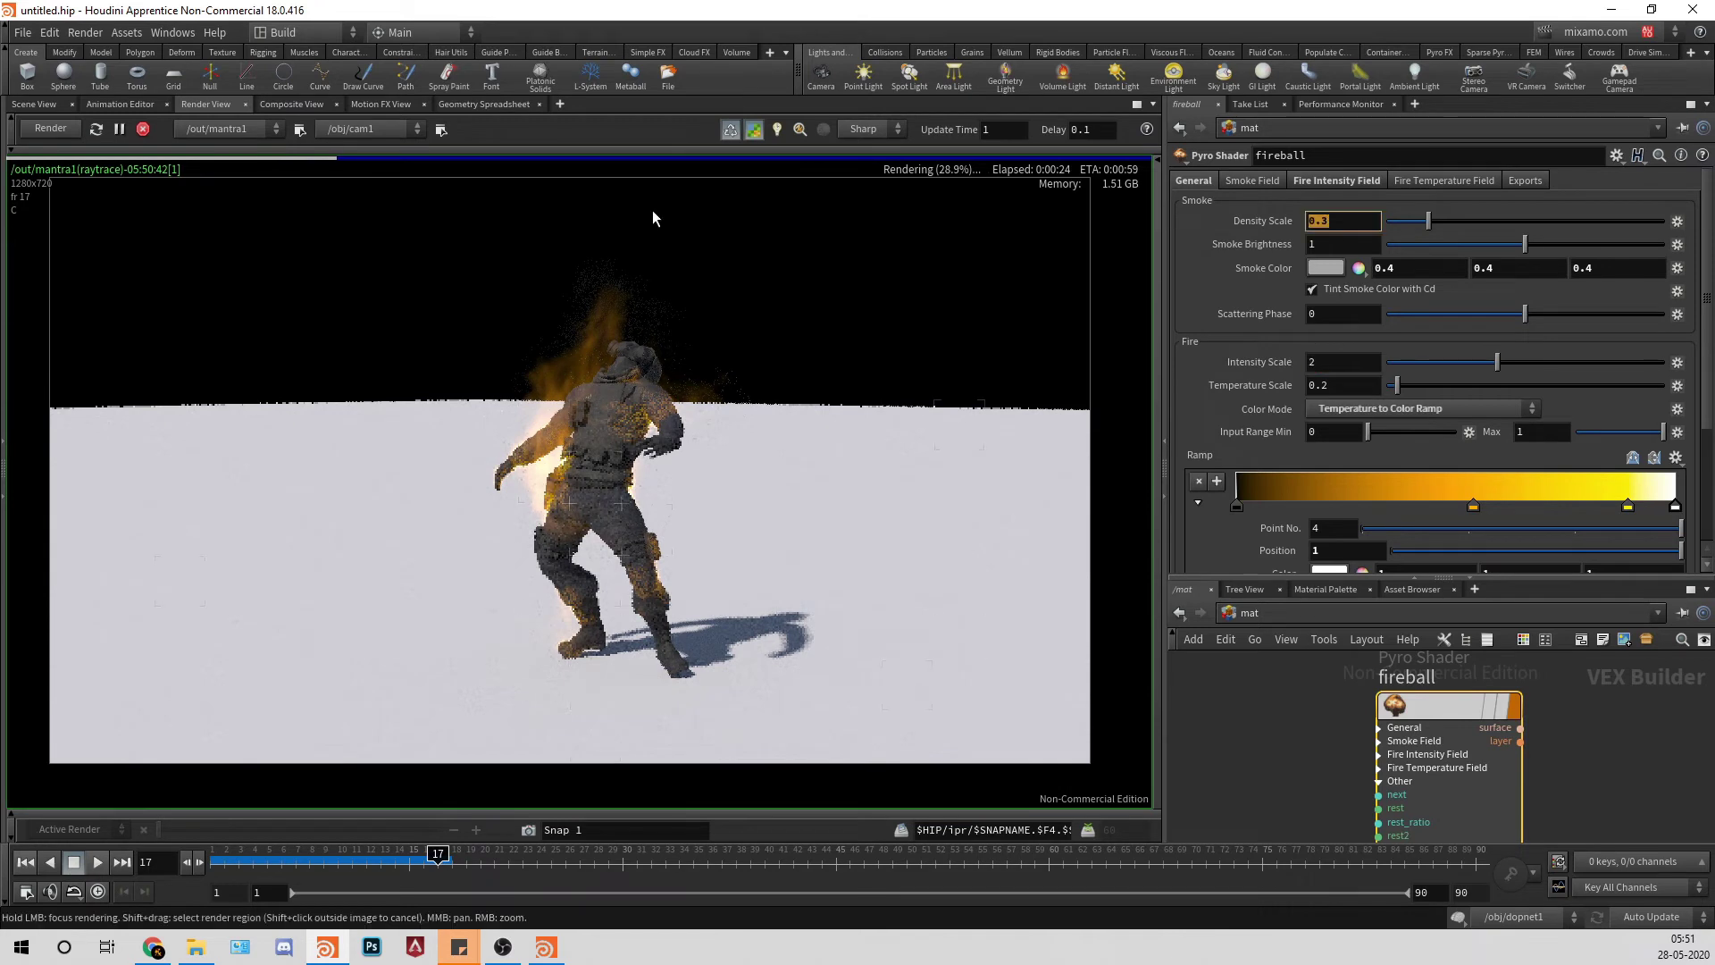
type("1")
key("Return")
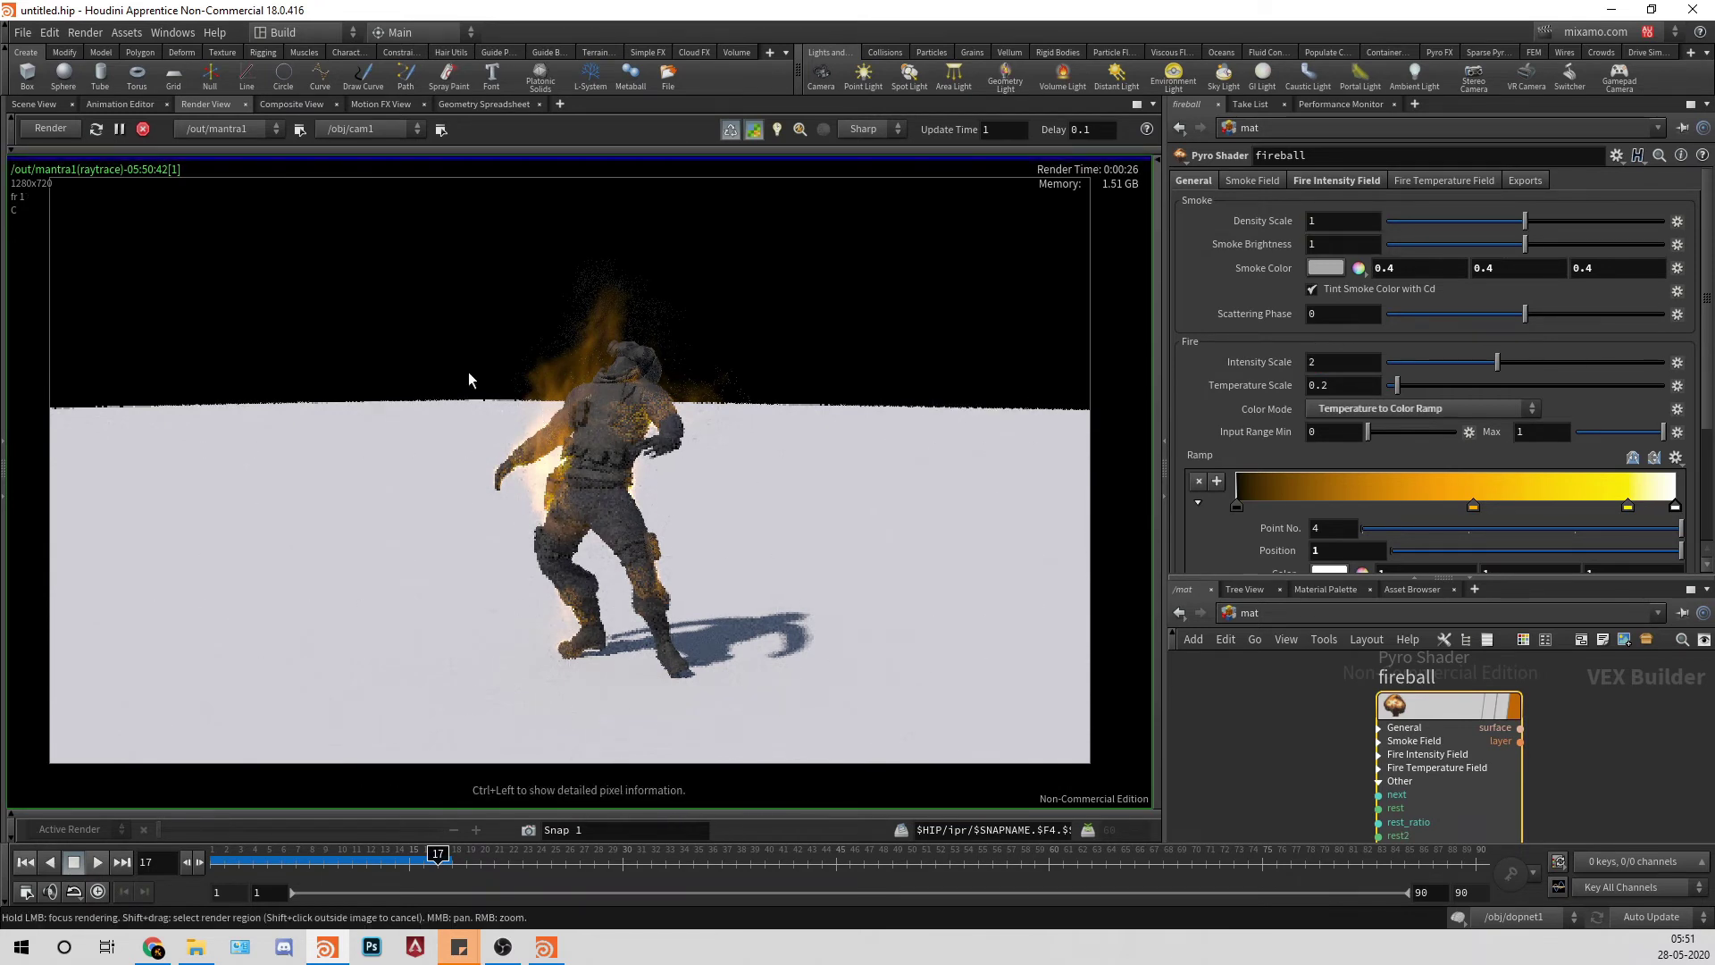
Step: Limit the render region to the whole burning character and set the fireball's fire Intensity Scale to 6
mouse_move(458, 216)
left_mouse_down("shift")
mouse_move(614, 368)
mouse_move(767, 638)
mouse_move(763, 703)
left_mouse_up("shift")
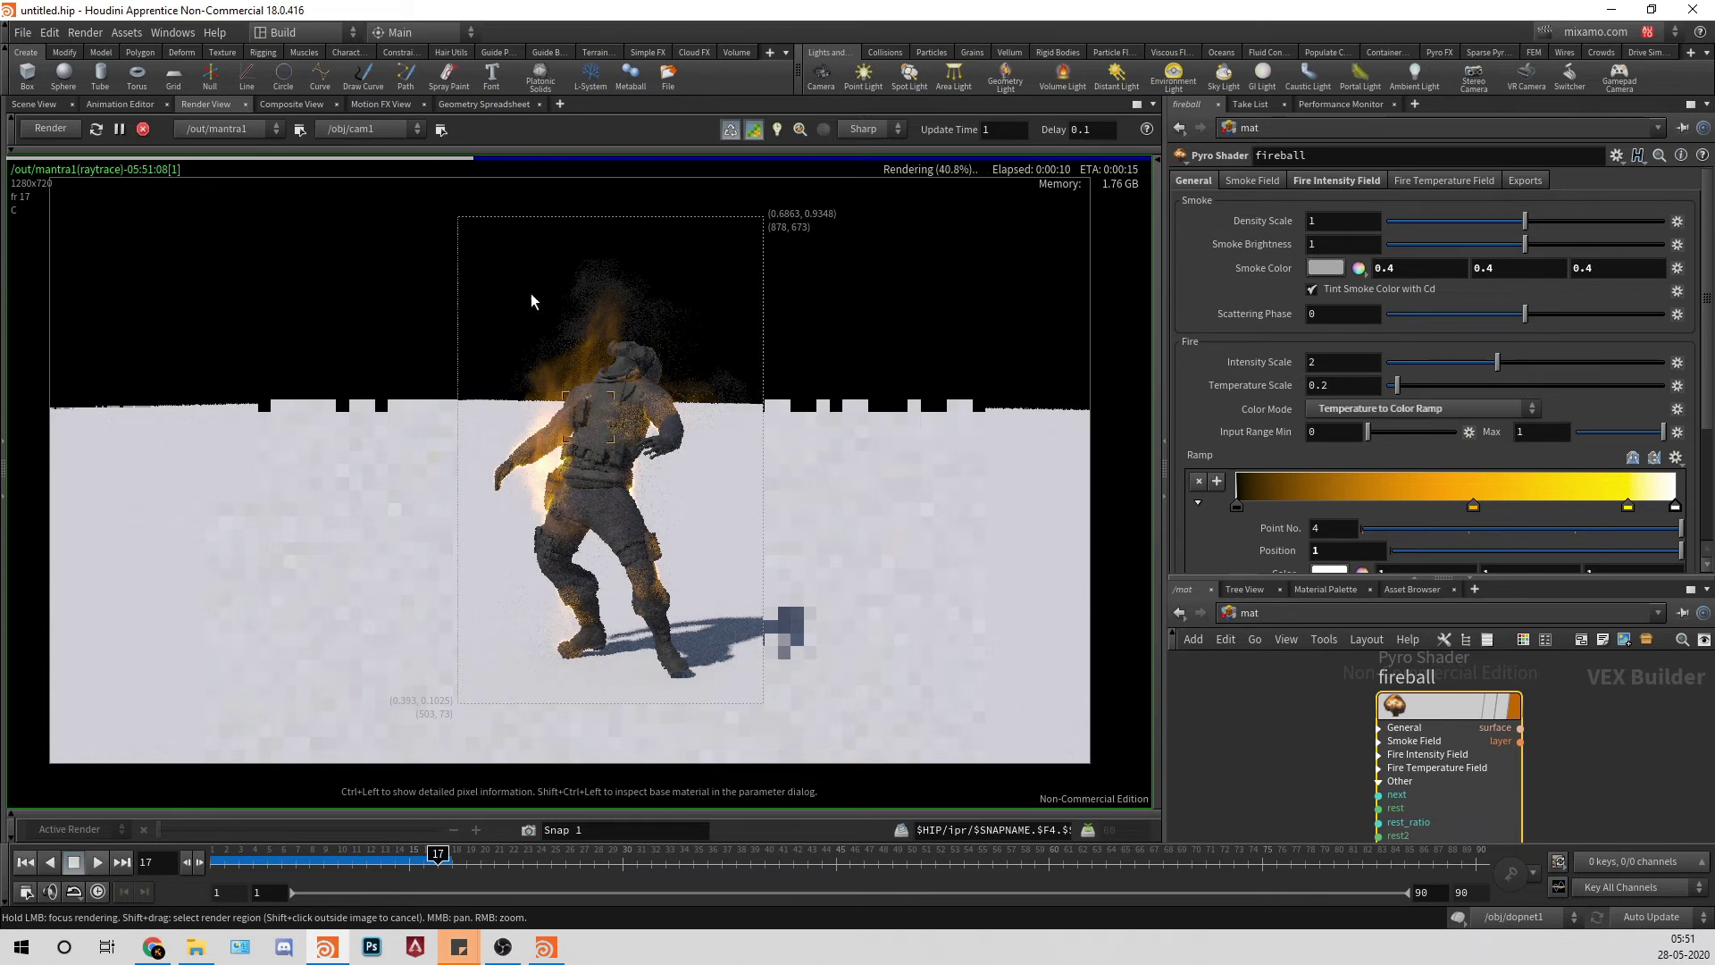
left_click(1354, 369)
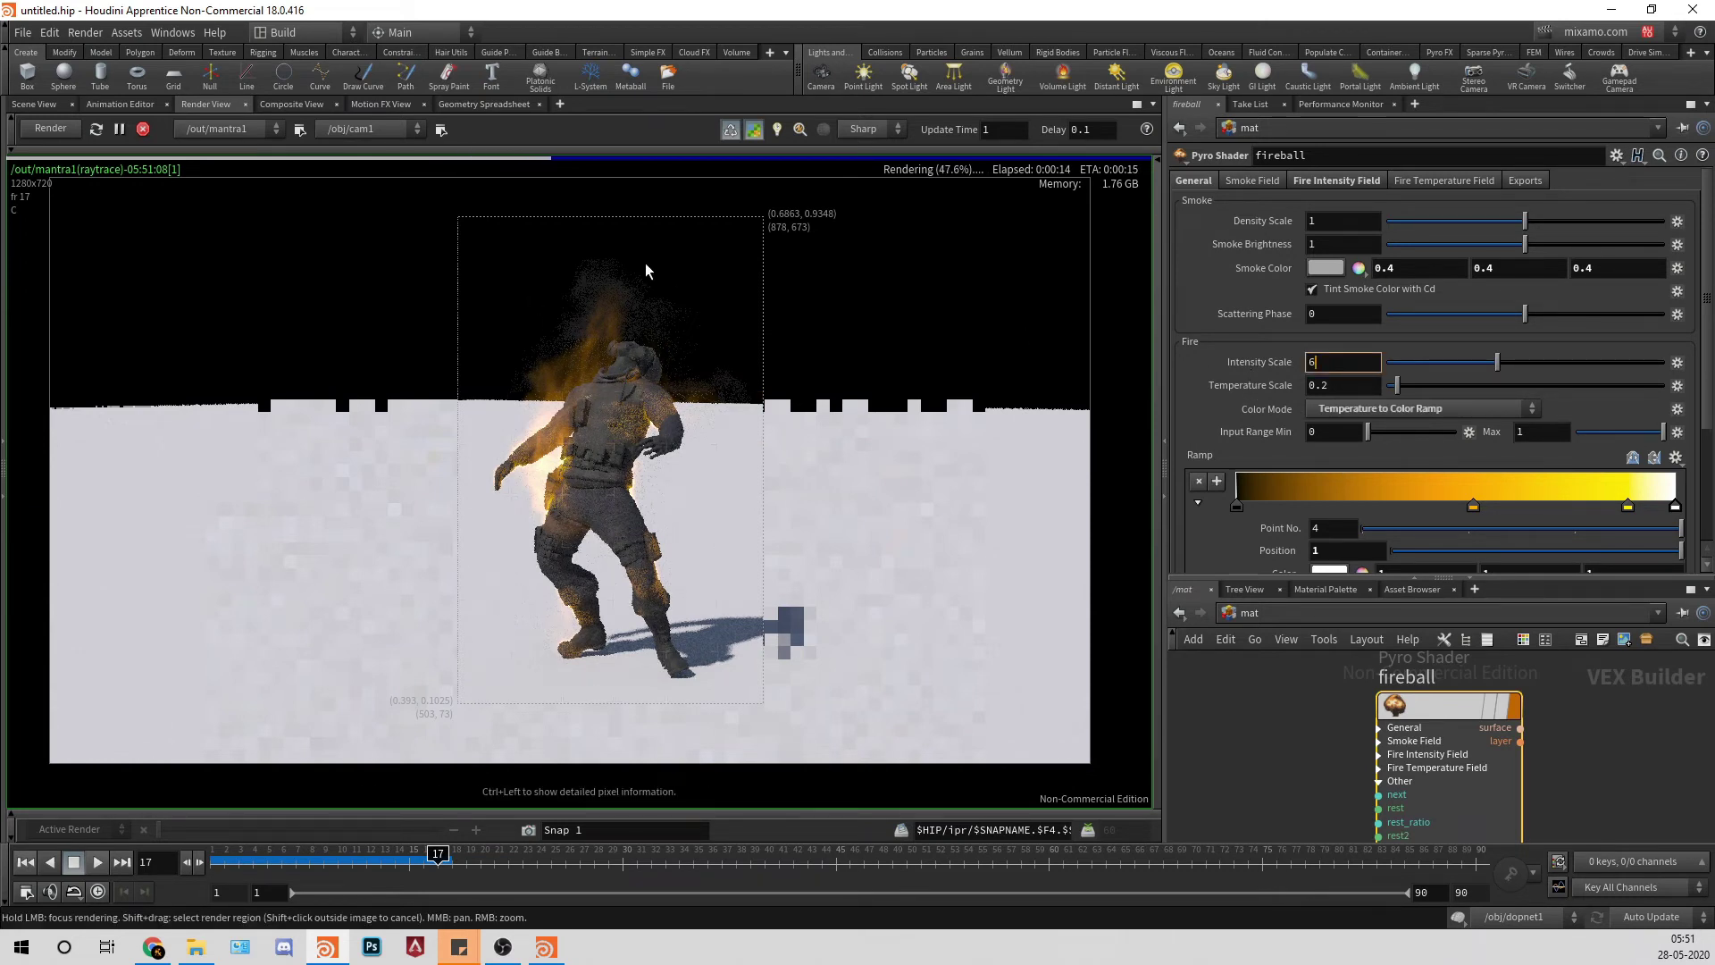
key("Tab")
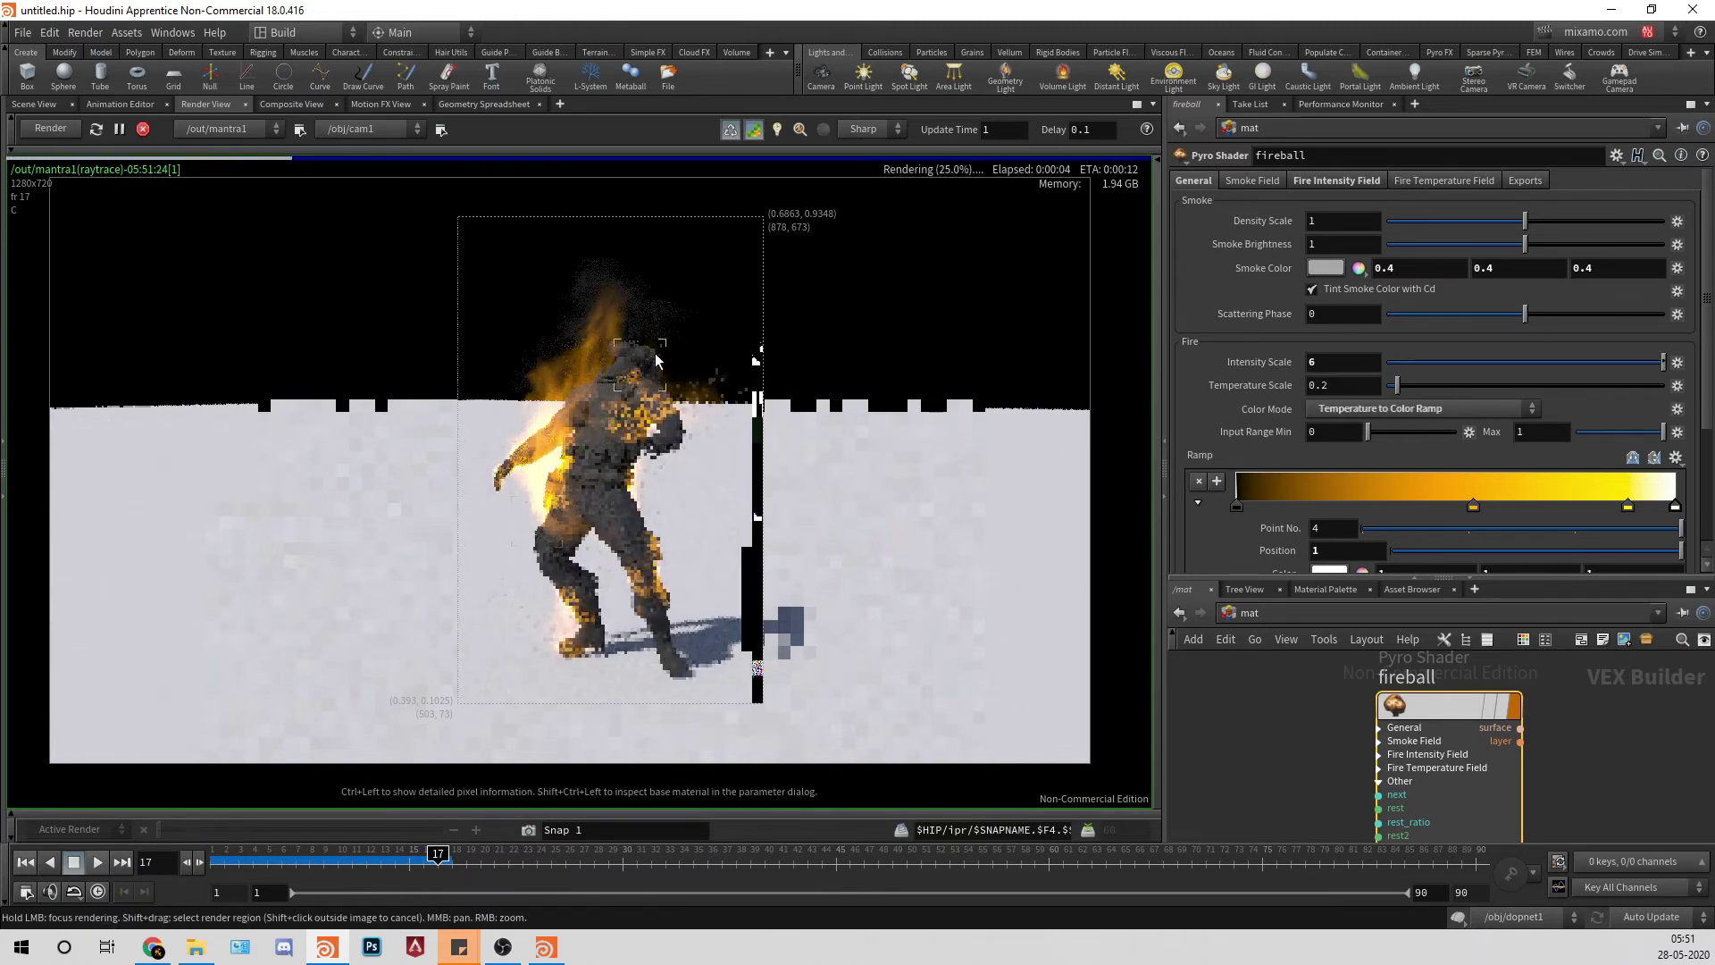
Step: Recolor the orange middle point of the fire color ramp to a redder orange with green 0.138
scroll(1397, 451, "down", 3)
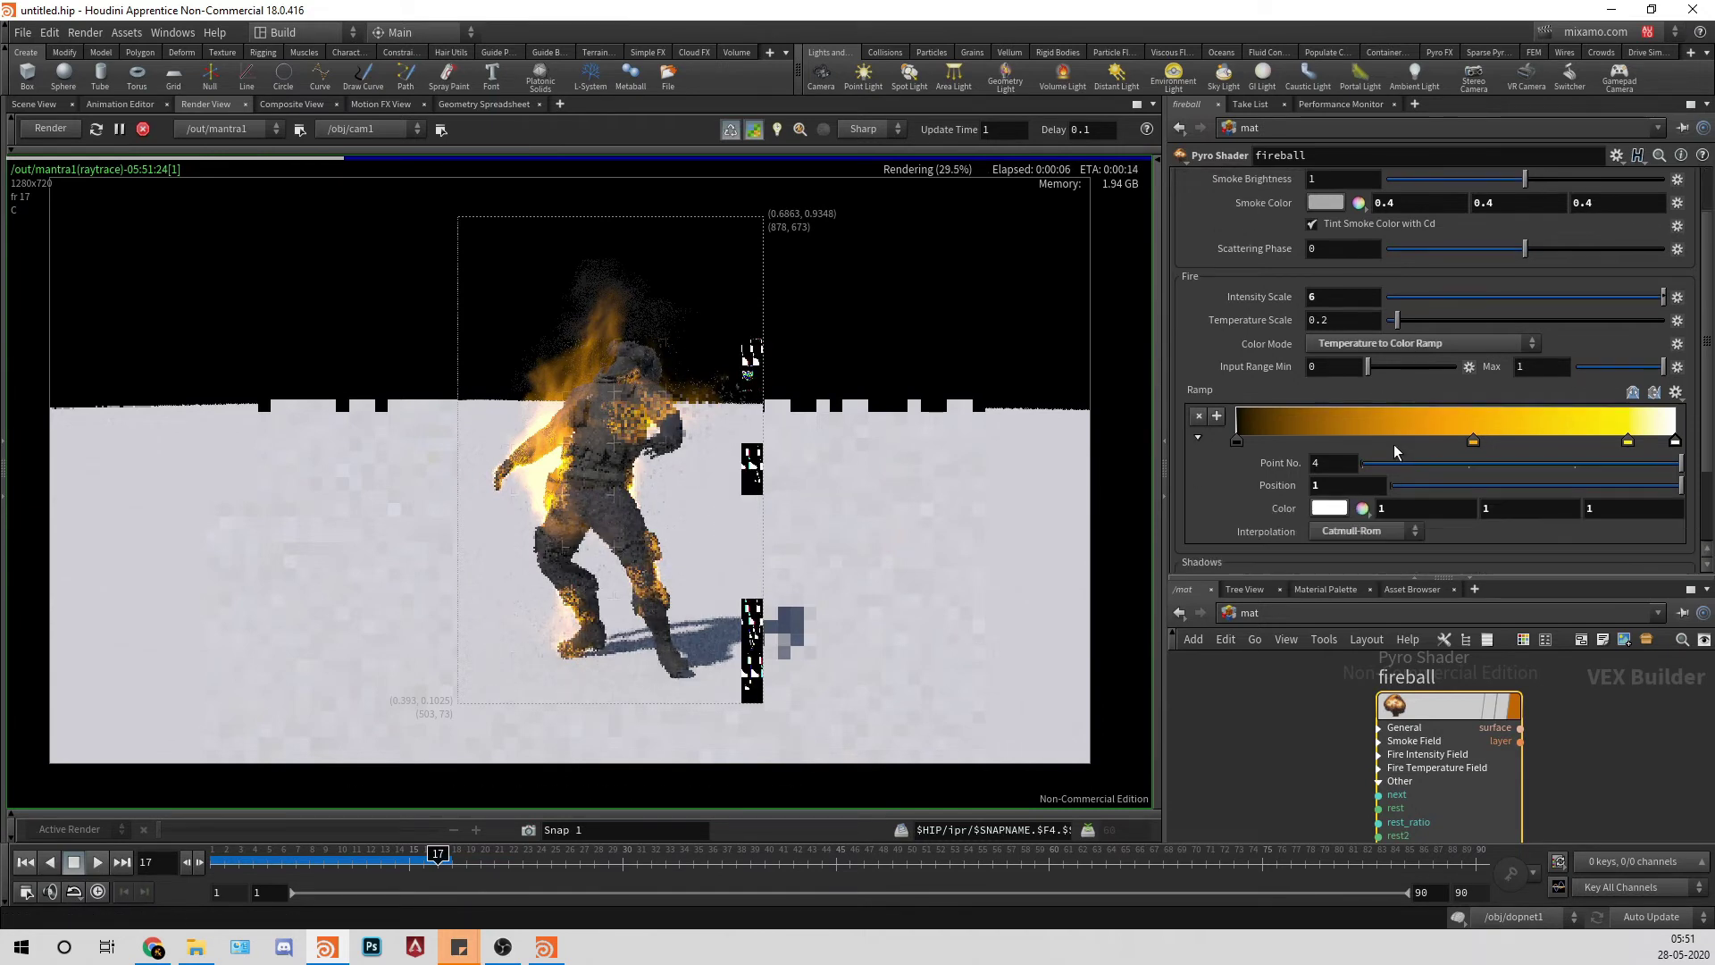
scroll(1398, 451, "up", 2)
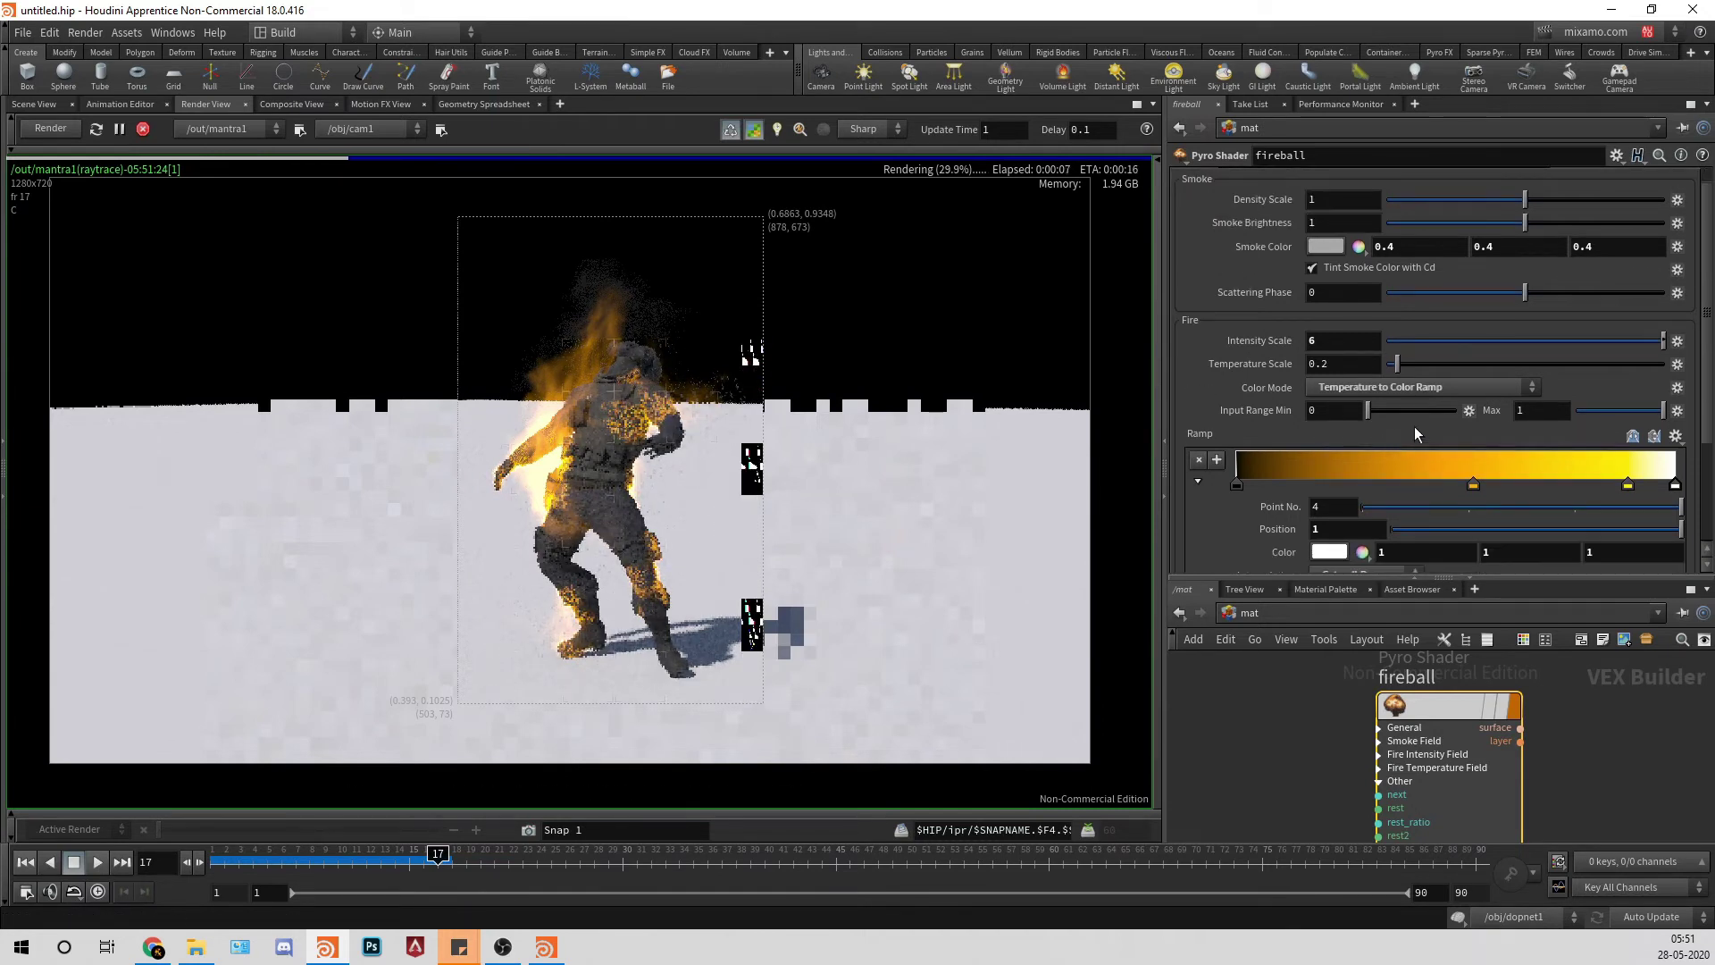
double_click(1473, 485)
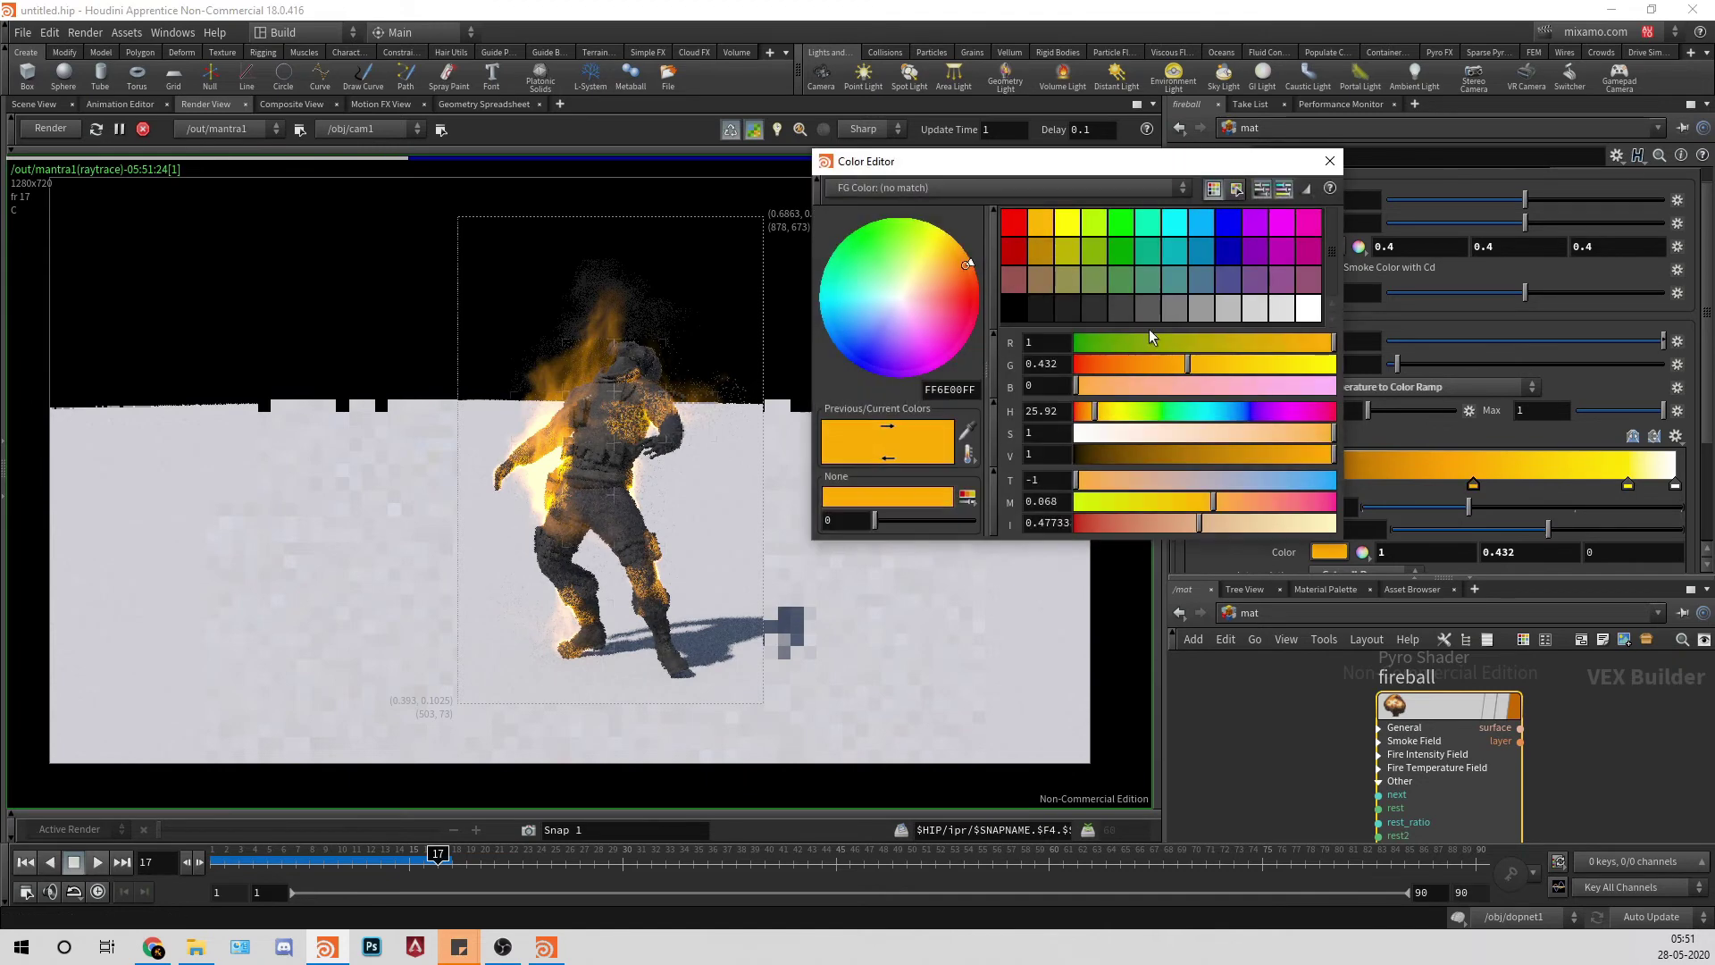
left_click_drag(1145, 372, 1114, 368)
left_click(1329, 161)
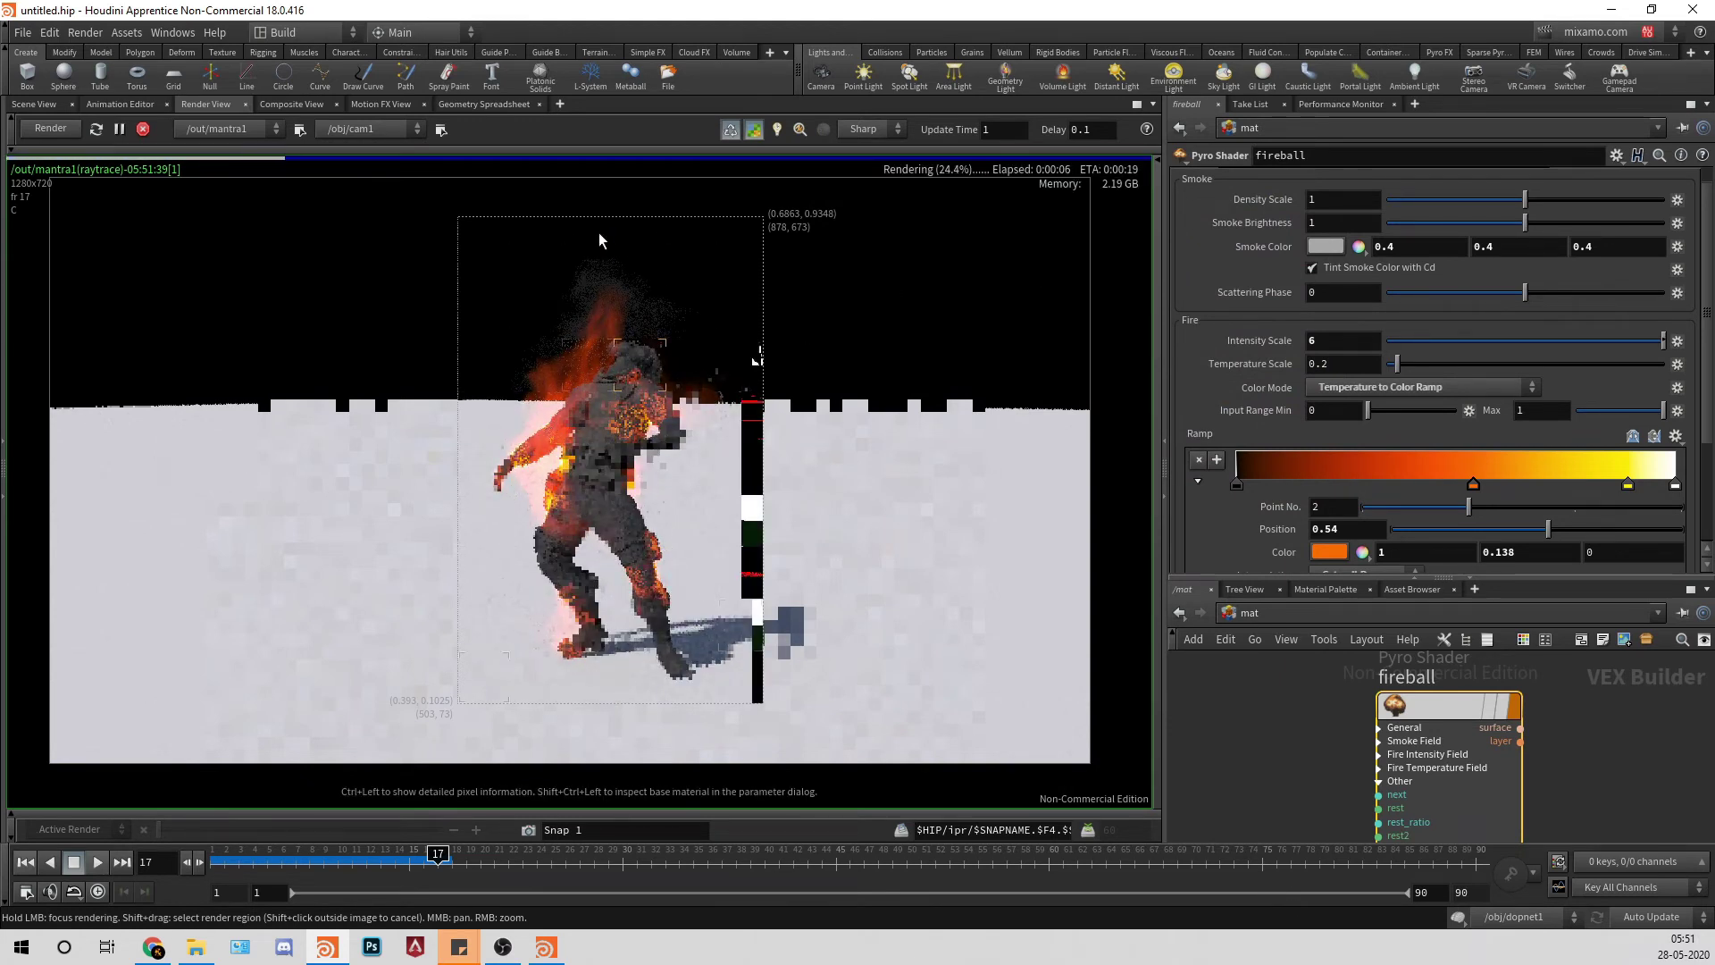
Step: Try the lookup ramp on the fireball shader's smoke density field
scroll(1295, 349, "up", 1)
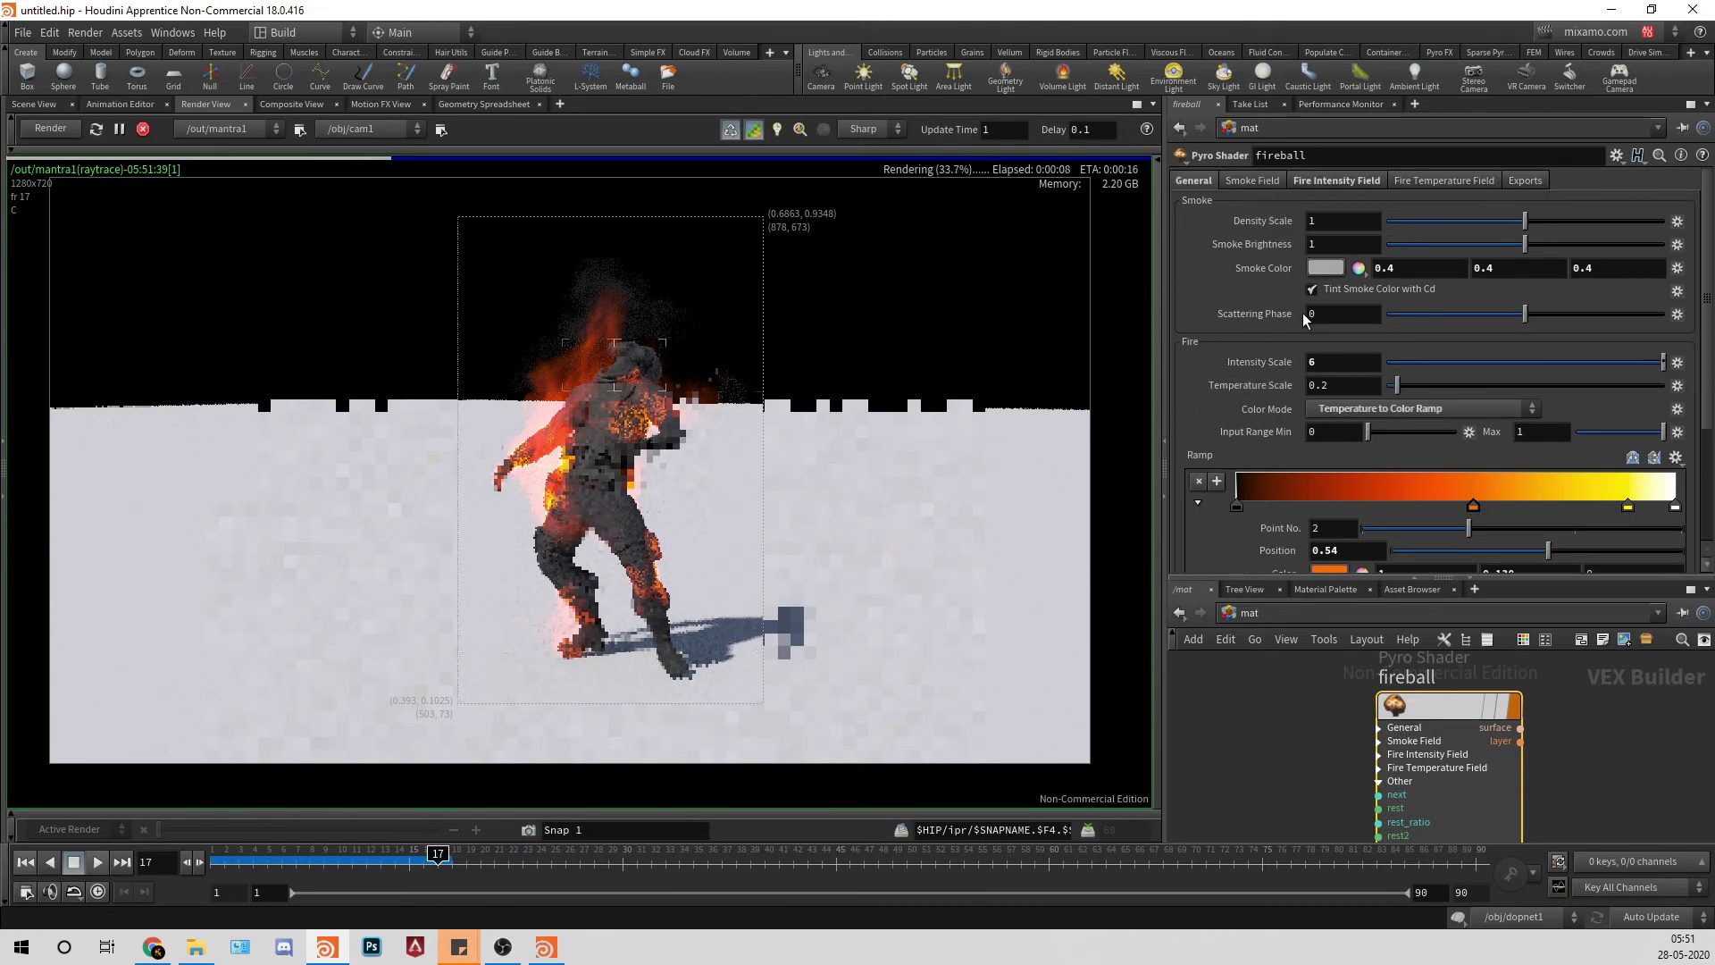
left_click(1266, 182)
left_click(1340, 277)
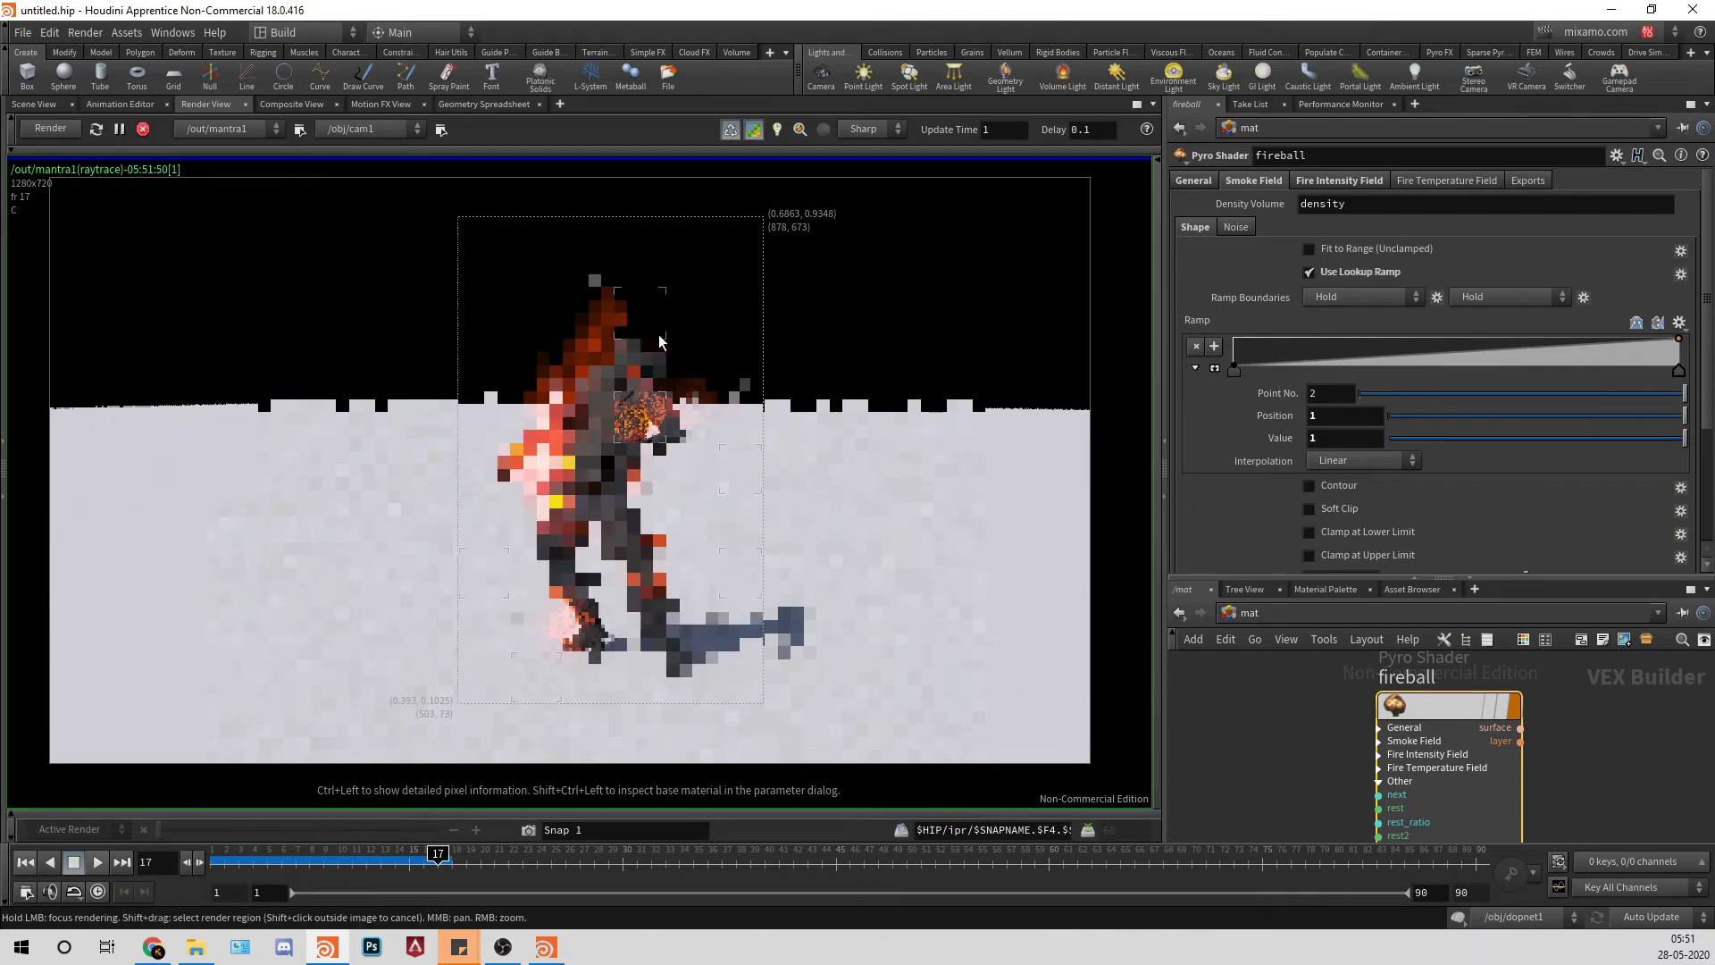
Step: Narrow the render region to the character's upper body and the flames around it
scroll(640, 300, "up", 6)
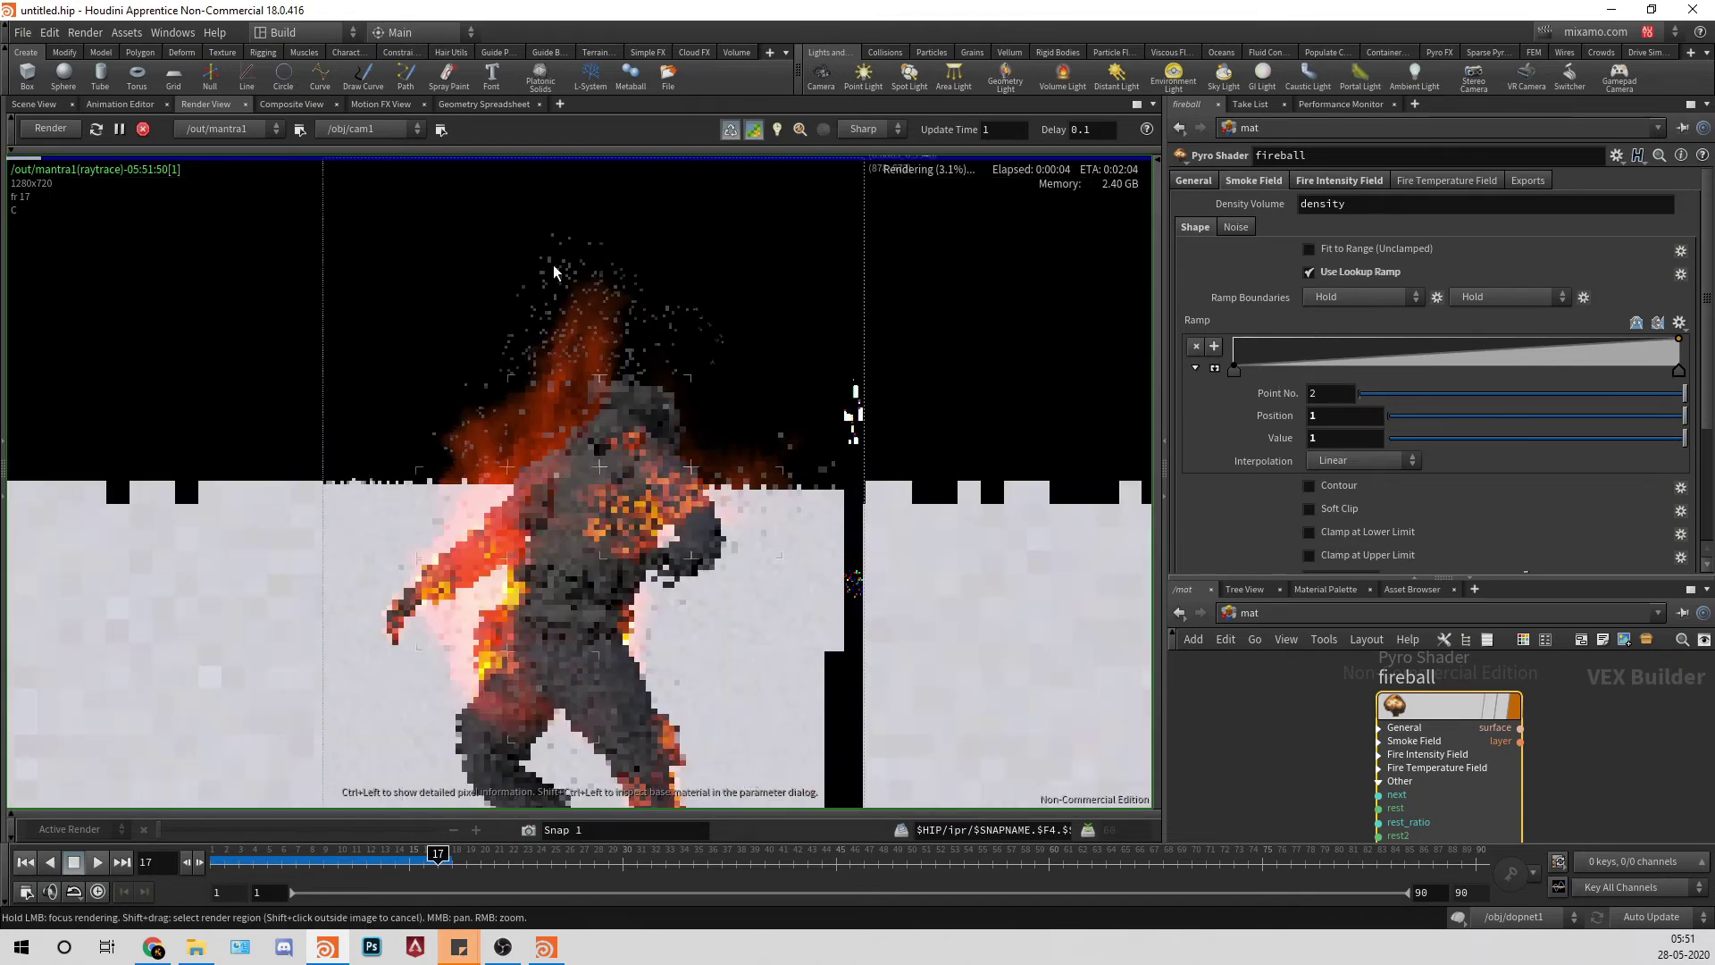
left_click_drag(315, 201, 909, 595, "shift")
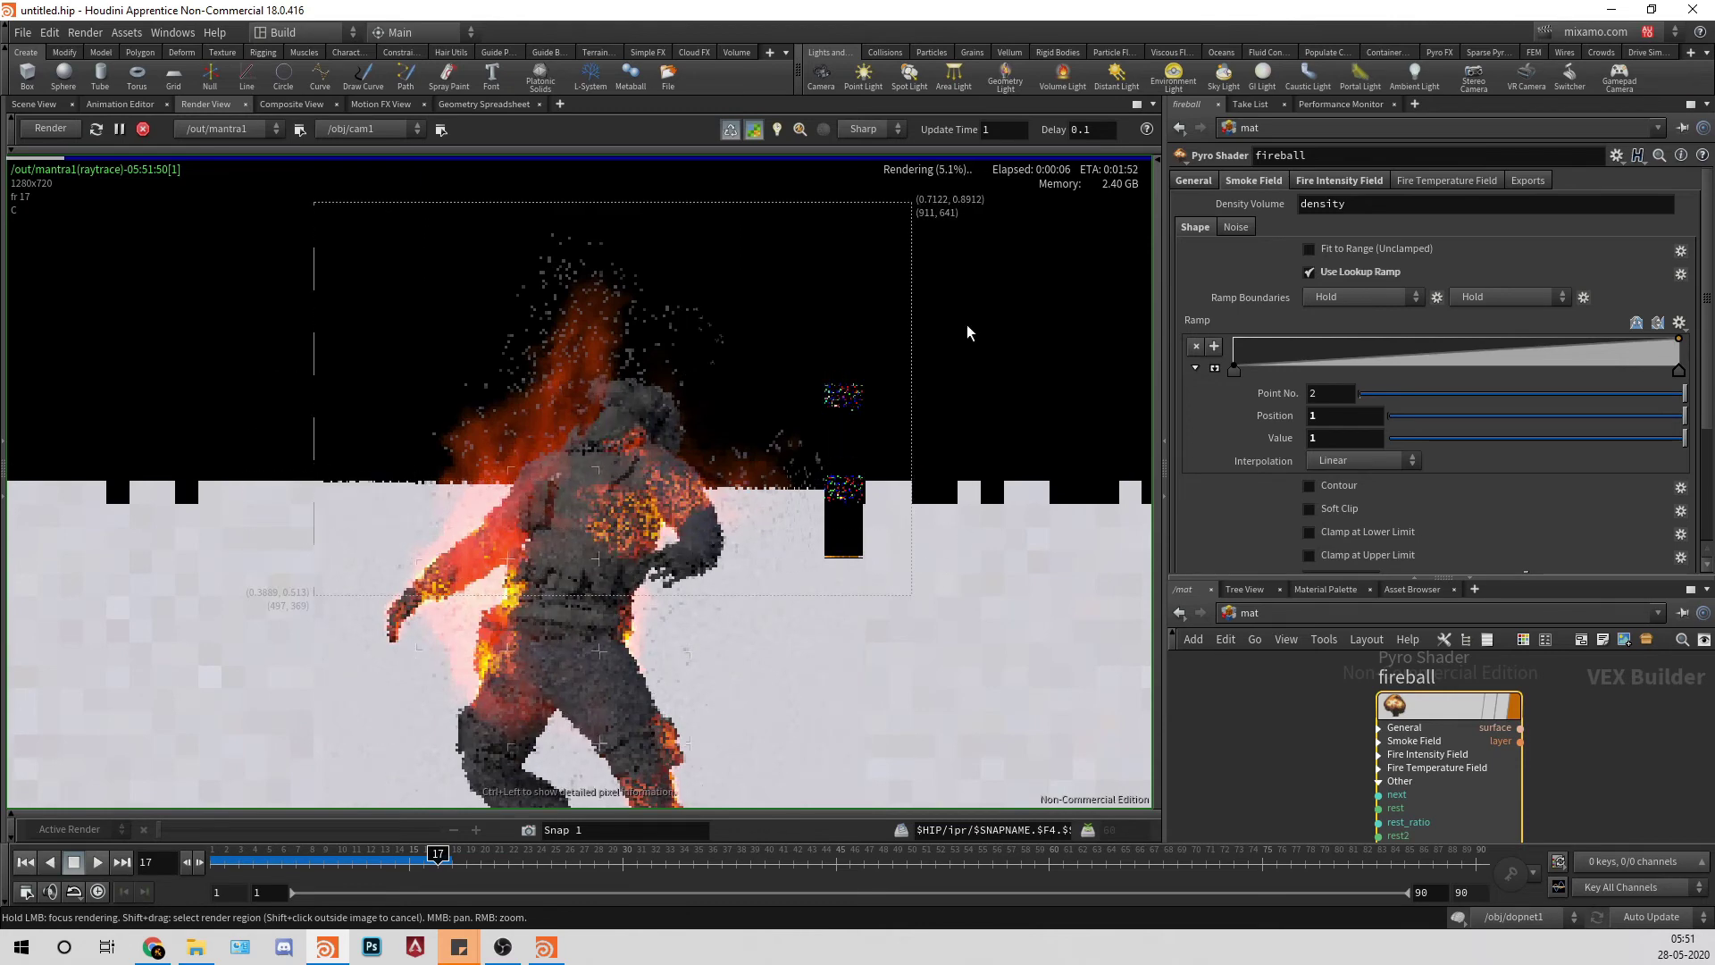
scroll(636, 345, "up", 1)
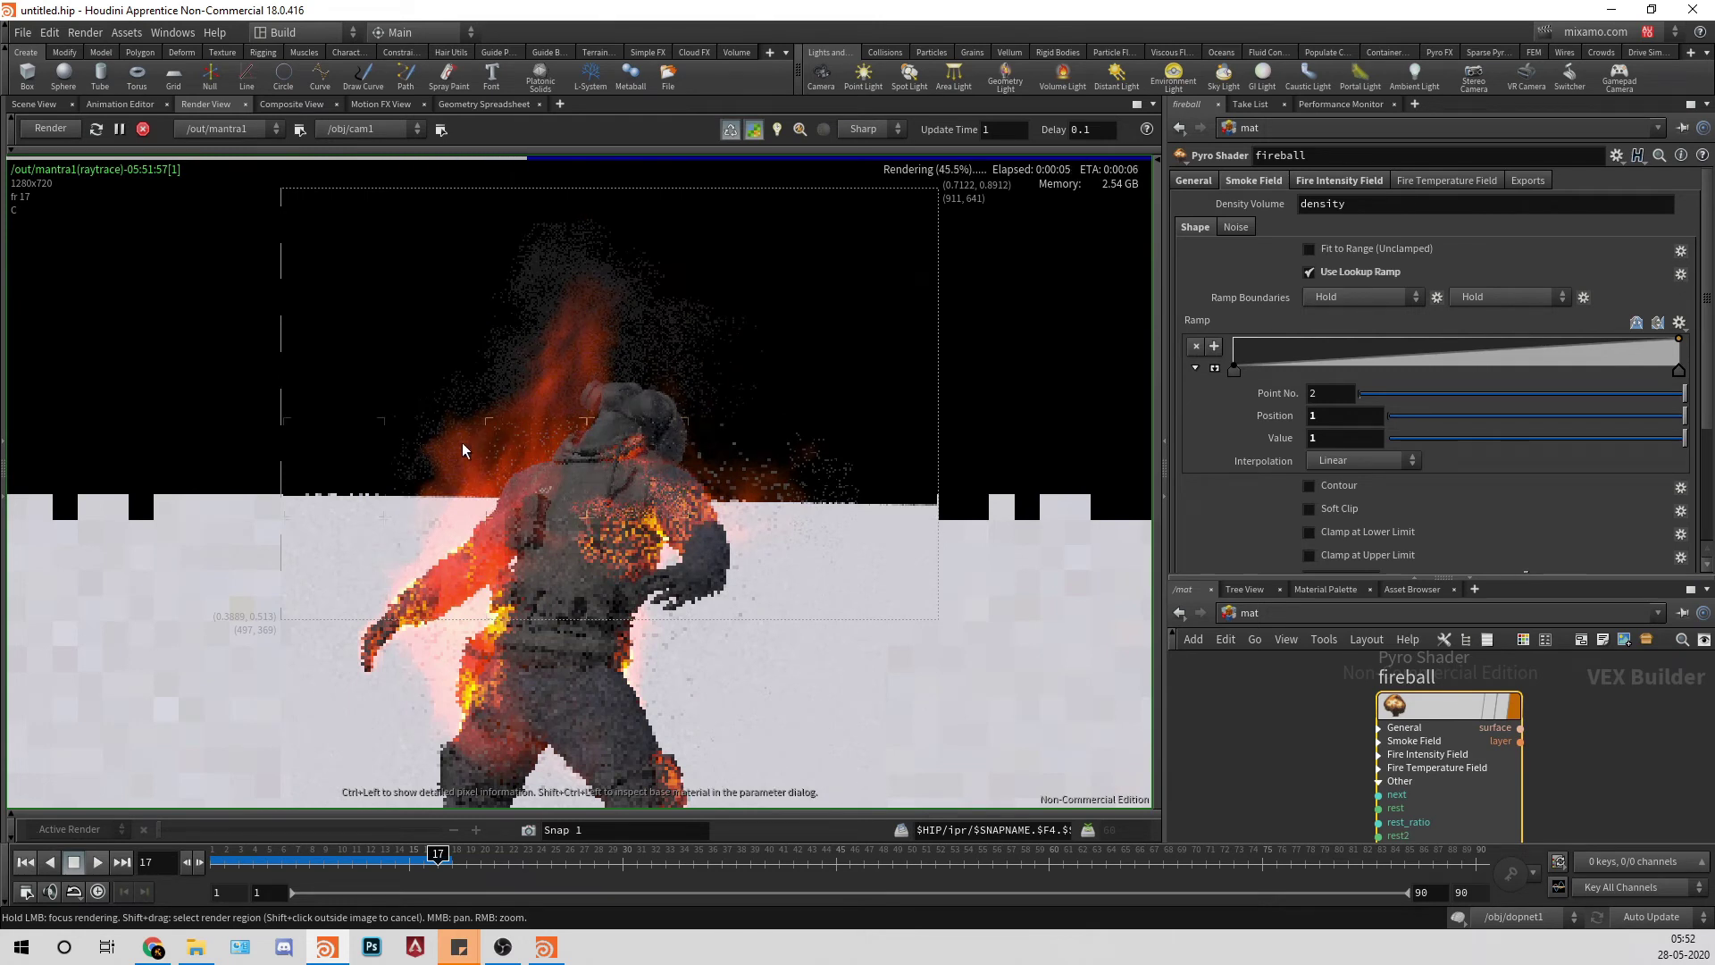
Step: Try reshaping the smoke density ramp with an extra point near its end, and delete the end point
left_click(1656, 368)
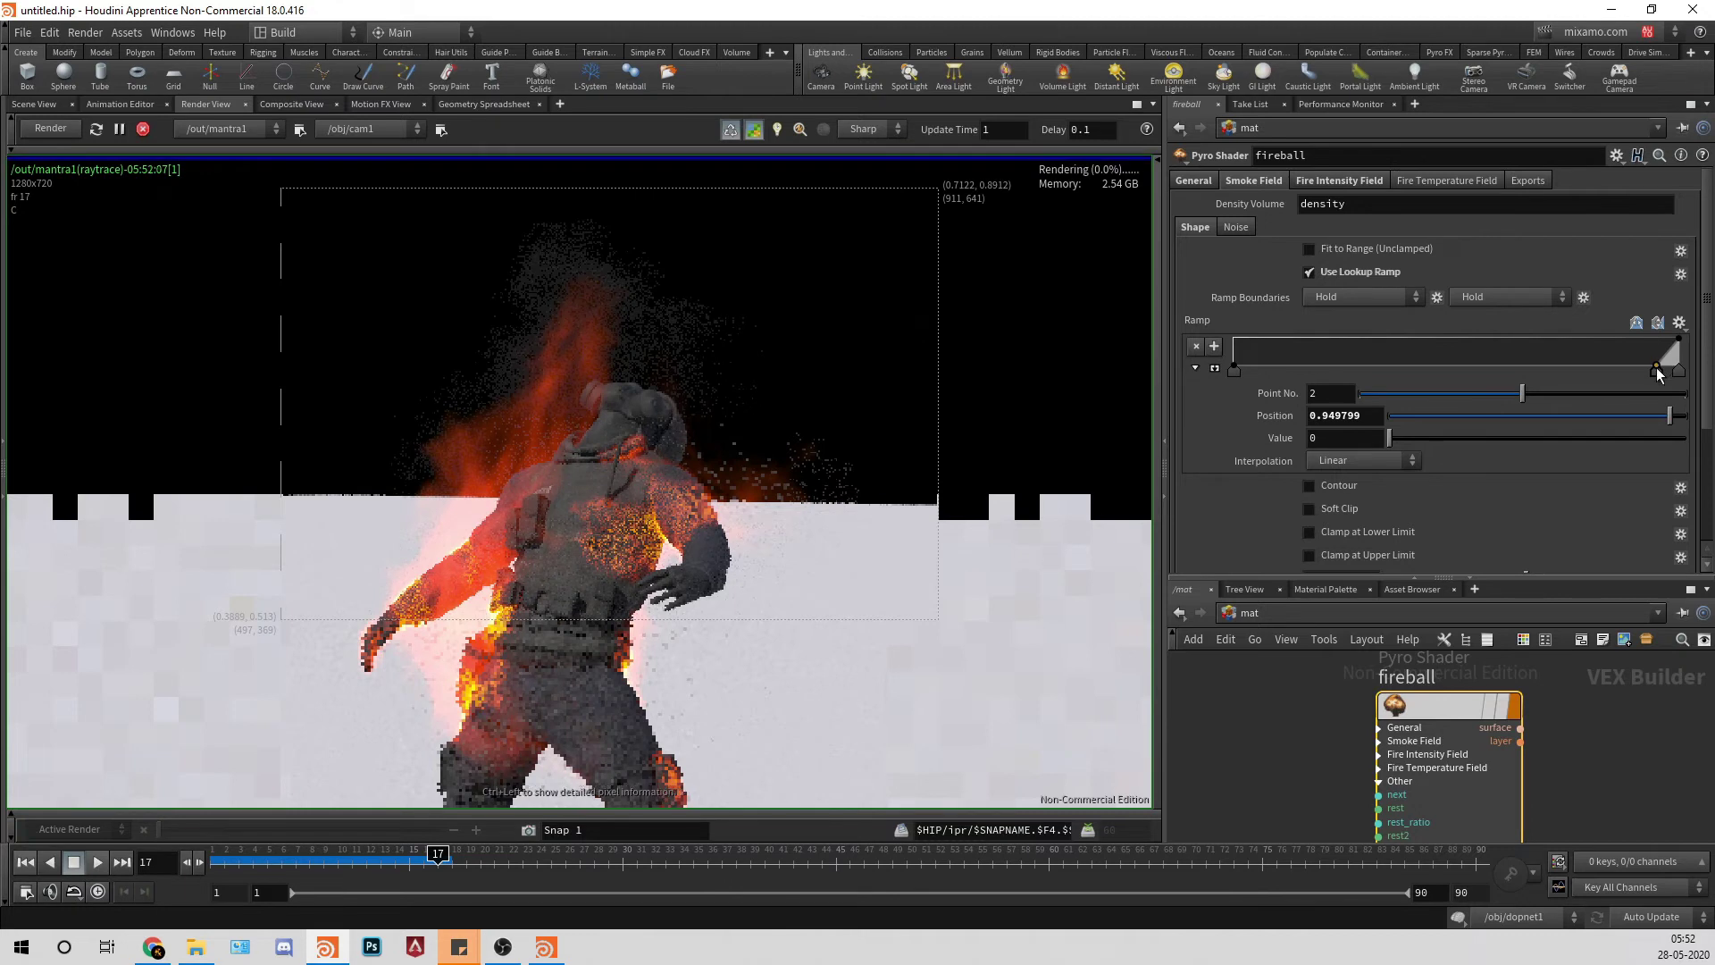
left_click_drag(1657, 368, 1678, 338)
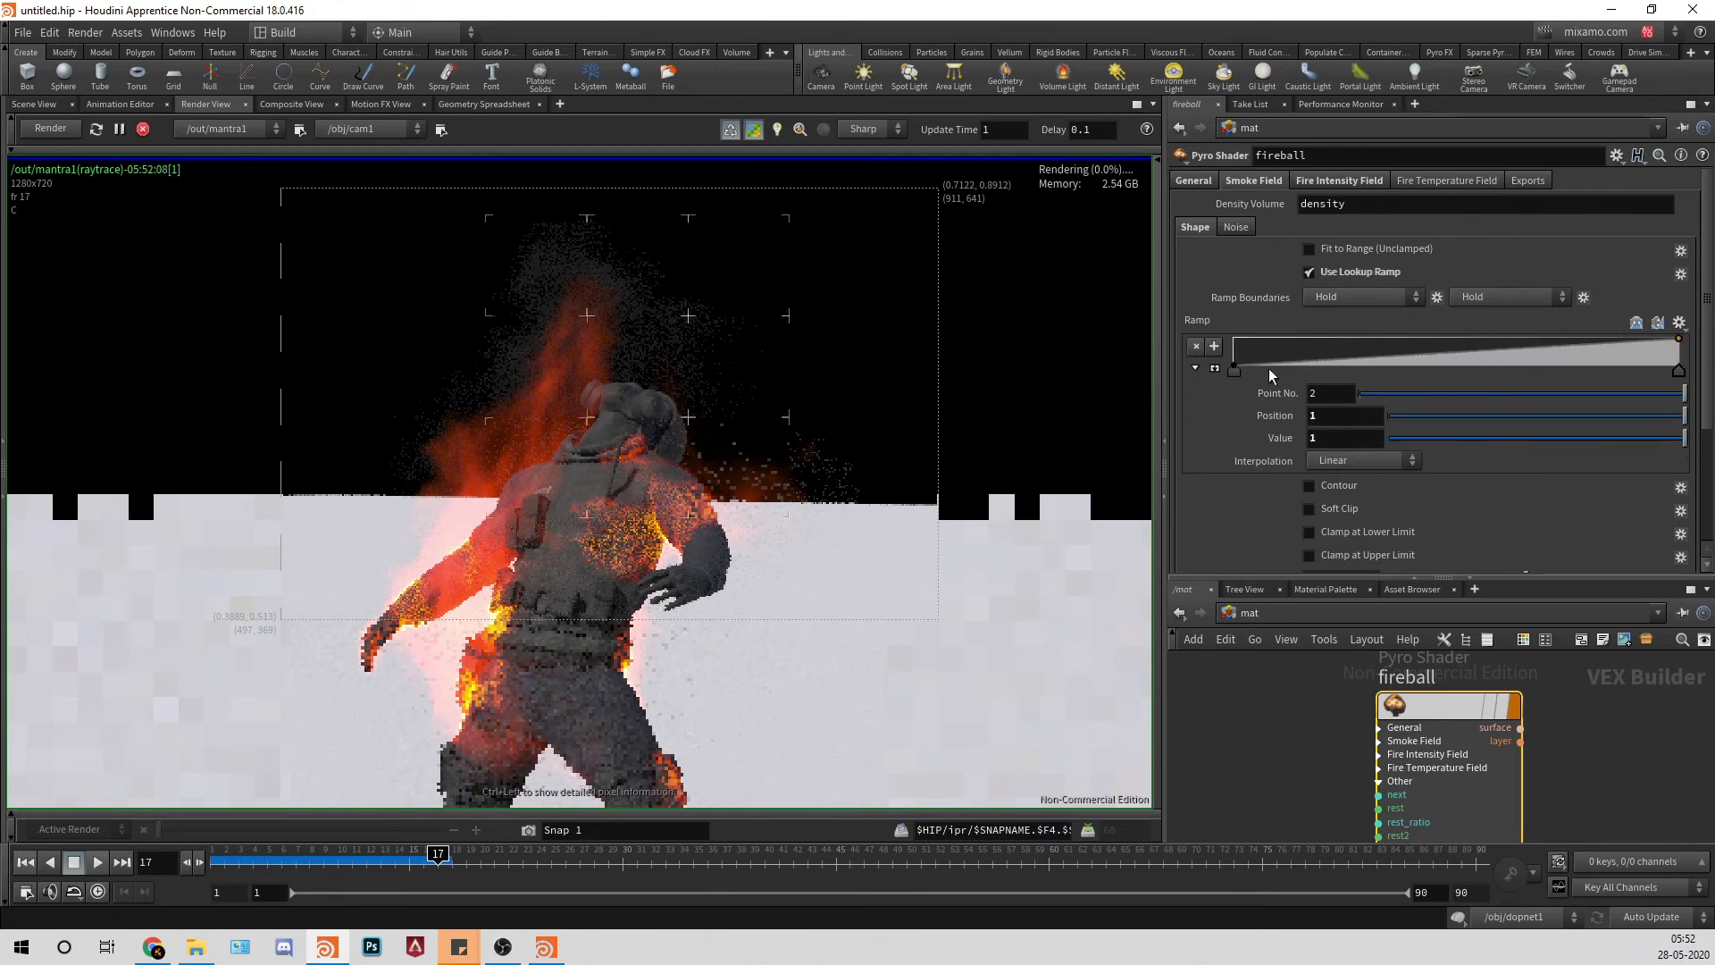
left_click(1199, 346)
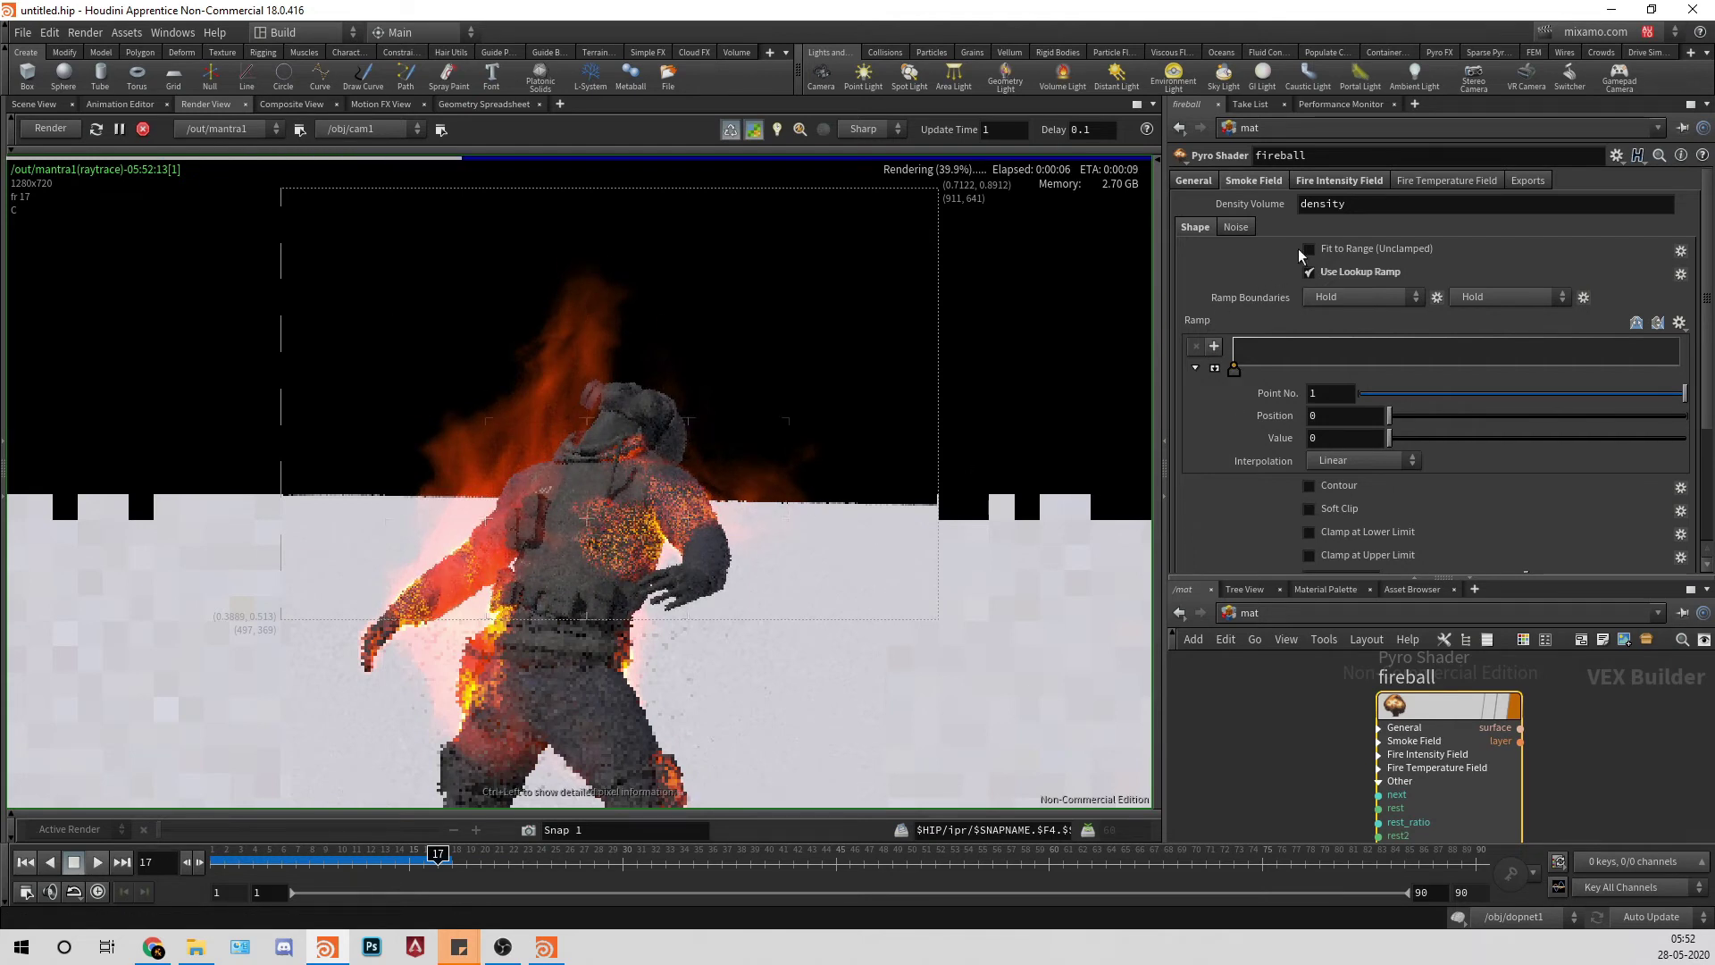
Step: Try heat as the smoke field's Density Volume
left_click_drag(1345, 205, 627, 181)
type("h")
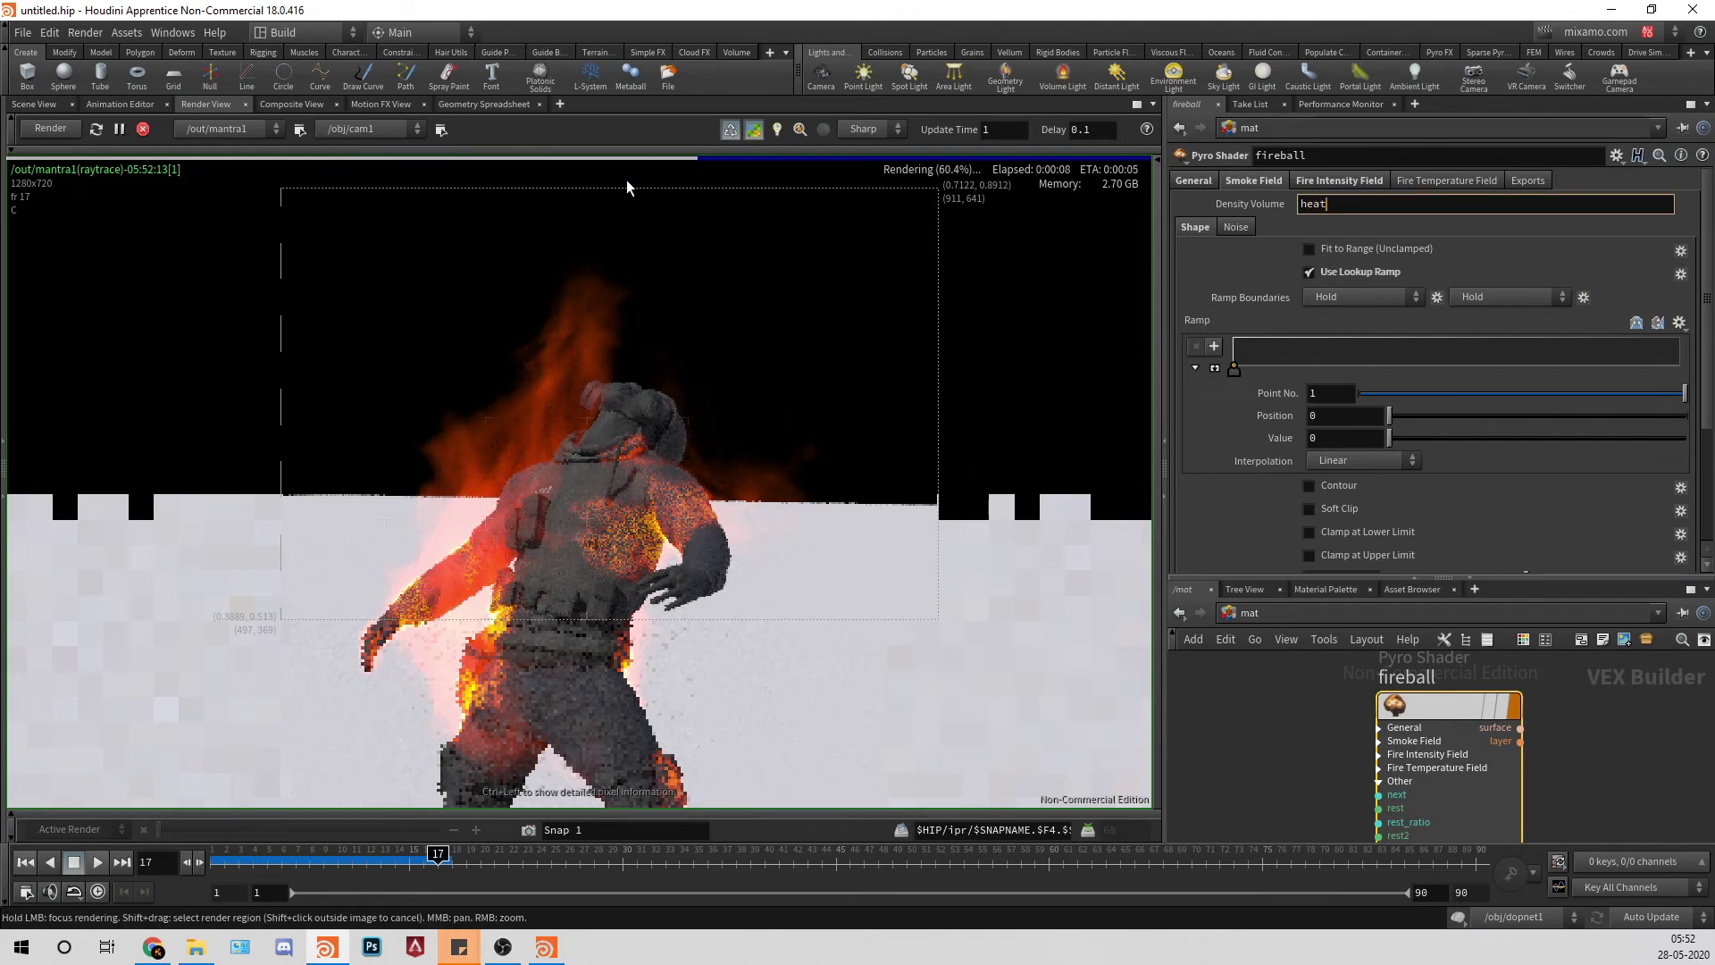
type("eat")
key("Return")
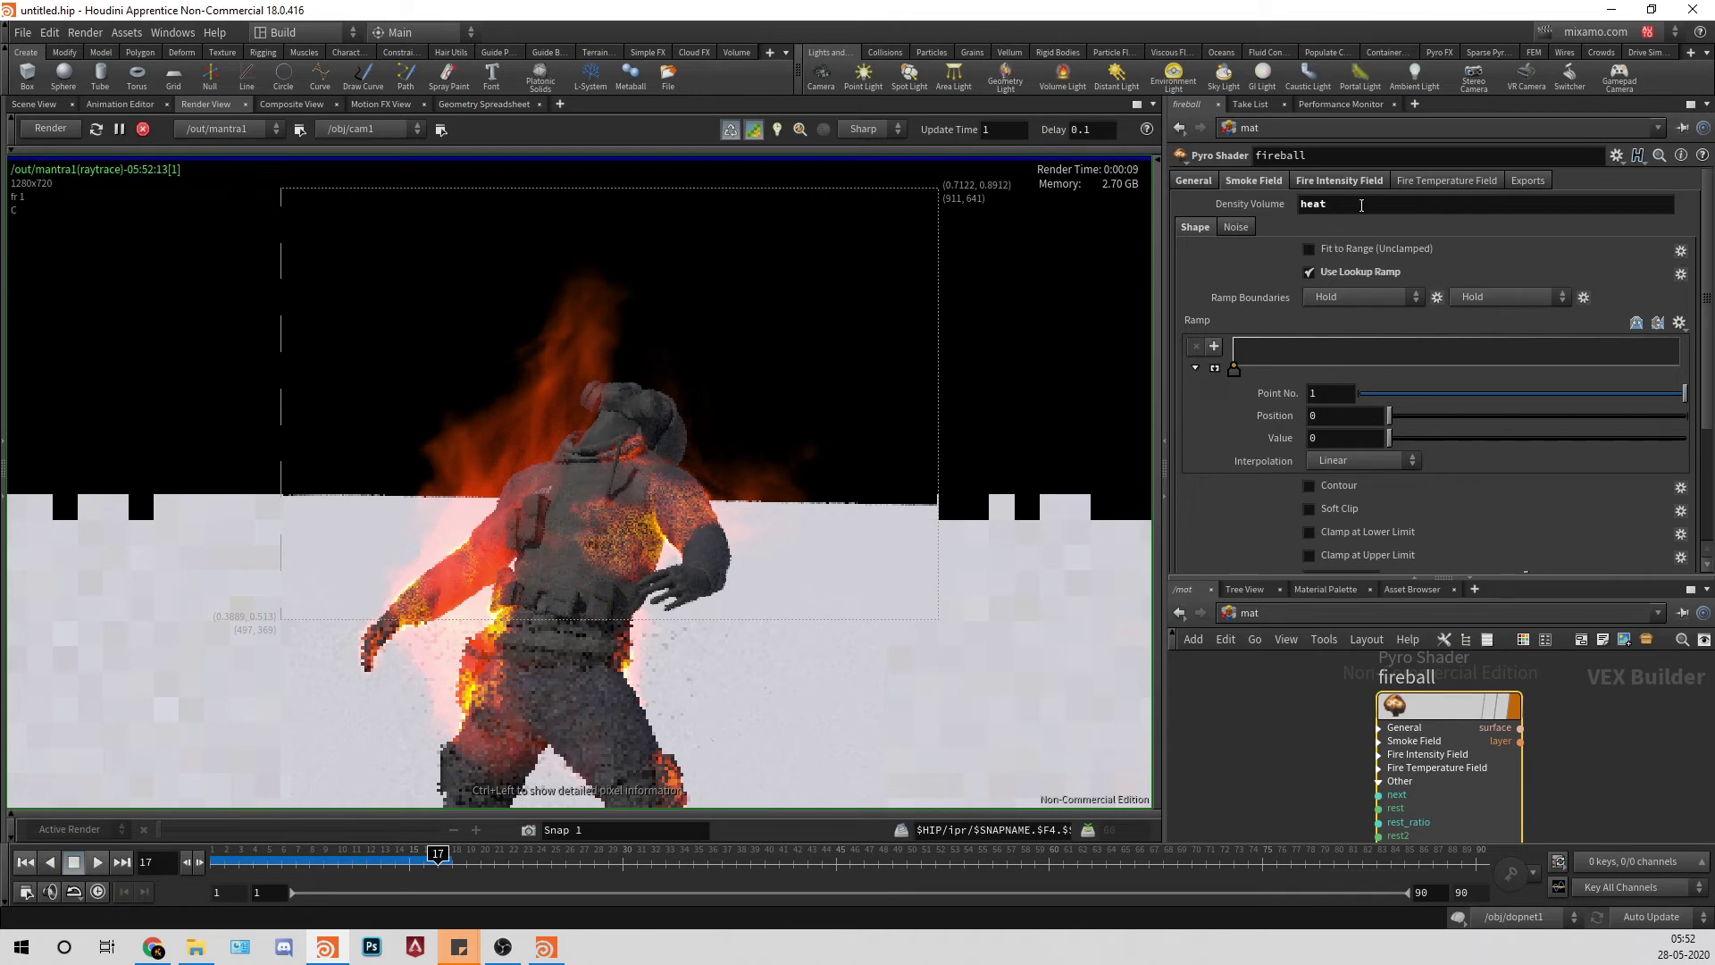
Step: Set the smoke field's Density Volume back to density, correcting the misspelled name
left_click(1361, 206)
type("d")
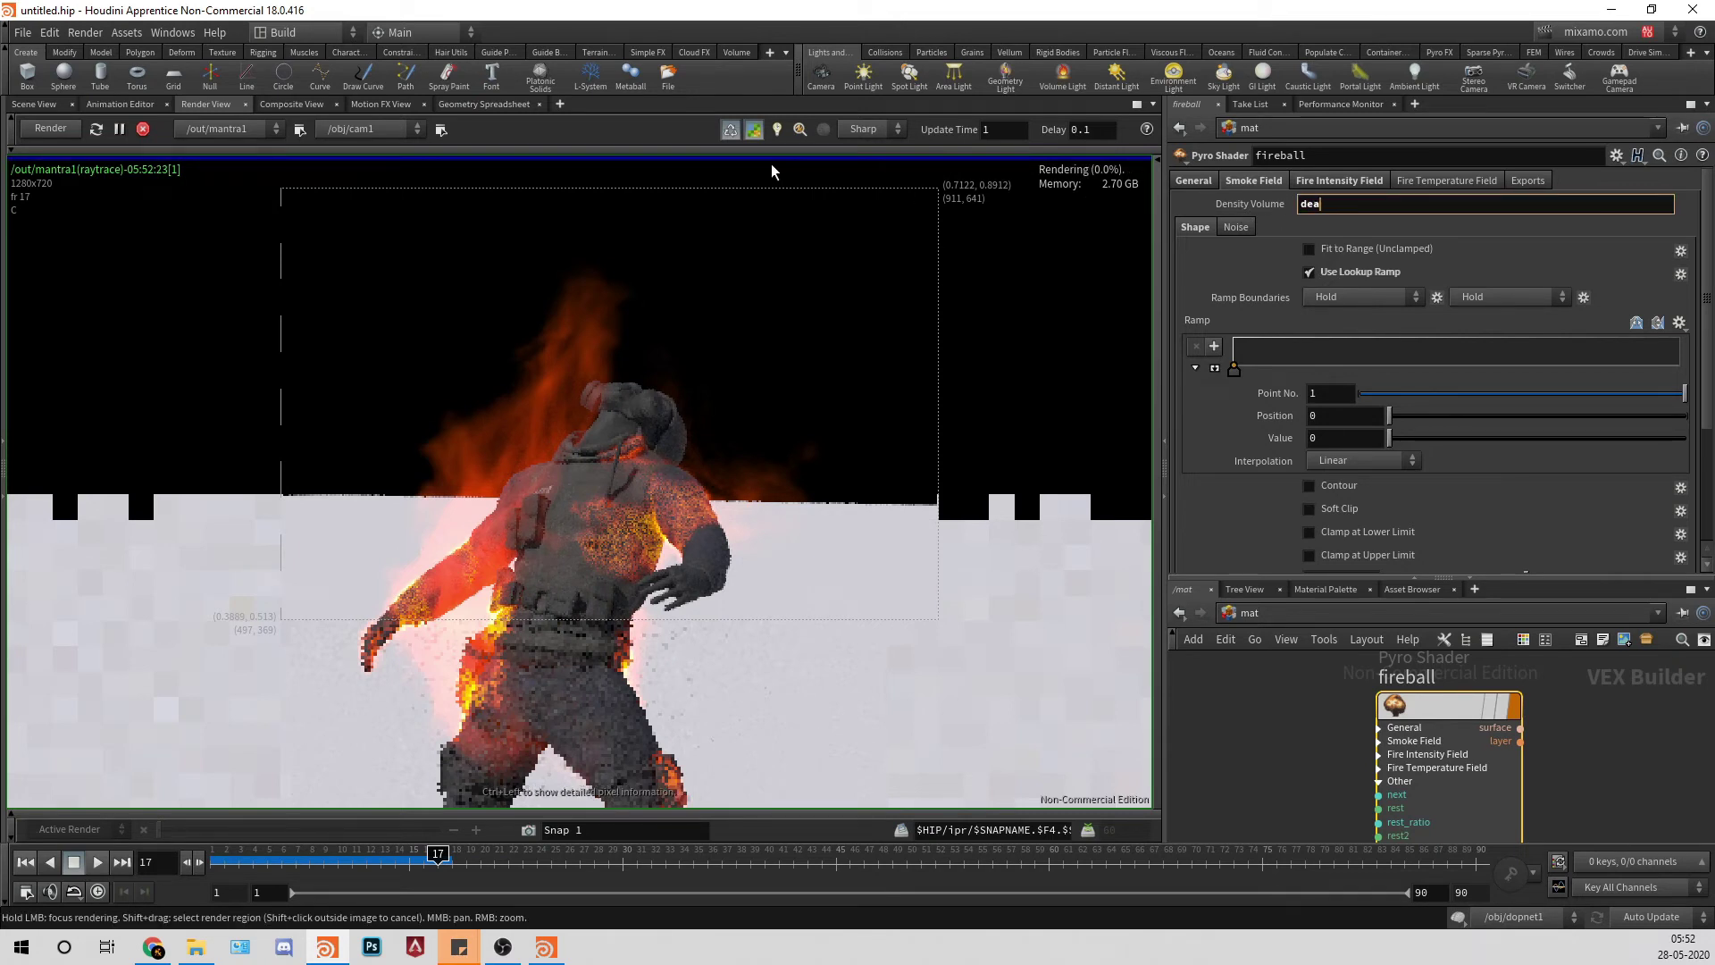
type("emsity")
key("Return")
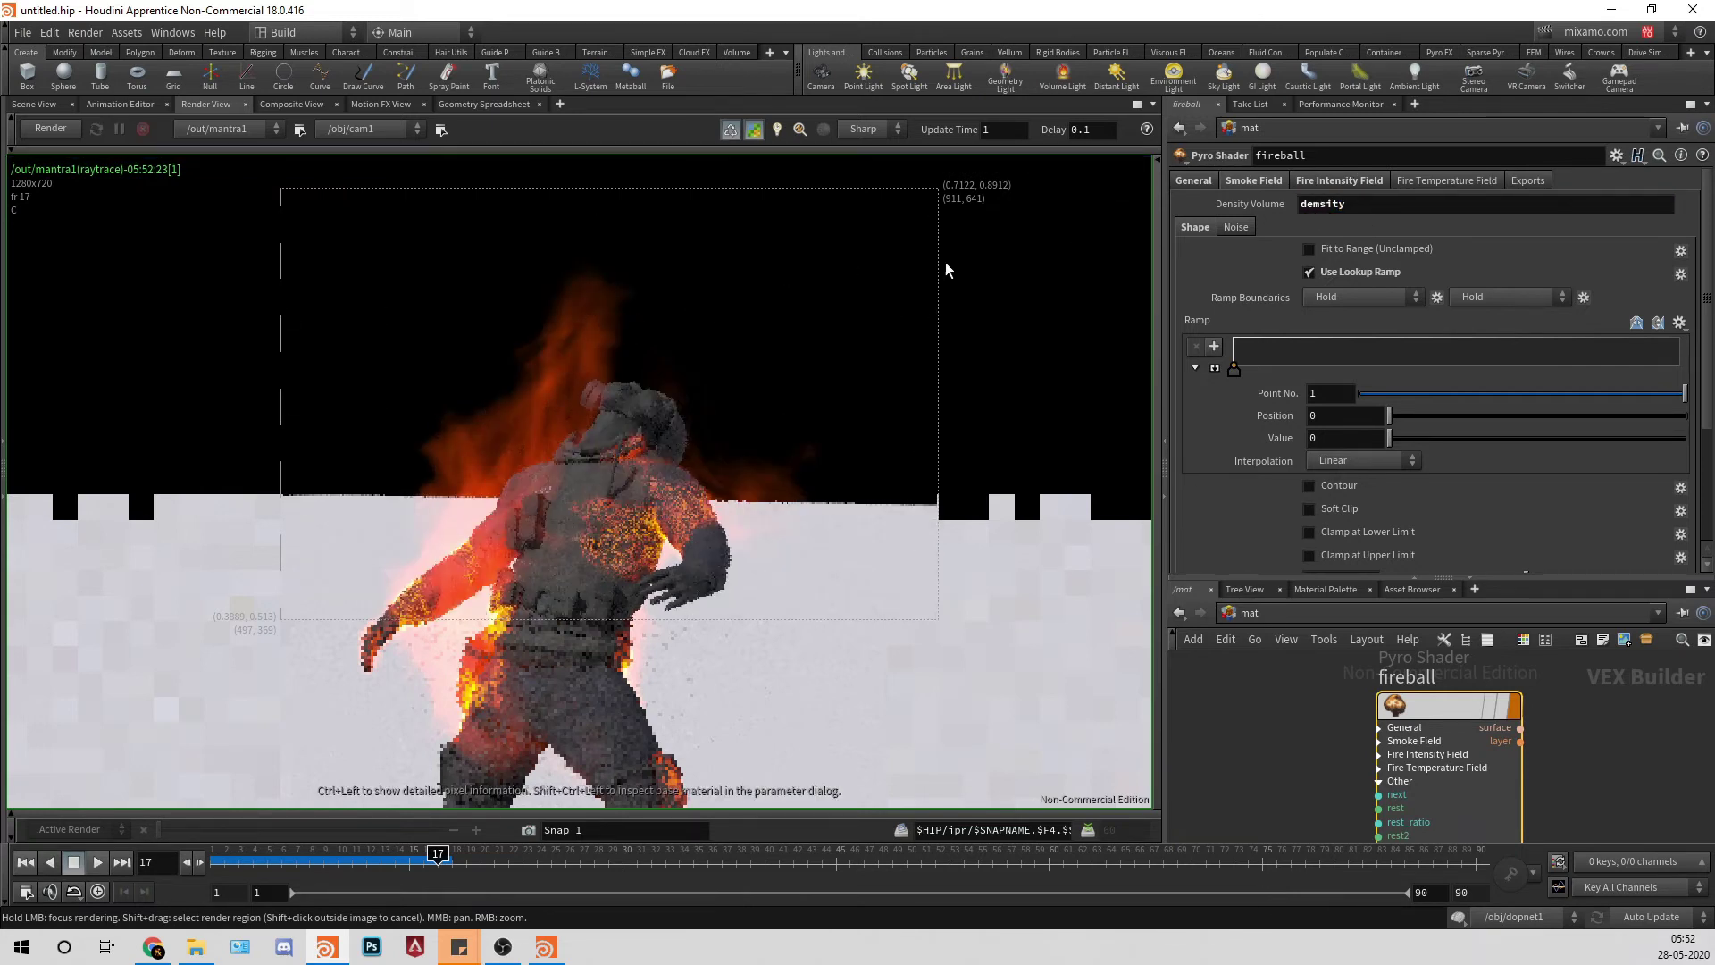
left_click(1312, 206)
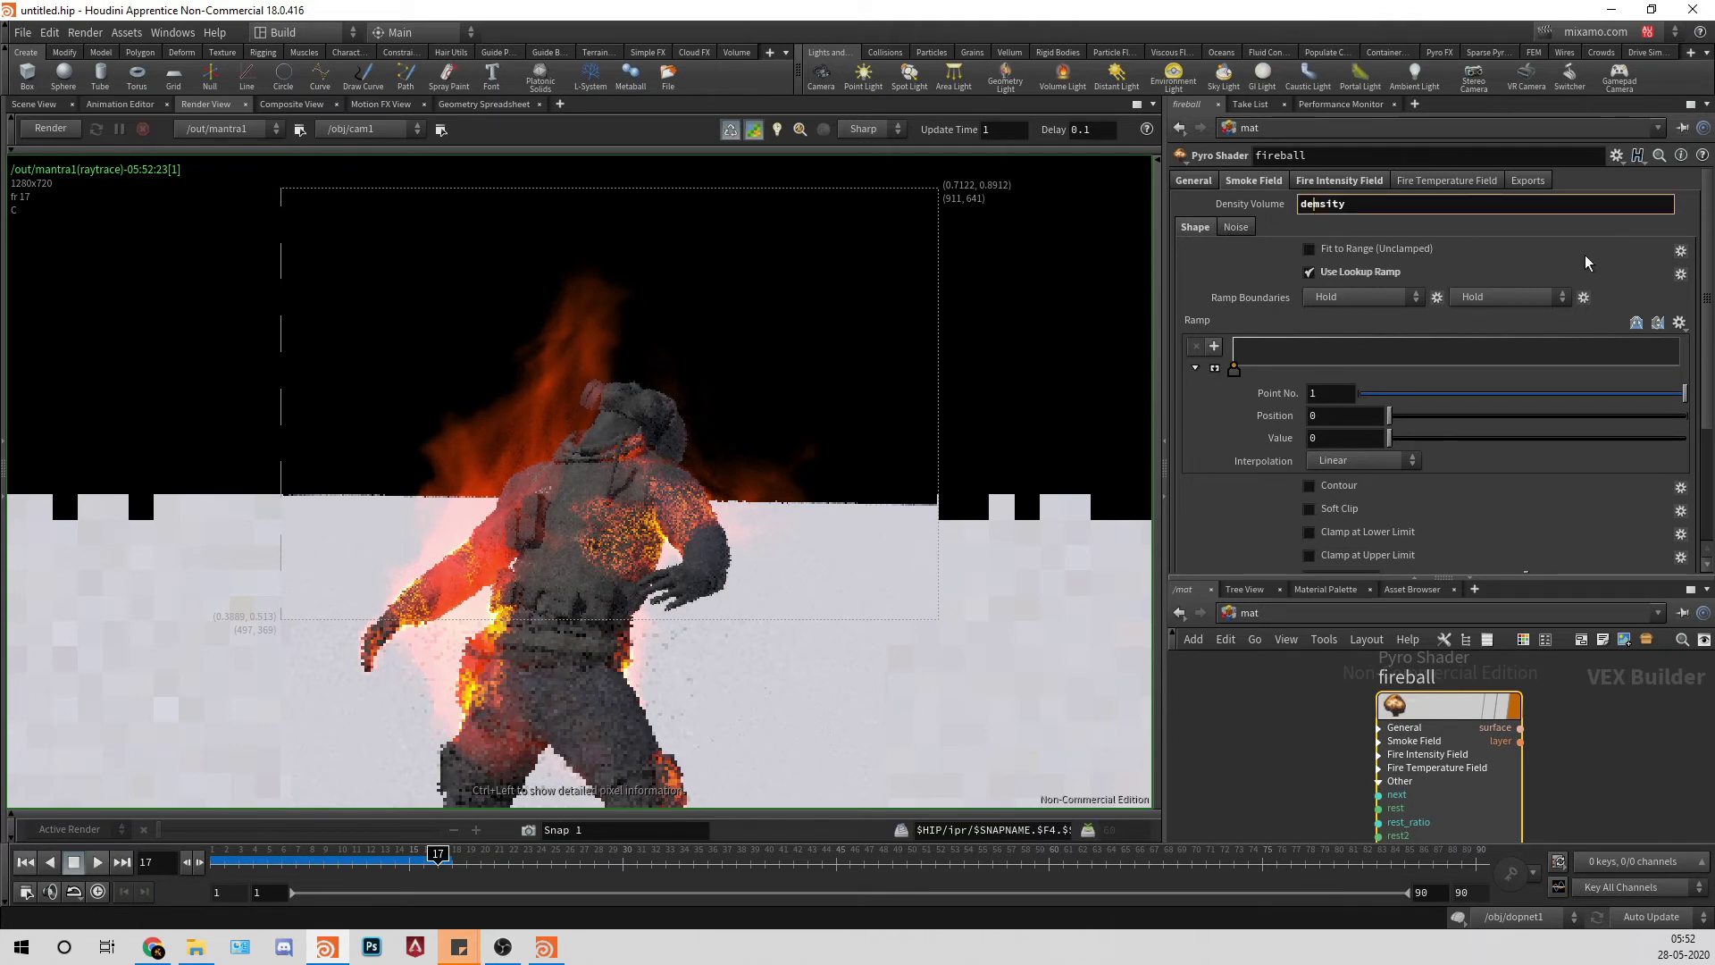
key("Delete")
type("n")
key("Return")
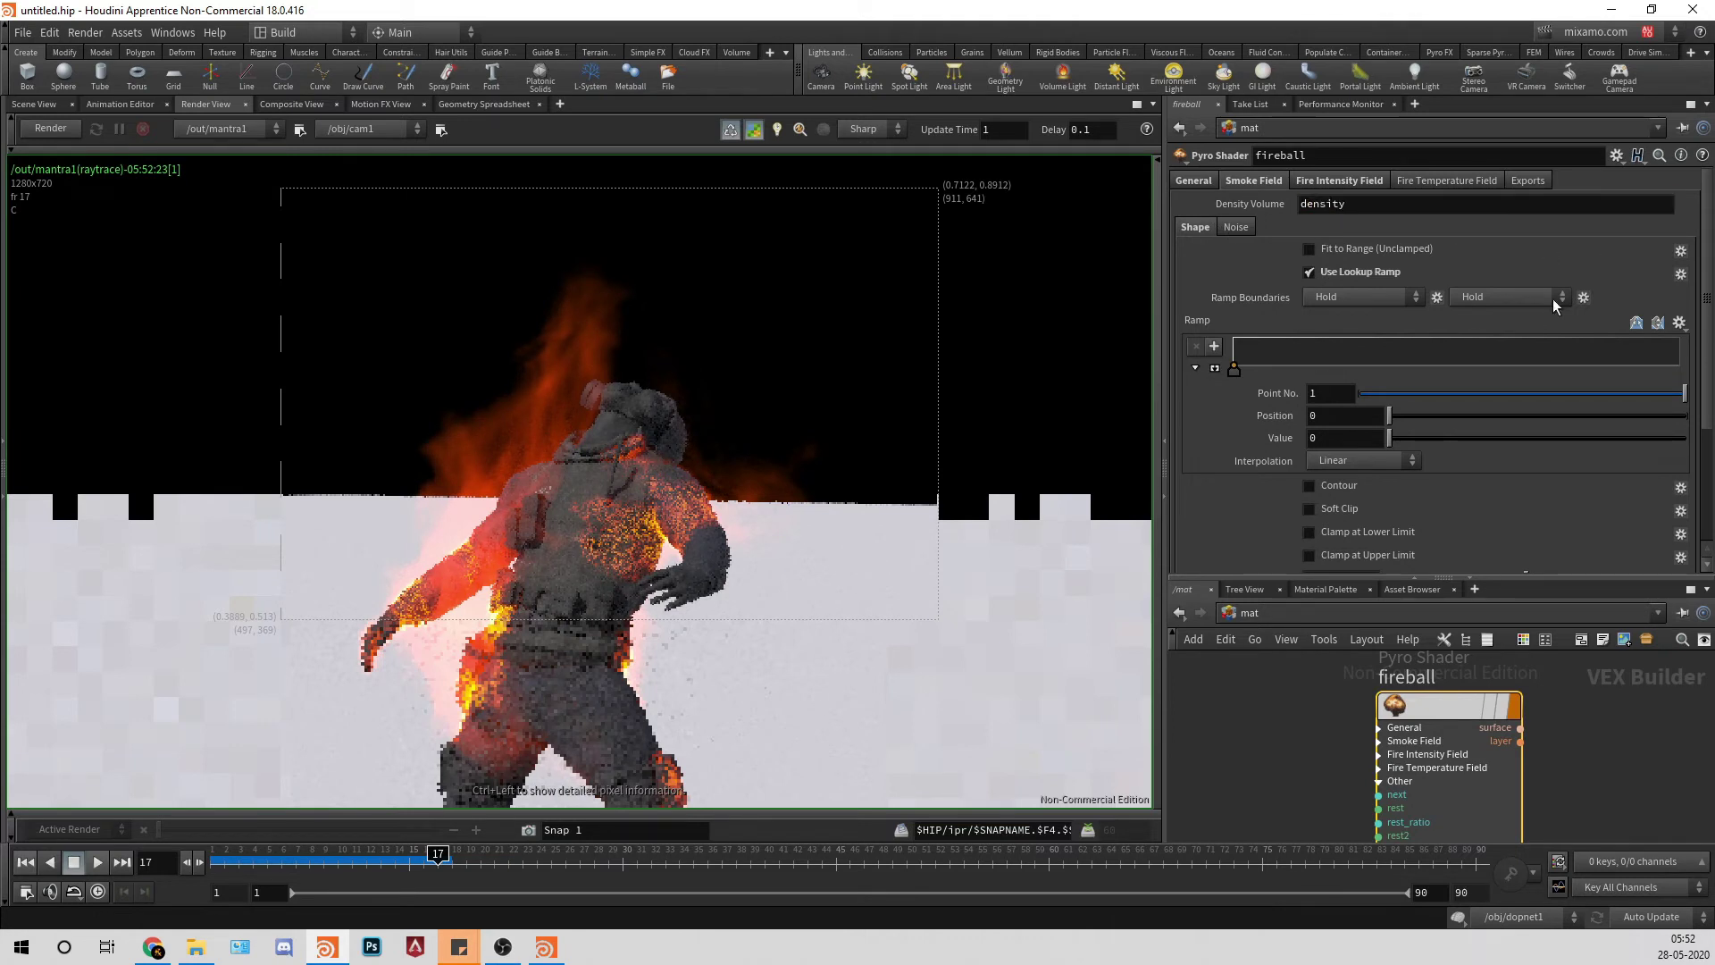
Step: Add an end point with value 1 at about 0.99 on the smoke density ramp and turn off its lookup ramp
left_click(1644, 347)
left_click_drag(1645, 346, 1678, 339)
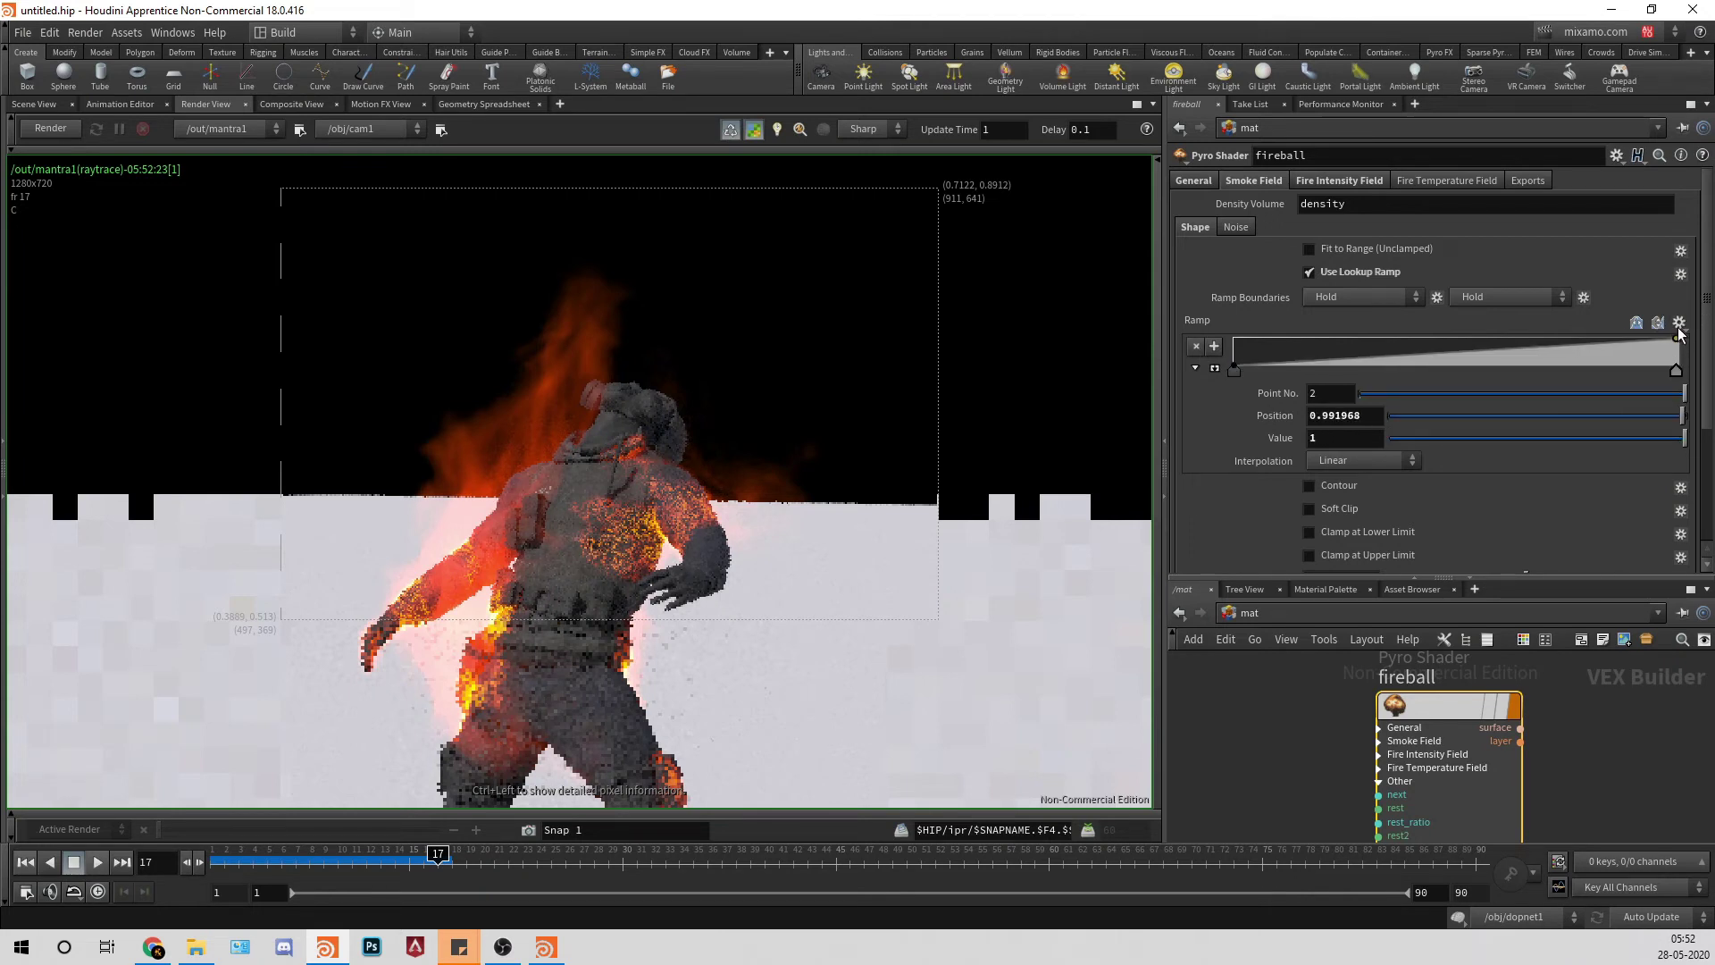
left_click(1323, 273)
Step: Enable the Fire Intensity Field's lookup ramp, add a point at about 0.93 with value about 0.07, and restart the render
left_click(1336, 180)
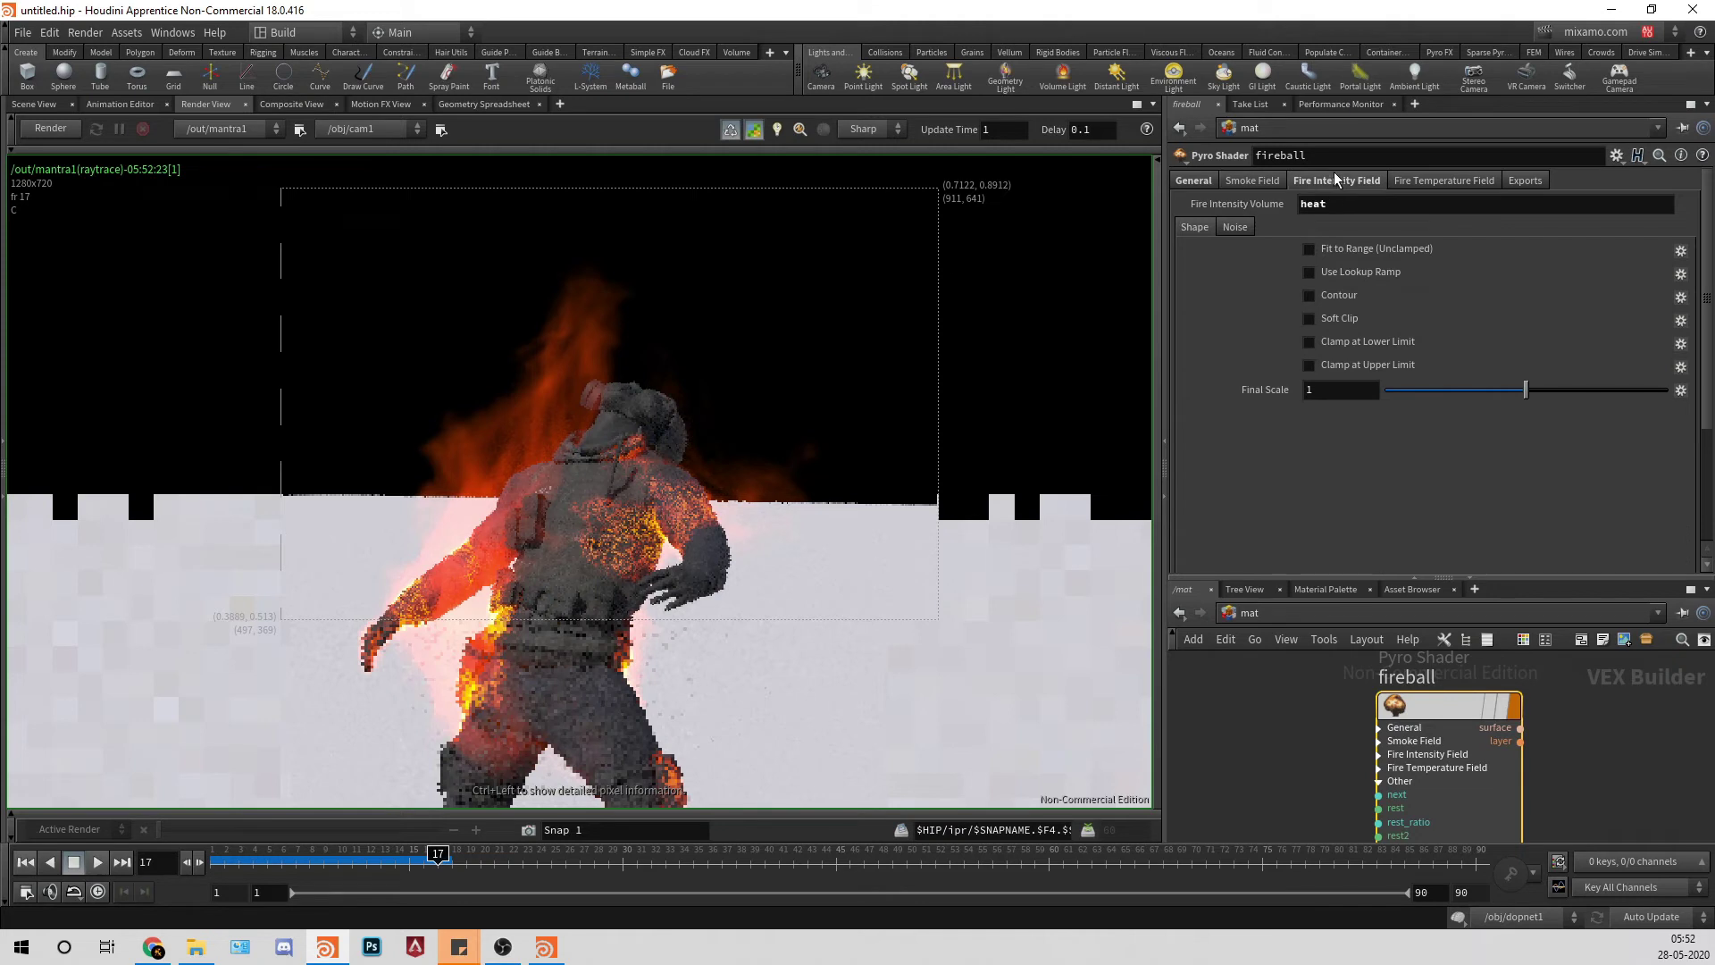
left_click(1321, 272)
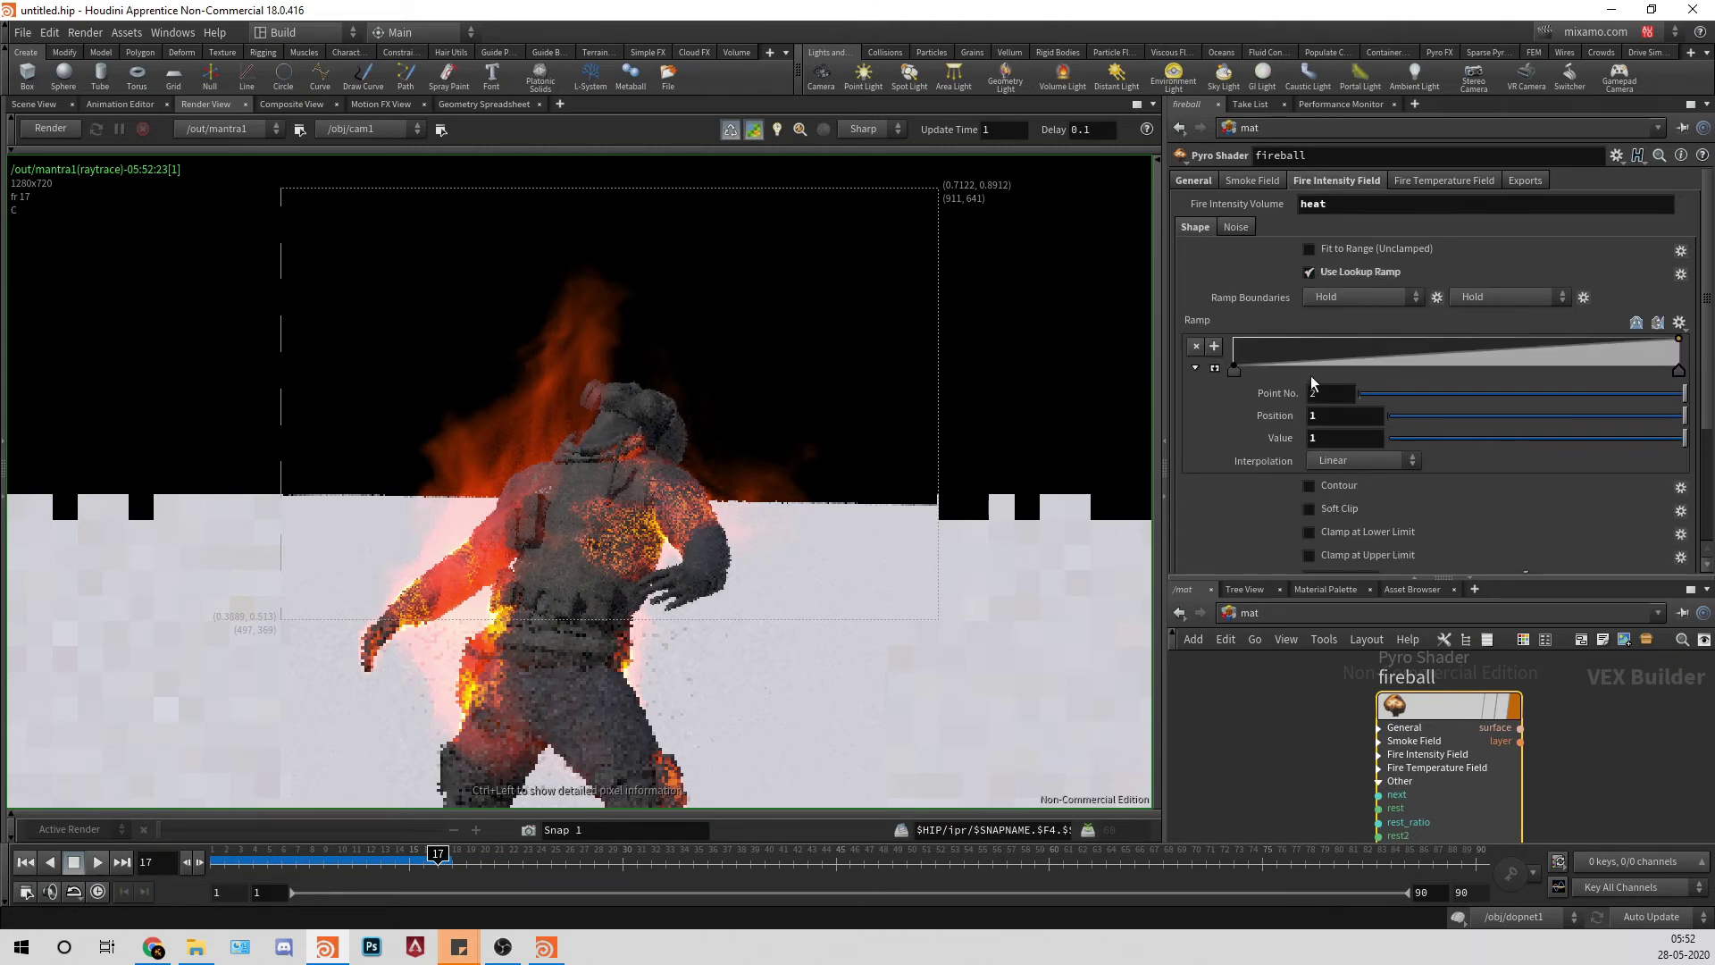
left_click_drag(1284, 373, 1649, 370)
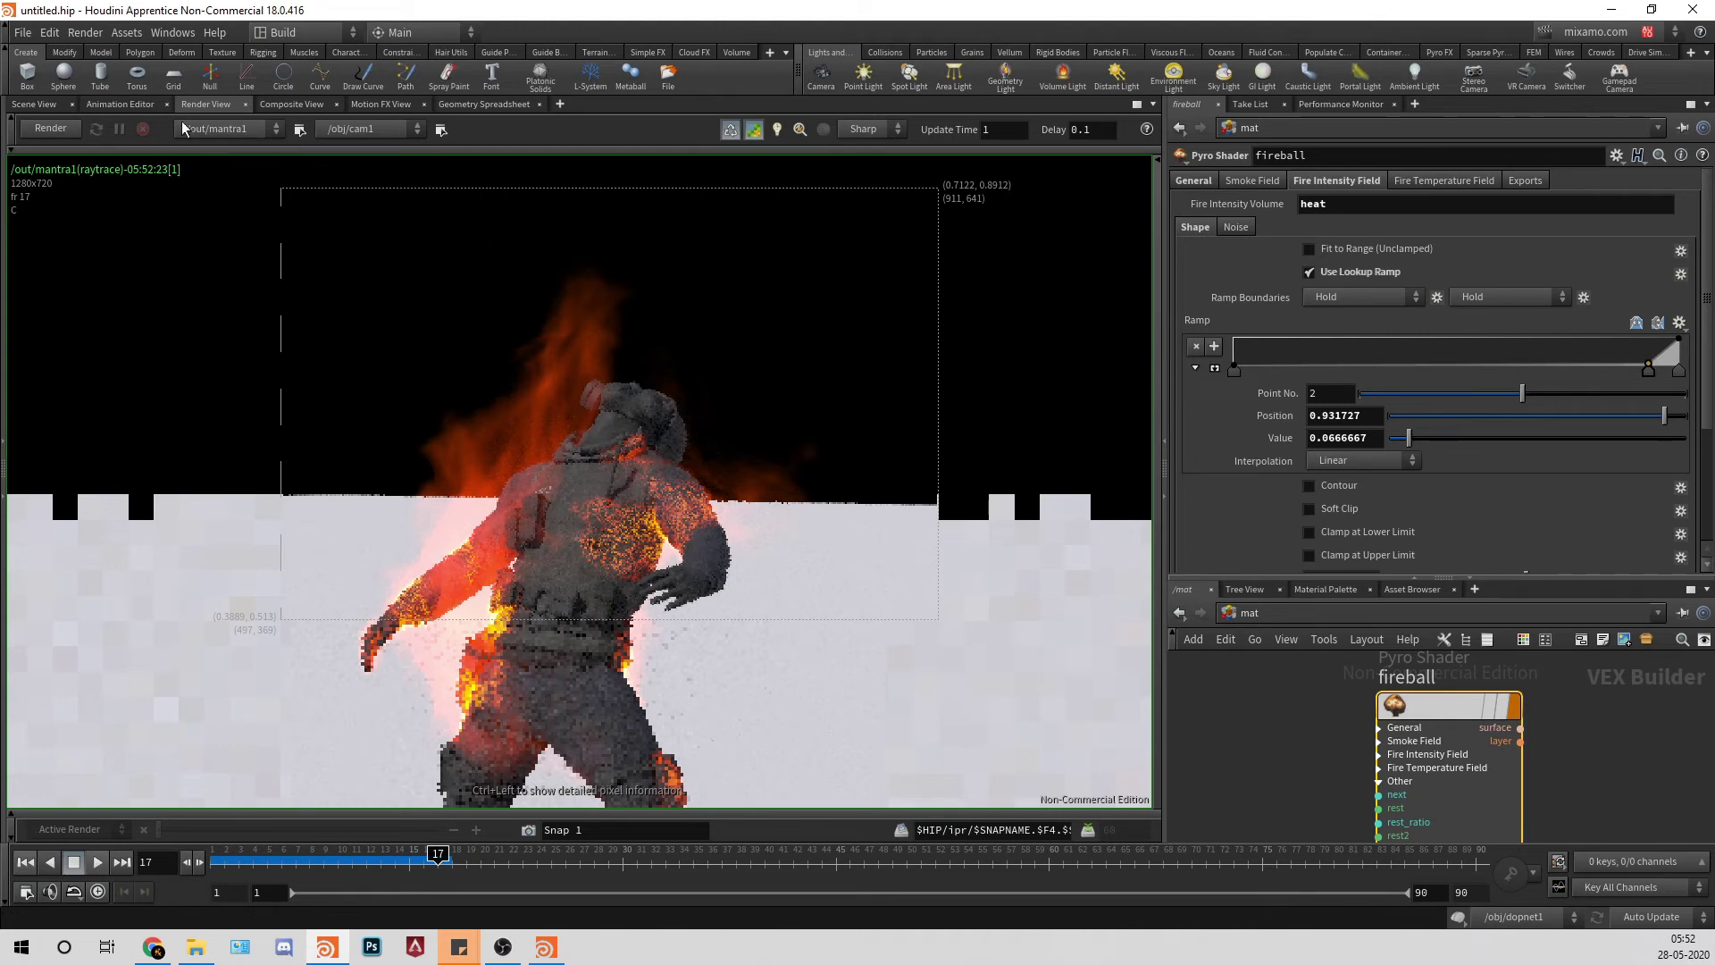
left_click(67, 127)
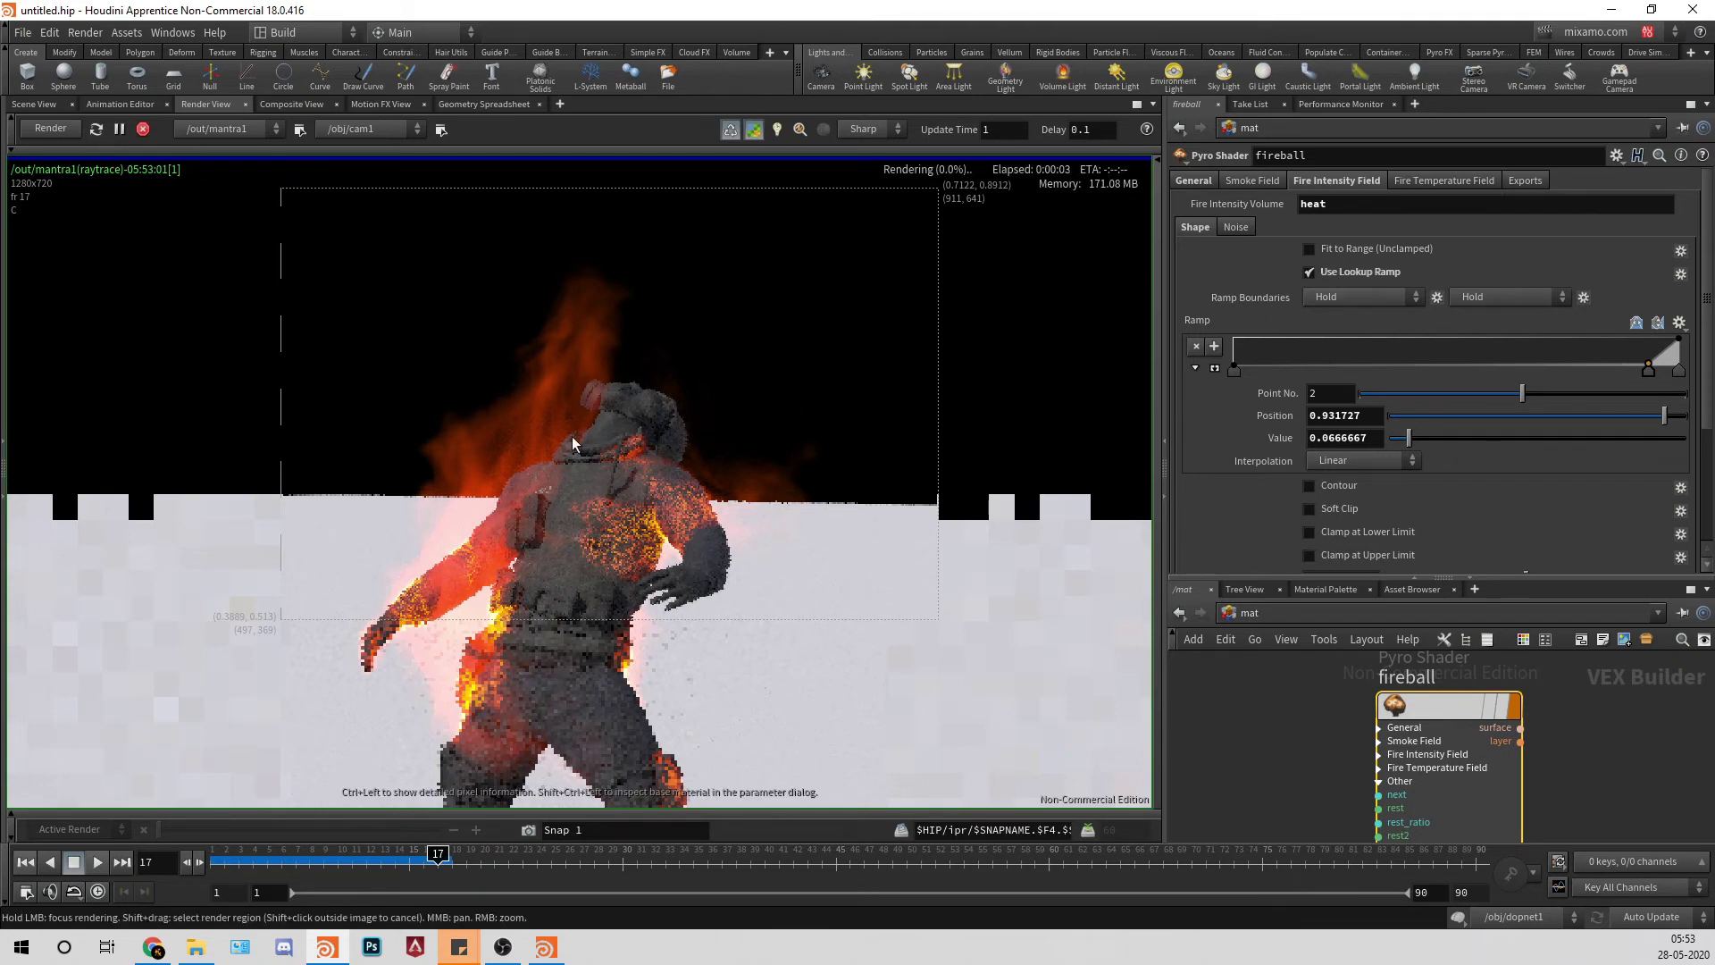
left_click(53, 132)
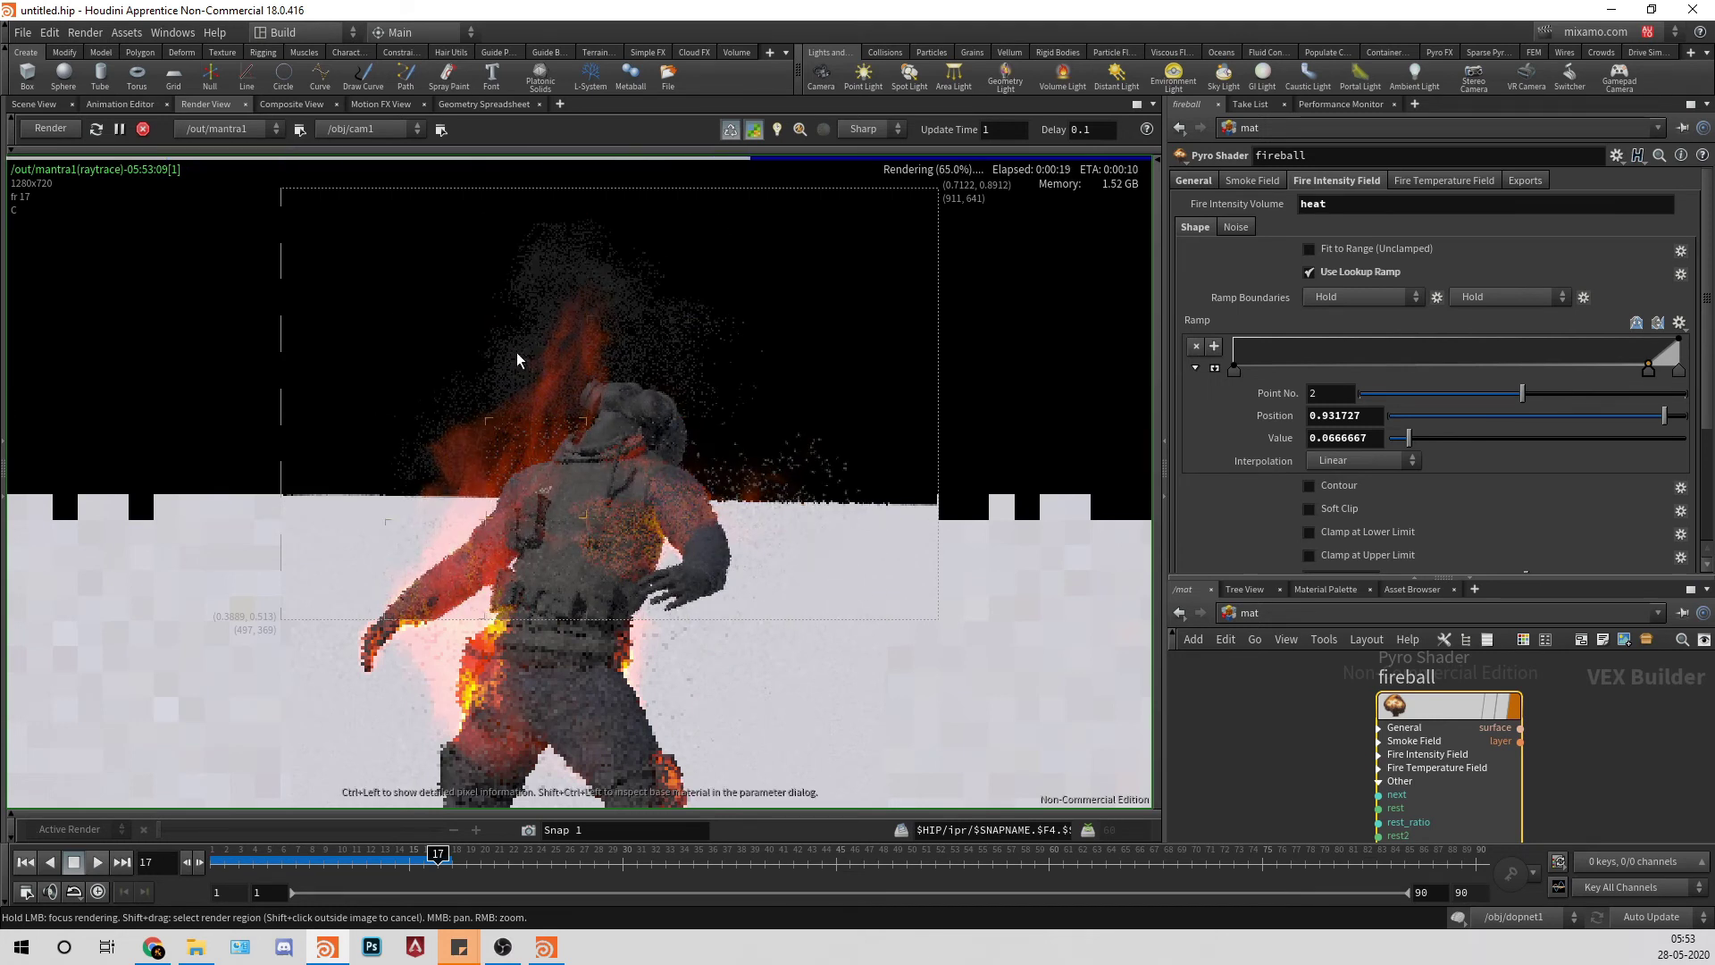
Step: Set the Final Scale of the Fire Intensity Field to 15
left_click(1248, 180)
left_click(1312, 180)
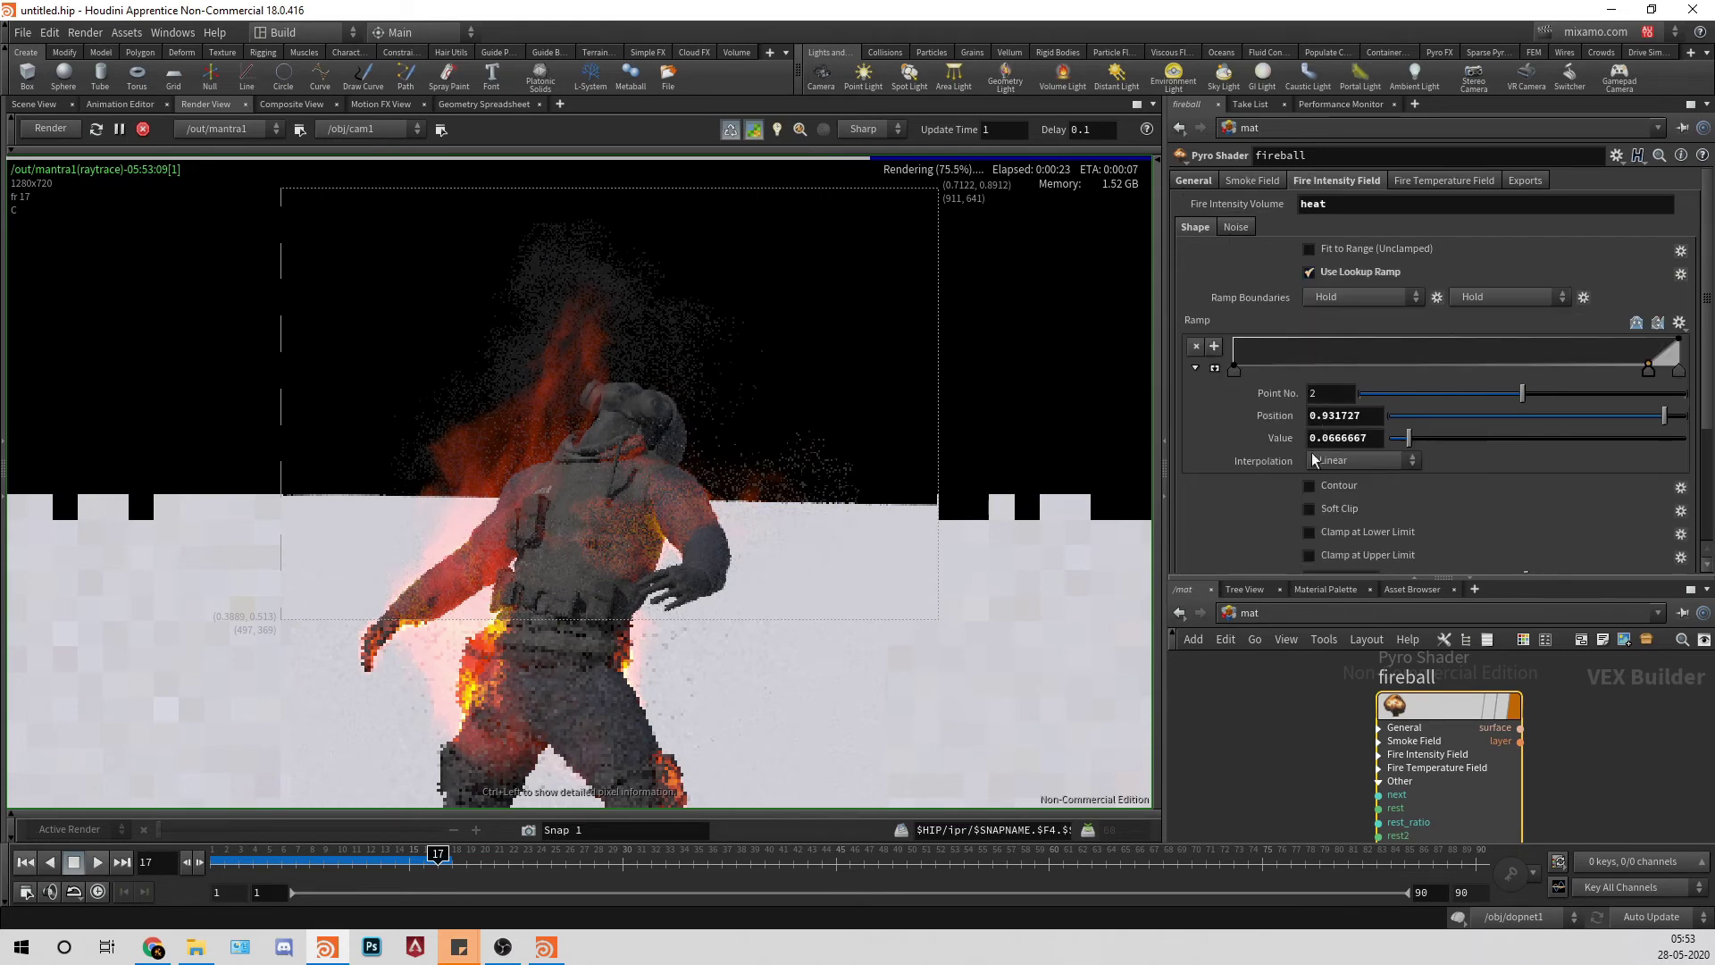
scroll(1313, 458, "down", 2)
left_click_drag(1343, 493, 1047, 484)
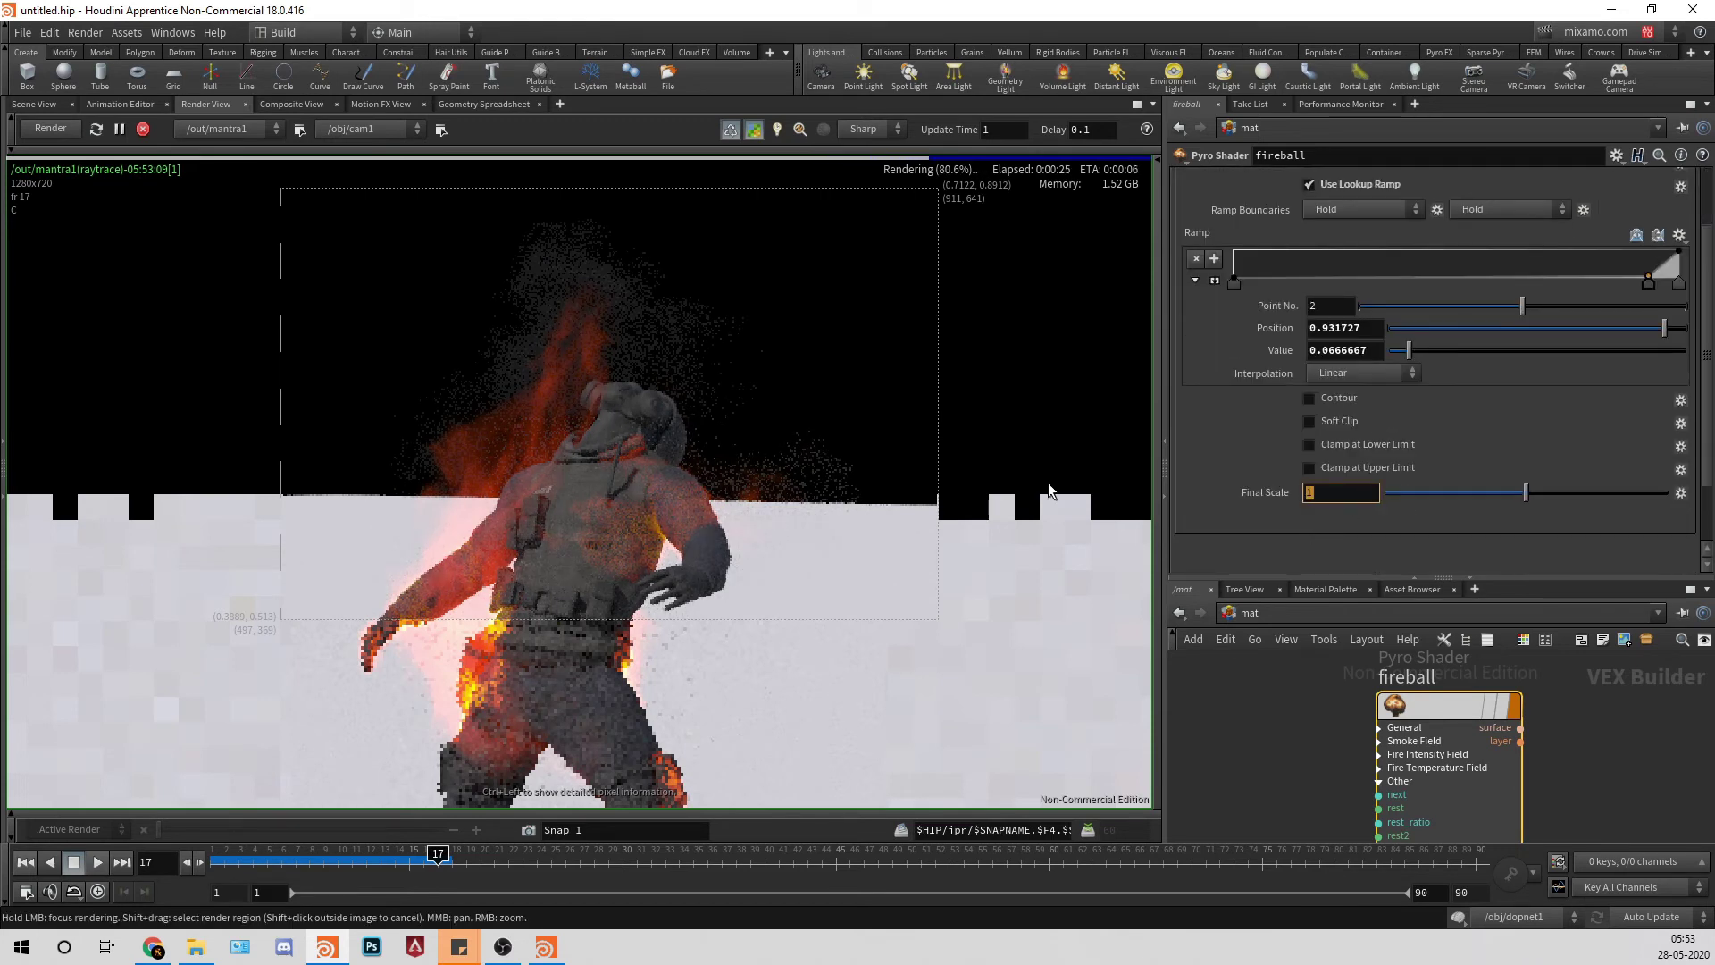
type("15")
key("Return")
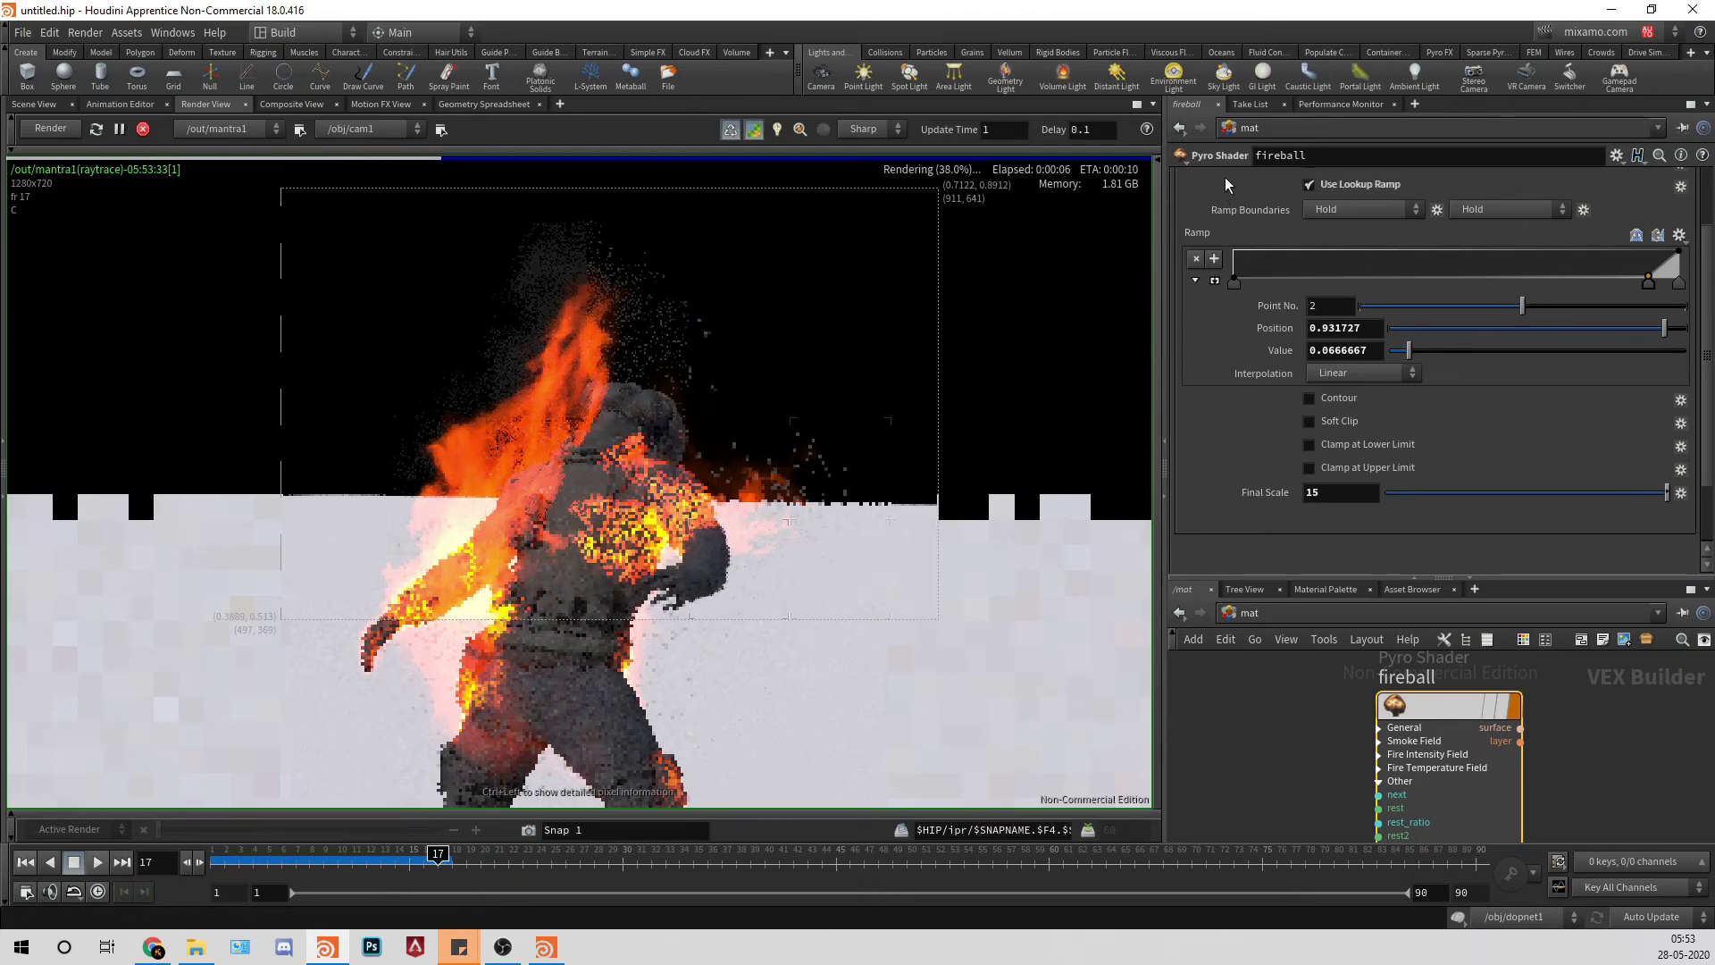
Step: Enable the Smoke Field's lookup ramp and delete its end point, leaving only the point with value 0
scroll(1241, 286, "up", 5)
left_click(1302, 182)
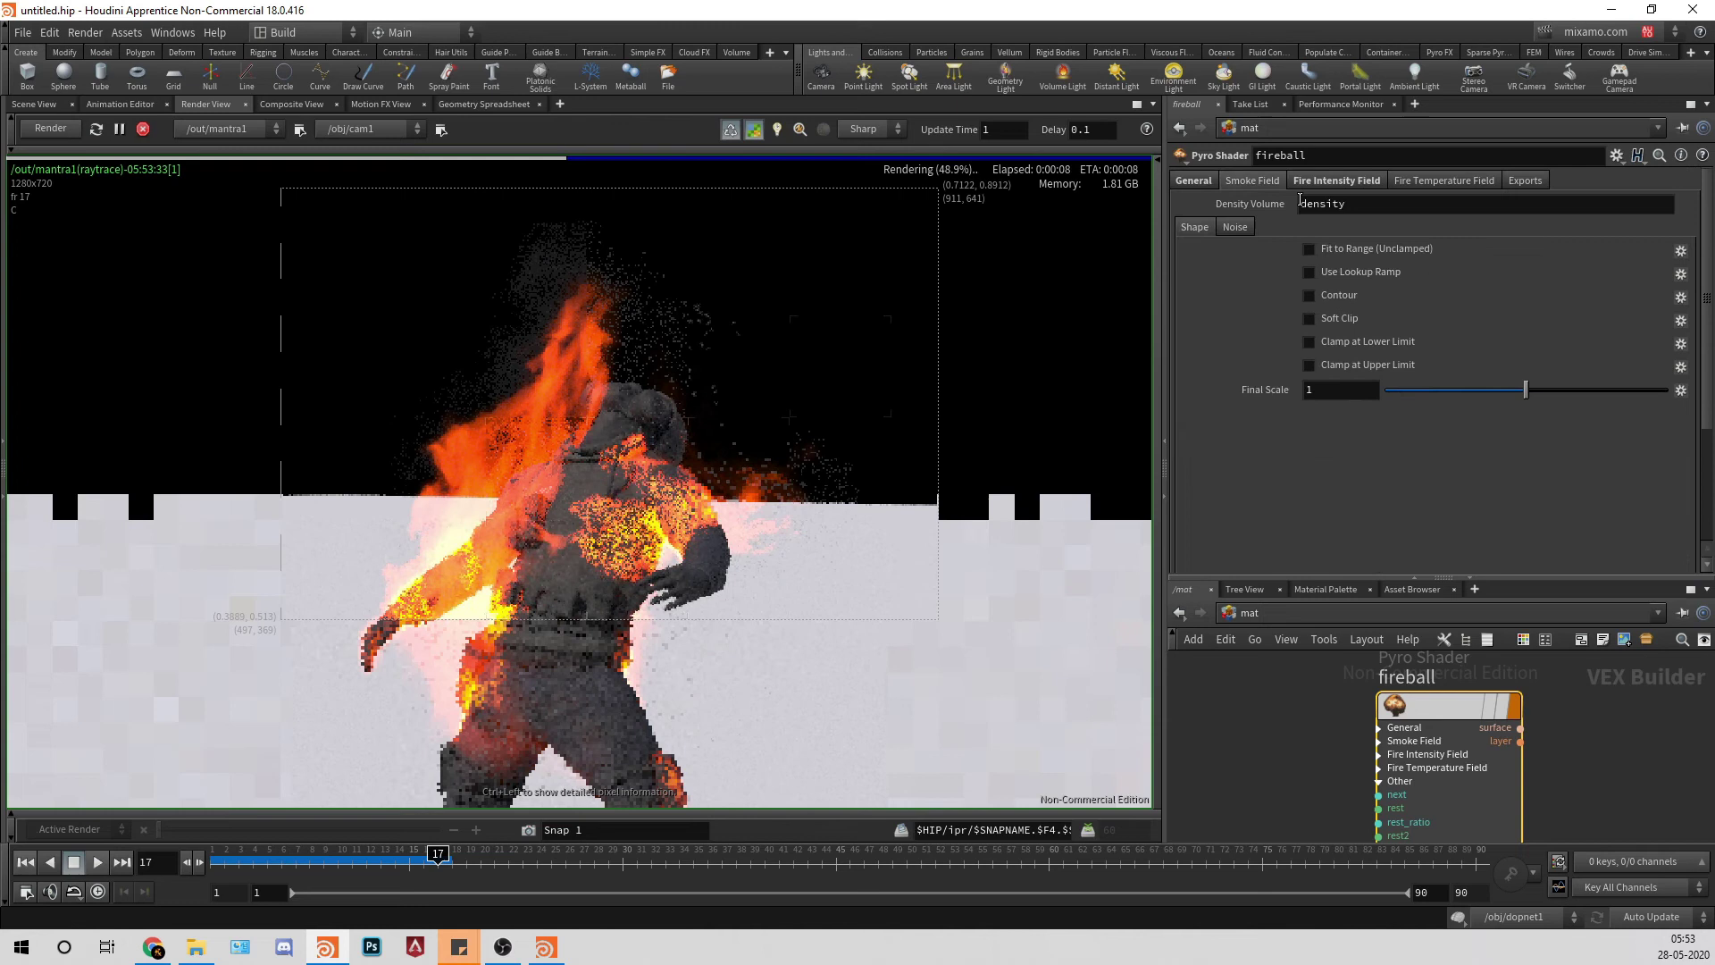
left_click(1328, 273)
left_click(1681, 346)
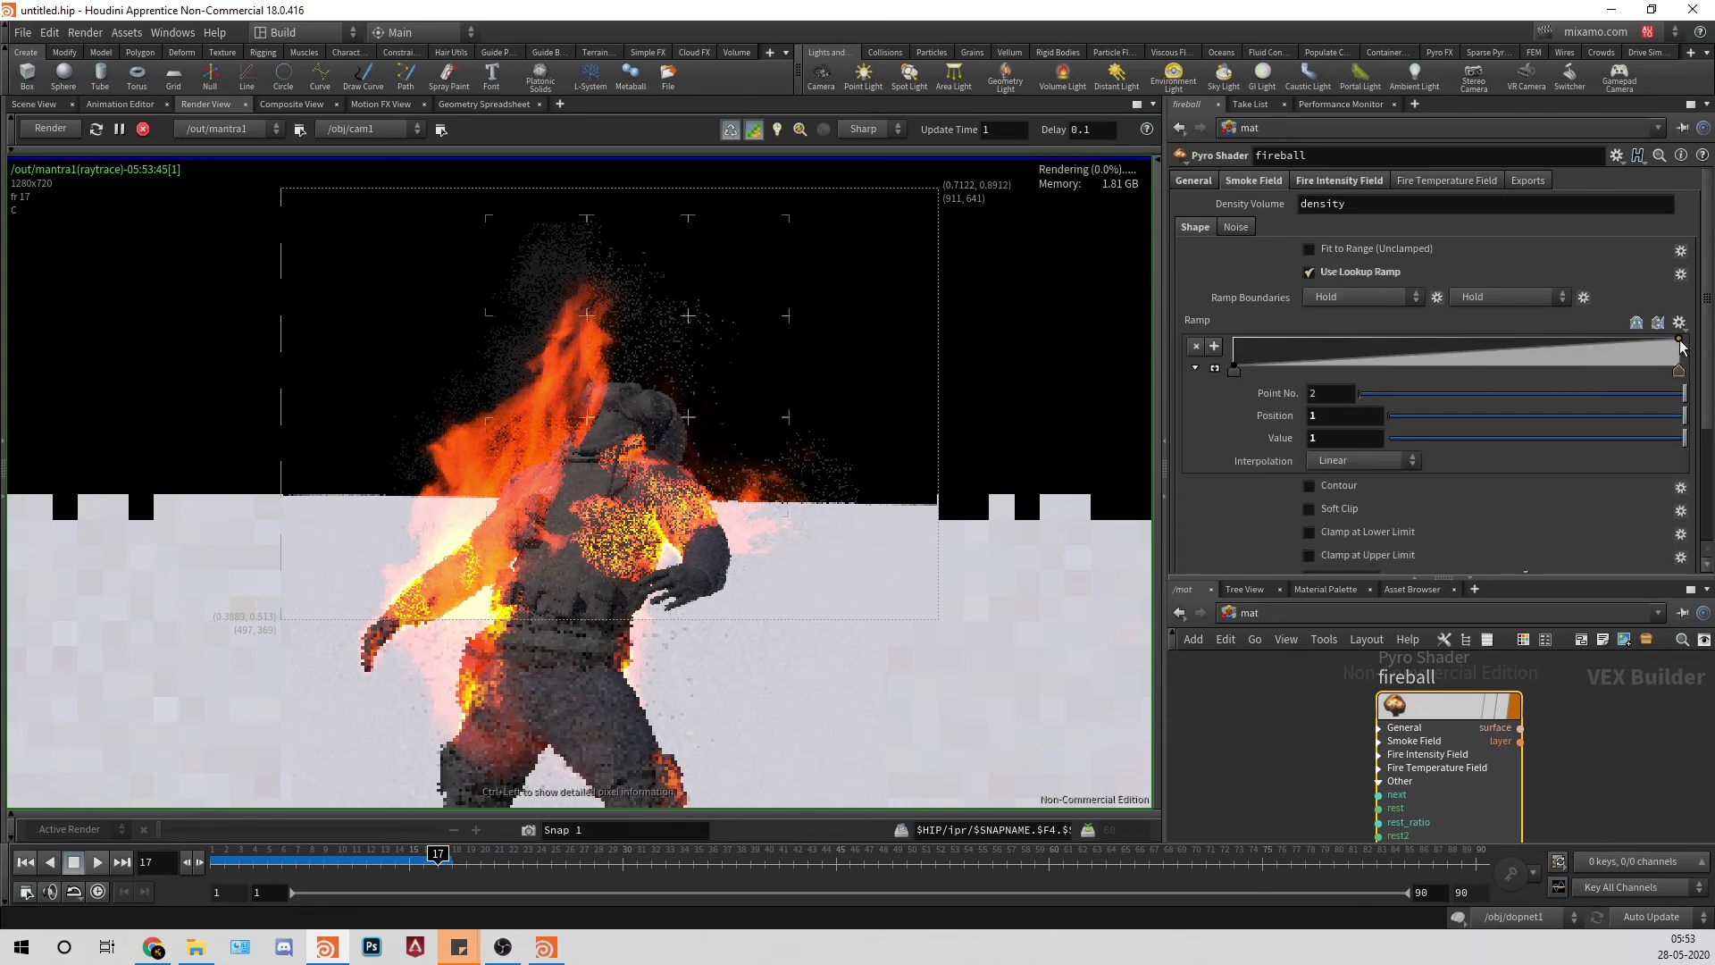
left_click(1195, 346)
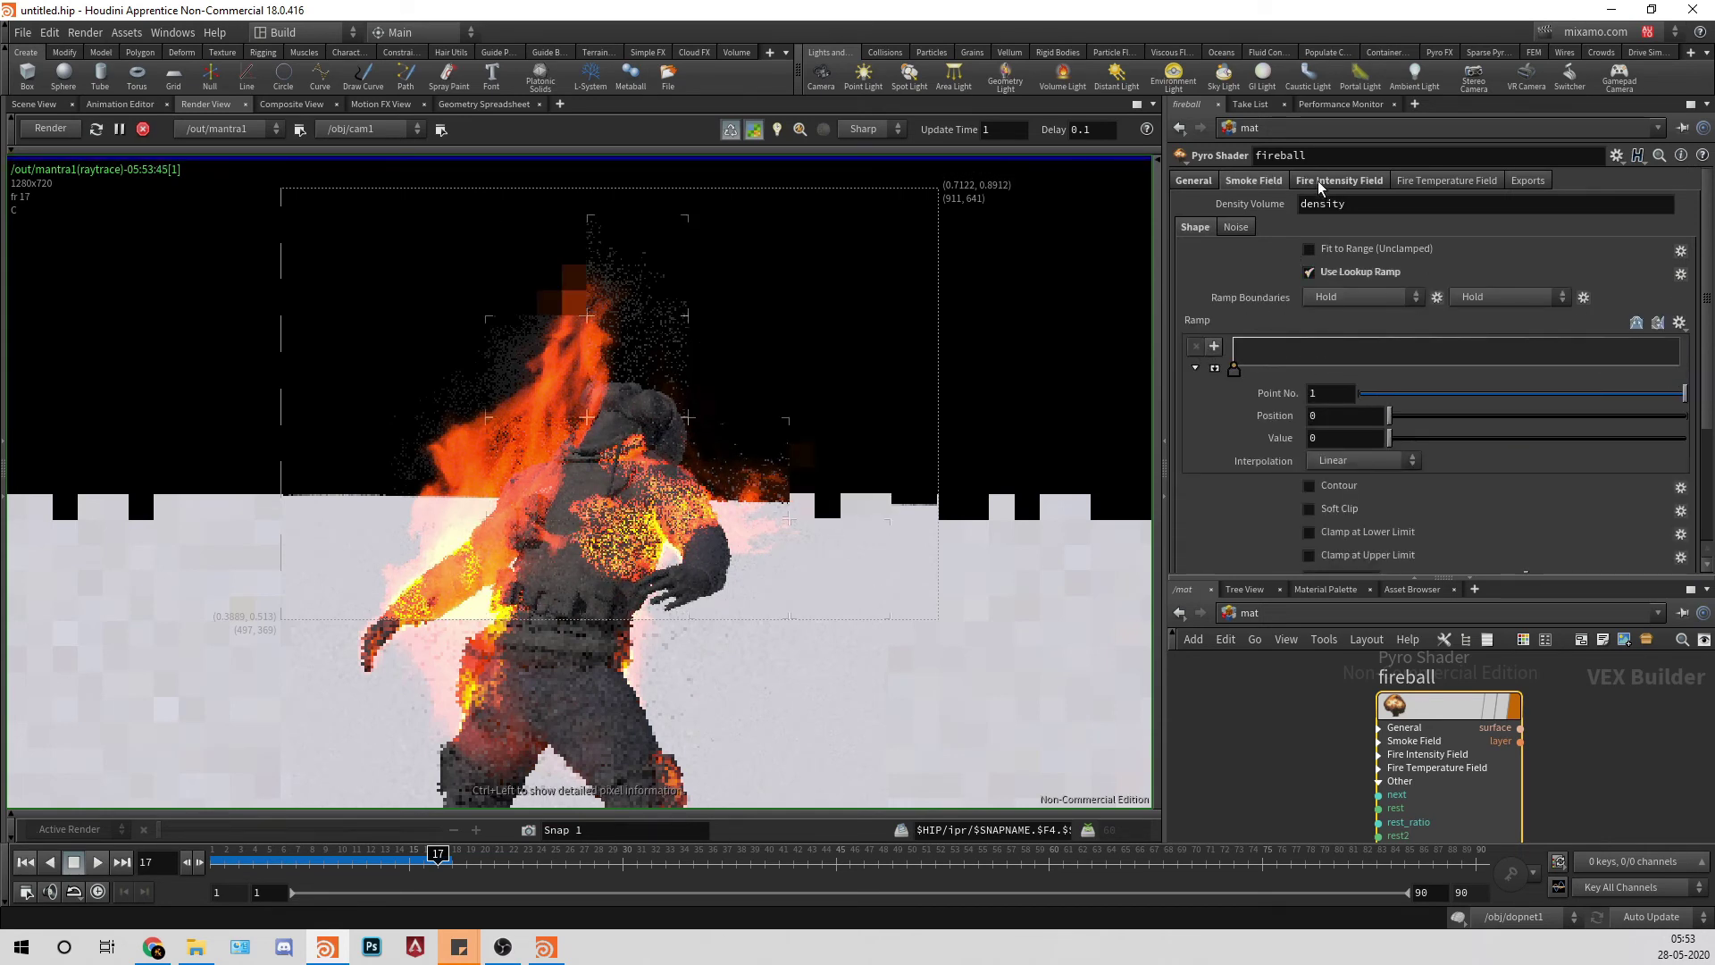
Step: Add two value-1 peaks at about 0.18 and 0.61 to the fire intensity ramp, flanked by low points near 0.08, 0.31, 0.45 and 0.73
left_click(1324, 184)
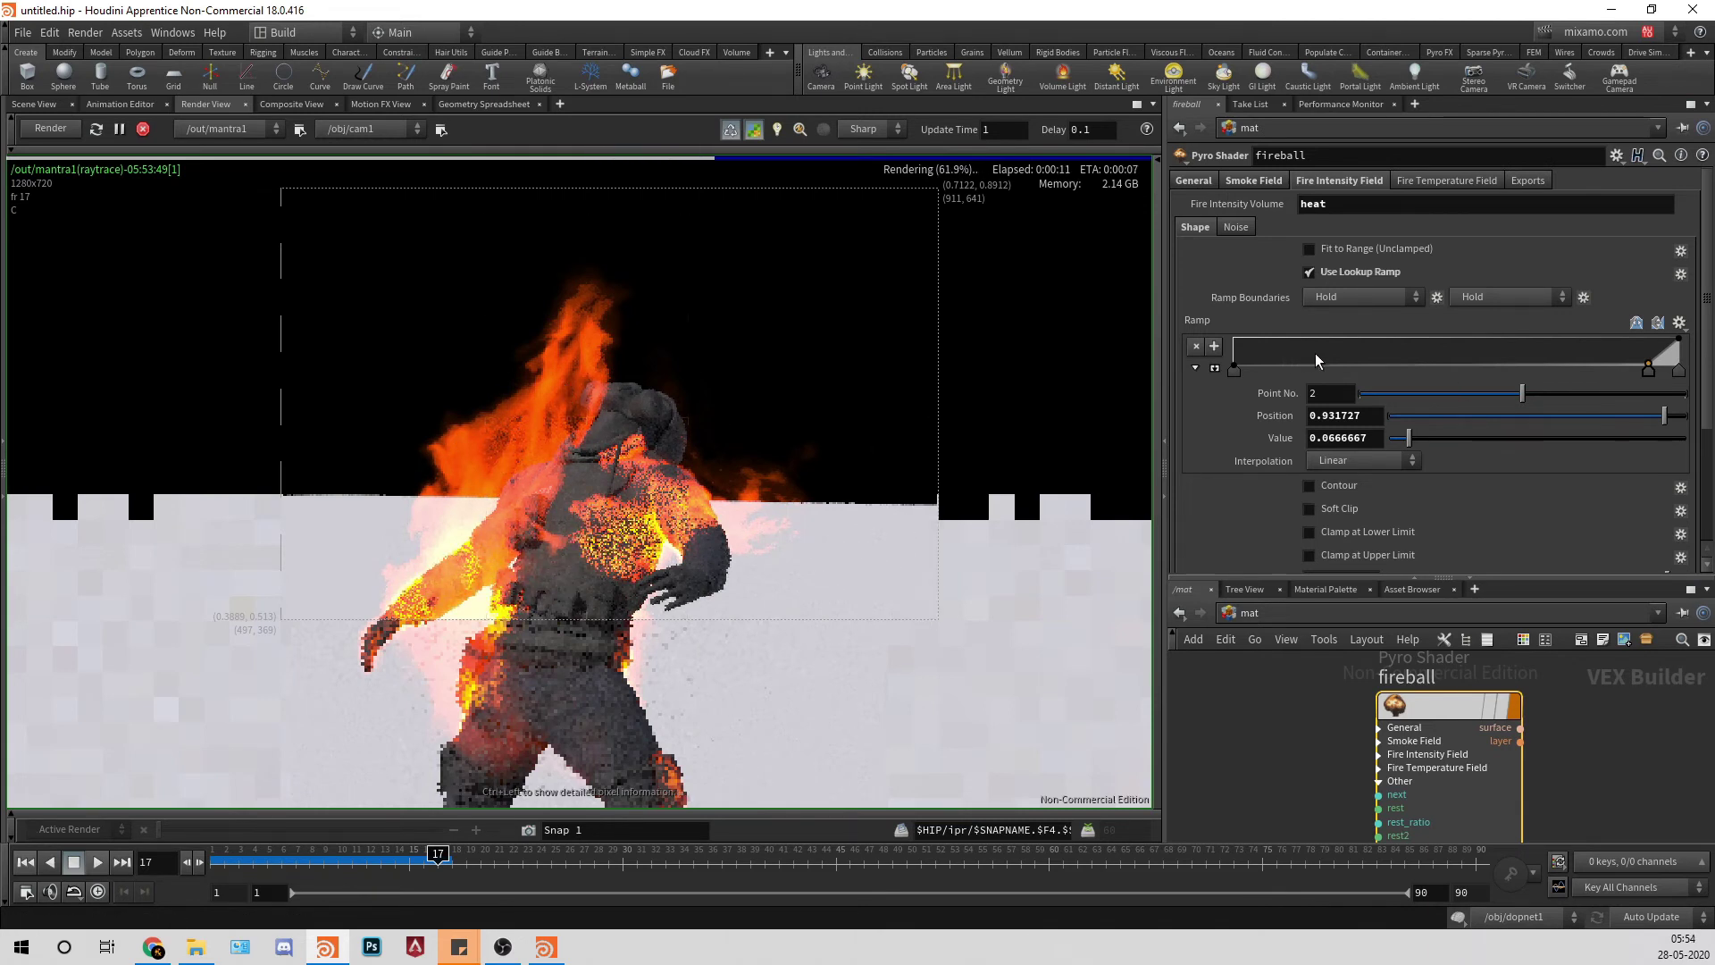
left_click_drag(1316, 352, 1268, 369)
left_click(1261, 368)
left_click_drag(1359, 354, 1370, 376)
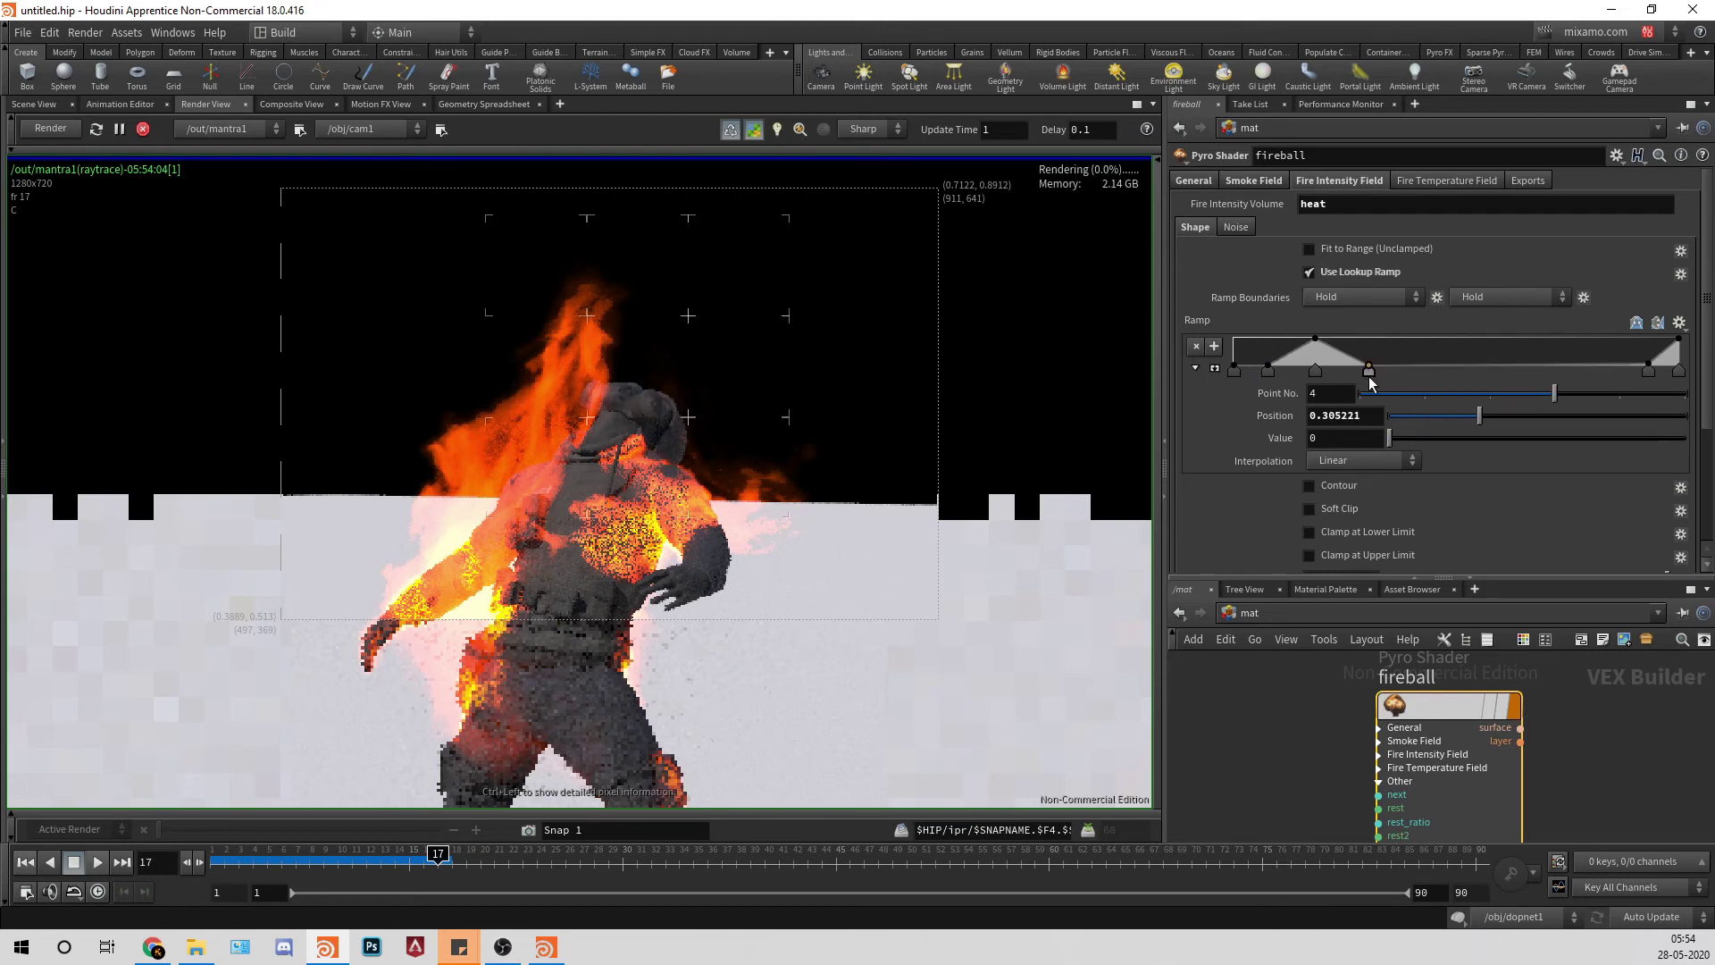
left_click(1505, 351)
left_click_drag(1506, 346, 1559, 371)
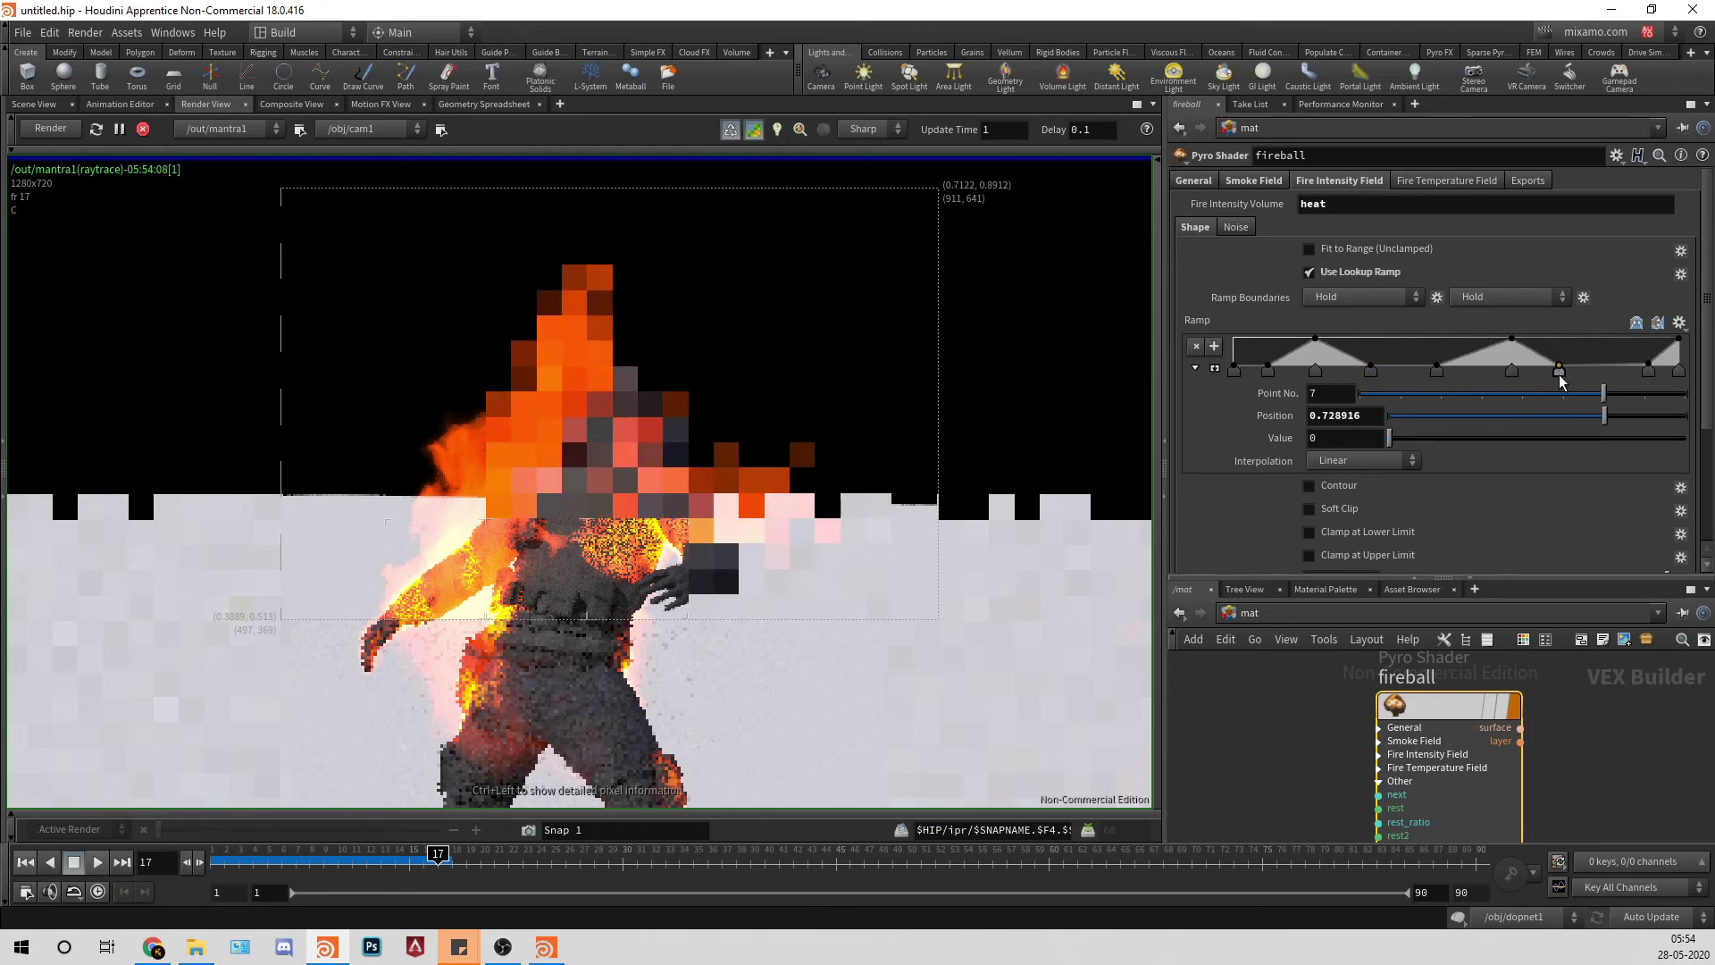
left_click(1512, 371)
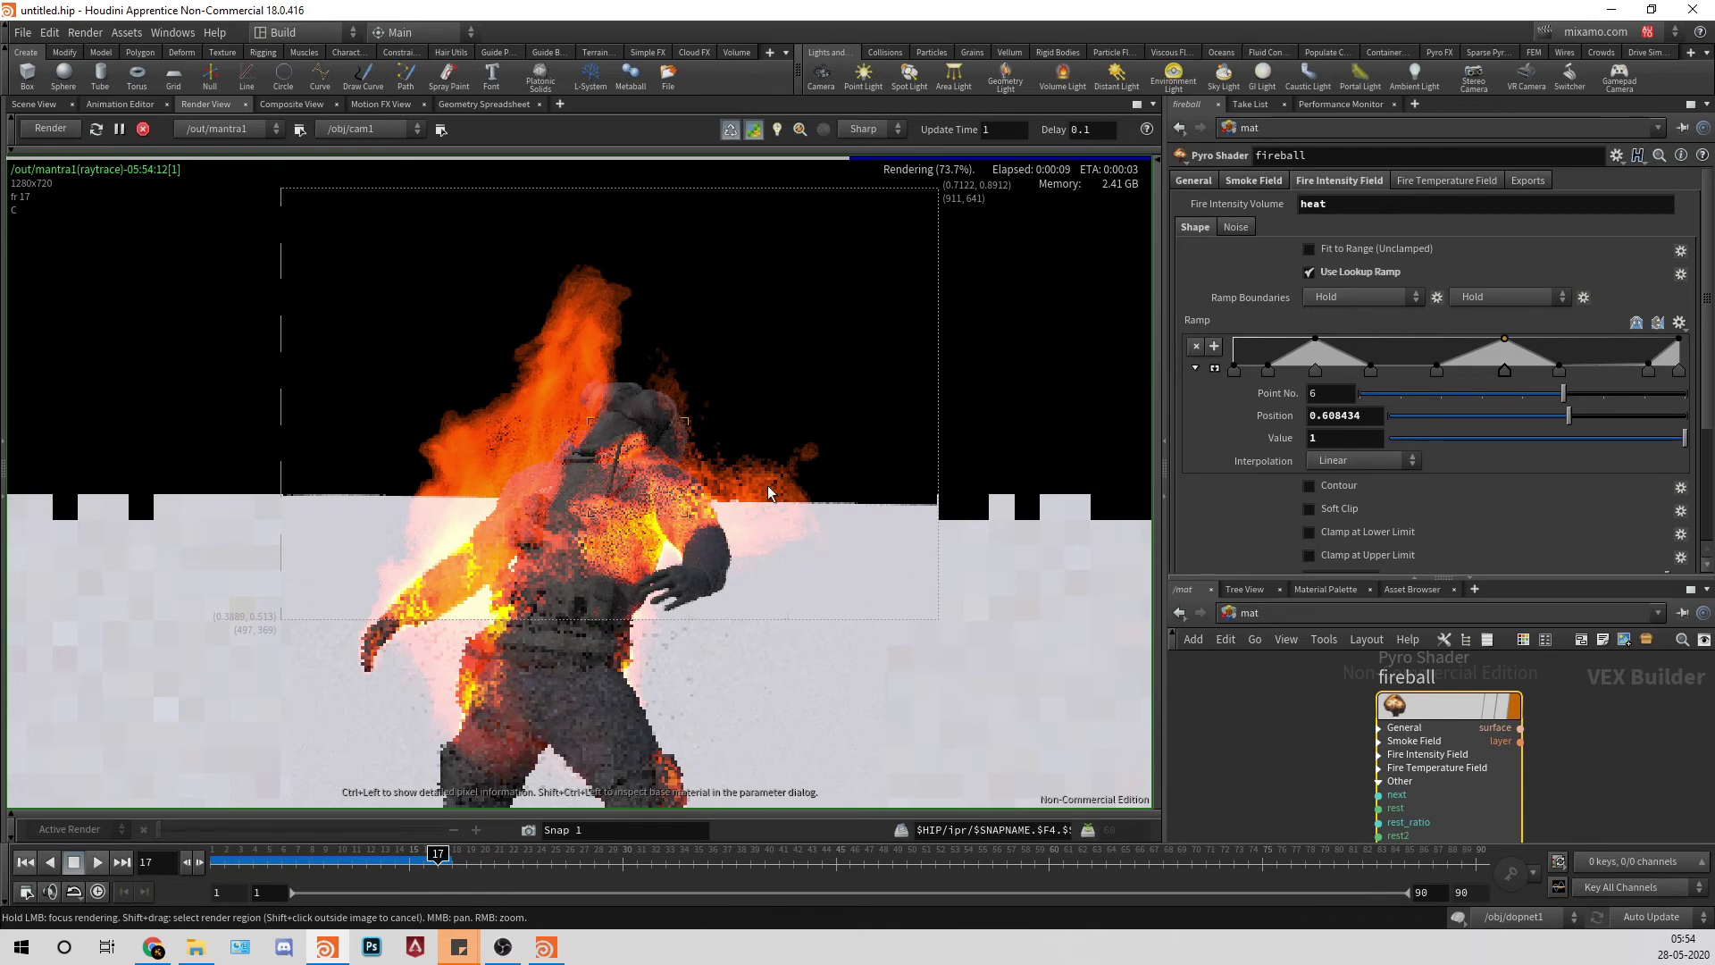
Step: In the object network, move the grid1 node below Fire and hide the grid in the scene
left_click(34, 104)
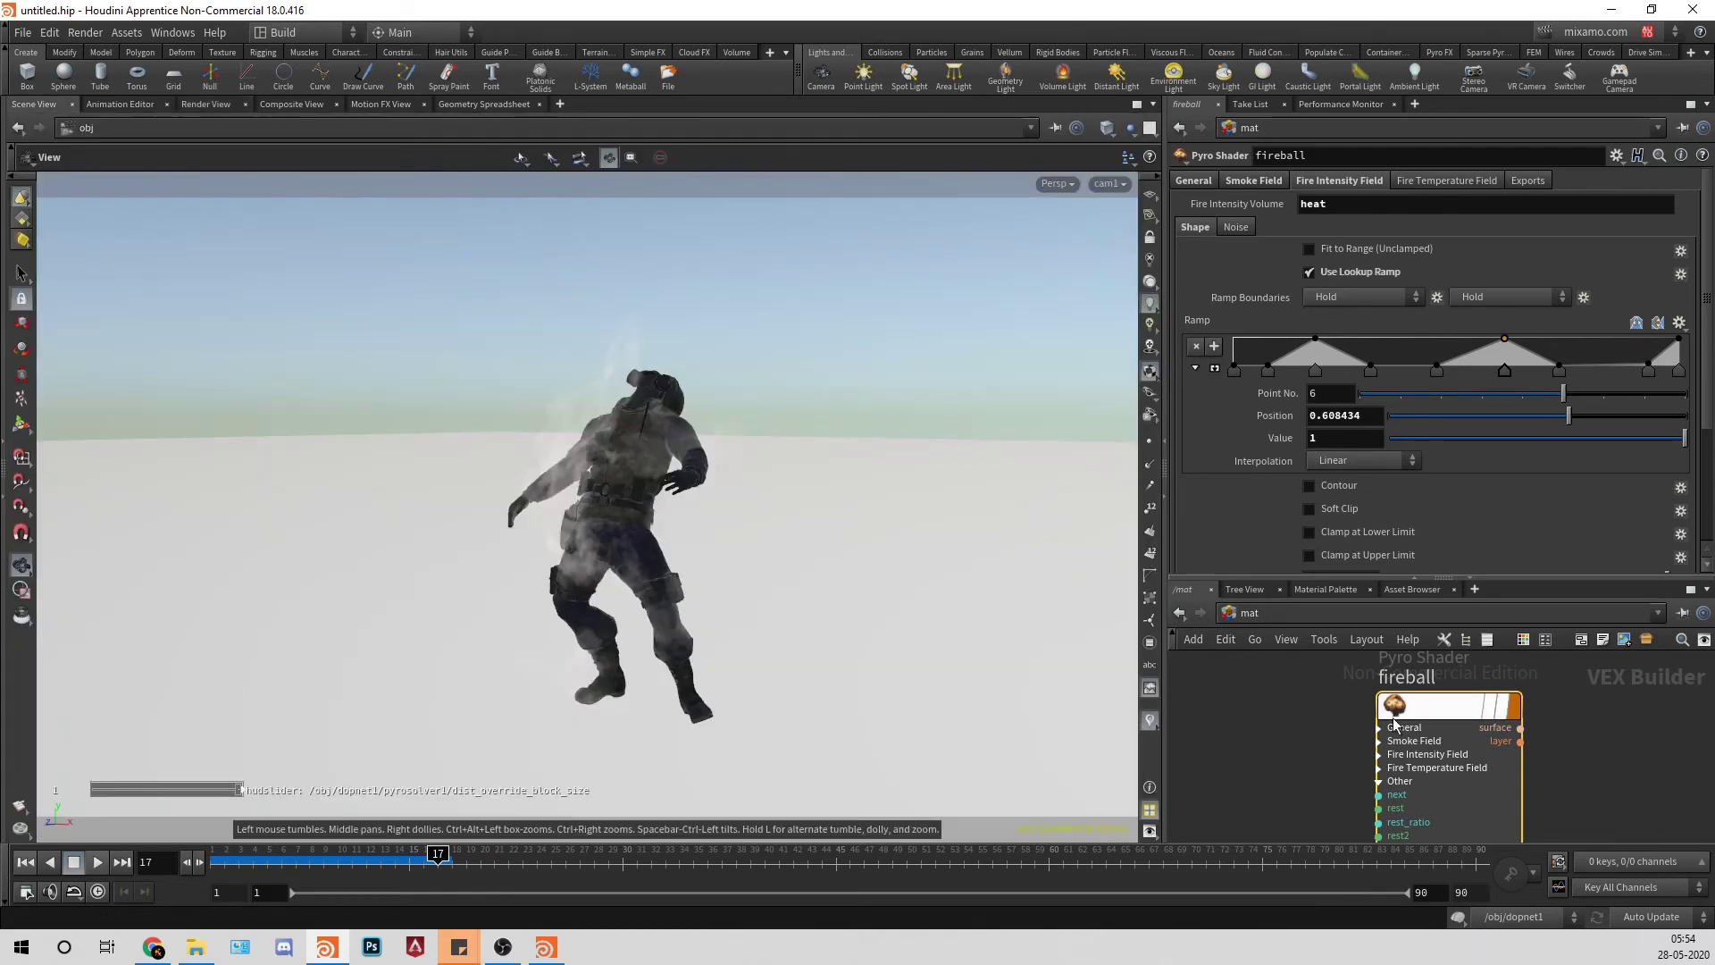
left_click(1273, 608)
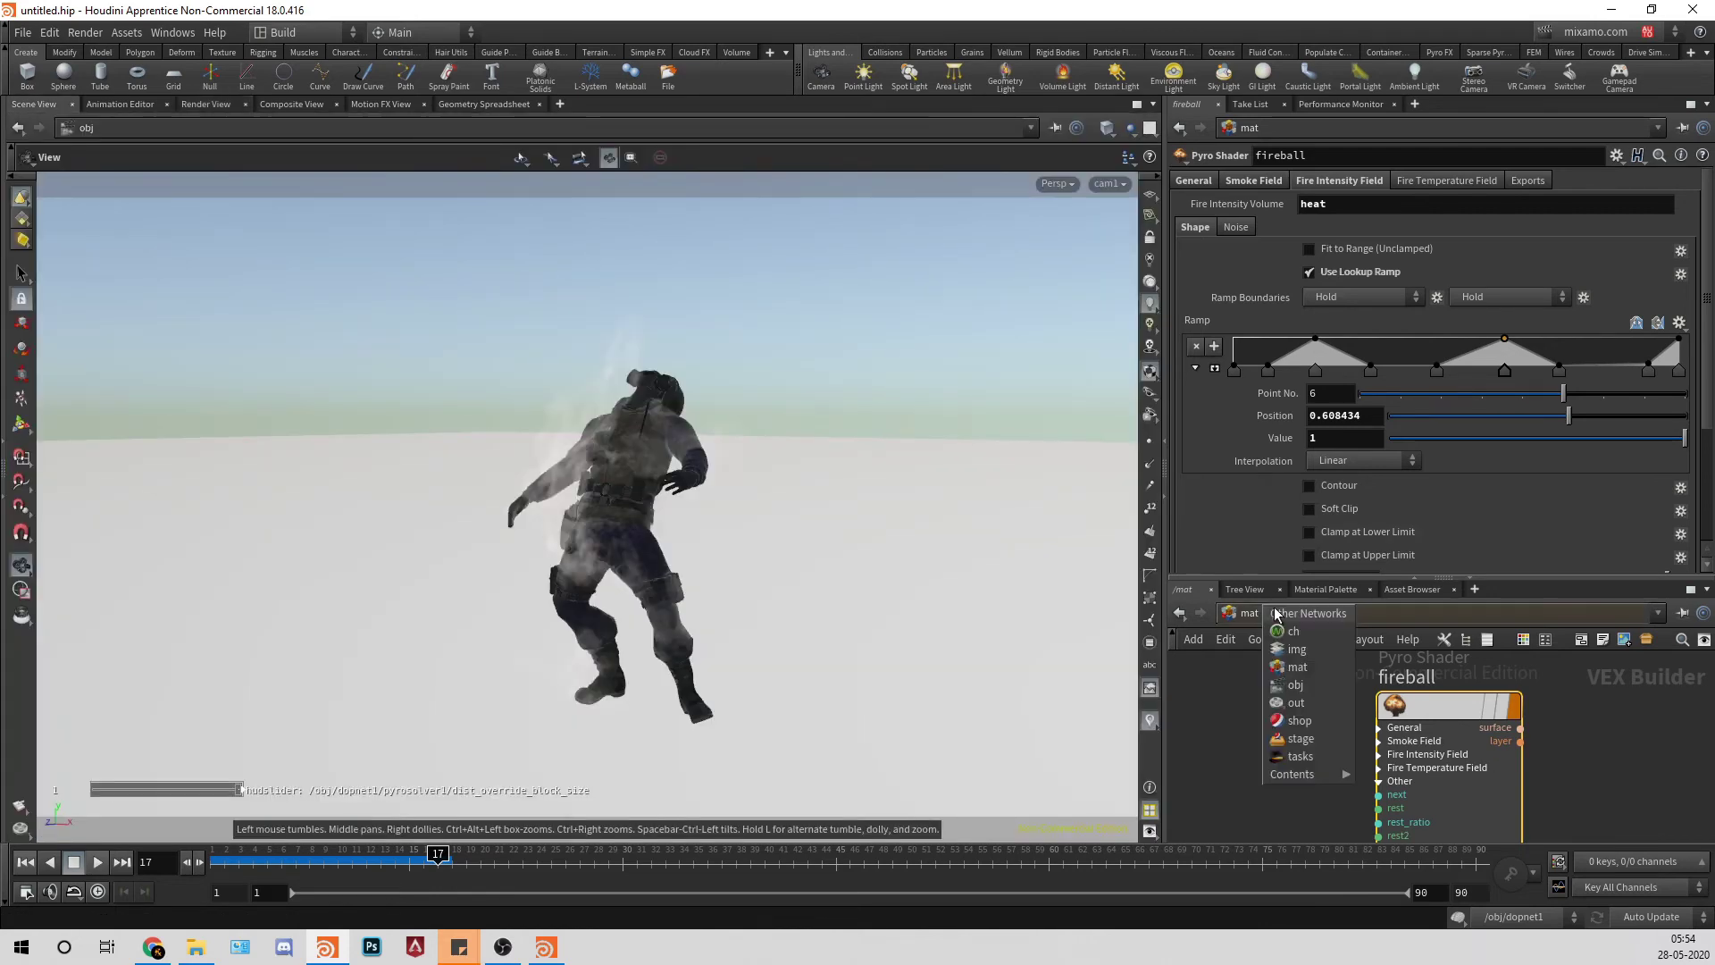
left_click(1293, 687)
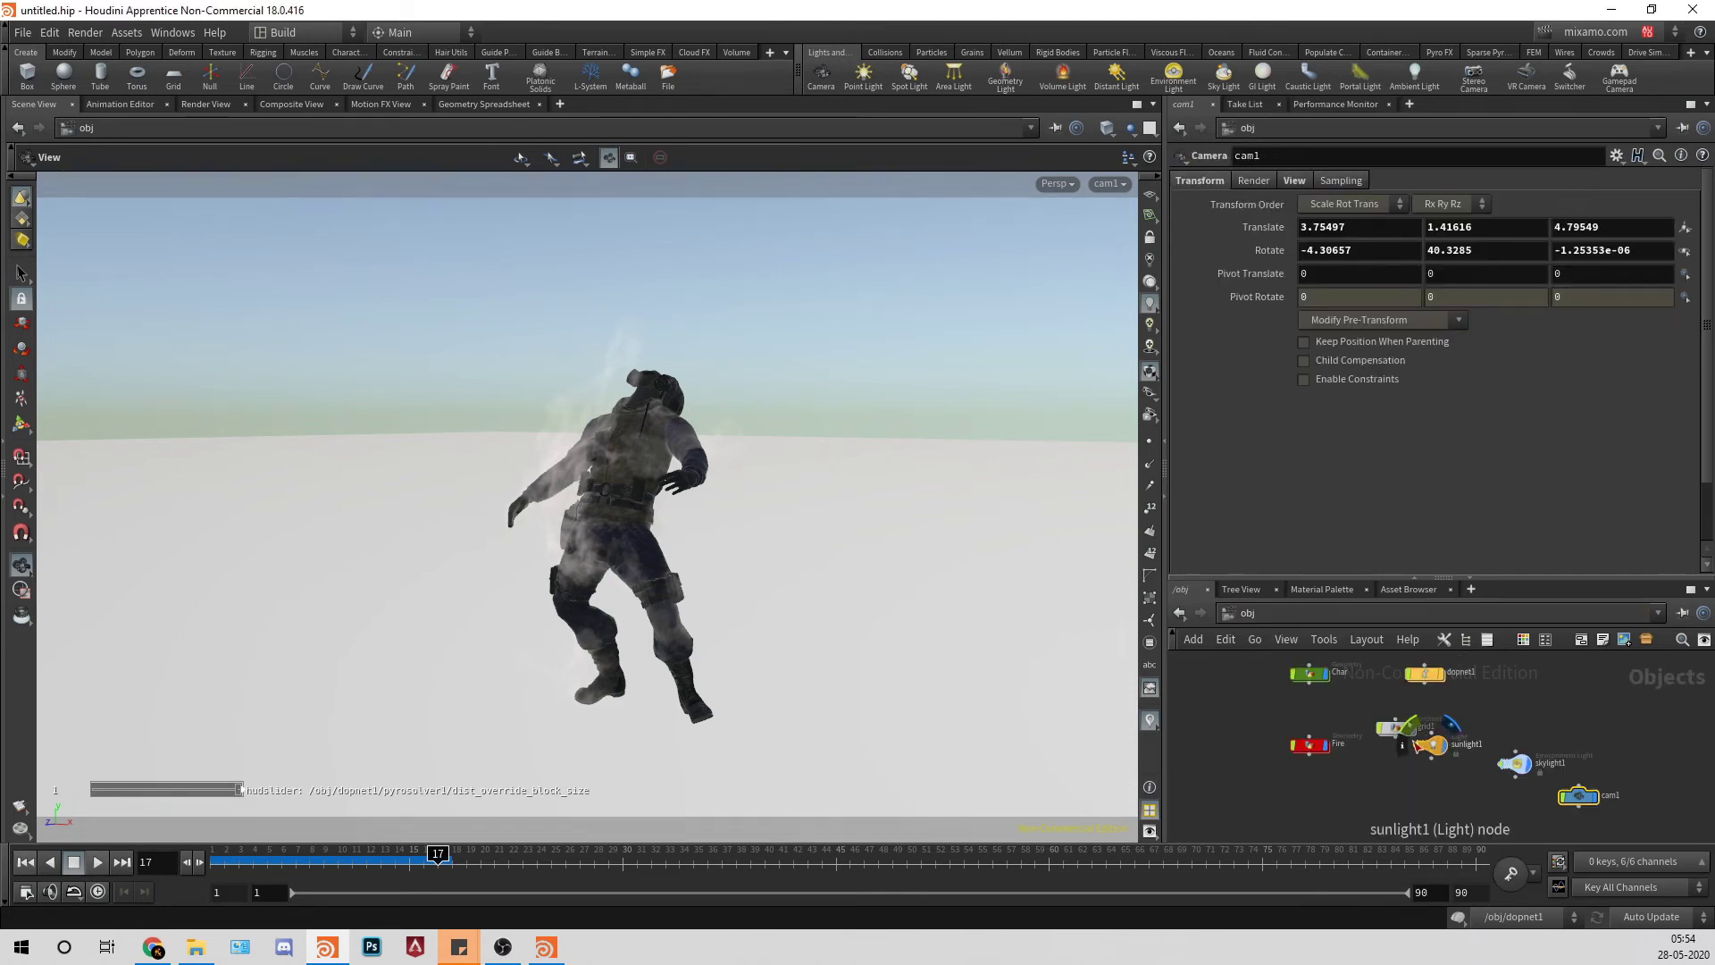
left_click_drag(1386, 718, 1329, 804)
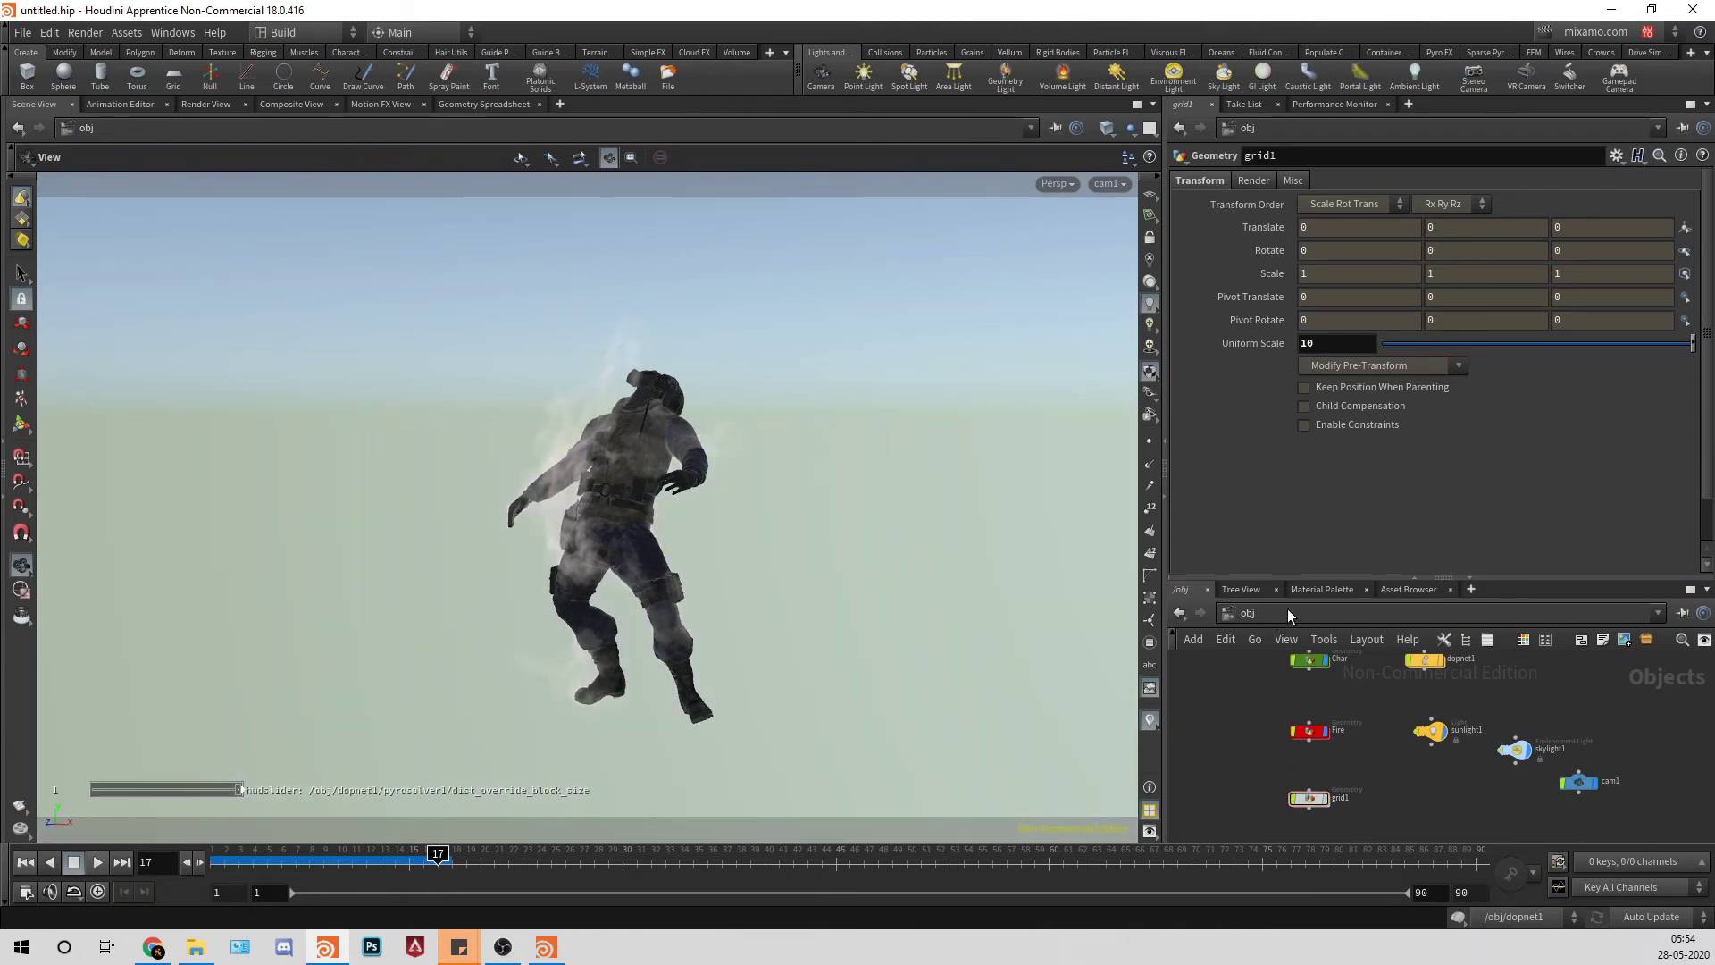
Step: Restart the Mantra render and redraw the render region around the whole character
left_click(1304, 589)
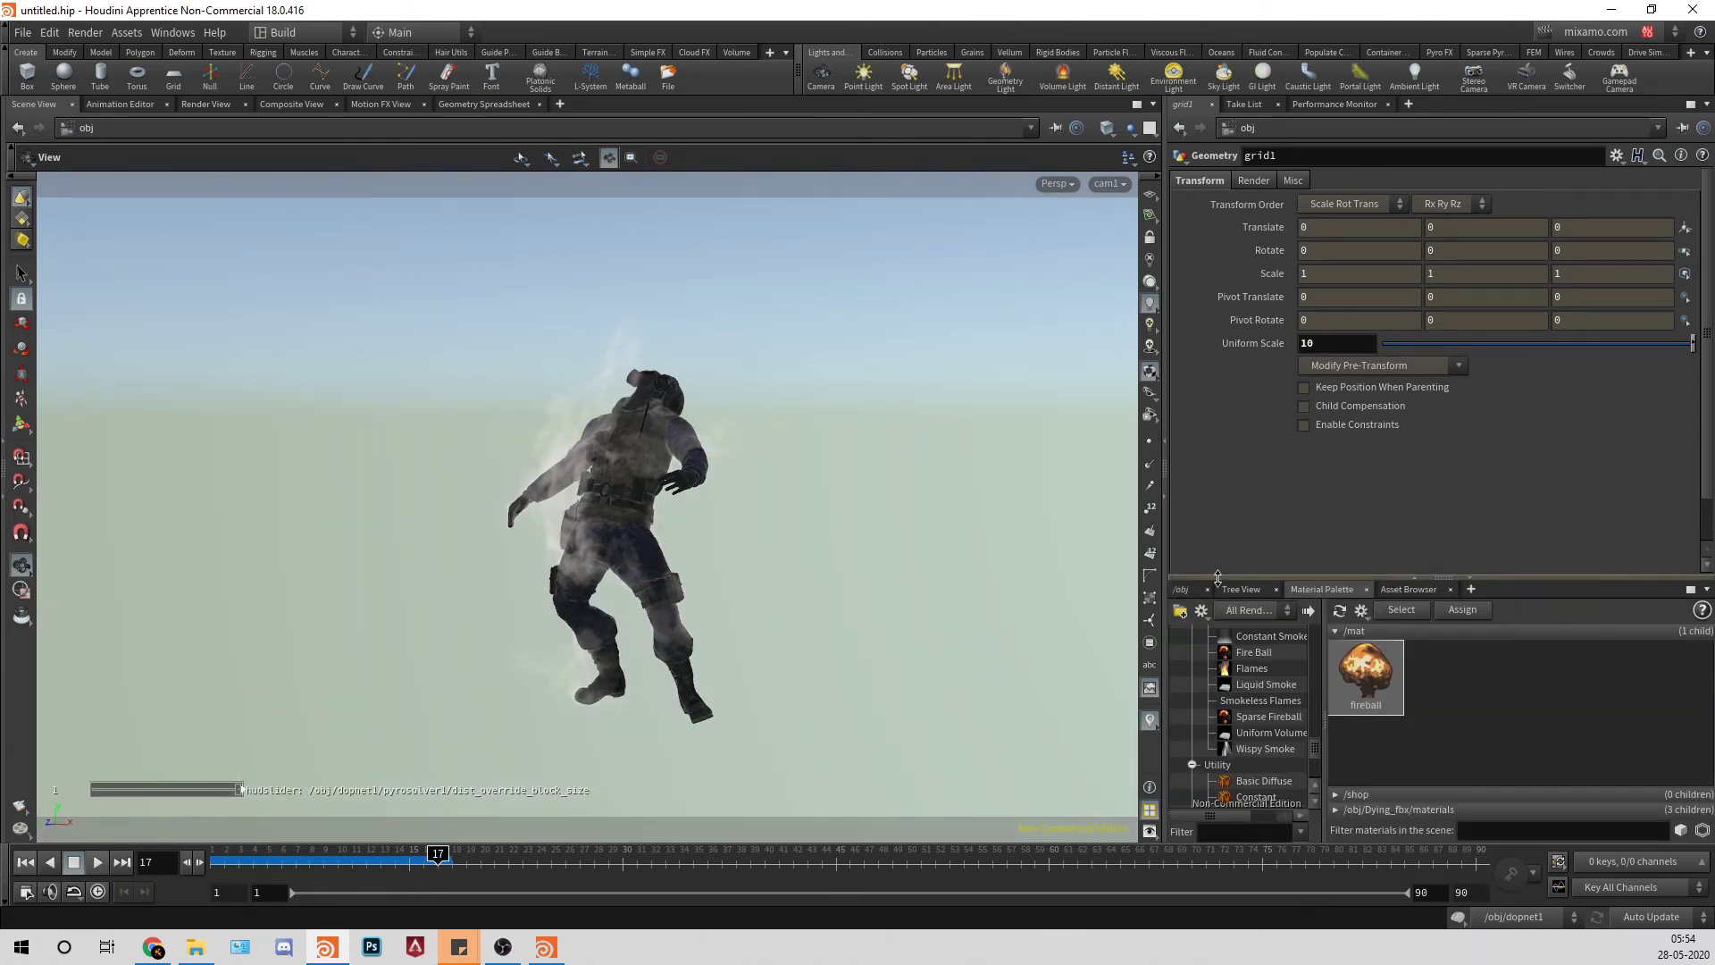
left_click(203, 103)
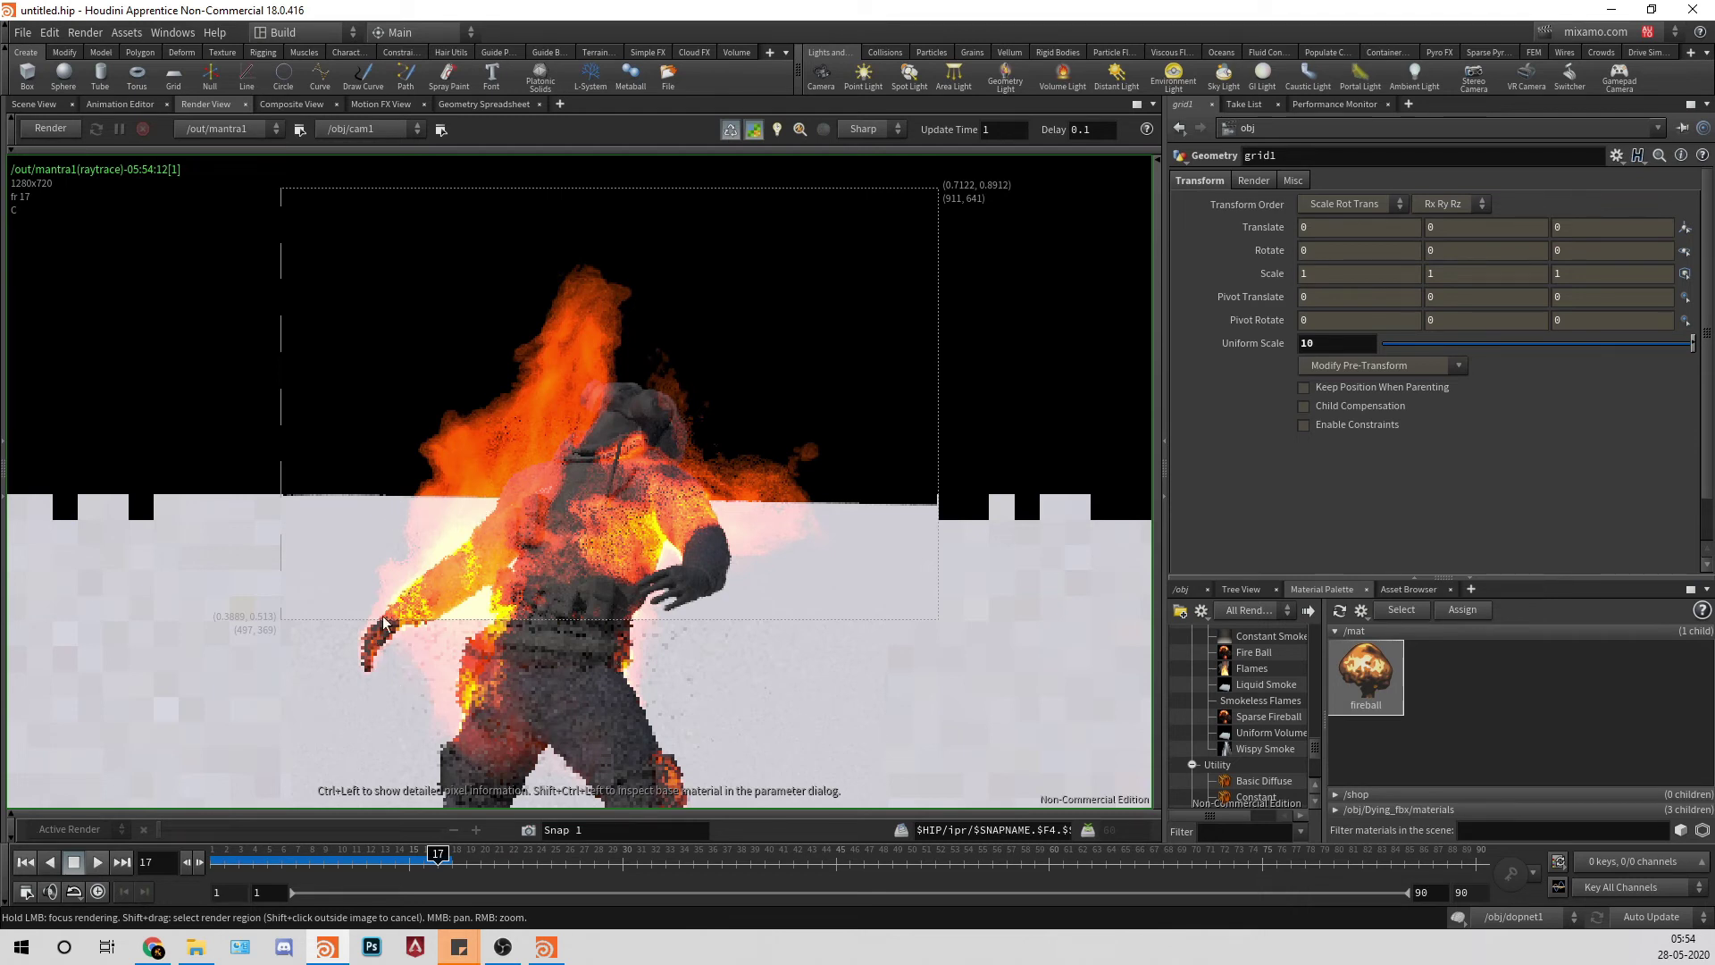
left_click(77, 132)
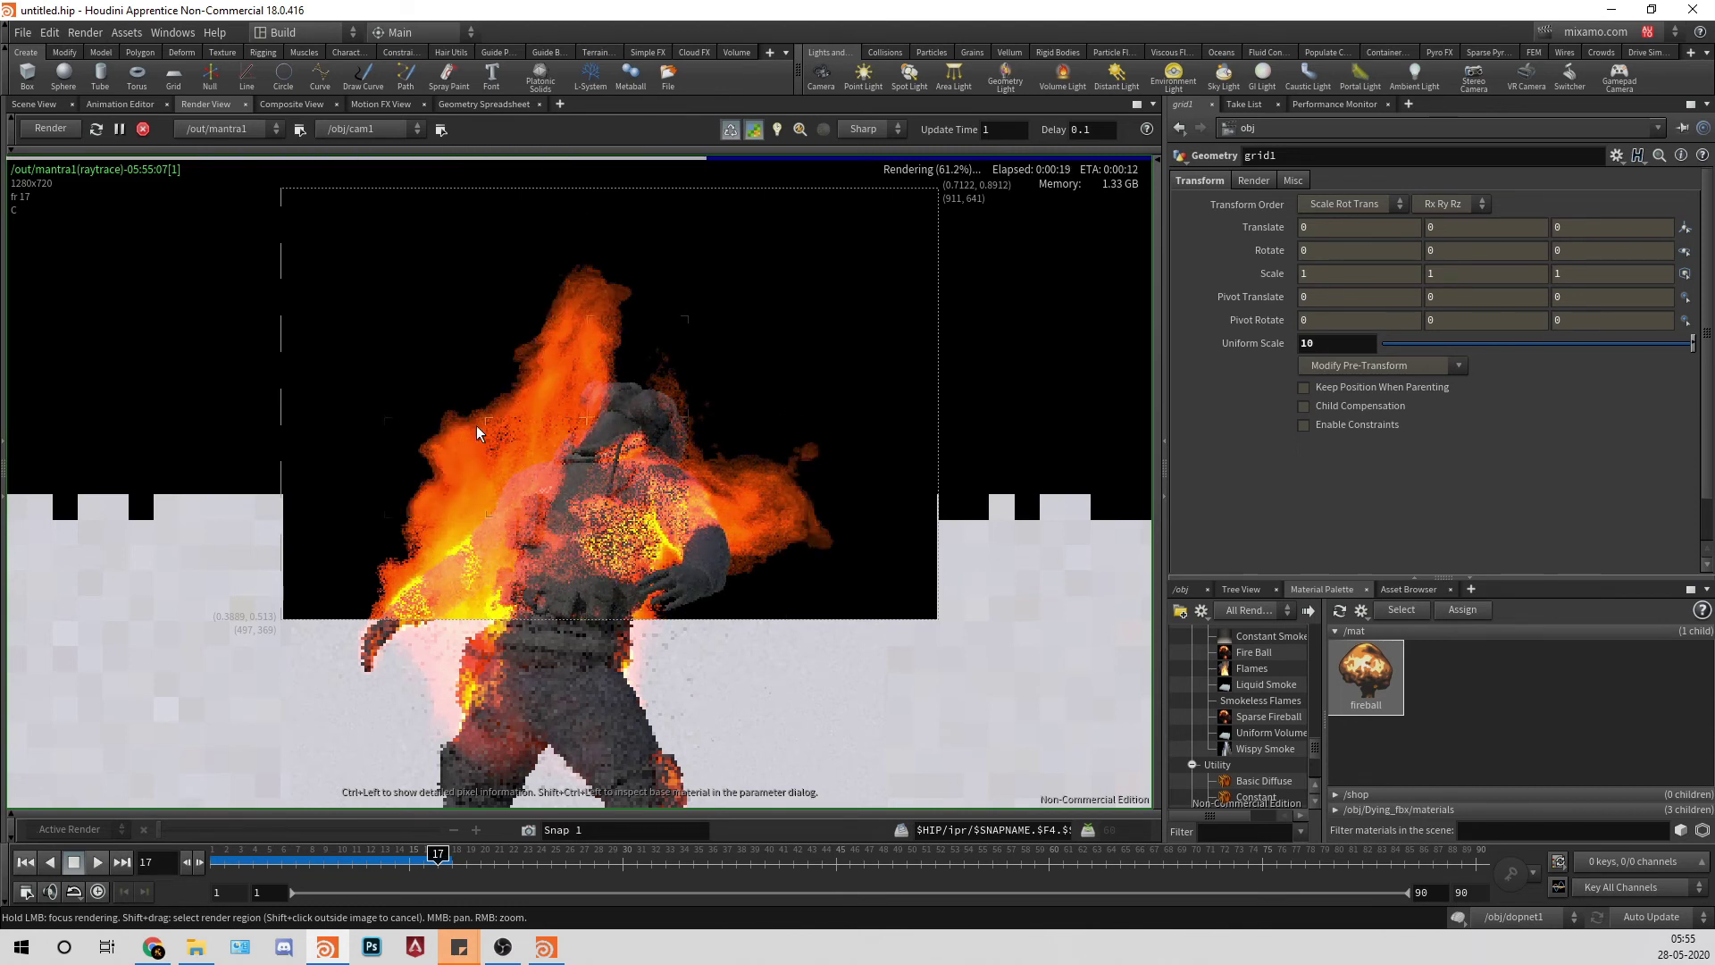
scroll(796, 446, "down", 2)
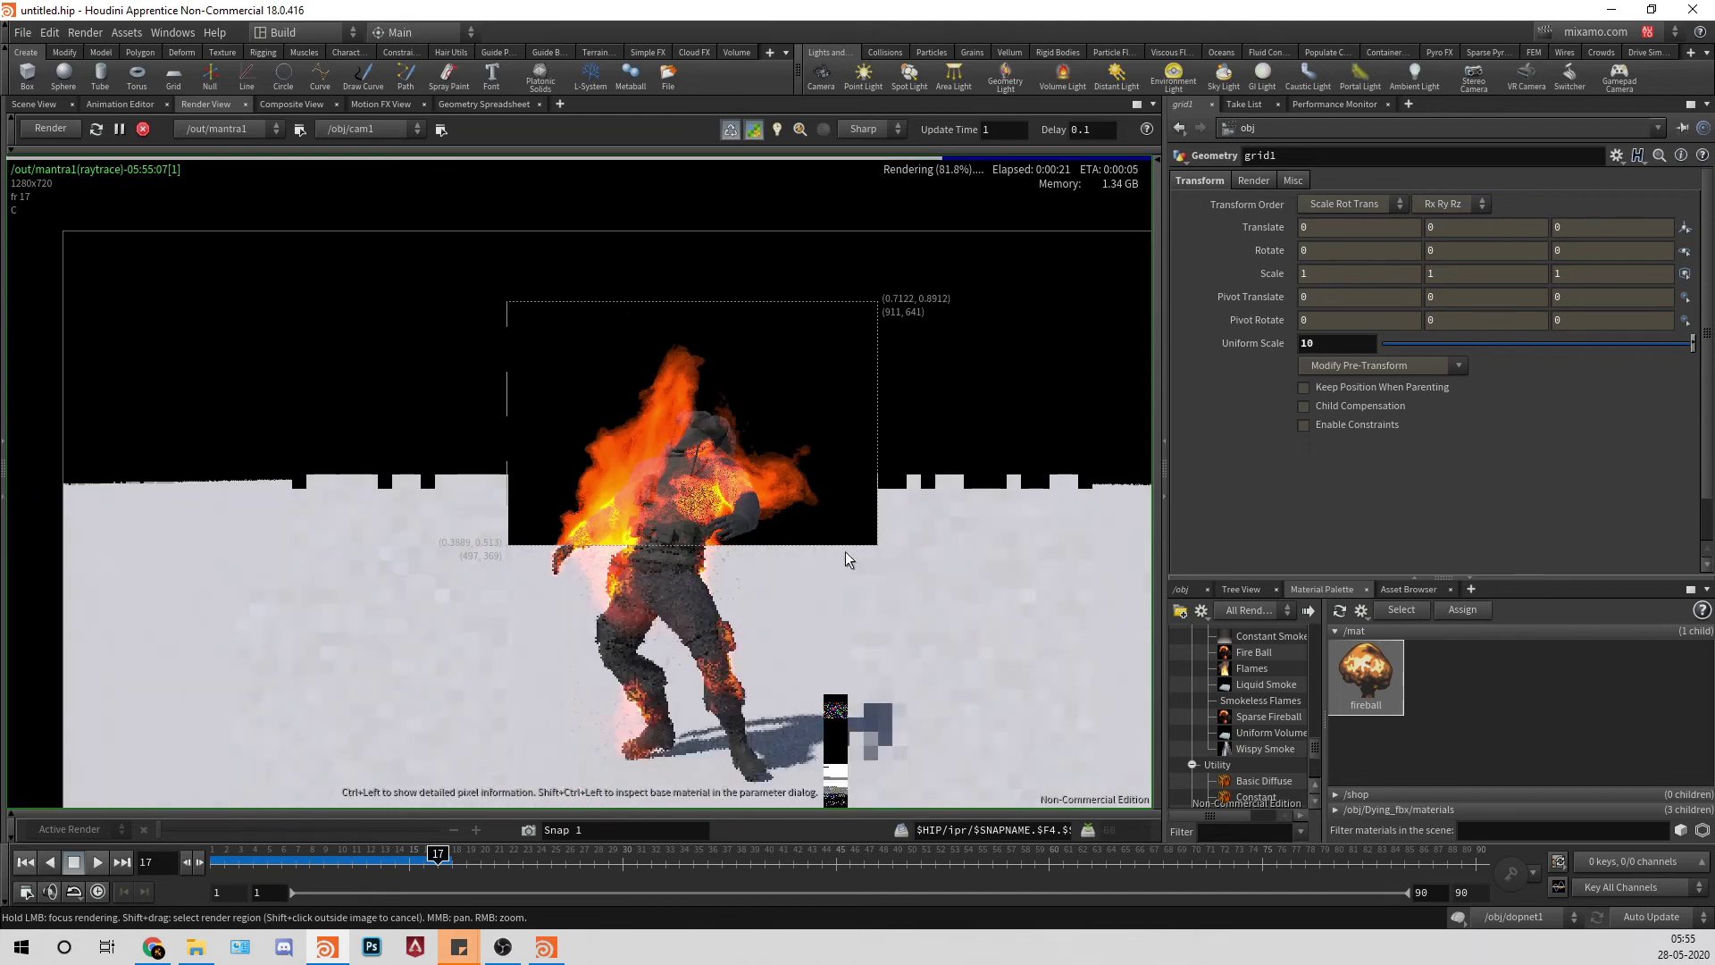
middle_click_drag(843, 552, 820, 502)
left_click_drag(477, 232, 868, 768, "shift")
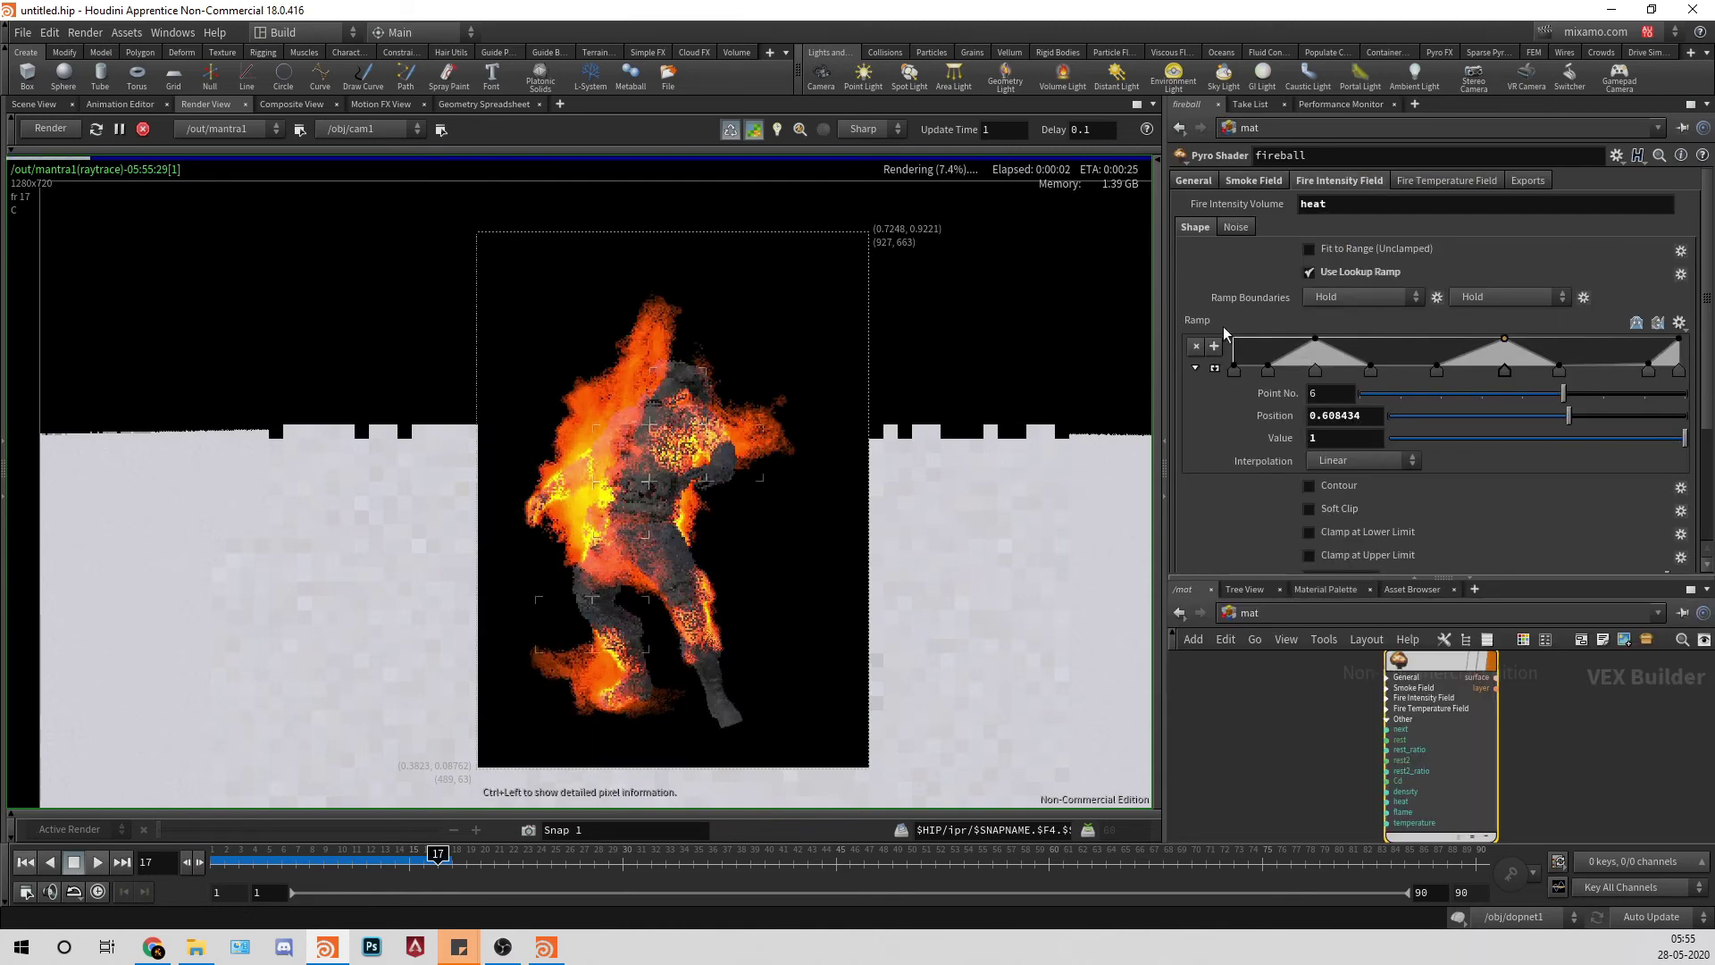
Step: Delete the value-1 point at about 0.18 from the fireball's fire intensity ramp
mouse_move(639, 650)
left_mouse_down()
mouse_move(532, 668)
mouse_move(576, 477)
mouse_move(659, 428)
mouse_move(668, 307)
mouse_move(714, 420)
mouse_move(694, 373)
mouse_move(787, 414)
left_mouse_up()
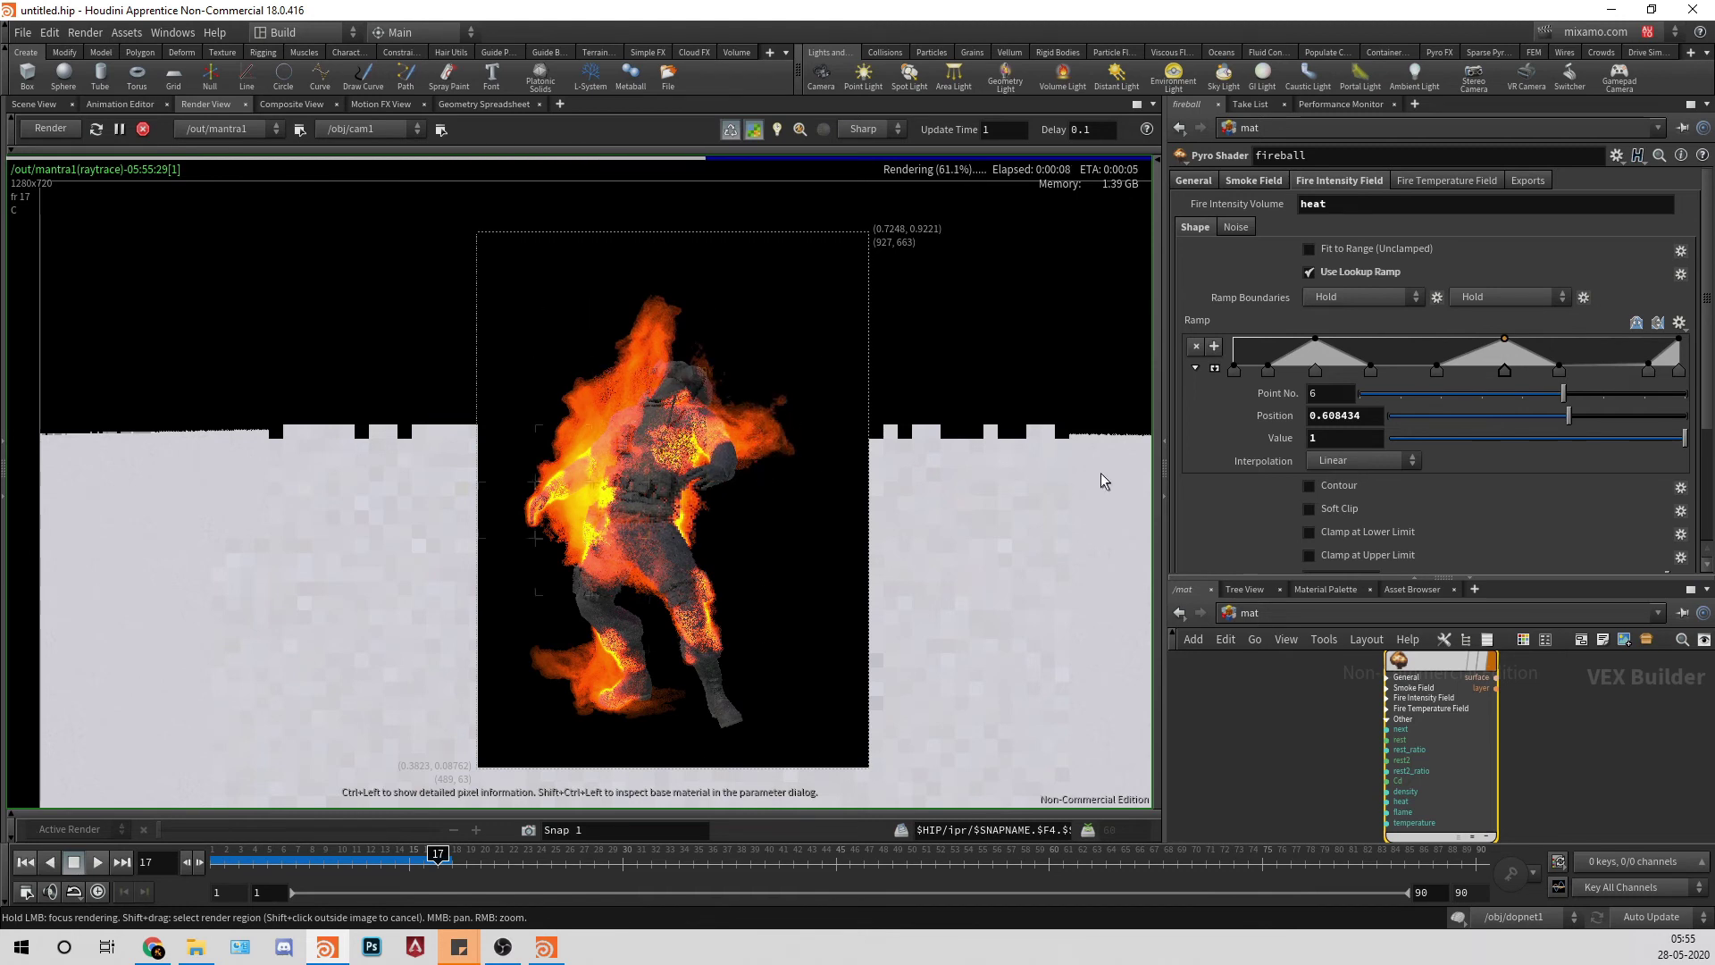
left_click(1313, 366)
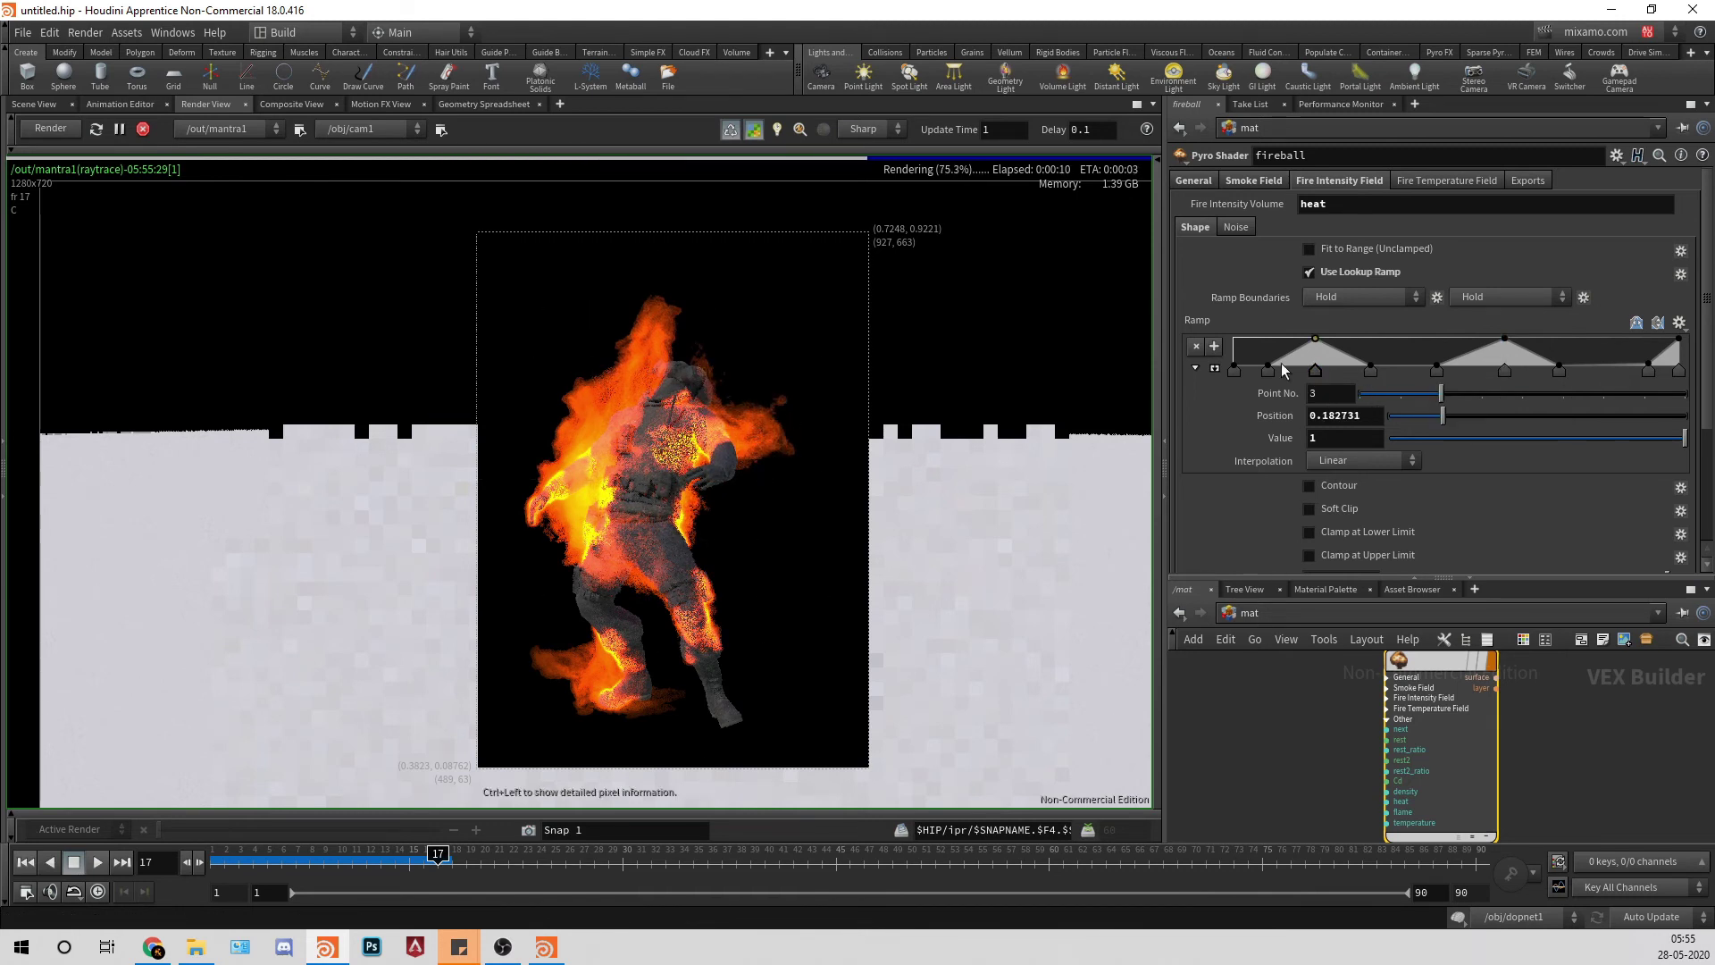
left_click(1196, 346)
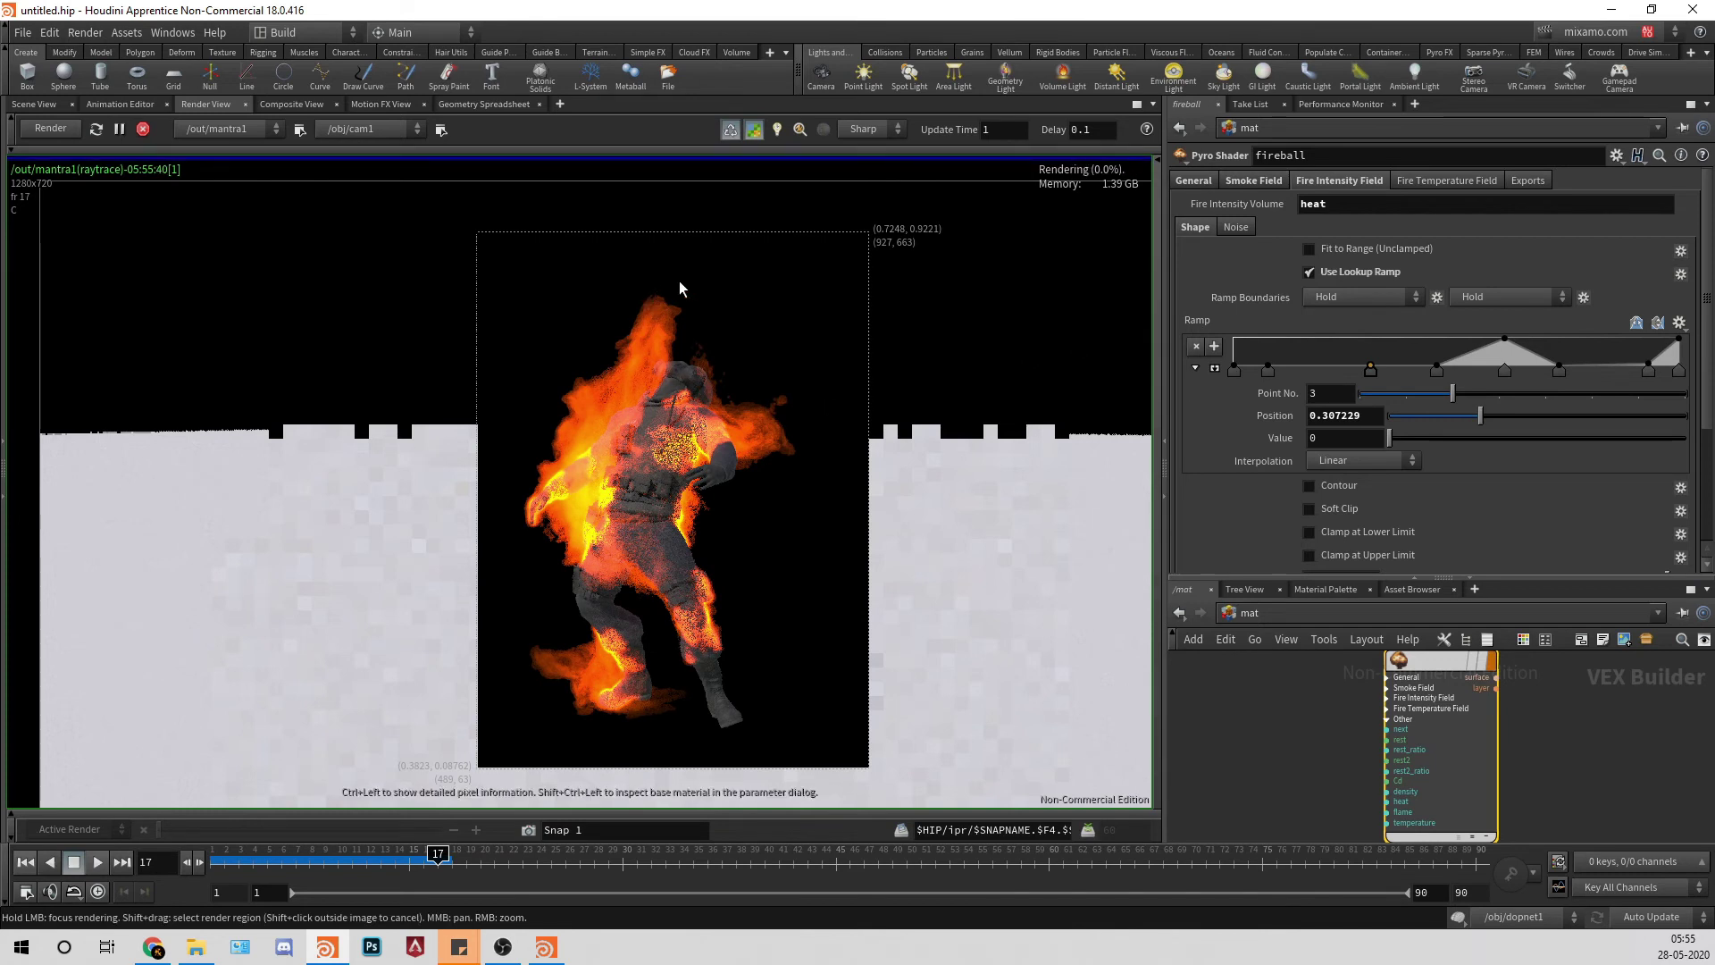
Step: Enable the Fire Temperature Field's lookup ramp and add a point at about 0.96 with value about 0.17
left_click(1421, 179)
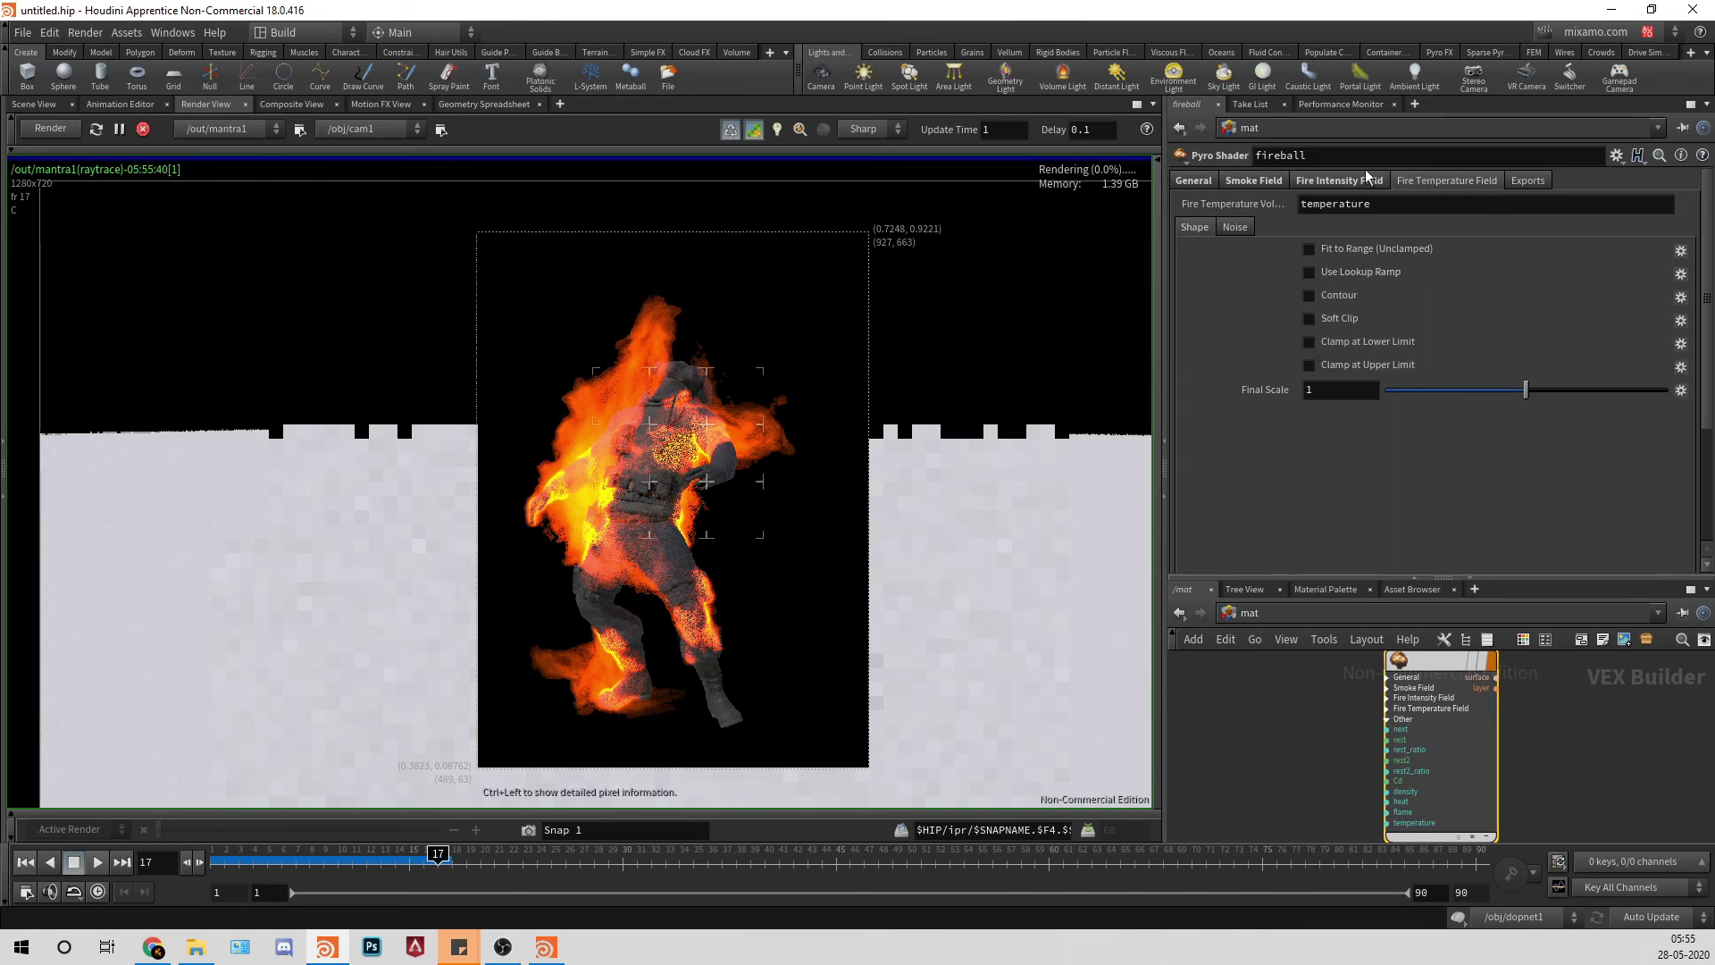
left_click(1336, 275)
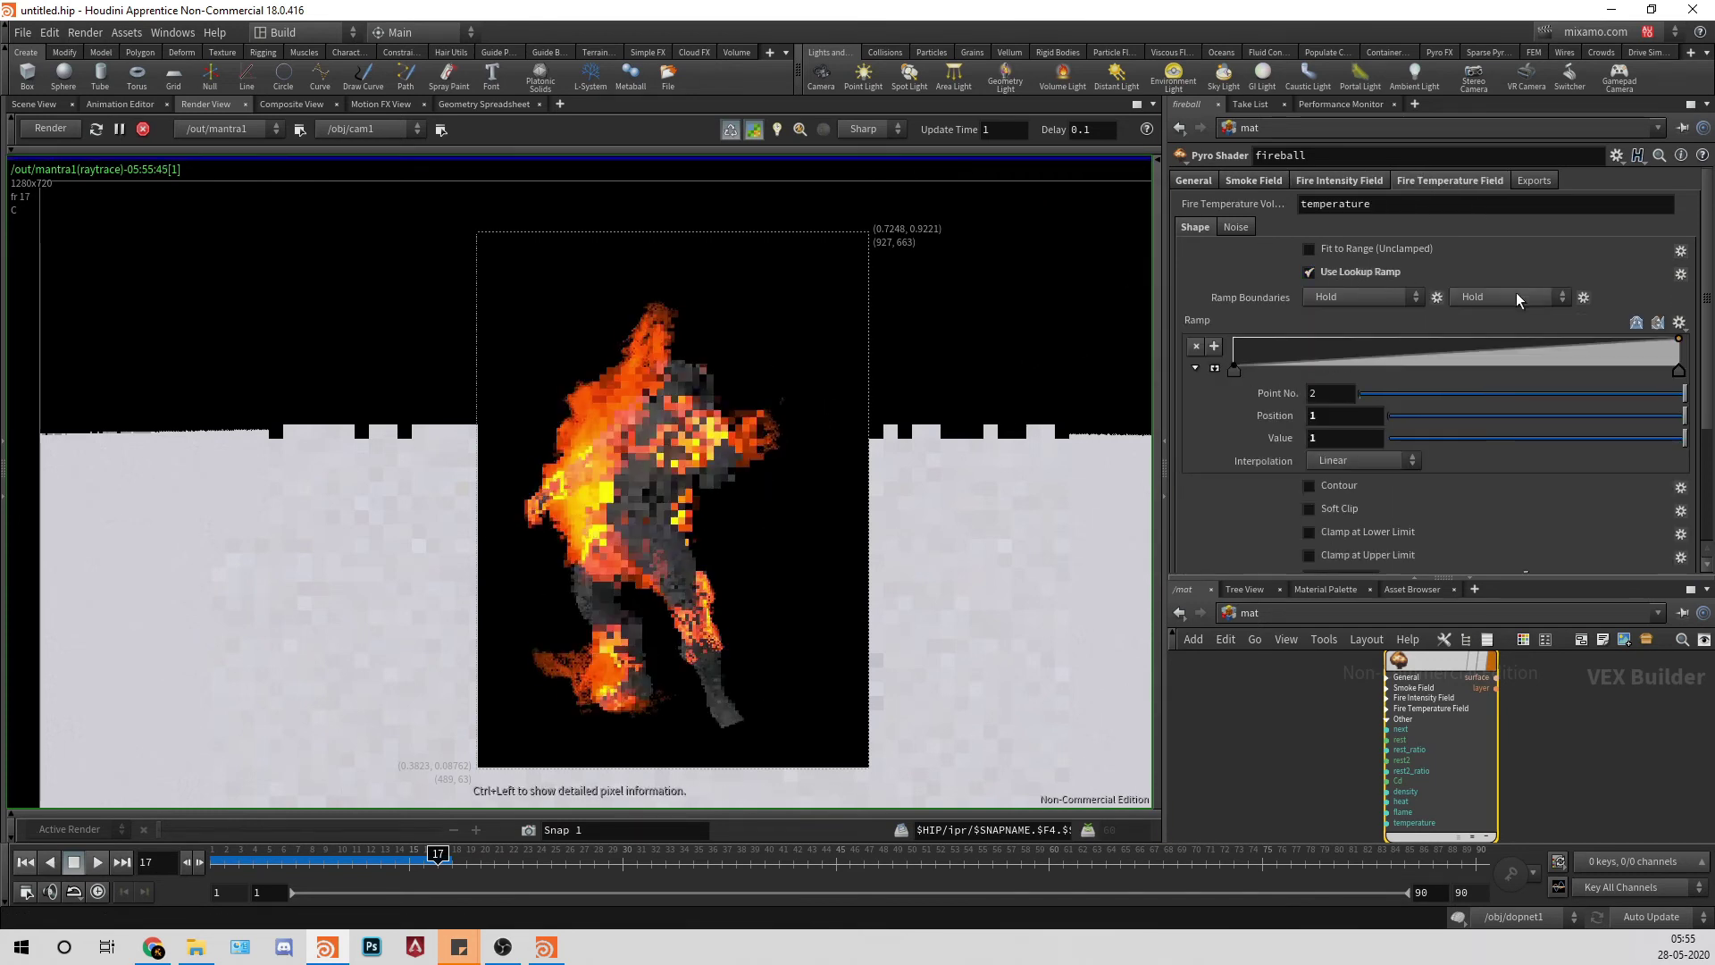
left_click_drag(1490, 357, 1569, 361)
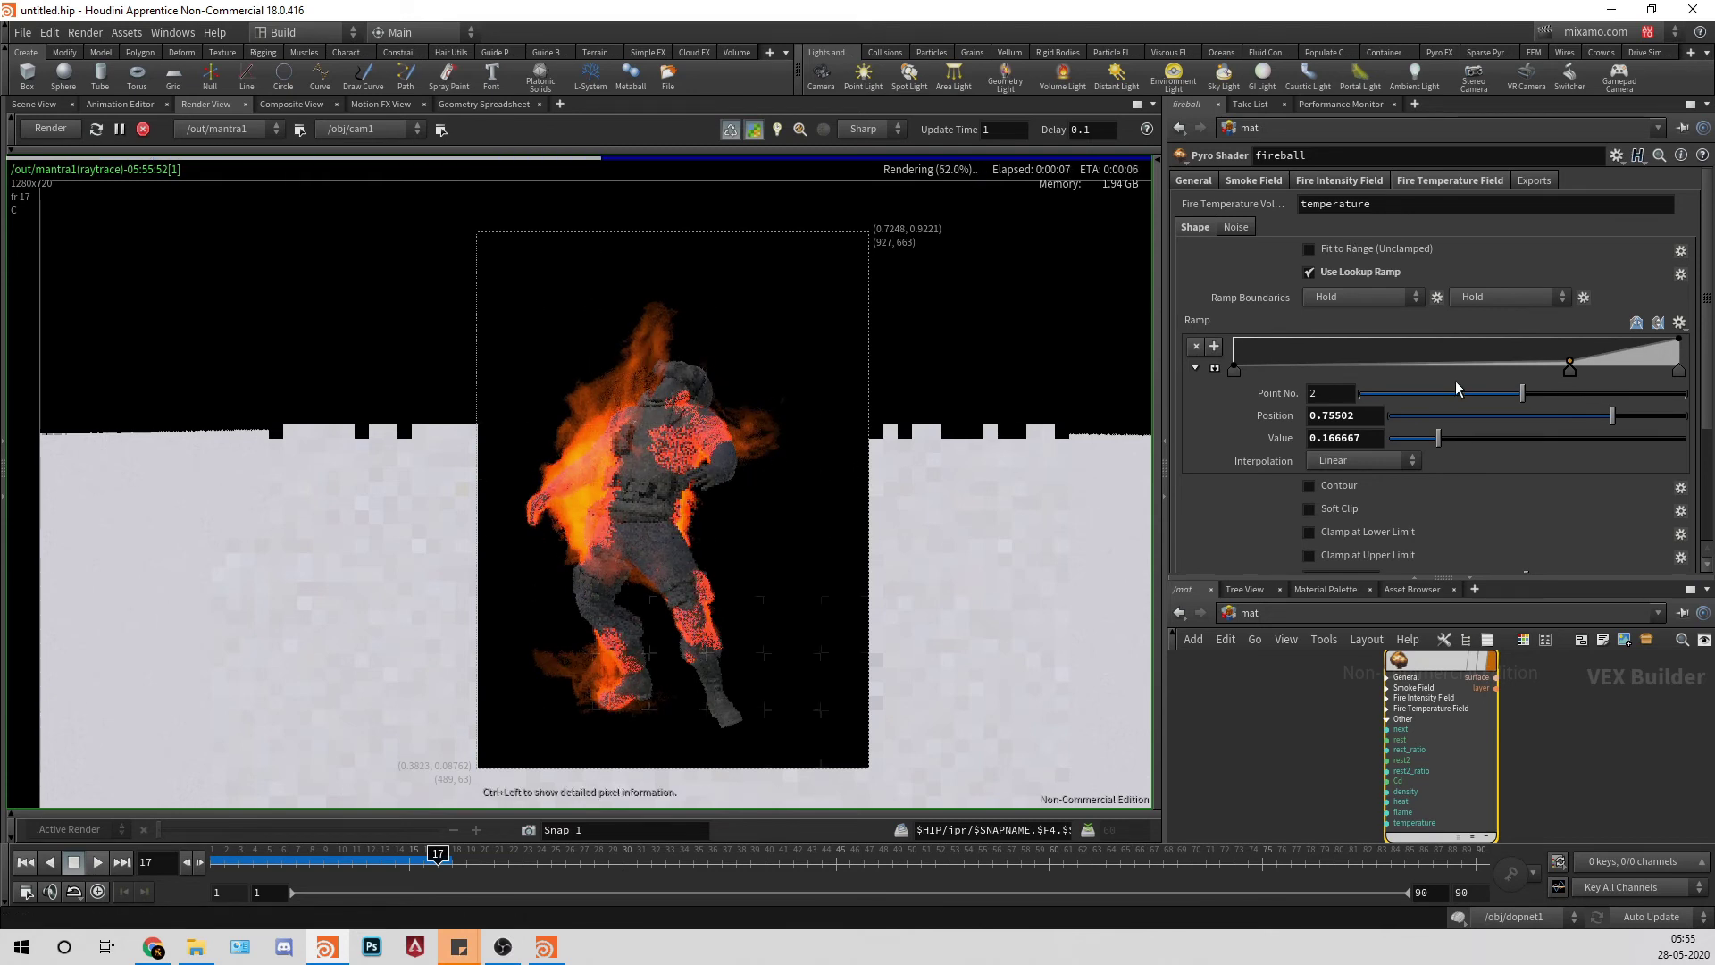
mouse_move(1570, 368)
left_mouse_down()
mouse_move(1674, 375)
mouse_move(1659, 371)
left_mouse_up()
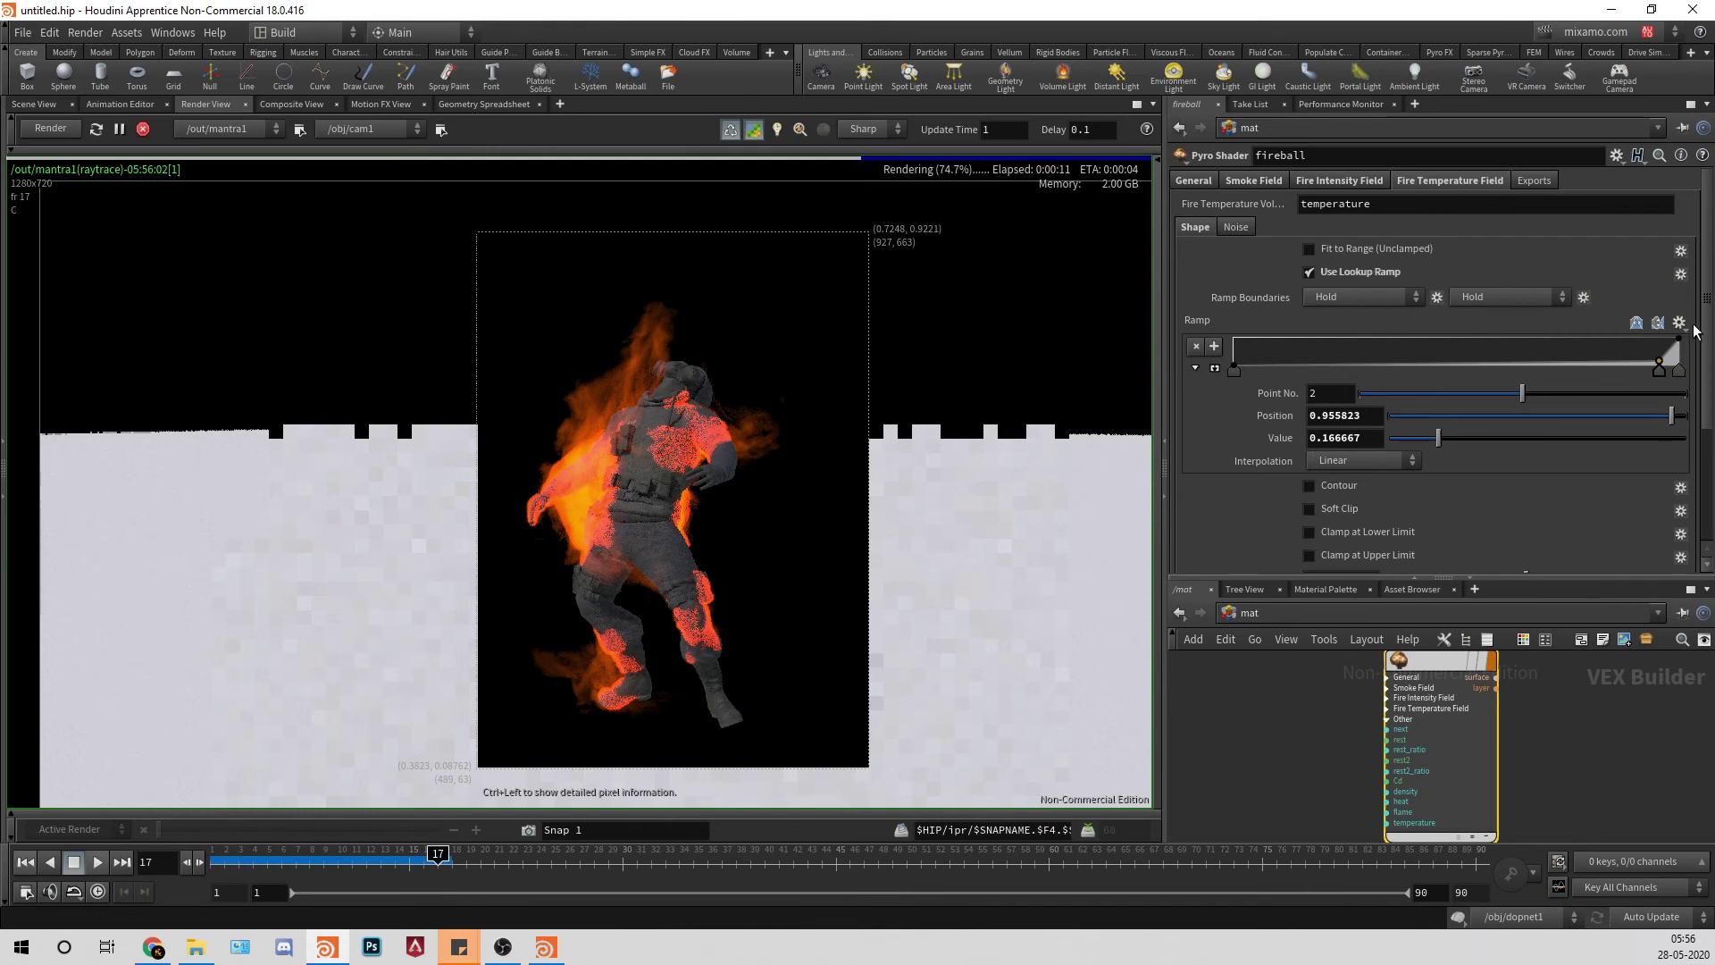
Step: Move the temperature ramp's low point to about 0.34 and add points at about 0.38 with value 0.5, 0.41 with value 0.7, and near 0.5
left_click_drag(1650, 367, 1419, 349)
left_click(1419, 355)
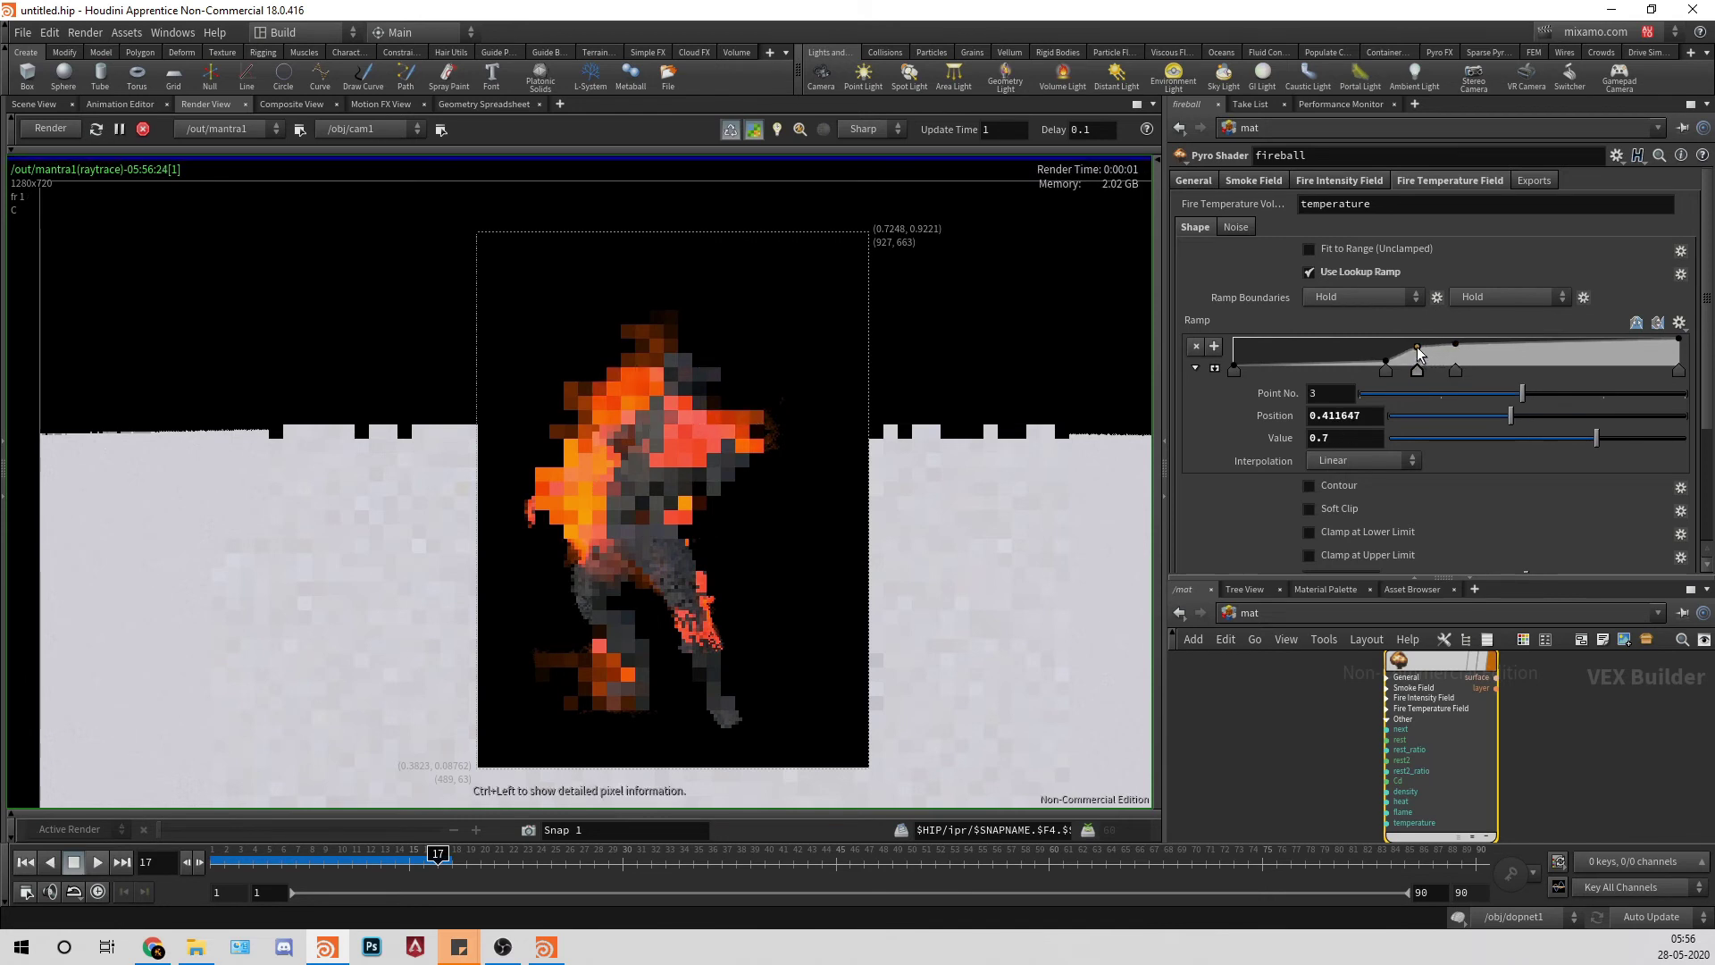
left_click(1385, 373)
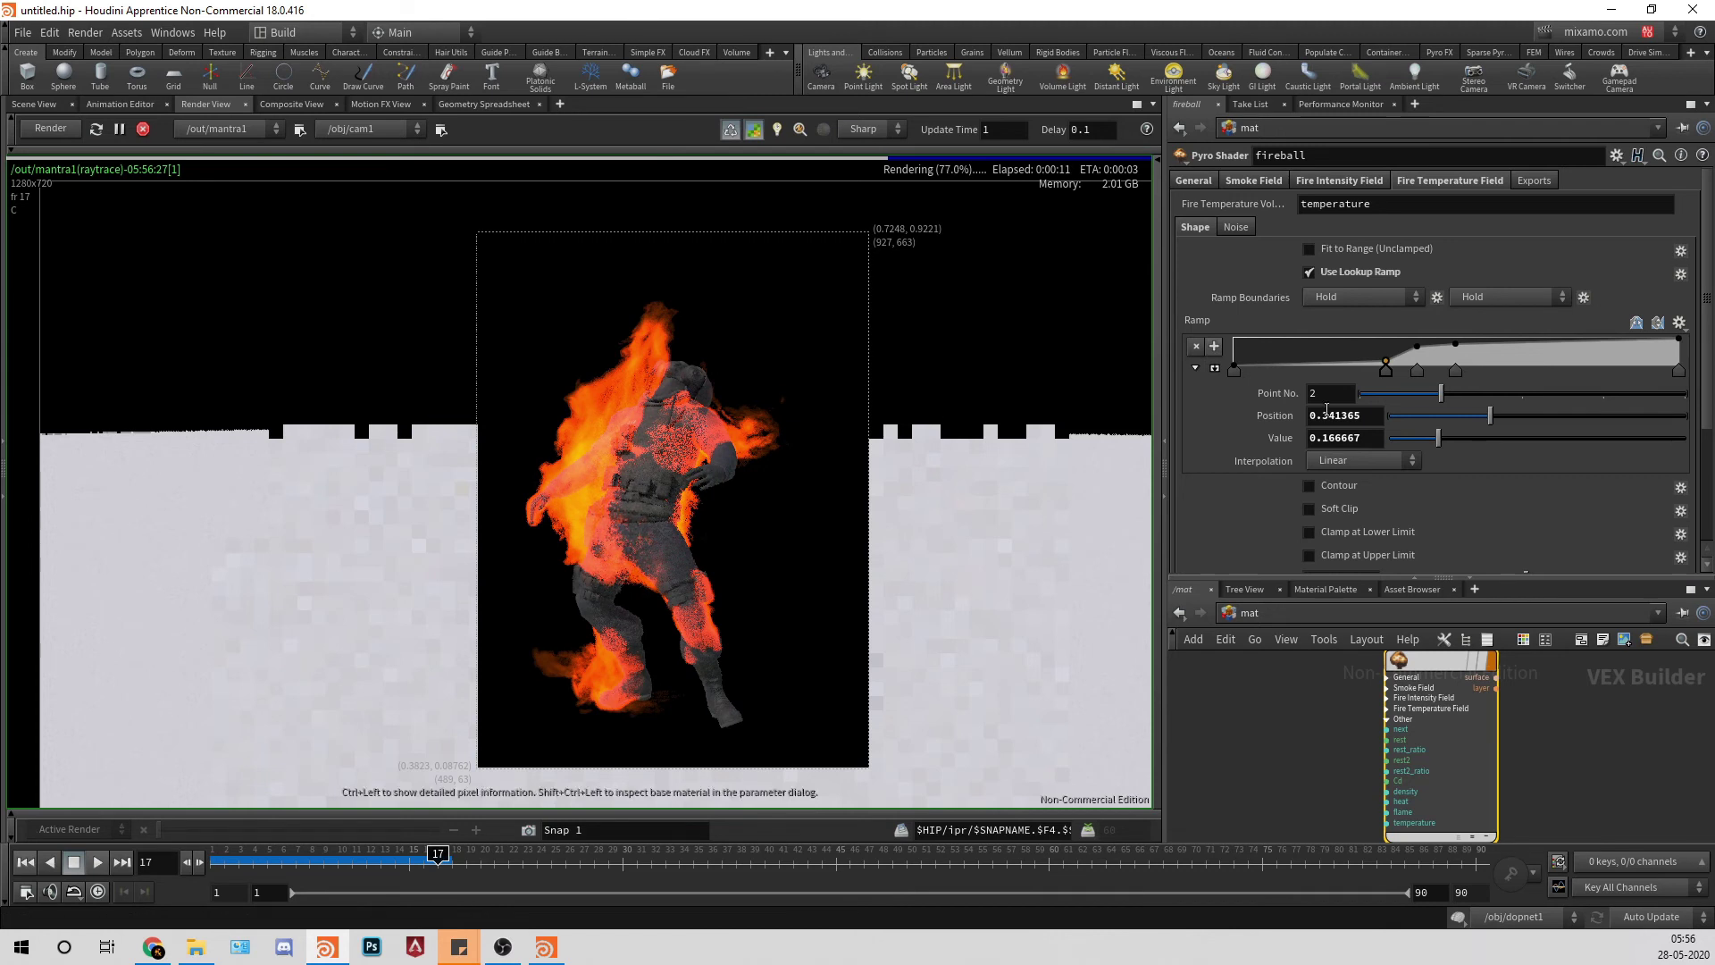
left_click(1401, 352)
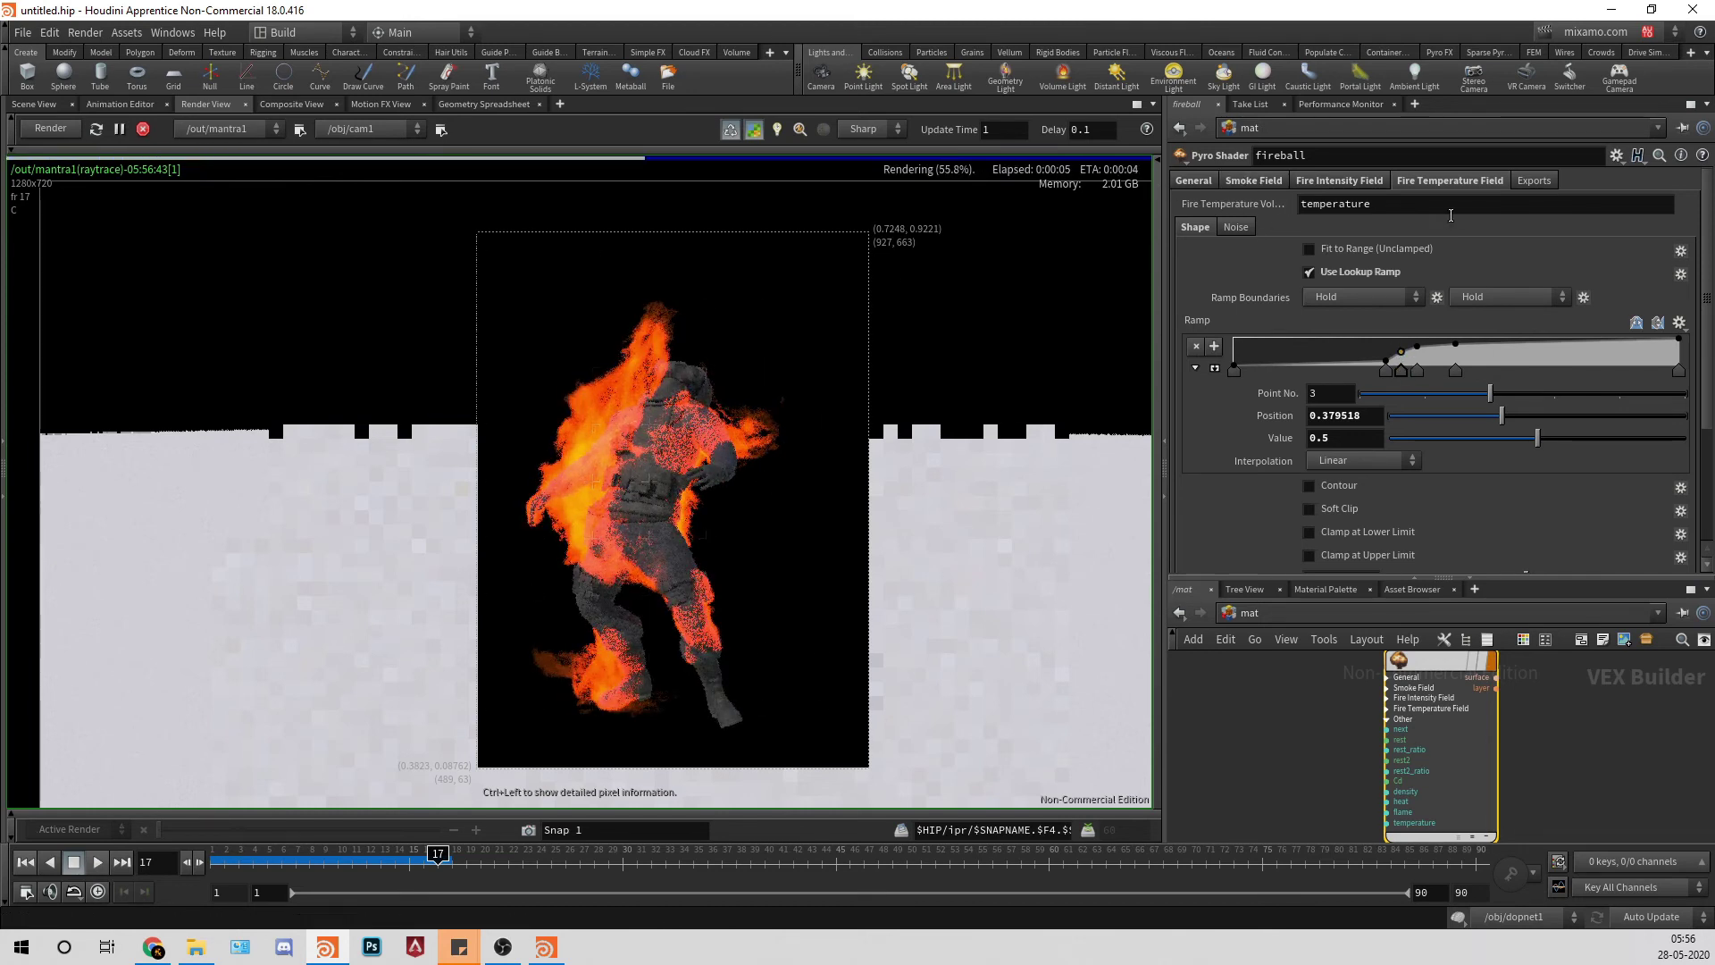
Step: Set the Final Scale of the Fire Temperature Field to 10
left_click(1270, 182)
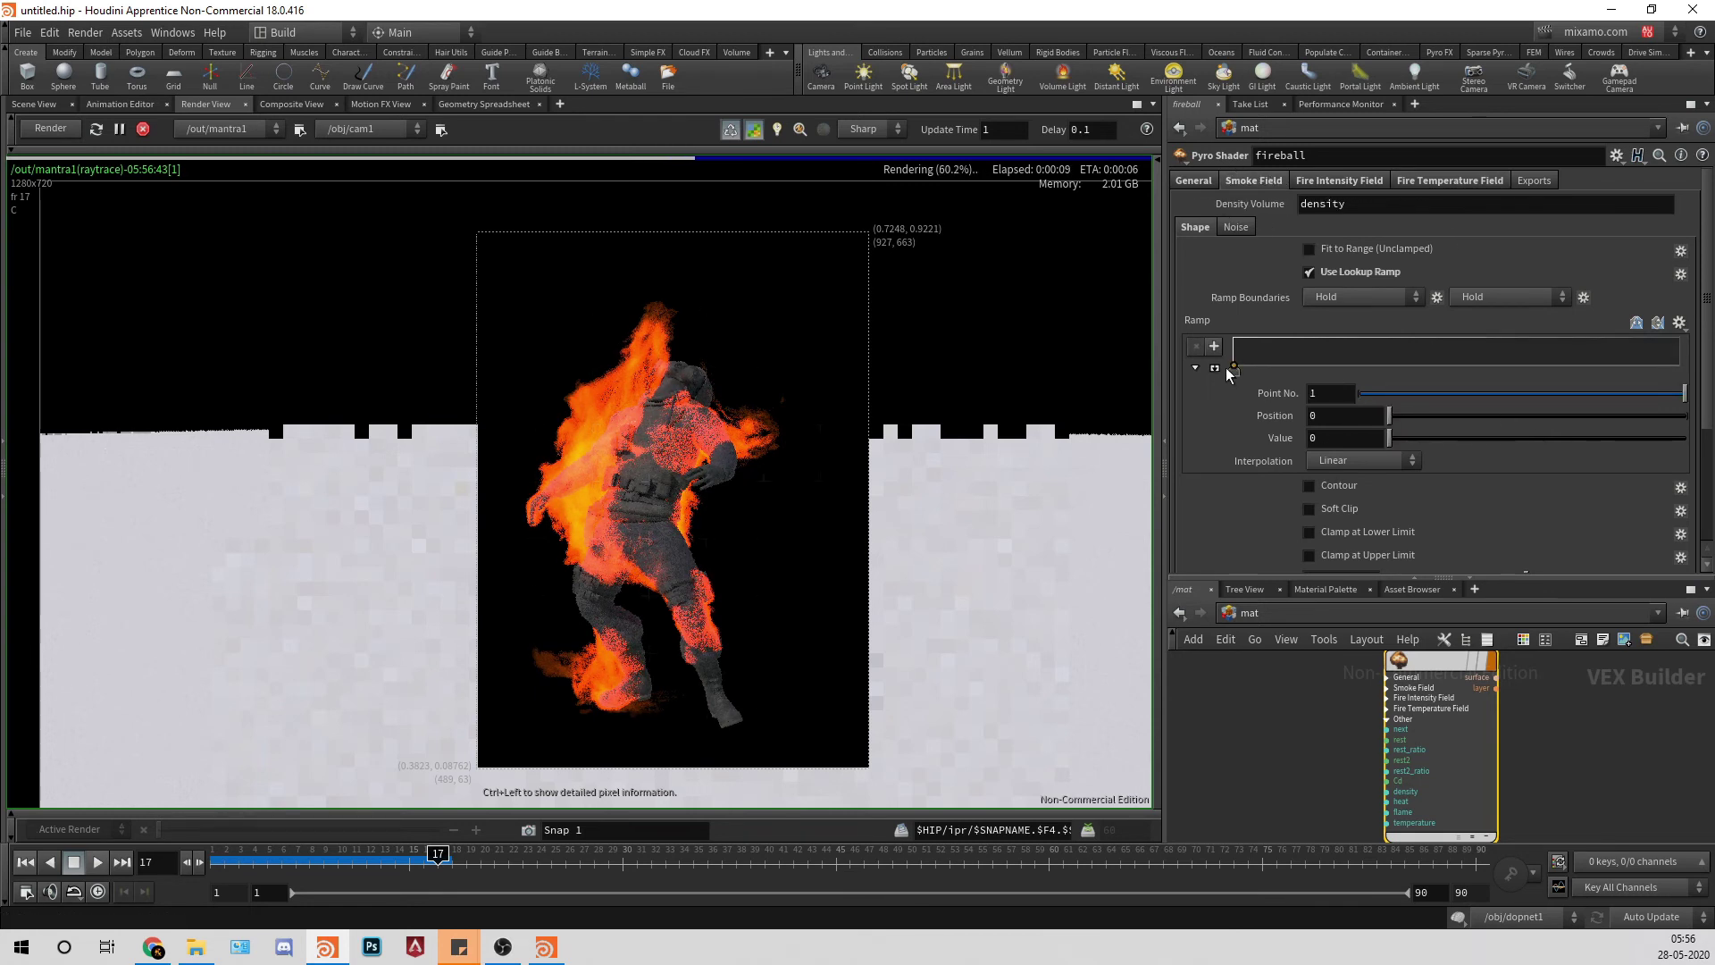
left_click(1347, 181)
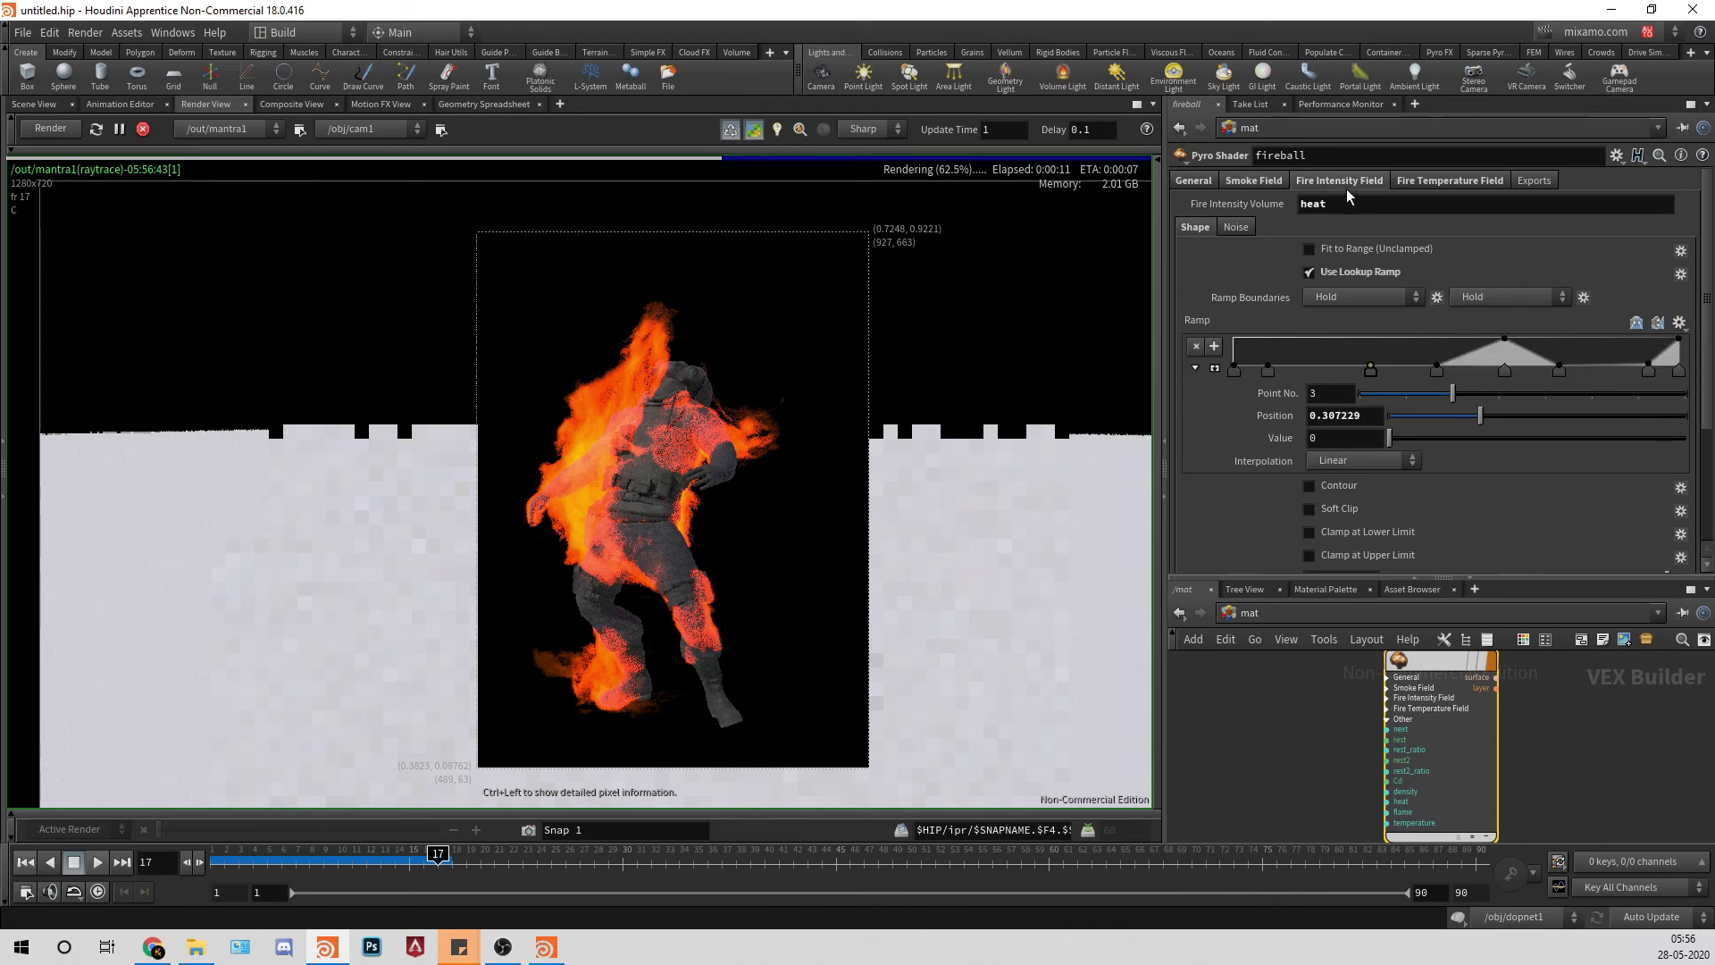
left_click(1451, 182)
scroll(1389, 530, "down", 2)
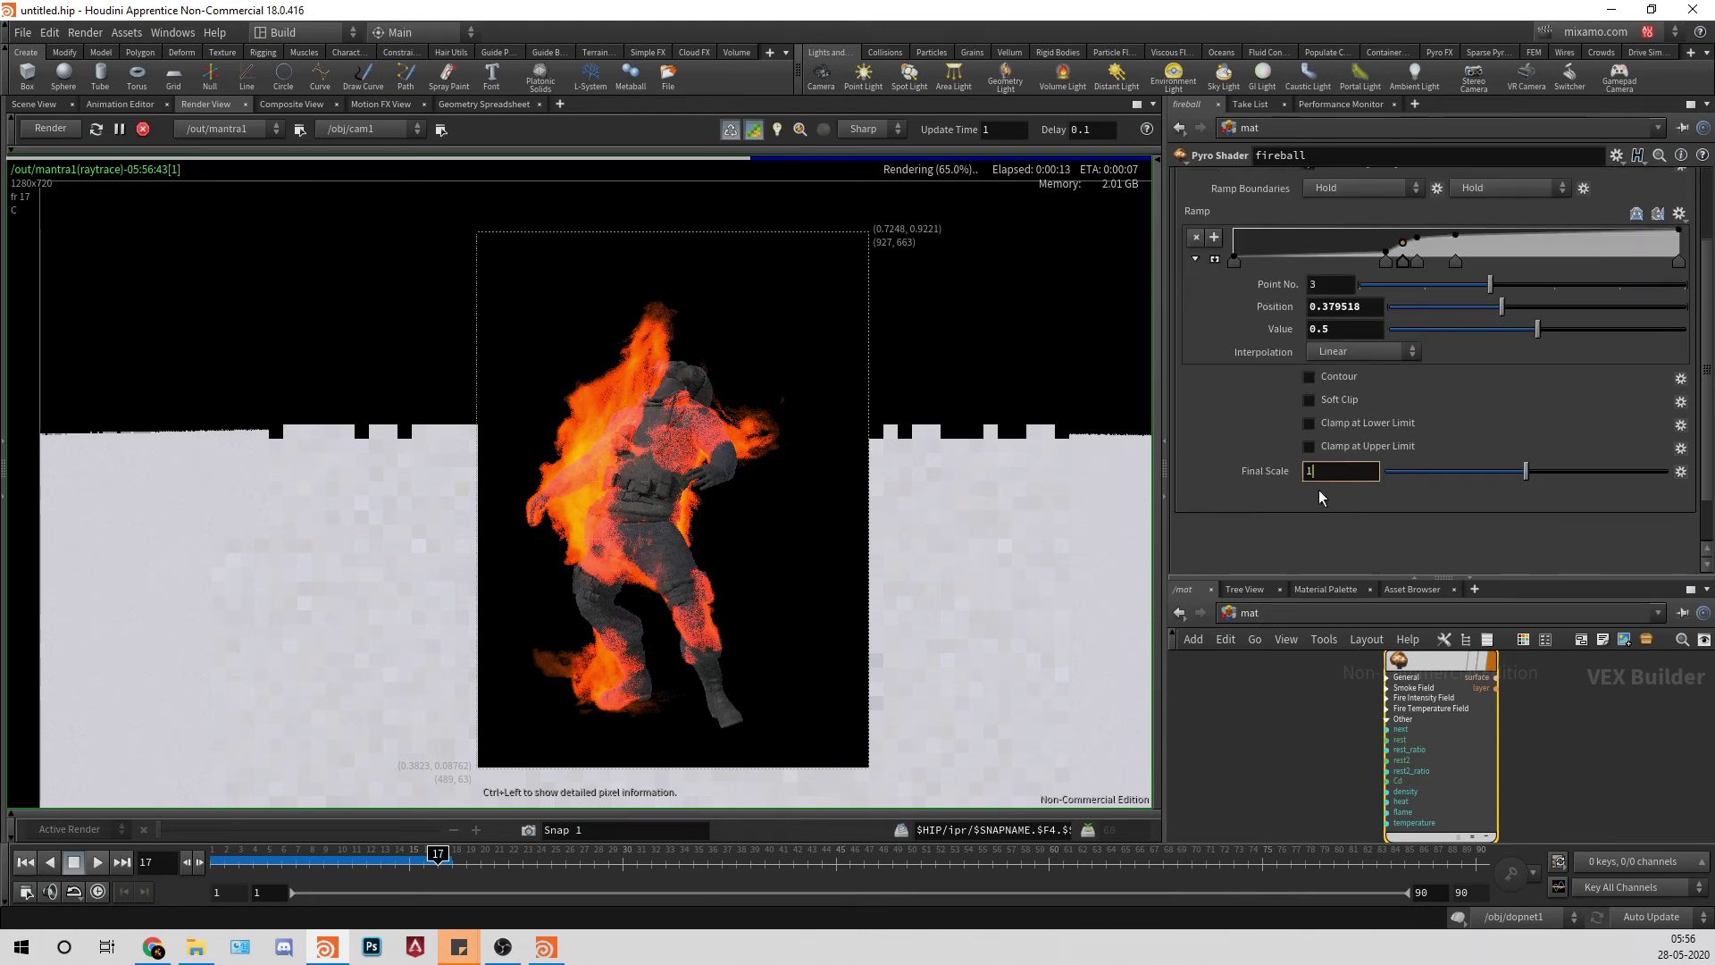
type("0")
key("Return")
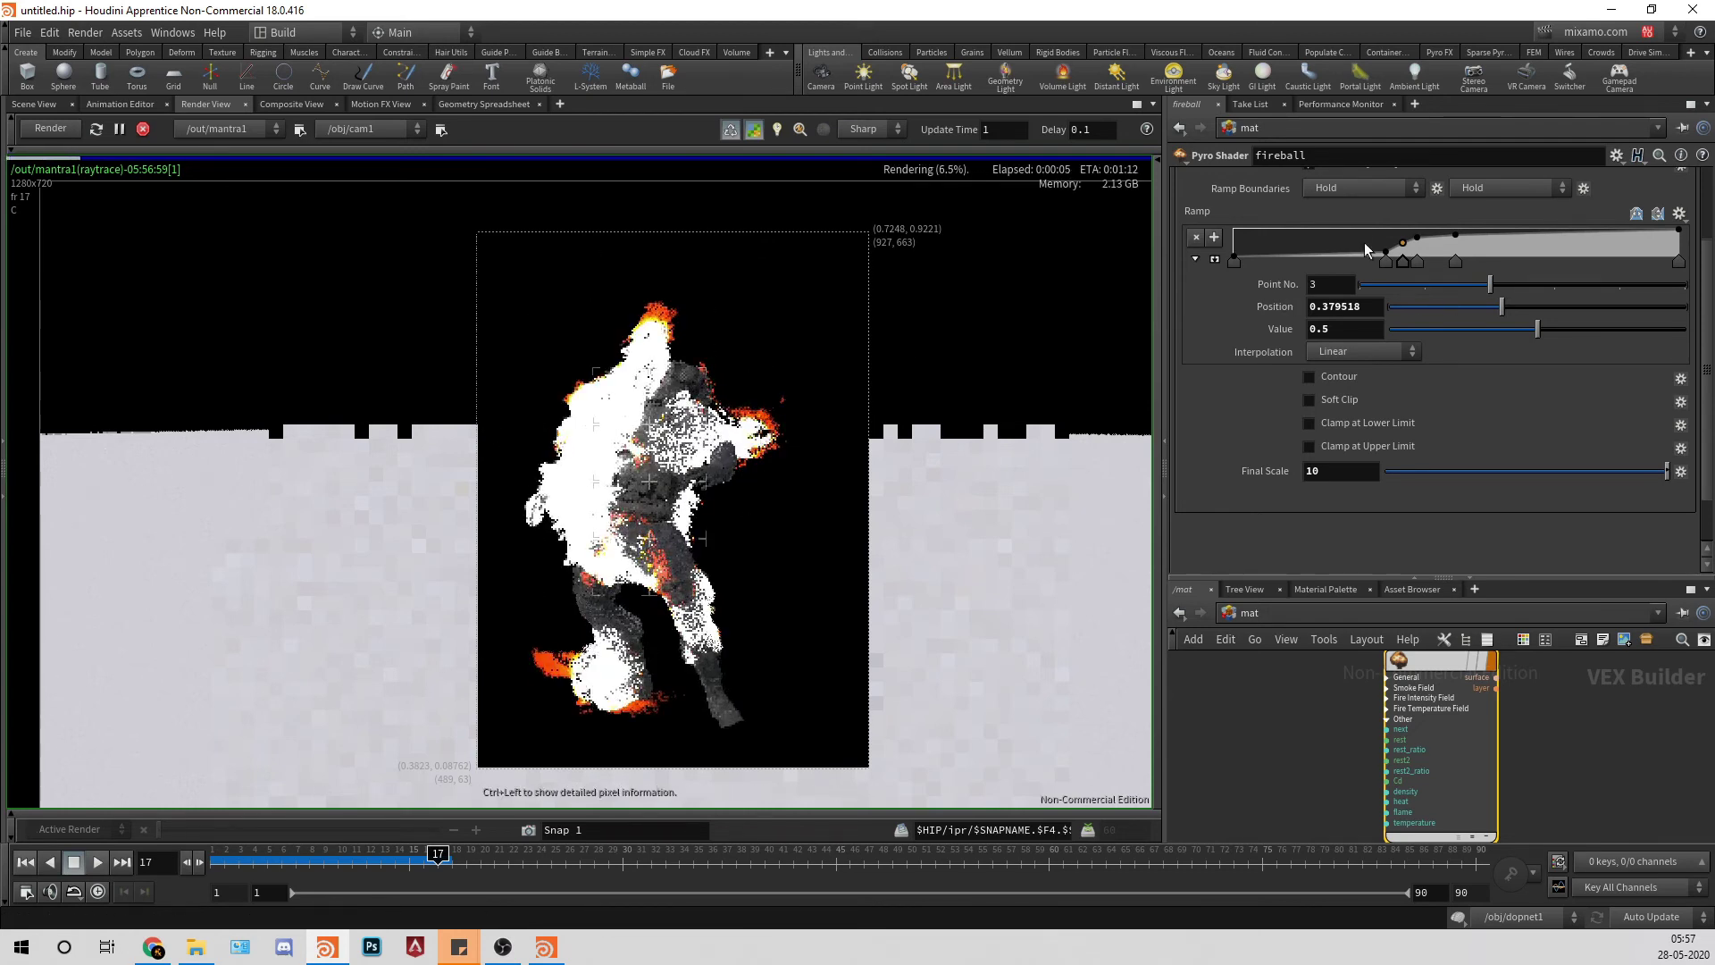
Step: Try a fire Intensity Scale of 1 in the general settings, and restore it to 6
scroll(1189, 195, "up", 3)
left_click(1192, 182)
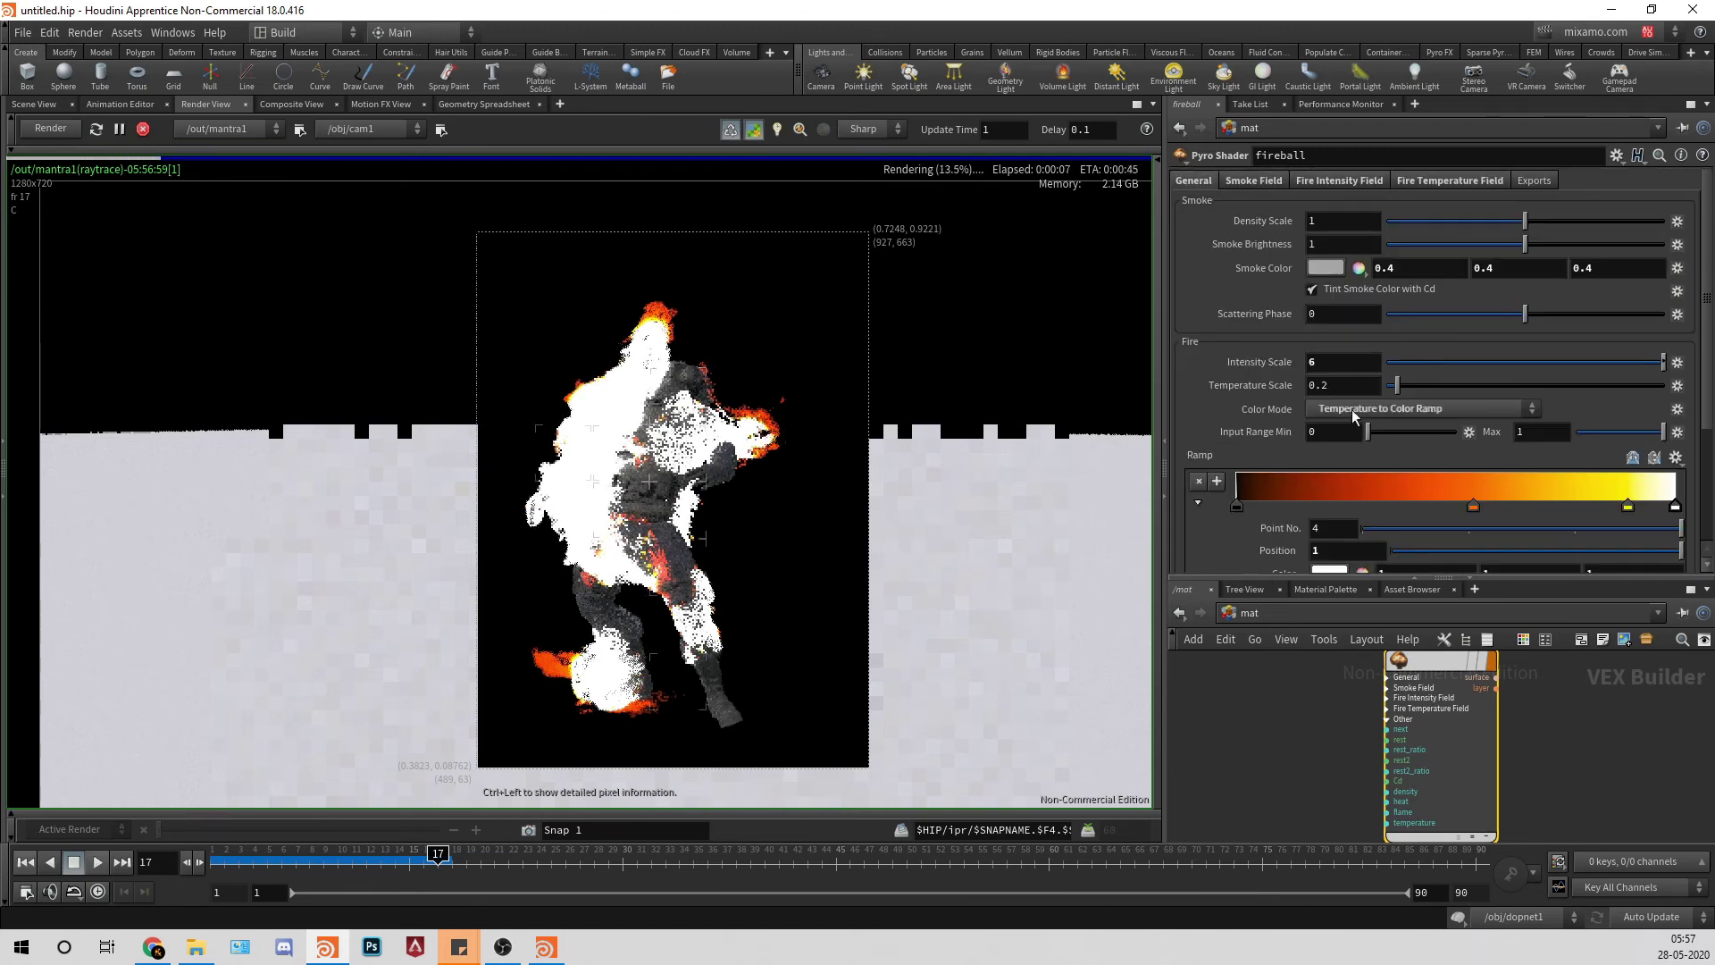
type("1")
key("Return")
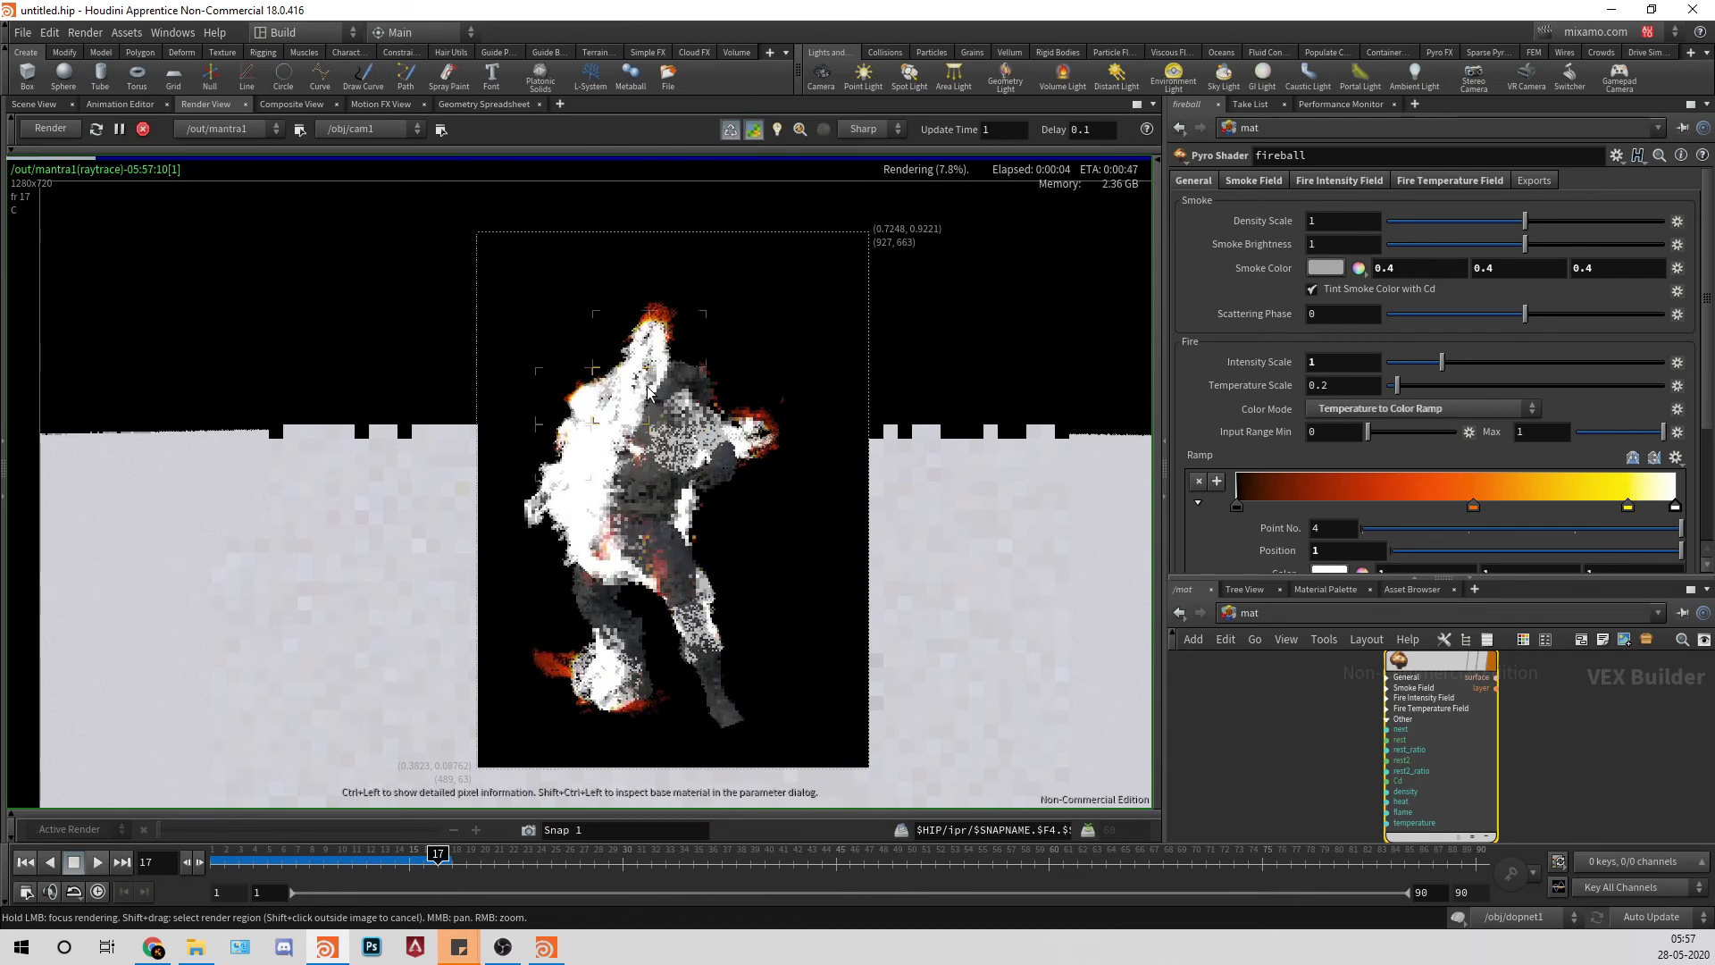
double_click(1322, 362)
type("6")
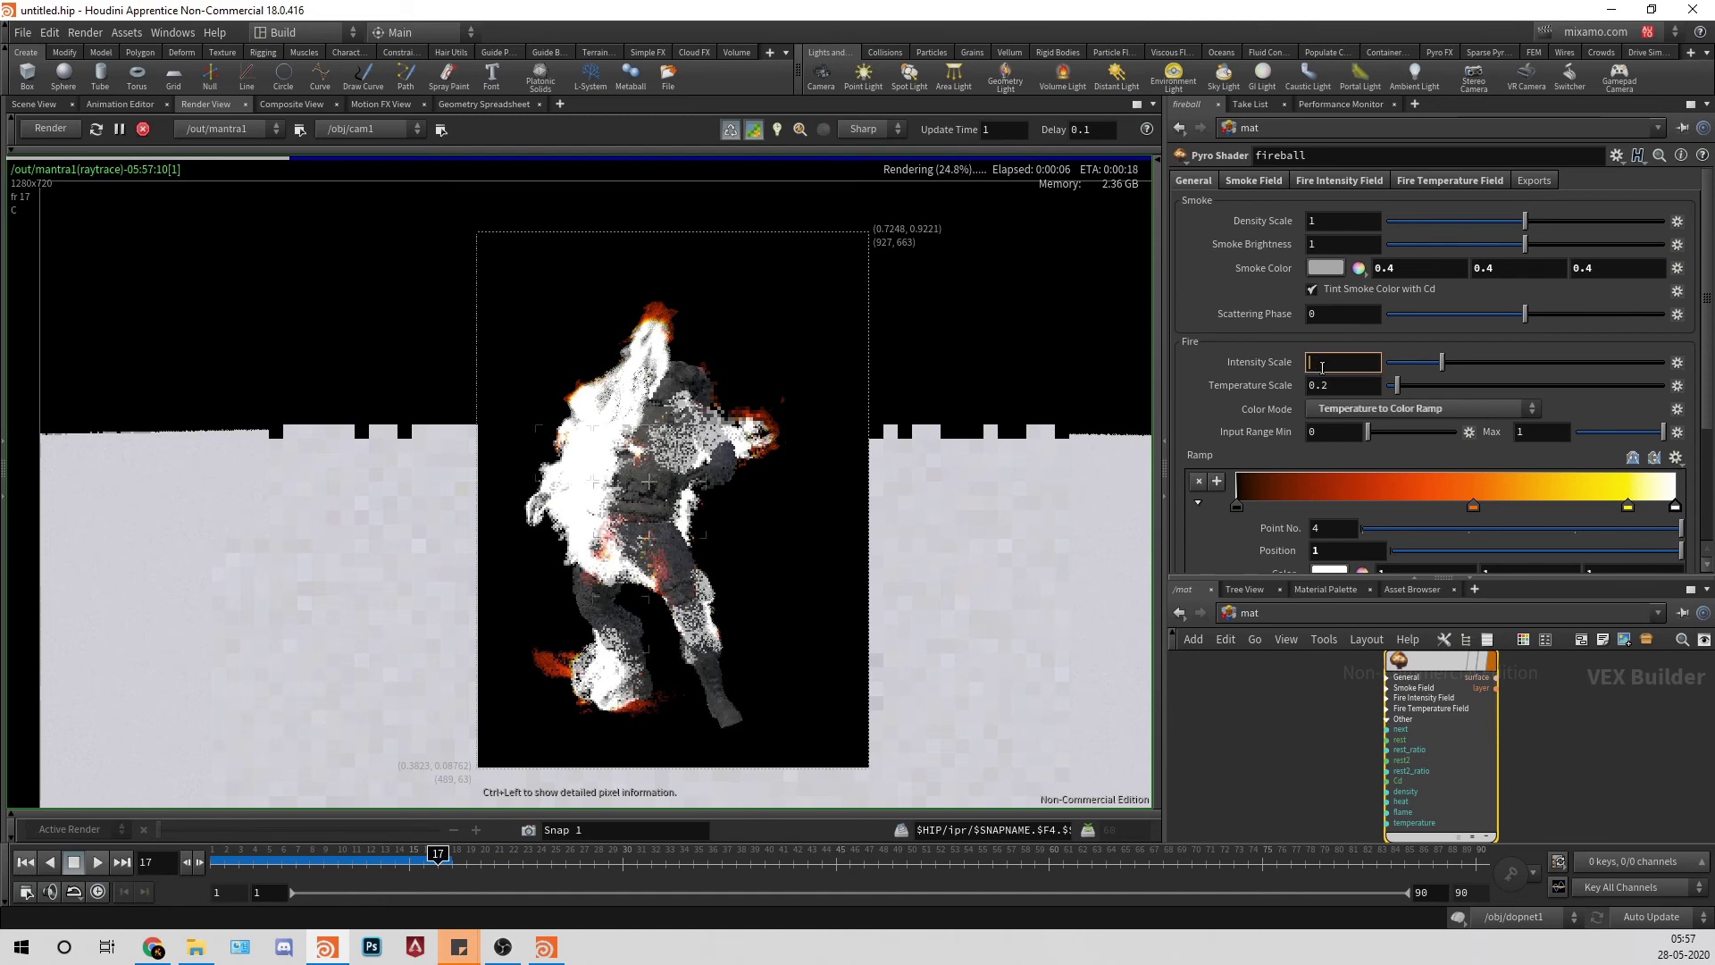
key("Return")
Step: Set the Final Scale of the Fire Temperature Field to 1.5
left_click(1476, 185)
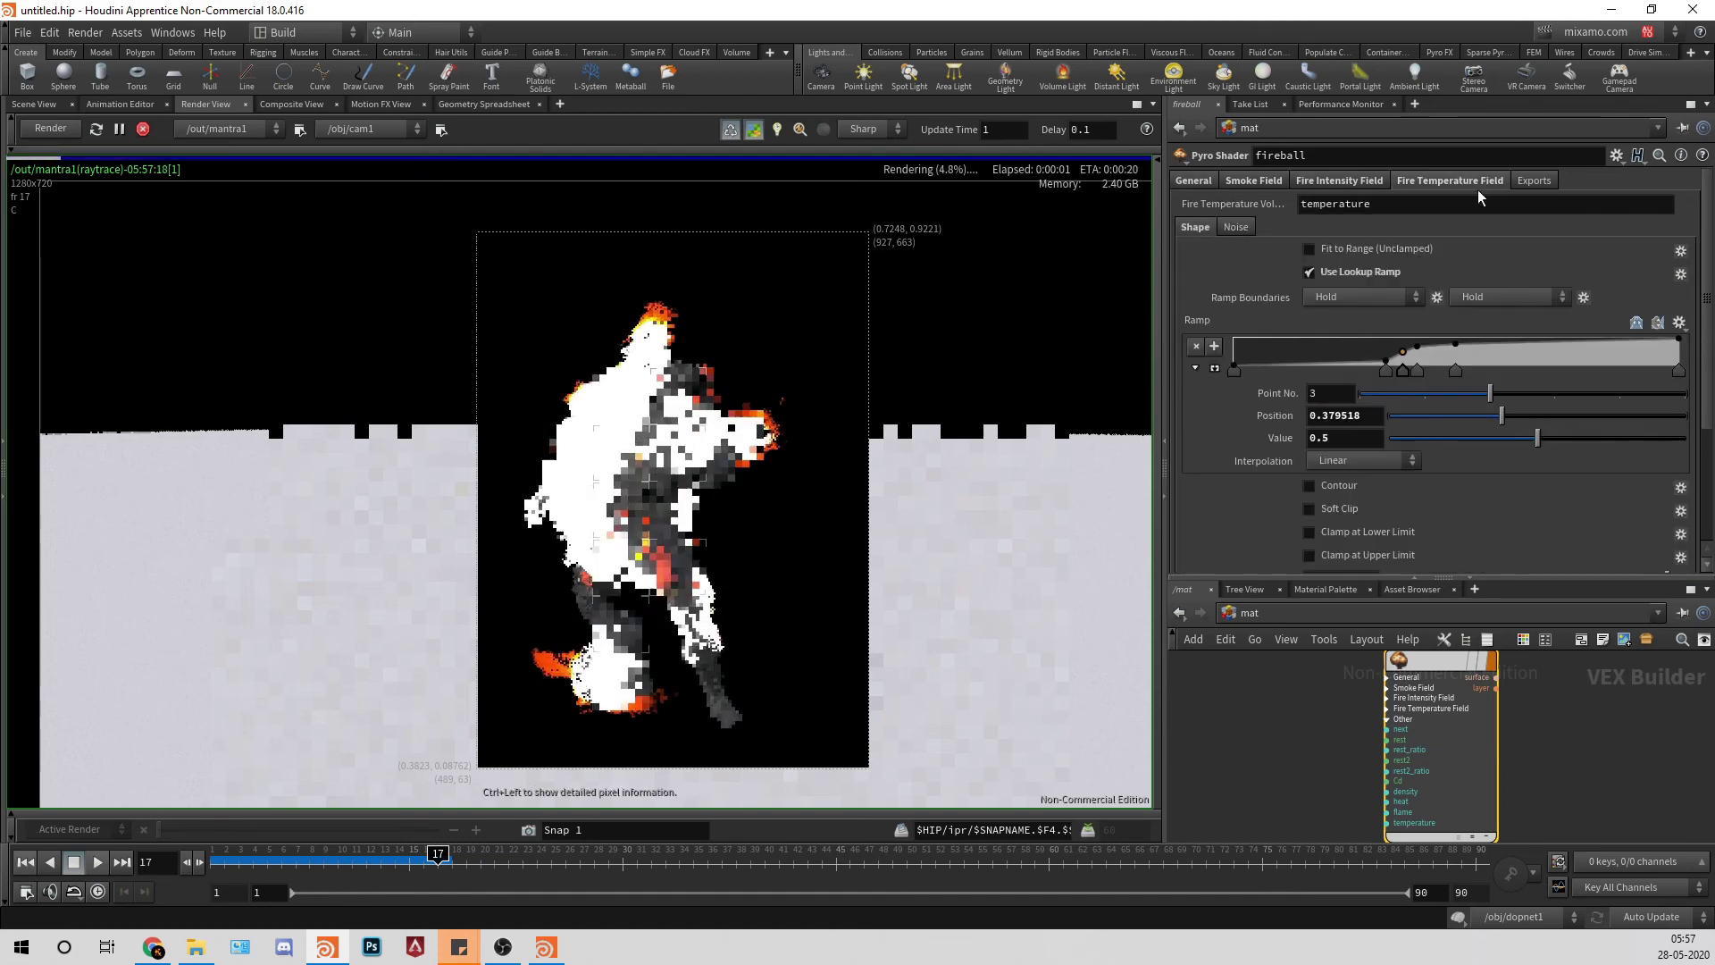
scroll(1318, 500, "down", 3)
left_click(1334, 469)
key("BackSpace")
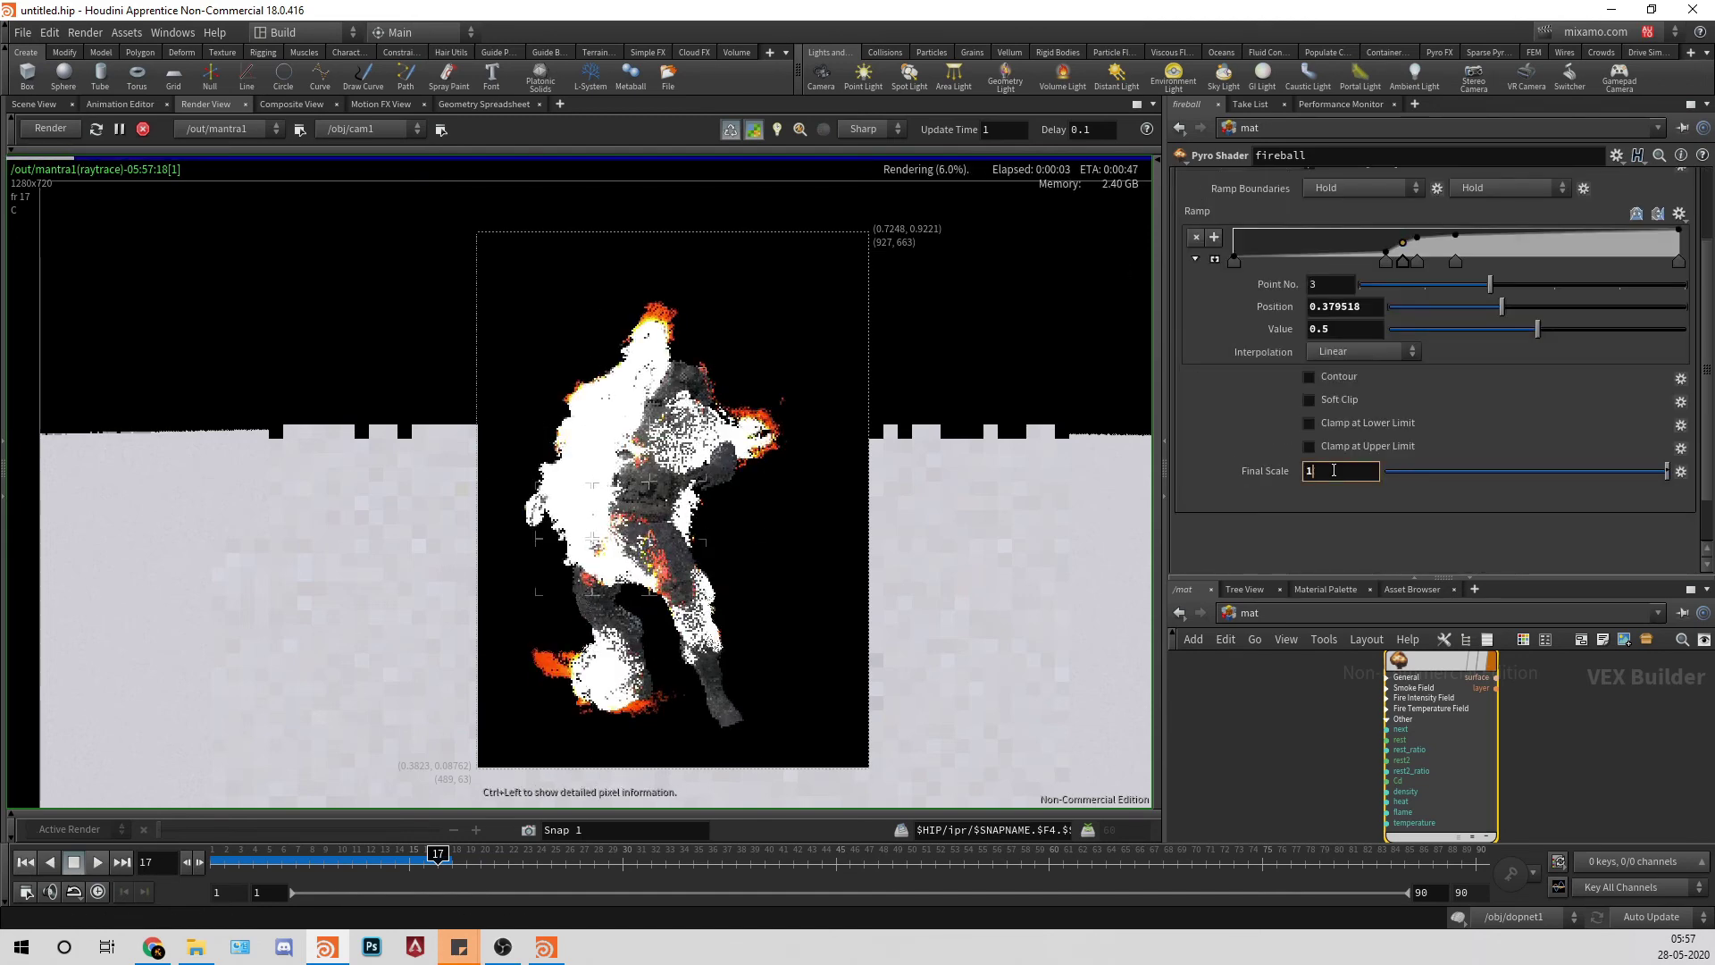
type(".5")
key("Return")
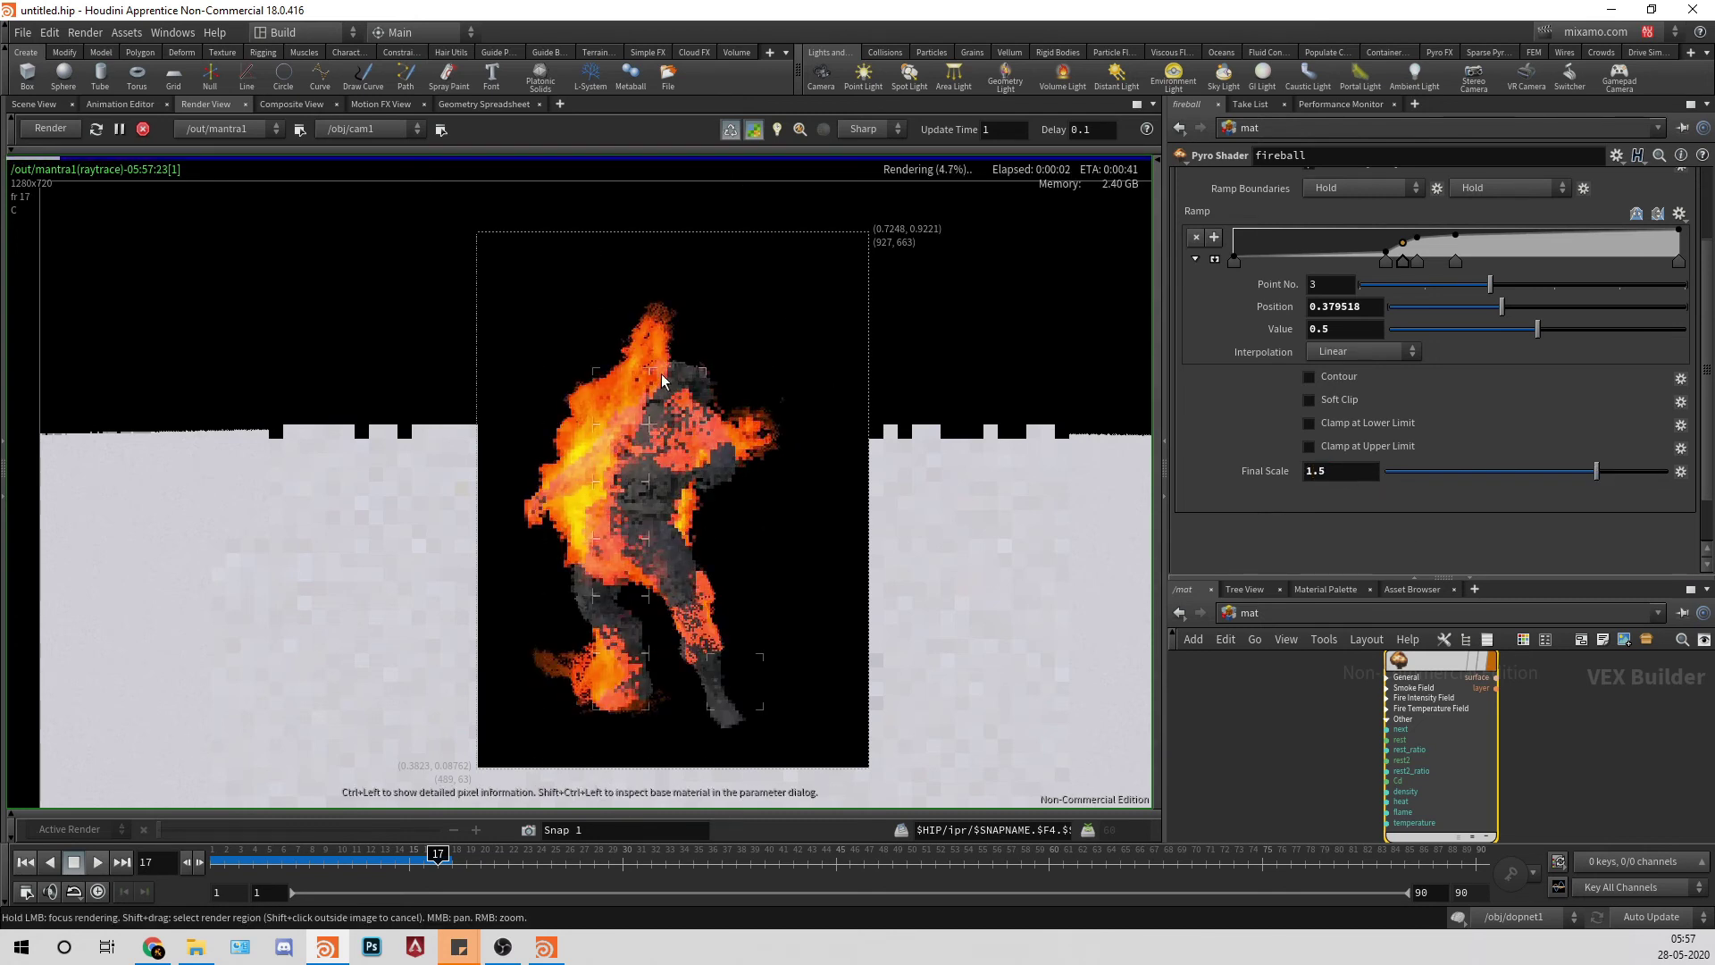
Step: Set the Final Scale of the Fire Intensity Field to 25
scroll(1322, 216, "up", 3)
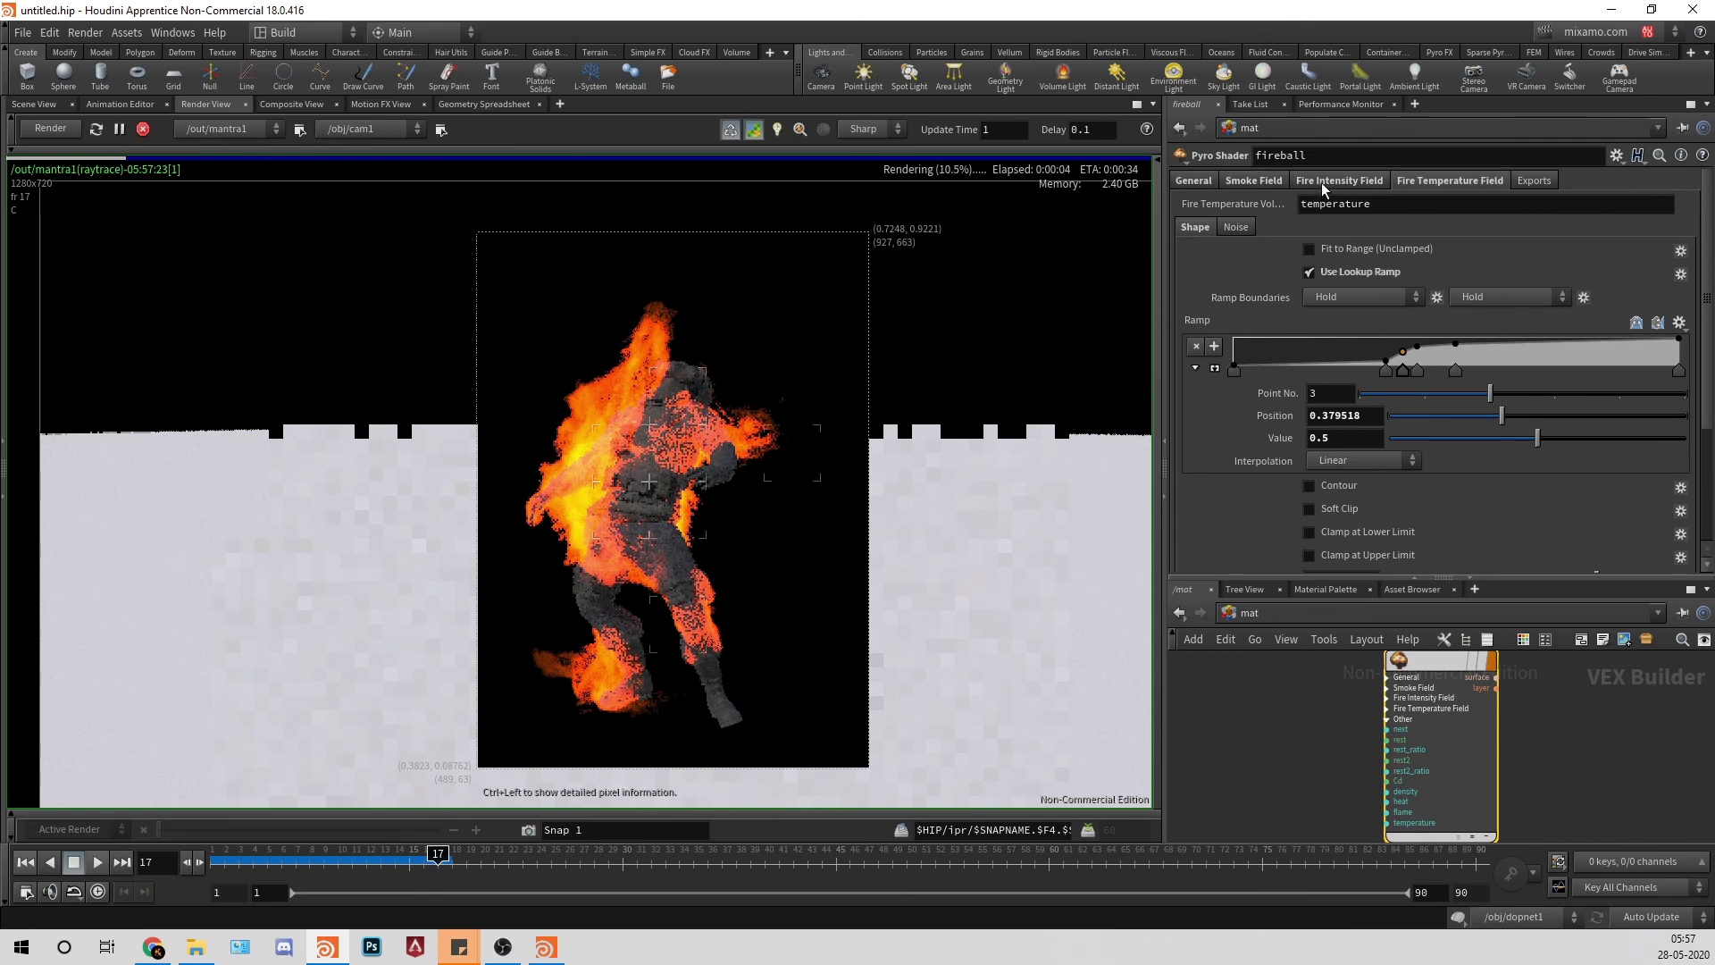
left_click(1322, 181)
scroll(1380, 390, "down", 3)
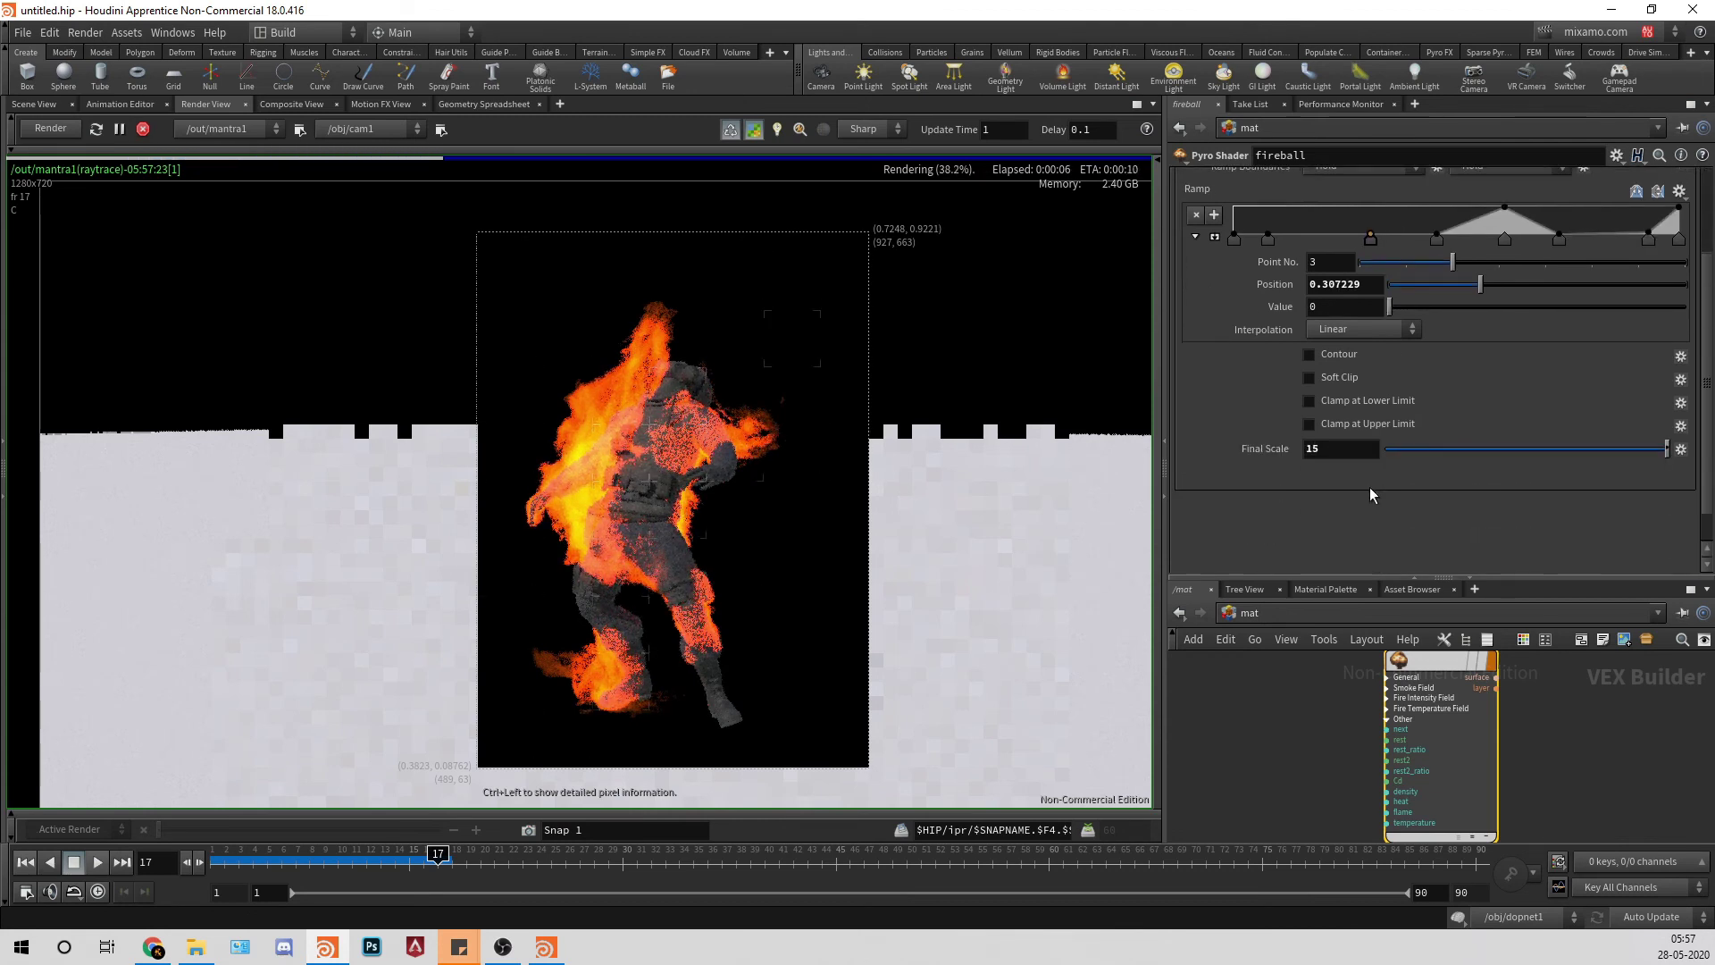
left_click(1356, 449)
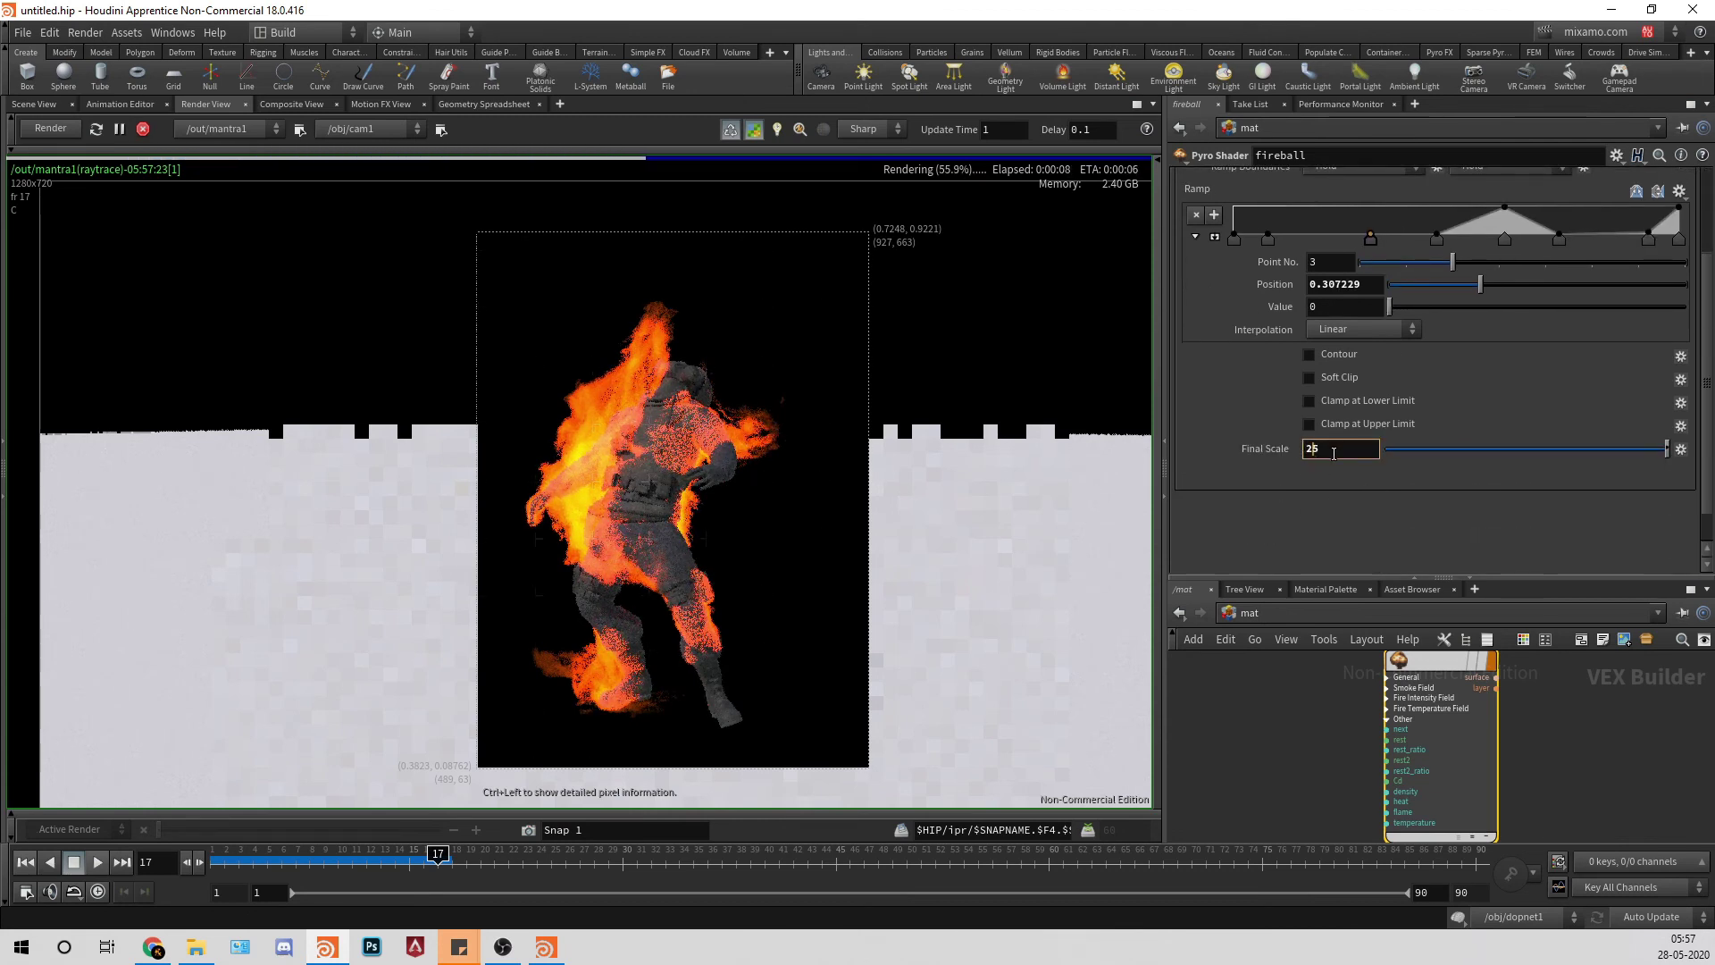
key("Return")
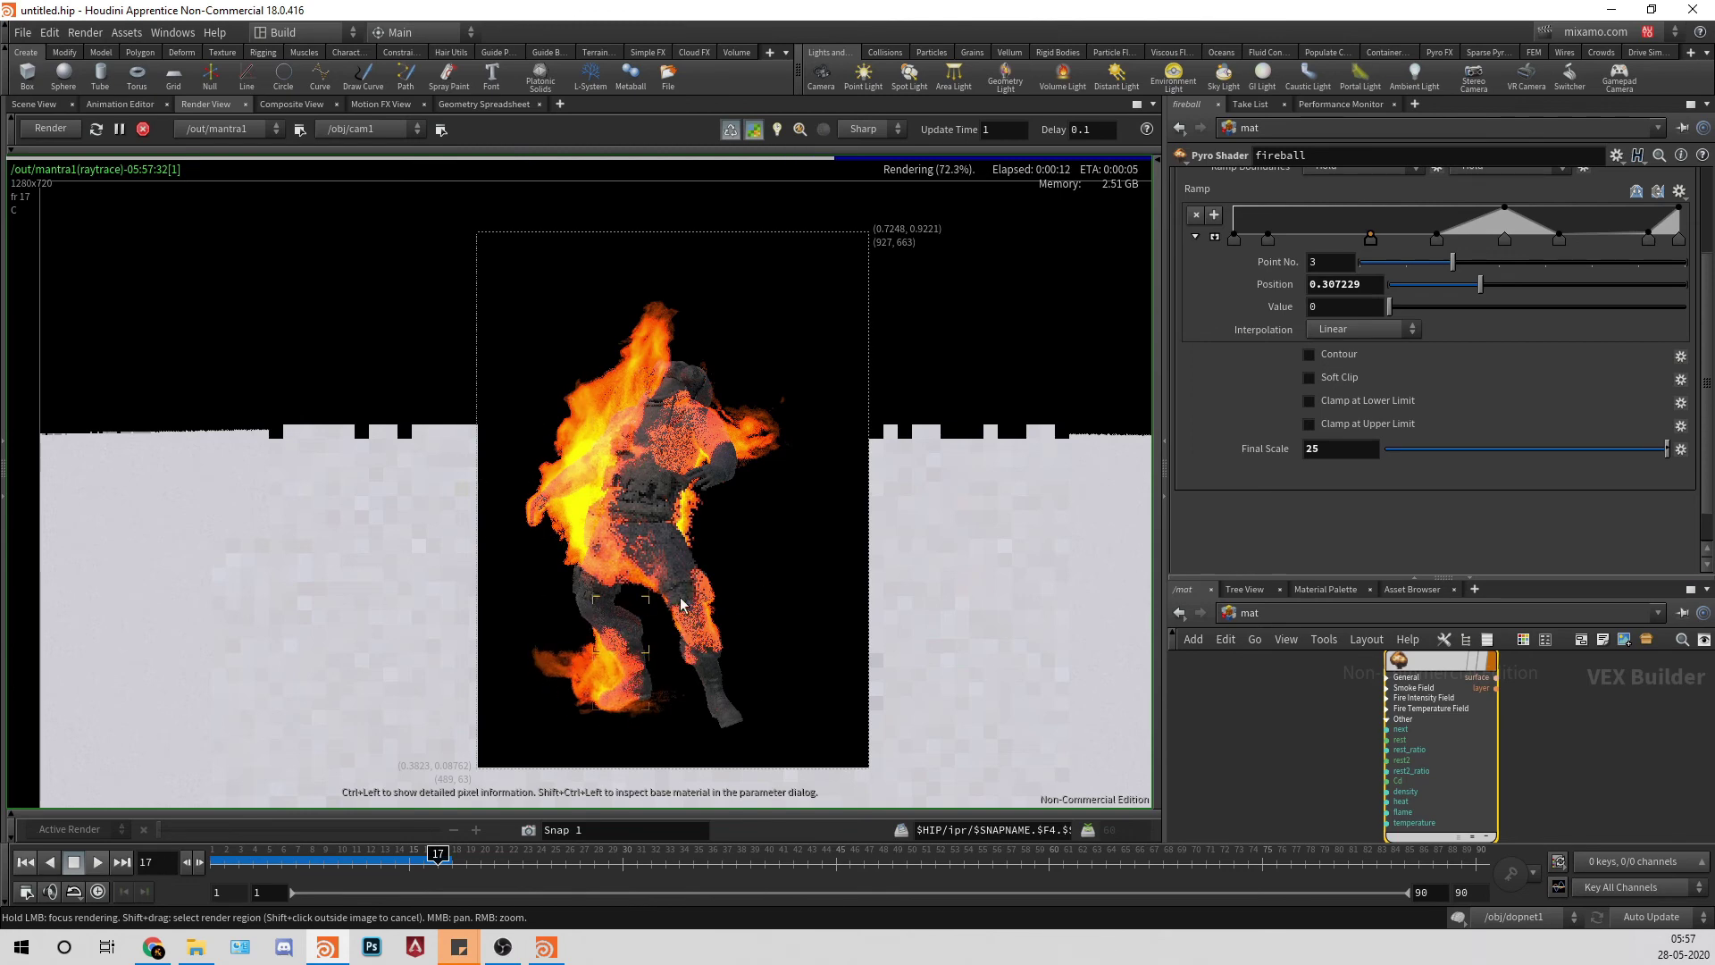
Step: Narrow the fire intensity ramp's middle peak by adding a zero-value point at about 0.52 and moving the point after the peak to about 0.70
scroll(711, 488, "up", 4)
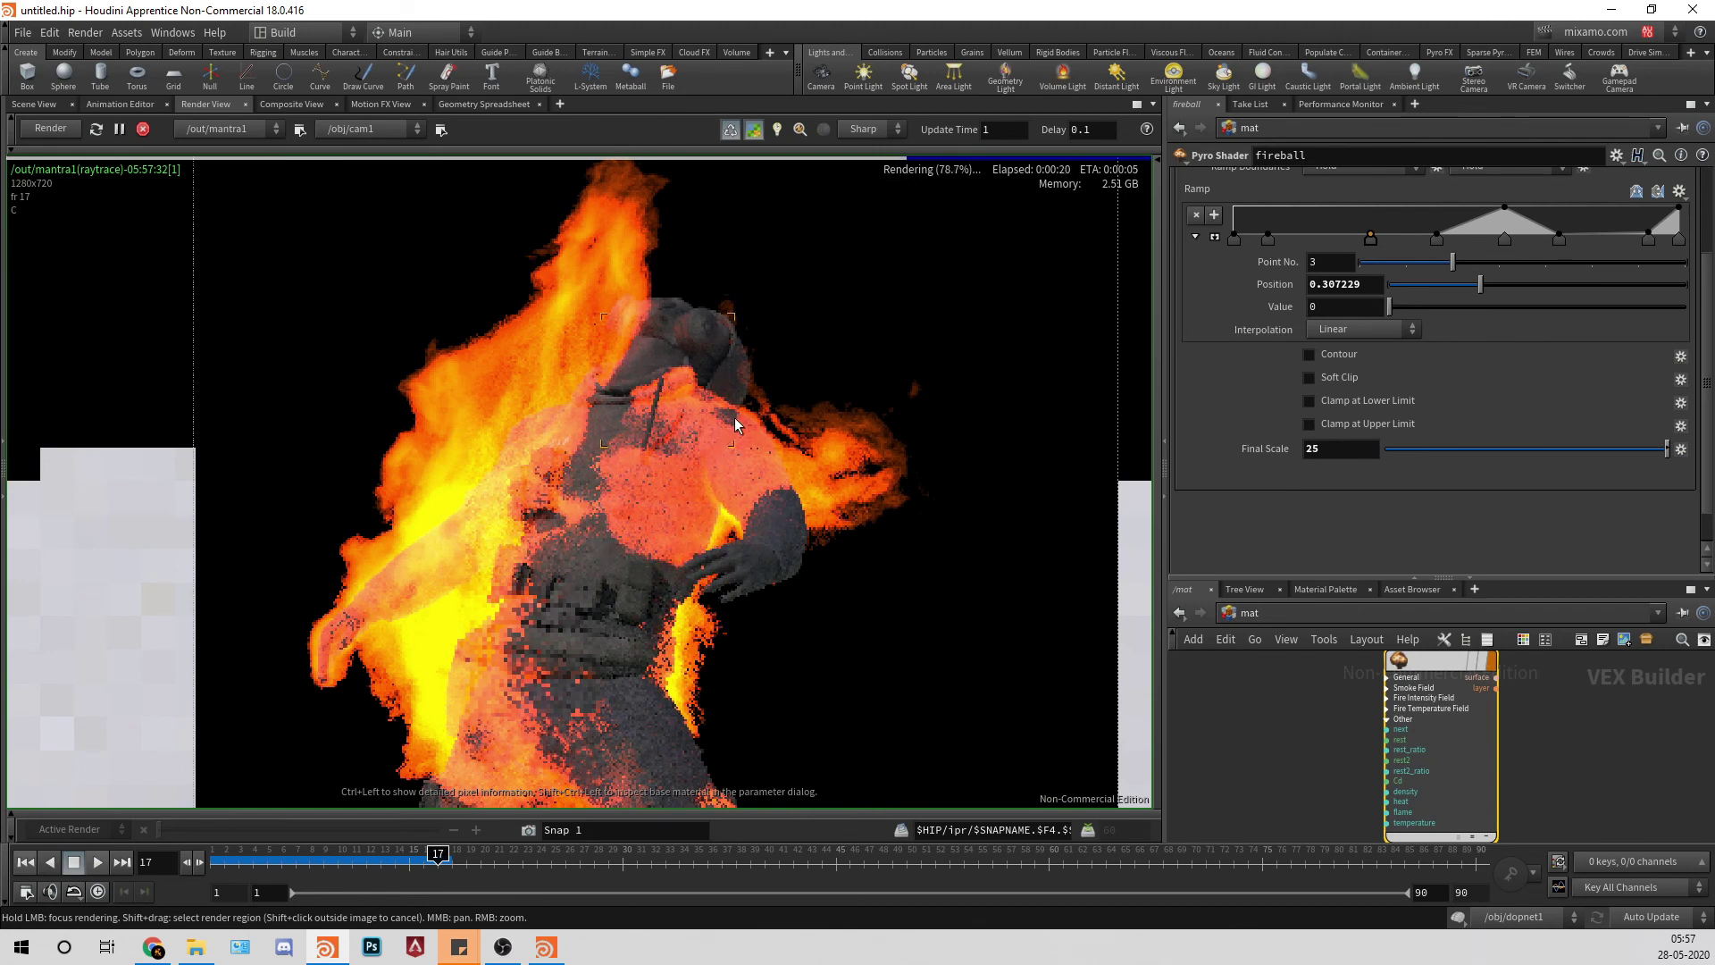
scroll(646, 450, "down", 4)
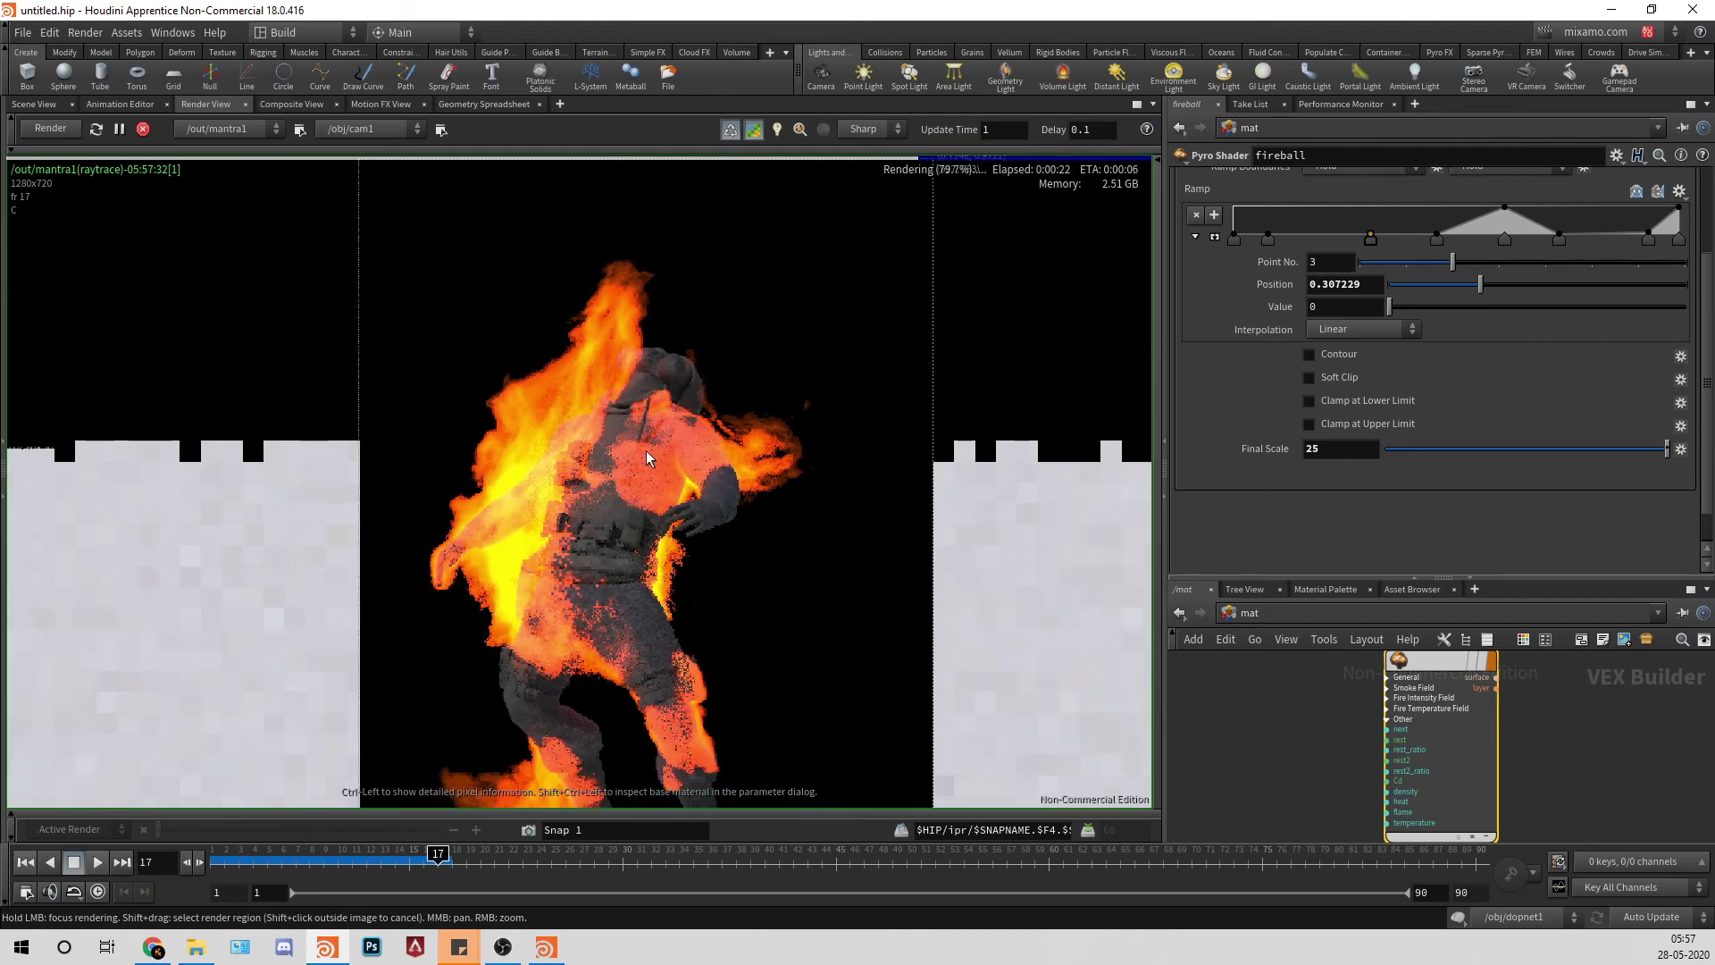
scroll(720, 527, "up", 1)
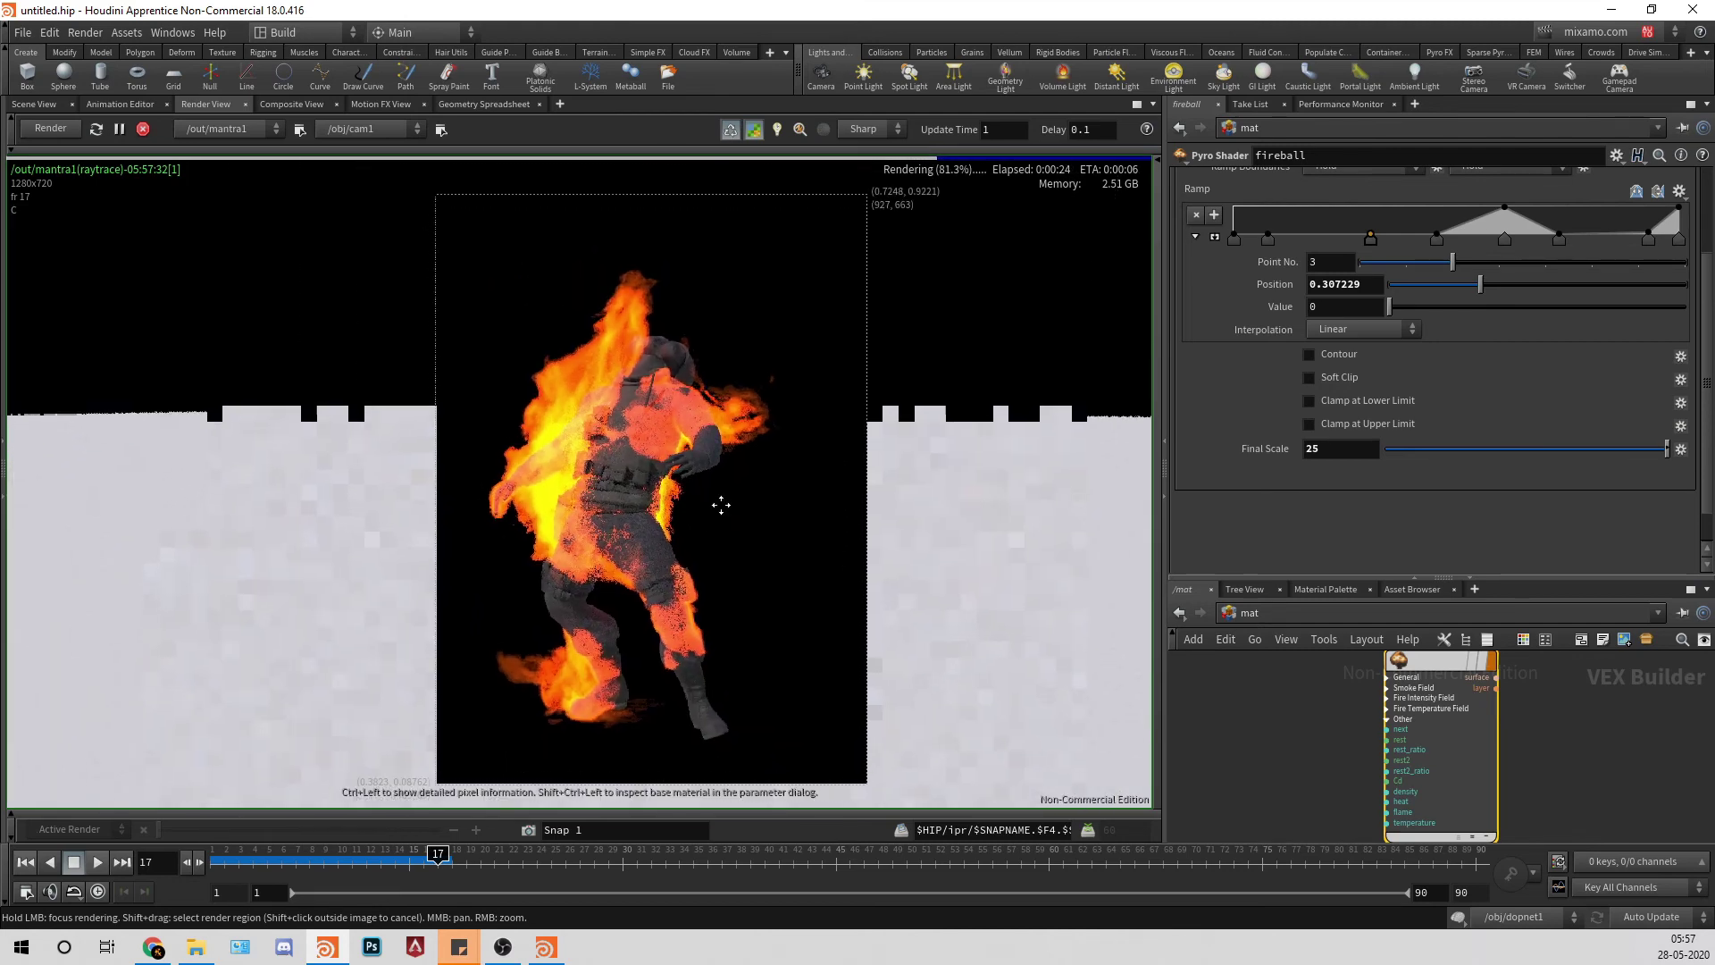
scroll(1486, 313, "up", 3)
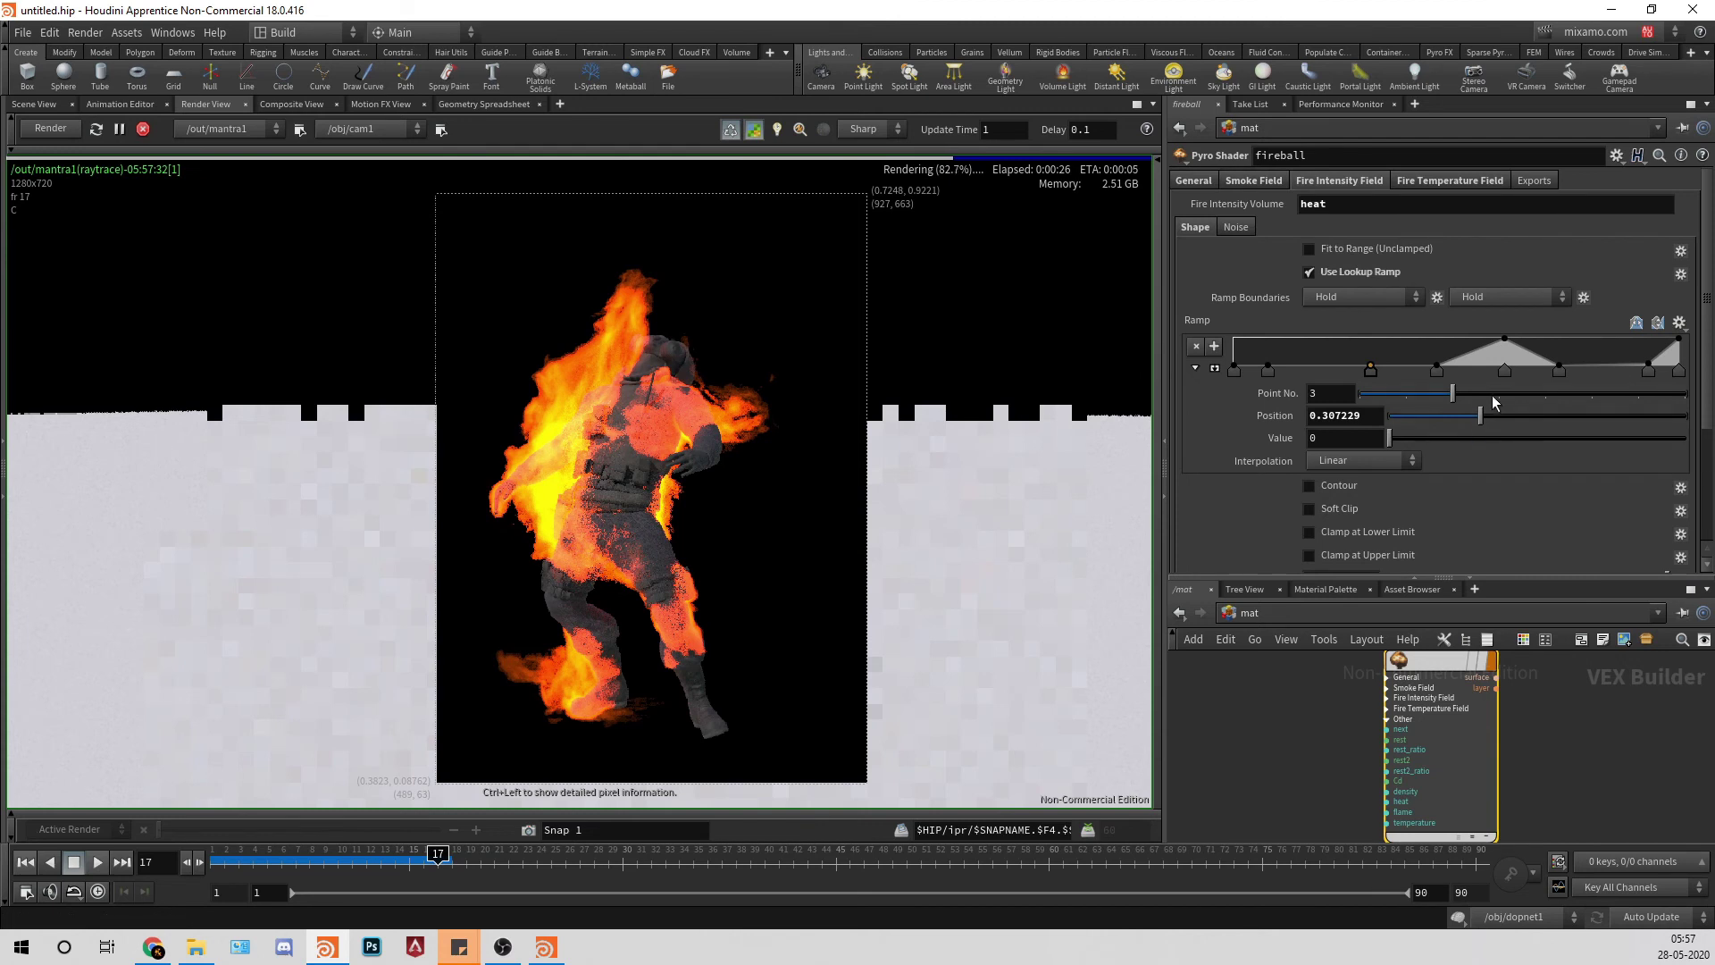
left_click(1467, 370)
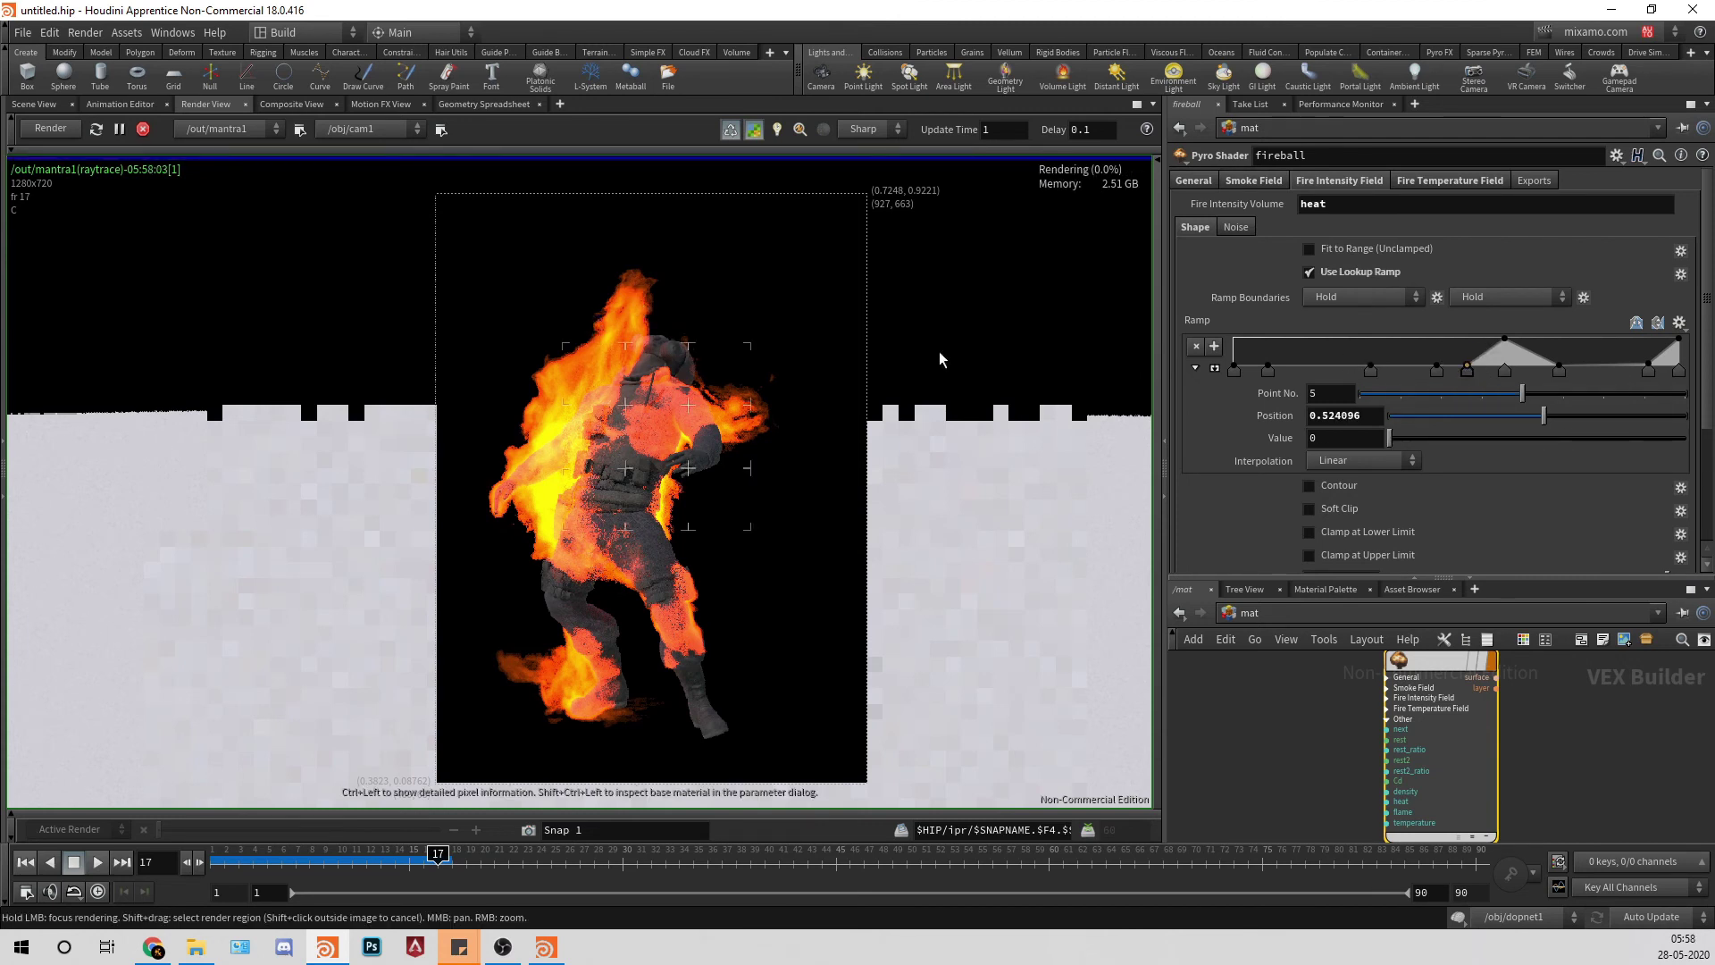
left_click_drag(1558, 369, 1550, 388)
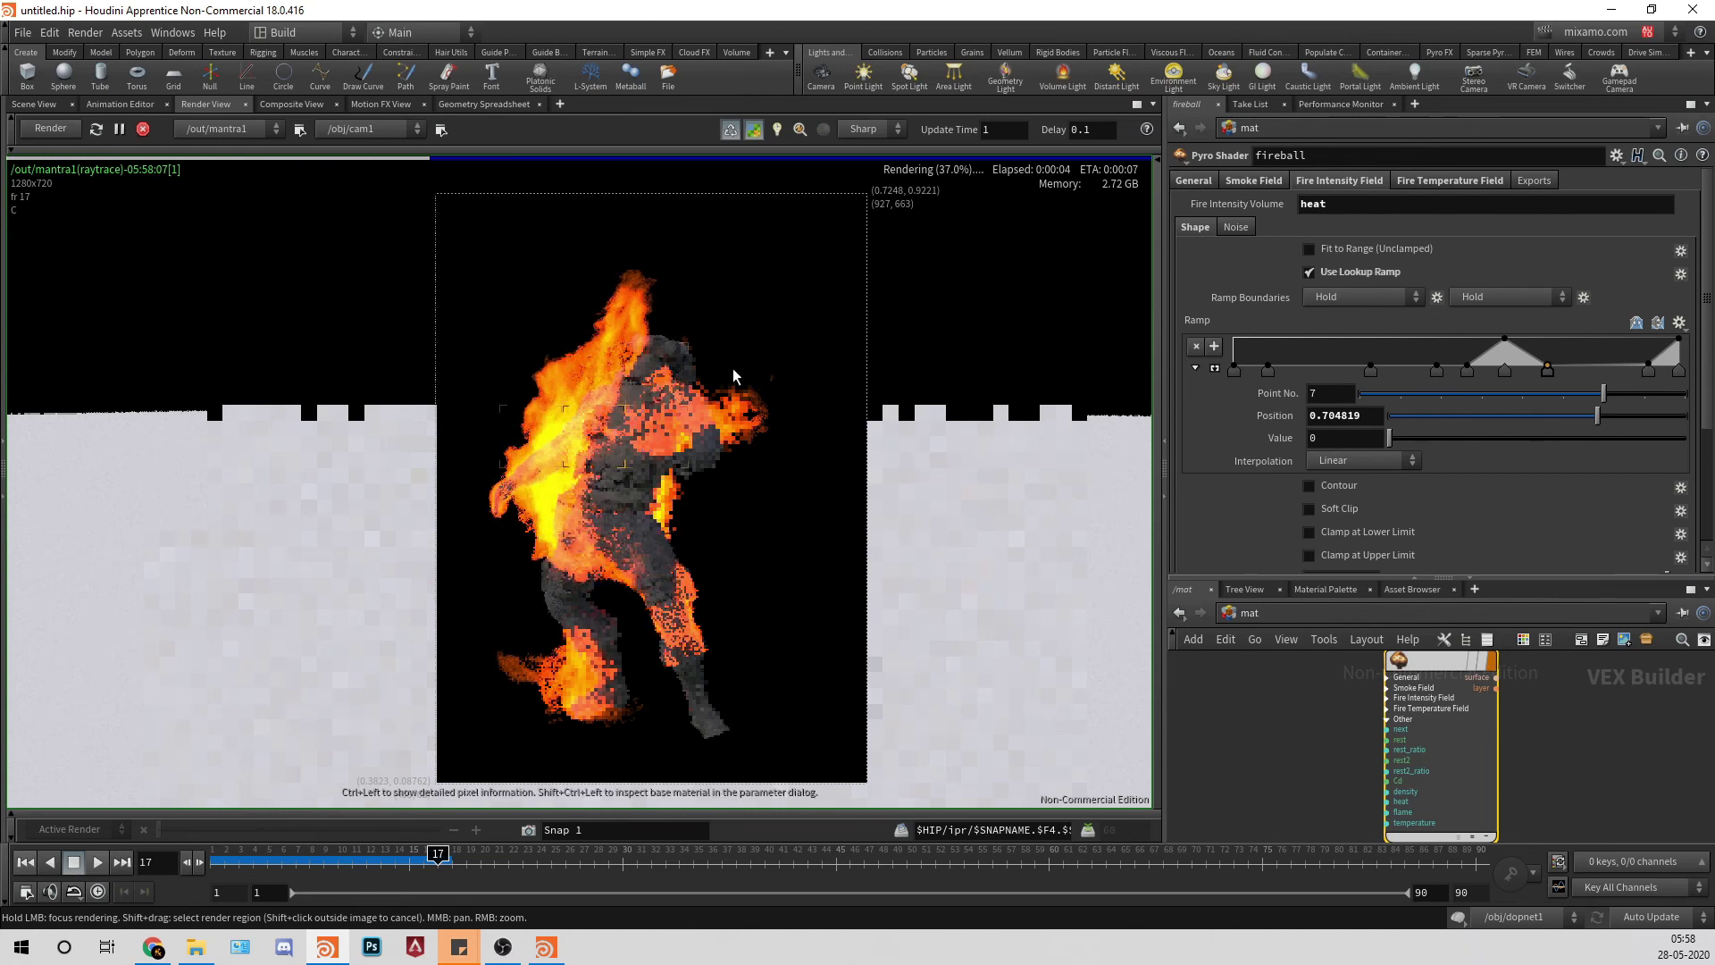
Step: Enable Fit to Range for the Fire Intensity Field, try target maximums of 0.1 and 5, and set the target maximum to 0.75
left_click(1359, 249)
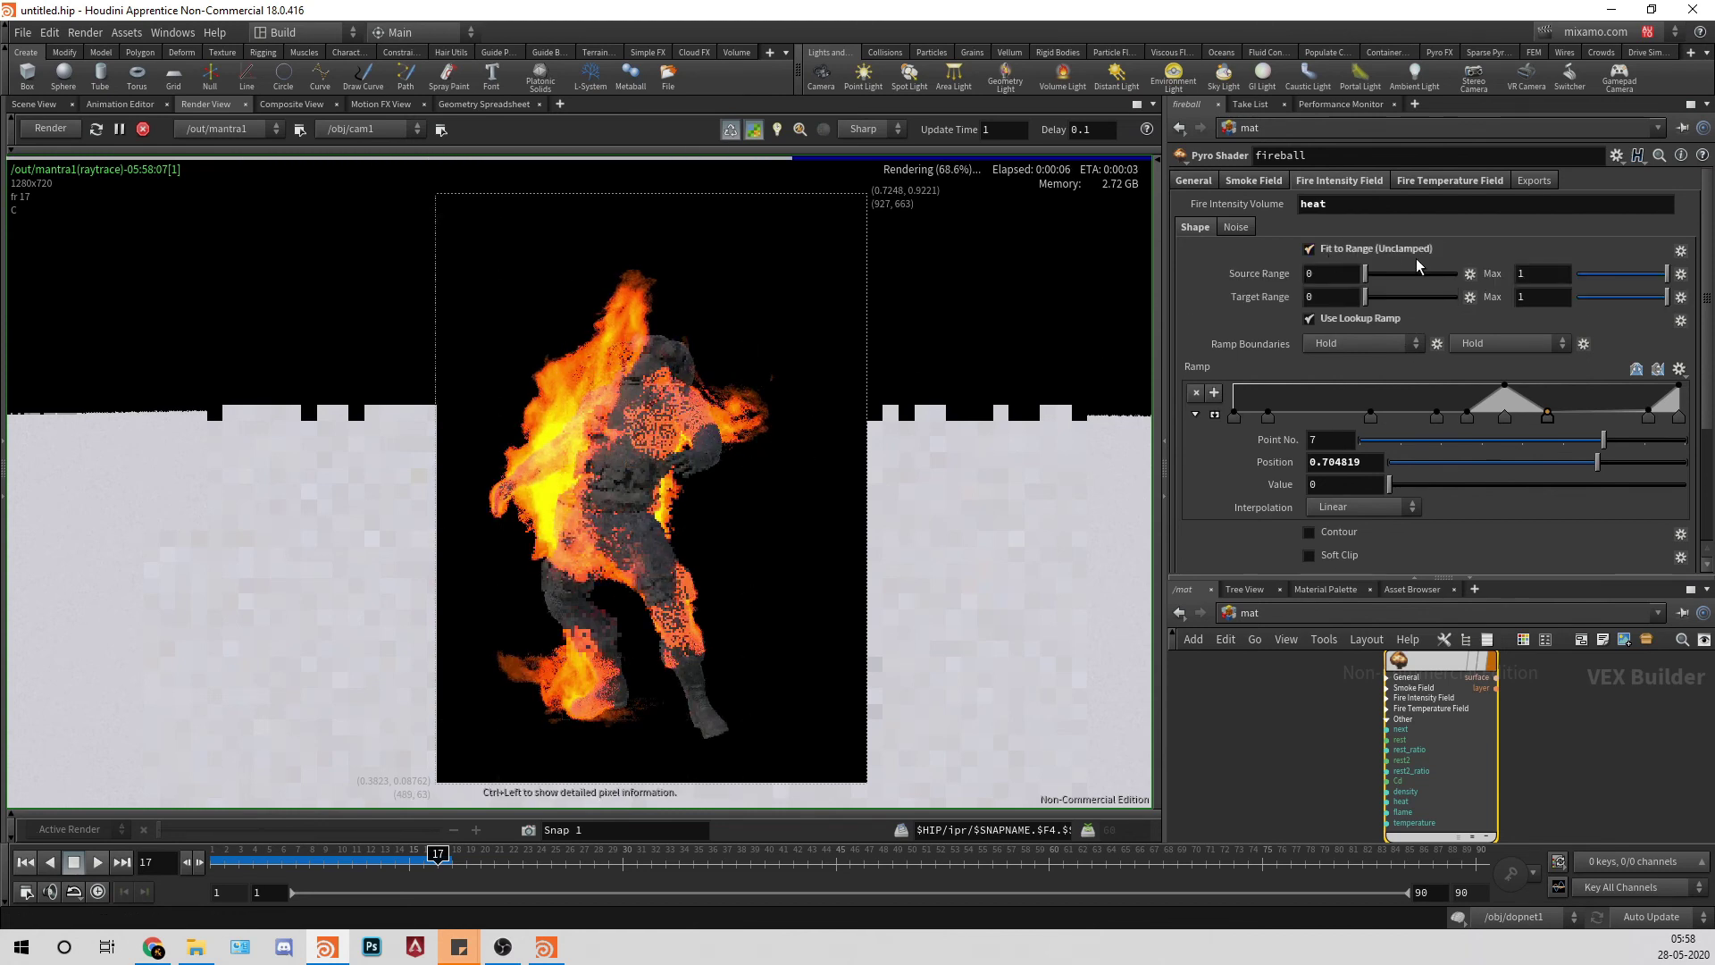
left_click_drag(1540, 296, 1297, 295)
type(".1")
key("Return")
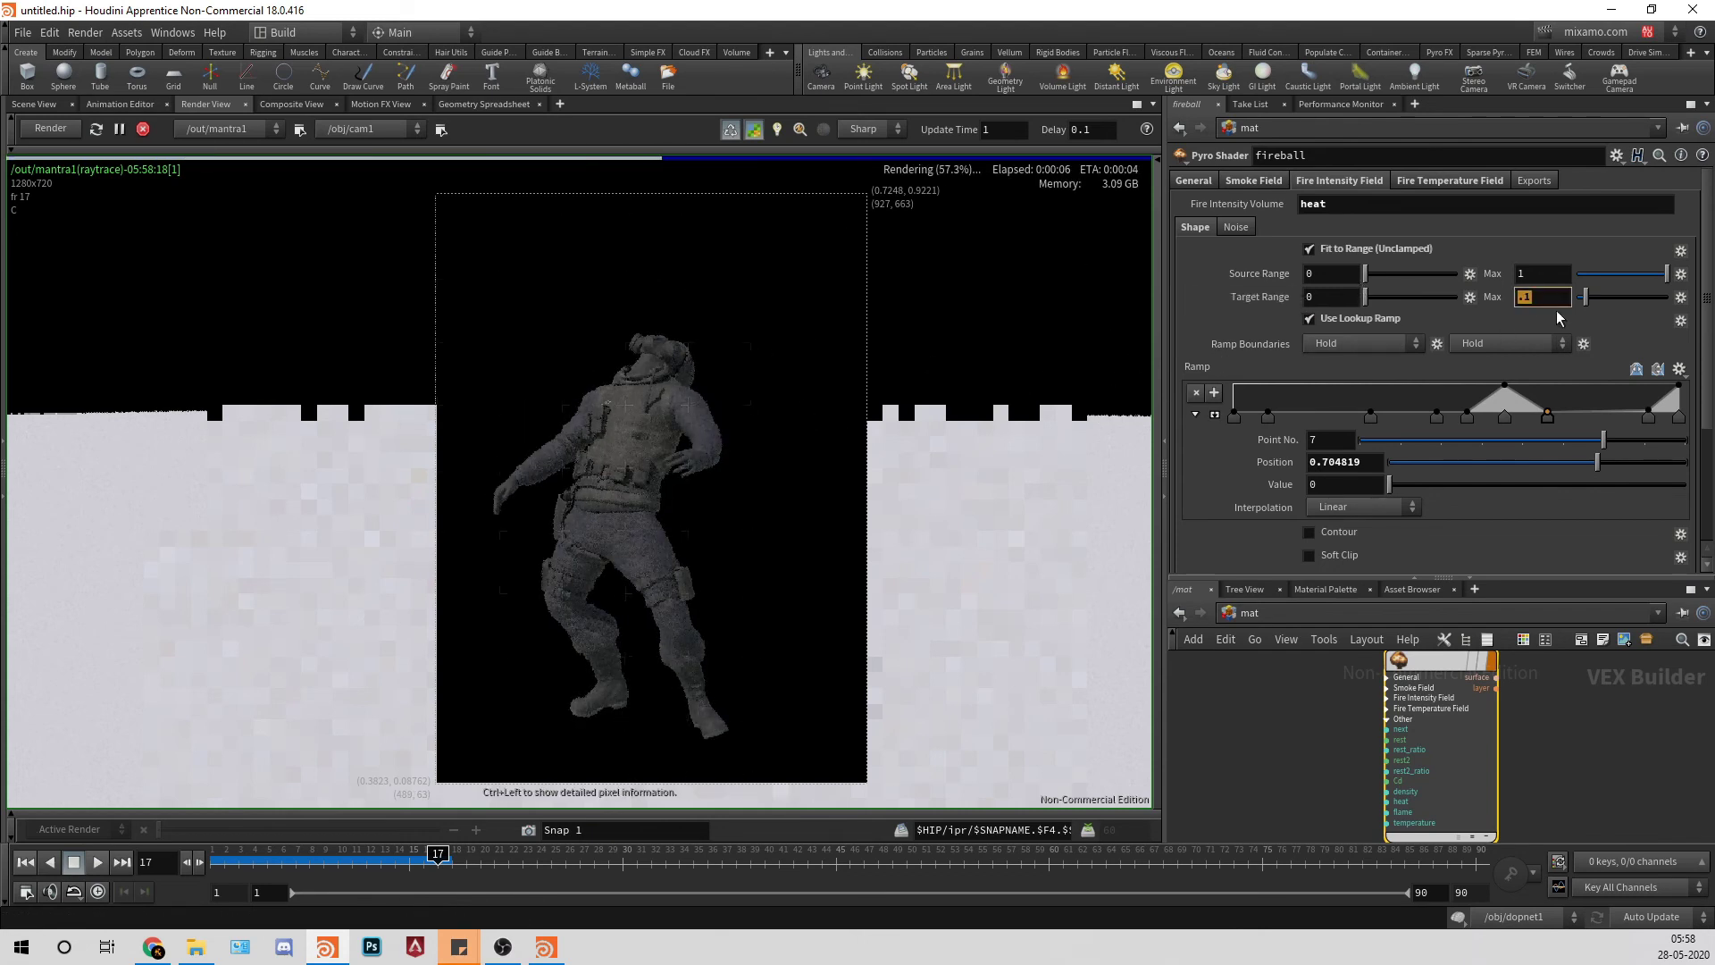
type("5")
key("Return")
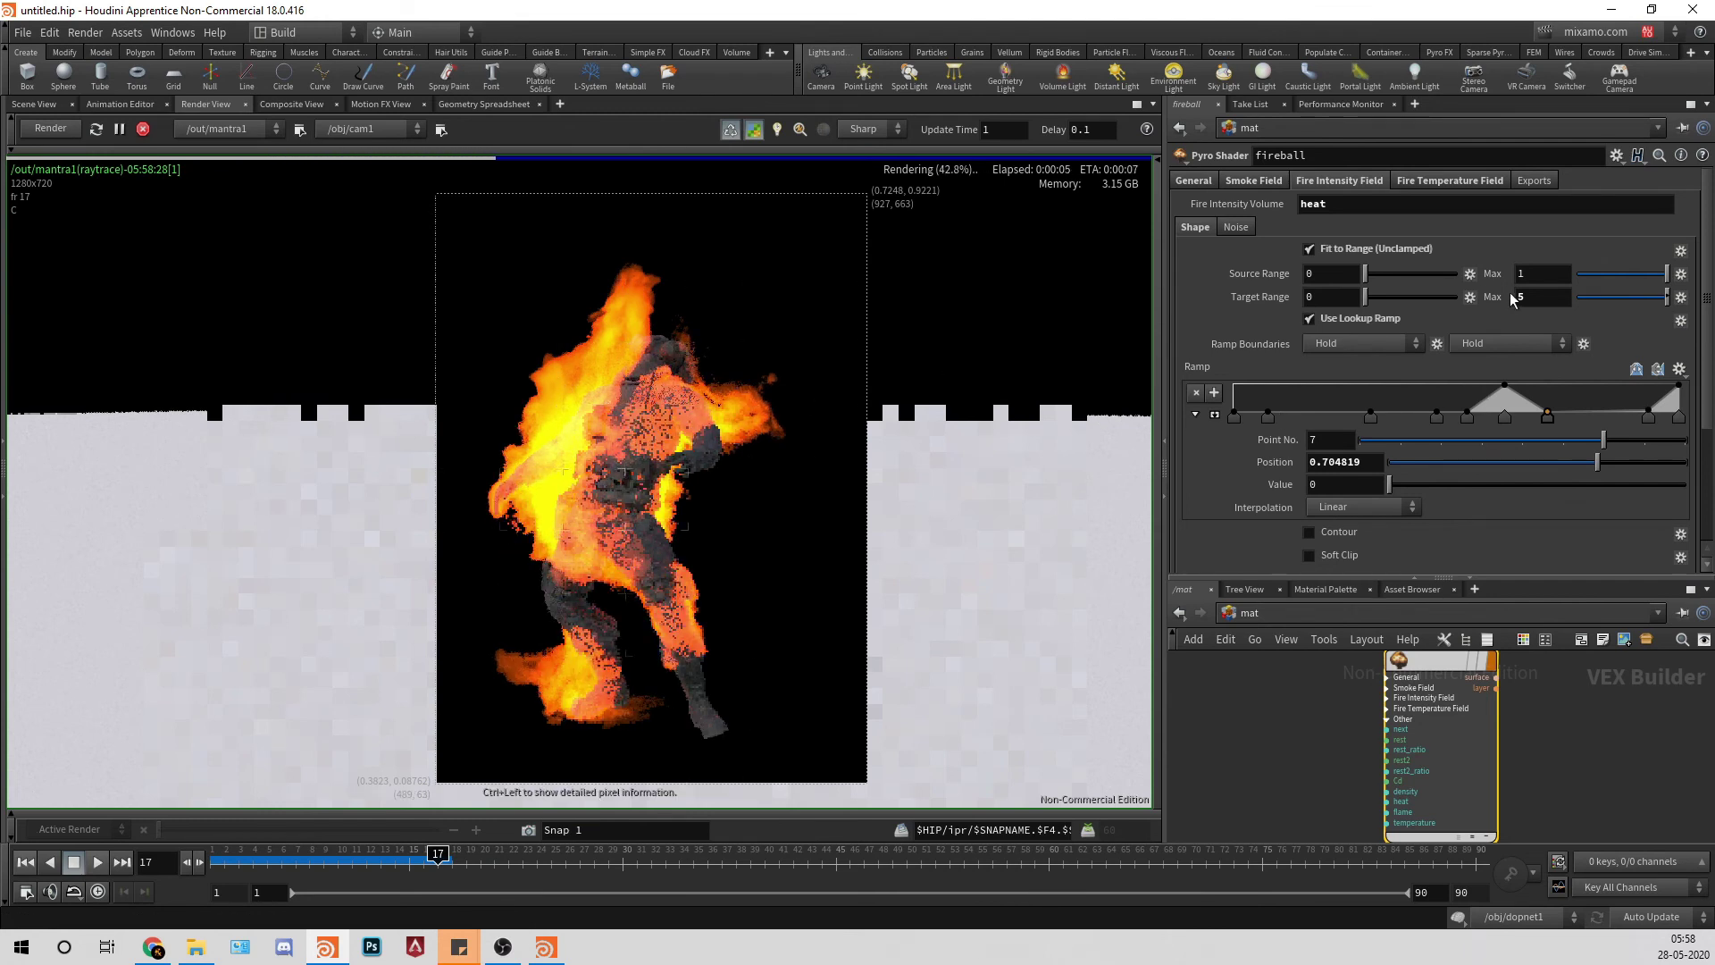
key("Return")
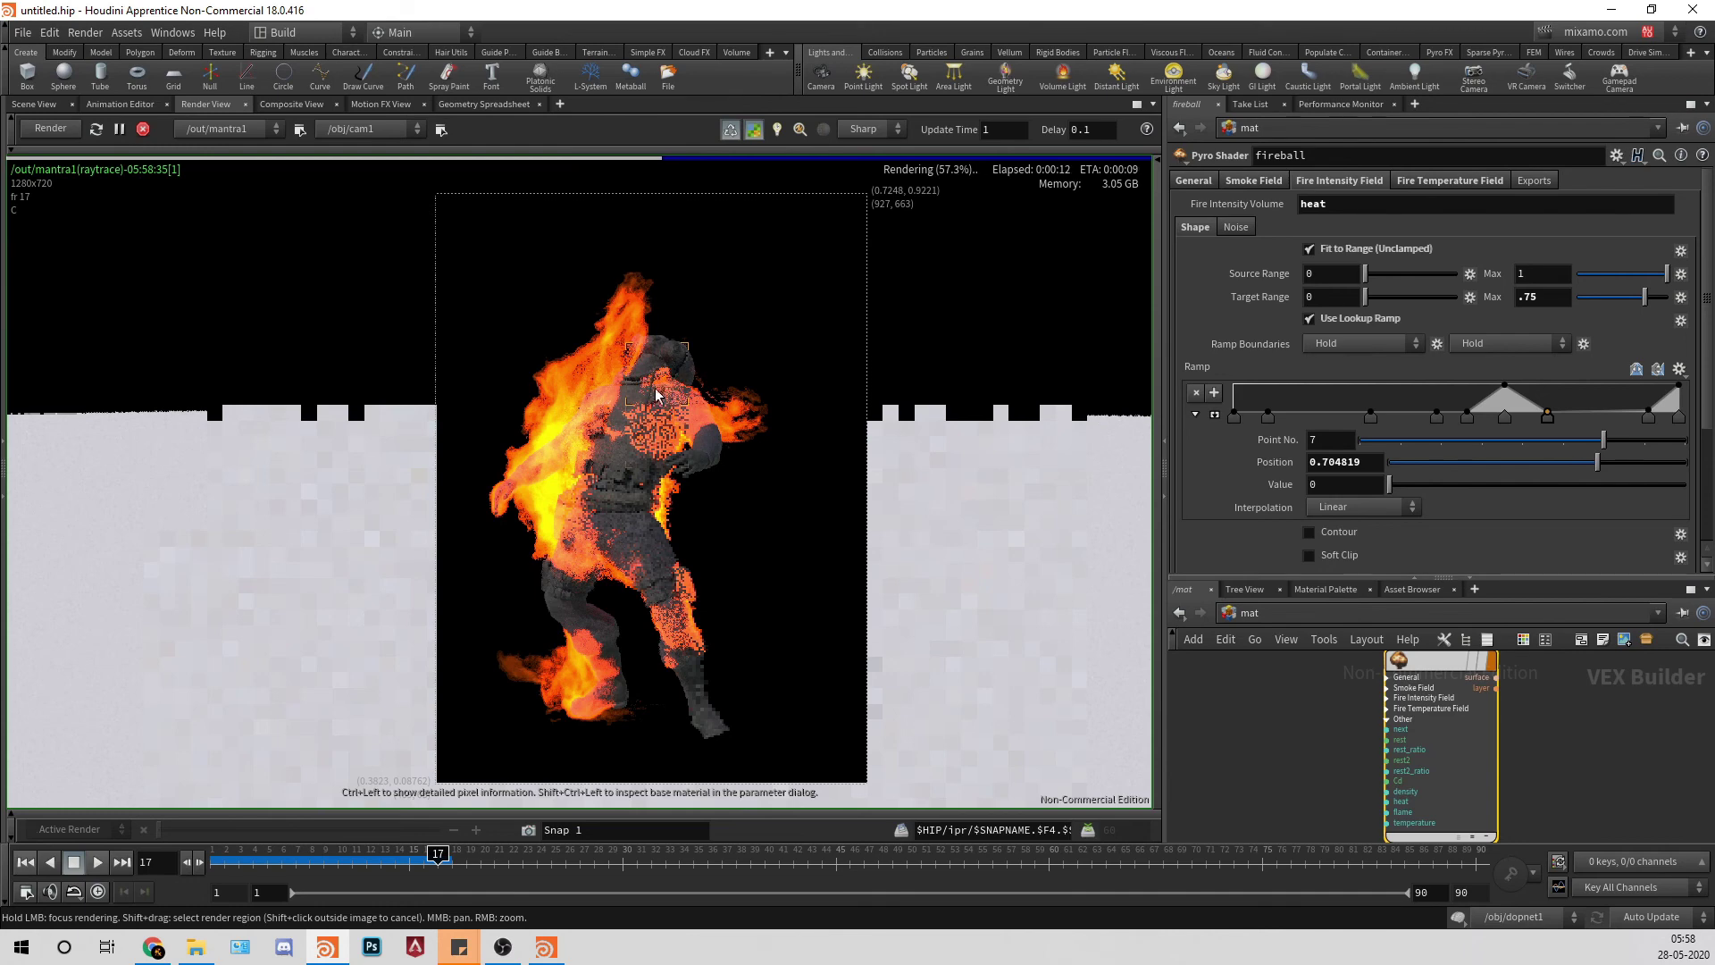
Step: Check the 3D texture resolution limits in the scene viewport's display options and close them without changes
left_click(34, 104)
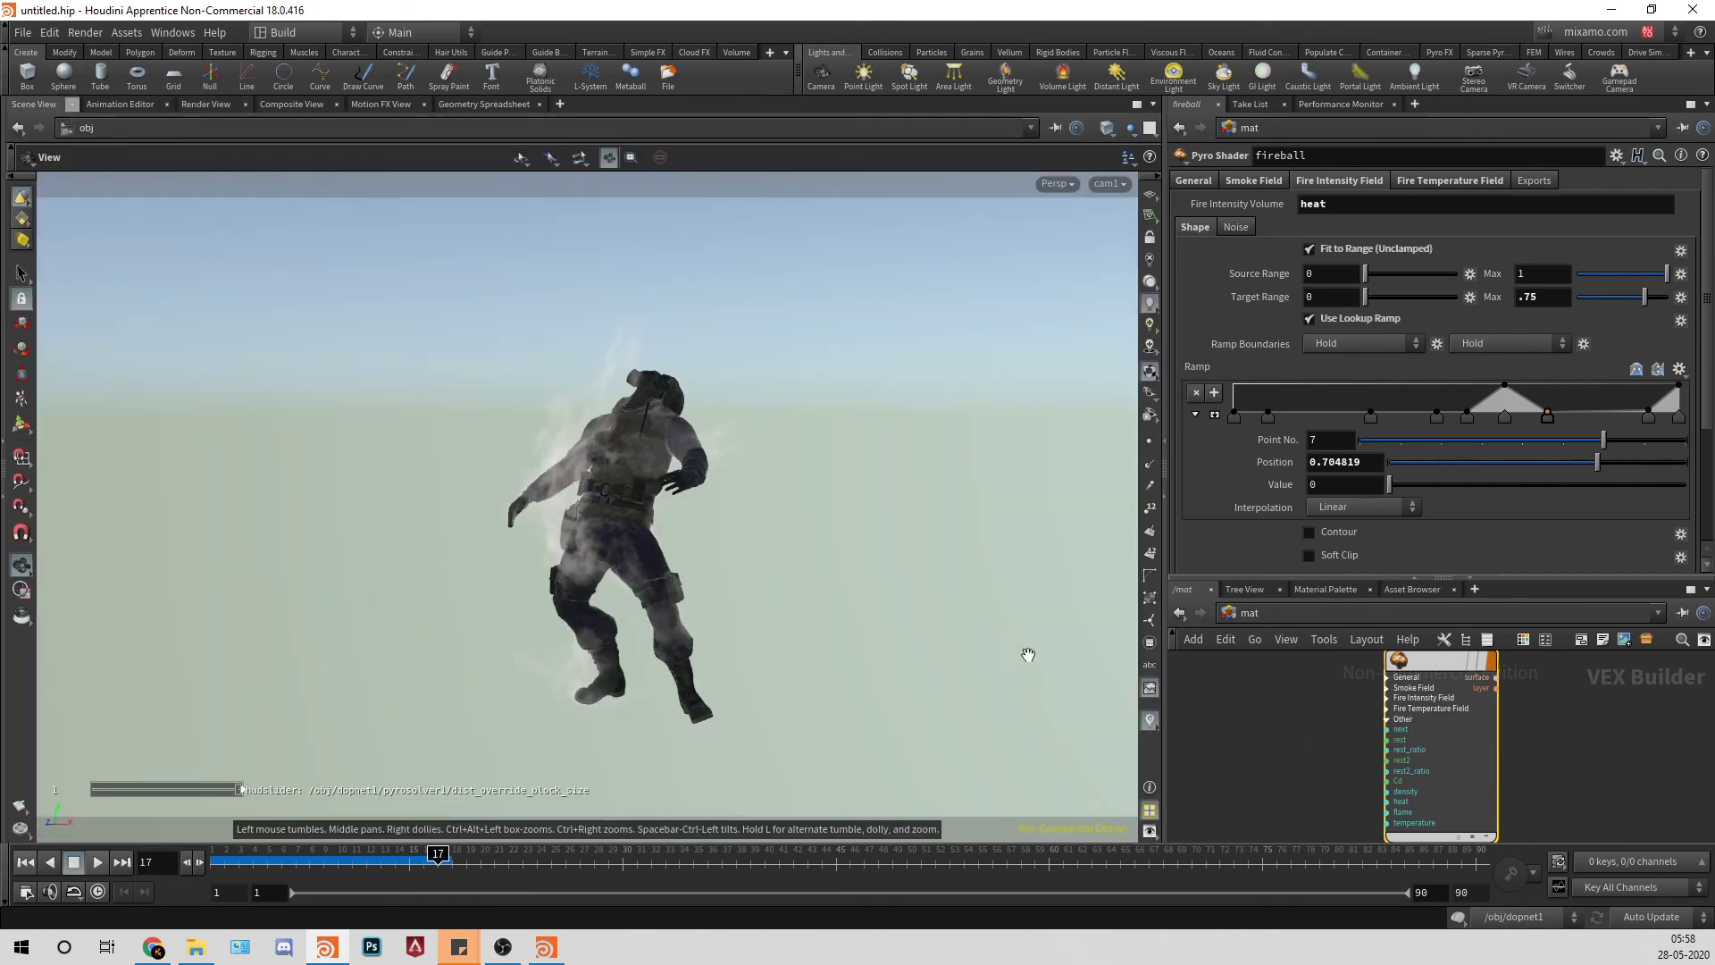
key("d")
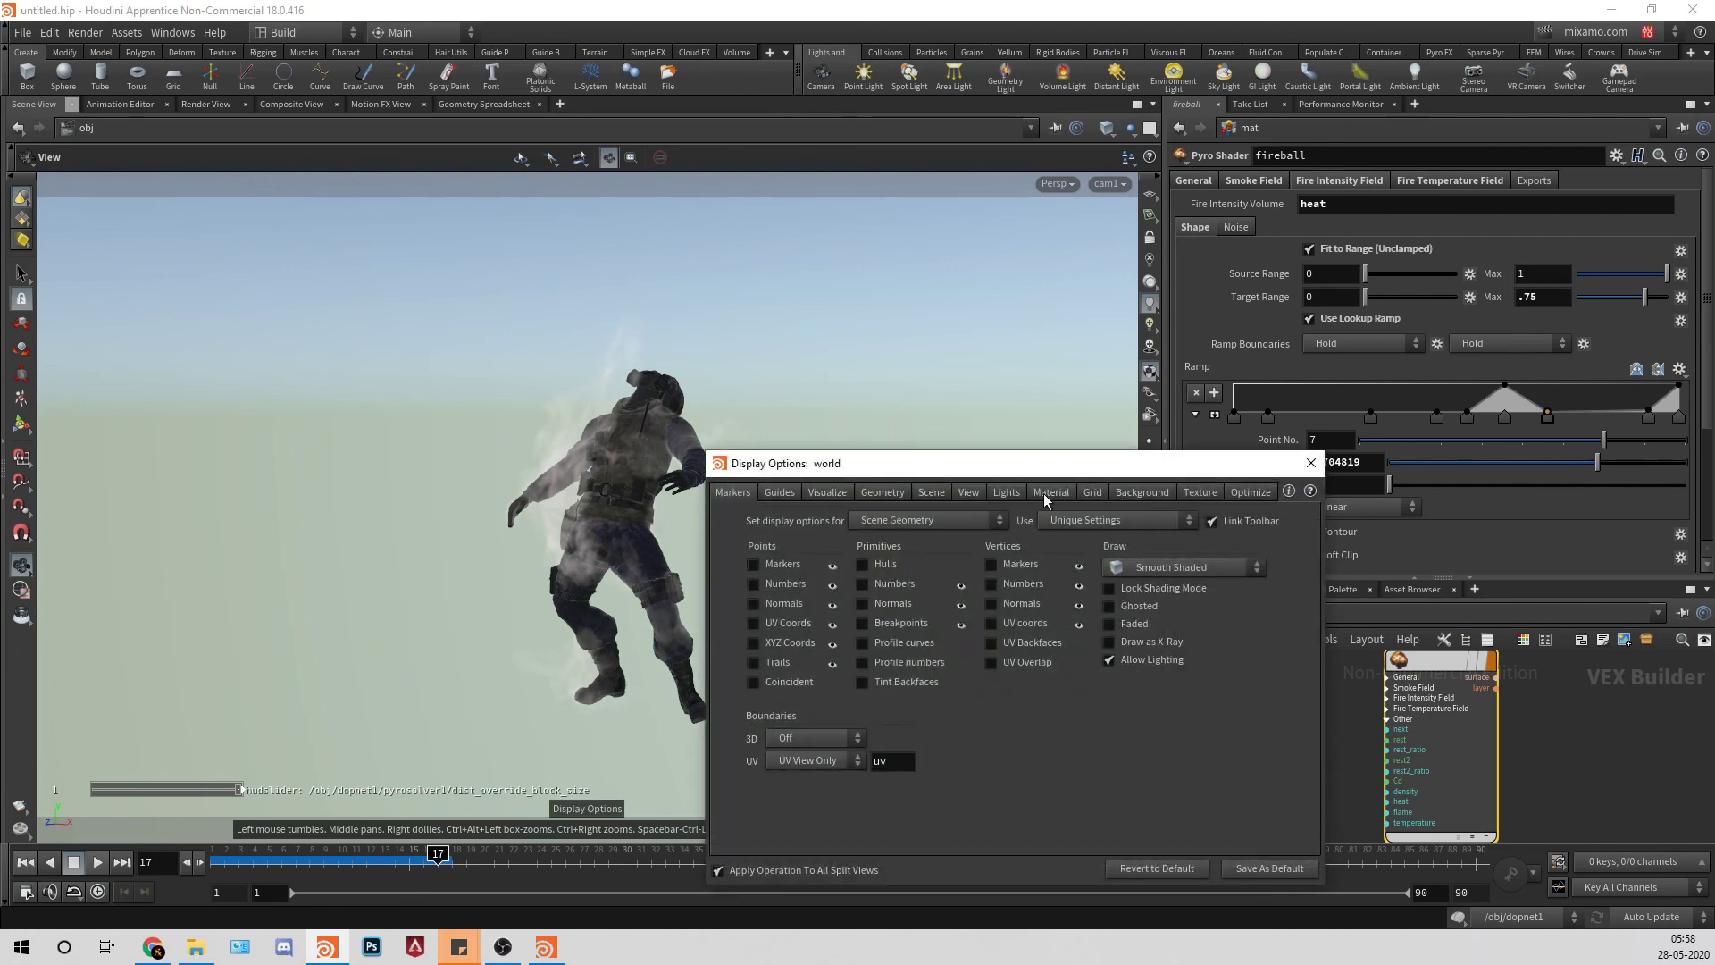
left_click(1200, 493)
left_click_drag(1107, 470, 1064, 283)
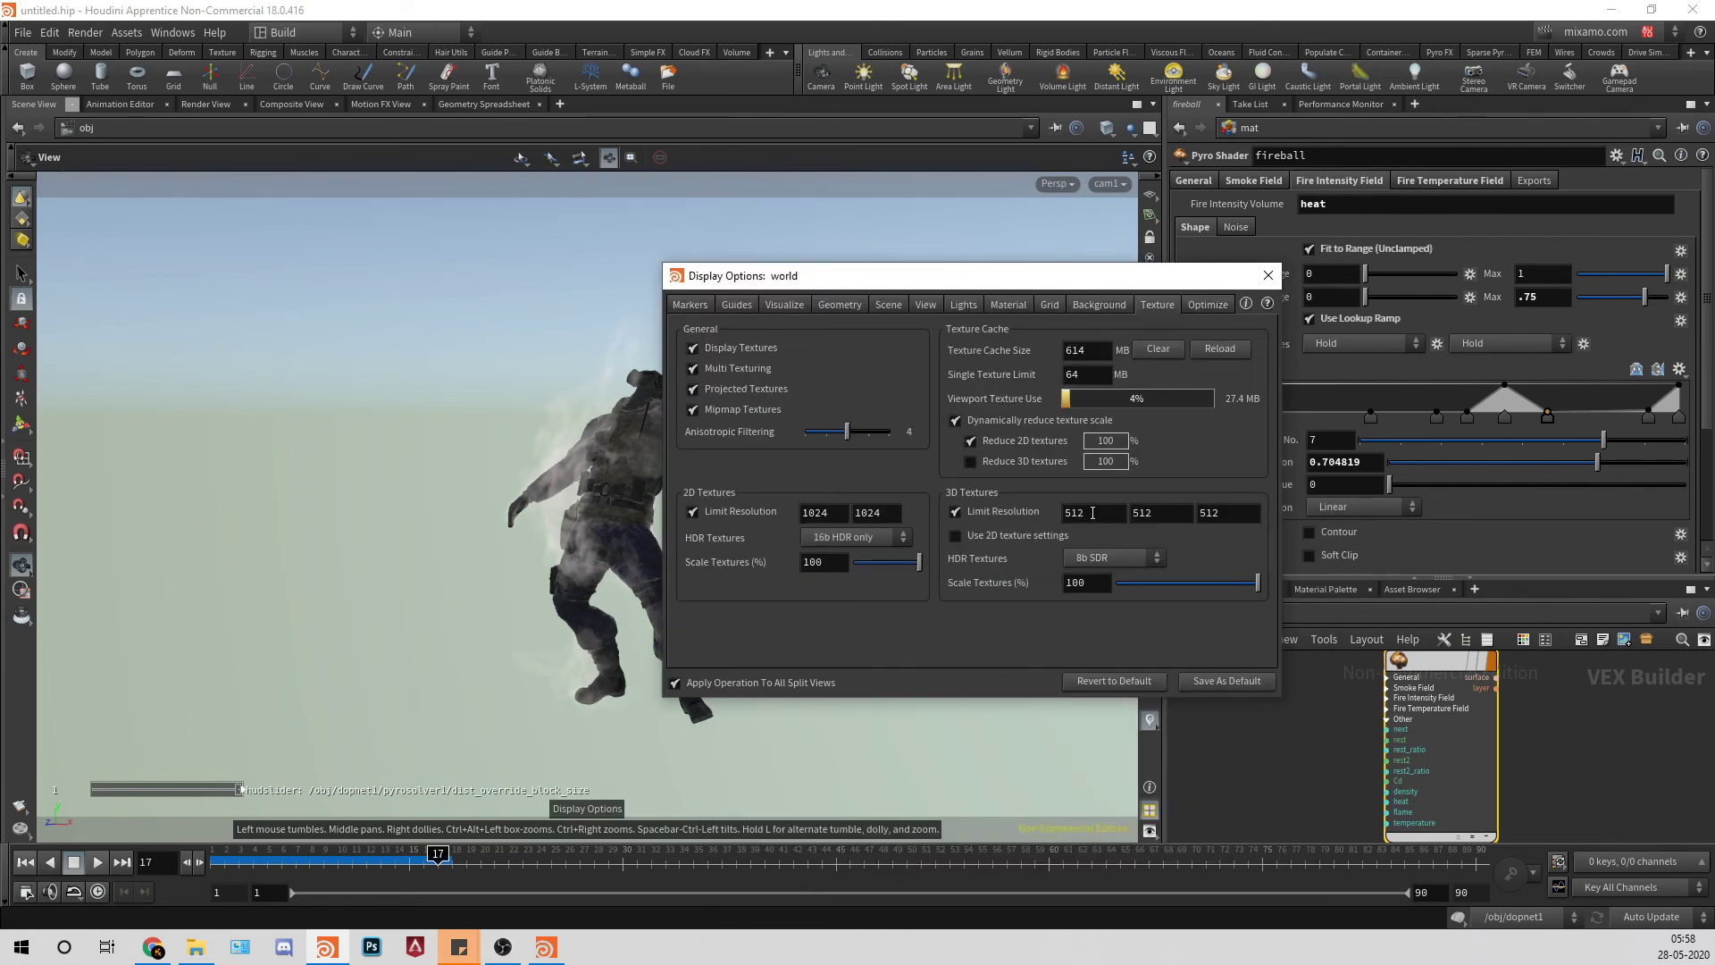
left_click(1092, 511)
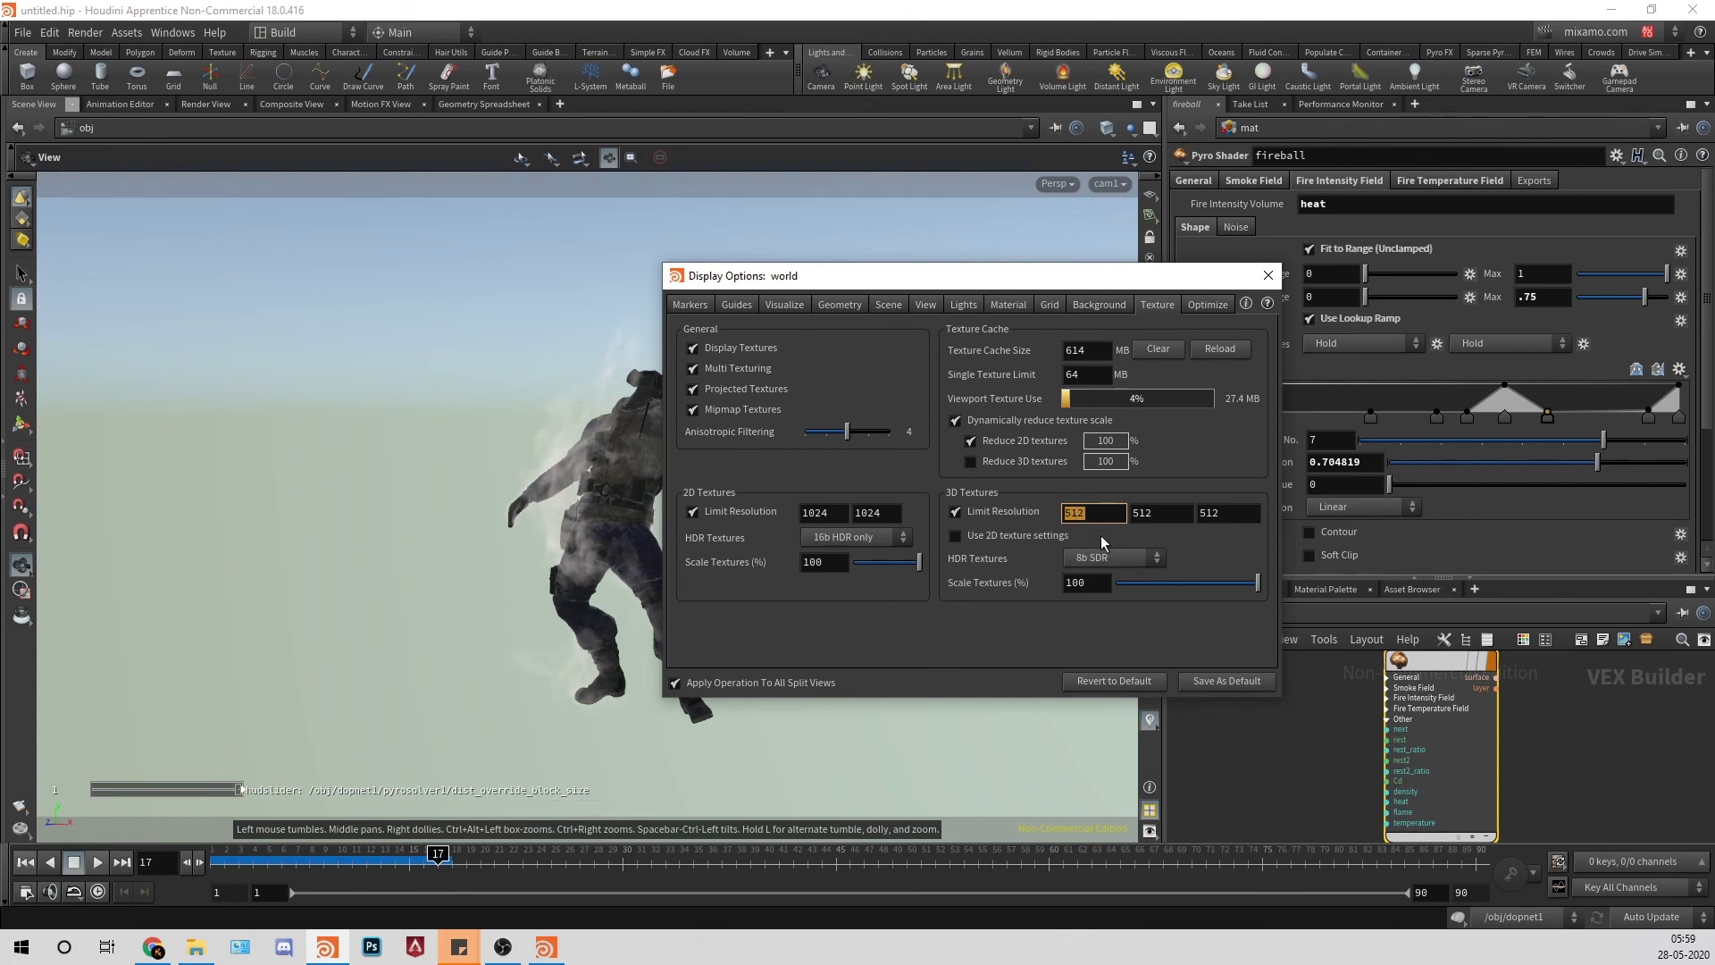
left_click(1267, 275)
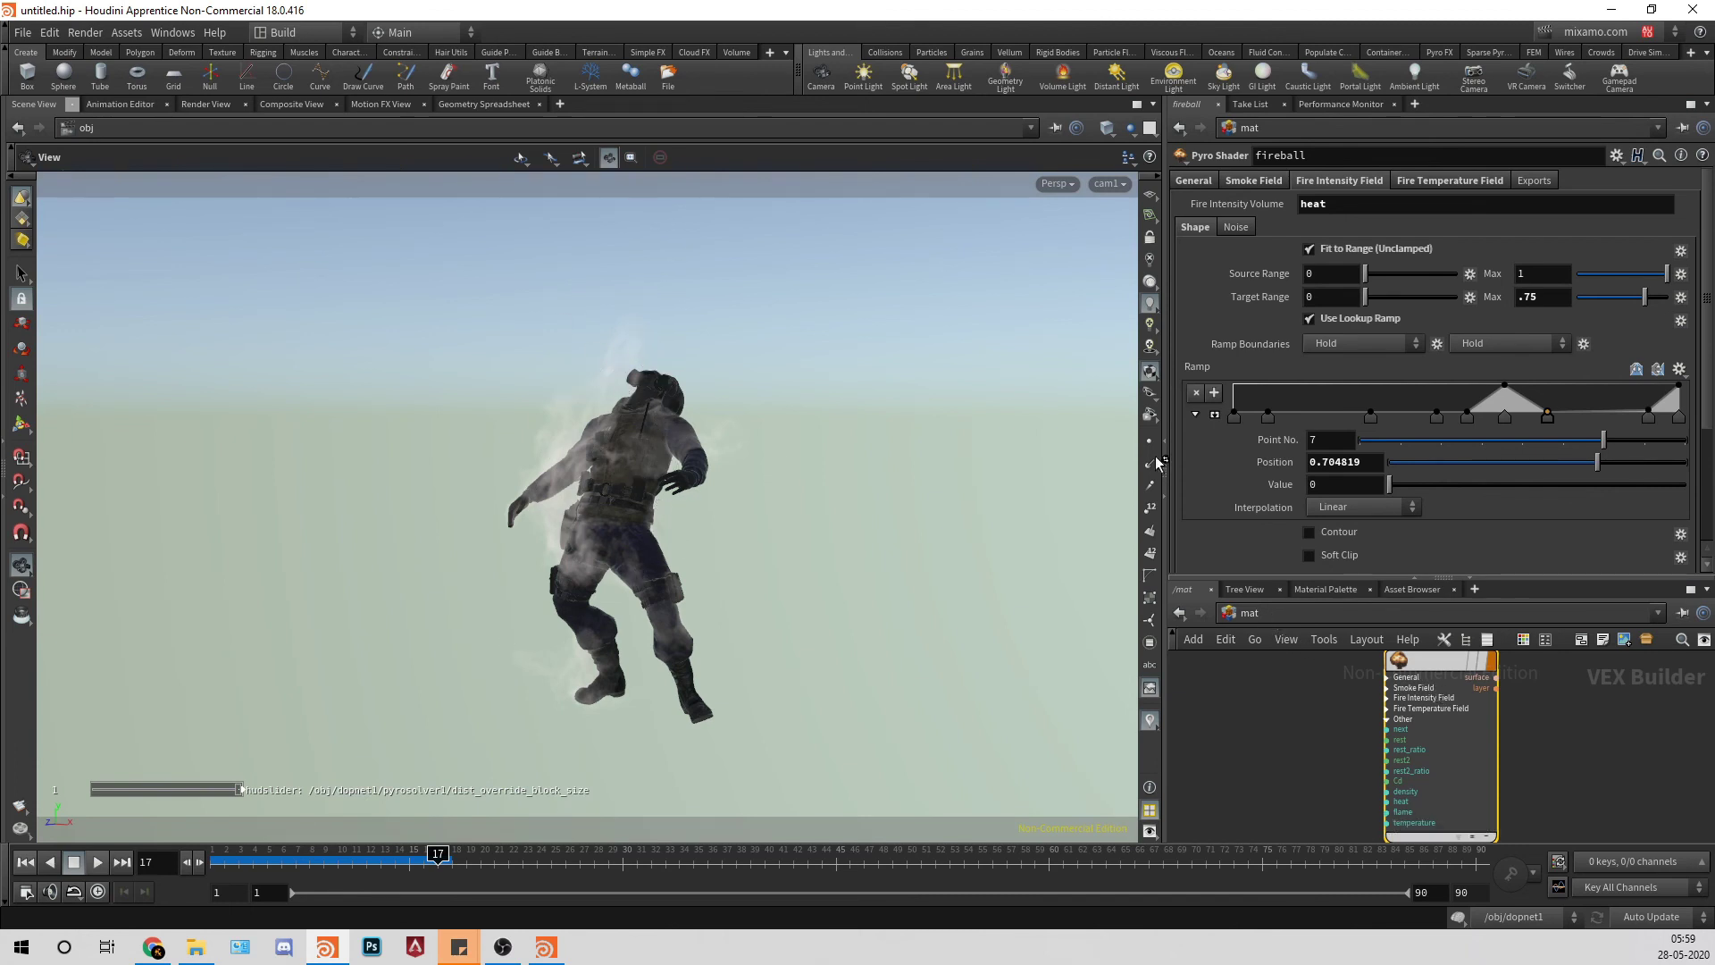
Step: Examine the fire's detail up close on the rendered character
left_click(207, 104)
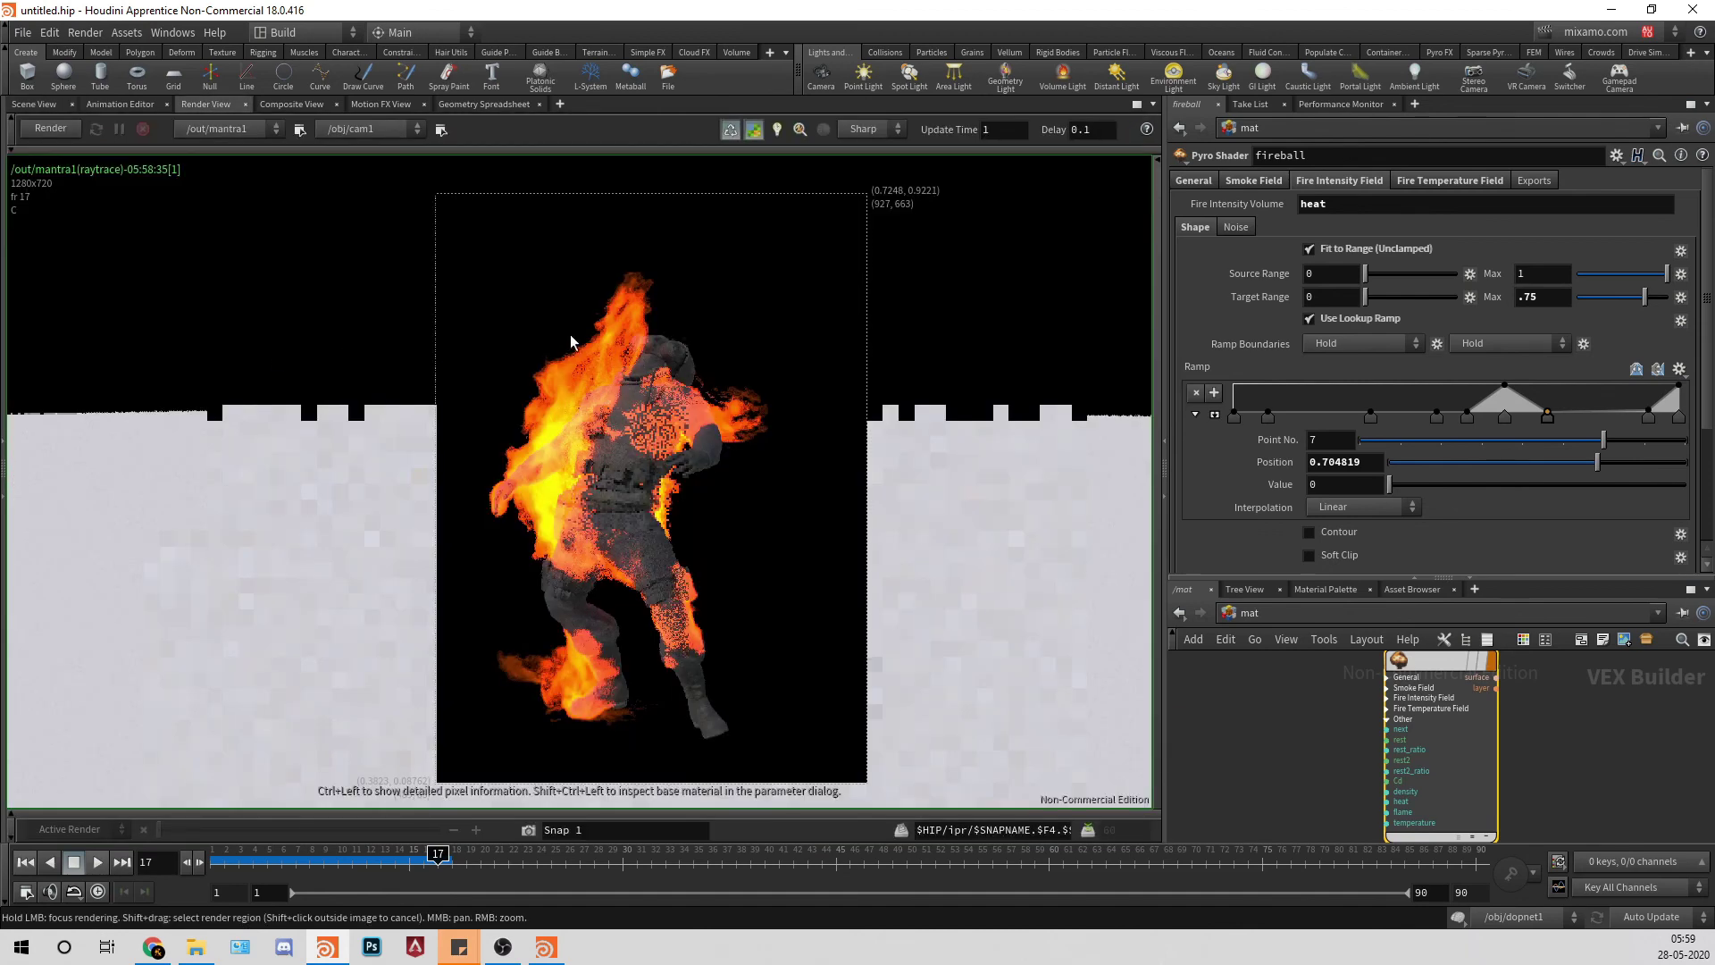
scroll(754, 391, "up", 14)
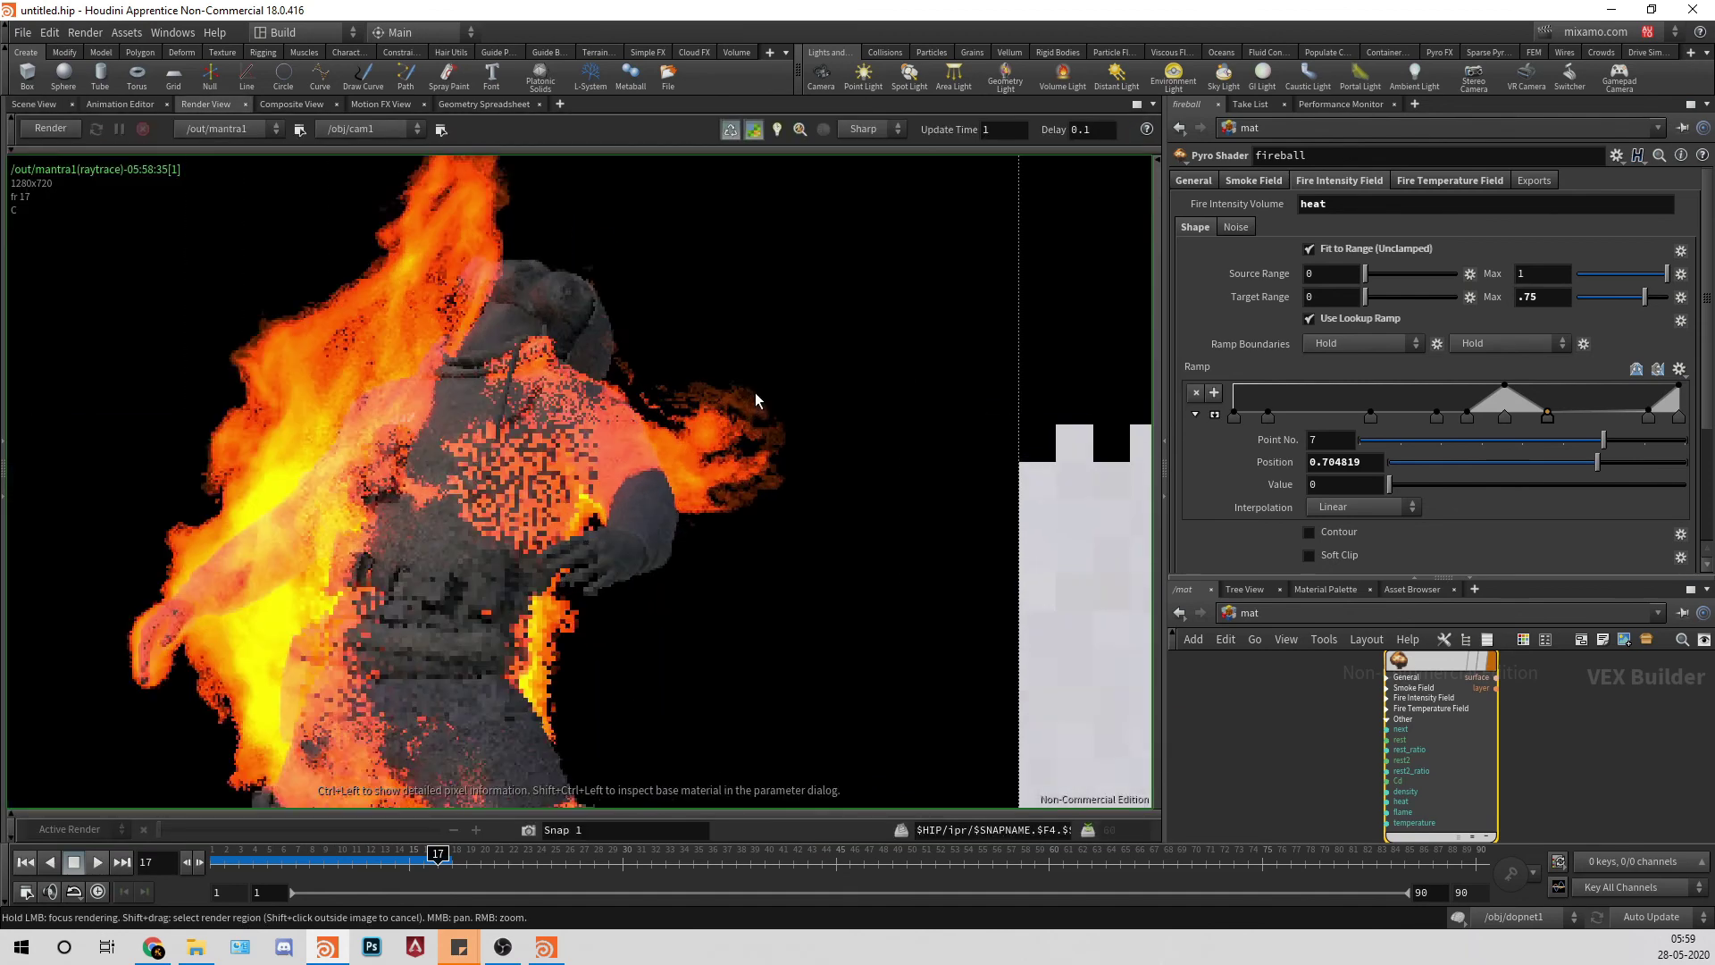
scroll(745, 464, "down", 6)
scroll(774, 561, "down", 2)
mouse_move(775, 562)
middle_mouse_down()
mouse_move(788, 470)
mouse_move(769, 459)
middle_mouse_up()
scroll(764, 513, "down", 1)
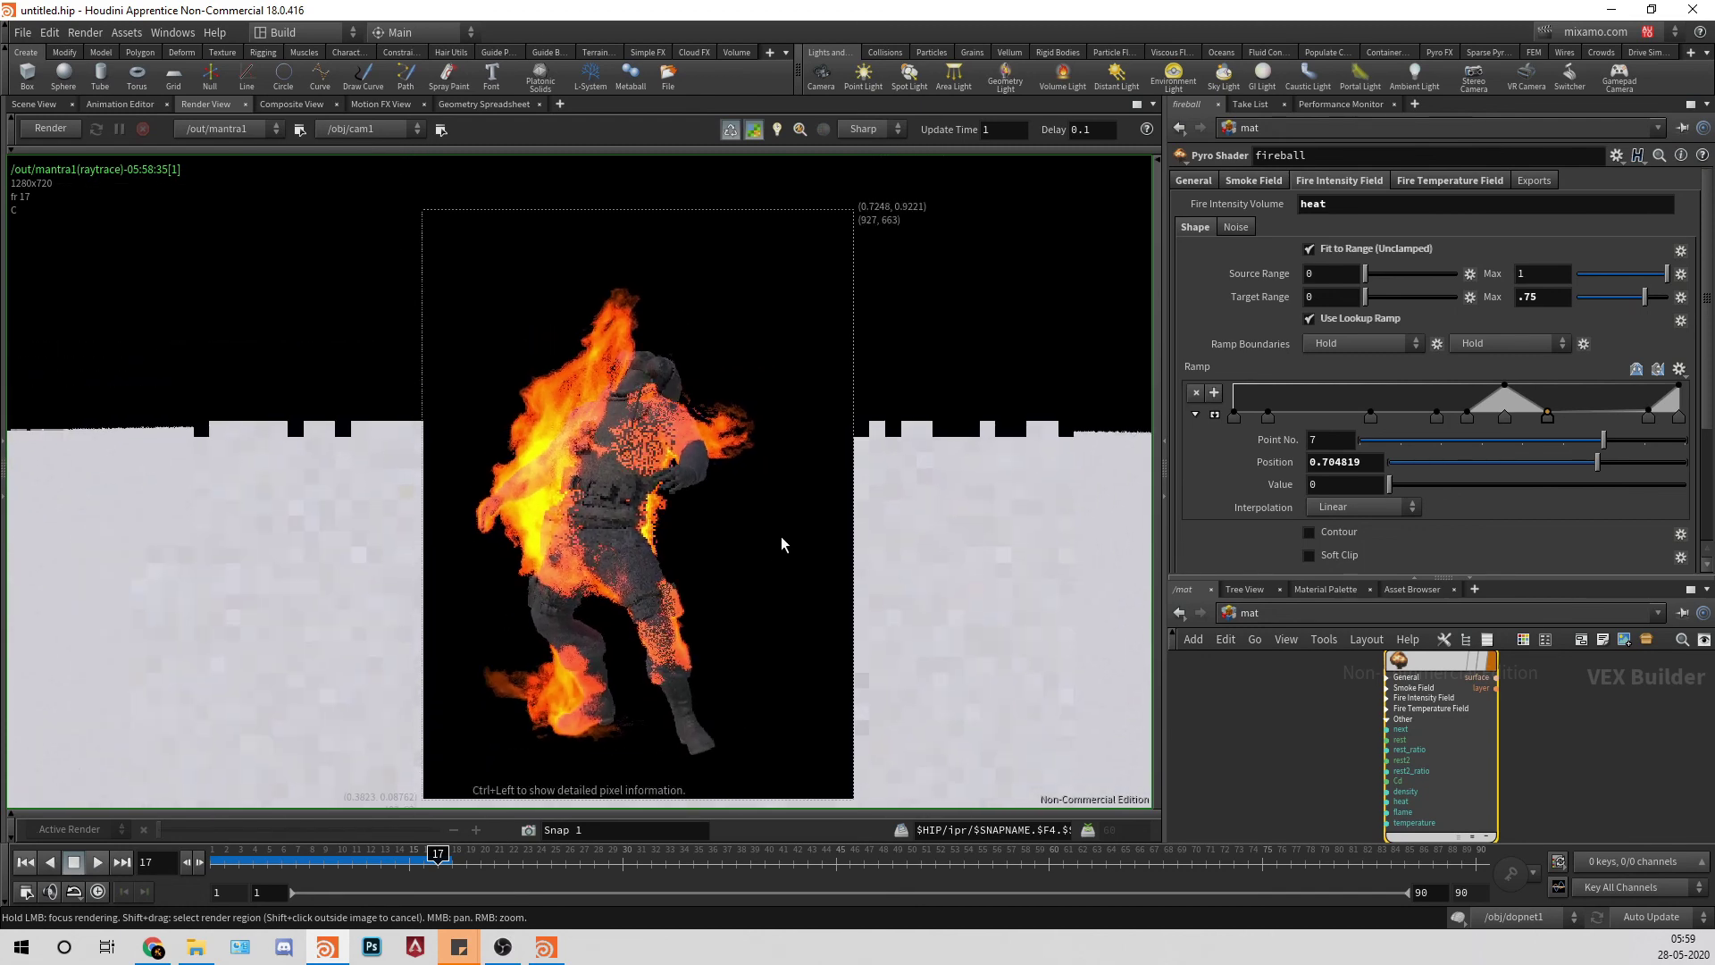
Step: Go back to the object-level network in the scene view and enter the dopnet1 simulation network
left_click(40, 105)
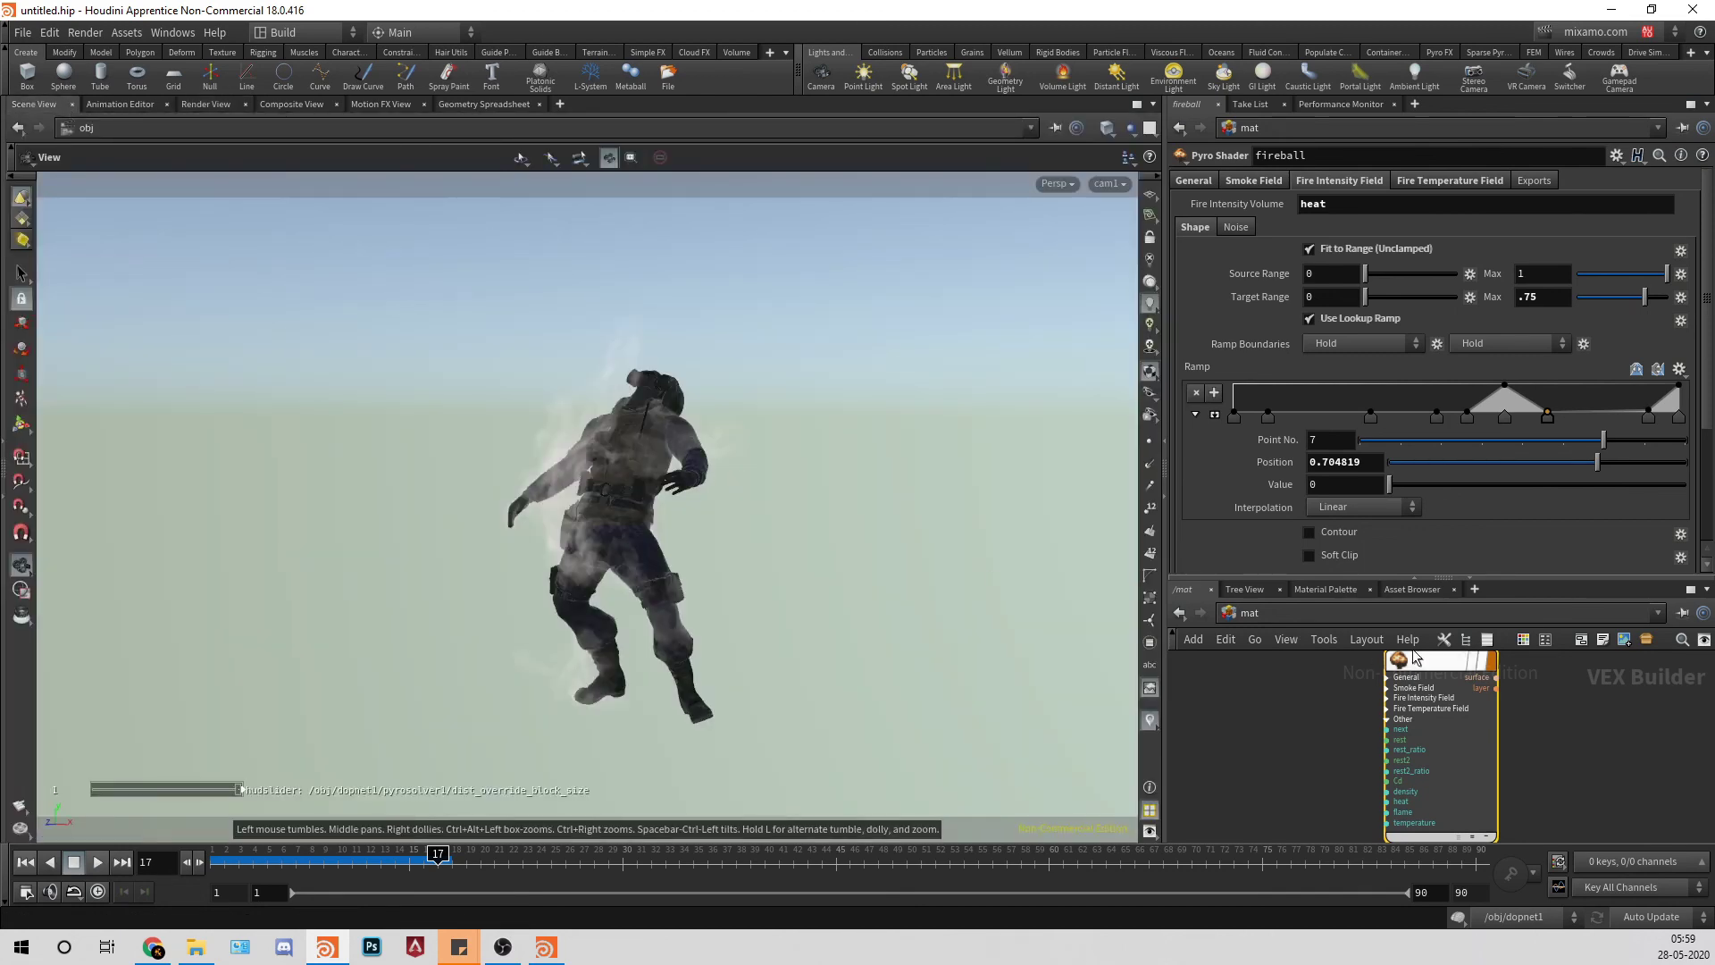
left_click(1268, 615)
left_click(1297, 699)
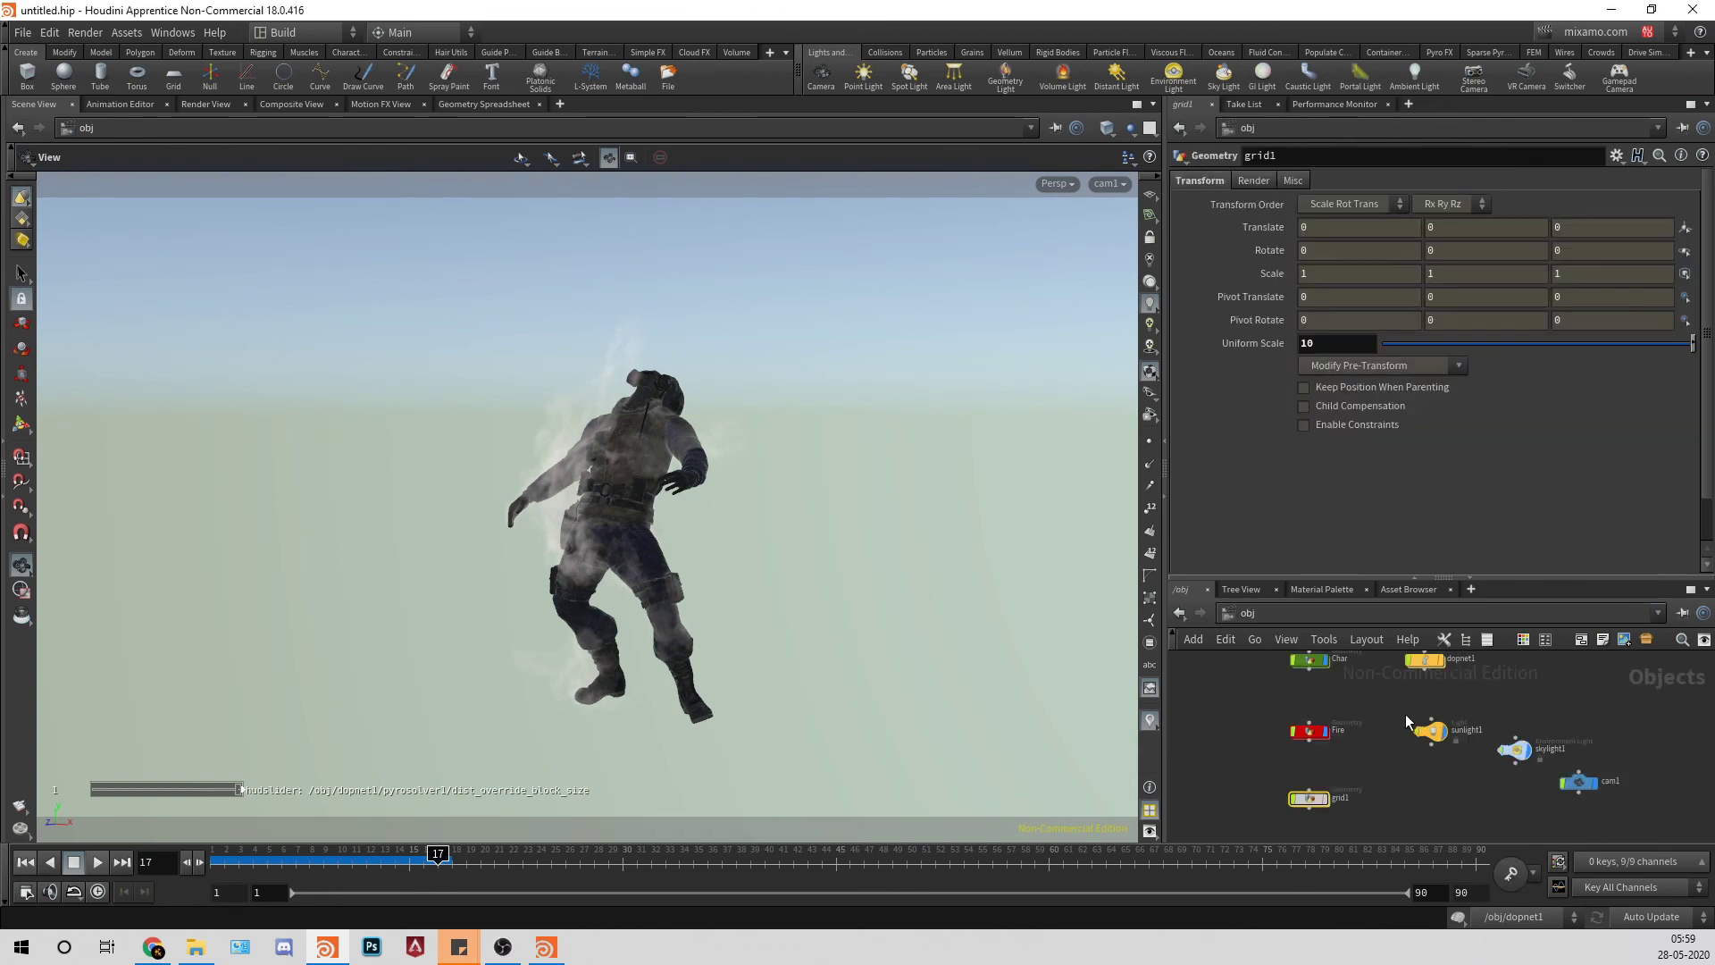
scroll(1379, 778, "up", 3)
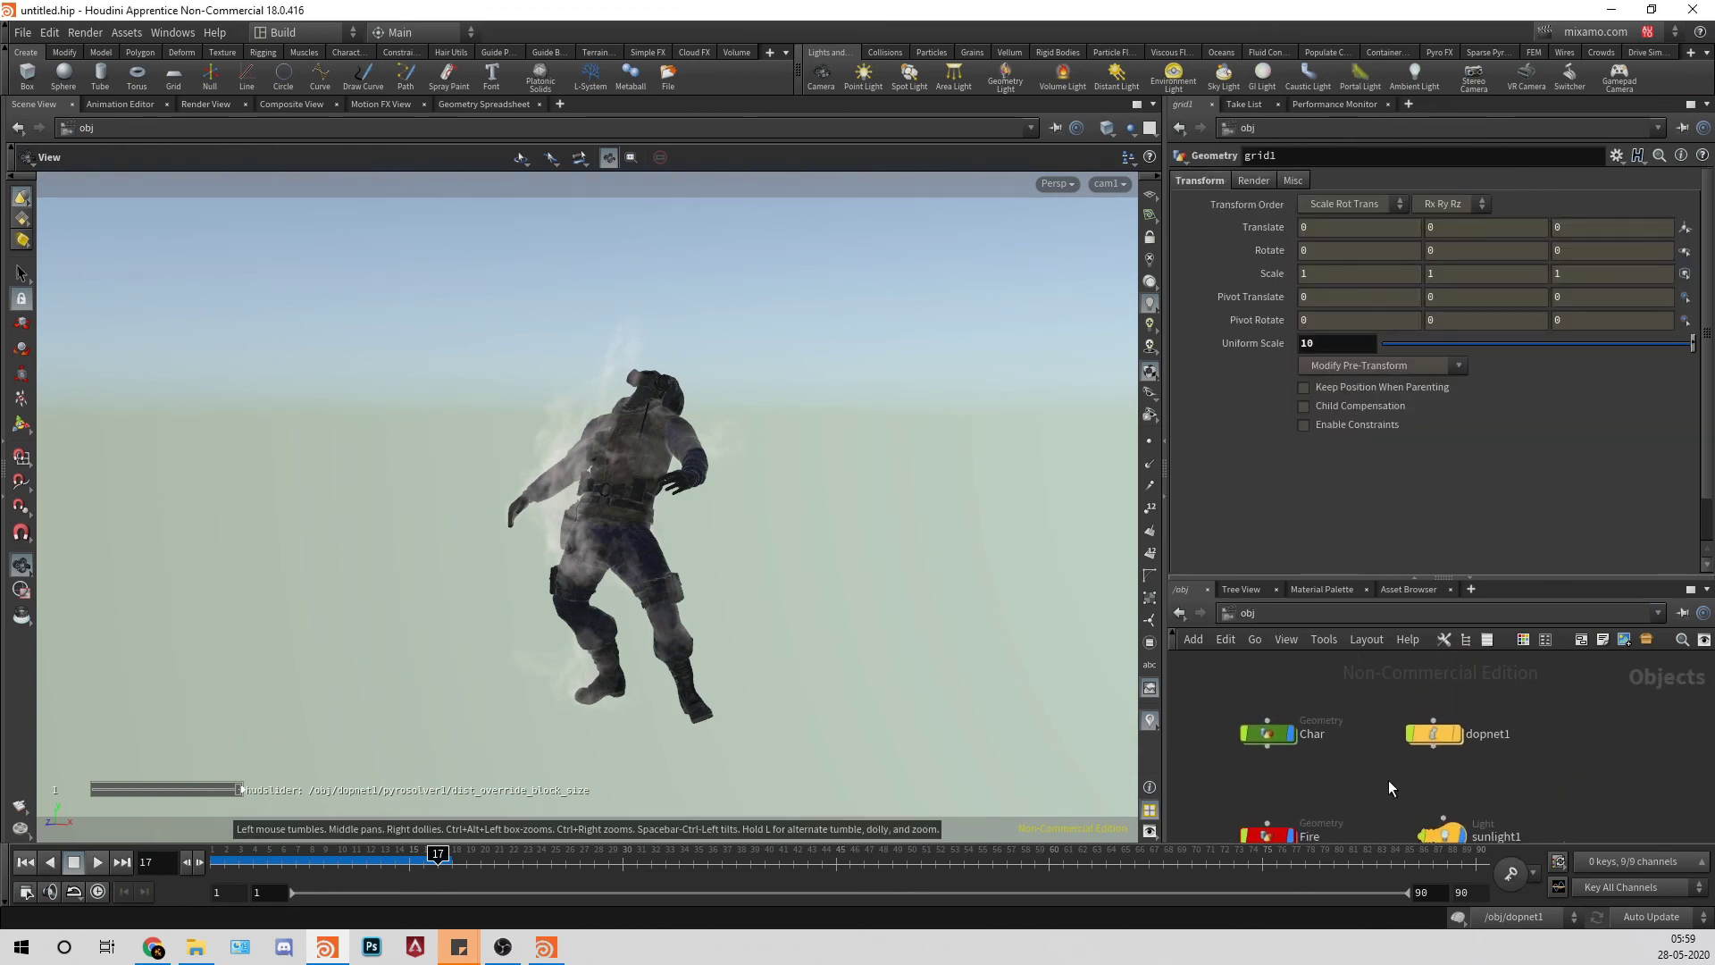
left_click(1440, 735)
double_click(1444, 737)
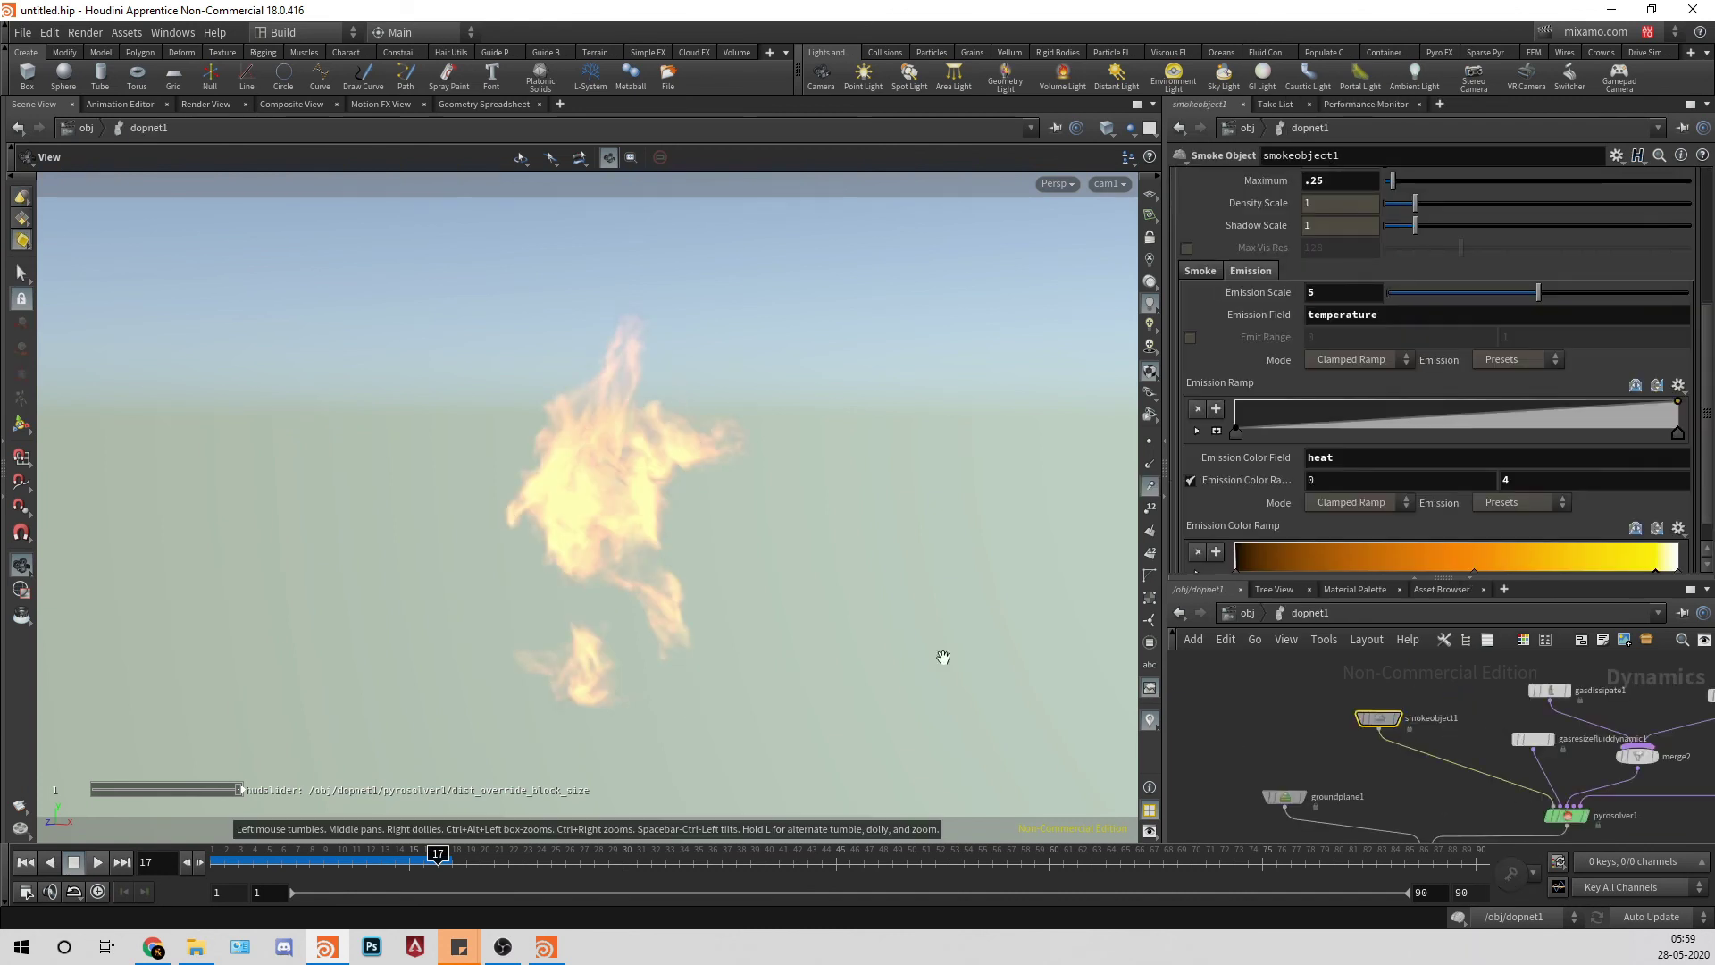
Step: Play the fire simulation from frame 1 in the viewport and rewind it to the start
left_click(25, 862)
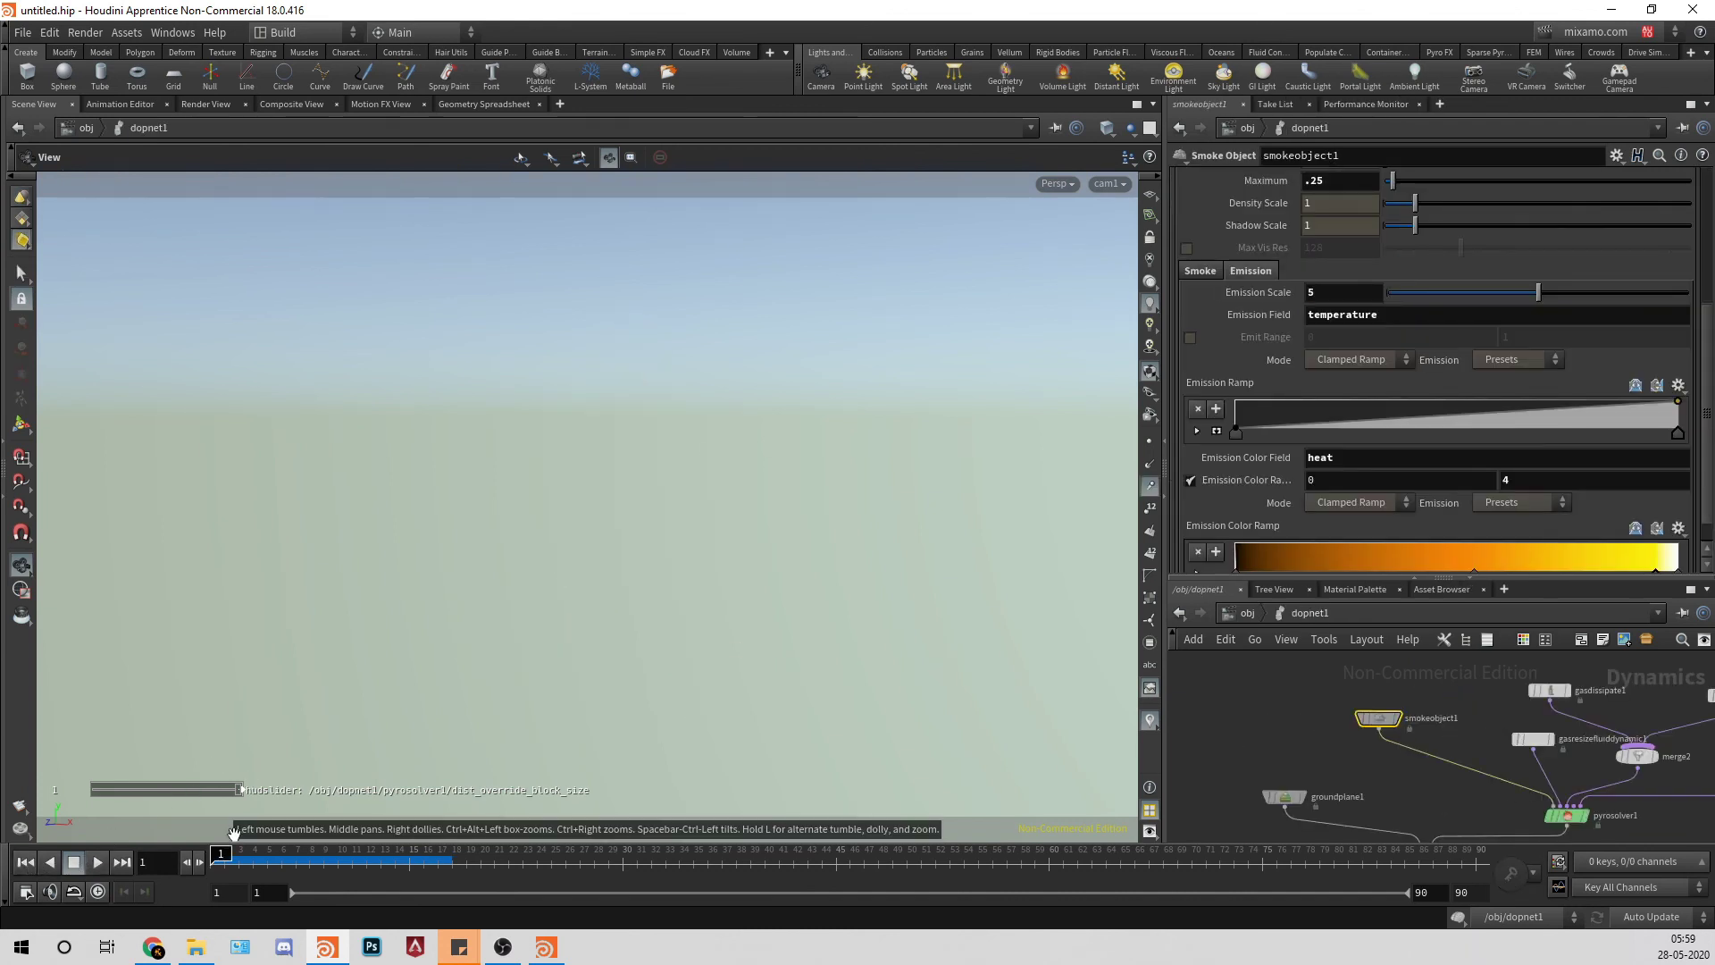
left_click(98, 865)
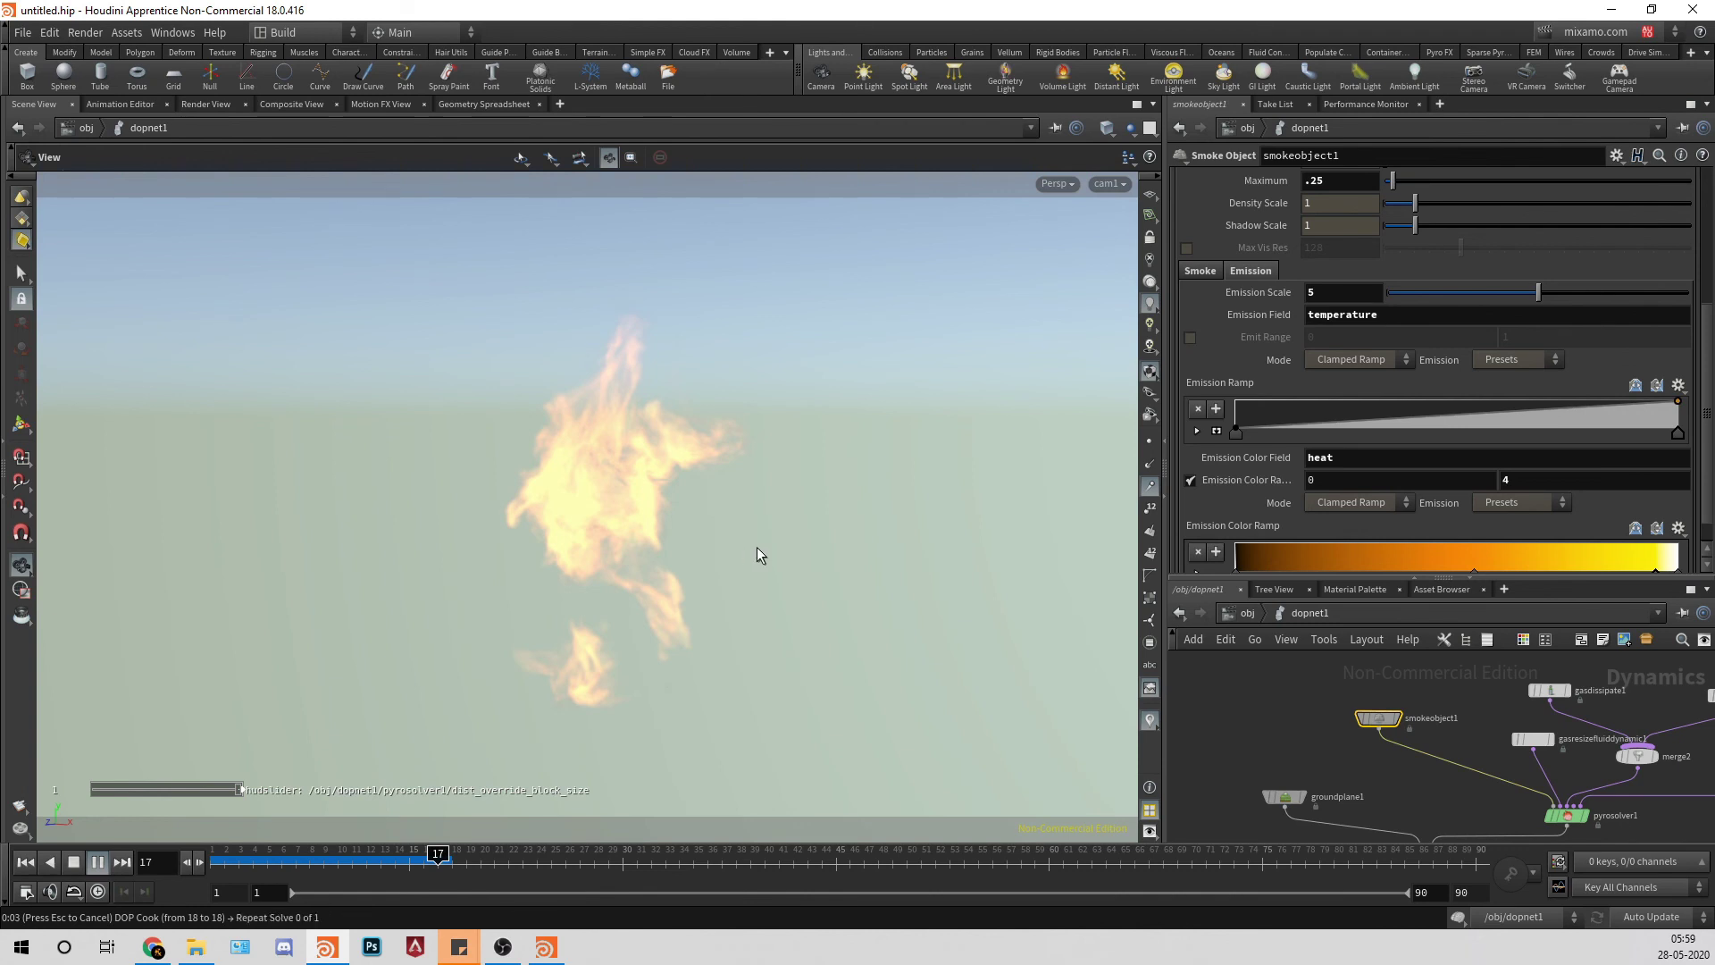
left_click_drag(757, 545, 762, 541)
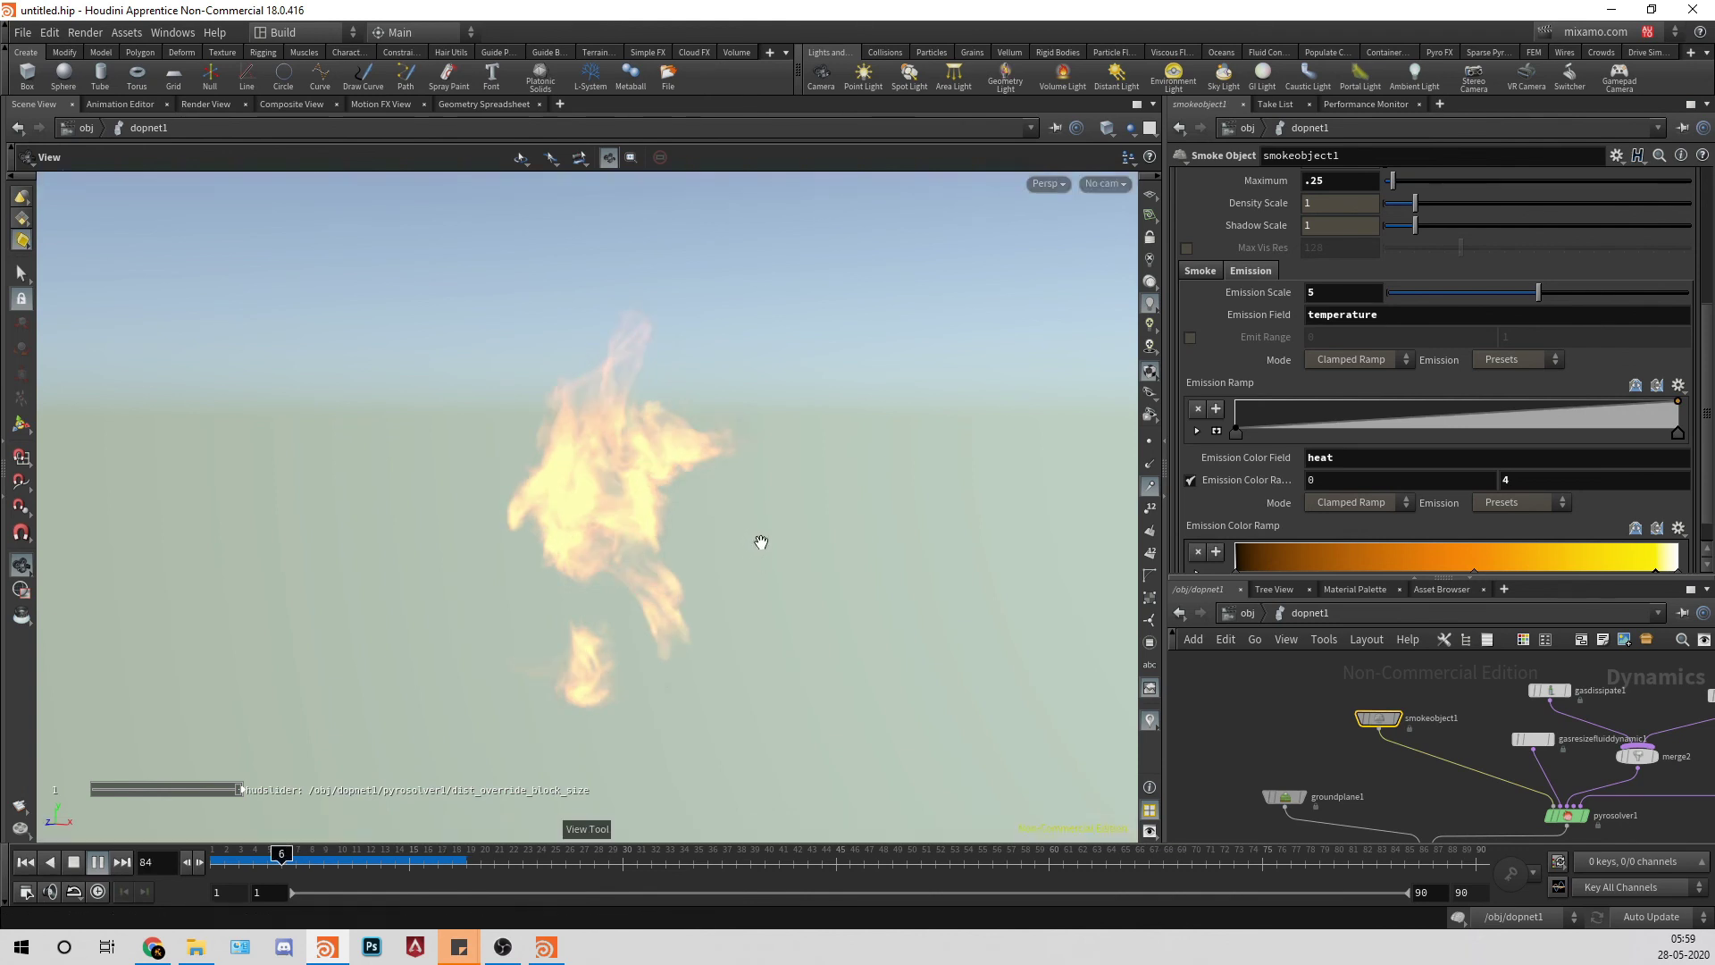
left_click(25, 862)
Step: Limit the viewport's 3D texture resolution to 128 by 128 by 128 in the display options
key("d")
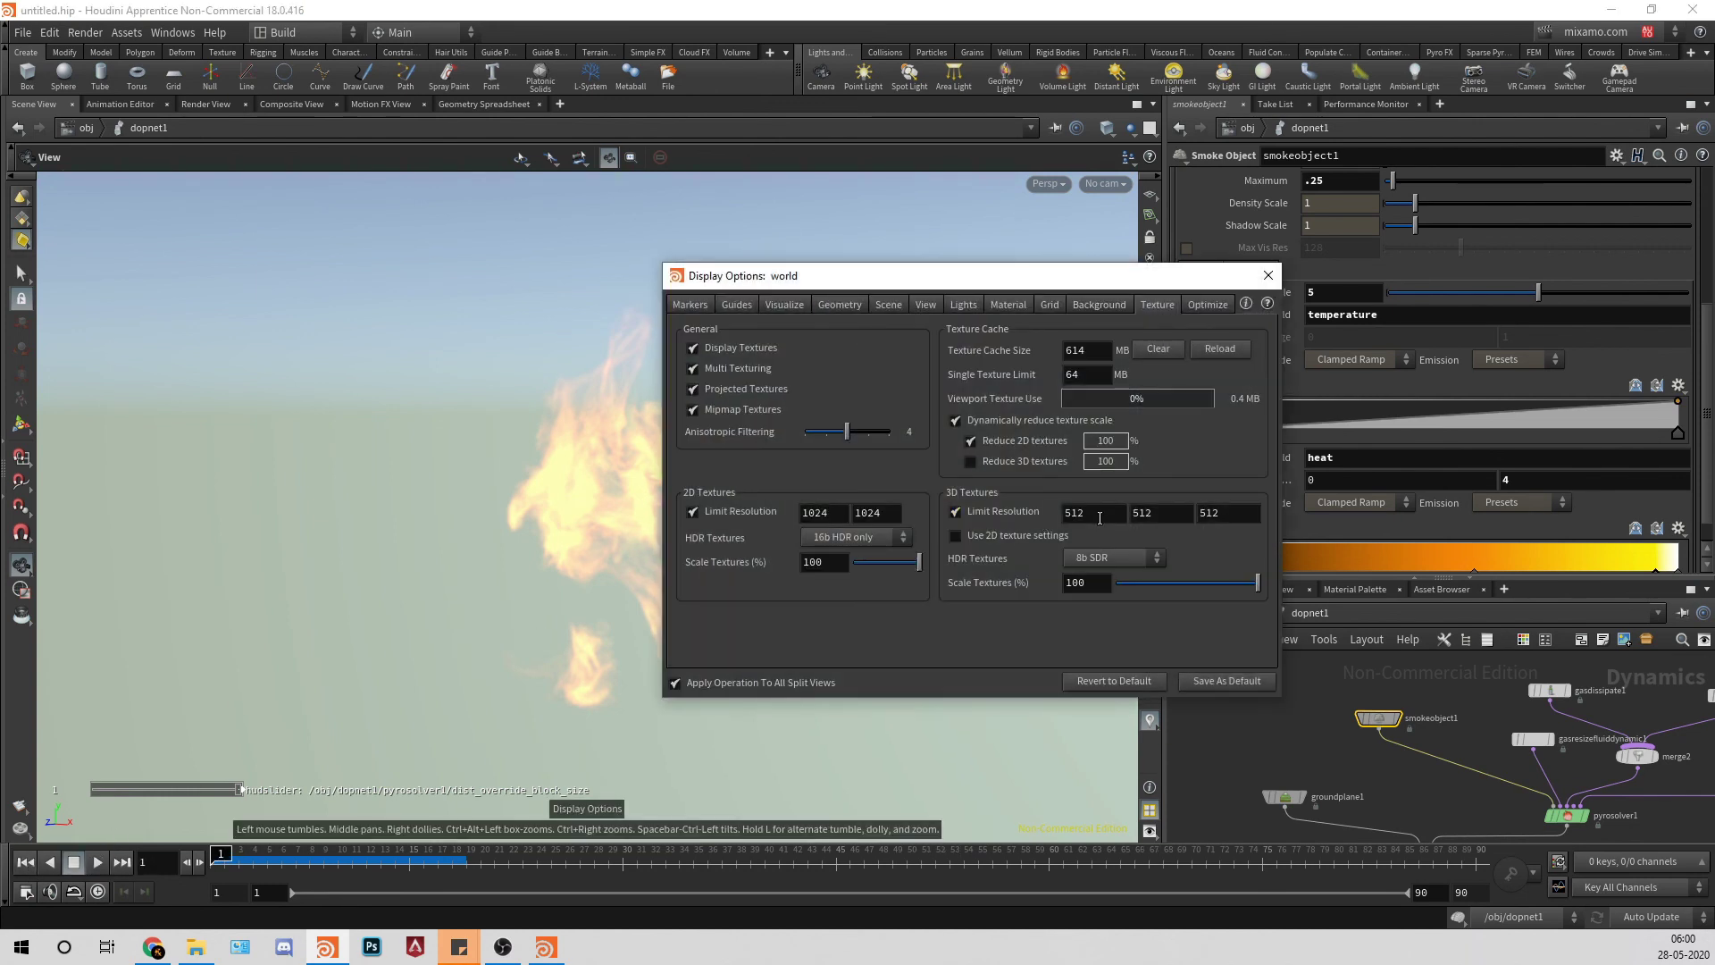
key("Tab")
type("128")
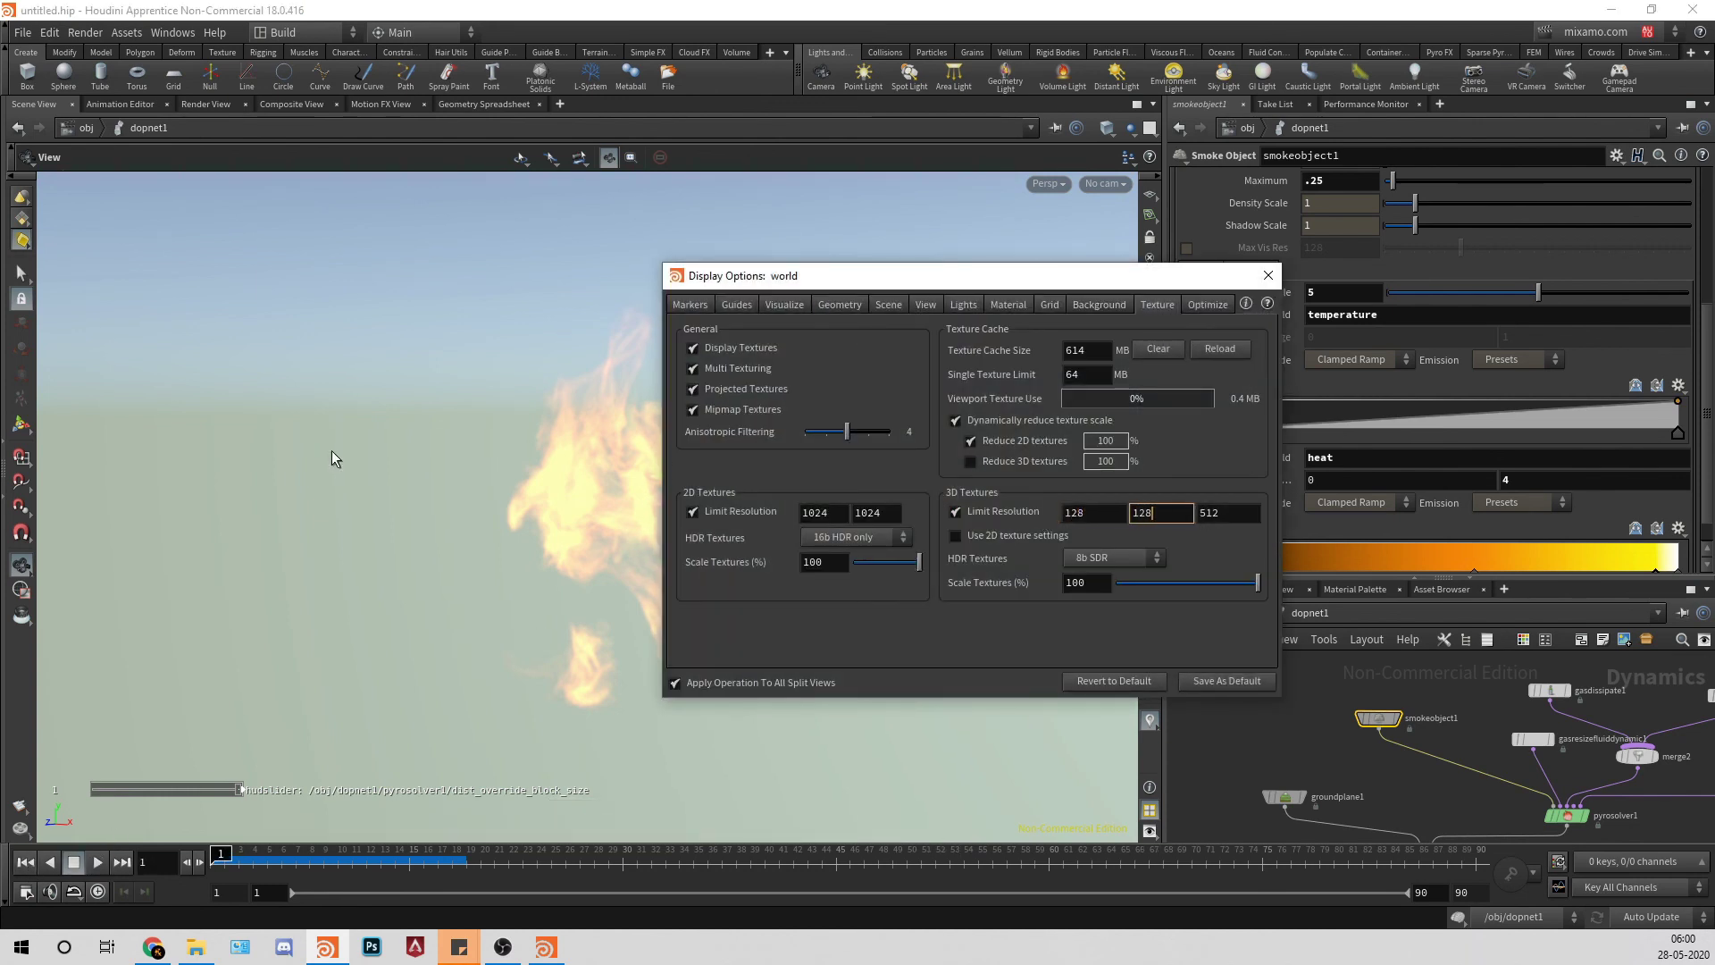
key("Tab")
type("128")
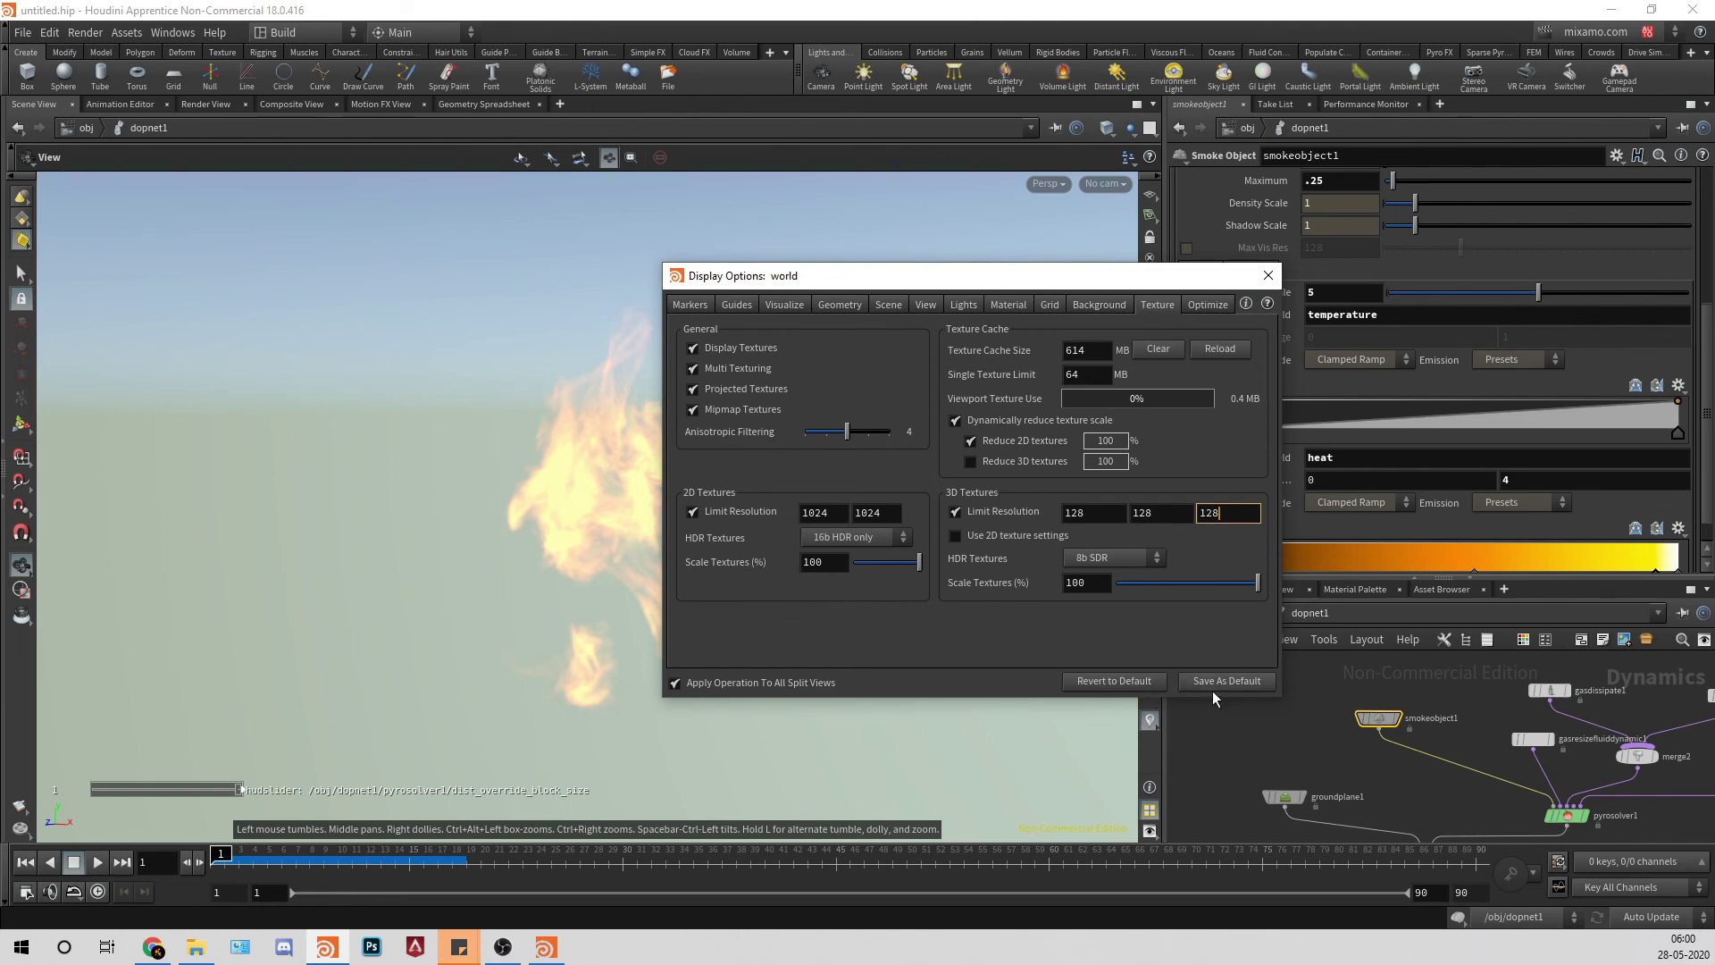
Step: Save the 128 by 128 by 128 texture display options as default and play the fire simulation in the viewport
left_click(1213, 683)
left_click(1373, 769)
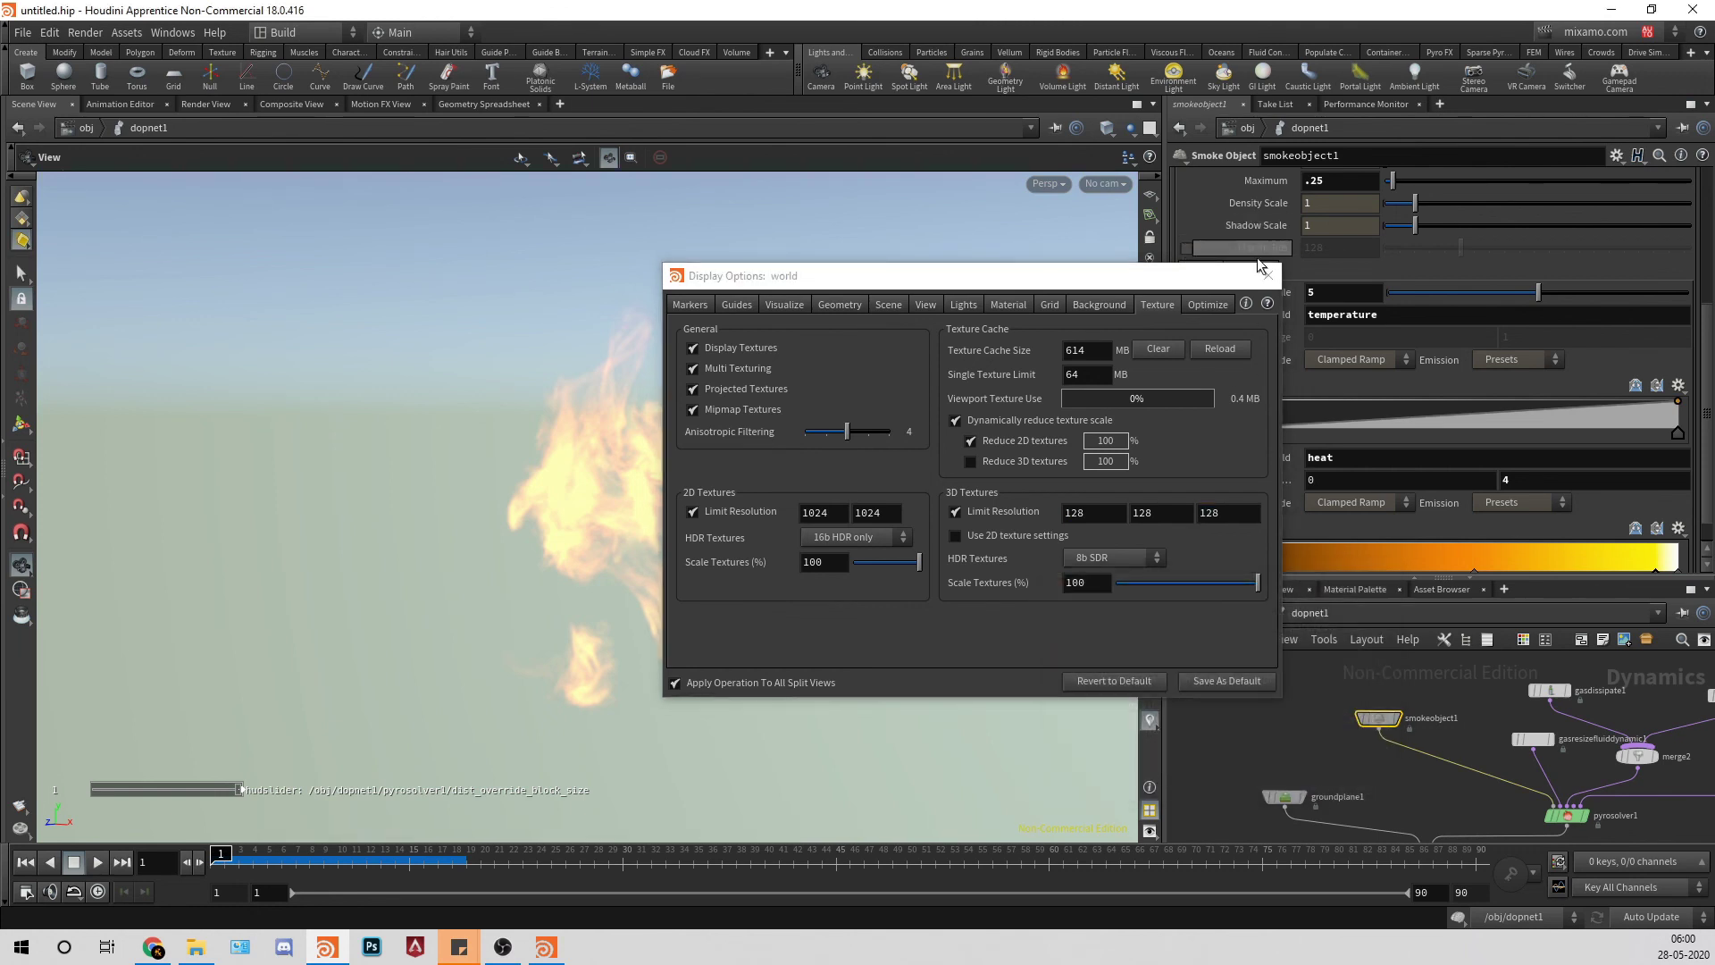
left_click(1266, 273)
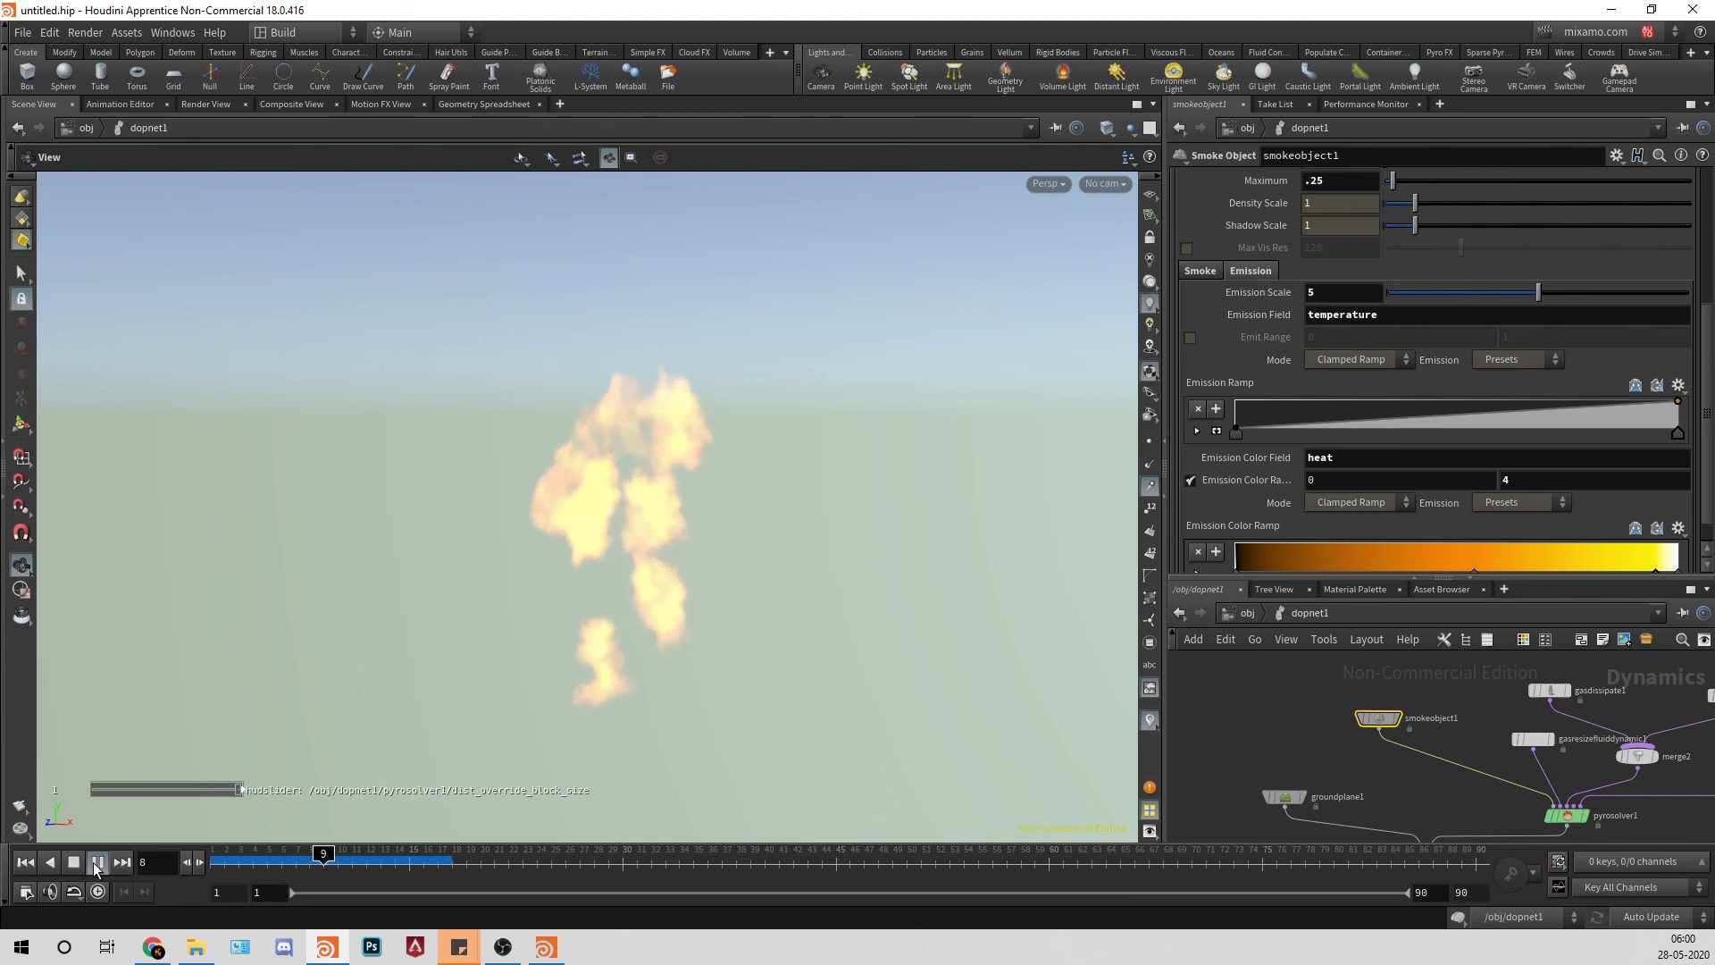
left_click(93, 861)
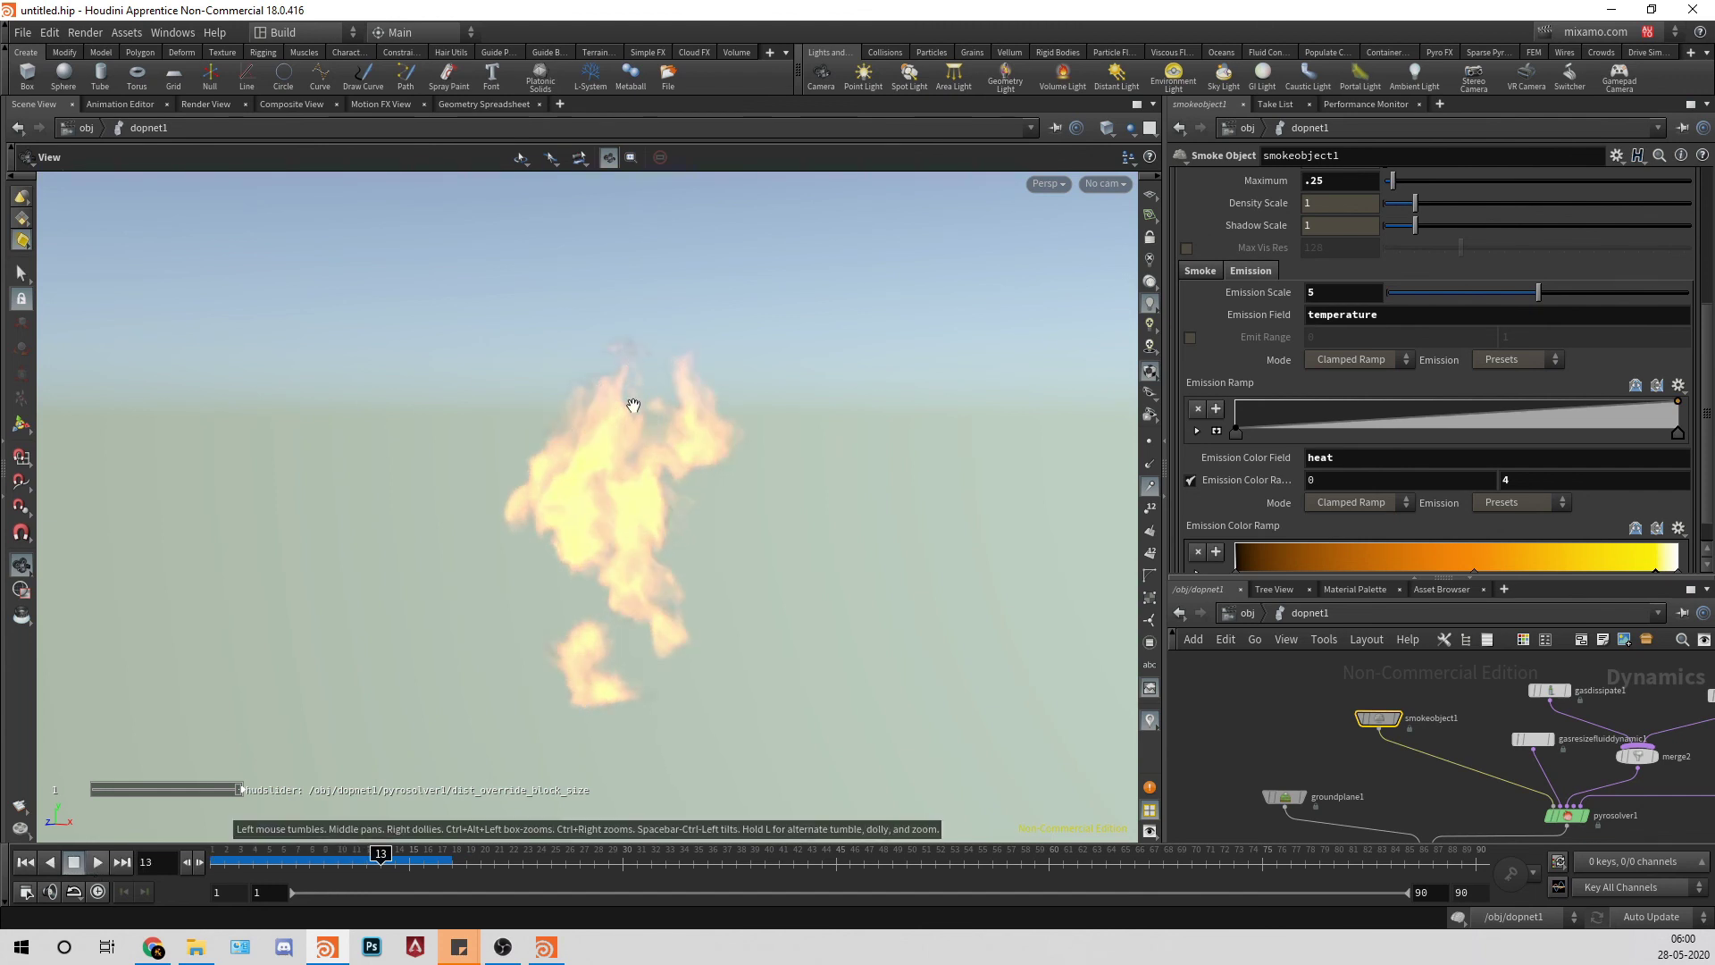
Step: Return to the object-level network and delete the skylight1 and sunlight1 lights
left_click(1247, 612)
scroll(1576, 744, "down", 3)
middle_click_drag(1565, 763, 1465, 616)
middle_click_drag(1523, 744, 1448, 801)
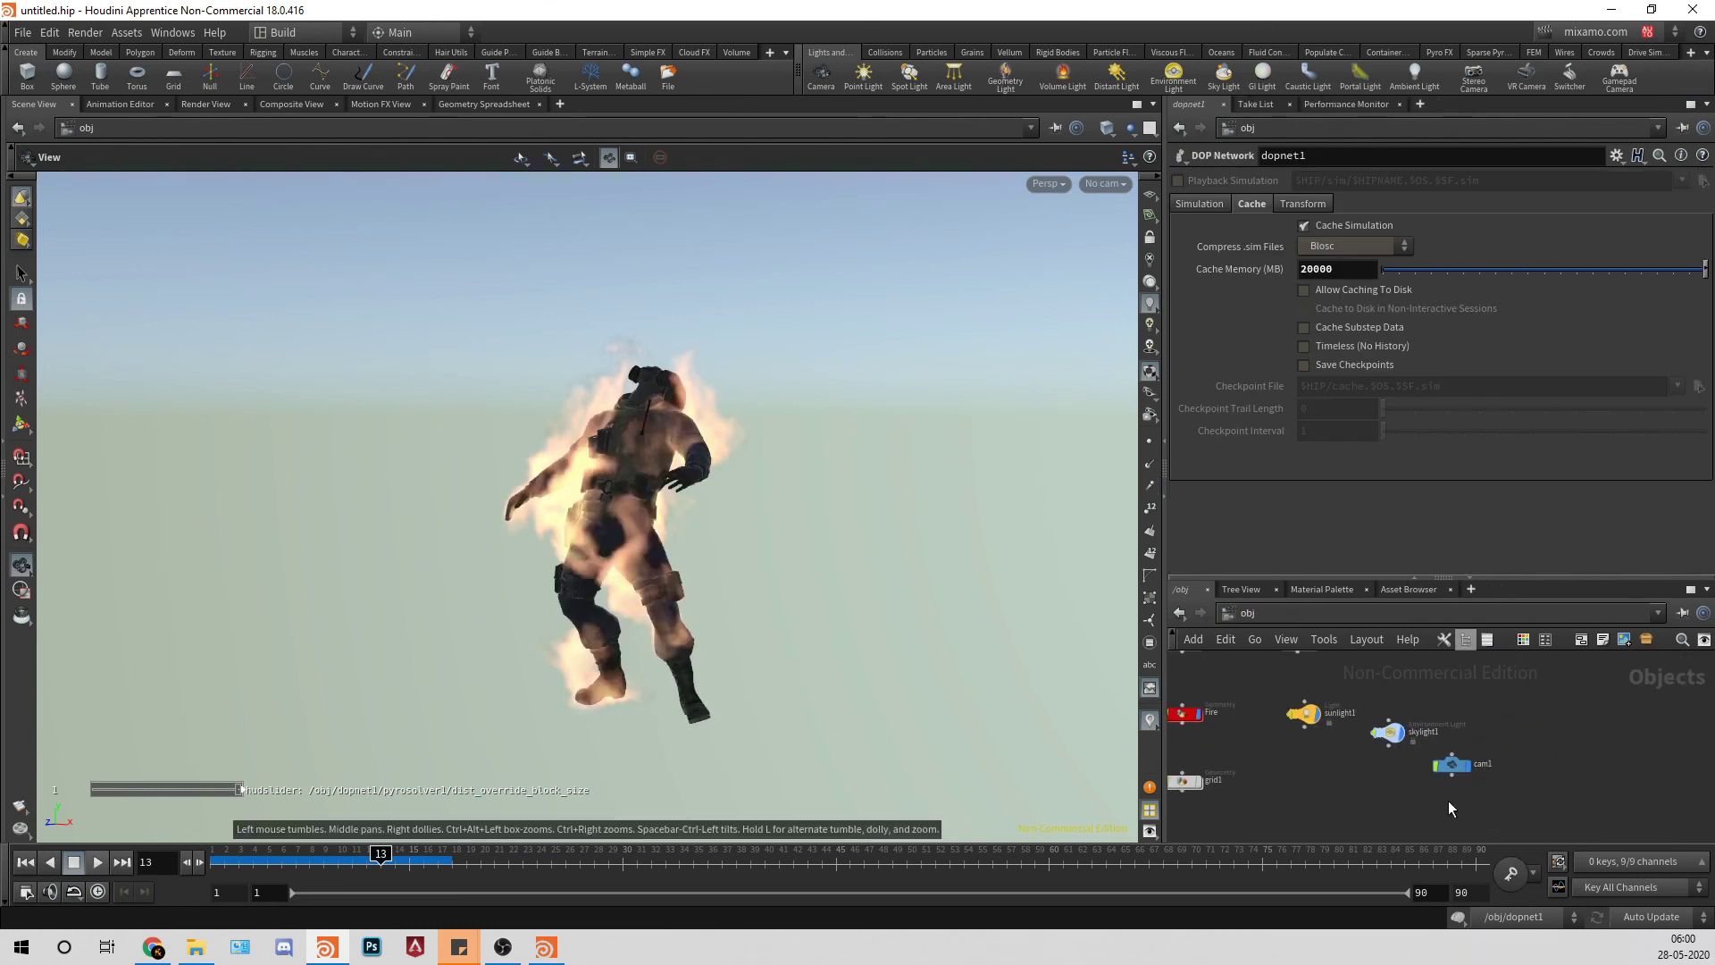
left_click(1387, 735)
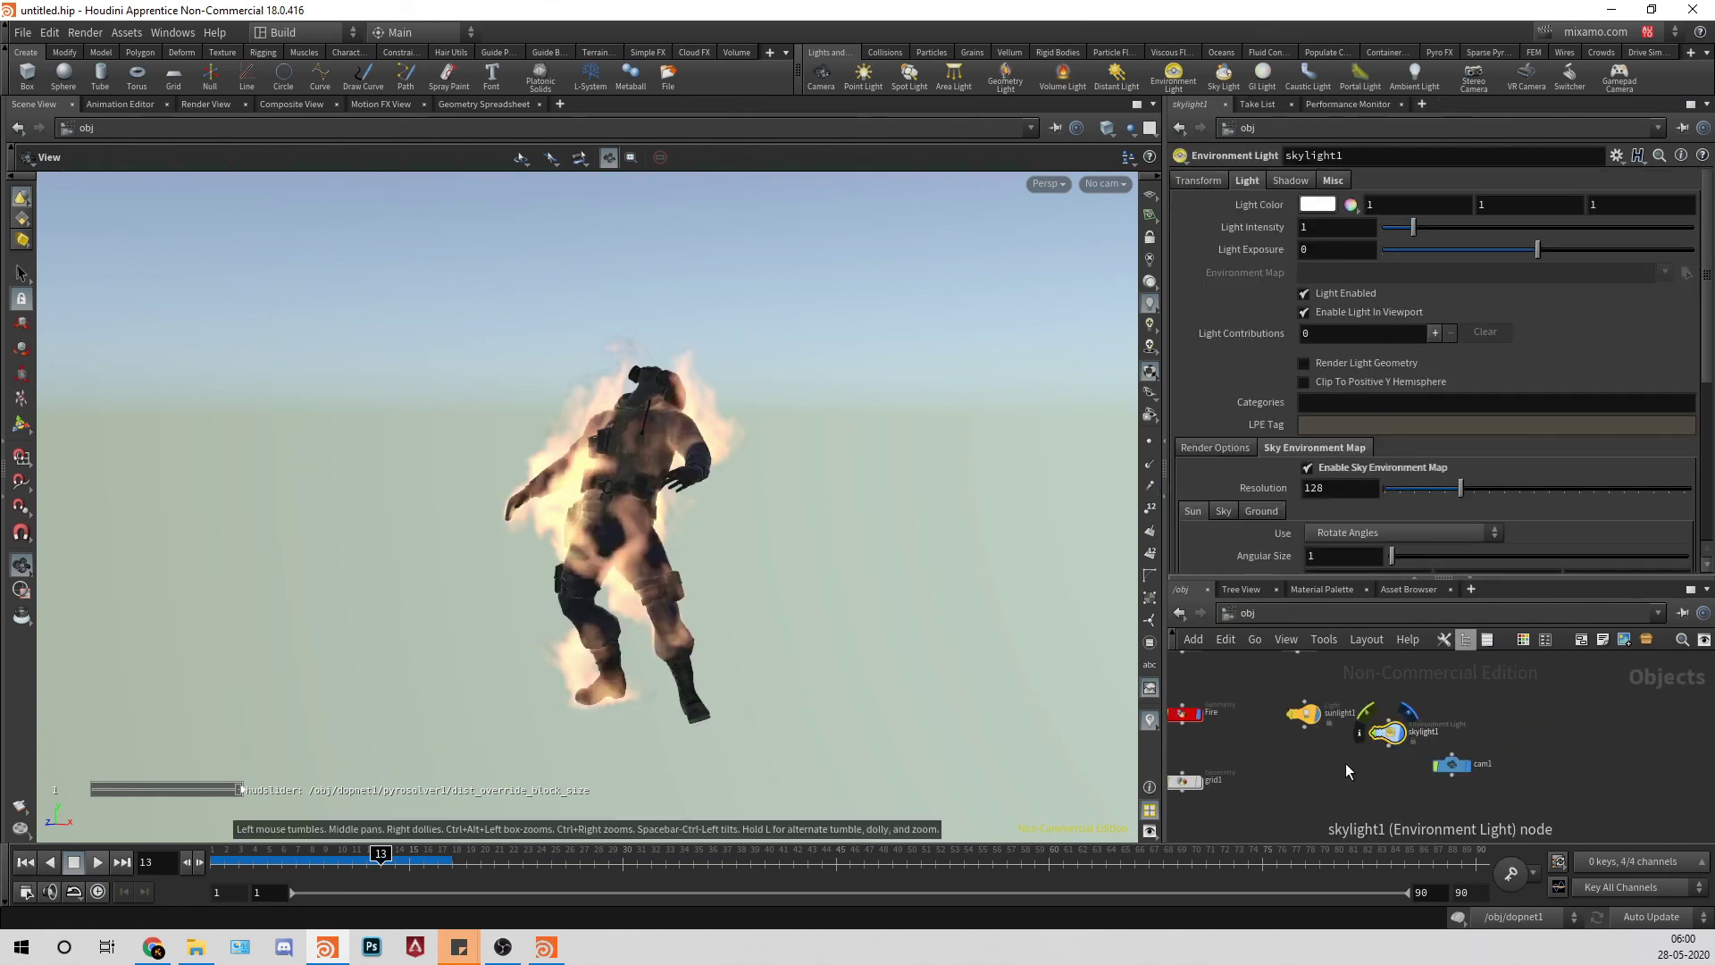
key("Delete")
left_click(1304, 711)
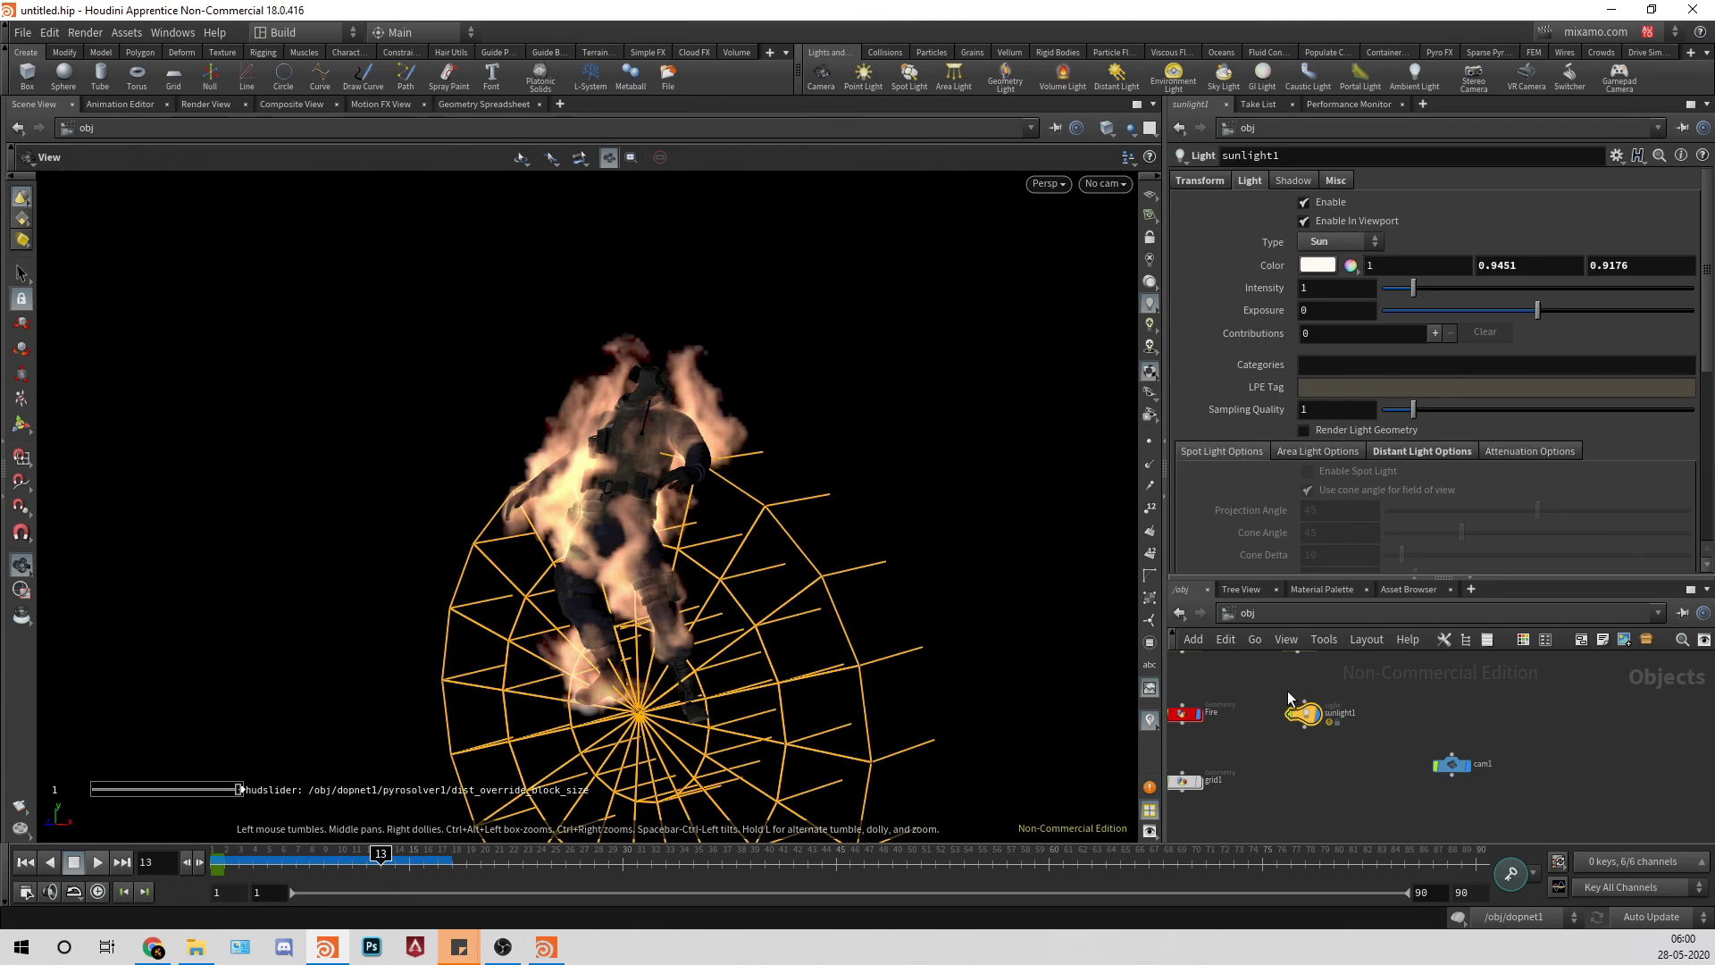
key("Delete")
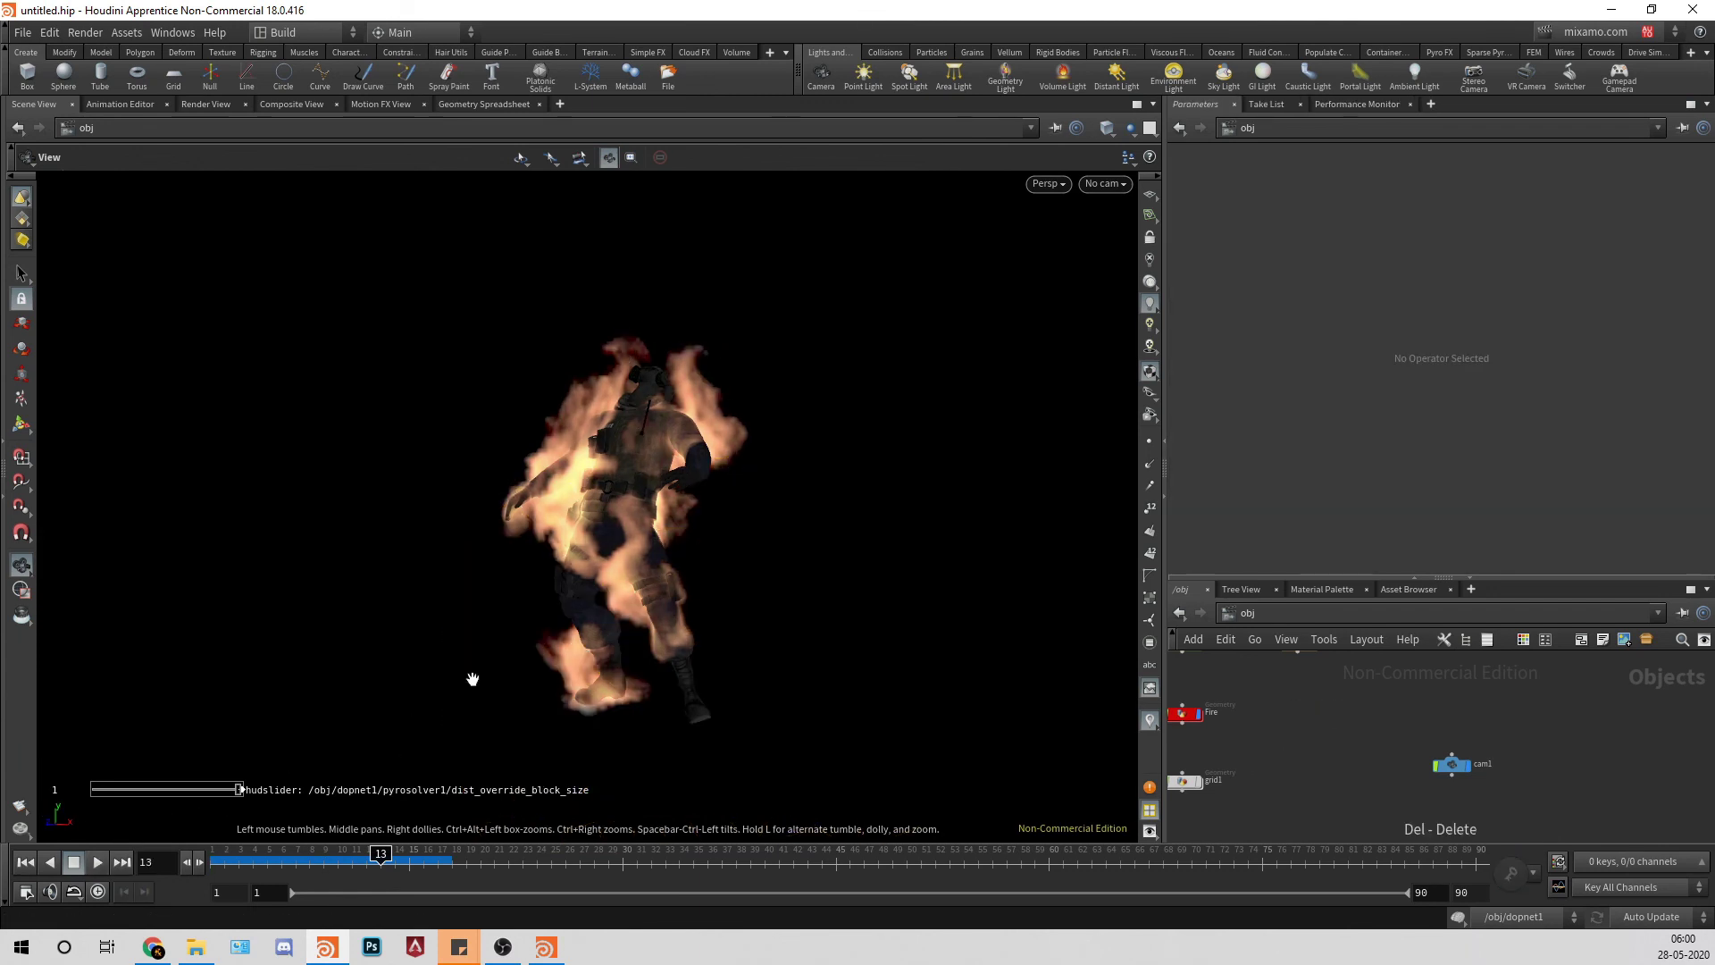
Step: Limit the viewport's 3D texture resolution to 1024 by 1024 by 1024 and save the display options as default
key("d")
left_click(1099, 520)
type("10")
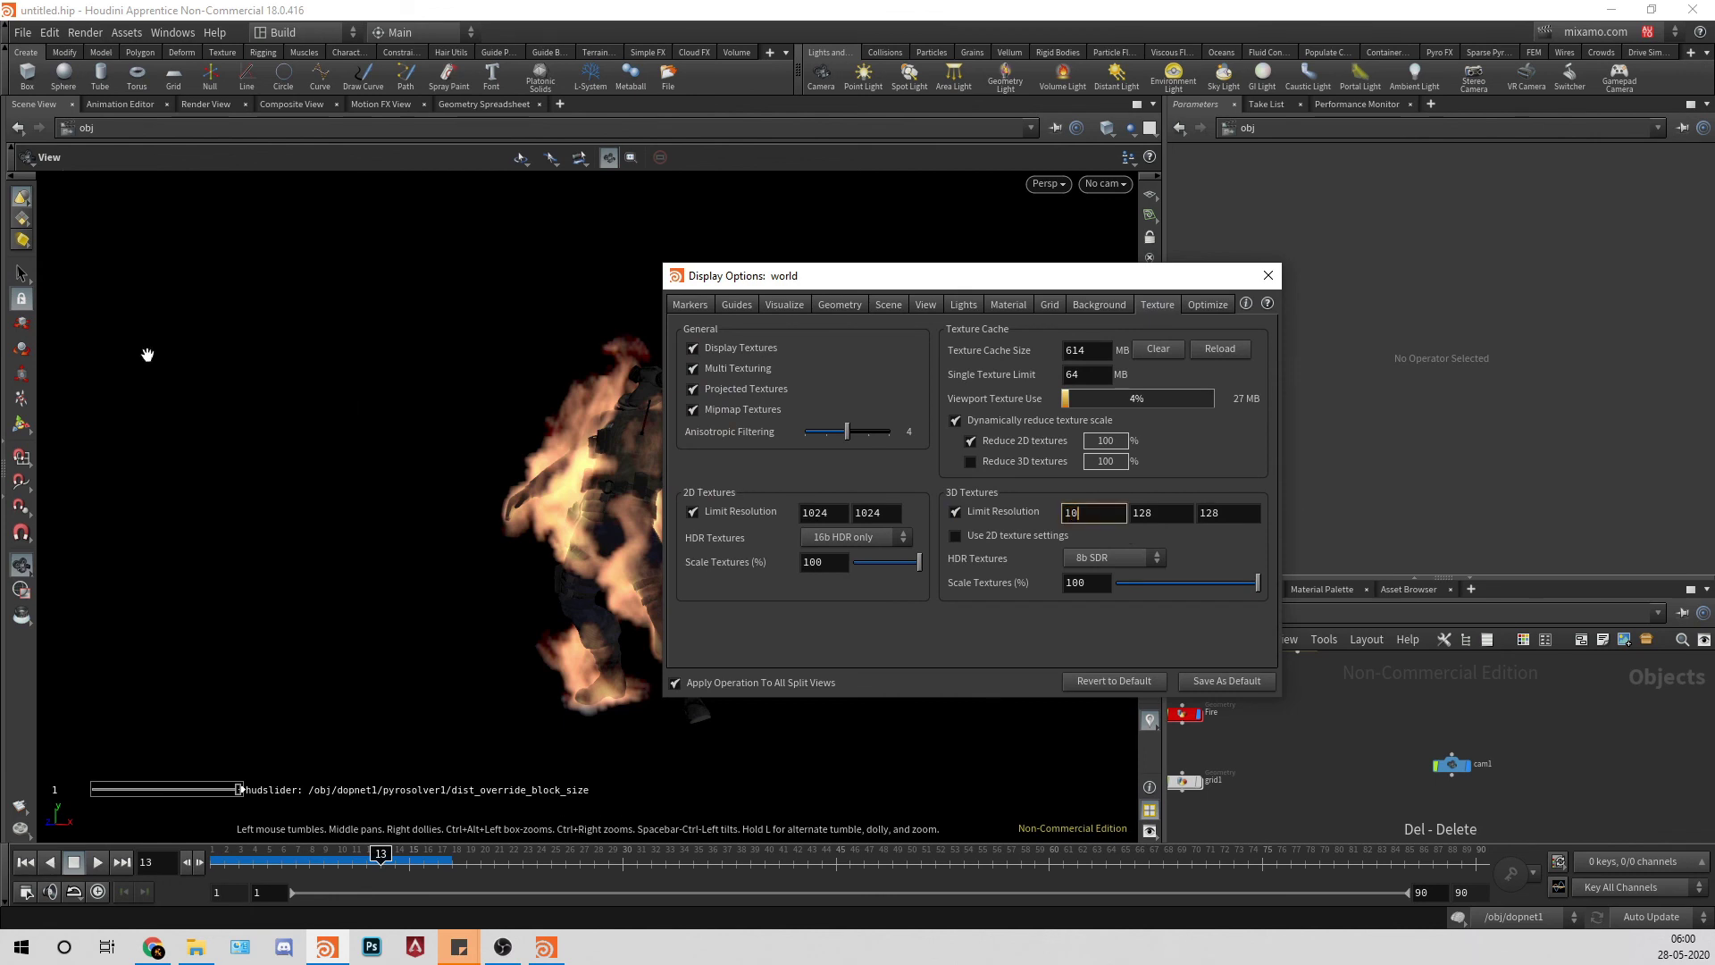
type("24")
key("Tab")
type("1024")
key("Tab")
type("10")
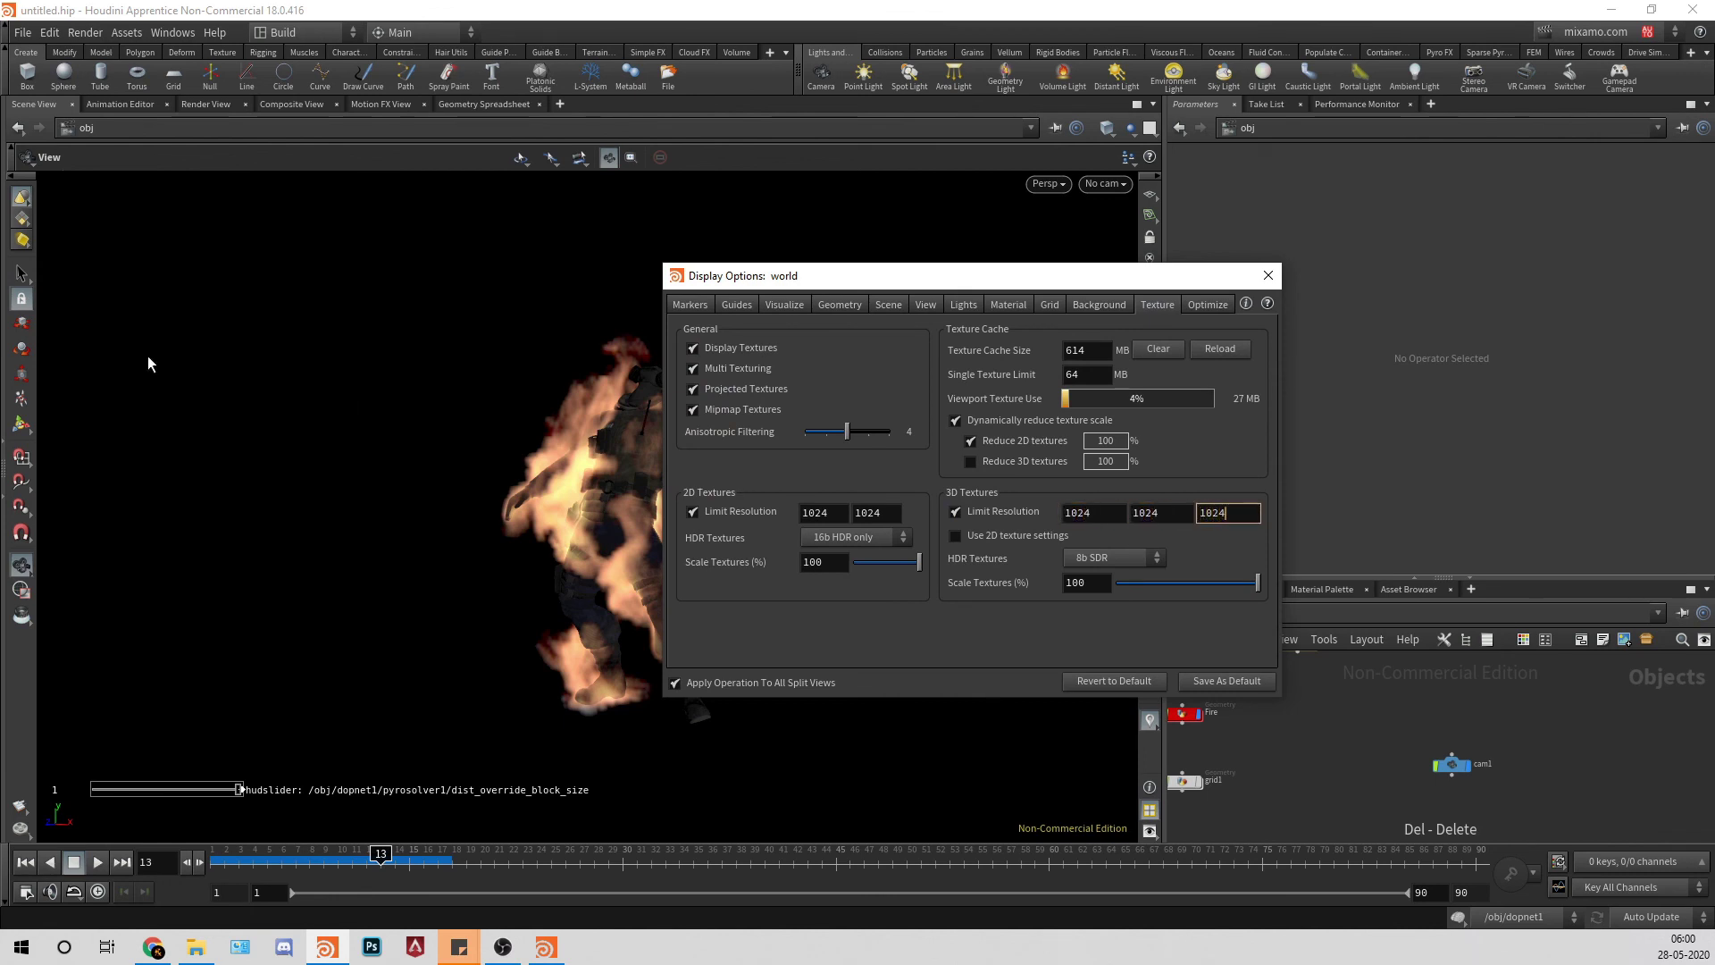
type("24")
left_click(1208, 682)
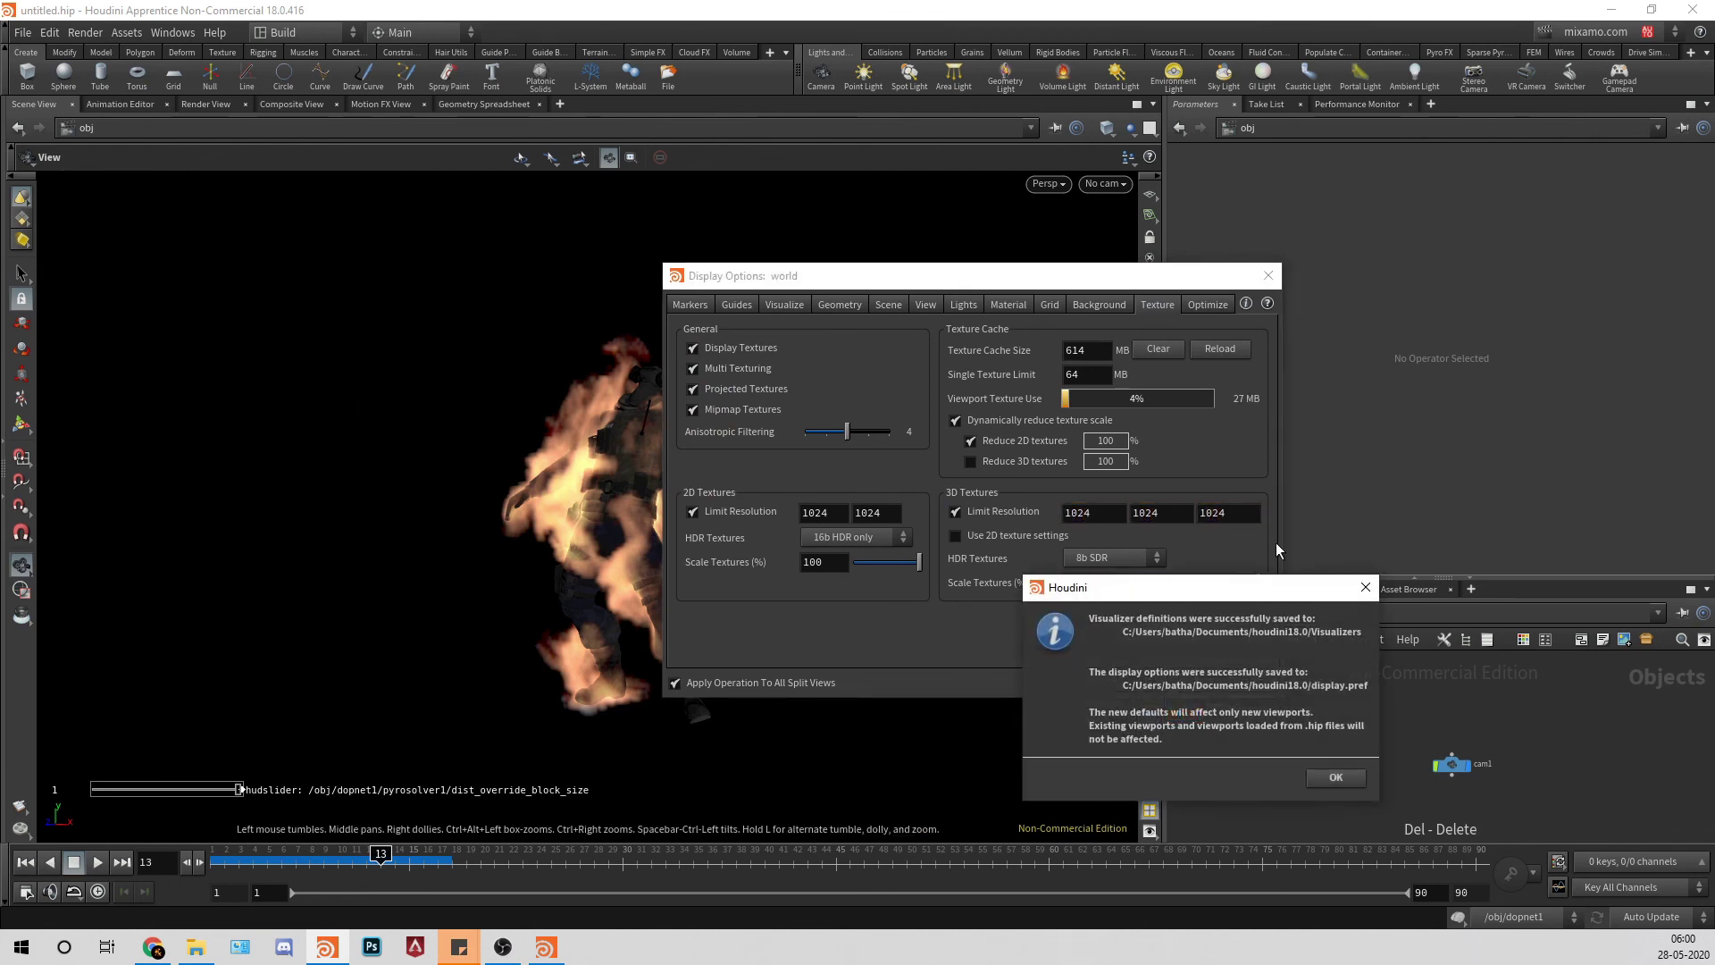
left_click(1341, 782)
left_click(1268, 275)
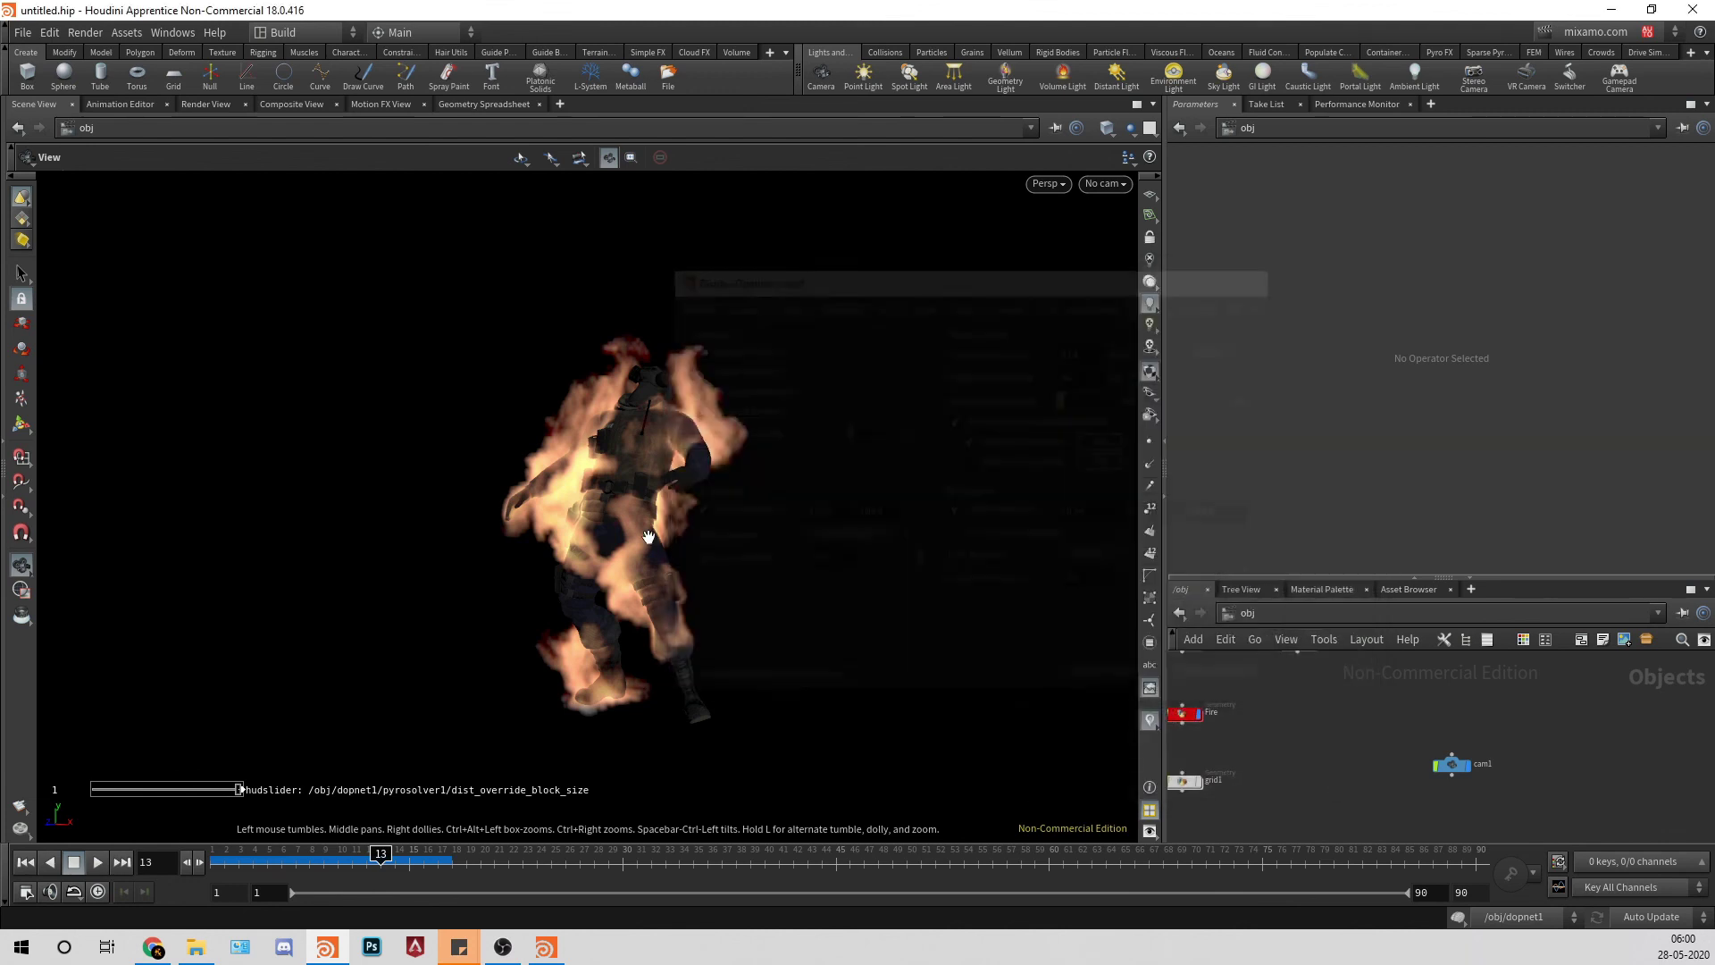
Step: Play the burning character from frame 1, examine the flames up close around frame 16 and resume playback
left_click(49, 861)
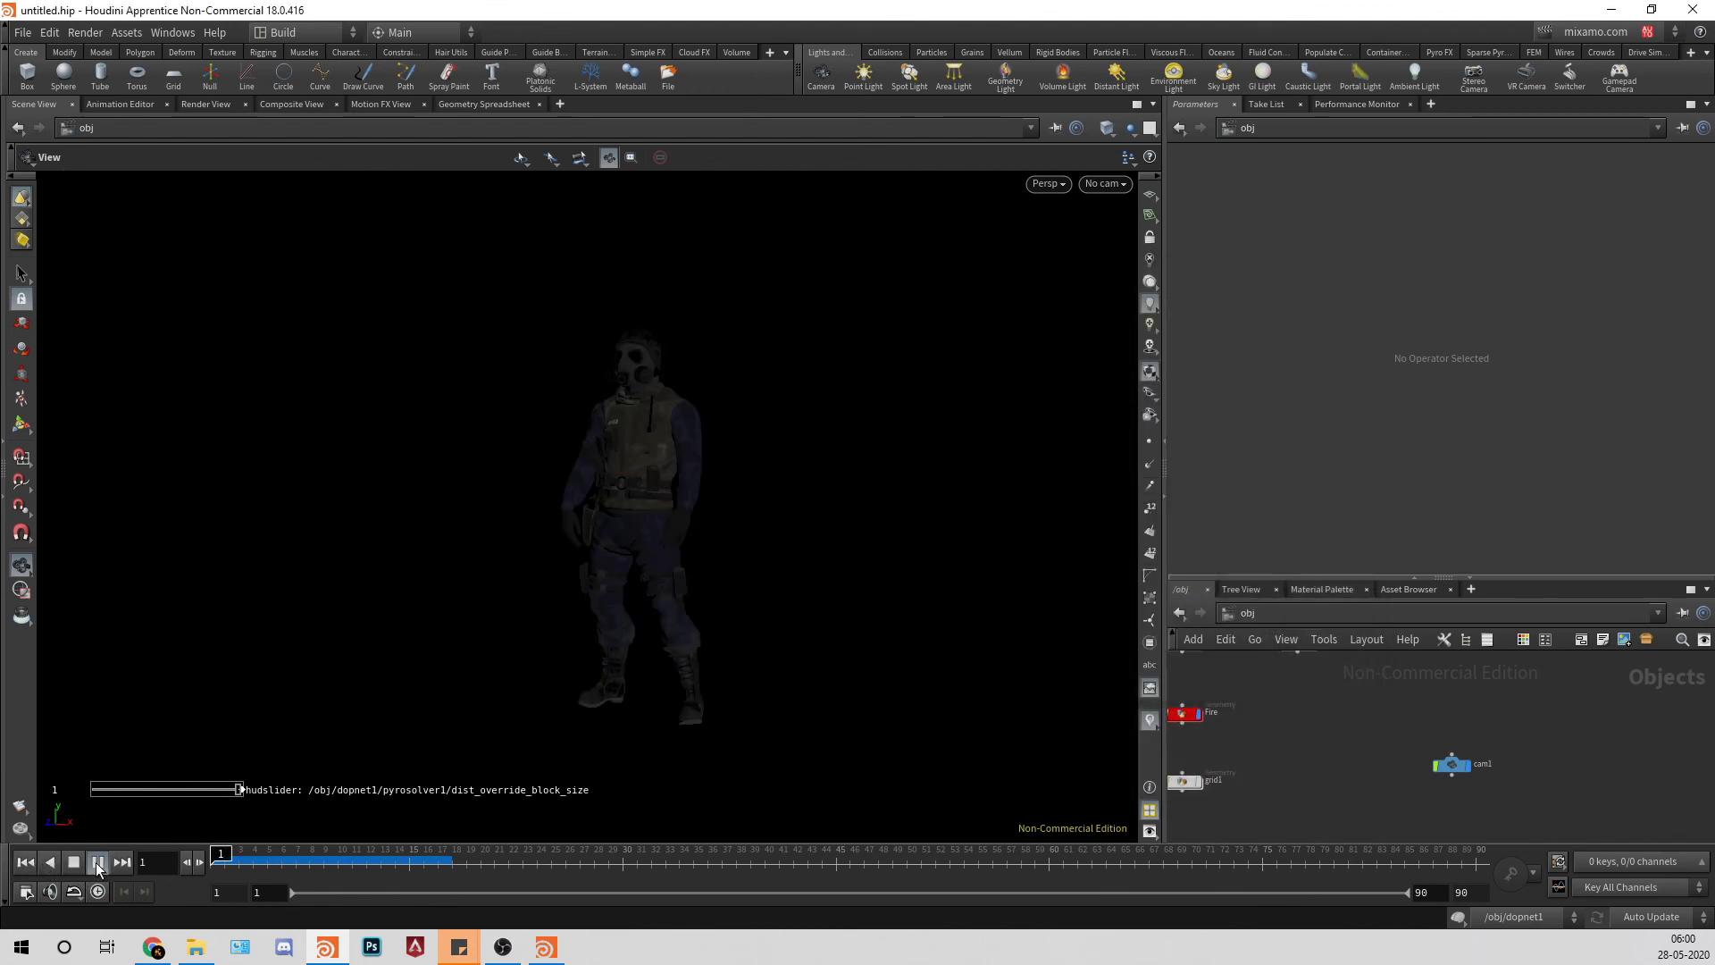
left_click(96, 861)
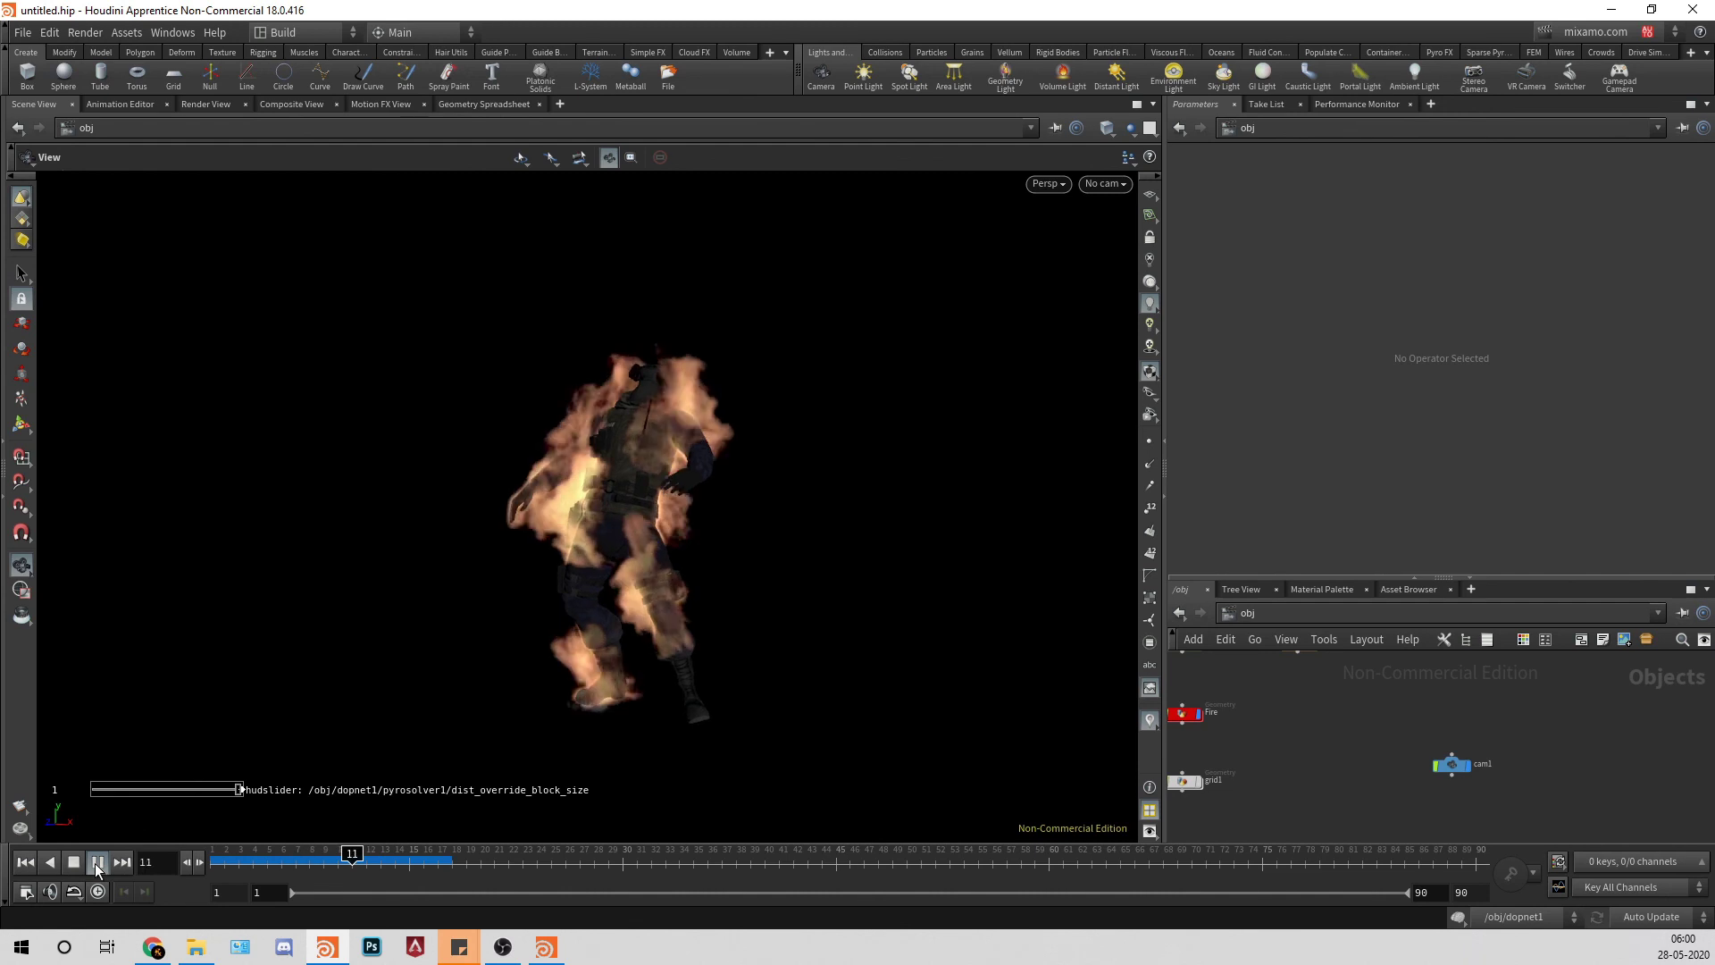
key("Up")
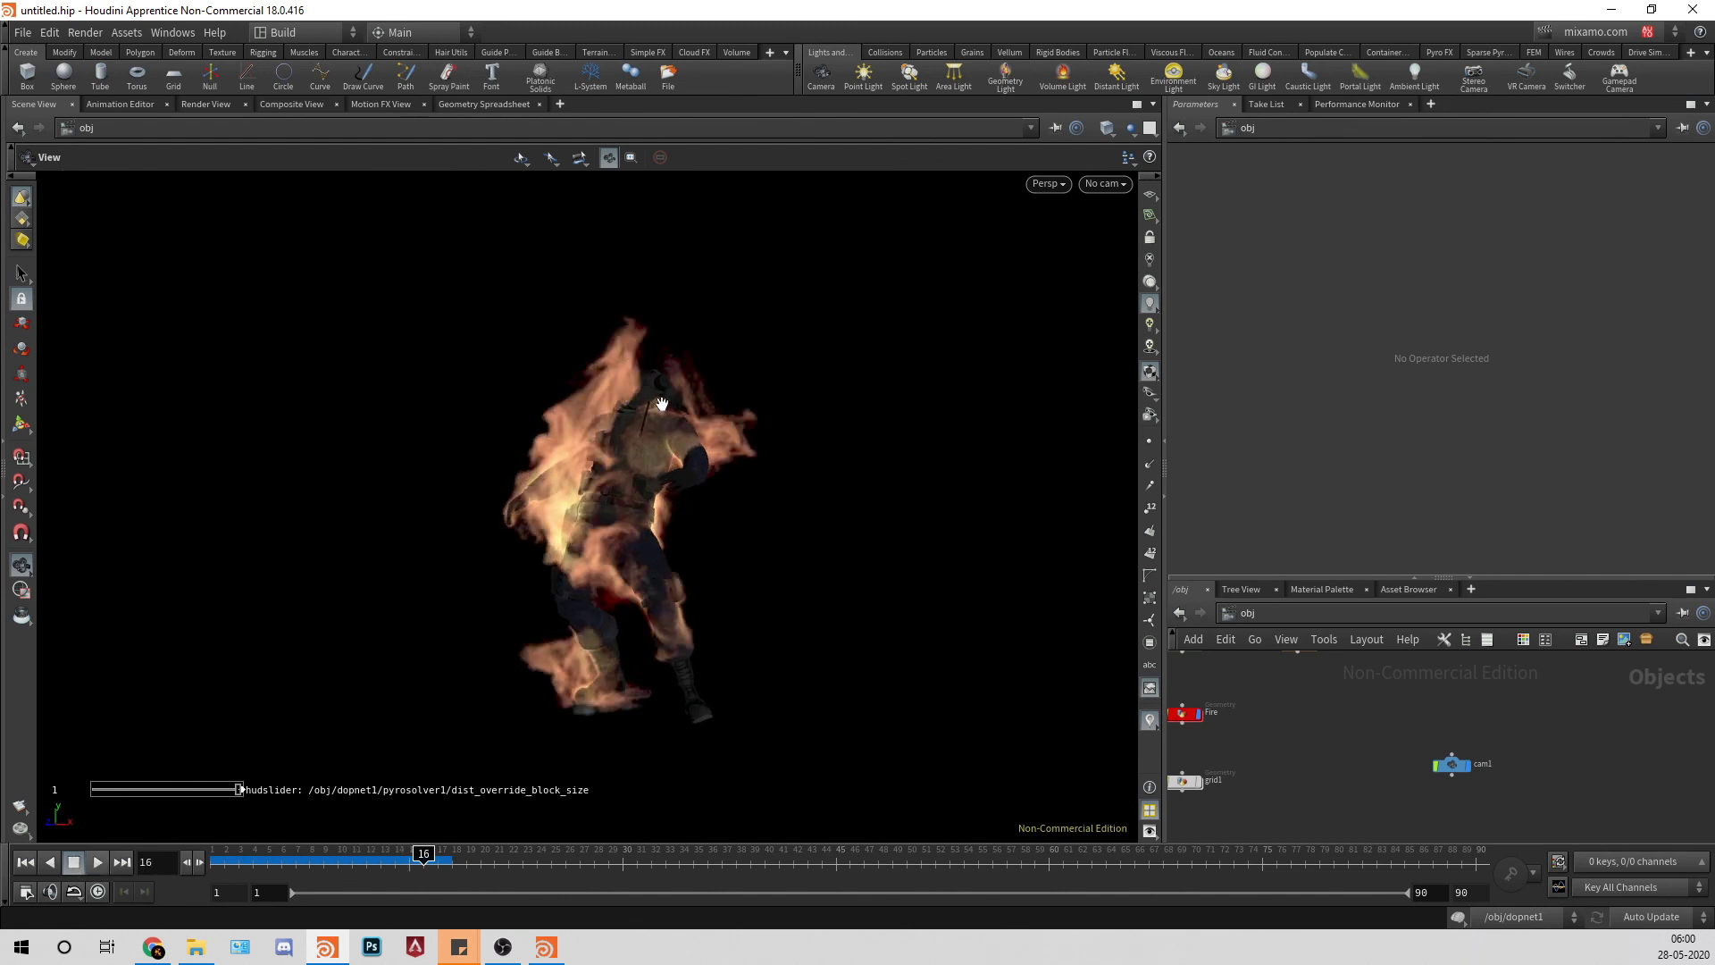
scroll(713, 386, "up", 5)
scroll(723, 400, "up", 2)
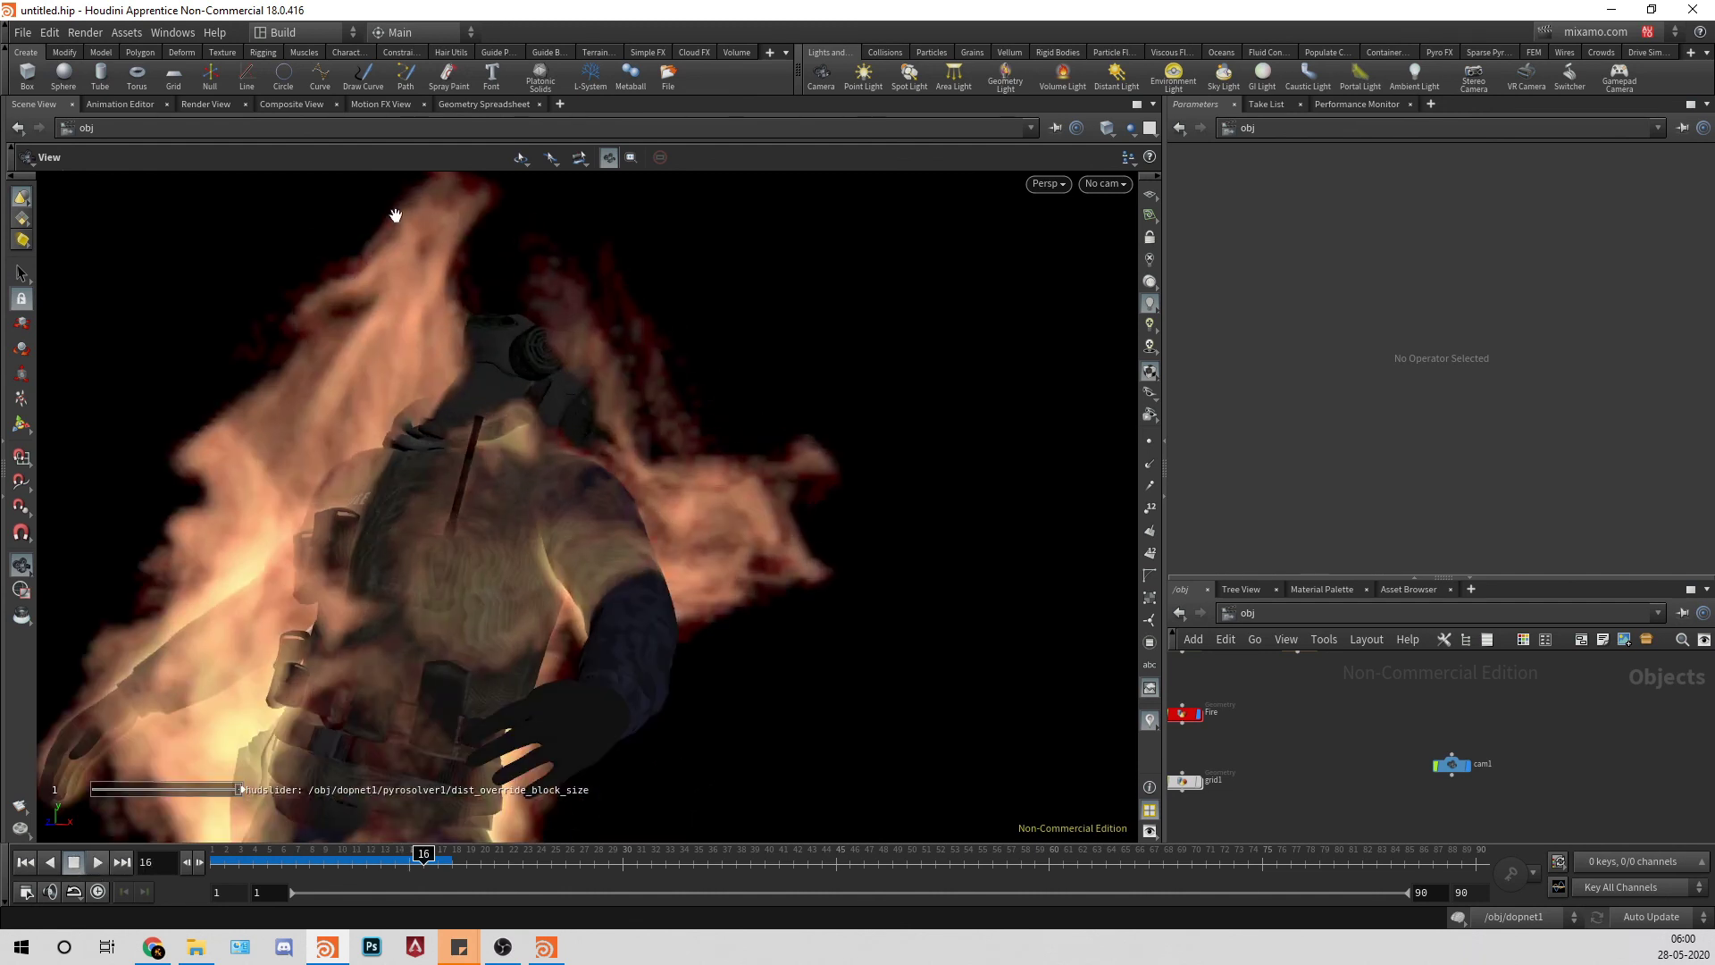
scroll(389, 410, "down", 5)
left_click_drag(549, 513, 482, 658)
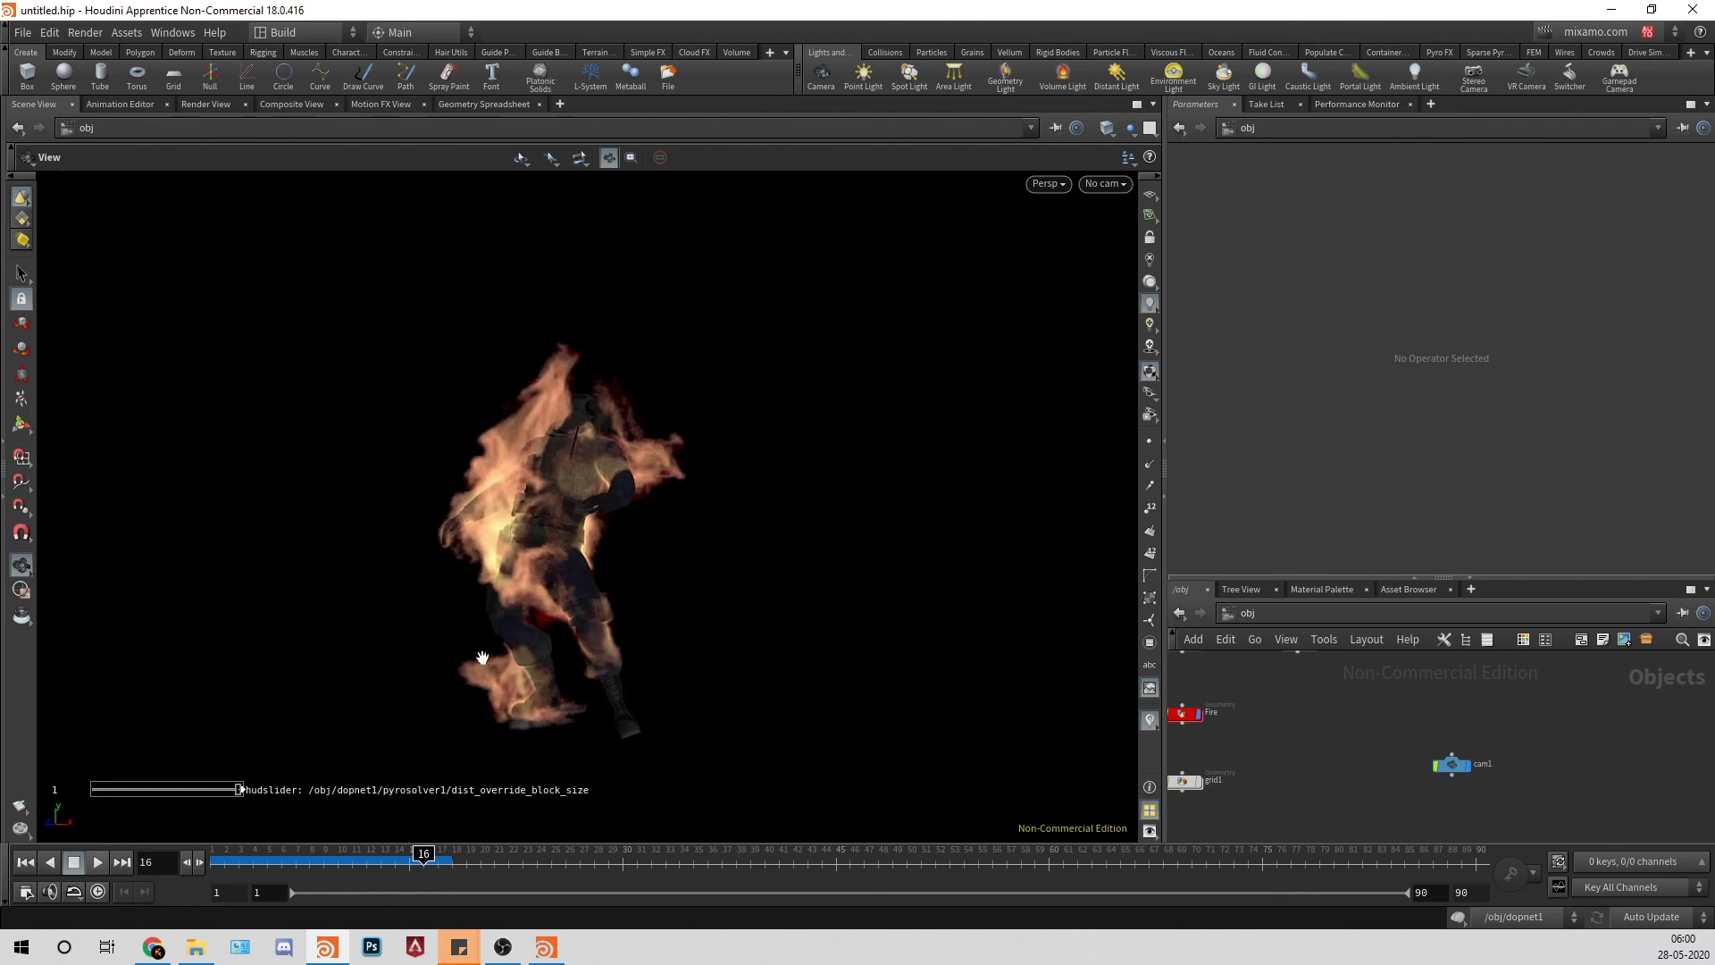
left_click(100, 861)
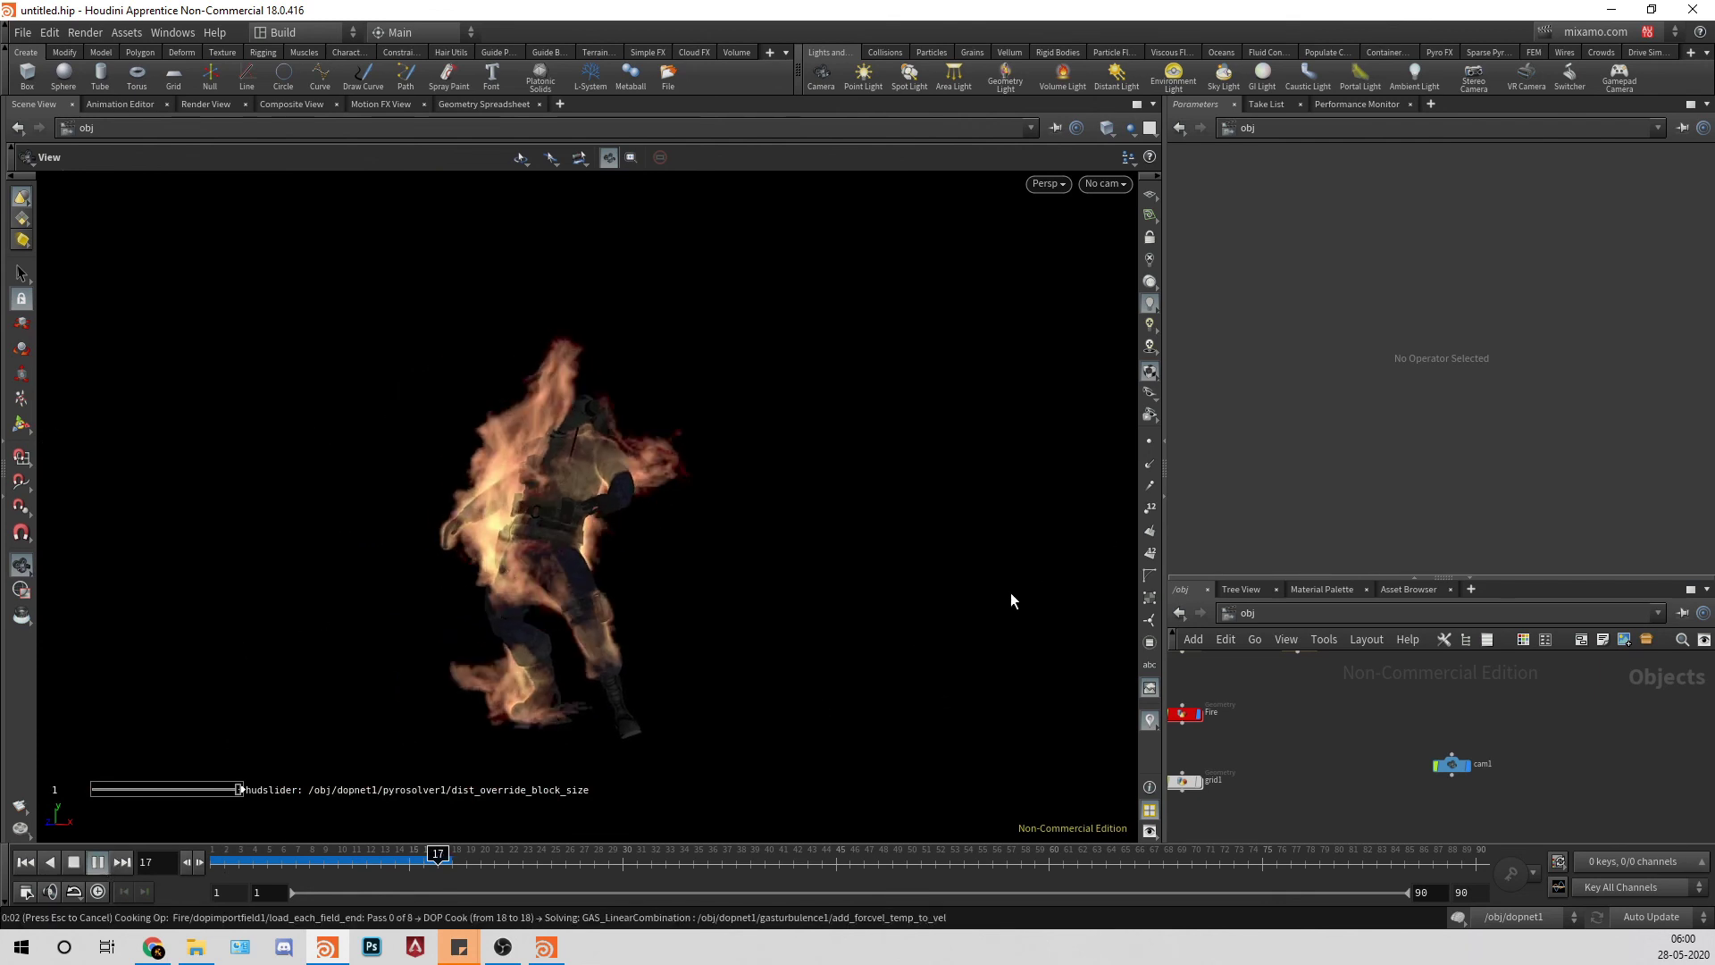
Step: Set the viewport's 3D texture resolution limit to 512 by 512 by 512 and save the display options as default
key("d")
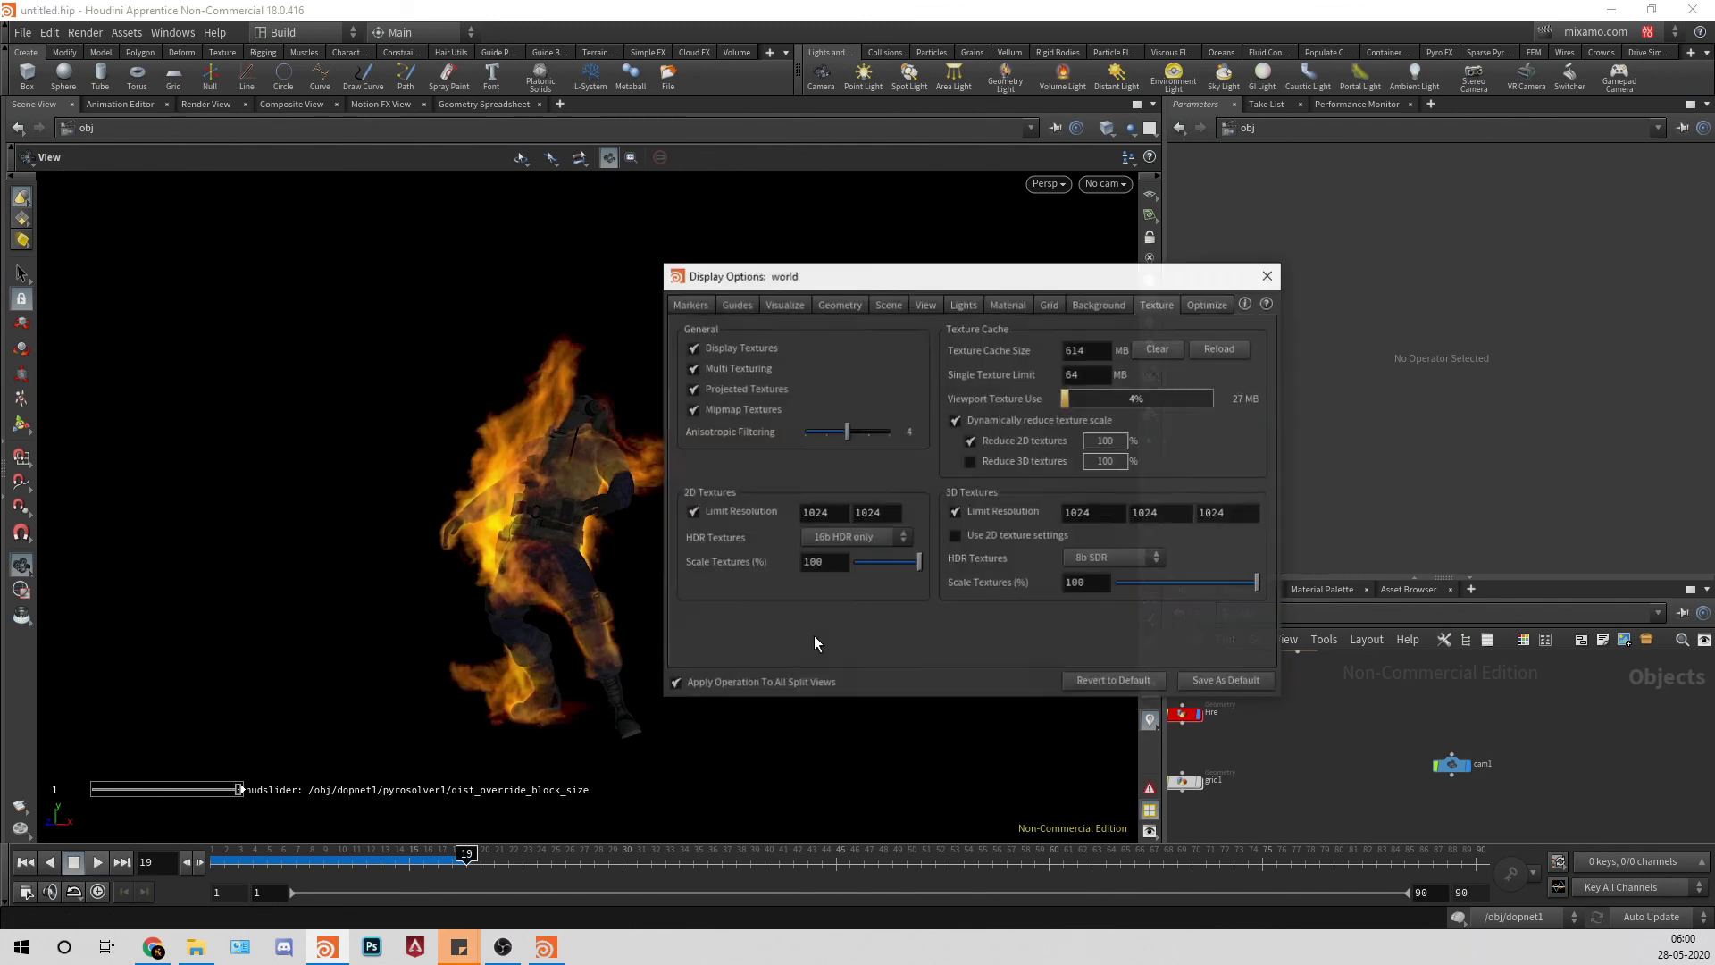
left_click_drag(1110, 514, 794, 495)
type("512")
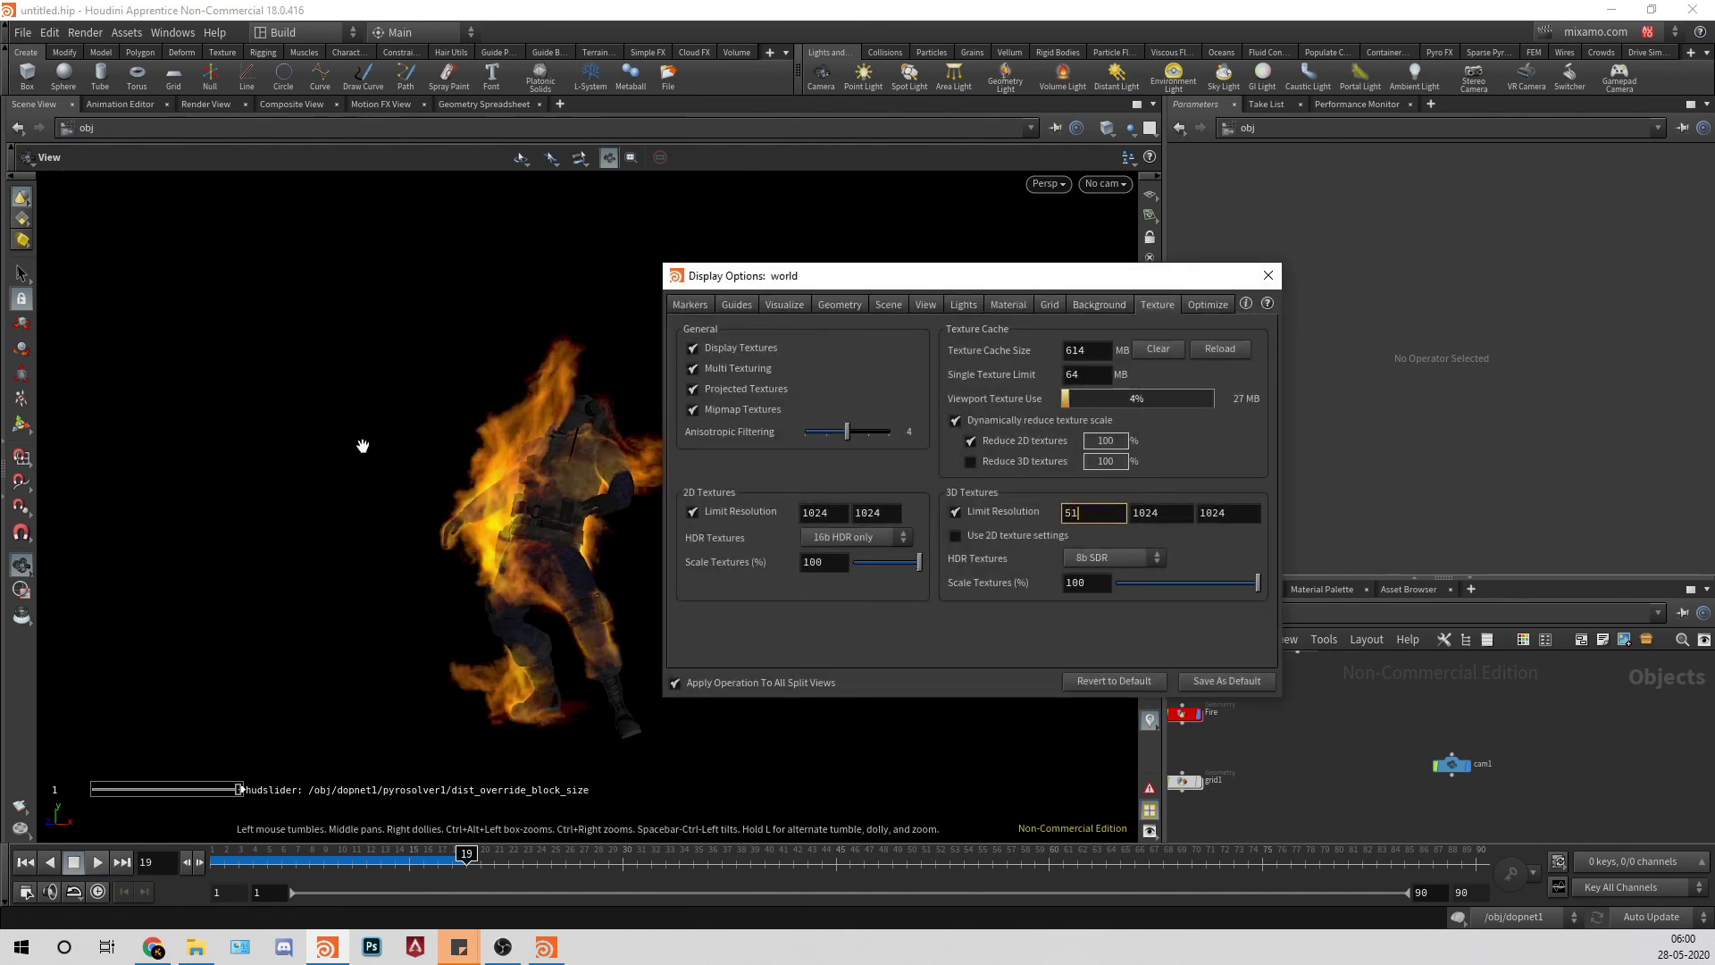
key("Tab")
type("512")
key("Tab")
type("512")
key("Tab")
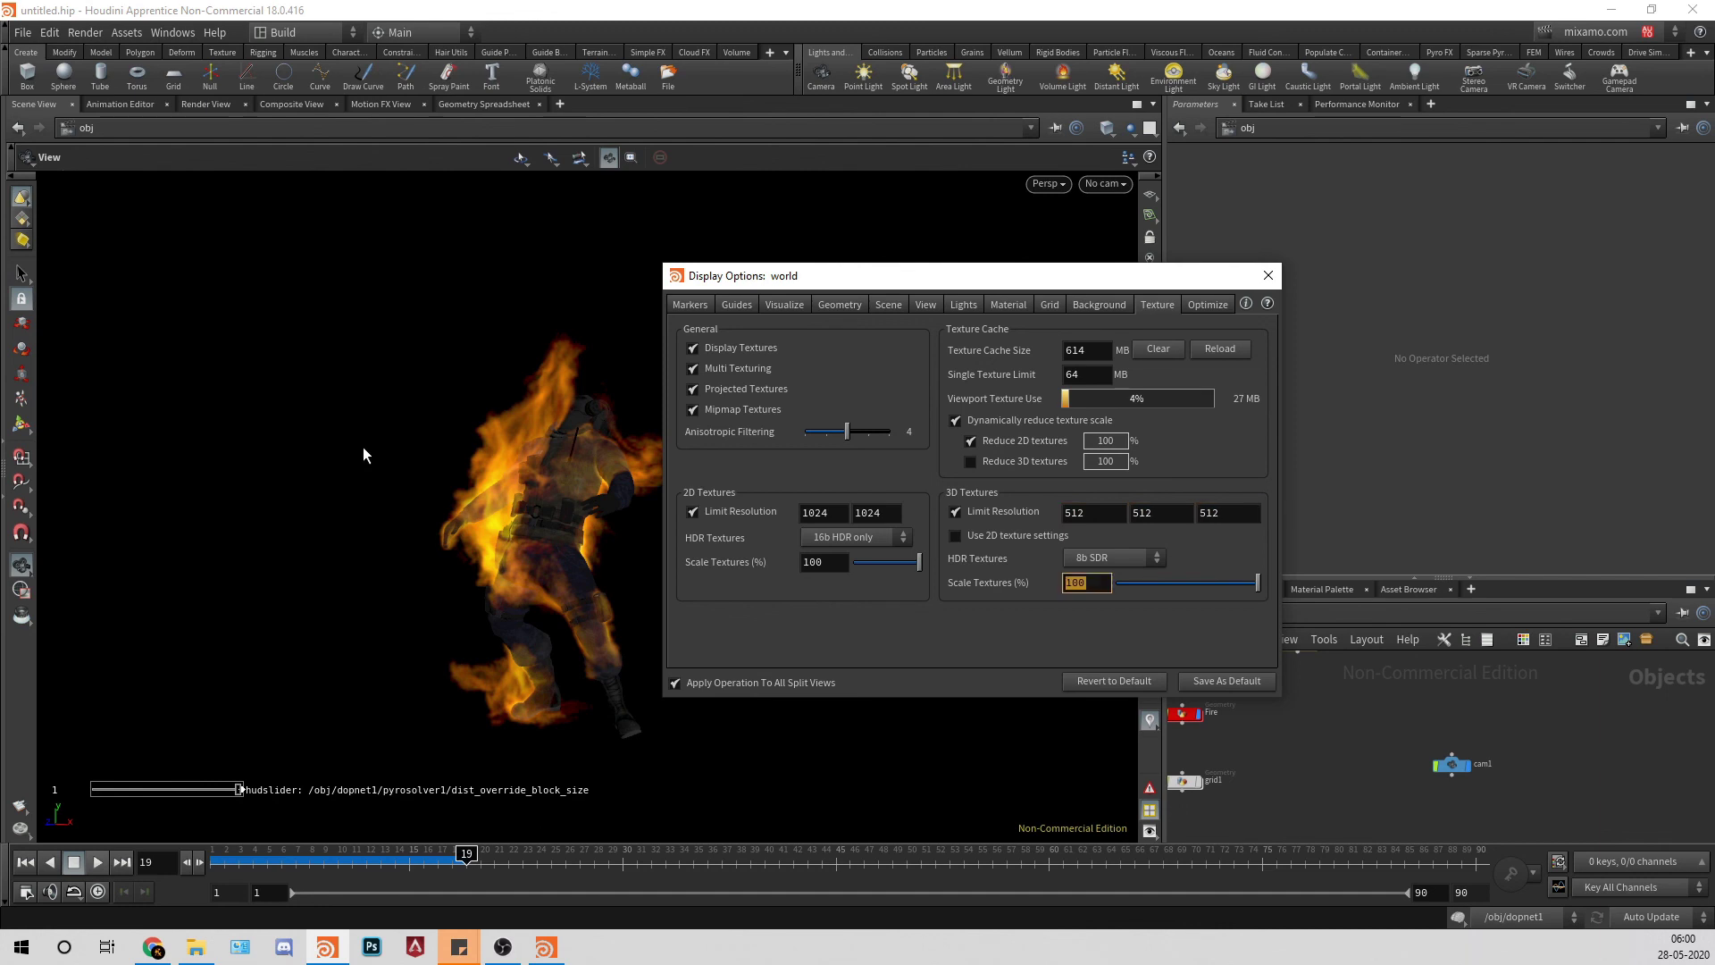
left_click(1195, 681)
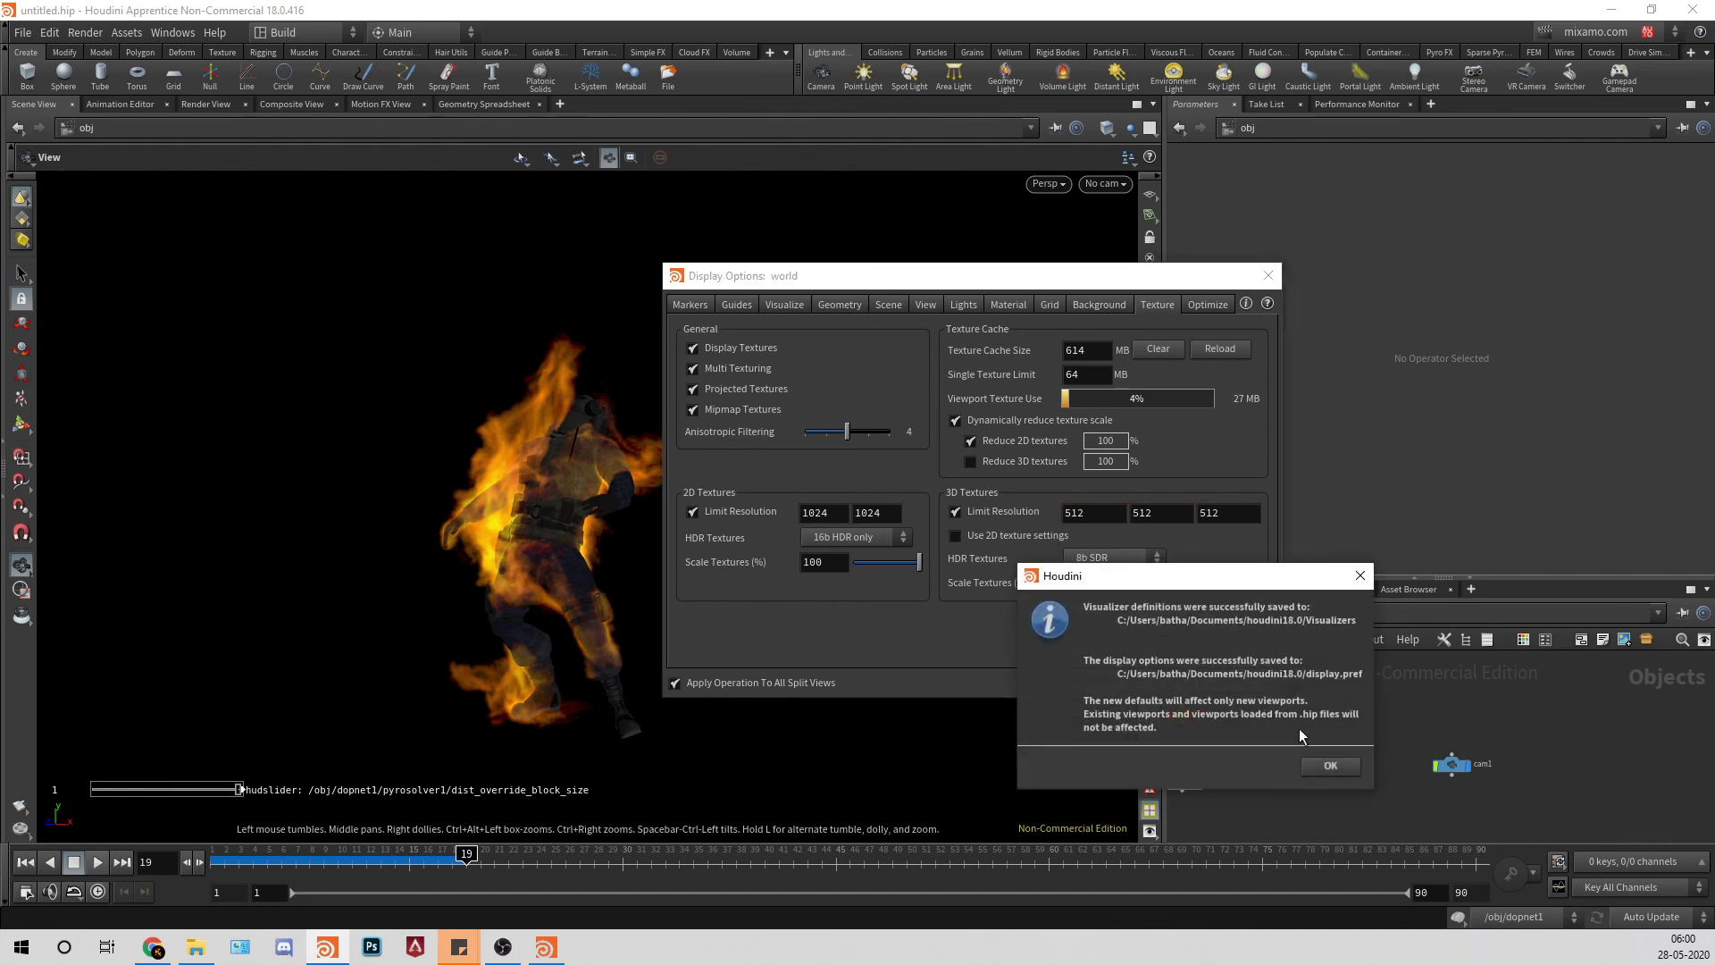
left_click(1330, 766)
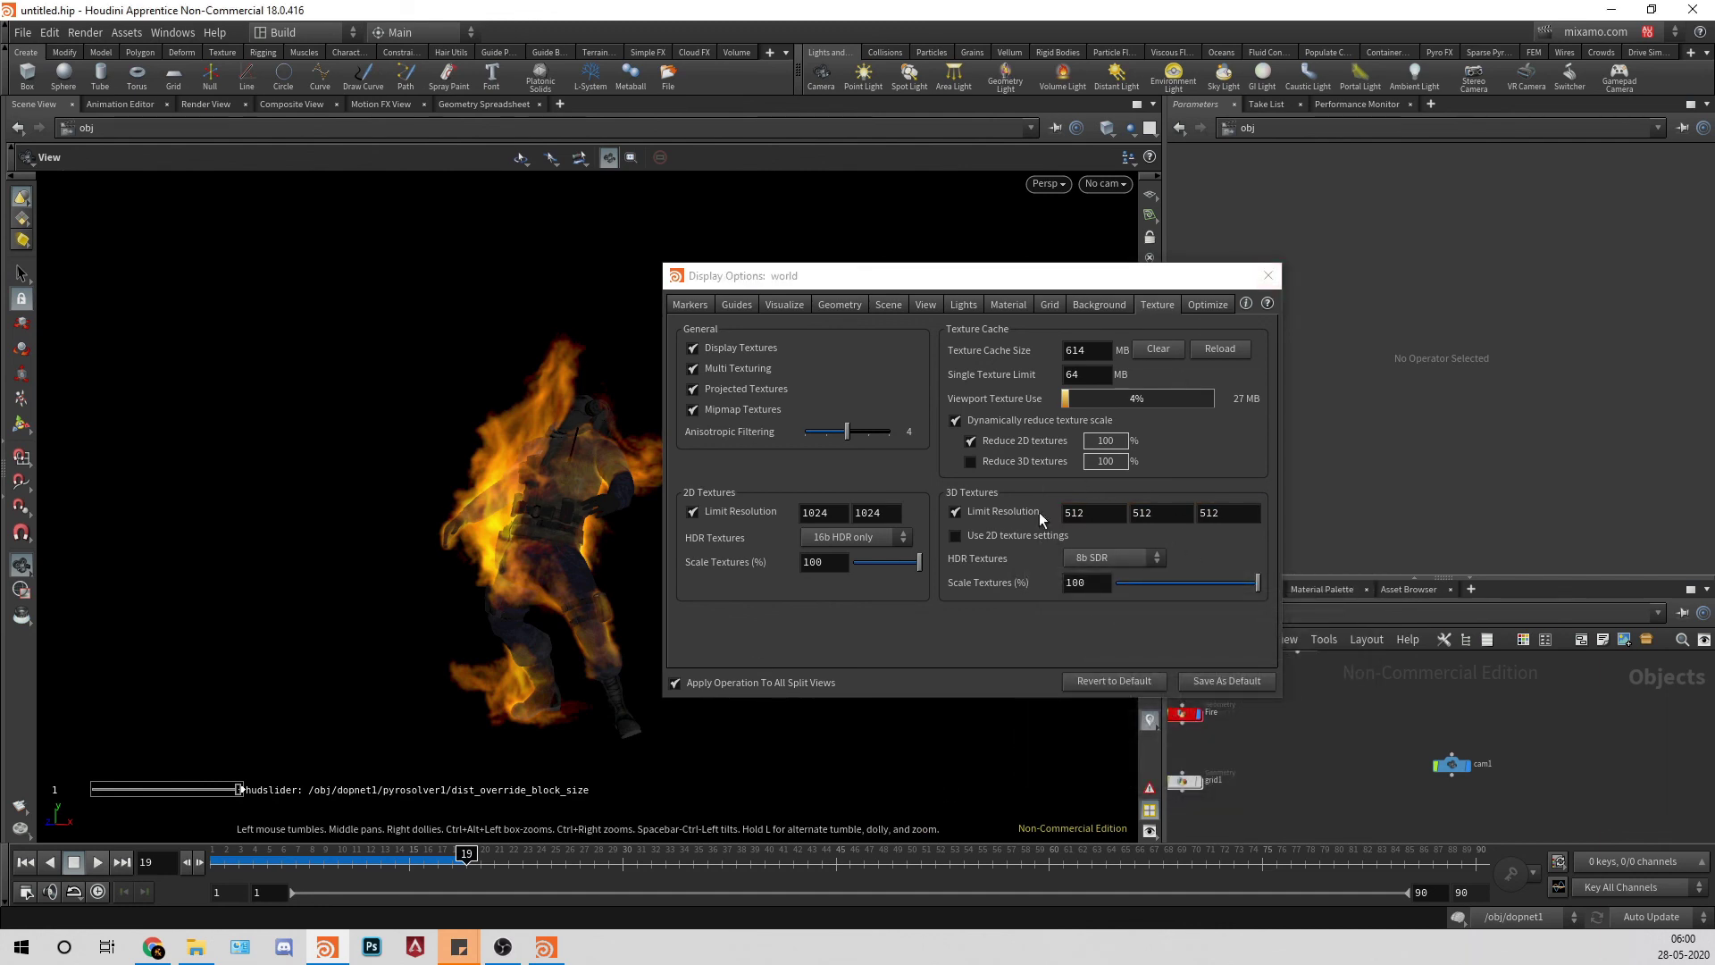
left_click(1267, 275)
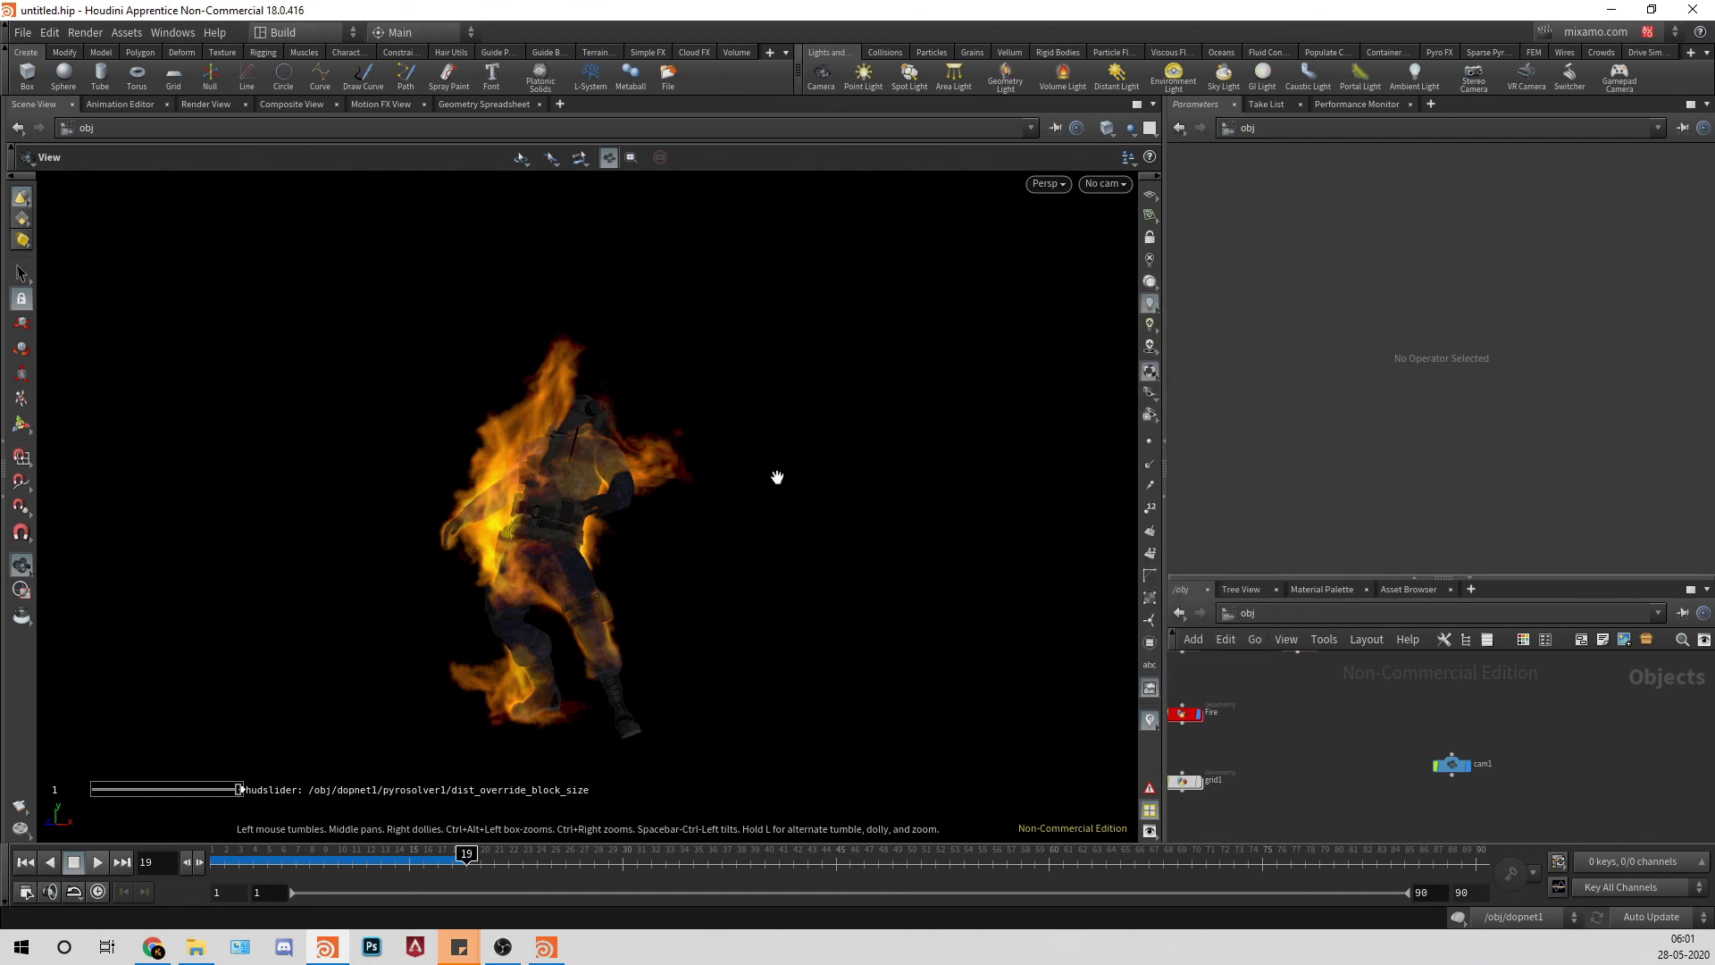
Step: Interrupt the running simulation cook and try a cache memory of 500 MB on the dopnet1 network
middle_click_drag(1351, 738, 1516, 758)
scroll(1448, 732, "up", 4)
middle_click_drag(1322, 678, 1305, 789)
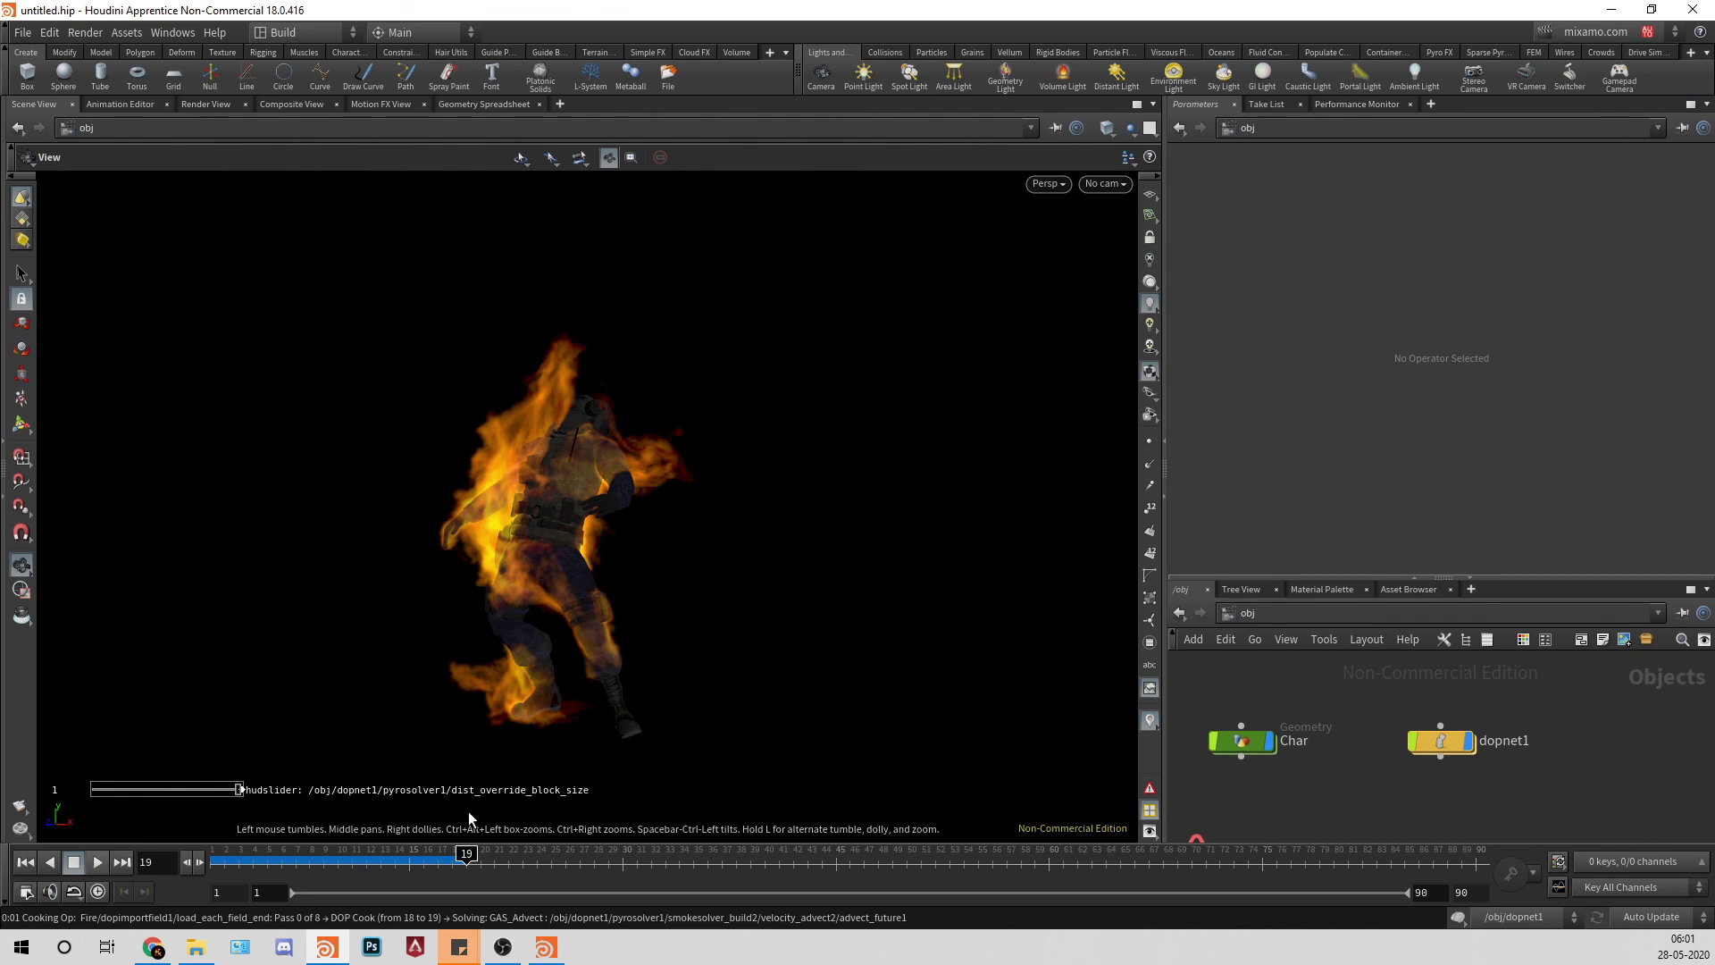
key("Escape")
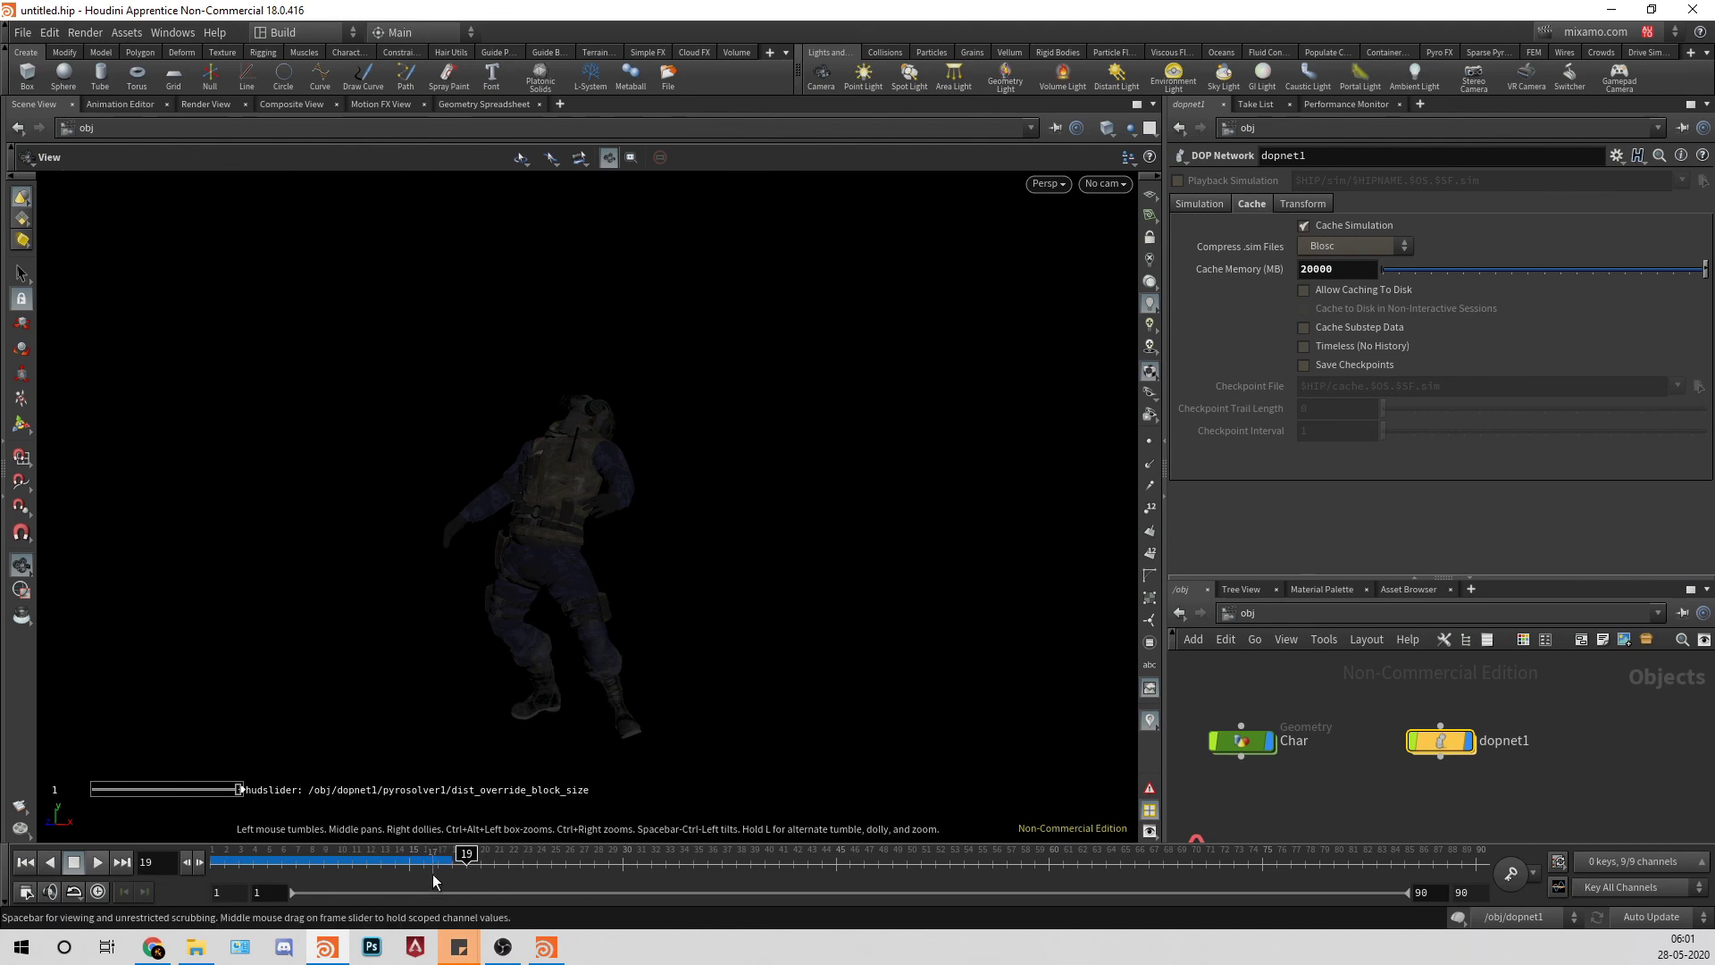
left_click_drag(1265, 264, 780, 227)
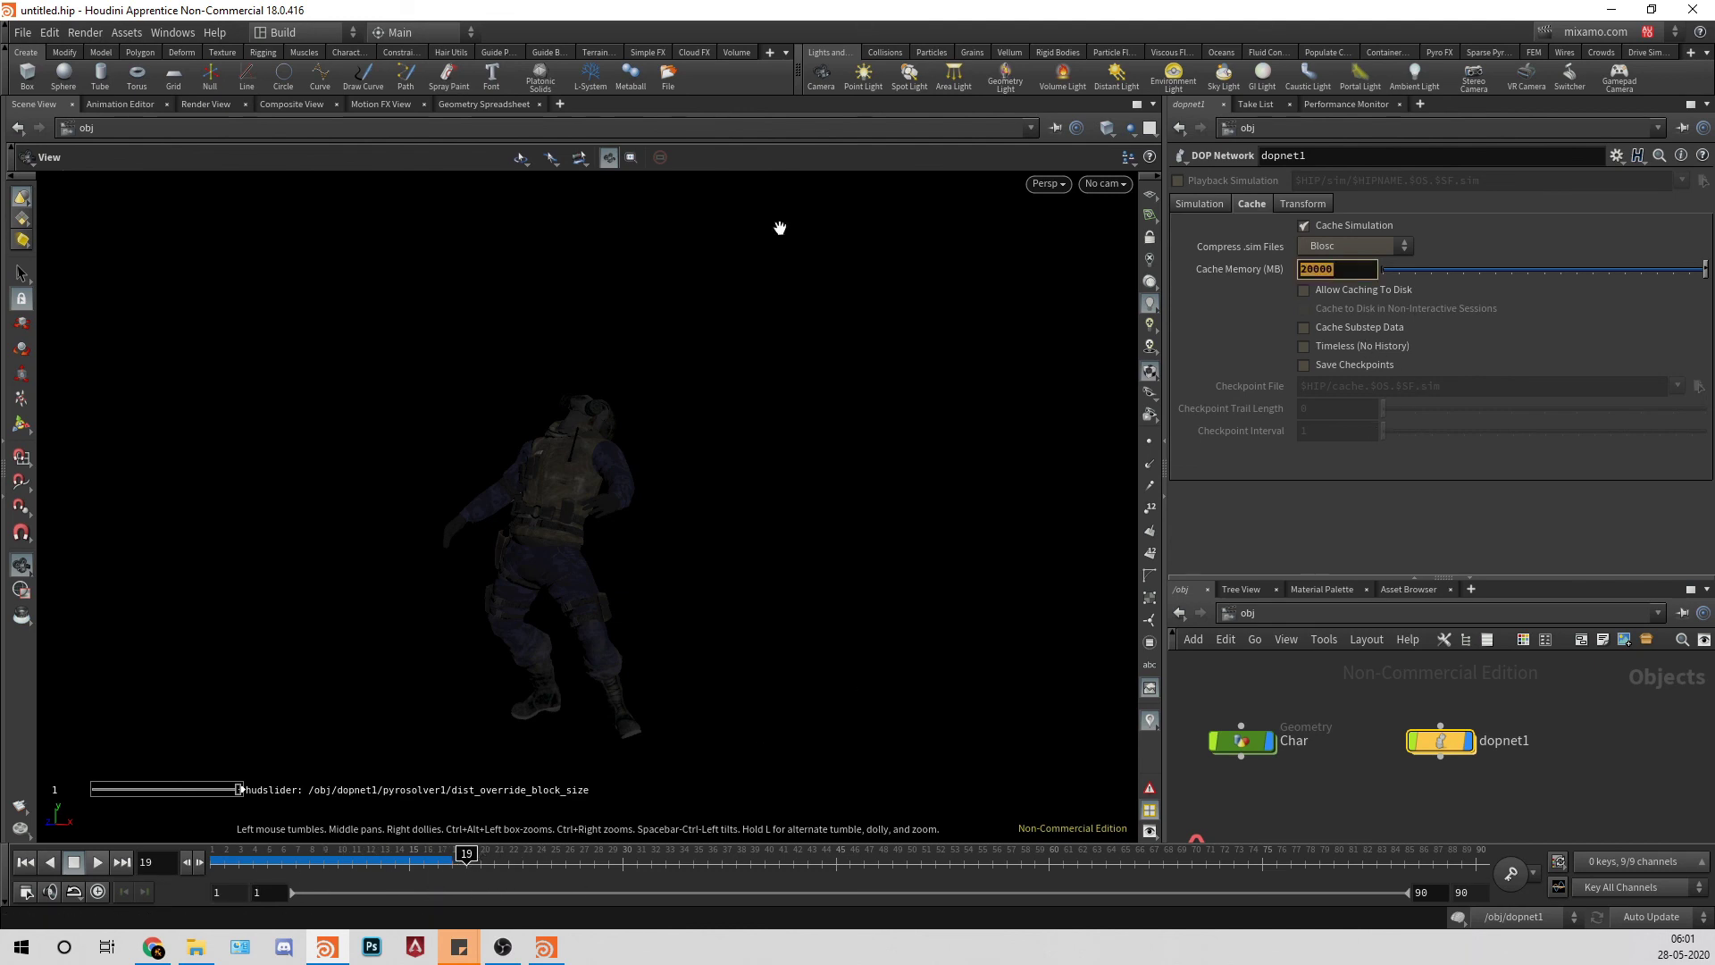
type("500")
key("Return")
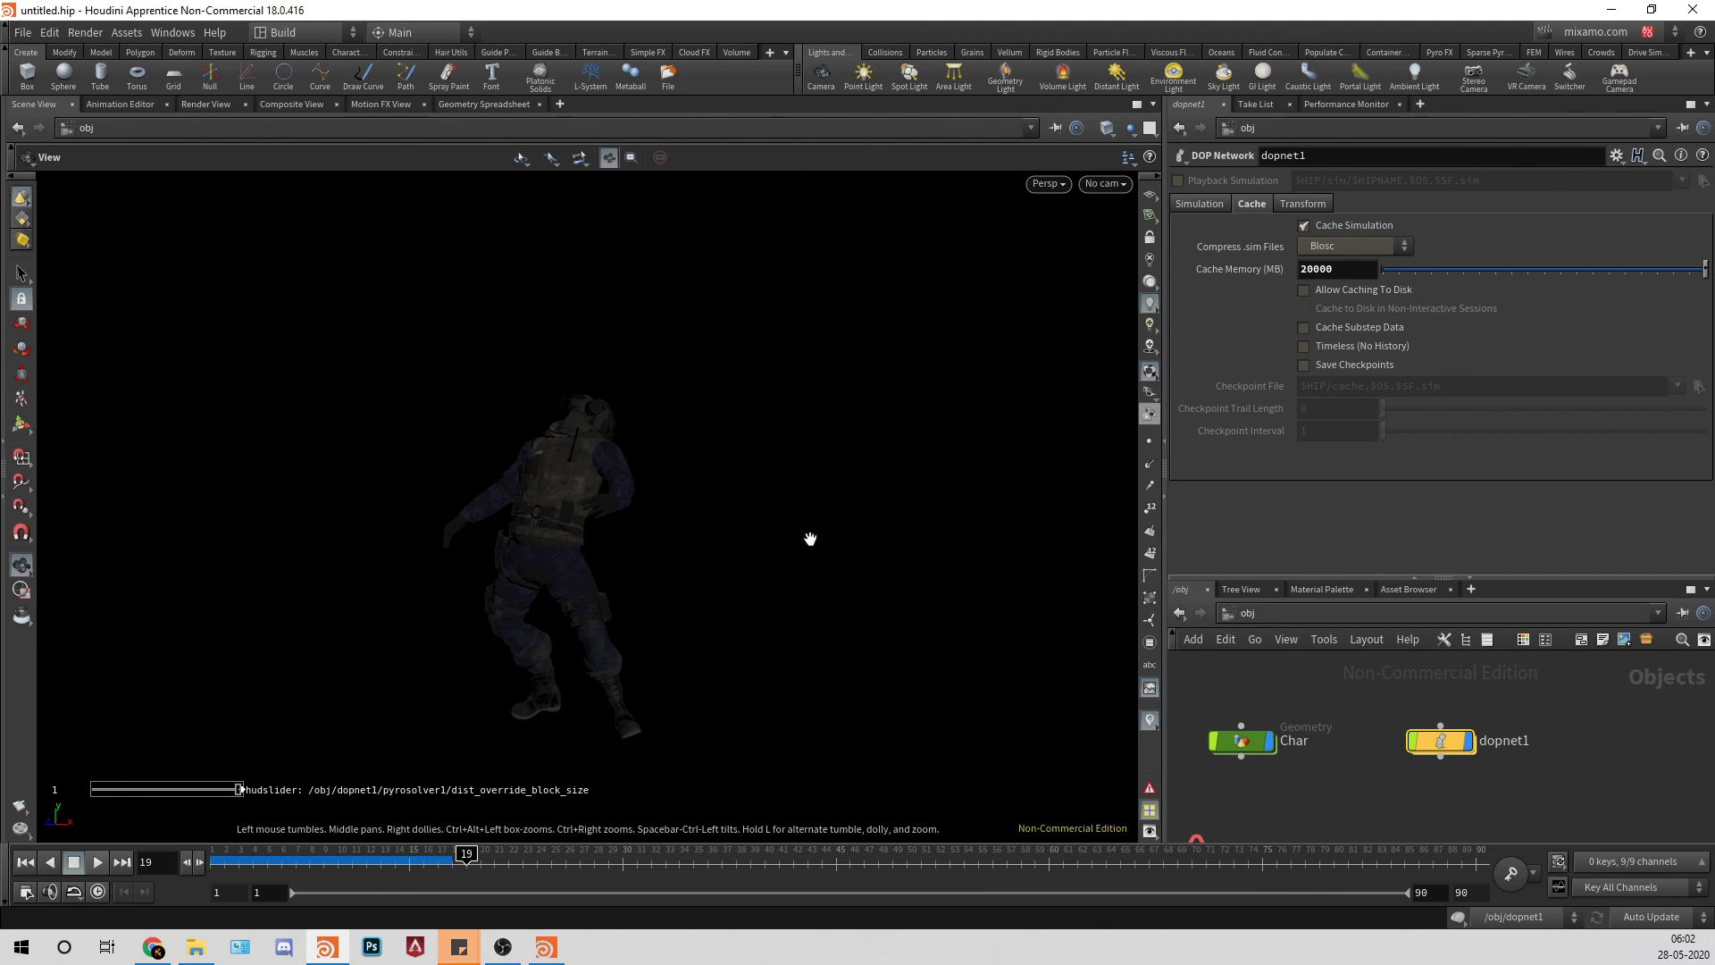
Step: View dopnet1's simulation and cache settings and replay the fire from frame 1 with all object nodes in view
left_click(1199, 204)
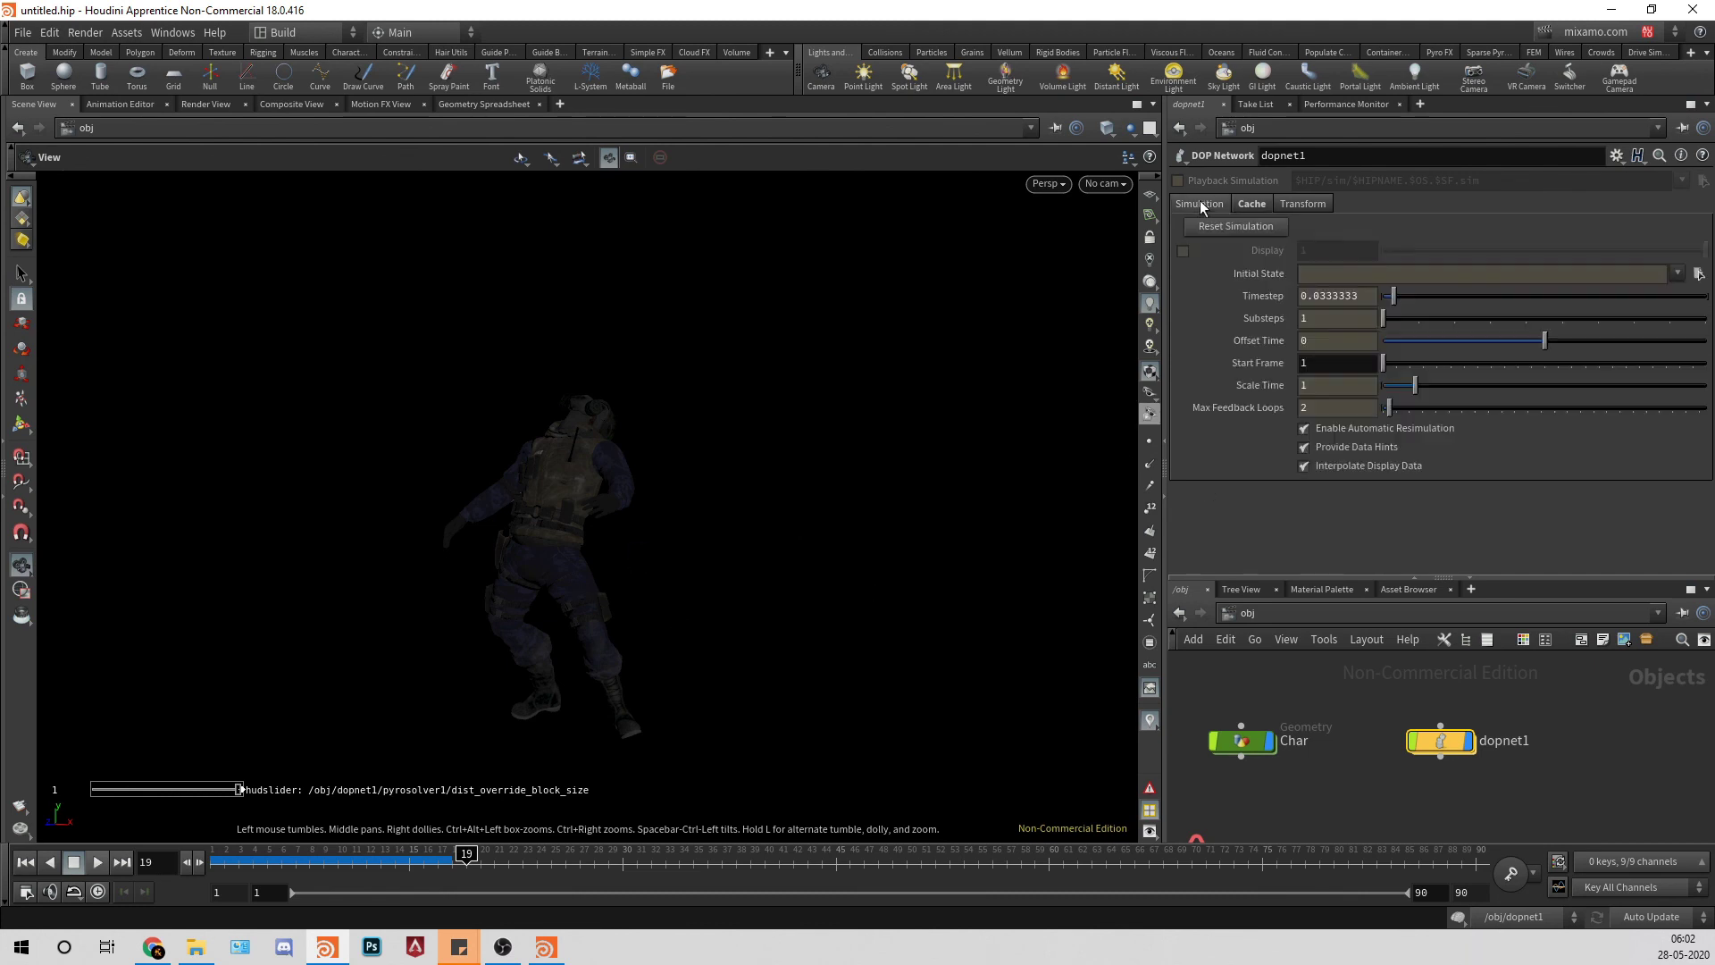
left_click(1199, 204)
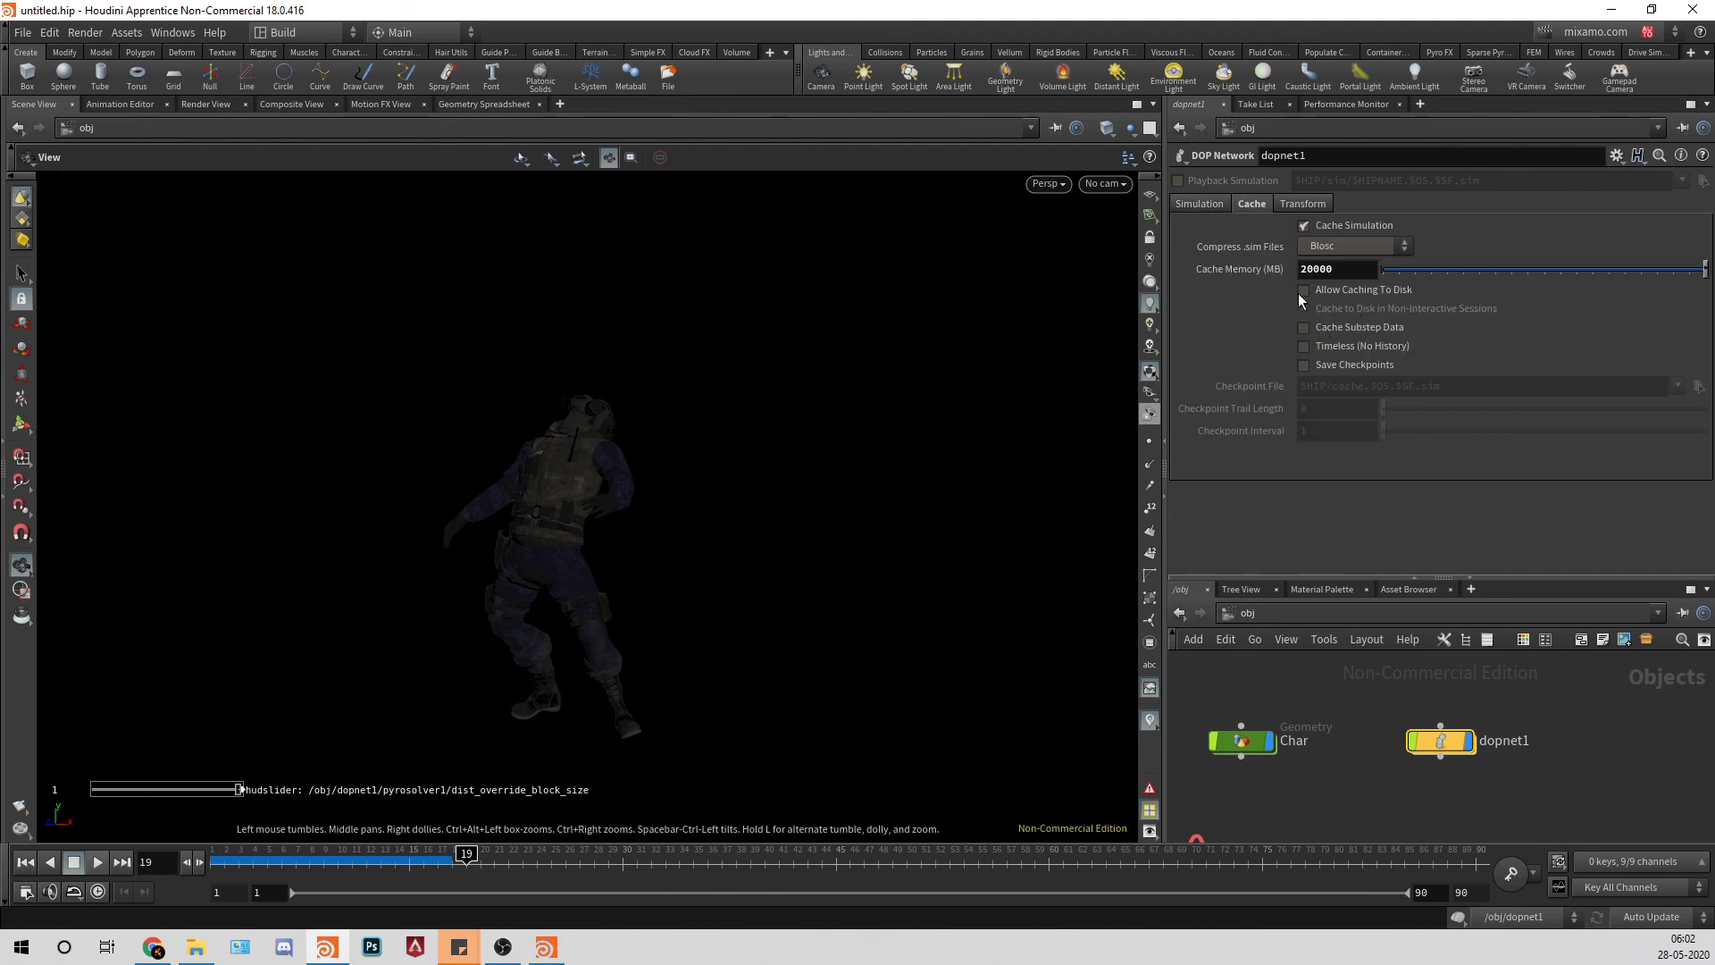
left_click(1252, 204)
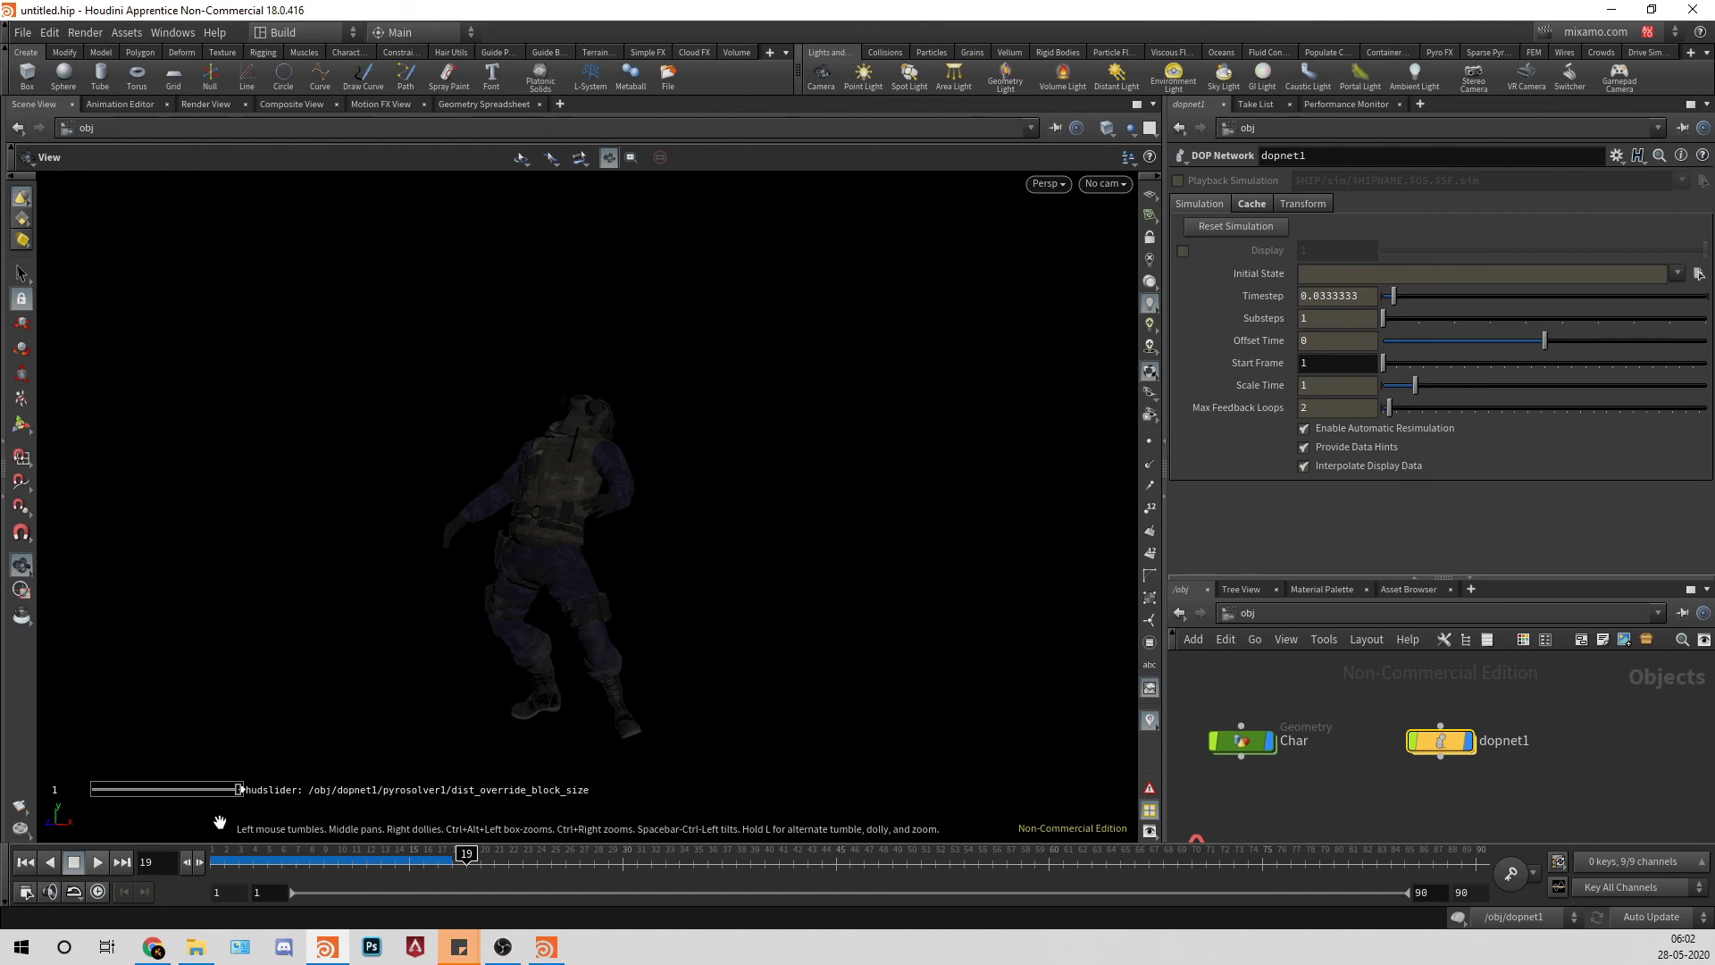
left_click(25, 862)
left_click(97, 862)
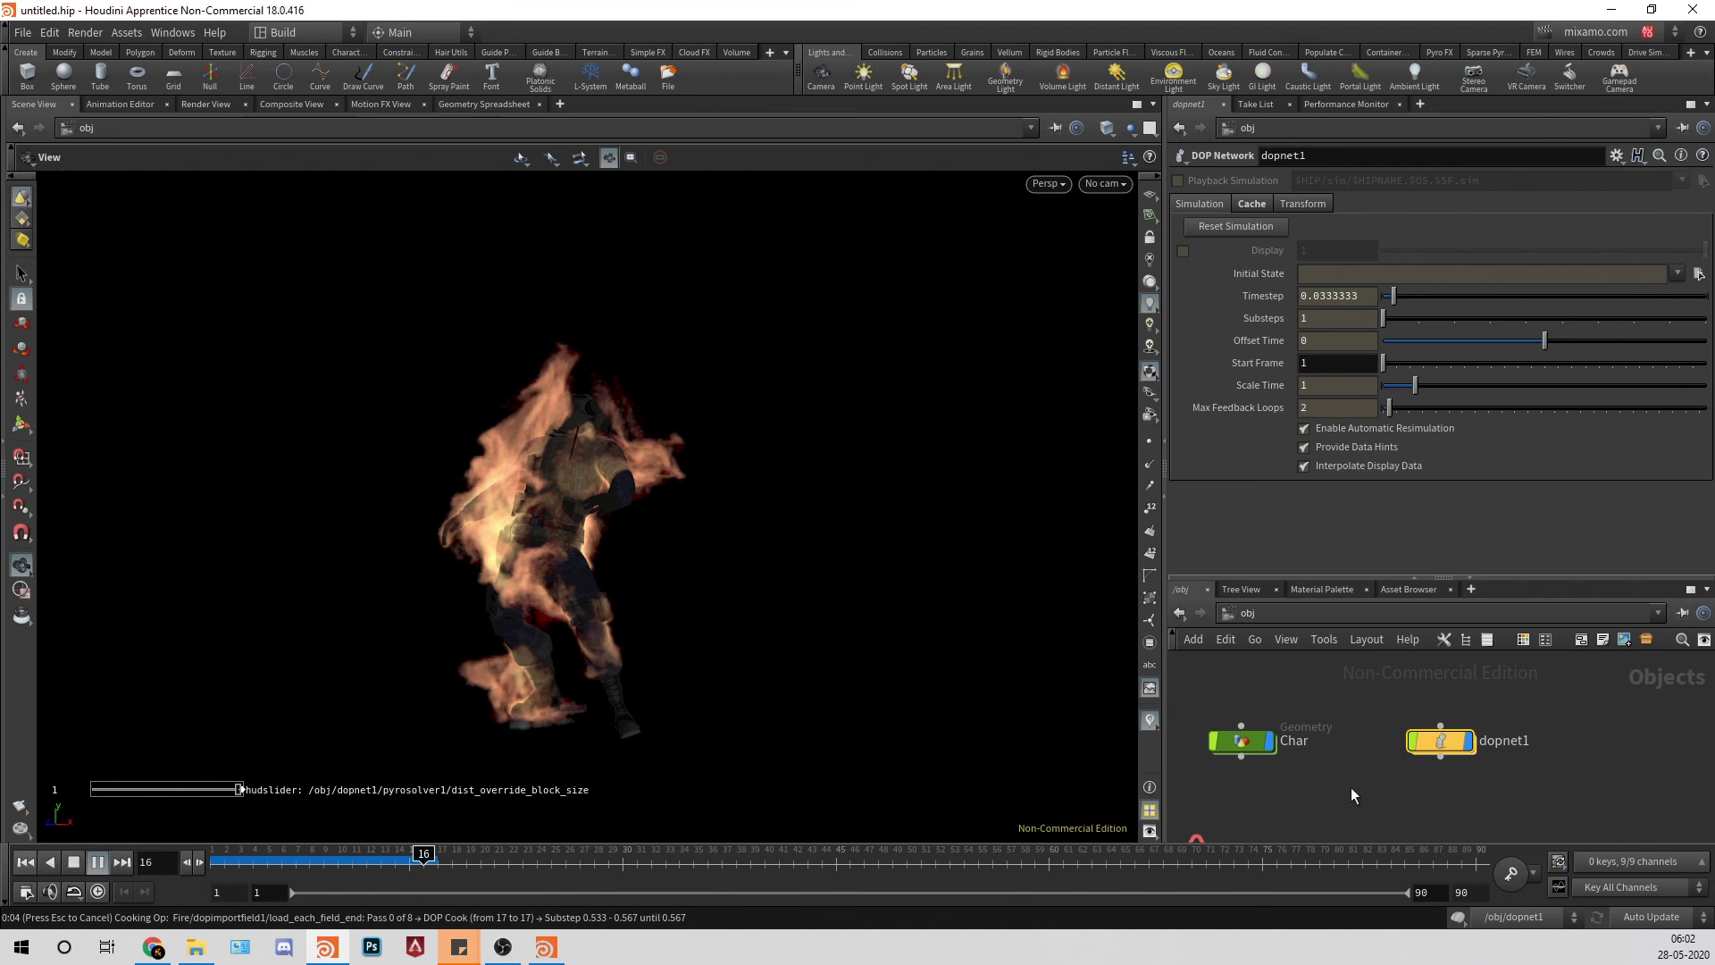
key("h")
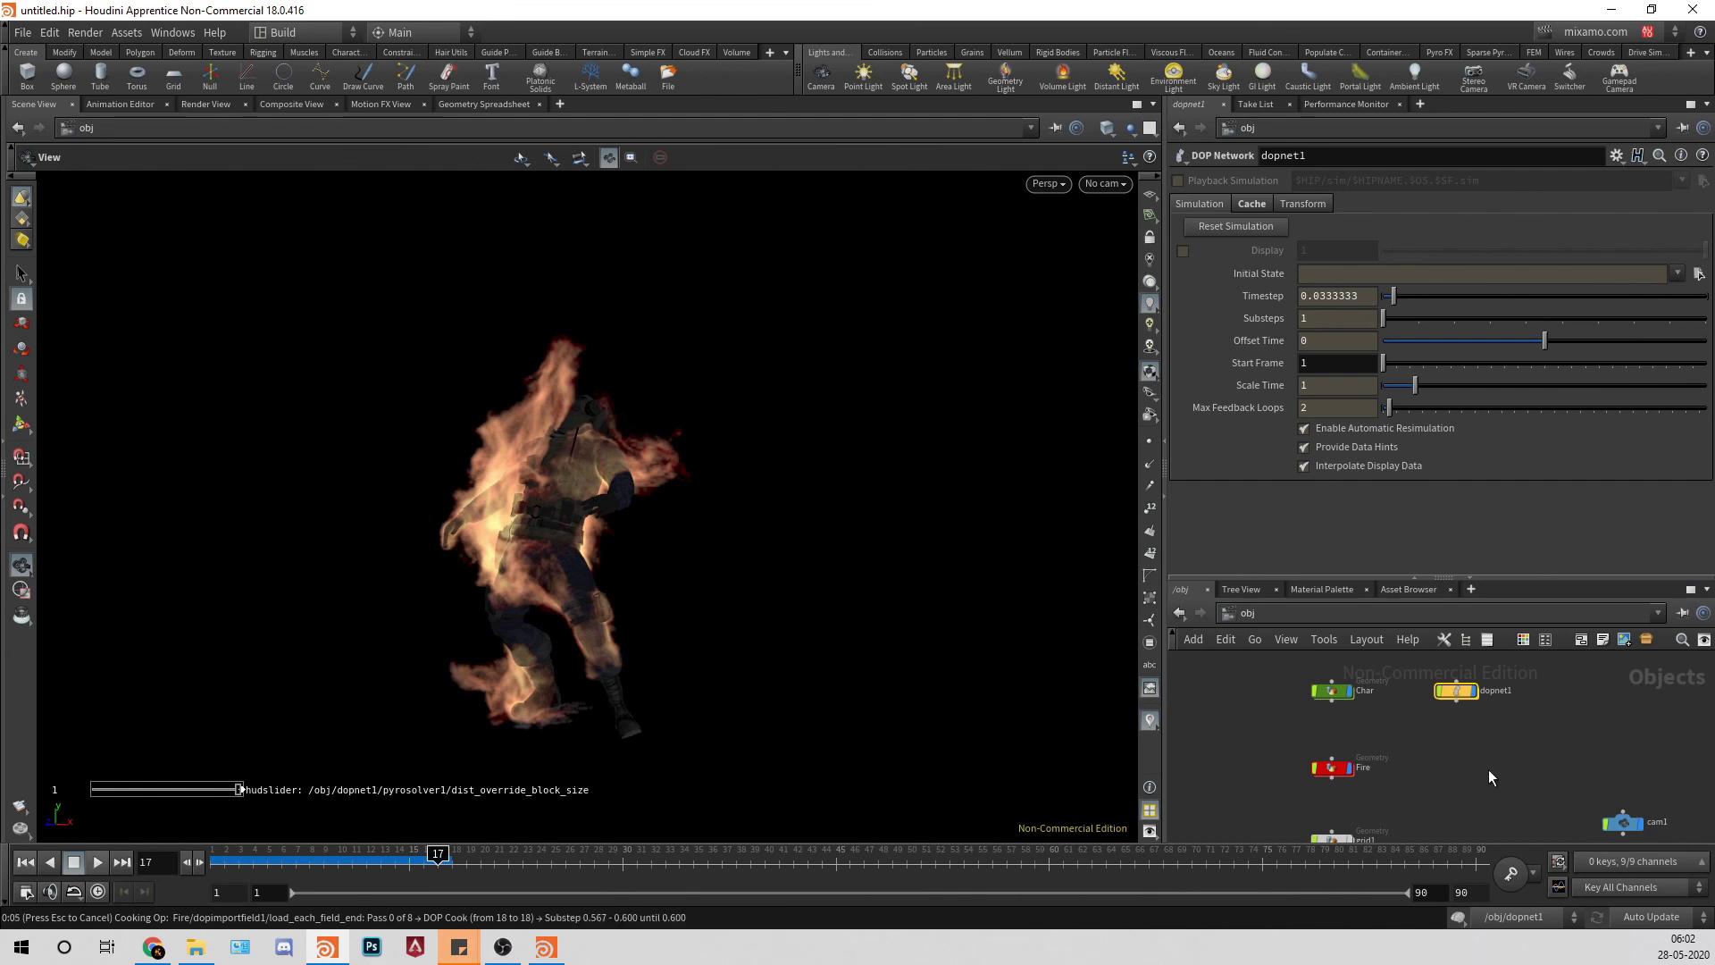
middle_click_drag(1453, 784, 1465, 755)
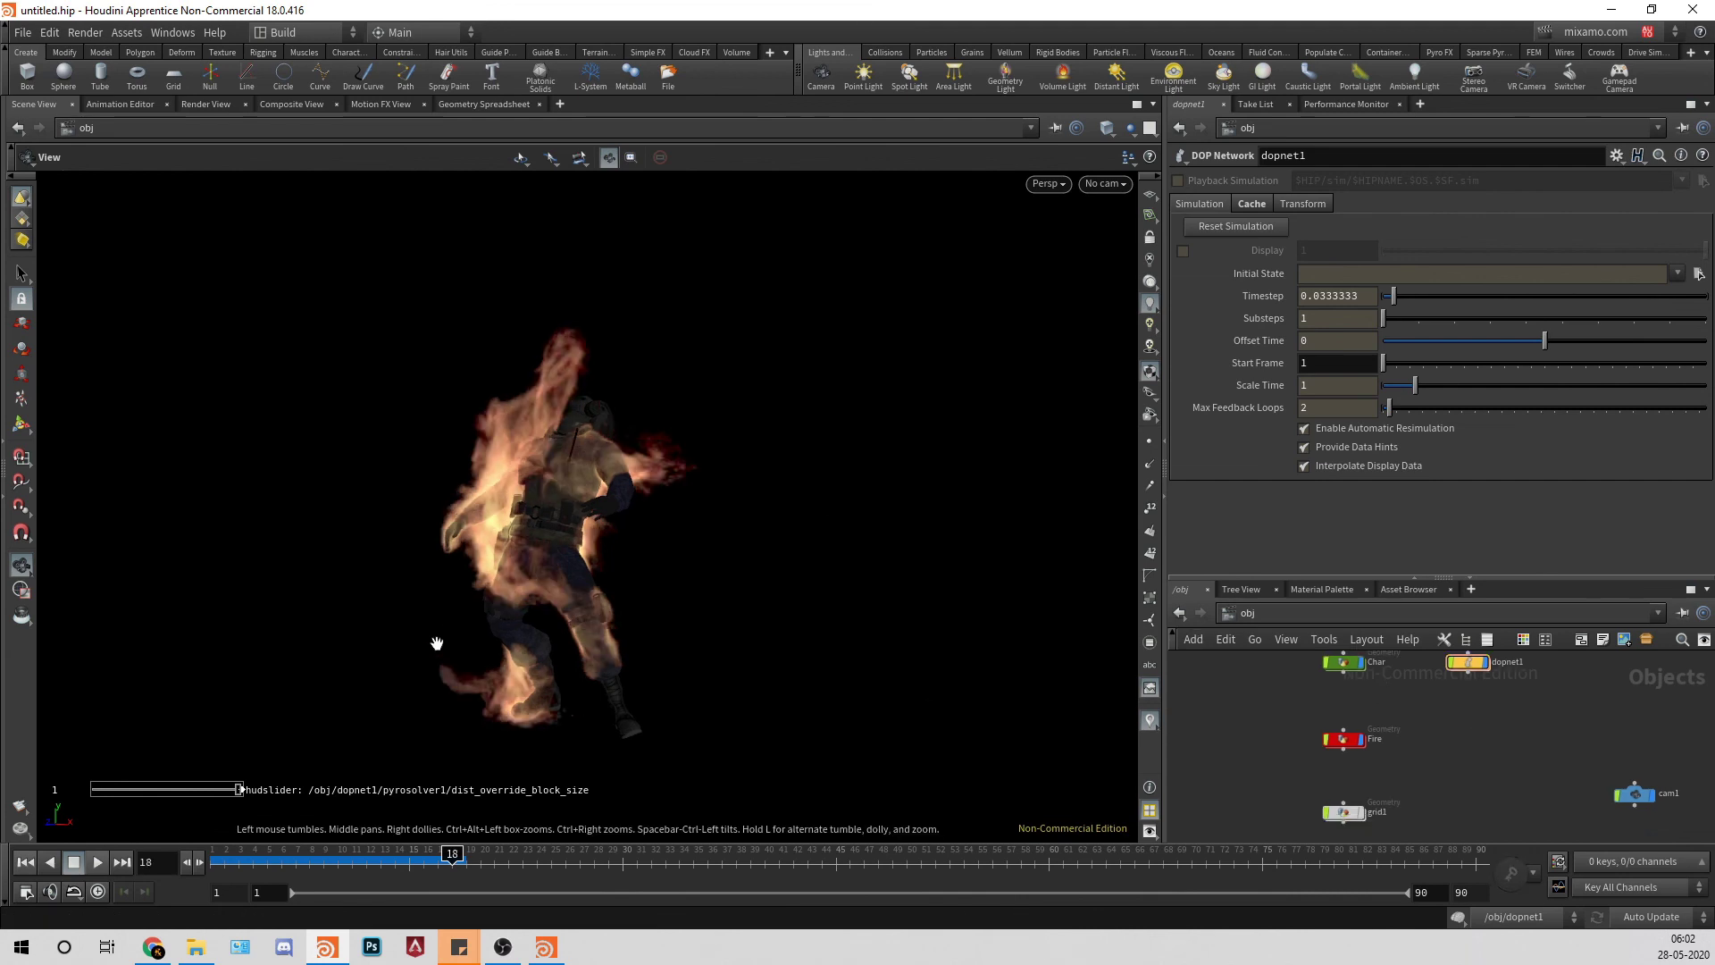